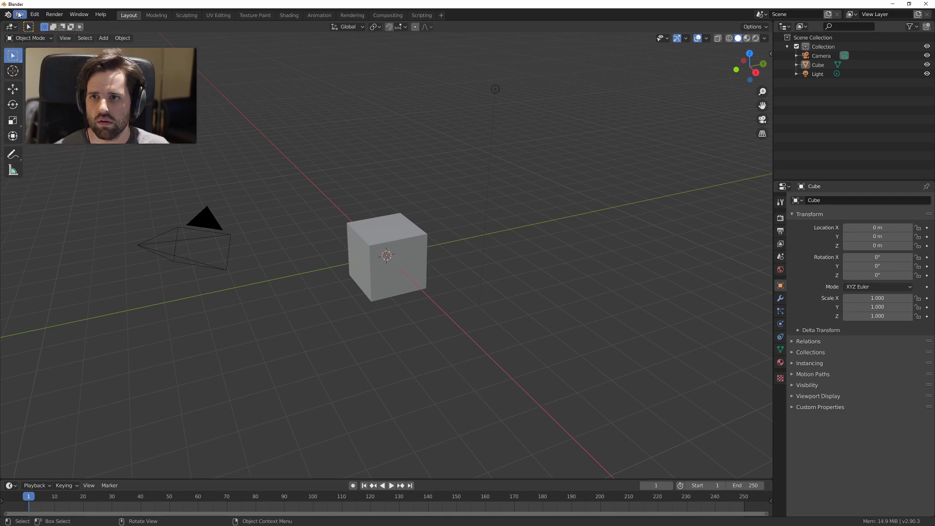
Step: Close the untitled scene without saving and open Samus_rig_v001_w011_better_skinning.blend
{"action": "left_click", "coordinate": [20, 14]}
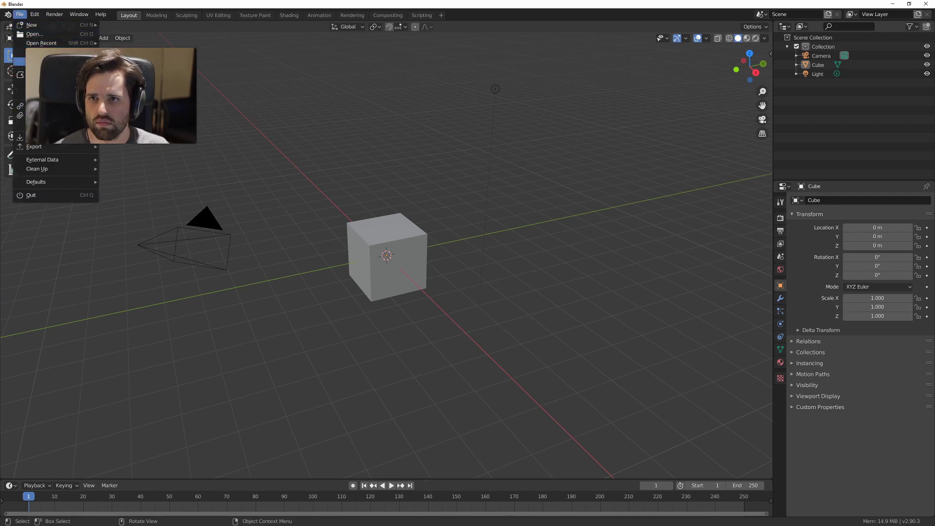
{"action": "key", "text": "ctrl+q"}
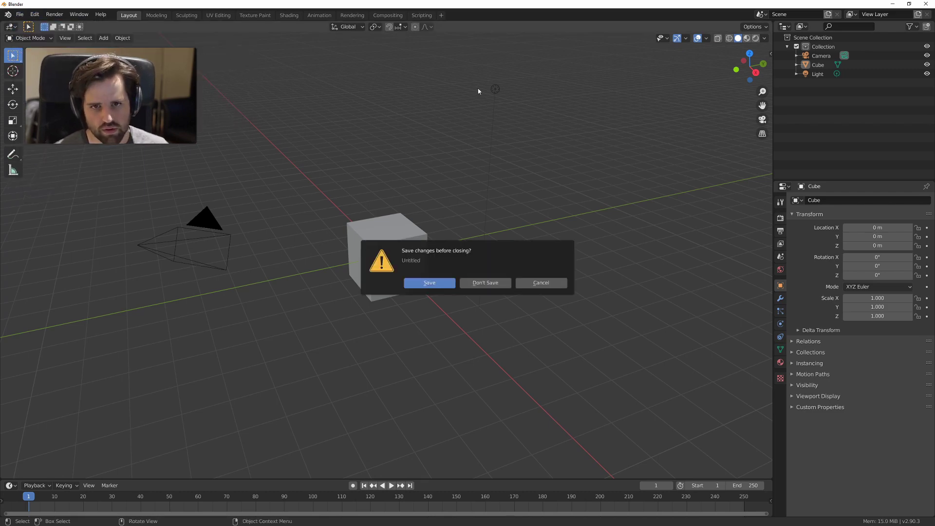
{"action": "left_click", "coordinate": [487, 284]}
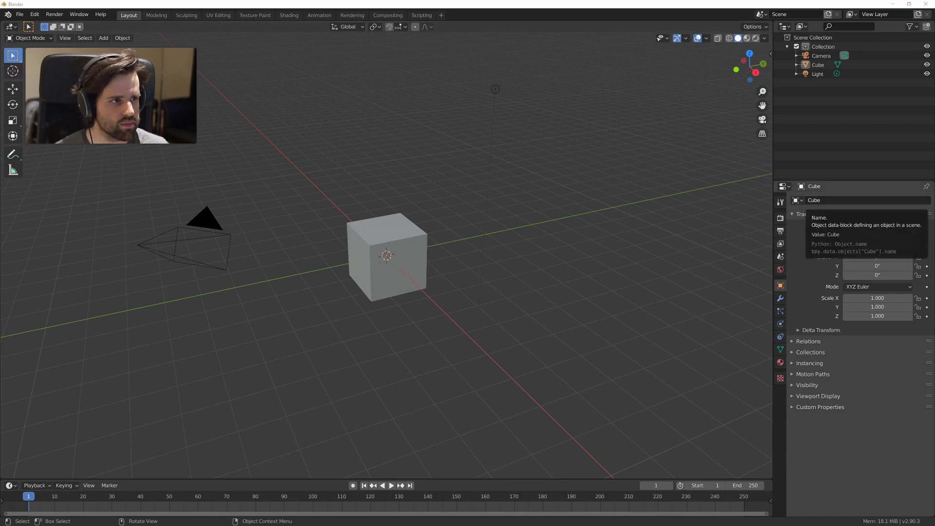
{"action": "double_click", "coordinate": [145, 111]}
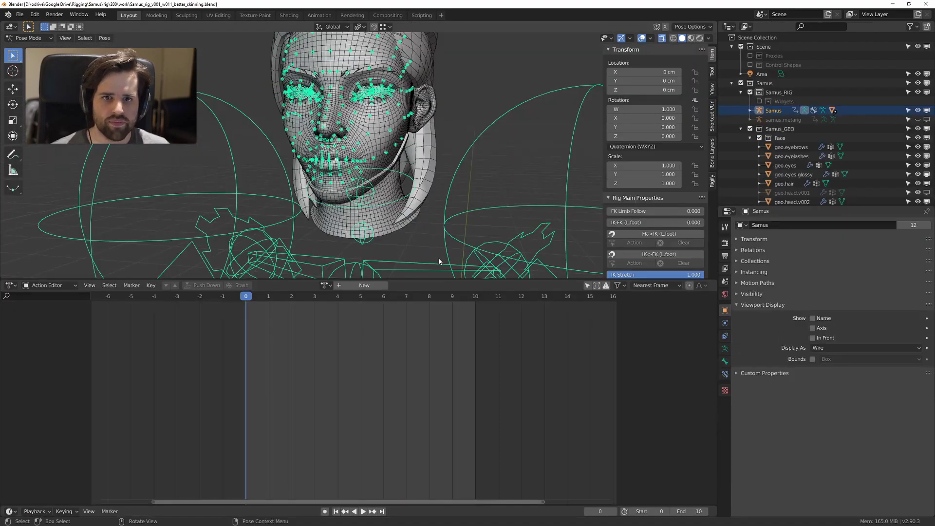
Step: Take the rig out of Pose Mode and examine the head mesh and the rig by selecting each in turn
{"action": "scroll", "coordinate": [440, 258], "scroll_direction": "down", "scroll_amount": 4}
{"action": "middle_click_drag", "start_coordinate": [450, 195], "coordinate": [476, 171]}
{"action": "scroll", "coordinate": [462, 149], "scroll_direction": "up", "scroll_amount": 4}
{"action": "key", "text": "ctrl+Tab"}
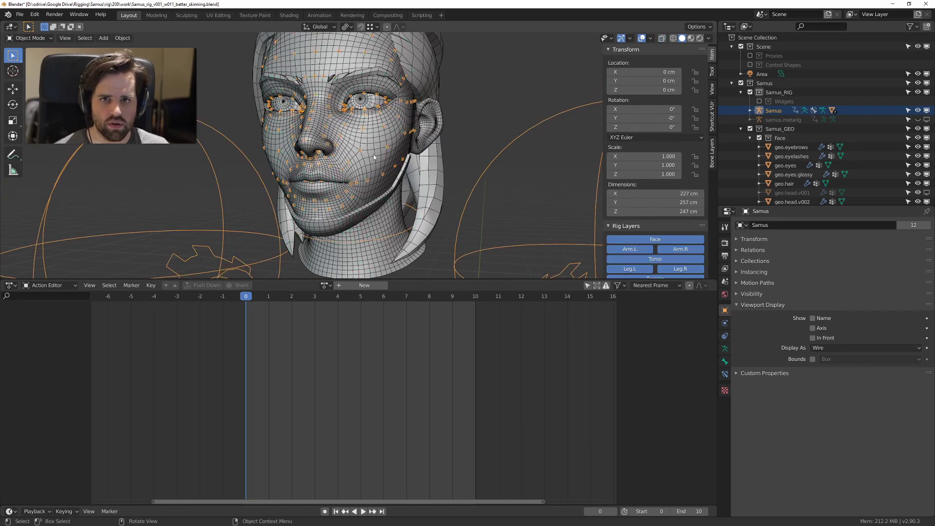
{"action": "left_click", "coordinate": [359, 152]}
{"action": "key", "text": "ctrl+Tab"}
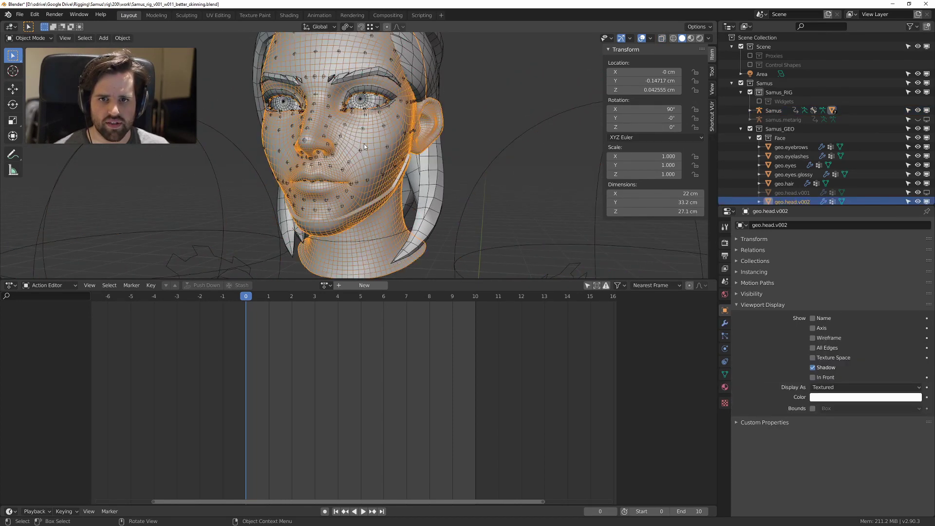
{"action": "left_click", "coordinate": [359, 150]}
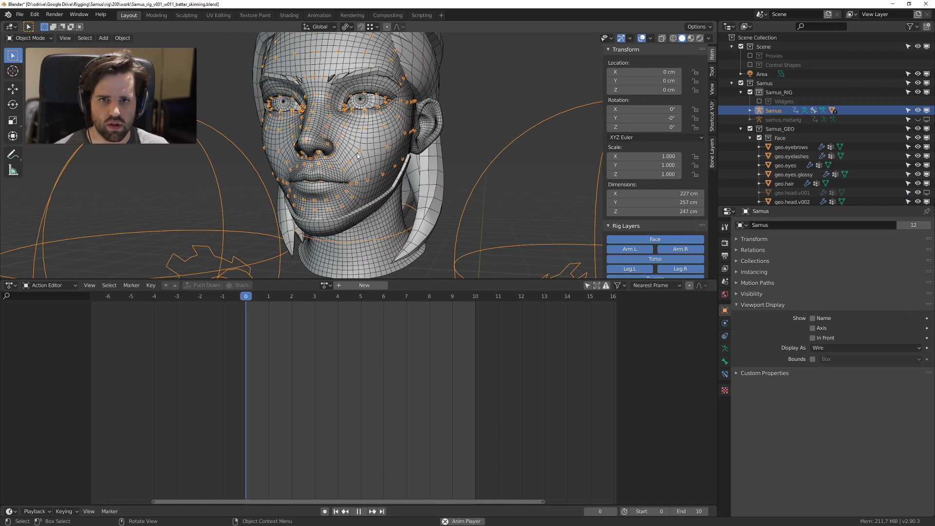
{"action": "key", "text": "Escape"}
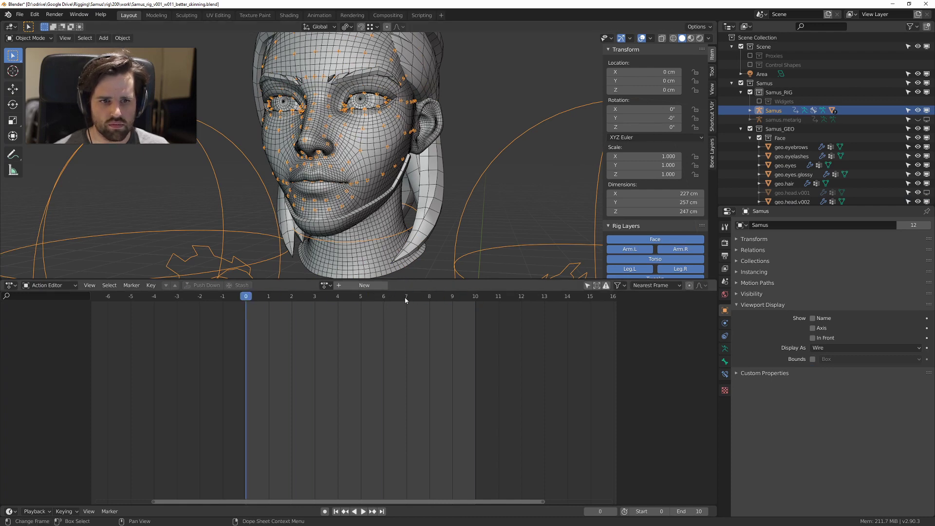
{"action": "scroll", "coordinate": [374, 180], "scroll_direction": "up", "scroll_amount": 6}
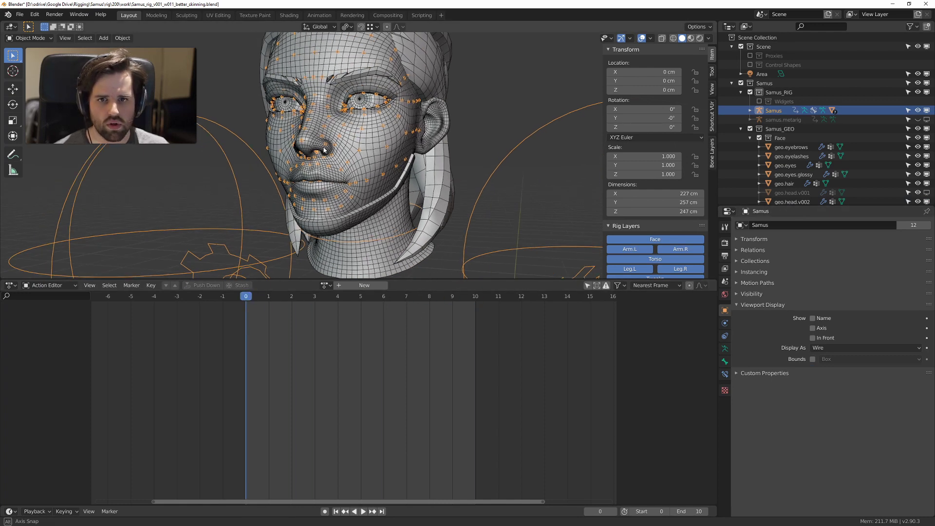
Step: Switch the Samus rig to Pose Mode and deselect all of its bone controls
{"action": "key", "text": "ctrl+Tab"}
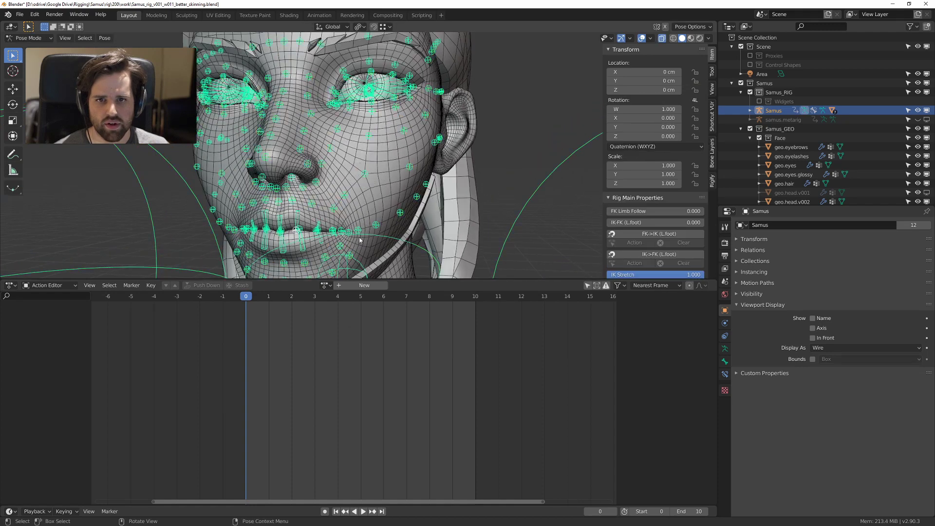
{"action": "key", "text": "a"}
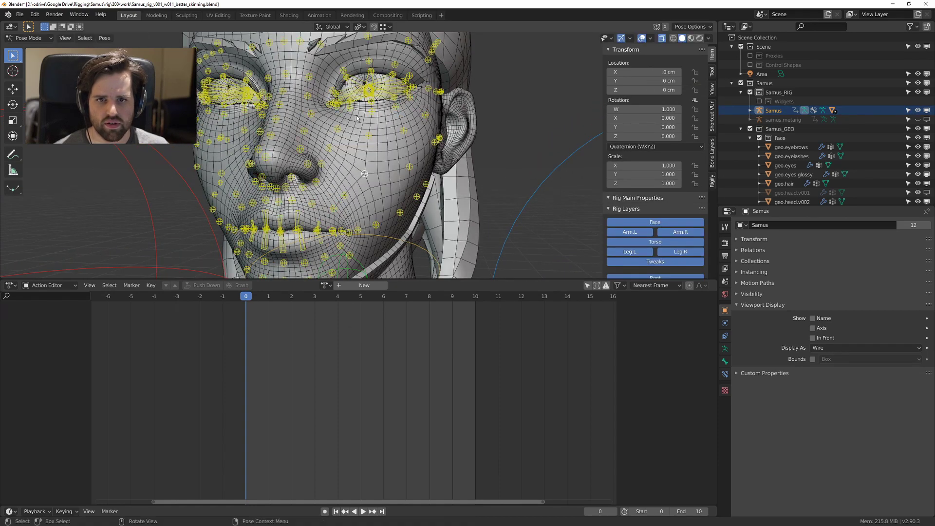
{"action": "scroll", "coordinate": [378, 136], "scroll_direction": "down", "scroll_amount": 2}
{"action": "middle_click_drag", "start_coordinate": [379, 136], "coordinate": [393, 145]}
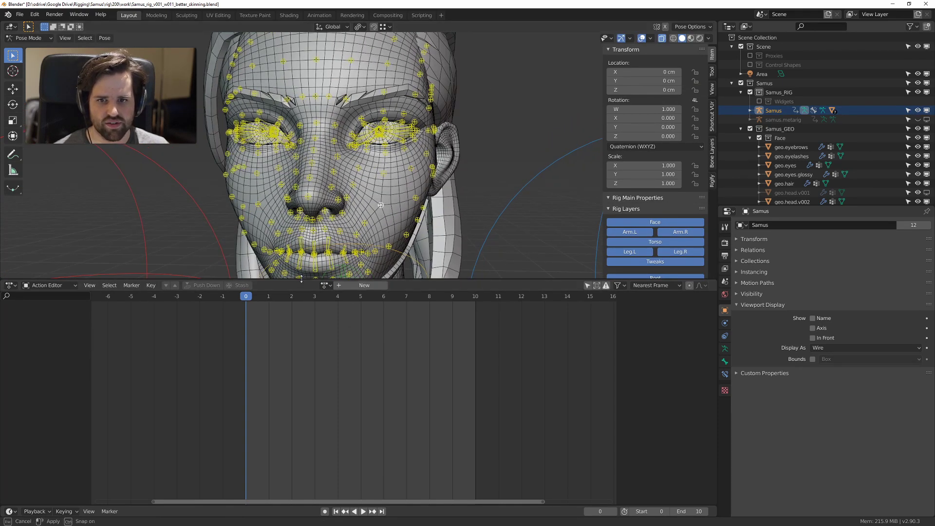
Step: Enlarge the 3D viewport by shrinking the Action Editor so the whole face fits in view
{"action": "left_click_drag", "start_coordinate": [294, 279], "coordinate": [294, 461]}
{"action": "scroll", "coordinate": [464, 320], "scroll_direction": "up", "scroll_amount": 4}
{"action": "middle_click_drag", "start_coordinate": [453, 311], "coordinate": [463, 320]}
Step: Return to Object Mode and delete all vertex groups from the head mesh geo.head.v002
{"action": "key", "text": "ctrl+Tab"}
{"action": "scroll", "coordinate": [438, 292], "scroll_direction": "down", "scroll_amount": 4}
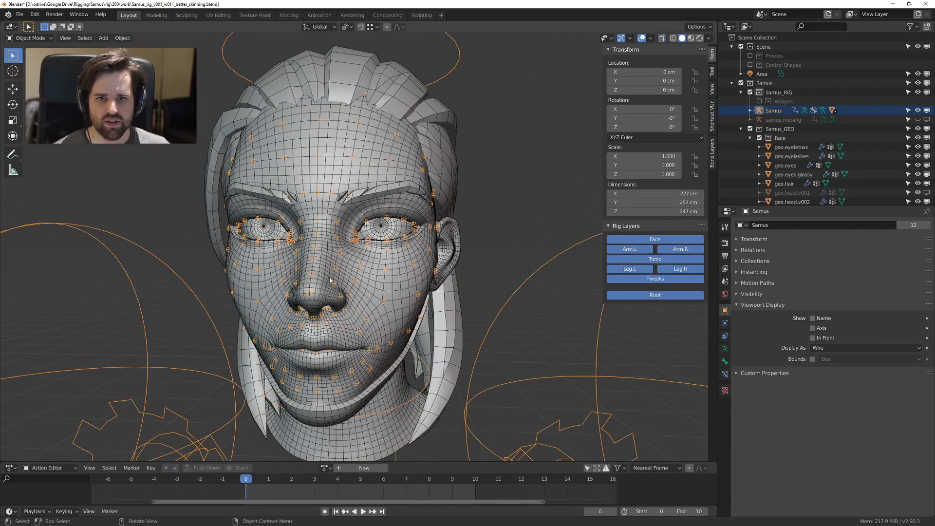
{"action": "scroll", "coordinate": [439, 273], "scroll_direction": "up", "scroll_amount": 3}
{"action": "middle_click_drag", "start_coordinate": [444, 273], "coordinate": [408, 248]}
{"action": "left_click", "coordinate": [408, 249]}
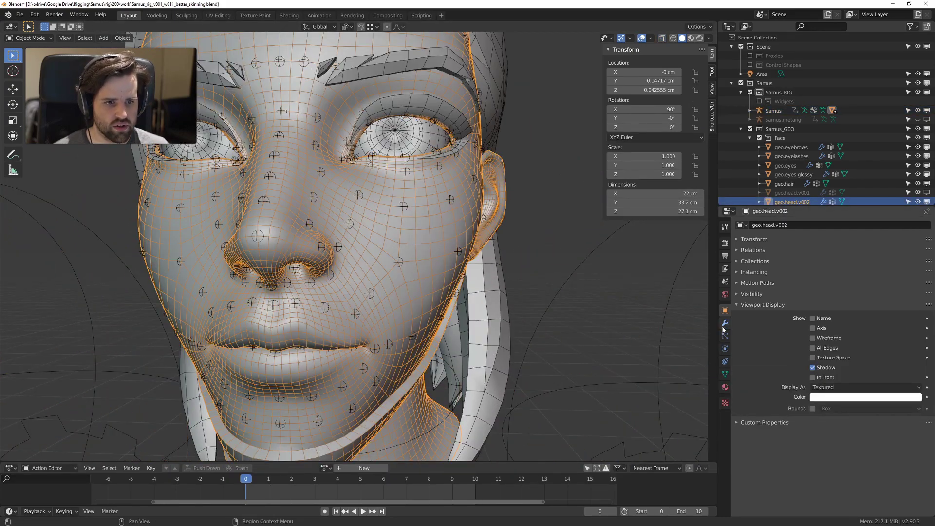
{"action": "left_click", "coordinate": [725, 373]}
{"action": "left_click", "coordinate": [927, 273]}
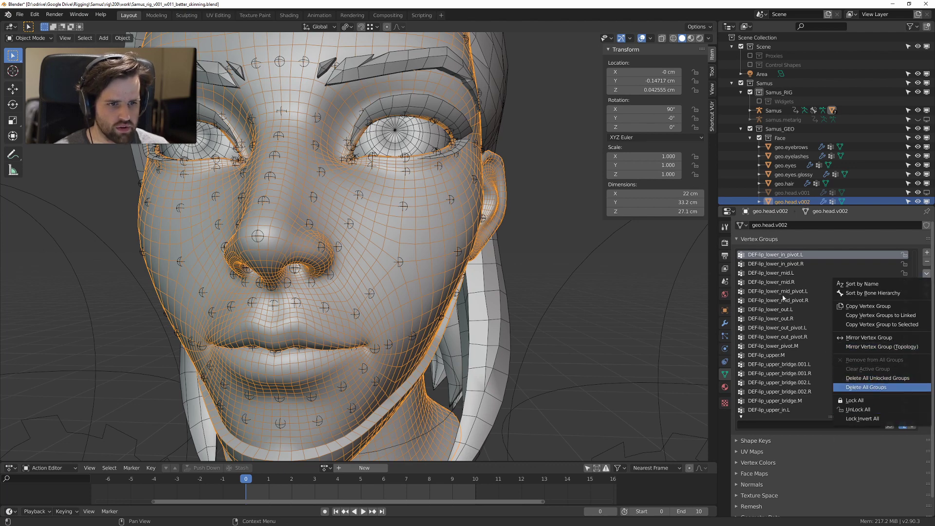
{"action": "key", "text": "Return"}
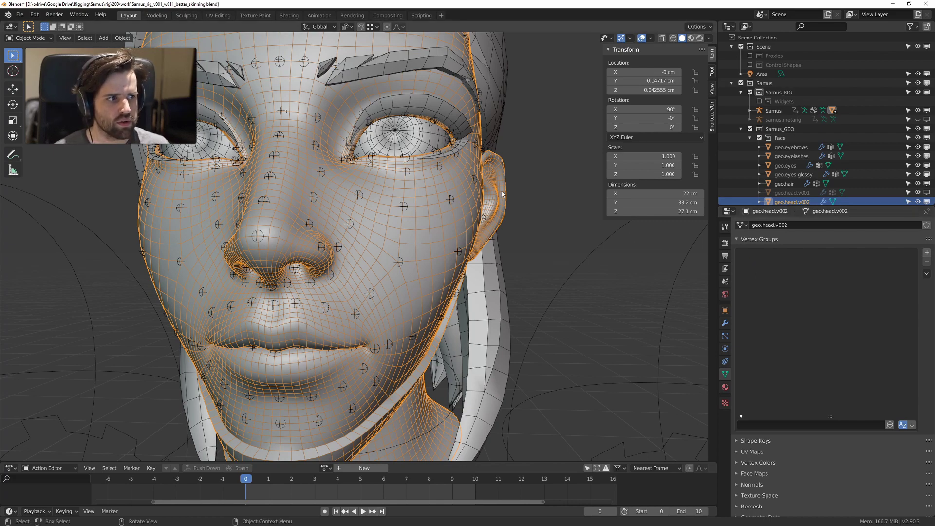
Step: Put the rig in Pose Mode and select the outer cheek control to check it against the unweighted head
{"action": "middle_click_drag", "start_coordinate": [349, 221], "coordinate": [331, 217]}
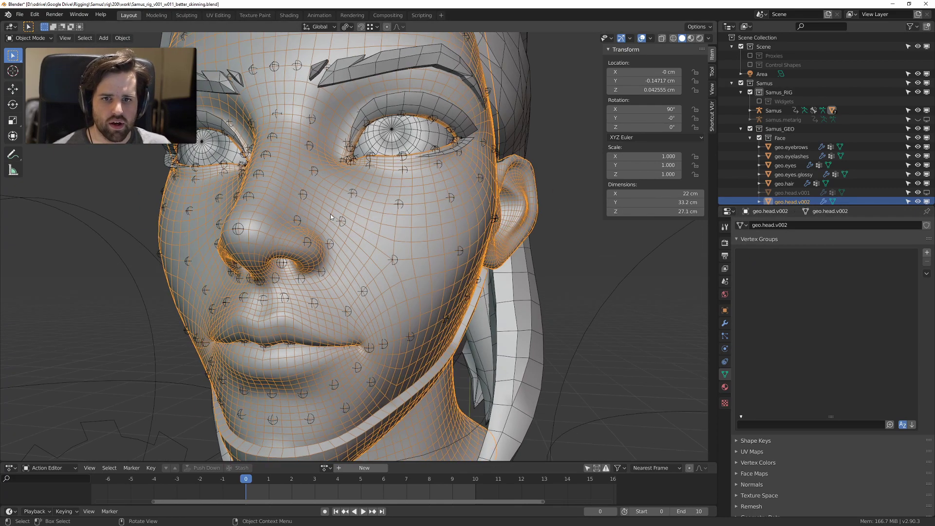
{"action": "left_click", "coordinate": [393, 261]}
{"action": "key", "text": "ctrl+Tab"}
{"action": "left_click", "coordinate": [460, 259]}
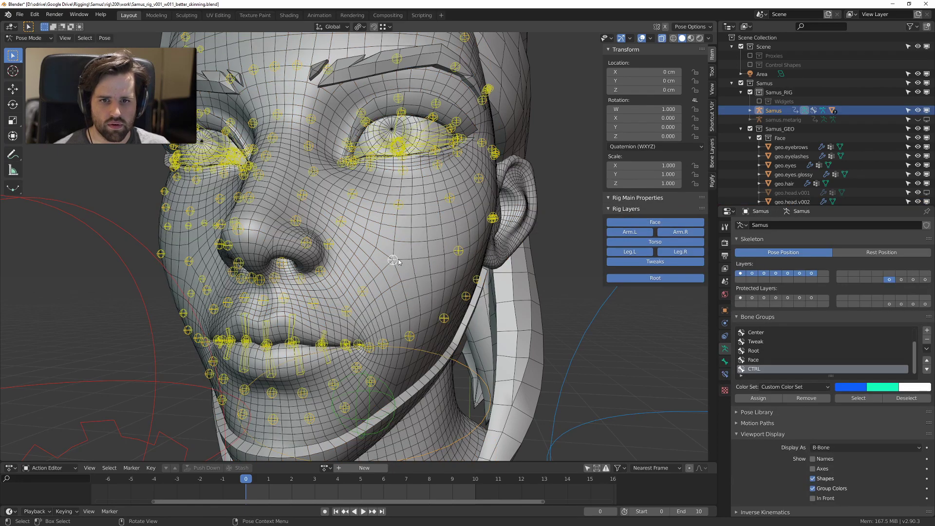
{"action": "left_click", "coordinate": [458, 252]}
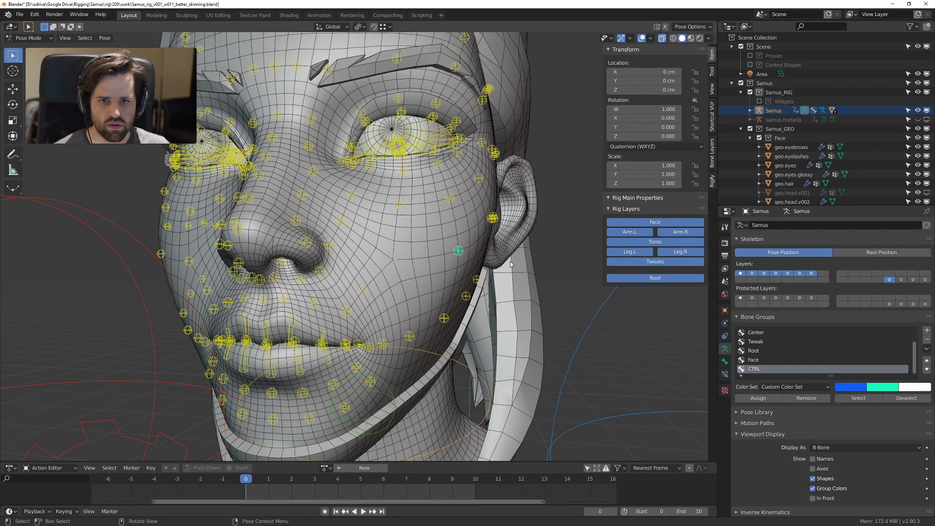
Step: Return to Object Mode and remove the Armature modifier from the head mesh geo.head.v002
{"action": "key", "text": "ctrl+Tab"}
{"action": "left_click", "coordinate": [336, 242]}
{"action": "left_click", "coordinate": [380, 246]}
{"action": "scroll", "coordinate": [414, 248], "scroll_direction": "down", "scroll_amount": 1}
{"action": "middle_click_drag", "start_coordinate": [429, 250], "coordinate": [498, 254]}
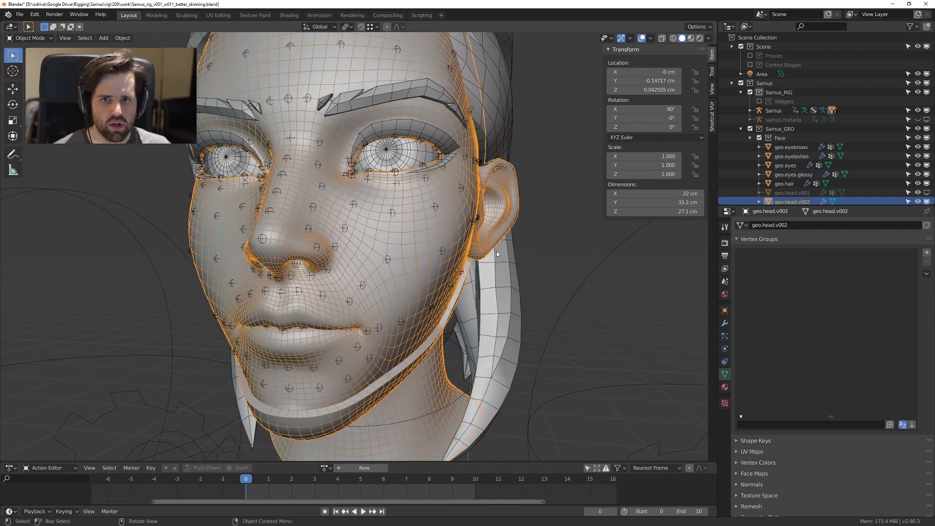
{"action": "left_click", "coordinate": [725, 323]}
{"action": "left_click", "coordinate": [924, 239]}
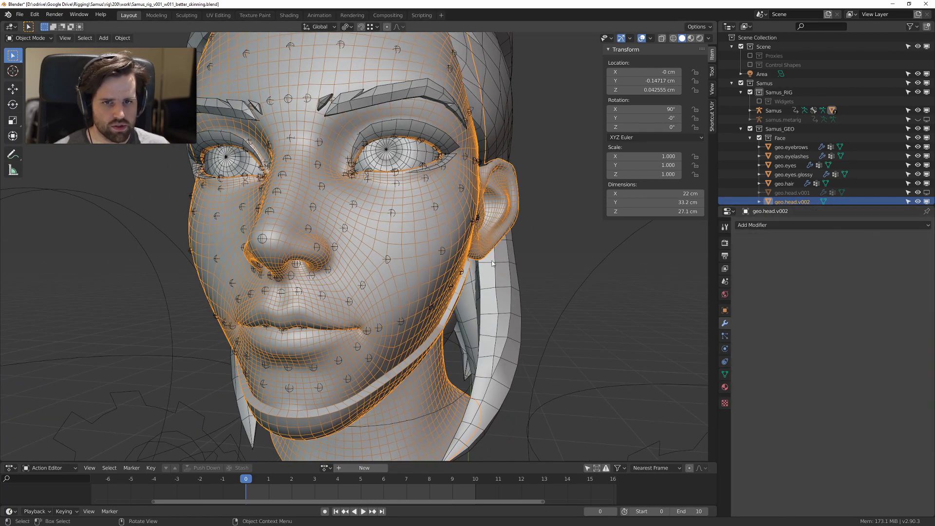
Step: Parent the head mesh geo.head.v002 to the Samus rig using Armature Deform With Automatic Weights
{"action": "left_click", "coordinate": [419, 224], "text": "shift"}
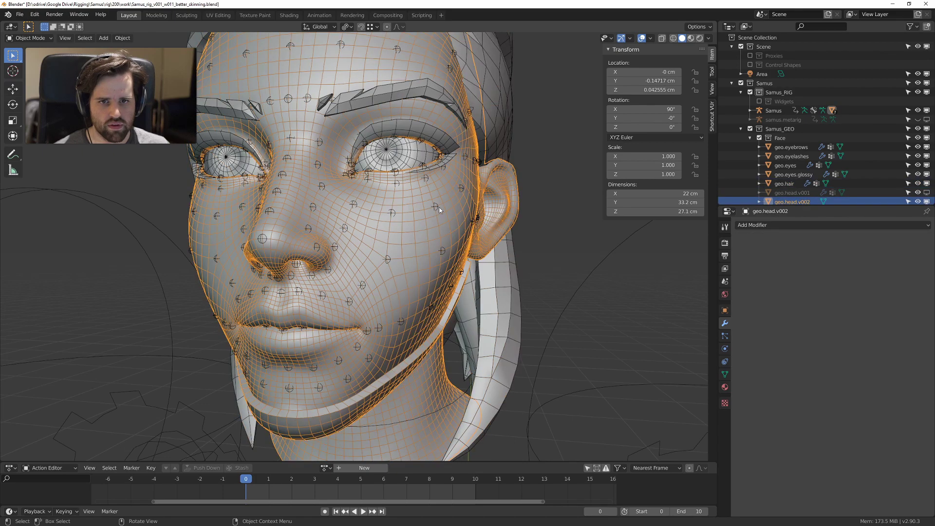
{"action": "key", "text": "ctrl+p"}
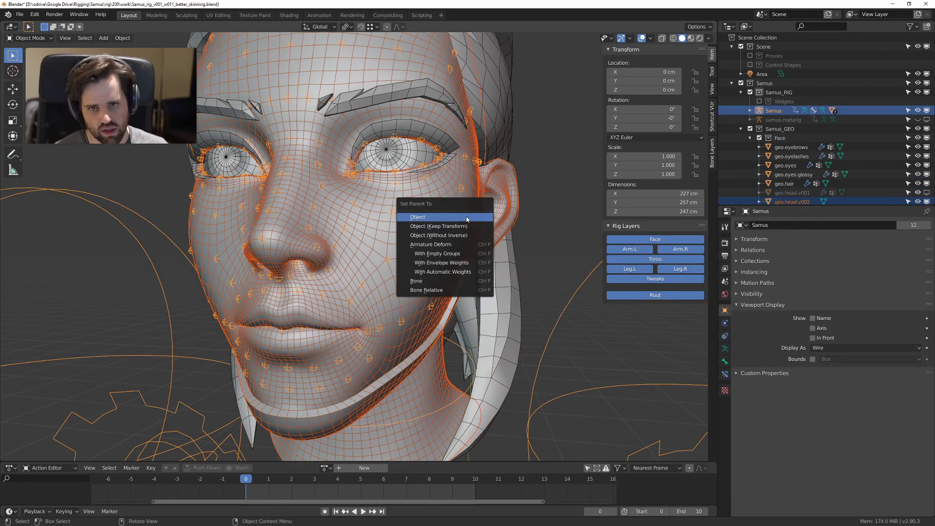
{"action": "left_click", "coordinate": [444, 269]}
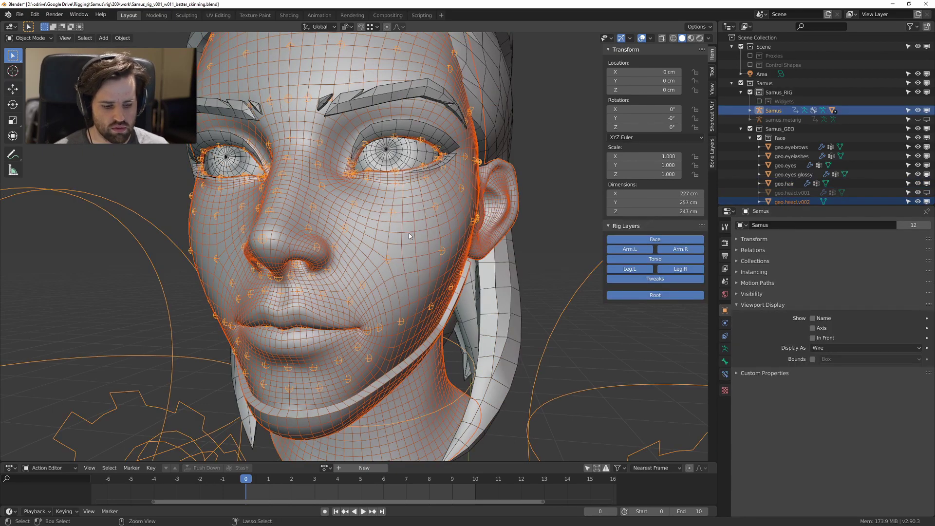
{"action": "scroll", "coordinate": [408, 233], "scroll_direction": "down", "scroll_amount": 1}
{"action": "key", "text": "ctrl+p"}
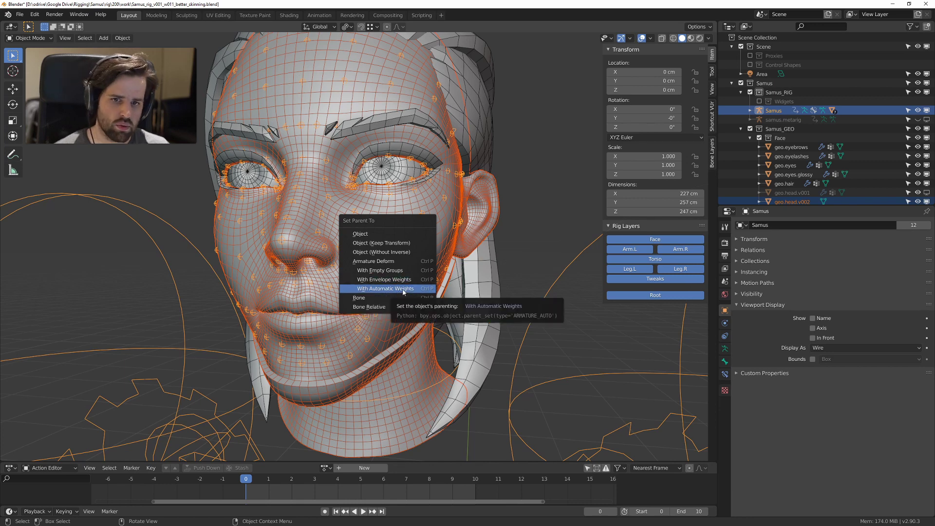
{"action": "left_click", "coordinate": [381, 290]}
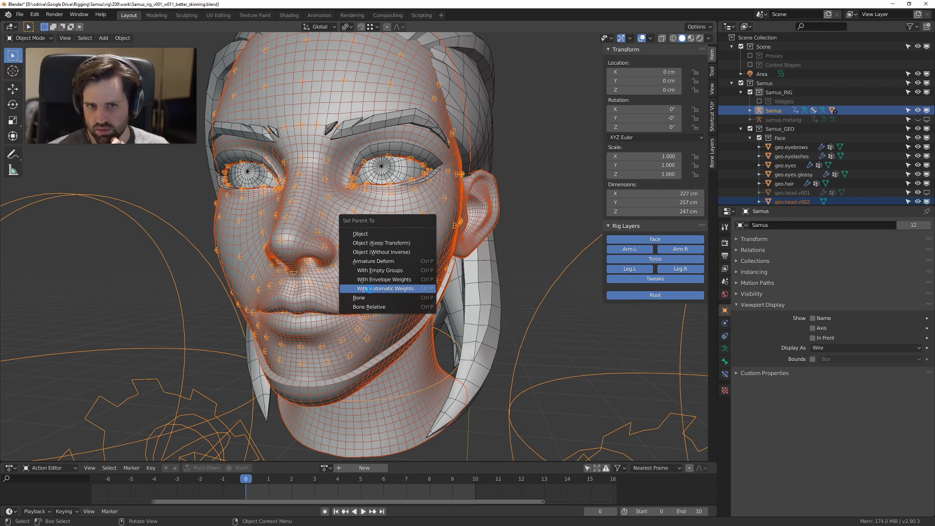
Step: Test the head's new skinning in Pose Mode by moving the outer cheek control, then cancel the move
{"action": "left_click", "coordinate": [427, 251]}
{"action": "key", "text": "ctrl+Tab"}
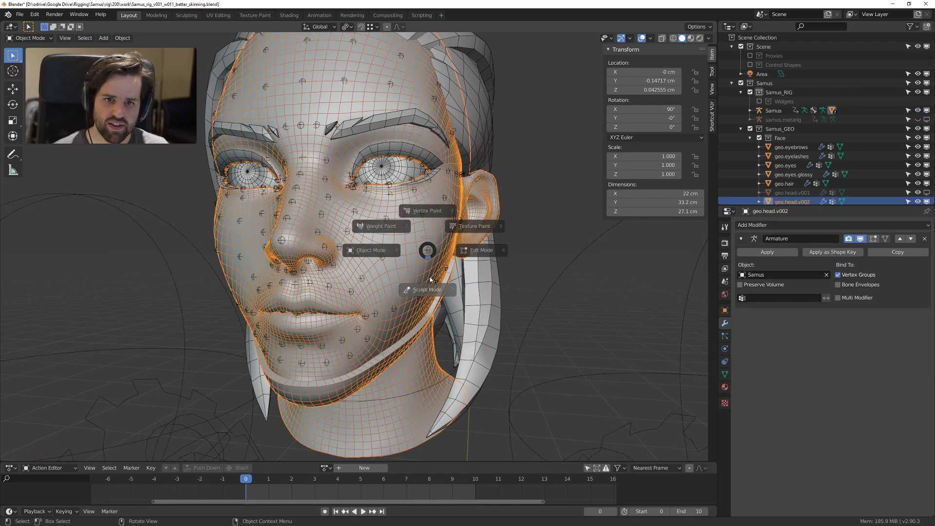
{"action": "left_click", "coordinate": [429, 250]}
{"action": "key", "text": "ctrl+Tab"}
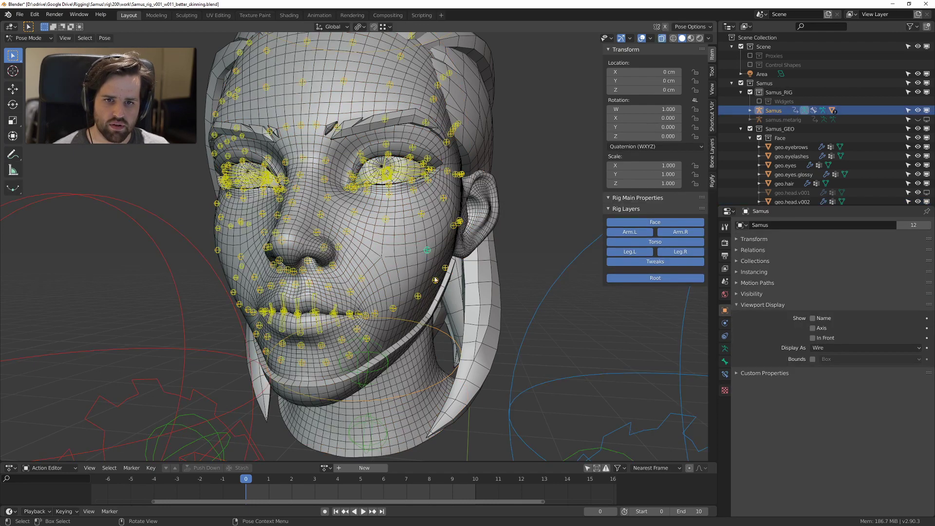
{"action": "left_click", "coordinate": [429, 249]}
{"action": "key", "text": "g"}
{"action": "right_click", "coordinate": [449, 276]}
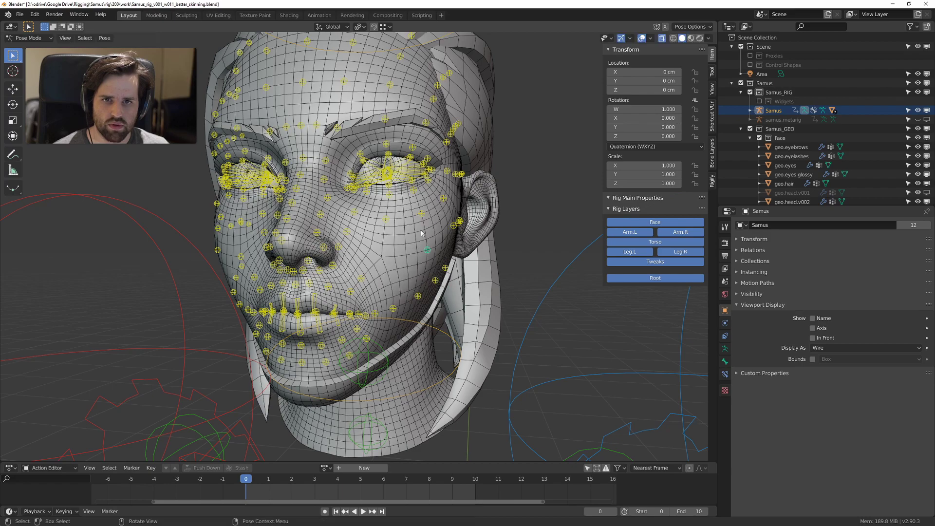
Step: Test the forehead deformation by moving the central control between the eyebrows, then cancel the move
{"action": "middle_click_drag", "start_coordinate": [363, 185], "coordinate": [402, 207]}
{"action": "middle_click_drag", "start_coordinate": [402, 207], "coordinate": [405, 317], "text": "shift"}
{"action": "scroll", "coordinate": [405, 316], "scroll_direction": "up", "scroll_amount": 1}
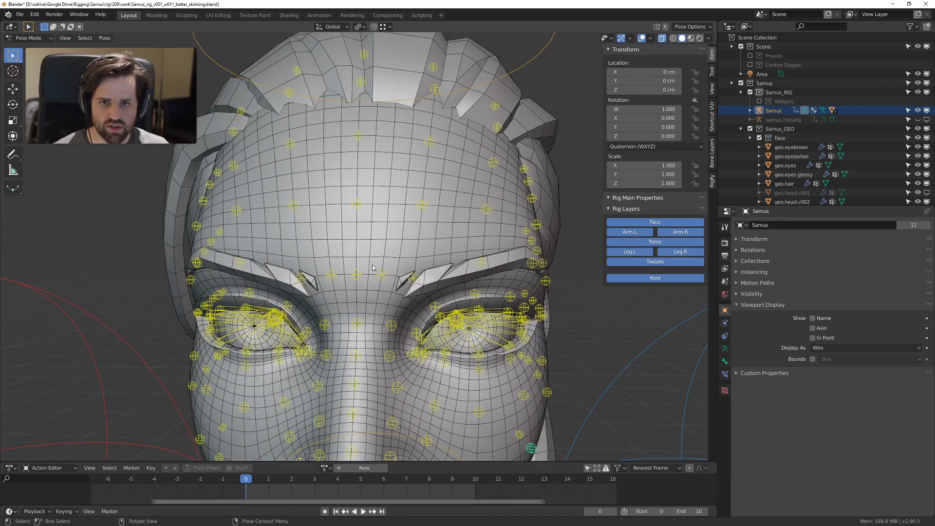
{"action": "left_click", "coordinate": [357, 274]}
{"action": "key", "text": "g"}
{"action": "right_click", "coordinate": [393, 282]}
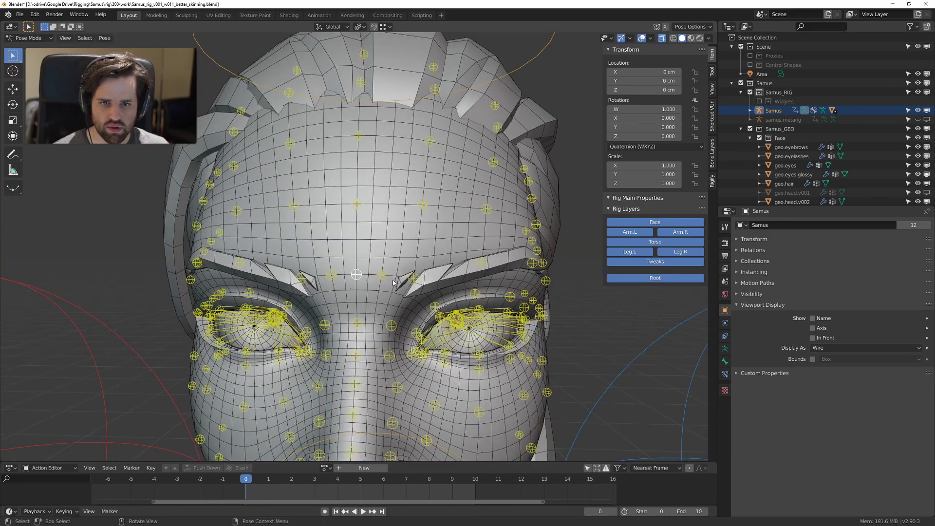
Step: Inspect the eyebrows mesh and its modifiers in Object Mode, then put the rig back in Pose Mode
{"action": "key", "text": "ctrl+Tab"}
{"action": "left_click", "coordinate": [452, 275]}
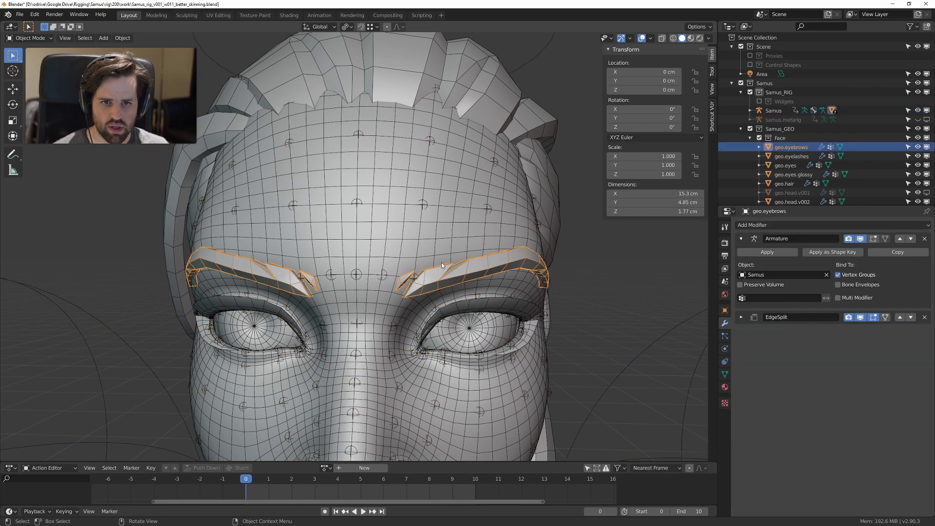
{"action": "scroll", "coordinate": [412, 285], "scroll_direction": "up", "scroll_amount": 1}
{"action": "left_click", "coordinate": [388, 281]}
{"action": "key", "text": "ctrl+Tab"}
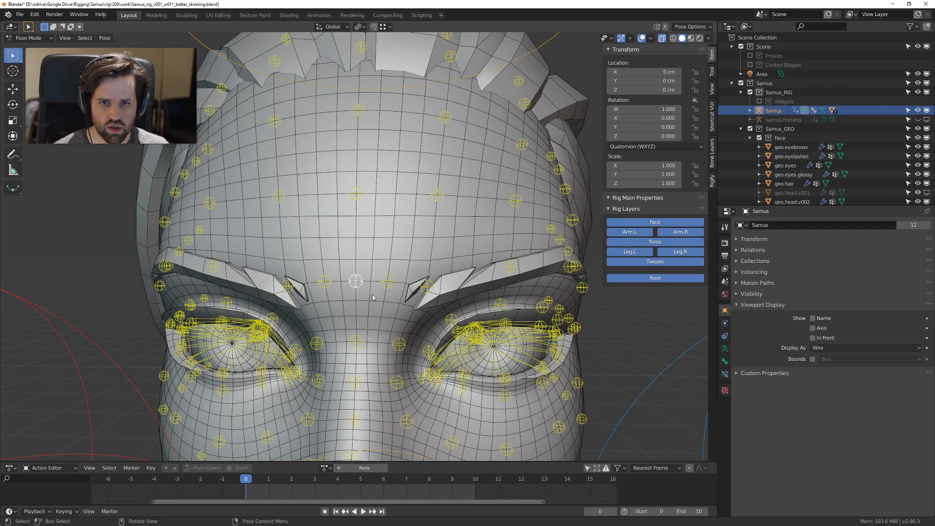
{"action": "middle_click_drag", "start_coordinate": [369, 284], "coordinate": [341, 239], "text": "shift"}
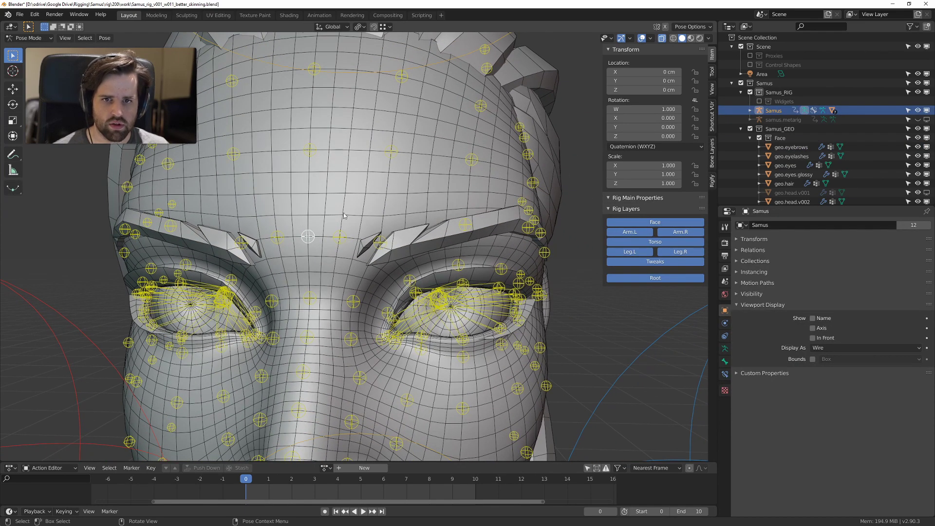
{"action": "scroll", "coordinate": [354, 193], "scroll_direction": "down", "scroll_amount": 2}
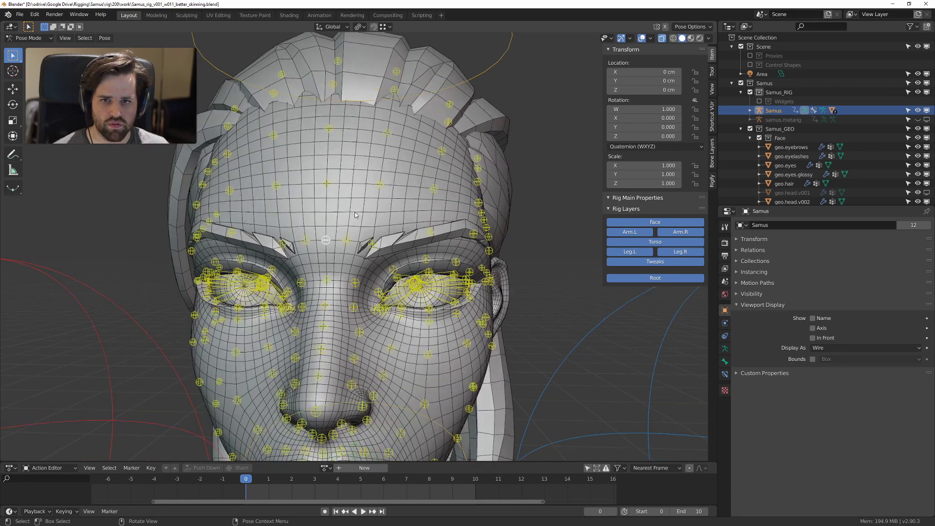
Step: Test the forehead skinning by moving the off-centre forehead control and the central forehead control, cancelling each move
{"action": "scroll", "coordinate": [355, 193], "scroll_direction": "up", "scroll_amount": 2}
{"action": "middle_click_drag", "start_coordinate": [395, 153], "coordinate": [424, 202], "text": "shift"}
{"action": "left_click", "coordinate": [421, 201]}
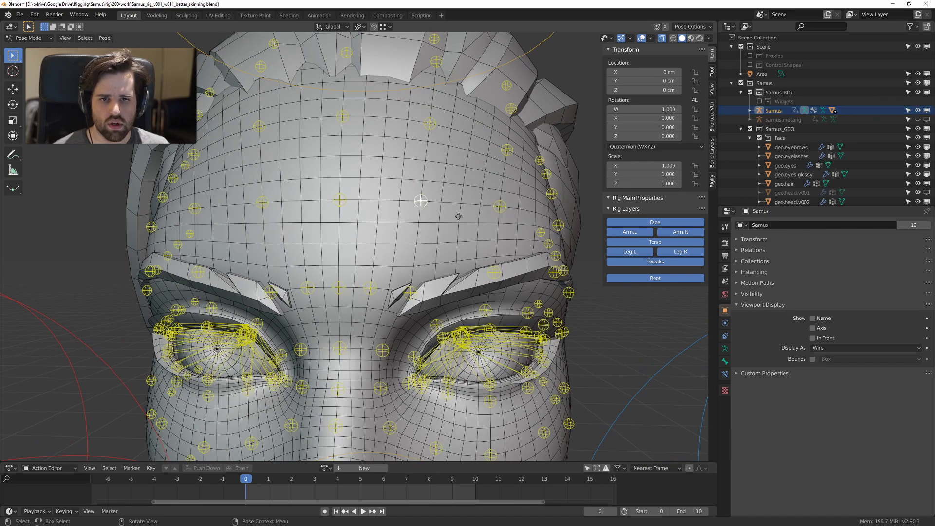
{"action": "key", "text": "g"}
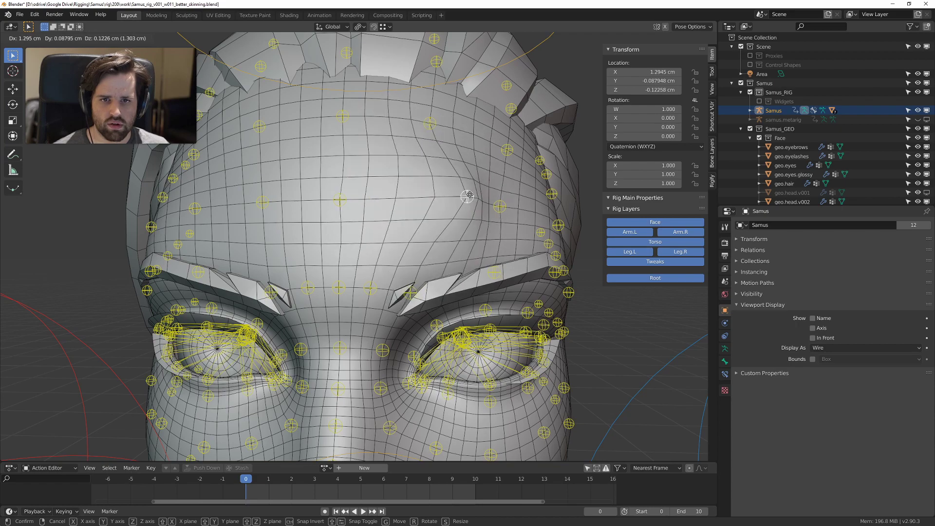
{"action": "right_click", "coordinate": [395, 203]}
{"action": "left_click", "coordinate": [339, 200]}
{"action": "key", "text": "g"}
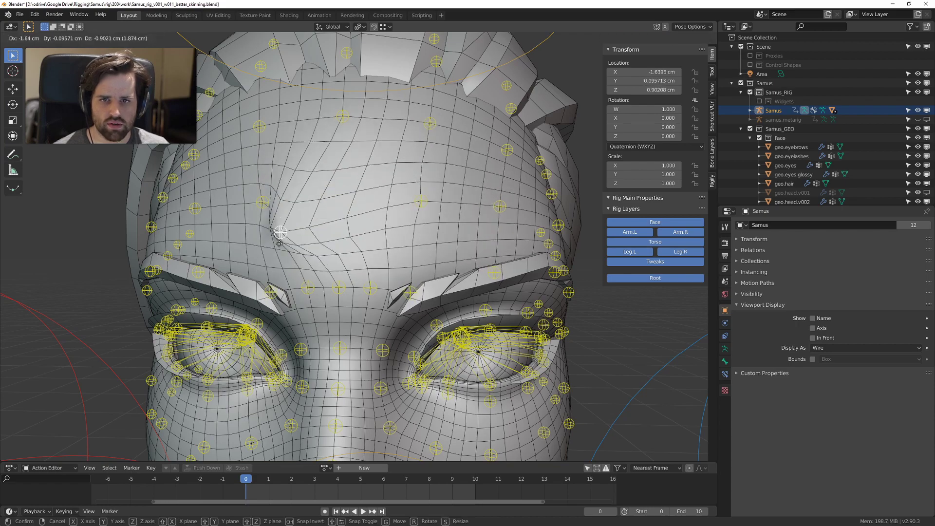
{"action": "right_click", "coordinate": [356, 204]}
Step: Test the skinning beside the nose bridge by moving the control near the inner eye corner, then cancel the move
{"action": "middle_click_drag", "start_coordinate": [356, 203], "coordinate": [376, 156]}
{"action": "left_click", "coordinate": [378, 154]}
{"action": "key", "text": "g"}
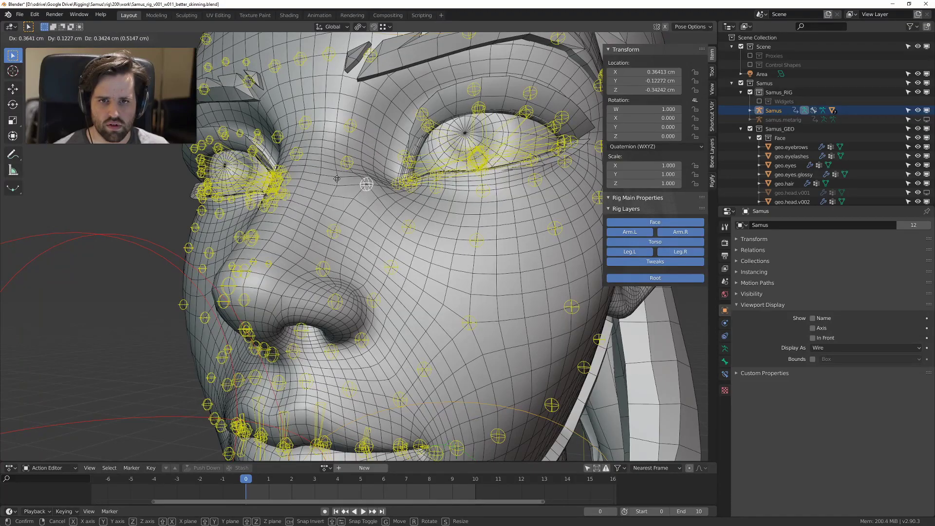
{"action": "right_click", "coordinate": [359, 184]}
Step: Test the lower lip by pulling its central control down, then clear that control's location
{"action": "middle_click_drag", "start_coordinate": [358, 292], "coordinate": [342, 93], "text": "shift"}
{"action": "mouse_move", "coordinate": [337, 266]}
{"action": "middle_mouse_down"}
{"action": "mouse_move", "coordinate": [383, 237]}
{"action": "mouse_move", "coordinate": [343, 263]}
{"action": "mouse_move", "coordinate": [341, 249]}
{"action": "middle_mouse_up"}
{"action": "left_click", "coordinate": [318, 253]}
{"action": "key", "text": "g"}
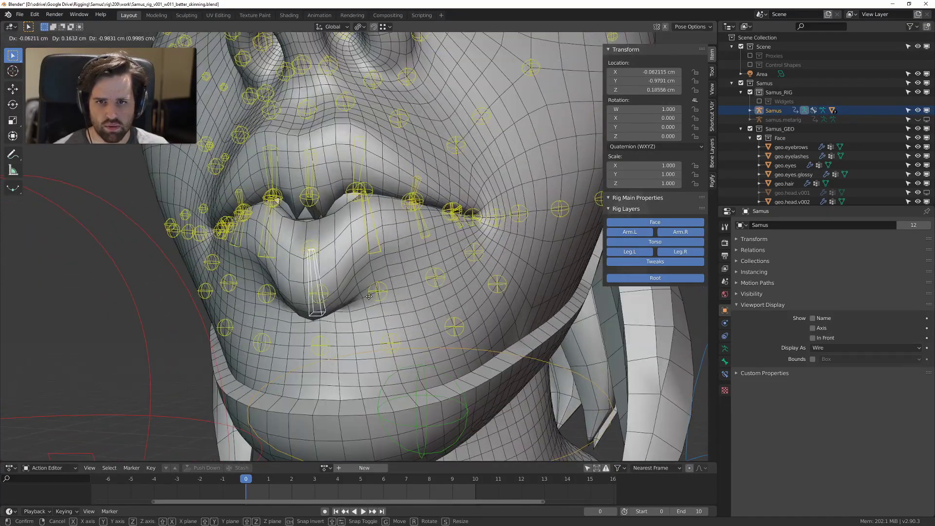
{"action": "left_click", "coordinate": [356, 281]}
{"action": "left_click_drag", "start_coordinate": [324, 211], "coordinate": [303, 203]}
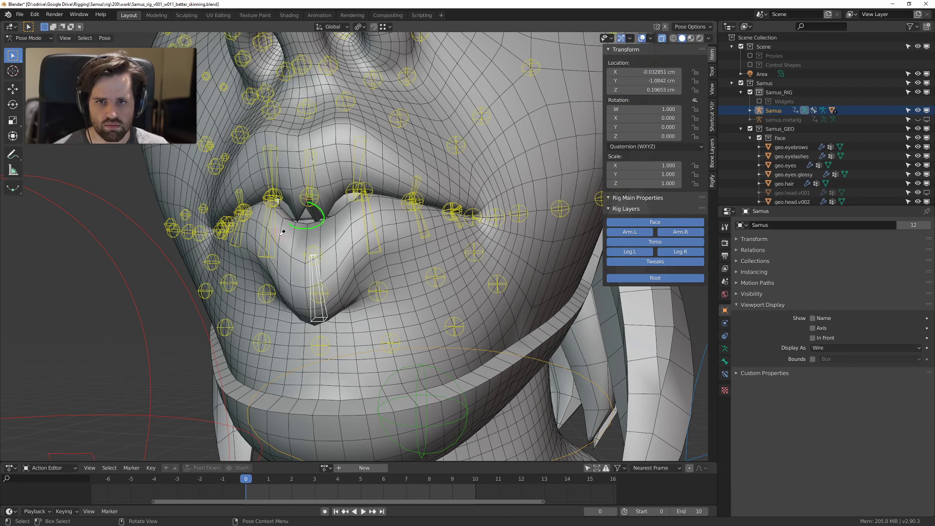
{"action": "key", "text": "alt+g"}
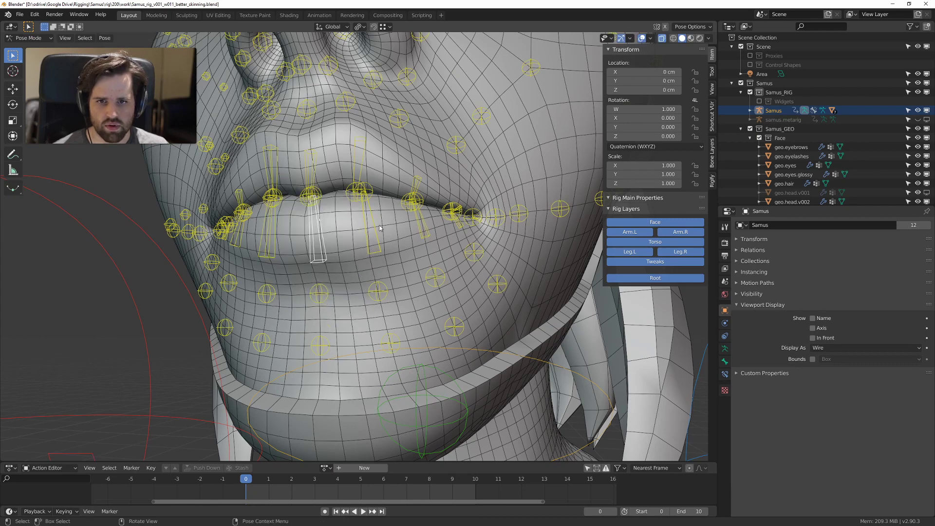
Step: Test the two neighbouring lower lip controls towards the mouth corner by moving each one and cancelling the move
{"action": "left_click", "coordinate": [373, 253]}
{"action": "key", "text": "g"}
{"action": "right_click", "coordinate": [367, 276]}
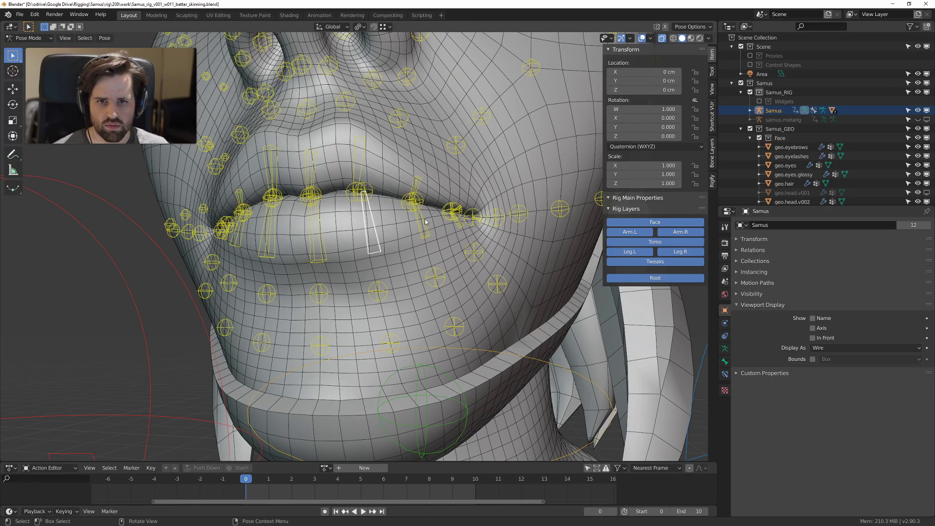
{"action": "left_click", "coordinate": [426, 236]}
{"action": "key", "text": "g"}
{"action": "right_click", "coordinate": [440, 288]}
Step: Try a trackball rotation on the outer-corner eyelid bone and cancel it, then trackball-rotate a lower eyelid bone upward
{"action": "middle_click_drag", "start_coordinate": [440, 288], "coordinate": [442, 265]}
{"action": "scroll", "coordinate": [451, 302], "scroll_direction": "down", "scroll_amount": 4}
{"action": "scroll", "coordinate": [395, 312], "scroll_direction": "up", "scroll_amount": 6}
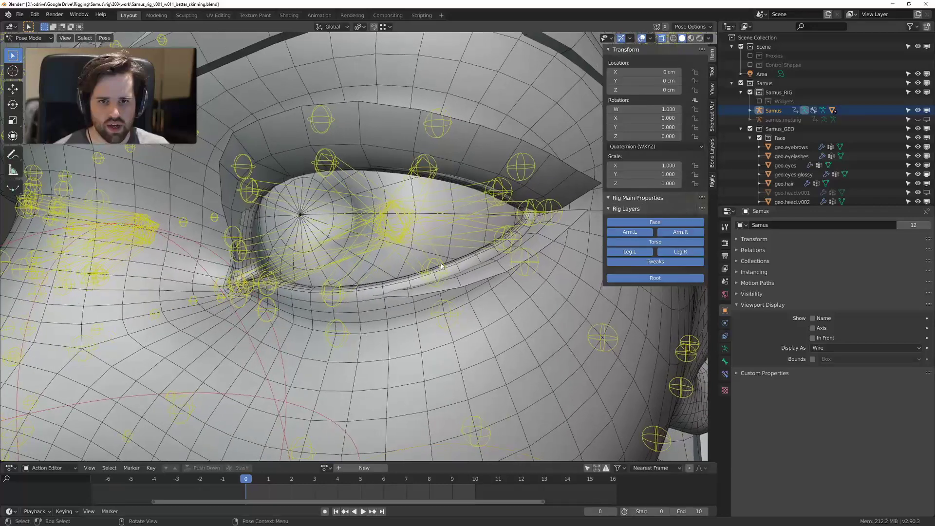
{"action": "left_click", "coordinate": [480, 238]}
{"action": "key", "text": "r"}
{"action": "key", "text": "r"}
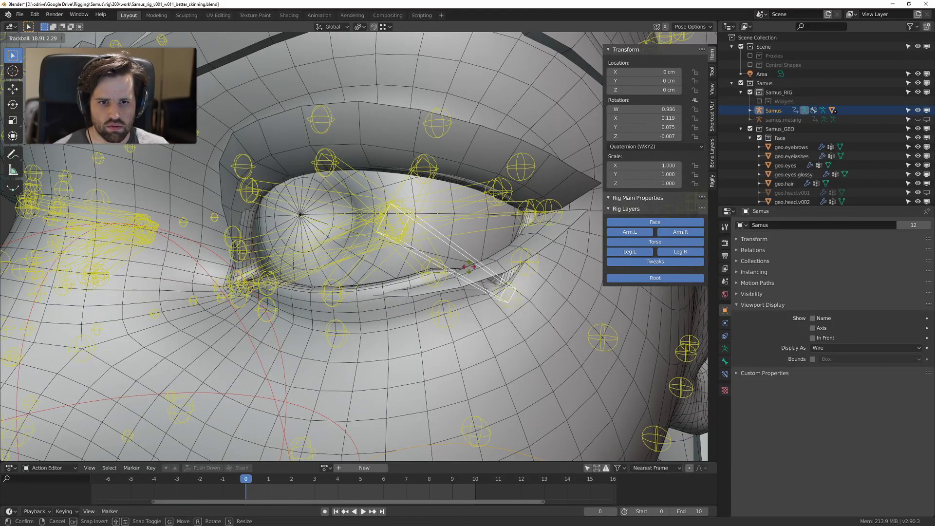
{"action": "key", "text": "Escape"}
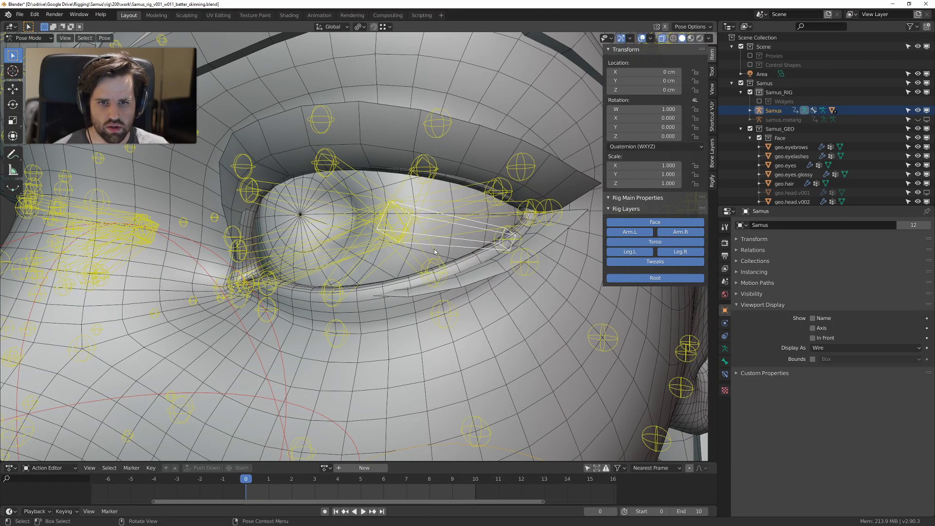
{"action": "key", "text": "r"}
{"action": "key", "text": "r"}
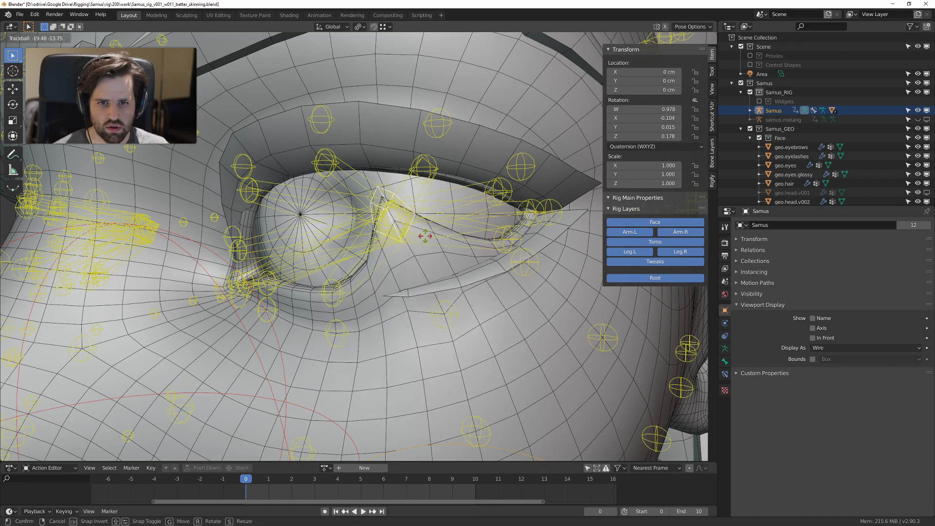
{"action": "left_click", "coordinate": [452, 296]}
Step: Hide the eyelashes mesh geo.eyelashes in Object Mode, then put the Samus rig back in Pose Mode
{"action": "key", "text": "ctrl+Tab"}
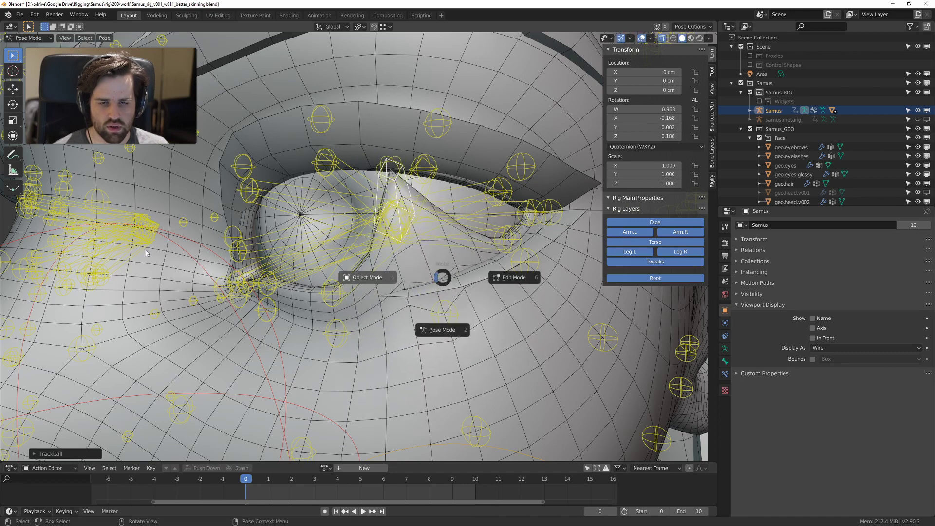
{"action": "left_click", "coordinate": [146, 253]}
{"action": "left_click", "coordinate": [470, 280]}
{"action": "mouse_move", "coordinate": [459, 289]}
{"action": "middle_mouse_down"}
{"action": "mouse_move", "coordinate": [472, 291]}
{"action": "mouse_move", "coordinate": [455, 274]}
{"action": "middle_mouse_up"}
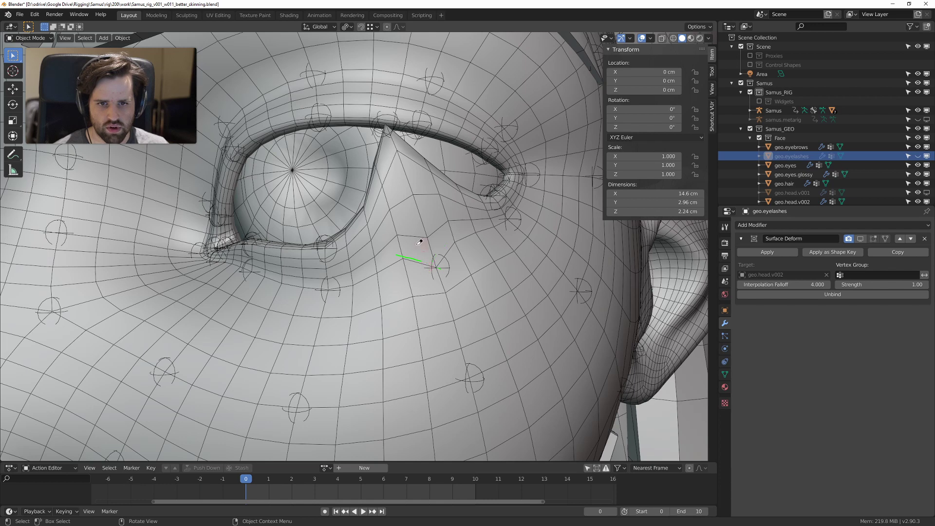
{"action": "left_click", "coordinate": [392, 130]}
{"action": "left_click", "coordinate": [395, 118]}
{"action": "key", "text": "ctrl+Tab"}
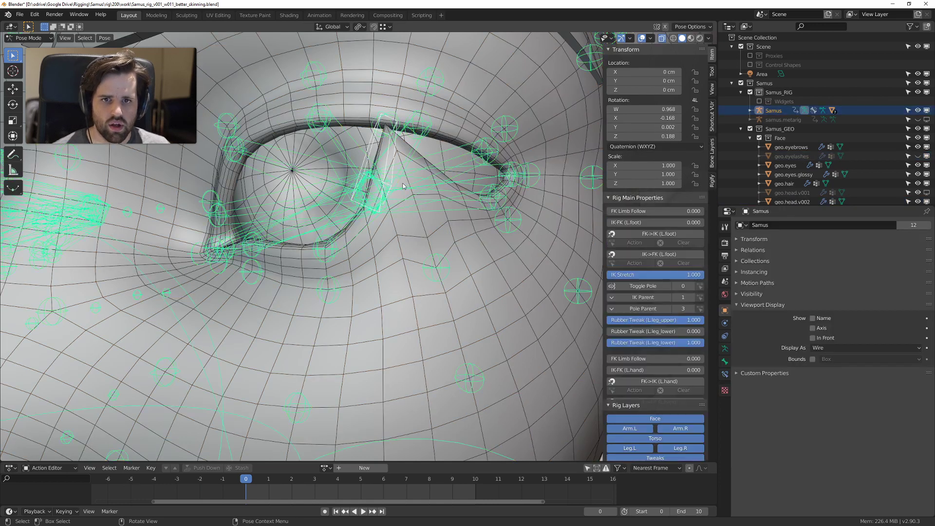
Step: Enable the Proxies collection in Object Mode and compare geo.head.v002.proxy with the detailed head mesh geo.head.v002
{"action": "scroll", "coordinate": [404, 195], "scroll_direction": "down", "scroll_amount": 8}
{"action": "key", "text": "ctrl+Tab"}
{"action": "scroll", "coordinate": [445, 239], "scroll_direction": "up", "scroll_amount": 6}
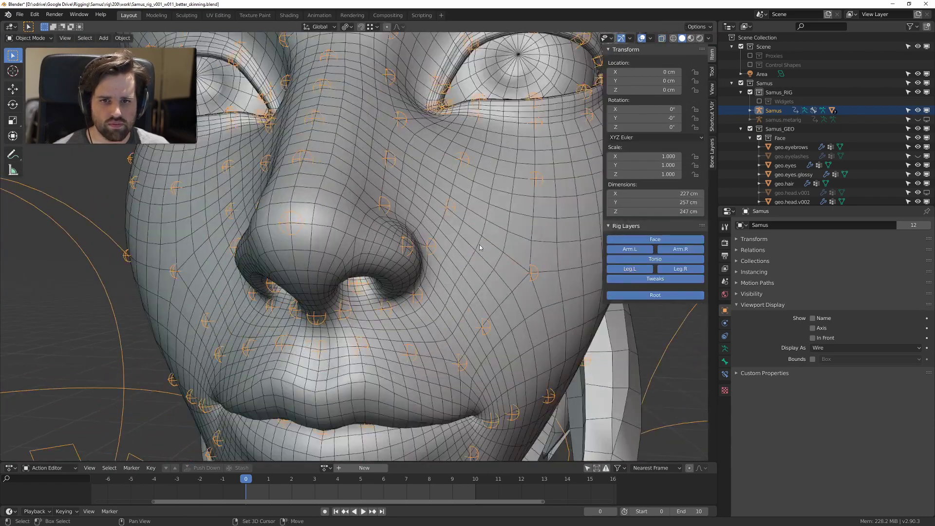
{"action": "scroll", "coordinate": [480, 247], "scroll_direction": "down", "scroll_amount": 2}
{"action": "scroll", "coordinate": [545, 273], "scroll_direction": "down", "scroll_amount": 3}
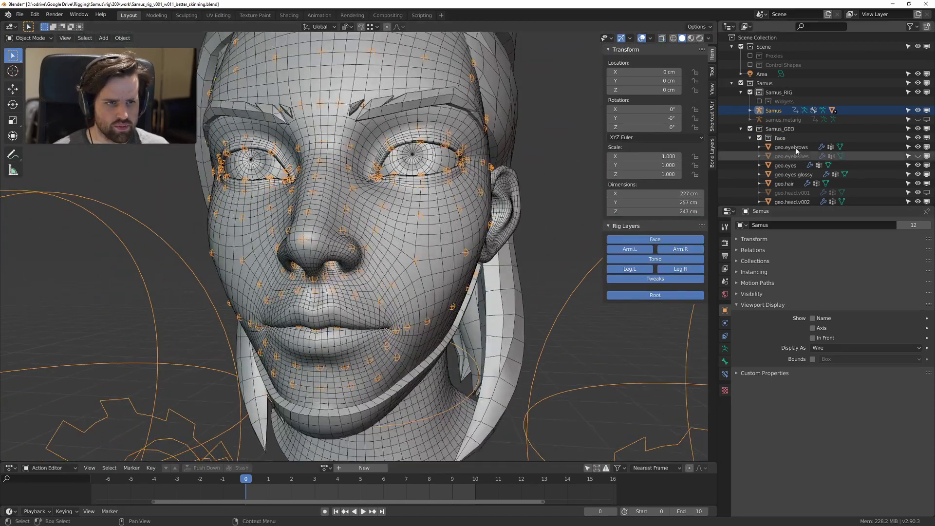
{"action": "left_click", "coordinate": [750, 55]}
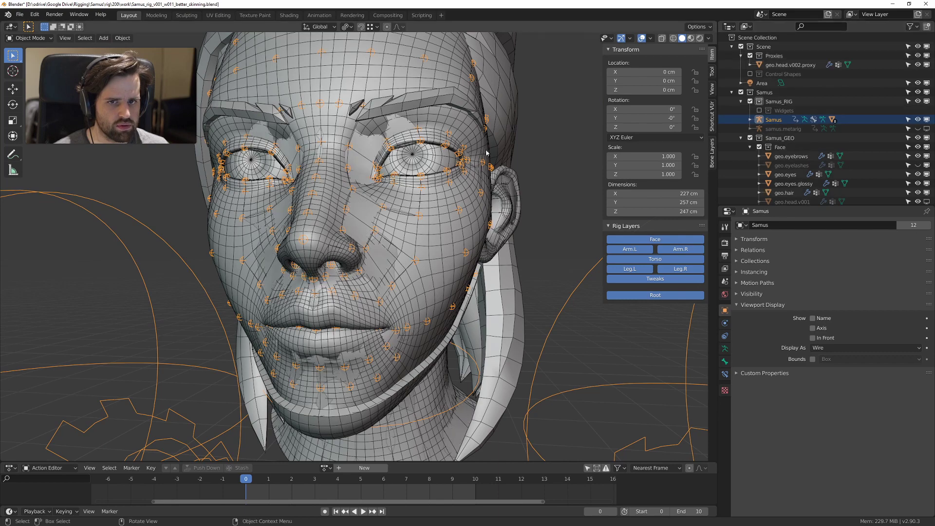
{"action": "left_click", "coordinate": [407, 219]}
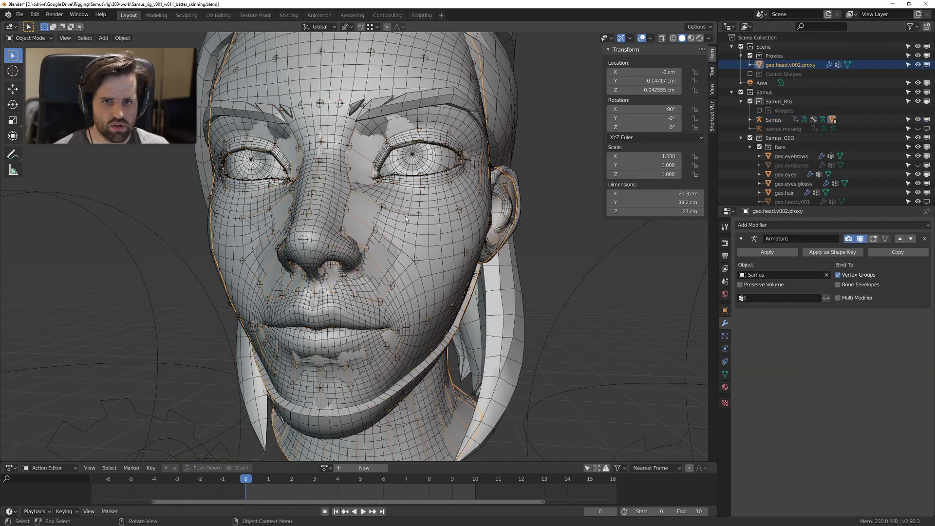
{"action": "left_click", "coordinate": [434, 246]}
{"action": "middle_click_drag", "start_coordinate": [441, 242], "coordinate": [585, 295]}
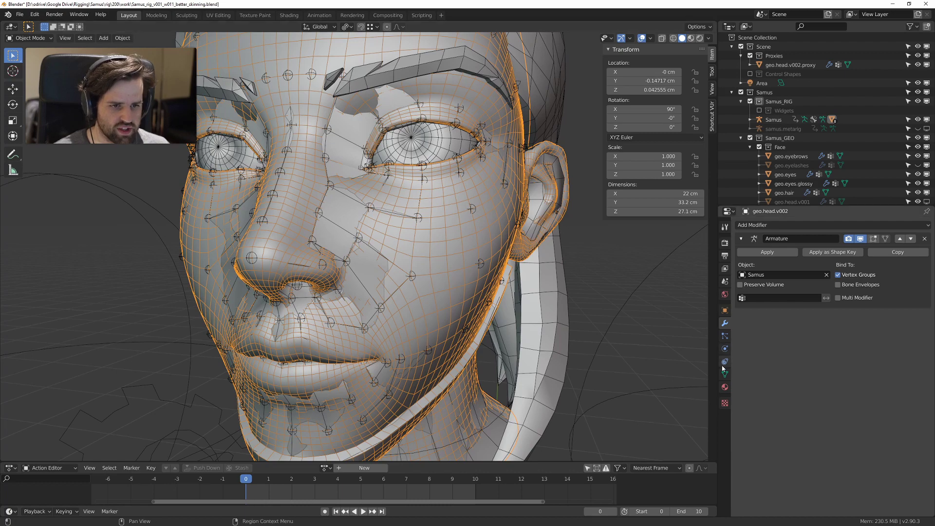
Step: Hide geo.head.v002.proxy and put the Samus rig in Pose Mode with the central brow control selected
{"action": "left_click", "coordinate": [355, 215]}
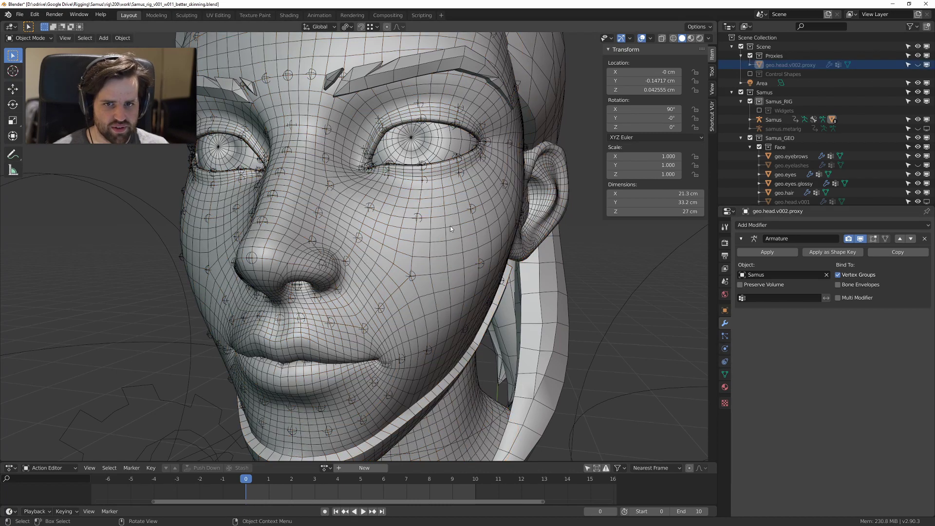
{"action": "left_click", "coordinate": [450, 228]}
{"action": "scroll", "coordinate": [652, 340], "scroll_direction": "down", "scroll_amount": 6}
{"action": "middle_click_drag", "start_coordinate": [312, 161], "coordinate": [355, 202]}
{"action": "scroll", "coordinate": [355, 202], "scroll_direction": "up", "scroll_amount": 6}
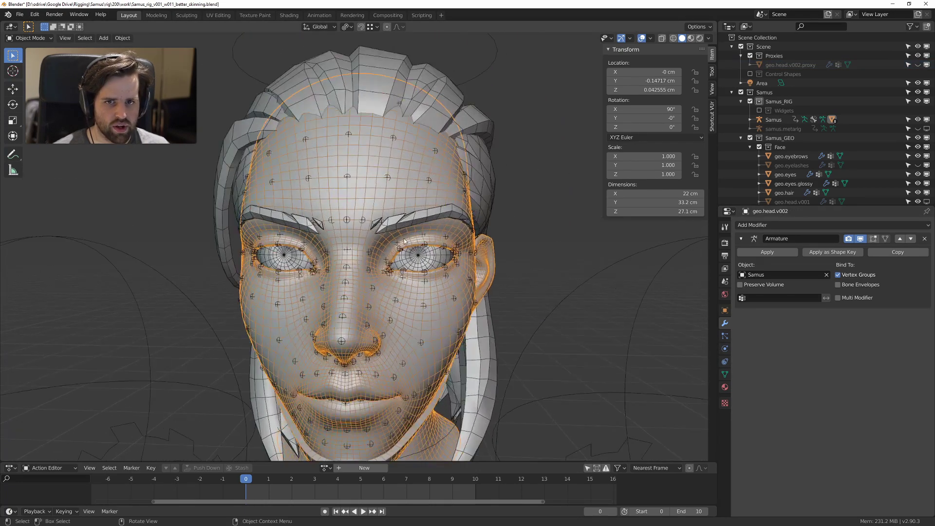
{"action": "left_click", "coordinate": [340, 202]}
{"action": "key", "text": "Tab"}
{"action": "left_click", "coordinate": [330, 247]}
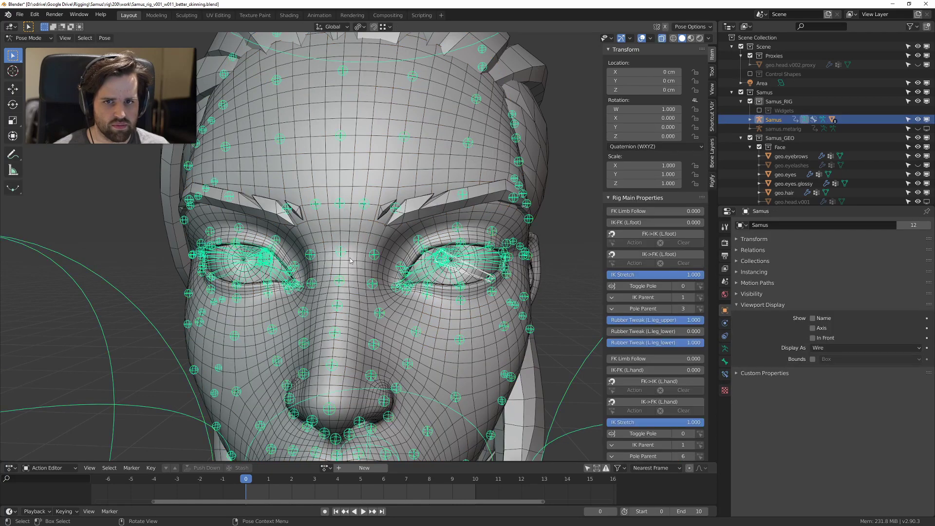
{"action": "left_click", "coordinate": [346, 205]}
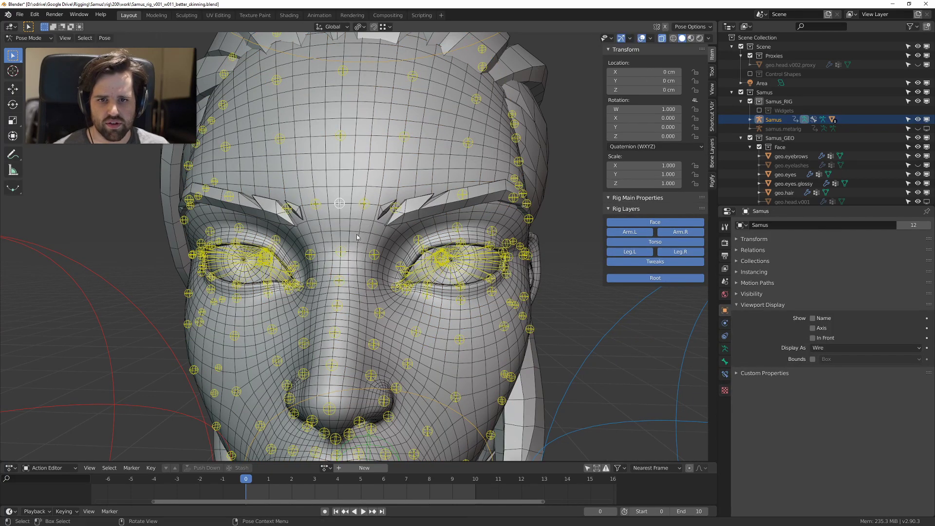
Step: Test the forehead again by moving its central control and the one beside it, cancelling each move
{"action": "middle_click_drag", "start_coordinate": [361, 176], "coordinate": [350, 210], "text": "shift"}
{"action": "left_click", "coordinate": [331, 177]}
{"action": "key", "text": "g"}
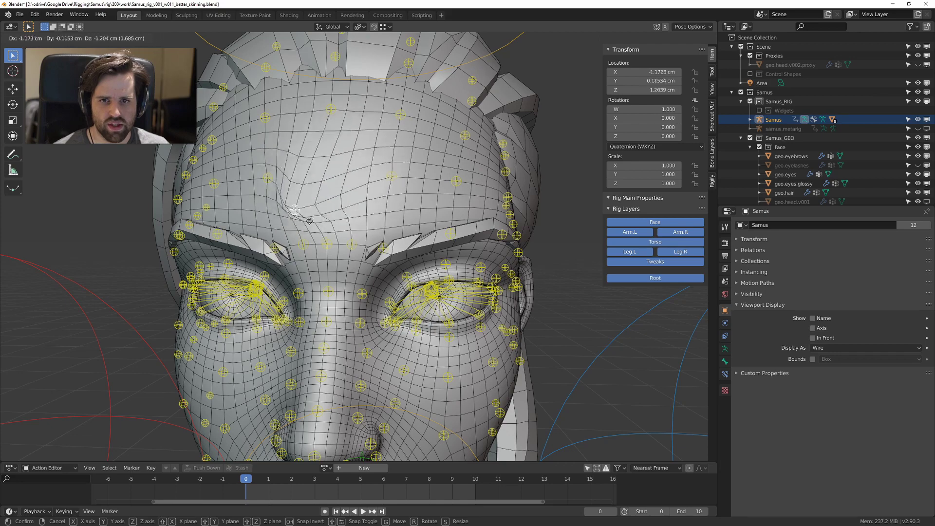
{"action": "right_click", "coordinate": [336, 197]}
{"action": "key", "text": "g"}
{"action": "right_click", "coordinate": [377, 209]}
Step: Return the rig to Object Mode, then unhide and select geo.head.v002.proxy
{"action": "scroll", "coordinate": [376, 210], "scroll_direction": "down", "scroll_amount": 4}
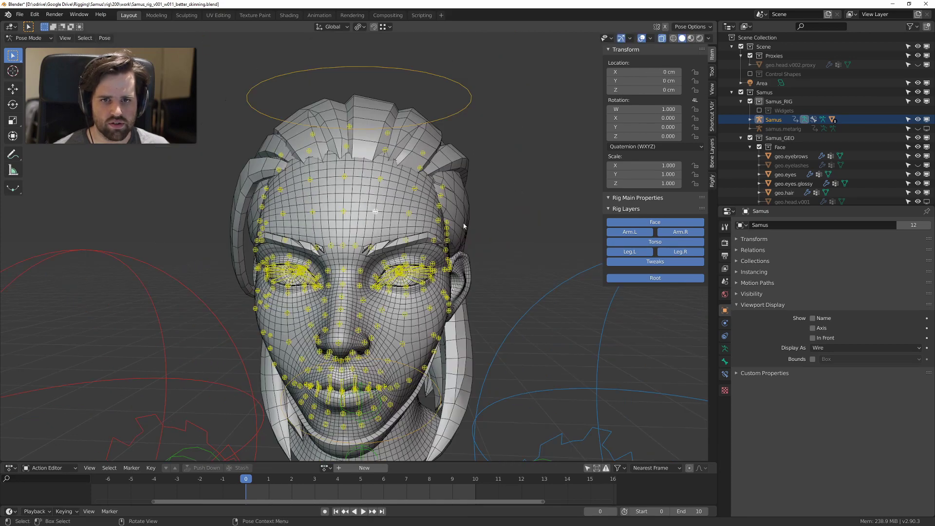
{"action": "middle_click_drag", "start_coordinate": [377, 210], "coordinate": [392, 185]}
{"action": "key", "text": "ctrl+Tab"}
{"action": "scroll", "coordinate": [504, 215], "scroll_direction": "up", "scroll_amount": 2}
{"action": "middle_click_drag", "start_coordinate": [504, 215], "coordinate": [499, 203], "text": "shift"}
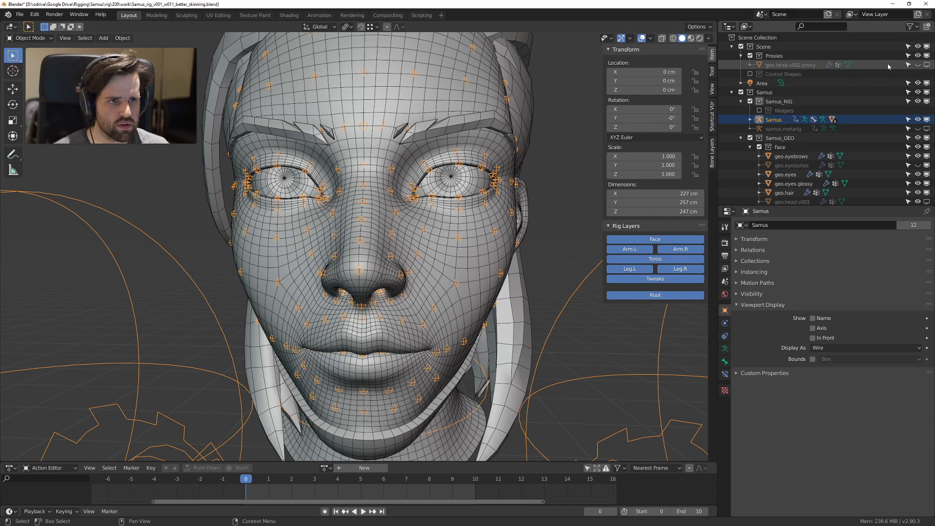
{"action": "left_click", "coordinate": [927, 65]}
{"action": "left_click", "coordinate": [799, 66]}
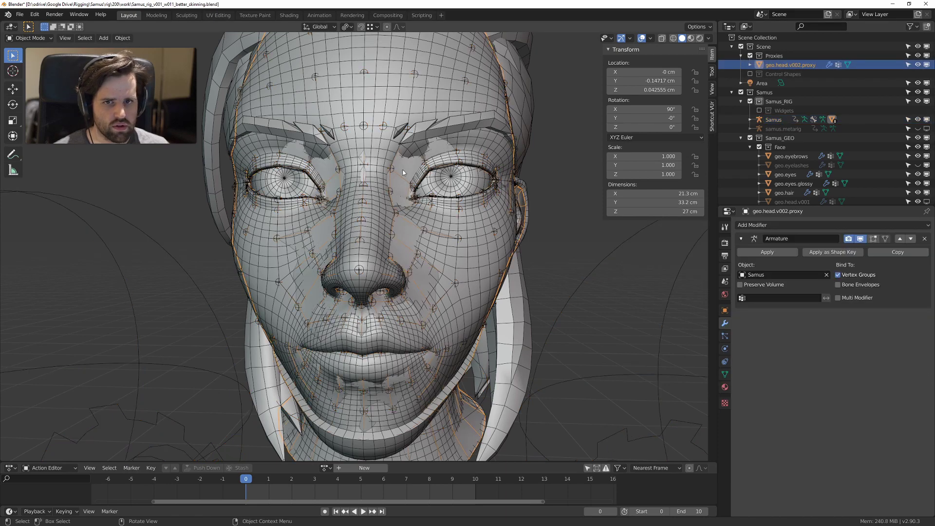
Step: Isolate geo.head.v002.proxy in Local View and examine its low-poly topology around the skull, ear, jaw and neck
{"action": "middle_click_drag", "start_coordinate": [391, 179], "coordinate": [338, 206]}
{"action": "key", "text": "KP_Divide"}
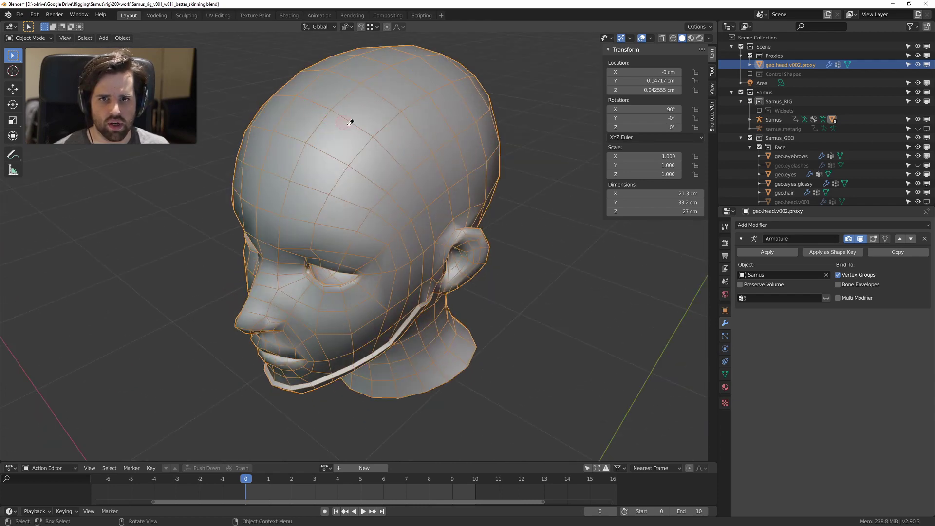
{"action": "middle_click_drag", "start_coordinate": [349, 123], "coordinate": [349, 144]}
{"action": "left_click_drag", "start_coordinate": [304, 116], "coordinate": [351, 147]}
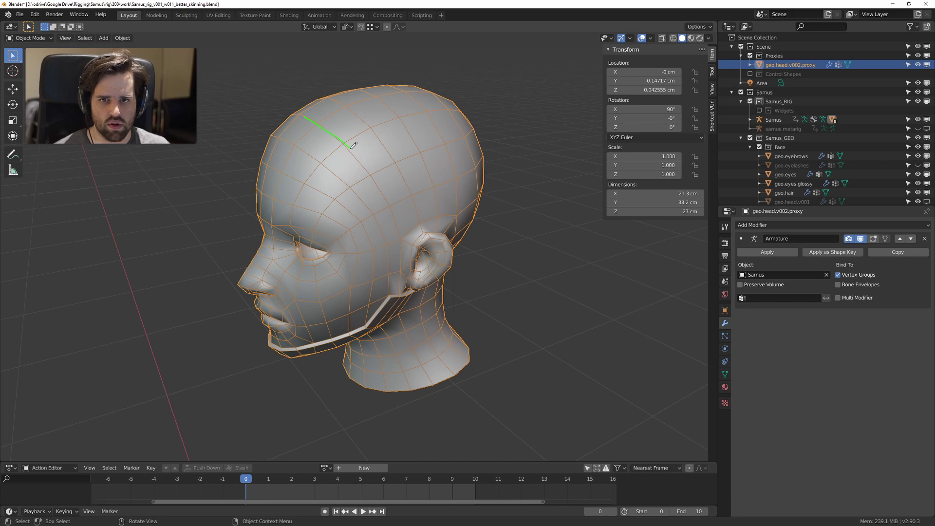
{"action": "middle_click_drag", "start_coordinate": [405, 291], "coordinate": [408, 249]}
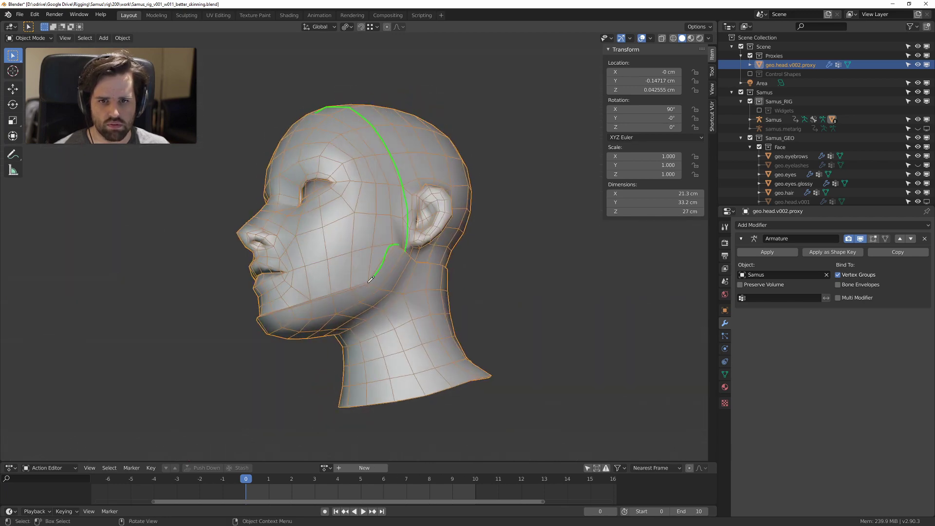
{"action": "middle_click_drag", "start_coordinate": [277, 300], "coordinate": [324, 100]}
{"action": "middle_click_drag", "start_coordinate": [273, 297], "coordinate": [319, 139]}
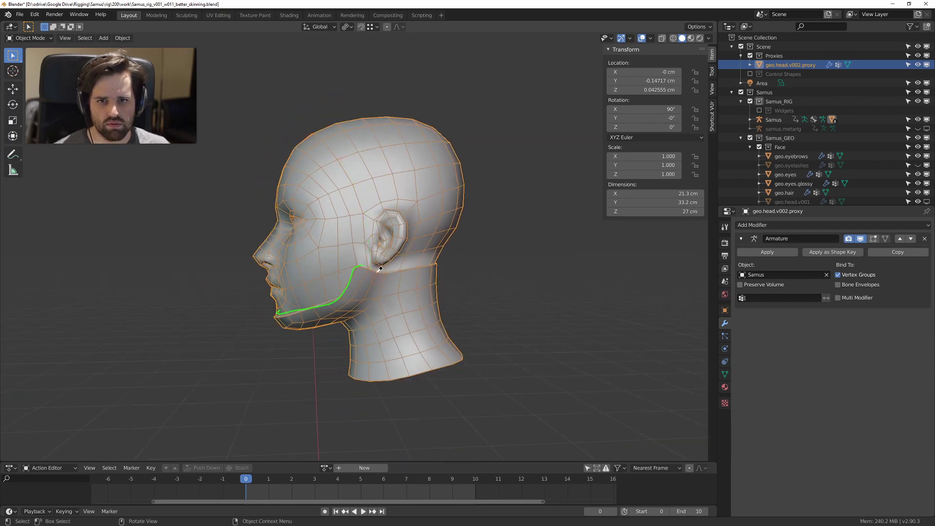
{"action": "middle_click_drag", "start_coordinate": [242, 320], "coordinate": [423, 266]}
{"action": "middle_click_drag", "start_coordinate": [254, 210], "coordinate": [366, 241]}
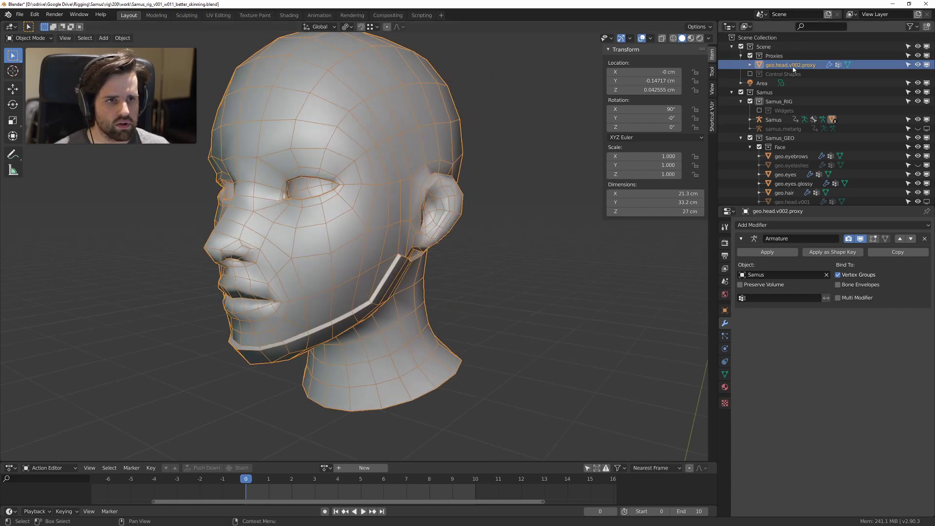
Step: Leave Local View and select the detailed head mesh geo.head.v002
{"action": "middle_click_drag", "start_coordinate": [412, 171], "coordinate": [435, 175]}
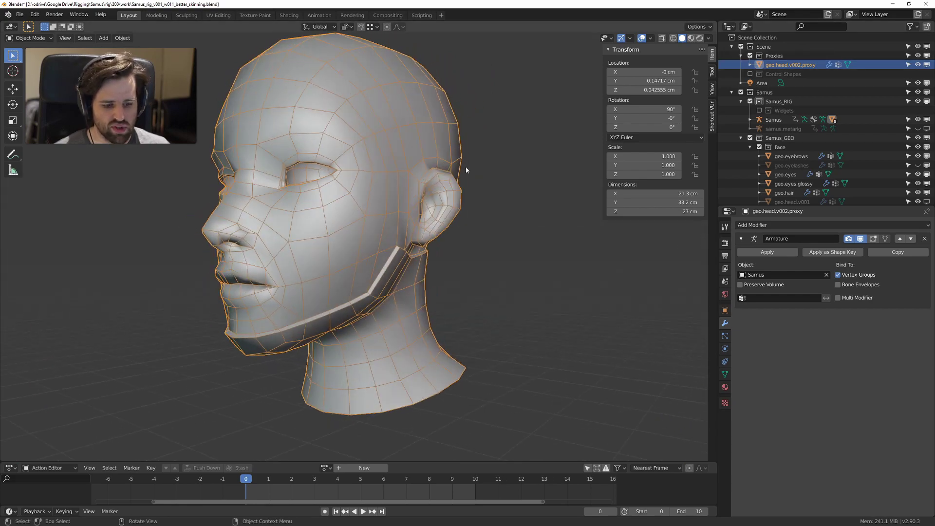
{"action": "key", "text": "KP_Divide"}
{"action": "left_click", "coordinate": [423, 99]}
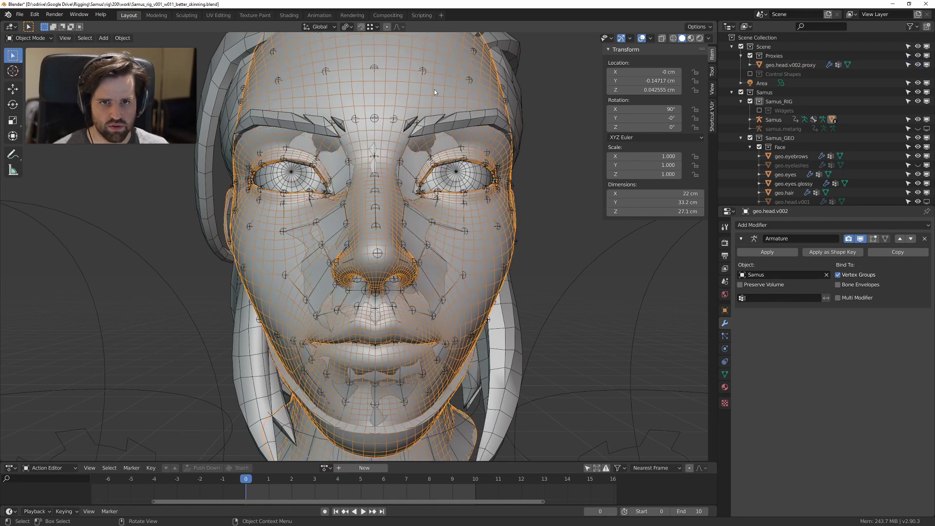
Step: Select the Samus rig around the low-poly proxy head and switch it to Pose Mode
{"action": "key", "text": "KP_Divide"}
{"action": "middle_click_drag", "start_coordinate": [446, 125], "coordinate": [405, 172]}
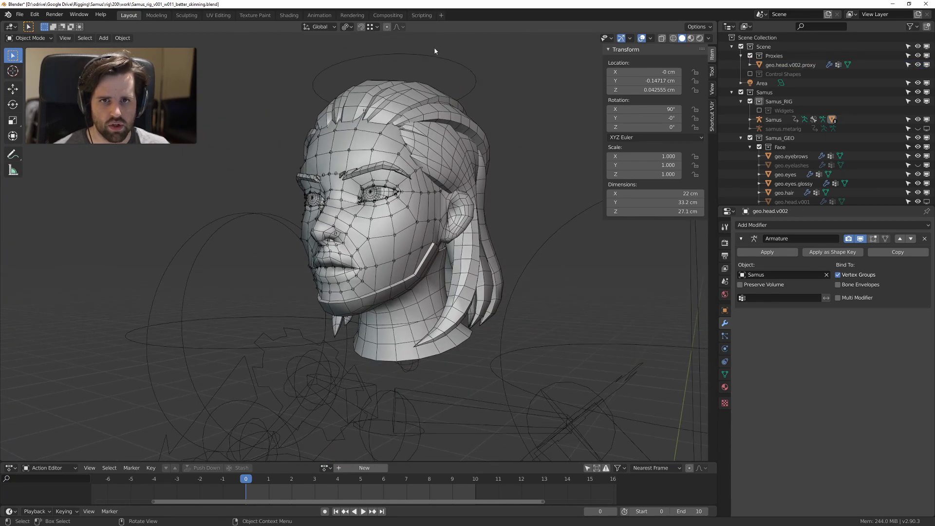
{"action": "left_click", "coordinate": [470, 83]}
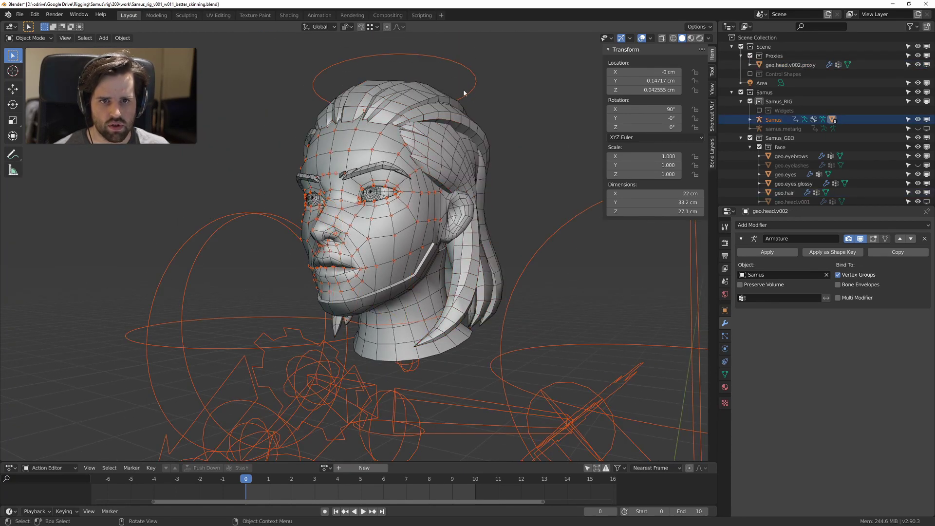
{"action": "key", "text": "ctrl+Tab"}
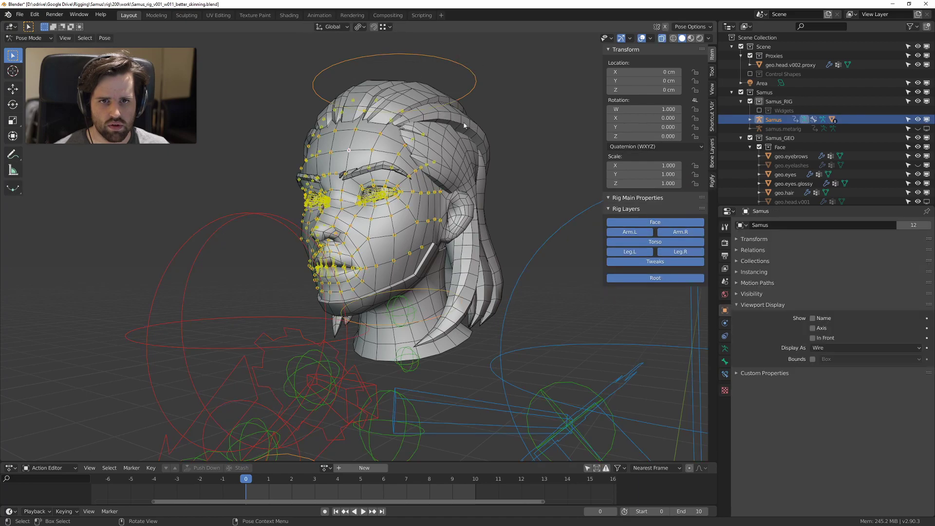
Step: Test the proxy head's skinning by freely rotating the circular head control, then clear its rotation
{"action": "left_click", "coordinate": [460, 66]}
{"action": "key", "text": "r"}
{"action": "key", "text": "r"}
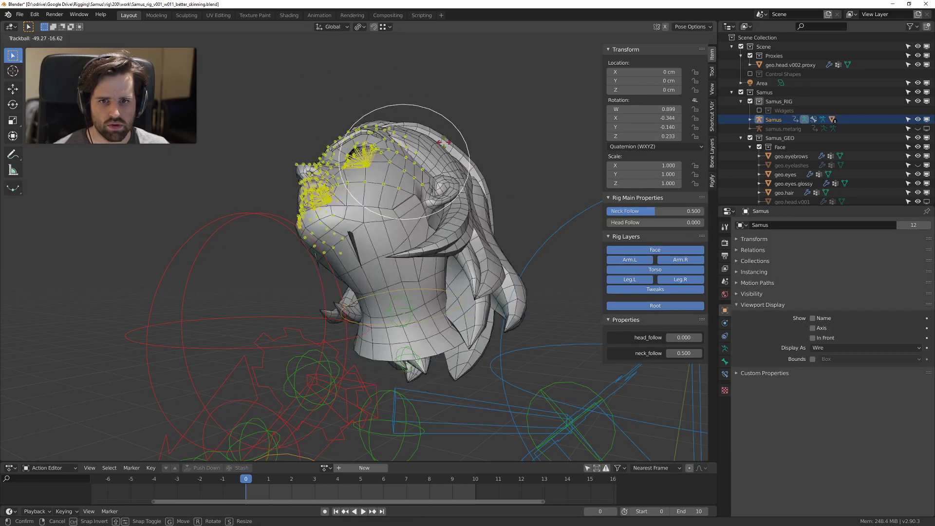
{"action": "left_click", "coordinate": [413, 154]}
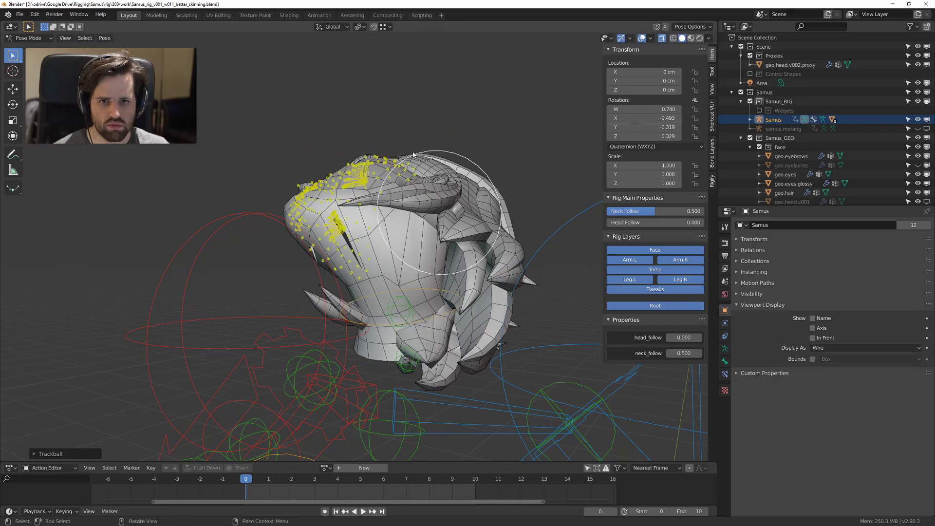
{"action": "middle_click_drag", "start_coordinate": [420, 333], "coordinate": [443, 329]}
{"action": "key", "text": "alt+r"}
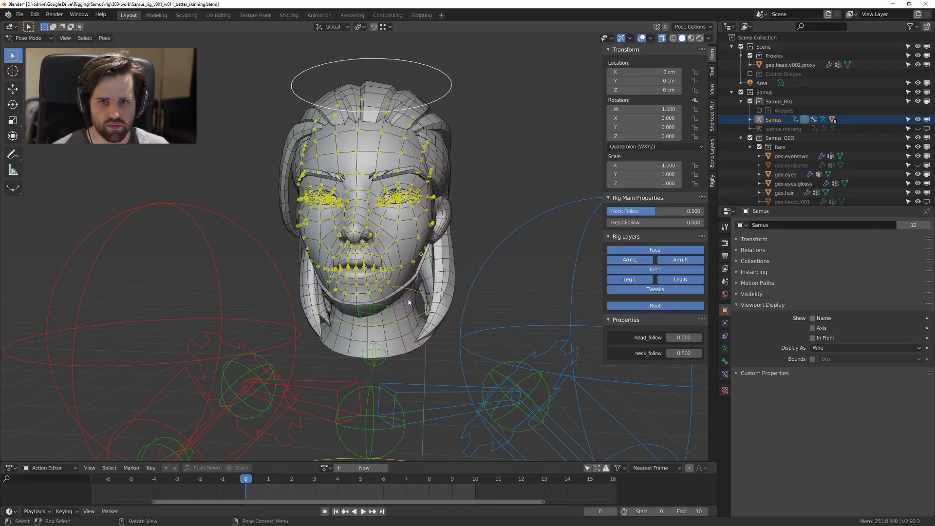
Step: Rotate the head control freely twice more to test the neck and hair deformation, clearing the rotation each time
{"action": "key", "text": "r"}
{"action": "key", "text": "r"}
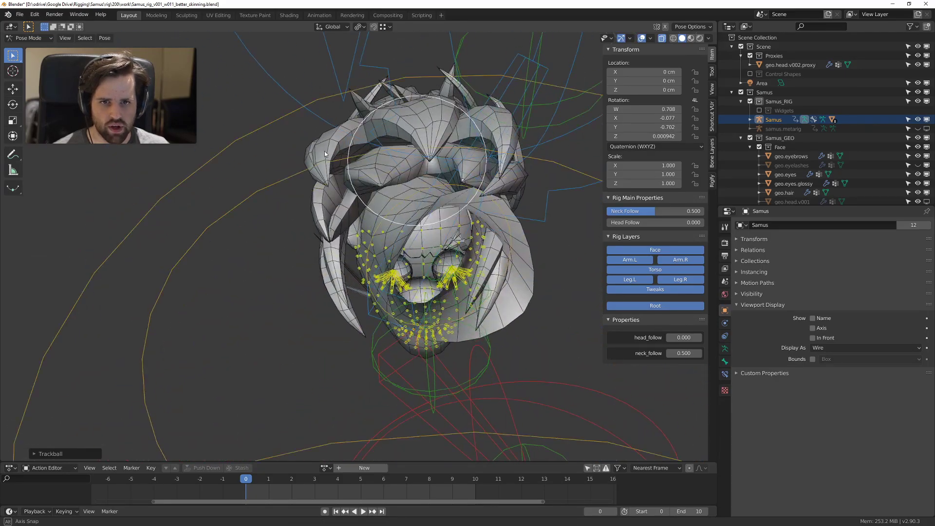
{"action": "left_click", "coordinate": [425, 192]}
{"action": "mouse_move", "coordinate": [374, 335]}
{"action": "middle_mouse_down"}
{"action": "mouse_move", "coordinate": [431, 339]}
{"action": "mouse_move", "coordinate": [363, 340]}
{"action": "middle_mouse_up"}
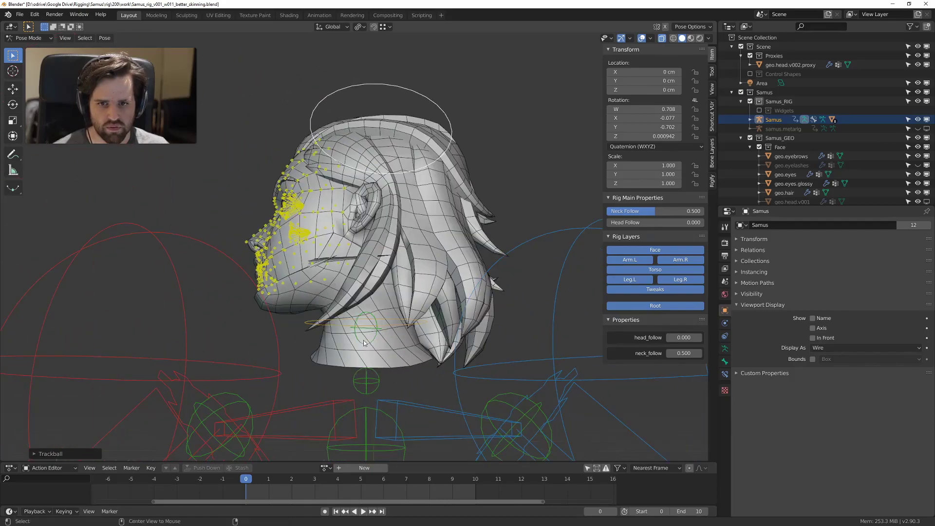
{"action": "key", "text": "alt+r"}
{"action": "scroll", "coordinate": [389, 342], "scroll_direction": "up", "scroll_amount": 2}
{"action": "key", "text": "r"}
{"action": "key", "text": "r"}
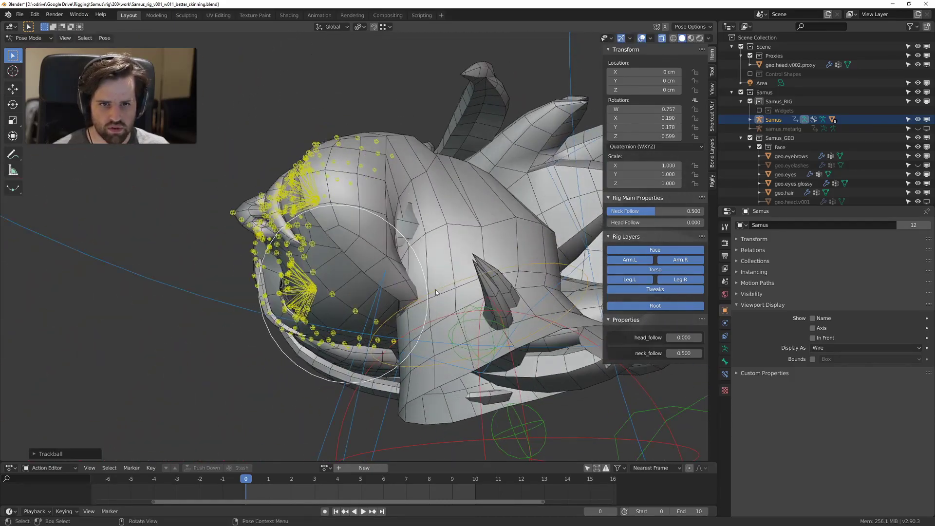
{"action": "left_click", "coordinate": [444, 270]}
{"action": "middle_click_drag", "start_coordinate": [443, 270], "coordinate": [391, 272]}
{"action": "key", "text": "alt+r"}
Step: Test the cheek deformation by moving several individual cheek controls, cancelling each move
{"action": "left_click", "coordinate": [390, 273]}
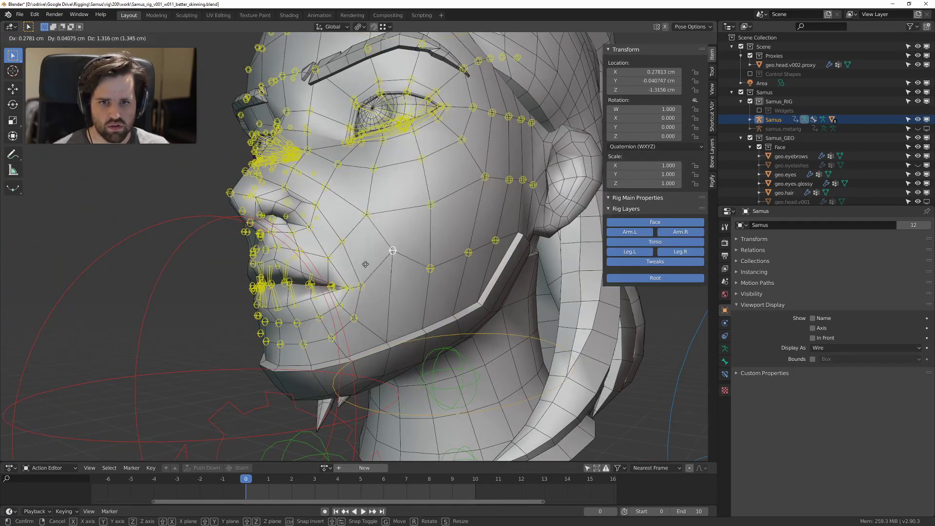
{"action": "left_click", "coordinate": [432, 206]}
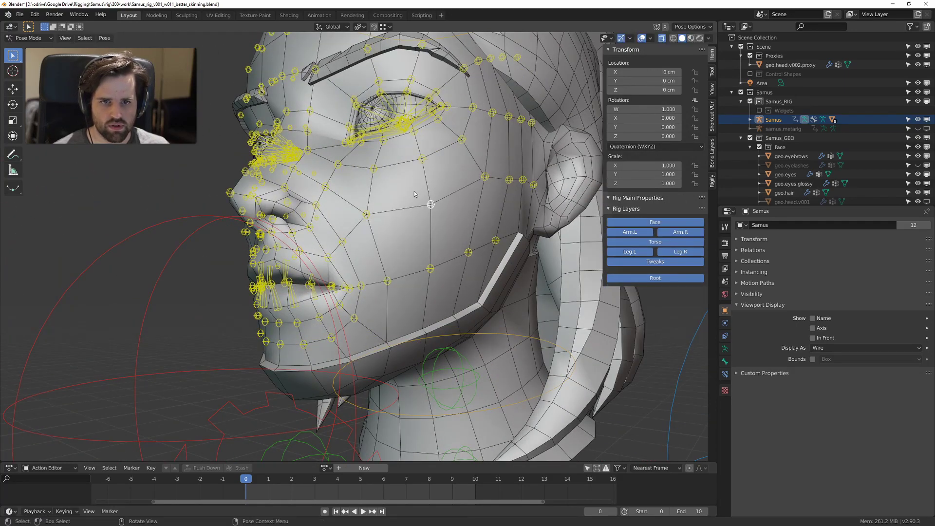
{"action": "left_click", "coordinate": [432, 271]}
{"action": "key", "text": "g"}
{"action": "right_click", "coordinate": [458, 264]}
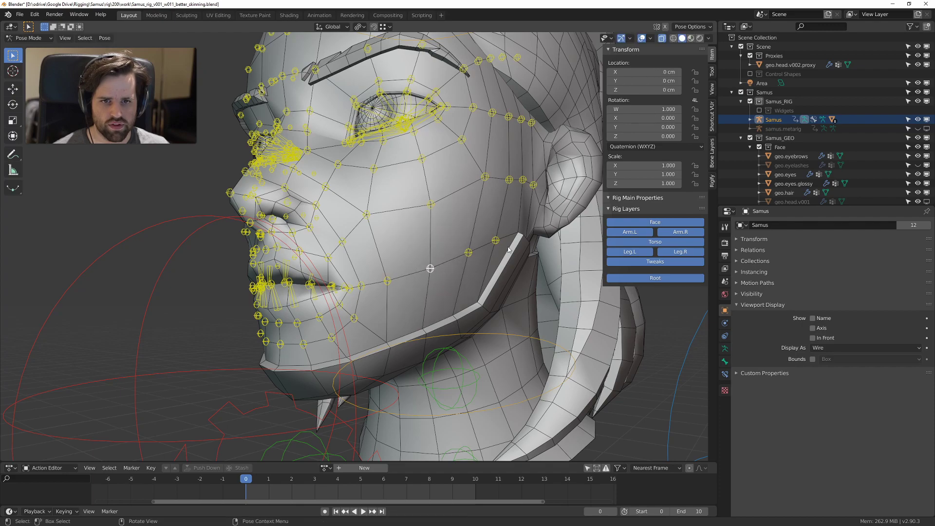
Step: Test the forehead by moving its central control and the neighbouring one, cancelling each move
{"action": "middle_click_drag", "start_coordinate": [459, 225], "coordinate": [387, 215]}
{"action": "scroll", "coordinate": [355, 183], "scroll_direction": "up", "scroll_amount": 3}
{"action": "scroll", "coordinate": [356, 179], "scroll_direction": "down", "scroll_amount": 4}
{"action": "scroll", "coordinate": [373, 182], "scroll_direction": "up", "scroll_amount": 2}
{"action": "scroll", "coordinate": [387, 215], "scroll_direction": "up", "scroll_amount": 2}
{"action": "left_click", "coordinate": [327, 140]}
{"action": "key", "text": "g"}
{"action": "right_click", "coordinate": [352, 160]}
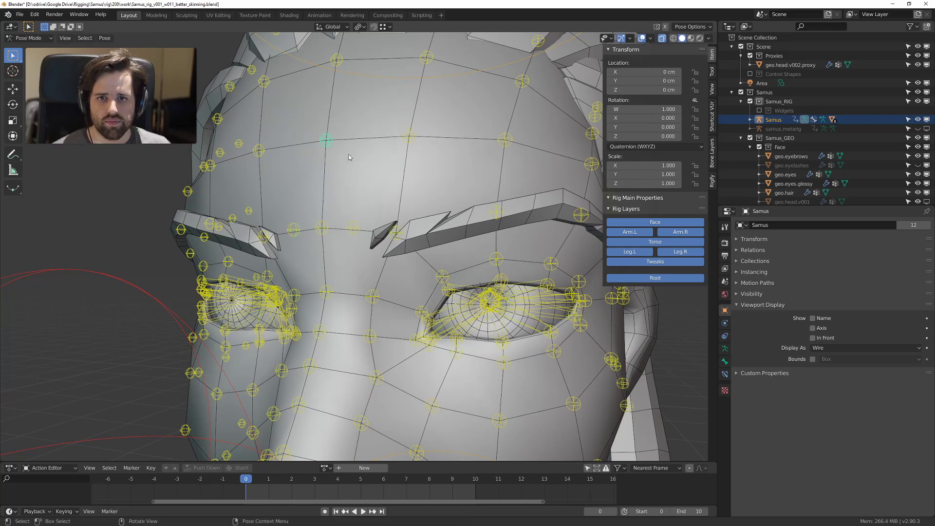
{"action": "left_click", "coordinate": [410, 138]}
{"action": "key", "text": "g"}
{"action": "right_click", "coordinate": [480, 148]}
Step: Test the area between the eyebrows by moving the inner brow controls on both sides, cancelling each move
{"action": "left_click", "coordinate": [354, 229]}
{"action": "key", "text": "g"}
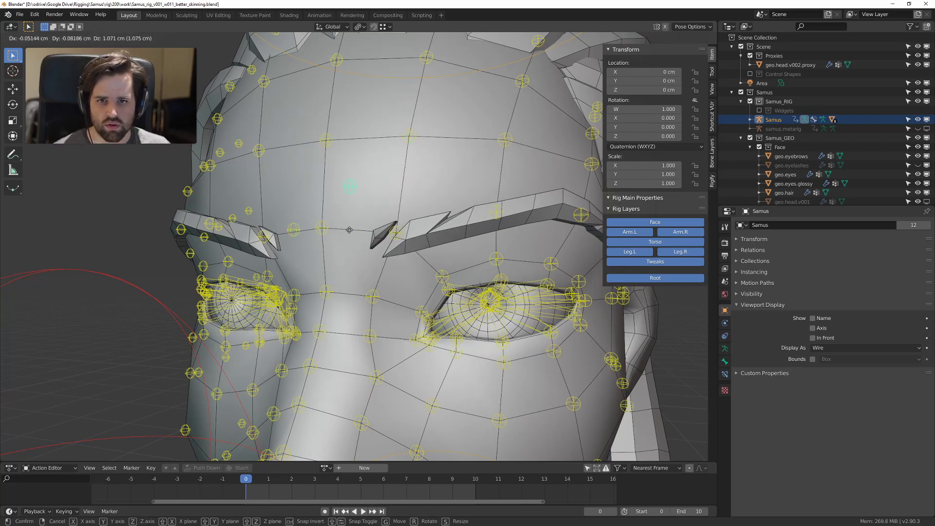
{"action": "right_click", "coordinate": [376, 224]}
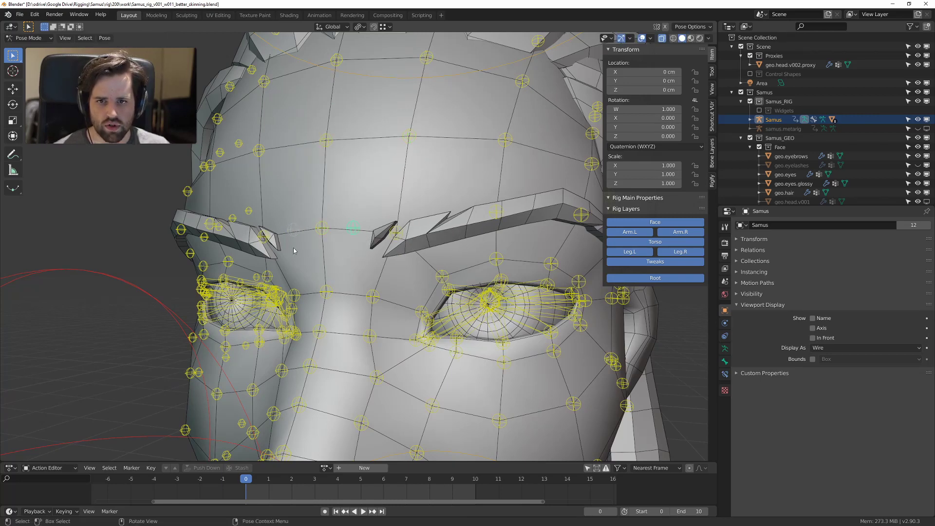
{"action": "middle_click_drag", "start_coordinate": [291, 232], "coordinate": [311, 253]}
{"action": "key", "text": "g"}
{"action": "right_click", "coordinate": [317, 227]}
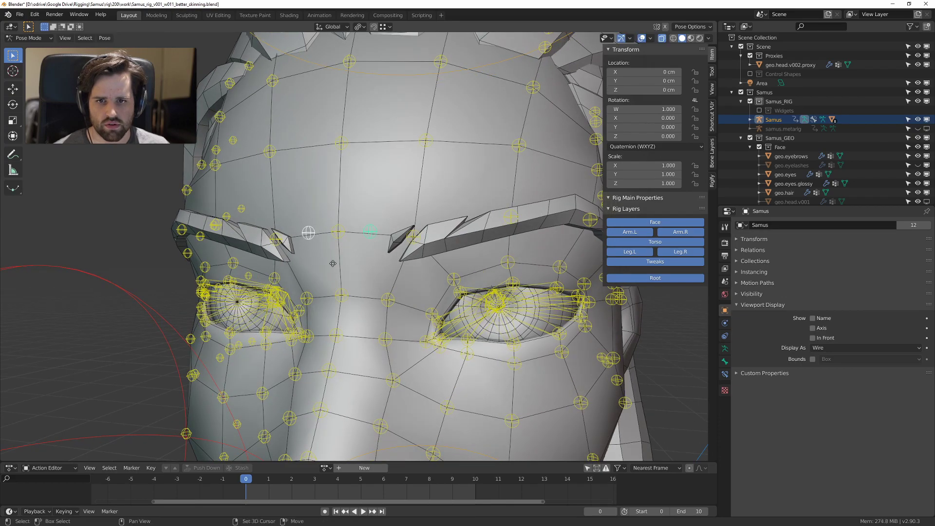
{"action": "key", "text": "g"}
{"action": "right_click", "coordinate": [336, 224]}
Step: Return the rig to Object Mode and unhide all hidden head meshes
{"action": "scroll", "coordinate": [336, 225], "scroll_direction": "down", "scroll_amount": 5}
{"action": "middle_click_drag", "start_coordinate": [336, 224], "coordinate": [373, 234]}
{"action": "scroll", "coordinate": [404, 208], "scroll_direction": "up", "scroll_amount": 4}
{"action": "scroll", "coordinate": [349, 227], "scroll_direction": "down", "scroll_amount": 3}
{"action": "scroll", "coordinate": [376, 259], "scroll_direction": "up", "scroll_amount": 4}
{"action": "scroll", "coordinate": [373, 234], "scroll_direction": "down", "scroll_amount": 3}
{"action": "key", "text": "ctrl+Tab"}
{"action": "left_click", "coordinate": [372, 234]}
{"action": "key", "text": "h"}
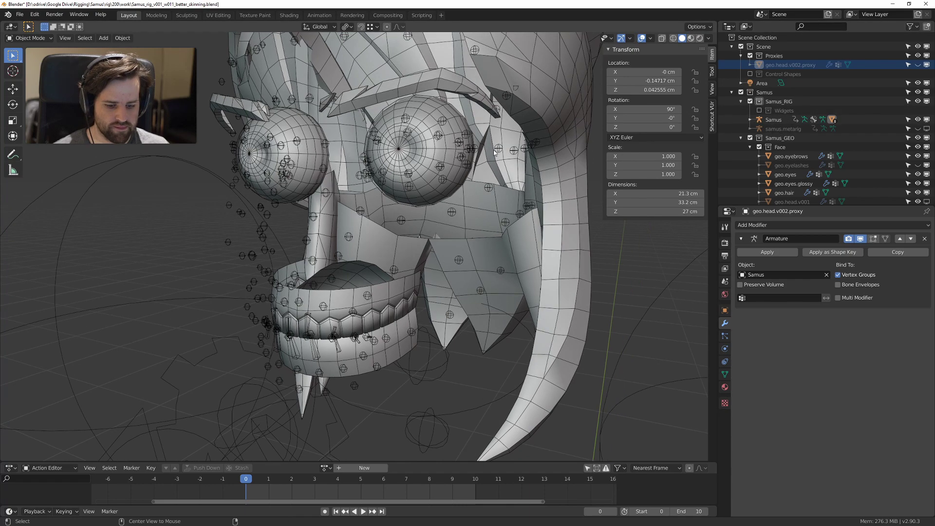
{"action": "key", "text": "alt+h"}
{"action": "left_click", "coordinate": [417, 244]}
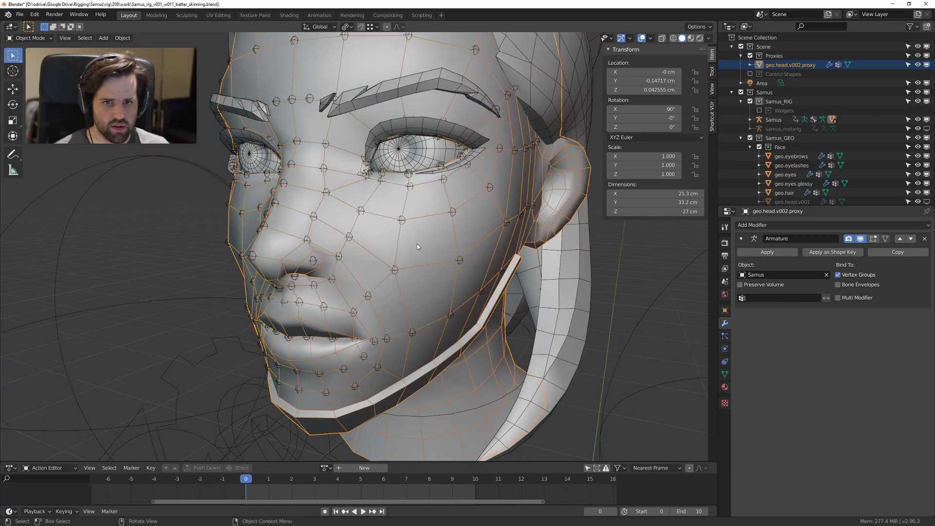
Step: Hide geo.head.v002.proxy and select the detailed head mesh geo.head.v002
{"action": "left_click", "coordinate": [398, 244]}
{"action": "left_click", "coordinate": [373, 237]}
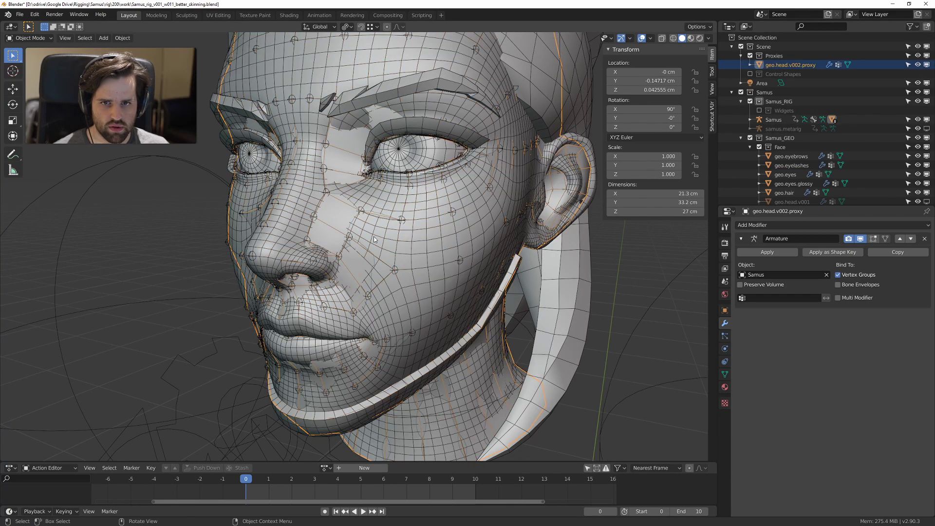
{"action": "key", "text": "h"}
{"action": "left_click", "coordinate": [390, 231]}
Step: Add a Data Transfer modifier to geo.head.v002 with geo.head.v002.proxy as its source object
{"action": "scroll", "coordinate": [391, 231], "scroll_direction": "down", "scroll_amount": 3}
{"action": "middle_click_drag", "start_coordinate": [390, 230], "coordinate": [424, 235]}
{"action": "scroll", "coordinate": [431, 223], "scroll_direction": "up", "scroll_amount": 3}
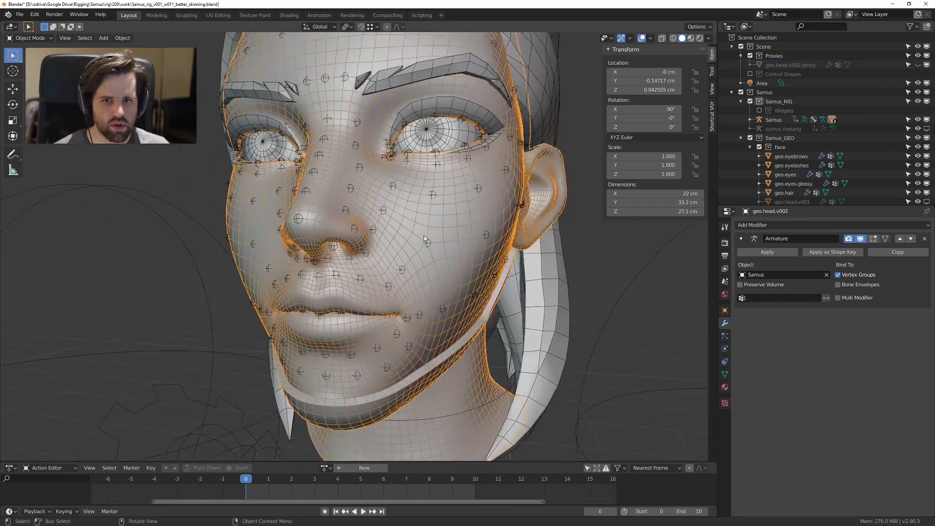
{"action": "scroll", "coordinate": [423, 235], "scroll_direction": "down", "scroll_amount": 2}
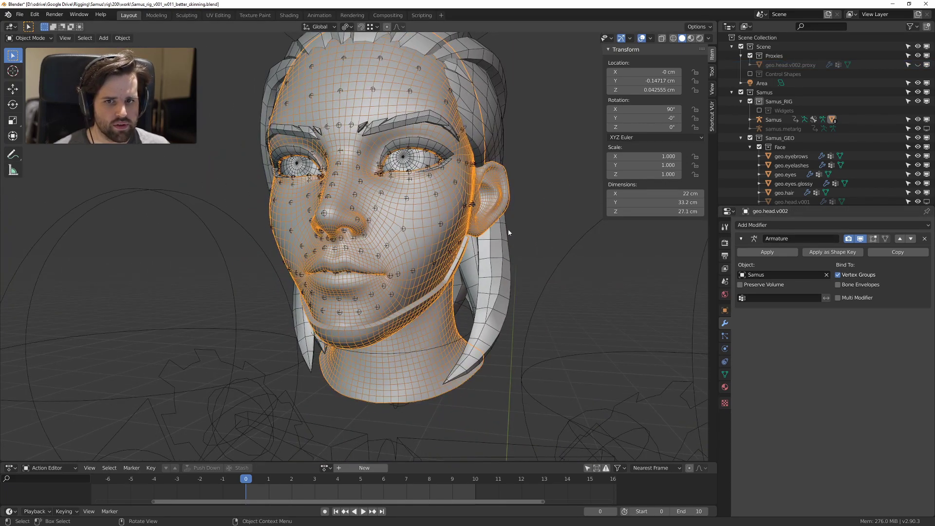
{"action": "scroll", "coordinate": [510, 231], "scroll_direction": "up", "scroll_amount": 1}
{"action": "left_click", "coordinate": [761, 225]}
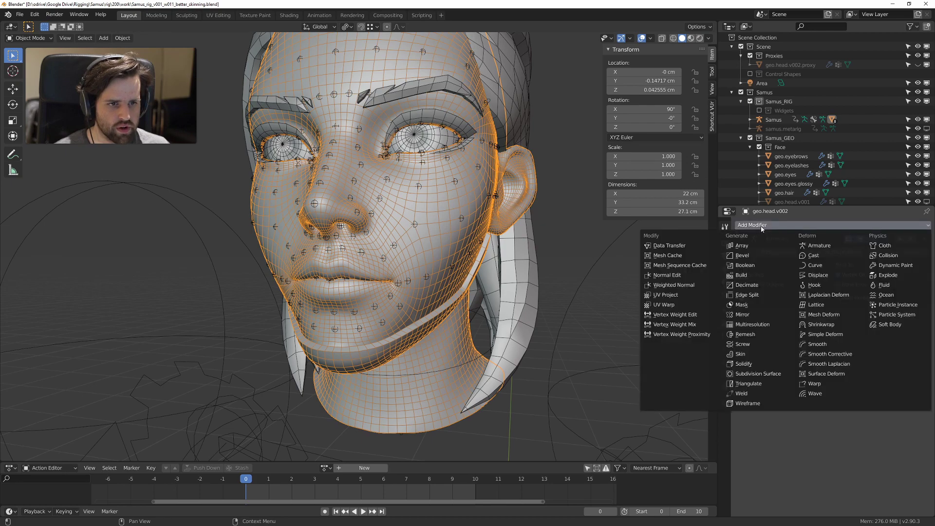
{"action": "left_click", "coordinate": [671, 246]}
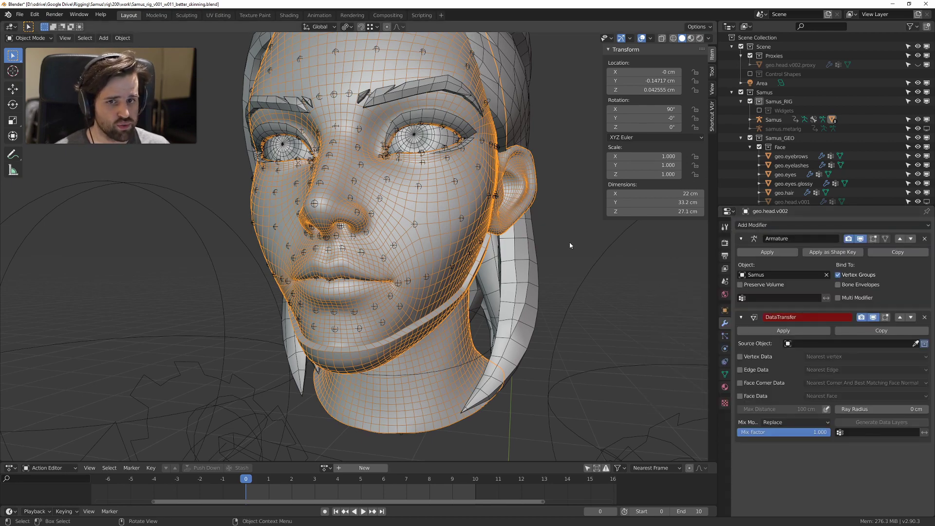
{"action": "middle_click_drag", "start_coordinate": [438, 219], "coordinate": [453, 222]}
{"action": "left_click", "coordinate": [799, 343]}
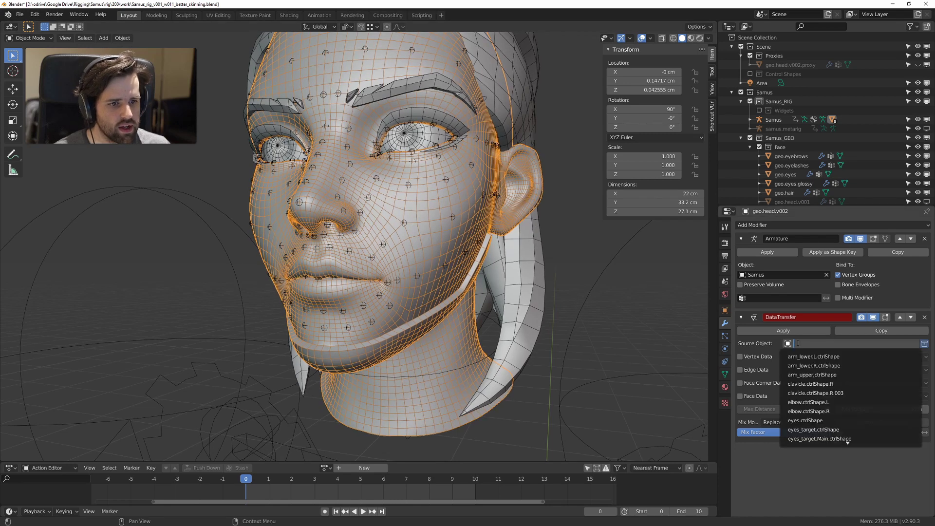
{"action": "type", "text": "prox"}
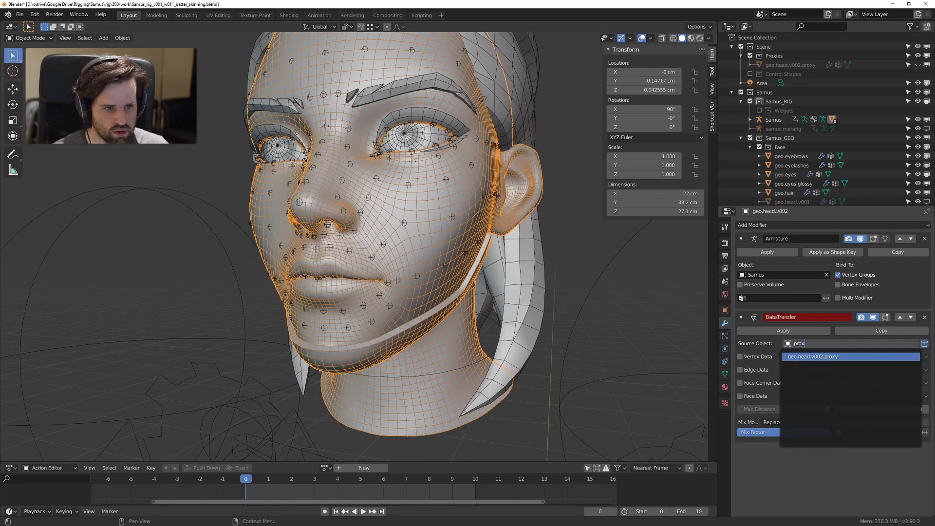
{"action": "left_click", "coordinate": [824, 357]}
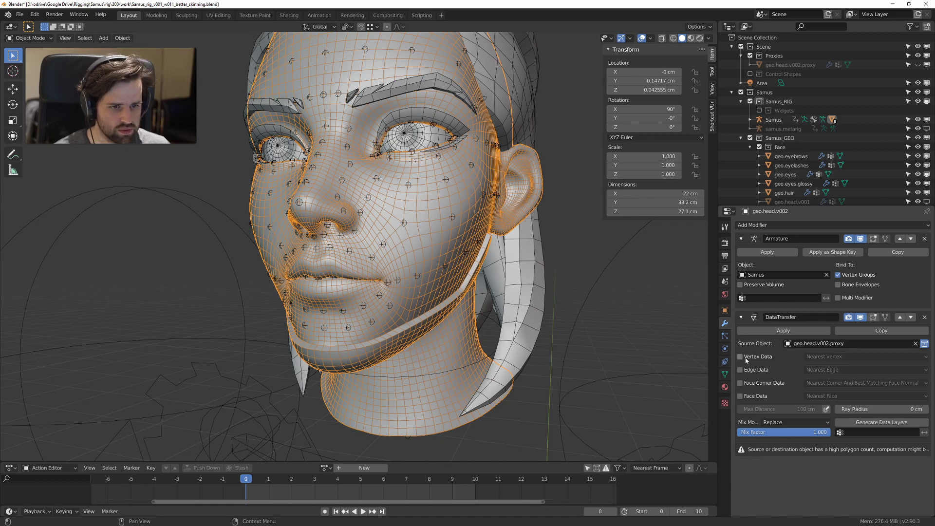
Step: Enable Vertex Data transfer of vertex groups, set the mapping to Projected Face Interpolated, and generate the data layers
{"action": "left_click", "coordinate": [741, 357]}
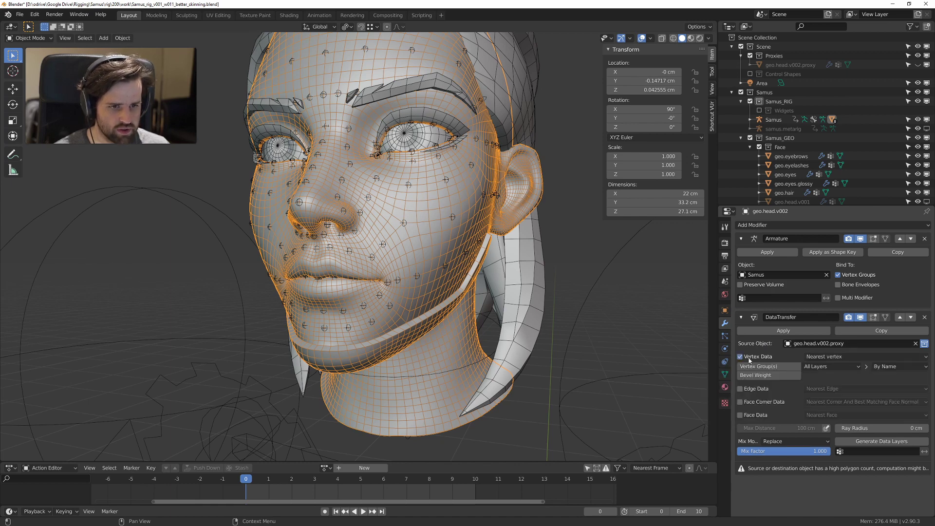
{"action": "left_click", "coordinate": [824, 357]}
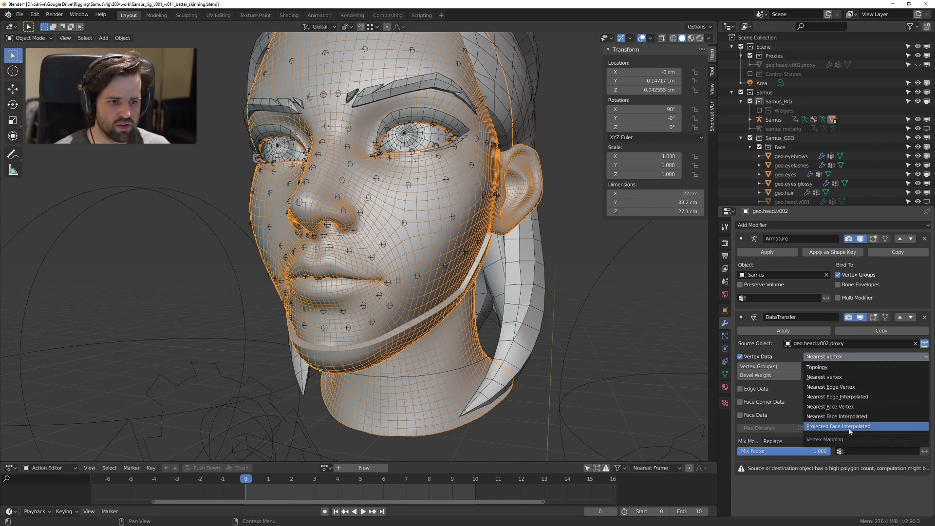
{"action": "left_click", "coordinate": [866, 427]}
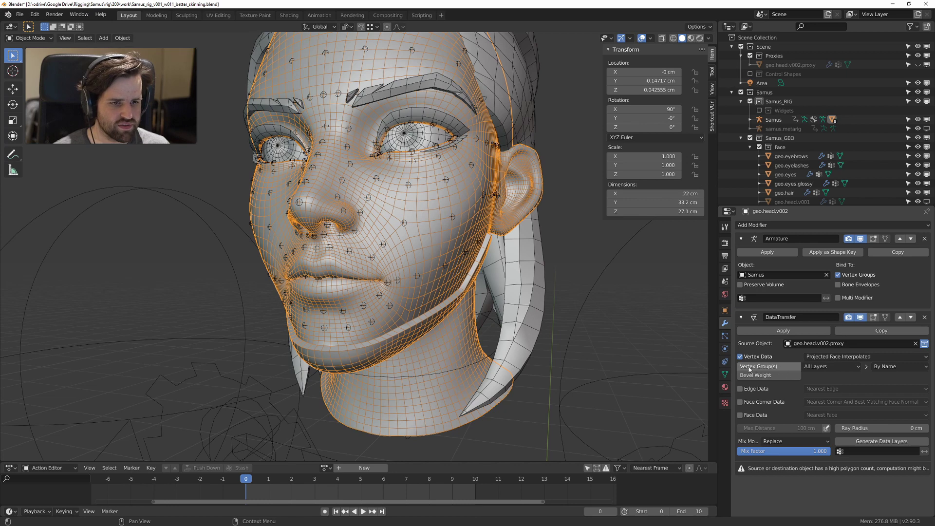
{"action": "left_click", "coordinate": [777, 367]}
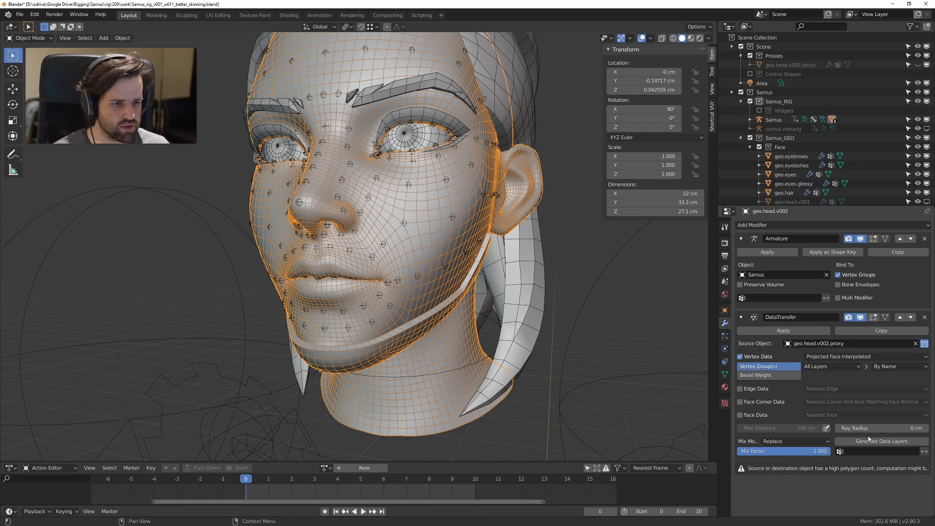
{"action": "left_click", "coordinate": [887, 444]}
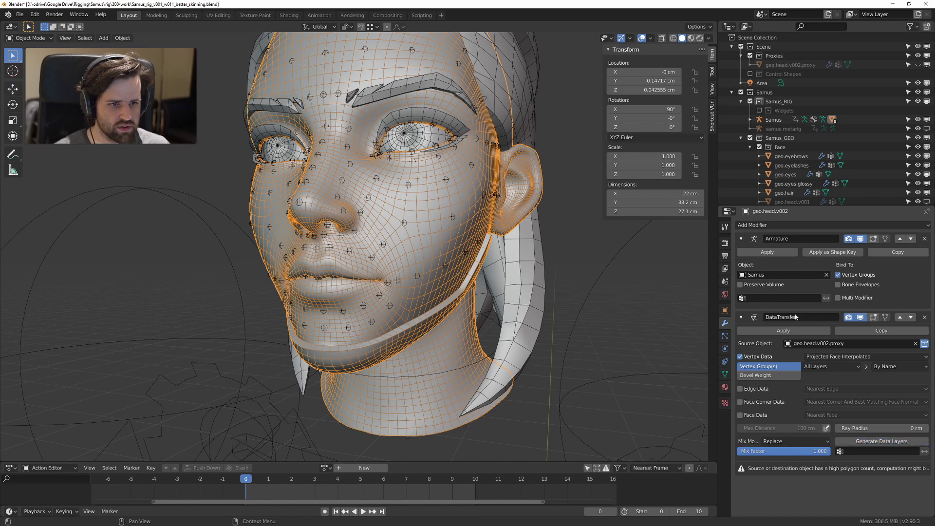
Step: Review the vertex groups of geo.head.v002 through to the end of the list
{"action": "left_click", "coordinate": [725, 374]}
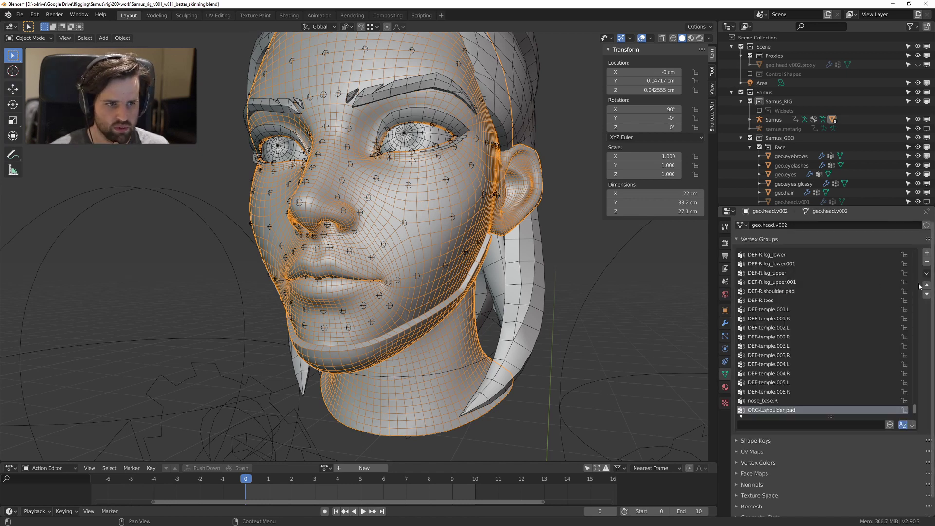
{"action": "scroll", "coordinate": [916, 410], "scroll_direction": "down", "scroll_amount": 2}
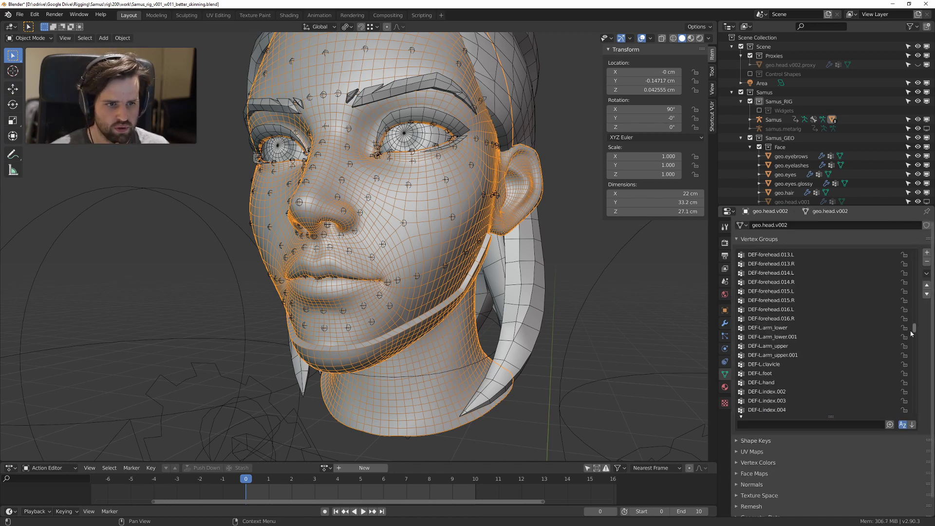
{"action": "left_click_drag", "start_coordinate": [917, 412], "coordinate": [917, 412]}
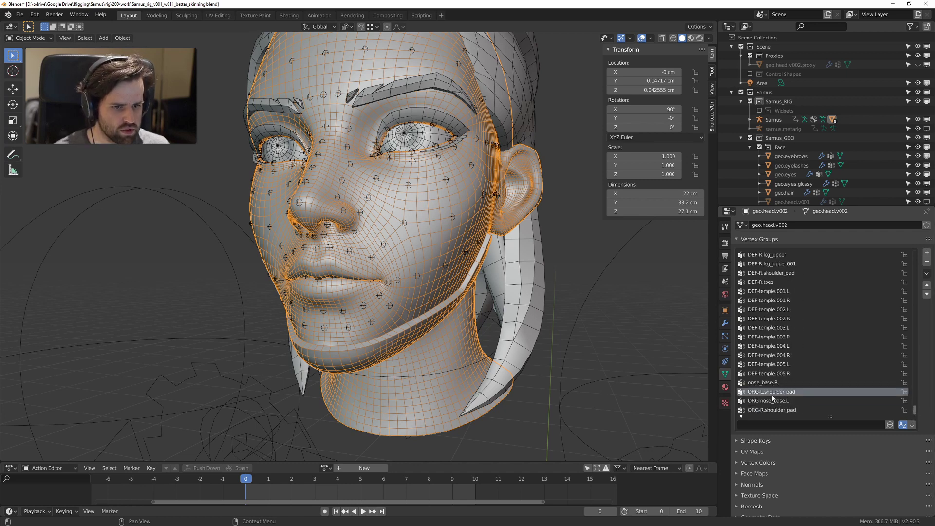
{"action": "scroll", "coordinate": [773, 405], "scroll_direction": "up", "scroll_amount": 1, "text": "ctrl"}
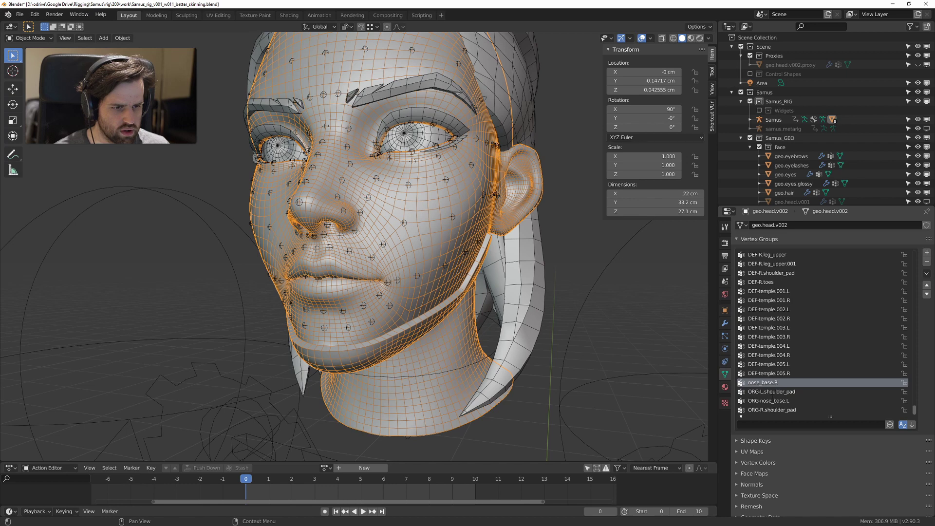
Step: Inspect the nose_base.R and ORG-R.shoulder_pad vertex groups, and return to the modifiers of geo.head.v002
{"action": "left_click", "coordinate": [770, 410]}
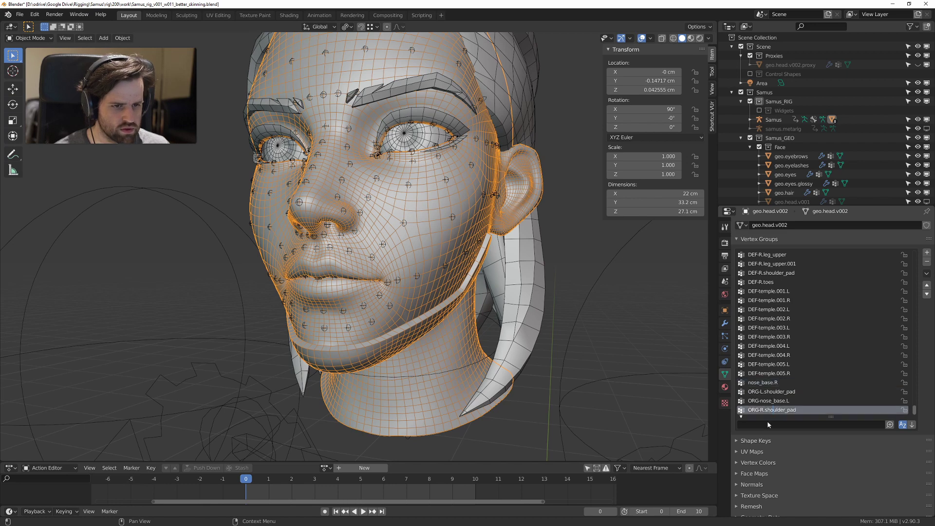
{"action": "double_click", "coordinate": [767, 383]}
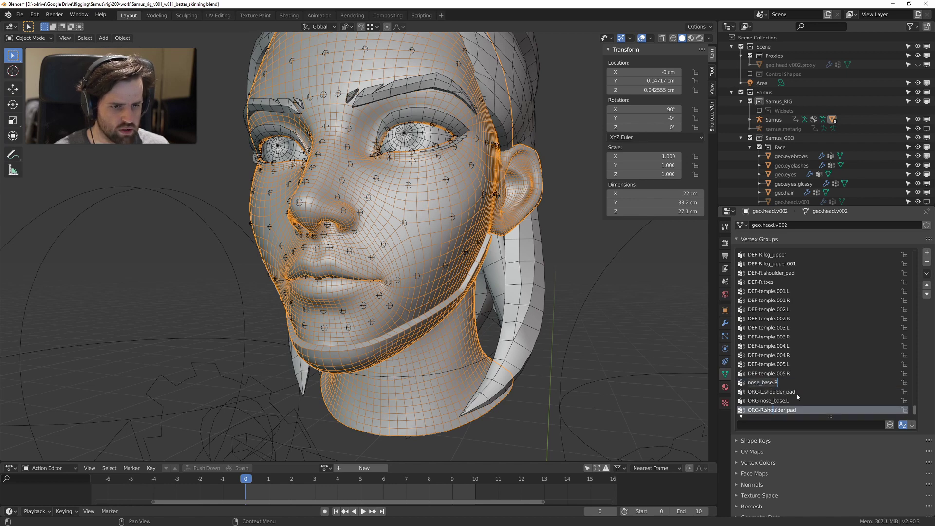
{"action": "key", "text": "Return"}
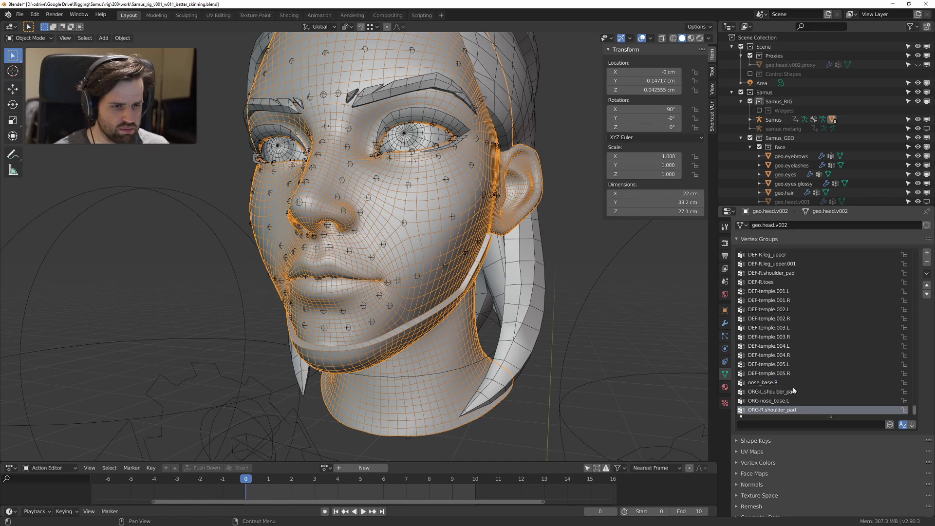
{"action": "left_click", "coordinate": [725, 323]}
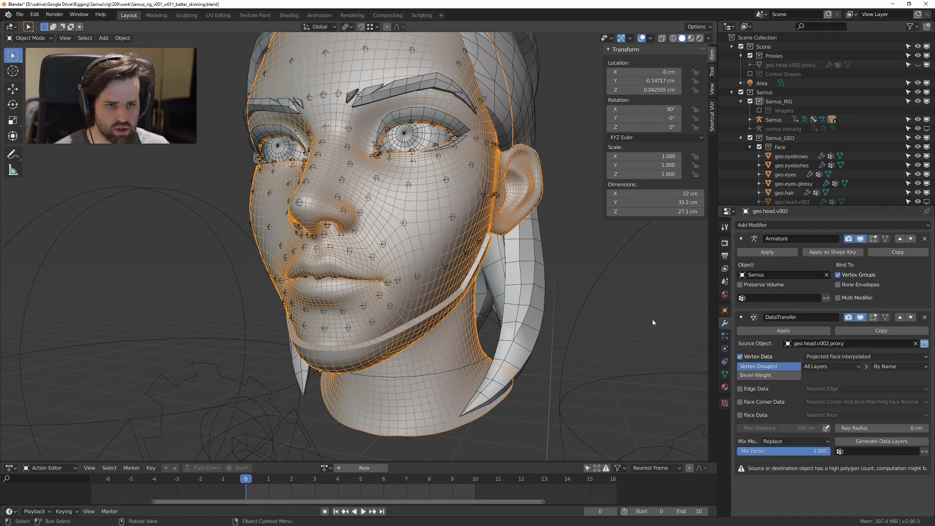
Step: Select the Samus rig through one of its cheek controls and switch it to Pose Mode
{"action": "middle_click_drag", "start_coordinate": [468, 234], "coordinate": [446, 232]}
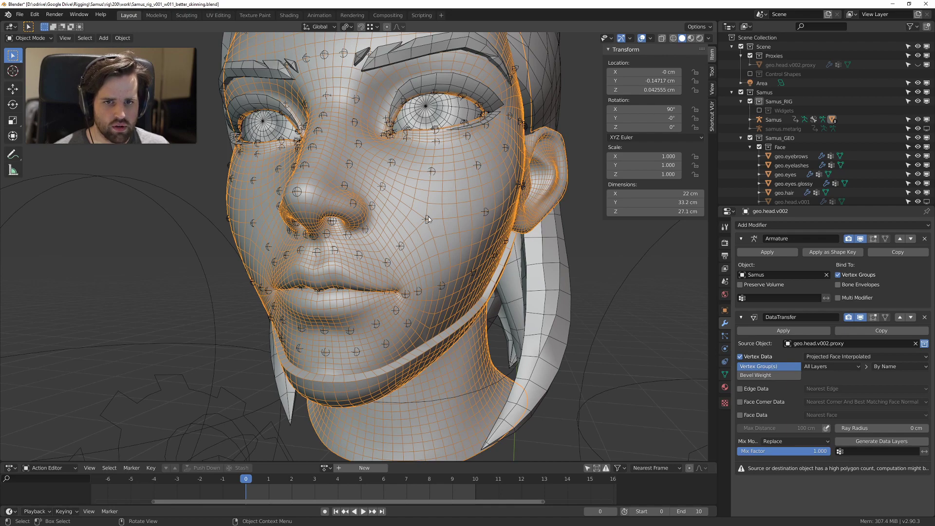
{"action": "middle_click_drag", "start_coordinate": [438, 219], "coordinate": [451, 219]}
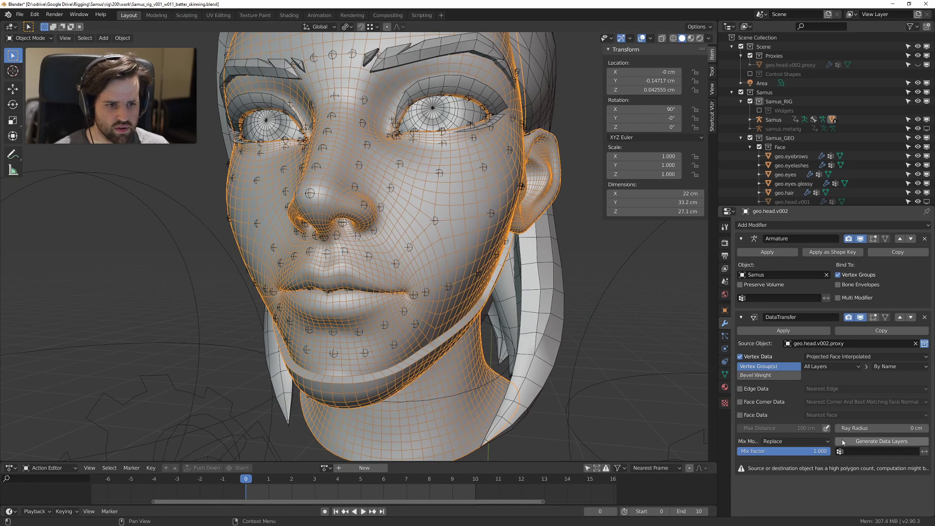
{"action": "mouse_move", "coordinate": [483, 283]}
{"action": "middle_mouse_down"}
{"action": "mouse_move", "coordinate": [495, 285]}
{"action": "mouse_move", "coordinate": [487, 282]}
{"action": "middle_mouse_up"}
{"action": "key", "text": "ctrl+Tab"}
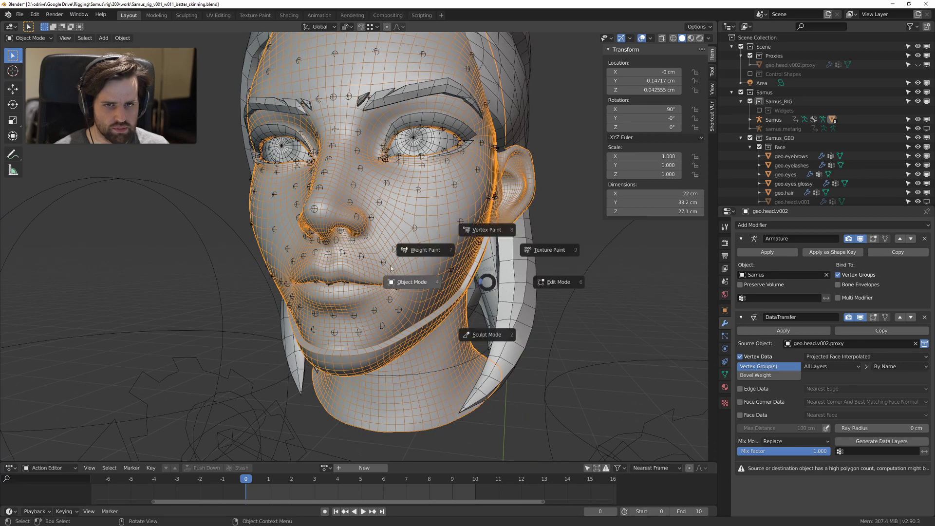
{"action": "left_click", "coordinate": [391, 285]}
{"action": "left_click", "coordinate": [417, 230]}
{"action": "key", "text": "ctrl+Tab"}
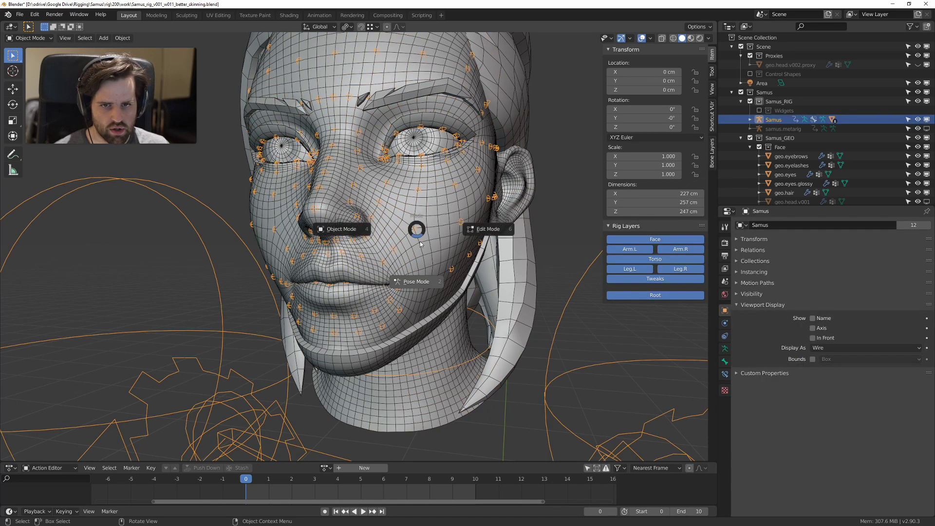
{"action": "key", "text": "2"}
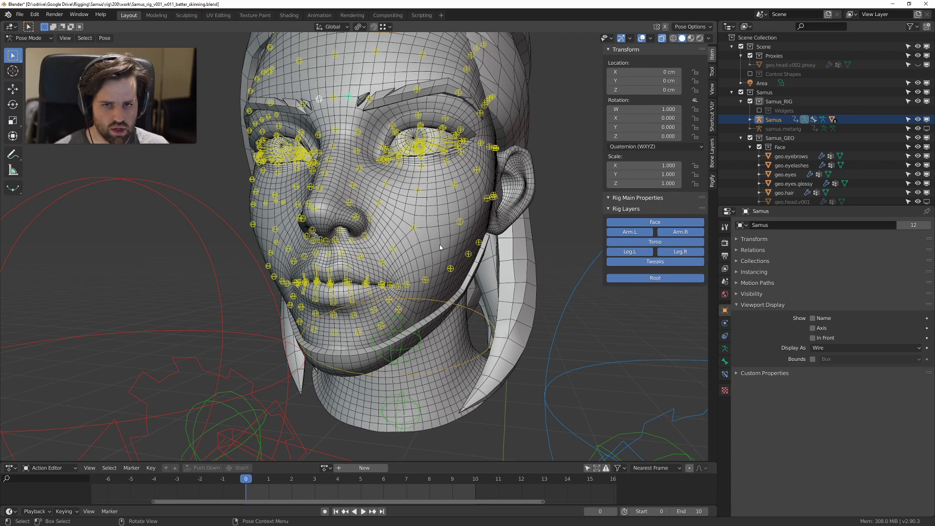
Step: Test-move the cheek control to check how the head mesh deforms with the Data Transfer still live, and cancel the move
{"action": "mouse_move", "coordinate": [440, 247]}
{"action": "middle_mouse_down"}
{"action": "mouse_move", "coordinate": [414, 249]}
{"action": "mouse_move", "coordinate": [435, 246]}
{"action": "middle_mouse_up"}
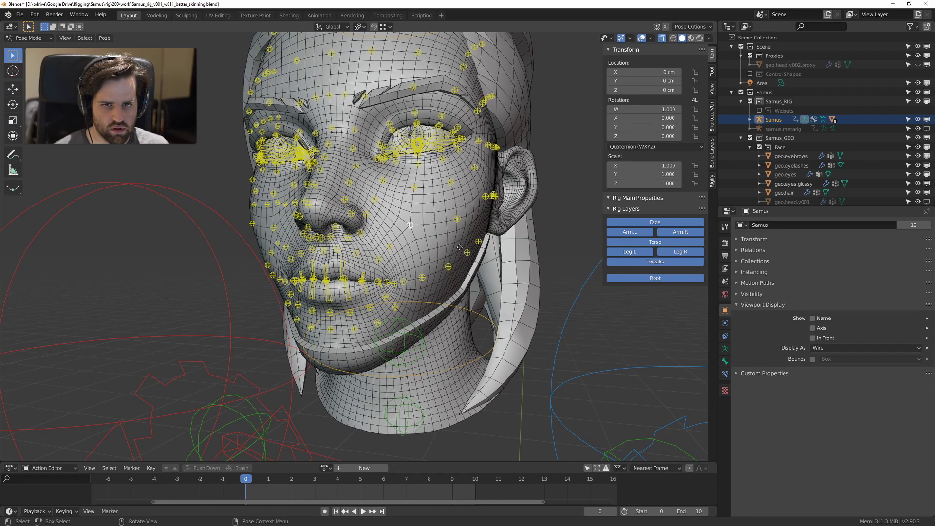
{"action": "key", "text": "g"}
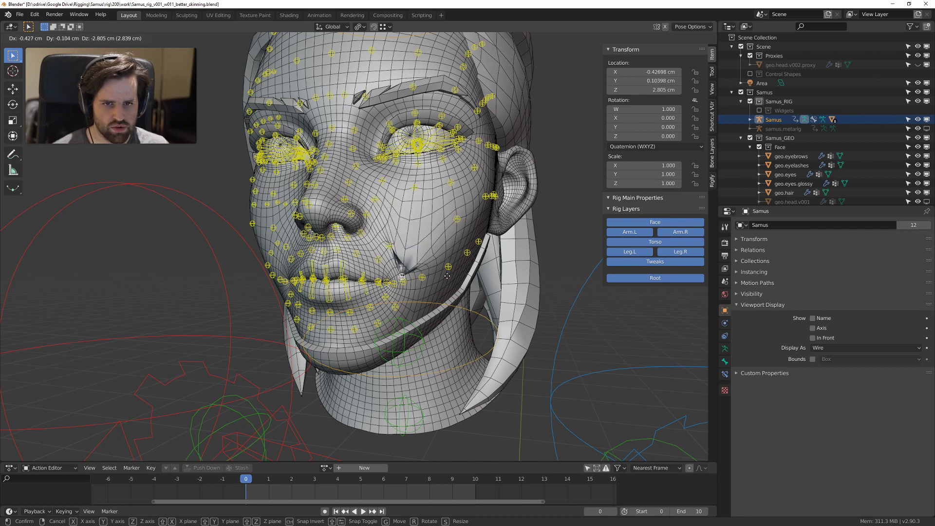
{"action": "key", "text": "Escape"}
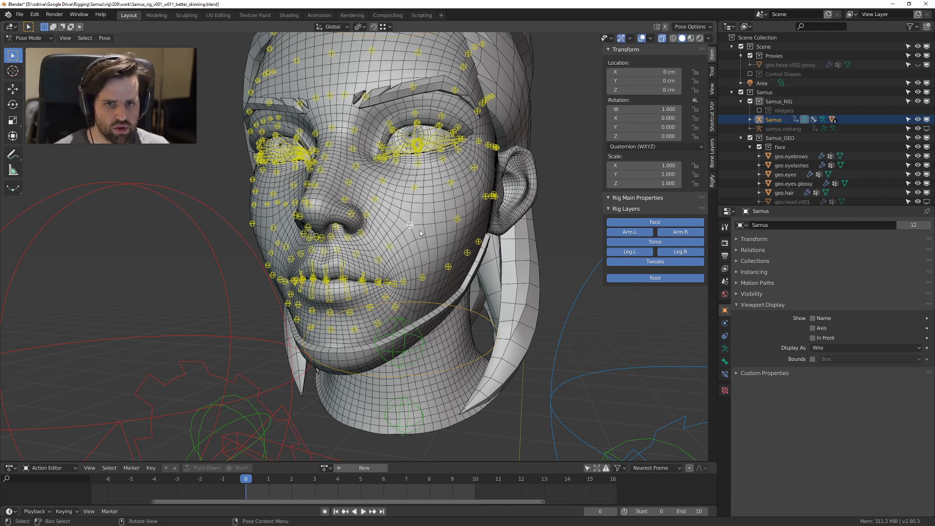
Step: Return to Object Mode, select the head mesh geo.head.v002 and apply its DataTransfer modifier
{"action": "key", "text": "ctrl+Tab"}
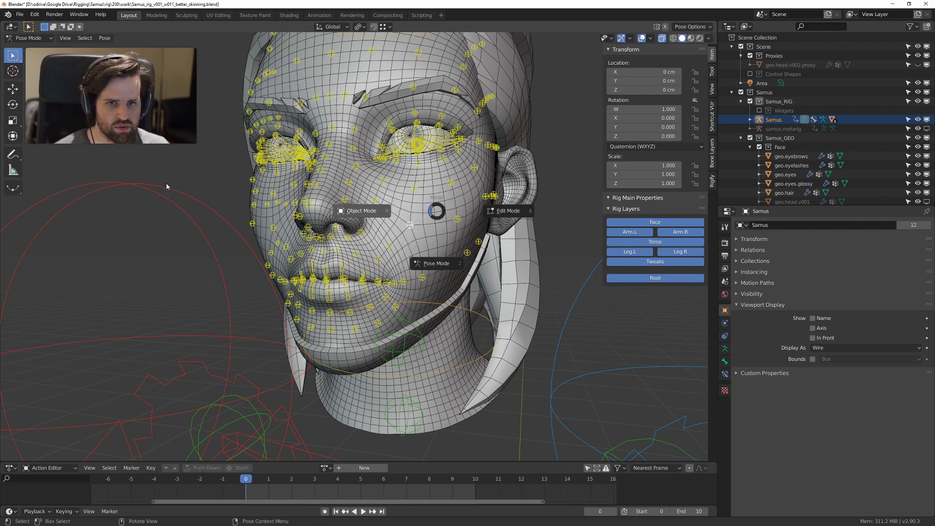
{"action": "left_click", "coordinate": [304, 217]}
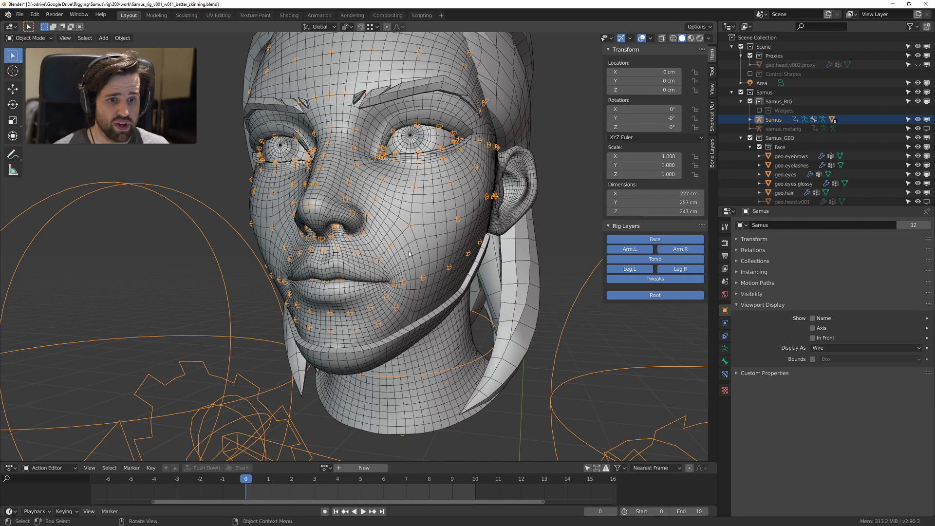
{"action": "left_click", "coordinate": [446, 226]}
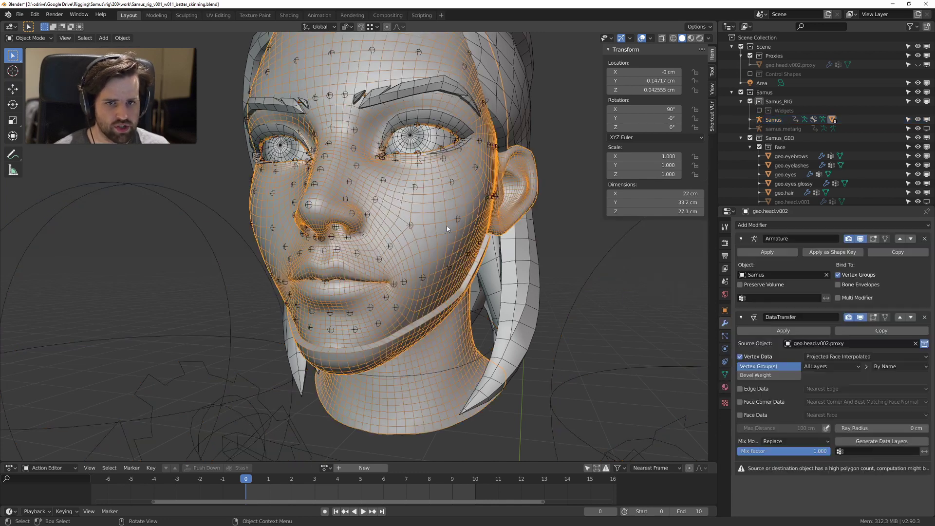
{"action": "left_click", "coordinate": [801, 318]}
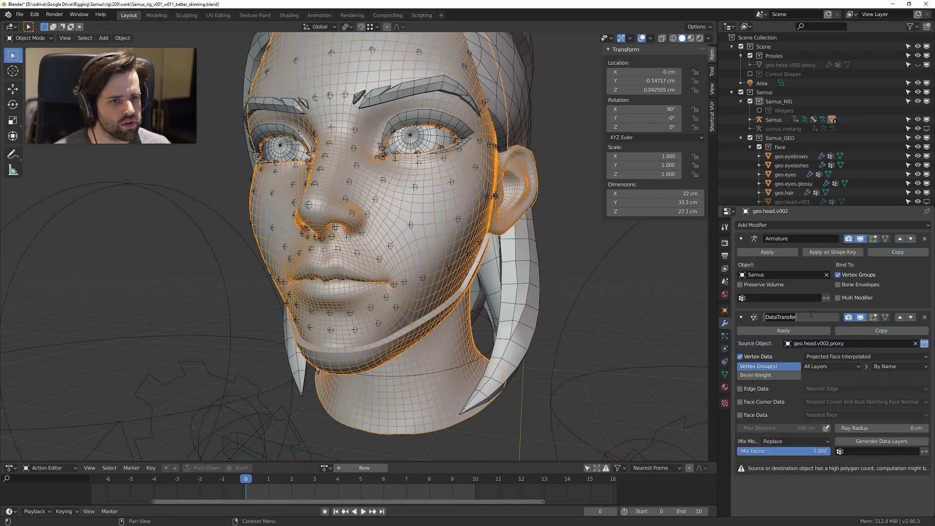
{"action": "left_click_drag", "start_coordinate": [801, 318], "coordinate": [765, 318]}
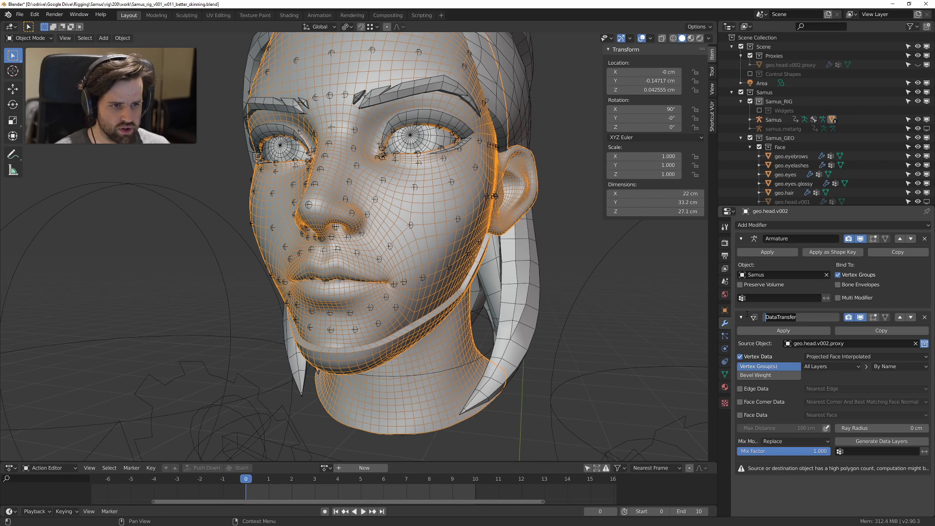
{"action": "left_click", "coordinate": [908, 298]}
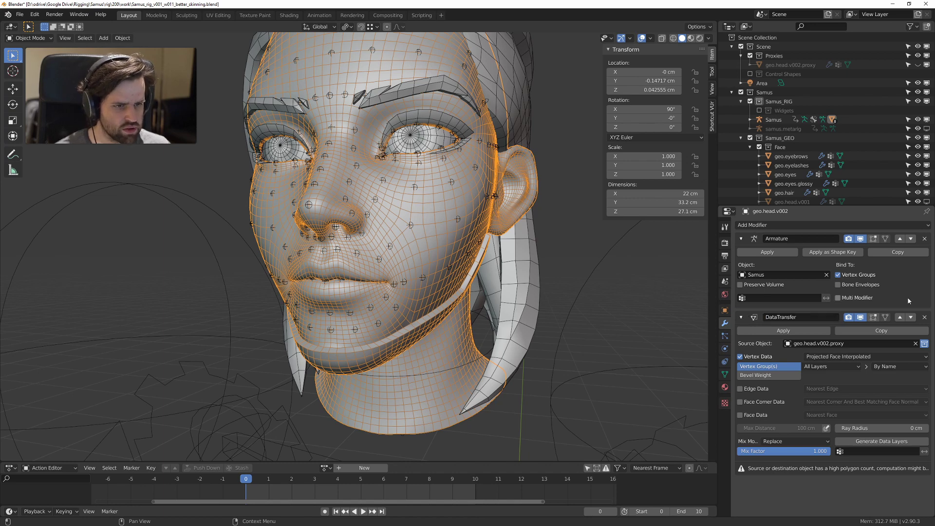
{"action": "left_click", "coordinate": [791, 332]}
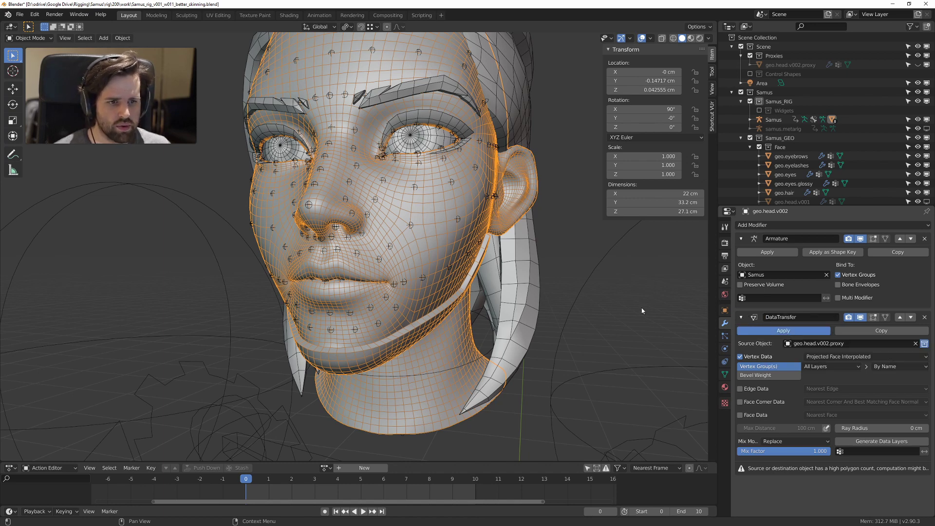
Step: Put the Samus rig back in Pose Mode and test-move the cheek control on the applied weights, cancelling the move
{"action": "scroll", "coordinate": [434, 230], "scroll_direction": "up", "scroll_amount": 1}
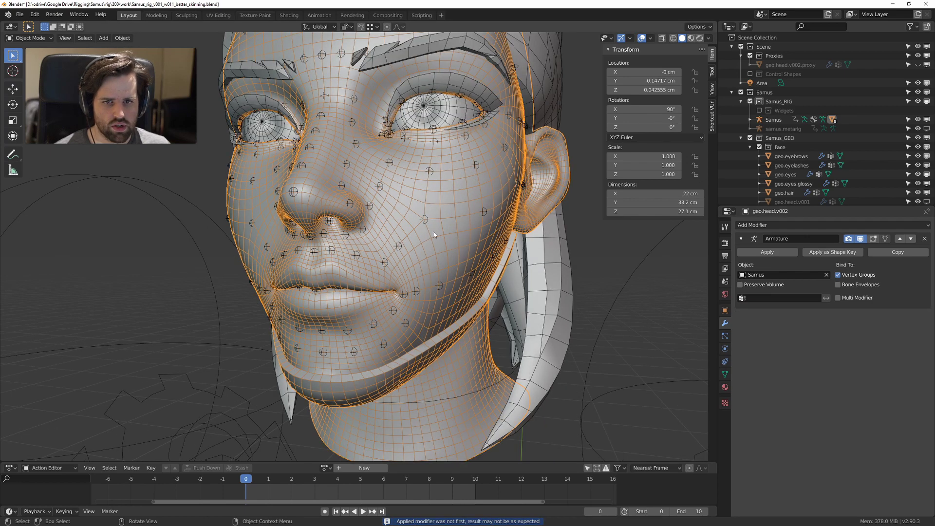
{"action": "left_click", "coordinate": [426, 220]}
{"action": "key", "text": "ctrl+Tab"}
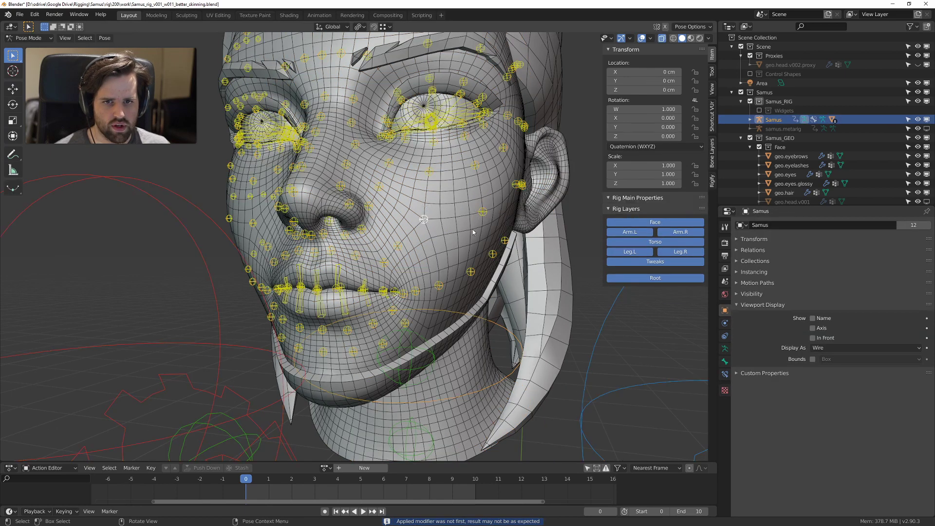
{"action": "middle_click_drag", "start_coordinate": [472, 233], "coordinate": [425, 251]}
{"action": "key", "text": "g"}
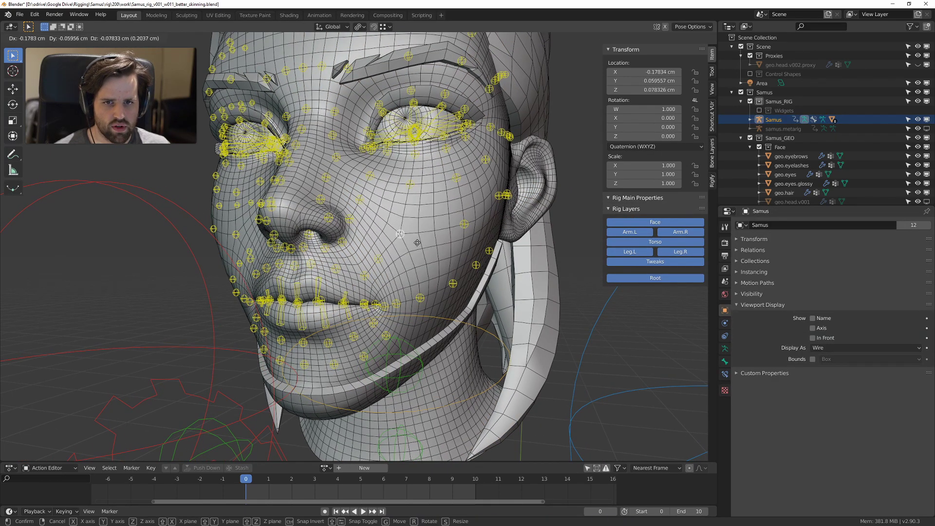
{"action": "key", "text": "Escape"}
Step: Annotate lines from the cheek control to its neighbouring controls, and erase the strokes again
{"action": "scroll", "coordinate": [381, 252], "scroll_direction": "up", "scroll_amount": 3}
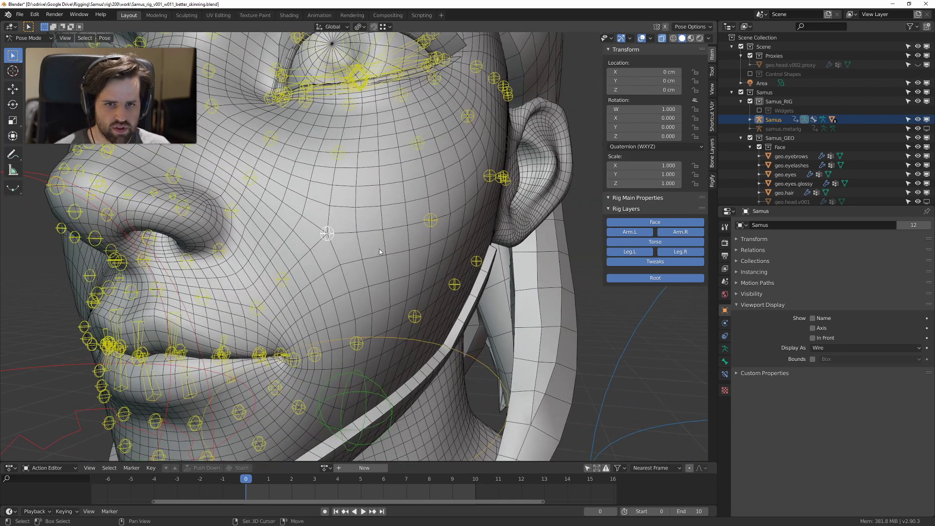
{"action": "key", "text": "d"}
{"action": "left_click_drag", "start_coordinate": [336, 236], "coordinate": [432, 228]}
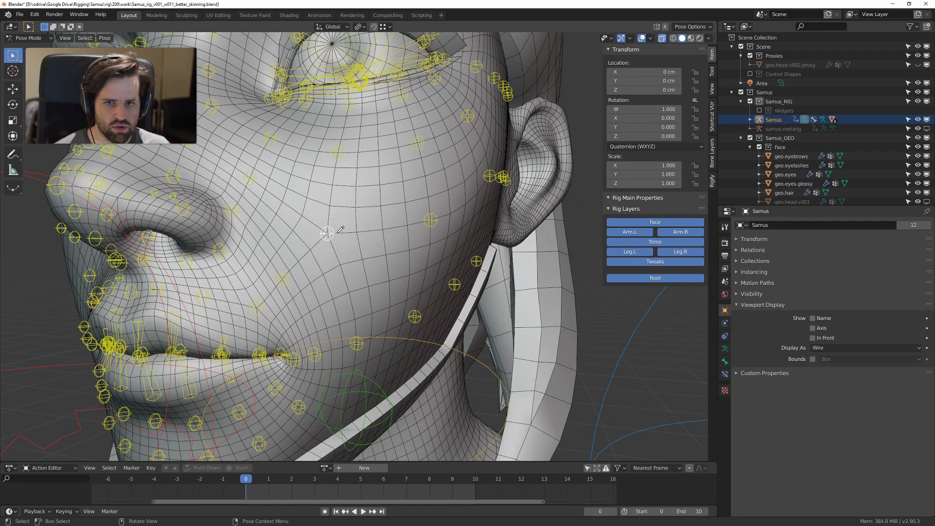
{"action": "left_click_drag", "start_coordinate": [336, 232], "coordinate": [424, 228]}
{"action": "left_click_drag", "start_coordinate": [337, 168], "coordinate": [329, 225]}
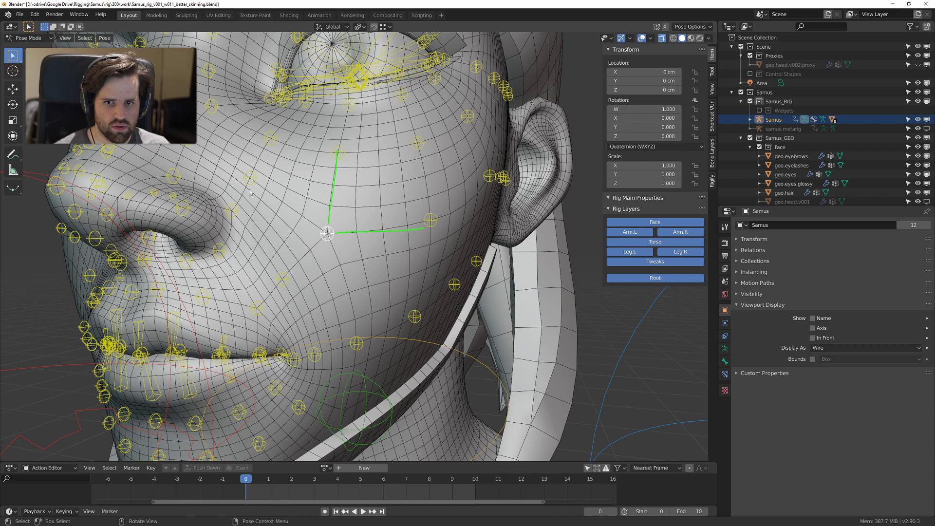
{"action": "mouse_move", "coordinate": [317, 209]}
{"action": "right_mouse_down"}
{"action": "mouse_move", "coordinate": [347, 226]}
{"action": "mouse_move", "coordinate": [332, 195]}
{"action": "right_mouse_up"}
Step: Move the cheek control around to check the weight falloff towards its neighbours, and clear its location
{"action": "key", "text": "g"}
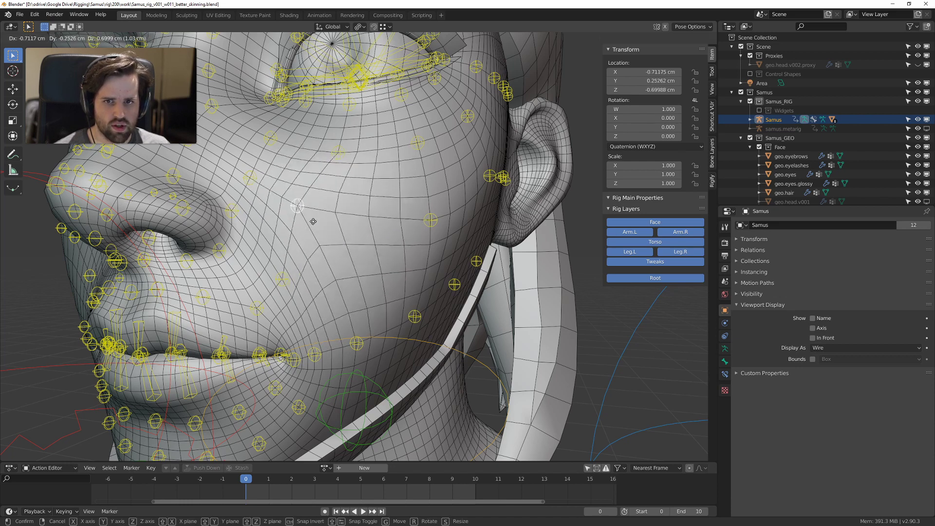
{"action": "left_click", "coordinate": [410, 182]}
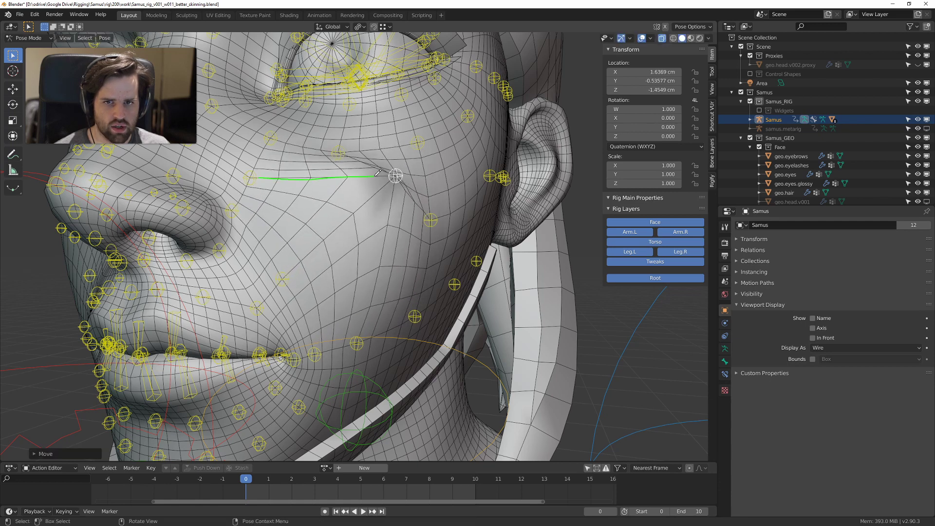
{"action": "key", "text": "g"}
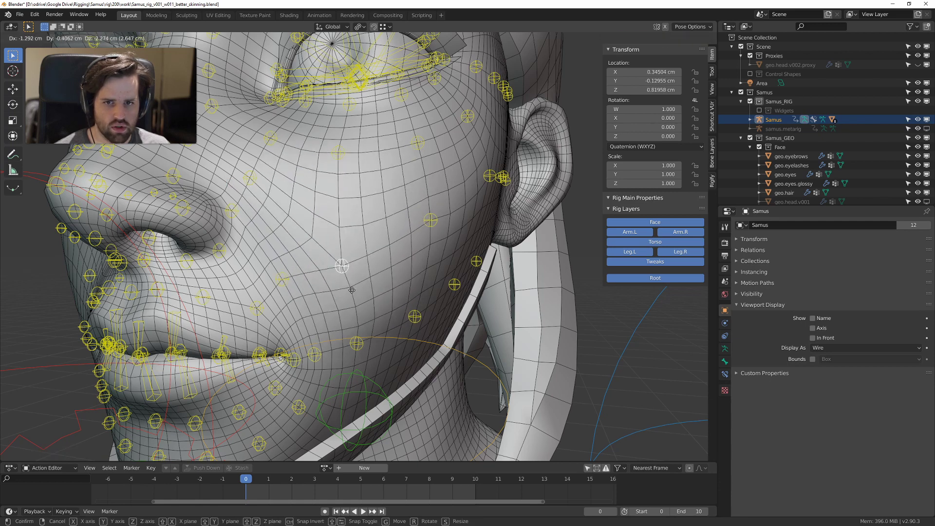
{"action": "right_click", "coordinate": [332, 235]}
{"action": "mouse_move", "coordinate": [387, 239]}
{"action": "middle_mouse_down"}
{"action": "mouse_move", "coordinate": [347, 235]}
{"action": "mouse_move", "coordinate": [396, 248]}
{"action": "middle_mouse_up"}
{"action": "key", "text": "alt+g"}
Step: Test-move the upper lip control beside the mouth's centre to check the lip deformation, and cancel the move
{"action": "scroll", "coordinate": [396, 248], "scroll_direction": "down", "scroll_amount": 5, "text": "shift"}
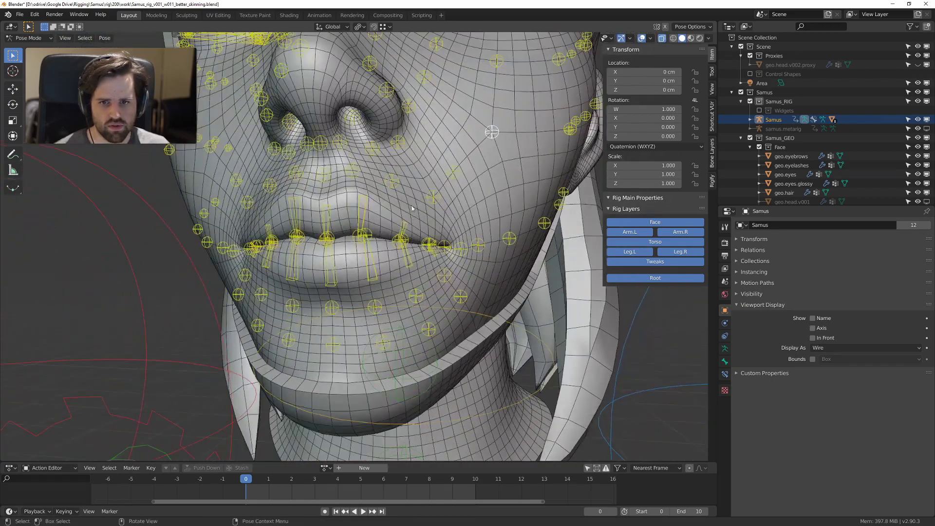
{"action": "scroll", "coordinate": [389, 225], "scroll_direction": "up", "scroll_amount": 3}
{"action": "left_click", "coordinate": [391, 177]}
{"action": "middle_click_drag", "start_coordinate": [391, 177], "coordinate": [381, 195]}
{"action": "key", "text": "g"}
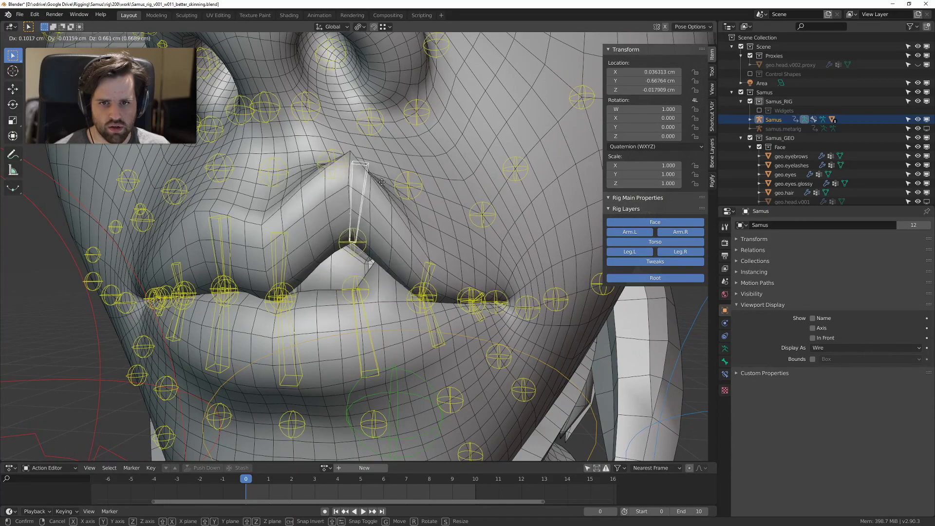
{"action": "right_click", "coordinate": [420, 256]}
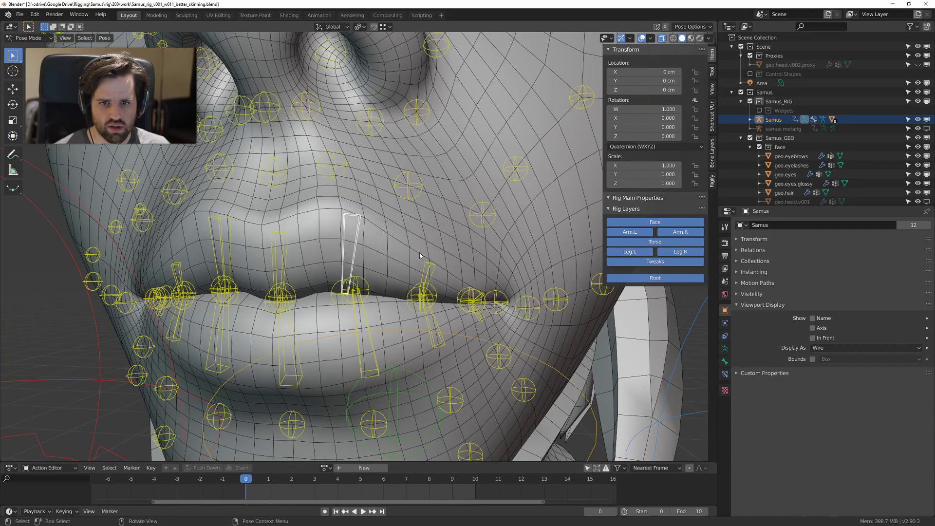
Step: Move the outer upper lip control near the mouth corner to examine its deformation, and clear its location
{"action": "key", "text": "g"}
{"action": "left_click", "coordinate": [441, 222]}
{"action": "middle_click_drag", "start_coordinate": [440, 221], "coordinate": [290, 221]}
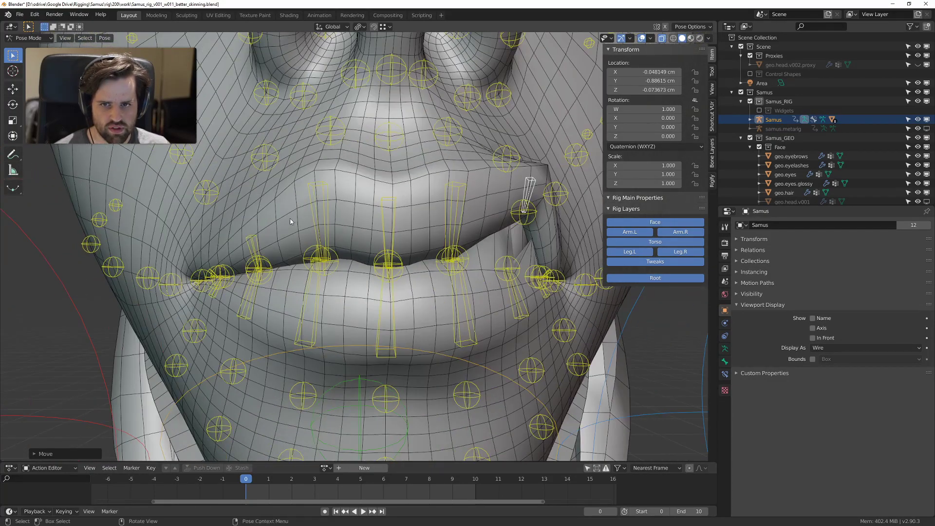
{"action": "key", "text": "alt+g"}
Step: Test-move the central upper lip control to check how the middle of the lip deforms, and cancel the move
{"action": "scroll", "coordinate": [328, 205], "scroll_direction": "up", "scroll_amount": 2}
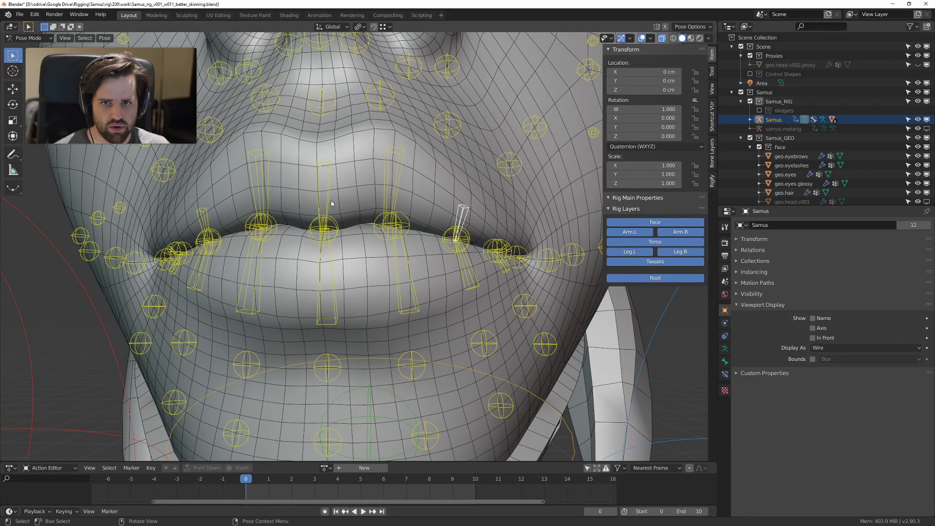
{"action": "left_click", "coordinate": [327, 199]}
{"action": "key", "text": "g"}
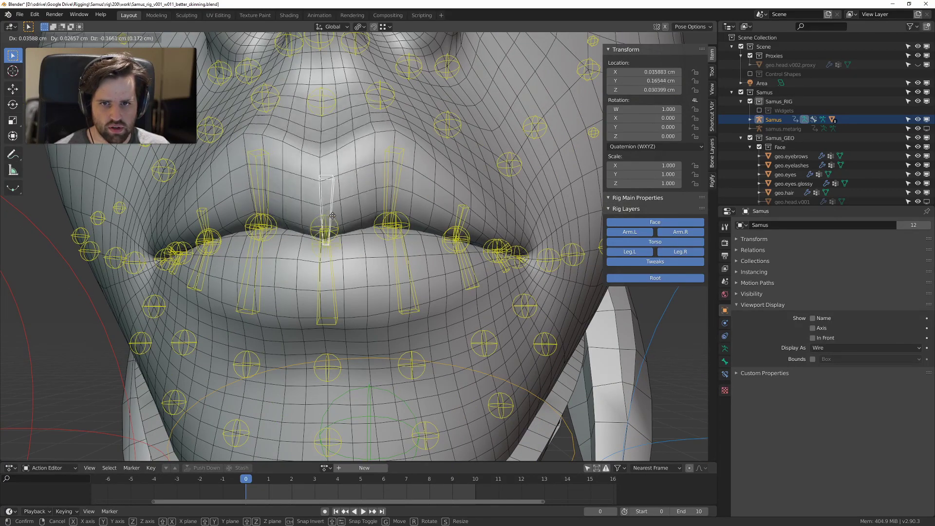
{"action": "right_click", "coordinate": [363, 276]}
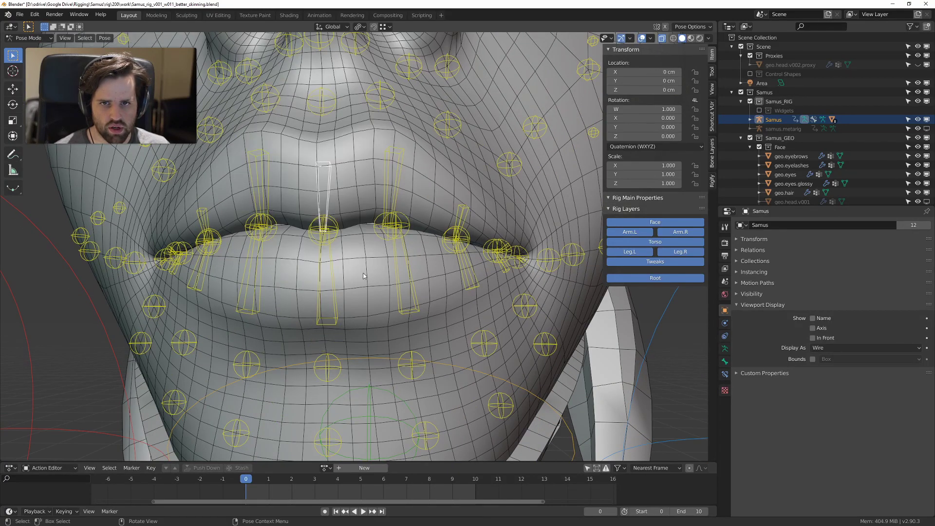
Step: Test-move the central lower lip control to check how the middle of the lip deforms, and cancel the move
{"action": "middle_click_drag", "start_coordinate": [363, 276], "coordinate": [248, 235]}
{"action": "key", "text": "g"}
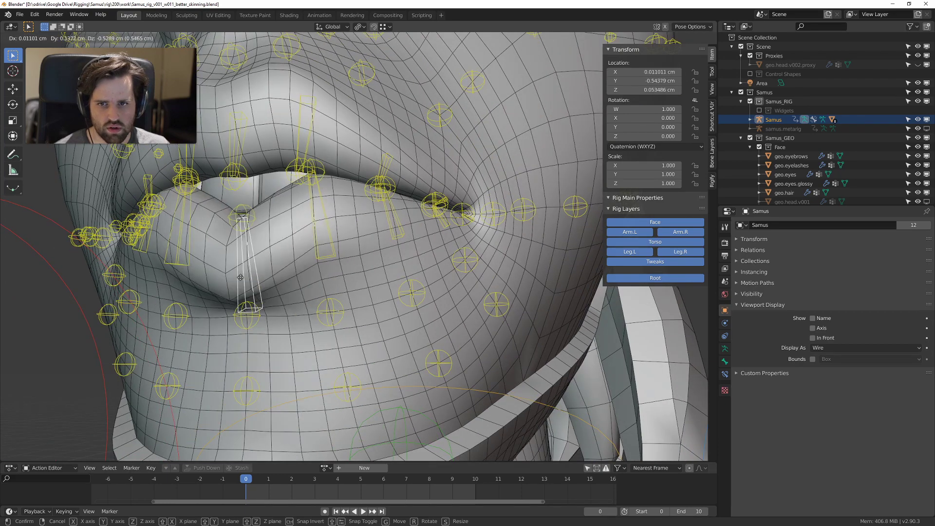
{"action": "right_click", "coordinate": [256, 307]}
Step: Move the central control below the lower lip and its left-side neighbour down about 0.7 cm each to test the deformation
{"action": "left_click", "coordinate": [256, 307]}
{"action": "key", "text": "g"}
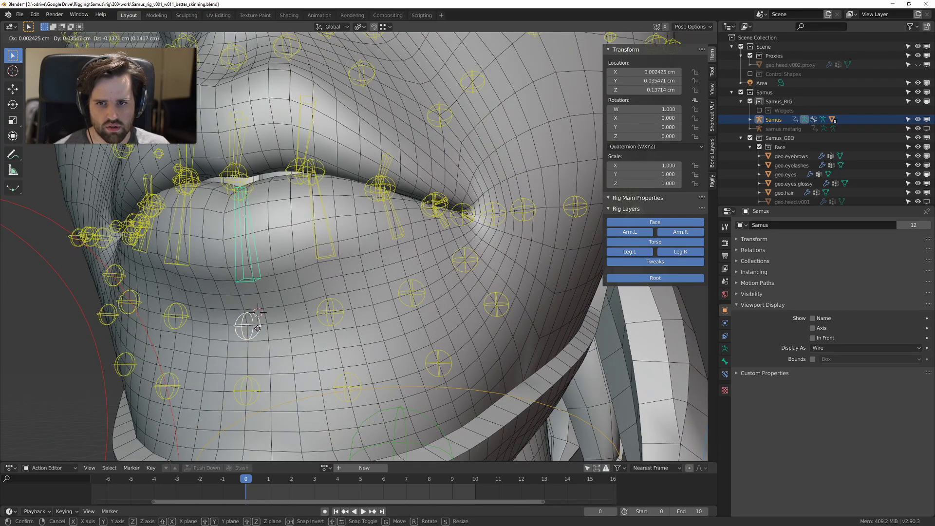
{"action": "left_click", "coordinate": [259, 362]}
{"action": "left_click", "coordinate": [346, 308]}
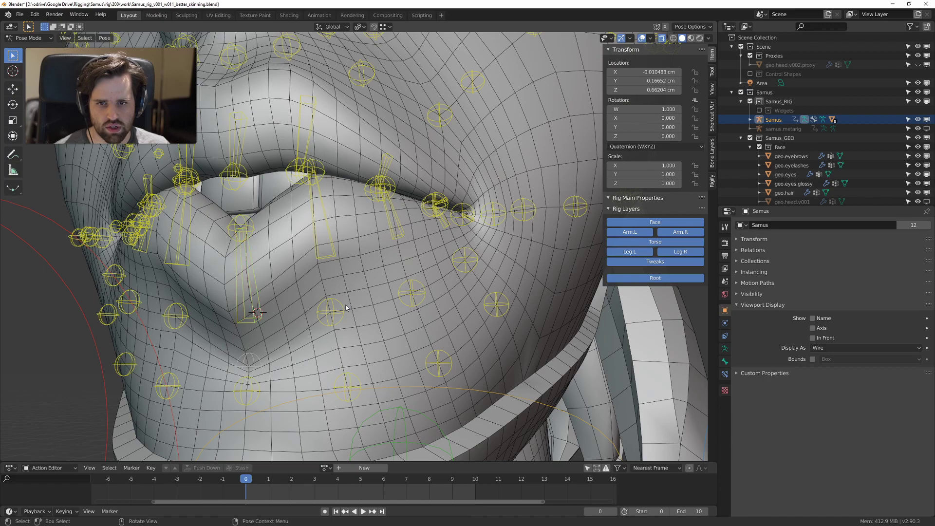
{"action": "left_click_drag", "start_coordinate": [344, 313], "coordinate": [363, 361]}
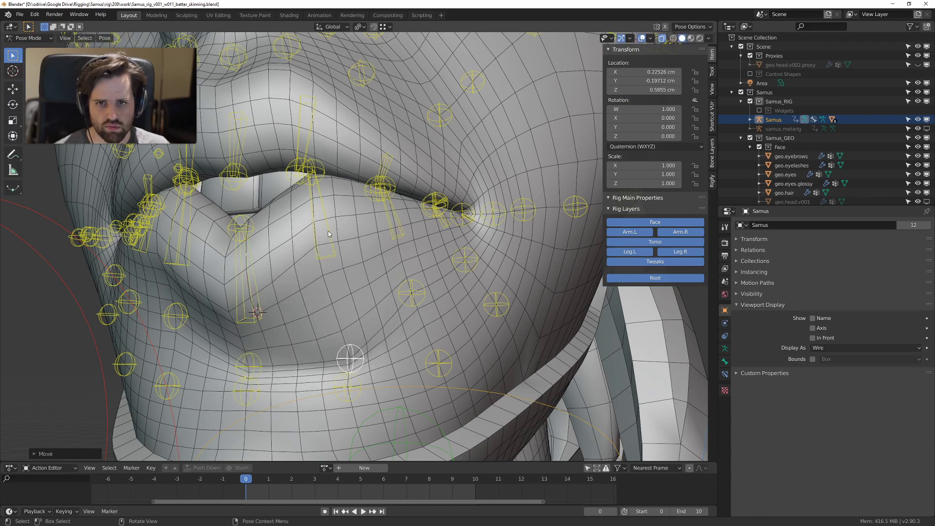
Step: Pull the left lower lip control beside the centre down about 0.8 cm, examine the lip, and clear the location of all controls
{"action": "left_click_drag", "start_coordinate": [329, 234], "coordinate": [343, 291]}
{"action": "scroll", "coordinate": [343, 291], "scroll_direction": "down", "scroll_amount": 7}
{"action": "middle_click_drag", "start_coordinate": [343, 292], "coordinate": [368, 291]}
{"action": "scroll", "coordinate": [368, 290], "scroll_direction": "up", "scroll_amount": 5}
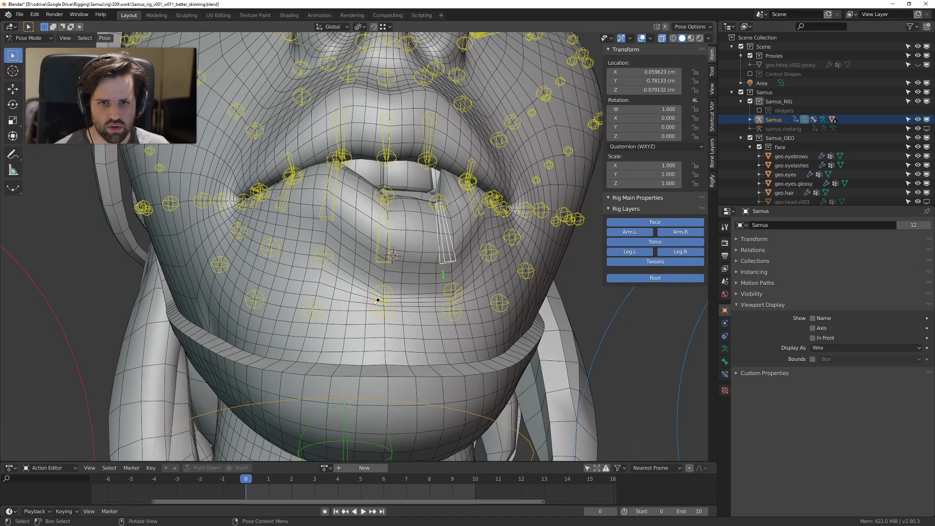
{"action": "scroll", "coordinate": [453, 219], "scroll_direction": "down", "scroll_amount": 5}
{"action": "scroll", "coordinate": [419, 220], "scroll_direction": "up", "scroll_amount": 5}
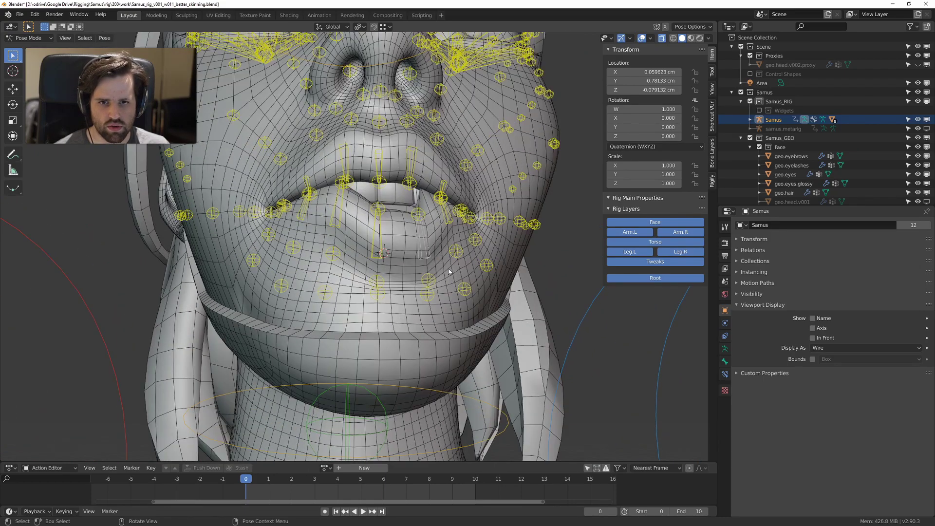
{"action": "key", "text": "a"}
{"action": "key", "text": "alt+g"}
Step: Leave Pose Mode and hide the eyelashes and eyebrows to expose the eyelids
{"action": "middle_click_drag", "start_coordinate": [418, 225], "coordinate": [436, 351], "text": "shift"}
{"action": "middle_click_drag", "start_coordinate": [472, 263], "coordinate": [398, 250]}
{"action": "scroll", "coordinate": [447, 311], "scroll_direction": "up", "scroll_amount": 2}
{"action": "scroll", "coordinate": [447, 311], "scroll_direction": "up", "scroll_amount": 2}
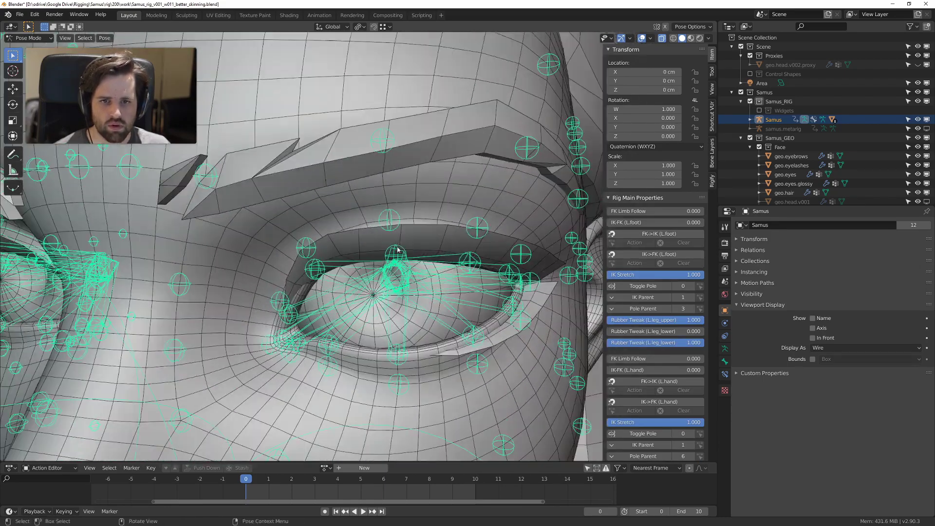
{"action": "left_click", "coordinate": [423, 232]}
{"action": "key", "text": "ctrl+Tab"}
{"action": "left_click", "coordinate": [365, 235]}
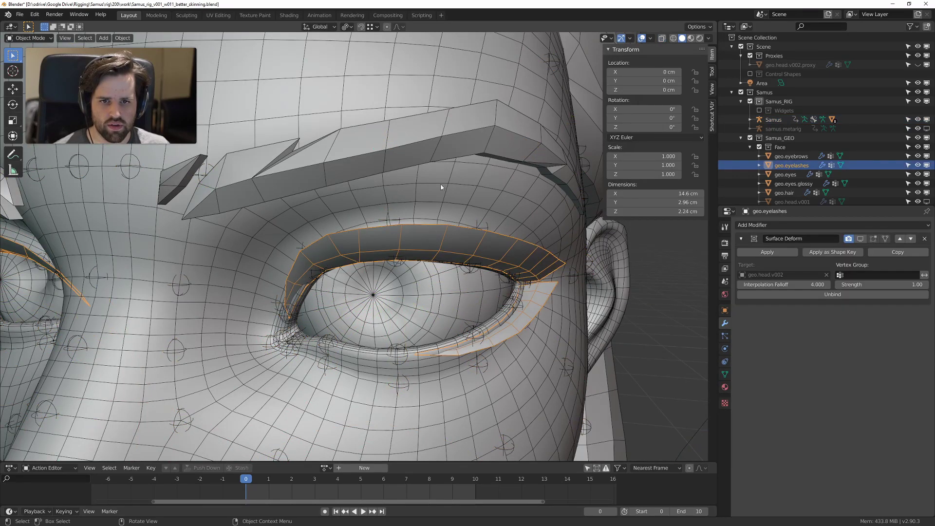
{"action": "left_click", "coordinate": [436, 124], "text": "shift"}
{"action": "key", "text": "g"}
{"action": "right_click", "coordinate": [438, 134]}
{"action": "key", "text": "h"}
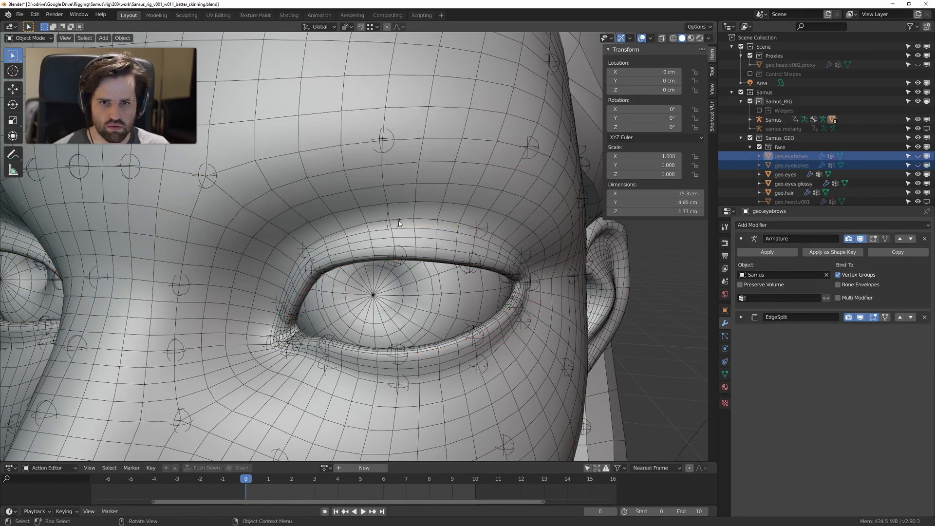
Step: Return the rig to Pose Mode and test-rotate the left eye's outer-middle upper eyelid bone with Trackball, cancelling each rotation
{"action": "left_click", "coordinate": [394, 221]}
{"action": "key", "text": "ctrl+Tab"}
{"action": "left_click", "coordinate": [429, 261]}
{"action": "middle_click_drag", "start_coordinate": [429, 261], "coordinate": [373, 250]}
{"action": "scroll", "coordinate": [374, 250], "scroll_direction": "up", "scroll_amount": 2}
{"action": "left_click", "coordinate": [363, 226]}
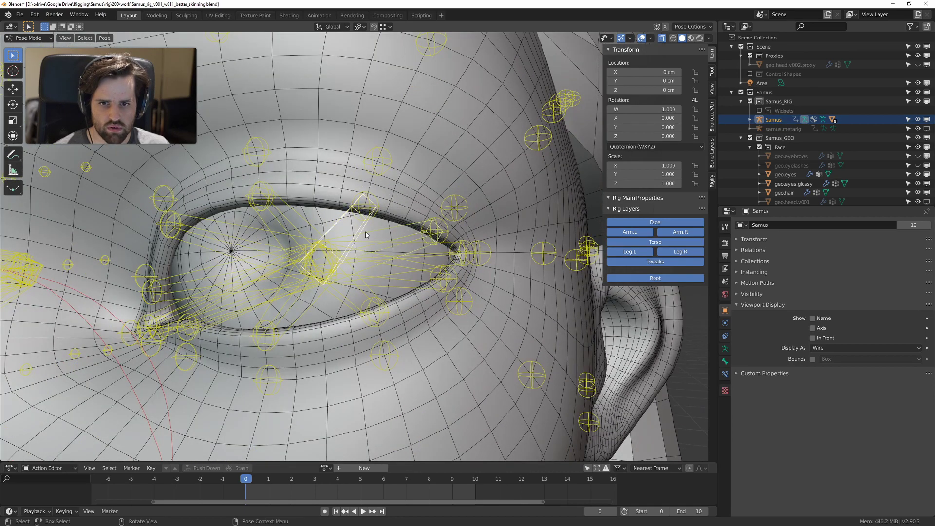
{"action": "key", "text": "r"}
{"action": "key", "text": "r"}
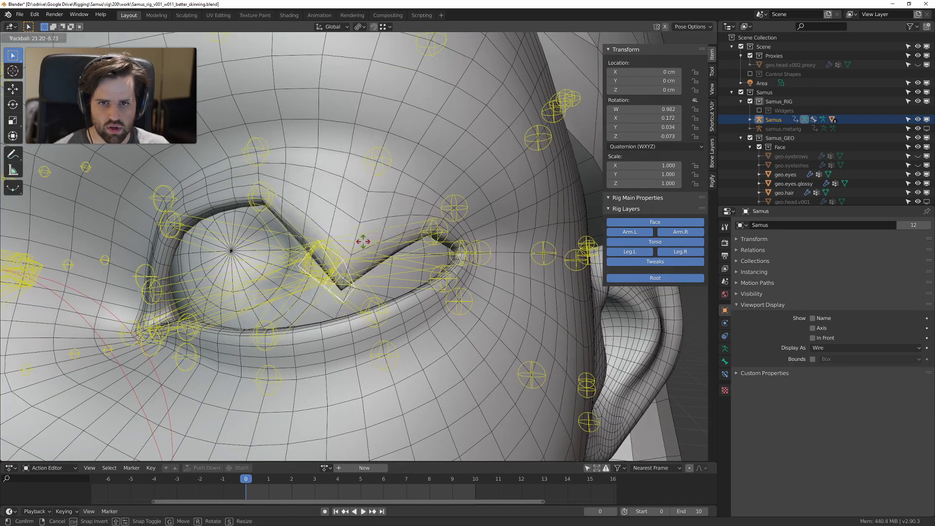
{"action": "key", "text": "Escape"}
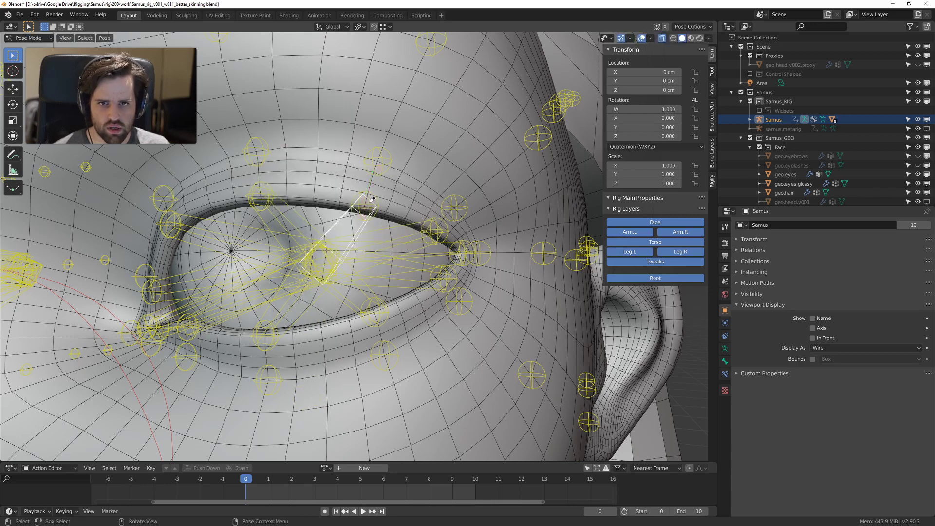
{"action": "key", "text": "r"}
{"action": "key", "text": "r"}
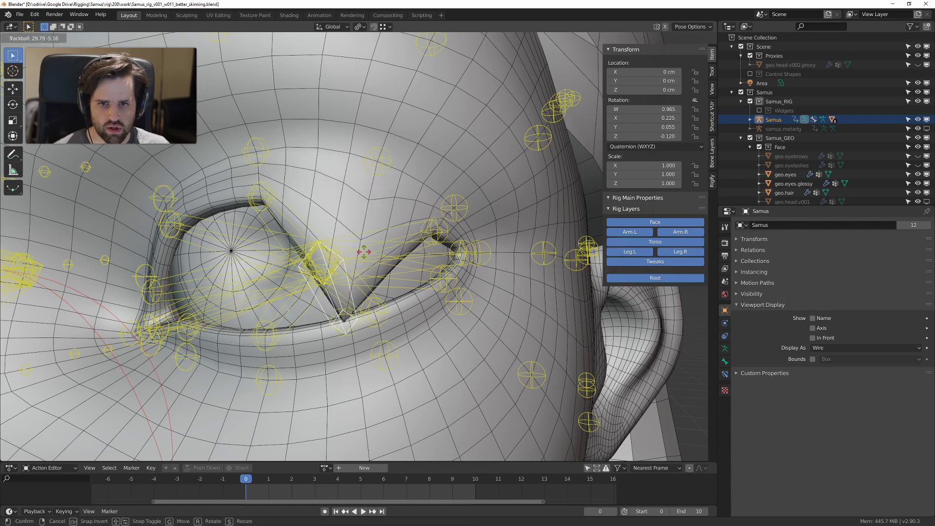
{"action": "key", "text": "Escape"}
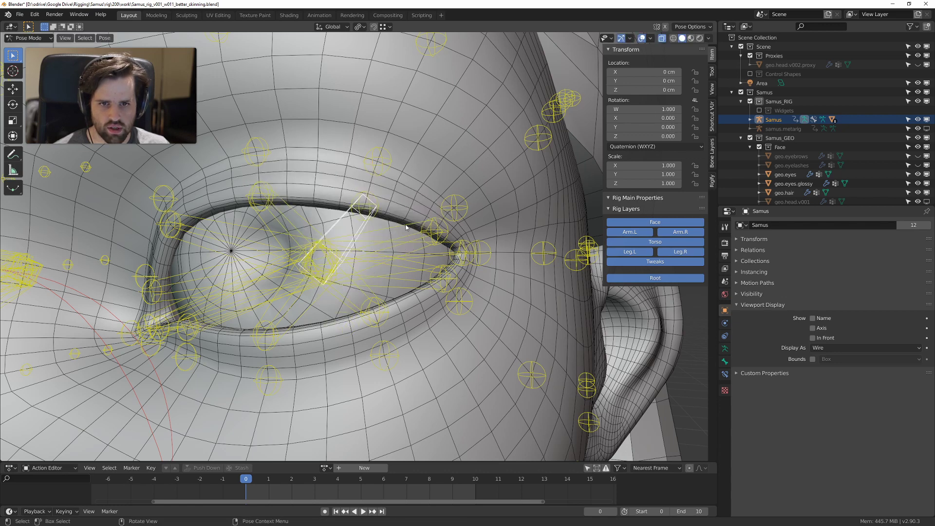
Step: Trackball-rotate the left eye's outer and outer-middle upper eyelid bones down until they meet the lower lid
{"action": "key", "text": "r"}
{"action": "key", "text": "r"}
{"action": "left_click", "coordinate": [404, 239]}
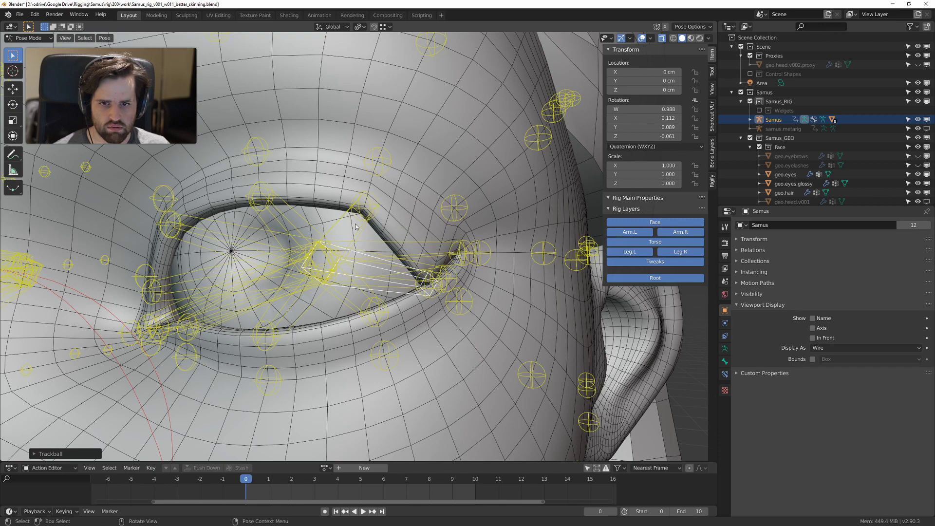
{"action": "key", "text": "r"}
{"action": "key", "text": "r"}
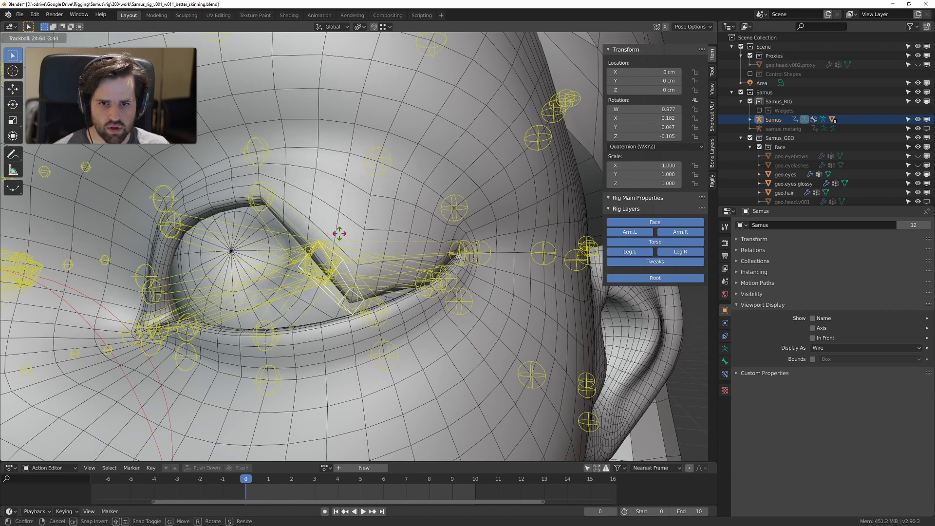
{"action": "left_click", "coordinate": [339, 236]}
{"action": "middle_click_drag", "start_coordinate": [261, 220], "coordinate": [365, 209]}
{"action": "key", "text": "r"}
{"action": "key", "text": "r"}
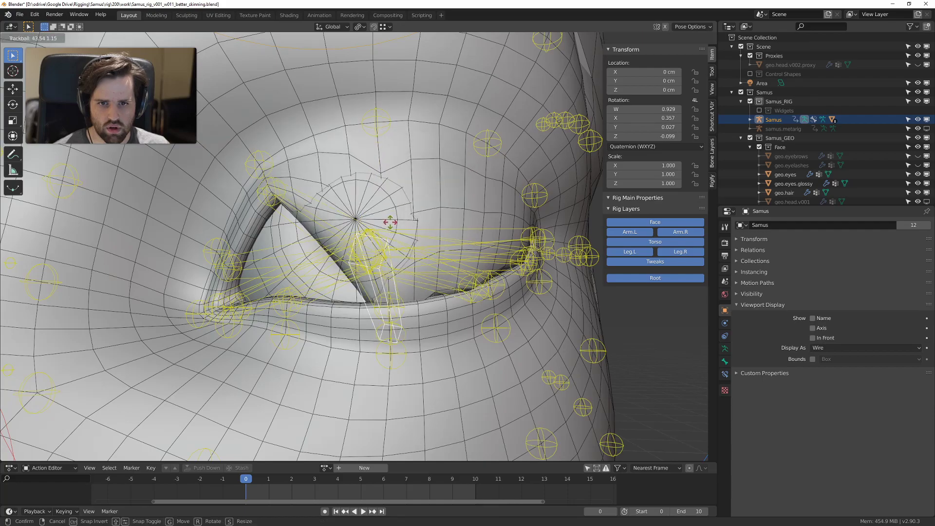
{"action": "left_click", "coordinate": [388, 217]}
{"action": "middle_click_drag", "start_coordinate": [419, 263], "coordinate": [417, 227]}
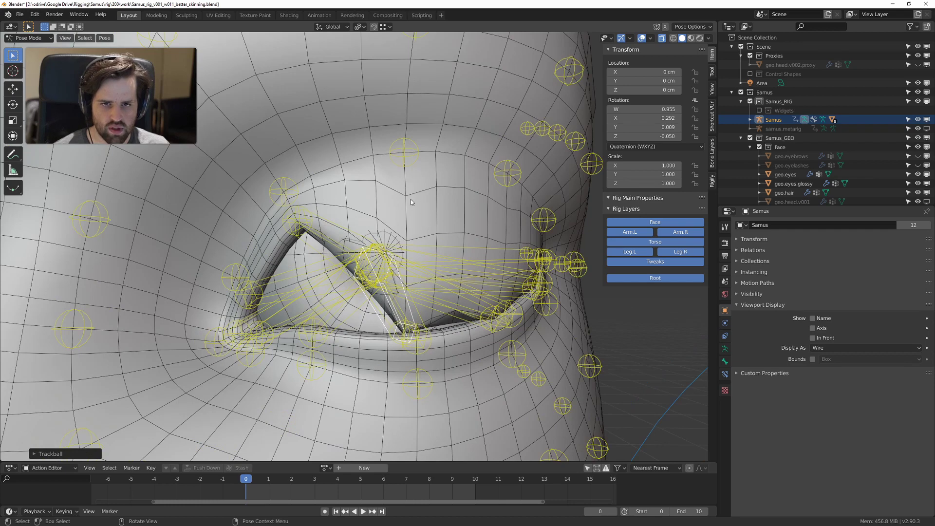
Step: Trackball-rotate the left eye's inner-middle and inner upper eyelid bones down to finish closing the lid
{"action": "middle_click_drag", "start_coordinate": [418, 188], "coordinate": [400, 206]}
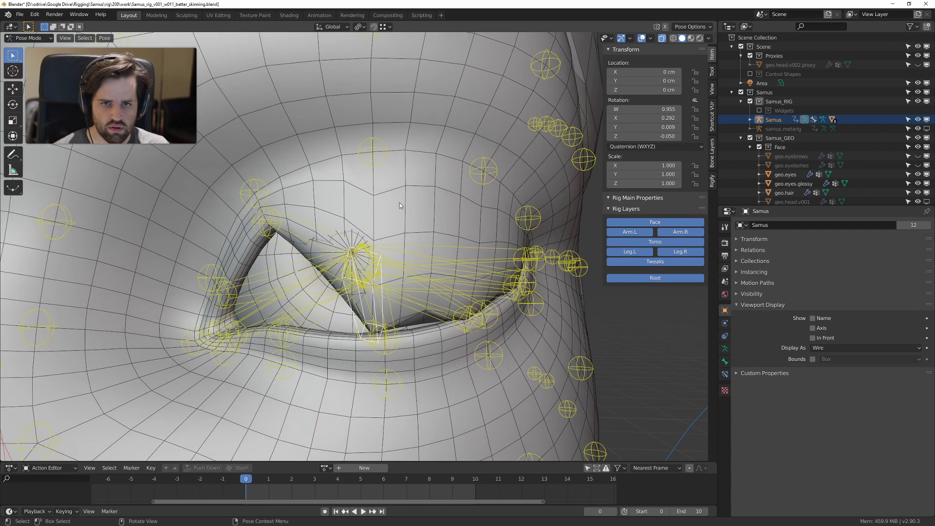
{"action": "left_click_drag", "start_coordinate": [383, 190], "coordinate": [489, 206]}
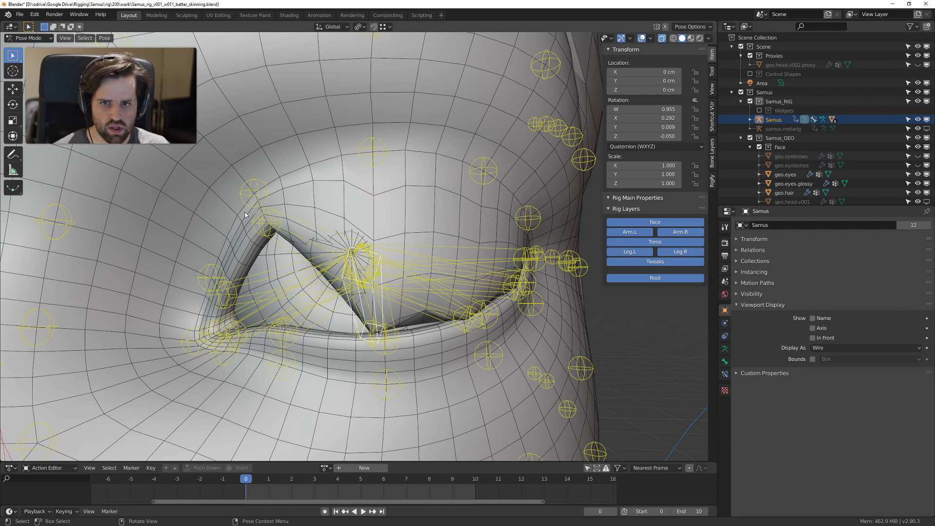
{"action": "key", "text": "r"}
{"action": "key", "text": "r"}
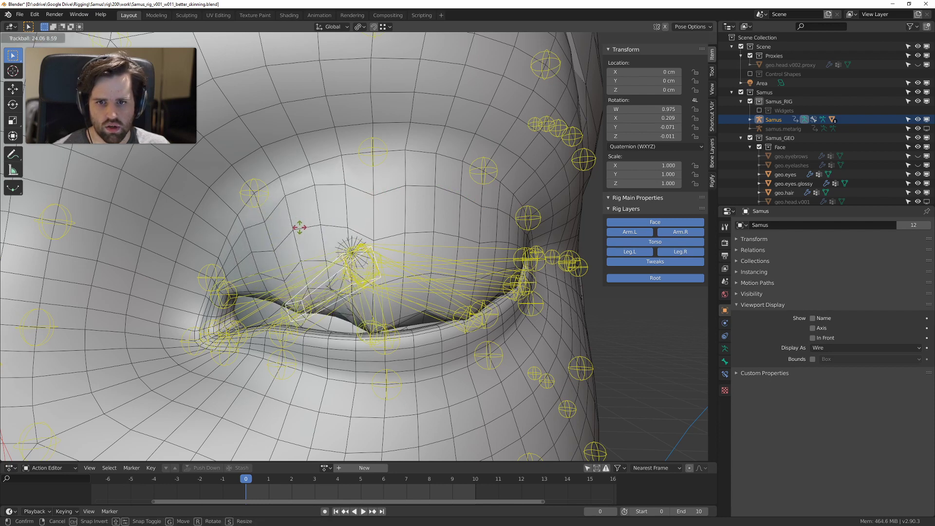
{"action": "left_click", "coordinate": [247, 259]}
{"action": "middle_click_drag", "start_coordinate": [247, 259], "coordinate": [277, 276]}
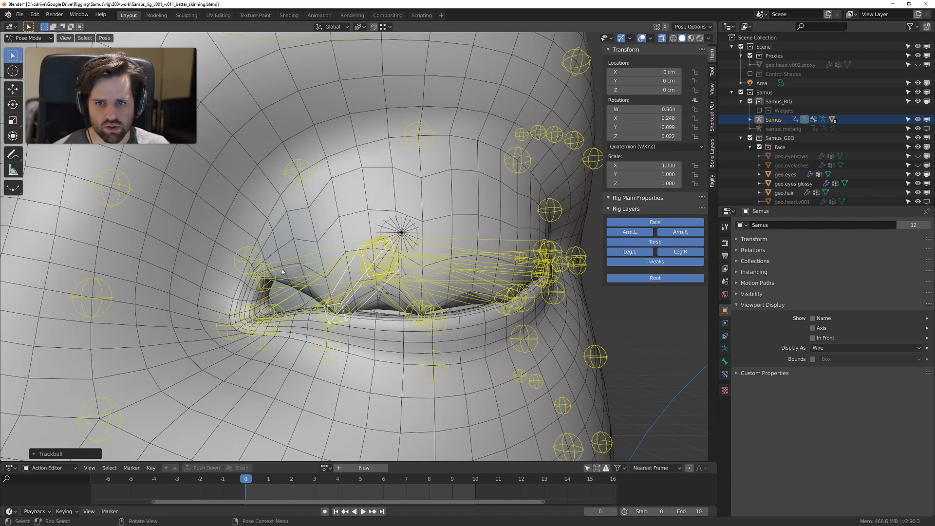
{"action": "key", "text": "r"}
{"action": "key", "text": "r"}
{"action": "left_click", "coordinate": [349, 259]}
Step: Hide the viewport overlays and examine the shape of the closed eyelid and its seam
{"action": "mouse_move", "coordinate": [348, 260]}
{"action": "middle_mouse_down"}
{"action": "mouse_move", "coordinate": [408, 264]}
{"action": "mouse_move", "coordinate": [328, 272]}
{"action": "mouse_move", "coordinate": [352, 258]}
{"action": "middle_mouse_up"}
{"action": "scroll", "coordinate": [408, 264], "scroll_direction": "down", "scroll_amount": 4}
{"action": "scroll", "coordinate": [340, 271], "scroll_direction": "up", "scroll_amount": 4}
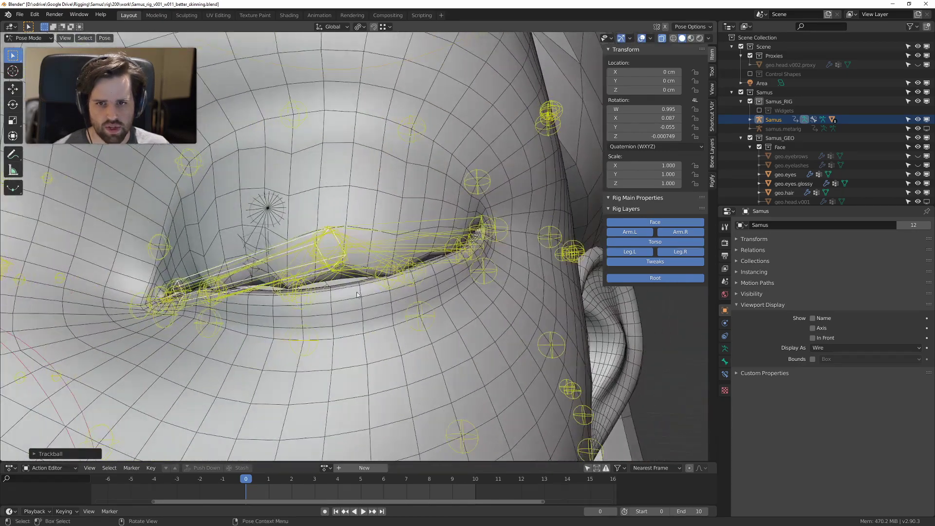
{"action": "key", "text": "shift+alt+z"}
{"action": "middle_click_drag", "start_coordinate": [357, 295], "coordinate": [329, 275]}
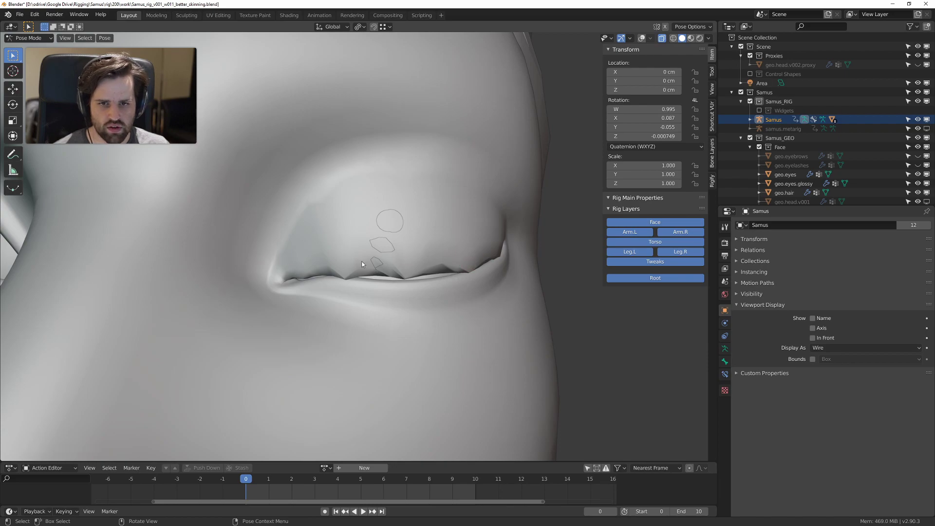
Step: Clear the rotation of all controls to reopen the eye, and show the viewport overlays again
{"action": "key", "text": "a"}
{"action": "key", "text": "alt+r"}
{"action": "scroll", "coordinate": [454, 281], "scroll_direction": "down", "scroll_amount": 2}
{"action": "middle_click_drag", "start_coordinate": [454, 281], "coordinate": [396, 246]}
{"action": "key", "text": "shift+alt+z"}
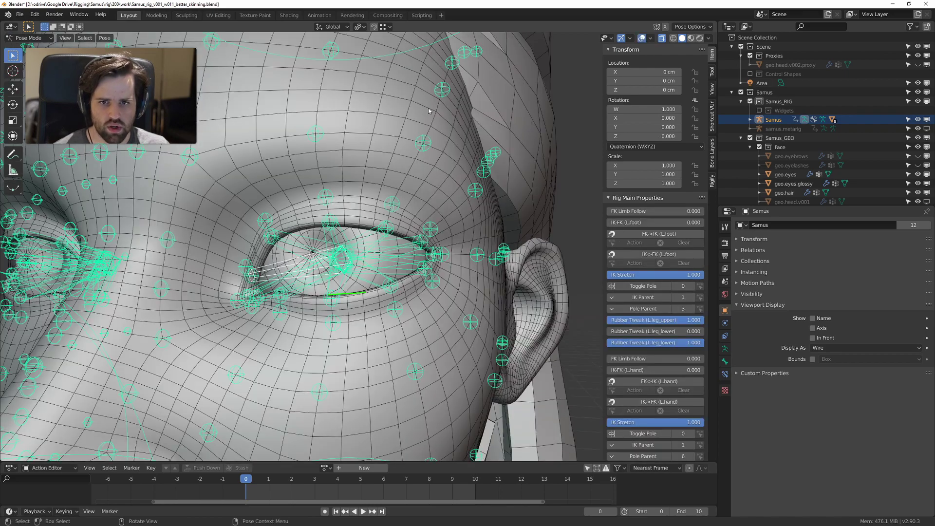
Step: Leave Pose Mode, select the head mesh geo.head.v002, and put it in Weight Paint mode
{"action": "scroll", "coordinate": [395, 246], "scroll_direction": "down", "scroll_amount": 3}
{"action": "middle_click_drag", "start_coordinate": [380, 205], "coordinate": [417, 205]}
{"action": "scroll", "coordinate": [423, 210], "scroll_direction": "up", "scroll_amount": 3}
{"action": "scroll", "coordinate": [418, 204], "scroll_direction": "down", "scroll_amount": 2}
{"action": "scroll", "coordinate": [418, 205], "scroll_direction": "up", "scroll_amount": 1}
{"action": "key", "text": "ctrl+Tab"}
{"action": "left_click", "coordinate": [231, 112]}
{"action": "scroll", "coordinate": [244, 122], "scroll_direction": "down", "scroll_amount": 3}
{"action": "middle_click_drag", "start_coordinate": [287, 166], "coordinate": [340, 215]}
{"action": "key", "text": "ctrl+Tab"}
{"action": "left_click", "coordinate": [265, 186]}
{"action": "scroll", "coordinate": [277, 184], "scroll_direction": "up", "scroll_amount": 3}
{"action": "scroll", "coordinate": [309, 171], "scroll_direction": "down", "scroll_amount": 3}
{"action": "middle_click_drag", "start_coordinate": [308, 171], "coordinate": [283, 161]}
Step: Smooth the head's vertex weights with the subset set to All Groups
{"action": "left_click", "coordinate": [70, 38]}
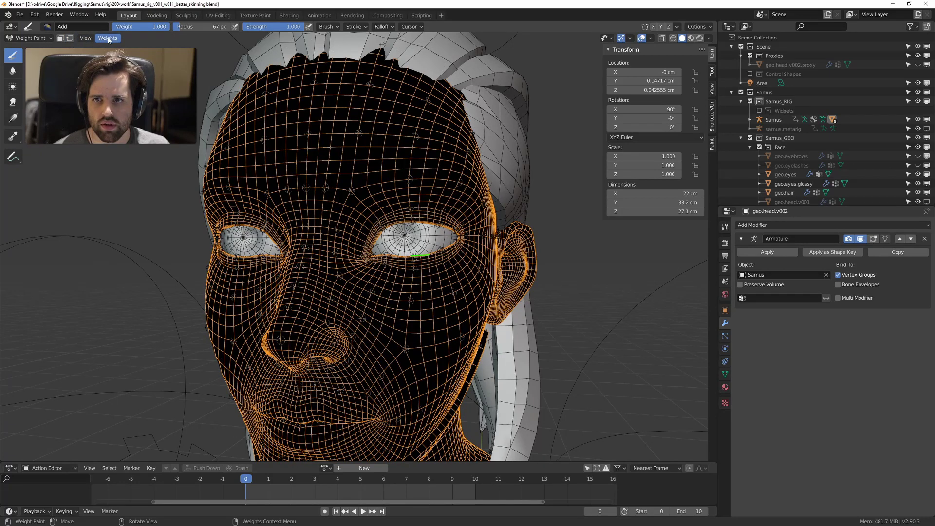
{"action": "left_click", "coordinate": [108, 39]}
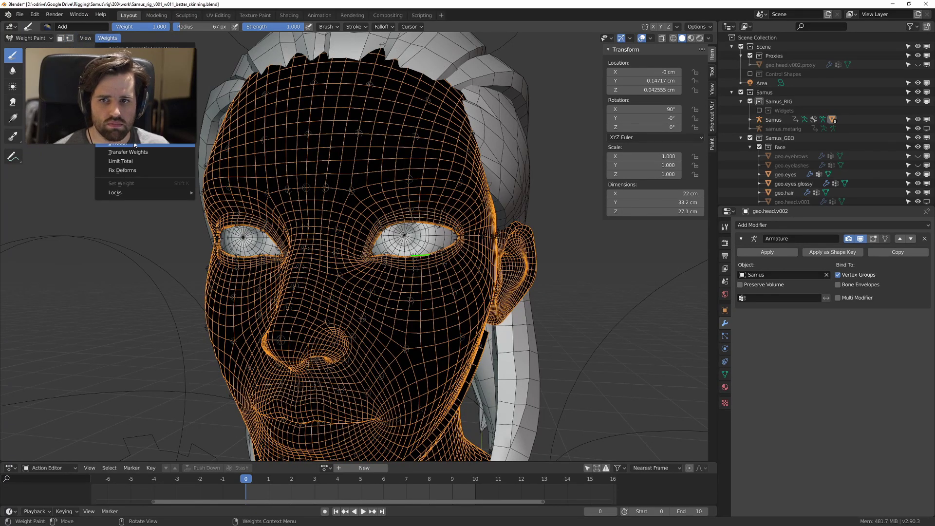
{"action": "left_click", "coordinate": [181, 144]}
{"action": "left_click", "coordinate": [63, 453]}
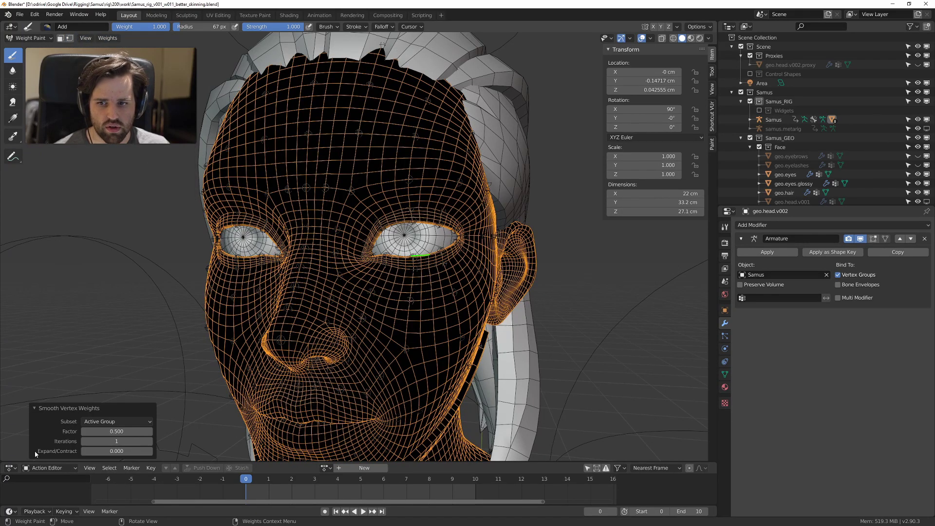
{"action": "left_click", "coordinate": [109, 421]}
{"action": "left_click", "coordinate": [101, 432]}
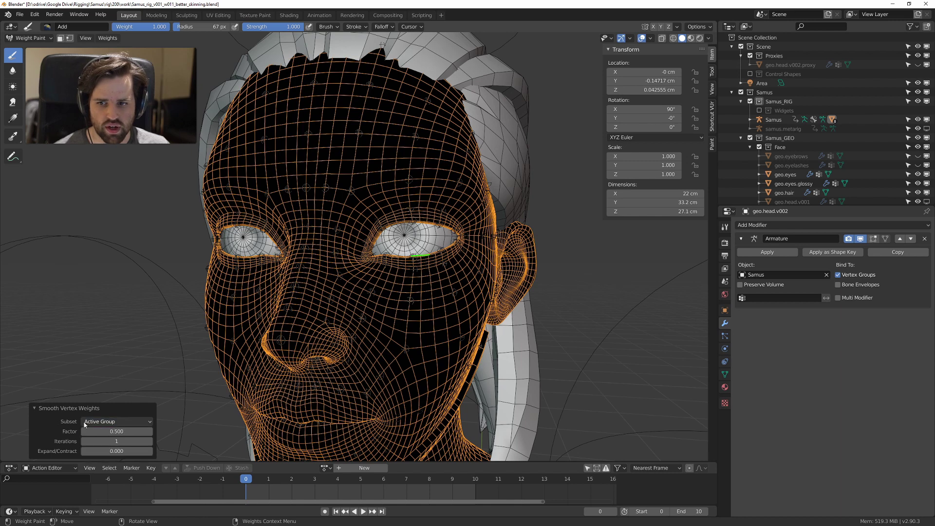
{"action": "left_click", "coordinate": [110, 422]}
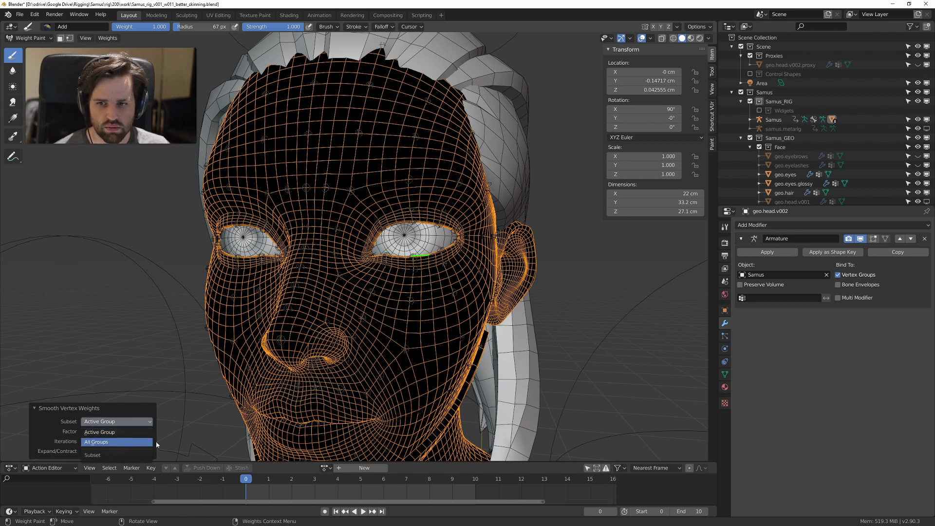
{"action": "left_click", "coordinate": [121, 436]}
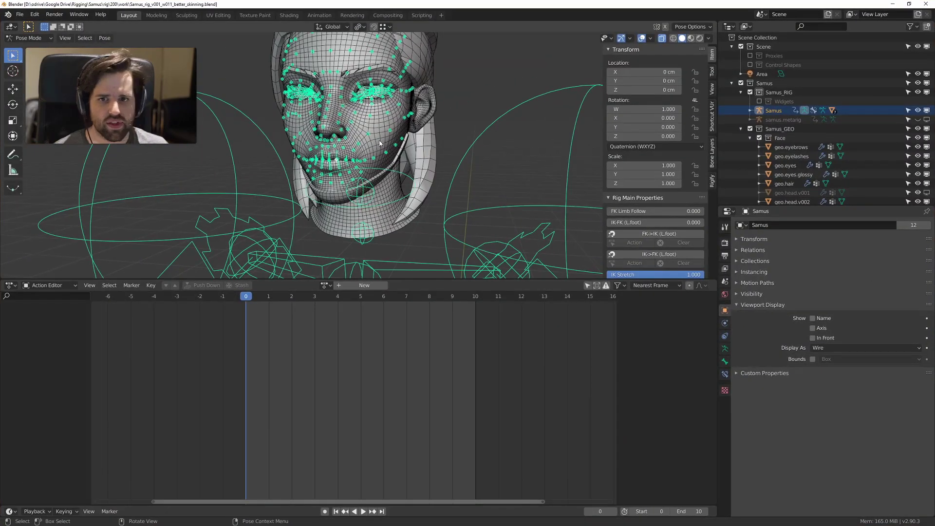
Step: Test-move a left cheek control in the rig's Pose Mode to check the skinning, and undo the move
{"action": "scroll", "coordinate": [361, 128], "scroll_direction": "up", "scroll_amount": 4}
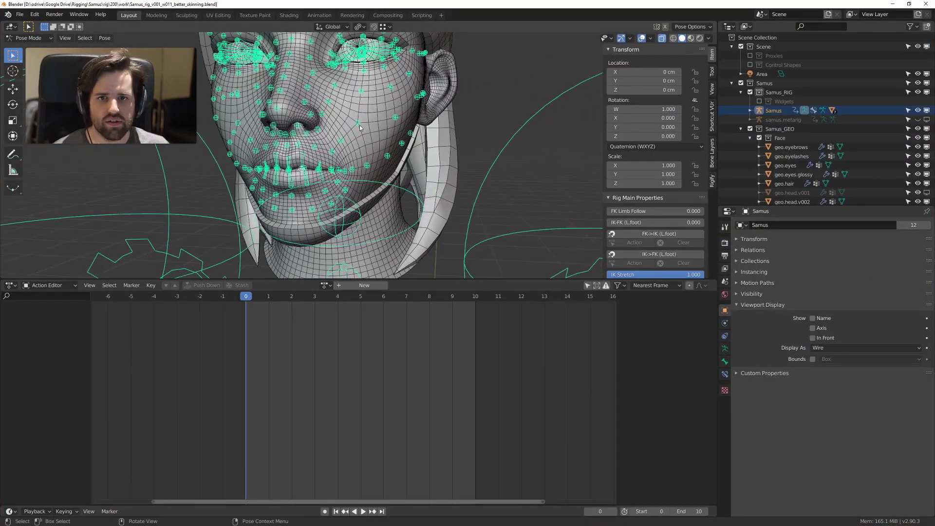
{"action": "left_click", "coordinate": [358, 124]}
{"action": "key", "text": "g"}
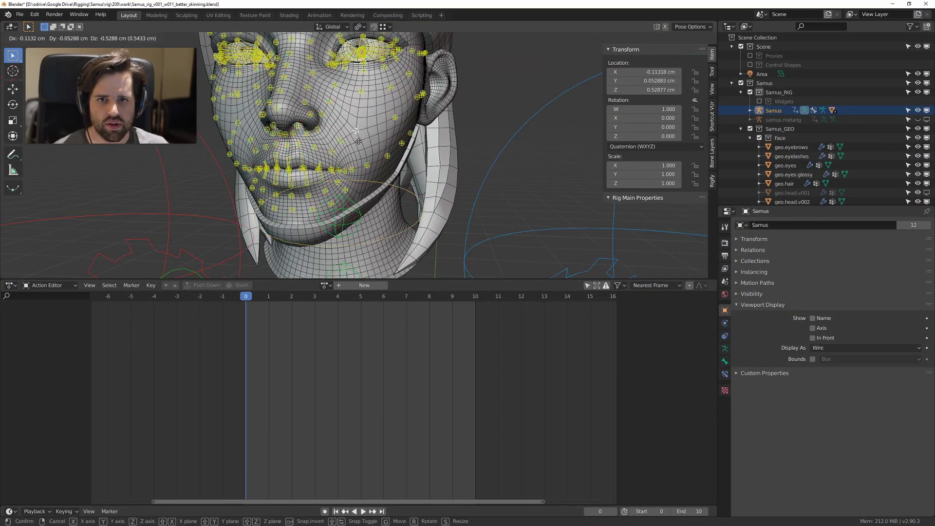
{"action": "left_click", "coordinate": [369, 137]}
{"action": "key", "text": "ctrl+z"}
Step: Maximize the 3D viewport and test-move the left cheek control around the cheek, cancelling each move
{"action": "key", "text": "ctrl+space"}
{"action": "middle_click_drag", "start_coordinate": [463, 255], "coordinate": [425, 247]}
{"action": "scroll", "coordinate": [424, 247], "scroll_direction": "up", "scroll_amount": 1}
{"action": "key", "text": "g"}
{"action": "key", "text": "Escape"}
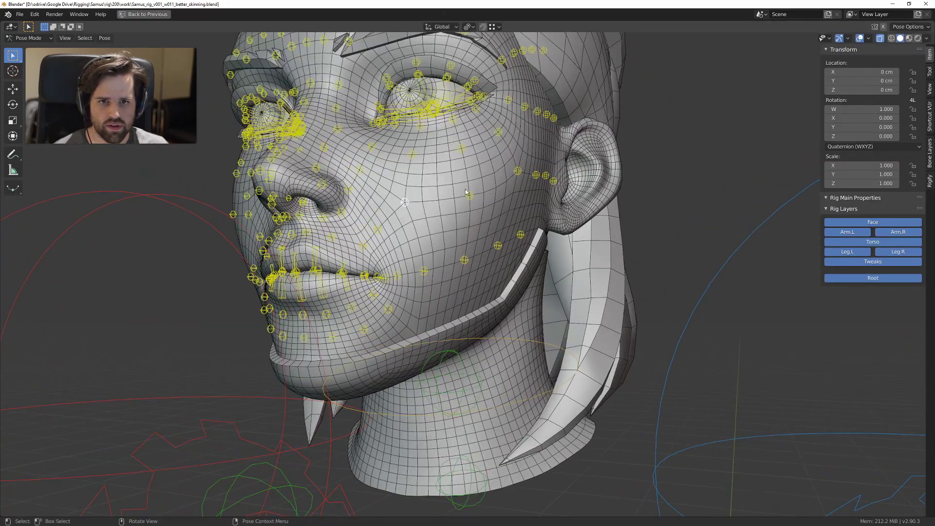
{"action": "key", "text": "g"}
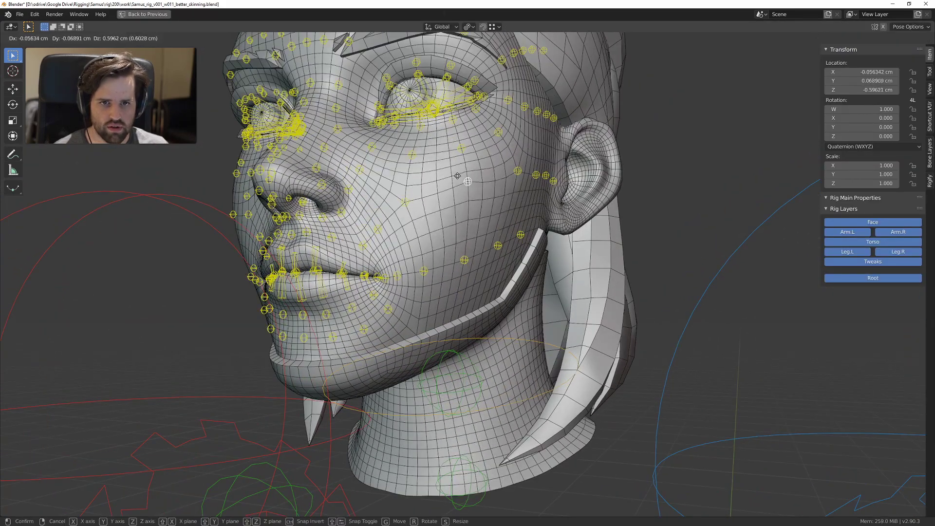
{"action": "key", "text": "Escape"}
Step: Leave the rig's Pose Mode, select the head mesh, and put it in Weight Paint mode
{"action": "mouse_move", "coordinate": [465, 197]}
{"action": "middle_mouse_down"}
{"action": "mouse_move", "coordinate": [438, 196]}
{"action": "mouse_move", "coordinate": [542, 211]}
{"action": "mouse_move", "coordinate": [480, 191]}
{"action": "middle_mouse_up"}
{"action": "key", "text": "Tab"}
{"action": "left_click", "coordinate": [518, 192]}
{"action": "key", "text": "Tab"}
{"action": "left_click", "coordinate": [366, 93]}
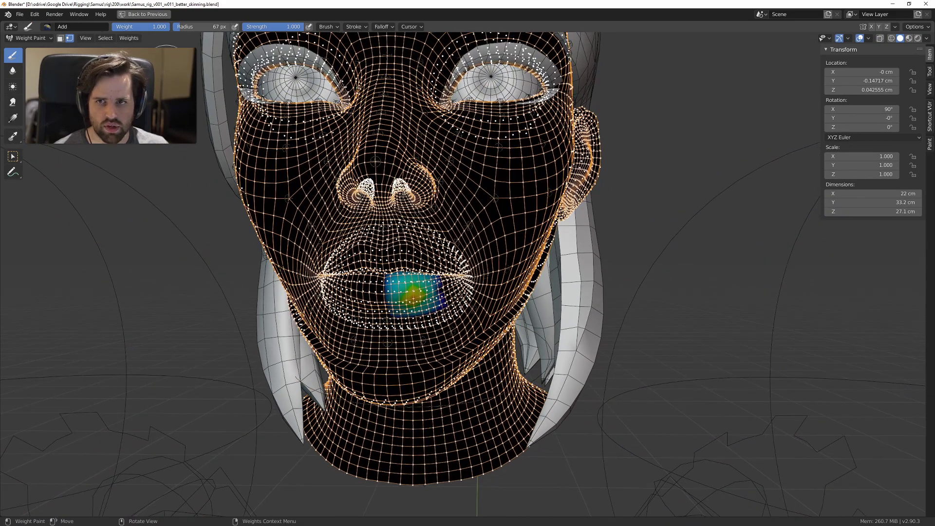
Step: Disable vertex selection masking, smooth the head's vertex weights, and open the Subset options of the smoothing
{"action": "left_click", "coordinate": [70, 39]}
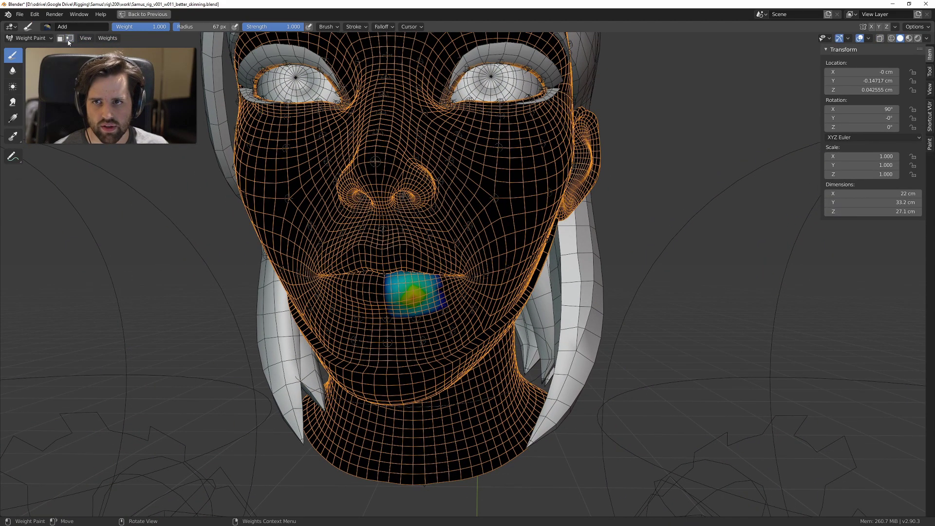
{"action": "left_click", "coordinate": [110, 40]}
{"action": "left_click", "coordinate": [129, 144]}
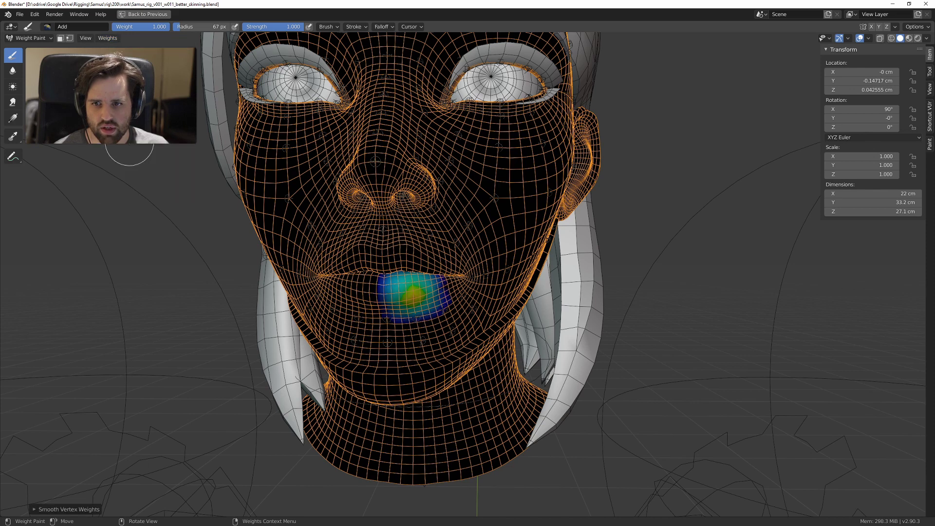
{"action": "left_click", "coordinate": [42, 509]}
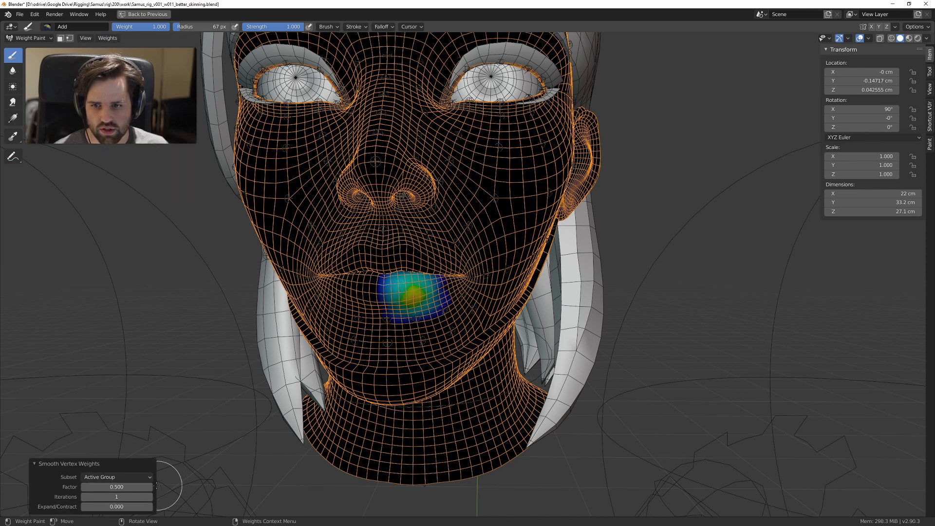
{"action": "left_click", "coordinate": [114, 477]}
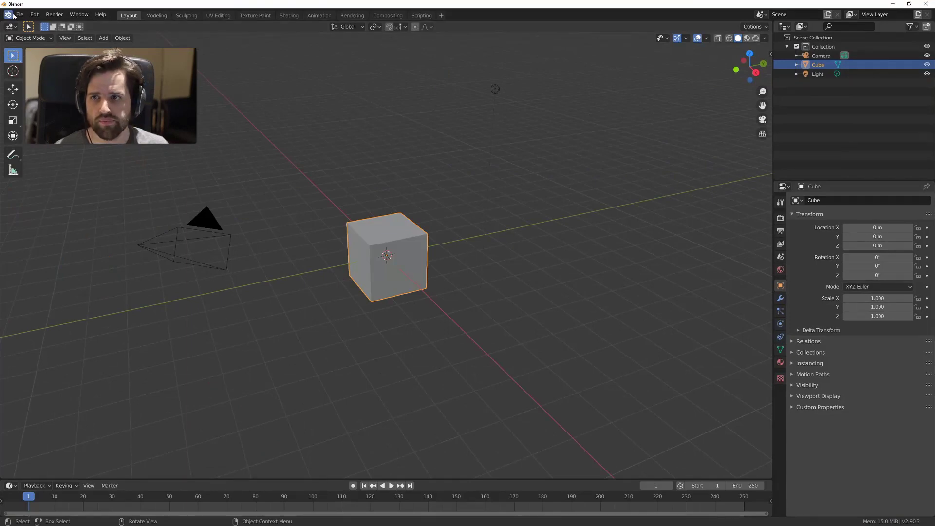
Step: Reopen the recent file Samus_rig_v001_w011_better_skinning.blend and maximize the 3D viewport
{"action": "left_click", "coordinate": [19, 14]}
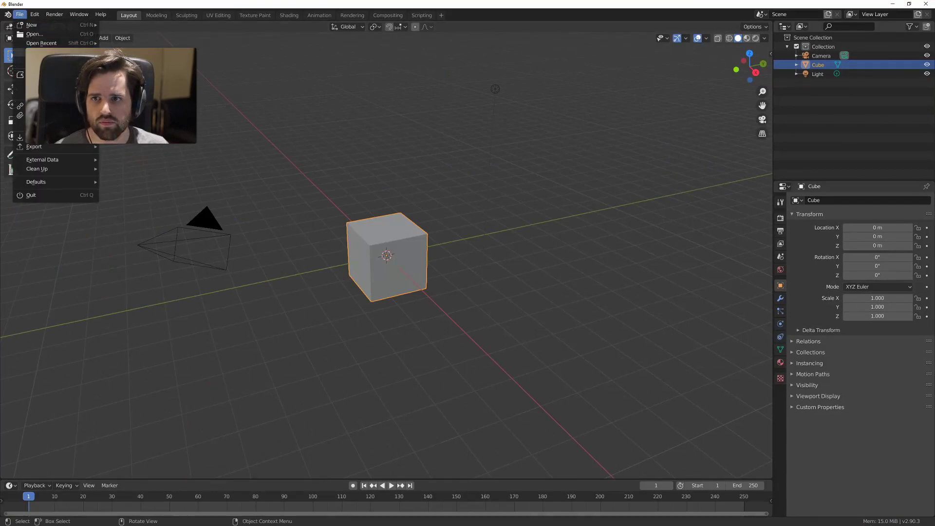
{"action": "mouse_move", "coordinate": [44, 43]}
{"action": "left_click", "coordinate": [161, 43]}
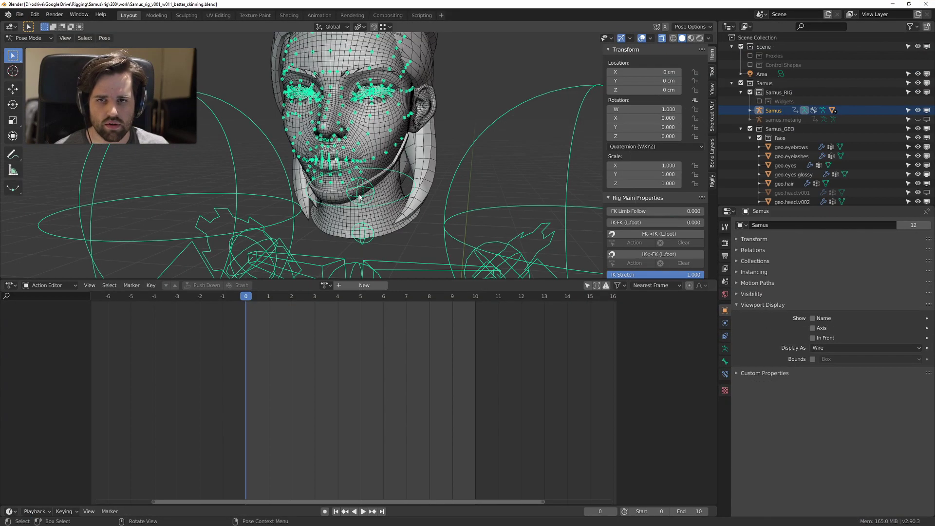
{"action": "middle_click_drag", "start_coordinate": [406, 191], "coordinate": [388, 184]}
{"action": "key", "text": "ctrl+space"}
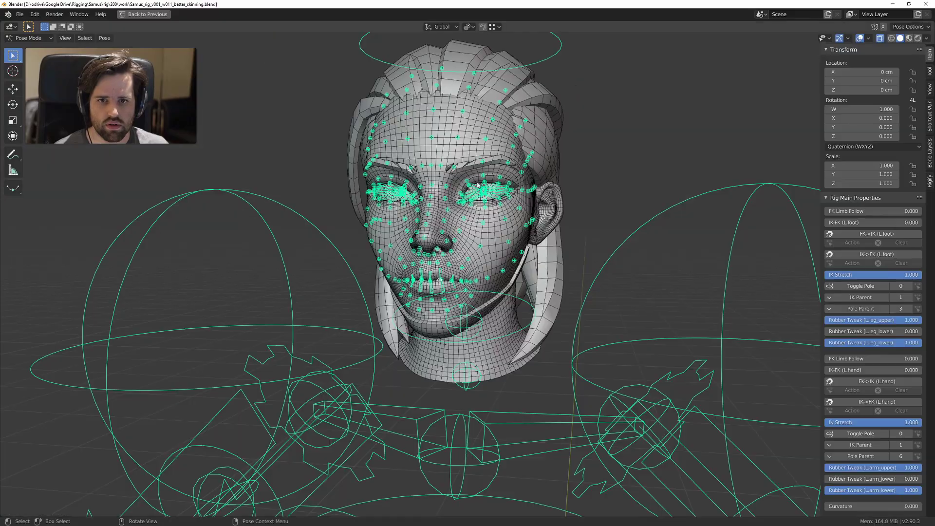
Step: Take the rig out of Pose Mode, select the head mesh geo.head.v002, and switch it to Weight Paint mode
{"action": "middle_click_drag", "start_coordinate": [497, 227], "coordinate": [467, 177], "text": "shift"}
{"action": "scroll", "coordinate": [467, 177], "scroll_direction": "up", "scroll_amount": 3}
{"action": "key", "text": "ctrl+Tab"}
{"action": "mouse_move", "coordinate": [446, 141]}
{"action": "middle_mouse_down", "text": "shift"}
{"action": "mouse_move", "coordinate": [478, 194]}
{"action": "mouse_move", "coordinate": [445, 266]}
{"action": "mouse_move", "coordinate": [509, 267]}
{"action": "mouse_move", "coordinate": [423, 266]}
{"action": "middle_mouse_up", "text": "shift"}
{"action": "left_click", "coordinate": [478, 194]}
{"action": "key", "text": "ctrl+Tab"}
{"action": "left_click", "coordinate": [472, 381]}
{"action": "key", "text": "ctrl+Tab"}
{"action": "left_click", "coordinate": [312, 129]}
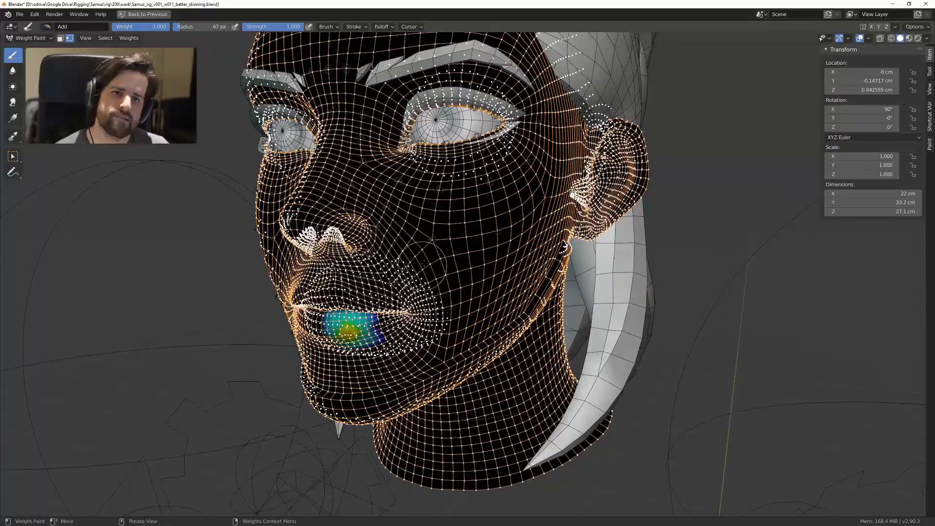
Step: Examine the weight operations available for the head mesh, including the vertex group Locks options
{"action": "middle_click_drag", "start_coordinate": [471, 243], "coordinate": [490, 250]}
{"action": "left_click", "coordinate": [128, 38]}
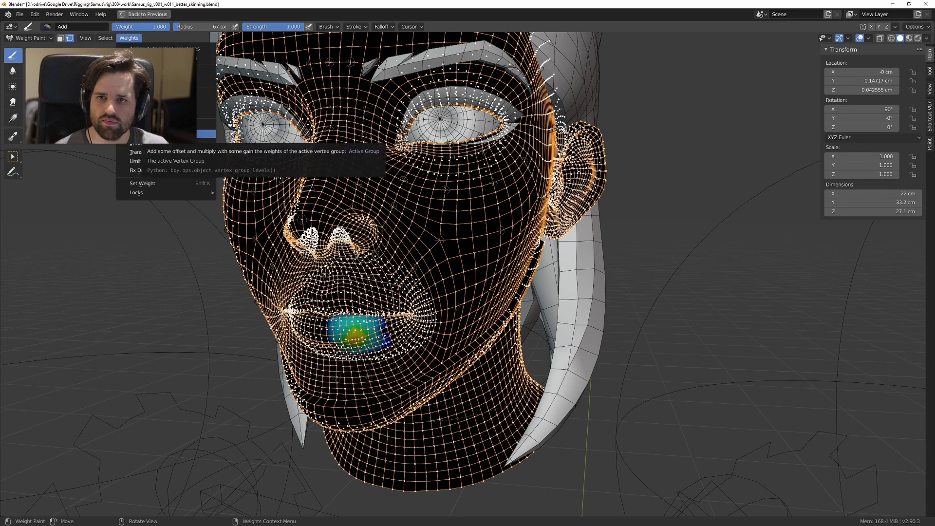
{"action": "mouse_move", "coordinate": [154, 197]}
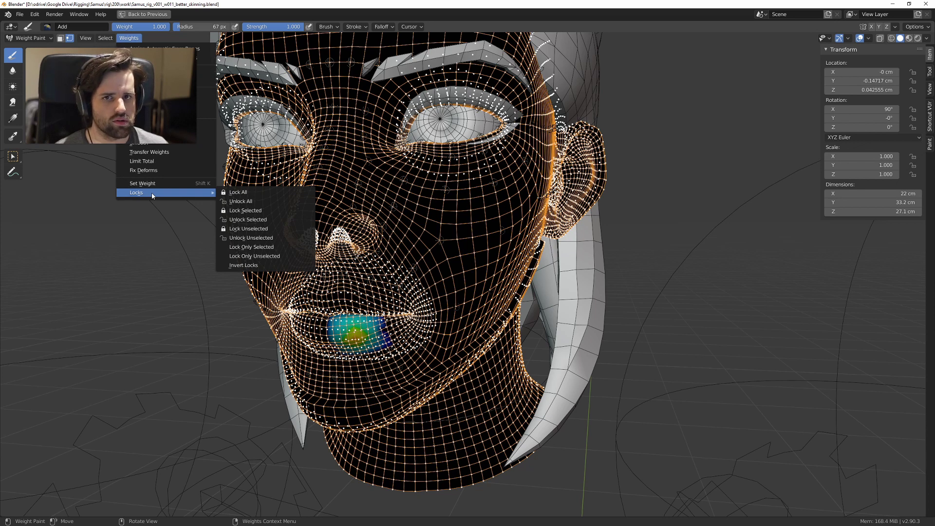
{"action": "key", "text": "ctrl+Tab"}
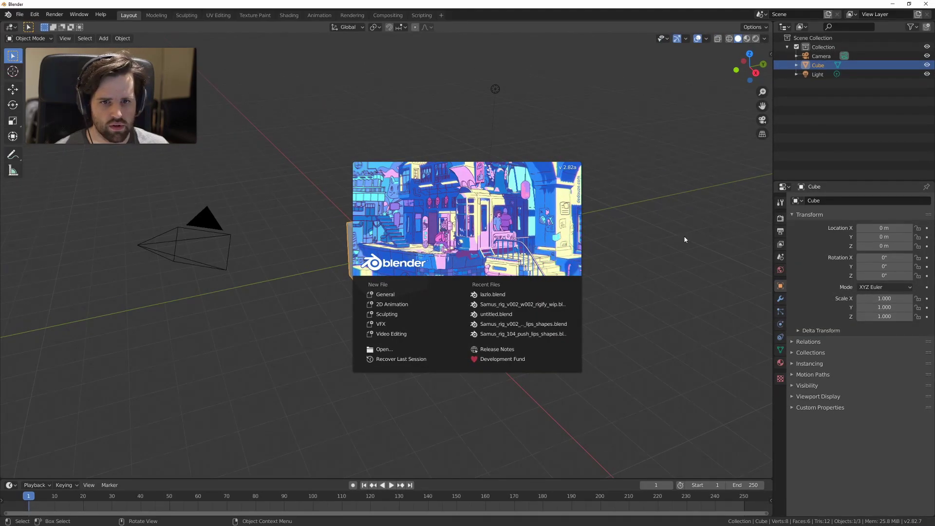
Step: Switch to Blender 2.82a, load Samus_rig_v001_w011_better_skinning.blend, and maximize the 3D viewport
{"action": "left_click", "coordinate": [684, 237]}
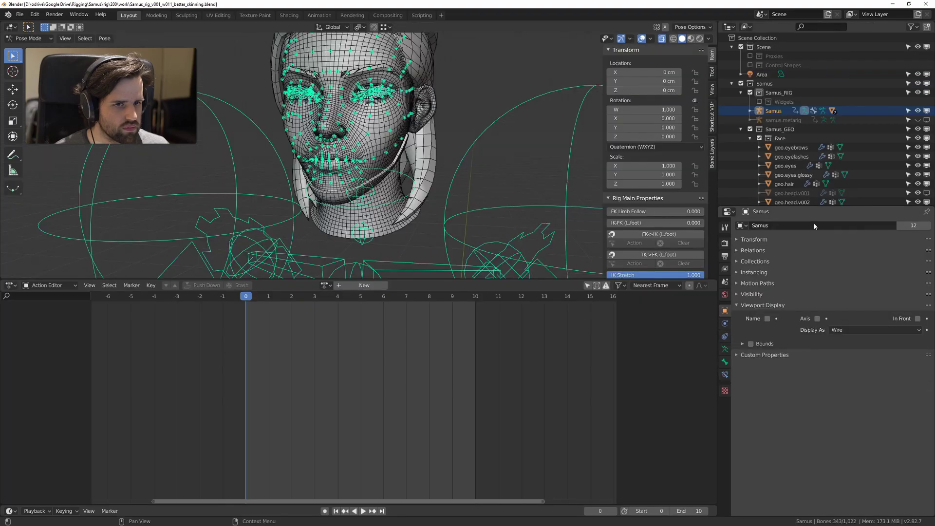
{"action": "middle_click_drag", "start_coordinate": [341, 156], "coordinate": [458, 185]}
{"action": "key", "text": "ctrl+space"}
{"action": "scroll", "coordinate": [458, 185], "scroll_direction": "up", "scroll_amount": 2}
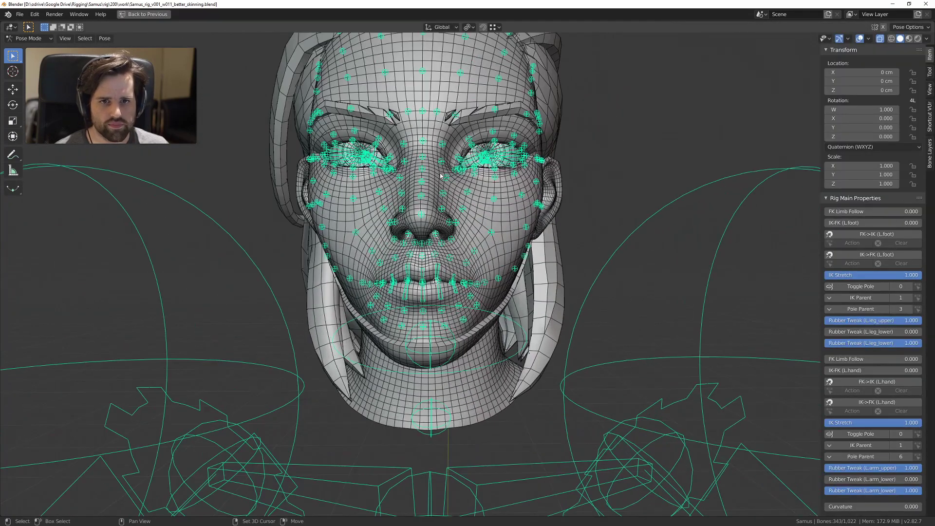
{"action": "middle_click_drag", "start_coordinate": [520, 224], "coordinate": [498, 212], "text": "shift"}
Step: Leave Pose Mode, select the head mesh geo.head.v002, and put it in Sculpt Mode
{"action": "key", "text": "ctrl+Tab"}
{"action": "key", "text": "ctrl+Tab"}
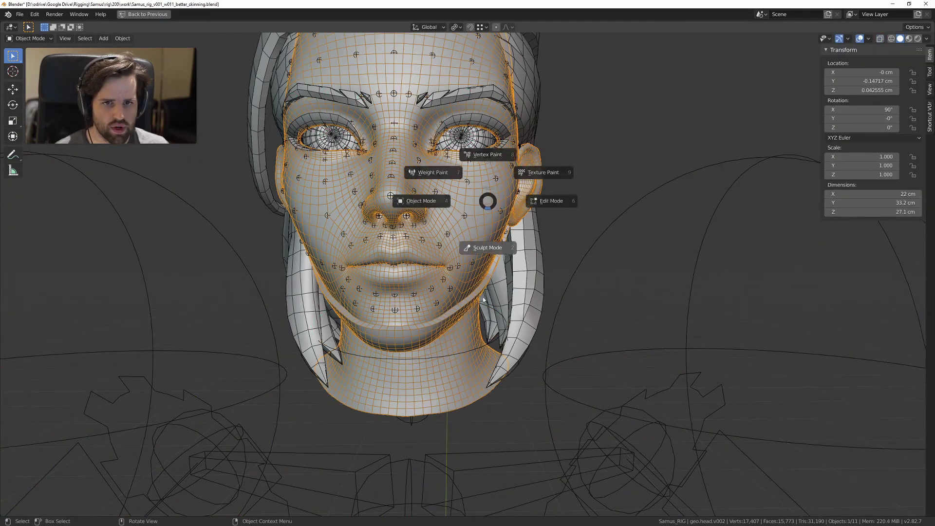
{"action": "left_click", "coordinate": [484, 246]}
Step: Show the splash screen to check the Blender version, and close it
{"action": "left_click", "coordinate": [7, 14]}
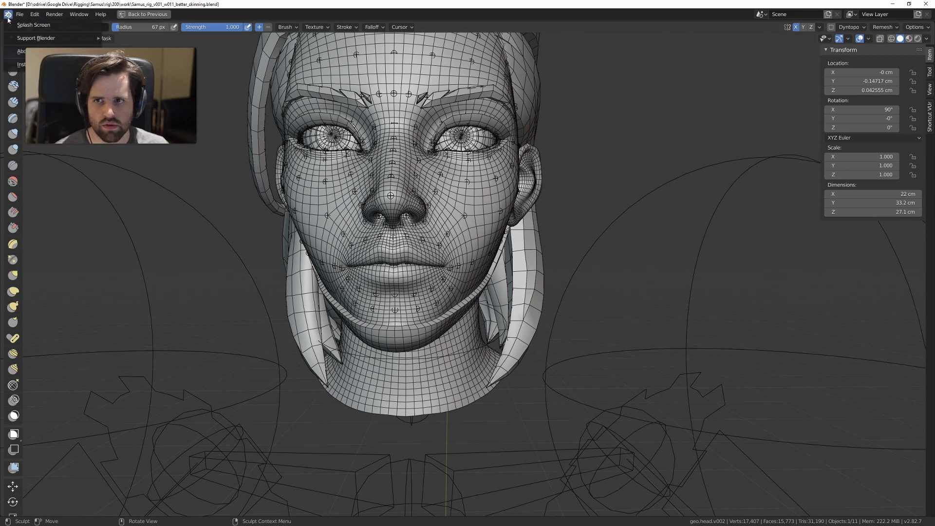
{"action": "left_click", "coordinate": [29, 22]}
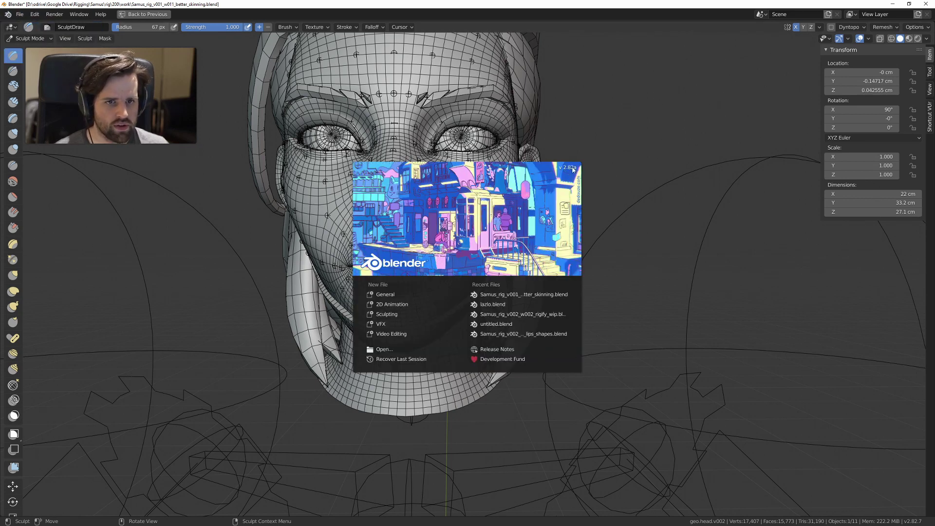
{"action": "left_click", "coordinate": [604, 167]}
Step: Switch the head mesh from Sculpt Mode through Object Mode to Weight Paint mode
{"action": "scroll", "coordinate": [591, 153], "scroll_direction": "up", "scroll_amount": 2}
{"action": "middle_click_drag", "start_coordinate": [591, 153], "coordinate": [533, 209]}
{"action": "key", "text": "ctrl+Tab"}
{"action": "left_click", "coordinate": [400, 209]}
{"action": "key", "text": "ctrl+Tab"}
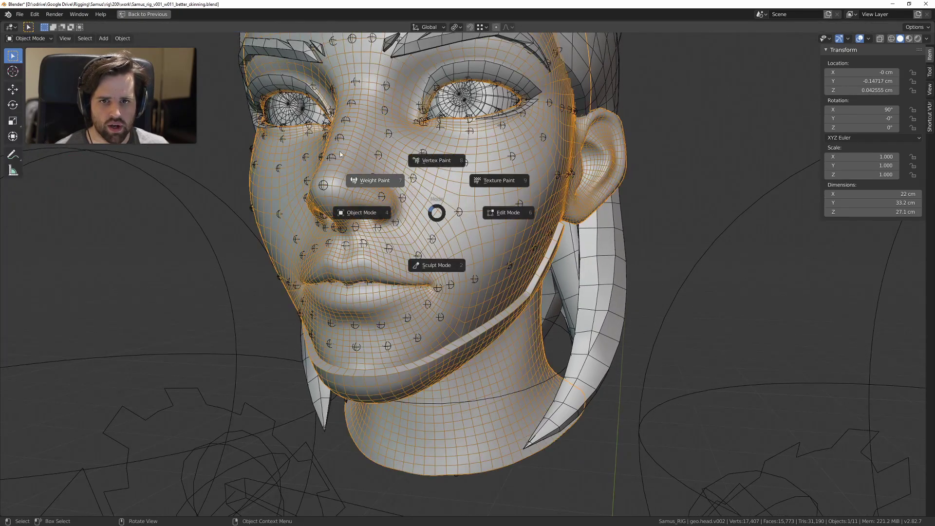
{"action": "left_click", "coordinate": [342, 168]}
{"action": "scroll", "coordinate": [449, 235], "scroll_direction": "up", "scroll_amount": 2}
{"action": "key", "text": "ctrl+Tab"}
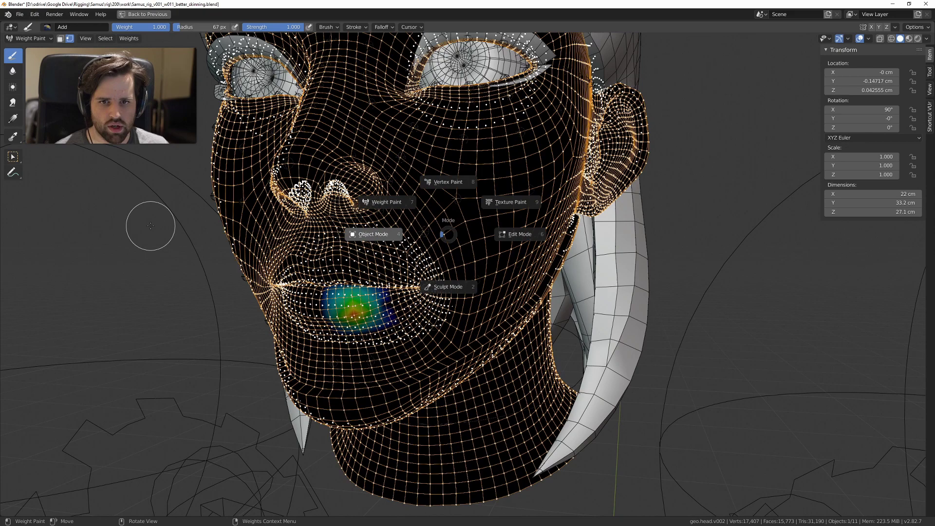
{"action": "left_click", "coordinate": [385, 187]}
Step: Disable vertex selection masking and smooth the head's vertex weights with the subset set to All Groups
{"action": "mouse_move", "coordinate": [385, 188]}
{"action": "middle_mouse_down"}
{"action": "mouse_move", "coordinate": [495, 214]}
{"action": "mouse_move", "coordinate": [258, 145]}
{"action": "middle_mouse_up"}
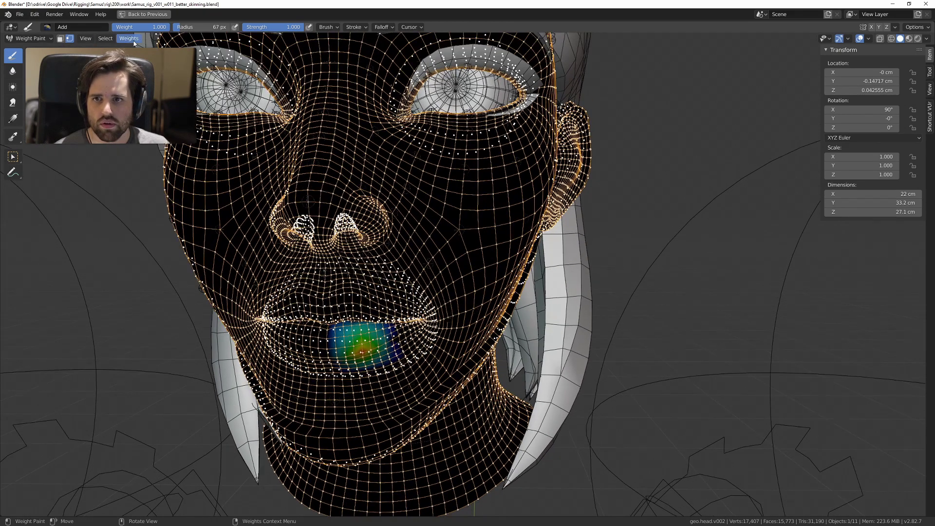
{"action": "left_click", "coordinate": [70, 38]}
{"action": "left_click", "coordinate": [108, 39]}
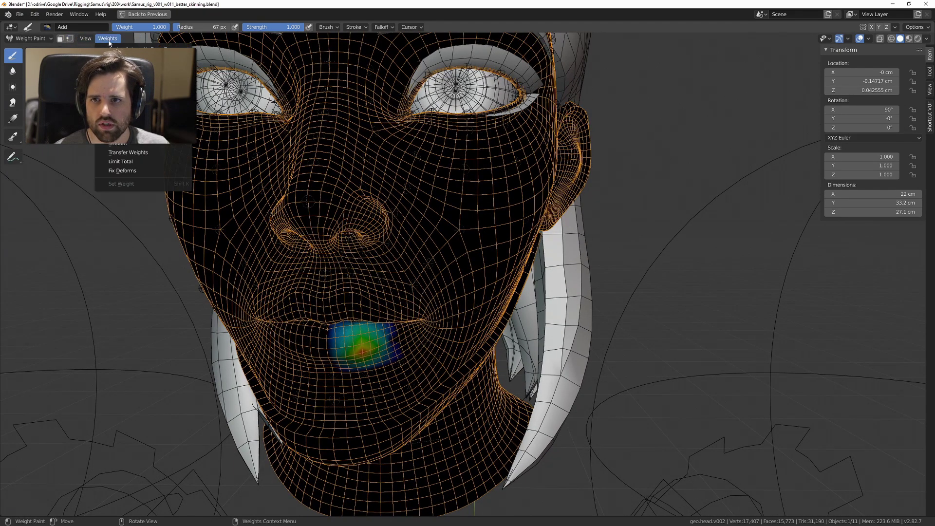
{"action": "left_click", "coordinate": [122, 145]}
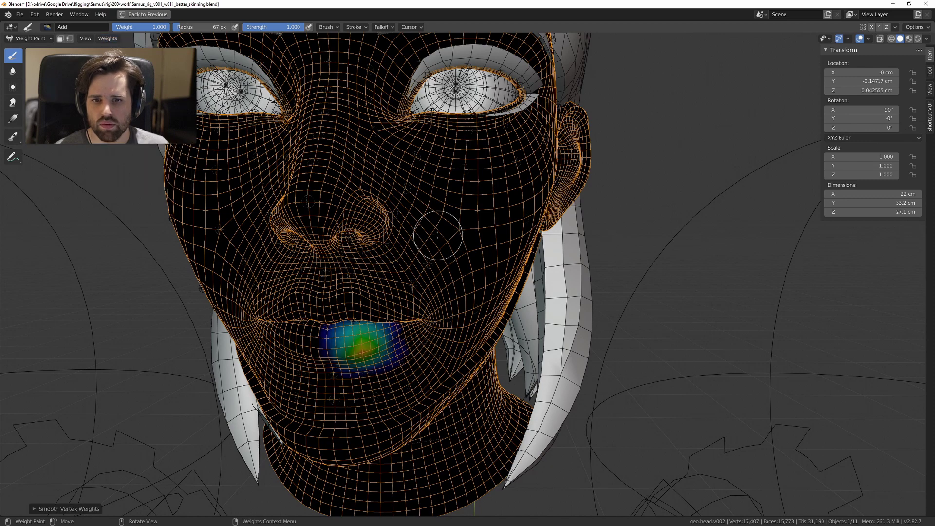
{"action": "middle_click_drag", "start_coordinate": [439, 235], "coordinate": [285, 346]}
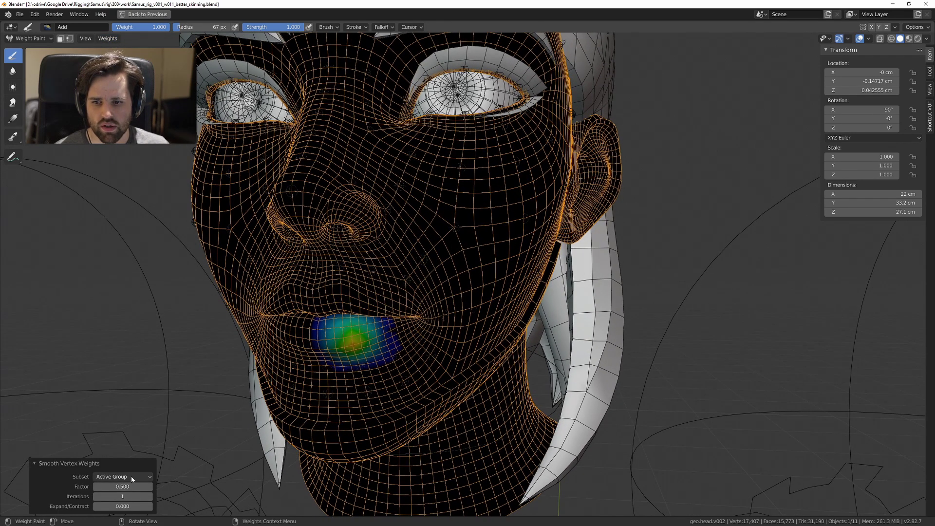
{"action": "left_click", "coordinate": [132, 478]}
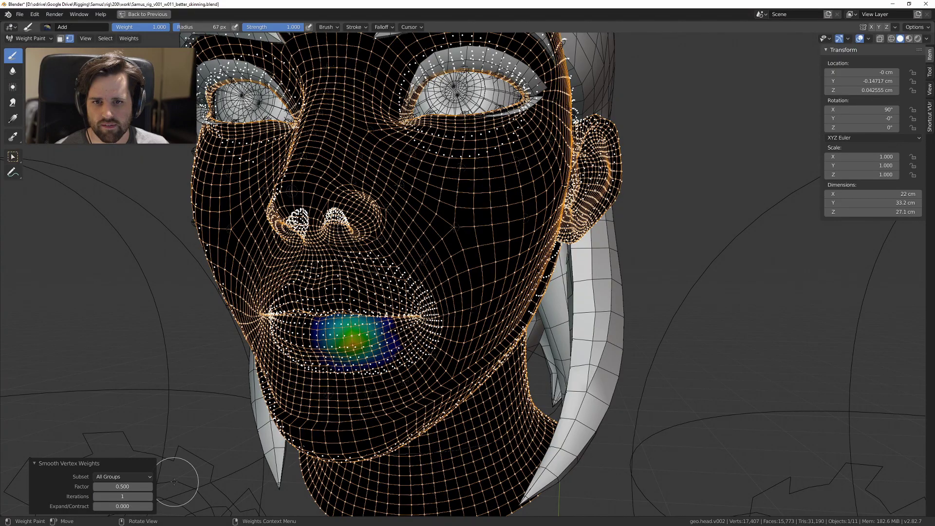
Step: Set the vertex weight smoothing to a factor of 1.000 with 3 iterations
{"action": "middle_click_drag", "start_coordinate": [506, 265], "coordinate": [463, 257]}
{"action": "middle_click_drag", "start_coordinate": [363, 342], "coordinate": [472, 297], "text": "shift"}
{"action": "scroll", "coordinate": [380, 283], "scroll_direction": "up", "scroll_amount": 4}
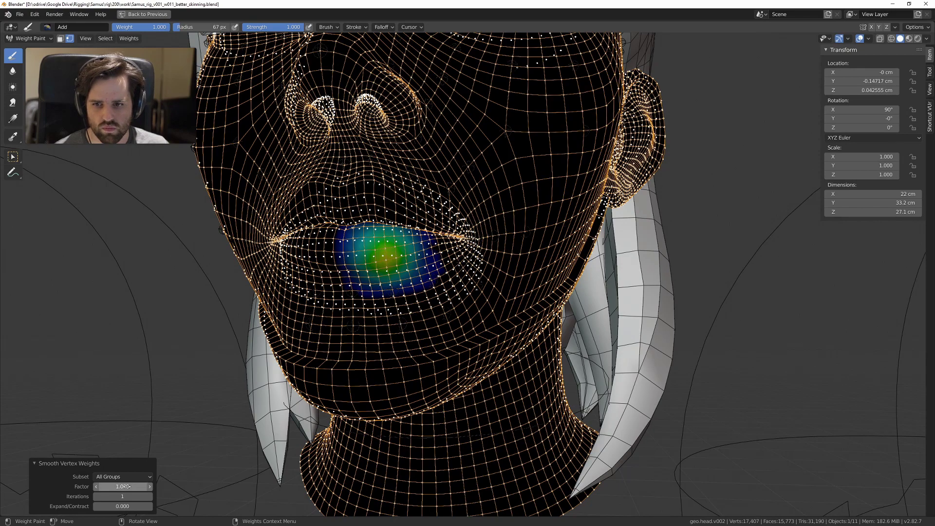
{"action": "middle_click_drag", "start_coordinate": [316, 354], "coordinate": [324, 335]}
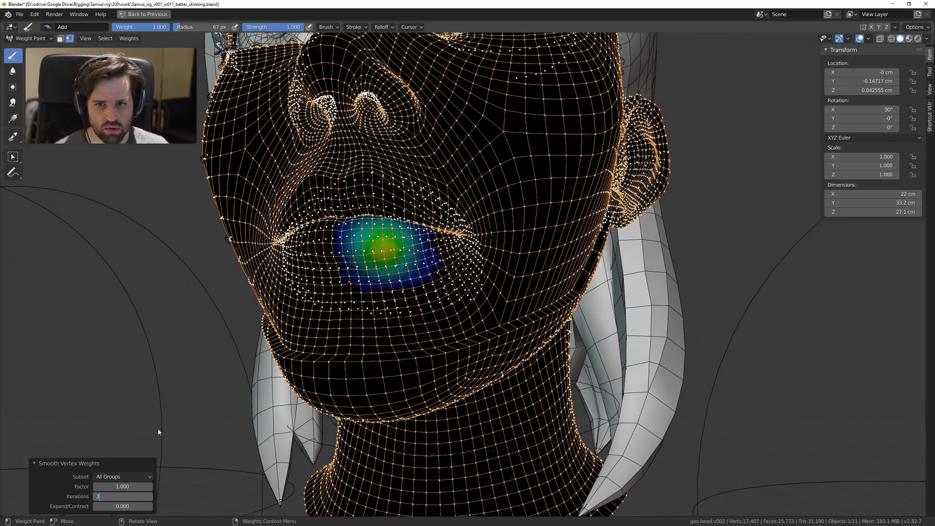
{"action": "key", "text": "Return"}
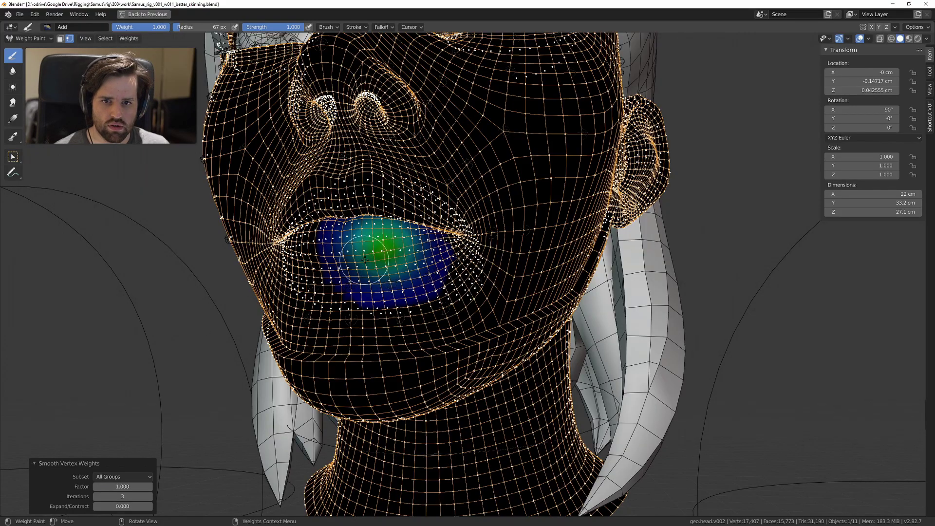
Step: Inspect the smoothed lower-lip weights, return the head to Object Mode, and select the rig in Pose Mode
{"action": "mouse_move", "coordinate": [299, 263]}
{"action": "middle_mouse_down"}
{"action": "mouse_move", "coordinate": [385, 277]}
{"action": "mouse_move", "coordinate": [347, 244]}
{"action": "middle_mouse_up"}
{"action": "scroll", "coordinate": [334, 248], "scroll_direction": "up", "scroll_amount": 3}
{"action": "scroll", "coordinate": [333, 247], "scroll_direction": "down", "scroll_amount": 4}
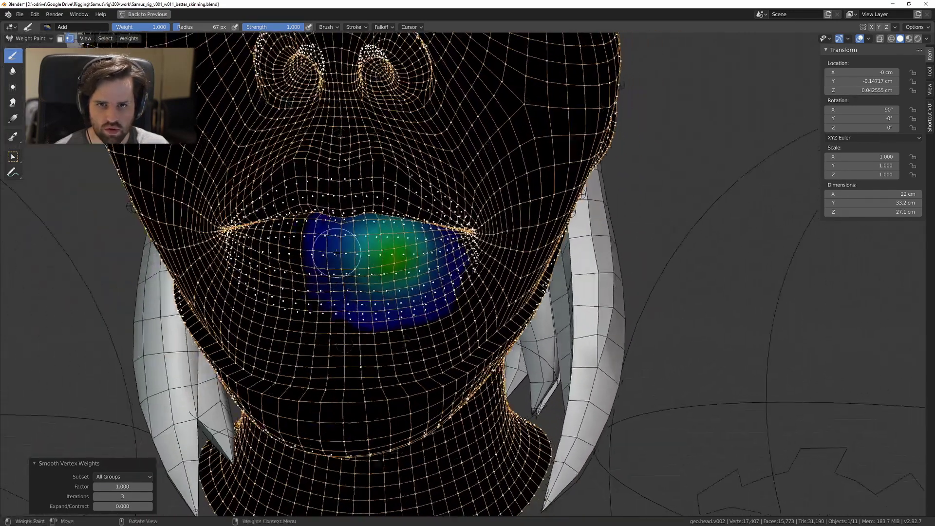
{"action": "scroll", "coordinate": [347, 244], "scroll_direction": "up", "scroll_amount": 4}
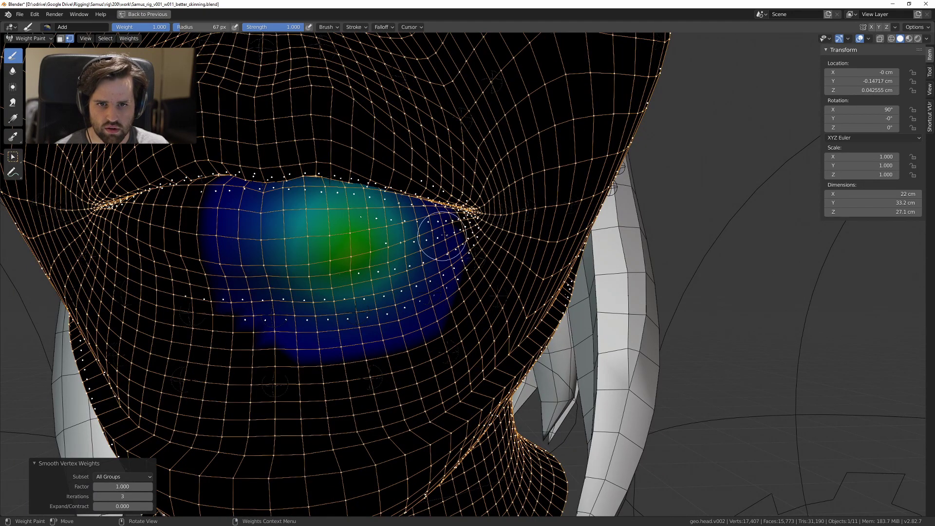
{"action": "scroll", "coordinate": [445, 234], "scroll_direction": "down", "scroll_amount": 4}
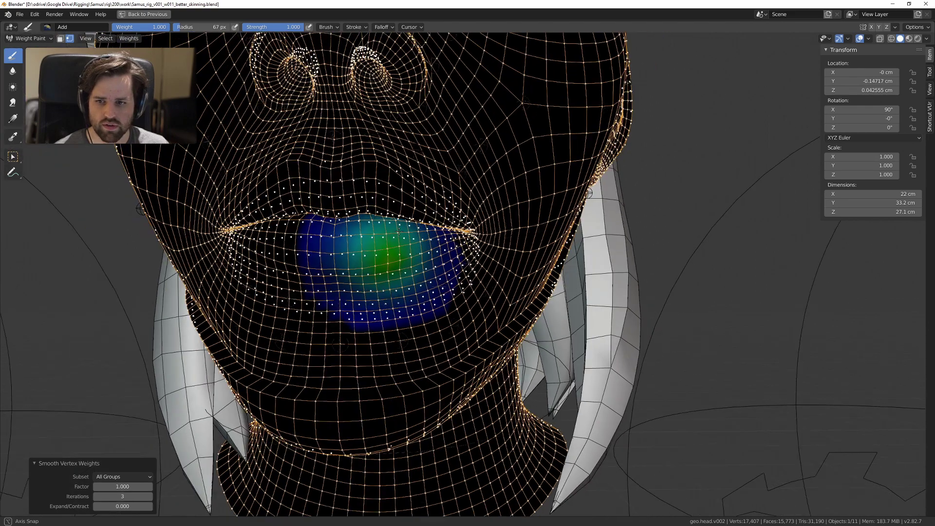
{"action": "key", "text": "ctrl+Tab"}
{"action": "left_click", "coordinate": [284, 231]}
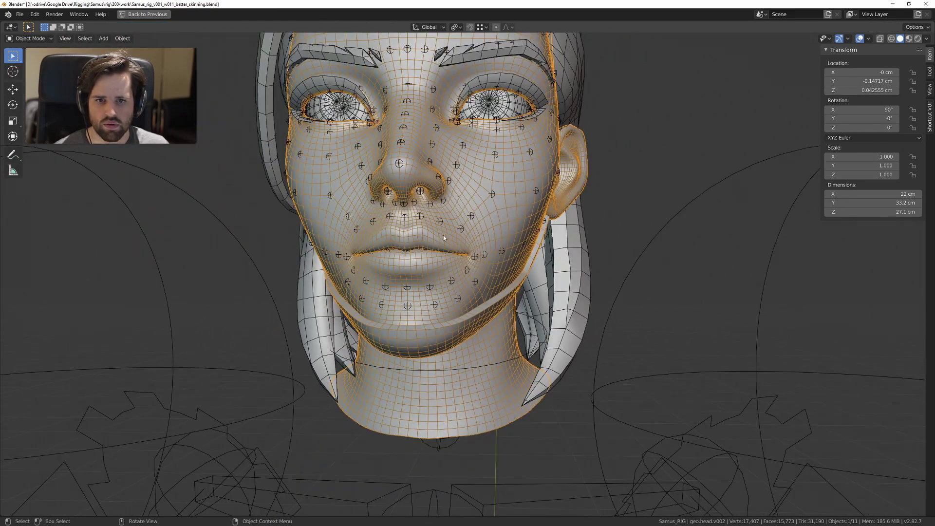
{"action": "left_click", "coordinate": [464, 229]}
{"action": "key", "text": "ctrl+Tab"}
Step: Test the left cheek deformation by moving its control down toward the mouth corner, cancel the move, and check the face without overlays
{"action": "scroll", "coordinate": [466, 289], "scroll_direction": "up", "scroll_amount": 3}
{"action": "middle_click_drag", "start_coordinate": [465, 288], "coordinate": [409, 393], "text": "shift"}
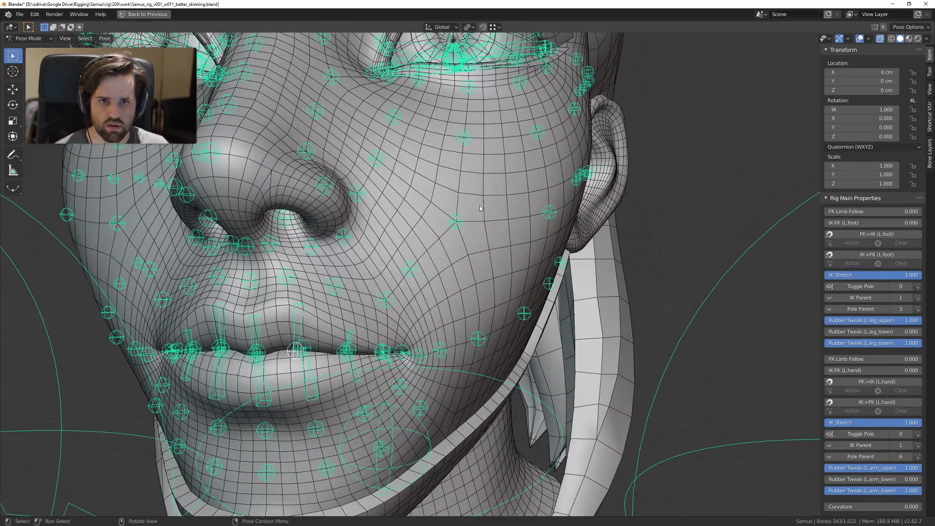
{"action": "left_click", "coordinate": [457, 221]}
{"action": "key", "text": "g"}
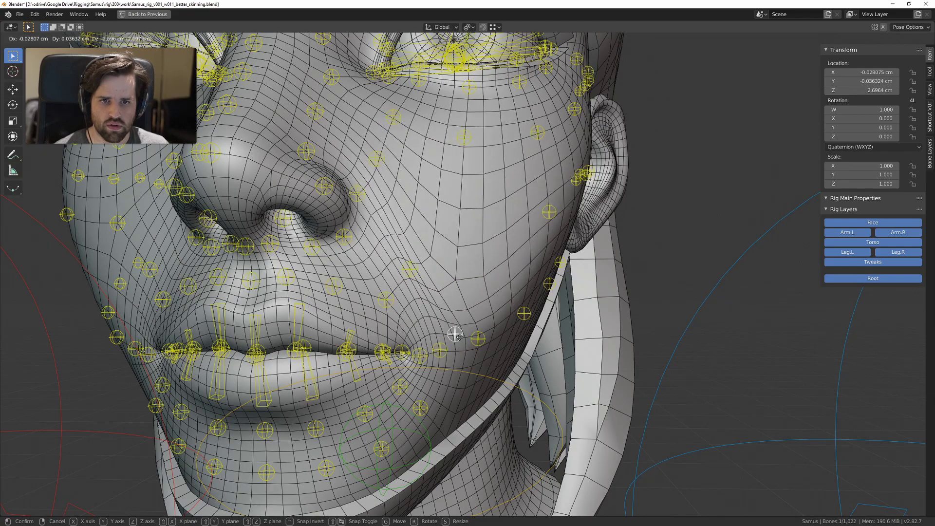
{"action": "right_click", "coordinate": [418, 231]}
{"action": "middle_click_drag", "start_coordinate": [419, 231], "coordinate": [443, 284]}
{"action": "key", "text": "shift+alt+z"}
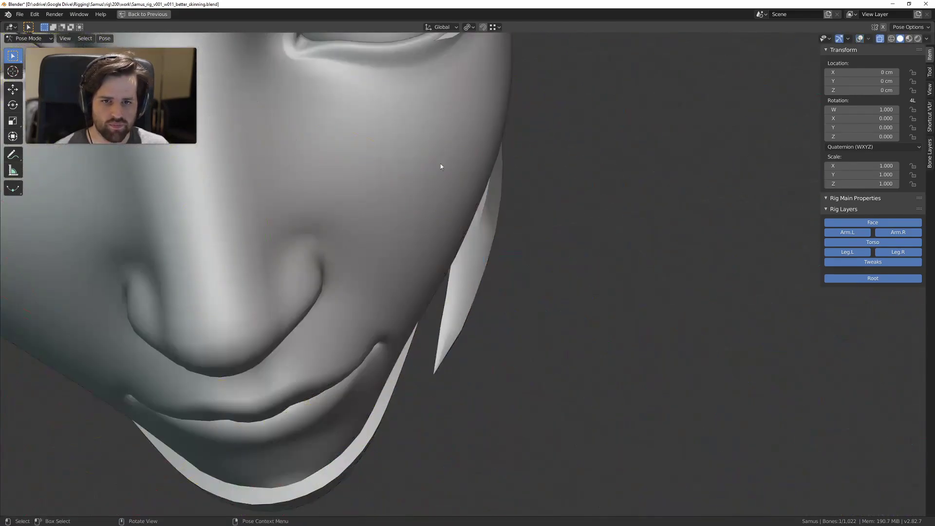
{"action": "key", "text": "shift+alt+z"}
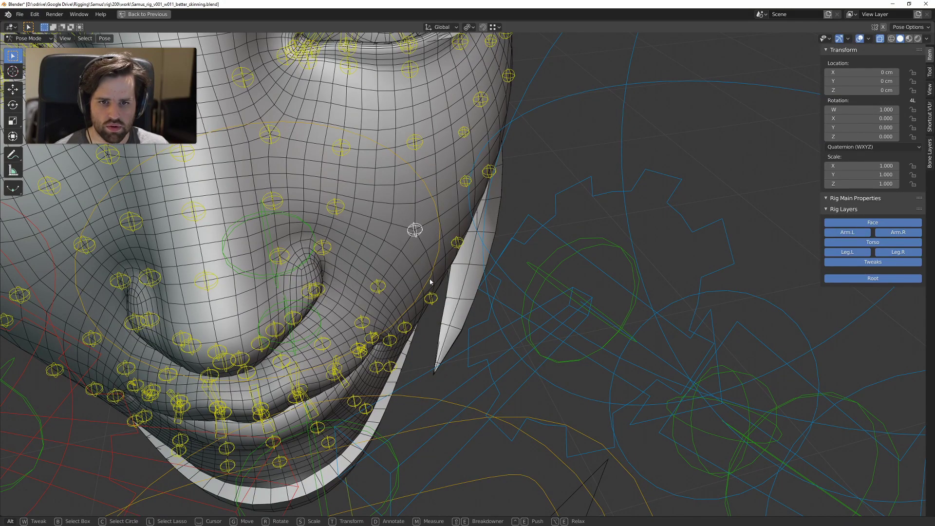
Step: Turn off X-ray, pull the left cheek control outward by about 1.52, -1.81, -1.05 cm, inspect the cheek, and clear the control's location
{"action": "middle_click_drag", "start_coordinate": [431, 230], "coordinate": [415, 223]}
{"action": "key", "text": "z"}
{"action": "left_click", "coordinate": [418, 317]}
{"action": "middle_click_drag", "start_coordinate": [418, 316], "coordinate": [440, 326]}
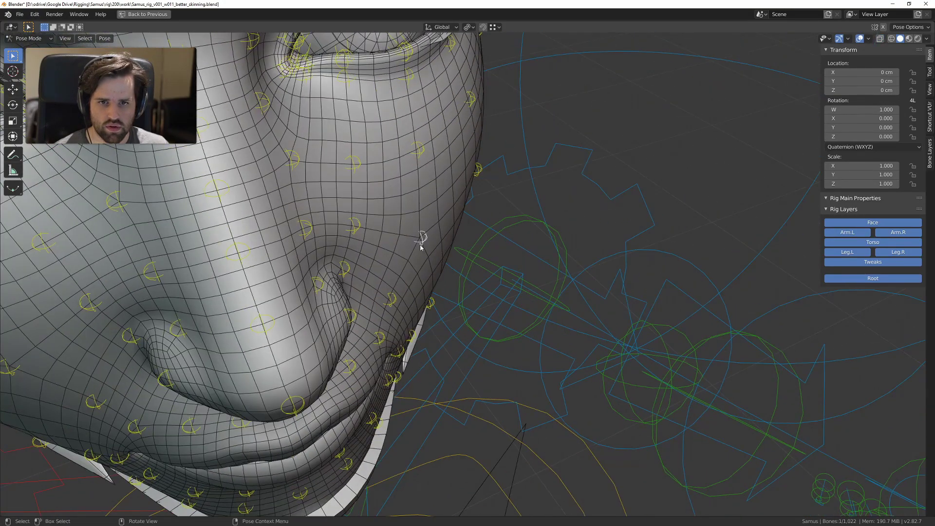
{"action": "key", "text": "g"}
{"action": "left_click", "coordinate": [499, 288]}
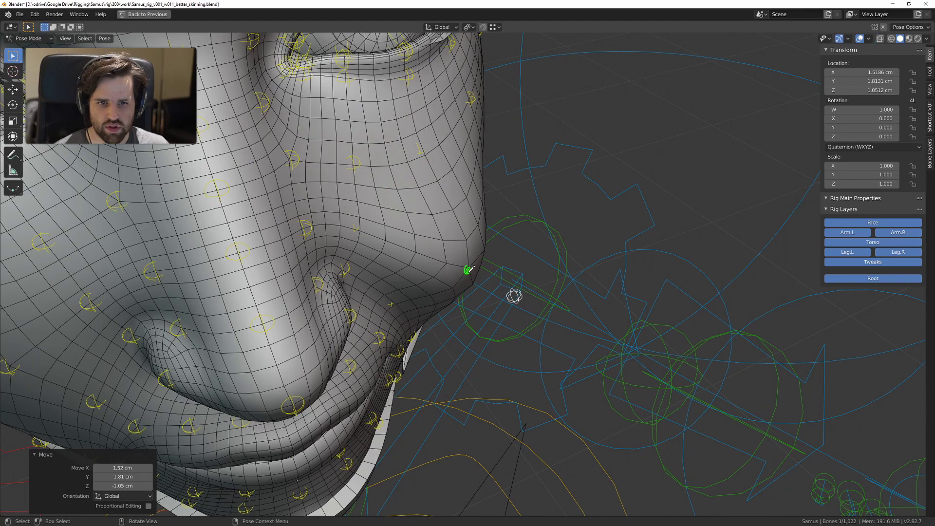
{"action": "left_click_drag", "start_coordinate": [469, 271], "coordinate": [468, 271]}
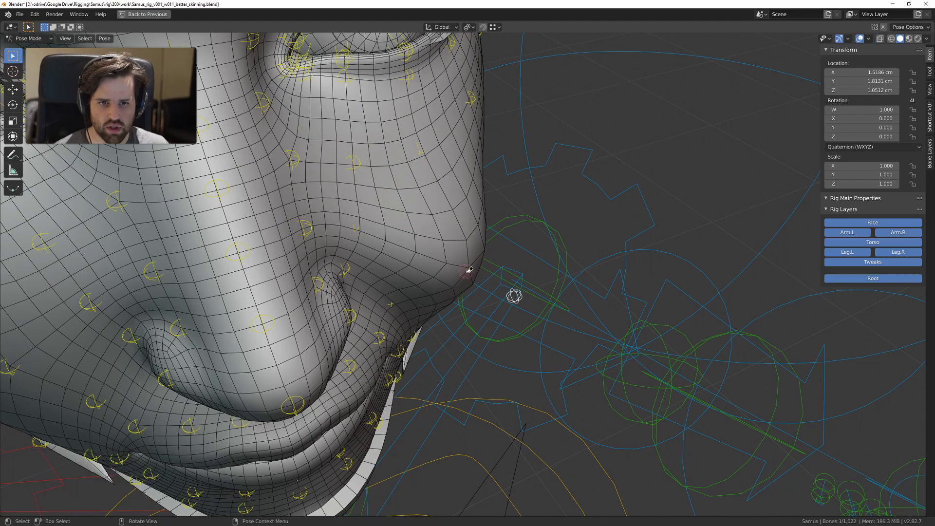
{"action": "scroll", "coordinate": [468, 271], "scroll_direction": "down", "scroll_amount": 7}
{"action": "middle_click_drag", "start_coordinate": [468, 270], "coordinate": [426, 249]}
{"action": "scroll", "coordinate": [429, 251], "scroll_direction": "up", "scroll_amount": 2}
{"action": "key", "text": "alt+g"}
Step: Test the brow skinning by moving the center control between the eyebrows down about 1.89 cm
{"action": "middle_click_drag", "start_coordinate": [507, 285], "coordinate": [446, 227]}
{"action": "scroll", "coordinate": [443, 226], "scroll_direction": "down", "scroll_amount": 3}
{"action": "scroll", "coordinate": [416, 202], "scroll_direction": "up", "scroll_amount": 4}
{"action": "middle_click_drag", "start_coordinate": [375, 187], "coordinate": [506, 341]}
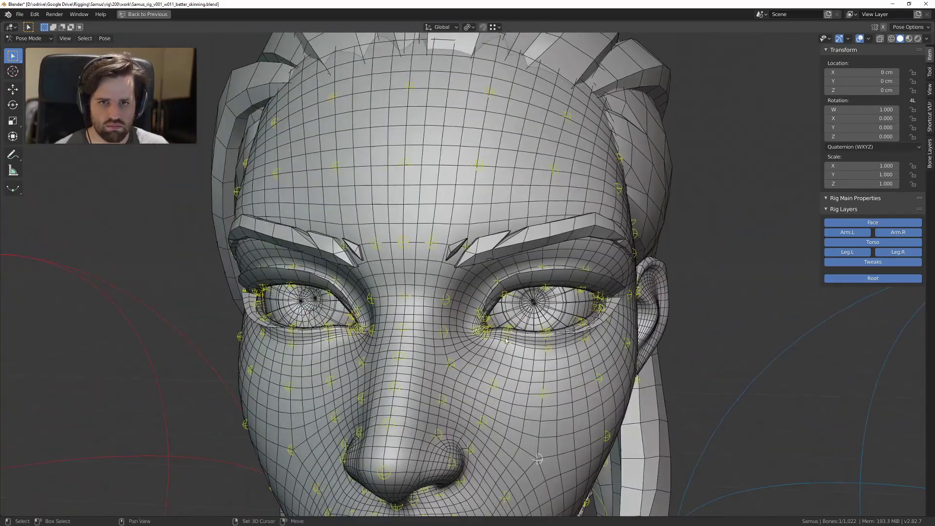
{"action": "scroll", "coordinate": [432, 241], "scroll_direction": "up", "scroll_amount": 1}
{"action": "right_click", "coordinate": [423, 239], "text": "shift"}
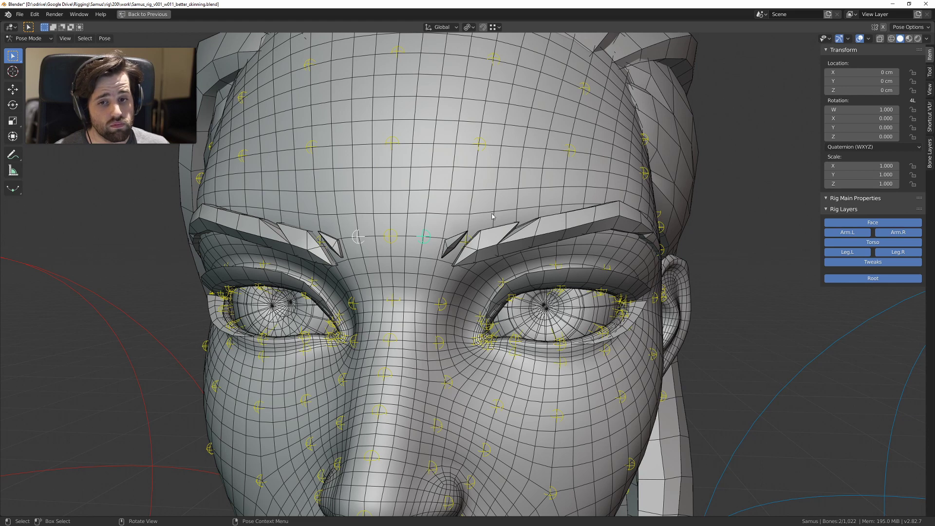
{"action": "left_click", "coordinate": [390, 237]}
{"action": "key", "text": "g"}
{"action": "left_click", "coordinate": [473, 241]}
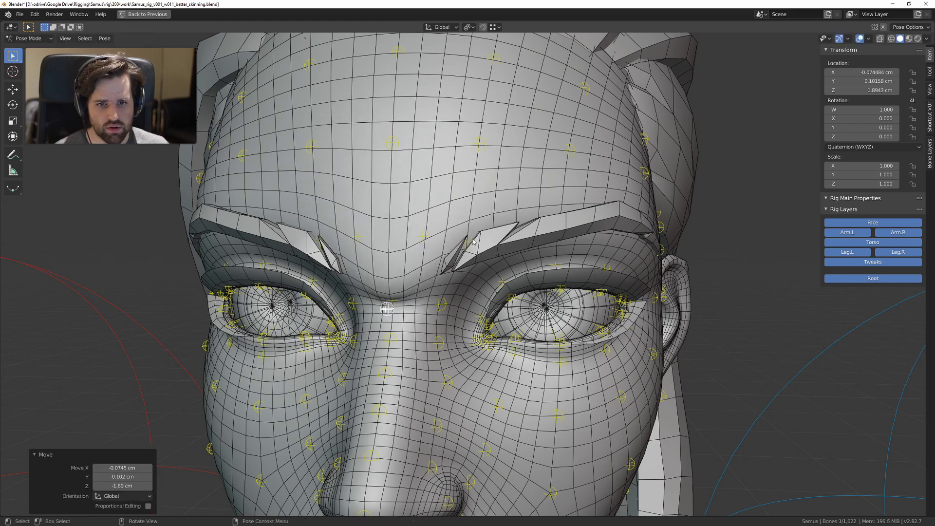
Step: Lower the inner left eyebrow control about 1.75 cm and shift it about 0.19 cm further toward the nose
{"action": "left_click", "coordinate": [472, 240]}
{"action": "key", "text": "g"}
{"action": "left_click", "coordinate": [460, 303]}
{"action": "scroll", "coordinate": [458, 277], "scroll_direction": "down", "scroll_amount": 2}
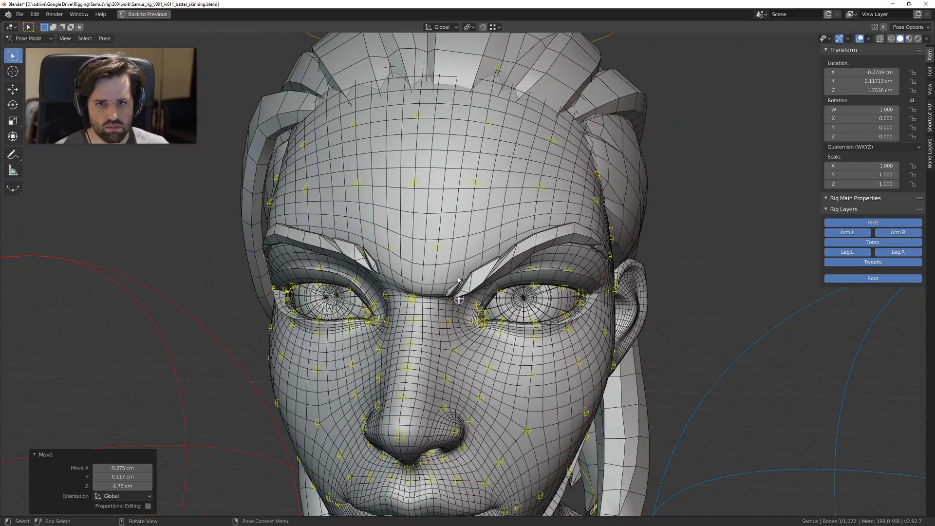
{"action": "scroll", "coordinate": [458, 281], "scroll_direction": "up", "scroll_amount": 3}
{"action": "key", "text": "g"}
{"action": "left_click", "coordinate": [431, 306]}
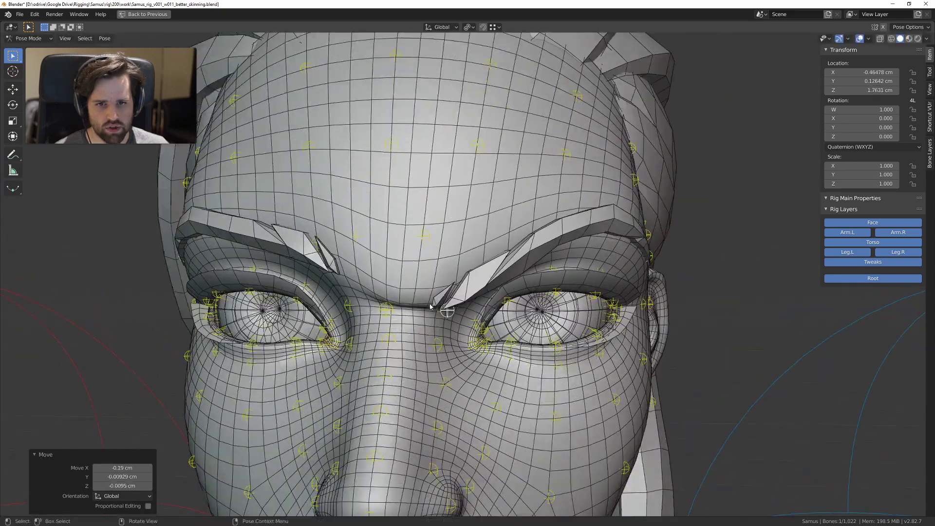
Step: Turn X-ray on and lower the middle left eyebrow control about 2.47 cm, inspecting the brow from the side
{"action": "left_click_drag", "start_coordinate": [448, 307], "coordinate": [518, 263]}
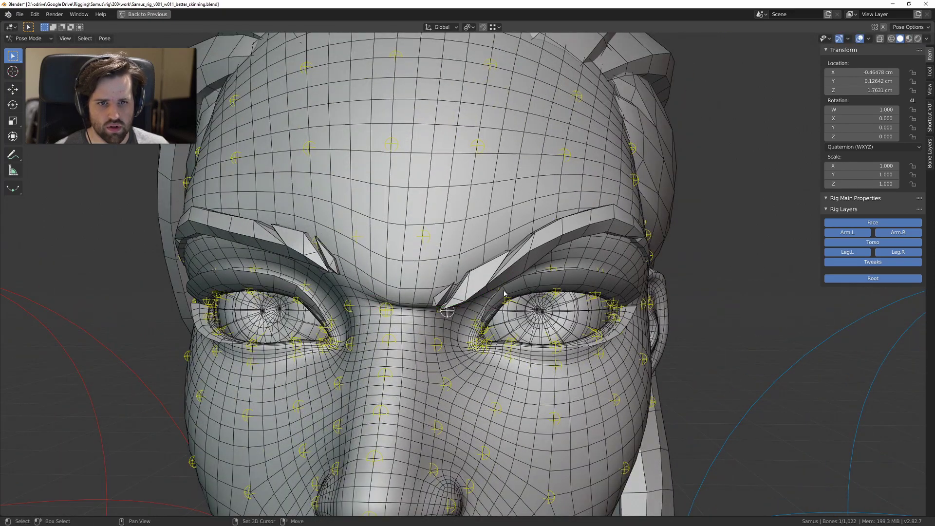
{"action": "middle_click_drag", "start_coordinate": [504, 294], "coordinate": [471, 267]}
{"action": "scroll", "coordinate": [473, 265], "scroll_direction": "up", "scroll_amount": 1}
{"action": "key", "text": "z"}
{"action": "left_click", "coordinate": [474, 319]}
{"action": "middle_click_drag", "start_coordinate": [477, 317], "coordinate": [517, 298]}
{"action": "key", "text": "g"}
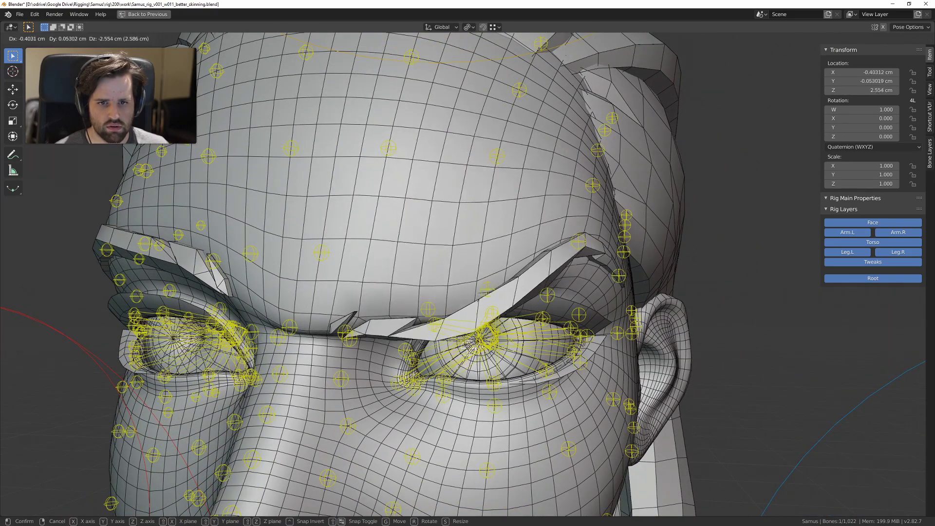
{"action": "left_click", "coordinate": [471, 341]}
{"action": "scroll", "coordinate": [470, 339], "scroll_direction": "down", "scroll_amount": 3}
{"action": "middle_click_drag", "start_coordinate": [456, 336], "coordinate": [563, 306]}
{"action": "scroll", "coordinate": [564, 306], "scroll_direction": "up", "scroll_amount": 3}
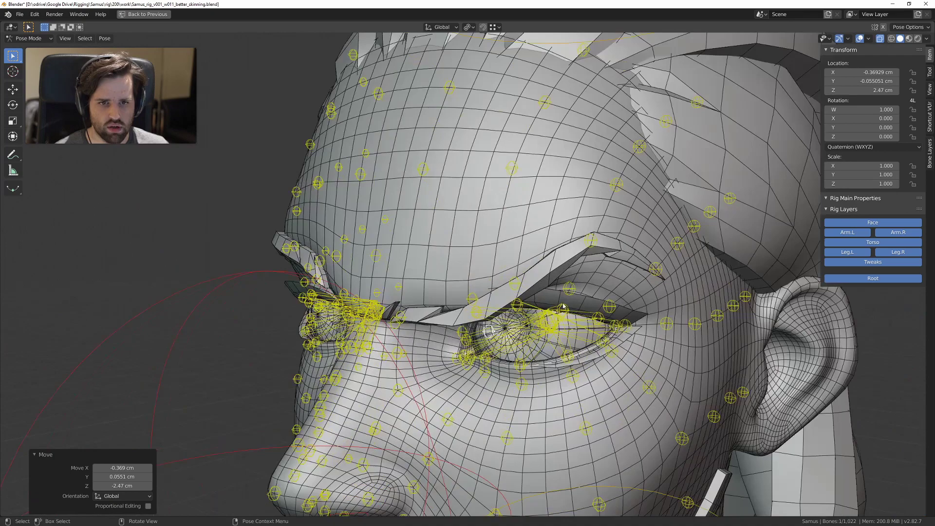
Step: Lower the outer left eyebrow control and the control at the eyebrow's tail to test the outer brow
{"action": "left_click", "coordinate": [594, 243]}
{"action": "key", "text": "g"}
{"action": "left_click", "coordinate": [578, 351]}
{"action": "left_click", "coordinate": [662, 264]}
{"action": "key", "text": "g"}
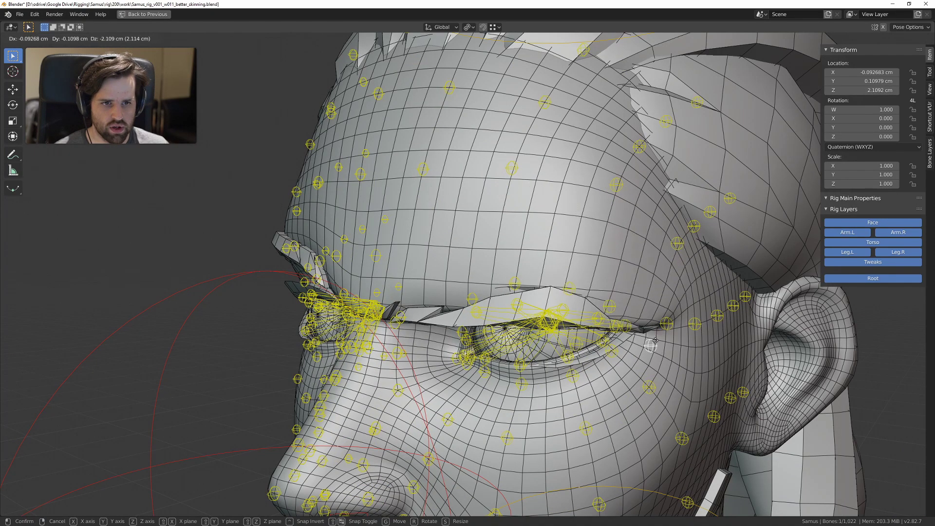
{"action": "left_click", "coordinate": [657, 333]}
Step: Clear the location of all the rig's pose controls and save the file
{"action": "scroll", "coordinate": [651, 332], "scroll_direction": "down", "scroll_amount": 3}
{"action": "mouse_move", "coordinate": [598, 327]}
{"action": "middle_mouse_down"}
{"action": "mouse_move", "coordinate": [648, 316]}
{"action": "mouse_move", "coordinate": [567, 324]}
{"action": "mouse_move", "coordinate": [606, 319]}
{"action": "middle_mouse_up"}
{"action": "key", "text": "a"}
{"action": "key", "text": "alt+g"}
{"action": "middle_click_drag", "start_coordinate": [415, 314], "coordinate": [444, 307]}
{"action": "middle_click_drag", "start_coordinate": [445, 311], "coordinate": [475, 292], "text": "ctrl"}
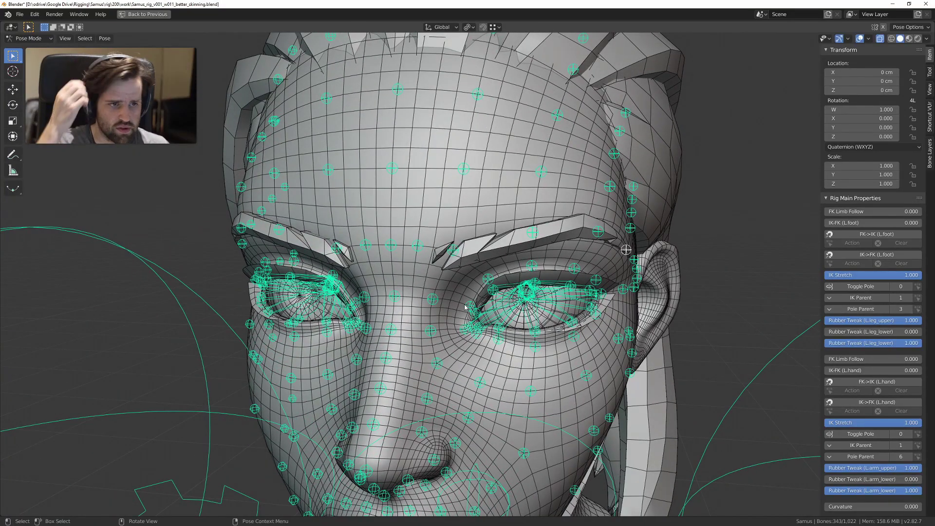
{"action": "middle_click_drag", "start_coordinate": [535, 222], "coordinate": [479, 163]}
{"action": "key", "text": "ctrl+s"}
Step: Test the forehead deformation by moving the control above the left eyebrow up and outward, and cancel the move
{"action": "scroll", "coordinate": [463, 249], "scroll_direction": "down", "scroll_amount": 5}
{"action": "scroll", "coordinate": [482, 234], "scroll_direction": "up", "scroll_amount": 5}
{"action": "key", "text": "alt+a"}
{"action": "left_click", "coordinate": [486, 230]}
{"action": "key", "text": "g"}
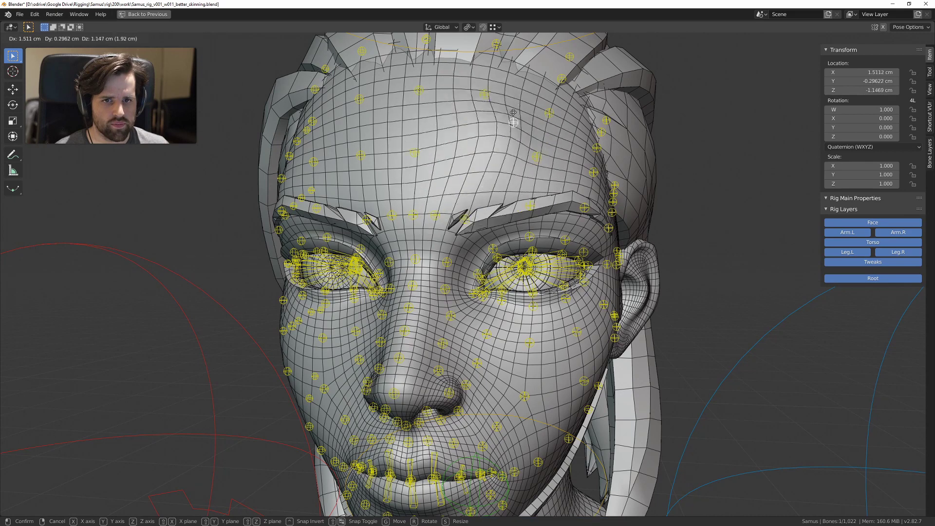
{"action": "right_click", "coordinate": [431, 145]}
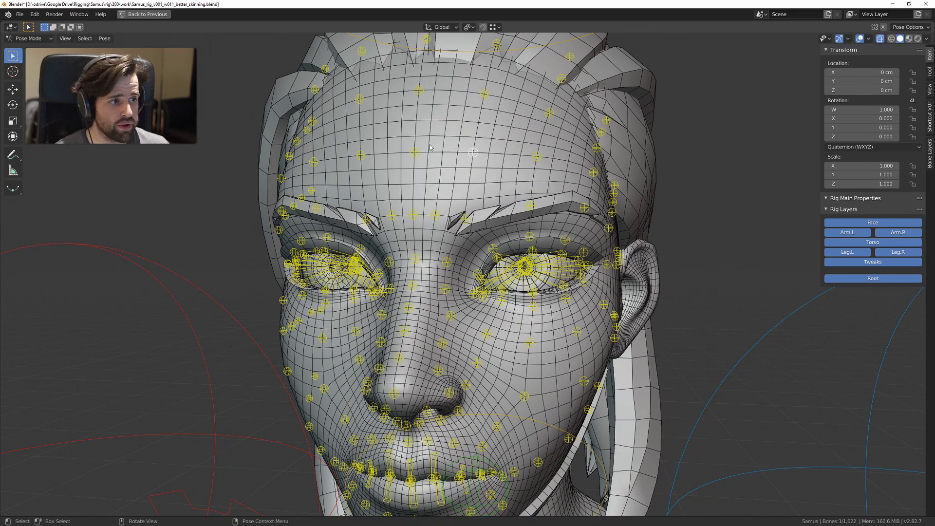
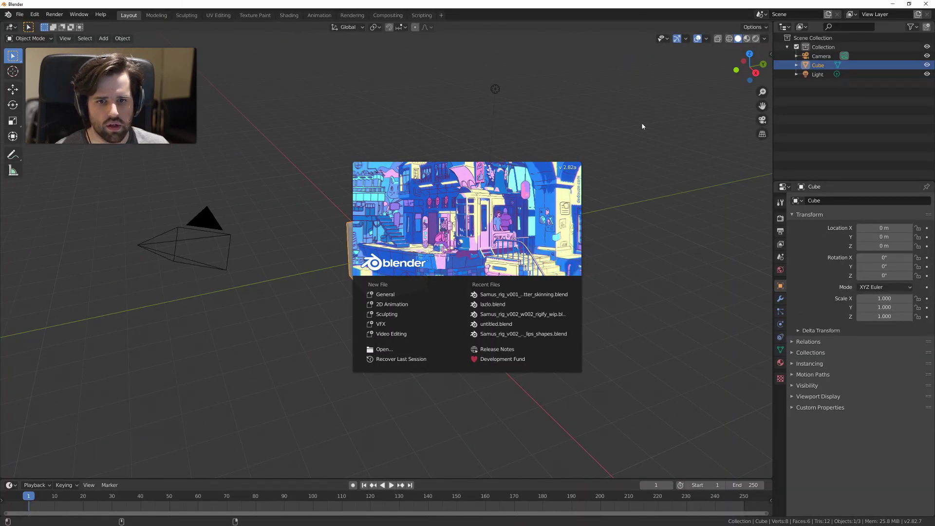
Step: Open Samus_rig_104_push_lips_shapes.blend from the Samus\rig\100\work folder
{"action": "left_click", "coordinate": [643, 127]}
{"action": "key", "text": "ctrl+o"}
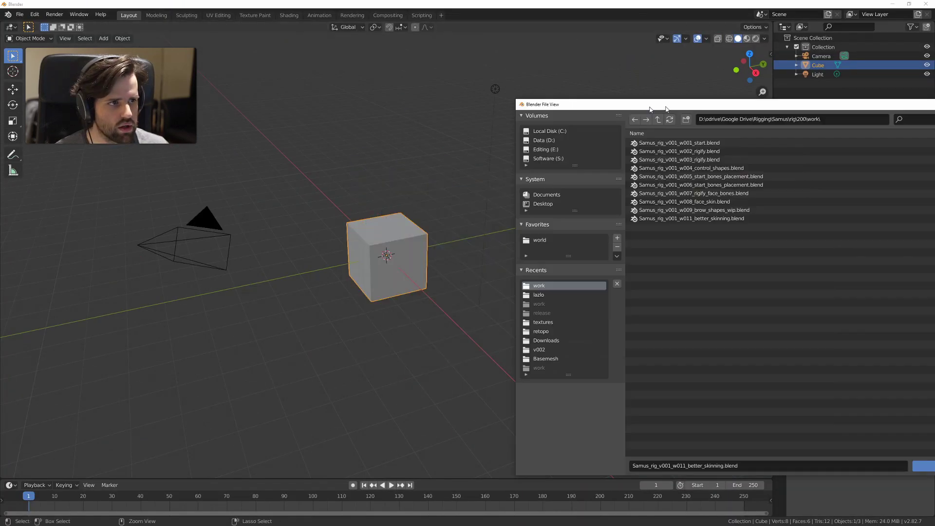
{"action": "left_click_drag", "start_coordinate": [666, 108], "coordinate": [238, 81]}
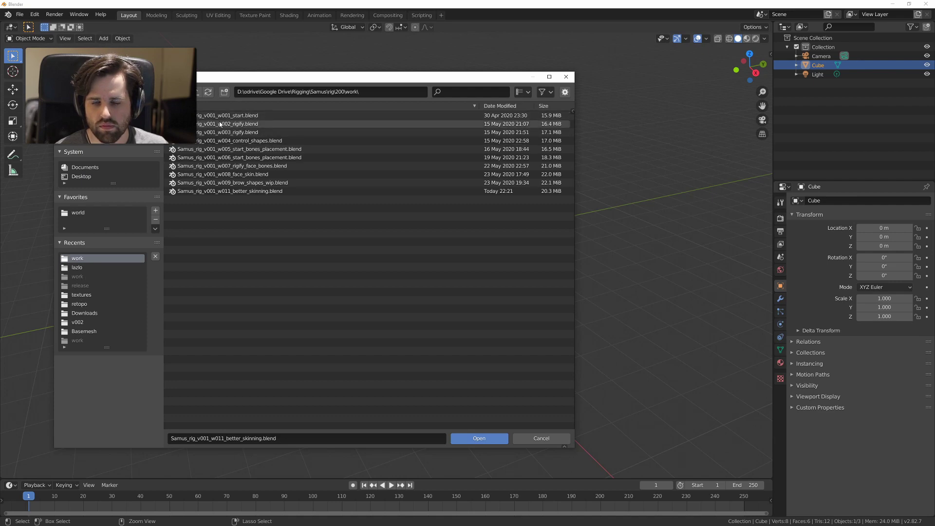
{"action": "left_click", "coordinate": [314, 91]}
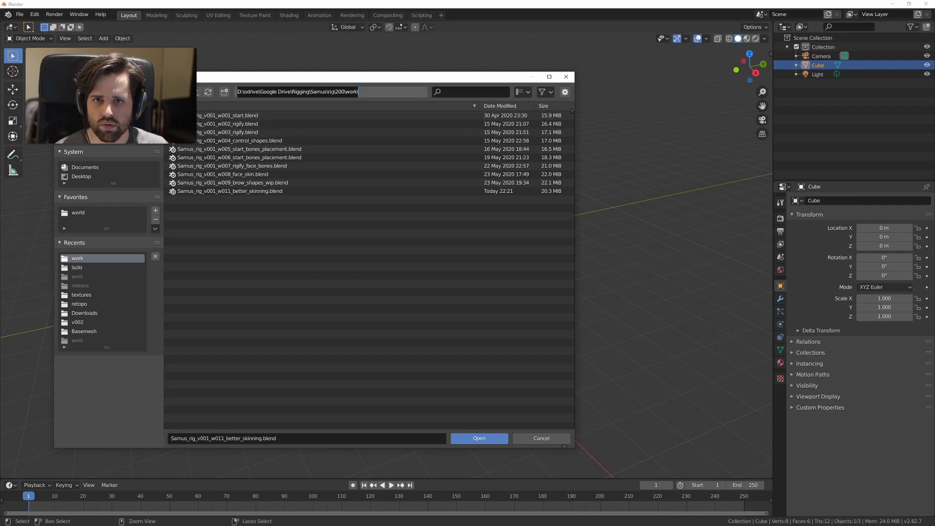
{"action": "left_click_drag", "start_coordinate": [333, 92], "coordinate": [631, 122]}
{"action": "key", "text": "BackSpace"}
{"action": "key", "text": "Return"}
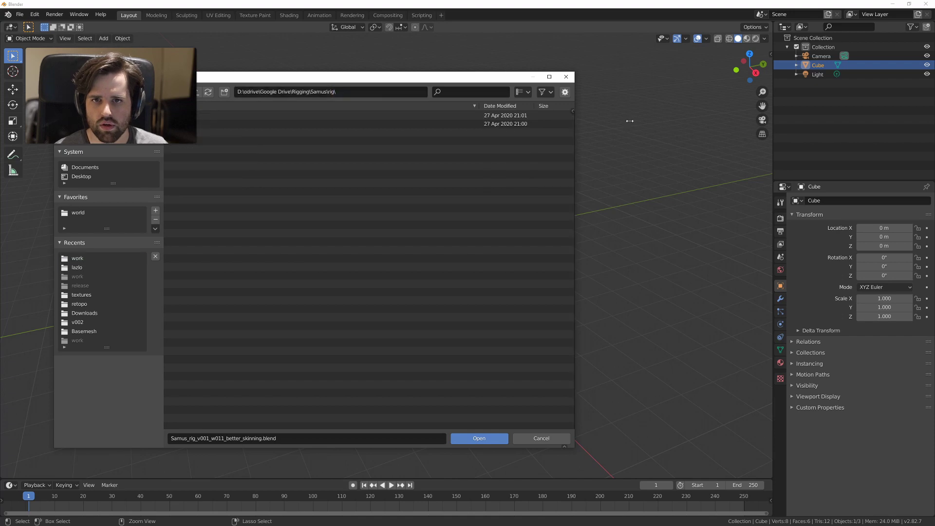
{"action": "double_click", "coordinate": [268, 125]}
{"action": "double_click", "coordinate": [204, 126]}
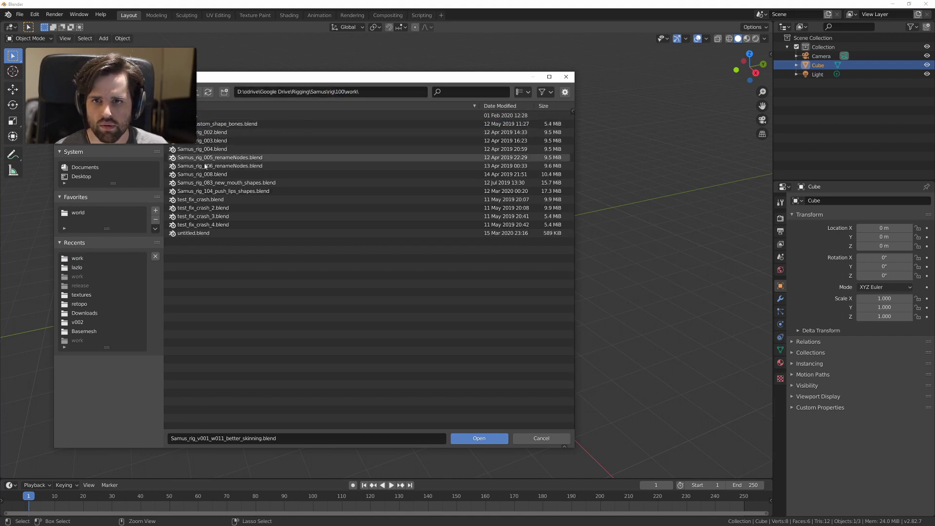
{"action": "double_click", "coordinate": [249, 191]}
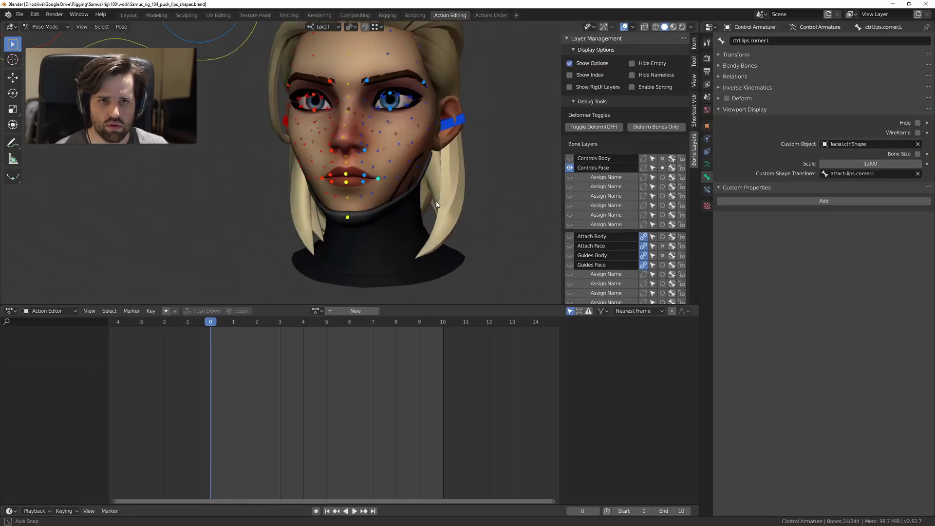
Step: Take a closer look at the old rig's face controls and switch the control armature to Object Mode
{"action": "middle_click_drag", "start_coordinate": [427, 208], "coordinate": [386, 161]}
{"action": "scroll", "coordinate": [407, 226], "scroll_direction": "up", "scroll_amount": 4}
{"action": "key", "text": "Tab"}
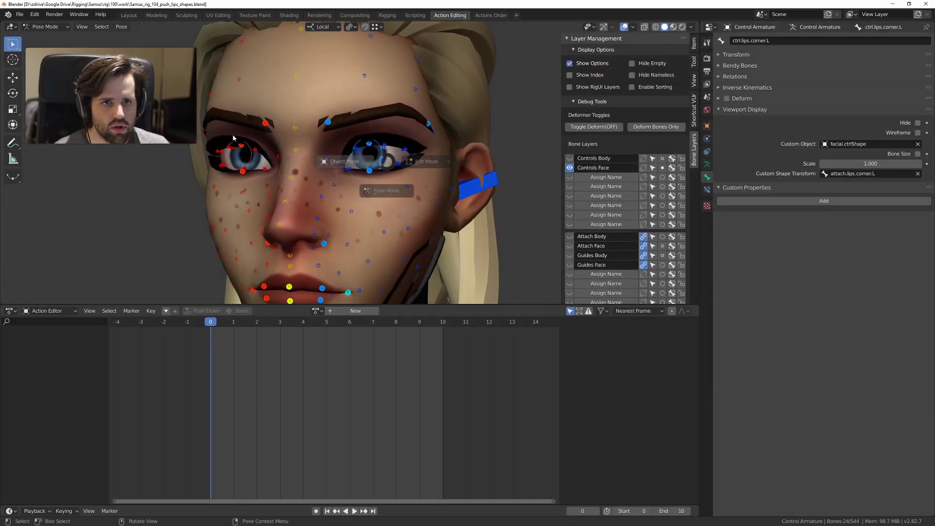
{"action": "left_click", "coordinate": [233, 138]}
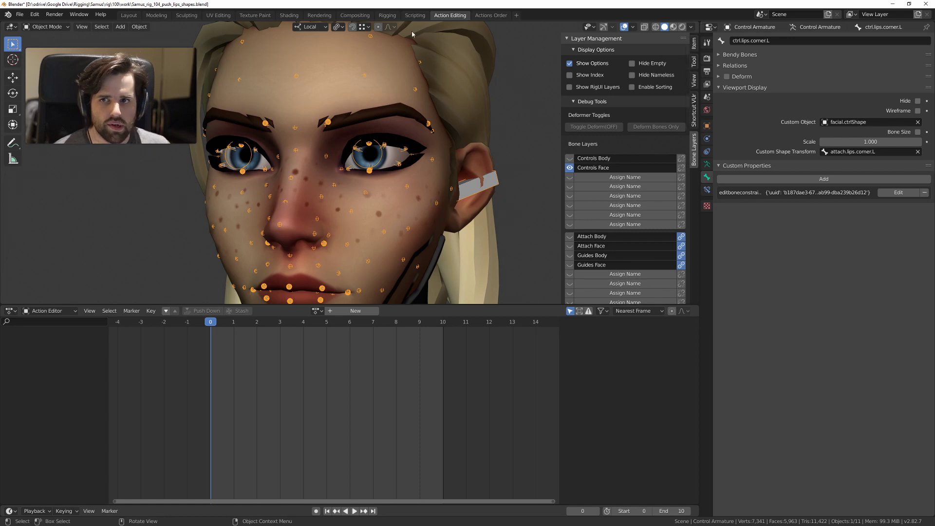
Step: Switch to the Layout workspace, select geo.head, and frame it in a three-quarter view
{"action": "left_click", "coordinate": [126, 18]}
{"action": "scroll", "coordinate": [392, 124], "scroll_direction": "up", "scroll_amount": 4}
{"action": "key", "text": "KP_Decimal"}
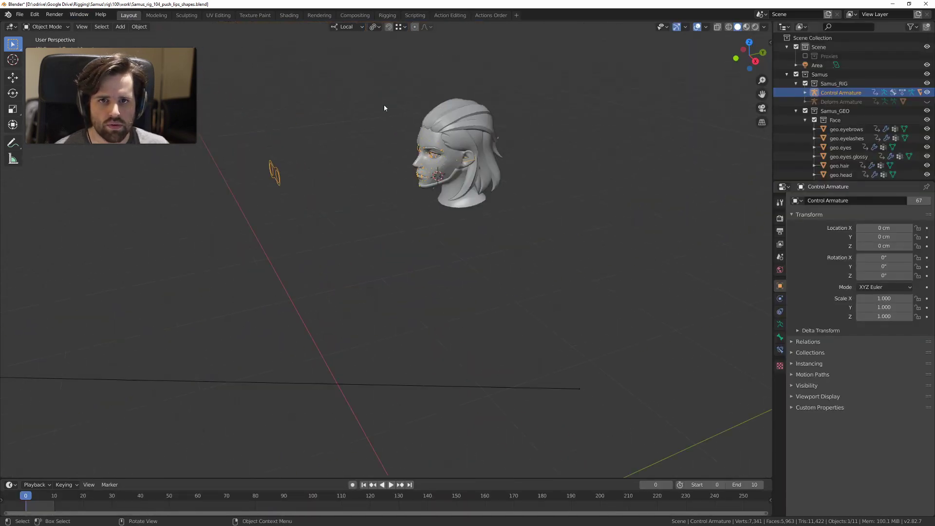
{"action": "middle_click_drag", "start_coordinate": [385, 109], "coordinate": [521, 154]}
{"action": "left_click", "coordinate": [435, 190]}
{"action": "key", "text": "KP_Decimal"}
{"action": "middle_click_drag", "start_coordinate": [437, 212], "coordinate": [572, 222]}
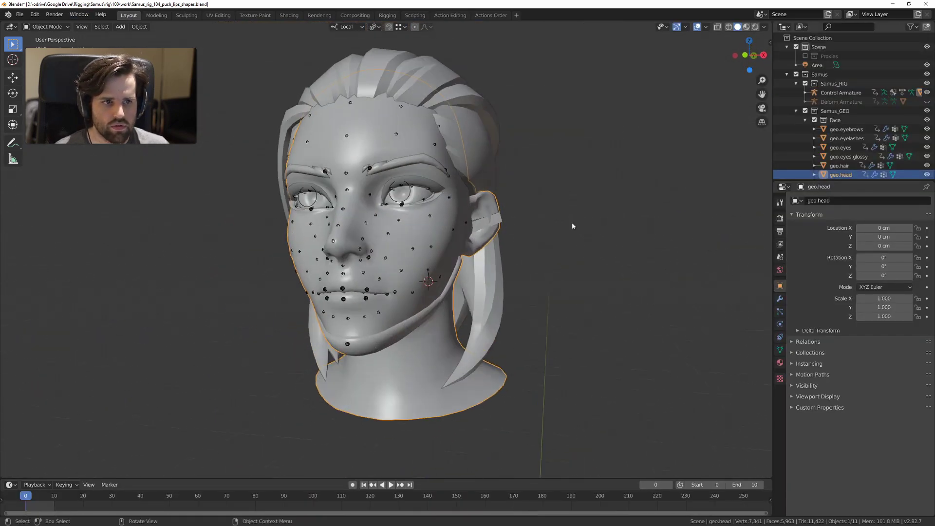
Step: Find the Proxies collection among the scene's collections and enable it in the view layer
{"action": "scroll", "coordinate": [860, 146], "scroll_direction": "down", "scroll_amount": 5}
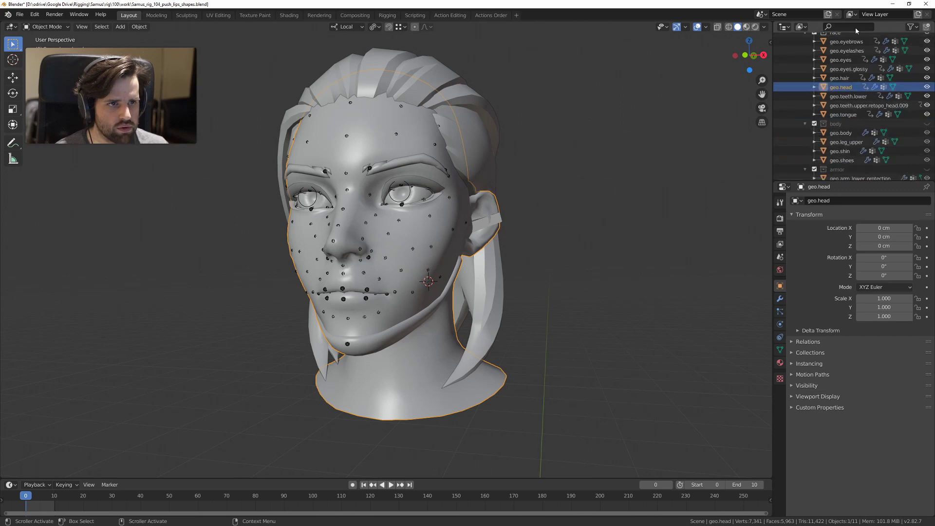
{"action": "scroll", "coordinate": [835, 36], "scroll_direction": "up", "scroll_amount": 5}
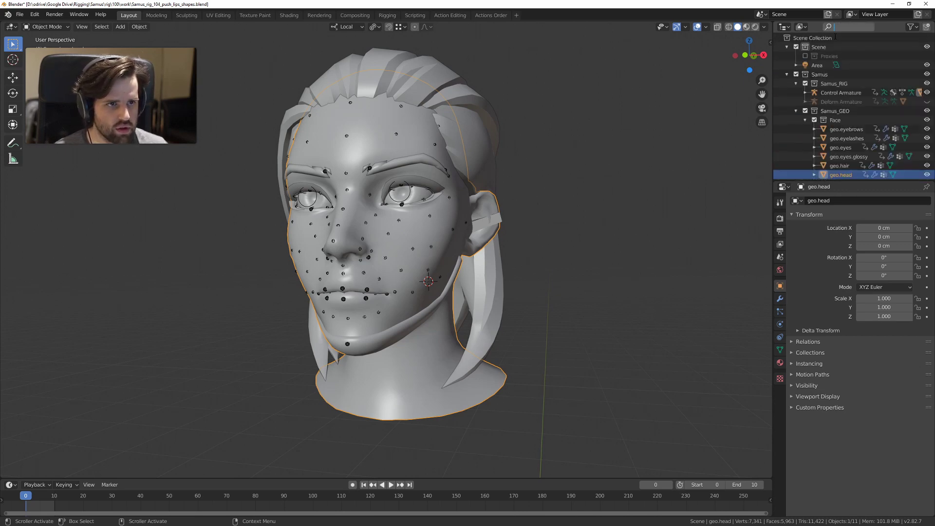
{"action": "left_click", "coordinate": [806, 56]}
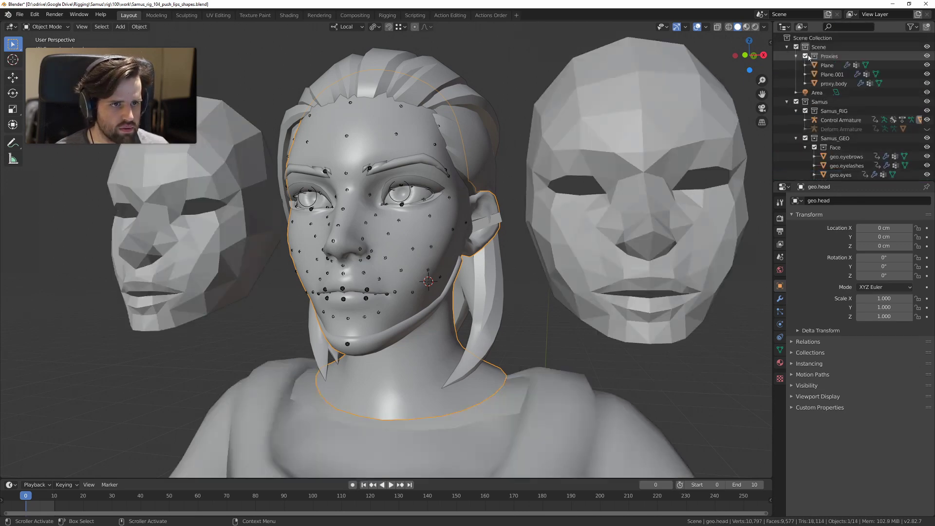
Step: Select the larger proxy face mask, Plane, and examine its low-poly mesh in Edit Mode
{"action": "left_click", "coordinate": [609, 186]}
{"action": "middle_click_drag", "start_coordinate": [609, 185], "coordinate": [560, 202]}
{"action": "key", "text": "Tab"}
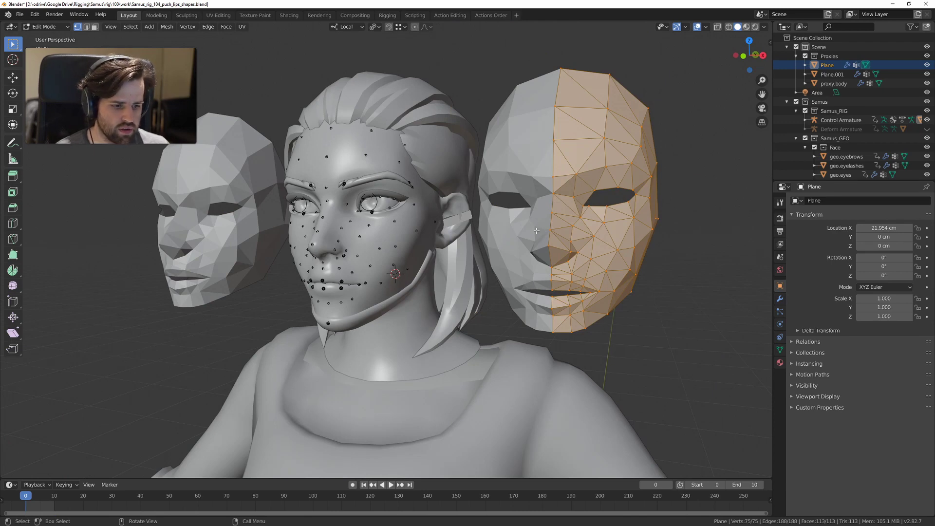
{"action": "middle_click_drag", "start_coordinate": [532, 225], "coordinate": [414, 194]}
{"action": "scroll", "coordinate": [643, 178], "scroll_direction": "down", "scroll_amount": 3}
{"action": "middle_click_drag", "start_coordinate": [642, 177], "coordinate": [679, 229]}
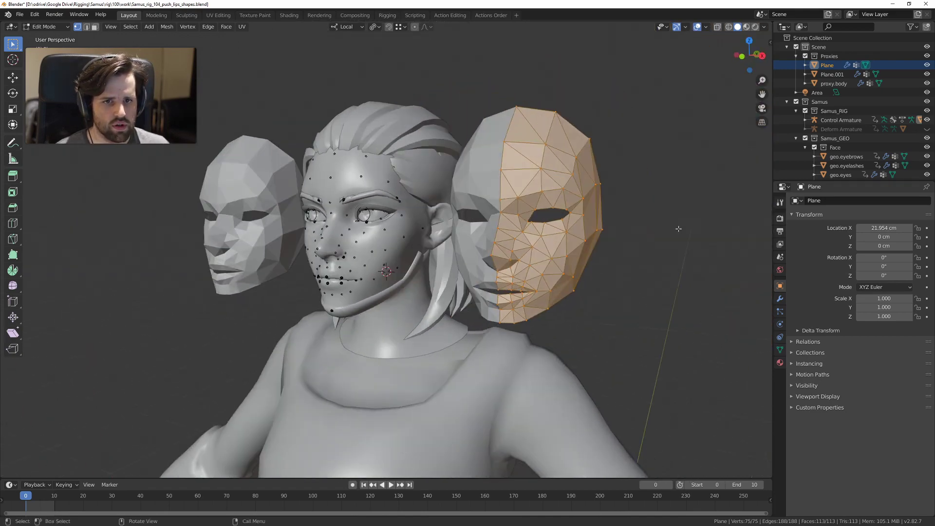
Step: Return to Object Mode, select geo.head, and turn on the wireframe overlay
{"action": "middle_click_drag", "start_coordinate": [299, 216], "coordinate": [385, 240]}
{"action": "key", "text": "Tab"}
{"action": "scroll", "coordinate": [384, 241], "scroll_direction": "up", "scroll_amount": 3}
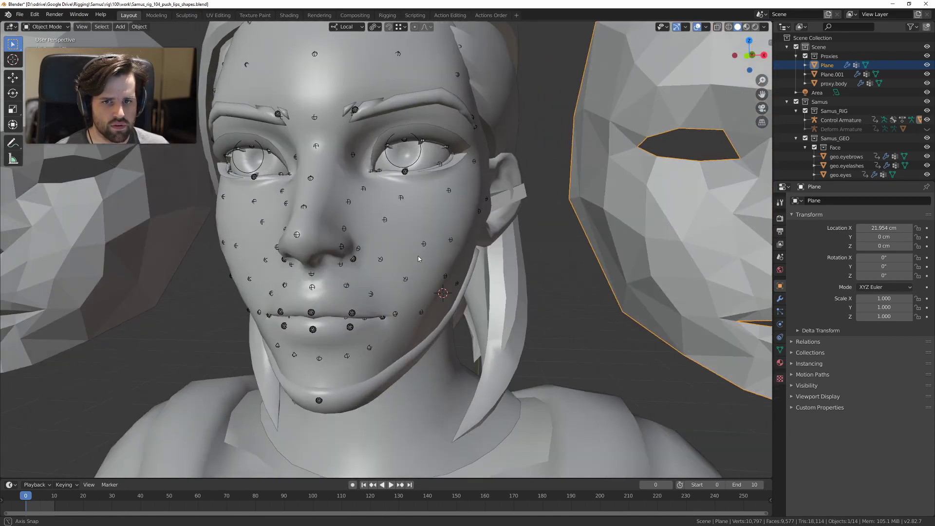
{"action": "left_click", "coordinate": [388, 251]}
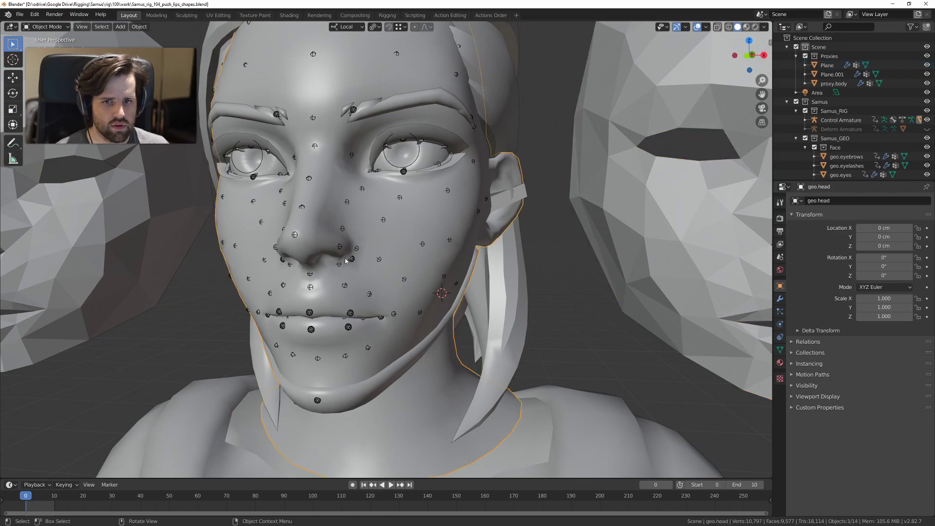
{"action": "left_click", "coordinate": [706, 27]}
{"action": "left_click", "coordinate": [653, 190]}
{"action": "scroll", "coordinate": [442, 203], "scroll_direction": "up", "scroll_amount": 5}
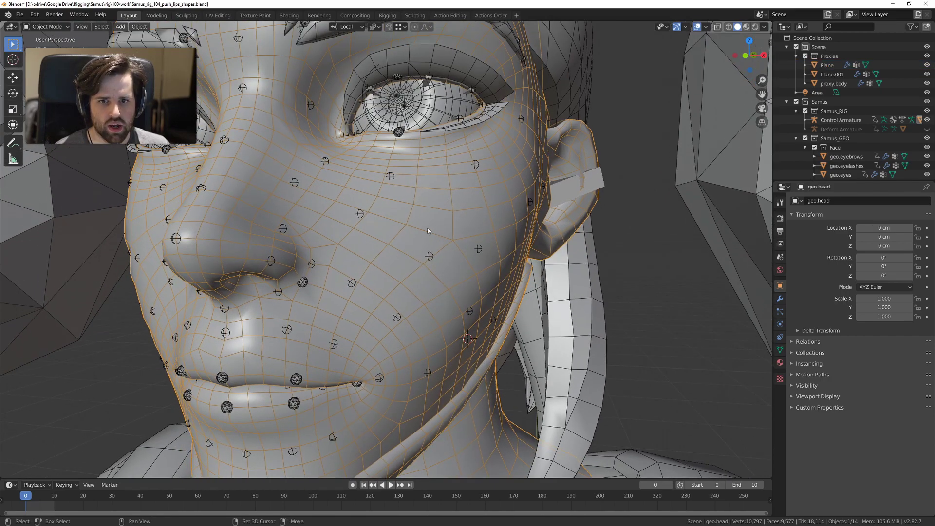
Step: Compare the wireframe density of geo.head with the low-poly proxy masks from several angles
{"action": "scroll", "coordinate": [355, 210], "scroll_direction": "down", "scroll_amount": 6}
{"action": "scroll", "coordinate": [408, 244], "scroll_direction": "up", "scroll_amount": 3}
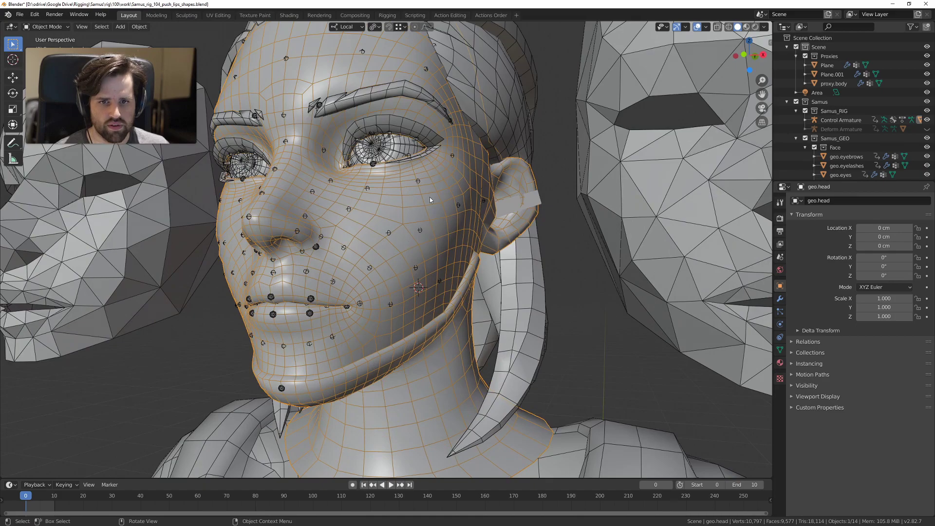
{"action": "middle_click_drag", "start_coordinate": [429, 197], "coordinate": [463, 221]}
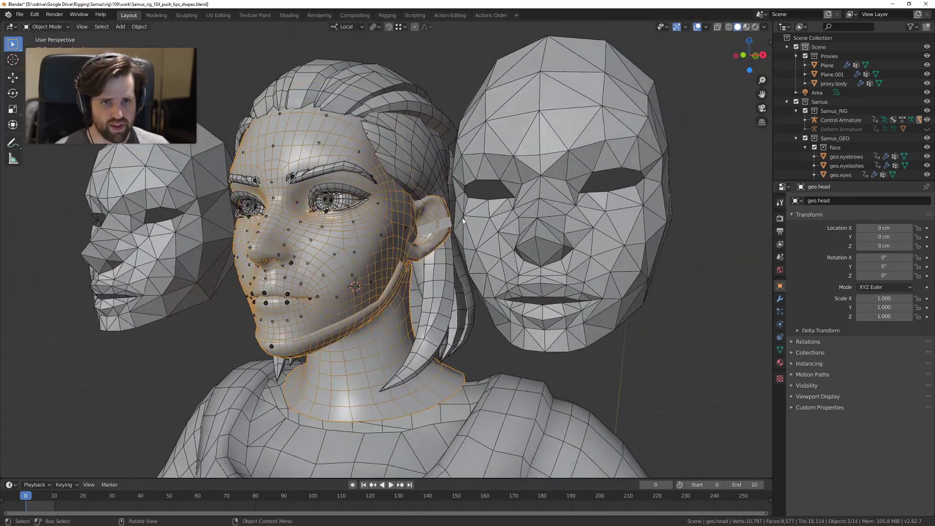
{"action": "middle_click_drag", "start_coordinate": [600, 122], "coordinate": [582, 138]}
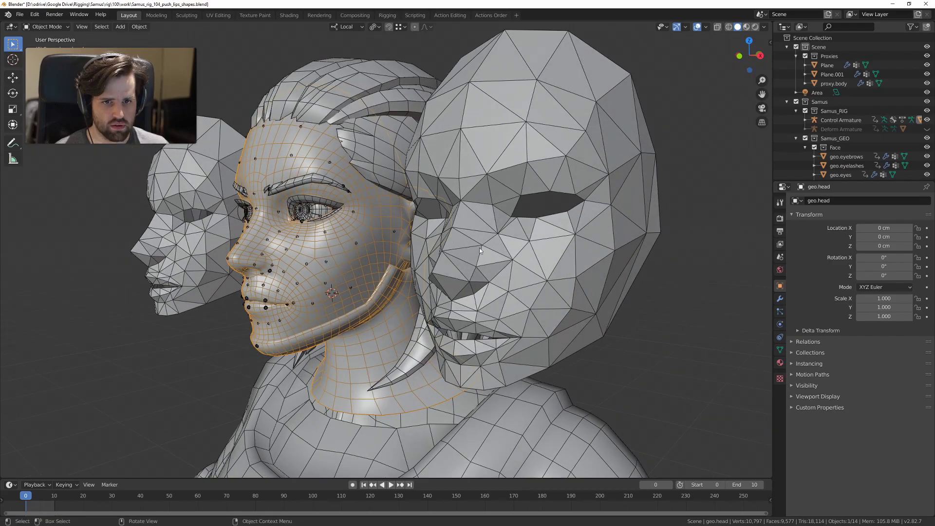
{"action": "middle_click_drag", "start_coordinate": [480, 249], "coordinate": [504, 243]}
{"action": "scroll", "coordinate": [246, 202], "scroll_direction": "up", "scroll_amount": 1}
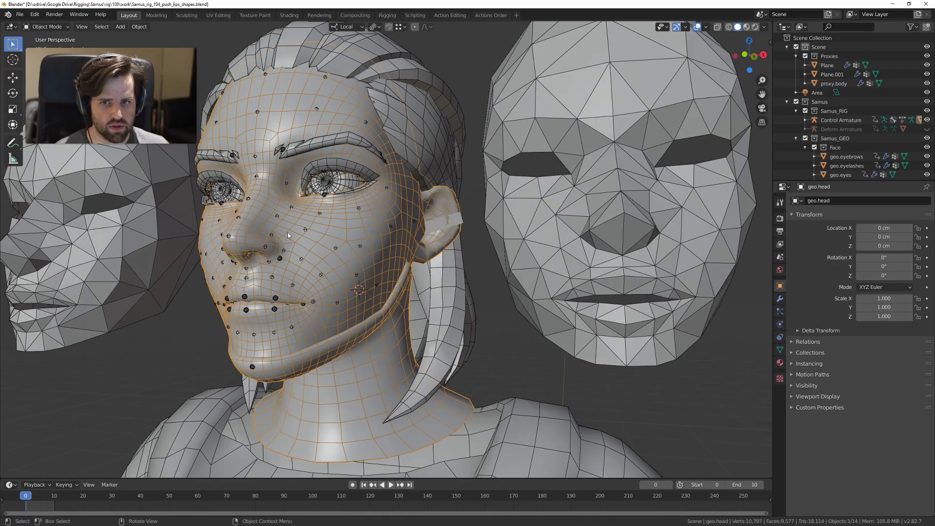
{"action": "middle_click_drag", "start_coordinate": [330, 241], "coordinate": [573, 249]}
Step: Clear the location of the larger proxy mask, Plane, and examine how its vertices line up with the face controls
{"action": "left_click", "coordinate": [622, 247]}
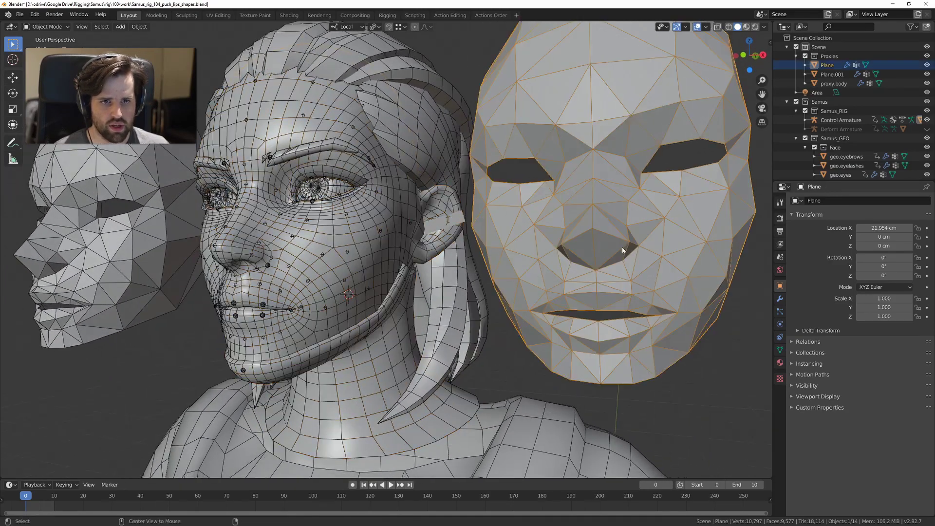
{"action": "key", "text": "alt+g"}
{"action": "scroll", "coordinate": [382, 222], "scroll_direction": "up", "scroll_amount": 2}
{"action": "mouse_move", "coordinate": [382, 222]}
{"action": "middle_mouse_down"}
{"action": "mouse_move", "coordinate": [439, 256]}
{"action": "mouse_move", "coordinate": [395, 221]}
{"action": "mouse_move", "coordinate": [386, 229]}
{"action": "middle_mouse_up"}
{"action": "scroll", "coordinate": [395, 221], "scroll_direction": "up", "scroll_amount": 1}
{"action": "middle_click_drag", "start_coordinate": [340, 315], "coordinate": [361, 304]}
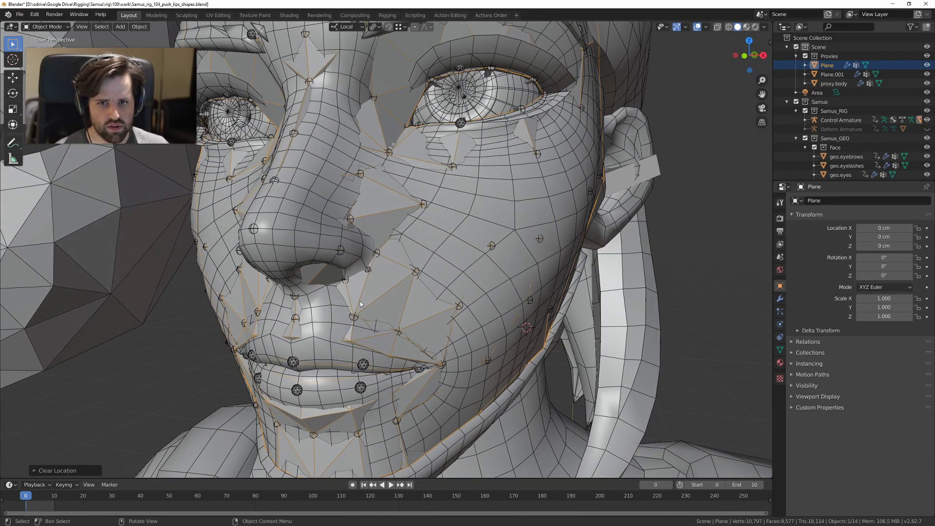
{"action": "scroll", "coordinate": [466, 211], "scroll_direction": "down", "scroll_amount": 5}
{"action": "middle_click_drag", "start_coordinate": [467, 210], "coordinate": [444, 130]}
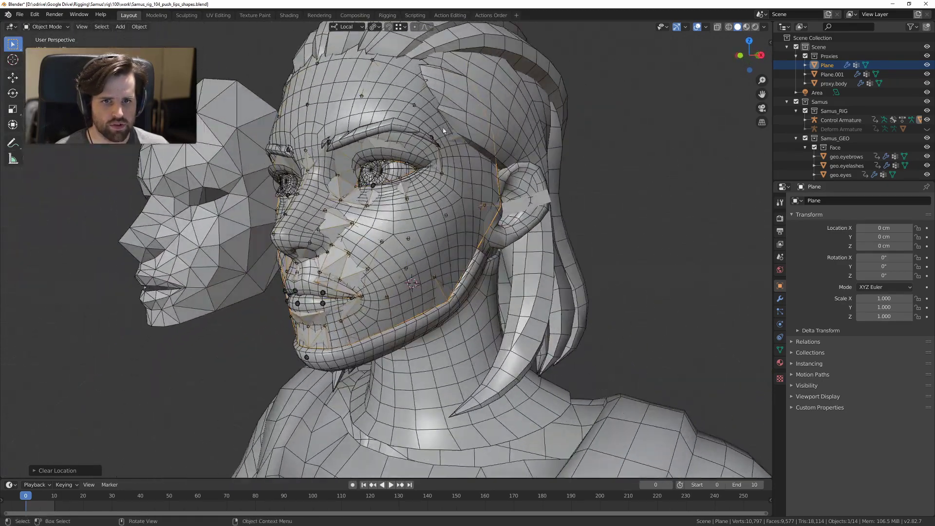
{"action": "scroll", "coordinate": [459, 216], "scroll_direction": "up", "scroll_amount": 8}
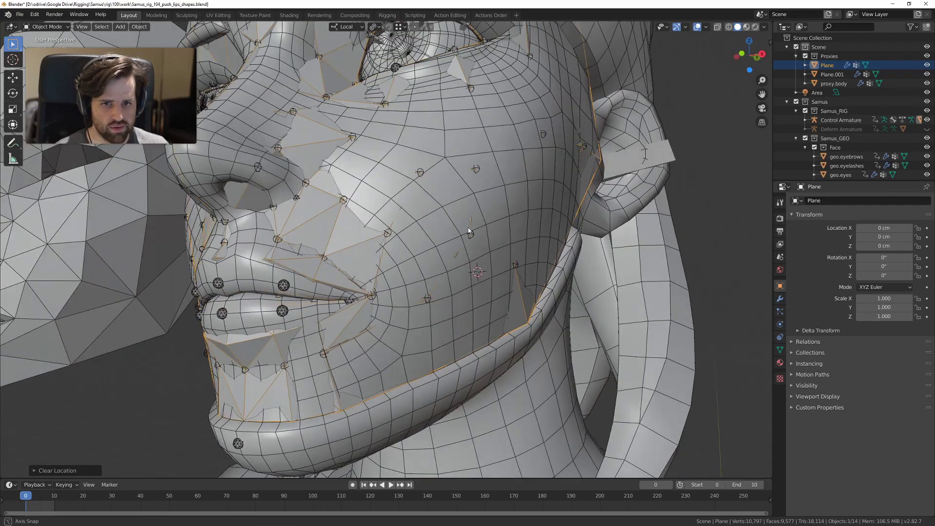
{"action": "scroll", "coordinate": [440, 242], "scroll_direction": "down", "scroll_amount": 8}
Step: Switch to the Samus_rig_v001_w011_better_skinning file and restore its full Layout workspace with the head in front view
{"action": "key", "text": "KP_1"}
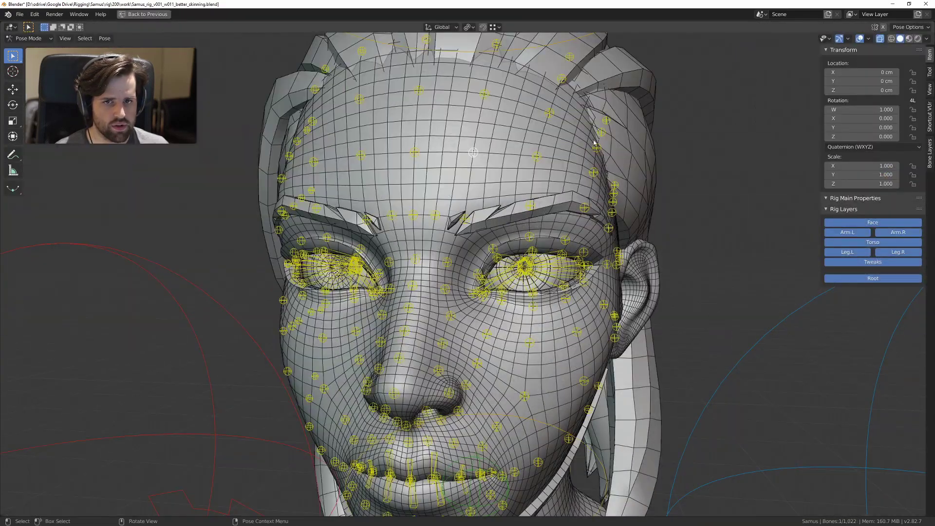
{"action": "scroll", "coordinate": [594, 143], "scroll_direction": "down", "scroll_amount": 2}
{"action": "scroll", "coordinate": [450, 189], "scroll_direction": "down", "scroll_amount": 2}
{"action": "middle_click_drag", "start_coordinate": [450, 189], "coordinate": [559, 287]}
{"action": "key", "text": "KP_1"}
{"action": "key", "text": "ctrl+space"}
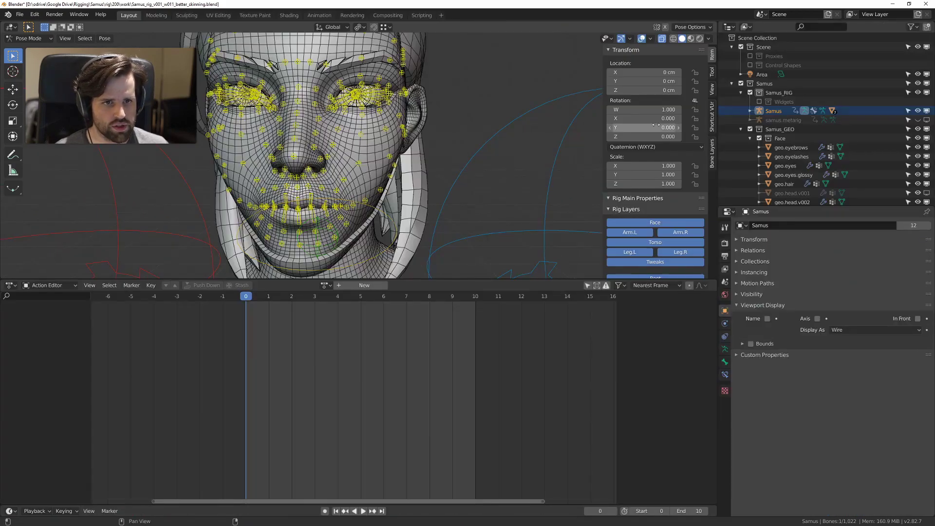
Step: Enable the Proxies collection and switch the Samus rig to Object Mode
{"action": "left_click", "coordinate": [750, 56]}
{"action": "scroll", "coordinate": [317, 121], "scroll_direction": "up", "scroll_amount": 2}
{"action": "middle_click_drag", "start_coordinate": [316, 122], "coordinate": [294, 198]}
{"action": "key", "text": "ctrl+Tab"}
{"action": "left_click", "coordinate": [80, 190]}
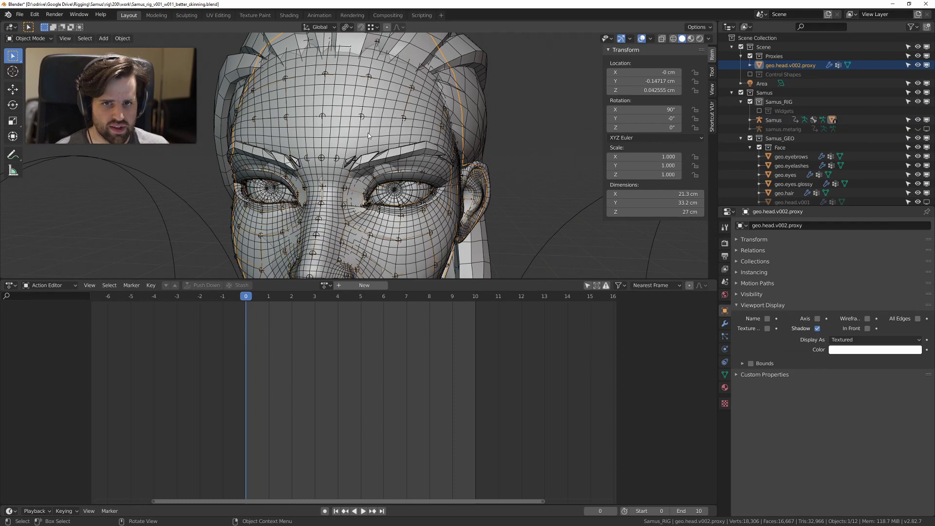
Step: Move geo.head.v002 about 16.4 cm along the X axis so it sits beside the proxy head
{"action": "left_click", "coordinate": [386, 136]}
{"action": "key", "text": "g"}
{"action": "key", "text": "x"}
{"action": "left_click", "coordinate": [560, 167]}
{"action": "scroll", "coordinate": [549, 184], "scroll_direction": "down", "scroll_amount": 2}
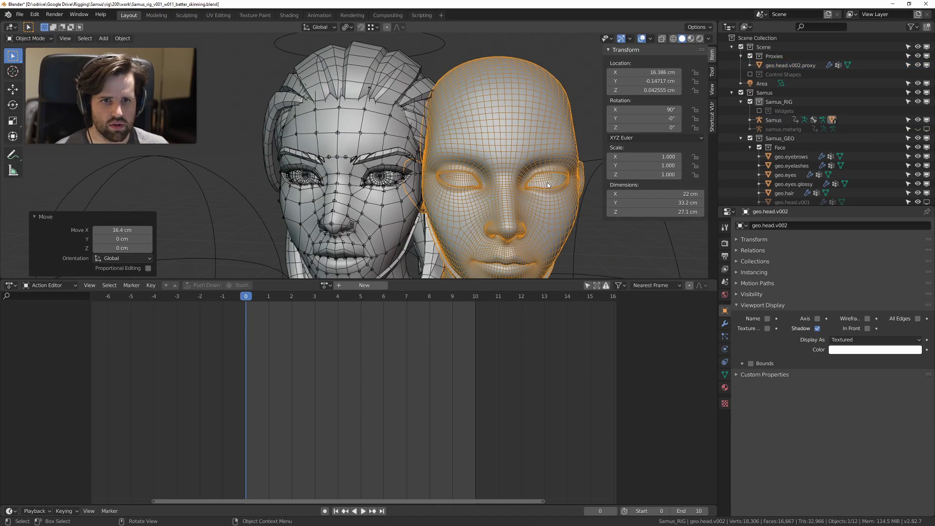
{"action": "scroll", "coordinate": [481, 156], "scroll_direction": "up", "scroll_amount": 4}
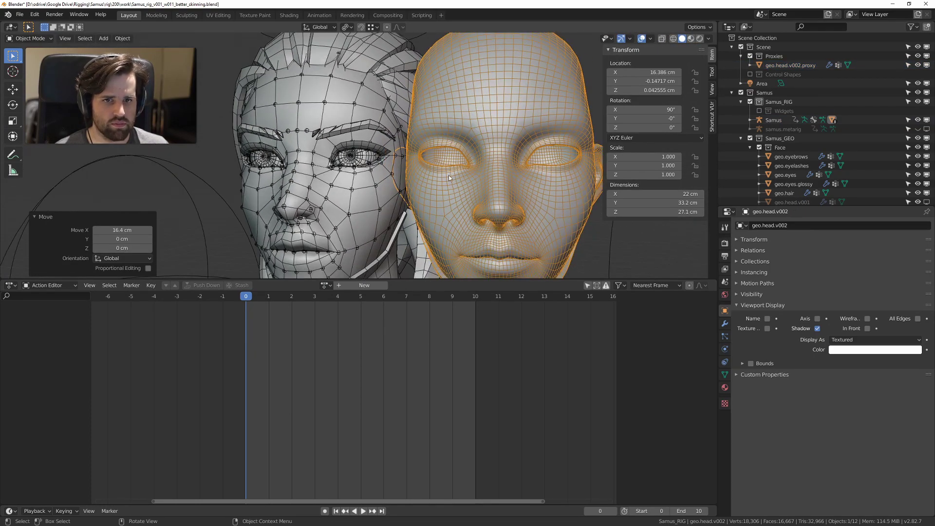
Step: Select an edge loop on geo.head.v002 in Edit Mode to inspect its topology, and return to Object Mode
{"action": "middle_click_drag", "start_coordinate": [449, 178], "coordinate": [480, 171]}
{"action": "key", "text": "ctrl+Tab"}
{"action": "left_click", "coordinate": [551, 172]}
{"action": "middle_click_drag", "start_coordinate": [560, 176], "coordinate": [386, 142]}
{"action": "left_click", "coordinate": [521, 182], "text": "alt"}
{"action": "key", "text": "ctrl+Tab"}
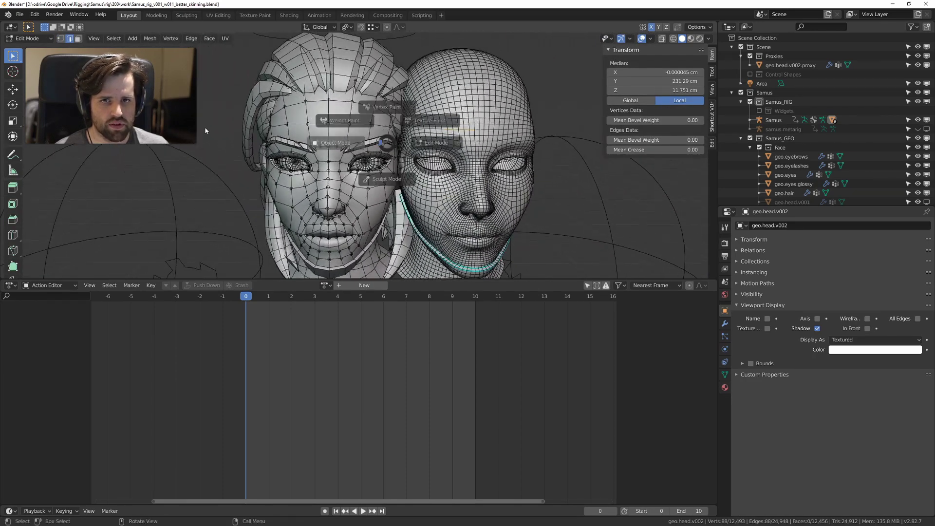
{"action": "left_click", "coordinate": [205, 131]}
Step: Compare the dense topology of geo.head.v002 with the simplified proxy head around the cheeks and mouth
{"action": "scroll", "coordinate": [483, 147], "scroll_direction": "up", "scroll_amount": 4}
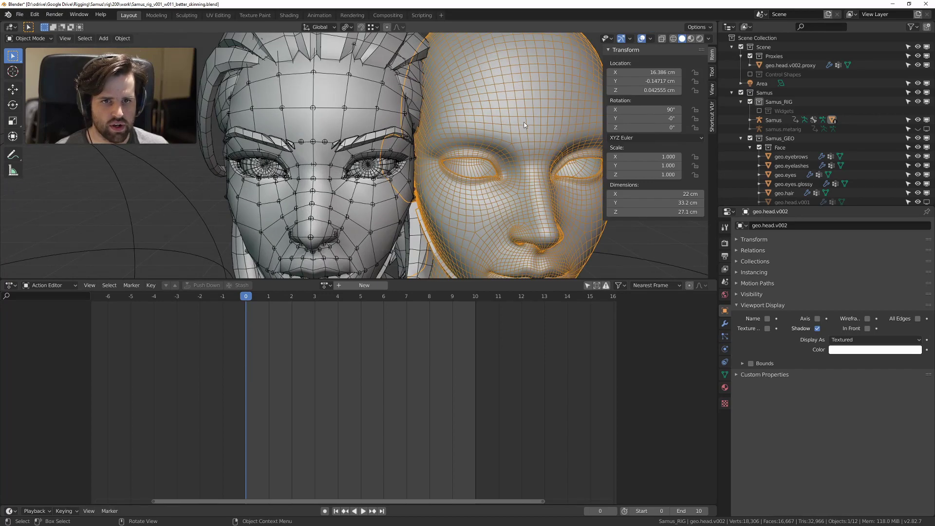
{"action": "middle_click_drag", "start_coordinate": [423, 142], "coordinate": [286, 171]}
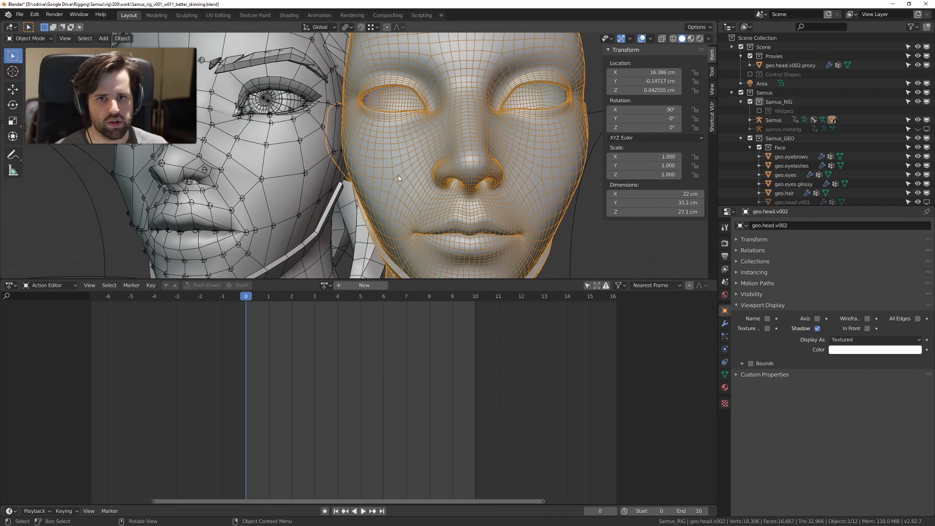
{"action": "scroll", "coordinate": [467, 165], "scroll_direction": "down", "scroll_amount": 2}
{"action": "scroll", "coordinate": [465, 165], "scroll_direction": "down", "scroll_amount": 1}
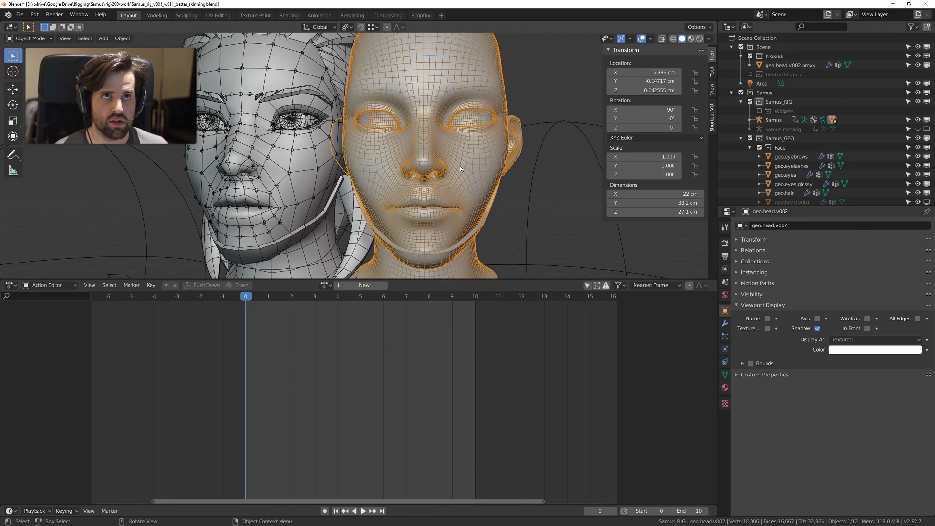
{"action": "scroll", "coordinate": [463, 171], "scroll_direction": "up", "scroll_amount": 3}
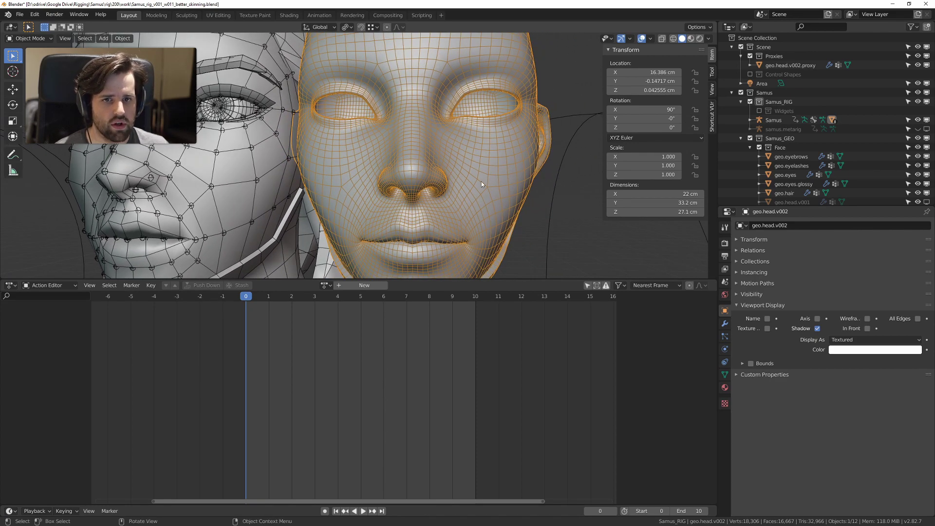
{"action": "middle_click_drag", "start_coordinate": [470, 182], "coordinate": [312, 158]}
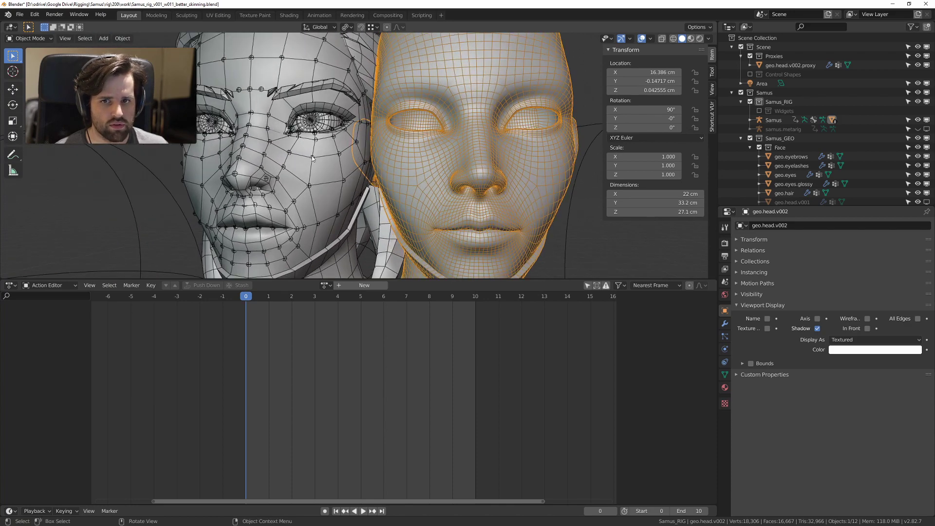
Step: Select the Samus rig, maximize the viewport, and put the rig into Pose Mode
{"action": "left_click", "coordinate": [312, 158]}
{"action": "scroll", "coordinate": [312, 158], "scroll_direction": "up", "scroll_amount": 3}
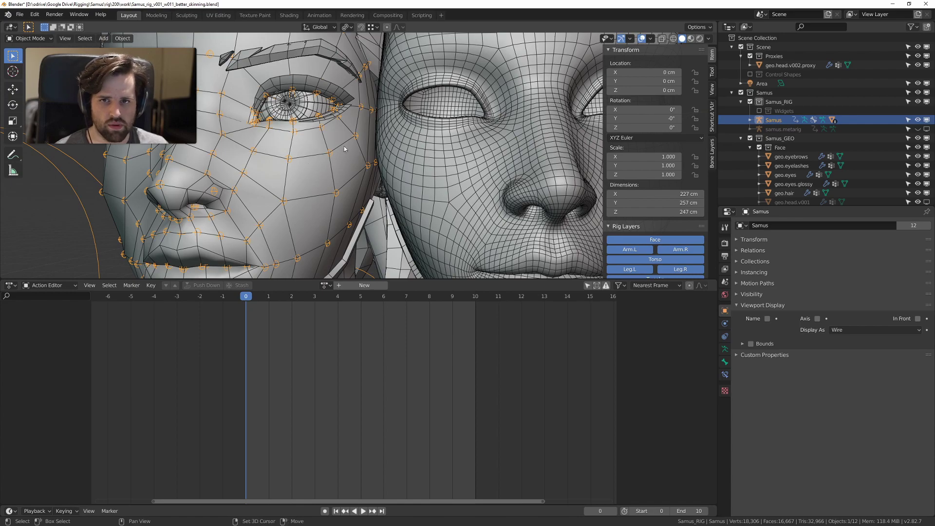
{"action": "scroll", "coordinate": [213, 117], "scroll_direction": "down", "scroll_amount": 4}
{"action": "key", "text": "ctrl+space"}
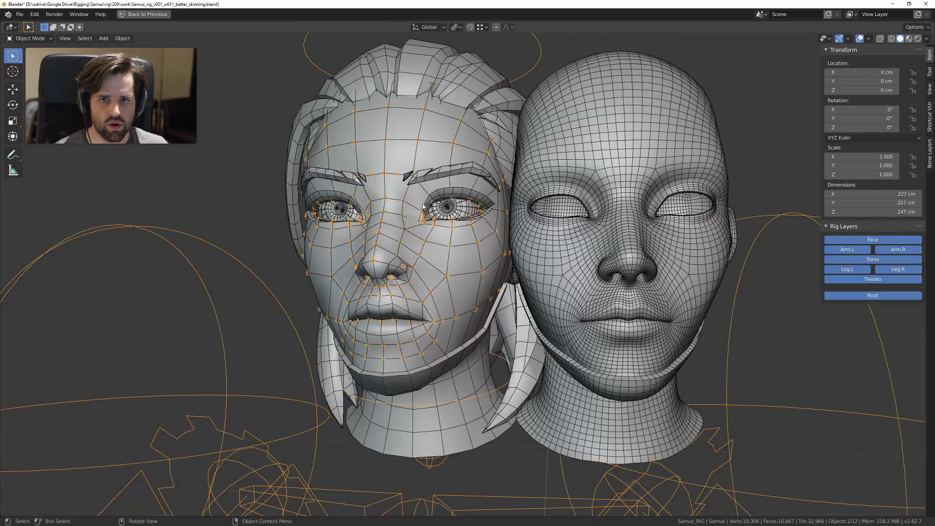
{"action": "scroll", "coordinate": [458, 253], "scroll_direction": "up", "scroll_amount": 1}
{"action": "scroll", "coordinate": [457, 253], "scroll_direction": "up", "scroll_amount": 3}
{"action": "key", "text": "ctrl+Tab"}
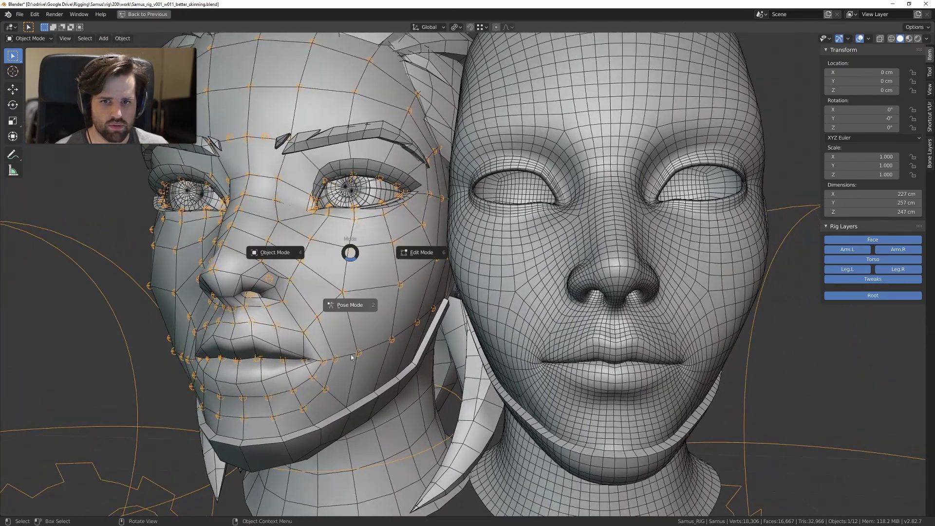
{"action": "left_click", "coordinate": [354, 265]}
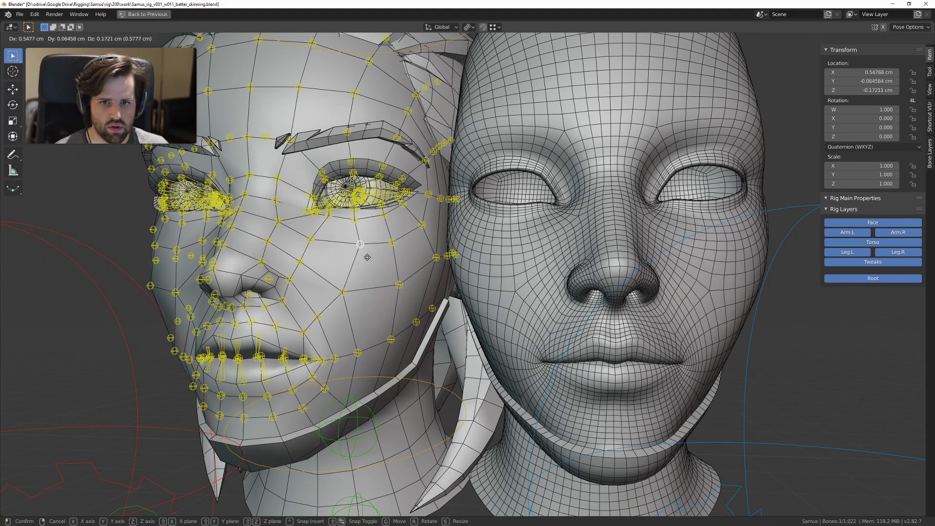
Step: Try moving the central left cheek control to test the proxy head's deformation, and cancel the move
{"action": "middle_click_drag", "start_coordinate": [694, 262], "coordinate": [594, 260], "text": "shift"}
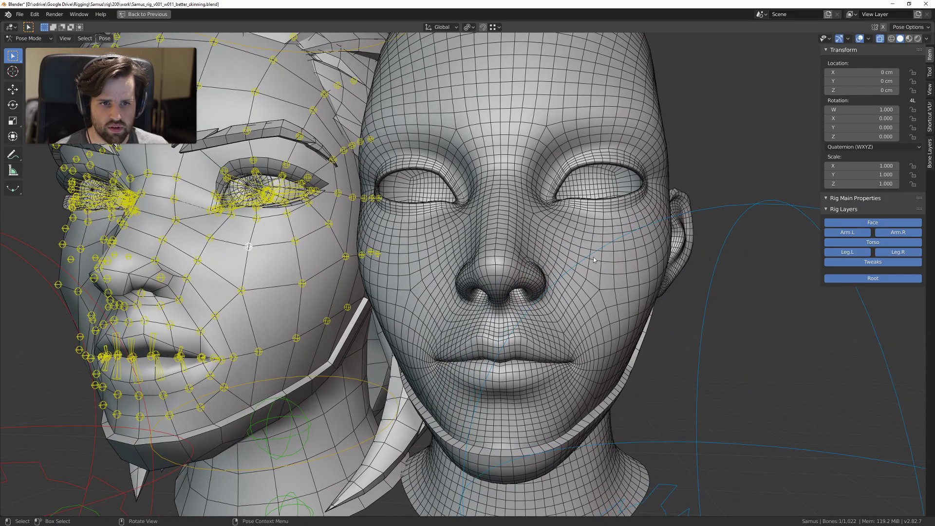
{"action": "middle_click_drag", "start_coordinate": [224, 269], "coordinate": [294, 281], "text": "shift"}
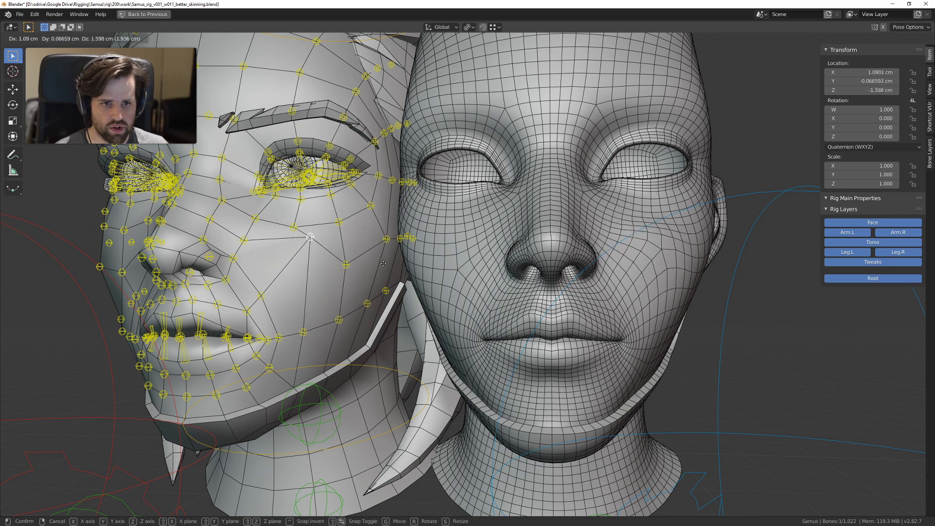
{"action": "key", "text": "g"}
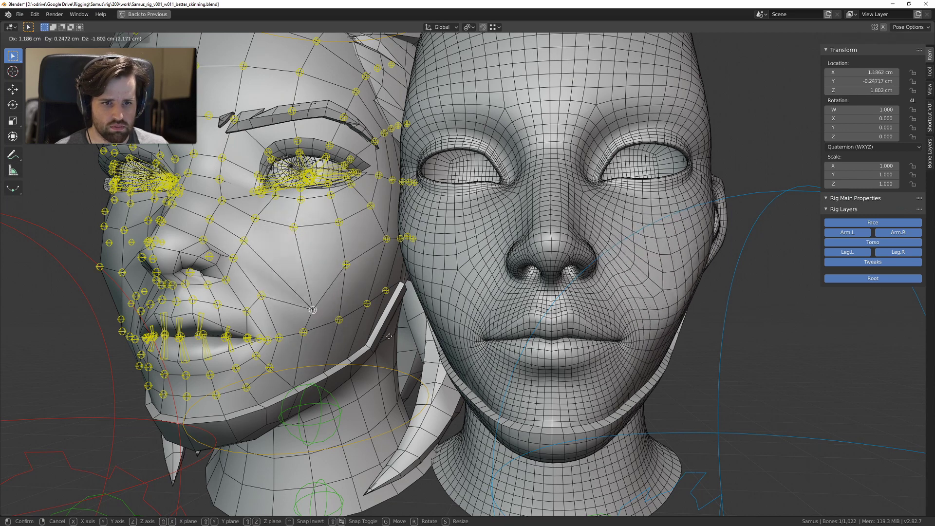
{"action": "key", "text": "Escape"}
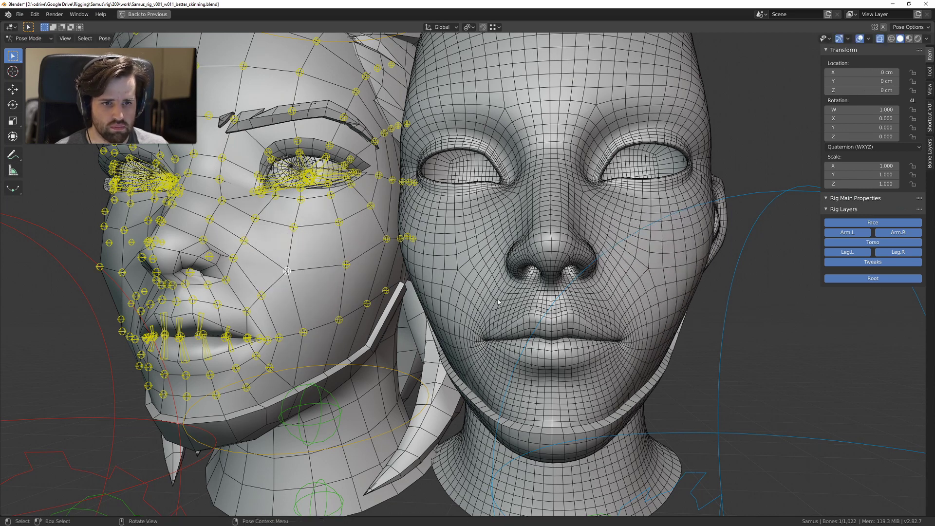
Step: Put geo.head.v002 back in its original place, hide the proxy head, and return the Samus rig to Pose Mode
{"action": "middle_click_drag", "start_coordinate": [657, 278], "coordinate": [393, 271]}
{"action": "key", "text": "alt+a"}
{"action": "key", "text": "ctrl+Tab"}
{"action": "left_click", "coordinate": [660, 271]}
{"action": "left_click", "coordinate": [387, 271]}
{"action": "scroll", "coordinate": [365, 282], "scroll_direction": "up", "scroll_amount": 3}
{"action": "key", "text": "ctrl+Tab"}
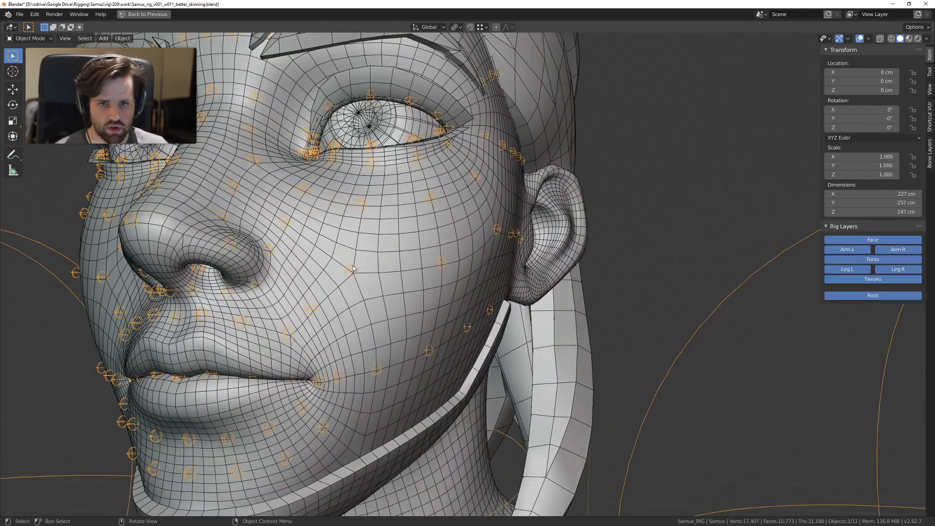
Step: Pull the central left cheek control away from the face by about 3.35 cm in X, -1.41 cm in Y and -1.64 cm in Z
{"action": "middle_click_drag", "start_coordinate": [351, 271], "coordinate": [361, 236]}
{"action": "scroll", "coordinate": [341, 277], "scroll_direction": "up", "scroll_amount": 2}
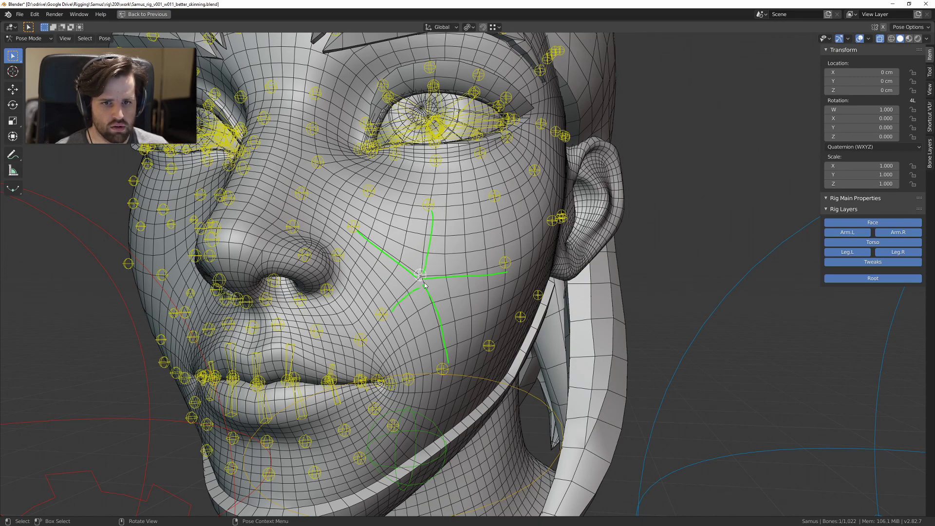
{"action": "middle_click_drag", "start_coordinate": [422, 204], "coordinate": [423, 198]}
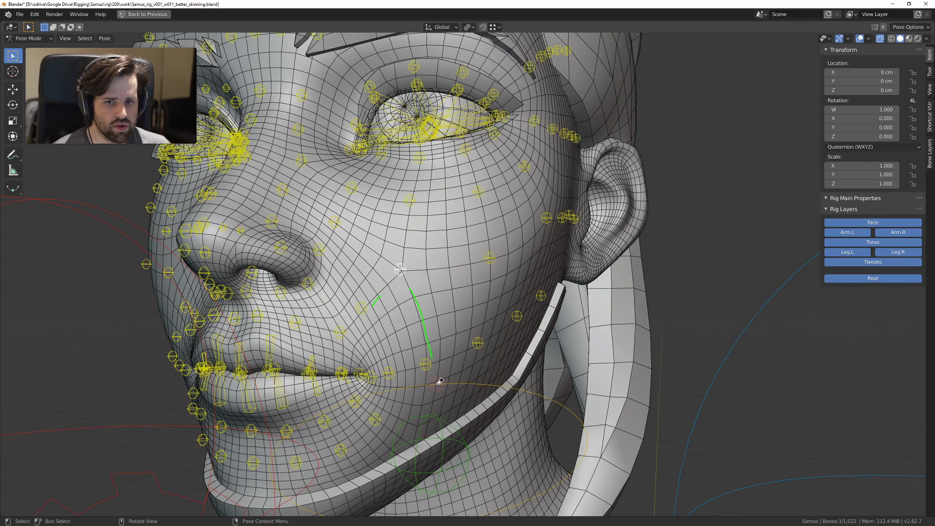
{"action": "middle_click_drag", "start_coordinate": [375, 293], "coordinate": [415, 318]}
{"action": "key", "text": "g"}
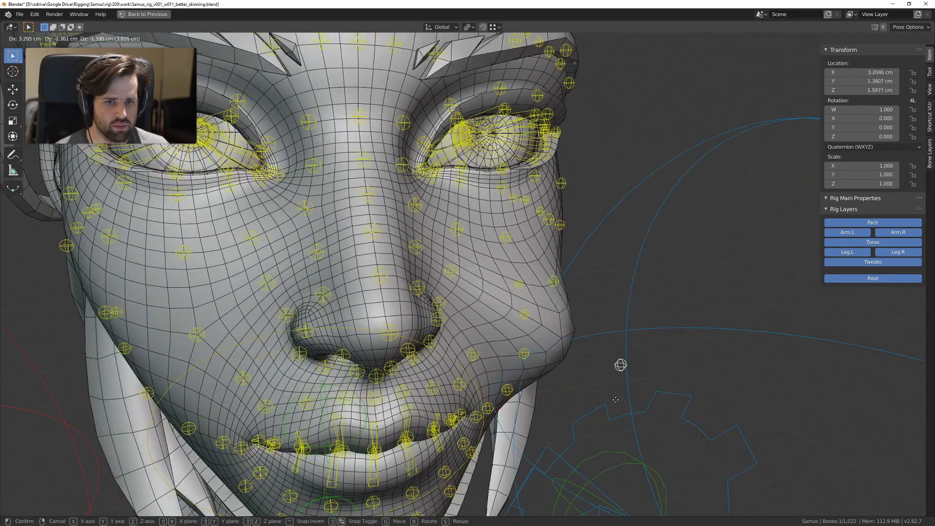
{"action": "left_click", "coordinate": [616, 399]}
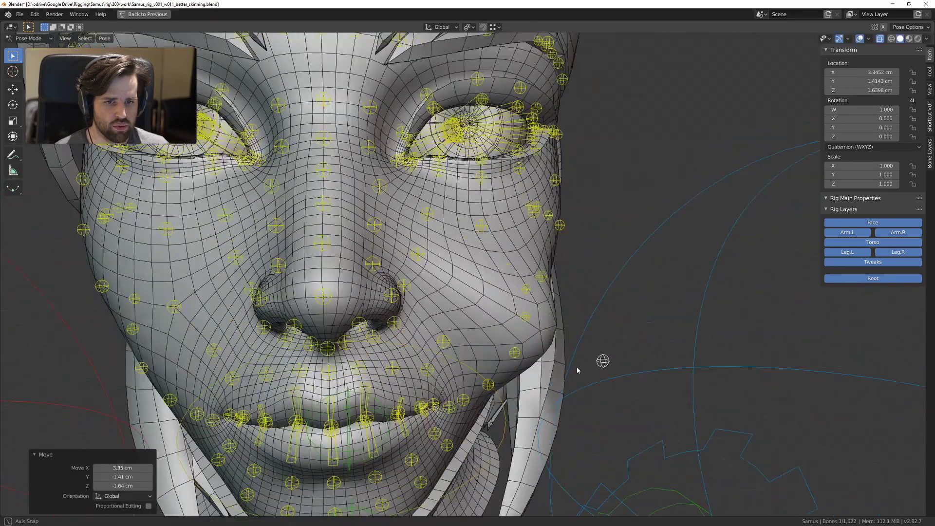
Step: Undo the last cheek move and shift the central left cheek control by about 0.17 cm X, 0.09 cm Y and -1.88 cm Z
{"action": "middle_click_drag", "start_coordinate": [616, 400], "coordinate": [437, 314]}
{"action": "key", "text": "ctrl+z"}
{"action": "middle_click_drag", "start_coordinate": [480, 264], "coordinate": [460, 266]}
{"action": "key", "text": "g"}
{"action": "left_click", "coordinate": [470, 329]}
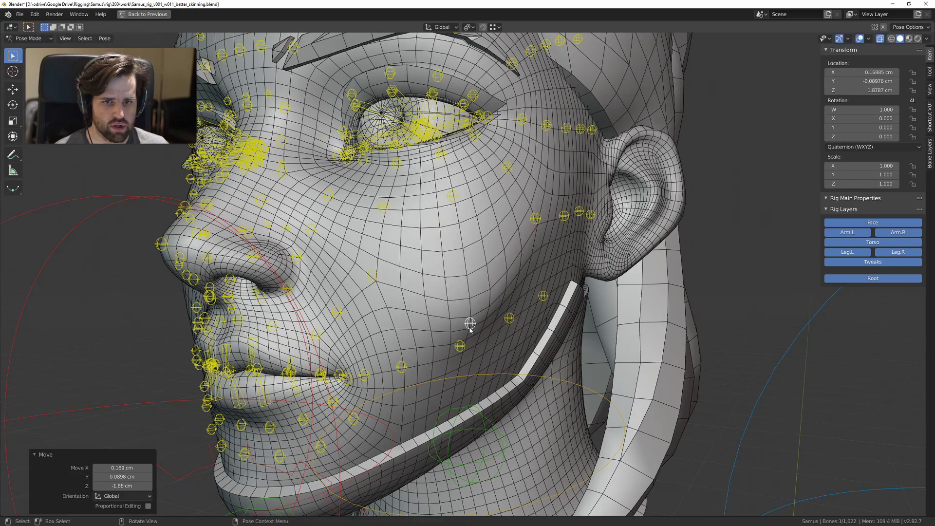
Step: Raise the inner left cheek control beside the nose by about 0.41 cm in X, 0.22 cm in Y and 1.97 cm in Z
{"action": "left_click", "coordinate": [376, 277]}
{"action": "key", "text": "g"}
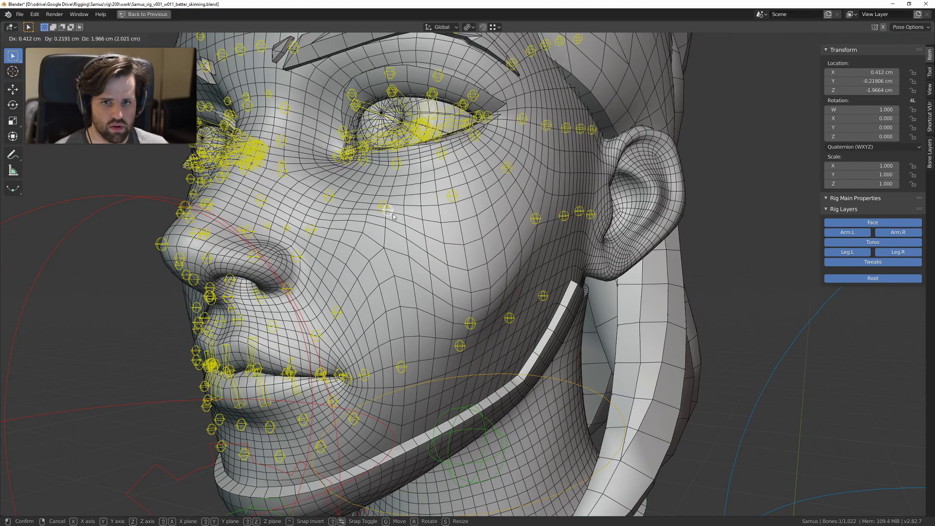
{"action": "left_click", "coordinate": [387, 210]}
Step: Select all the rig's controls and reset their locations to the rest pose
{"action": "middle_click_drag", "start_coordinate": [387, 209], "coordinate": [466, 285]}
{"action": "scroll", "coordinate": [408, 260], "scroll_direction": "down", "scroll_amount": 4}
{"action": "key", "text": "a"}
{"action": "key", "text": "alt+g"}
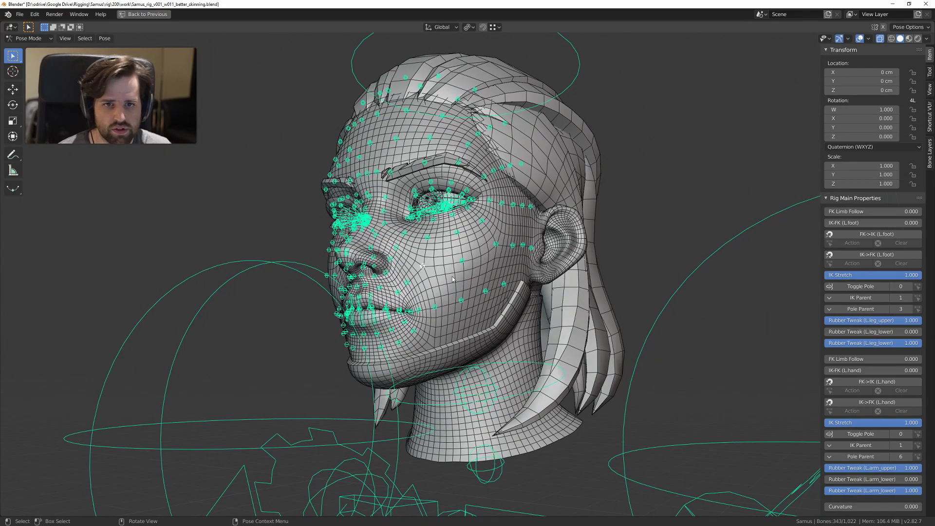
Step: Select the three controls between the eyebrows, try moving them together to test the brow deformation, and cancel the move
{"action": "middle_click_drag", "start_coordinate": [452, 279], "coordinate": [488, 277]}
{"action": "scroll", "coordinate": [487, 273], "scroll_direction": "up", "scroll_amount": 4}
{"action": "middle_click_drag", "start_coordinate": [431, 151], "coordinate": [457, 237], "text": "shift"}
{"action": "left_click", "coordinate": [381, 181]}
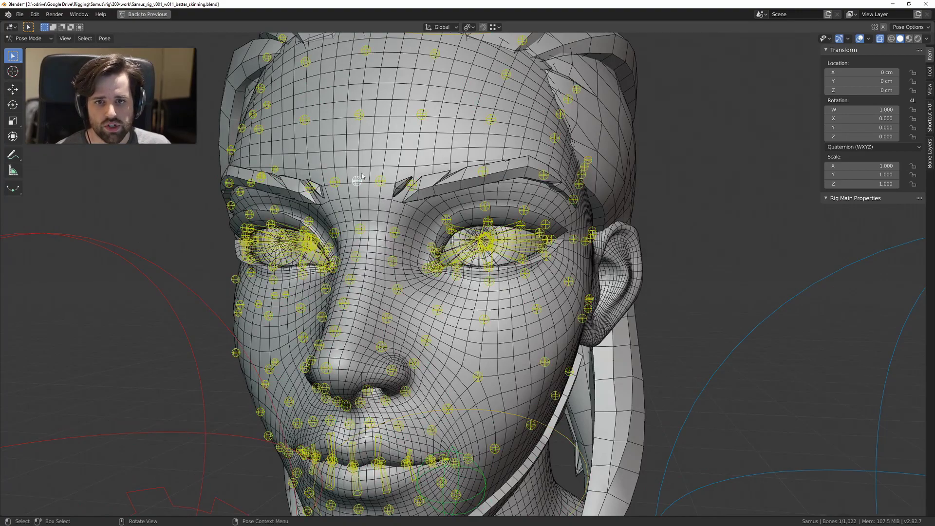
{"action": "scroll", "coordinate": [402, 223], "scroll_direction": "up", "scroll_amount": 2}
{"action": "left_click", "coordinate": [347, 213], "text": "shift"}
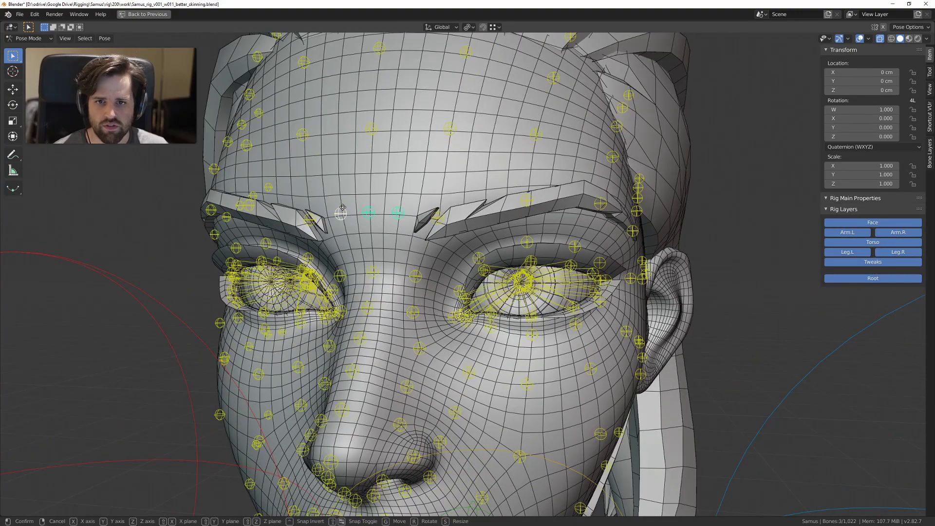
{"action": "key", "text": "g"}
{"action": "key", "text": "Escape"}
Step: Pull the lower-lip control left of the mouth's centre down by about 0.15 cm X, 0.3 cm Y and -0.93 cm Z
{"action": "scroll", "coordinate": [325, 281], "scroll_direction": "down", "scroll_amount": 5}
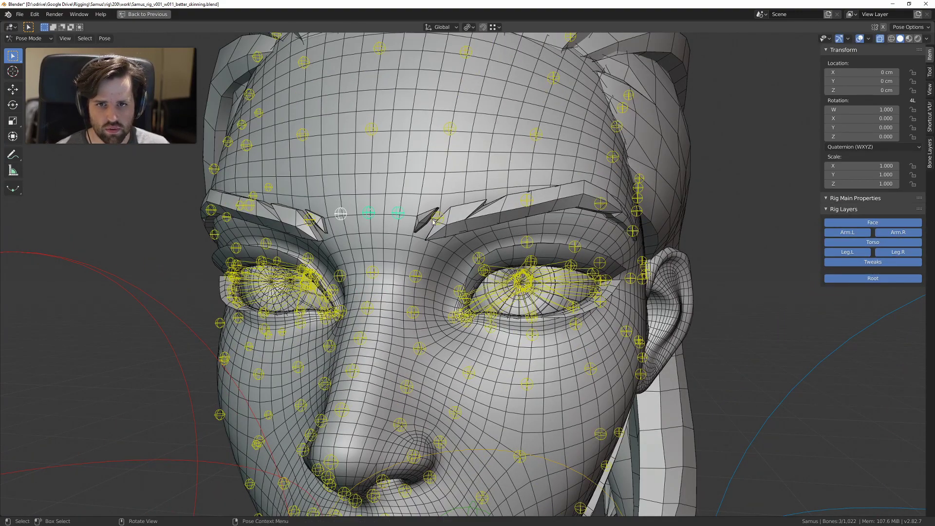
{"action": "middle_click_drag", "start_coordinate": [444, 243], "coordinate": [397, 194]}
{"action": "scroll", "coordinate": [398, 242], "scroll_direction": "up", "scroll_amount": 3}
{"action": "mouse_move", "coordinate": [385, 312]}
{"action": "middle_mouse_down"}
{"action": "mouse_move", "coordinate": [435, 275]}
{"action": "mouse_move", "coordinate": [386, 305]}
{"action": "middle_mouse_up"}
{"action": "scroll", "coordinate": [386, 305], "scroll_direction": "up", "scroll_amount": 4}
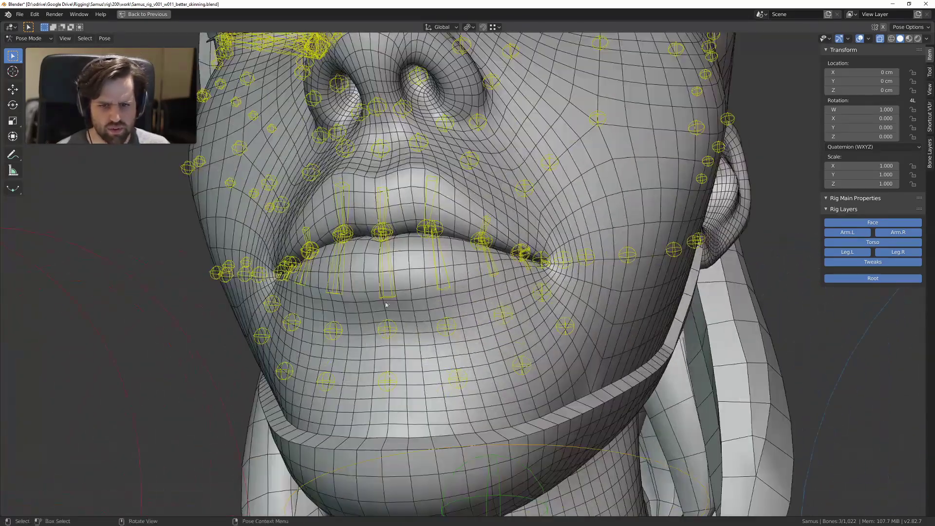
{"action": "left_click", "coordinate": [446, 271]}
{"action": "key", "text": "g"}
{"action": "left_click", "coordinate": [487, 272]}
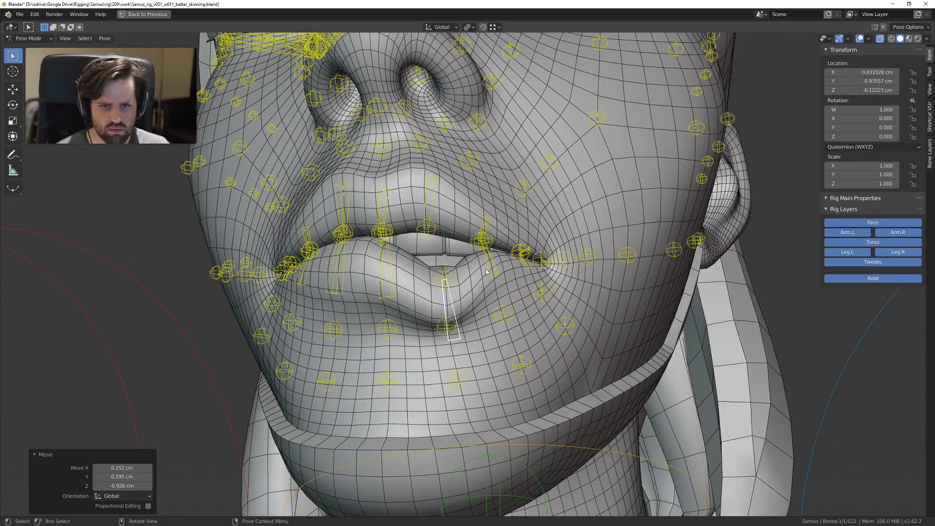
Step: Lower the next two lower-lip controls toward the left mouth corner by about 0.88 cm and 0.63 cm in Z
{"action": "left_click", "coordinate": [491, 268]}
{"action": "key", "text": "g"}
{"action": "left_click", "coordinate": [512, 301]}
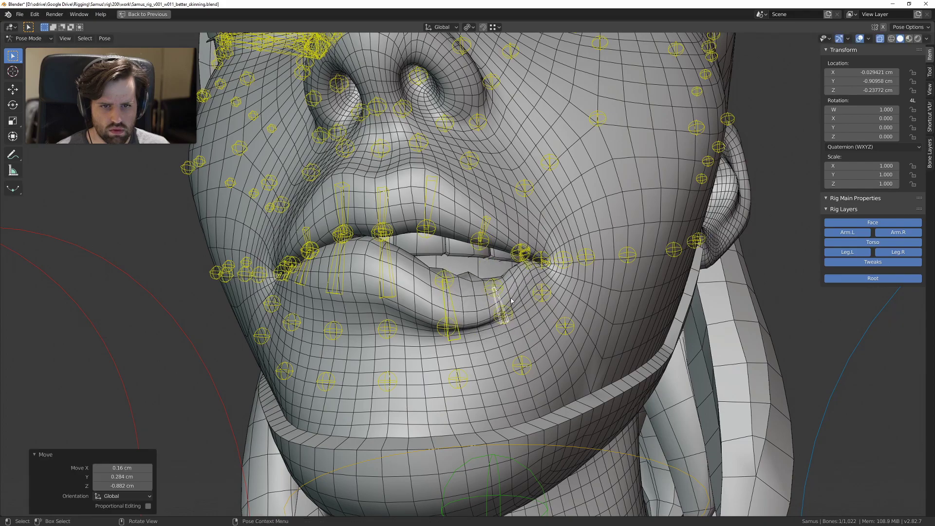
{"action": "key", "text": "g"}
{"action": "left_click", "coordinate": [526, 270]}
Step: Examine the opened lower lip up close, try moving the control nearest the left mouth corner again, and cancel the move
{"action": "middle_click_drag", "start_coordinate": [526, 270], "coordinate": [508, 279]}
{"action": "scroll", "coordinate": [522, 267], "scroll_direction": "up", "scroll_amount": 2}
{"action": "scroll", "coordinate": [434, 282], "scroll_direction": "down", "scroll_amount": 5}
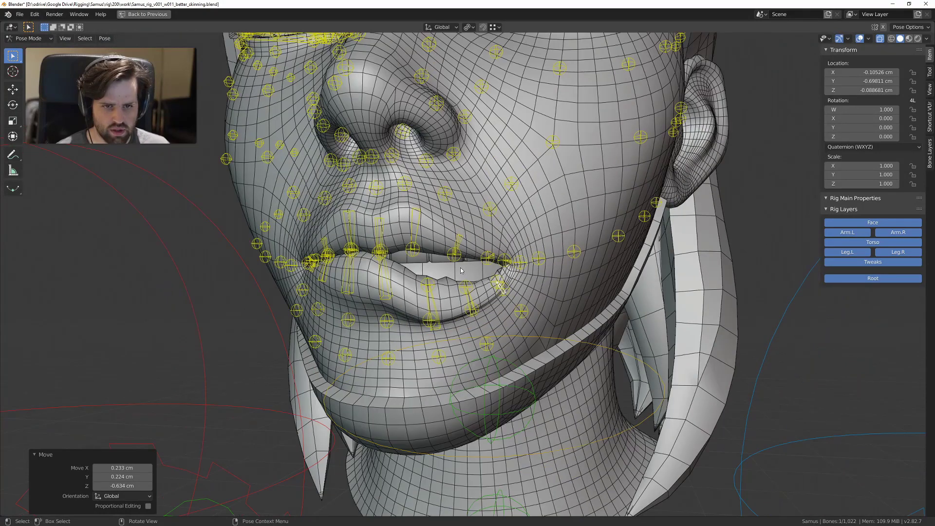
{"action": "scroll", "coordinate": [462, 272], "scroll_direction": "up", "scroll_amount": 6}
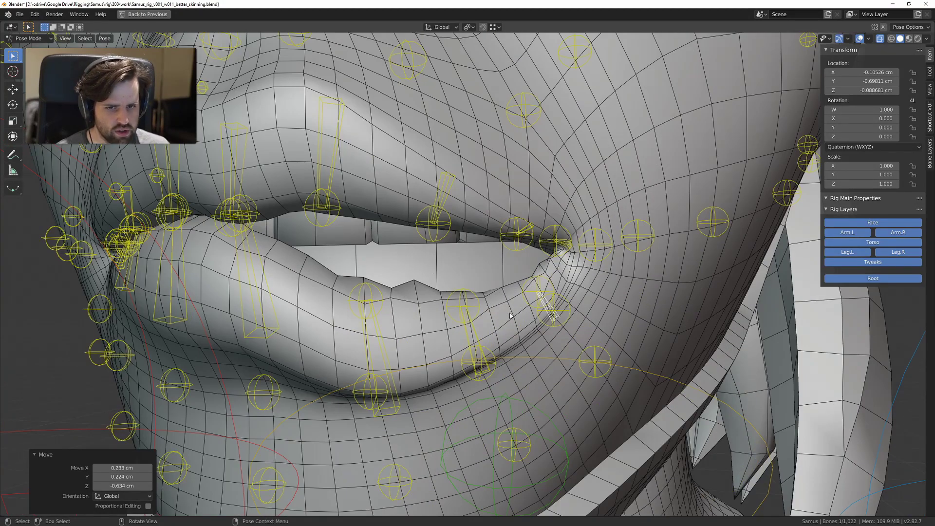
{"action": "key", "text": "g"}
{"action": "key", "text": "Escape"}
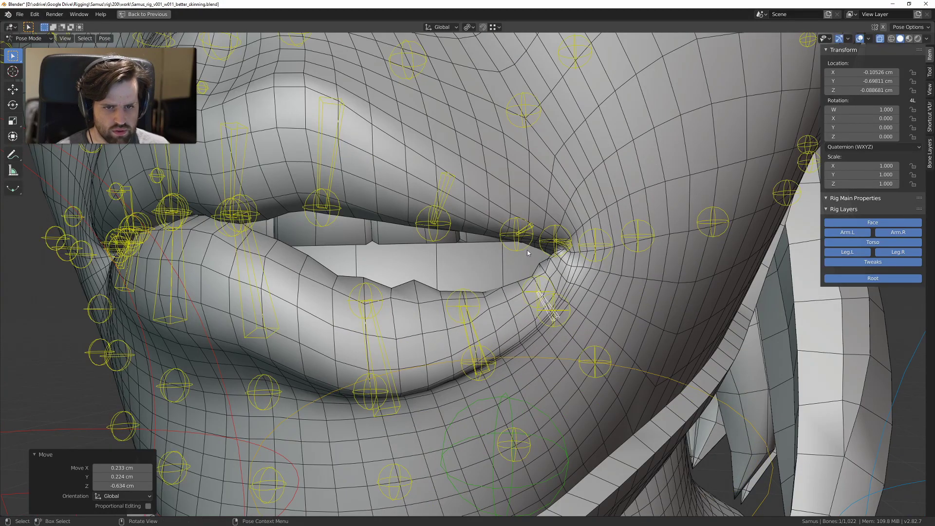
Step: Try moving the upper-lip control beside the left mouth corner down and up to test the lip corner, cancelling each move
{"action": "left_click", "coordinate": [528, 229]}
{"action": "key", "text": "g"}
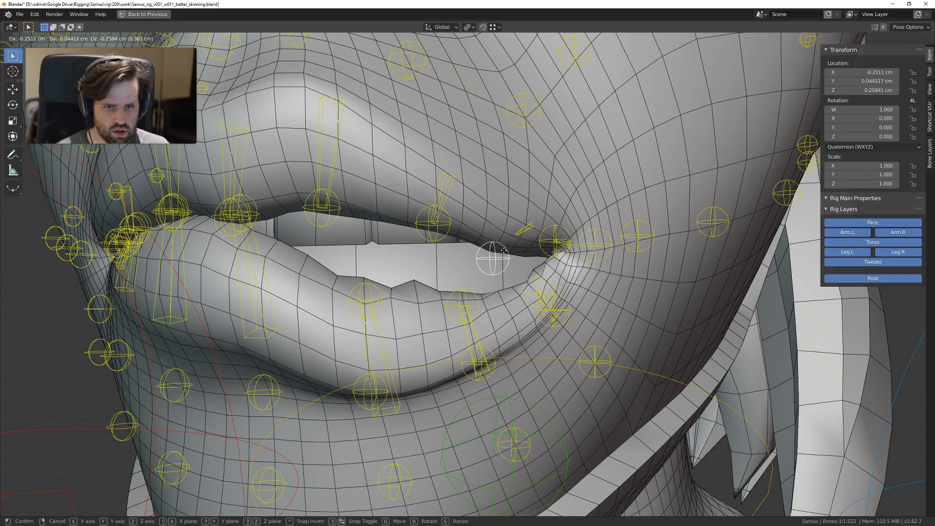
{"action": "key", "text": "Escape"}
{"action": "key", "text": "g"}
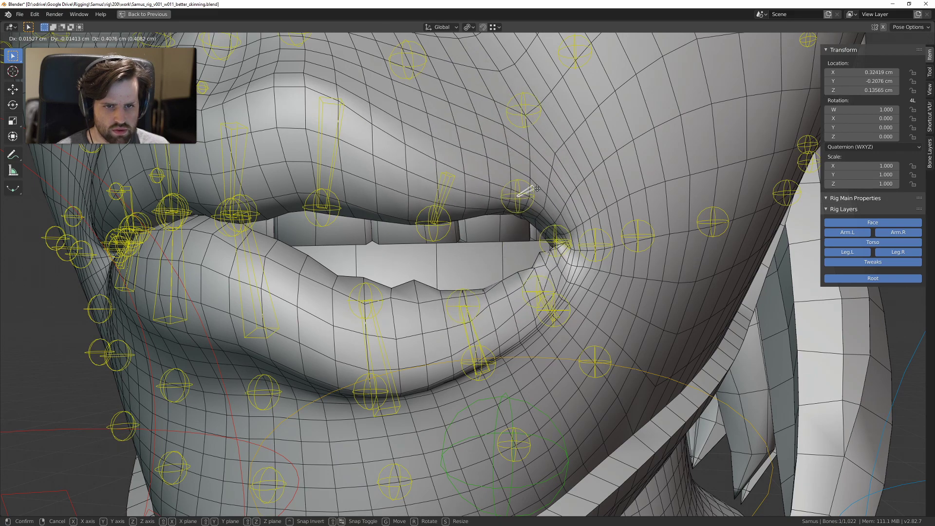
{"action": "key", "text": "Escape"}
{"action": "key", "text": "g"}
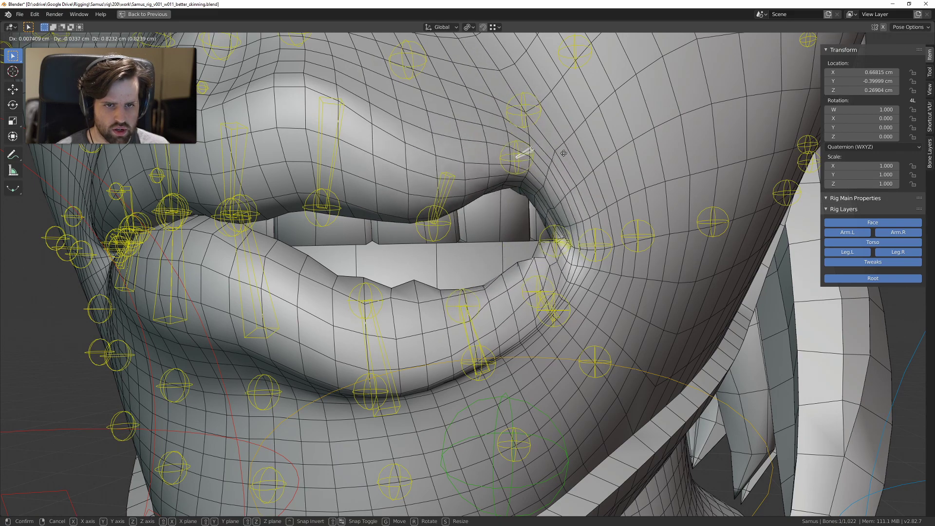
{"action": "key", "text": "Escape"}
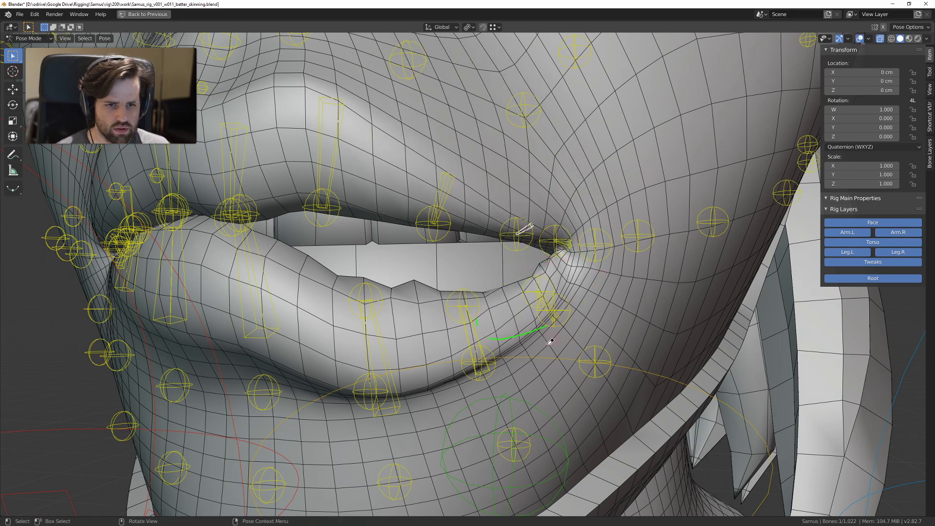
Step: Select every control again and clear their locations to close the mouth
{"action": "key", "text": "a"}
{"action": "key", "text": "a"}
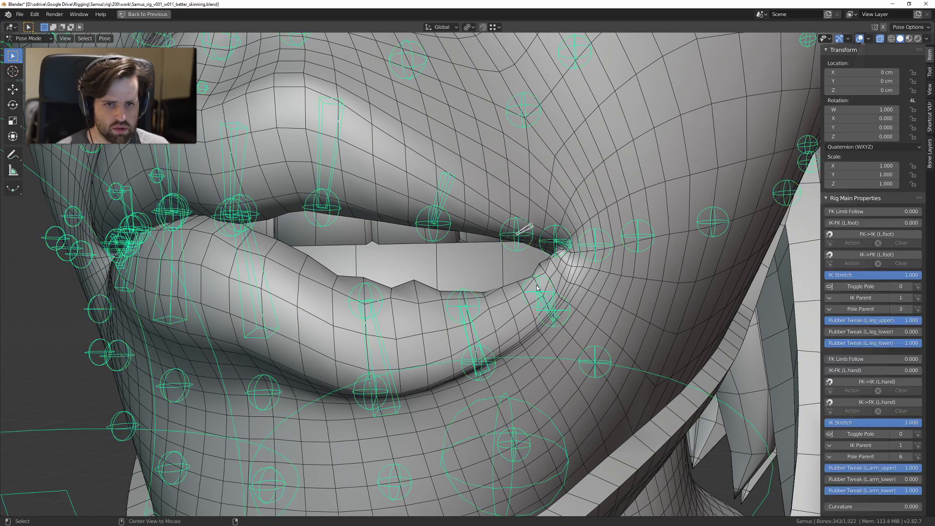
{"action": "key", "text": "alt+g"}
Step: Switch the rig to Object Mode and hide geo.eyelashes around the left eye
{"action": "scroll", "coordinate": [530, 287], "scroll_direction": "down", "scroll_amount": 6}
{"action": "scroll", "coordinate": [599, 198], "scroll_direction": "up", "scroll_amount": 8}
{"action": "middle_click_drag", "start_coordinate": [506, 158], "coordinate": [425, 322], "text": "shift"}
{"action": "key", "text": "Tab"}
{"action": "left_click", "coordinate": [306, 293]}
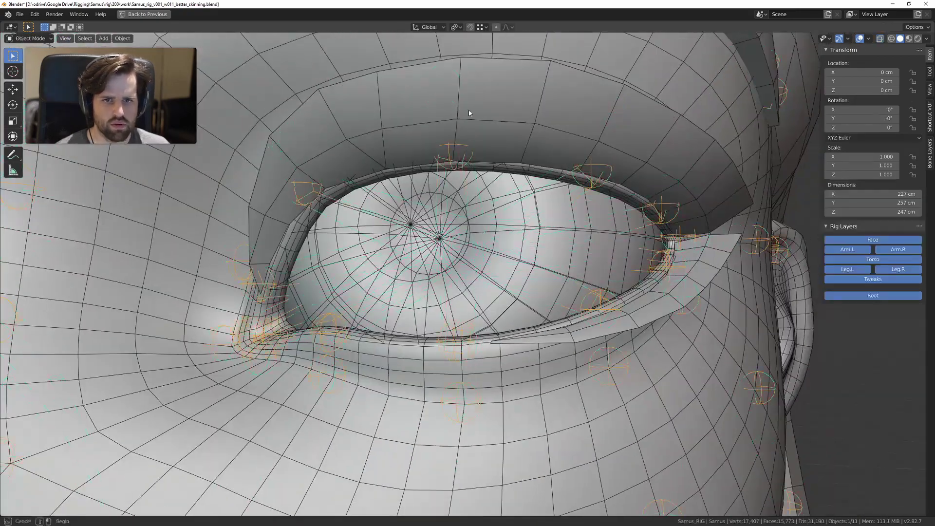
{"action": "key", "text": "h"}
{"action": "key", "text": "ctrl+z"}
{"action": "left_click", "coordinate": [525, 81]}
{"action": "key", "text": "h"}
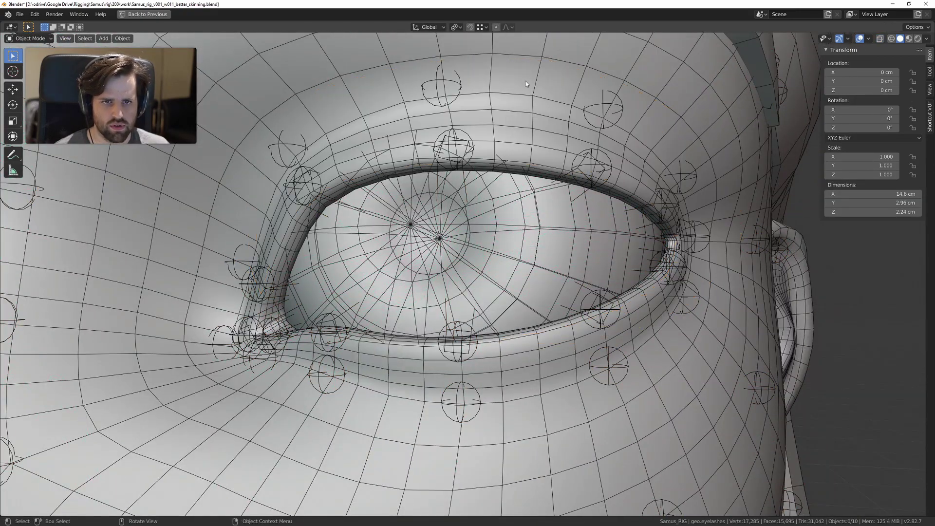
Step: Select the Samus rig at the left eye and put it into Pose Mode
{"action": "key", "text": "Tab"}
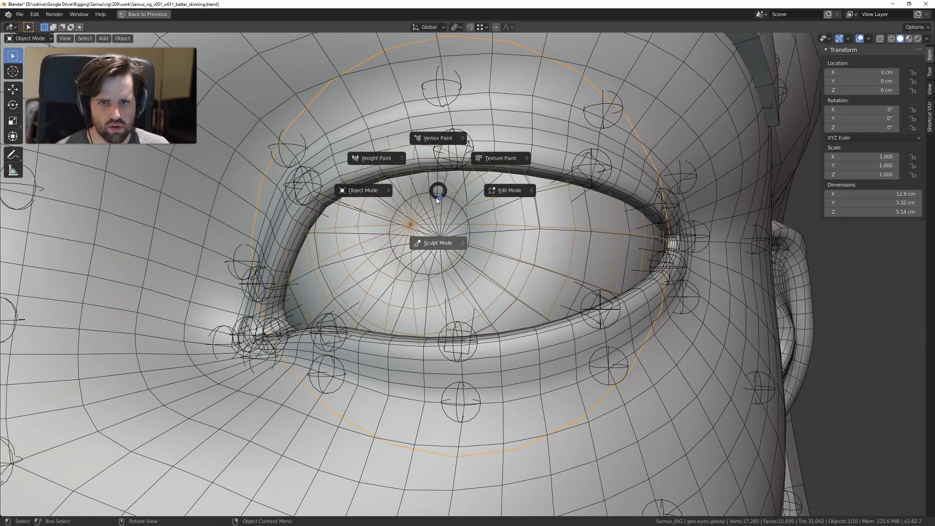
{"action": "key", "text": "Escape"}
{"action": "left_click", "coordinate": [316, 175]}
{"action": "key", "text": "ctrl+Tab"}
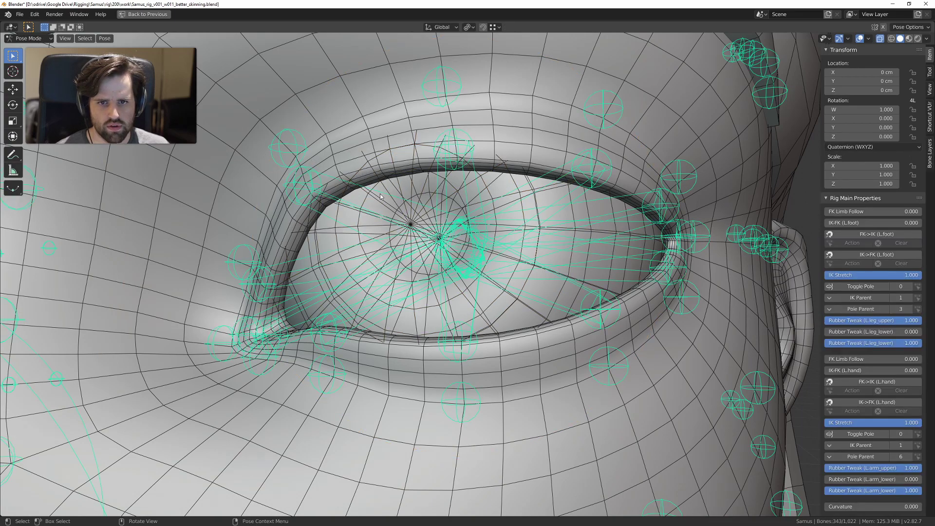
Step: Focus on the left eye's inner upper-eyelid controls and trackball-rotate them down toward the lower lid
{"action": "left_click", "coordinate": [454, 219]}
{"action": "key", "text": "KP_Decimal"}
{"action": "key", "text": "r"}
{"action": "key", "text": "r"}
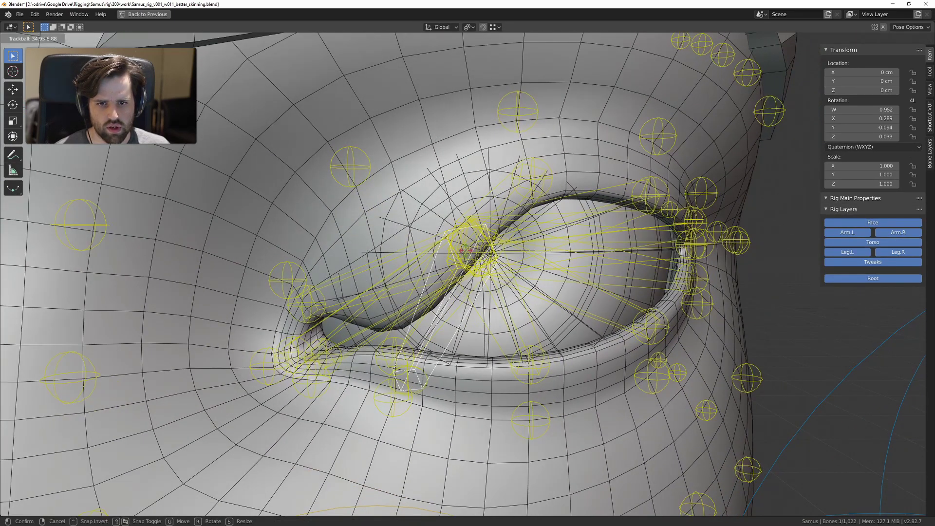
{"action": "left_click", "coordinate": [510, 222]}
{"action": "key", "text": "ctrl+z"}
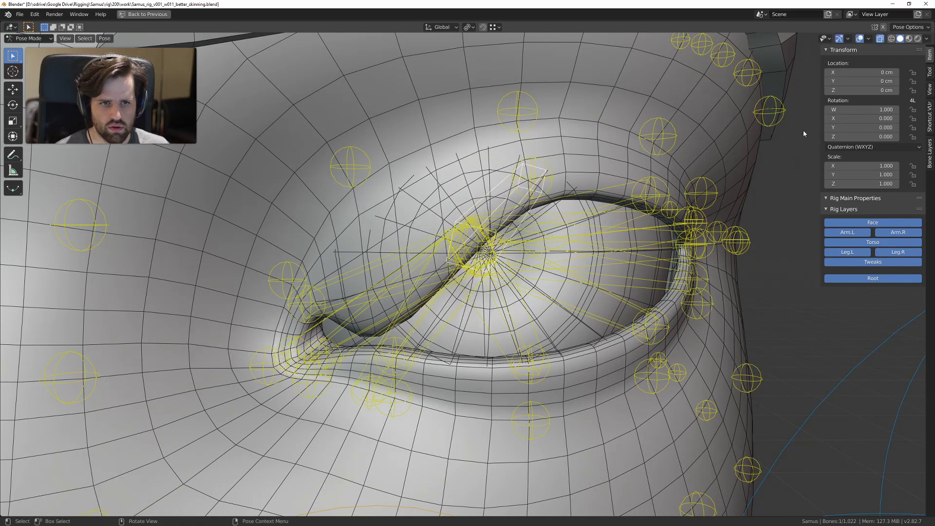
Step: Turn off the wireframe overlay in the viewport
{"action": "left_click", "coordinate": [869, 39]}
{"action": "left_click", "coordinate": [813, 191]}
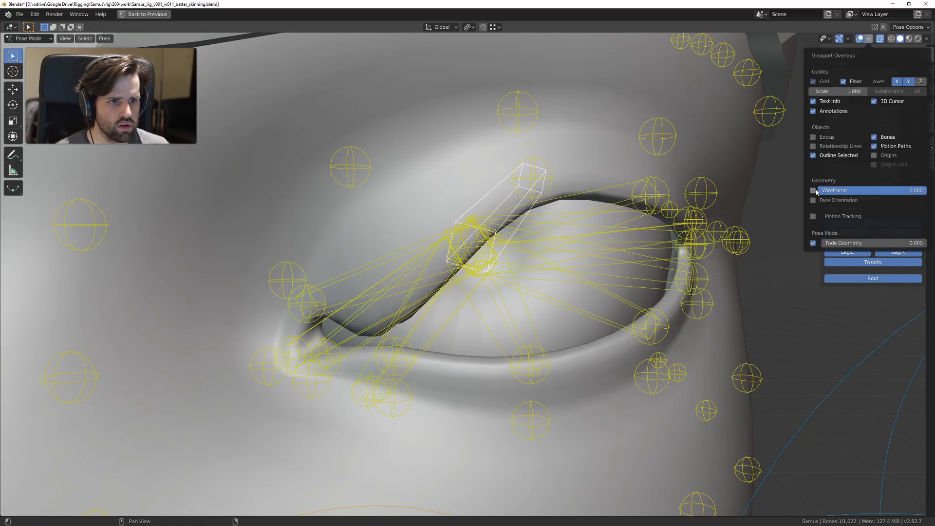
Step: Trackball-rotate the left eye's central upper-eyelid control and the next one outward down to the lower lid
{"action": "key", "text": "r"}
{"action": "key", "text": "r"}
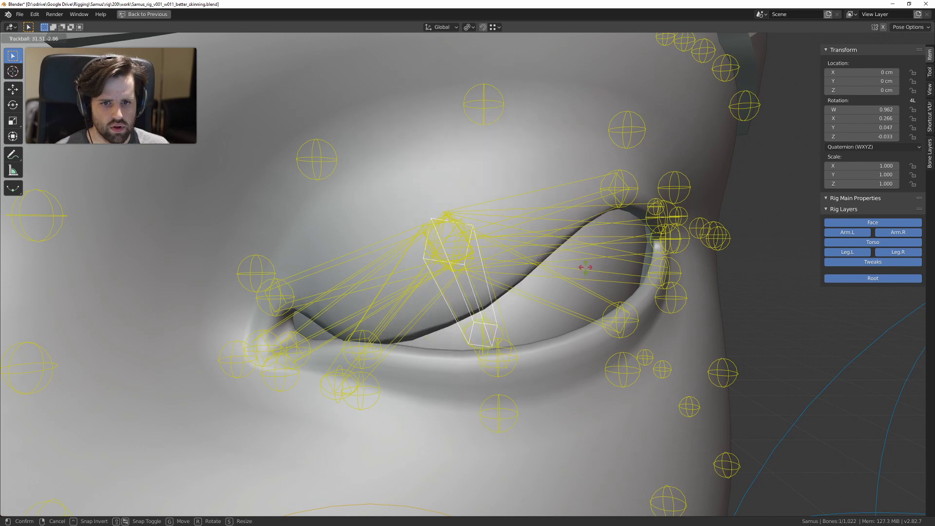
{"action": "left_click", "coordinate": [400, 317]}
{"action": "key", "text": "r"}
{"action": "key", "text": "r"}
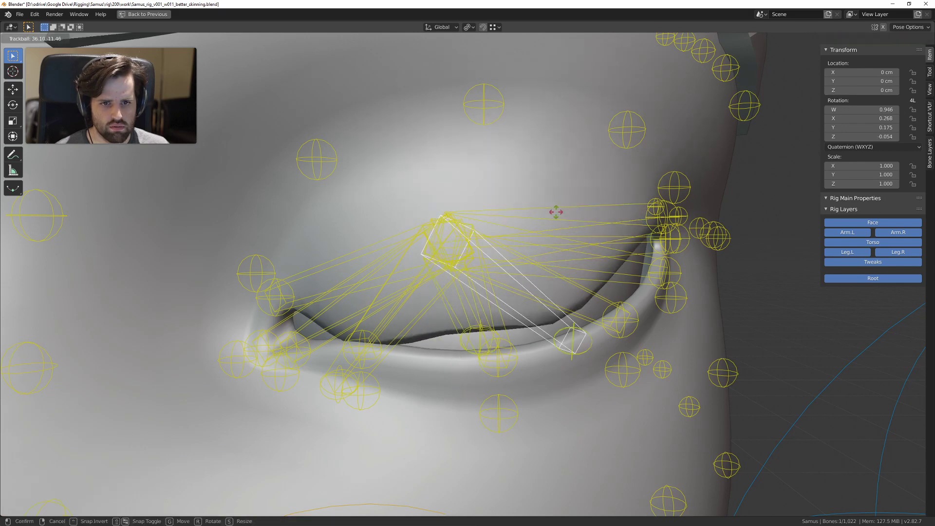
{"action": "left_click", "coordinate": [555, 215]}
Step: Trackball-rotate the upper-eyelid control near the left eye's outer corner by about 22.3° and -1.15° to close the lid
{"action": "middle_click_drag", "start_coordinate": [556, 216], "coordinate": [512, 205]}
{"action": "left_click", "coordinate": [508, 201]}
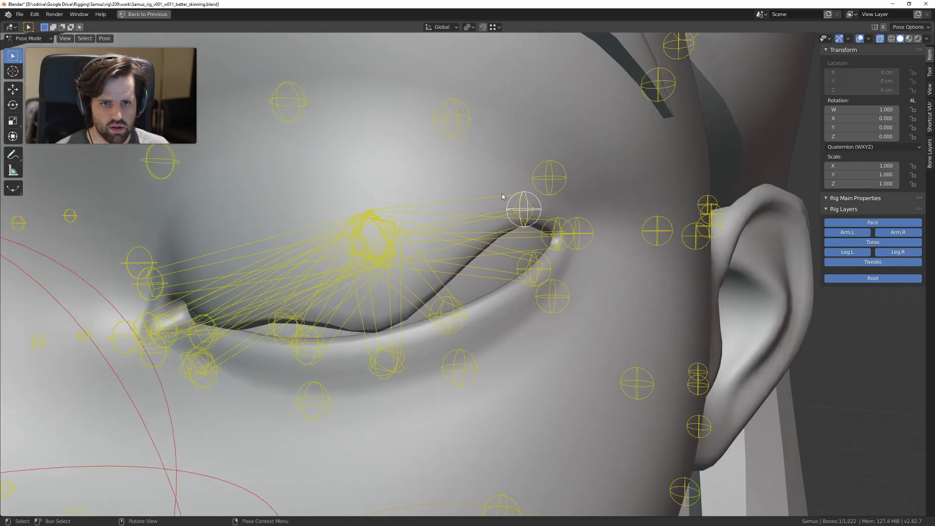
{"action": "left_click", "coordinate": [507, 201]}
{"action": "key", "text": "r"}
{"action": "key", "text": "r"}
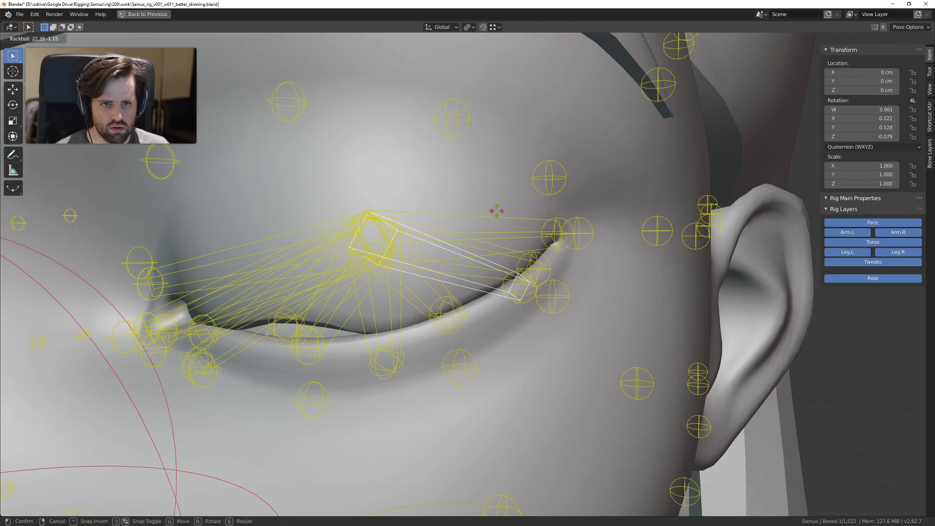
{"action": "left_click", "coordinate": [494, 209]}
Step: Fine-tune the rotation of the outer upper-eyelid control while checking the lid crease at the left eye's outer corner
{"action": "scroll", "coordinate": [515, 219], "scroll_direction": "up", "scroll_amount": 5}
{"action": "key", "text": "r"}
{"action": "key", "text": "r"}
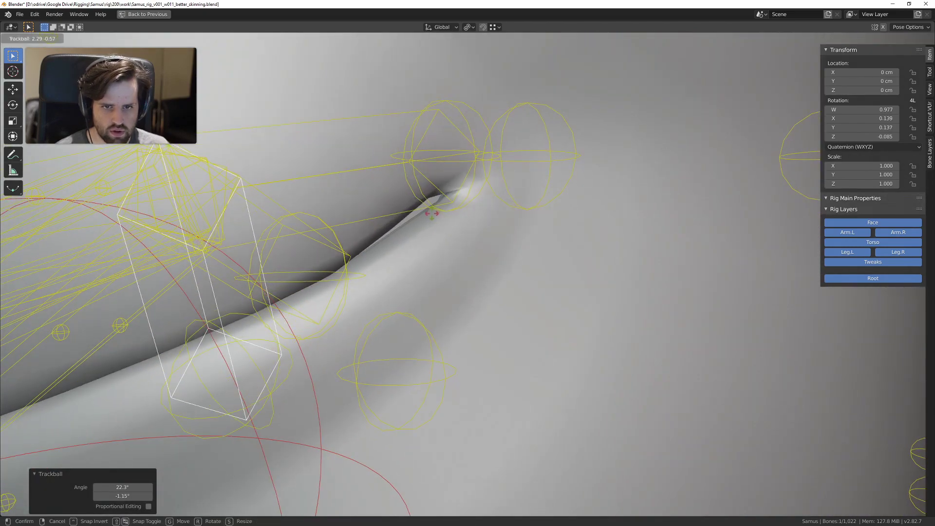
{"action": "left_click", "coordinate": [433, 212]}
{"action": "middle_click_drag", "start_coordinate": [433, 212], "coordinate": [399, 232]}
{"action": "key", "text": "ctrl+z"}
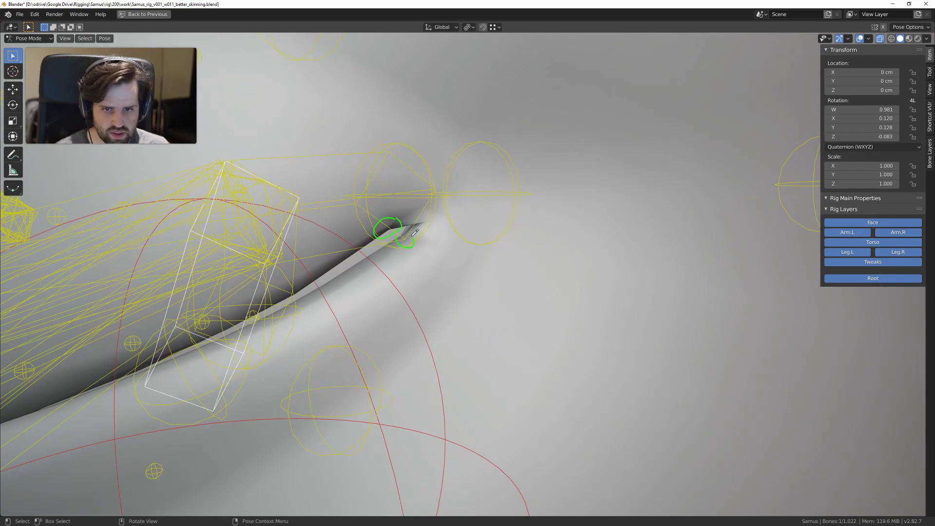
Step: Examine the closed left eyelid, try rotating another eyelid control near the lid's middle, and cancel the rotation
{"action": "scroll", "coordinate": [358, 226], "scroll_direction": "down", "scroll_amount": 8}
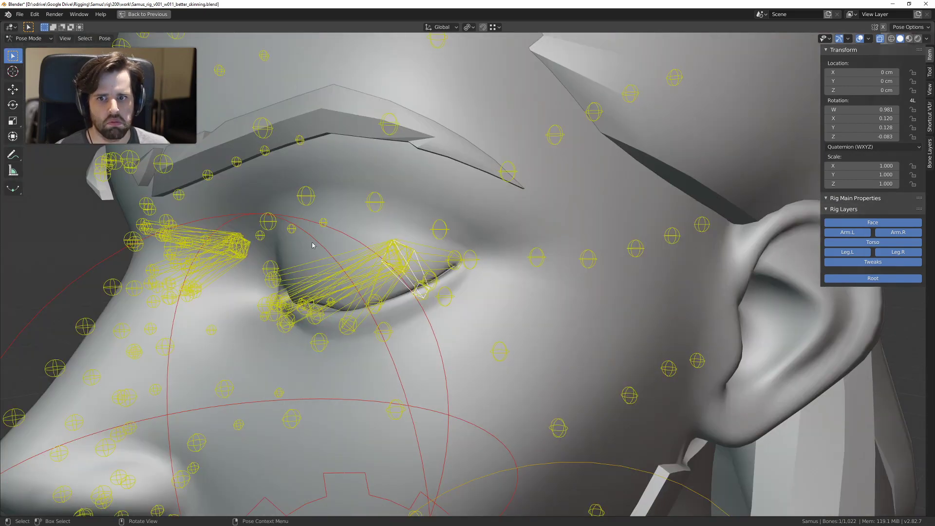
{"action": "middle_click_drag", "start_coordinate": [313, 244], "coordinate": [385, 224]}
{"action": "scroll", "coordinate": [566, 268], "scroll_direction": "up", "scroll_amount": 7}
{"action": "key", "text": "r"}
{"action": "key", "text": "r"}
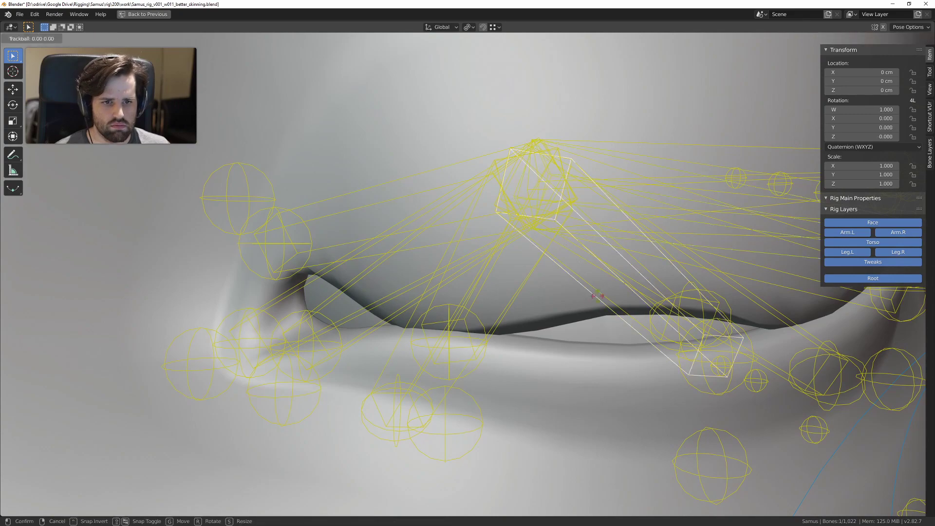
{"action": "key", "text": "Escape"}
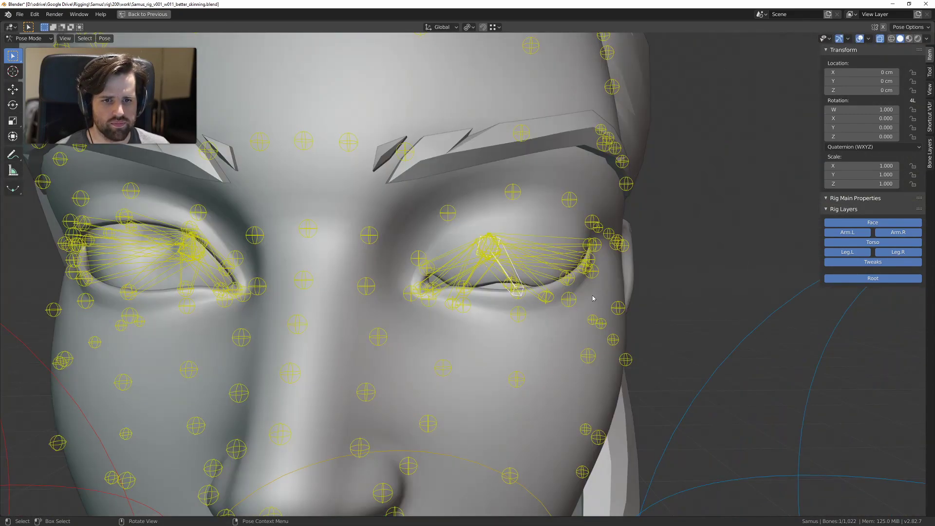
Step: Select all the rig's controls, reset their rotations to reopen the left eye, and view the whole head from the front
{"action": "key", "text": "a"}
{"action": "scroll", "coordinate": [548, 279], "scroll_direction": "down", "scroll_amount": 4}
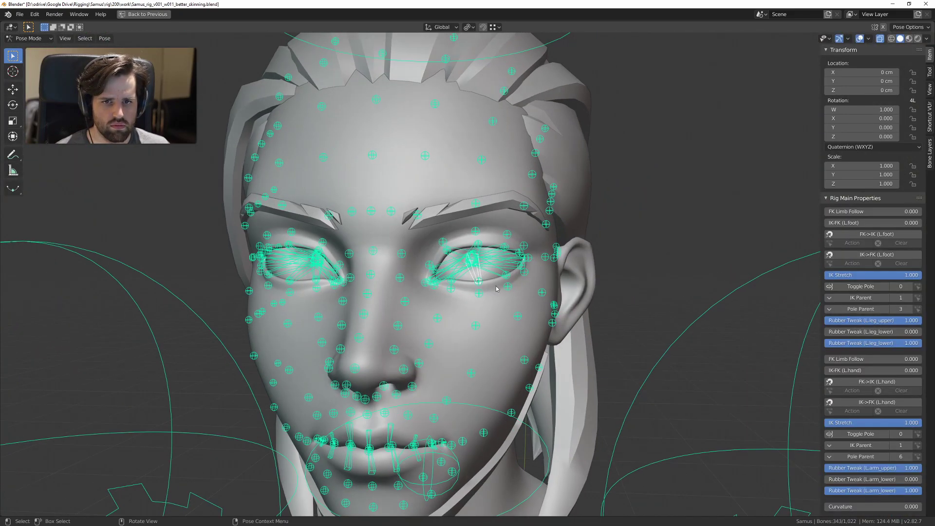
{"action": "scroll", "coordinate": [512, 264], "scroll_direction": "up", "scroll_amount": 1}
{"action": "mouse_move", "coordinate": [499, 265]}
{"action": "middle_mouse_down"}
{"action": "mouse_move", "coordinate": [513, 263]}
{"action": "mouse_move", "coordinate": [463, 267]}
{"action": "mouse_move", "coordinate": [511, 262]}
{"action": "middle_mouse_up"}
{"action": "scroll", "coordinate": [512, 263], "scroll_direction": "down", "scroll_amount": 4}
{"action": "scroll", "coordinate": [512, 261], "scroll_direction": "up", "scroll_amount": 5}
{"action": "scroll", "coordinate": [512, 267], "scroll_direction": "down", "scroll_amount": 5}
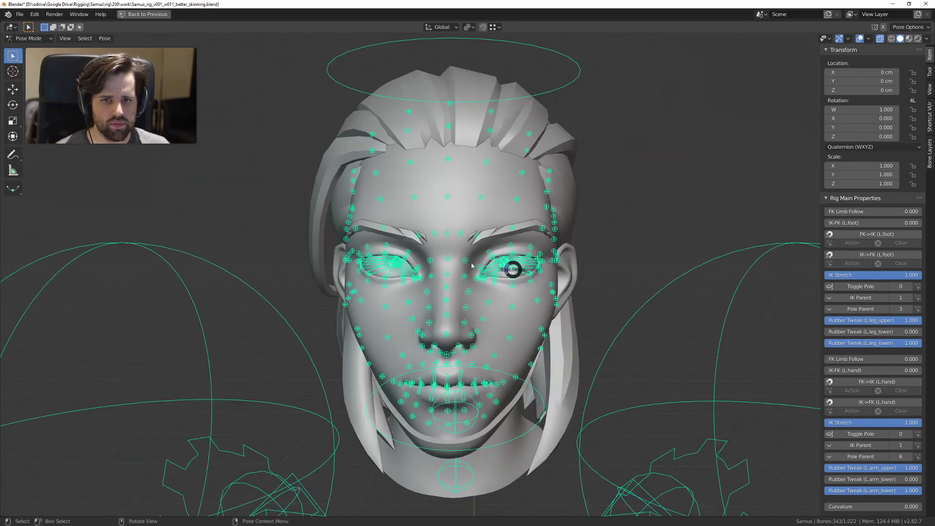
Step: Restore the full layout, assign the Brow.Inner.In.L action to the rig, and play it to preview the left inner brow
{"action": "scroll", "coordinate": [512, 268], "scroll_direction": "up", "scroll_amount": 2}
{"action": "scroll", "coordinate": [511, 268], "scroll_direction": "down", "scroll_amount": 2}
{"action": "key", "text": "ctrl+space"}
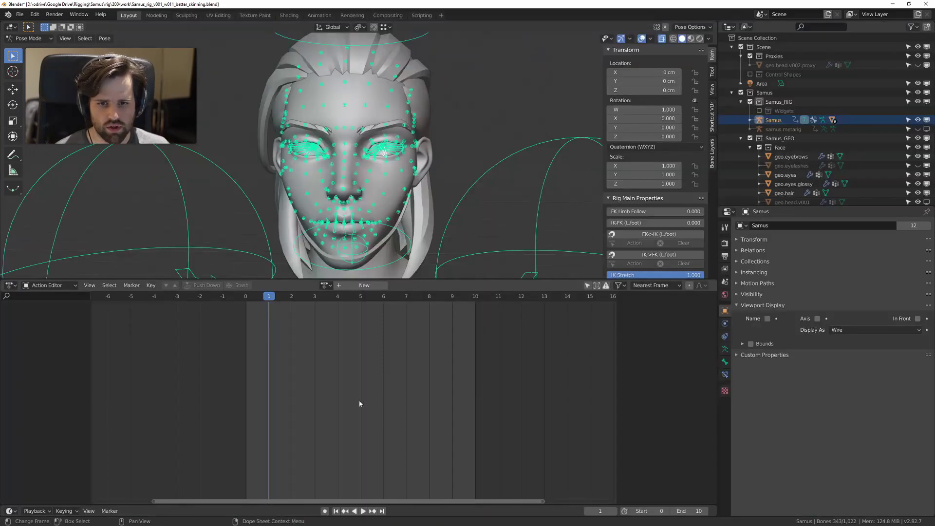
{"action": "mouse_move", "coordinate": [273, 299]}
{"action": "left_mouse_down"}
{"action": "mouse_move", "coordinate": [454, 303]}
{"action": "mouse_move", "coordinate": [270, 302]}
{"action": "left_mouse_up"}
{"action": "scroll", "coordinate": [389, 166], "scroll_direction": "up", "scroll_amount": 3}
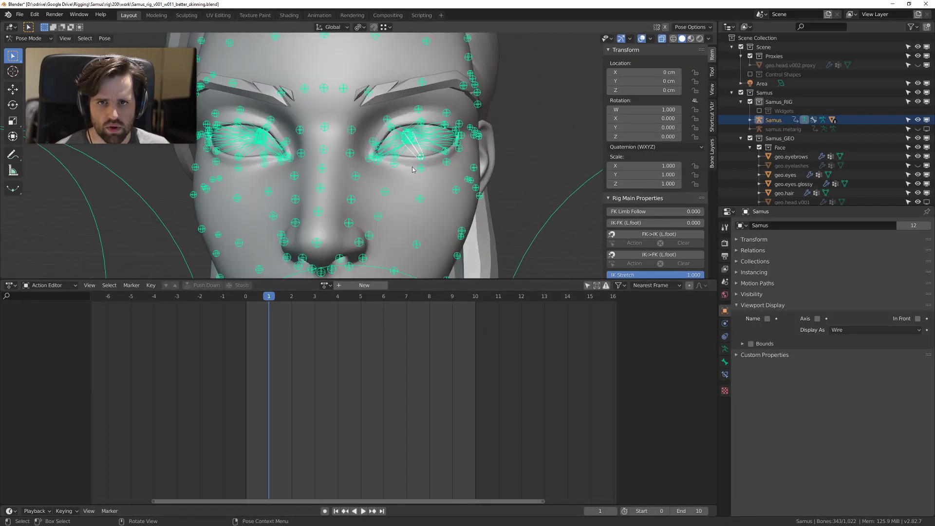
{"action": "mouse_move", "coordinate": [431, 170]}
{"action": "middle_mouse_down"}
{"action": "mouse_move", "coordinate": [347, 175]}
{"action": "mouse_move", "coordinate": [428, 178]}
{"action": "middle_mouse_up"}
{"action": "left_click", "coordinate": [325, 285]}
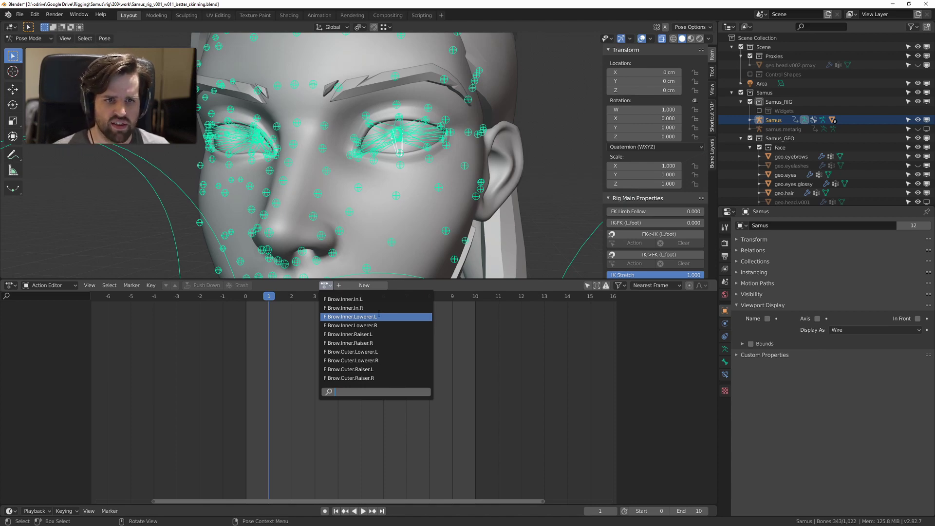
{"action": "key", "text": "Escape"}
{"action": "left_click", "coordinate": [325, 287]}
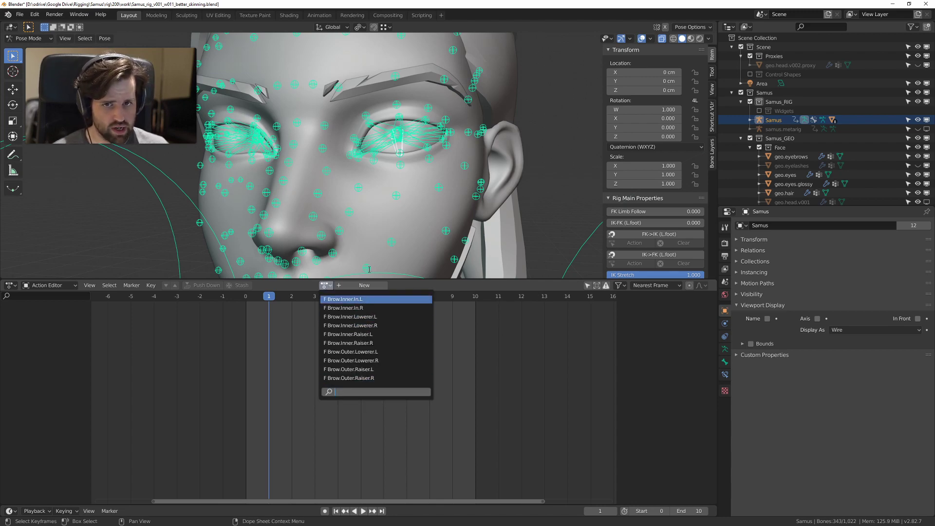
{"action": "left_click", "coordinate": [357, 300]}
{"action": "key", "text": "space"}
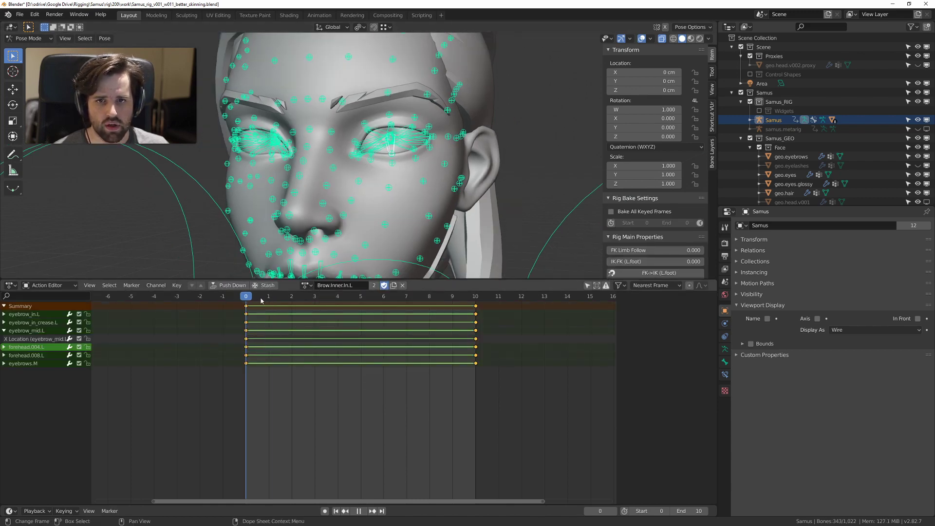
{"action": "key", "text": "Escape"}
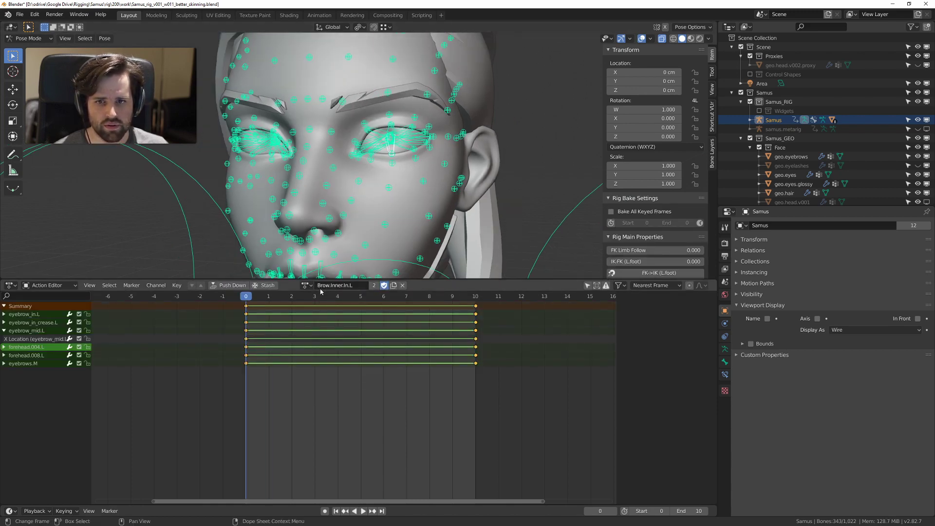
Step: Switch the rig to the Brow.Inner.Lowerer.L action and view the lowered left inner brow at frame 10
{"action": "left_click", "coordinate": [306, 286]}
{"action": "left_click", "coordinate": [328, 317]}
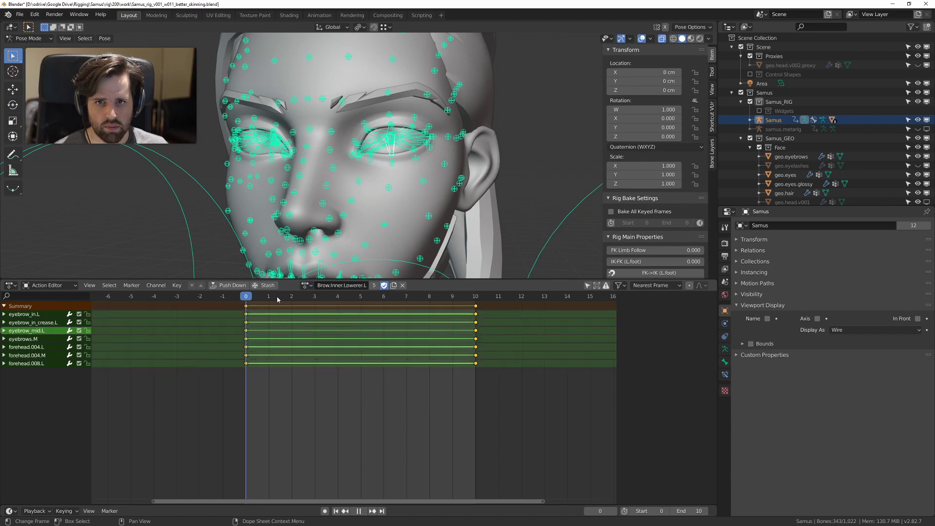
{"action": "middle_click_drag", "start_coordinate": [399, 155], "coordinate": [369, 203]}
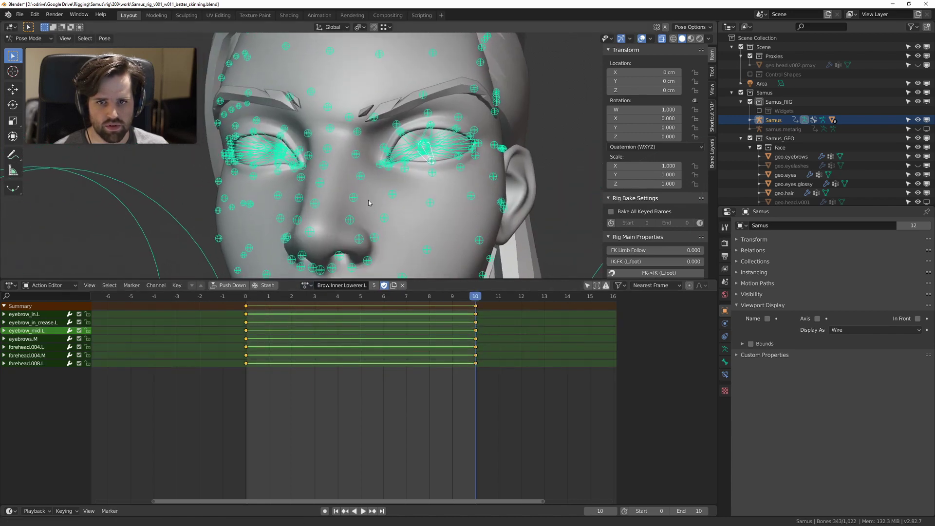
Step: Switch the rig to the Brow.Inner.Raiser.L action and preview the raised left inner brow at frame 10
{"action": "left_click", "coordinate": [306, 285]}
{"action": "left_click", "coordinate": [326, 334]}
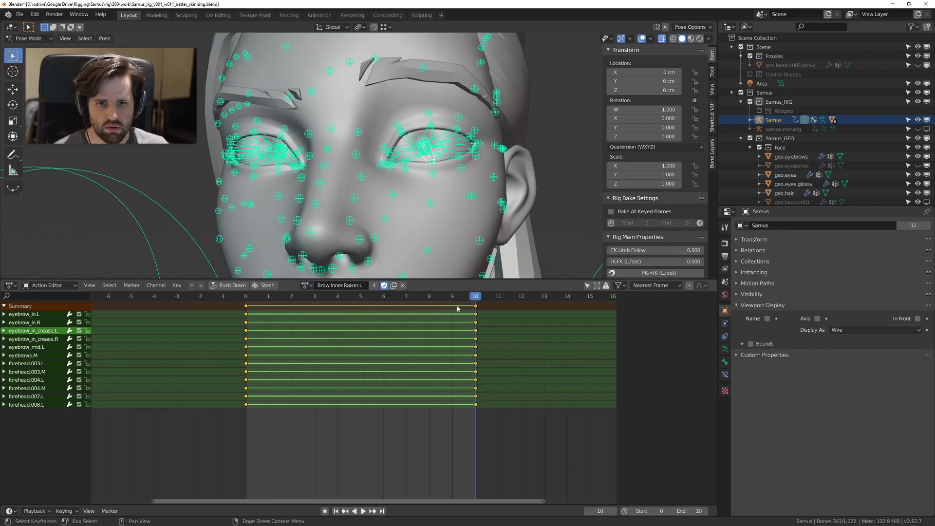
{"action": "key", "text": "space"}
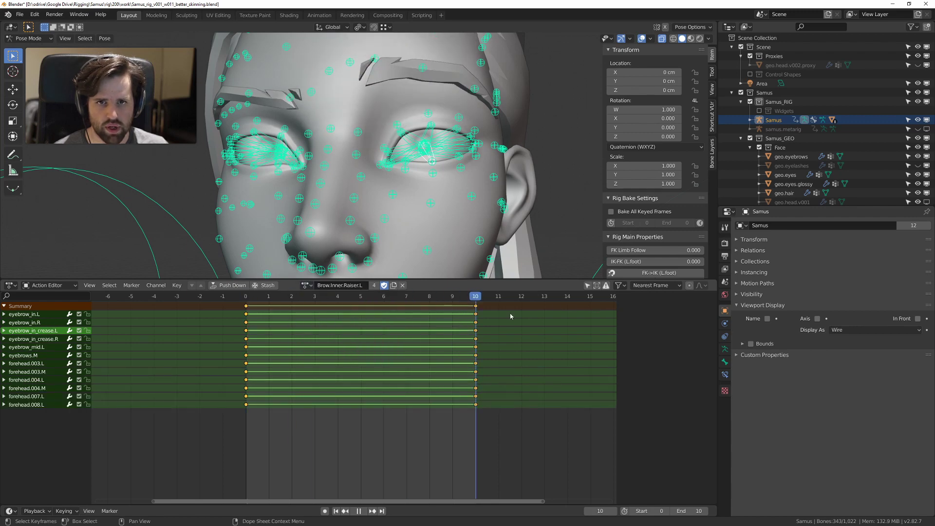
{"action": "key", "text": "space"}
Step: Assign the Brow.Inner.Raiser.R action, scrub it to frame 10 to check the right inner brow, and return to frame 0
{"action": "left_click", "coordinate": [306, 285]}
{"action": "left_click", "coordinate": [325, 346]}
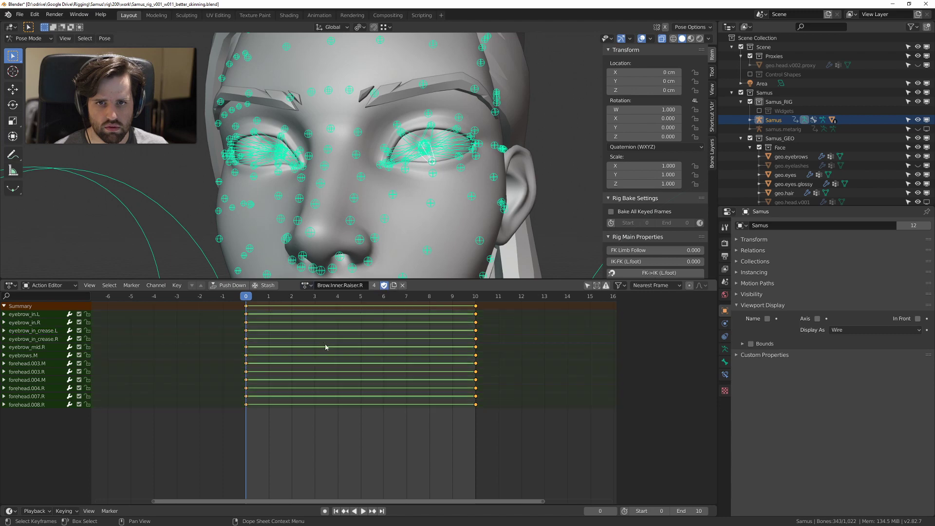
{"action": "left_click_drag", "start_coordinate": [254, 297], "coordinate": [476, 292]}
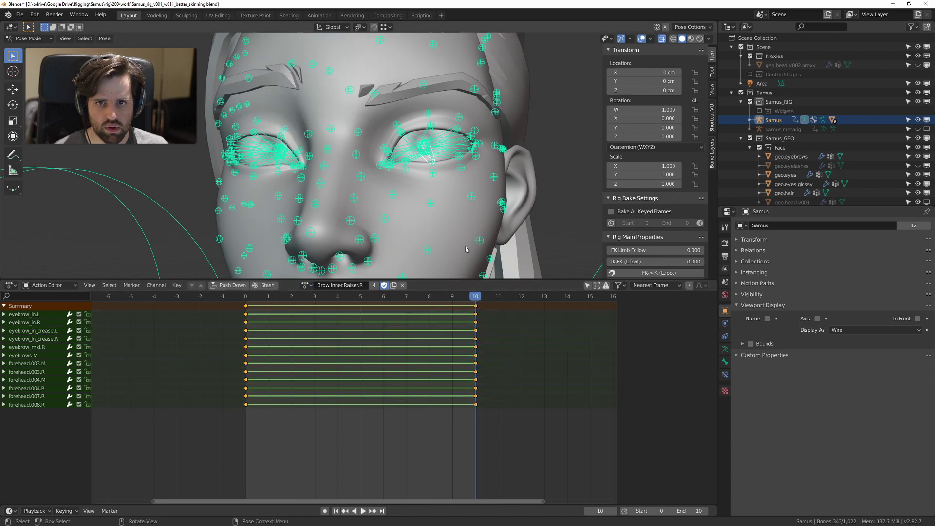
{"action": "scroll", "coordinate": [438, 210], "scroll_direction": "down", "scroll_amount": 4}
{"action": "mouse_move", "coordinate": [368, 170]}
{"action": "middle_mouse_down"}
{"action": "mouse_move", "coordinate": [416, 173]}
{"action": "mouse_move", "coordinate": [374, 177]}
{"action": "middle_mouse_up"}
{"action": "left_click_drag", "start_coordinate": [464, 296], "coordinate": [240, 293]}
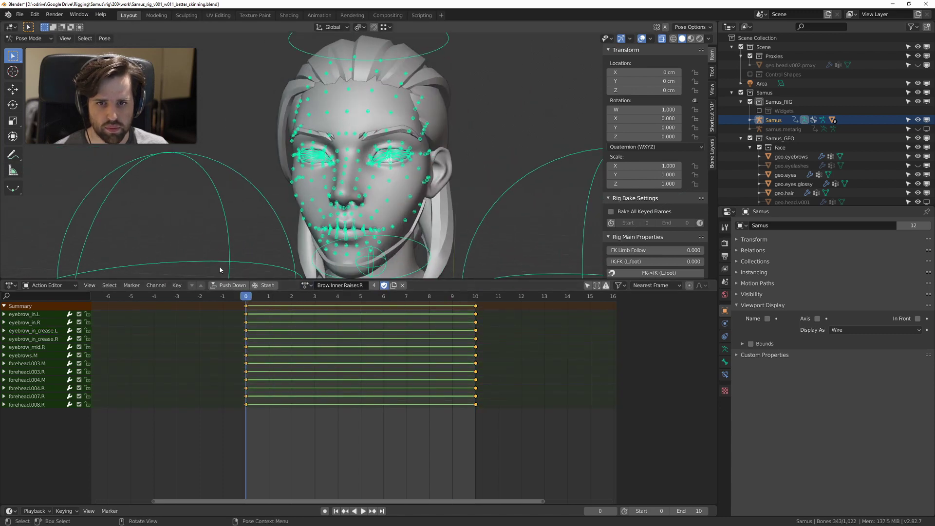
Step: Enlarge the 3D view around the face and switch the Samus rig to Object Mode
{"action": "middle_click_drag", "start_coordinate": [396, 179], "coordinate": [417, 208]}
{"action": "scroll", "coordinate": [419, 183], "scroll_direction": "up", "scroll_amount": 1}
{"action": "key", "text": "ctrl+space"}
{"action": "scroll", "coordinate": [416, 208], "scroll_direction": "up", "scroll_amount": 1}
{"action": "scroll", "coordinate": [417, 207], "scroll_direction": "up", "scroll_amount": 1}
{"action": "middle_click_drag", "start_coordinate": [480, 258], "coordinate": [429, 202], "text": "shift"}
{"action": "key", "text": "ctrl+Tab"}
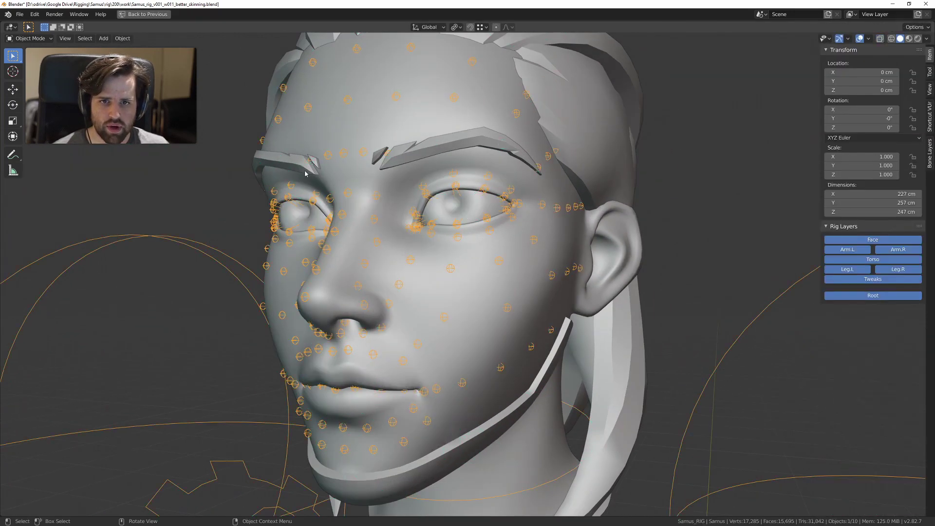
Step: Examine the neutral face's brows and forehead from several angles, both close up and with the whole head in view
{"action": "middle_click_drag", "start_coordinate": [305, 171], "coordinate": [368, 225]}
{"action": "key", "text": "ctrl+Tab"}
{"action": "scroll", "coordinate": [380, 217], "scroll_direction": "down", "scroll_amount": 5}
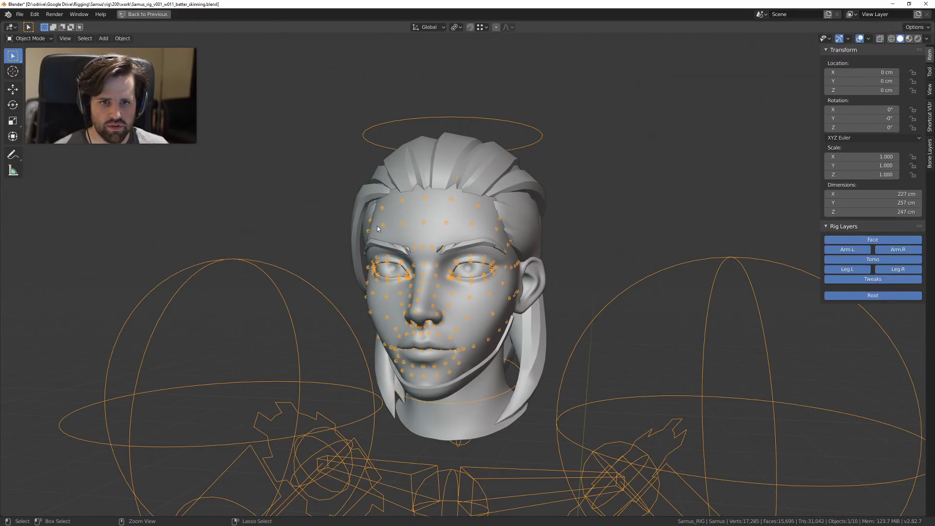
{"action": "scroll", "coordinate": [370, 219], "scroll_direction": "up", "scroll_amount": 2}
{"action": "key", "text": "ctrl+space"}
{"action": "key", "text": "ctrl+space"}
{"action": "scroll", "coordinate": [408, 194], "scroll_direction": "up", "scroll_amount": 1}
{"action": "scroll", "coordinate": [409, 193], "scroll_direction": "up", "scroll_amount": 2}
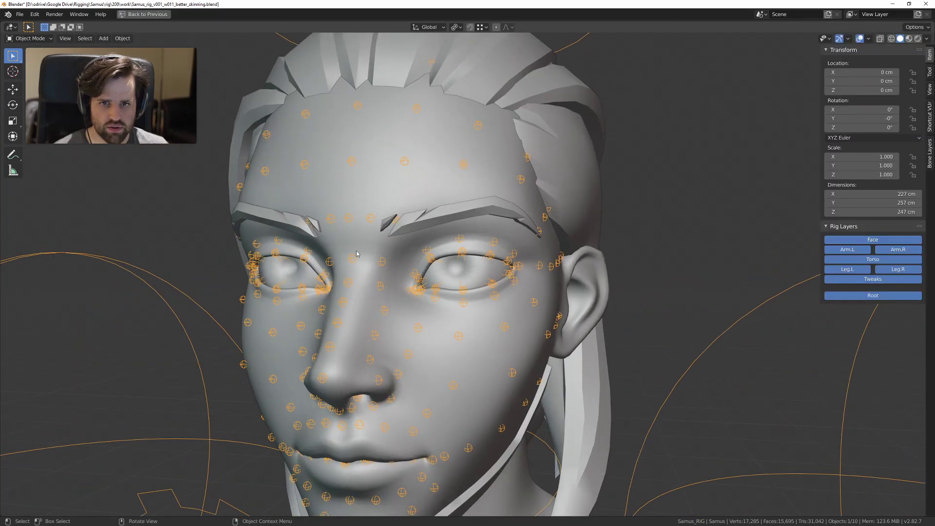
{"action": "middle_click_drag", "start_coordinate": [408, 195], "coordinate": [341, 265]}
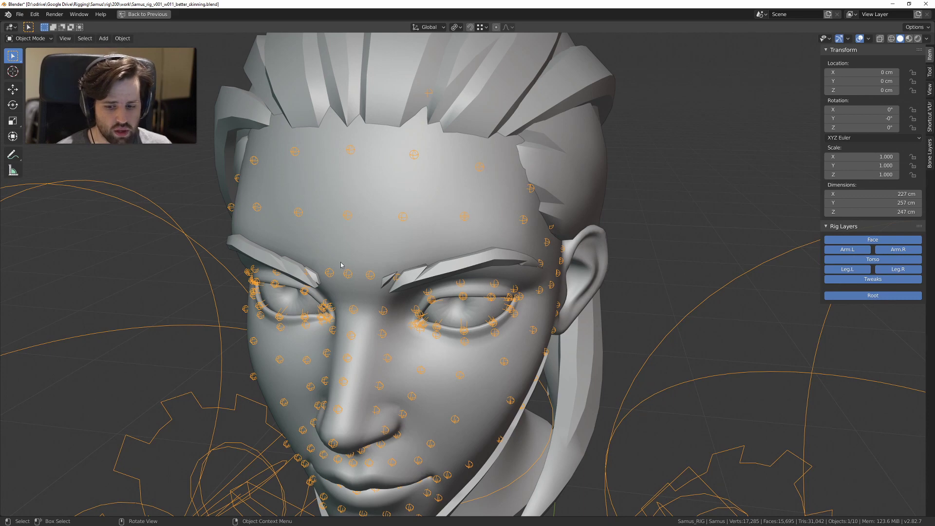
{"action": "scroll", "coordinate": [341, 265], "scroll_direction": "down", "scroll_amount": 5}
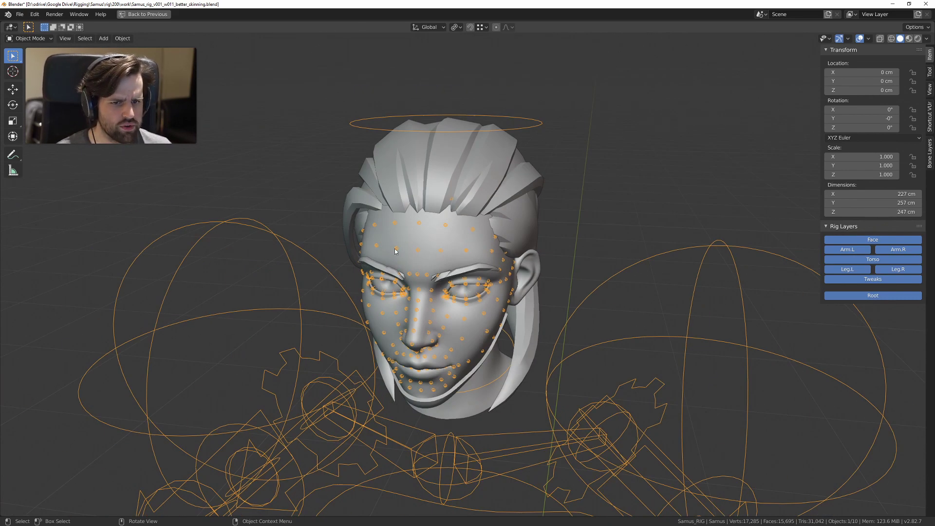
Step: Restore the full layout, hide the Samus rig, and make the samus.metarig armature visible
{"action": "key", "text": "ctrl+space"}
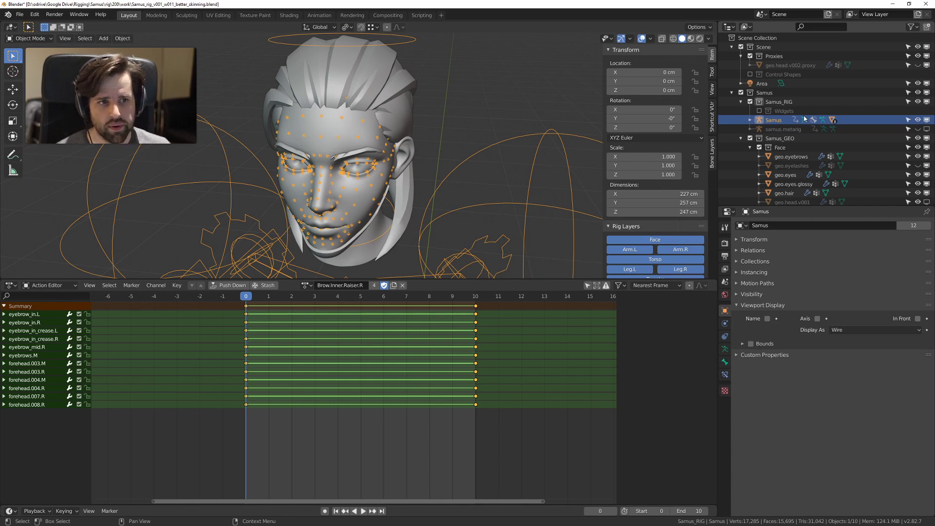
{"action": "left_click", "coordinate": [826, 129]}
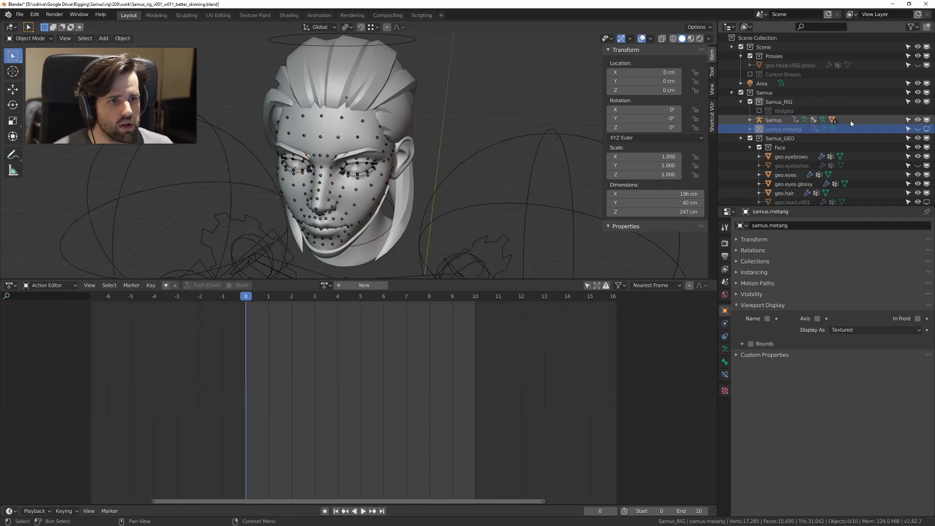
{"action": "left_click", "coordinate": [919, 120]}
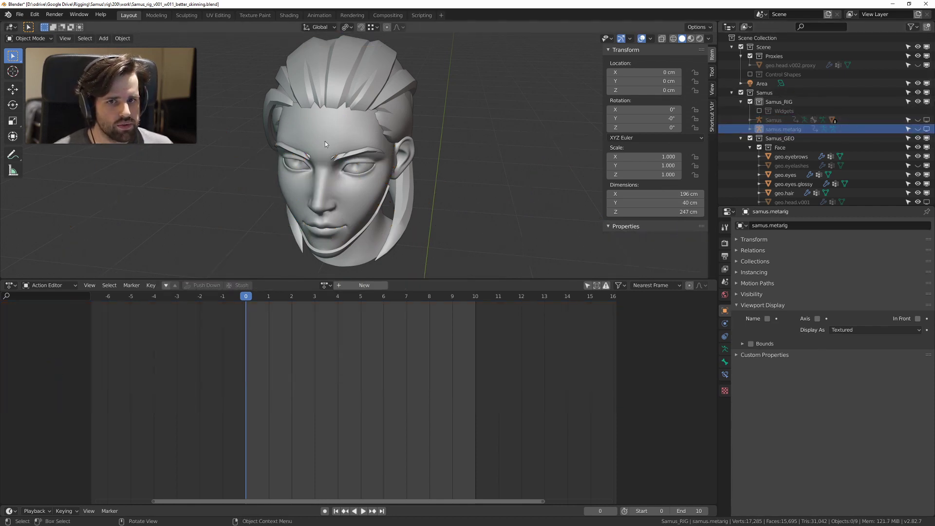
{"action": "scroll", "coordinate": [325, 141], "scroll_direction": "up", "scroll_amount": 5}
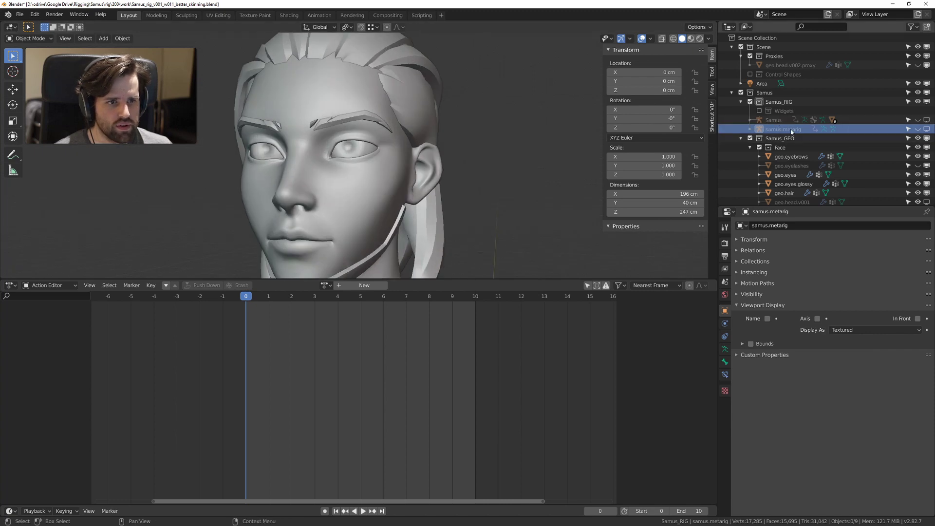
{"action": "left_click", "coordinate": [777, 119]}
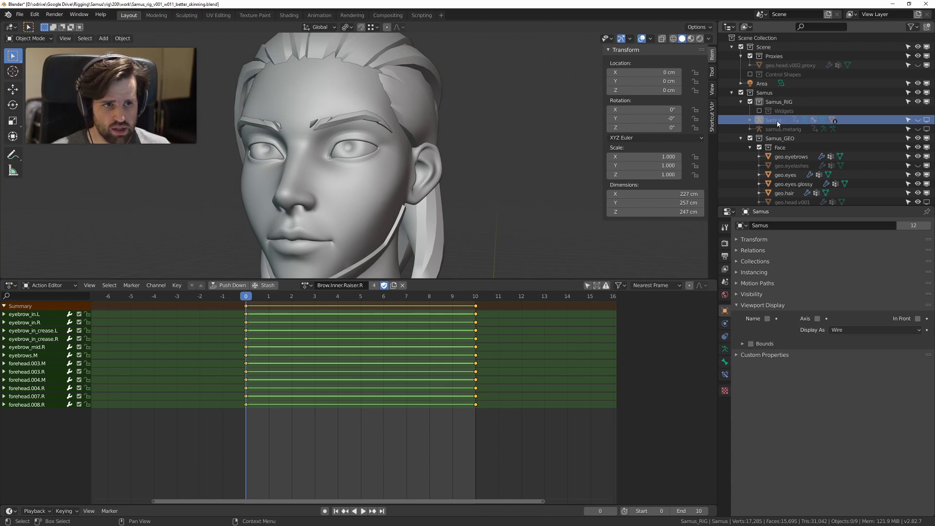
{"action": "left_click", "coordinate": [919, 129]}
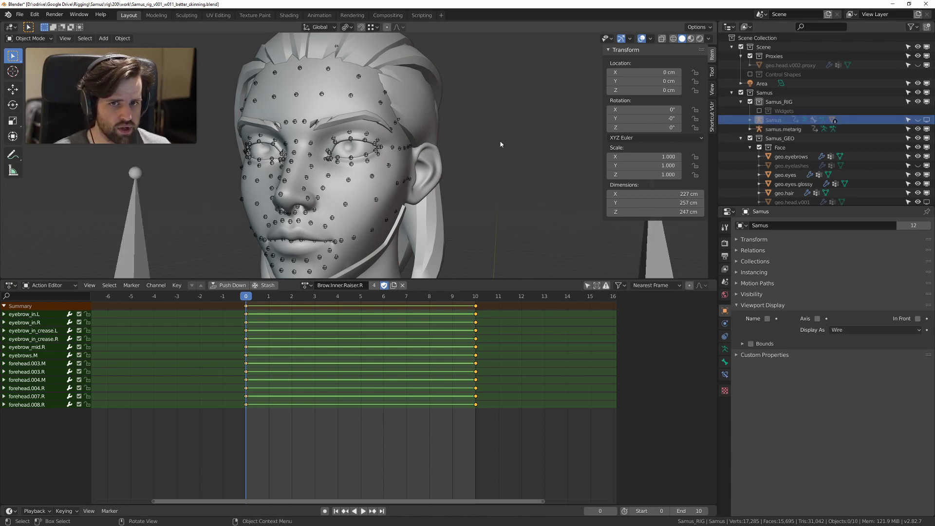
Step: Enlarge the view on the brows from the front, select the samus.metarig armature, and enter Pose Mode
{"action": "key", "text": "KP_1"}
{"action": "scroll", "coordinate": [371, 137], "scroll_direction": "up", "scroll_amount": 4}
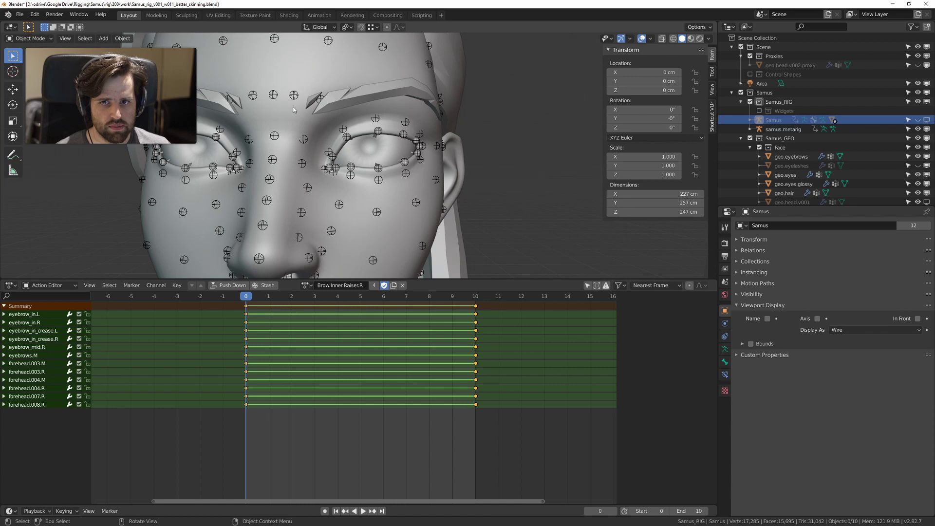
{"action": "left_click", "coordinate": [320, 97]}
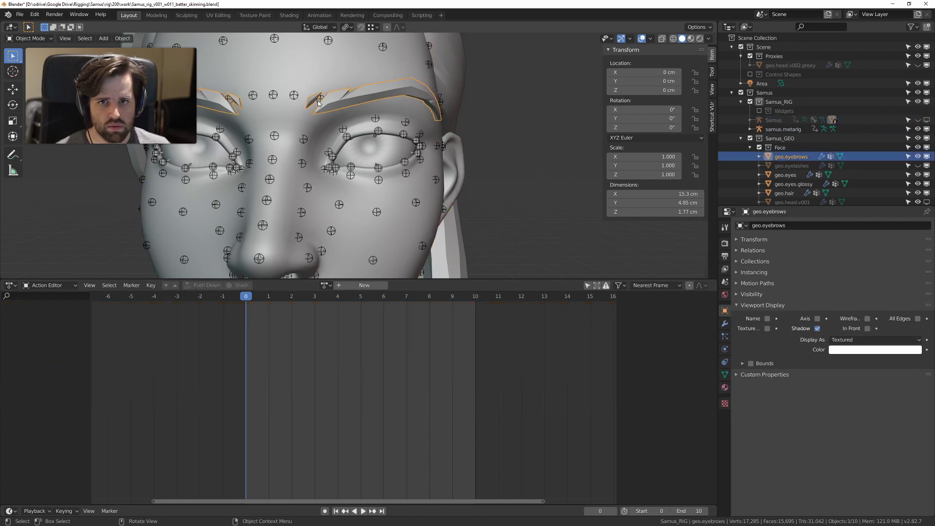
{"action": "right_click", "coordinate": [317, 101]}
{"action": "key", "text": "ctrl+space"}
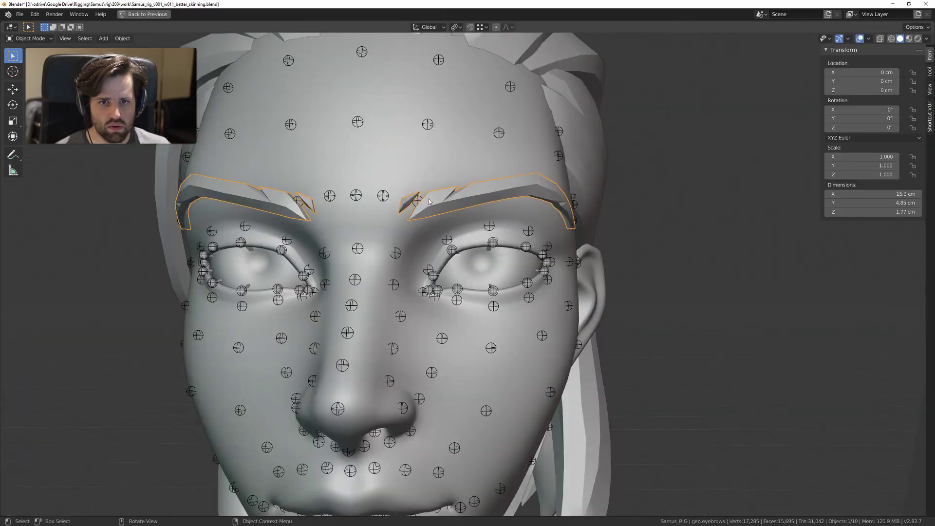
{"action": "middle_click_drag", "start_coordinate": [429, 199], "coordinate": [423, 229], "text": "shift"}
{"action": "scroll", "coordinate": [396, 230], "scroll_direction": "up", "scroll_amount": 3}
{"action": "left_click", "coordinate": [367, 196]}
{"action": "key", "text": "ctrl+Tab"}
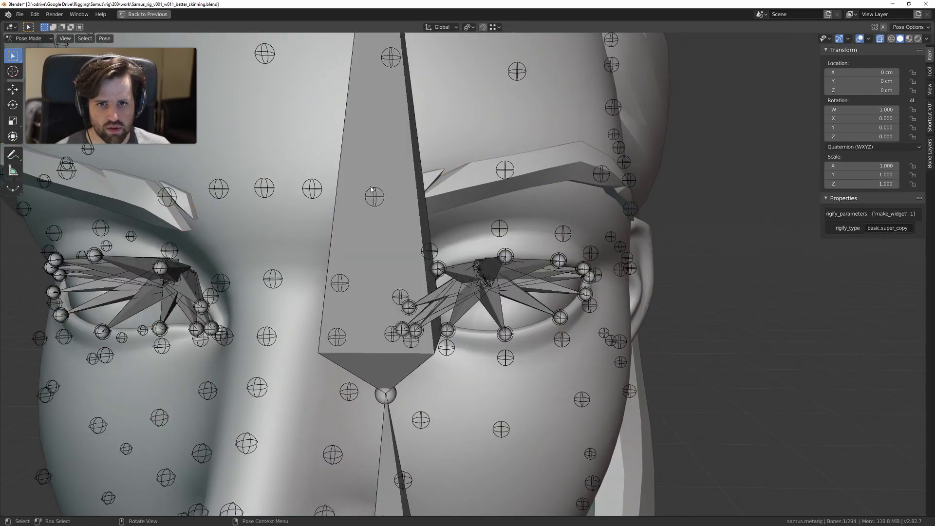
Step: Enter Edit Mode on the metarig and select the inner and outer eyebrow bones on both sides of the face
{"action": "left_click", "coordinate": [373, 192]}
{"action": "scroll", "coordinate": [373, 192], "scroll_direction": "down", "scroll_amount": 4}
{"action": "middle_click_drag", "start_coordinate": [487, 194], "coordinate": [437, 222]}
{"action": "scroll", "coordinate": [438, 223], "scroll_direction": "up", "scroll_amount": 4}
{"action": "key", "text": "Tab"}
{"action": "left_click", "coordinate": [458, 223]}
{"action": "middle_click_drag", "start_coordinate": [361, 246], "coordinate": [331, 230]}
{"action": "left_click", "coordinate": [457, 269], "text": "shift"}
{"action": "middle_click_drag", "start_coordinate": [392, 259], "coordinate": [439, 253]}
{"action": "middle_click_drag", "start_coordinate": [204, 244], "coordinate": [324, 245], "text": "shift"}
{"action": "middle_click_drag", "start_coordinate": [324, 245], "coordinate": [369, 242]}
{"action": "left_click", "coordinate": [376, 247], "text": "shift"}
{"action": "left_click", "coordinate": [311, 259], "text": "shift"}
{"action": "scroll", "coordinate": [311, 259], "scroll_direction": "down", "scroll_amount": 4}
{"action": "middle_click_drag", "start_coordinate": [599, 246], "coordinate": [530, 232]}
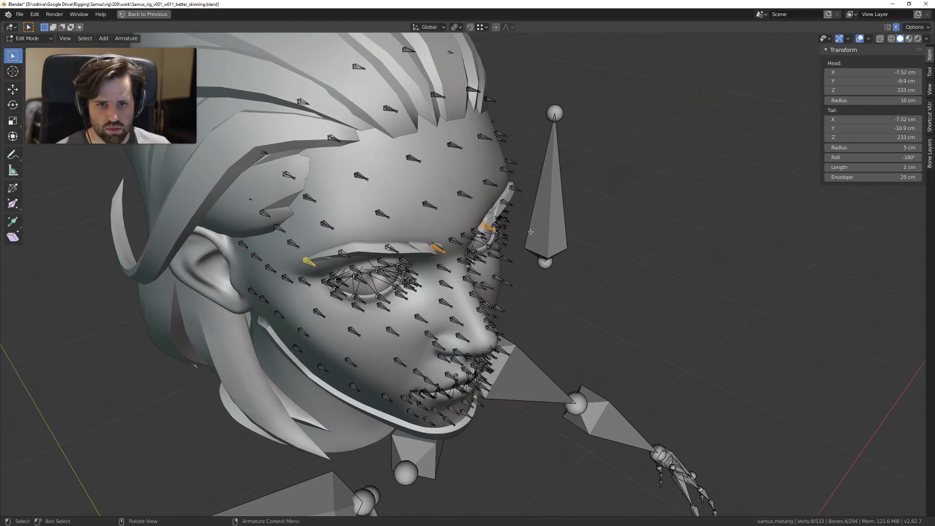
Step: Duplicate the four selected eyebrow bones and move the copies -2.64 cm along global Y, in front of the face
{"action": "key", "text": "g"}
{"action": "key", "text": "y"}
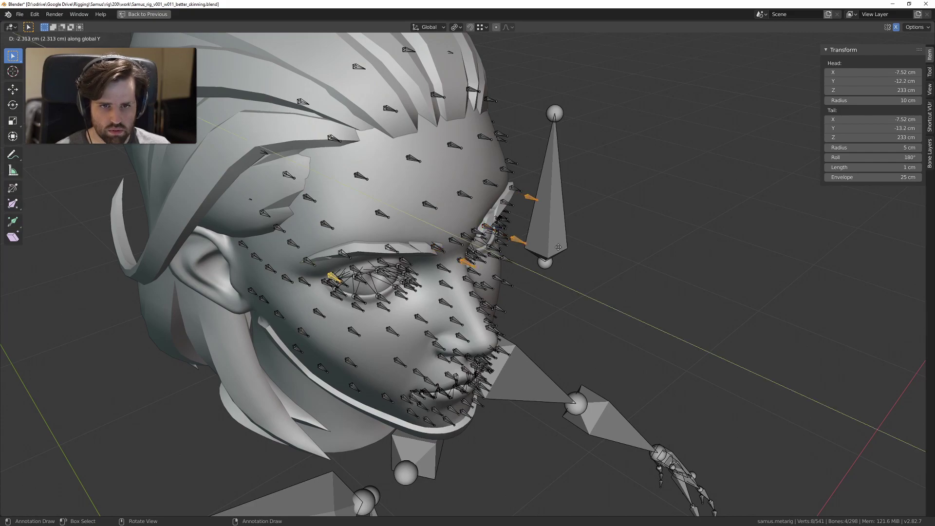
{"action": "left_click", "coordinate": [563, 249]}
{"action": "middle_click_drag", "start_coordinate": [560, 248], "coordinate": [582, 193]}
{"action": "scroll", "coordinate": [395, 198], "scroll_direction": "up", "scroll_amount": 2}
{"action": "key", "text": "ctrl+space"}
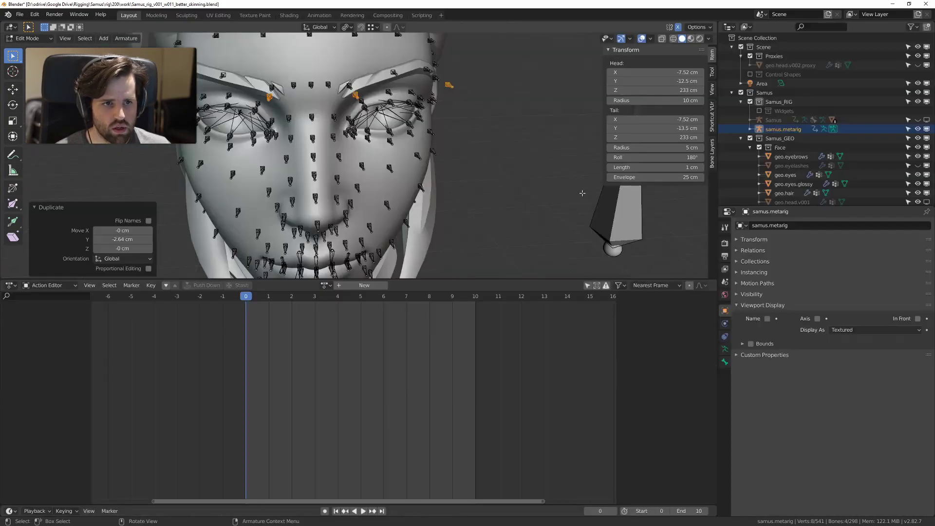
{"action": "scroll", "coordinate": [322, 132], "scroll_direction": "up", "scroll_amount": 4}
{"action": "middle_click_drag", "start_coordinate": [376, 93], "coordinate": [375, 196]}
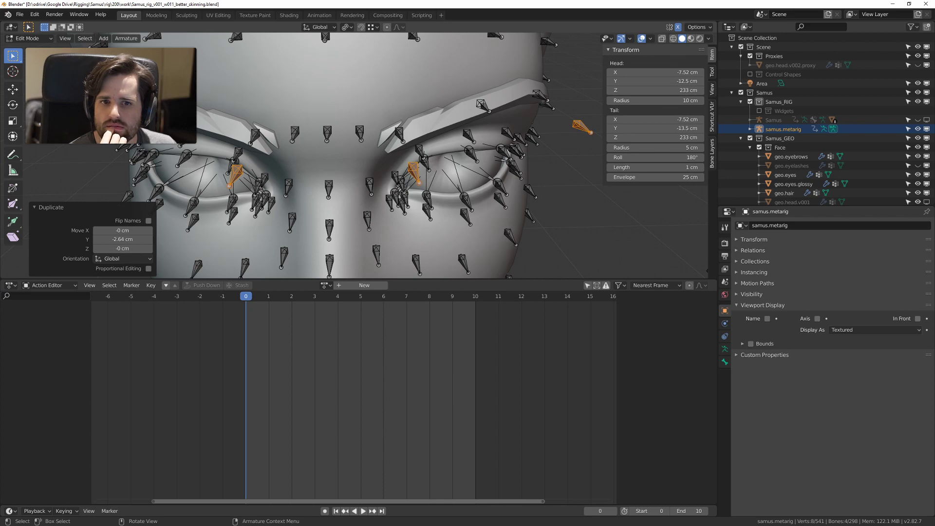
{"action": "middle_click_drag", "start_coordinate": [375, 196], "coordinate": [331, 122]}
Step: Switch to Pose Mode and rename the left inner eyebrow bone from eyebrow_in.L.001 to eyebrow_in.L
{"action": "key", "text": "ctrl+Tab"}
{"action": "left_click", "coordinate": [298, 110]}
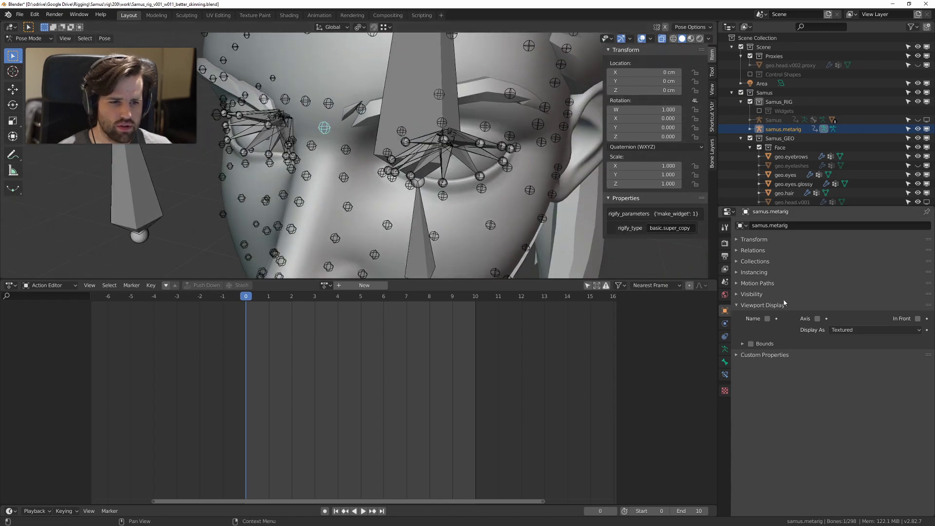
{"action": "left_click", "coordinate": [725, 362]}
{"action": "left_click", "coordinate": [816, 224]}
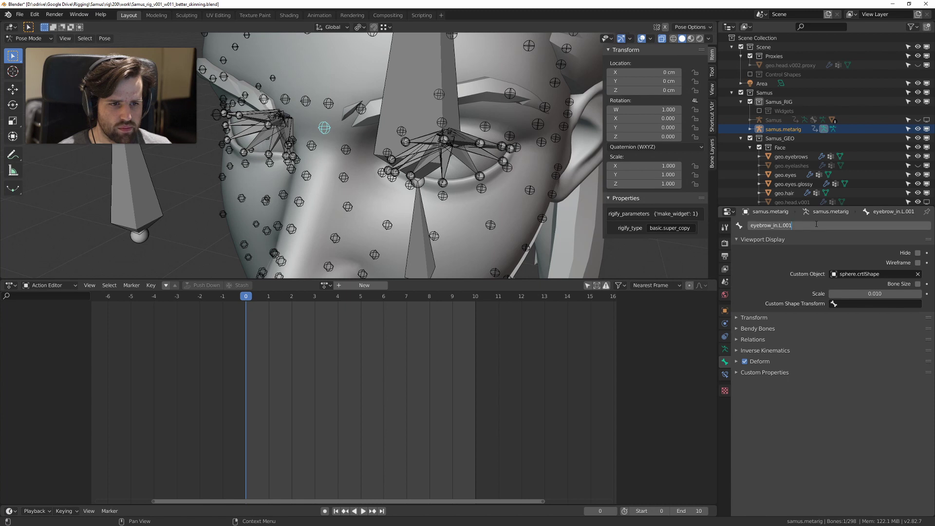
{"action": "key", "text": "BackSpace"}
{"action": "key", "text": "BackSpace"}
{"action": "key", "text": "BackSpace"}
{"action": "key", "text": "BackSpace"}
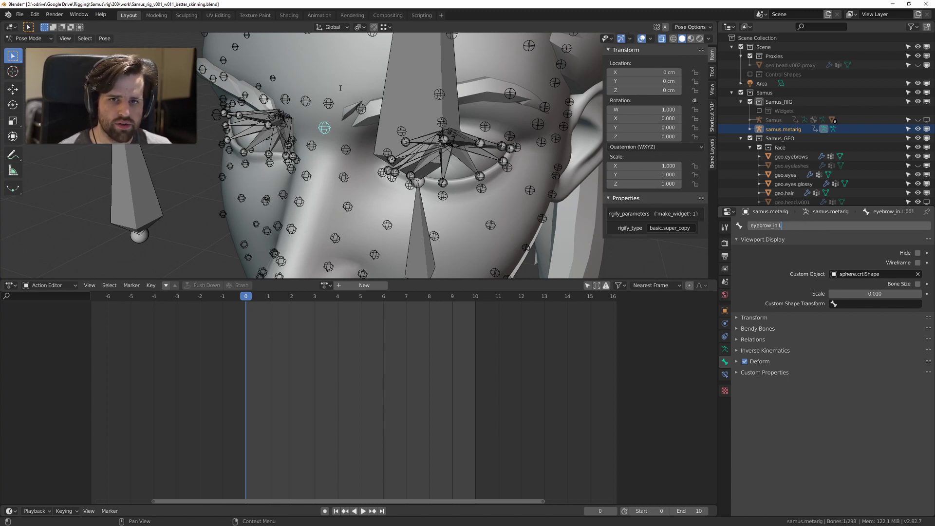
{"action": "key", "text": "Return"}
Step: Select the duplicated outer left eyebrow bone in front of the face and rename it CTRL.eyebrow_outer.L
{"action": "left_click", "coordinate": [347, 150]}
{"action": "scroll", "coordinate": [348, 150], "scroll_direction": "down", "scroll_amount": 3}
{"action": "middle_click_drag", "start_coordinate": [367, 150], "coordinate": [341, 166]}
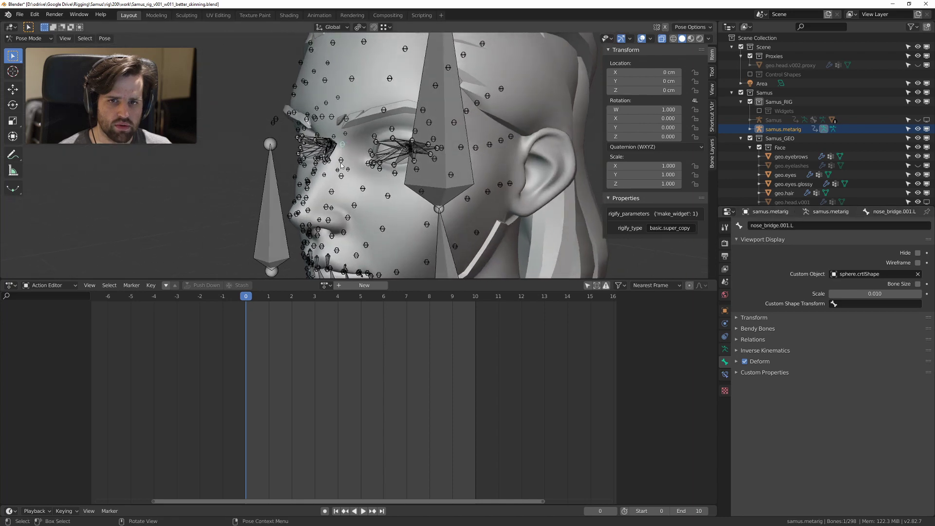
{"action": "left_click", "coordinate": [363, 189]}
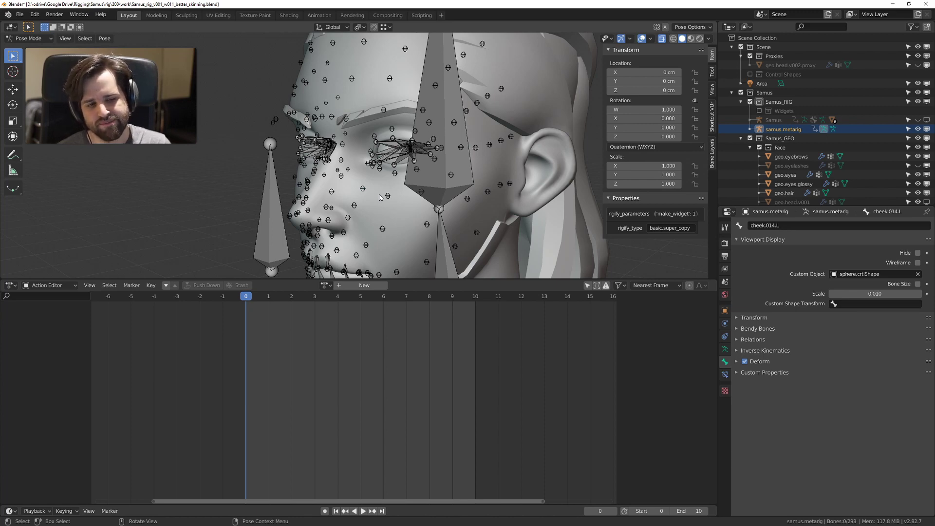
{"action": "middle_click_drag", "start_coordinate": [352, 108], "coordinate": [237, 122]}
{"action": "scroll", "coordinate": [288, 131], "scroll_direction": "up", "scroll_amount": 2}
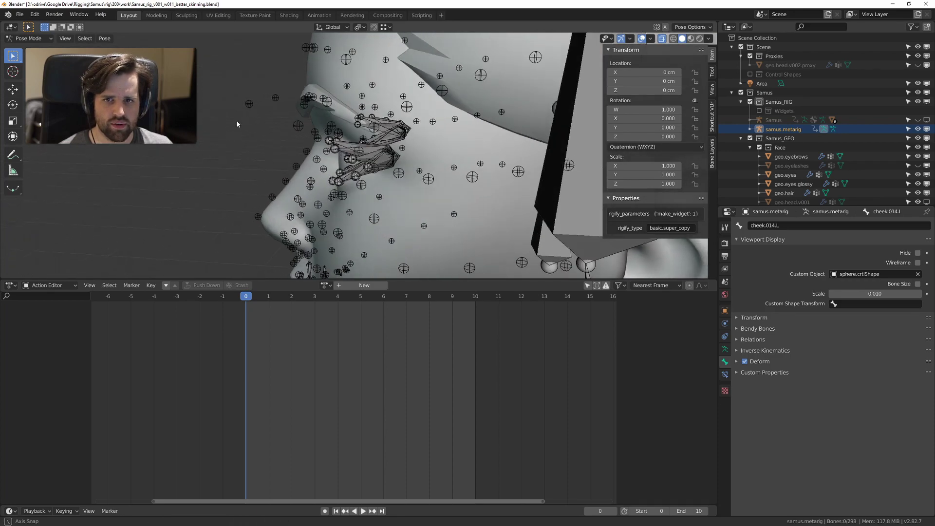
{"action": "left_click", "coordinate": [300, 126]}
{"action": "middle_click_drag", "start_coordinate": [300, 128], "coordinate": [273, 146]}
{"action": "left_click", "coordinate": [818, 226]}
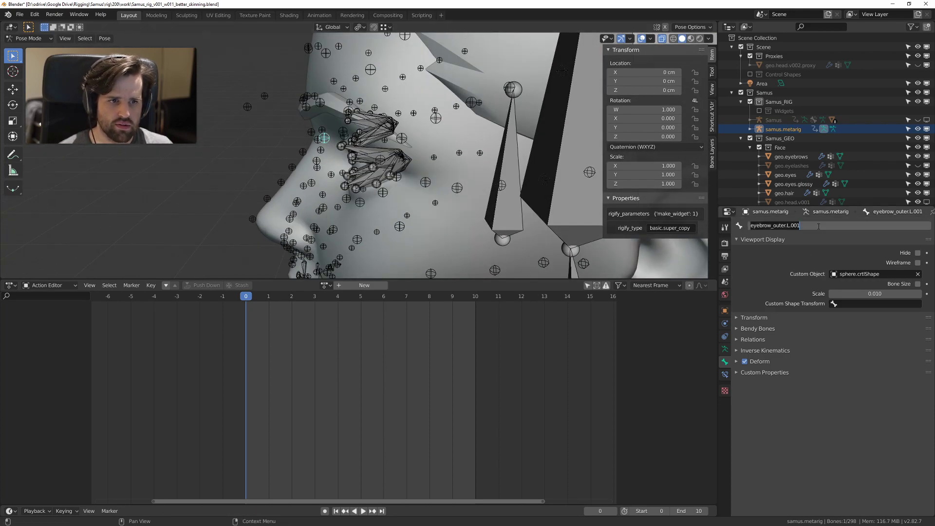
{"action": "left_click", "coordinate": [820, 225]}
{"action": "key", "text": "BackSpace"}
{"action": "key", "text": "BackSpace"}
{"action": "key", "text": "BackSpace"}
{"action": "key", "text": "BackSpace"}
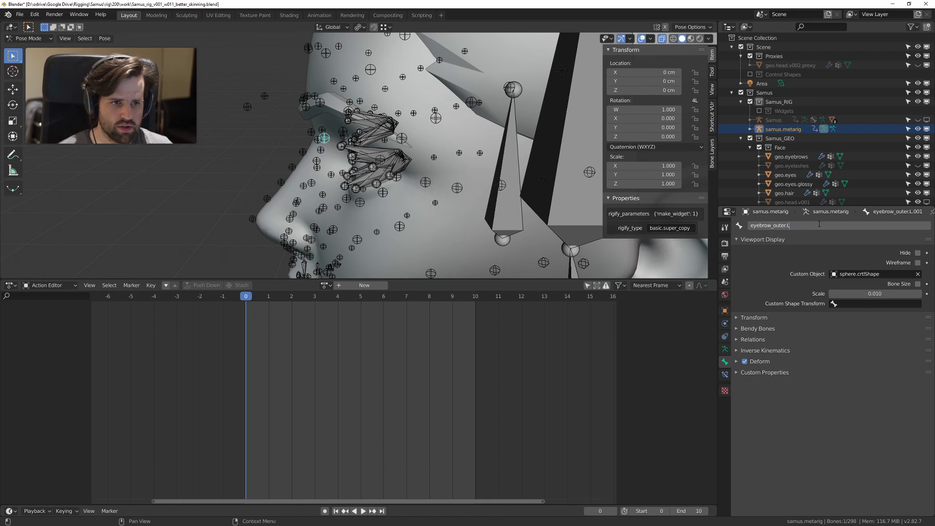
{"action": "type", "text": "CTRL>"}
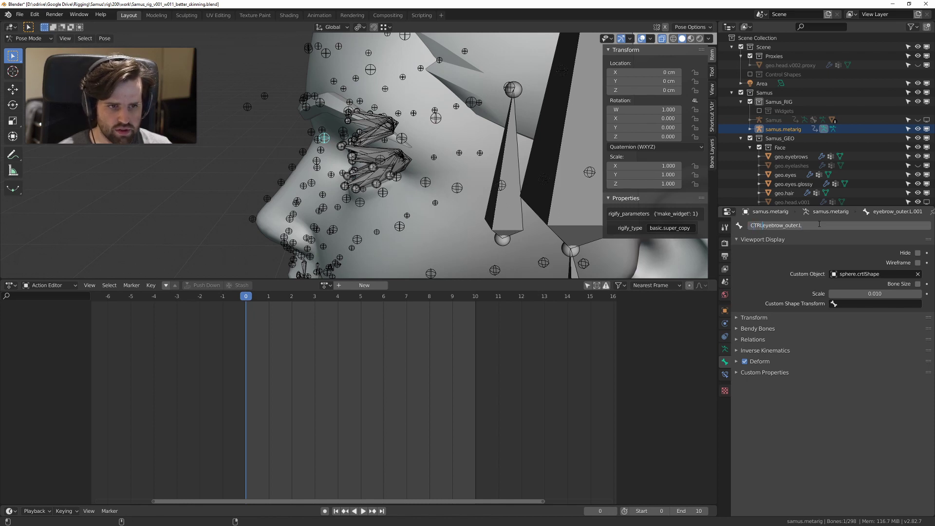
{"action": "key", "text": "BackSpace"}
{"action": "type", "text": "."}
{"action": "key", "text": "Return"}
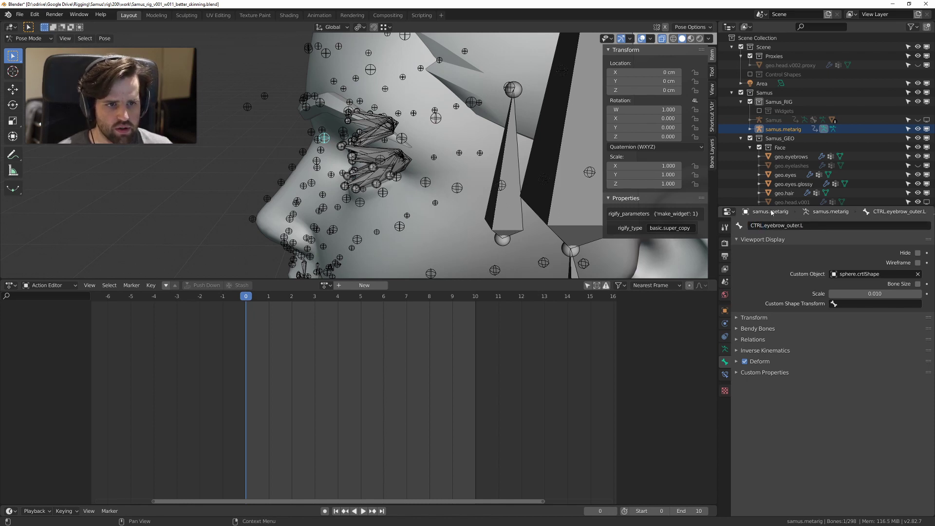
Step: Select the duplicated inner left eyebrow bone and rename it CTRL.eyebrow_in.L
{"action": "middle_click_drag", "start_coordinate": [275, 123], "coordinate": [264, 118]}
{"action": "left_click", "coordinate": [248, 108]}
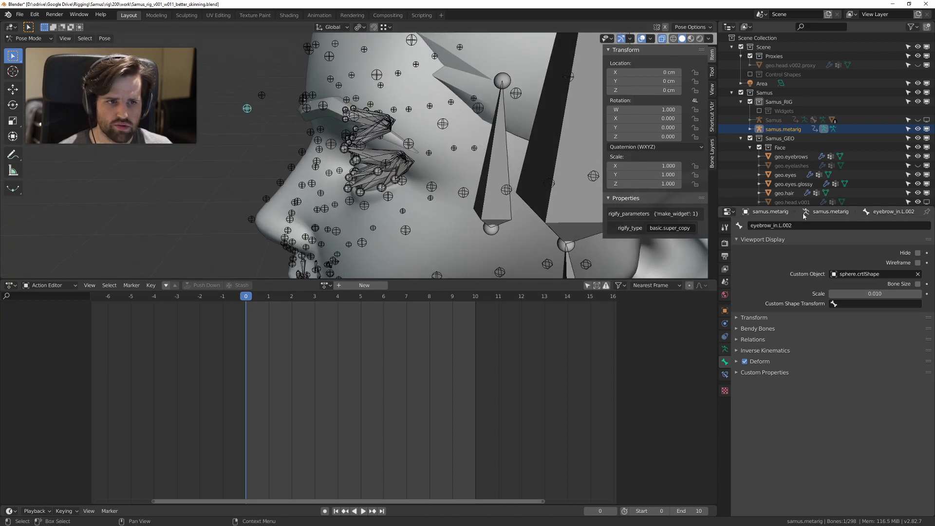
{"action": "left_click", "coordinate": [819, 226]}
{"action": "key", "text": "Home"}
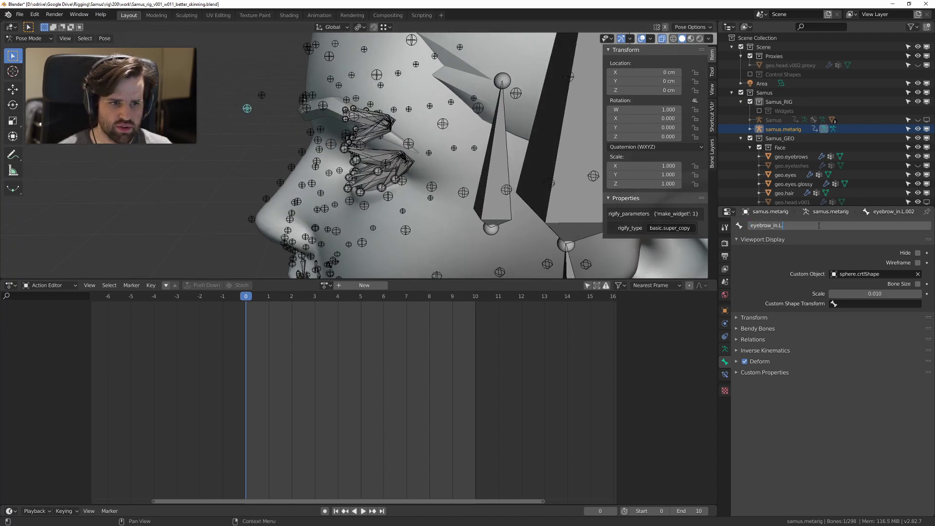
{"action": "type", "text": "CT"}
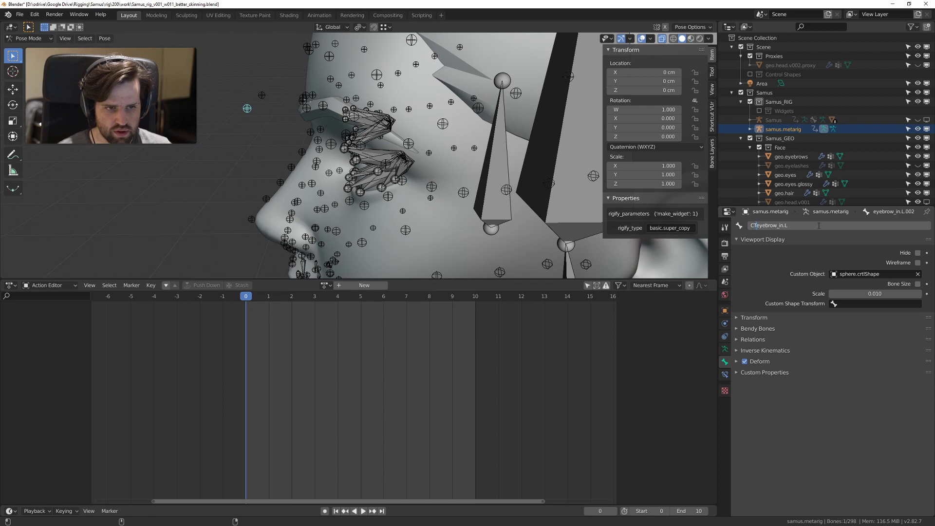
{"action": "type", "text": "RL"}
{"action": "key", "text": "Return"}
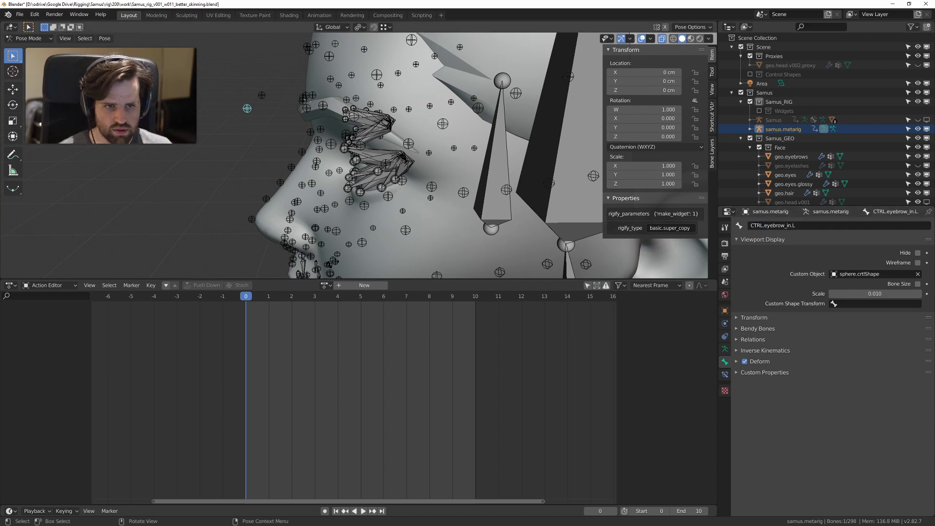
Step: Select the duplicated inner right eyebrow bone and rename it CTRL.eyebrow_in.R
{"action": "middle_click_drag", "start_coordinate": [292, 107], "coordinate": [327, 132]}
{"action": "left_click", "coordinate": [240, 99]}
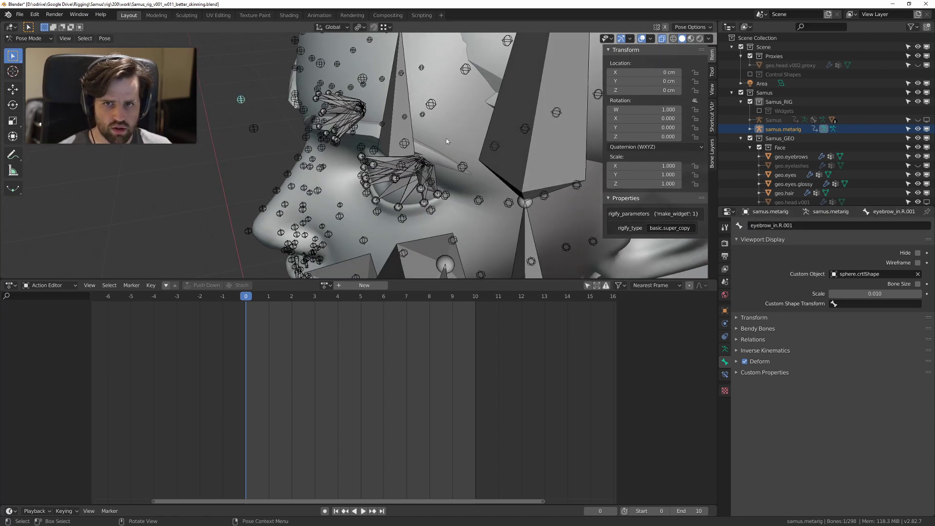
{"action": "left_click", "coordinate": [832, 225]}
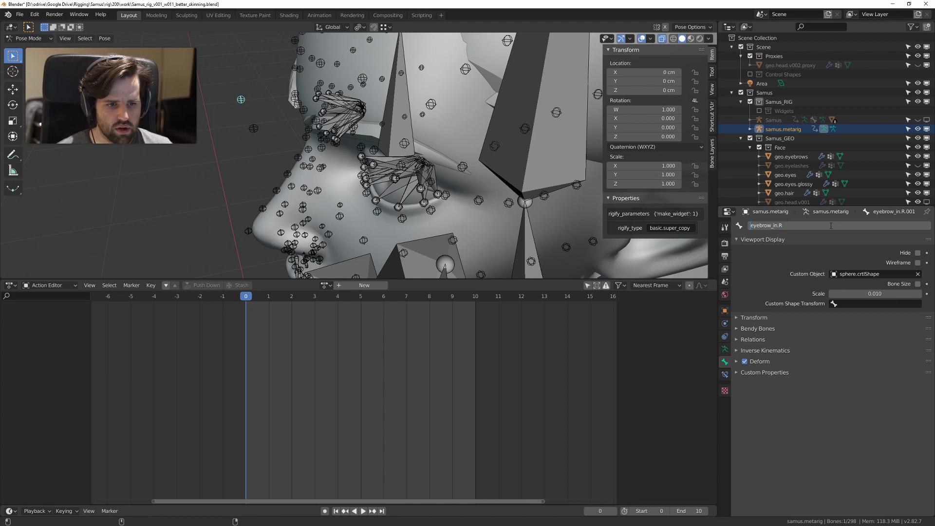
{"action": "key", "text": "End"}
{"action": "key", "text": "BackSpace"}
{"action": "key", "text": "BackSpace"}
{"action": "key", "text": "BackSpace"}
{"action": "key", "text": "BackSpace"}
{"action": "key", "text": "Home"}
{"action": "type", "text": "CTRL"}
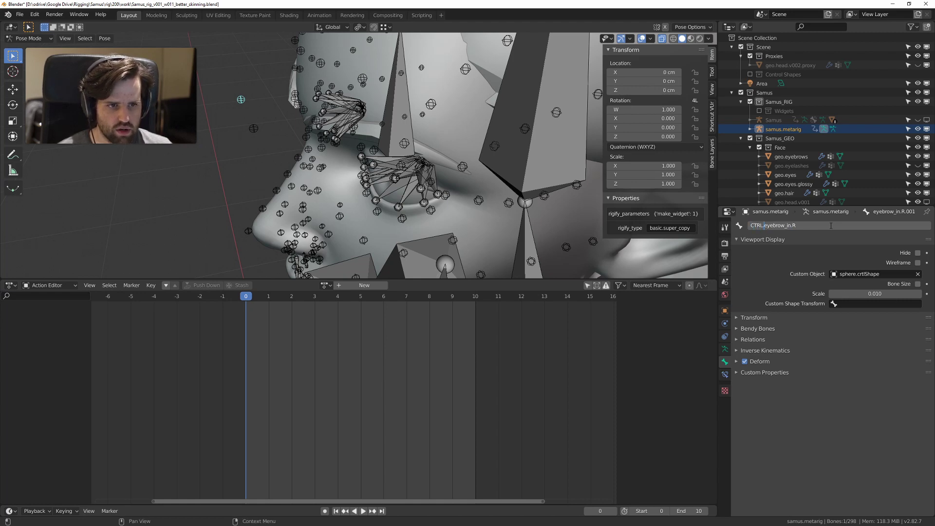
{"action": "key", "text": "Return"}
Step: Select the duplicated outer right eyebrow bone and rename it CTRL.eyebrow_outer.R
{"action": "middle_click_drag", "start_coordinate": [439, 115], "coordinate": [290, 109]}
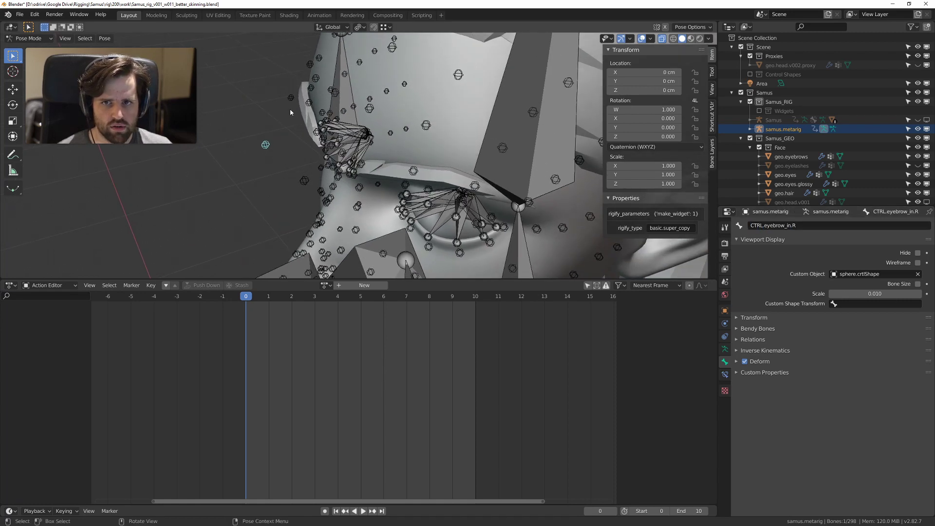
{"action": "left_click", "coordinate": [291, 99]}
{"action": "left_click", "coordinate": [835, 226]}
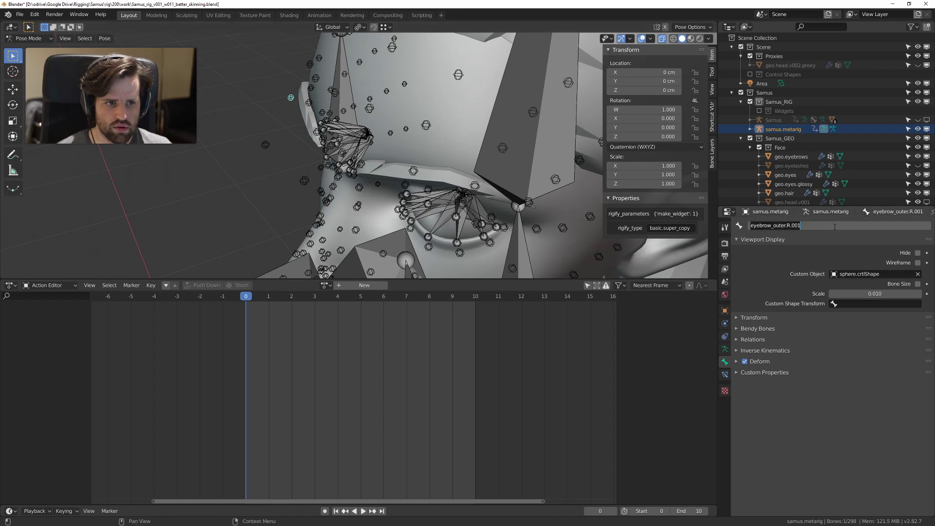
{"action": "key", "text": "BackSpace"}
{"action": "key", "text": "BackSpace"}
{"action": "key", "text": "BackSpace"}
{"action": "key", "text": "BackSpace"}
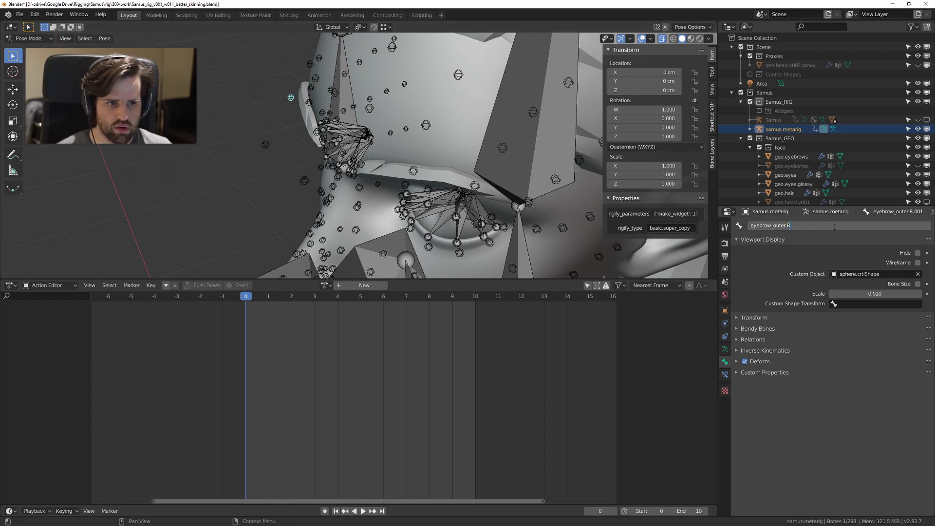
{"action": "type", "text": "CTRL."}
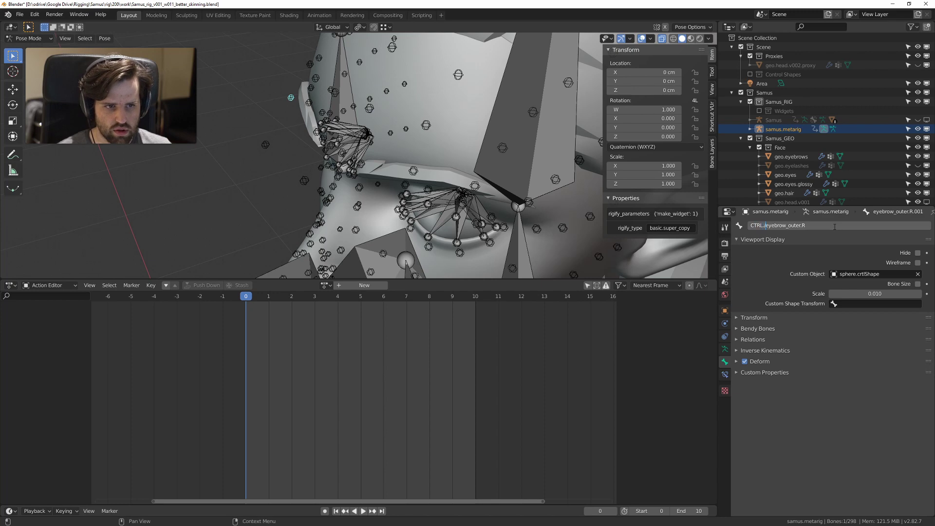
{"action": "key", "text": "Return"}
Step: Select all four CTRL eyebrow bones with CTRL.eyebrow_in.R as the active one, and save the file
{"action": "middle_click_drag", "start_coordinate": [346, 155], "coordinate": [299, 162]}
{"action": "left_click", "coordinate": [274, 141], "text": "shift"}
{"action": "left_click", "coordinate": [302, 176], "text": "shift"}
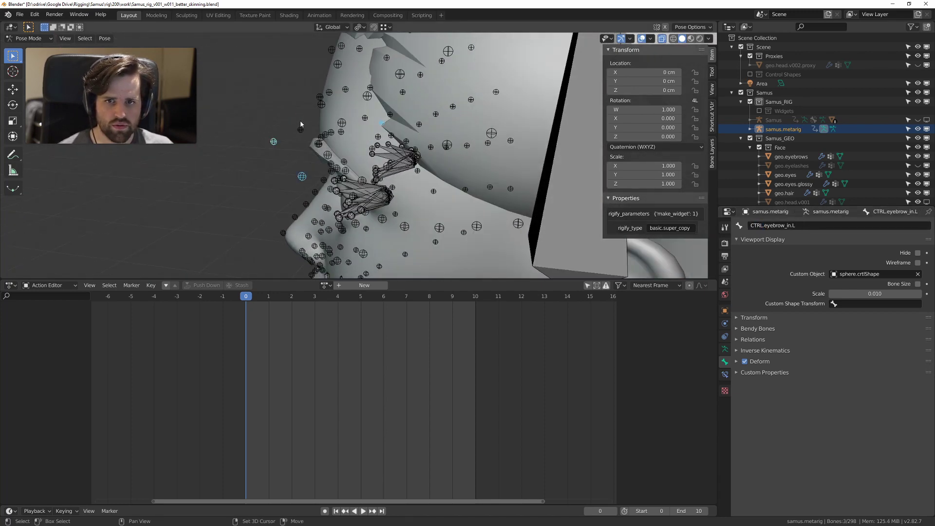
{"action": "left_click", "coordinate": [300, 130], "text": "shift"}
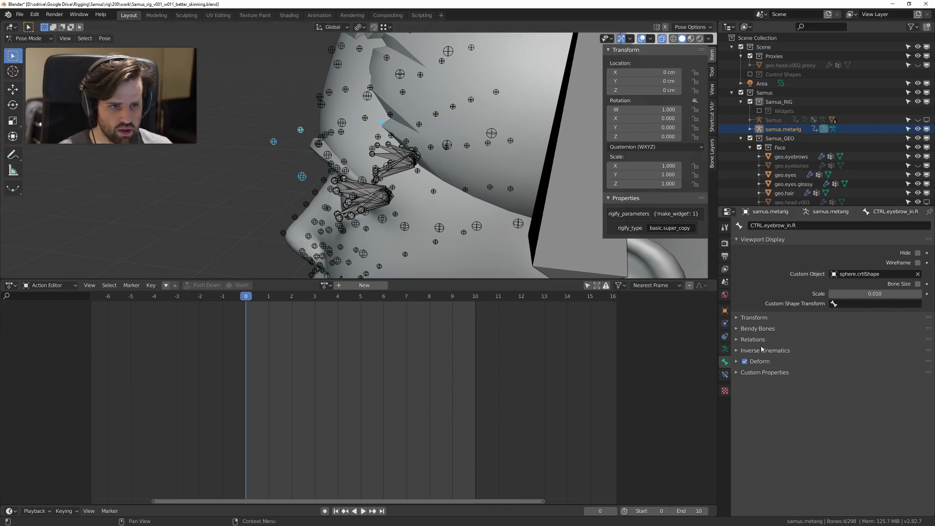
{"action": "middle_click_drag", "start_coordinate": [346, 146], "coordinate": [363, 131]}
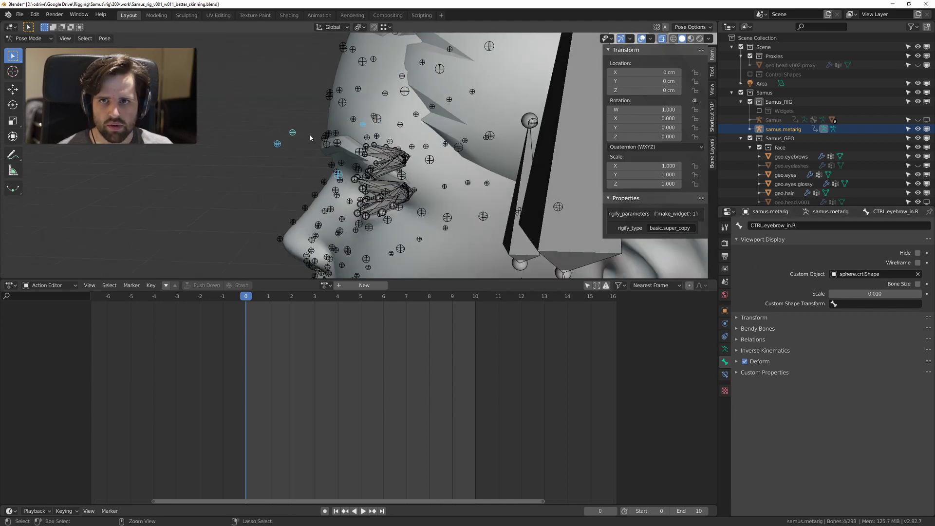
{"action": "key", "text": "ctrl+s"}
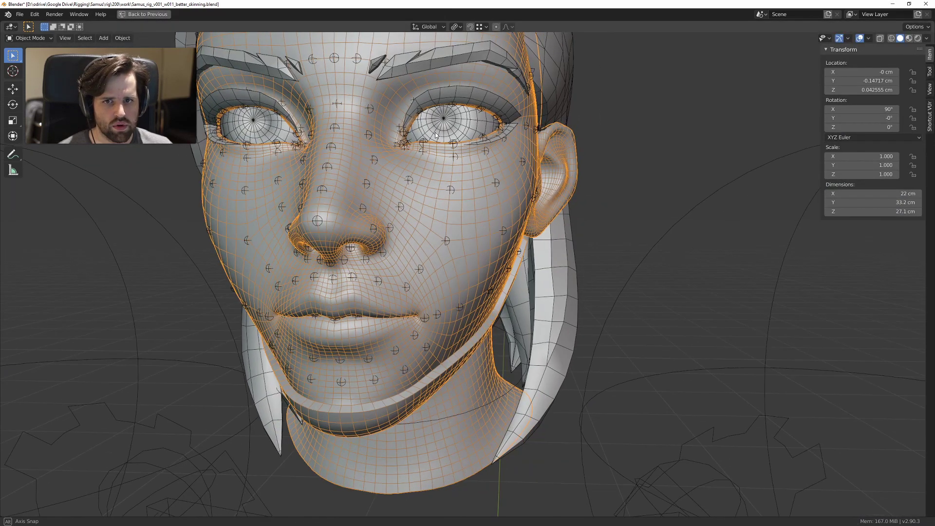
Step: Switch to the Blender 2.90.3 window and reopen Samus_rig_v001_w011_better_skinning.blend there, discarding that window's unsaved changes
{"action": "middle_click_drag", "start_coordinate": [436, 136], "coordinate": [419, 131]}
{"action": "key", "text": "ctrl+o"}
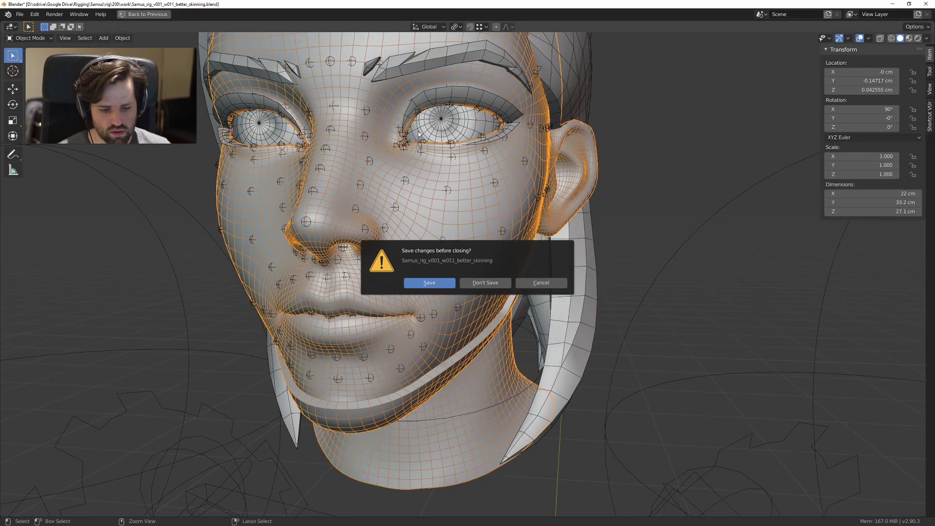
{"action": "left_click", "coordinate": [500, 286]}
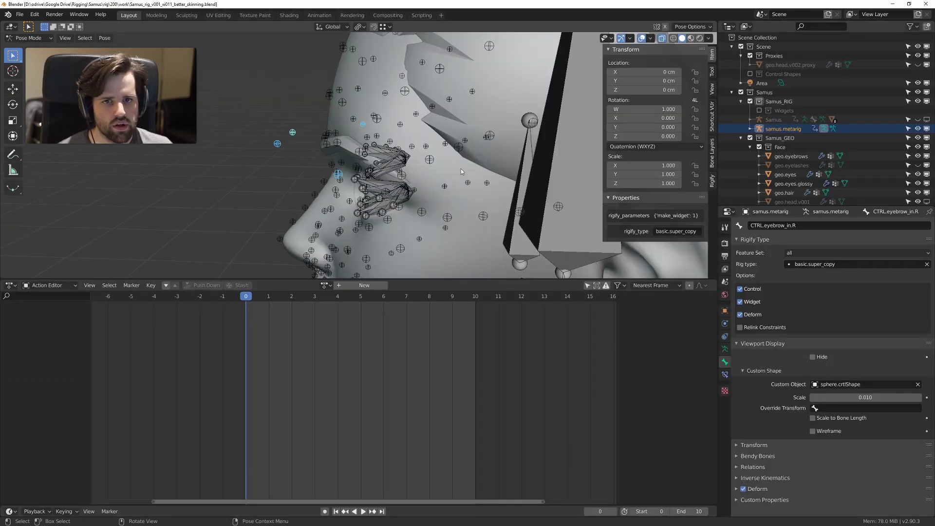
Step: Disable the Rigify Deform option of the CTRL.eyebrow_in.R bone and collapse its viewport display settings
{"action": "middle_click_drag", "start_coordinate": [461, 168], "coordinate": [421, 177]}
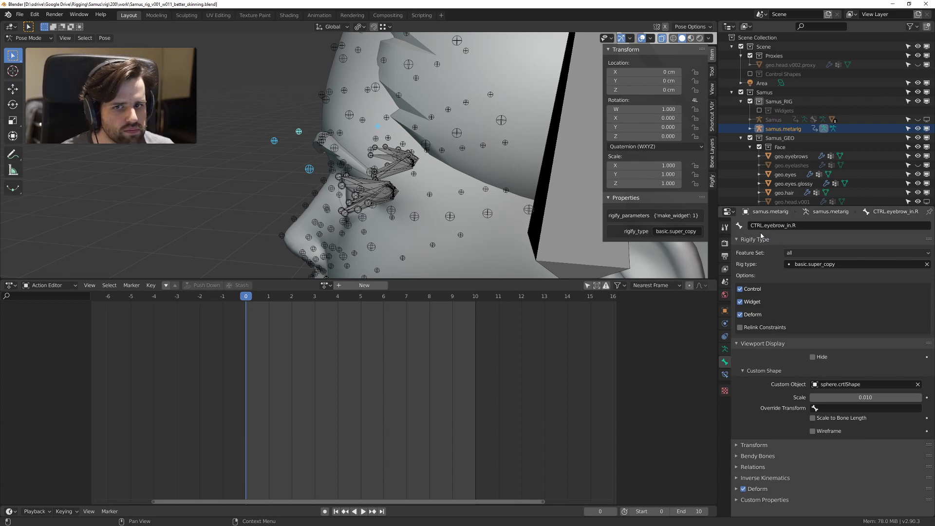
{"action": "middle_click_drag", "start_coordinate": [496, 243], "coordinate": [446, 236]}
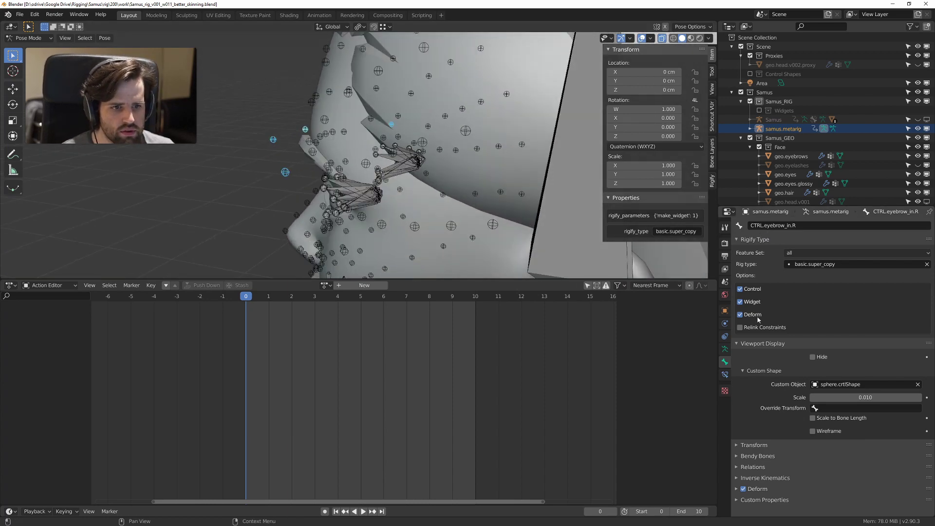
{"action": "left_click", "coordinate": [752, 317]}
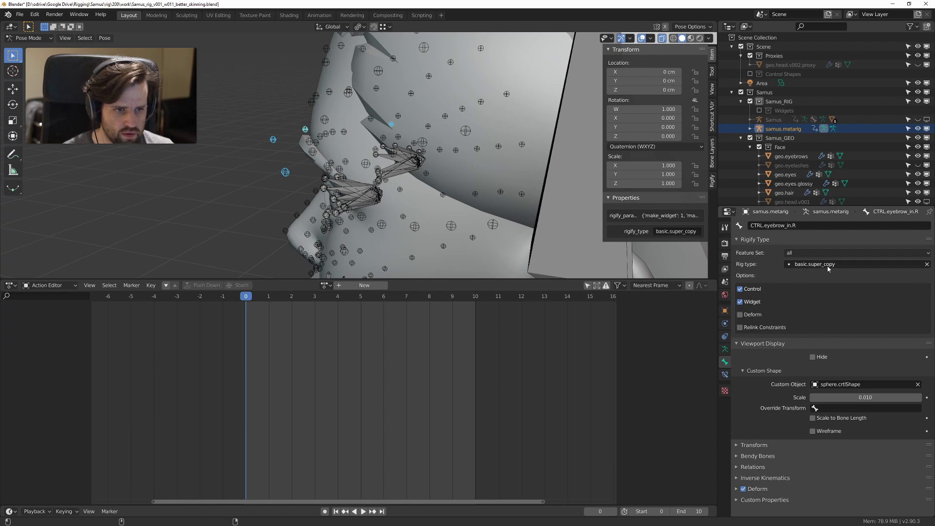
{"action": "left_click", "coordinate": [760, 344]}
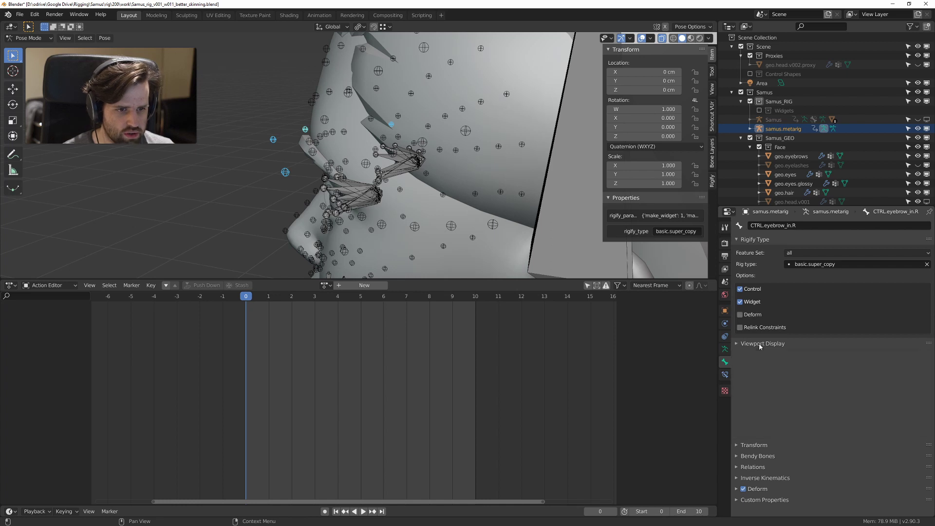
{"action": "left_click", "coordinate": [838, 265]}
{"action": "left_click", "coordinate": [747, 271]}
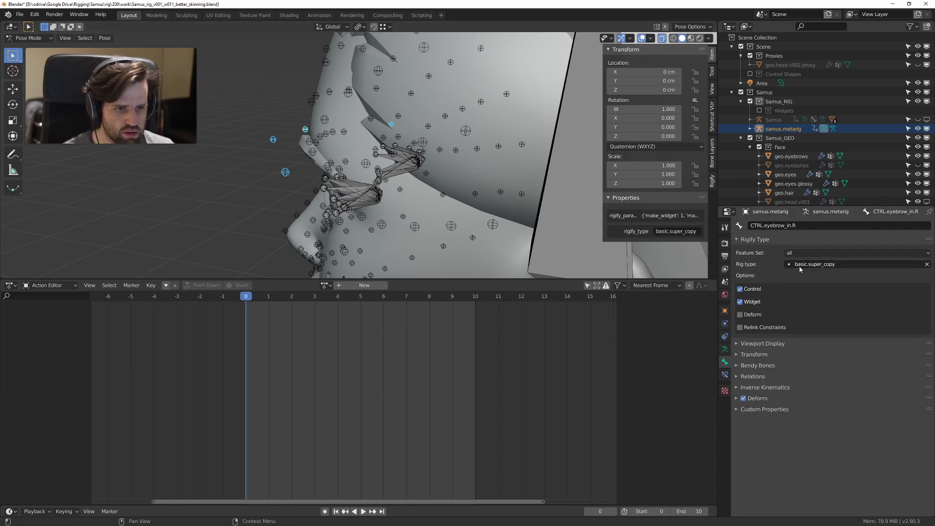
{"action": "middle_click_drag", "start_coordinate": [302, 186], "coordinate": [264, 154]}
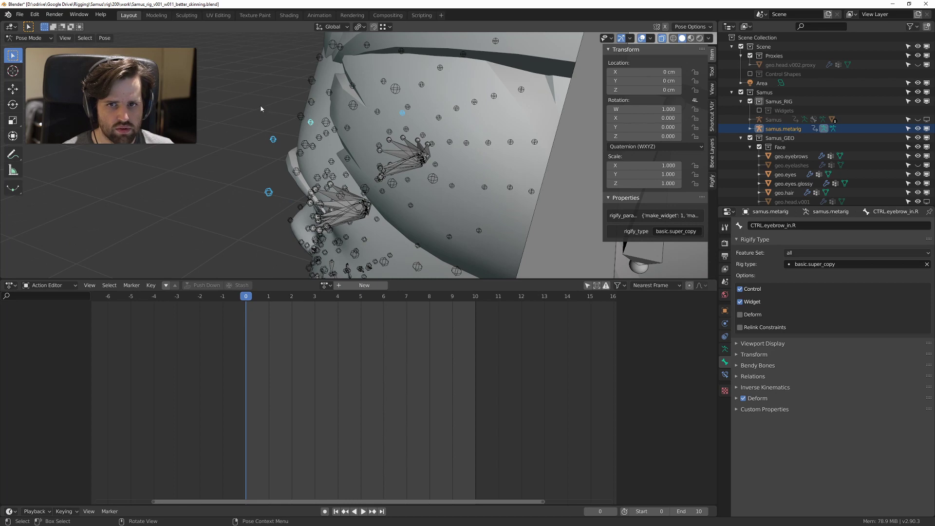
{"action": "mouse_move", "coordinate": [260, 109]}
{"action": "middle_mouse_down"}
{"action": "mouse_move", "coordinate": [281, 174]}
{"action": "mouse_move", "coordinate": [330, 124]}
{"action": "mouse_move", "coordinate": [470, 174]}
{"action": "mouse_move", "coordinate": [290, 146]}
{"action": "middle_mouse_up"}
{"action": "left_click", "coordinate": [383, 118]}
{"action": "key", "text": "shift+z"}
{"action": "key", "text": "shift+z"}
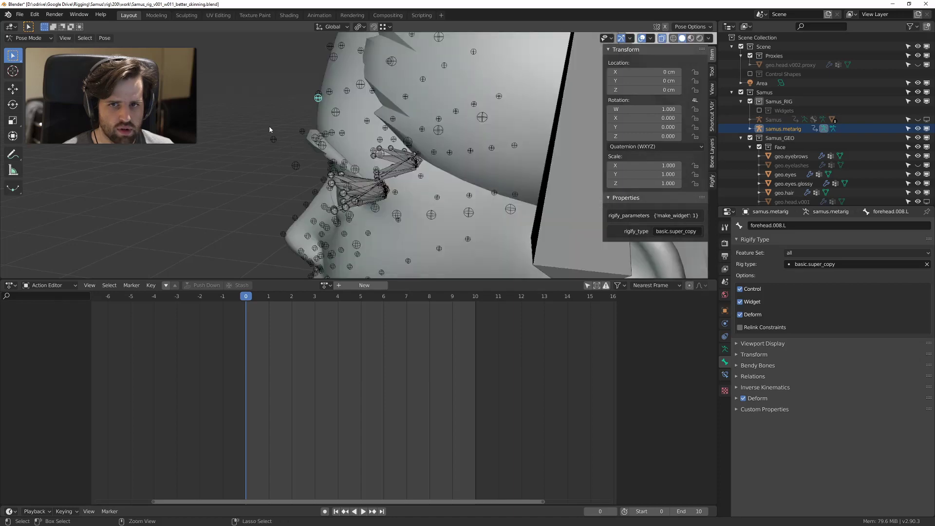
{"action": "key", "text": "ctrl+z"}
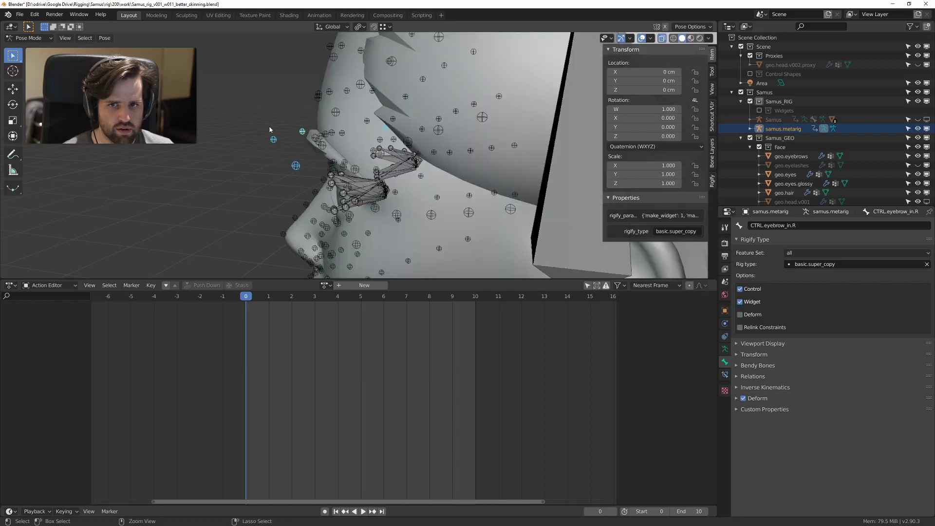
Step: Copy the Deform, Widget, Control and Relink Constraints settings of CTRL.eyebrow_in.R to the other selected CTRL eyebrow bones
{"action": "right_click", "coordinate": [753, 314]}
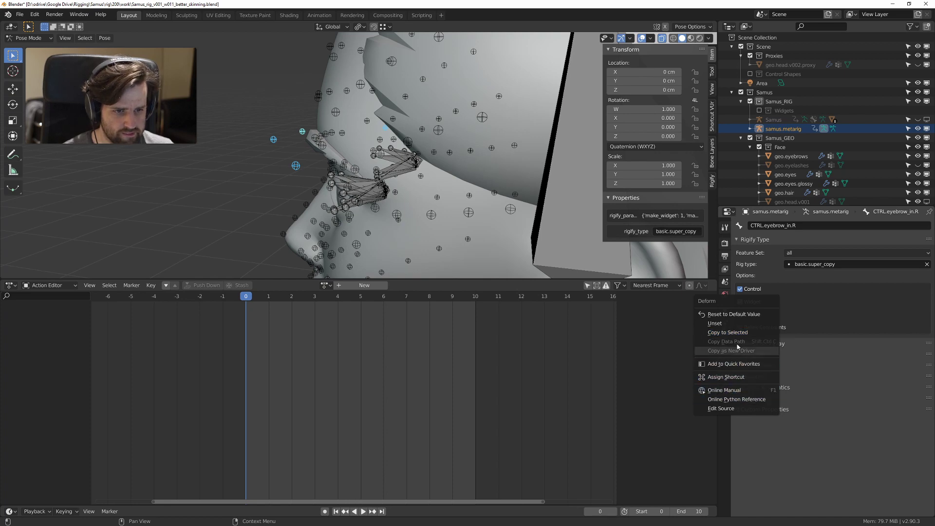
{"action": "left_click", "coordinate": [728, 332]}
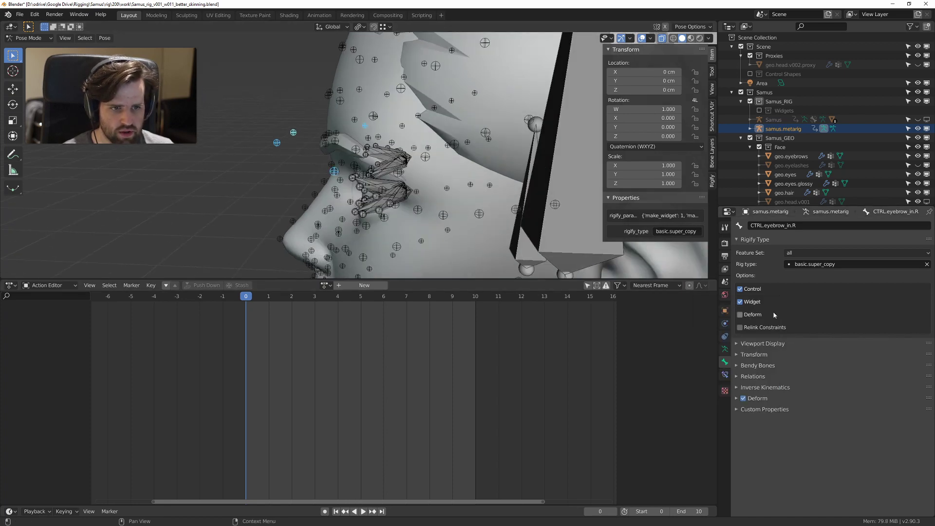
{"action": "right_click", "coordinate": [754, 302]}
{"action": "left_click", "coordinate": [745, 324]}
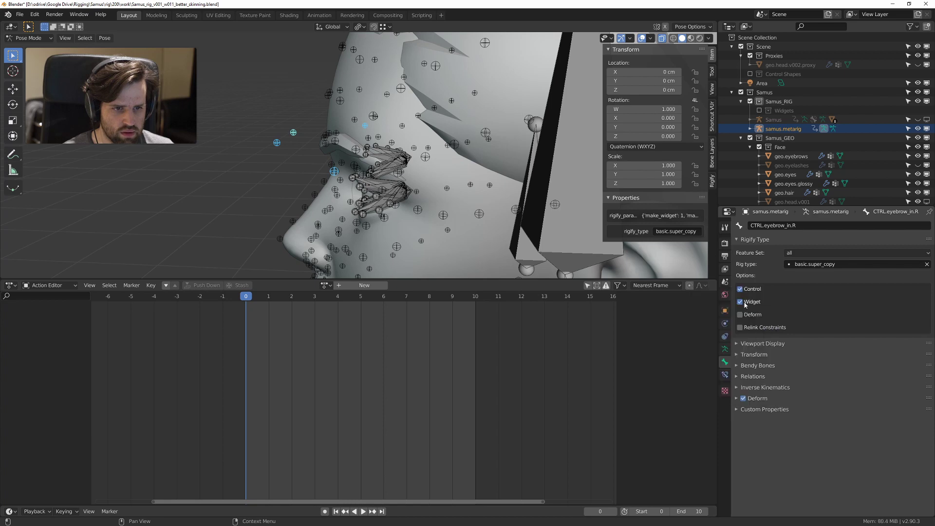
{"action": "right_click", "coordinate": [751, 291]}
{"action": "left_click", "coordinate": [751, 302]}
{"action": "right_click", "coordinate": [751, 328]}
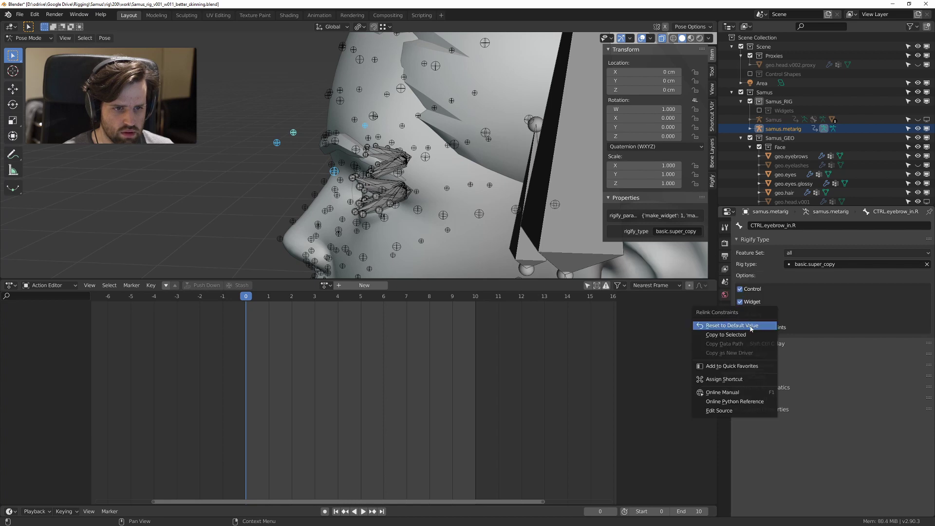
{"action": "left_click", "coordinate": [748, 336]}
Step: Return samus.metarig to Object Mode and open its armature settings with the Rigify generation options
{"action": "middle_click_drag", "start_coordinate": [560, 193], "coordinate": [463, 191]}
{"action": "key", "text": "ctrl+Tab"}
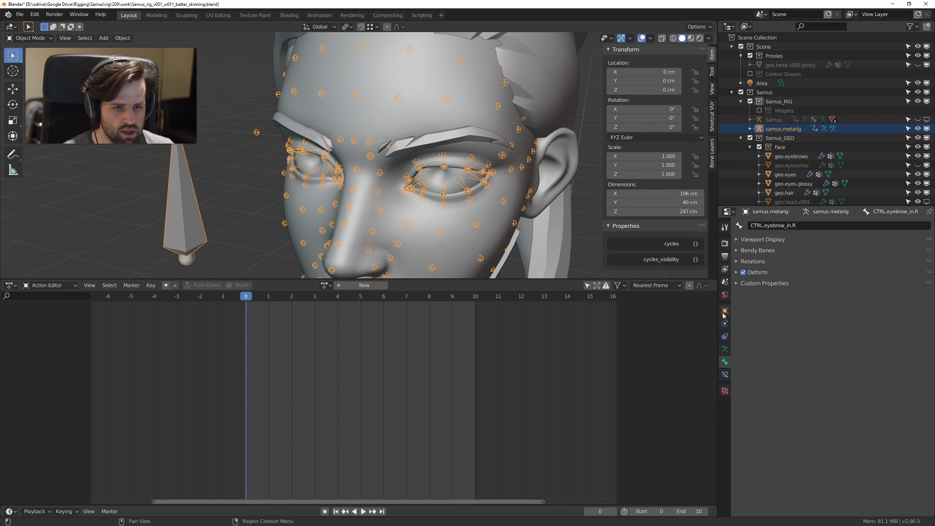
{"action": "left_click", "coordinate": [725, 349]}
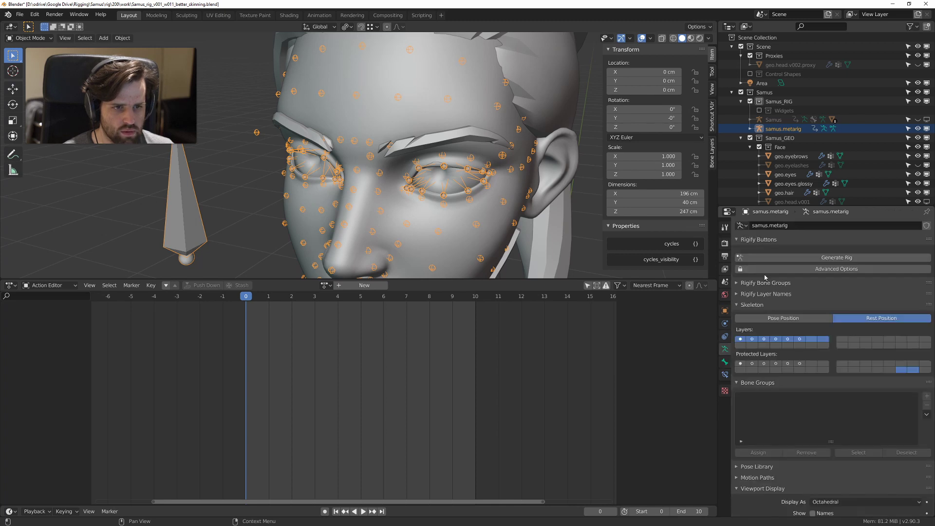
Step: Try to generate the Rigify rig from samus.metarig while the Samus rig is hidden, and undo the attempt
{"action": "left_click", "coordinate": [805, 259]}
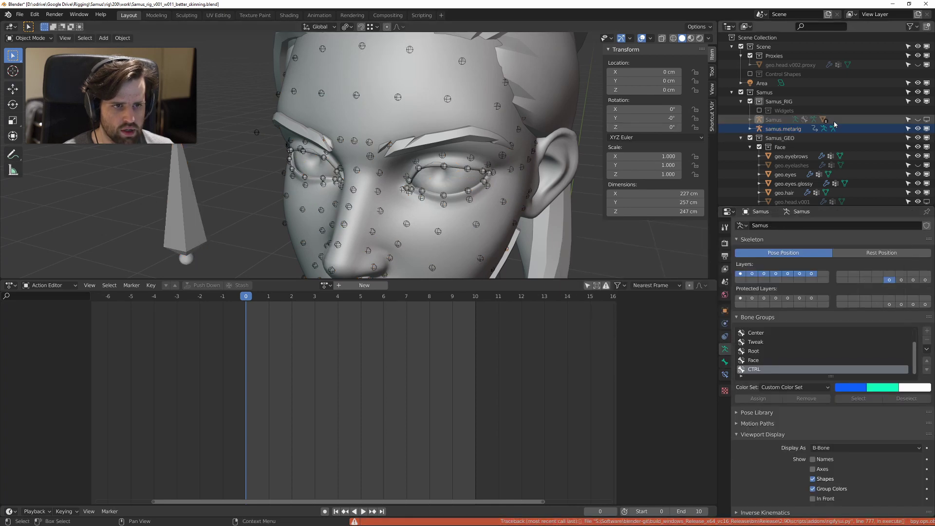
{"action": "left_click", "coordinate": [918, 119]}
{"action": "middle_click_drag", "start_coordinate": [447, 104], "coordinate": [528, 146]}
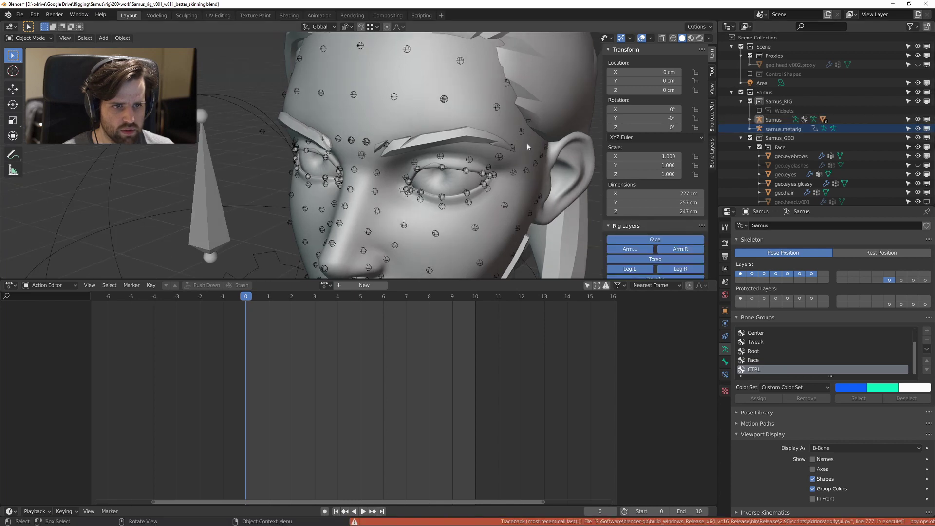
{"action": "key", "text": "ctrl+z"}
{"action": "key", "text": "ctrl+z"}
{"action": "key", "text": "ctrl+z"}
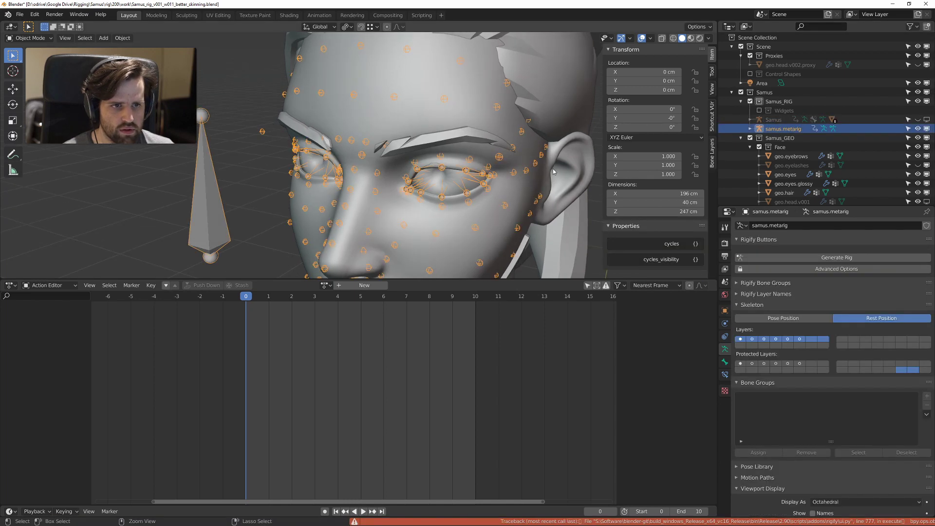
Step: Unhide the Samus rig and enable it in viewports, and regenerate it from samus.metarig
{"action": "left_click", "coordinate": [917, 120]}
{"action": "left_click", "coordinate": [927, 119]}
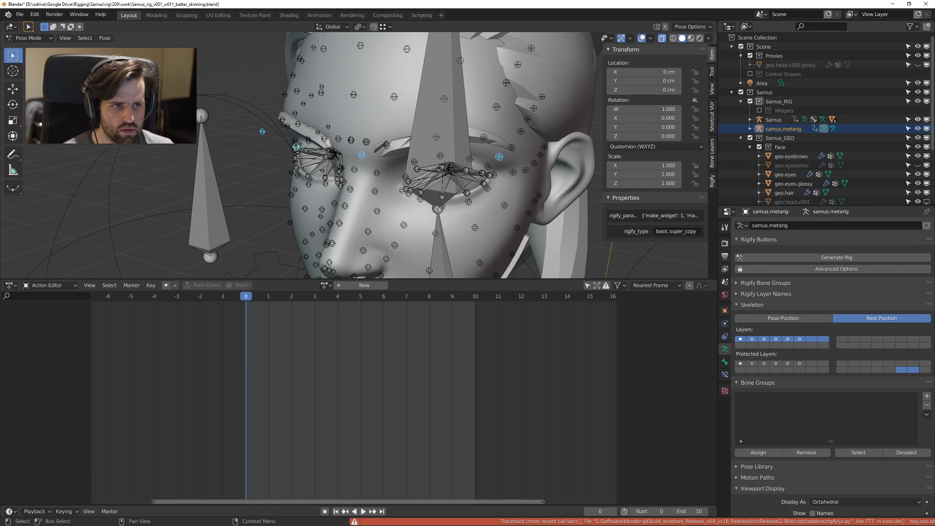
{"action": "left_click", "coordinate": [782, 130]}
{"action": "left_click", "coordinate": [811, 257]}
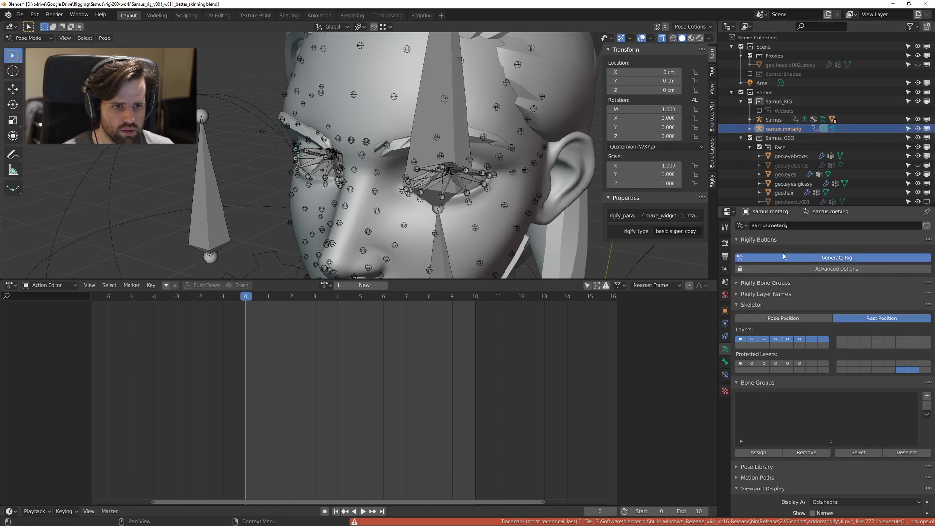
Step: Switch the Samus rig to Pose Mode and hide samus.metarig
{"action": "middle_click_drag", "start_coordinate": [526, 156], "coordinate": [449, 142]}
{"action": "key", "text": "ctrl+Tab"}
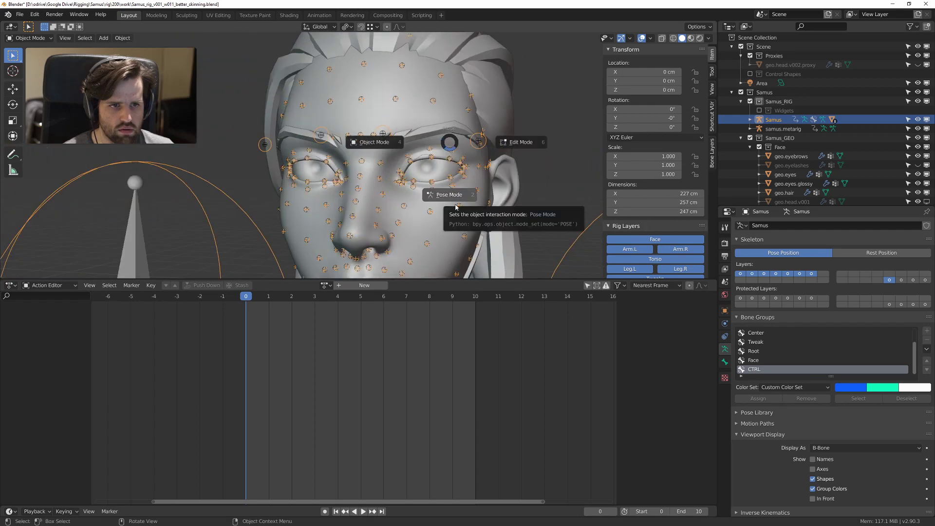
{"action": "left_click", "coordinate": [456, 207]}
{"action": "left_click", "coordinate": [918, 129]}
Step: Try moving the eyebrow controls on both sides of the face, cancelling each move
{"action": "middle_click_drag", "start_coordinate": [377, 155], "coordinate": [310, 164]}
{"action": "scroll", "coordinate": [353, 159], "scroll_direction": "up", "scroll_amount": 2}
{"action": "left_click", "coordinate": [298, 139]}
{"action": "key", "text": "g"}
{"action": "key", "text": "Escape"}
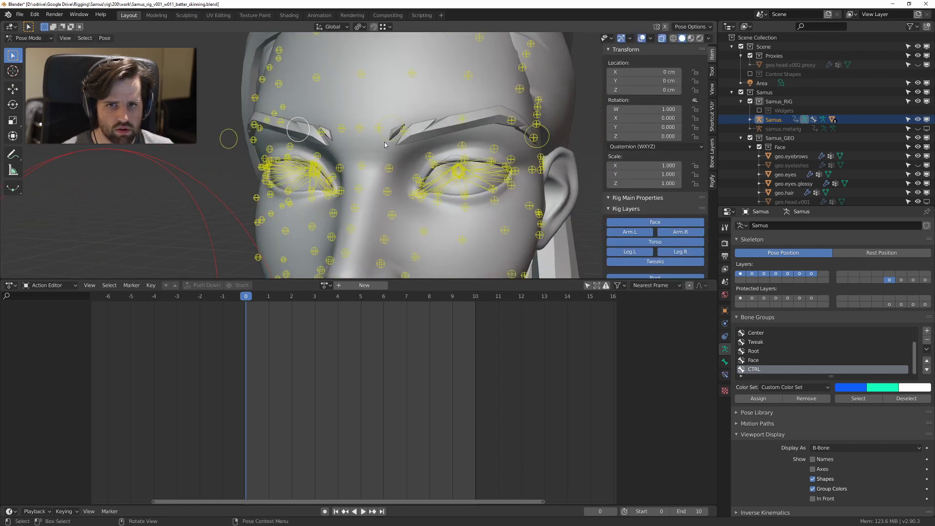
{"action": "left_click", "coordinate": [385, 143]}
{"action": "left_click", "coordinate": [542, 149], "text": "shift"}
{"action": "key", "text": "g"}
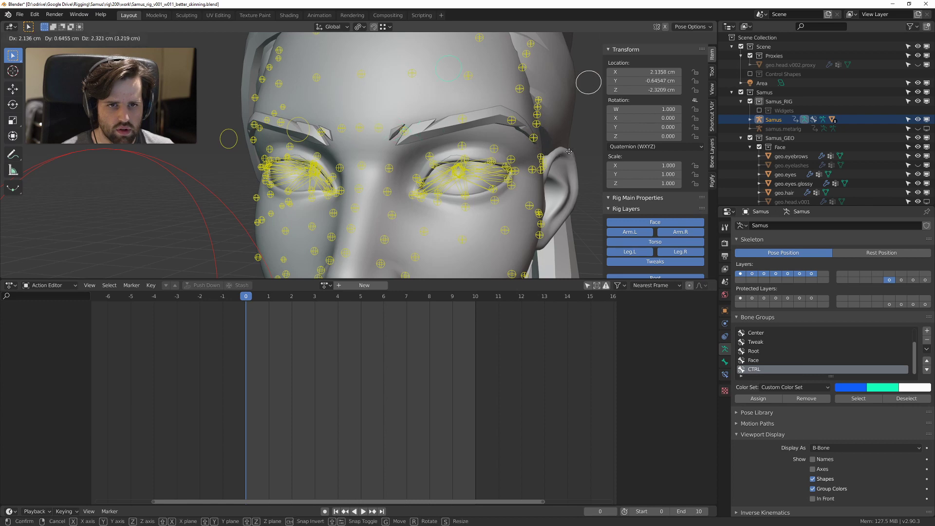
{"action": "key", "text": "Escape"}
Step: Add the remaining inner eyebrow control to the selection and check the Face and CTRL bone groups
{"action": "left_click", "coordinate": [297, 129], "text": "shift"}
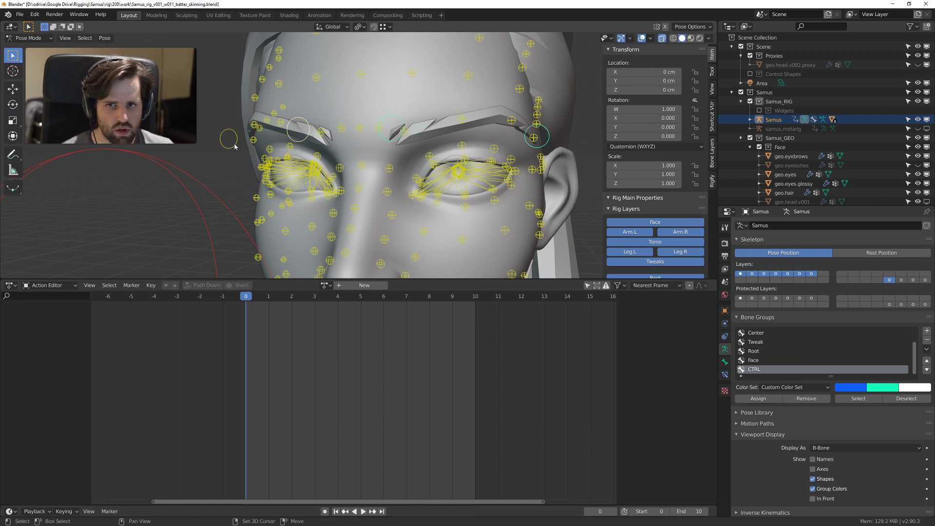
{"action": "scroll", "coordinate": [318, 131], "scroll_direction": "down", "scroll_amount": 4}
{"action": "scroll", "coordinate": [319, 132], "scroll_direction": "up", "scroll_amount": 5}
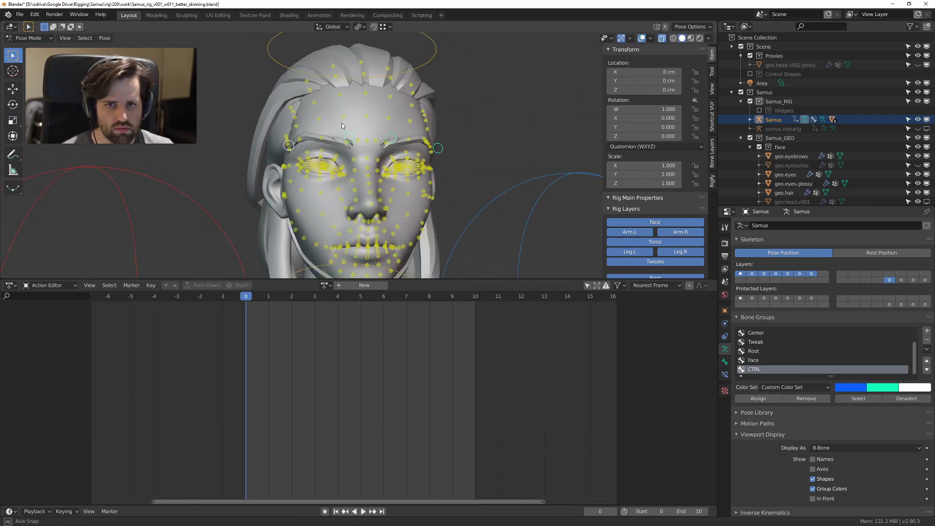
{"action": "middle_click_drag", "start_coordinate": [322, 134], "coordinate": [415, 152]}
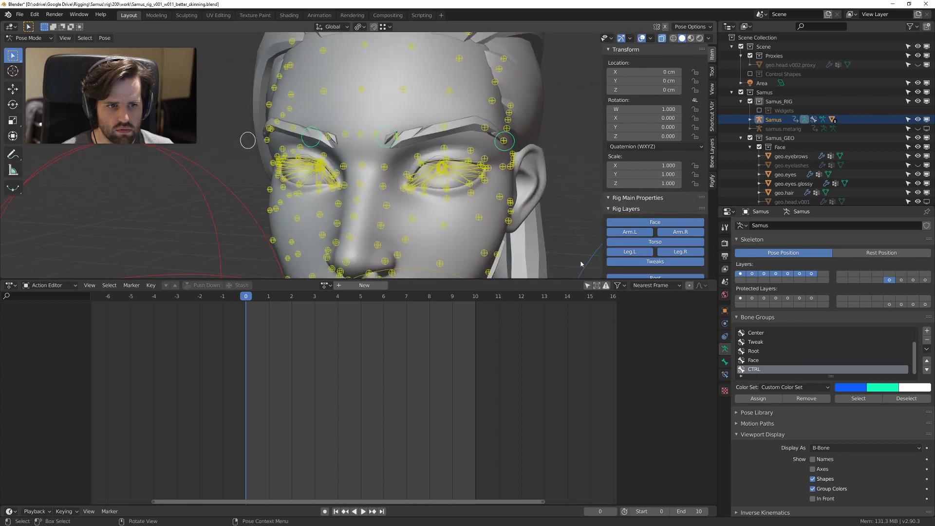
{"action": "left_click", "coordinate": [760, 360]}
{"action": "left_click", "coordinate": [760, 370]}
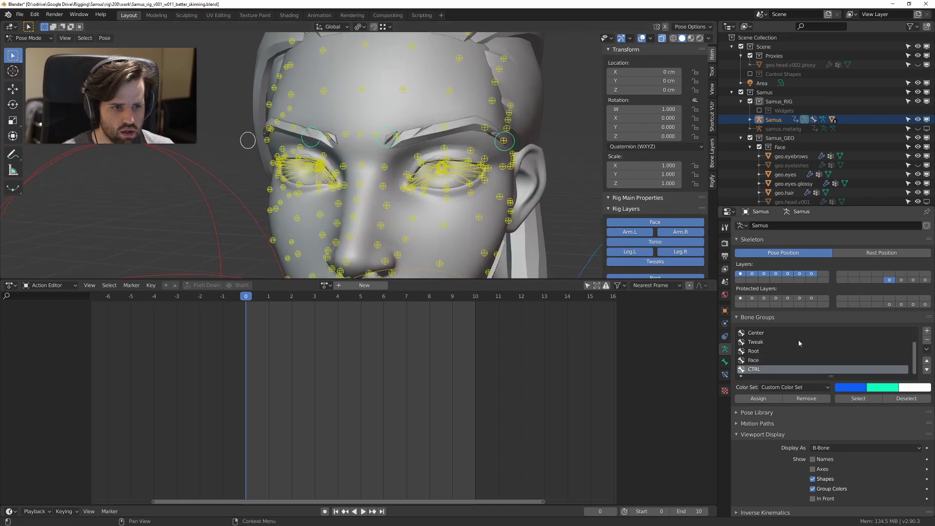
Step: Examine the eyebrow controls and their colours from the side and front, including in an enlarged viewport
{"action": "mouse_move", "coordinate": [341, 198]}
{"action": "middle_mouse_down"}
{"action": "mouse_move", "coordinate": [369, 199]}
{"action": "mouse_move", "coordinate": [349, 199]}
{"action": "middle_mouse_up"}
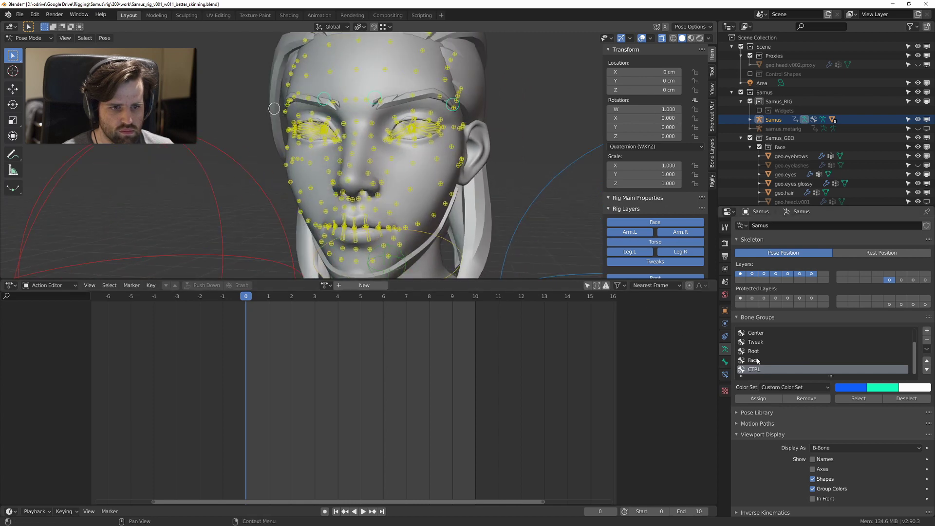
{"action": "middle_click_drag", "start_coordinate": [480, 195], "coordinate": [423, 191]}
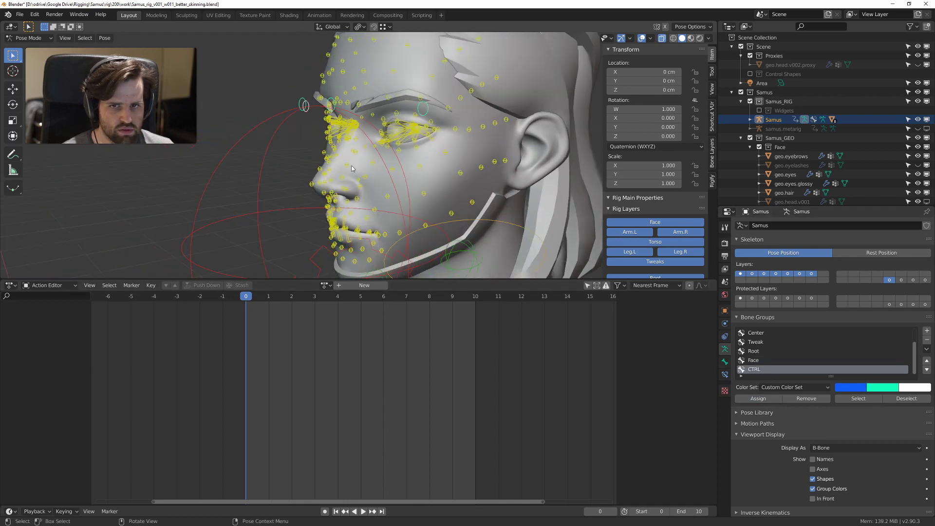
{"action": "left_click", "coordinate": [281, 151]}
{"action": "middle_click_drag", "start_coordinate": [281, 153], "coordinate": [350, 179]}
{"action": "key", "text": "ctrl+space"}
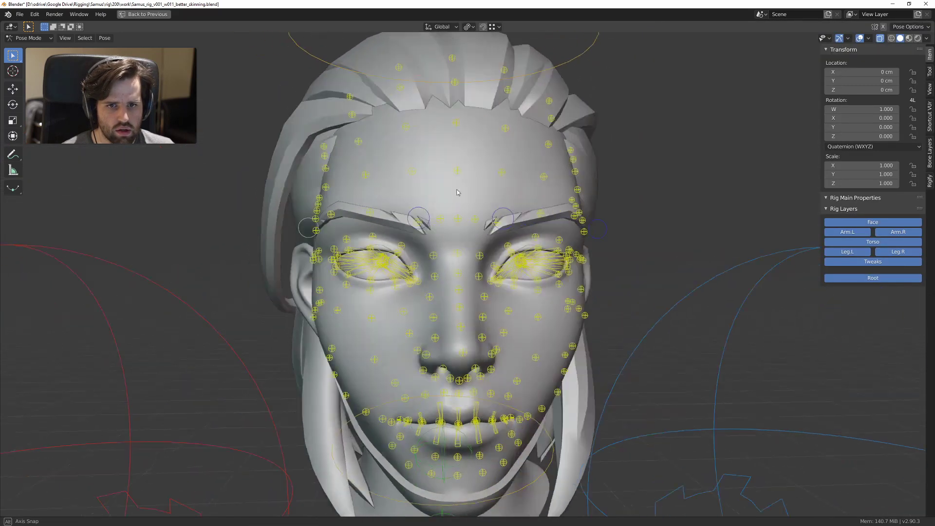
{"action": "key", "text": "ctrl+space"}
{"action": "middle_click_drag", "start_coordinate": [463, 190], "coordinate": [432, 182]}
{"action": "key", "text": "ctrl+space"}
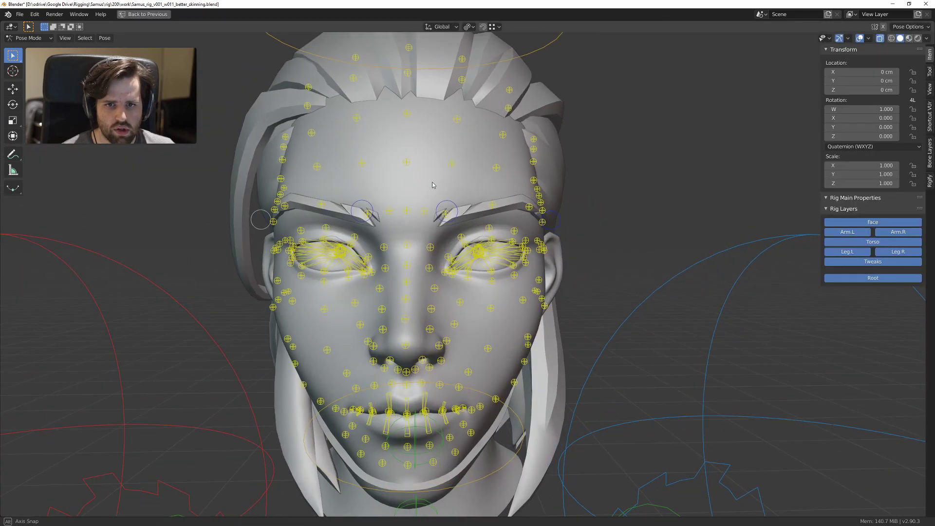
Step: Restore the full workspace layout and load the Brow.Inner.In.L action on the Samus rig
{"action": "key", "text": "ctrl+space"}
{"action": "left_click", "coordinate": [325, 285]}
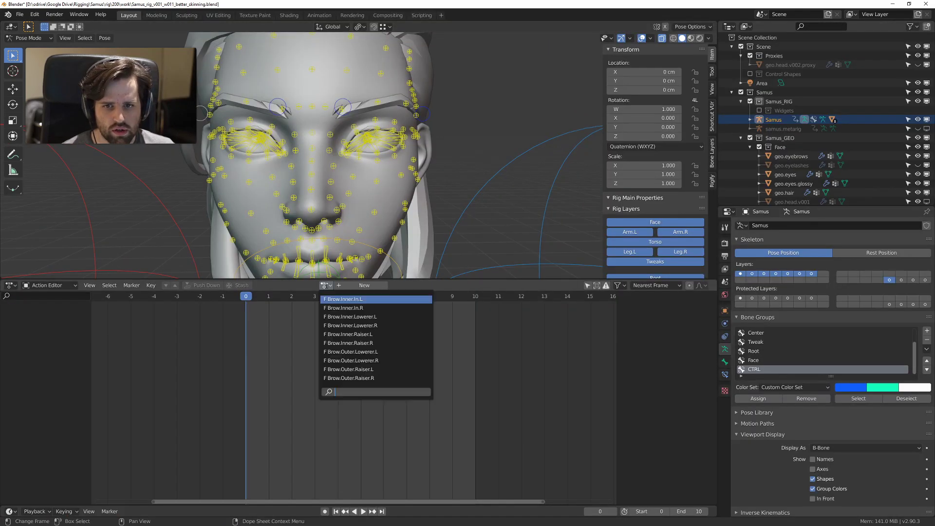
{"action": "left_click", "coordinate": [368, 299]}
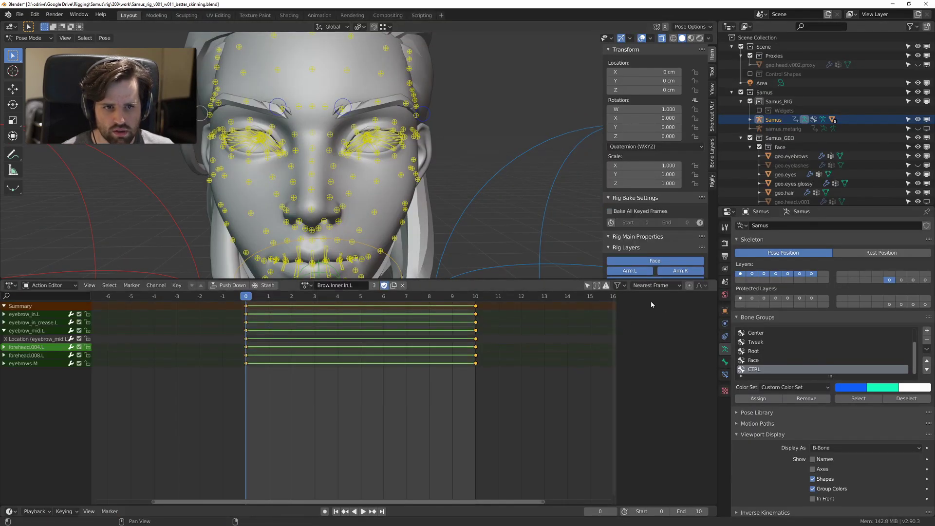
Step: Set the scripts file path in the preferences to D:\projects\blender\
{"action": "left_click", "coordinate": [34, 14]}
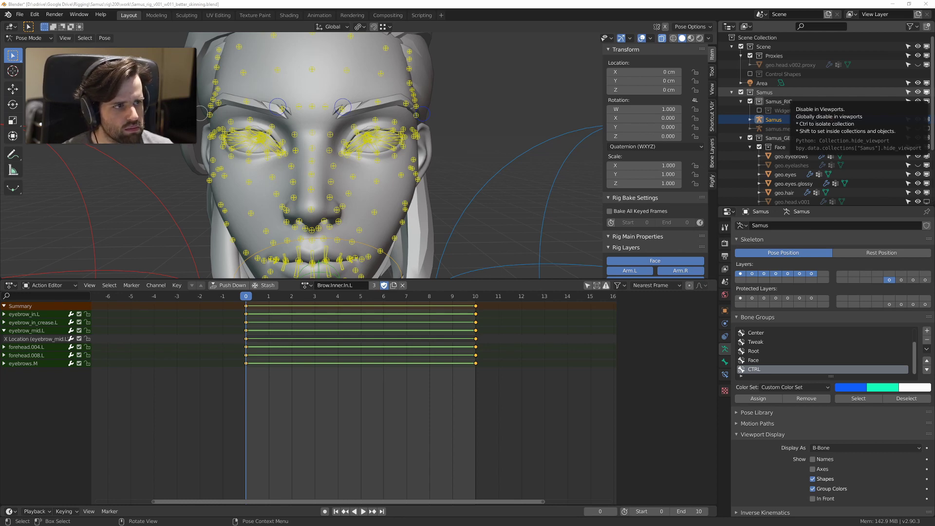
{"action": "left_click_drag", "start_coordinate": [934, 146], "coordinate": [486, 121]}
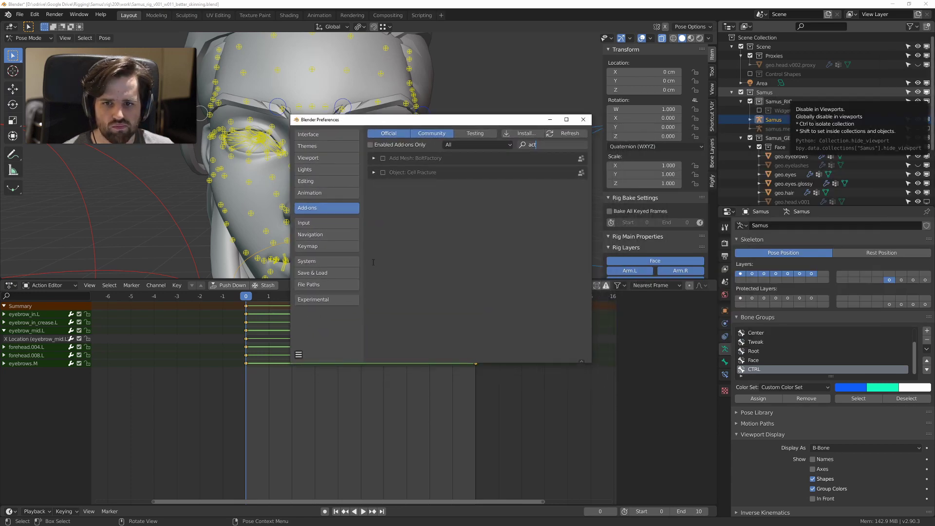
{"action": "left_click", "coordinate": [322, 284]}
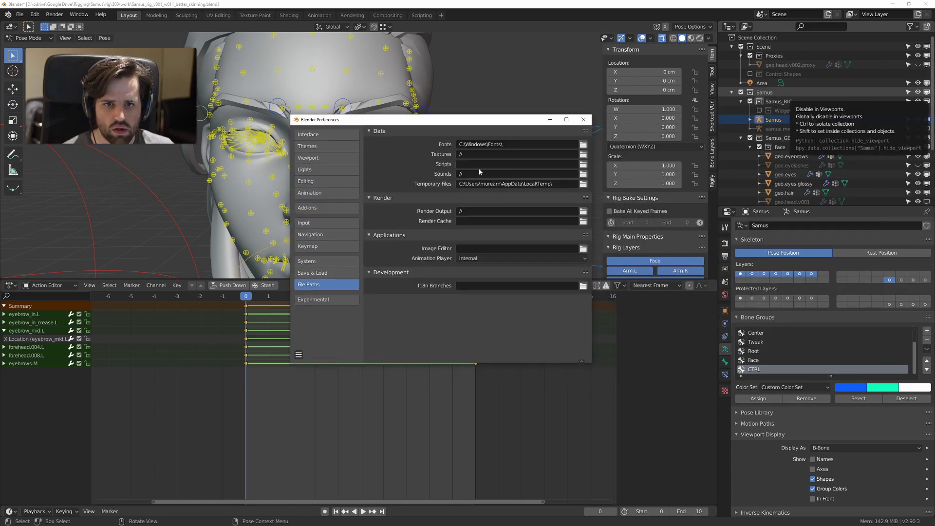
{"action": "left_click", "coordinate": [505, 166]}
{"action": "key", "text": "Escape"}
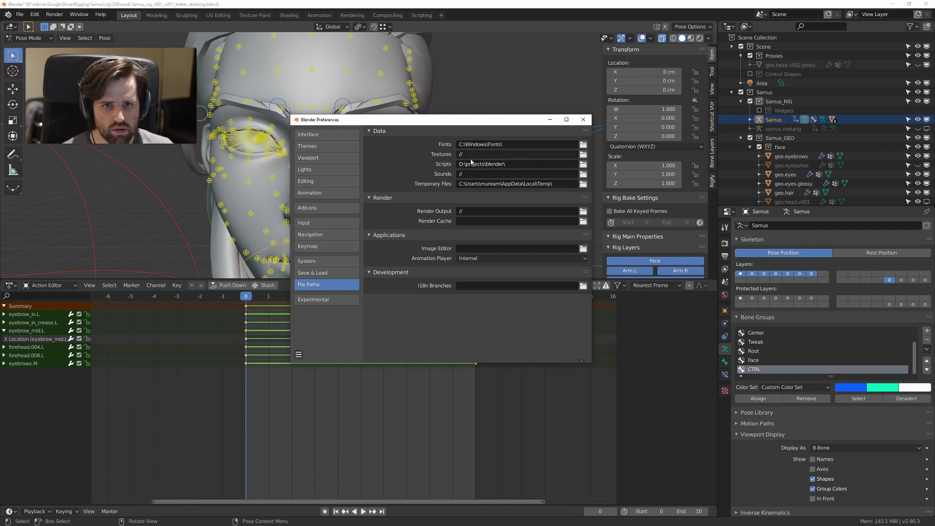
{"action": "left_click", "coordinate": [534, 164]}
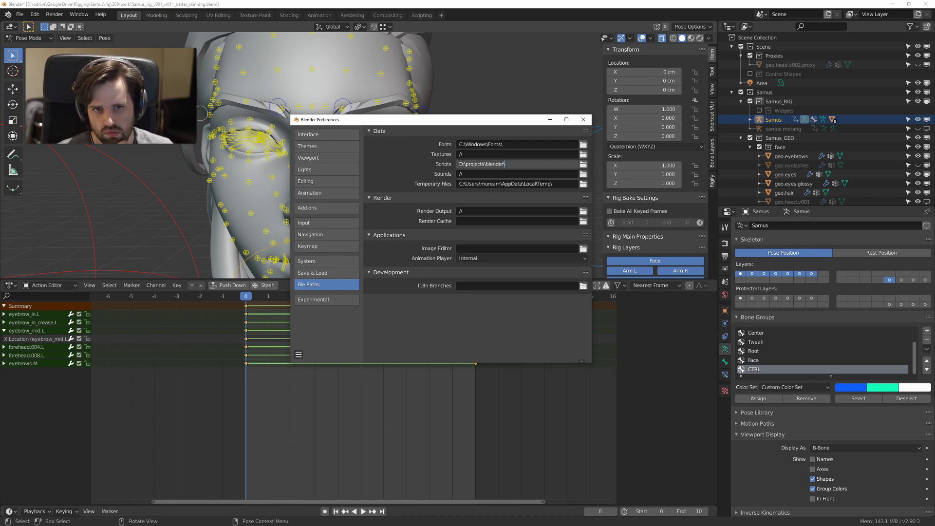
Step: Refresh the add-on list and try to enable the Rigging: Action Man add-on
{"action": "left_click", "coordinate": [322, 208]}
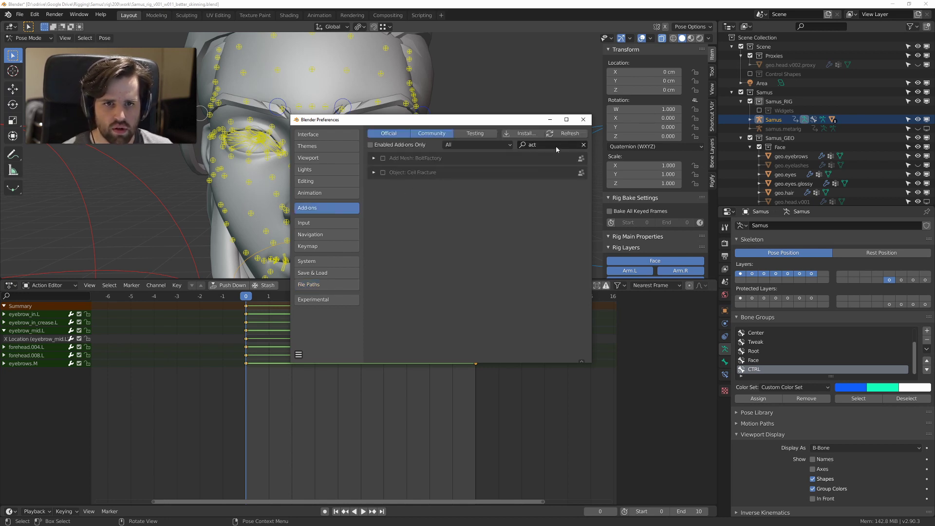
{"action": "left_click", "coordinate": [559, 133]}
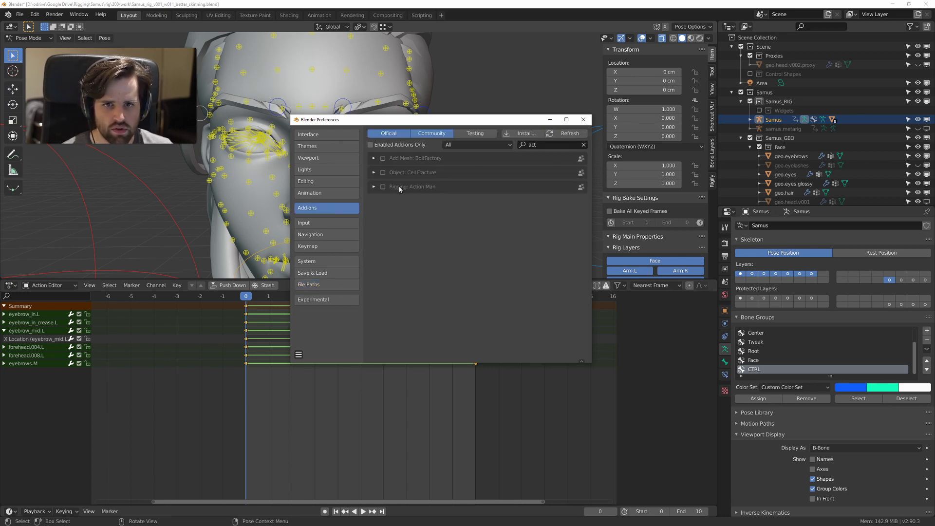
{"action": "left_click", "coordinate": [399, 189]}
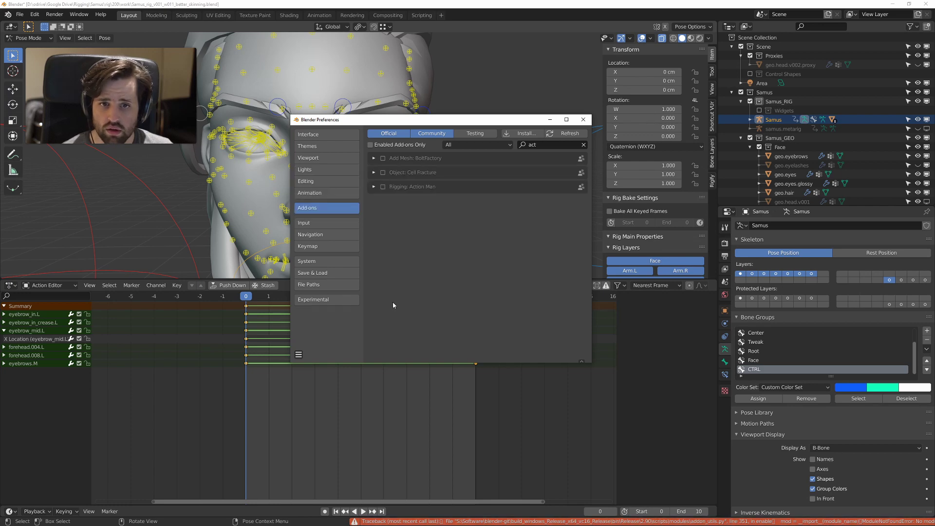
{"action": "left_click", "coordinate": [383, 187]}
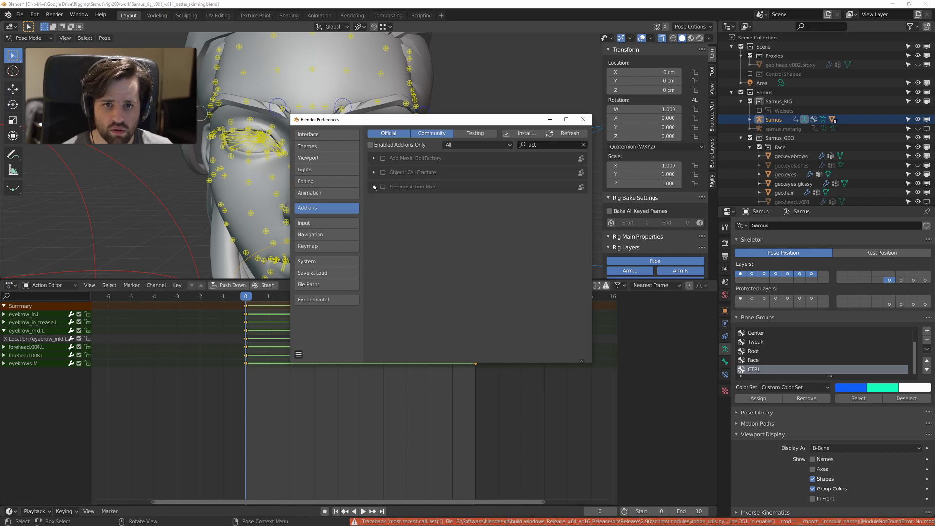
{"action": "left_click", "coordinate": [375, 187]}
{"action": "left_click", "coordinate": [374, 187]}
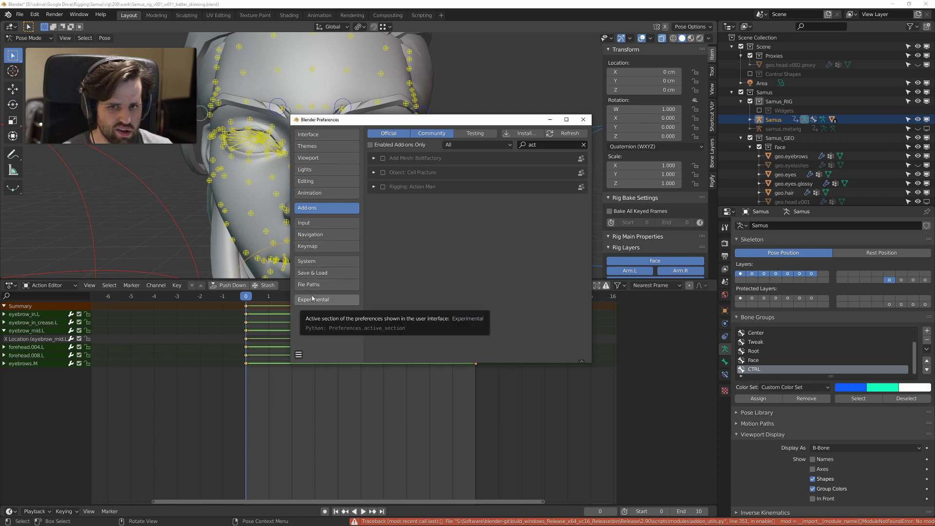
Step: Refresh the add-ons again, filter them by "action" and enable Rigging: Action Man
{"action": "left_click", "coordinate": [312, 273]}
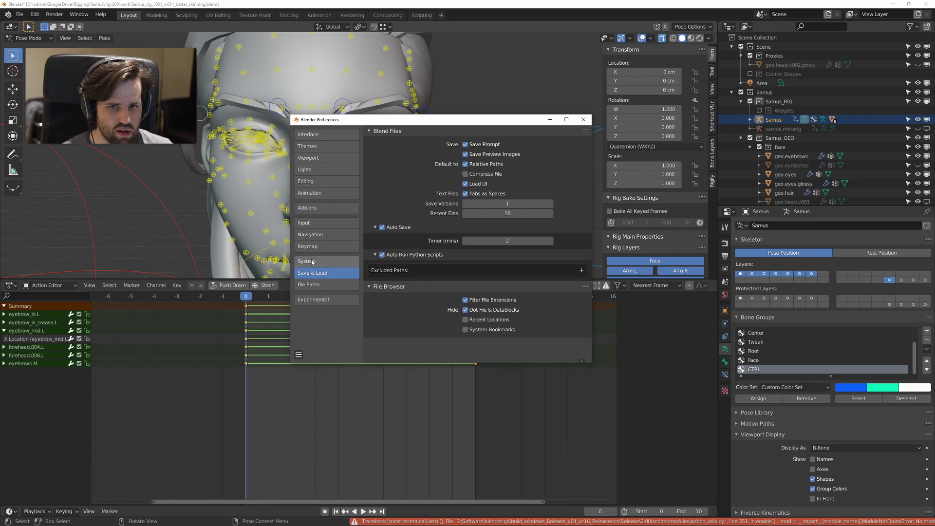
{"action": "left_click", "coordinate": [317, 209]}
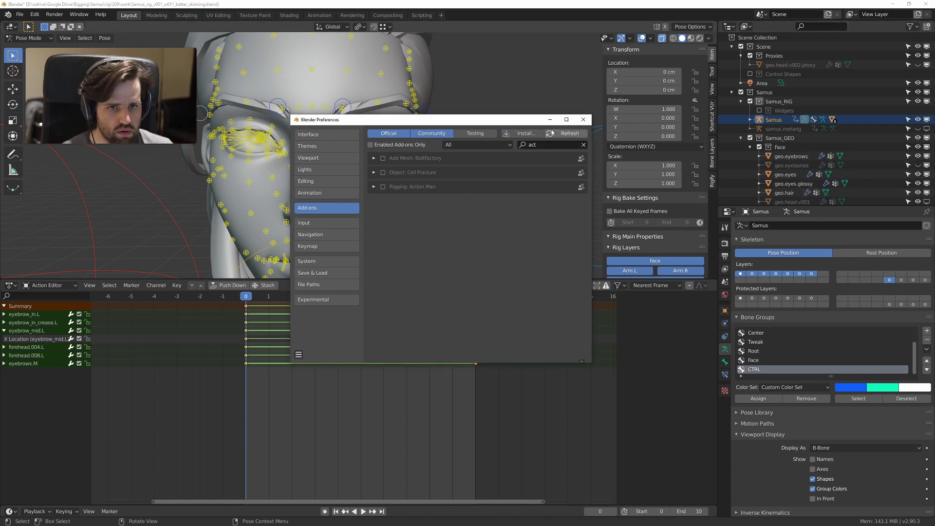
{"action": "left_click", "coordinate": [573, 134]}
{"action": "left_click", "coordinate": [584, 145]}
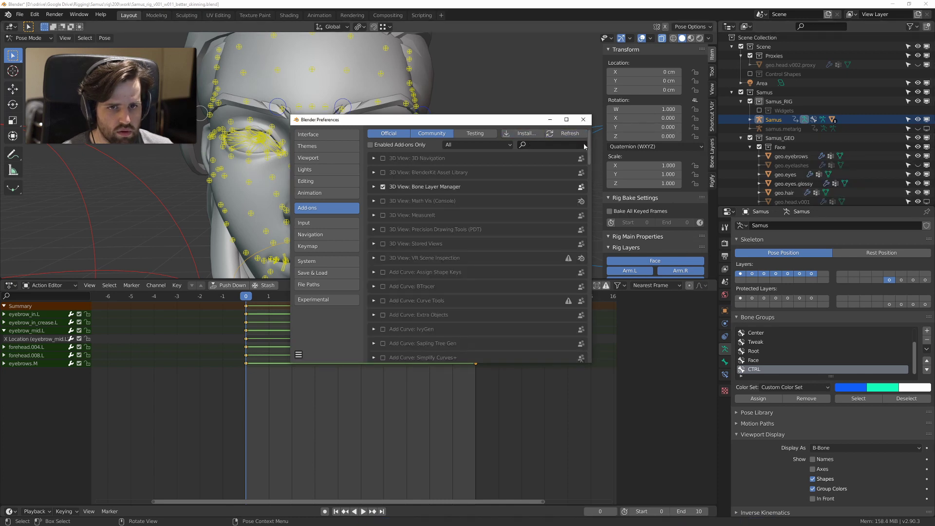
{"action": "left_click", "coordinate": [570, 145]}
{"action": "type", "text": "action"}
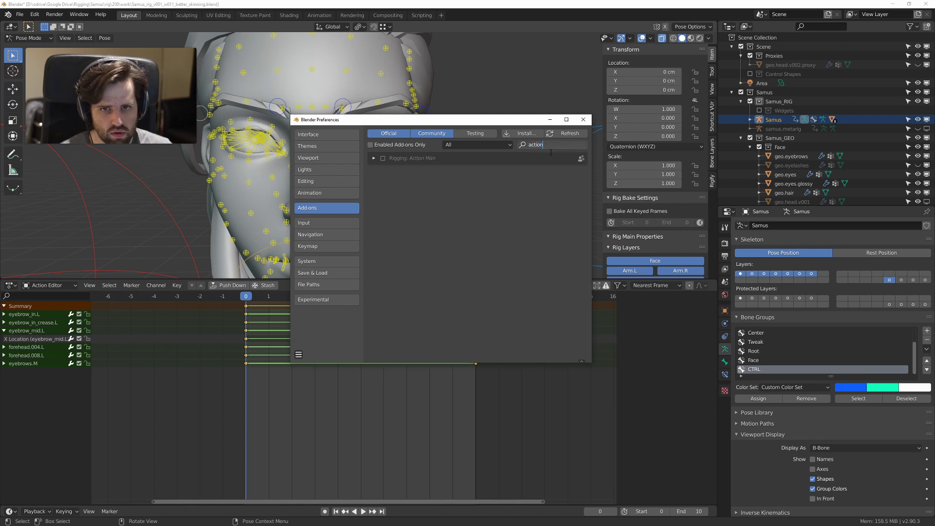
{"action": "left_click", "coordinate": [390, 159]}
{"action": "left_click", "coordinate": [384, 160]}
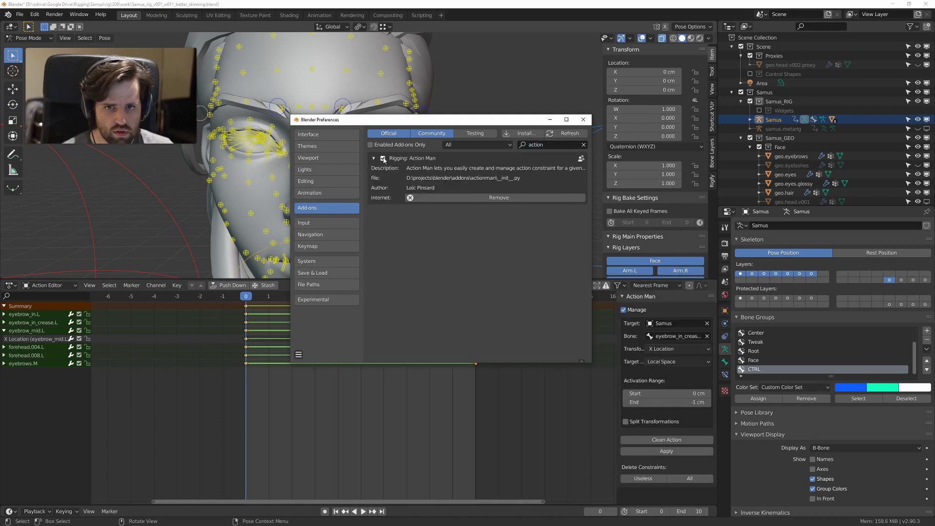
Step: Close the preferences and widen the Action Man settings area in the Action Editor
{"action": "left_click_drag", "start_coordinate": [414, 119], "coordinate": [370, 77]}
{"action": "left_click", "coordinate": [546, 77]}
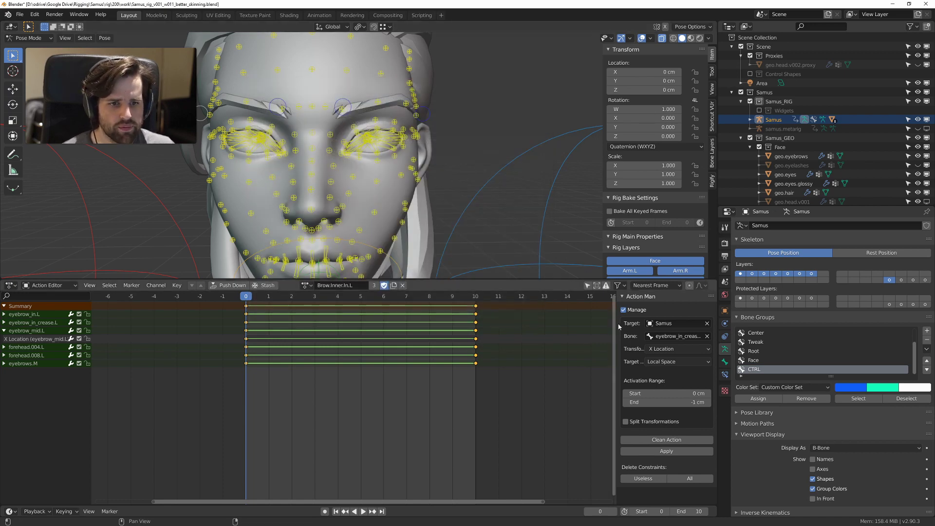
{"action": "left_click_drag", "start_coordinate": [616, 323], "coordinate": [528, 323]}
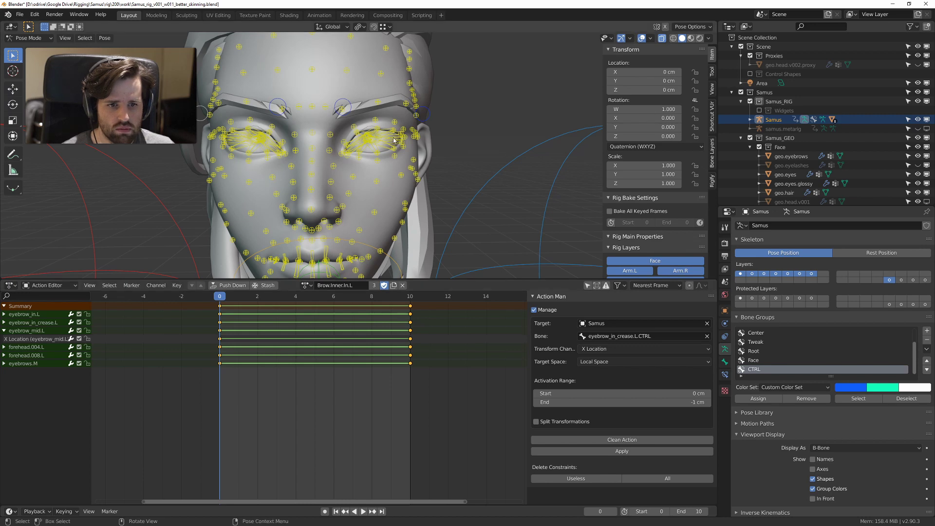
Step: Set the Action Man bone of the Brow.Inner.In.L action to the left inner brow control, CTRL.eyebrow_in.L
{"action": "middle_click_drag", "start_coordinate": [394, 140], "coordinate": [322, 93]}
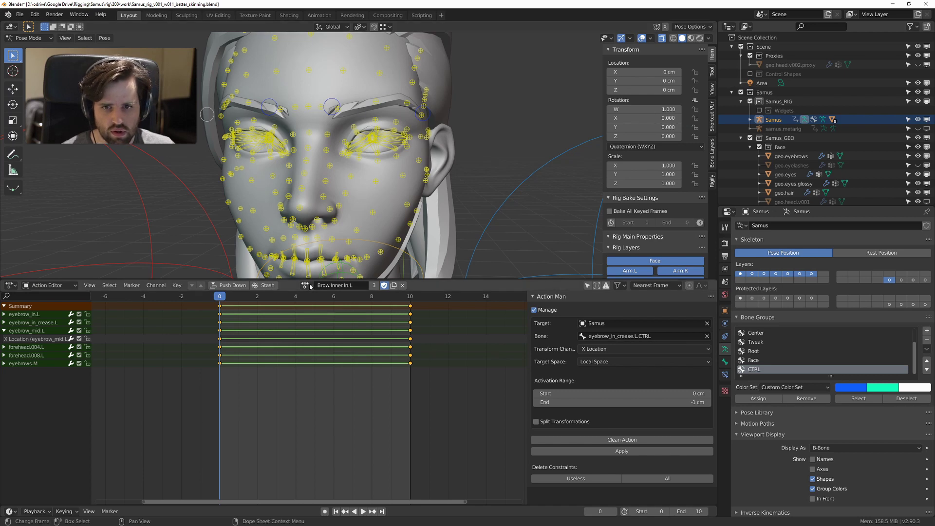
{"action": "scroll", "coordinate": [347, 108], "scroll_direction": "up", "scroll_amount": 2}
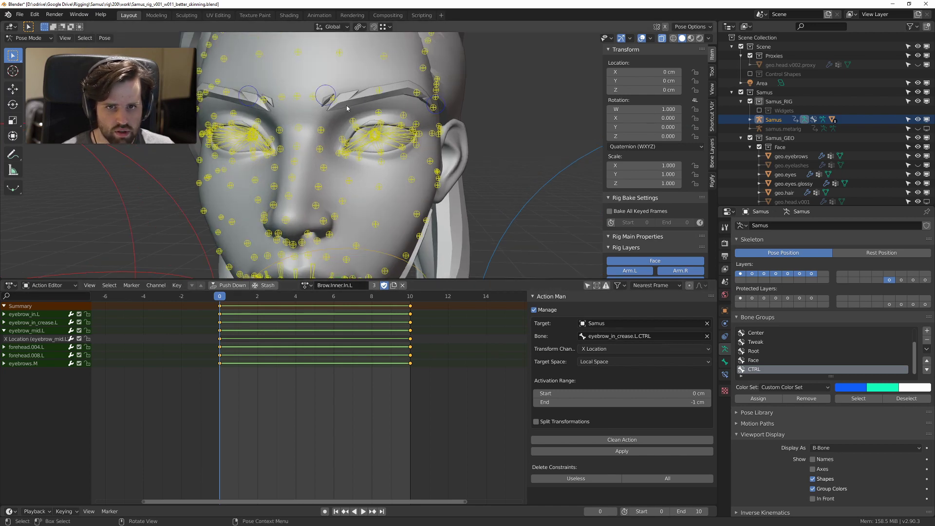
{"action": "left_click", "coordinate": [328, 88]}
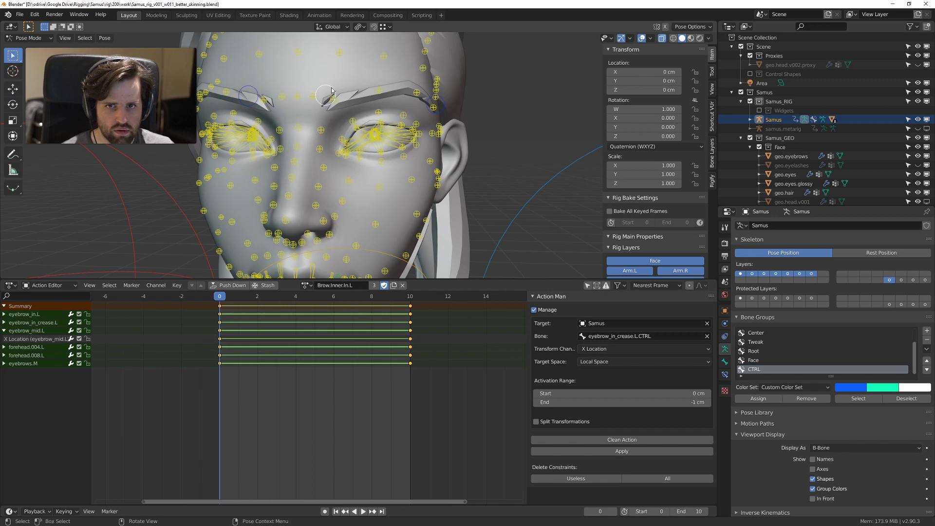
{"action": "key", "text": "F2"}
{"action": "key", "text": "Escape"}
{"action": "left_click", "coordinate": [669, 337]}
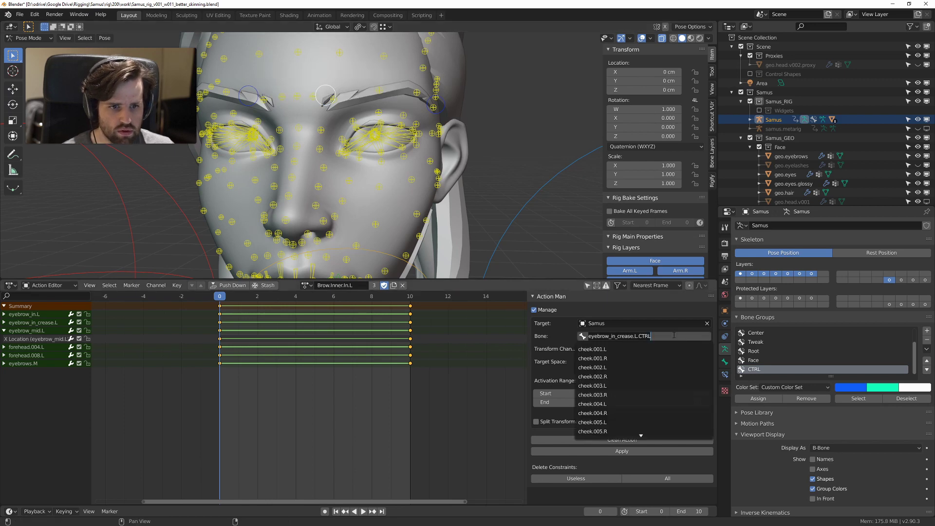
{"action": "type", "text": "CTRL.eyebrow_in.L"}
{"action": "key", "text": "Return"}
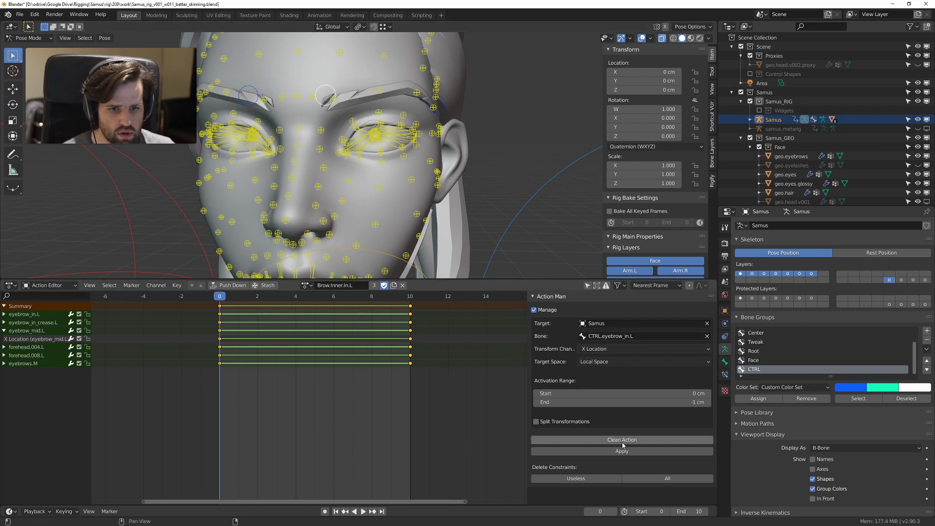
Step: Apply the Brow.Inner.In.L action constraints and test them by temporarily moving the left inner brow control inward
{"action": "left_click", "coordinate": [610, 451]}
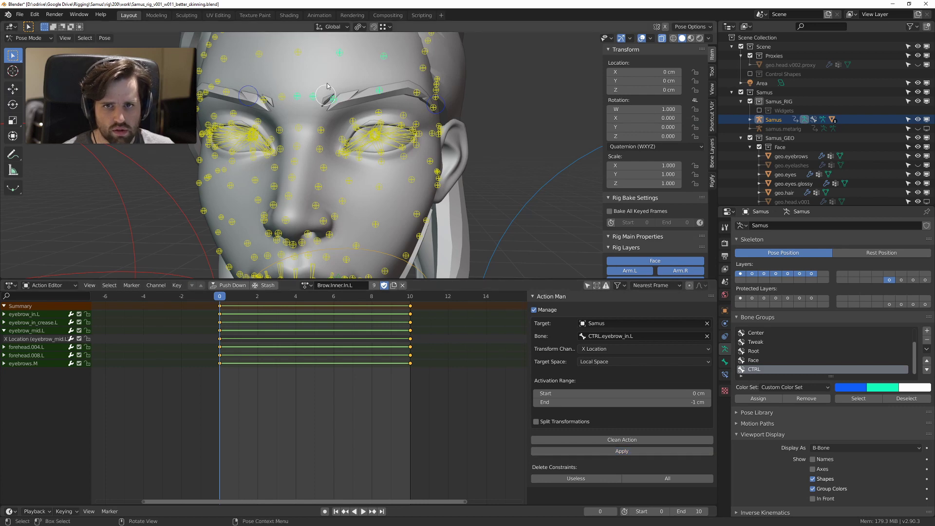
{"action": "key", "text": "g"}
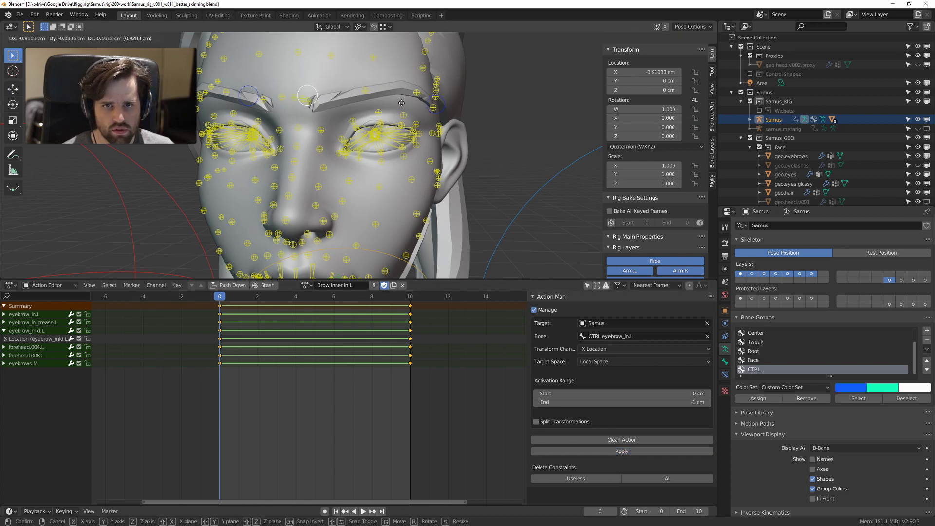
{"action": "right_click", "coordinate": [388, 93]}
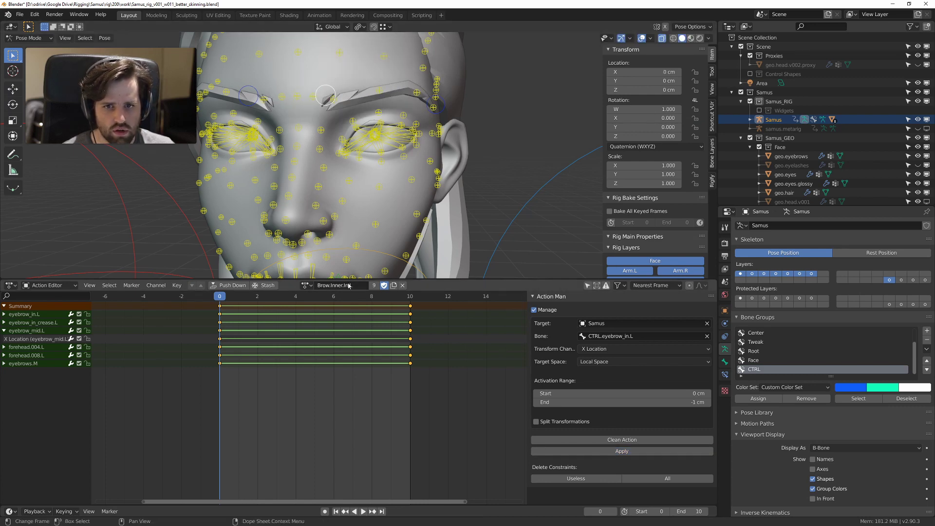
Step: Load the Brow.Inner.In.R action and set its Action Man bone to CTRL.eyebrow_in.R
{"action": "left_click", "coordinate": [306, 286]}
{"action": "left_click", "coordinate": [326, 308]}
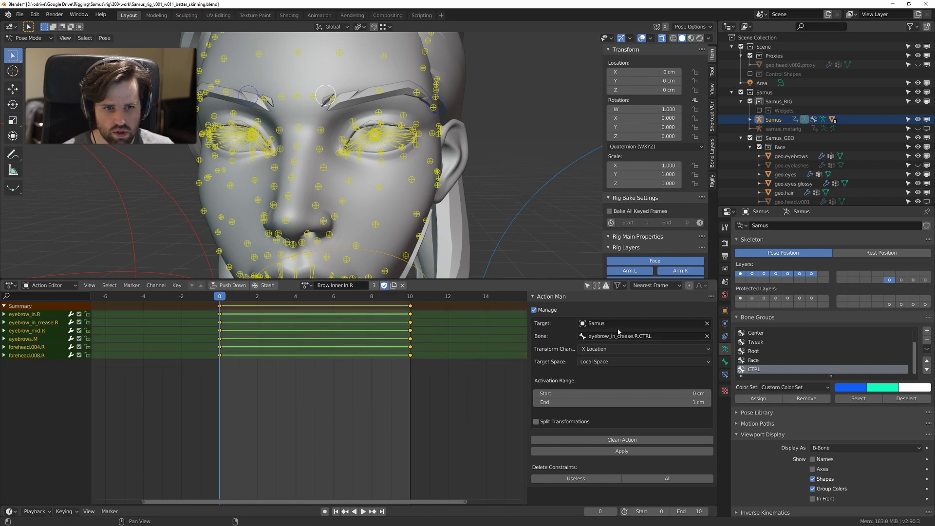
{"action": "left_click", "coordinate": [664, 339]}
{"action": "type", "text": "CTRL.eyebrow_in.L"}
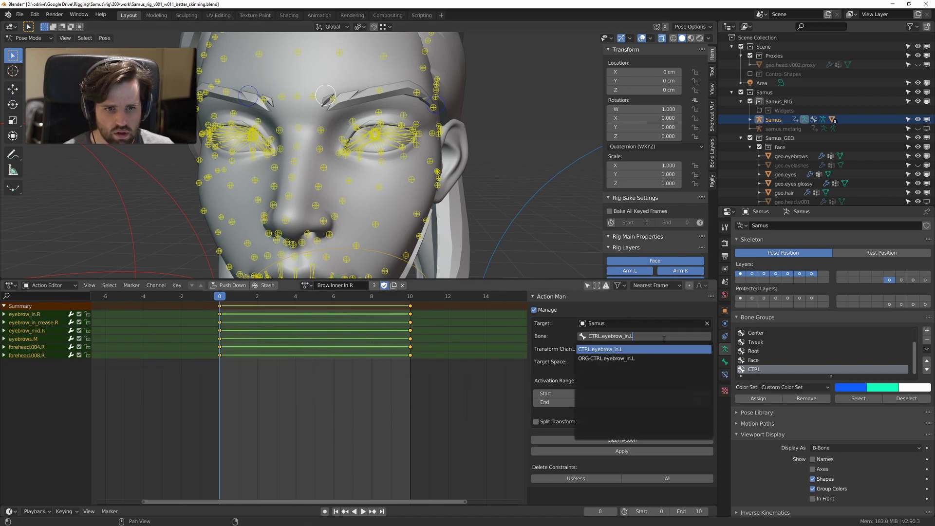
{"action": "key", "text": "BackSpace"}
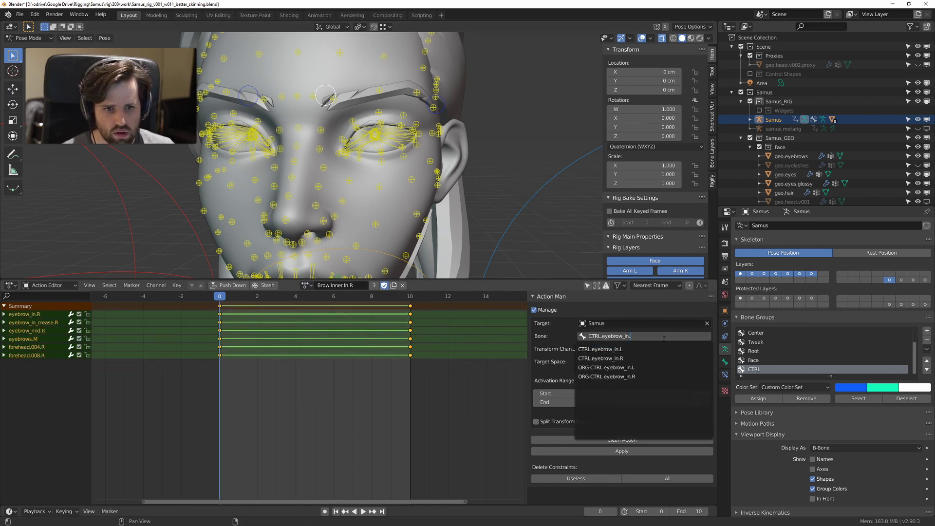
{"action": "left_click", "coordinate": [629, 359]}
Step: Apply the Brow.Inner.In.R action constraints and test them by temporarily moving the right inner brow control inward
{"action": "middle_click_drag", "start_coordinate": [238, 98], "coordinate": [253, 113], "text": "shift"}
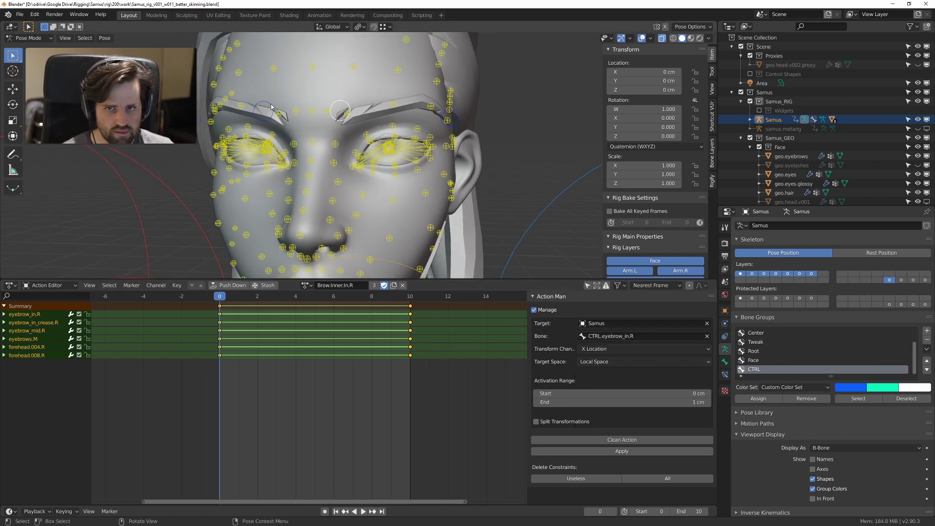
{"action": "left_click", "coordinate": [271, 106]}
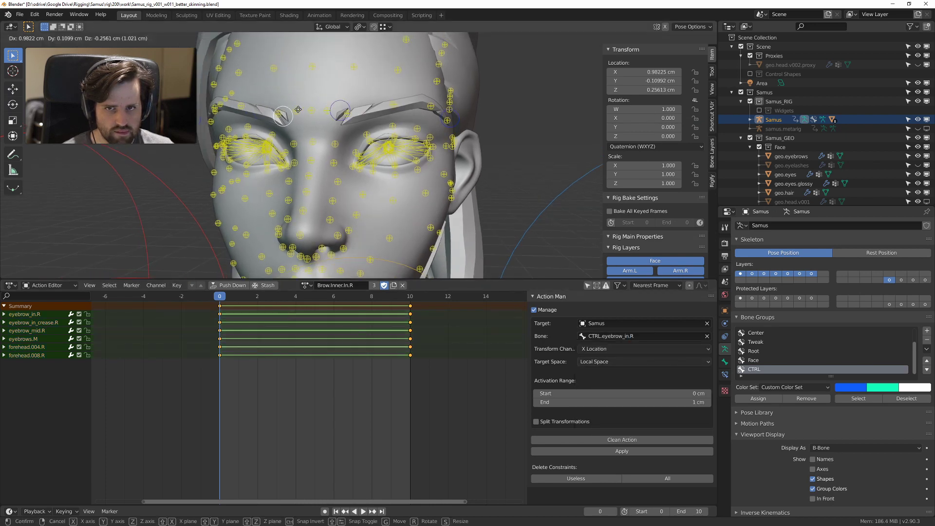
{"action": "left_click", "coordinate": [644, 451]}
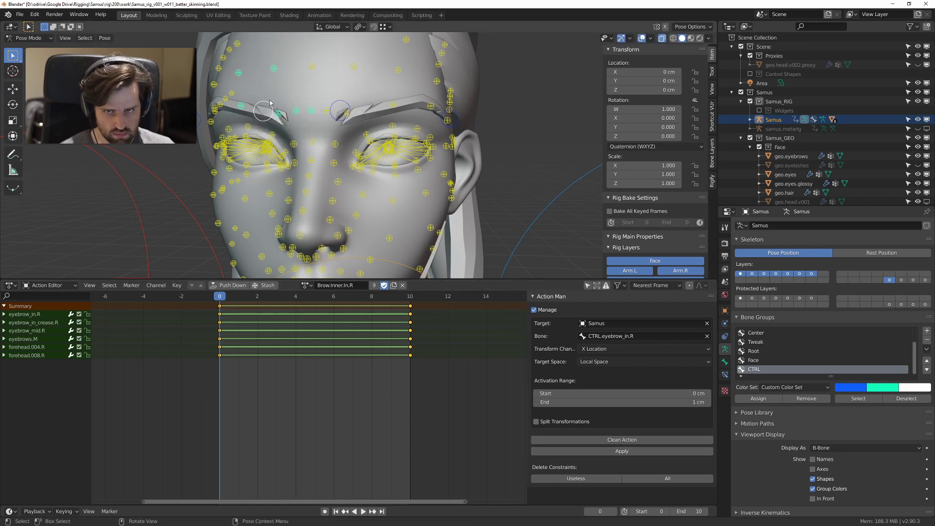
{"action": "key", "text": "g"}
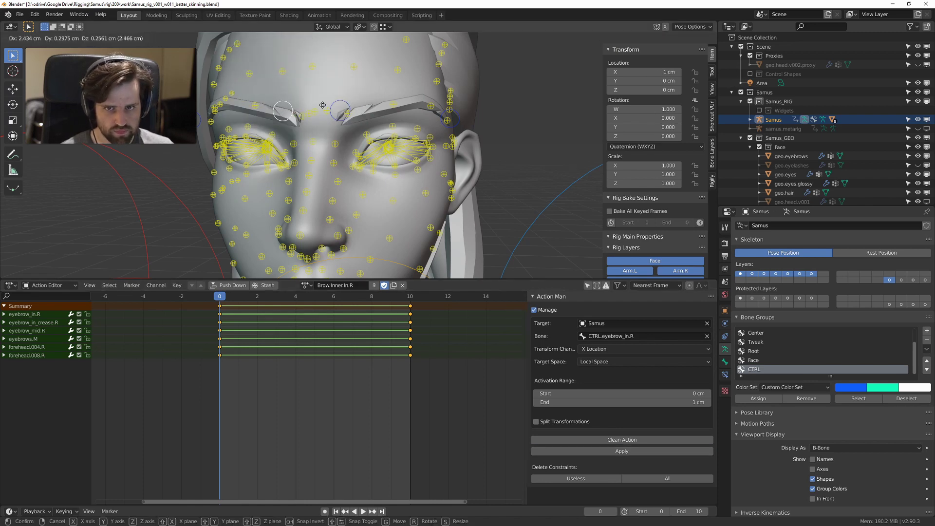
{"action": "right_click", "coordinate": [323, 105]}
Step: Load the Brow.Inner.Lowerer.L action, set its Action Man bone to CTRL.eyebrow_in.L and apply the constraints
{"action": "middle_click_drag", "start_coordinate": [322, 105], "coordinate": [361, 111]}
{"action": "left_click", "coordinate": [306, 285]}
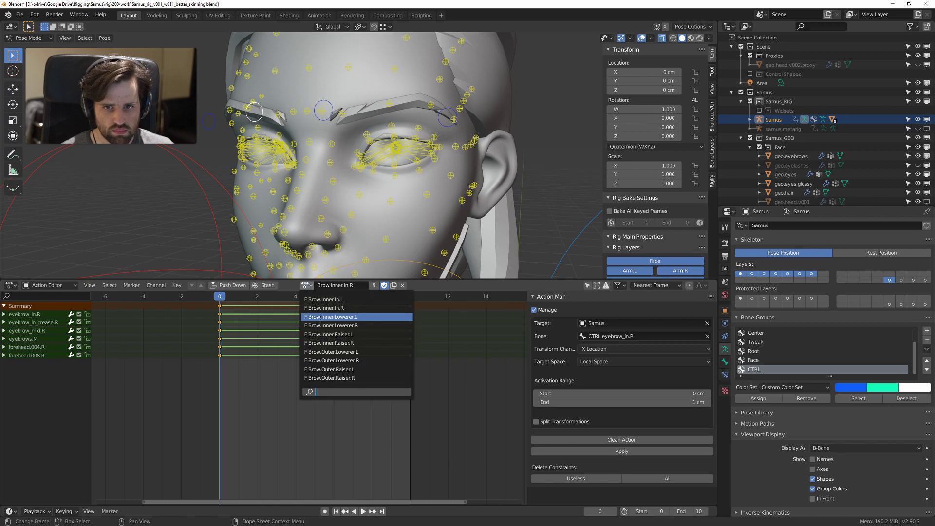
{"action": "left_click", "coordinate": [321, 317]}
{"action": "left_click", "coordinate": [657, 336]}
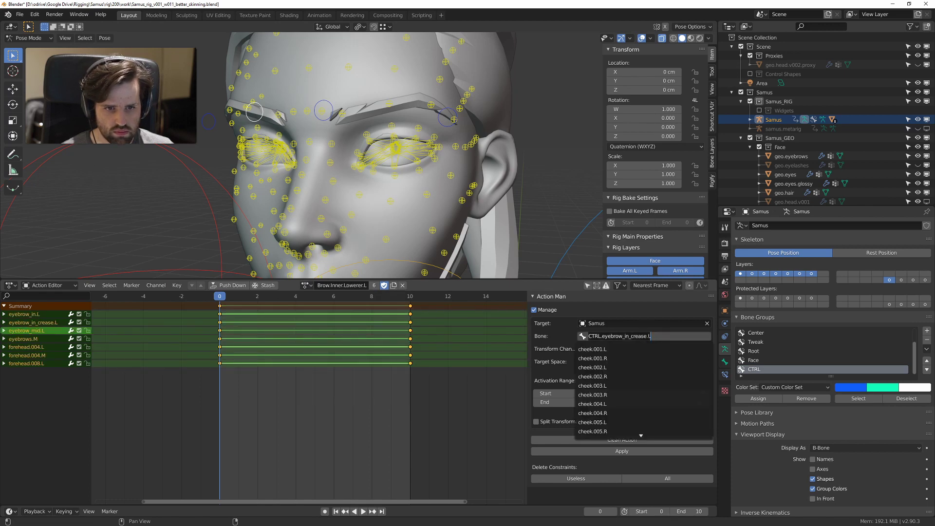
{"action": "type", "text": "CTRL.eyebrow_in.L"}
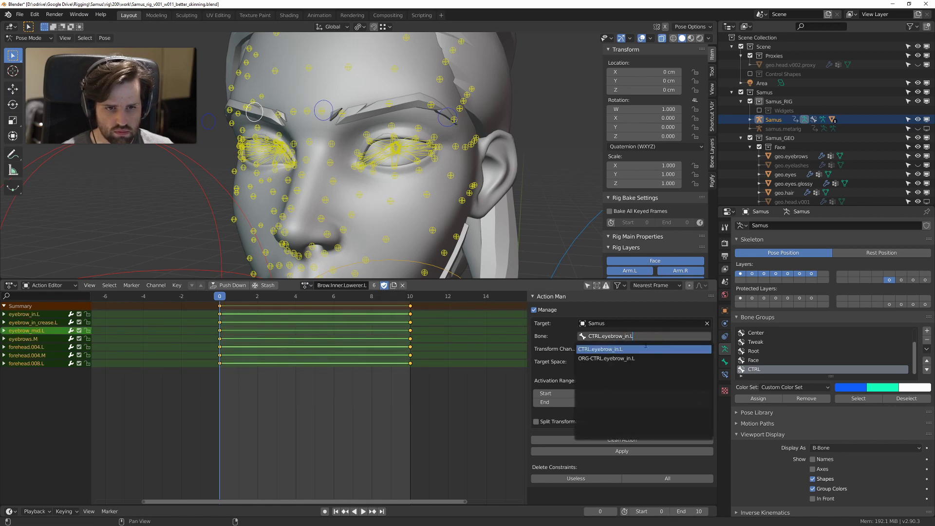
{"action": "left_click", "coordinate": [610, 350]}
{"action": "left_click", "coordinate": [618, 451]}
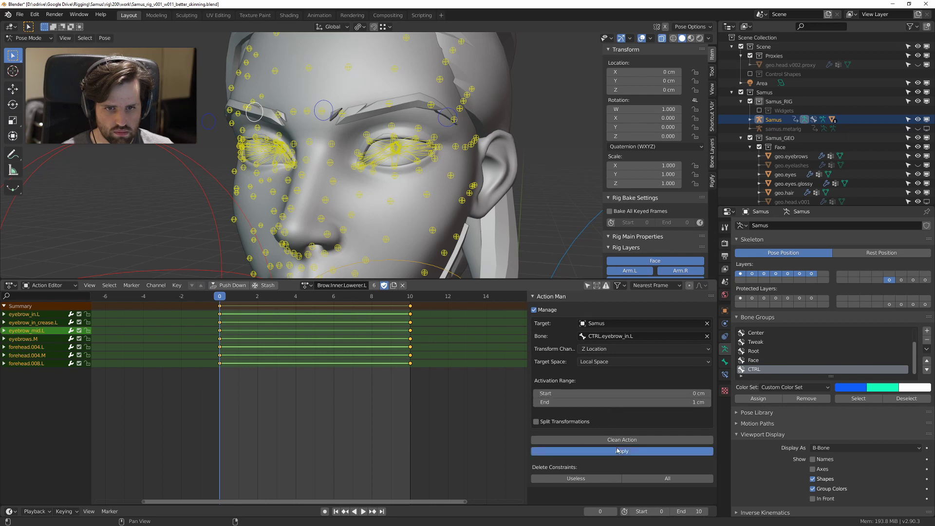
Step: Load the Brow.Inner.Raiser.L action, set its Action Man bone to CTRL.eyebrow_in.L and apply the constraints
{"action": "left_click", "coordinate": [306, 285]}
{"action": "left_click", "coordinate": [346, 334]}
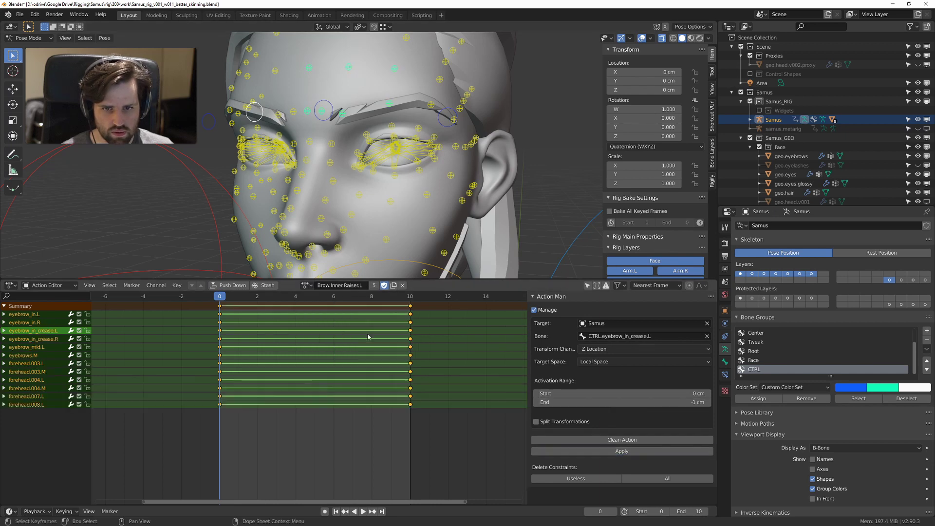
{"action": "left_click", "coordinate": [612, 336]}
{"action": "type", "text": "CTRL.eyebrow_in.L"}
{"action": "left_click", "coordinate": [612, 350]}
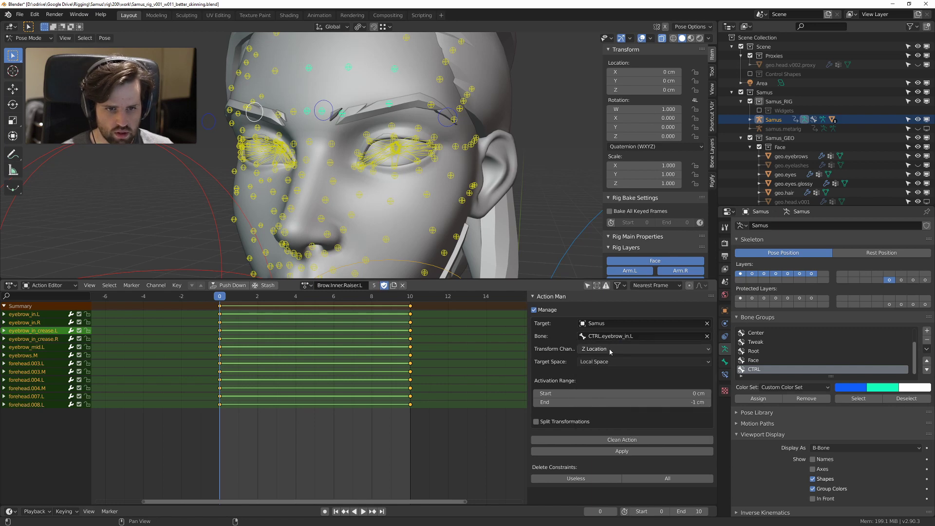
Step: Test the left inner brow control by moving it temporarily and cancelling the move
{"action": "left_click", "coordinate": [326, 103]}
{"action": "key", "text": "g"}
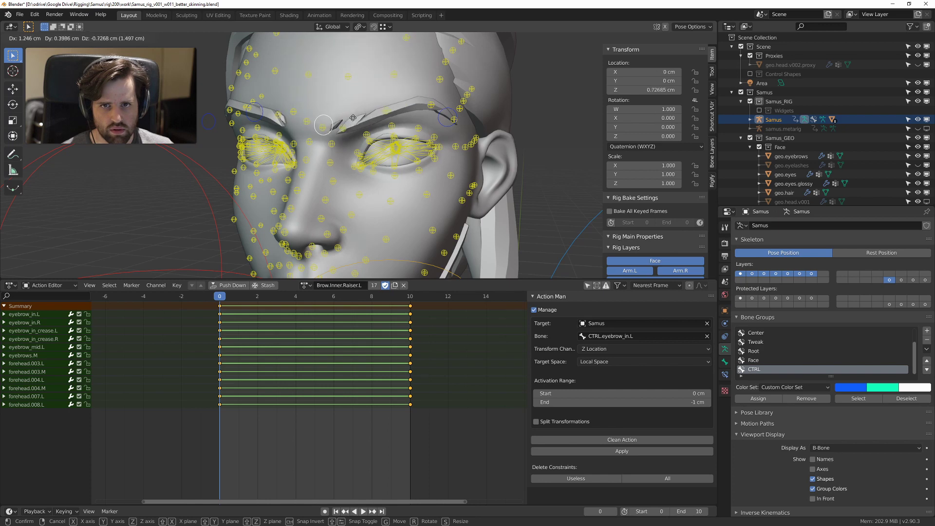
{"action": "right_click", "coordinate": [317, 100]}
Step: Load the Brow.Inner.Lowerer.R action, set its Action Man bone to CTRL.eyebrow_in.R and apply the constraints
{"action": "middle_click_drag", "start_coordinate": [317, 119], "coordinate": [342, 132]}
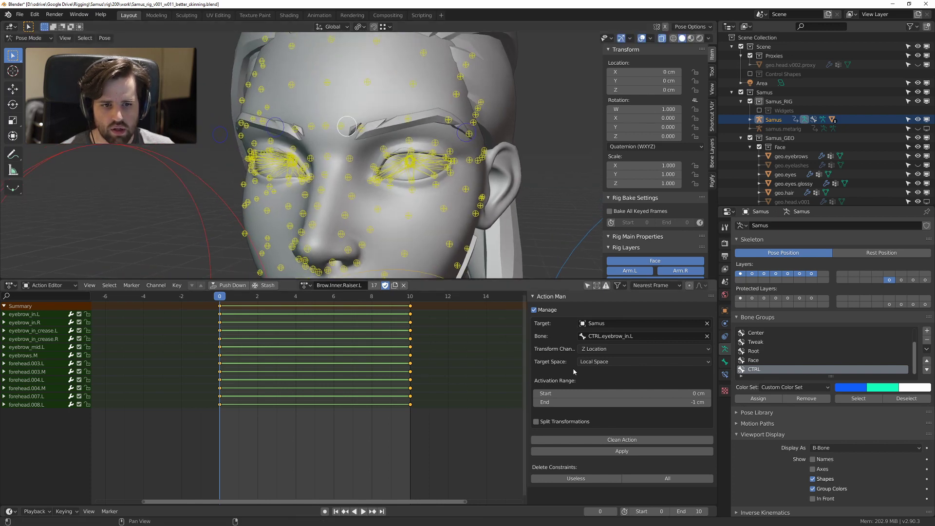
{"action": "left_click", "coordinate": [306, 286]}
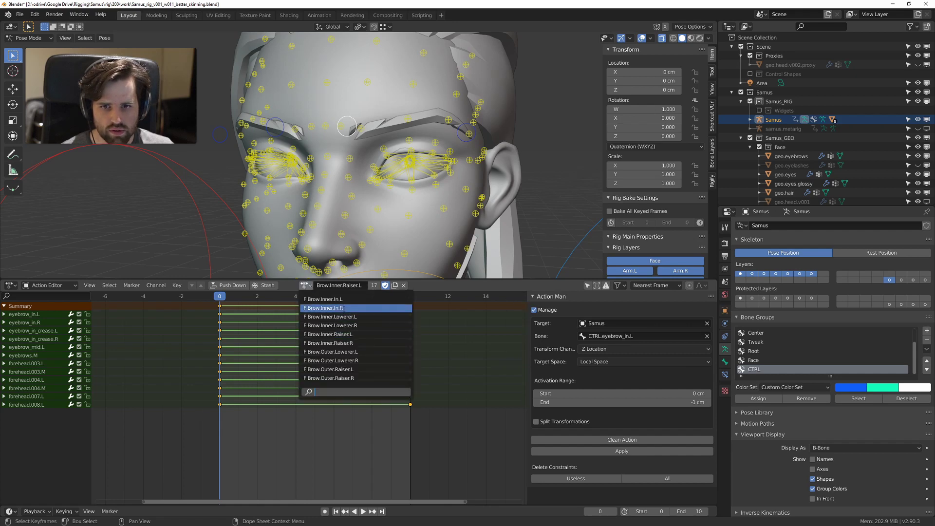
{"action": "left_click", "coordinate": [347, 325]}
{"action": "left_click", "coordinate": [641, 338]}
{"action": "type", "text": "CTRL.eyebrow_in.L"}
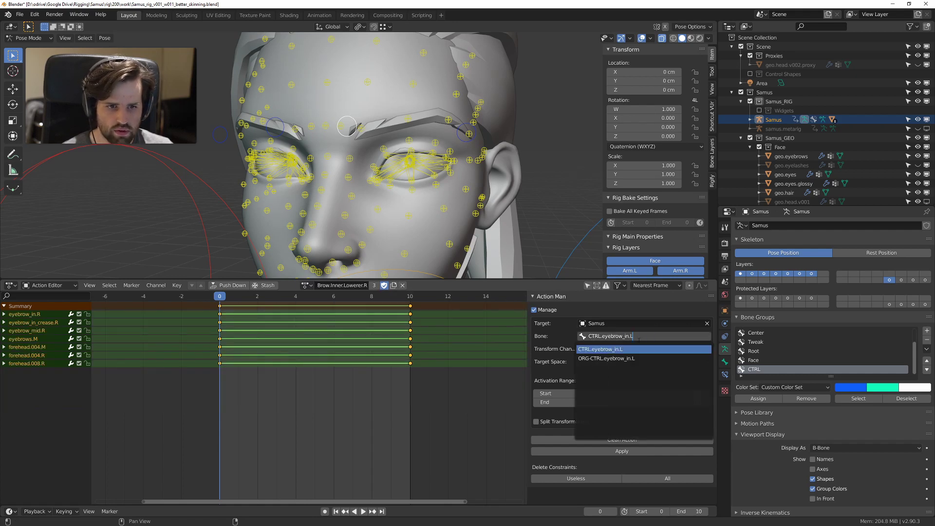
{"action": "key", "text": "BackSpace"}
{"action": "type", "text": "R"}
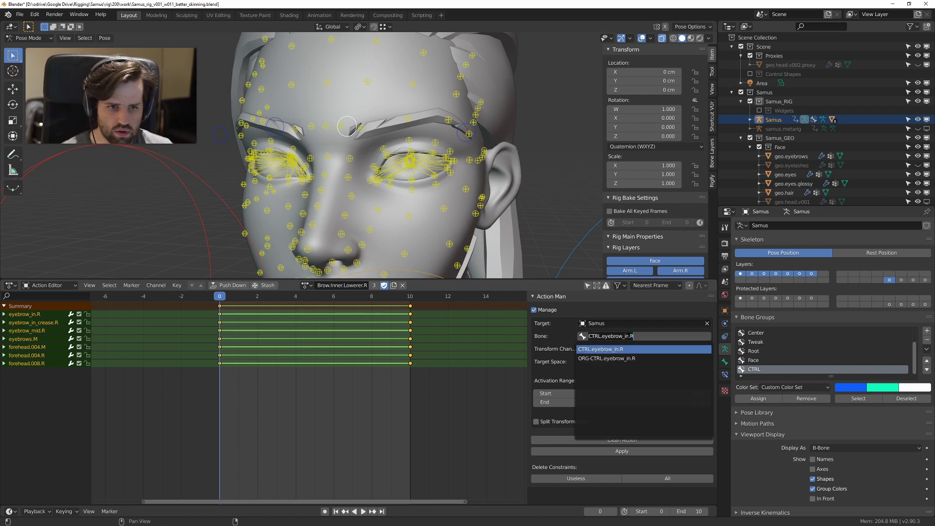
{"action": "key", "text": "Return"}
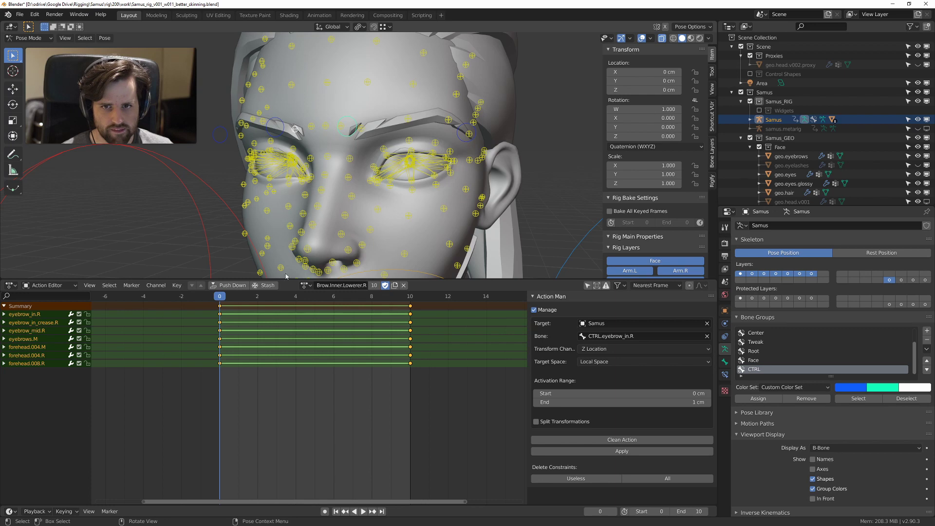
Step: Load the Brow.Inner.Raiser.R action, set its Action Man bone to CTRL.eyebrow_in.R and apply the constraints
{"action": "left_click", "coordinate": [305, 285]}
{"action": "left_click", "coordinate": [390, 343]}
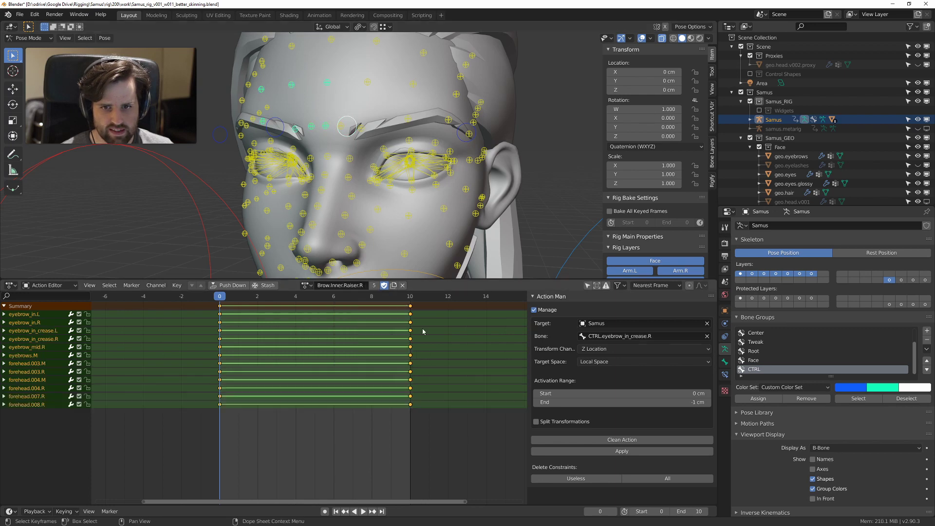
{"action": "left_click", "coordinate": [613, 336]}
{"action": "type", "text": "CTRL.eyebrow_in.R"}
{"action": "left_click", "coordinate": [611, 351]}
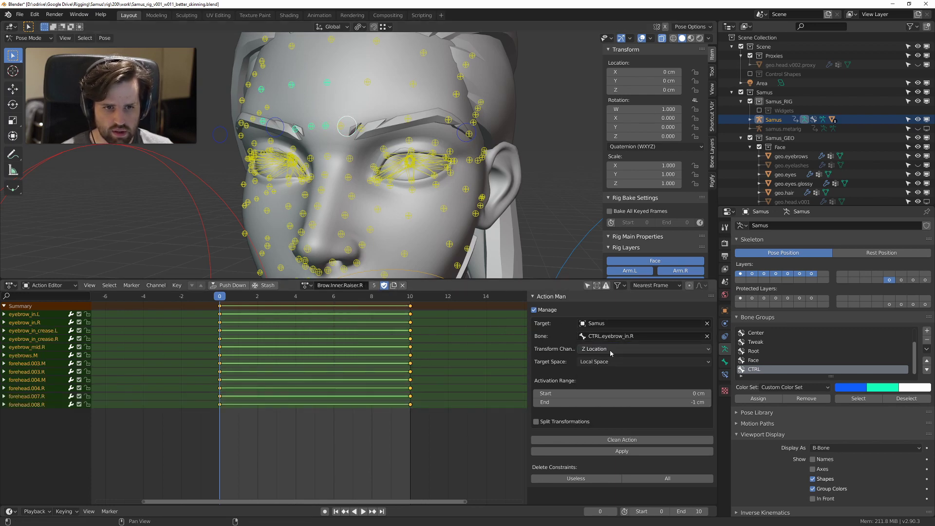
{"action": "left_click", "coordinate": [621, 450]}
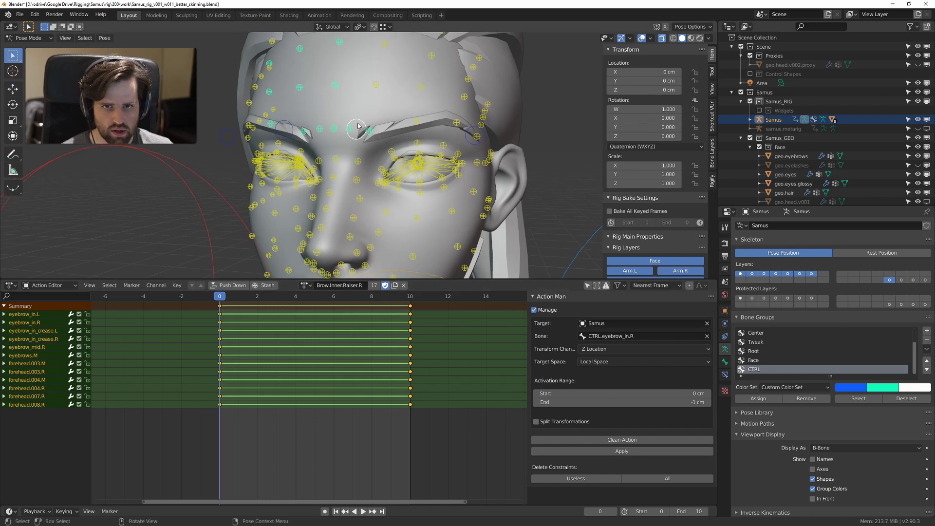
Step: Deselect all bones and test the right inner brow control with a temporary, cancelled move
{"action": "key", "text": "alt+a"}
{"action": "left_click", "coordinate": [284, 127]}
{"action": "key", "text": "g"}
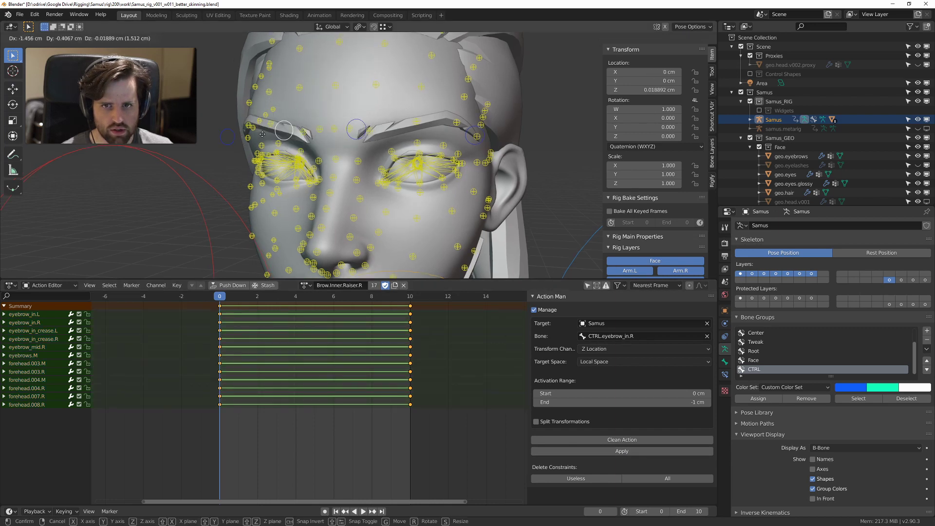
{"action": "key", "text": "Escape"}
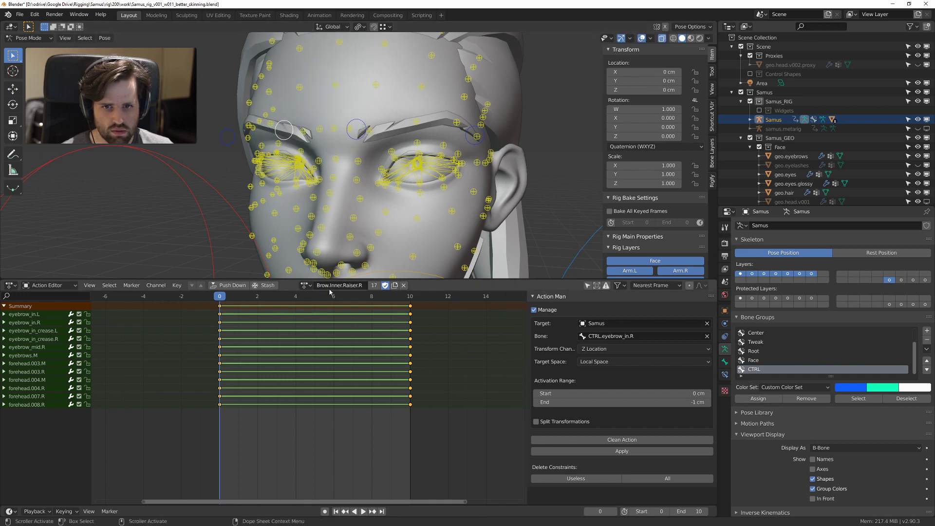
Step: Load the Brow.Outer.Lowerer.L action, set its Action Man bone to CTRL.eyebrow_outer.L and apply the constraints
{"action": "left_click", "coordinate": [305, 285]}
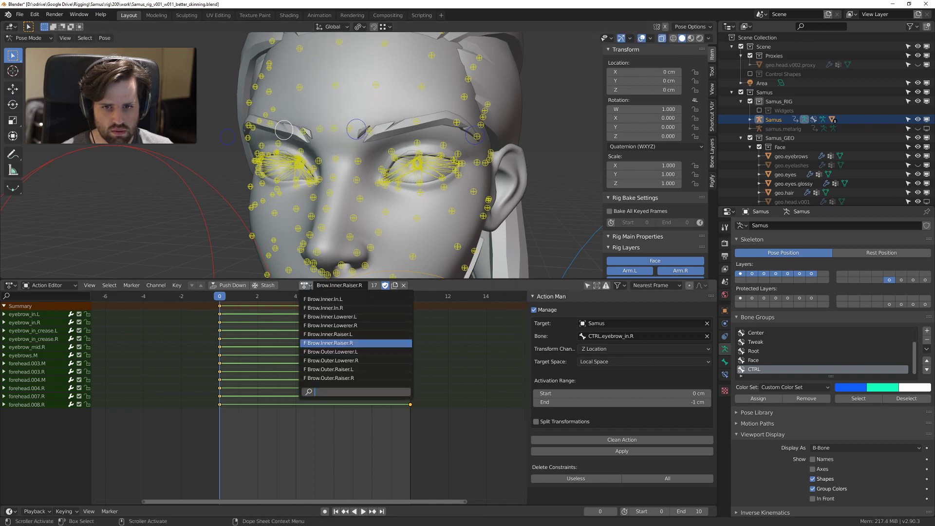
{"action": "left_click", "coordinate": [356, 352]}
{"action": "middle_click_drag", "start_coordinate": [439, 156], "coordinate": [468, 146]}
{"action": "left_click", "coordinate": [471, 132]}
{"action": "key", "text": "F2"}
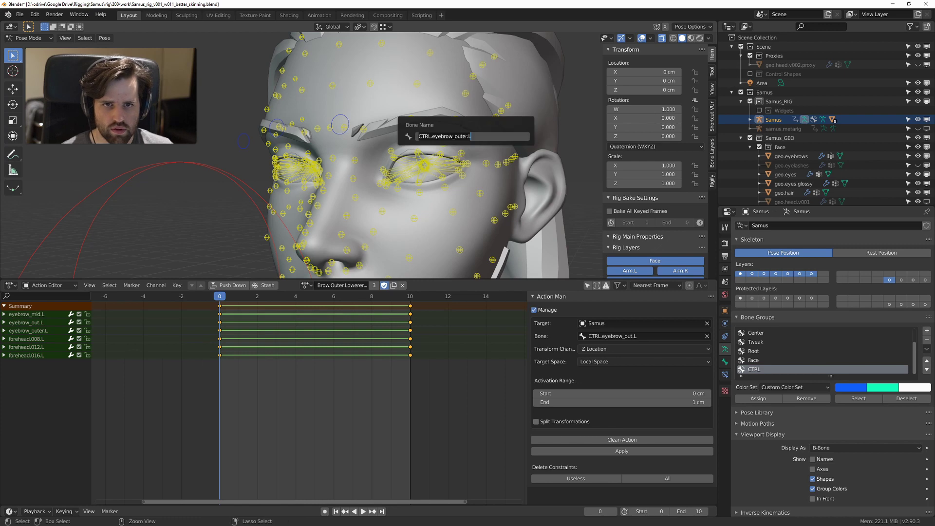
{"action": "key", "text": "ctrl+c"}
{"action": "left_click", "coordinate": [643, 336]}
{"action": "key", "text": "ctrl+v"}
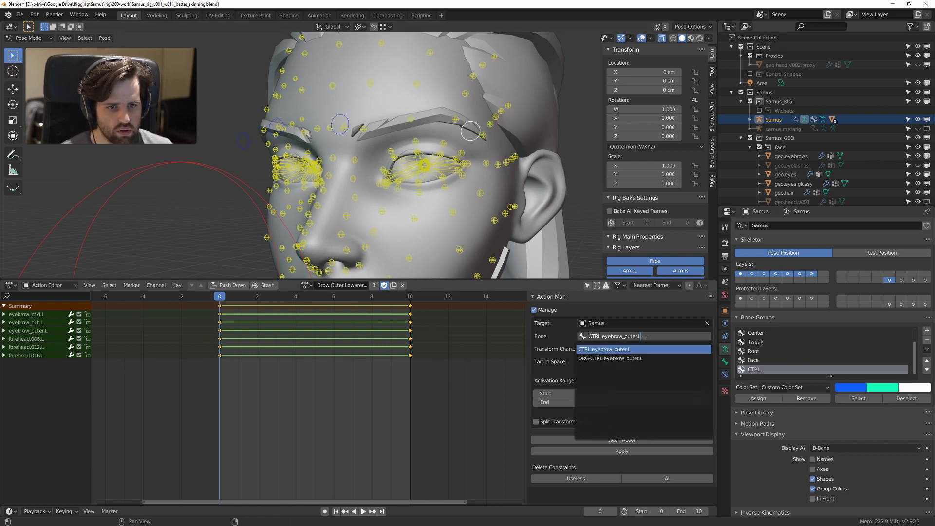
{"action": "key", "text": "Return"}
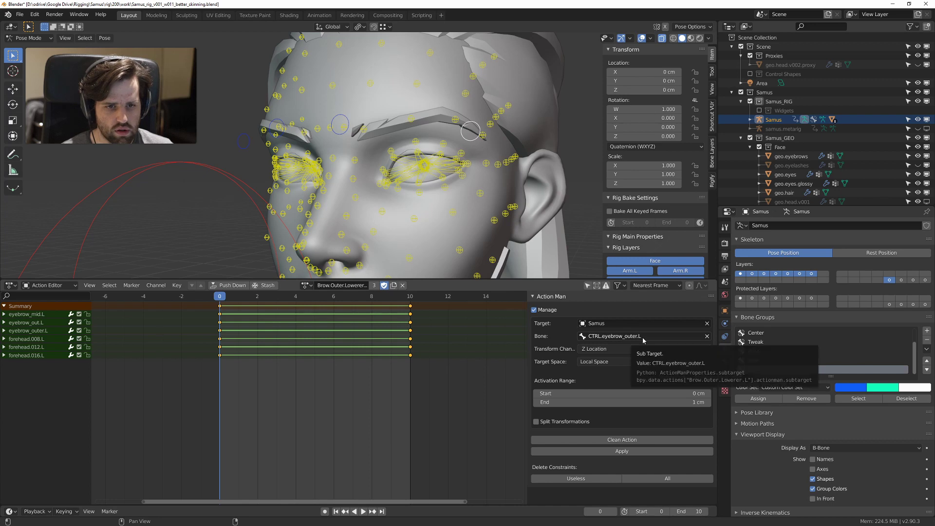
{"action": "left_click", "coordinate": [622, 452]}
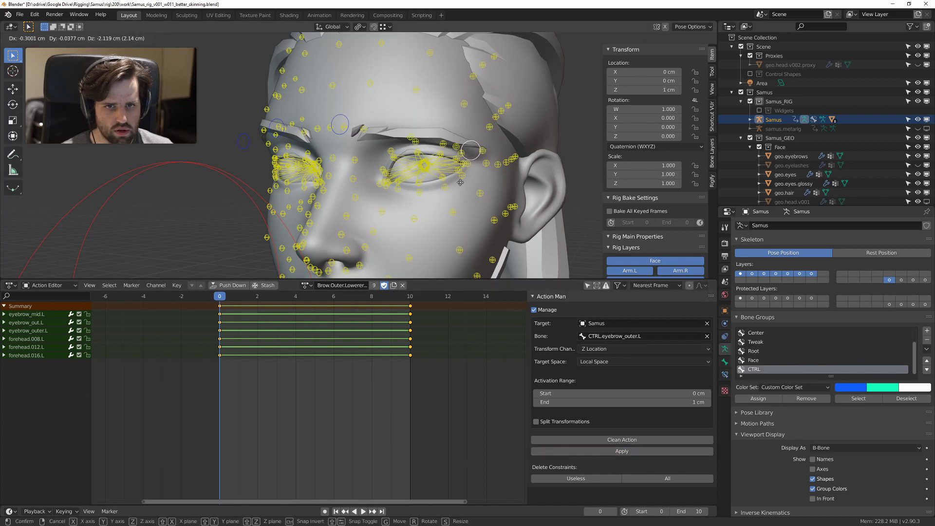
Step: Load the Brow.Outer.Raiser.L action, set its Action Man bone to CTRL.eyebrow_outer.L and apply the constraints
{"action": "left_click", "coordinate": [306, 285]}
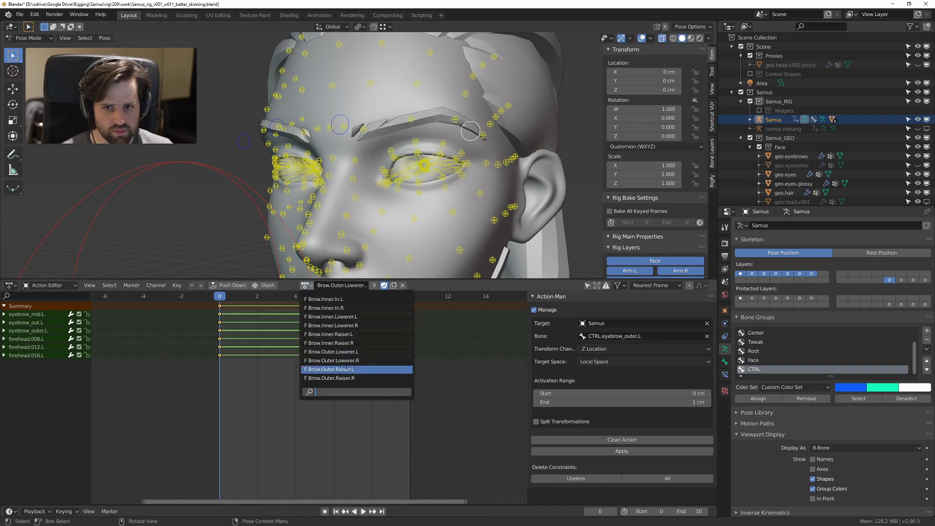
{"action": "left_click", "coordinate": [356, 369]}
{"action": "left_click", "coordinate": [648, 336]}
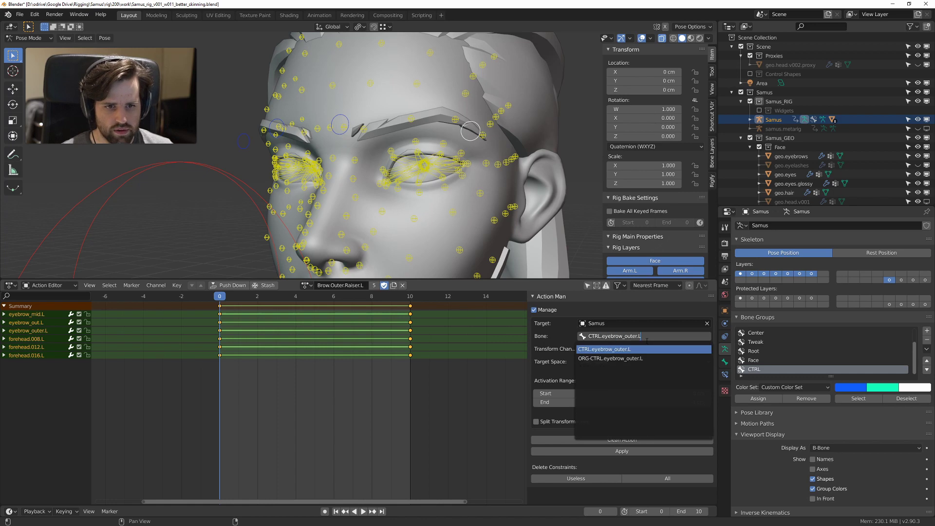
{"action": "left_click", "coordinate": [647, 344]}
{"action": "left_click", "coordinate": [624, 451]}
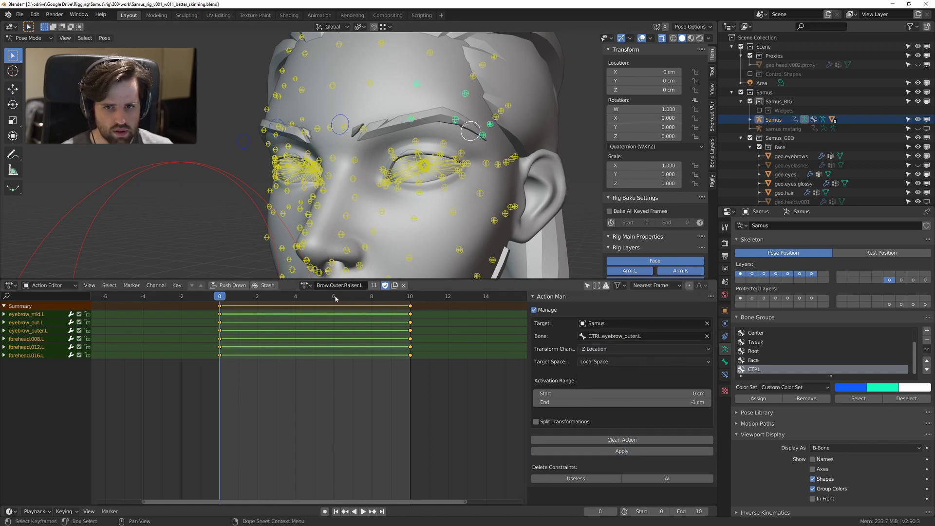
Step: Load the Brow.Outer.Lowerer.R action, set its Action Man bone to CTRL.eyebrow_outer.R and apply the constraints
{"action": "left_click", "coordinate": [306, 286]}
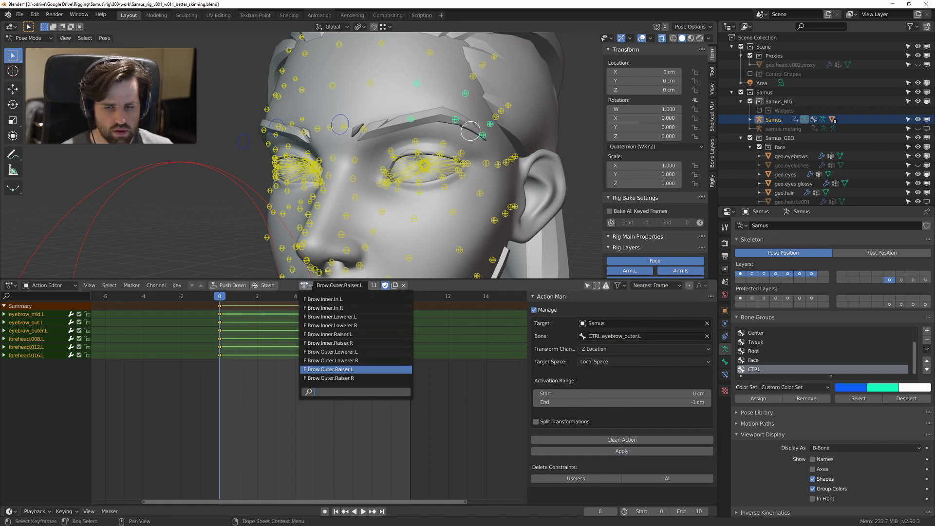
{"action": "left_click", "coordinate": [350, 361]}
{"action": "left_click", "coordinate": [643, 337]}
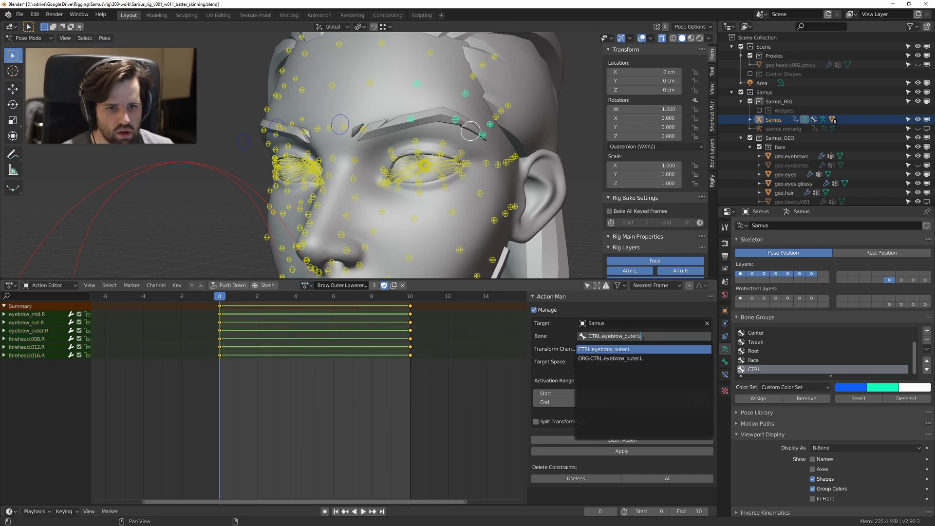
{"action": "key", "text": "BackSpace"}
{"action": "type", "text": "R"}
{"action": "key", "text": "Return"}
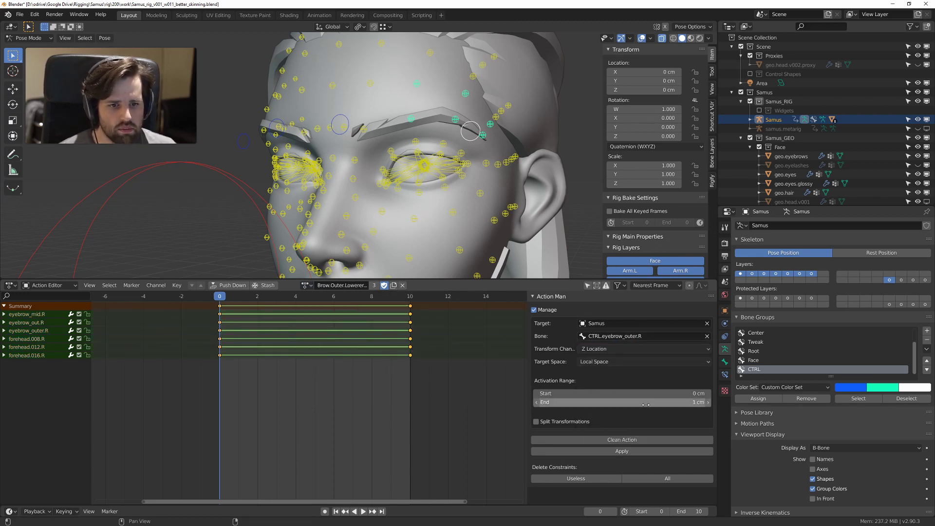
{"action": "left_click", "coordinate": [622, 451]}
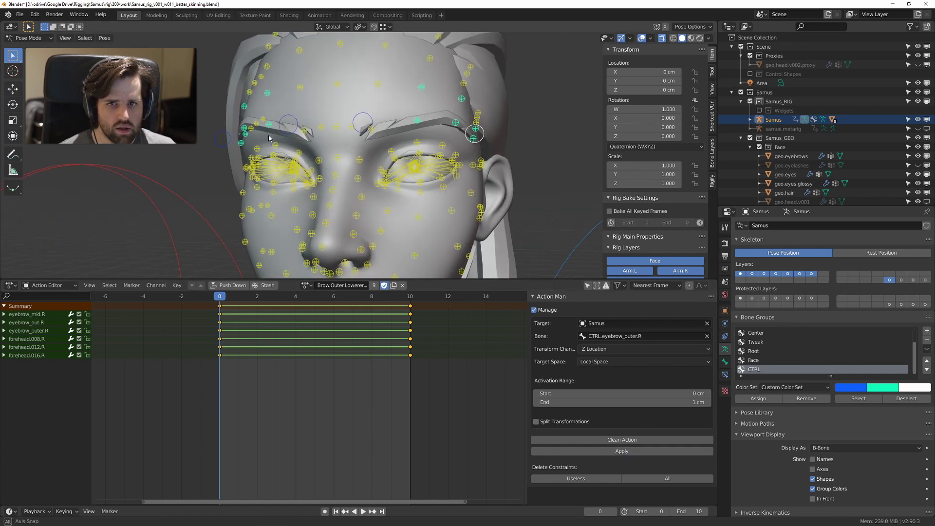
Step: Load the Brow.Outer.Raiser.R action, set its Action Man bone to CTRL.eyebrow_outer.R and apply the constraints
{"action": "left_click", "coordinate": [306, 285]}
{"action": "left_click", "coordinate": [341, 379]}
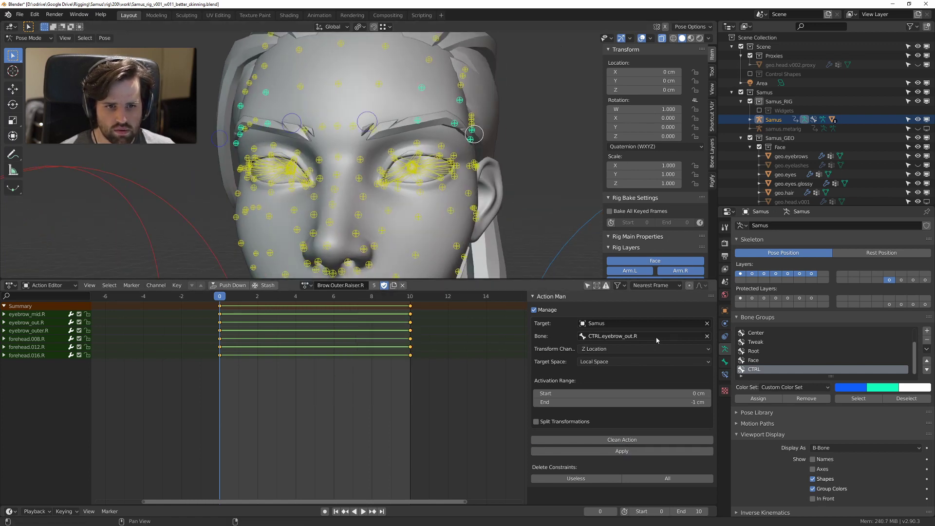
{"action": "left_click", "coordinate": [655, 338]}
{"action": "key", "text": "ctrl+v"}
{"action": "key", "text": "Return"}
{"action": "double_click", "coordinate": [655, 338]}
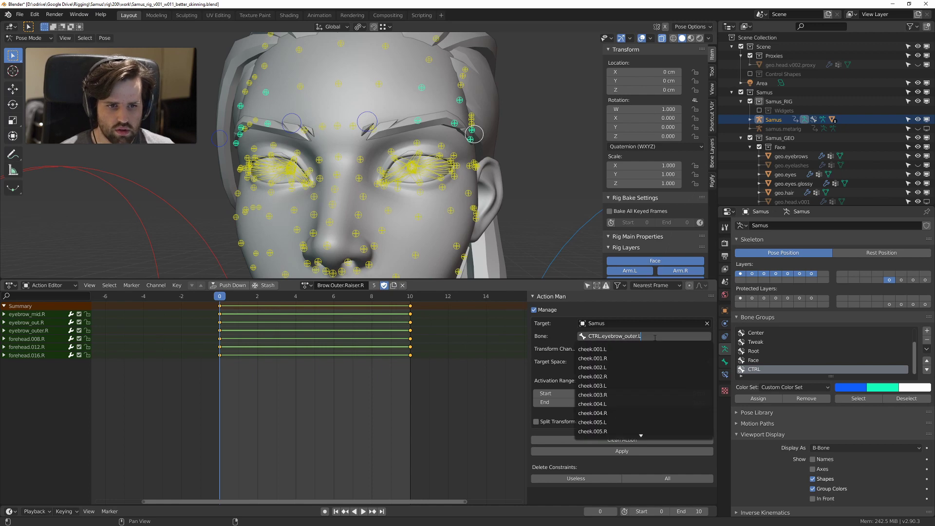
{"action": "key", "text": "BackSpace"}
{"action": "type", "text": "R"}
{"action": "key", "text": "Return"}
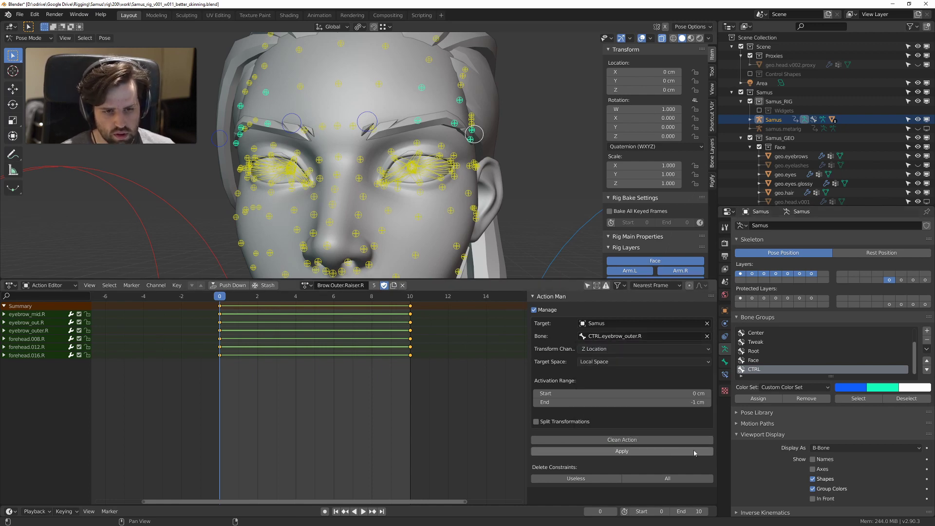
{"action": "left_click", "coordinate": [621, 450]}
Step: Test the right outer and right inner brow controls by moving each one temporarily and cancelling the moves
{"action": "left_click", "coordinate": [215, 140]}
{"action": "key", "text": "g"}
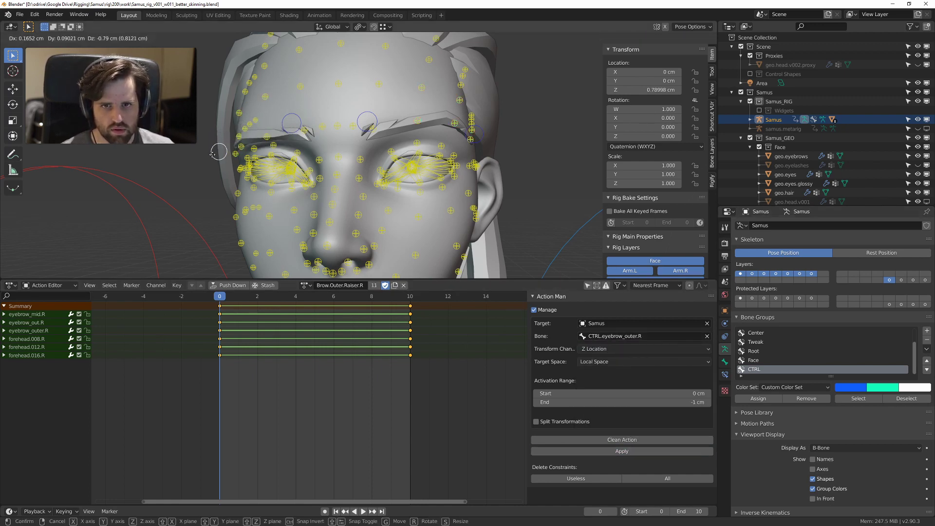
{"action": "right_click", "coordinate": [218, 132]}
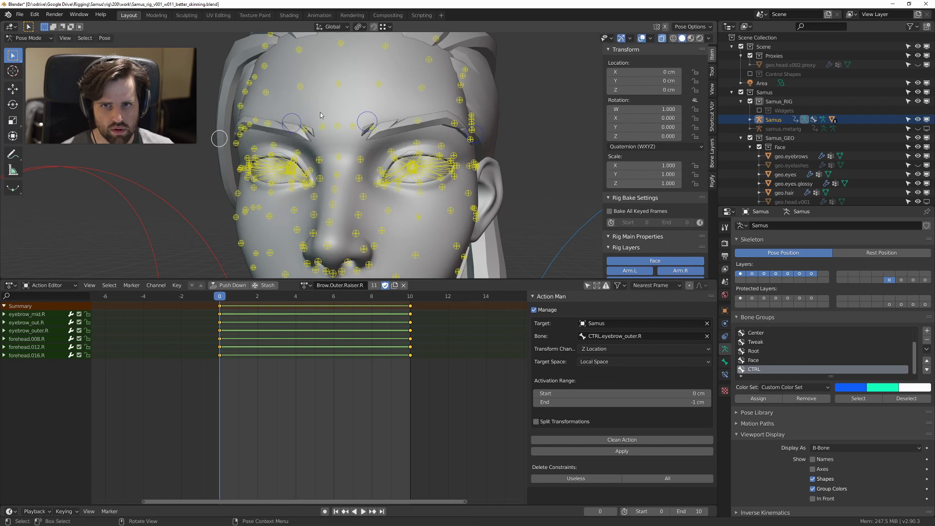
{"action": "left_click", "coordinate": [294, 119]}
{"action": "key", "text": "g"}
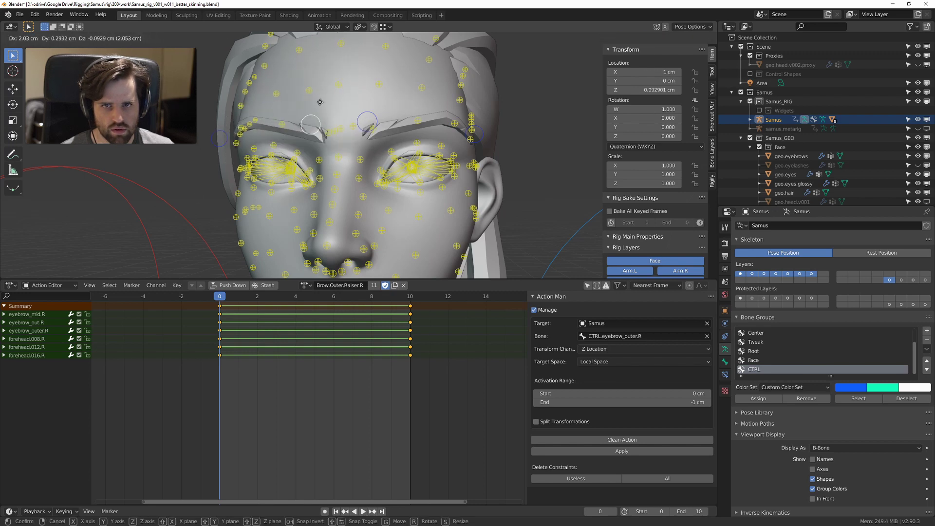
{"action": "right_click", "coordinate": [375, 114]}
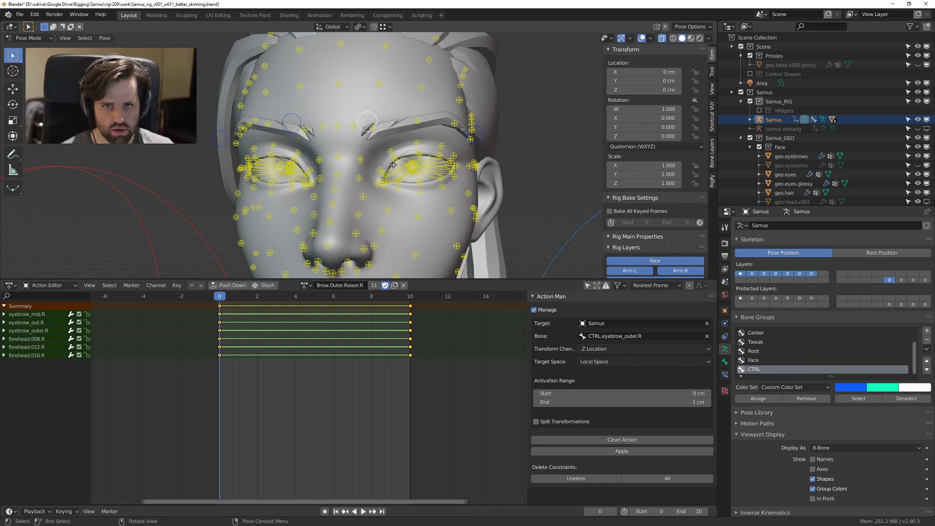
Step: Test the left outer brow control from a side angle with a temporary, cancelled move
{"action": "middle_click_drag", "start_coordinate": [394, 164], "coordinate": [422, 178]}
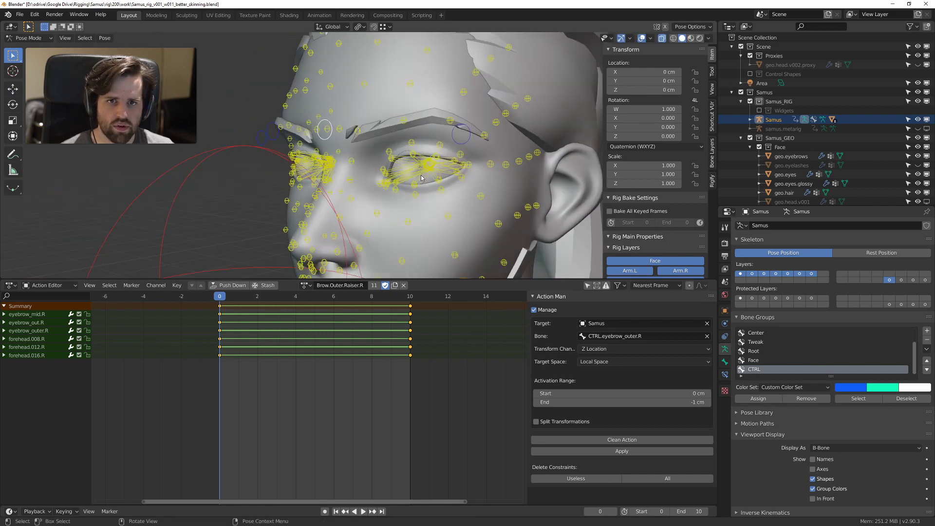
{"action": "left_click", "coordinate": [465, 143]}
{"action": "key", "text": "g"}
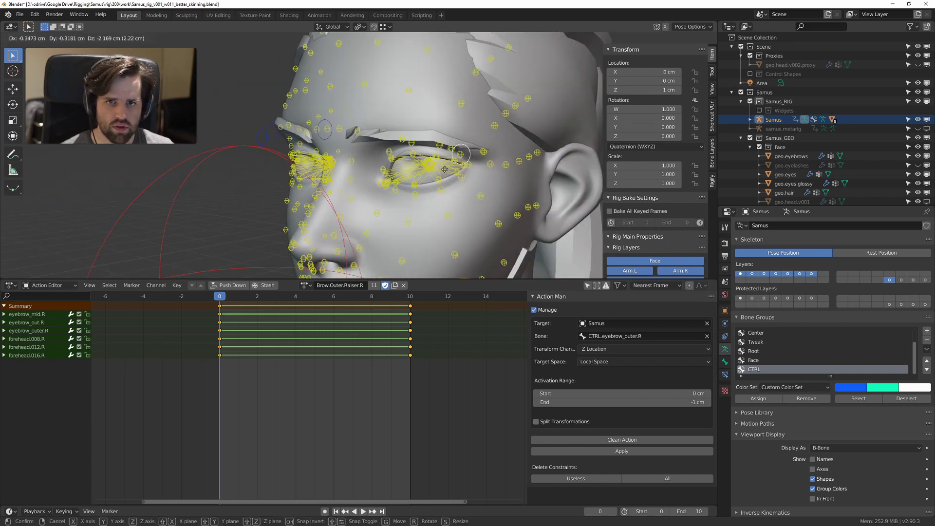
{"action": "right_click", "coordinate": [459, 150]}
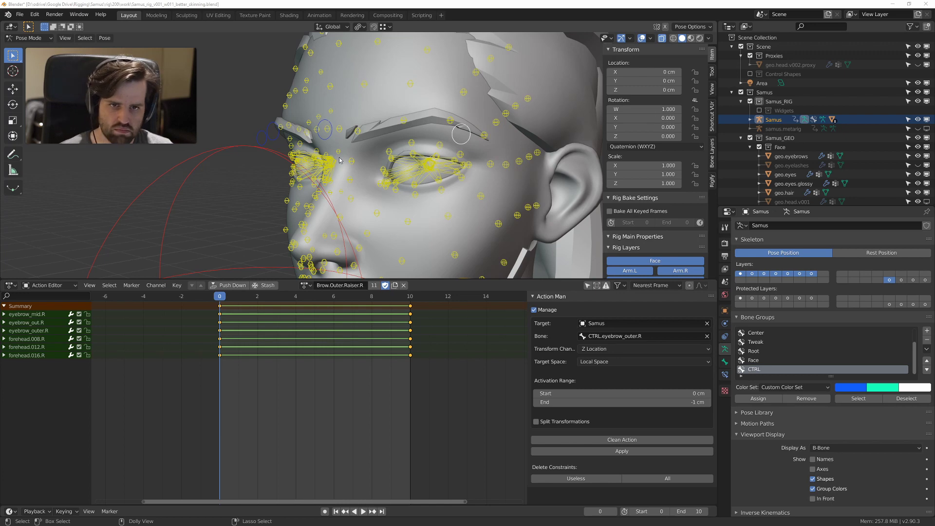
Step: Save the file, leave Pose Mode and regenerate the Samus rig from samus.metarig with Rigify
{"action": "middle_click_drag", "start_coordinate": [423, 80], "coordinate": [470, 86]}
{"action": "key", "text": "ctrl+s"}
{"action": "key", "text": "ctrl+Tab"}
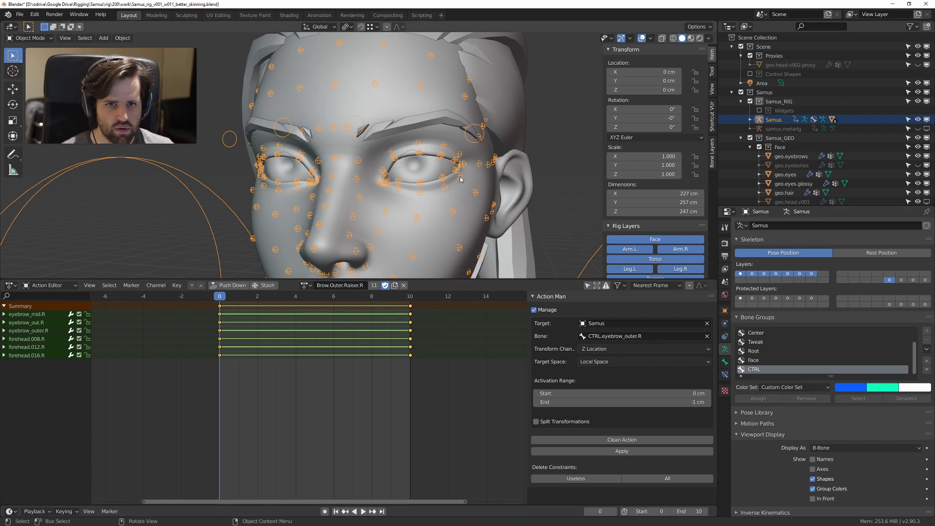
{"action": "left_click", "coordinate": [782, 129]}
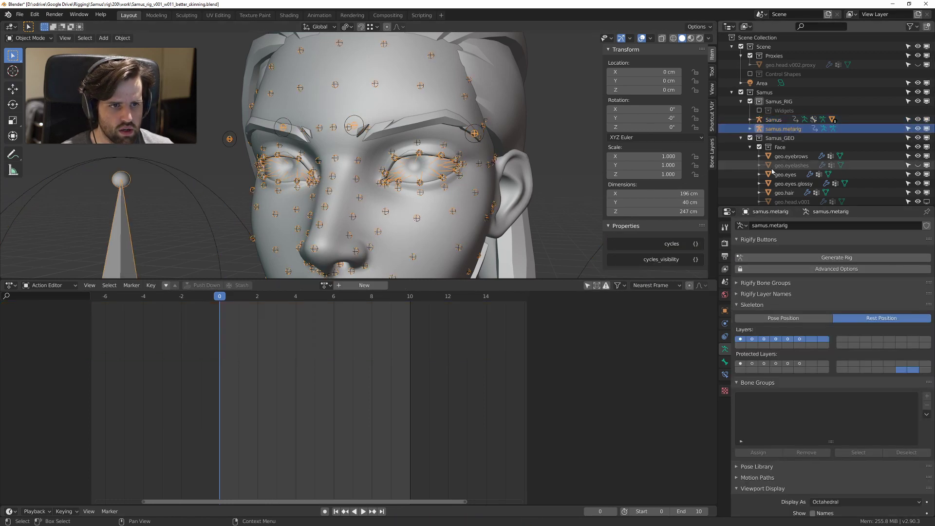
{"action": "left_click", "coordinate": [810, 261]}
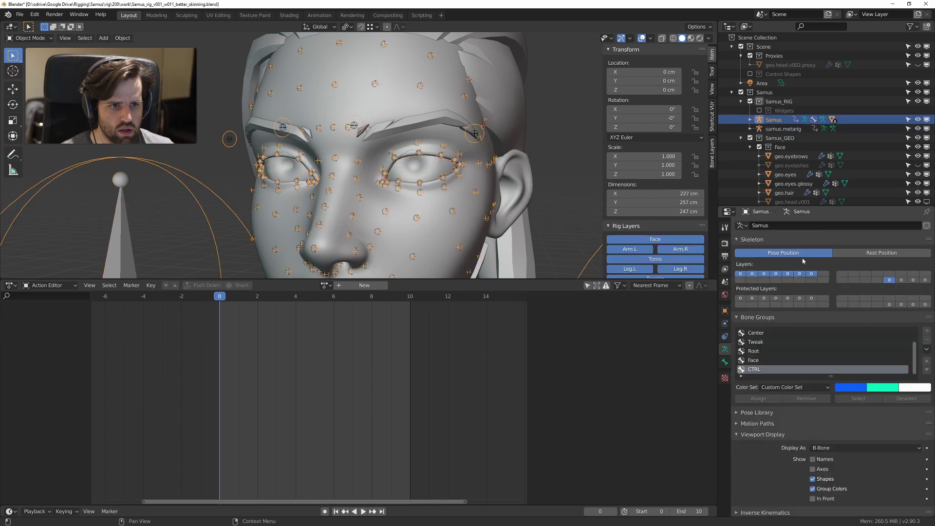
Step: Hide samus.metarig and return the Samus rig to Pose Mode, testing the left outer brow control with a cancelled move
{"action": "key", "text": "ctrl+z"}
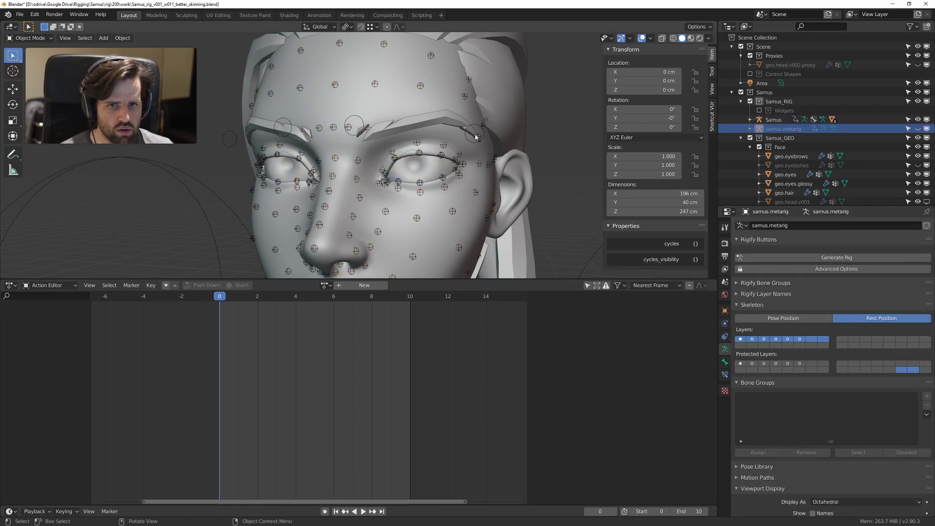
{"action": "key", "text": "ctrl+shift+z"}
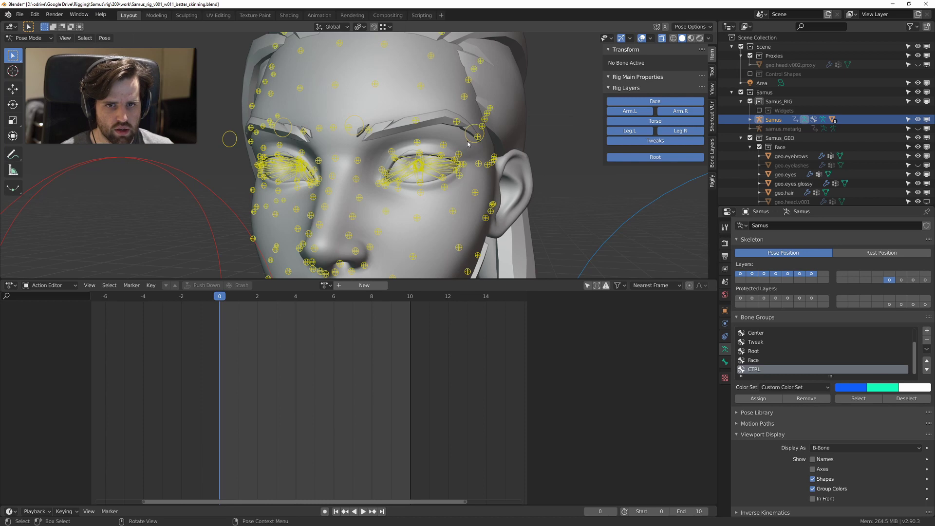
{"action": "left_click", "coordinate": [469, 140]}
{"action": "key", "text": "g"}
{"action": "right_click", "coordinate": [441, 137]}
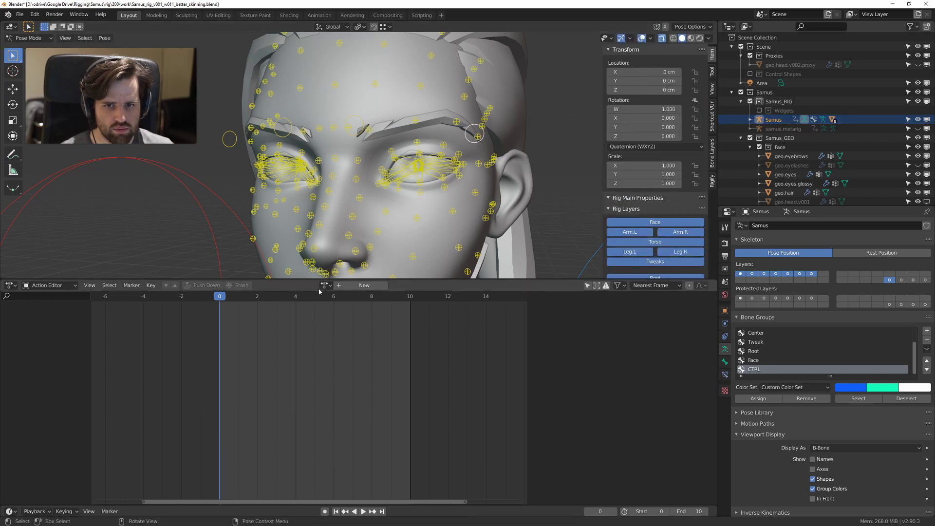
Step: Load the Brow.Inner.In.L action on the regenerated rig and apply its Action Man constraints
{"action": "left_click", "coordinate": [325, 286]}
{"action": "left_click", "coordinate": [339, 299]}
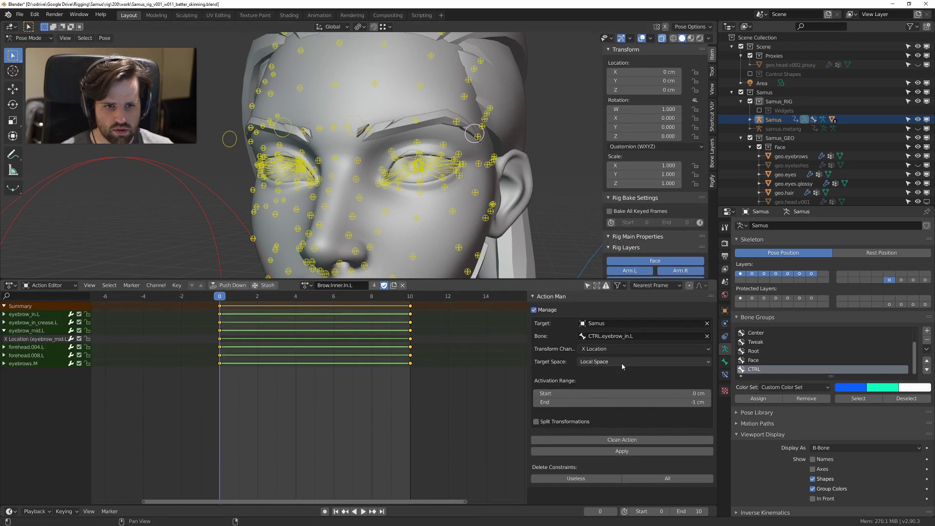
{"action": "left_click", "coordinate": [641, 452]}
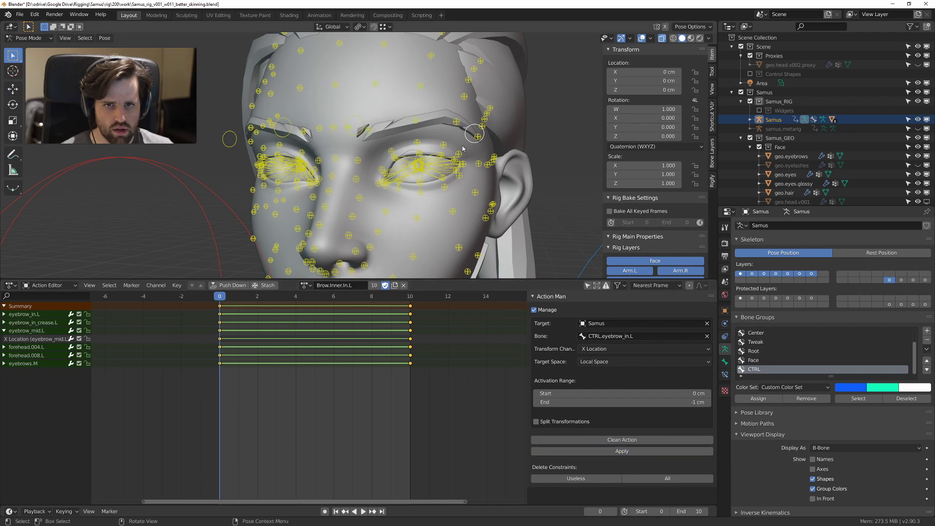
Step: Test the left inner brow control on the regenerated rig with a temporary, cancelled move
{"action": "left_click", "coordinate": [355, 138]}
{"action": "key", "text": "g"}
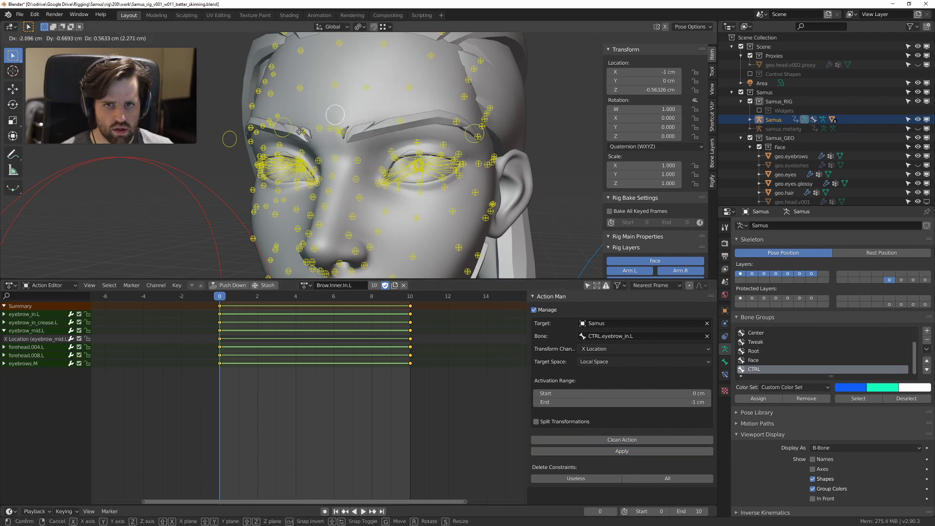
{"action": "right_click", "coordinate": [326, 152]}
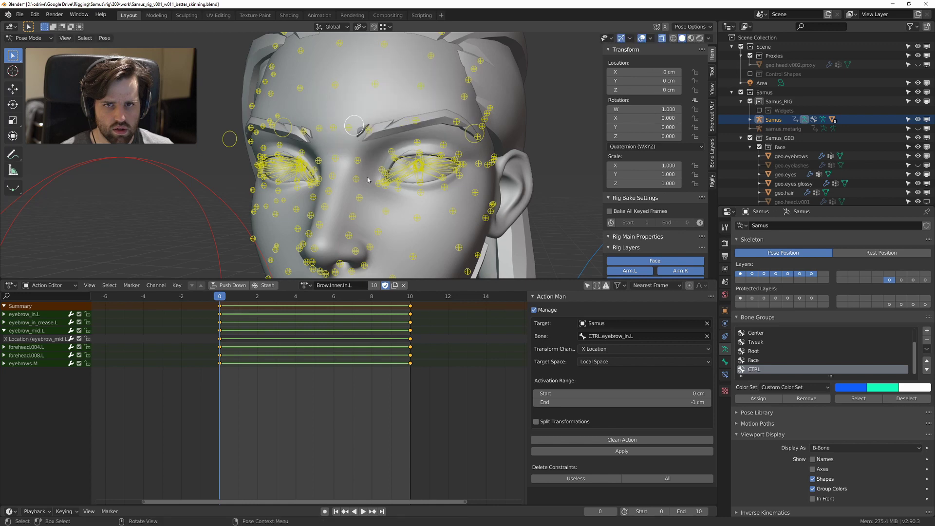
Step: Load the Brow.Inner.In.R action and apply its Action Man constraints to the regenerated rig
{"action": "left_click", "coordinate": [305, 286]}
{"action": "left_click", "coordinate": [324, 309]}
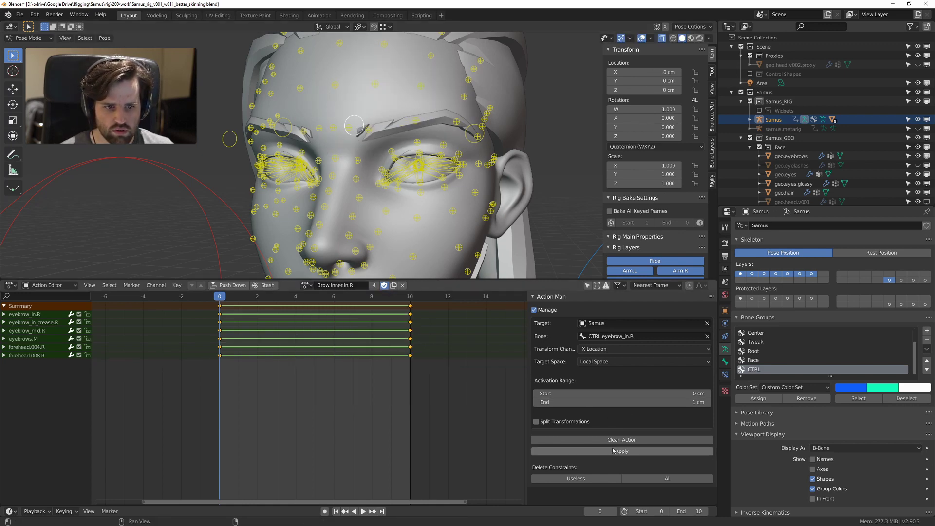
Step: Load the Brow.Inner.Lowerer.L and Brow.Inner.Lowerer.R actions in turn and apply the Action Man constraints for each
{"action": "left_click", "coordinate": [306, 286]}
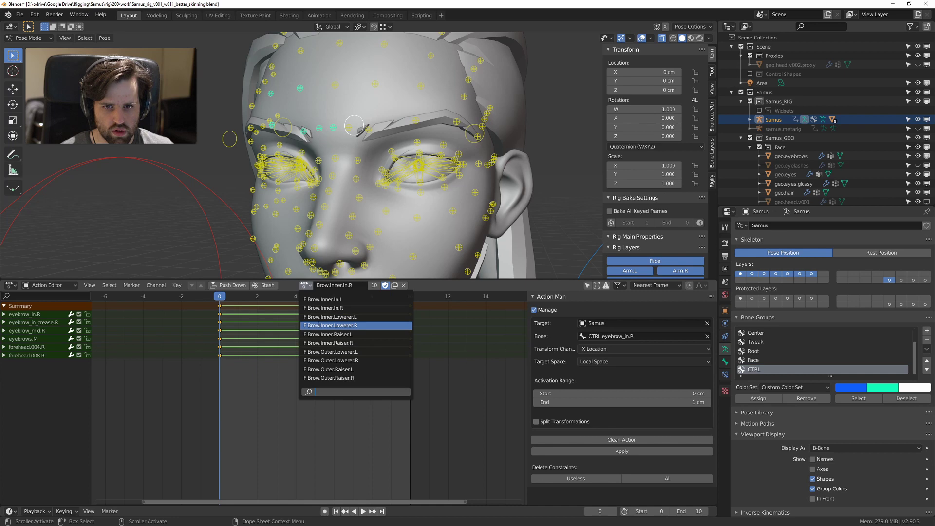
{"action": "left_click", "coordinate": [319, 317]}
{"action": "left_click", "coordinate": [306, 286]}
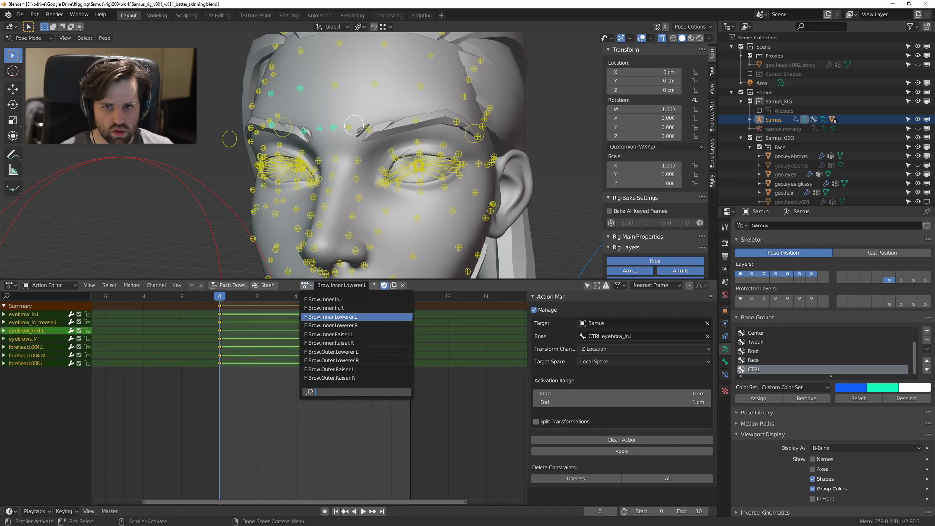
{"action": "left_click", "coordinate": [618, 452]}
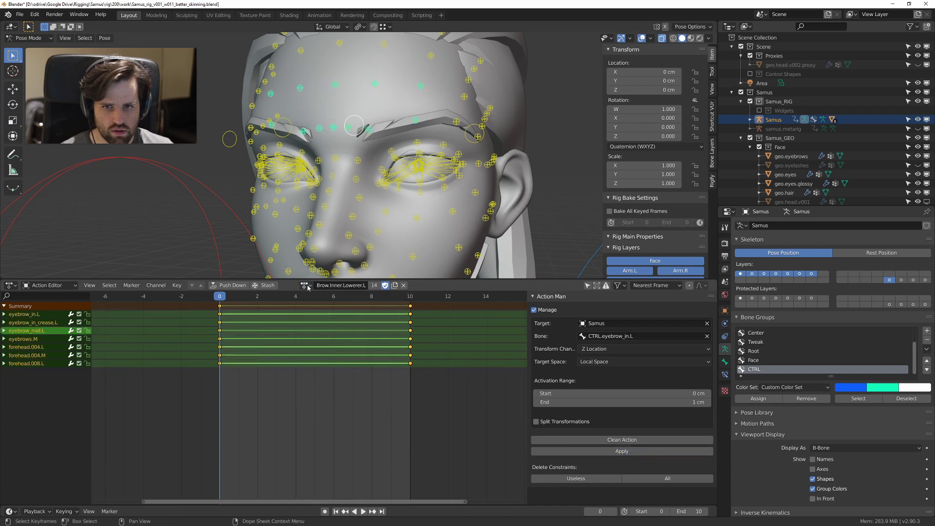
{"action": "left_click", "coordinate": [306, 286]}
{"action": "left_click", "coordinate": [350, 346]}
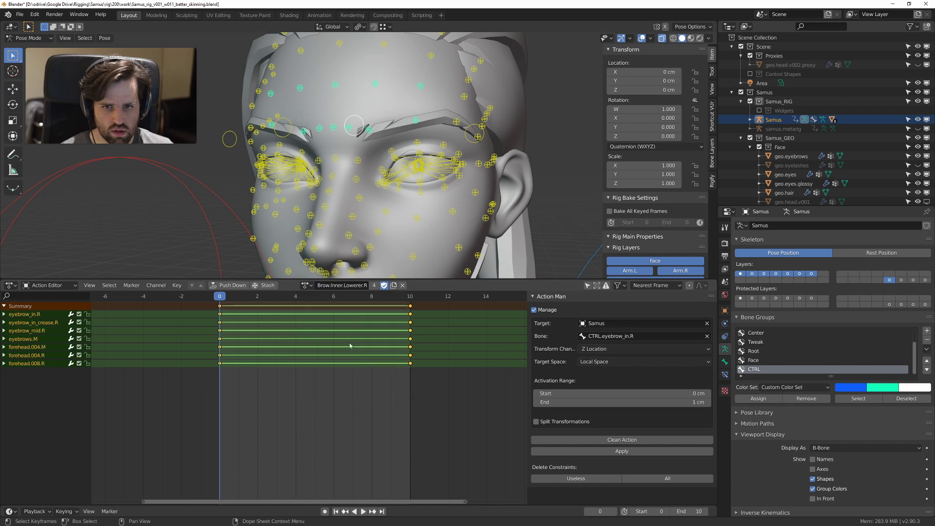
{"action": "left_click", "coordinate": [618, 451]}
Step: Load the Brow.Inner.Raiser.L and Brow.Inner.Raiser.R actions in turn and apply the Action Man constraints for each
{"action": "left_click", "coordinate": [306, 285]}
{"action": "left_click", "coordinate": [321, 334]}
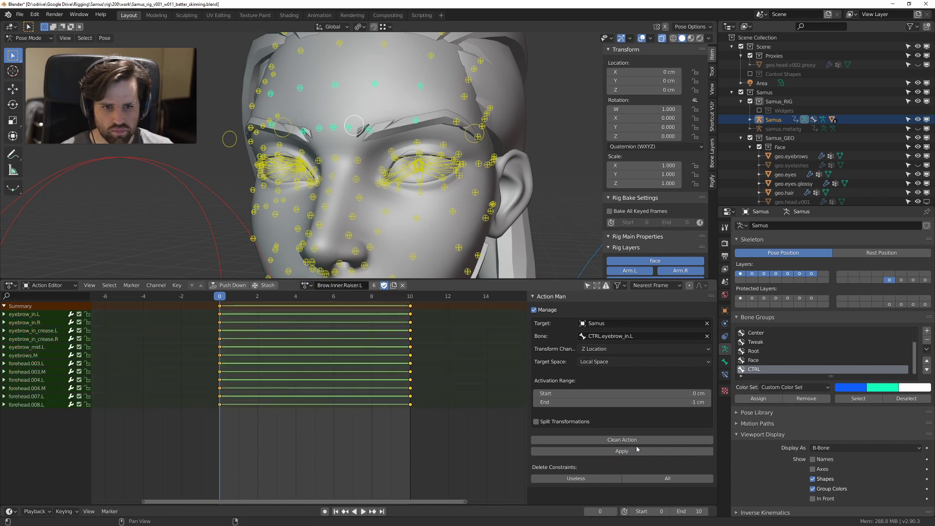
{"action": "left_click", "coordinate": [628, 451]}
{"action": "left_click", "coordinate": [310, 286]}
{"action": "left_click", "coordinate": [342, 342]}
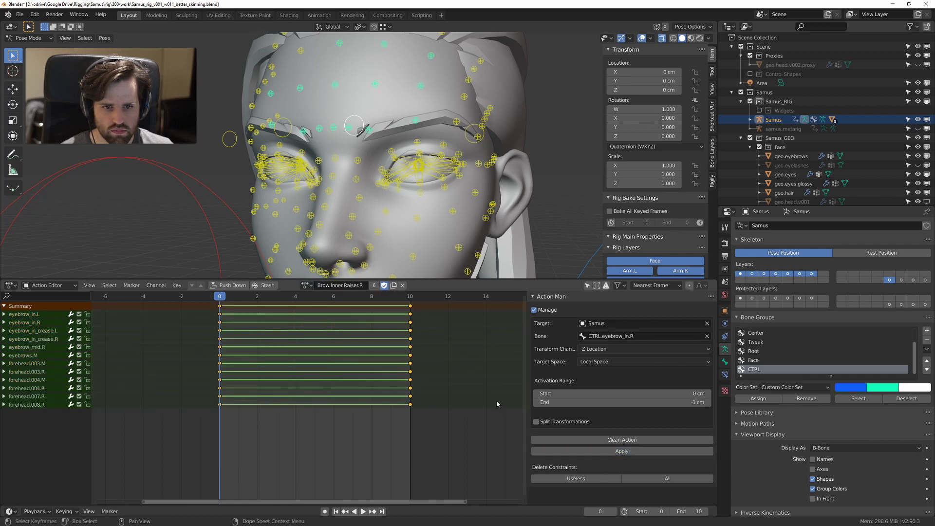
{"action": "left_click", "coordinate": [622, 451]}
Step: Load the Brow.Outer.Lowerer.L and Brow.Outer.Lowerer.R actions in turn and apply the Action Man constraints for each
{"action": "left_click", "coordinate": [306, 286]}
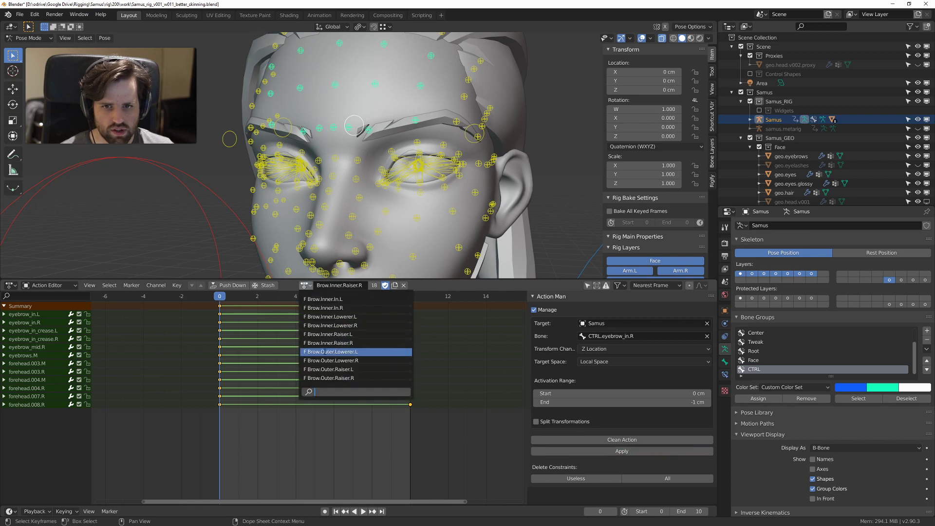
{"action": "left_click", "coordinate": [341, 376]}
{"action": "left_click", "coordinate": [615, 452]}
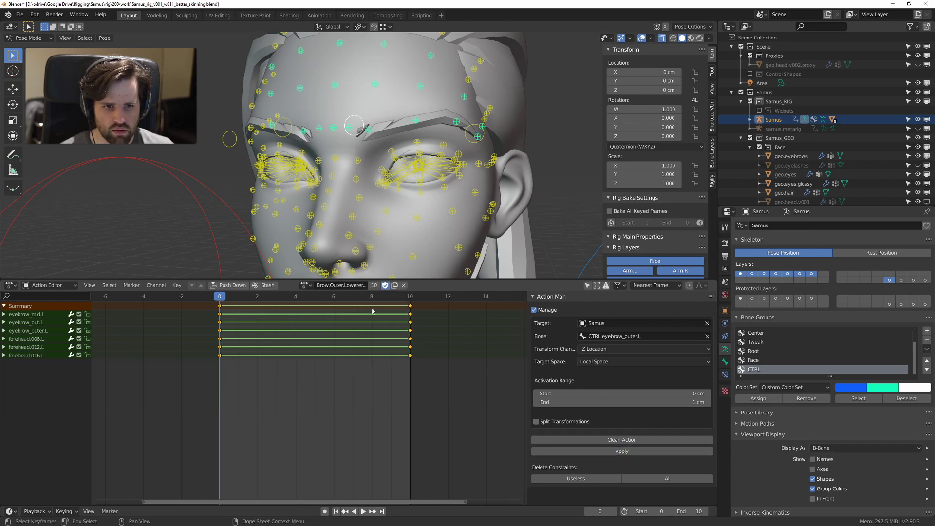
{"action": "left_click", "coordinate": [310, 286]}
{"action": "left_click", "coordinate": [341, 361]}
{"action": "left_click", "coordinate": [627, 452]}
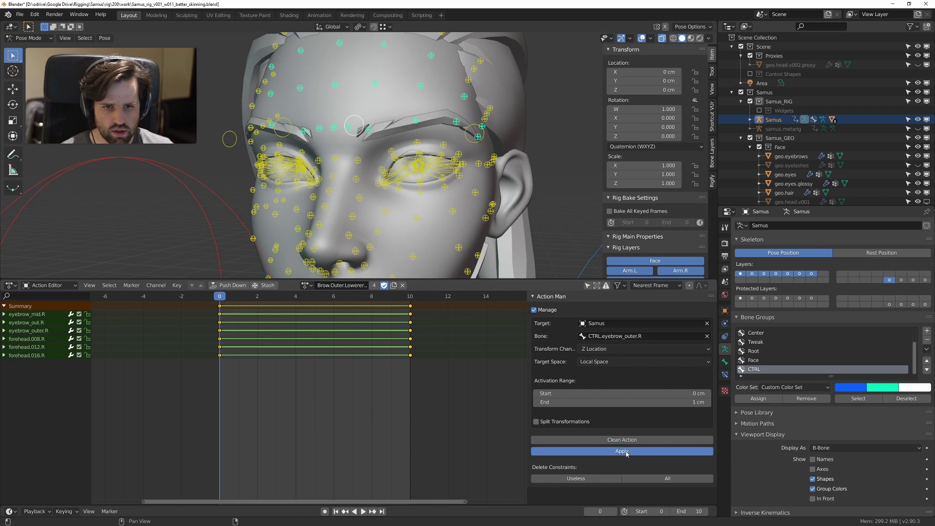
Step: Load the Brow.Outer.Raiser.L and Brow.Outer.Raiser.R actions in turn and apply the Action Man constraints for each
{"action": "left_click", "coordinate": [306, 286]}
{"action": "left_click", "coordinate": [336, 371]}
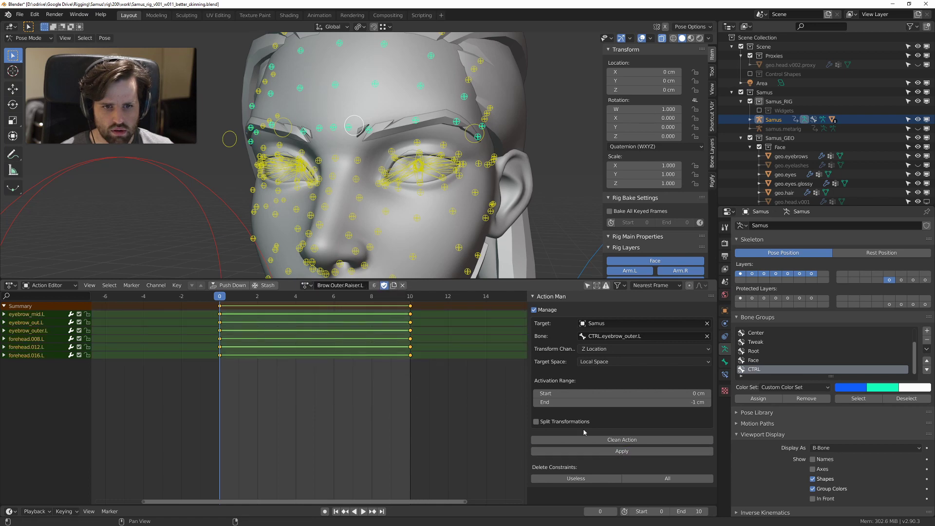
{"action": "left_click", "coordinate": [589, 451]}
{"action": "left_click", "coordinate": [305, 286]}
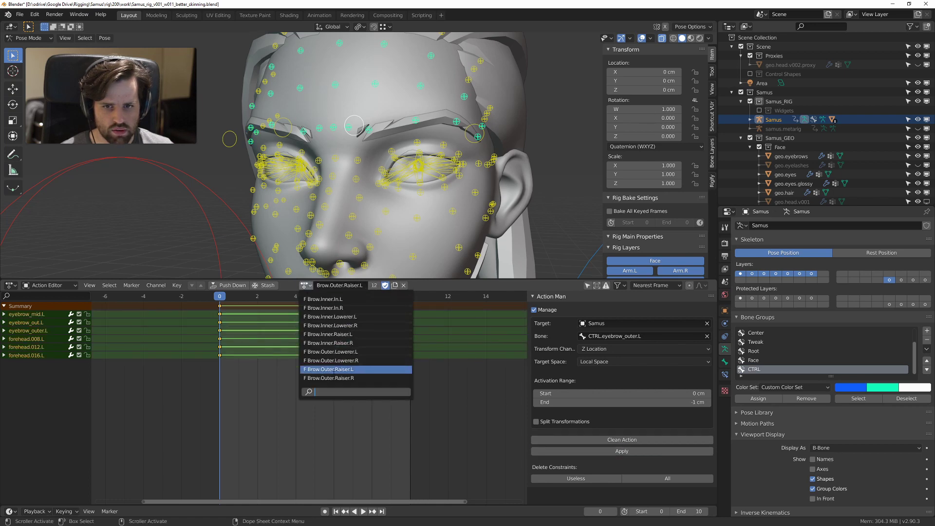
{"action": "left_click", "coordinate": [336, 370]}
{"action": "left_click", "coordinate": [605, 451]}
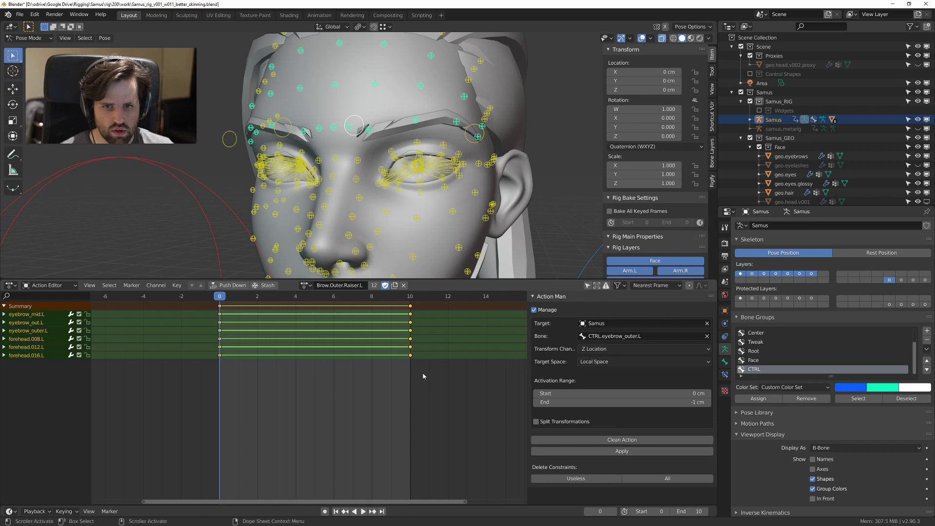
{"action": "left_click", "coordinate": [306, 285]}
{"action": "left_click", "coordinate": [336, 379]}
{"action": "left_click", "coordinate": [604, 451]}
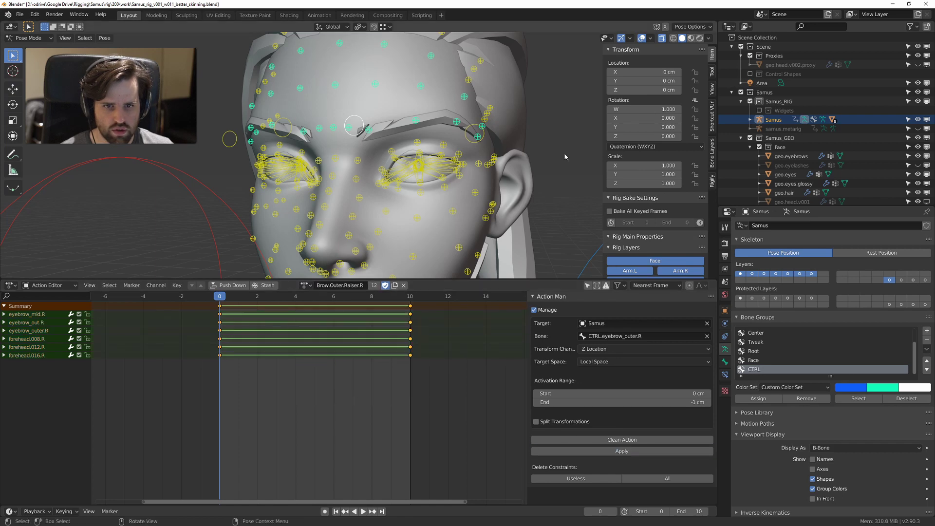
Step: Select the inner and outer brow controls on both sides and move them down together to lower the eyebrows
{"action": "scroll", "coordinate": [565, 157], "scroll_direction": "down", "scroll_amount": 5}
{"action": "middle_click_drag", "start_coordinate": [565, 156], "coordinate": [316, 90]}
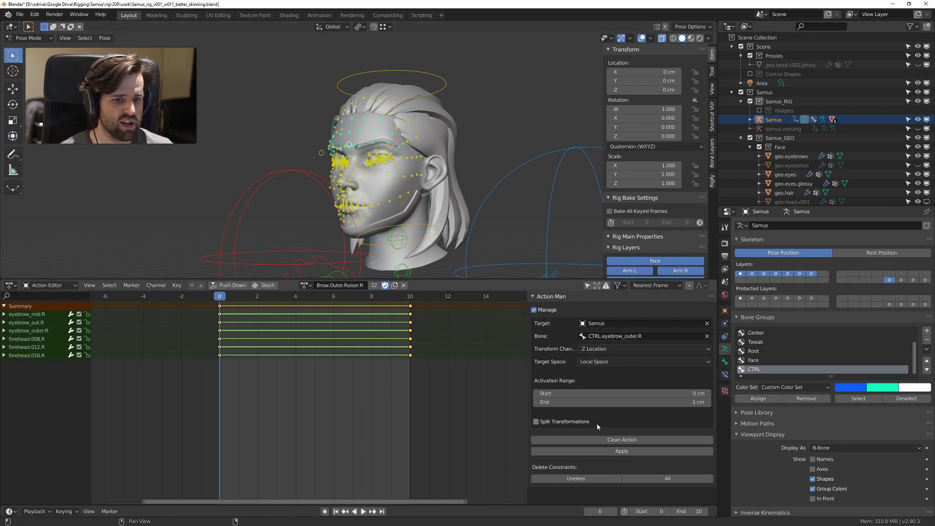
{"action": "scroll", "coordinate": [419, 75], "scroll_direction": "up", "scroll_amount": 5}
{"action": "middle_click_drag", "start_coordinate": [419, 75], "coordinate": [357, 128]}
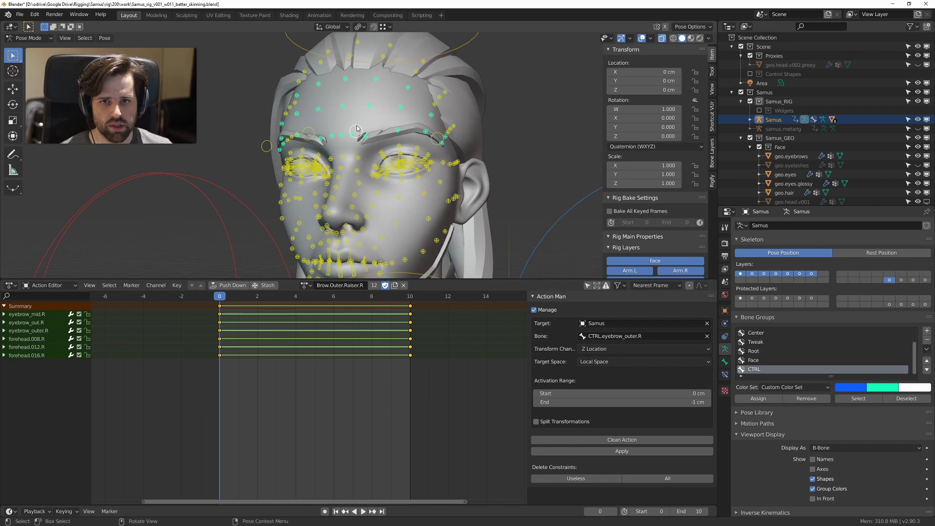
{"action": "left_click", "coordinate": [347, 115]}
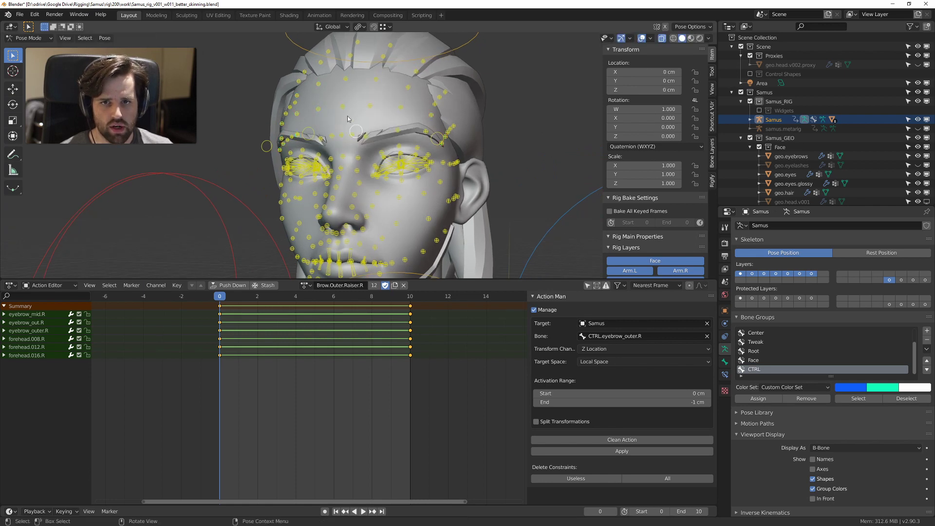
{"action": "left_click", "coordinate": [311, 128], "text": "shift"}
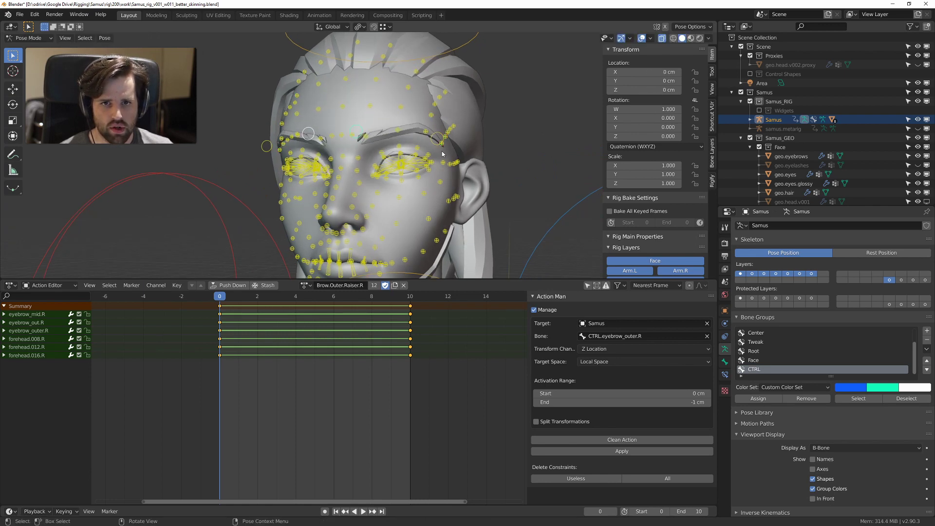
{"action": "left_click", "coordinate": [435, 140], "text": "shift"}
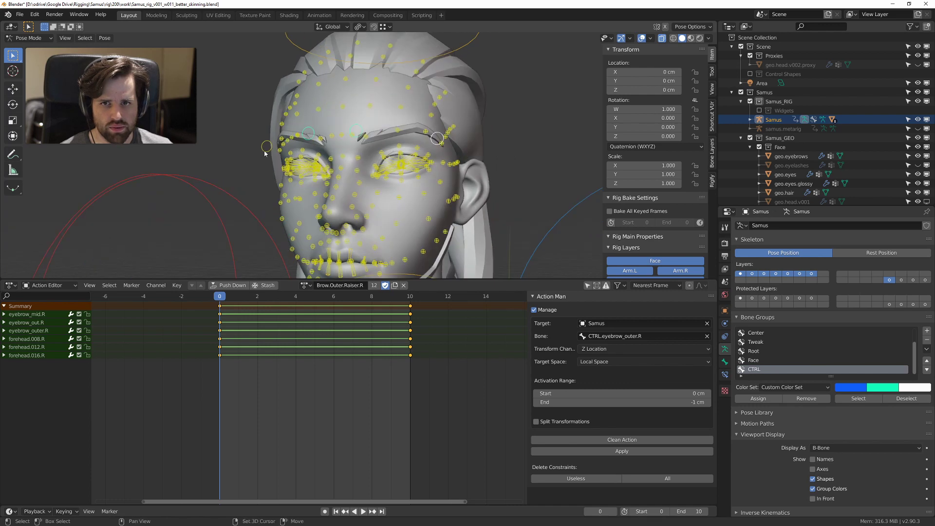
{"action": "key", "text": "g"}
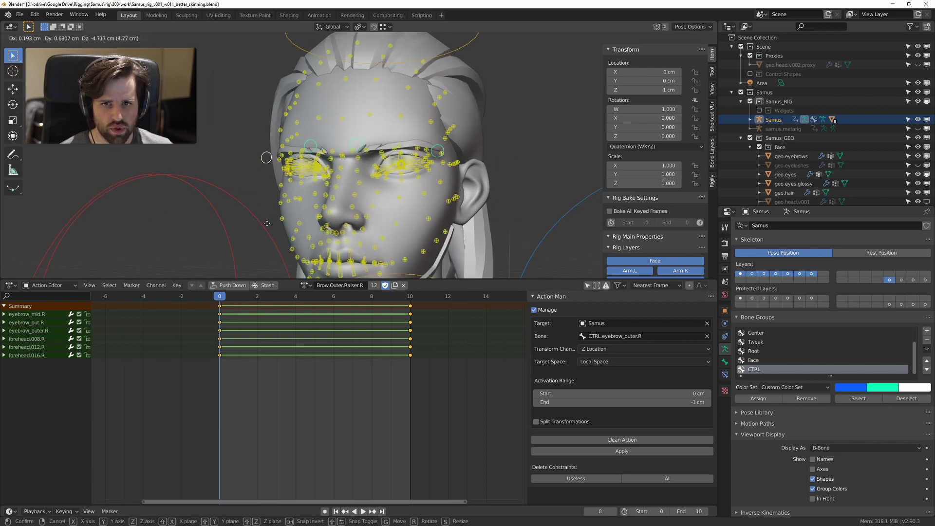
{"action": "left_click", "coordinate": [267, 210]}
Step: Examine the lowered-brow deformation from several angles with the viewport overlays hidden
{"action": "middle_click_drag", "start_coordinate": [267, 210], "coordinate": [303, 161]}
{"action": "key", "text": "shift+alt+z"}
{"action": "middle_click_drag", "start_coordinate": [400, 93], "coordinate": [355, 109]}
{"action": "scroll", "coordinate": [358, 121], "scroll_direction": "down", "scroll_amount": 3}
{"action": "middle_click_drag", "start_coordinate": [363, 141], "coordinate": [335, 153]}
{"action": "scroll", "coordinate": [399, 159], "scroll_direction": "up", "scroll_amount": 2}
{"action": "left_click", "coordinate": [363, 160]}
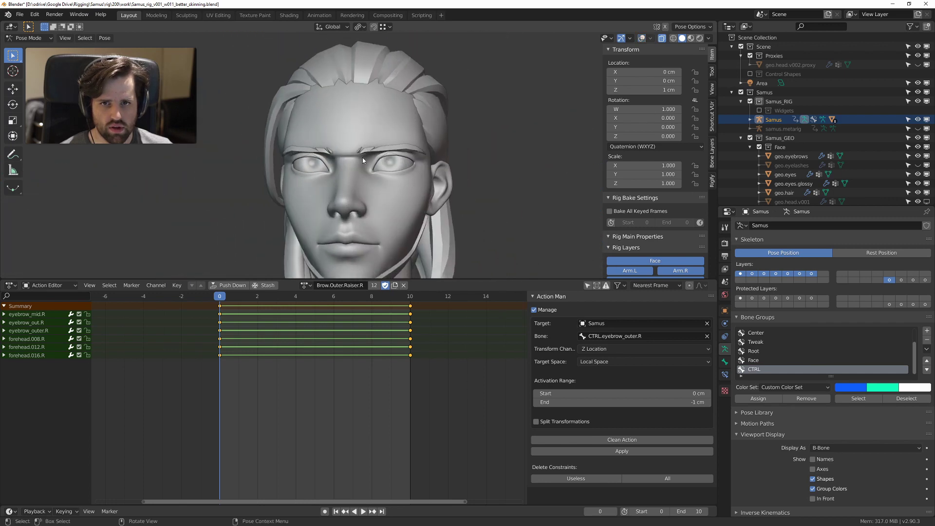
{"action": "key", "text": "shift+alt+z"}
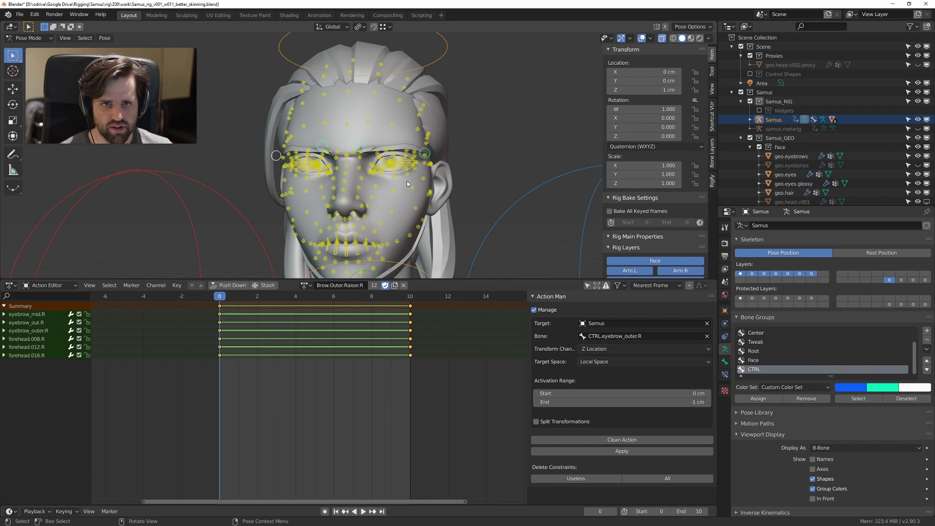
{"action": "key", "text": "shift+alt+z"}
{"action": "scroll", "coordinate": [404, 126], "scroll_direction": "up", "scroll_amount": 4}
{"action": "middle_click_drag", "start_coordinate": [404, 126], "coordinate": [311, 174]}
Step: Show the overlays and test the control on the nose bridge between the eyes with a temporary, cancelled move
{"action": "key", "text": "ctrl+Tab"}
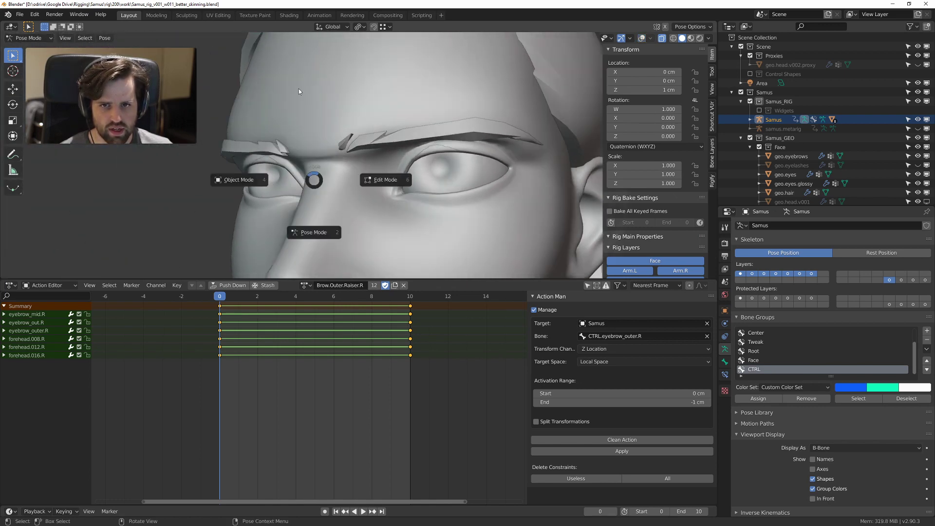
{"action": "key", "text": "Escape"}
{"action": "key", "text": "shift+alt+z"}
{"action": "middle_click_drag", "start_coordinate": [299, 89], "coordinate": [326, 180]}
{"action": "left_click", "coordinate": [325, 200]}
{"action": "key", "text": "g"}
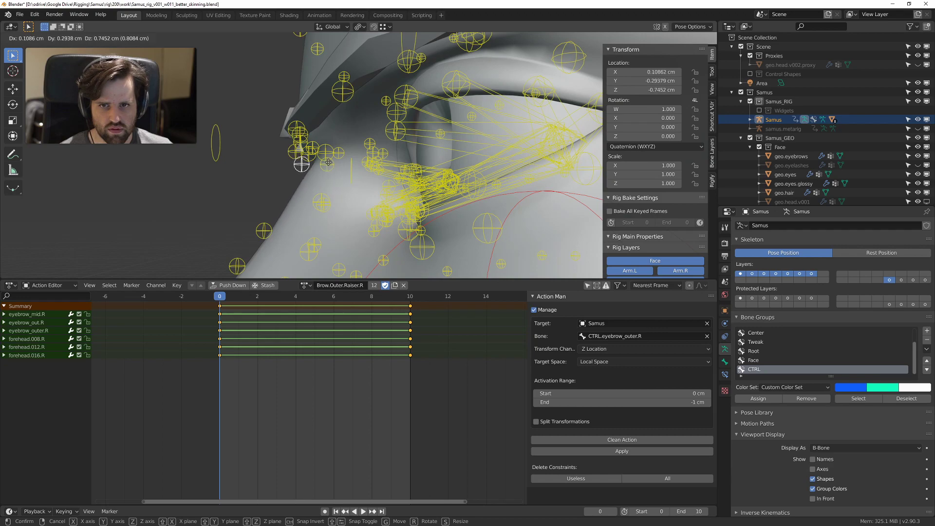
{"action": "key", "text": "Escape"}
{"action": "mouse_move", "coordinate": [319, 176]}
{"action": "middle_mouse_down"}
{"action": "mouse_move", "coordinate": [316, 183]}
{"action": "mouse_move", "coordinate": [310, 168]}
{"action": "mouse_move", "coordinate": [419, 184]}
{"action": "mouse_move", "coordinate": [438, 147]}
{"action": "middle_mouse_up"}
Step: Switch the viewport to Rendered shading and maximize it with a close view of the eye
{"action": "left_click", "coordinate": [709, 38]}
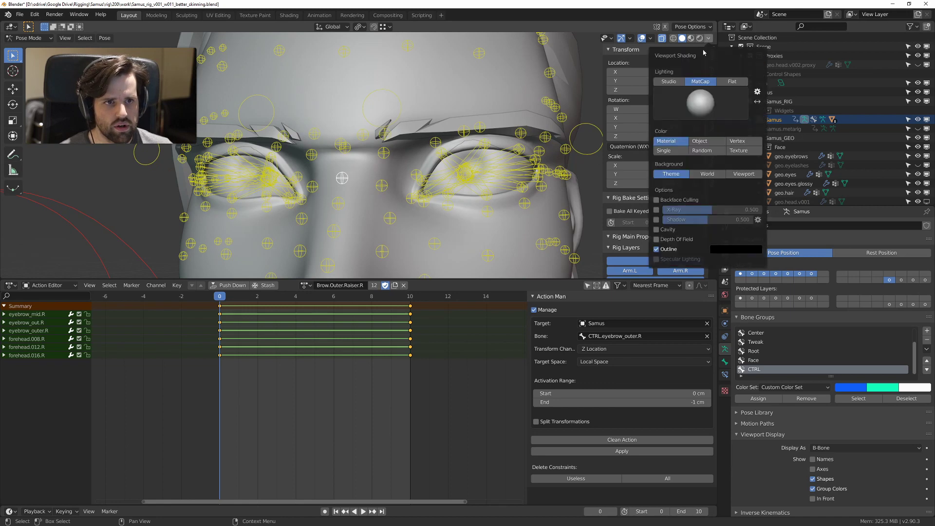
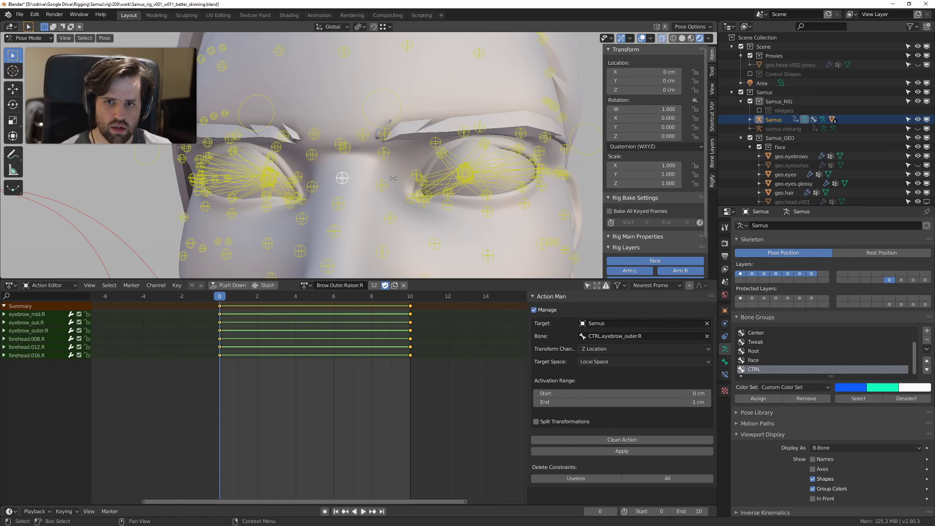
{"action": "key", "text": "ctrl+space"}
{"action": "middle_click_drag", "start_coordinate": [499, 155], "coordinate": [431, 230]}
{"action": "scroll", "coordinate": [453, 270], "scroll_direction": "up", "scroll_amount": 5}
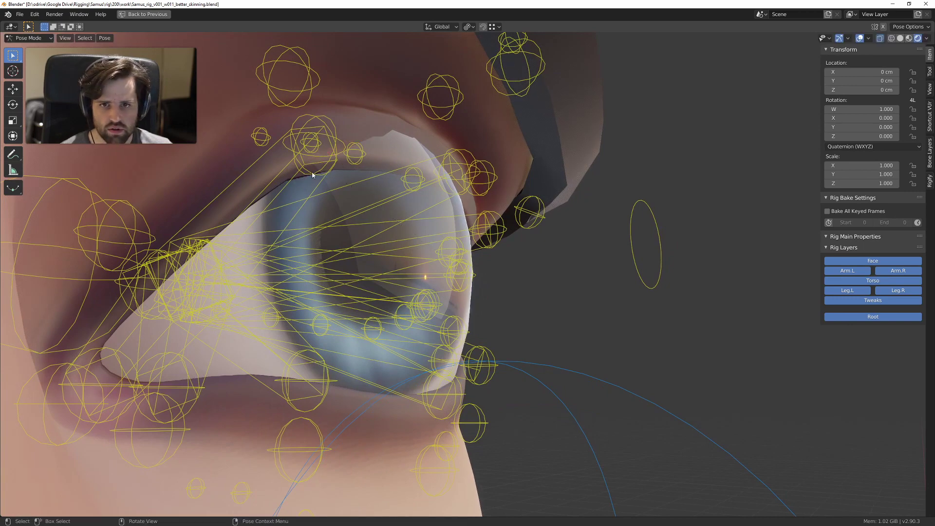
Step: In Object Mode, select the glossy eye geometry, annotate the upper eyelid edge and undo the annotation strokes
{"action": "middle_click_drag", "start_coordinate": [315, 173], "coordinate": [378, 164]}
{"action": "key", "text": "ctrl+Tab"}
{"action": "left_click", "coordinate": [352, 167]}
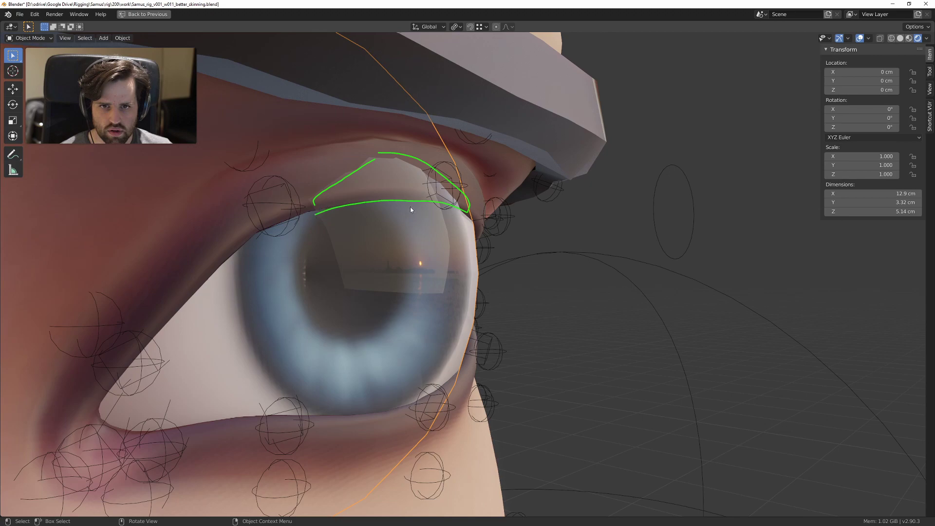
{"action": "middle_click_drag", "start_coordinate": [411, 210], "coordinate": [448, 209]}
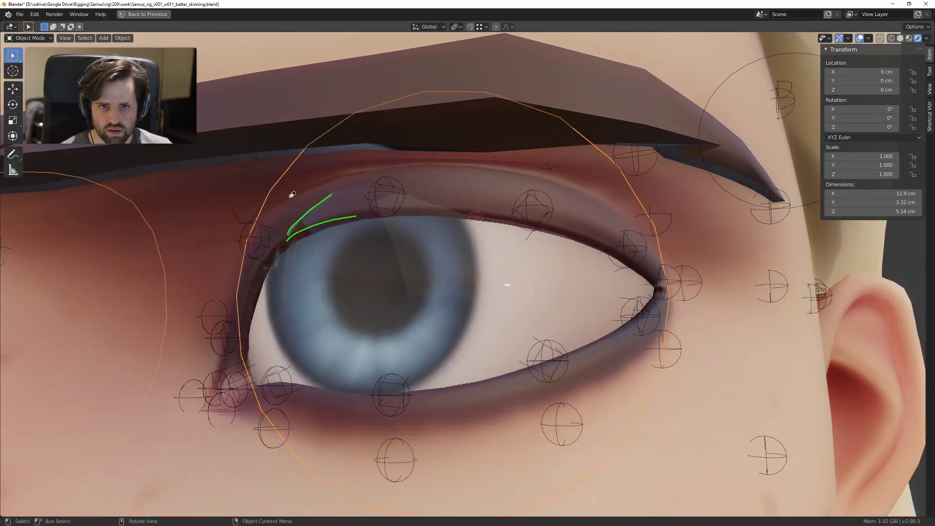
{"action": "middle_click_drag", "start_coordinate": [303, 227], "coordinate": [457, 301]}
{"action": "key", "text": "ctrl+z"}
{"action": "scroll", "coordinate": [458, 301], "scroll_direction": "down", "scroll_amount": 2}
{"action": "middle_click_drag", "start_coordinate": [395, 289], "coordinate": [421, 273], "text": "shift"}
Step: Return the rig to Pose Mode, shift the left inner brow control inward to X about -0.5 cm and hide the overlays
{"action": "key", "text": "Tab"}
{"action": "scroll", "coordinate": [426, 279], "scroll_direction": "down", "scroll_amount": 2}
{"action": "left_click", "coordinate": [433, 204]}
{"action": "key", "text": "Tab"}
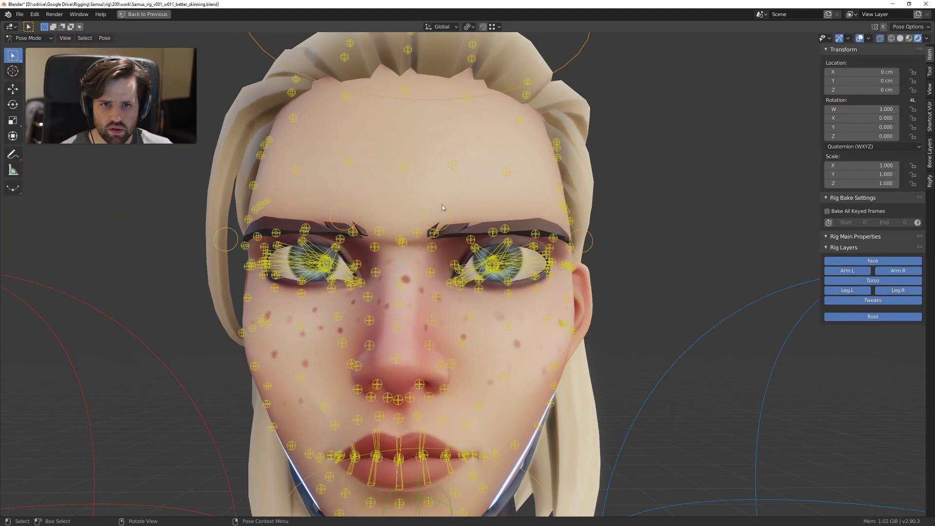
{"action": "key", "text": "g"}
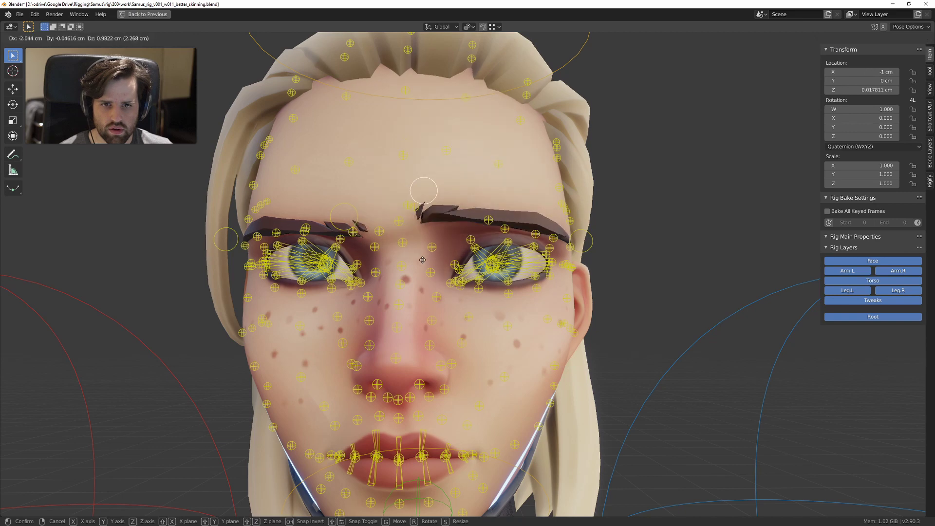
{"action": "right_click", "coordinate": [378, 229]}
{"action": "scroll", "coordinate": [378, 229], "scroll_direction": "down", "scroll_amount": 2}
{"action": "key", "text": "shift+alt+z"}
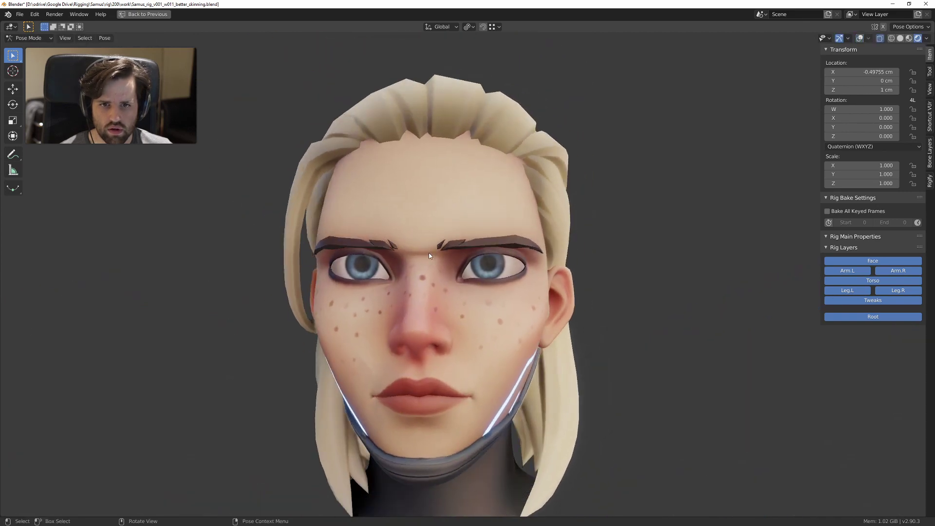
{"action": "key", "text": "shift+alt+z"}
{"action": "key", "text": "shift+alt+z"}
{"action": "middle_click_drag", "start_coordinate": [419, 142], "coordinate": [469, 255]}
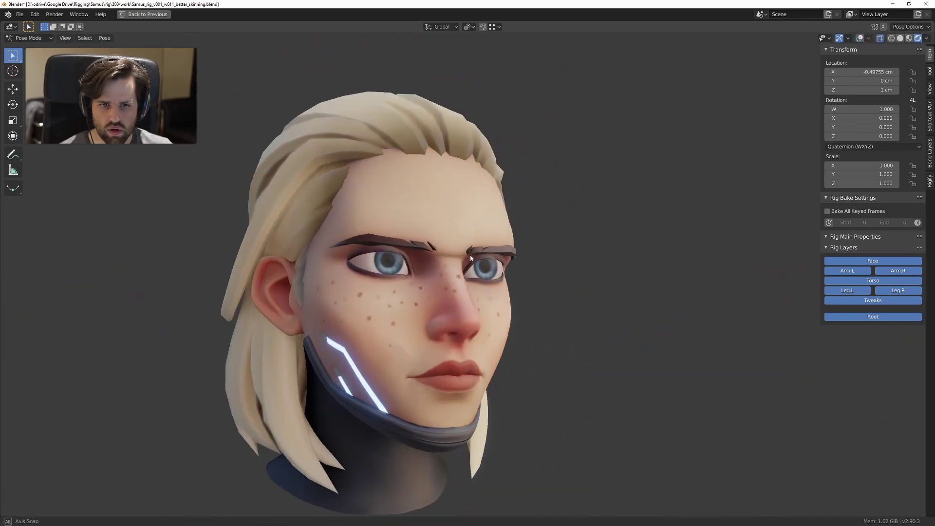
Step: Switch to Object Mode, reveal all hidden objects including the eyelashes, and select the head mesh
{"action": "key", "text": "alt+h"}
{"action": "key", "text": "ctrl+Tab"}
{"action": "key", "text": "alt+h"}
{"action": "middle_click_drag", "start_coordinate": [528, 271], "coordinate": [505, 252]}
{"action": "left_click", "coordinate": [508, 242]}
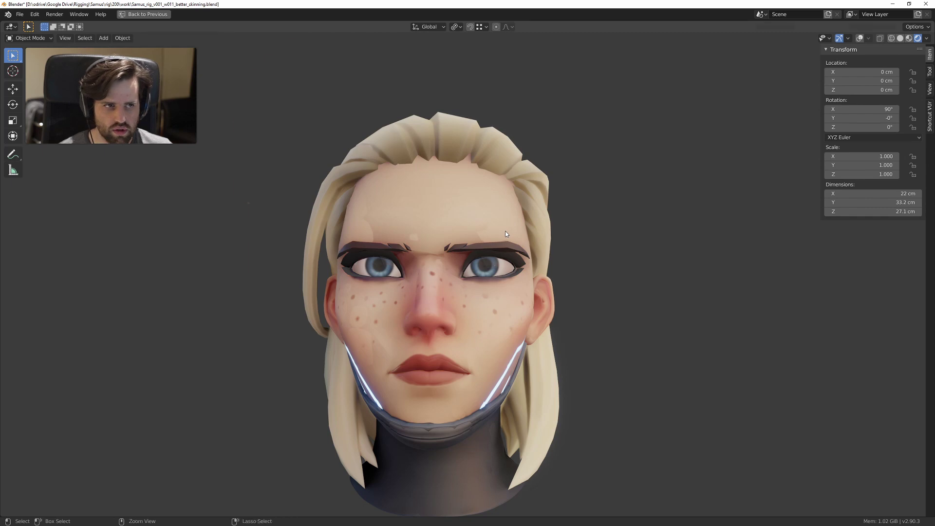
Step: Exclude the Proxies collection from the view layer and maximize the viewport again with a close view of the brows
{"action": "key", "text": "ctrl+space"}
{"action": "left_click", "coordinate": [750, 56]}
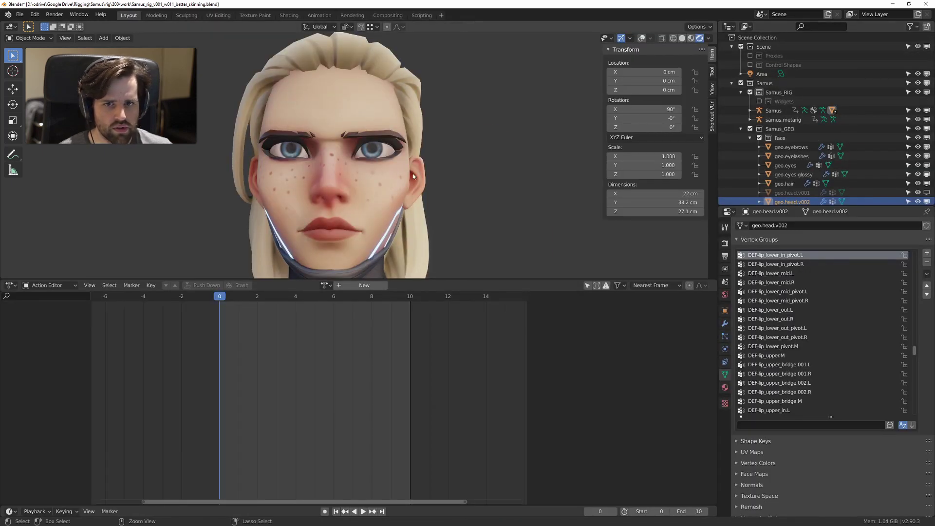
{"action": "key", "text": "ctrl+space"}
{"action": "mouse_move", "coordinate": [504, 213]}
{"action": "middle_mouse_down"}
{"action": "mouse_move", "coordinate": [475, 209]}
{"action": "mouse_move", "coordinate": [516, 224]}
{"action": "middle_mouse_up"}
{"action": "scroll", "coordinate": [516, 223], "scroll_direction": "down", "scroll_amount": 2}
{"action": "scroll", "coordinate": [419, 250], "scroll_direction": "up", "scroll_amount": 7}
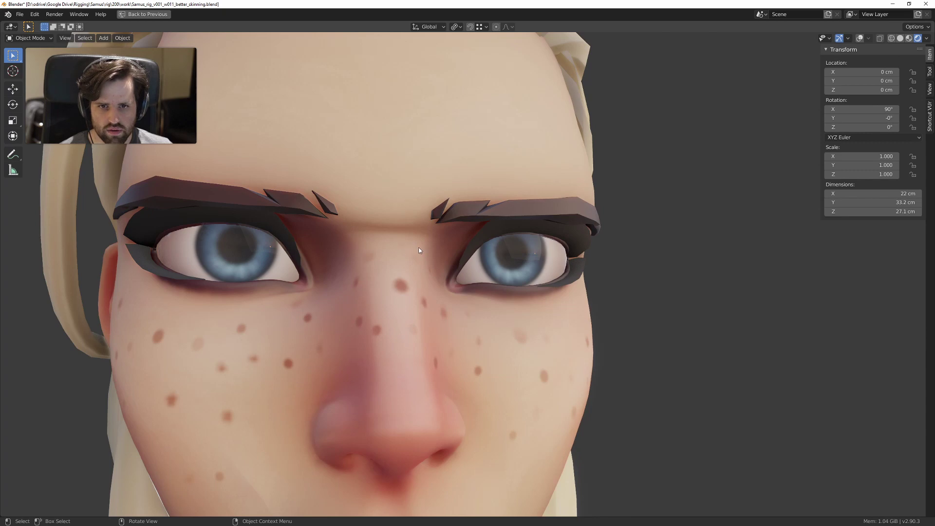
Step: Turn the viewport overlays back on and hide the samus.metarig armature
{"action": "middle_click_drag", "start_coordinate": [419, 250], "coordinate": [414, 256]}
{"action": "scroll", "coordinate": [414, 257], "scroll_direction": "down", "scroll_amount": 4}
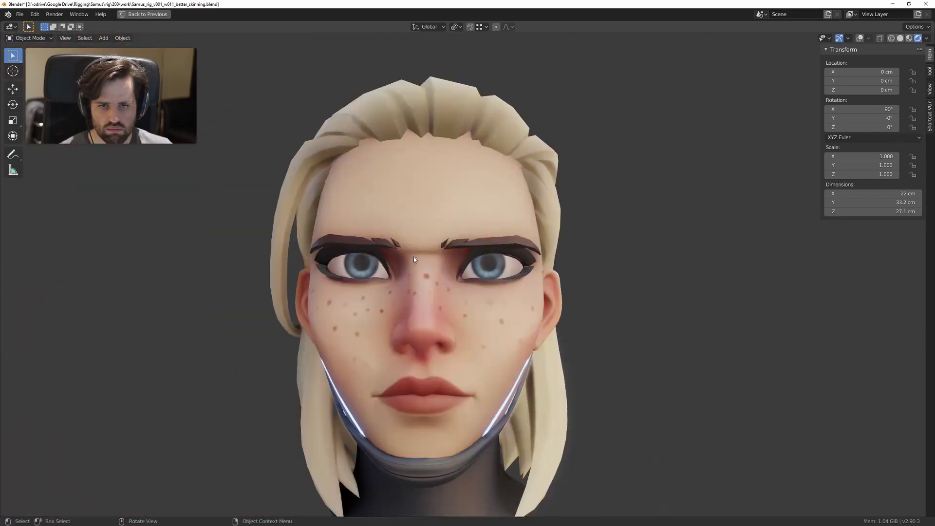
{"action": "key", "text": "alt+shift+z"}
{"action": "left_click", "coordinate": [457, 238]}
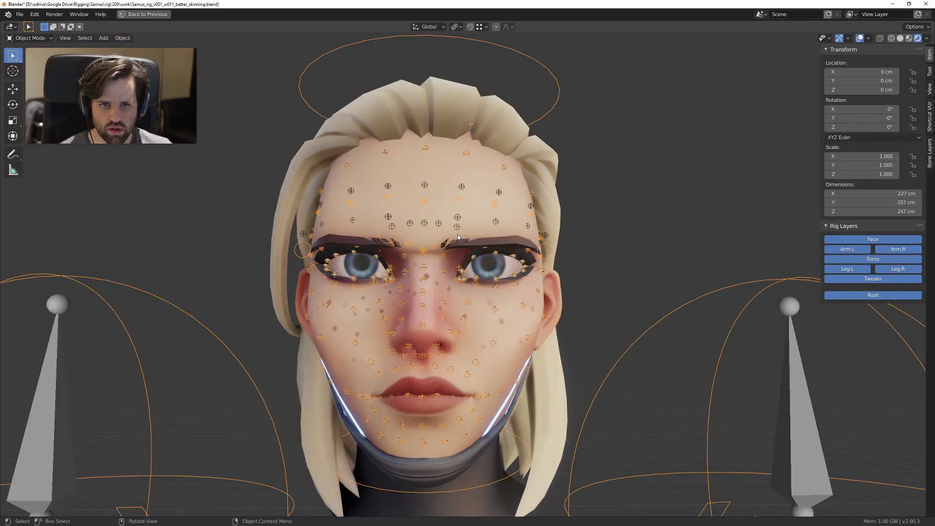
{"action": "middle_click_drag", "start_coordinate": [462, 226], "coordinate": [447, 224]}
{"action": "left_click", "coordinate": [446, 219]}
{"action": "key", "text": "h"}
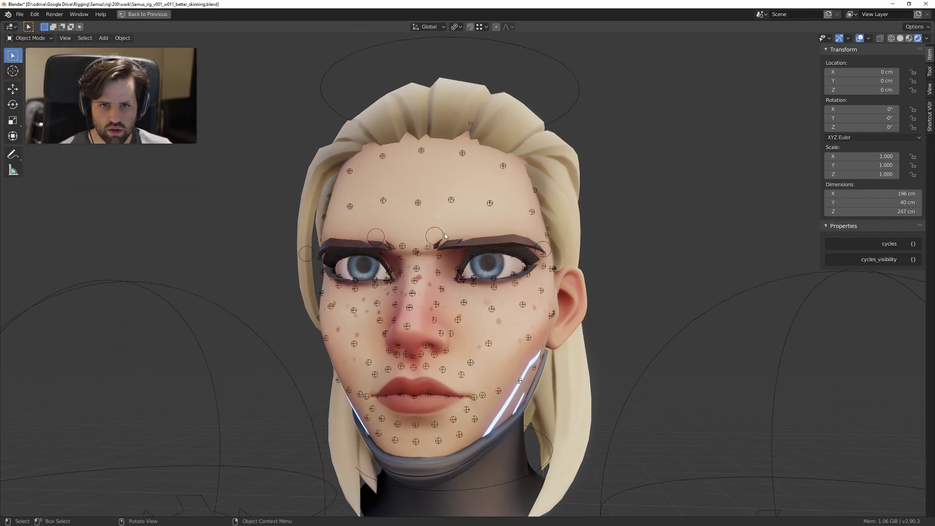
{"action": "key", "text": "ctrl+space"}
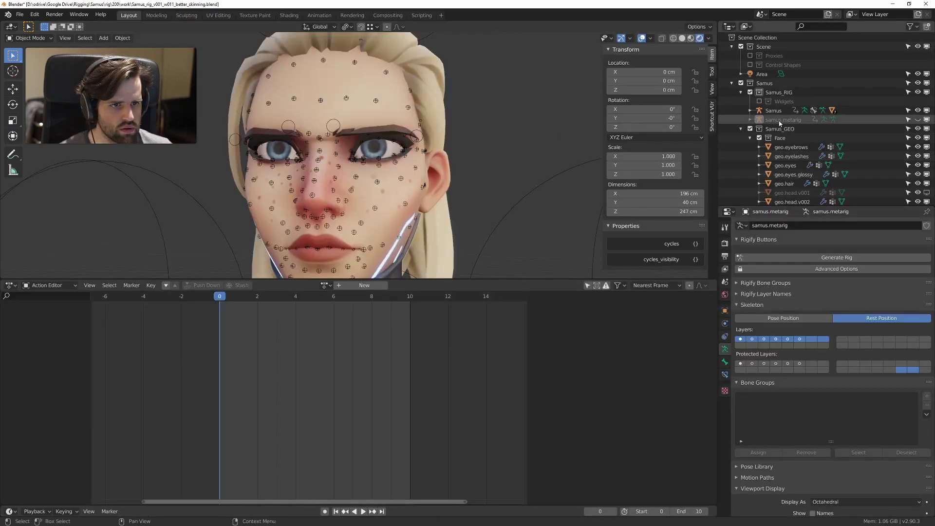
{"action": "key", "text": "ctrl+space"}
Step: Select the Samus rig's four inner and outer brow control bones in Pose Mode and restore the full workspace layout
{"action": "scroll", "coordinate": [417, 199], "scroll_direction": "up", "scroll_amount": 3}
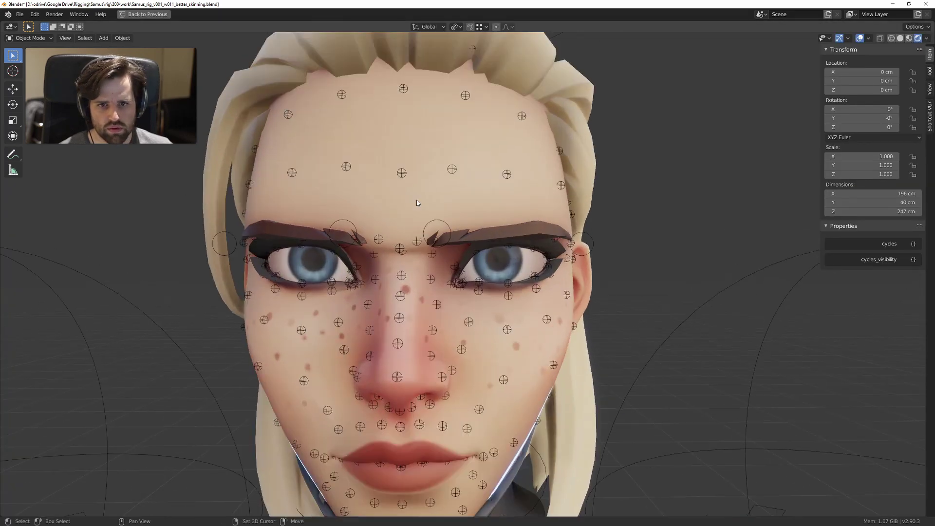
{"action": "middle_click_drag", "start_coordinate": [417, 200], "coordinate": [469, 190], "text": "shift"}
{"action": "left_click", "coordinate": [469, 190]}
{"action": "key", "text": "ctrl+Tab"}
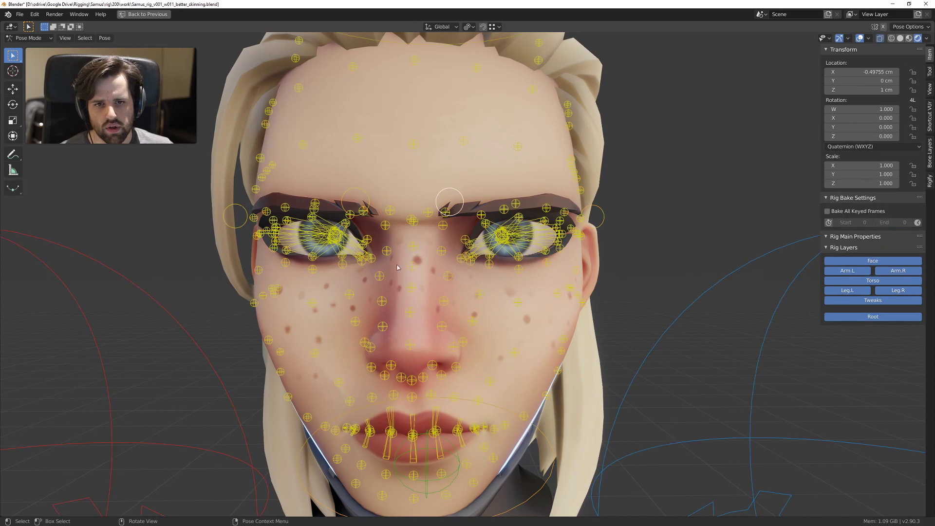
{"action": "left_click", "coordinate": [362, 193]}
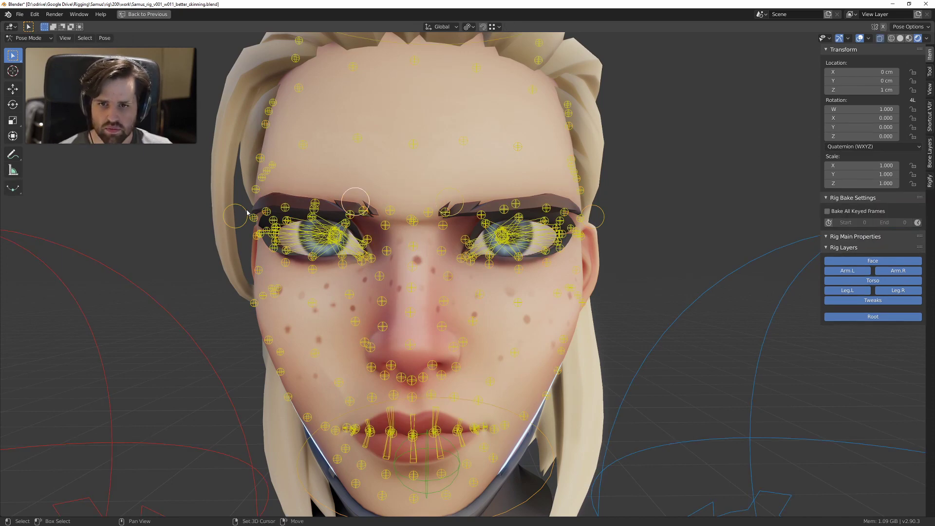
{"action": "left_click", "coordinate": [450, 195]}
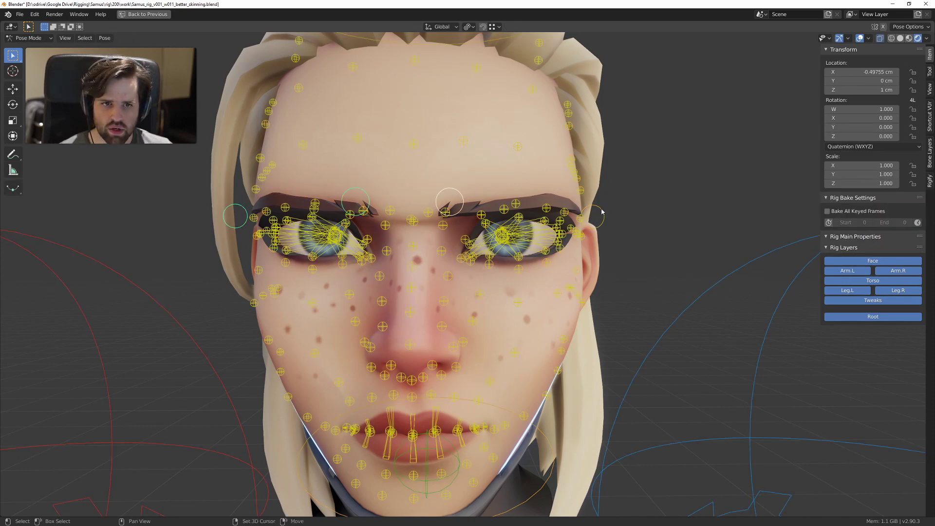
{"action": "left_click", "coordinate": [599, 213]}
{"action": "key", "text": "ctrl+space"}
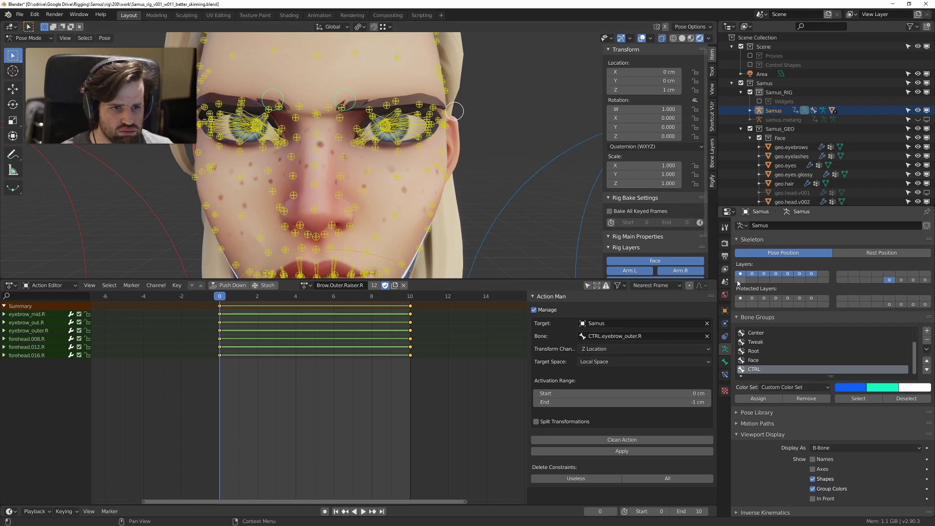
Step: Try isolating an unused armature layer of the Samus rig and undo the layer change
{"action": "scroll", "coordinate": [682, 219], "scroll_direction": "down", "scroll_amount": 3}
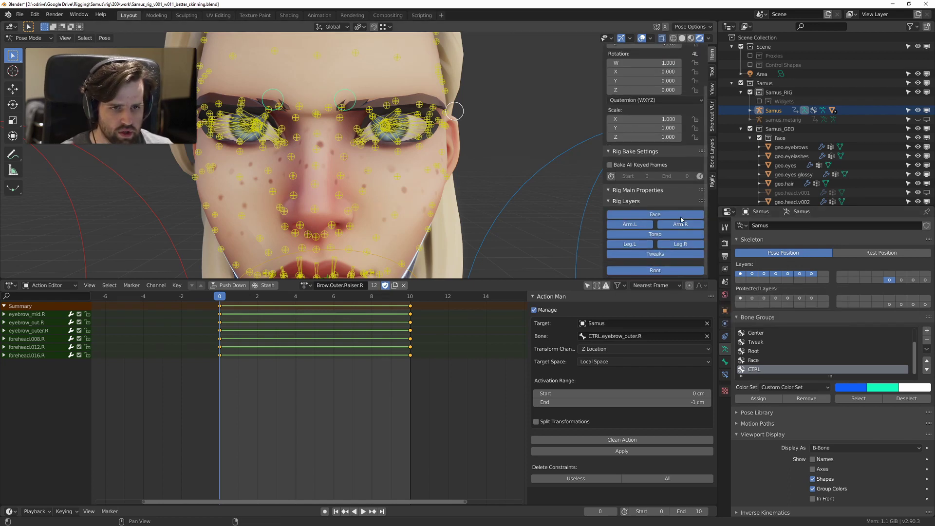
{"action": "left_click", "coordinate": [743, 281]}
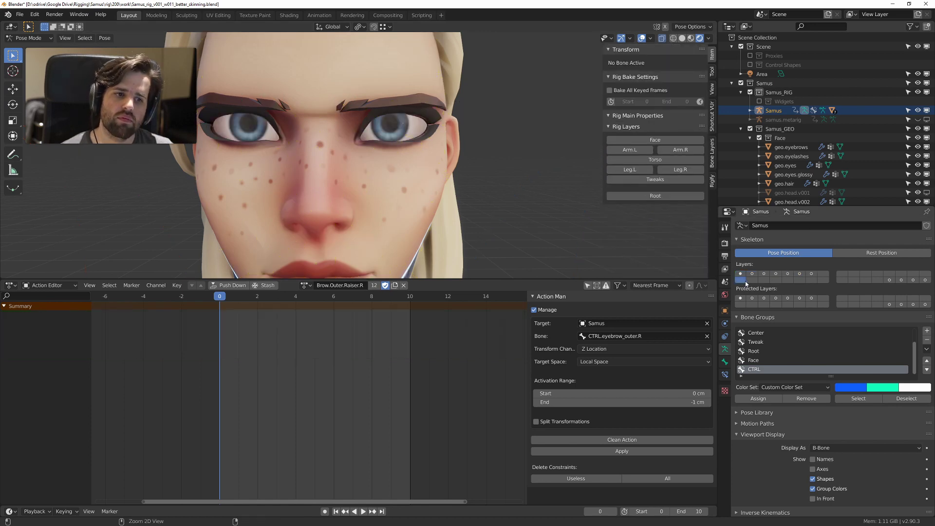
{"action": "key", "text": "ctrl+z"}
Step: Turn off every rig layer except Face and select all of the visible face bones
{"action": "scroll", "coordinate": [477, 193], "scroll_direction": "down", "scroll_amount": 6}
{"action": "middle_click_drag", "start_coordinate": [478, 192], "coordinate": [433, 197]}
{"action": "scroll", "coordinate": [434, 197], "scroll_direction": "up", "scroll_amount": 2}
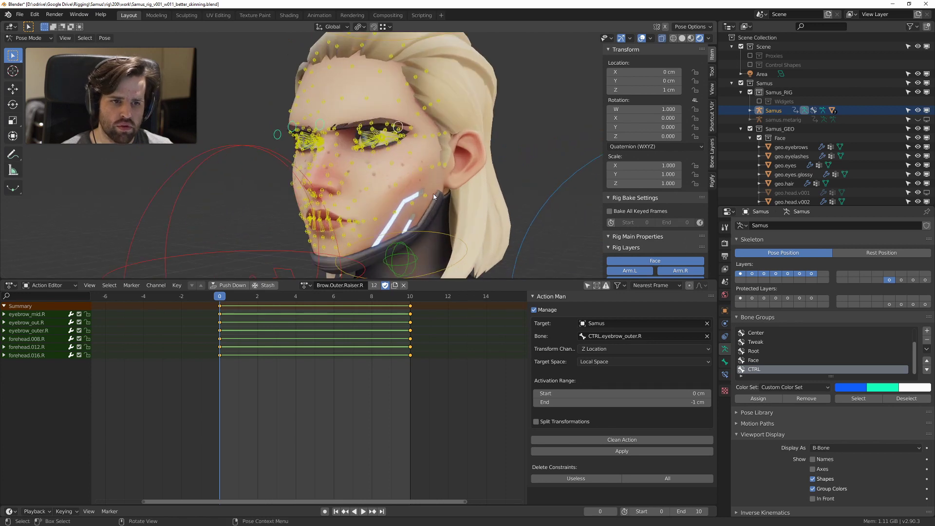
{"action": "scroll", "coordinate": [433, 197], "scroll_direction": "down", "scroll_amount": 2}
{"action": "scroll", "coordinate": [646, 251], "scroll_direction": "down", "scroll_amount": 2}
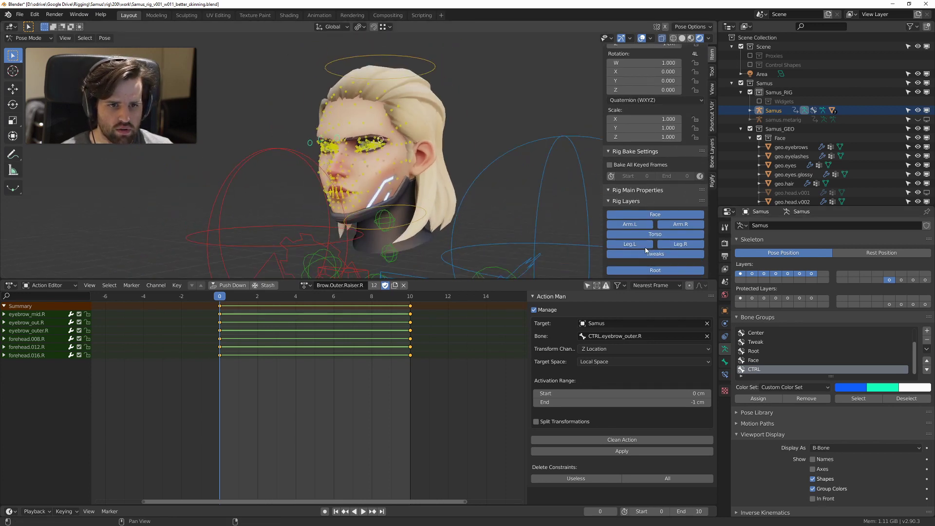
{"action": "left_click_drag", "start_coordinate": [634, 227], "coordinate": [648, 271]}
{"action": "left_click_drag", "start_coordinate": [693, 246], "coordinate": [688, 226]}
{"action": "middle_click_drag", "start_coordinate": [399, 165], "coordinate": [310, 156]}
{"action": "key", "text": "a"}
{"action": "scroll", "coordinate": [340, 206], "scroll_direction": "up", "scroll_amount": 4}
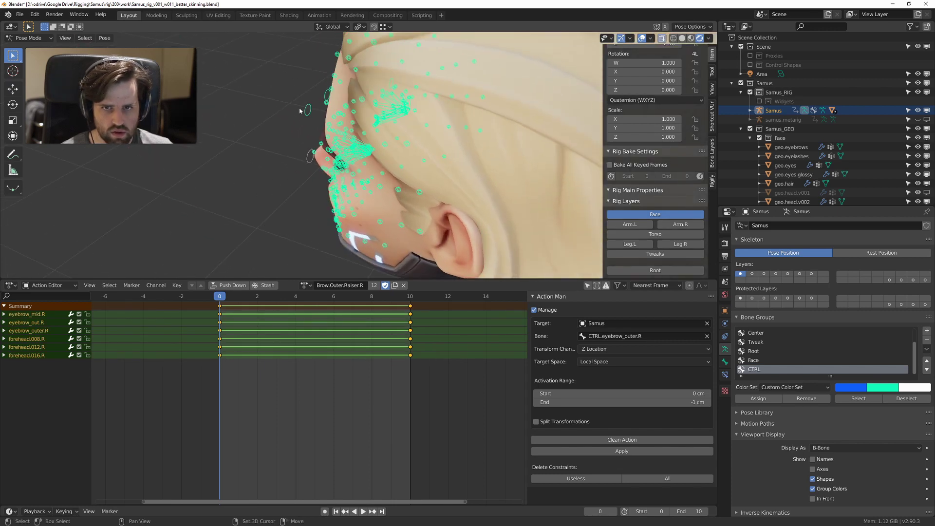
Step: Box-deselect the brow control bones floating in front of the face, keeping the other face bones selected
{"action": "middle_click_drag", "start_coordinate": [299, 112], "coordinate": [312, 121]}
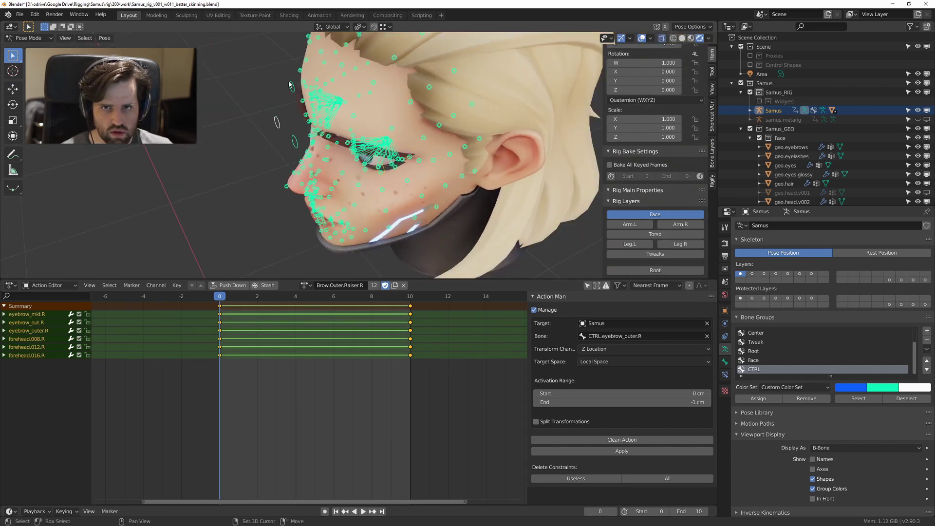
{"action": "middle_click_drag", "start_coordinate": [290, 85], "coordinate": [422, 112]}
{"action": "key", "text": "b"}
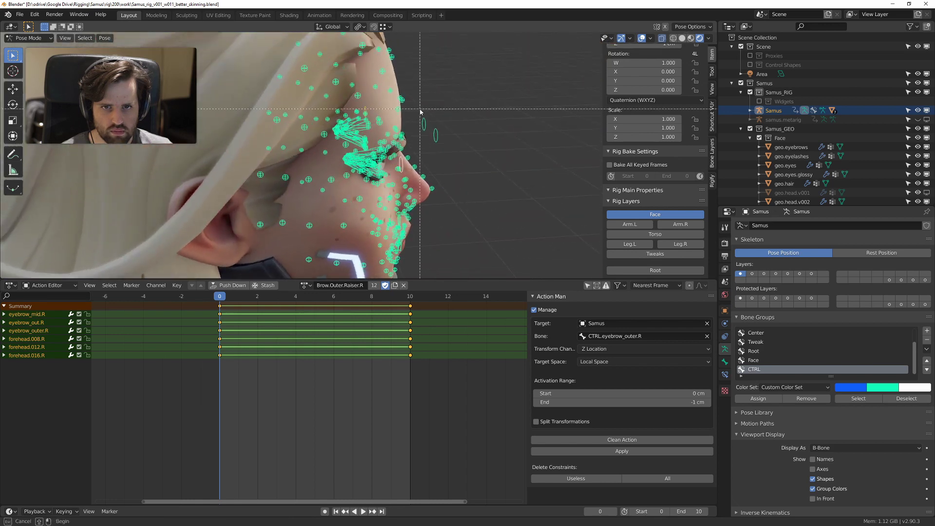
{"action": "left_click_drag", "start_coordinate": [421, 109], "coordinate": [456, 151]}
{"action": "key", "text": "h"}
{"action": "middle_click_drag", "start_coordinate": [472, 153], "coordinate": [450, 148]}
{"action": "key", "text": "b"}
{"action": "left_click_drag", "start_coordinate": [434, 141], "coordinate": [467, 164]}
{"action": "key", "text": "h"}
{"action": "mouse_move", "coordinate": [467, 164]}
{"action": "middle_mouse_down"}
{"action": "mouse_move", "coordinate": [477, 161]}
{"action": "mouse_move", "coordinate": [379, 160]}
{"action": "middle_mouse_up"}
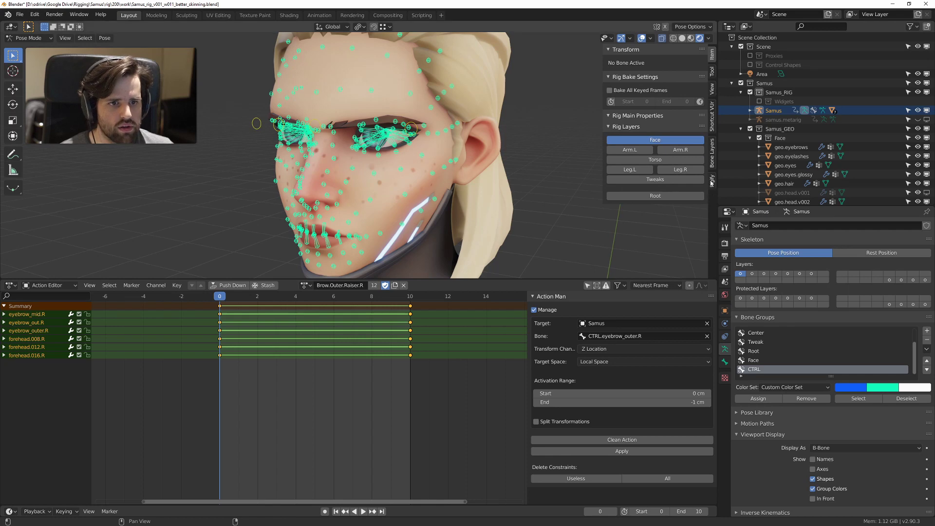
Step: Open the Bone Layers management settings and turn off Hide Empty to list the empty layers as well
{"action": "left_click", "coordinate": [712, 155]}
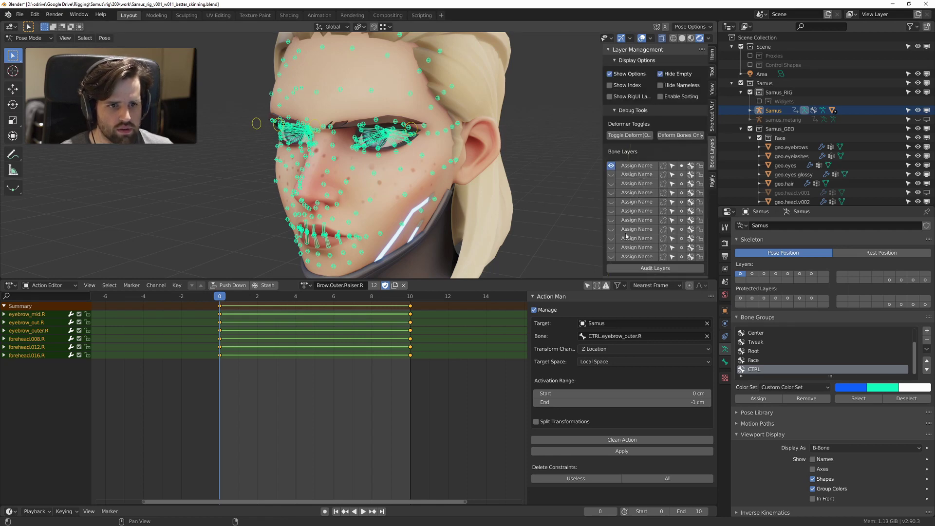
{"action": "scroll", "coordinate": [628, 172], "scroll_direction": "down", "scroll_amount": 3}
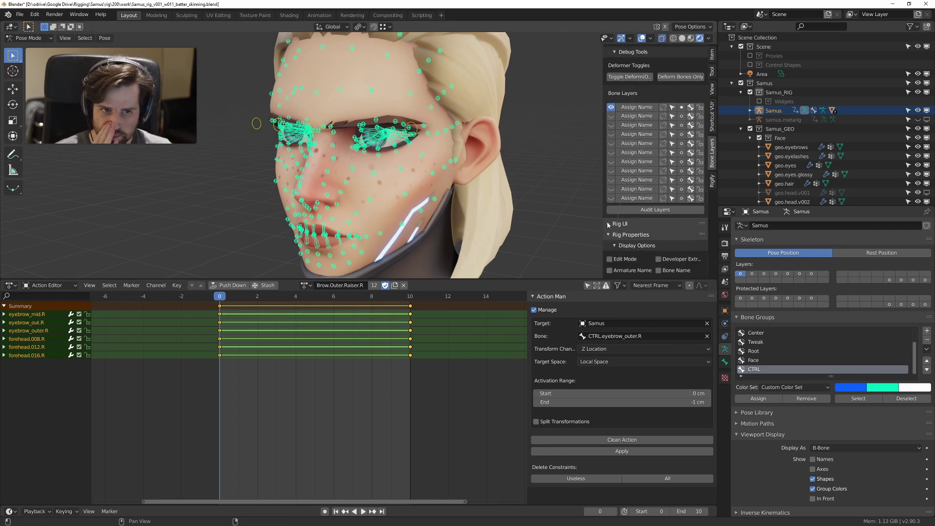
{"action": "scroll", "coordinate": [636, 203], "scroll_direction": "up", "scroll_amount": 2}
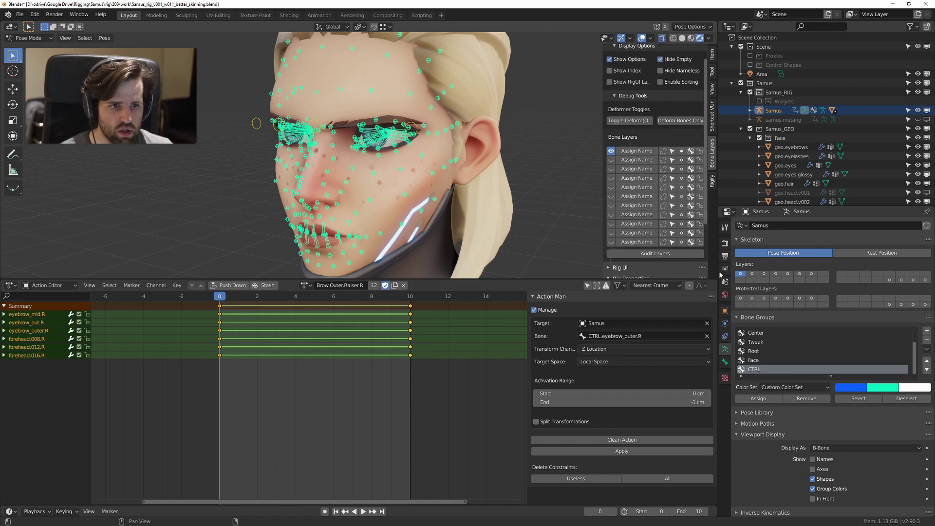
{"action": "middle_click_drag", "start_coordinate": [507, 151], "coordinate": [459, 143]}
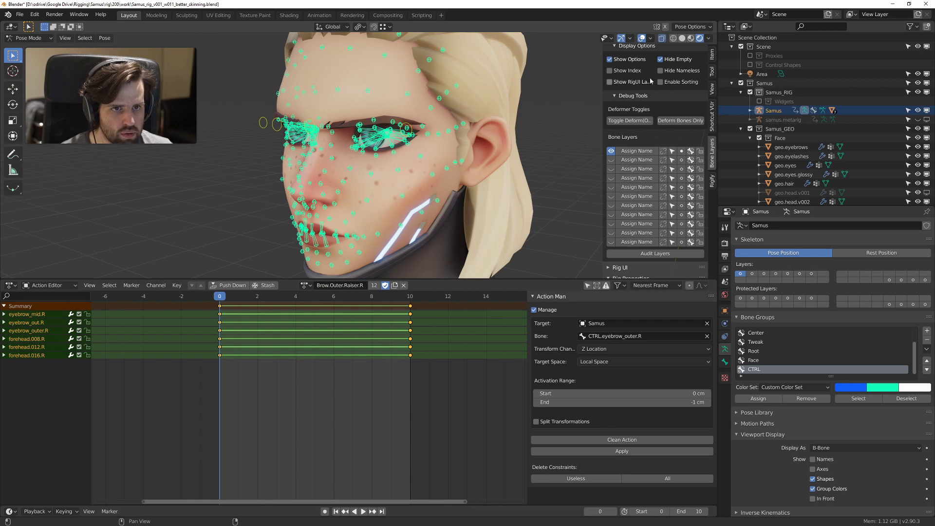
{"action": "left_click", "coordinate": [675, 60]}
{"action": "scroll", "coordinate": [643, 161], "scroll_direction": "down", "scroll_amount": 4}
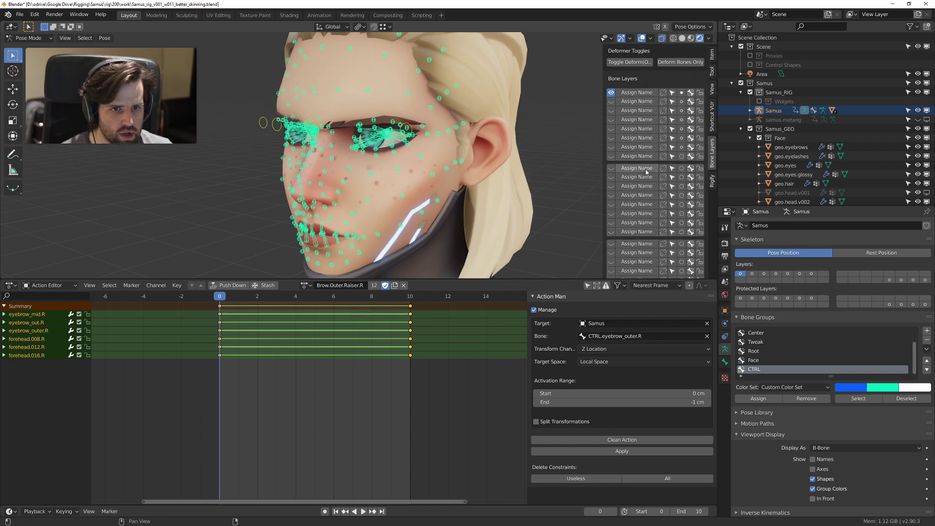
{"action": "scroll", "coordinate": [647, 170], "scroll_direction": "up", "scroll_amount": 3}
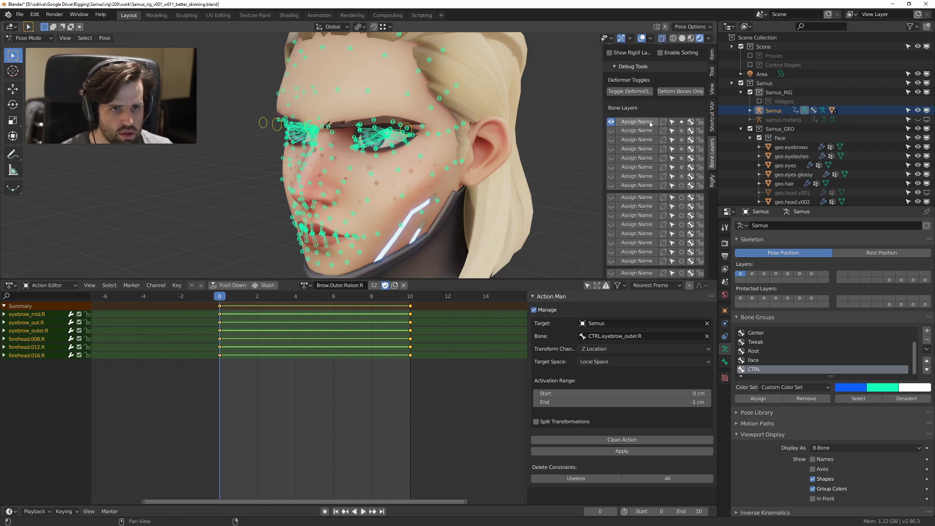
Step: Assign the name Face to the first bone layer, layer 0
{"action": "left_click", "coordinate": [636, 122]}
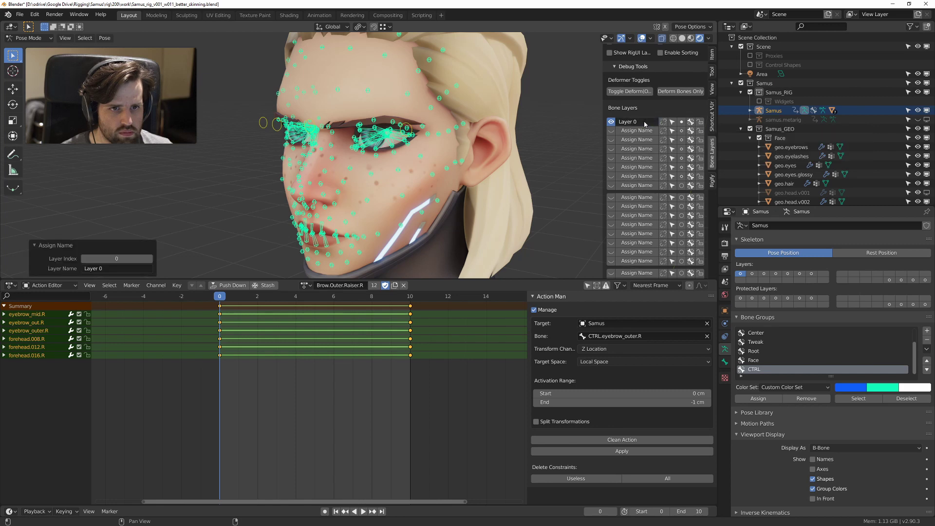
{"action": "type", "text": "Face"}
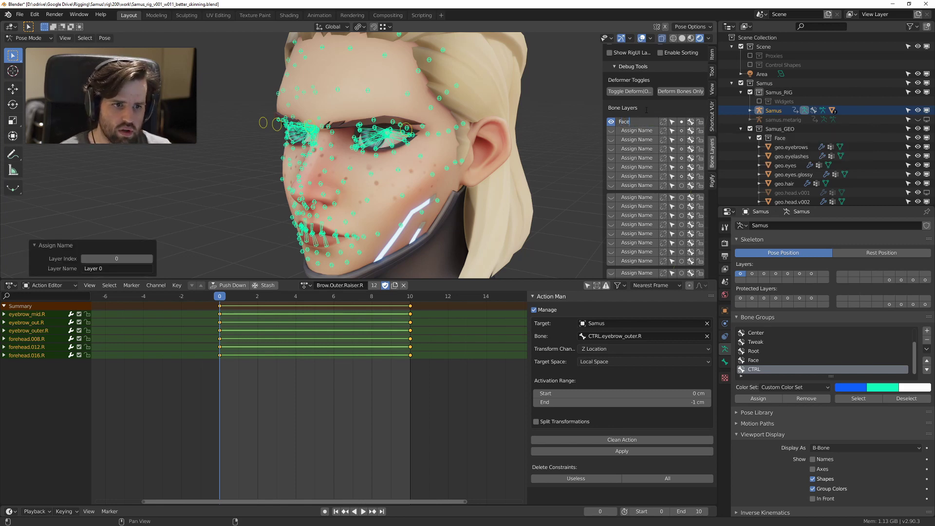
{"action": "key", "text": "Return"}
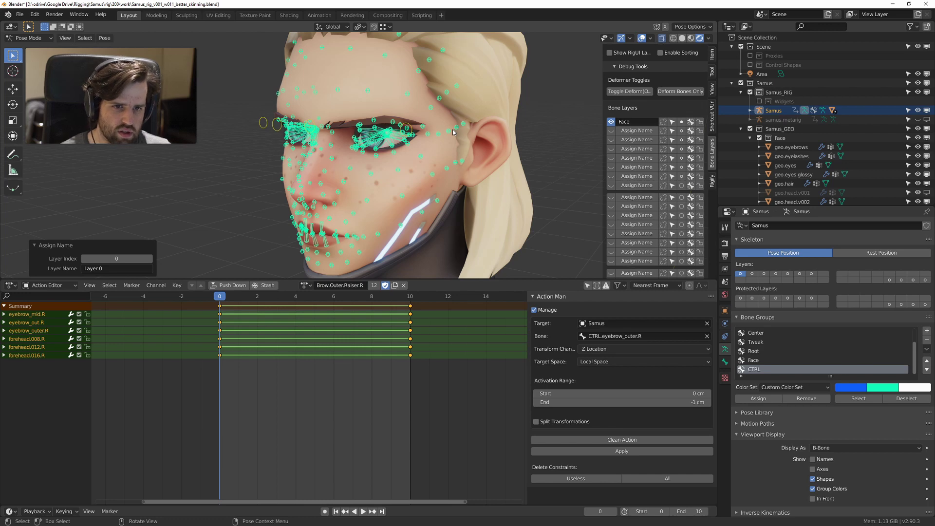
Step: Make bone layer 6 visible and assign it the name Tweaks
{"action": "scroll", "coordinate": [453, 129], "scroll_direction": "down", "scroll_amount": 6}
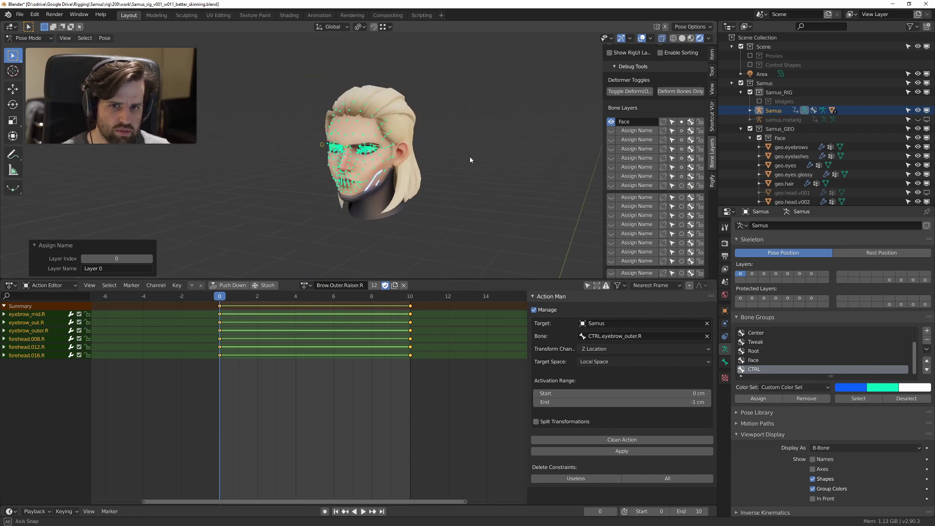
{"action": "scroll", "coordinate": [470, 156], "scroll_direction": "up", "scroll_amount": 8}
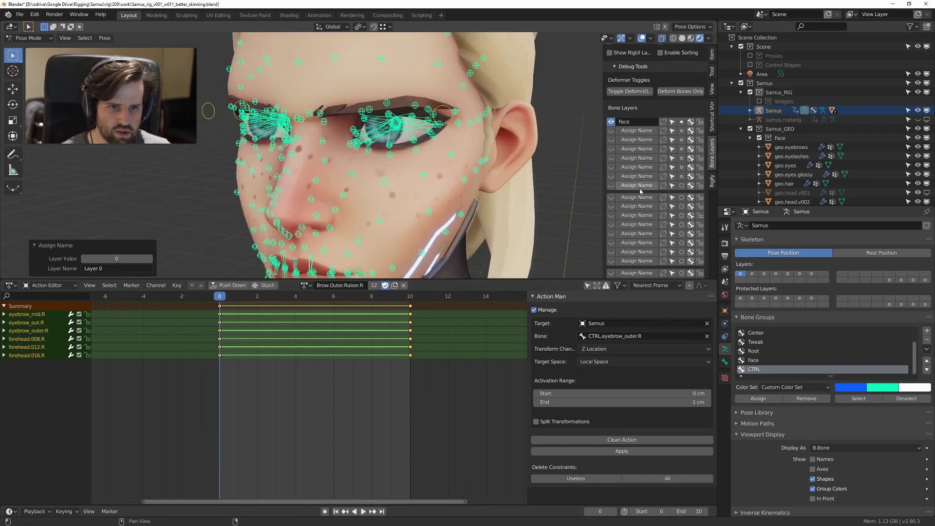
{"action": "left_click", "coordinate": [683, 177]}
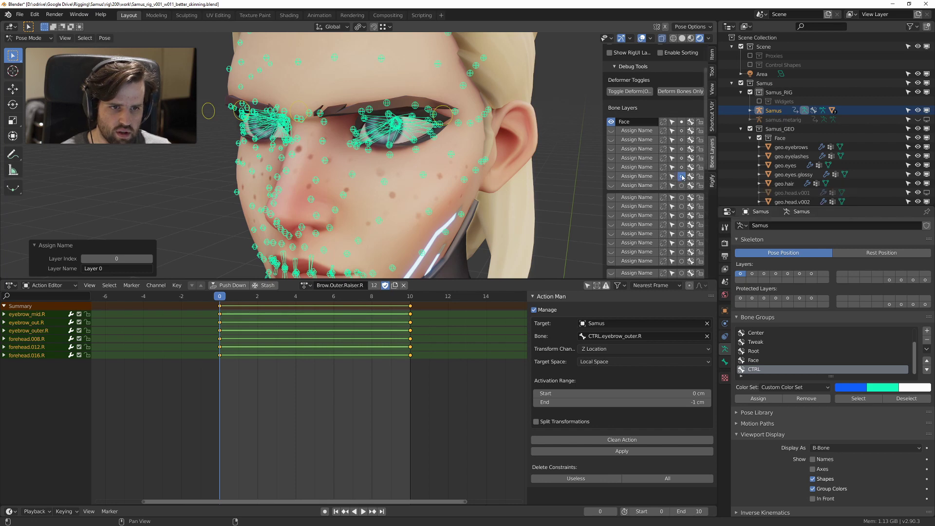
{"action": "left_click", "coordinate": [611, 176]}
{"action": "scroll", "coordinate": [390, 146], "scroll_direction": "down", "scroll_amount": 5}
{"action": "middle_click_drag", "start_coordinate": [390, 146], "coordinate": [370, 194]}
{"action": "scroll", "coordinate": [341, 204], "scroll_direction": "up", "scroll_amount": 10}
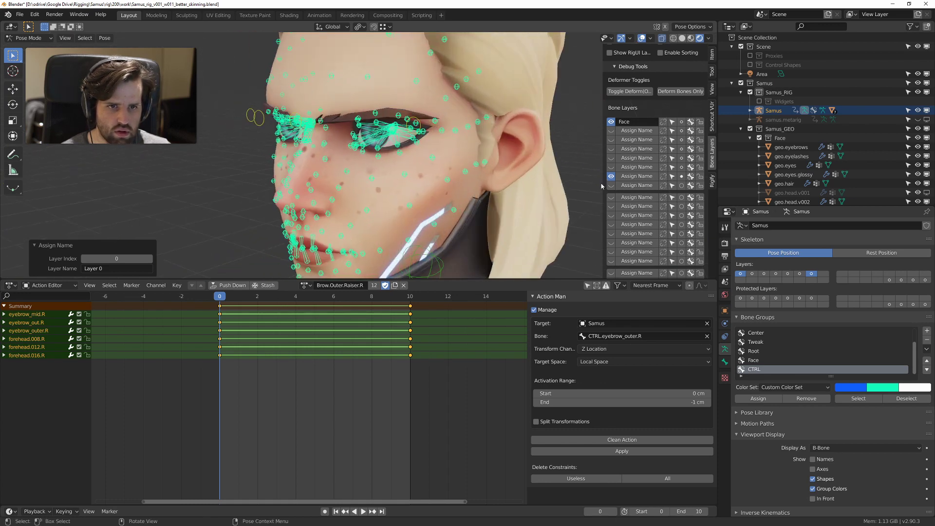
{"action": "left_click", "coordinate": [636, 176]}
{"action": "left_click", "coordinate": [632, 178]}
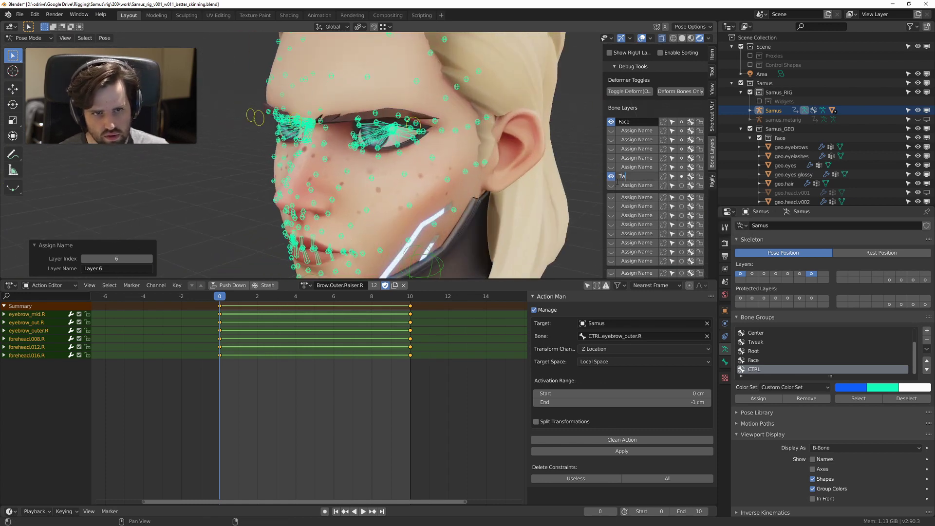
{"action": "type", "text": "Tweaks"}
{"action": "key", "text": "Return"}
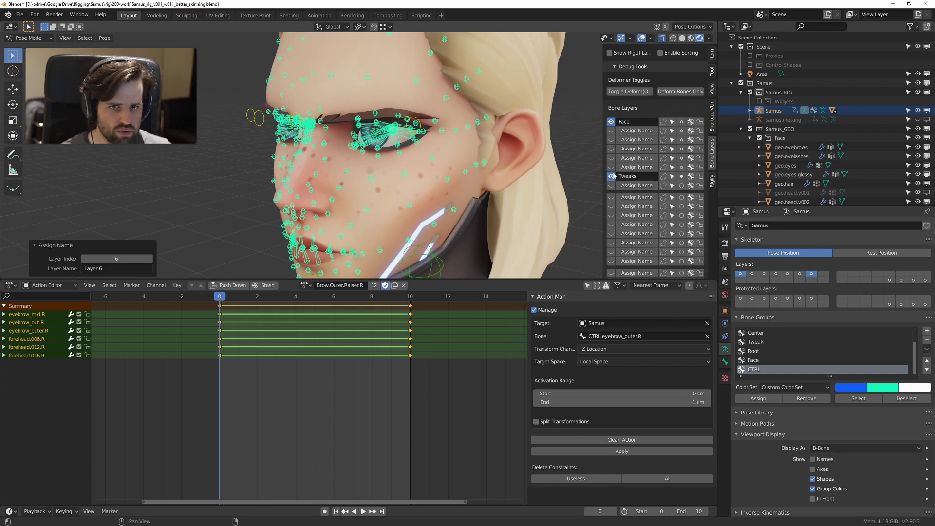
{"action": "scroll", "coordinate": [469, 200], "scroll_direction": "down", "scroll_amount": 5}
{"action": "middle_click_drag", "start_coordinate": [438, 194], "coordinate": [462, 177]}
{"action": "scroll", "coordinate": [432, 205], "scroll_direction": "up", "scroll_amount": 6}
{"action": "key", "text": "ctrl+Tab"}
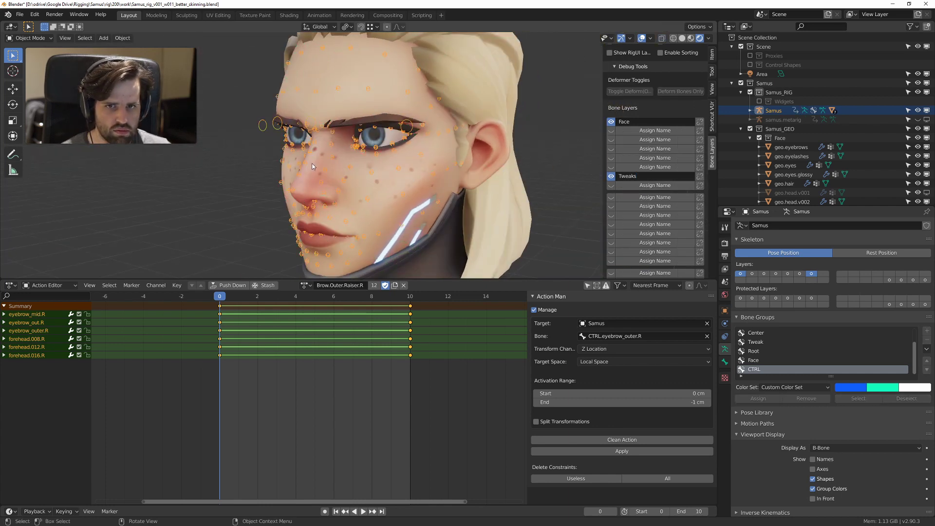
{"action": "key", "text": "Tab"}
{"action": "left_click", "coordinate": [425, 261]}
{"action": "mouse_move", "coordinate": [385, 171]}
{"action": "middle_mouse_down"}
{"action": "mouse_move", "coordinate": [404, 203]}
{"action": "mouse_move", "coordinate": [418, 171]}
{"action": "mouse_move", "coordinate": [392, 170]}
{"action": "middle_mouse_up"}
{"action": "scroll", "coordinate": [400, 180], "scroll_direction": "down", "scroll_amount": 4}
{"action": "scroll", "coordinate": [406, 203], "scroll_direction": "down", "scroll_amount": 5}
{"action": "scroll", "coordinate": [418, 172], "scroll_direction": "up", "scroll_amount": 11}
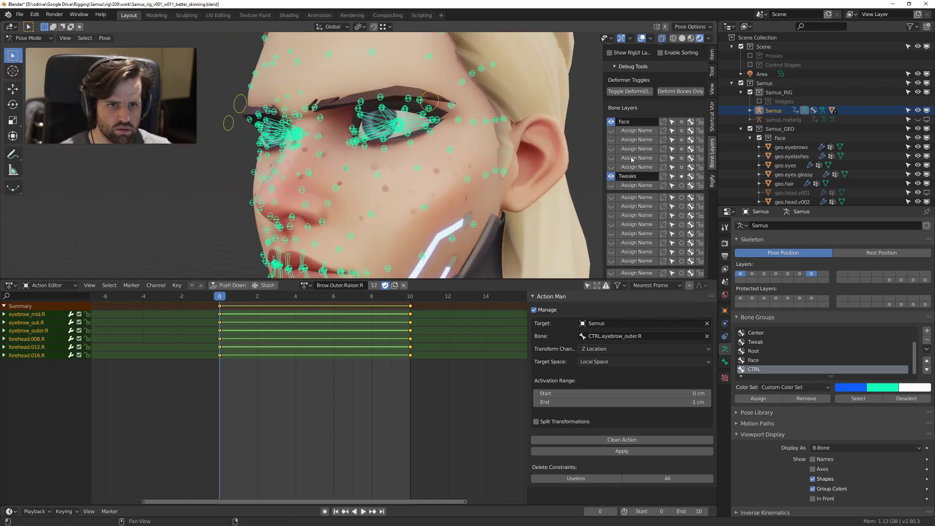
Step: Make bone layer 1 visible and assign it the name Left Arm
{"action": "left_click", "coordinate": [611, 131]}
{"action": "scroll", "coordinate": [366, 204], "scroll_direction": "down", "scroll_amount": 8}
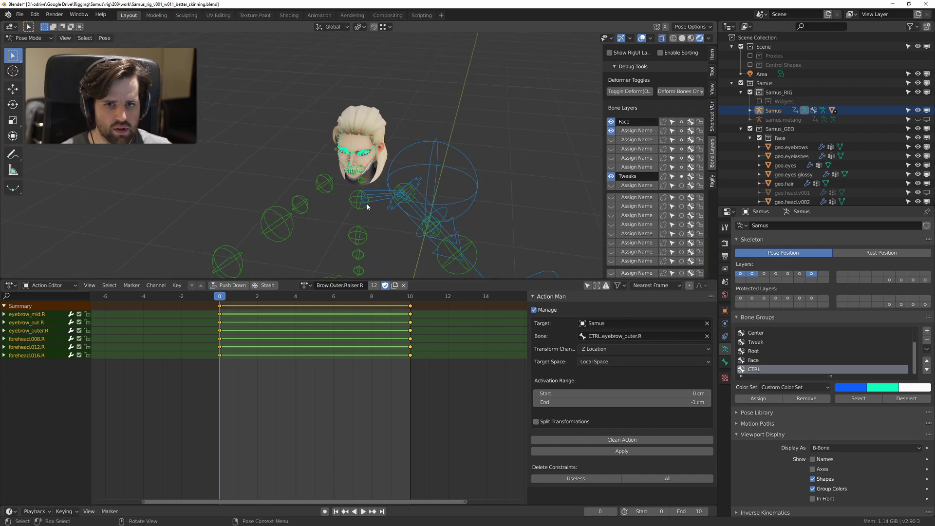
{"action": "middle_click_drag", "start_coordinate": [367, 204], "coordinate": [431, 197]}
{"action": "scroll", "coordinate": [431, 197], "scroll_direction": "up", "scroll_amount": 3}
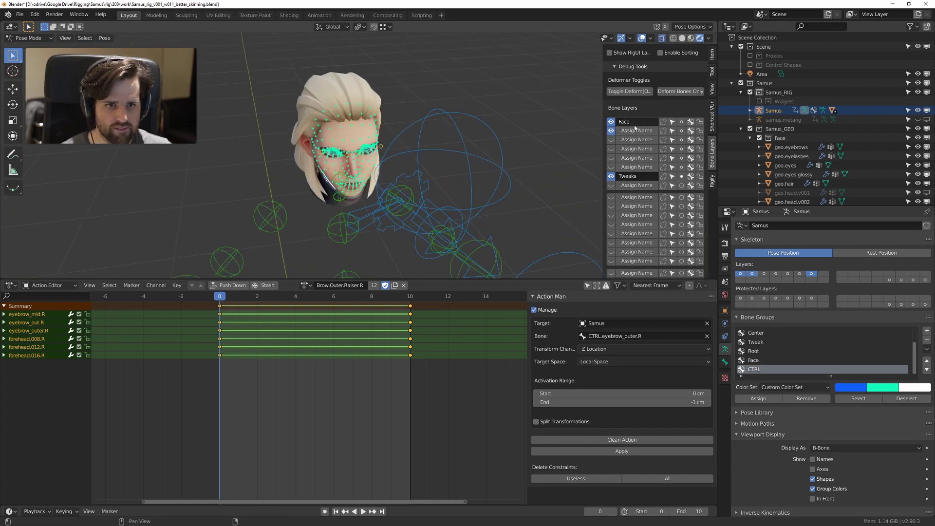
{"action": "left_click", "coordinate": [631, 131]}
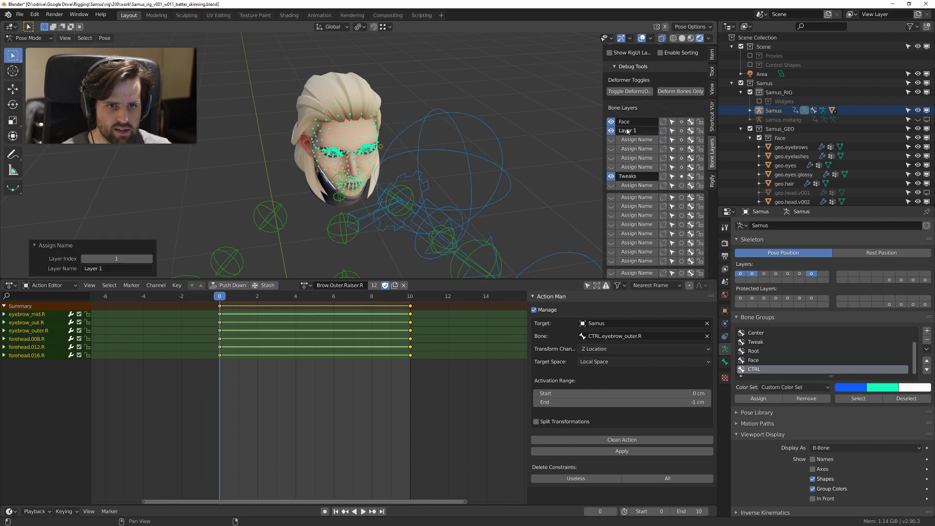
{"action": "left_click", "coordinate": [627, 131]}
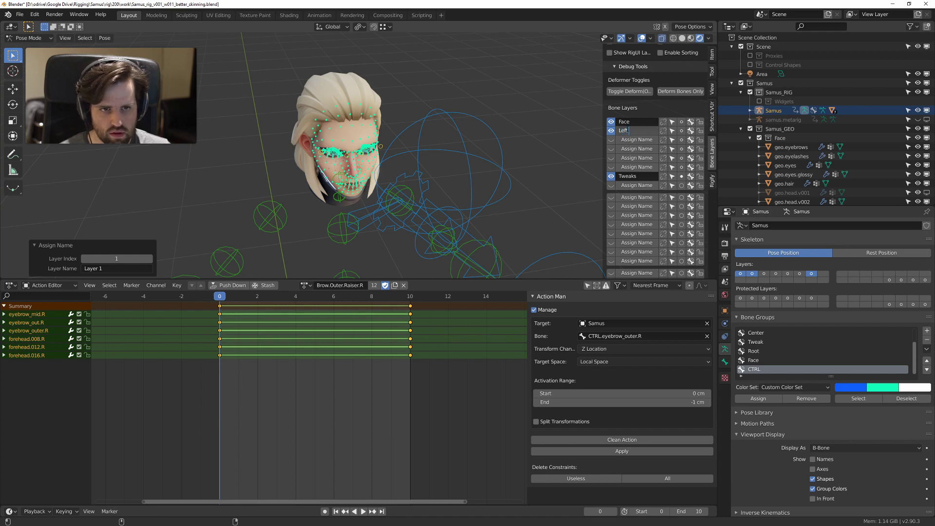
{"action": "type", "text": "Left Arm"}
{"action": "key", "text": "Return"}
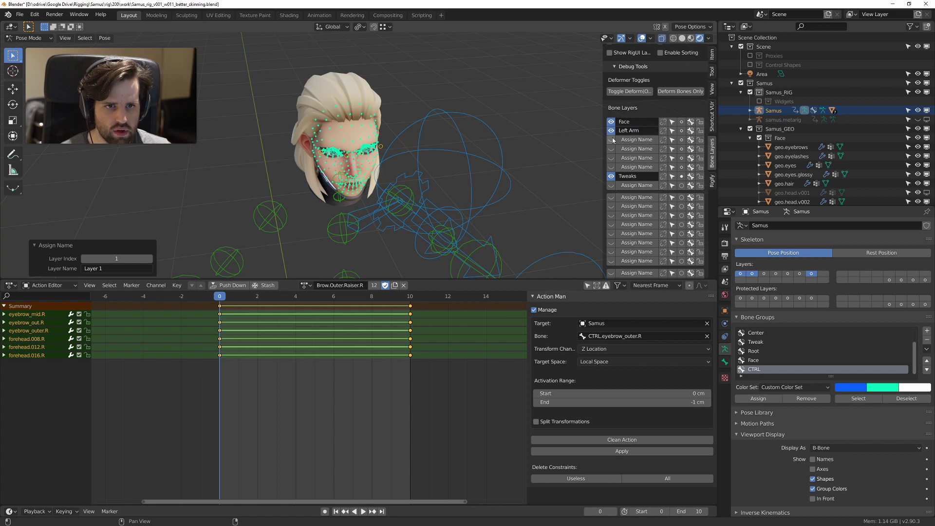
Step: Make bone layer 2 visible and assign it the name Right Arm
{"action": "left_click", "coordinate": [611, 140]}
{"action": "scroll", "coordinate": [438, 146], "scroll_direction": "down", "scroll_amount": 2}
{"action": "left_click", "coordinate": [642, 139]}
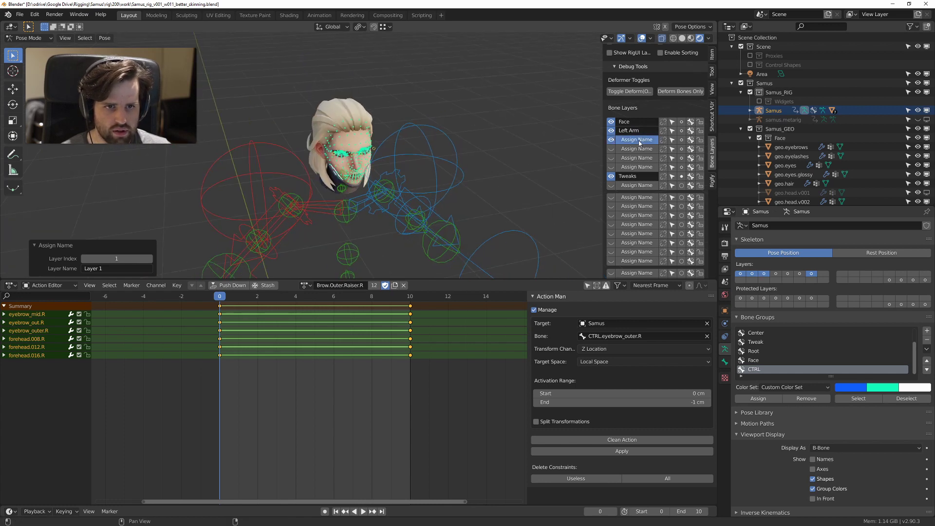
{"action": "left_click", "coordinate": [643, 139]}
{"action": "type", "text": "Left Arm"}
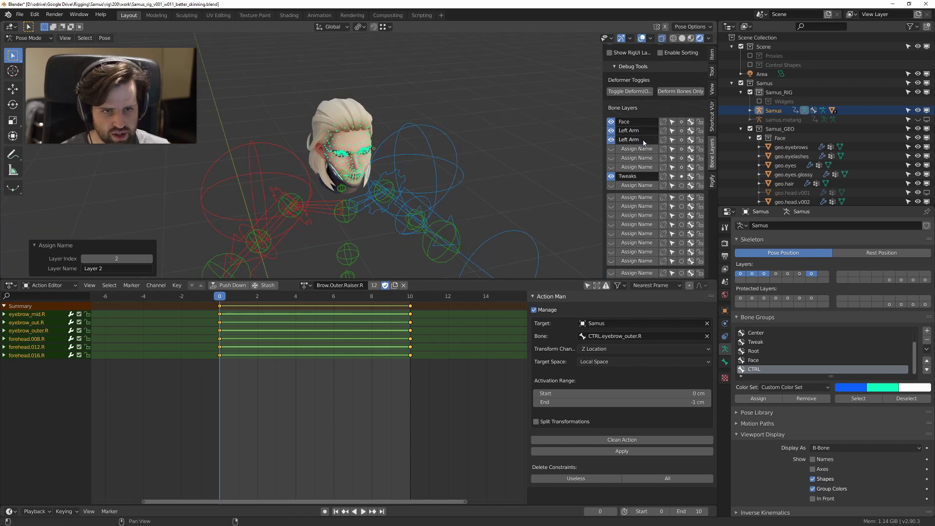
{"action": "left_click", "coordinate": [644, 141]}
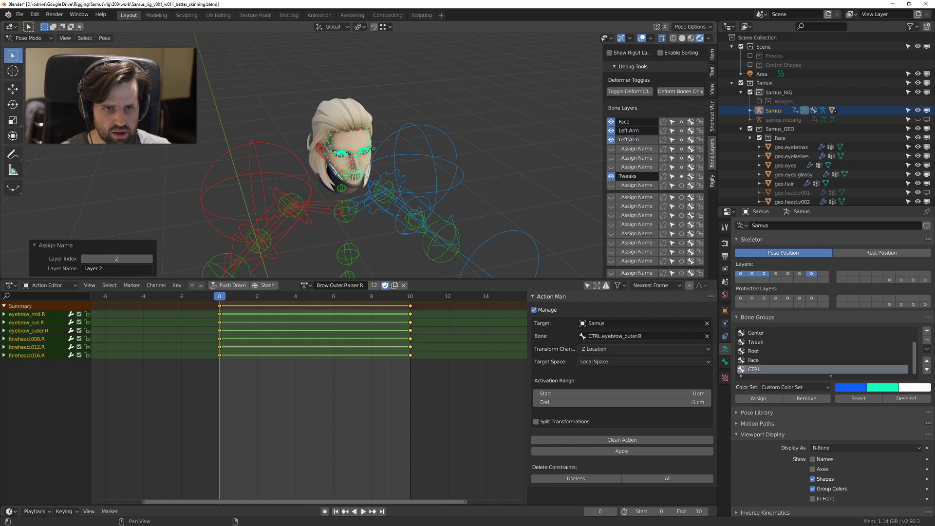
{"action": "type", "text": "ht"}
{"action": "key", "text": "Return"}
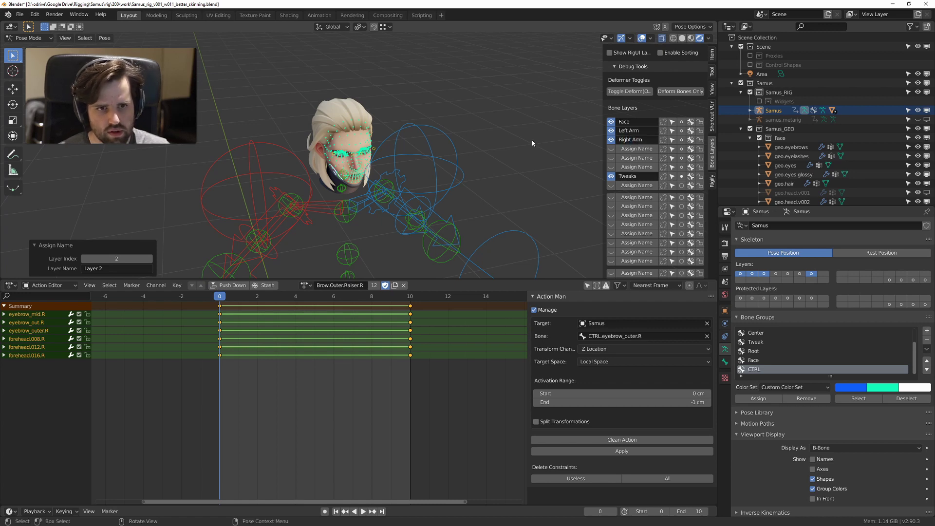
Step: Make bone layer 3 visible and assign it the name Torso
{"action": "left_click", "coordinate": [611, 148]}
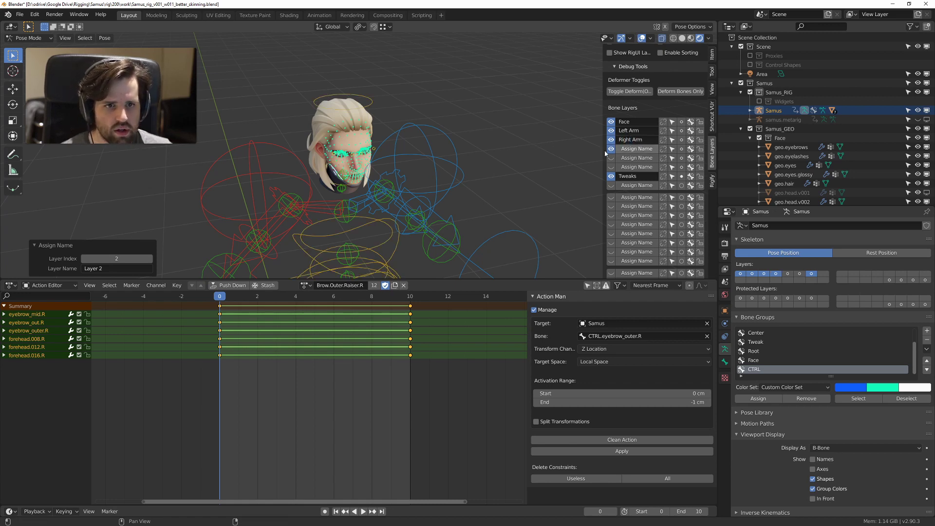
{"action": "middle_click_drag", "start_coordinate": [439, 204], "coordinate": [429, 170]}
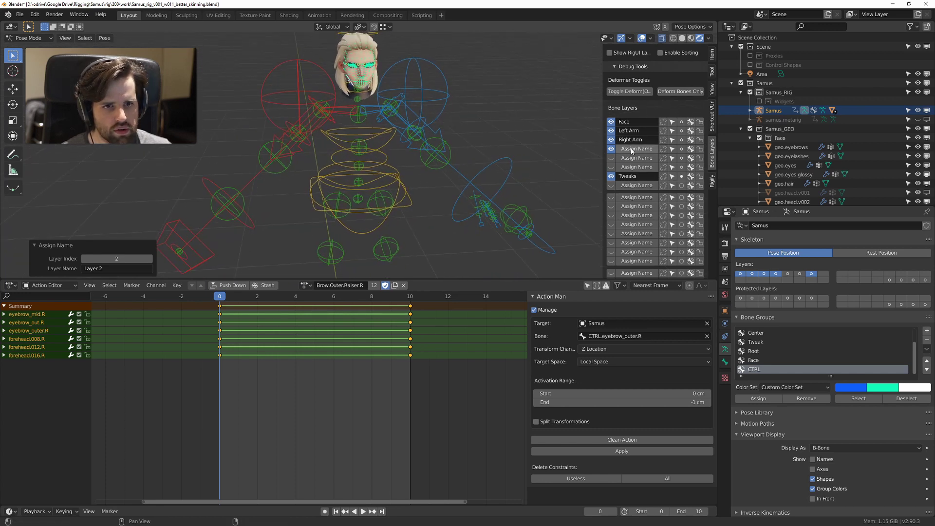
{"action": "left_click", "coordinate": [634, 150]}
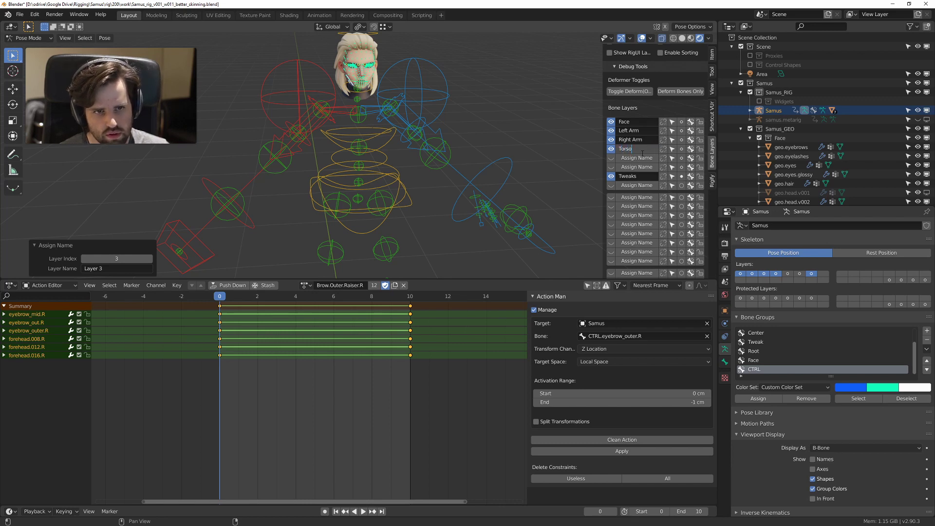
{"action": "key", "text": "Return"}
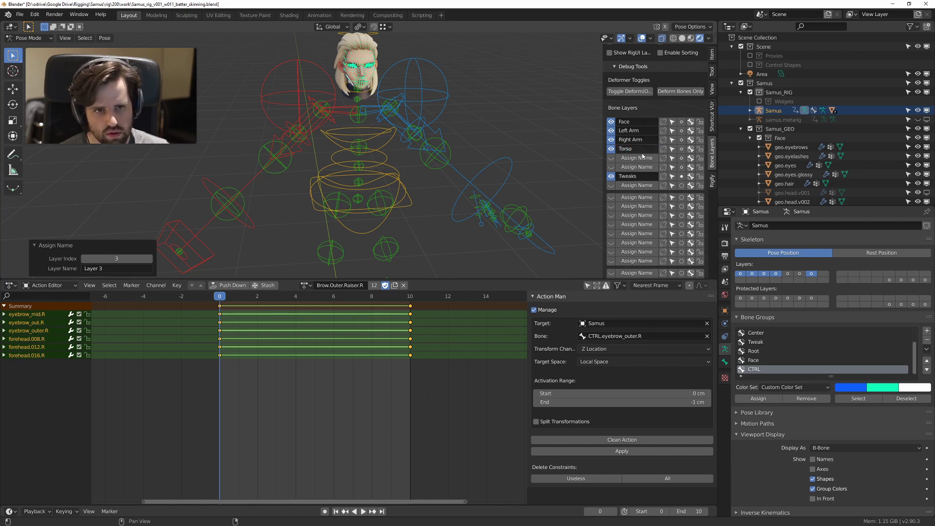
Step: Make bone layer 4 visible and assign it the name Left Leg
{"action": "left_click", "coordinate": [612, 159]}
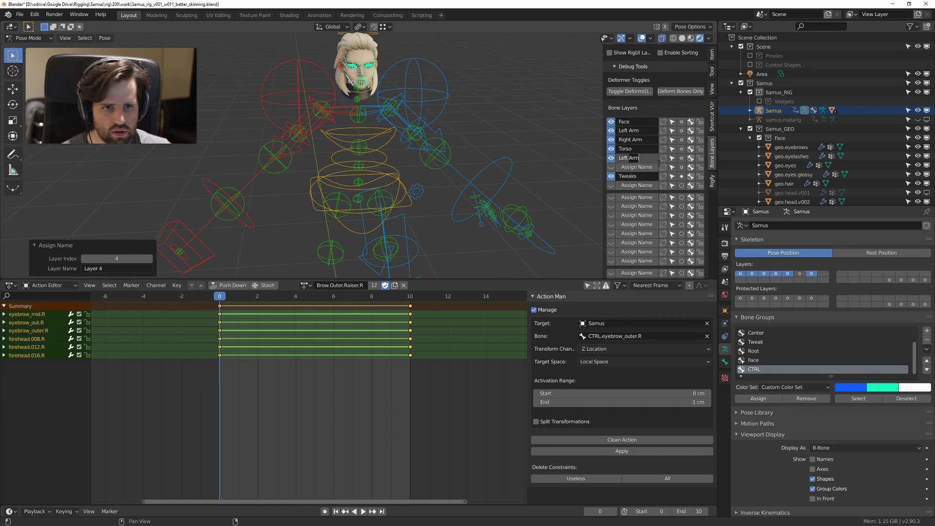
{"action": "type", "text": "Leg"}
{"action": "key", "text": "Return"}
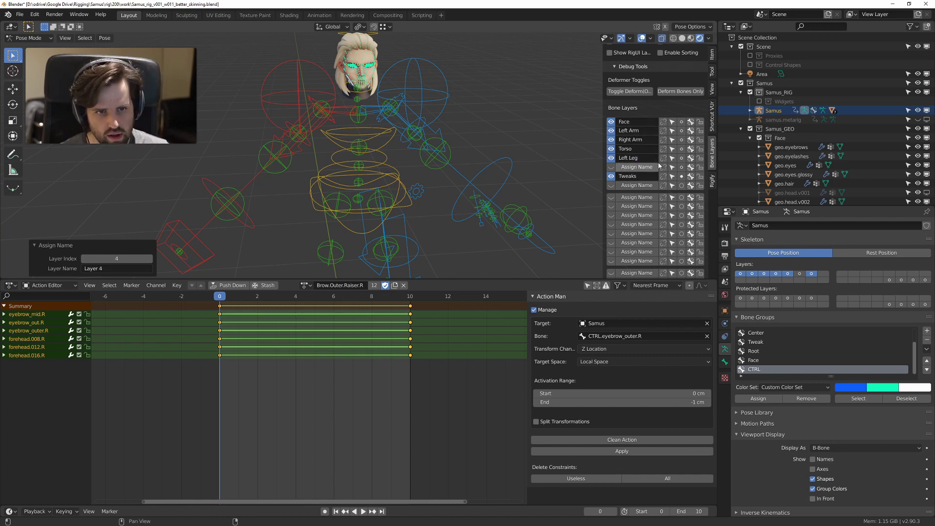
Step: Make bone layer 5 visible and assign it the name Right Leg
{"action": "left_click", "coordinate": [629, 167]}
{"action": "type", "text": "Left Leg"}
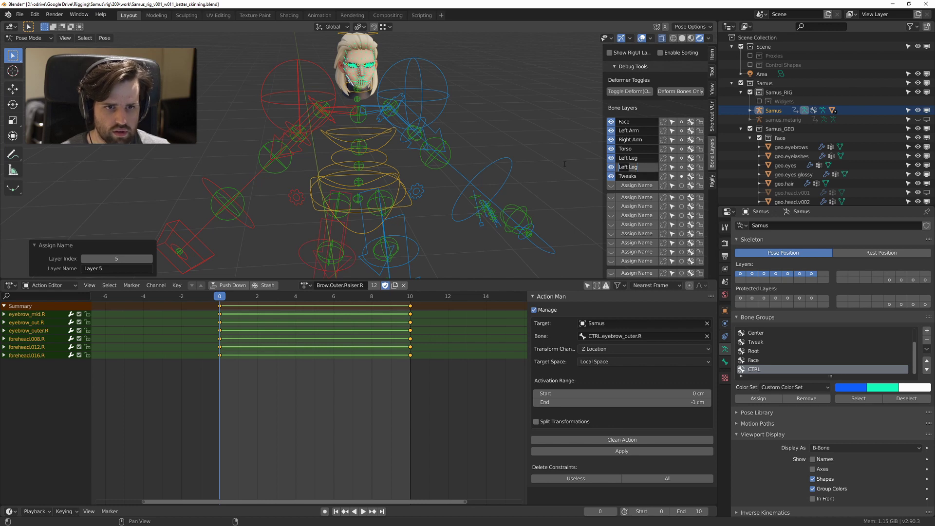
{"action": "key", "text": "Return"}
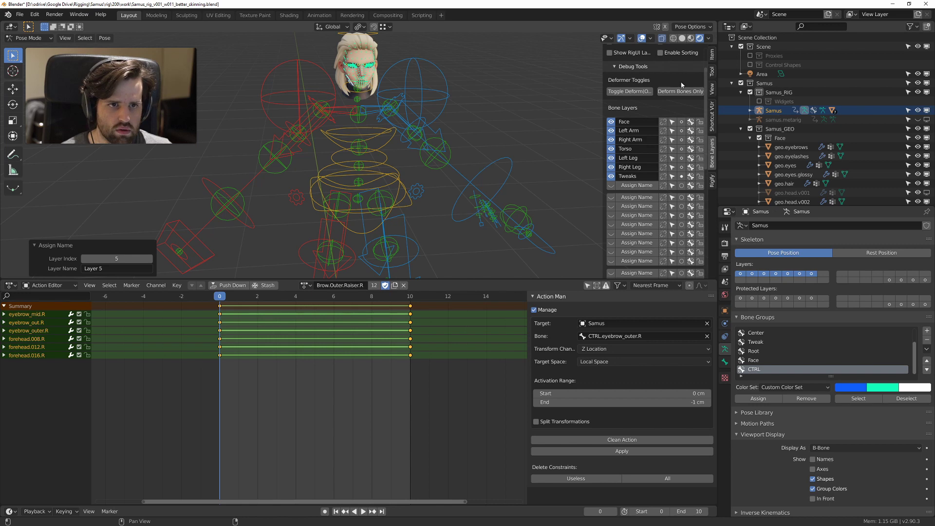
Step: Turn Hide Empty back on so only bone layers that contain bones are listed
{"action": "scroll", "coordinate": [681, 84], "scroll_direction": "up", "scroll_amount": 3}
{"action": "scroll", "coordinate": [616, 172], "scroll_direction": "down", "scroll_amount": 4}
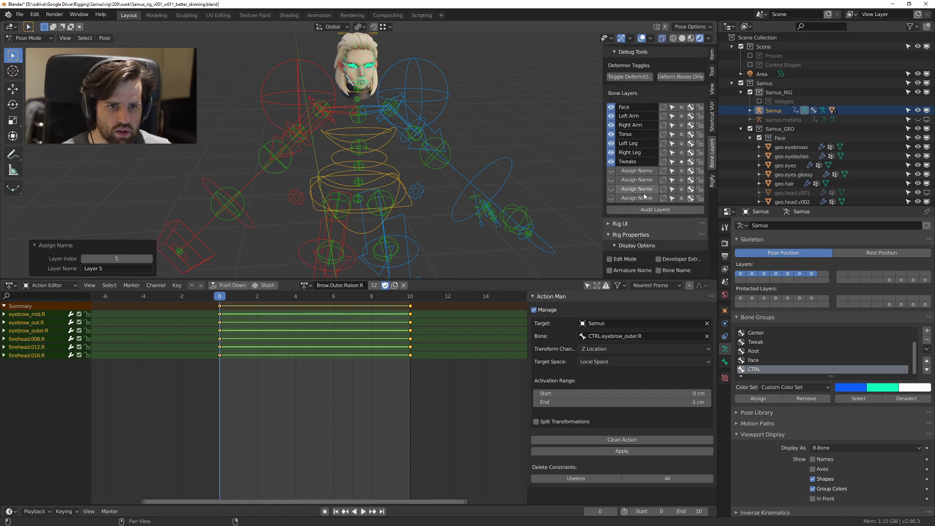
Step: Assign the name Root to bone layer 28, the first unnamed layer after Tweaks, and make it visible
{"action": "left_click", "coordinate": [613, 170]}
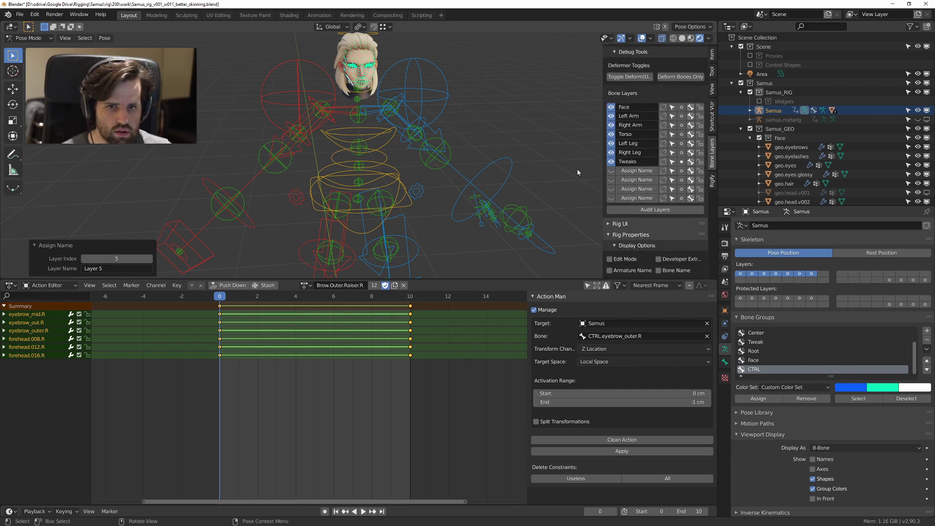
{"action": "scroll", "coordinate": [468, 178], "scroll_direction": "down", "scroll_amount": 5}
{"action": "middle_click_drag", "start_coordinate": [462, 180], "coordinate": [478, 157]}
{"action": "scroll", "coordinate": [435, 186], "scroll_direction": "up", "scroll_amount": 2}
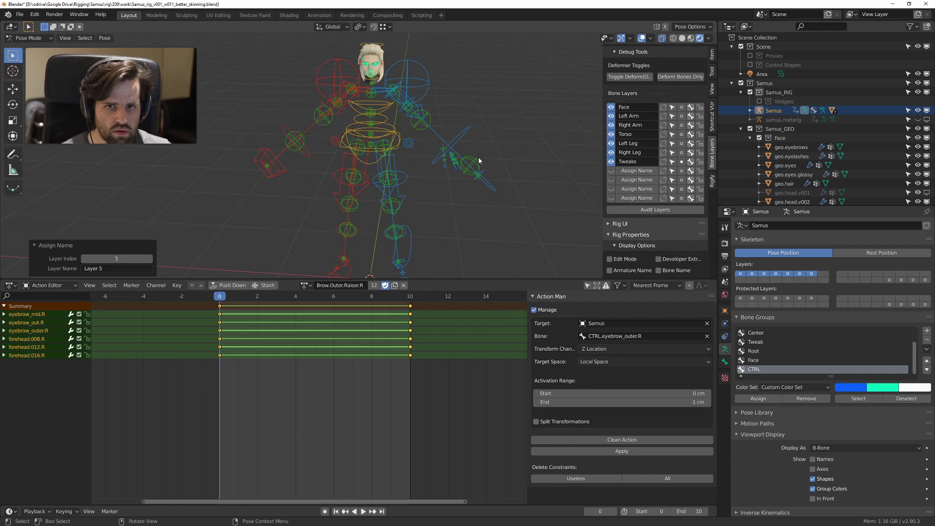
{"action": "left_click", "coordinate": [612, 171]}
{"action": "left_click", "coordinate": [629, 171]}
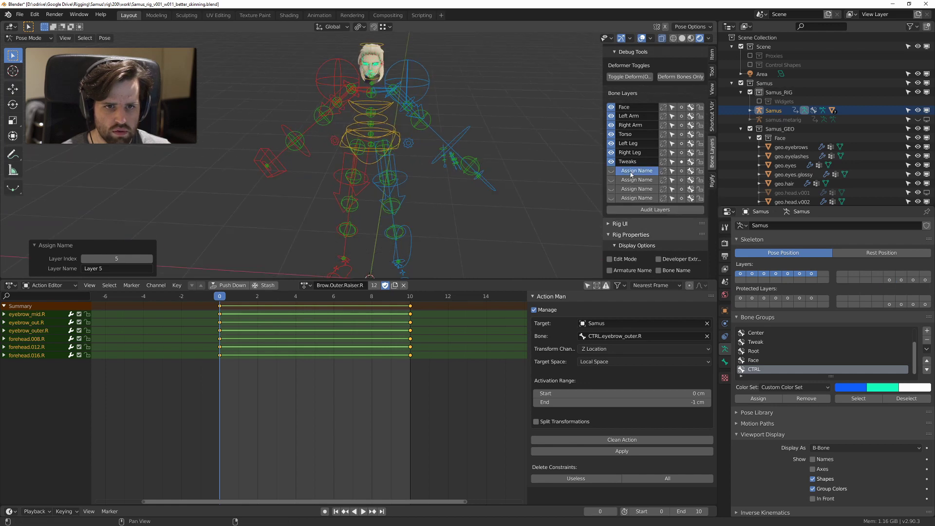
{"action": "type", "text": "Root"}
{"action": "key", "text": "Return"}
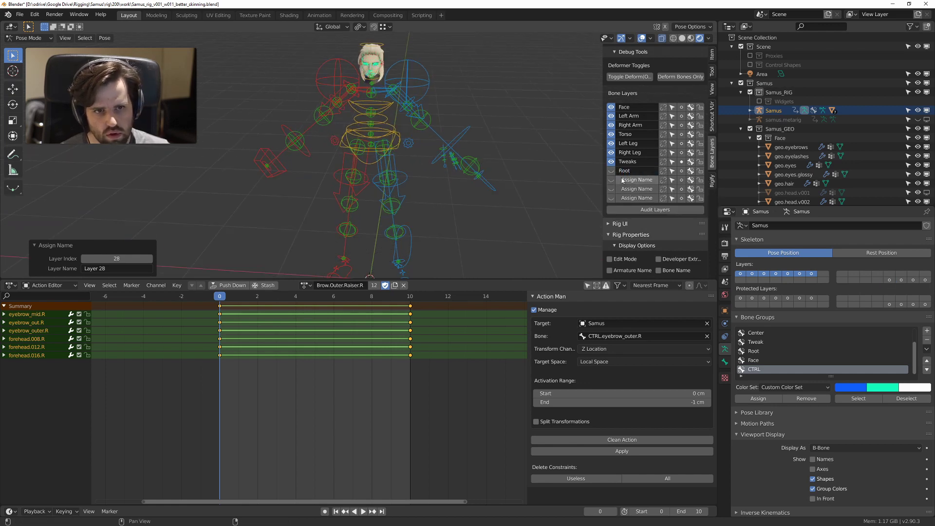
{"action": "left_click", "coordinate": [612, 171]}
{"action": "scroll", "coordinate": [515, 190], "scroll_direction": "down", "scroll_amount": 2}
{"action": "scroll", "coordinate": [515, 190], "scroll_direction": "up", "scroll_amount": 2}
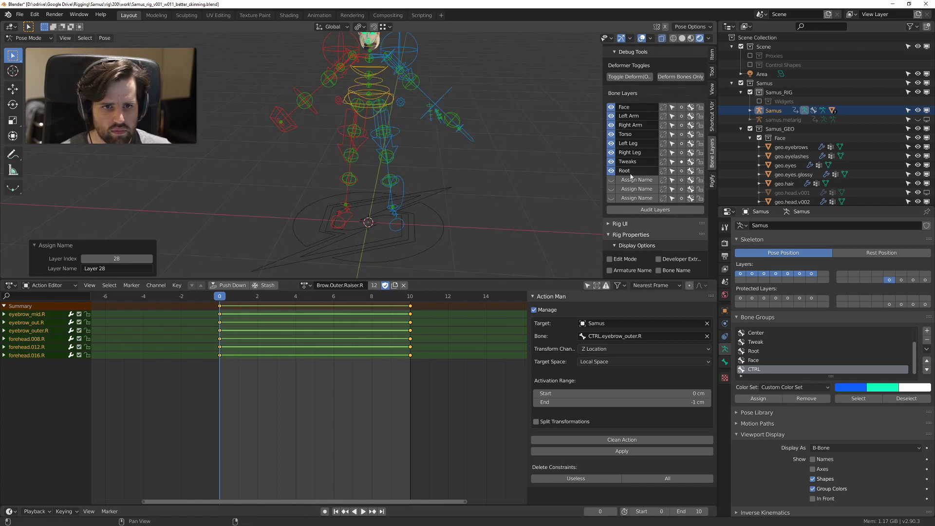
Step: Make bone layer 29 visible and assign it the name Deform
{"action": "left_click", "coordinate": [612, 179]}
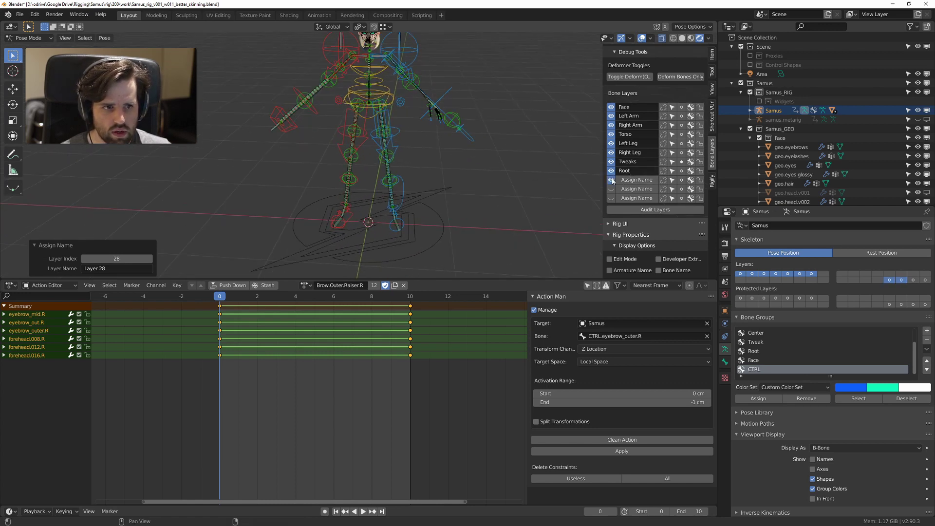
{"action": "left_click", "coordinate": [635, 180]}
{"action": "double_click", "coordinate": [635, 180]}
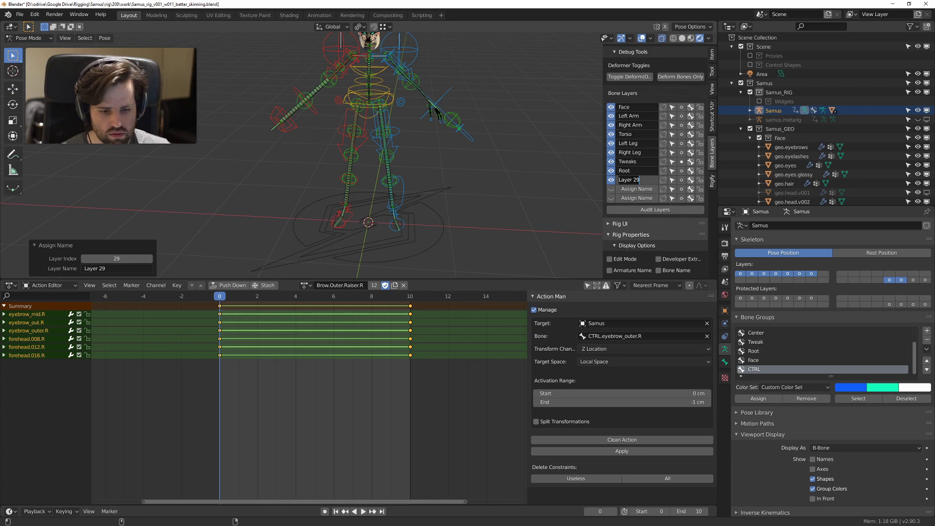
{"action": "type", "text": "De"}
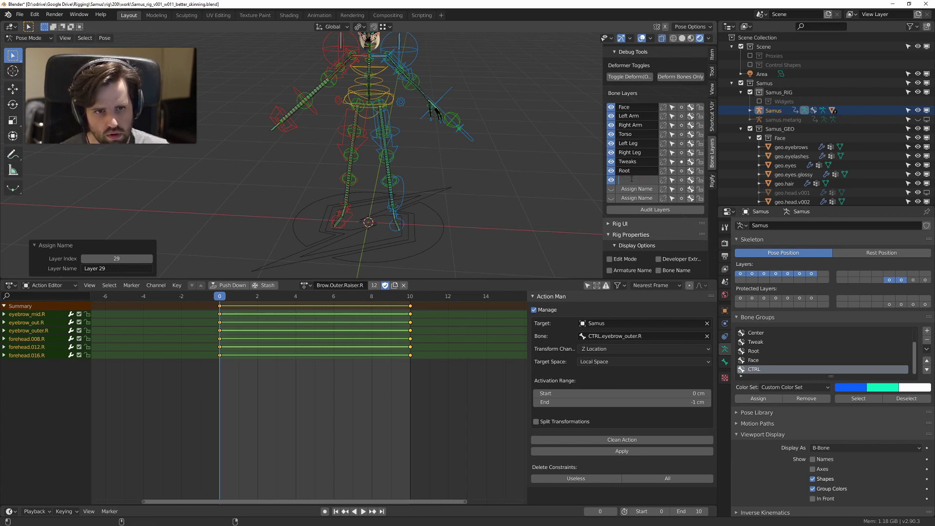
{"action": "type", "text": "form"}
{"action": "key", "text": "Return"}
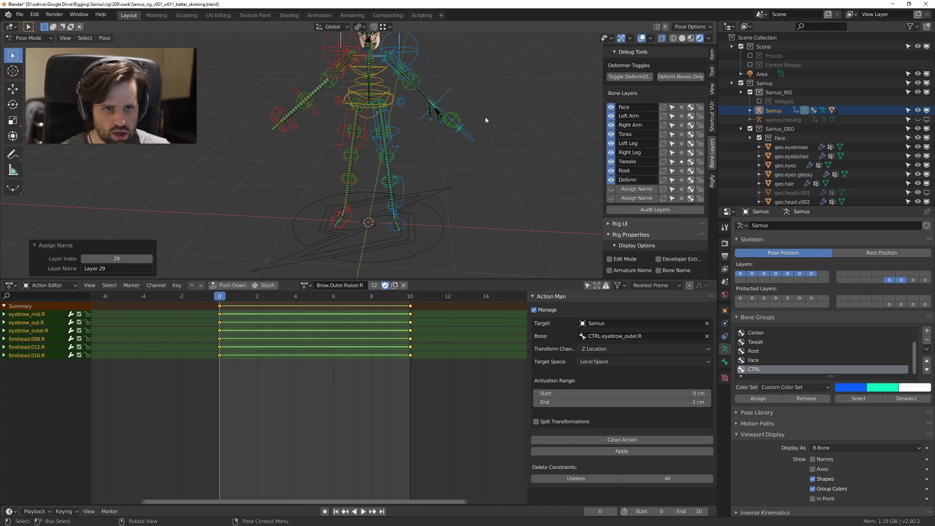
Step: Examine the deform bones around the head and shoulders, and hide the Deform layer
{"action": "scroll", "coordinate": [386, 86], "scroll_direction": "up", "scroll_amount": 6}
{"action": "scroll", "coordinate": [389, 171], "scroll_direction": "up", "scroll_amount": 6}
{"action": "mouse_move", "coordinate": [386, 85]}
{"action": "middle_mouse_down", "text": "shift"}
{"action": "mouse_move", "coordinate": [390, 171]}
{"action": "mouse_move", "coordinate": [414, 151]}
{"action": "mouse_move", "coordinate": [396, 98]}
{"action": "mouse_move", "coordinate": [370, 85]}
{"action": "middle_mouse_up", "text": "shift"}
{"action": "scroll", "coordinate": [396, 98], "scroll_direction": "down", "scroll_amount": 5}
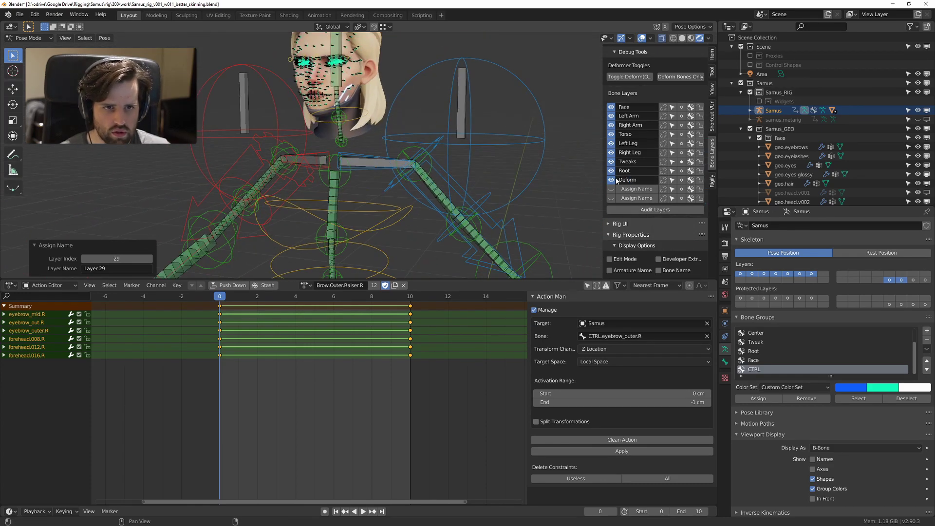
{"action": "left_click", "coordinate": [612, 179]}
Step: Show bone layer 30 and select a lower arm bone to check its name in the bone properties
{"action": "left_click", "coordinate": [611, 189]}
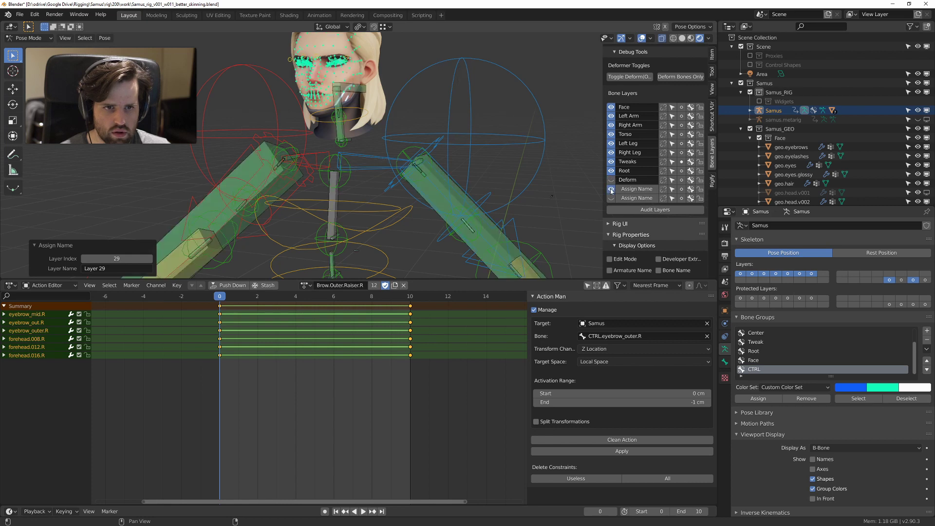
{"action": "scroll", "coordinate": [396, 180], "scroll_direction": "down", "scroll_amount": 6}
{"action": "middle_click_drag", "start_coordinate": [396, 180], "coordinate": [434, 193]}
{"action": "middle_click_drag", "start_coordinate": [433, 194], "coordinate": [420, 147], "text": "shift"}
{"action": "scroll", "coordinate": [420, 145], "scroll_direction": "up", "scroll_amount": 3}
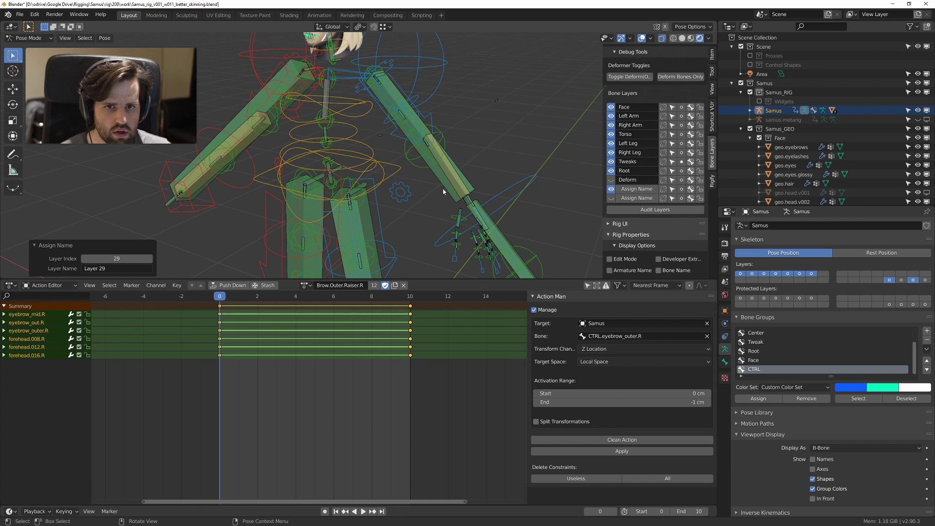
{"action": "left_click", "coordinate": [223, 181]}
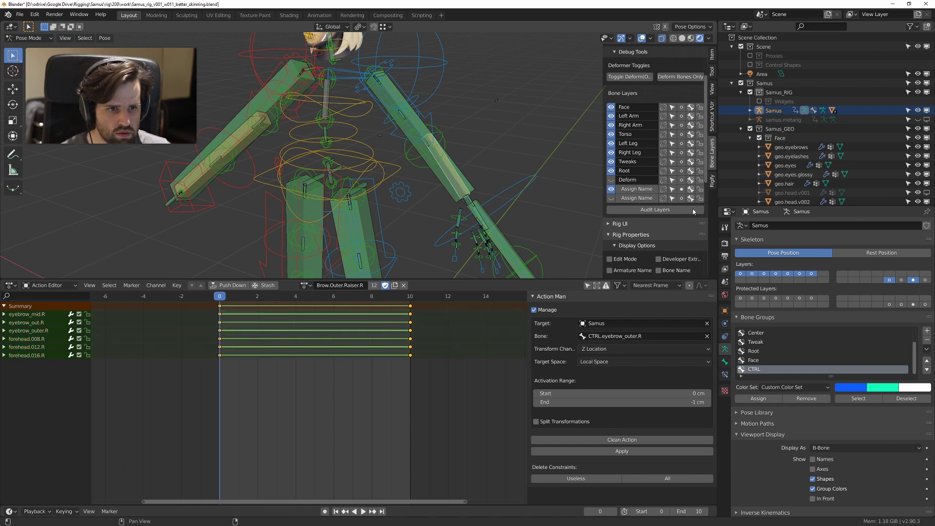
{"action": "left_click", "coordinate": [725, 362]}
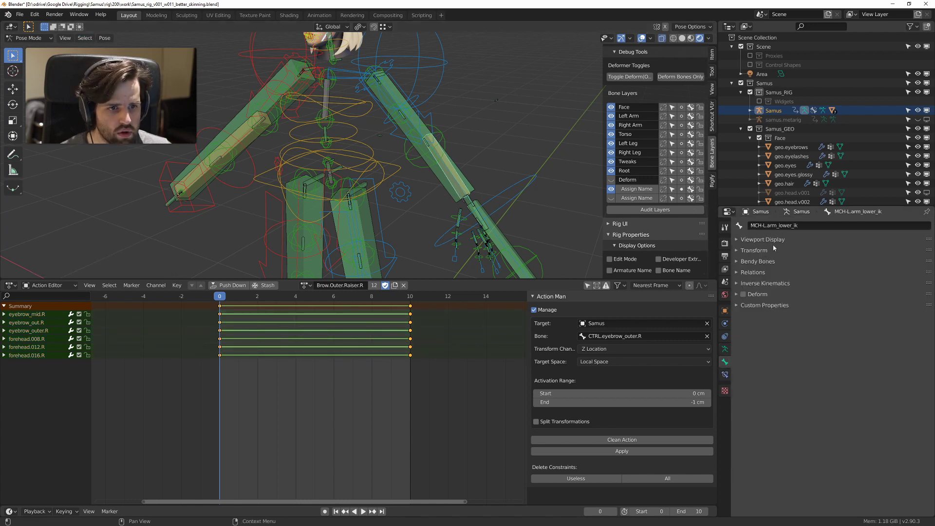
Step: Assign the name Mechanisms to bone layer 30
{"action": "left_click", "coordinate": [637, 190]}
{"action": "double_click", "coordinate": [636, 192]}
{"action": "type", "text": "Mechanisms"}
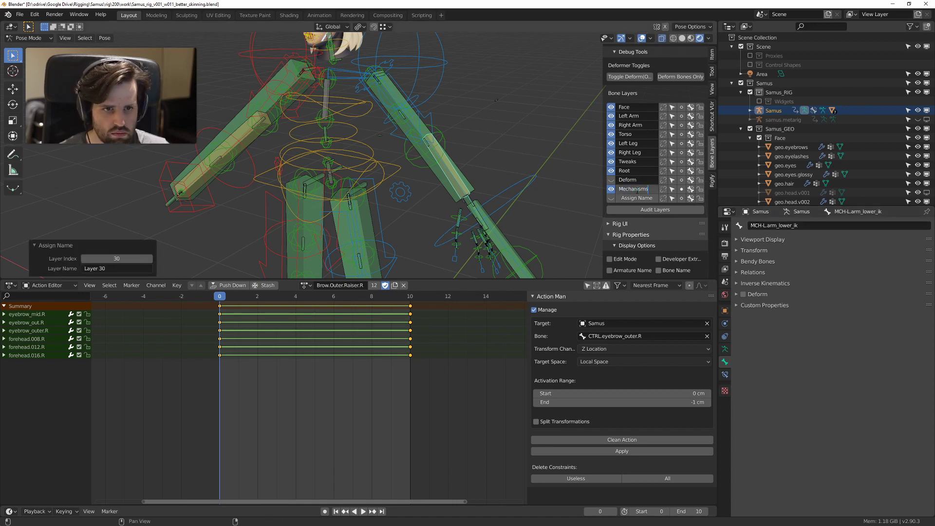
{"action": "key", "text": "Return"}
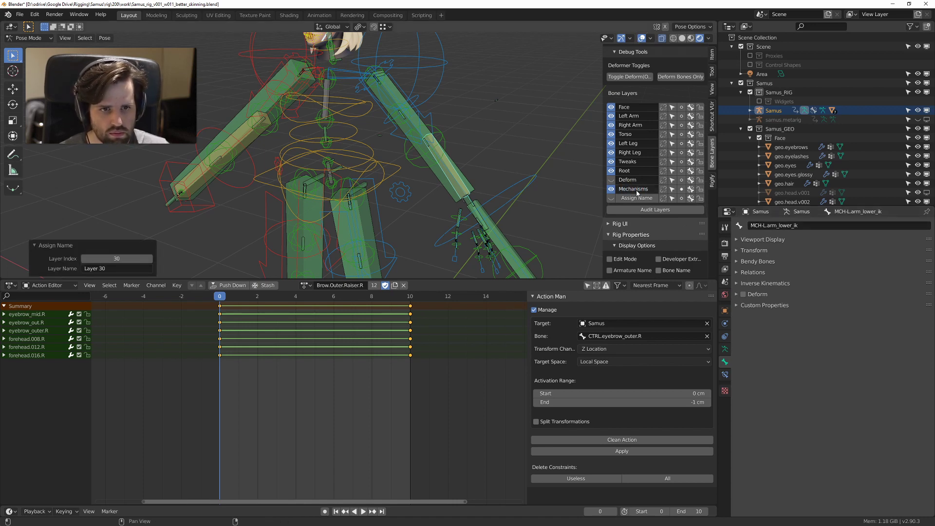
Step: Hide the Mechanisms layer and make the last unnamed bone layer visible
{"action": "left_click", "coordinate": [610, 189]}
{"action": "left_click", "coordinate": [611, 198]}
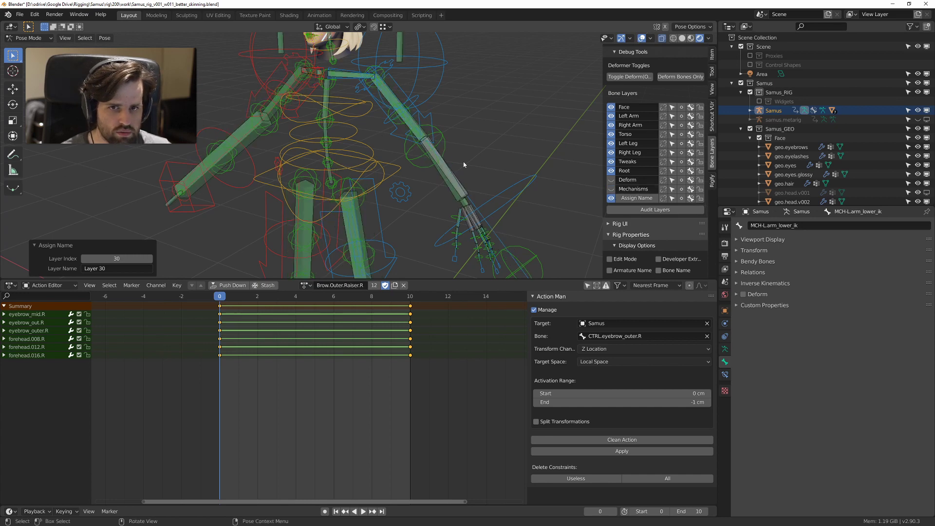
Step: Select the left upper leg bone to check its name and assign the name Org to bone layer 31
{"action": "left_click", "coordinate": [358, 215]}
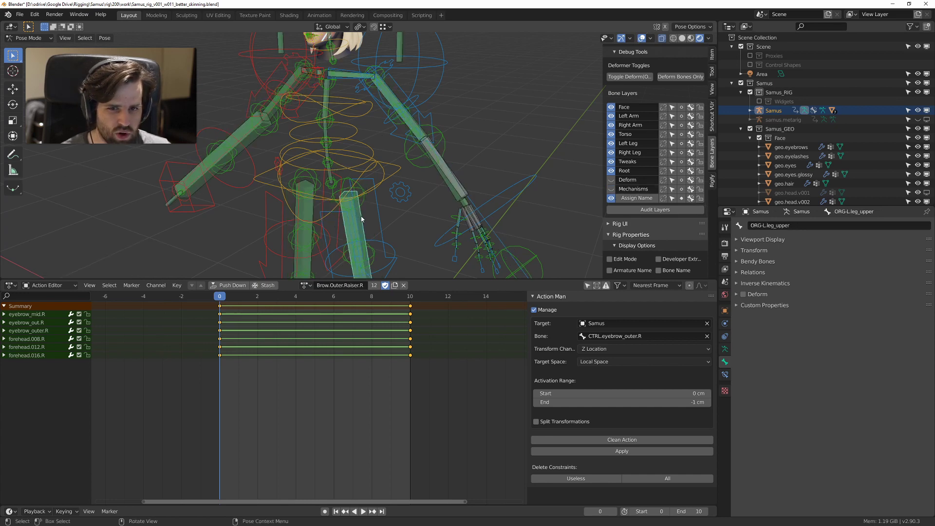
{"action": "left_click", "coordinate": [643, 200]}
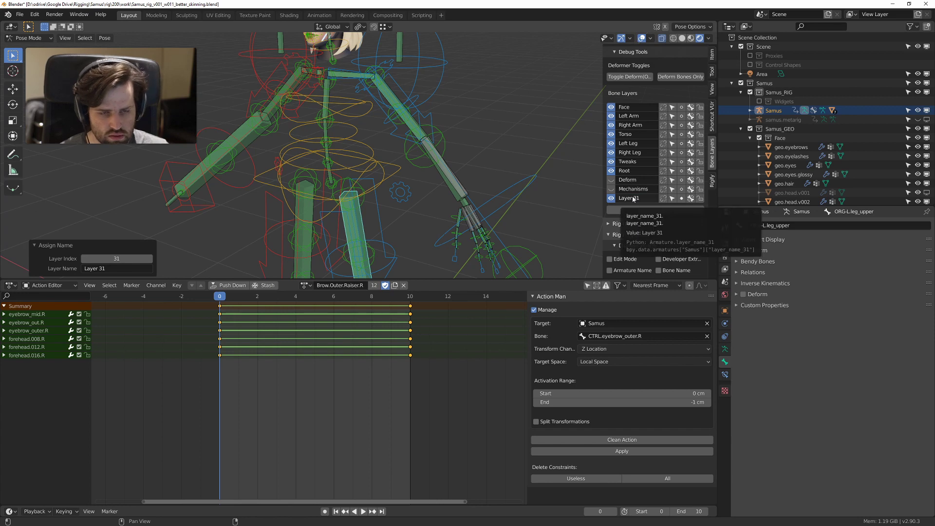
{"action": "left_click", "coordinate": [639, 198]}
{"action": "type", "text": "o"}
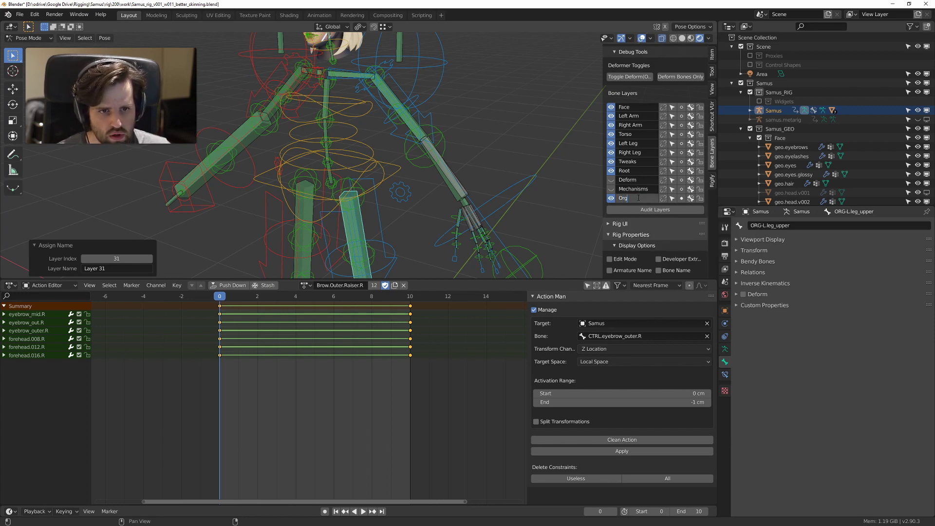
Step: Hide the Org layer and all other bone layers except Face
{"action": "middle_click_drag", "start_coordinate": [469, 146], "coordinate": [539, 198]}
{"action": "scroll", "coordinate": [483, 207], "scroll_direction": "up", "scroll_amount": 3}
{"action": "left_click", "coordinate": [611, 198]}
{"action": "left_click_drag", "start_coordinate": [612, 118], "coordinate": [610, 153]}
{"action": "left_click", "coordinate": [611, 161]}
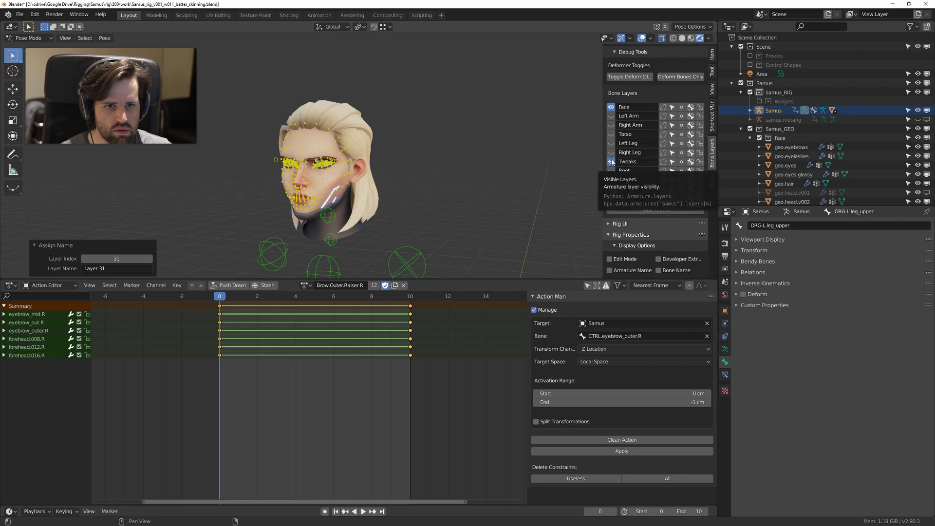
{"action": "left_click", "coordinate": [611, 162]}
Step: Try to move the left inner eyebrow control on the face
{"action": "scroll", "coordinate": [390, 107], "scroll_direction": "up", "scroll_amount": 7}
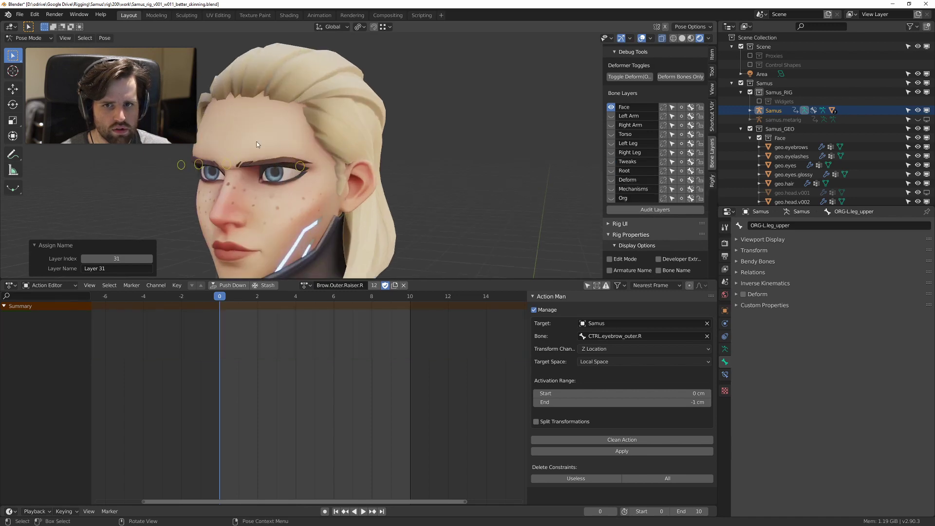
{"action": "left_click", "coordinate": [392, 94]}
{"action": "middle_click_drag", "start_coordinate": [391, 93], "coordinate": [382, 163], "text": "shift"}
{"action": "key", "text": "g"}
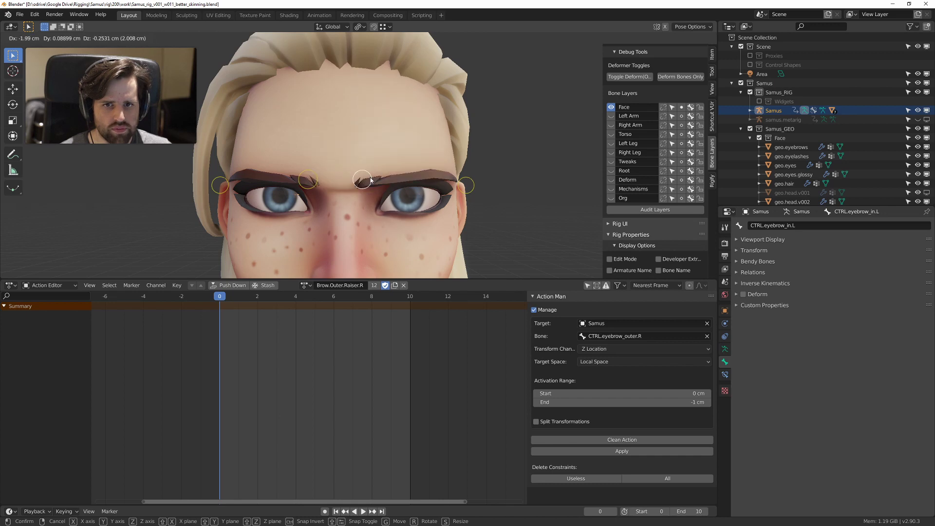
{"action": "key", "text": "Escape"}
Step: Maximize the 3D viewport and lower the eyebrow controls together by about 2.4 cm along Z
{"action": "key", "text": "Right"}
{"action": "scroll", "coordinate": [479, 192], "scroll_direction": "down", "scroll_amount": 5}
{"action": "key", "text": "ctrl+space"}
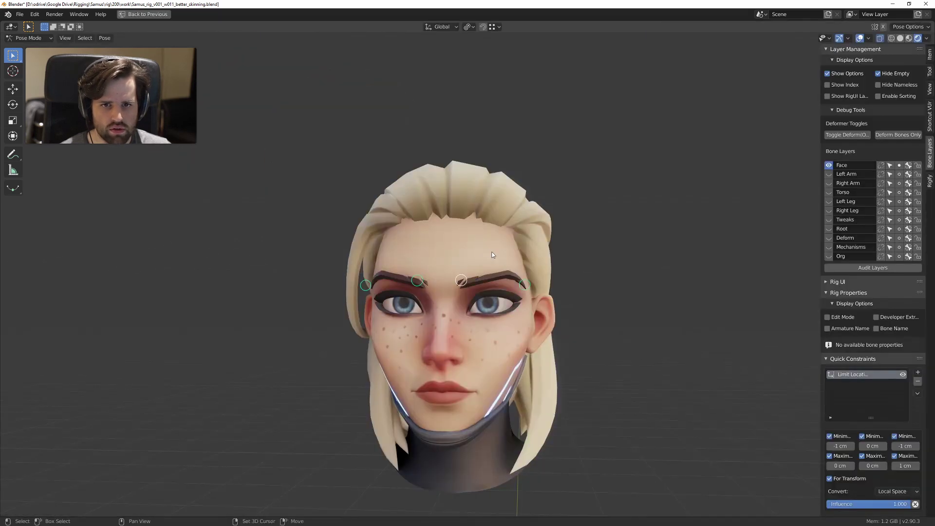
{"action": "scroll", "coordinate": [487, 210], "scroll_direction": "up", "scroll_amount": 4}
{"action": "key", "text": "g"}
{"action": "left_click", "coordinate": [505, 252]}
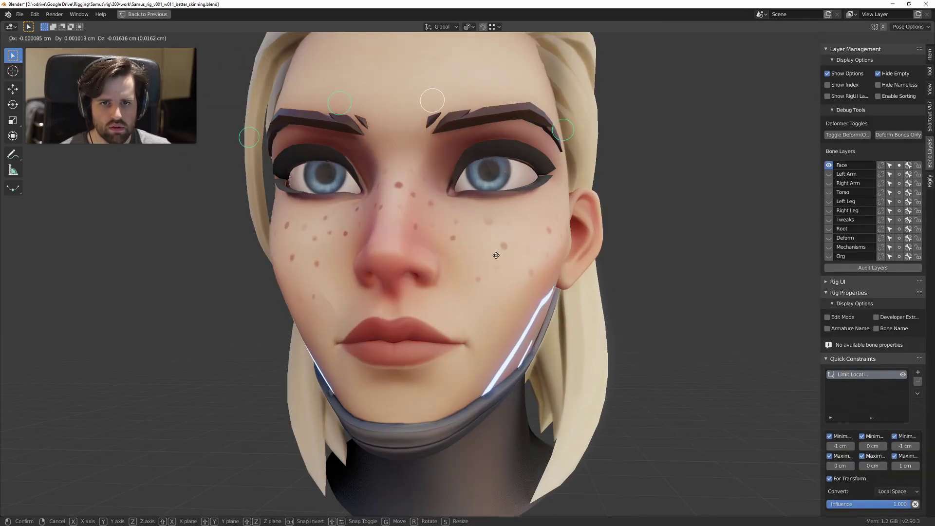
{"action": "scroll", "coordinate": [492, 263], "scroll_direction": "down", "scroll_amount": 5}
{"action": "scroll", "coordinate": [490, 270], "scroll_direction": "up", "scroll_amount": 3}
{"action": "scroll", "coordinate": [489, 273], "scroll_direction": "down", "scroll_amount": 1}
{"action": "mouse_move", "coordinate": [488, 270]}
{"action": "middle_mouse_down"}
{"action": "mouse_move", "coordinate": [437, 270]}
{"action": "mouse_move", "coordinate": [478, 270]}
{"action": "middle_mouse_up"}
{"action": "scroll", "coordinate": [479, 271], "scroll_direction": "up", "scroll_amount": 6}
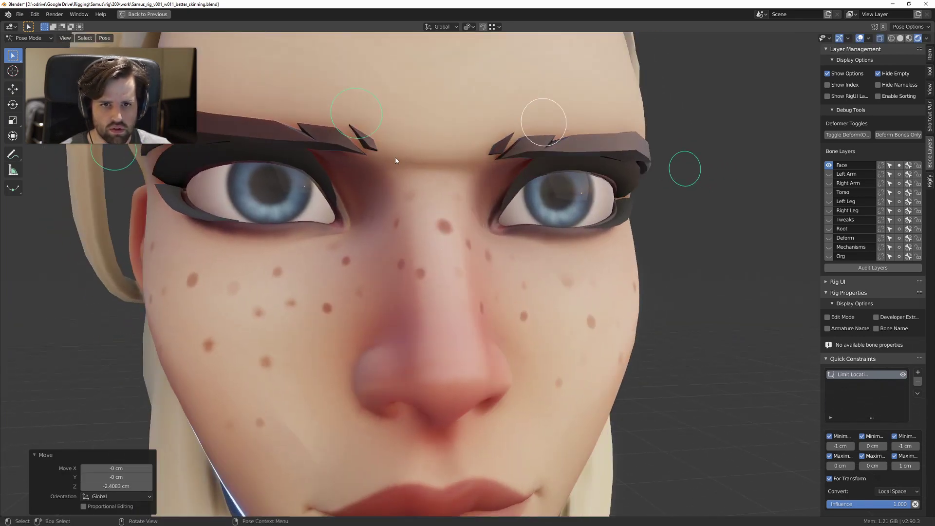
Step: Draw an annotation stroke across the gap between the eyebrows and erase it
{"action": "key", "text": "d"}
{"action": "left_click_drag", "start_coordinate": [389, 158], "coordinate": [513, 164]}
{"action": "right_click_drag", "start_coordinate": [389, 162], "coordinate": [479, 163]}
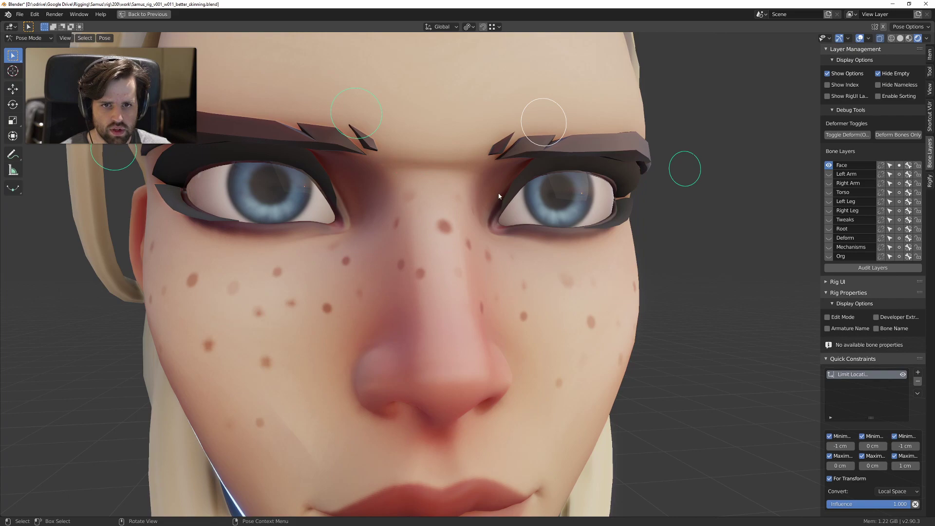
{"action": "mouse_move", "coordinate": [499, 195]}
{"action": "middle_mouse_down"}
{"action": "mouse_move", "coordinate": [399, 200]}
{"action": "mouse_move", "coordinate": [541, 182]}
{"action": "mouse_move", "coordinate": [439, 185]}
{"action": "mouse_move", "coordinate": [513, 200]}
{"action": "mouse_move", "coordinate": [503, 199]}
{"action": "middle_mouse_up"}
{"action": "scroll", "coordinate": [444, 183], "scroll_direction": "down", "scroll_amount": 6}
{"action": "scroll", "coordinate": [499, 193], "scroll_direction": "up", "scroll_amount": 3}
{"action": "scroll", "coordinate": [503, 200], "scroll_direction": "up", "scroll_amount": 3}
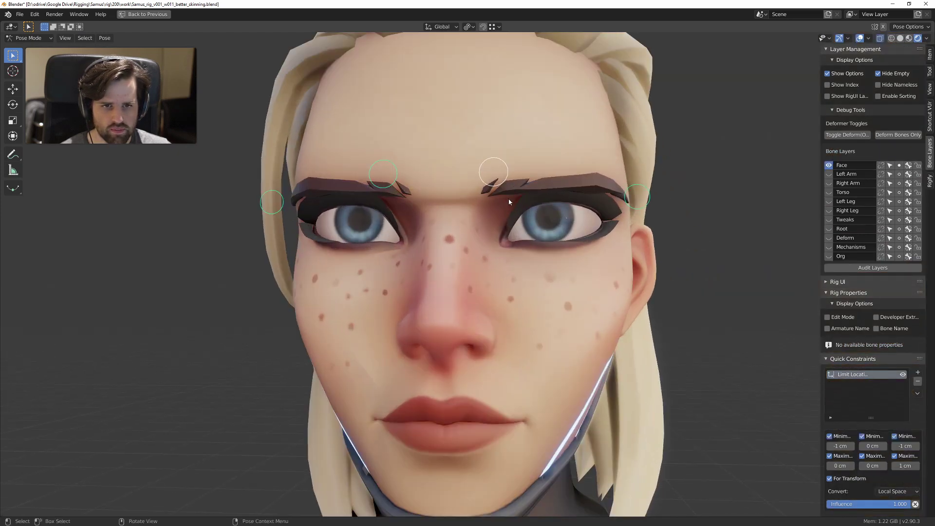
Step: Return the lowered eyebrow controls to their rest position and inspect the brows in the maximized viewport
{"action": "scroll", "coordinate": [509, 202], "scroll_direction": "down", "scroll_amount": 5}
{"action": "key", "text": "ctrl+space"}
{"action": "scroll", "coordinate": [395, 215], "scroll_direction": "up", "scroll_amount": 5}
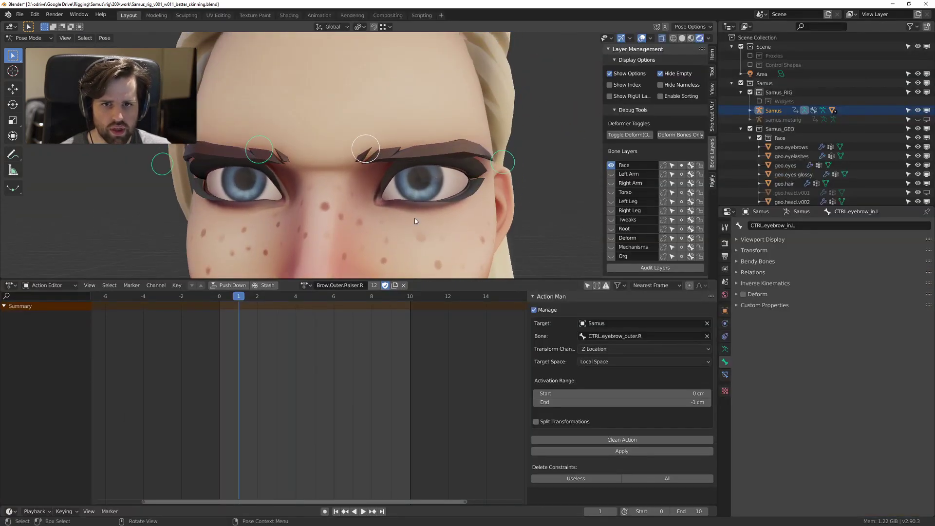
{"action": "middle_click_drag", "start_coordinate": [414, 220], "coordinate": [455, 160]}
{"action": "key", "text": "ctrl+space"}
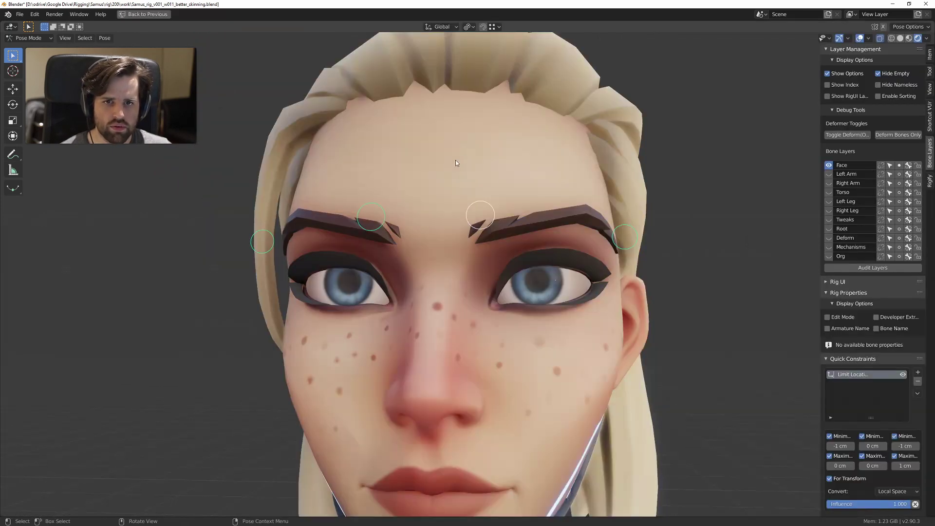
{"action": "middle_click_drag", "start_coordinate": [512, 201], "coordinate": [479, 223]}
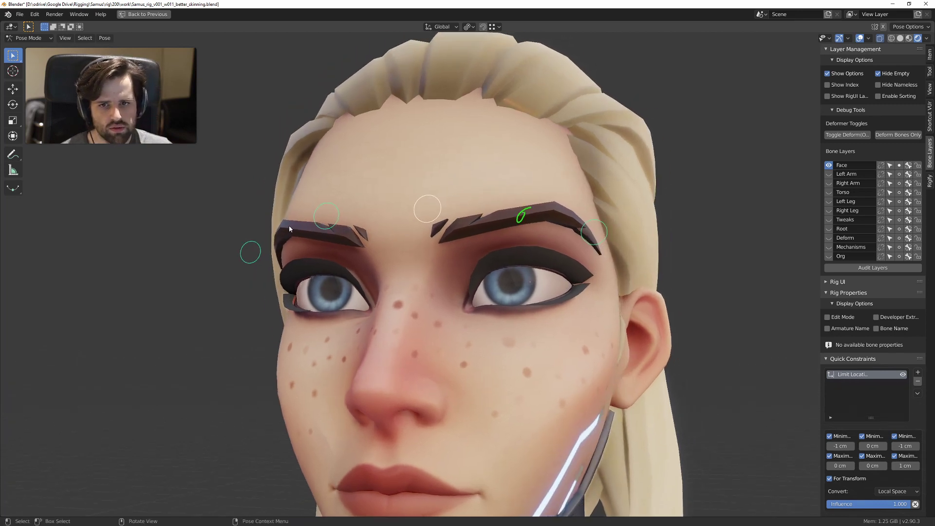
Step: Mark the middle of both eyebrows with annotation strokes and erase the marks
{"action": "right_click_drag", "start_coordinate": [534, 213], "coordinate": [510, 223]}
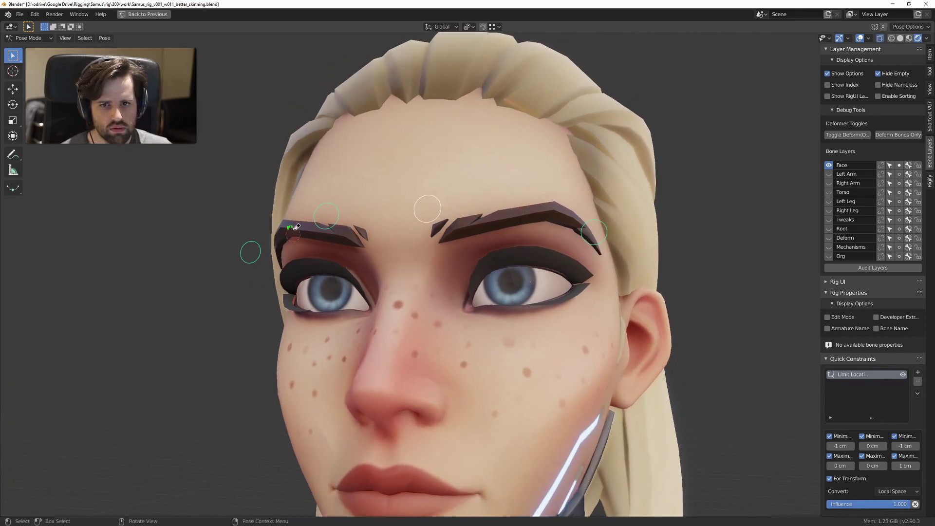
{"action": "right_click_drag", "start_coordinate": [295, 227], "coordinate": [285, 227]}
{"action": "middle_click_drag", "start_coordinate": [285, 227], "coordinate": [390, 204]}
Step: Lower the eyebrow controls by about 2.05 cm along Z in front view
{"action": "key", "text": "g"}
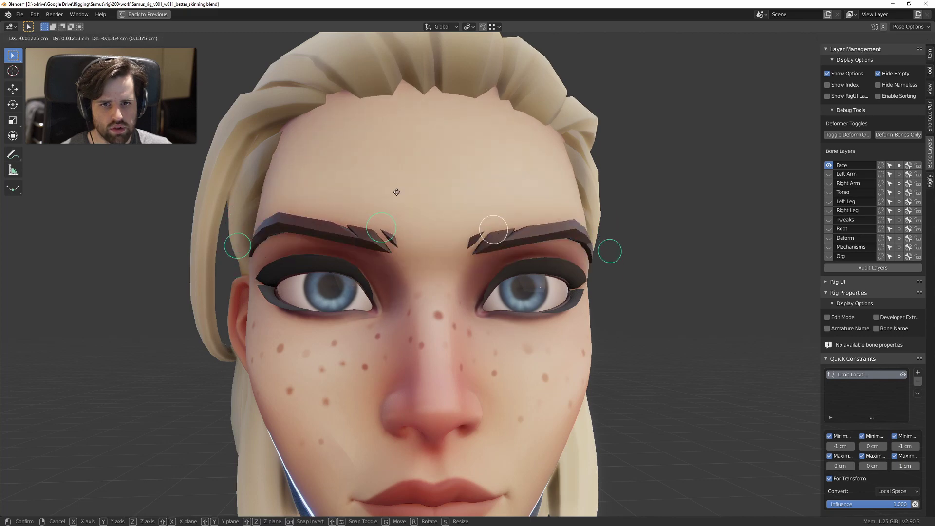
{"action": "right_click", "coordinate": [427, 243]}
{"action": "middle_click_drag", "start_coordinate": [427, 243], "coordinate": [489, 198], "text": "alt"}
{"action": "scroll", "coordinate": [468, 214], "scroll_direction": "down", "scroll_amount": 2}
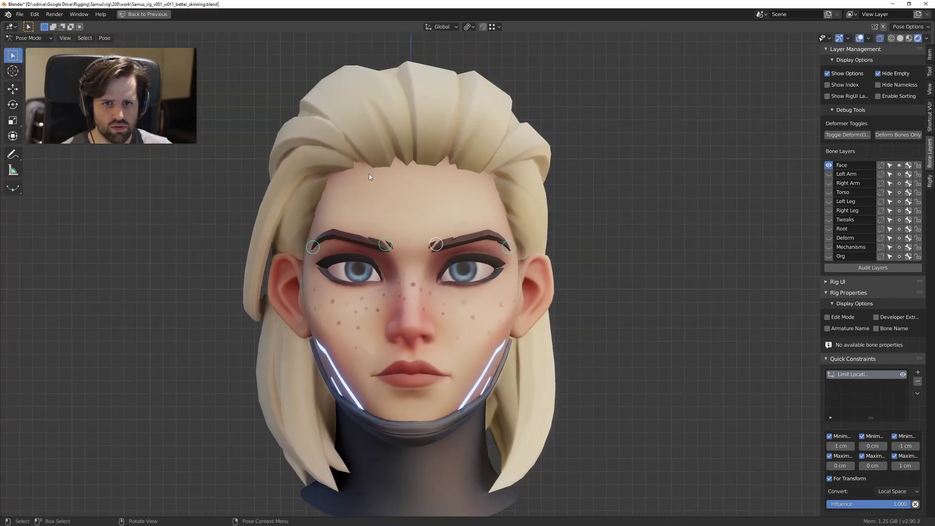
{"action": "scroll", "coordinate": [399, 245], "scroll_direction": "up", "scroll_amount": 4}
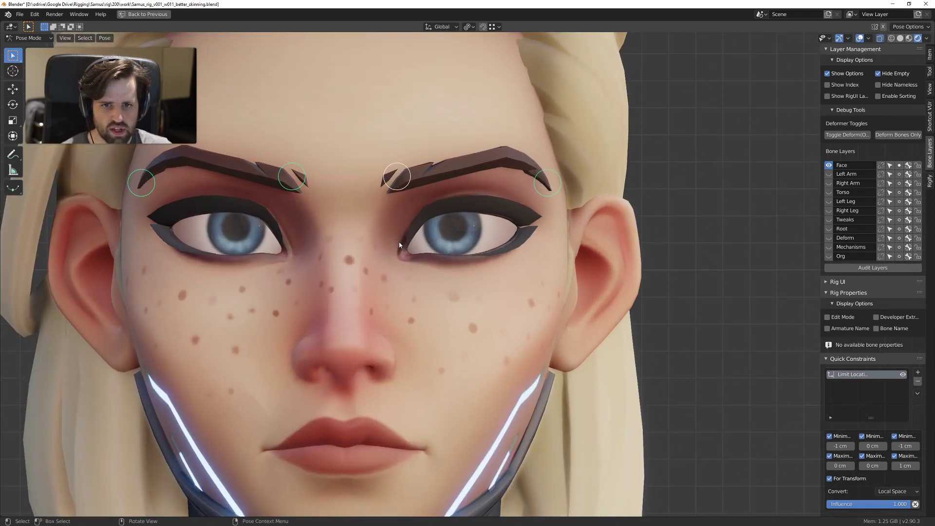
{"action": "key", "text": "g"}
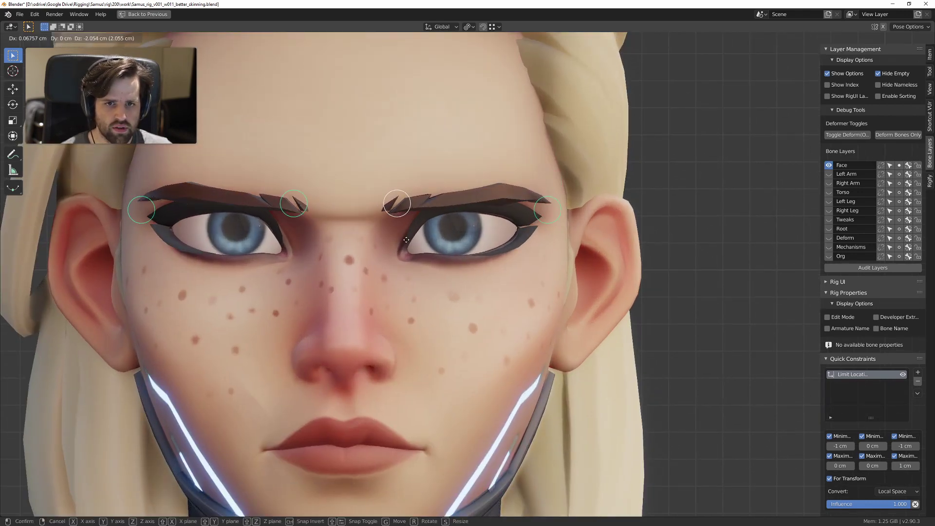
{"action": "left_click", "coordinate": [524, 229]}
Step: Draw an annotation line across both eyes, erase it, and restore the full editor layout
{"action": "left_click_drag", "start_coordinate": [527, 226], "coordinate": [451, 228]}
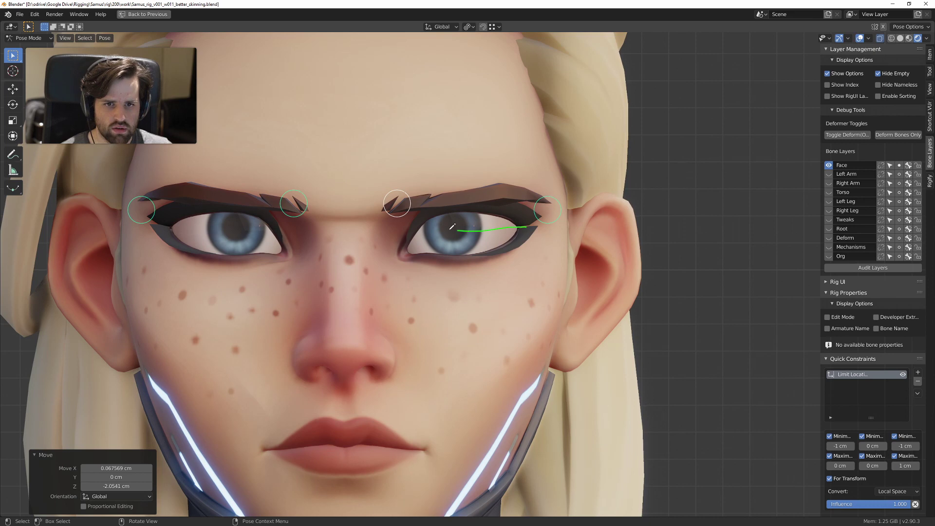
{"action": "left_click_drag", "start_coordinate": [280, 234], "coordinate": [281, 233]}
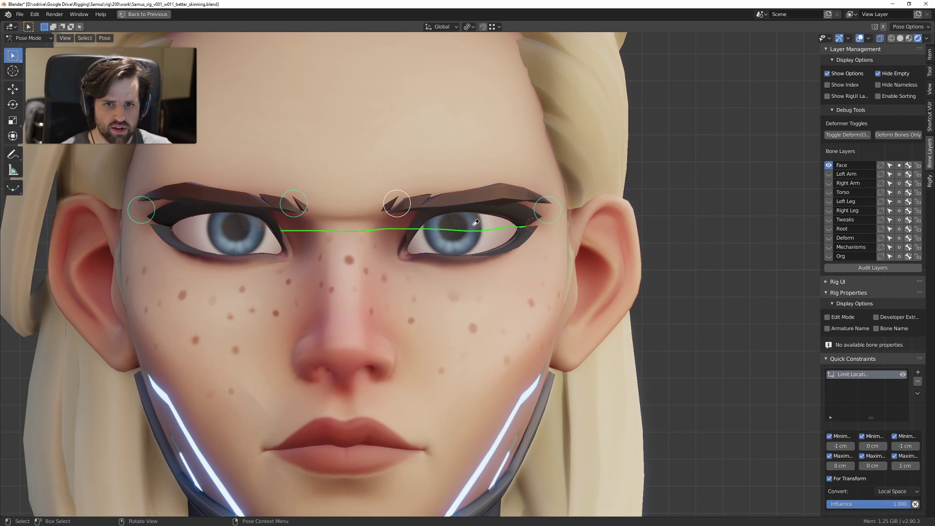
{"action": "right_click_drag", "start_coordinate": [473, 226], "coordinate": [188, 227]}
{"action": "key", "text": "ctrl+space"}
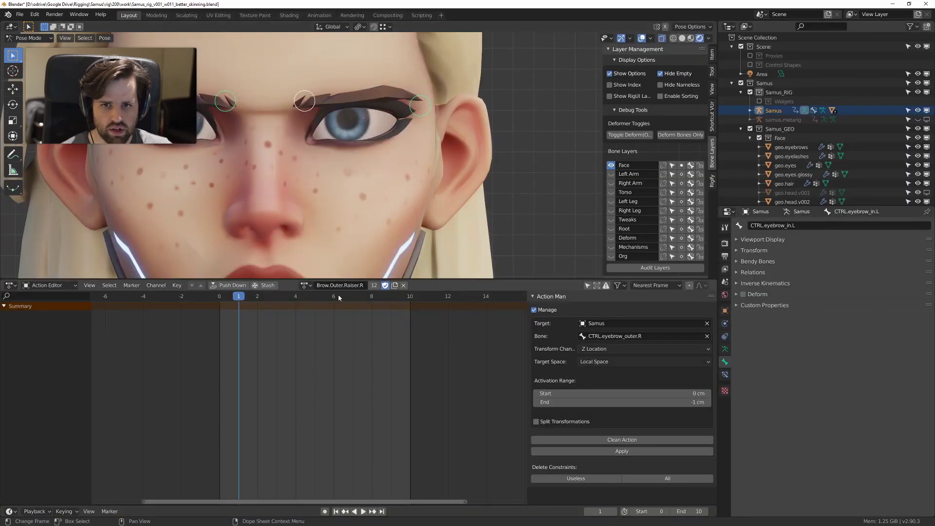
Step: Load the Brow.Inner.Lowerer.L action in the Action Editor
{"action": "left_click", "coordinate": [305, 285]}
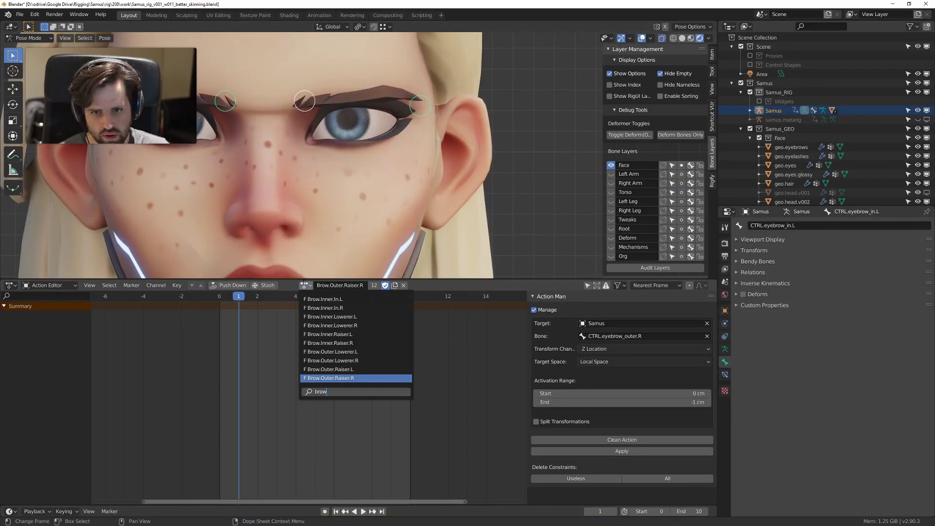
{"action": "type", "text": "brow.i"}
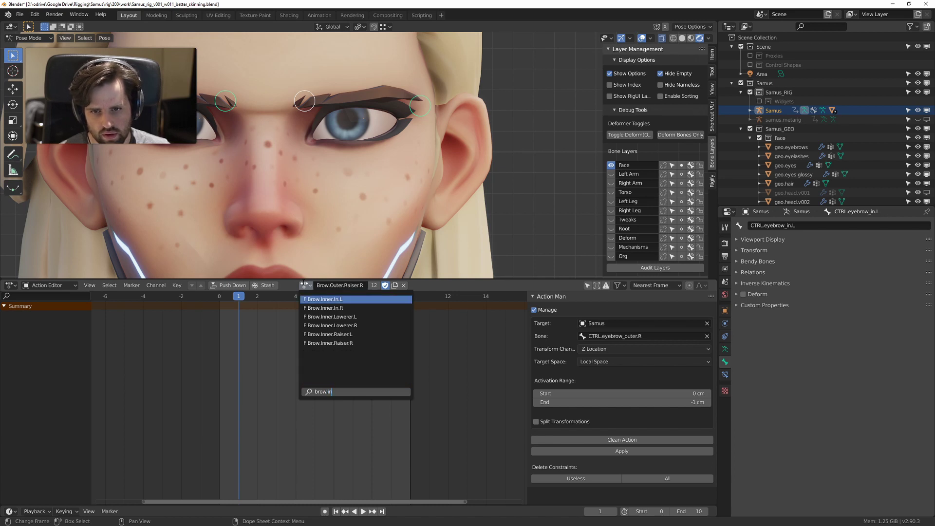
{"action": "type", "text": "n"}
{"action": "key", "text": "Down"}
{"action": "key", "text": "Down"}
{"action": "key", "text": "Return"}
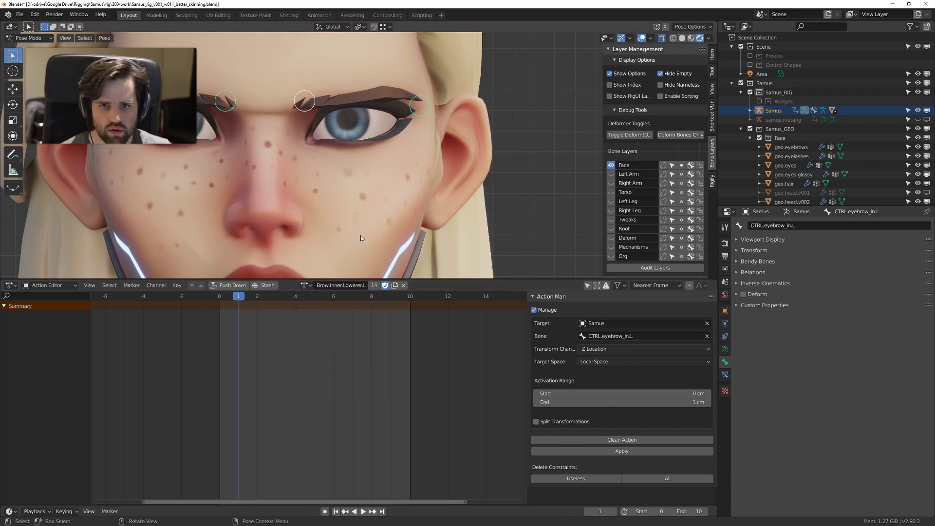
Step: Play the timeline briefly and clear the location of the eyebrow controls
{"action": "middle_click_drag", "start_coordinate": [413, 141], "coordinate": [432, 166], "text": "shift"}
{"action": "key", "text": "space"}
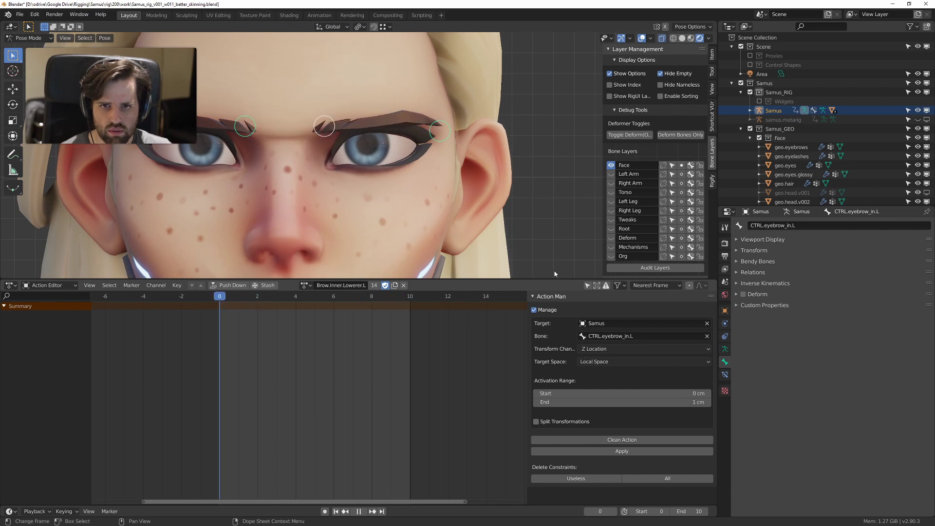
{"action": "key", "text": "space"}
{"action": "key", "text": "alt+g"}
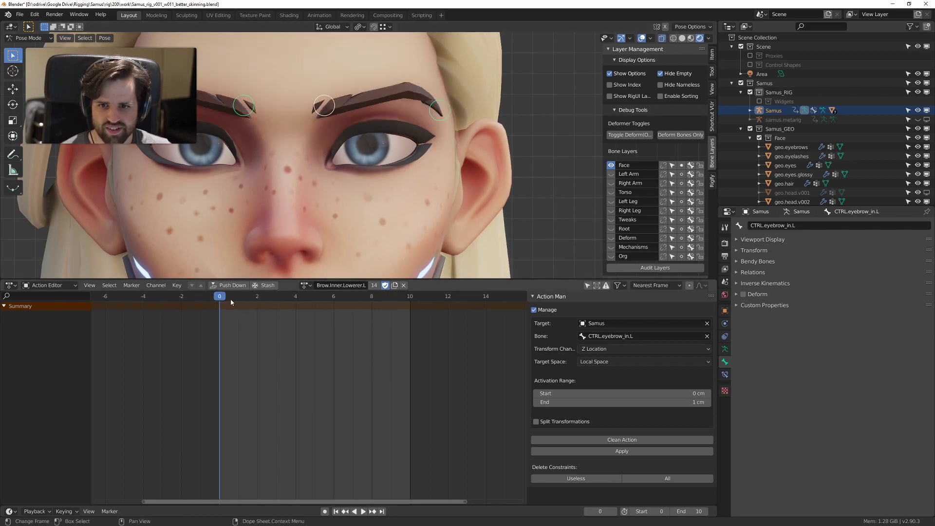
Step: Show the Tweaks bone layer and go to frame 10 of the brow lowering action
{"action": "left_click", "coordinate": [610, 220]}
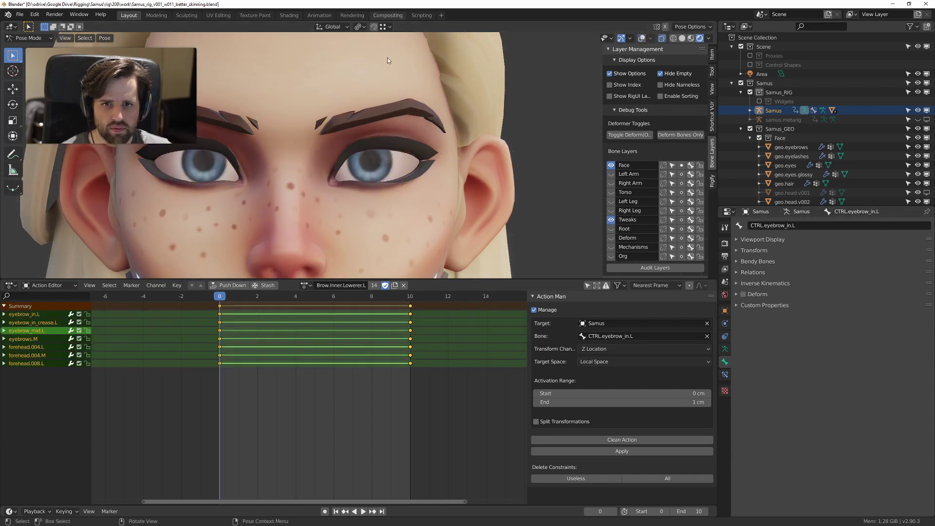
{"action": "key", "text": "z"}
{"action": "key", "text": "z"}
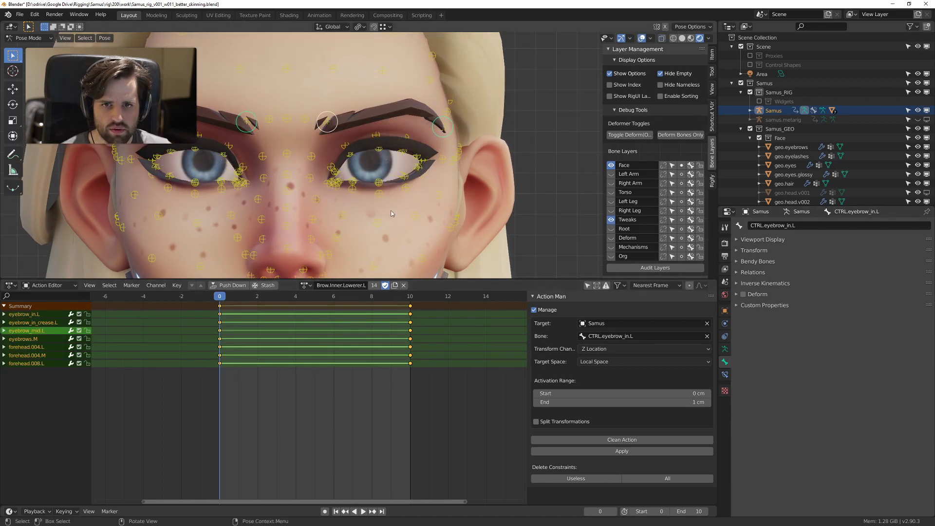
{"action": "key", "text": "space"}
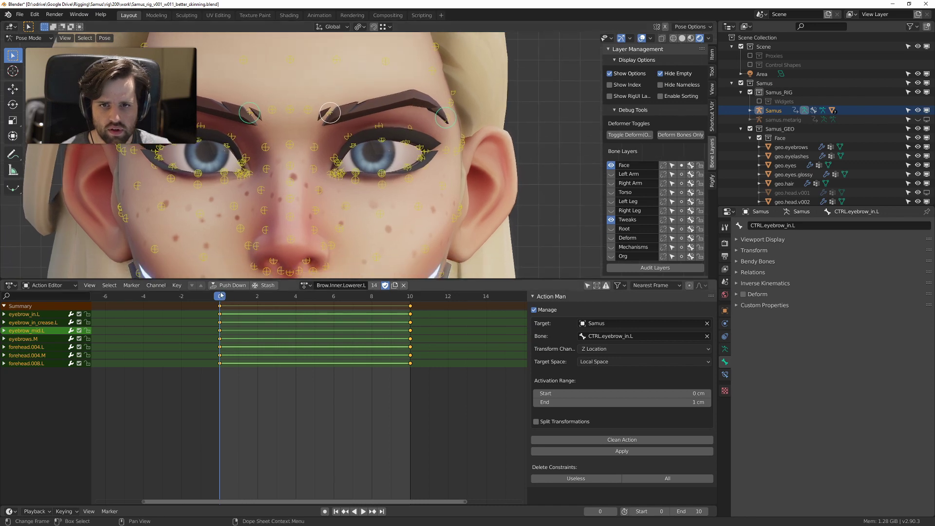
{"action": "key", "text": "space"}
{"action": "scroll", "coordinate": [287, 140], "scroll_direction": "up", "scroll_amount": 3}
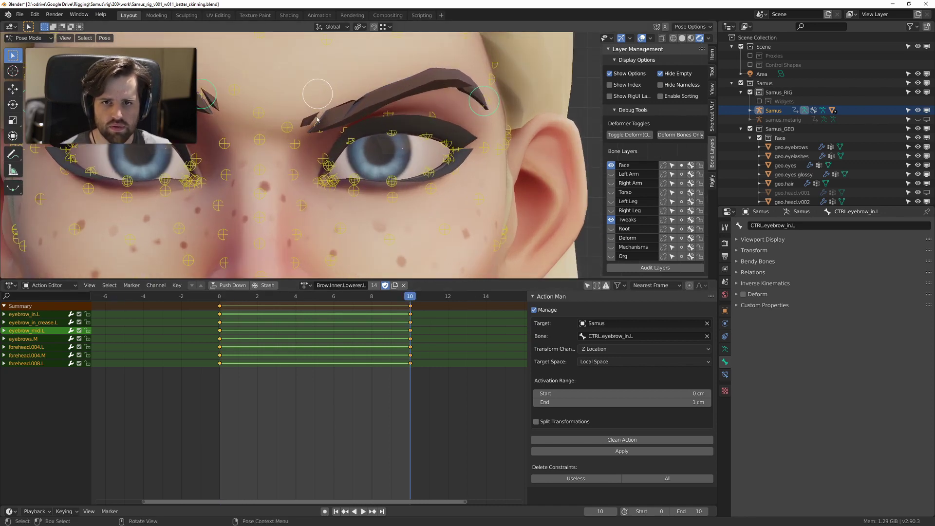
Step: Select the left inner eyebrow crease bone, and try lowering the left outer eyebrow control along global Z
{"action": "left_click", "coordinate": [291, 133]}
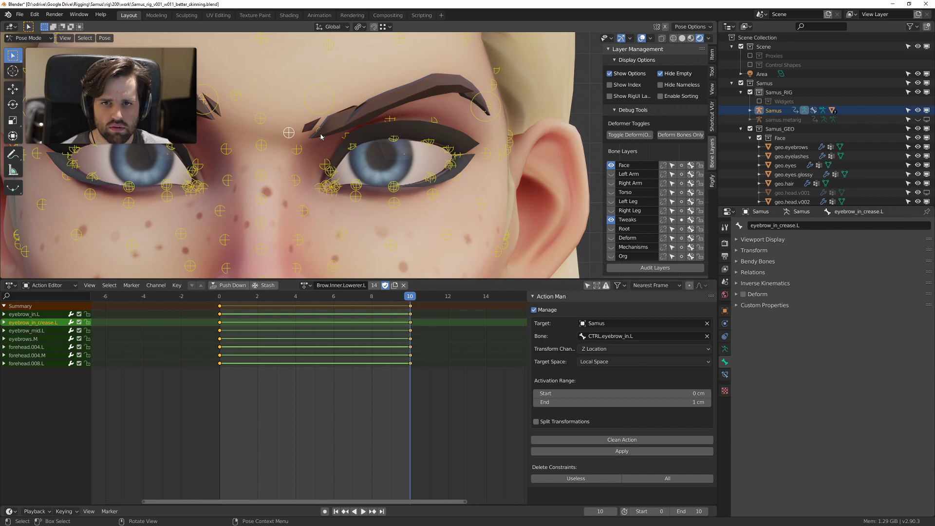
{"action": "left_click", "coordinate": [496, 99]}
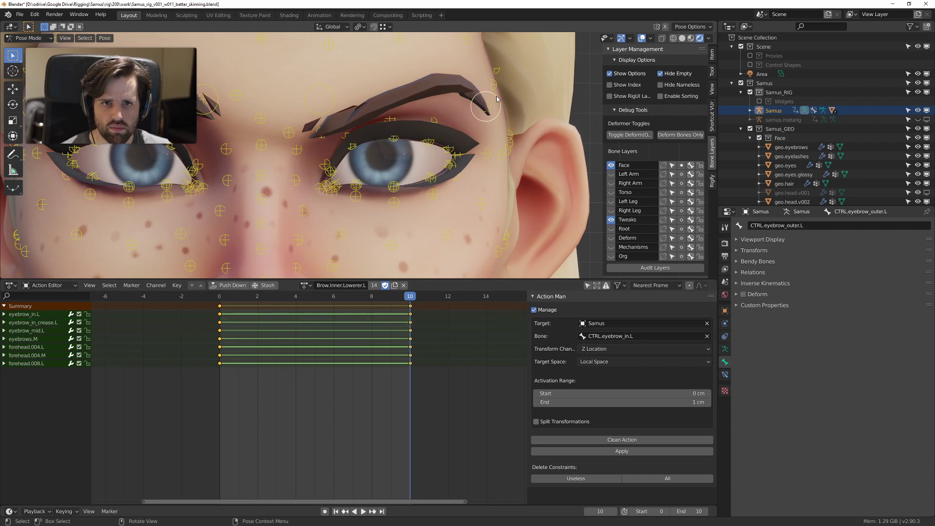
{"action": "key", "text": "g"}
{"action": "key", "text": "z"}
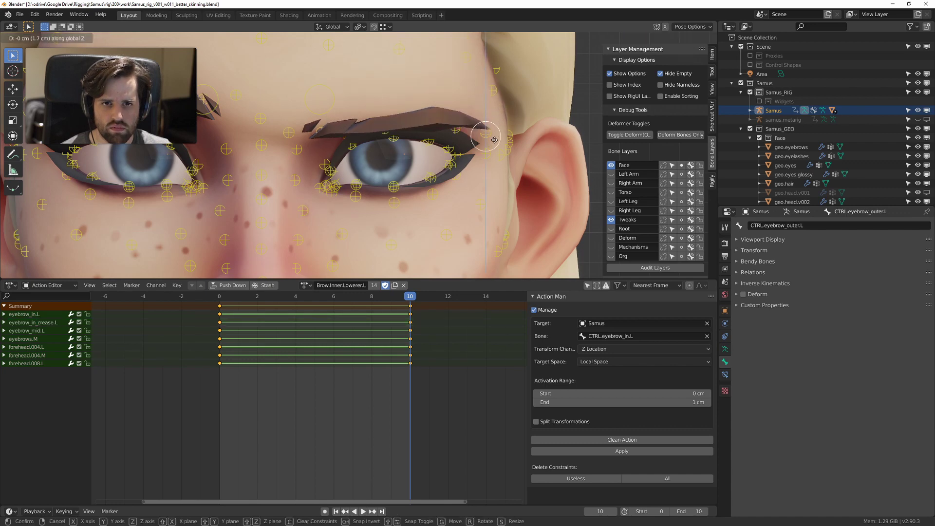
{"action": "right_click", "coordinate": [497, 98]}
{"action": "left_click", "coordinate": [457, 121]}
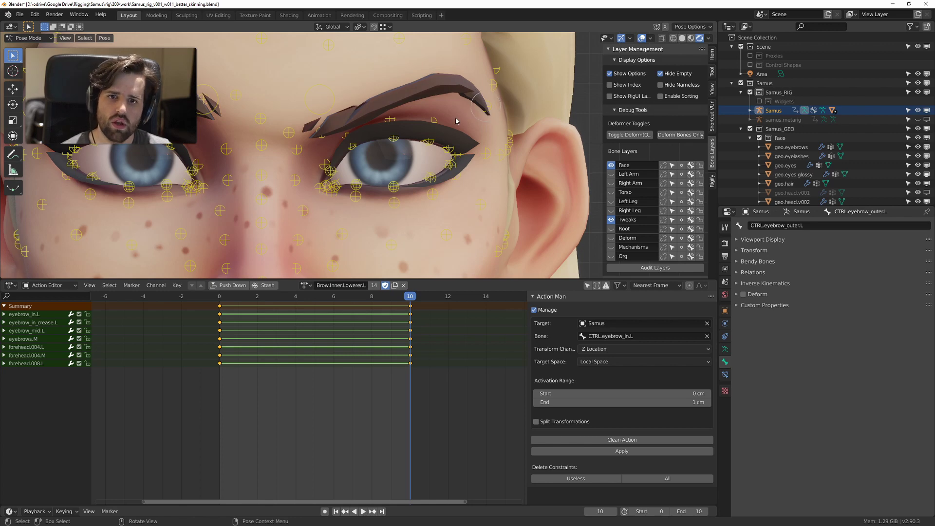
Step: Select all the visible bones and try a Breakdown of the frame 10 brow pose at different percentages
{"action": "key", "text": "a"}
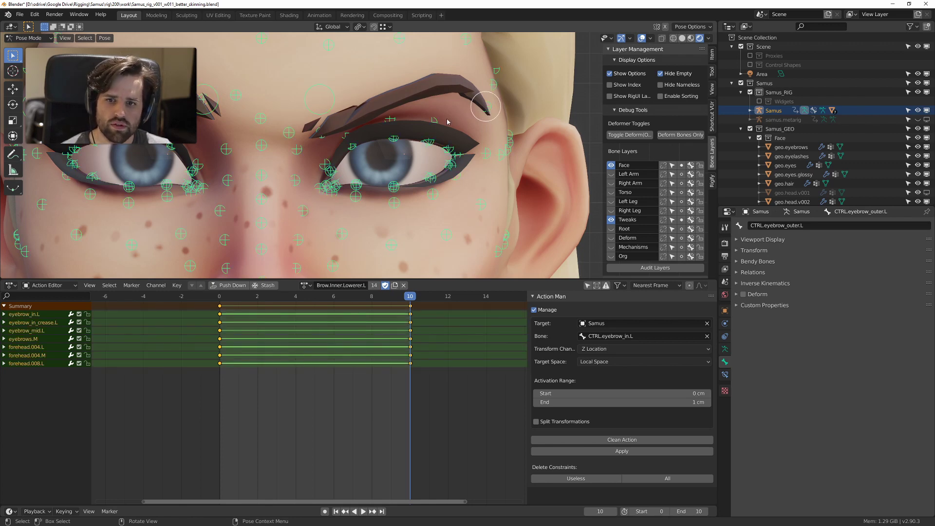
{"action": "key", "text": "shift+e"}
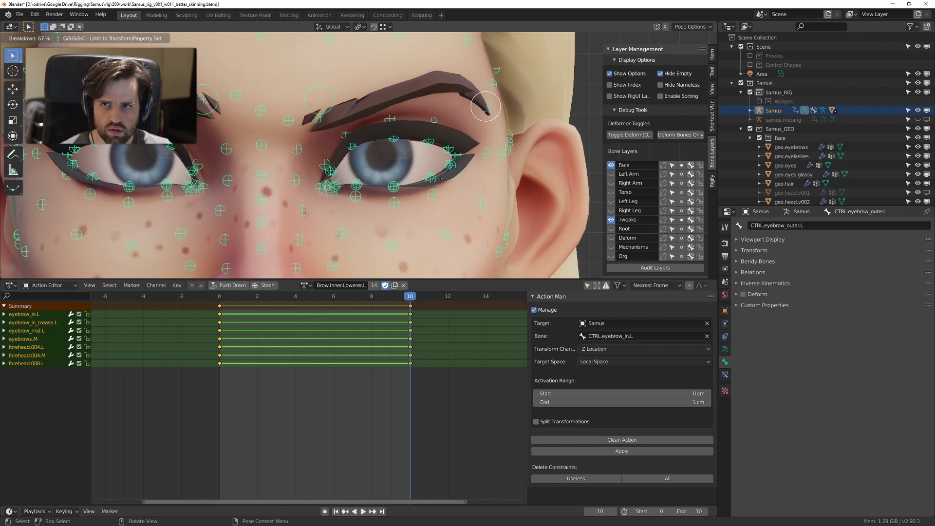
{"action": "key", "text": "Escape"}
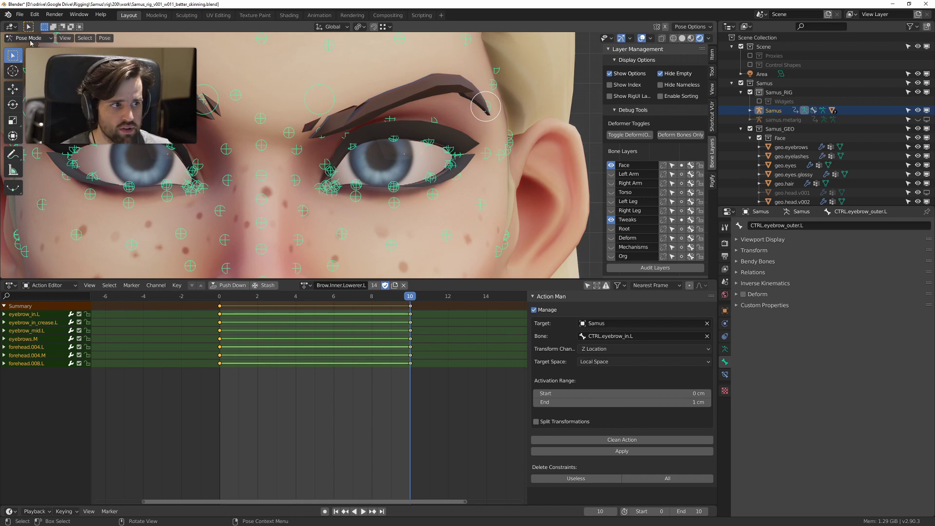
{"action": "key", "text": "shift+e"}
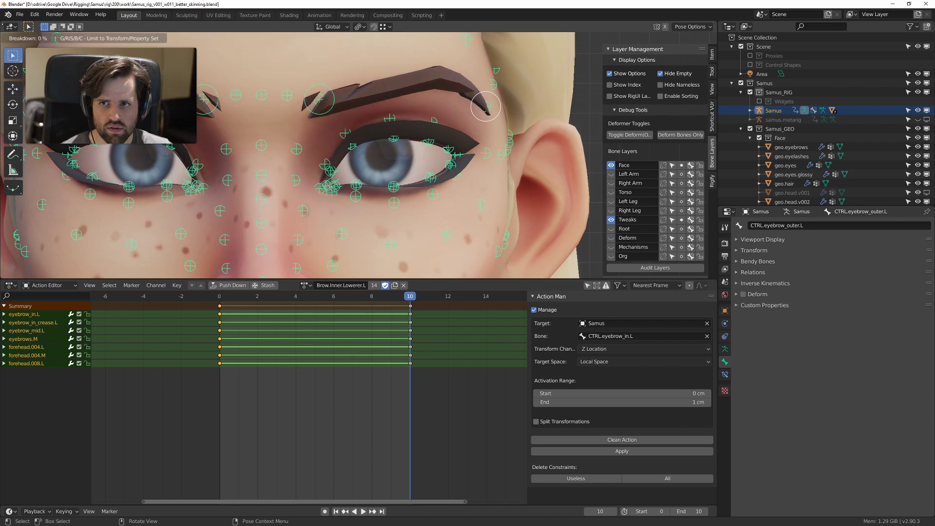
{"action": "left_click", "coordinate": [382, 117]}
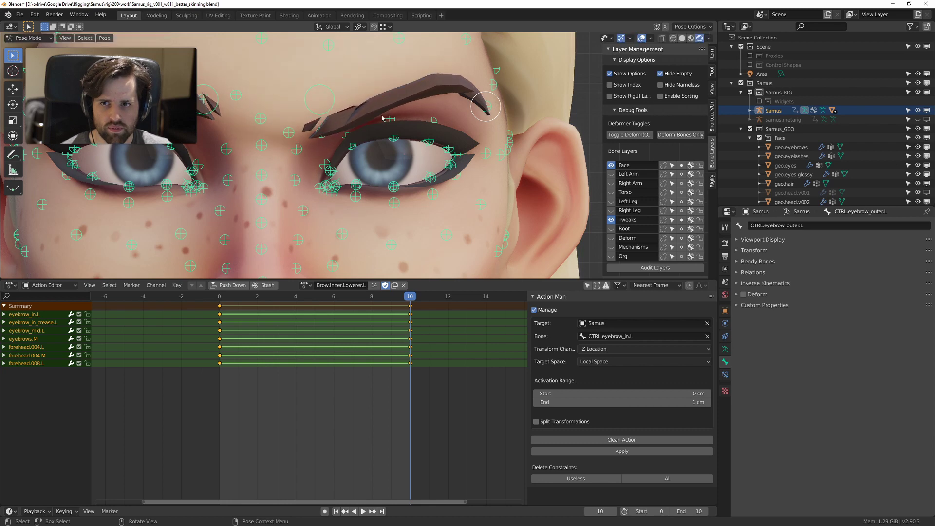
Step: Try to exaggerate the lowered brow pose with Breakdown at 200 percent, and again at 1000 percent and far higher
{"action": "key", "text": "shift+e"}
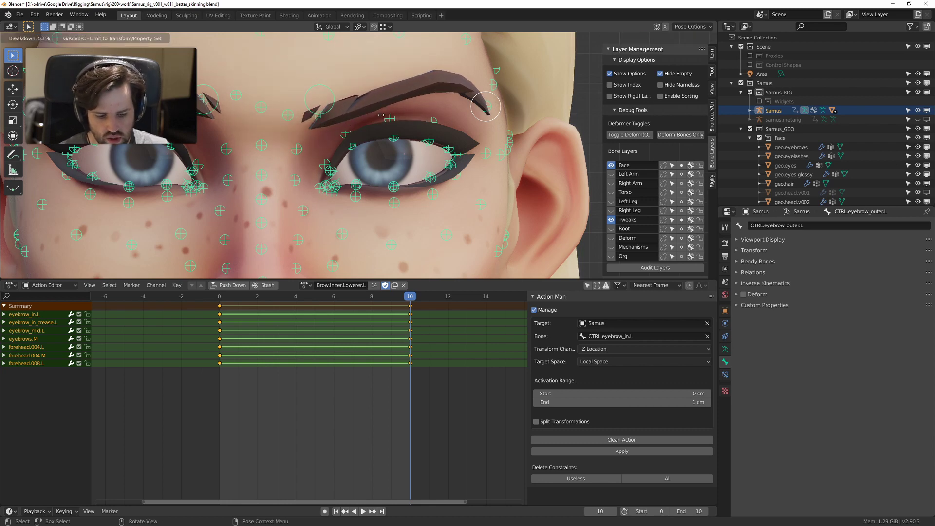
{"action": "type", "text": "200"}
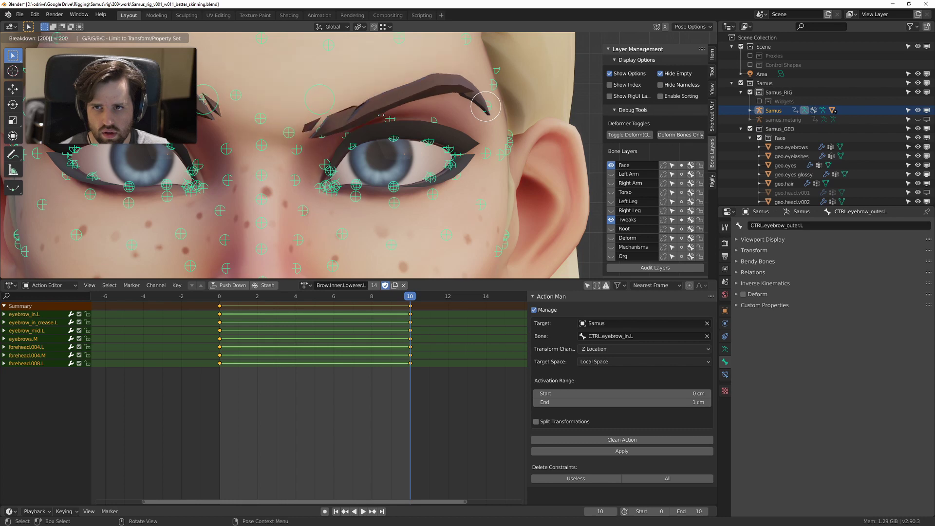
{"action": "key", "text": "Return"}
{"action": "key", "text": "shift+e"}
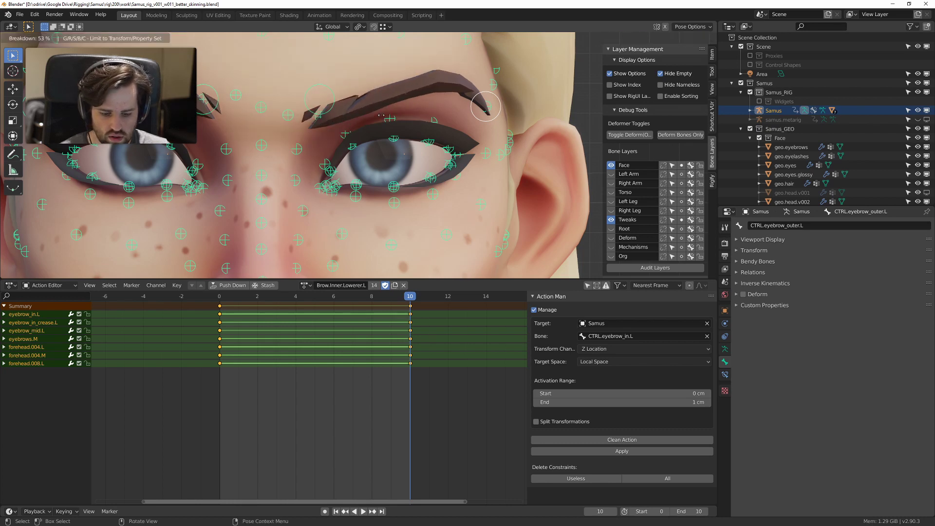
{"action": "type", "text": "1000"}
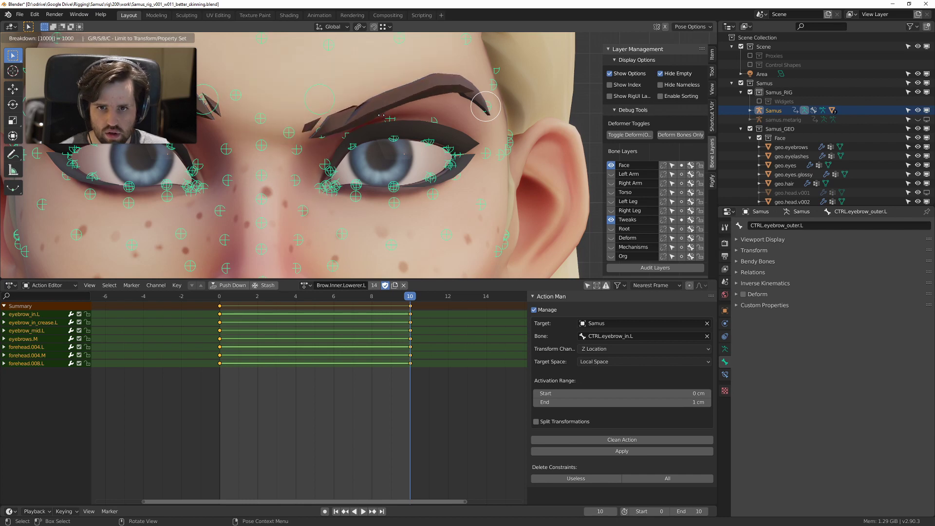
{"action": "type", "text": "00000000000"}
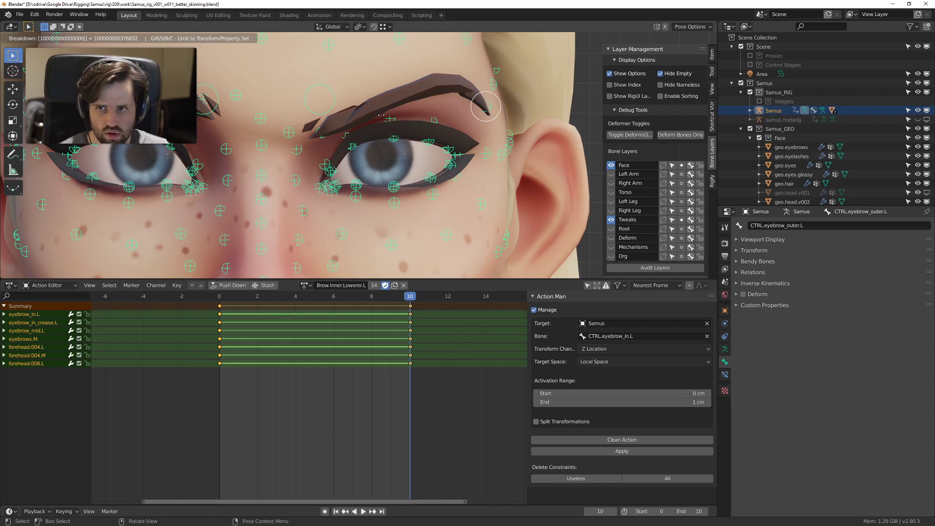
{"action": "key", "text": "Return"}
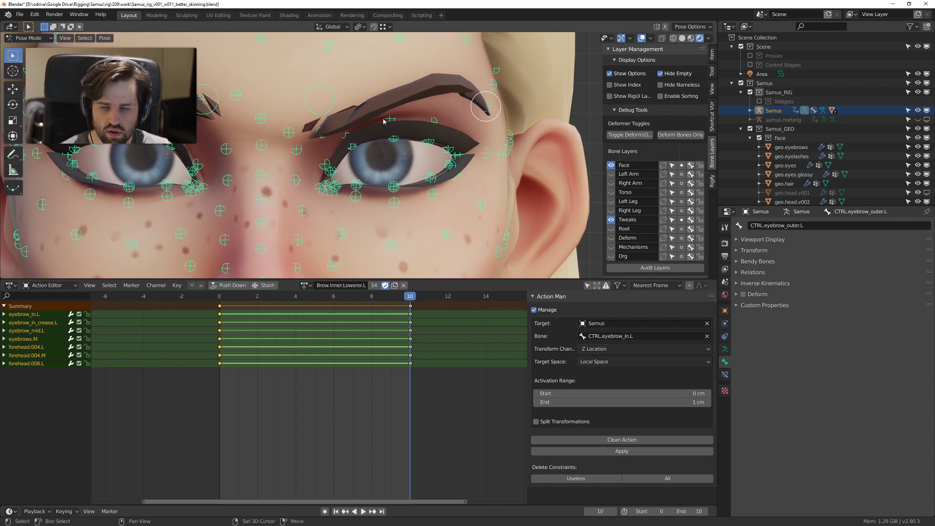
{"action": "key", "text": "shift+e"}
{"action": "key", "text": "Escape"}
Step: Add the Push Pose from Rest Pose command to the Quick Favorites
{"action": "left_click", "coordinate": [105, 38]}
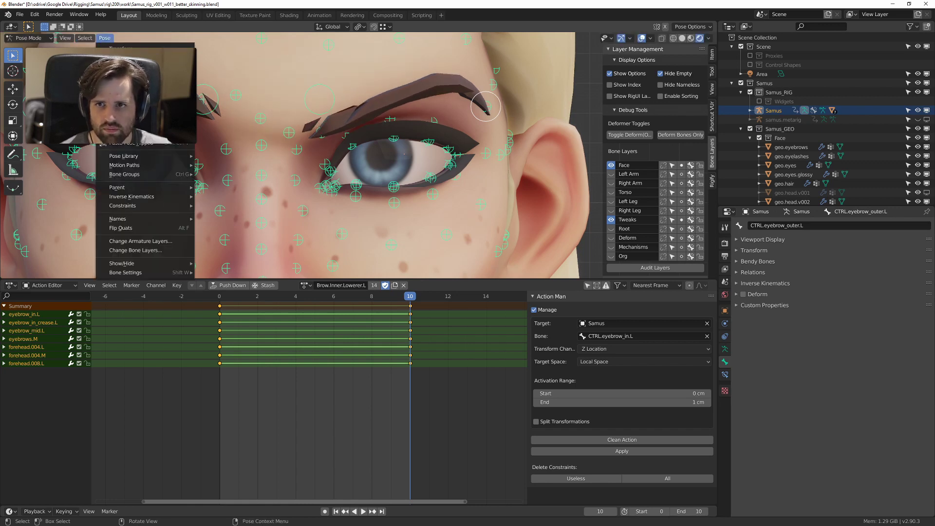
{"action": "mouse_move", "coordinate": [147, 88]}
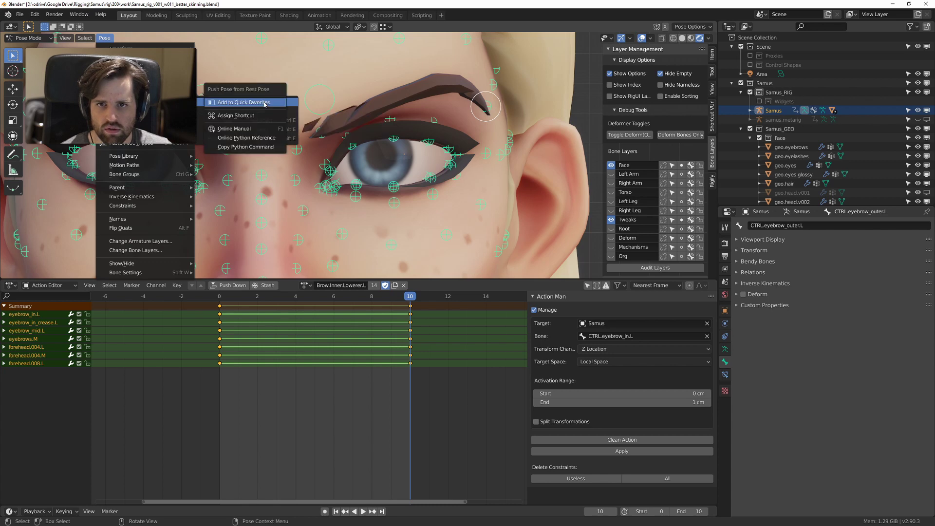
{"action": "left_click", "coordinate": [264, 103]}
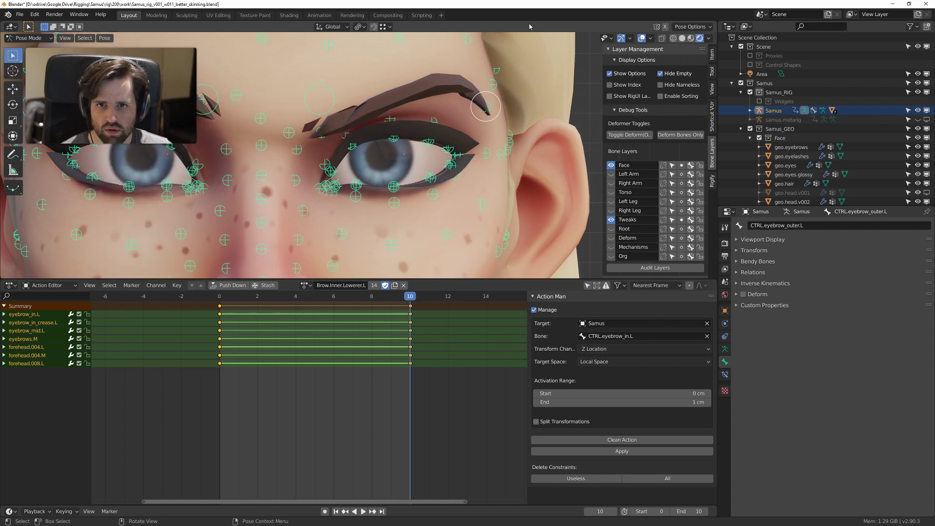
{"action": "key", "text": "q"}
{"action": "left_click", "coordinate": [297, 109]}
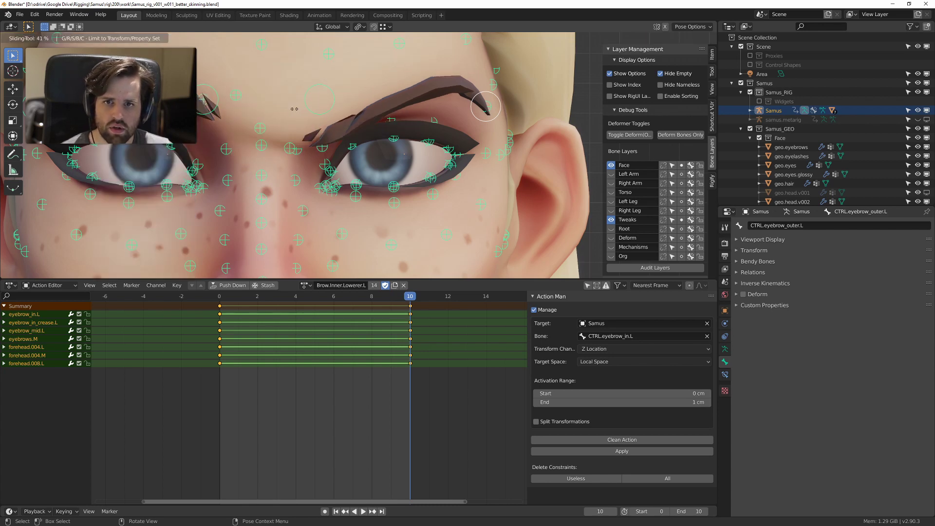
{"action": "right_click", "coordinate": [293, 110]}
Step: Exaggerate the left inner brow lowering pose by pushing it away from the rest pose at 100 percent
{"action": "key", "text": "q"}
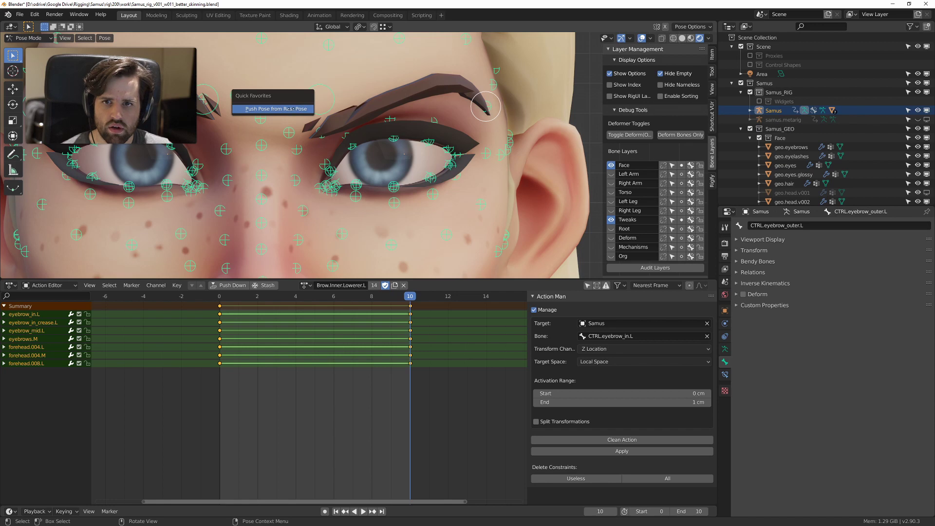
{"action": "left_click", "coordinate": [289, 109]}
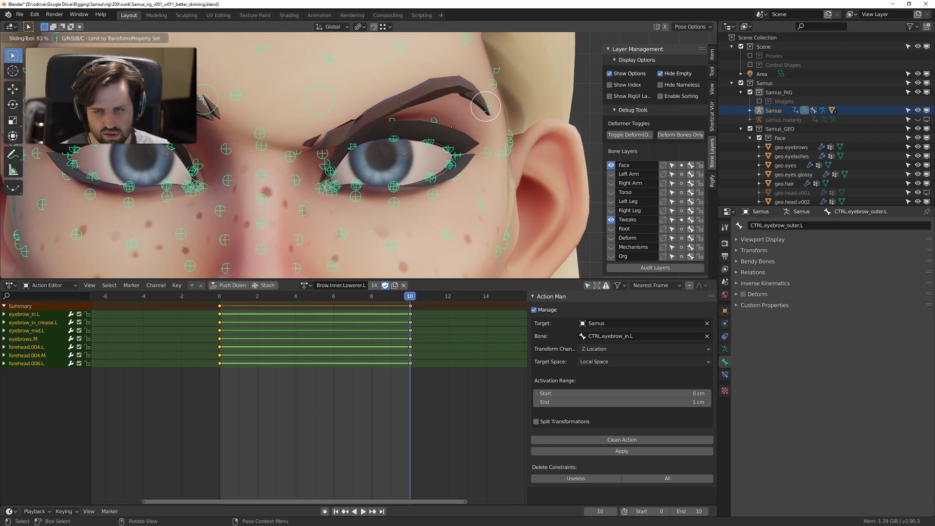
{"action": "type", "text": "100"}
{"action": "key", "text": "Return"}
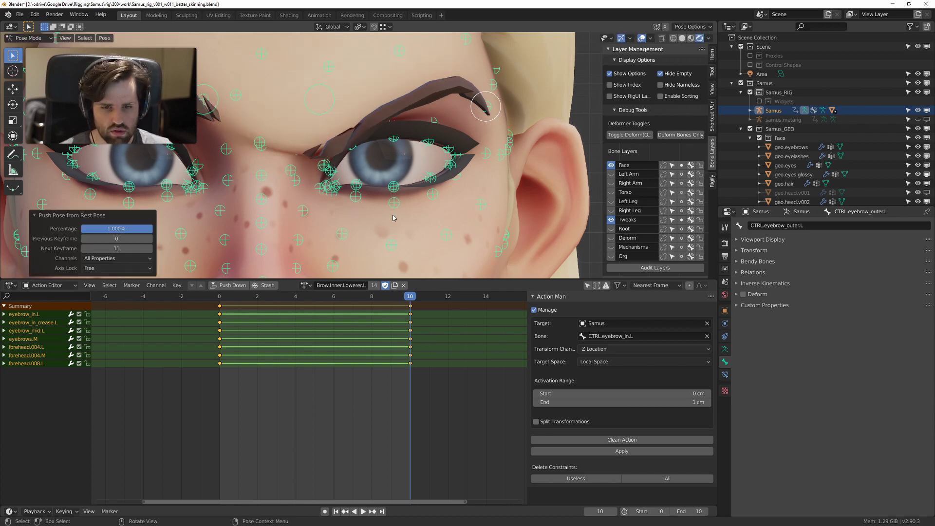
Step: Keyframe the exaggerated pose at frame 10 and clean the Brow.Inner.Lowerer.L action, checking it in playback
{"action": "key", "text": "i"}
{"action": "left_click", "coordinate": [628, 441]}
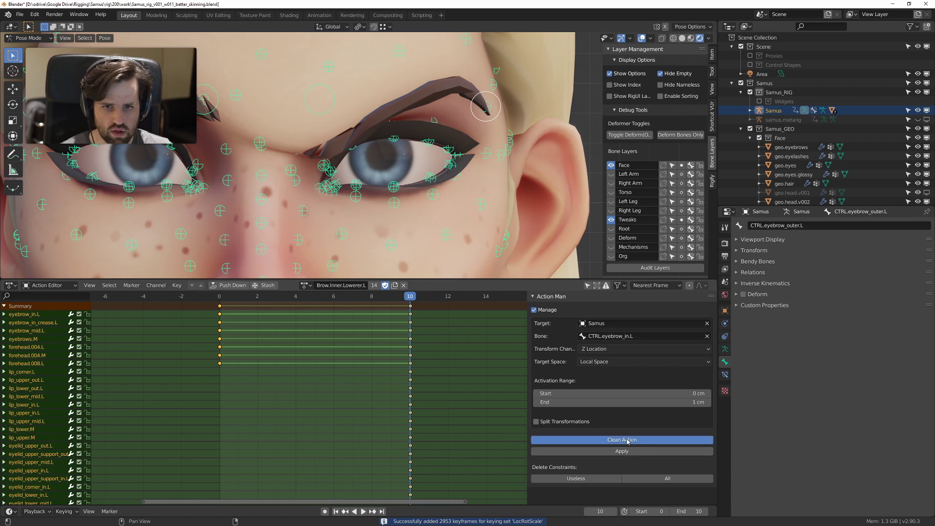
{"action": "key", "text": "space"}
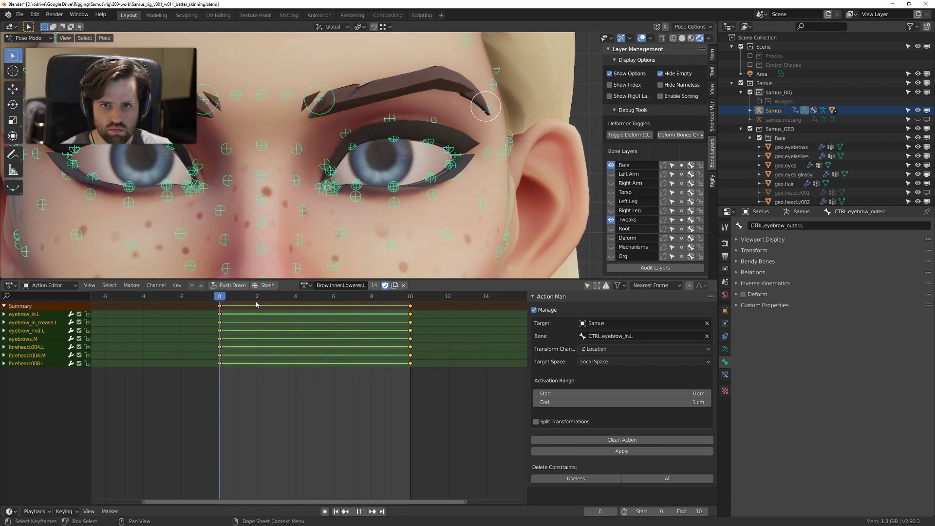
{"action": "key", "text": "space"}
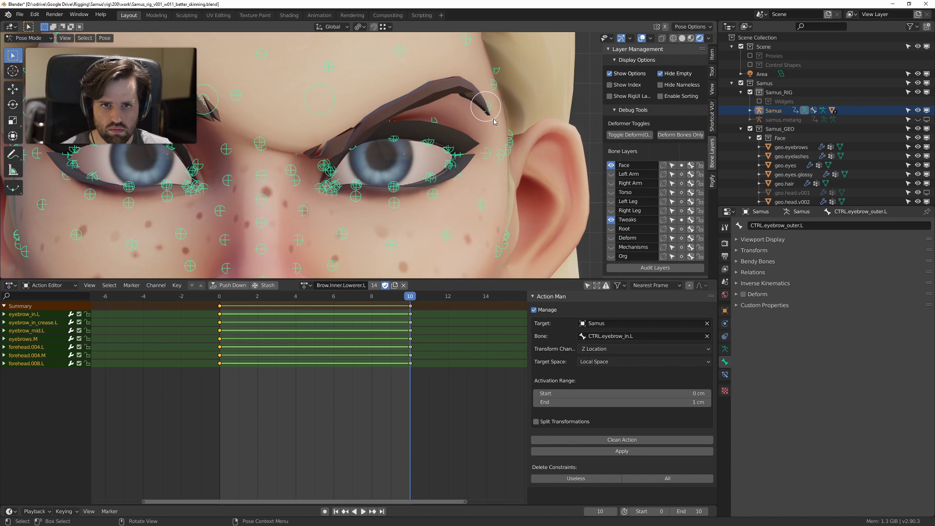
{"action": "left_click", "coordinate": [305, 286]}
{"action": "type", "text": "aa"}
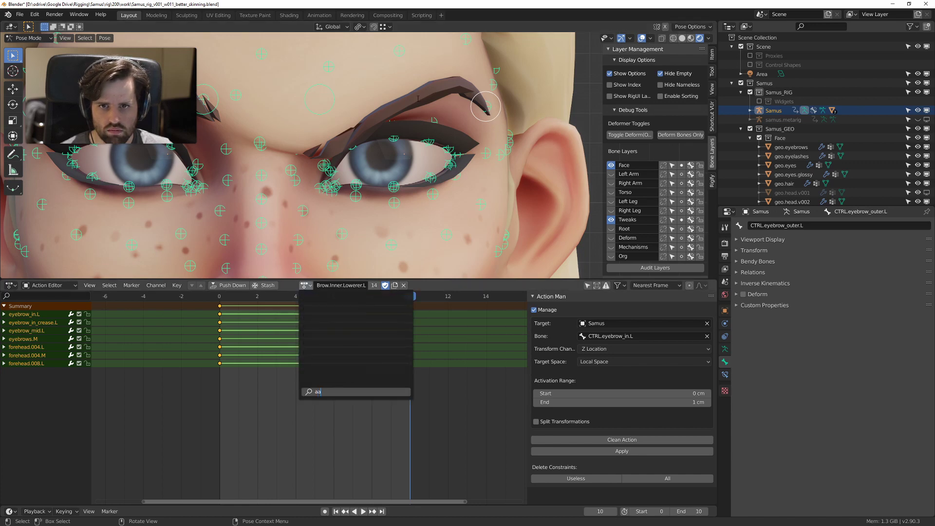
{"action": "key", "text": "Escape"}
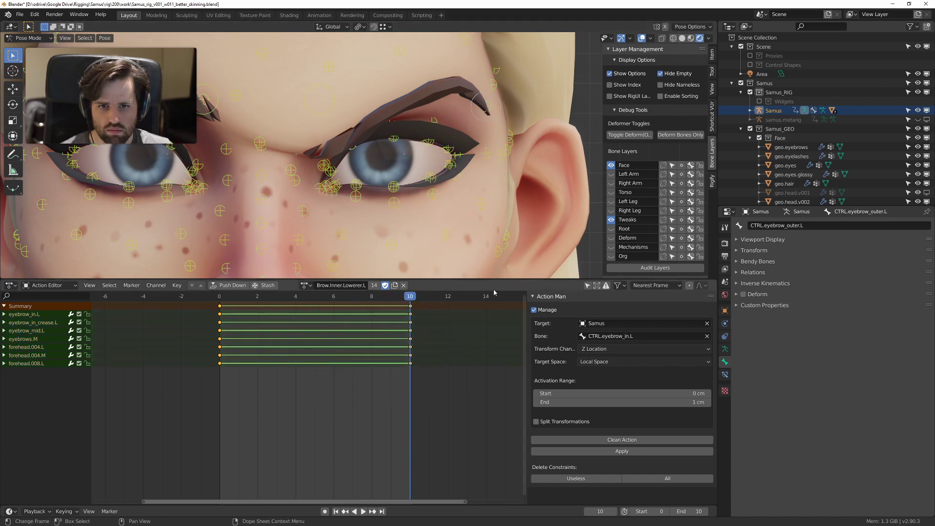
Step: Copy the left inner brow pose and paste it flipped on the X axis into the Brow.Inner.Lowerer.R action
{"action": "key", "text": "ctrl+c"}
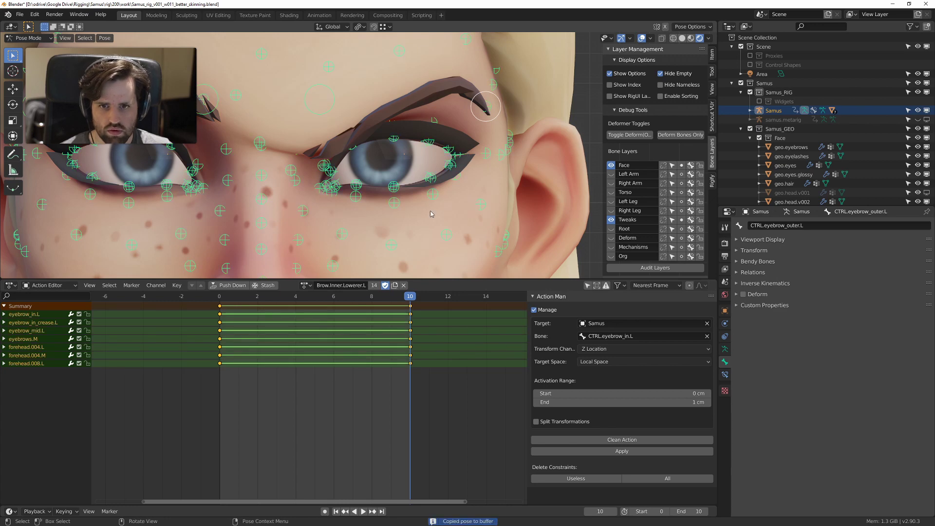
{"action": "left_click", "coordinate": [304, 287]}
{"action": "left_click", "coordinate": [345, 325]}
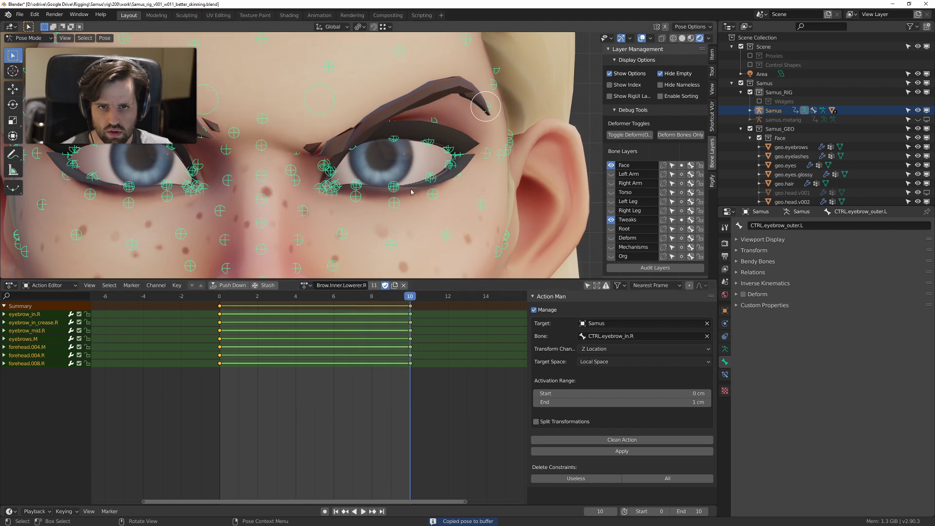
{"action": "key", "text": "ctrl+shift+v"}
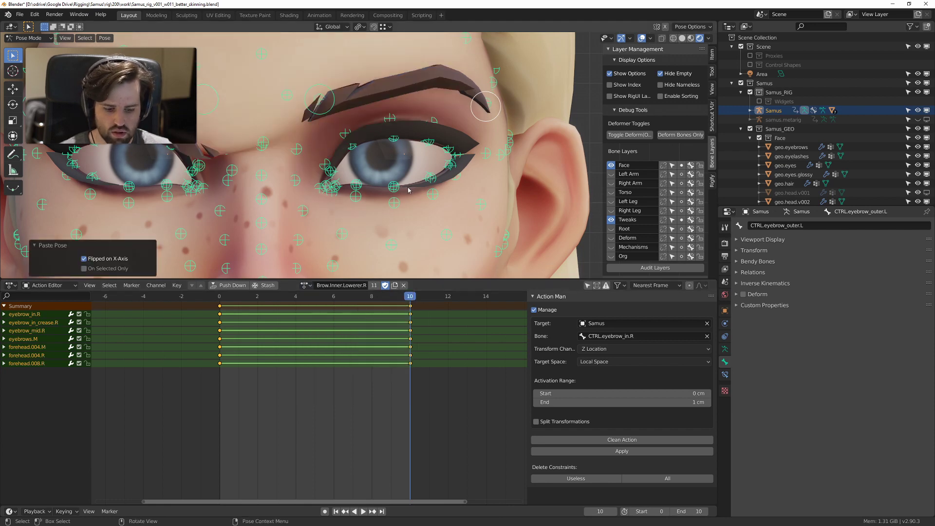
Step: Keyframe the mirrored pose at frame 10 and clean the right inner brow action, scrubbing back to frame 0
{"action": "key", "text": "i"}
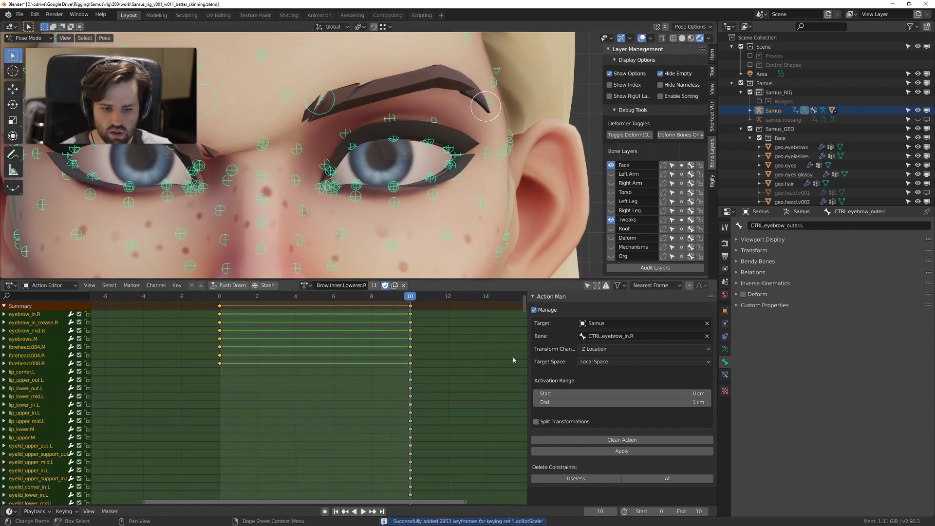
{"action": "left_click", "coordinate": [614, 440]}
{"action": "left_click_drag", "start_coordinate": [409, 298], "coordinate": [219, 297]}
Step: Load the Brow.Outer.Lowerer.L action and play it, stopping at frame 10
{"action": "left_click", "coordinate": [307, 286]}
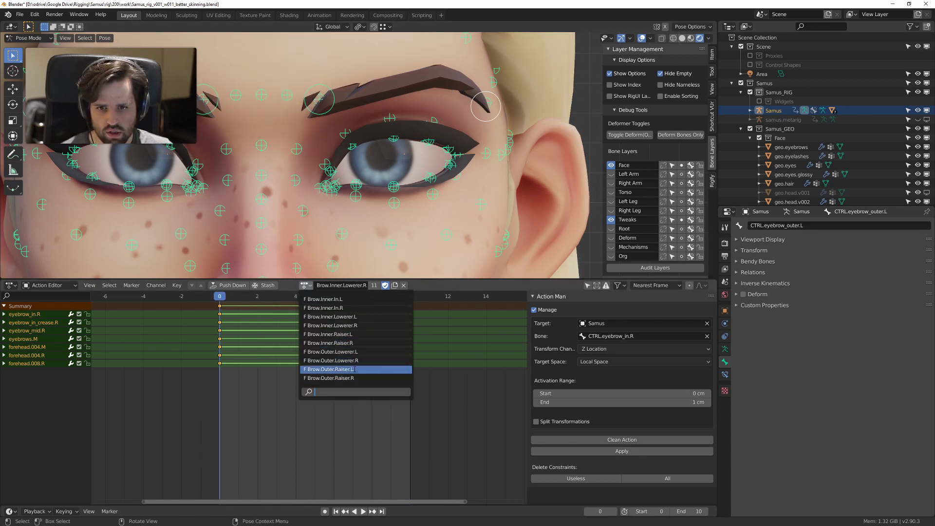
{"action": "left_click", "coordinate": [341, 352]}
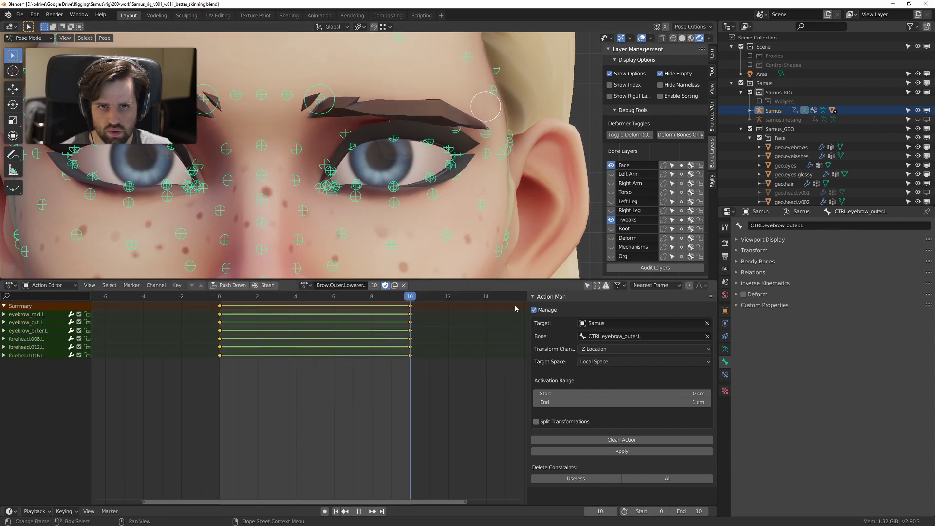
{"action": "key", "text": "space"}
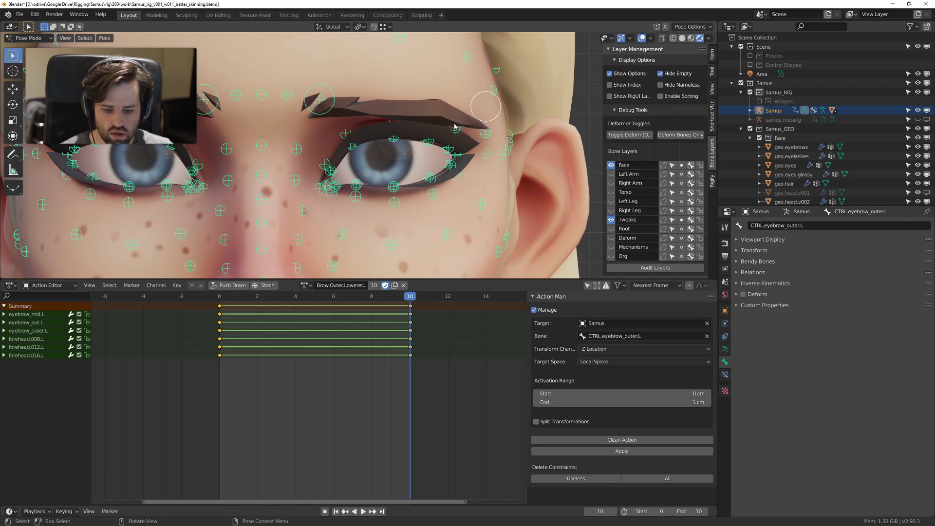
Step: Push the left outer brow pose 100 percent away from the rest pose and keyframe it, keeping the action clean
{"action": "key", "text": "q"}
{"action": "left_click", "coordinate": [454, 123]}
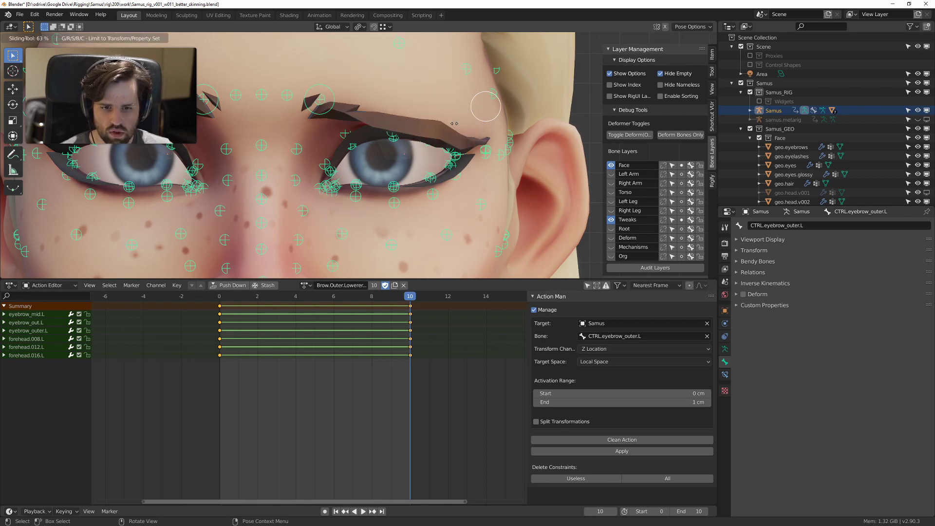
{"action": "left_click", "coordinate": [455, 127]}
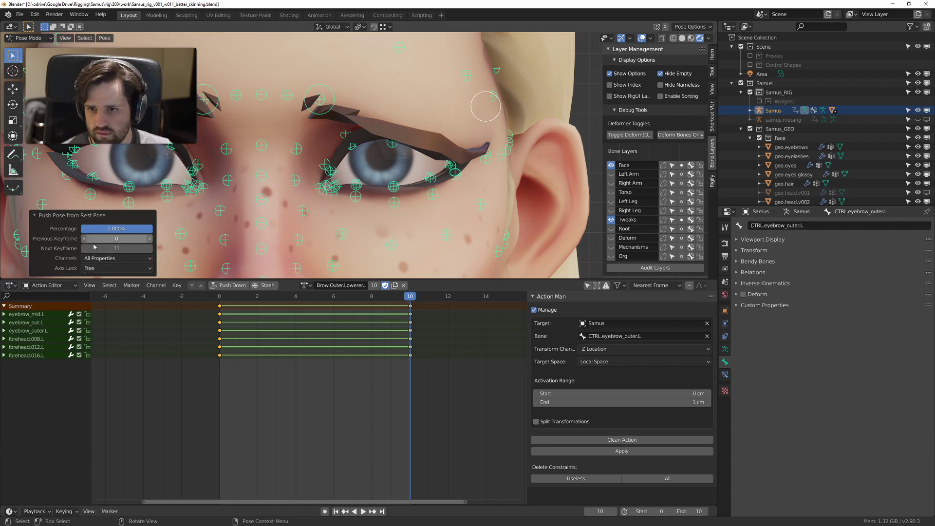
{"action": "key", "text": "i"}
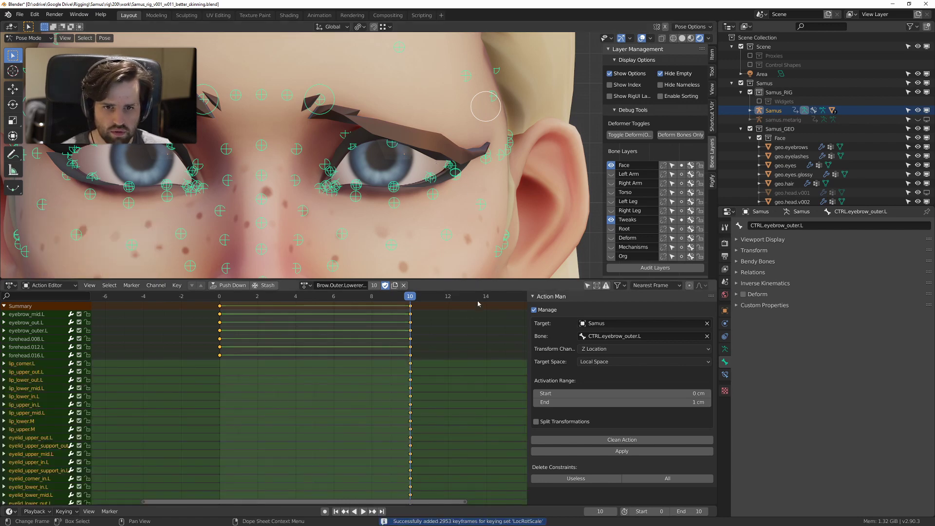
{"action": "left_click", "coordinate": [616, 440]}
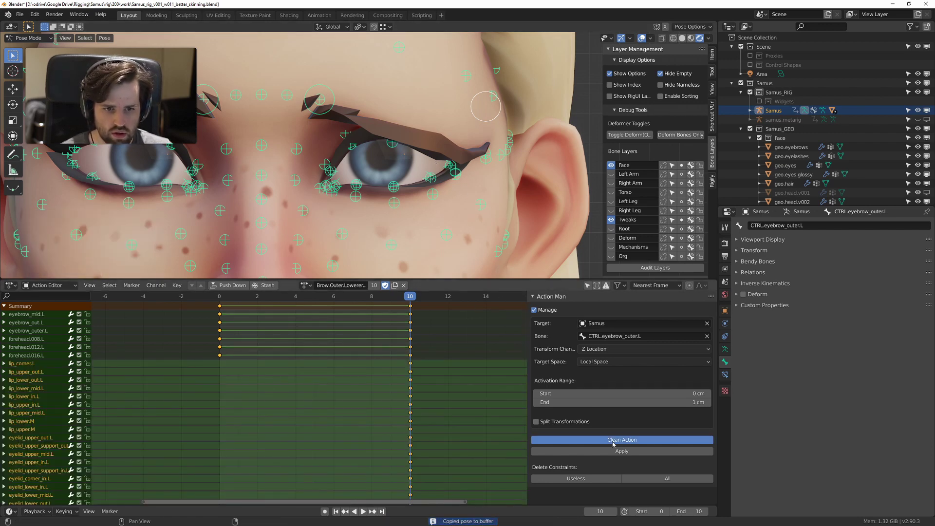
Step: Paste the copied left outer brow pose flipped on X into the Brow.Outer.Lowerer.R action, keyframe it at frame 10, and clean the action
{"action": "left_click", "coordinate": [304, 286]}
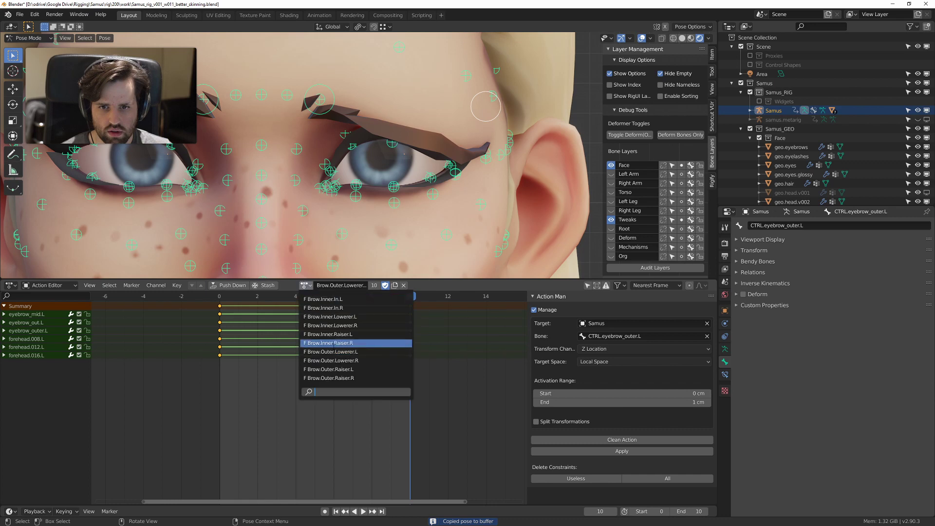
{"action": "left_click", "coordinate": [341, 356]}
{"action": "key", "text": "ctrl+shift+v"}
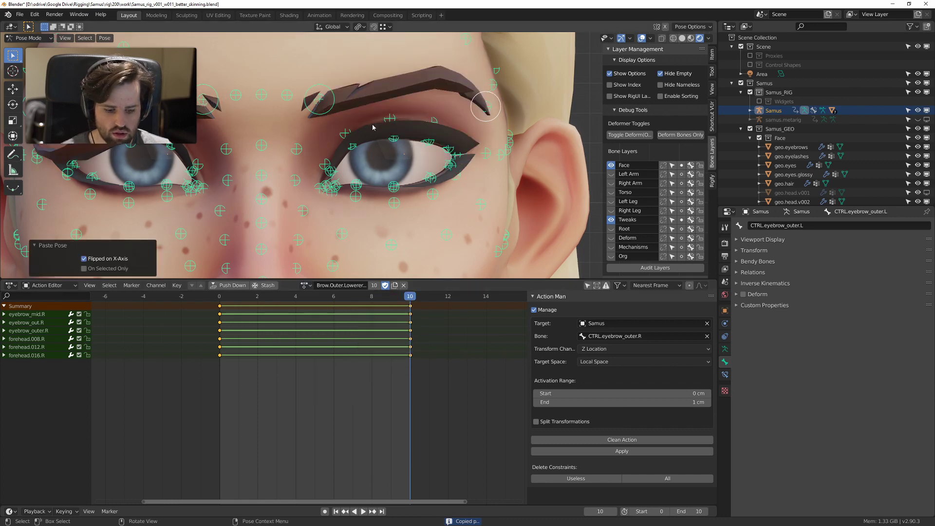
{"action": "key", "text": "i"}
{"action": "left_click", "coordinate": [618, 440]}
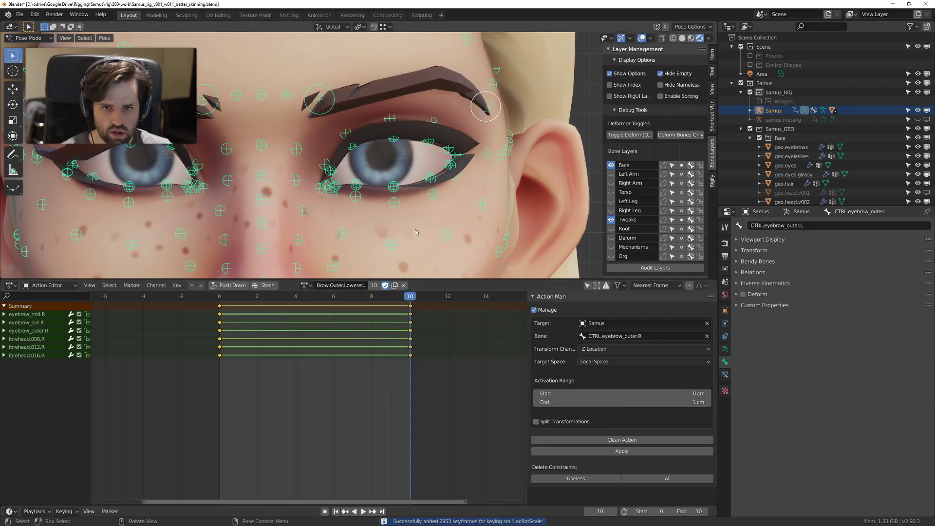
Step: Collapse the rig properties' display options and hide the Tweaks bone layer so only the Face controls show
{"action": "key", "text": "ctrl+space"}
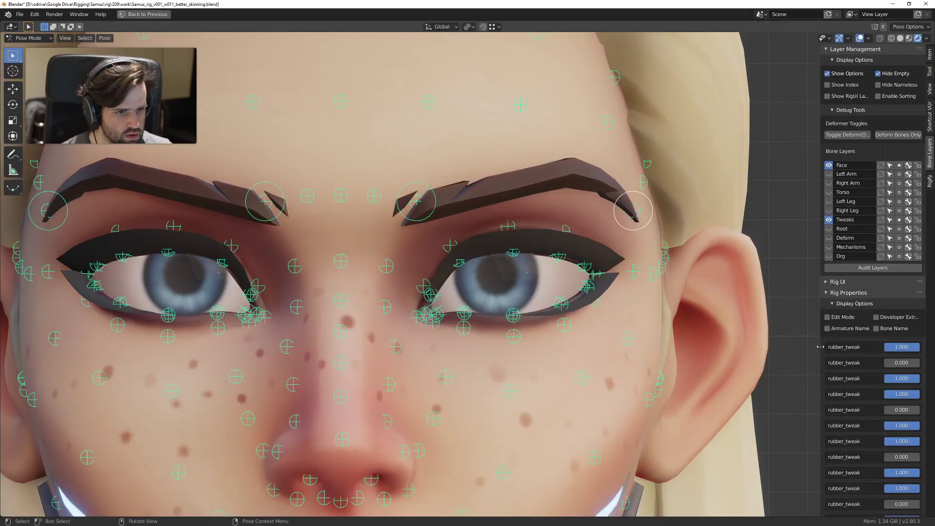
{"action": "left_click_drag", "start_coordinate": [821, 347], "coordinate": [794, 347]}
{"action": "scroll", "coordinate": [867, 340], "scroll_direction": "down", "scroll_amount": 1}
{"action": "left_click_drag", "start_coordinate": [898, 334], "coordinate": [850, 334]}
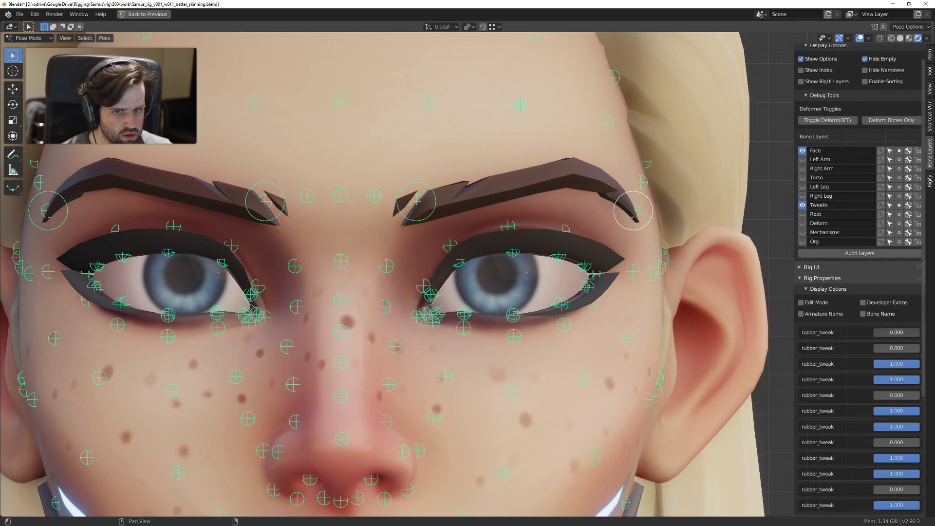
{"action": "left_click", "coordinate": [827, 289]}
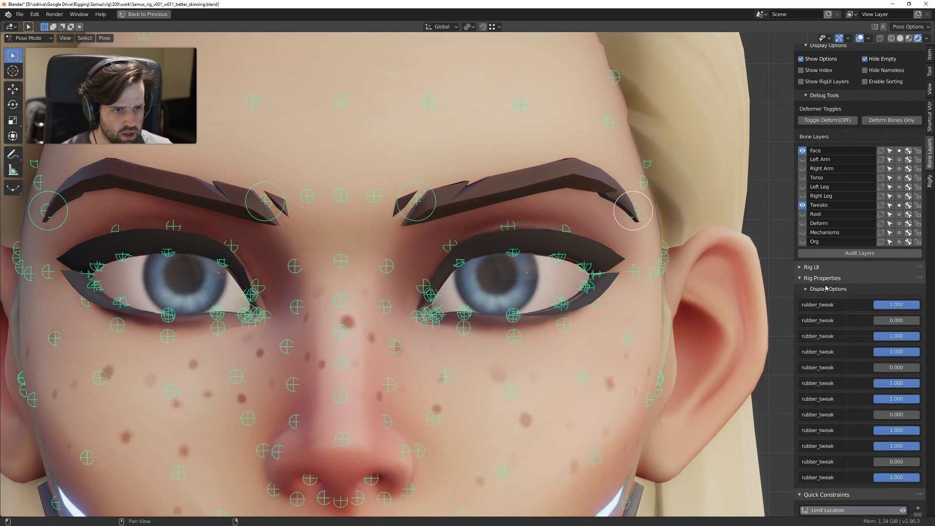
{"action": "left_click", "coordinate": [803, 205]}
{"action": "scroll", "coordinate": [393, 191], "scroll_direction": "down", "scroll_amount": 5}
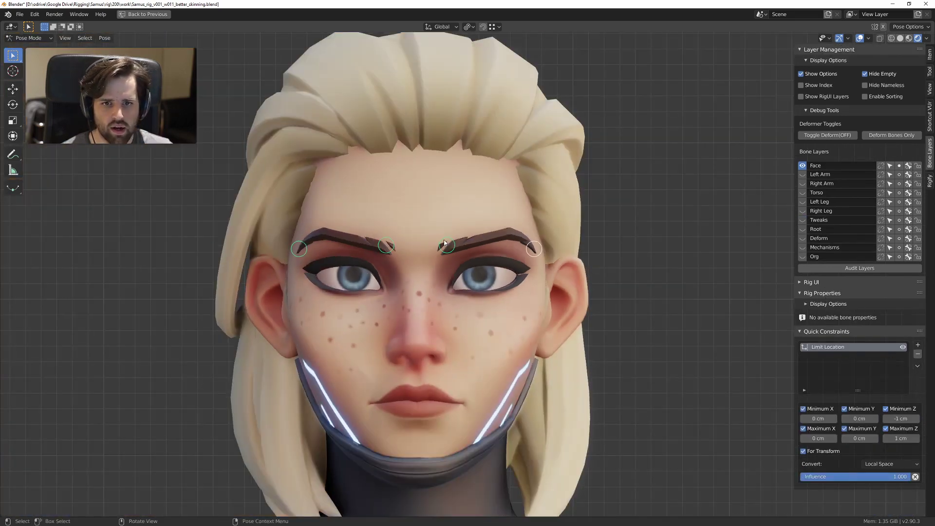
{"action": "key", "text": "ctrl+space"}
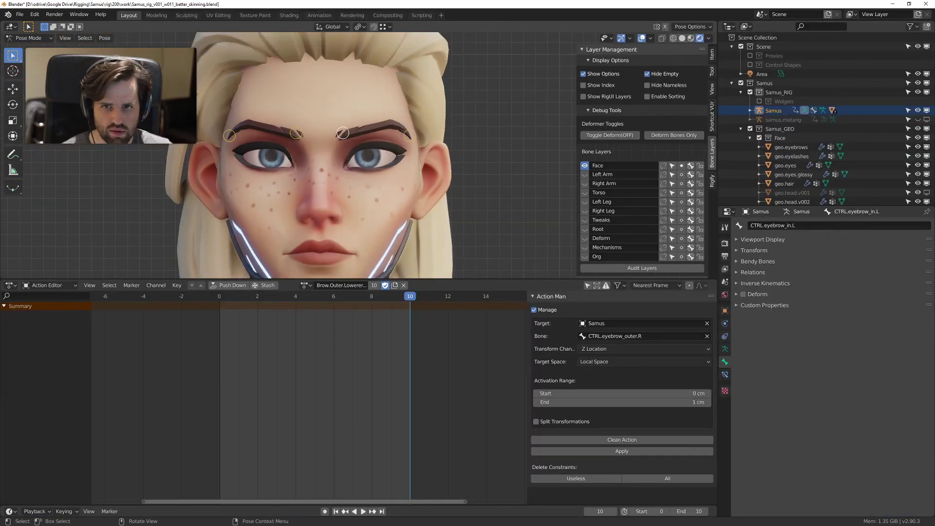
Step: Lower all four brow controls together by about 2.1 cm along the global Z axis
{"action": "key", "text": "g"}
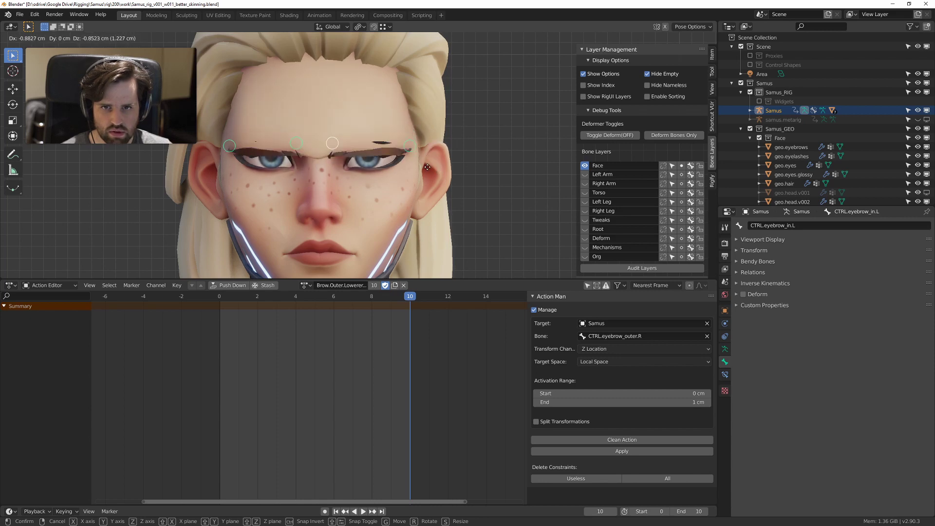
{"action": "key", "text": "z"}
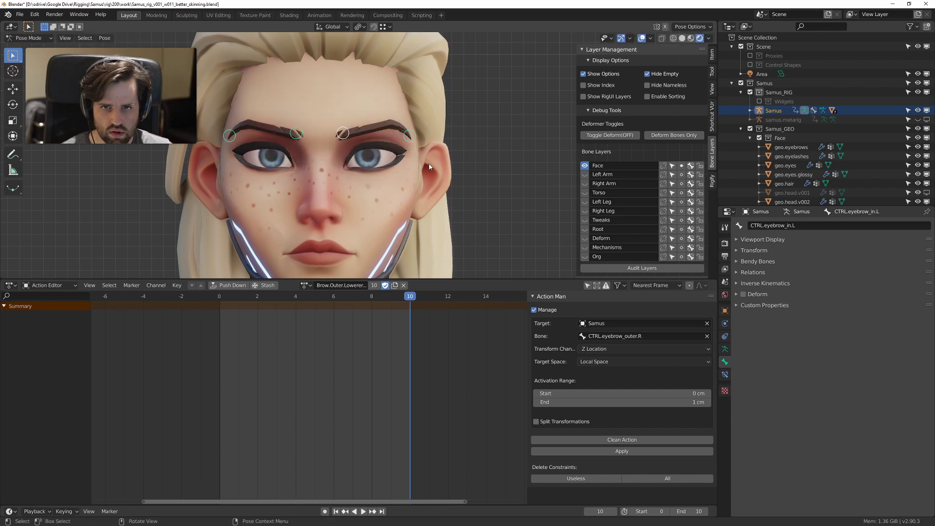
{"action": "left_click", "coordinate": [428, 189]}
{"action": "scroll", "coordinate": [288, 140], "scroll_direction": "up", "scroll_amount": 4}
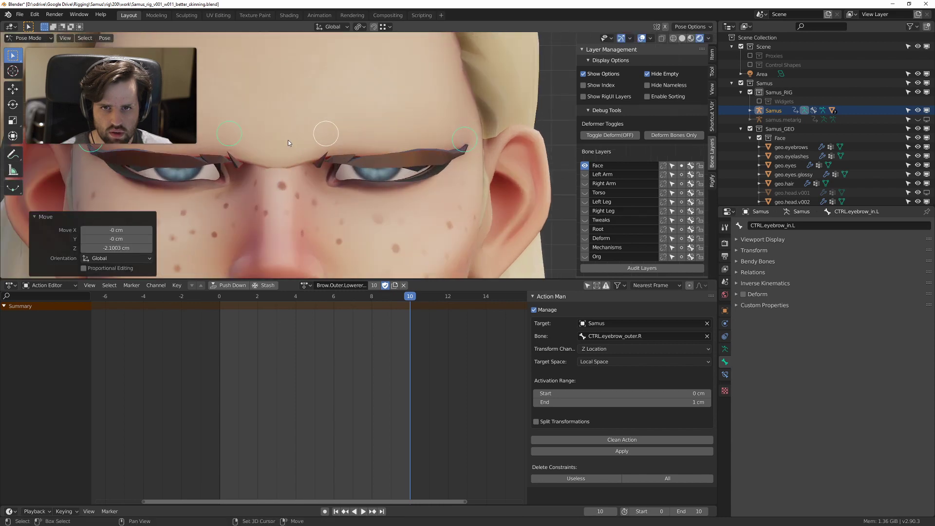
Step: Switch to Object Mode and hide the geo.eyebrows mesh to expose the brow skin
{"action": "key", "text": "ctrl+Tab"}
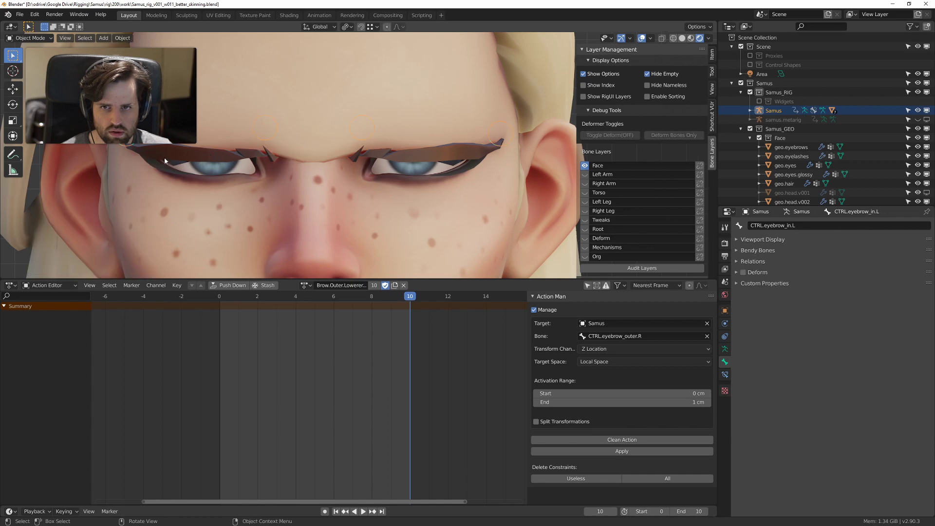
{"action": "left_click", "coordinate": [165, 157]}
{"action": "key", "text": "h"}
{"action": "scroll", "coordinate": [308, 174], "scroll_direction": "down", "scroll_amount": 2}
{"action": "scroll", "coordinate": [309, 175], "scroll_direction": "up", "scroll_amount": 1}
{"action": "middle_click_drag", "start_coordinate": [308, 174], "coordinate": [346, 116]}
Step: Return to Pose Mode on the Samus rig and raise the brow controls along Z back to neutral
{"action": "left_click", "coordinate": [344, 110]}
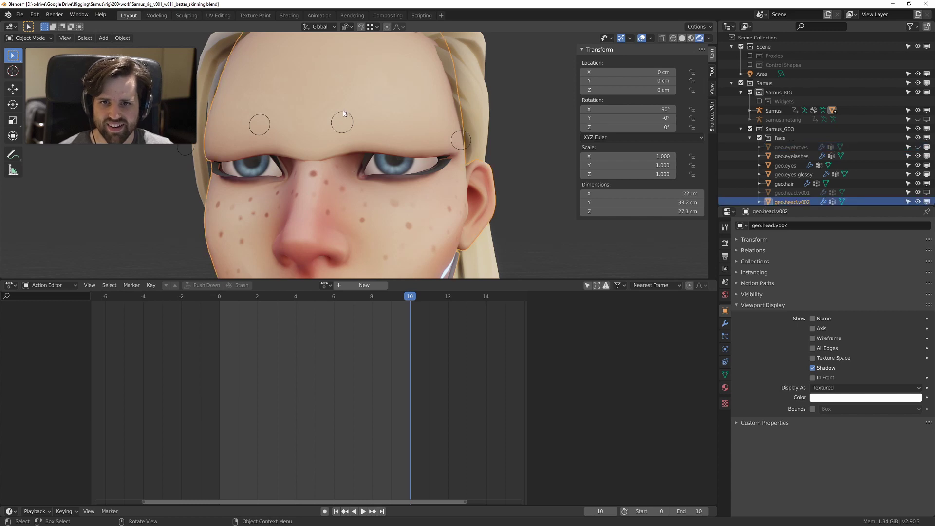
{"action": "key", "text": "ctrl+Tab"}
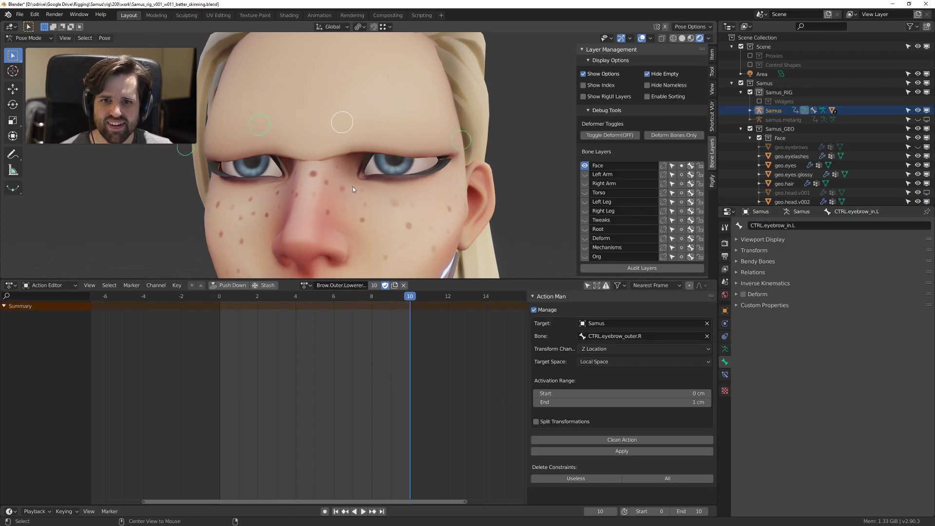
{"action": "key", "text": "g"}
{"action": "key", "text": "z"}
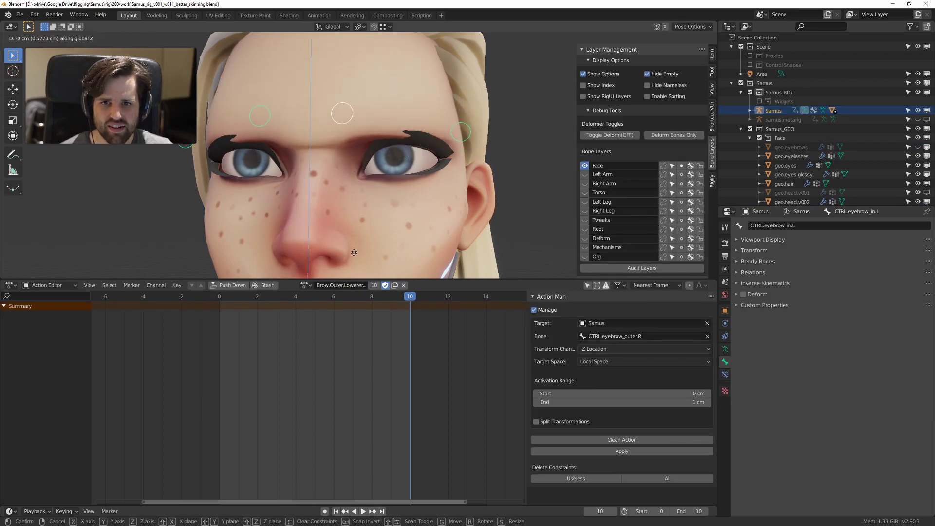
{"action": "right_click", "coordinate": [358, 230]}
Step: Hide the geo.eyelashes mesh in Object Mode and select the Samus rig
{"action": "key", "text": "ctrl+Tab"}
{"action": "left_click", "coordinate": [407, 134]}
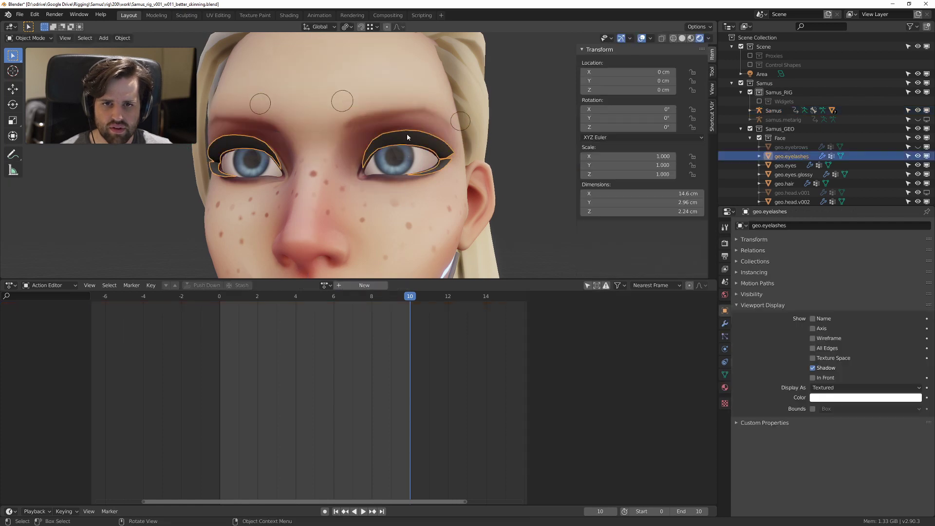
{"action": "key", "text": "h"}
{"action": "left_click", "coordinate": [349, 92]}
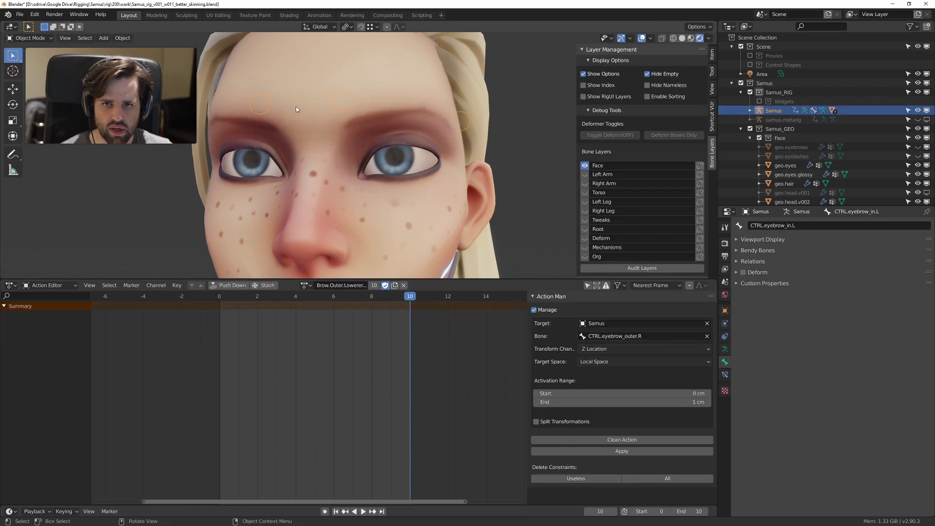
Step: Put the rig in Pose Mode and lower the brow controls along Z to test the skin from a three-quarter view
{"action": "middle_click_drag", "start_coordinate": [296, 109], "coordinate": [344, 157]}
{"action": "key", "text": "ctrl+Tab"}
{"action": "left_click", "coordinate": [345, 195]}
{"action": "key", "text": "g"}
{"action": "key", "text": "z"}
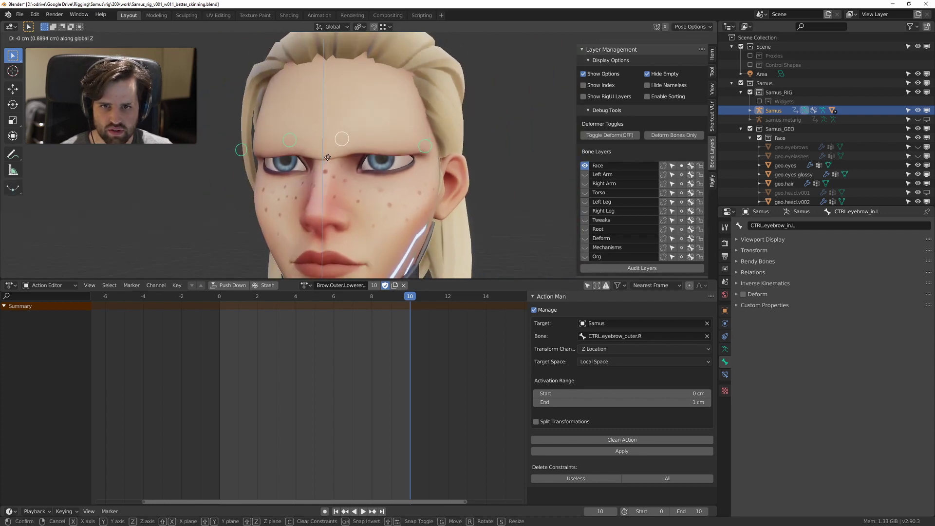
{"action": "left_click", "coordinate": [329, 164]}
Step: Test the brow controls along Z again from the opposite side close up, and return them to neutral
{"action": "middle_click_drag", "start_coordinate": [329, 163], "coordinate": [379, 142]}
{"action": "key", "text": "g"}
{"action": "key", "text": "z"}
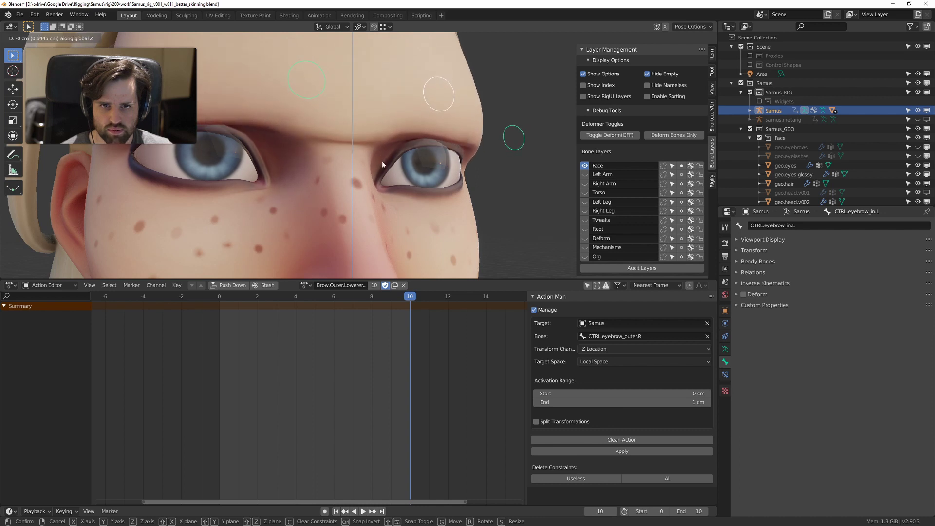
{"action": "left_click", "coordinate": [382, 165]}
{"action": "mouse_move", "coordinate": [382, 165]}
{"action": "middle_mouse_down"}
{"action": "mouse_move", "coordinate": [350, 148]}
{"action": "mouse_move", "coordinate": [364, 164]}
{"action": "middle_mouse_up"}
{"action": "key", "text": "alt"}
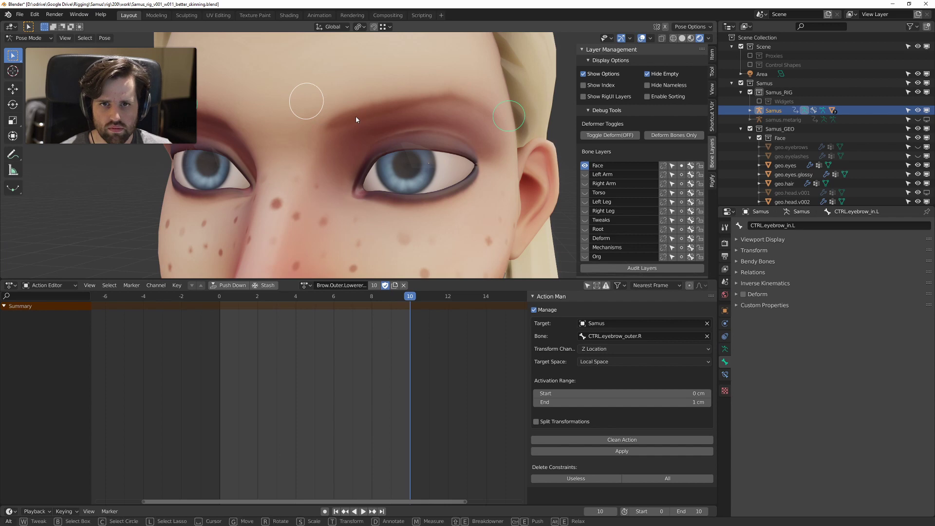
Step: Unhide the eyebrows and eyelashes in Object Mode and select the geo.head.v002 mesh
{"action": "key", "text": "ctrl+Tab"}
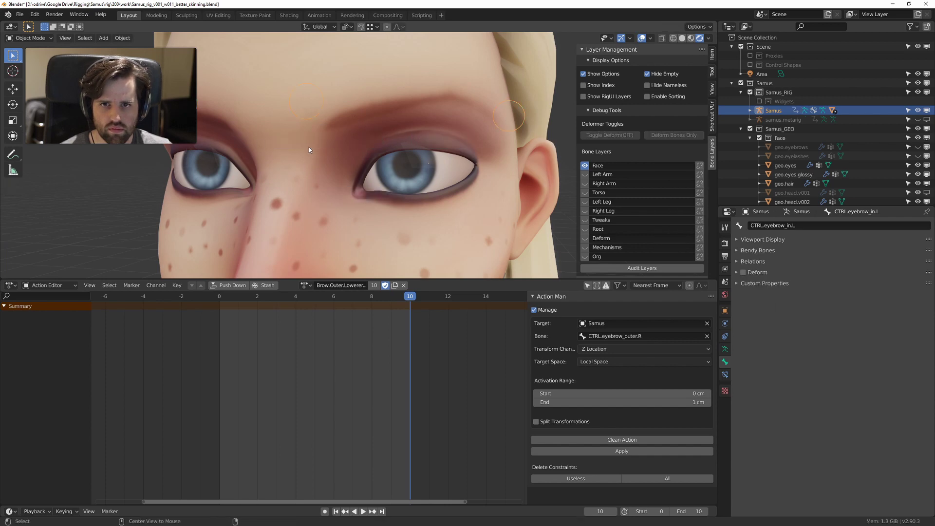
{"action": "key", "text": "alt+h"}
{"action": "left_click", "coordinate": [423, 121]}
Step: Try to switch the head mesh to Weight Paint mode, and go back to Object Mode
{"action": "key", "text": "ctrl+Tab"}
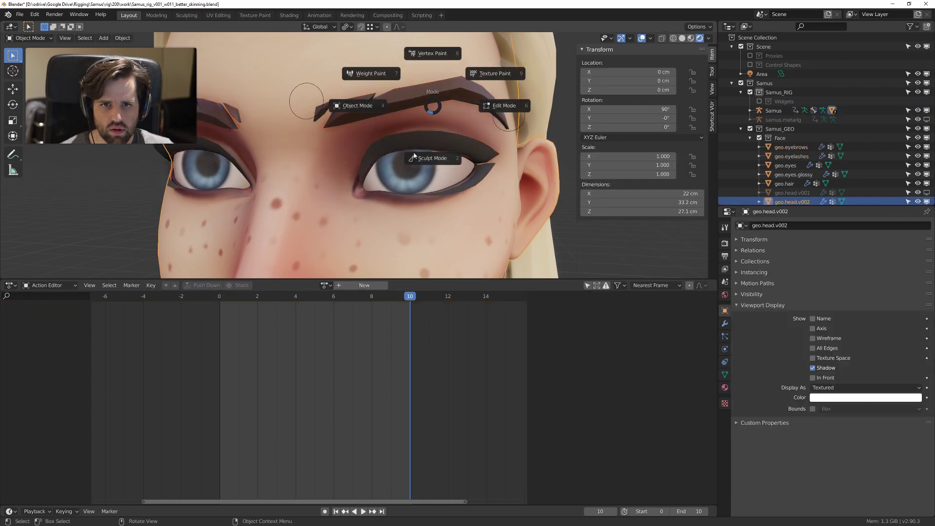
{"action": "left_click", "coordinate": [358, 108]}
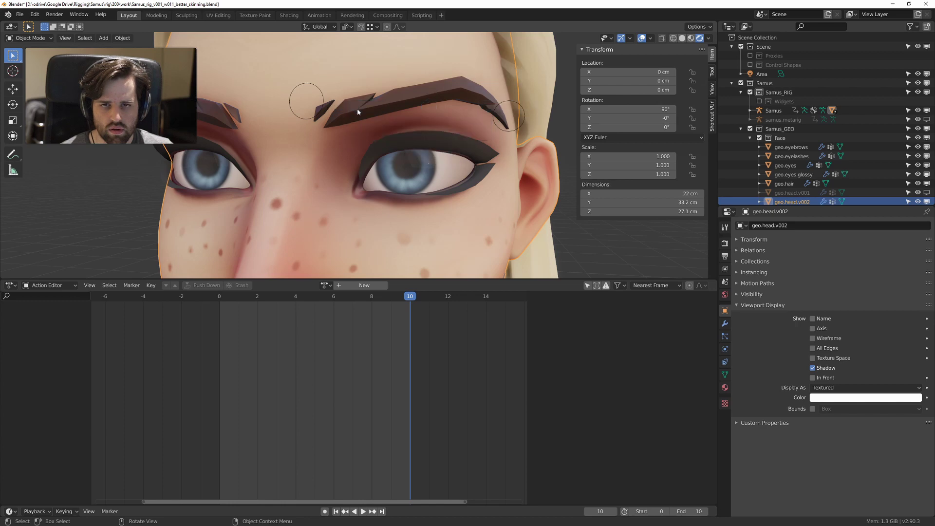
{"action": "left_click", "coordinate": [429, 120]}
{"action": "left_click", "coordinate": [468, 110]}
{"action": "key", "text": "ctrl+Tab"}
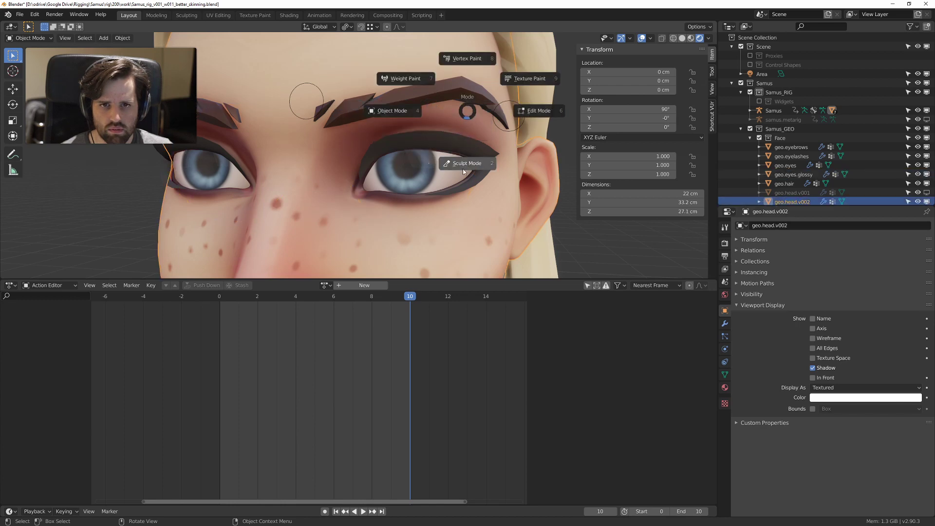
{"action": "left_click", "coordinate": [403, 79]}
{"action": "scroll", "coordinate": [404, 88], "scroll_direction": "down", "scroll_amount": 4}
{"action": "scroll", "coordinate": [403, 97], "scroll_direction": "up", "scroll_amount": 2}
{"action": "mouse_move", "coordinate": [407, 103]}
{"action": "middle_mouse_down"}
{"action": "mouse_move", "coordinate": [448, 110]}
{"action": "mouse_move", "coordinate": [332, 94]}
{"action": "middle_mouse_up"}
{"action": "key", "text": "ctrl+Tab"}
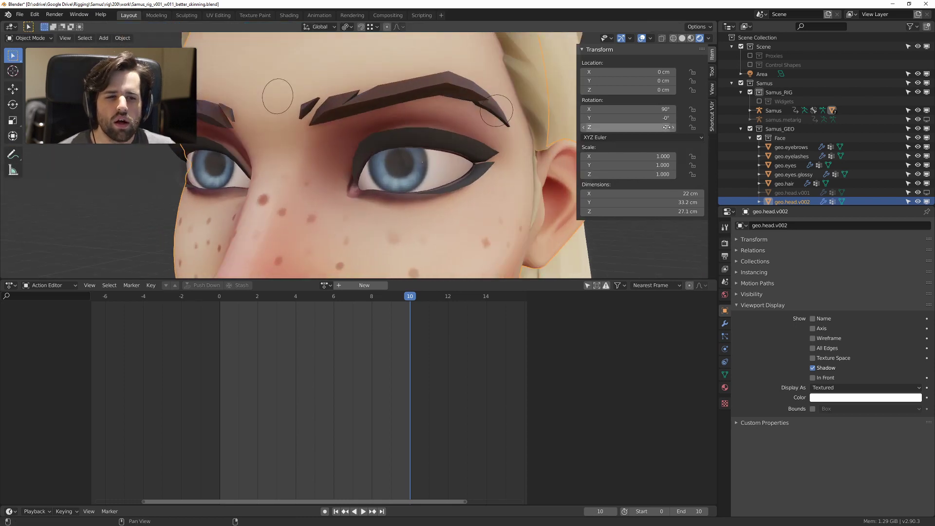
Step: Select the Samus rig, enter Pose Mode, and show the Tweaks bone layer
{"action": "left_click", "coordinate": [280, 78]}
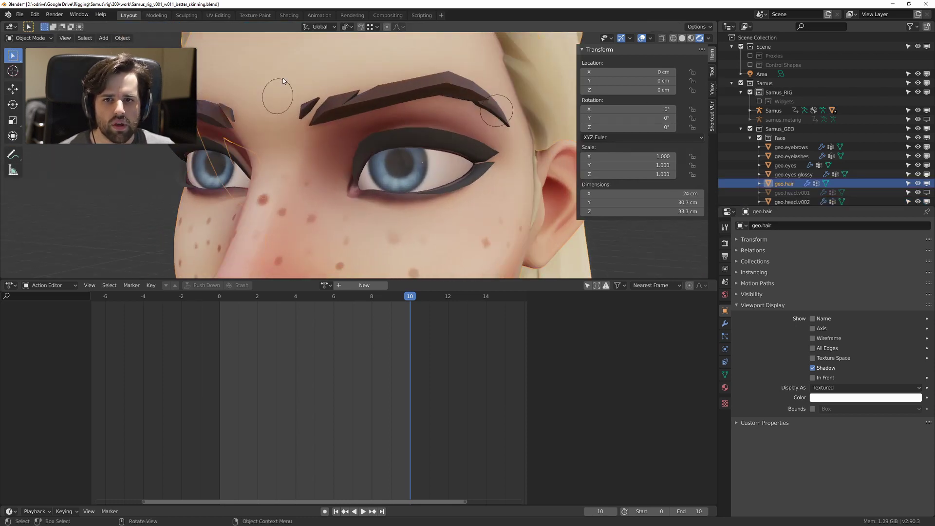
{"action": "left_click", "coordinate": [283, 79]}
{"action": "key", "text": "Tab"}
{"action": "left_click", "coordinate": [288, 237]}
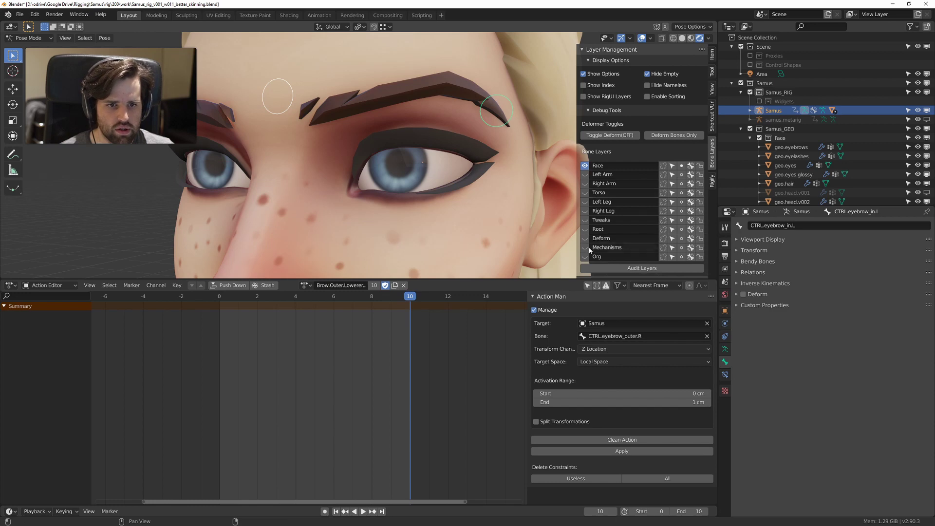
{"action": "left_click", "coordinate": [585, 221]}
Step: Lower the brow controls about 0.59 cm along the global Z axis while viewing the left eye up close
{"action": "middle_click_drag", "start_coordinate": [372, 137], "coordinate": [319, 165]}
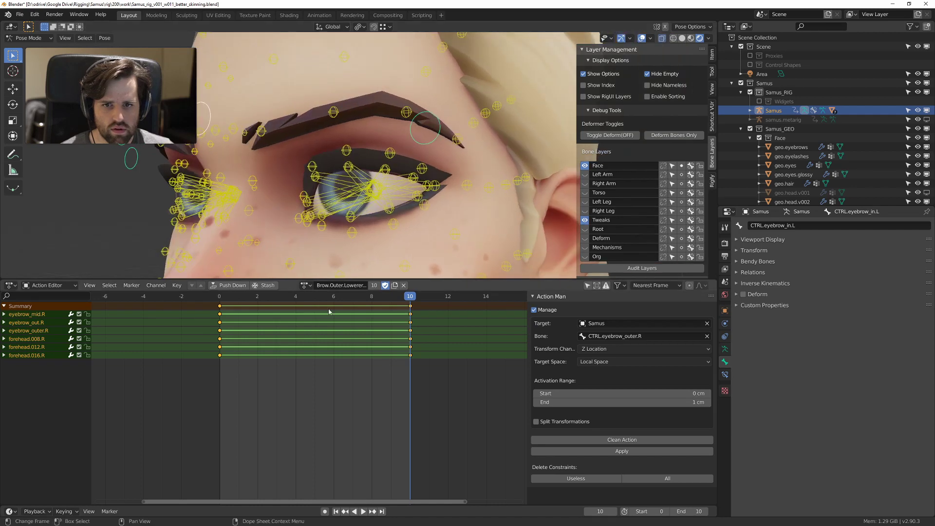
{"action": "key", "text": "g"}
{"action": "key", "text": "z"}
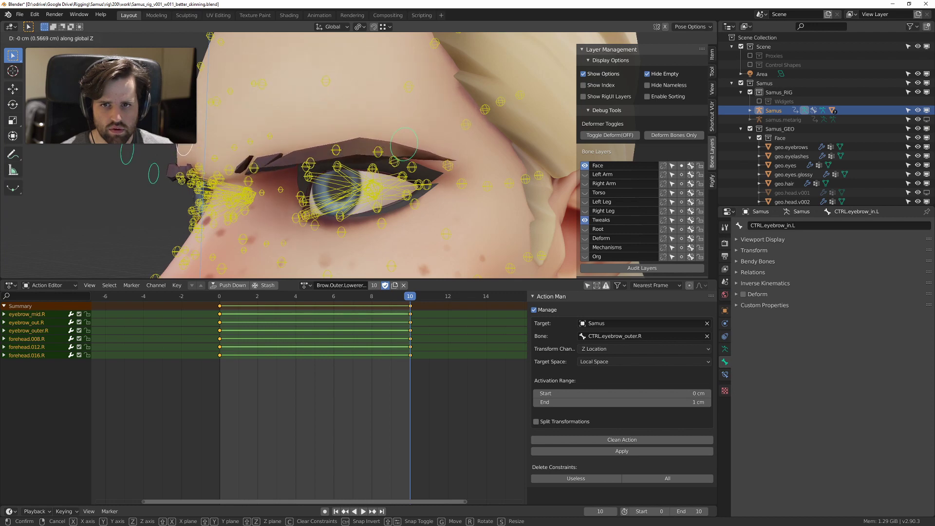
{"action": "left_click", "coordinate": [410, 163]}
Step: Lower the brow controls by about another 0.55 cm along Z from the front view
{"action": "scroll", "coordinate": [410, 162], "scroll_direction": "down", "scroll_amount": 5}
{"action": "mouse_move", "coordinate": [410, 163]}
{"action": "middle_mouse_down"}
{"action": "mouse_move", "coordinate": [399, 171]}
{"action": "mouse_move", "coordinate": [410, 163]}
{"action": "middle_mouse_up"}
{"action": "scroll", "coordinate": [410, 163], "scroll_direction": "up", "scroll_amount": 4}
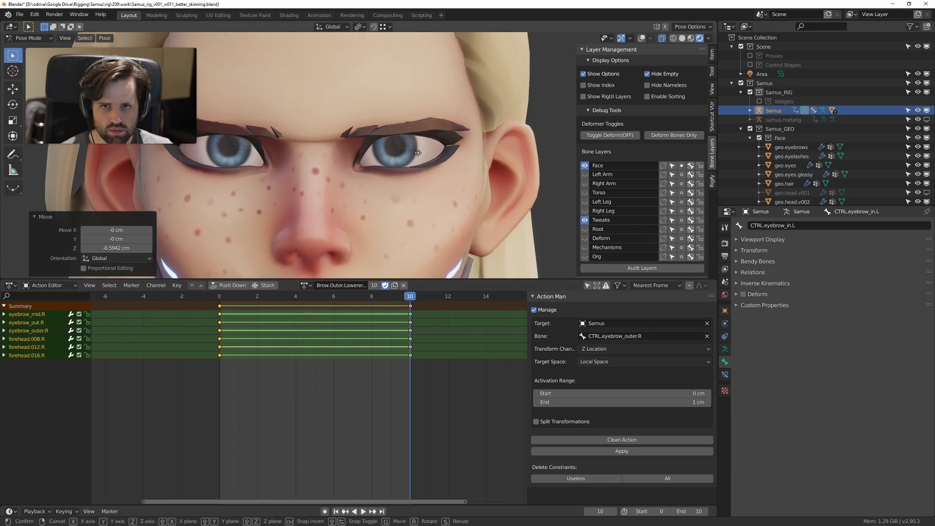
{"action": "key", "text": "g"}
{"action": "key", "text": "z"}
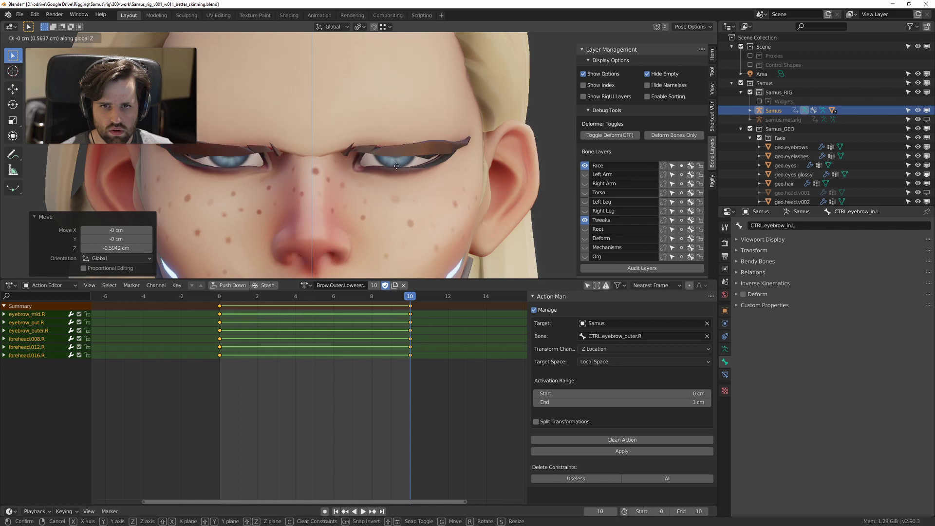
{"action": "left_click", "coordinate": [392, 163]}
Step: Switch to Object Mode and hide the geo.eyebrows mesh to inspect the fully lowered brow skin
{"action": "key", "text": "ctrl+Tab"}
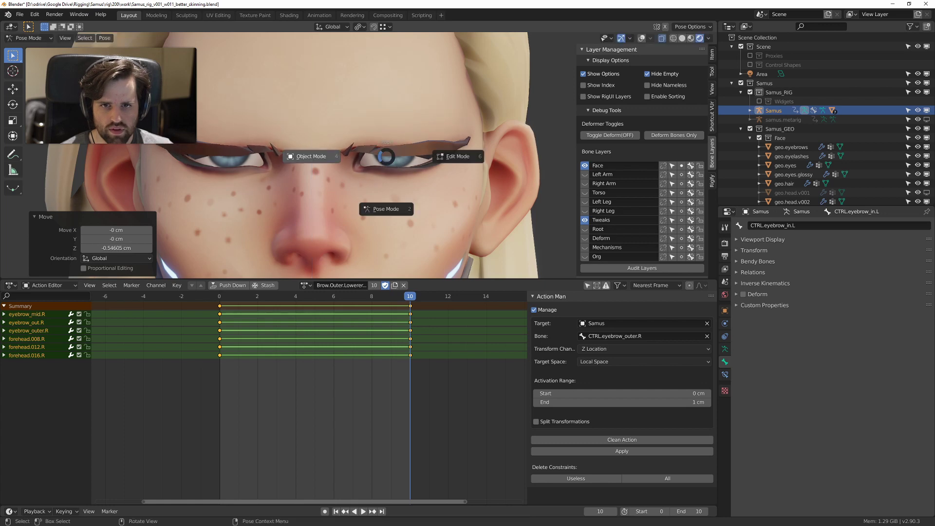
{"action": "left_click", "coordinate": [372, 155]}
{"action": "left_click", "coordinate": [376, 151]}
{"action": "key", "text": "h"}
{"action": "scroll", "coordinate": [303, 163], "scroll_direction": "up", "scroll_amount": 4}
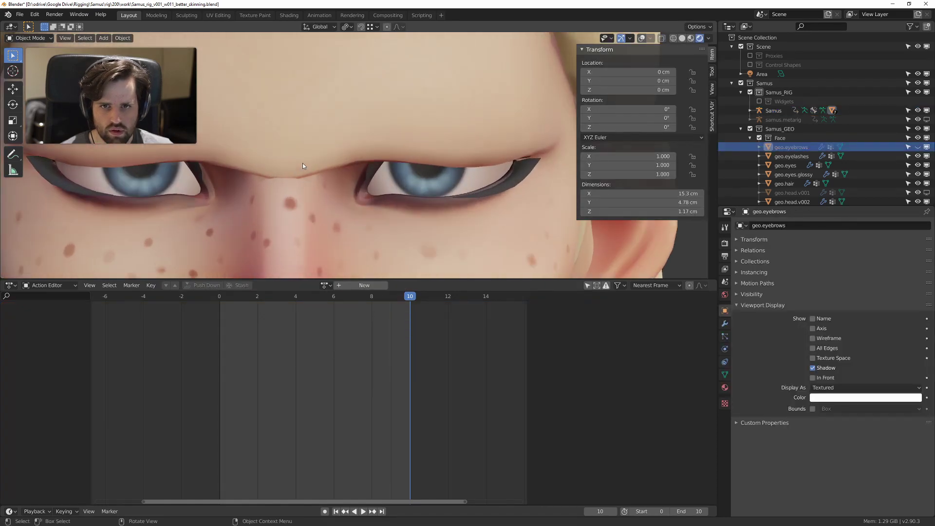
{"action": "scroll", "coordinate": [294, 176], "scroll_direction": "down", "scroll_amount": 2}
Step: Turn the viewport overlays back on so the rig controls are displayed over the face
{"action": "key", "text": "ctrl+Tab"}
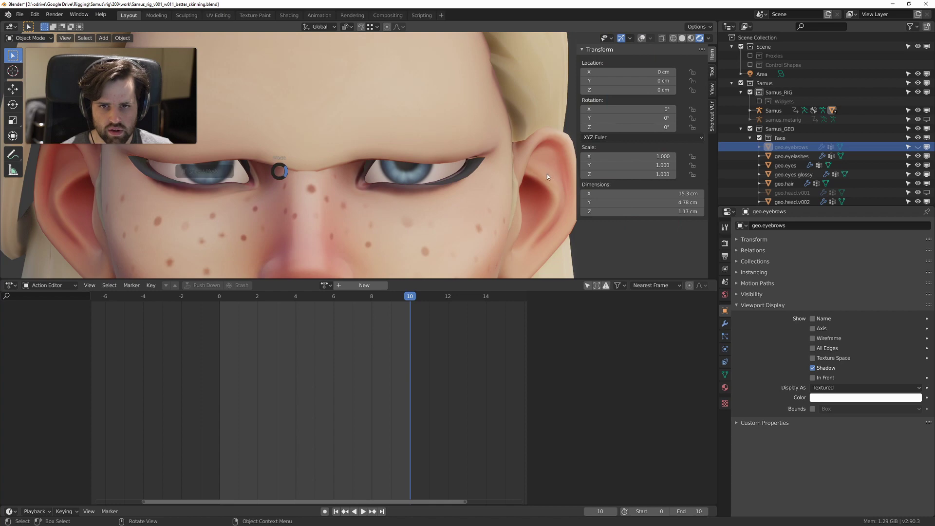
{"action": "key", "text": "alt+shift+z"}
{"action": "scroll", "coordinate": [329, 159], "scroll_direction": "up", "scroll_amount": 1}
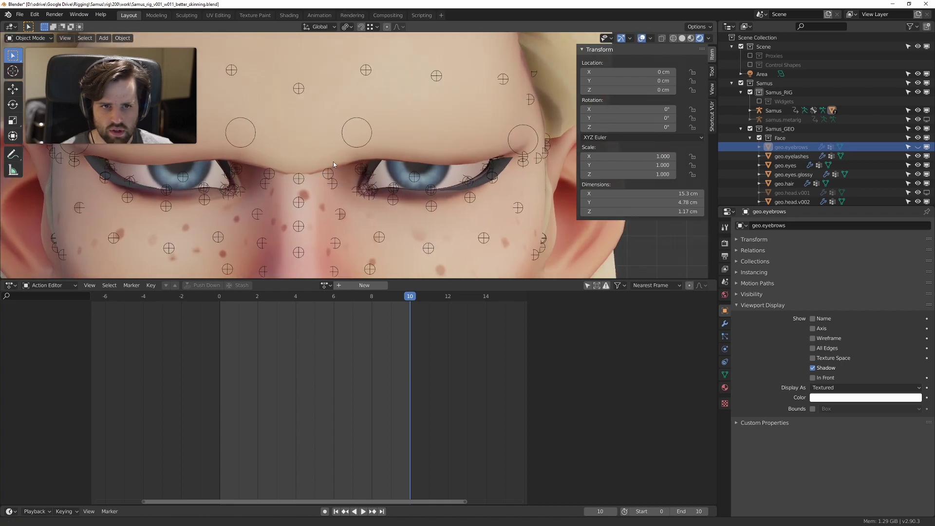
Step: Select the Samus rig and switch it from Object Mode to Pose Mode, closing in on the brow area
{"action": "middle_click_drag", "start_coordinate": [333, 162], "coordinate": [342, 159], "text": "shift"}
{"action": "left_click", "coordinate": [374, 125]}
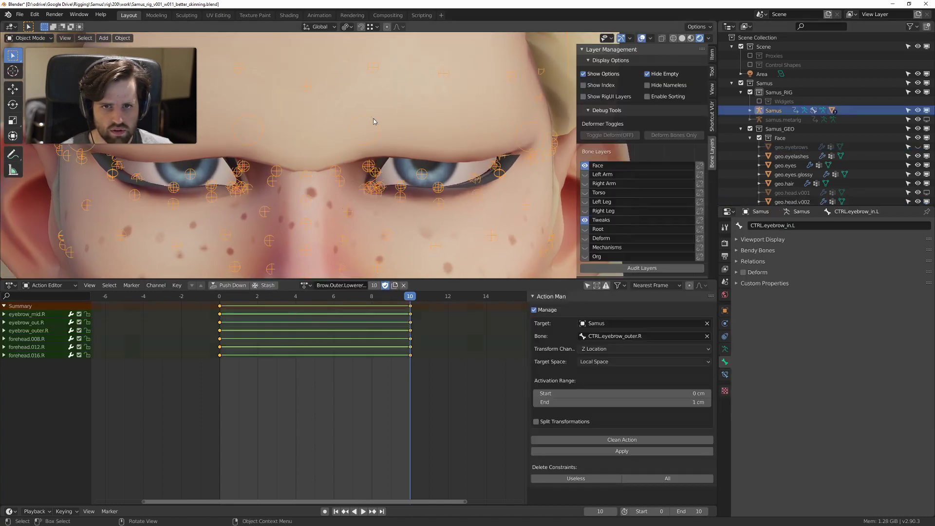
{"action": "key", "text": "ctrl+Tab"}
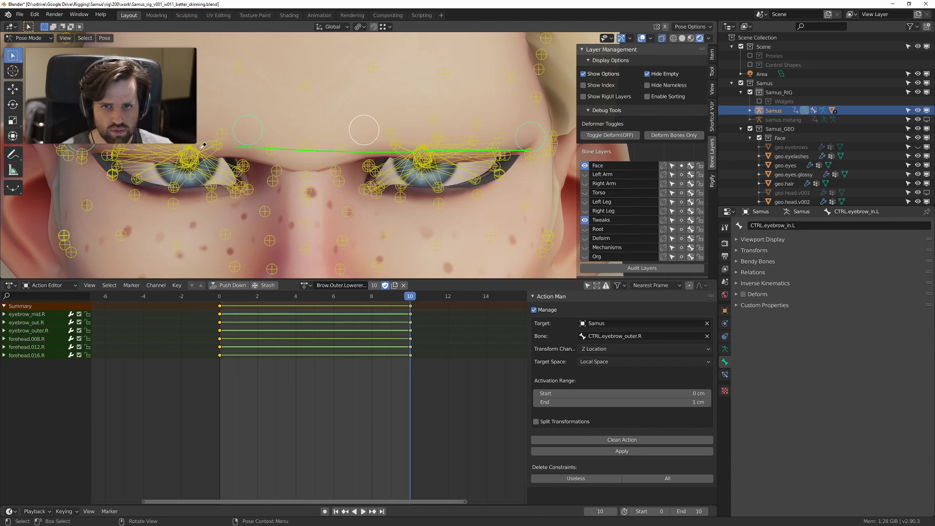
{"action": "scroll", "coordinate": [360, 156], "scroll_direction": "up", "scroll_amount": 2}
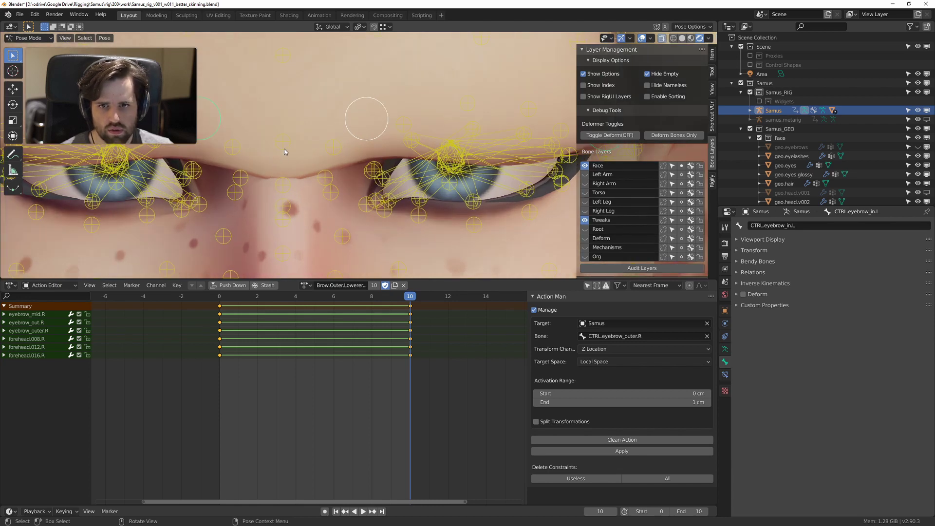
Step: Try moving the nose bridge control between the brows and cancel the move
{"action": "left_click", "coordinate": [281, 180]}
{"action": "key", "text": "g"}
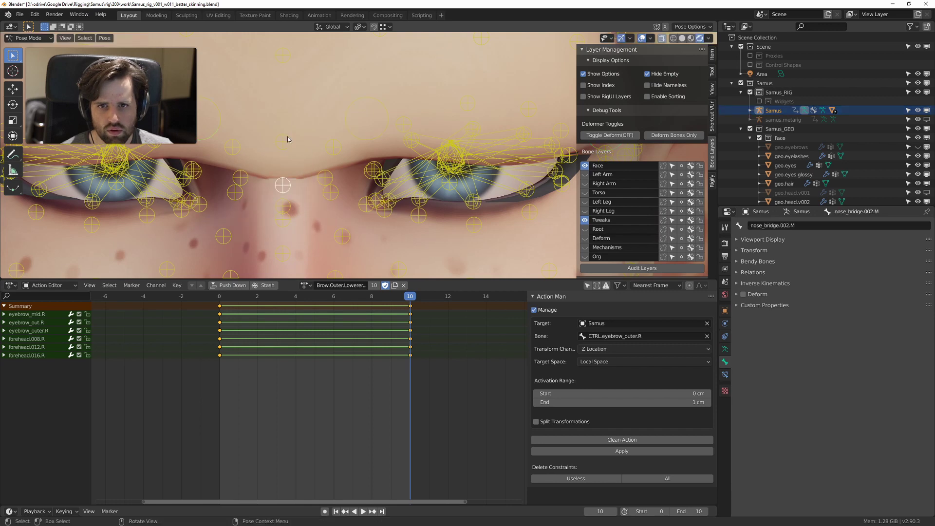
{"action": "right_click", "coordinate": [293, 73]}
Step: Box-select all of the rig's face controls with the whole head in view
{"action": "middle_click_drag", "start_coordinate": [350, 146], "coordinate": [325, 128]}
{"action": "scroll", "coordinate": [352, 185], "scroll_direction": "down", "scroll_amount": 5}
{"action": "middle_click_drag", "start_coordinate": [353, 182], "coordinate": [403, 176]}
{"action": "scroll", "coordinate": [438, 168], "scroll_direction": "up", "scroll_amount": 4}
{"action": "scroll", "coordinate": [408, 177], "scroll_direction": "down", "scroll_amount": 6}
{"action": "scroll", "coordinate": [403, 175], "scroll_direction": "down", "scroll_amount": 3}
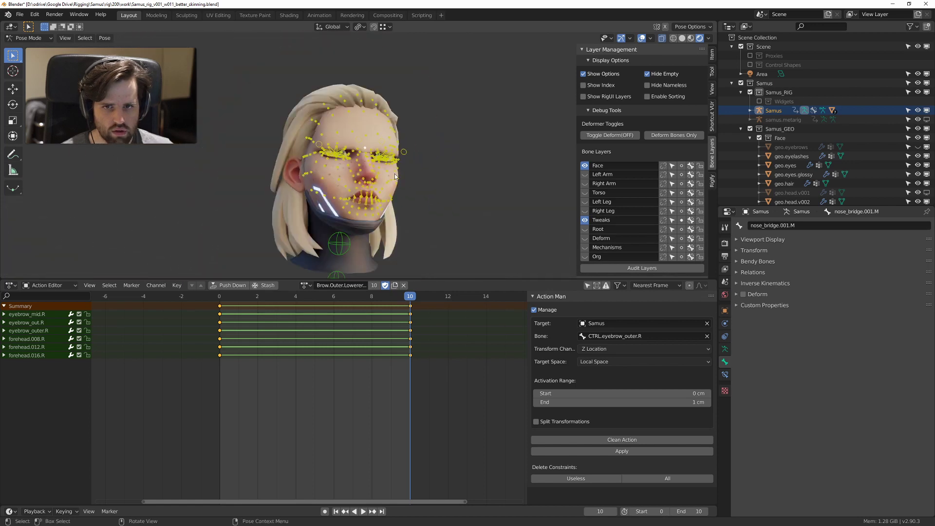
{"action": "key", "text": "b"}
{"action": "left_click_drag", "start_coordinate": [228, 44], "coordinate": [431, 226]}
{"action": "scroll", "coordinate": [449, 190], "scroll_direction": "up", "scroll_amount": 5}
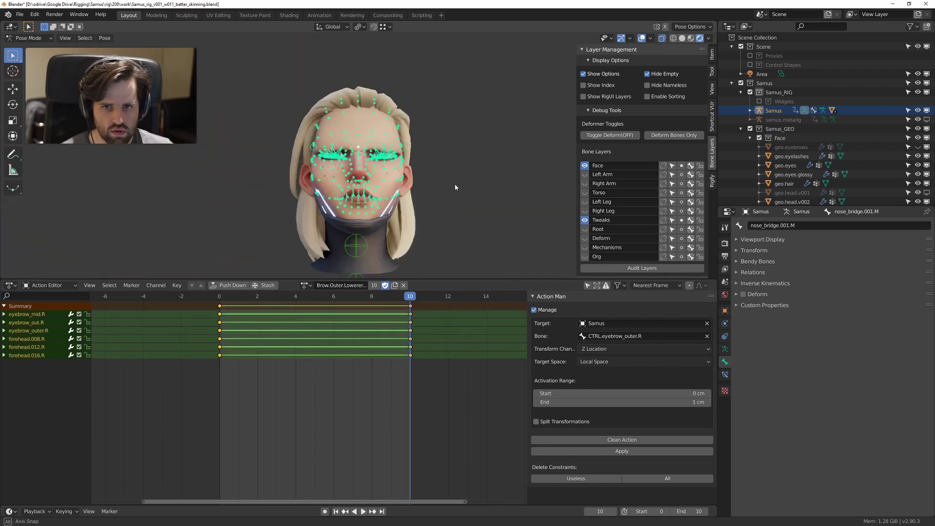
{"action": "middle_click_drag", "start_coordinate": [448, 190], "coordinate": [407, 191]}
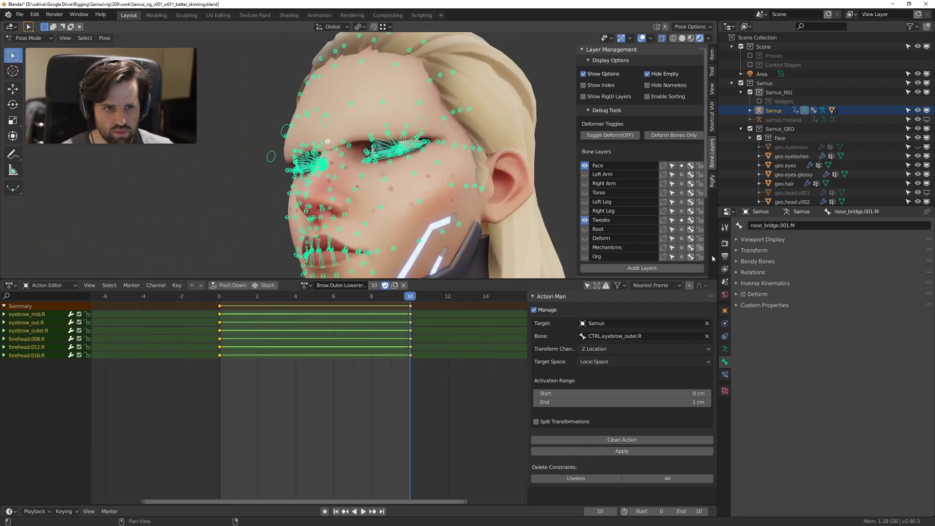
Step: Display the armature's bone groups and assign all face controls on the character's left side to the Left group
{"action": "left_click", "coordinate": [725, 348]}
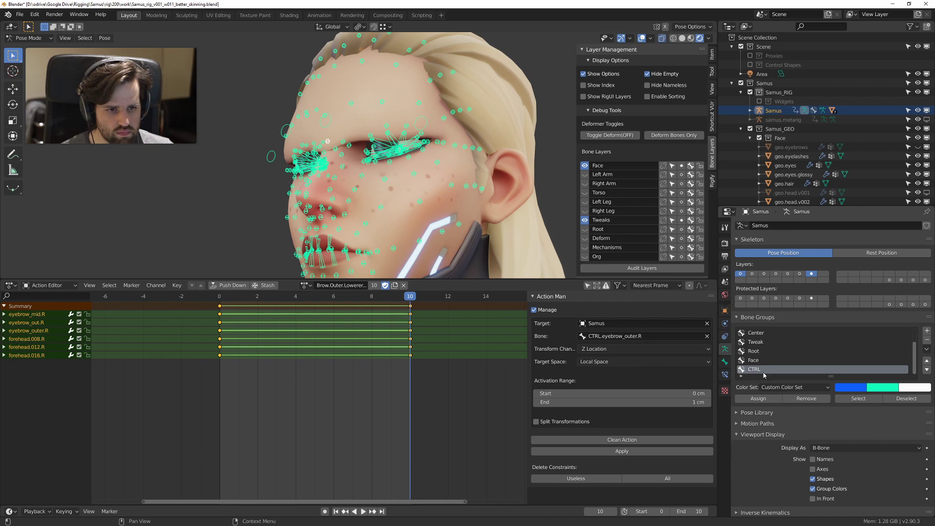
{"action": "scroll", "coordinate": [770, 341], "scroll_direction": "up", "scroll_amount": 2}
{"action": "scroll", "coordinate": [769, 335], "scroll_direction": "down", "scroll_amount": 2}
{"action": "scroll", "coordinate": [770, 335], "scroll_direction": "up", "scroll_amount": 2}
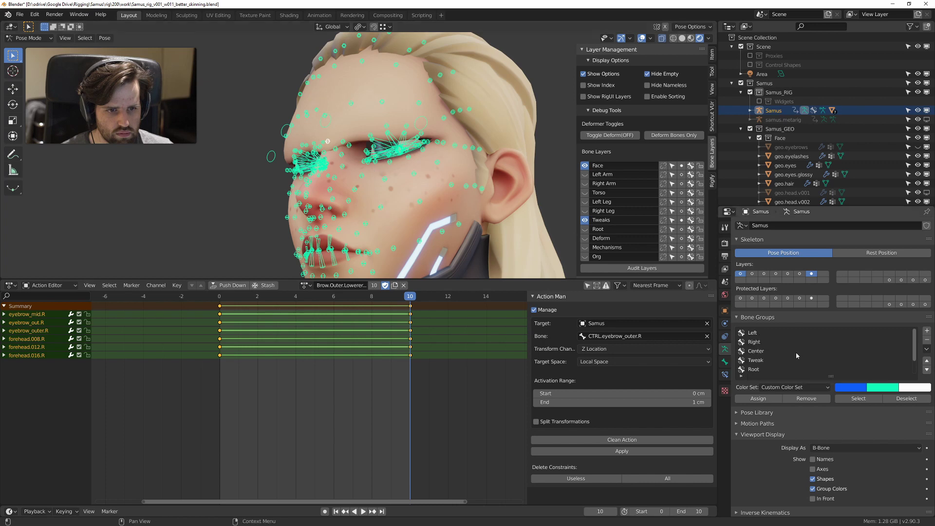
{"action": "key", "text": "KP_1"}
{"action": "key", "text": "Left"}
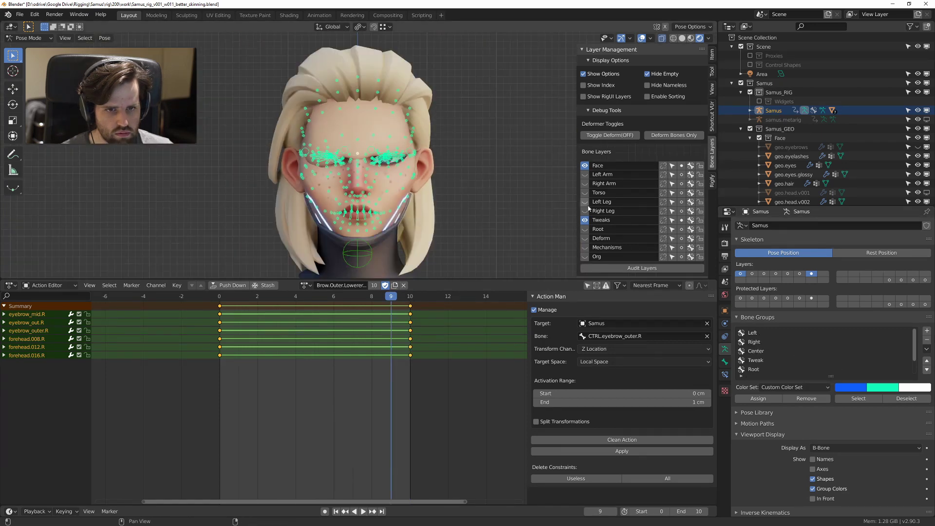
{"action": "key", "text": "alt+a"}
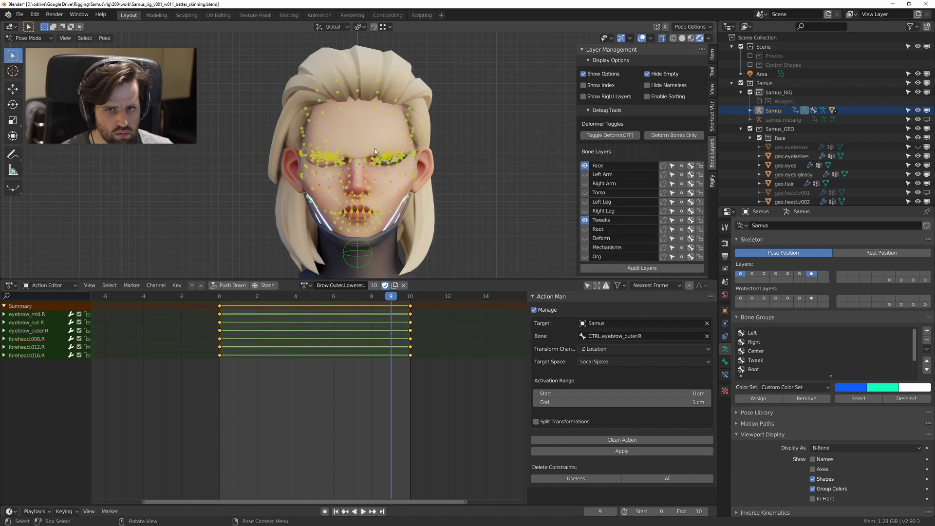
{"action": "key", "text": "b"}
{"action": "left_click_drag", "start_coordinate": [363, 48], "coordinate": [483, 240]}
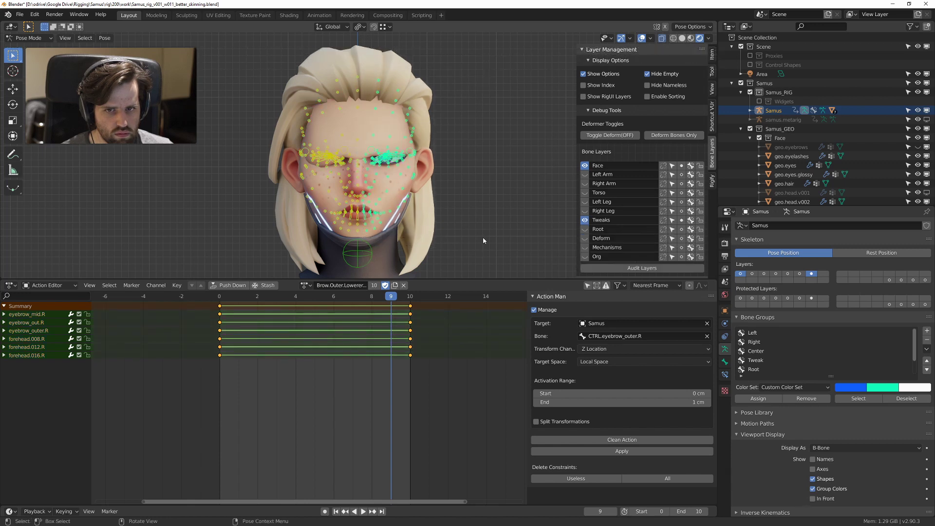
{"action": "left_click", "coordinate": [758, 333]}
{"action": "left_click", "coordinate": [766, 400]}
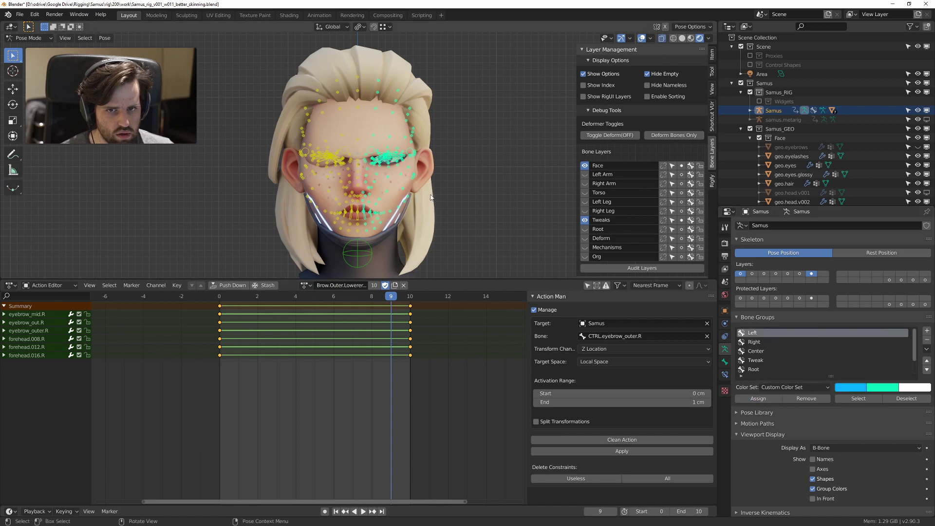
Step: Assign all face controls on the character's right side to the Right bone group
{"action": "left_click", "coordinate": [345, 151]}
{"action": "left_click_drag", "start_coordinate": [266, 45], "coordinate": [354, 245]}
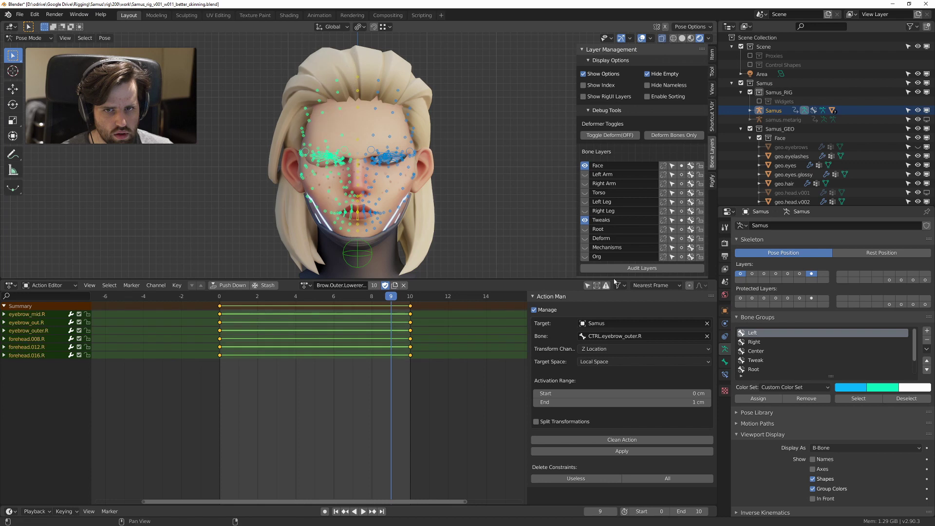
{"action": "left_click", "coordinate": [755, 343]}
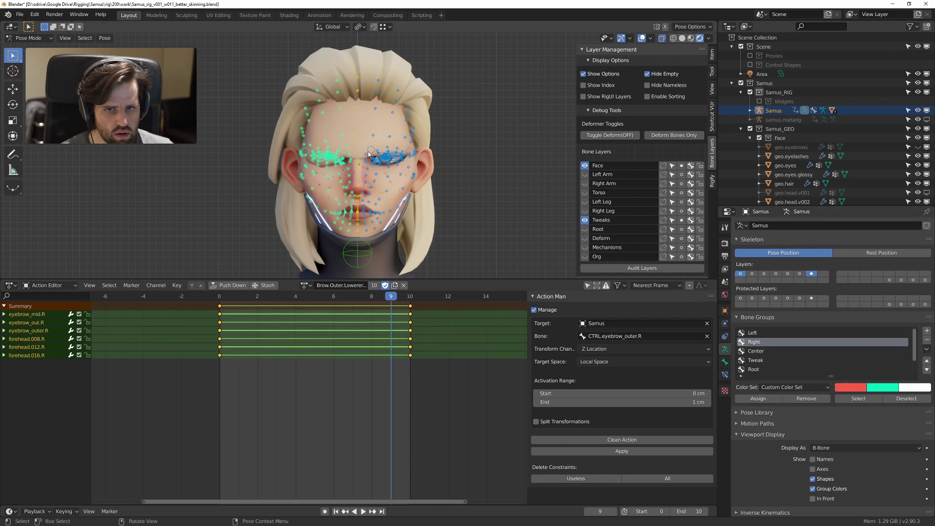
{"action": "key", "text": "b"}
{"action": "key", "text": "Escape"}
Step: Select only the controls along the face's centre line and assign them to the Center bone group
{"action": "key", "text": "alt+a"}
{"action": "key", "text": "b"}
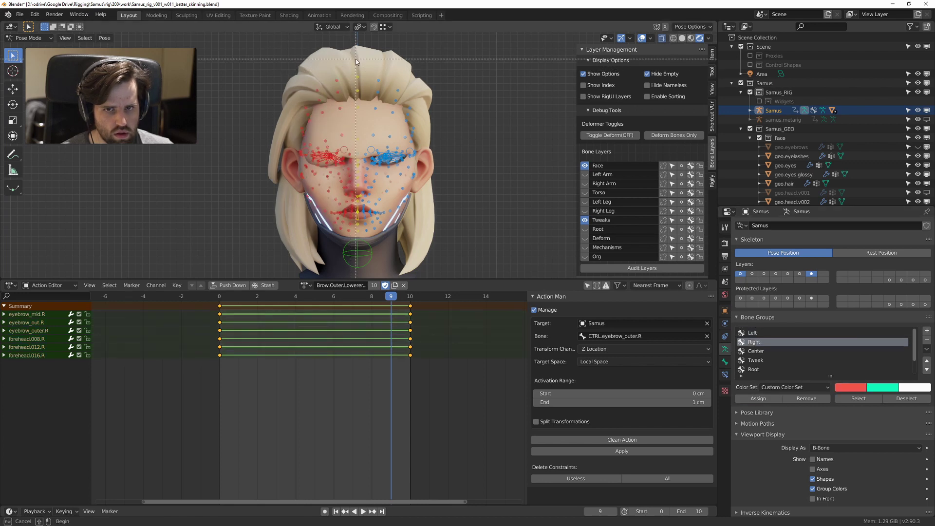
{"action": "left_click_drag", "start_coordinate": [357, 59], "coordinate": [359, 239]}
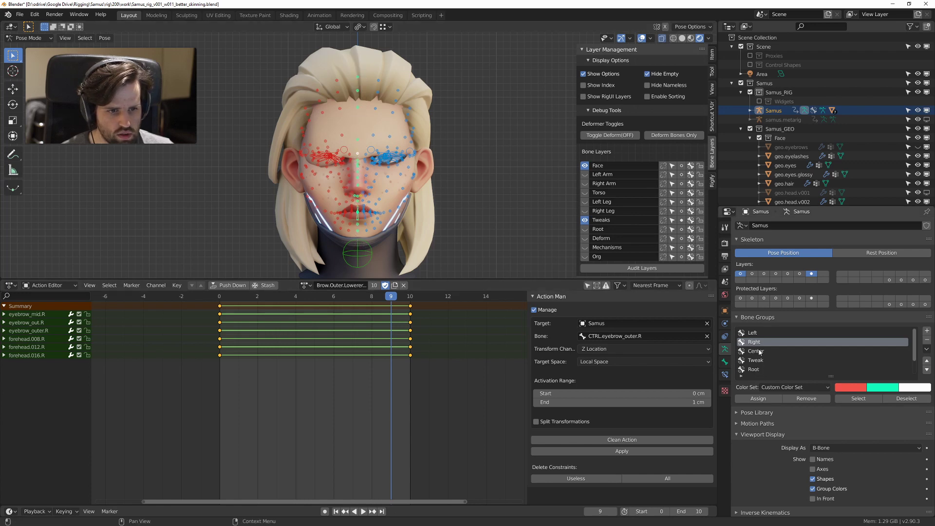
{"action": "left_click", "coordinate": [759, 352]}
{"action": "left_click", "coordinate": [758, 399]}
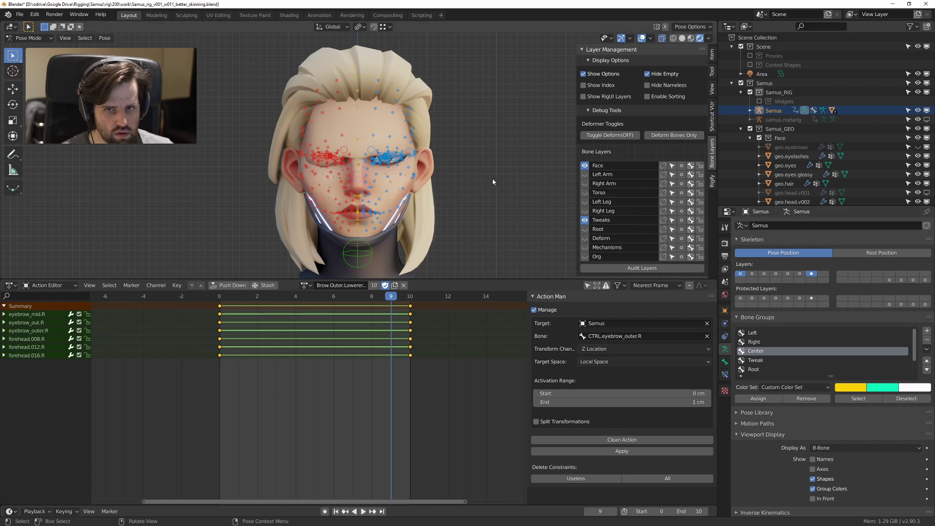
Step: Return to frame 0 and examine the colour-coded brow and nose bridge controls up close and from several angles
{"action": "middle_click_drag", "start_coordinate": [493, 182], "coordinate": [474, 183]}
{"action": "key", "text": "shift+Left"}
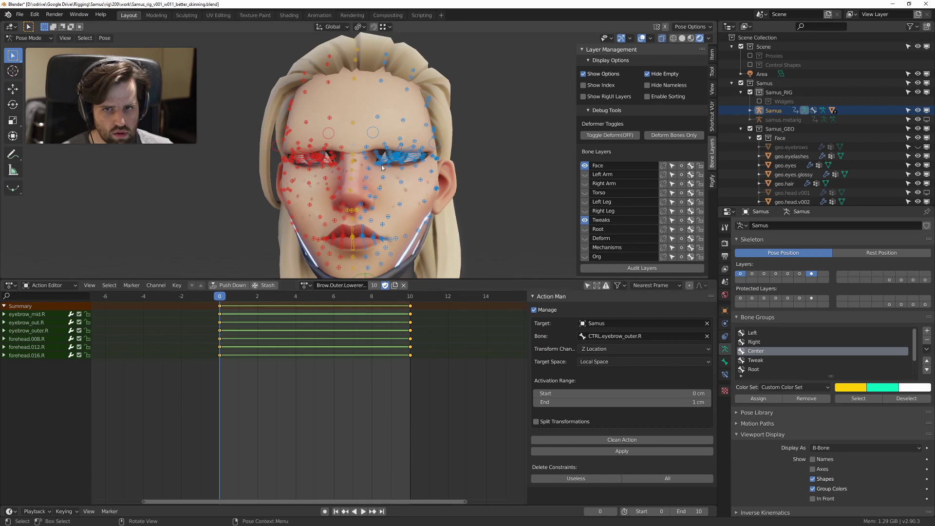
{"action": "scroll", "coordinate": [477, 151], "scroll_direction": "up", "scroll_amount": 5}
{"action": "middle_click_drag", "start_coordinate": [477, 151], "coordinate": [390, 112]}
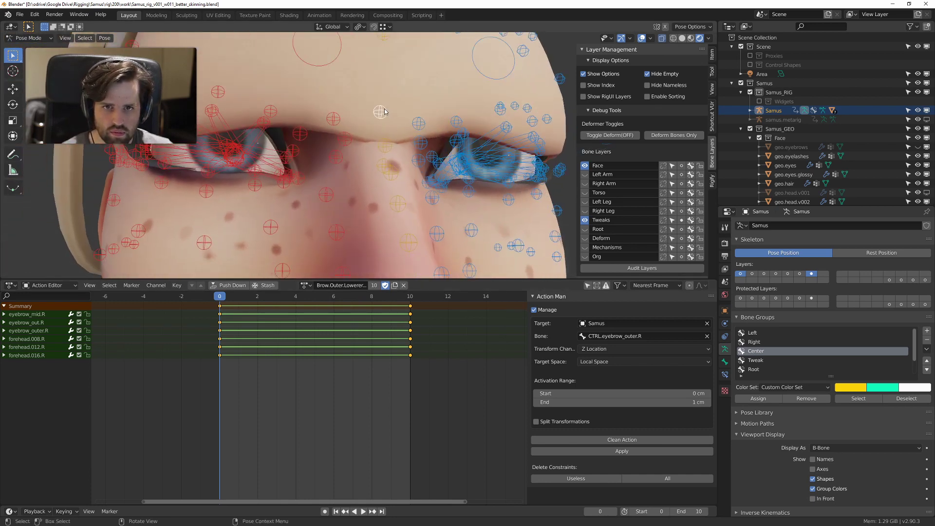
{"action": "left_click", "coordinate": [387, 110]}
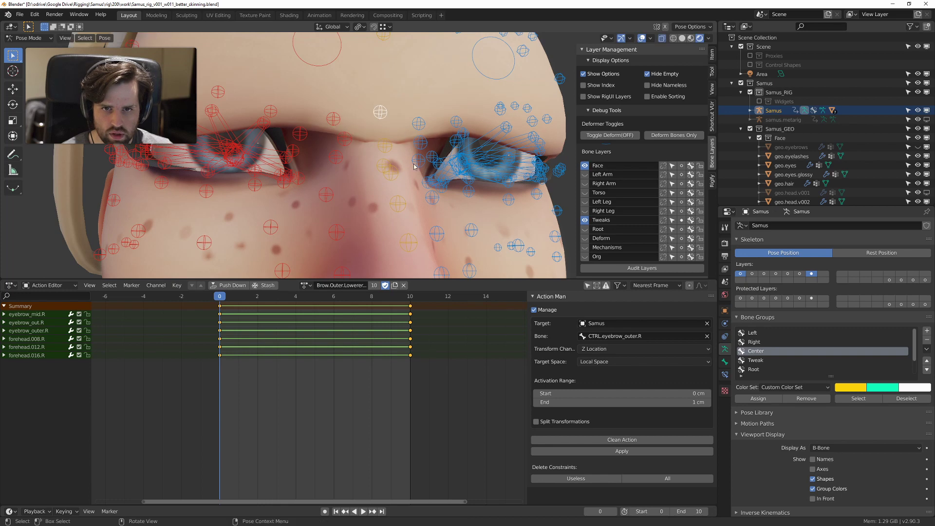
{"action": "scroll", "coordinate": [407, 161], "scroll_direction": "down", "scroll_amount": 3}
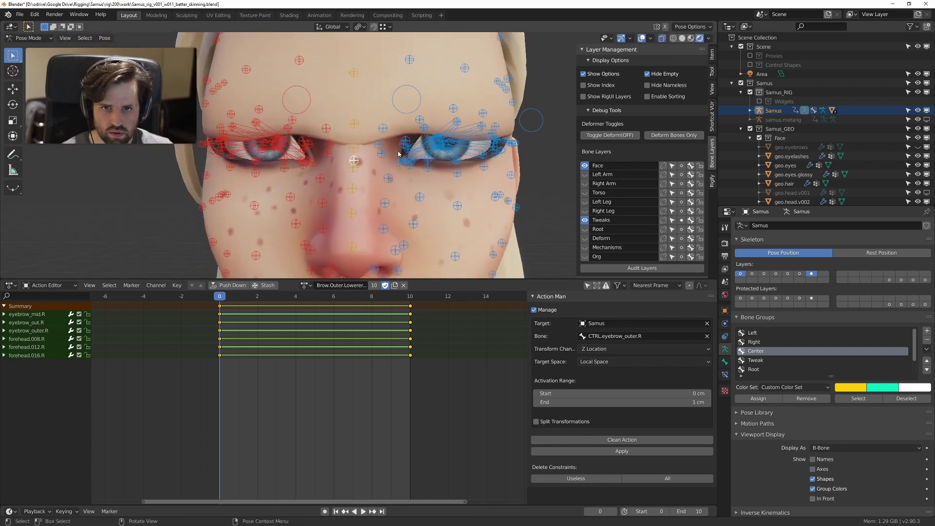
{"action": "scroll", "coordinate": [398, 155], "scroll_direction": "up", "scroll_amount": 2}
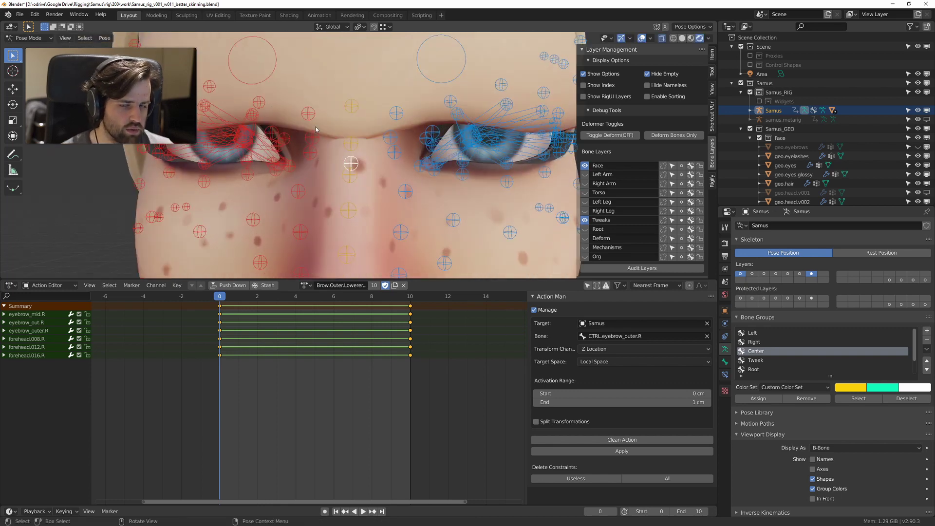
{"action": "scroll", "coordinate": [315, 129], "scroll_direction": "down", "scroll_amount": 3}
{"action": "scroll", "coordinate": [338, 96], "scroll_direction": "up", "scroll_amount": 1}
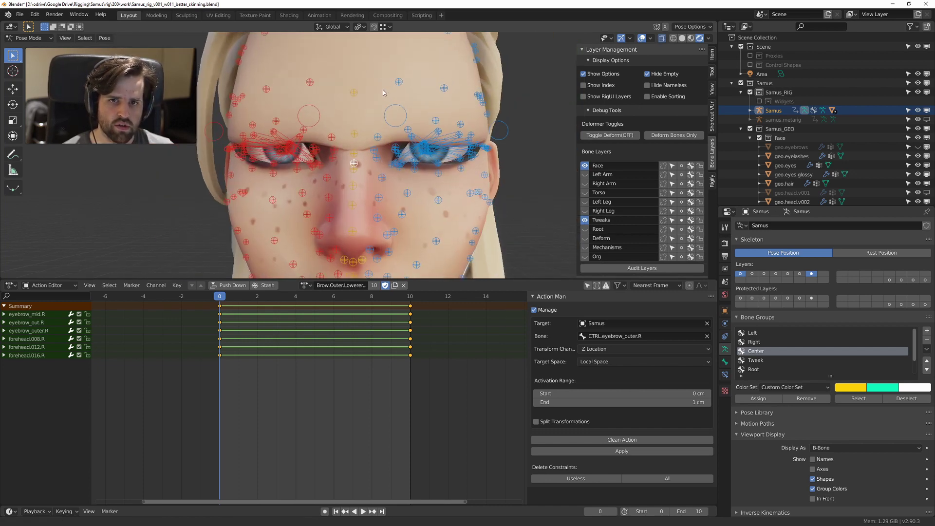
{"action": "middle_click_drag", "start_coordinate": [345, 160], "coordinate": [332, 222], "text": "shift"}
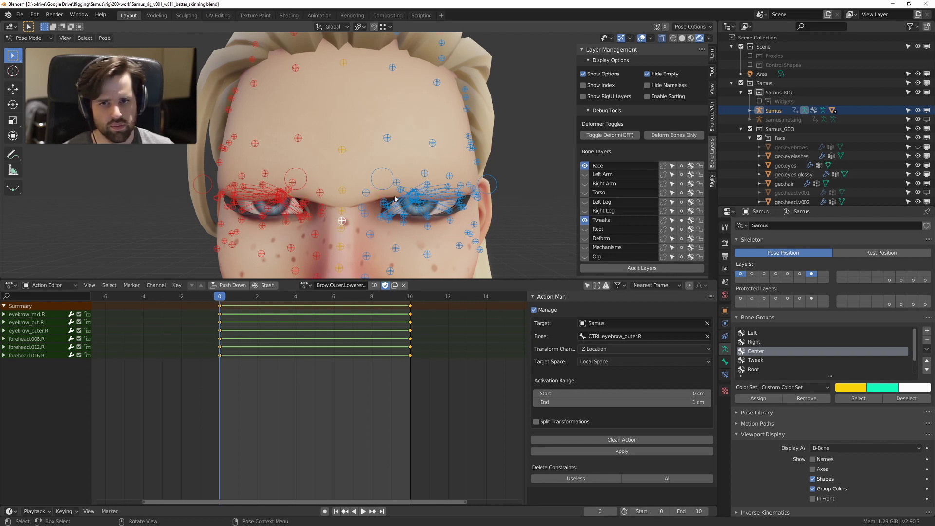
{"action": "middle_click_drag", "start_coordinate": [400, 197], "coordinate": [365, 145], "text": "shift"}
{"action": "scroll", "coordinate": [380, 173], "scroll_direction": "up", "scroll_amount": 1}
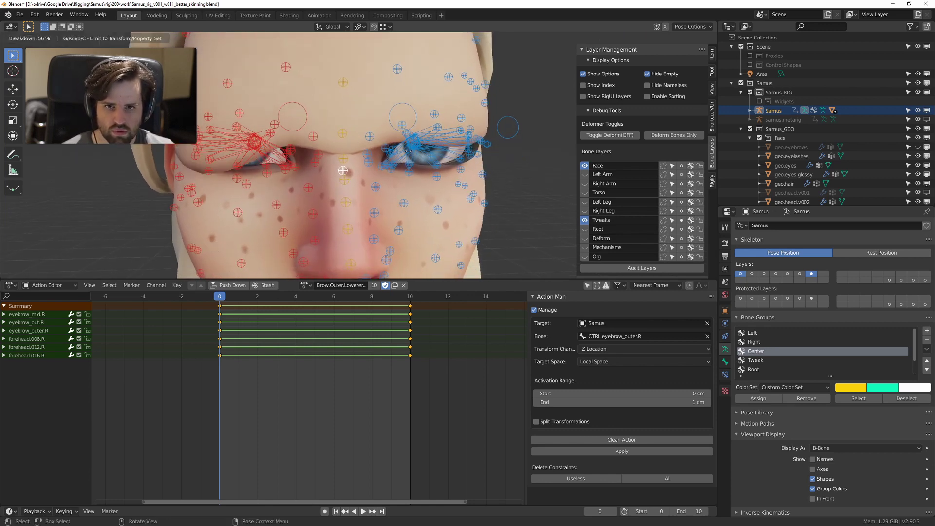
Step: Load the Brow.Inner.In.L action and play it back to check the brow motion
{"action": "left_click", "coordinate": [305, 285]}
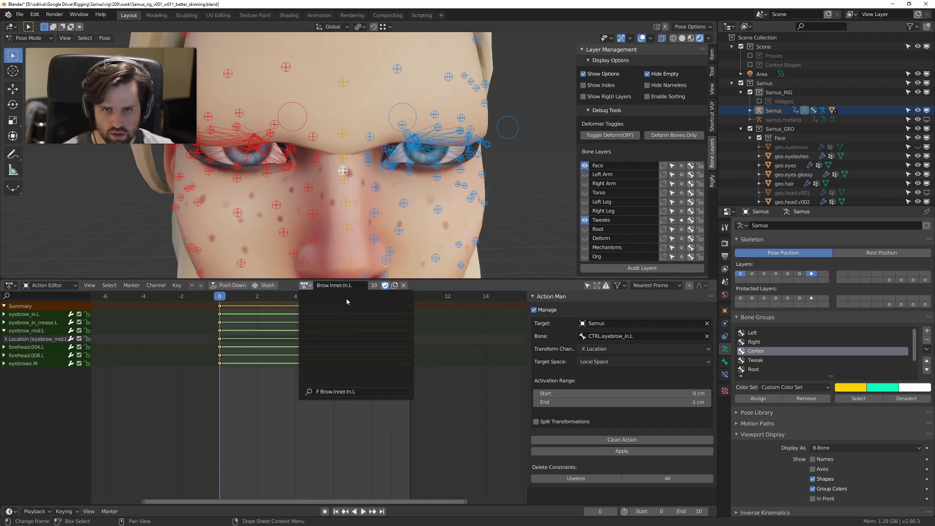
{"action": "left_click", "coordinate": [347, 299]}
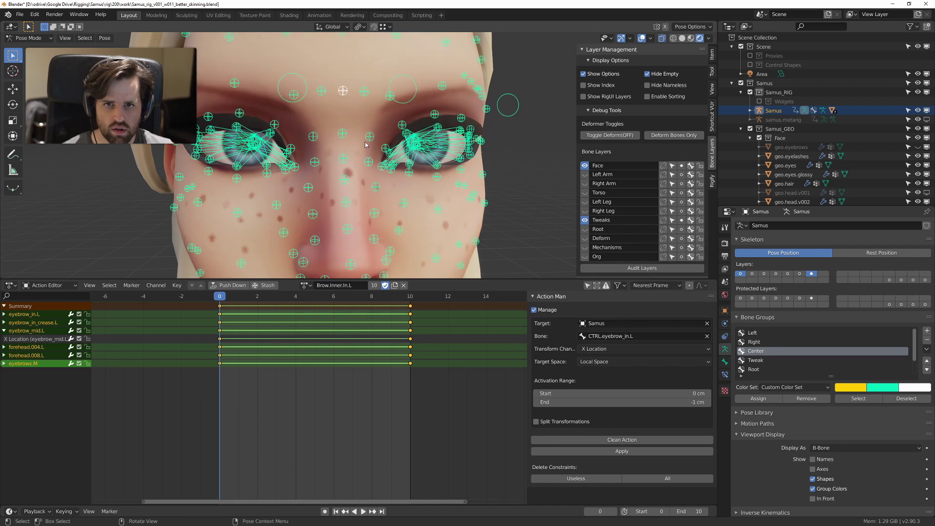
{"action": "key", "text": "space"}
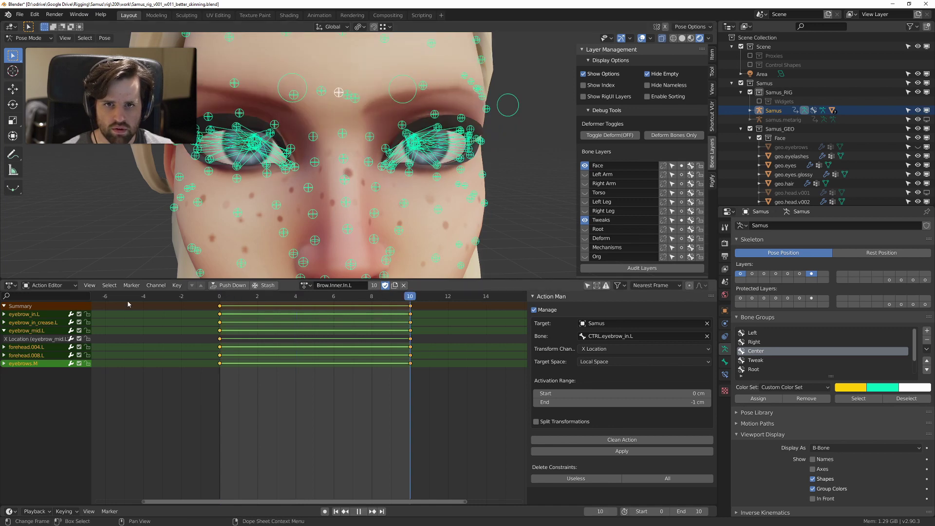
{"action": "key", "text": "space"}
Step: Switch the rig to the Brow.Inner.Lowerer.L action and view the lowered left brow up close
{"action": "left_click", "coordinate": [305, 285]}
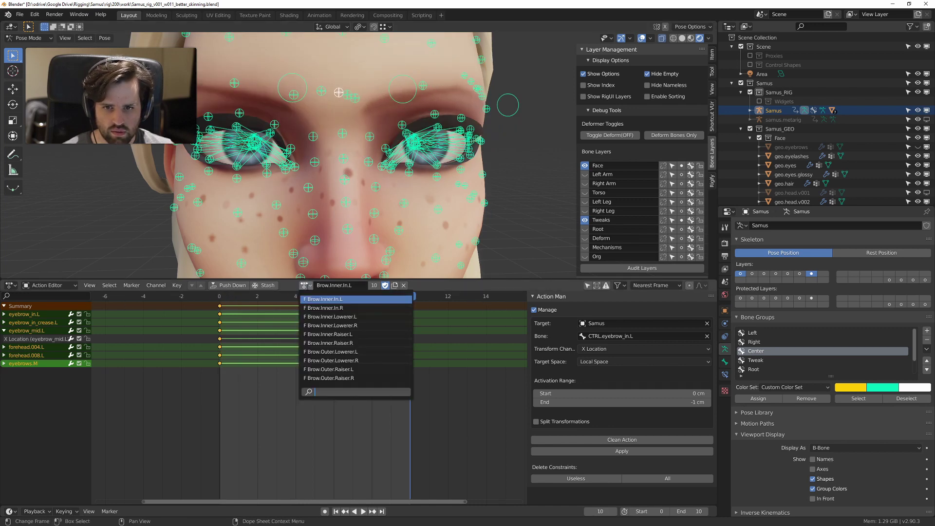
{"action": "left_click", "coordinate": [360, 318]}
{"action": "scroll", "coordinate": [399, 82], "scroll_direction": "up", "scroll_amount": 1}
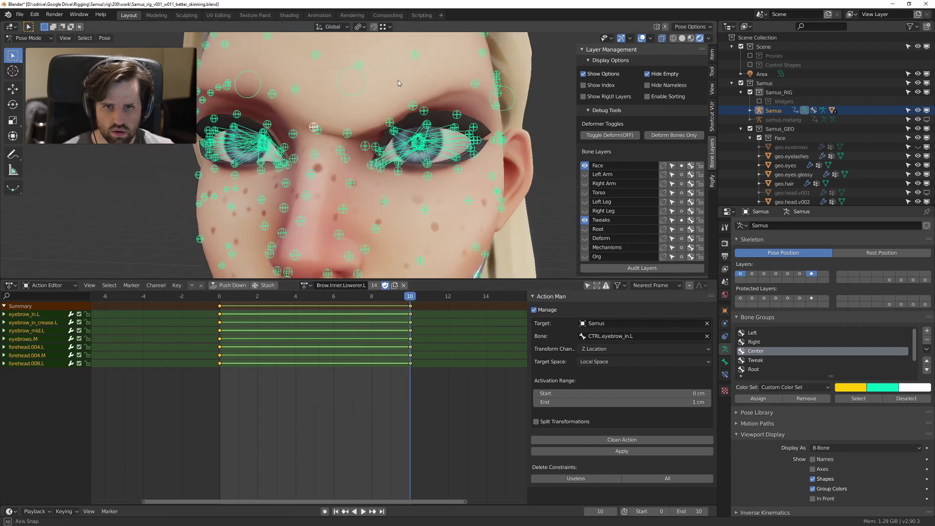
{"action": "middle_click_drag", "start_coordinate": [399, 83], "coordinate": [324, 98]}
Step: Soften the eyebrows.M centre control with a Pose Breakdowner percentage of 0.489% and keyframe its location, rotation and scale at frame 10
{"action": "left_click", "coordinate": [310, 125]}
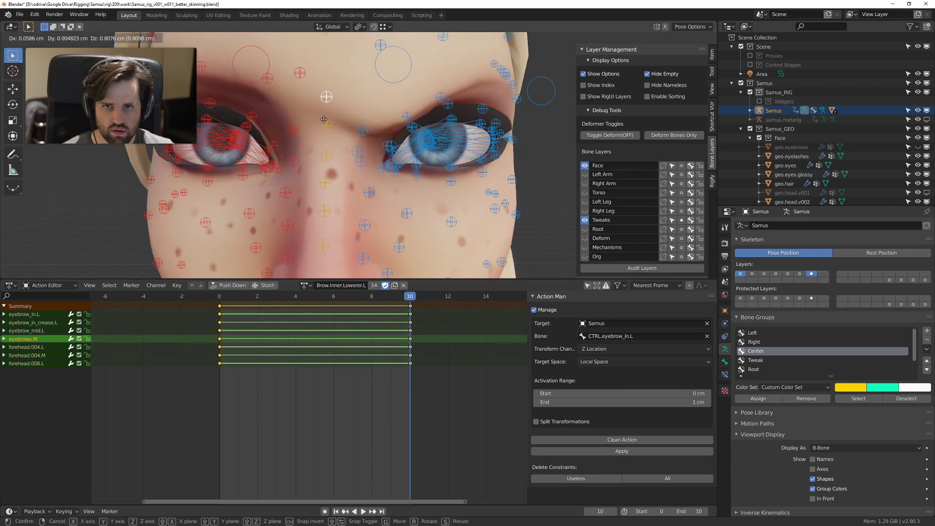
{"action": "key", "text": "shift+e"}
{"action": "left_click", "coordinate": [350, 143]}
{"action": "scroll", "coordinate": [368, 122], "scroll_direction": "down", "scroll_amount": 2}
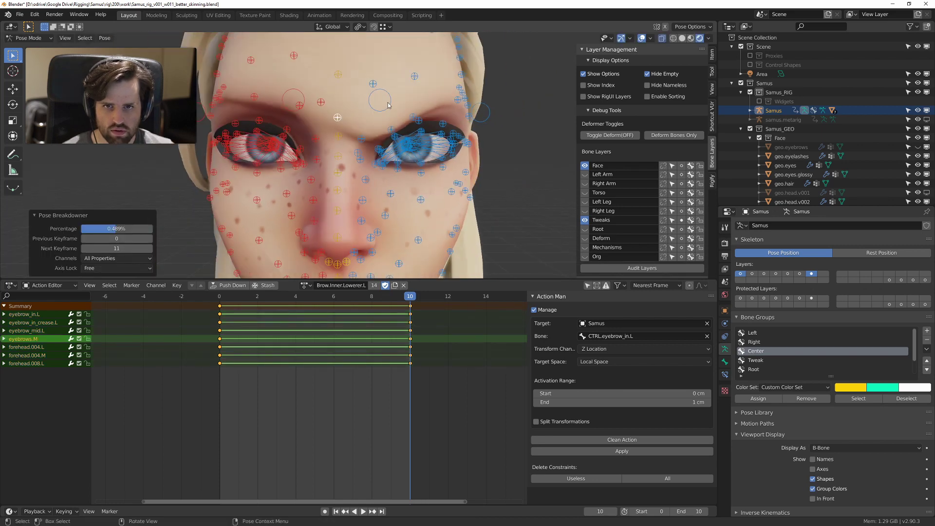
{"action": "middle_click_drag", "start_coordinate": [380, 107], "coordinate": [358, 156], "text": "shift"}
{"action": "scroll", "coordinate": [358, 156], "scroll_direction": "down", "scroll_amount": 2}
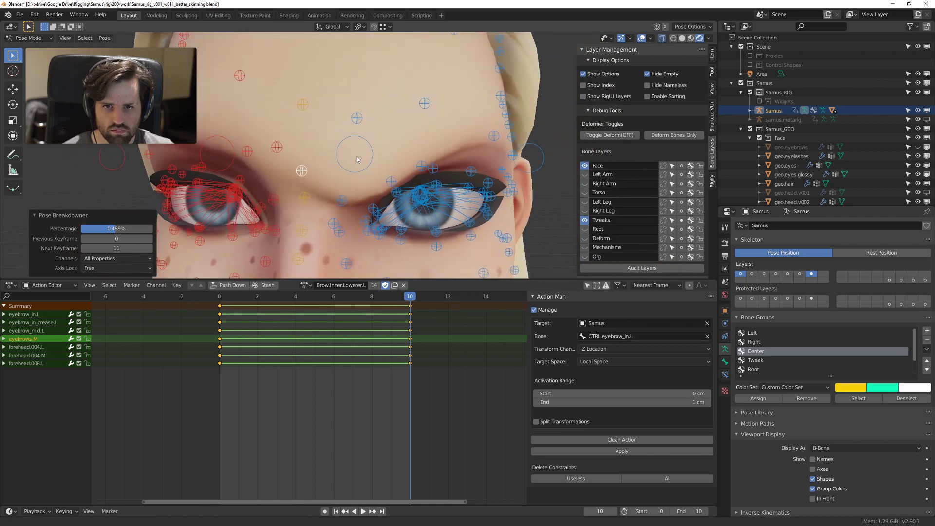
{"action": "key", "text": "i"}
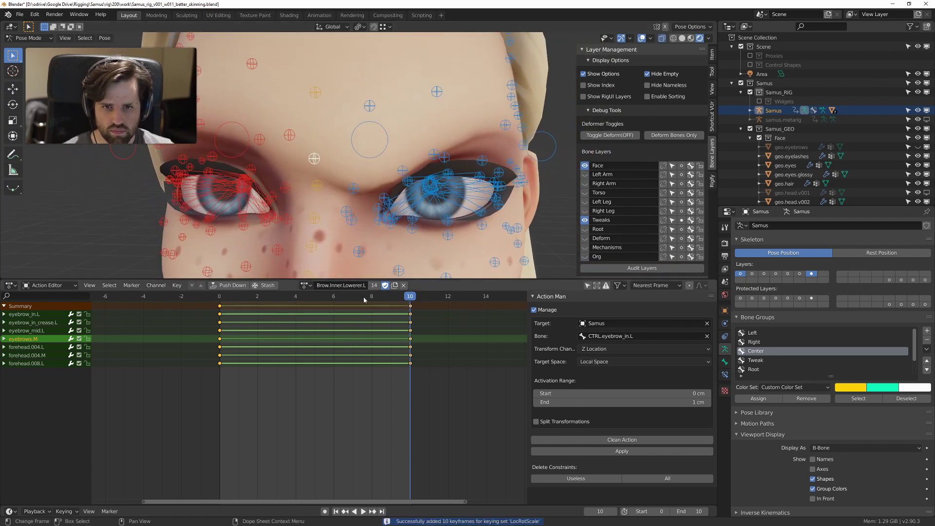
Step: Switch the rig to the Brow.Inner.Lowerer.R action and go to frame 10
{"action": "key", "text": "space"}
{"action": "key", "text": "Escape"}
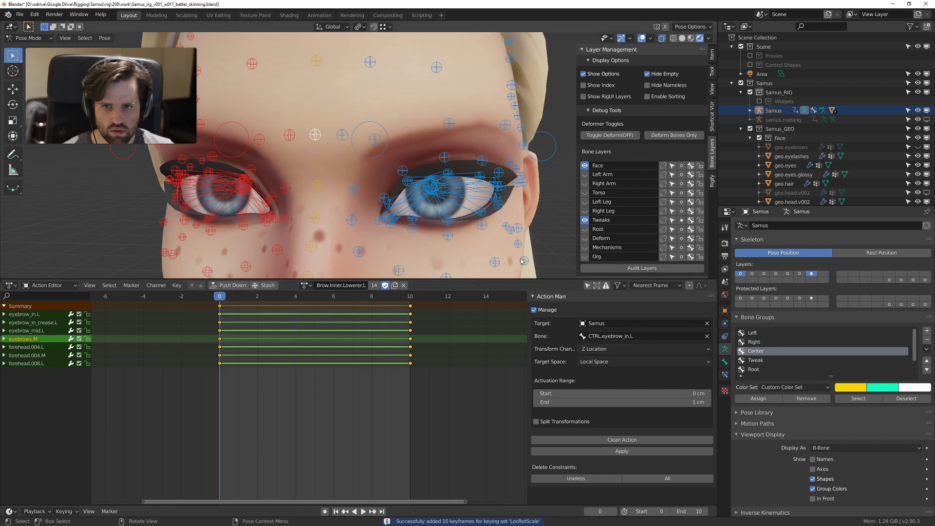
{"action": "left_click", "coordinate": [304, 285]}
{"action": "left_click", "coordinate": [341, 325]}
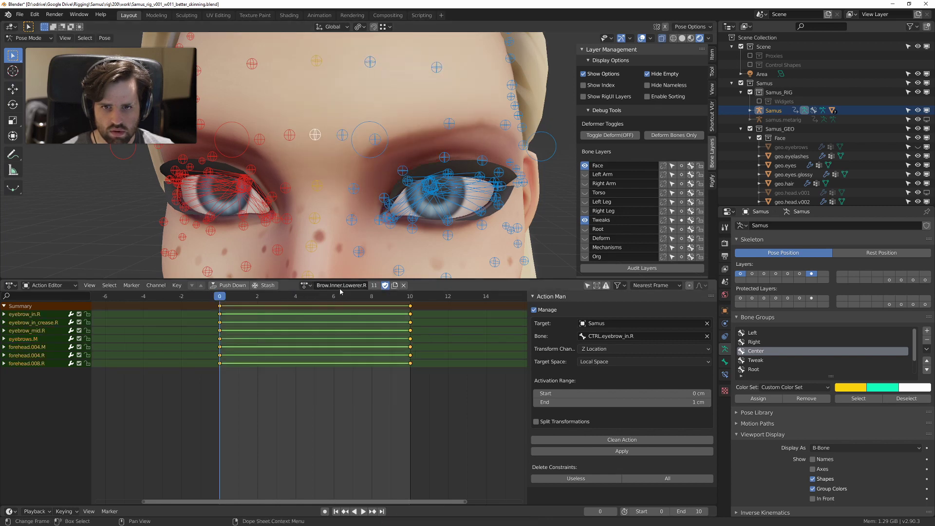
{"action": "key", "text": "Up"}
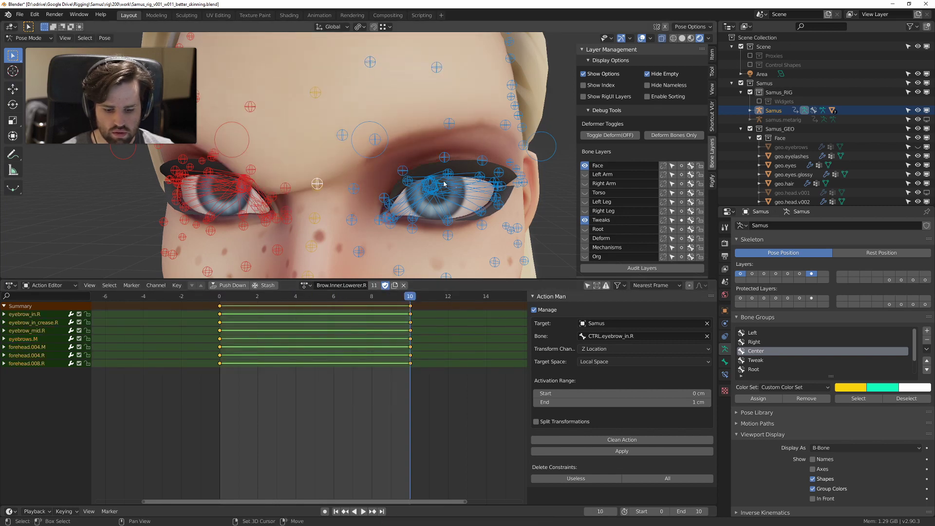
Step: Soften the eyebrows.M centre control with a Pose Breakdowner percentage of 0.618%, keyframe it at frame 10 and play back the motion
{"action": "key", "text": "shift+e"}
{"action": "left_click", "coordinate": [444, 183]}
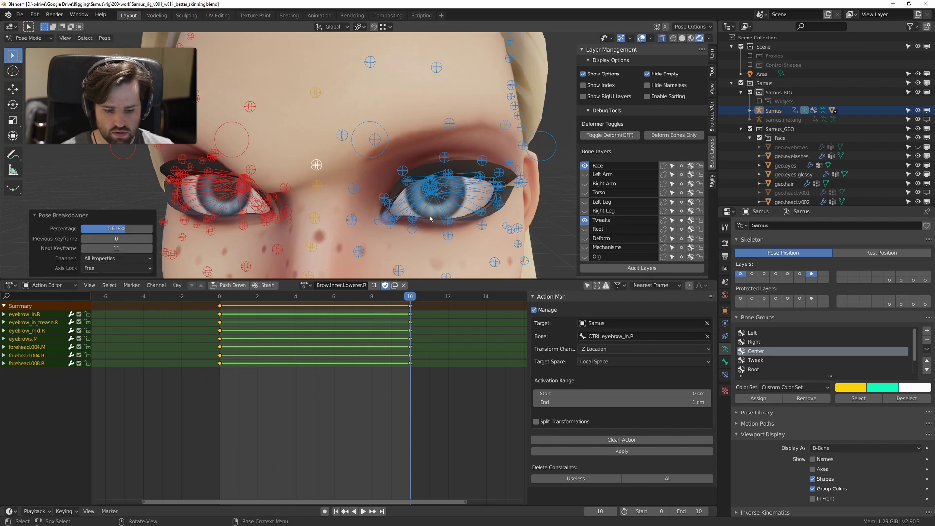
{"action": "key", "text": "i"}
{"action": "key", "text": "space"}
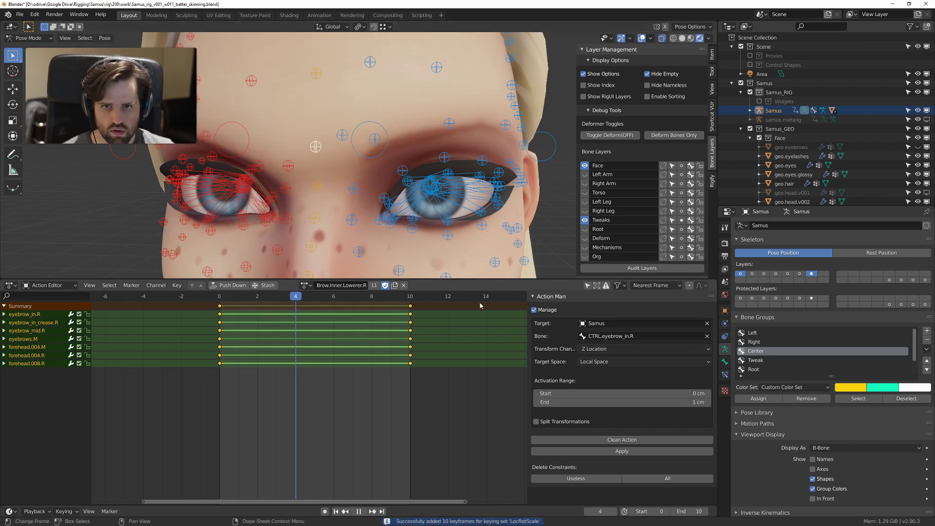
{"action": "key", "text": "Escape"}
Step: Try to soften the face control beside the nose bridge on the character's right side with the Pose Breakdowner
{"action": "scroll", "coordinate": [480, 195], "scroll_direction": "down", "scroll_amount": 1}
{"action": "scroll", "coordinate": [611, 146], "scroll_direction": "down", "scroll_amount": 1}
{"action": "scroll", "coordinate": [760, 132], "scroll_direction": "down", "scroll_amount": 1}
{"action": "middle_click_drag", "start_coordinate": [405, 143], "coordinate": [385, 145]}
{"action": "left_click_drag", "start_coordinate": [390, 112], "coordinate": [396, 166]}
{"action": "middle_click_drag", "start_coordinate": [327, 192], "coordinate": [363, 144]}
{"action": "scroll", "coordinate": [366, 145], "scroll_direction": "up", "scroll_amount": 4}
{"action": "left_click", "coordinate": [343, 138]}
{"action": "key", "text": "shift+e"}
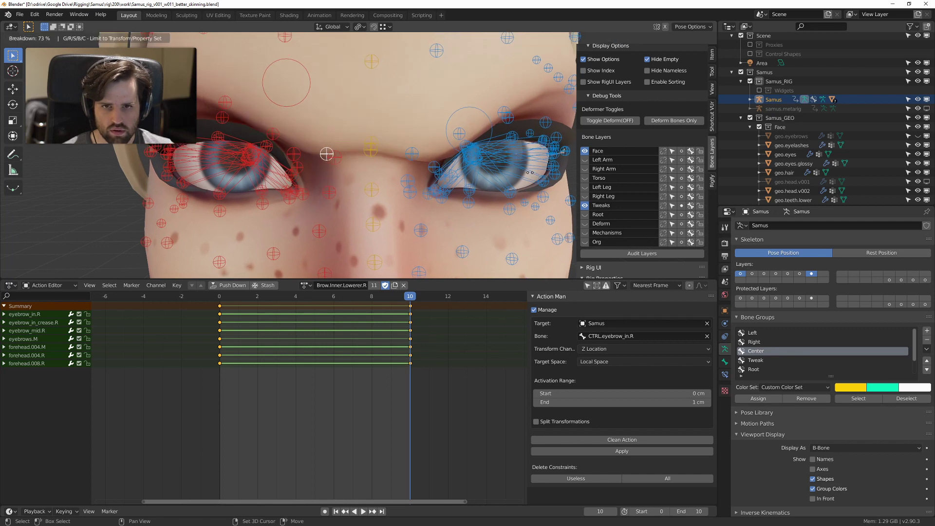
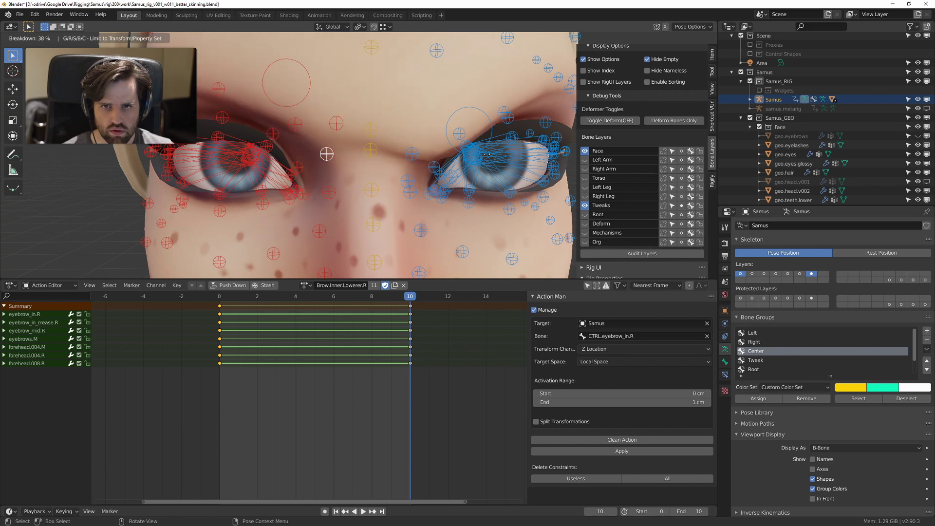
{"action": "left_click", "coordinate": [423, 177]}
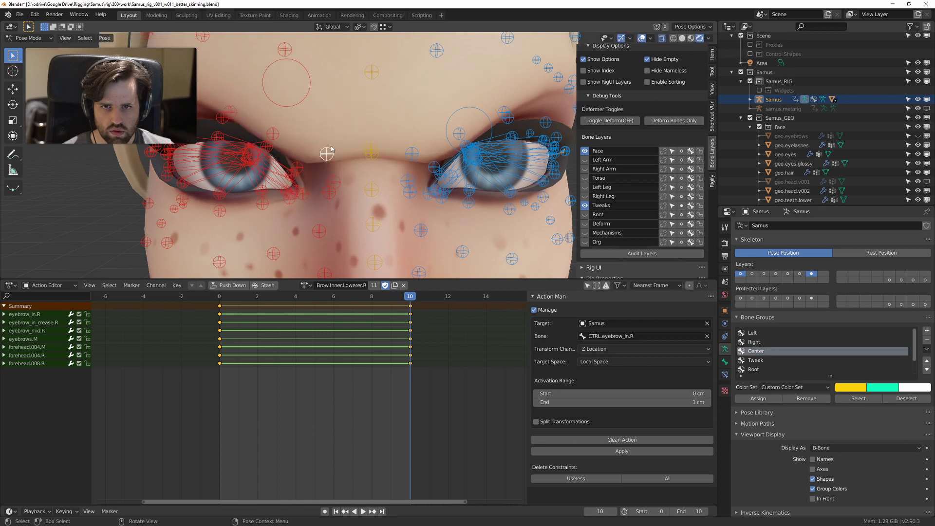
Step: Try a Pose Breakdowner adjustment on the eyebrow_in_crease.R control
{"action": "middle_click_drag", "start_coordinate": [331, 150], "coordinate": [344, 132]}
{"action": "left_click", "coordinate": [349, 150]}
{"action": "key", "text": "shift+e"}
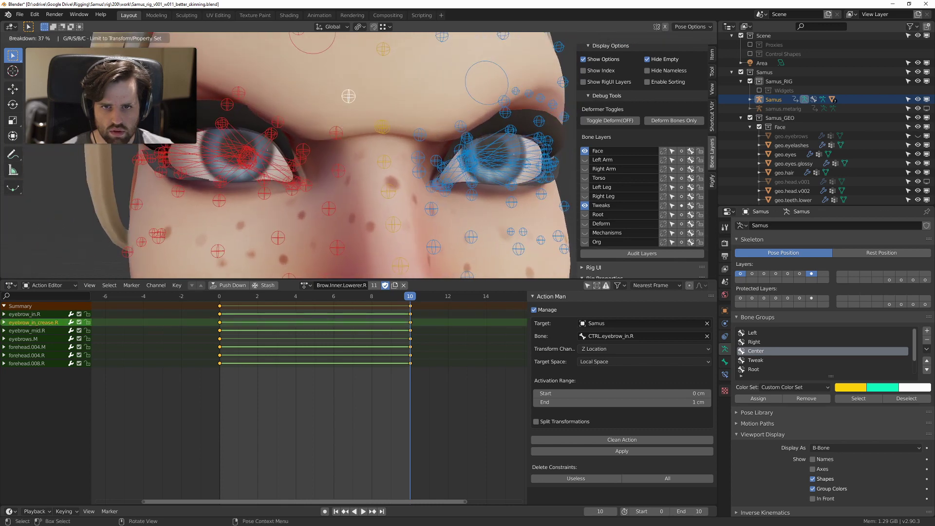
{"action": "left_click", "coordinate": [324, 142]}
Step: Soften the eyebrow_in.R control with a Pose Breakdowner percentage of 0.805%, keyframe it at frame 10 and play back the motion
{"action": "left_click", "coordinate": [303, 150]}
{"action": "middle_click_drag", "start_coordinate": [457, 170], "coordinate": [446, 176]}
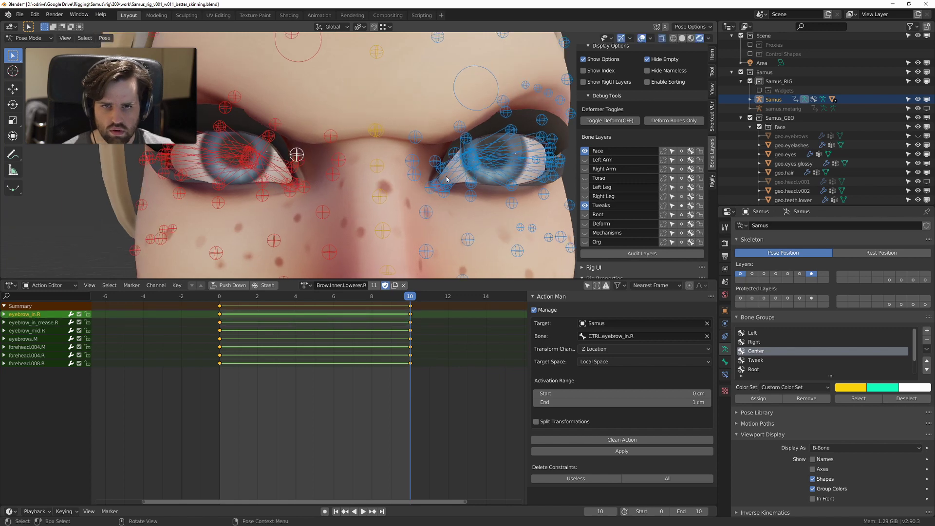
{"action": "key", "text": "shift+e"}
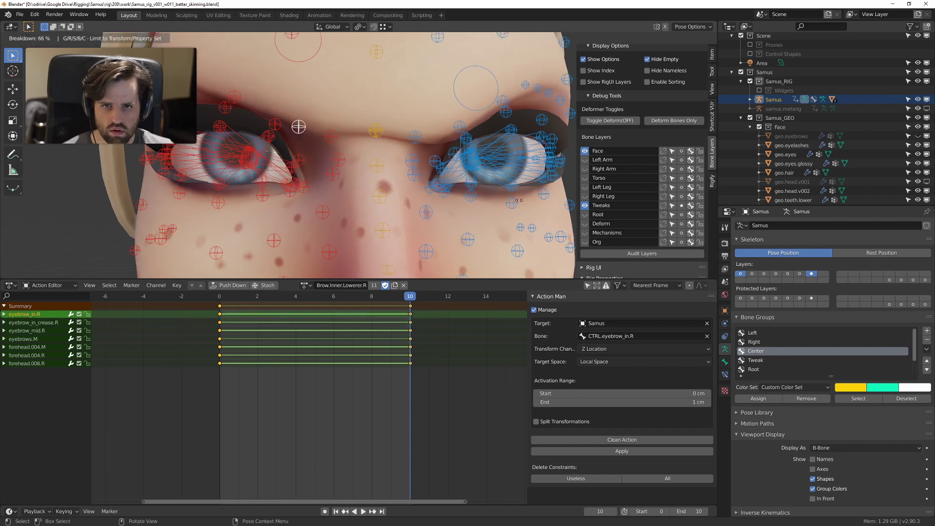
{"action": "left_click", "coordinate": [580, 206]}
{"action": "middle_click_drag", "start_coordinate": [490, 188], "coordinate": [486, 200]}
{"action": "key", "text": "shift+e"}
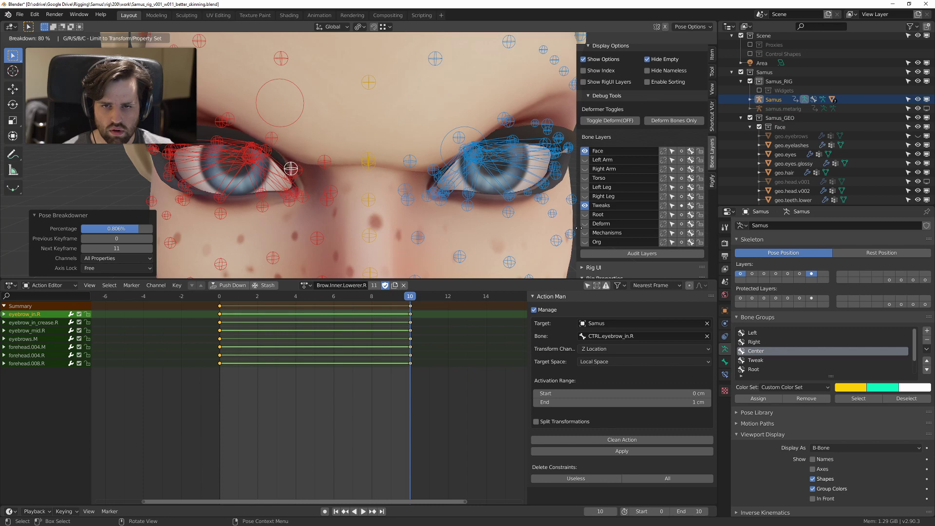
{"action": "key", "text": "Return"}
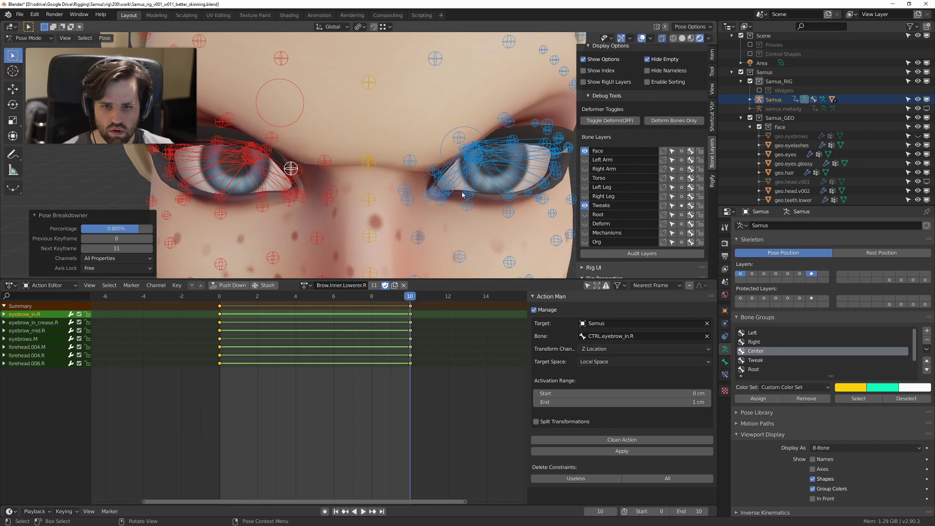
{"action": "key", "text": "i"}
{"action": "key", "text": "space"}
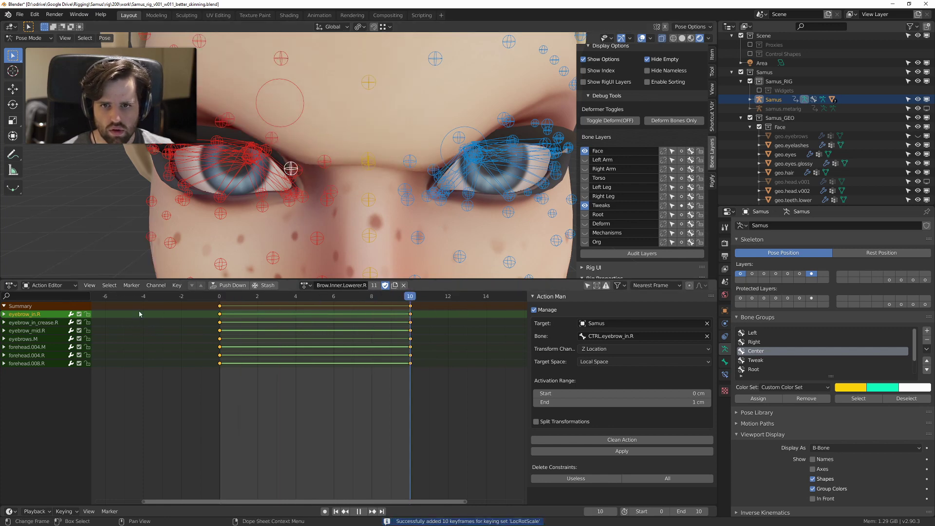
{"action": "key", "text": "Escape"}
Step: Copy the lowered right brow pose and paste it flipped on the X axis into the Brow.Inner.Lowerer.L action
{"action": "key", "text": "ctrl+c"}
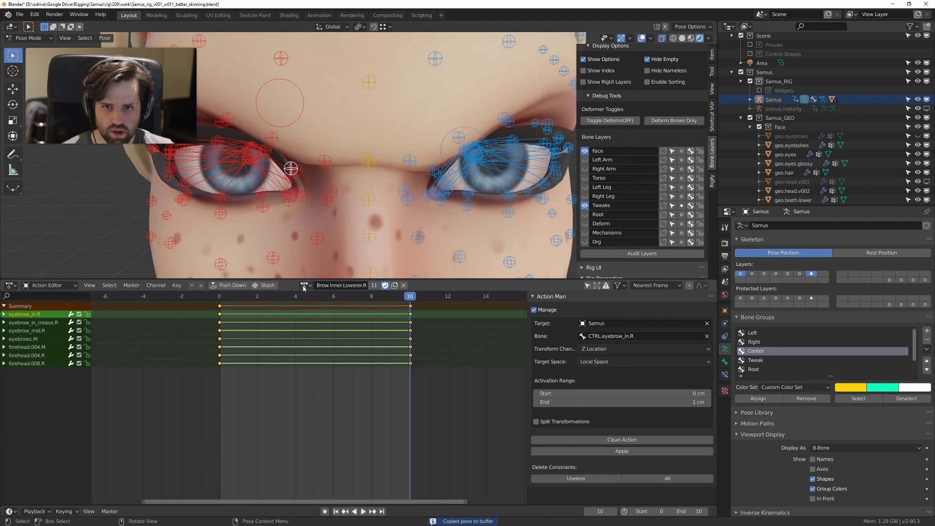
{"action": "left_click", "coordinate": [303, 287]}
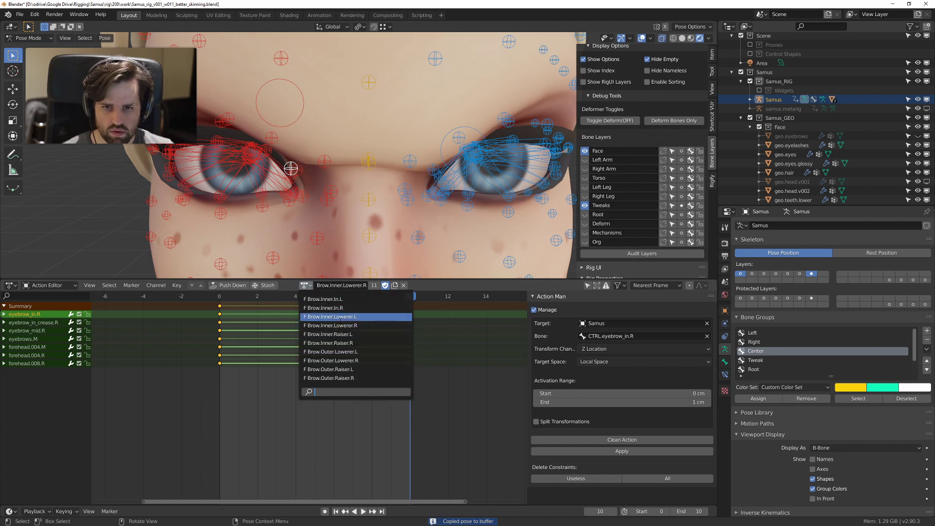
{"action": "key", "text": "Return"}
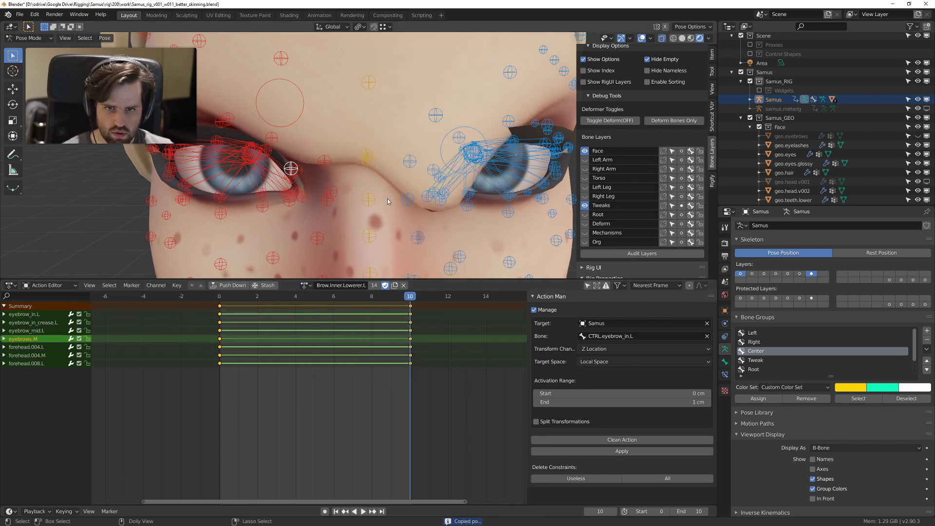
{"action": "key", "text": "ctrl+shift+v"}
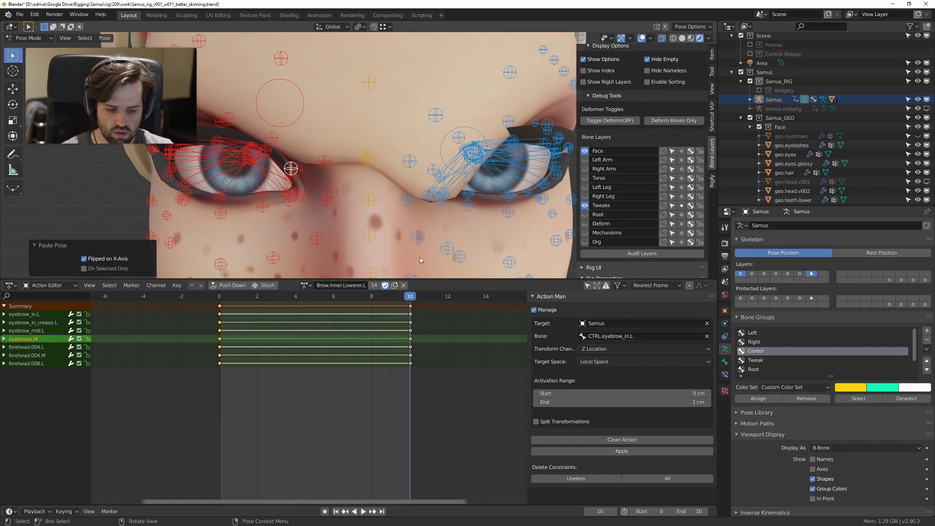
Step: Keyframe the location, rotation and scale of all visible face controls at frame 10, and clear the selection
{"action": "key", "text": "i"}
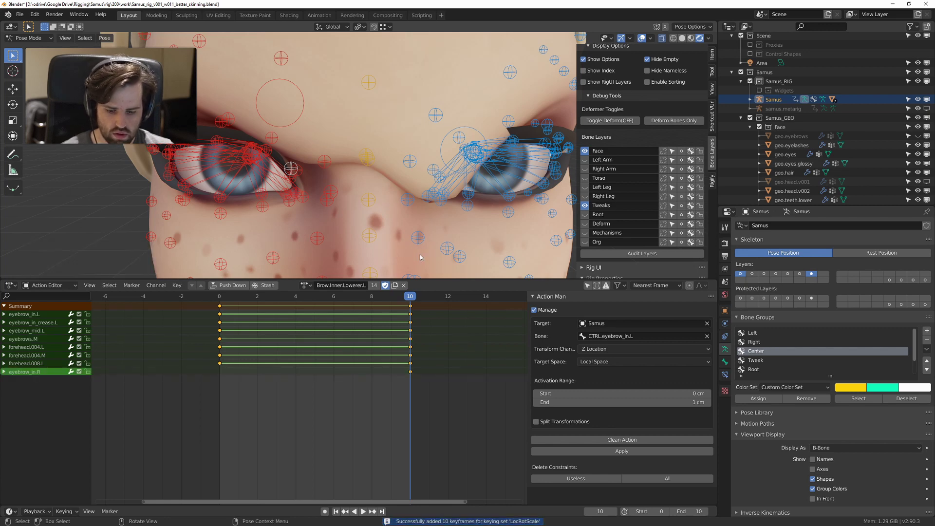
{"action": "key", "text": "a"}
{"action": "key", "text": "i"}
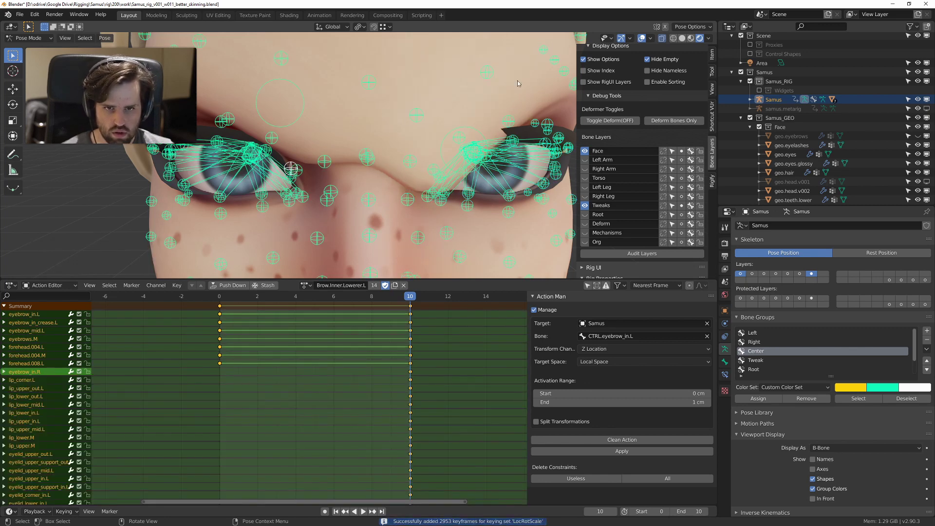
{"action": "scroll", "coordinate": [518, 81], "scroll_direction": "down", "scroll_amount": 3}
{"action": "scroll", "coordinate": [443, 99], "scroll_direction": "up", "scroll_amount": 2}
{"action": "key", "text": "alt+a"}
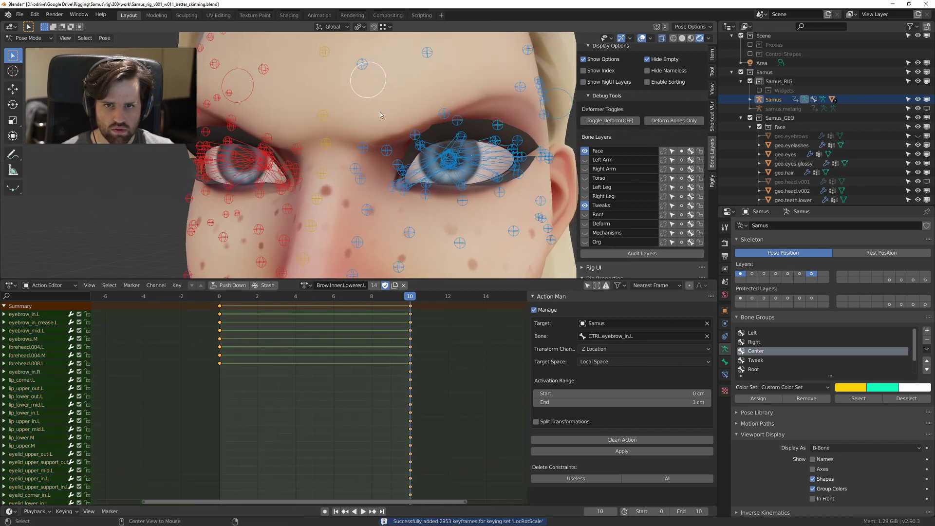
Step: Reset the brow and eye controls on the character's right side to rest and keyframe their location, rotation and scale at frame 10
{"action": "scroll", "coordinate": [390, 117], "scroll_direction": "down", "scroll_amount": 2}
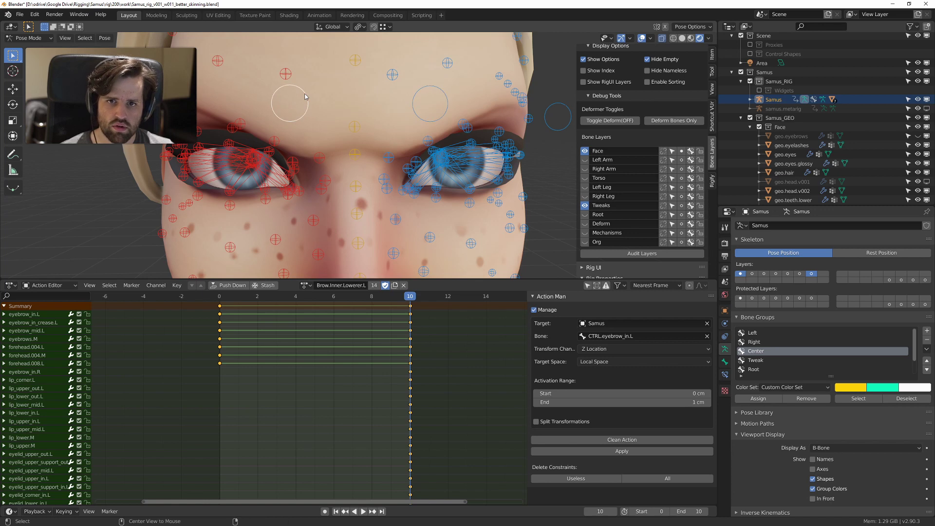
{"action": "key", "text": "a"}
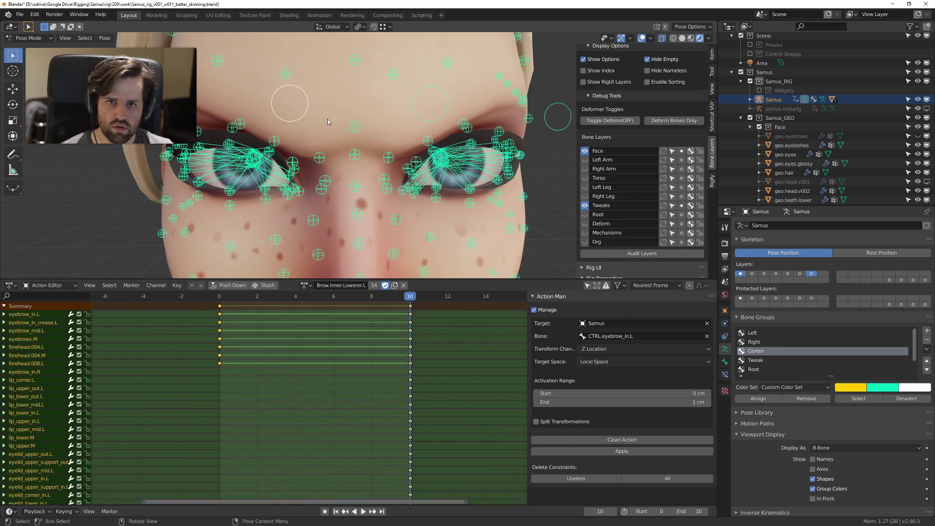
{"action": "scroll", "coordinate": [343, 252], "scroll_direction": "down", "scroll_amount": 1}
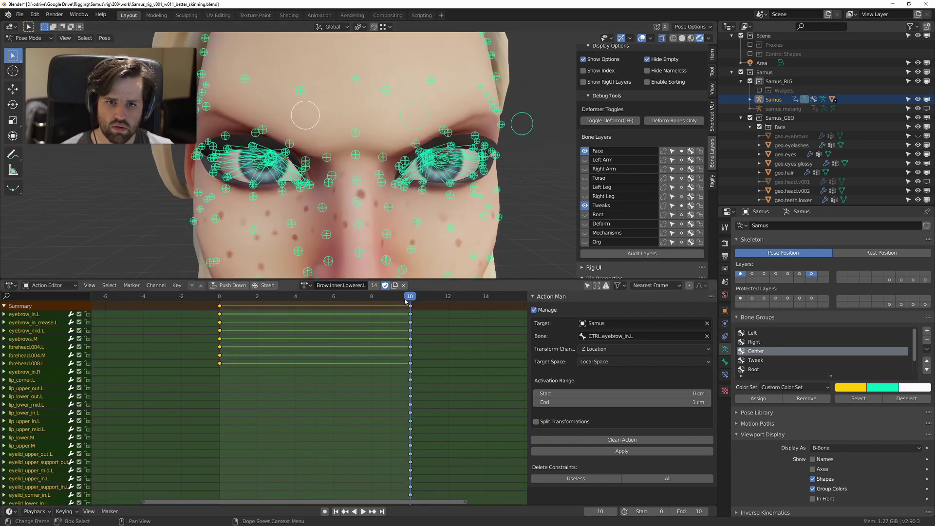
{"action": "scroll", "coordinate": [236, 91], "scroll_direction": "down", "scroll_amount": 4}
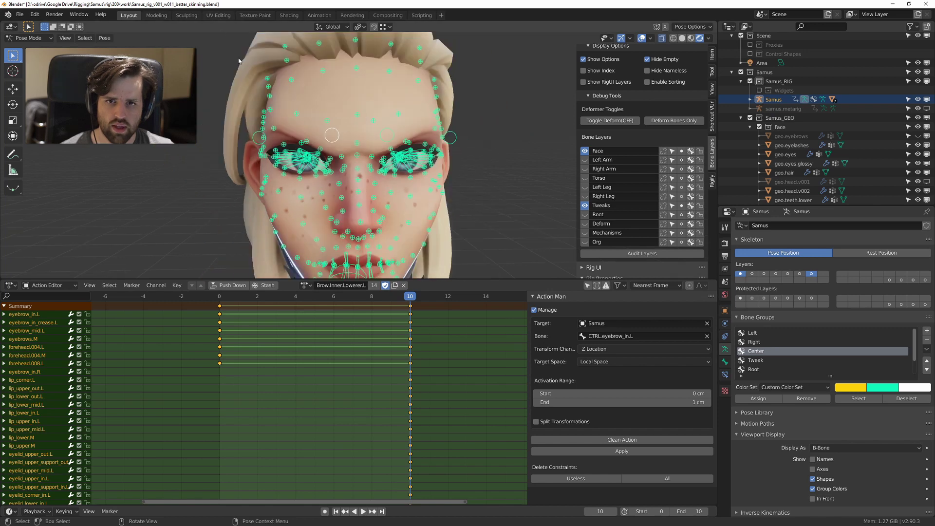
{"action": "key", "text": "alt+a"}
{"action": "middle_click_drag", "start_coordinate": [236, 88], "coordinate": [256, 67]}
{"action": "key", "text": "b"}
{"action": "left_click_drag", "start_coordinate": [246, 46], "coordinate": [341, 185]}
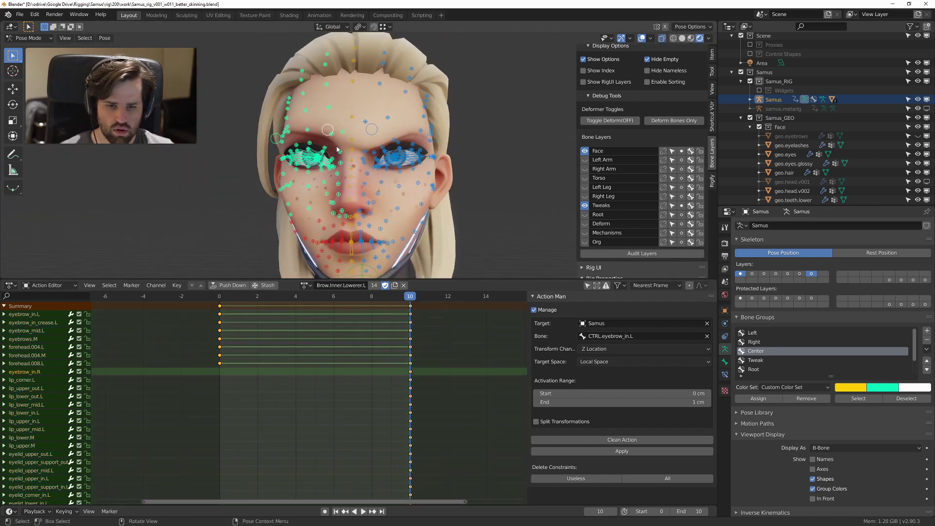
{"action": "scroll", "coordinate": [336, 151], "scroll_direction": "up", "scroll_amount": 2}
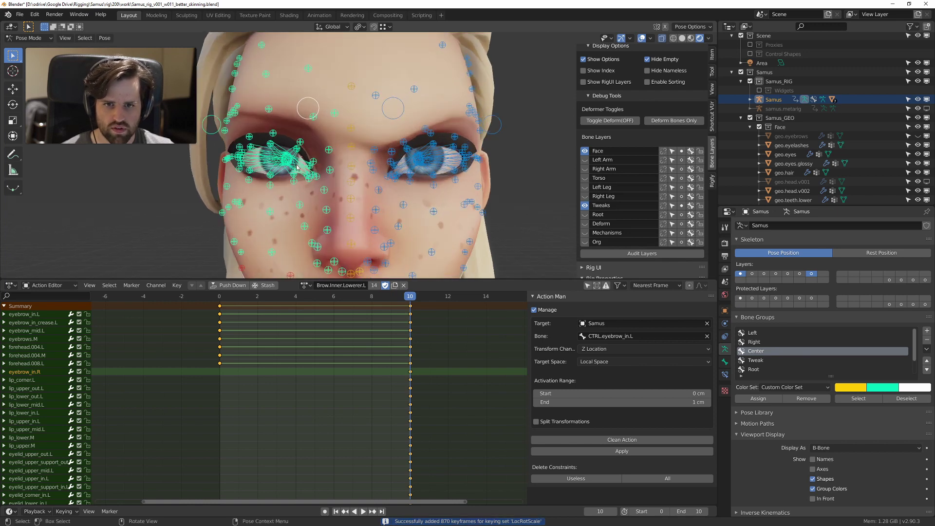
{"action": "scroll", "coordinate": [316, 124], "scroll_direction": "down", "scroll_amount": 3}
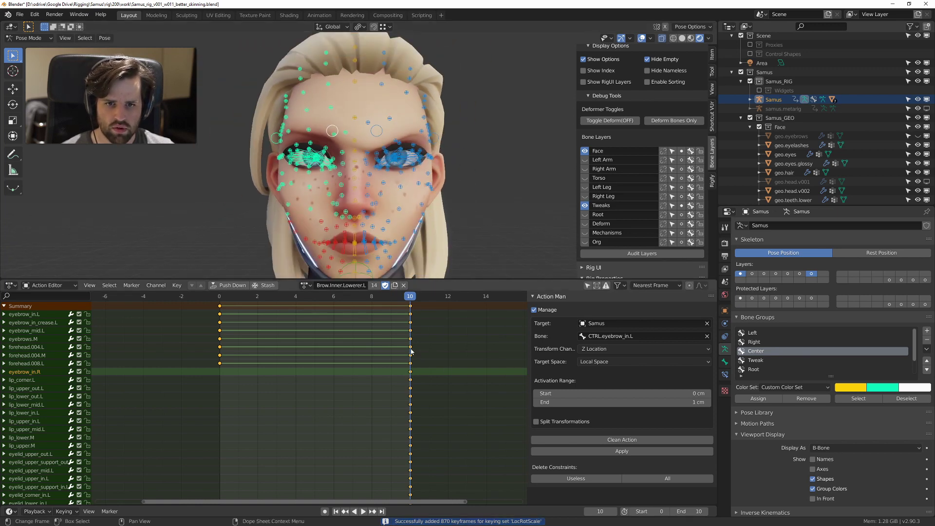
{"action": "scroll", "coordinate": [395, 306], "scroll_direction": "up", "scroll_amount": 2}
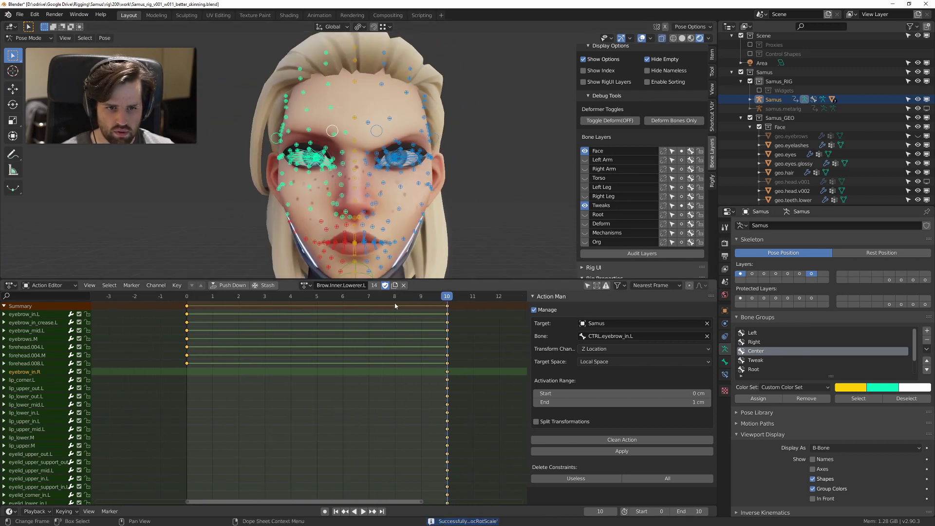
Step: Clean the Brow.Inner.Lowerer.L action of needless channels, play it back and return to frame 0
{"action": "left_click", "coordinate": [625, 442]}
{"action": "scroll", "coordinate": [433, 234], "scroll_direction": "up", "scroll_amount": 2}
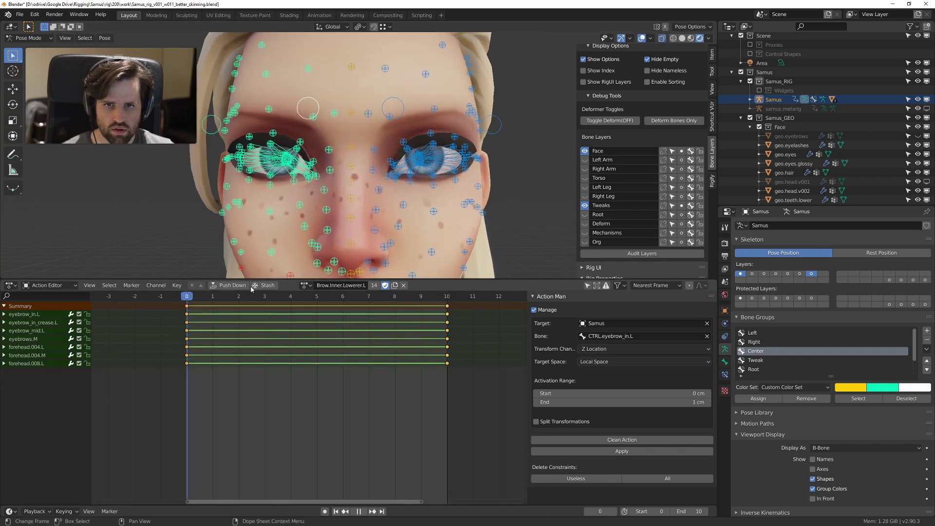
{"action": "key", "text": "space"}
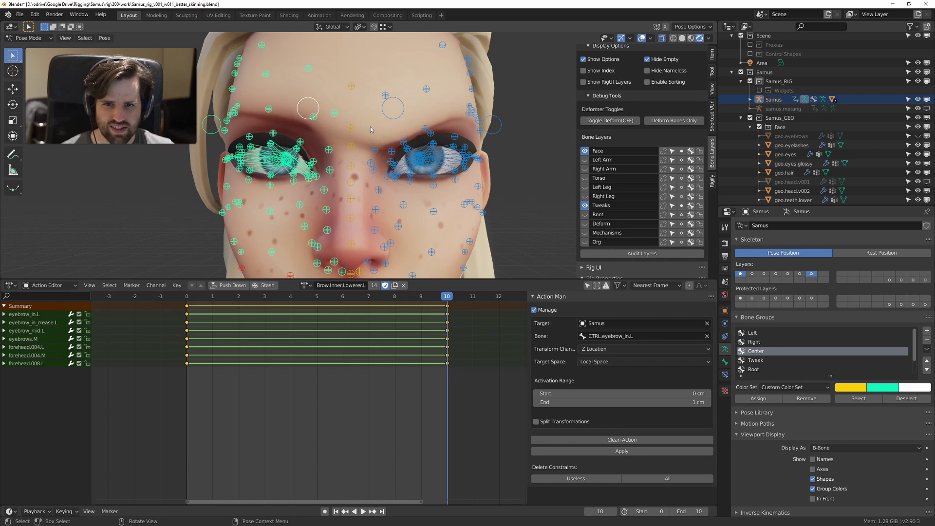
{"action": "key", "text": "shift+Left"}
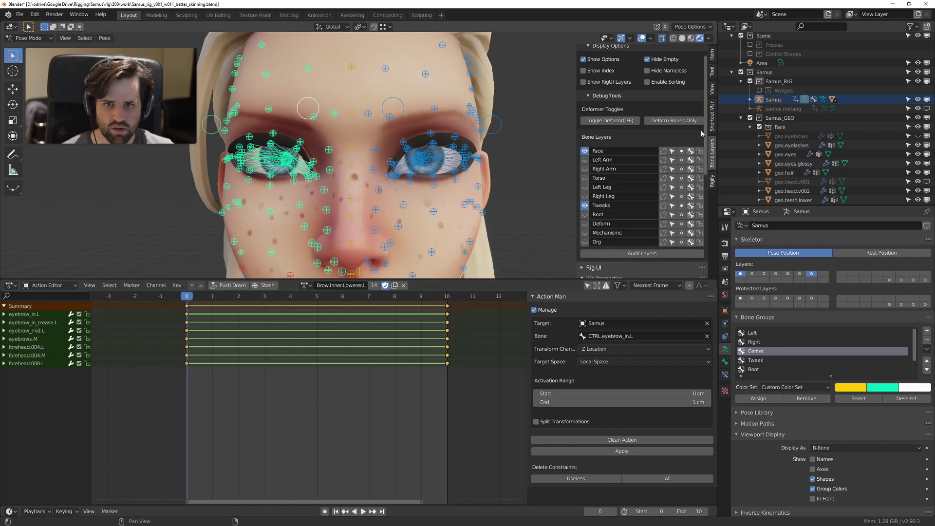
Step: Hide the Tweaks bone layer and move both inner eyebrow controls by 0.31782, 0.11435 and -1.6353 cm, checking the frown from several angles
{"action": "left_click", "coordinate": [586, 206]}
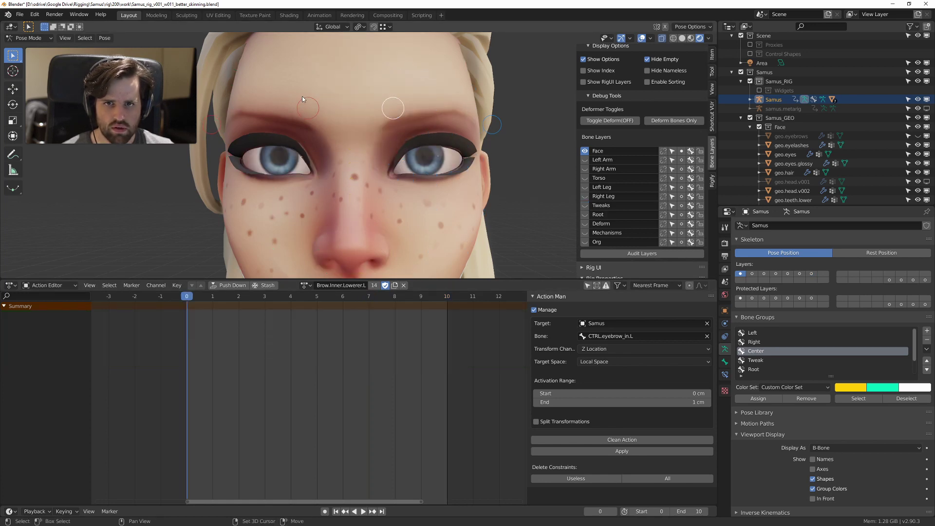
{"action": "key", "text": "g"}
{"action": "left_click", "coordinate": [388, 104]}
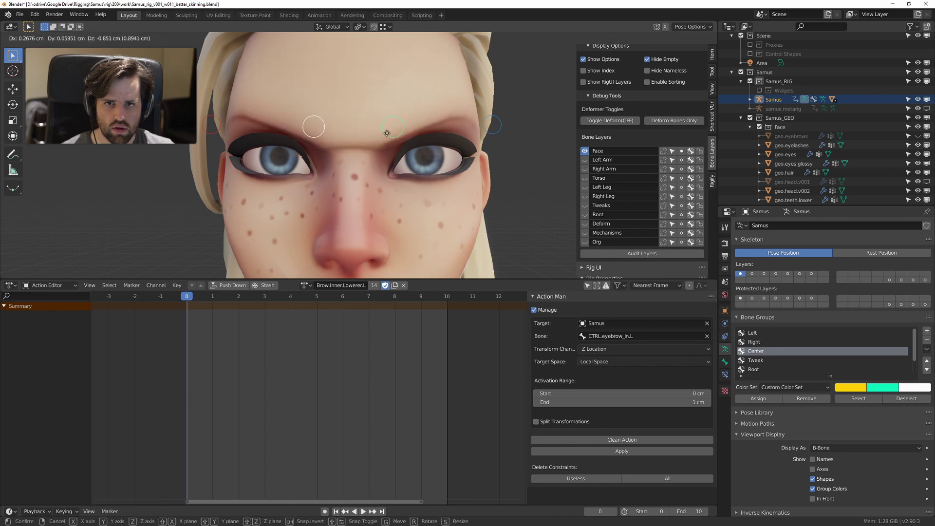
{"action": "scroll", "coordinate": [402, 140], "scroll_direction": "down", "scroll_amount": 5}
{"action": "middle_click_drag", "start_coordinate": [403, 139], "coordinate": [356, 135]}
{"action": "scroll", "coordinate": [439, 148], "scroll_direction": "up", "scroll_amount": 5}
{"action": "scroll", "coordinate": [331, 141], "scroll_direction": "up", "scroll_amount": 4}
{"action": "scroll", "coordinate": [328, 142], "scroll_direction": "down", "scroll_amount": 3}
{"action": "scroll", "coordinate": [414, 141], "scroll_direction": "down", "scroll_amount": 5}
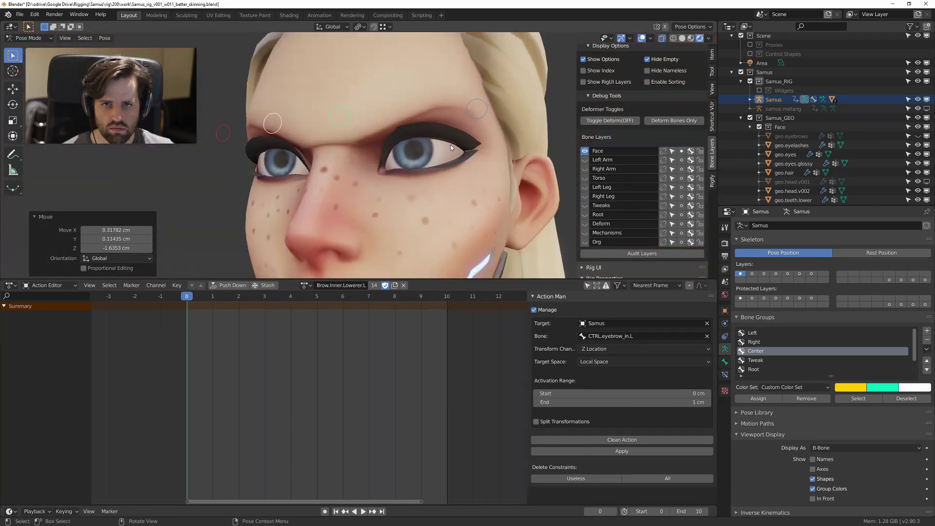
Step: Move the outer eyebrow control on the character's left side by 0.55502, 0.20182 and -1.9763 cm to test the lowered brow
{"action": "scroll", "coordinate": [414, 163], "scroll_direction": "down", "scroll_amount": 2}
{"action": "mouse_move", "coordinate": [414, 163]}
{"action": "middle_mouse_down"}
{"action": "mouse_move", "coordinate": [444, 166]}
{"action": "mouse_move", "coordinate": [391, 168]}
{"action": "mouse_move", "coordinate": [423, 161]}
{"action": "middle_mouse_up"}
{"action": "scroll", "coordinate": [442, 168], "scroll_direction": "down", "scroll_amount": 3}
{"action": "scroll", "coordinate": [391, 167], "scroll_direction": "up", "scroll_amount": 4}
{"action": "left_click", "coordinate": [433, 132]}
{"action": "key", "text": "g"}
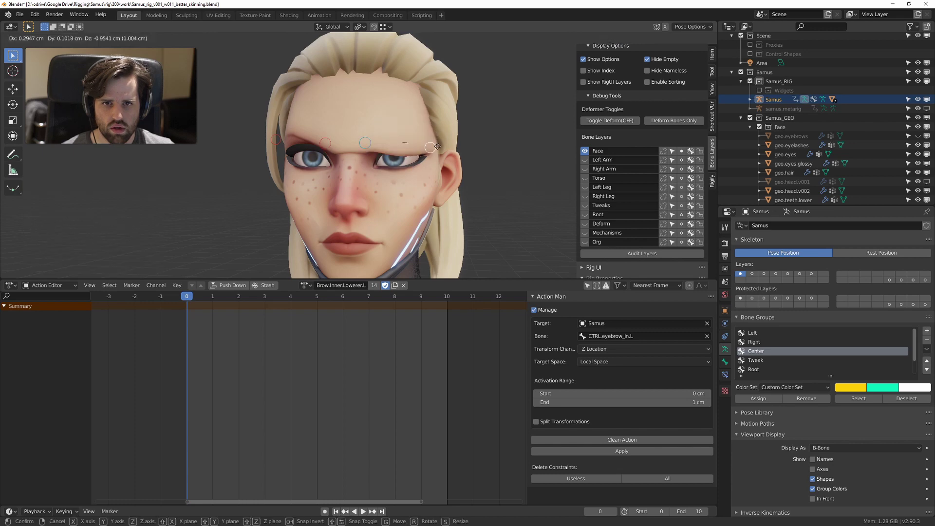
{"action": "left_click", "coordinate": [442, 152]}
Step: Try raising the outer eyebrow control on the character's left side while the inner control stays lowered
{"action": "scroll", "coordinate": [443, 152], "scroll_direction": "up", "scroll_amount": 4}
{"action": "middle_click_drag", "start_coordinate": [404, 161], "coordinate": [376, 221]}
{"action": "key", "text": "g"}
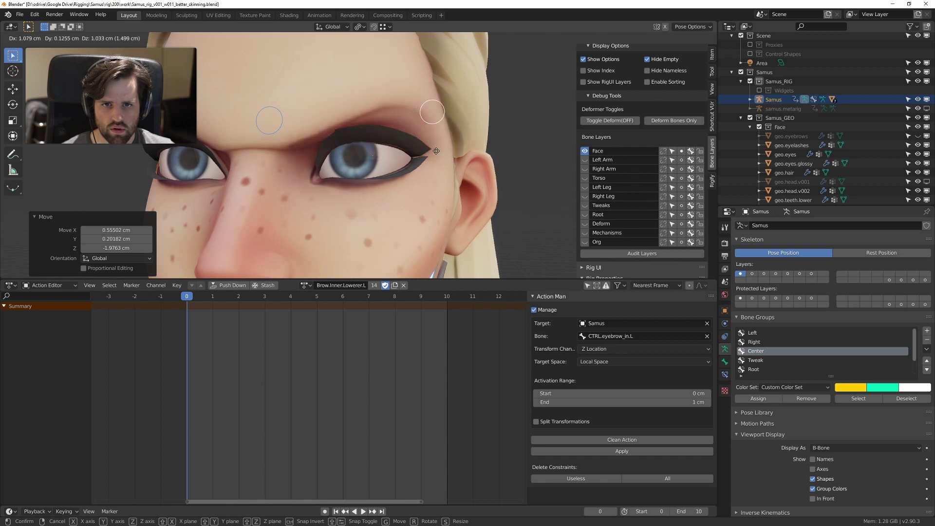
{"action": "right_click", "coordinate": [431, 131]}
Step: Reset the left inner eyebrow control, test it with a move of 0.15112, 0.2437 and -2.2893 cm, and return it to rest
{"action": "left_click", "coordinate": [271, 127]}
{"action": "key", "text": "alt+g"}
{"action": "key", "text": "g"}
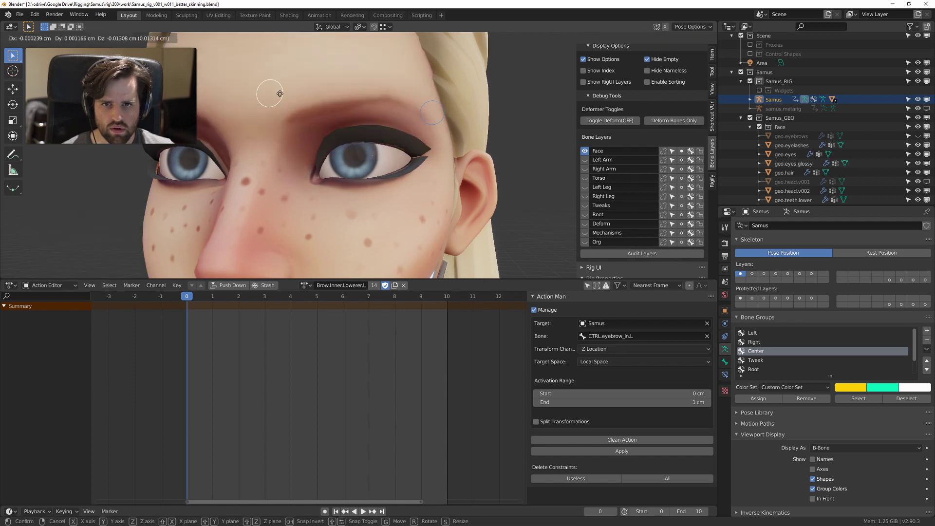
{"action": "left_click", "coordinate": [324, 138]}
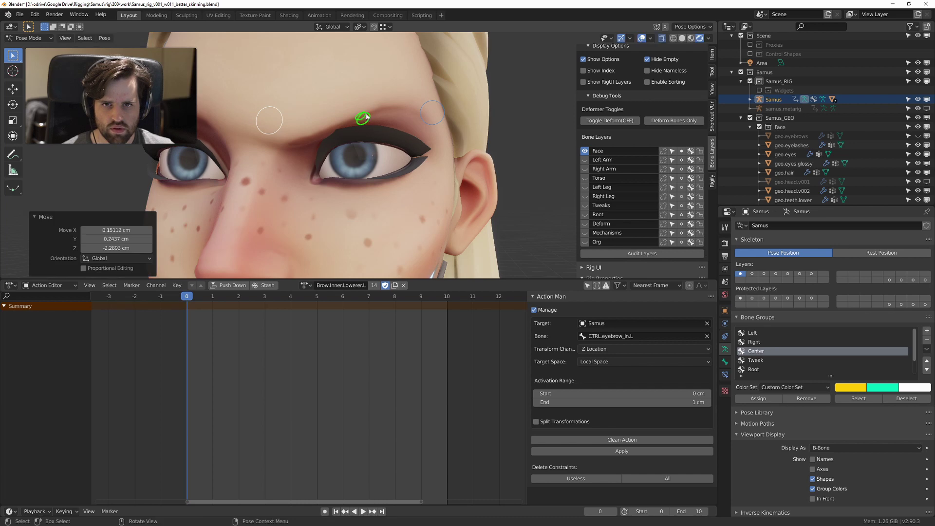
{"action": "right_click_drag", "start_coordinate": [367, 117], "coordinate": [361, 117]}
{"action": "key", "text": "alt+g"}
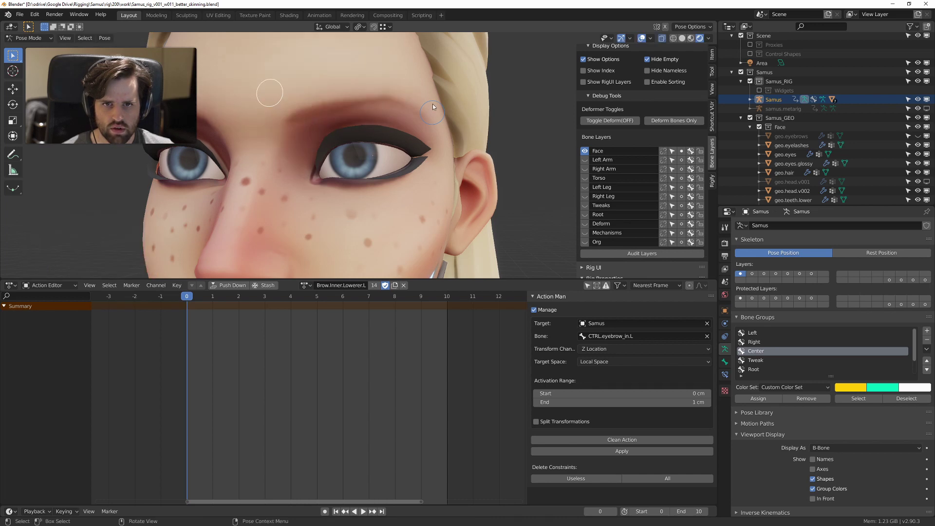
Step: Lower the outer eyebrow control on the character's left side to test its deformation with the inner control at rest
{"action": "left_click", "coordinate": [432, 113]}
{"action": "key", "text": "g"}
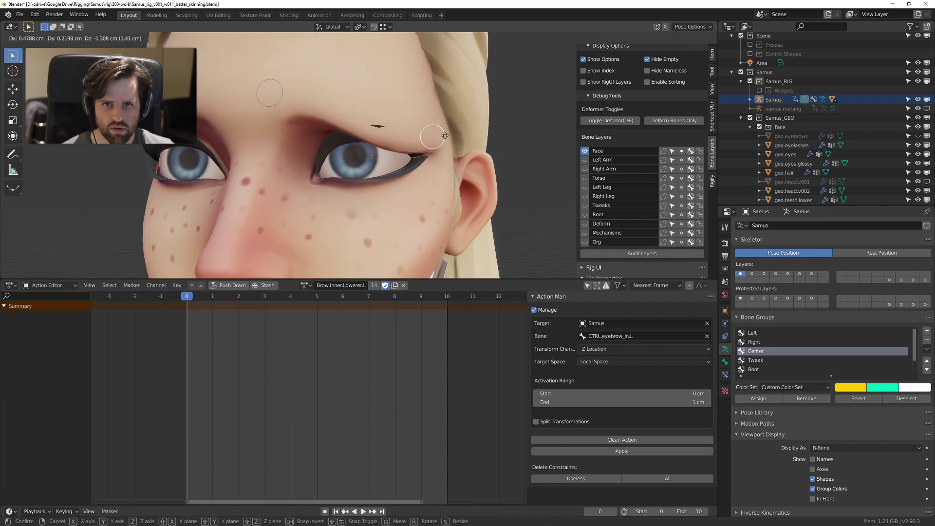
Step: Lower the left outer and left inner eyebrow controls to pose the left brow in a frown
{"action": "left_click", "coordinate": [431, 157]}
{"action": "key", "text": "alt+a"}
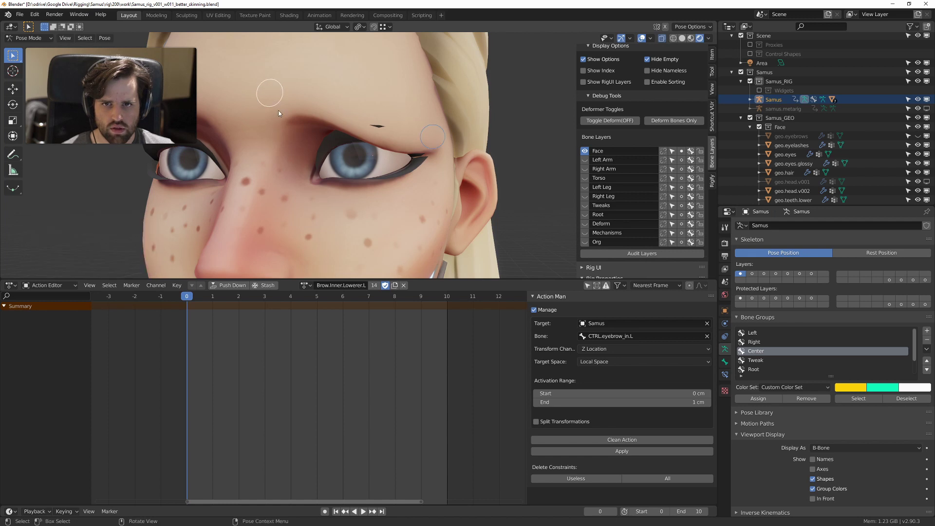
{"action": "key", "text": "g"}
{"action": "key", "text": "z"}
{"action": "left_click", "coordinate": [276, 175]}
Step: Lower the right eyebrow controls about 5.9 cm along global Z to match the frown on the other side
{"action": "scroll", "coordinate": [276, 178], "scroll_direction": "down", "scroll_amount": 3}
{"action": "key", "text": "g"}
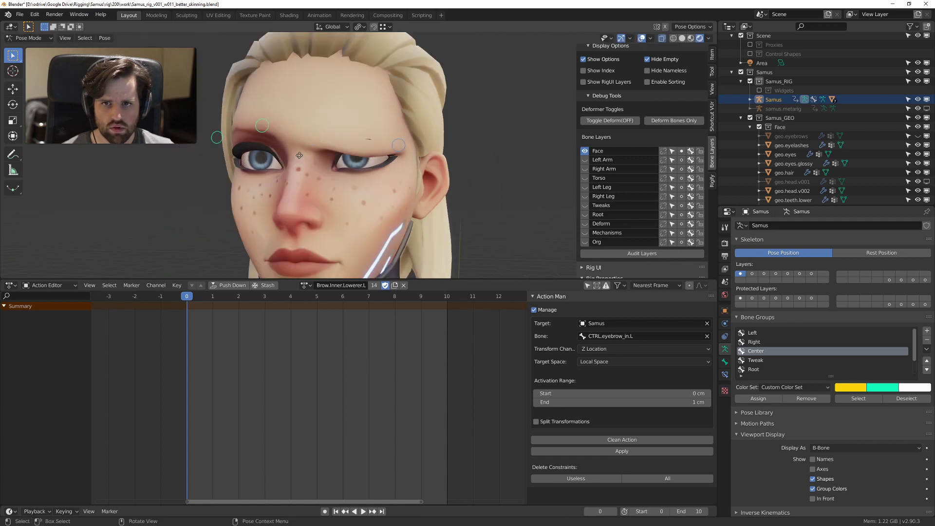
{"action": "key", "text": "z"}
{"action": "left_click", "coordinate": [300, 164]}
{"action": "scroll", "coordinate": [321, 164], "scroll_direction": "up", "scroll_amount": 5}
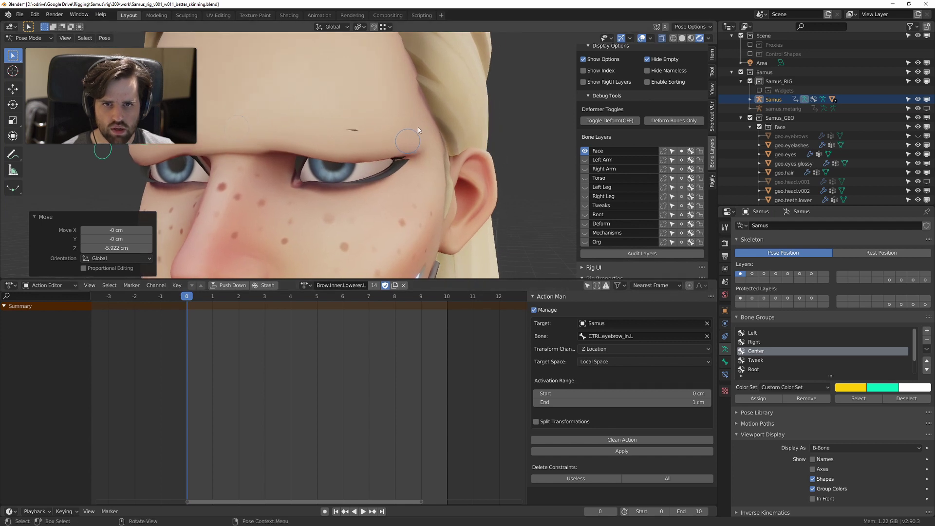
Step: Clear the location of the left outer eyebrow control
{"action": "left_click", "coordinate": [419, 129]}
{"action": "key", "text": "alt+g"}
{"action": "scroll", "coordinate": [379, 159], "scroll_direction": "down", "scroll_amount": 5}
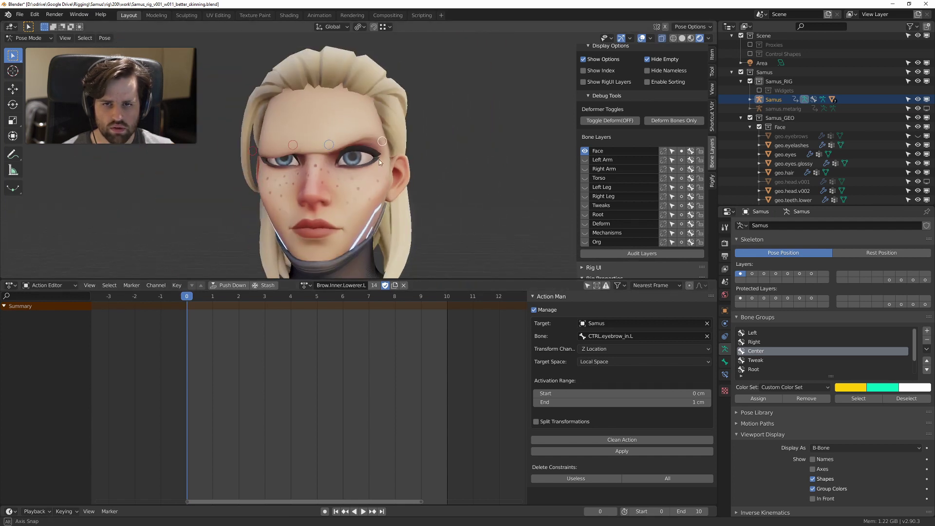
{"action": "scroll", "coordinate": [379, 159], "scroll_direction": "up", "scroll_amount": 6}
Step: Make Brow.Outer.Lowerer.L the active action and go to frame 10
{"action": "left_click", "coordinate": [306, 285]}
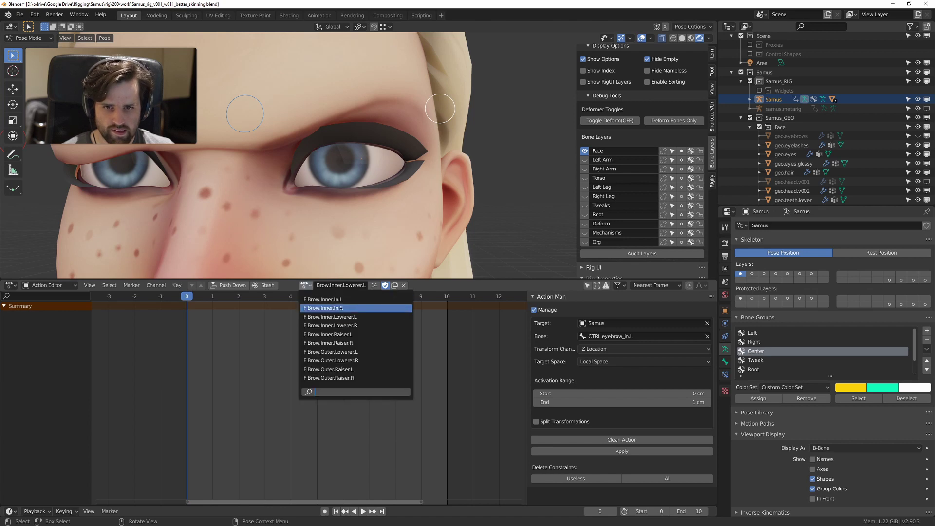
{"action": "left_click", "coordinate": [360, 352]}
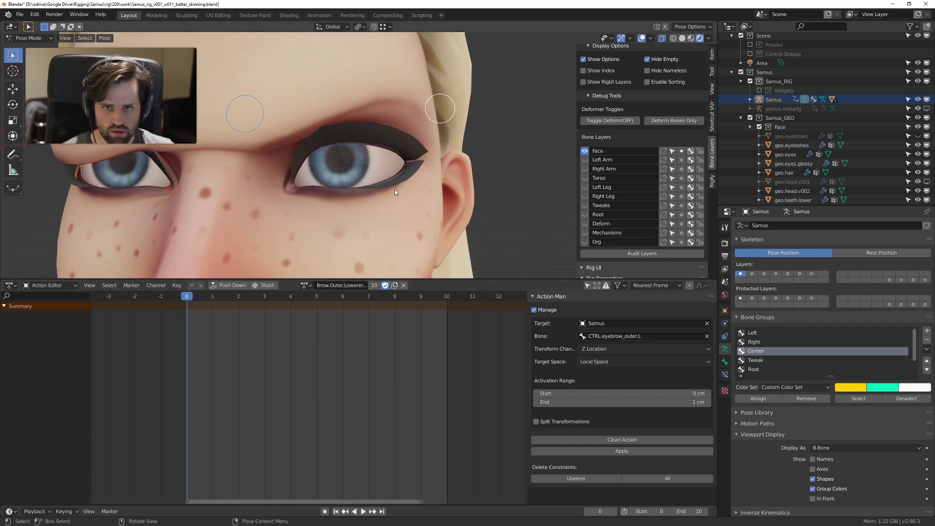
{"action": "key", "text": "space"}
{"action": "key", "text": "space"}
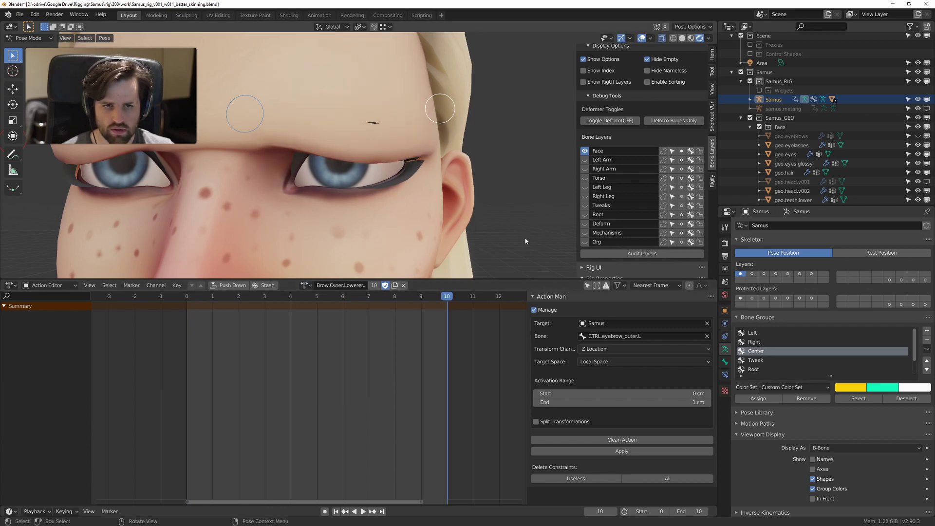
Step: Show the Tweaks bone layer and select the left mid eyebrow tweak bone
{"action": "left_click", "coordinate": [586, 206]}
{"action": "mouse_move", "coordinate": [370, 146]}
{"action": "middle_mouse_down"}
{"action": "mouse_move", "coordinate": [328, 145]}
{"action": "mouse_move", "coordinate": [361, 180]}
{"action": "mouse_move", "coordinate": [389, 184]}
{"action": "mouse_move", "coordinate": [383, 150]}
{"action": "mouse_move", "coordinate": [428, 153]}
{"action": "mouse_move", "coordinate": [430, 190]}
{"action": "mouse_move", "coordinate": [403, 168]}
{"action": "mouse_move", "coordinate": [412, 184]}
{"action": "mouse_move", "coordinate": [366, 195]}
{"action": "mouse_move", "coordinate": [309, 177]}
{"action": "middle_mouse_up"}
{"action": "left_click", "coordinate": [317, 170]}
{"action": "key", "text": "g"}
{"action": "right_click", "coordinate": [400, 183]}
Step: Add the left outer eyebrow tweak to the selection and adjust the height of both tweaks along global Z
{"action": "left_click", "coordinate": [423, 149], "text": "shift"}
{"action": "key", "text": "g"}
{"action": "key", "text": "z"}
{"action": "left_click", "coordinate": [429, 148]}
{"action": "key", "text": "g"}
{"action": "key", "text": "z"}
{"action": "left_click", "coordinate": [420, 187]}
{"action": "key", "text": "z"}
{"action": "left_click", "coordinate": [404, 245]}
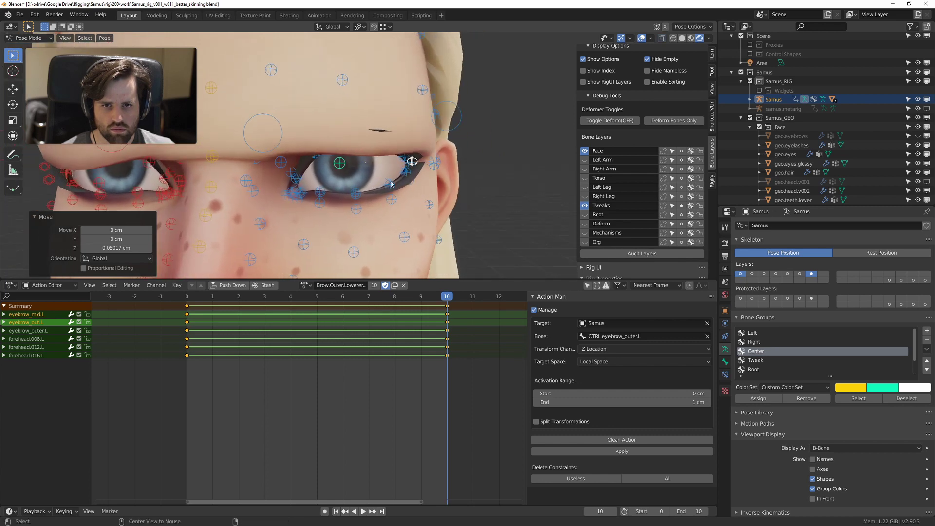
Step: Nudge the left mid and outer eyebrow tweaks along Z and rotate the tweak above the outer eye corner around Z
{"action": "scroll", "coordinate": [309, 178], "scroll_direction": "up", "scroll_amount": 2}
{"action": "key", "text": "g"}
{"action": "key", "text": "z"}
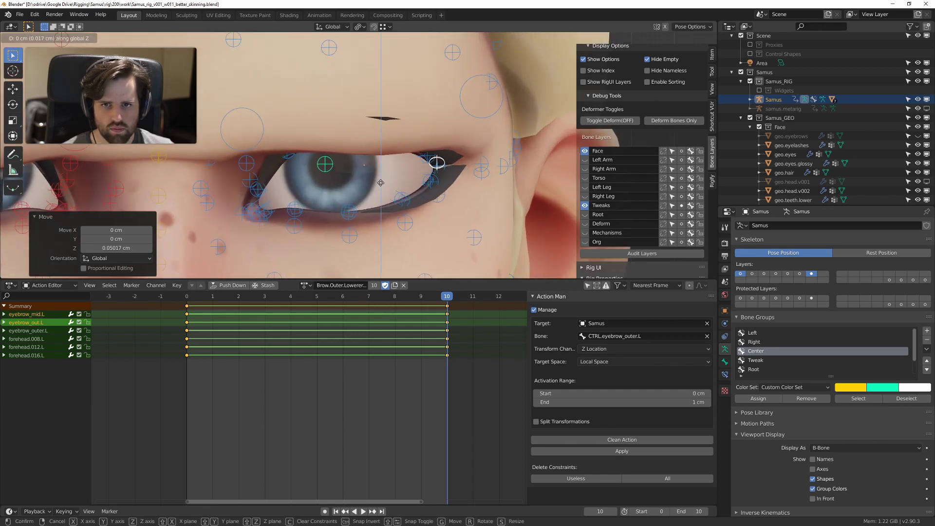
{"action": "left_click", "coordinate": [382, 186]}
{"action": "key", "text": "r"}
{"action": "key", "text": "z"}
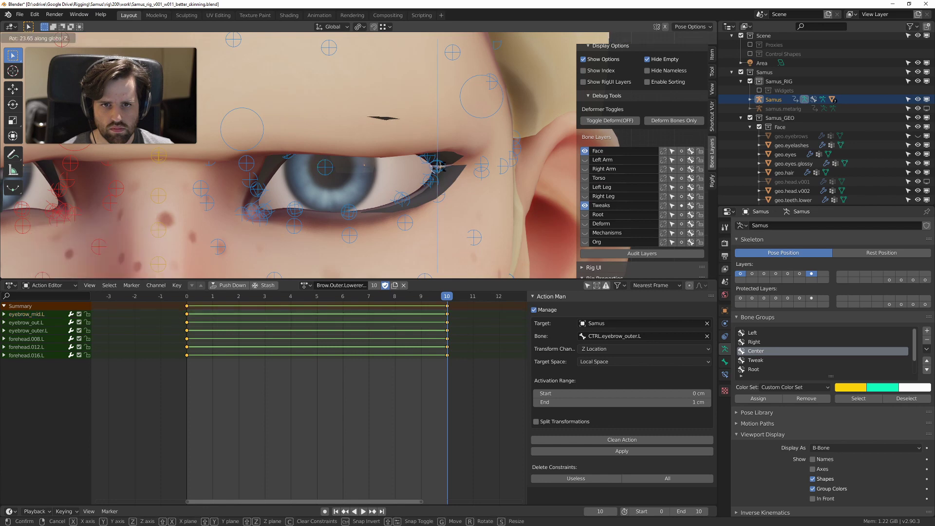
{"action": "left_click", "coordinate": [444, 170]}
Step: Reposition the tweaks at the outer end of the left brow, then view the face from the front
{"action": "middle_click_drag", "start_coordinate": [439, 163], "coordinate": [463, 164]}
{"action": "left_click", "coordinate": [456, 135]}
{"action": "key", "text": "g"}
{"action": "key", "text": "z"}
{"action": "left_click", "coordinate": [437, 157]}
{"action": "left_click", "coordinate": [408, 147]}
{"action": "key", "text": "g"}
{"action": "left_click", "coordinate": [413, 147]}
{"action": "key", "text": "KP_1"}
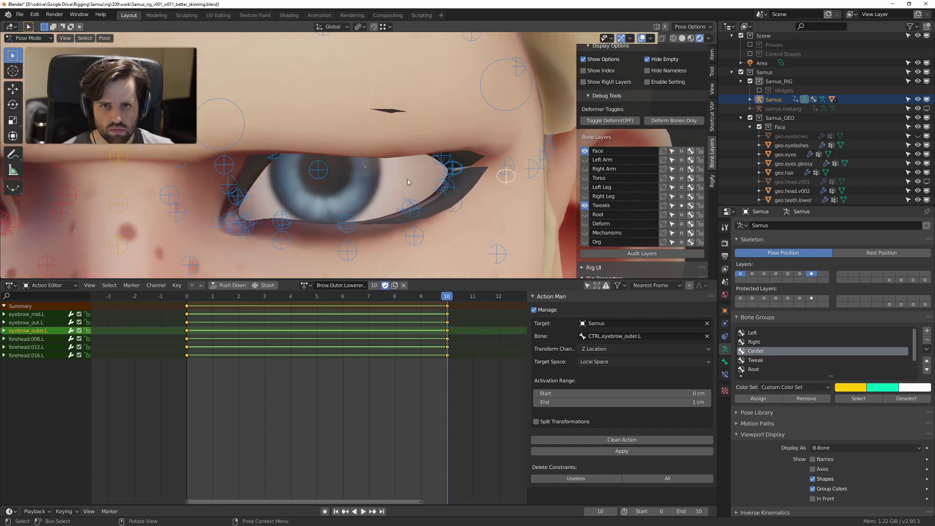
Step: Lower the left mid eyebrow tweak slightly along global Z
{"action": "left_click", "coordinate": [324, 167]}
{"action": "key", "text": "g"}
{"action": "key", "text": "z"}
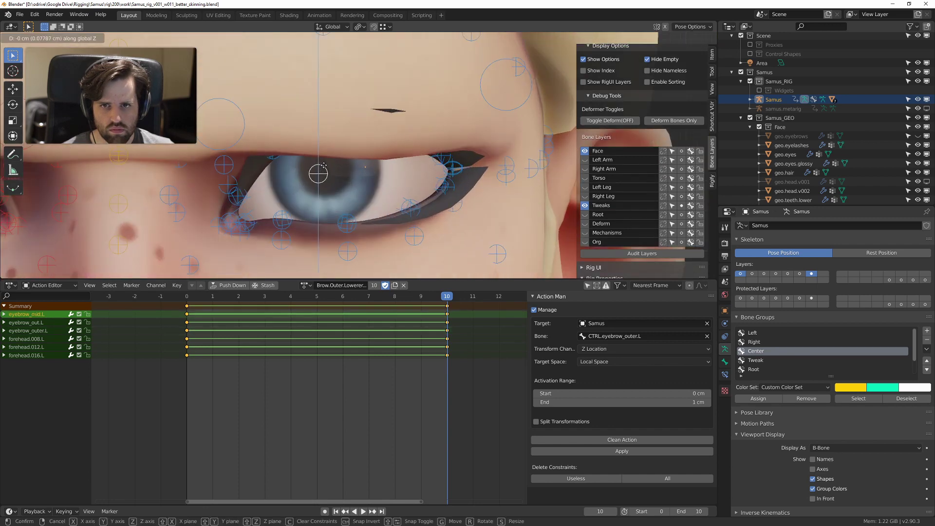
{"action": "left_click", "coordinate": [324, 170]}
{"action": "left_click", "coordinate": [230, 165]}
{"action": "key", "text": "g"}
{"action": "key", "text": "z"}
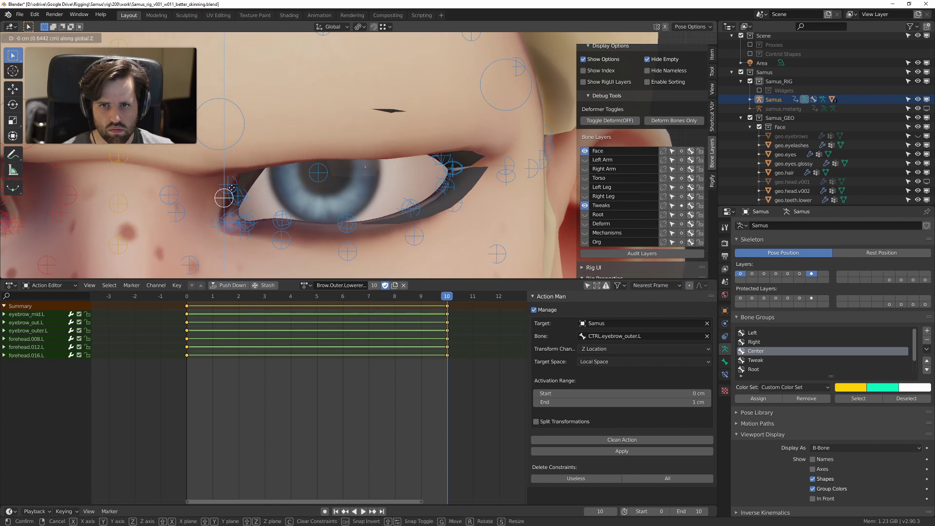
{"action": "right_click", "coordinate": [257, 169]}
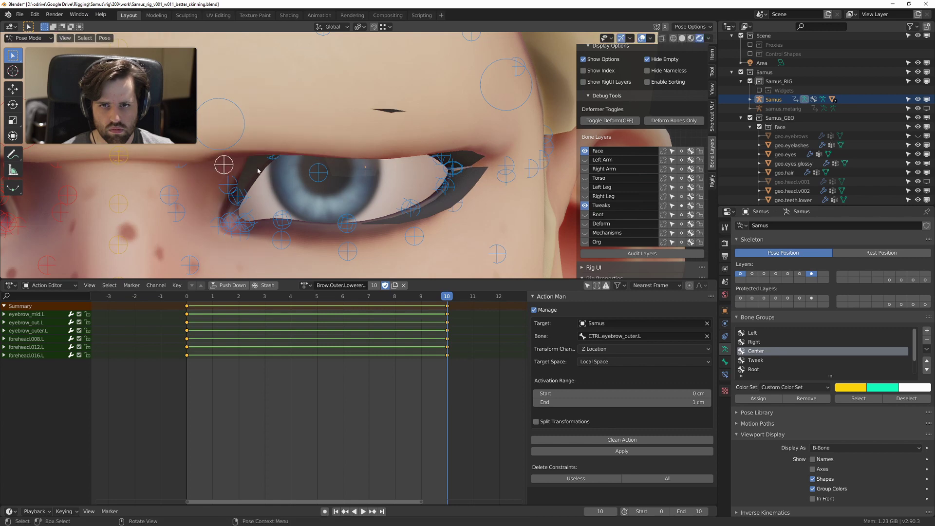
Step: Raise the left mid eyebrow tweak about 0.085 cm along global Z
{"action": "left_click", "coordinate": [326, 174]}
{"action": "key", "text": "g"}
{"action": "key", "text": "z"}
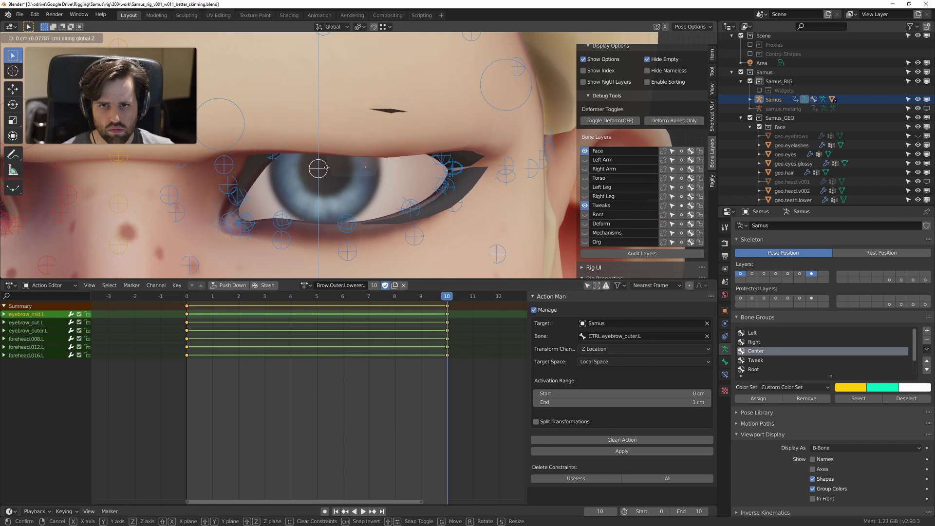
{"action": "left_click", "coordinate": [328, 169]}
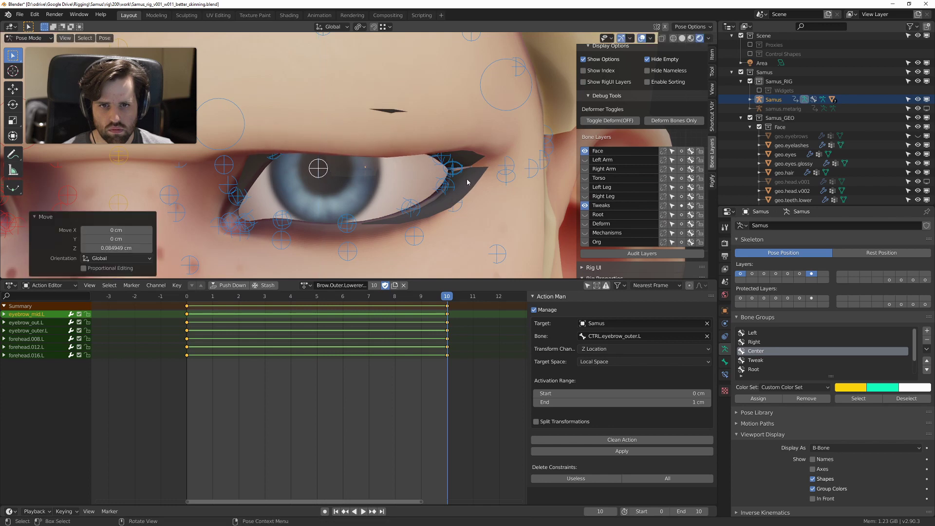
Step: Fine-tune the height of the eyebrow_out.L tweak above the outer eye corner along global Z
{"action": "middle_click_drag", "start_coordinate": [492, 179], "coordinate": [430, 165]}
{"action": "left_click", "coordinate": [476, 161]}
{"action": "key", "text": "g"}
{"action": "key", "text": "z"}
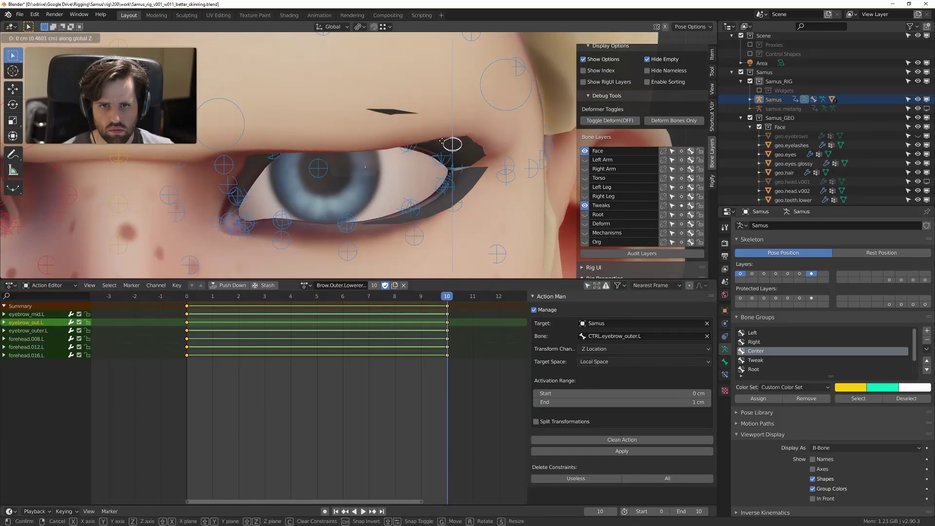
{"action": "left_click", "coordinate": [453, 146]}
Step: Keyframe location, rotation and scale of all visible bones at frame 10 and clean the Brow.Outer.Lowerer.L action
{"action": "scroll", "coordinate": [456, 156], "scroll_direction": "down", "scroll_amount": 5}
{"action": "key", "text": "a"}
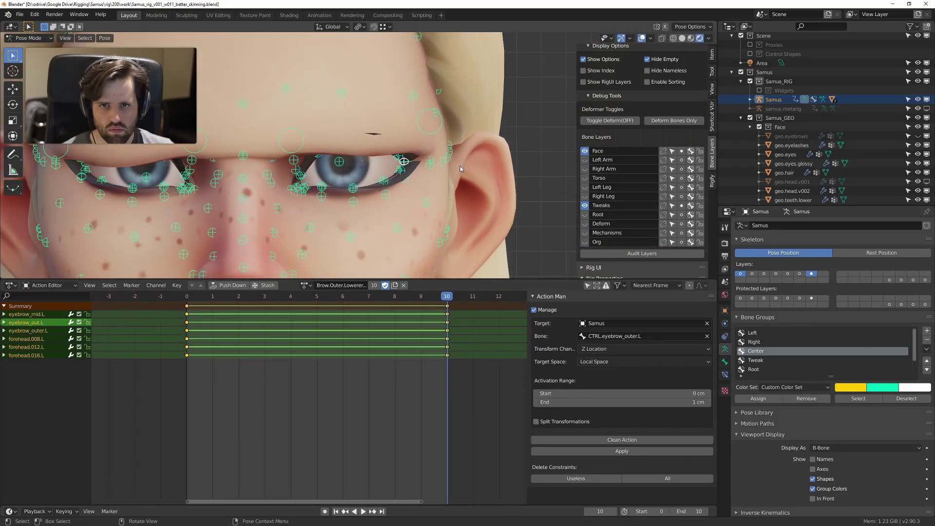
{"action": "key", "text": "i"}
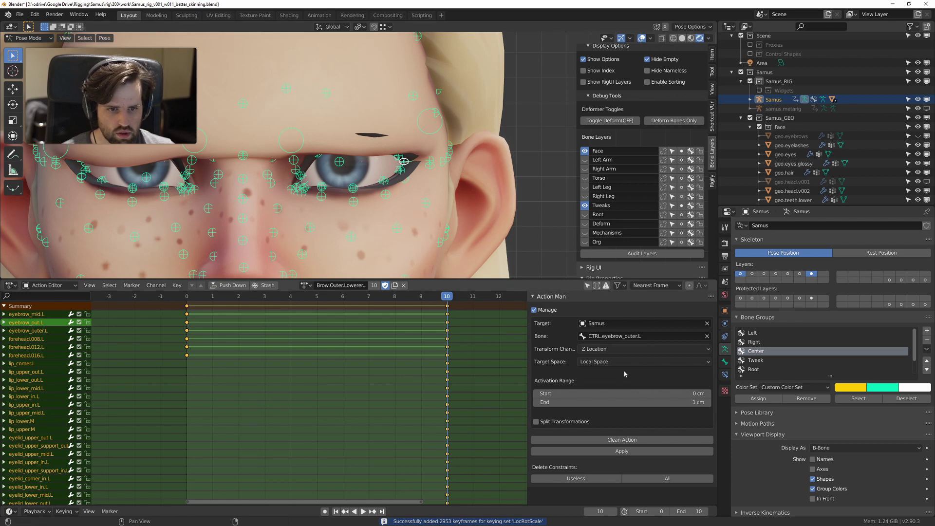
{"action": "left_click", "coordinate": [622, 440]}
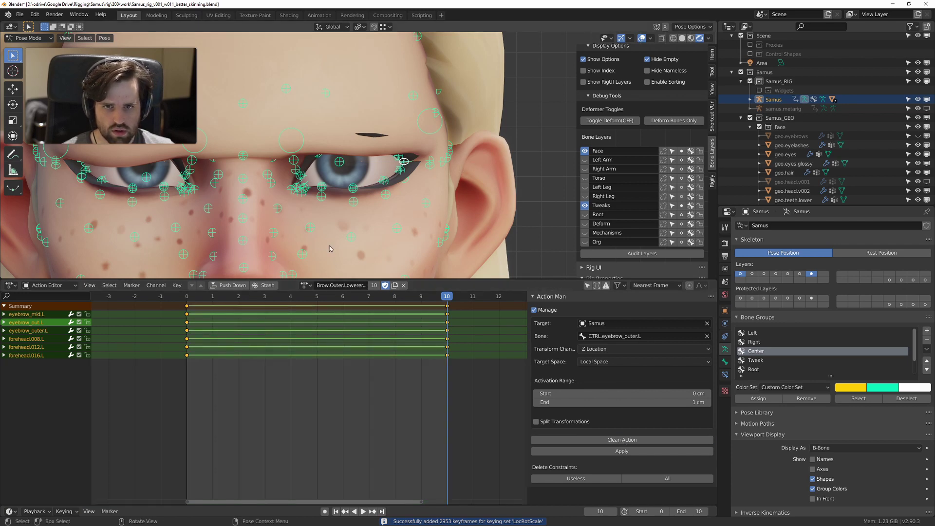
Step: Undo the last two changes to the action
{"action": "left_click", "coordinate": [305, 285]}
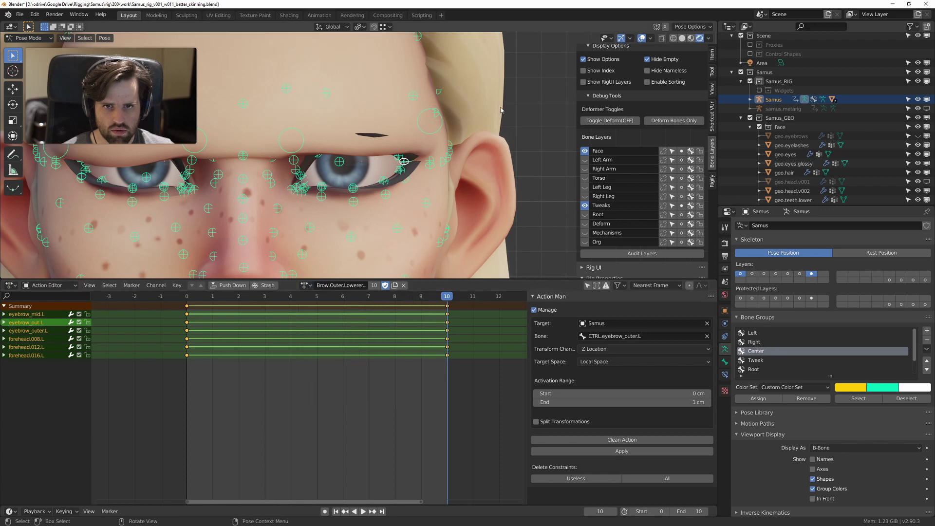
{"action": "key", "text": "ctrl+z"}
{"action": "key", "text": "ctrl+z"}
Step: Clear the location of the left and right inner eyebrow controls
{"action": "left_click", "coordinate": [298, 131]}
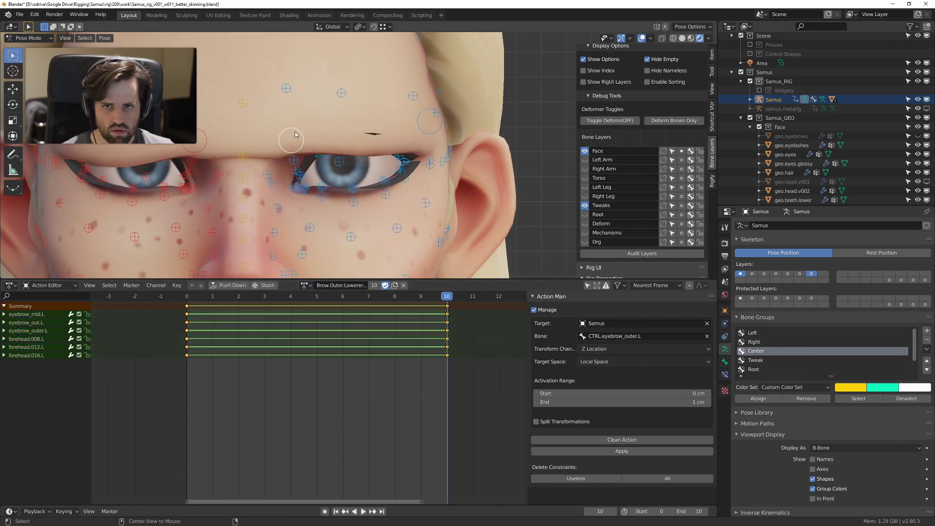
{"action": "key", "text": "alt+g"}
{"action": "left_click", "coordinate": [201, 133]}
{"action": "key", "text": "alt+g"}
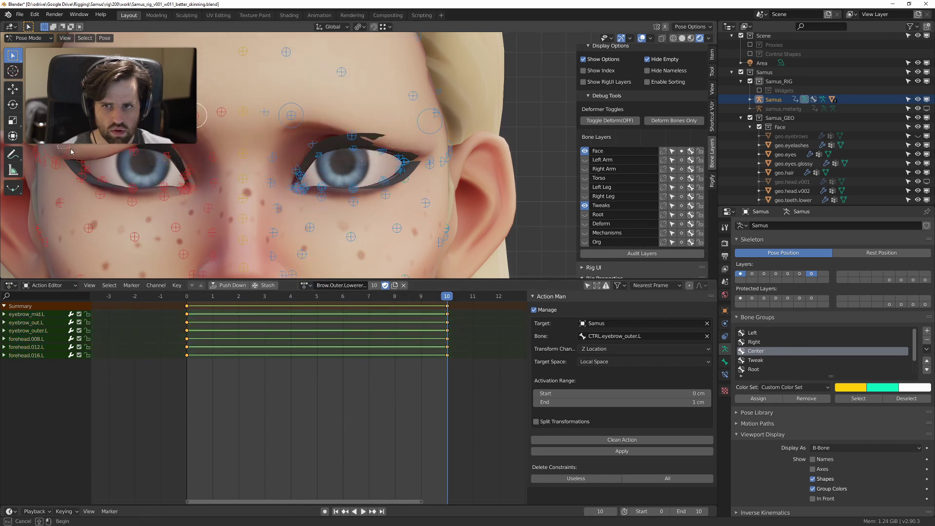
Step: Copy the pose of all bones and paste it X-flipped in the Brow.Outer.Lowerer.R action
{"action": "key", "text": "a"}
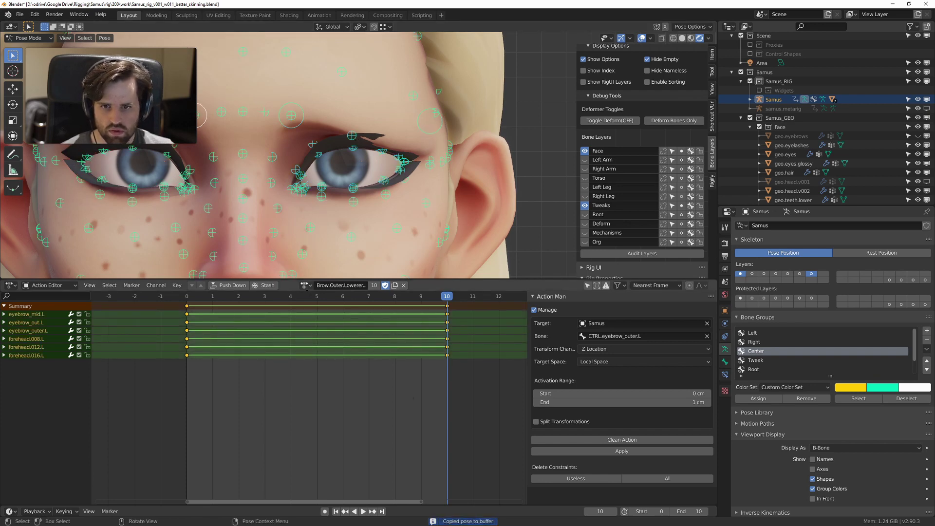
{"action": "left_click", "coordinate": [306, 285]}
{"action": "left_click", "coordinate": [355, 360]}
{"action": "key", "text": "ctrl+shift+v"}
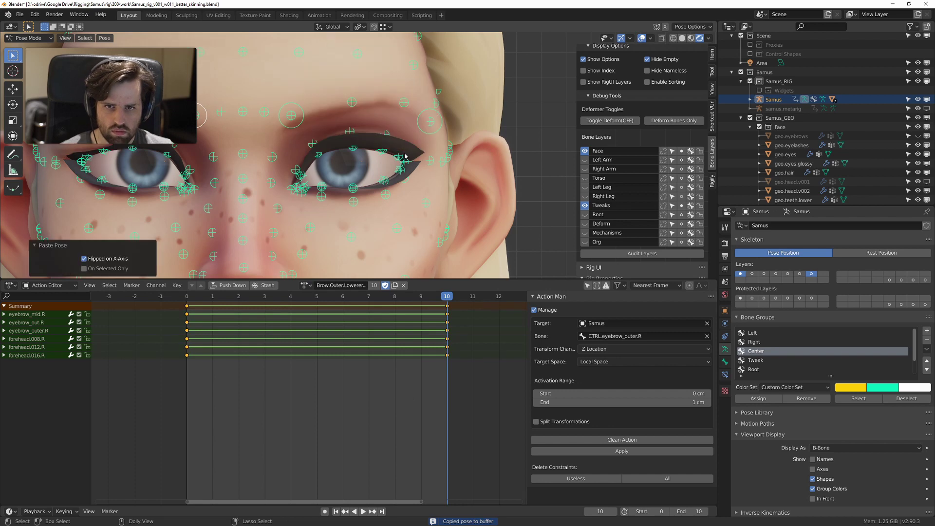
Step: Keyframe the flipped pose on all selected bones at frame 10 and clean the Brow.Outer.Lowerer.R action
{"action": "key", "text": "i"}
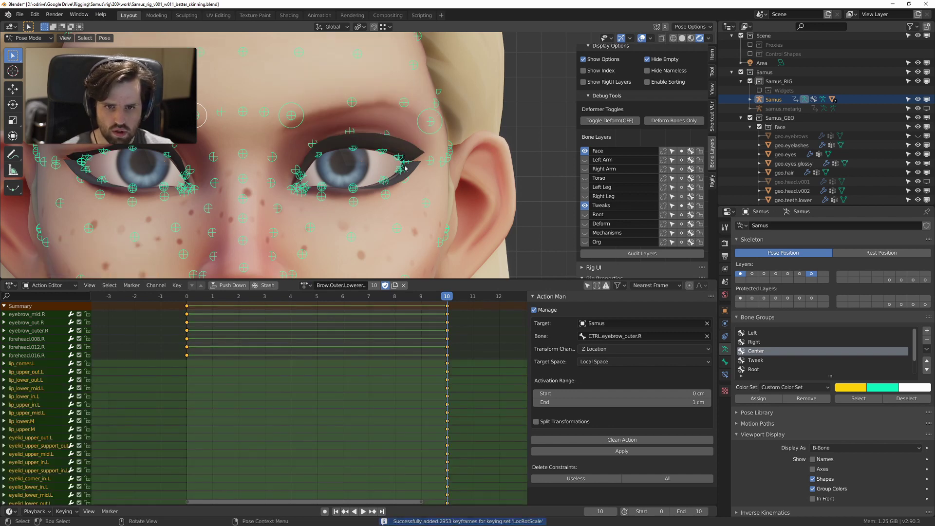
{"action": "left_click", "coordinate": [621, 441]}
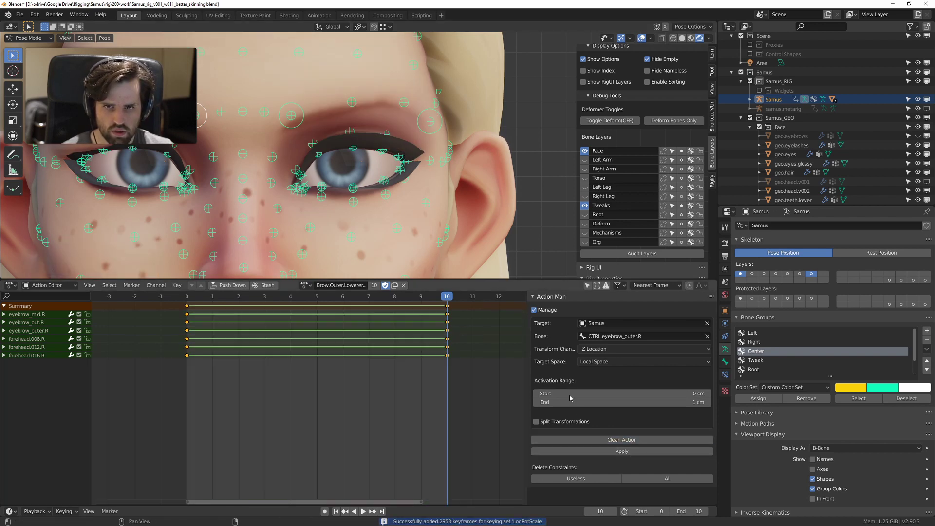
Step: Return to frame 0, switch to Object Mode and unhide the geo.eyebrows mesh
{"action": "key", "text": "ctrl+Tab"}
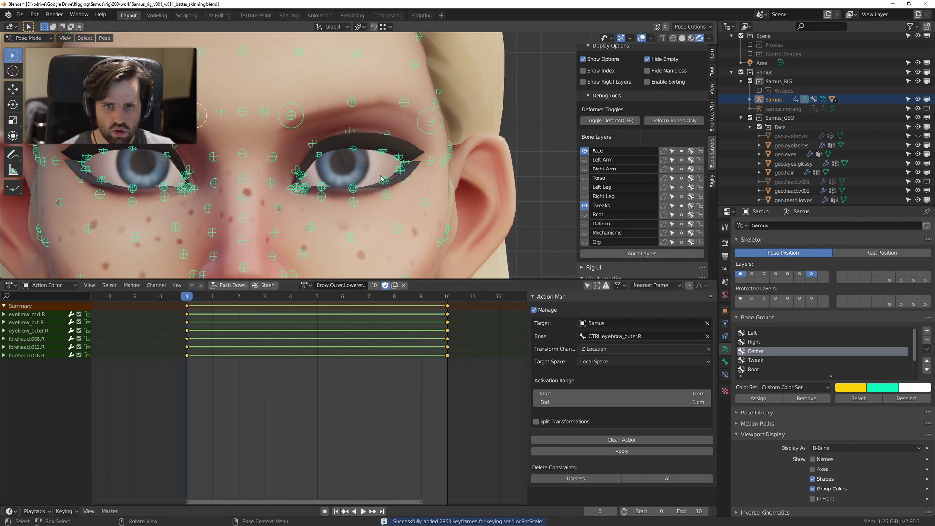
{"action": "left_click", "coordinate": [418, 200]}
{"action": "scroll", "coordinate": [380, 141], "scroll_direction": "down", "scroll_amount": 6}
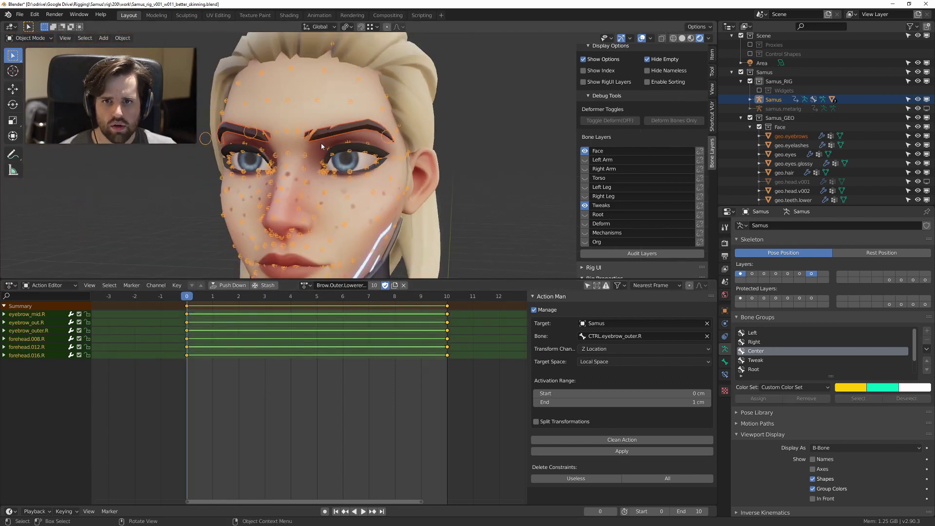
Step: Maximize the 3D viewport and hide the Tweaks bone layer
{"action": "key", "text": "ctrl+space"}
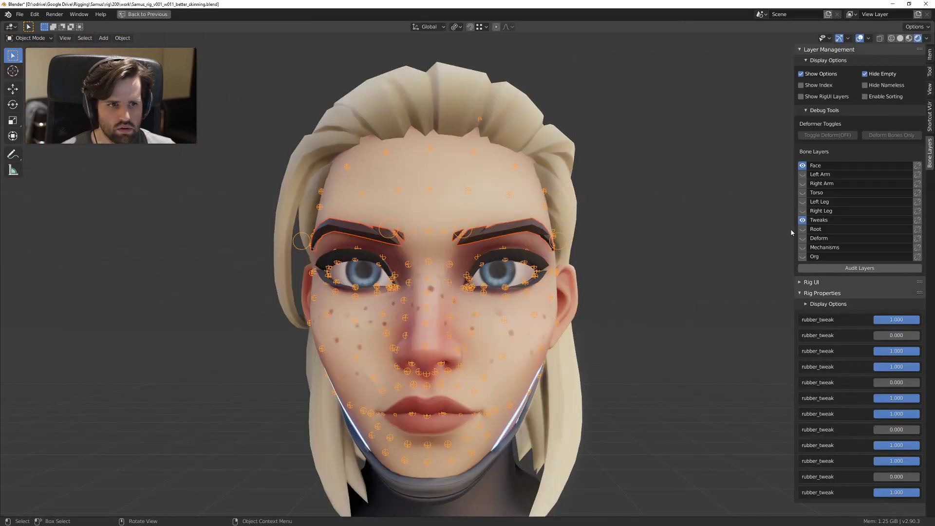
{"action": "left_click", "coordinate": [807, 220]}
{"action": "scroll", "coordinate": [375, 211], "scroll_direction": "up", "scroll_amount": 3}
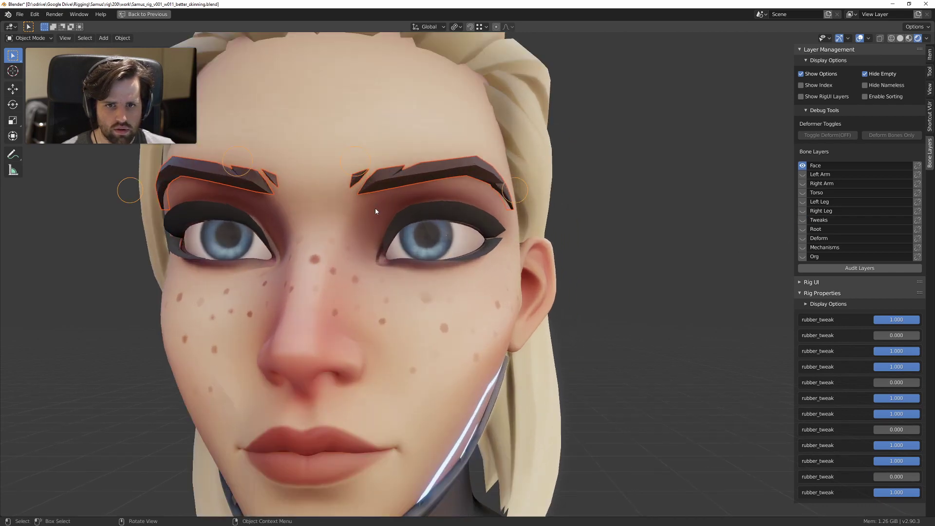
Step: Put the Samus rig back into Pose Mode and test moving the eyebrow controls
{"action": "left_click", "coordinate": [363, 154]}
{"action": "key", "text": "ctrl+Tab"}
{"action": "left_click", "coordinate": [327, 189]}
{"action": "scroll", "coordinate": [327, 189], "scroll_direction": "down", "scroll_amount": 3}
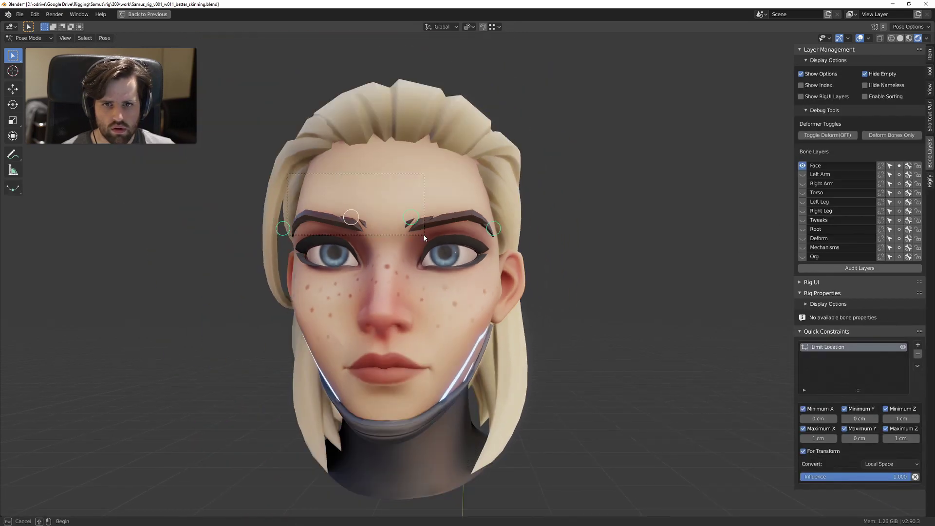
{"action": "key", "text": "g"}
{"action": "left_click", "coordinate": [280, 214]}
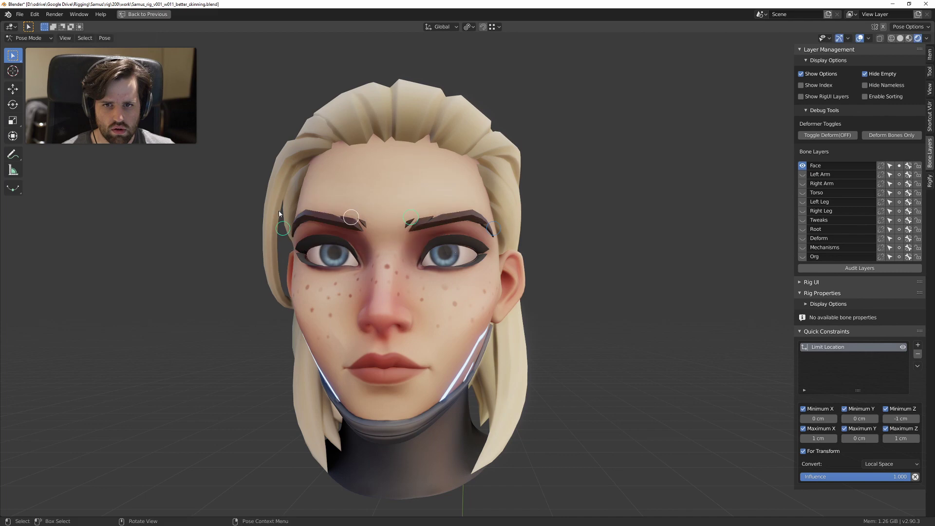
Step: Lower the inner eyebrow controls together to test the frown with the eyebrow mesh shown
{"action": "left_click_drag", "start_coordinate": [454, 239], "coordinate": [453, 239]}
{"action": "key", "text": "g"}
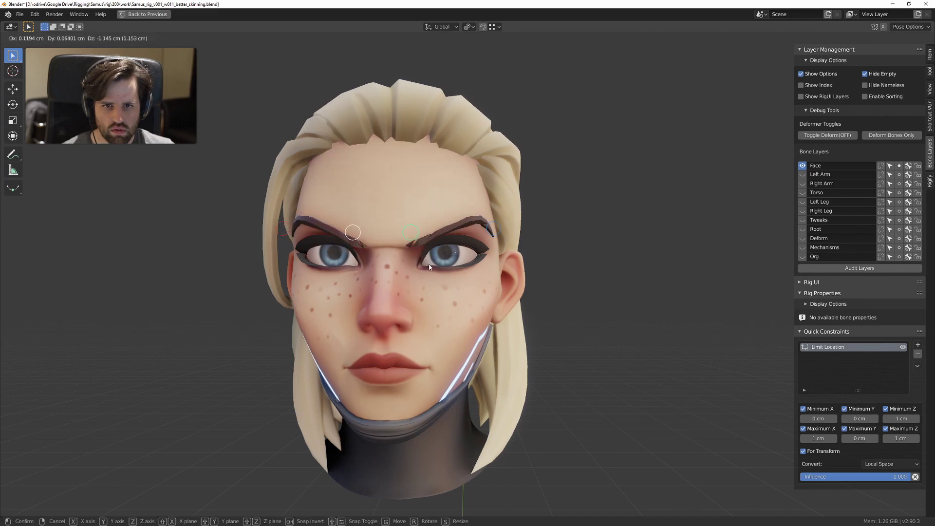
{"action": "left_click", "coordinate": [462, 220]}
{"action": "right_click_drag", "start_coordinate": [429, 250], "coordinate": [442, 234]}
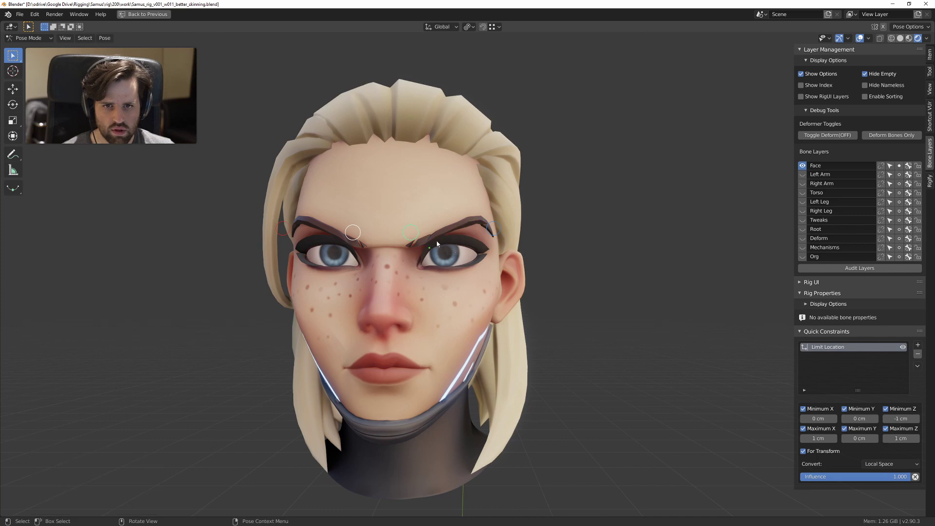
Step: Reset the inner eyebrow controls, then lower the outer and inner eyebrow controls to test the fully lowered brow
{"action": "key", "text": "alt+g"}
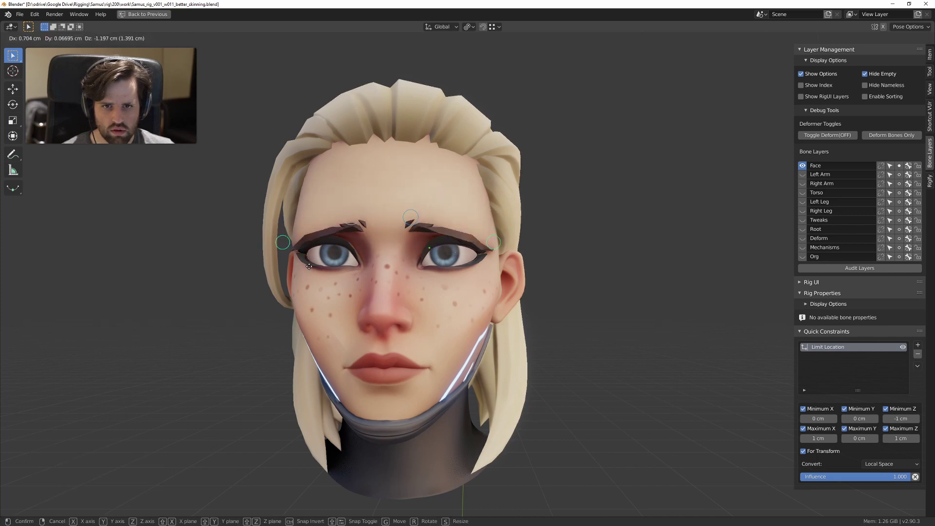
{"action": "left_click", "coordinate": [309, 267]}
{"action": "left_click", "coordinate": [351, 219]}
{"action": "key", "text": "g"}
{"action": "left_click", "coordinate": [350, 246]}
Step: Examine the lowered eyebrow meshes from both sides and up close for intersections with the forehead and upper eyelids
{"action": "scroll", "coordinate": [390, 258], "scroll_direction": "down", "scroll_amount": 3}
{"action": "mouse_move", "coordinate": [400, 261]}
{"action": "middle_mouse_down"}
{"action": "mouse_move", "coordinate": [436, 268]}
{"action": "mouse_move", "coordinate": [414, 264]}
{"action": "middle_mouse_up"}
{"action": "left_click", "coordinate": [453, 262]}
{"action": "scroll", "coordinate": [458, 264], "scroll_direction": "up", "scroll_amount": 3}
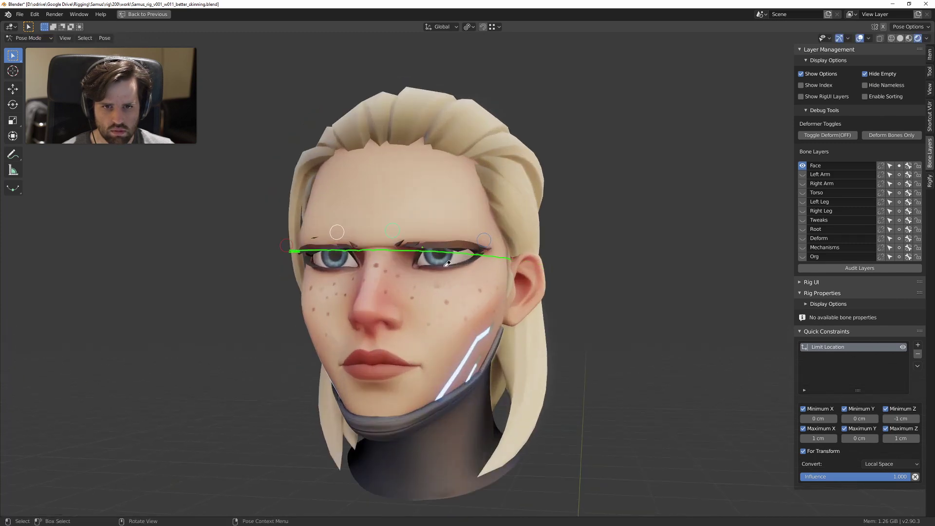
{"action": "middle_click_drag", "start_coordinate": [494, 244], "coordinate": [555, 256]}
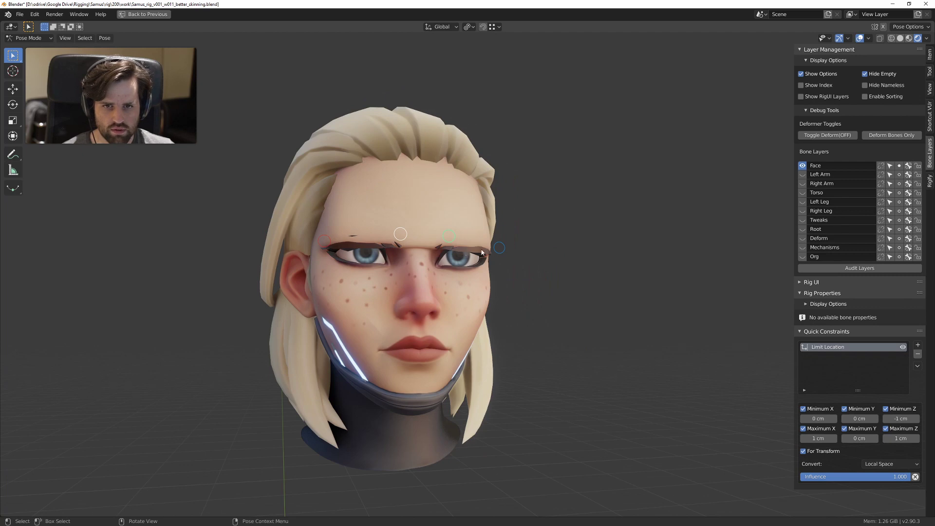
{"action": "middle_click_drag", "start_coordinate": [481, 253], "coordinate": [423, 257]}
{"action": "scroll", "coordinate": [423, 257], "scroll_direction": "up", "scroll_amount": 8}
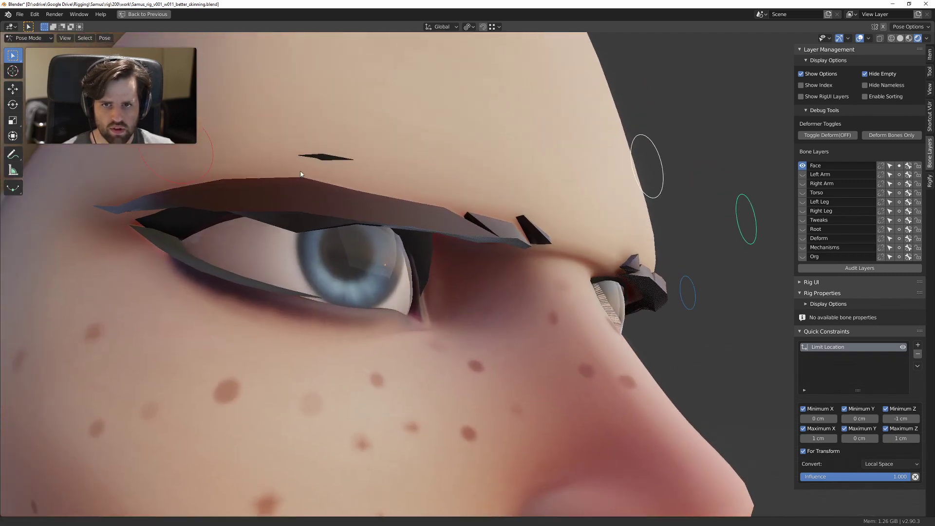
{"action": "left_click", "coordinate": [334, 158]}
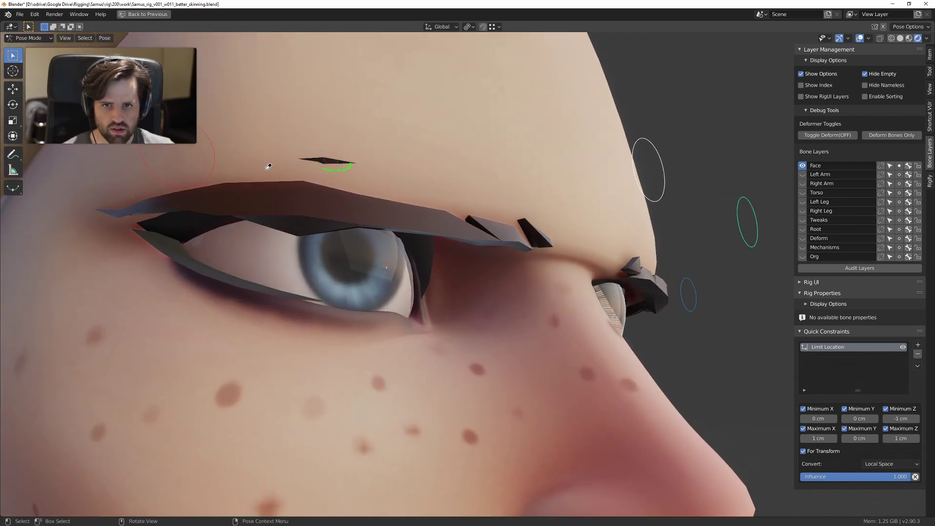
{"action": "scroll", "coordinate": [376, 173], "scroll_direction": "down", "scroll_amount": 10}
{"action": "middle_click_drag", "start_coordinate": [418, 191], "coordinate": [438, 205], "text": "alt"}
Step: Select all four eyebrow controls and test moving them together in the front view
{"action": "left_click_drag", "start_coordinate": [267, 246], "coordinate": [540, 299]}
{"action": "key", "text": "KP_1"}
{"action": "scroll", "coordinate": [469, 274], "scroll_direction": "up", "scroll_amount": 5}
{"action": "key", "text": "g"}
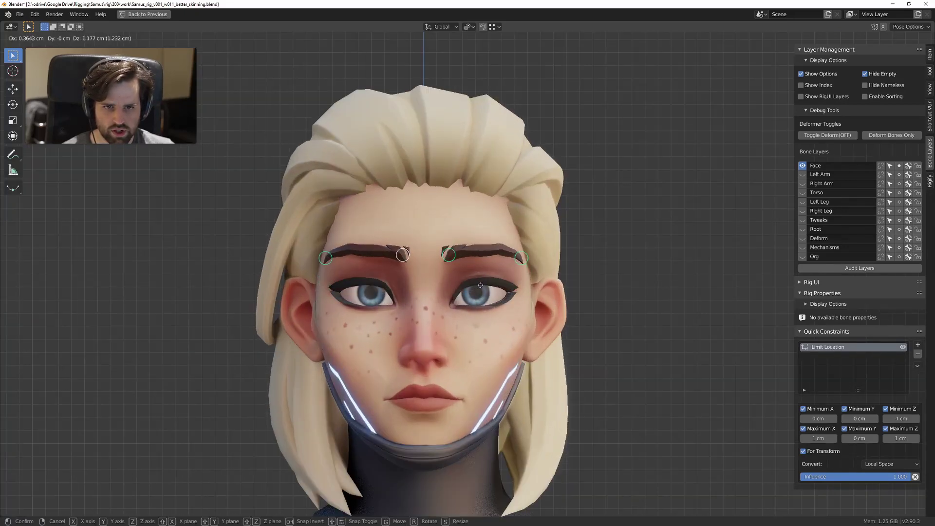
{"action": "left_click", "coordinate": [475, 279]}
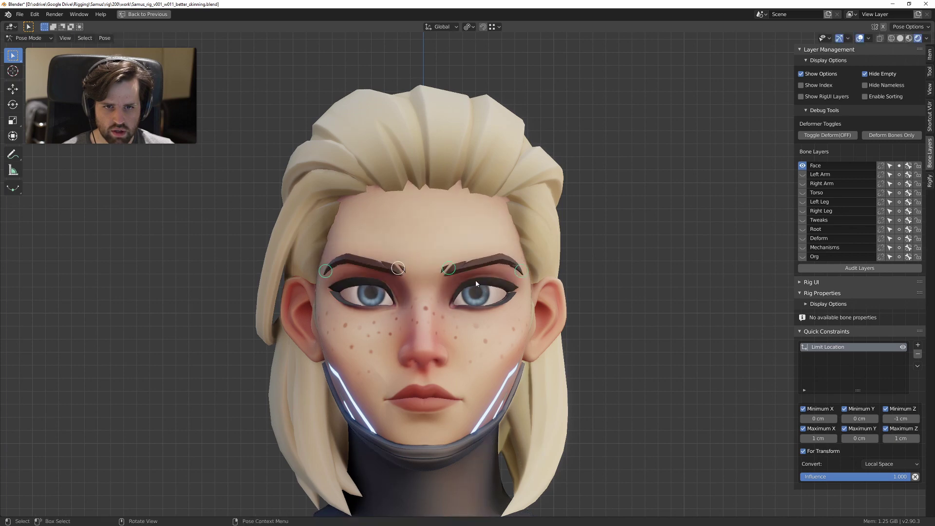
Step: Test the four eyebrow controls along global Z in perspective view, finishing with a downward move of about 1.08 cm
{"action": "key", "text": "KP_5"}
{"action": "scroll", "coordinate": [470, 287], "scroll_direction": "up", "scroll_amount": 2}
{"action": "key", "text": "g"}
{"action": "key", "text": "z"}
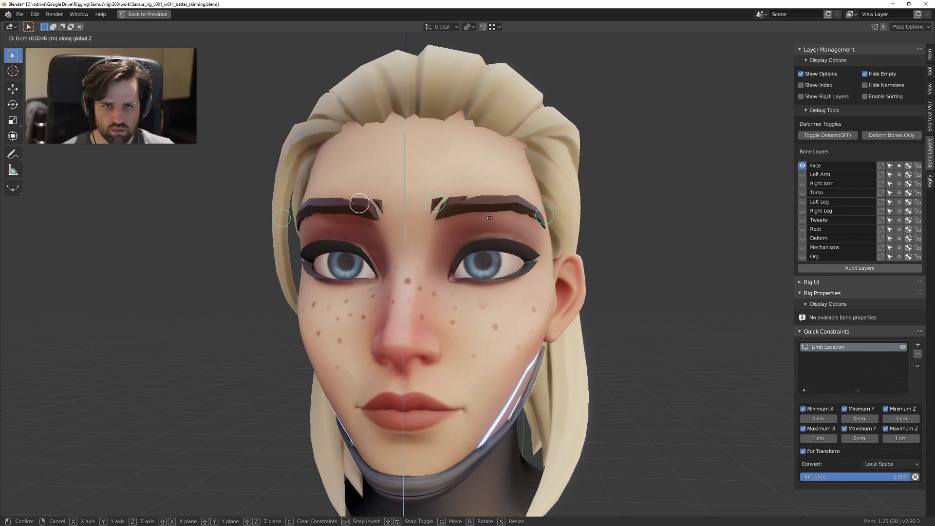
{"action": "left_click", "coordinate": [477, 235]}
{"action": "middle_click_drag", "start_coordinate": [478, 235], "coordinate": [458, 238]}
{"action": "key", "text": "g"}
{"action": "key", "text": "z"}
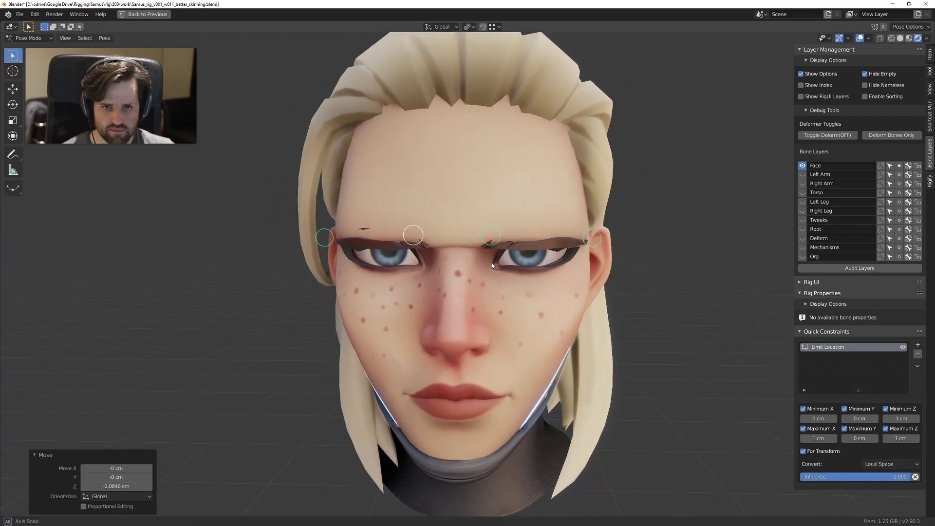
Step: Examine the lowered brows close up and from a distance on both sides, with all controls deselected
{"action": "scroll", "coordinate": [437, 238], "scroll_direction": "up", "scroll_amount": 4}
{"action": "right_click_drag", "start_coordinate": [517, 212], "coordinate": [438, 212]}
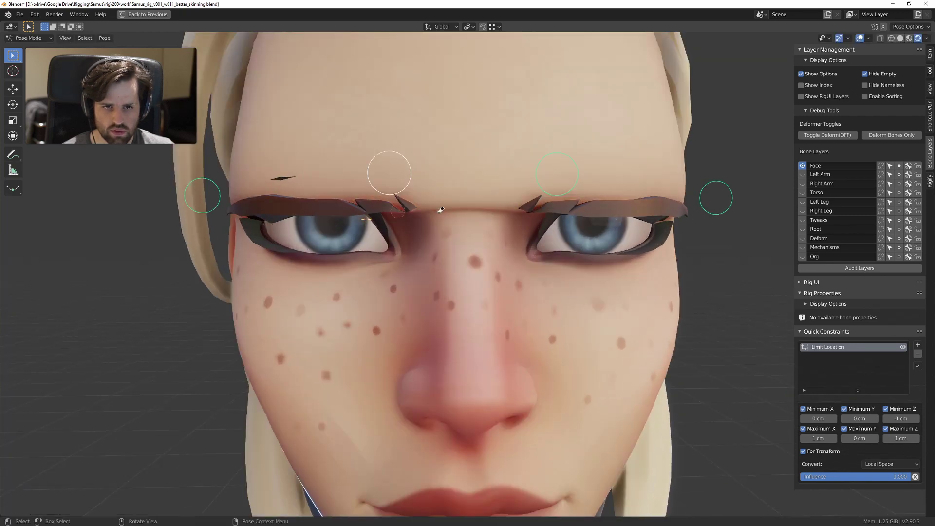
{"action": "middle_click_drag", "start_coordinate": [512, 223], "coordinate": [393, 182]}
{"action": "scroll", "coordinate": [392, 182], "scroll_direction": "down", "scroll_amount": 6}
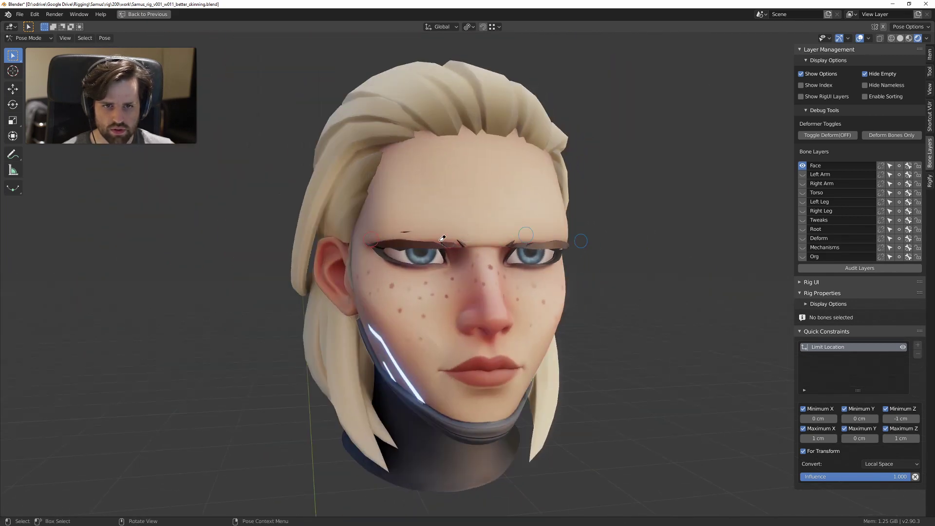
{"action": "scroll", "coordinate": [442, 238], "scroll_direction": "down", "scroll_amount": 8}
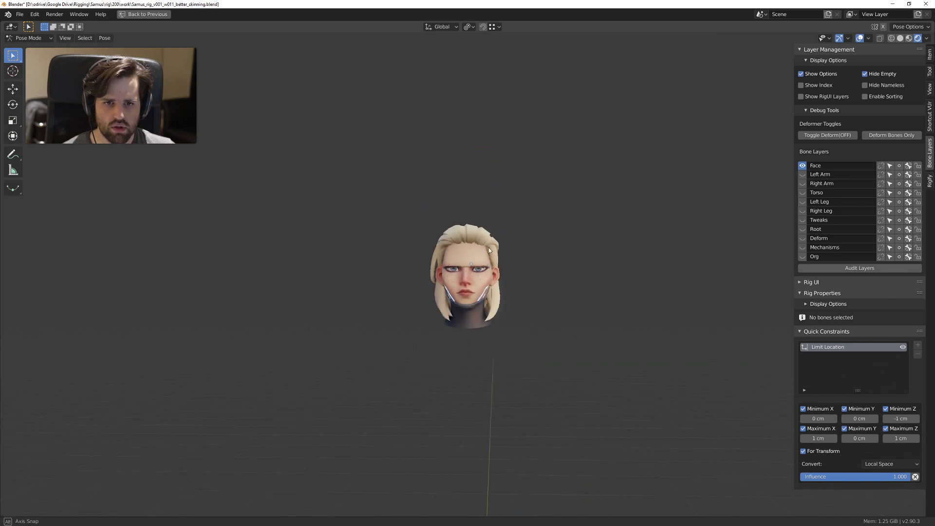
{"action": "scroll", "coordinate": [489, 250], "scroll_direction": "up", "scroll_amount": 6}
{"action": "mouse_move", "coordinate": [490, 251]}
{"action": "middle_mouse_down"}
{"action": "mouse_move", "coordinate": [449, 254]}
{"action": "mouse_move", "coordinate": [504, 242]}
{"action": "middle_mouse_up"}
{"action": "scroll", "coordinate": [504, 243], "scroll_direction": "up", "scroll_amount": 4}
{"action": "left_click", "coordinate": [605, 206]}
{"action": "key", "text": "alt+a"}
{"action": "scroll", "coordinate": [465, 252], "scroll_direction": "down", "scroll_amount": 2}
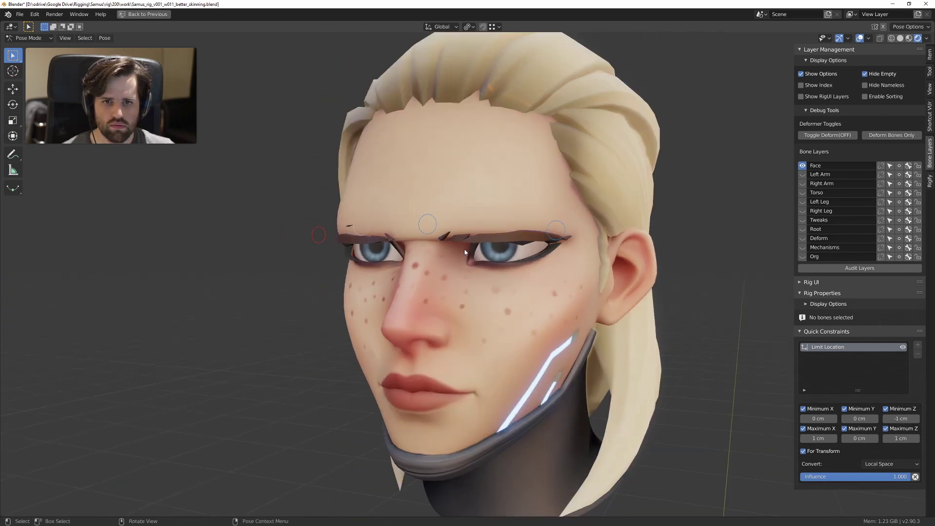
Step: Reset all eyebrow controls, lower them about 1.85 cm along global Z, and check the frown with nothing selected
{"action": "key", "text": "a"}
{"action": "key", "text": "alt+g"}
{"action": "middle_click_drag", "start_coordinate": [409, 256], "coordinate": [450, 258]}
{"action": "key", "text": "g"}
{"action": "key", "text": "z"}
{"action": "left_click", "coordinate": [439, 295]}
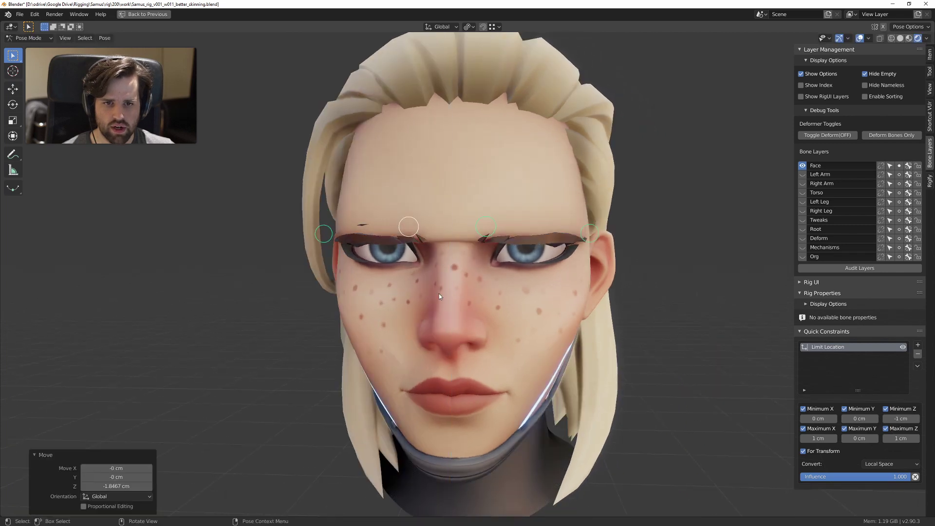
{"action": "scroll", "coordinate": [439, 294], "scroll_direction": "down", "scroll_amount": 3}
{"action": "scroll", "coordinate": [495, 280], "scroll_direction": "up", "scroll_amount": 1}
{"action": "key", "text": "alt+a"}
{"action": "scroll", "coordinate": [495, 280], "scroll_direction": "down", "scroll_amount": 3}
{"action": "middle_click_drag", "start_coordinate": [516, 282], "coordinate": [407, 290]}
{"action": "scroll", "coordinate": [560, 286], "scroll_direction": "up", "scroll_amount": 4}
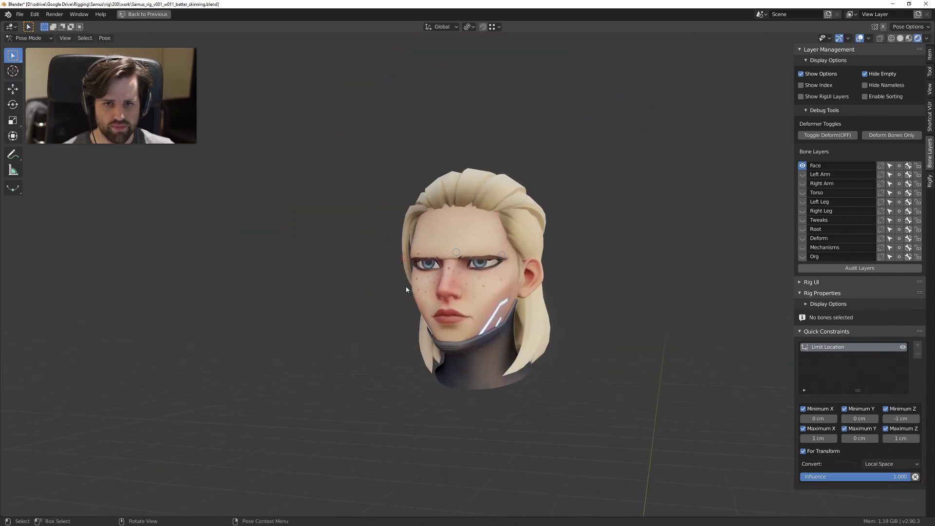
Step: Clear the location of all eyebrow controls and try raising them together along global Z
{"action": "key", "text": "a"}
{"action": "key", "text": "alt+g"}
{"action": "key", "text": "shift+z"}
{"action": "scroll", "coordinate": [466, 289], "scroll_direction": "up", "scroll_amount": 4}
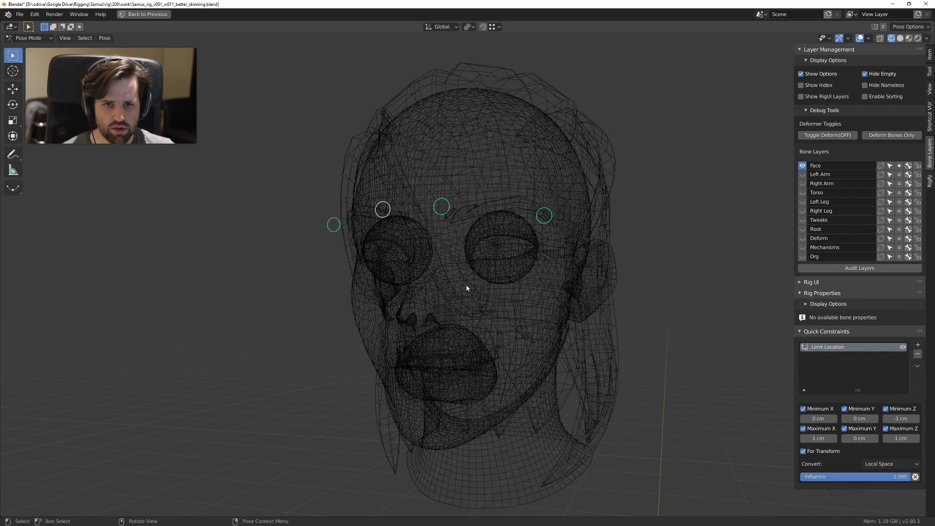
{"action": "key", "text": "shift+z"}
{"action": "scroll", "coordinate": [468, 275], "scroll_direction": "up", "scroll_amount": 2}
{"action": "key", "text": "g"}
{"action": "key", "text": "z"}
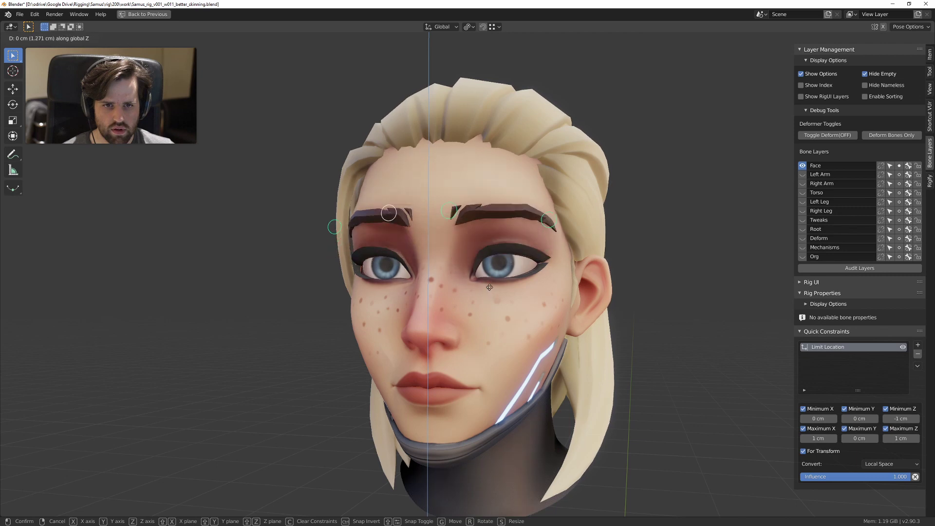
{"action": "key", "text": "Escape"}
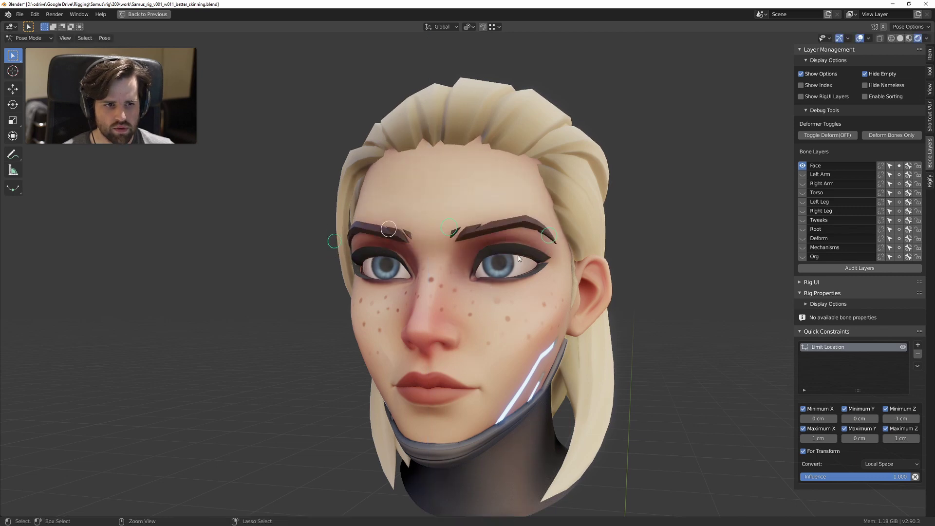
Step: Restore the full workspace layout and load the Brow.Inner.Raiser.L action in the Action Editor
{"action": "key", "text": "ctrl+space"}
{"action": "scroll", "coordinate": [436, 212], "scroll_direction": "up", "scroll_amount": 2}
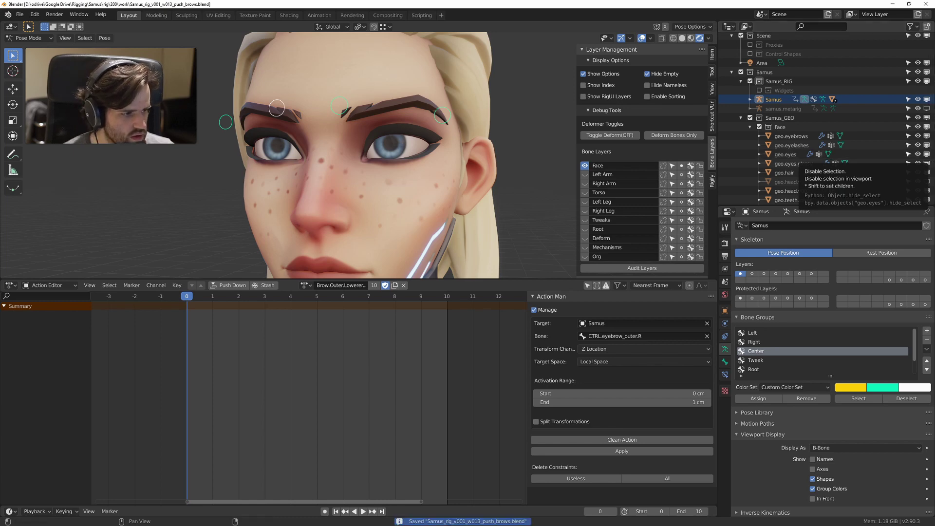
{"action": "middle_click_drag", "start_coordinate": [302, 273], "coordinate": [325, 278]}
{"action": "left_click", "coordinate": [306, 285]}
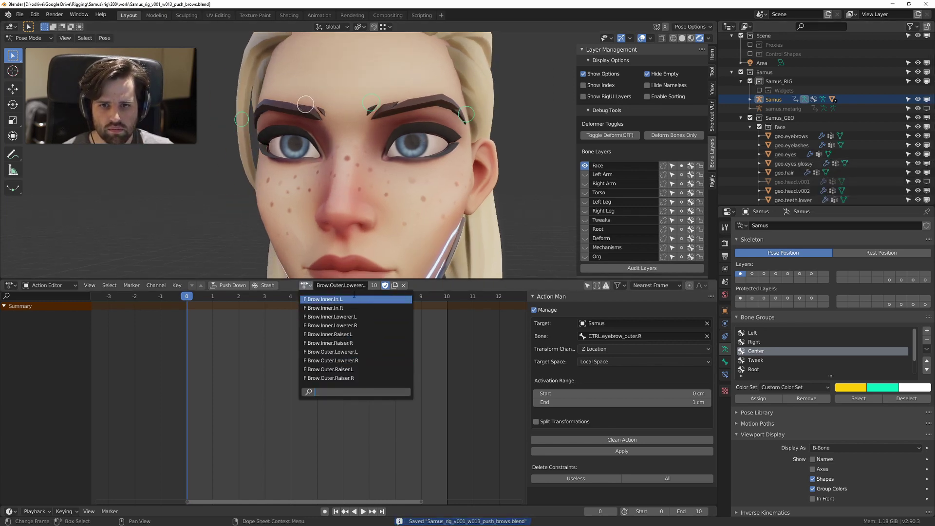
{"action": "left_click", "coordinate": [358, 335]}
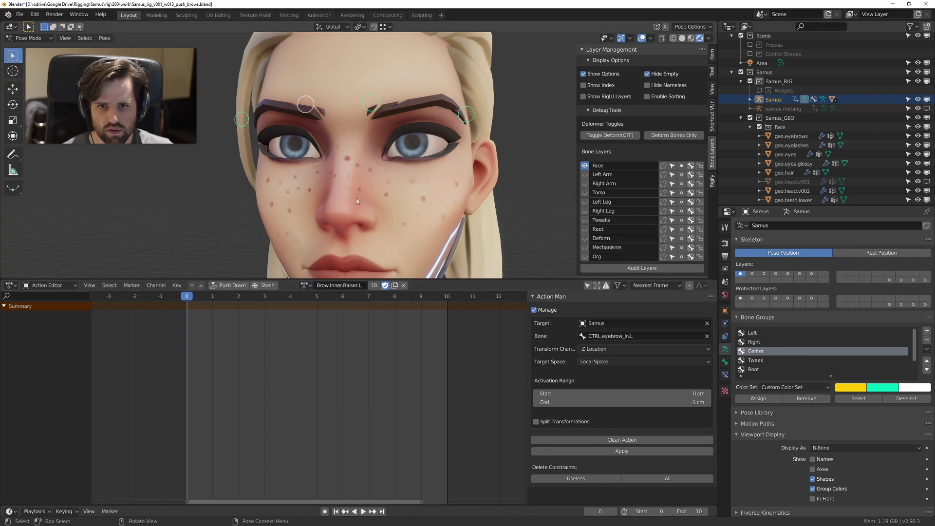
Step: Show only the Tweaks bone layer and go to the raised brow pose at frame 10
{"action": "left_click", "coordinate": [585, 220]}
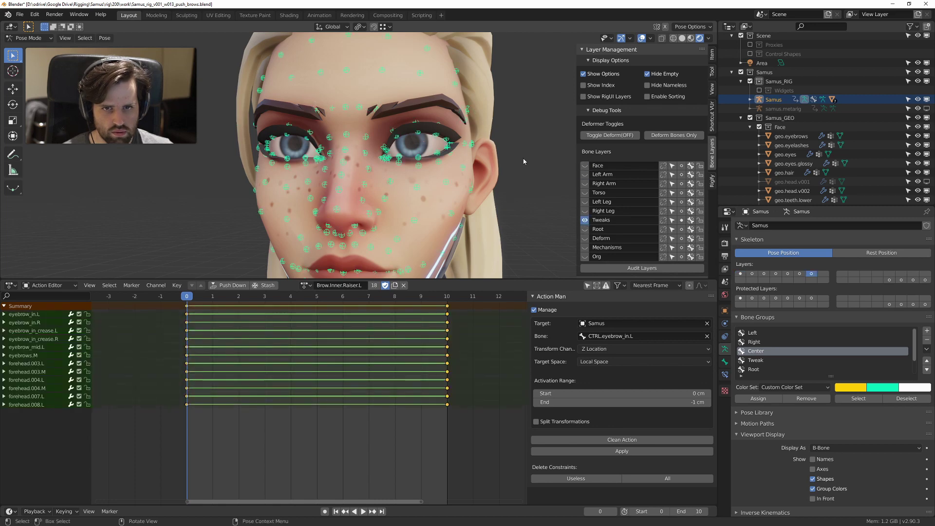
{"action": "middle_click_drag", "start_coordinate": [524, 161], "coordinate": [378, 188]}
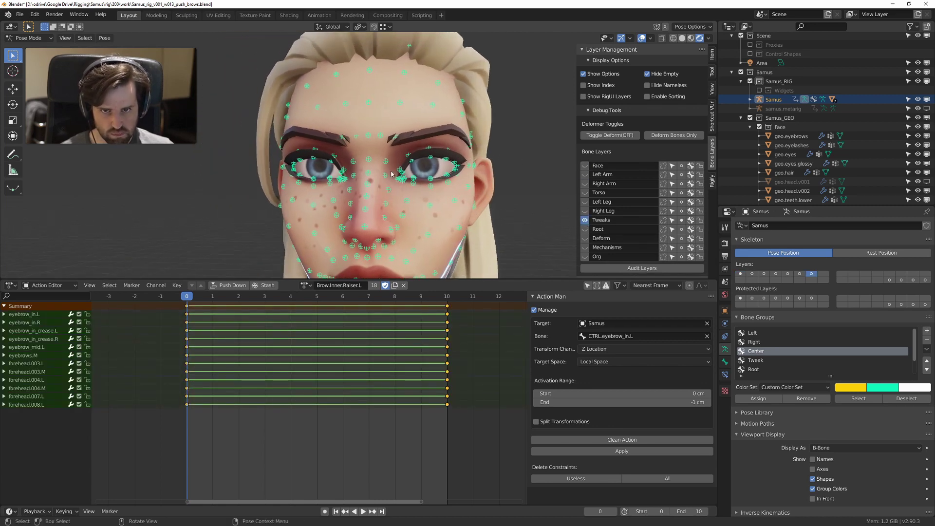
{"action": "key", "text": "Up"}
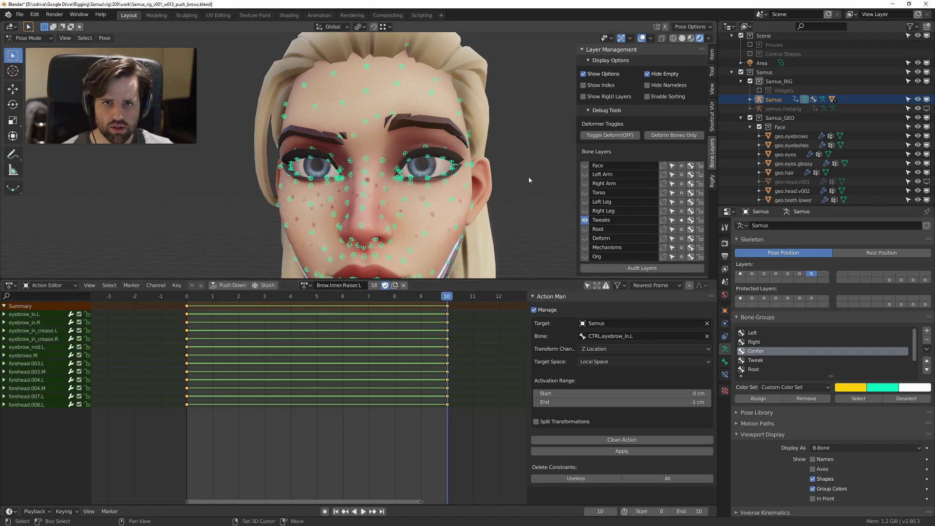
Step: Push the left inner brow's raised pose away from the rest pose and keyframe the selected tweak bones
{"action": "middle_click_drag", "start_coordinate": [528, 179], "coordinate": [433, 170]}
{"action": "key", "text": "shift+e"}
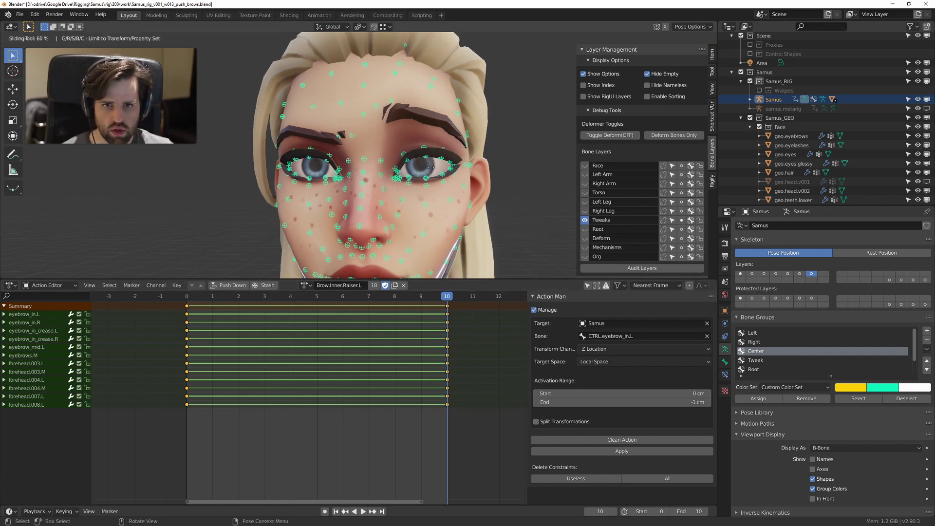
{"action": "left_click", "coordinate": [432, 170]}
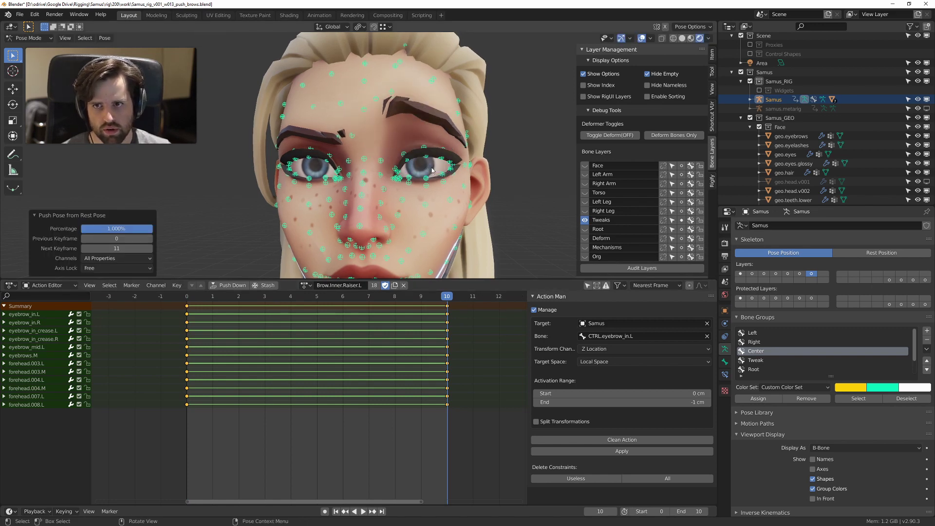
{"action": "key", "text": "i"}
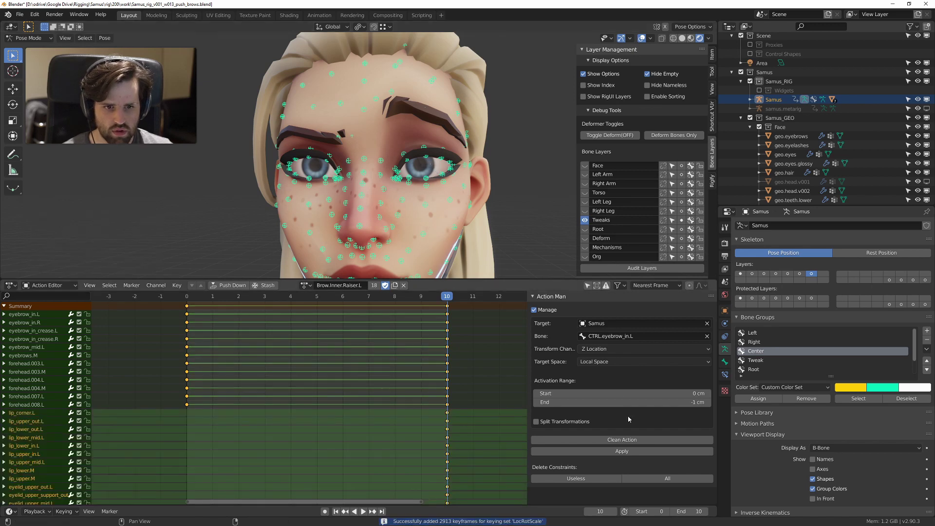
Step: Load the Brow.Inner.Raiser.R action and briefly play it back
{"action": "left_click", "coordinate": [305, 285]}
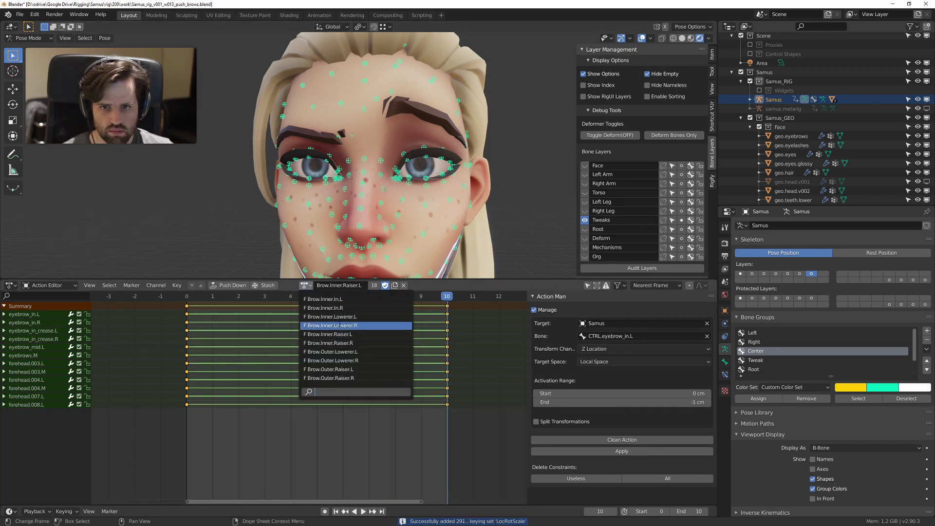
{"action": "left_click", "coordinate": [342, 344]}
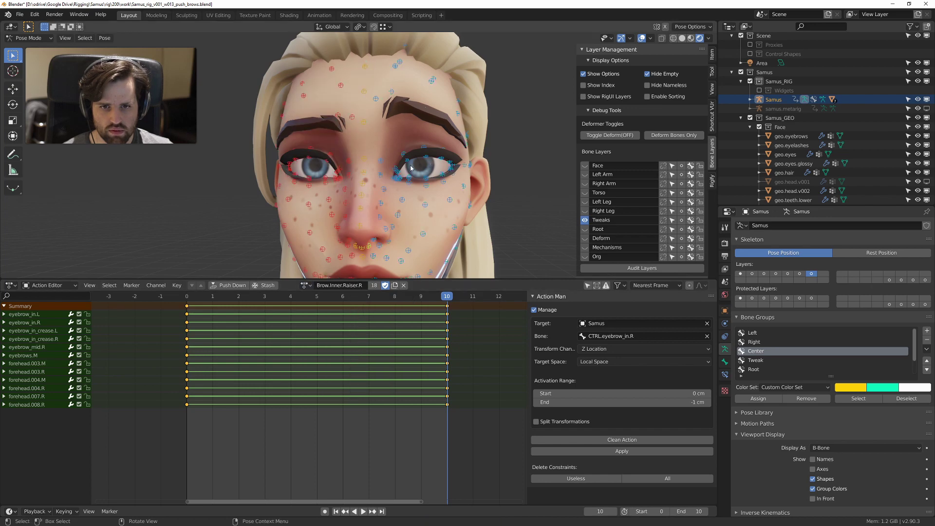
{"action": "key", "text": "space"}
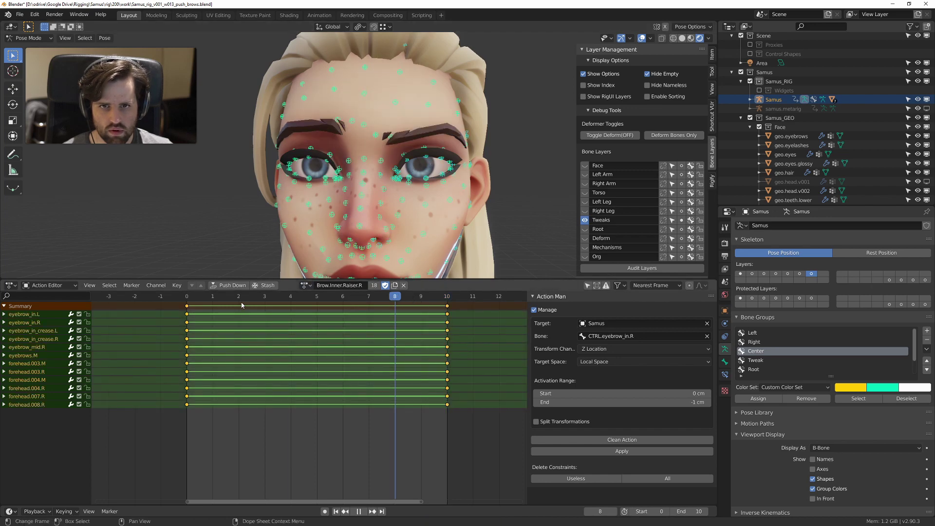
{"action": "key", "text": "Escape"}
Step: Apply Push Pose from Rest Pose to the right inner brow at frame 10, keyframe it and clean the action
{"action": "key", "text": "q"}
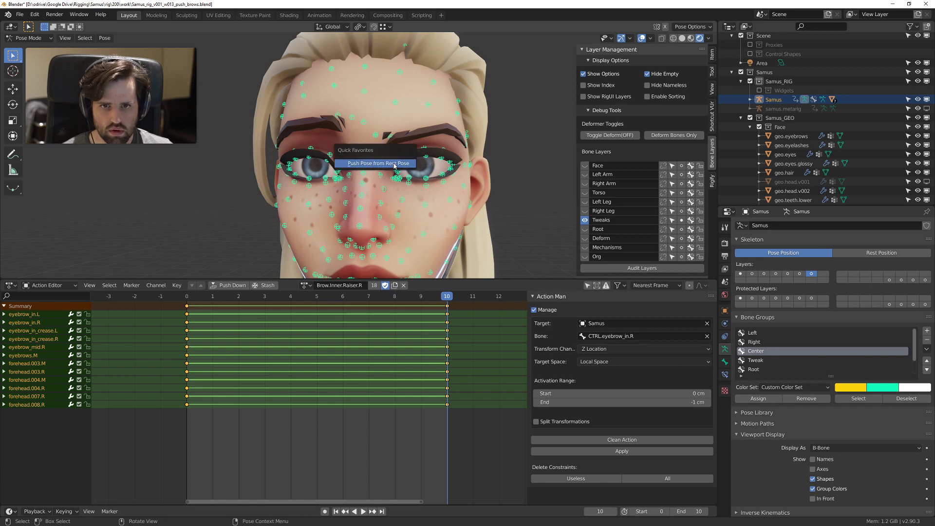
{"action": "left_click", "coordinate": [393, 163]}
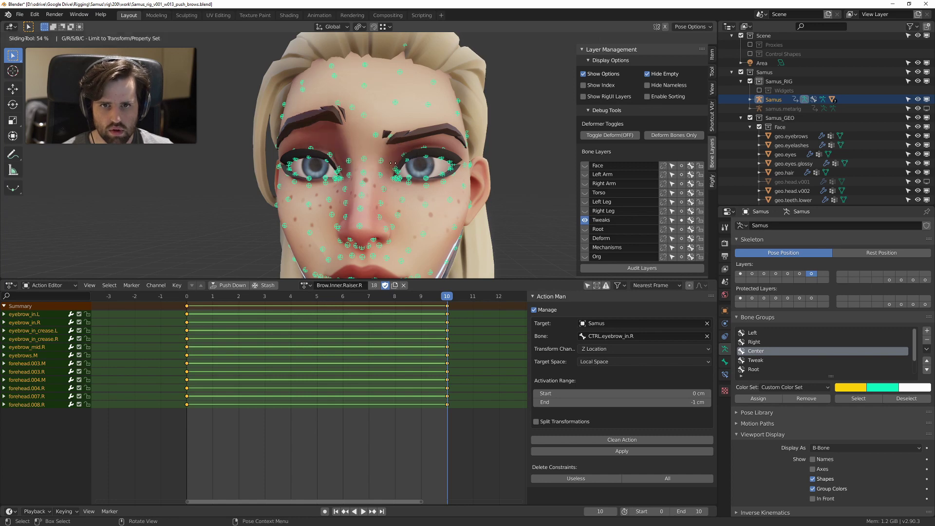
{"action": "left_click", "coordinate": [444, 223]}
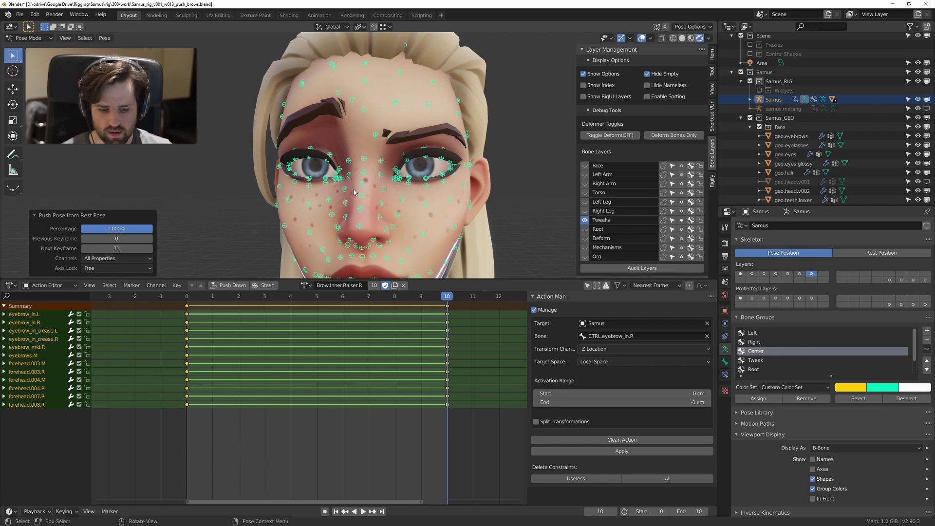
{"action": "key", "text": "i"}
{"action": "left_click", "coordinate": [634, 441]}
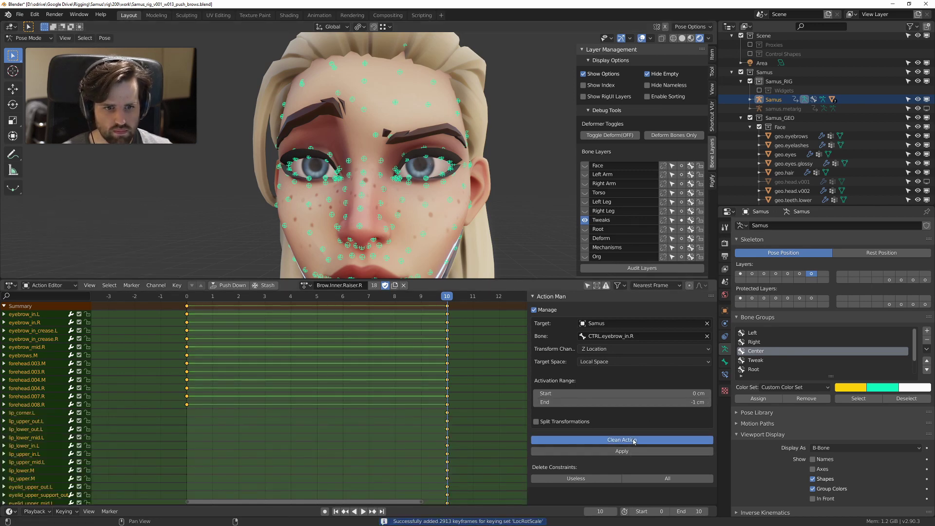
{"action": "key", "text": "space"}
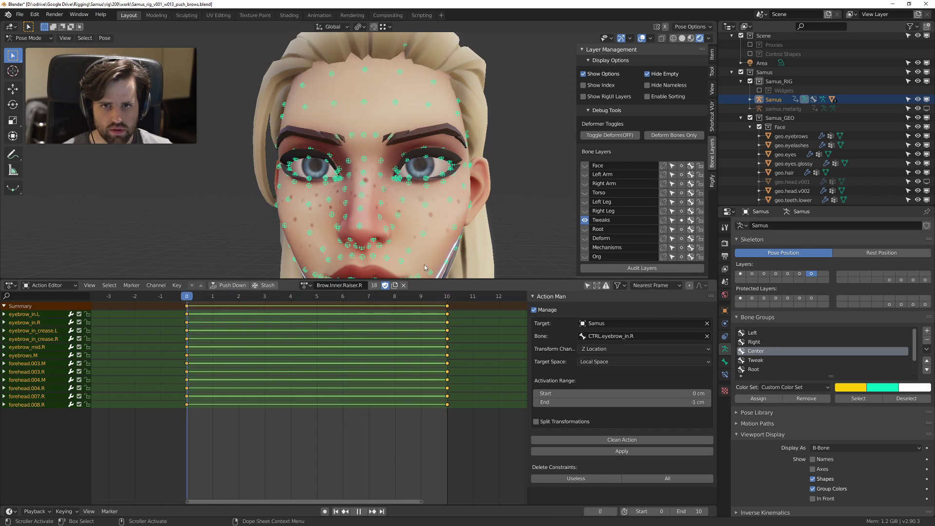
Step: Load the Brow.Outer.Raiser.L action and go to its raised pose at frame 10
{"action": "key", "text": "space"}
{"action": "left_click", "coordinate": [308, 285]}
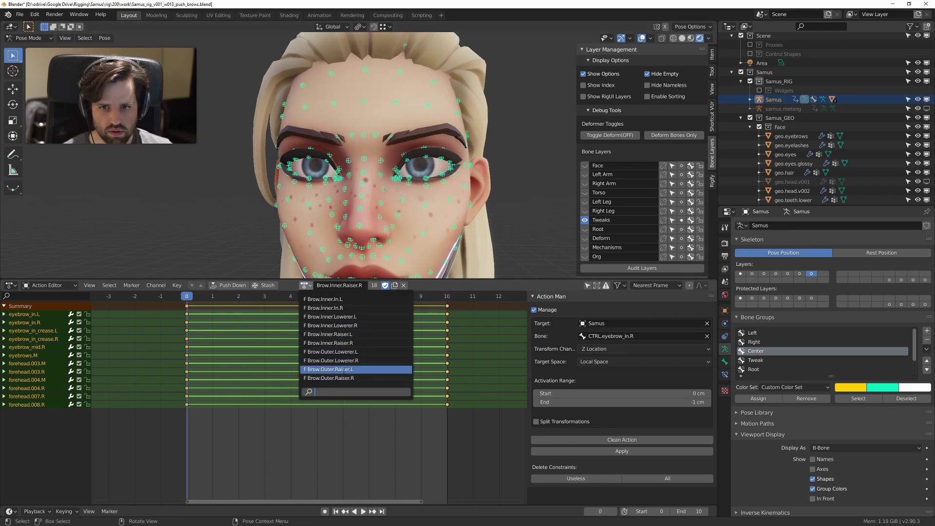
{"action": "left_click", "coordinate": [357, 369]}
{"action": "left_click", "coordinate": [446, 296]}
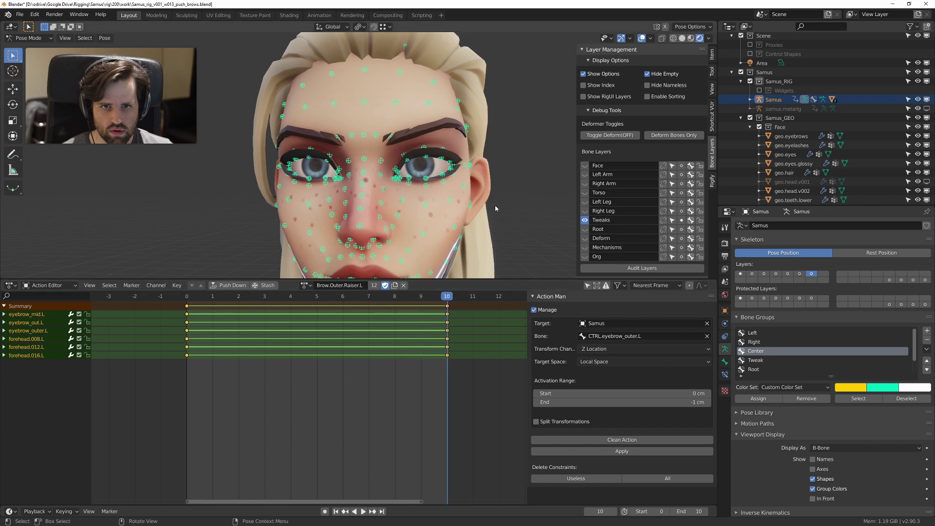
Step: Apply Push Pose from Rest Pose to the left outer brow, keyframe it, clean the action and play it back
{"action": "key", "text": "q"}
{"action": "left_click", "coordinate": [483, 184]}
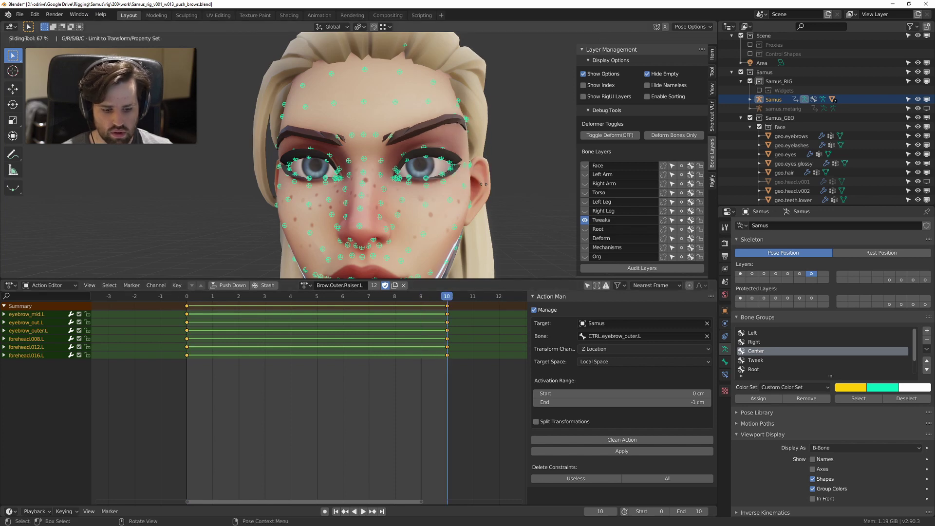
{"action": "key", "text": "0"}
{"action": "key", "text": "Return"}
{"action": "key", "text": "i"}
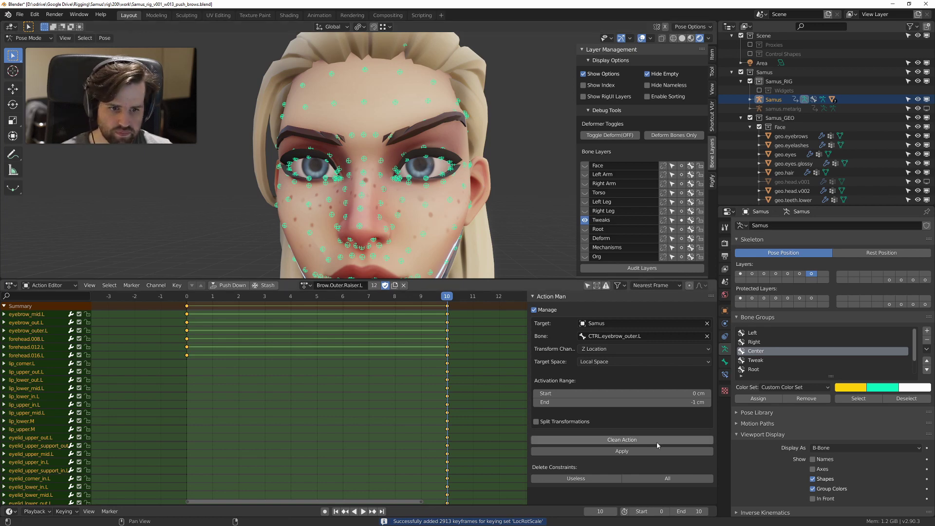
{"action": "left_click", "coordinate": [609, 440]}
{"action": "key", "text": "space"}
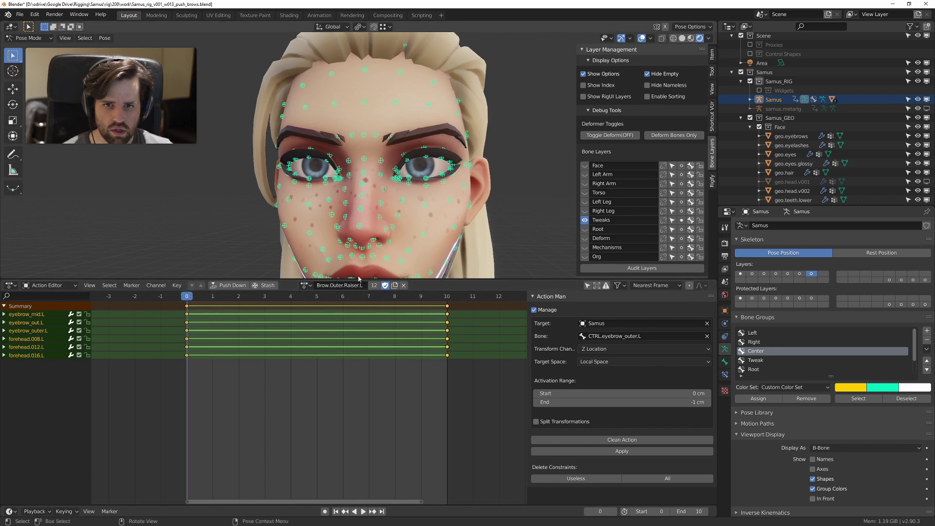
Step: Load the Brow.Outer.Raiser.R action
{"action": "left_click", "coordinate": [305, 286]}
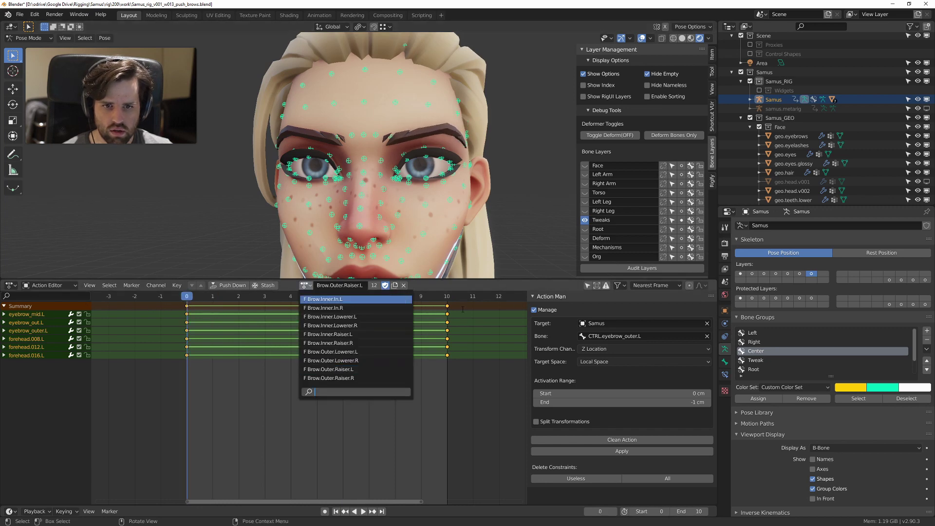
{"action": "key", "text": "Escape"}
{"action": "key", "text": "space"}
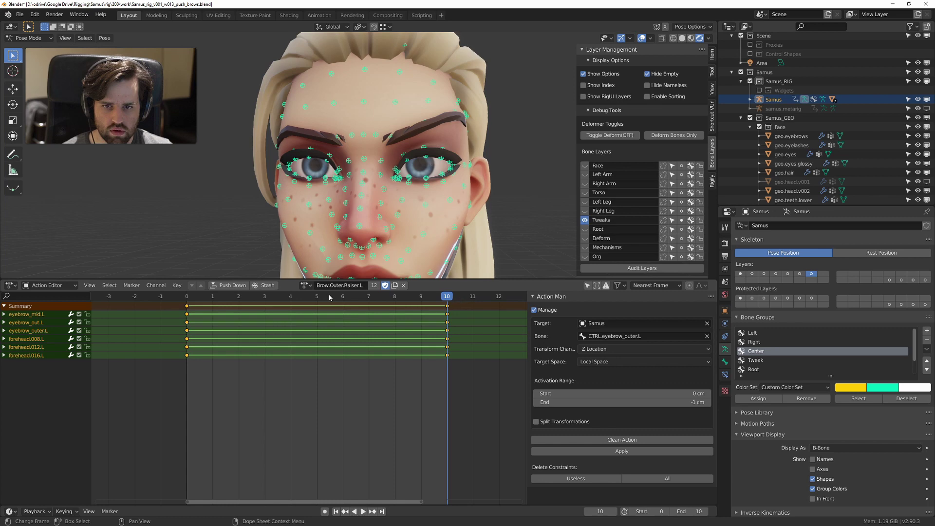
{"action": "left_click", "coordinate": [305, 285]}
{"action": "left_click", "coordinate": [336, 379]}
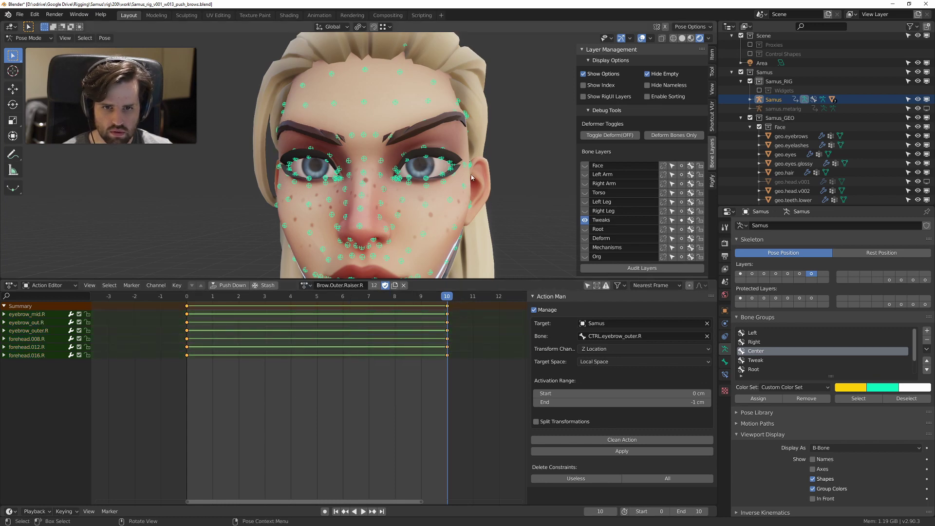
Step: Push the right outer brow's pose away from rest at frame 10, keyframe all tweak bones and clean the action
{"action": "key", "text": "a"}
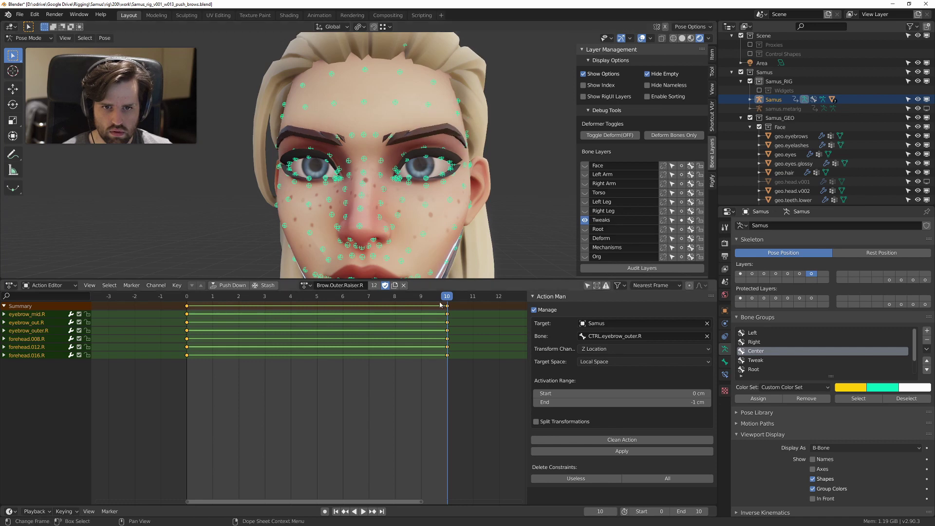
{"action": "left_click_drag", "start_coordinate": [300, 297], "coordinate": [300, 297]}
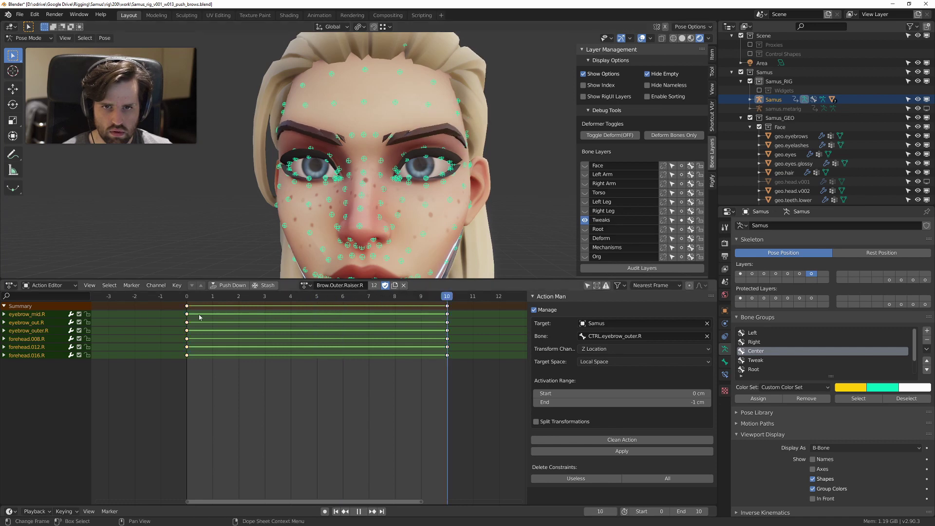
{"action": "key", "text": "q"}
{"action": "left_click", "coordinate": [406, 161]}
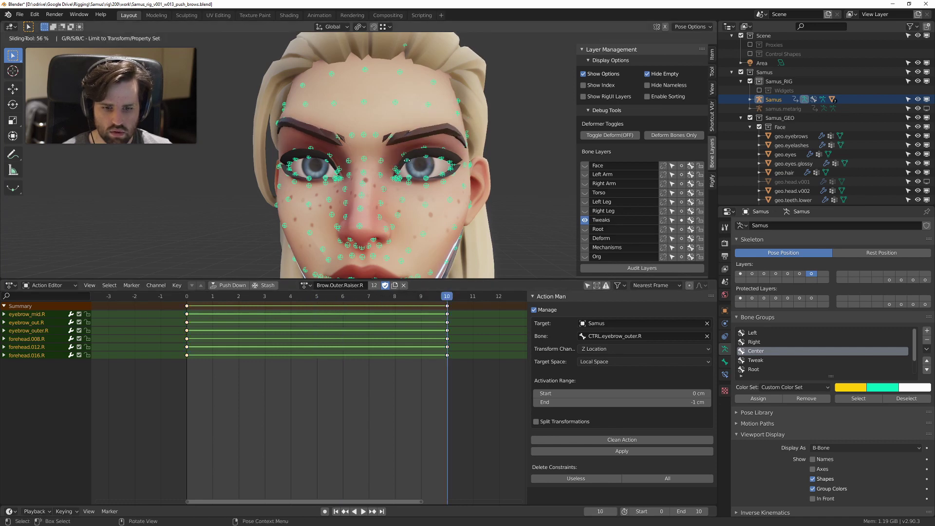
{"action": "key", "text": "Return"}
{"action": "middle_click_drag", "start_coordinate": [362, 150], "coordinate": [431, 136]}
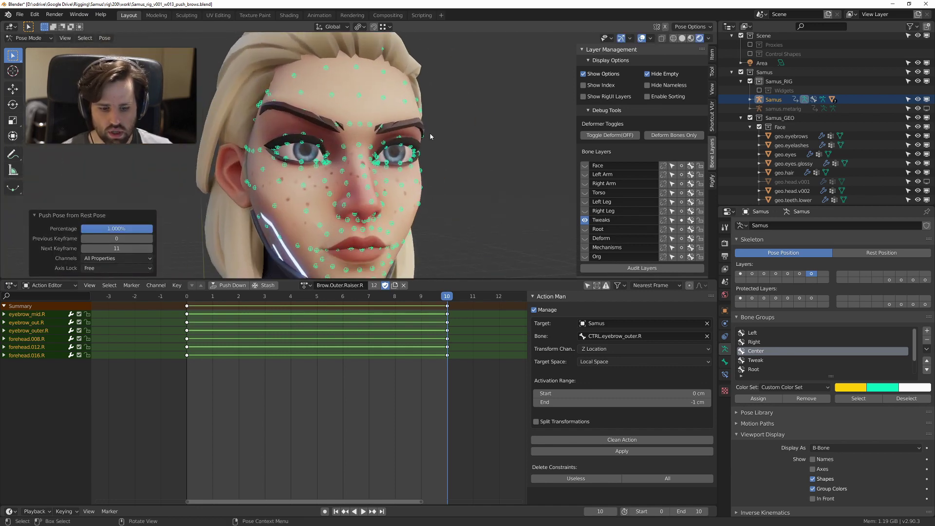
{"action": "key", "text": "i"}
{"action": "left_click", "coordinate": [622, 440]}
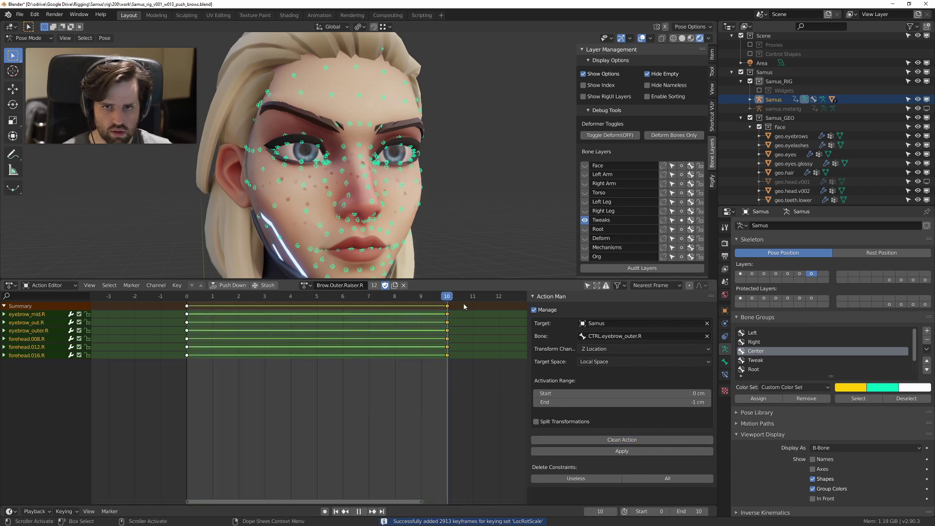
{"action": "key", "text": "Escape"}
Step: Maximize the 3D viewport and show only the Face bone layer in place of Tweaks
{"action": "key", "text": "ctrl+space"}
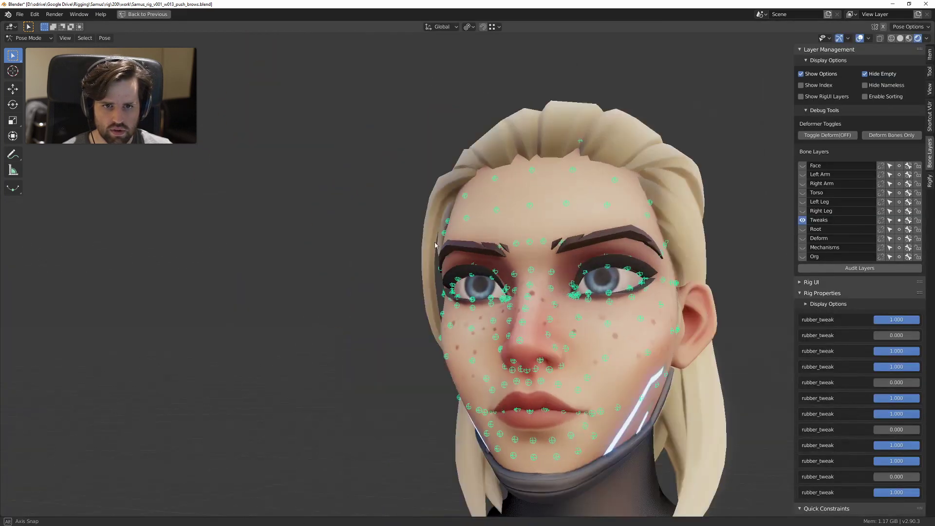
{"action": "middle_click_drag", "start_coordinate": [429, 234], "coordinate": [480, 297]}
{"action": "key", "text": "Home"}
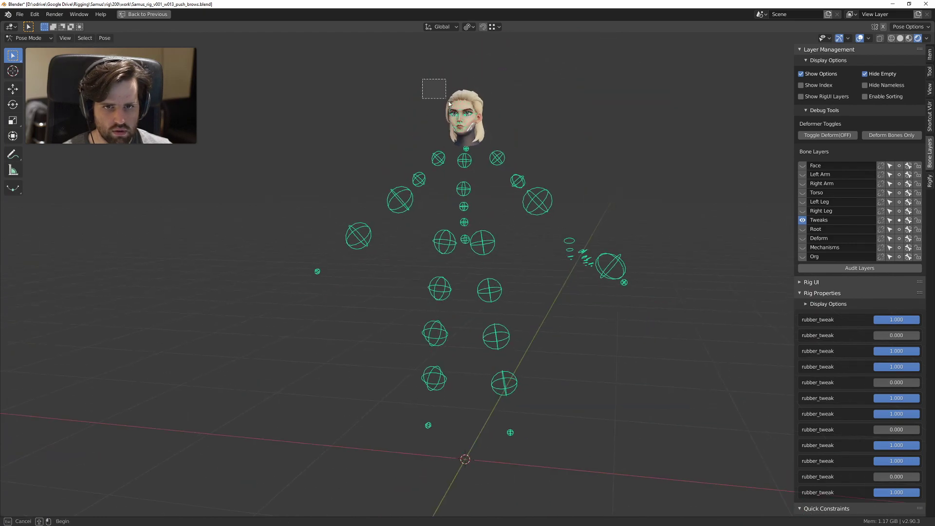
{"action": "left_click_drag", "start_coordinate": [447, 100], "coordinate": [489, 142]}
{"action": "scroll", "coordinate": [617, 208], "scroll_direction": "up", "scroll_amount": 2}
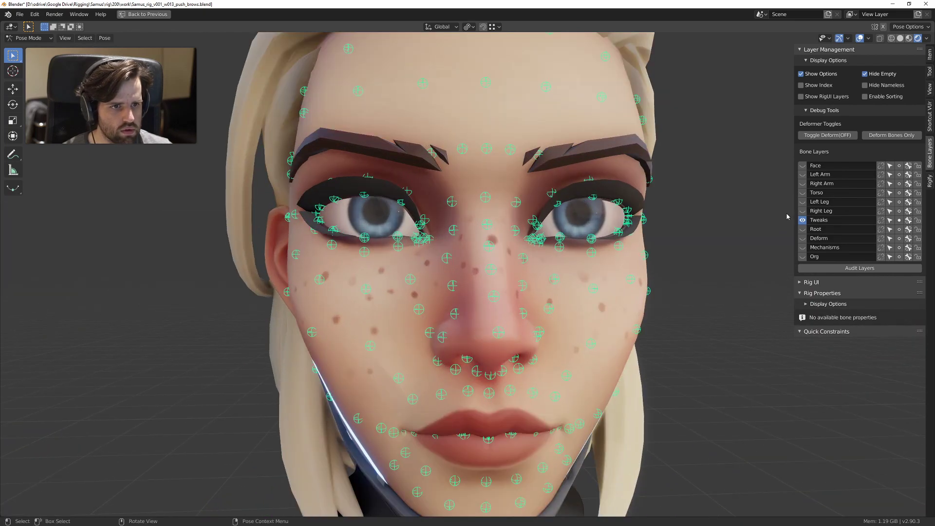
{"action": "left_click", "coordinate": [802, 166]}
{"action": "left_click", "coordinate": [802, 220]}
{"action": "scroll", "coordinate": [633, 218], "scroll_direction": "down", "scroll_amount": 4}
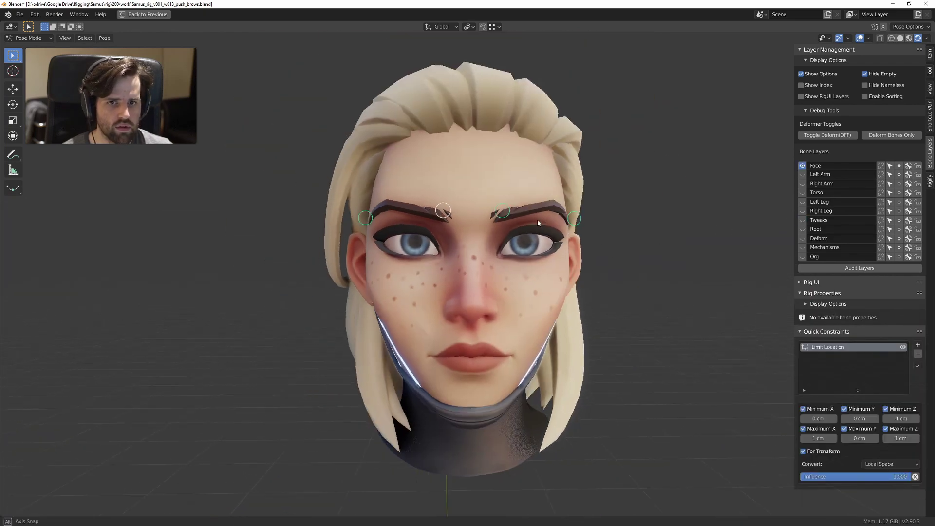
Step: Test the outer brow controls by moving them up and down while checking the brow from the side
{"action": "middle_click_drag", "start_coordinate": [537, 220], "coordinate": [344, 217]}
{"action": "key", "text": "KP_1"}
{"action": "key", "text": "g"}
{"action": "left_click", "coordinate": [544, 217]}
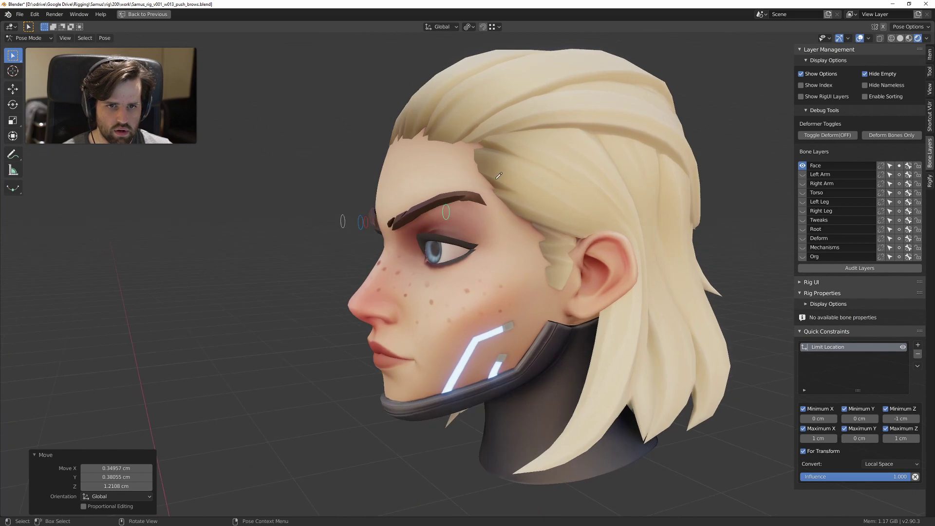
{"action": "left_click", "coordinate": [507, 204]}
{"action": "scroll", "coordinate": [546, 229], "scroll_direction": "up", "scroll_amount": 4}
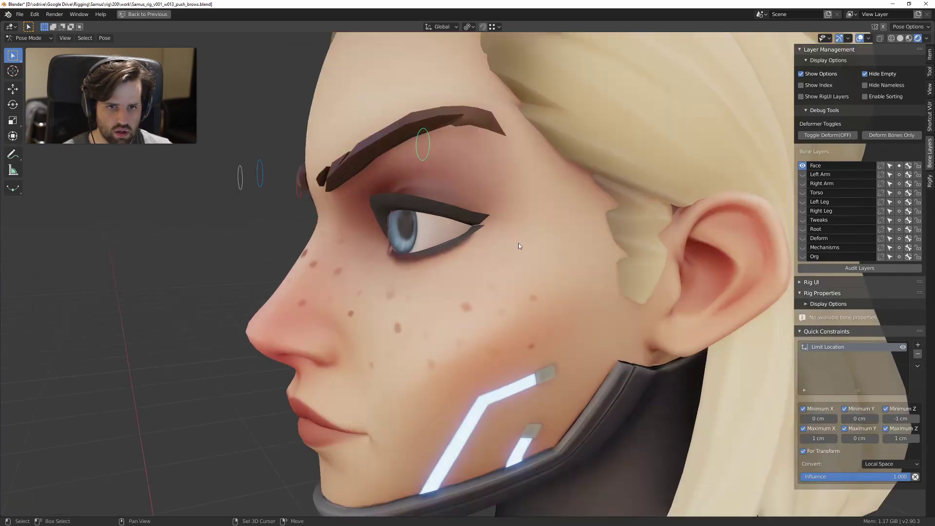
{"action": "key", "text": "g"}
{"action": "left_click", "coordinate": [492, 349]}
{"action": "scroll", "coordinate": [547, 150], "scroll_direction": "down", "scroll_amount": 5}
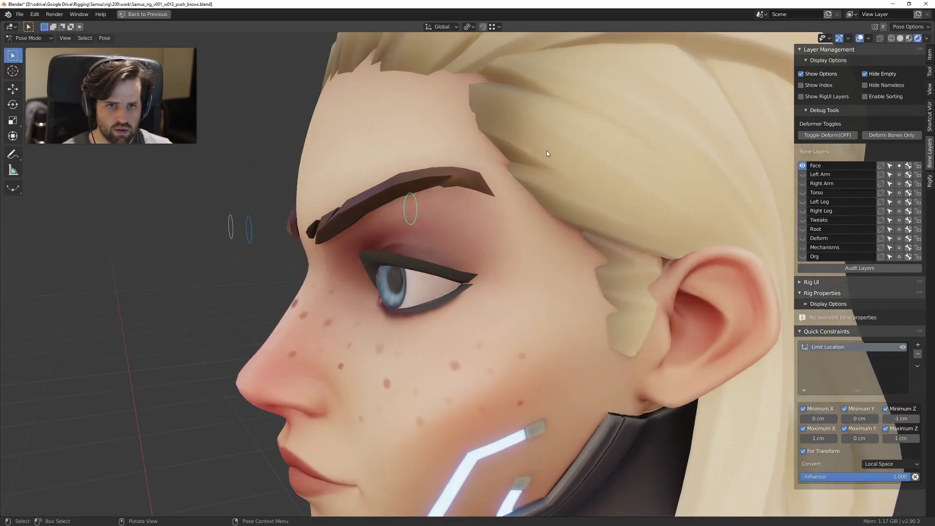
{"action": "scroll", "coordinate": [544, 200], "scroll_direction": "up", "scroll_amount": 3}
{"action": "middle_click_drag", "start_coordinate": [544, 200], "coordinate": [556, 237]}
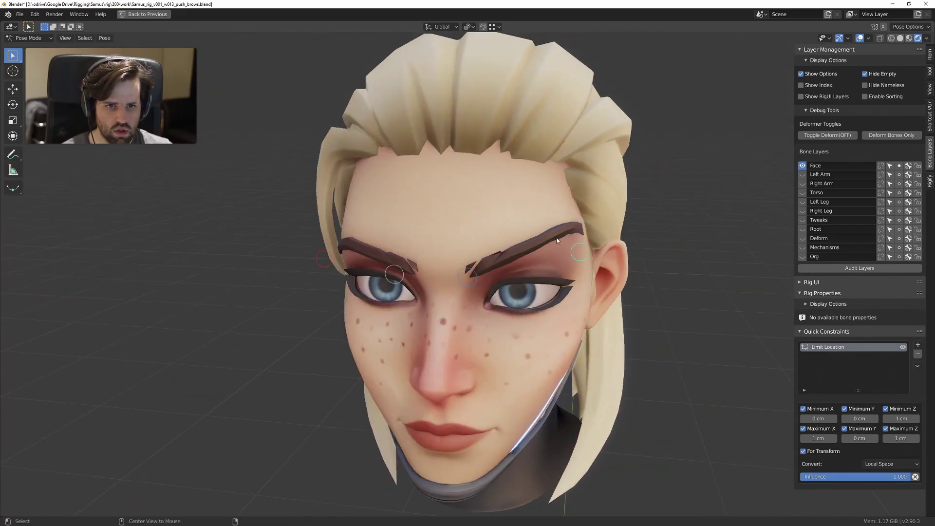
Step: Raise the outer brow controls about 2.5 cm and check the brow shape from an angled front view
{"action": "key", "text": "g"}
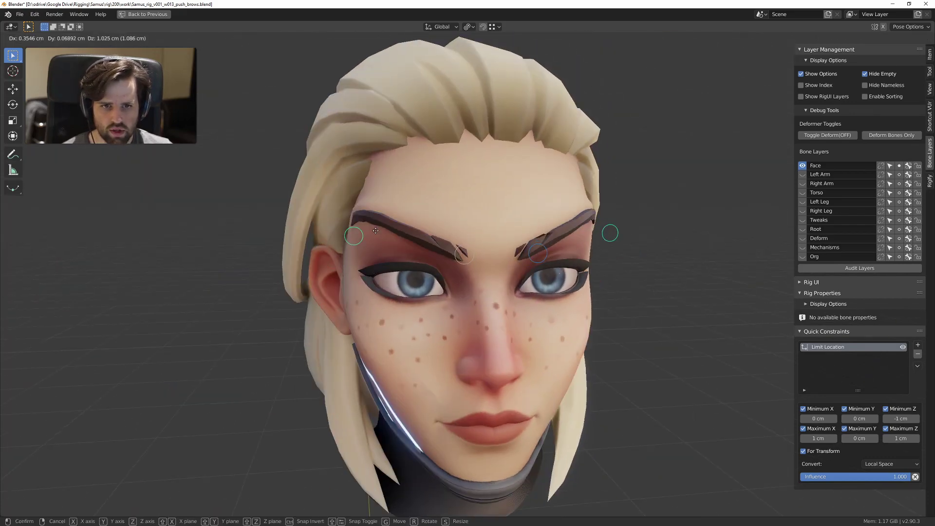
{"action": "left_click", "coordinate": [379, 227]}
{"action": "scroll", "coordinate": [380, 227], "scroll_direction": "down", "scroll_amount": 3}
{"action": "middle_click_drag", "start_coordinate": [389, 228], "coordinate": [431, 230]}
{"action": "scroll", "coordinate": [433, 226], "scroll_direction": "up", "scroll_amount": 1}
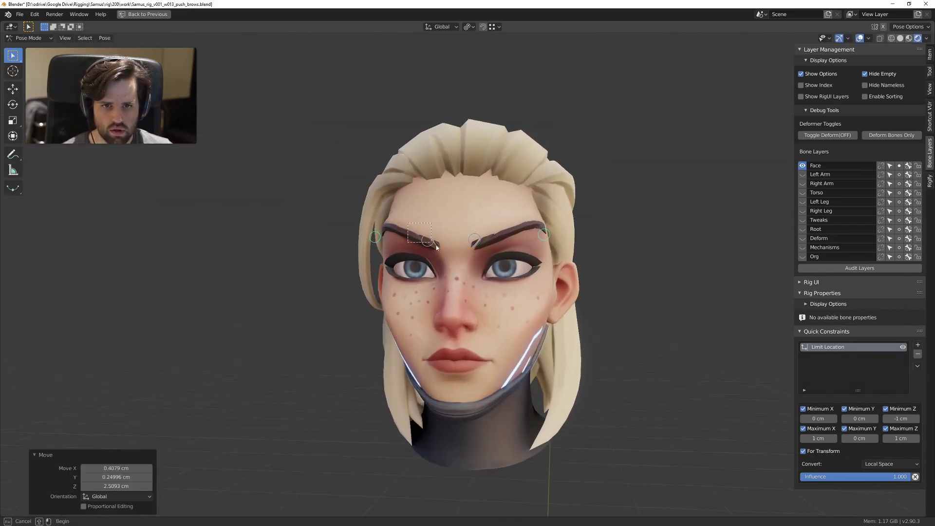
Step: Select both inner brow controls and raise them about 1.8 cm, checking the brows from the front
{"action": "left_click", "coordinate": [432, 247]}
{"action": "left_click", "coordinate": [476, 250], "text": "shift"}
{"action": "key", "text": "g"}
{"action": "left_click", "coordinate": [476, 228]}
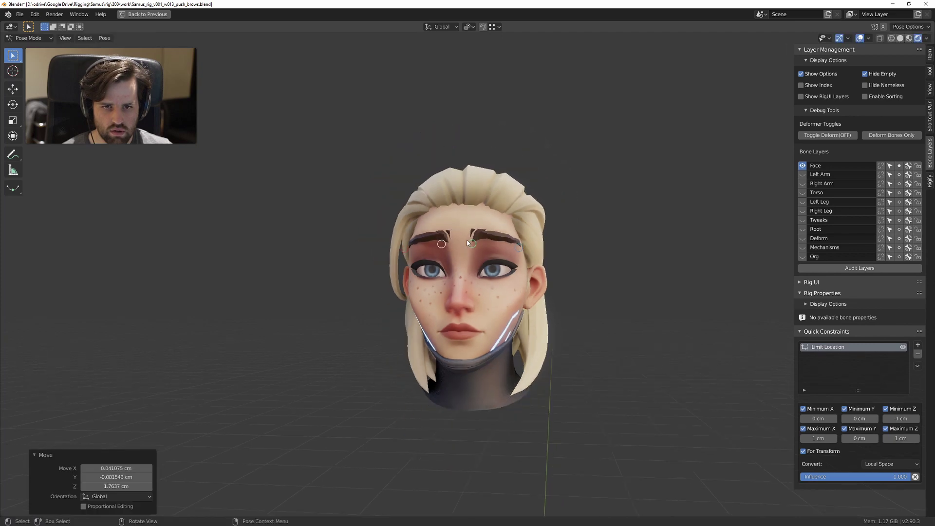
{"action": "middle_click_drag", "start_coordinate": [476, 228], "coordinate": [457, 247]}
{"action": "scroll", "coordinate": [467, 263], "scroll_direction": "up", "scroll_amount": 2}
{"action": "scroll", "coordinate": [477, 277], "scroll_direction": "up", "scroll_amount": 3}
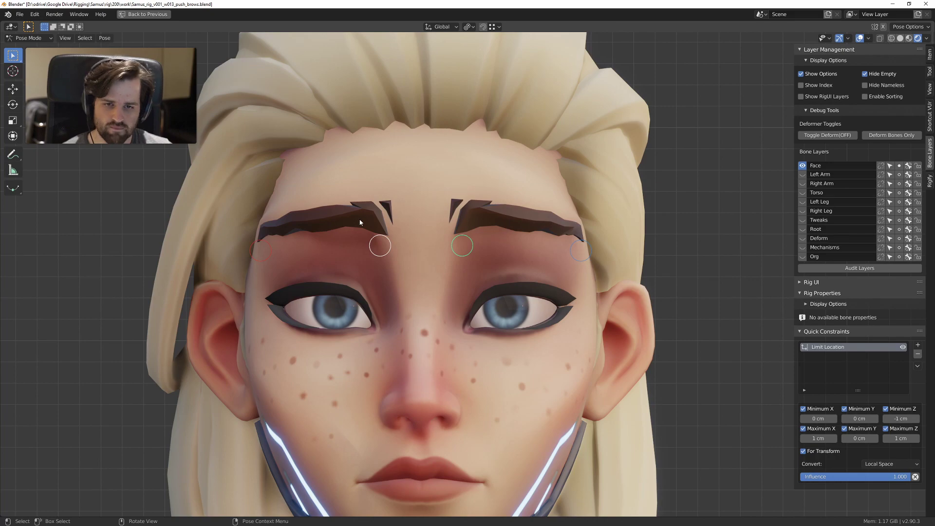
Step: Move the inner brow controls down and up in side view, then mark the forehead profile with a short annotation
{"action": "scroll", "coordinate": [475, 267], "scroll_direction": "down", "scroll_amount": 4}
{"action": "middle_click_drag", "start_coordinate": [475, 267], "coordinate": [382, 272]}
{"action": "scroll", "coordinate": [545, 267], "scroll_direction": "up", "scroll_amount": 5}
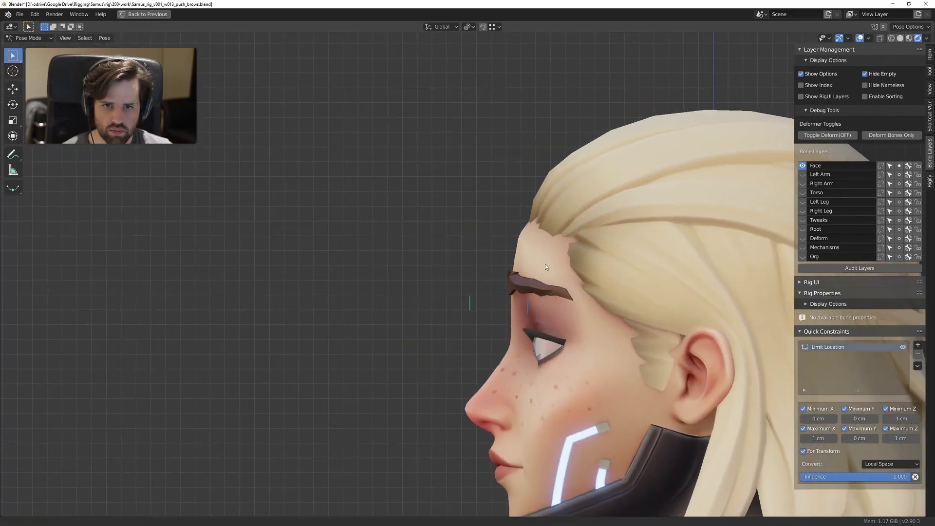
{"action": "scroll", "coordinate": [546, 267], "scroll_direction": "up", "scroll_amount": 4}
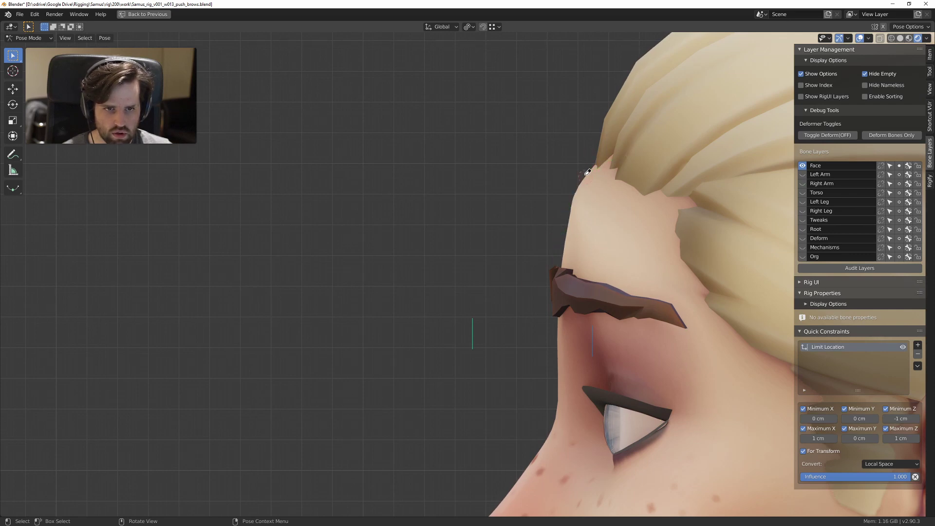
{"action": "middle_click_drag", "start_coordinate": [625, 262], "coordinate": [563, 233], "text": "shift"}
{"action": "key", "text": "g"}
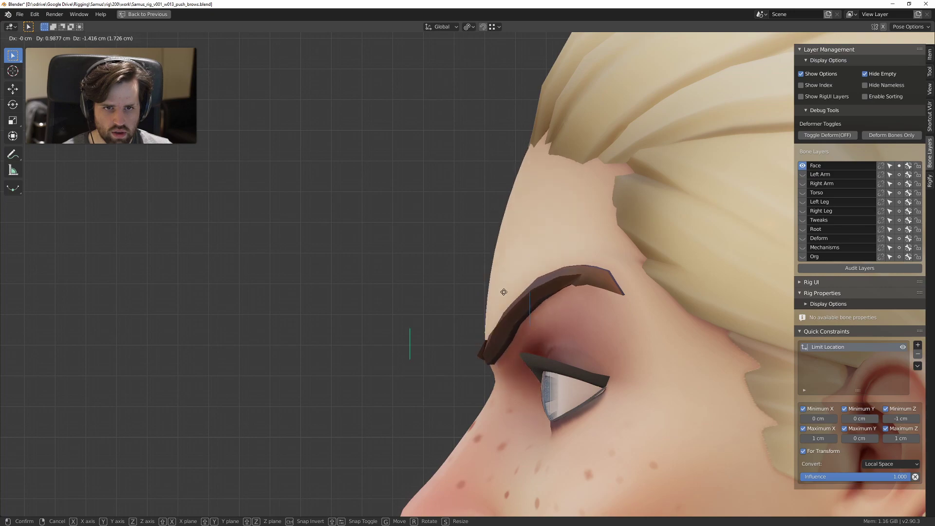
{"action": "left_click", "coordinate": [522, 243]}
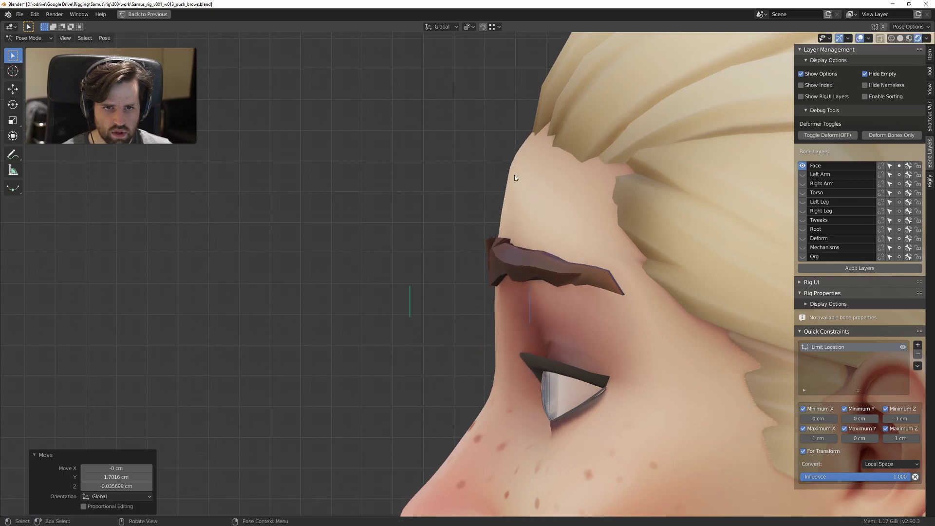
{"action": "mouse_move", "coordinate": [513, 200]}
{"action": "middle_mouse_down", "text": "alt"}
{"action": "mouse_move", "coordinate": [648, 201]}
{"action": "mouse_move", "coordinate": [551, 219]}
{"action": "mouse_move", "coordinate": [513, 239]}
{"action": "mouse_move", "coordinate": [499, 196]}
{"action": "middle_mouse_up", "text": "alt"}
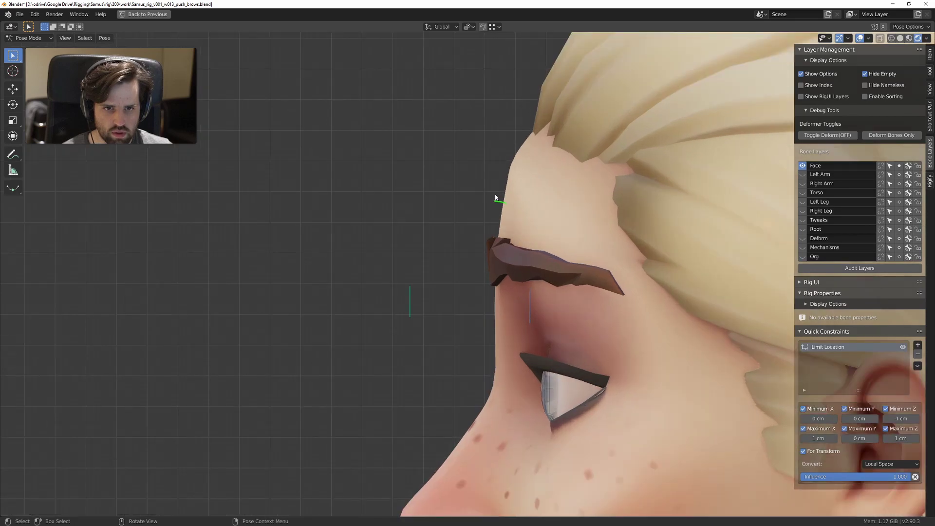
{"action": "left_click", "coordinate": [516, 160]}
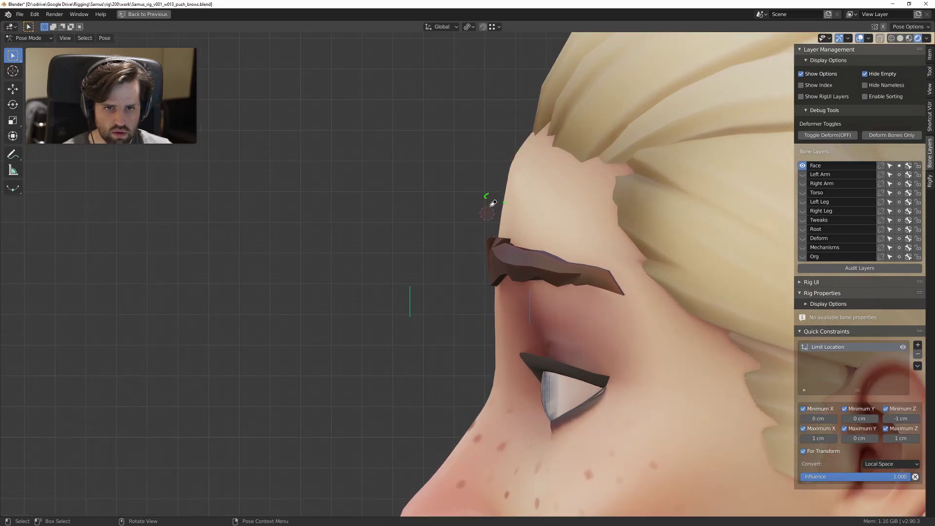
Step: Select the outer brow controls and test their up and down movement in side view and front view
{"action": "middle_click_drag", "start_coordinate": [404, 307], "coordinate": [486, 248]}
{"action": "left_click_drag", "start_coordinate": [485, 248], "coordinate": [526, 308]}
{"action": "key", "text": "g"}
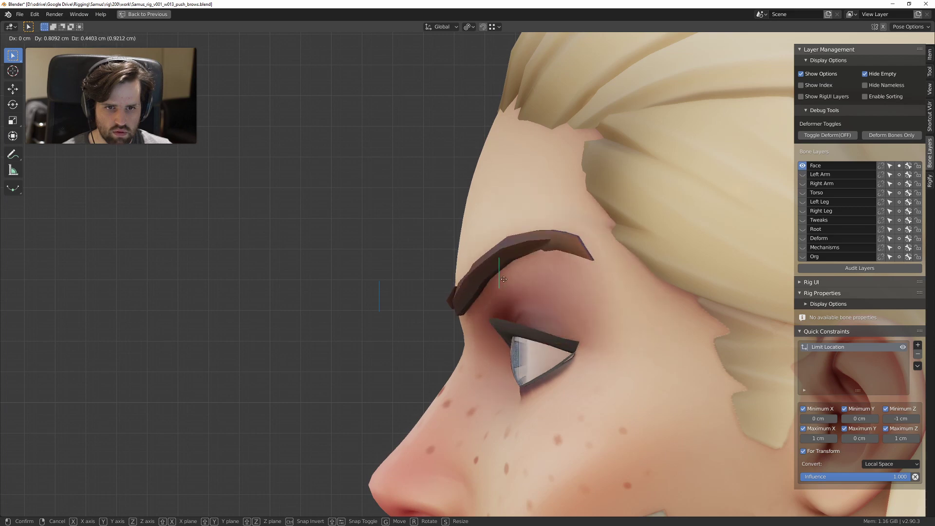
{"action": "left_click", "coordinate": [494, 328]}
{"action": "middle_click_drag", "start_coordinate": [475, 283], "coordinate": [508, 289]}
{"action": "key", "text": "KP_1"}
{"action": "key", "text": "g"}
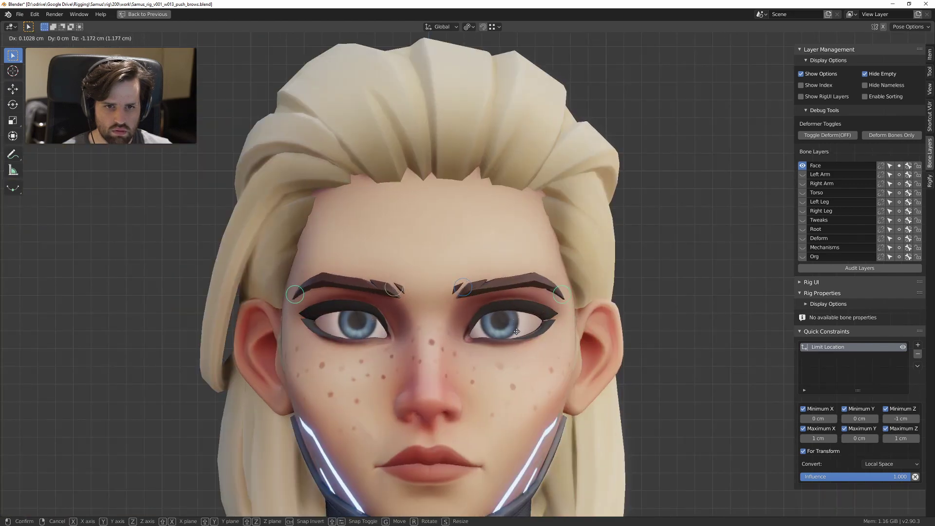
{"action": "left_click", "coordinate": [546, 308]}
Step: Test the vertical movement of the outer and inner brow controls from an angled view
{"action": "middle_click_drag", "start_coordinate": [546, 307], "coordinate": [370, 253]}
{"action": "left_click", "coordinate": [378, 280]}
{"action": "left_click", "coordinate": [441, 286]}
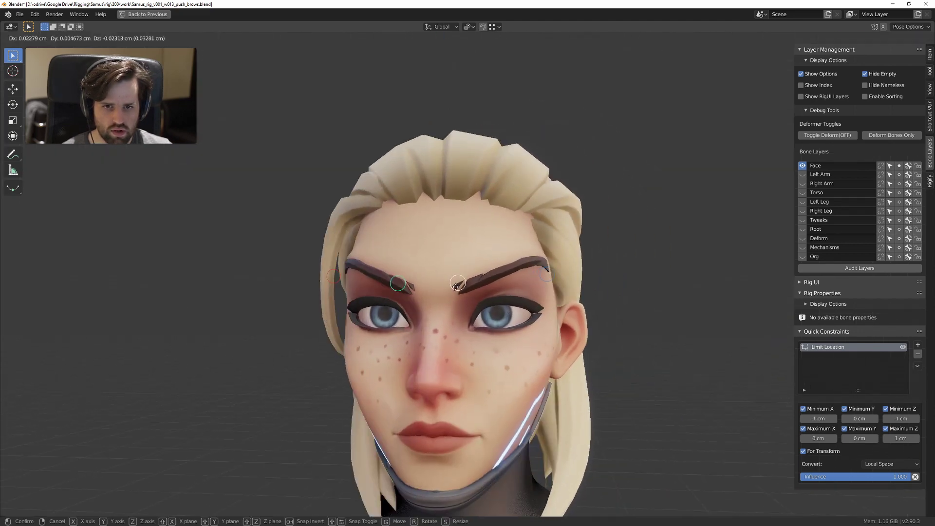
{"action": "key", "text": "g"}
{"action": "key", "text": "z"}
{"action": "left_click", "coordinate": [336, 230]}
Step: Raise all the brow controls about 3.7 cm along Z and check the brow shape from the front
{"action": "key", "text": "g"}
{"action": "key", "text": "z"}
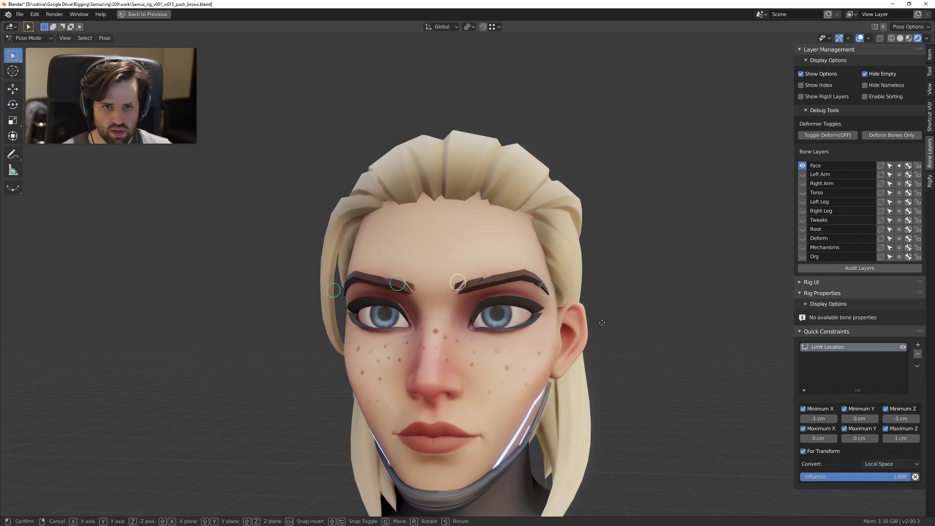
{"action": "left_click", "coordinate": [599, 274]}
{"action": "scroll", "coordinate": [481, 263], "scroll_direction": "up", "scroll_amount": 1}
{"action": "middle_click_drag", "start_coordinate": [599, 273], "coordinate": [442, 285]}
{"action": "key", "text": "KP_1"}
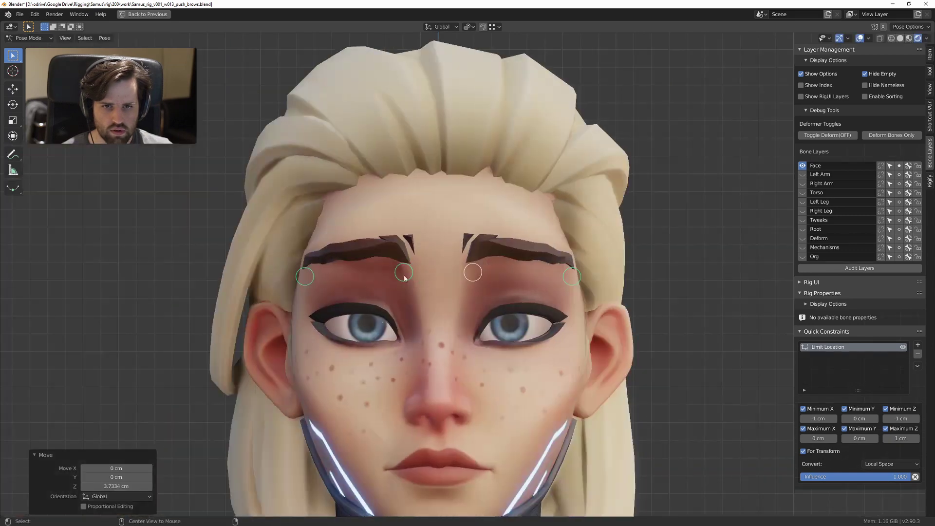
Step: Sketch annotation guide strokes across the raised brows and undo them
{"action": "left_click_drag", "start_coordinate": [308, 259], "coordinate": [580, 259]}
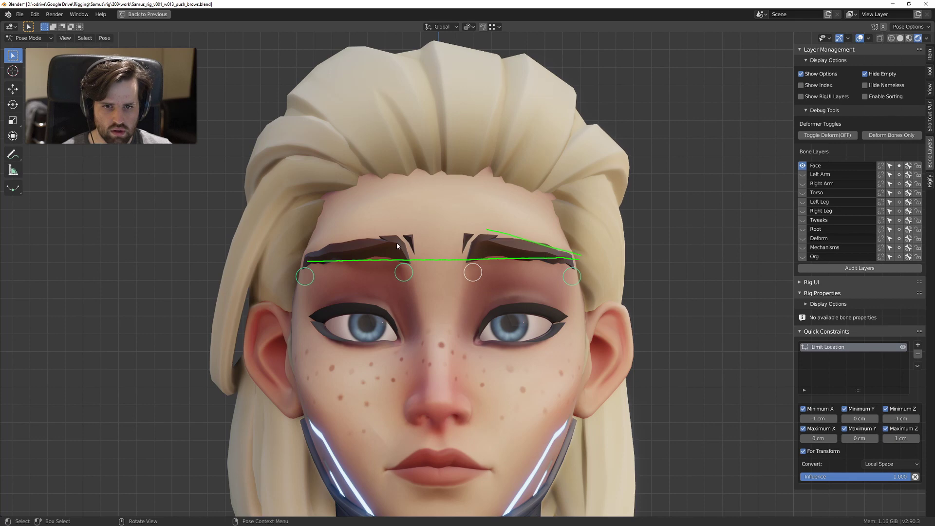
{"action": "left_click_drag", "start_coordinate": [414, 234], "coordinate": [291, 243]}
{"action": "key", "text": "ctrl+z"}
{"action": "key", "text": "ctrl+z"}
{"action": "key", "text": "ctrl+z"}
{"action": "key", "text": "ctrl+z"}
{"action": "key", "text": "ctrl+z"}
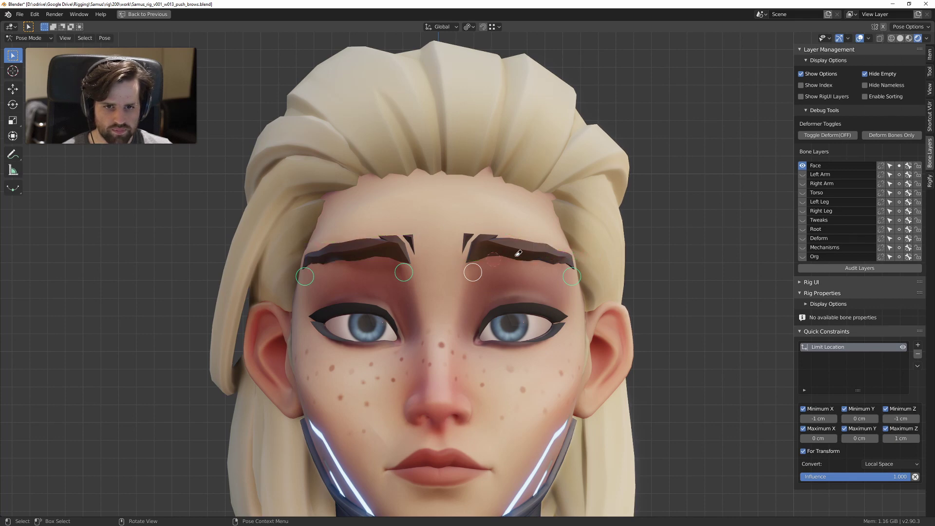
Step: Select both inner brow controls and try a pose breakdown and Push Pose from Rest Pose on them
{"action": "left_click_drag", "start_coordinate": [466, 255], "coordinate": [518, 298]}
{"action": "left_click_drag", "start_coordinate": [395, 250], "coordinate": [457, 294], "text": "shift"}
{"action": "key", "text": "shift+e"}
{"action": "key", "text": "q"}
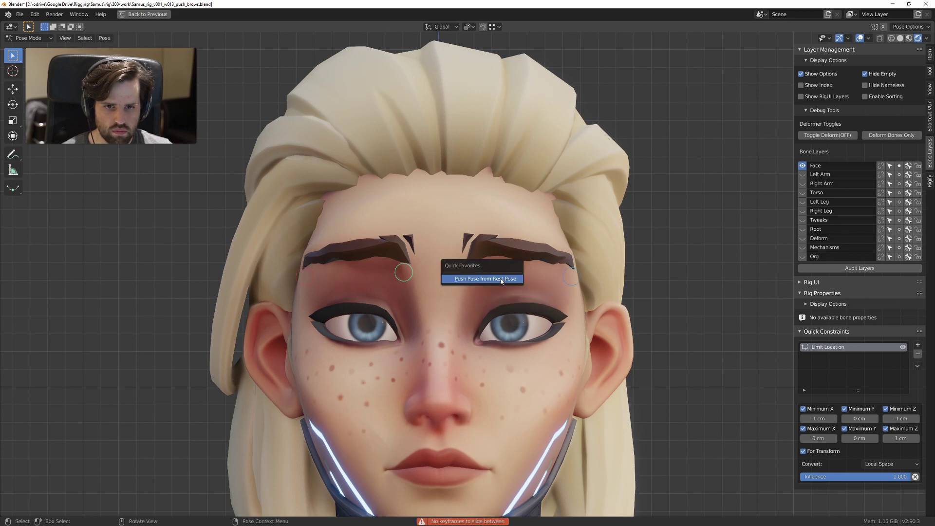
{"action": "left_click", "coordinate": [500, 278]}
Step: Unlink the Brow.Outer.Raiser.R action and key all four inner and outer brow controls at frame 0
{"action": "left_click_drag", "start_coordinate": [662, 213], "coordinate": [571, 285], "text": "shift"}
{"action": "left_click_drag", "start_coordinate": [285, 237], "coordinate": [341, 318], "text": "shift"}
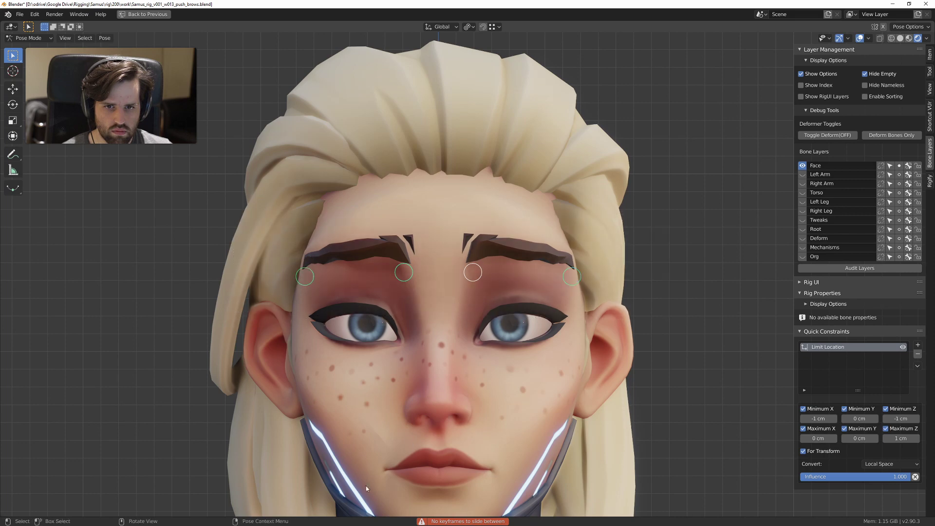
{"action": "key", "text": "ctrl+space"}
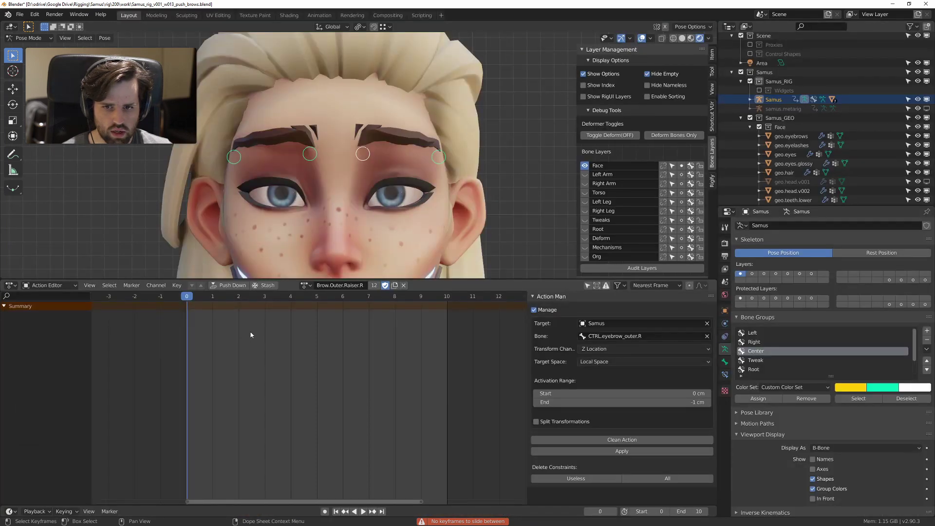
{"action": "left_click", "coordinate": [404, 286]}
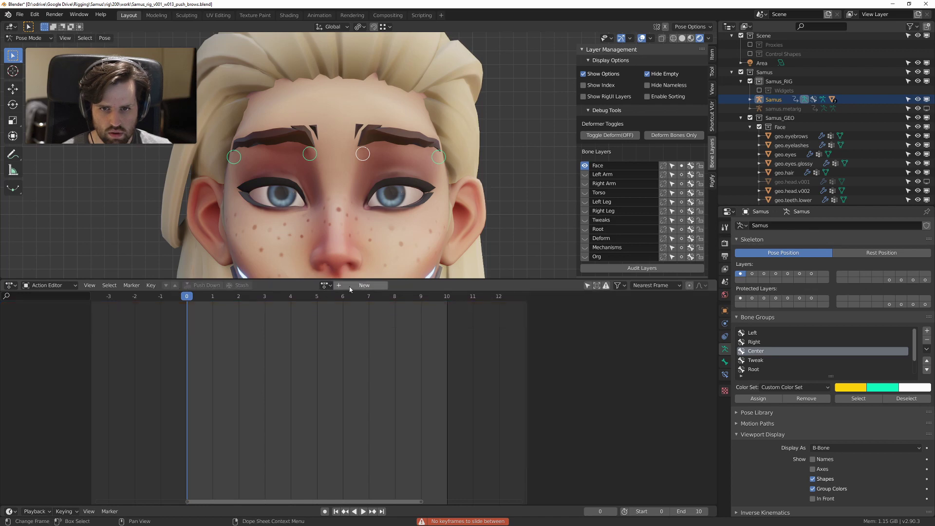
{"action": "key", "text": "i"}
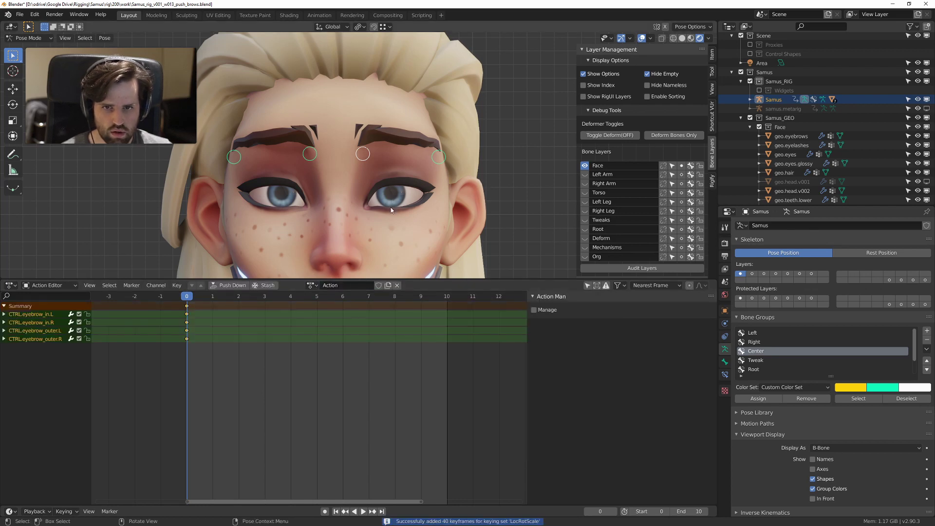
Step: Key the raised pose of all four brow controls at frame 10
{"action": "left_click", "coordinate": [449, 298]}
{"action": "key", "text": "space"}
{"action": "key", "text": "Escape"}
{"action": "key", "text": "i"}
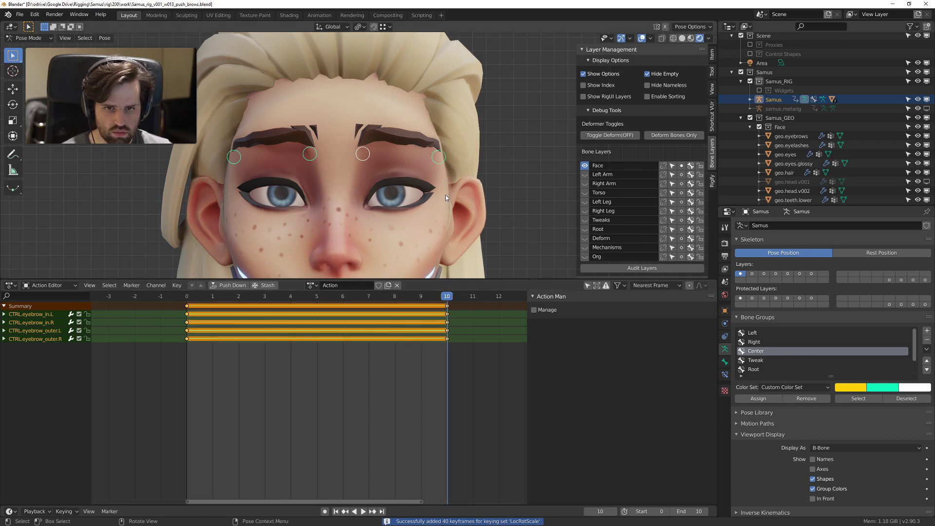
Step: Set and key the rest pose of the brow controls at frame 0, and scrub the motion to frame 10
{"action": "key", "text": "shift+Left"}
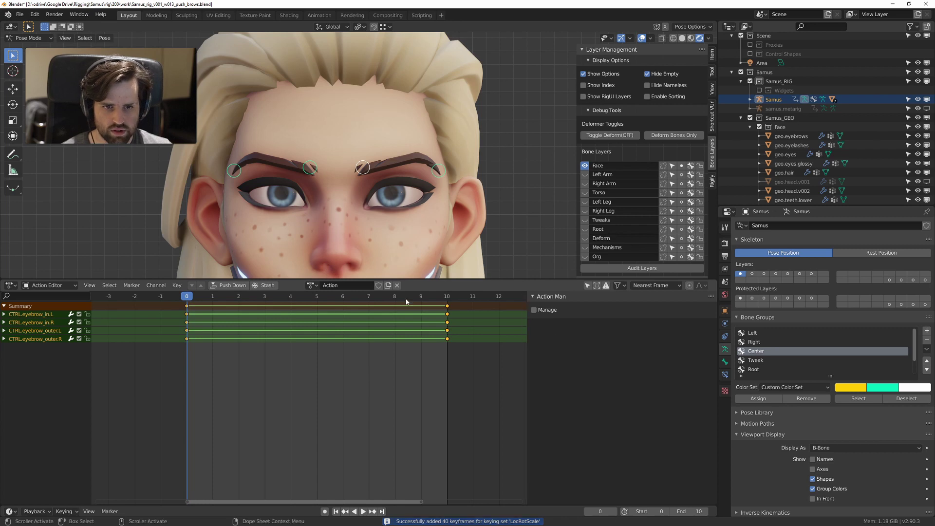
{"action": "key", "text": "ctrl+space"}
{"action": "key", "text": "ctrl+space"}
{"action": "key", "text": "ctrl+space"}
{"action": "key", "text": "ctrl+space"}
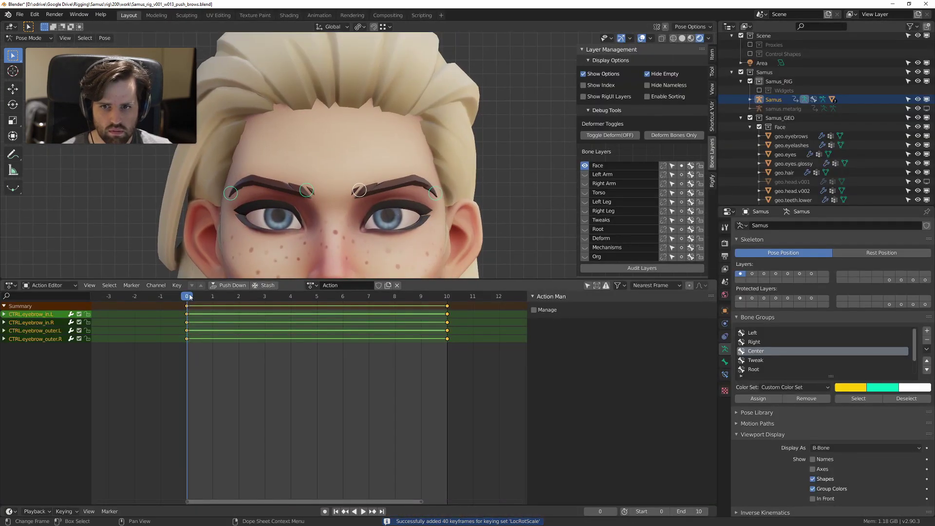
{"action": "left_click_drag", "start_coordinate": [190, 296], "coordinate": [447, 299]}
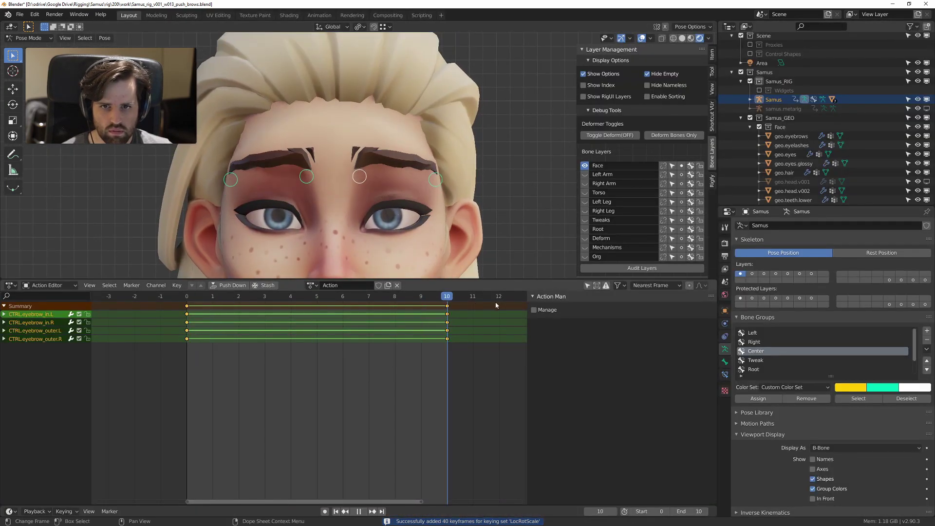
Step: Select the two inner brow controls at frame 10, try a pose breakdown of about 72%, and undo it
{"action": "left_click_drag", "start_coordinate": [261, 148], "coordinate": [396, 210]}
{"action": "middle_click_drag", "start_coordinate": [381, 177], "coordinate": [403, 169], "text": "shift"}
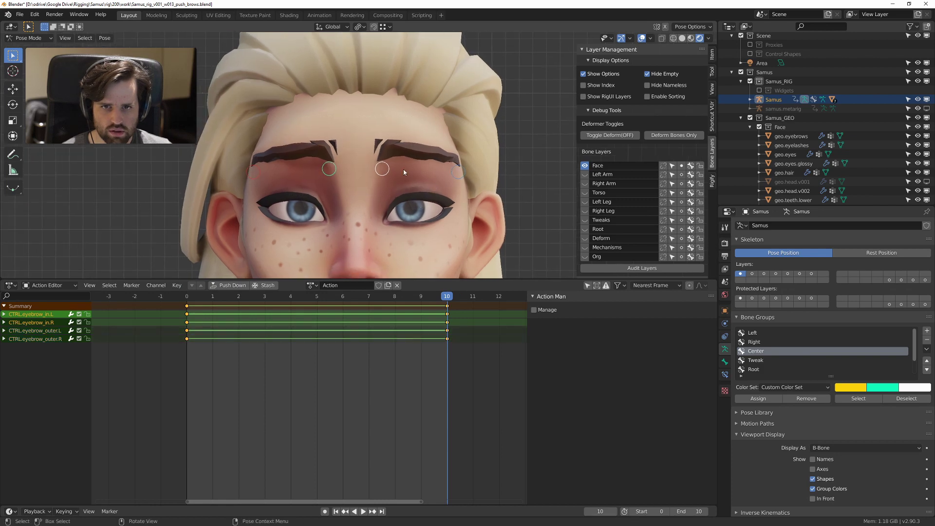
{"action": "scroll", "coordinate": [397, 175], "scroll_direction": "up", "scroll_amount": 3}
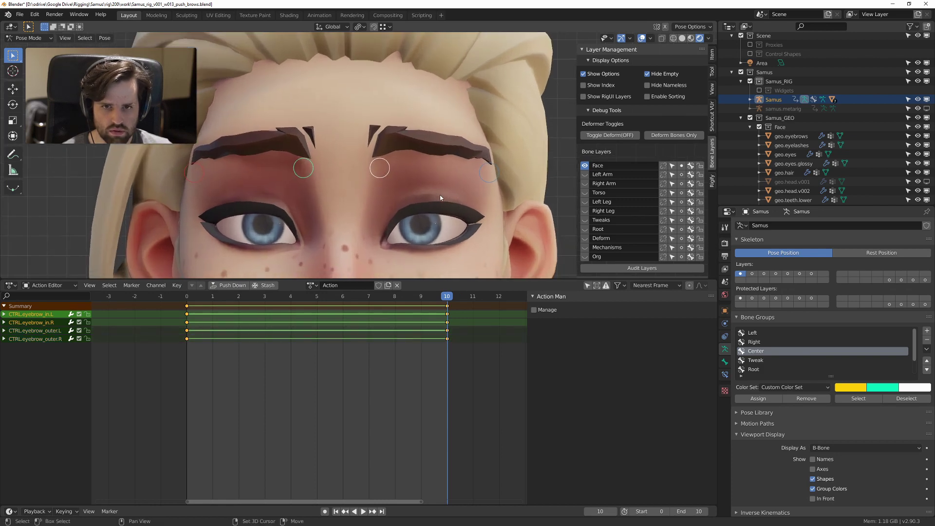
{"action": "key", "text": "q"}
{"action": "left_click", "coordinate": [440, 195]}
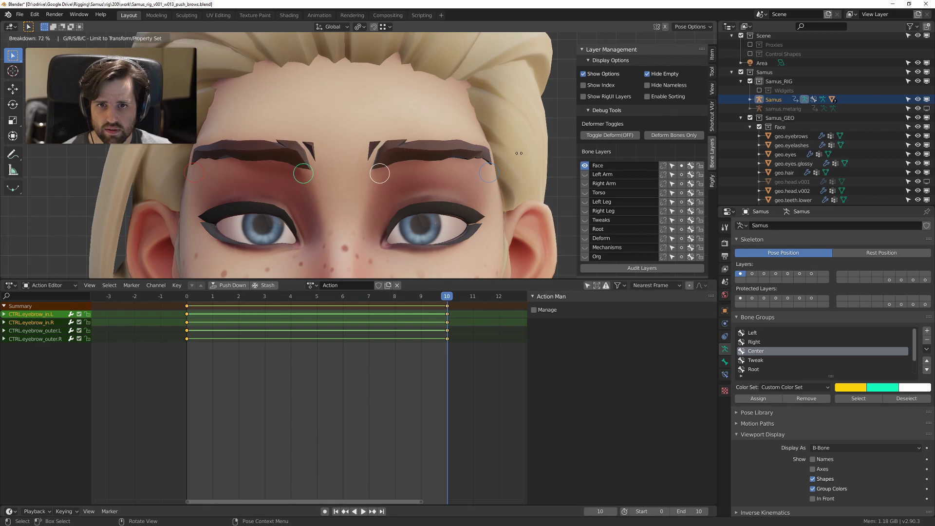
{"action": "left_click", "coordinate": [516, 153]}
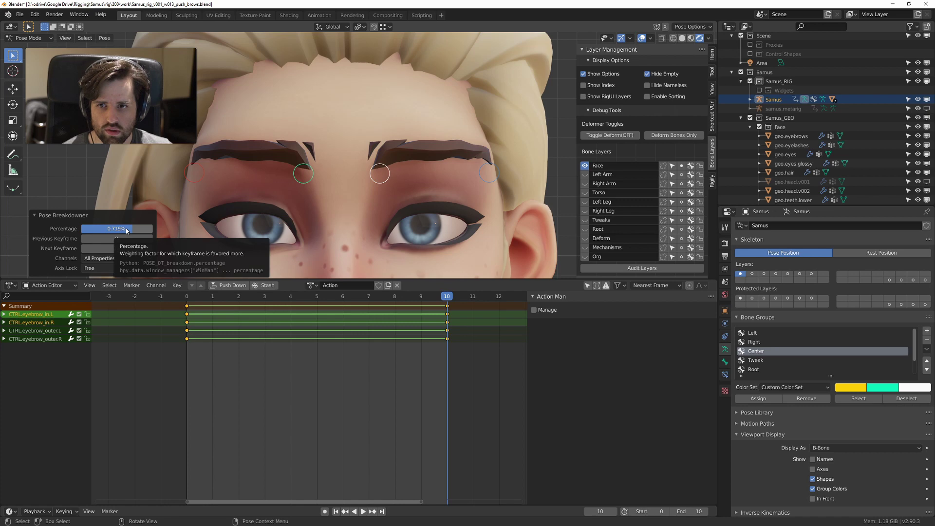
{"action": "scroll", "coordinate": [253, 147], "scroll_direction": "down", "scroll_amount": 3}
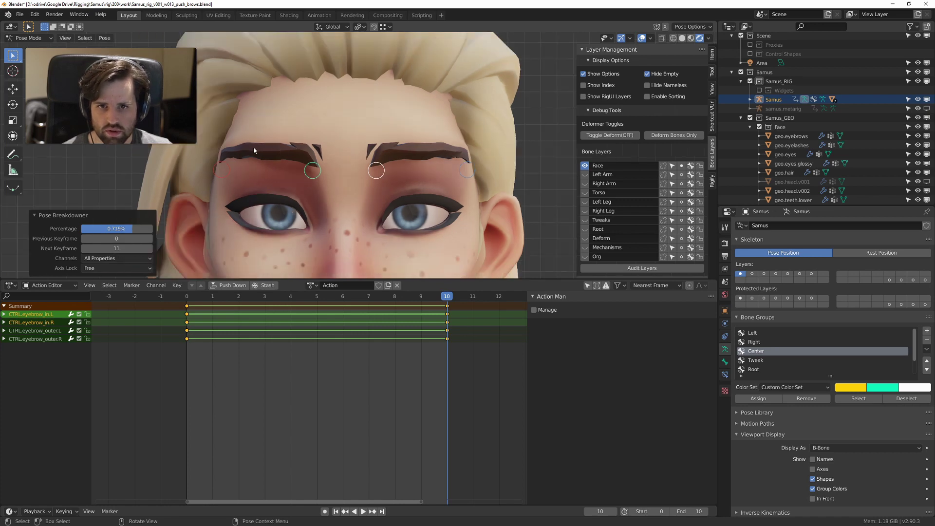
{"action": "key", "text": "ctrl+z"}
Step: Switch to the Brow.Inner.Raiser.L action and show only the Tweaks bone layer with all its bones selected
{"action": "left_click", "coordinate": [311, 285]}
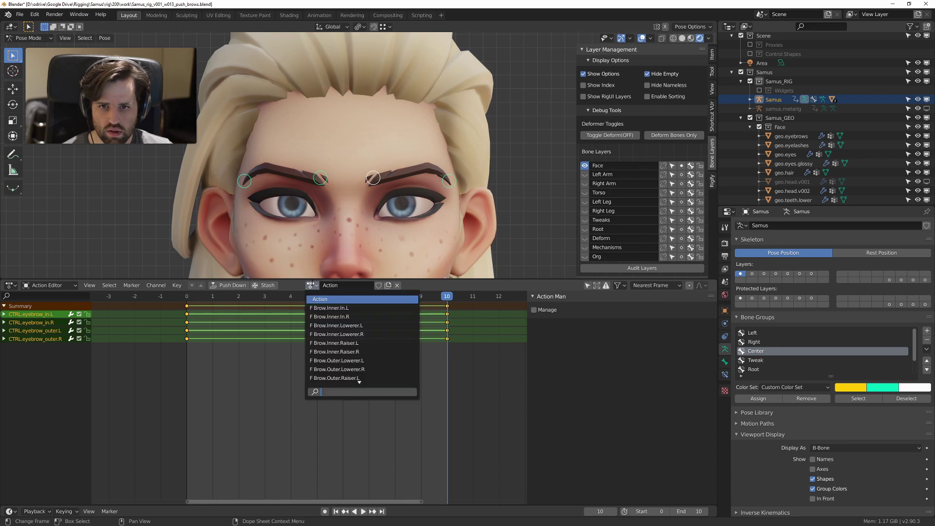
{"action": "type", "text": "brow"}
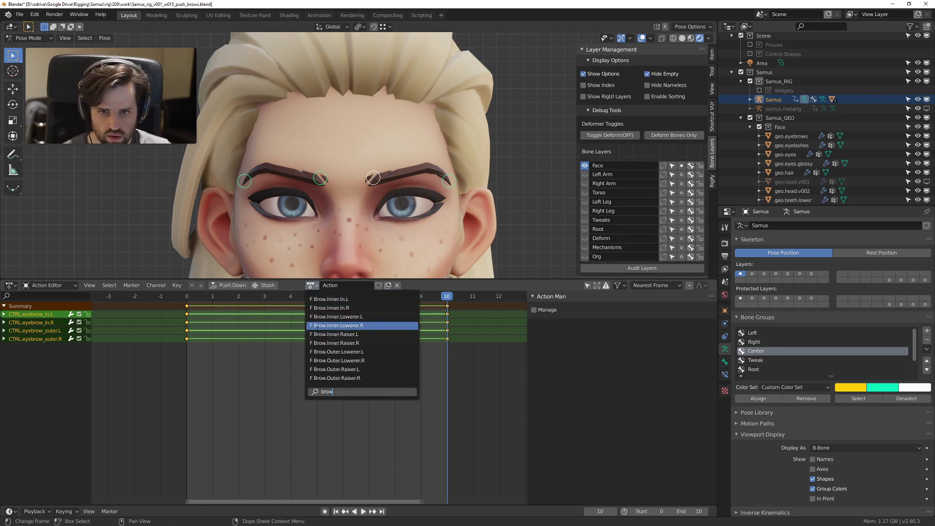
{"action": "left_click", "coordinate": [359, 334]}
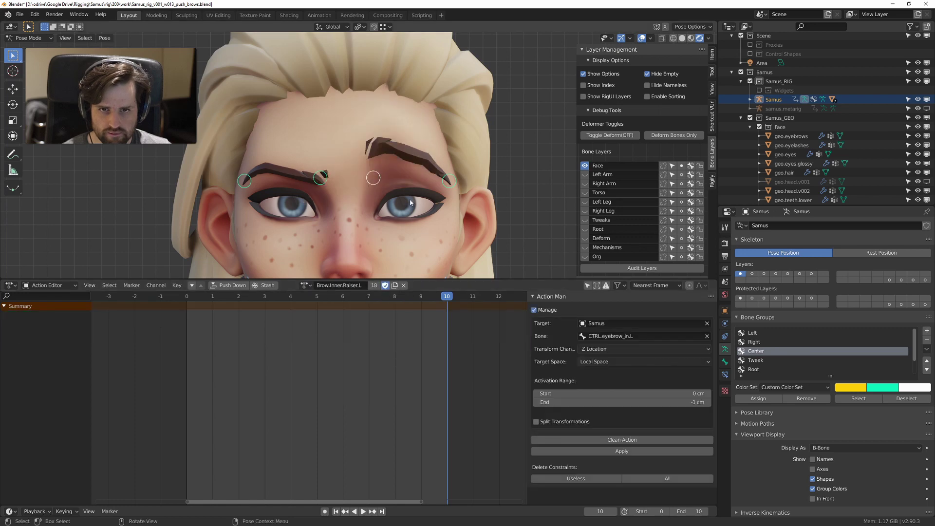
{"action": "left_click", "coordinate": [584, 220]}
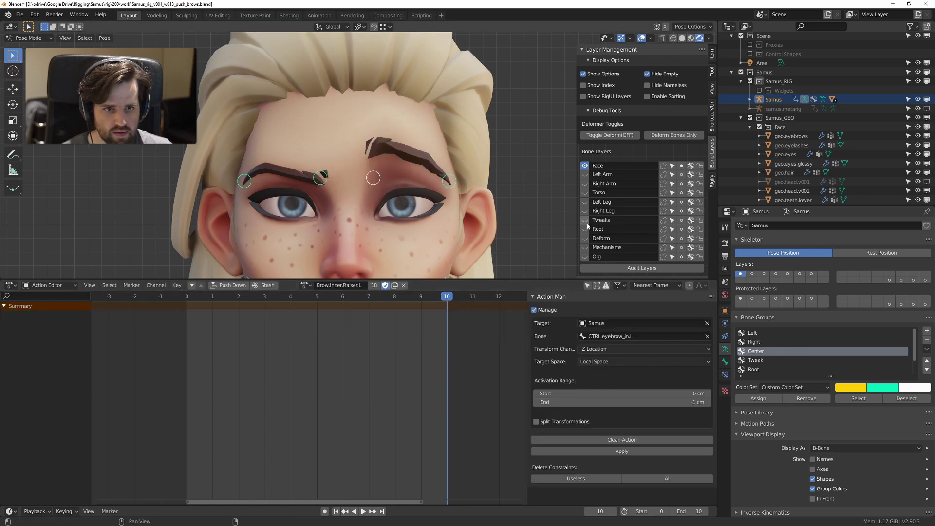
{"action": "left_click", "coordinate": [584, 166]}
{"action": "key", "text": "a"}
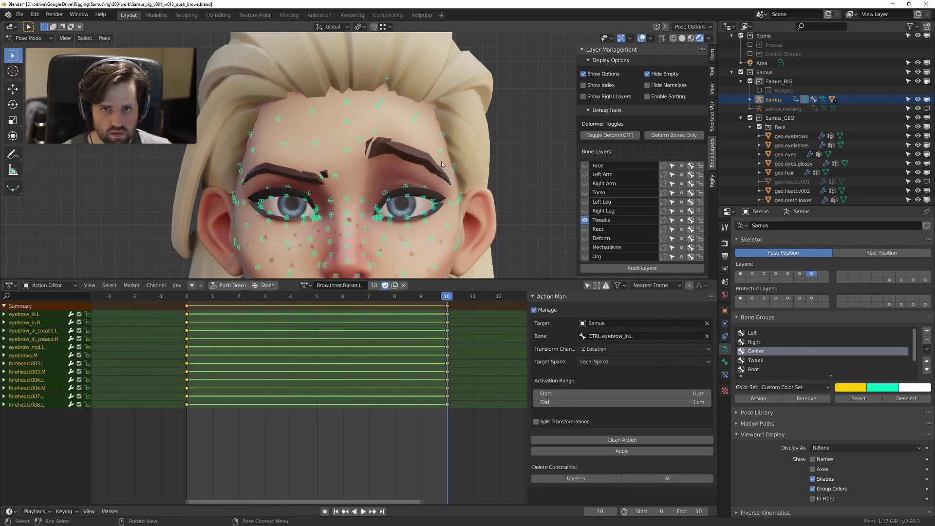
Step: Try Push Pose from Breakdown on the selected tweak bones with a percentage of 0.719%, and review the action from frame 0 to 10
{"action": "key", "text": "ctrl+e"}
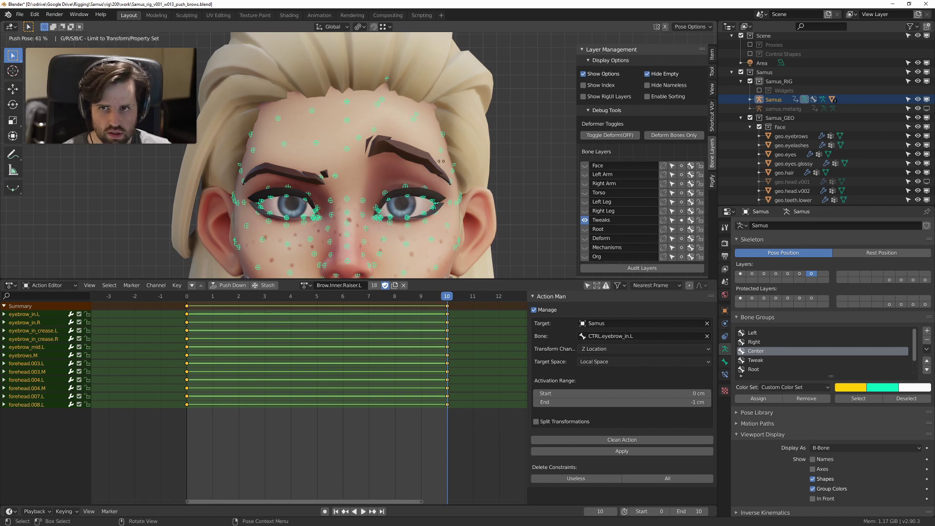
{"action": "left_click", "coordinate": [491, 167]}
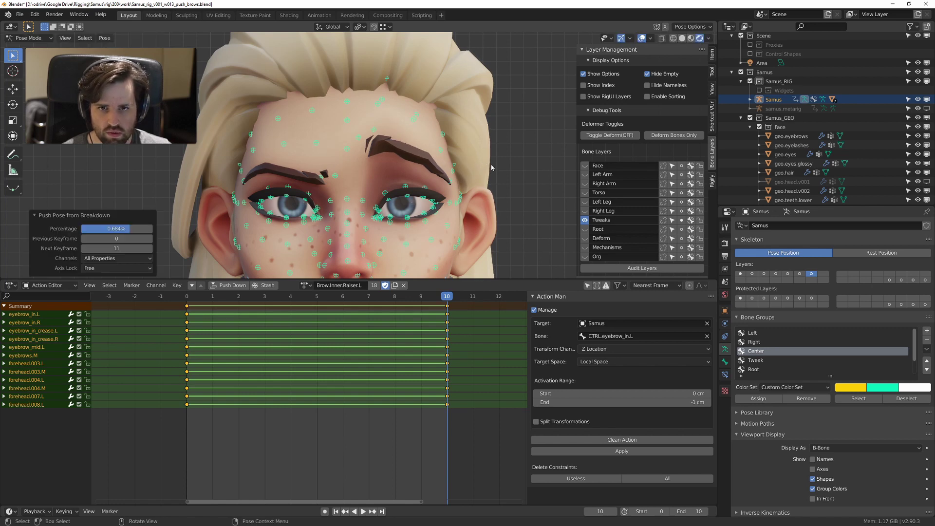
{"action": "double_click", "coordinate": [134, 228]}
{"action": "key", "text": "Return"}
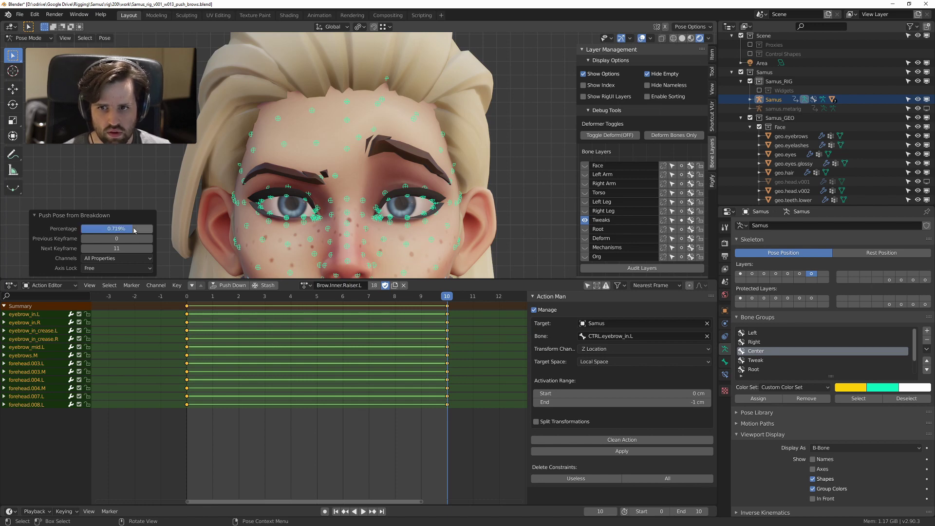
{"action": "key", "text": "space"}
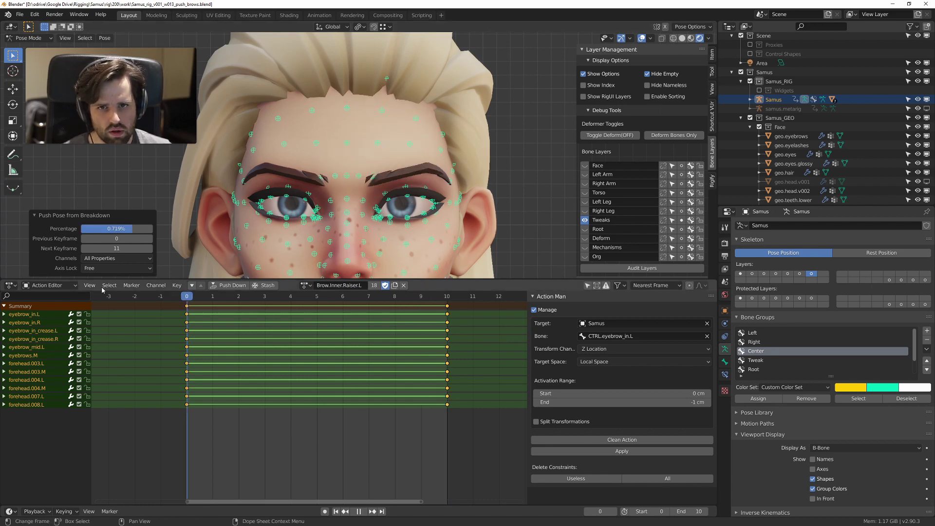
{"action": "key", "text": "space"}
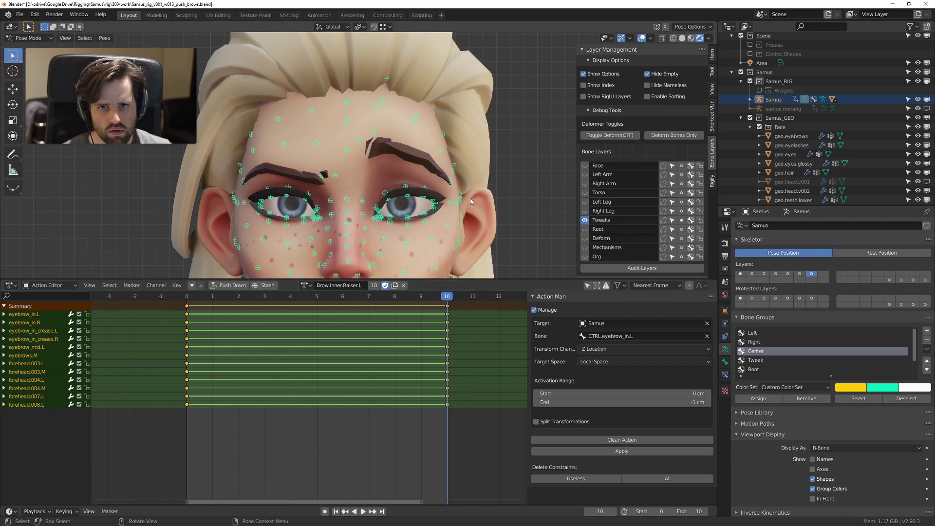
{"action": "key", "text": "ctrl+e"}
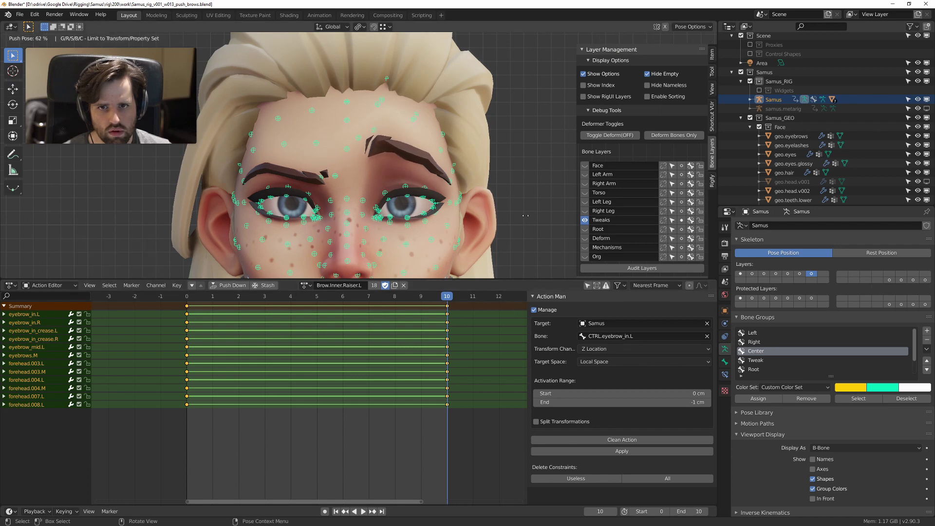
{"action": "right_click", "coordinate": [513, 220]}
{"action": "key", "text": "space"}
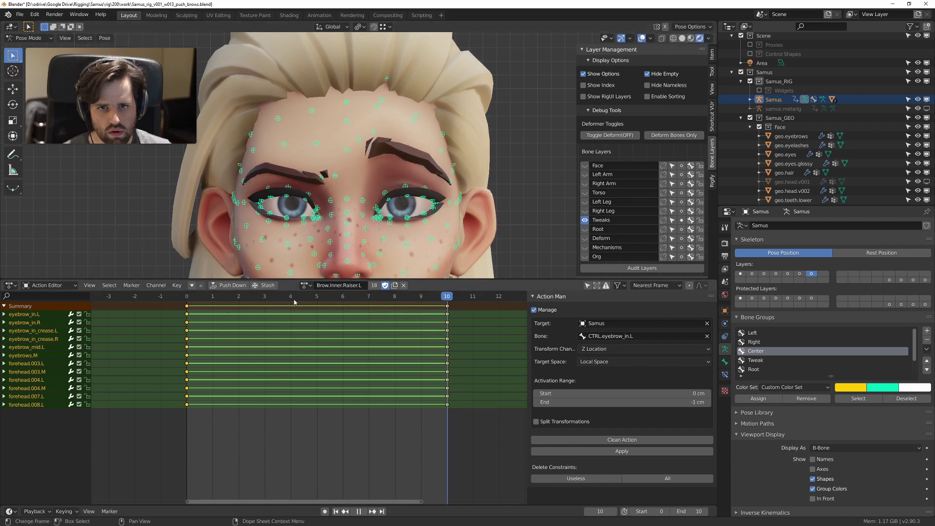
{"action": "key", "text": "space"}
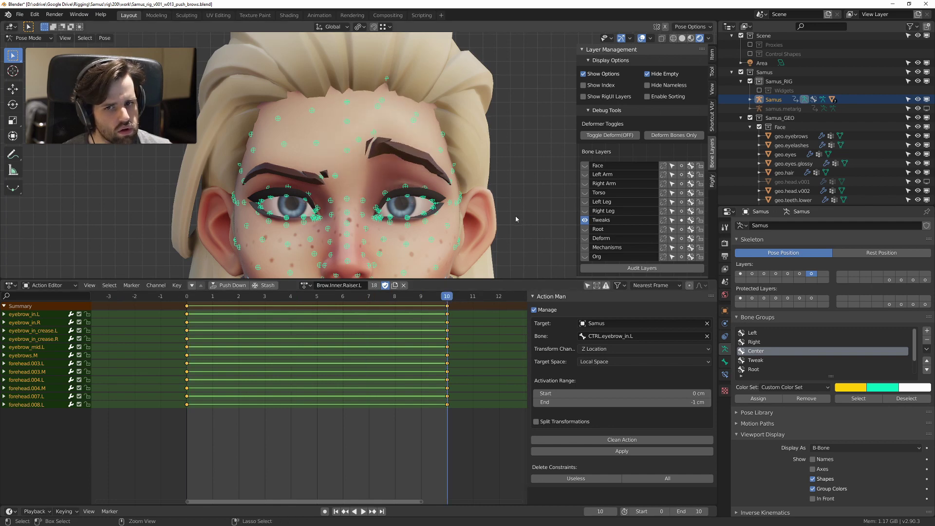
{"action": "key", "text": "ctrl+e"}
{"action": "right_click", "coordinate": [515, 215]}
Step: Exaggerate the raised inner brow pose by applying Push Pose from Breakdown four times in a row at about 0.718%
{"action": "key", "text": "ctrl+e"}
{"action": "left_click", "coordinate": [516, 216]}
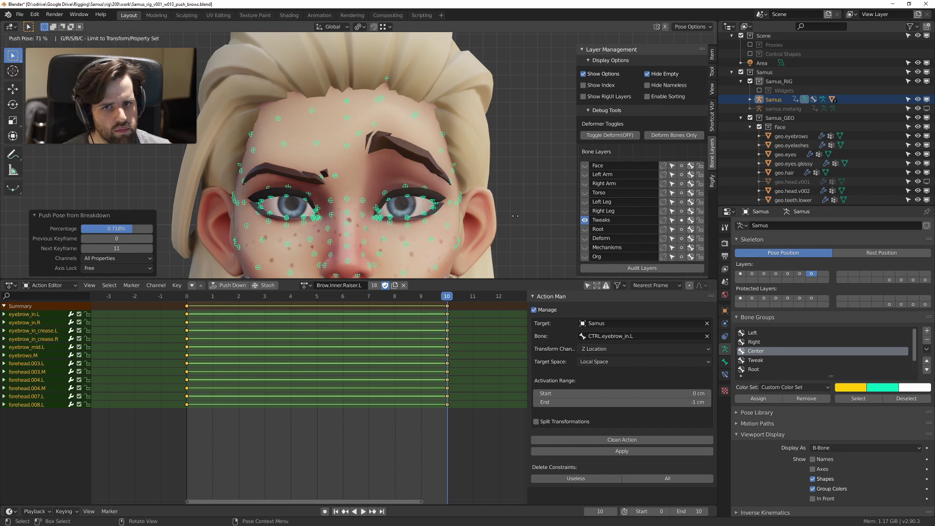
{"action": "key", "text": "ctrl+e"}
{"action": "left_click", "coordinate": [516, 216]}
{"action": "key", "text": "ctrl+e"}
{"action": "left_click", "coordinate": [516, 217]}
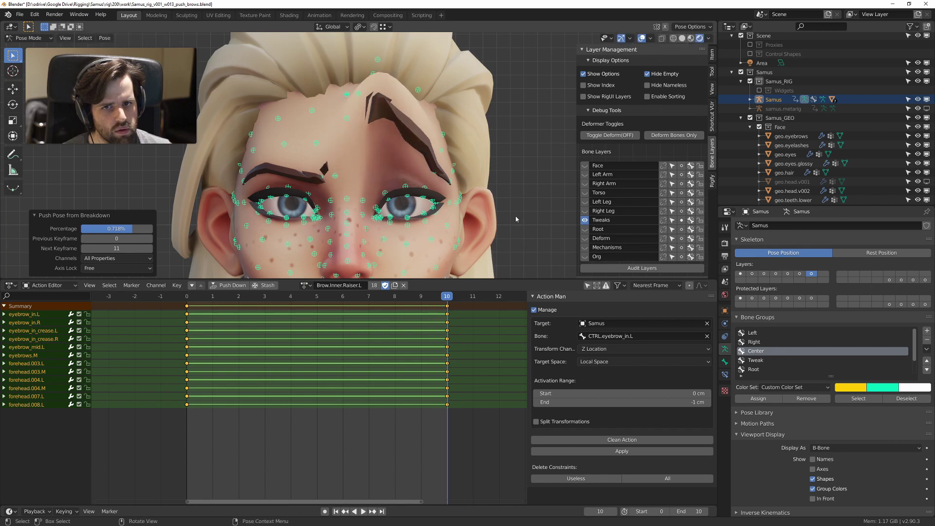
{"action": "key", "text": "ctrl+e"}
{"action": "left_click", "coordinate": [516, 216]}
Step: Undo the repeated pose pushes on the tweak bones
{"action": "key", "text": "ctrl+z"}
{"action": "key", "text": "ctrl+z"}
{"action": "key", "text": "ctrl+z"}
{"action": "key", "text": "ctrl+z"}
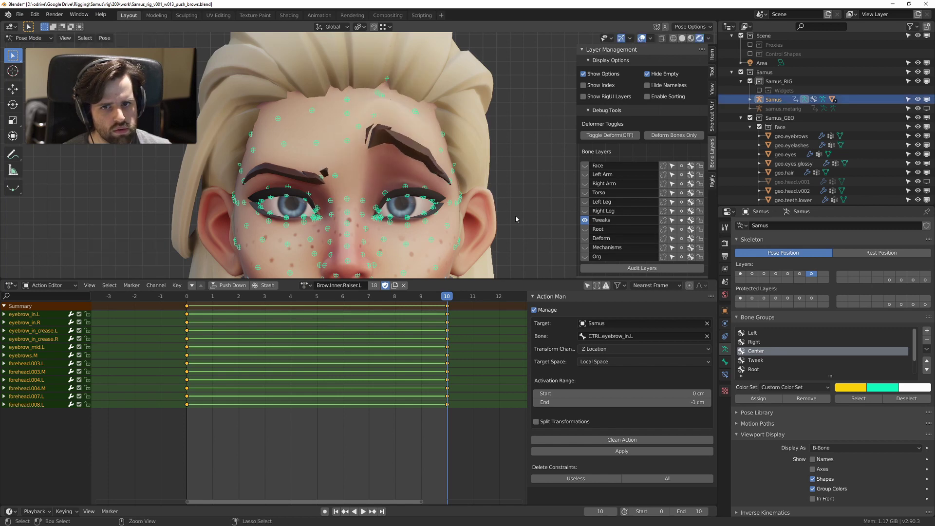
Step: Undo the remaining tweak bone changes back to the Face layer controls animated in Action
{"action": "key", "text": "ctrl+z"}
{"action": "key", "text": "ctrl+z"}
{"action": "key", "text": "ctrl+z"}
{"action": "key", "text": "ctrl+z"}
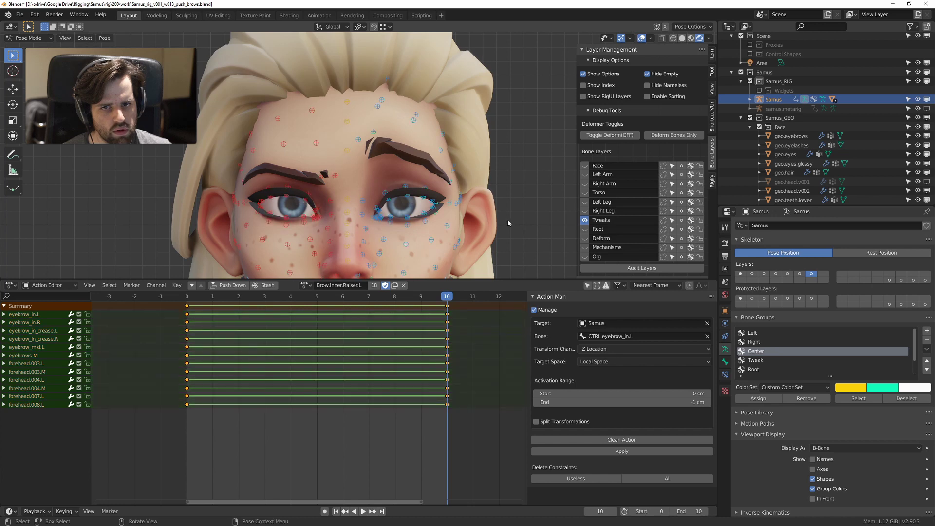
{"action": "key", "text": "ctrl+z"}
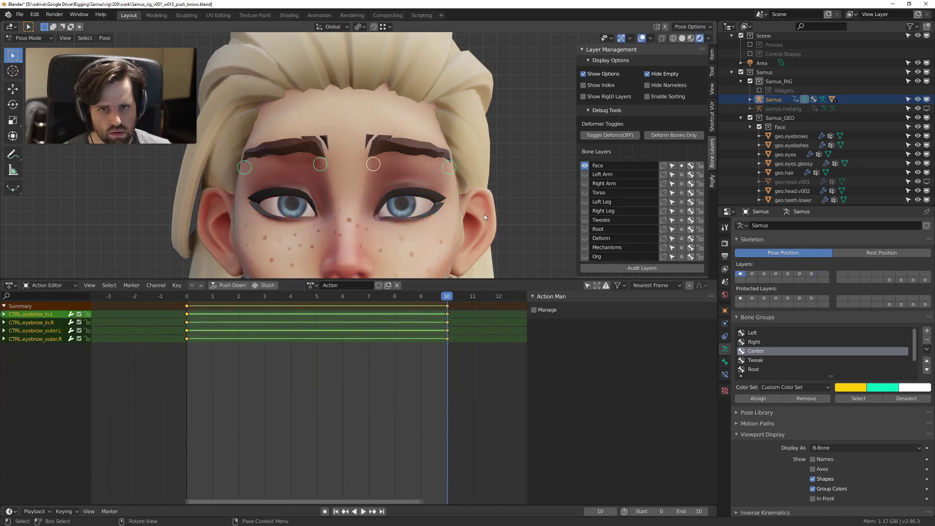
Step: Select the two inner eyebrow controls and play their raise between frames 0 and 10
{"action": "left_click_drag", "start_coordinate": [311, 141], "coordinate": [355, 183]}
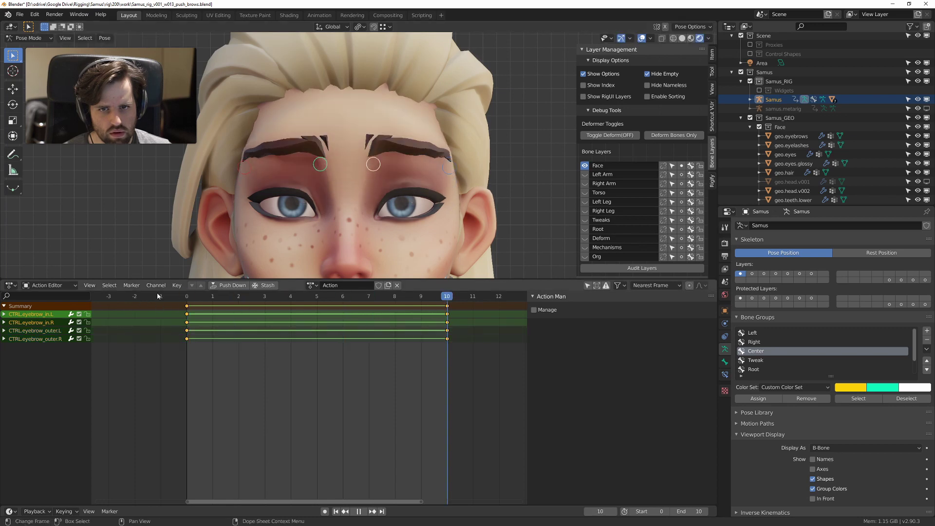
{"action": "key", "text": "space"}
{"action": "key", "text": "g"}
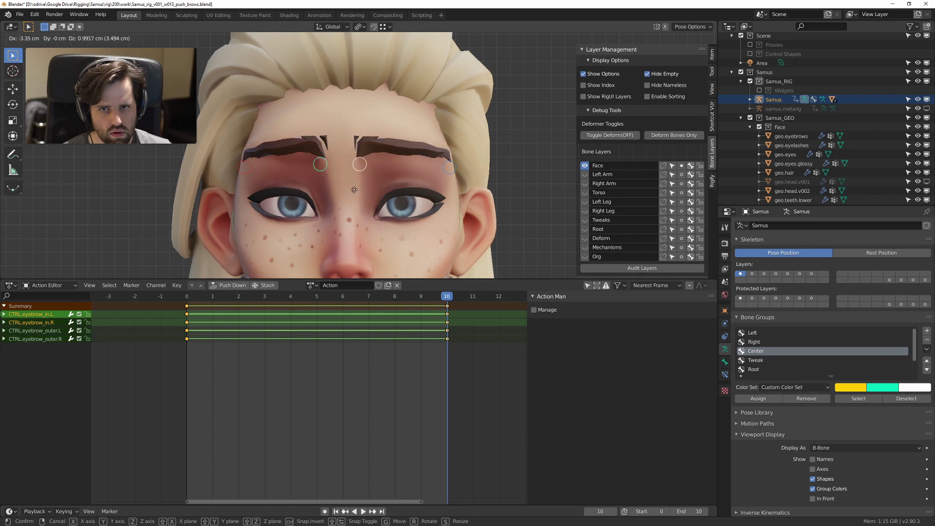
{"action": "right_click", "coordinate": [360, 220]}
{"action": "key", "text": "space"}
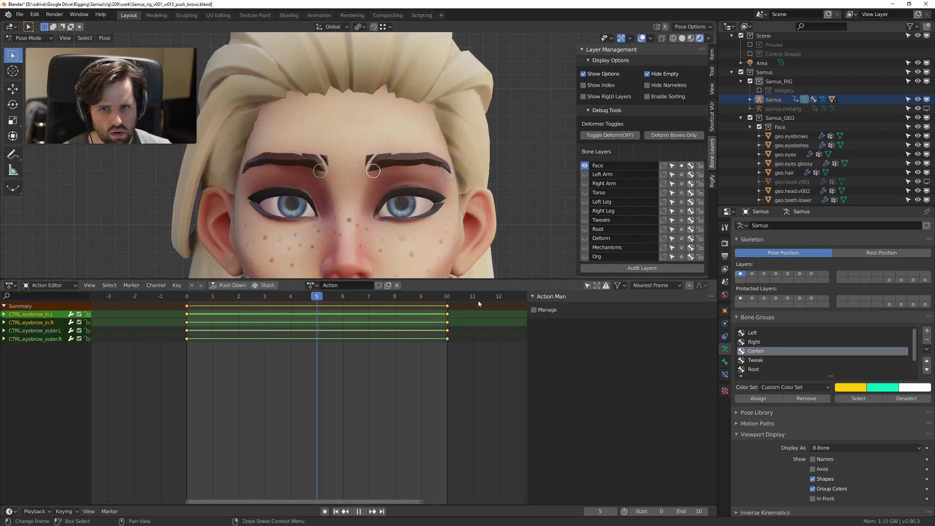
{"action": "key", "text": "space"}
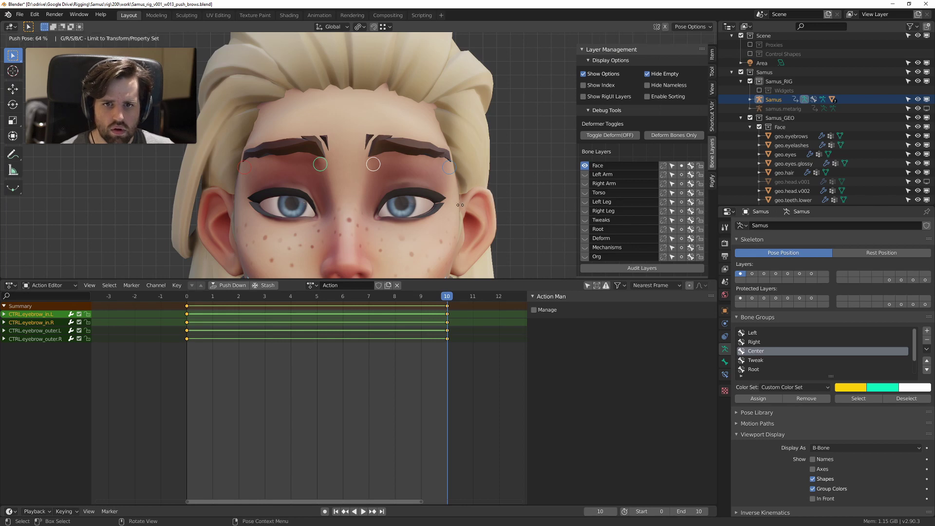
Step: Try the Pose Breakdowner on the inner eyebrow controls at frame 10, and look through the in-between pose tools
{"action": "key", "text": "shift+e"}
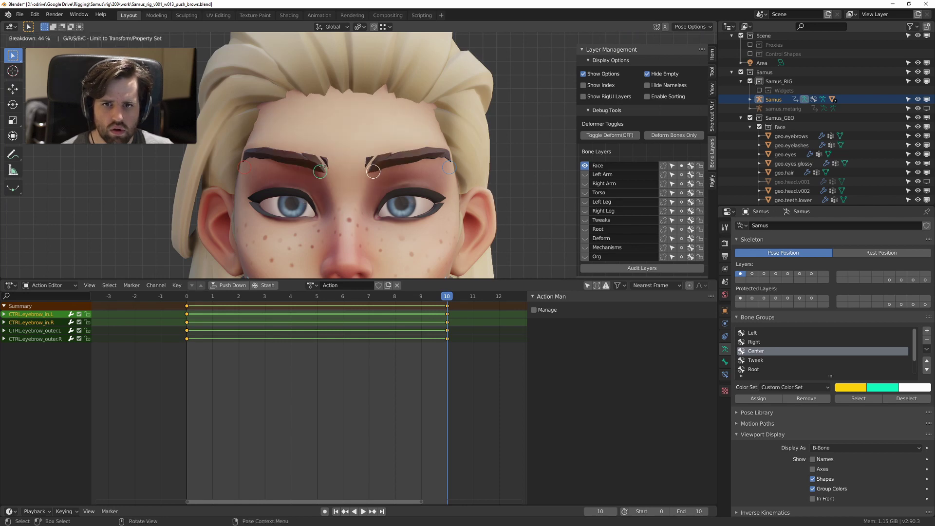
{"action": "left_click", "coordinate": [471, 163]}
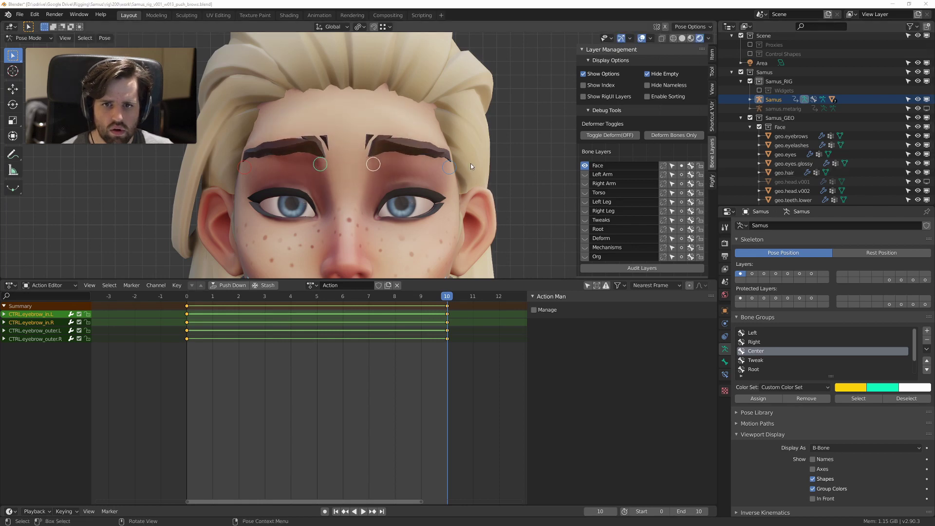
{"action": "key", "text": "alt+a"}
{"action": "left_click", "coordinate": [104, 38]}
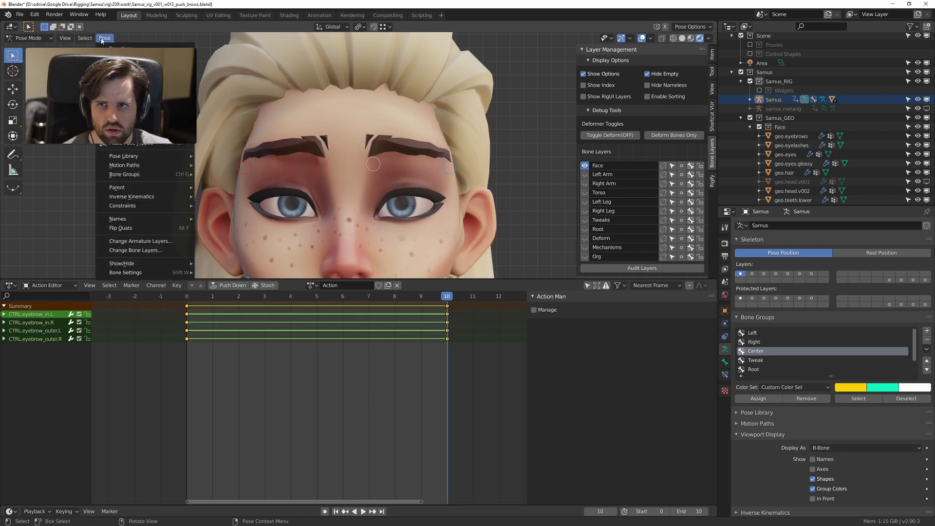
{"action": "mouse_move", "coordinate": [127, 102]}
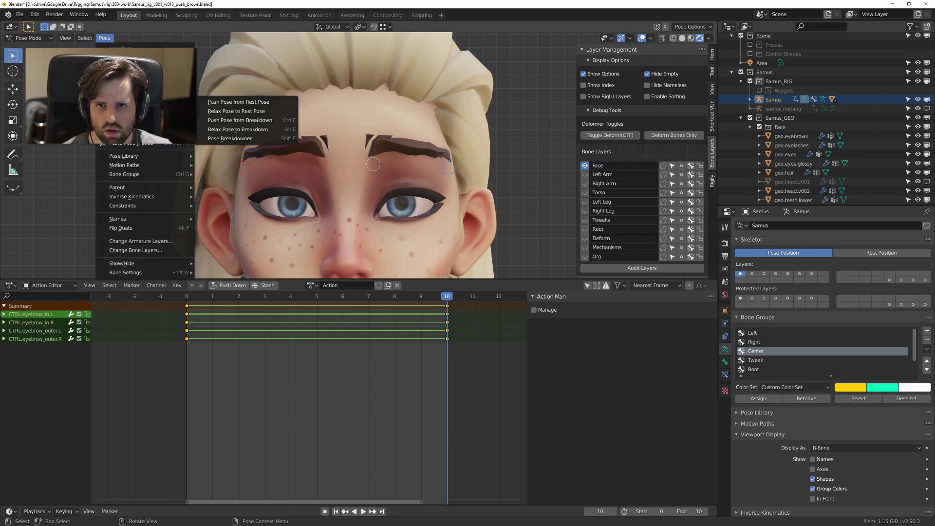
{"action": "left_click", "coordinate": [253, 125]}
Step: Switch to the Brow.Inner.Raiser.L action, reset the Face controls' location, and show only the Tweaks layer with all bones selected
{"action": "left_click", "coordinate": [315, 285]}
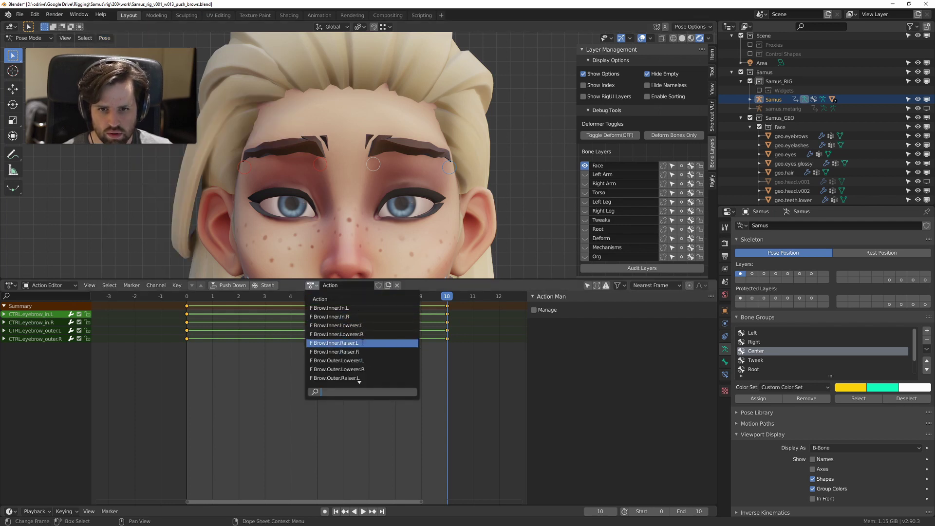
{"action": "key", "text": "Return"}
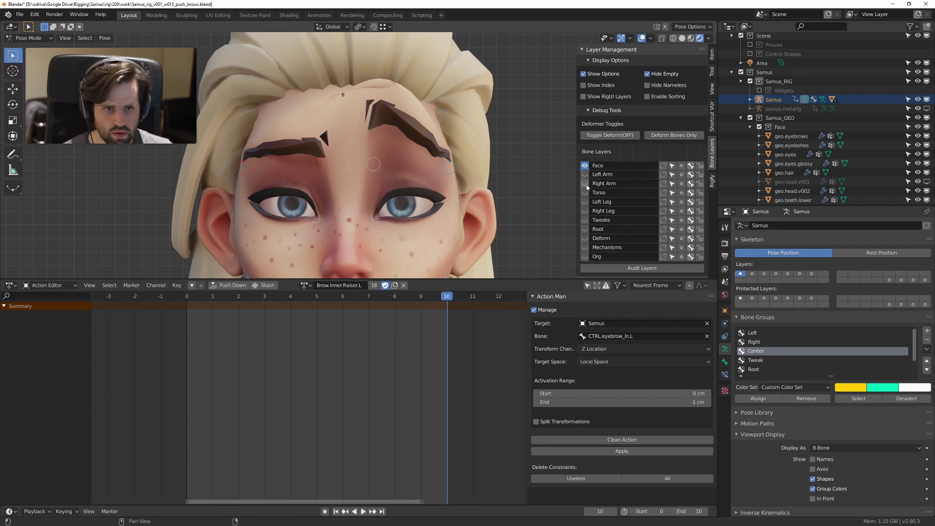
{"action": "key", "text": "a"}
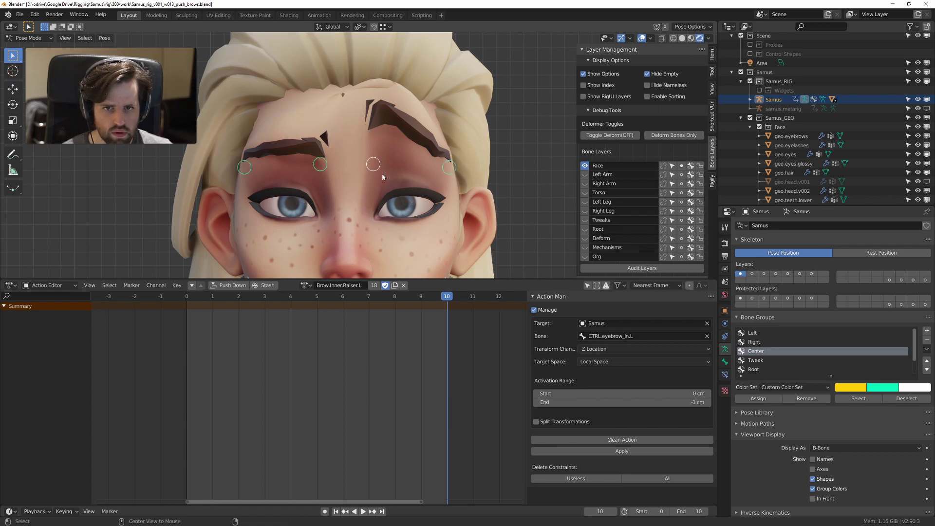
{"action": "key", "text": "alt+g"}
{"action": "key", "text": "Escape"}
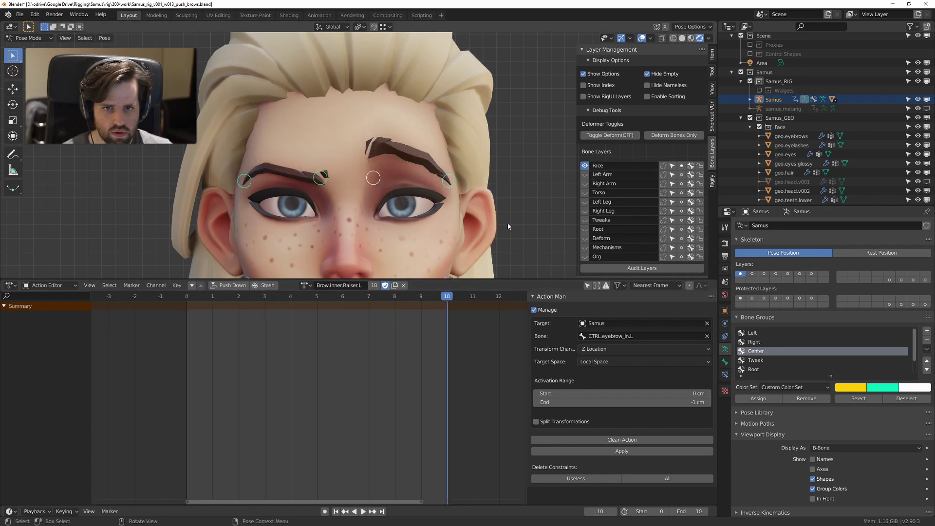
{"action": "left_click", "coordinate": [585, 221]}
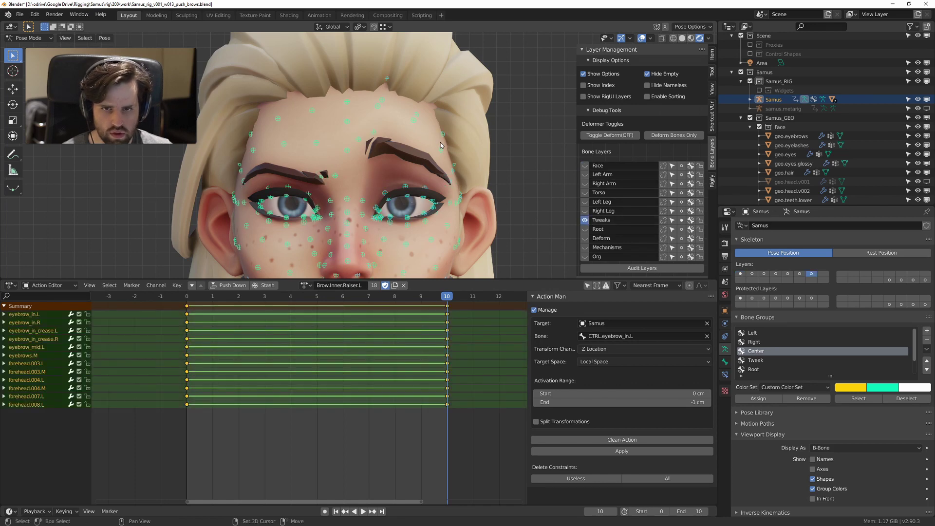
Step: Soften the raised left inner brow at frame 10 with Pose Breakdowner at 0.719%, then key the tweak bones and clean the action
{"action": "key", "text": "shift+e"}
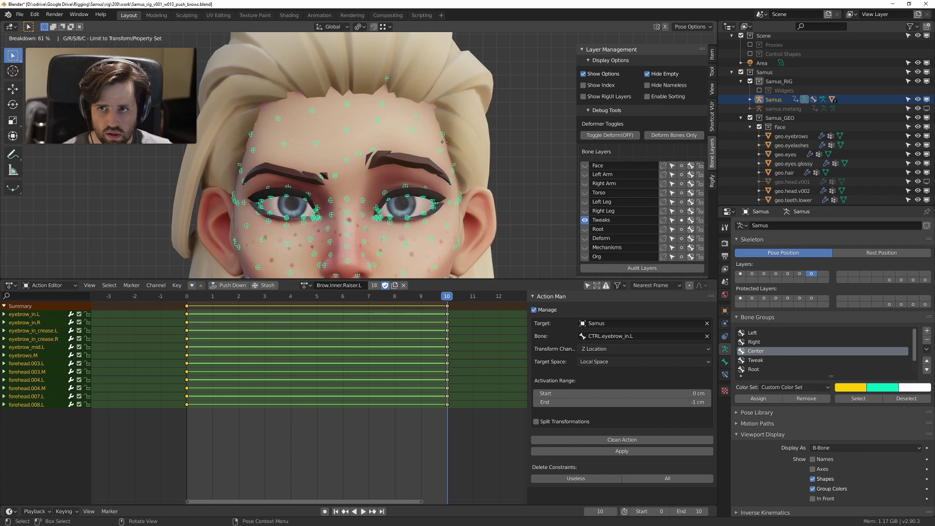
{"action": "left_click", "coordinate": [514, 146]}
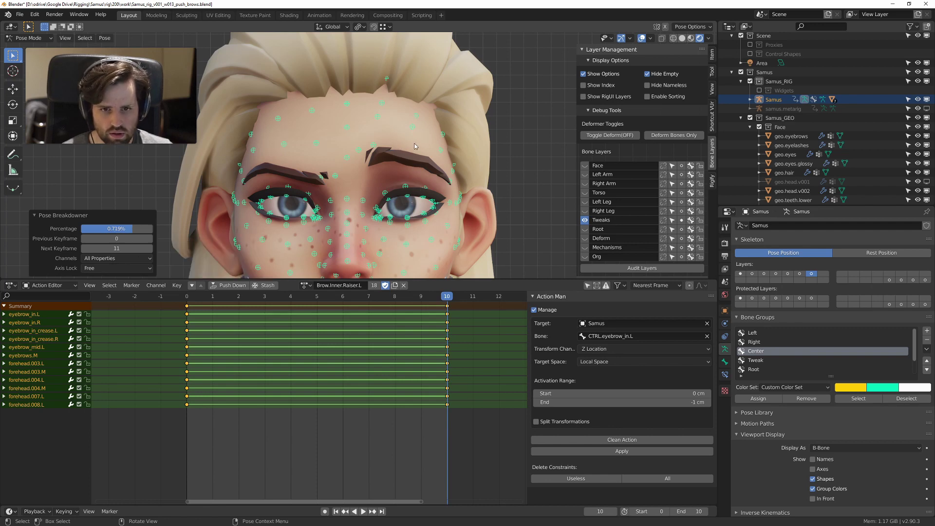
{"action": "key", "text": "i"}
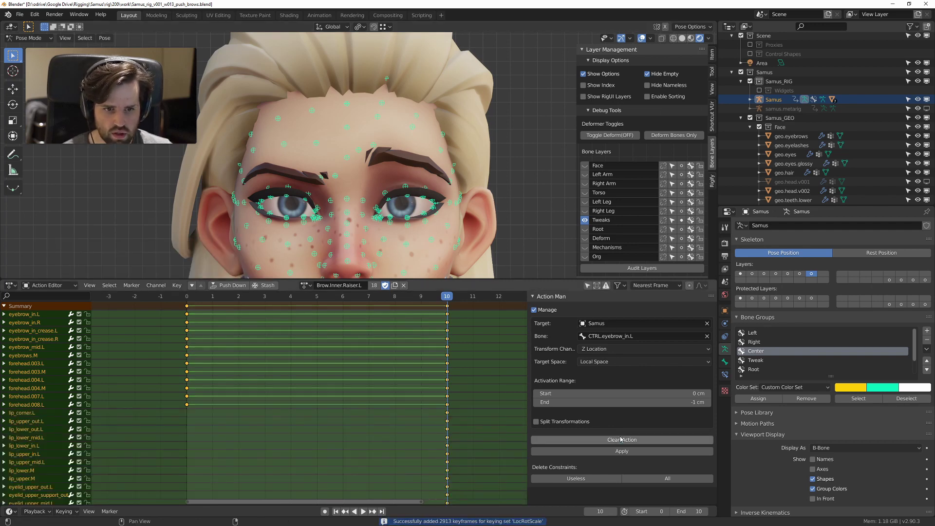
Step: Copy the softened pose, paste it mirrored into Brow.Inner.Raiser.R at frame 10, and key it
{"action": "key", "text": "ctrl+c"}
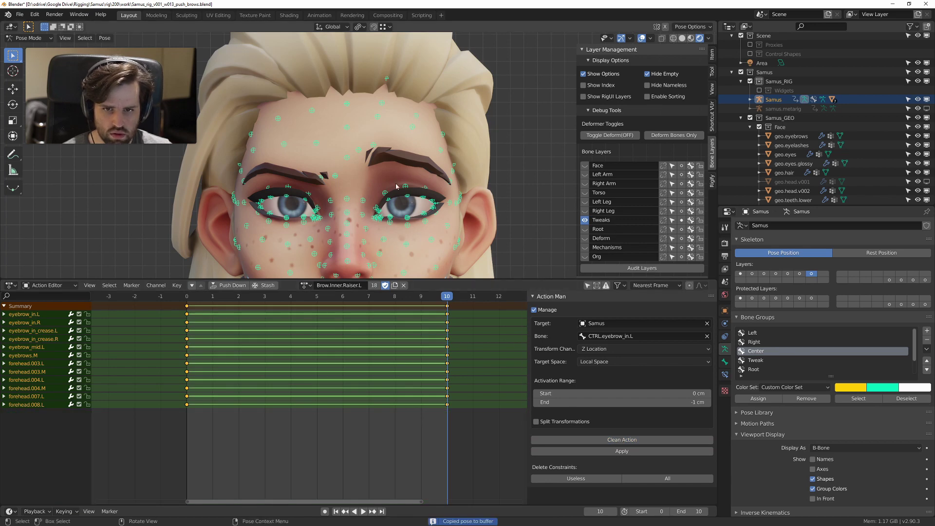
{"action": "left_click", "coordinate": [306, 285]}
{"action": "left_click", "coordinate": [330, 352]}
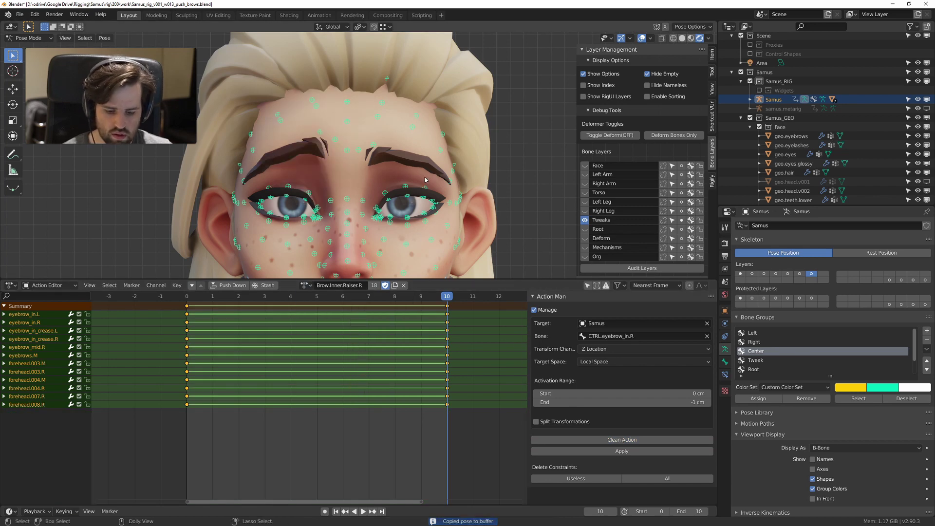
{"action": "key", "text": "ctrl+shift+v"}
{"action": "key", "text": "i"}
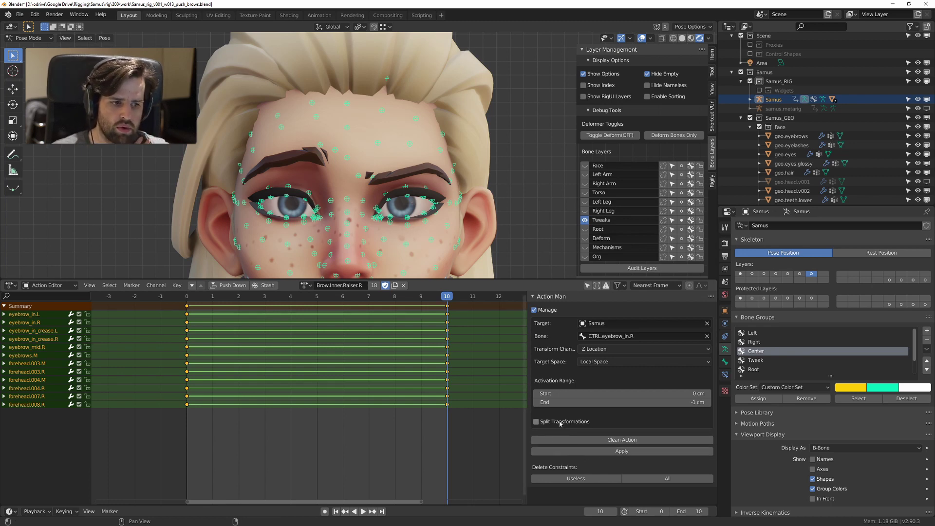
Step: Examine the action constraints on the eyebrow_in_crease.R bone and the transform channel options of Brow.Inner.Raiser.R
{"action": "left_click", "coordinate": [333, 153]}
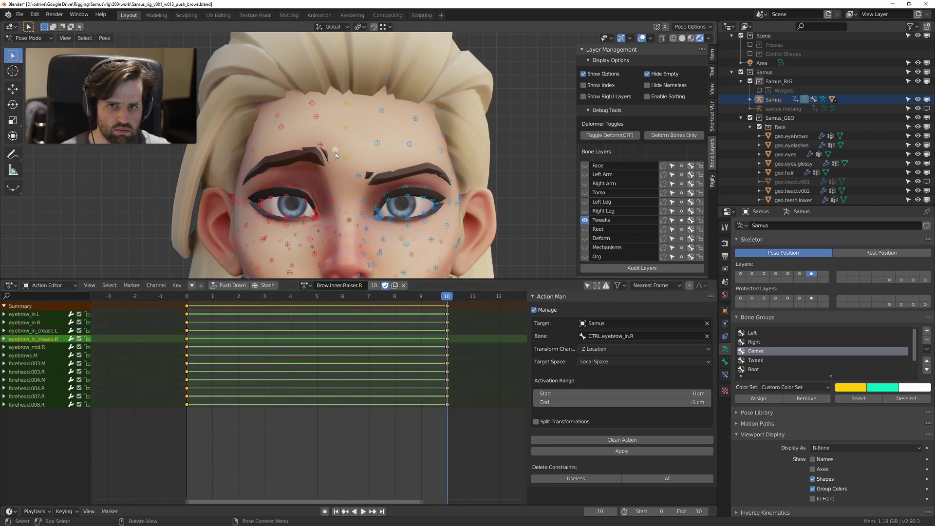
{"action": "left_click", "coordinate": [725, 374]}
{"action": "left_click", "coordinate": [741, 239]}
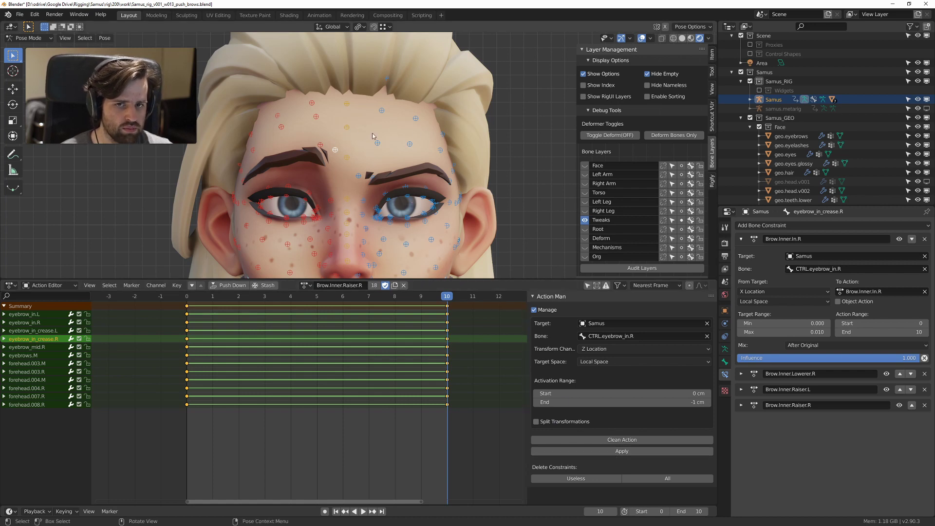
{"action": "scroll", "coordinate": [323, 221], "scroll_direction": "down", "scroll_amount": 1}
{"action": "scroll", "coordinate": [339, 176], "scroll_direction": "up", "scroll_amount": 1}
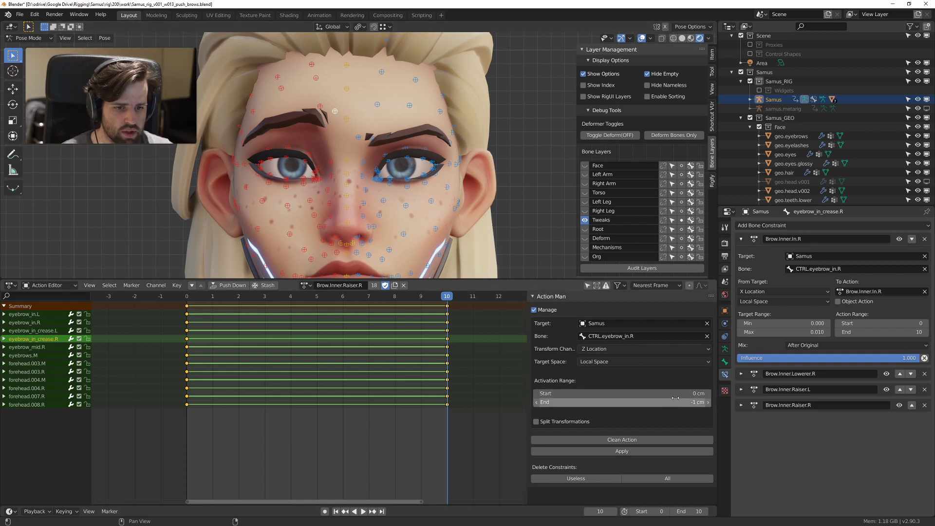
{"action": "left_click", "coordinate": [620, 349]}
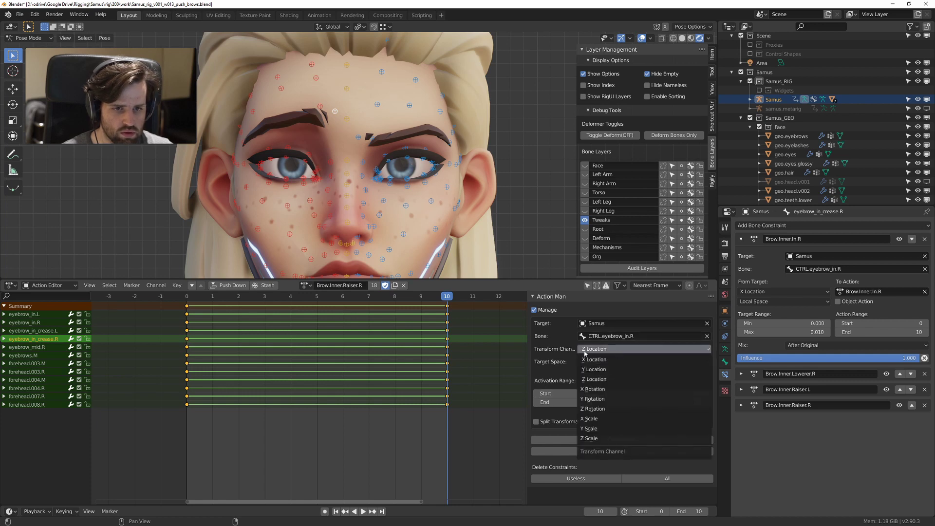
{"action": "left_click", "coordinate": [619, 358]}
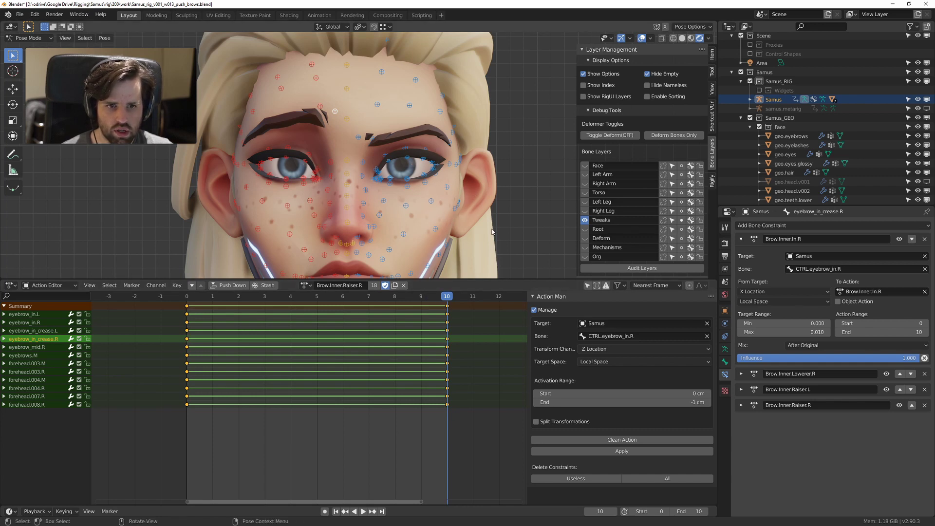
Step: Show only the Face layer with its controls selected, switch away from Brow.Inner.Raiser.R, and maximize the 3D viewport
{"action": "left_click", "coordinate": [585, 220]}
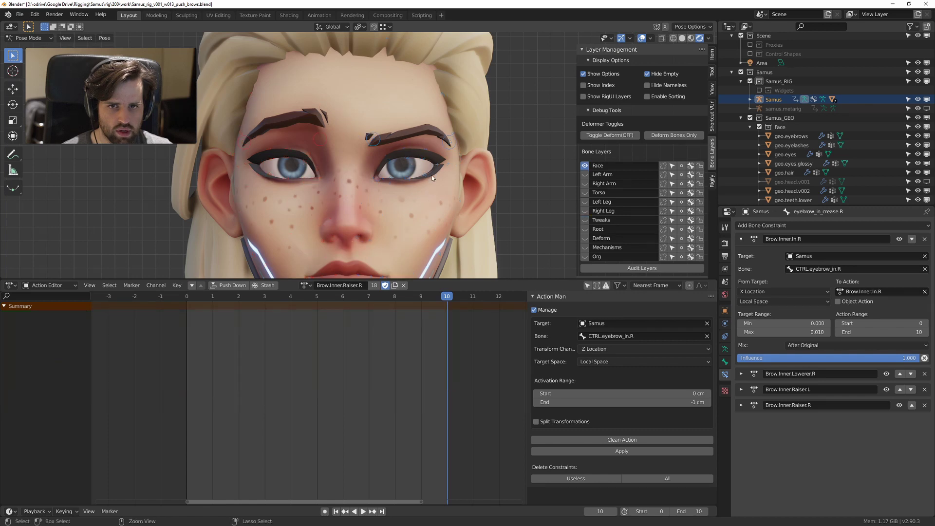
{"action": "key", "text": "ctrl+space"}
{"action": "key", "text": "ctrl+space"}
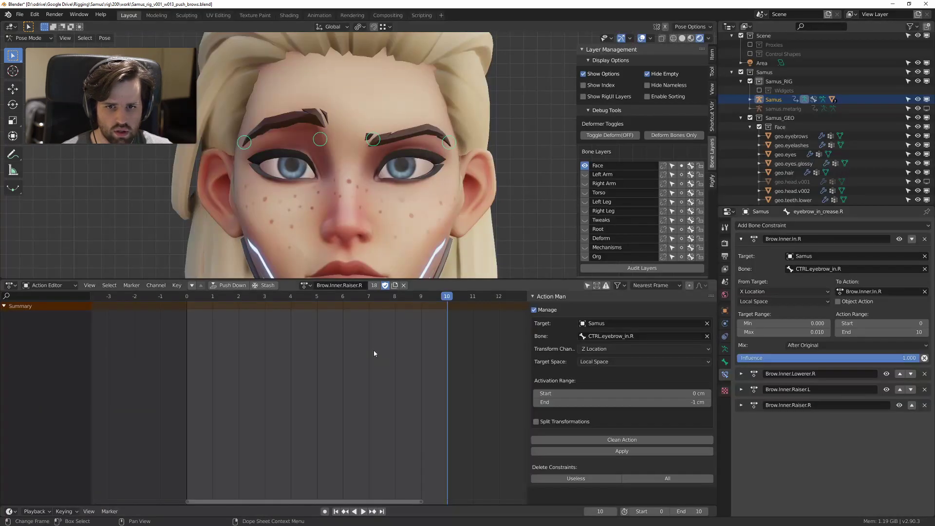
{"action": "key", "text": "space"}
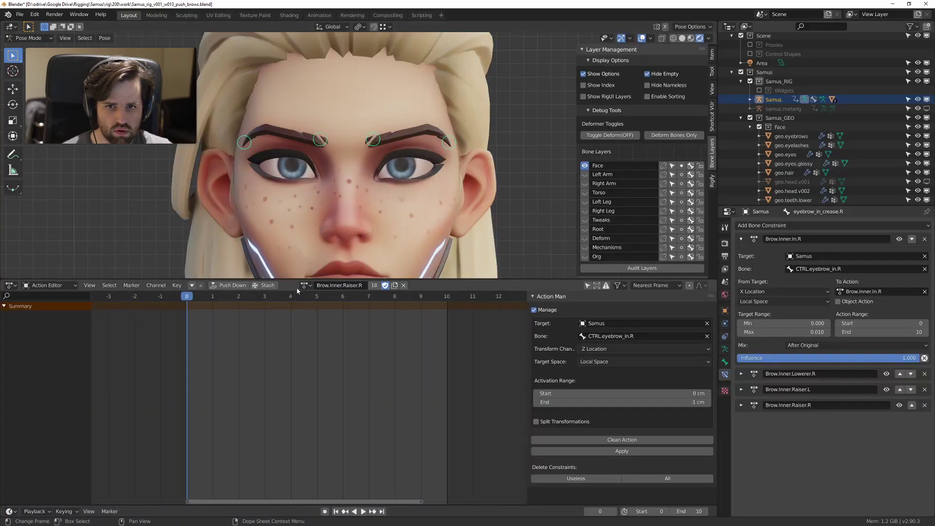
{"action": "left_click", "coordinate": [304, 285]}
{"action": "left_click", "coordinate": [323, 303]}
{"action": "key", "text": "ctrl+space"}
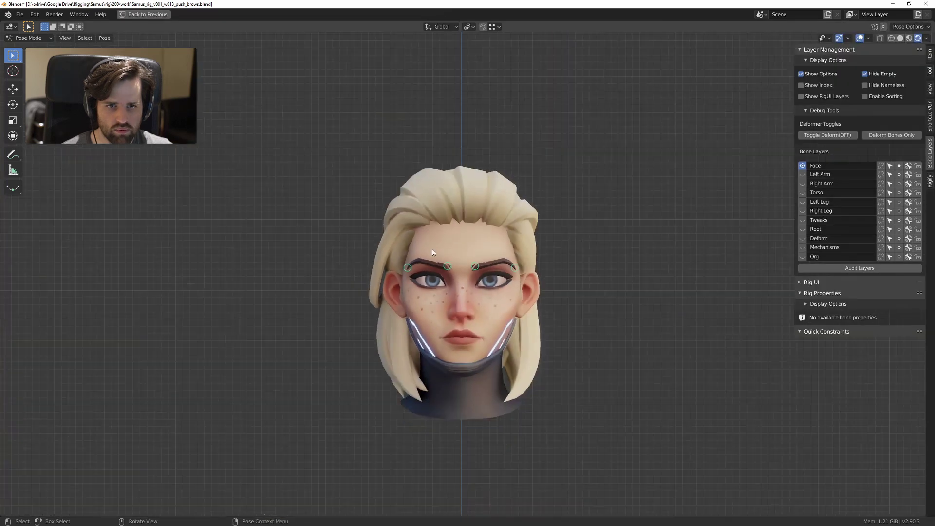
Step: Raise the two inner eyebrow controls about 1.53 cm along the global Z axis
{"action": "scroll", "coordinate": [432, 251], "scroll_direction": "up", "scroll_amount": 4}
{"action": "key", "text": "g"}
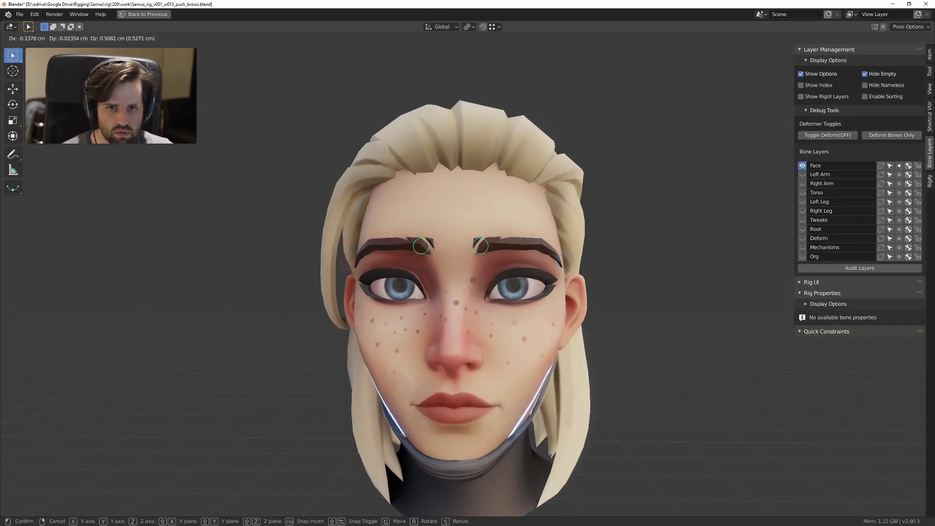
{"action": "key", "text": "z"}
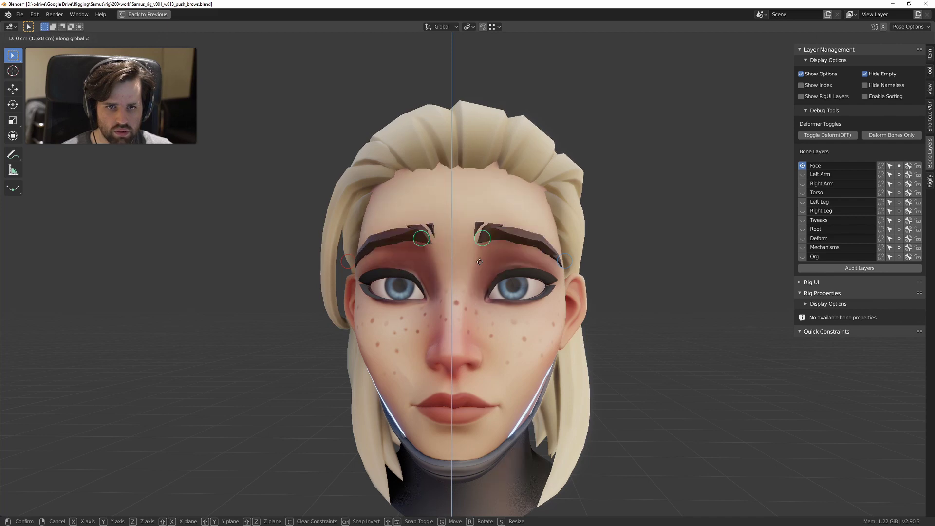
{"action": "left_click", "coordinate": [480, 261]}
Step: Raise the inner eyebrow controls another 0.64 cm or so along global Z, judging the brow shape from the side
{"action": "key", "text": "KP_3"}
{"action": "scroll", "coordinate": [421, 261], "scroll_direction": "up", "scroll_amount": 3}
{"action": "key", "text": "g"}
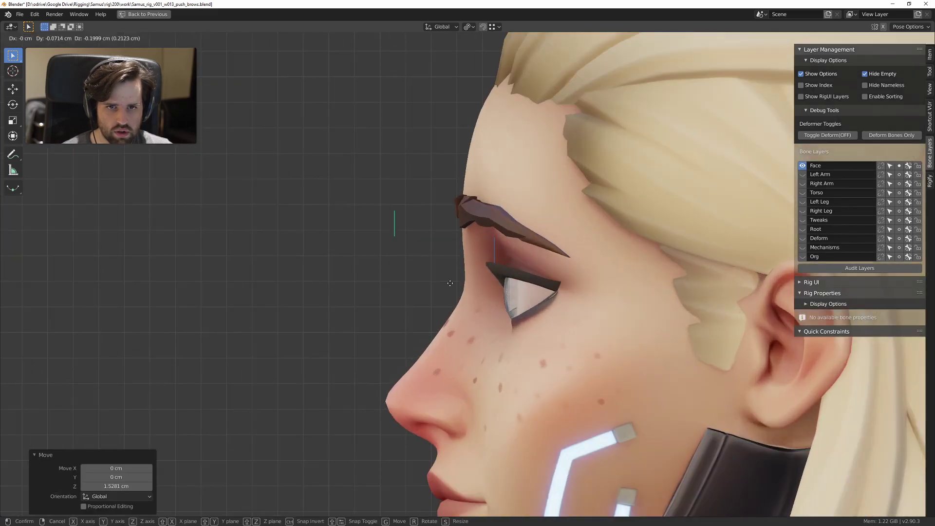
{"action": "key", "text": "z"}
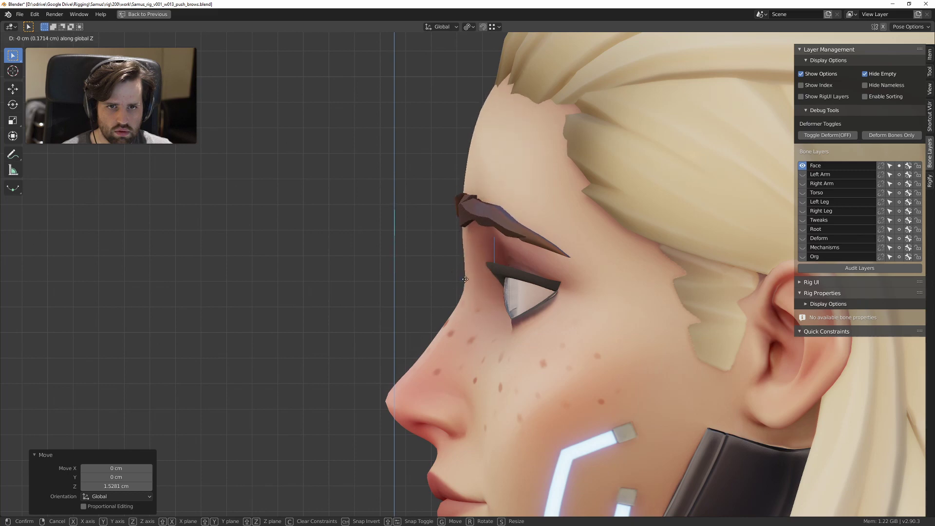
{"action": "left_click", "coordinate": [460, 236]}
{"action": "middle_click_drag", "start_coordinate": [459, 236], "coordinate": [536, 232]}
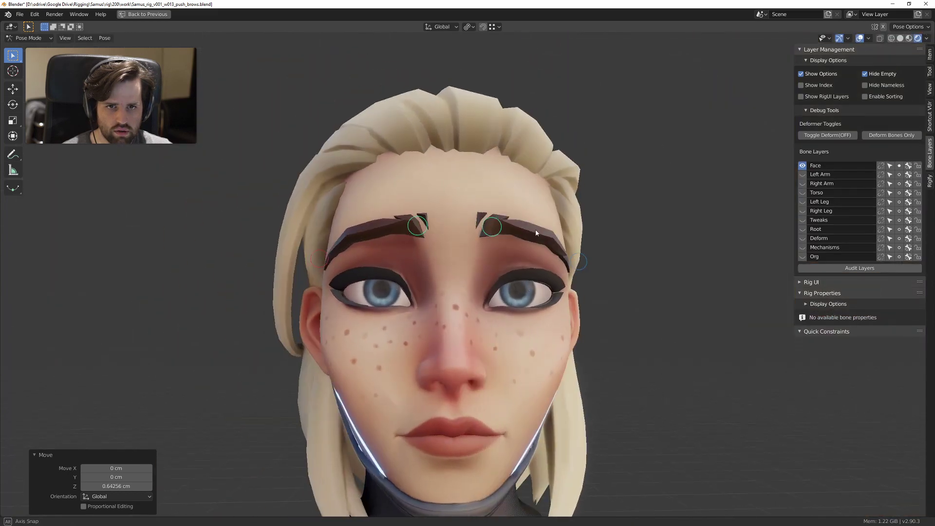
Step: Try lowering the two inner eyebrow controls along global Z while judging the brow from an angle
{"action": "scroll", "coordinate": [536, 233], "scroll_direction": "down", "scroll_amount": 2}
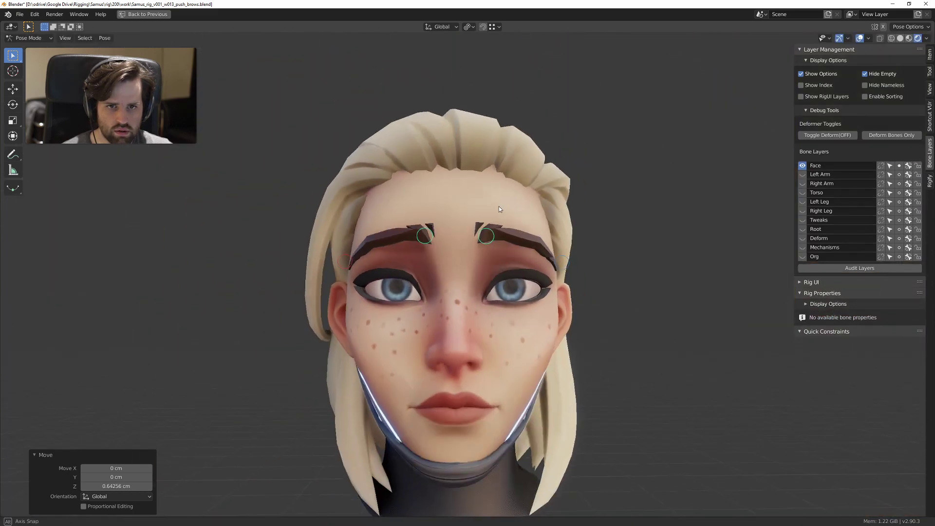
{"action": "middle_click_drag", "start_coordinate": [499, 207], "coordinate": [439, 168]}
{"action": "left_click", "coordinate": [448, 163]}
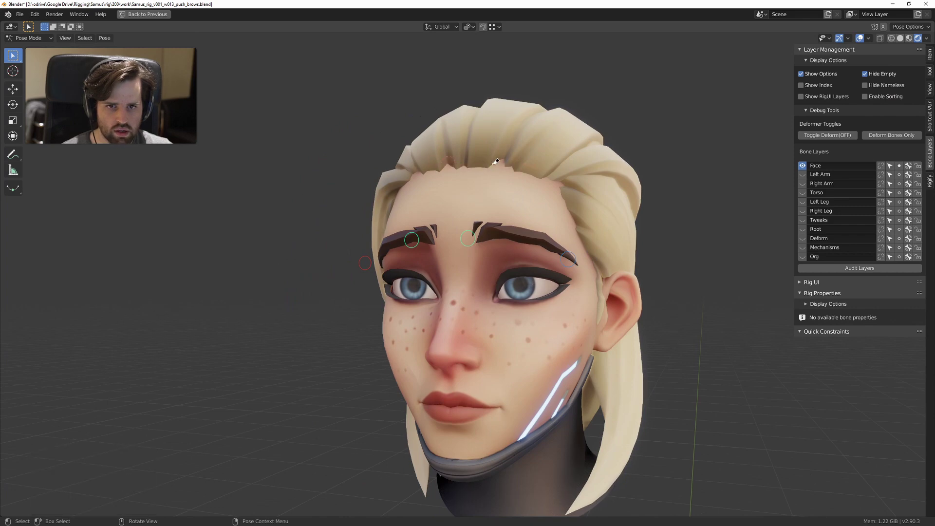
{"action": "key", "text": "z"}
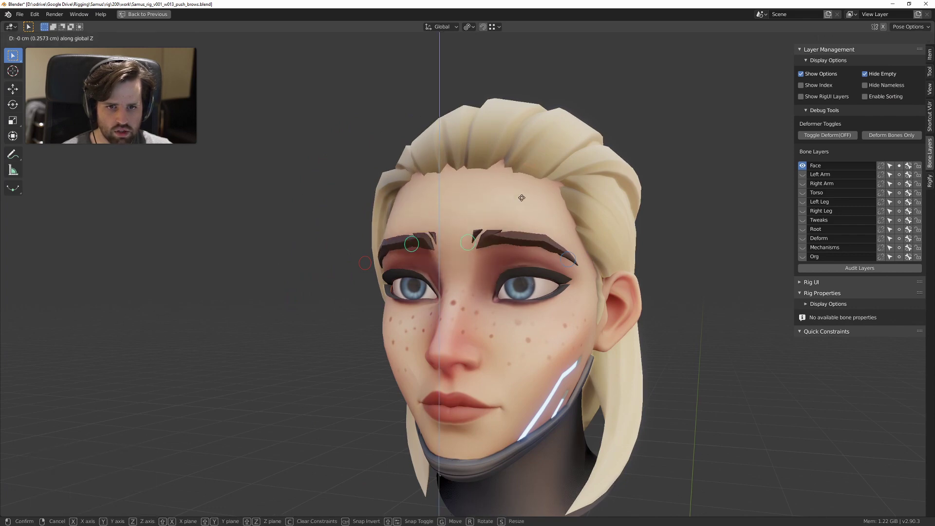
{"action": "left_click", "coordinate": [524, 229]}
{"action": "middle_click_drag", "start_coordinate": [525, 229], "coordinate": [546, 225]}
Step: Raise the two outer eyebrow controls about 3.67 cm along global Z and check the brow shape from the other side
{"action": "left_click_drag", "start_coordinate": [545, 225], "coordinate": [601, 282]}
{"action": "left_click_drag", "start_coordinate": [371, 239], "coordinate": [334, 293], "text": "shift"}
{"action": "key", "text": "g"}
{"action": "key", "text": "z"}
{"action": "left_click", "coordinate": [413, 260]}
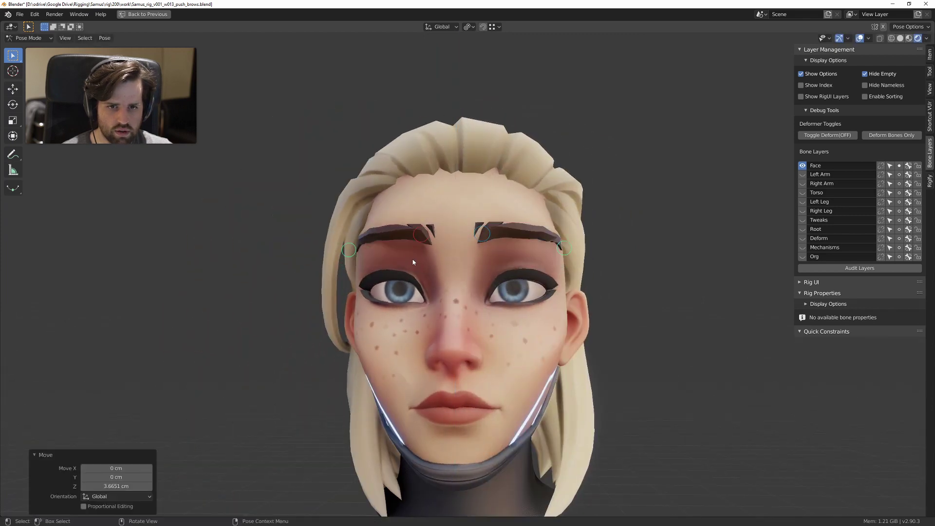
{"action": "middle_click_drag", "start_coordinate": [414, 261], "coordinate": [401, 246]}
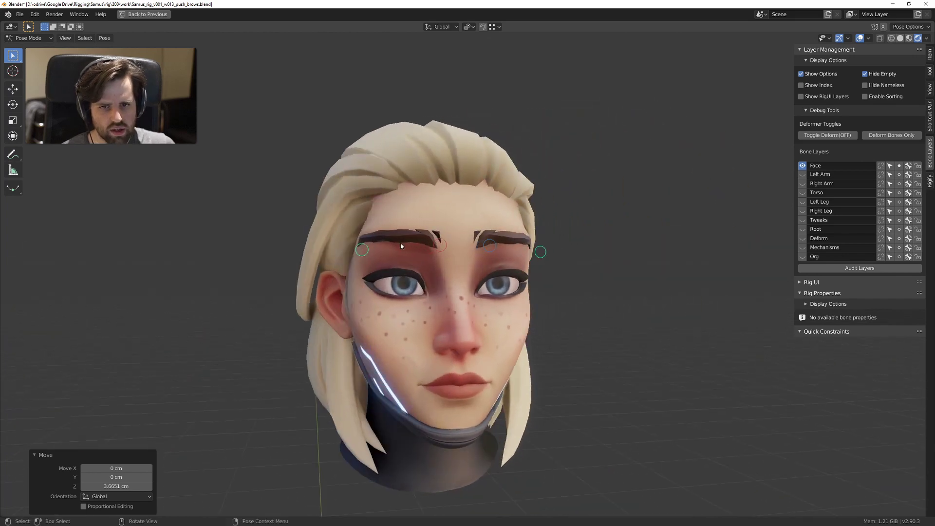
Step: Select all four eyebrow controls, reset their locations, and test lowering and raising them together along global Z
{"action": "left_click", "coordinate": [453, 240]}
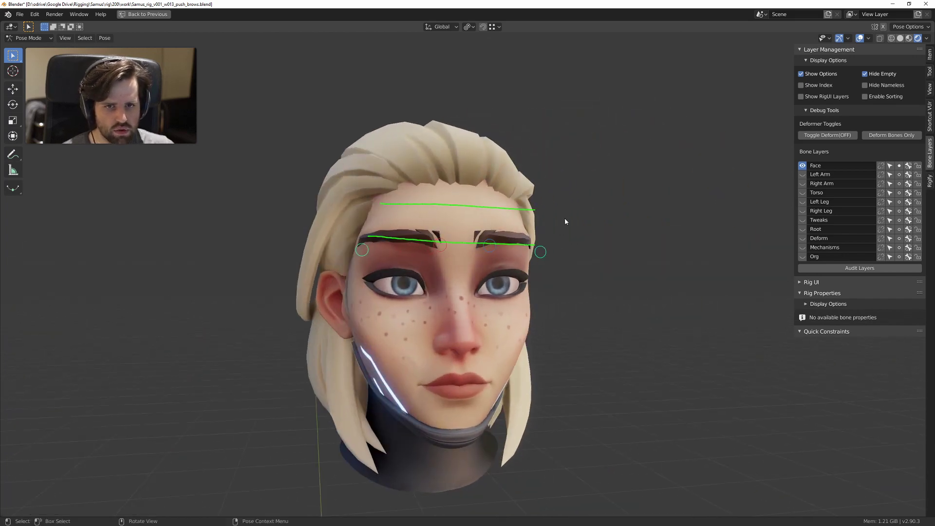
{"action": "middle_click_drag", "start_coordinate": [566, 221], "coordinate": [363, 220]}
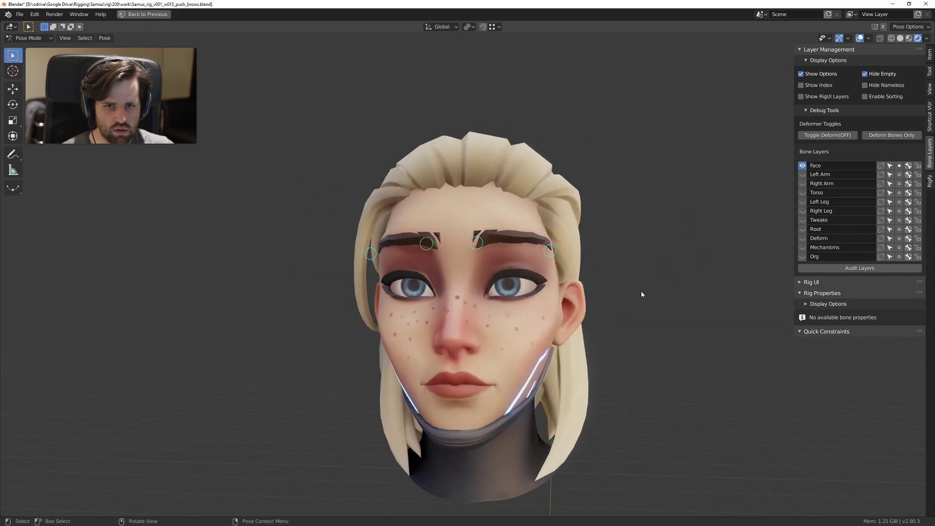
{"action": "key", "text": "g"}
{"action": "key", "text": "z"}
{"action": "left_click", "coordinate": [641, 315]}
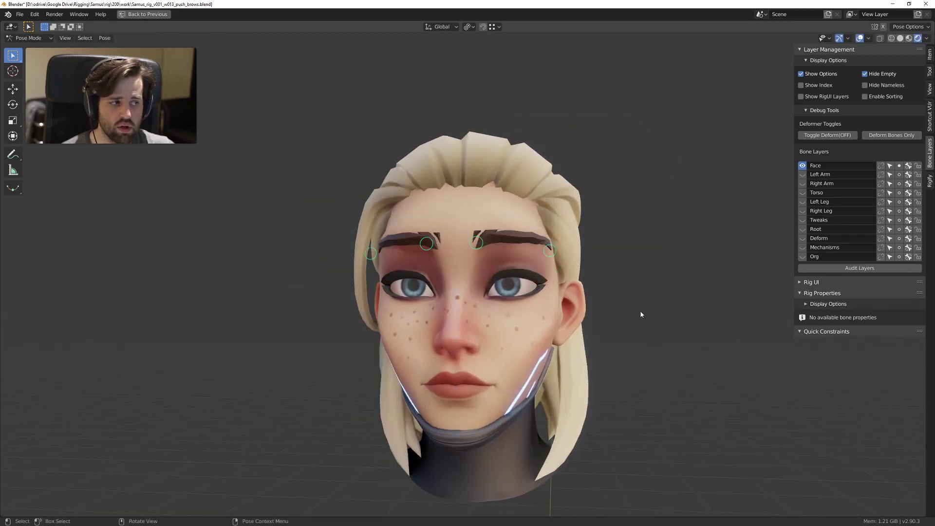
{"action": "key", "text": "g"}
{"action": "key", "text": "z"}
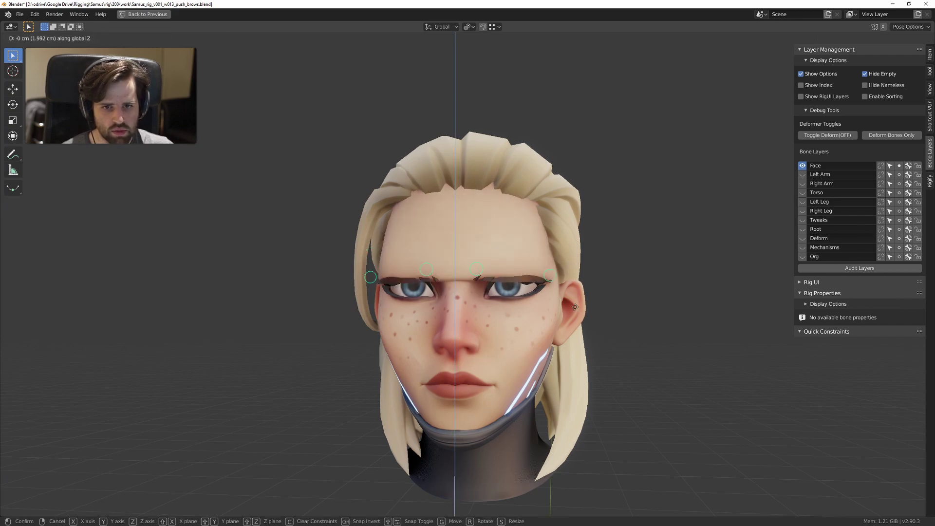
{"action": "key", "text": "Escape"}
{"action": "scroll", "coordinate": [482, 290], "scroll_direction": "up", "scroll_amount": 2}
{"action": "key", "text": "g"}
{"action": "key", "text": "z"}
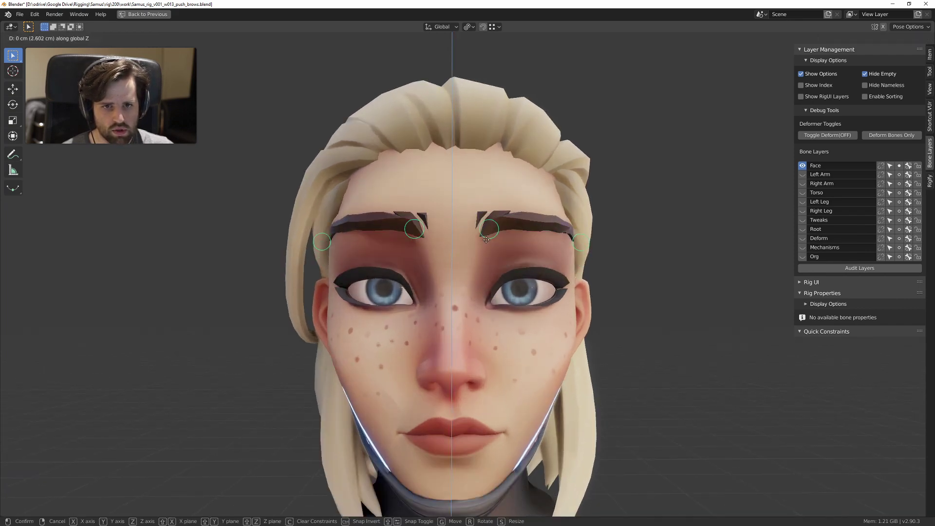
{"action": "key", "text": "Escape"}
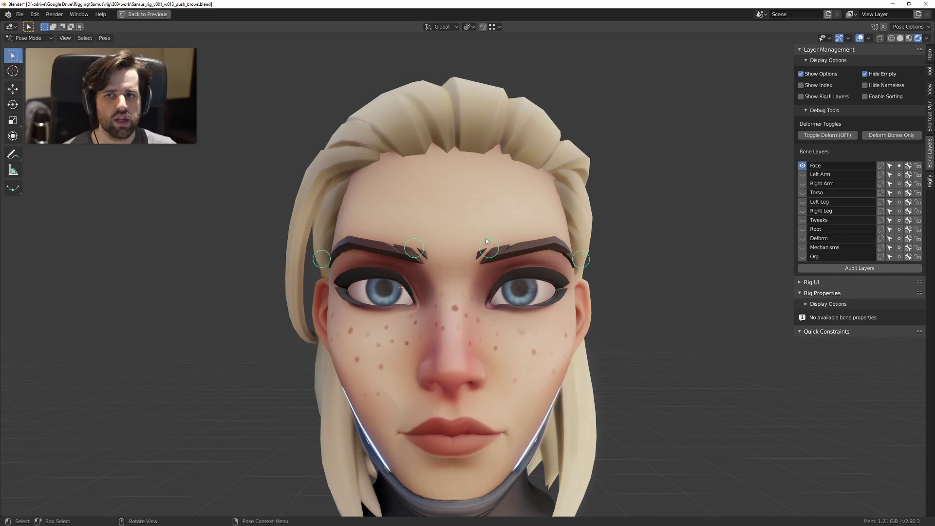
Step: Raise all four eyebrow controls about 1.78 cm along global Z and inspect the brows up close and from a distance
{"action": "scroll", "coordinate": [480, 241], "scroll_direction": "down", "scroll_amount": 4}
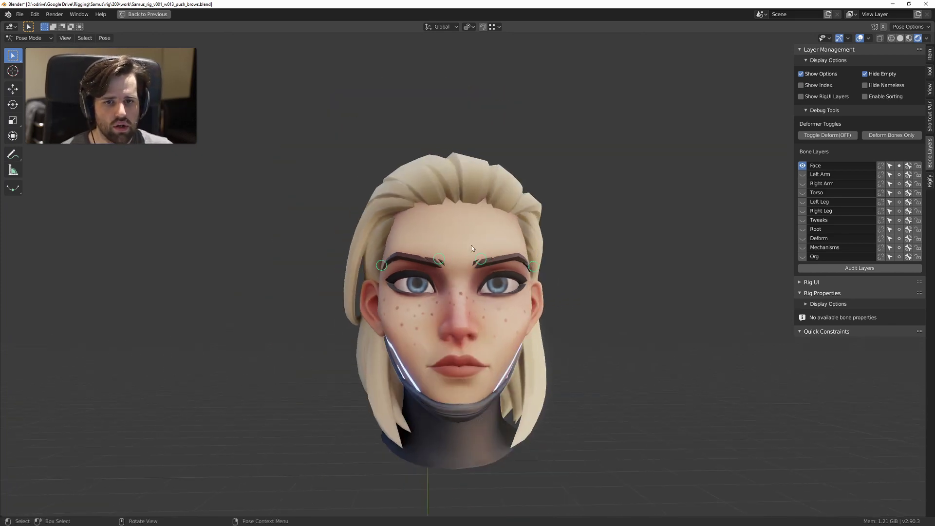
{"action": "scroll", "coordinate": [487, 224], "scroll_direction": "up", "scroll_amount": 4}
{"action": "key", "text": "g"}
{"action": "key", "text": "z"}
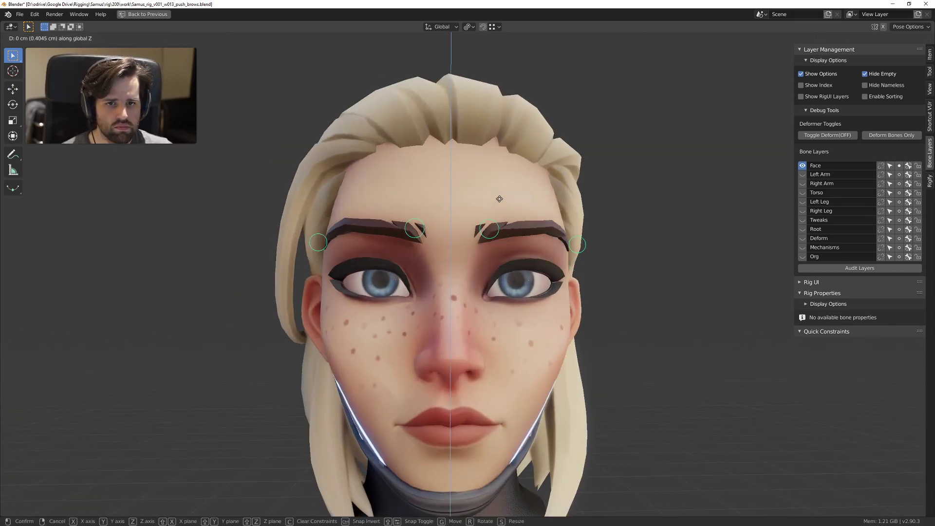
{"action": "left_click", "coordinate": [497, 198]}
{"action": "middle_click_drag", "start_coordinate": [496, 198], "coordinate": [460, 248]}
{"action": "scroll", "coordinate": [458, 195], "scroll_direction": "up", "scroll_amount": 4}
{"action": "scroll", "coordinate": [448, 242], "scroll_direction": "down", "scroll_amount": 1}
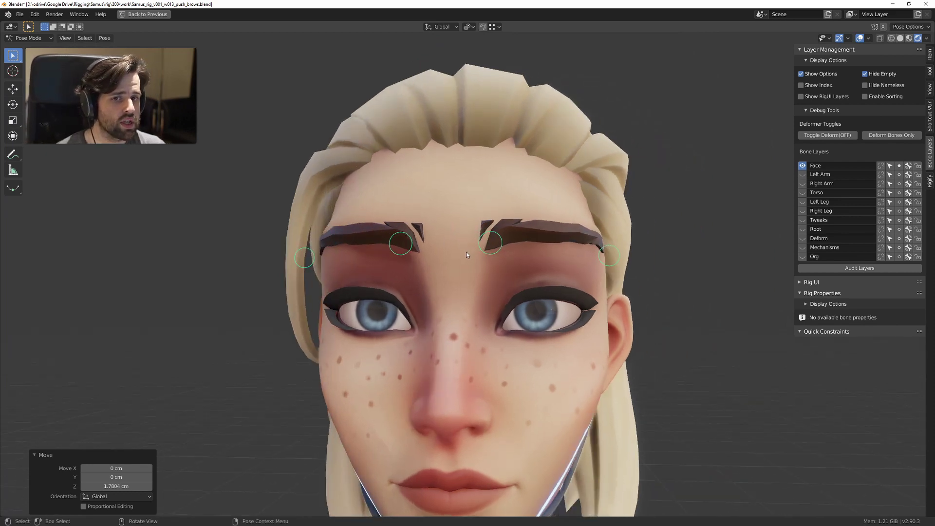
{"action": "scroll", "coordinate": [505, 312], "scroll_direction": "down", "scroll_amount": 5}
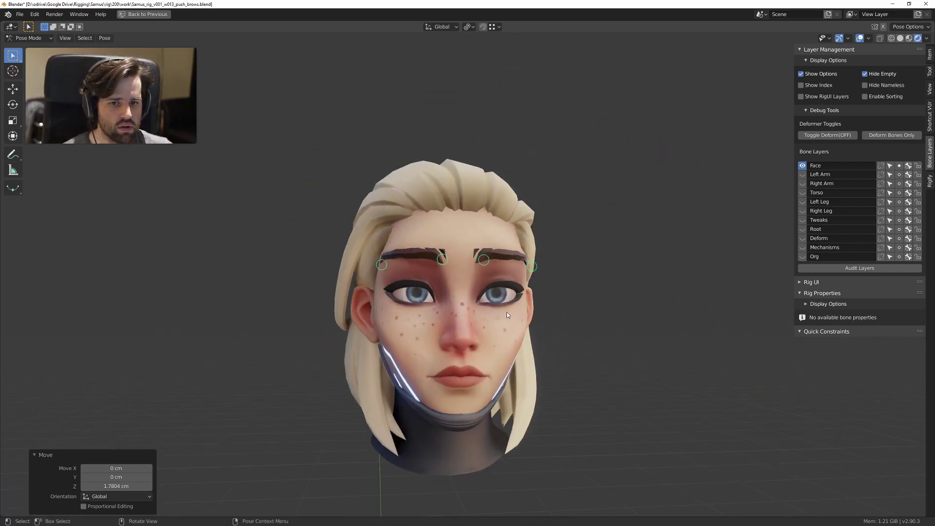
Step: Raise the four eyebrow controls another 0.82 cm or so along global Z
{"action": "key", "text": "g"}
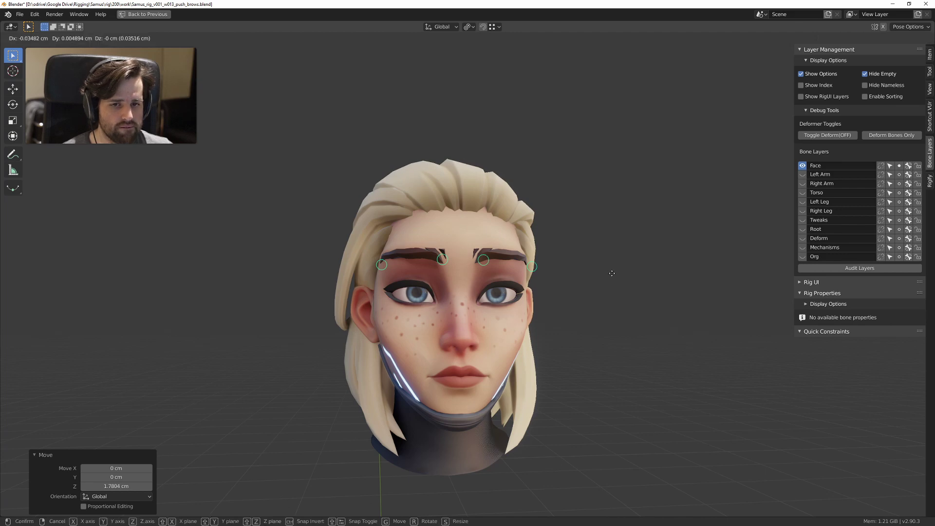
{"action": "key", "text": "z"}
{"action": "key", "text": "Escape"}
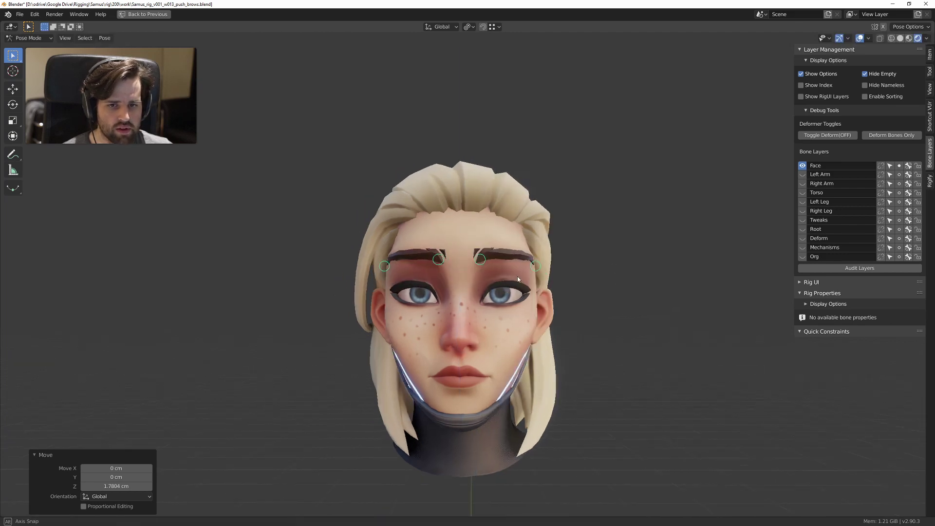
{"action": "scroll", "coordinate": [513, 276], "scroll_direction": "up", "scroll_amount": 3}
{"action": "key", "text": "g"}
{"action": "key", "text": "z"}
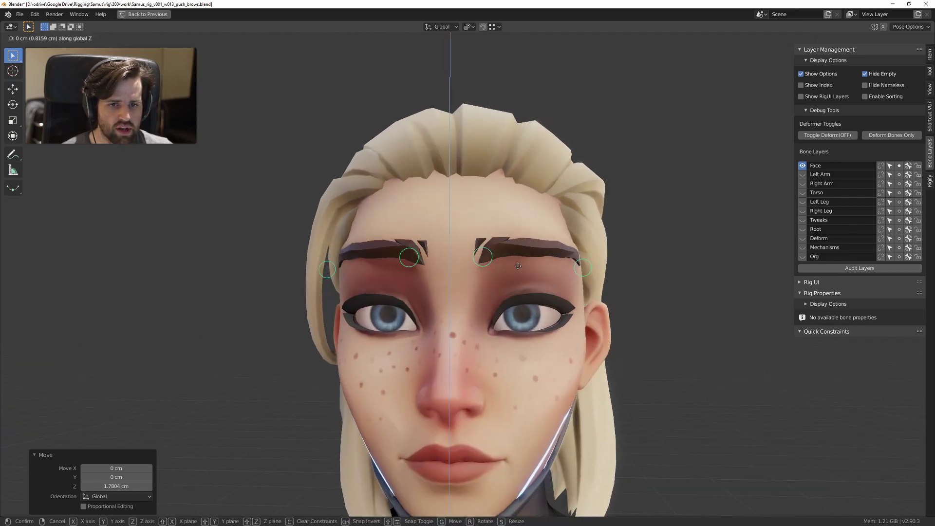
{"action": "left_click", "coordinate": [515, 294]}
Step: Test sliding all four raised eyebrow controls down over the eyes along global Z, cancelling each move
{"action": "key", "text": "g"}
{"action": "key", "text": "z"}
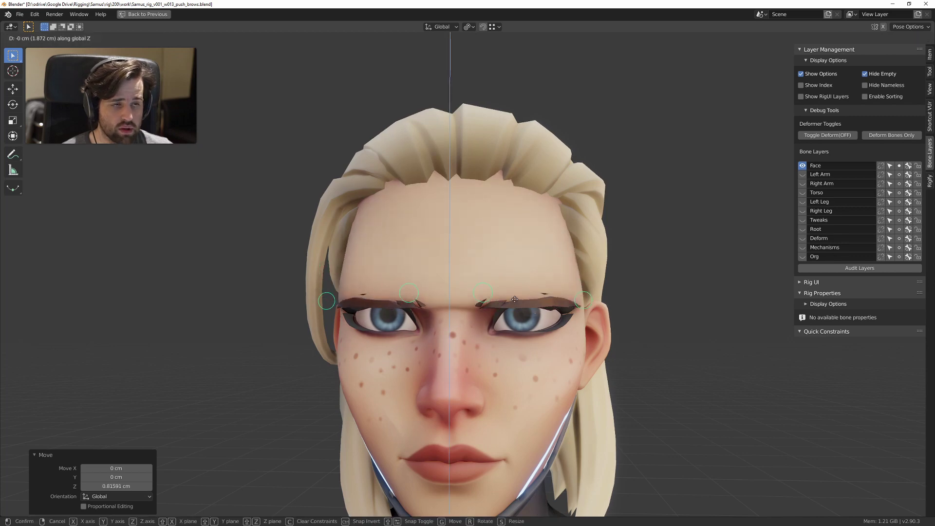
{"action": "key", "text": "Escape"}
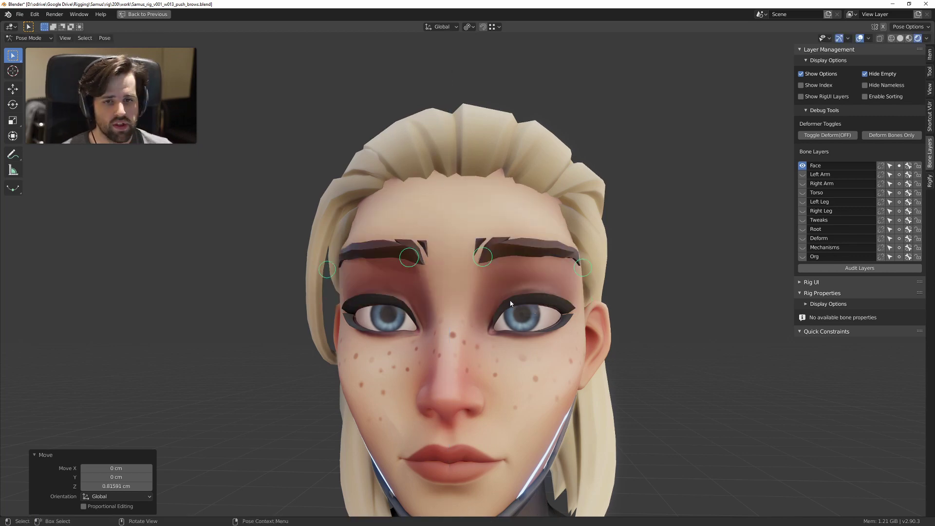
{"action": "key", "text": "g"}
{"action": "key", "text": "z"}
{"action": "key", "text": "Escape"}
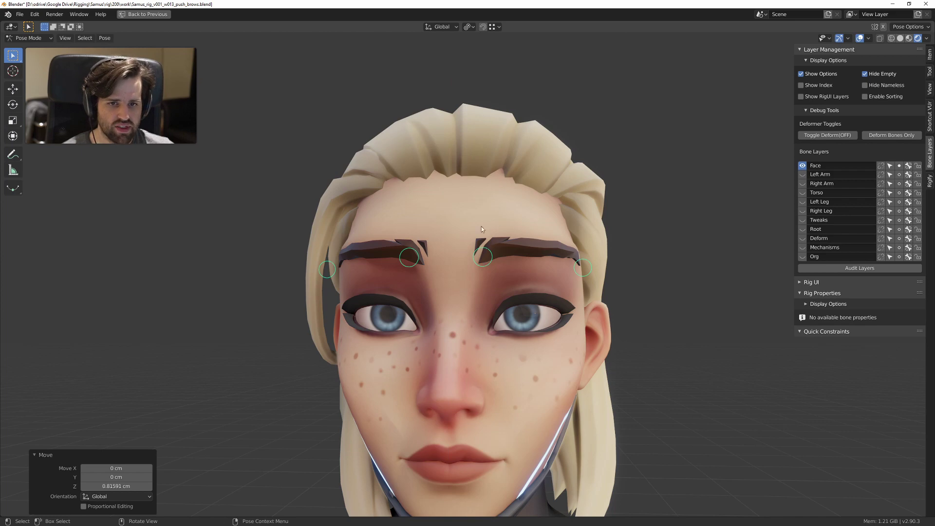
{"action": "right_click_drag", "start_coordinate": [462, 193], "coordinate": [466, 194]}
Step: Try moving only the left inner eyebrow control freely, cancel the move, and view the brow from the side
{"action": "left_click", "coordinate": [493, 260]}
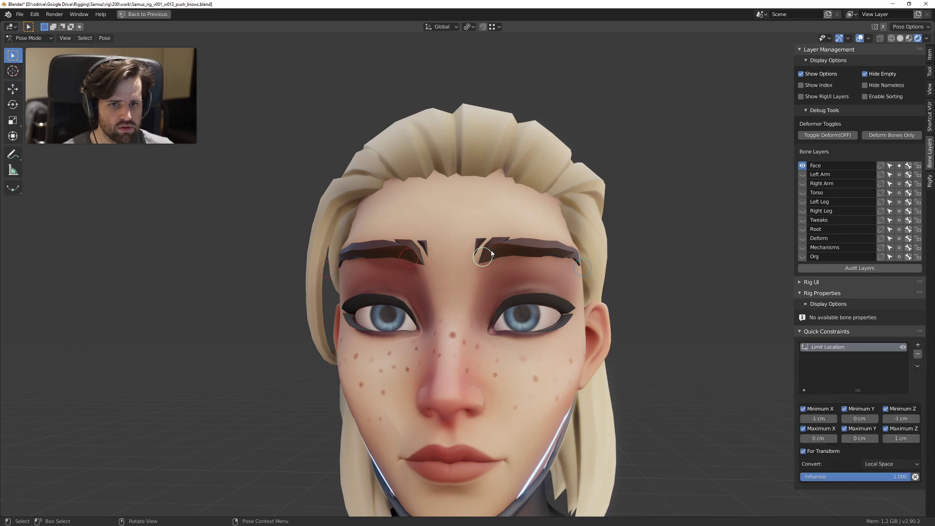
{"action": "key", "text": "g"}
{"action": "right_click", "coordinate": [484, 218]}
{"action": "middle_click_drag", "start_coordinate": [486, 216], "coordinate": [448, 221]}
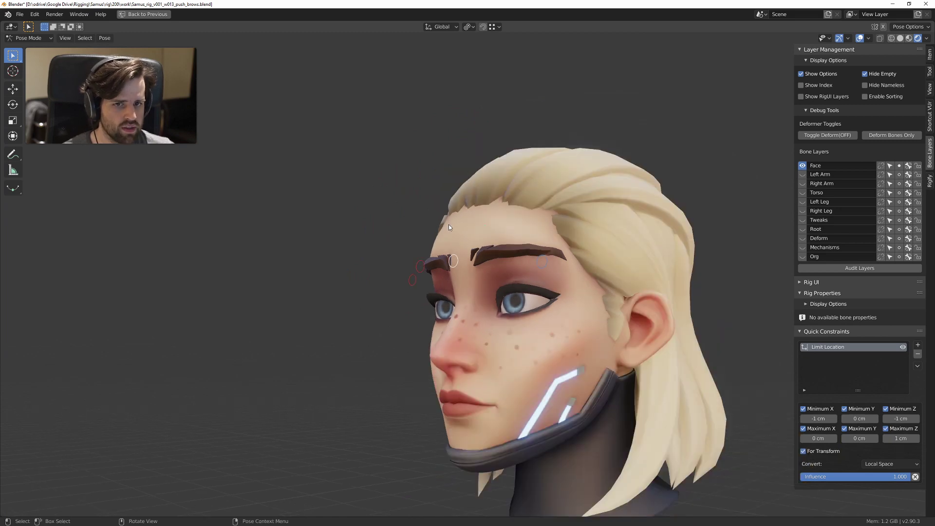
{"action": "middle_click_drag", "start_coordinate": [505, 223], "coordinate": [528, 225]}
Step: Reset all four eyebrow controls to their rest position and try raising them together along global Z
{"action": "left_click_drag", "start_coordinate": [314, 229], "coordinate": [507, 263]}
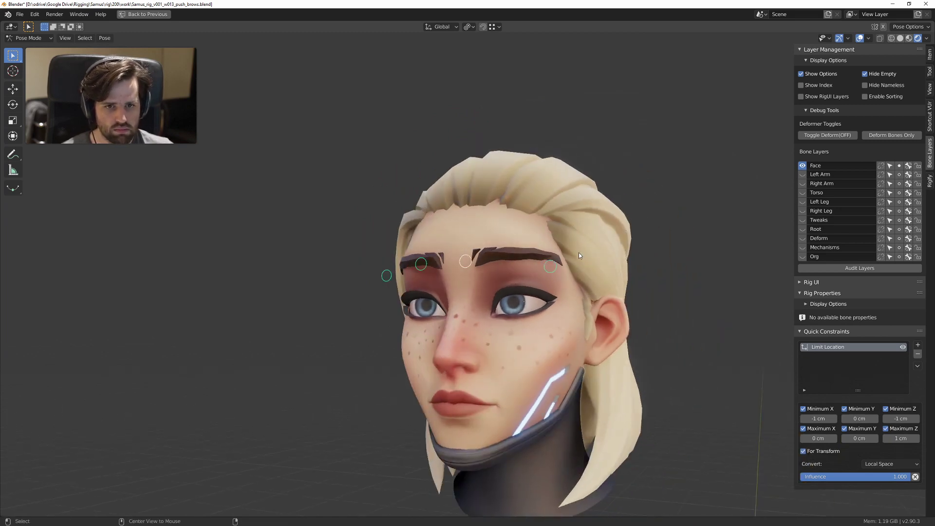
{"action": "middle_click_drag", "start_coordinate": [579, 253], "coordinate": [486, 282]}
{"action": "key", "text": "g"}
{"action": "key", "text": "z"}
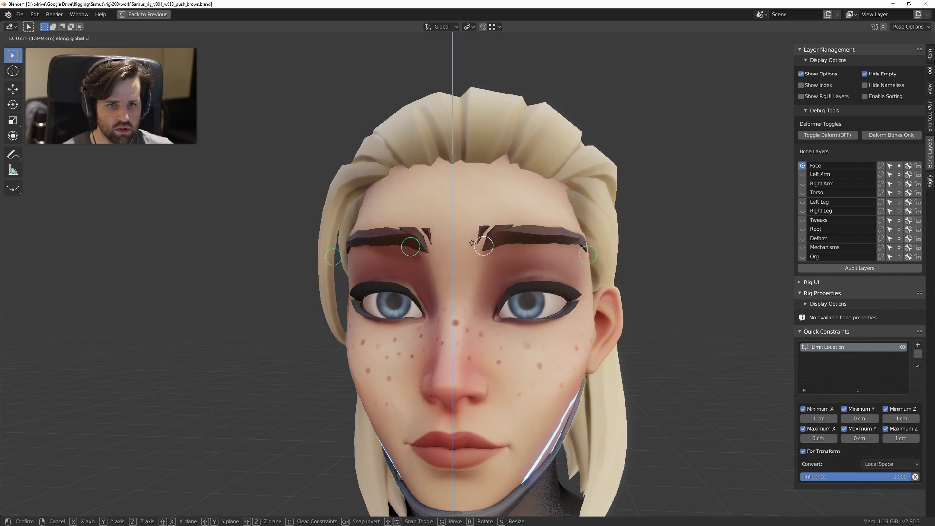
{"action": "right_click", "coordinate": [472, 242]}
Step: Select all four eyebrow controls again in a three-quarter view and raise them along global Z
{"action": "left_click_drag", "start_coordinate": [518, 282], "coordinate": [518, 283]}
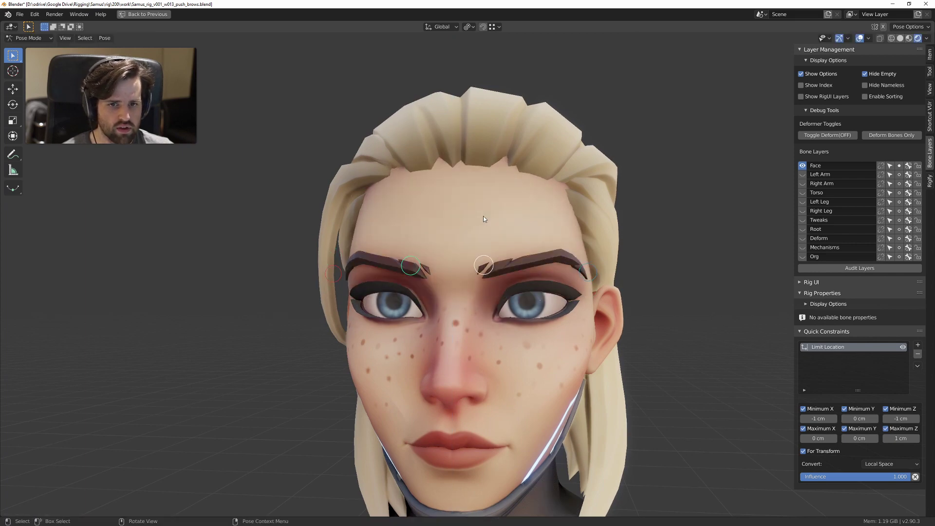
{"action": "mouse_move", "coordinate": [510, 223]}
{"action": "middle_mouse_down"}
{"action": "mouse_move", "coordinate": [499, 267]}
{"action": "mouse_move", "coordinate": [488, 230]}
{"action": "mouse_move", "coordinate": [494, 206]}
{"action": "mouse_move", "coordinate": [502, 224]}
{"action": "middle_mouse_up"}
{"action": "scroll", "coordinate": [469, 202], "scroll_direction": "down", "scroll_amount": 3}
{"action": "scroll", "coordinate": [494, 206], "scroll_direction": "up", "scroll_amount": 3}
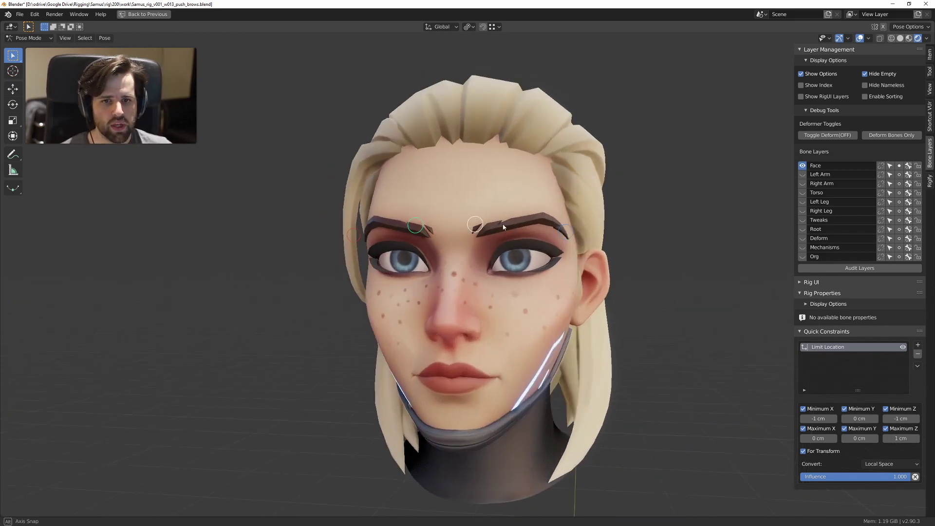
{"action": "left_click_drag", "start_coordinate": [303, 178], "coordinate": [664, 281]}
{"action": "key", "text": "g"}
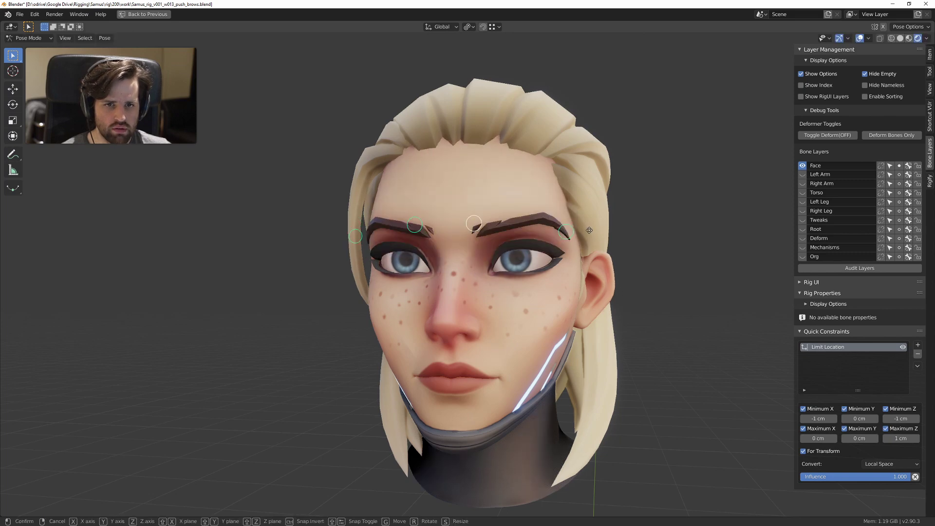
{"action": "key", "text": "z"}
{"action": "left_click", "coordinate": [613, 194]}
Step: Lower all four eyebrow controls about 5.39 cm along global Z and check the face from the front
{"action": "middle_click_drag", "start_coordinate": [614, 198], "coordinate": [581, 246]}
{"action": "key", "text": "g"}
{"action": "key", "text": "z"}
{"action": "left_click", "coordinate": [583, 297]}
{"action": "middle_click_drag", "start_coordinate": [584, 297], "coordinate": [541, 248]}
{"action": "scroll", "coordinate": [533, 273], "scroll_direction": "down", "scroll_amount": 5}
{"action": "scroll", "coordinate": [499, 265], "scroll_direction": "up", "scroll_amount": 3}
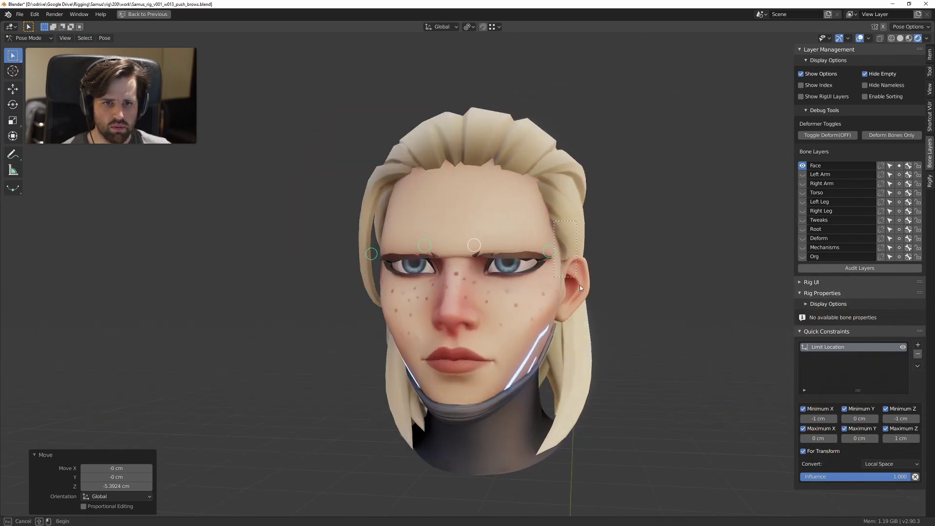
Step: Pose the outer eyebrow controls separately, raising the left one and moving the right one down about 1.11 cm
{"action": "left_click", "coordinate": [550, 246]}
{"action": "key", "text": "g"}
{"action": "left_click", "coordinate": [560, 209]}
{"action": "middle_click_drag", "start_coordinate": [438, 221], "coordinate": [460, 219]}
{"action": "left_click_drag", "start_coordinate": [312, 212], "coordinate": [385, 288]}
{"action": "key", "text": "g"}
{"action": "left_click", "coordinate": [387, 306]}
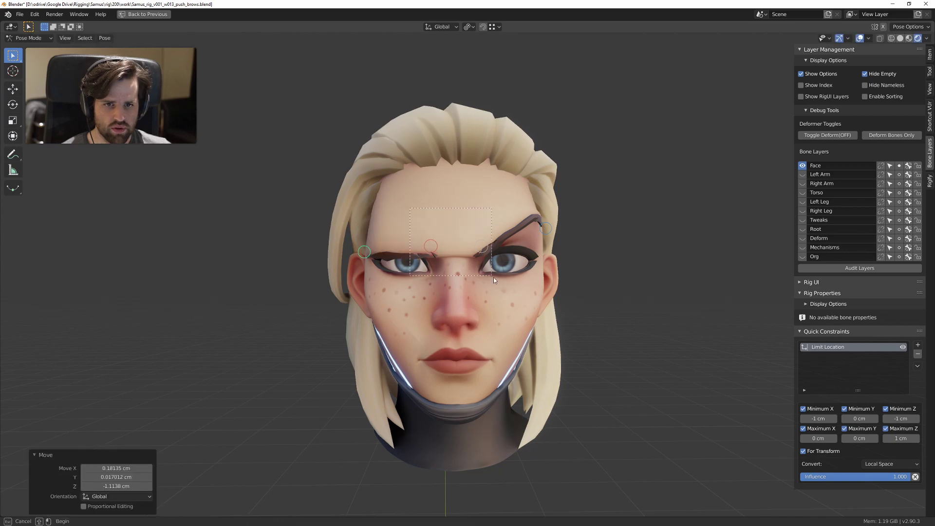
Step: Raise both inner eyebrow controls about 1.23 cm, adjust the left one, and try one more free move
{"action": "key", "text": "g"}
{"action": "left_click", "coordinate": [499, 253]}
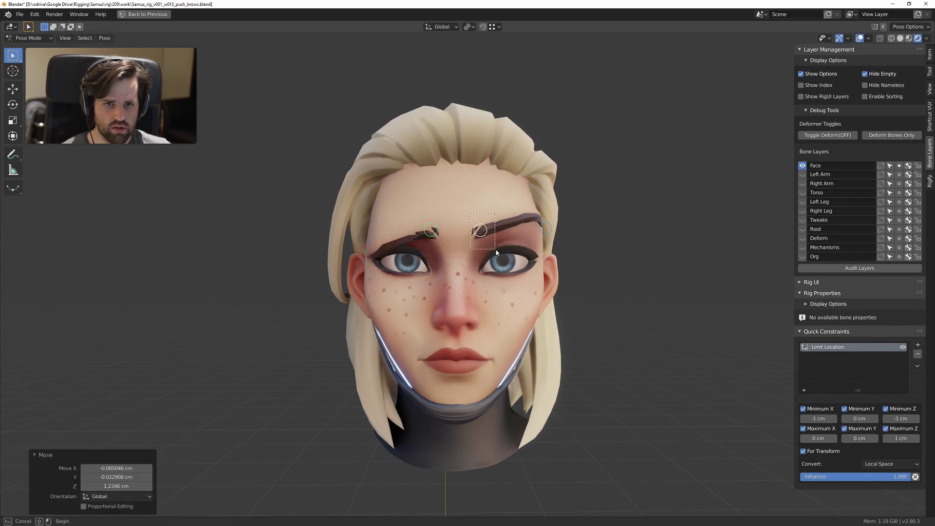
{"action": "key", "text": "g"}
{"action": "left_click", "coordinate": [492, 244]}
{"action": "key", "text": "g"}
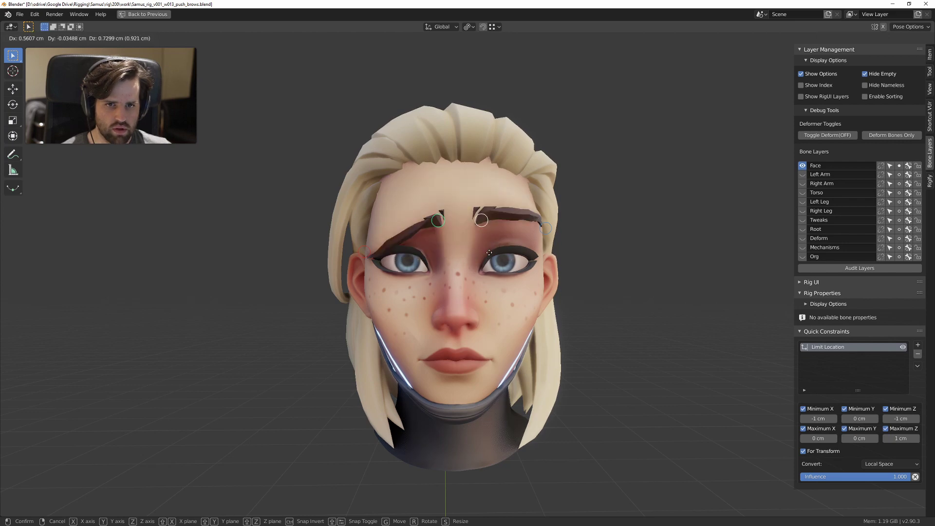
{"action": "right_click", "coordinate": [482, 254]}
Step: Clear the locations of all eyebrow controls and test pulling the left inner control inward and down
{"action": "left_click_drag", "start_coordinate": [304, 175], "coordinate": [666, 315]}
{"action": "key", "text": "alt+g"}
{"action": "scroll", "coordinate": [458, 215], "scroll_direction": "up", "scroll_amount": 2}
{"action": "key", "text": "g"}
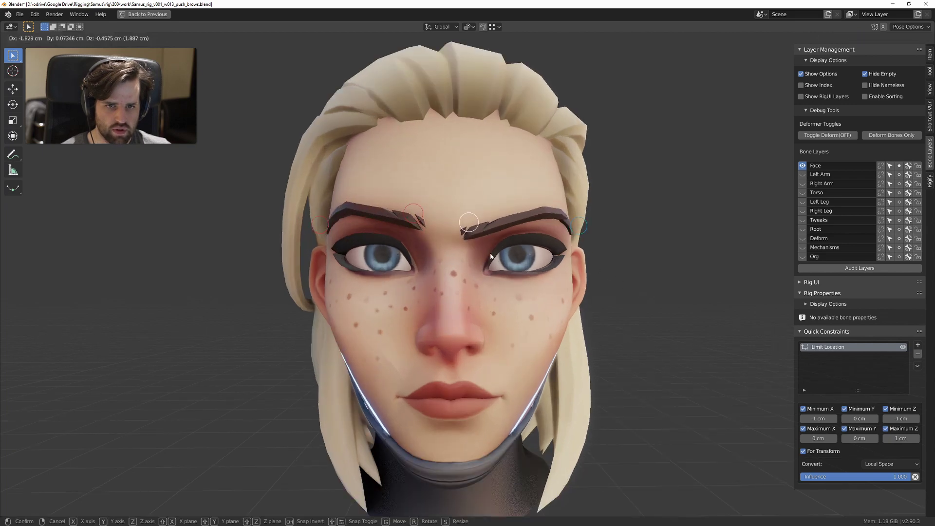
{"action": "left_click", "coordinate": [387, 190]}
Step: Pull the inner eyebrow controls inward and down into a frown, moving the right one about 0.68 cm down, and inspect it closely
{"action": "left_click_drag", "start_coordinate": [386, 189], "coordinate": [505, 267]}
{"action": "key", "text": "g"}
{"action": "left_click", "coordinate": [485, 261]}
{"action": "key", "text": "g"}
{"action": "left_click", "coordinate": [460, 284]}
{"action": "left_click_drag", "start_coordinate": [432, 220], "coordinate": [457, 255]}
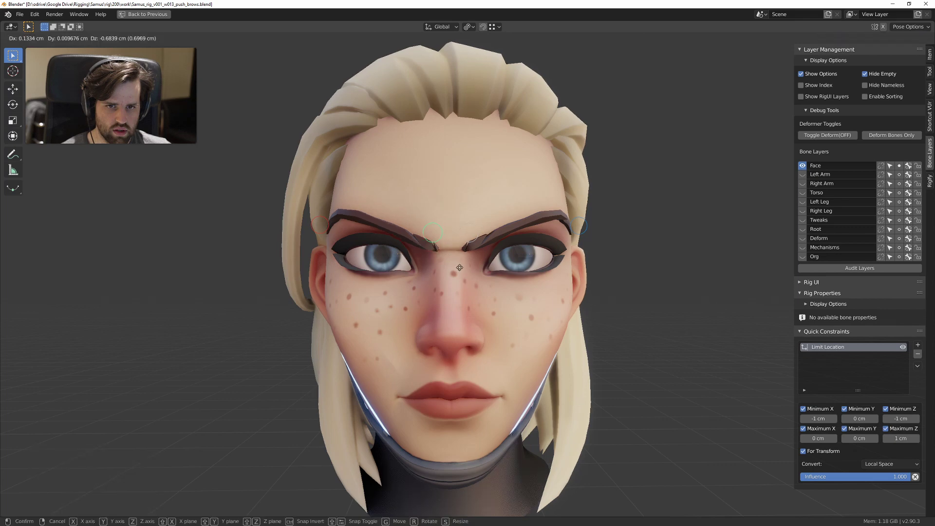
{"action": "key", "text": "g"}
{"action": "left_click", "coordinate": [459, 268]}
{"action": "scroll", "coordinate": [443, 223], "scroll_direction": "up", "scroll_amount": 2}
{"action": "middle_click_drag", "start_coordinate": [442, 223], "coordinate": [440, 274]}
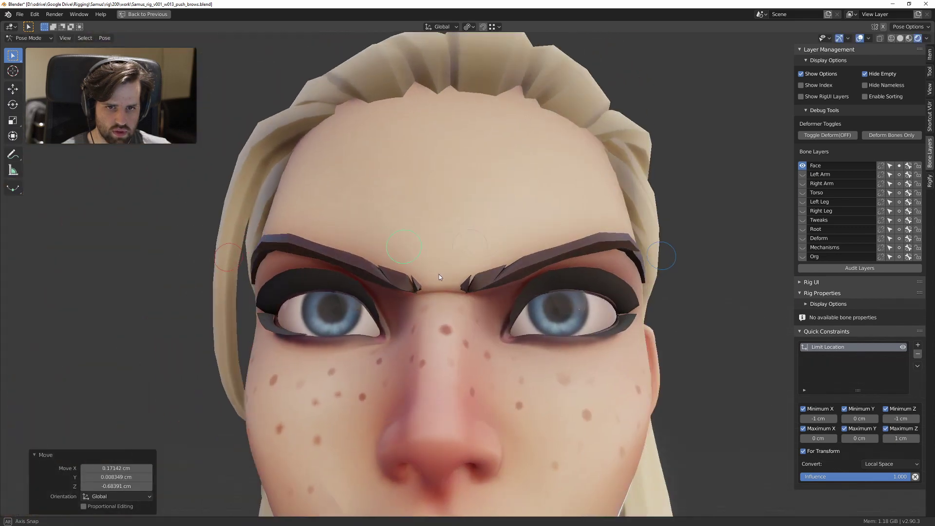
Step: Mark the inner brow ends with vertical annotation strokes and examine the frown from several angles
{"action": "scroll", "coordinate": [454, 238], "scroll_direction": "up", "scroll_amount": 3}
{"action": "left_click_drag", "start_coordinate": [412, 194], "coordinate": [416, 266]}
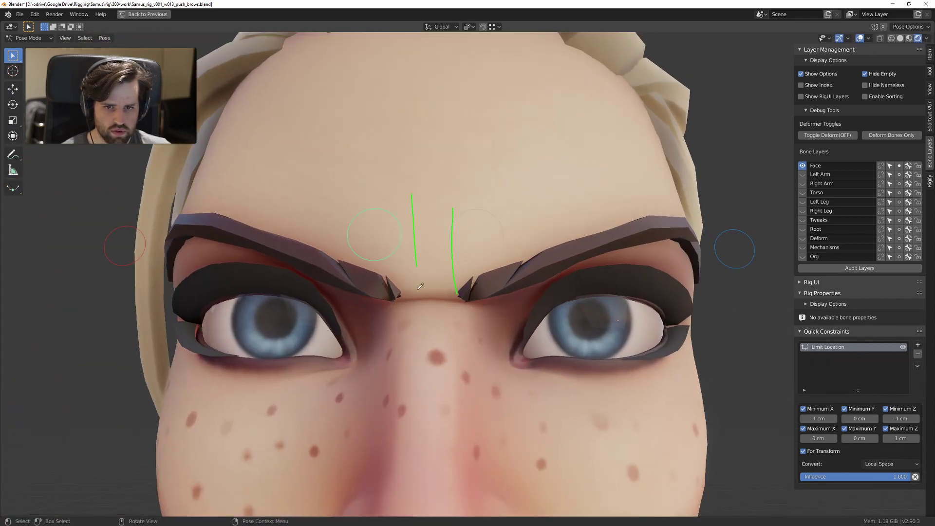
{"action": "scroll", "coordinate": [443, 272], "scroll_direction": "down", "scroll_amount": 3}
{"action": "mouse_move", "coordinate": [457, 284]}
{"action": "middle_mouse_down"}
{"action": "mouse_move", "coordinate": [471, 292]}
{"action": "mouse_move", "coordinate": [421, 289]}
{"action": "mouse_move", "coordinate": [457, 296]}
{"action": "middle_mouse_up"}
{"action": "scroll", "coordinate": [471, 292], "scroll_direction": "down", "scroll_amount": 3}
{"action": "scroll", "coordinate": [455, 254], "scroll_direction": "up", "scroll_amount": 2}
{"action": "middle_click_drag", "start_coordinate": [456, 253], "coordinate": [492, 295]}
{"action": "scroll", "coordinate": [493, 295], "scroll_direction": "up", "scroll_amount": 2}
{"action": "scroll", "coordinate": [493, 295], "scroll_direction": "down", "scroll_amount": 3}
{"action": "scroll", "coordinate": [560, 291], "scroll_direction": "up", "scroll_amount": 3}
{"action": "middle_click_drag", "start_coordinate": [560, 291], "coordinate": [476, 303]}
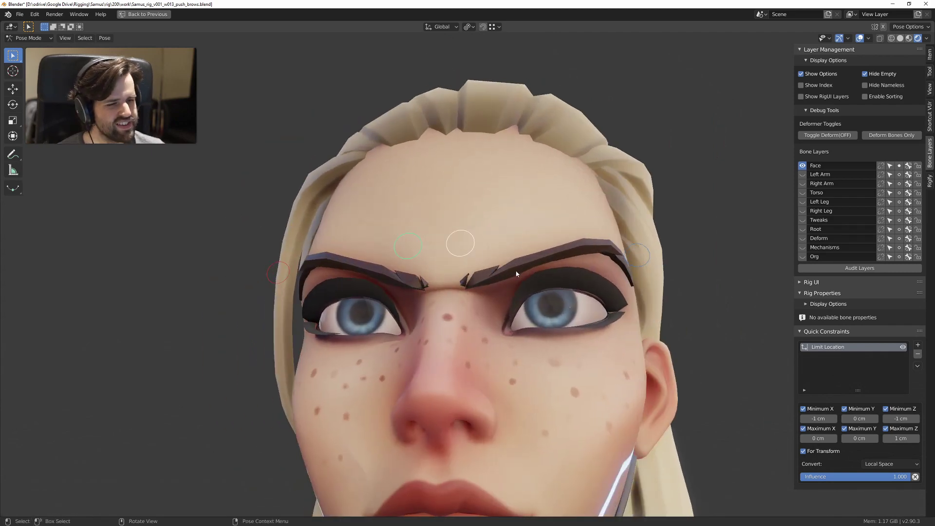
Step: Return the inner eyebrow controls to their rest location and enable X-Axis Mirror with Relative Mirror in the pose options
{"action": "scroll", "coordinate": [453, 273], "scroll_direction": "down", "scroll_amount": 4}
{"action": "left_click_drag", "start_coordinate": [416, 224], "coordinate": [504, 320]}
{"action": "key", "text": "g"}
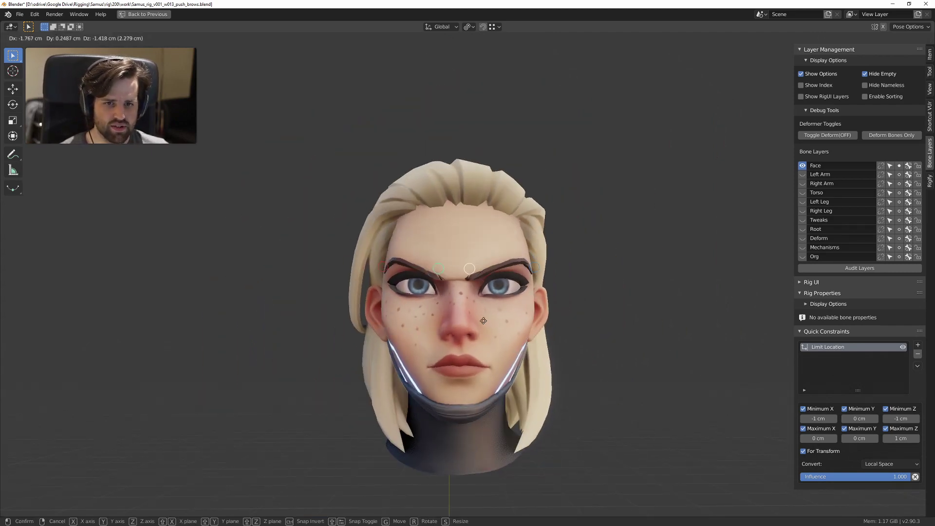
{"action": "right_click", "coordinate": [510, 336]}
{"action": "left_click", "coordinate": [931, 72]}
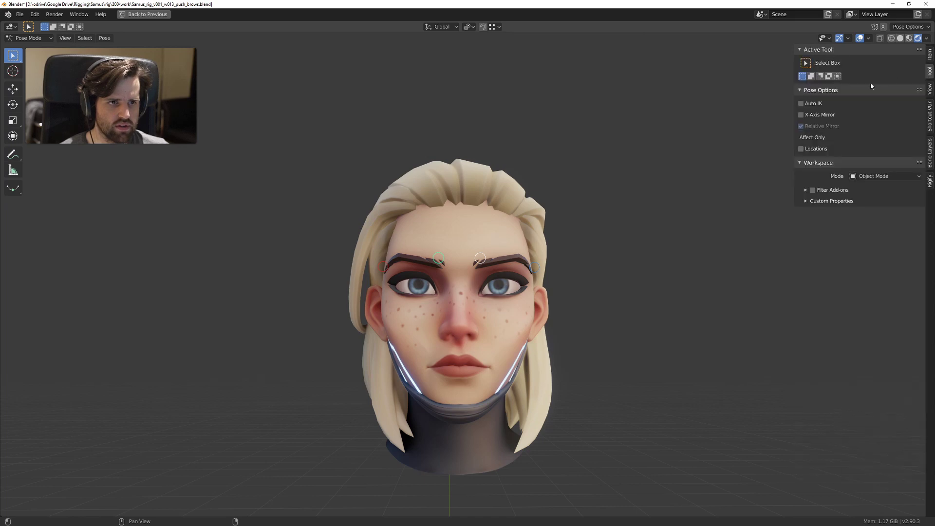
Step: Try moving the mirrored inner eyebrow controls inward and upward, cancelling each move
{"action": "key", "text": "g"}
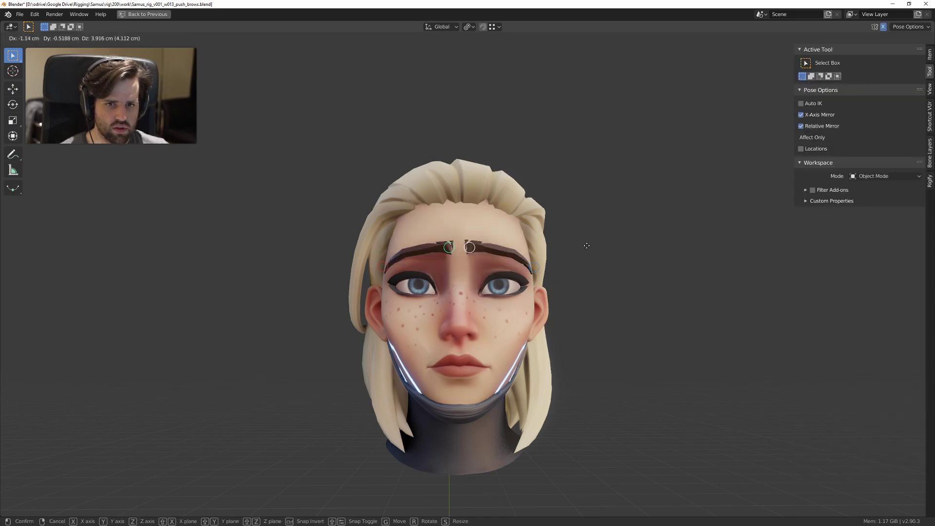
{"action": "right_click", "coordinate": [560, 250]}
{"action": "scroll", "coordinate": [517, 266], "scroll_direction": "up", "scroll_amount": 3}
{"action": "middle_click_drag", "start_coordinate": [530, 275], "coordinate": [532, 296], "text": "shift"}
{"action": "key", "text": "g"}
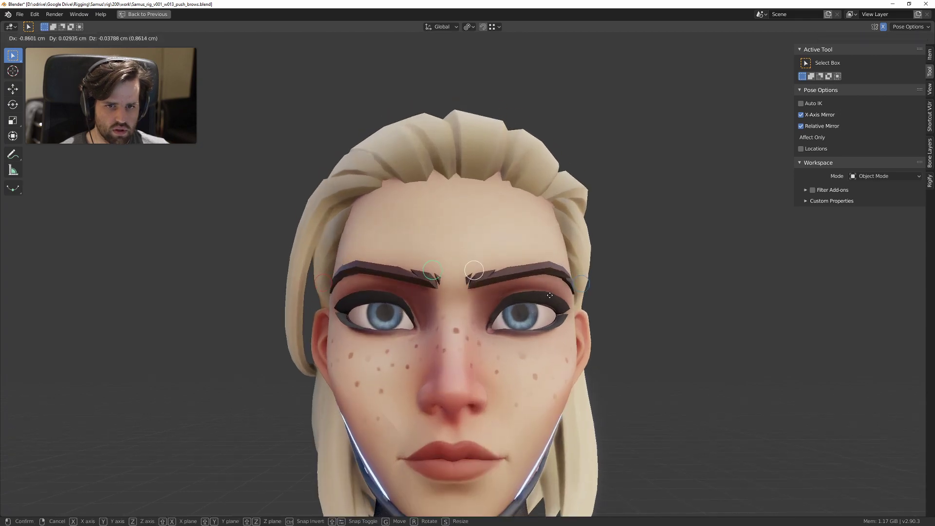
{"action": "right_click", "coordinate": [515, 277]}
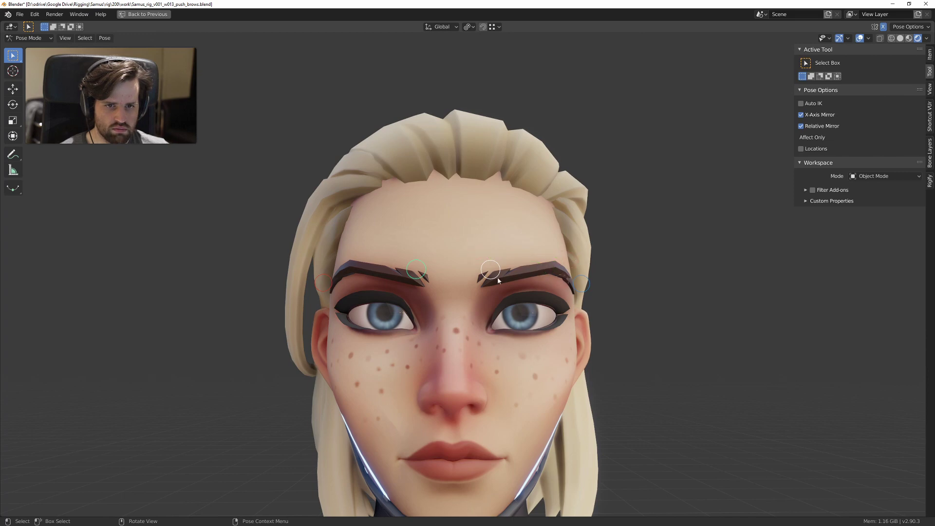
Step: Try shifting the mirrored inner eyebrow controls sideways and slightly down from a slightly turned view
{"action": "middle_click_drag", "start_coordinate": [505, 260], "coordinate": [482, 271]}
{"action": "right_click_drag", "start_coordinate": [483, 262], "coordinate": [558, 256]}
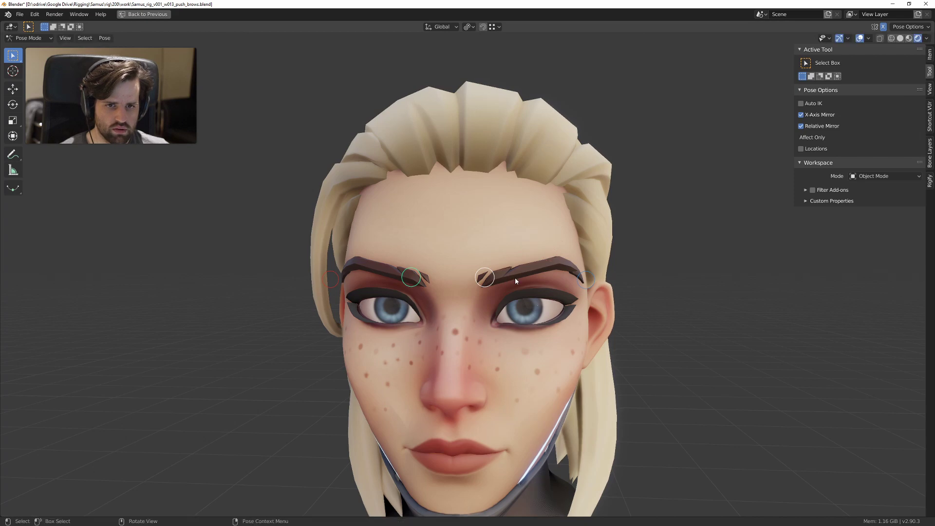
{"action": "key", "text": "g"}
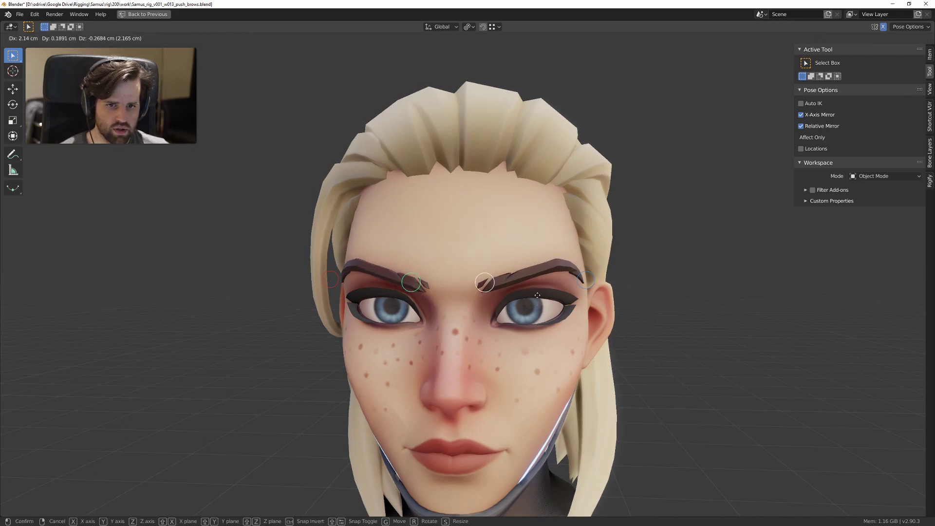
{"action": "left_click", "coordinate": [545, 293]}
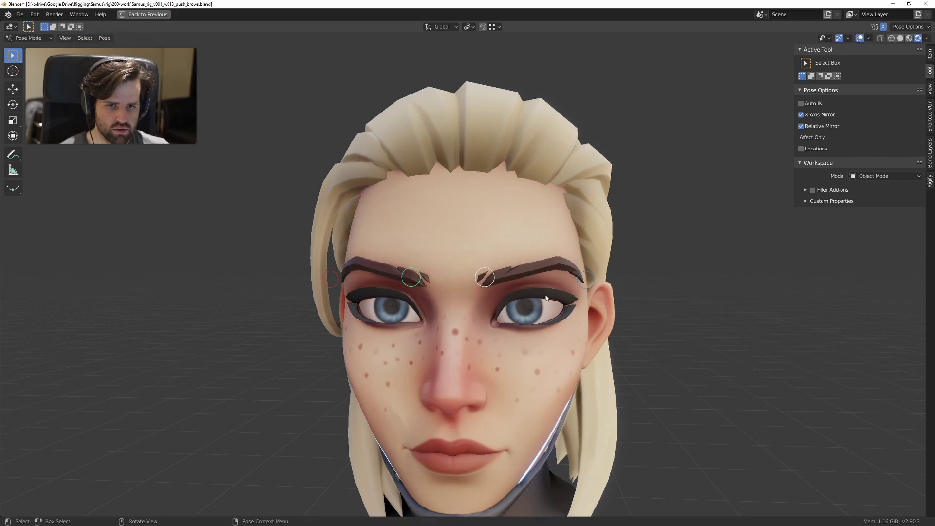
{"action": "scroll", "coordinate": [497, 291], "scroll_direction": "down", "scroll_amount": 1}
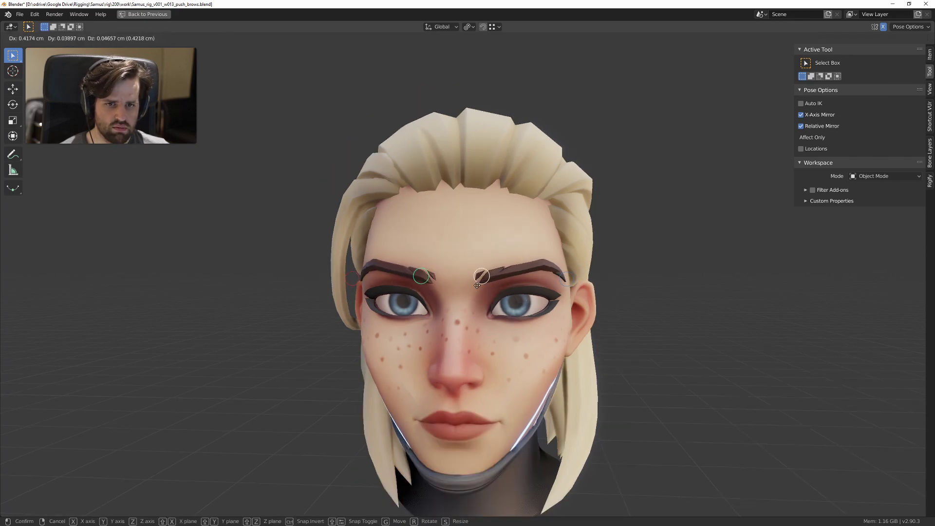
{"action": "left_click", "coordinate": [493, 282]}
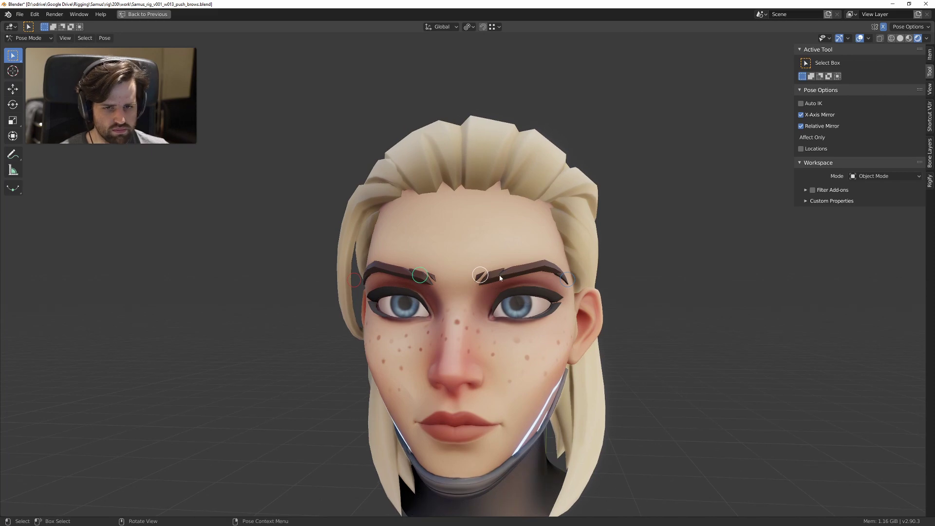
Step: Try pulling the mirrored inner eyebrow controls down about 0.75 cm into a frown, then cancel the move
{"action": "scroll", "coordinate": [498, 275], "scroll_direction": "down", "scroll_amount": 1}
{"action": "scroll", "coordinate": [512, 265], "scroll_direction": "up", "scroll_amount": 4}
{"action": "scroll", "coordinate": [512, 267], "scroll_direction": "down", "scroll_amount": 3}
{"action": "key", "text": "g"}
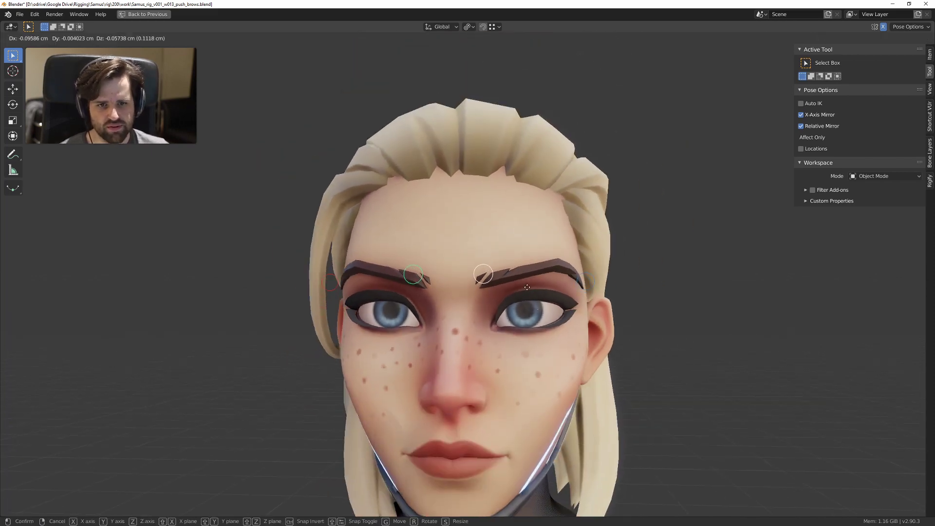
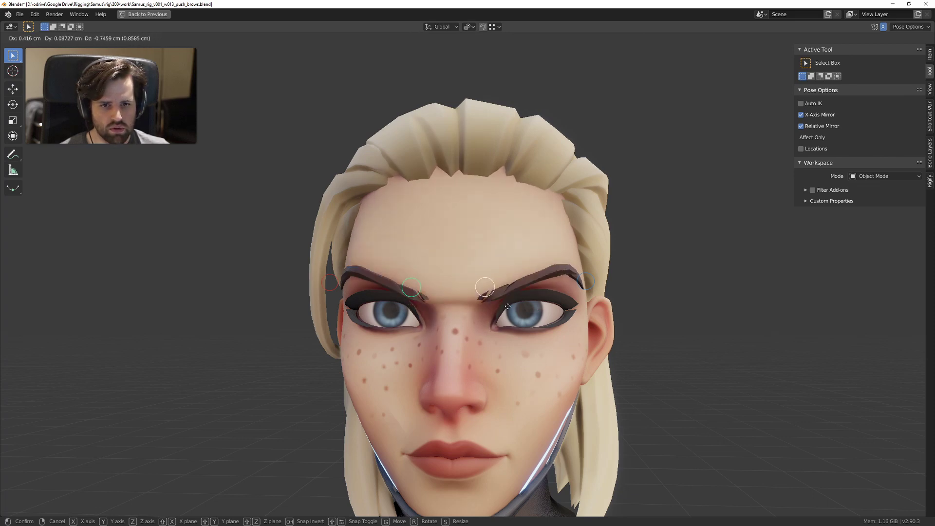
{"action": "right_click", "coordinate": [485, 272]}
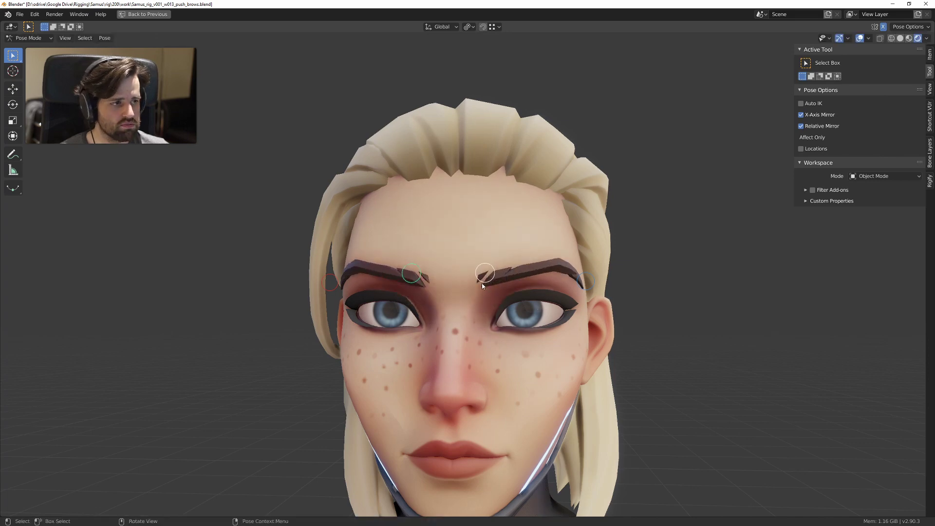
Step: Test the inner eyebrow controls inward and up, then raise the outer eyebrow controls about 1.13 cm
{"action": "middle_click_drag", "start_coordinate": [494, 279], "coordinate": [517, 295]}
{"action": "key", "text": "g"}
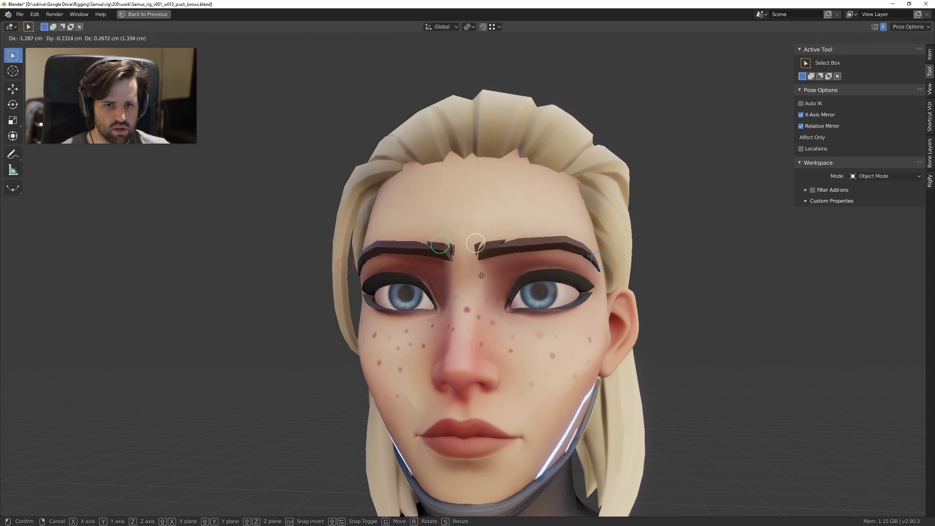
{"action": "left_click", "coordinate": [507, 274]}
{"action": "middle_click_drag", "start_coordinate": [507, 274], "coordinate": [585, 259]}
{"action": "key", "text": "g"}
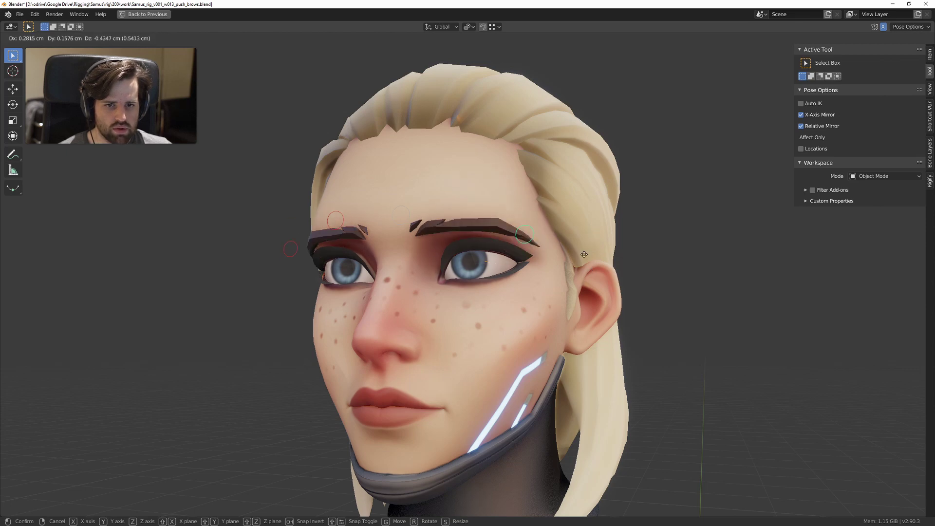
{"action": "left_click", "coordinate": [595, 236]}
{"action": "middle_click_drag", "start_coordinate": [595, 237], "coordinate": [499, 247]}
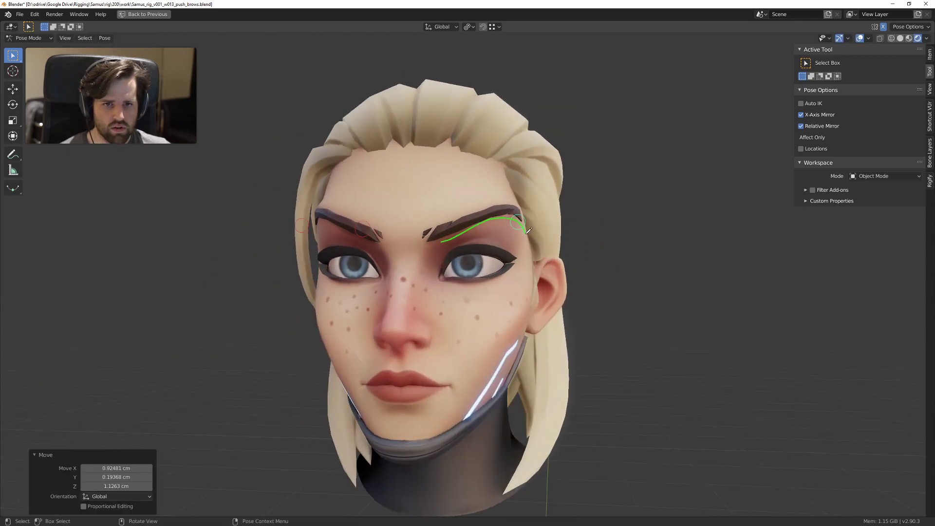
Step: Try raising the outer eyebrow controls further, and lower the inner ones about 0.74 cm to strengthen the frown
{"action": "left_click", "coordinate": [476, 219]}
{"action": "key", "text": "g"}
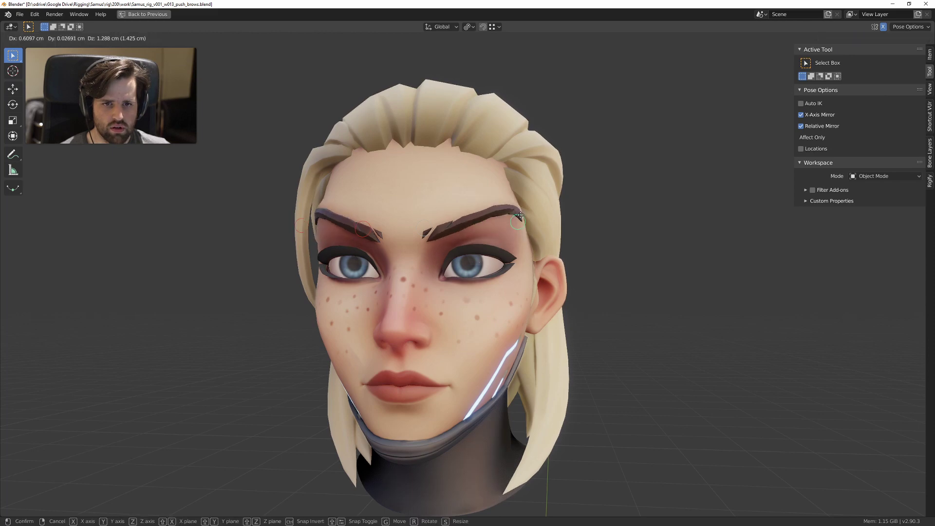
{"action": "left_click", "coordinate": [523, 223]}
{"action": "left_click", "coordinate": [427, 231]}
{"action": "key", "text": "g"}
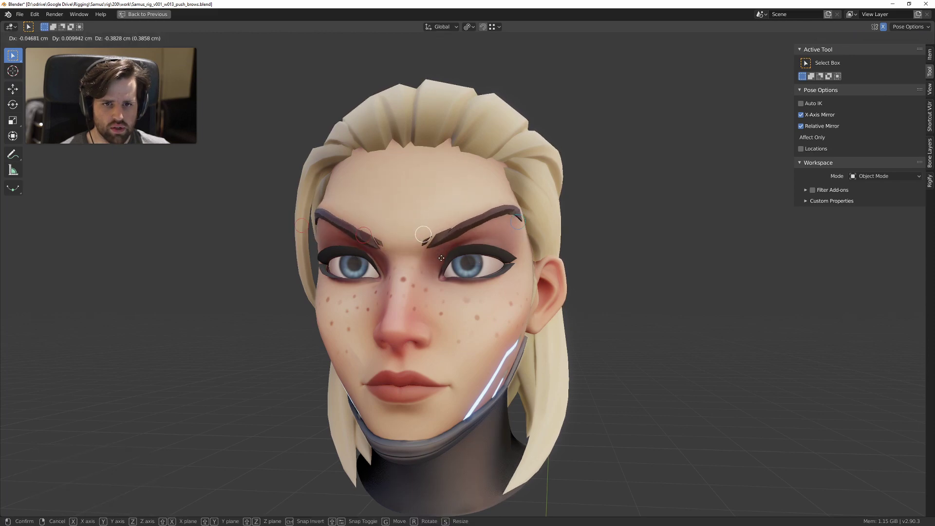
{"action": "left_click", "coordinate": [443, 261]}
{"action": "scroll", "coordinate": [443, 261], "scroll_direction": "down", "scroll_amount": 3}
{"action": "mouse_move", "coordinate": [444, 261]}
{"action": "middle_mouse_down"}
{"action": "mouse_move", "coordinate": [511, 261]}
{"action": "mouse_move", "coordinate": [438, 261]}
{"action": "middle_mouse_up"}
{"action": "scroll", "coordinate": [282, 182], "scroll_direction": "up", "scroll_amount": 3}
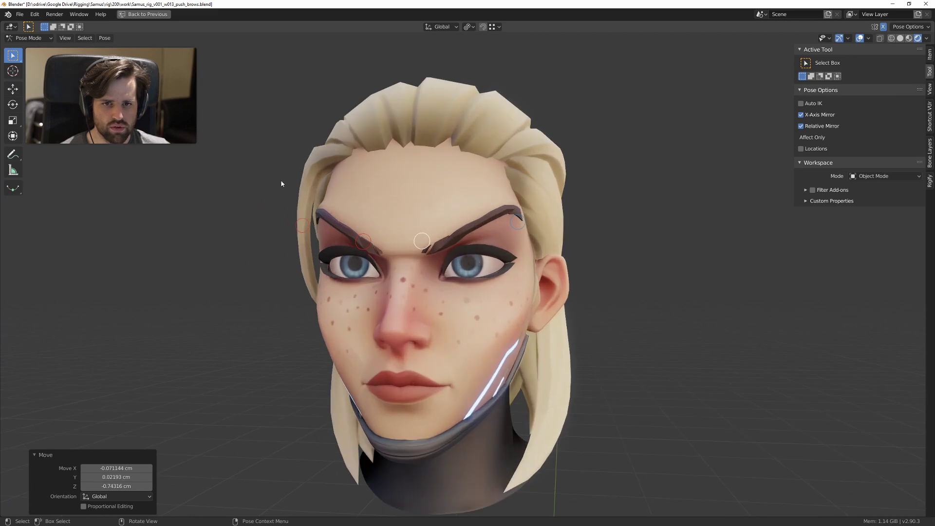
Step: Test moving the inner eyebrow controls up and down from rest, and clear the locations of all eyebrow controls
{"action": "key", "text": "alt+g"}
{"action": "key", "text": "alt+g"}
{"action": "key", "text": "g"}
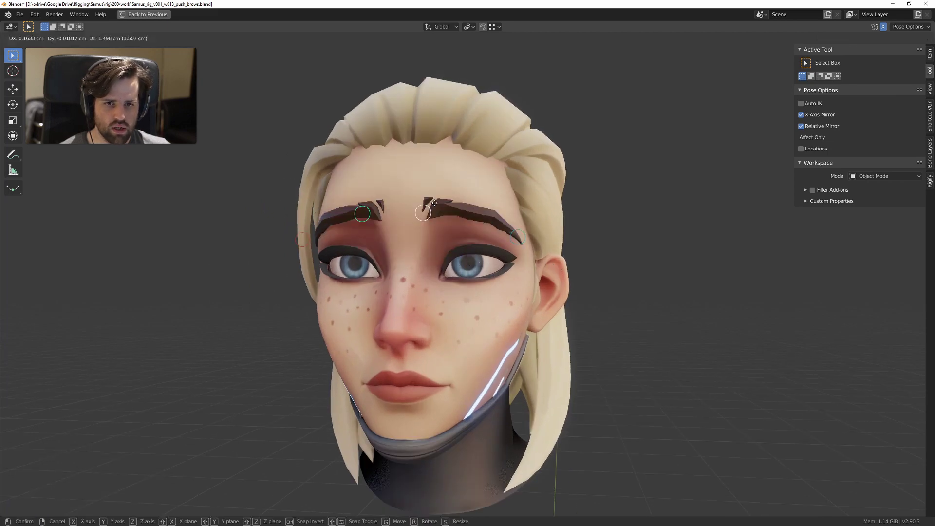
{"action": "left_click", "coordinate": [442, 273]}
{"action": "left_click_drag", "start_coordinate": [316, 187], "coordinate": [579, 298]}
{"action": "key", "text": "alt+g"}
{"action": "left_click_drag", "start_coordinate": [256, 178], "coordinate": [586, 289]}
{"action": "key", "text": "alt+g"}
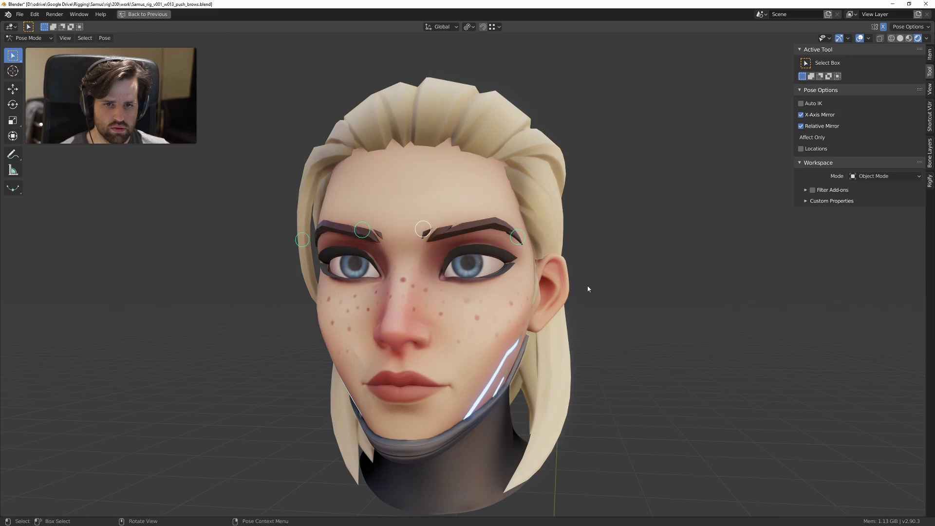
Step: Pull both inner eyebrow controls down with a move of about 3.04 cm and raise the outer controls
{"action": "key", "text": "g"}
{"action": "left_click", "coordinate": [441, 277]}
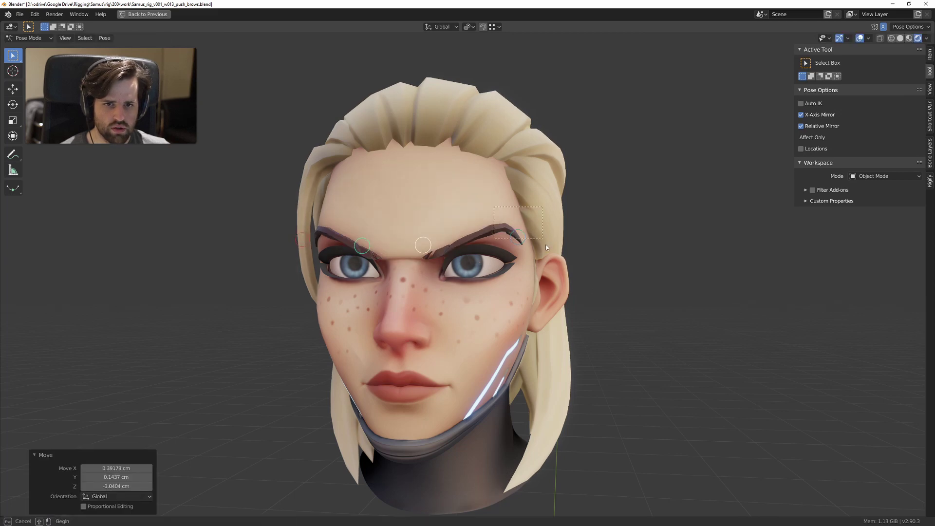
{"action": "key", "text": "g"}
{"action": "left_click", "coordinate": [558, 232]}
{"action": "scroll", "coordinate": [506, 232], "scroll_direction": "down", "scroll_amount": 3}
{"action": "middle_click_drag", "start_coordinate": [463, 231], "coordinate": [514, 231]}
Step: Clear the locations of all eyebrow controls and try one more move of the inner pair
{"action": "left_click_drag", "start_coordinate": [338, 202], "coordinate": [532, 289]}
{"action": "key", "text": "alt+g"}
{"action": "middle_click_drag", "start_coordinate": [534, 287], "coordinate": [475, 283]}
{"action": "scroll", "coordinate": [428, 247], "scroll_direction": "up", "scroll_amount": 4}
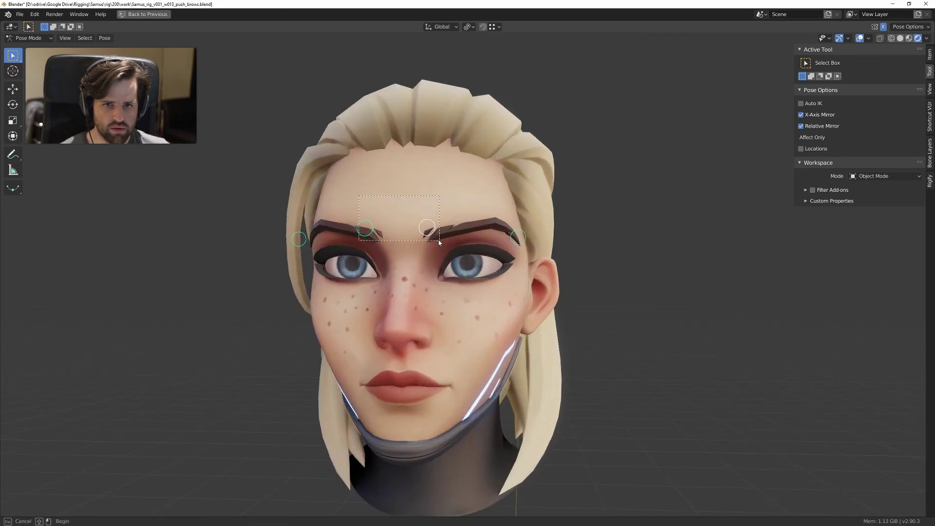
{"action": "left_click_drag", "start_coordinate": [439, 241], "coordinate": [440, 242]}
{"action": "key", "text": "g"}
{"action": "right_click", "coordinate": [440, 213]}
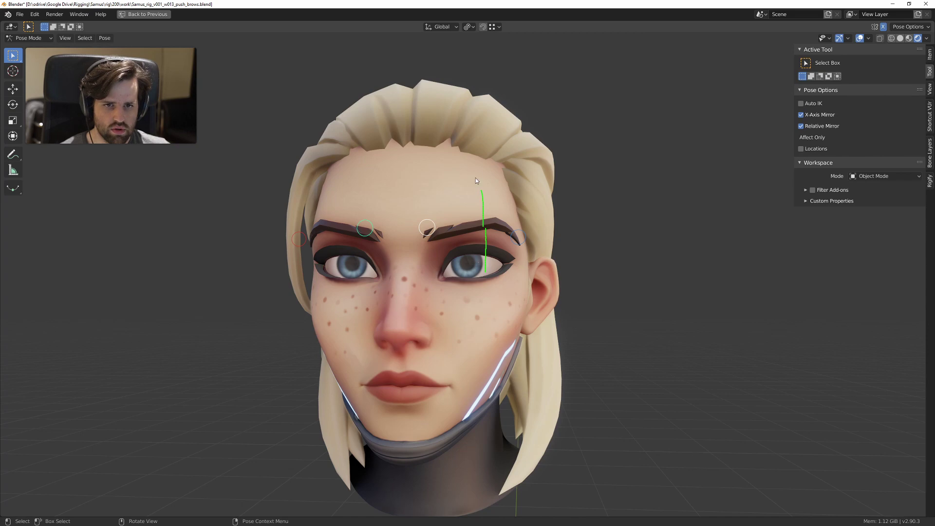
Step: Inspect the brows closely, then pull both inner eyebrow controls down about 1.27 cm into a frown
{"action": "scroll", "coordinate": [459, 228], "scroll_direction": "down", "scroll_amount": 3}
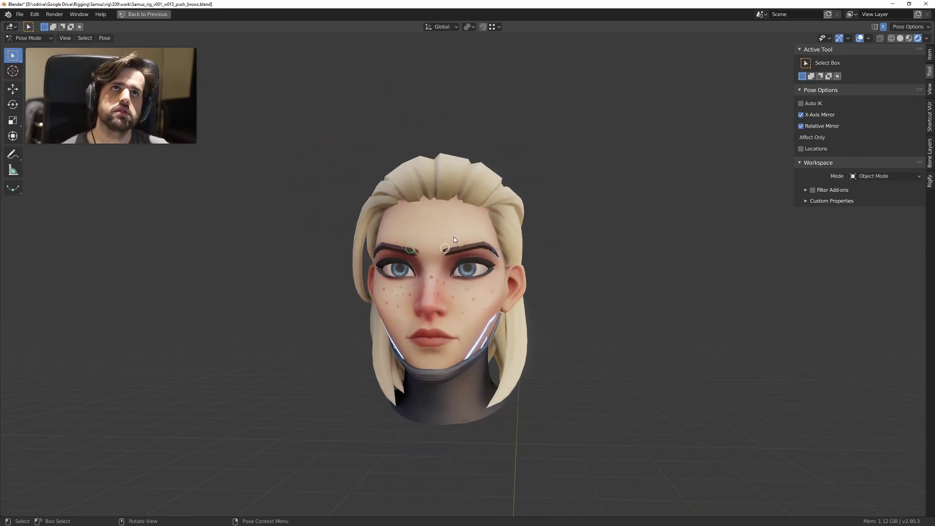
{"action": "scroll", "coordinate": [442, 228], "scroll_direction": "up", "scroll_amount": 4}
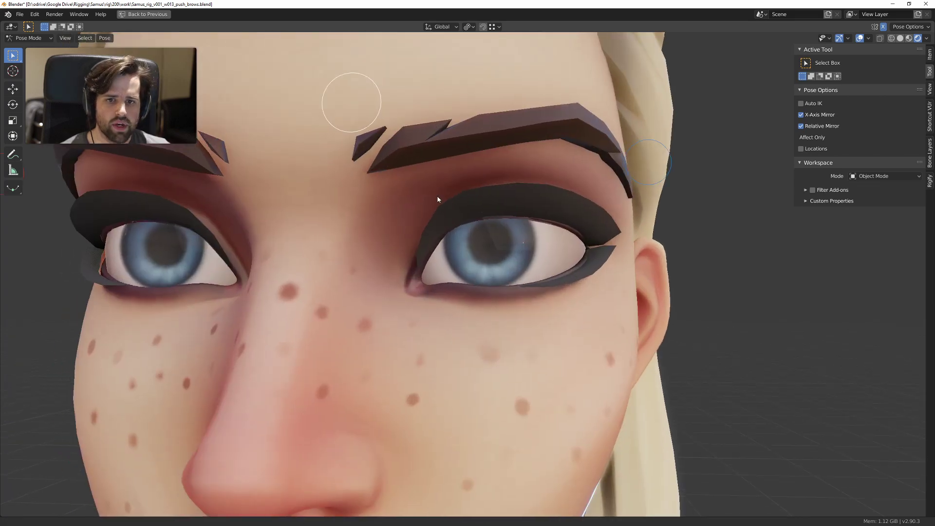
{"action": "scroll", "coordinate": [468, 221], "scroll_direction": "down", "scroll_amount": 2}
{"action": "scroll", "coordinate": [493, 216], "scroll_direction": "up", "scroll_amount": 2}
{"action": "scroll", "coordinate": [494, 216], "scroll_direction": "down", "scroll_amount": 4}
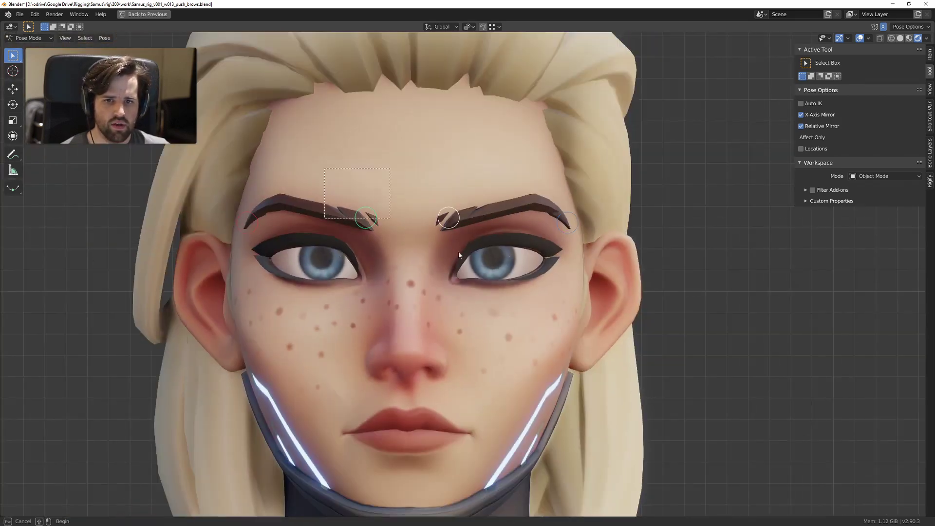
{"action": "key", "text": "g"}
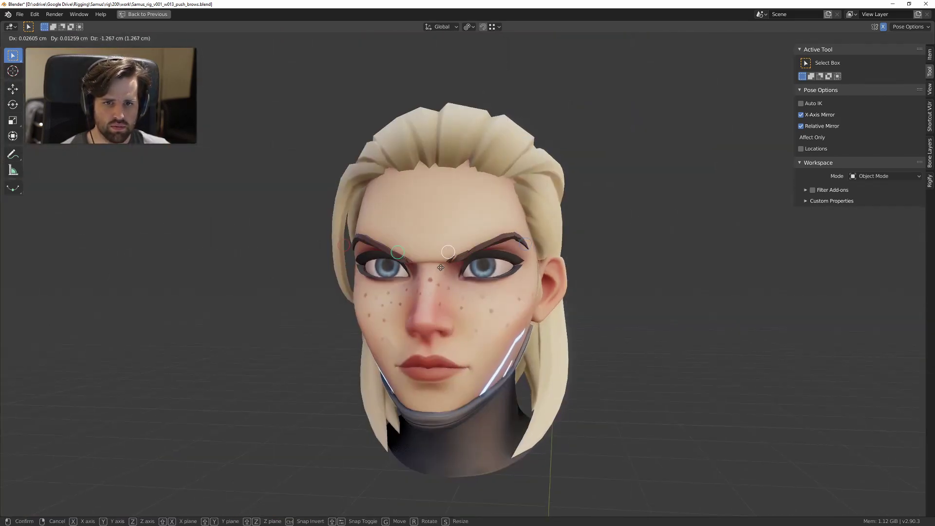
{"action": "left_click", "coordinate": [500, 220]}
Step: Raise both outer eyebrow controls about 0.71 cm, then clear the locations of the eyebrow controls
{"action": "left_click_drag", "start_coordinate": [500, 221], "coordinate": [541, 263]}
{"action": "left_click_drag", "start_coordinate": [312, 208], "coordinate": [361, 274], "text": "shift"}
{"action": "key", "text": "g"}
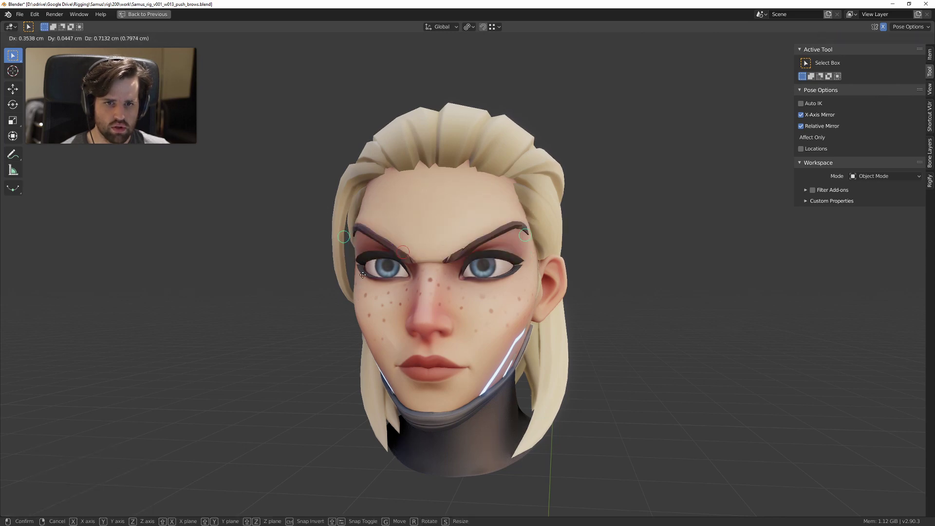
{"action": "left_click", "coordinate": [396, 249]}
{"action": "left_click_drag", "start_coordinate": [397, 236], "coordinate": [468, 254]}
{"action": "key", "text": "alt+g"}
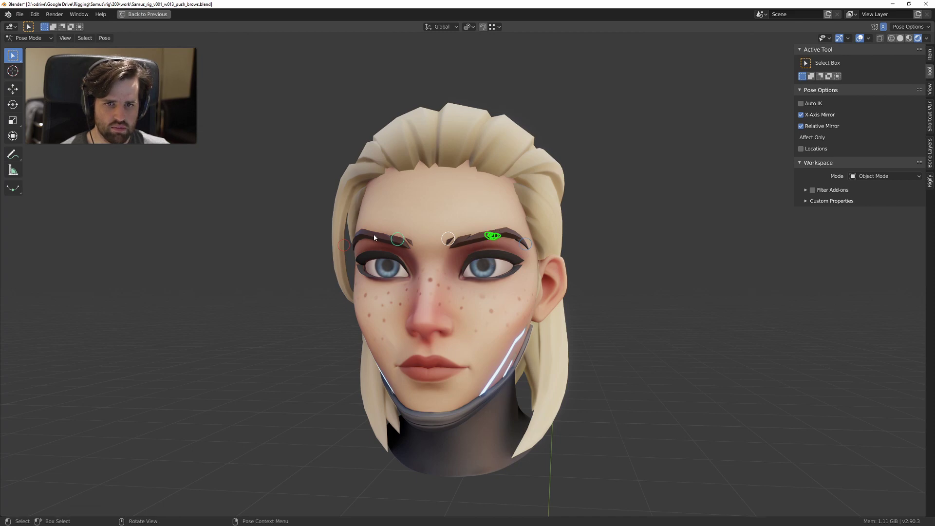
Step: Pull both inner eyebrow controls down about 0.94 cm and reposition the outer eyebrow controls
{"action": "middle_click_drag", "start_coordinate": [371, 237], "coordinate": [407, 222]}
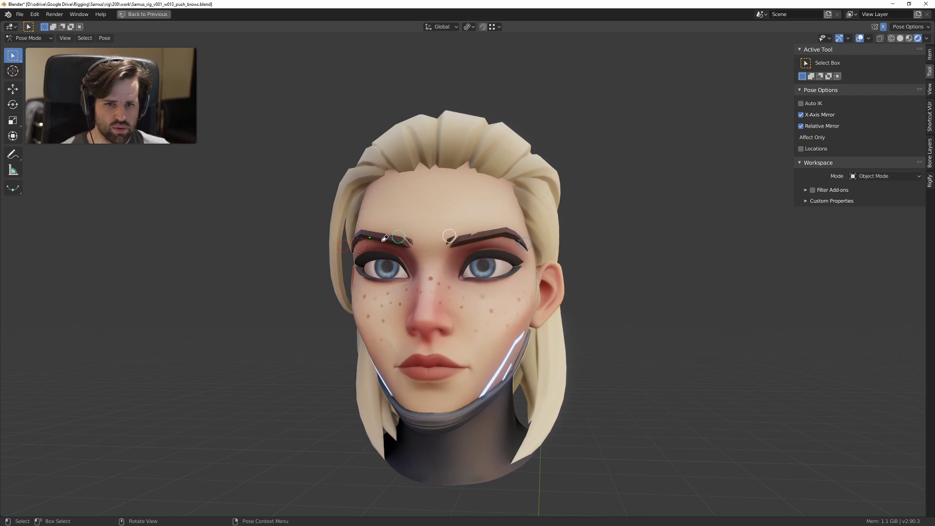
{"action": "key", "text": "g"}
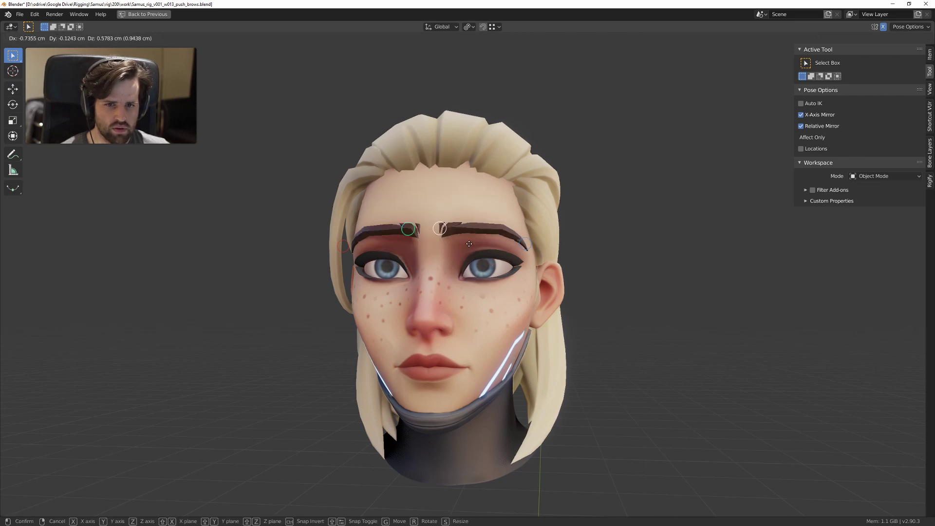
{"action": "left_click", "coordinate": [478, 271]}
{"action": "left_click", "coordinate": [525, 231]}
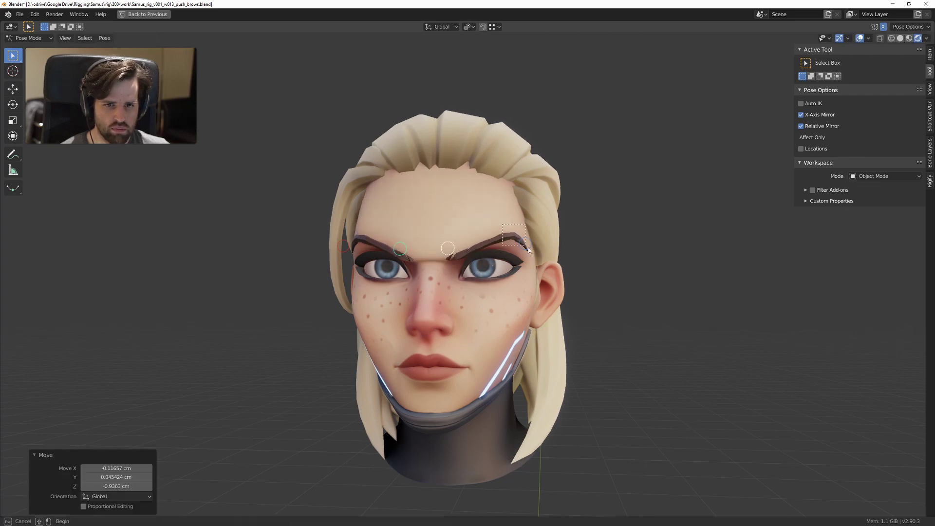
{"action": "key", "text": "g"}
{"action": "left_click", "coordinate": [541, 234]}
Step: Clear the locations of all eyebrow controls and check the face from the side
{"action": "middle_click_drag", "start_coordinate": [522, 243], "coordinate": [467, 254]}
{"action": "key", "text": "a"}
{"action": "key", "text": "alt+g"}
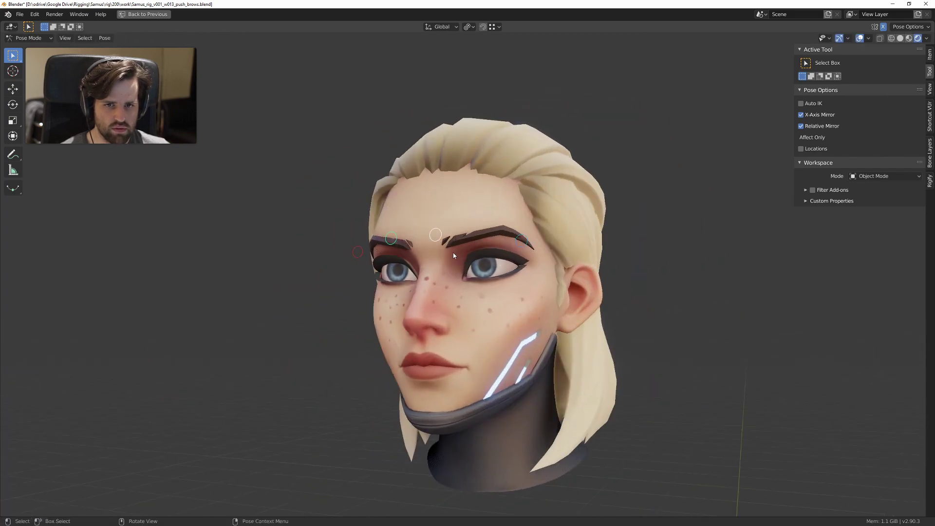
{"action": "key", "text": "g"}
{"action": "right_click", "coordinate": [455, 249]}
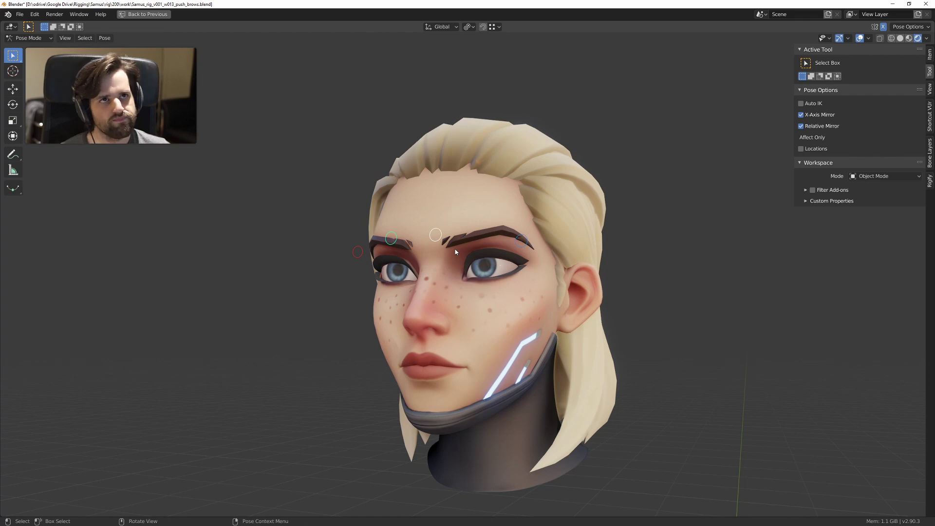
Step: Try pulling all eyebrow controls down about 1.49 cm, then undo the move
{"action": "scroll", "coordinate": [471, 247], "scroll_direction": "up", "scroll_amount": 1}
{"action": "middle_click_drag", "start_coordinate": [477, 248], "coordinate": [507, 248]}
{"action": "left_click_drag", "start_coordinate": [285, 183], "coordinate": [454, 249]}
{"action": "key", "text": "g"}
{"action": "left_click", "coordinate": [503, 266]}
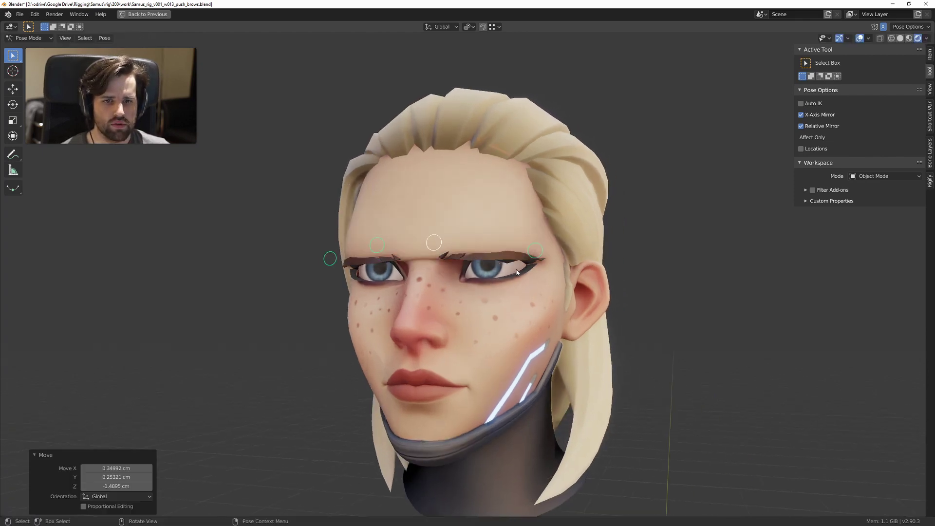
{"action": "key", "text": "ctrl+z"}
Step: Pull all eyebrow controls down with a move of about 2.26 cm, then raise the inner pair about 2.01 cm
{"action": "middle_click_drag", "start_coordinate": [503, 266], "coordinate": [487, 230]}
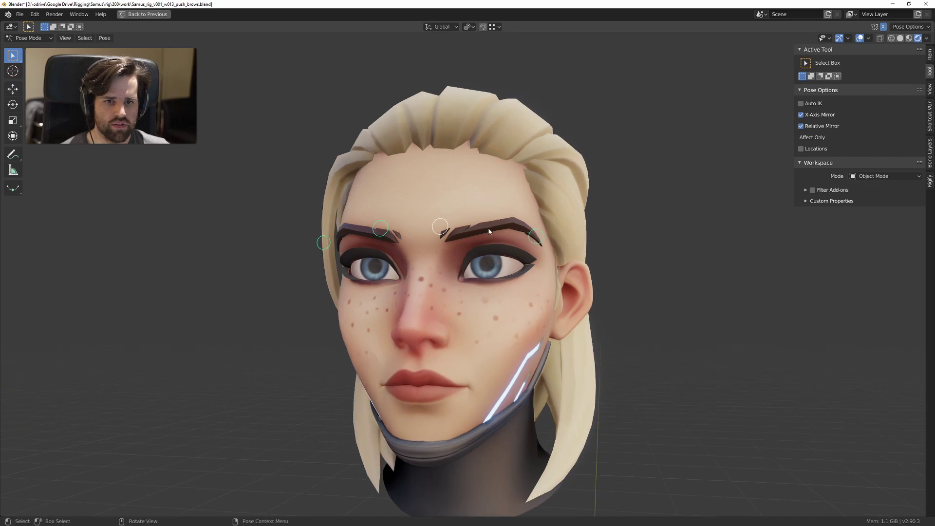
{"action": "left_click_drag", "start_coordinate": [301, 191], "coordinate": [445, 240]}
{"action": "key", "text": "g"}
{"action": "left_click", "coordinate": [448, 234]}
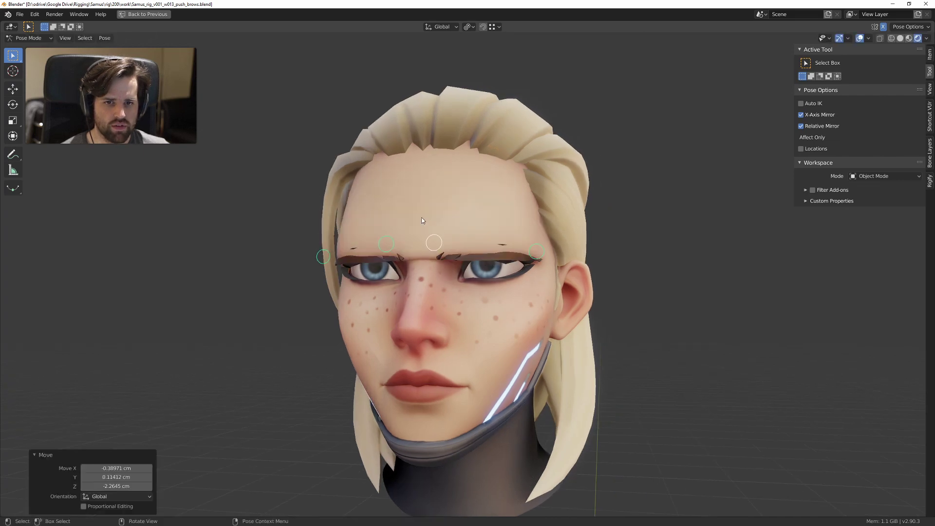
{"action": "key", "text": "g"}
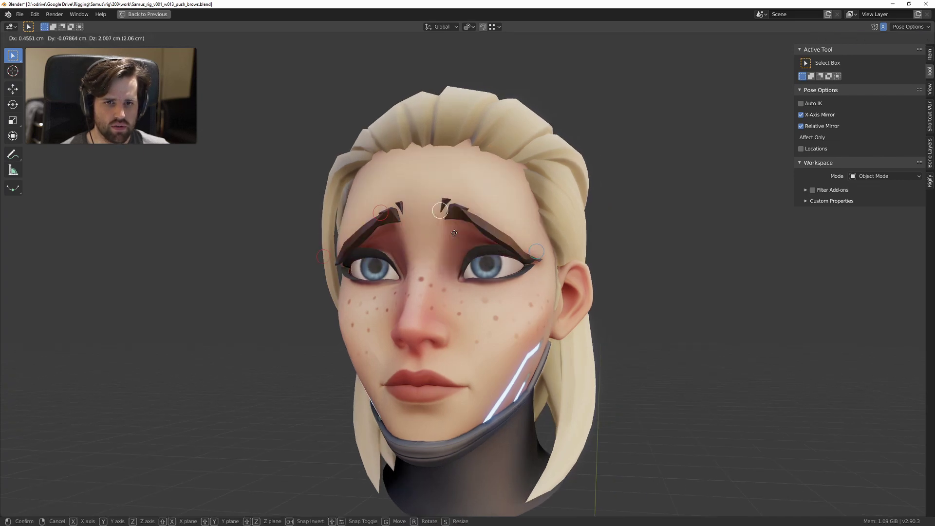
{"action": "left_click", "coordinate": [454, 233]}
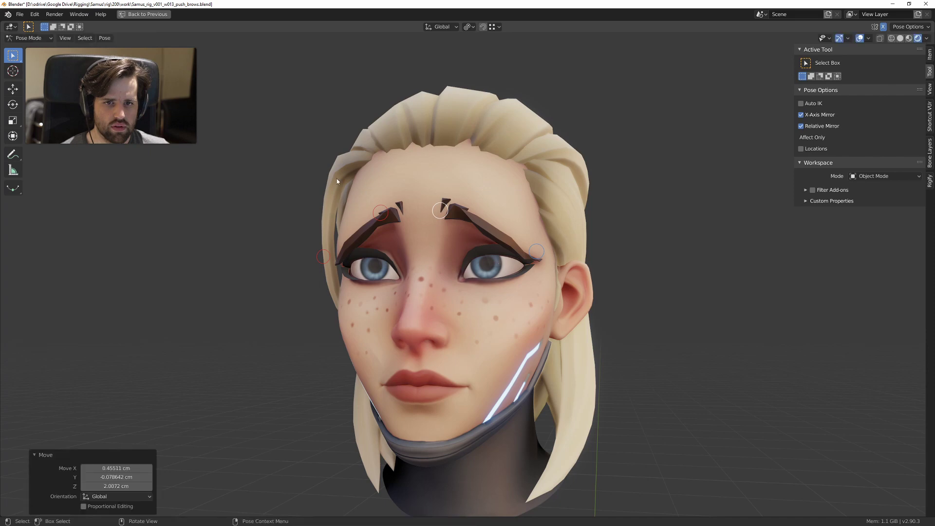
Step: Clear the locations of all eyebrow controls and try a mirrored move of the inner pair
{"action": "left_click_drag", "start_coordinate": [281, 162], "coordinate": [558, 283]}
{"action": "key", "text": "alt+g"}
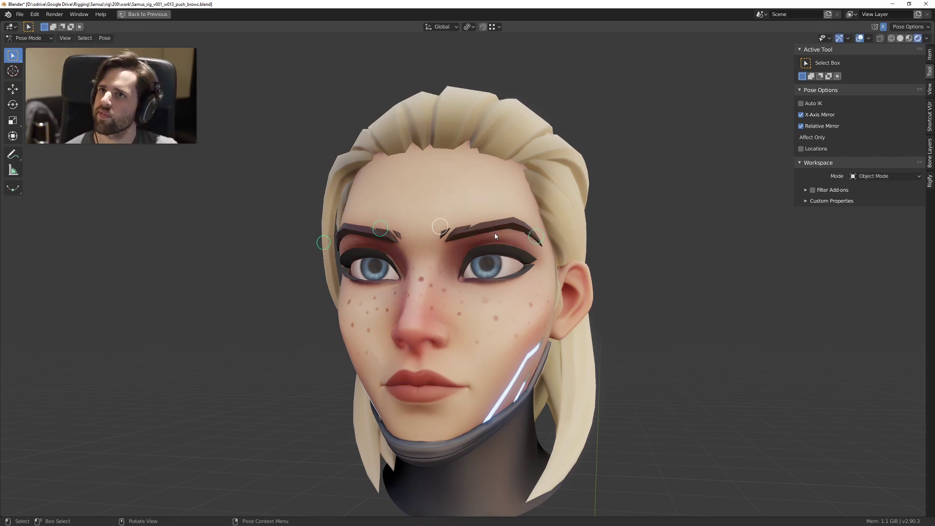
{"action": "middle_click_drag", "start_coordinate": [486, 221], "coordinate": [360, 186]}
{"action": "key", "text": "g"}
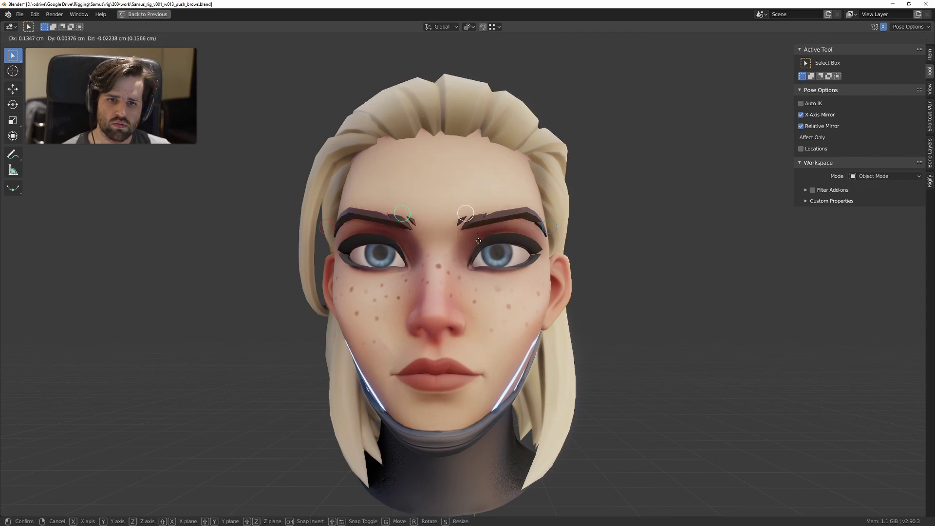
{"action": "left_click", "coordinate": [457, 261]}
Step: Raise both inner eyebrow controls about 1.44 cm while pulling them slightly toward each other
{"action": "scroll", "coordinate": [492, 258], "scroll_direction": "down", "scroll_amount": 5}
{"action": "middle_click_drag", "start_coordinate": [531, 256], "coordinate": [473, 241]}
{"action": "scroll", "coordinate": [539, 251], "scroll_direction": "up", "scroll_amount": 3}
{"action": "scroll", "coordinate": [473, 242], "scroll_direction": "up", "scroll_amount": 2}
{"action": "scroll", "coordinate": [472, 241], "scroll_direction": "up", "scroll_amount": 1}
{"action": "key", "text": "g"}
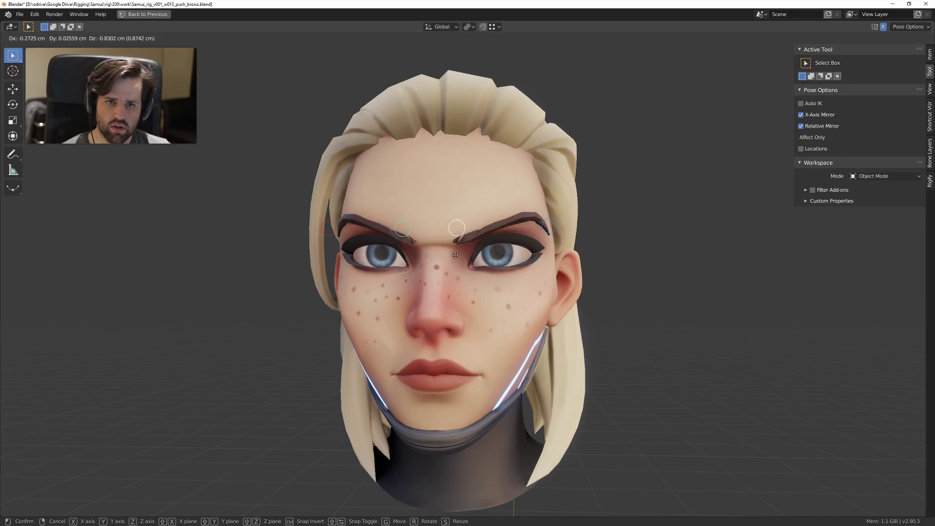
{"action": "left_click", "coordinate": [452, 218]}
Step: Pull both outer eyebrow controls down about 0.49 cm for a sad brow shape
{"action": "scroll", "coordinate": [452, 219], "scroll_direction": "down", "scroll_amount": 3}
{"action": "middle_click_drag", "start_coordinate": [480, 234], "coordinate": [504, 232]}
{"action": "scroll", "coordinate": [506, 228], "scroll_direction": "up", "scroll_amount": 2}
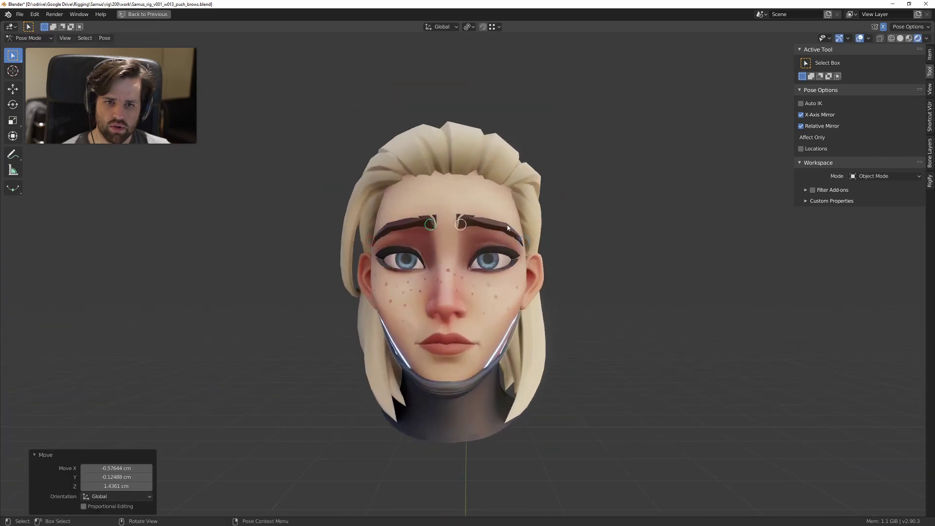
{"action": "left_click_drag", "start_coordinate": [509, 225], "coordinate": [539, 256]}
{"action": "key", "text": "g"}
{"action": "left_click", "coordinate": [355, 246]}
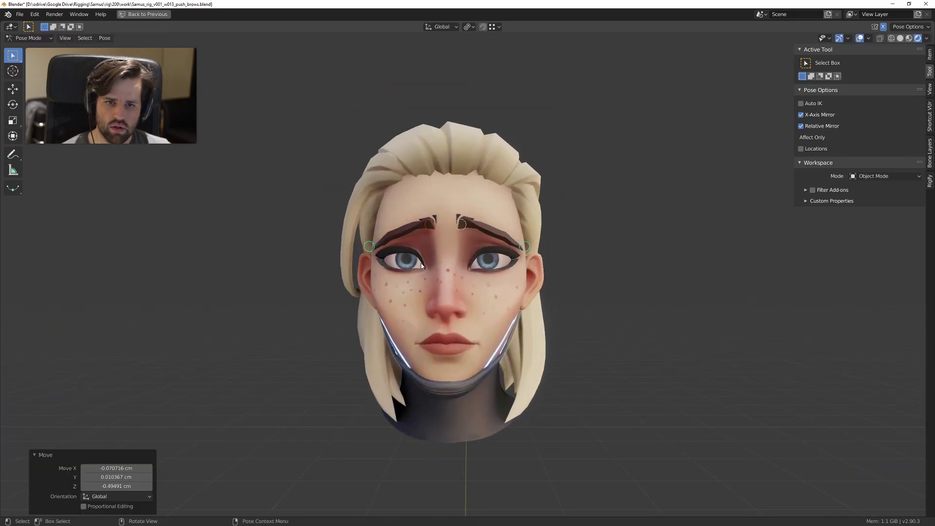
Step: Clear the locations of all eyebrow controls, then pull all of them down close to the eyes
{"action": "scroll", "coordinate": [390, 253], "scroll_direction": "down", "scroll_amount": 3}
{"action": "middle_click_drag", "start_coordinate": [390, 253], "coordinate": [460, 274]}
{"action": "scroll", "coordinate": [425, 267], "scroll_direction": "up", "scroll_amount": 2}
{"action": "scroll", "coordinate": [492, 253], "scroll_direction": "up", "scroll_amount": 3}
{"action": "left_click_drag", "start_coordinate": [238, 193], "coordinate": [404, 298]}
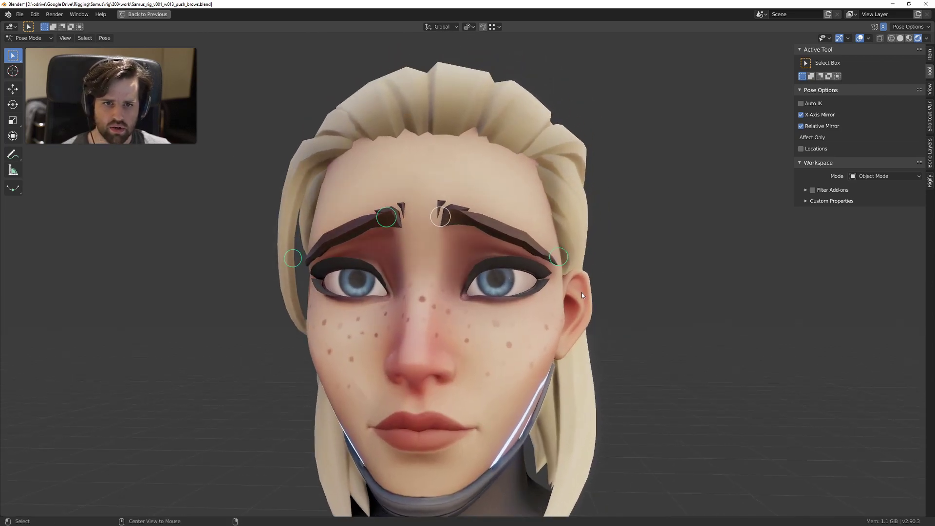
{"action": "key", "text": "alt+g"}
{"action": "key", "text": "g"}
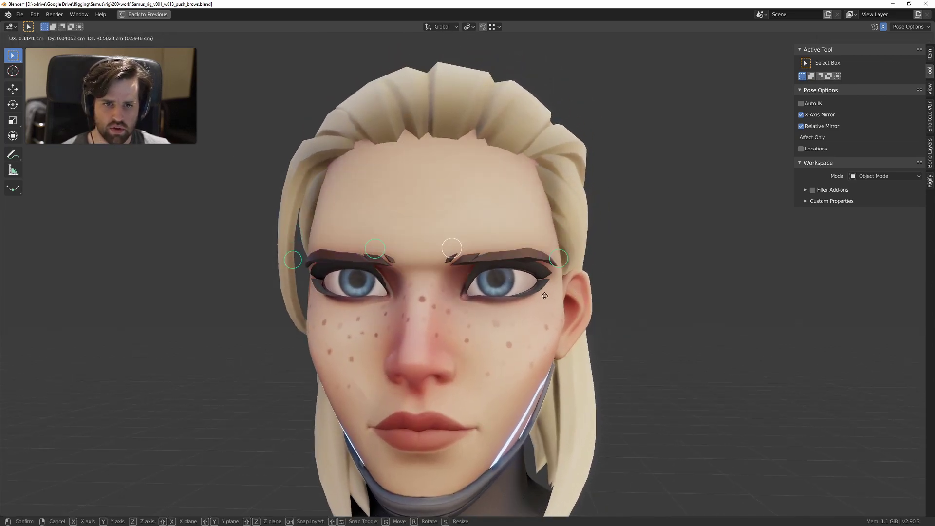
{"action": "left_click", "coordinate": [513, 265]}
Step: Raise both outer eyebrow controls about 1.37 cm into an angry brow shape
{"action": "left_click_drag", "start_coordinate": [557, 294], "coordinate": [556, 295]}
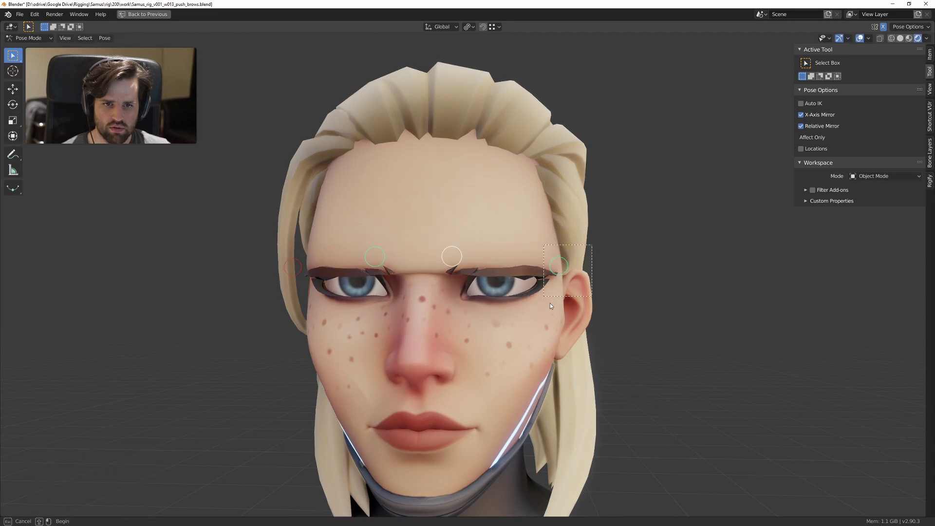
{"action": "left_click_drag", "start_coordinate": [243, 218], "coordinate": [329, 316]}
{"action": "key", "text": "g"}
{"action": "left_click", "coordinate": [334, 301]}
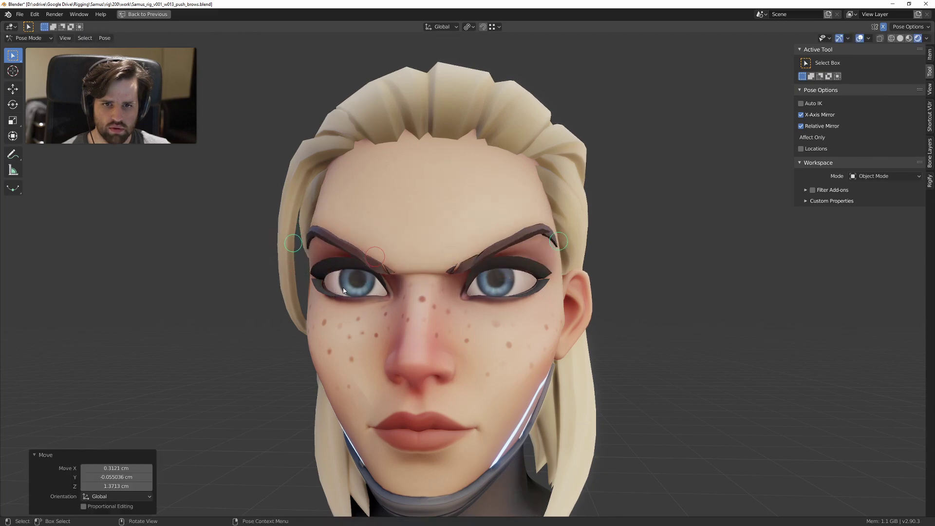
Step: Lower the outer eyebrow controls and raise the inner pair about 2.57 cm into a worried brow shape
{"action": "scroll", "coordinate": [424, 296], "scroll_direction": "down", "scroll_amount": 5}
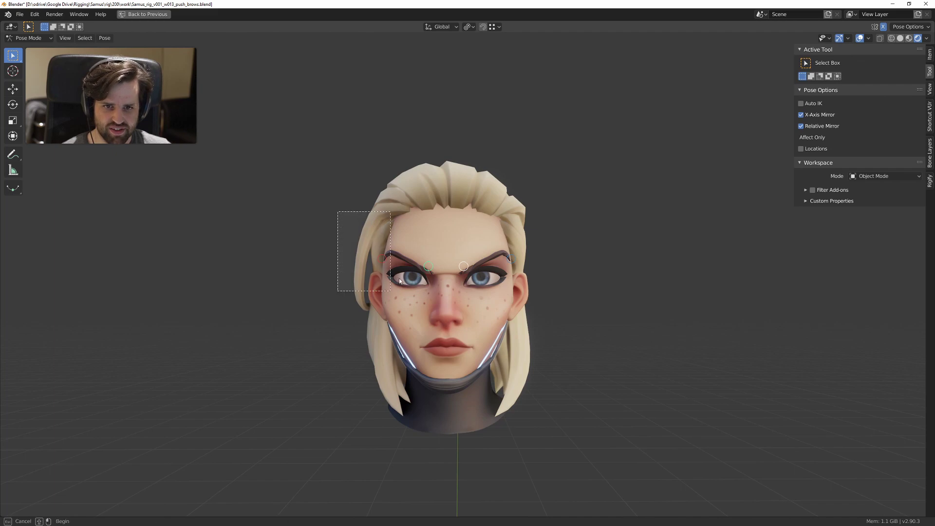
{"action": "key", "text": "g"}
{"action": "left_click", "coordinate": [536, 361]}
{"action": "middle_click_drag", "start_coordinate": [535, 361], "coordinate": [435, 273]}
{"action": "scroll", "coordinate": [434, 274], "scroll_direction": "up", "scroll_amount": 3}
{"action": "left_click_drag", "start_coordinate": [351, 239], "coordinate": [463, 296]}
{"action": "key", "text": "g"}
{"action": "left_click", "coordinate": [439, 272]}
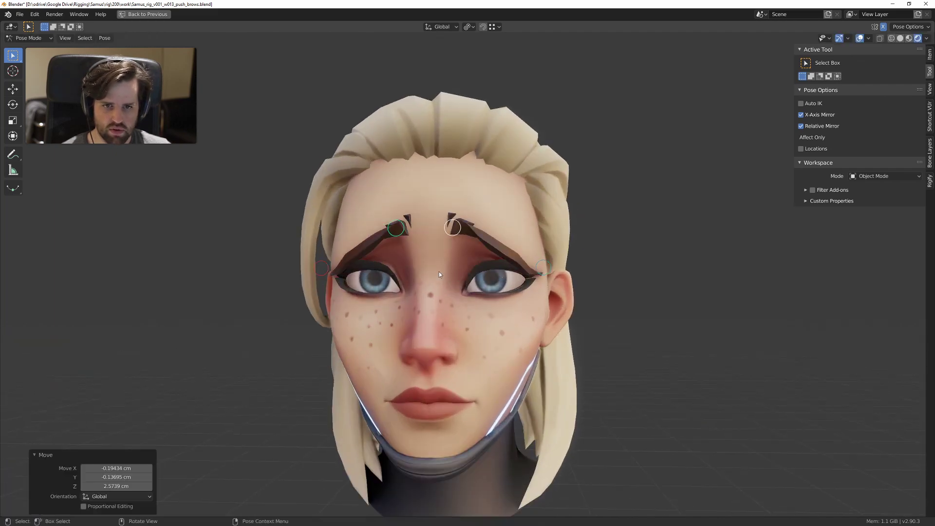
Step: Pull the inner eyebrow controls down along the global Z axis and raise the outer pair about 3.49 cm
{"action": "key", "text": "g"}
{"action": "key", "text": "z"}
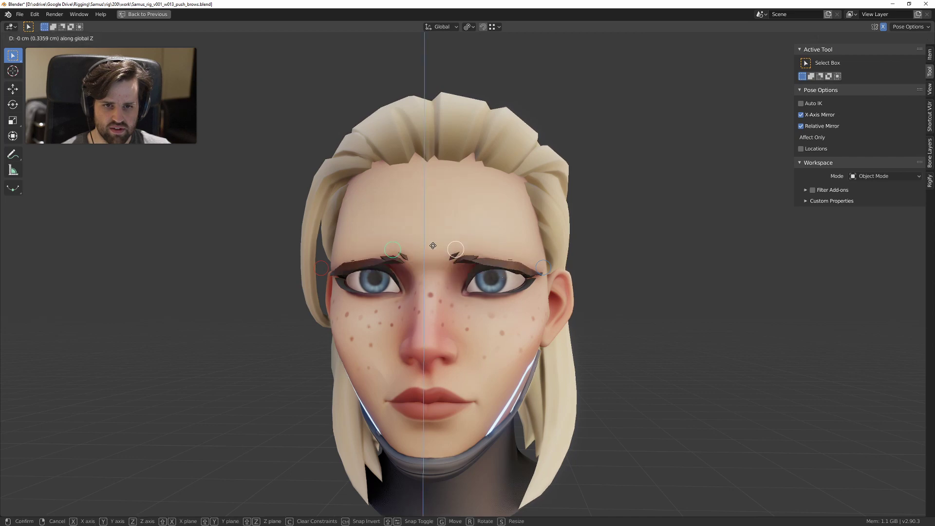
{"action": "left_click", "coordinate": [431, 273]}
{"action": "left_click_drag", "start_coordinate": [523, 241], "coordinate": [596, 308]}
{"action": "left_click_drag", "start_coordinate": [283, 216], "coordinate": [353, 321], "text": "shift"}
{"action": "key", "text": "g"}
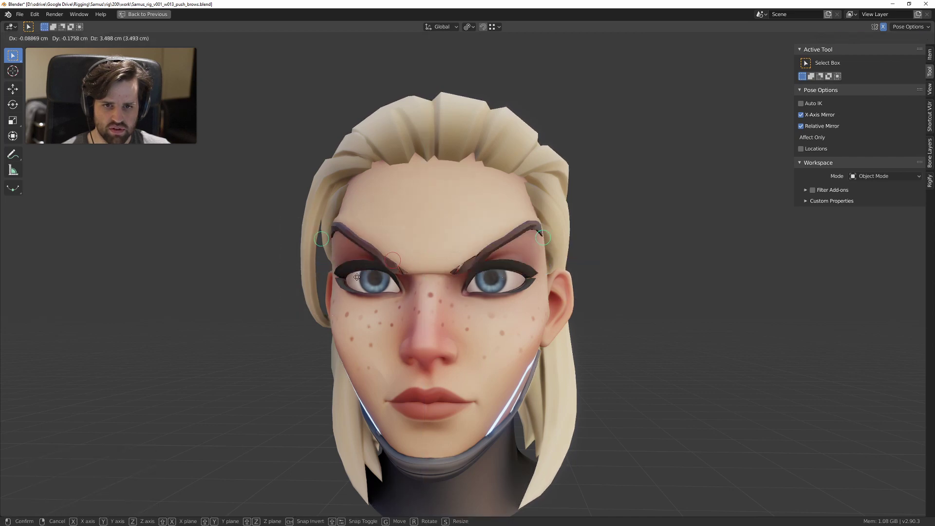
{"action": "left_click", "coordinate": [439, 306]}
Step: Move the inner eyebrow controls about 0.66 cm toward each other
{"action": "scroll", "coordinate": [440, 306], "scroll_direction": "down", "scroll_amount": 3}
{"action": "middle_click_drag", "start_coordinate": [440, 306], "coordinate": [442, 300]}
{"action": "scroll", "coordinate": [432, 305], "scroll_direction": "up", "scroll_amount": 2}
{"action": "left_click_drag", "start_coordinate": [396, 238], "coordinate": [477, 291]}
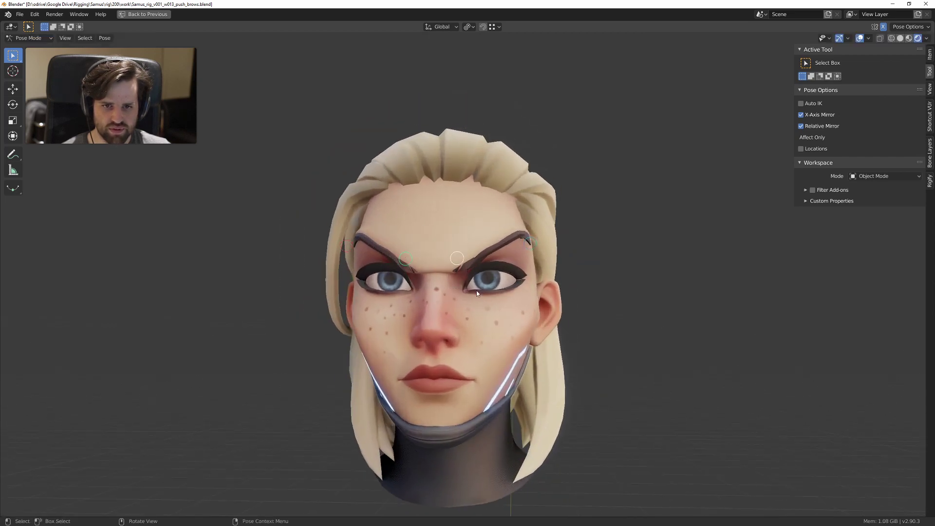
{"action": "key", "text": "g"}
{"action": "left_click", "coordinate": [466, 294]}
Step: Pull both outer eyebrow controls down about 1.12 cm to soften the frown
{"action": "scroll", "coordinate": [468, 297], "scroll_direction": "down", "scroll_amount": 3}
{"action": "middle_click_drag", "start_coordinate": [470, 298], "coordinate": [495, 303]}
{"action": "scroll", "coordinate": [490, 306], "scroll_direction": "up", "scroll_amount": 3}
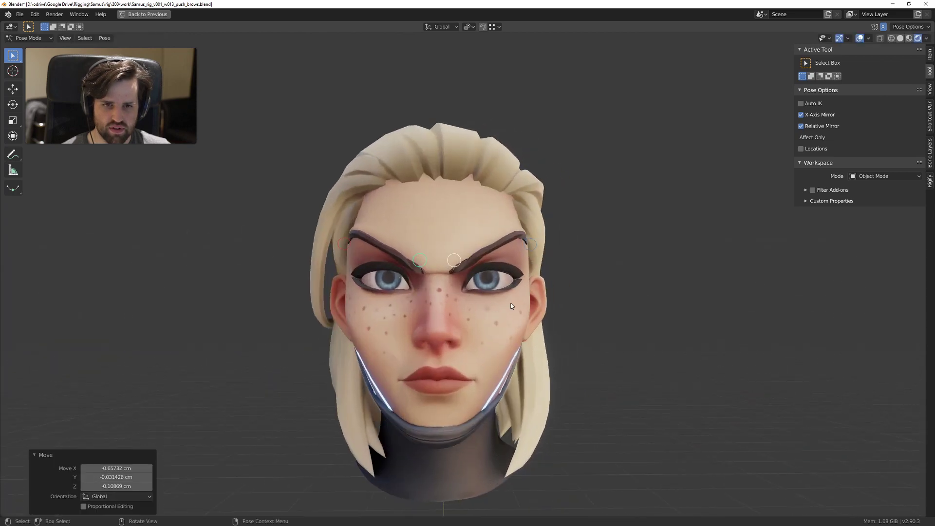
{"action": "left_click", "coordinate": [542, 266]}
{"action": "key", "text": "g"}
{"action": "left_click", "coordinate": [535, 285]}
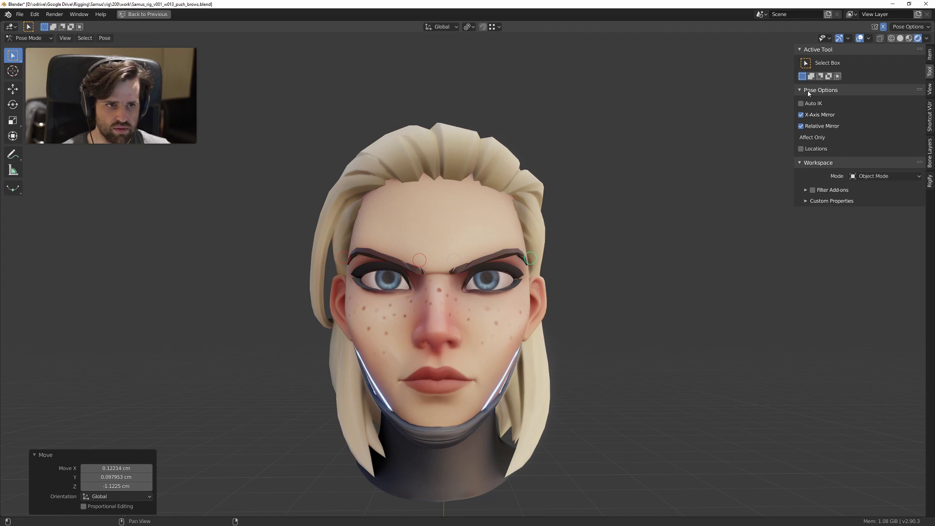
Step: Turn off X-axis mirroring and raise both controls of the character's left eyebrow about 2.2 cm
{"action": "left_click_drag", "start_coordinate": [434, 209], "coordinate": [532, 274]}
{"action": "key", "text": "g"}
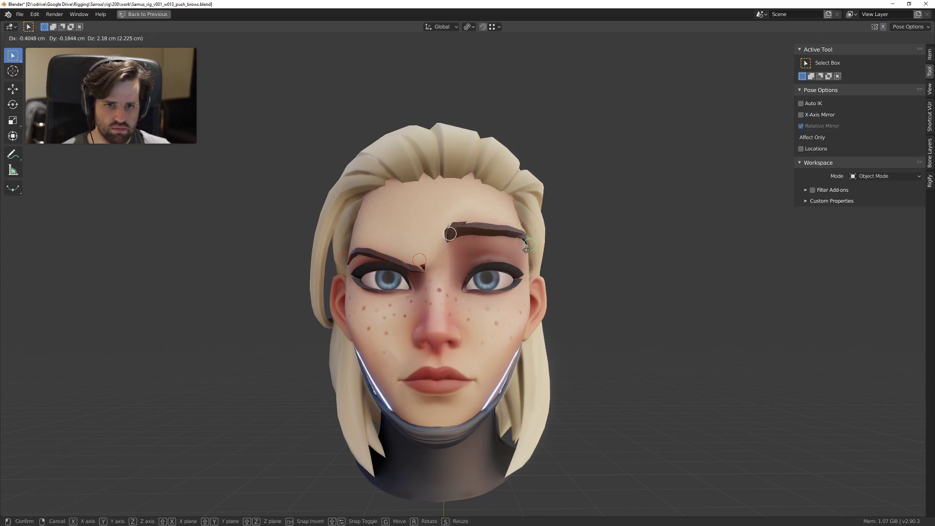
{"action": "left_click", "coordinate": [527, 254]}
Step: Move the inner control of the character's right eyebrow about 0.56 cm inward and up
{"action": "middle_click_drag", "start_coordinate": [516, 251], "coordinate": [441, 268]}
{"action": "left_click", "coordinate": [438, 273]}
{"action": "key", "text": "g"}
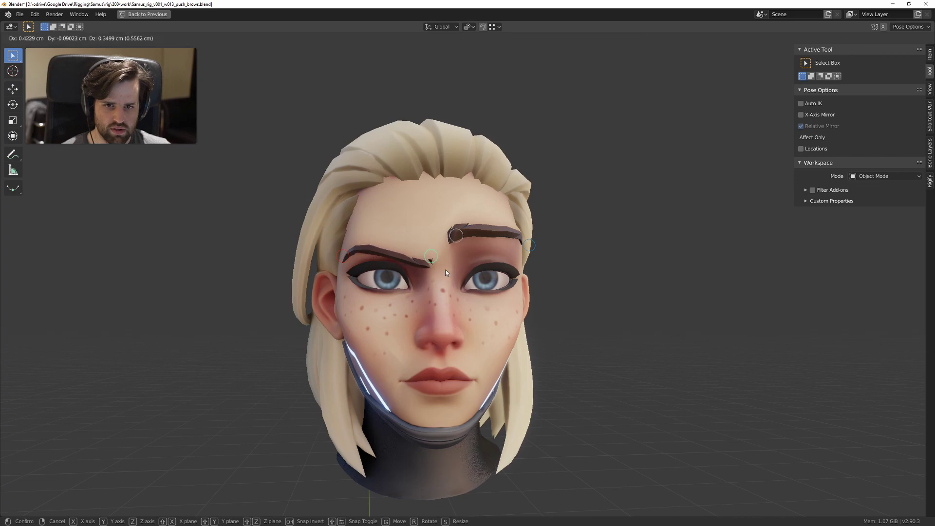
{"action": "left_click", "coordinate": [447, 270]}
Step: Reposition the outer control of the character's left eyebrow, keeping that end of the brow raised
{"action": "left_click", "coordinate": [391, 277]}
{"action": "middle_click_drag", "start_coordinate": [391, 277], "coordinate": [390, 253]}
{"action": "left_click_drag", "start_coordinate": [435, 208], "coordinate": [466, 244]}
{"action": "key", "text": "g"}
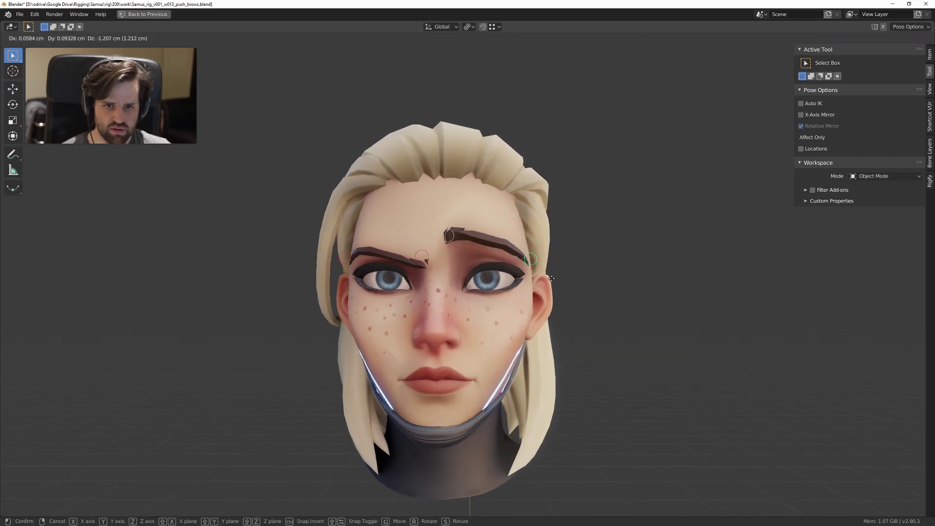
{"action": "left_click", "coordinate": [552, 256]}
Step: Lower the left eyebrow's inner control and raise the right eyebrow's inner control about 0.71 cm
{"action": "left_click", "coordinate": [447, 232]}
{"action": "key", "text": "g"}
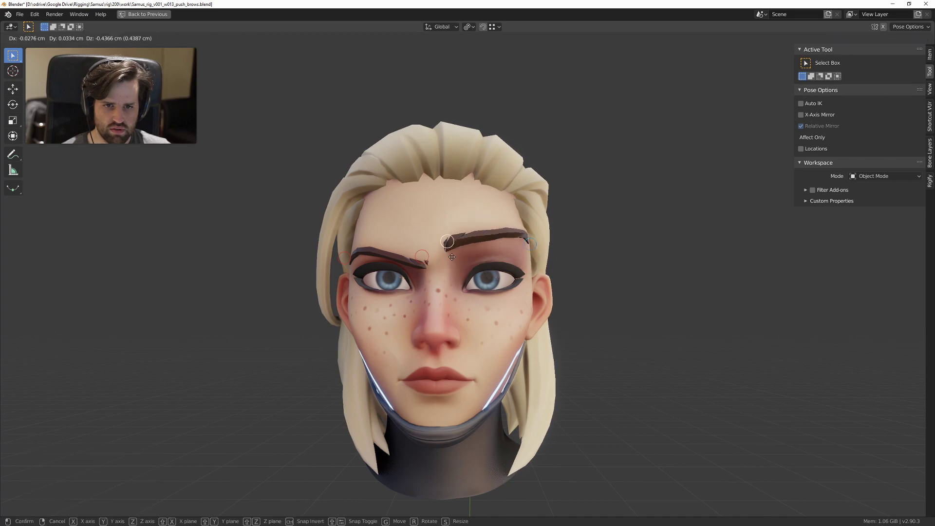
{"action": "left_click", "coordinate": [438, 246]}
{"action": "left_click", "coordinate": [423, 254]}
{"action": "key", "text": "g"}
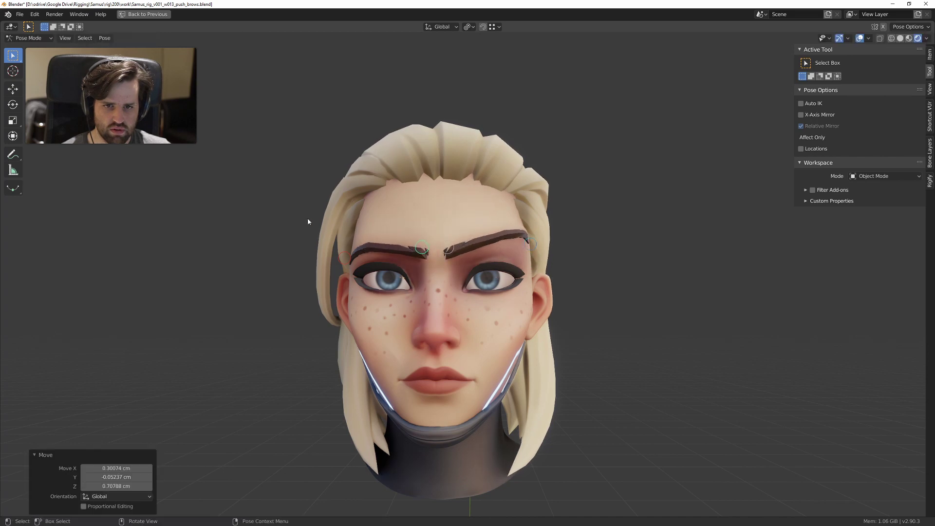
{"action": "left_click", "coordinate": [422, 245]}
Step: Pull the right eyebrow's outer control down about 0.53 cm, then lower both inner eyebrow controls
{"action": "left_click_drag", "start_coordinate": [309, 218], "coordinate": [365, 282]}
{"action": "key", "text": "g"}
{"action": "left_click", "coordinate": [366, 284]}
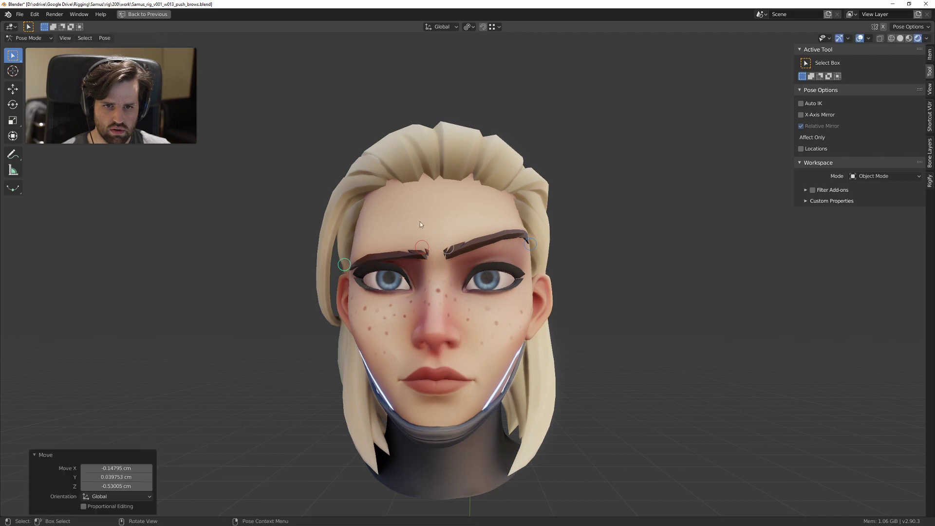
{"action": "left_click_drag", "start_coordinate": [419, 221], "coordinate": [480, 272]}
{"action": "key", "text": "g"}
{"action": "left_click", "coordinate": [479, 281]}
Step: Adjust the left eyebrow's outer control with a move of about 2.65 cm in X and -0.23 cm in Z
{"action": "scroll", "coordinate": [479, 281], "scroll_direction": "down", "scroll_amount": 2}
{"action": "middle_click_drag", "start_coordinate": [478, 281], "coordinate": [531, 288]}
{"action": "scroll", "coordinate": [551, 284], "scroll_direction": "up", "scroll_amount": 2}
{"action": "left_click", "coordinate": [555, 284]}
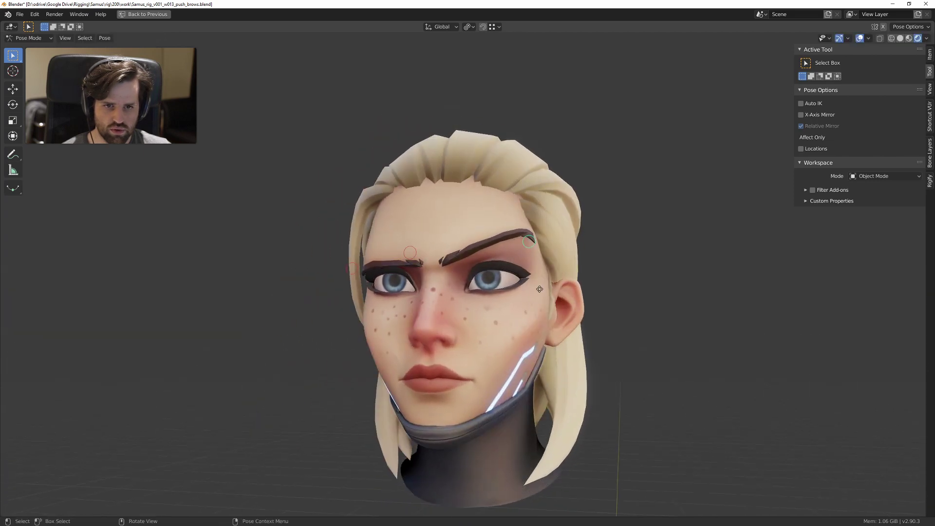
{"action": "key", "text": "g"}
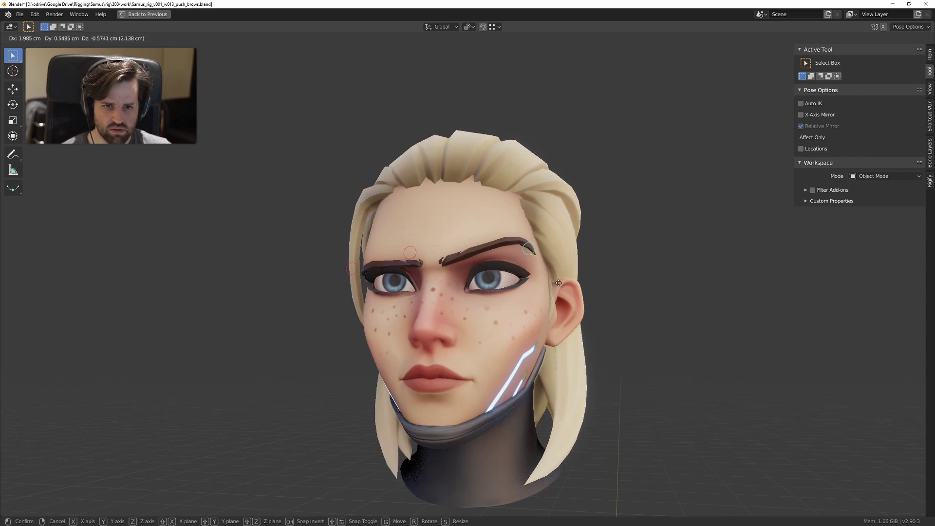
{"action": "left_click", "coordinate": [550, 285]}
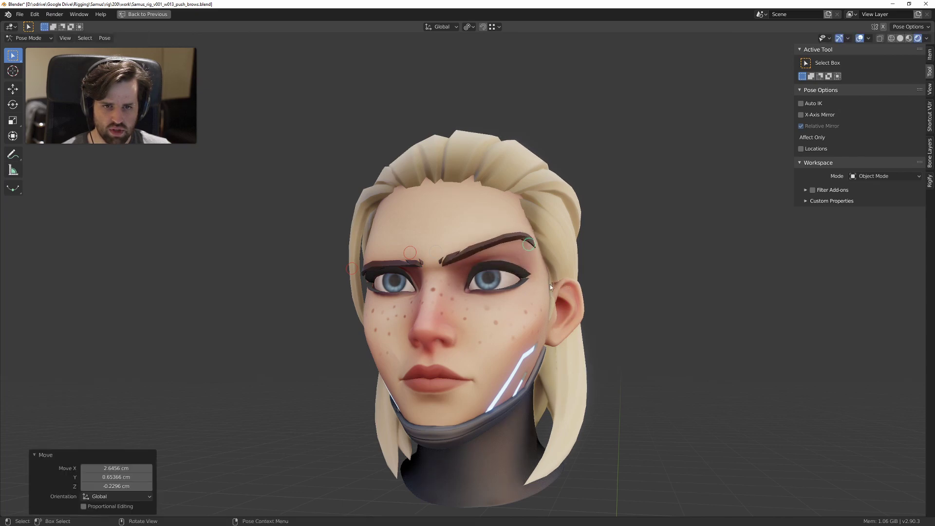
Step: Raise the outer control of the character's right eyebrow
{"action": "middle_click_drag", "start_coordinate": [550, 285], "coordinate": [556, 258]}
{"action": "left_click", "coordinate": [375, 237]}
{"action": "key", "text": "g"}
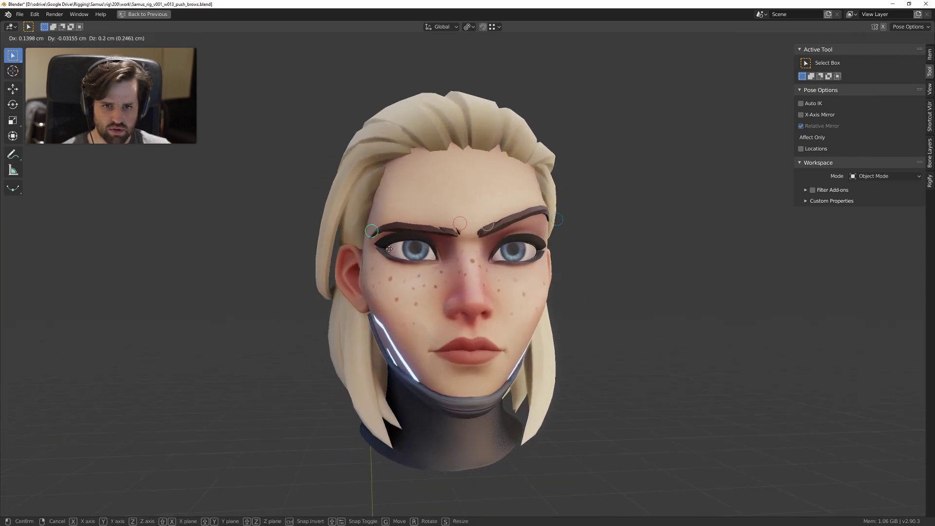
{"action": "left_click", "coordinate": [404, 244]}
{"action": "scroll", "coordinate": [403, 243], "scroll_direction": "down", "scroll_amount": 3}
{"action": "mouse_move", "coordinate": [403, 243]}
{"action": "middle_mouse_down"}
{"action": "mouse_move", "coordinate": [382, 244]}
{"action": "mouse_move", "coordinate": [394, 245]}
{"action": "middle_mouse_up"}
{"action": "scroll", "coordinate": [394, 244], "scroll_direction": "up", "scroll_amount": 3}
Step: Lower both inner eyebrow controls together, then reset all four eyebrow controls to their rest positions
{"action": "left_click_drag", "start_coordinate": [446, 207], "coordinate": [492, 258]}
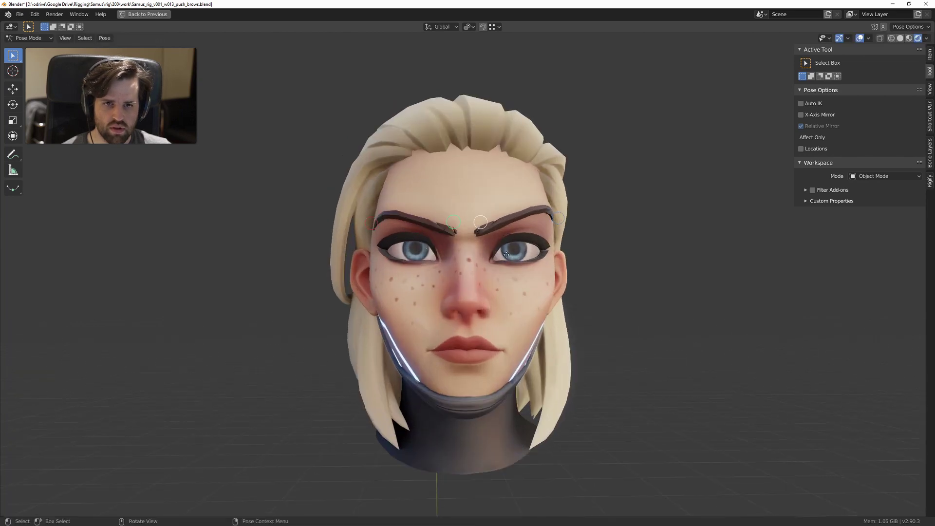
{"action": "key", "text": "g"}
{"action": "left_click", "coordinate": [472, 236]}
{"action": "scroll", "coordinate": [473, 243], "scroll_direction": "down", "scroll_amount": 3}
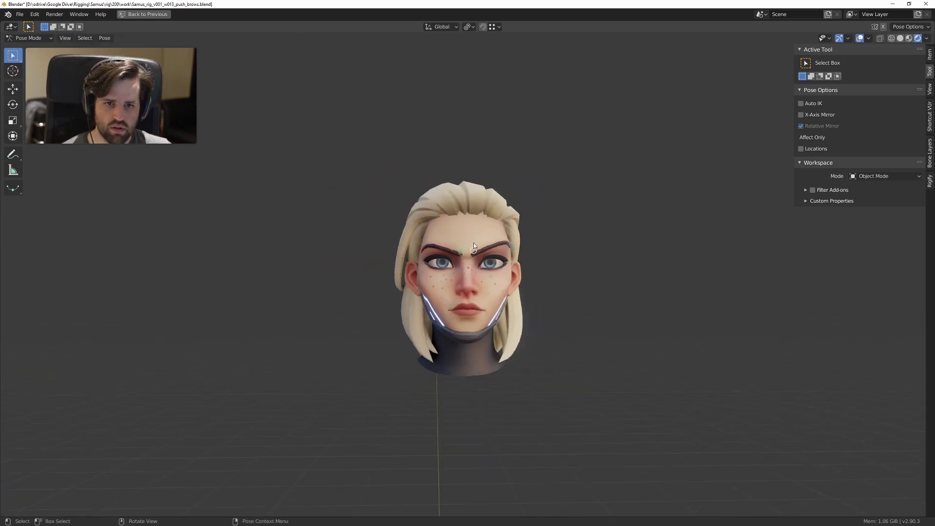
{"action": "scroll", "coordinate": [557, 254], "scroll_direction": "up", "scroll_amount": 3}
Step: Lower the inner control of the character's left eyebrow about 1.17 cm in Z
{"action": "middle_click_drag", "start_coordinate": [557, 253], "coordinate": [505, 282]}
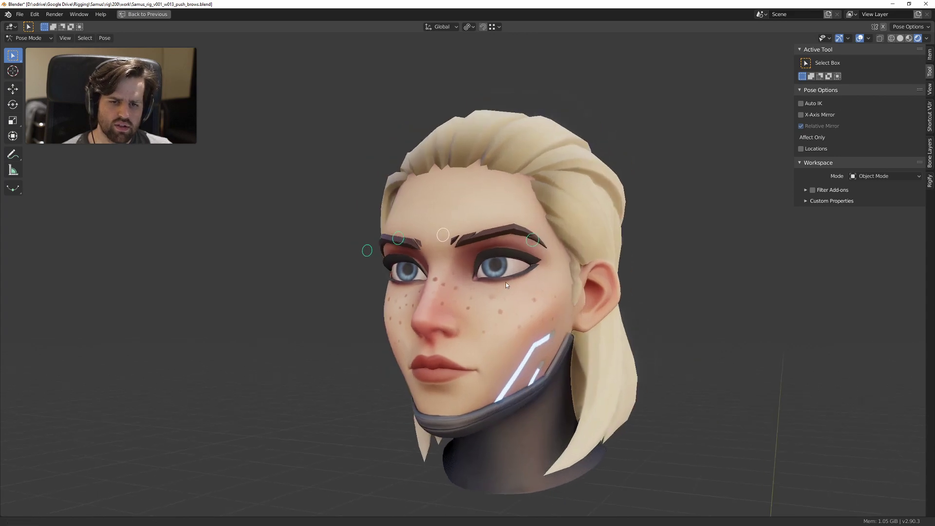
{"action": "scroll", "coordinate": [486, 237], "scroll_direction": "up", "scroll_amount": 4}
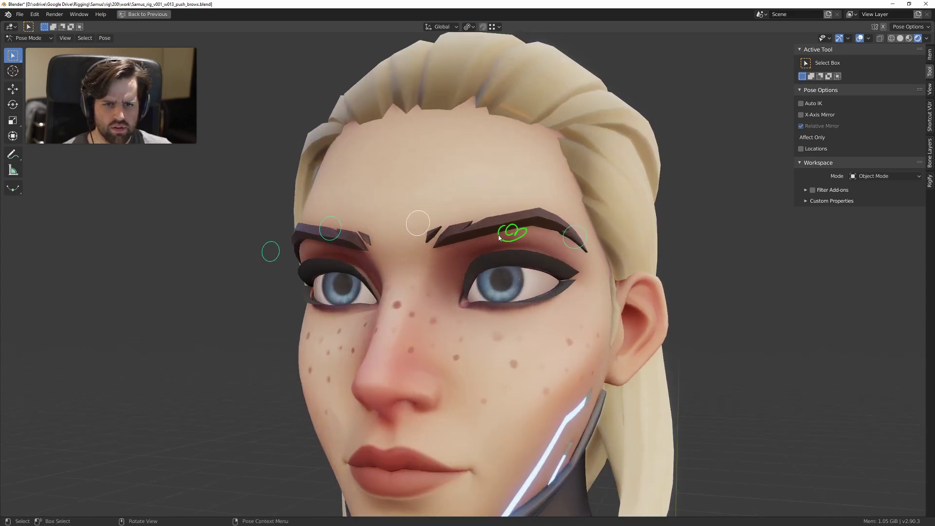
{"action": "scroll", "coordinate": [507, 226], "scroll_direction": "down", "scroll_amount": 3}
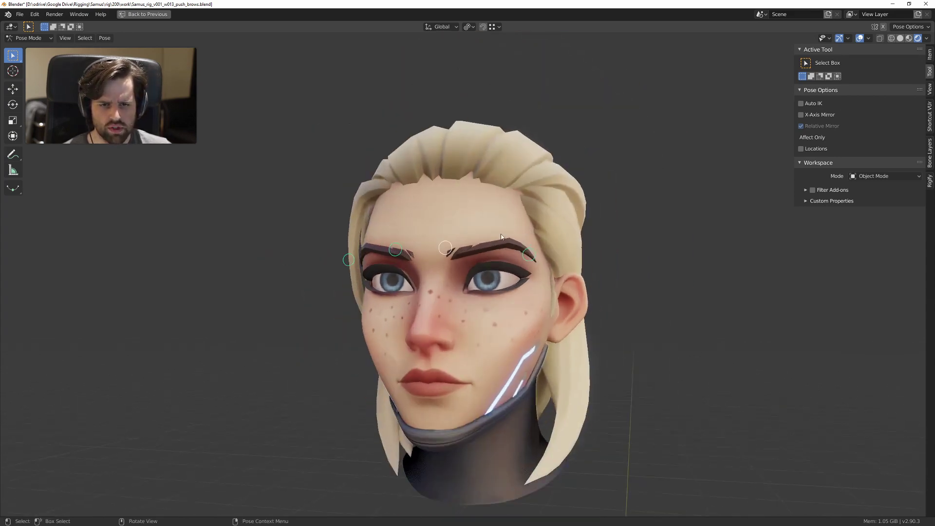
{"action": "scroll", "coordinate": [453, 244], "scroll_direction": "up", "scroll_amount": 2}
{"action": "left_click_drag", "start_coordinate": [414, 212], "coordinate": [453, 266]}
{"action": "key", "text": "g"}
{"action": "left_click", "coordinate": [450, 292]}
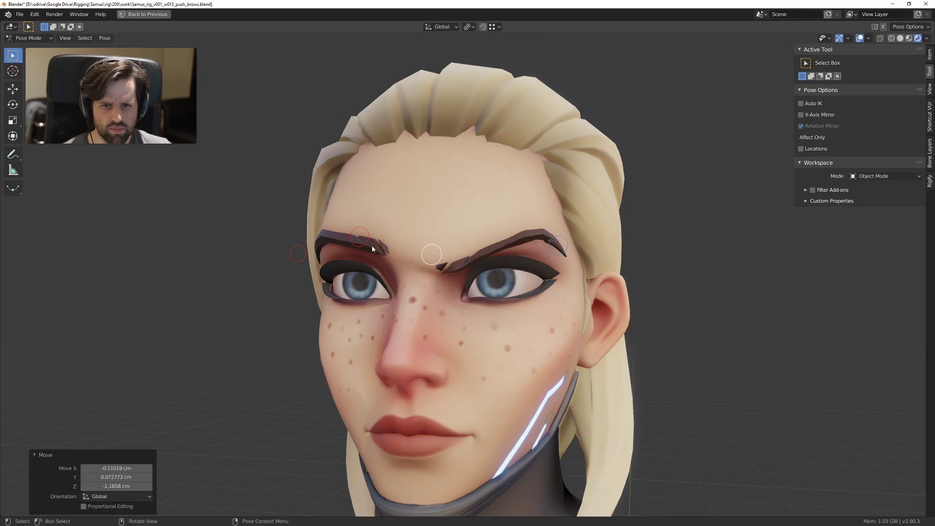
Step: Lower the right eyebrow's inner control about 1.29 cm in Z, then undo the moves of both inner controls
{"action": "left_click", "coordinate": [370, 244]}
{"action": "key", "text": "g"}
{"action": "left_click", "coordinate": [395, 283]}
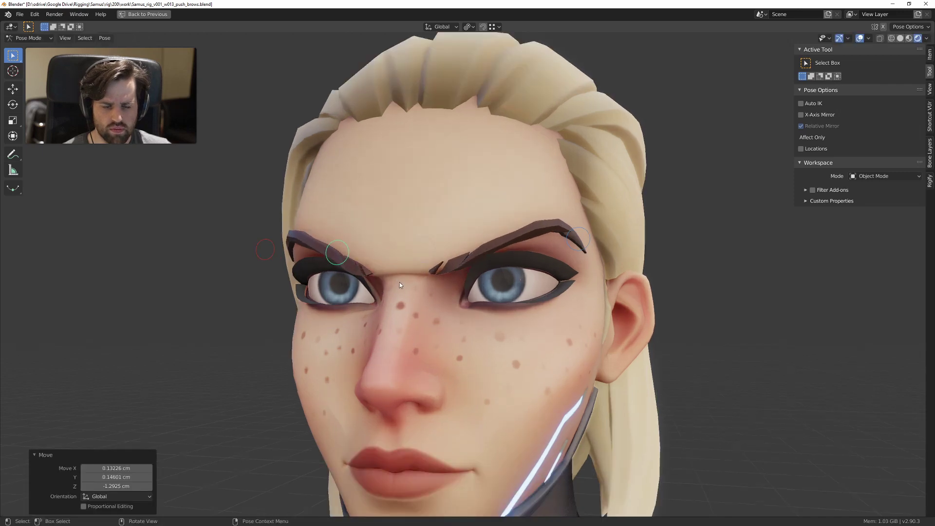
{"action": "scroll", "coordinate": [402, 284], "scroll_direction": "down", "scroll_amount": 2}
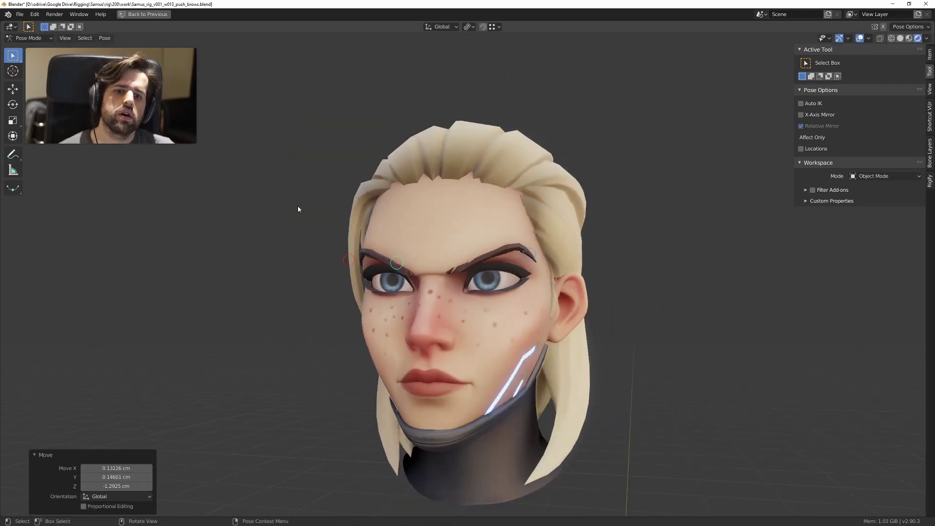
{"action": "key", "text": "ctrl+z"}
{"action": "key", "text": "ctrl+z"}
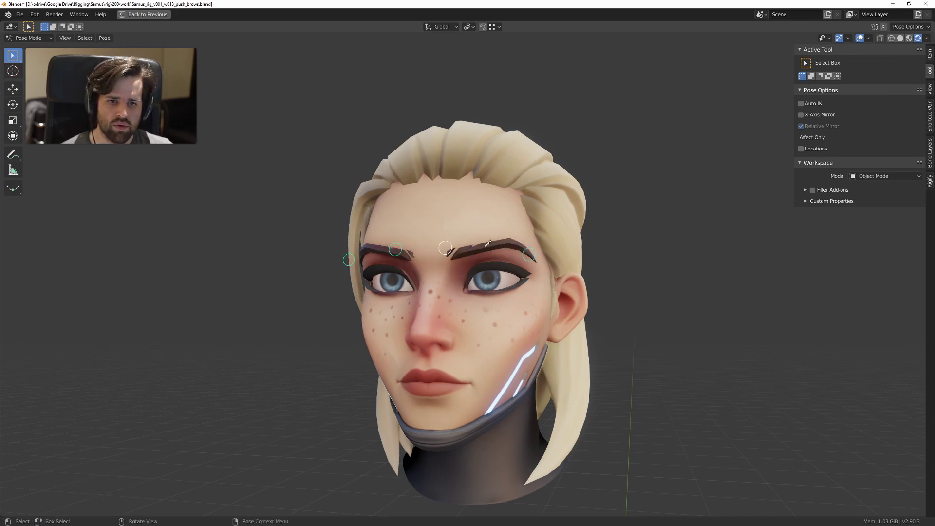
Step: Raise the left eyebrow's inner control about 2.02 cm in Z, then raise the right eyebrow's inner control to match
{"action": "middle_click_drag", "start_coordinate": [494, 243], "coordinate": [461, 254]}
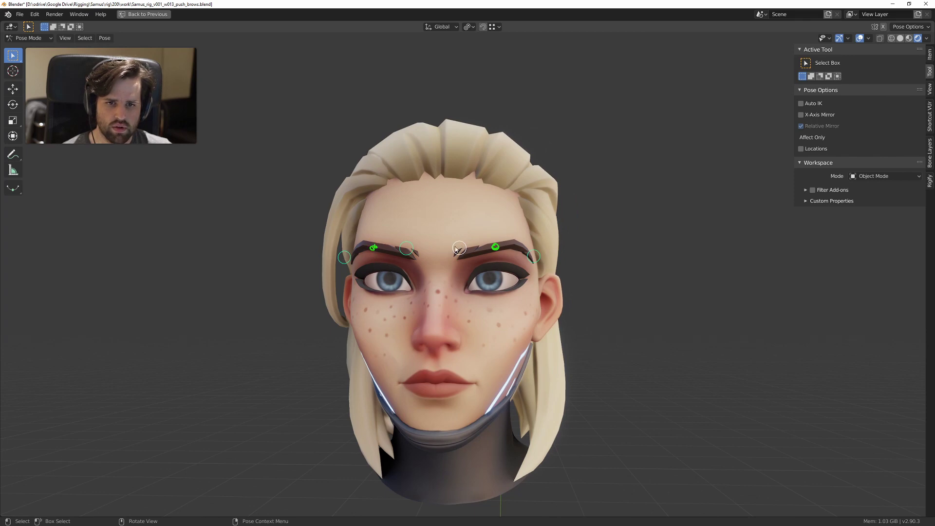
{"action": "key", "text": "g"}
{"action": "left_click", "coordinate": [413, 233]}
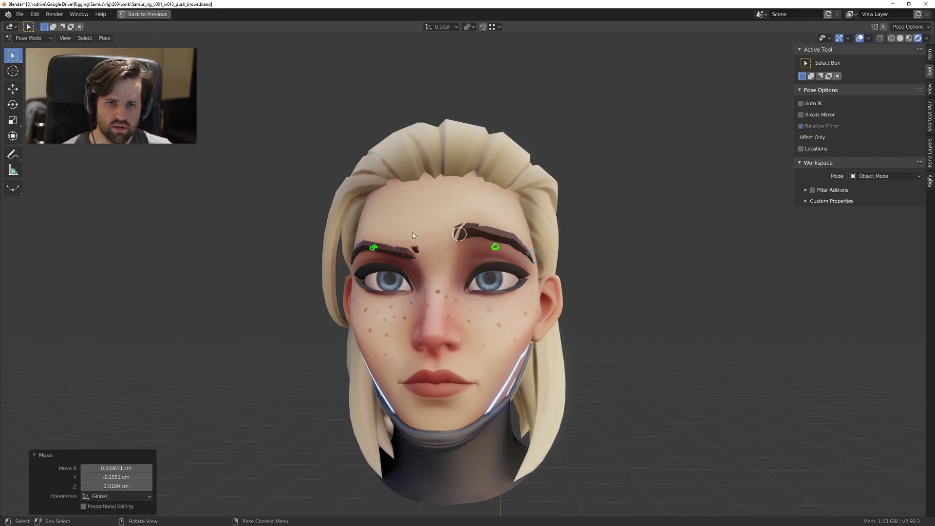
{"action": "left_click", "coordinate": [407, 248]}
{"action": "key", "text": "g"}
{"action": "left_click", "coordinate": [428, 244]}
Step: Lower both inner eyebrow controls together until the inner brow ends sit just above the eyes
{"action": "left_click", "coordinate": [461, 233], "text": "shift"}
{"action": "key", "text": "g"}
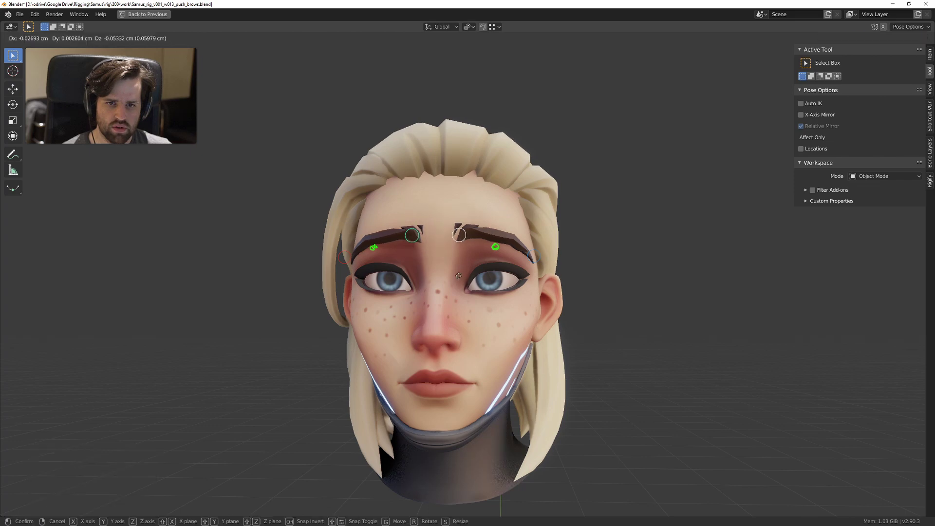
{"action": "left_click", "coordinate": [461, 298]}
Step: Raise the left eyebrow's outer control, then move the right one about 0.56 cm in X and 1.83 cm in Z
{"action": "left_click_drag", "start_coordinate": [544, 284], "coordinate": [544, 284]}
{"action": "key", "text": "g"}
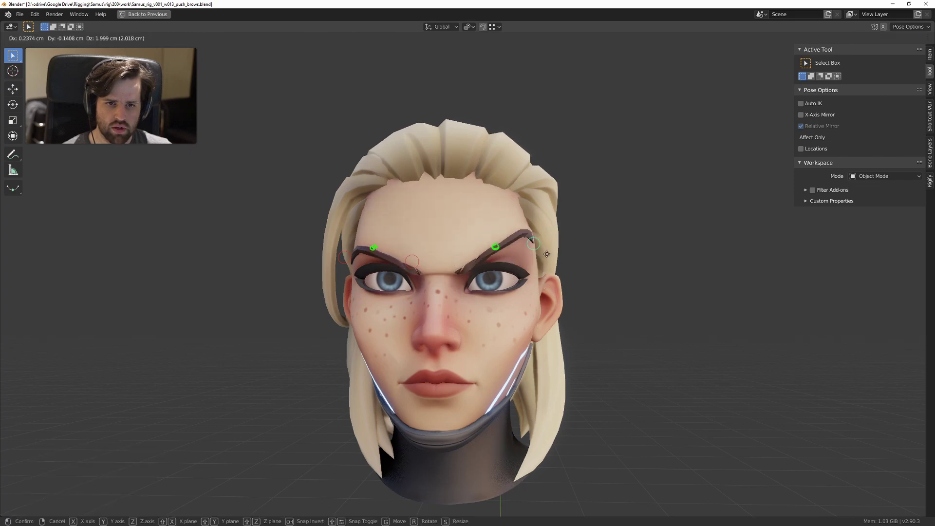
{"action": "left_click", "coordinate": [543, 271]}
{"action": "left_click", "coordinate": [344, 257]}
{"action": "key", "text": "g"}
{"action": "left_click", "coordinate": [370, 250]}
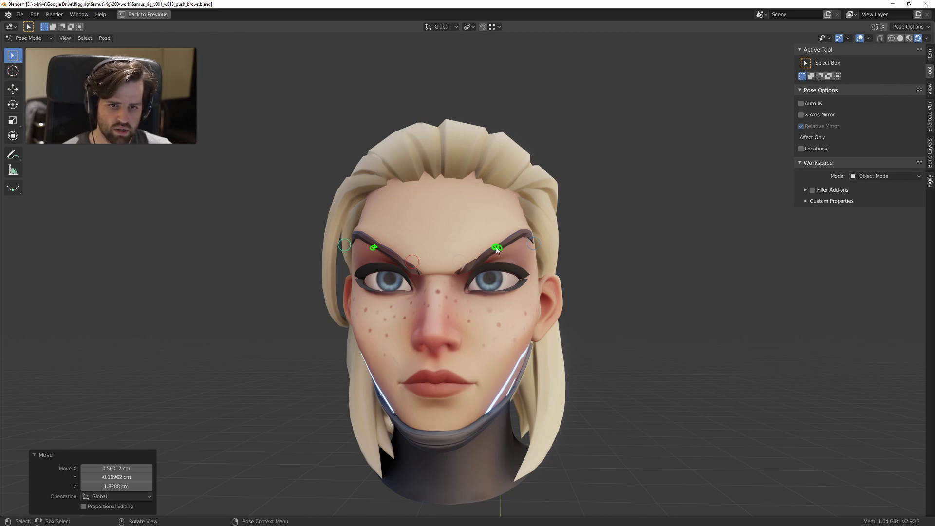
Step: Move the right eyebrow's inner control about 0.21 cm in X and -0.45 cm in Z
{"action": "left_click", "coordinate": [412, 262]}
{"action": "key", "text": "g"}
{"action": "left_click", "coordinate": [421, 271]}
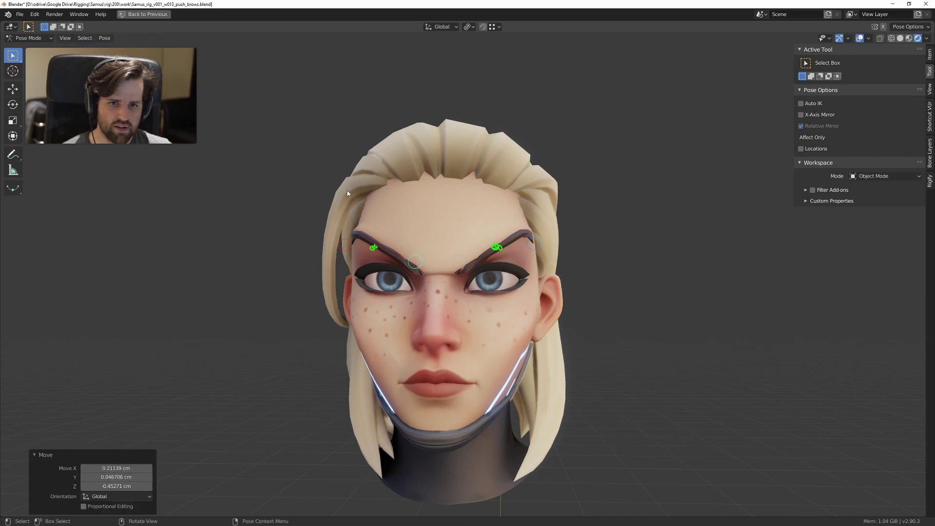
Step: Sketch a line and an arc along the left eyebrow, then try moving that brow's outer control
{"action": "left_click_drag", "start_coordinate": [554, 271], "coordinate": [544, 256]}
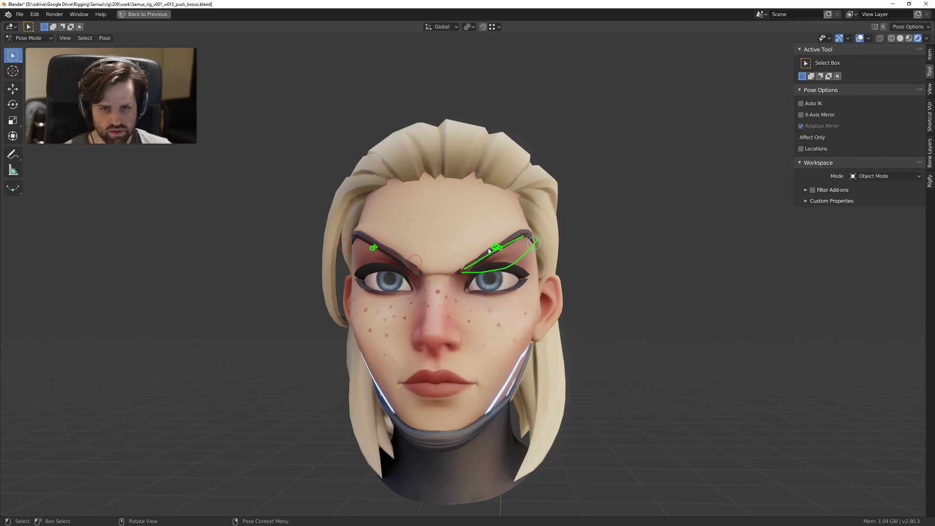
{"action": "mouse_move", "coordinate": [538, 239]}
{"action": "right_mouse_down"}
{"action": "mouse_move", "coordinate": [498, 271]}
{"action": "mouse_move", "coordinate": [461, 274]}
{"action": "mouse_move", "coordinate": [534, 231]}
{"action": "right_mouse_up"}
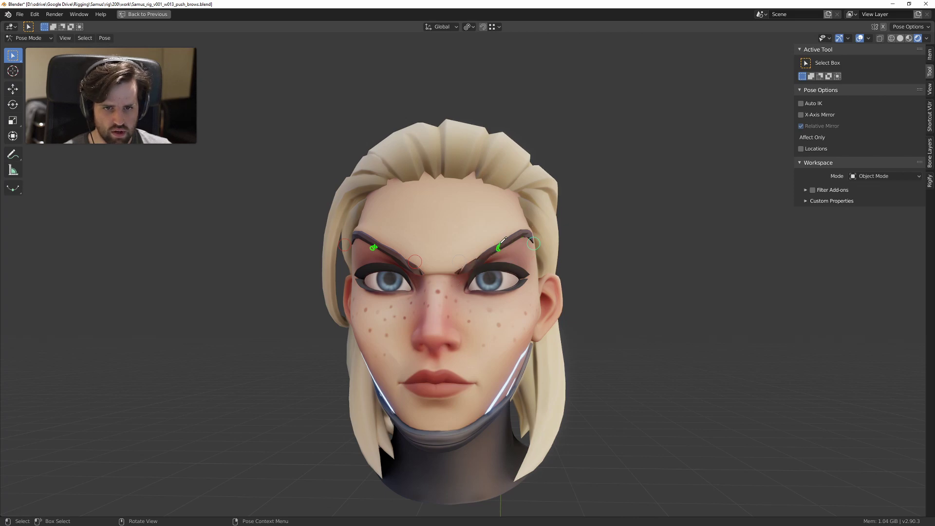
{"action": "key", "text": "g"}
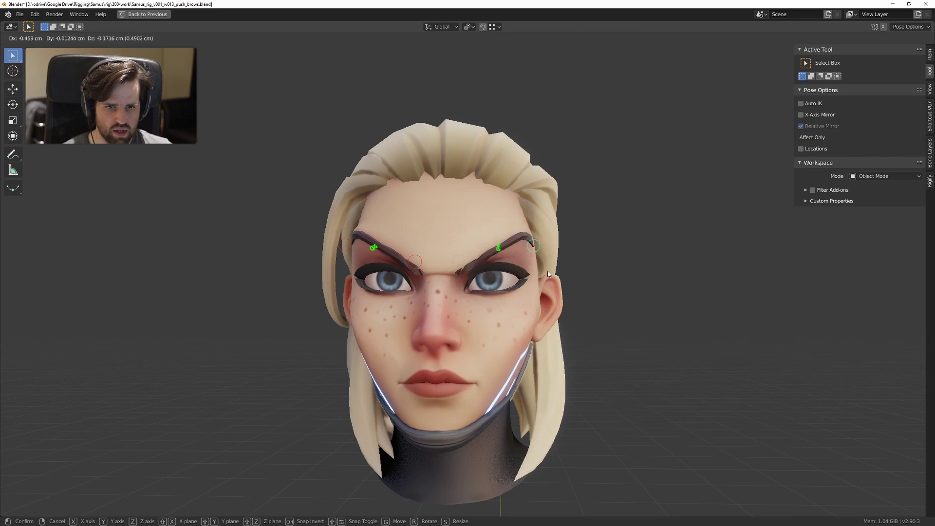
{"action": "right_click", "coordinate": [548, 271]}
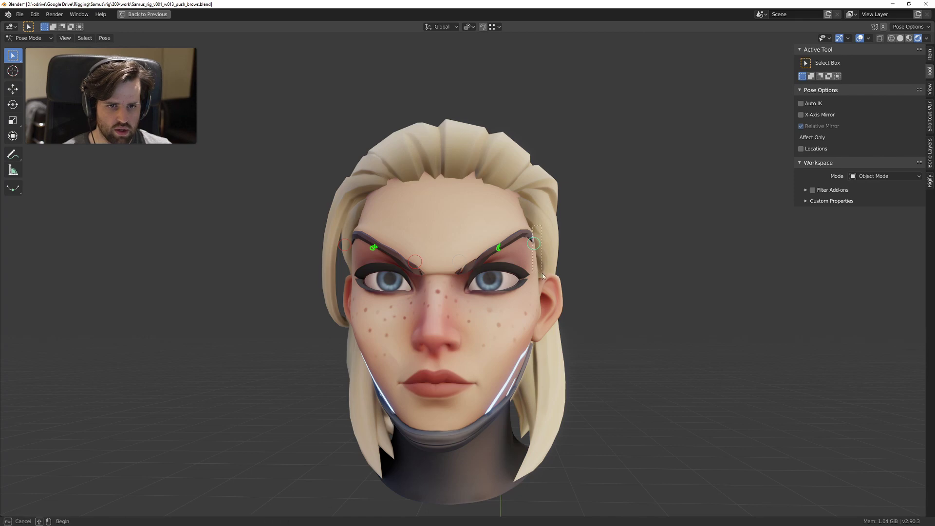
{"action": "key", "text": "g"}
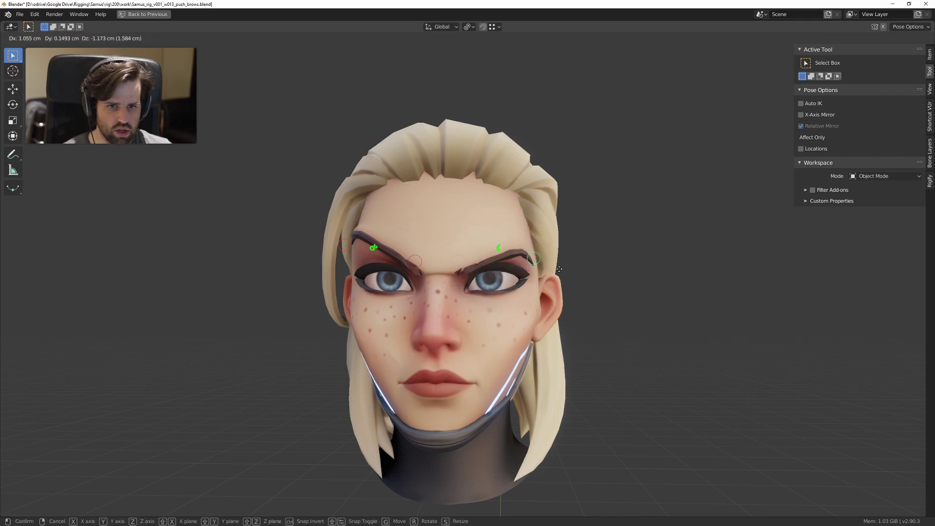
{"action": "left_click", "coordinate": [467, 268]}
Step: Annotate the left eyebrow with a straight line and an arc beneath it, then erase those marks and the right brow's mark
{"action": "left_click", "coordinate": [536, 232]}
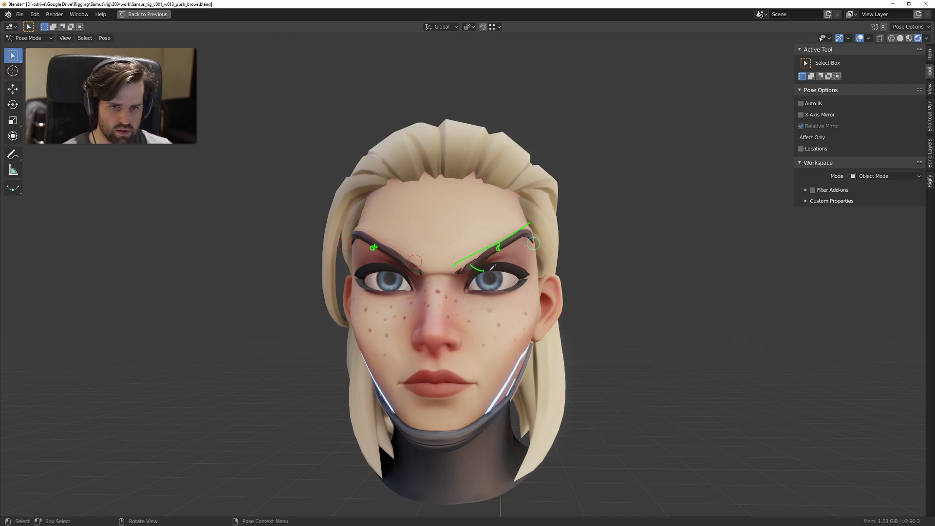
{"action": "left_click_drag", "start_coordinate": [490, 271], "coordinate": [529, 251]}
{"action": "mouse_move", "coordinate": [468, 267]}
{"action": "right_mouse_down"}
{"action": "mouse_move", "coordinate": [530, 260]}
{"action": "mouse_move", "coordinate": [469, 270]}
{"action": "right_mouse_up"}
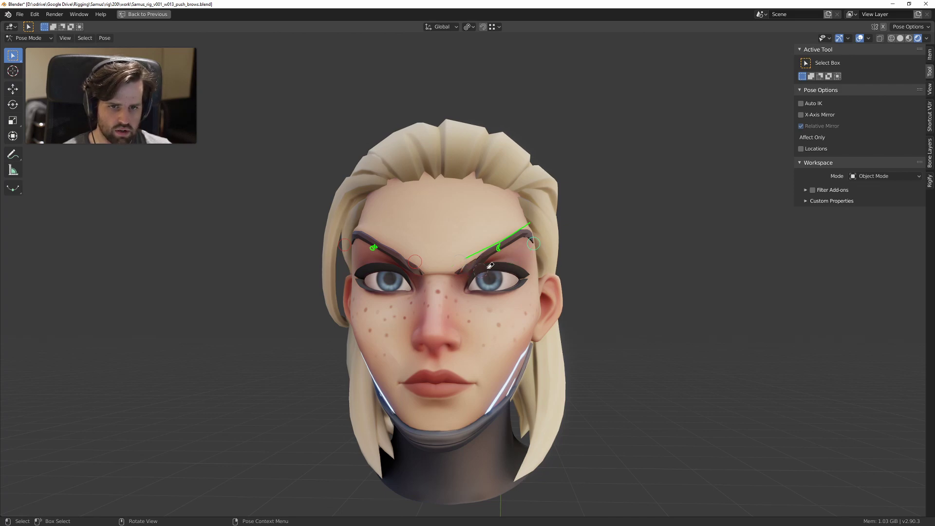
{"action": "right_click_drag", "start_coordinate": [370, 241], "coordinate": [389, 255]}
Step: Erase the remaining annotation on the left eyebrow and reset the location and rotation of all four eyebrow controls
{"action": "middle_click_drag", "start_coordinate": [489, 259], "coordinate": [584, 269]}
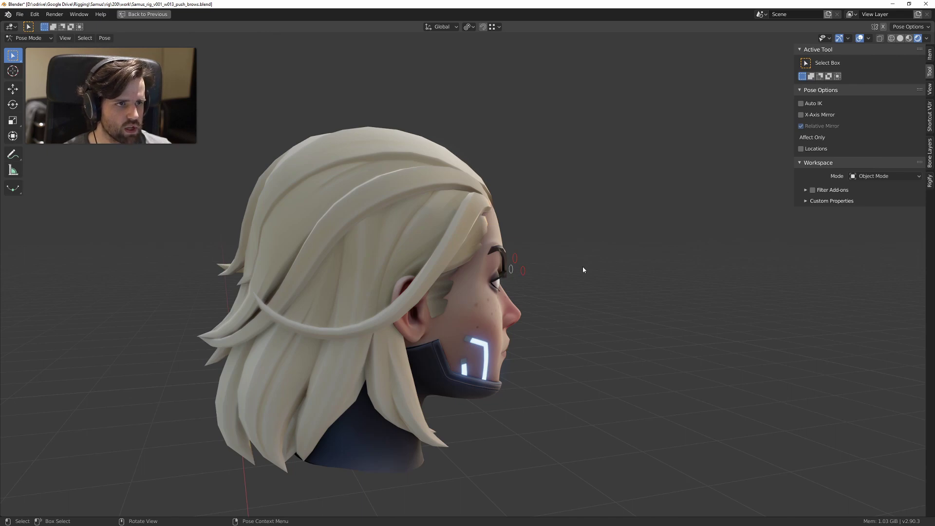
{"action": "middle_click_drag", "start_coordinate": [583, 267], "coordinate": [492, 253]}
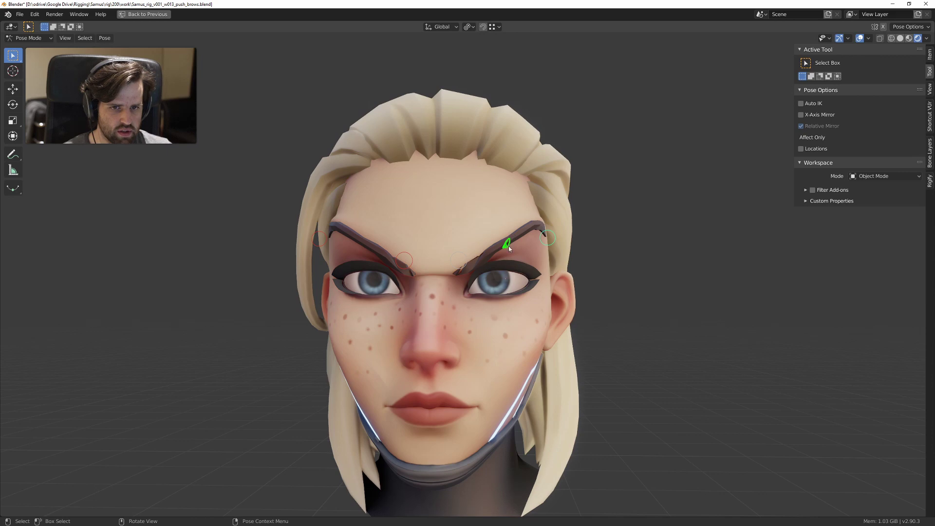
{"action": "middle_click_drag", "start_coordinate": [508, 233], "coordinate": [518, 244]}
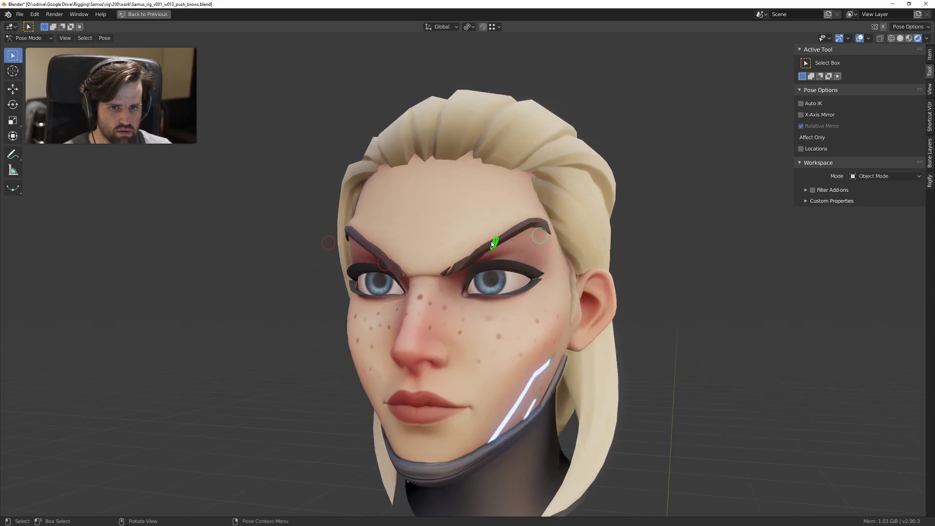
{"action": "middle_click_drag", "start_coordinate": [491, 241], "coordinate": [501, 243]}
{"action": "right_click_drag", "start_coordinate": [502, 243], "coordinate": [505, 231]}
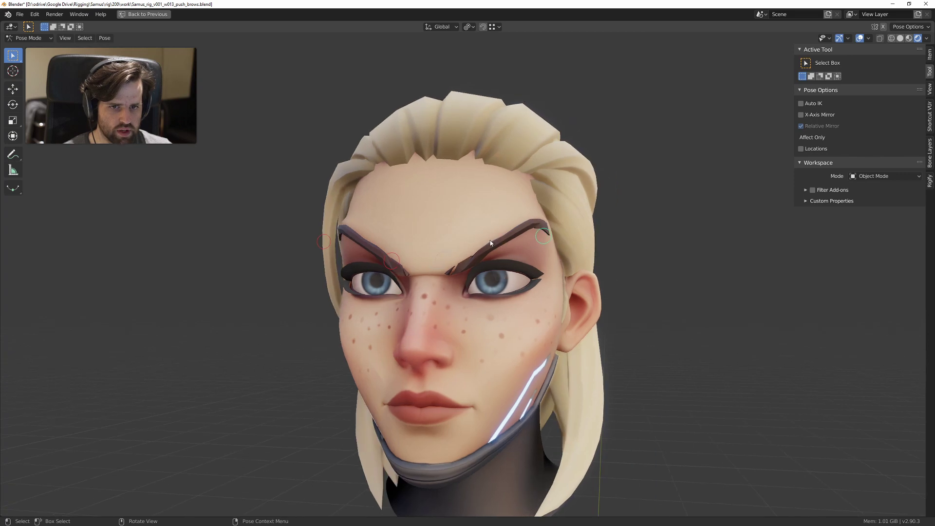
{"action": "left_click_drag", "start_coordinate": [298, 206], "coordinate": [618, 279]}
{"action": "key", "text": "alt+g"}
{"action": "key", "text": "alt+r"}
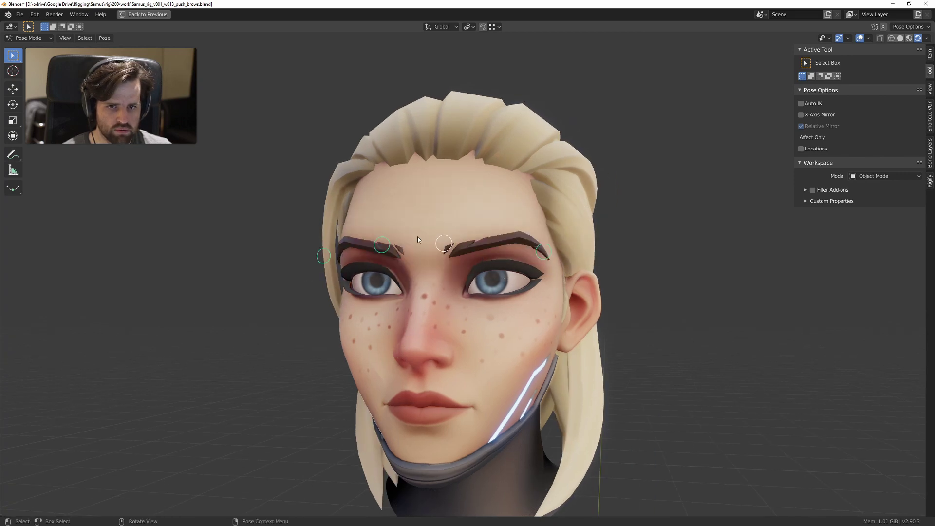
Step: Lower all four eyebrow controls together about 1.40 cm in Z, then undo the move
{"action": "key", "text": "g"}
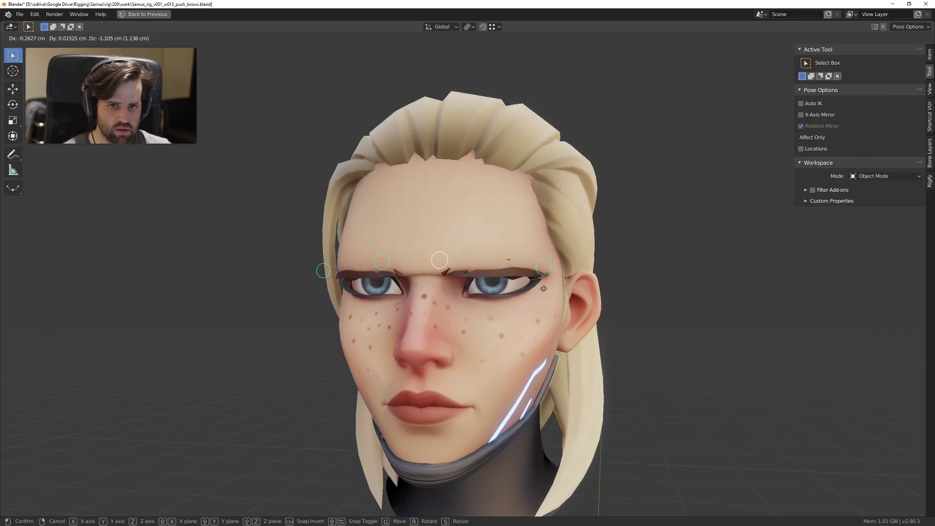
{"action": "left_click", "coordinate": [545, 311]}
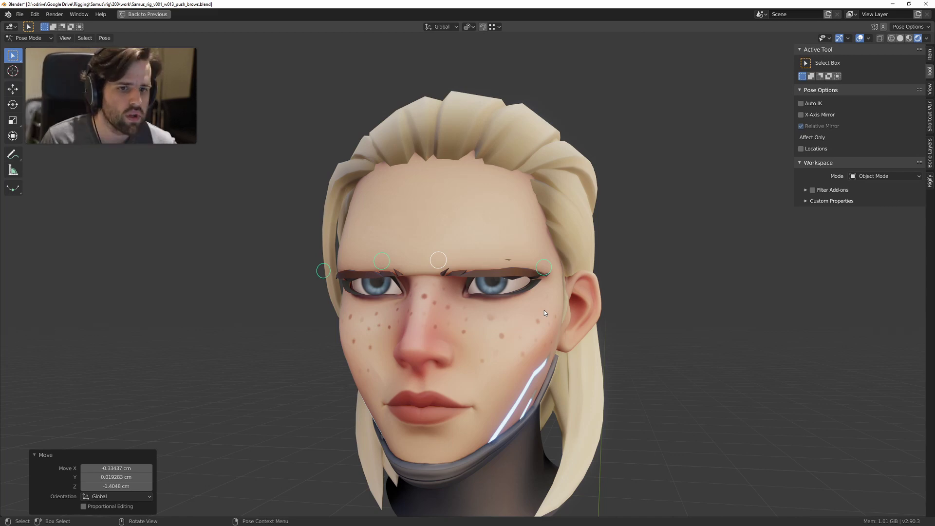
{"action": "key", "text": "ctrl+z"}
Step: Restore the full window layout, switch the Samus rig to Object Mode and unhide the samus.metarig armature
{"action": "middle_click_drag", "start_coordinate": [484, 264], "coordinate": [534, 235]}
{"action": "key", "text": "ctrl+space"}
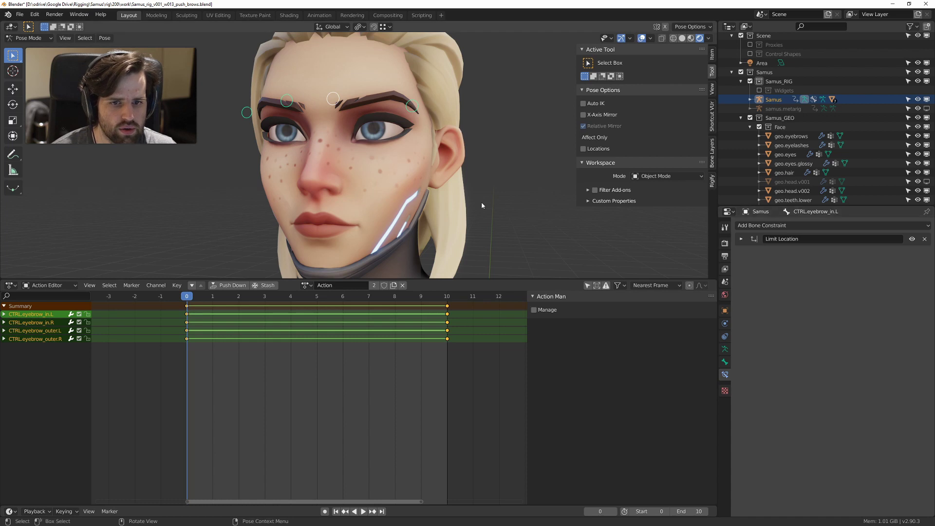
{"action": "key", "text": "ctrl+Tab"}
{"action": "left_click", "coordinate": [322, 129]}
{"action": "left_click", "coordinate": [799, 109]}
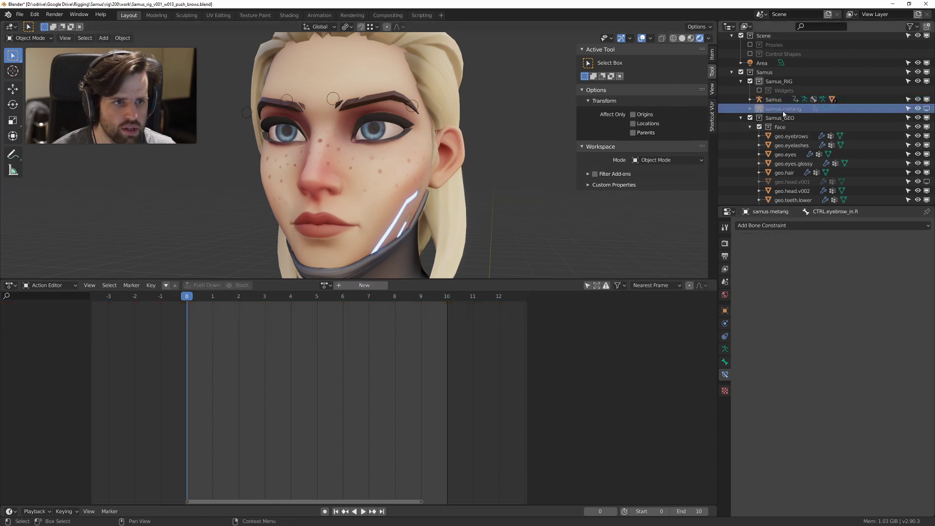
{"action": "left_click", "coordinate": [928, 109]}
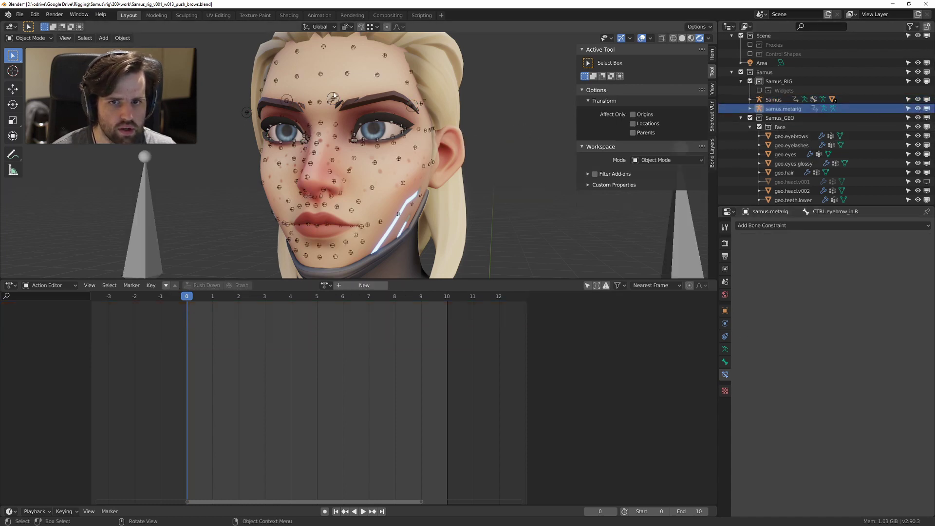
Step: Duplicate the Samus rig's inner left eyebrow control with X mirroring, offsetting it about 3.11 cm in X and 0.78 cm in Y
{"action": "left_click", "coordinate": [774, 99]}
{"action": "key", "text": "Tab"}
{"action": "middle_click_drag", "start_coordinate": [349, 102], "coordinate": [444, 284]}
{"action": "scroll", "coordinate": [377, 238], "scroll_direction": "up", "scroll_amount": 3}
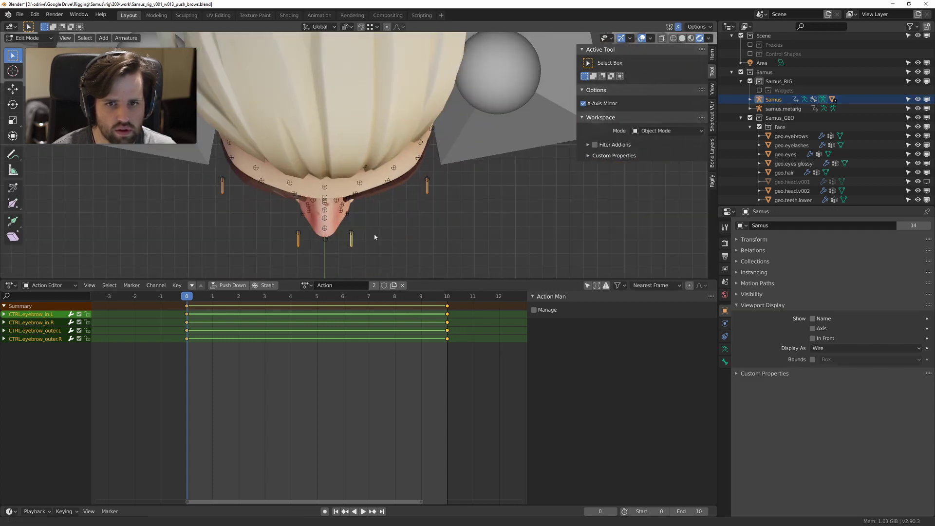
{"action": "middle_click_drag", "start_coordinate": [376, 239], "coordinate": [388, 190], "text": "shift"}
{"action": "left_click", "coordinate": [373, 203]}
{"action": "key", "text": "shift+d"}
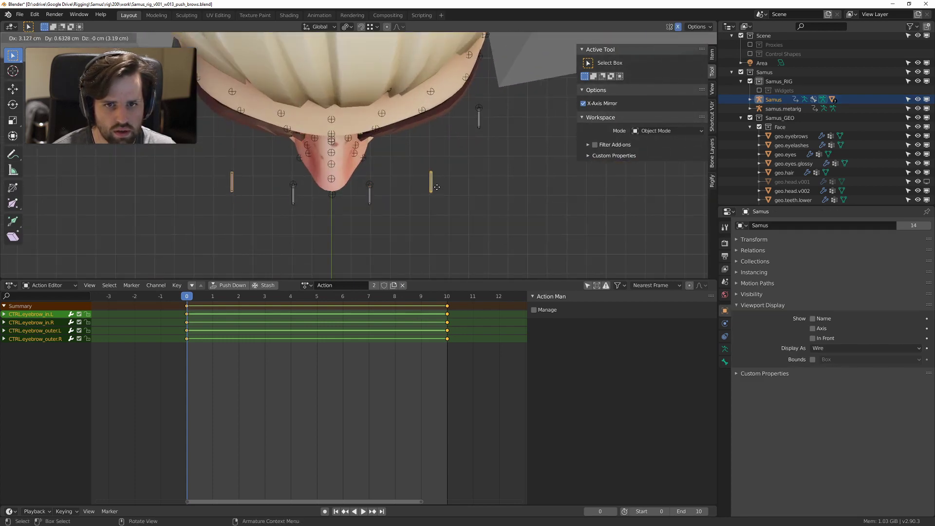
{"action": "left_click", "coordinate": [437, 184]}
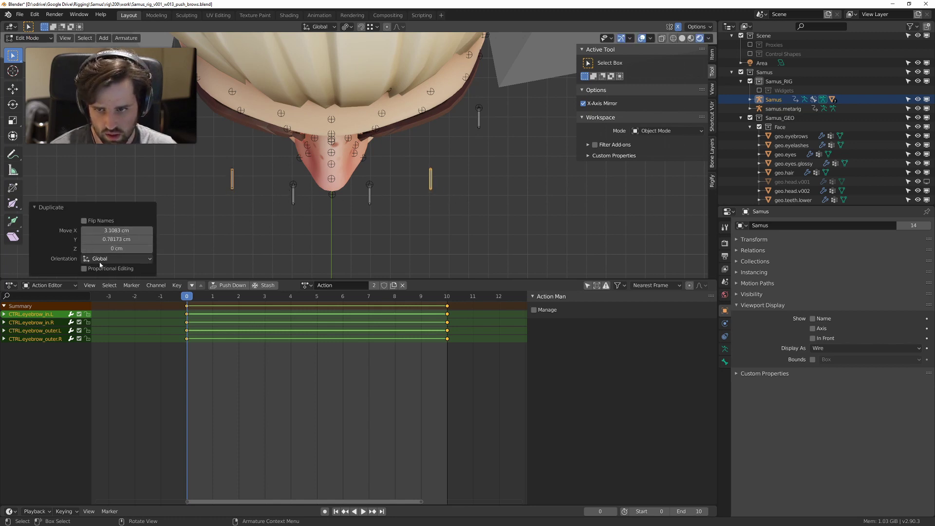
Step: Rename the duplicated Samus rig controls CTRL.eyebrow_mid.L and CTRL.eyebrow_mid.R on their respective sides
{"action": "key", "text": "F2"}
{"action": "key", "text": "End"}
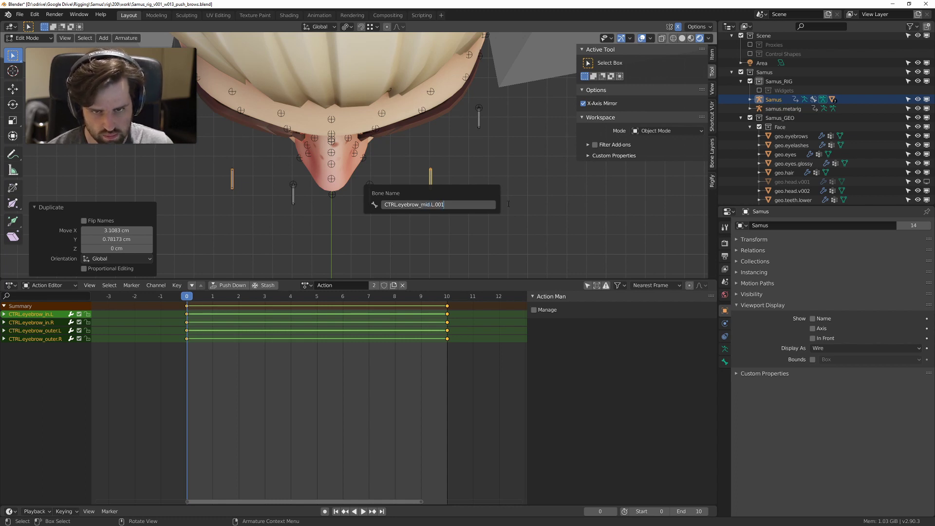
{"action": "key", "text": "Return"}
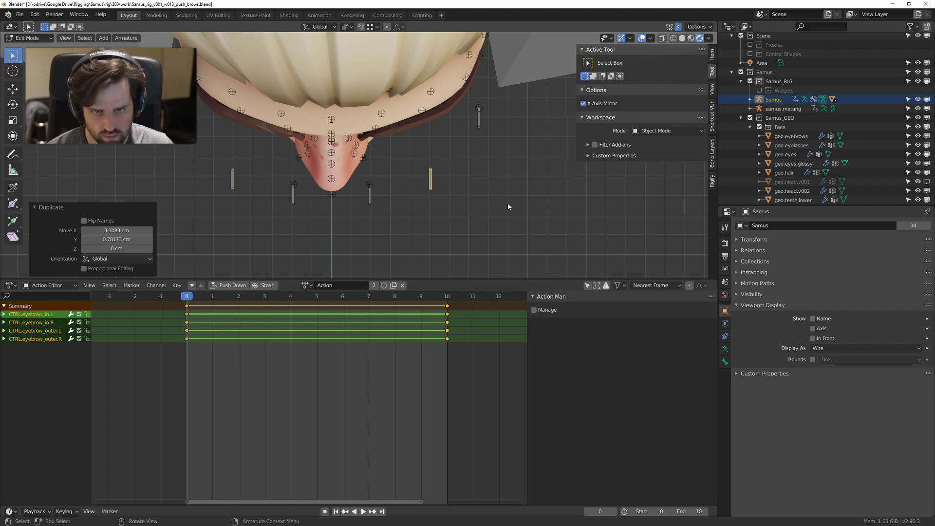
{"action": "left_click", "coordinate": [231, 178]}
{"action": "key", "text": "F2"}
{"action": "key", "text": "End"}
{"action": "key", "text": "ctrl+BackSpace"}
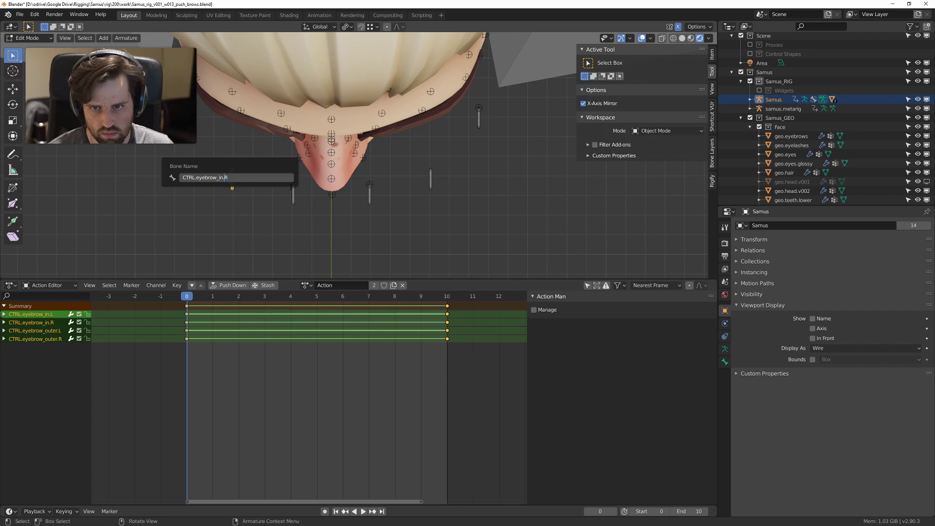
{"action": "key", "text": "Return"}
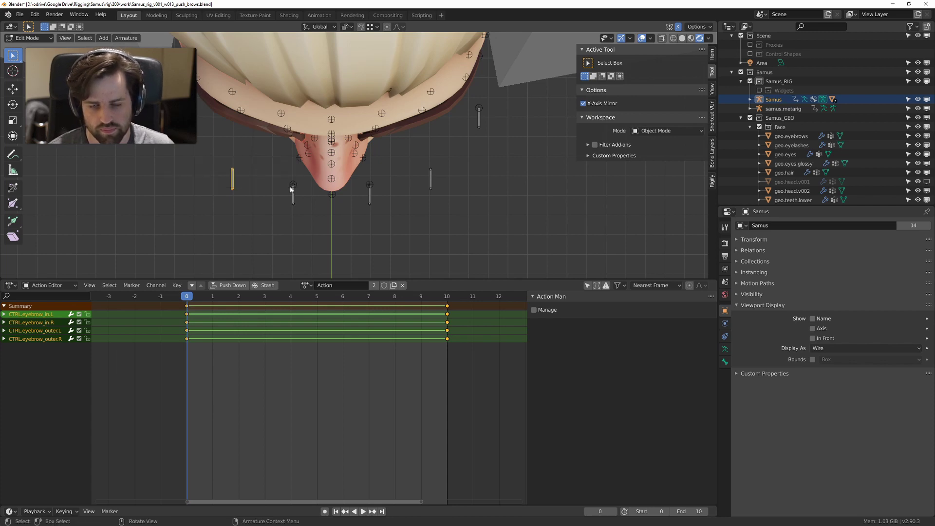
Step: Try moving the inner and middle left eyebrow controls in Pose Mode
{"action": "middle_click_drag", "start_coordinate": [315, 169], "coordinate": [405, 85]}
{"action": "key", "text": "ctrl+Tab"}
{"action": "middle_click_drag", "start_coordinate": [412, 208], "coordinate": [396, 119]}
{"action": "left_click", "coordinate": [368, 116]}
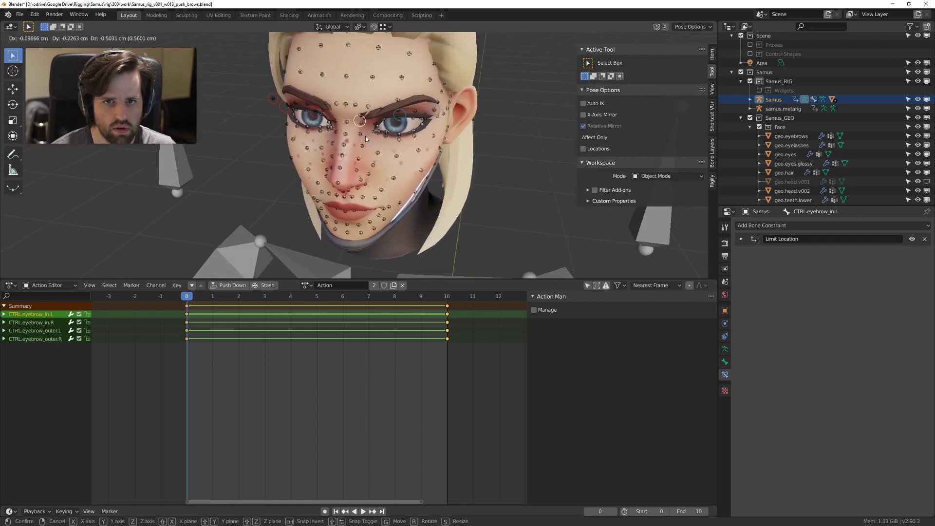
{"action": "left_click", "coordinate": [399, 116]}
{"action": "key", "text": "g"}
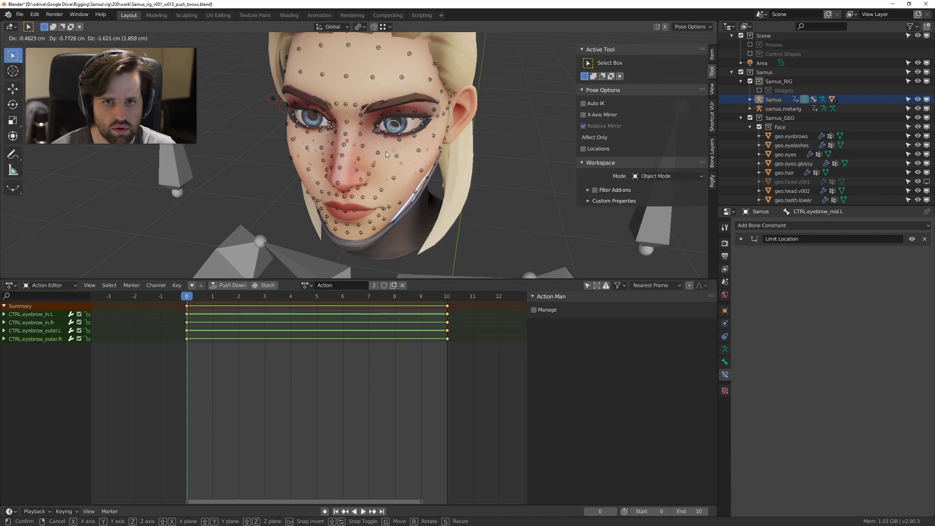
{"action": "left_click", "coordinate": [388, 127]}
{"action": "middle_click_drag", "start_coordinate": [387, 127], "coordinate": [375, 84]}
Step: Switch the Samus rig to Object Mode and open the samus.metarig armature in Edit Mode
{"action": "key", "text": "ctrl+Tab"}
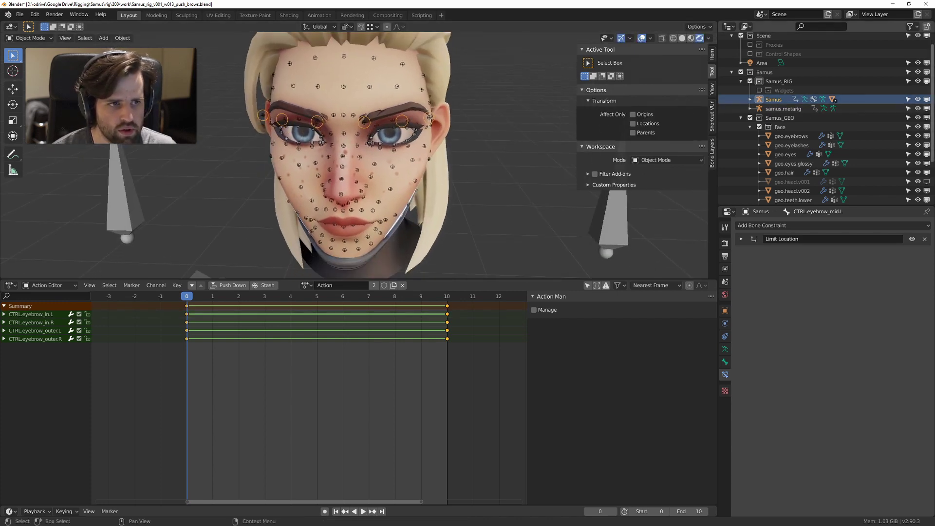
{"action": "left_click", "coordinate": [783, 108]}
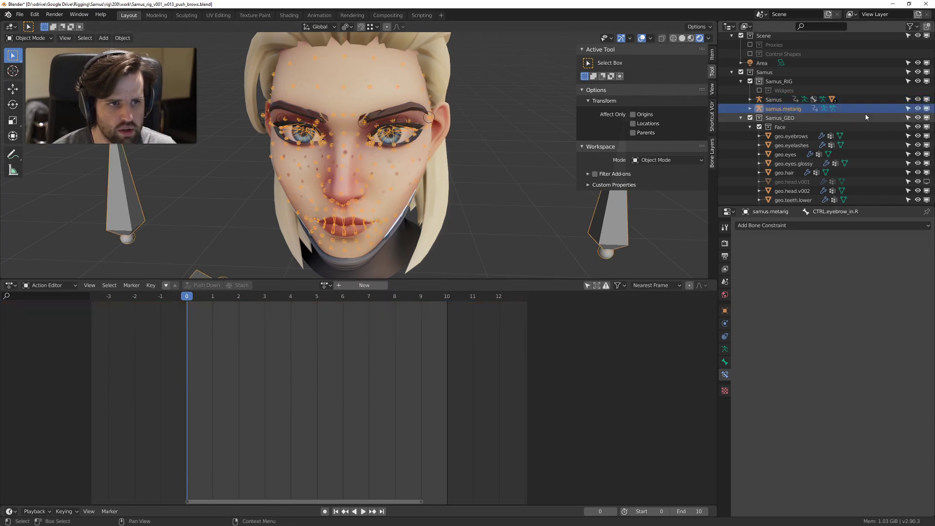
{"action": "key", "text": "KP_1"}
{"action": "key", "text": "KP_Decimal"}
{"action": "key", "text": "KP_3"}
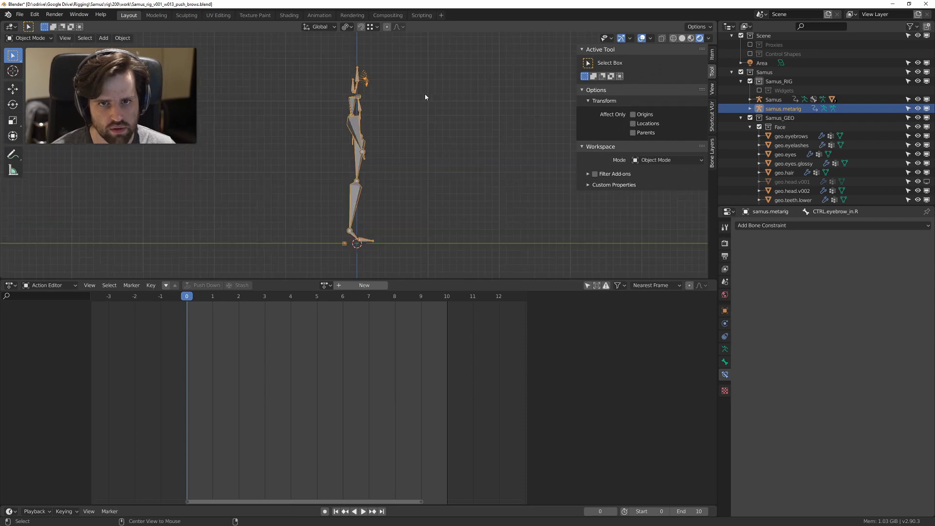
{"action": "key", "text": "KP_1"}
{"action": "key", "text": "Tab"}
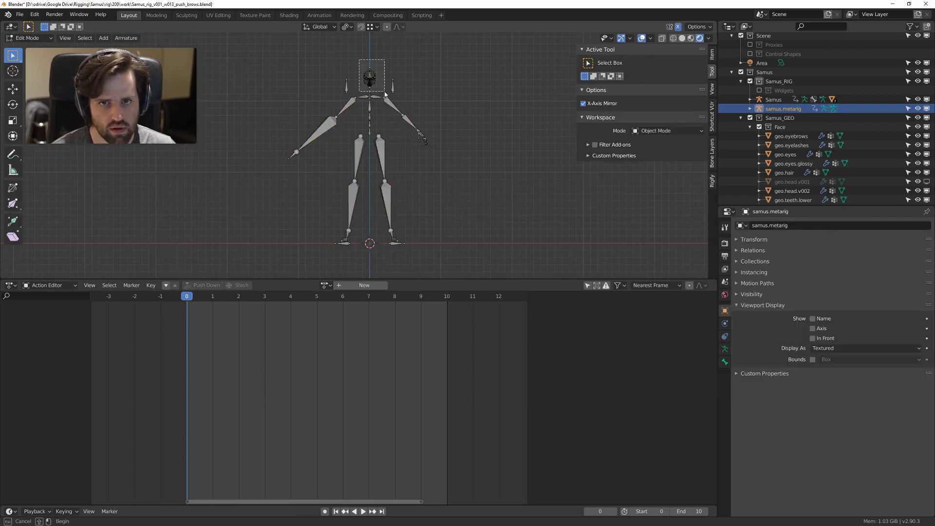
Step: Duplicate the metarig's inner left eyebrow control with X mirroring, offsetting it about 3.27 cm in X and 0.68 cm in Y
{"action": "key", "text": "KP_Decimal"}
{"action": "scroll", "coordinate": [438, 205], "scroll_direction": "up", "scroll_amount": 6}
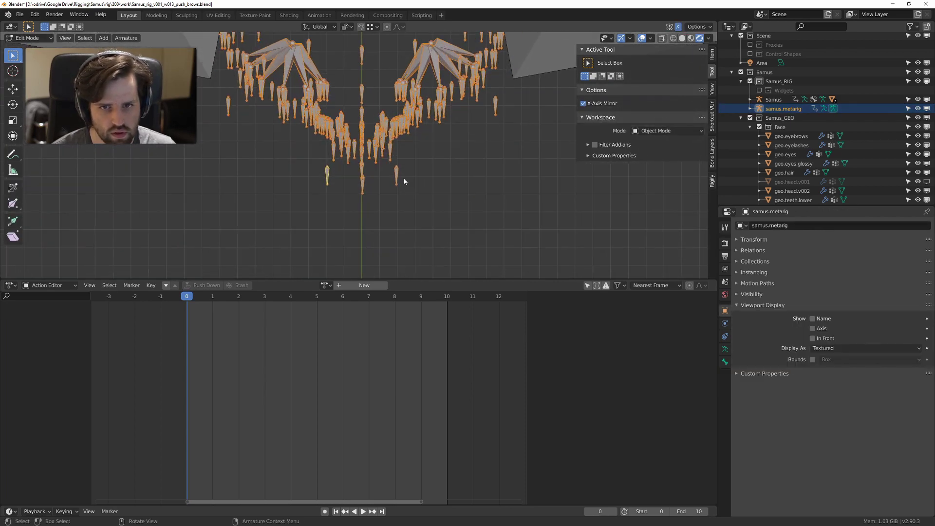
{"action": "left_click", "coordinate": [396, 175]}
{"action": "key", "text": "shift+d"}
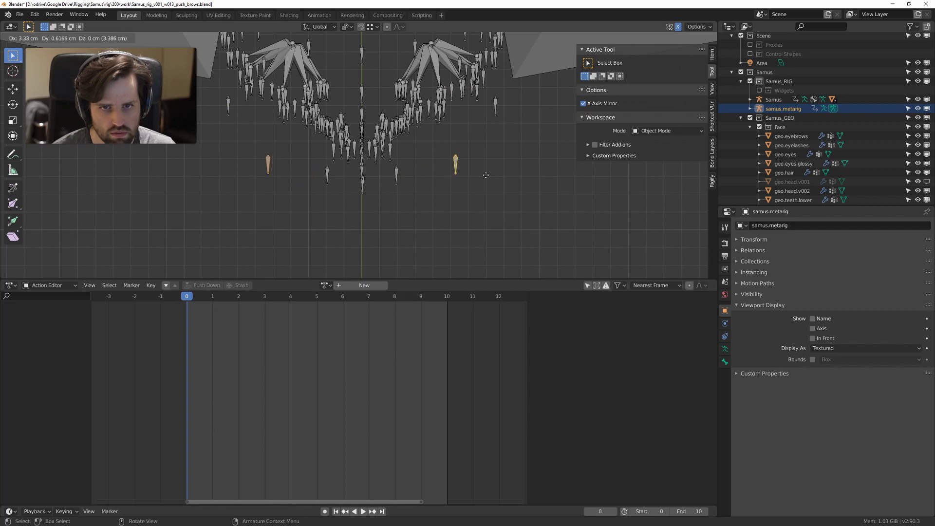
{"action": "left_click", "coordinate": [485, 176]}
Step: Rename the metarig's left duplicated eyebrow control CTRL.eyebrow_mid.L
{"action": "key", "text": "F2"}
{"action": "left_click", "coordinate": [467, 184]}
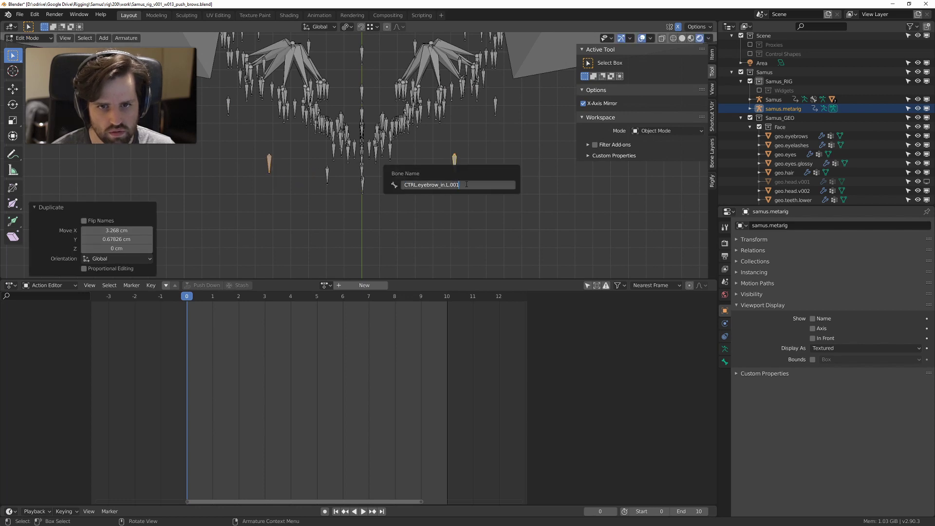
{"action": "key", "text": "BackSpace"}
{"action": "key", "text": "BackSpace"}
{"action": "key", "text": "BackSpace"}
{"action": "key", "text": "BackSpace"}
{"action": "key", "text": "Left"}
{"action": "key", "text": "Left"}
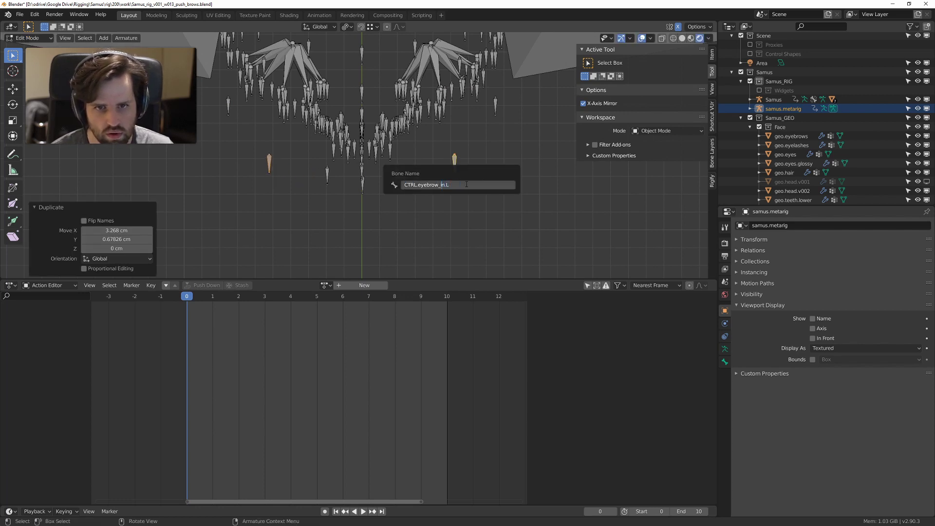
{"action": "key", "text": "Return"}
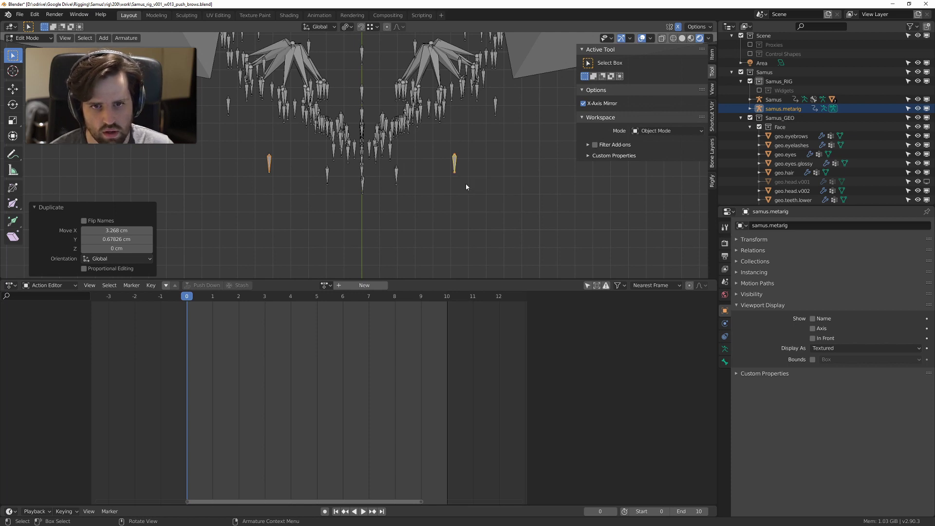
Step: Copy the left middle control's name and use it to rename the mirrored metarig bone CTRL.eyebrow_mid.R
{"action": "left_click", "coordinate": [448, 164]}
{"action": "key", "text": "F2"}
{"action": "key", "text": "ctrl+c"}
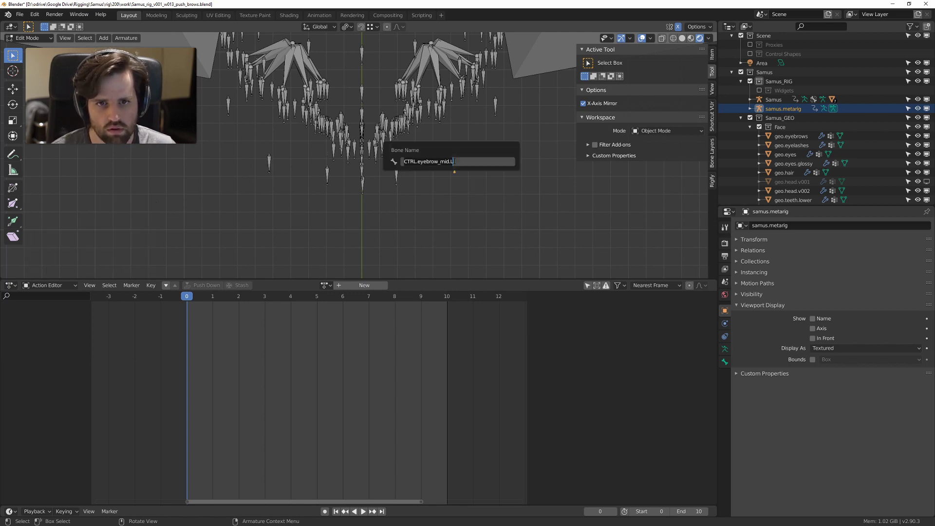
{"action": "key", "text": "Return"}
{"action": "left_click", "coordinate": [269, 163]}
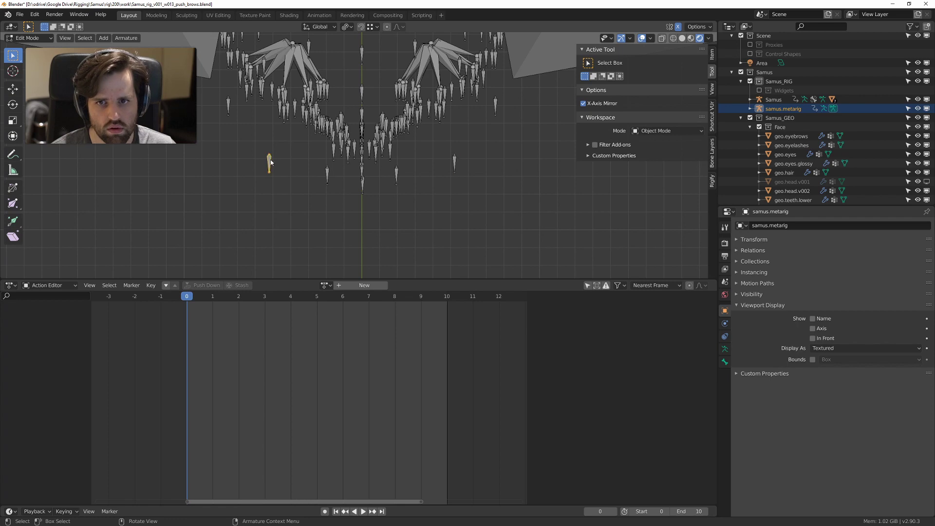
{"action": "key", "text": "F2"}
{"action": "key", "text": "ctrl+v"}
{"action": "key", "text": "Return"}
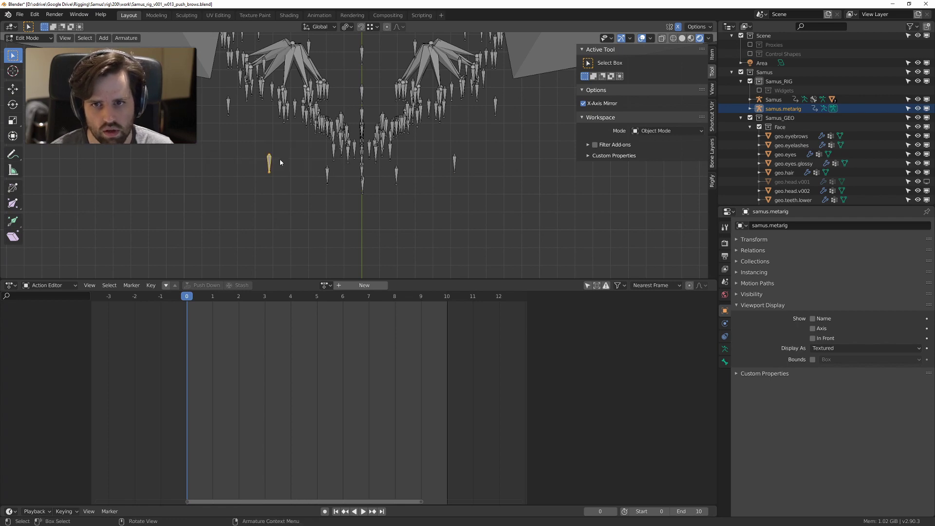
Step: Switch samus.metarig to Pose Mode and generate the rig with Rigify
{"action": "key", "text": "ctrl+Tab"}
{"action": "left_click", "coordinate": [380, 273]}
{"action": "middle_click_drag", "start_coordinate": [379, 271], "coordinate": [405, 186]}
{"action": "key", "text": "shift+space"}
{"action": "key", "text": "shift+space"}
{"action": "middle_click_drag", "start_coordinate": [505, 262], "coordinate": [498, 232], "text": "shift"}
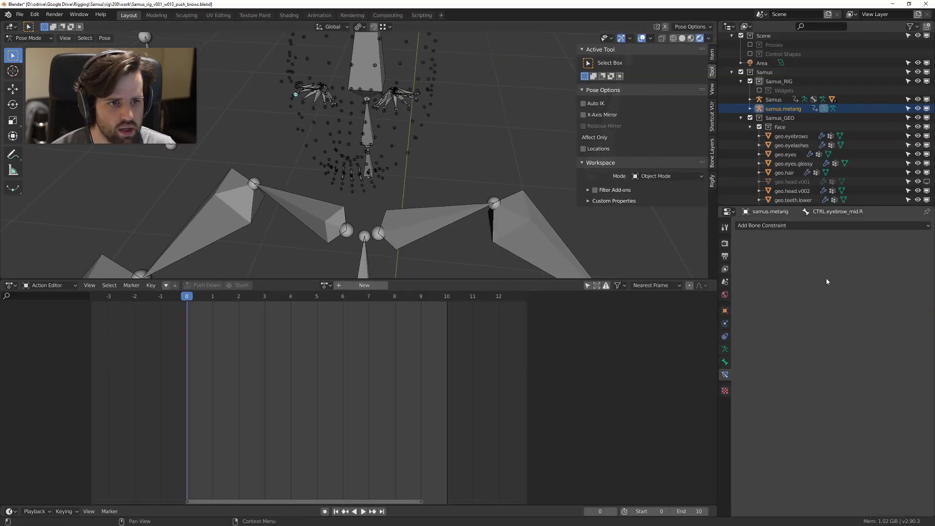
{"action": "left_click", "coordinate": [725, 349]}
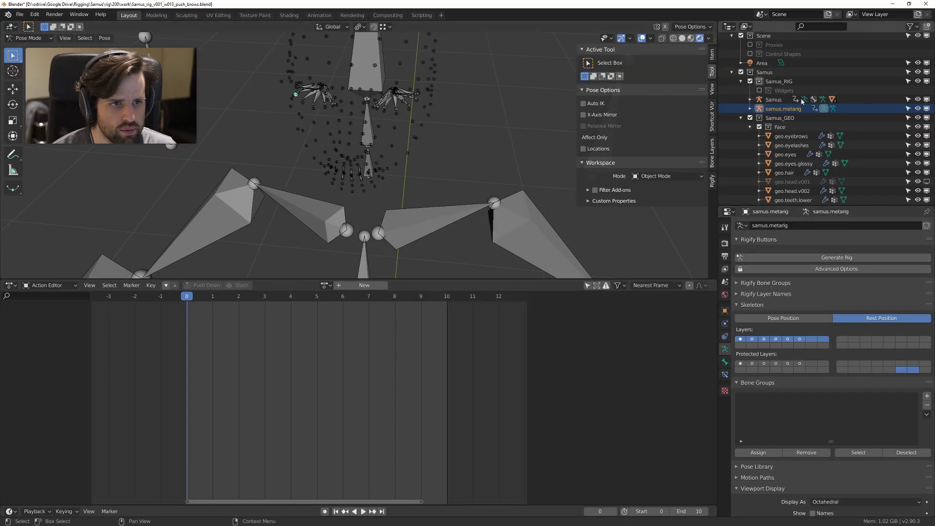
{"action": "left_click", "coordinate": [841, 258]}
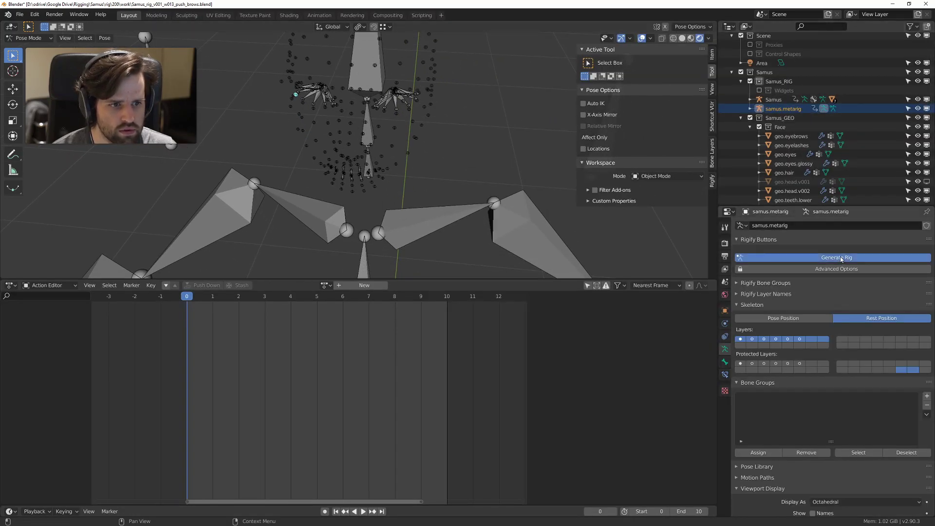
Step: Hide the samus.metarig armature and put the regenerated Samus rig in Pose Mode
{"action": "middle_click_drag", "start_coordinate": [371, 156], "coordinate": [394, 142]}
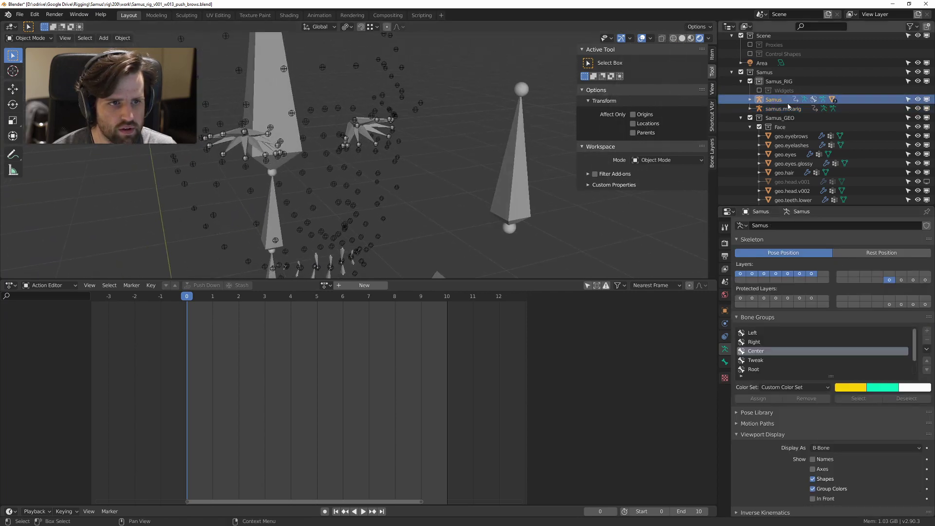
{"action": "scroll", "coordinate": [384, 87], "scroll_direction": "down", "scroll_amount": 6}
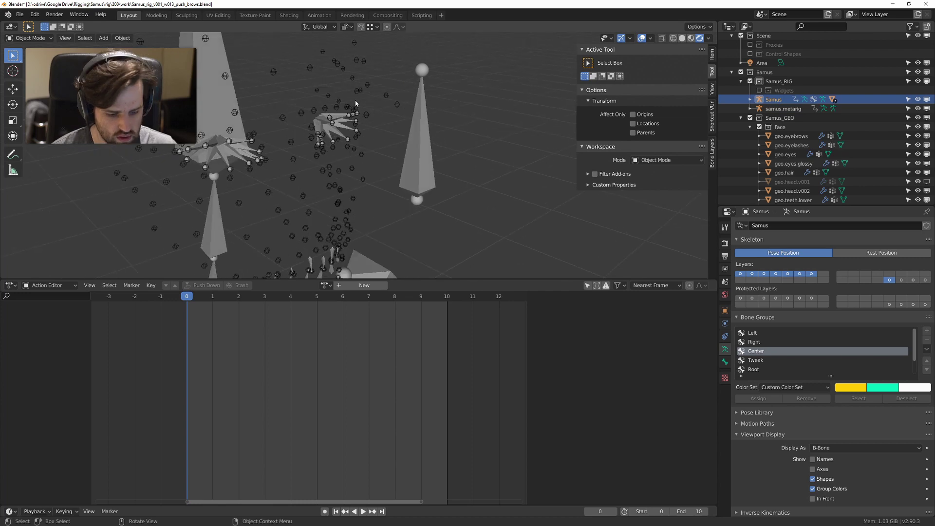
{"action": "middle_click_drag", "start_coordinate": [322, 77], "coordinate": [316, 74]}
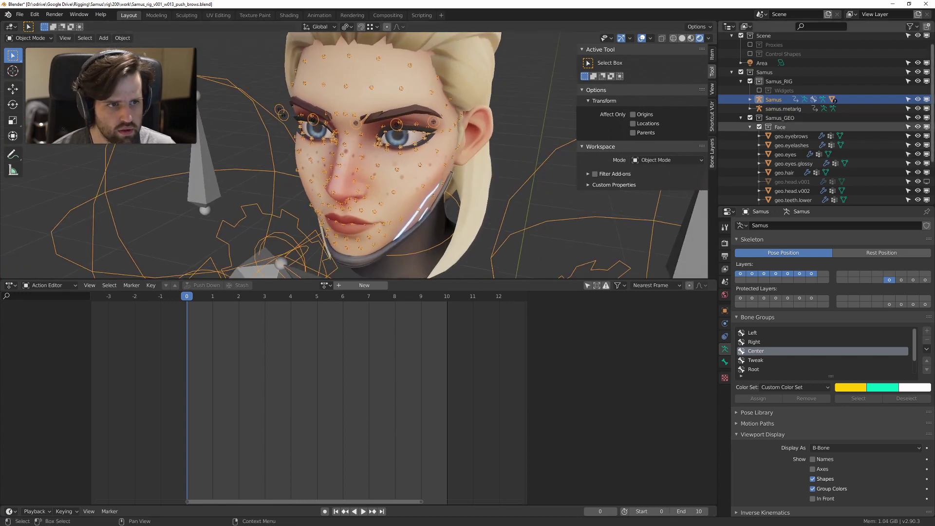
{"action": "left_click", "coordinate": [919, 108]}
{"action": "key", "text": "ctrl+Tab"}
{"action": "middle_click_drag", "start_coordinate": [399, 146], "coordinate": [439, 139]}
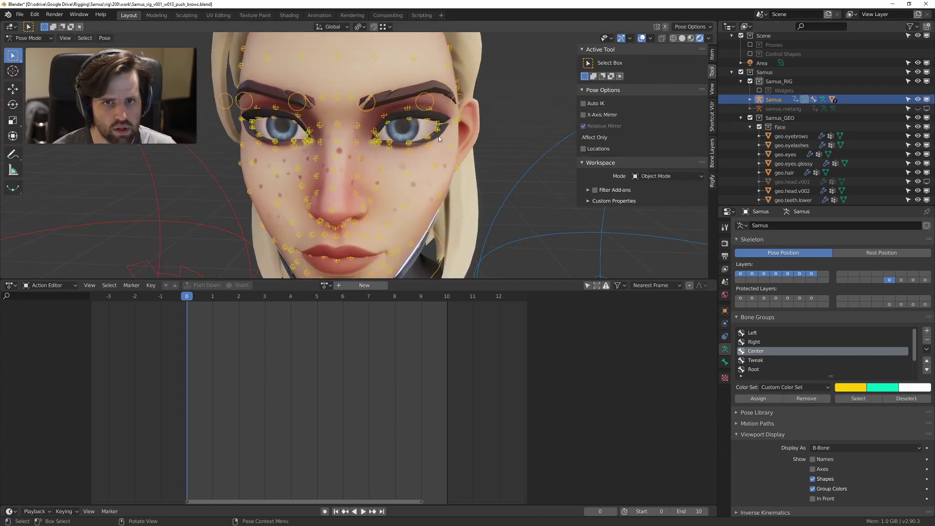
Step: Show only the Samus rig's first bone layer and unhide all of its bones
{"action": "scroll", "coordinate": [425, 94], "scroll_direction": "down", "scroll_amount": 4}
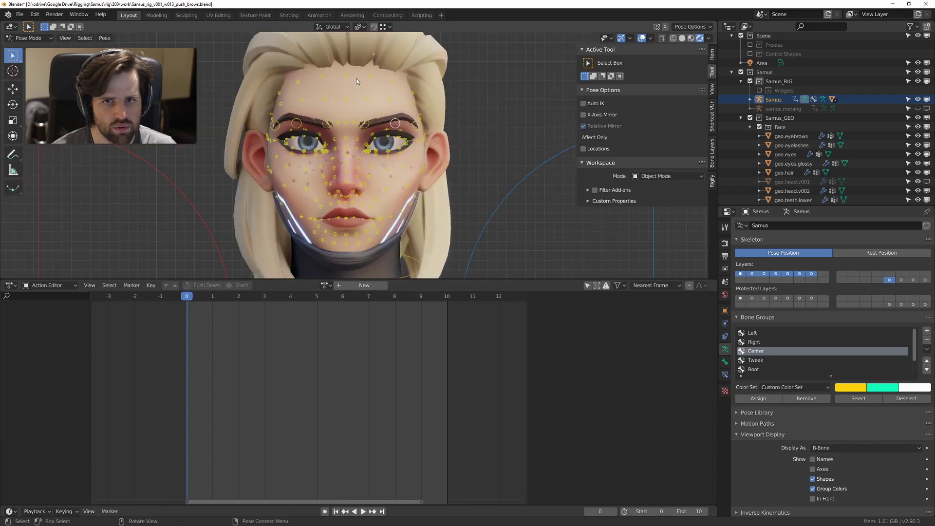
{"action": "scroll", "coordinate": [357, 79], "scroll_direction": "down", "scroll_amount": 2}
{"action": "left_click_drag", "start_coordinate": [359, 78], "coordinate": [412, 215]}
{"action": "scroll", "coordinate": [413, 215], "scroll_direction": "up", "scroll_amount": 2}
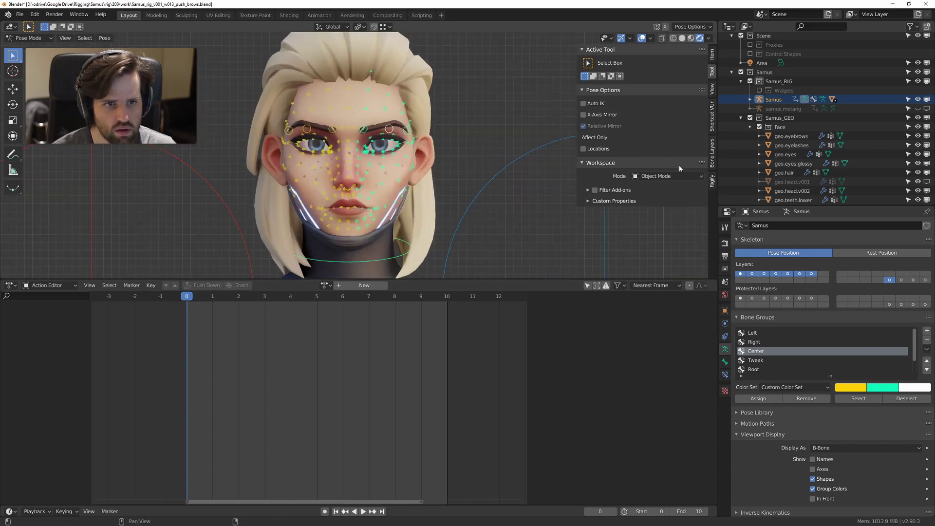
{"action": "left_click", "coordinate": [742, 275]}
{"action": "left_click_drag", "start_coordinate": [358, 58], "coordinate": [476, 258]}
{"action": "key", "text": "alt+h"}
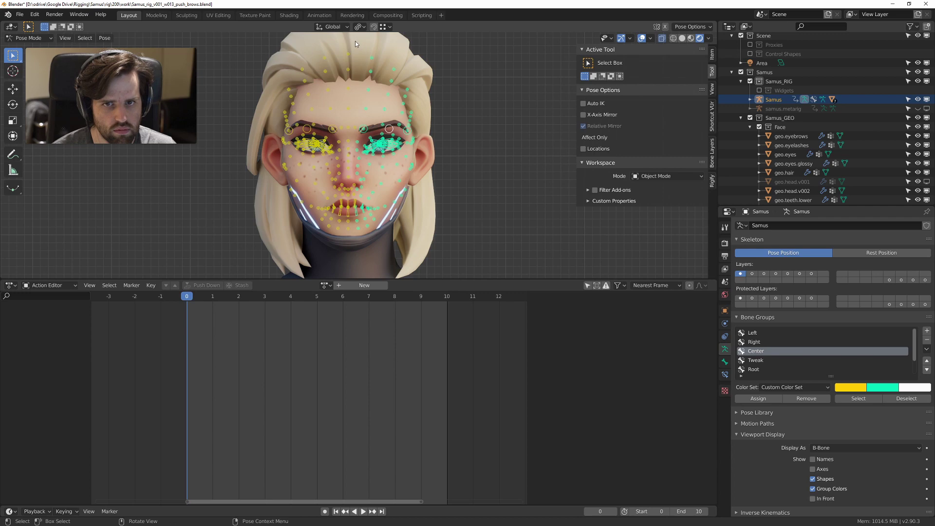
Step: Select the control bones on the character's left half of the face and assign them to the Left bone group
{"action": "left_click_drag", "start_coordinate": [356, 44], "coordinate": [498, 252]}
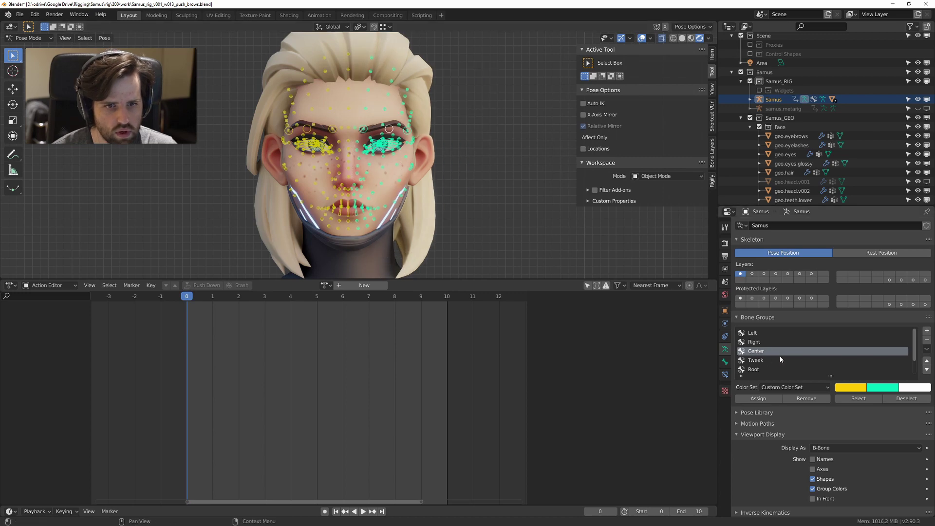
{"action": "left_click", "coordinate": [754, 333]}
{"action": "left_click", "coordinate": [759, 398]}
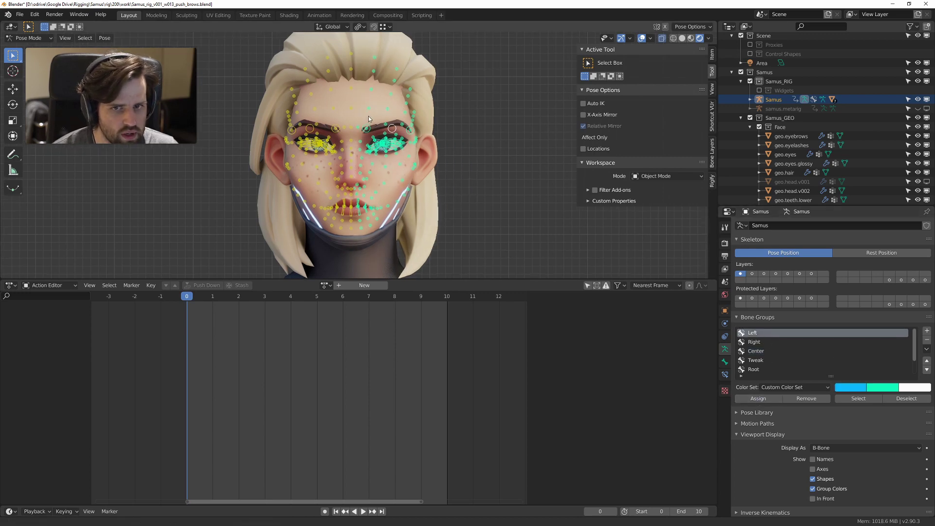
Step: Select the control bones on the character's right half of the face and assign them to the Right bone group
{"action": "middle_click_drag", "start_coordinate": [369, 118], "coordinate": [284, 98]}
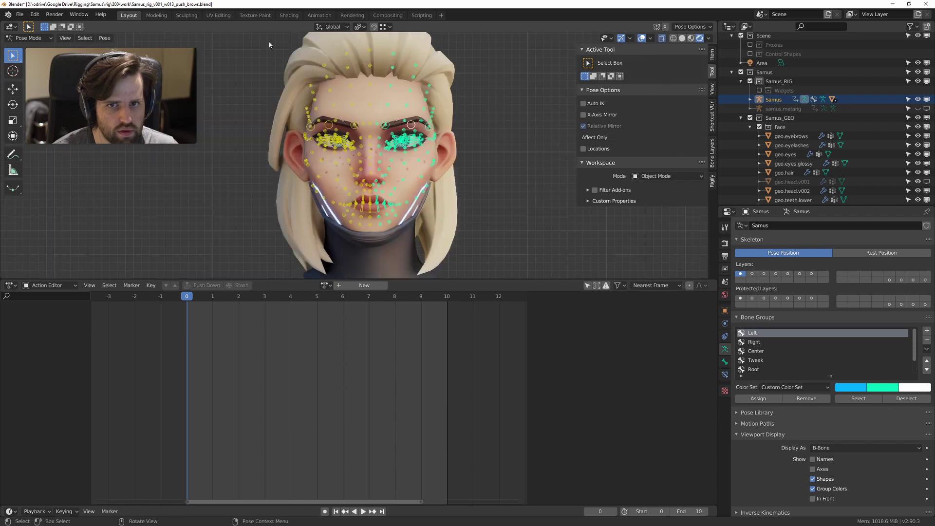
{"action": "left_click_drag", "start_coordinate": [269, 41], "coordinate": [366, 249]}
{"action": "left_click", "coordinate": [760, 342]}
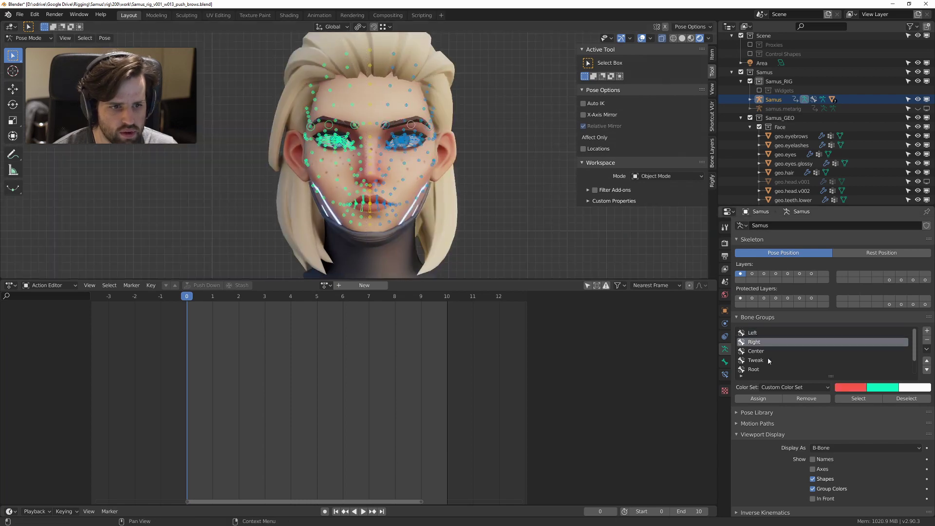
{"action": "left_click", "coordinate": [772, 399]}
Step: Select the control bones along the middle line of the face and assign them to the Center bone group
{"action": "left_click_drag", "start_coordinate": [366, 41], "coordinate": [373, 244]}
{"action": "scroll", "coordinate": [364, 230], "scroll_direction": "up", "scroll_amount": 7}
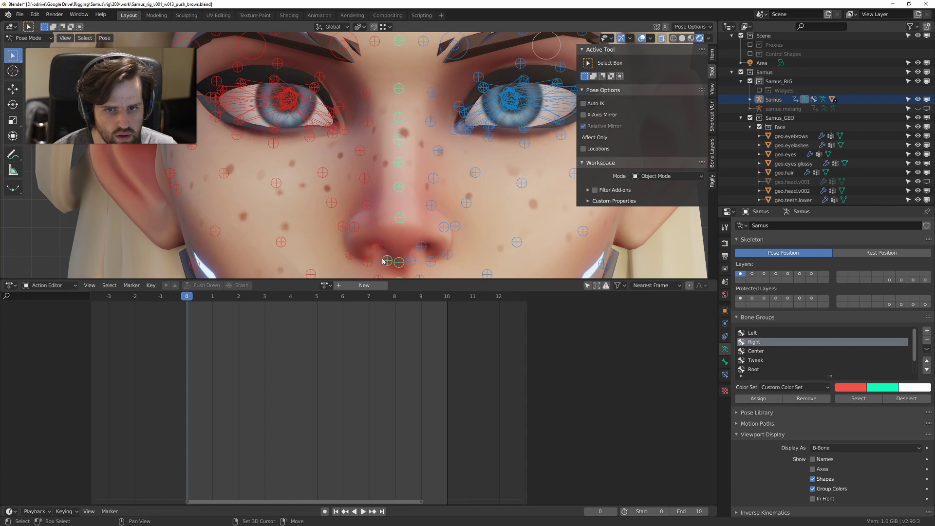
{"action": "scroll", "coordinate": [434, 244], "scroll_direction": "down", "scroll_amount": 7}
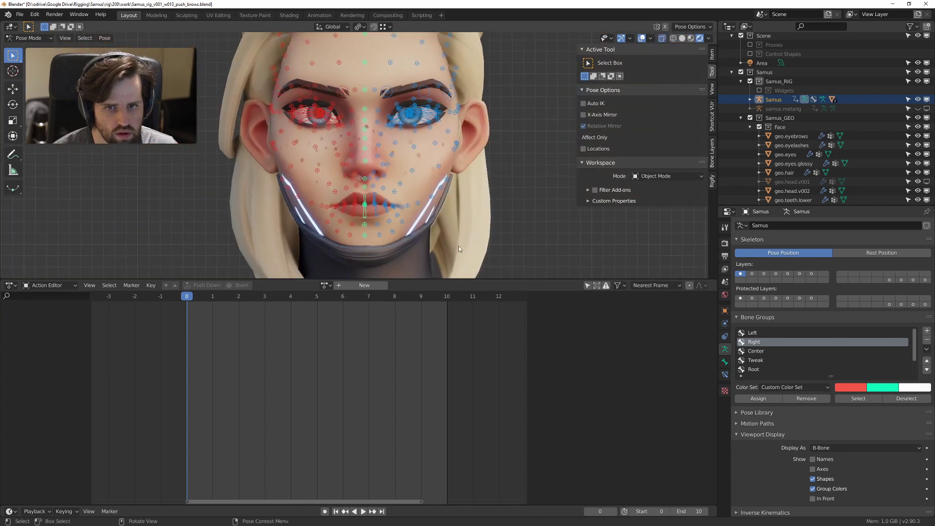
{"action": "left_click", "coordinate": [757, 351]}
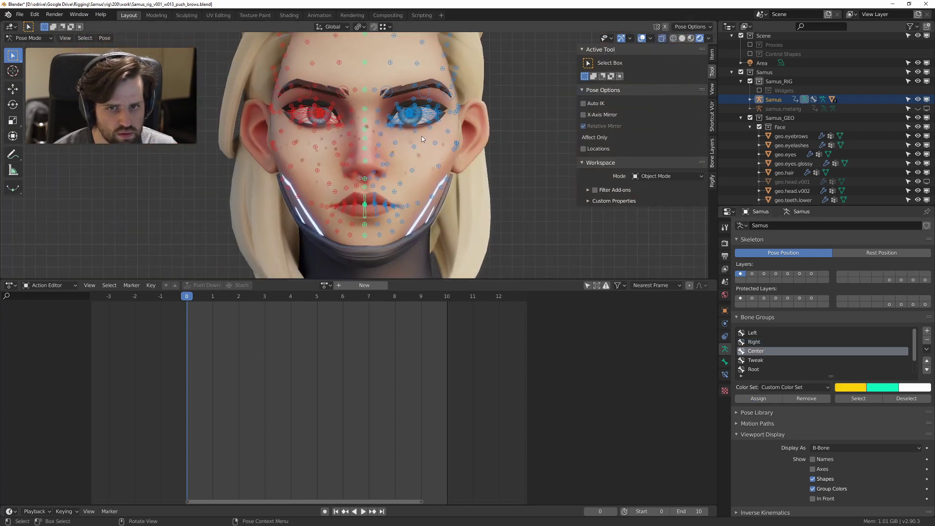
{"action": "scroll", "coordinate": [423, 139], "scroll_direction": "down", "scroll_amount": 5}
{"action": "middle_click_drag", "start_coordinate": [419, 142], "coordinate": [438, 153]}
{"action": "scroll", "coordinate": [437, 153], "scroll_direction": "up", "scroll_amount": 5}
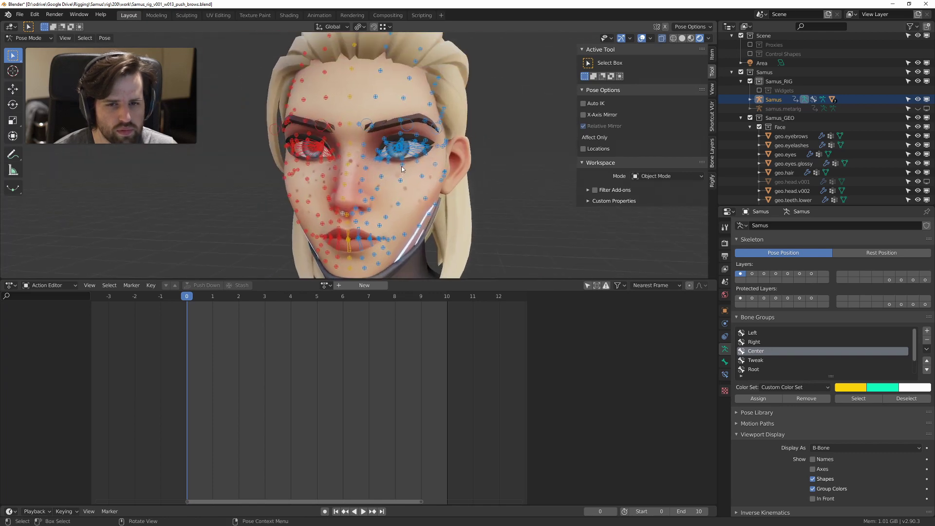
Step: Switch to the Scripting workspace, open the text block named Text and rename it apply_all_actions.py
{"action": "left_click", "coordinate": [422, 15]}
{"action": "left_click", "coordinate": [438, 27]}
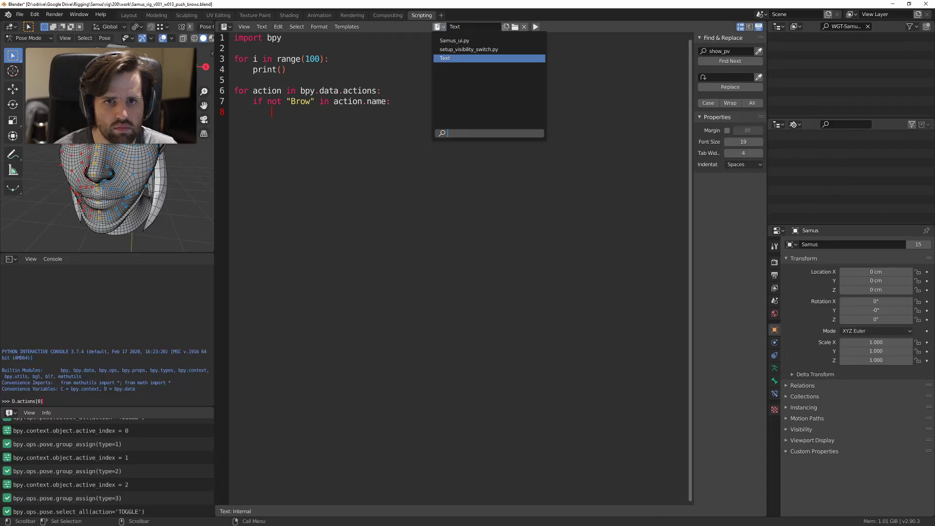
{"action": "left_click", "coordinate": [484, 49]}
{"action": "left_click", "coordinate": [438, 26]}
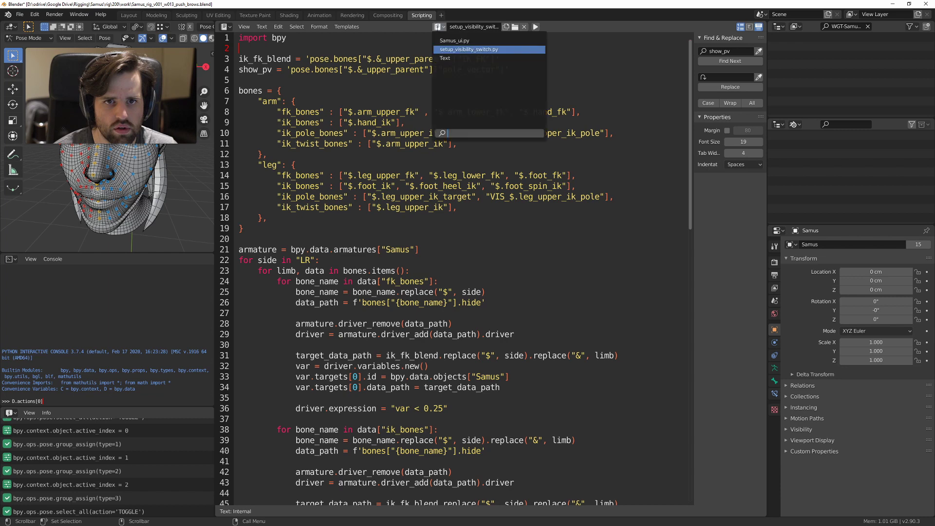
{"action": "left_click", "coordinate": [445, 60]}
{"action": "key", "text": "ctrl+a"}
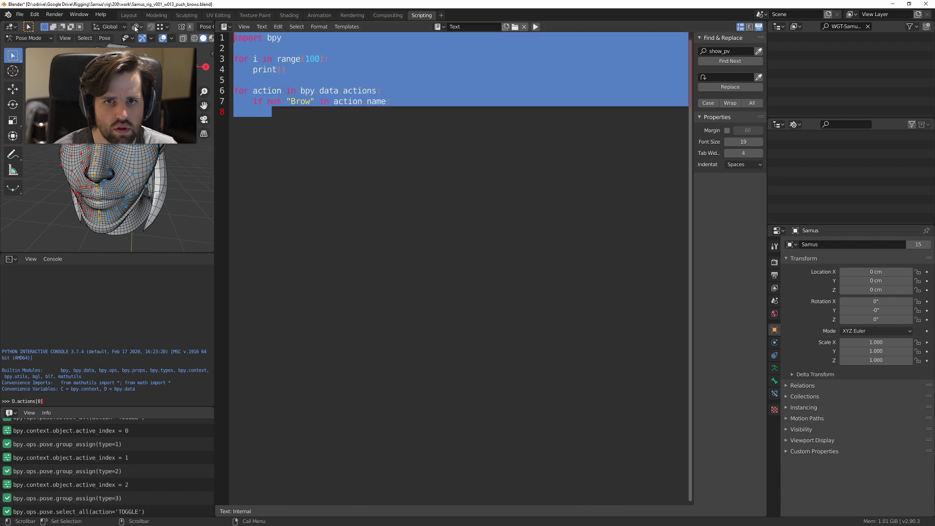
{"action": "left_click", "coordinate": [478, 30]}
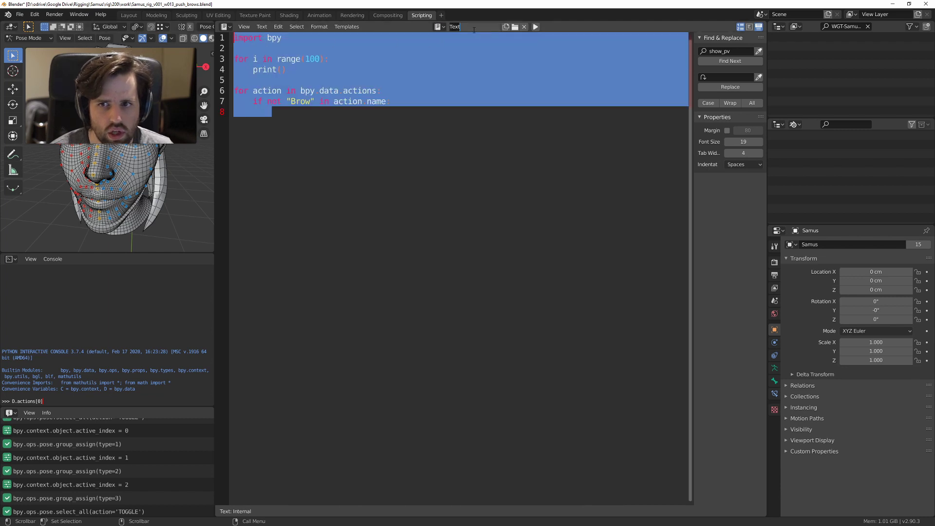
{"action": "type", "text": "apply_all_actions.py"}
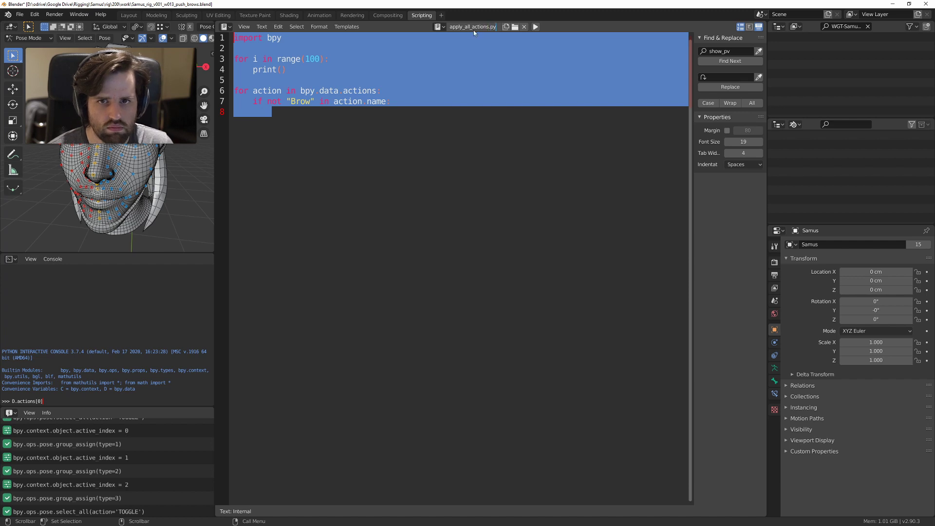
{"action": "key", "text": "Return"}
Step: Replace the code below the bpy import with a loop header reading "for action in bpy.data.actions:"
{"action": "left_click_drag", "start_coordinate": [336, 117], "coordinate": [243, 49]}
{"action": "key", "text": "BackSpace"}
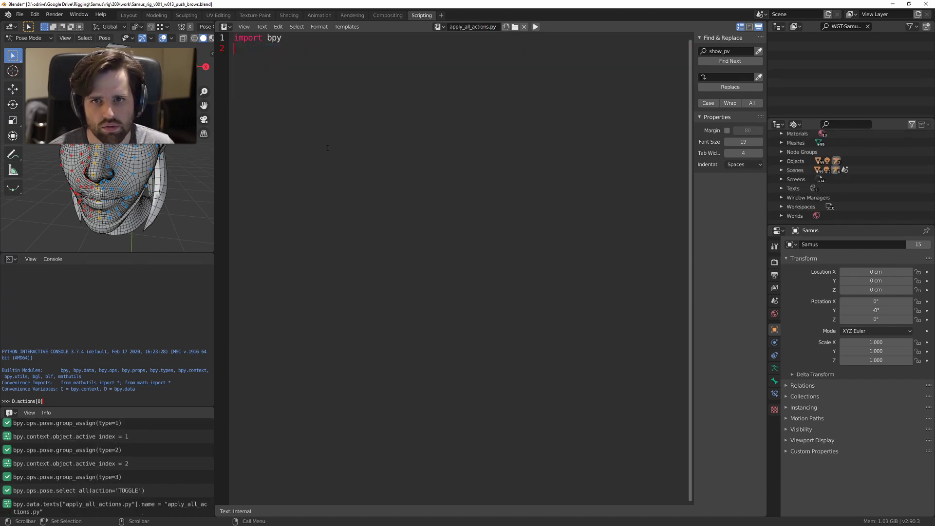
{"action": "type", "text": "for action in"}
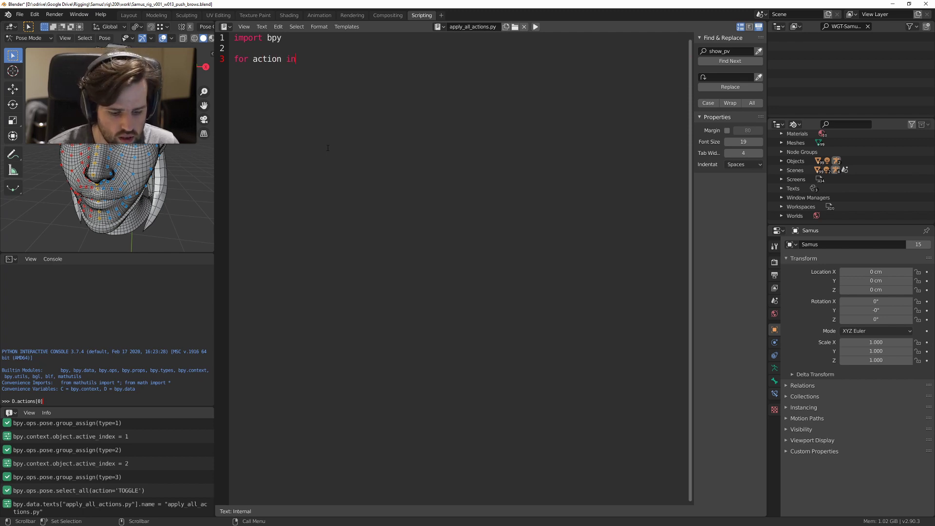
{"action": "type", "text": "bpy.data"}
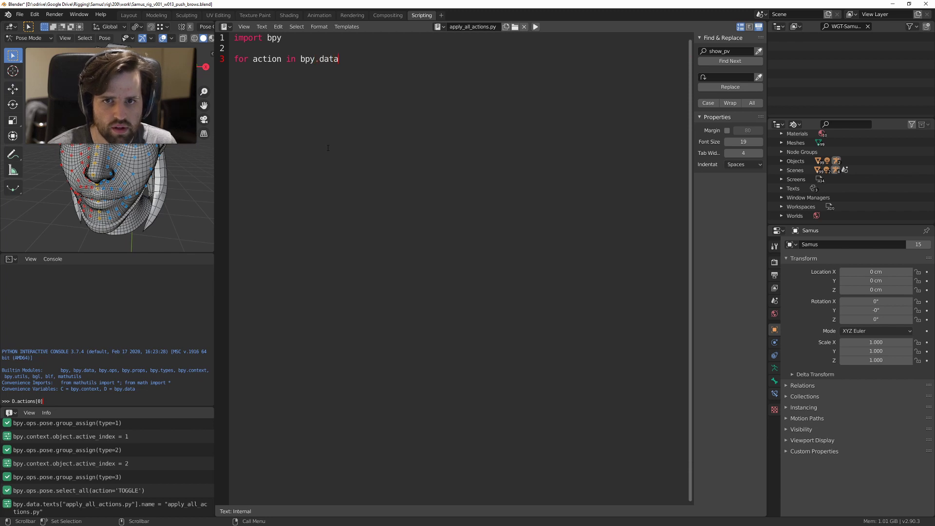
{"action": "type", "text": ".actions:\\"}
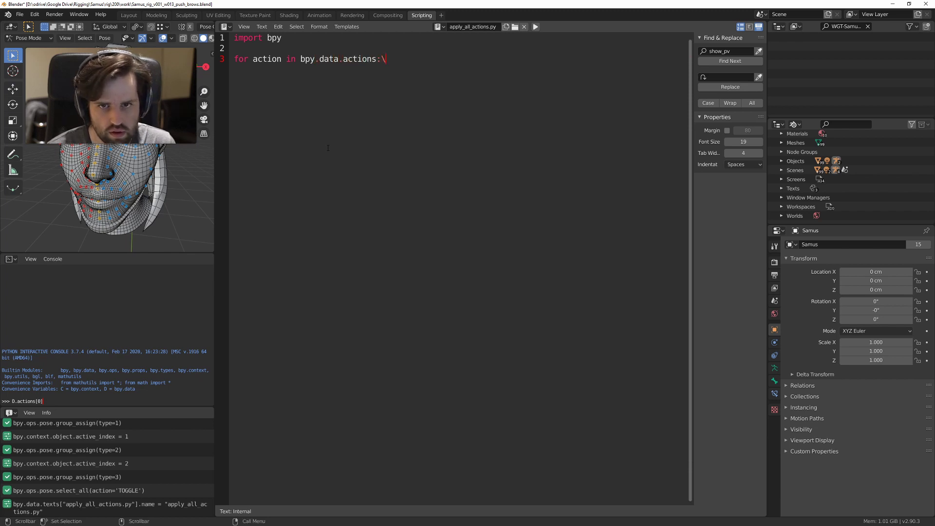
{"action": "key", "text": "Return"}
Step: Inside the loop, add the condition "if action.actioman.manage:" with the body print("hey")
{"action": "type", "text": "if acti"}
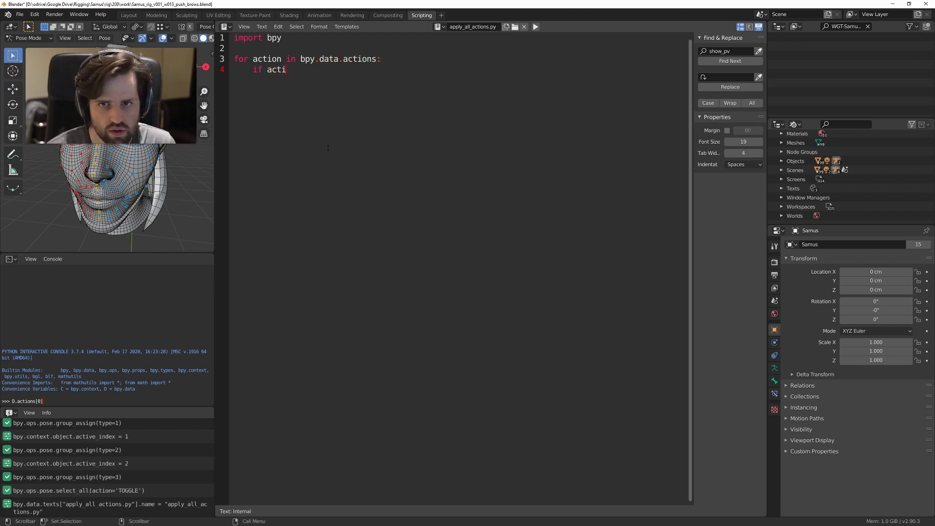
{"action": "type", "text": "on.actioman"}
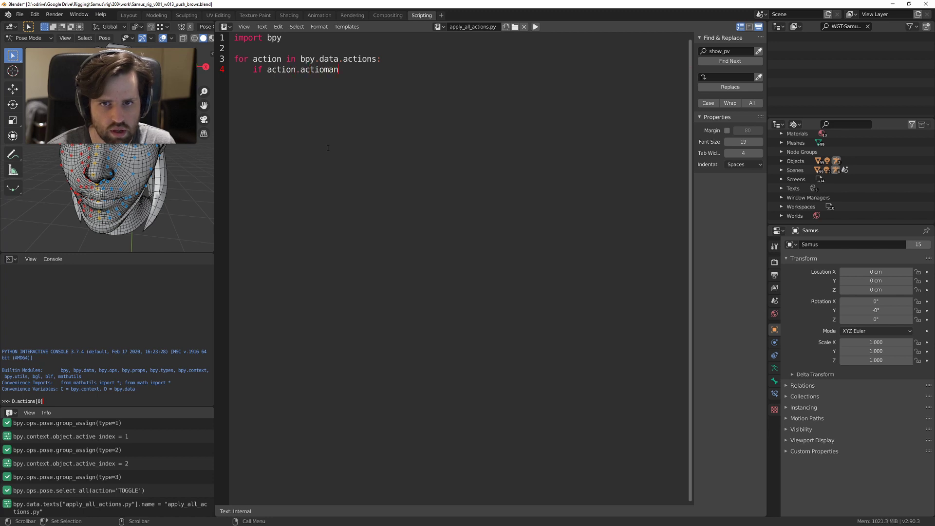
{"action": "type", "text": ".manage:"}
{"action": "key", "text": "Return"}
{"action": "type", "text": "print"}
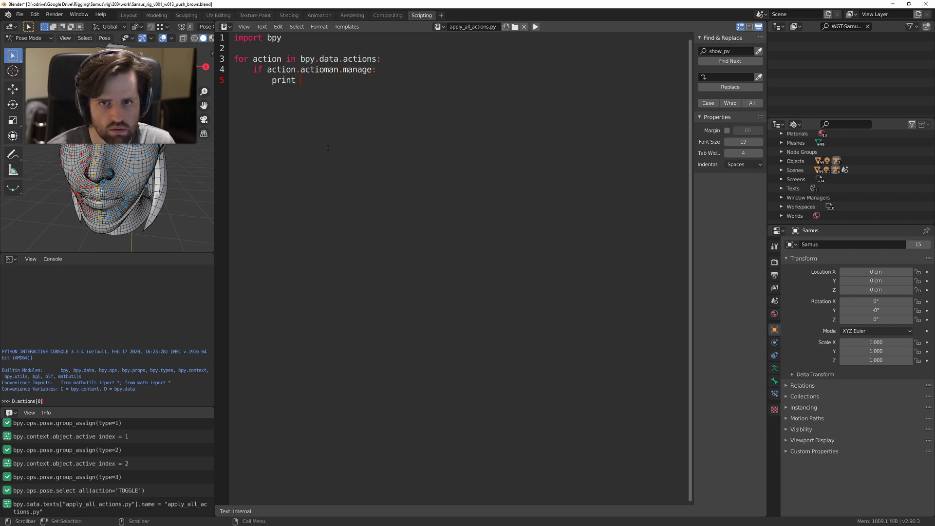
{"action": "key", "text": "BackSpace"}
{"action": "type", "text": "\""}
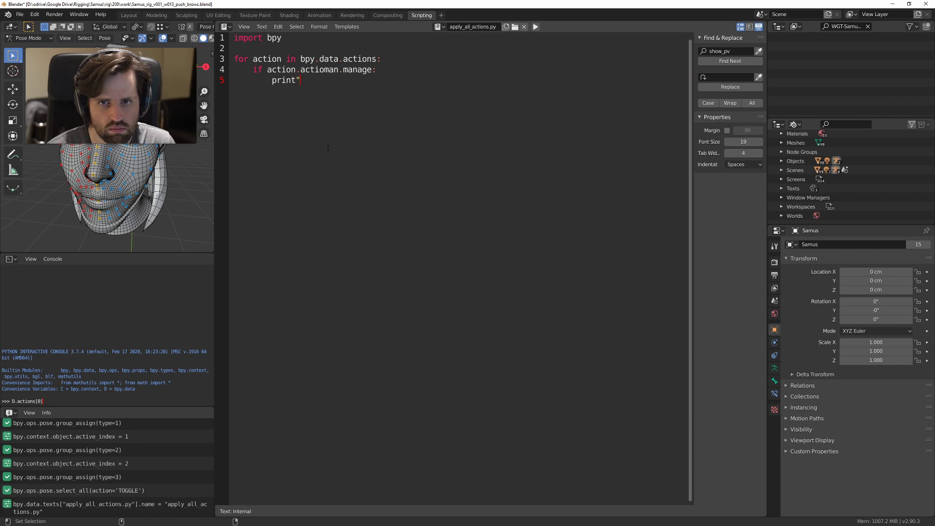
{"action": "type", "text": "\"hey\")"}
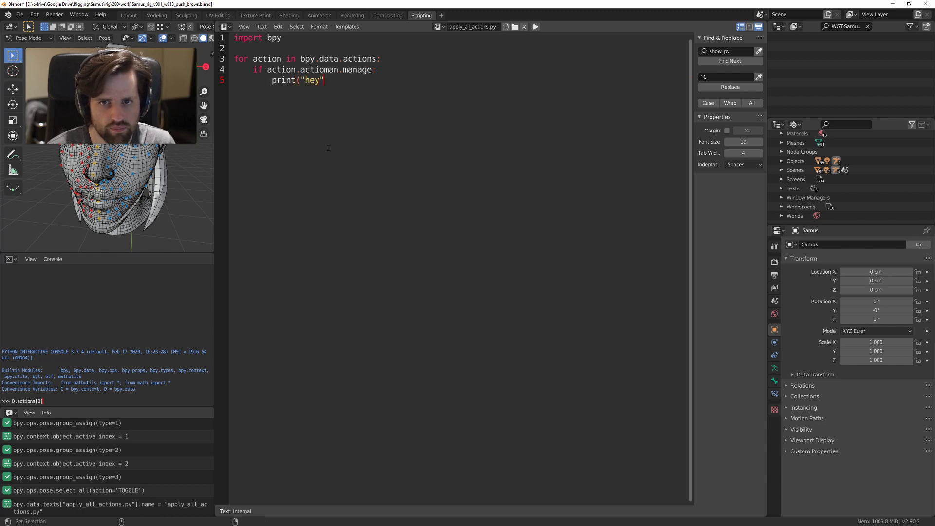
Step: Open the system console, place it beside the main window and run the apply_all_actions.py script
{"action": "left_click", "coordinate": [79, 15]}
{"action": "left_click", "coordinate": [108, 109]}
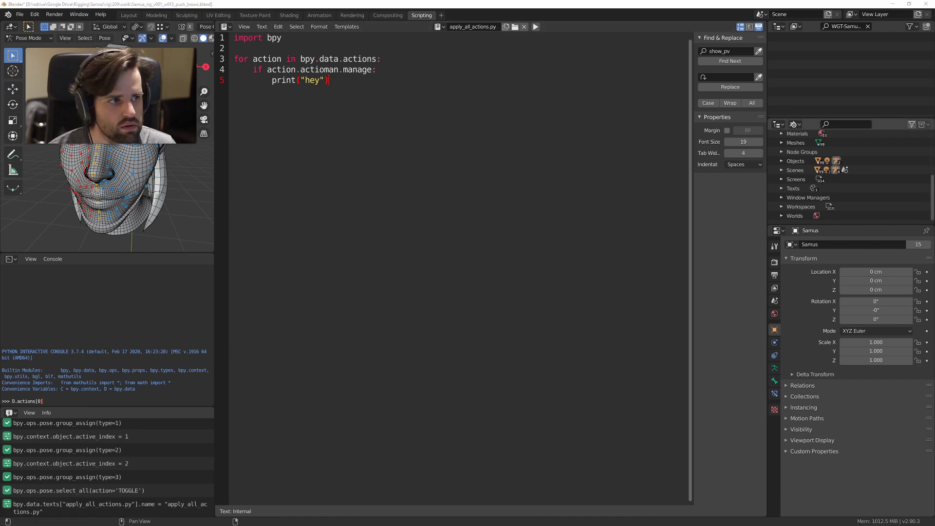
{"action": "left_click_drag", "start_coordinate": [934, 93], "coordinate": [831, 160]}
{"action": "left_click", "coordinate": [548, 26]}
{"action": "left_click_drag", "start_coordinate": [548, 4], "coordinate": [301, 165], "text": "shift"}
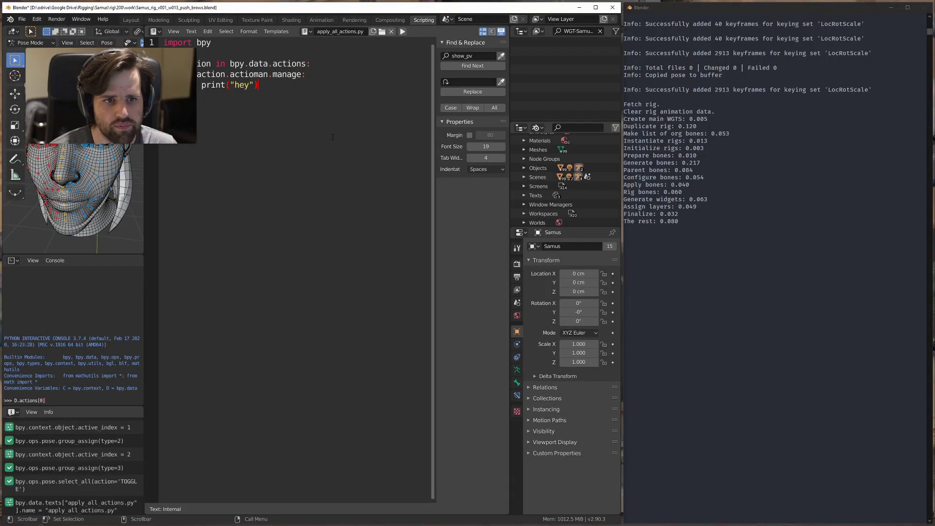
{"action": "key", "text": "alt+p"}
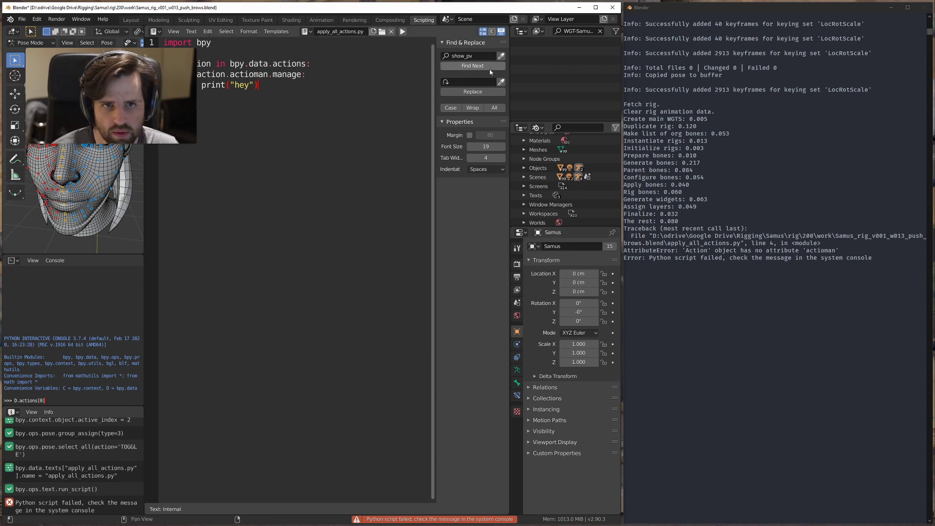
Step: Expand Armatures in the blend file outliner and examine the Samus armature's contents
{"action": "scroll", "coordinate": [523, 156], "scroll_direction": "up", "scroll_amount": 5}
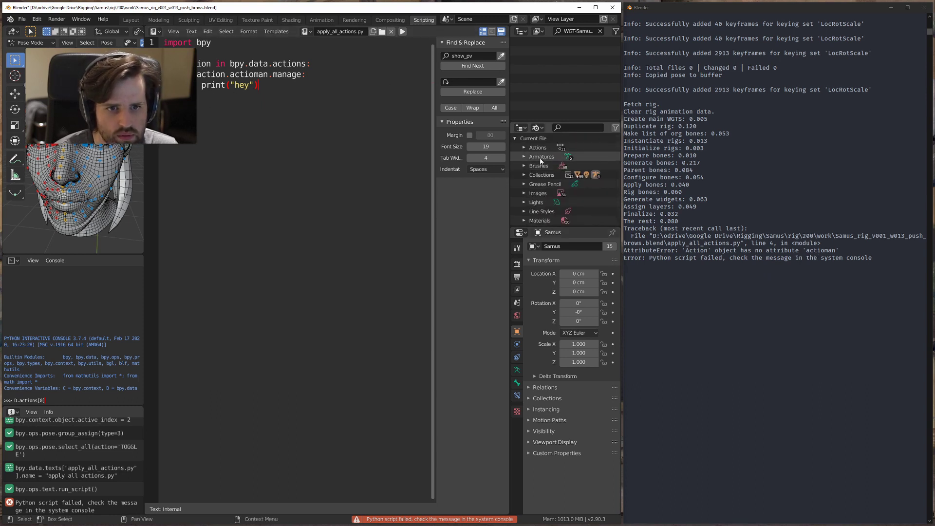
{"action": "left_click", "coordinate": [524, 157]}
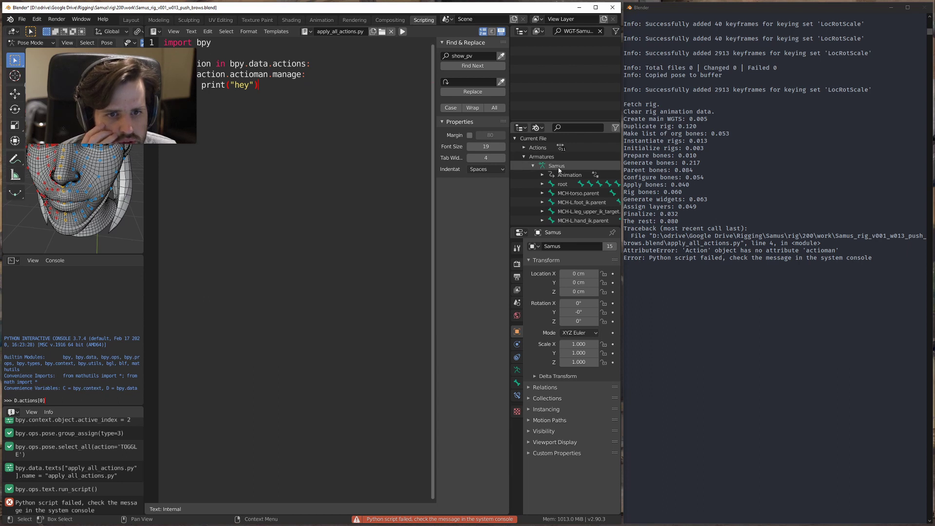
{"action": "left_click", "coordinate": [564, 183]}
{"action": "scroll", "coordinate": [565, 185], "scroll_direction": "down", "scroll_amount": 6}
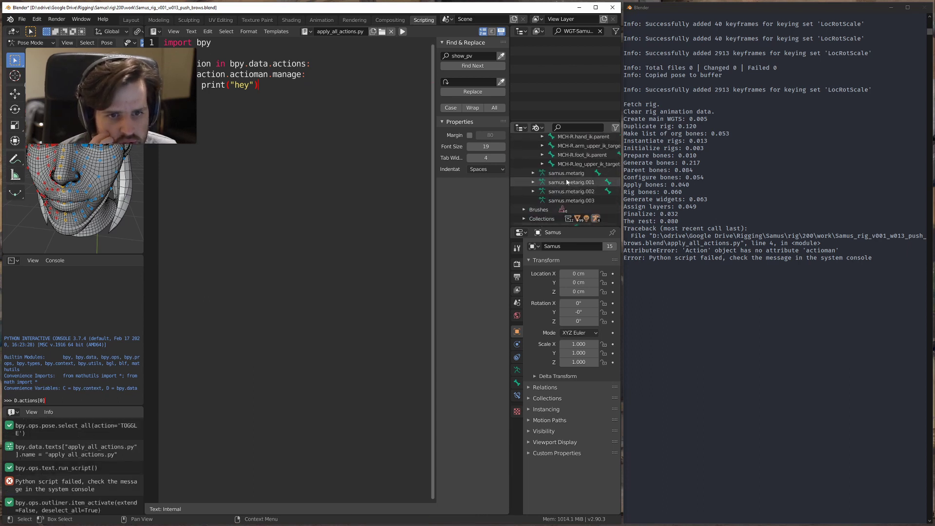
{"action": "scroll", "coordinate": [565, 182], "scroll_direction": "up", "scroll_amount": 6}
{"action": "left_click", "coordinate": [561, 176]}
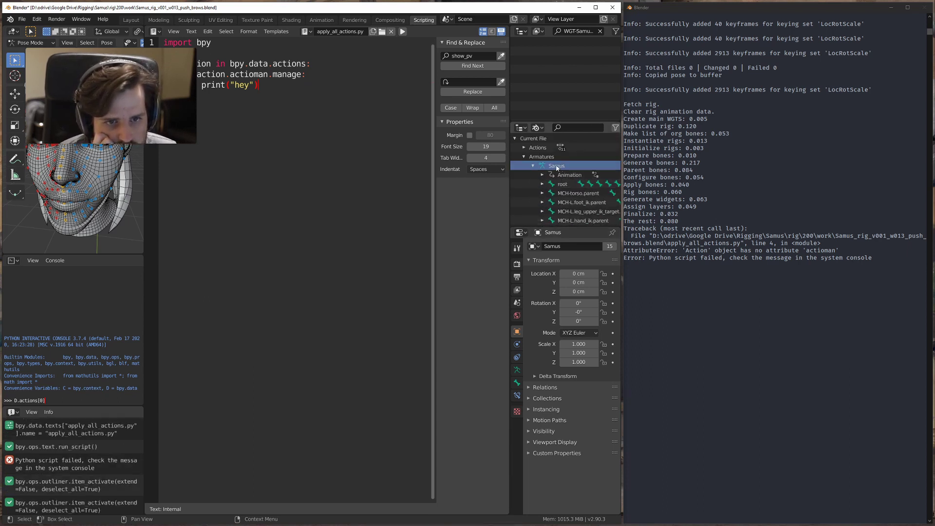
Step: Enlarge the blend file outliner, switch its display mode to Data API and restore the workspace layout
{"action": "left_click", "coordinate": [538, 128]}
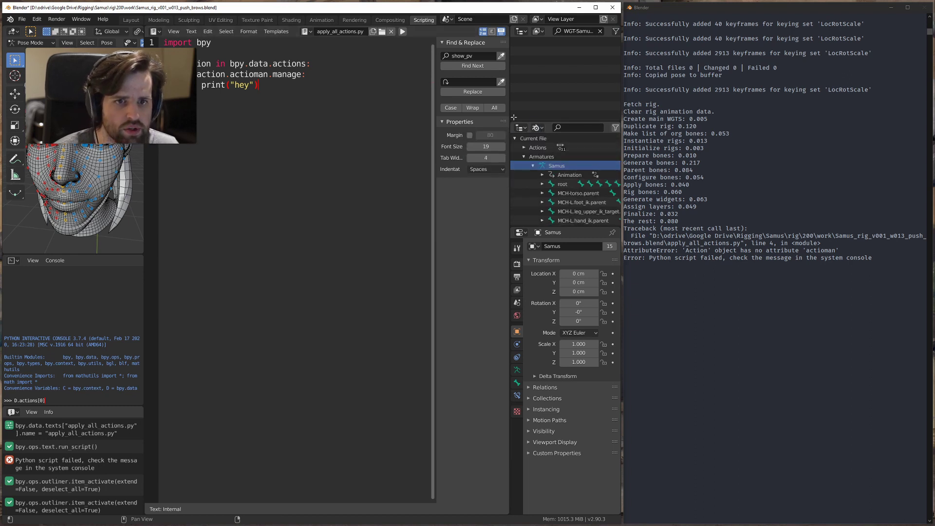
{"action": "mouse_move", "coordinate": [513, 119]}
{"action": "left_mouse_down"}
{"action": "mouse_move", "coordinate": [517, 75]}
{"action": "mouse_move", "coordinate": [515, 121]}
{"action": "left_mouse_up"}
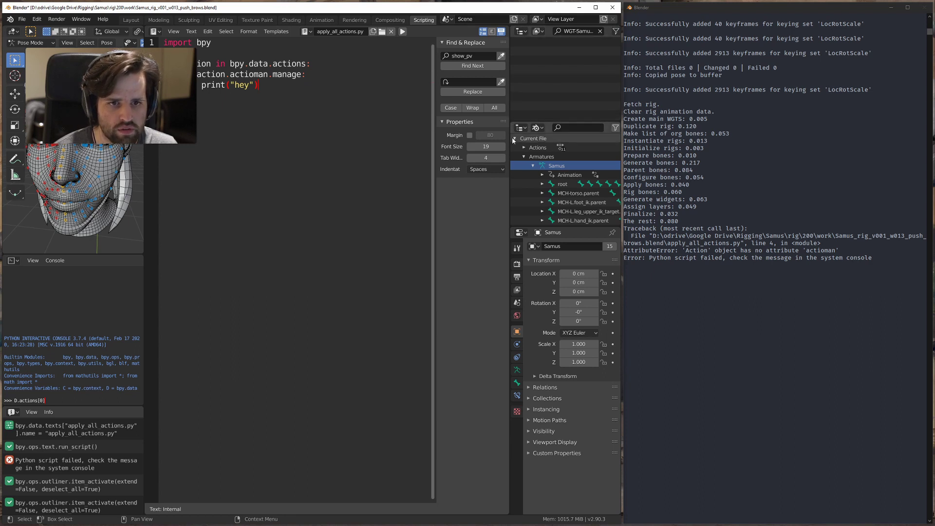
{"action": "key", "text": "ctrl+space"}
{"action": "left_click", "coordinate": [30, 31]}
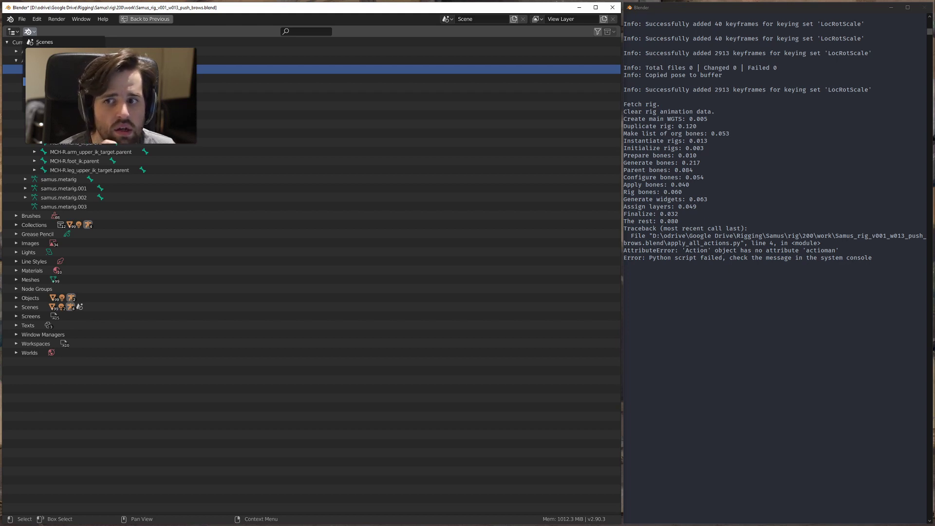
{"action": "left_click", "coordinate": [49, 86]}
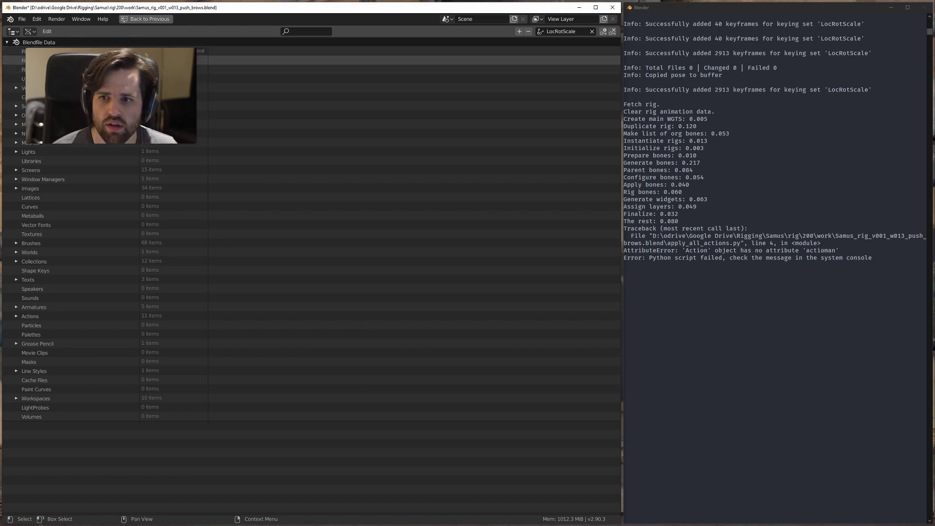
{"action": "key", "text": "ctrl+space"}
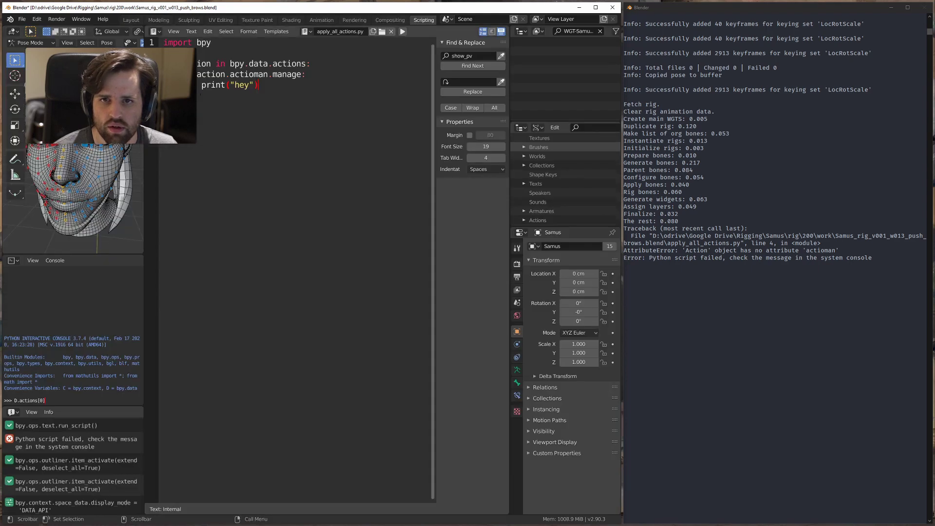
Step: Enlarge the blend file outliner and expand Actions to examine the individual actions stored in the file
{"action": "left_click_drag", "start_coordinate": [231, 64], "coordinate": [268, 64]}
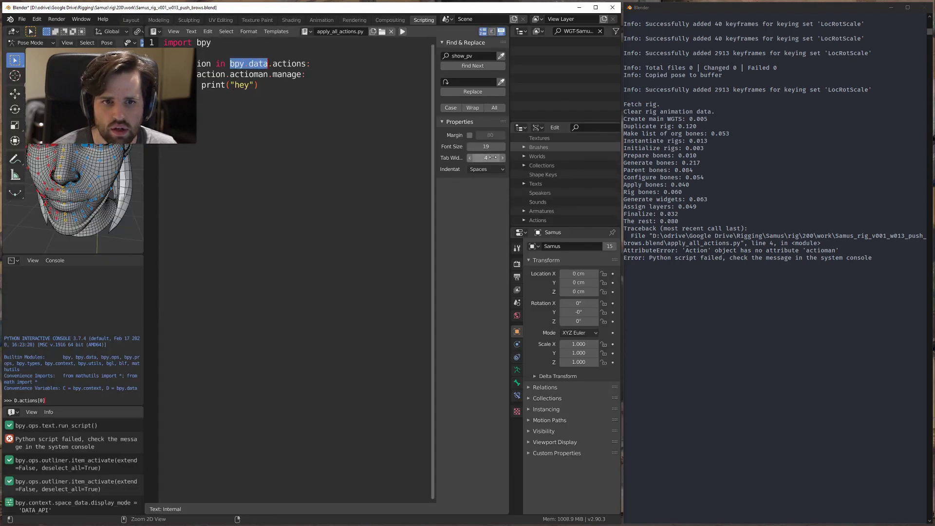
{"action": "key", "text": "ctrl+space"}
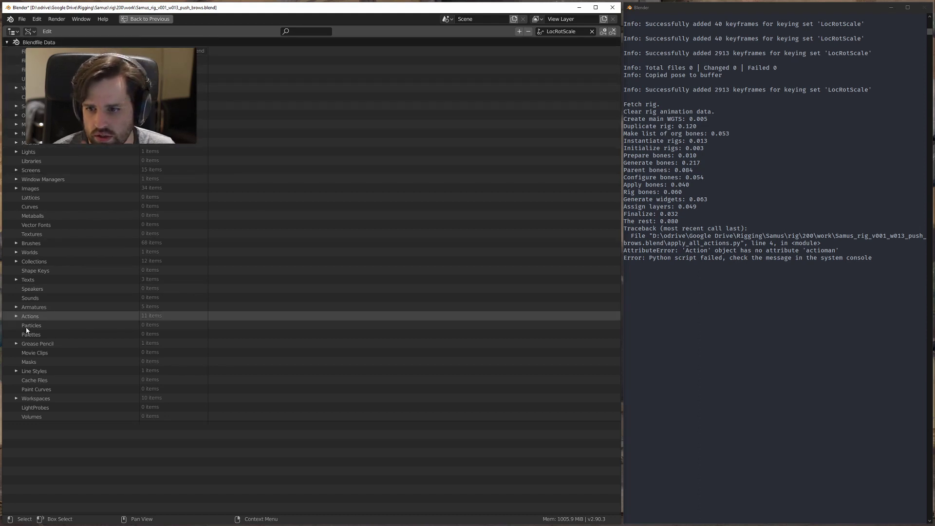
{"action": "left_click", "coordinate": [34, 316]}
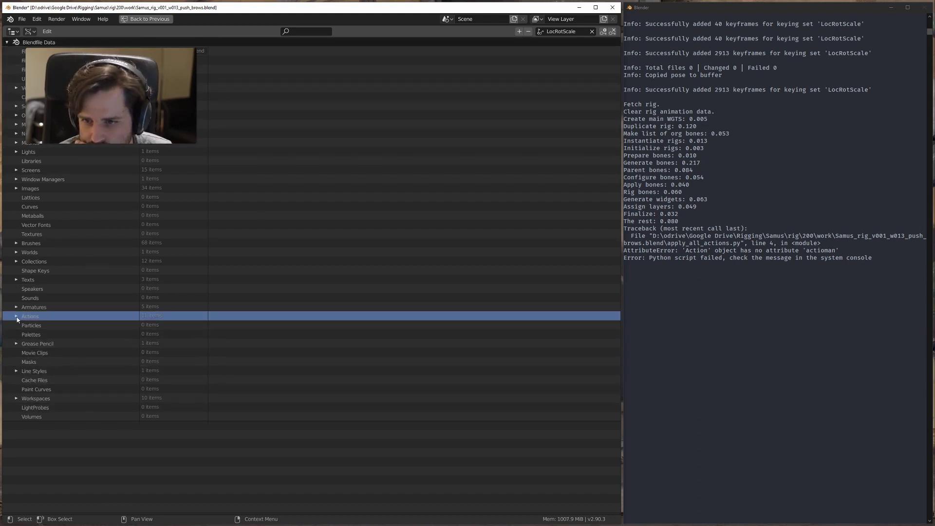
{"action": "left_click", "coordinate": [17, 316]}
{"action": "scroll", "coordinate": [56, 325], "scroll_direction": "down", "scroll_amount": 1}
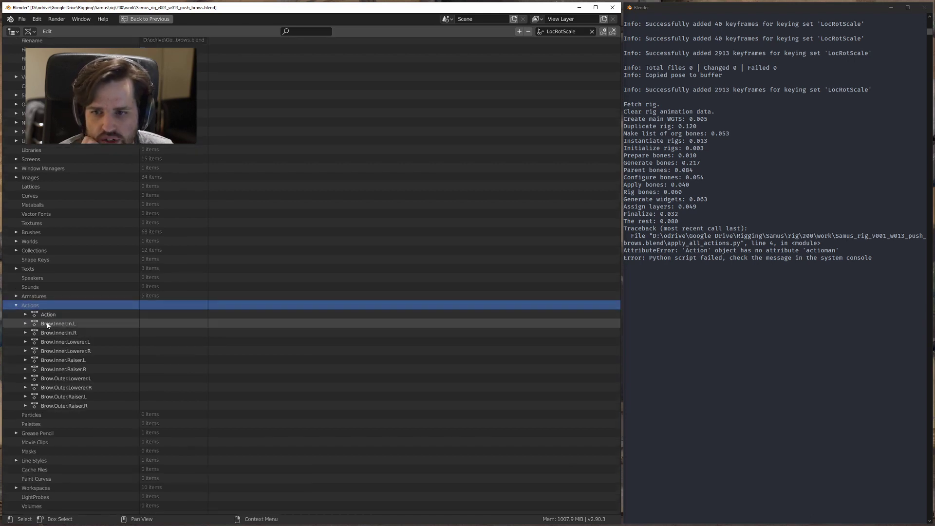
{"action": "left_click", "coordinate": [61, 324]}
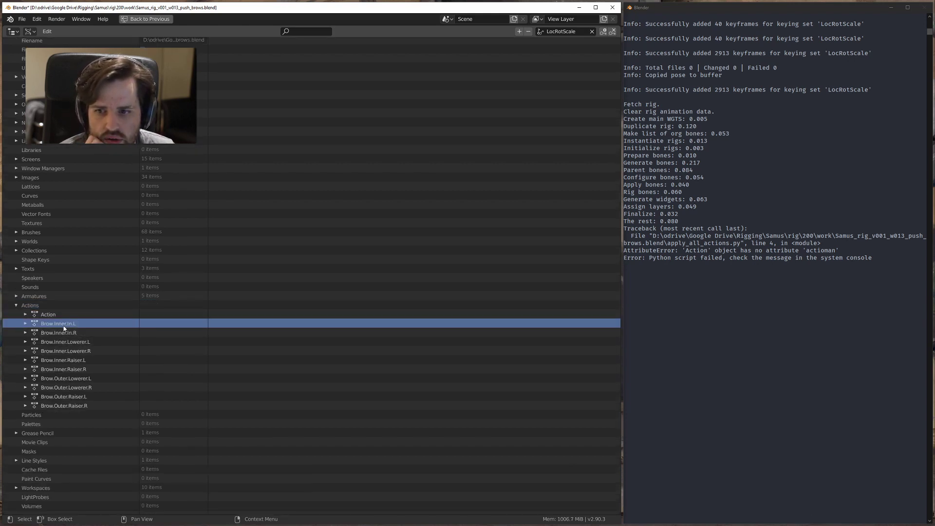
{"action": "left_click", "coordinate": [53, 314]}
{"action": "left_click", "coordinate": [67, 401], "text": "shift"}
{"action": "left_click", "coordinate": [43, 342]}
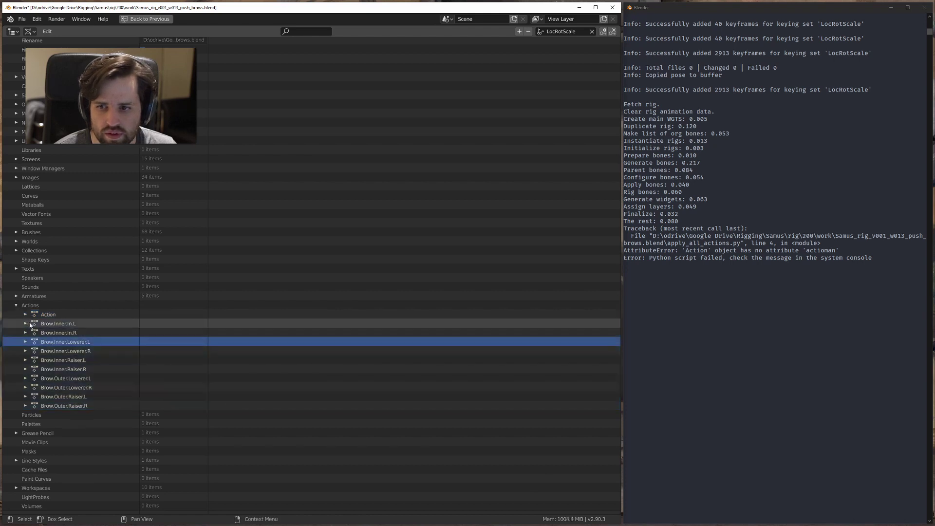
Step: Expand the Brow.Inner.In.L action and its Action Man Properties, examine the property names, and restore the workspace layout
{"action": "left_click", "coordinate": [25, 324]}
{"action": "scroll", "coordinate": [39, 312], "scroll_direction": "down", "scroll_amount": 5}
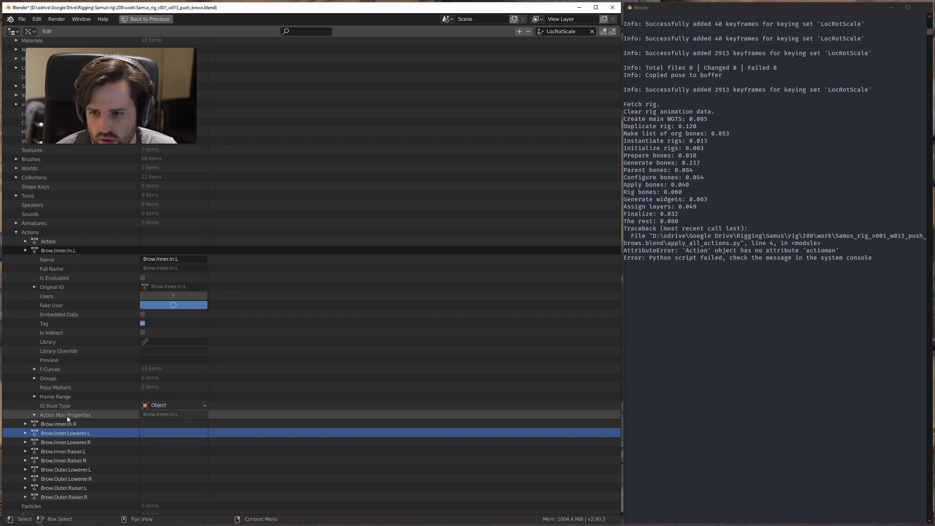
{"action": "left_click", "coordinate": [35, 415]}
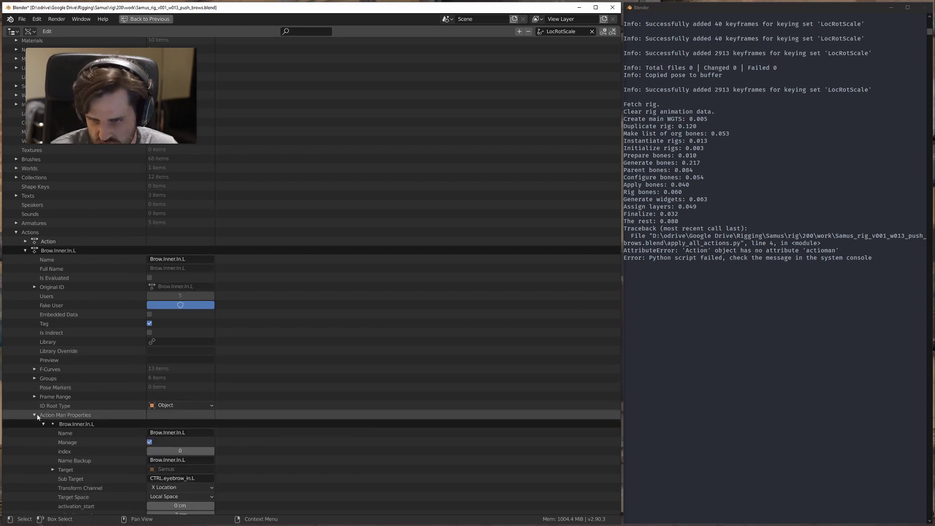
{"action": "scroll", "coordinate": [68, 423], "scroll_direction": "down", "scroll_amount": 1}
{"action": "scroll", "coordinate": [68, 422], "scroll_direction": "down", "scroll_amount": 3}
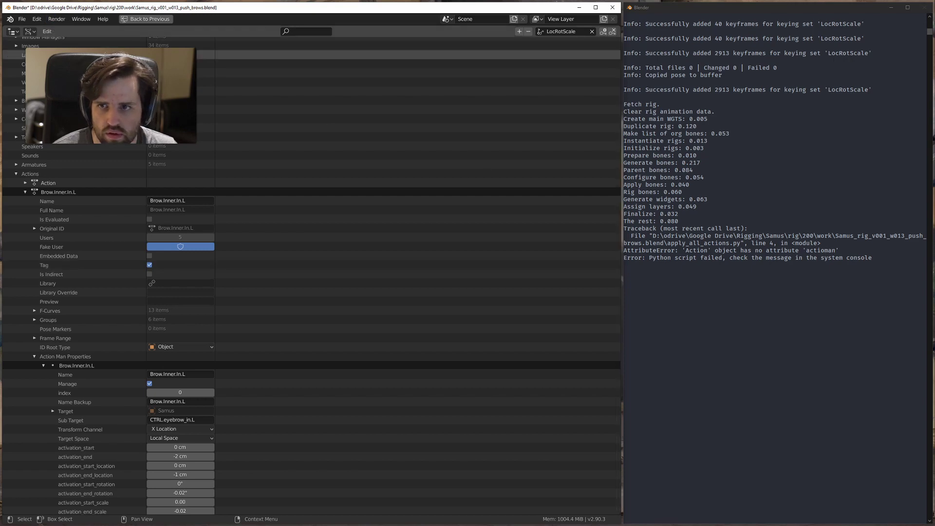
{"action": "key", "text": "ctrl+space"}
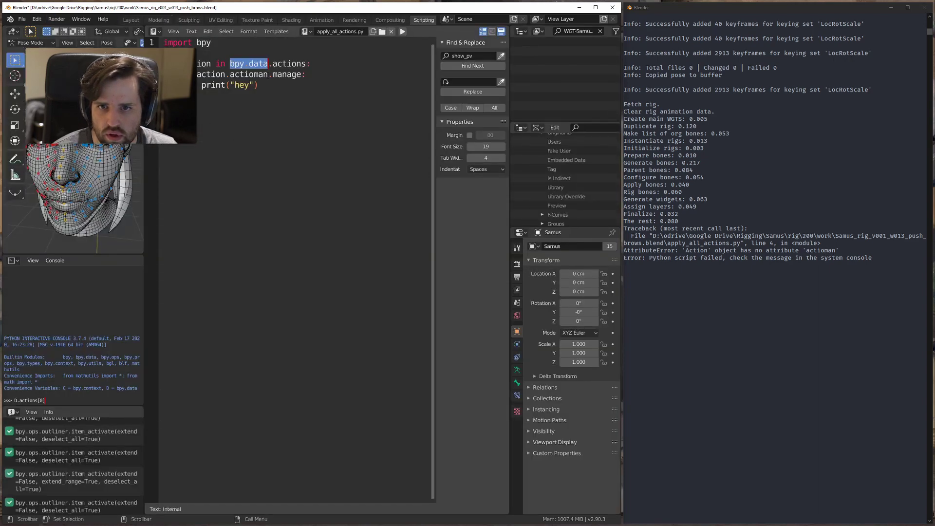
{"action": "key", "text": "Down"}
{"action": "type", "text": "["}
{"action": "key", "text": "BackSpace"}
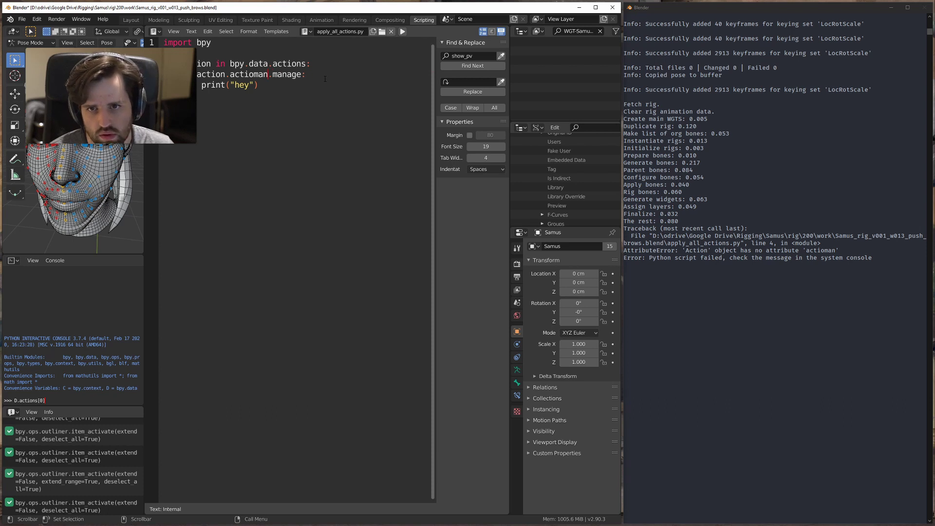
Step: Try actioman_p in the script's if condition and list the attributes and dictionary keys of D.actions[0].actionman in the Python console
{"action": "type", "text": "_p"}
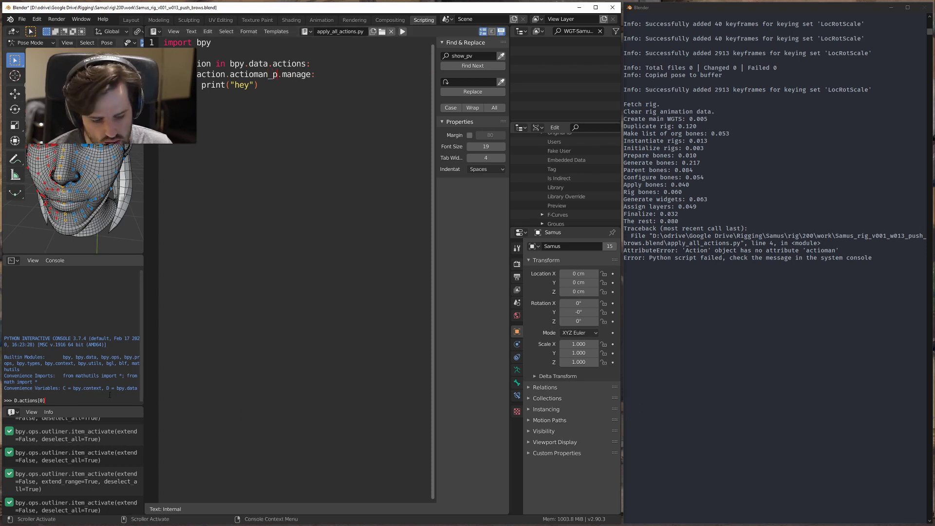
{"action": "type", "text": "ionman"}
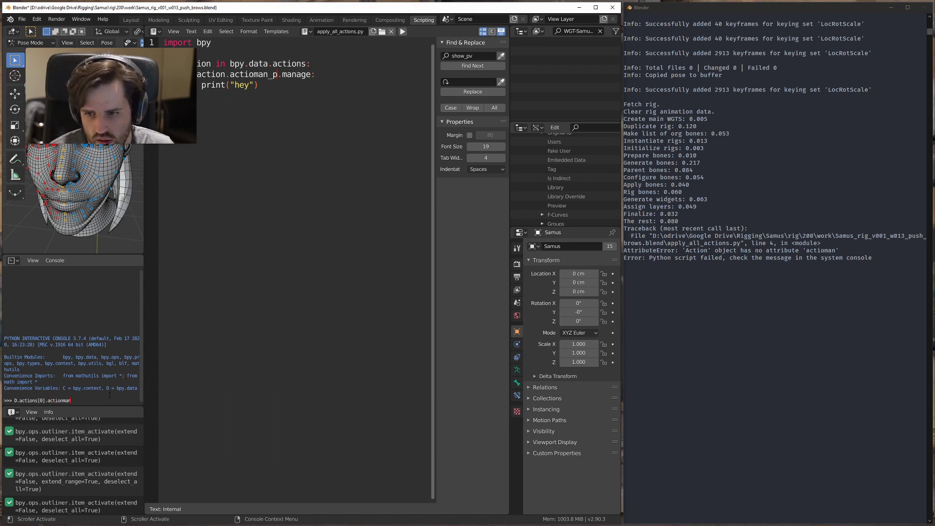
{"action": "type", "text": "."}
{"action": "key", "text": "ctrl+space"}
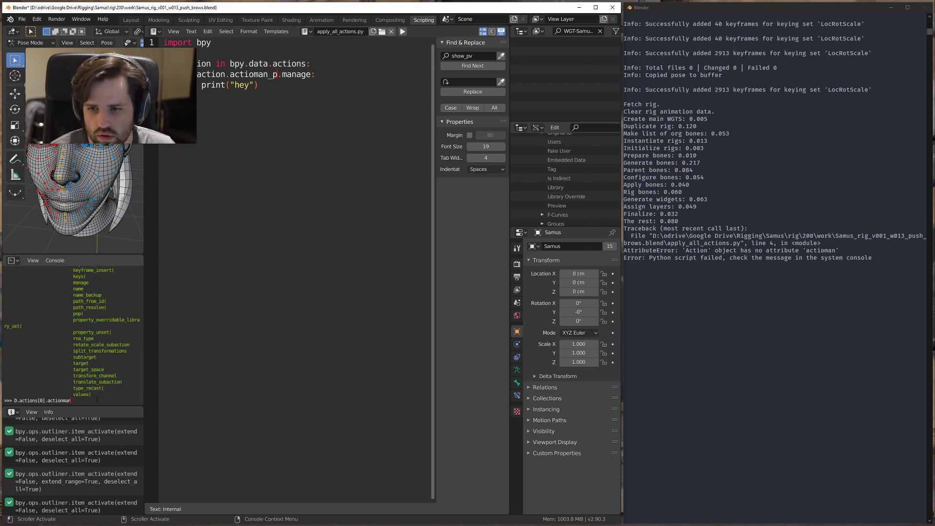
{"action": "type", "text": "['"}
{"action": "key", "text": "Tab"}
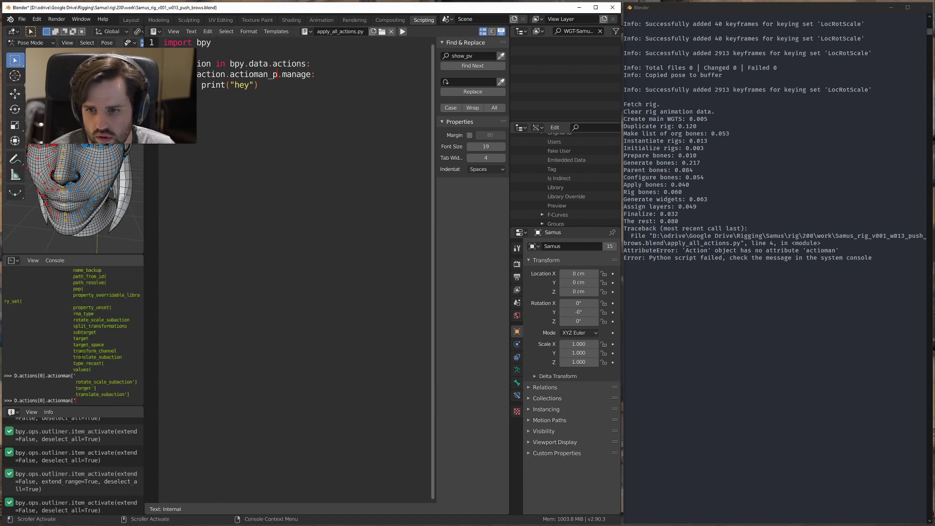
{"action": "key", "text": "Tab"}
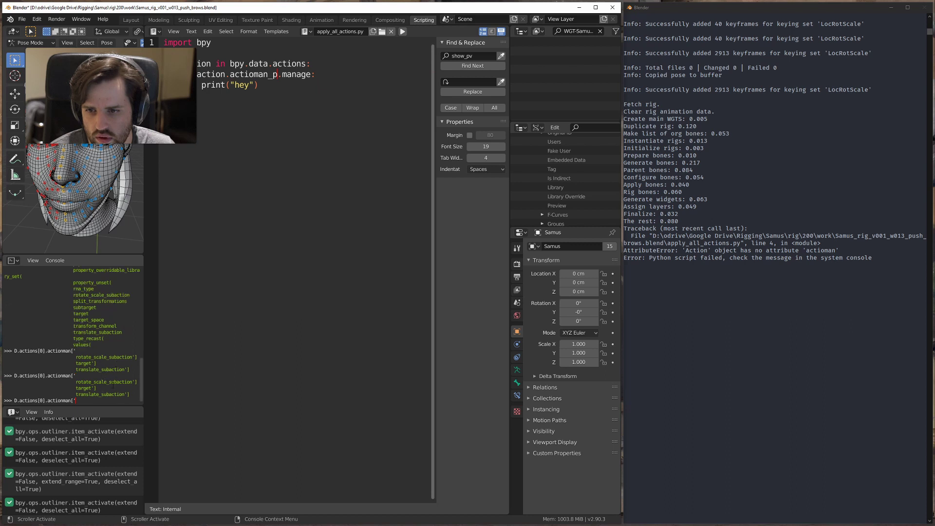
{"action": "key", "text": "Tab"}
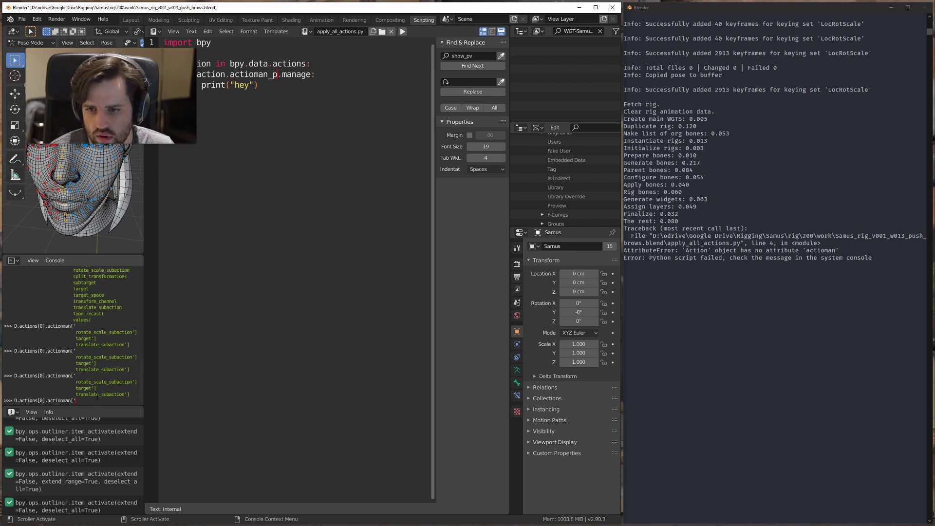
Step: List the attributes available after D.actions[0].actionman. in the Python console and look through them for the manage property
{"action": "key", "text": "BackSpace"}
{"action": "key", "text": "BackSpace"}
{"action": "type", "text": "."}
{"action": "key", "text": "Tab"}
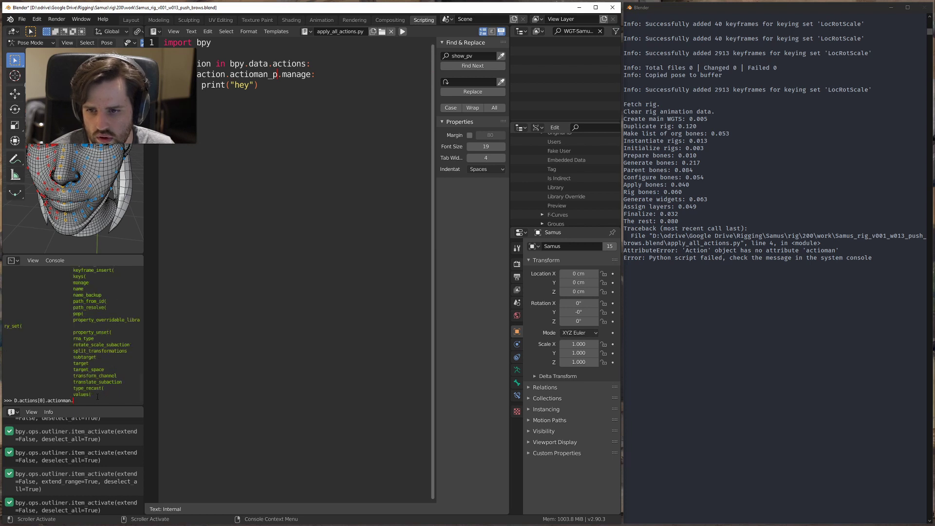
{"action": "scroll", "coordinate": [98, 397], "scroll_direction": "up", "scroll_amount": 6}
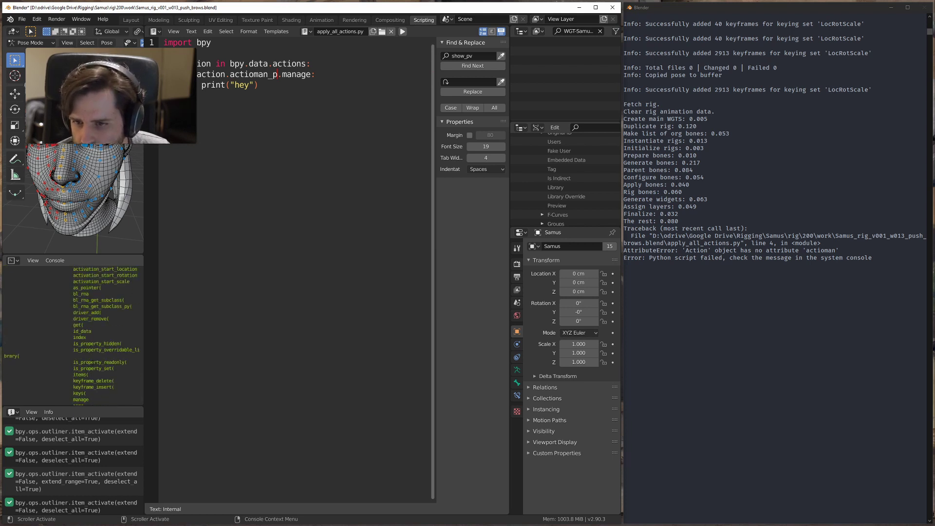
{"action": "scroll", "coordinate": [73, 337], "scroll_direction": "up", "scroll_amount": 4}
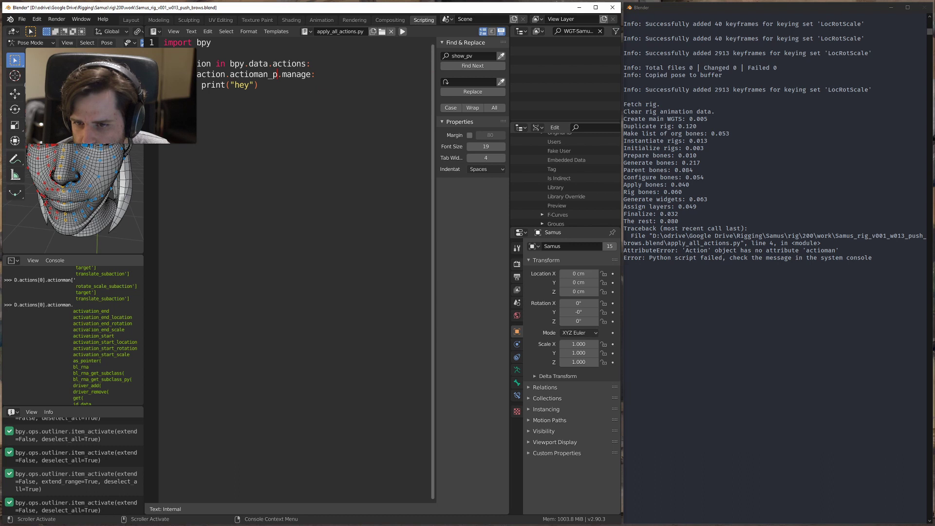
{"action": "scroll", "coordinate": [89, 330], "scroll_direction": "down", "scroll_amount": 10}
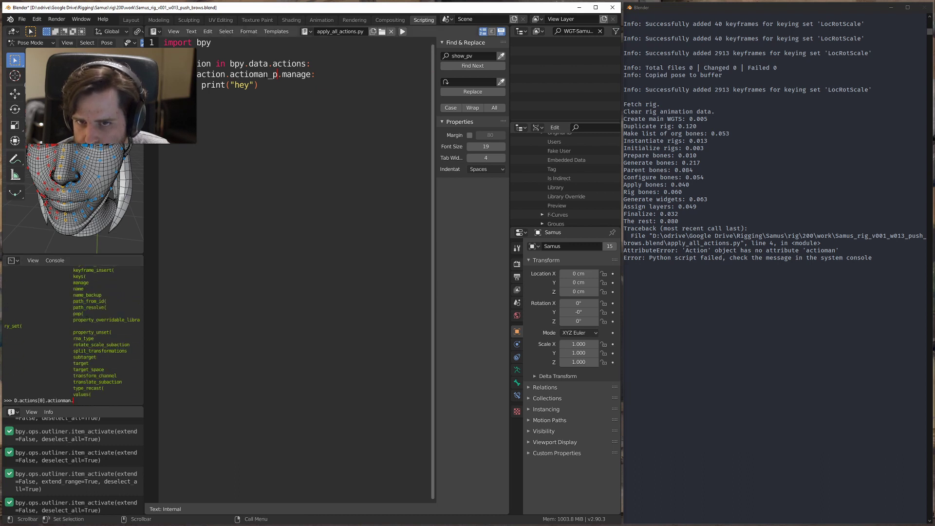
Step: Correct the if condition to action.actionman.manage and run the script
{"action": "key", "text": "BackSpace"}
{"action": "key", "text": "BackSpace"}
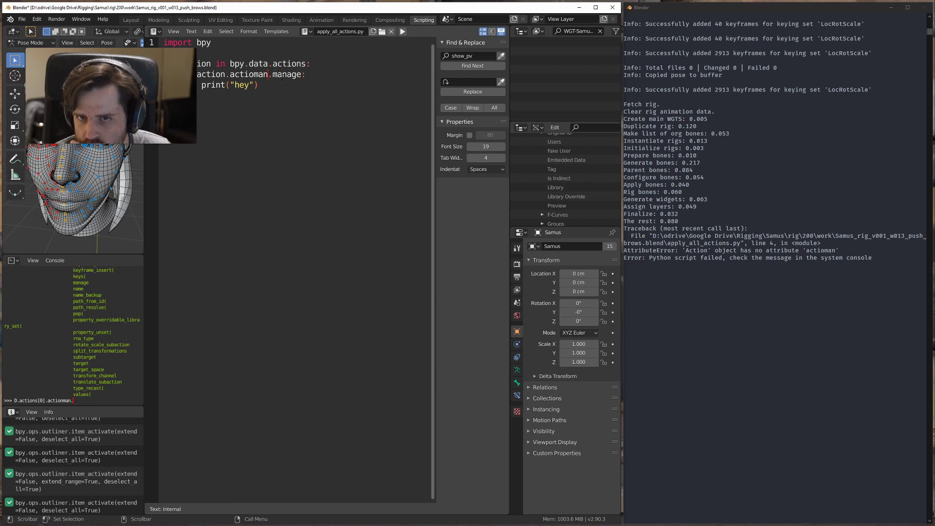
{"action": "type", "text": "n"}
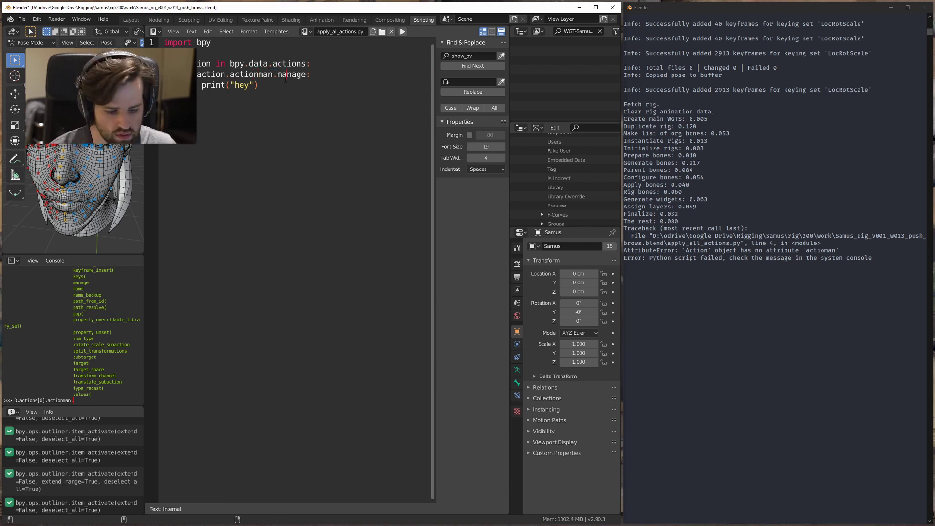
{"action": "key", "text": "alt+p"}
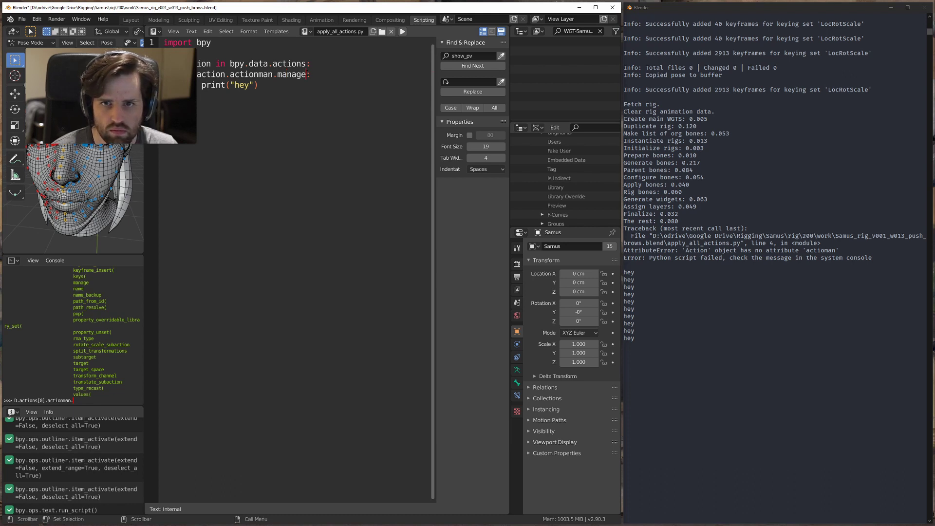
Step: Replace the printed text with action.actionman.manage and move the print line above the if line, directly inside the loop
{"action": "left_click_drag", "start_coordinate": [307, 74], "coordinate": [231, 85]}
{"action": "type", "text": "action.actionman.manage"}
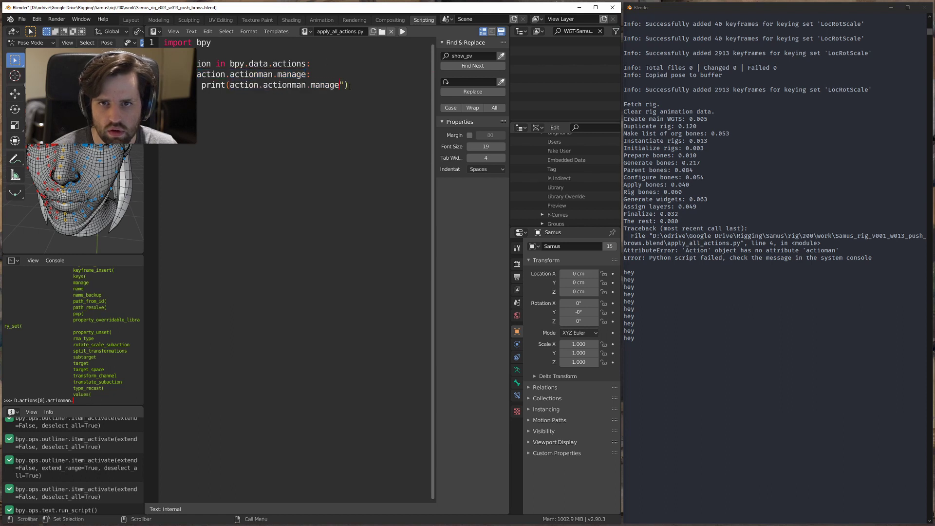
{"action": "key", "text": "ctrl+shift+Up"}
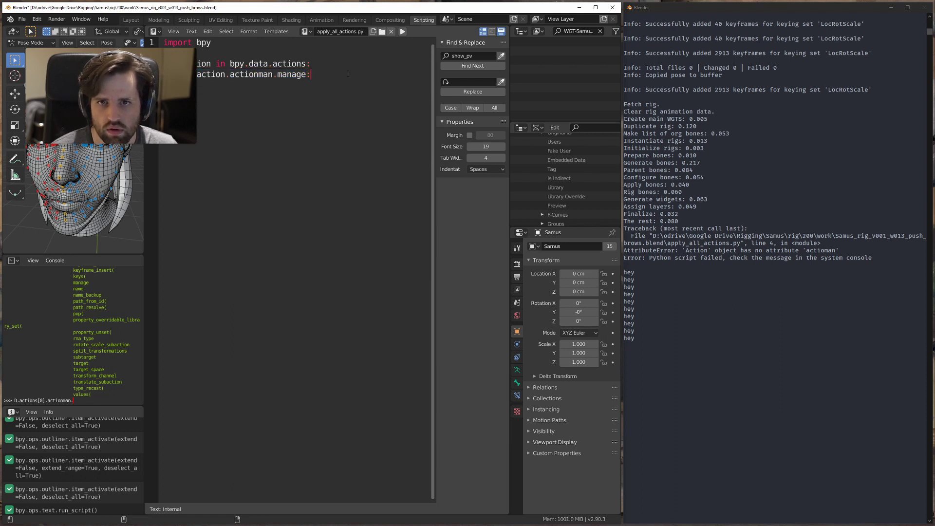
{"action": "key", "text": "shift+Tab"}
{"action": "key", "text": "Down"}
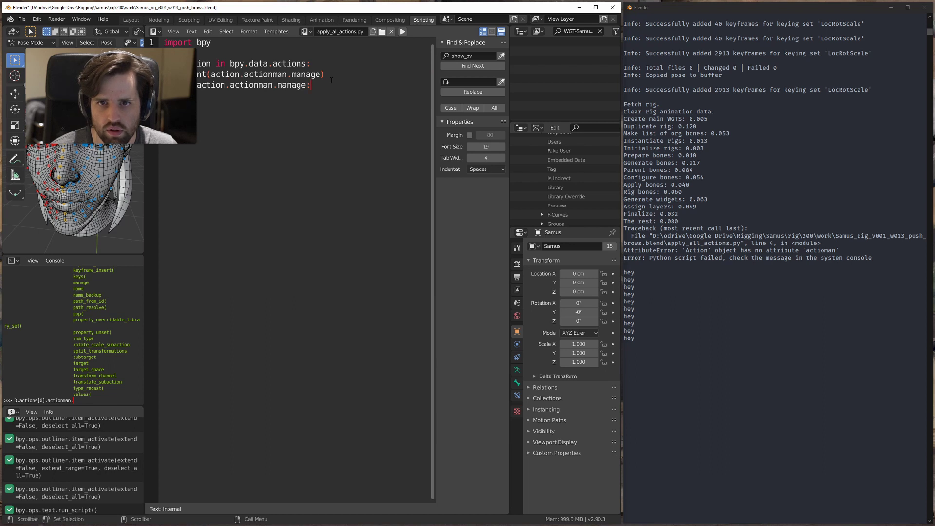
Step: Comment out the if line, run the script and check the printed manage values in the system console
{"action": "key", "text": "ctrl+slash"}
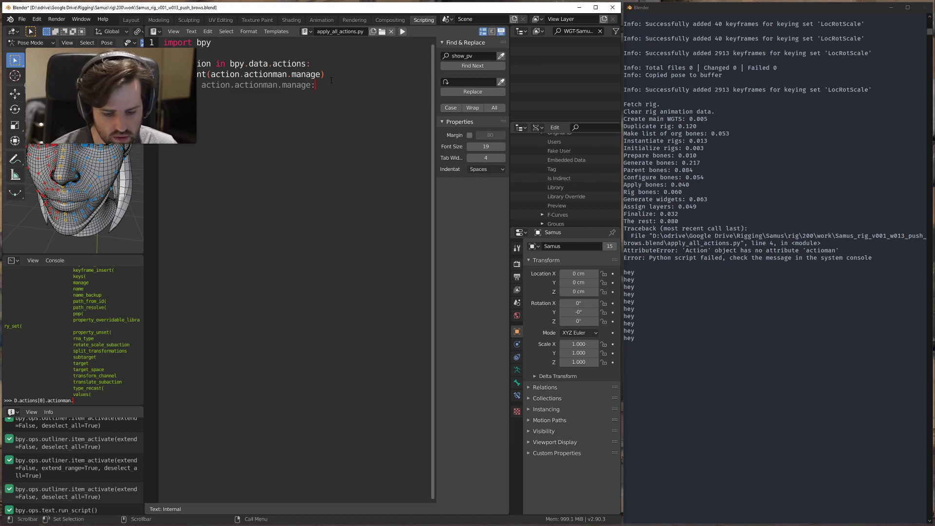
{"action": "key", "text": "alt+p"}
{"action": "left_click", "coordinate": [642, 346]}
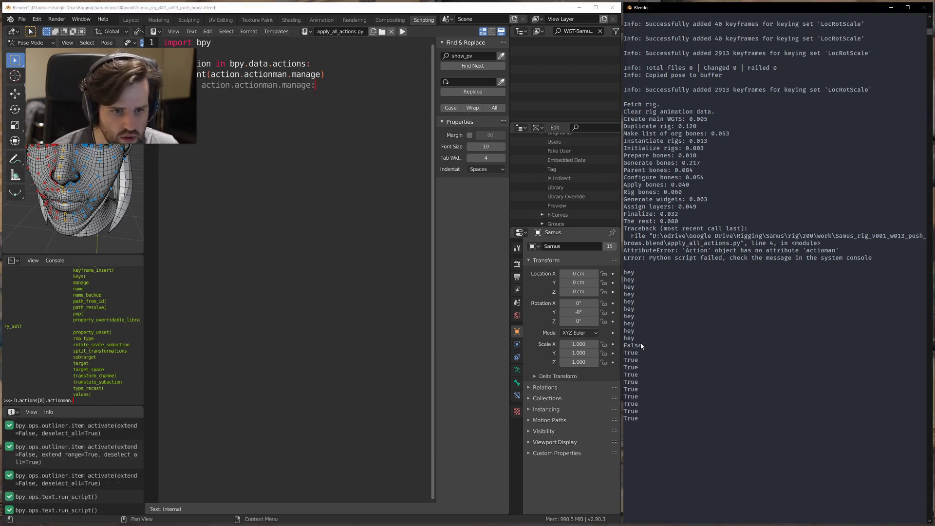
{"action": "left_click_drag", "start_coordinate": [644, 344], "coordinate": [636, 419]}
{"action": "right_click", "coordinate": [636, 417]}
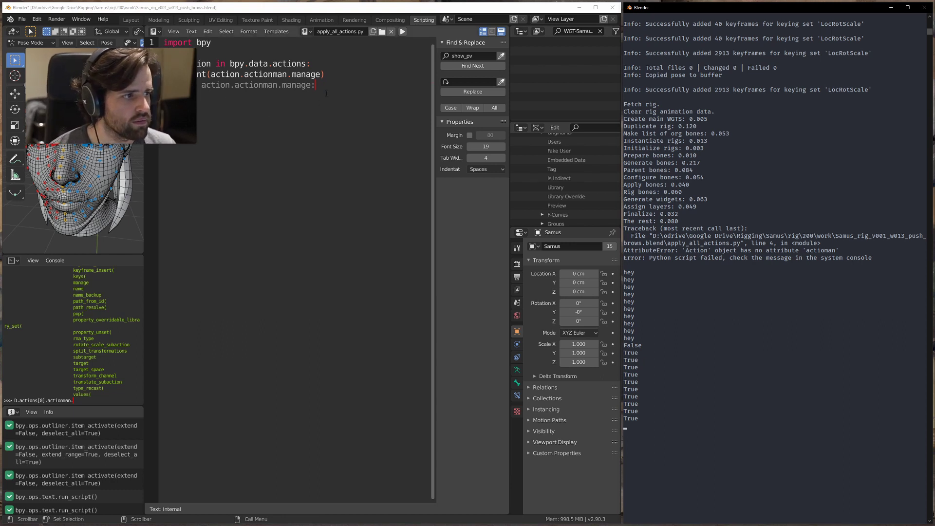
Step: Widen the viewport column beside the script, then reduce the loop body to the uncommented if line by deleting the print line
{"action": "left_click_drag", "start_coordinate": [132, 127], "coordinate": [202, 109]}
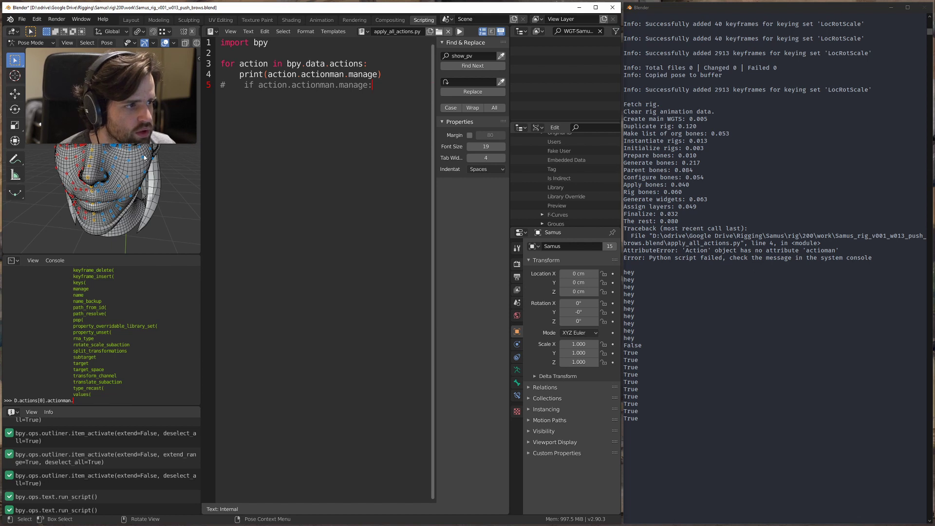
{"action": "middle_click_drag", "start_coordinate": [112, 204], "coordinate": [127, 200]}
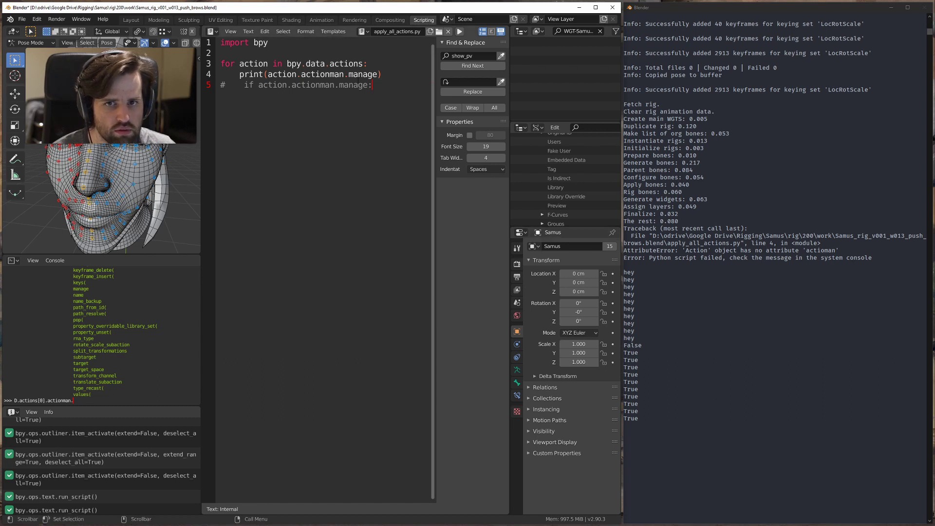
{"action": "key", "text": "ctrl+slash"}
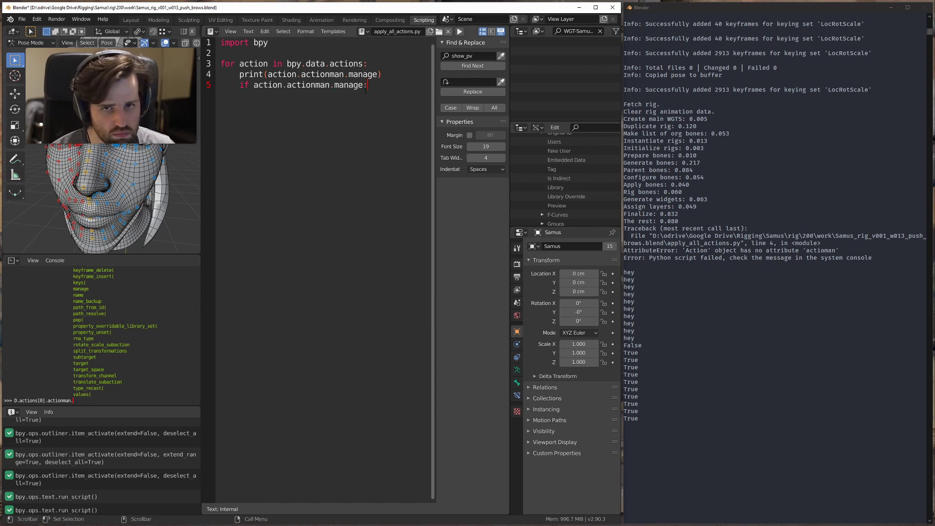
{"action": "left_click", "coordinate": [384, 74]}
{"action": "key", "text": "ctrl+slash"}
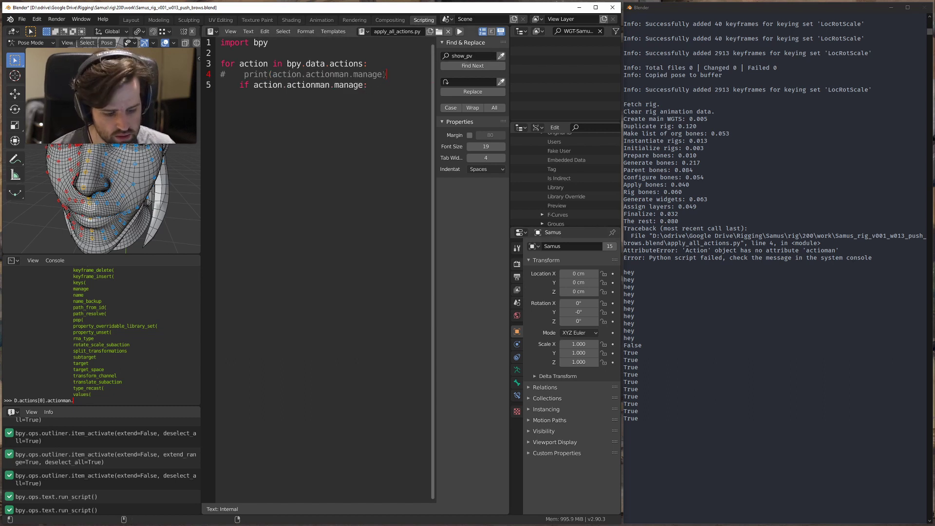
{"action": "key", "text": "shift+Up"}
{"action": "key", "text": "BackSpace"}
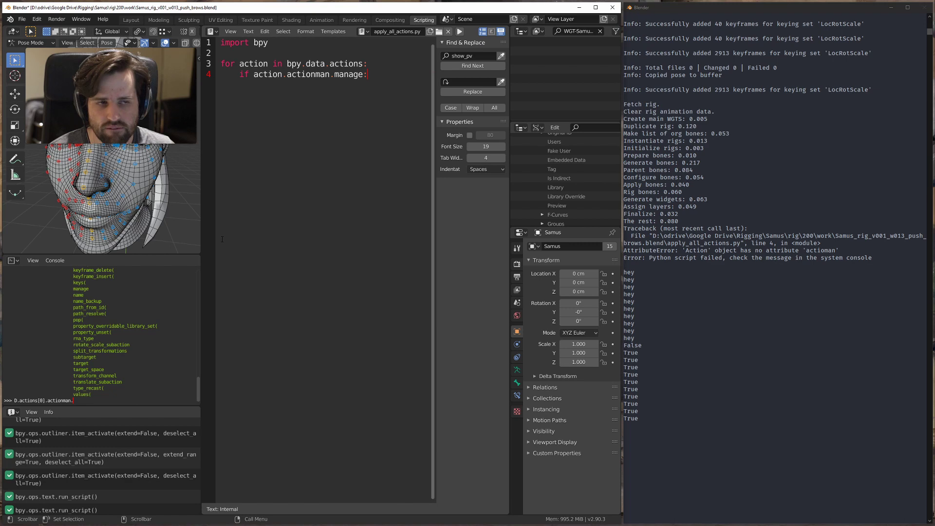
Step: Load the Brow.Inner.In.L action on the Samus rig in the Layout workspace's Action Editor
{"action": "left_click", "coordinate": [129, 19]}
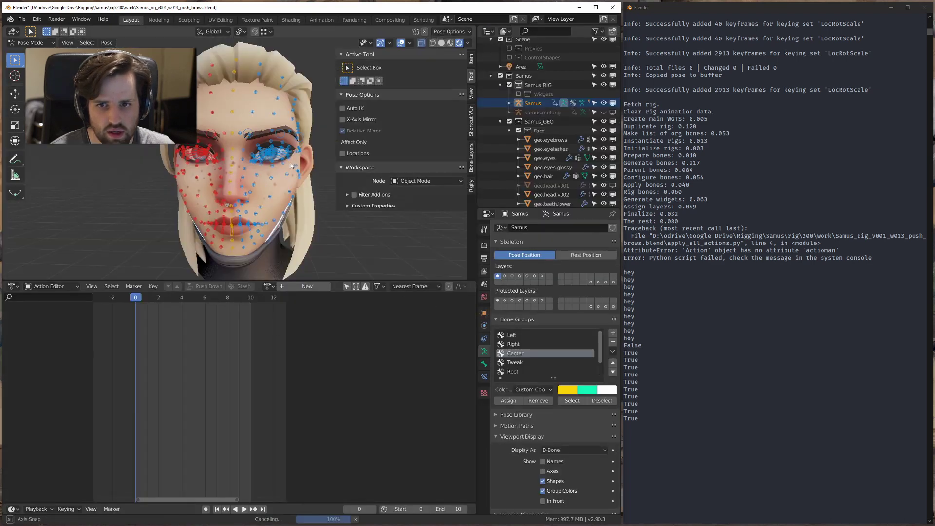
{"action": "scroll", "coordinate": [251, 156], "scroll_direction": "up", "scroll_amount": 5}
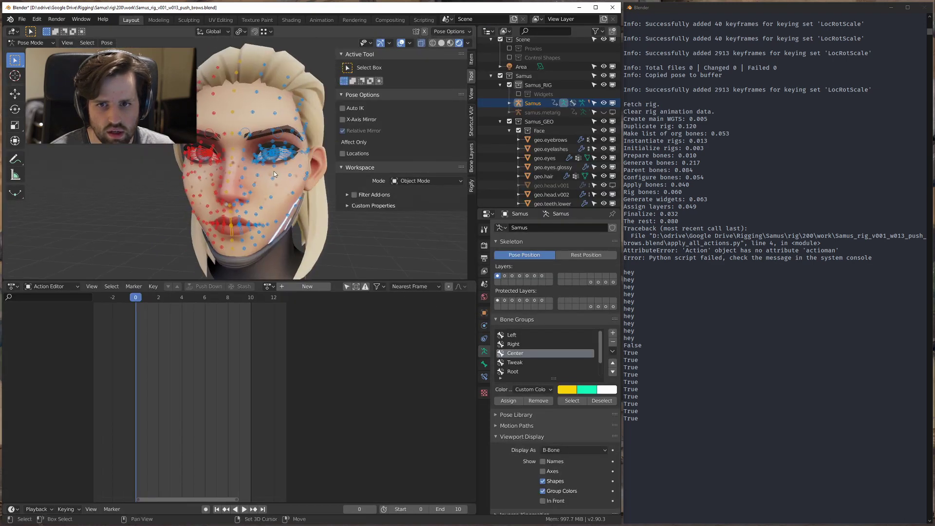
{"action": "left_click", "coordinate": [268, 287]}
{"action": "left_click", "coordinate": [312, 310]}
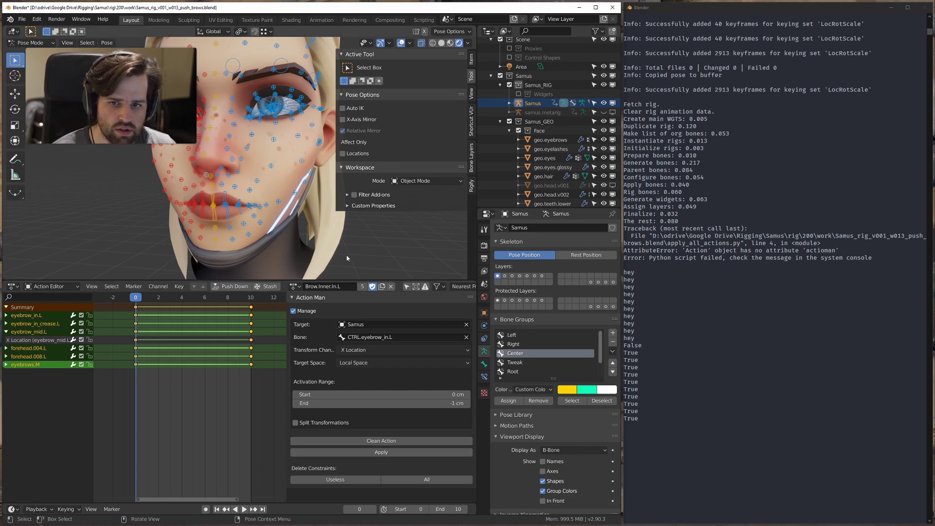
Step: Back in the Scripting workspace, add the comments "# set action to active" and "# apply it" inside the if block
{"action": "left_click", "coordinate": [424, 20]}
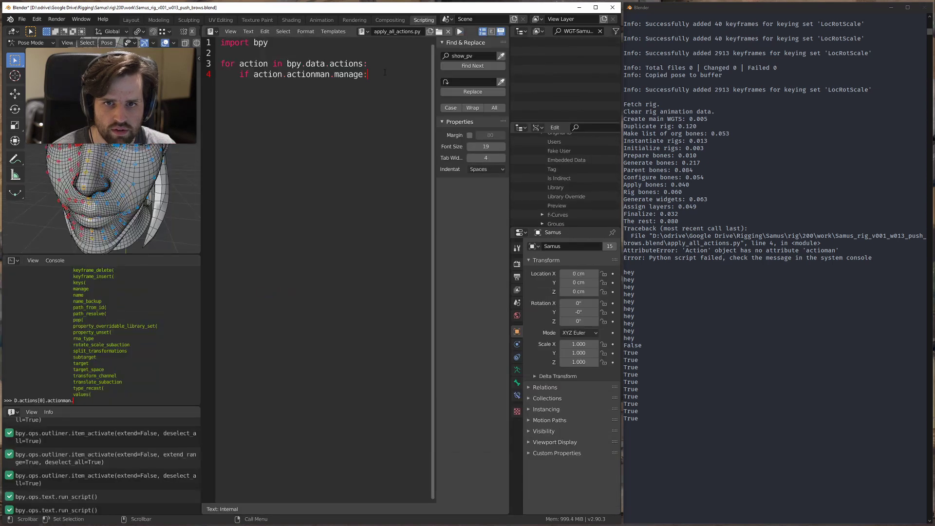
{"action": "key", "text": "Return"}
{"action": "type", "text": "# se"}
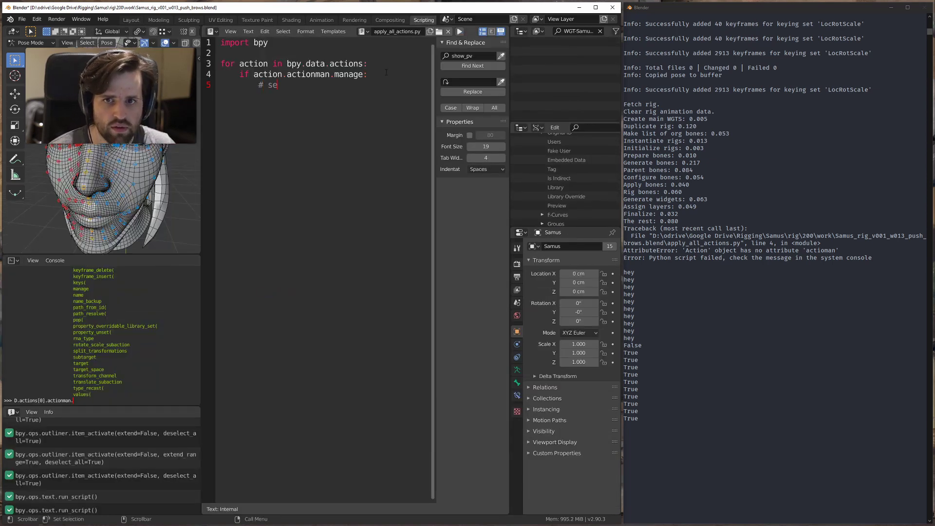
{"action": "type", "text": "t ac"}
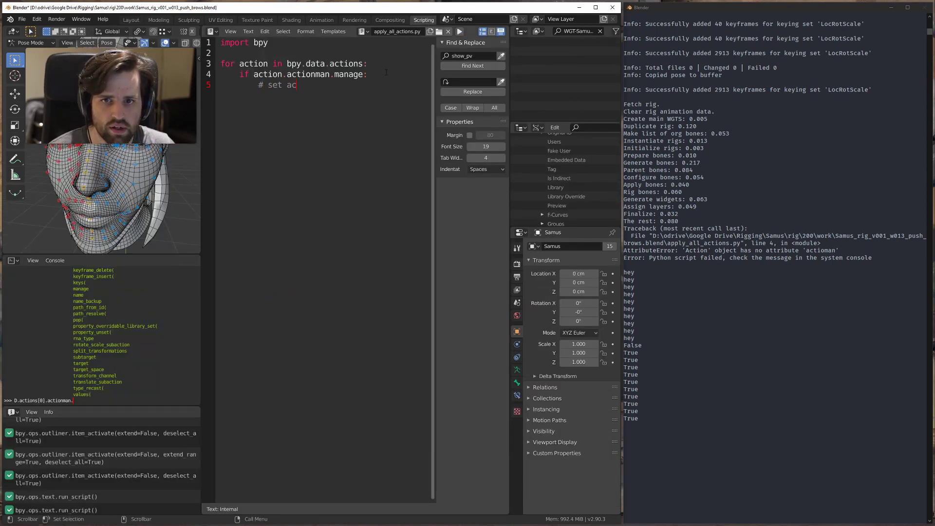
{"action": "type", "text": "tion to active"}
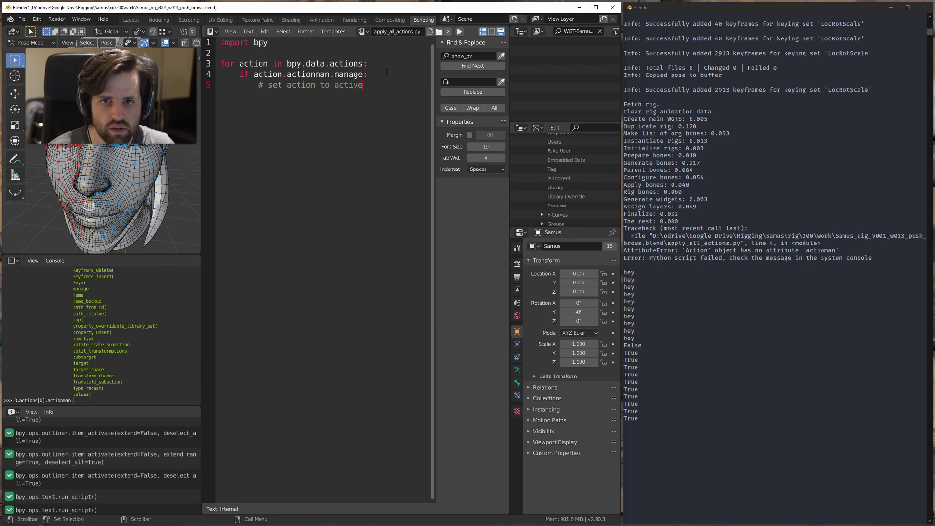
{"action": "key", "text": "Return"}
{"action": "type", "text": "# apply it"}
{"action": "key", "text": "Up"}
{"action": "key", "text": "End"}
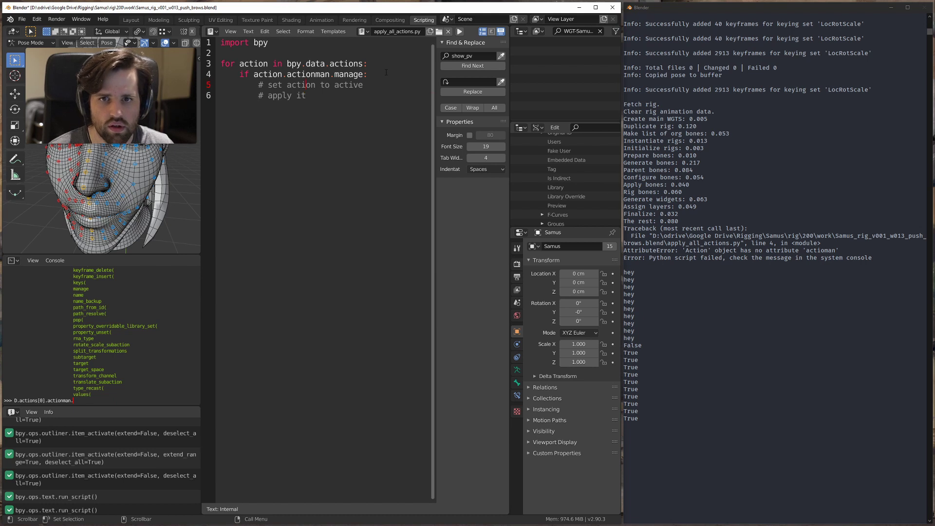
{"action": "key", "text": "Down"}
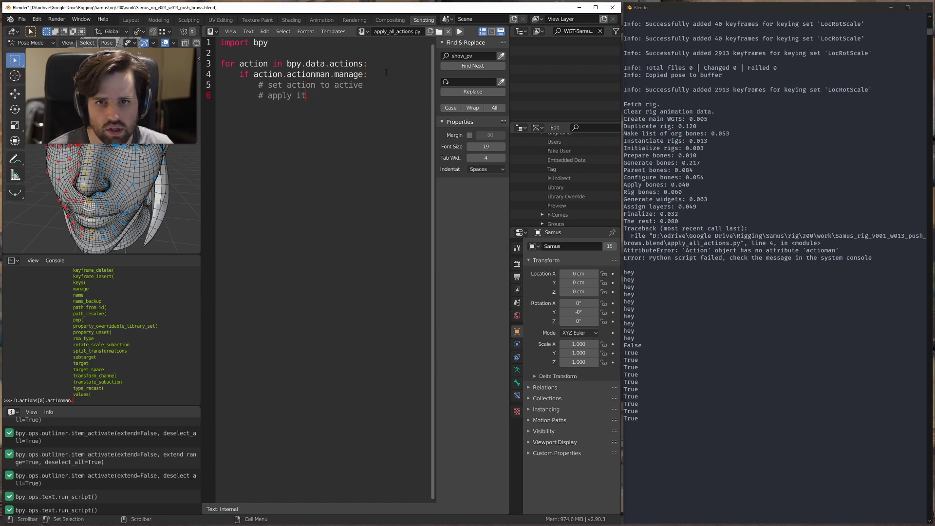
Step: Add the call bpy.ops.actionman.apply() below the "# apply it" comment and a blank line below "# set action to active"
{"action": "type", "text": "bpy.ops."}
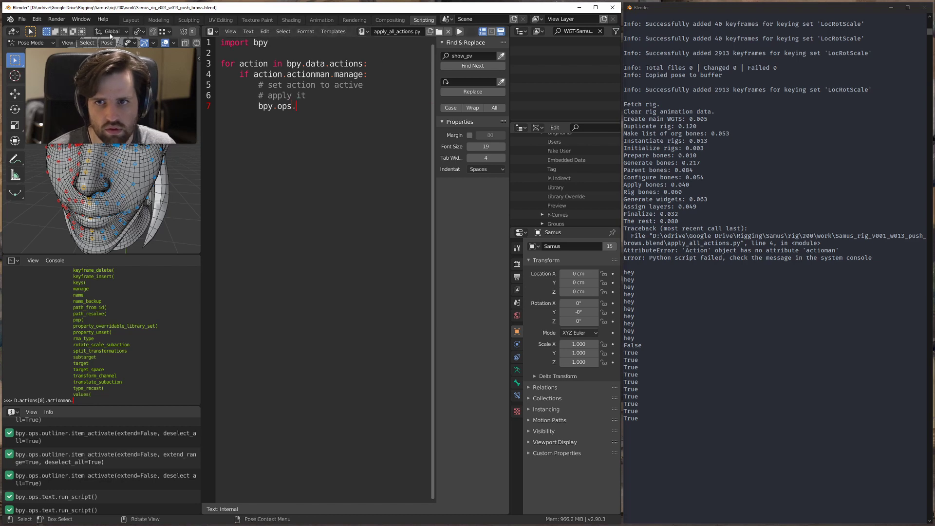
{"action": "key", "text": "ctrl+Page_Down"}
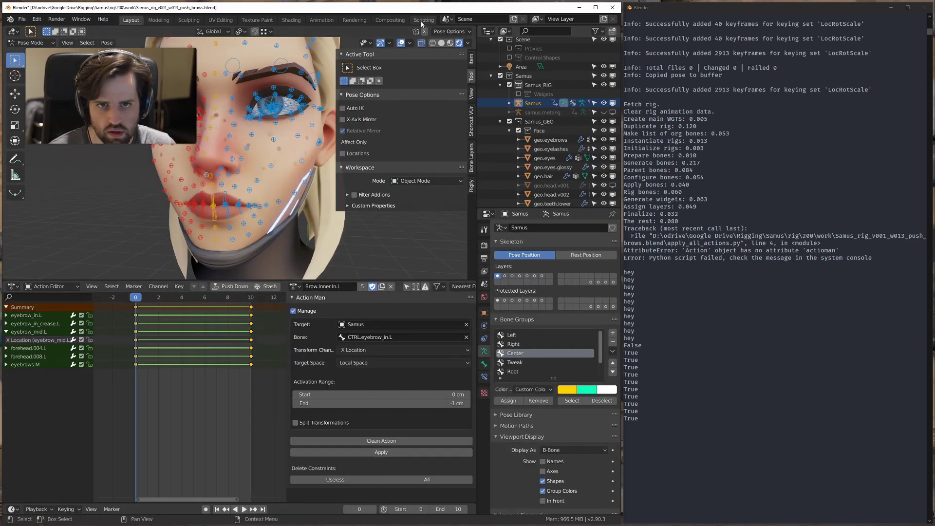
{"action": "key", "text": "ctrl+Page_Up"}
{"action": "type", "text": "ctio"}
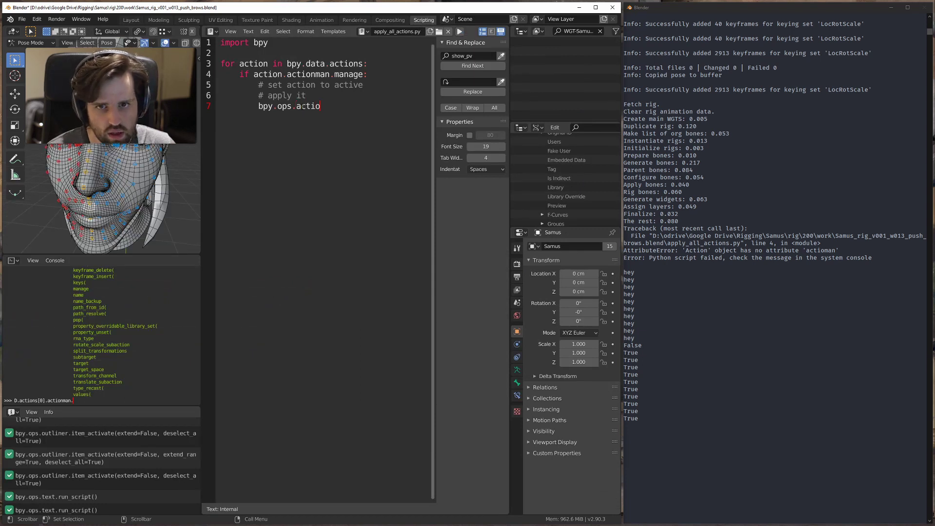
{"action": "type", "text": "nman.apply()"}
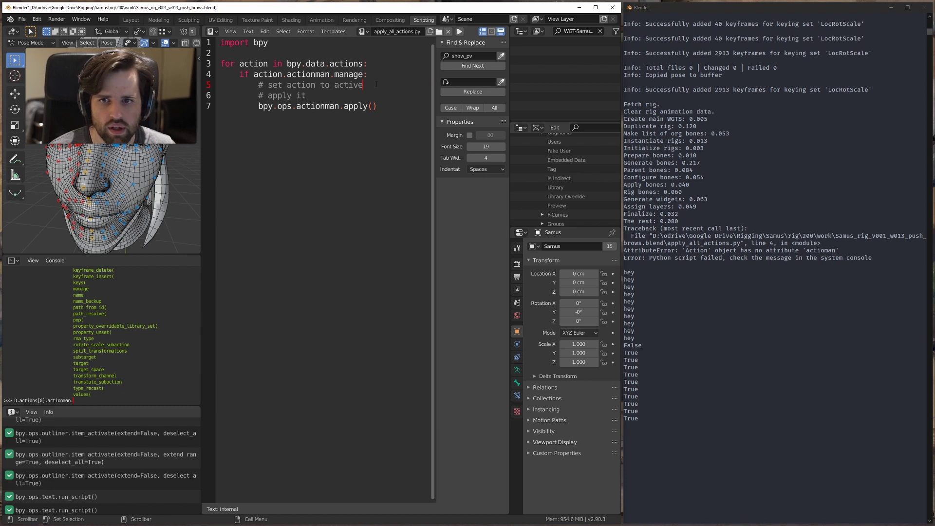
{"action": "key", "text": "Return"}
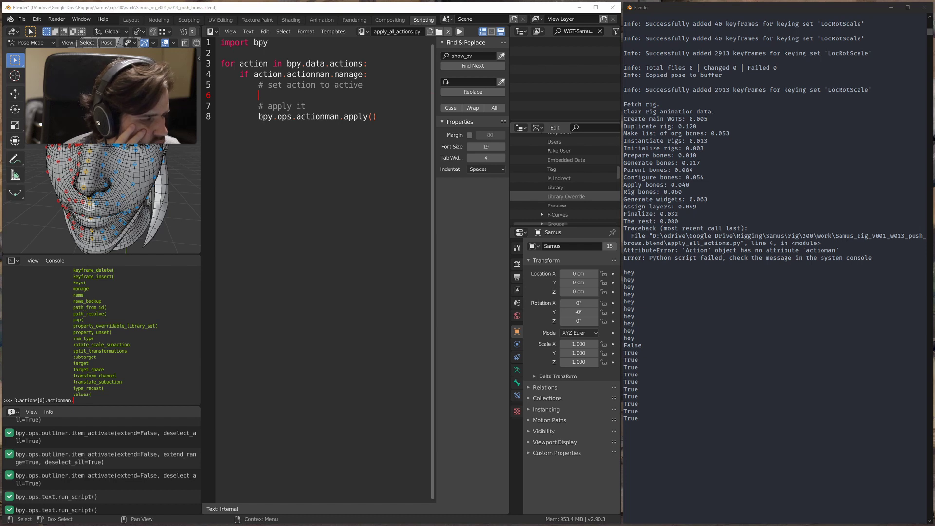
Step: Turn the Python console area into an Action Editor and widen its column to show the action selector
{"action": "left_click", "coordinate": [17, 263]}
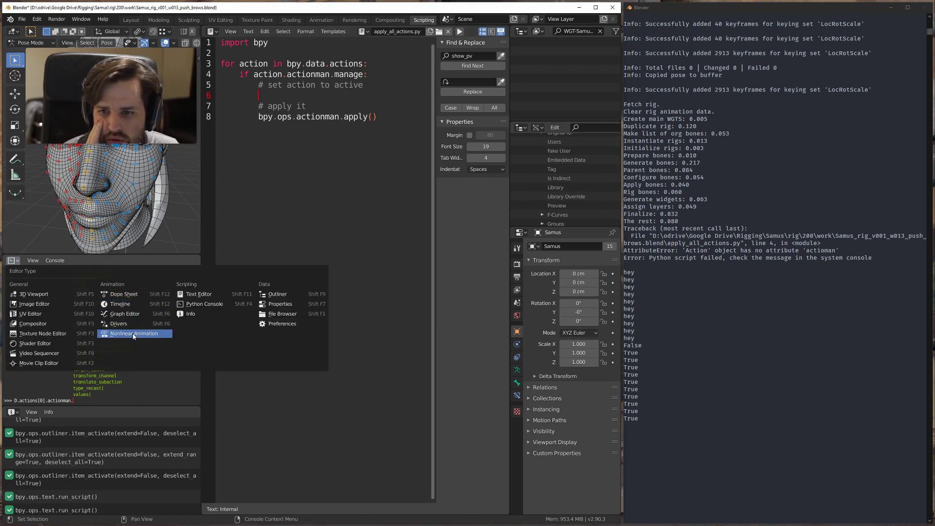
{"action": "left_click", "coordinate": [124, 295]}
{"action": "left_click", "coordinate": [54, 261]}
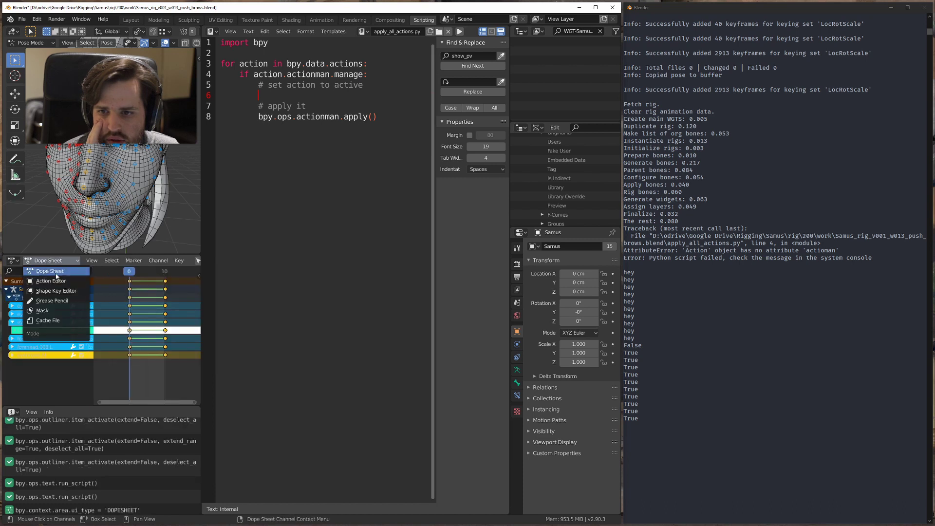
{"action": "left_click", "coordinate": [54, 281]}
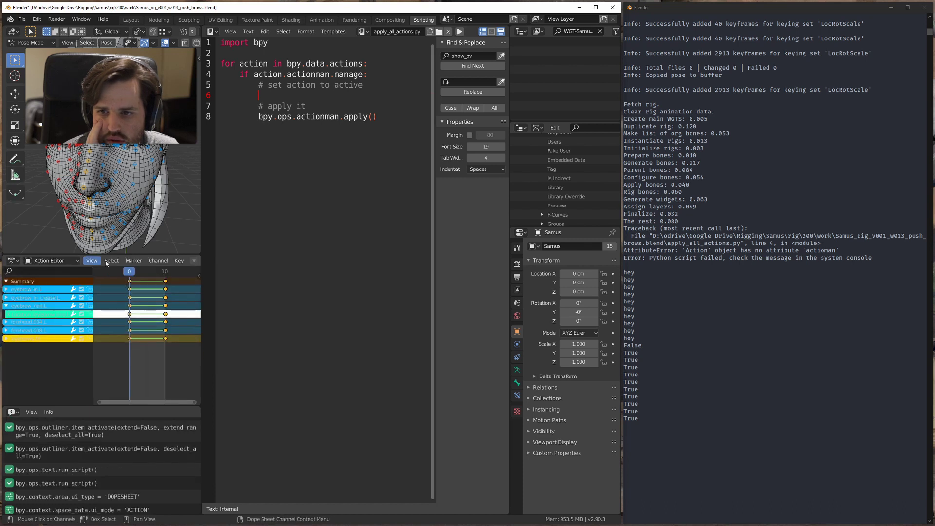
{"action": "left_click_drag", "start_coordinate": [201, 254], "coordinate": [396, 254]}
Step: Load the Brow.Inner.In.R action, return to Brow.Inner.In.L, and check the Info log for a matching Python command
{"action": "left_click", "coordinate": [293, 260]}
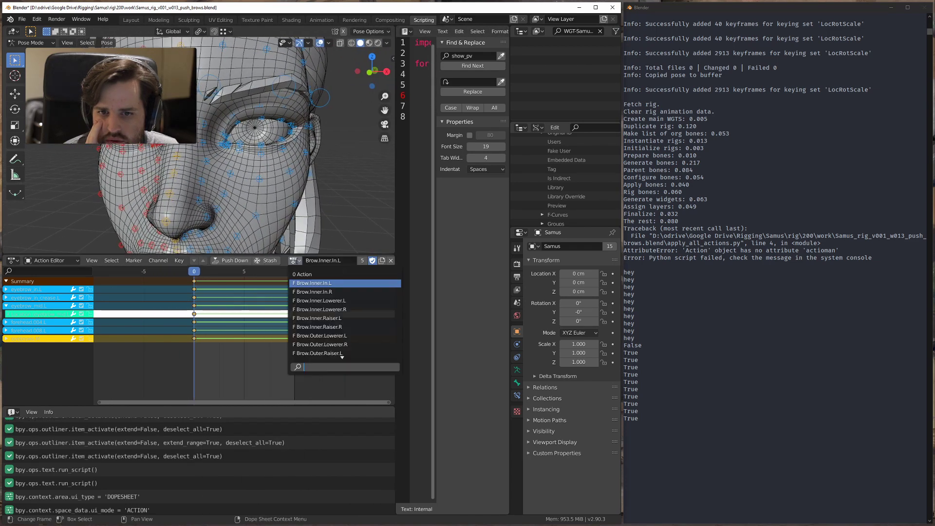
{"action": "left_click", "coordinate": [314, 292]}
{"action": "left_click", "coordinate": [296, 260]}
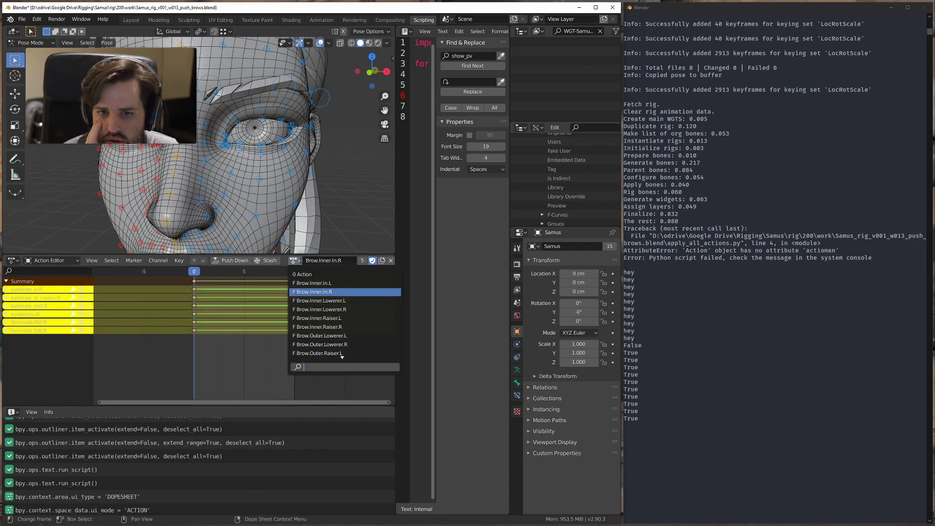
{"action": "left_click", "coordinate": [313, 285]}
{"action": "scroll", "coordinate": [155, 492], "scroll_direction": "down", "scroll_amount": 1}
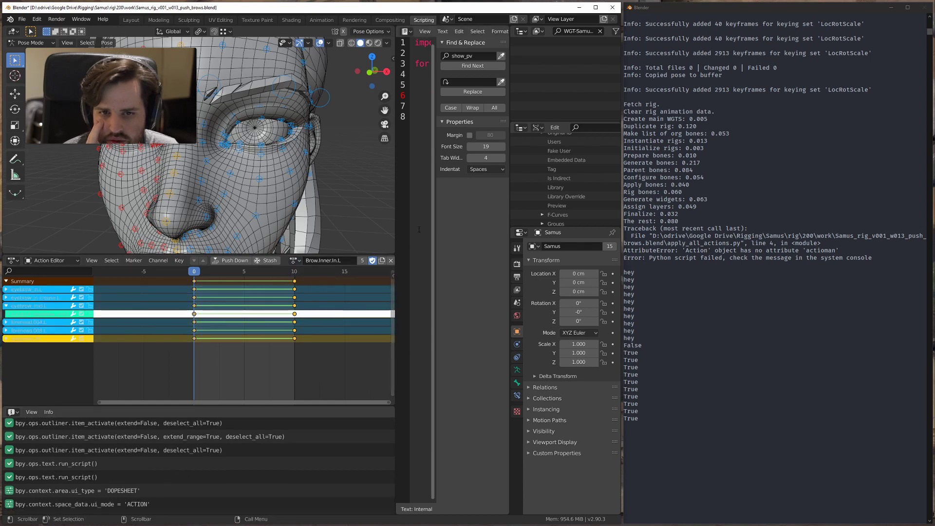
Step: Narrow the viewport column so the script is readable again and turn the Action Editor area back into the Python Console
{"action": "left_click_drag", "start_coordinate": [396, 215], "coordinate": [216, 214]}
{"action": "left_click", "coordinate": [12, 263]}
{"action": "left_click", "coordinate": [14, 263]}
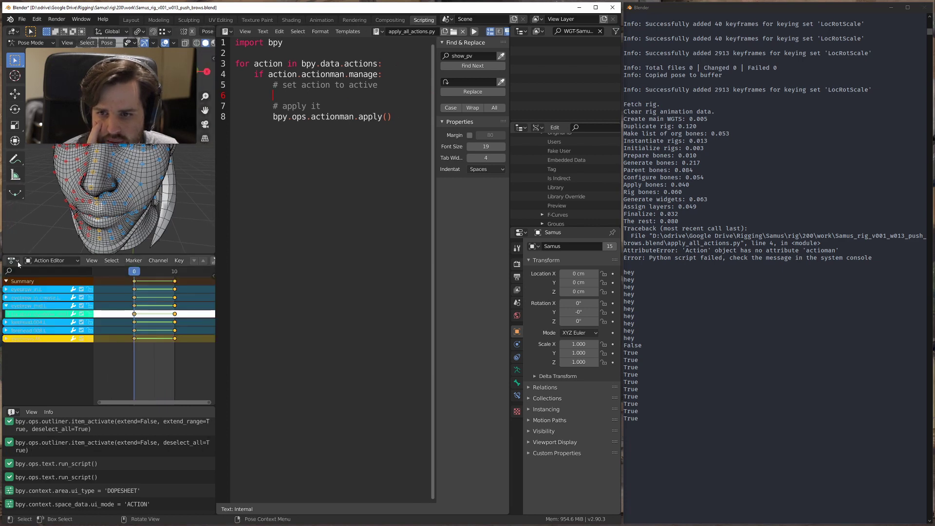
{"action": "left_click", "coordinate": [15, 264]}
{"action": "left_click", "coordinate": [204, 304]}
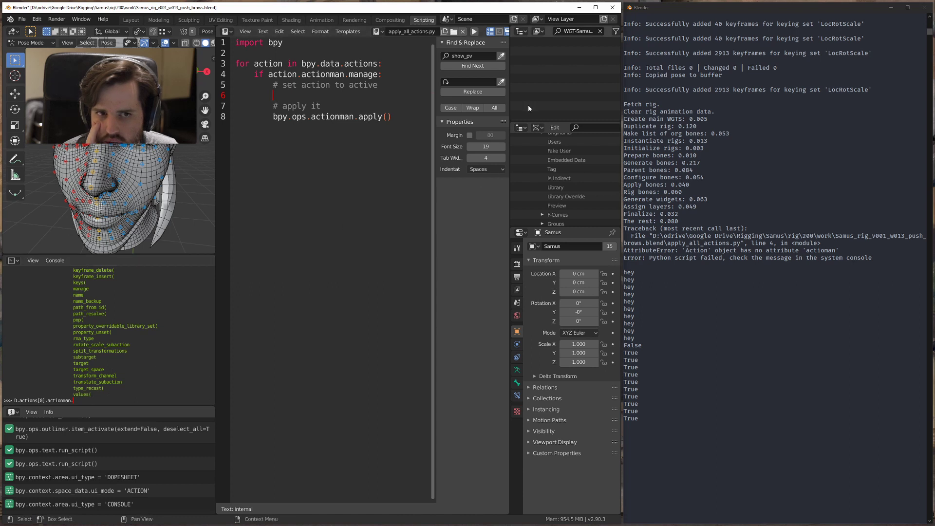
Step: Maximize the Blendfile Data outliner, collapse the Actions list and expand the Armatures list
{"action": "key", "text": "ctrl+space"}
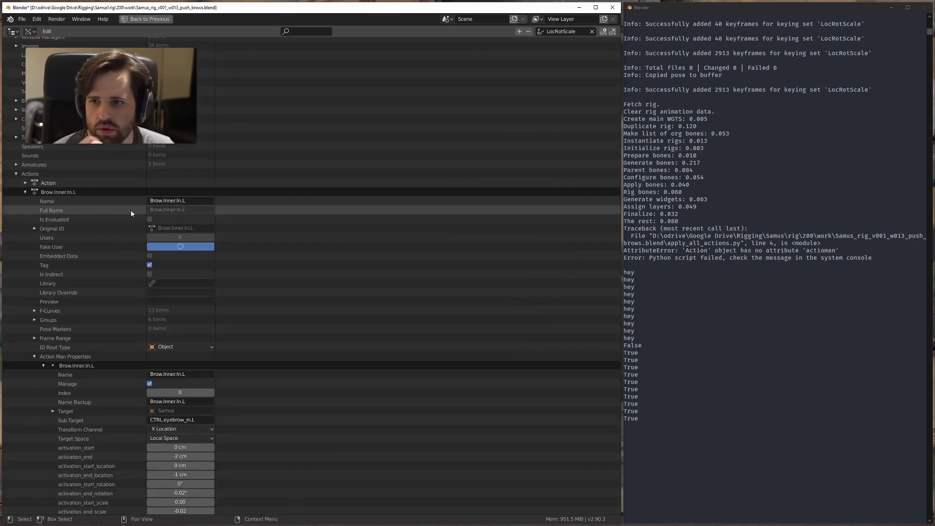
{"action": "left_click", "coordinate": [17, 174]}
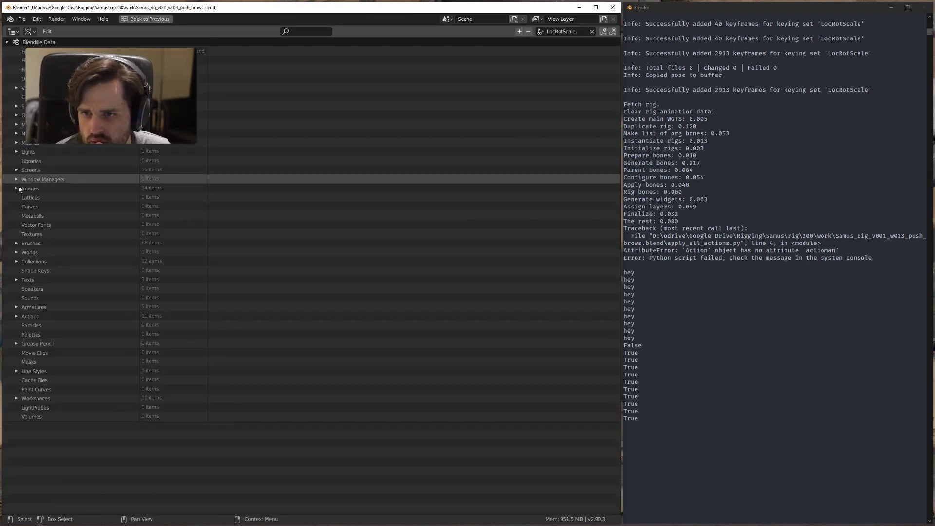
{"action": "left_click", "coordinate": [18, 307]}
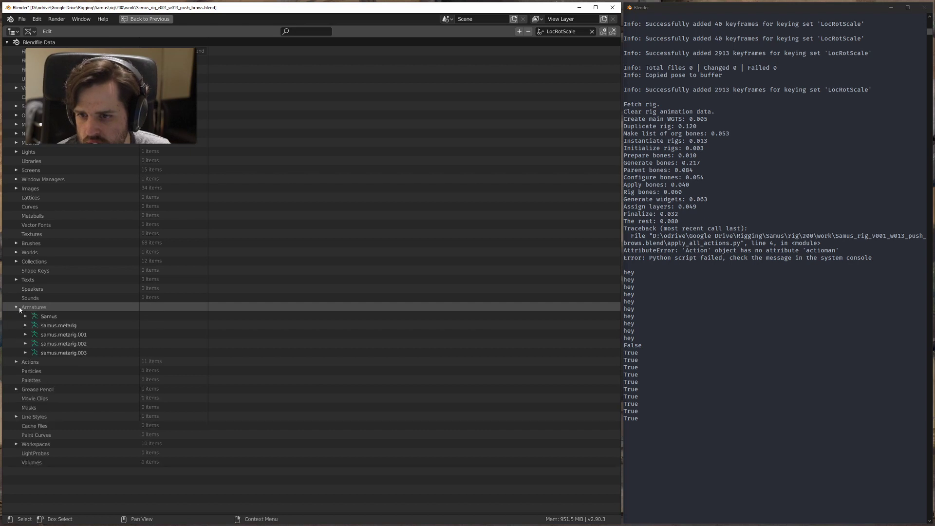
{"action": "left_click", "coordinate": [73, 335]}
{"action": "left_click", "coordinate": [73, 352], "text": "ctrl"}
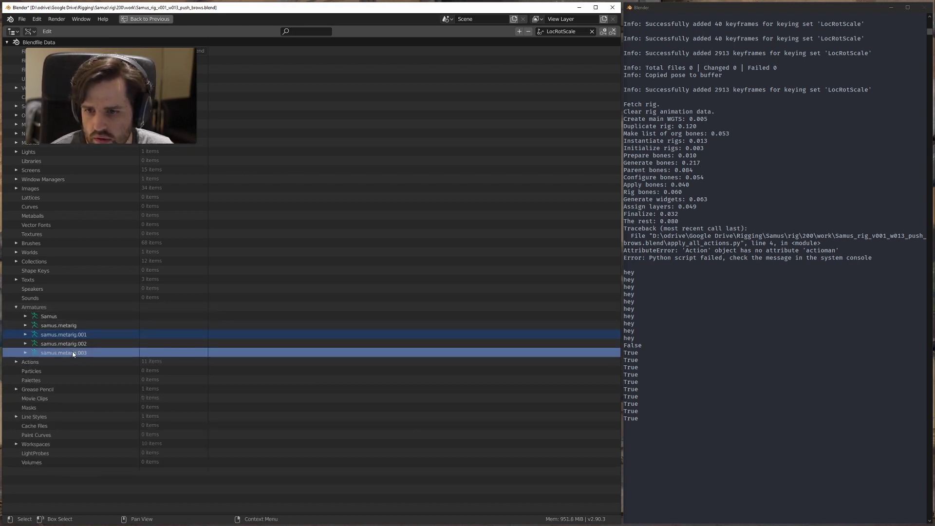
{"action": "left_click", "coordinate": [63, 343], "text": "ctrl"}
{"action": "right_click", "coordinate": [51, 337]}
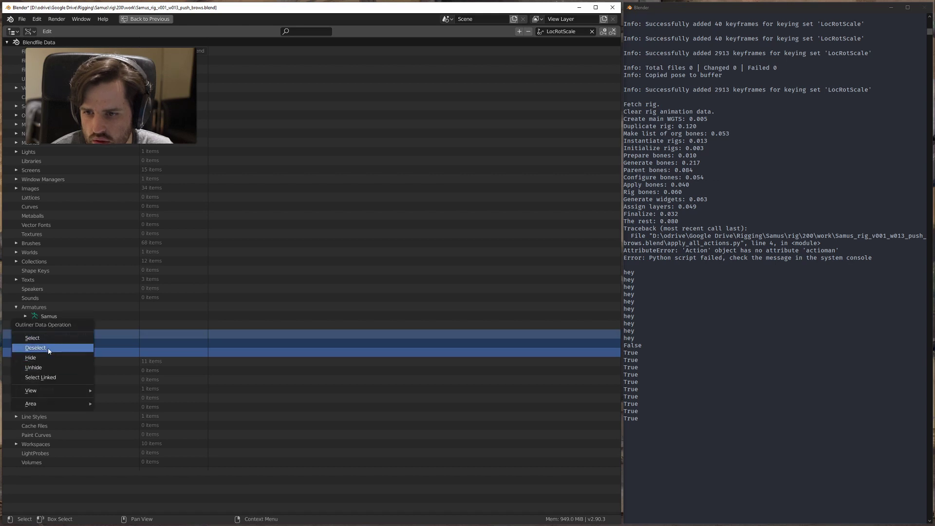
Step: Expand the Samus armature and its Animation Data, and look through its properties for the active action setting
{"action": "left_click", "coordinate": [26, 316]}
{"action": "scroll", "coordinate": [88, 317], "scroll_direction": "down", "scroll_amount": 4}
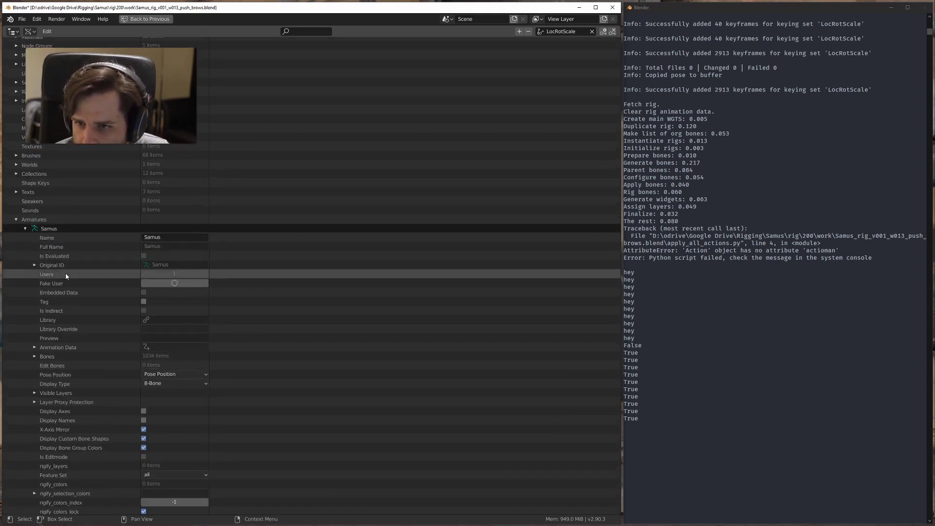
{"action": "left_click", "coordinate": [40, 348]}
{"action": "left_click", "coordinate": [34, 347]}
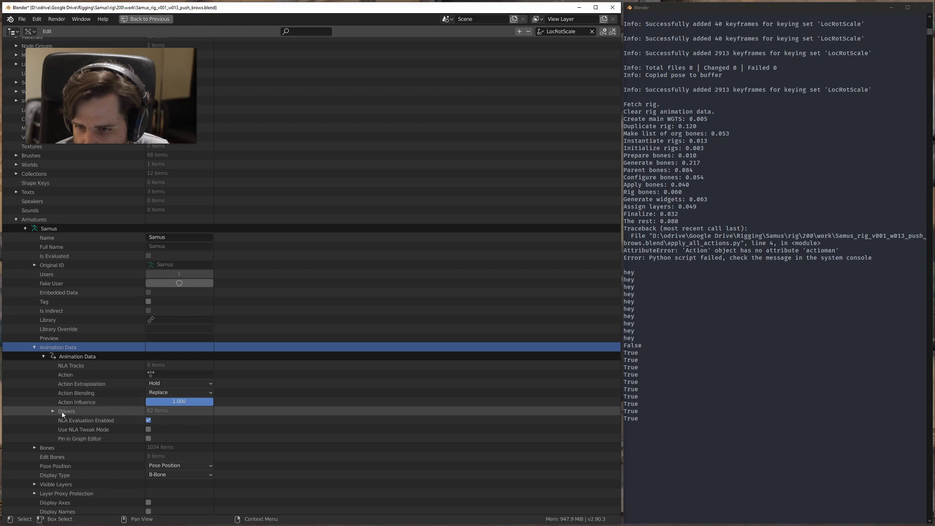
{"action": "scroll", "coordinate": [88, 370], "scroll_direction": "down", "scroll_amount": 5}
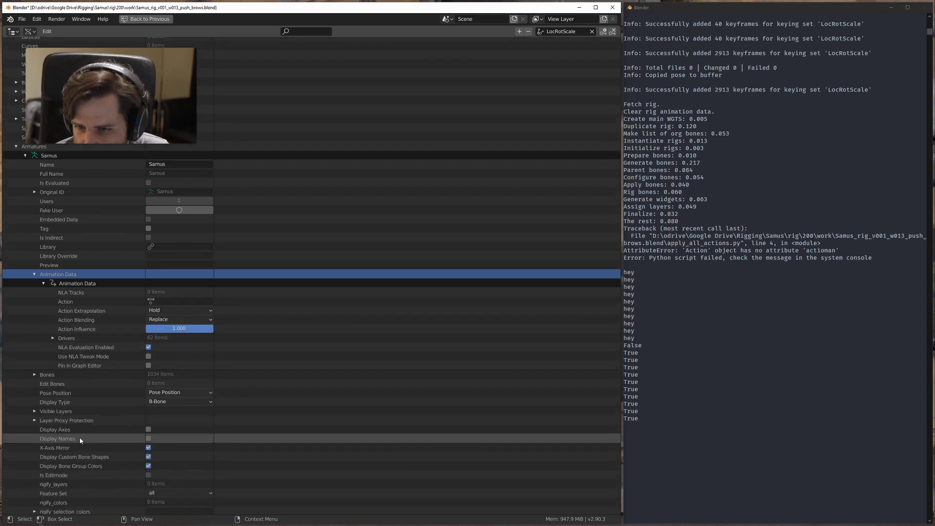
{"action": "scroll", "coordinate": [88, 364], "scroll_direction": "down", "scroll_amount": 5}
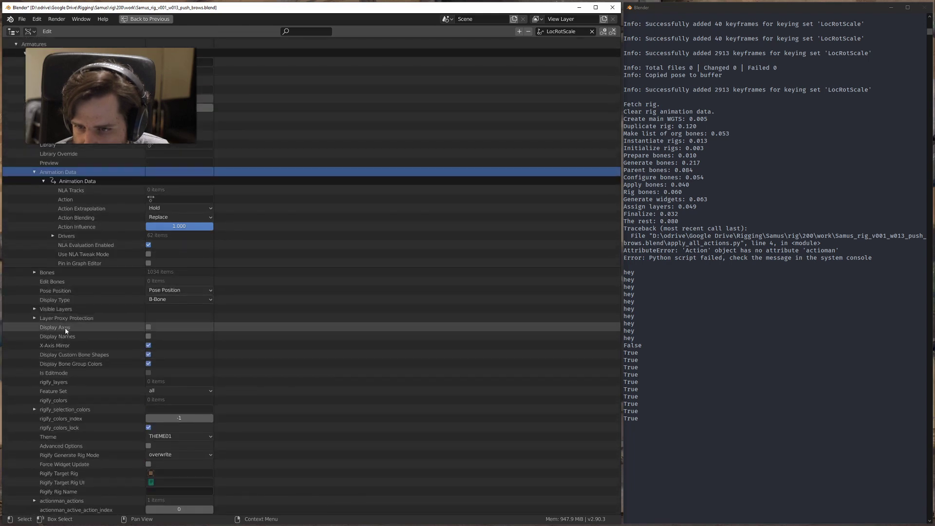
{"action": "scroll", "coordinate": [61, 382], "scroll_direction": "down", "scroll_amount": 4}
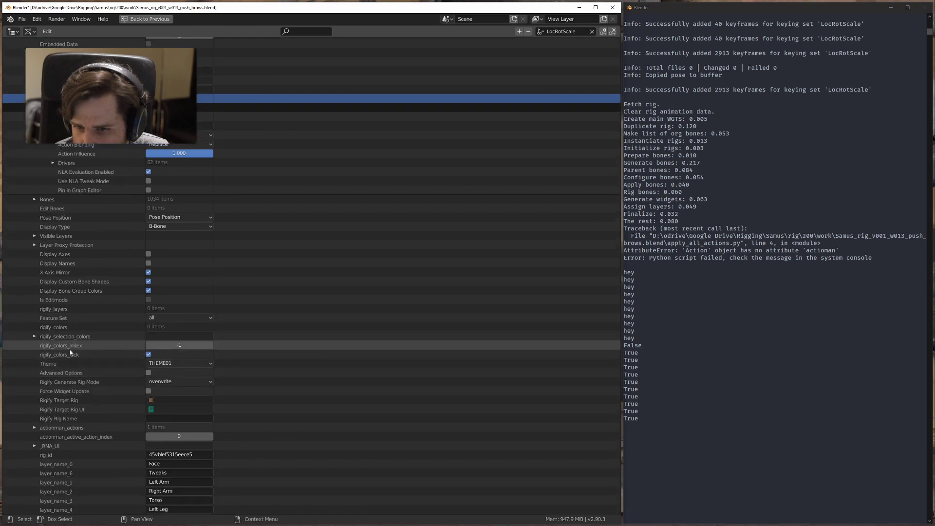
{"action": "left_click", "coordinate": [161, 364]}
{"action": "scroll", "coordinate": [86, 360], "scroll_direction": "down", "scroll_amount": 10}
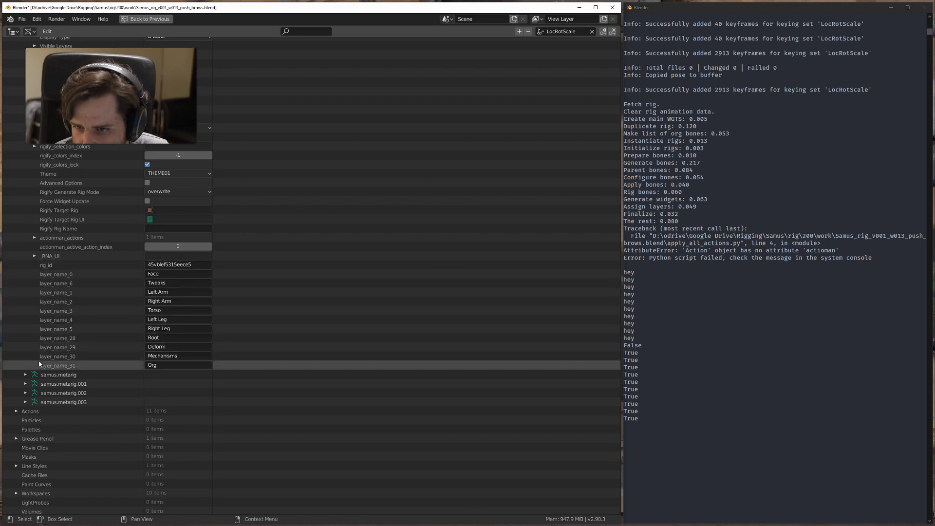
Step: Inspect the first entry under the Samus armature's actionman_actions, then collapse that list and the Animation Data
{"action": "left_click", "coordinate": [35, 239]}
{"action": "left_click", "coordinate": [43, 248]}
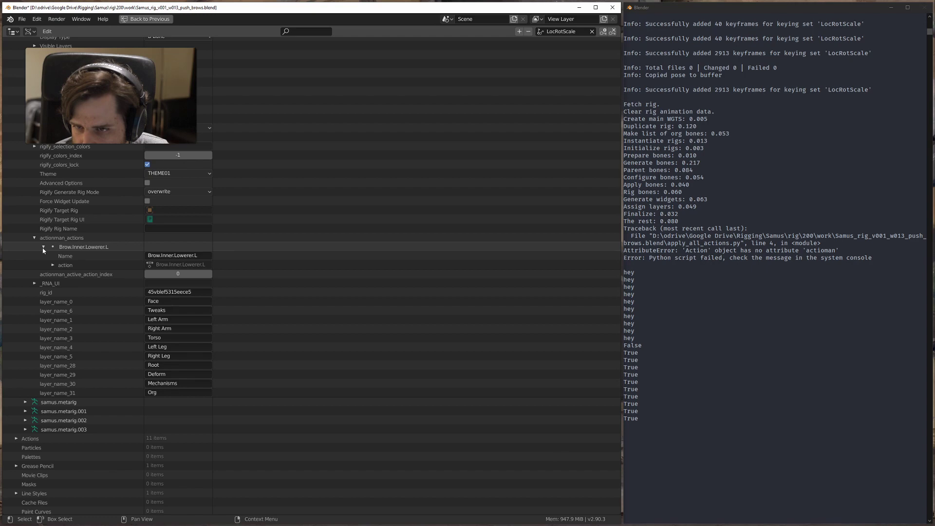
{"action": "left_click", "coordinate": [34, 238]}
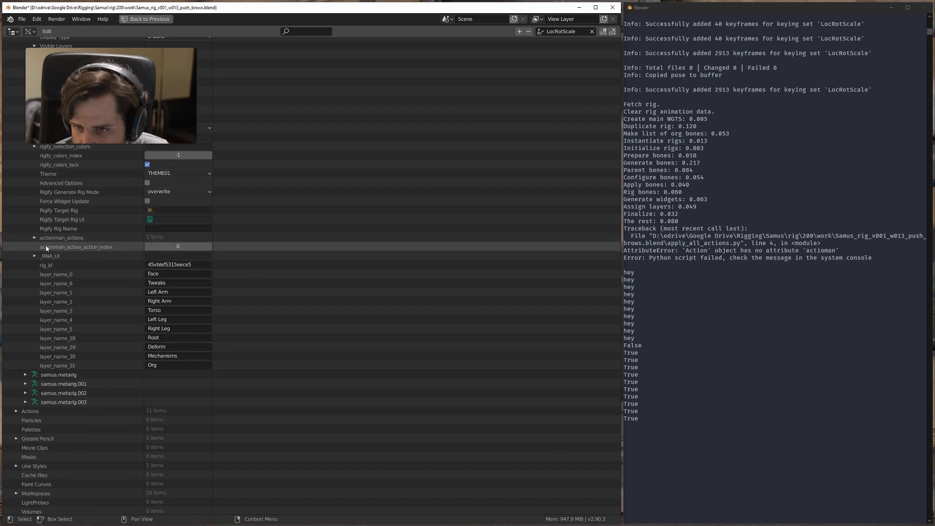
{"action": "scroll", "coordinate": [47, 249], "scroll_direction": "up", "scroll_amount": 10}
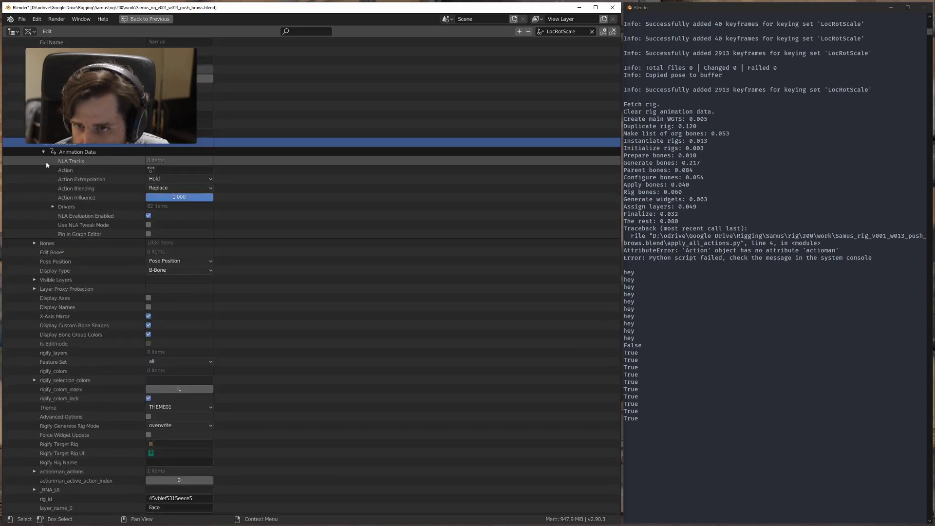
{"action": "scroll", "coordinate": [45, 162], "scroll_direction": "up", "scroll_amount": 1}
{"action": "left_click", "coordinate": [47, 162]}
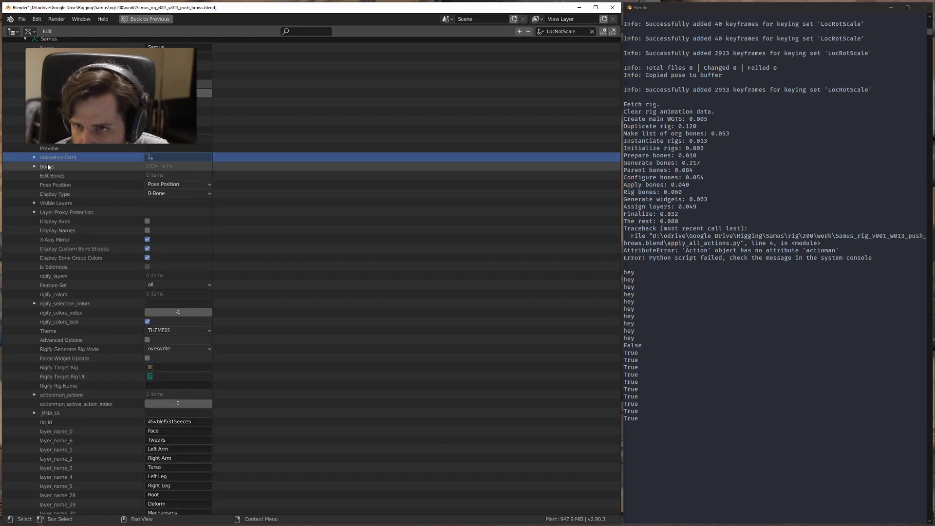
{"action": "scroll", "coordinate": [48, 165], "scroll_direction": "up", "scroll_amount": 3}
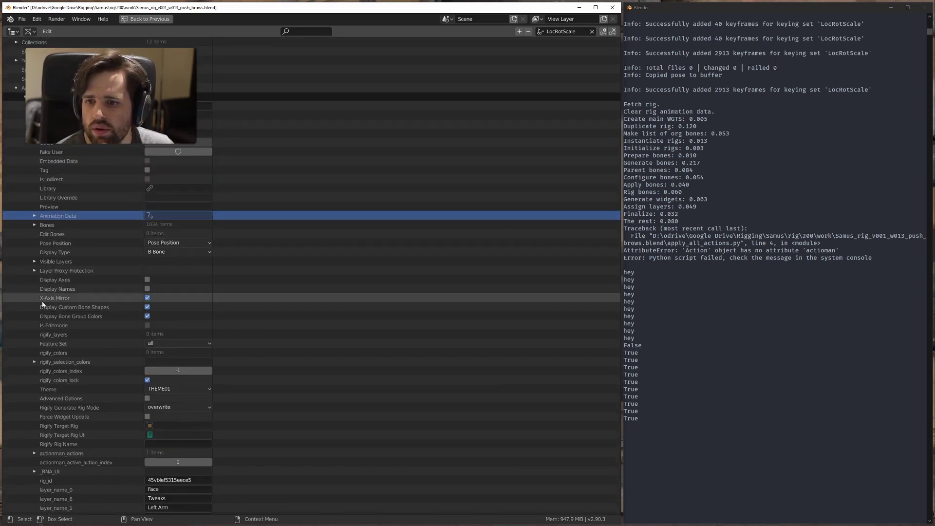
Step: Check the Samus armature's actionman_actions list and actionman_active_action_index property again
{"action": "scroll", "coordinate": [43, 304], "scroll_direction": "down", "scroll_amount": 7}
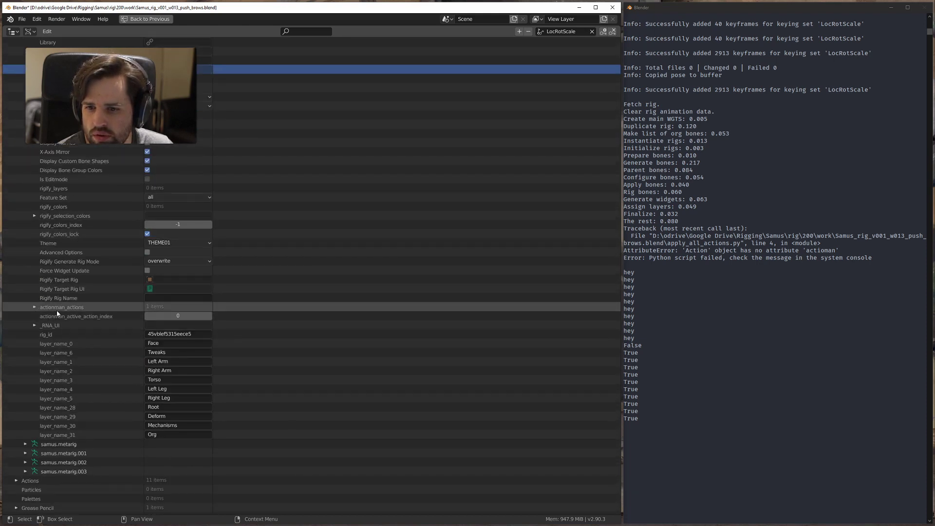
{"action": "left_click", "coordinate": [35, 308]}
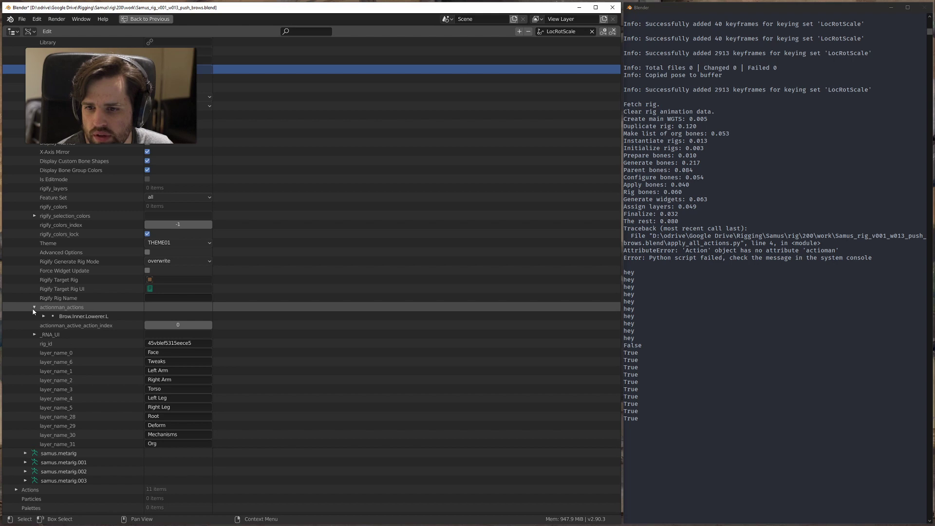
{"action": "left_click", "coordinate": [34, 309]}
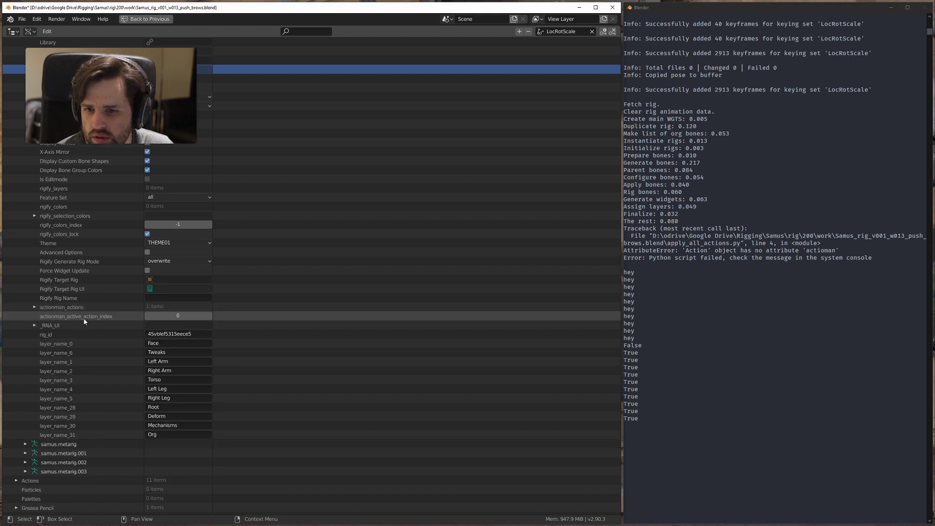
{"action": "scroll", "coordinate": [55, 317], "scroll_direction": "down", "scroll_amount": 4}
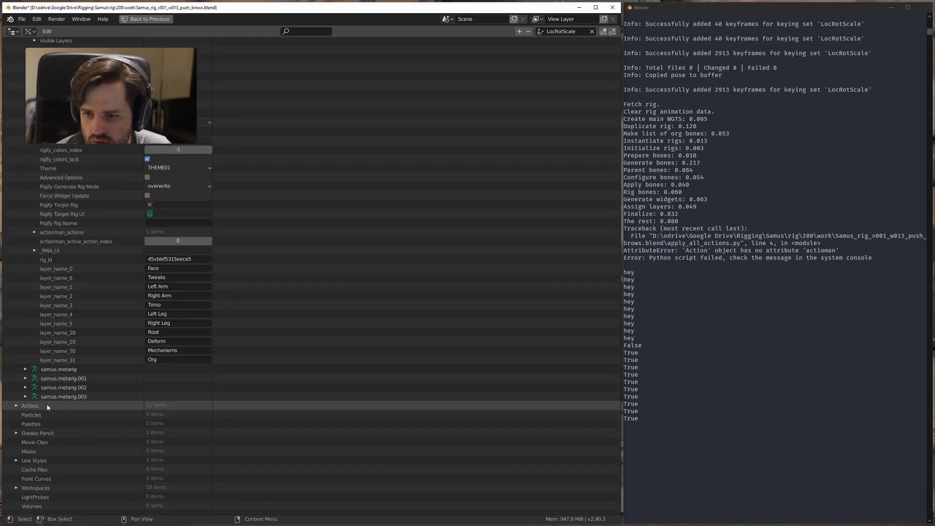
Step: Expand the Actions list and review the Action Man Properties of the Brow.Inner.In.L action
{"action": "left_click", "coordinate": [17, 407]}
{"action": "scroll", "coordinate": [16, 408], "scroll_direction": "down", "scroll_amount": 2}
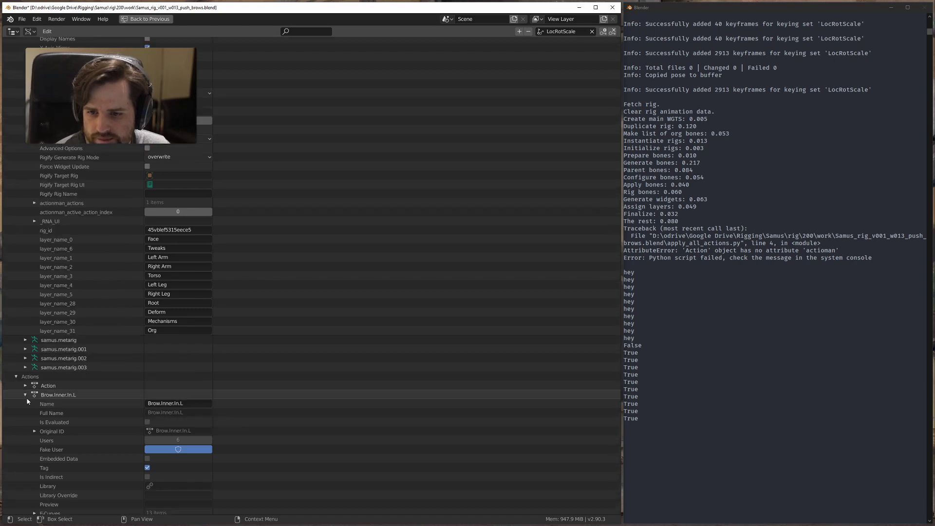
{"action": "scroll", "coordinate": [128, 406], "scroll_direction": "down", "scroll_amount": 4}
{"action": "scroll", "coordinate": [128, 409], "scroll_direction": "down", "scroll_amount": 1}
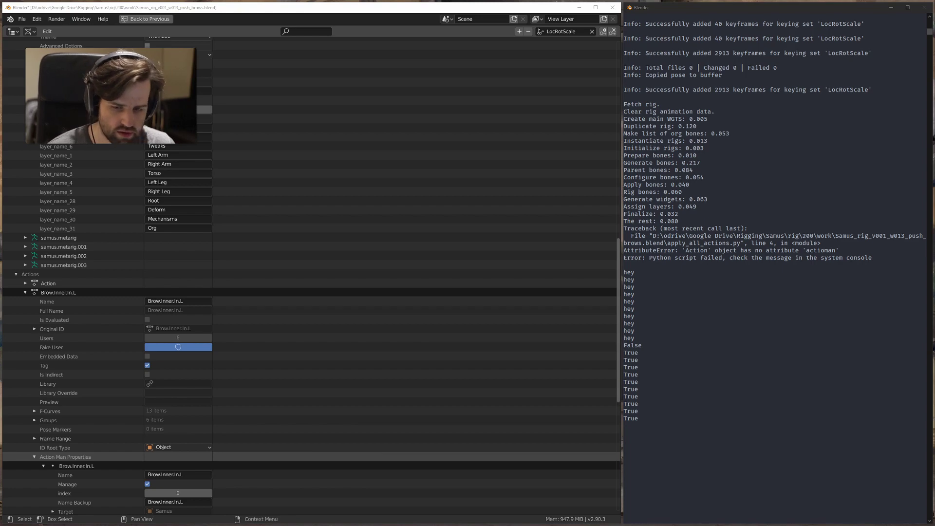
Step: Leave the maximized data view and insert an empty line above the for loop in apply_all_actions.py
{"action": "left_click", "coordinate": [137, 21]}
{"action": "left_click", "coordinate": [302, 57]}
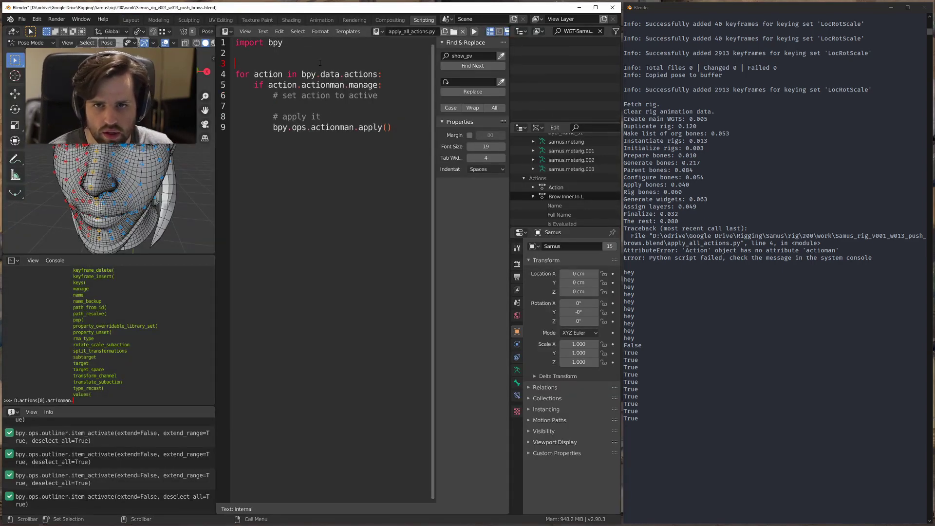
{"action": "key", "text": "Return"}
{"action": "key", "text": "Return"}
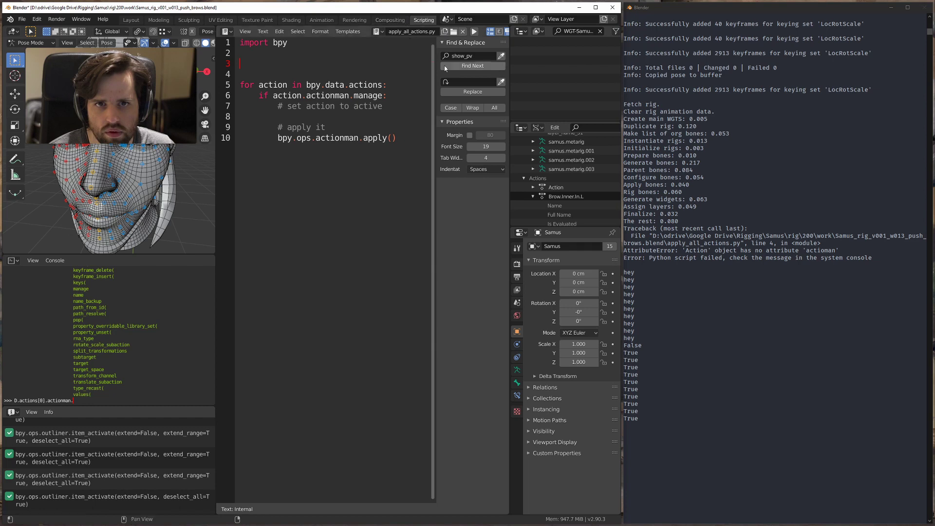
Step: Maximize the data outliner, collapse the Armatures list, and expand the Samus entry in the Objects list
{"action": "key", "text": "ctrl+space"}
{"action": "scroll", "coordinate": [61, 145], "scroll_direction": "down", "scroll_amount": 10}
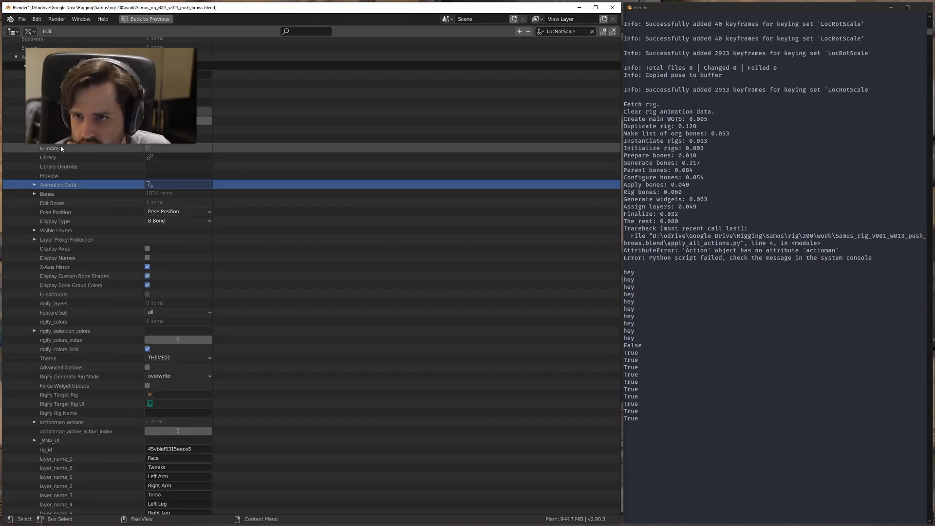
{"action": "scroll", "coordinate": [58, 85], "scroll_direction": "up", "scroll_amount": 4}
{"action": "left_click", "coordinate": [17, 131]}
{"action": "scroll", "coordinate": [19, 124], "scroll_direction": "up", "scroll_amount": 10}
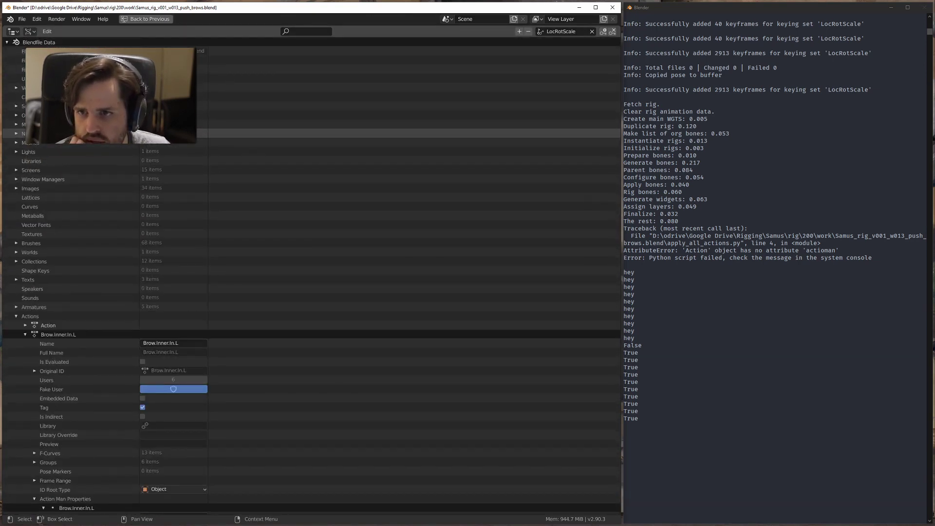
{"action": "left_click", "coordinate": [16, 115]}
{"action": "scroll", "coordinate": [55, 234], "scroll_direction": "down", "scroll_amount": 15}
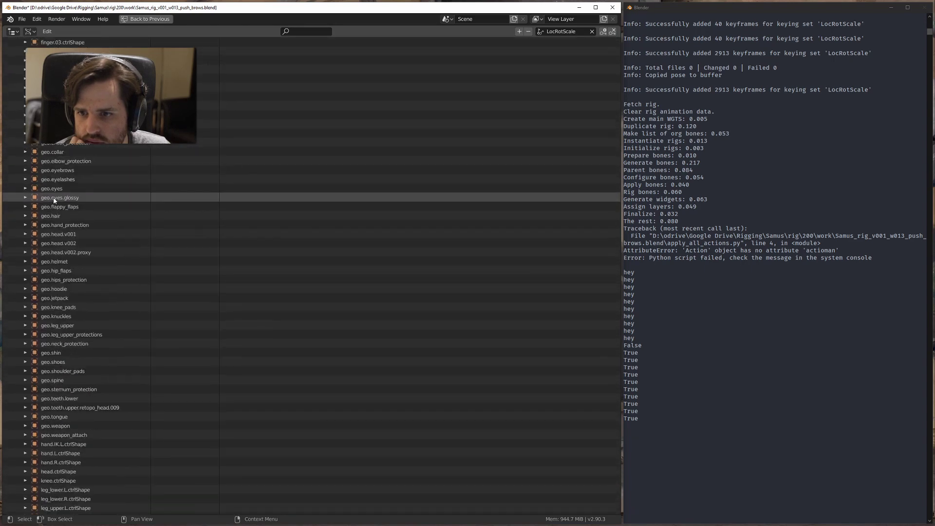
{"action": "scroll", "coordinate": [55, 234], "scroll_direction": "down", "scroll_amount": 4}
{"action": "left_click", "coordinate": [26, 245]}
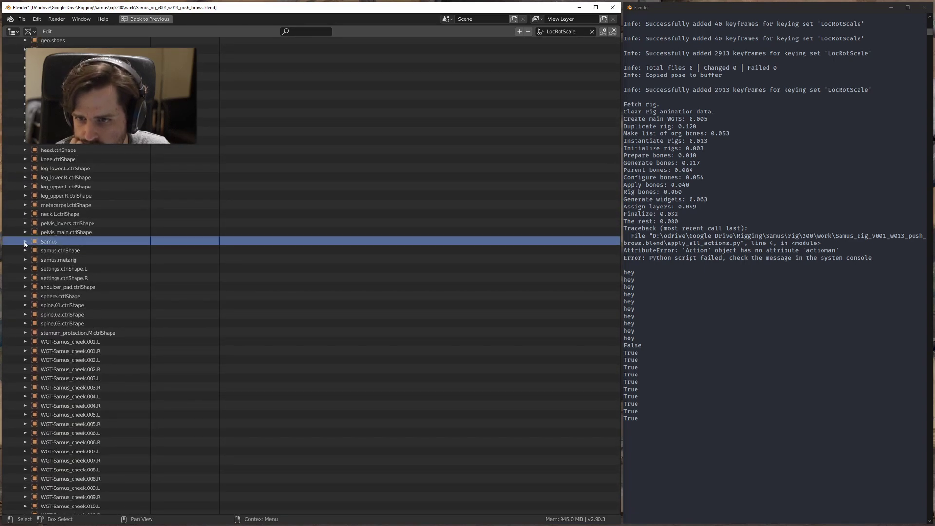
Step: Look through the Samus object's properties and inspect the Action entry under its Animation Data
{"action": "scroll", "coordinate": [70, 257], "scroll_direction": "down", "scroll_amount": 2}
{"action": "scroll", "coordinate": [70, 258], "scroll_direction": "down", "scroll_amount": 4}
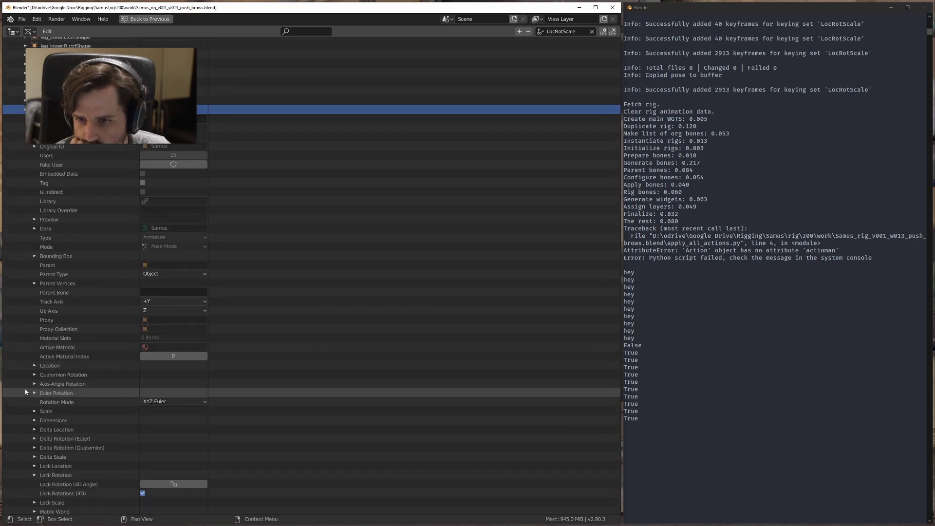
{"action": "scroll", "coordinate": [39, 349], "scroll_direction": "down", "scroll_amount": 7}
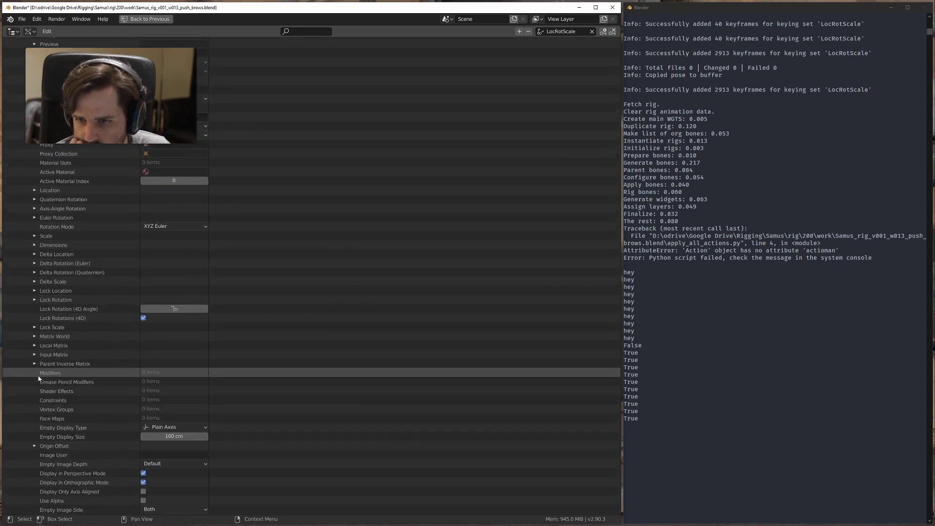
{"action": "scroll", "coordinate": [45, 335], "scroll_direction": "down", "scroll_amount": 13}
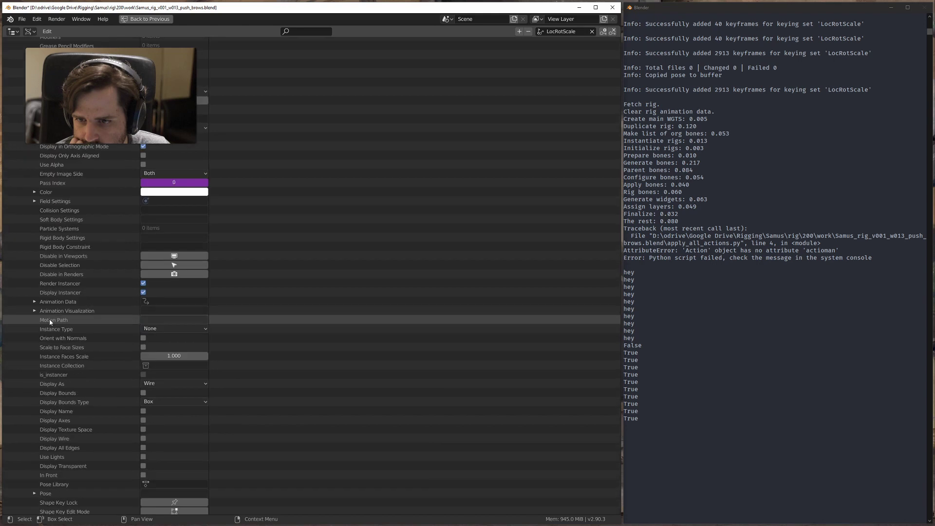
{"action": "left_click", "coordinate": [52, 303]}
{"action": "left_click", "coordinate": [34, 302]}
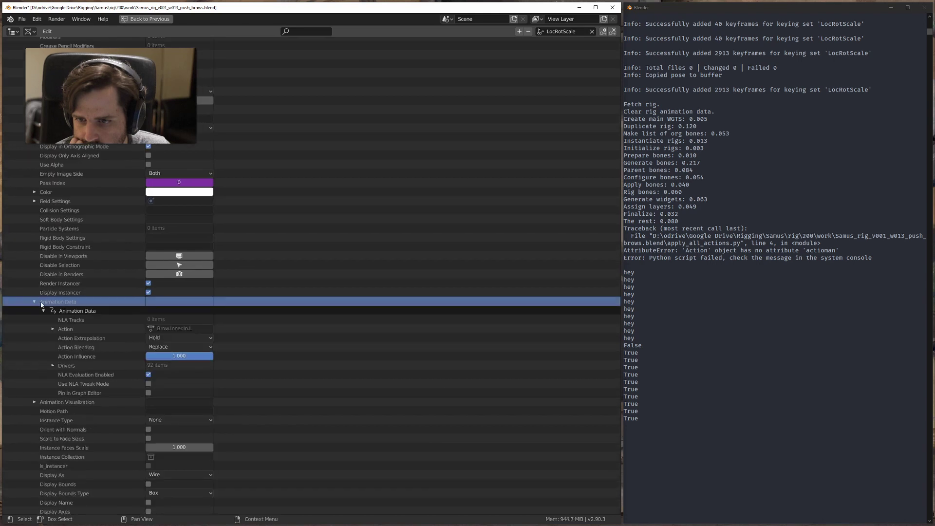
{"action": "left_click", "coordinate": [110, 331]}
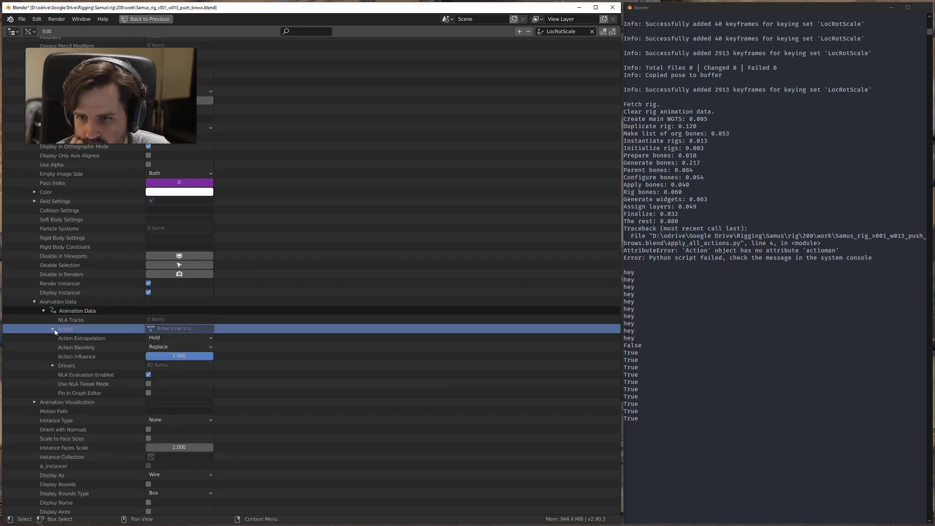
{"action": "left_click", "coordinate": [53, 329]}
{"action": "left_click", "coordinate": [84, 340]}
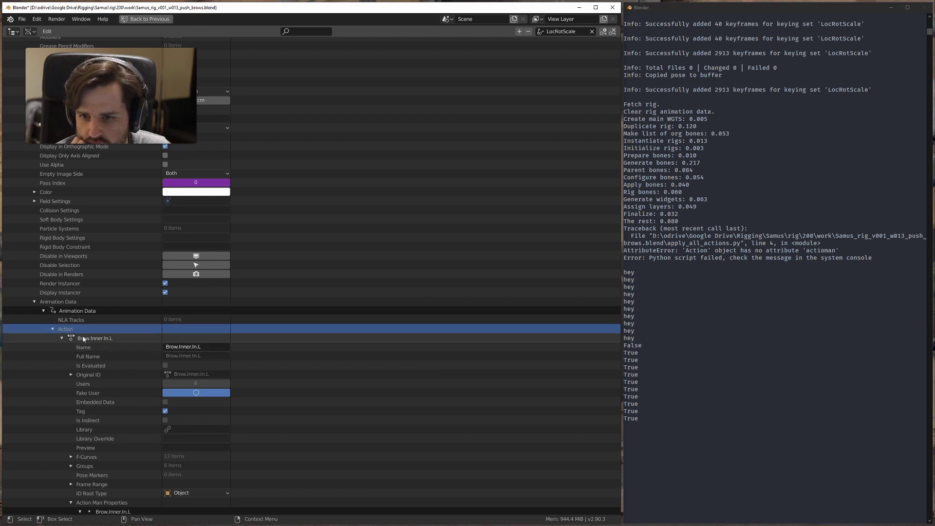
{"action": "left_click", "coordinate": [63, 338]}
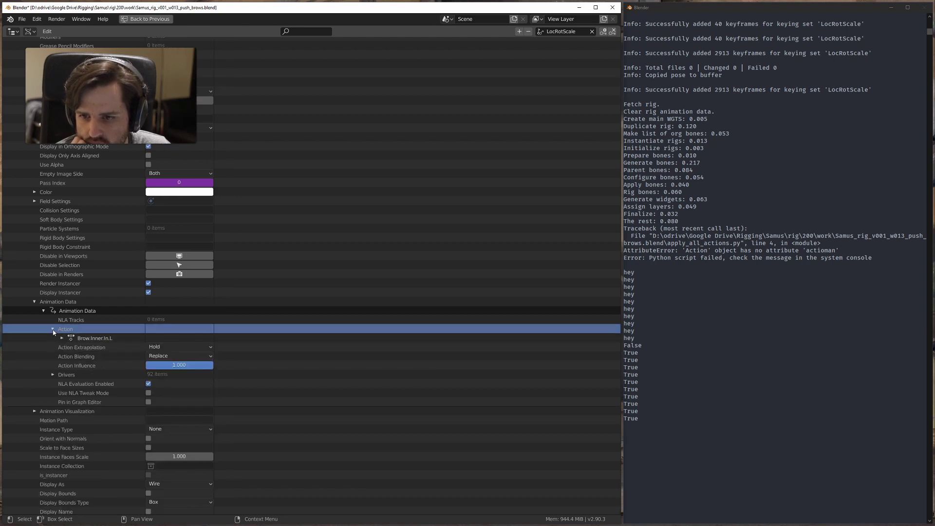
{"action": "left_click", "coordinate": [53, 329]}
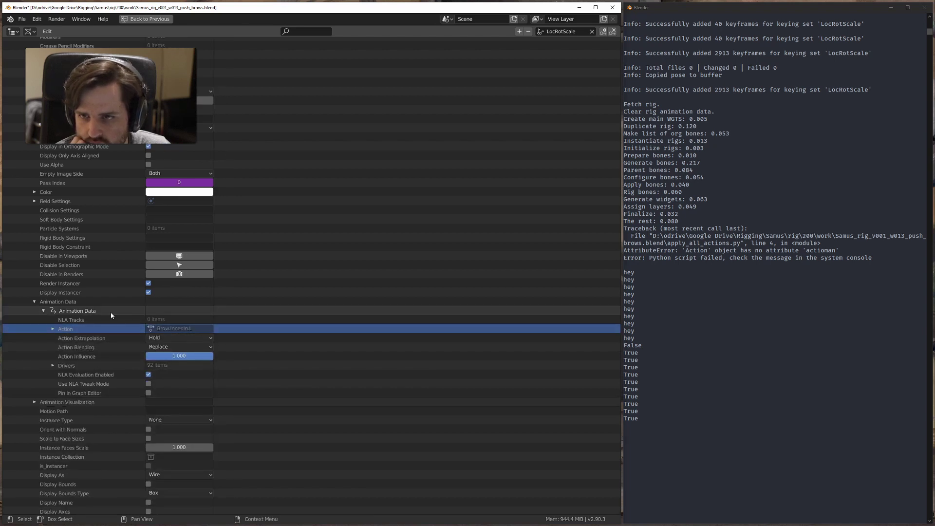
{"action": "scroll", "coordinate": [89, 320], "scroll_direction": "up", "scroll_amount": 12}
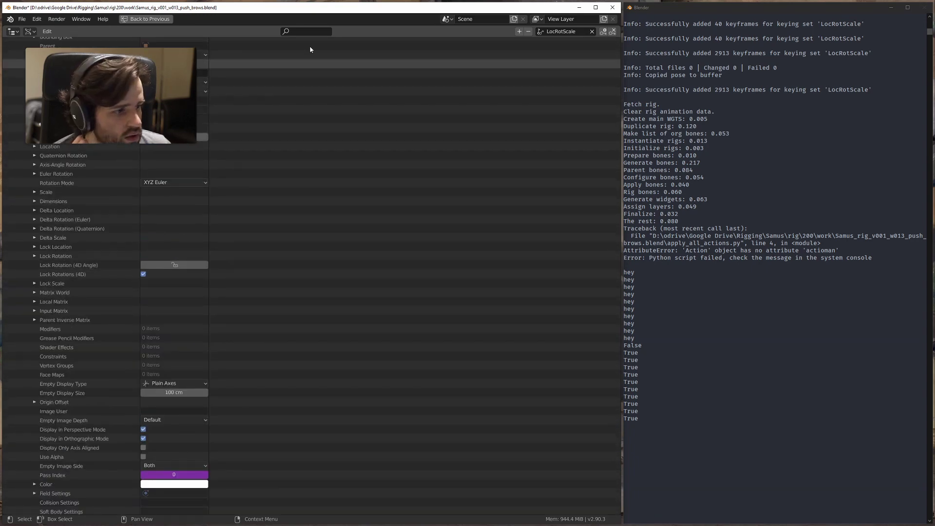
Step: Paste the line ob.animation_data.action = last_action under the "# set action to active" comment in the script
{"action": "left_click", "coordinate": [149, 20]}
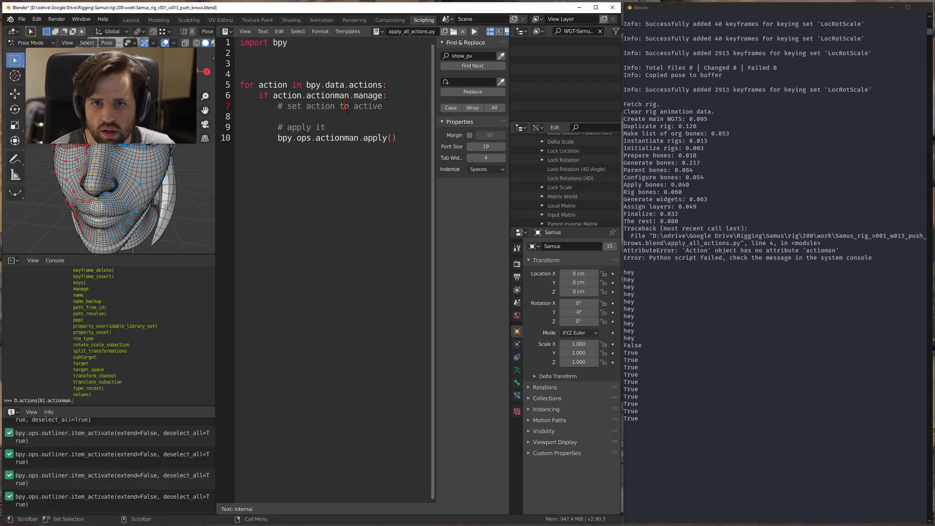
{"action": "key", "text": "ctrl+v"}
{"action": "key", "text": "Home"}
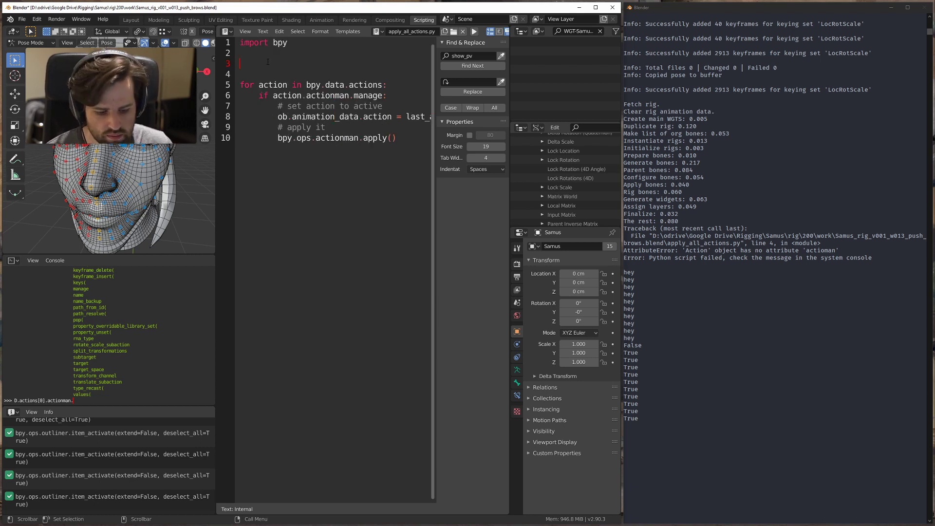
Step: Hide the text editor's sidebar and add object = bpy.data.objects["Samus"] on the empty line above the loop
{"action": "type", "text": "a"}
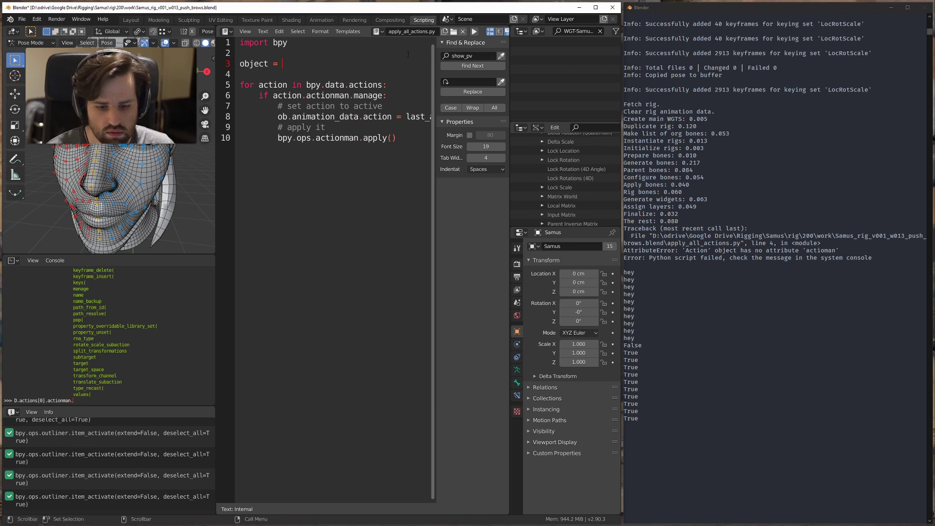
{"action": "key", "text": "ctrl+t"}
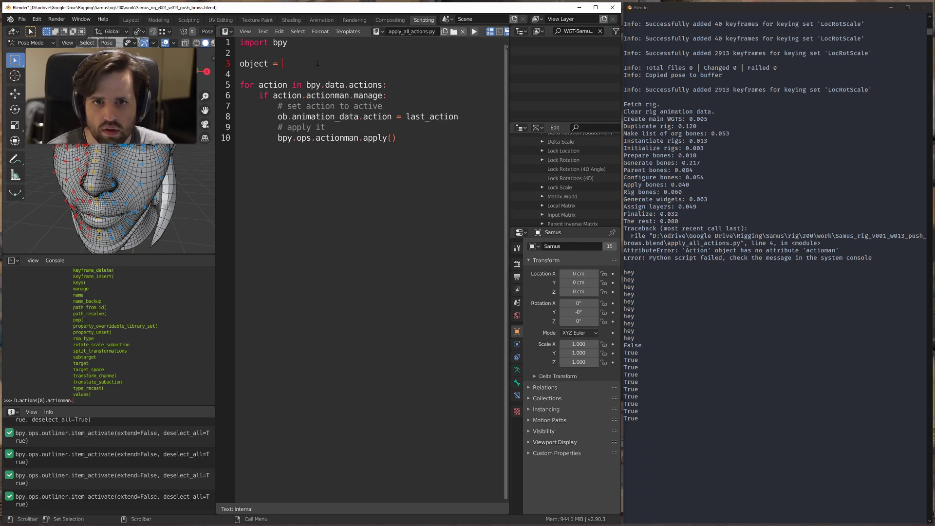
{"action": "type", "text": "object = bpy."}
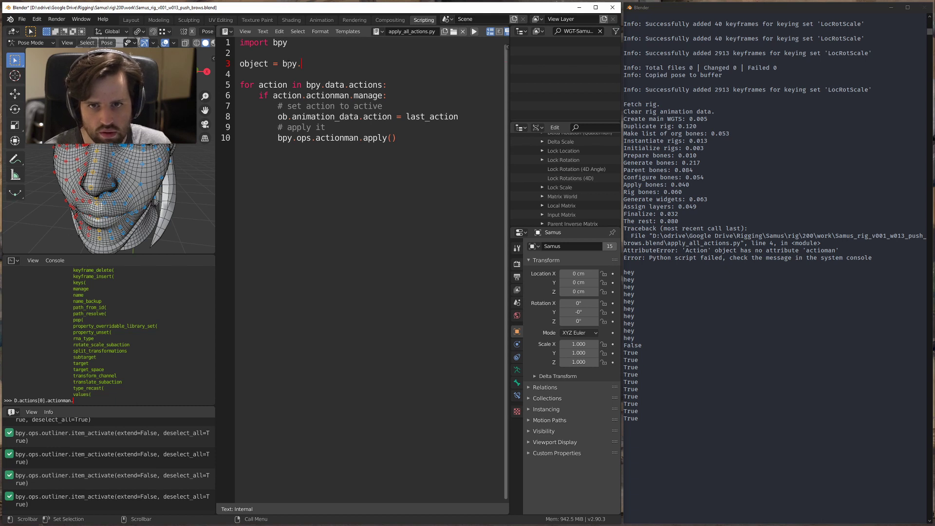
{"action": "type", "text": "data.object"}
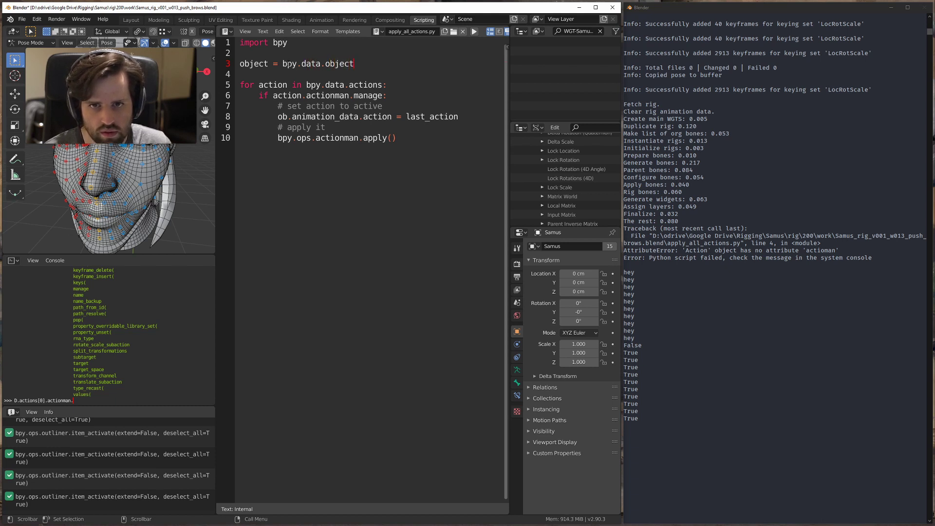
{"action": "type", "text": "s[\"Sa"}
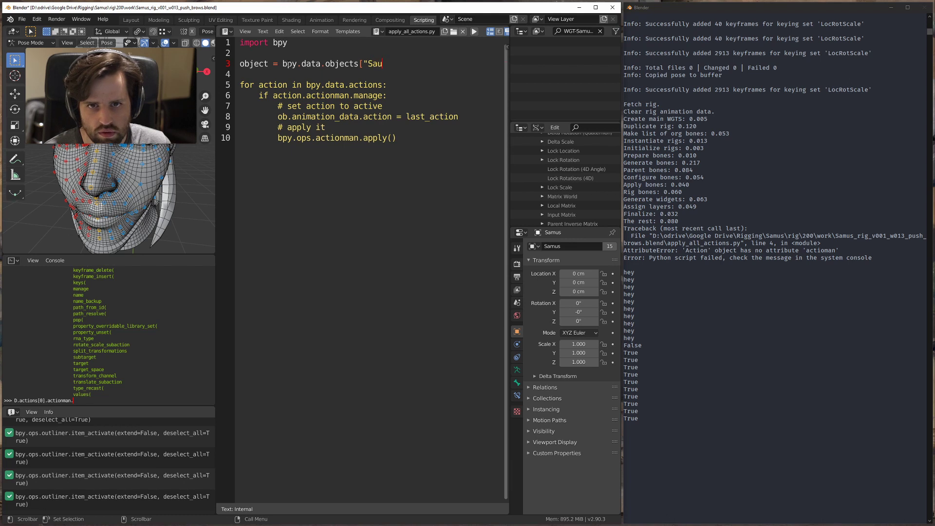
{"action": "type", "text": "mus\"]"}
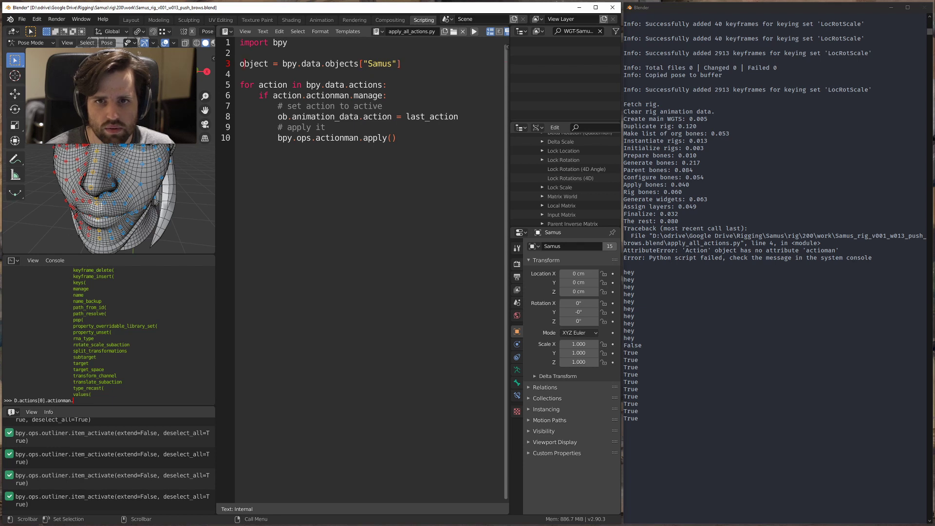
Step: Replace ob with object in the animation_data.action line and indent that line inside the if block
{"action": "double_click", "coordinate": [254, 64]}
{"action": "key", "text": "ctrl+c"}
{"action": "double_click", "coordinate": [258, 117]}
{"action": "key", "text": "ctrl+v"}
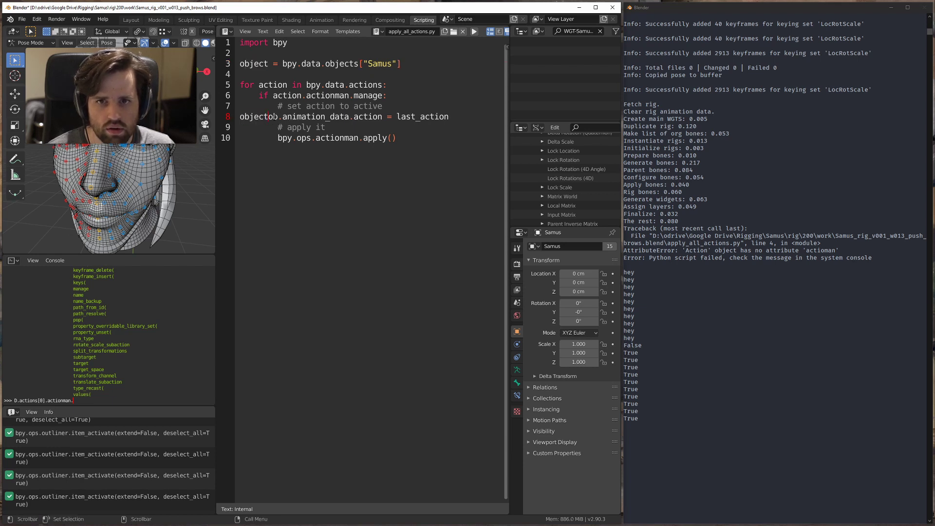
{"action": "double_click", "coordinate": [258, 116]}
{"action": "key", "text": "ctrl+v"}
{"action": "key", "text": "Home"}
{"action": "key", "text": "Tab"}
{"action": "key", "text": "Tab"}
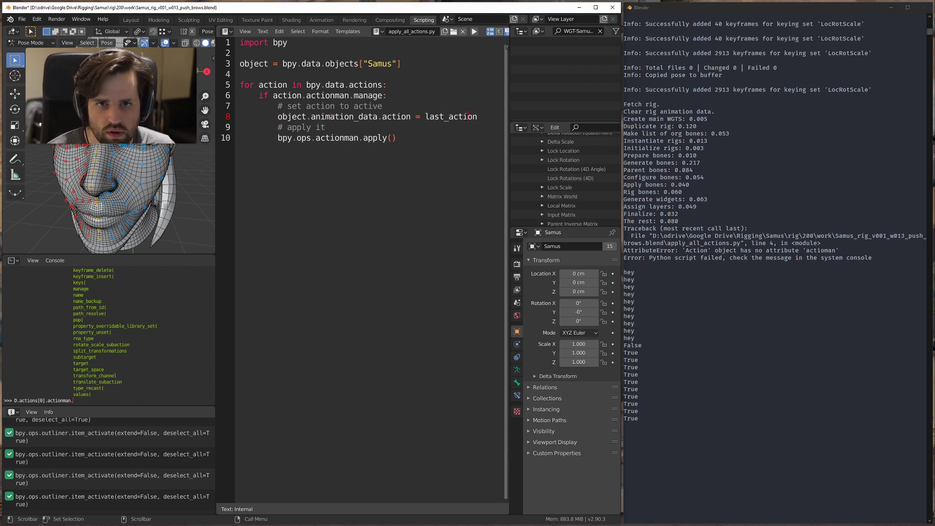
Step: Replace last_action with the loop variable action in the animation_data.action assignment
{"action": "double_click", "coordinate": [287, 96]}
{"action": "double_click", "coordinate": [269, 85]}
{"action": "key", "text": "ctrl+c"}
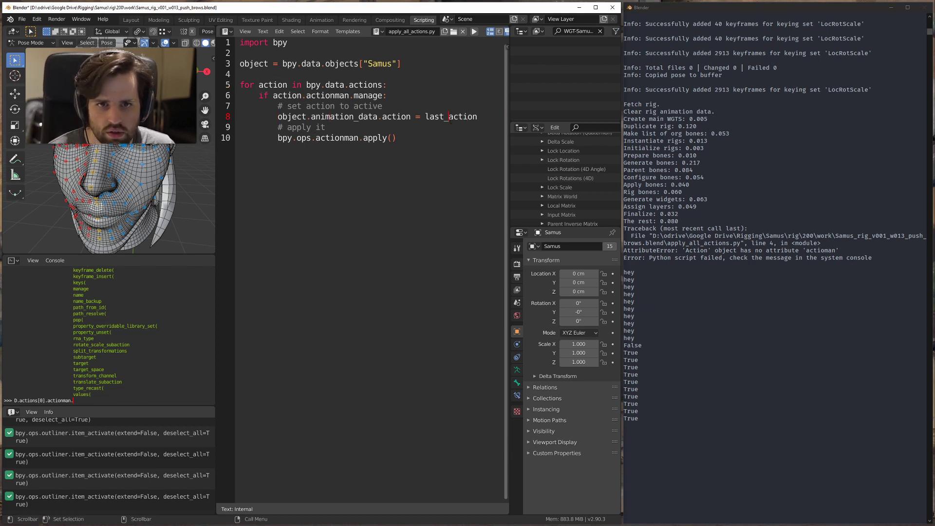
{"action": "double_click", "coordinate": [451, 116]}
{"action": "key", "text": "ctrl+v"}
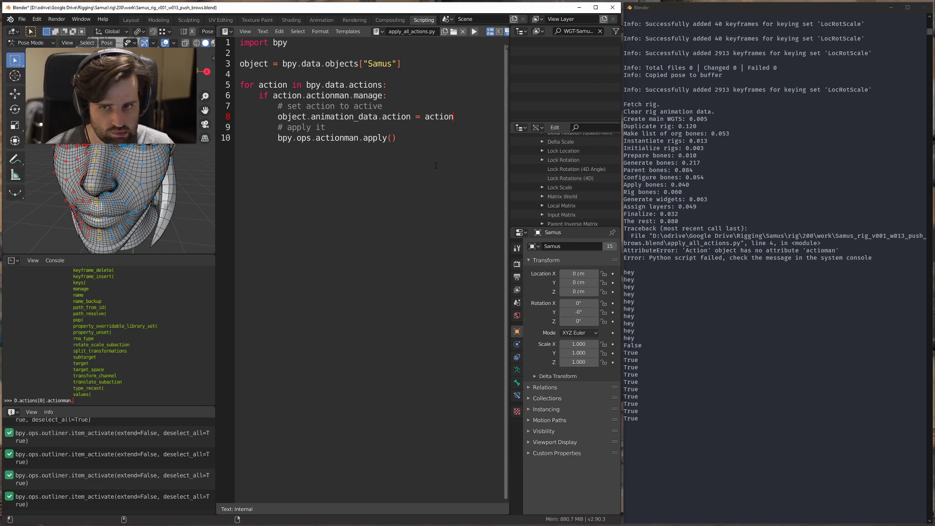
Step: Run the script and check the Samus head in a maximized 3D viewport
{"action": "key", "text": "alt+p"}
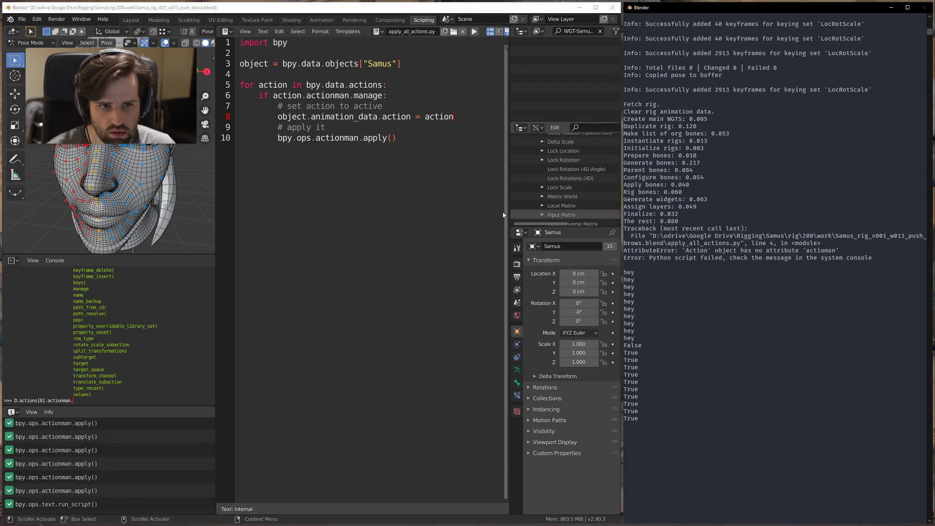
{"action": "key", "text": "ctrl+space"}
{"action": "scroll", "coordinate": [167, 176], "scroll_direction": "down", "scroll_amount": 4}
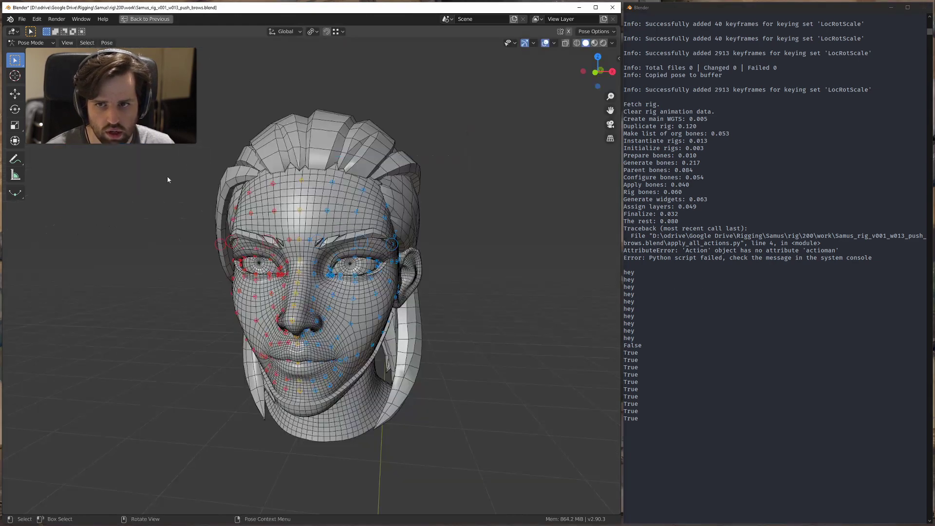
{"action": "key", "text": "ctrl+space"}
Step: Switch to the Layout workspace and maximize its 3D viewport with the face in close view
{"action": "left_click", "coordinate": [129, 20]}
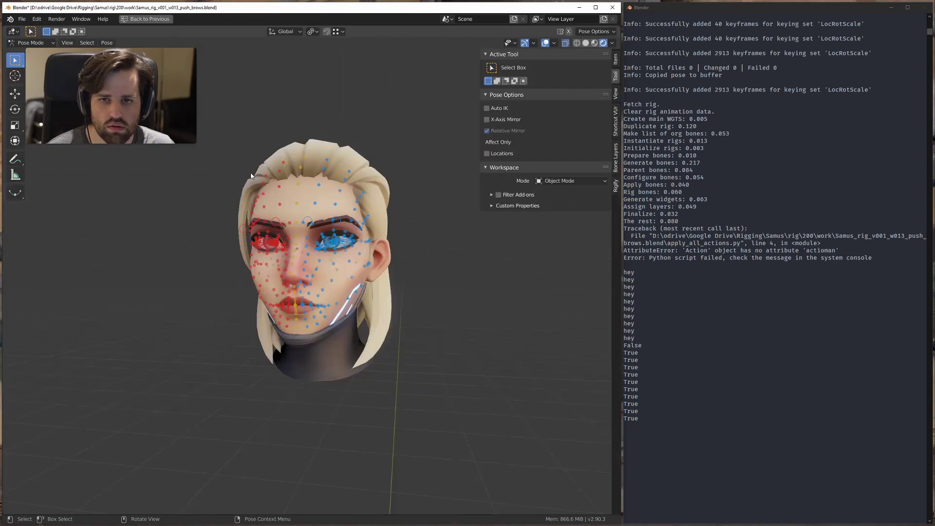
{"action": "key", "text": "ctrl+space"}
{"action": "scroll", "coordinate": [284, 188], "scroll_direction": "down", "scroll_amount": 4}
{"action": "scroll", "coordinate": [284, 187], "scroll_direction": "up", "scroll_amount": 3}
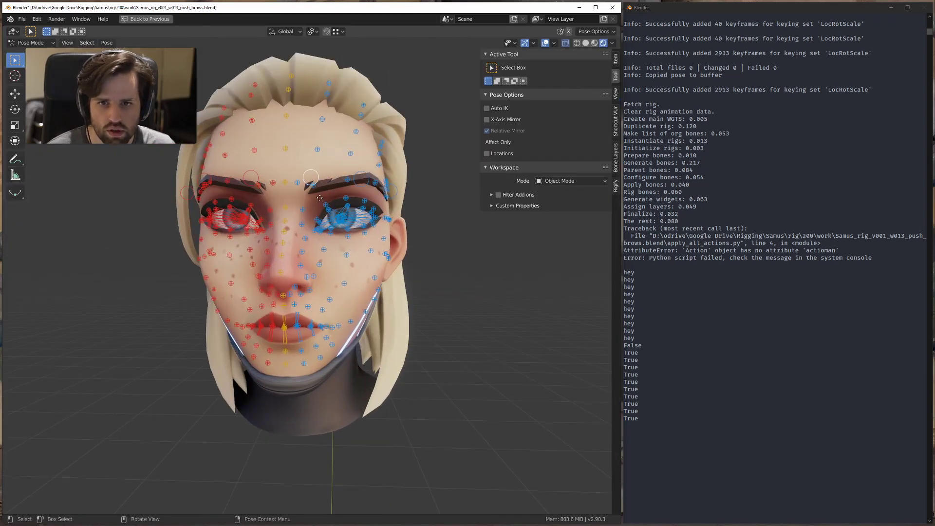
Step: Test-move the brow controls on the character's left side, including the outer one, cancelling each move
{"action": "key", "text": "g"}
{"action": "key", "text": "Escape"}
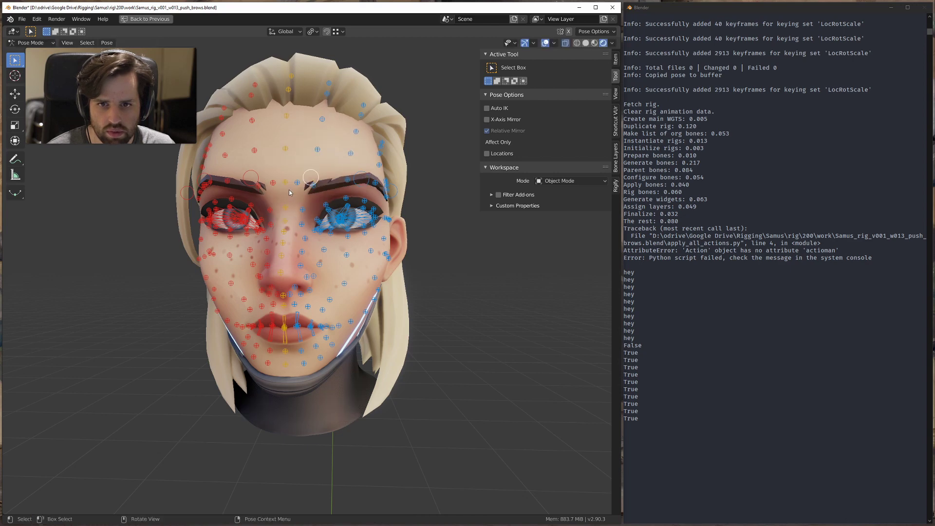
{"action": "left_click", "coordinate": [364, 173]}
{"action": "left_click", "coordinate": [390, 195]}
{"action": "key", "text": "g"}
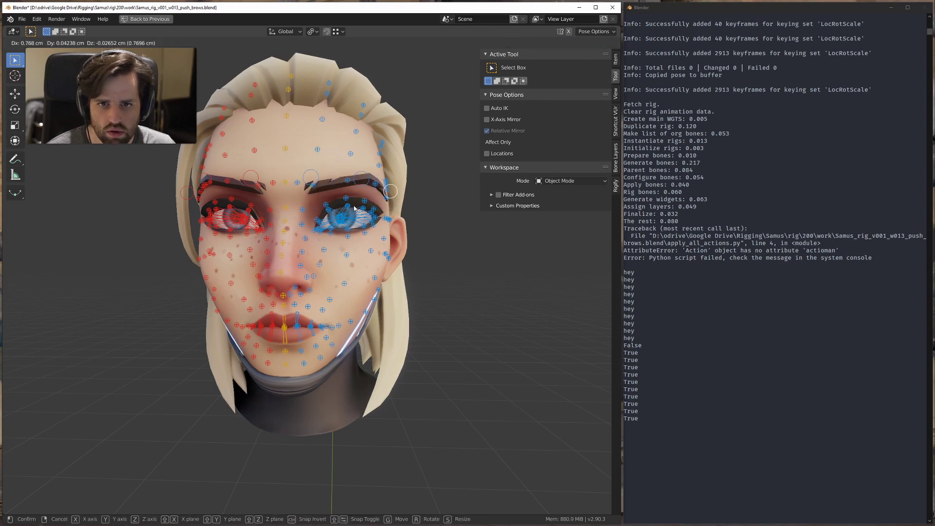
{"action": "key", "text": "Escape"}
Step: Test-move the brow controls on the character's right side and the inner left one along Z, cancelling each move
{"action": "left_click", "coordinate": [253, 173], "text": "shift"}
{"action": "left_click", "coordinate": [193, 189], "text": "shift"}
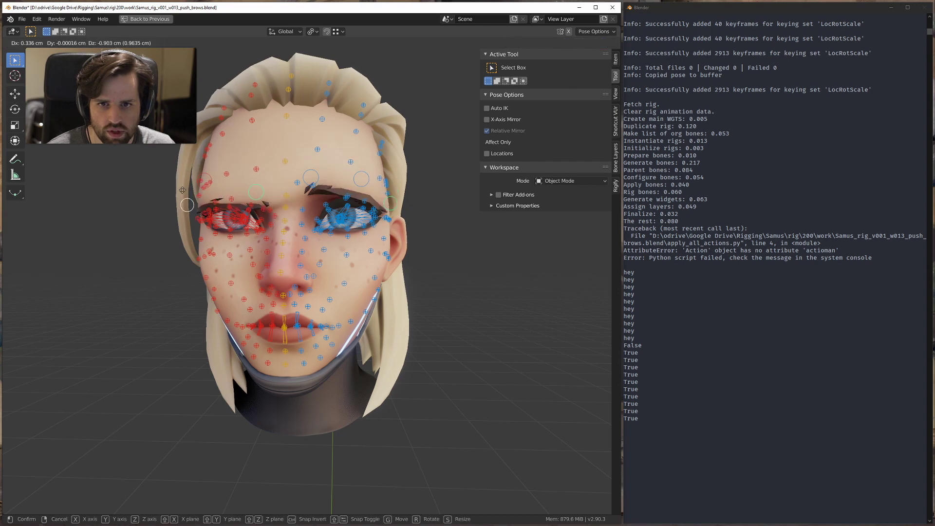
{"action": "key", "text": "g"}
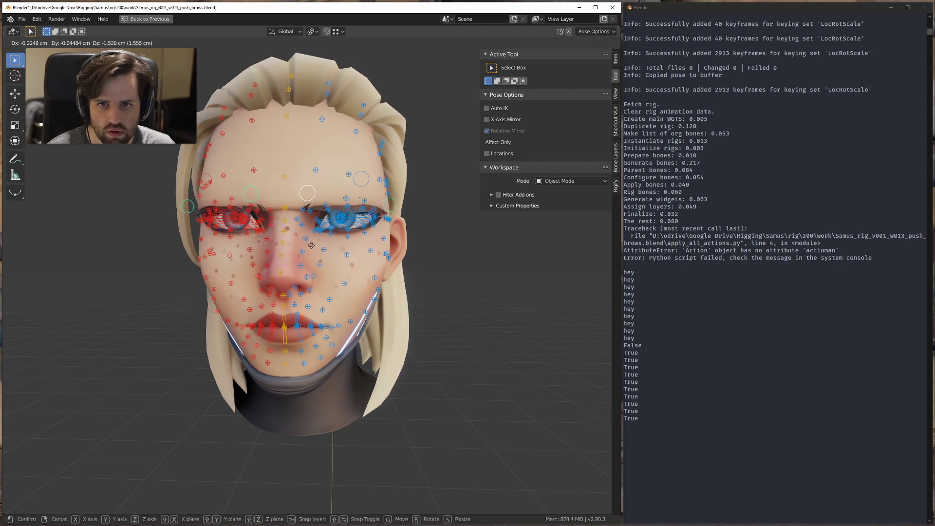
{"action": "key", "text": "z"}
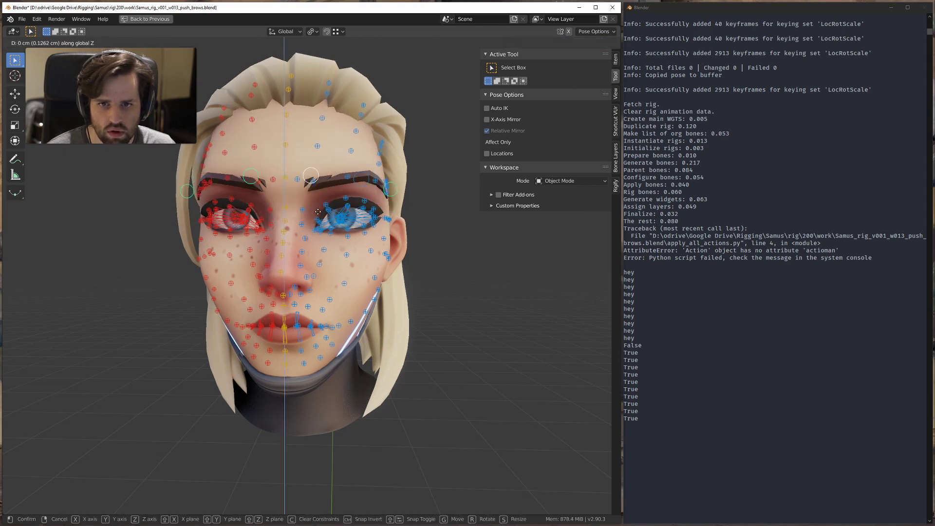
{"action": "right_click", "coordinate": [322, 214]}
{"action": "scroll", "coordinate": [329, 224], "scroll_direction": "down", "scroll_amount": 2}
{"action": "middle_click_drag", "start_coordinate": [333, 232], "coordinate": [358, 273]}
{"action": "scroll", "coordinate": [360, 277], "scroll_direction": "up", "scroll_amount": 2}
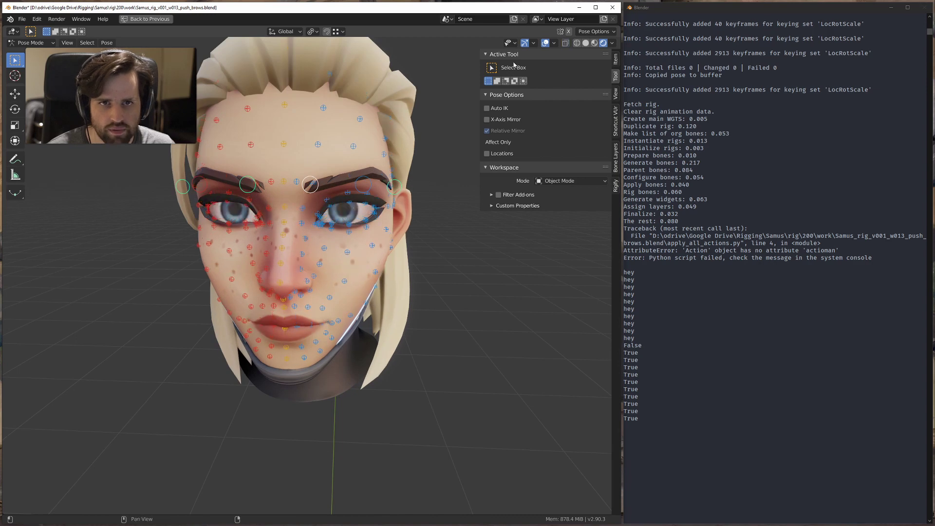
Step: Return to the Scripting workspace and add a def run(): line below import bpy in apply_all_actions.py
{"action": "key", "text": "ctrl+space"}
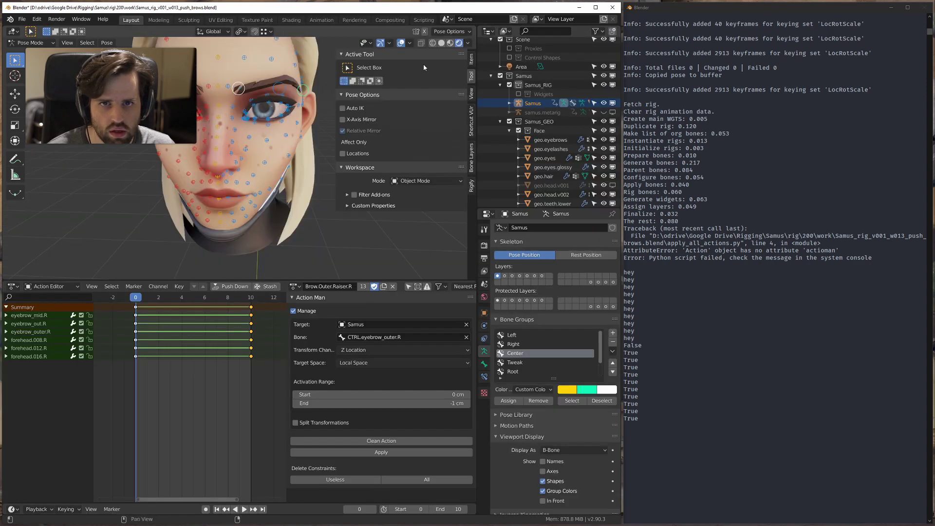
{"action": "left_click", "coordinate": [423, 24]}
{"action": "key", "text": "ctrl+a"}
{"action": "left_click", "coordinate": [388, 138]}
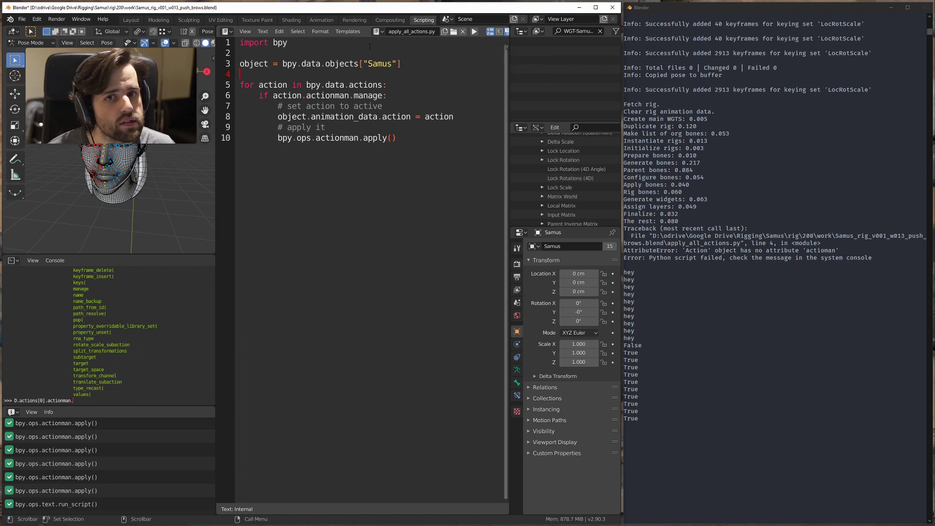
{"action": "left_click", "coordinate": [379, 31]}
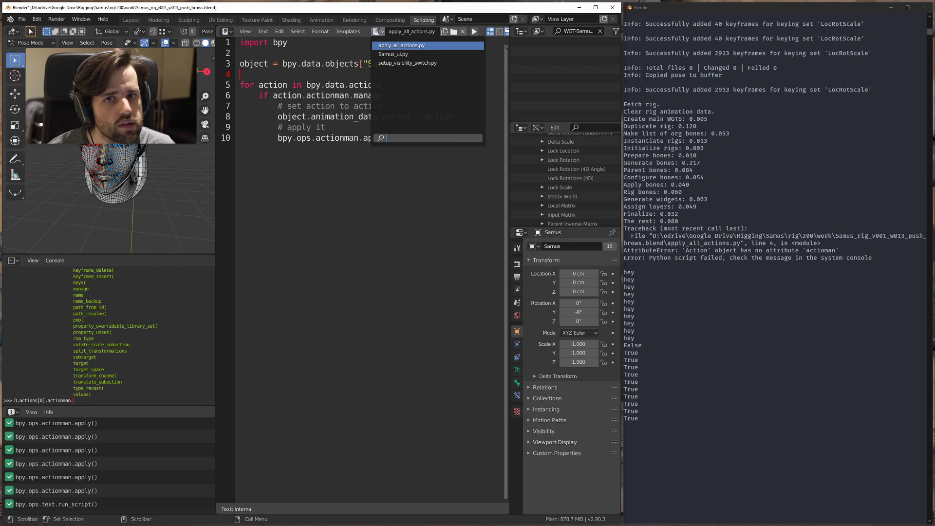
{"action": "key", "text": "Return"}
{"action": "key", "text": "Return"}
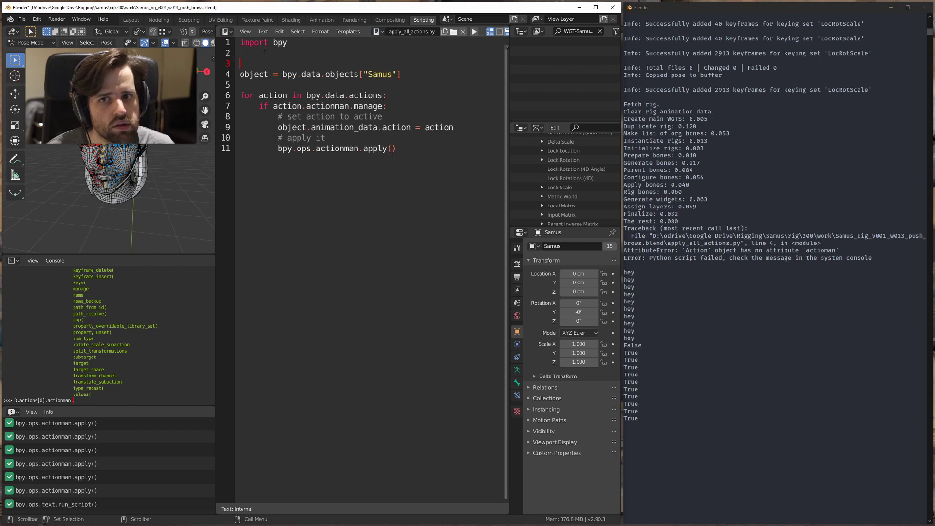
{"action": "type", "text": "def ru"}
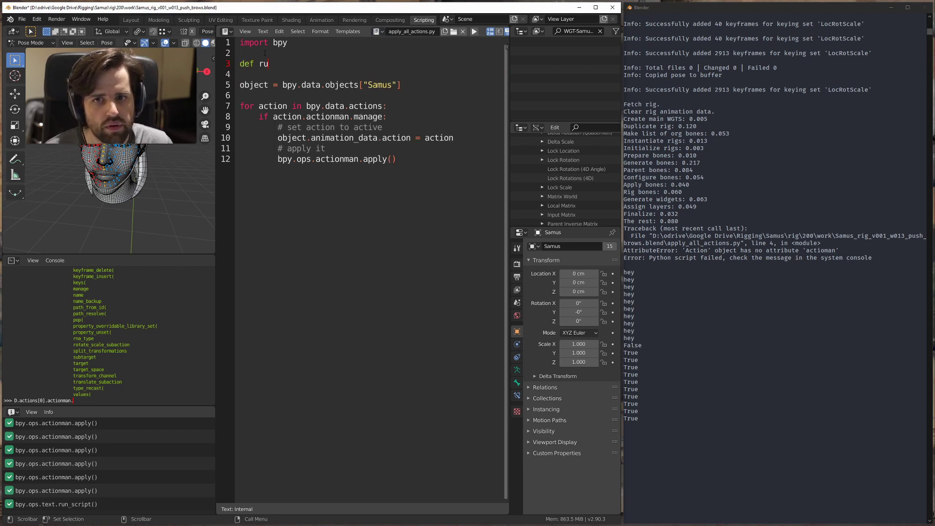
{"action": "type", "text": "n():"}
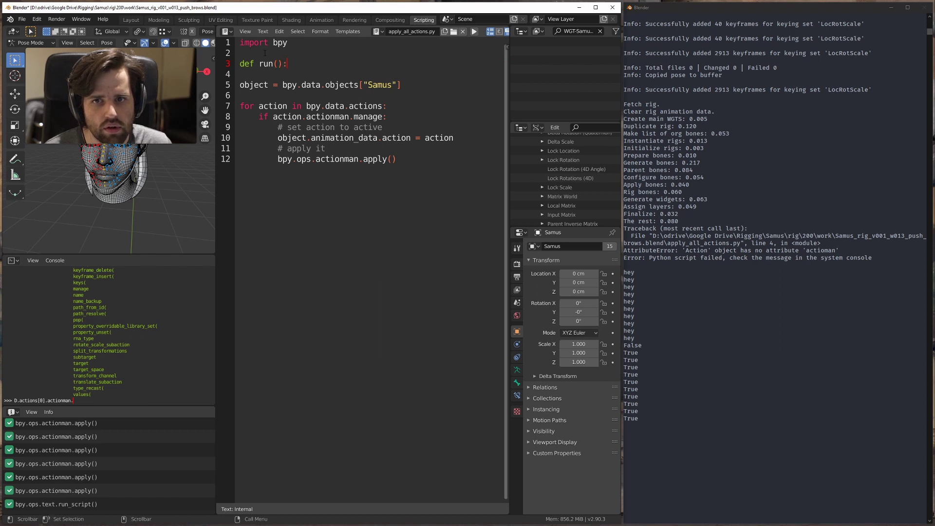
Step: Indent the object assignment and the whole action loop inside run(), and remove the blank line below the def line
{"action": "key", "text": "shift+Down"}
{"action": "key", "text": "shift+Down"}
{"action": "key", "text": "shift+Down"}
{"action": "key", "text": "shift+Down"}
{"action": "key", "text": "shift+Down"}
{"action": "key", "text": "shift+Down"}
{"action": "key", "text": "shift+Down"}
{"action": "key", "text": "shift+Down"}
{"action": "key", "text": "shift+Down"}
{"action": "key", "text": "shift+End"}
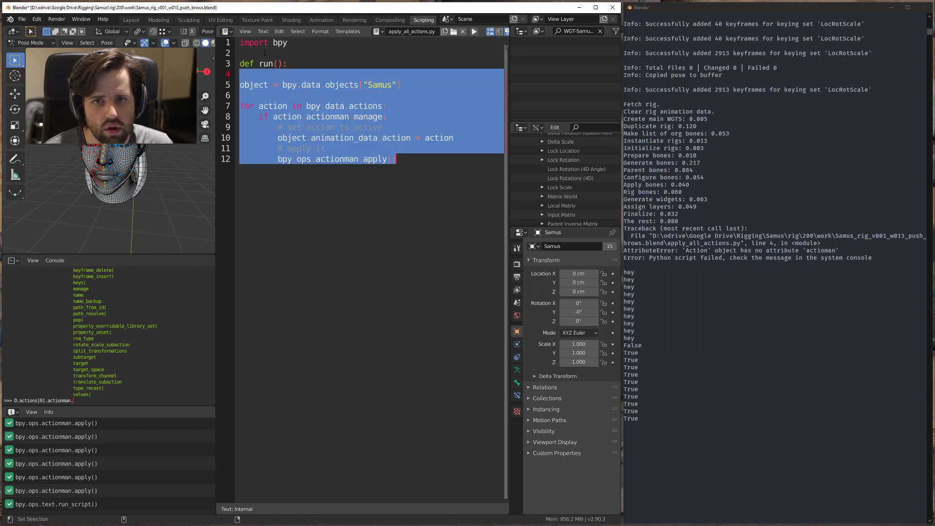
{"action": "key", "text": "Tab"}
{"action": "key", "text": "Left"}
{"action": "key", "text": "BackSpace"}
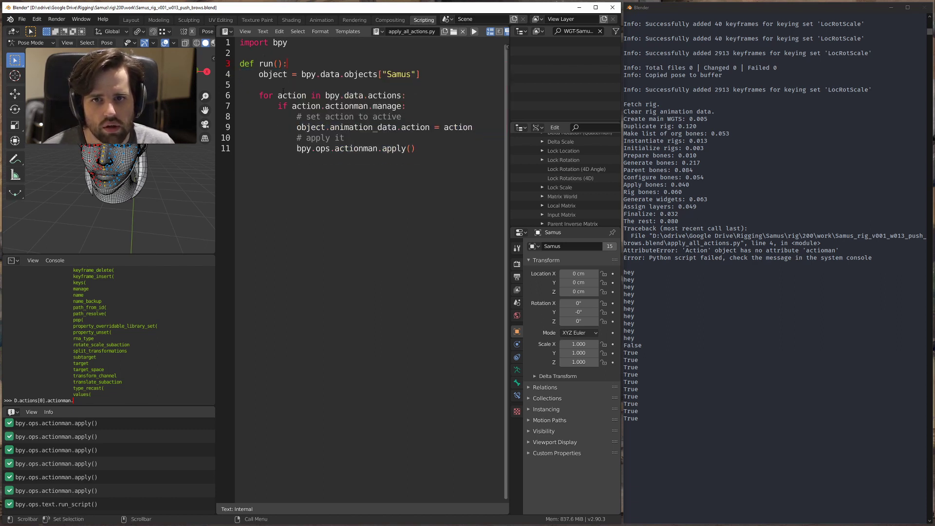
Step: Add an unindented print __name__ line after the run function and run the script
{"action": "key", "text": "Return"}
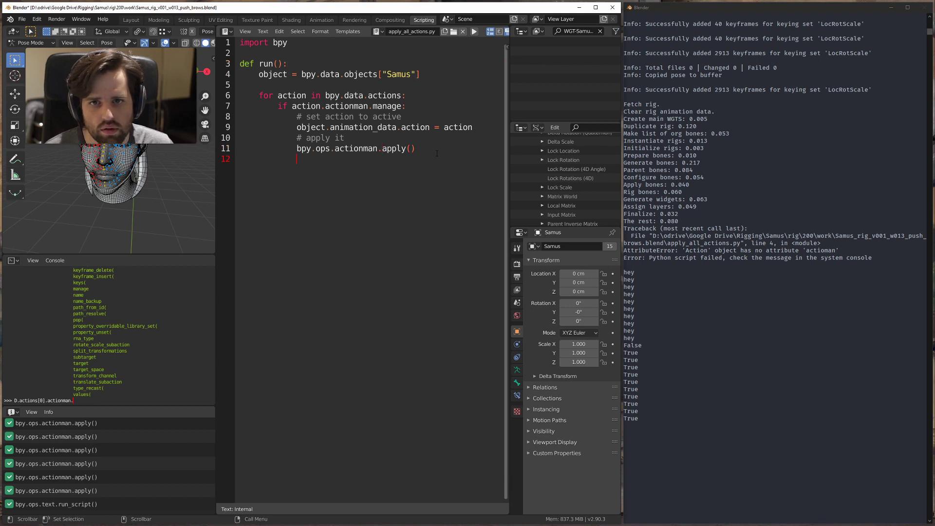
{"action": "key", "text": "Return"}
{"action": "type", "text": "print __name__"}
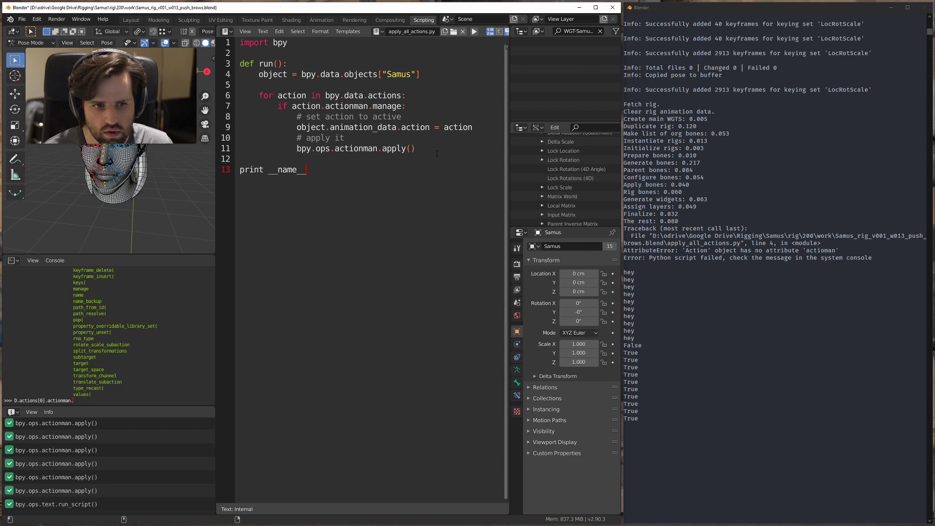
{"action": "key", "text": "alt+p"}
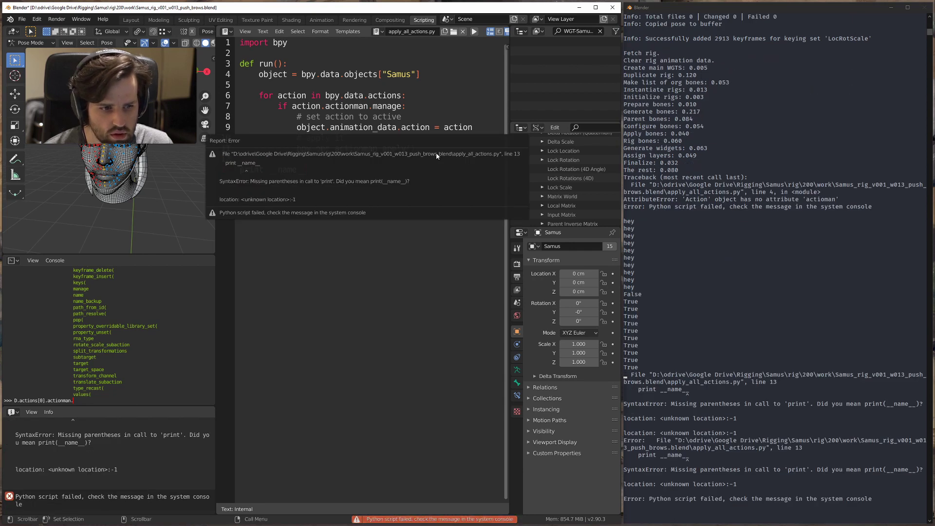
Step: Enclose __name__ in parentheses in the print call and run the script again
{"action": "type", "text": ")"}
{"action": "key", "text": "ctrl+Left"}
{"action": "key", "text": "ctrl+Left"}
{"action": "type", "text": "("}
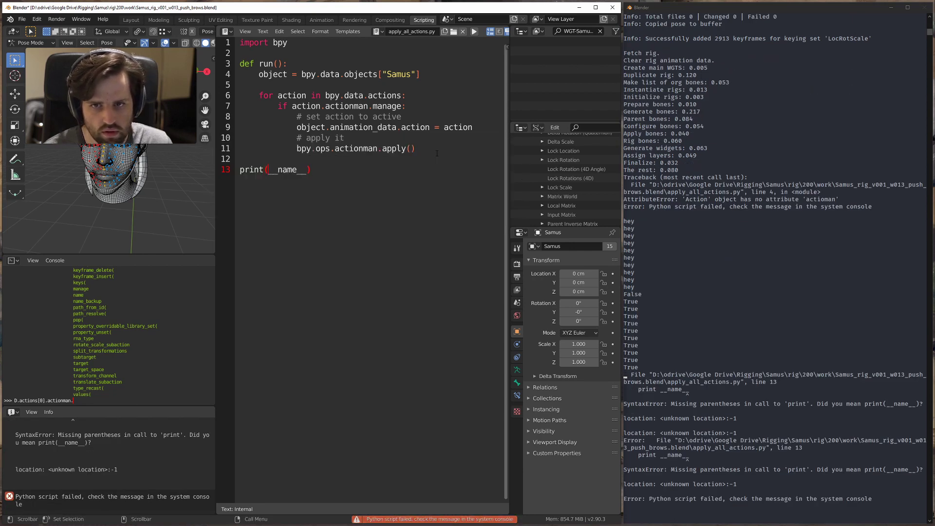
{"action": "key", "text": "alt+p"}
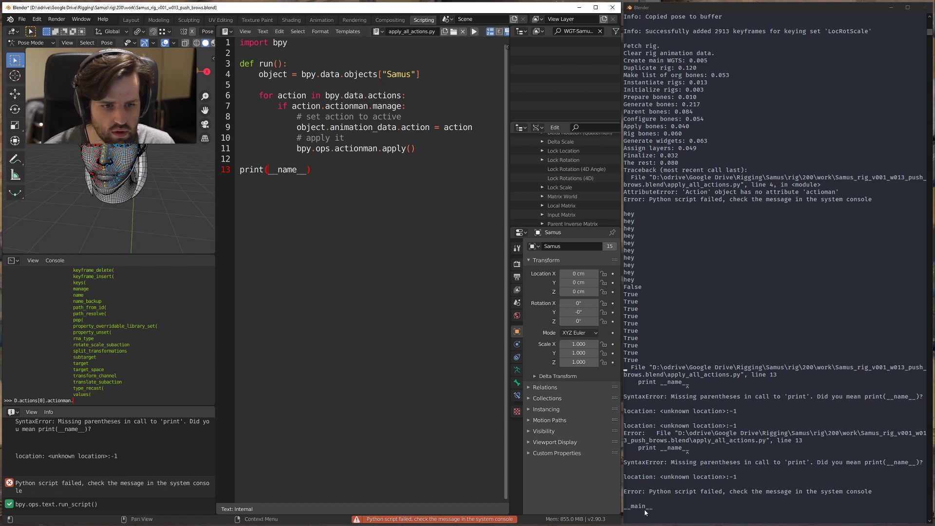
Step: Insert the line if __name__ == "__main__": above the print call
{"action": "left_click", "coordinate": [304, 163]}
{"action": "key", "text": "Return"}
{"action": "type", "text": "if"}
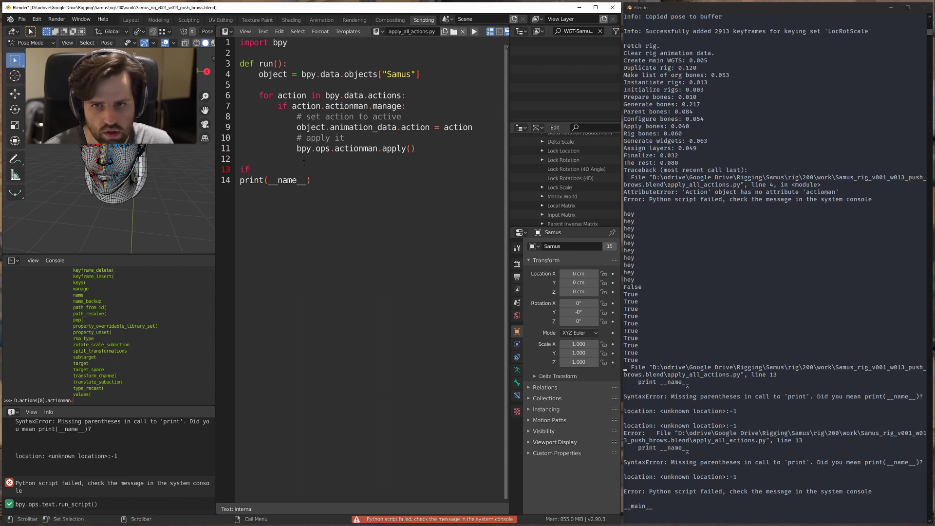
{"action": "type", "text": " __name__ =="}
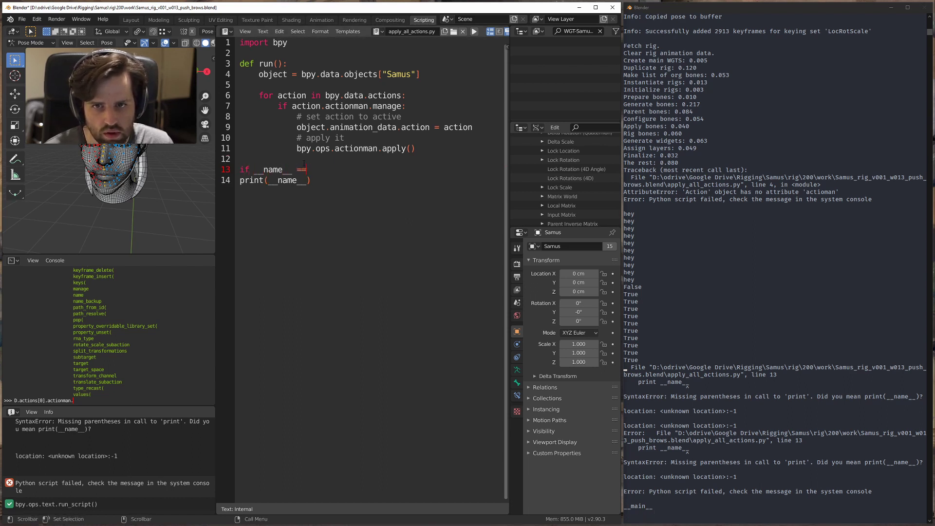
{"action": "type", "text": " \"__main:"}
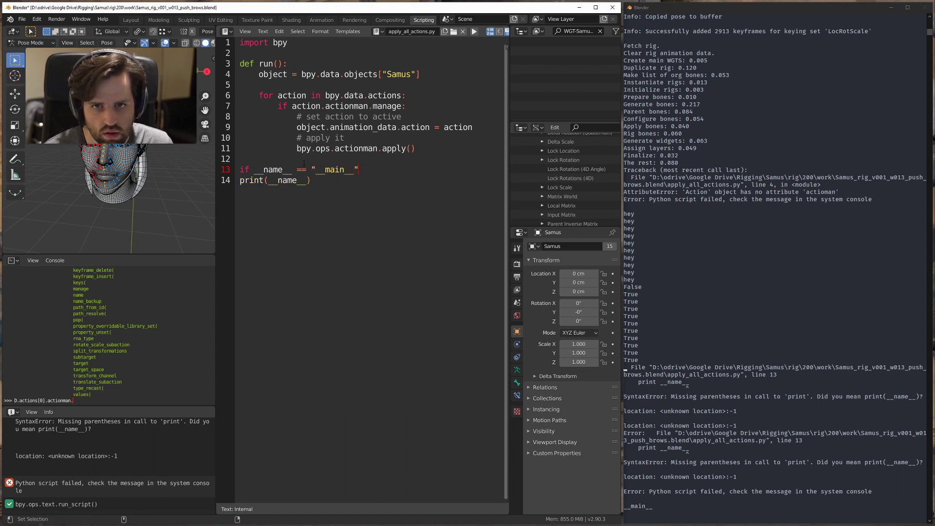
{"action": "type", "text": ":"}
Step: Replace the print(__name__) line with an indented run() call under the main check
{"action": "key", "text": "Down"}
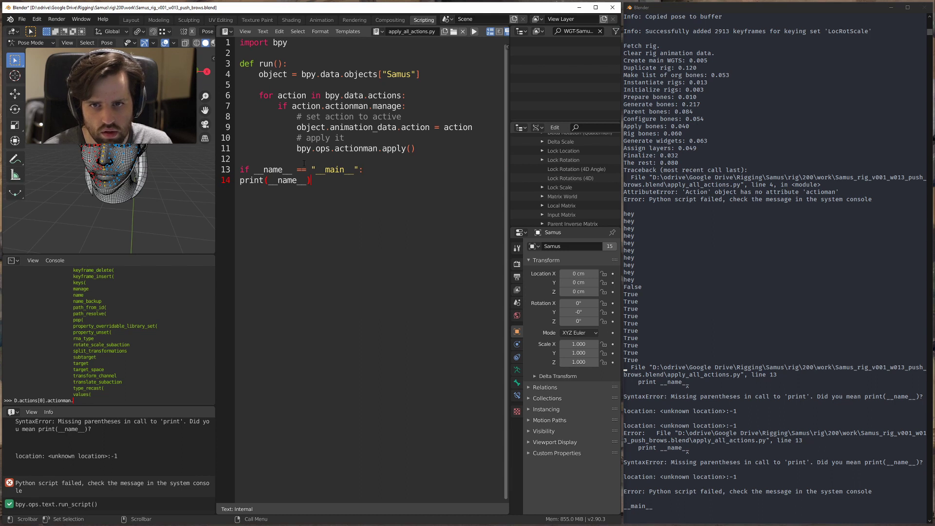
{"action": "key", "text": "BackSpace"}
{"action": "key", "text": "BackSpace"}
{"action": "key", "text": "BackSpace"}
{"action": "key", "text": "BackSpace"}
{"action": "key", "text": "BackSpace"}
{"action": "key", "text": "BackSpace"}
{"action": "key", "text": "BackSpace"}
{"action": "key", "text": "BackSpace"}
{"action": "key", "text": "BackSpace"}
{"action": "key", "text": "BackSpace"}
{"action": "key", "text": "BackSpace"}
{"action": "key", "text": "BackSpace"}
{"action": "key", "text": "BackSpace"}
{"action": "key", "text": "BackSpace"}
{"action": "key", "text": "BackSpace"}
{"action": "type", "text": "run("}
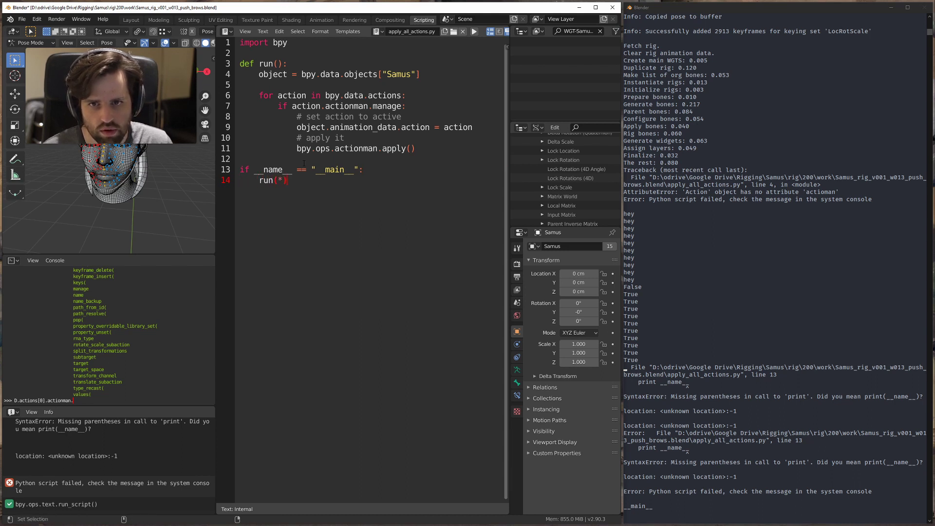
{"action": "type", "text": ")"}
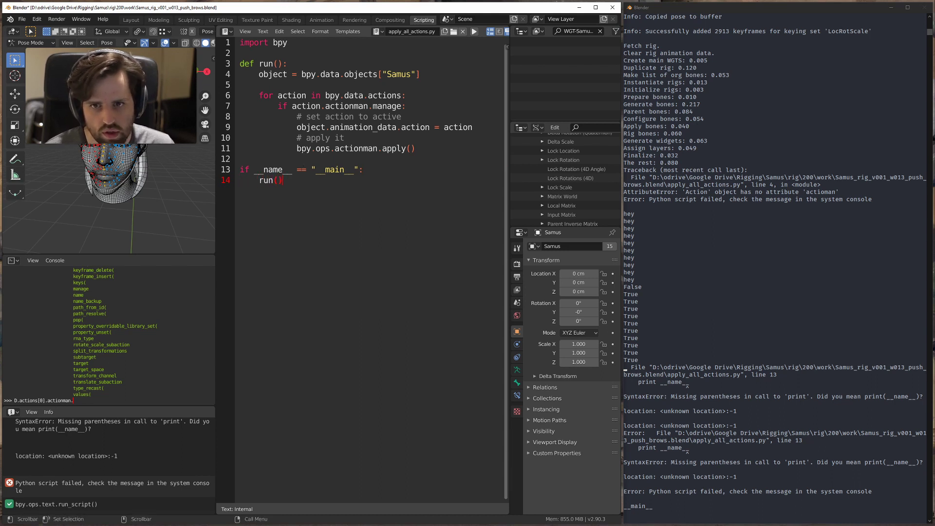
{"action": "left_click_drag", "start_coordinate": [283, 181], "coordinate": [240, 42]}
{"action": "left_click", "coordinate": [325, 96]}
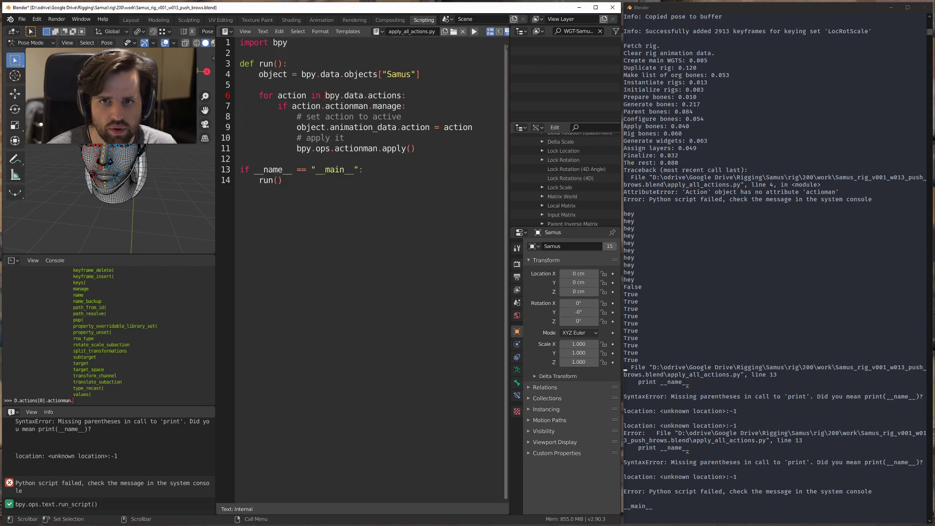
{"action": "left_click", "coordinate": [377, 31]}
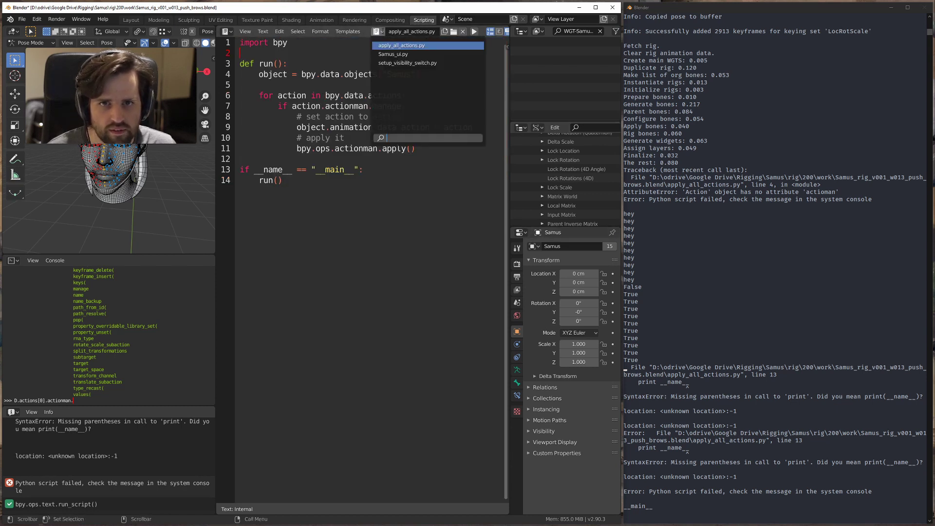
{"action": "left_click", "coordinate": [414, 44]}
Step: Create a new text data-block and name it post_rigify_build.py
{"action": "left_click", "coordinate": [445, 31]}
{"action": "double_click", "coordinate": [412, 31]}
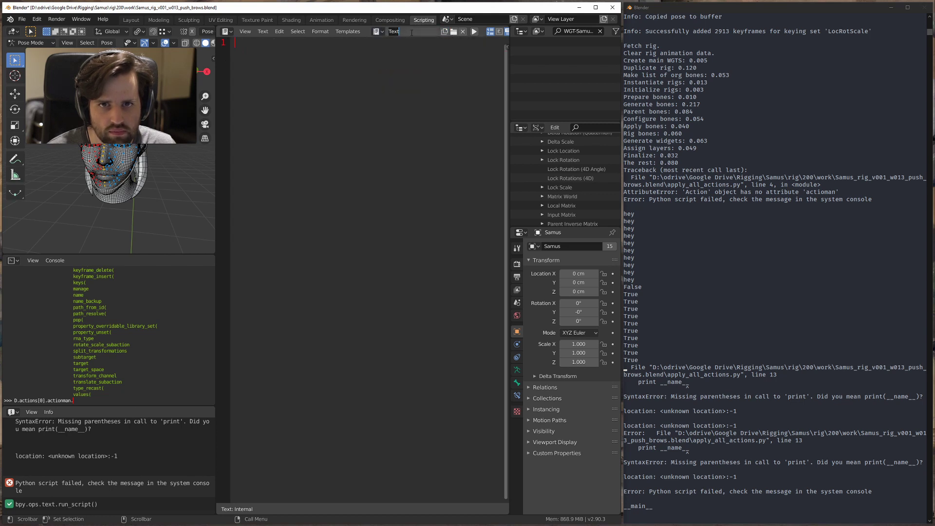
{"action": "type", "text": "post_rigify_build.py"}
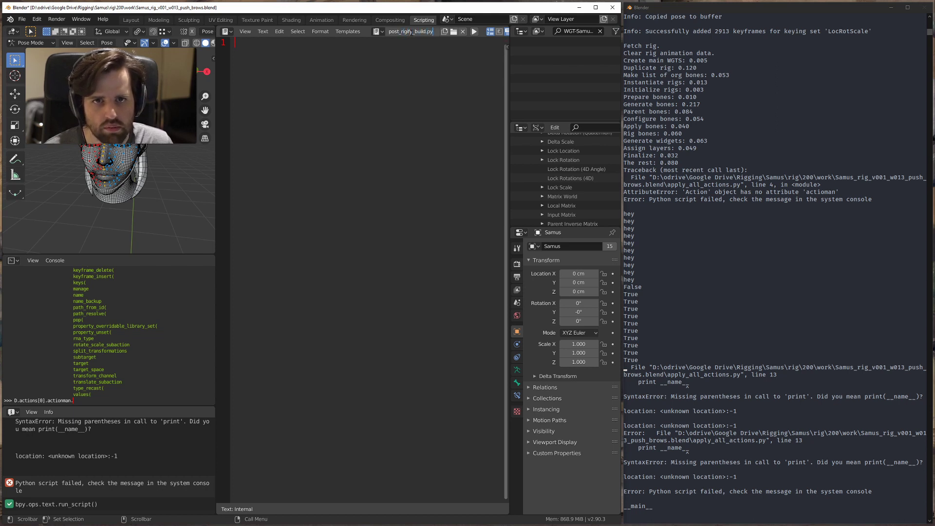
{"action": "key", "text": "Return"}
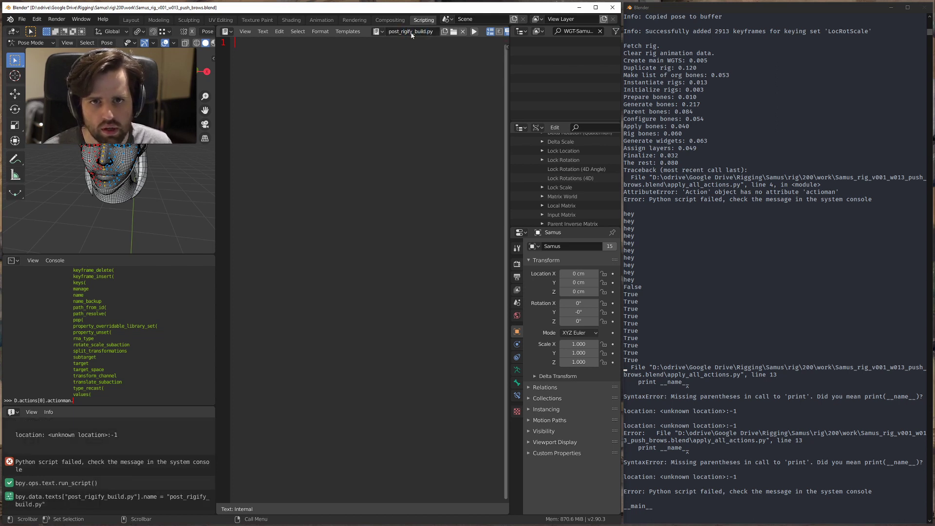
Step: Write import apply_all_actions in post_rigify_build.py and run the script
{"action": "type", "text": "import"}
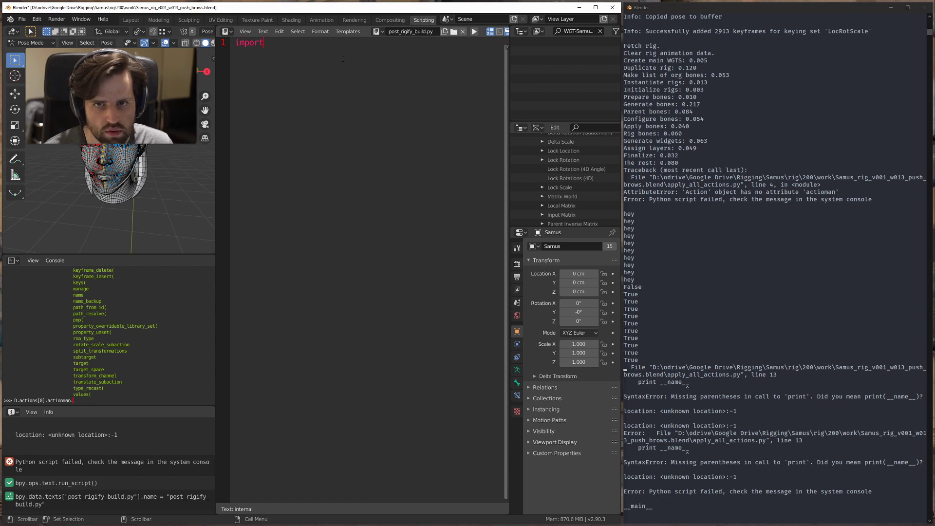
{"action": "left_click", "coordinate": [378, 31]}
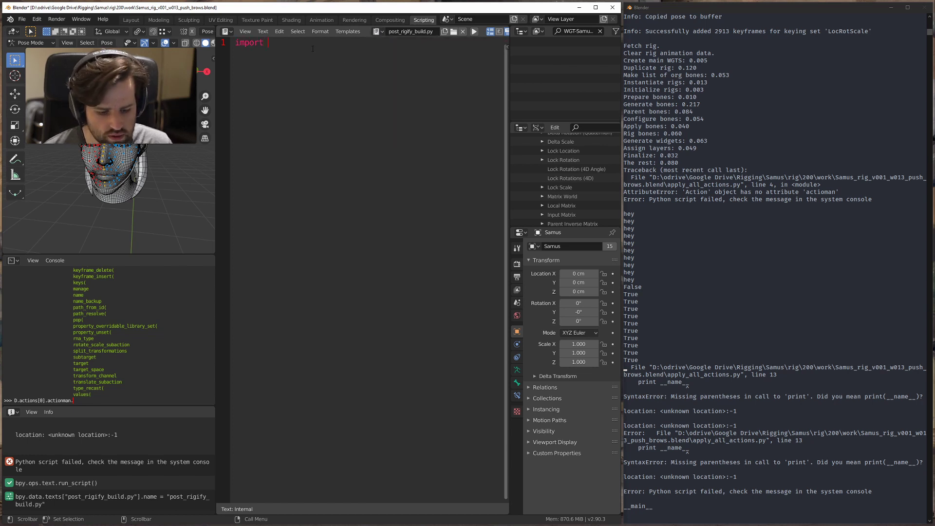
{"action": "type", "text": "apply_all_actions"}
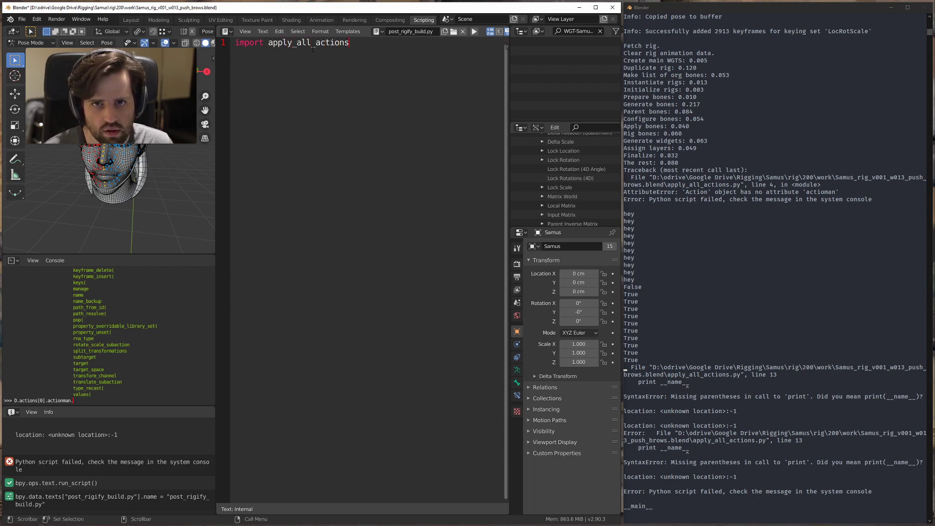
{"action": "key", "text": "alt+p"}
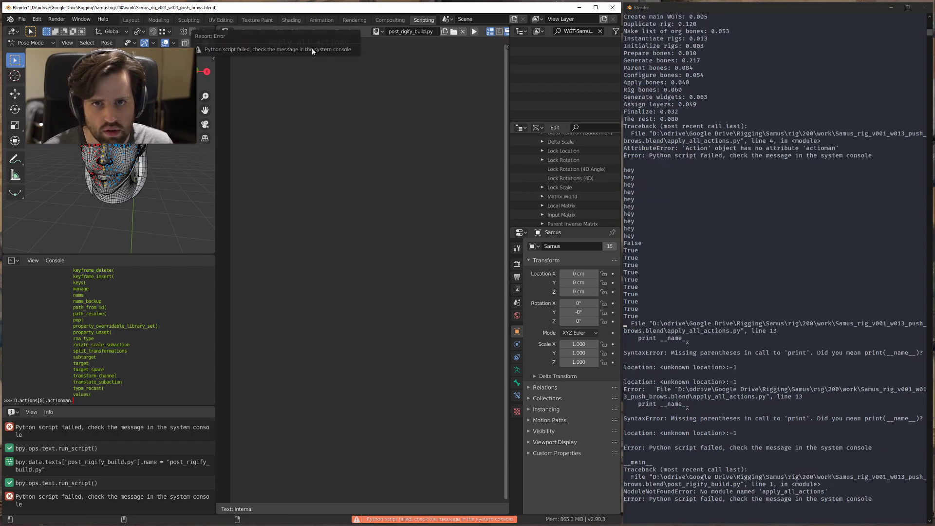
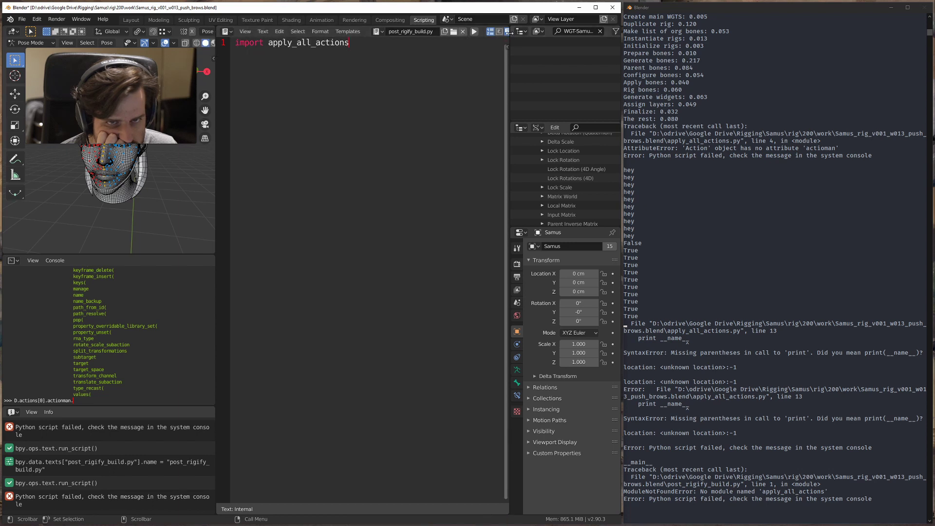
Step: Widen the text editor and open apply_all_actions.py in it
{"action": "left_click_drag", "start_coordinate": [509, 37], "coordinate": [557, 39]}
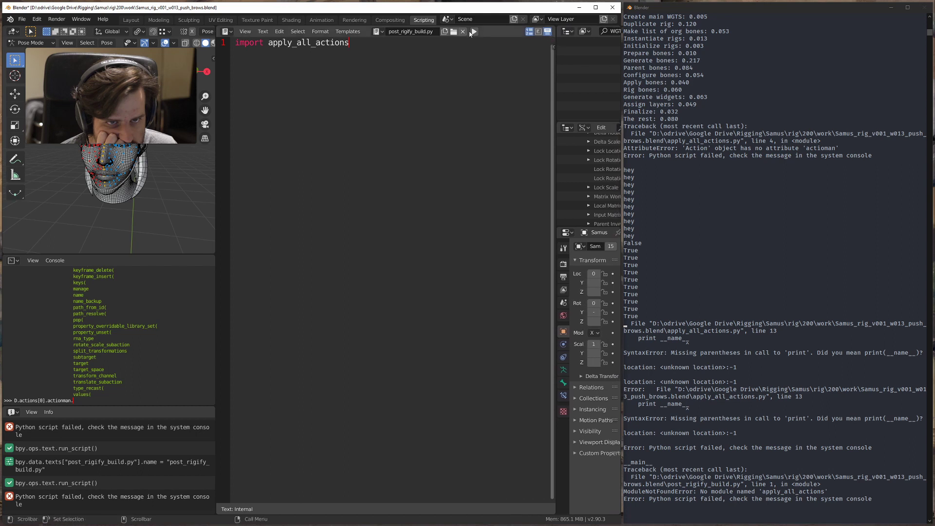
{"action": "left_click", "coordinate": [378, 31]}
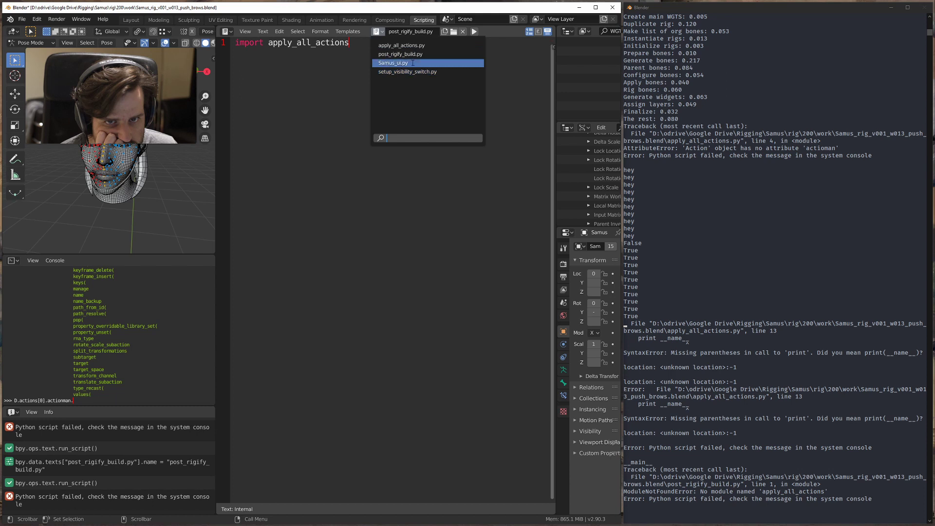
{"action": "left_click", "coordinate": [411, 46]}
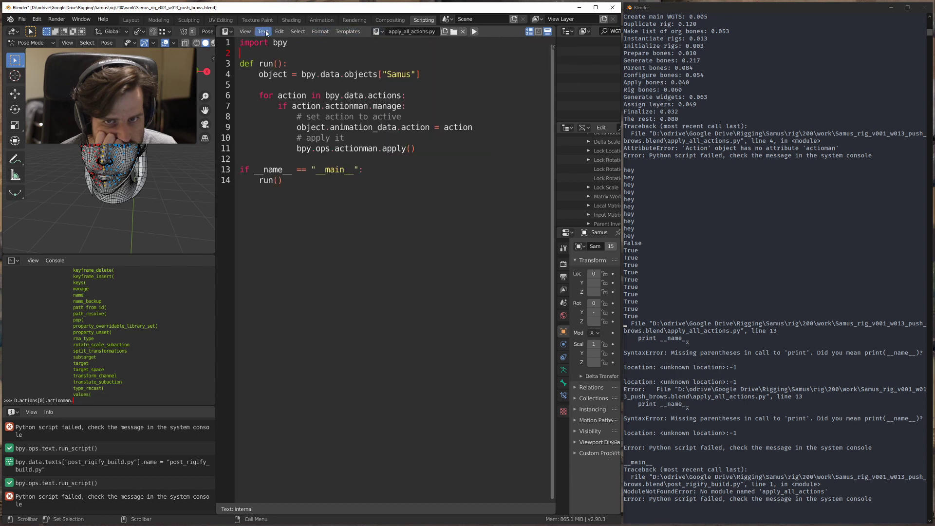
{"action": "left_click", "coordinate": [245, 32]}
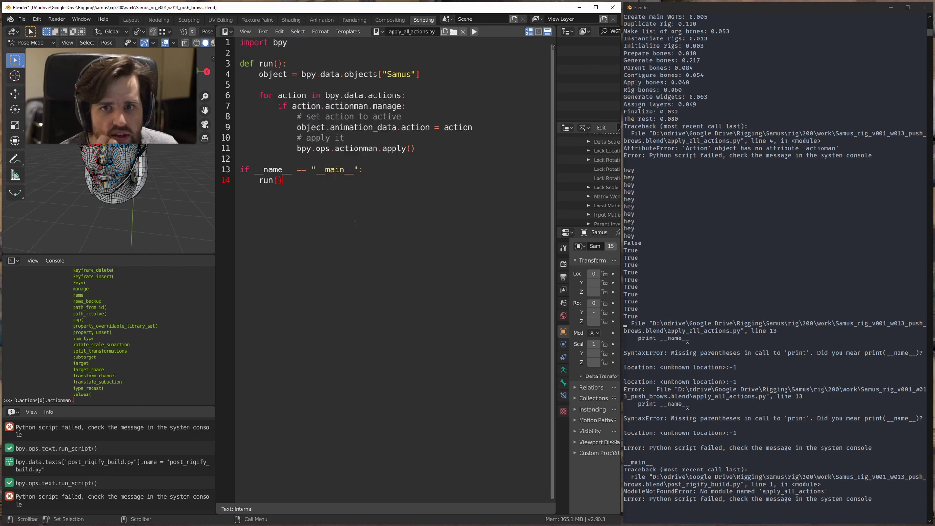
{"action": "key", "text": "ctrl+a"}
{"action": "key", "text": "Up"}
{"action": "key", "text": "Up"}
{"action": "key", "text": "ctrl+a"}
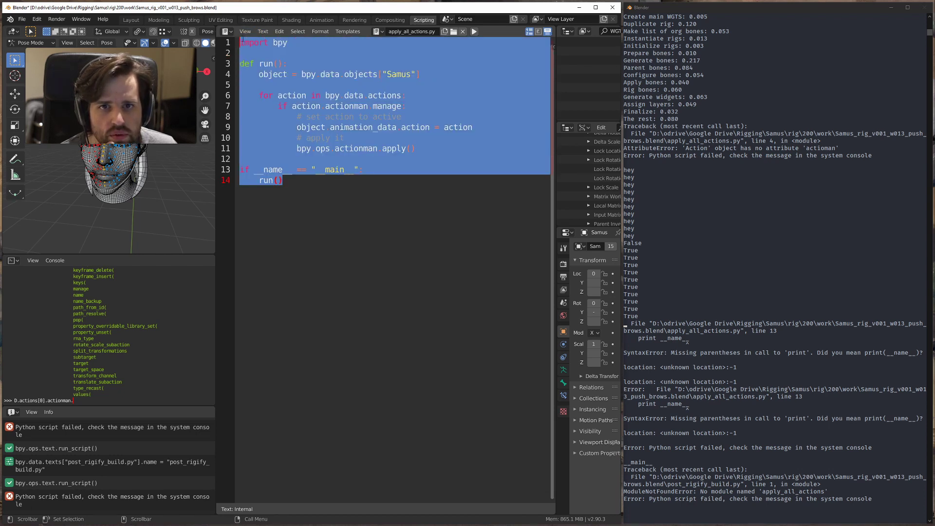
{"action": "left_click", "coordinate": [274, 55]}
{"action": "double_click", "coordinate": [266, 64]}
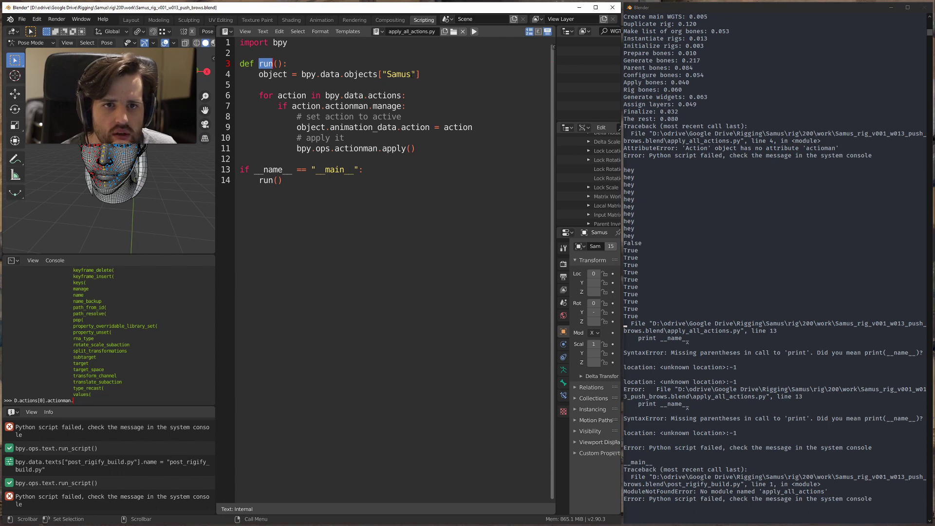
{"action": "left_click_drag", "start_coordinate": [311, 182], "coordinate": [158, 21]}
{"action": "left_click", "coordinate": [321, 149]}
{"action": "left_click_drag", "start_coordinate": [322, 217], "coordinate": [311, 42]}
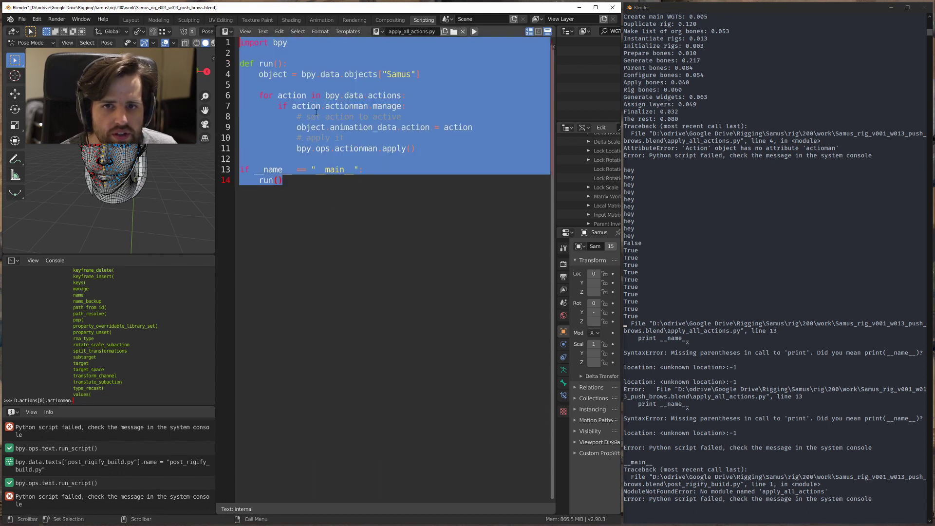
{"action": "left_click", "coordinate": [354, 117]}
Step: Enable the Register option for the apply_all_actions.py text data-block
{"action": "left_click", "coordinate": [378, 32]}
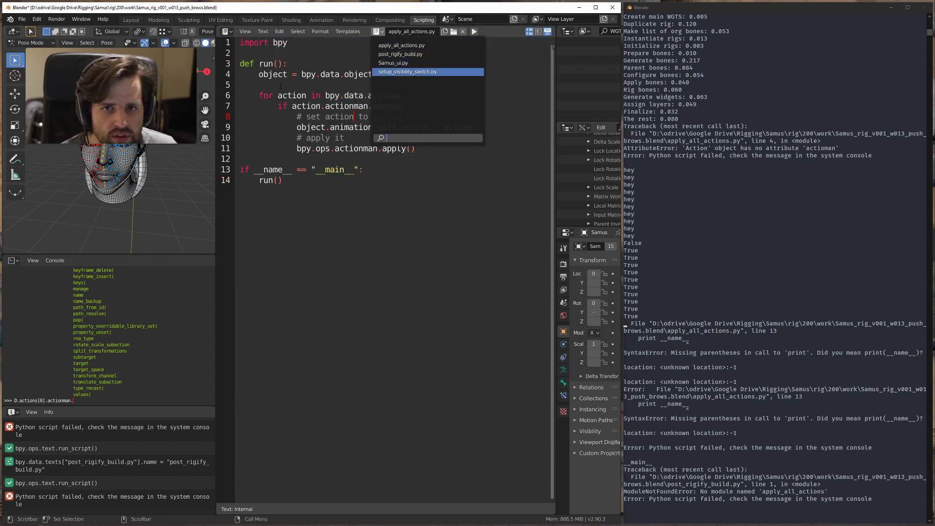
{"action": "left_click", "coordinate": [321, 32]}
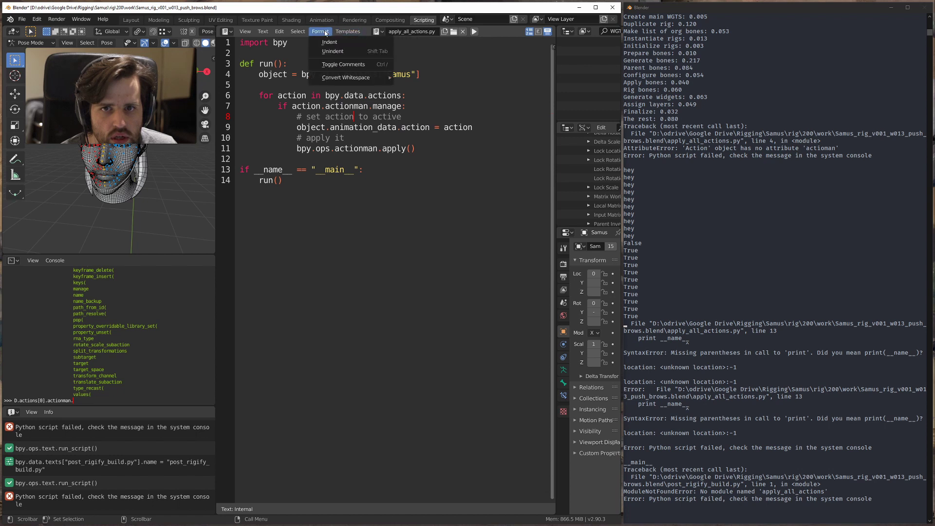
{"action": "left_click", "coordinate": [280, 31]}
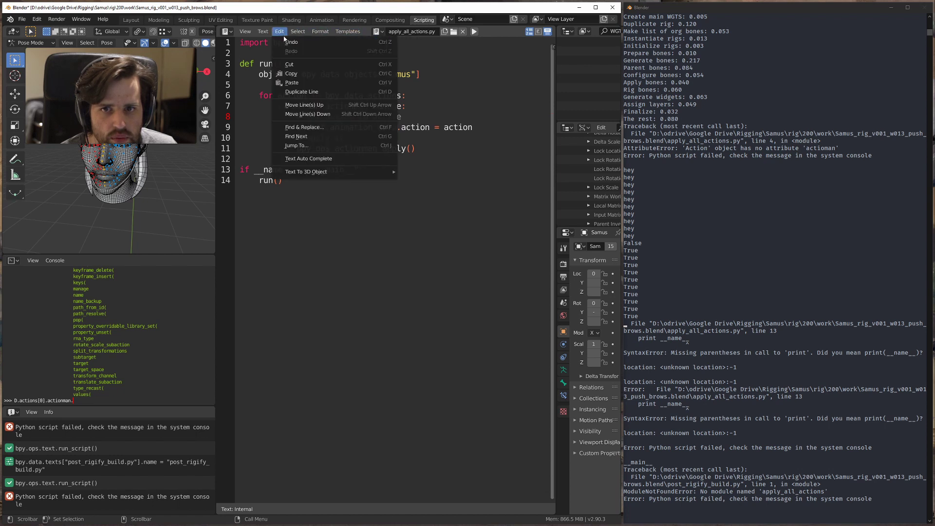
{"action": "mouse_move", "coordinate": [268, 33]}
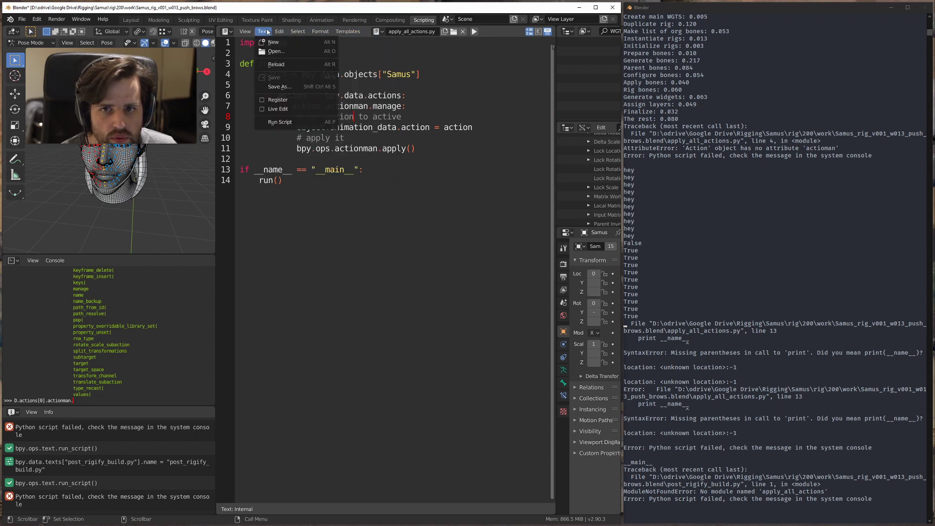
{"action": "left_click", "coordinate": [265, 101]}
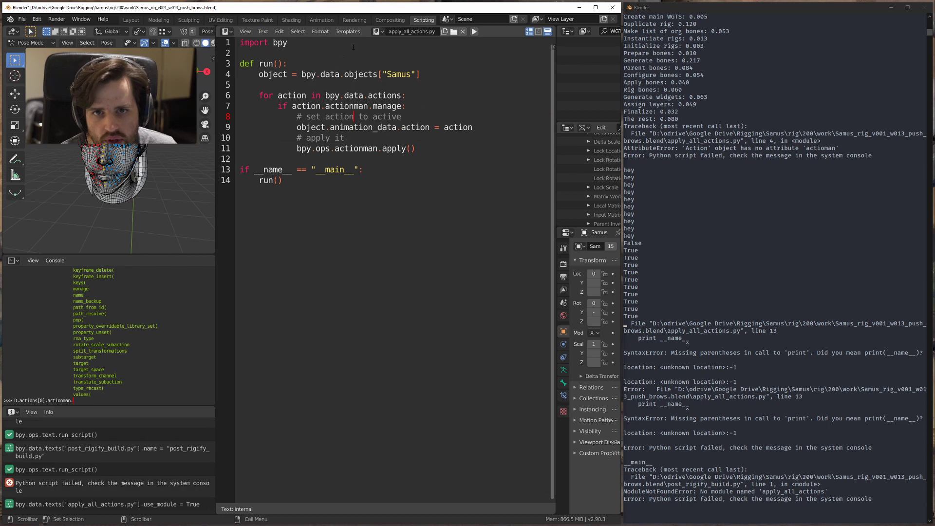
Step: Switch the text editor to post_rigify_build.py and run the script
{"action": "left_click", "coordinate": [378, 31]}
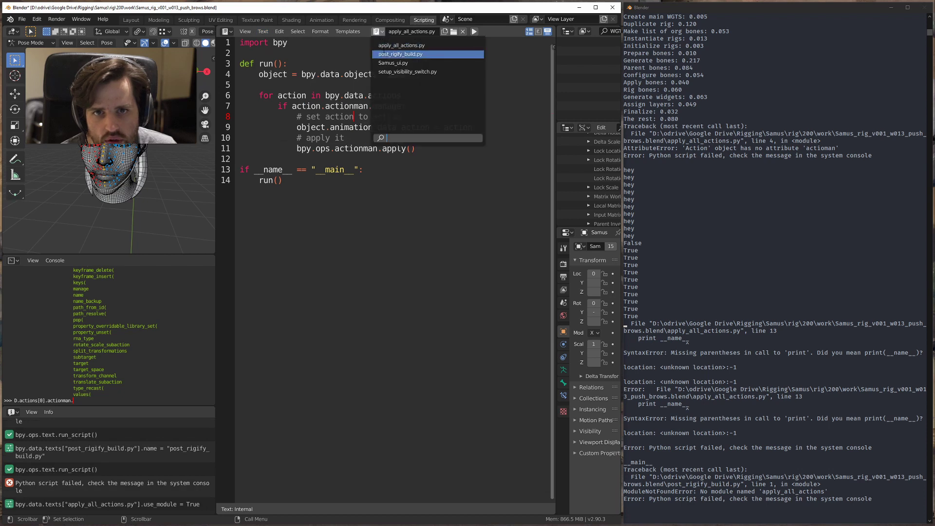
{"action": "left_click", "coordinate": [379, 32]}
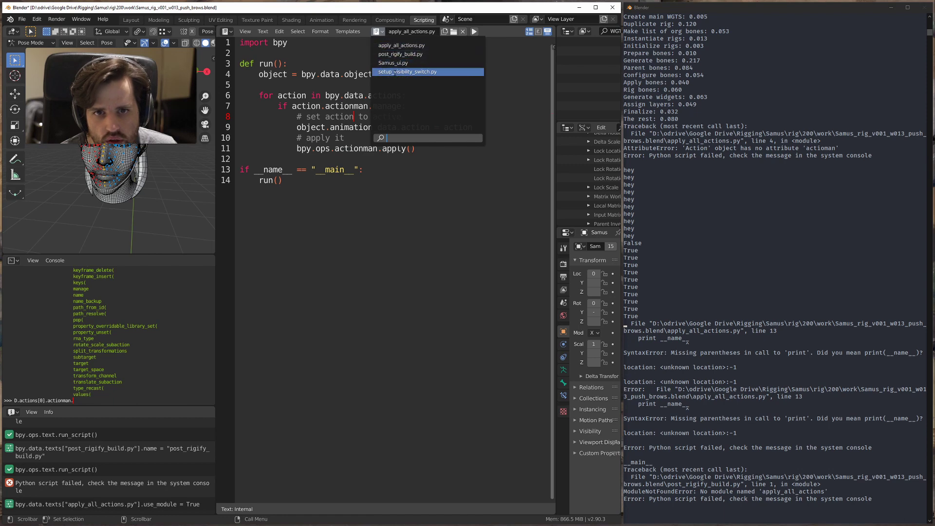
{"action": "left_click", "coordinate": [397, 54]}
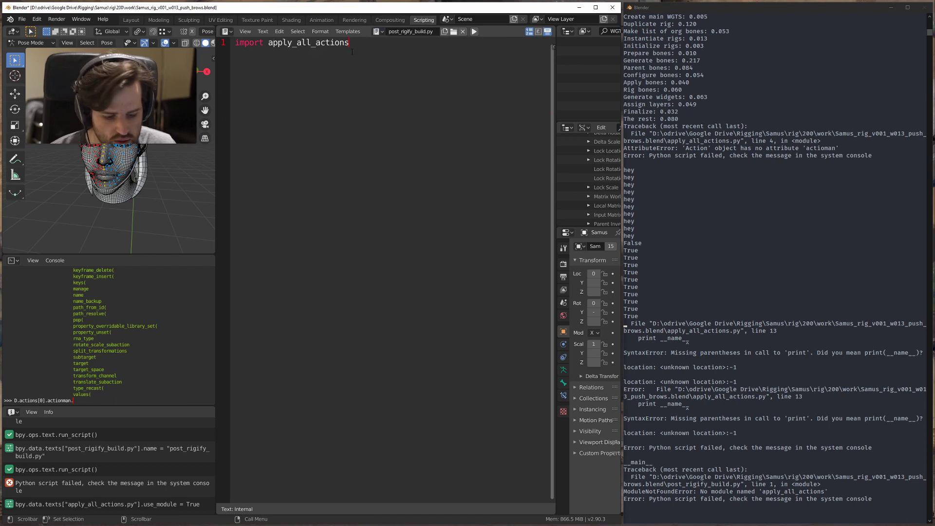
{"action": "key", "text": "alt+p"}
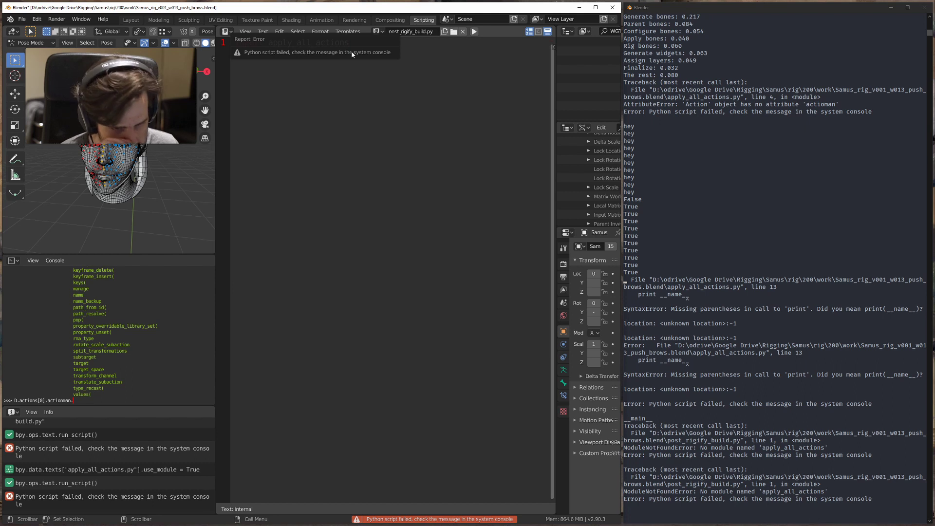
Step: Check the name of the apply_all_actions.py text data-block and return to post_rigify_build.py
{"action": "left_click", "coordinate": [379, 31]}
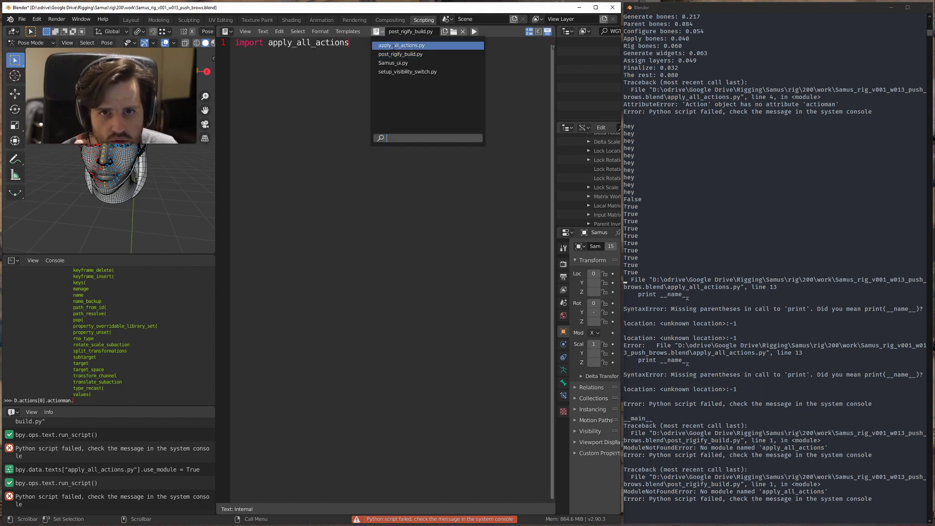
{"action": "left_click", "coordinate": [394, 45]}
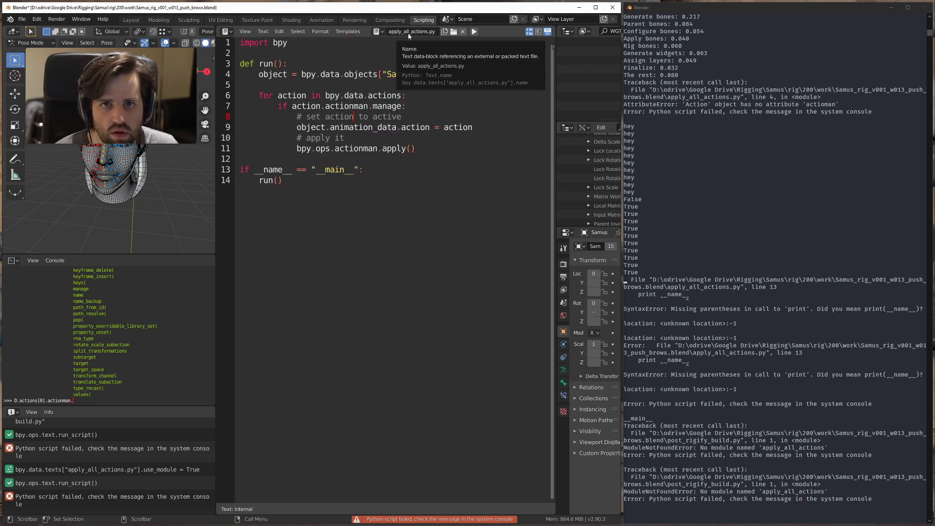
{"action": "left_click", "coordinate": [384, 34]}
{"action": "left_click", "coordinate": [395, 55]}
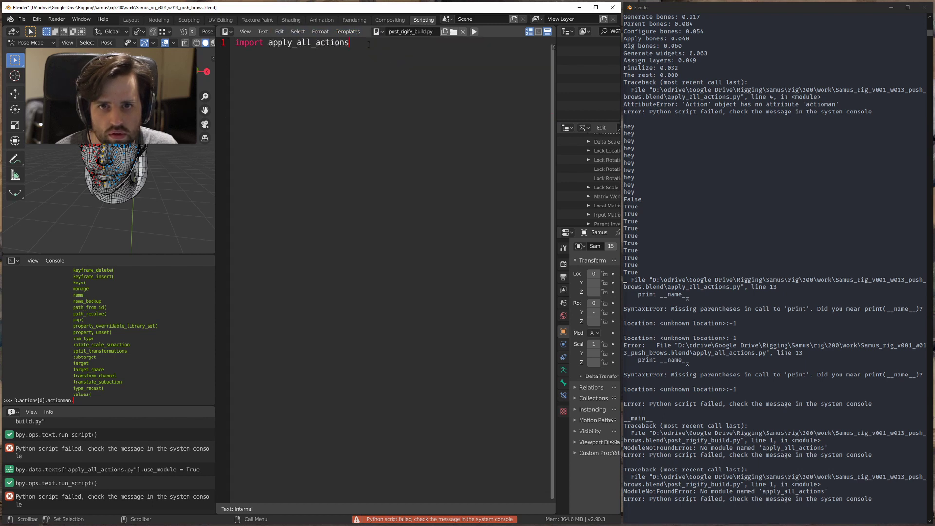
Step: Add a .py suffix to the import in post_rigify_build.py, remove it again, and rerun the script
{"action": "double_click", "coordinate": [337, 44]}
{"action": "type", "text": "apply_all_actions.py"}
{"action": "key", "text": "BackSpace"}
{"action": "key", "text": "BackSpace"}
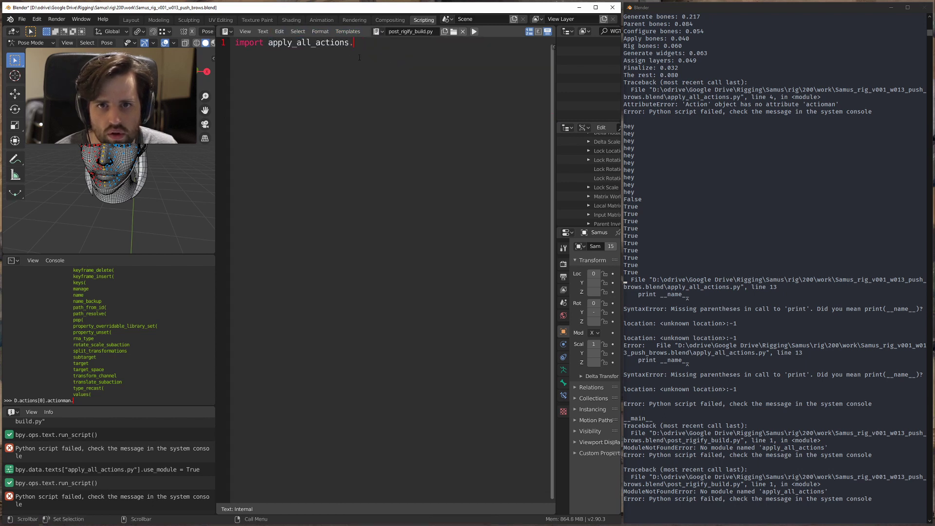
{"action": "key", "text": "BackSpace"}
{"action": "key", "text": "alt+p"}
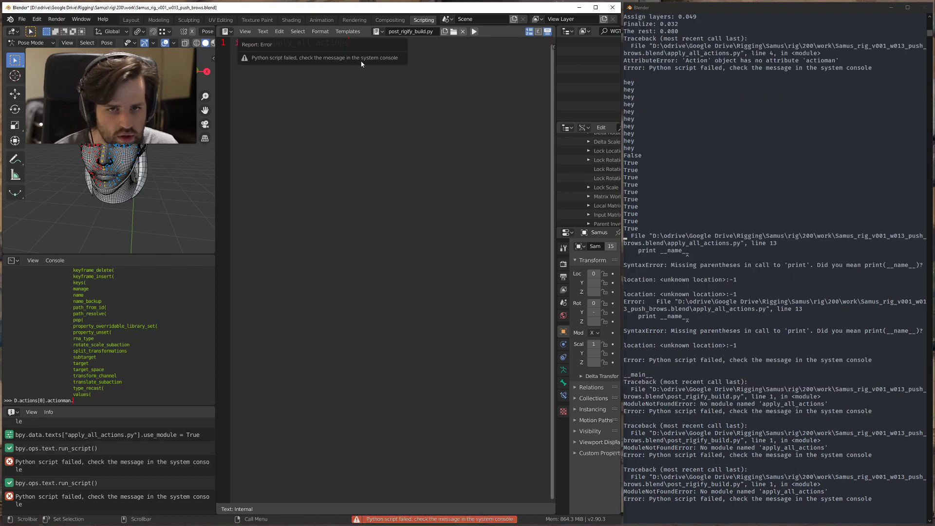
Step: Reopen apply_all_actions.py and examine its register, save and reload options
{"action": "left_click", "coordinate": [386, 32]}
{"action": "left_click", "coordinate": [405, 49]}
{"action": "left_click", "coordinate": [268, 32]}
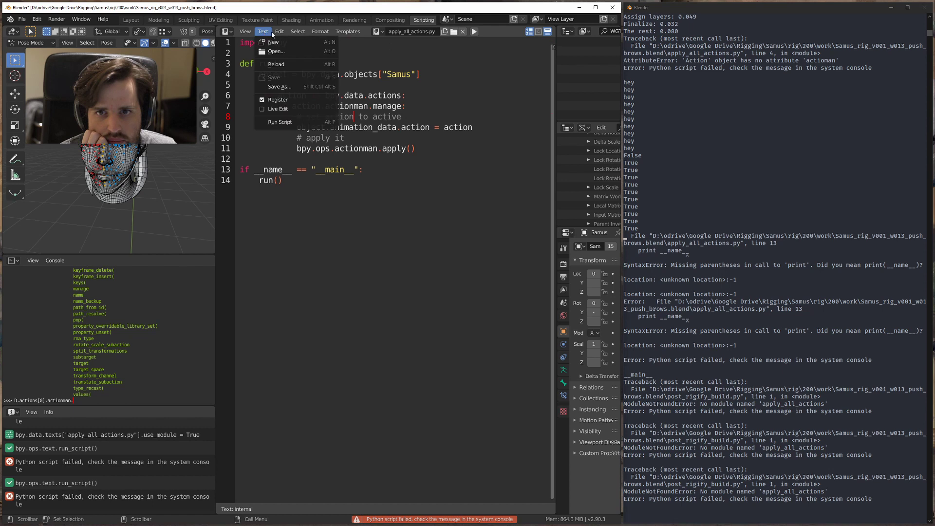
{"action": "left_click", "coordinate": [287, 87]}
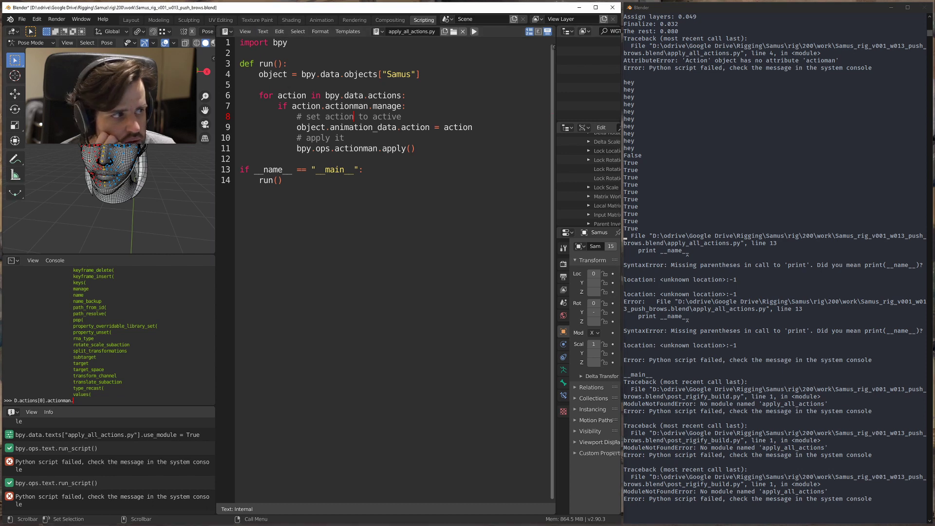
{"action": "left_click", "coordinate": [263, 32]}
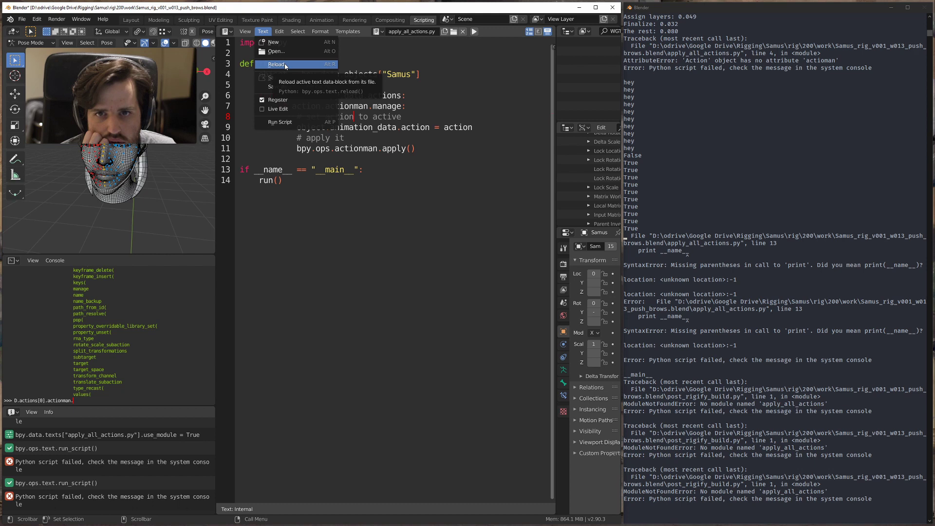
{"action": "left_click", "coordinate": [276, 64]}
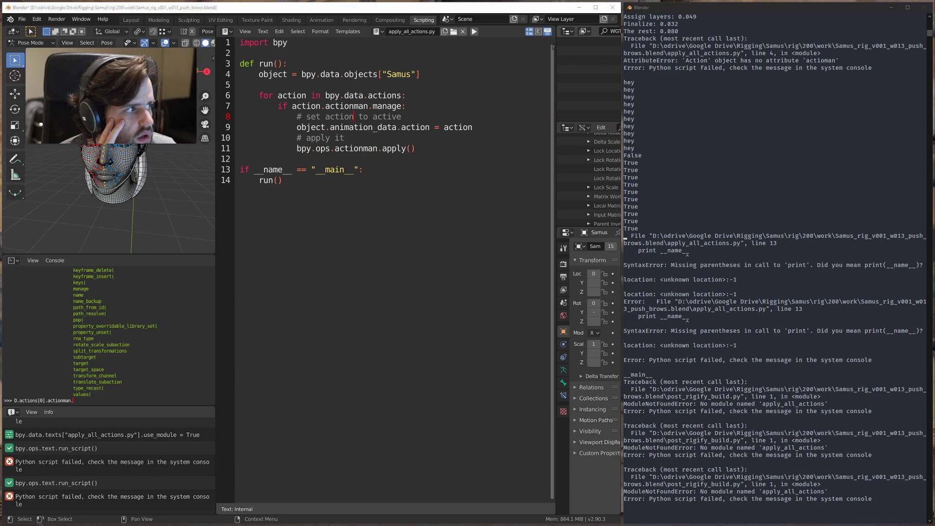
Step: Switch to the browser, read the Blender Artists thread on importing an internal script as a Python module, and return to Blender
{"action": "key", "text": "super+shift+Right"}
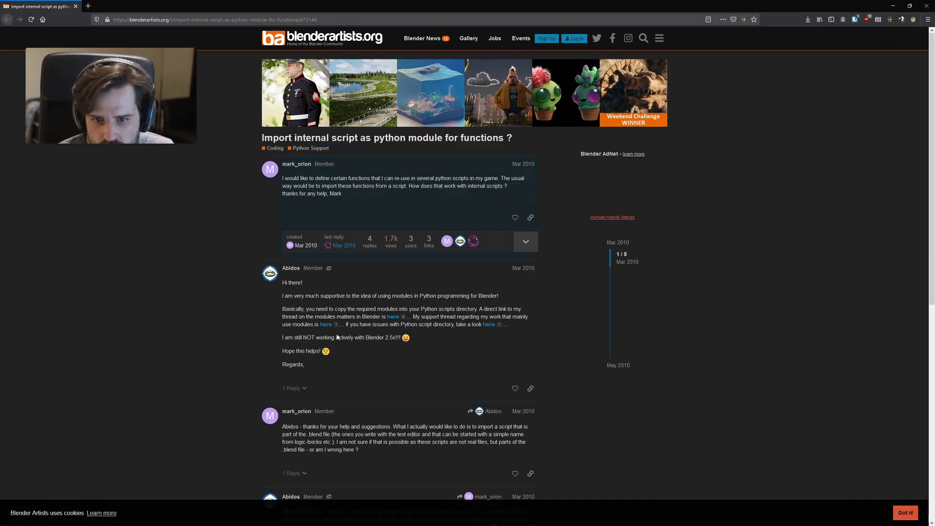
{"action": "left_click_drag", "start_coordinate": [285, 296], "coordinate": [498, 296]}
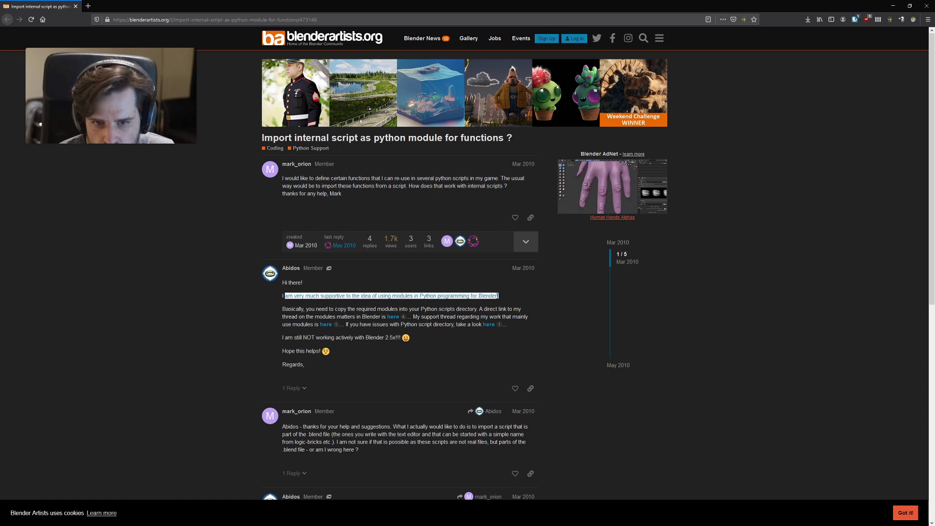
{"action": "left_click", "coordinate": [323, 317]}
{"action": "left_click_drag", "start_coordinate": [283, 309], "coordinate": [479, 309]}
{"action": "left_click", "coordinate": [476, 310]}
{"action": "left_click", "coordinate": [437, 315]}
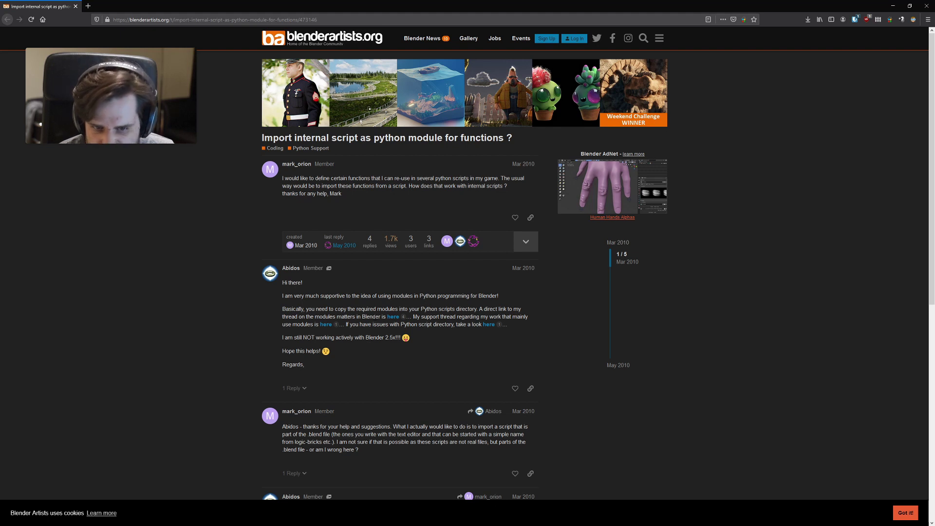
{"action": "left_click_drag", "start_coordinate": [412, 317], "coordinate": [440, 317]}
{"action": "left_click", "coordinate": [440, 317]}
{"action": "left_click_drag", "start_coordinate": [285, 338], "coordinate": [403, 338]}
{"action": "left_click", "coordinate": [363, 359]}
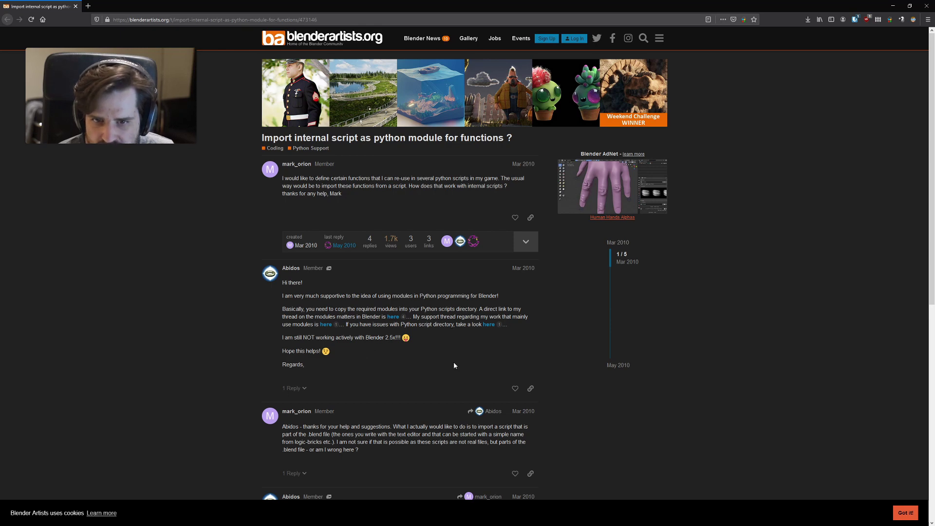
{"action": "scroll", "coordinate": [366, 264], "scroll_direction": "down", "scroll_amount": 5}
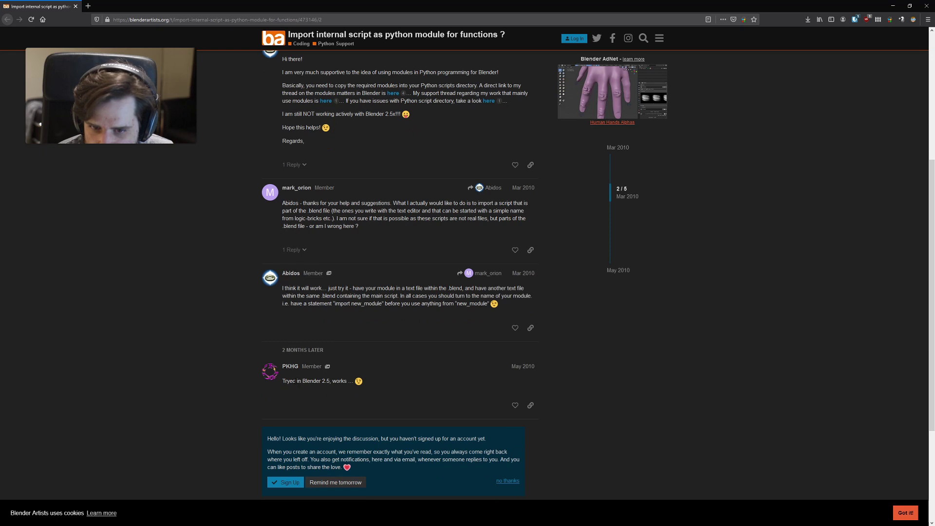
{"action": "left_click_drag", "start_coordinate": [283, 382], "coordinate": [348, 382]}
{"action": "left_click", "coordinate": [343, 382]}
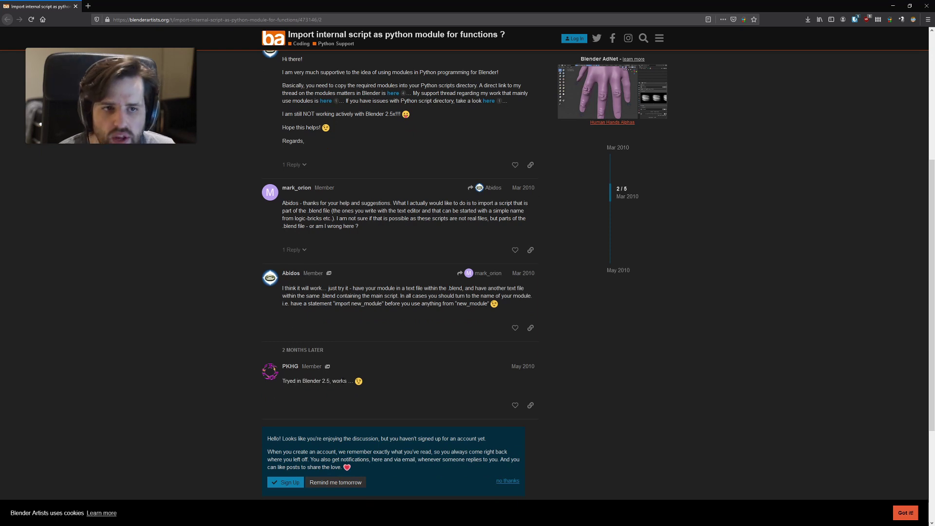
{"action": "left_click", "coordinate": [894, 6]}
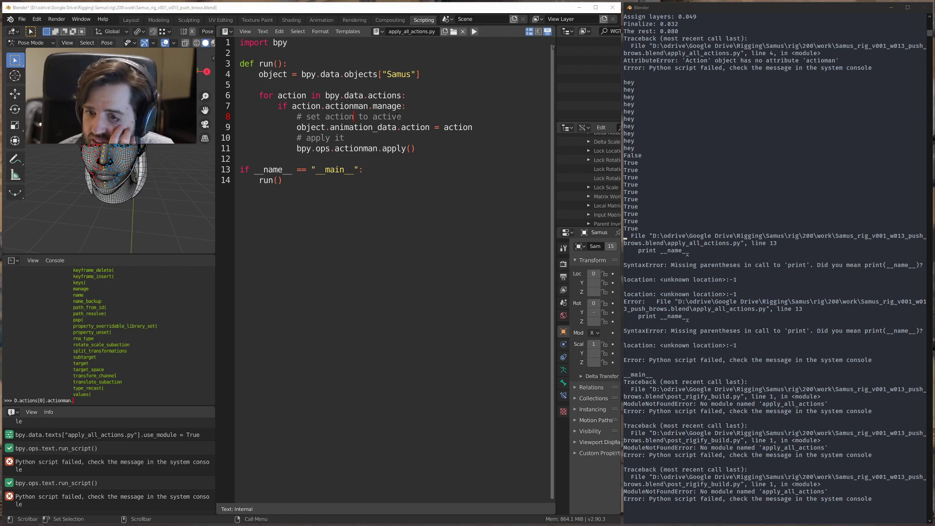
Step: Try to reload apply_all_actions.py from disk and dismiss the resulting report
{"action": "double_click", "coordinate": [266, 63]}
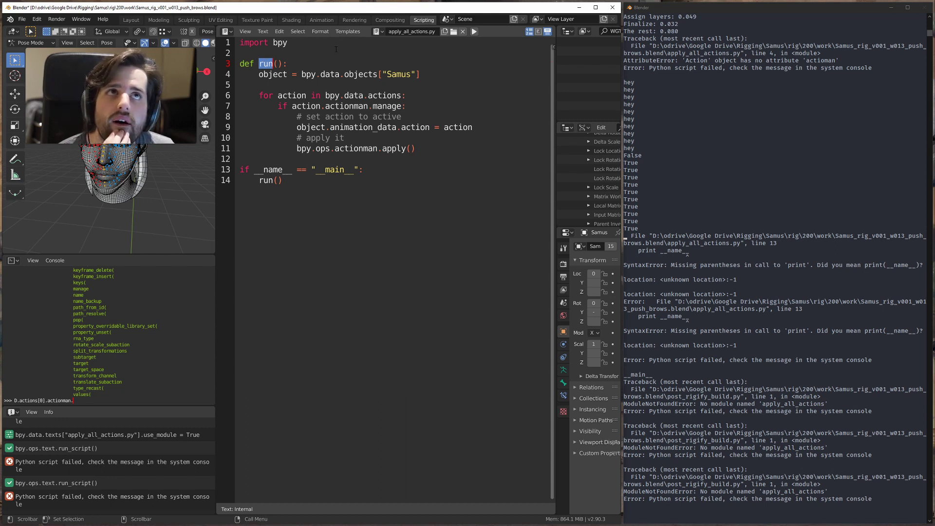
{"action": "left_click", "coordinate": [331, 47]}
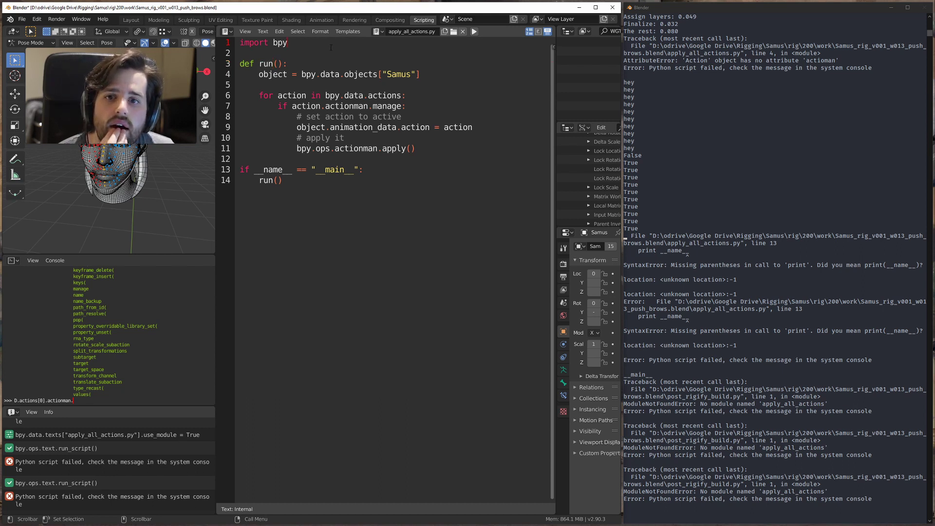
{"action": "left_click", "coordinate": [263, 32]}
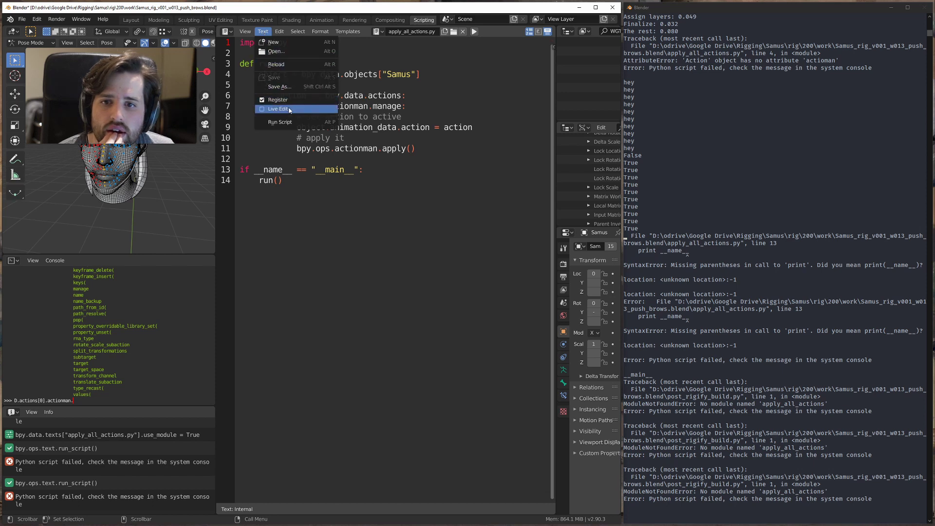
{"action": "left_click", "coordinate": [276, 64]}
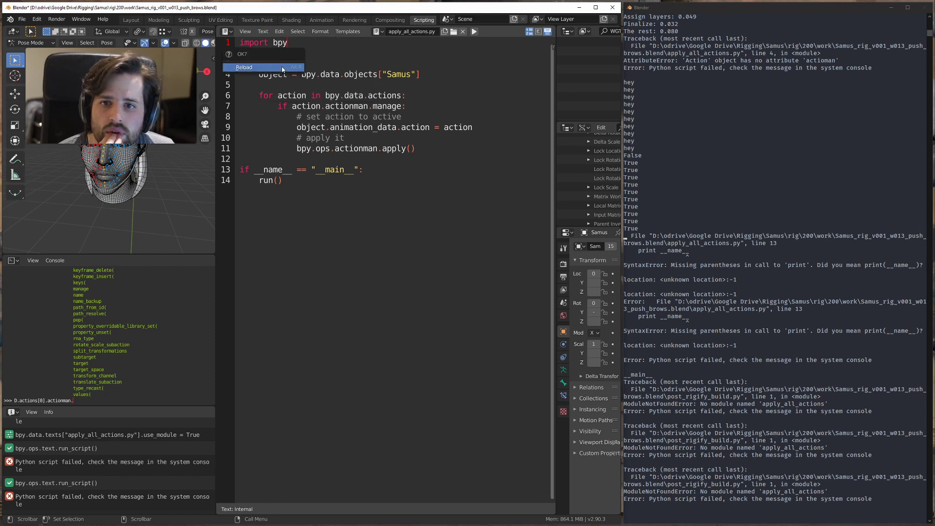
{"action": "left_click", "coordinate": [283, 68]}
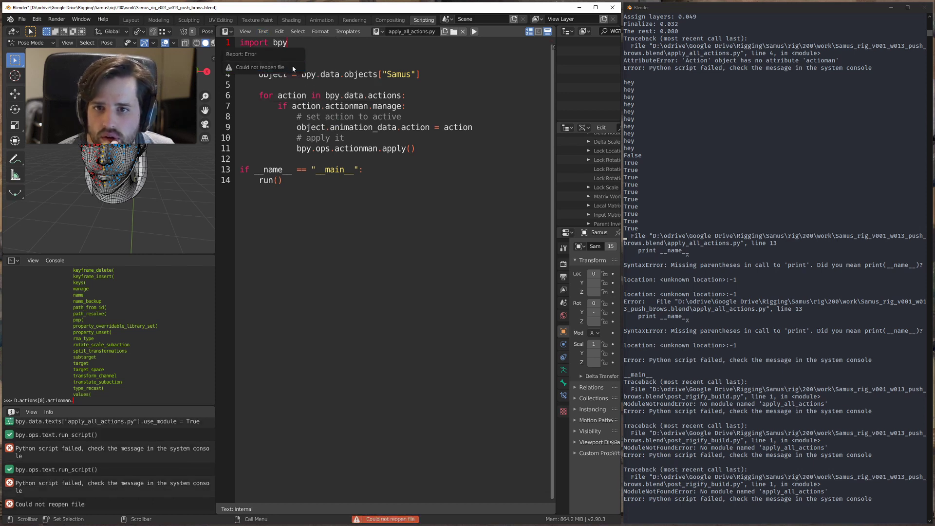
{"action": "left_click", "coordinate": [352, 65]}
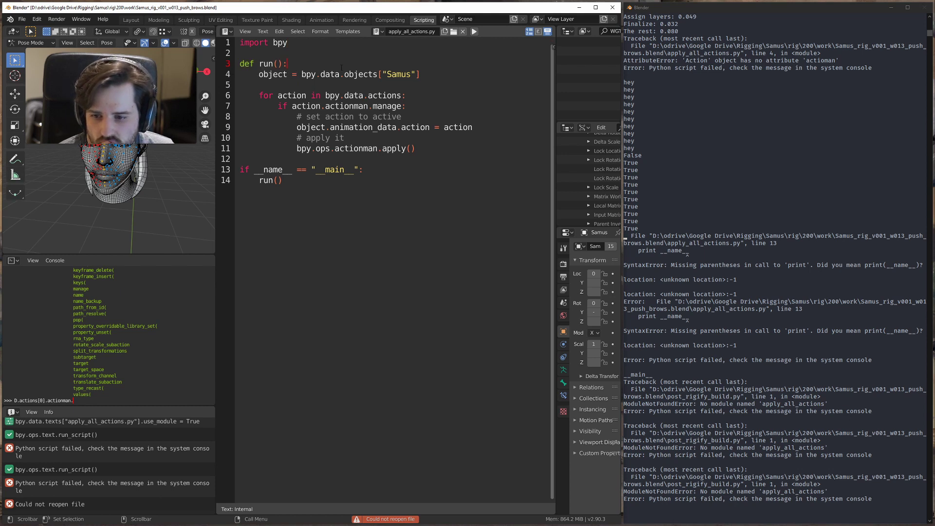
{"action": "left_click", "coordinate": [392, 44]}
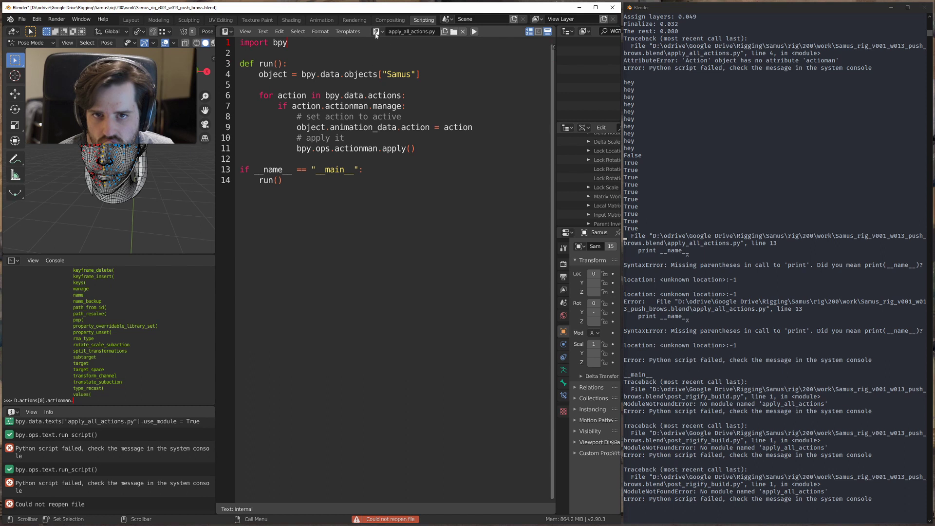
{"action": "left_click", "coordinate": [378, 32]}
{"action": "left_click", "coordinate": [327, 46]}
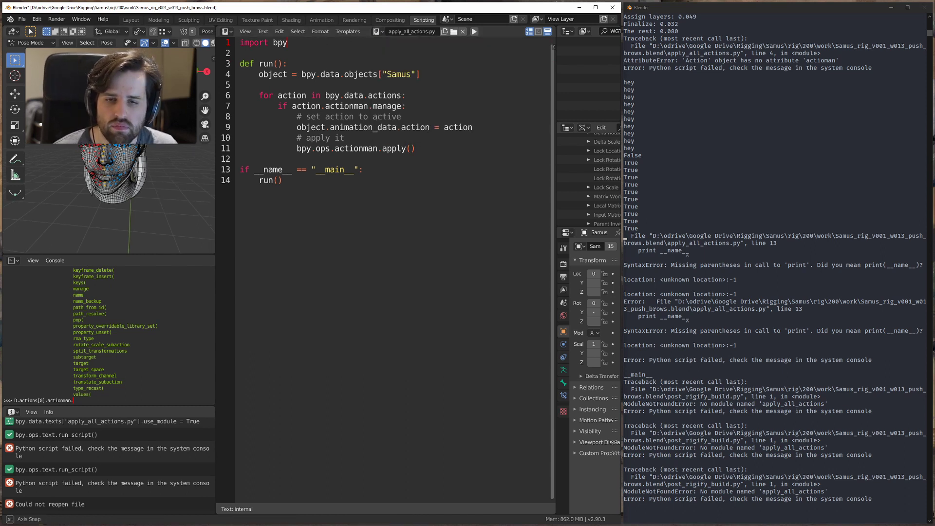
{"action": "left_click_drag", "start_coordinate": [240, 95], "coordinate": [283, 181]}
{"action": "left_click", "coordinate": [320, 148]}
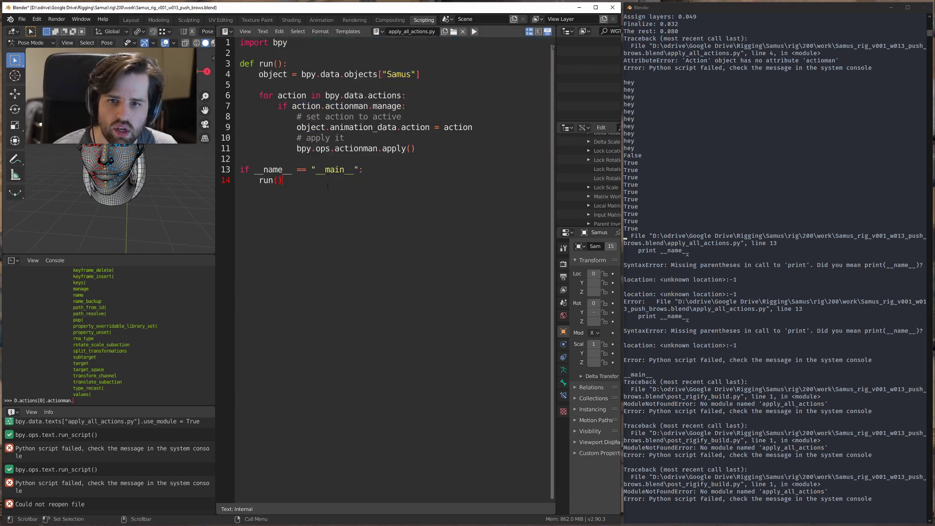
{"action": "key", "text": "ctrl+a"}
{"action": "left_click", "coordinate": [321, 148]}
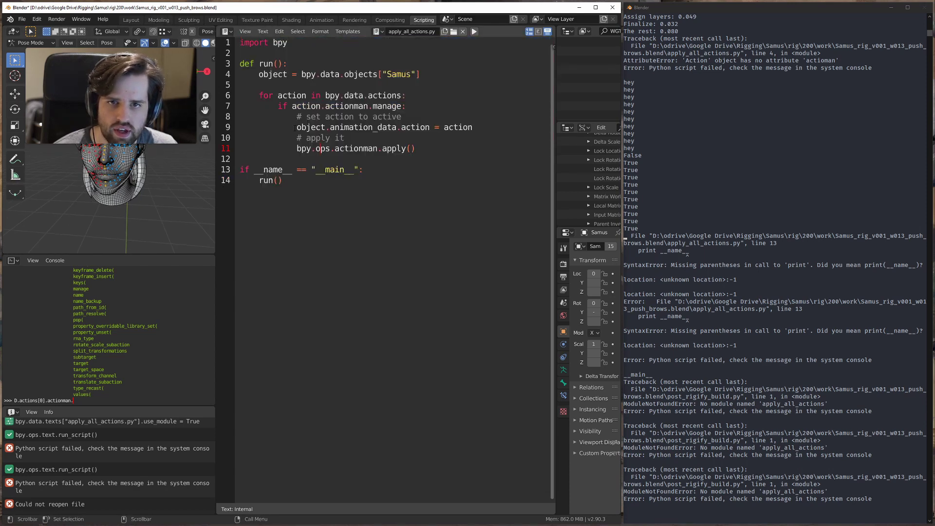
Step: Open the preferences and look through the Navigation, Input, Save & Load and File Paths settings
{"action": "left_click", "coordinate": [37, 19]}
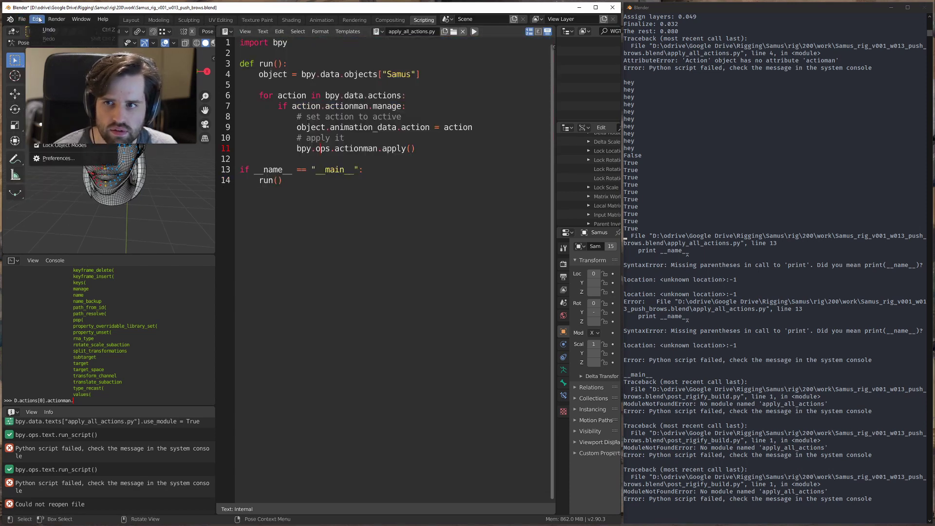
{"action": "left_click", "coordinate": [58, 158]}
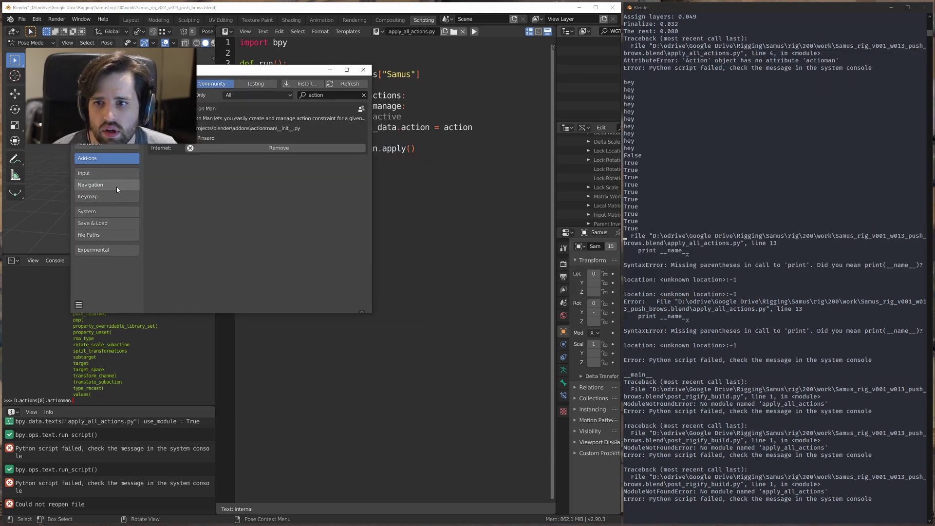
{"action": "left_click", "coordinate": [108, 185]}
{"action": "left_click", "coordinate": [100, 174]}
{"action": "left_click", "coordinate": [90, 235]}
{"action": "left_click", "coordinate": [94, 223]}
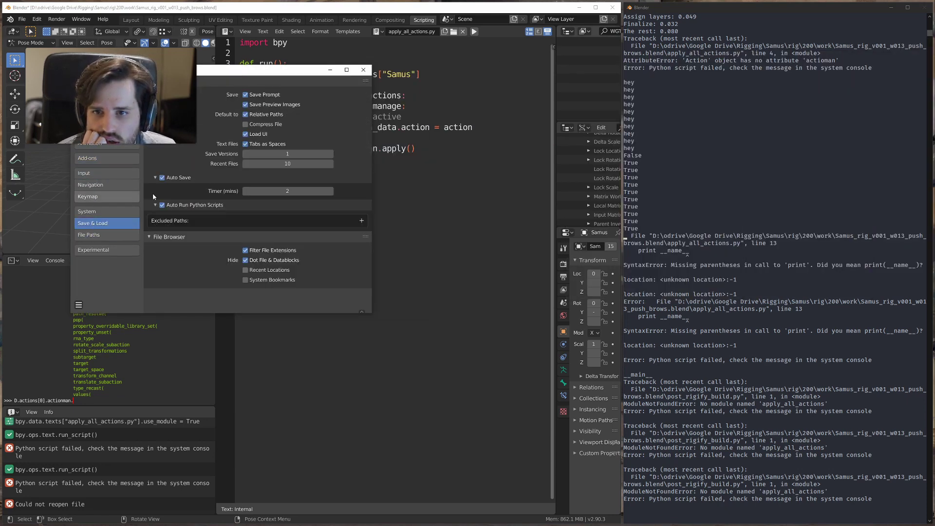
{"action": "left_click", "coordinate": [105, 234]}
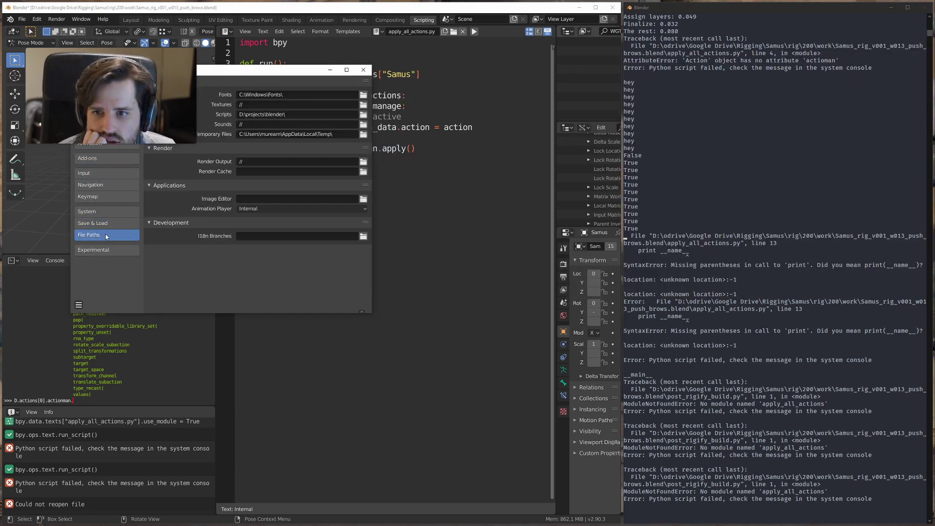
Step: Inspect the Scripts folder path in the preferences, reposition the window for a full view, and close it
{"action": "left_click", "coordinate": [304, 116]}
{"action": "key", "text": "Home"}
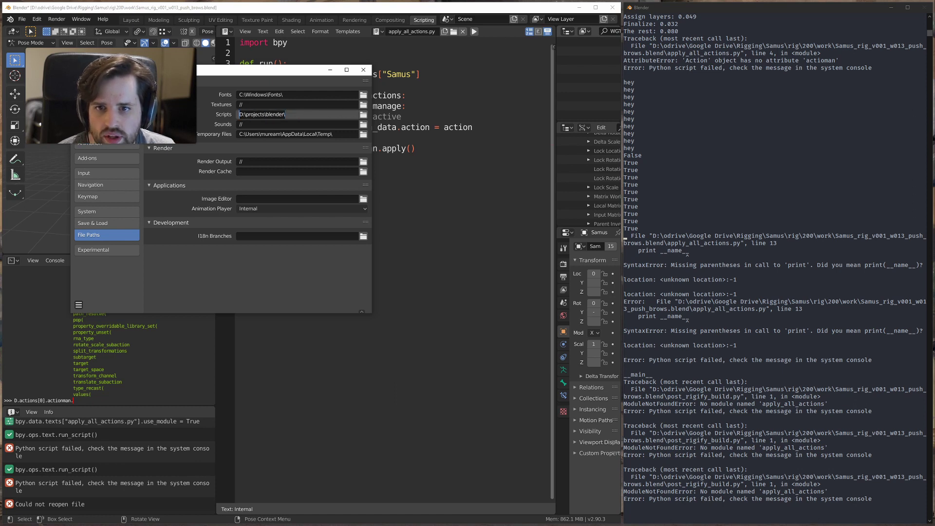
{"action": "key", "text": "Escape"}
{"action": "left_click", "coordinate": [292, 116]}
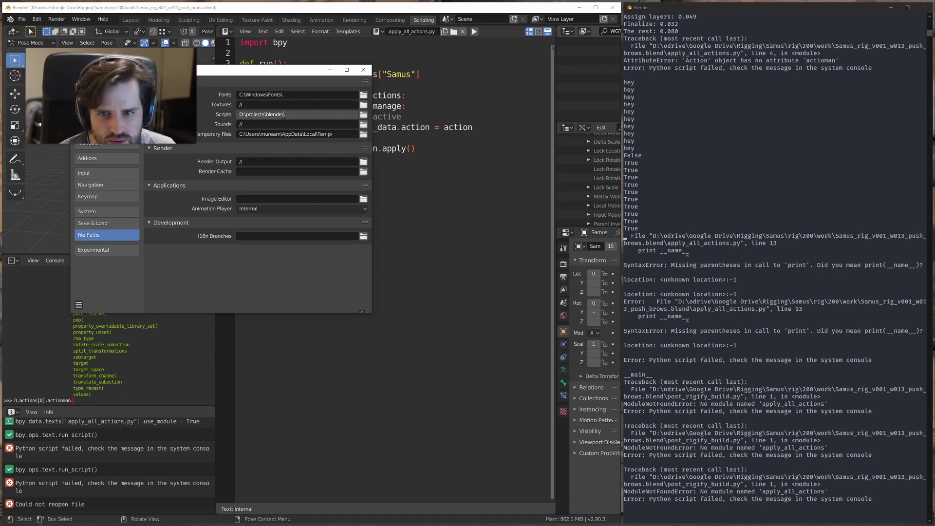
{"action": "left_click_drag", "start_coordinate": [293, 117], "coordinate": [237, 115]}
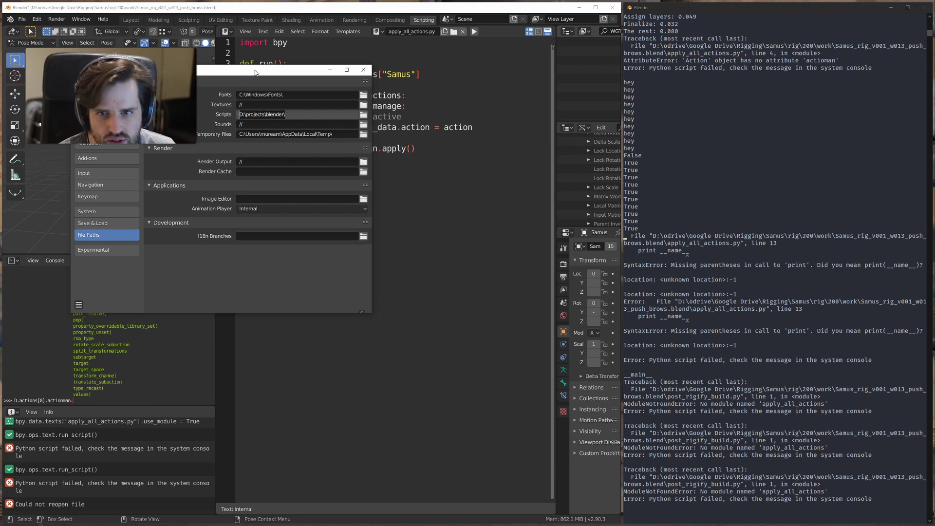
{"action": "left_click_drag", "start_coordinate": [256, 70], "coordinate": [288, 120]}
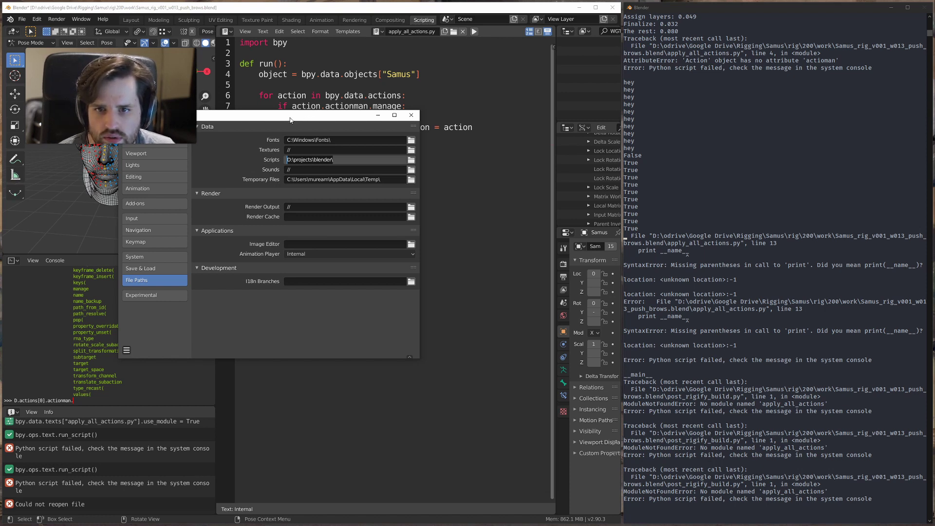
{"action": "left_click_drag", "start_coordinate": [290, 120], "coordinate": [363, 106]}
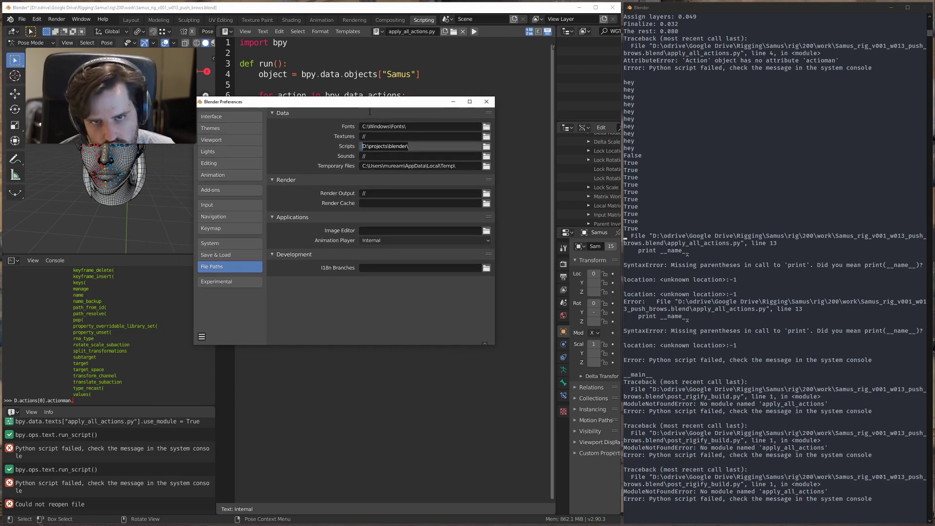
{"action": "left_click", "coordinate": [486, 101]}
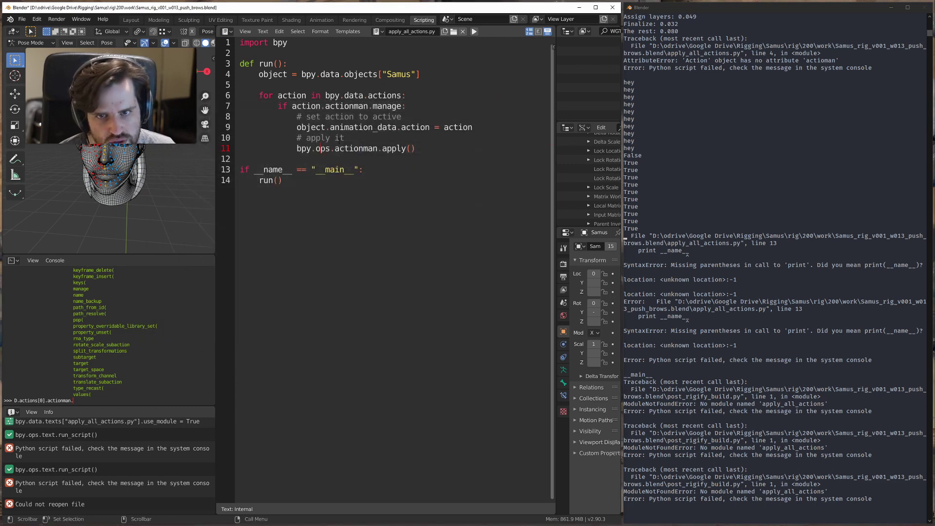
{"action": "left_click", "coordinate": [364, 197]}
{"action": "left_click", "coordinate": [376, 32]}
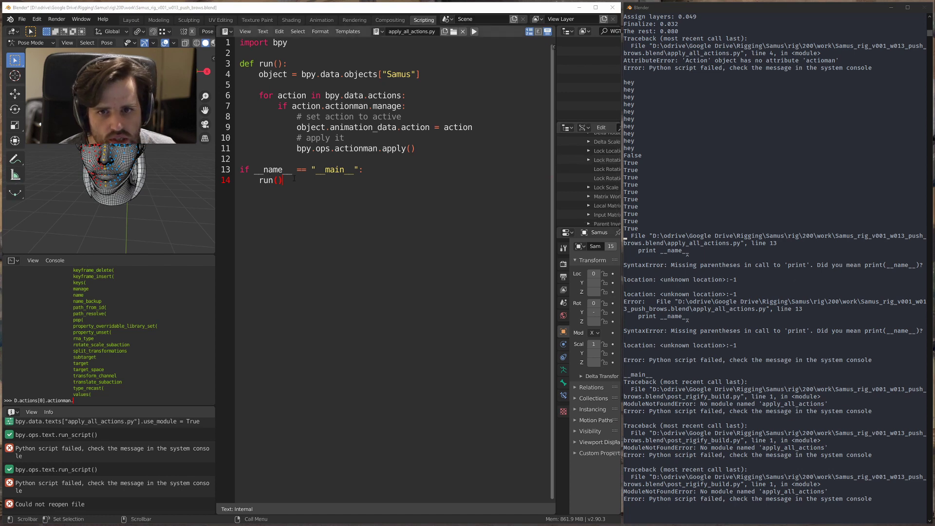
{"action": "left_click", "coordinate": [287, 159]}
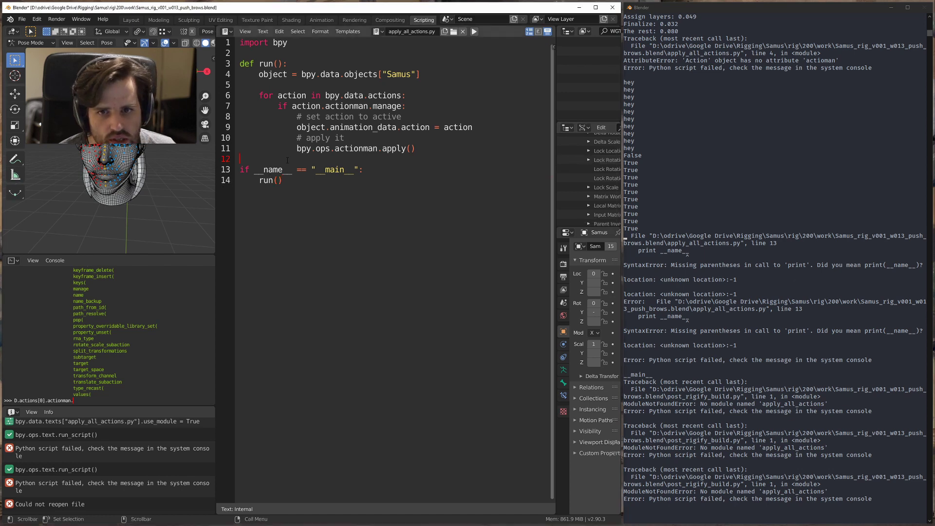
Step: Create a new text data-block containing print(__file__) and run it to output the internal script's path
{"action": "left_click", "coordinate": [444, 31]}
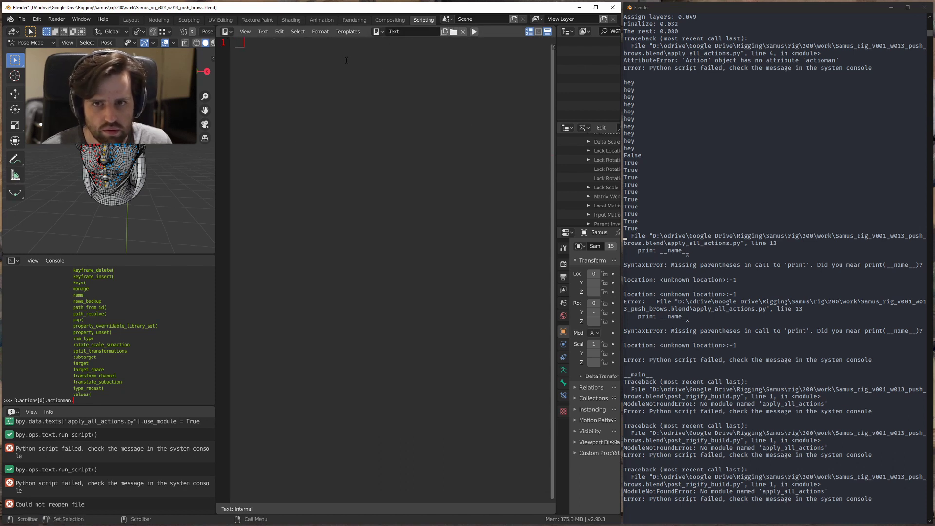
{"action": "type", "text": "__file__"}
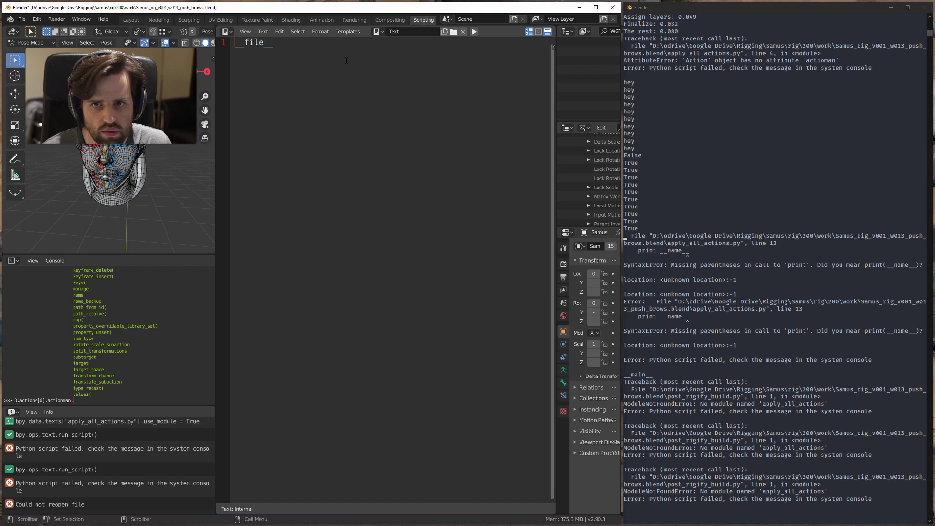
{"action": "key", "text": "Home"}
{"action": "type", "text": "print("}
{"action": "key", "text": "End"}
{"action": "type", "text": ")"}
{"action": "key", "text": "alt+p"}
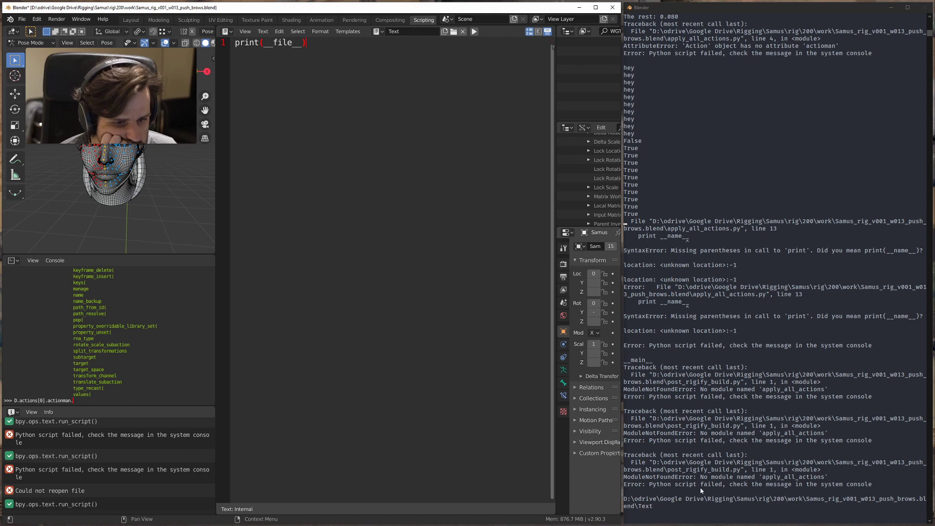
Step: Select the printed script path in the system console and check the list of text data-blocks
{"action": "left_click", "coordinate": [652, 508]}
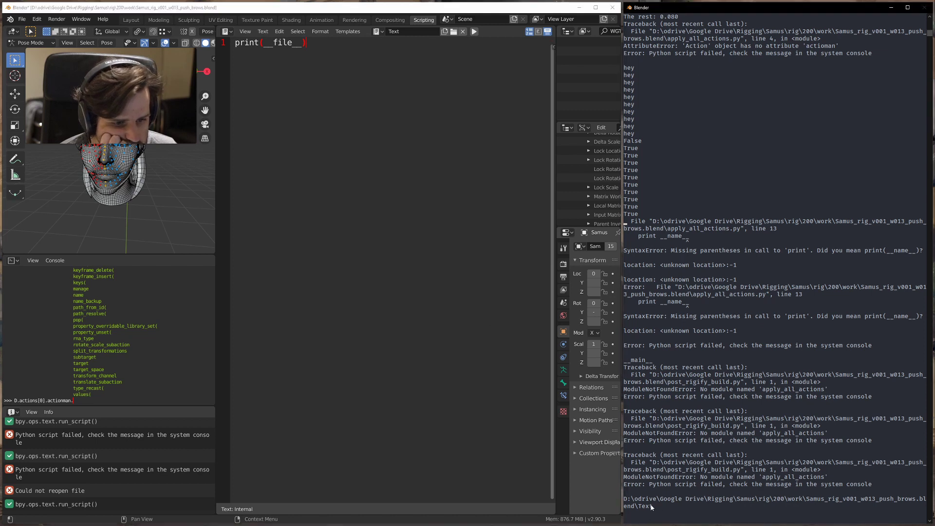
{"action": "left_click_drag", "start_coordinate": [626, 500], "coordinate": [653, 510]}
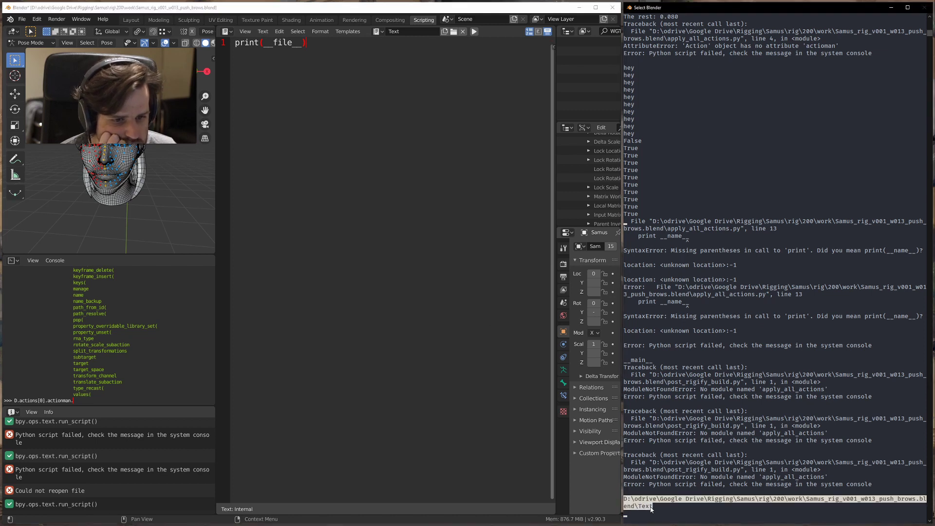
{"action": "left_click", "coordinate": [378, 31]}
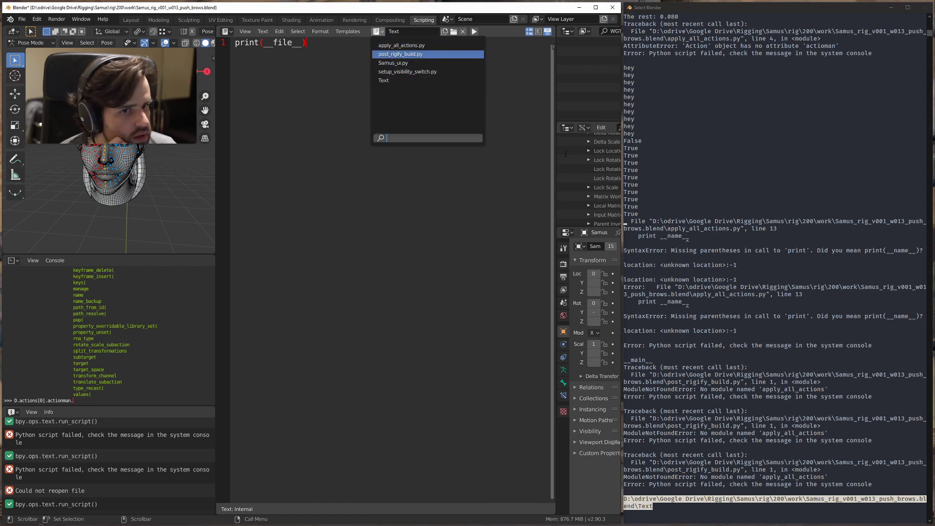
{"action": "key", "text": "Escape"}
{"action": "left_click", "coordinate": [302, 43]}
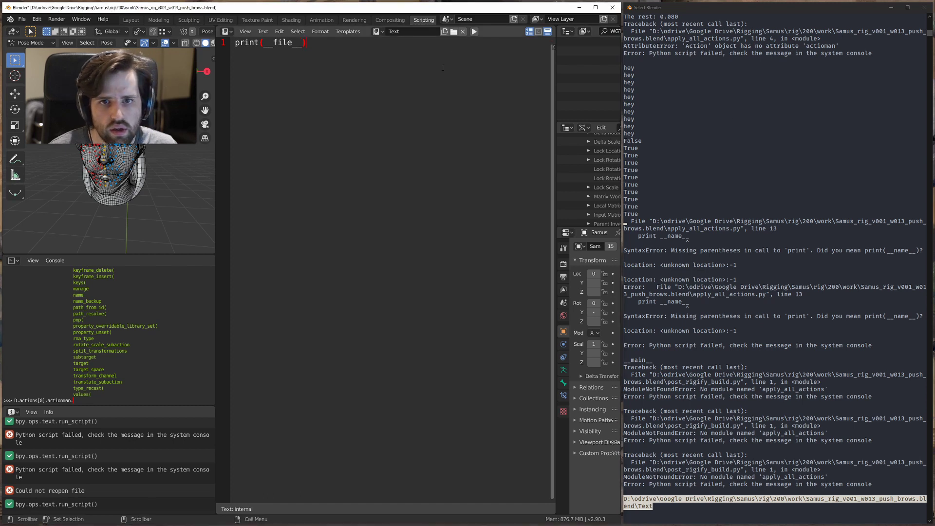
Step: Replace the contents of post_rigify_build.py with the importlib.util snippet that loads a module through spec_from_file_location("module.name", "/path/to/file.py")
{"action": "left_click", "coordinate": [378, 31]}
{"action": "left_click", "coordinate": [400, 54]}
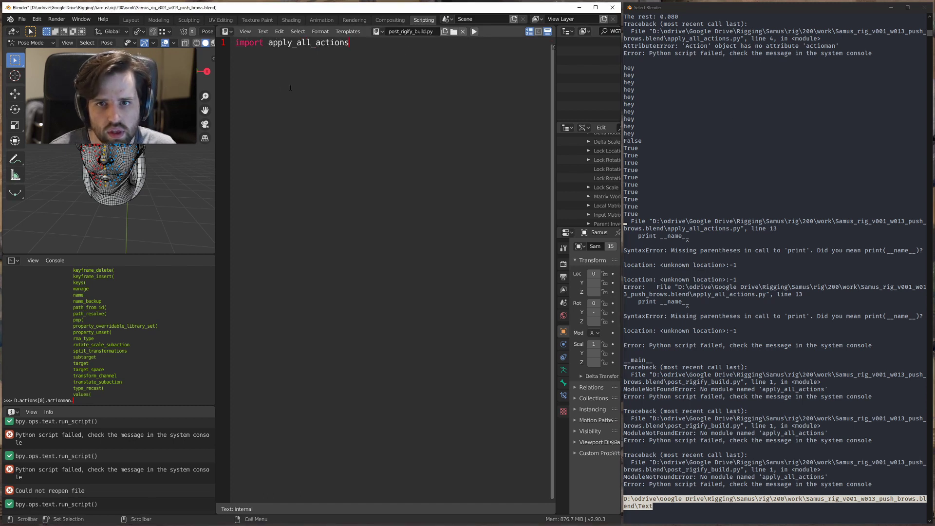
{"action": "key", "text": "ctrl+a"}
{"action": "type", "text": "import importlib.util spec = importlib.util.spec_from_file_location(\"module.name\", \"/path/to/file.py\") foo = importlib.util.module_from_spec(spec) spec.loader.exec_module(foo) foo.MyClass()"}
Step: Review the pasted importlib code and cut exec_module from the spec.loader call on line 4
{"action": "left_click", "coordinate": [345, 41]}
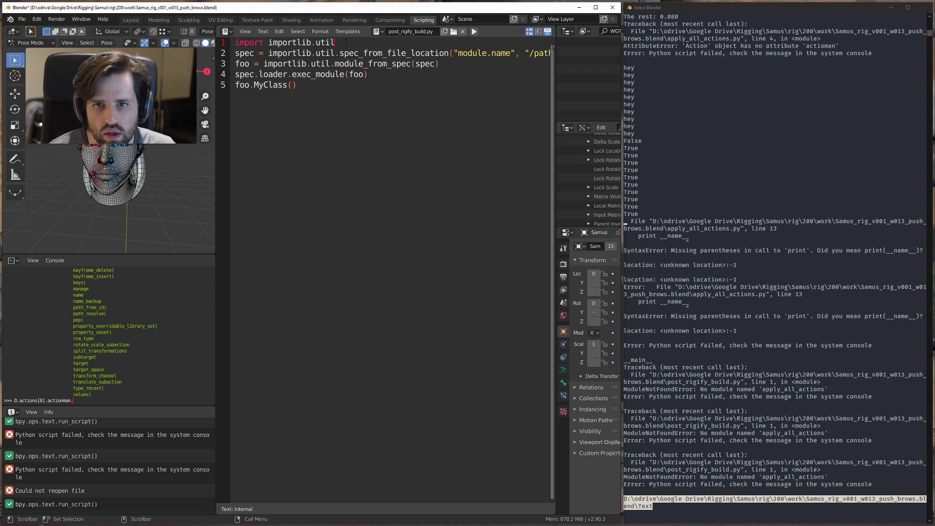
{"action": "double_click", "coordinate": [322, 74]}
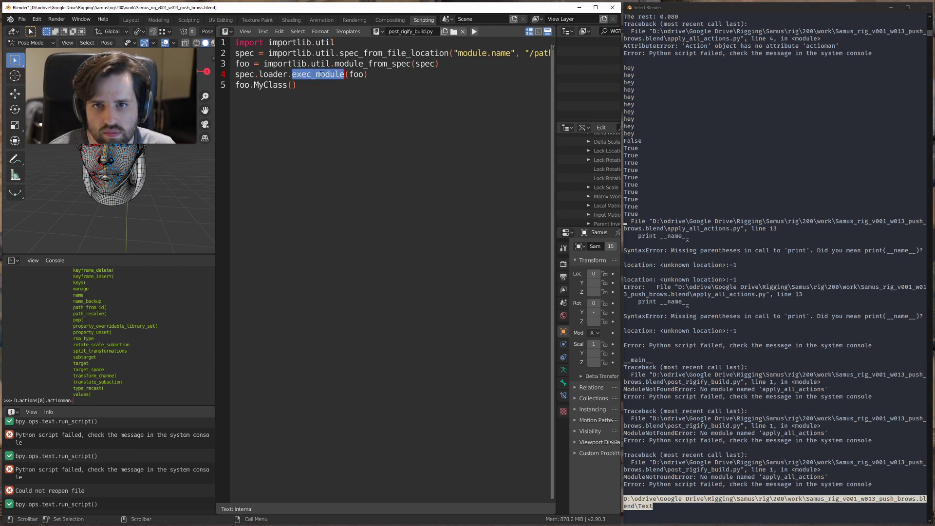
{"action": "left_click", "coordinate": [240, 74]}
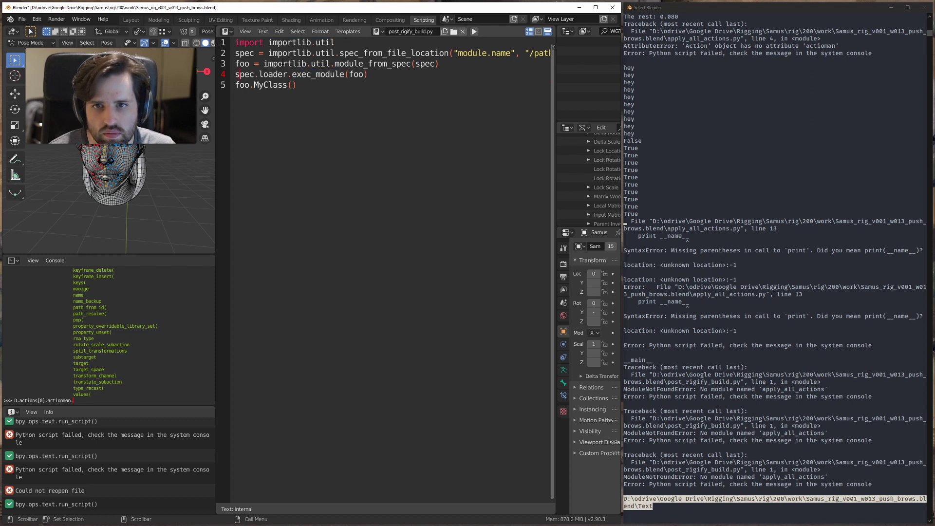
{"action": "double_click", "coordinate": [285, 64]}
{"action": "left_click", "coordinate": [471, 64]}
{"action": "double_click", "coordinate": [330, 74]}
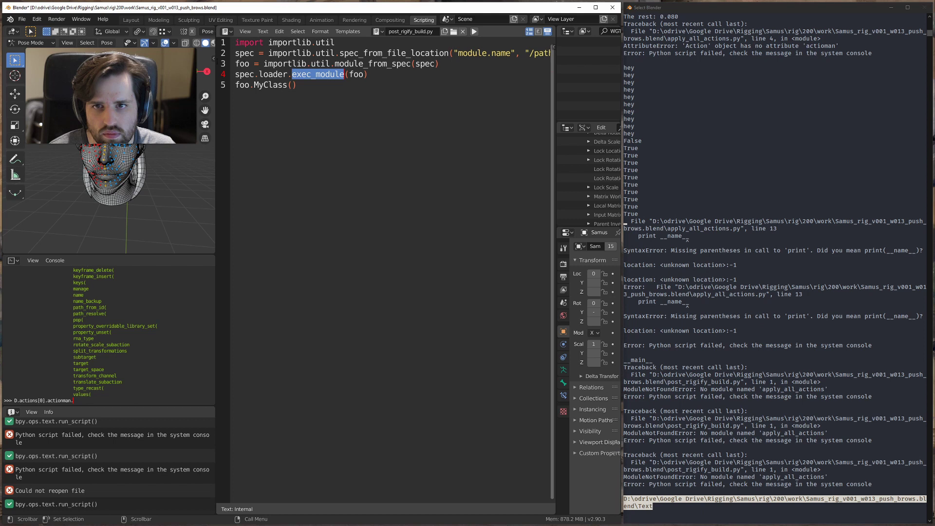
{"action": "key", "text": "ctrl+x"}
{"action": "left_click", "coordinate": [341, 95]}
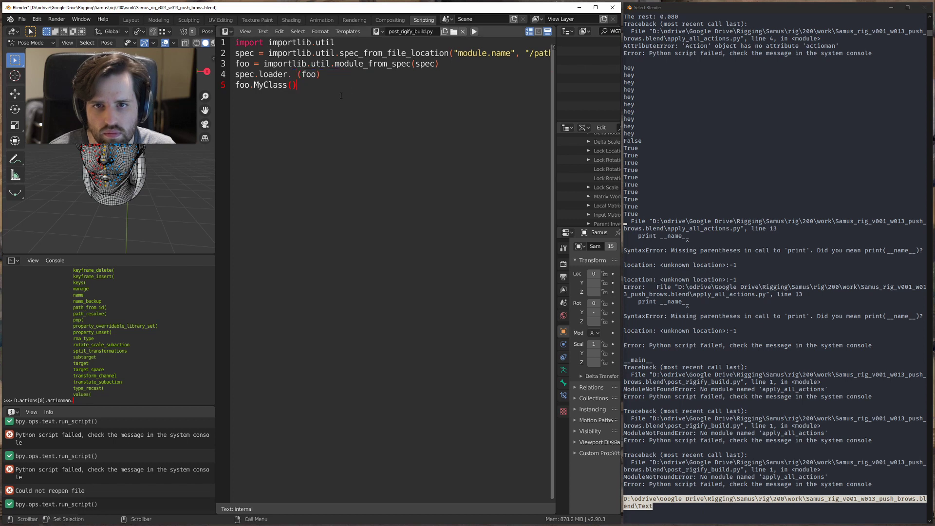
Step: Undo the cut of exec_module in the spec.loader call and widen the text editor to show more of the code
{"action": "key", "text": "ctrl+z"}
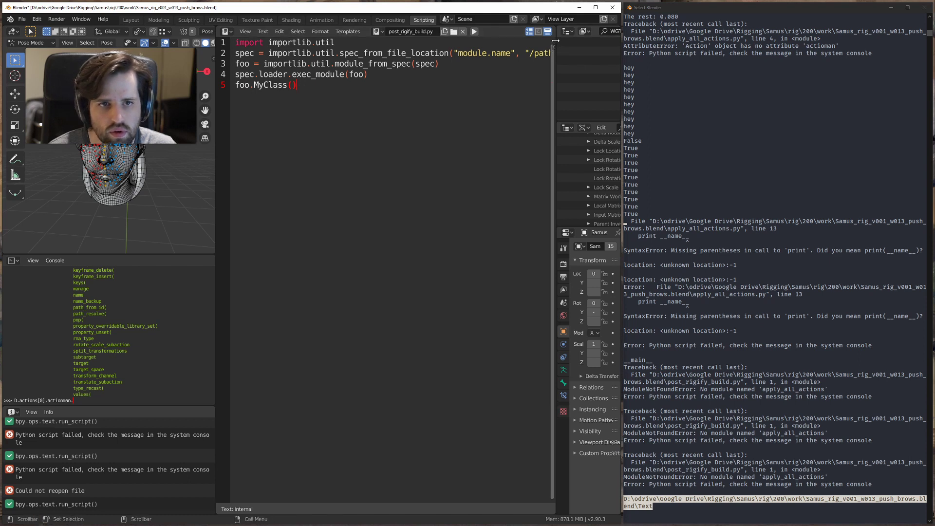
{"action": "left_click_drag", "start_coordinate": [555, 41], "coordinate": [609, 42]}
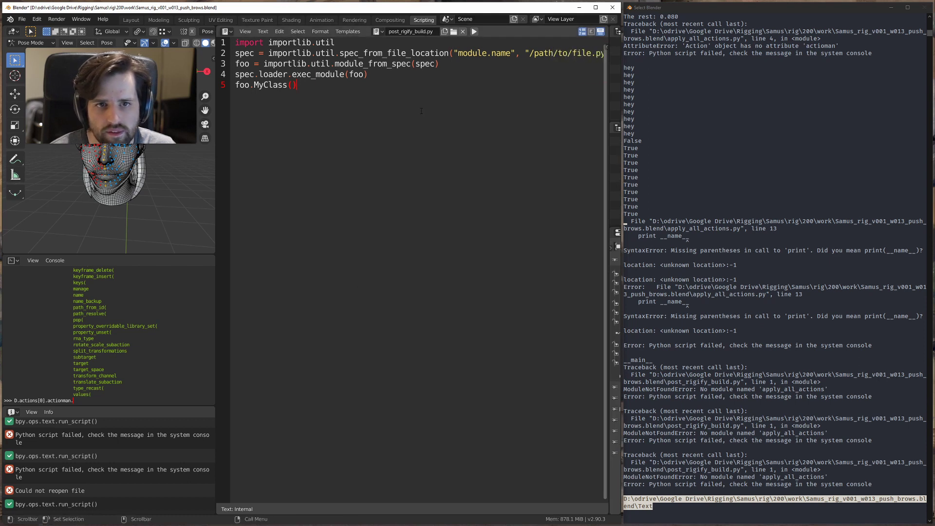
Step: Examine the spec_from_file_location call with its arguments and where the spec variable is used in the pasted code
{"action": "double_click", "coordinate": [394, 52]}
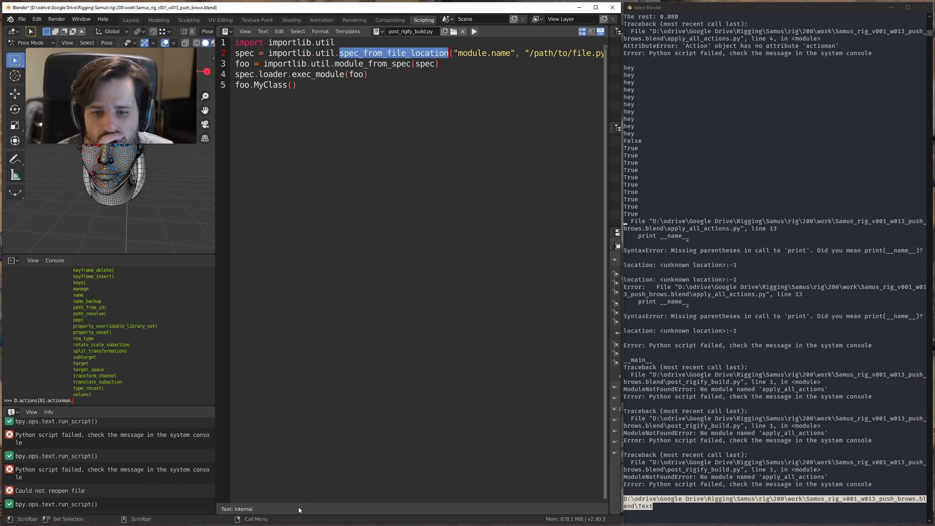
{"action": "scroll", "coordinate": [466, 112], "scroll_direction": "right", "scroll_amount": 5}
{"action": "scroll", "coordinate": [466, 112], "scroll_direction": "left", "scroll_amount": 5}
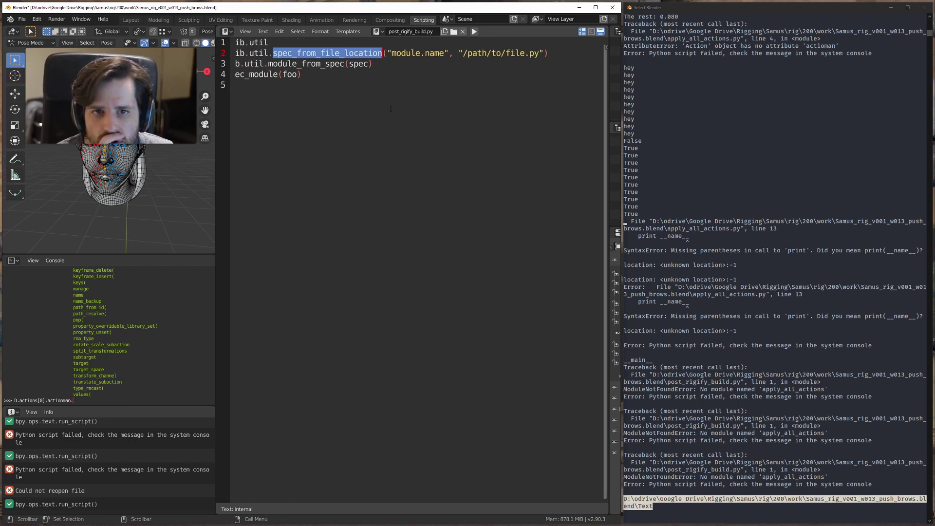
{"action": "double_click", "coordinate": [249, 53]}
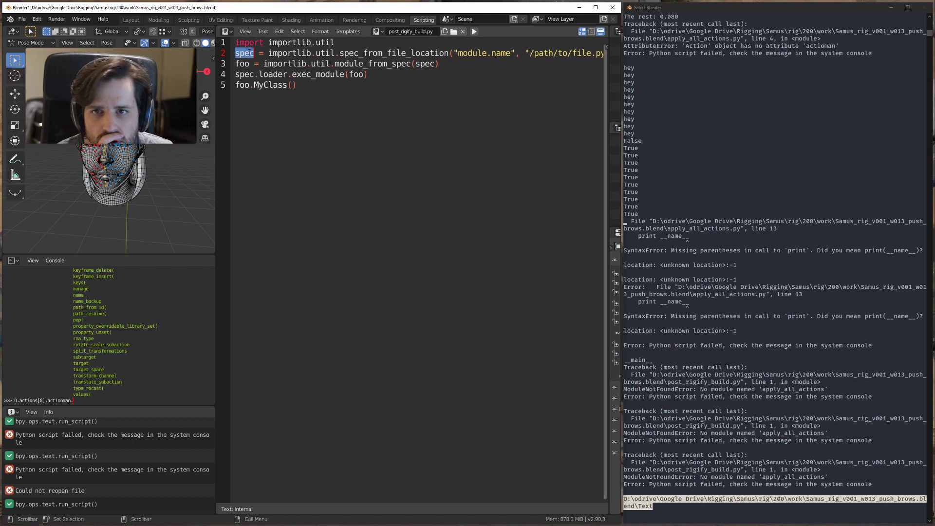
{"action": "double_click", "coordinate": [251, 74]}
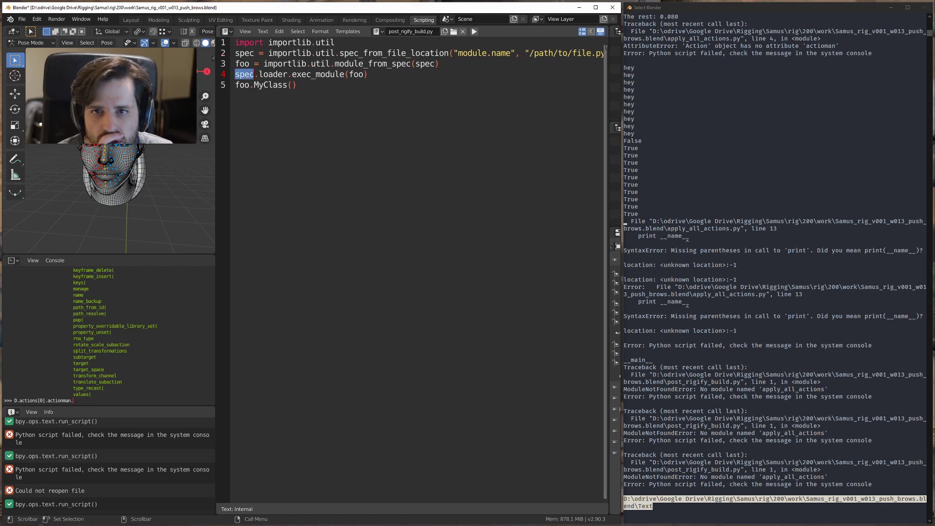
{"action": "double_click", "coordinate": [248, 53]}
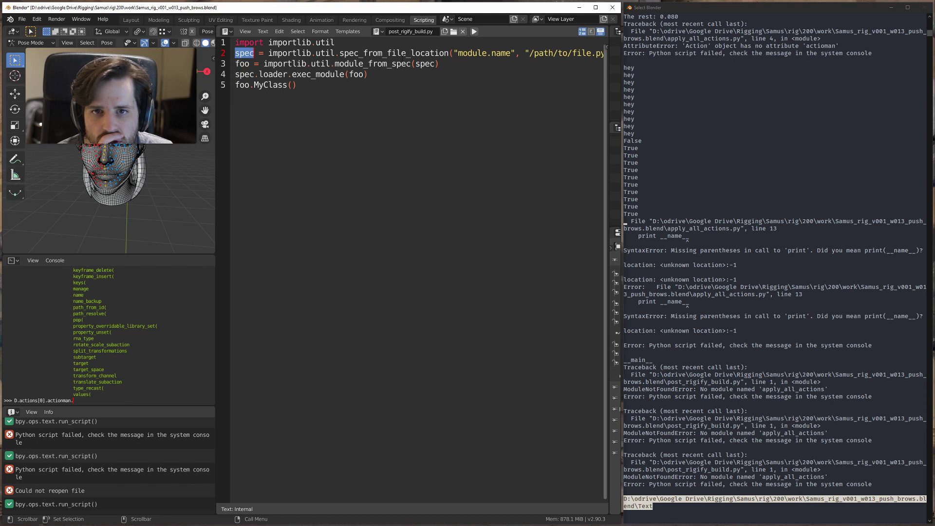
{"action": "double_click", "coordinate": [393, 53]}
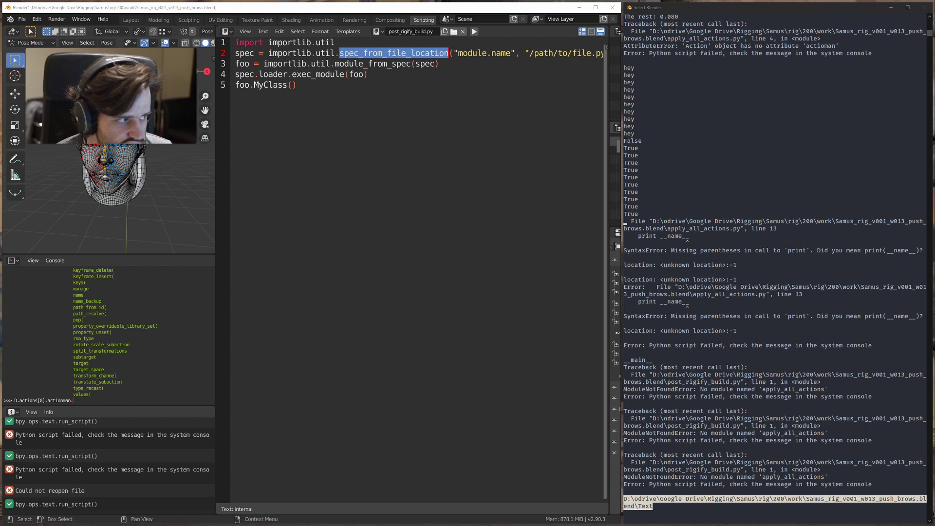
Step: Switch to the Stack Overflow answer in the browser and compare its Python 3.5+ and Python 3.3/3.4 import snippets
{"action": "key", "text": "alt+Tab"}
{"action": "double_click", "coordinate": [622, 115]}
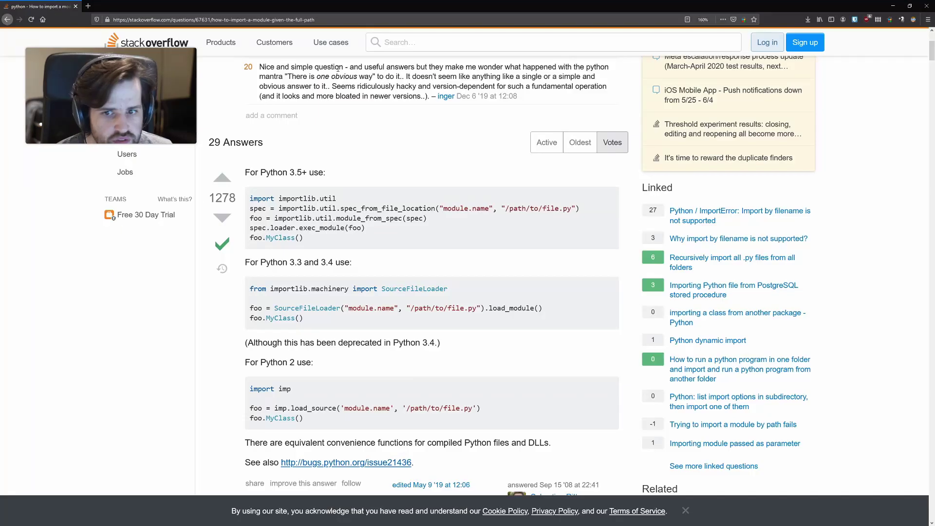
{"action": "scroll", "coordinate": [312, 263], "scroll_direction": "down", "scroll_amount": 5}
{"action": "left_click_drag", "start_coordinate": [304, 235], "coordinate": [253, 168]}
{"action": "scroll", "coordinate": [252, 205], "scroll_direction": "up", "scroll_amount": 2}
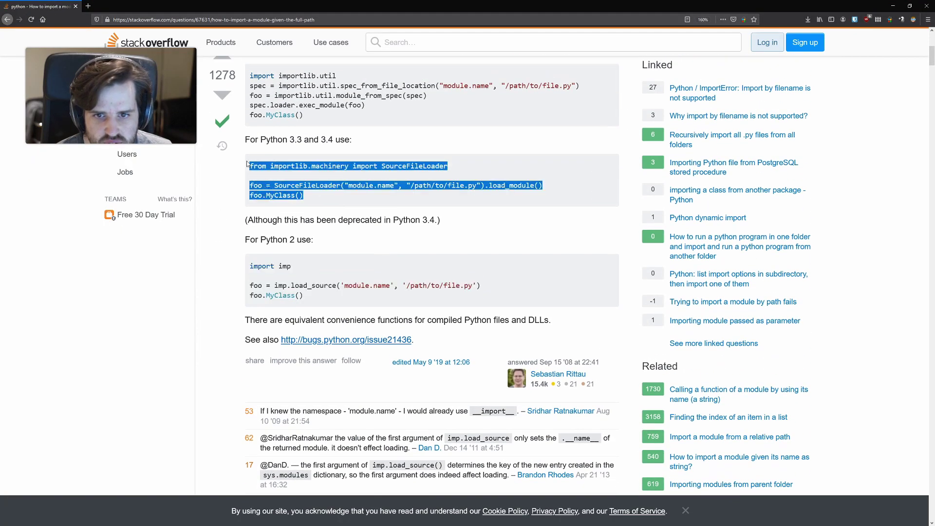
{"action": "left_click", "coordinate": [285, 155]}
{"action": "scroll", "coordinate": [315, 197], "scroll_direction": "up", "scroll_amount": 4}
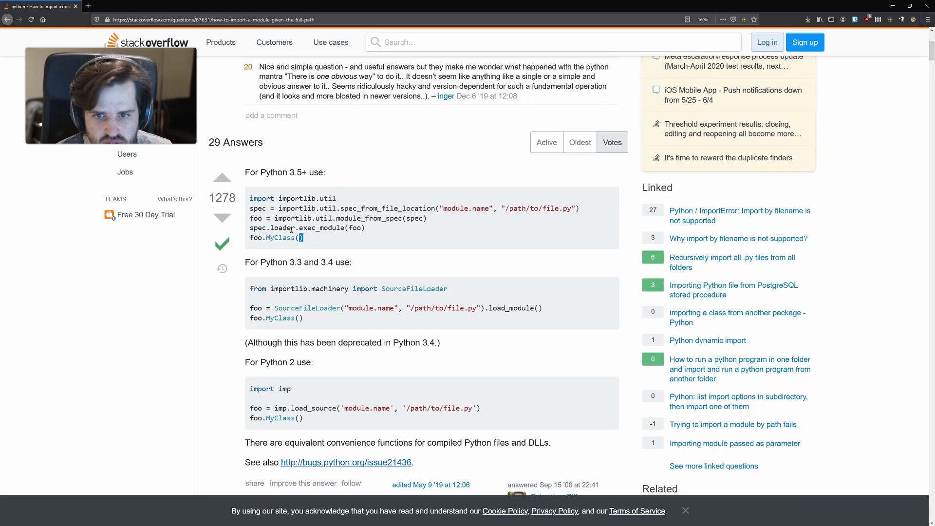
{"action": "left_click_drag", "start_coordinate": [303, 239], "coordinate": [260, 196]}
{"action": "left_click", "coordinate": [261, 196]}
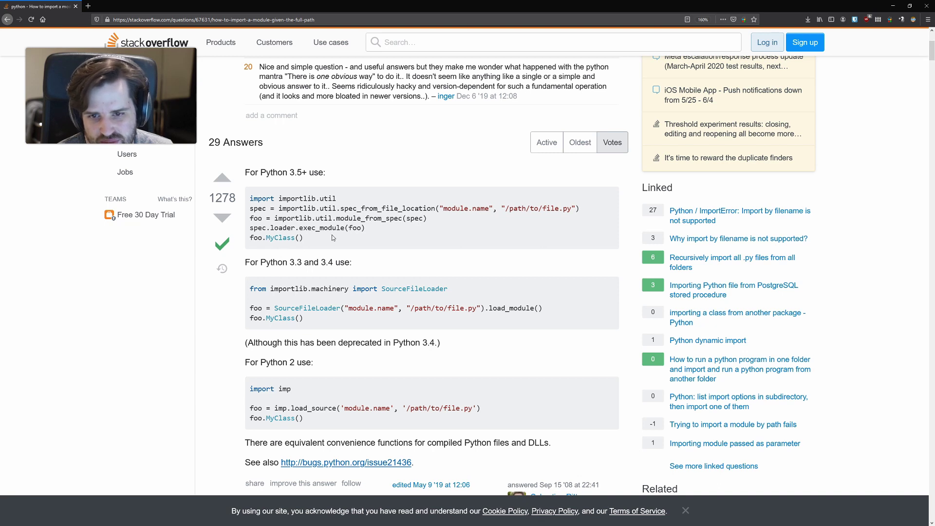
Step: Review the exec_module line of the Python 3.5+ snippet and the imp.load_source line of the Python 2 snippet
{"action": "left_click_drag", "start_coordinate": [306, 238], "coordinate": [423, 220]}
{"action": "left_click", "coordinate": [319, 232]}
{"action": "left_click", "coordinate": [412, 224]}
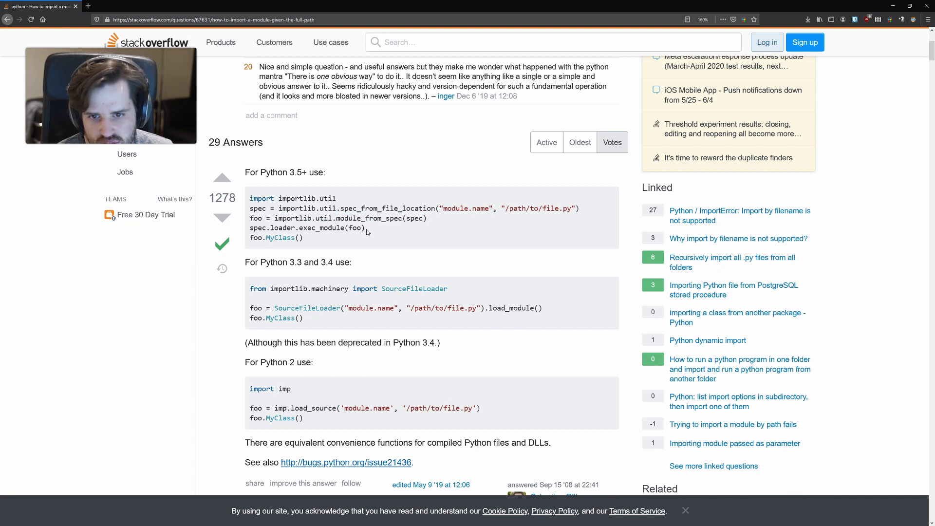
{"action": "left_click_drag", "start_coordinate": [368, 231], "coordinate": [242, 230]}
{"action": "left_click", "coordinate": [242, 230]}
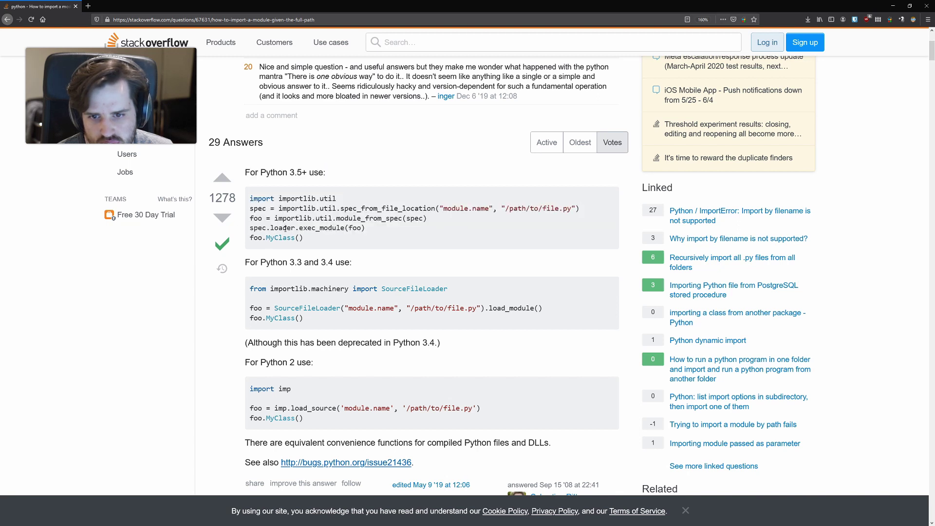
{"action": "left_click_drag", "start_coordinate": [320, 422], "coordinate": [278, 409]}
{"action": "double_click", "coordinate": [313, 409]}
{"action": "triple_click", "coordinate": [288, 408]}
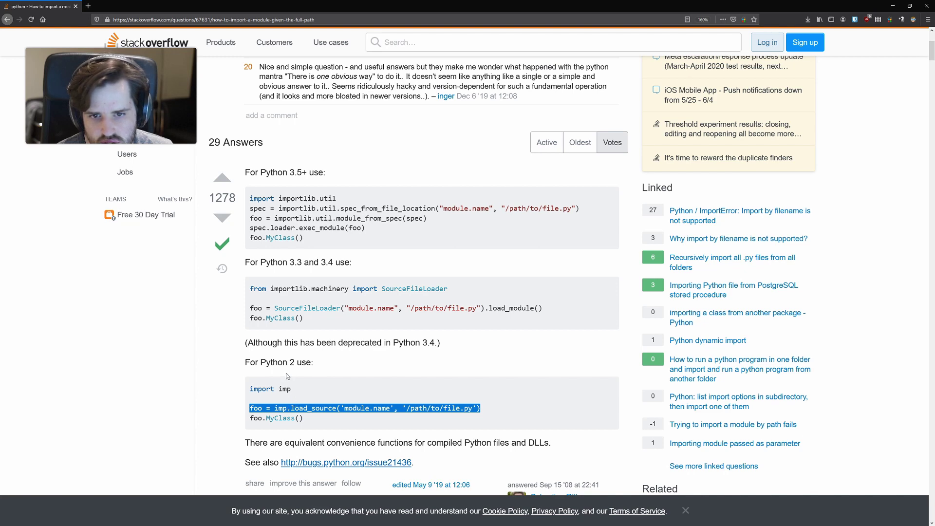
Step: Switch back to Blender and insert three blank lines below import importlib.util in post_rigify_build.py
{"action": "key", "text": "alt+Tab"}
{"action": "left_click", "coordinate": [378, 39]}
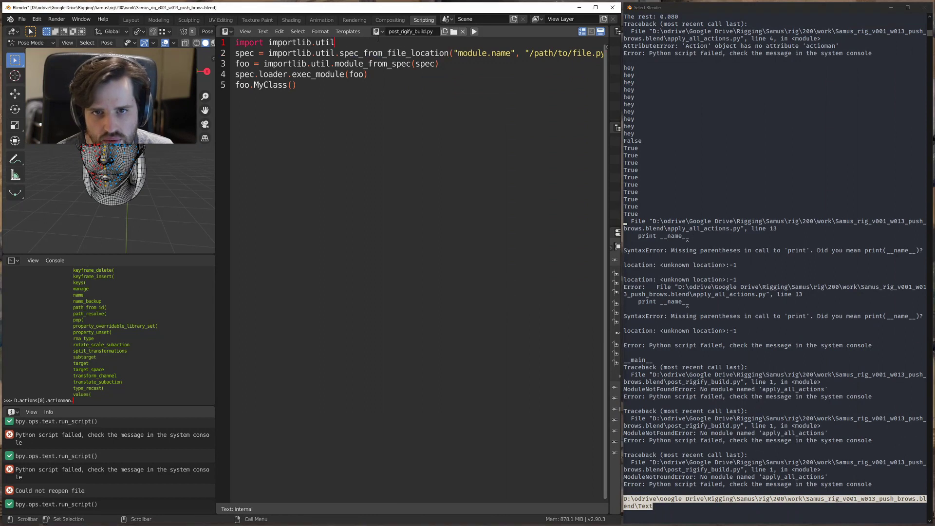
{"action": "key", "text": "Return"}
{"action": "key", "text": "Return"}
{"action": "key", "text": "Return"}
{"action": "key", "text": "Up"}
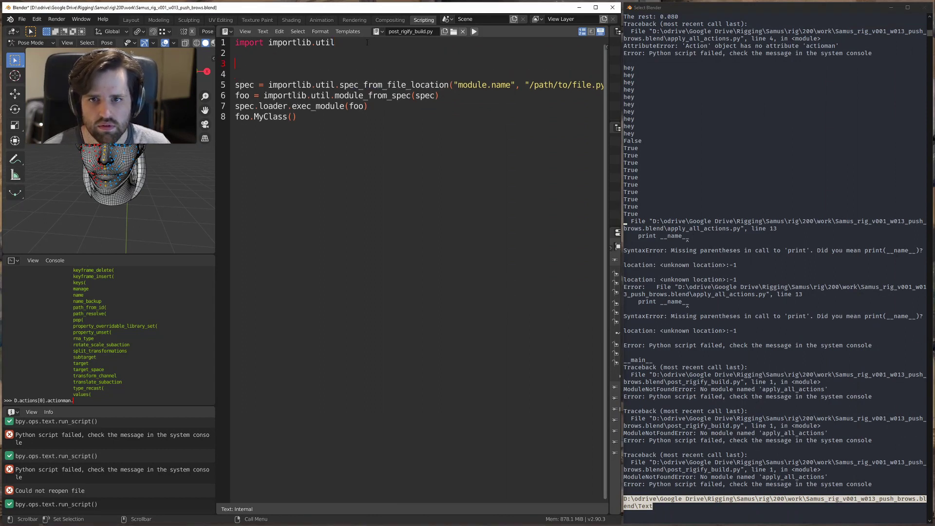
{"action": "type", "text": "mod"}
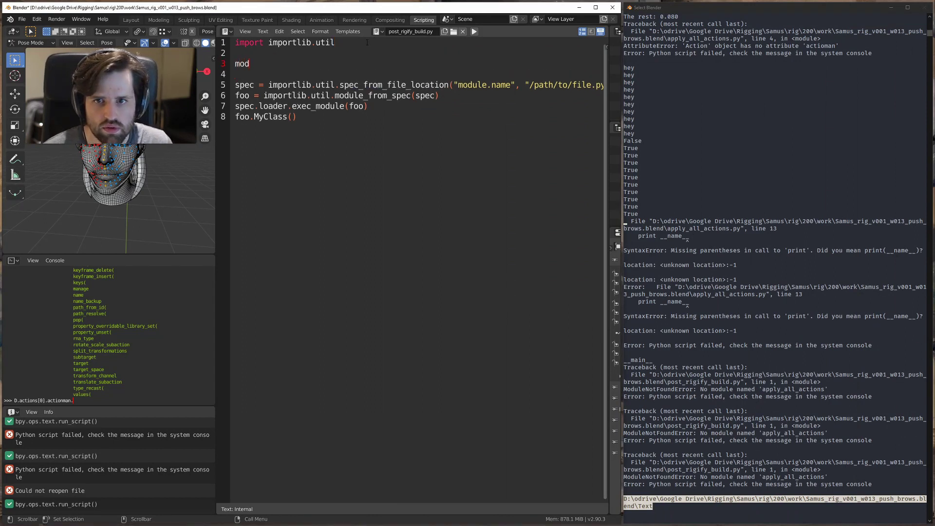
{"action": "type", "text": "ule ="}
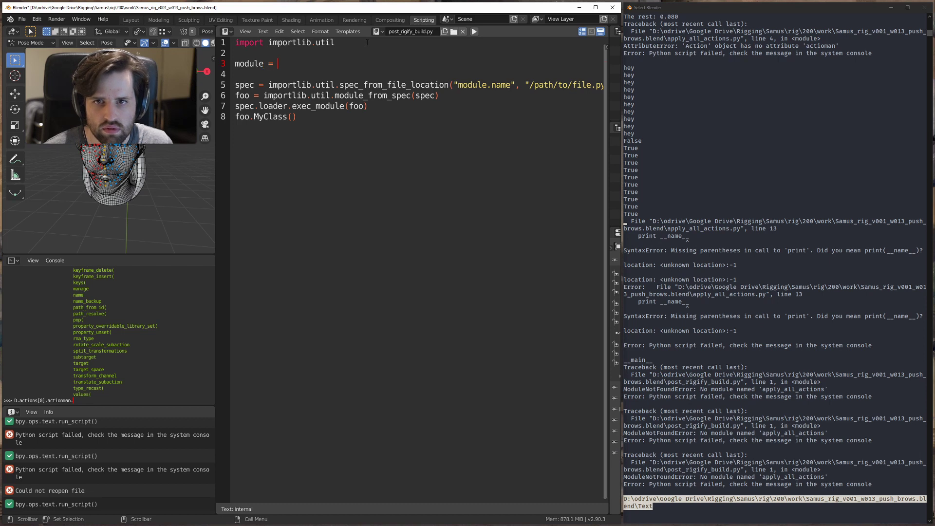
{"action": "key", "text": "BackSpace"}
{"action": "key", "text": "BackSpace"}
{"action": "key", "text": "BackSpace"}
{"action": "key", "text": "BackSpace"}
{"action": "key", "text": "BackSpace"}
{"action": "key", "text": "BackSpace"}
{"action": "key", "text": "BackSpace"}
{"action": "key", "text": "BackSpace"}
{"action": "key", "text": "BackSpace"}
Step: Write the function header def import_from_file(module_name, path): on line 3, above the importlib code
{"action": "type", "text": "d"}
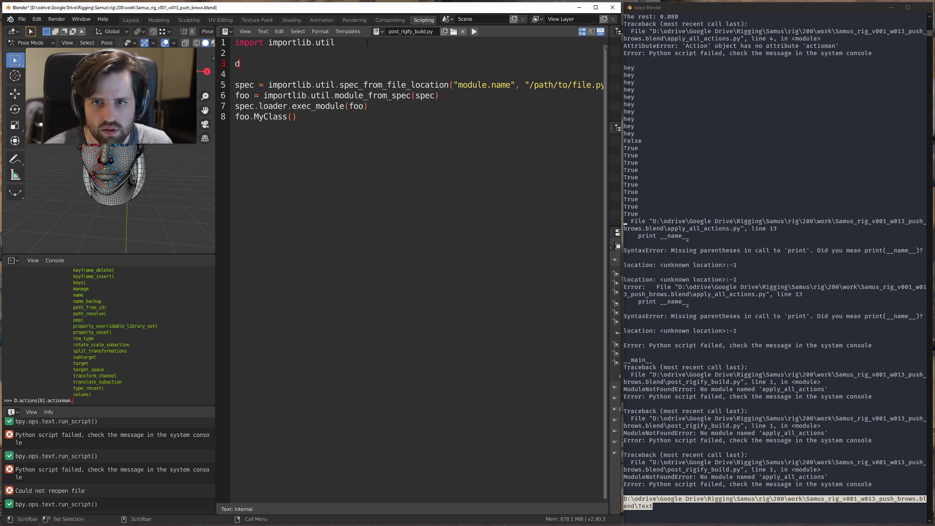
{"action": "type", "text": "ef import"}
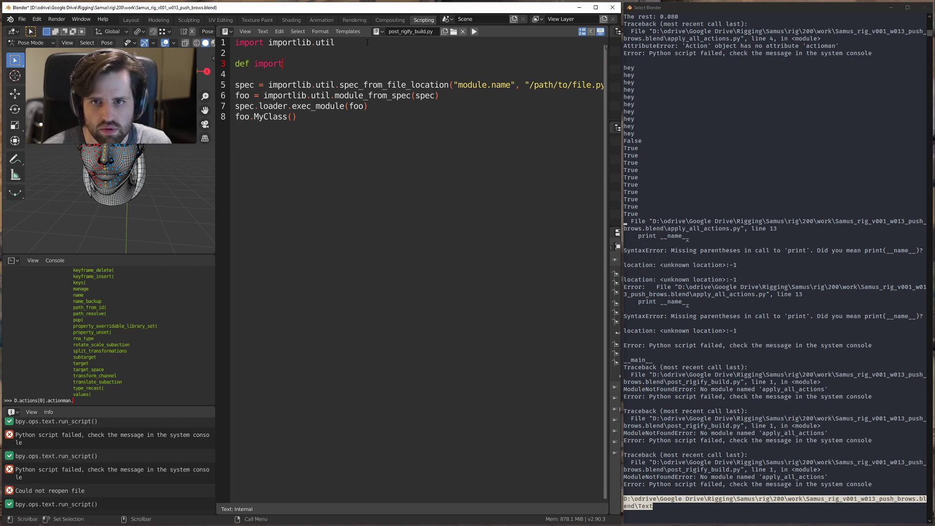
{"action": "type", "text": "_from_file()"}
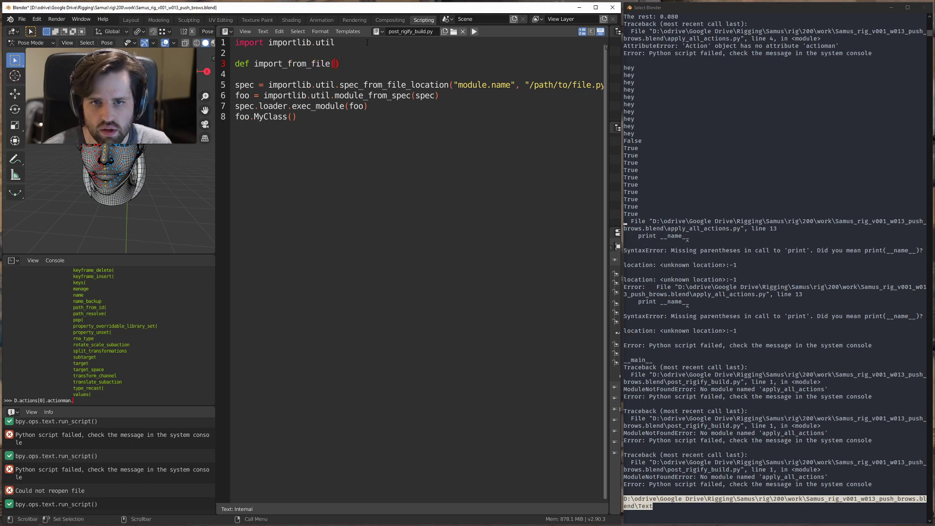
{"action": "type", "text": "\"\""}
{"action": "key", "text": "BackSpace"}
{"action": "key", "text": "BackSpace"}
{"action": "type", "text": "module_"}
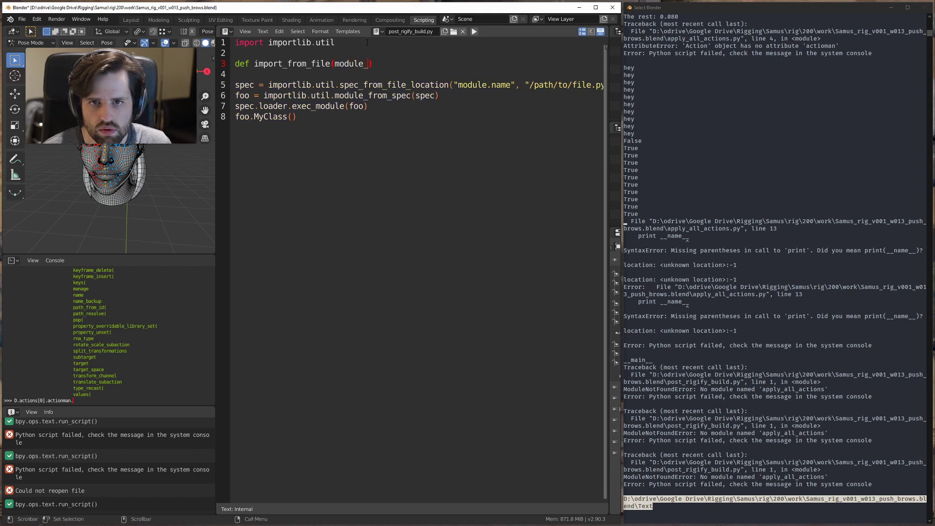
{"action": "type", "text": "name, path)"}
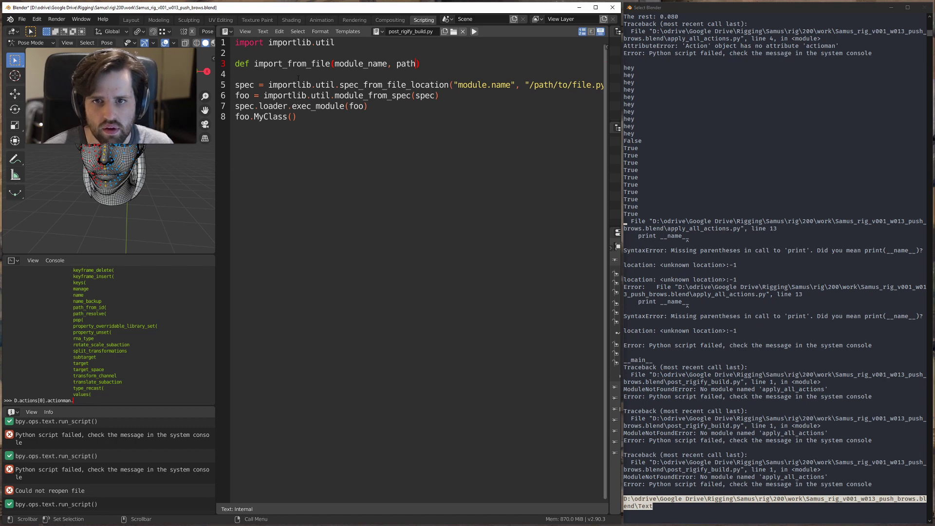
{"action": "type", "text": ":"}
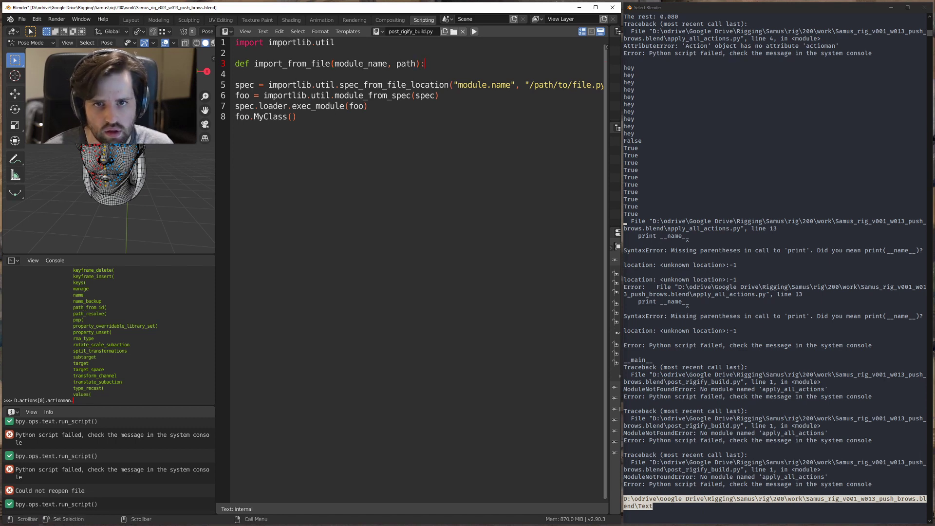
Step: Replace the placeholder arguments of spec_from_file_location with the function's module_name and path parameters
{"action": "double_click", "coordinate": [360, 64]}
{"action": "key", "text": "ctrl+c"}
{"action": "left_click_drag", "start_coordinate": [516, 84], "coordinate": [453, 85]}
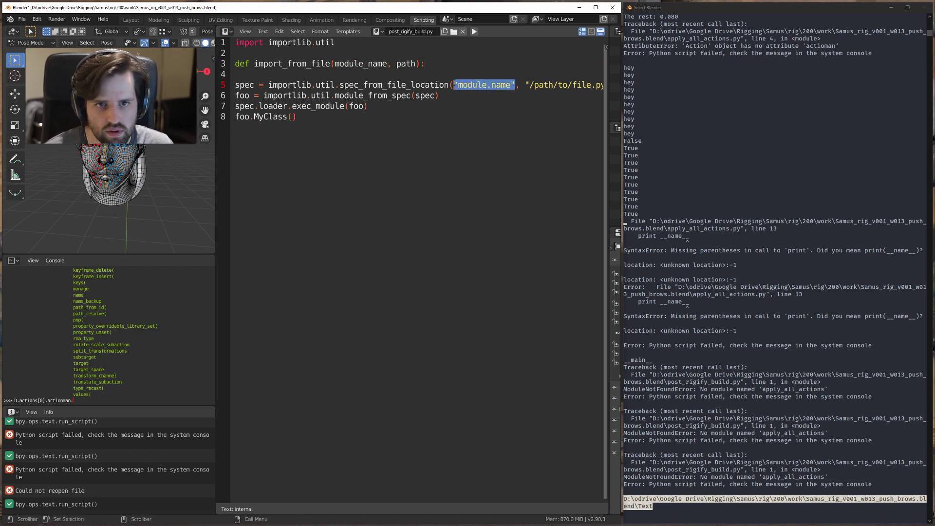
{"action": "key", "text": "ctrl+v"}
{"action": "double_click", "coordinate": [406, 64]}
{"action": "key", "text": "ctrl+c"}
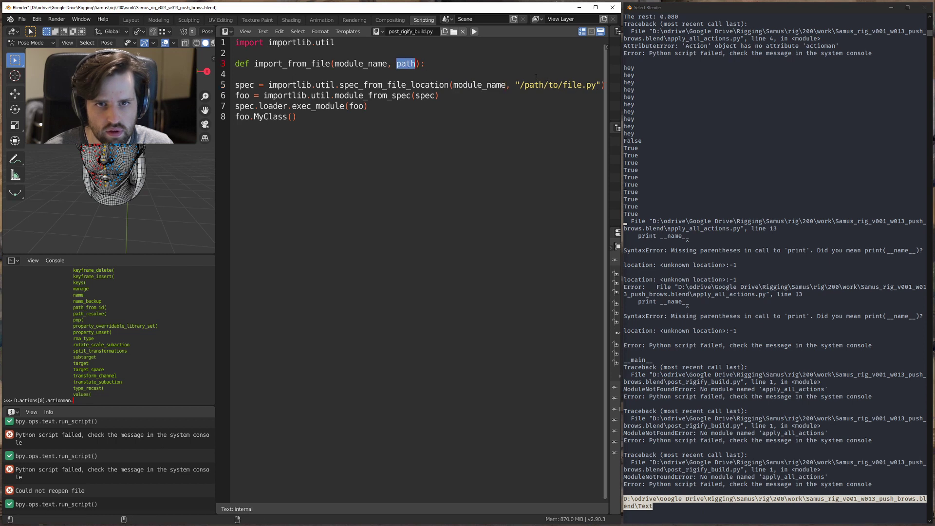
{"action": "left_click_drag", "start_coordinate": [596, 84], "coordinate": [584, 85]}
{"action": "key", "text": "End"}
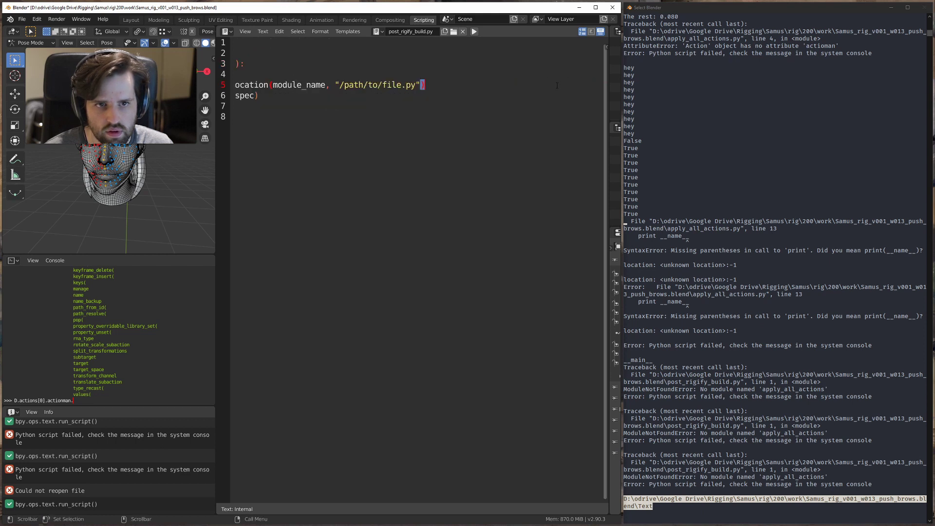
{"action": "left_click_drag", "start_coordinate": [422, 85], "coordinate": [236, 82]}
{"action": "key", "text": "ctrl+v"}
Step: Indent the four code lines from spec to foo.MyClass() one level, making them the body of import_from_file
{"action": "left_click", "coordinate": [235, 84]}
{"action": "key", "text": "Home"}
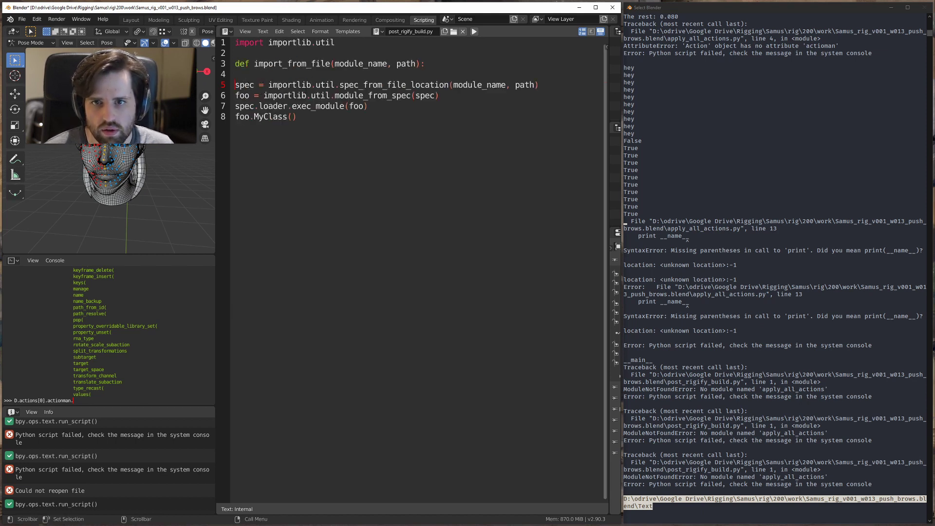
{"action": "left_click_drag", "start_coordinate": [235, 84], "coordinate": [297, 117]}
{"action": "key", "text": "Tab"}
{"action": "key", "text": "Tab"}
{"action": "left_click", "coordinate": [286, 76]}
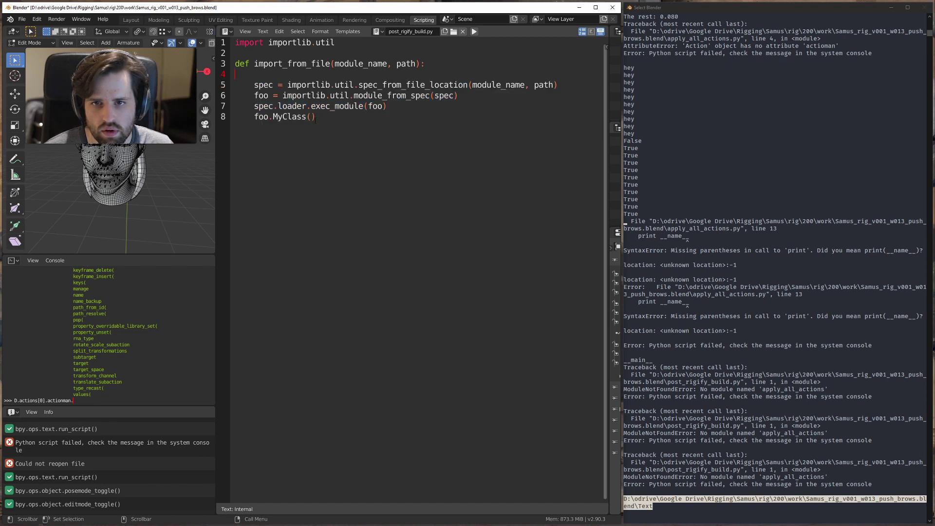
Step: Rename the variable foo to module in the module_from_spec assignment and in the exec_module call
{"action": "double_click", "coordinate": [263, 85]}
{"action": "double_click", "coordinate": [262, 95]}
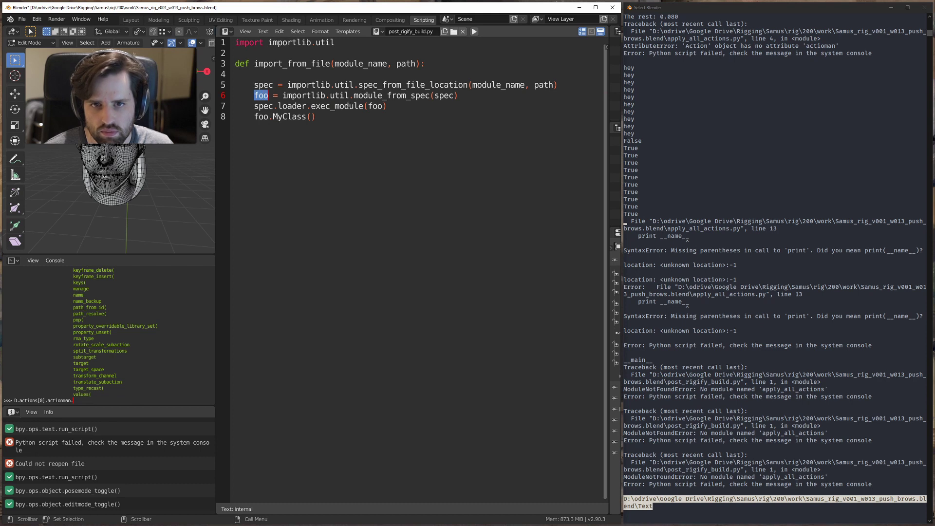
{"action": "type", "text": "module"}
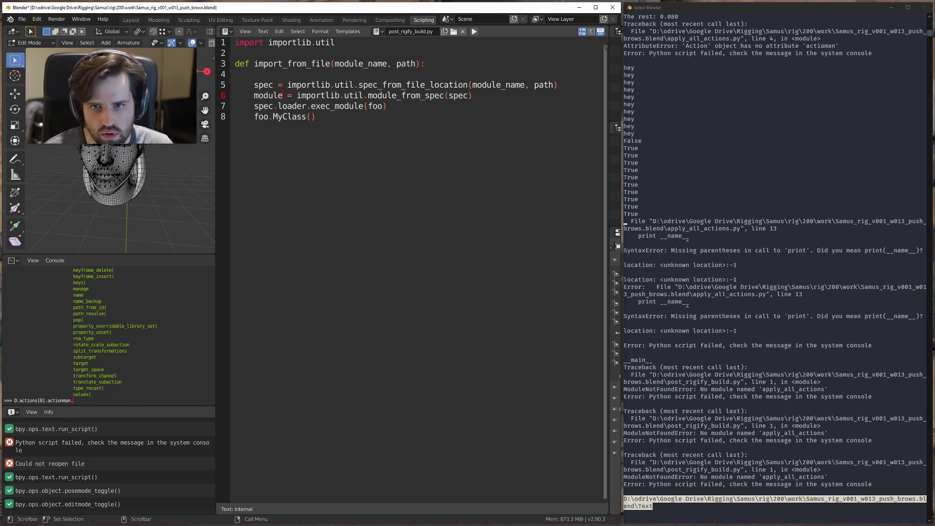
{"action": "key", "text": "ctrl+shift+Left"}
{"action": "key", "text": "ctrl+c"}
{"action": "double_click", "coordinate": [295, 106]}
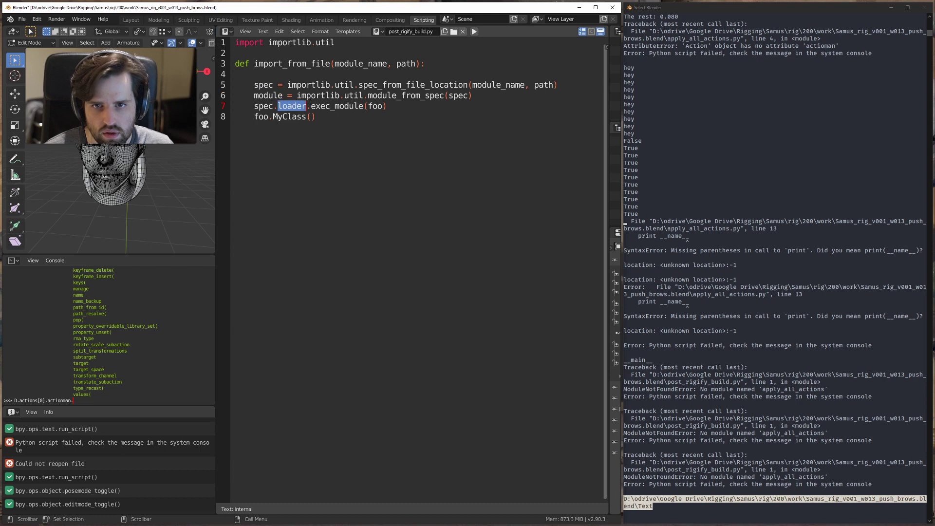
{"action": "double_click", "coordinate": [332, 106]}
{"action": "double_click", "coordinate": [371, 106]}
{"action": "key", "text": "ctrl+v"}
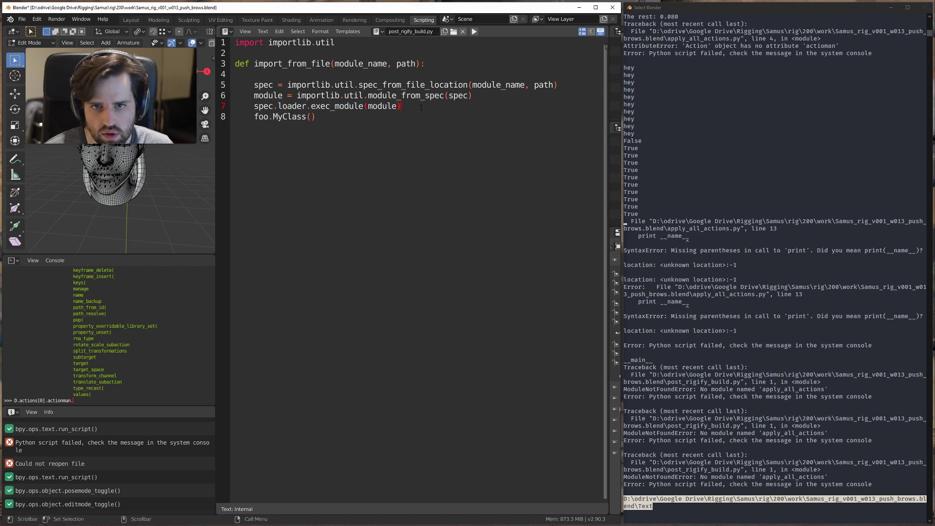
Step: Replace foo.MyClass() with return module as the last line of import_from_file, and remove the blank line below the function header
{"action": "key", "text": "Return"}
{"action": "type", "text": "retur"}
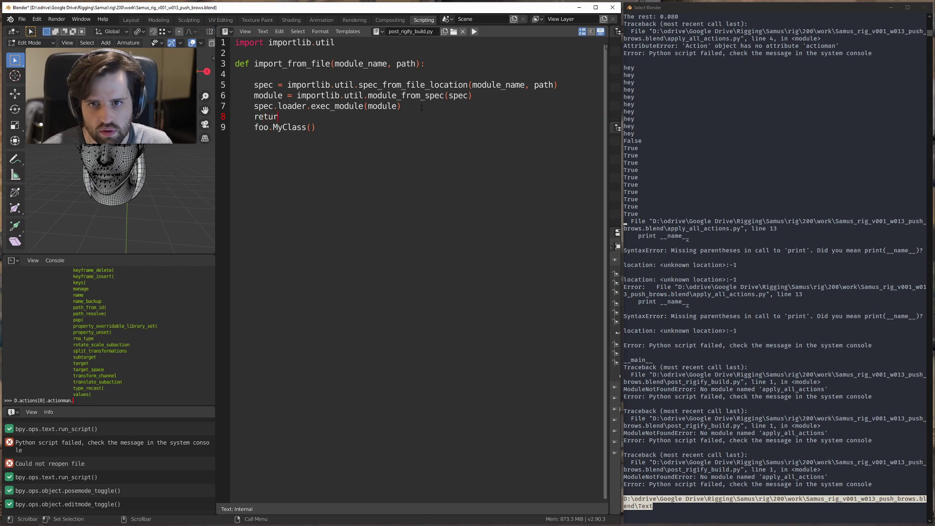
{"action": "type", "text": "n module"}
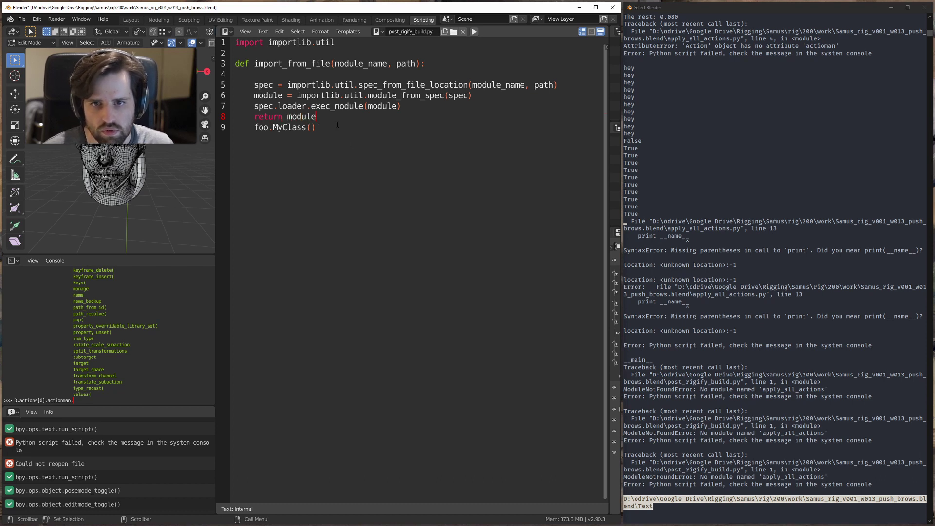
{"action": "left_click_drag", "start_coordinate": [331, 127], "coordinate": [333, 117]}
{"action": "key", "text": "BackSpace"}
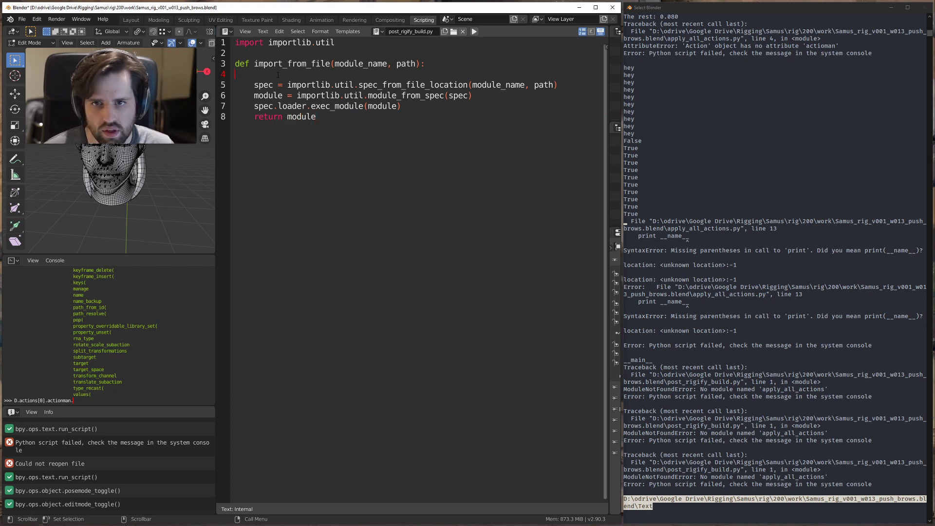
{"action": "key", "text": "BackSpace"}
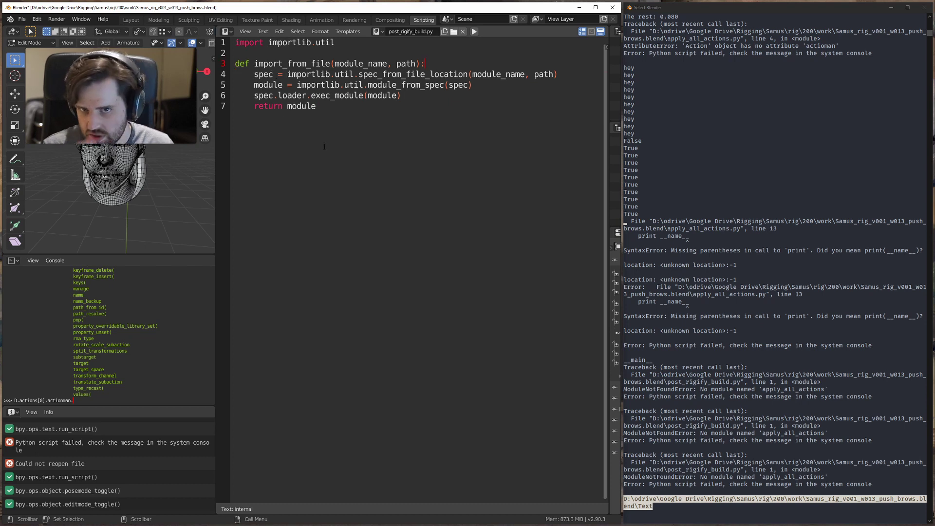
Step: Start an import_from_file call on line 9 with "apply_all_actions" as the first argument, taking the name from the apply_all_actions.py text block
{"action": "left_click", "coordinate": [359, 120]}
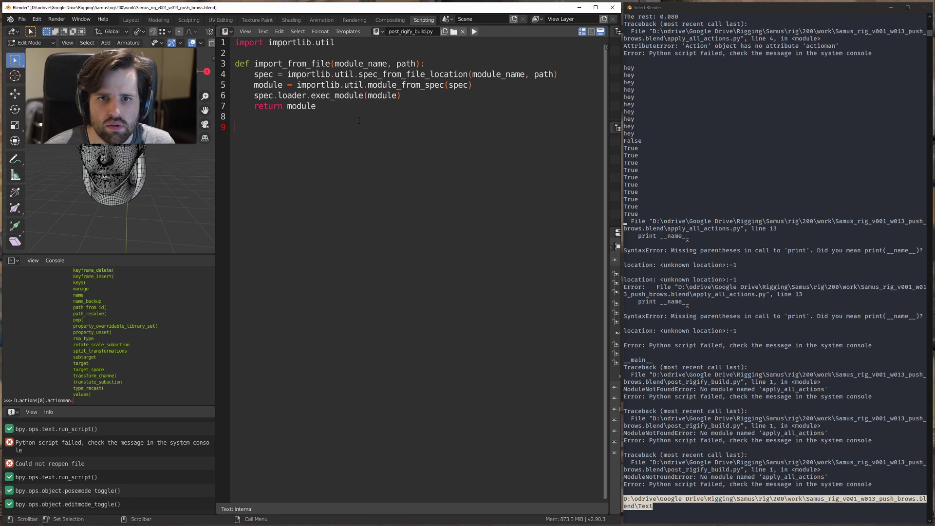
{"action": "left_click", "coordinate": [378, 31]}
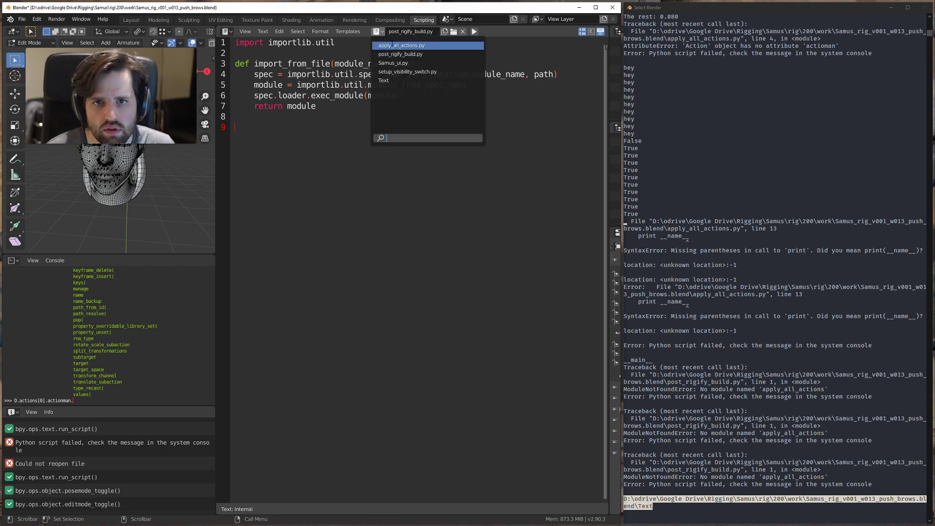
{"action": "left_click", "coordinate": [400, 46]}
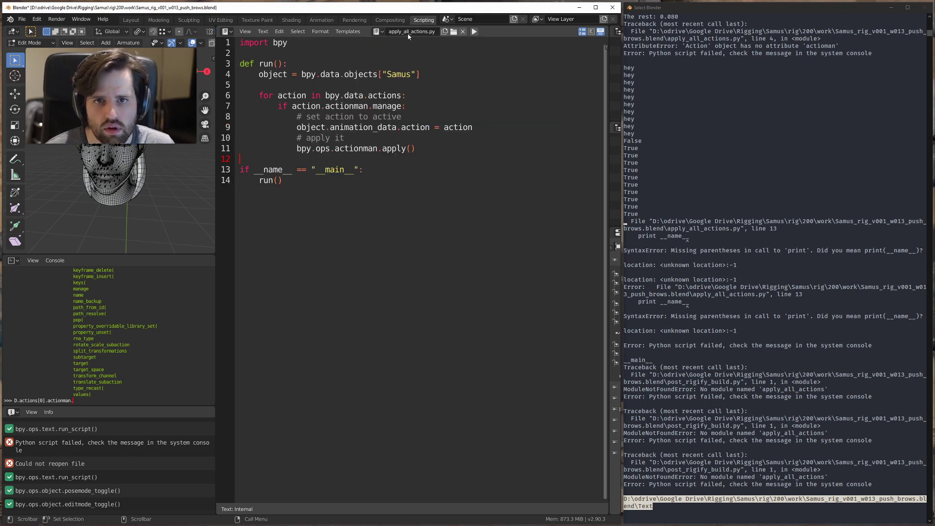
{"action": "left_click", "coordinate": [383, 31]}
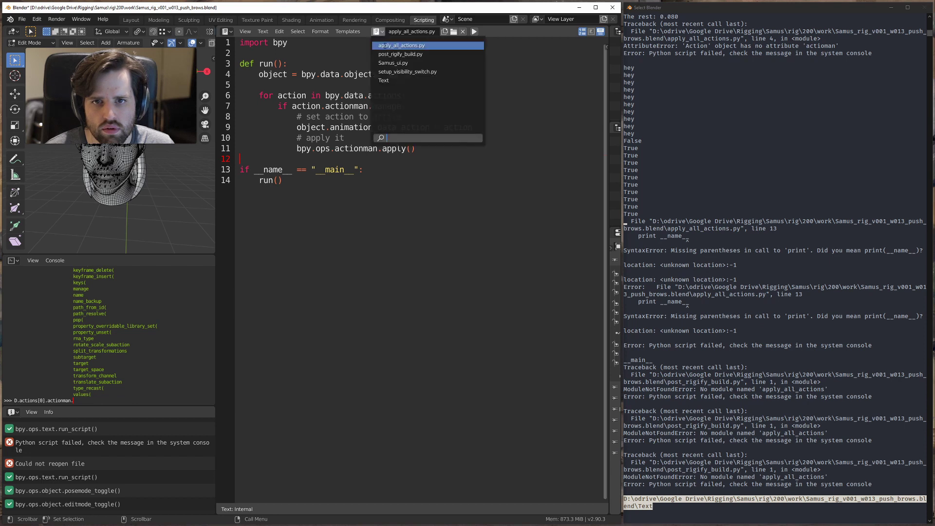
{"action": "left_click", "coordinate": [390, 55]}
{"action": "type", "text": "imp"}
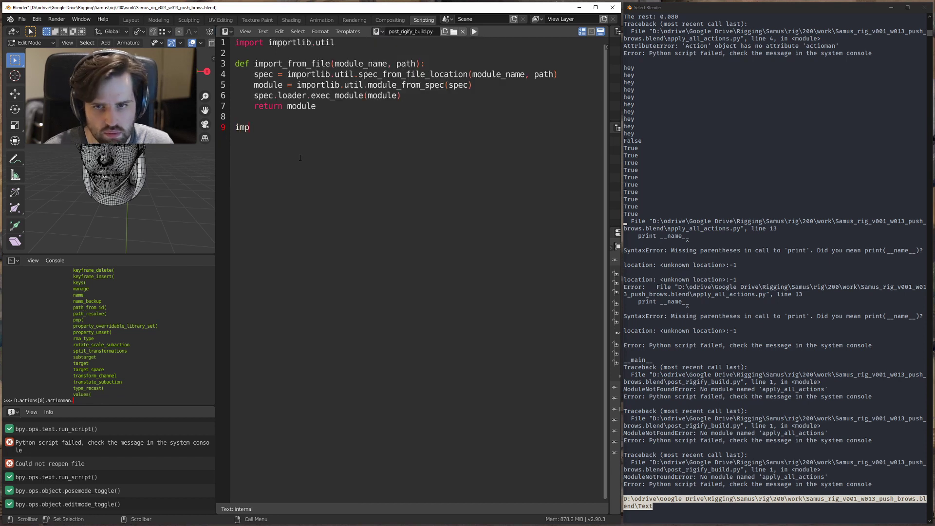
{"action": "type", "text": "ort_from"}
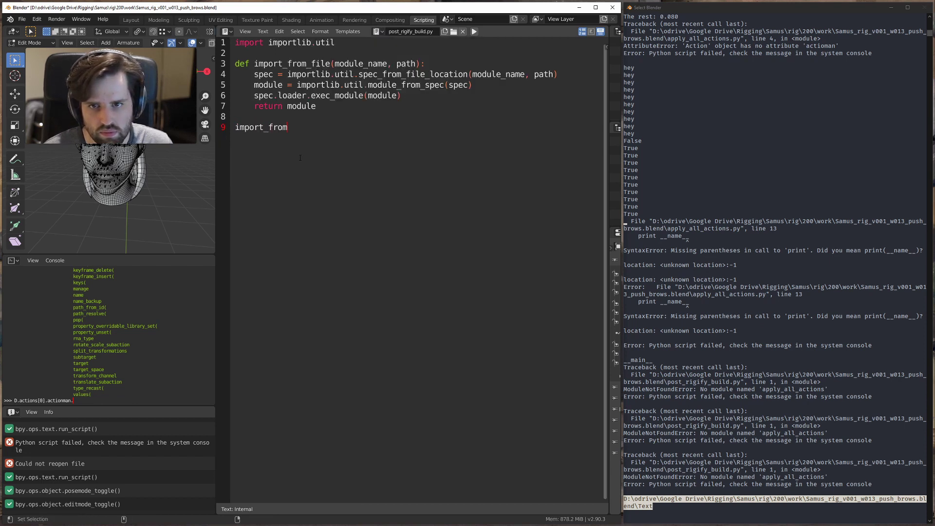
{"action": "type", "text": "_file(\""}
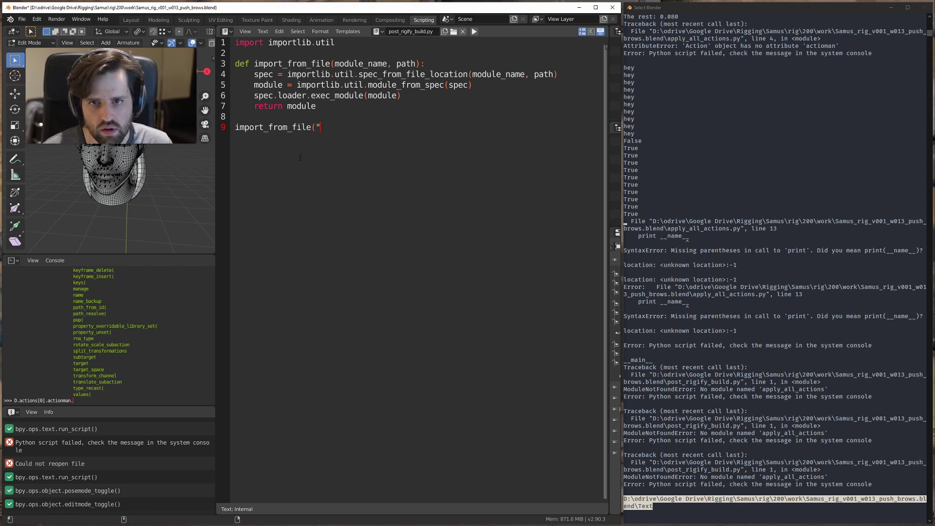
{"action": "type", "text": "apply_all_actions.py"}
{"action": "type", "text": "\""}
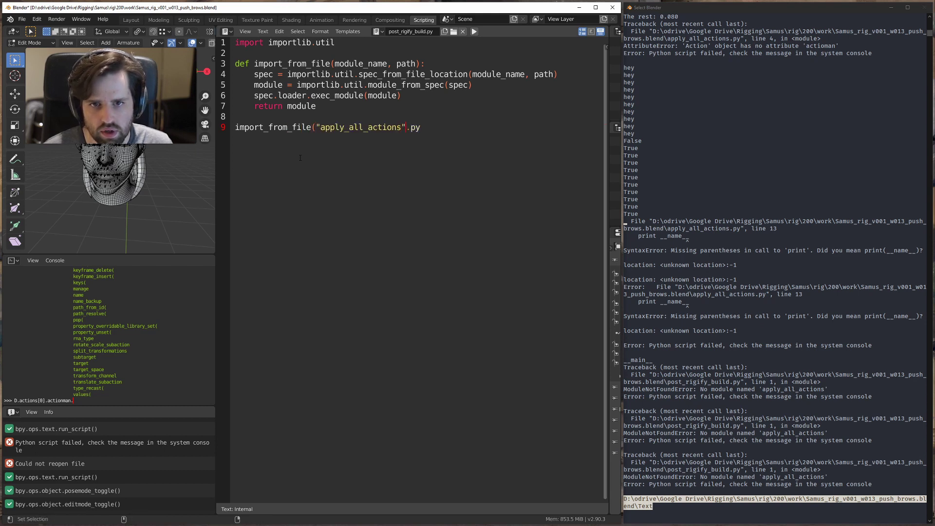
{"action": "key", "text": "shift+End"}
{"action": "key", "text": "Delete"}
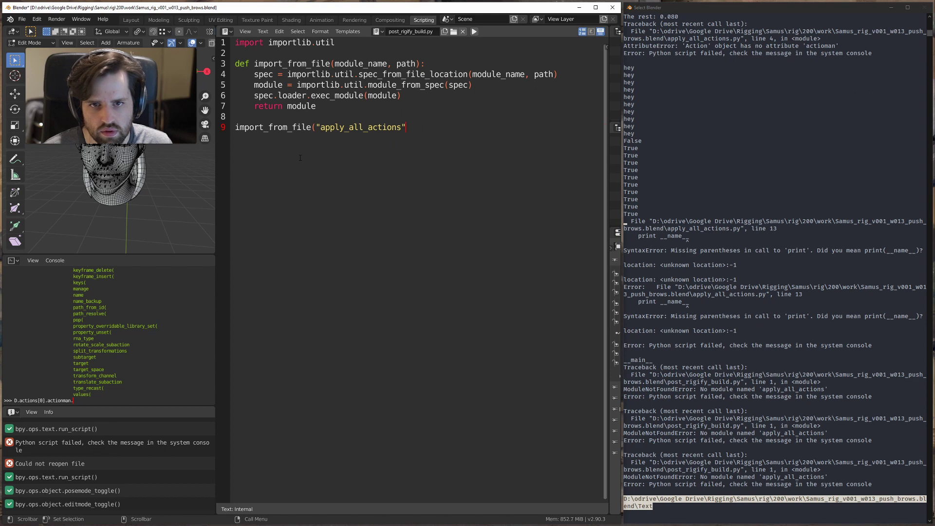
Step: Open apply_all_actions.py and add print(__file__) on line 12
{"action": "left_click", "coordinate": [378, 31]}
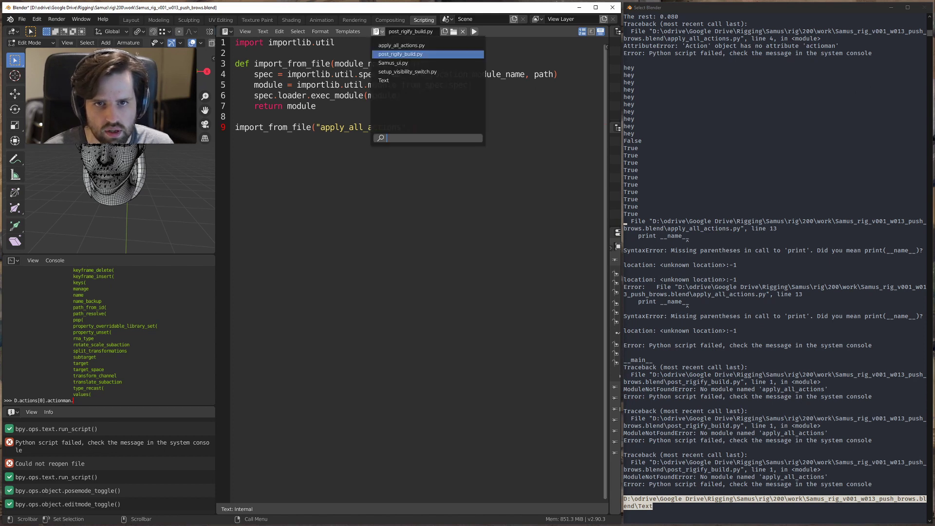
{"action": "left_click", "coordinate": [419, 54]}
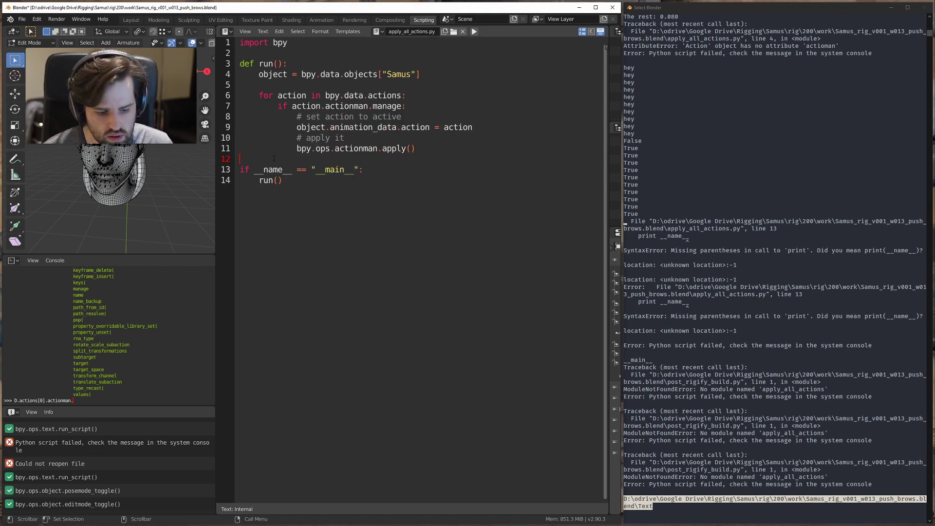
{"action": "type", "text": "print(__fil"}
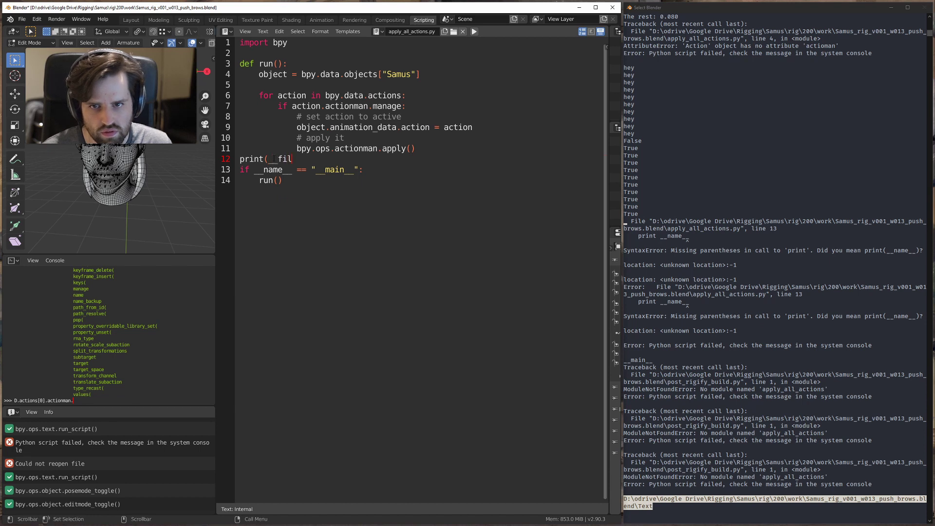
{"action": "type", "text": "e__)"}
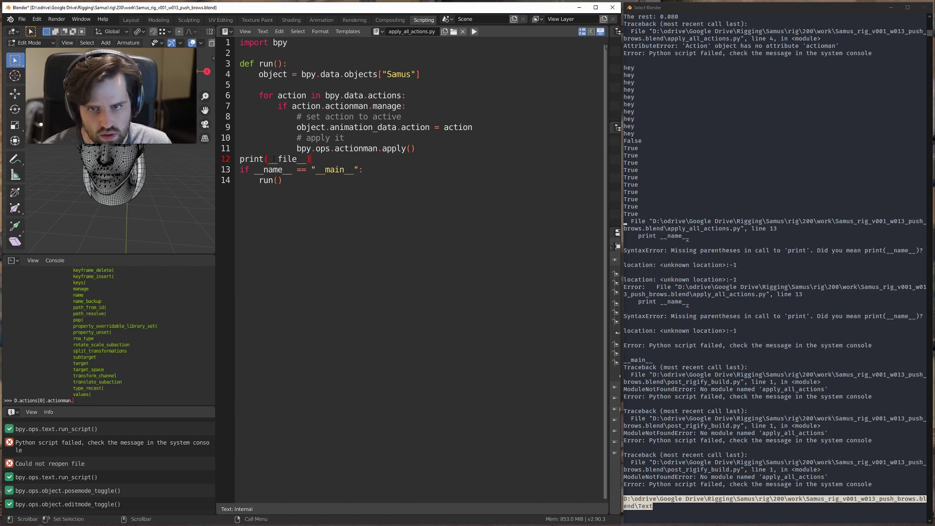
Step: Comment out the if __name__ == "__main__" block with its run() call, and run apply_all_actions.py to print its file path
{"action": "key", "text": "Down"}
{"action": "key", "text": "shift+Down"}
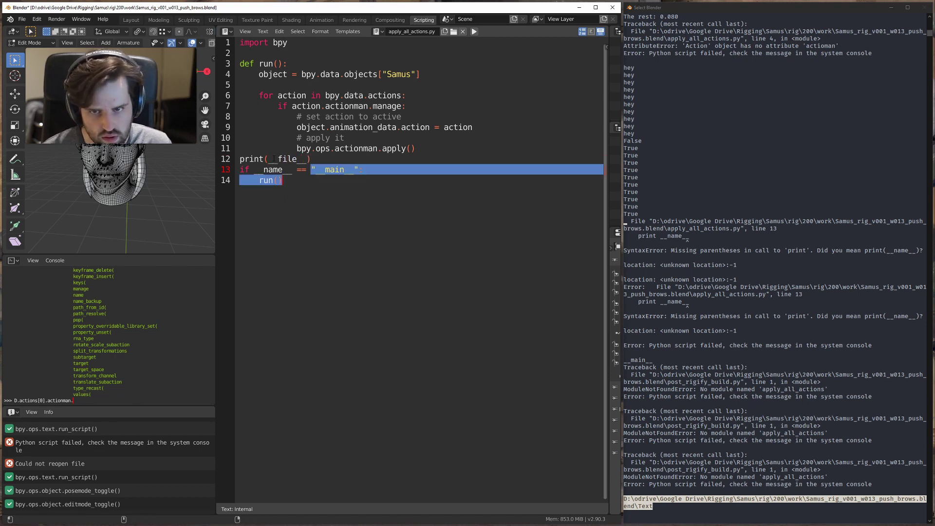
{"action": "key", "text": "ctrl+slash"}
{"action": "key", "text": "ctrl+a"}
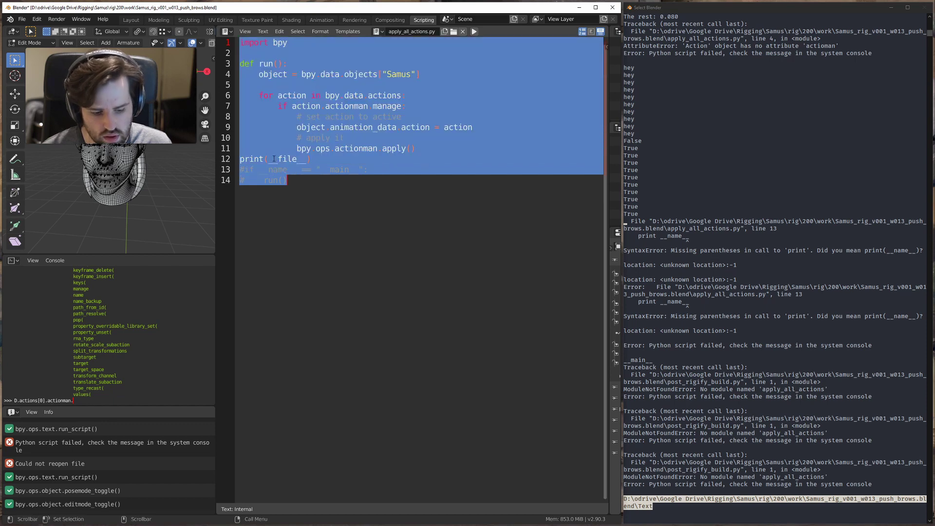
{"action": "key", "text": "alt+p"}
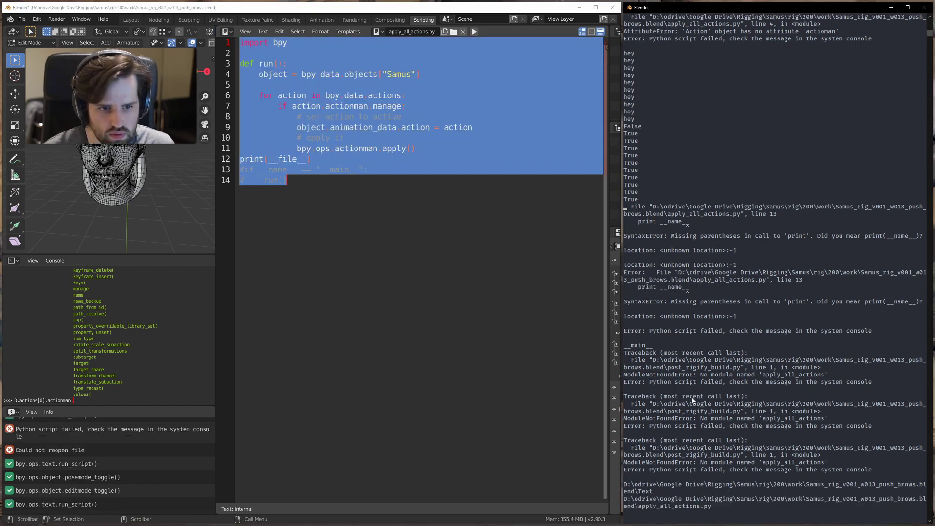
{"action": "left_click", "coordinate": [472, 316]}
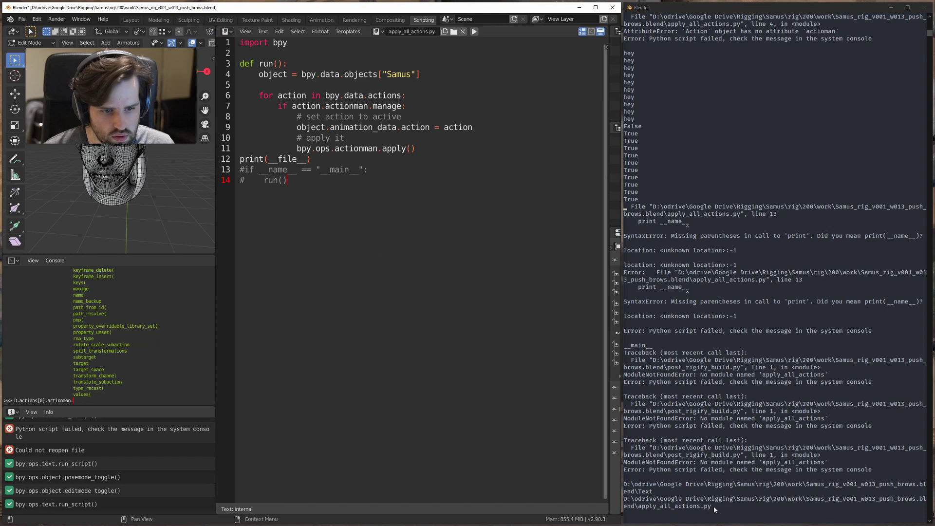
Step: Copy the printed apply_all_actions.py path from the system console and add it as the quoted second argument of import_from_file in post_rigify_build.py
{"action": "left_click", "coordinate": [697, 507]}
{"action": "left_click_drag", "start_coordinate": [627, 501], "coordinate": [709, 507]}
{"action": "key", "text": "ctrl+c"}
{"action": "left_click", "coordinate": [379, 31]}
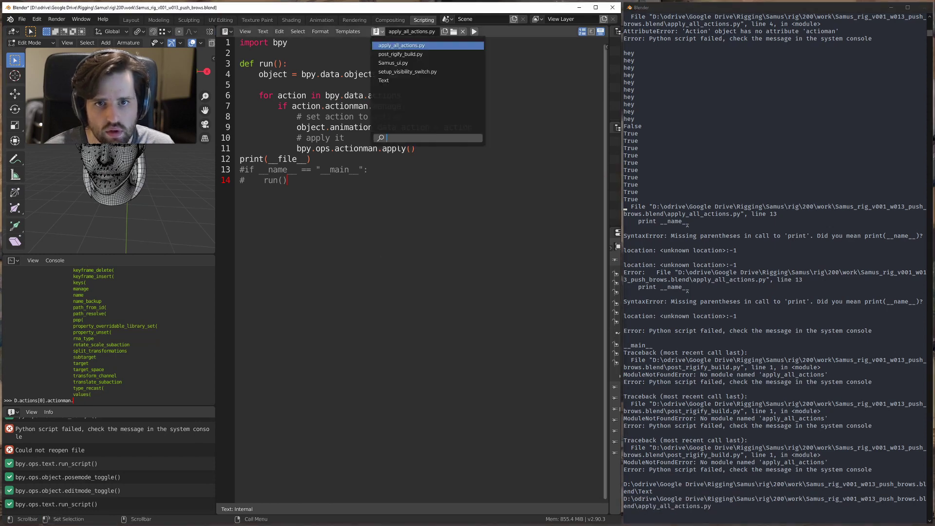
{"action": "left_click", "coordinate": [407, 54]}
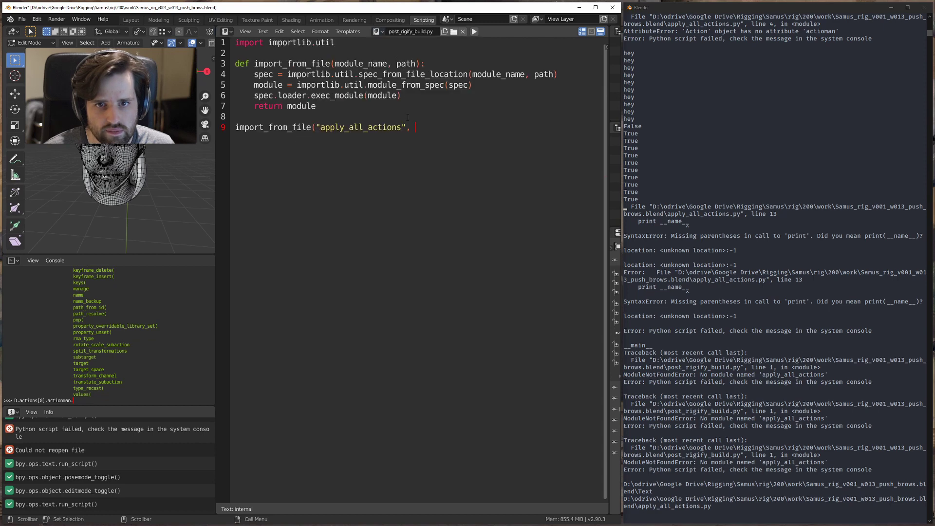
{"action": "type", "text": "\""}
{"action": "key", "text": "ctrl+v"}
{"action": "type", "text": "\""}
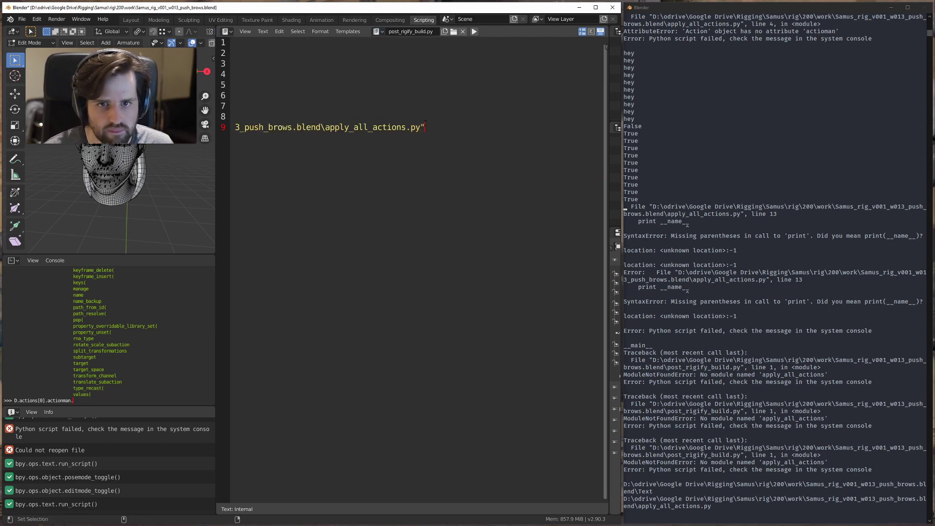
{"action": "key", "text": "Return"}
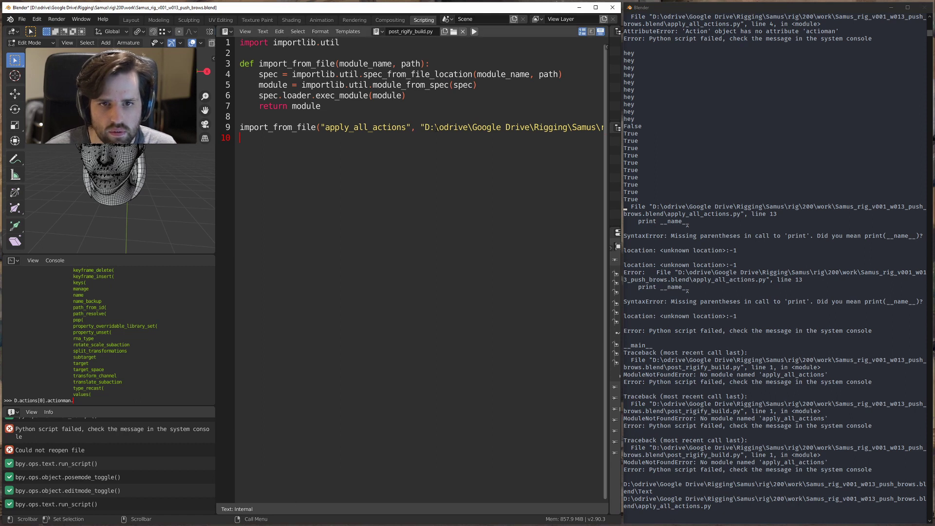
Step: Replace every backslash in the line 9 file path with a forward slash using Find & Replace
{"action": "left_click", "coordinate": [436, 127]}
{"action": "key", "text": "ctrl+f"}
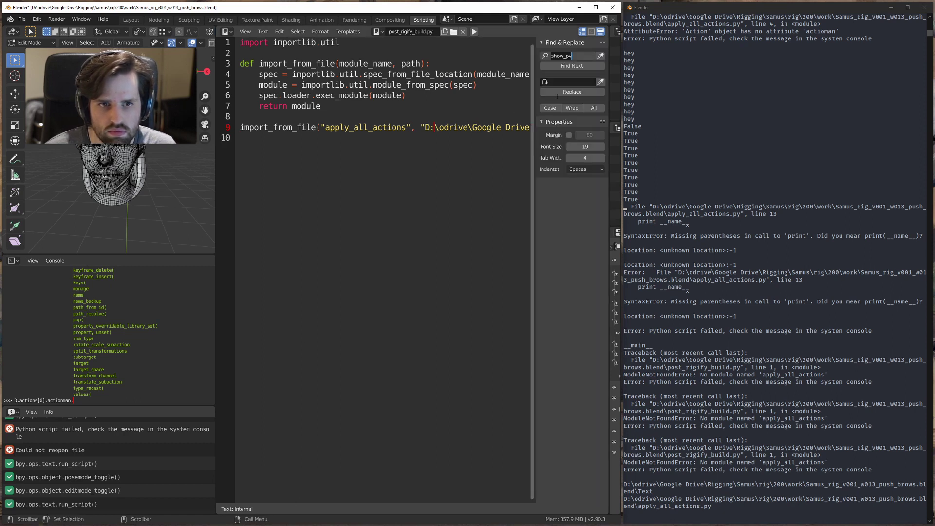
{"action": "type", "text": "\\"}
{"action": "key", "text": "Tab"}
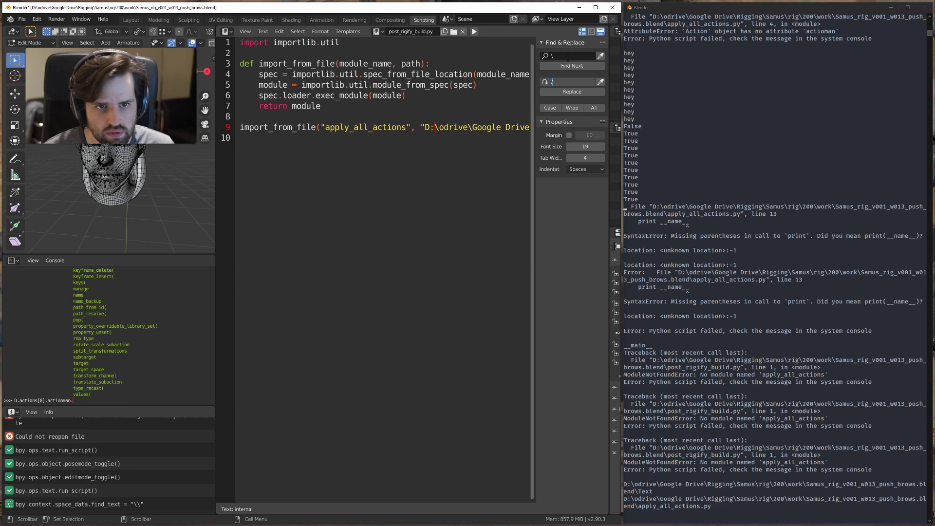
{"action": "left_click", "coordinate": [573, 93]}
{"action": "left_click", "coordinate": [574, 92]}
{"action": "left_click", "coordinate": [574, 93]}
{"action": "left_click", "coordinate": [574, 93]}
{"action": "left_click", "coordinate": [574, 92]}
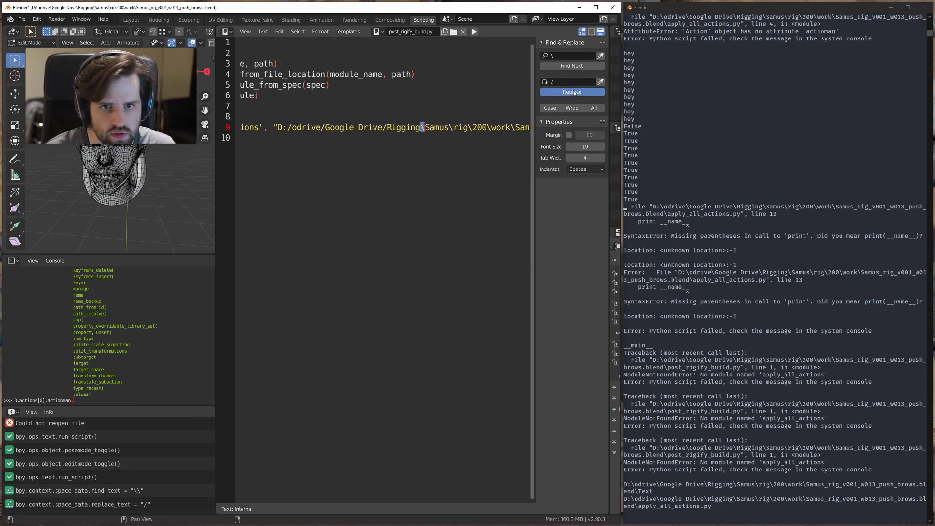
{"action": "left_click", "coordinate": [574, 92]}
{"action": "left_click", "coordinate": [574, 92]}
{"action": "left_click", "coordinate": [574, 93]}
{"action": "left_click", "coordinate": [574, 92]}
{"action": "left_click", "coordinate": [574, 92]}
{"action": "scroll", "coordinate": [380, 127], "scroll_direction": "left", "scroll_amount": 5}
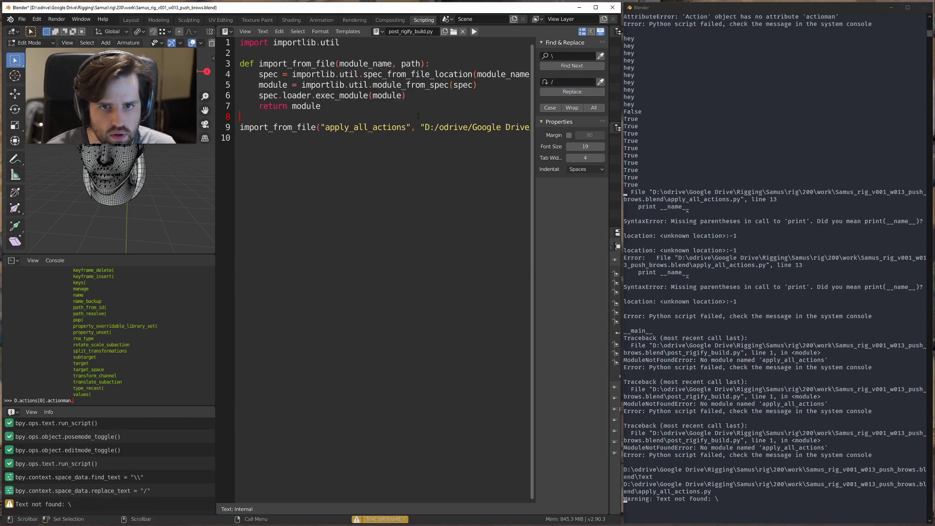
Step: Assign the result of the import_from_file call on line 9 to a variable named apply_all_actions
{"action": "left_click", "coordinate": [239, 138]}
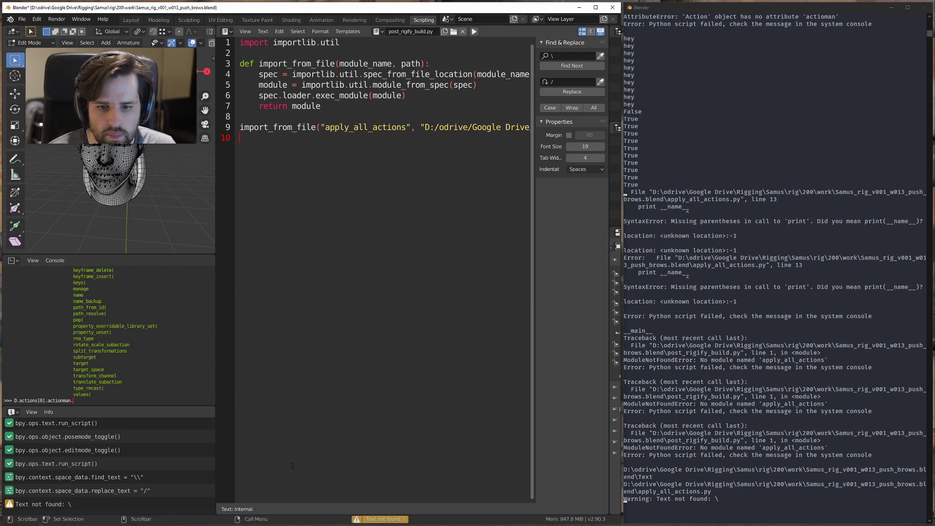
{"action": "scroll", "coordinate": [286, 260], "scroll_direction": "right", "scroll_amount": 10}
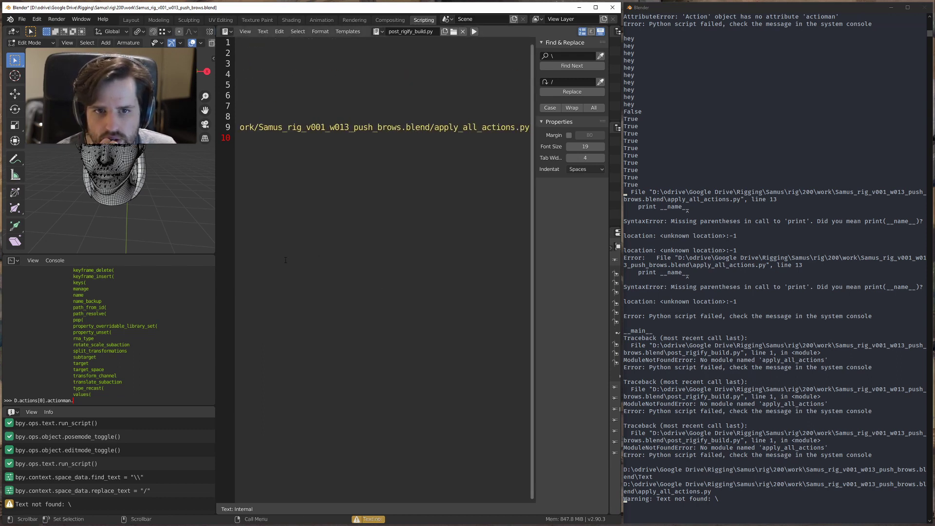
{"action": "scroll", "coordinate": [285, 260], "scroll_direction": "left", "scroll_amount": 10}
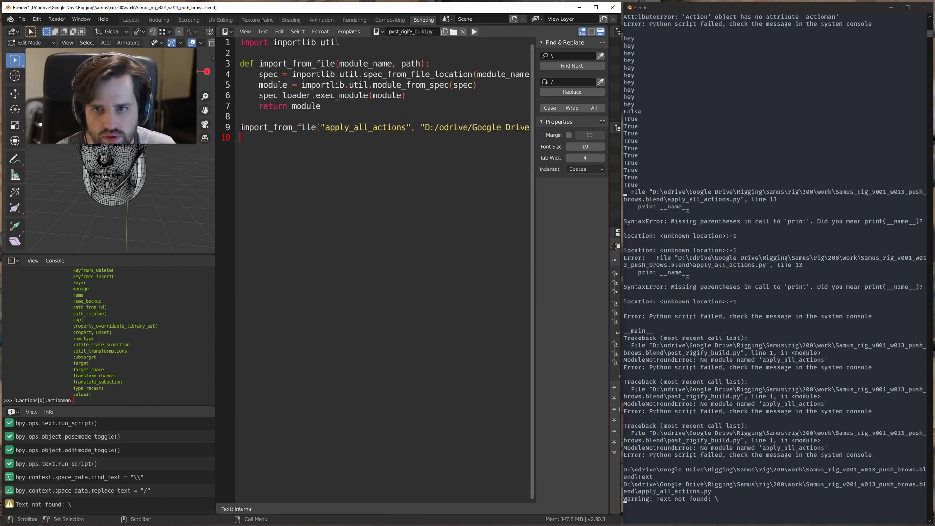
{"action": "key", "text": "Up"}
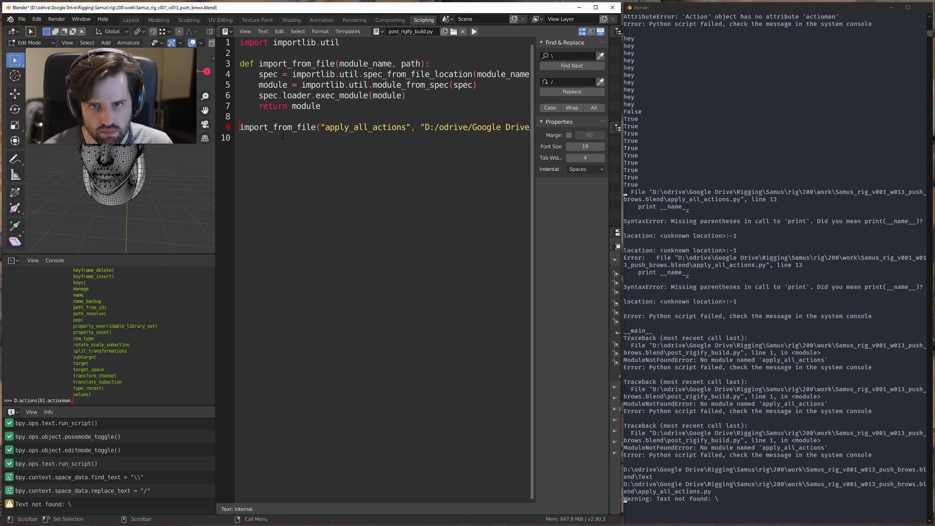
{"action": "double_click", "coordinate": [365, 127]}
{"action": "key", "text": "ctrl+c"}
{"action": "left_click", "coordinate": [325, 128]}
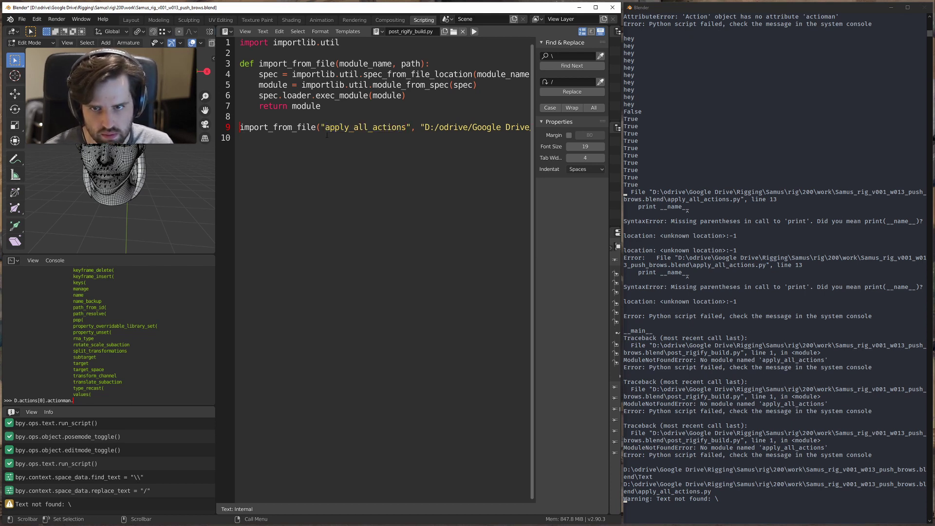
{"action": "key", "text": "ctrl+v"}
{"action": "type", "text": "="}
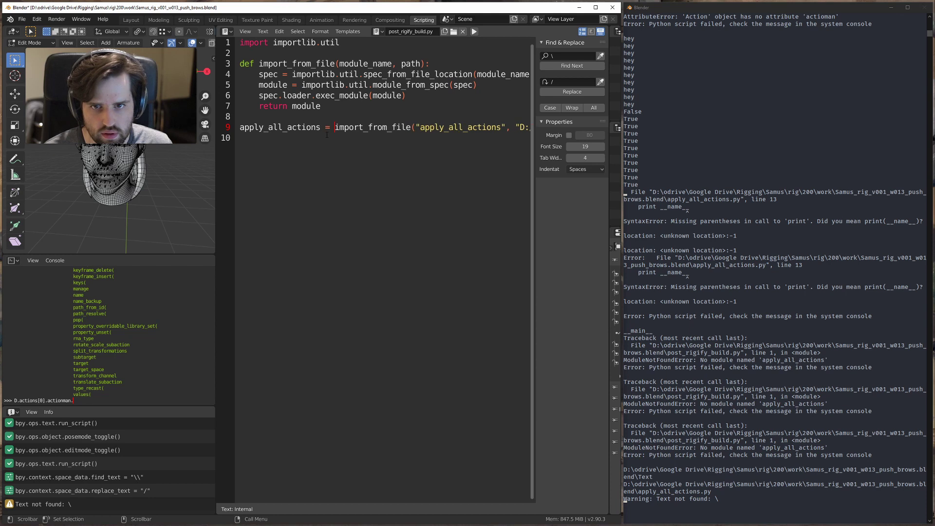
Step: Add the call apply_all_actions.run() on line 10 of post_rigify_build.py
{"action": "left_click", "coordinate": [302, 139]}
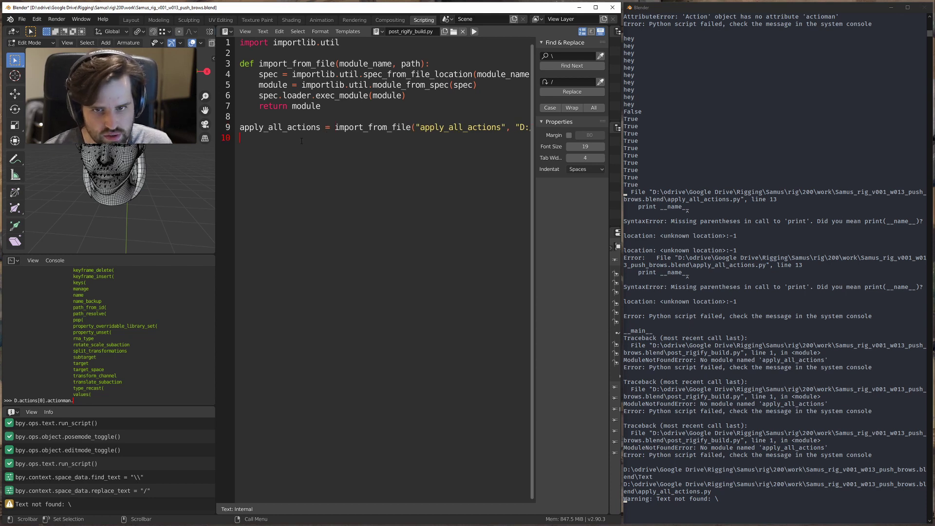
{"action": "type", "text": "appl"}
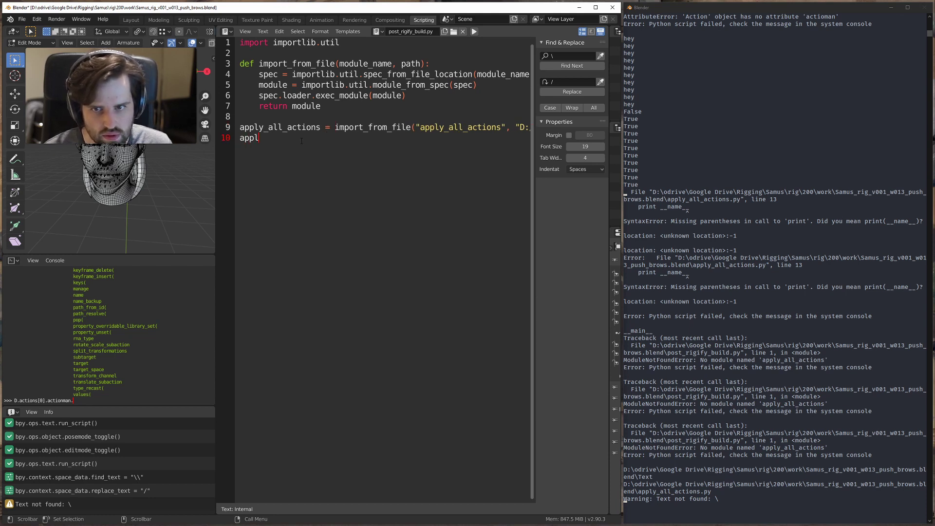
{"action": "type", "text": "yP"}
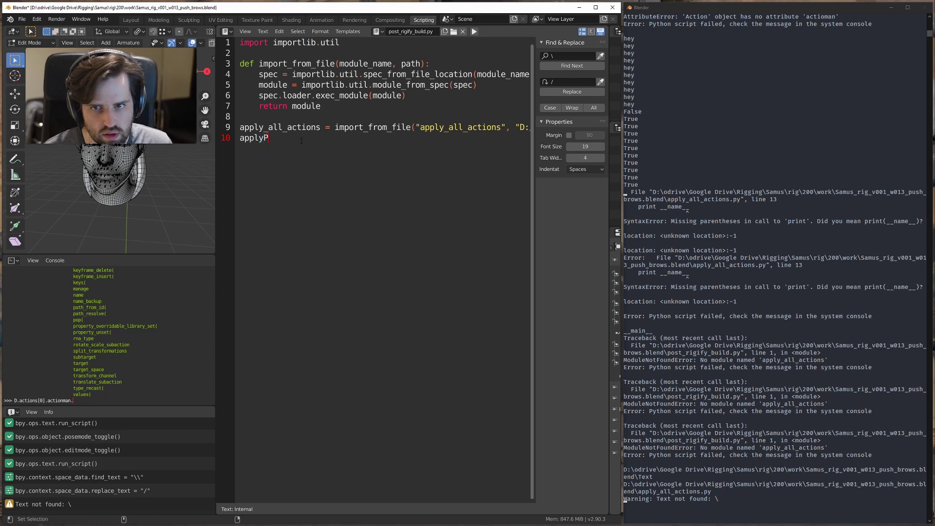
{"action": "key", "text": "BackSpace"}
{"action": "type", "text": "_all_act"}
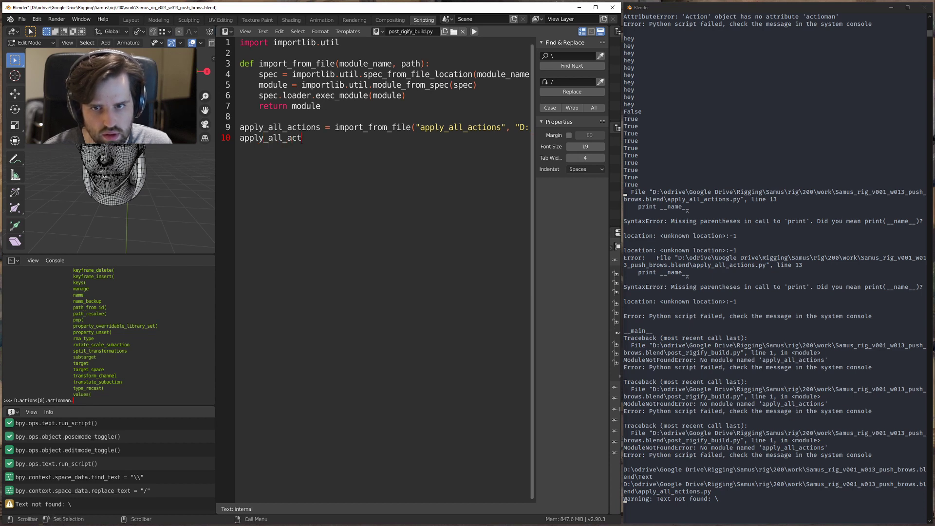
{"action": "type", "text": "ions.run()"}
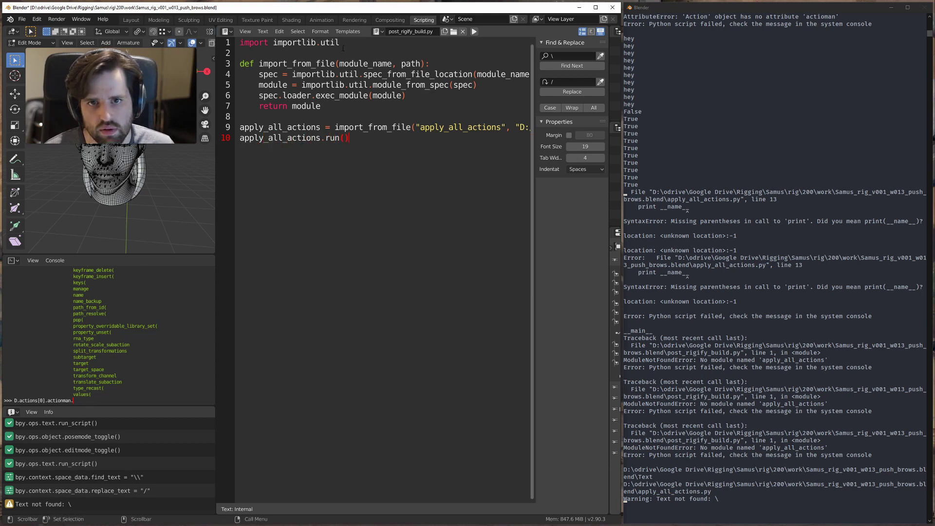
Step: Open apply_all_actions.py and delete the print(__file__) statement on line 12
{"action": "left_click", "coordinate": [378, 32]}
{"action": "left_click", "coordinate": [387, 46]}
{"action": "left_click", "coordinate": [285, 64]}
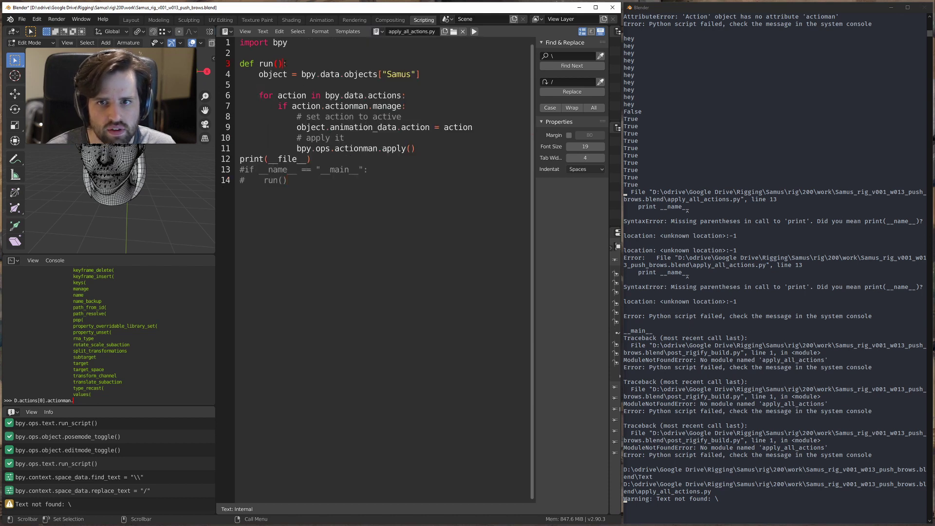
{"action": "left_click_drag", "start_coordinate": [285, 63], "coordinate": [234, 64]}
{"action": "left_click", "coordinate": [286, 64]}
{"action": "left_click_drag", "start_coordinate": [312, 159], "coordinate": [239, 159]}
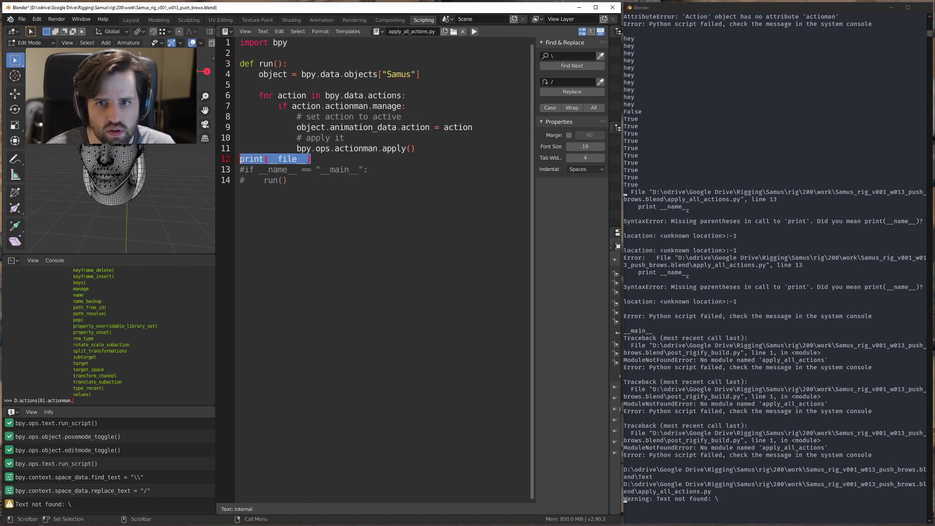
{"action": "key", "text": "BackSpace"}
Step: Uncomment the if __name__ == "__main__" block with its run() call on lines 13 and 14
{"action": "left_click_drag", "start_coordinate": [288, 181], "coordinate": [214, 172]}
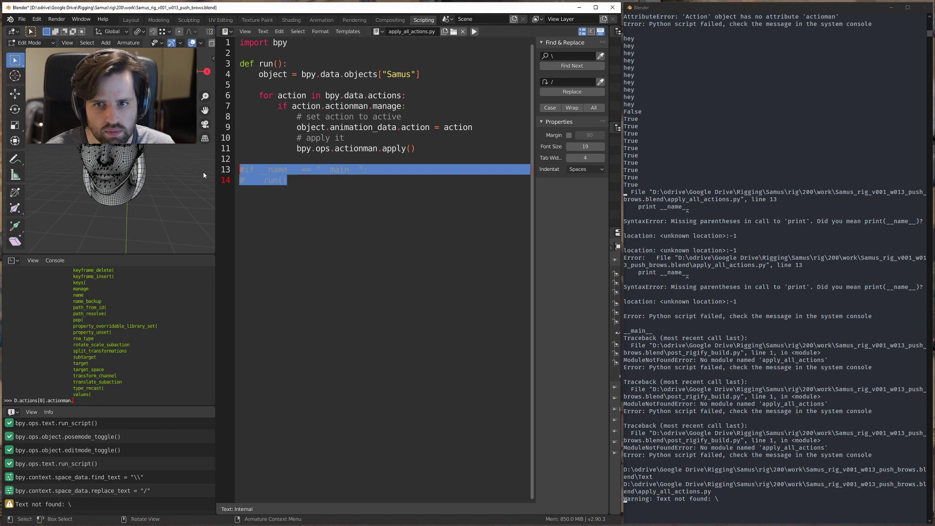
{"action": "key", "text": "ctrl+slash"}
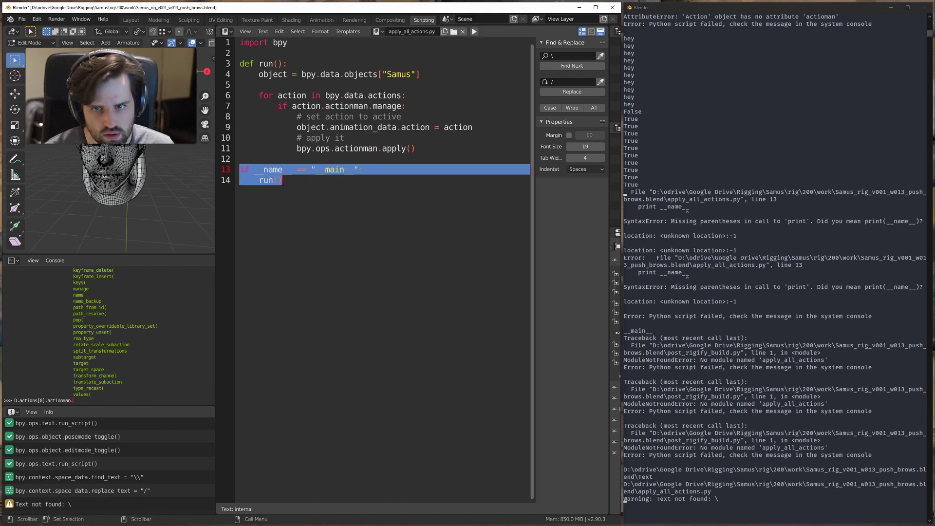
{"action": "left_click_drag", "start_coordinate": [284, 180], "coordinate": [243, 180]}
{"action": "left_click", "coordinate": [309, 181]}
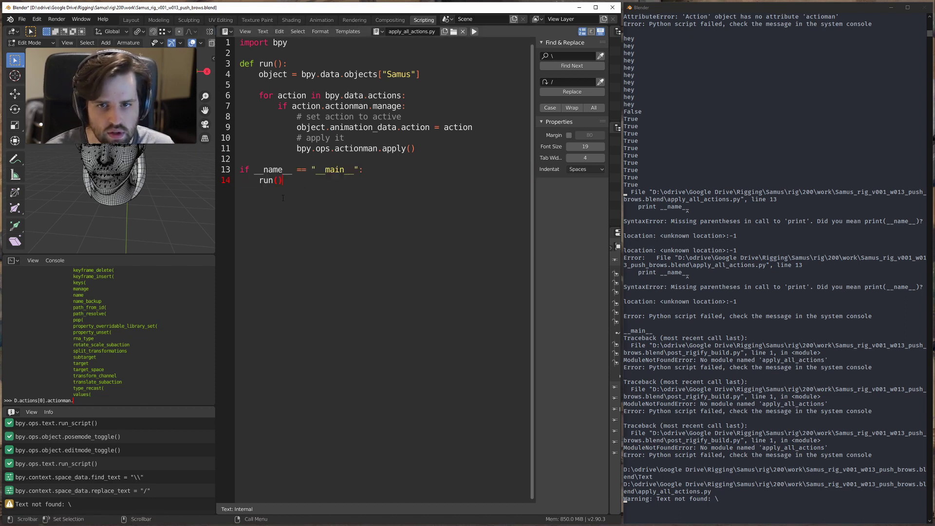
{"action": "left_click_drag", "start_coordinate": [312, 182], "coordinate": [240, 161]}
{"action": "left_click", "coordinate": [324, 170]}
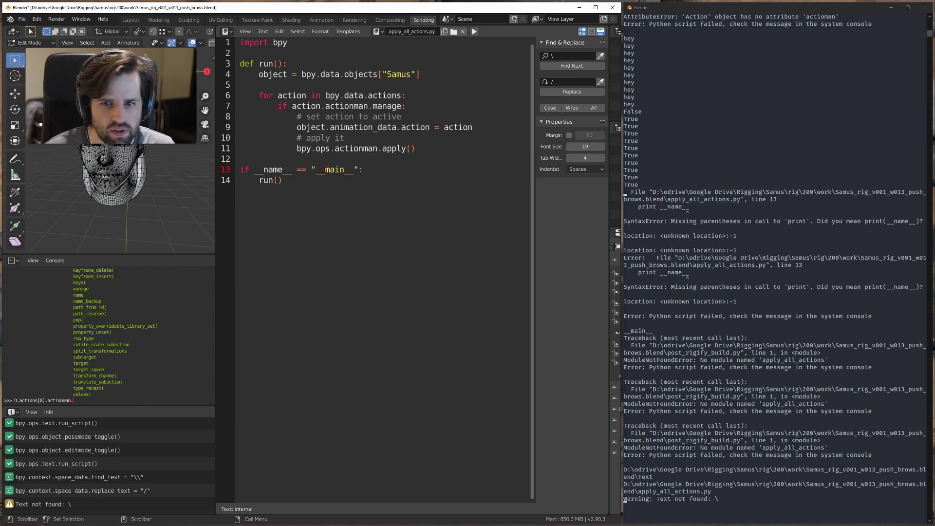
{"action": "left_click", "coordinate": [290, 158]}
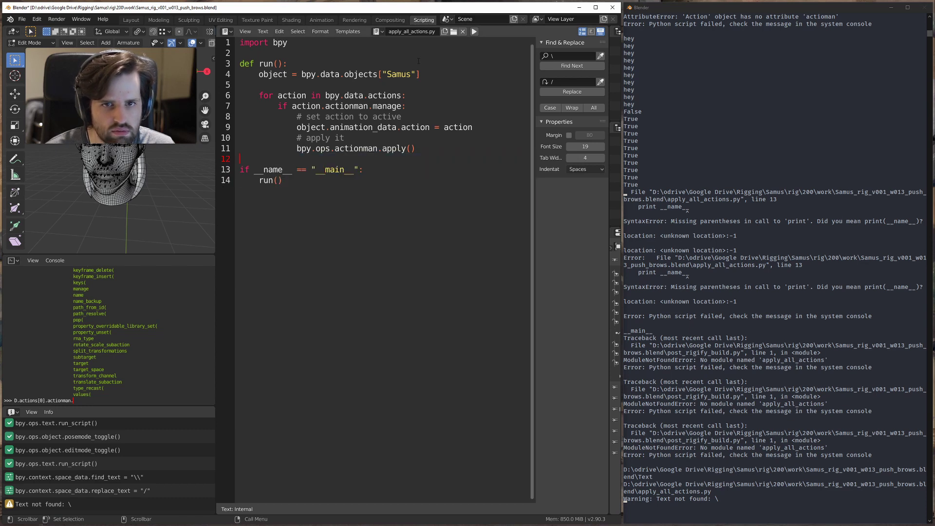
Step: Return to post_rigify_build.py and run the script
{"action": "left_click", "coordinate": [378, 31]}
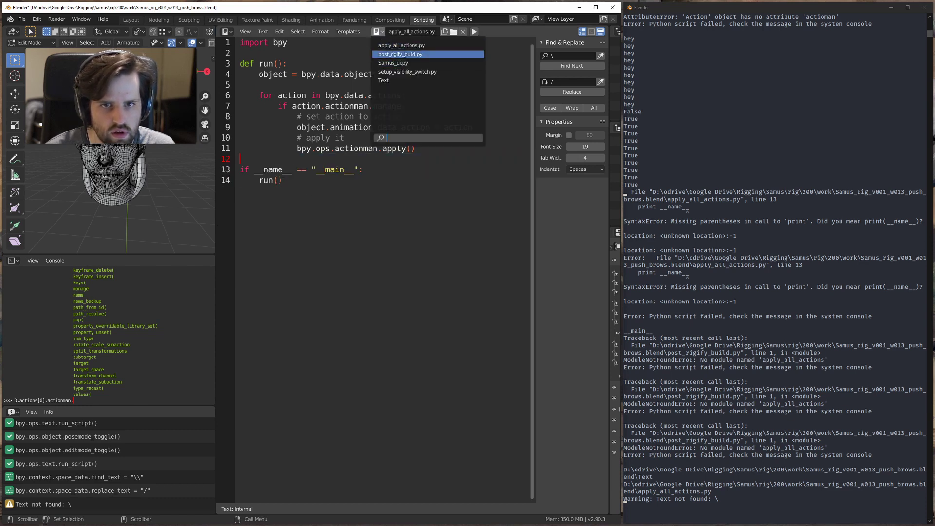
{"action": "left_click", "coordinate": [311, 180]}
{"action": "left_click_drag", "start_coordinate": [310, 180], "coordinate": [240, 171]}
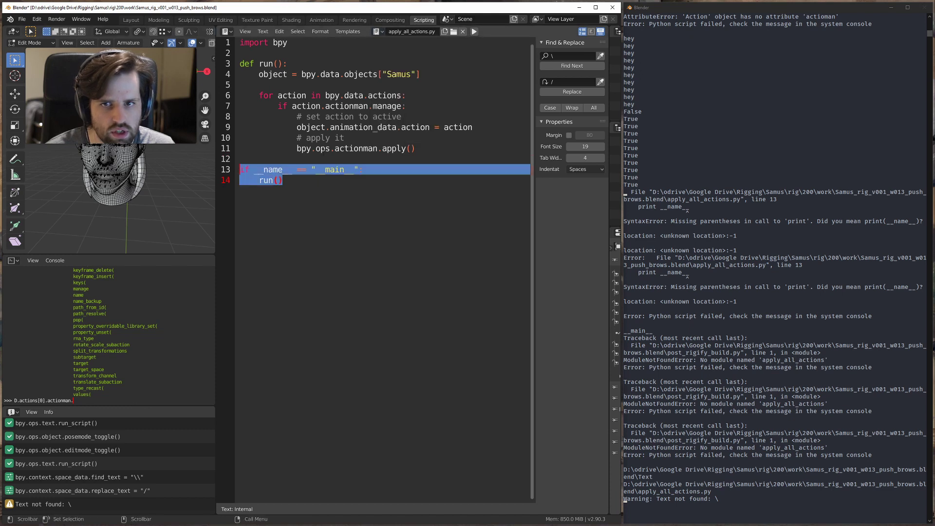
{"action": "left_click", "coordinate": [266, 63]}
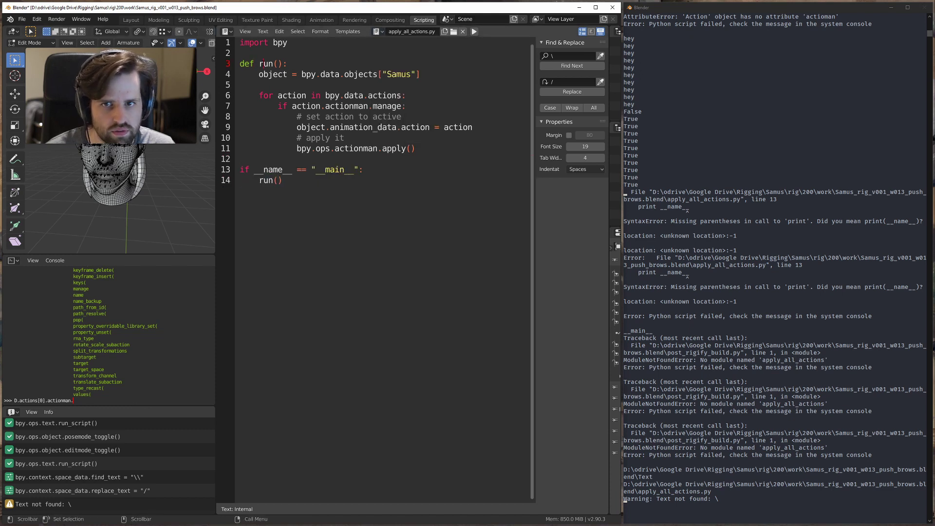
{"action": "double_click", "coordinate": [266, 63]}
{"action": "left_click", "coordinate": [379, 32]}
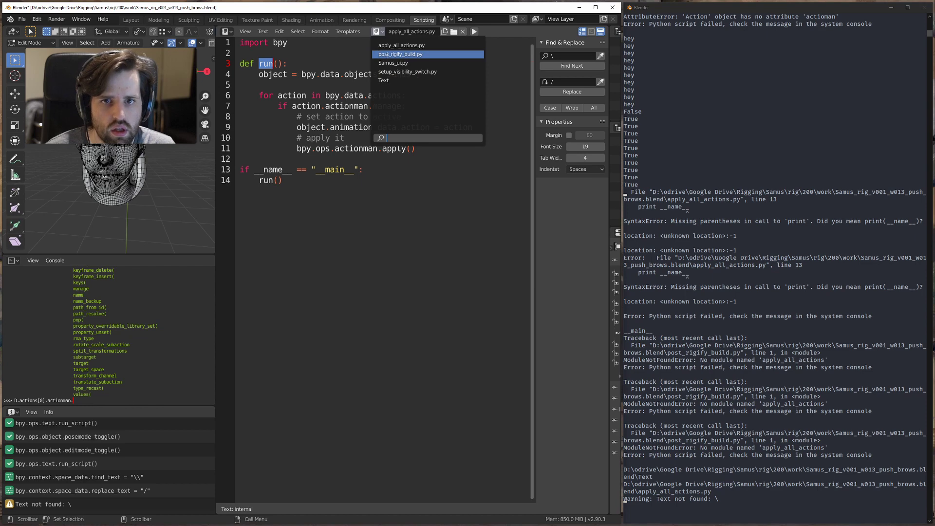
{"action": "left_click", "coordinate": [387, 54]}
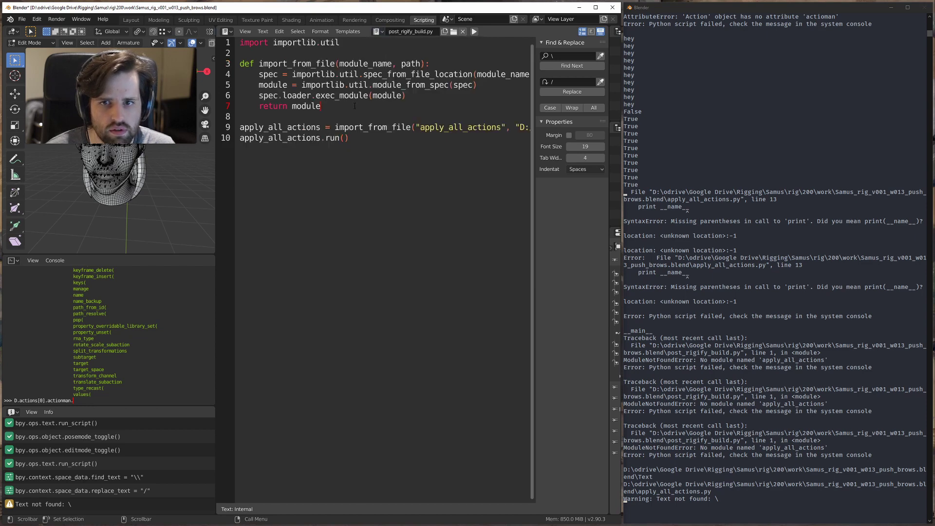
{"action": "key", "text": "alt+p"}
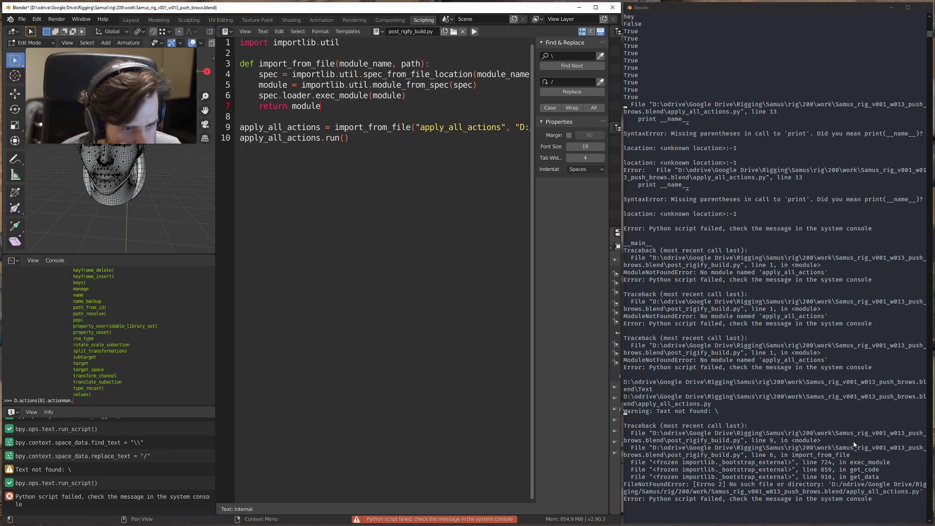
Step: Examine the file path given in the latest traceback in the system console
{"action": "mouse_move", "coordinate": [620, 441]}
{"action": "left_mouse_down"}
{"action": "mouse_move", "coordinate": [555, 444]}
{"action": "mouse_move", "coordinate": [612, 446]}
{"action": "left_mouse_up"}
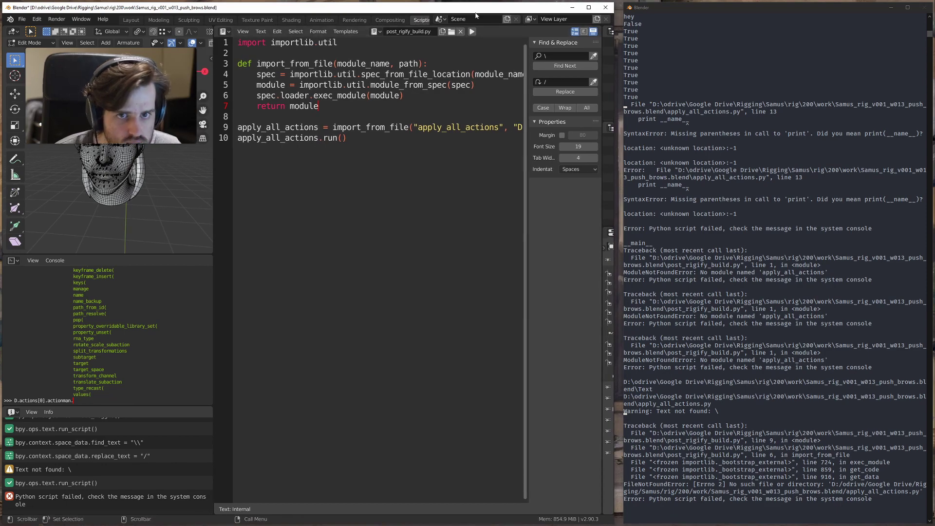
{"action": "left_click_drag", "start_coordinate": [476, 8], "coordinate": [565, 106]}
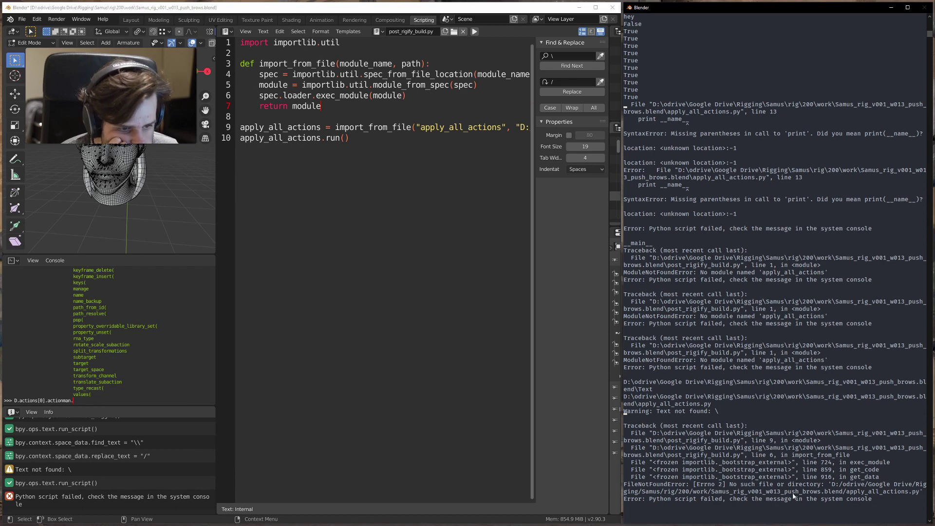
{"action": "left_click_drag", "start_coordinate": [845, 492], "coordinate": [917, 491]}
{"action": "left_click", "coordinate": [836, 484]}
{"action": "left_click", "coordinate": [912, 491]}
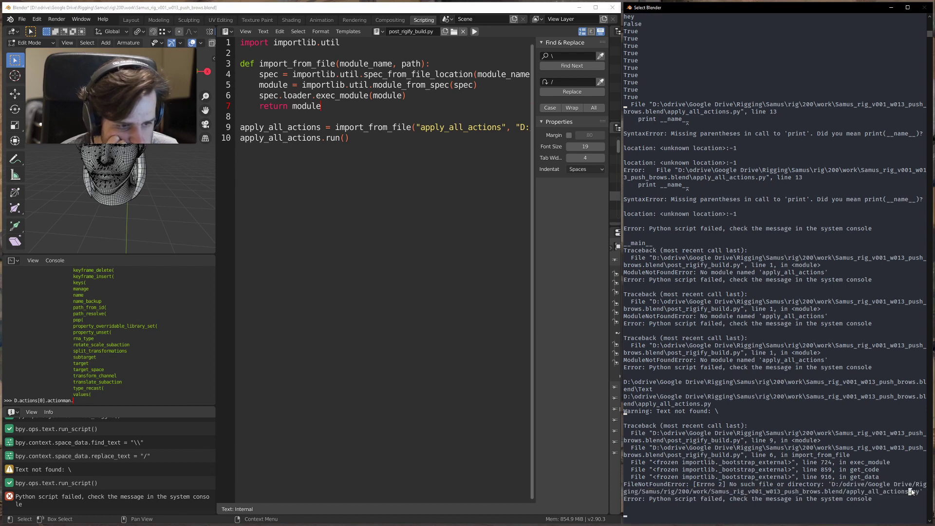
{"action": "left_click_drag", "start_coordinate": [833, 484], "coordinate": [912, 492]}
{"action": "left_click", "coordinate": [912, 491]}
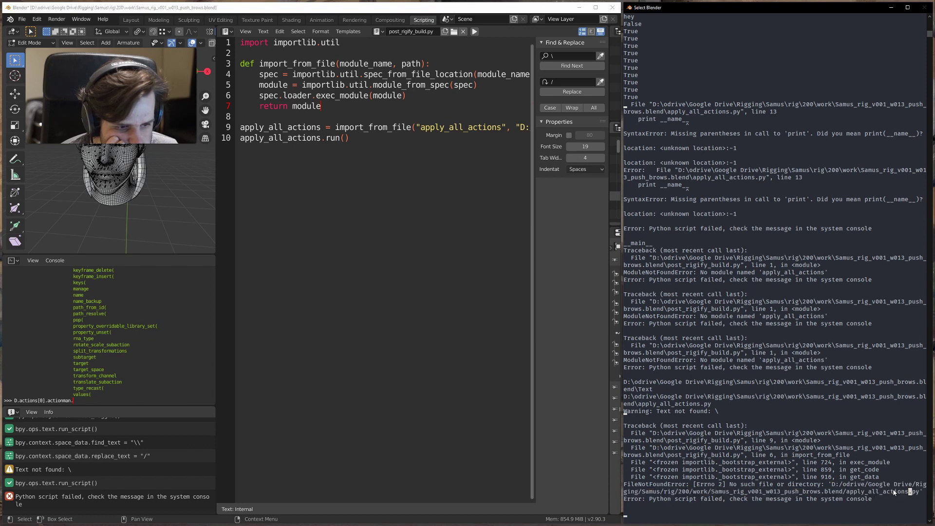
{"action": "left_click", "coordinate": [380, 117]}
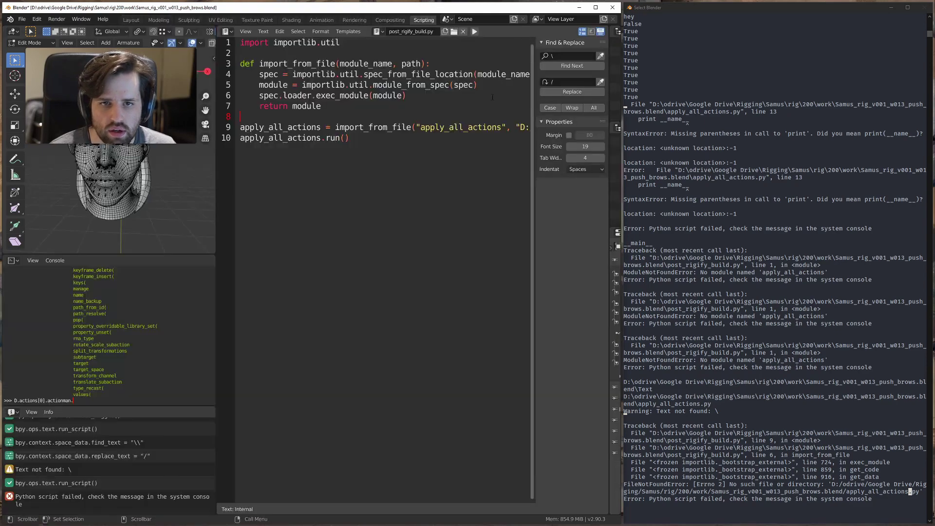
Step: Put the Samus rig into Pose Mode in the Layout workspace and test-move the left inner eyebrow control, checking the face from the front
{"action": "left_click", "coordinate": [132, 19]}
{"action": "scroll", "coordinate": [289, 150], "scroll_direction": "up", "scroll_amount": 5}
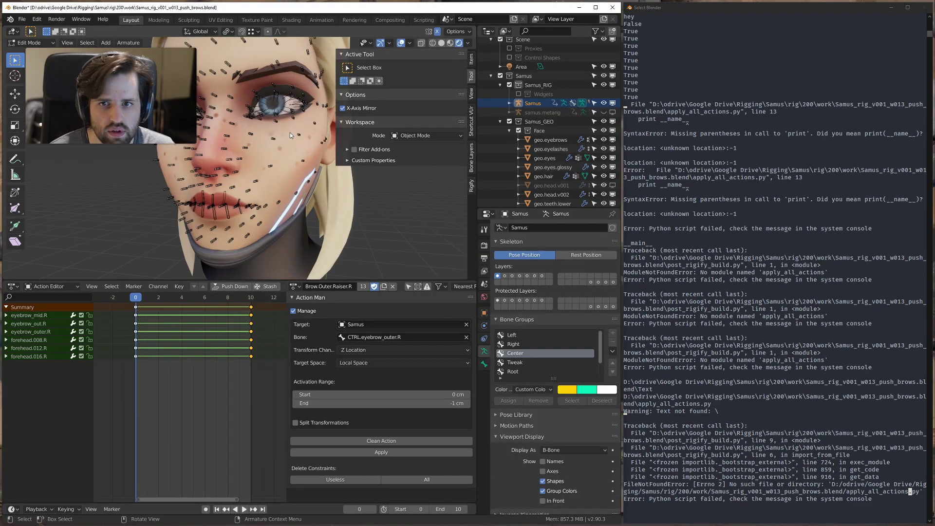
{"action": "key", "text": "Tab"}
{"action": "middle_click_drag", "start_coordinate": [229, 142], "coordinate": [225, 180], "text": "shift"}
{"action": "key", "text": "ctrl+Tab"}
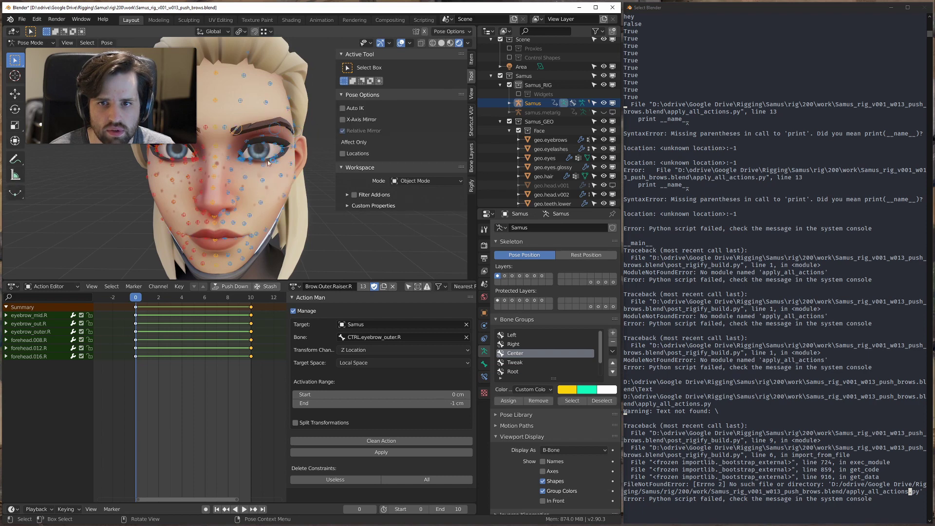
{"action": "left_click", "coordinate": [280, 130]}
{"action": "key", "text": "g"}
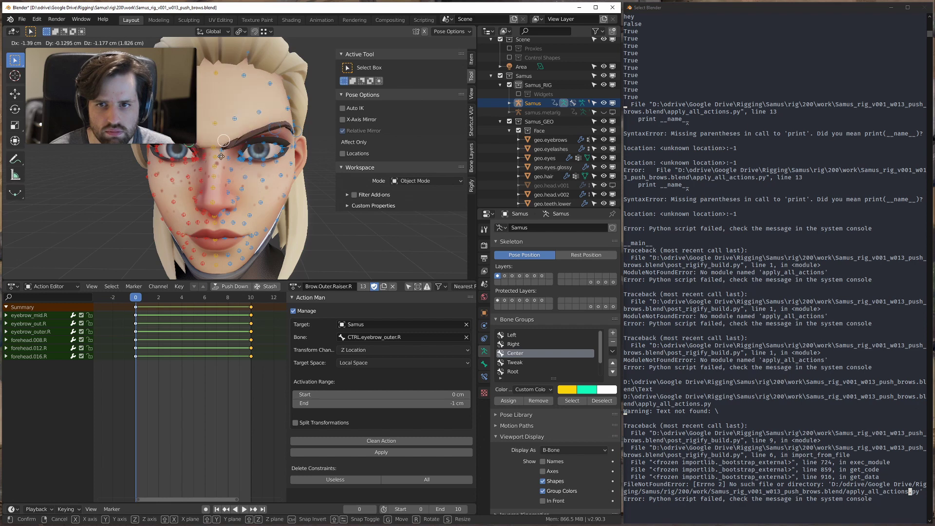
{"action": "left_click", "coordinate": [237, 184]}
{"action": "key", "text": "ctrl+space"}
{"action": "scroll", "coordinate": [273, 190], "scroll_direction": "up", "scroll_amount": 3}
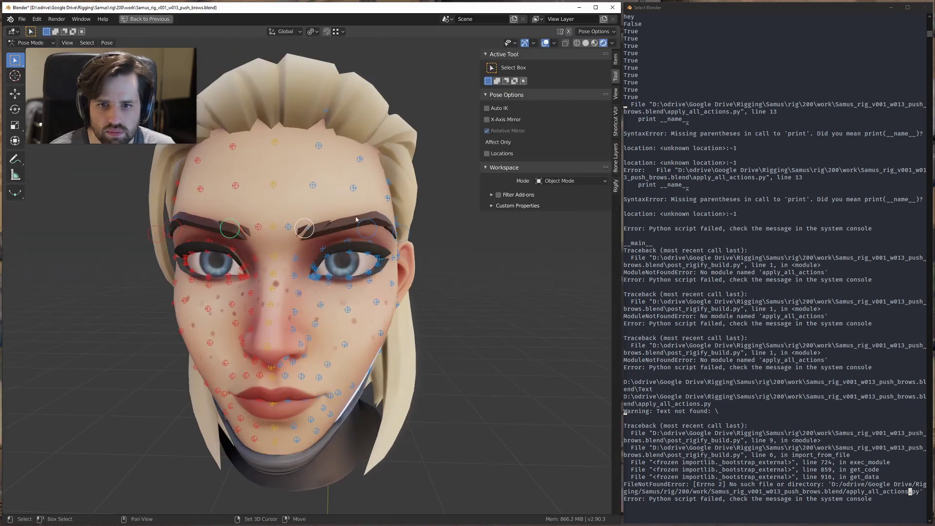
{"action": "middle_click_drag", "start_coordinate": [273, 190], "coordinate": [319, 193]}
{"action": "key", "text": "ctrl+space"}
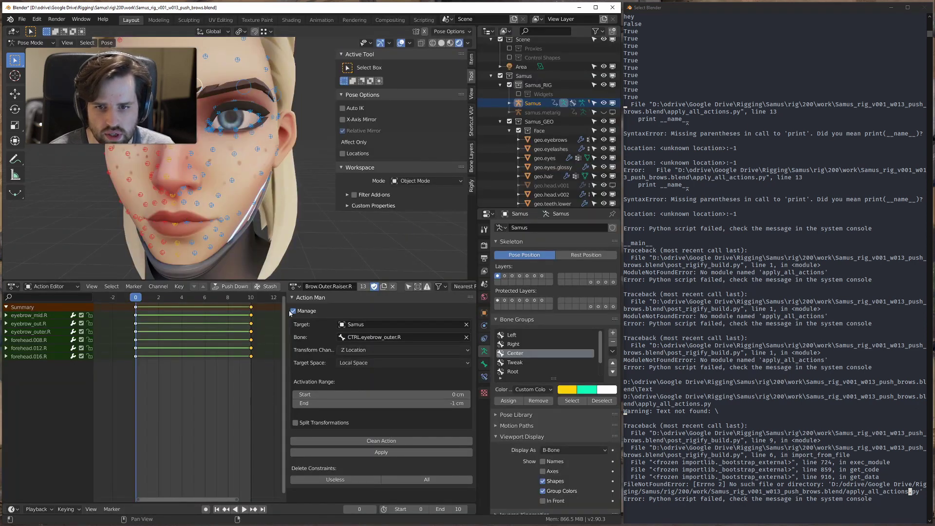
Step: Widen the Action Editor's keyframe area by narrowing its sidebar, and make the main window fullscreen
{"action": "left_click_drag", "start_coordinate": [286, 309], "coordinate": [381, 310]}
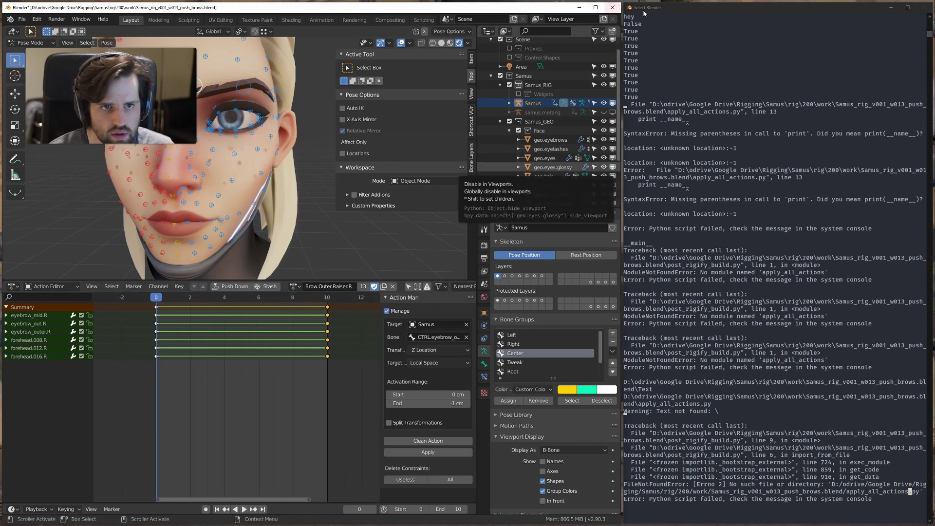
{"action": "left_click", "coordinate": [81, 19]}
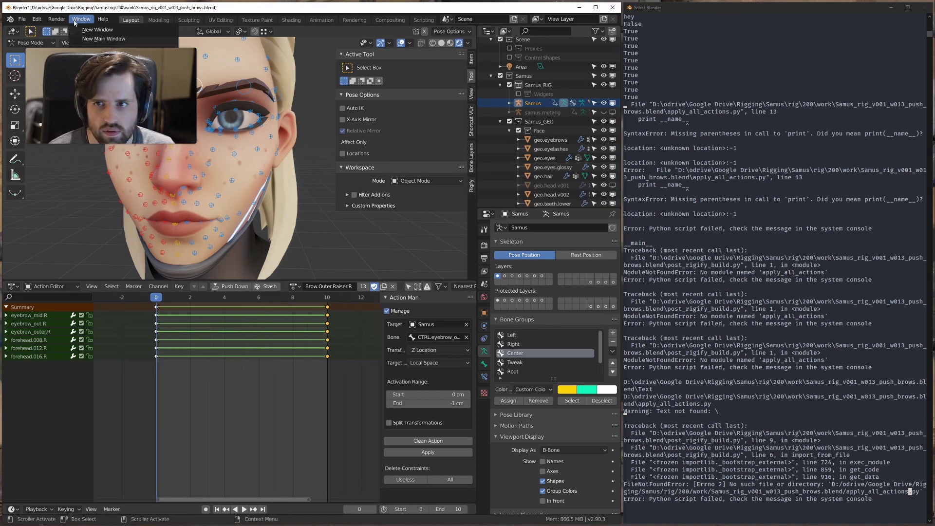
{"action": "mouse_move", "coordinate": [80, 26]}
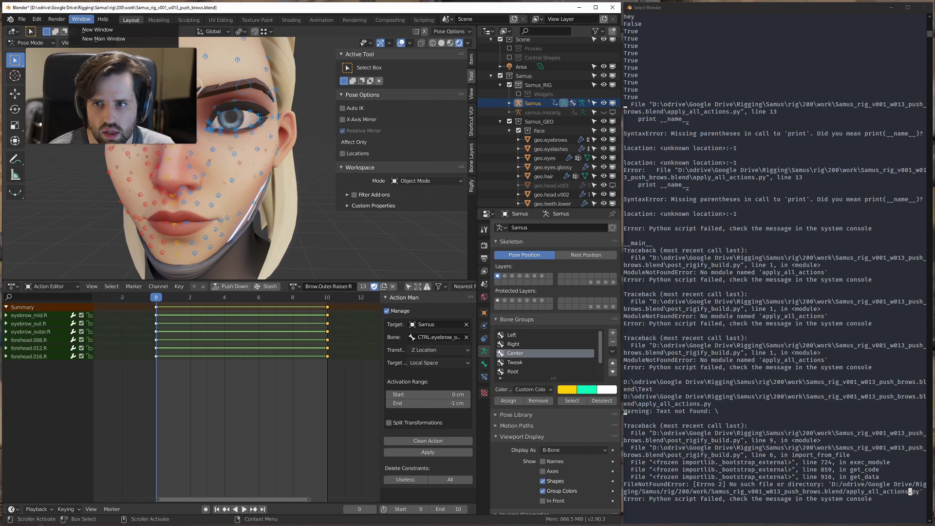
{"action": "left_click", "coordinate": [108, 115]}
{"action": "left_click", "coordinate": [596, 7]}
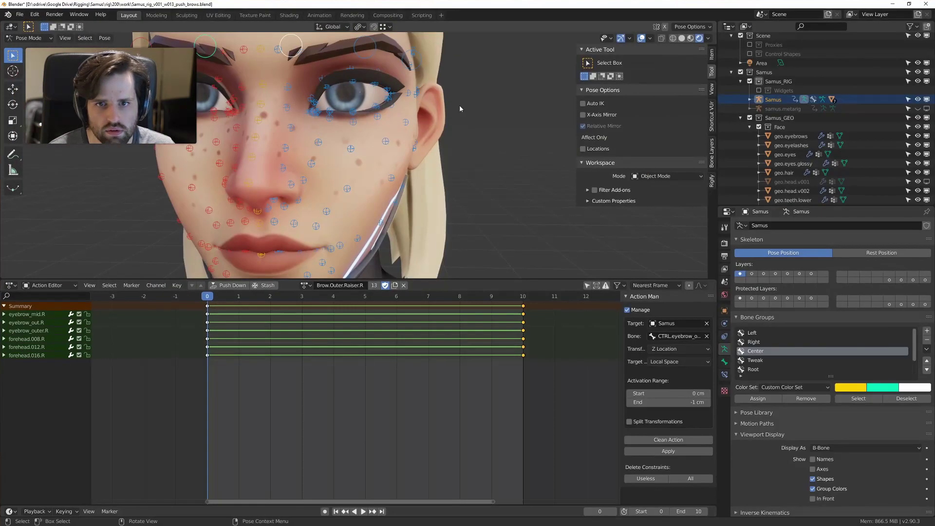
{"action": "left_click", "coordinate": [19, 14]}
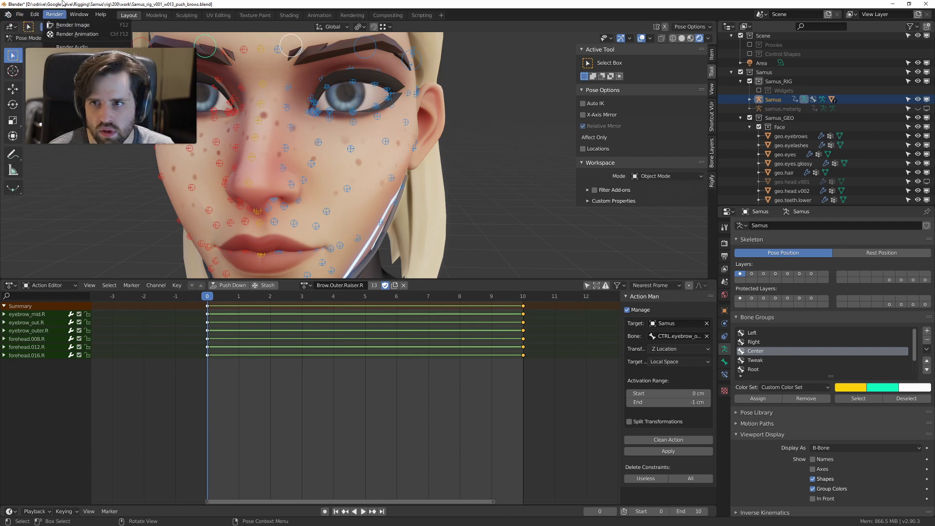
{"action": "left_click", "coordinate": [39, 16]}
{"action": "left_click", "coordinate": [98, 45]}
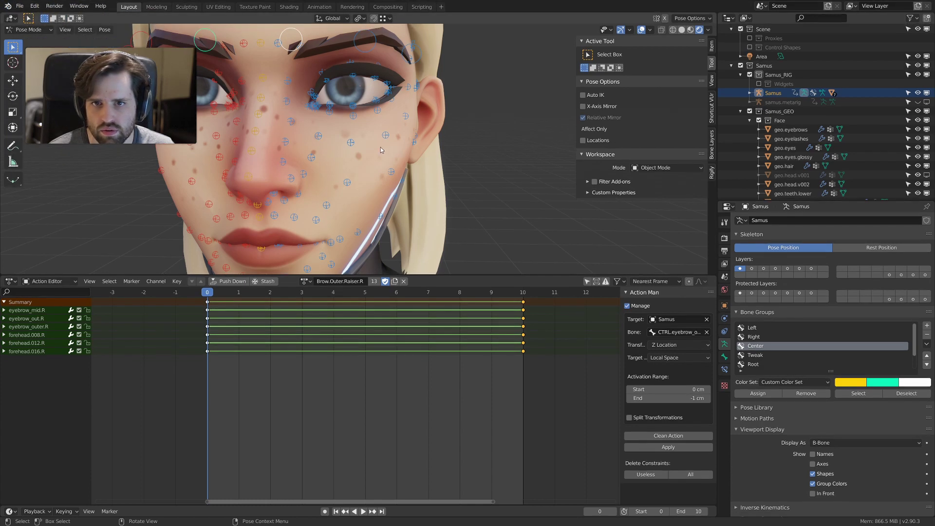
{"action": "middle_click_drag", "start_coordinate": [381, 147], "coordinate": [377, 147]}
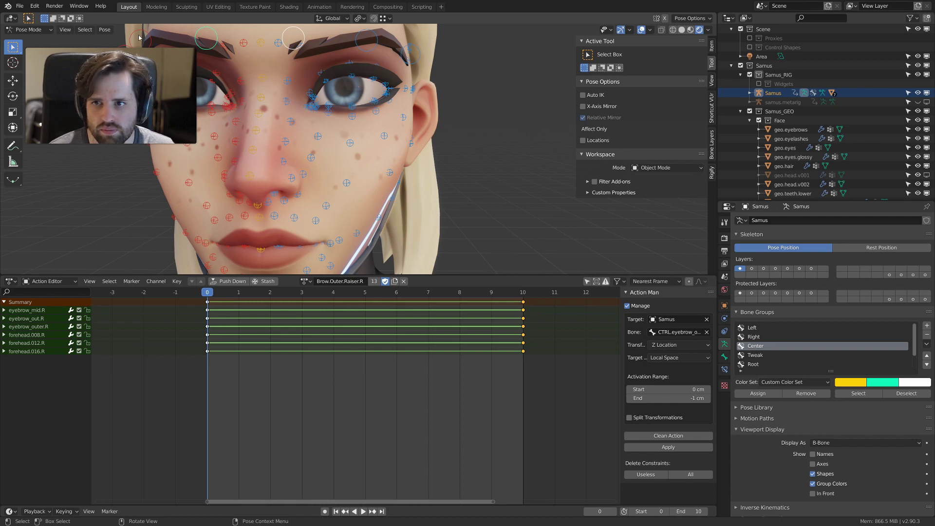
Step: Take the main window out of fullscreen and test-move the left inner eyebrow control, cancelling the move
{"action": "left_click", "coordinate": [78, 5]}
{"action": "scroll", "coordinate": [276, 82], "scroll_direction": "down", "scroll_amount": 2}
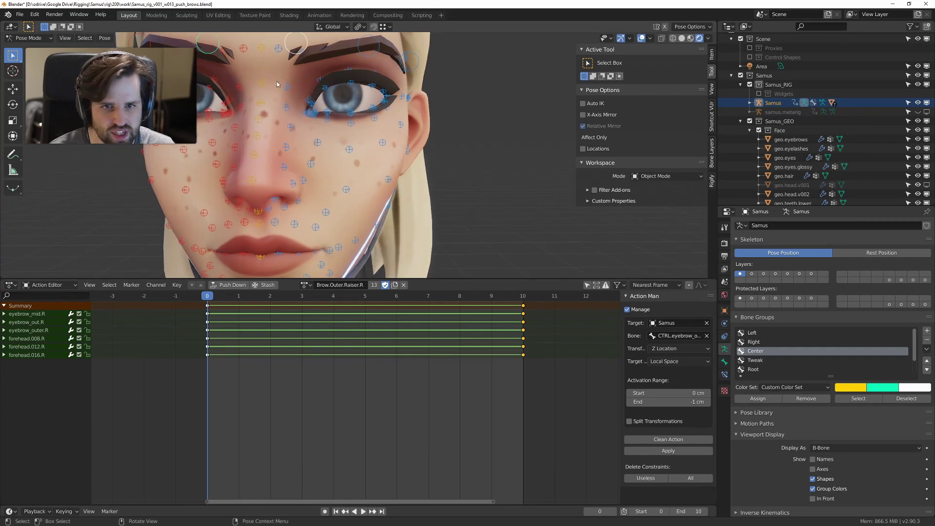
{"action": "scroll", "coordinate": [345, 128], "scroll_direction": "down", "scroll_amount": 3}
{"action": "scroll", "coordinate": [345, 129], "scroll_direction": "up", "scroll_amount": 3}
{"action": "middle_click_drag", "start_coordinate": [345, 128], "coordinate": [372, 138]}
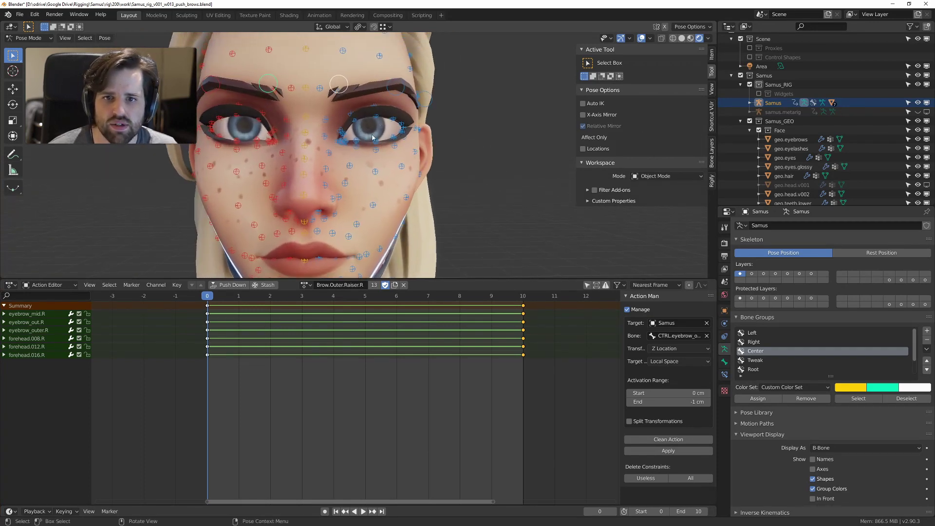
{"action": "key", "text": "g"}
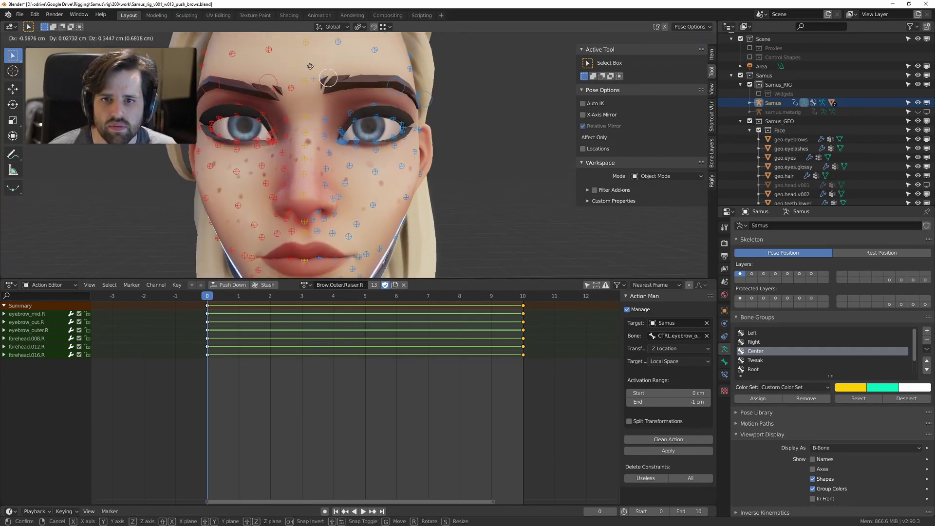
{"action": "right_click", "coordinate": [372, 100]}
Step: Test-move the left middle eyebrow control and cancel the move
{"action": "middle_click_drag", "start_coordinate": [408, 105], "coordinate": [385, 123]}
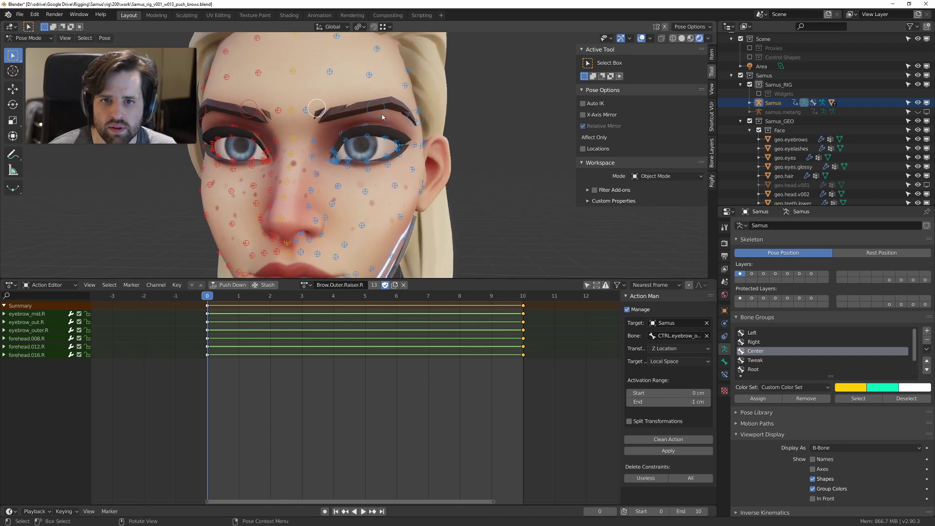
{"action": "left_click", "coordinate": [381, 118]}
{"action": "key", "text": "g"}
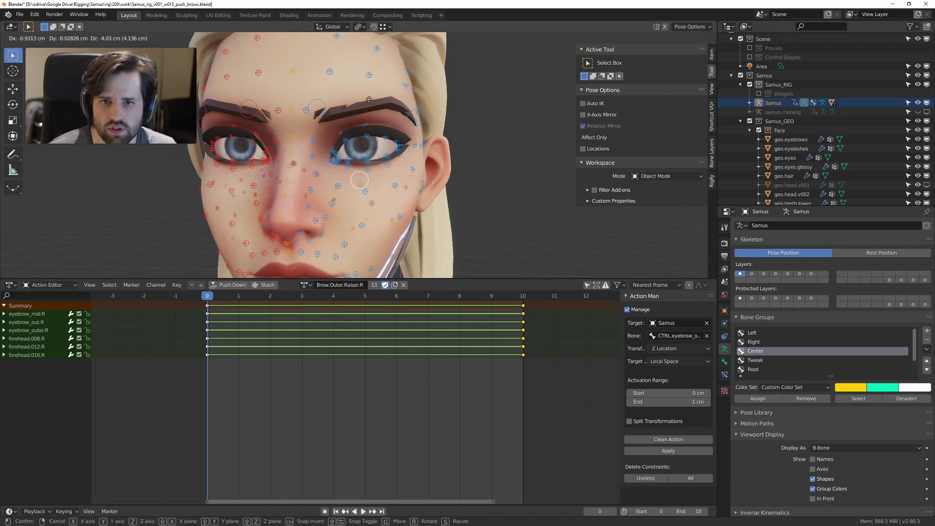
{"action": "right_click", "coordinate": [365, 124]}
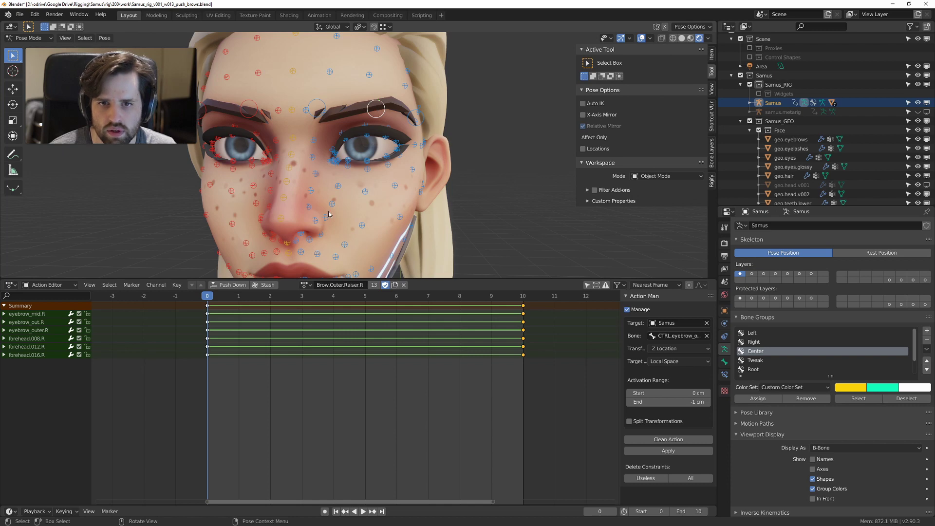
Step: Duplicate the Brow.Outer.Raiser.R action and rename the copy Brow.Mid.Raiser.L
{"action": "left_click", "coordinate": [395, 285]}
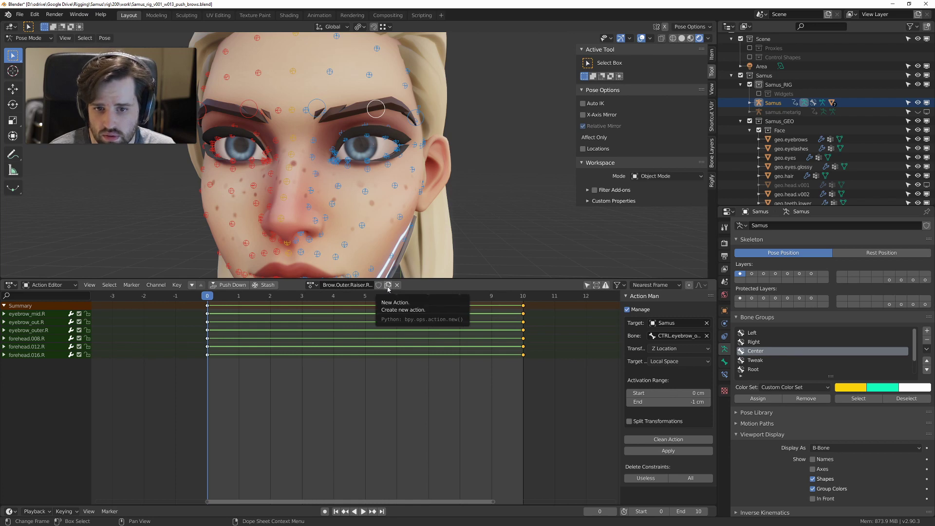
{"action": "double_click", "coordinate": [347, 285]}
{"action": "left_click", "coordinate": [341, 285]}
{"action": "double_click", "coordinate": [339, 285]}
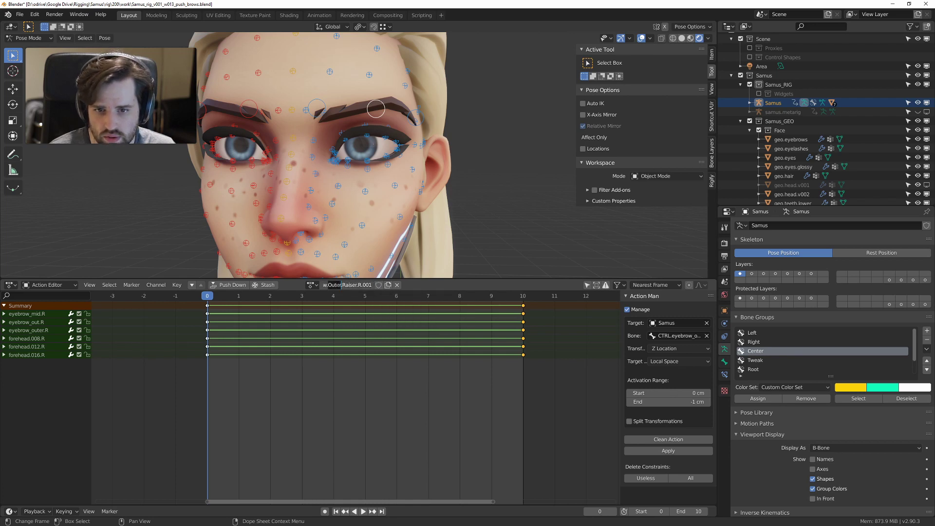
{"action": "type", "text": "in"}
{"action": "key", "text": "BackSpace"}
{"action": "key", "text": "BackSpace"}
{"action": "type", "text": "mid"}
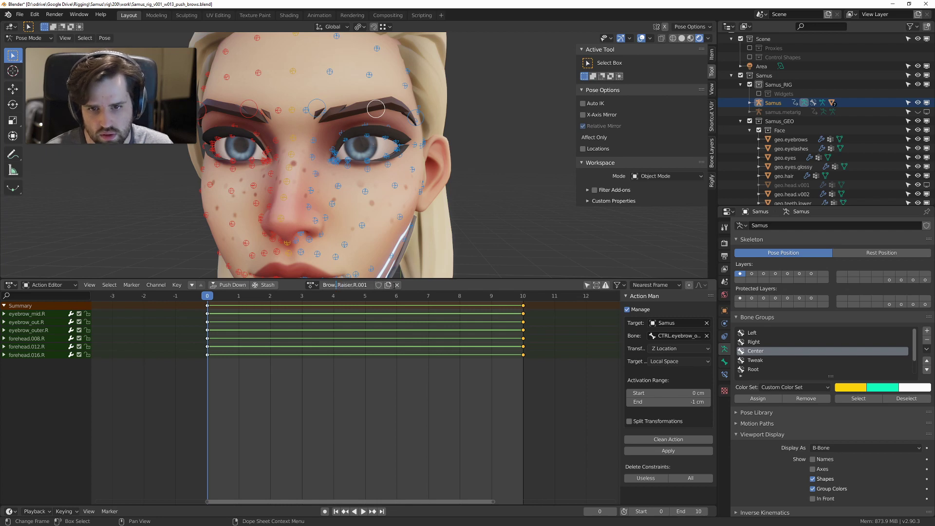
{"action": "key", "text": "BackSpace"}
{"action": "key", "text": "BackSpace"}
{"action": "key", "text": "BackSpace"}
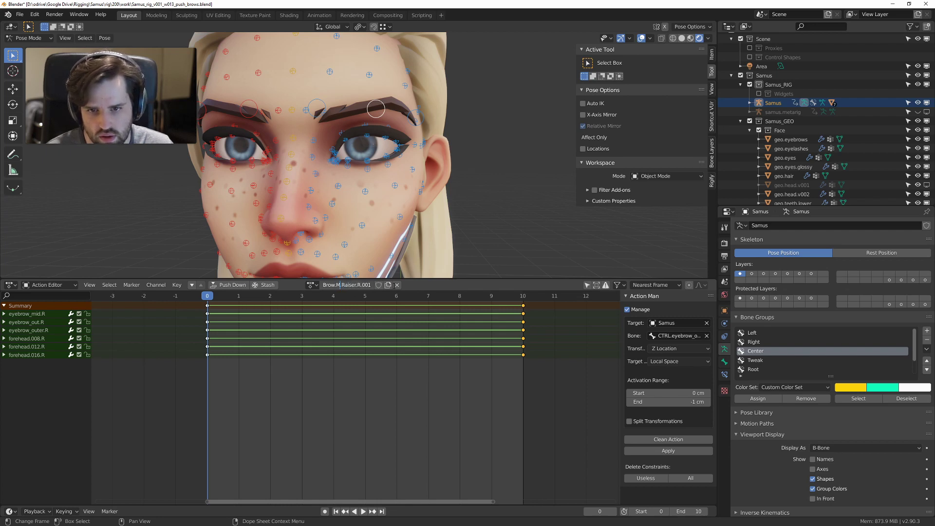
{"action": "type", "text": "Mid"}
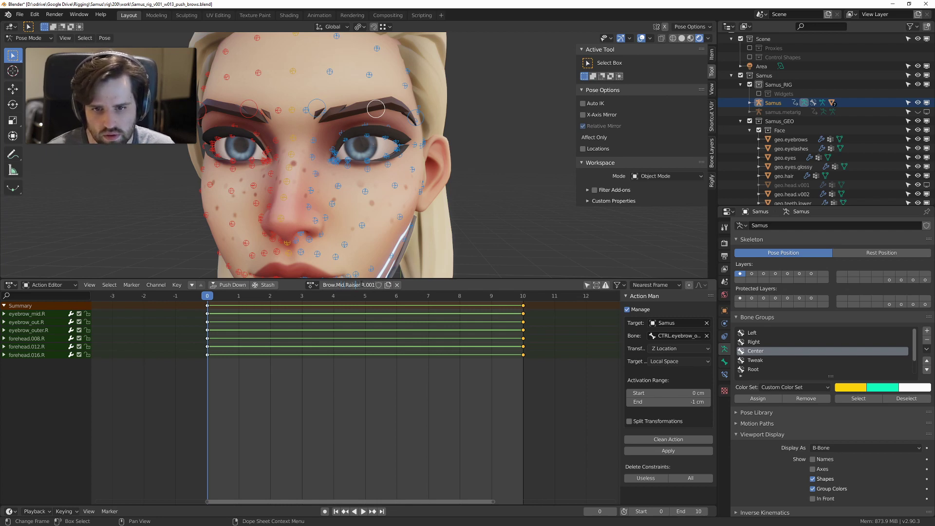
{"action": "left_click_drag", "start_coordinate": [356, 285], "coordinate": [501, 289]}
{"action": "type", "text": "L"}
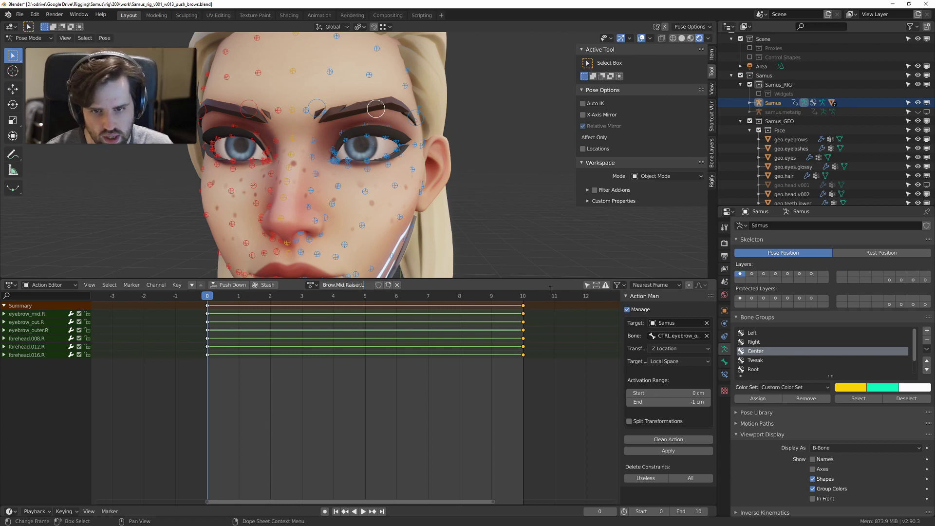
{"action": "key", "text": "Return"}
Step: Set the Action Man control bone of Brow.Mid.Raiser.L to CTRL.eyebrow_mid.L
{"action": "middle_click_drag", "start_coordinate": [361, 193], "coordinate": [349, 160]}
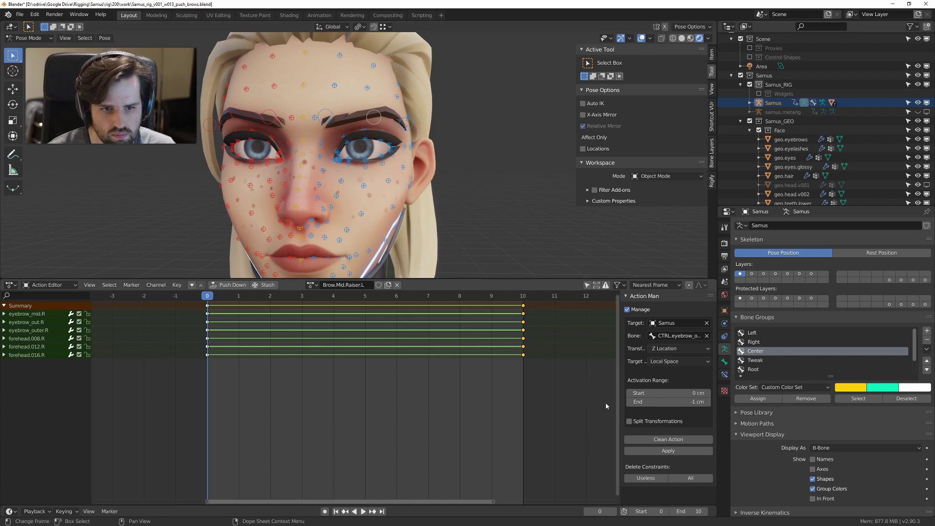
{"action": "left_click", "coordinate": [682, 335]}
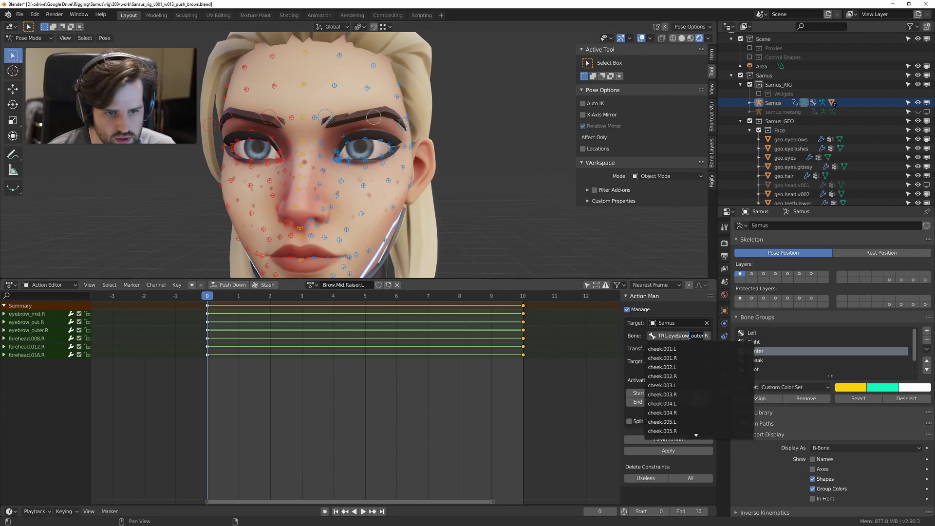
{"action": "type", "text": "_mid"}
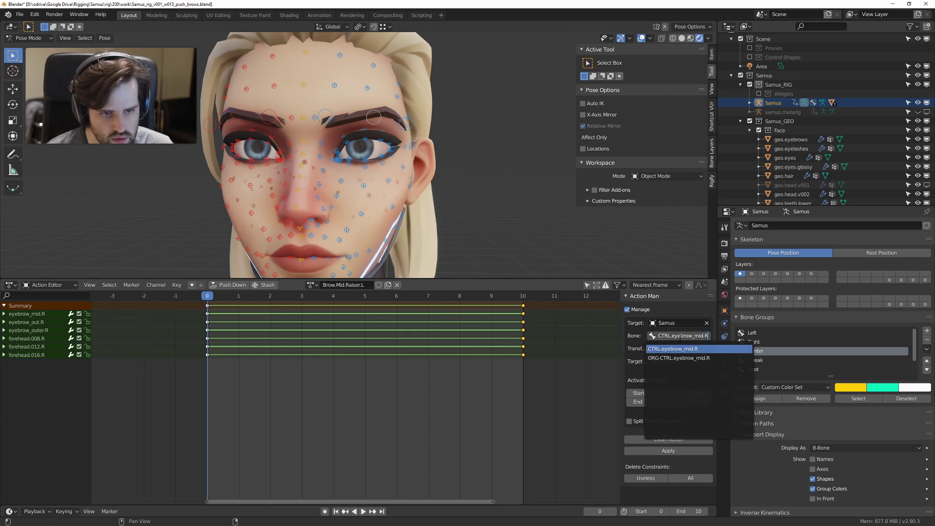
{"action": "key", "text": "BackSpace"}
{"action": "type", "text": "L"}
{"action": "key", "text": "Return"}
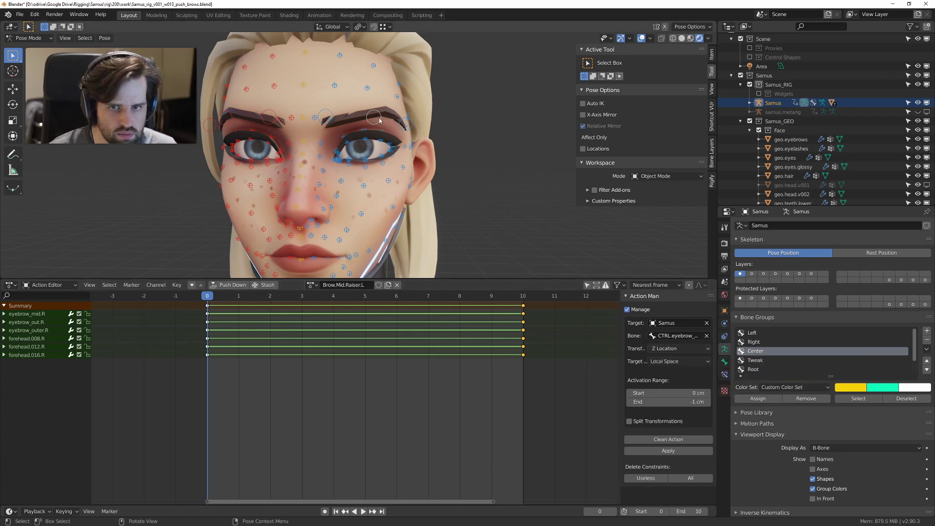
Step: Test-move the left middle eyebrow control along Z and set the action's activation range end to 1 cm
{"action": "key", "text": "g"}
{"action": "key", "text": "z"}
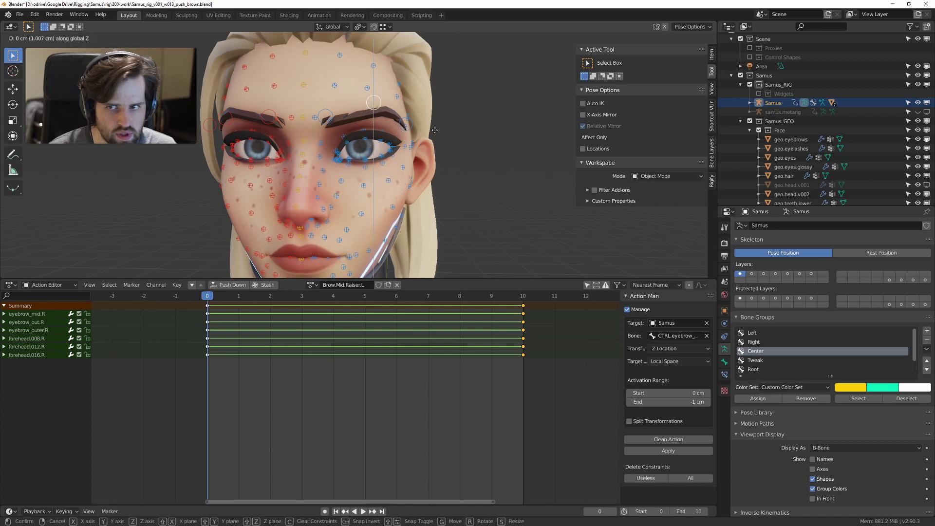
{"action": "key", "text": "Escape"}
{"action": "scroll", "coordinate": [681, 402], "scroll_direction": "up", "scroll_amount": 2, "text": "ctrl"}
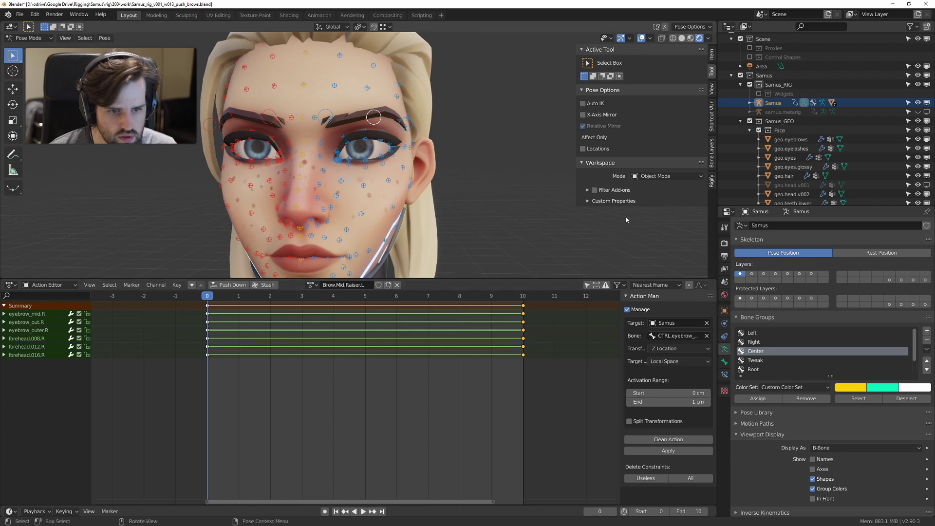
Step: Check the control's local Z location during an upward test-move and set the activation range end to -1 cm
{"action": "left_click", "coordinate": [711, 54]}
{"action": "key", "text": "g"}
{"action": "key", "text": "z"}
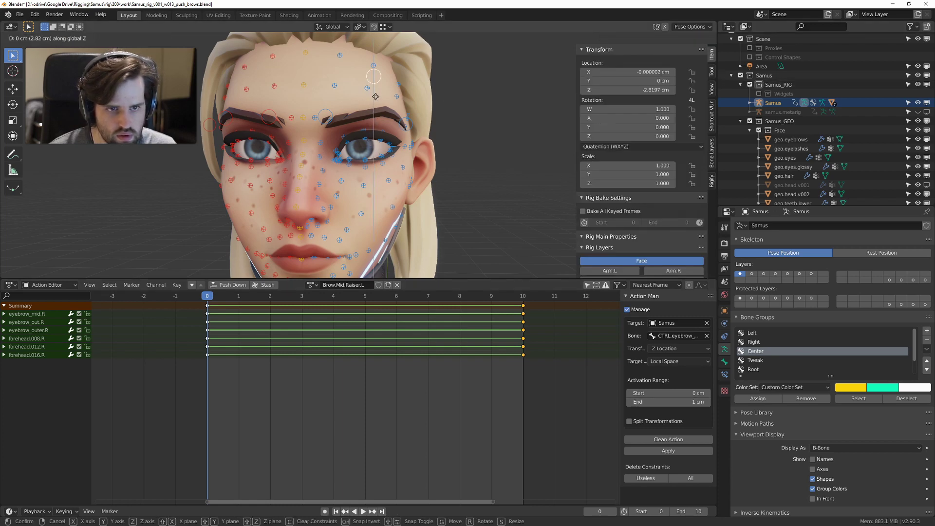
{"action": "right_click", "coordinate": [476, 160]}
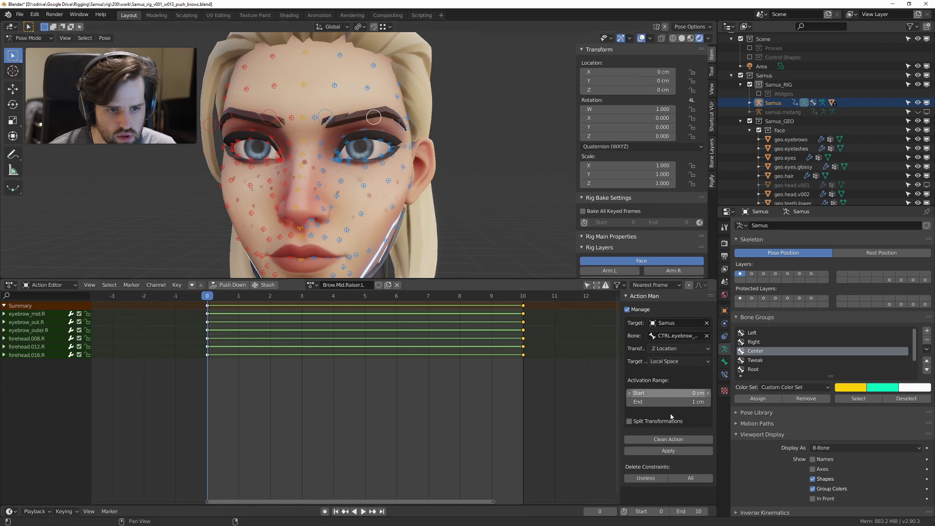
{"action": "double_click", "coordinate": [675, 403]}
{"action": "type", "text": "-1"}
{"action": "key", "text": "Return"}
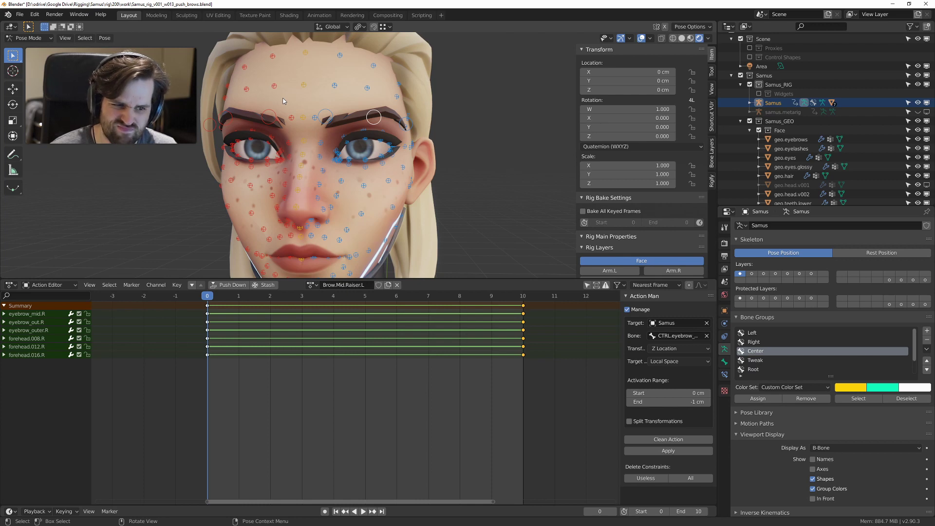
Step: Test-move the left middle eyebrow control along global Z while viewing the whole head at an angle
{"action": "scroll", "coordinate": [283, 101], "scroll_direction": "down", "scroll_amount": 3}
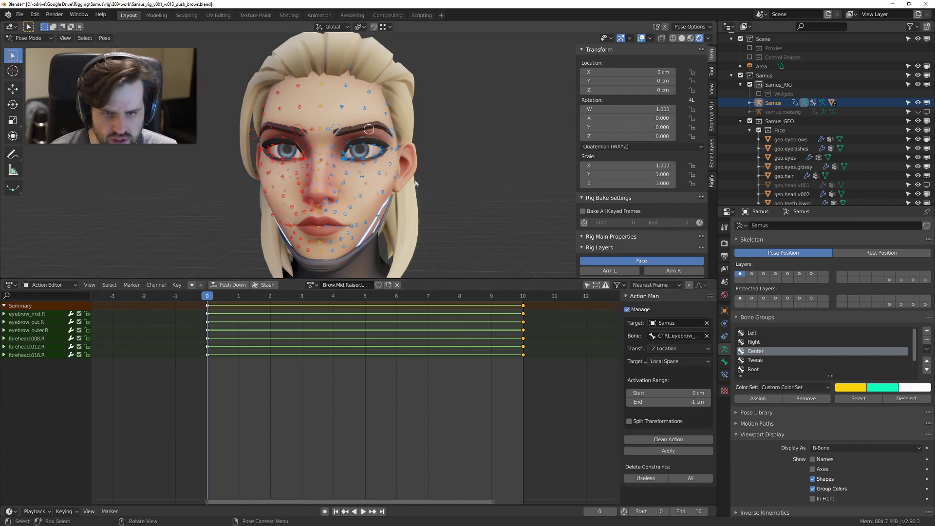
{"action": "middle_click_drag", "start_coordinate": [357, 166], "coordinate": [385, 173]}
{"action": "key", "text": "g"}
{"action": "key", "text": "z"}
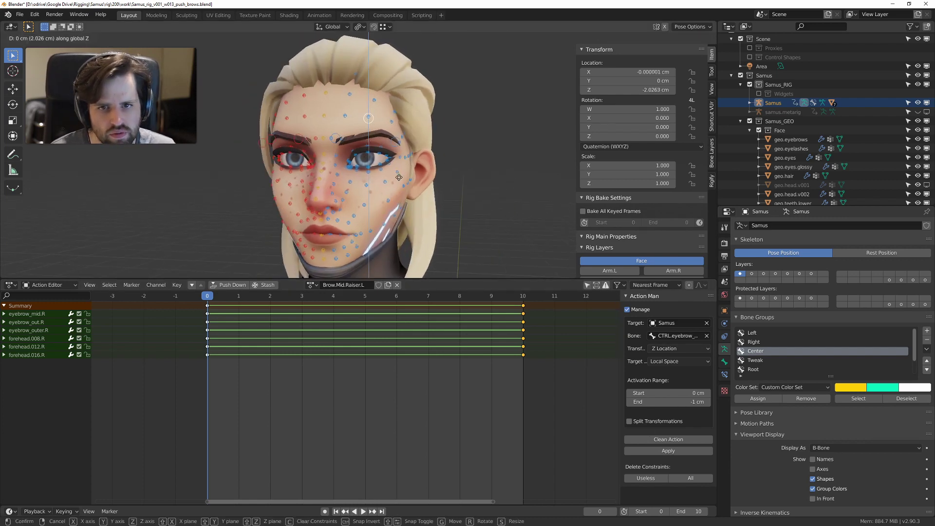
{"action": "key", "text": "Escape"}
{"action": "mouse_move", "coordinate": [487, 171]}
{"action": "left_mouse_down"}
{"action": "mouse_move", "coordinate": [476, 104]}
{"action": "mouse_move", "coordinate": [493, 95]}
{"action": "left_mouse_up"}
{"action": "left_click_drag", "start_coordinate": [488, 191], "coordinate": [493, 242]}
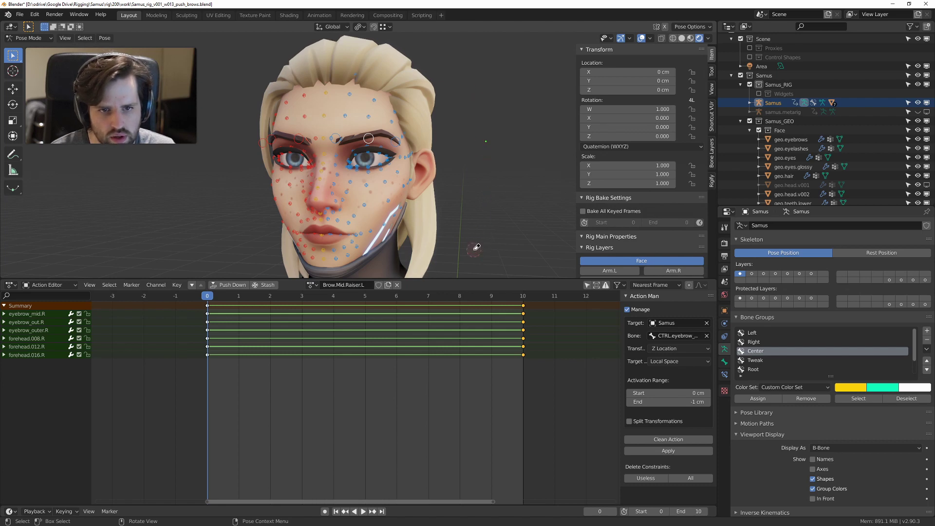
Step: Test-move the left inner eyebrow control inward and down, then cancel the move
{"action": "scroll", "coordinate": [318, 121], "scroll_direction": "up", "scroll_amount": 3}
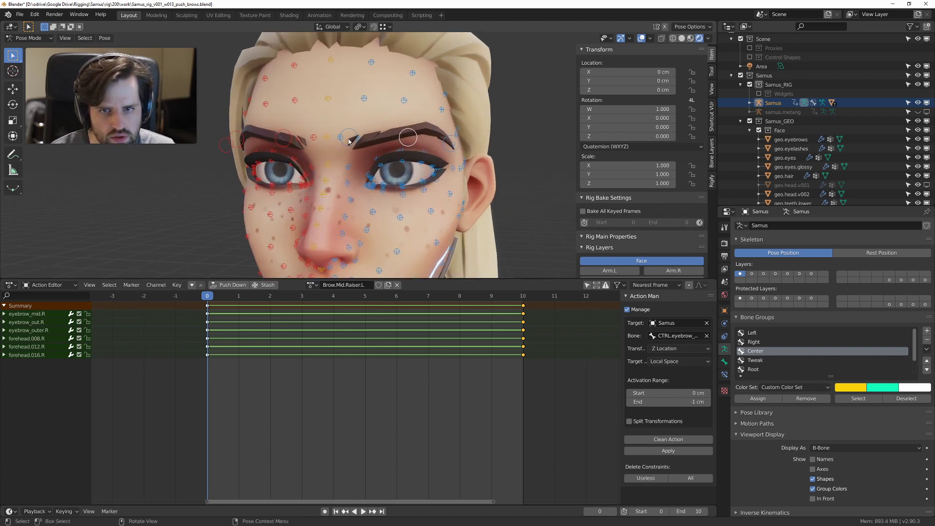
{"action": "left_click", "coordinate": [352, 129]}
{"action": "key", "text": "g"}
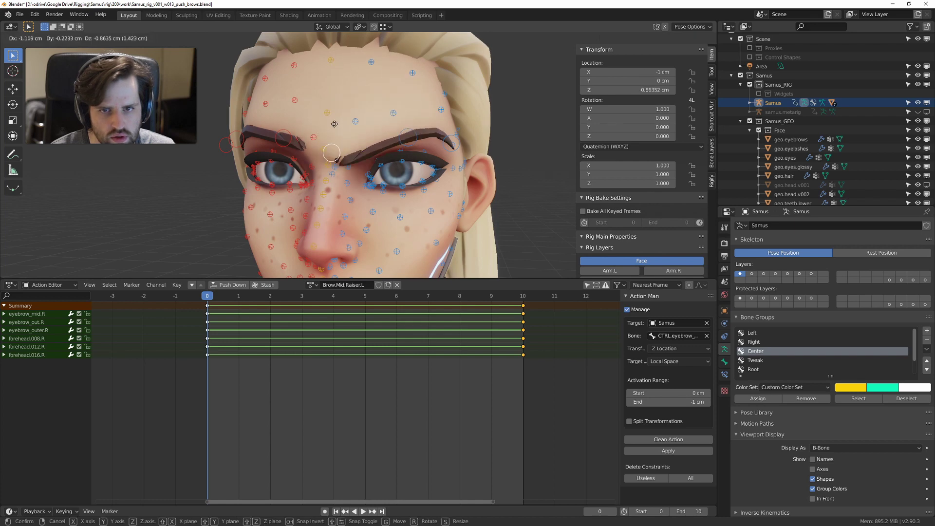
{"action": "right_click", "coordinate": [339, 133]}
{"action": "scroll", "coordinate": [354, 142], "scroll_direction": "down", "scroll_amount": 2}
{"action": "scroll", "coordinate": [360, 178], "scroll_direction": "up", "scroll_amount": 2}
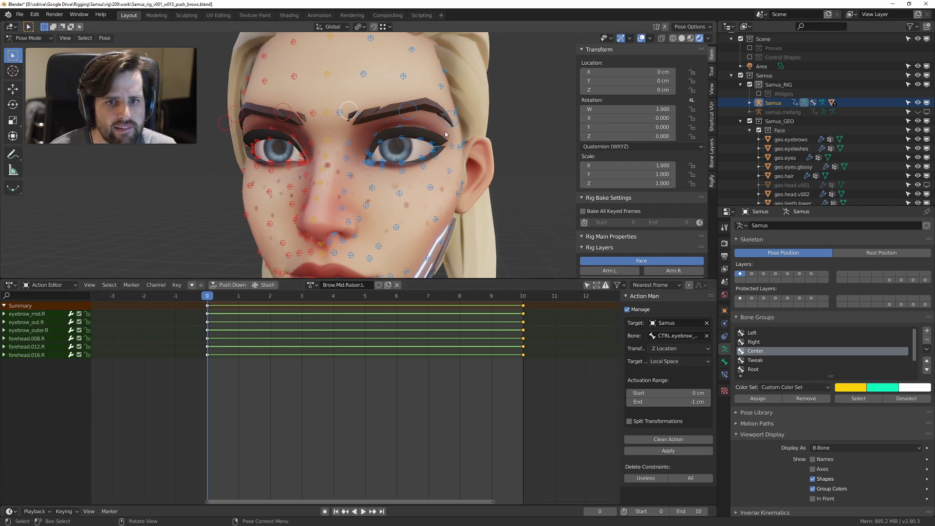
Step: Test-move the left middle eyebrow control upward along Z in a close view of the brows and cancel the move
{"action": "left_click", "coordinate": [403, 116]}
{"action": "key", "text": "g"}
{"action": "key", "text": "z"}
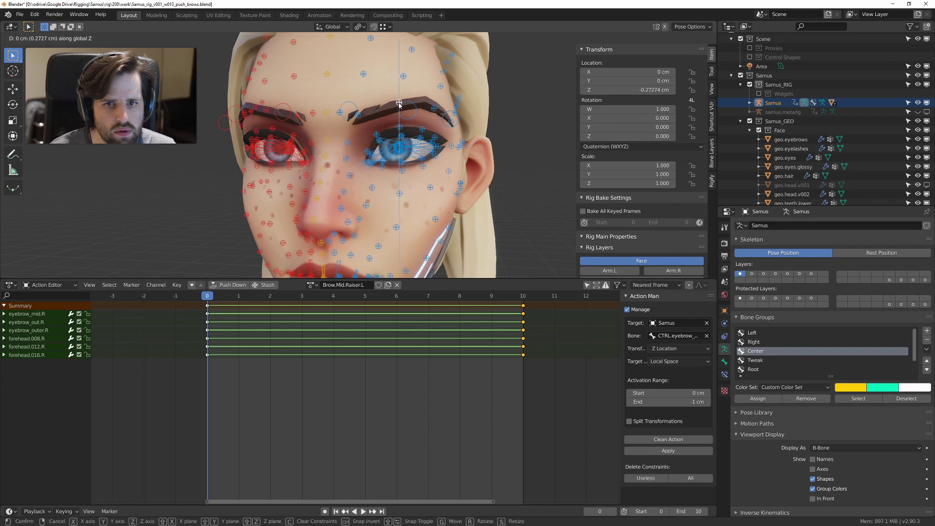
{"action": "key", "text": "Escape"}
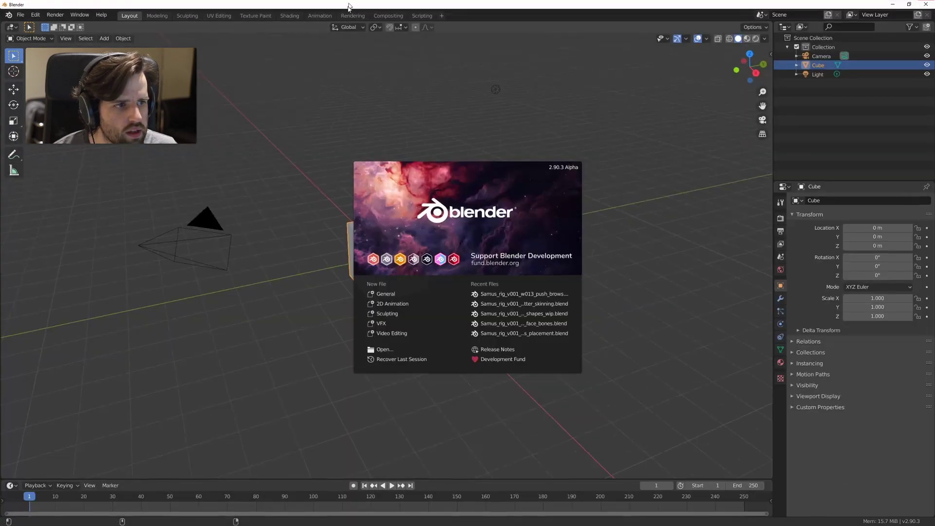
Step: Recover the Samus_rig_v001_w013_push_brows.blend session and select all of the rig's visible bones
{"action": "left_click", "coordinate": [20, 14]}
{"action": "left_click", "coordinate": [19, 14]}
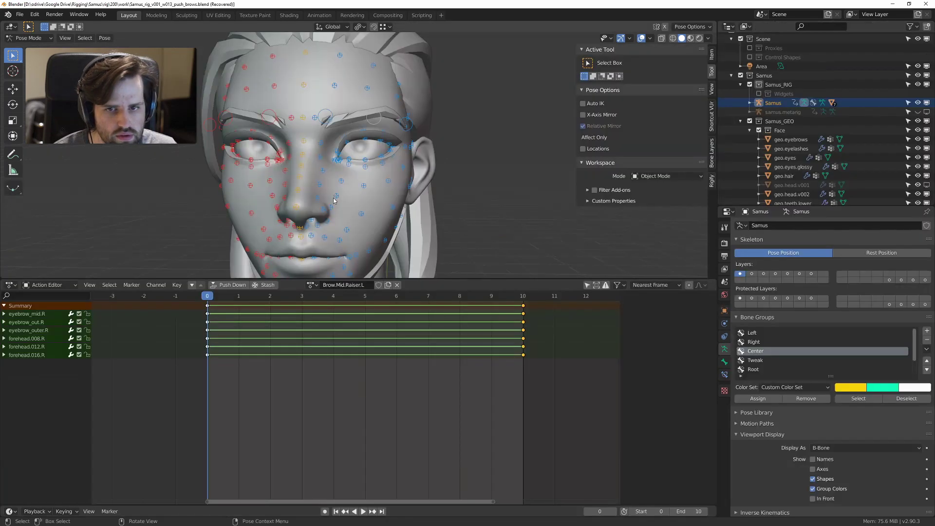
{"action": "middle_click_drag", "start_coordinate": [364, 179], "coordinate": [376, 145]}
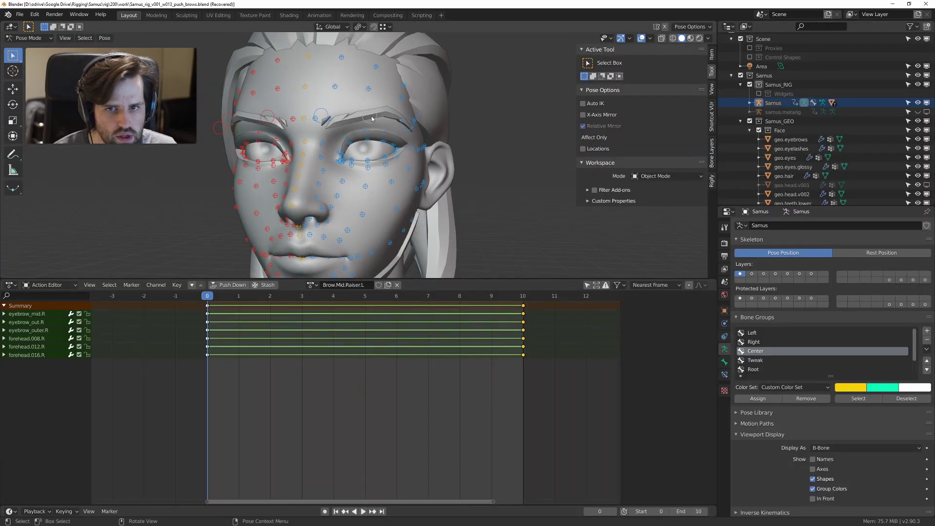
{"action": "left_click", "coordinate": [369, 126]}
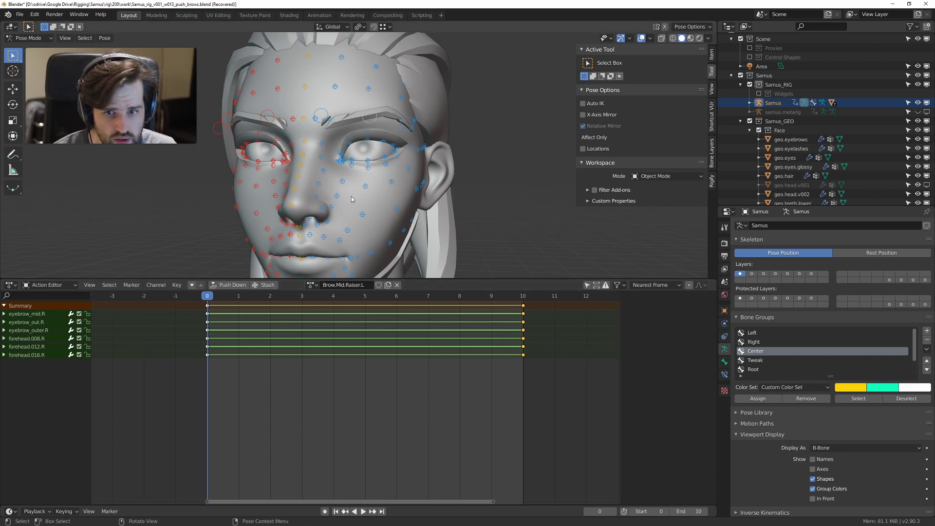
{"action": "key", "text": "a"}
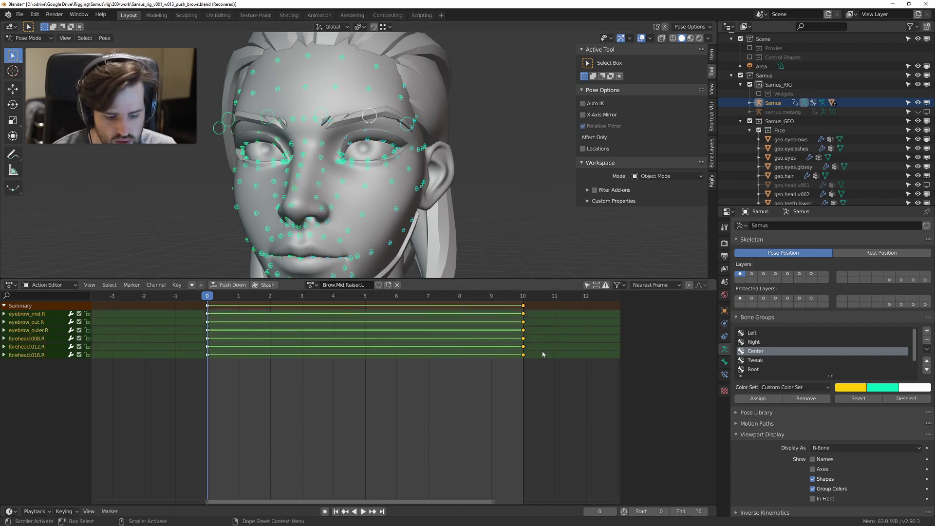
Step: Open the add-on preferences and search the add-ons for "act"
{"action": "left_click", "coordinate": [34, 14]}
{"action": "left_click", "coordinate": [53, 154]}
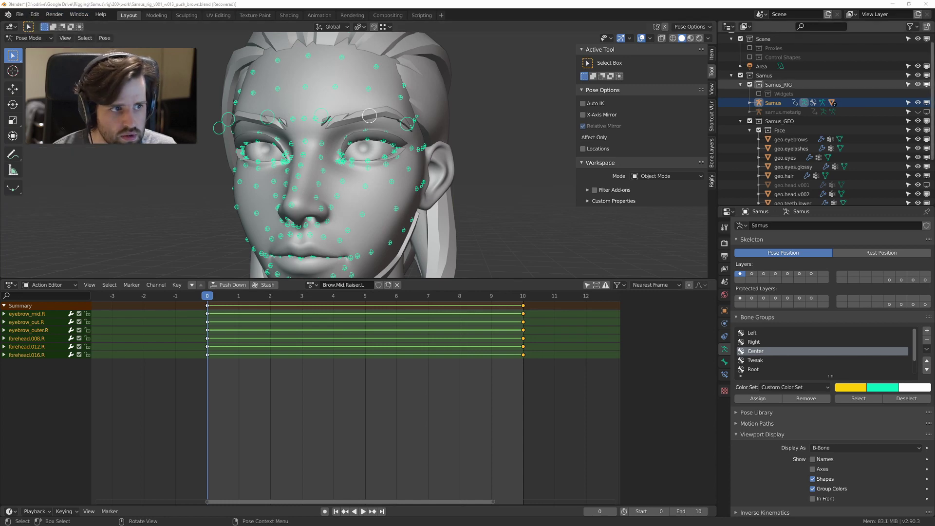
{"action": "left_click", "coordinate": [133, 209]}
{"action": "left_click", "coordinate": [130, 144]}
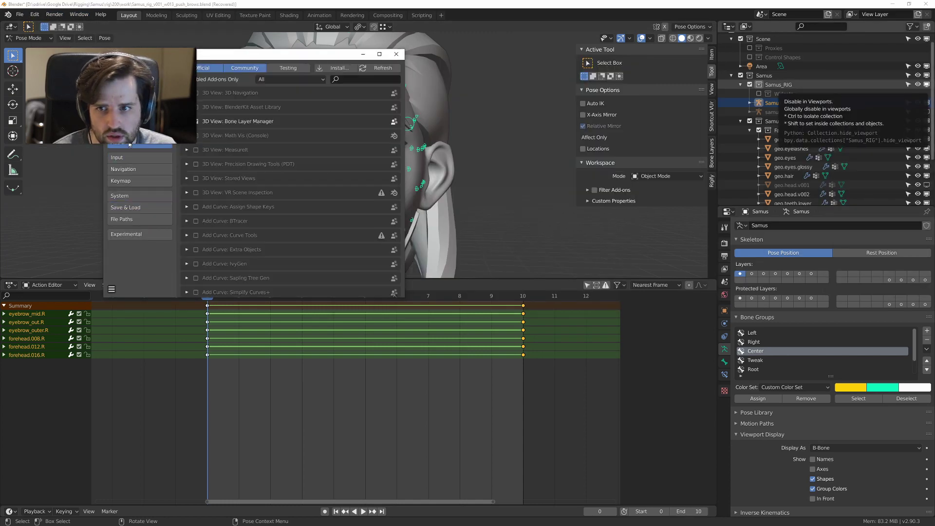
{"action": "left_click", "coordinate": [382, 78]}
{"action": "type", "text": "act"}
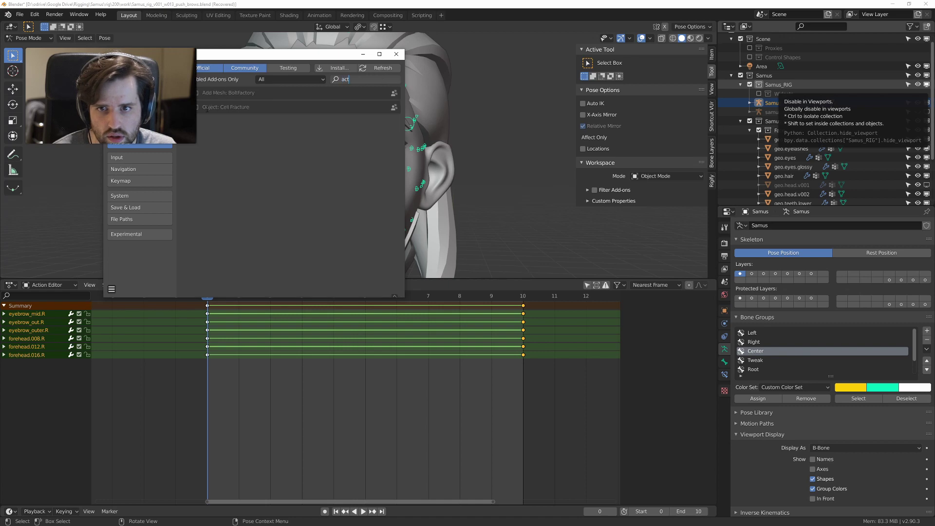
{"action": "key", "text": "Return"}
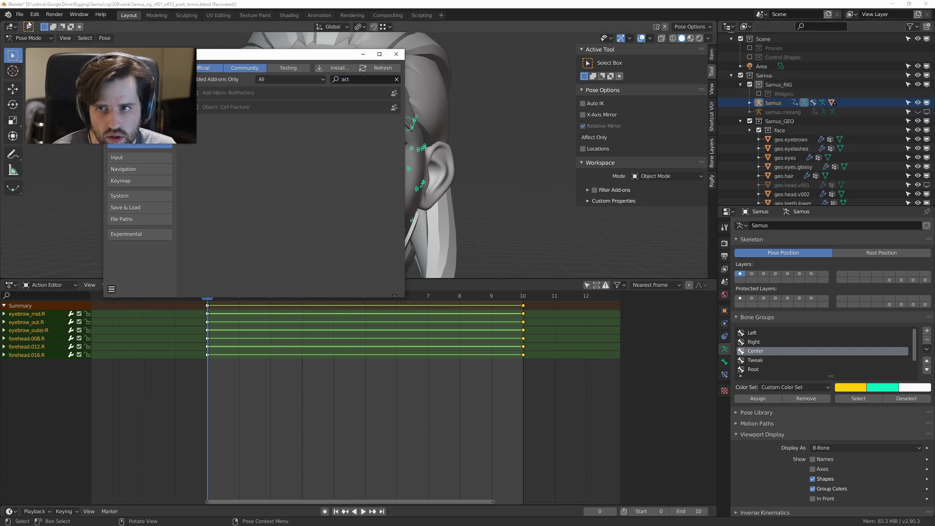
Step: Set the Scripts file path in the preferences to D:\projects\blender\
{"action": "left_click", "coordinate": [127, 207]}
{"action": "left_click", "coordinate": [146, 217]}
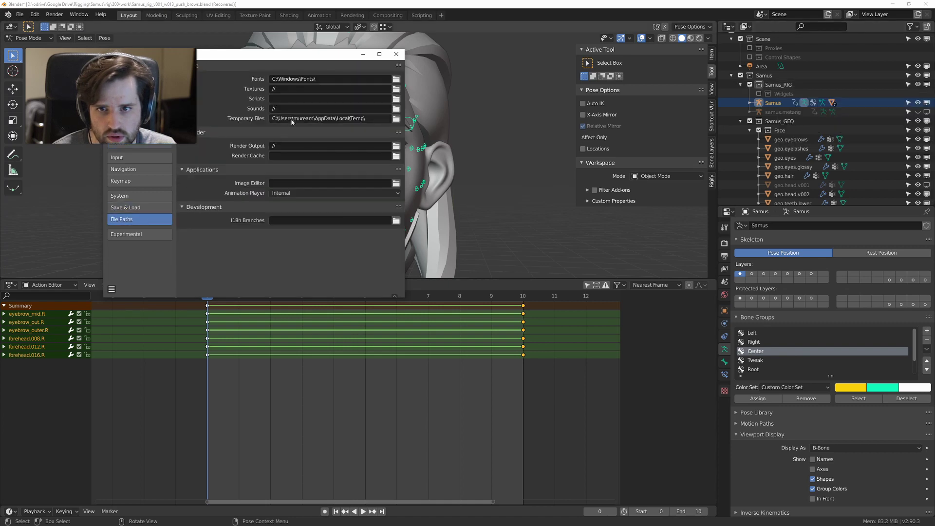
{"action": "left_click", "coordinate": [341, 99]}
{"action": "left_click", "coordinate": [406, 99]}
{"action": "key", "text": "alt+Tab"}
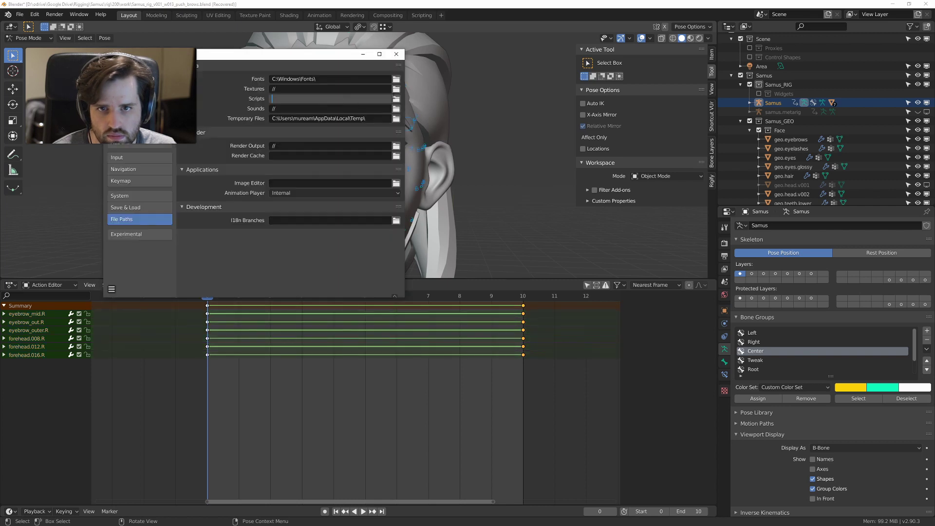
{"action": "left_click", "coordinate": [396, 101]}
{"action": "left_click", "coordinate": [395, 102]}
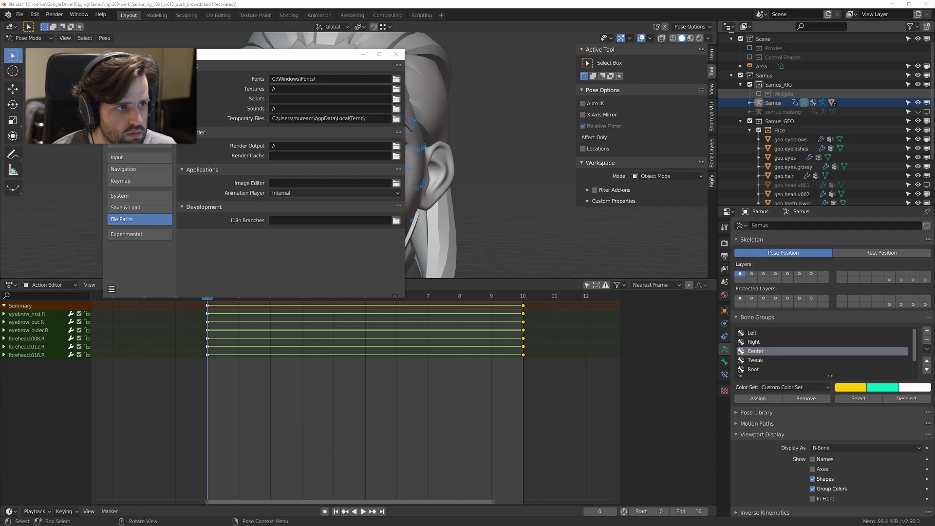
{"action": "key", "text": "Return"}
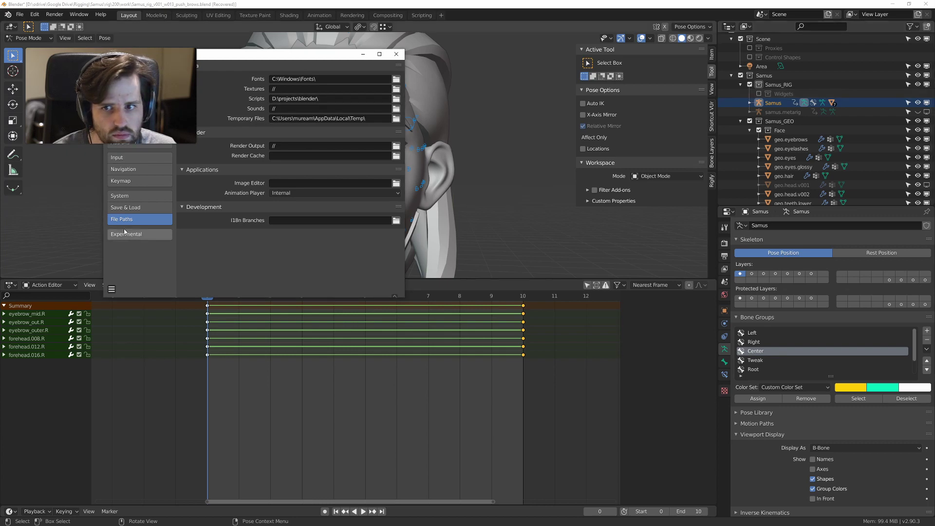
Step: Refresh the add-on list, install Action Man from D:\projects\blender\addons\actionman\__init__.py and enable it
{"action": "left_click", "coordinate": [126, 158]}
{"action": "left_click", "coordinate": [132, 169]}
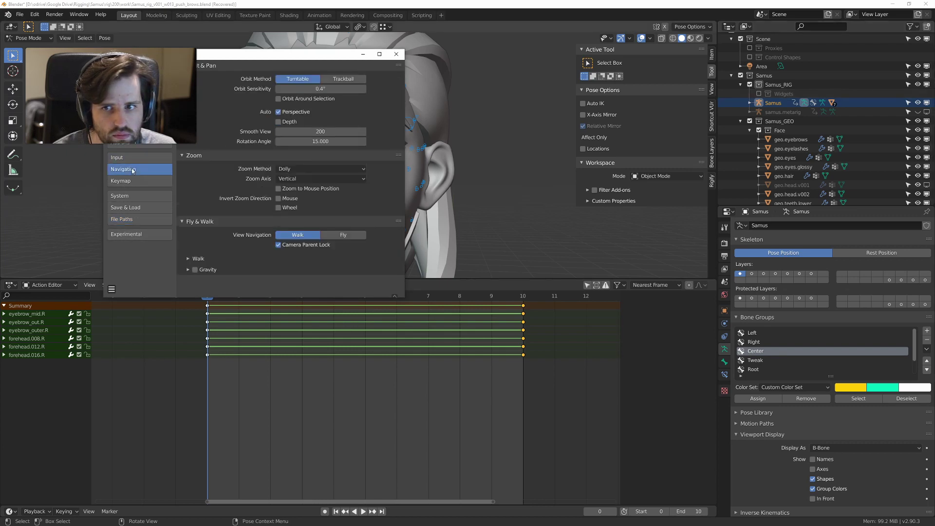
{"action": "left_click", "coordinate": [134, 145]}
{"action": "left_click", "coordinate": [382, 69]}
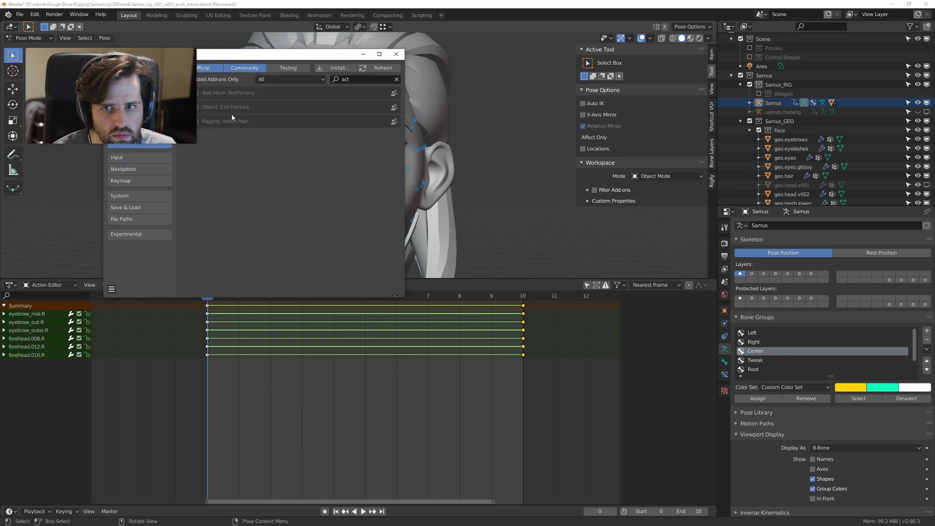
{"action": "left_click", "coordinate": [198, 122]}
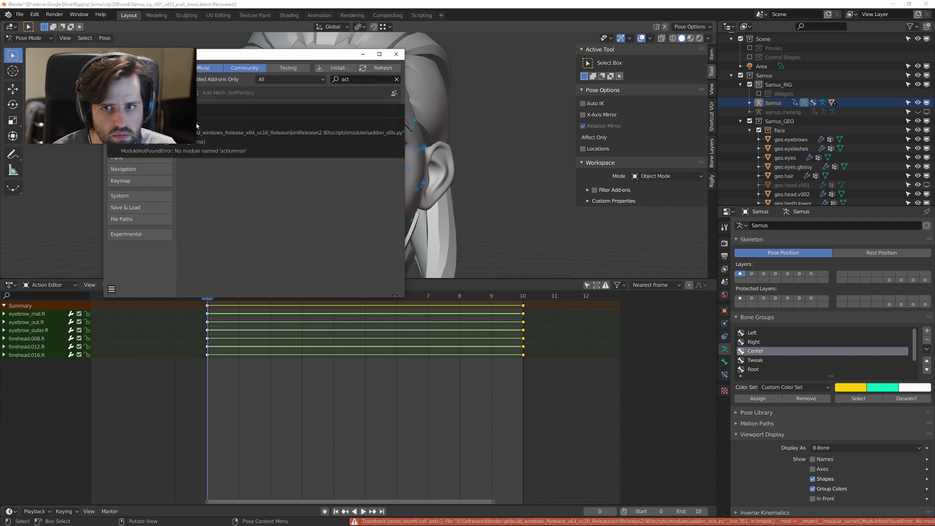
{"action": "left_click", "coordinate": [186, 121]}
{"action": "left_click", "coordinate": [196, 122]}
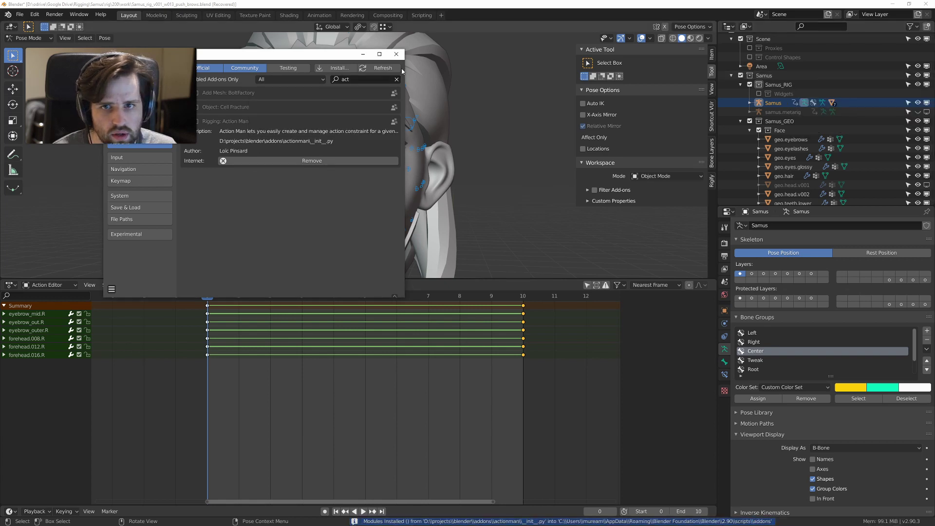
{"action": "left_click", "coordinate": [197, 122]}
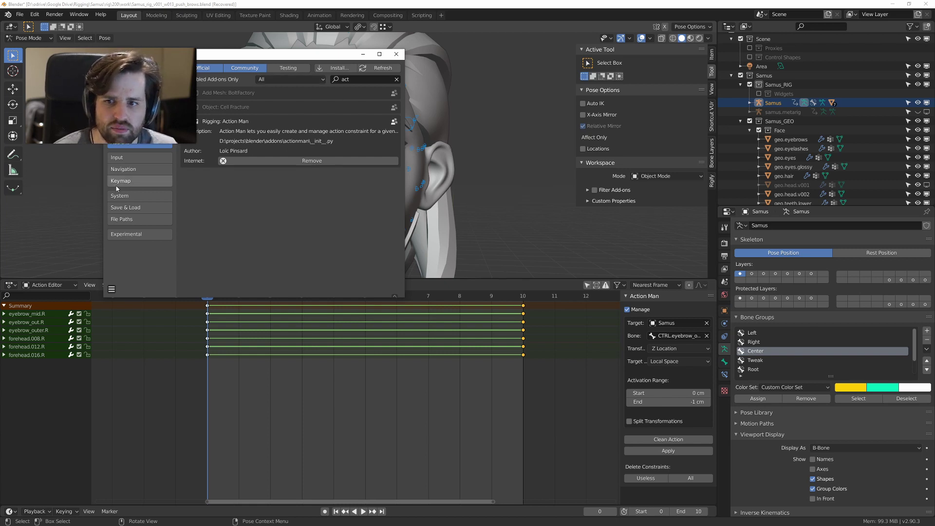
Step: Look through the System, Keymap and Save & Load preferences, ending at the File Paths settings
{"action": "left_click", "coordinate": [128, 195]}
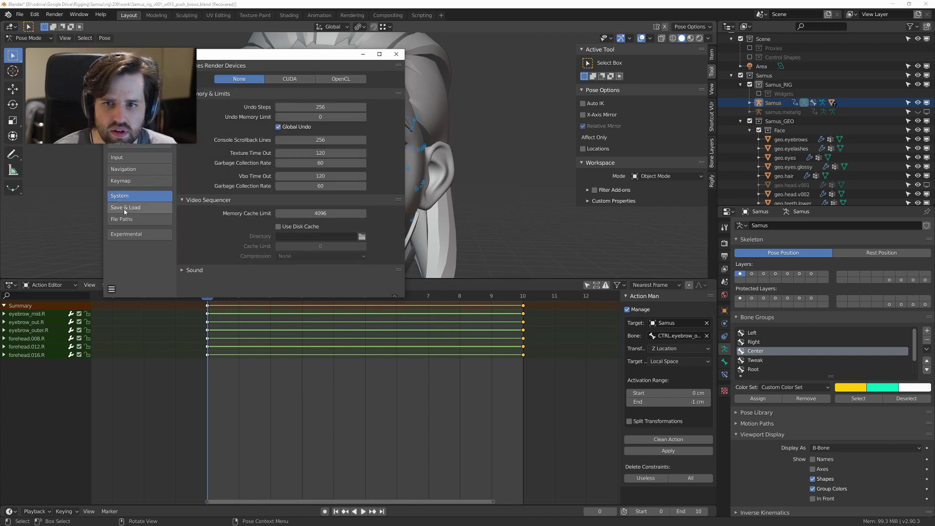
{"action": "left_click", "coordinate": [128, 207]}
{"action": "left_click", "coordinate": [128, 181]}
{"action": "left_click", "coordinate": [128, 195]}
{"action": "left_click", "coordinate": [127, 208]}
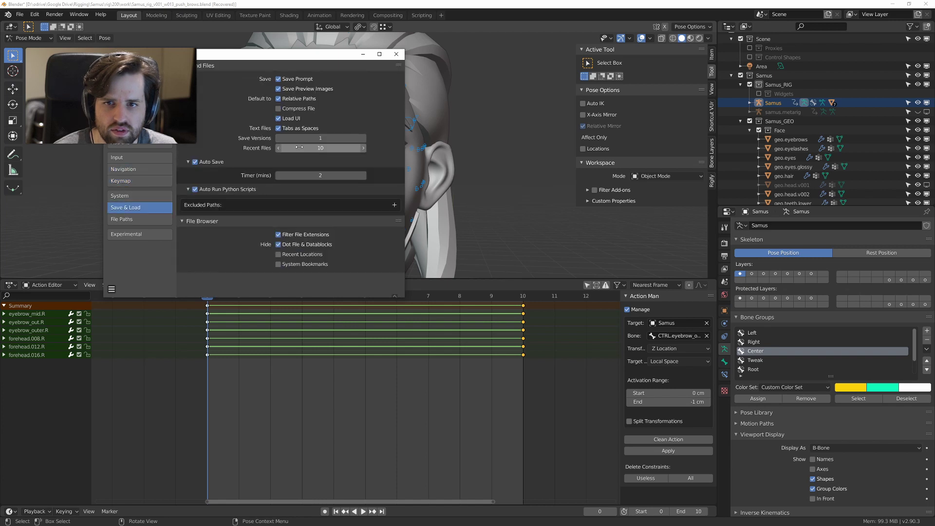
{"action": "left_click", "coordinate": [128, 220]}
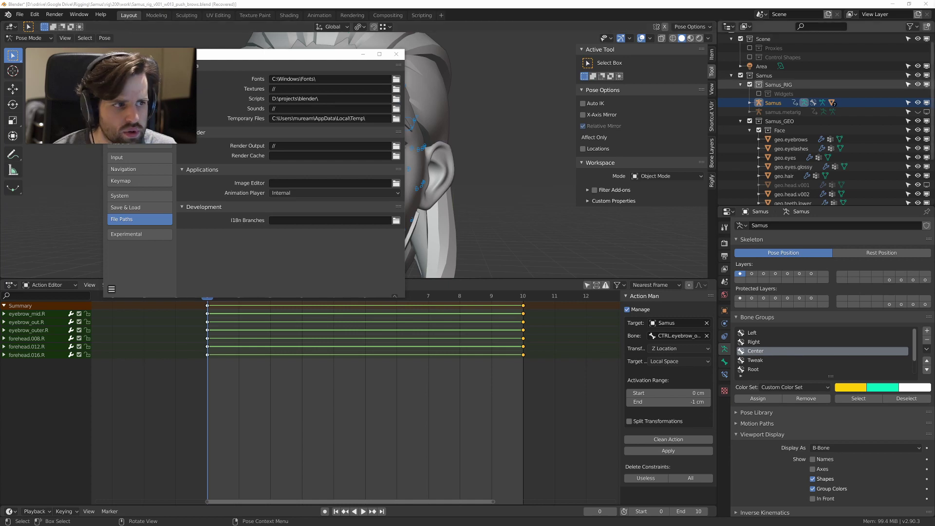
Step: Browse the D:\projects\blender\ scripts folder and open its addons subfolder
{"action": "left_click", "coordinate": [396, 99]}
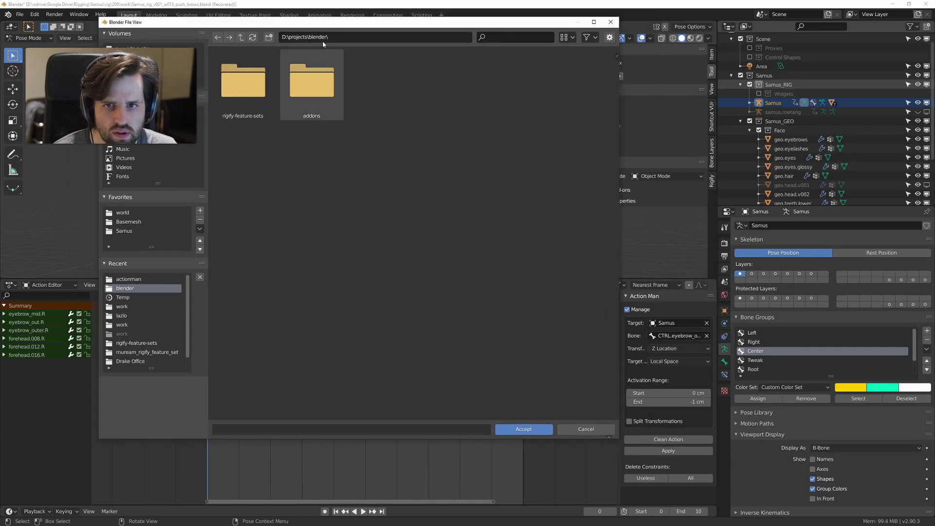
{"action": "left_click", "coordinate": [323, 40]}
{"action": "left_click_drag", "start_coordinate": [335, 24], "coordinate": [348, 56]}
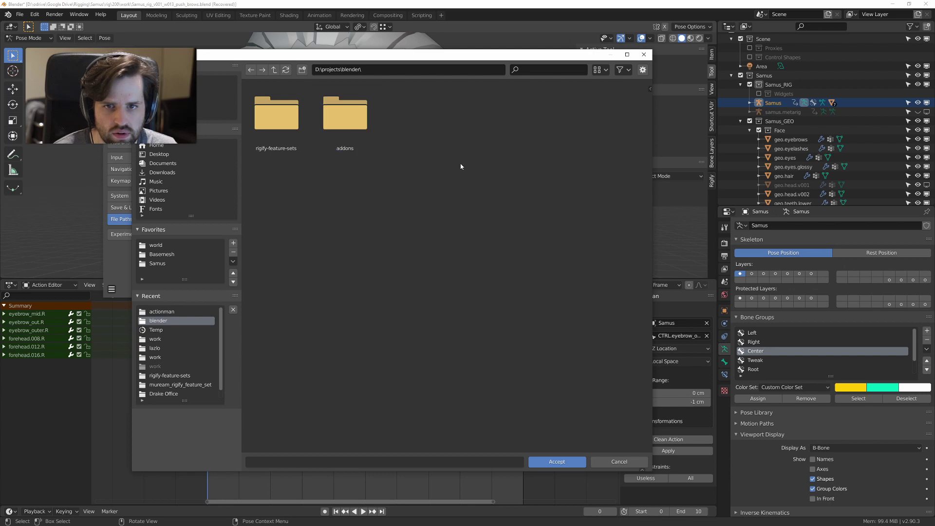
{"action": "mouse_move", "coordinate": [461, 167]}
{"action": "left_mouse_down"}
{"action": "mouse_move", "coordinate": [314, 83]}
{"action": "mouse_move", "coordinate": [449, 142]}
{"action": "mouse_move", "coordinate": [421, 93]}
{"action": "left_mouse_up"}
{"action": "mouse_move", "coordinate": [590, 170]}
{"action": "left_mouse_down"}
{"action": "mouse_move", "coordinate": [575, 145]}
{"action": "mouse_move", "coordinate": [511, 97]}
{"action": "left_mouse_up"}
{"action": "left_click_drag", "start_coordinate": [578, 191], "coordinate": [488, 111]}
{"action": "left_click", "coordinate": [355, 108]}
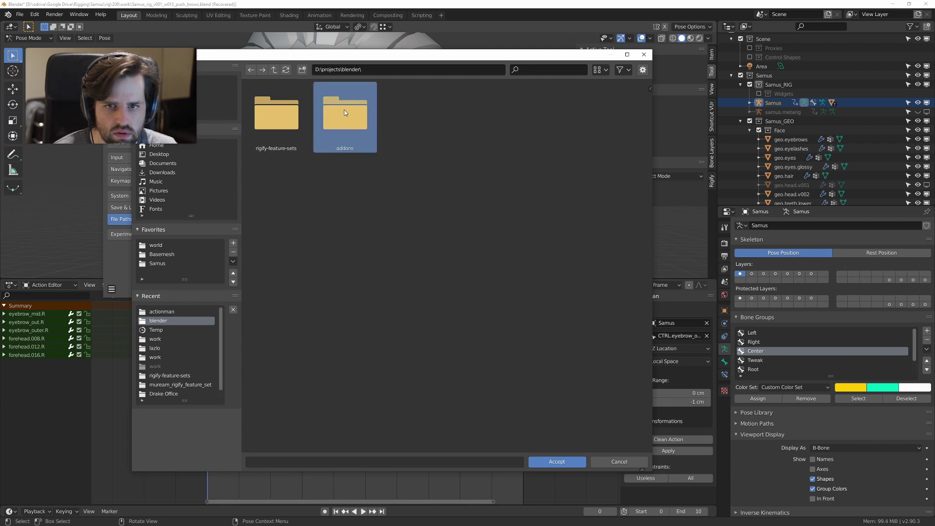
{"action": "double_click", "coordinate": [345, 111]}
Step: Examine the actionman and edit-bone-constraint folders and actionman.zip, and close the file browser without choosing anything
{"action": "left_click_drag", "start_coordinate": [344, 198], "coordinate": [343, 113]}
{"action": "left_click_drag", "start_coordinate": [303, 192], "coordinate": [301, 117]}
{"action": "left_click_drag", "start_coordinate": [353, 193], "coordinate": [293, 118]}
{"action": "left_click", "coordinate": [341, 195]}
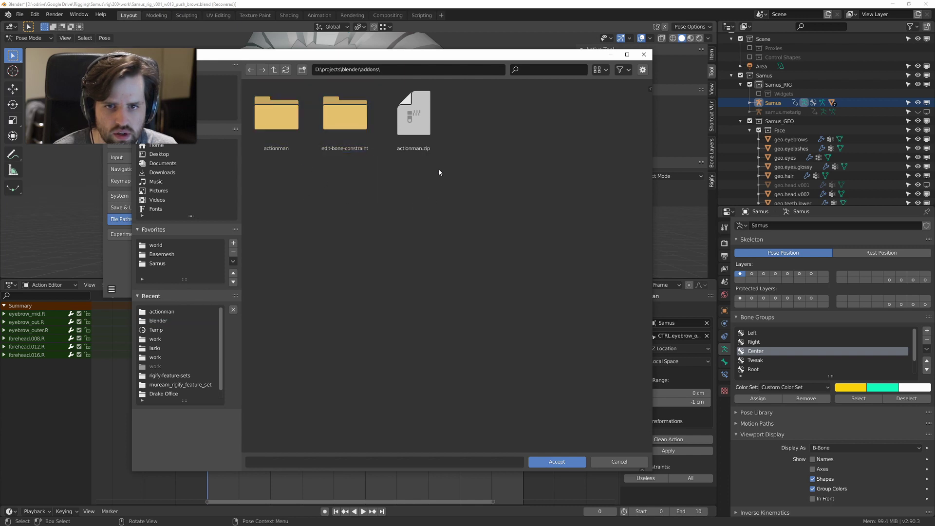
{"action": "left_click_drag", "start_coordinate": [452, 191], "coordinate": [423, 113]}
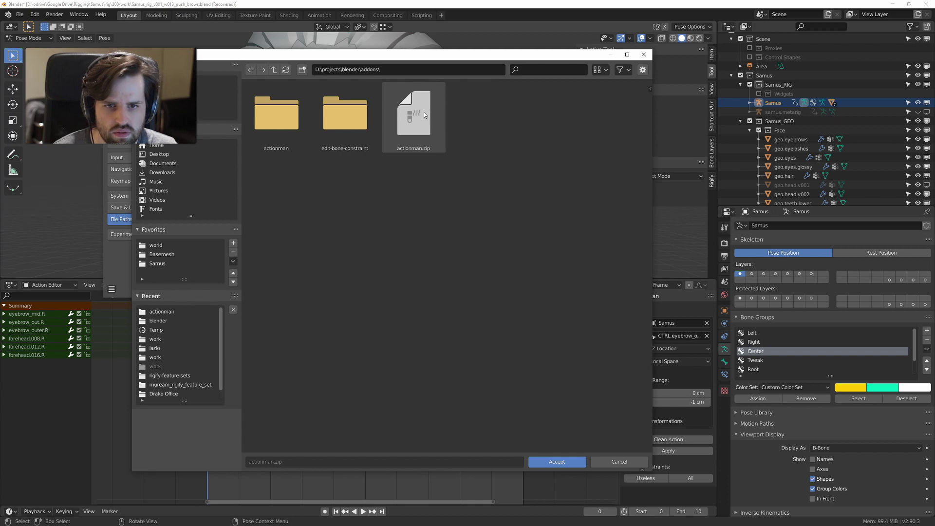
{"action": "right_click", "coordinate": [429, 146]}
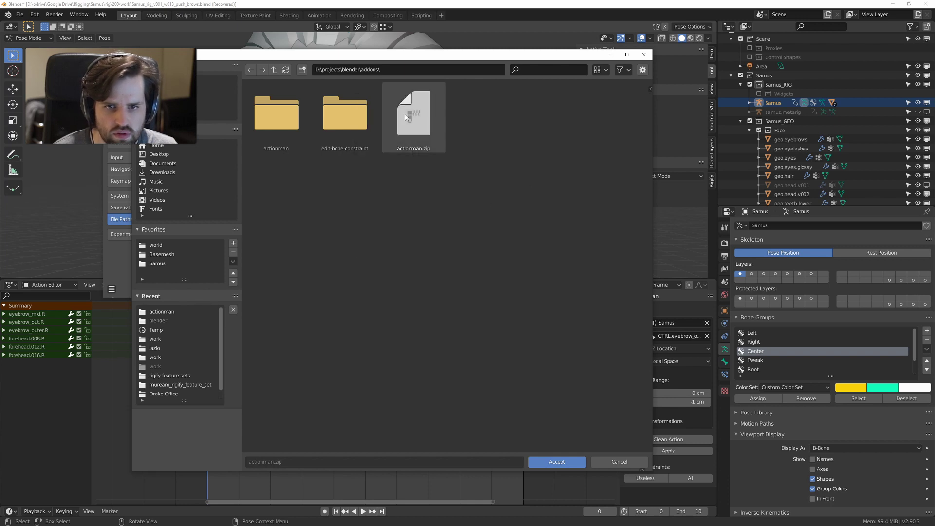
{"action": "right_click", "coordinate": [425, 118]}
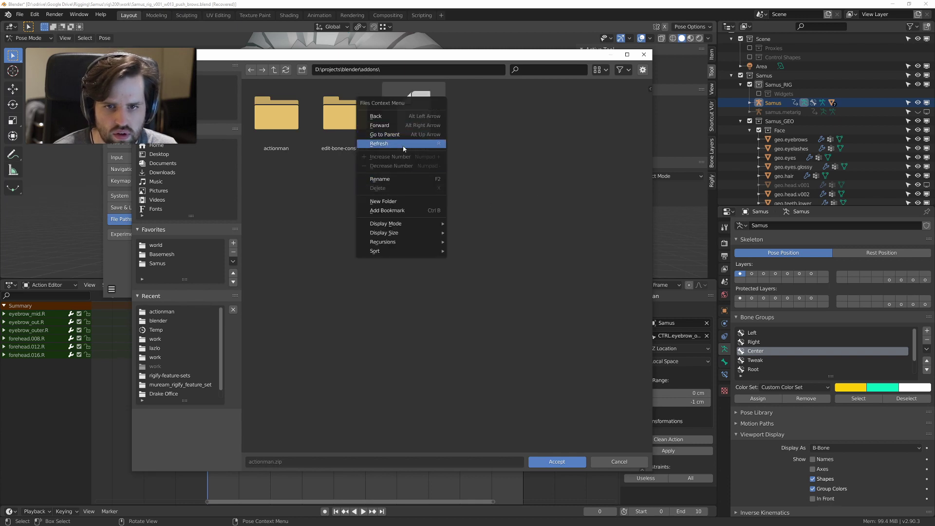
{"action": "left_click", "coordinate": [644, 55]}
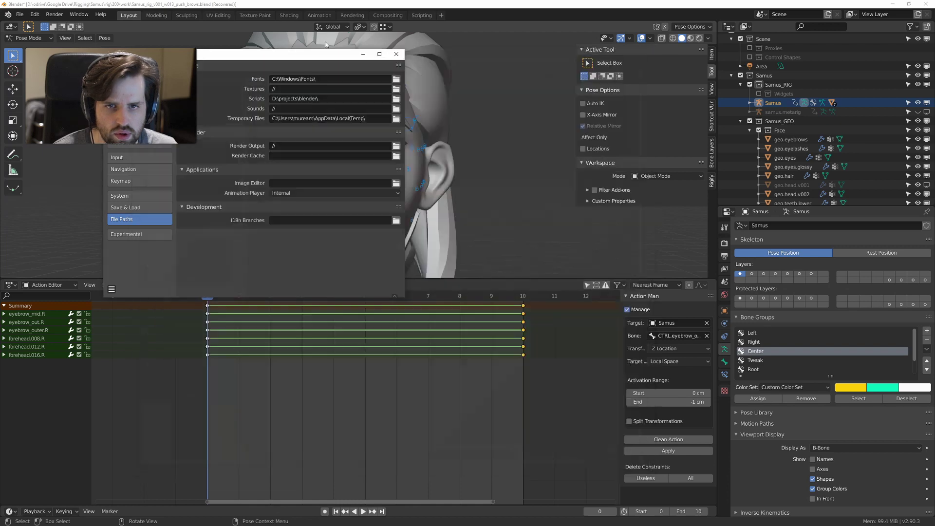
Step: Close the preferences, go to frame 10 and reveal all of the rig's hidden bones
{"action": "left_click", "coordinate": [398, 54]}
{"action": "middle_click_drag", "start_coordinate": [342, 111], "coordinate": [374, 110]}
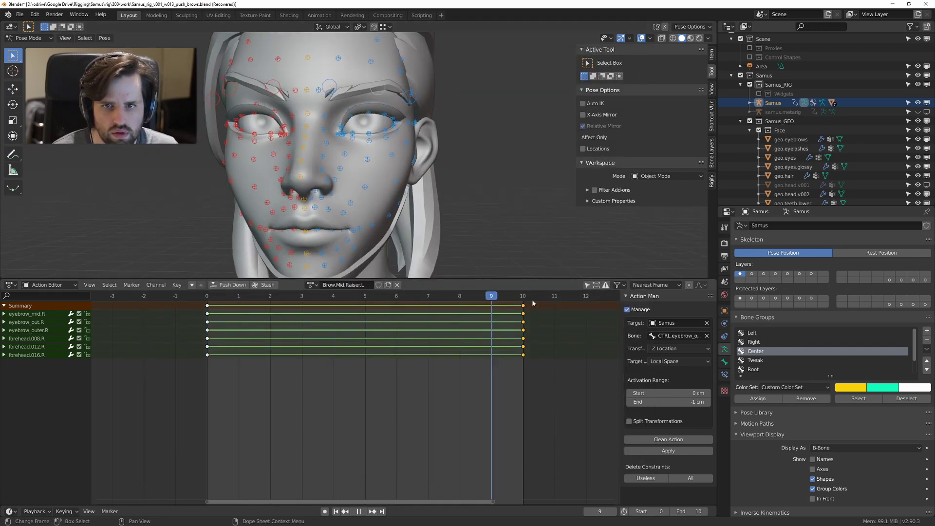
{"action": "key", "text": "space"}
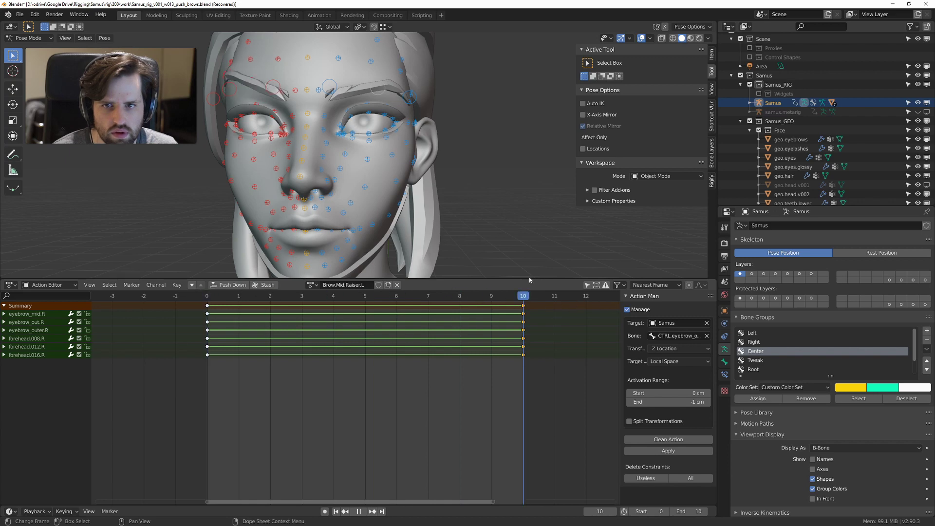
{"action": "key", "text": "alt+h"}
Step: Raise the left middle eyebrow bone along Z and insert a LocRotScale keyframe for it at frame 10
{"action": "mouse_move", "coordinate": [389, 96]}
{"action": "middle_mouse_down"}
{"action": "mouse_move", "coordinate": [372, 96]}
{"action": "mouse_move", "coordinate": [390, 97]}
{"action": "middle_mouse_up"}
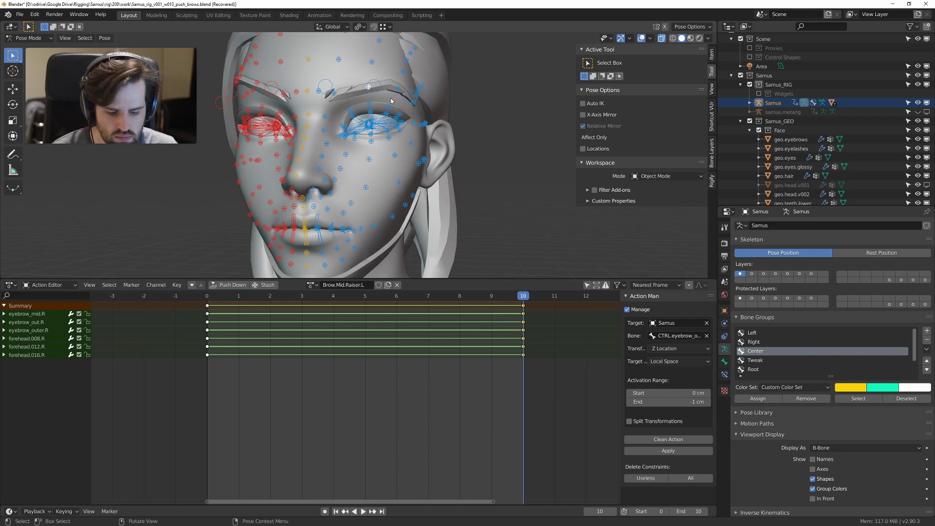
{"action": "key", "text": "g"}
{"action": "key", "text": "z"}
{"action": "left_click", "coordinate": [404, 79]}
{"action": "key", "text": "i"}
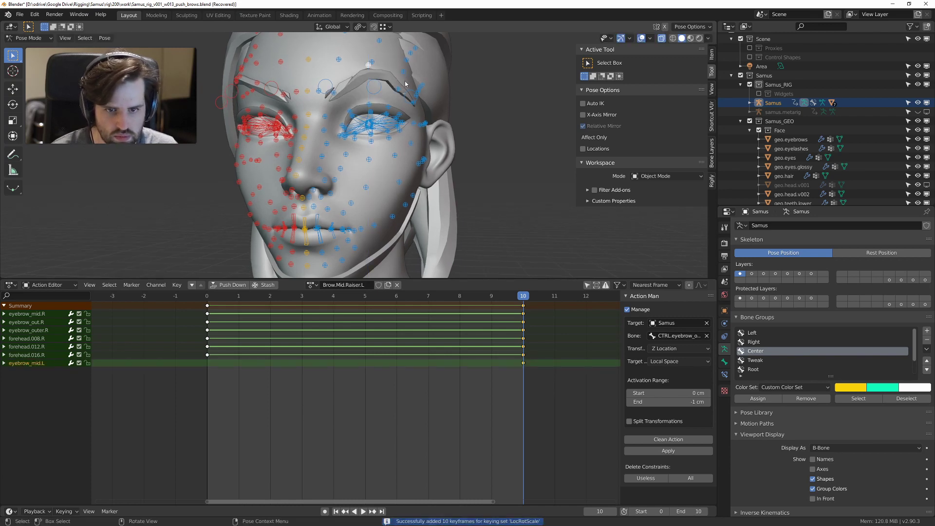
Step: Clear the left middle eyebrow bone's location at frame 0 and insert a LocRotScale keyframe there
{"action": "left_click_drag", "start_coordinate": [524, 295], "coordinate": [207, 296]}
{"action": "key", "text": "alt+g"}
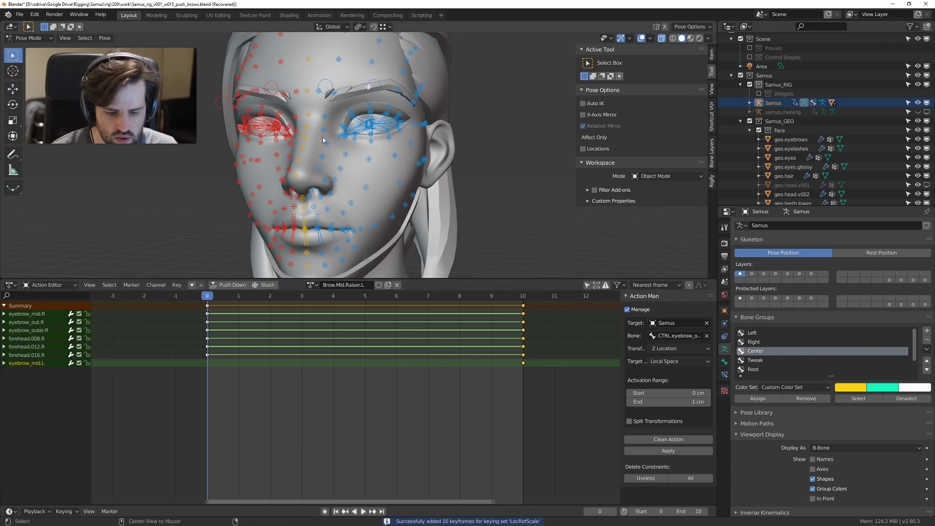
{"action": "key", "text": "i"}
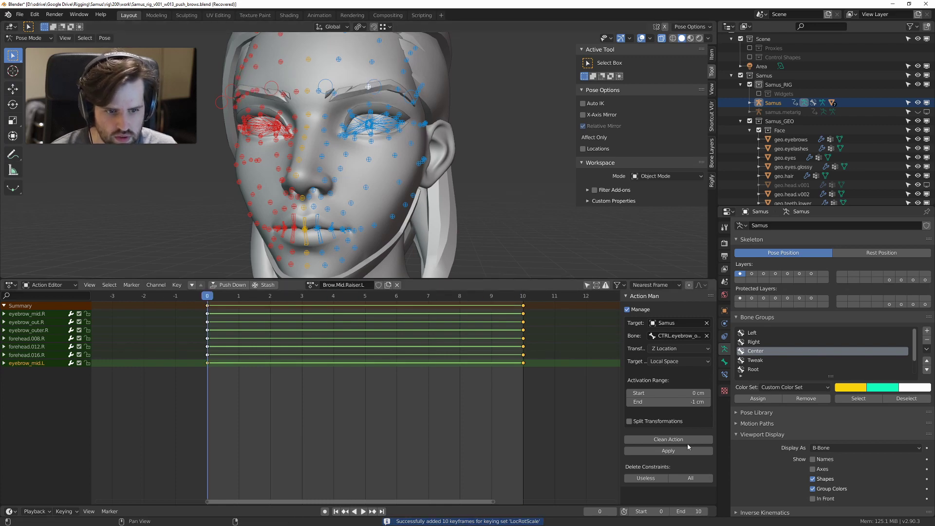
Step: Box-select the bones on the character's right half of the face and insert LocRotScale keyframes for them at frame 10
{"action": "middle_click_drag", "start_coordinate": [404, 251], "coordinate": [377, 193]}
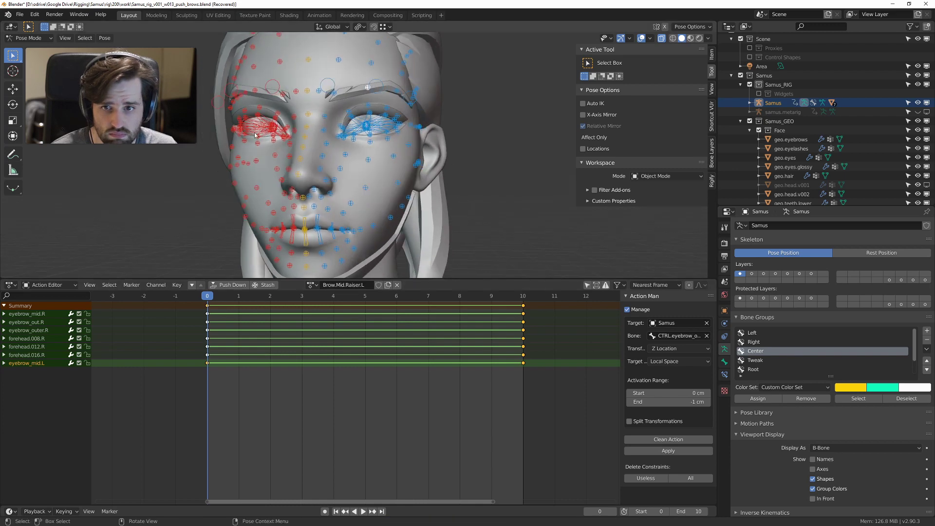
{"action": "scroll", "coordinate": [226, 106], "scroll_direction": "down", "scroll_amount": 3}
{"action": "middle_click_drag", "start_coordinate": [227, 106], "coordinate": [240, 103]}
{"action": "left_click_drag", "start_coordinate": [230, 36], "coordinate": [326, 237]}
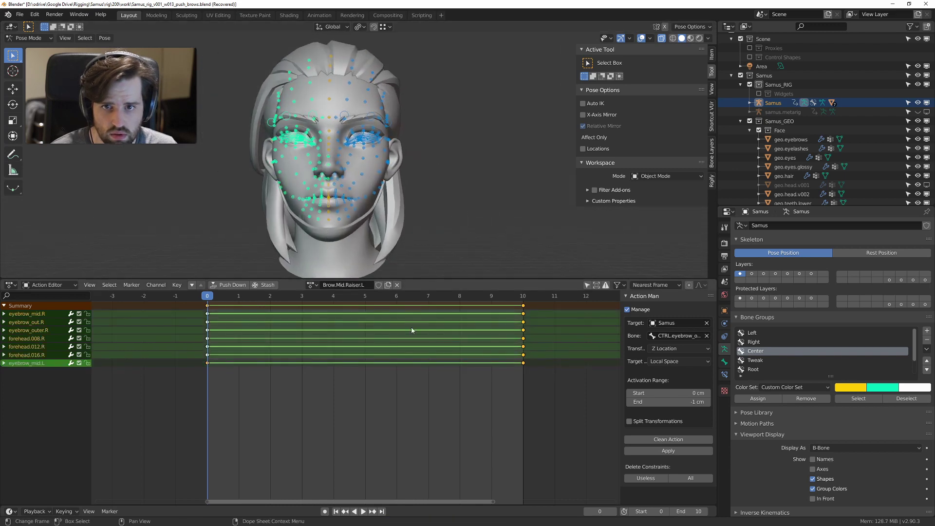
{"action": "key", "text": "Up"}
{"action": "key", "text": "b"}
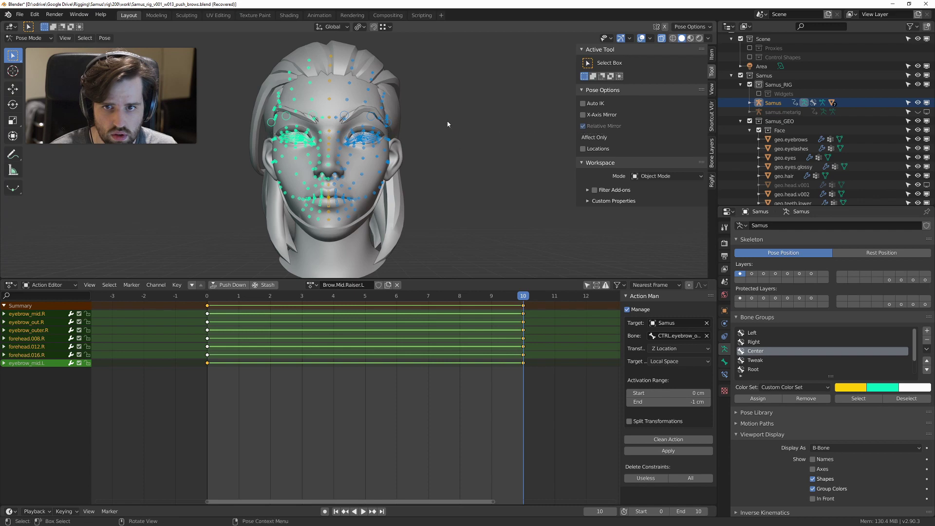
{"action": "key", "text": "Escape"}
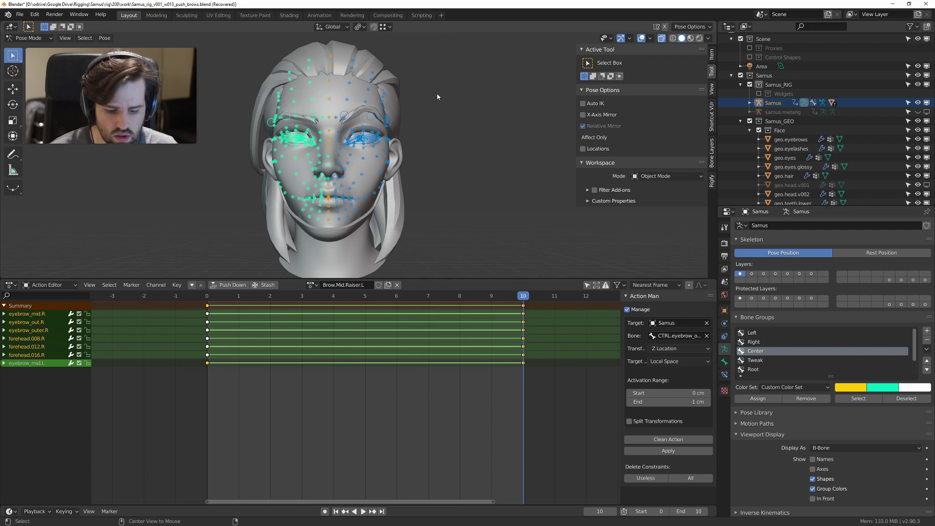
{"action": "key", "text": "i"}
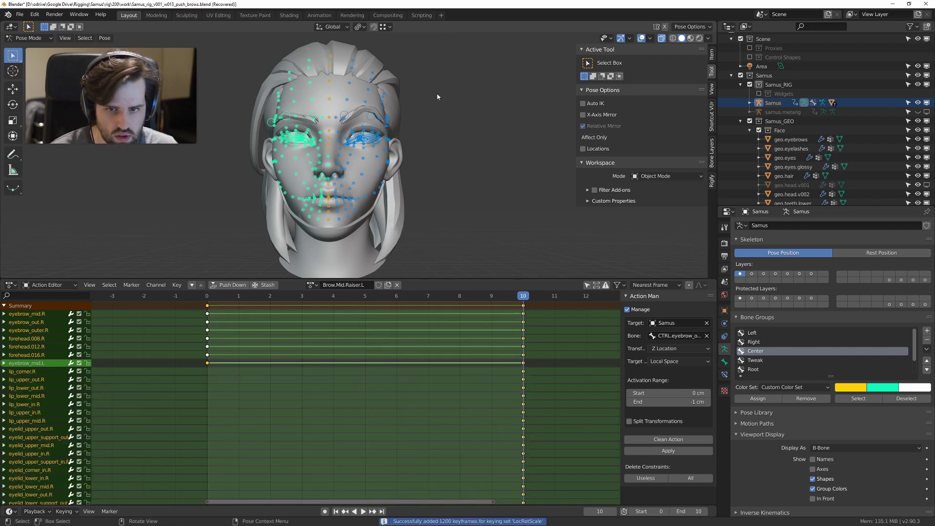
Step: Clean the Brow.Mid.Raiser.L action of its redundant keyframes and play the animation back
{"action": "left_click", "coordinate": [678, 443]}
{"action": "key", "text": "space"}
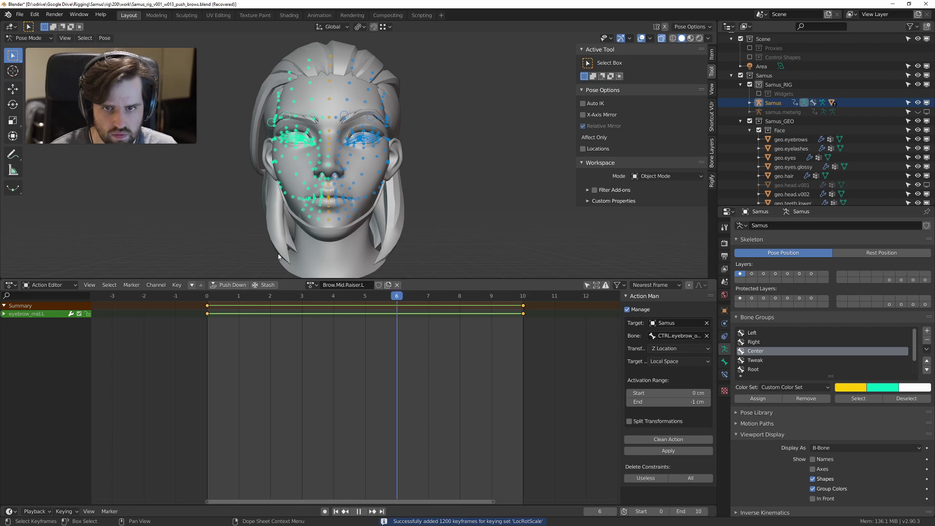
{"action": "key", "text": "space"}
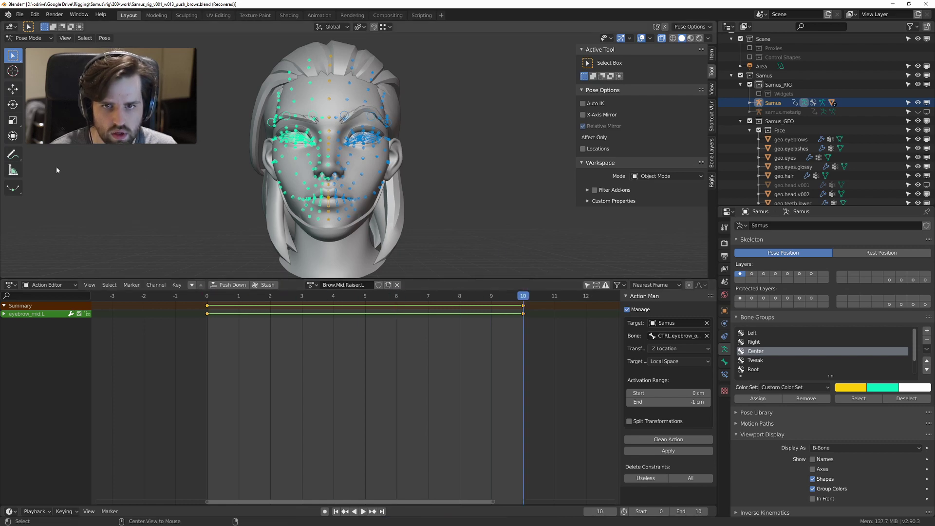
Step: In the front view, raise the outer bone just above the left eyebrow about 1.19 cm along Z
{"action": "middle_click_drag", "start_coordinate": [57, 167], "coordinate": [385, 162]}
{"action": "key", "text": "KP_1"}
{"action": "scroll", "coordinate": [346, 96], "scroll_direction": "up", "scroll_amount": 5}
{"action": "middle_click_drag", "start_coordinate": [346, 96], "coordinate": [313, 160], "text": "shift"}
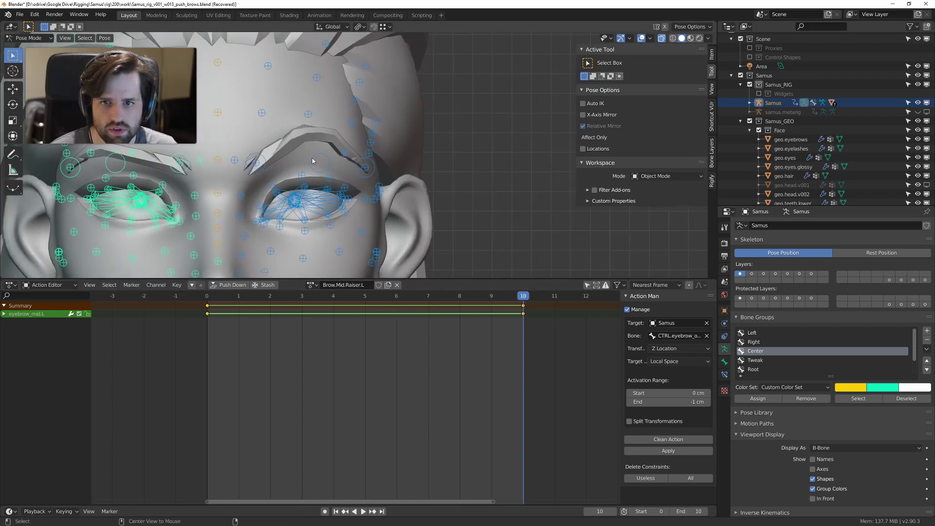
{"action": "left_click", "coordinate": [335, 141]}
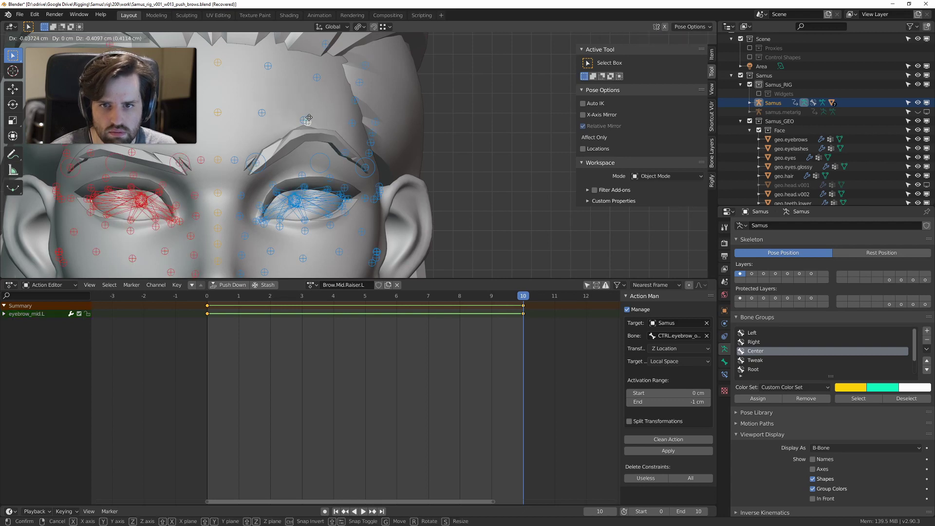
{"action": "left_click", "coordinate": [304, 121]}
{"action": "key", "text": "g"}
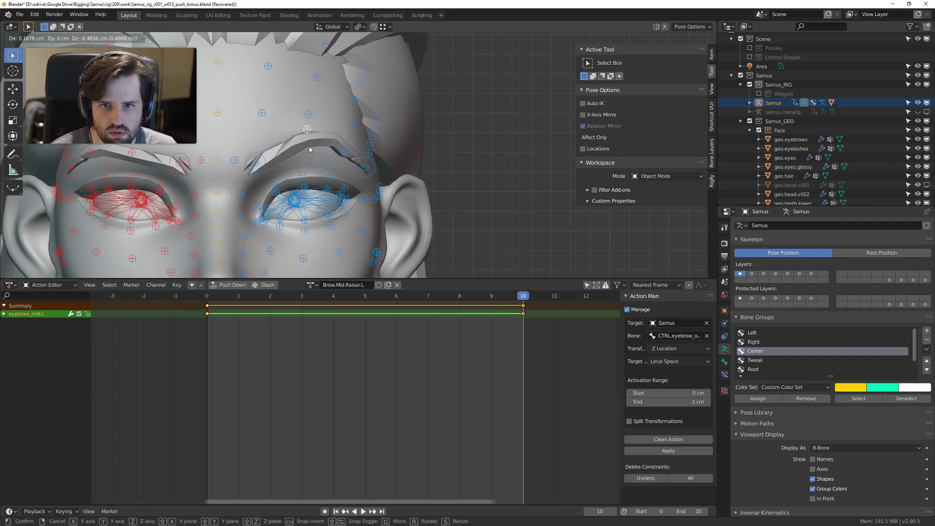
{"action": "key", "text": "Escape"}
{"action": "key", "text": "g"}
{"action": "key", "text": "z"}
{"action": "left_click", "coordinate": [345, 131]}
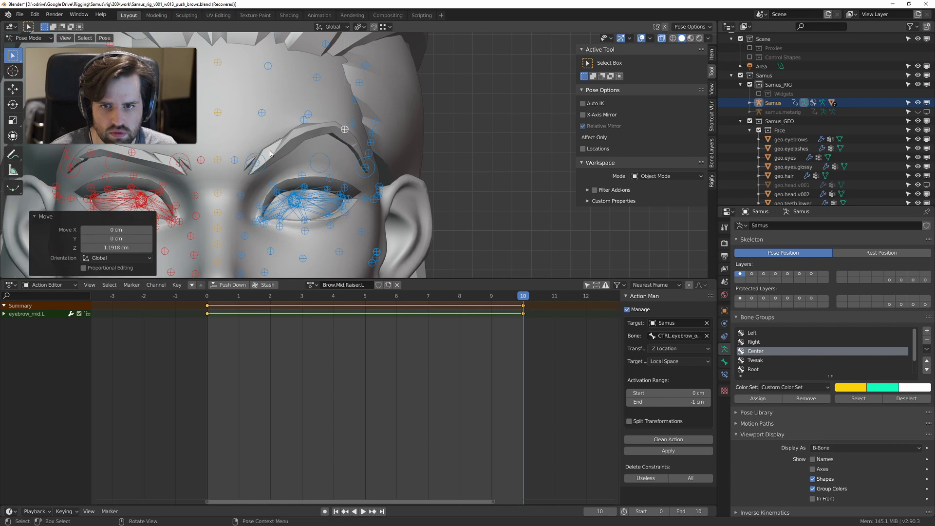
Step: Raise the left forehead bones along Z: the middle one about 1.16 cm, the inner one about 0.3 cm and the upper one about 0.47 cm
{"action": "key", "text": "g"}
{"action": "key", "text": "z"}
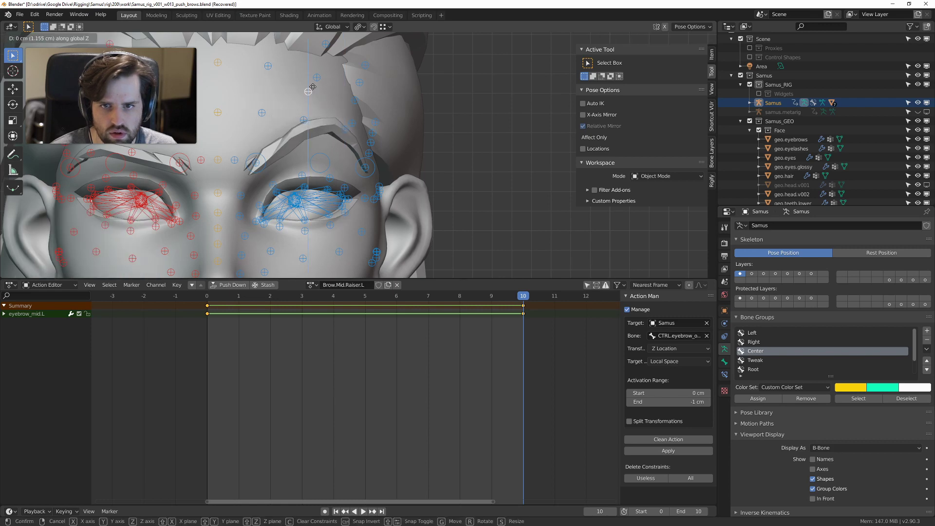
{"action": "left_click", "coordinate": [312, 87]}
{"action": "key", "text": "g"}
{"action": "key", "text": "z"}
{"action": "left_click", "coordinate": [266, 106]}
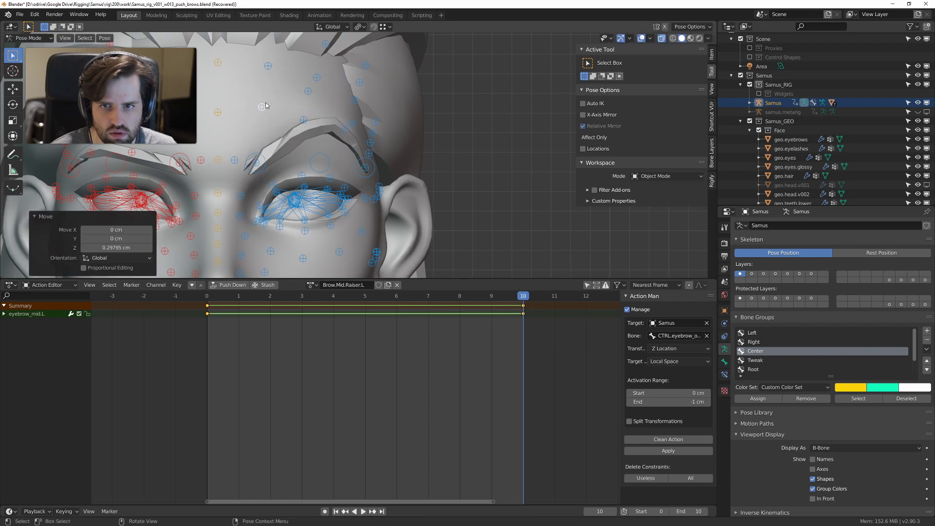
{"action": "key", "text": "g"}
{"action": "key", "text": "z"}
{"action": "left_click", "coordinate": [318, 69]}
Step: Insert LocRotScale keyframes for all bones at frame 10 and, with their locations cleared, at frame 0, and clean the action
{"action": "middle_click_drag", "start_coordinate": [351, 102], "coordinate": [287, 109]}
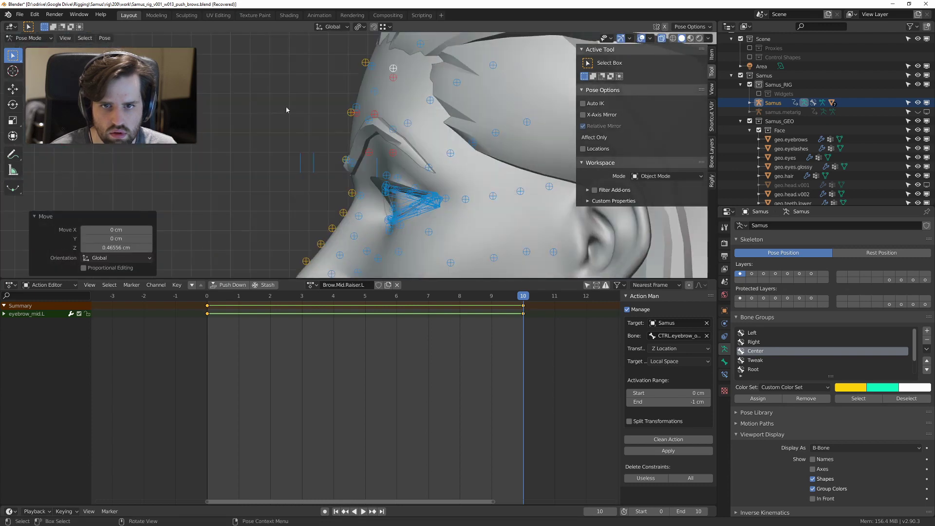
{"action": "key", "text": "a"}
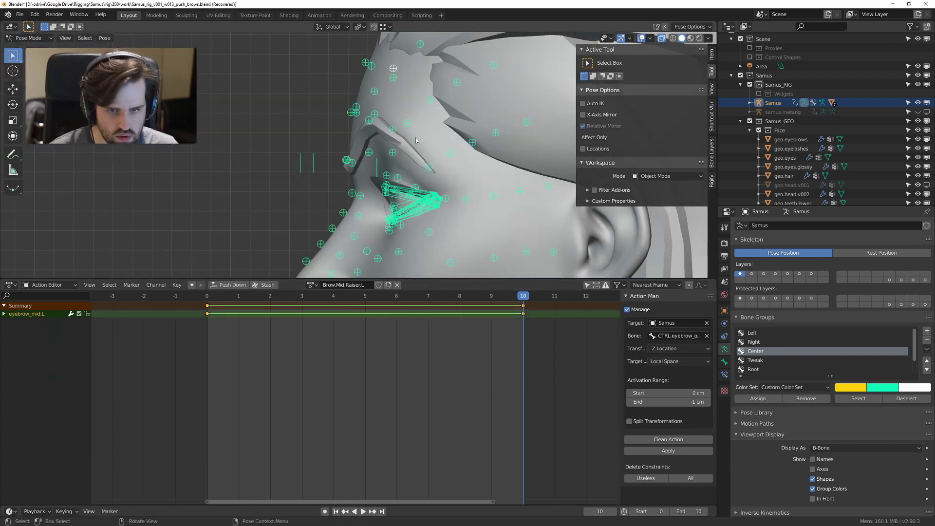
{"action": "key", "text": "i"}
{"action": "key", "text": "shift+Left"}
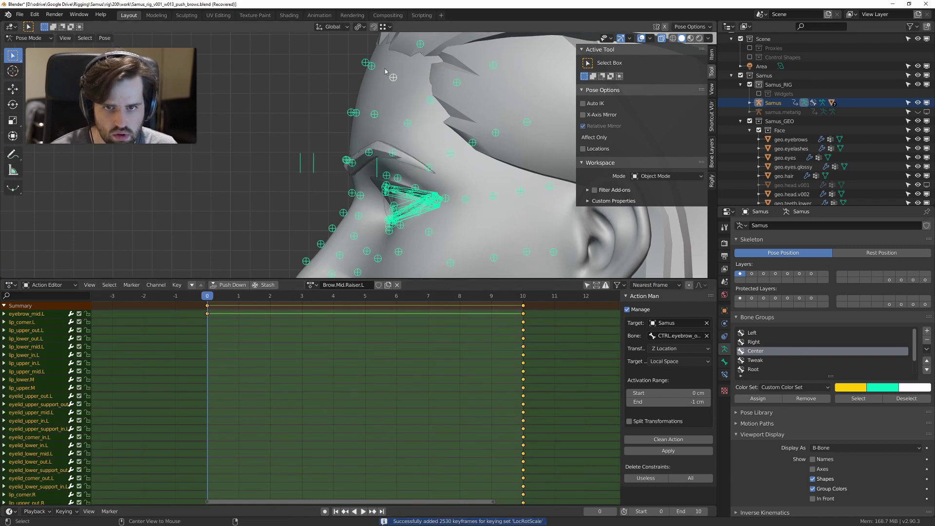
{"action": "left_click", "coordinate": [669, 440]}
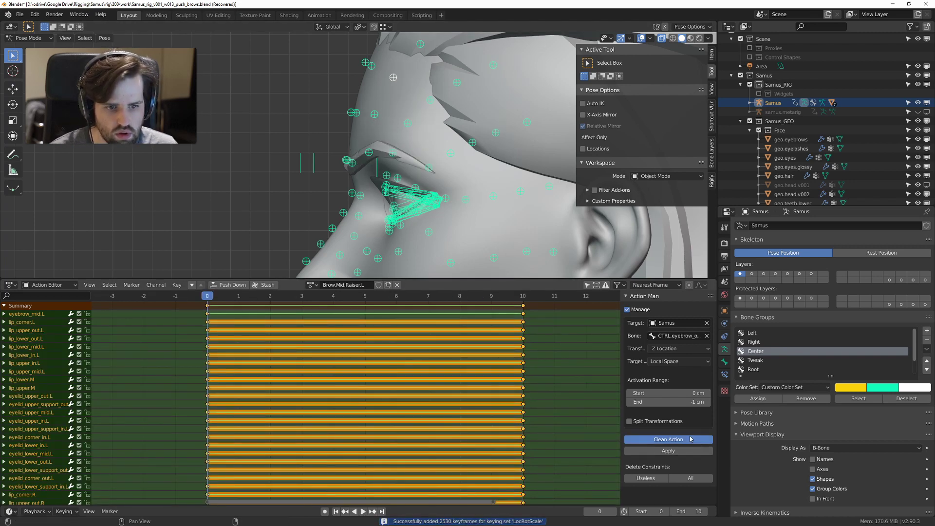
Step: Apply the Brow.Mid.Raiser.L action setup to the Samus rig
{"action": "scroll", "coordinate": [431, 207], "scroll_direction": "down", "scroll_amount": 6}
{"action": "middle_click_drag", "start_coordinate": [312, 165], "coordinate": [381, 108]}
{"action": "scroll", "coordinate": [382, 149], "scroll_direction": "up", "scroll_amount": 4}
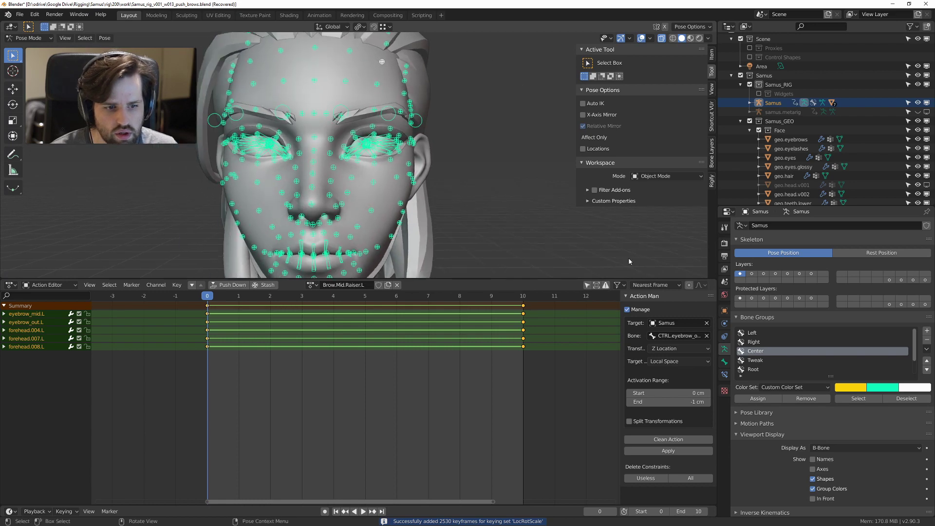
{"action": "left_click", "coordinate": [682, 452]}
Step: Test whether the left eyebrow follows its middle control by trial-moving that control, leaving its position uncommitted
{"action": "left_click", "coordinate": [389, 113]}
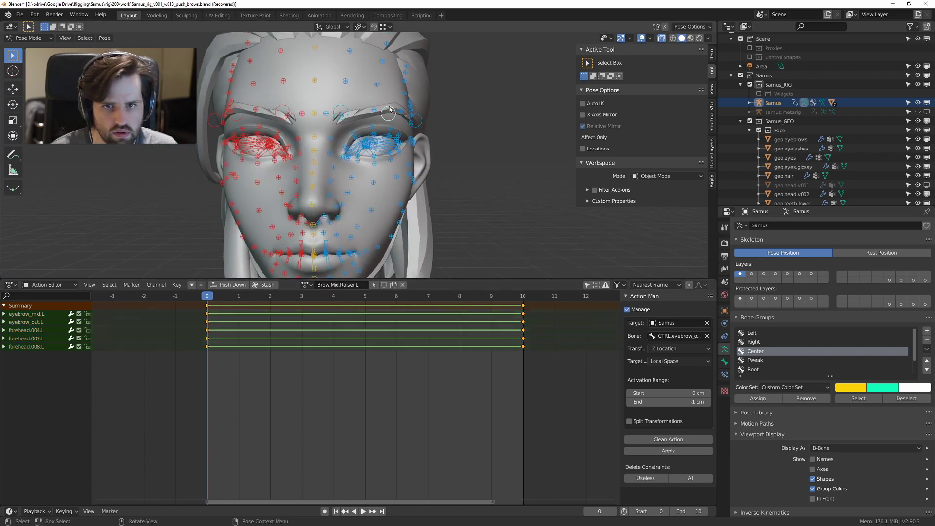
{"action": "key", "text": "g"}
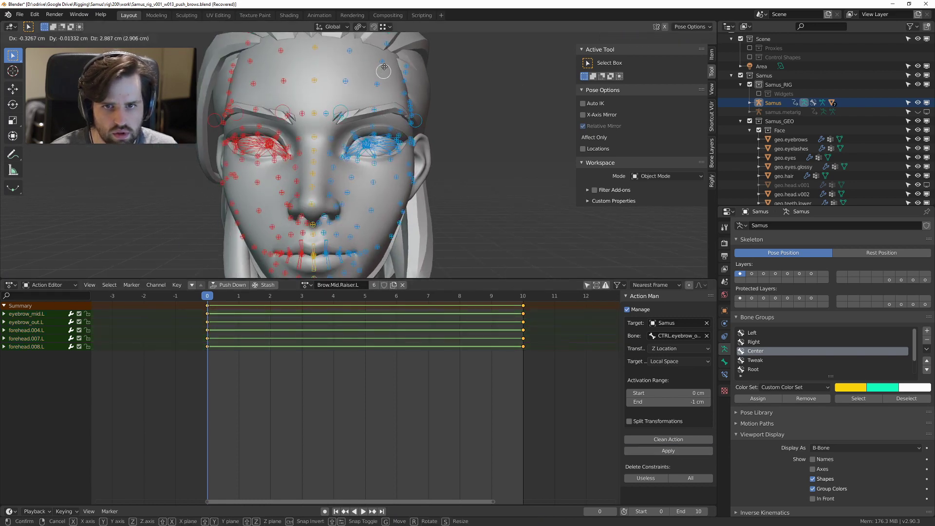
{"action": "right_click", "coordinate": [398, 127]}
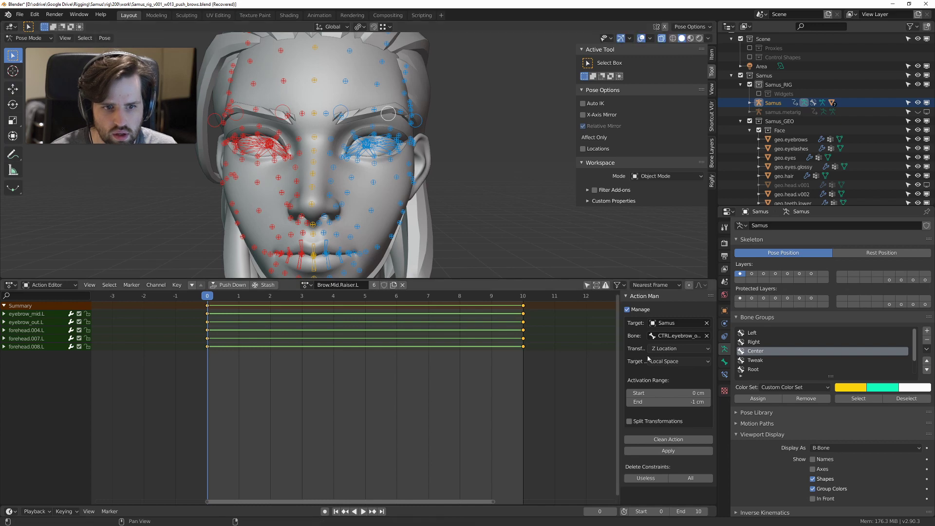
Step: Try to replace the action's control bone by editing its name to CTRL.eyebrow_M and picking a match
{"action": "left_click", "coordinate": [679, 335]}
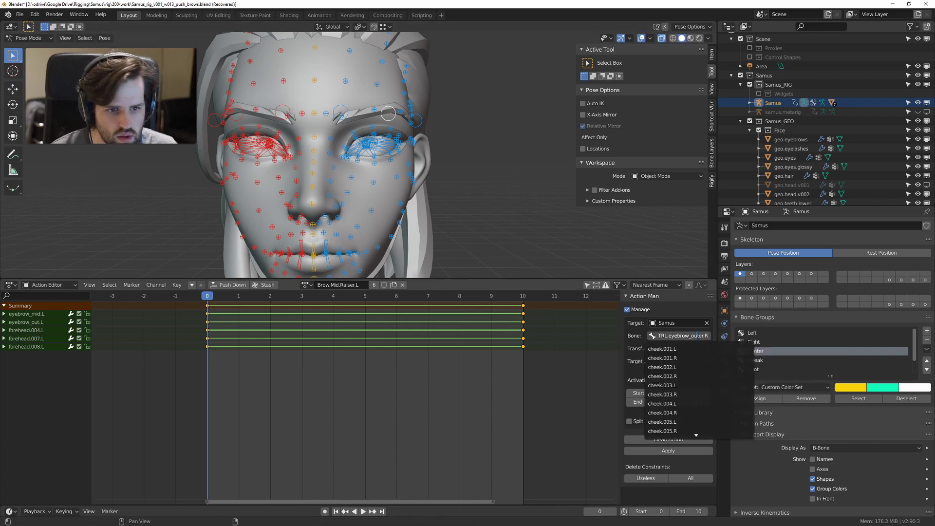
{"action": "type", "text": "CTRL.eyebrow_outer.R"}
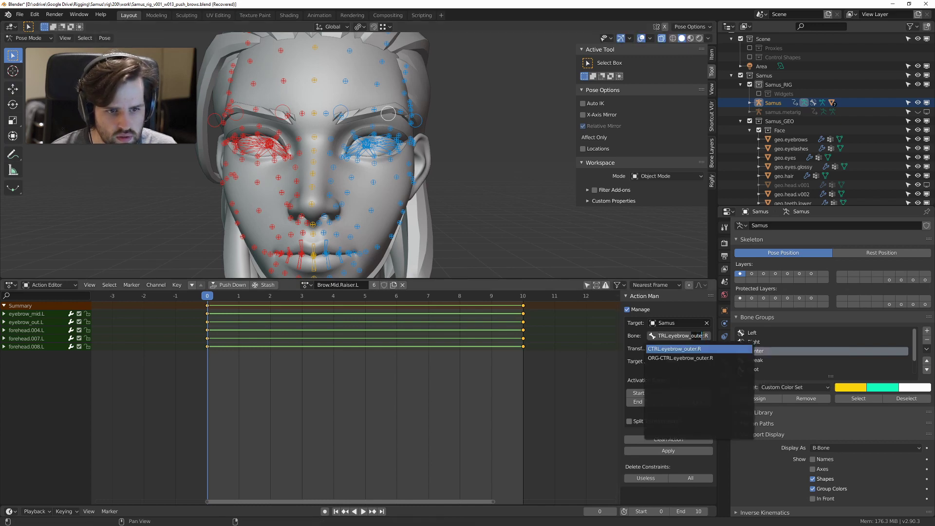
{"action": "key", "text": "BackSpace"}
{"action": "key", "text": "BackSpace"}
{"action": "key", "text": "BackSpace"}
{"action": "key", "text": "BackSpace"}
{"action": "key", "text": "BackSpace"}
{"action": "key", "text": "BackSpace"}
{"action": "key", "text": "BackSpace"}
{"action": "type", "text": "M"}
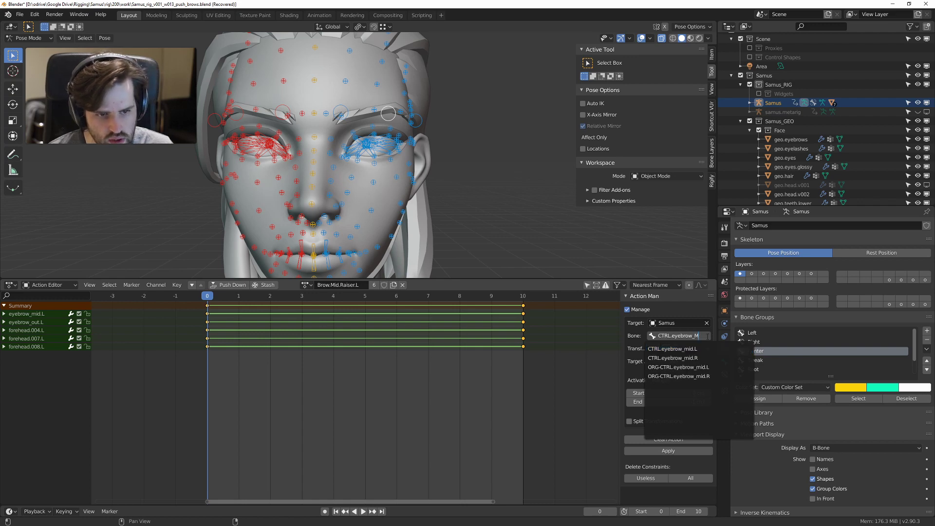
{"action": "key", "text": "Down"}
{"action": "key", "text": "Return"}
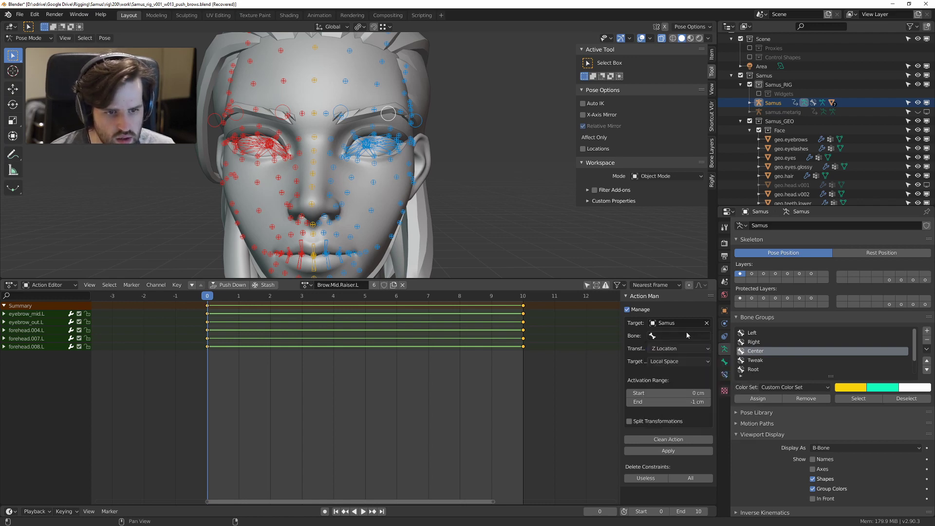
Step: Set the action's control bone to CTRL.eyebrow_mid.L and apply the action
{"action": "left_click", "coordinate": [687, 335]}
{"action": "type", "text": "mid"}
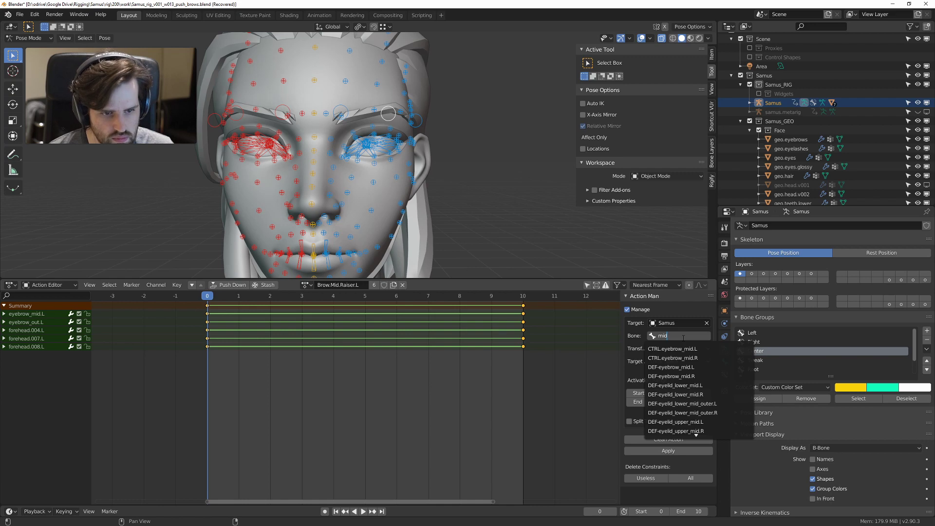
{"action": "left_click", "coordinate": [674, 349]}
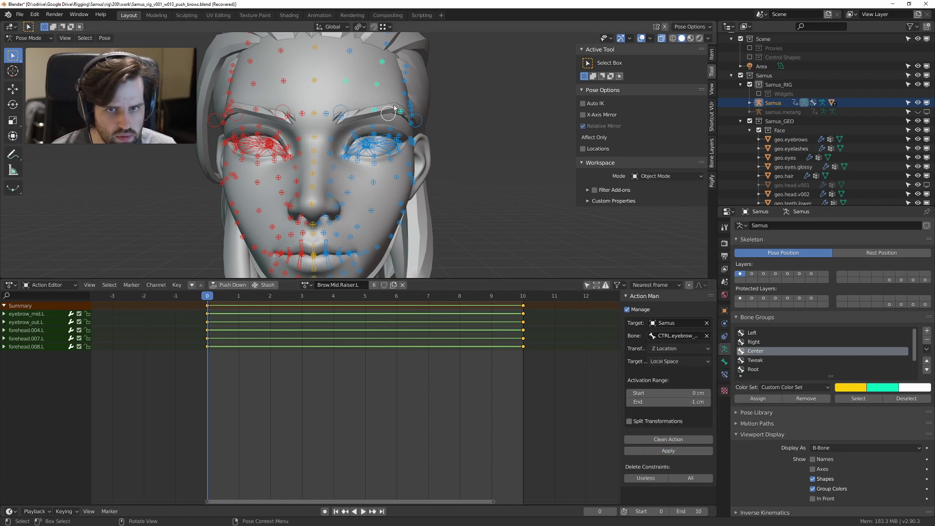
Step: Raise the left middle eyebrow control about 1.46 cm and examine the brow deformation from a three-quarter view
{"action": "key", "text": "g"}
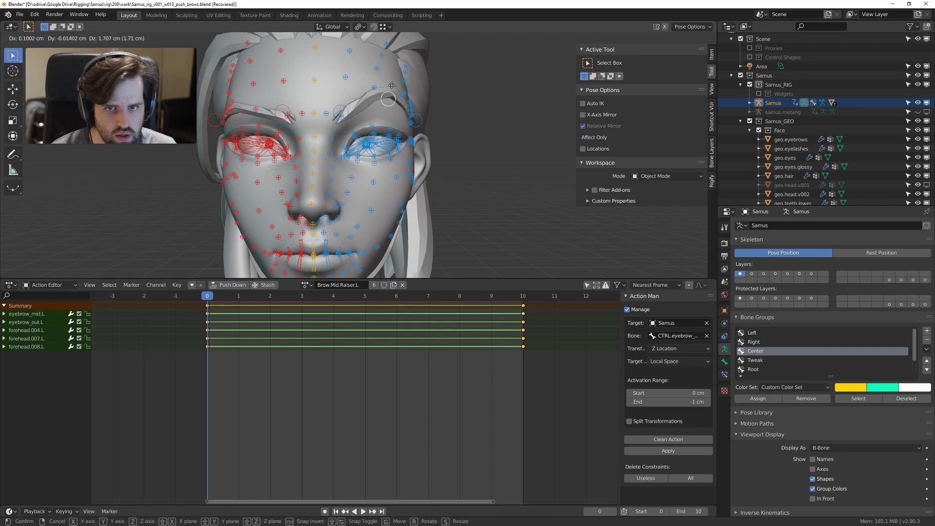
{"action": "left_click", "coordinate": [407, 93]}
{"action": "middle_click_drag", "start_coordinate": [408, 93], "coordinate": [391, 141]}
{"action": "key", "text": "g"}
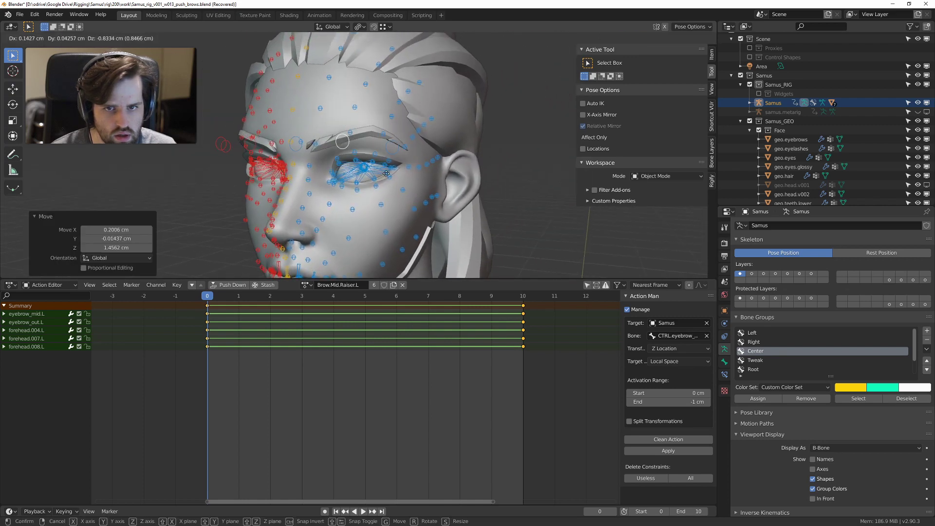
{"action": "key", "text": "Escape"}
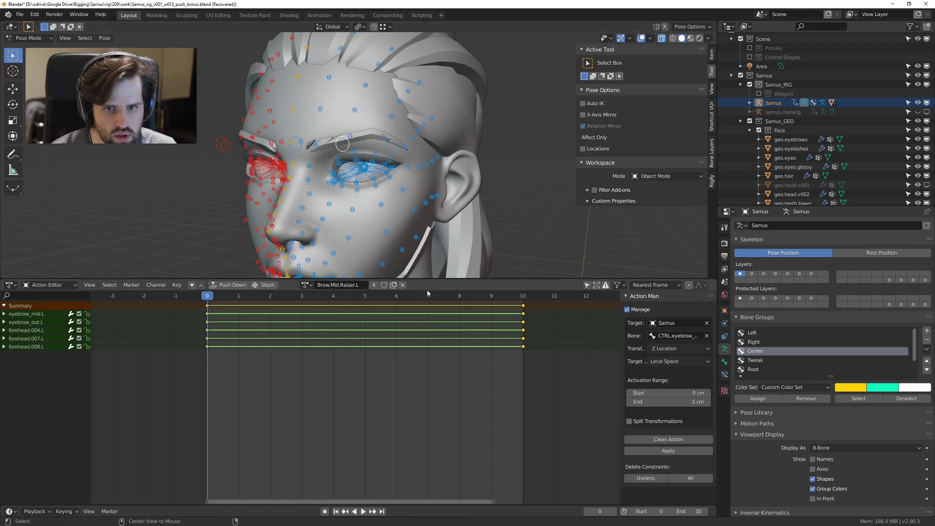
Step: Raise the forehead.012.L bone along global Z at frame 10, keyframe it there, and add its rest keyframe at frame 0
{"action": "key", "text": "shift+Right"}
{"action": "left_click", "coordinate": [393, 115]}
{"action": "key", "text": "g"}
{"action": "key", "text": "z"}
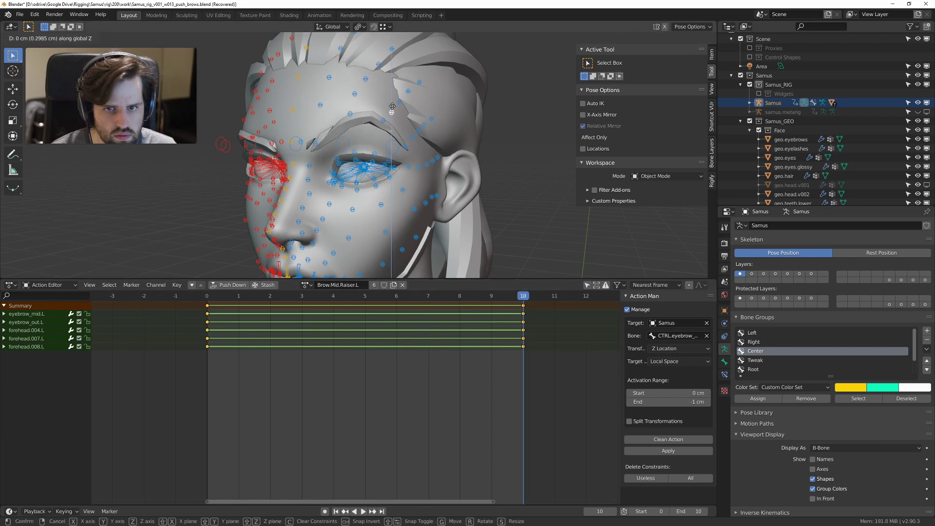
{"action": "left_click", "coordinate": [392, 103]}
{"action": "key", "text": "i"}
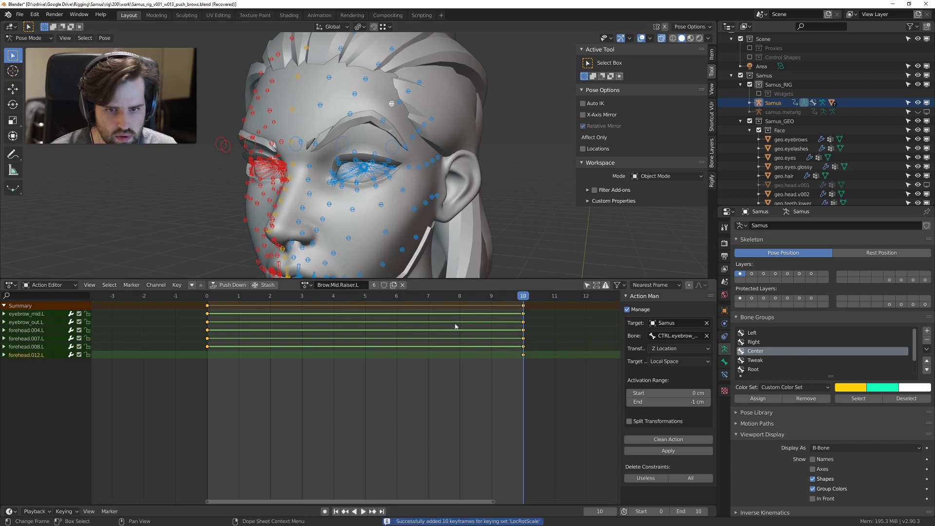
{"action": "left_click_drag", "start_coordinate": [510, 297], "coordinate": [206, 297]}
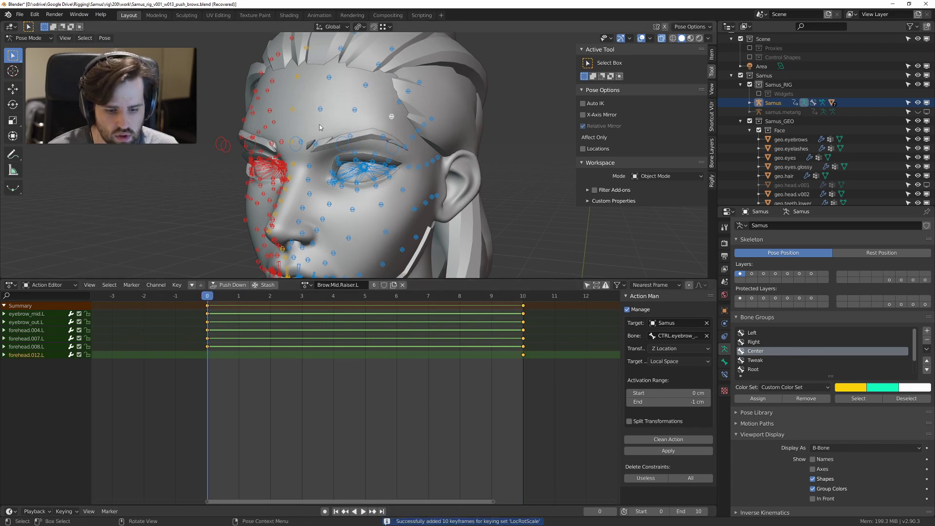
{"action": "key", "text": "space"}
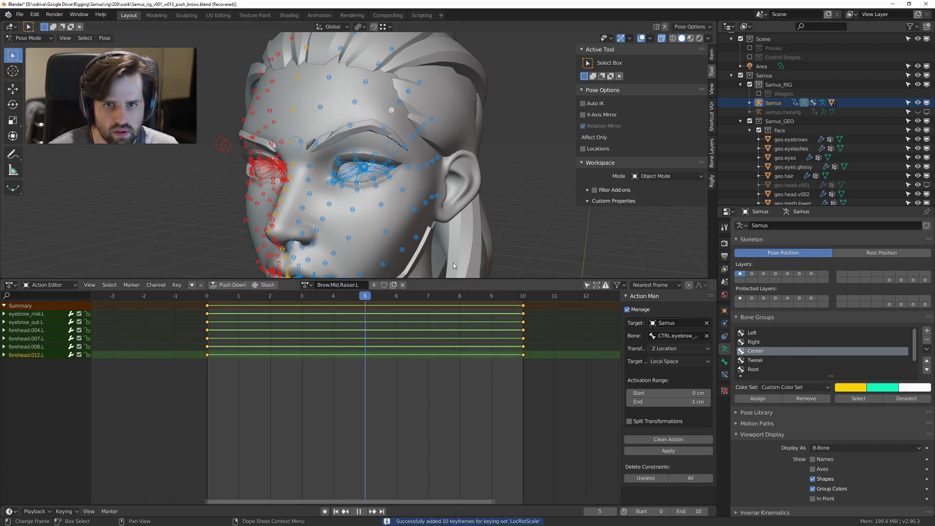
Step: Reposition the forehead.012.L bone from the side at frame 10 to follow the forehead's curve, and keyframe it
{"action": "left_click_drag", "start_coordinate": [453, 266], "coordinate": [522, 214]}
{"action": "middle_click_drag", "start_coordinate": [476, 147], "coordinate": [293, 111]}
{"action": "key", "text": "KP_3"}
{"action": "key", "text": "g"}
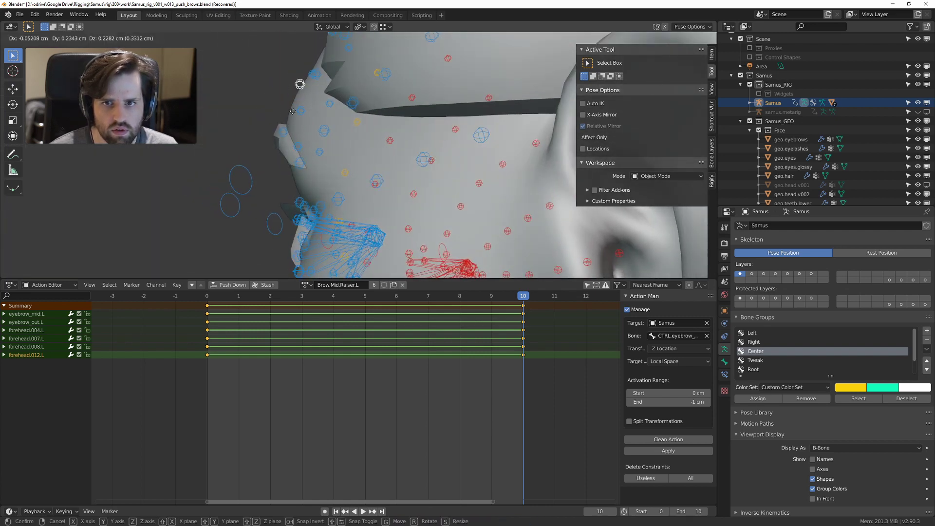
{"action": "left_click", "coordinate": [302, 93]}
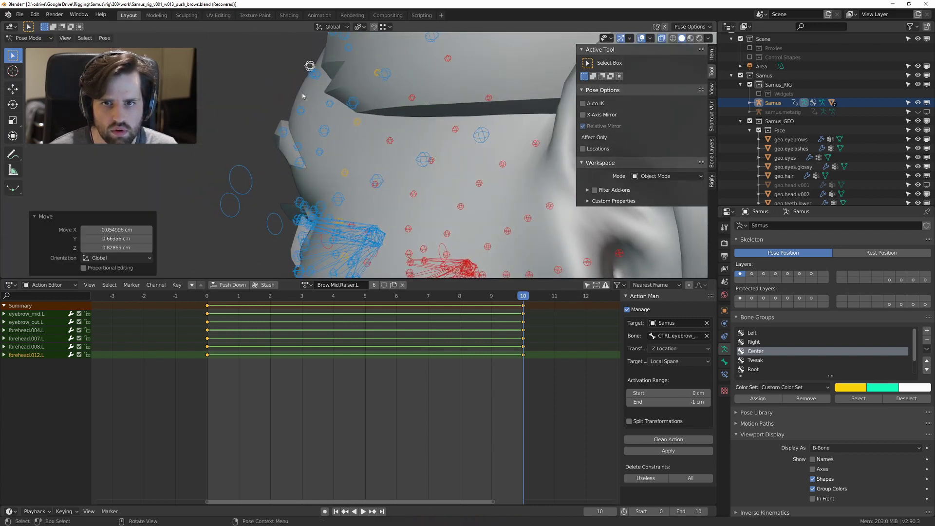
{"action": "middle_click_drag", "start_coordinate": [302, 93], "coordinate": [352, 117]}
{"action": "key", "text": "g"}
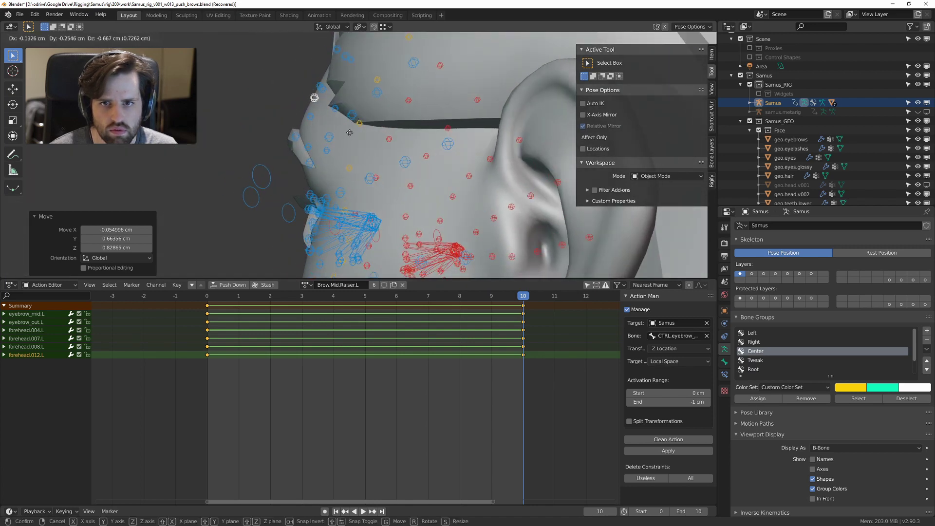
{"action": "left_click", "coordinate": [350, 133]}
{"action": "key", "text": "i"}
Step: Fine-tune forehead.012.L from a three-quarter view, update its frame 10 keyframe, and play back the brow raise
{"action": "middle_click_drag", "start_coordinate": [350, 132], "coordinate": [440, 137]}
{"action": "key", "text": "g"}
{"action": "left_click", "coordinate": [457, 144]}
{"action": "key", "text": "i"}
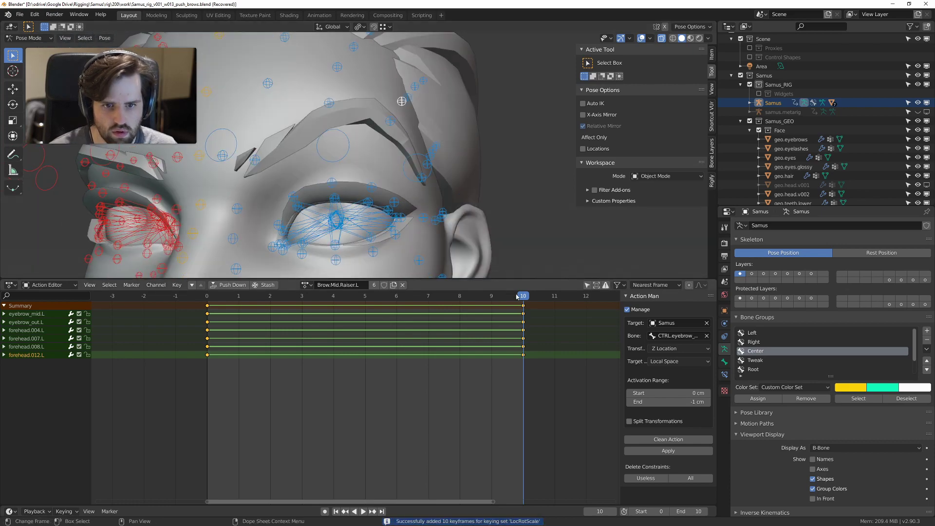
{"action": "key", "text": "space"}
{"action": "middle_click_drag", "start_coordinate": [440, 262], "coordinate": [439, 205]}
{"action": "key", "text": "space"}
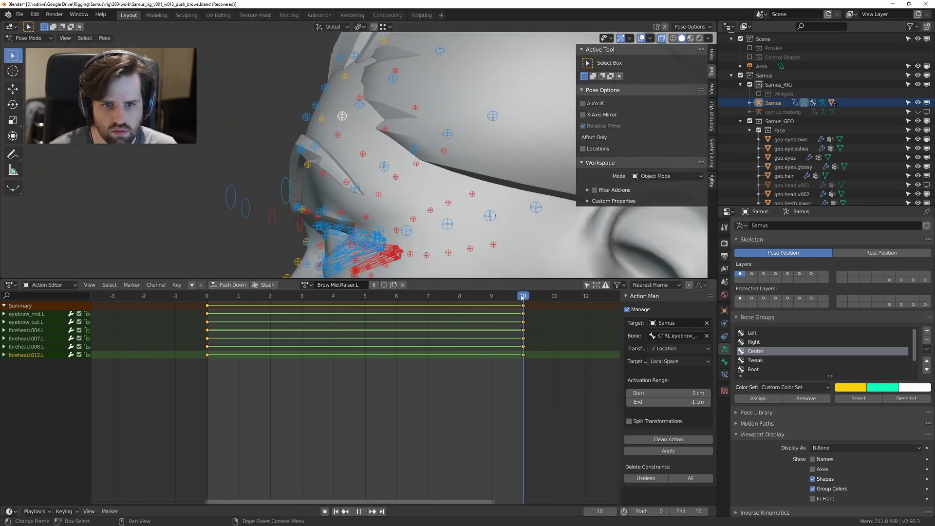
{"action": "key", "text": "space"}
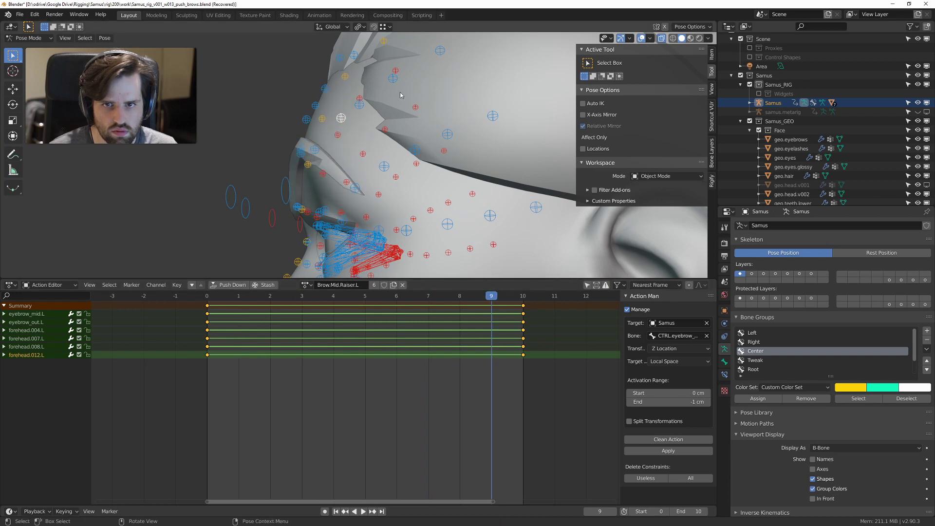
Step: Push the forehead.007.L bone backward along Y in side view at frame 9 and keyframe it
{"action": "left_click", "coordinate": [324, 89]}
{"action": "middle_click_drag", "start_coordinate": [324, 89], "coordinate": [277, 89]}
{"action": "key", "text": "g"}
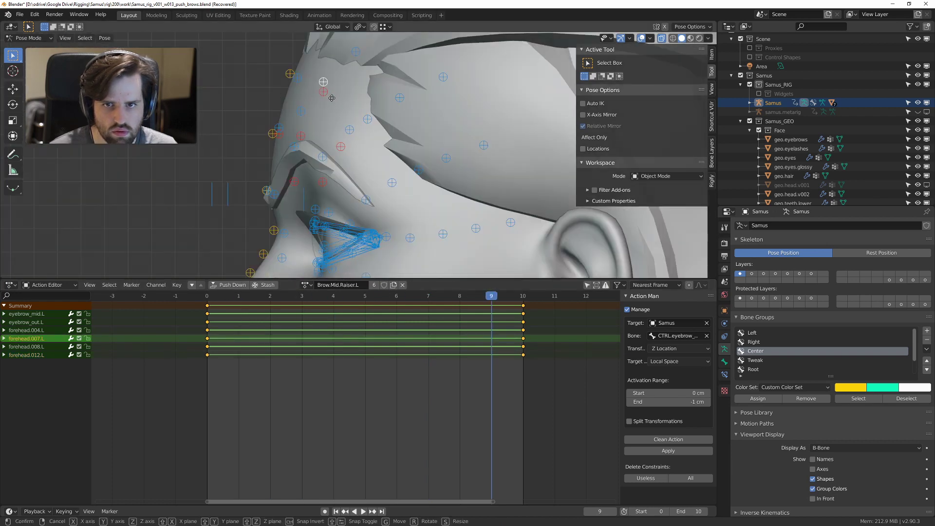
{"action": "left_click", "coordinate": [336, 98]}
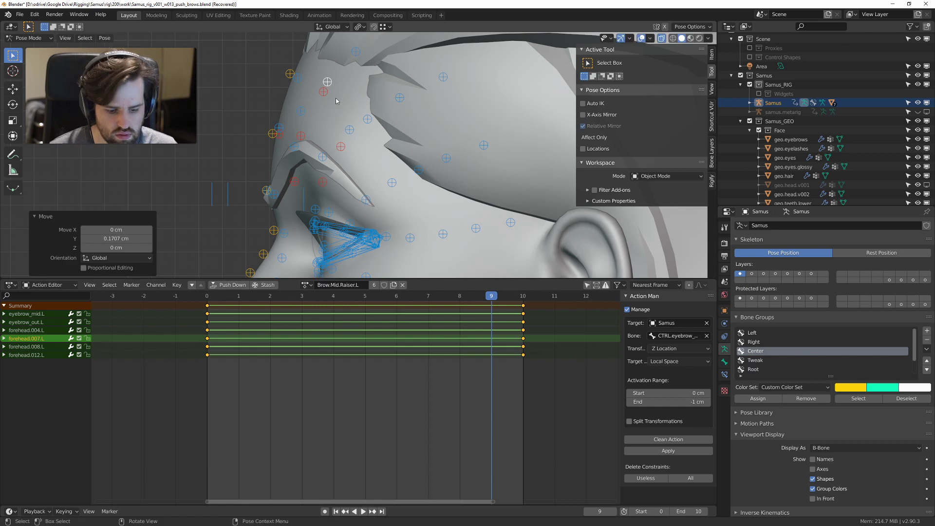
{"action": "key", "text": "i"}
{"action": "key", "text": "g"}
{"action": "key", "text": "Escape"}
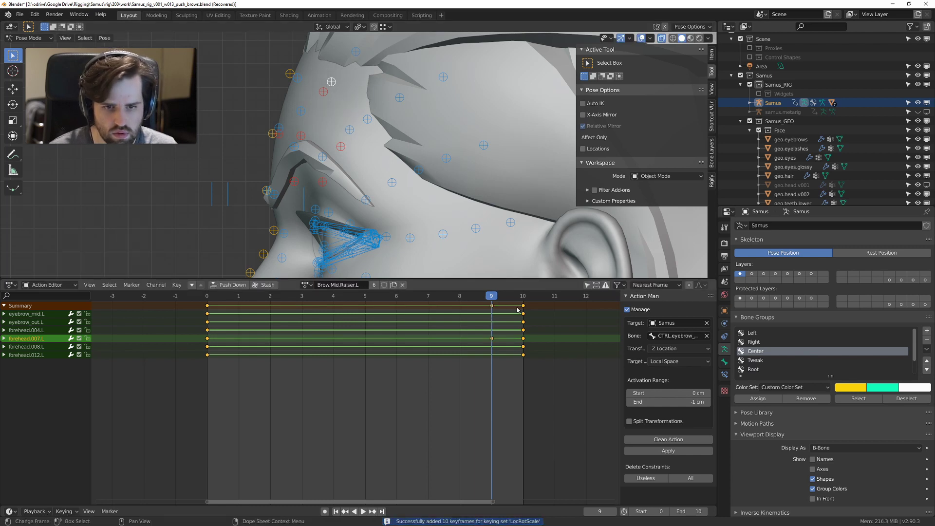
Step: Delete forehead.007.L's keyframe at frame 10, move its frame 9 keyframe there instead, and check the motion
{"action": "left_click", "coordinate": [524, 338]}
{"action": "key", "text": "x"}
{"action": "left_click", "coordinate": [532, 356]}
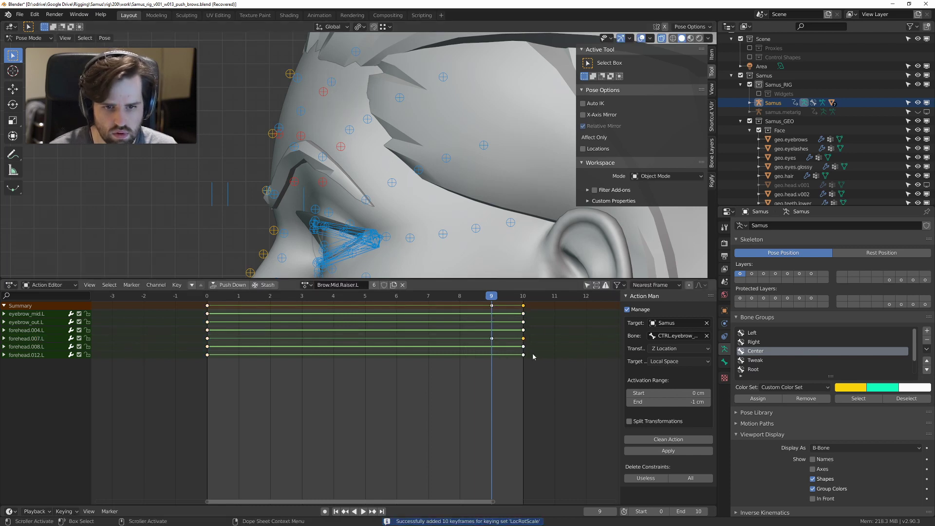
{"action": "key", "text": "x"}
{"action": "left_click", "coordinate": [496, 339]}
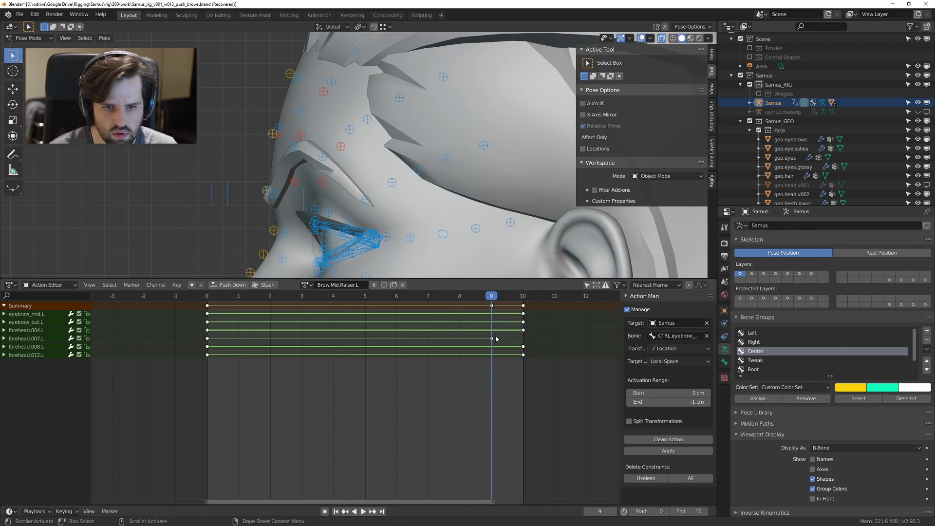
{"action": "key", "text": "ctrl+z"}
{"action": "key", "text": "shift+ctrl+space"}
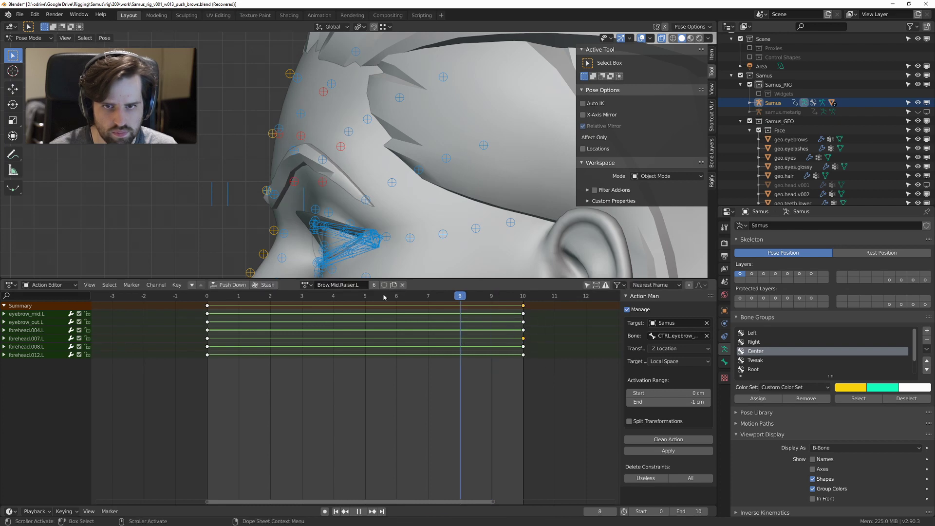
{"action": "key", "text": "space"}
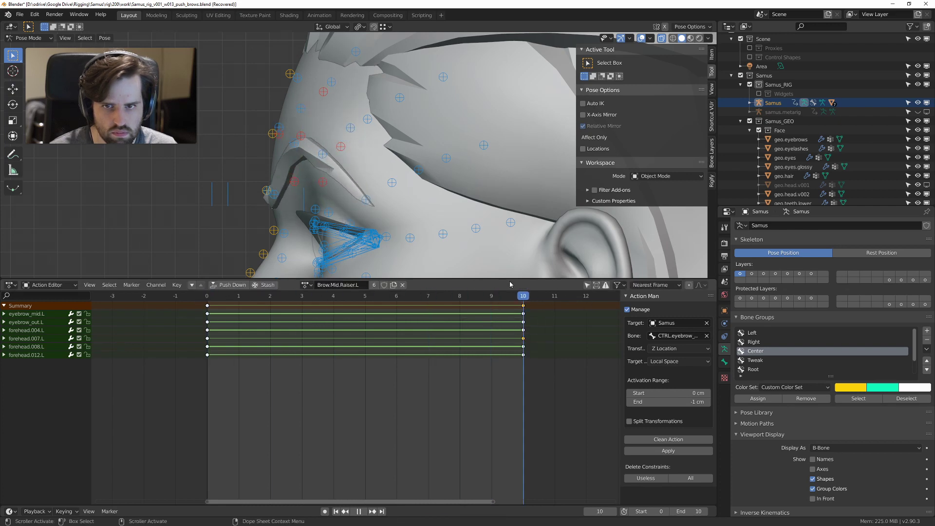
Step: Push the forehead.008.L bone backward at frame 10, keyframe it, and scrub back to frame 0
{"action": "left_click", "coordinate": [302, 106]}
{"action": "key", "text": "g"}
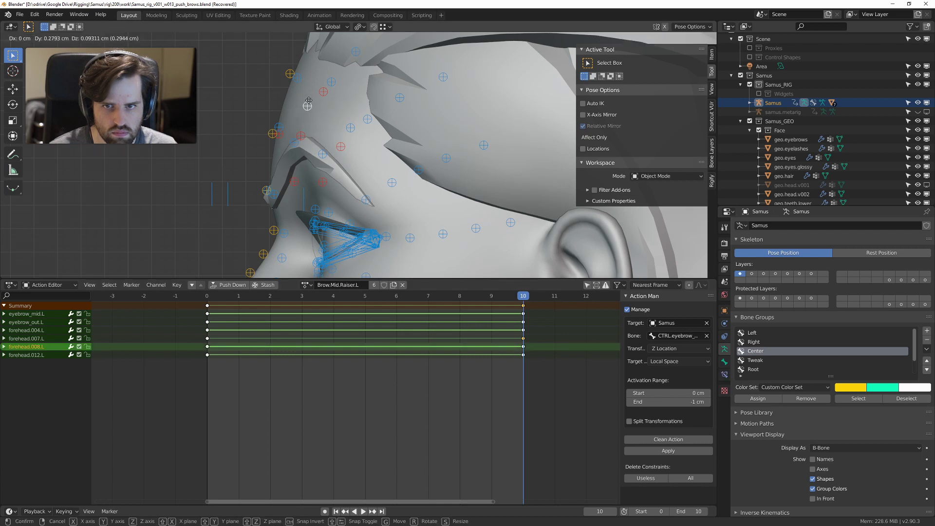
{"action": "left_click", "coordinate": [308, 105]}
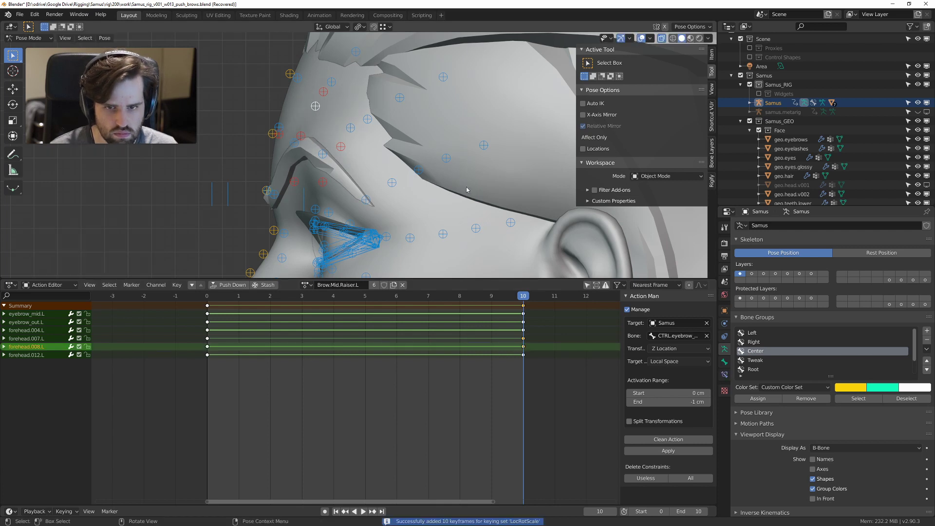
{"action": "key", "text": "i"}
{"action": "key", "text": "space"}
{"action": "left_click_drag", "start_coordinate": [412, 300], "coordinate": [96, 290]}
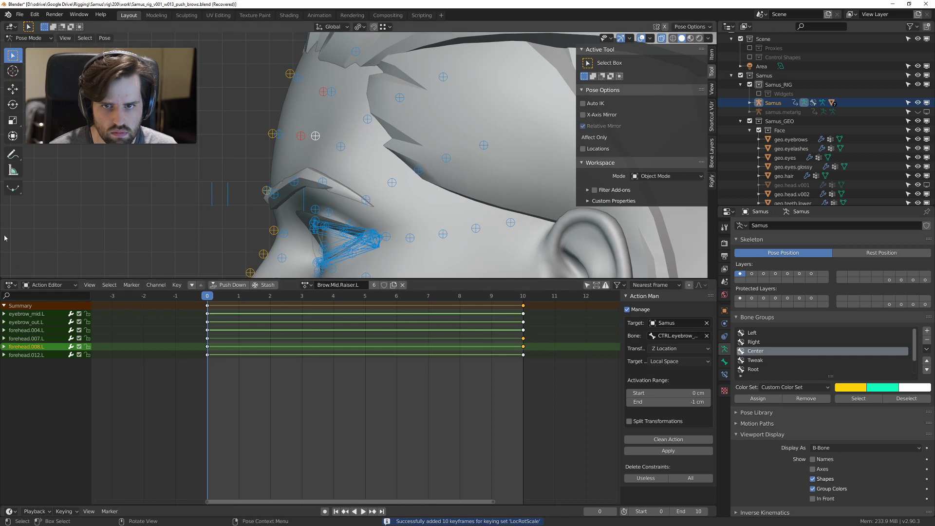
Step: Select all the rig's visible bones and scrub to frame 10 to examine the brow raise from a three-quarter view
{"action": "scroll", "coordinate": [292, 146], "scroll_direction": "down", "scroll_amount": 4}
{"action": "middle_click_drag", "start_coordinate": [273, 136], "coordinate": [381, 109]}
{"action": "key", "text": "a"}
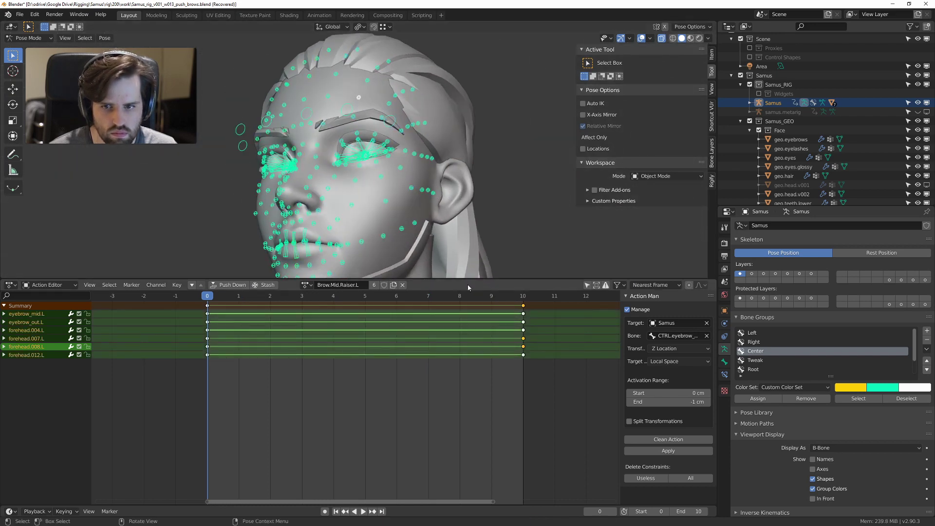
{"action": "mouse_move", "coordinate": [517, 298]}
{"action": "left_mouse_down"}
{"action": "mouse_move", "coordinate": [535, 300]}
{"action": "mouse_move", "coordinate": [365, 288]}
{"action": "mouse_move", "coordinate": [529, 288]}
{"action": "left_mouse_up"}
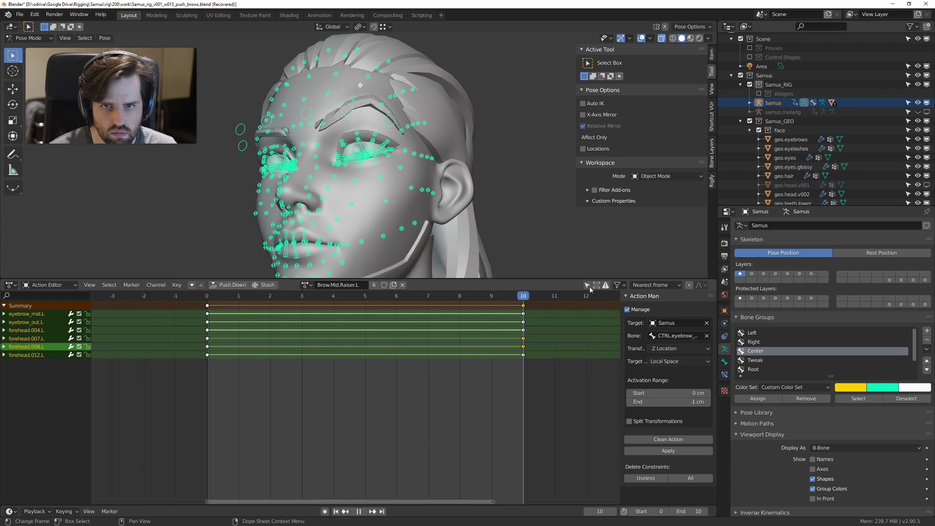
Step: Move the left middle eyebrow control upward and examine the brow raise from the front
{"action": "middle_click_drag", "start_coordinate": [475, 131], "coordinate": [334, 153], "text": "alt"}
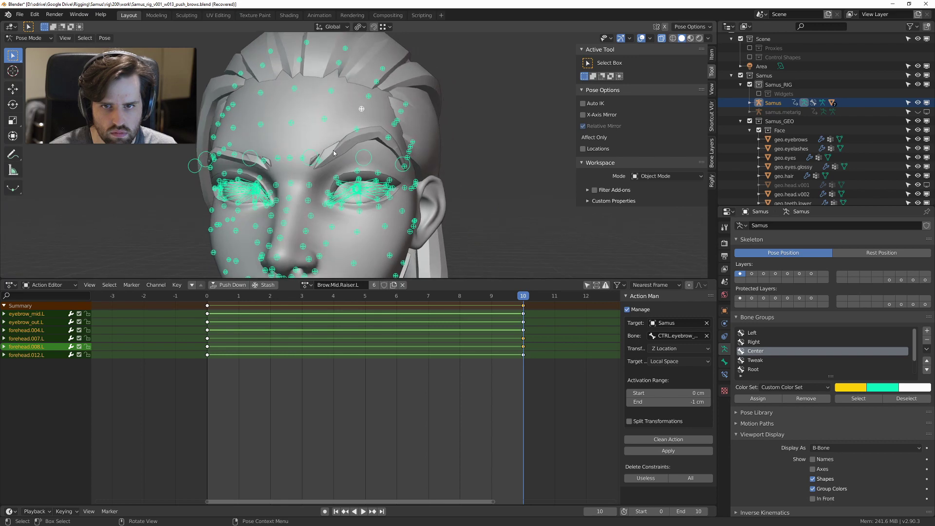
{"action": "left_click", "coordinate": [326, 120]}
{"action": "left_click_drag", "start_coordinate": [359, 126], "coordinate": [356, 145]}
{"action": "middle_click_drag", "start_coordinate": [356, 145], "coordinate": [412, 190]}
{"action": "left_click", "coordinate": [389, 140]}
{"action": "key", "text": "a"}
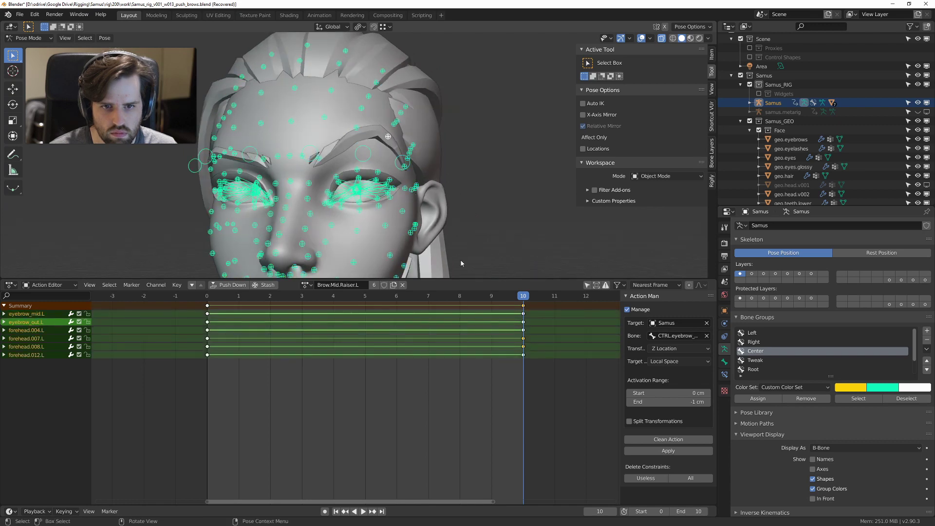
{"action": "left_click", "coordinate": [387, 144]}
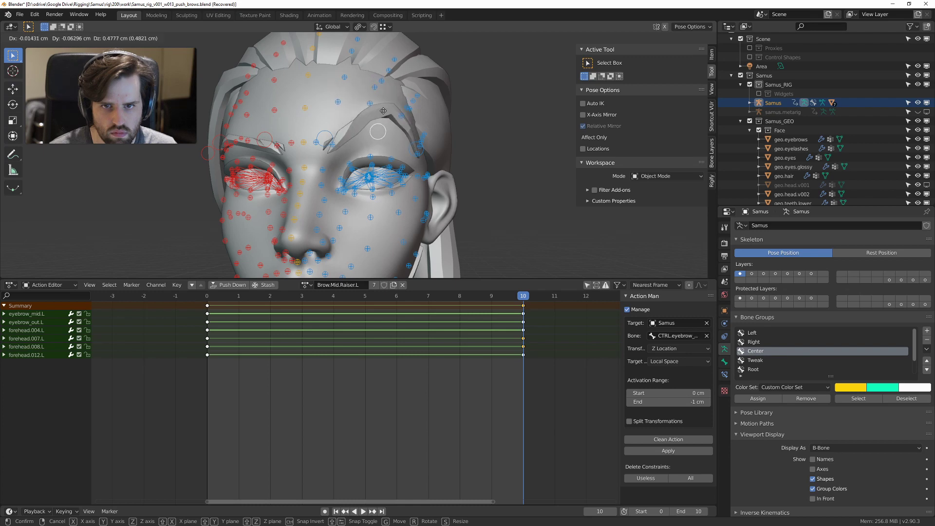
{"action": "middle_click_drag", "start_coordinate": [385, 147], "coordinate": [414, 150], "text": "alt"}
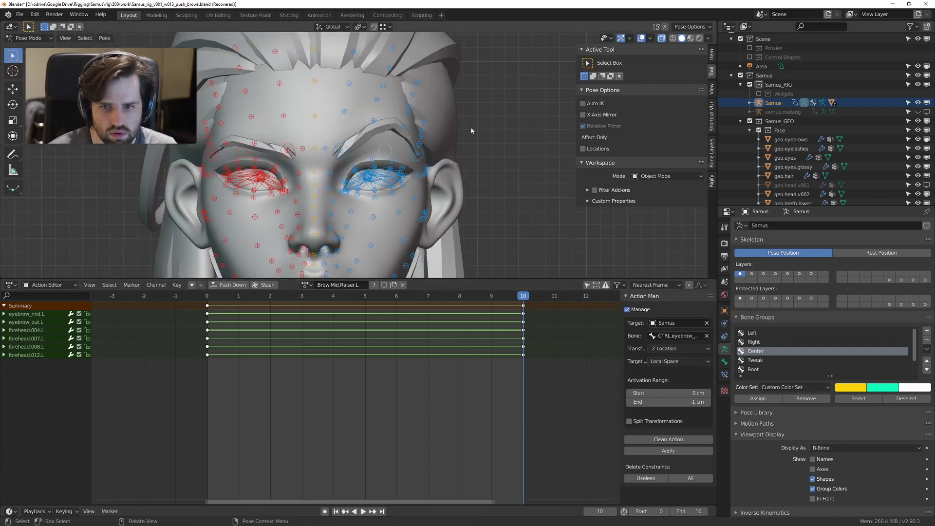
Step: Copy the pose of all the visible bones, duplicate the Brow.Mid.Raiser.L action and name the copy Brow.Mid.Raiser.R
{"action": "key", "text": "a"}
{"action": "key", "text": "ctrl+c"}
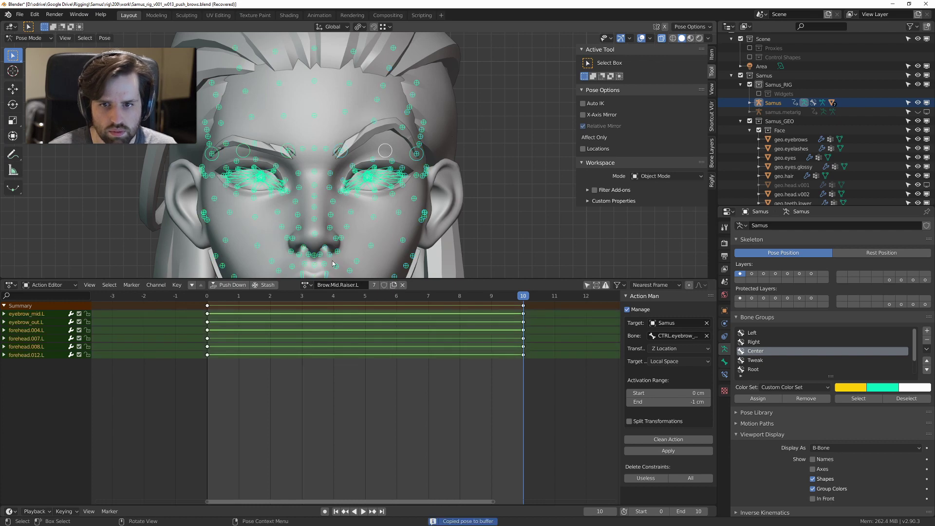
{"action": "left_click", "coordinate": [394, 286]}
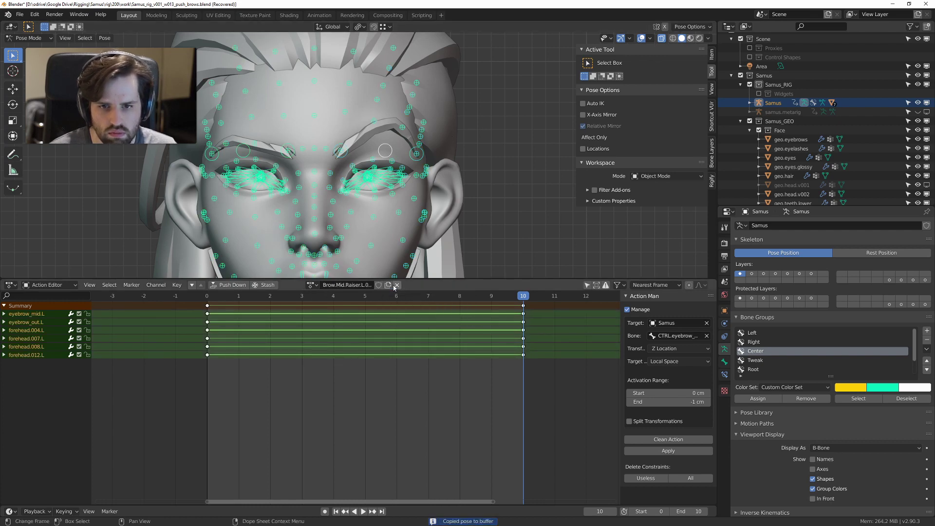
{"action": "left_click", "coordinate": [359, 285]}
{"action": "left_click", "coordinate": [358, 286]}
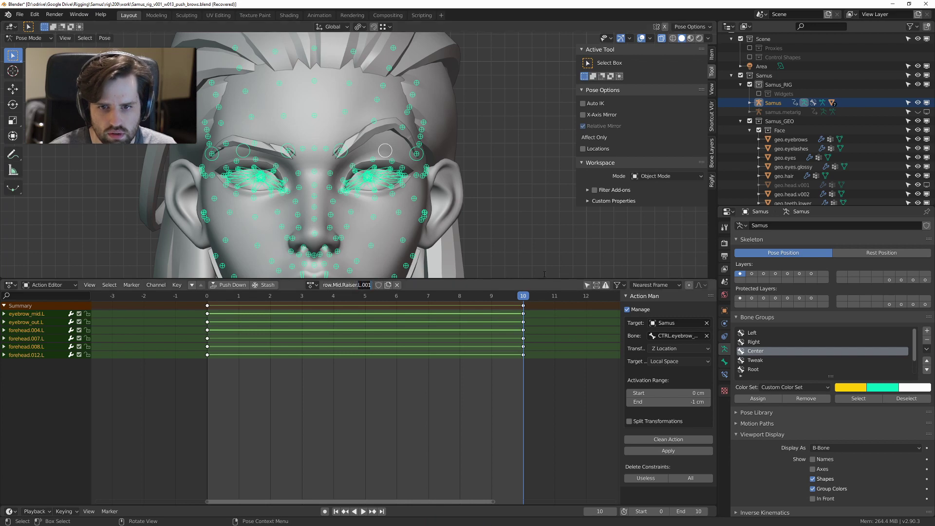
{"action": "key", "text": "BackSpace"}
{"action": "key", "text": "BackSpace"}
{"action": "key", "text": "BackSpace"}
{"action": "key", "text": "BackSpace"}
{"action": "key", "text": "BackSpace"}
{"action": "type", "text": "R"}
{"action": "key", "text": "Return"}
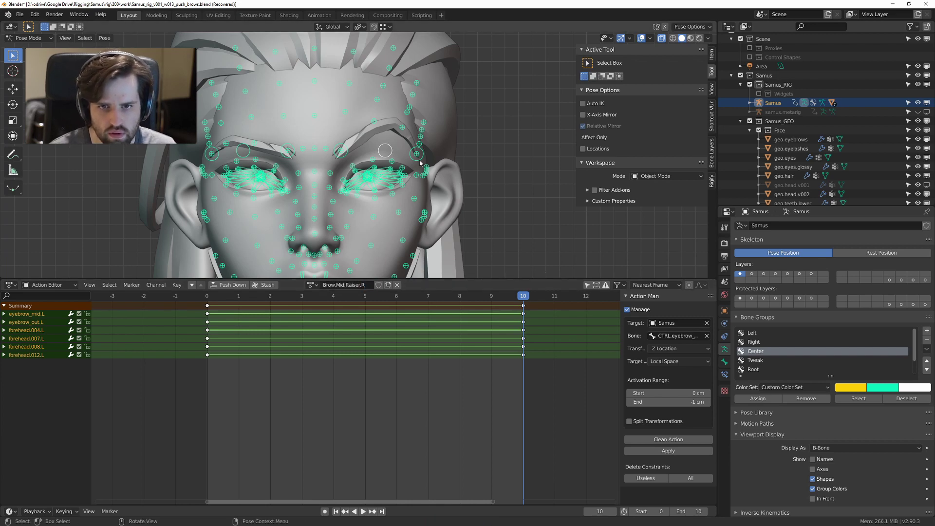
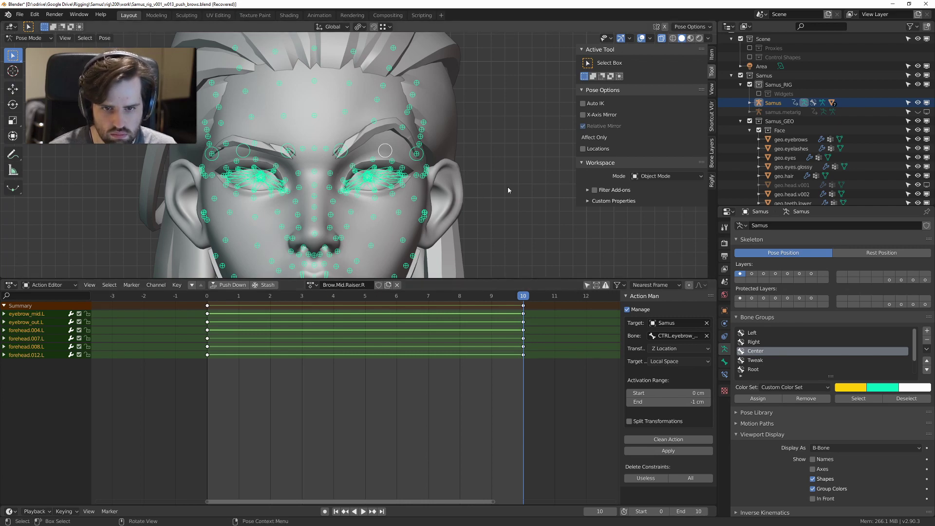
Step: Paste the copied pose mirrored at frame 10 and keyframe all the selected bones at frames 10 and 0
{"action": "key", "text": "ctrl+shift+v"}
{"action": "key", "text": "i"}
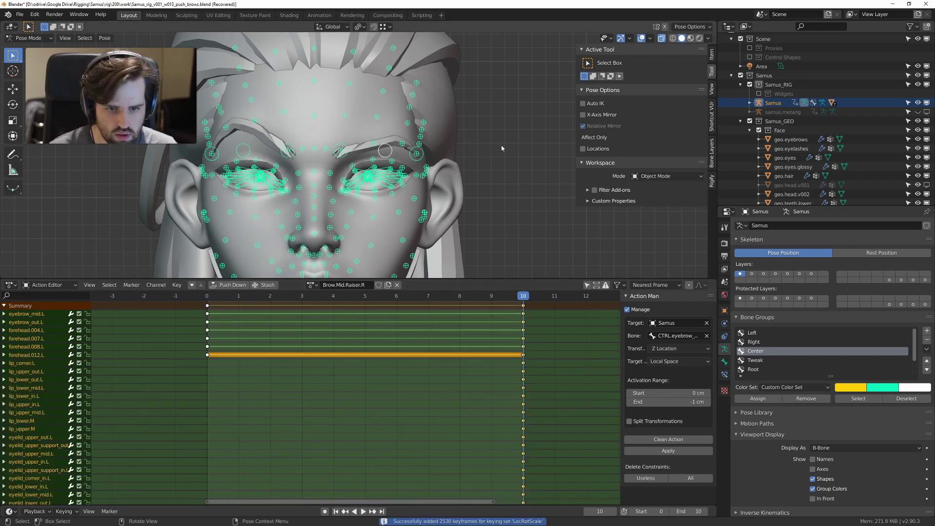
{"action": "key", "text": "space"}
{"action": "key", "text": "Escape"}
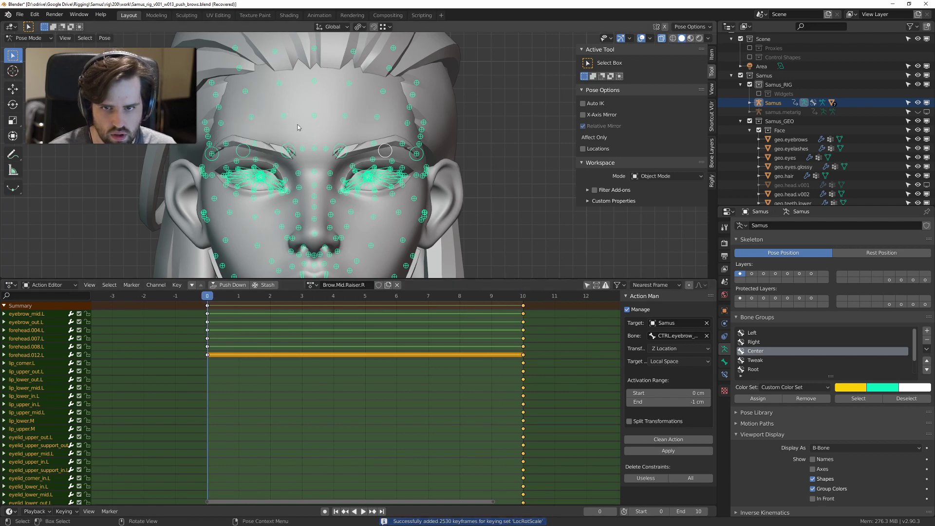
{"action": "key", "text": "a"}
{"action": "key", "text": "space"}
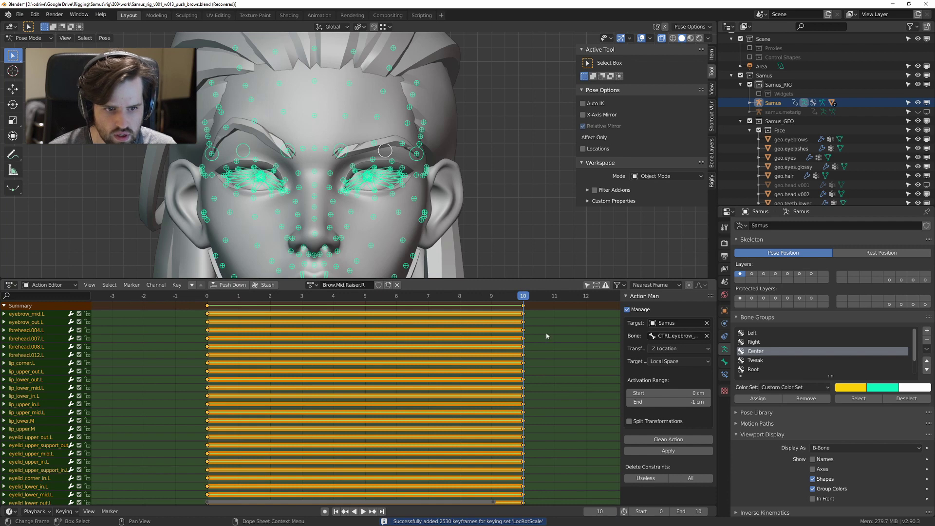
Step: Set the action's control bone to CTRL.eyebrow_mid.R, clean the action and apply it
{"action": "left_click", "coordinate": [677, 336]}
{"action": "key", "text": "BackSpace"}
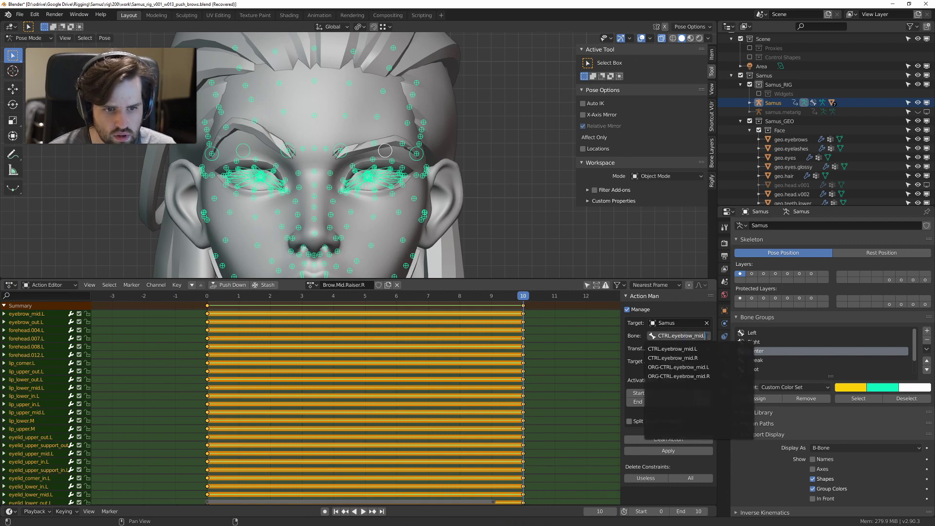
{"action": "type", "text": "R"}
{"action": "left_click", "coordinate": [682, 349]}
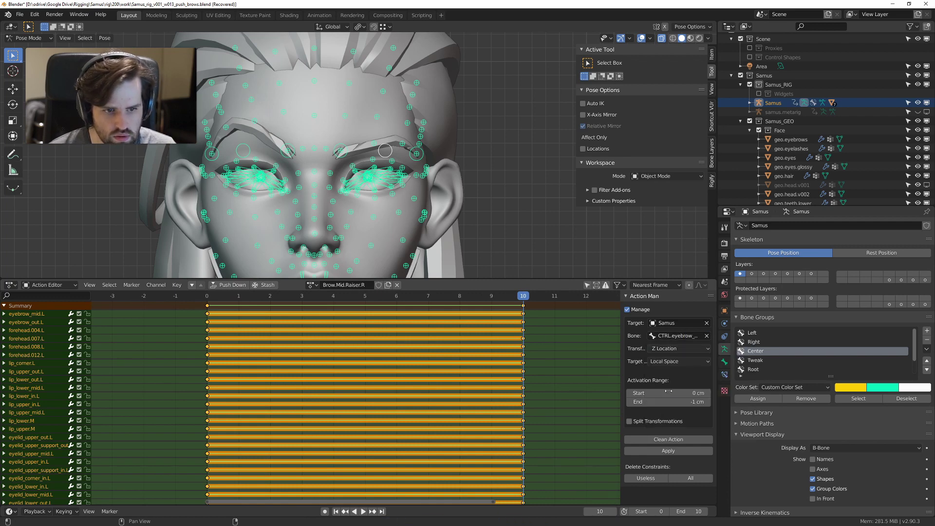
{"action": "left_click", "coordinate": [668, 440]}
{"action": "left_click", "coordinate": [668, 452]}
Step: Go back to frame 0 and try raising the right middle eyebrow control alone, then together with the left one
{"action": "key", "text": "shift+Left"}
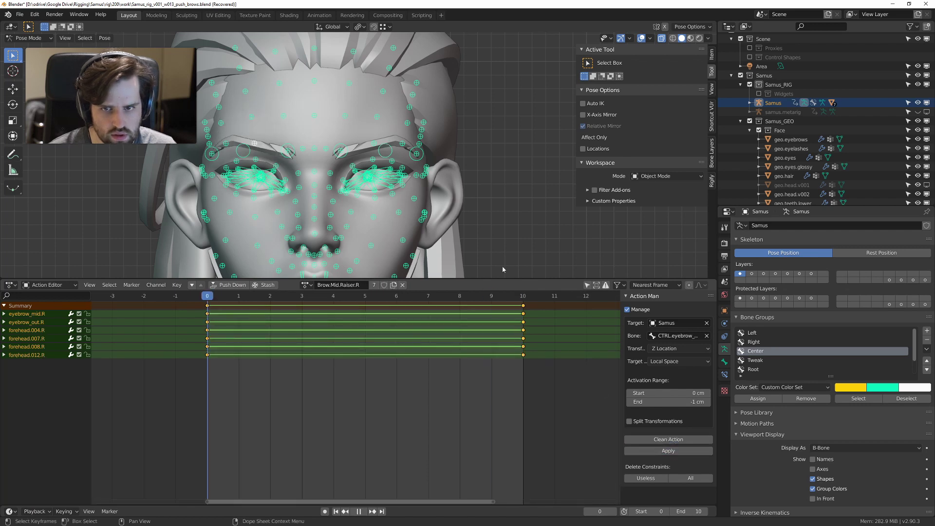
{"action": "key", "text": "shift+Right"}
{"action": "key", "text": "shift+Left"}
{"action": "left_click", "coordinate": [239, 145]}
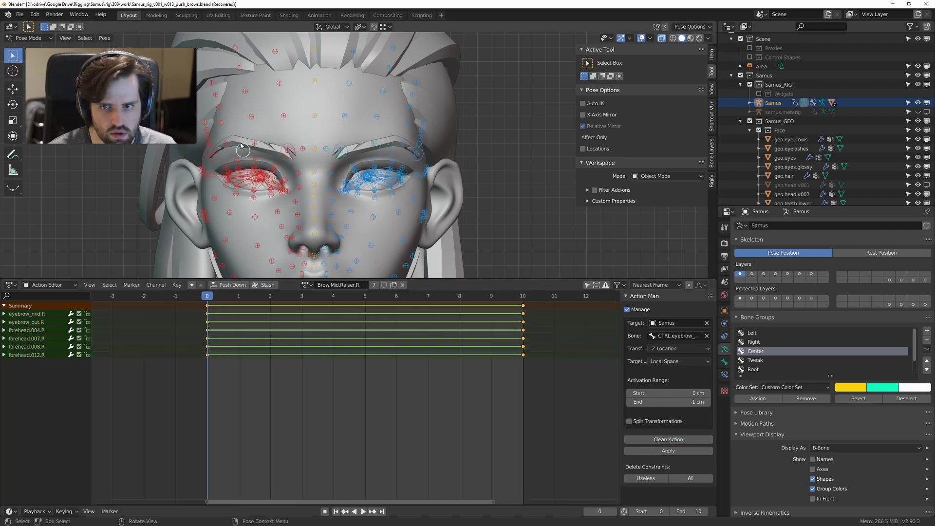
{"action": "key", "text": "g"}
{"action": "right_click", "coordinate": [251, 155]}
{"action": "left_click", "coordinate": [388, 152], "text": "shift"}
{"action": "key", "text": "g"}
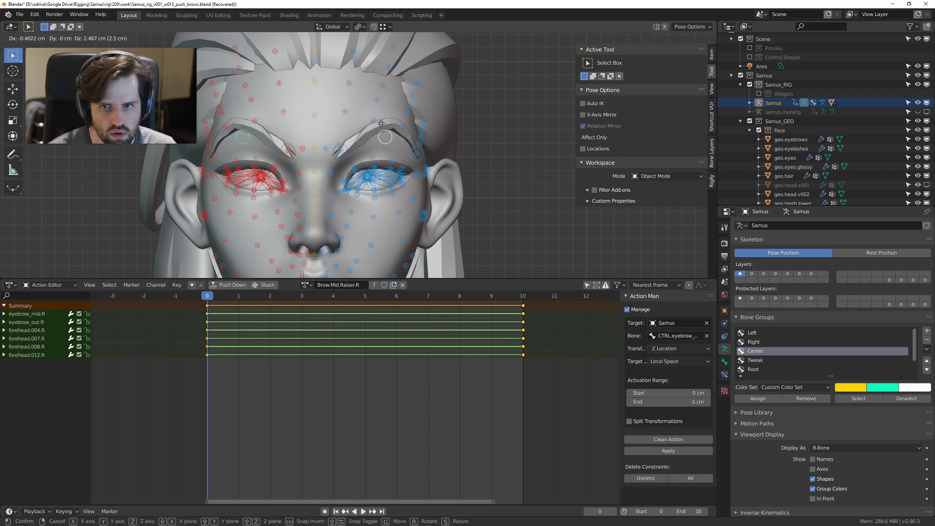
{"action": "right_click", "coordinate": [382, 142]}
Step: Switch the viewport to rendered shading and view the whole face with and without overlays
{"action": "middle_click_drag", "start_coordinate": [383, 142], "coordinate": [351, 139]}
{"action": "scroll", "coordinate": [322, 146], "scroll_direction": "down", "scroll_amount": 3}
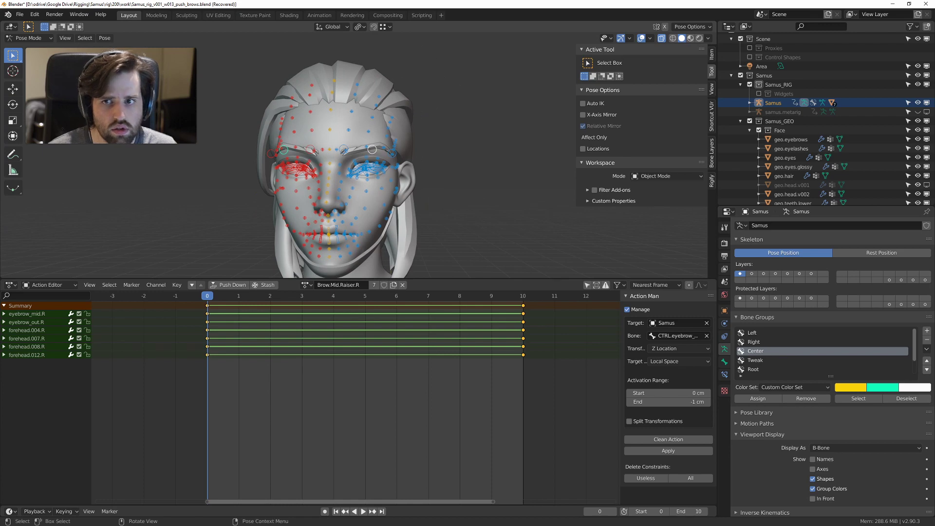
{"action": "key", "text": "z"}
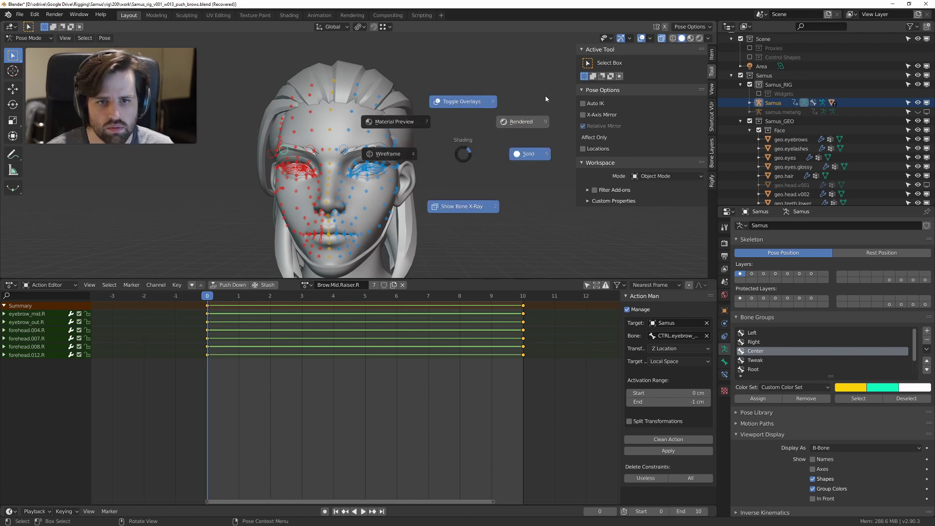
{"action": "left_click", "coordinate": [344, 87]}
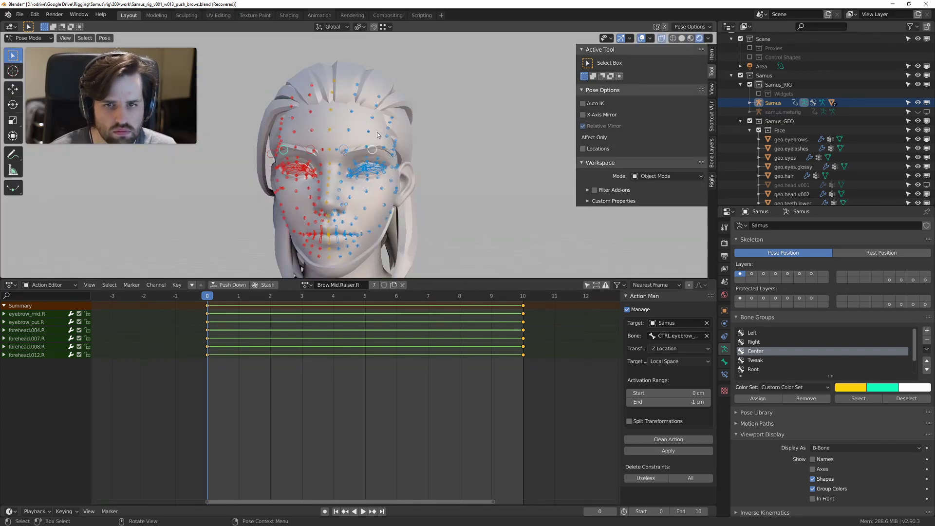
{"action": "middle_click_drag", "start_coordinate": [365, 133], "coordinate": [400, 133]}
{"action": "key", "text": "alt+shift+z"}
{"action": "scroll", "coordinate": [399, 133], "scroll_direction": "up", "scroll_amount": 1}
{"action": "key", "text": "alt+shift+z"}
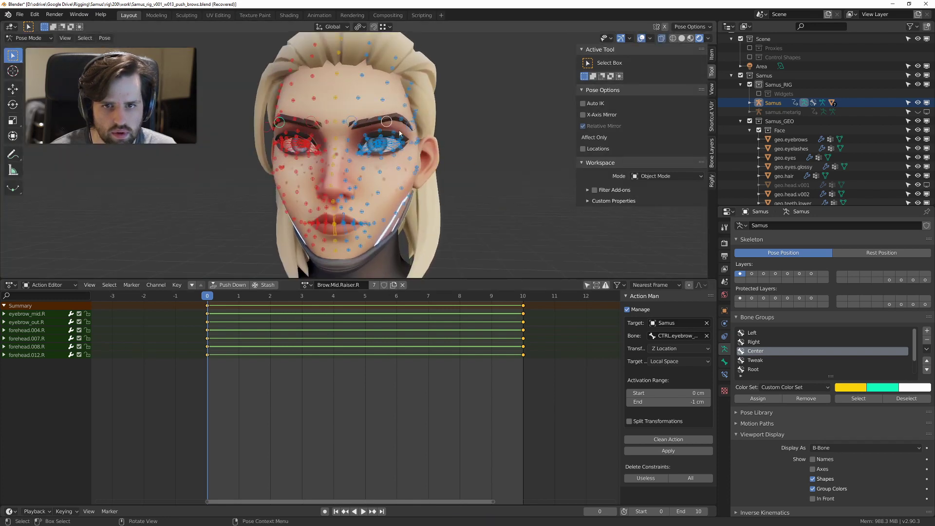
Step: Move both middle eyebrow controls together and examine the shaded brows from another angle
{"action": "key", "text": "g"}
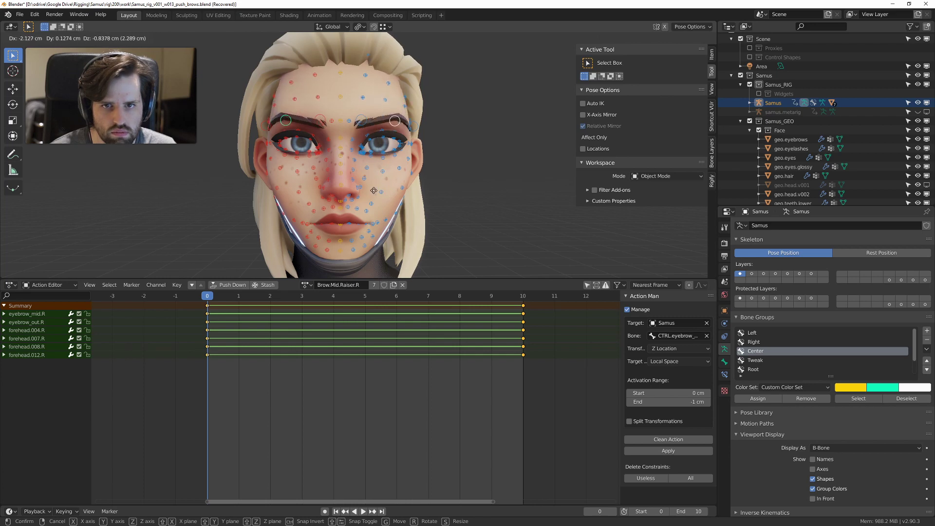
{"action": "left_click", "coordinate": [374, 191]}
{"action": "middle_click_drag", "start_coordinate": [374, 191], "coordinate": [455, 236]}
{"action": "left_click", "coordinate": [343, 160]}
Step: Maximize the 3D viewport and display the bone layer management options
{"action": "key", "text": "ctrl+space"}
{"action": "key", "text": "ctrl+space"}
{"action": "key", "text": "ctrl+space"}
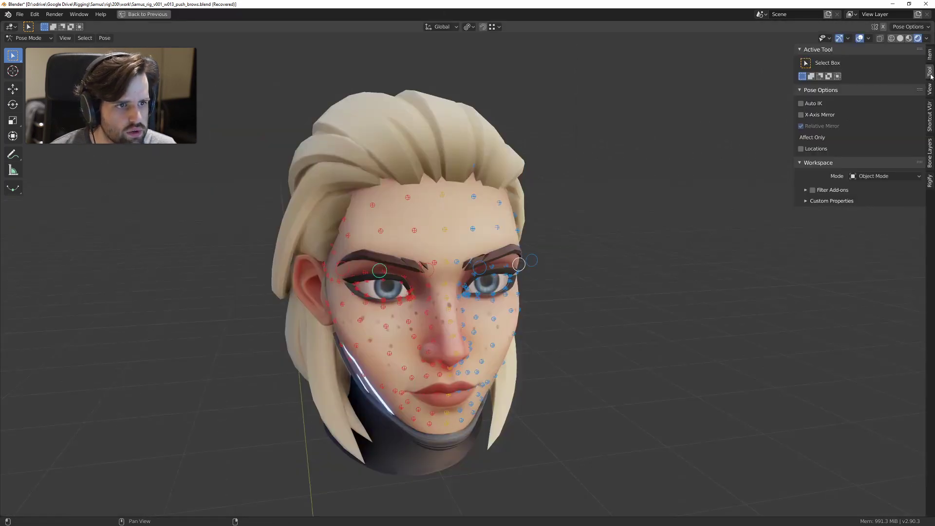
{"action": "left_click", "coordinate": [930, 88]}
{"action": "left_click", "coordinate": [932, 155]}
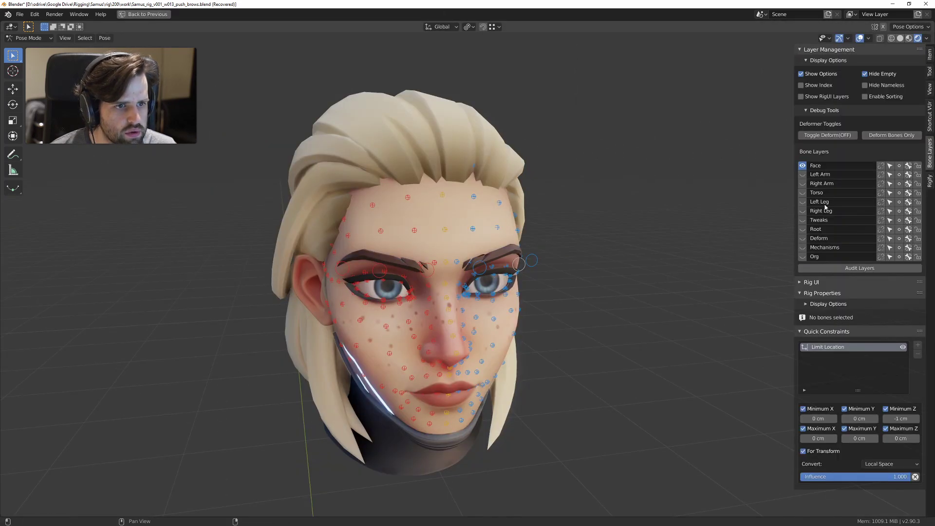
Step: Select the eyebrow controls, invert the selection and move the other face bones to the Tweaks layer
{"action": "middle_click_drag", "start_coordinate": [492, 175], "coordinate": [316, 203]}
{"action": "left_click_drag", "start_coordinate": [406, 142], "coordinate": [447, 216]}
{"action": "middle_click_drag", "start_coordinate": [447, 216], "coordinate": [286, 225]}
{"action": "left_click", "coordinate": [264, 222], "text": "shift"}
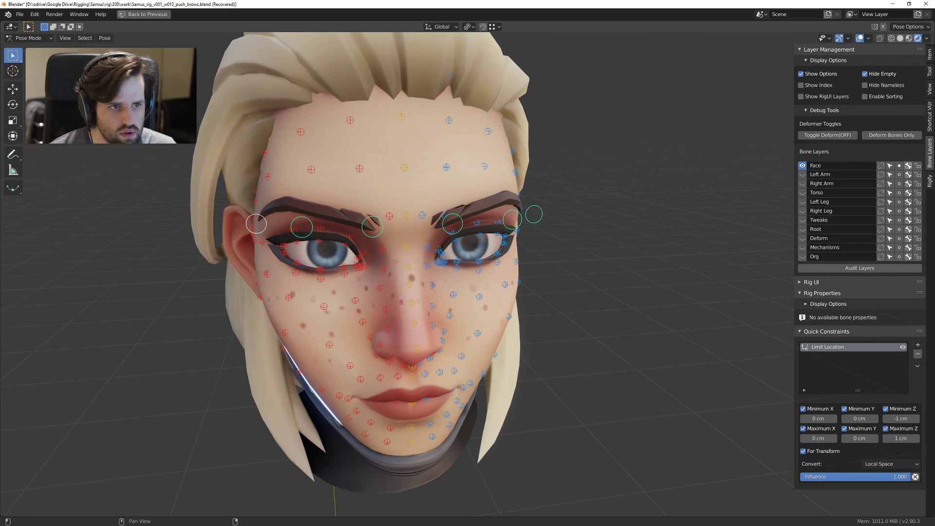
{"action": "key", "text": "ctrl+i"}
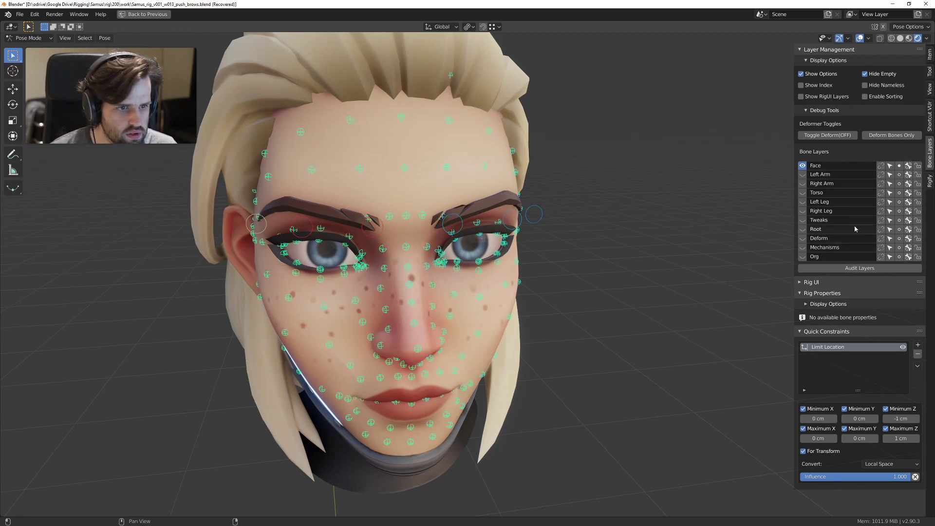
{"action": "left_click", "coordinate": [899, 220]}
{"action": "middle_click_drag", "start_coordinate": [360, 215], "coordinate": [281, 211]}
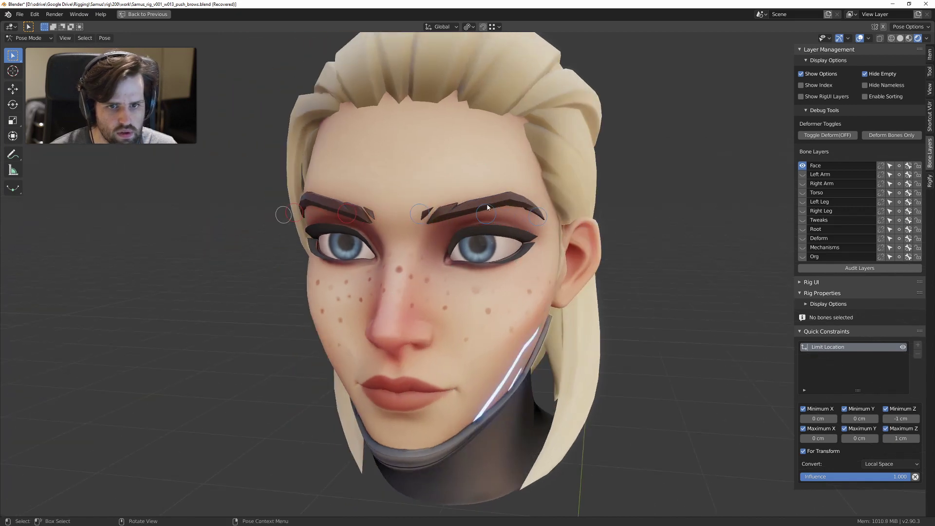
Step: Try moving the left eyebrow's middle, outer and inner controls to check how the brow deforms
{"action": "middle_click_drag", "start_coordinate": [498, 223], "coordinate": [535, 227]}
{"action": "scroll", "coordinate": [531, 227], "scroll_direction": "up", "scroll_amount": 2}
{"action": "key", "text": "g"}
{"action": "middle_click_drag", "start_coordinate": [503, 253], "coordinate": [468, 259], "text": "shift"}
{"action": "right_click", "coordinate": [512, 260]}
{"action": "left_click", "coordinate": [549, 242]}
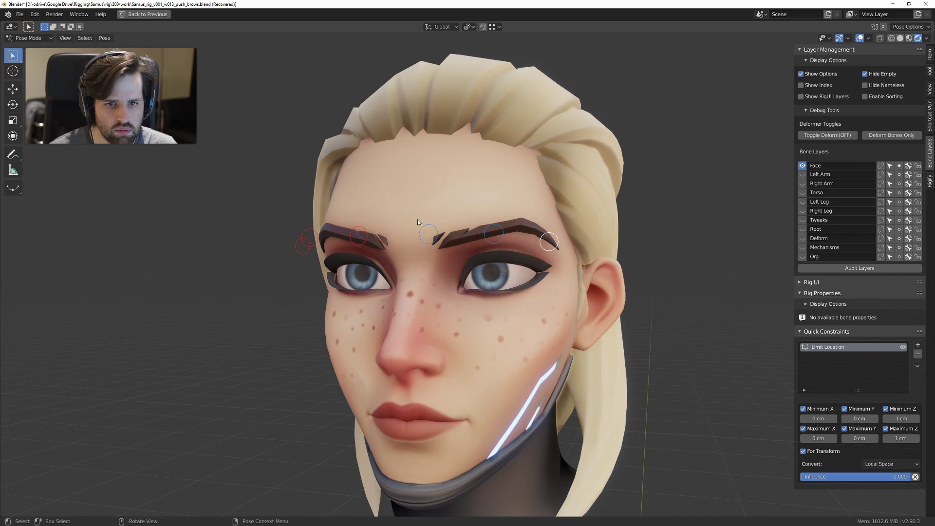
{"action": "left_click", "coordinate": [430, 236], "text": "shift"}
{"action": "key", "text": "g"}
{"action": "right_click", "coordinate": [433, 265]}
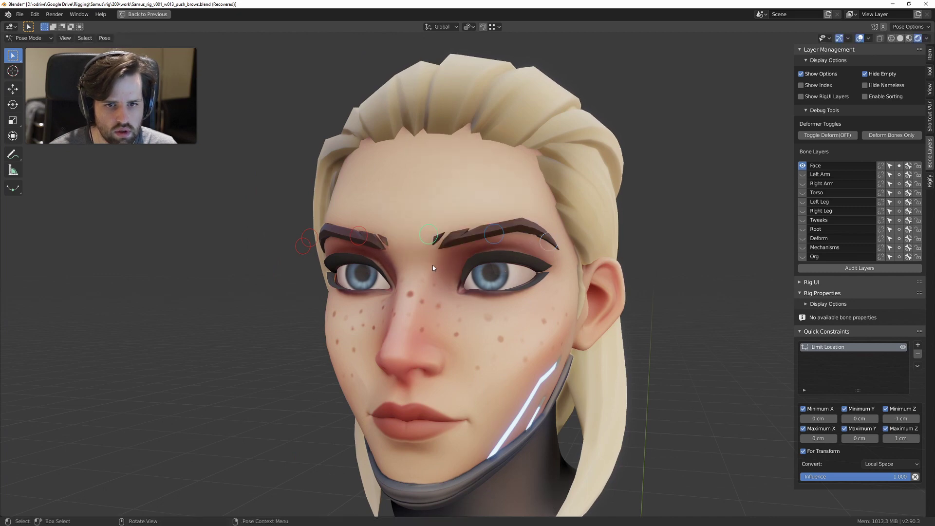
Step: Lower the left inner eyebrow control and raise the left middle one by about 0.46 cm
{"action": "key", "text": "g"}
{"action": "left_click", "coordinate": [430, 322]}
{"action": "left_click", "coordinate": [499, 233]}
{"action": "key", "text": "g"}
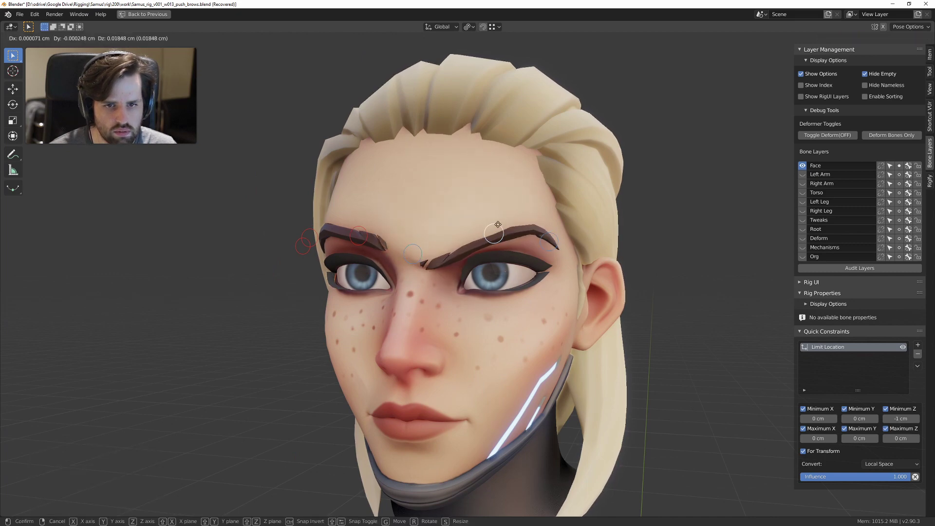
{"action": "left_click", "coordinate": [497, 222]}
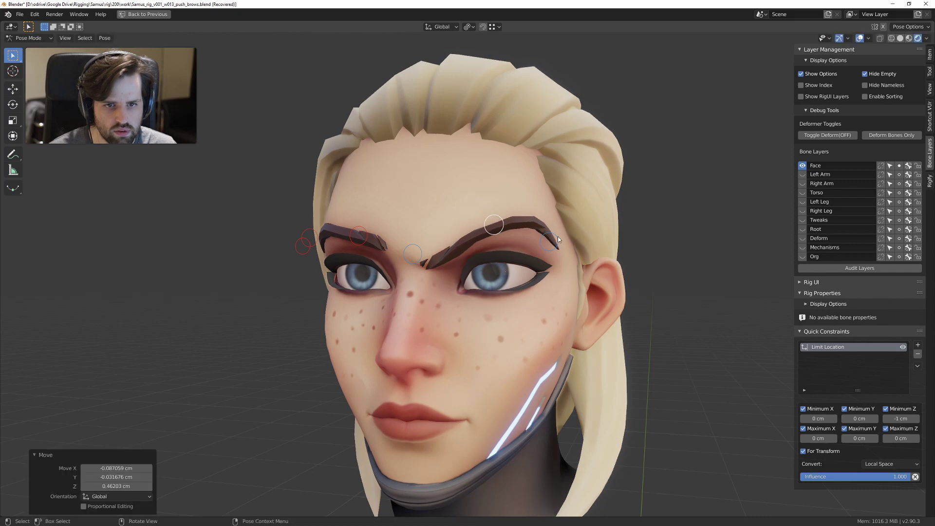
Step: Raise the left outer eyebrow control by about 0.74 cm and lift the left middle one further
{"action": "left_click", "coordinate": [556, 236]}
{"action": "key", "text": "g"}
{"action": "left_click", "coordinate": [552, 226]}
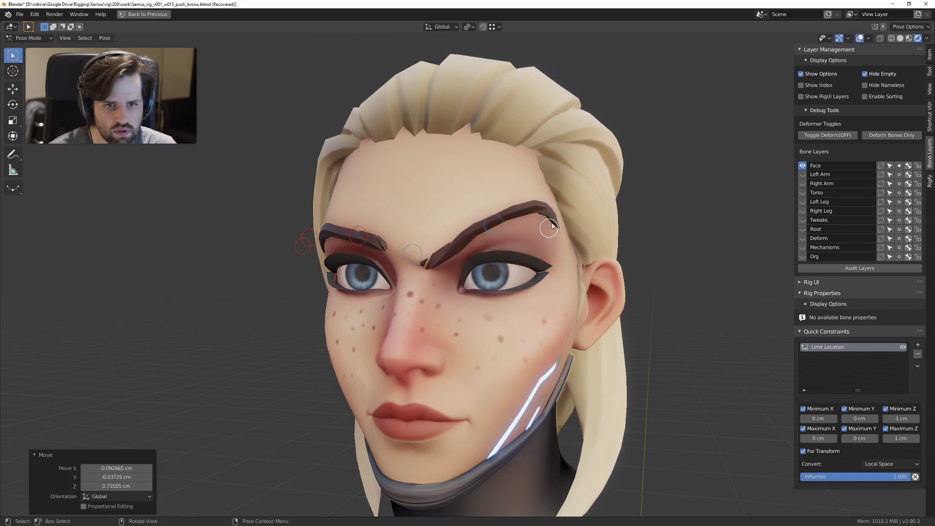
{"action": "left_click", "coordinate": [495, 219]}
{"action": "key", "text": "g"}
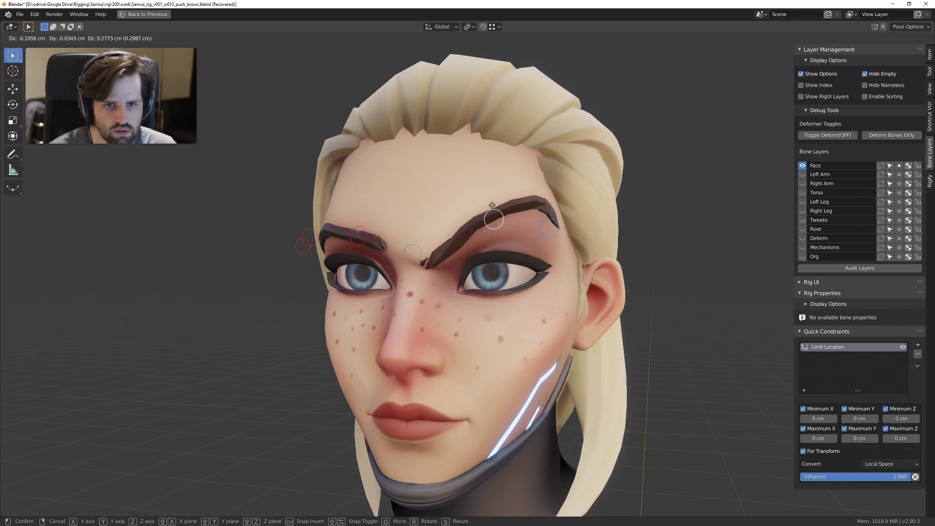
{"action": "left_click", "coordinate": [493, 200]}
Step: Sketch and erase a short annotation over the left brow's outer arch, and try moving the middle control again
{"action": "key", "text": "d"}
{"action": "mouse_move", "coordinate": [535, 190]}
{"action": "left_mouse_down"}
{"action": "mouse_move", "coordinate": [531, 239]}
{"action": "mouse_move", "coordinate": [556, 184]}
{"action": "left_mouse_up"}
{"action": "mouse_move", "coordinate": [556, 186]}
{"action": "right_mouse_down"}
{"action": "mouse_move", "coordinate": [535, 203]}
{"action": "mouse_move", "coordinate": [580, 209]}
{"action": "right_mouse_up"}
{"action": "scroll", "coordinate": [578, 220], "scroll_direction": "down", "scroll_amount": 3}
{"action": "scroll", "coordinate": [578, 220], "scroll_direction": "up", "scroll_amount": 2}
{"action": "mouse_move", "coordinate": [578, 220]}
{"action": "middle_mouse_down"}
{"action": "mouse_move", "coordinate": [591, 230]}
{"action": "mouse_move", "coordinate": [565, 225]}
{"action": "middle_mouse_up"}
{"action": "key", "text": "g"}
{"action": "right_click", "coordinate": [502, 243]}
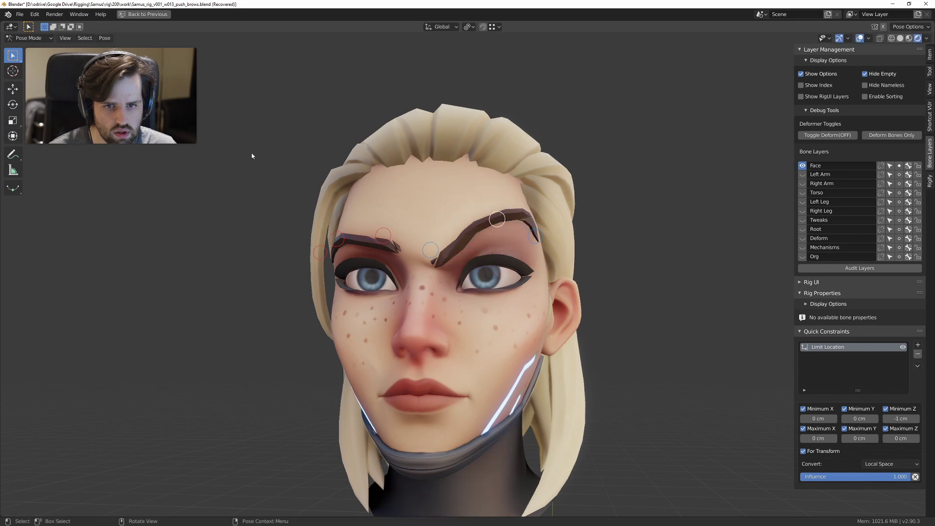
Step: Reset the location of all eyebrow controls and try moving the left middle one
{"action": "left_click_drag", "start_coordinate": [253, 163], "coordinate": [619, 315]}
{"action": "key", "text": "alt+g"}
{"action": "middle_click_drag", "start_coordinate": [604, 285], "coordinate": [591, 283]}
{"action": "left_click", "coordinate": [504, 235]}
{"action": "key", "text": "g"}
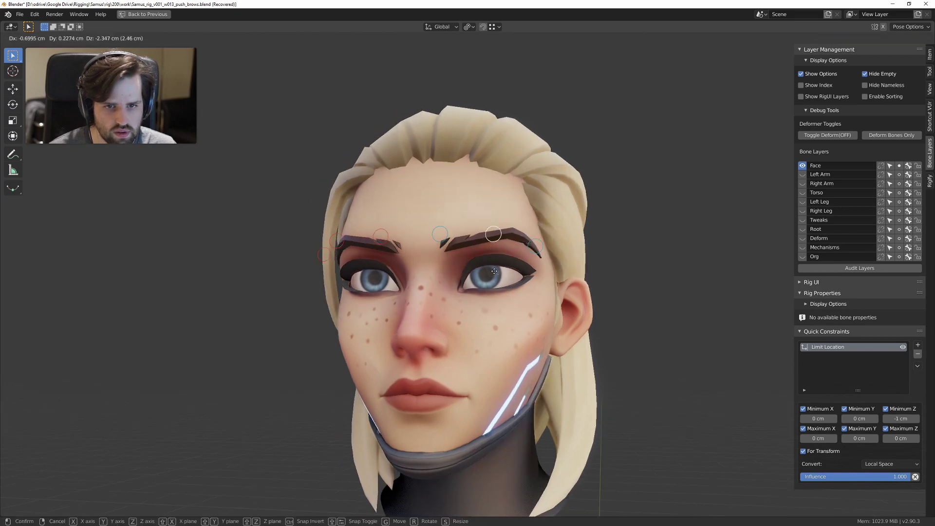
{"action": "right_click", "coordinate": [441, 195]}
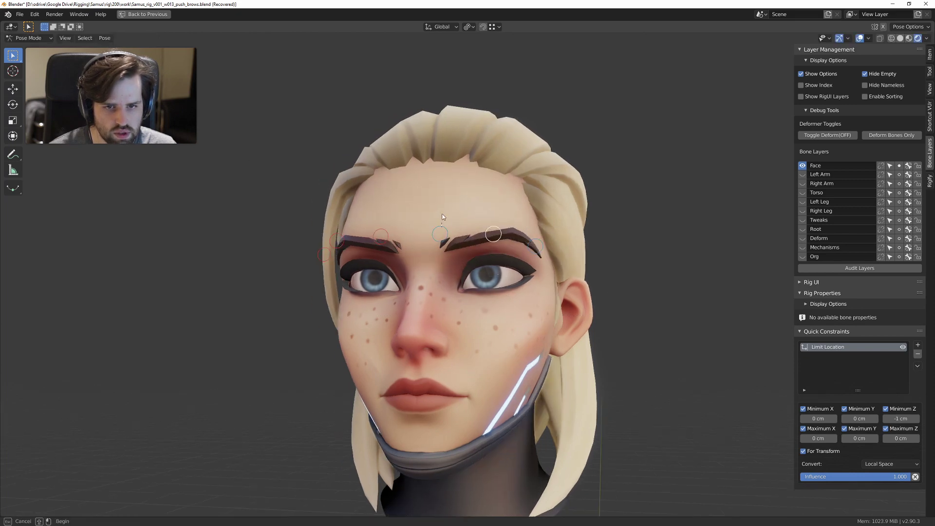
Step: Try raising the left inner eyebrow control, sketch a short annotation line across the left brow, and undo both
{"action": "key", "text": "g"}
{"action": "left_click", "coordinate": [439, 172]}
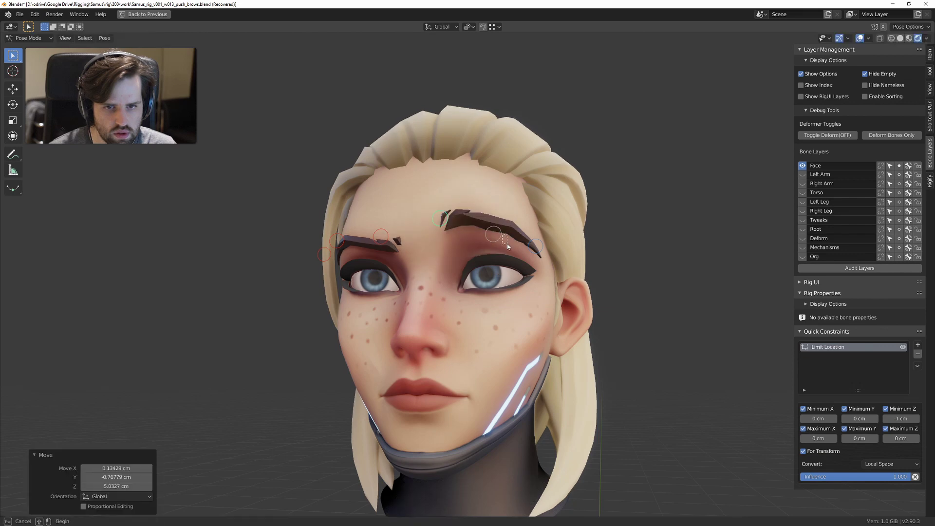
{"action": "left_click_drag", "start_coordinate": [501, 222], "coordinate": [497, 263]}
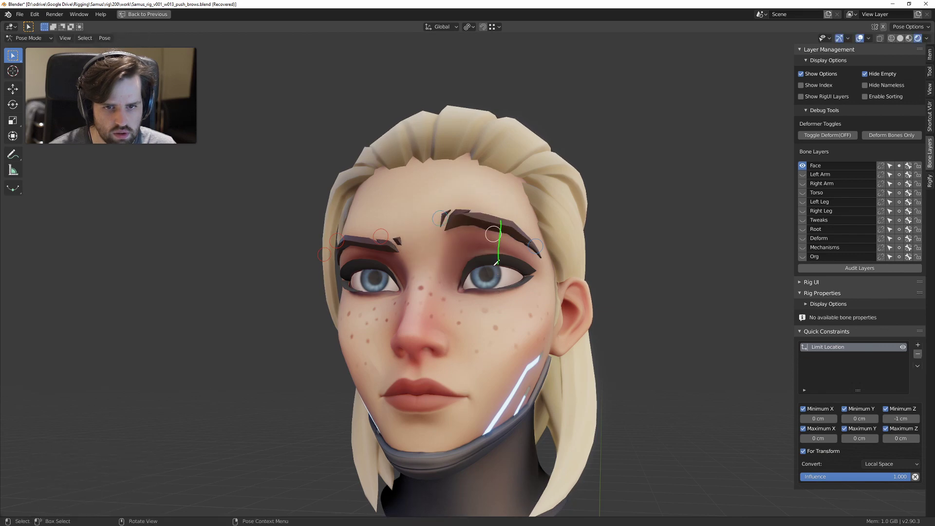
{"action": "key", "text": "ctrl+z"}
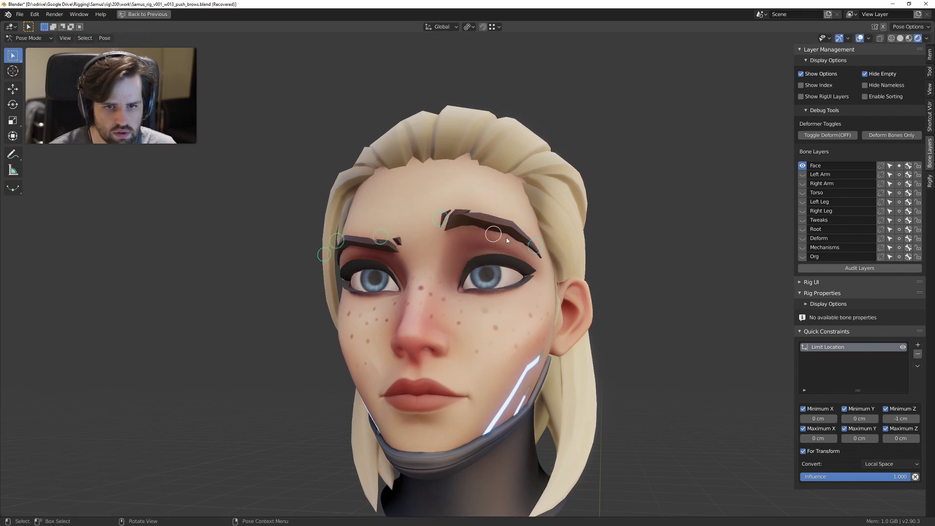
{"action": "key", "text": "ctrl+z"}
Step: Restore the full layout from the maximized viewport and give the Brow.Mid.Raiser.R action a fake user
{"action": "key", "text": "ctrl+space"}
{"action": "scroll", "coordinate": [399, 168], "scroll_direction": "up", "scroll_amount": 2}
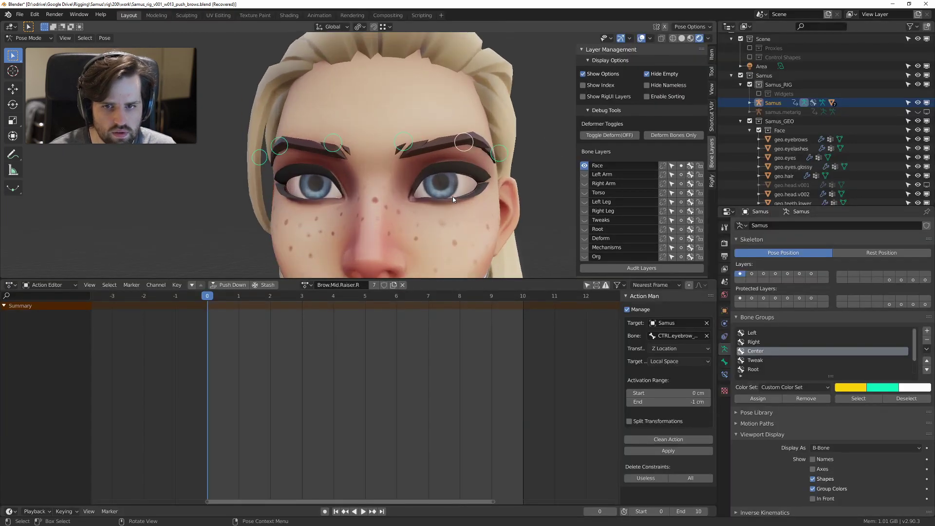
{"action": "left_click", "coordinate": [307, 285]}
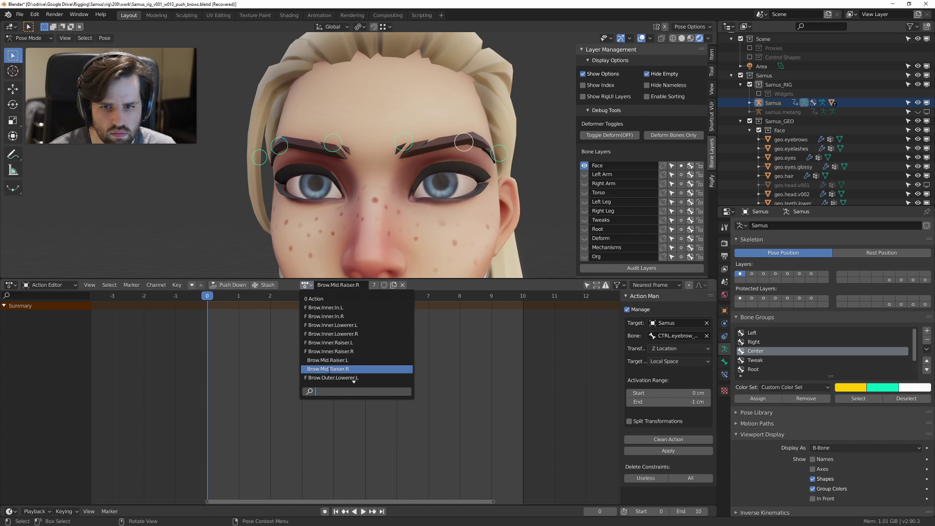
{"action": "left_click", "coordinate": [349, 369]}
{"action": "left_click", "coordinate": [385, 285]}
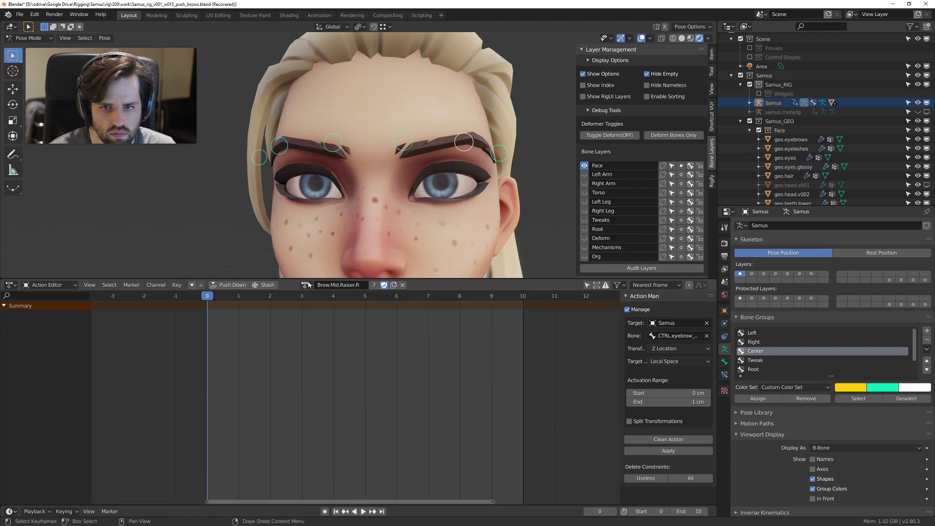
Step: Switch to the Brow.Mid.Raiser.L action, give it a fake user, and check the action list
{"action": "left_click", "coordinate": [306, 285]}
{"action": "left_click", "coordinate": [327, 360]}
{"action": "left_click", "coordinate": [306, 285]}
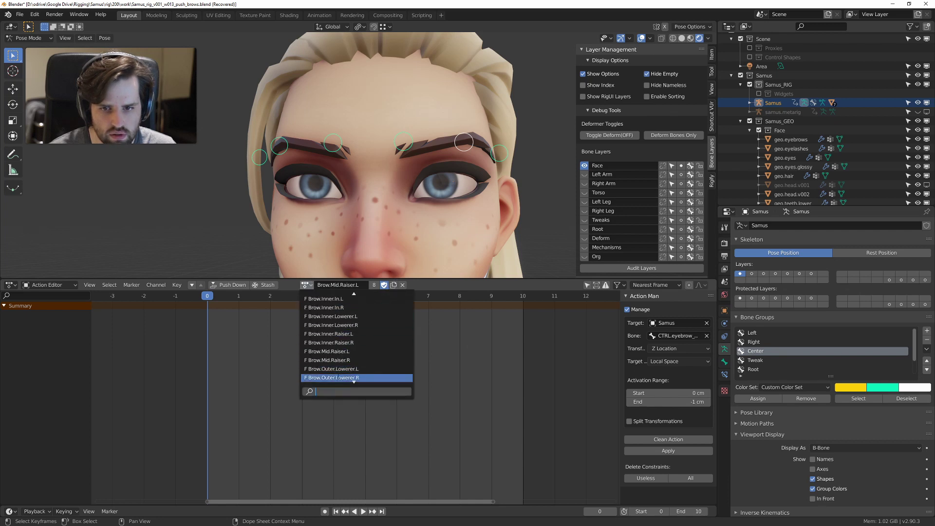
{"action": "scroll", "coordinate": [333, 362], "scroll_direction": "down", "scroll_amount": 3}
{"action": "scroll", "coordinate": [332, 341], "scroll_direction": "up", "scroll_amount": 3}
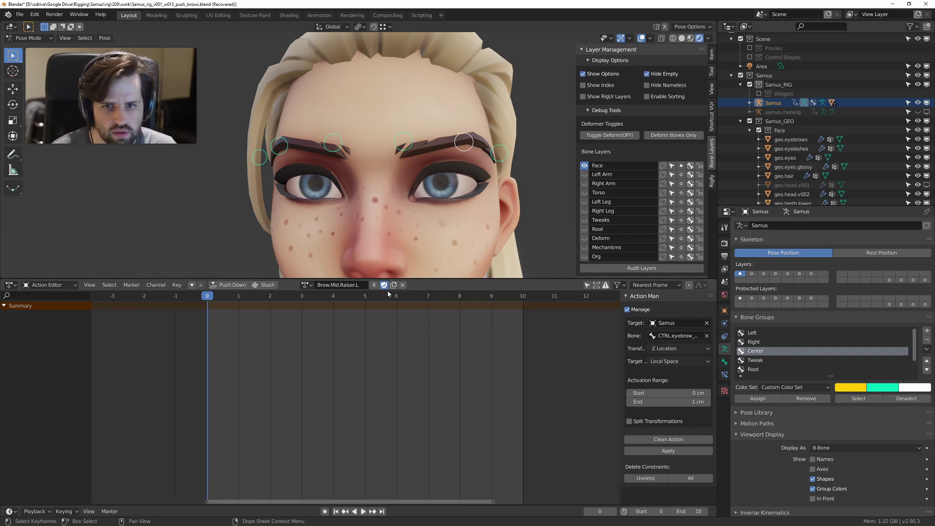
Step: Examine the generic Action and Brow.Inner.In.L, and review which brow actions exist in the action list
{"action": "left_click", "coordinate": [306, 285]}
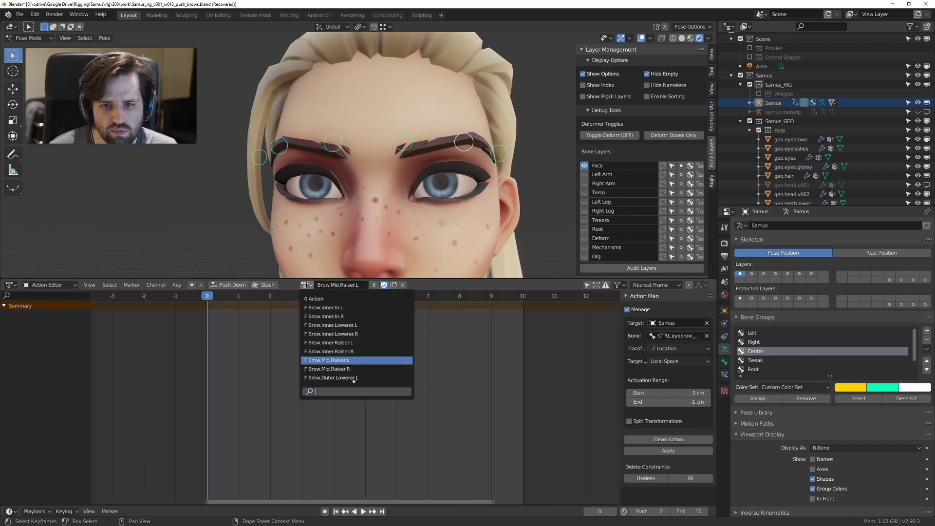
{"action": "left_click", "coordinate": [325, 300]}
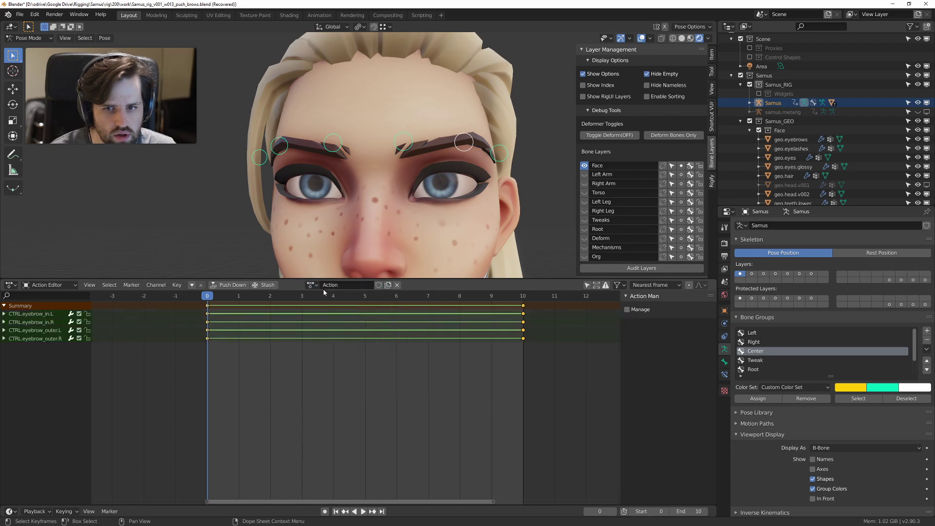
{"action": "left_click", "coordinate": [312, 285]}
{"action": "left_click", "coordinate": [320, 306]}
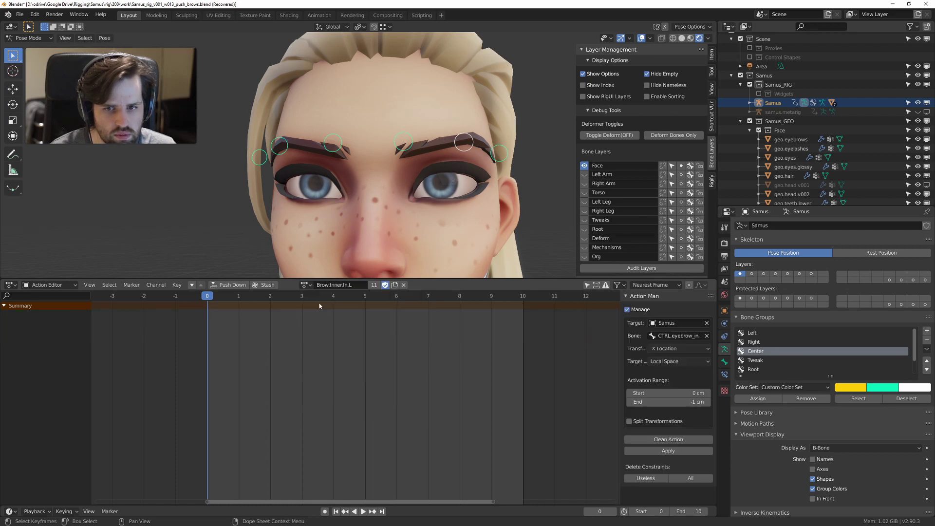
{"action": "left_click", "coordinate": [306, 286]}
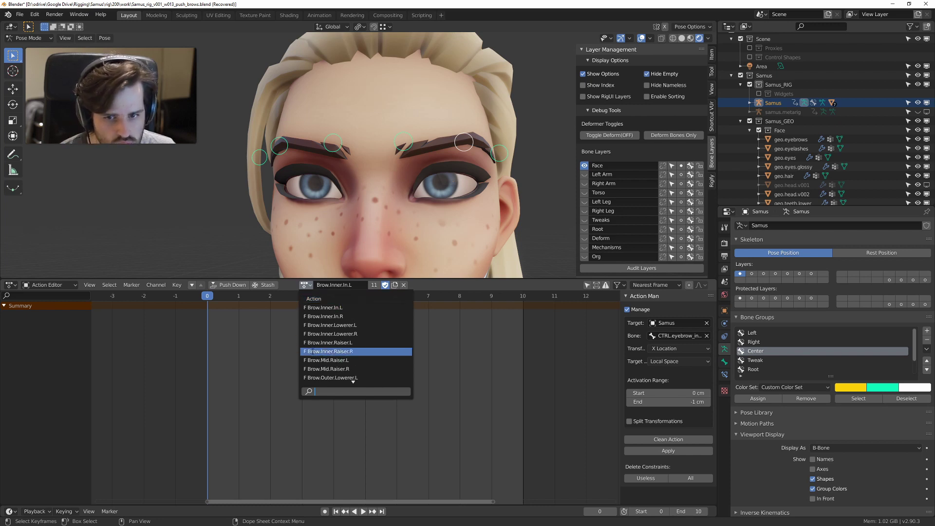
{"action": "scroll", "coordinate": [337, 342], "scroll_direction": "down", "scroll_amount": 6}
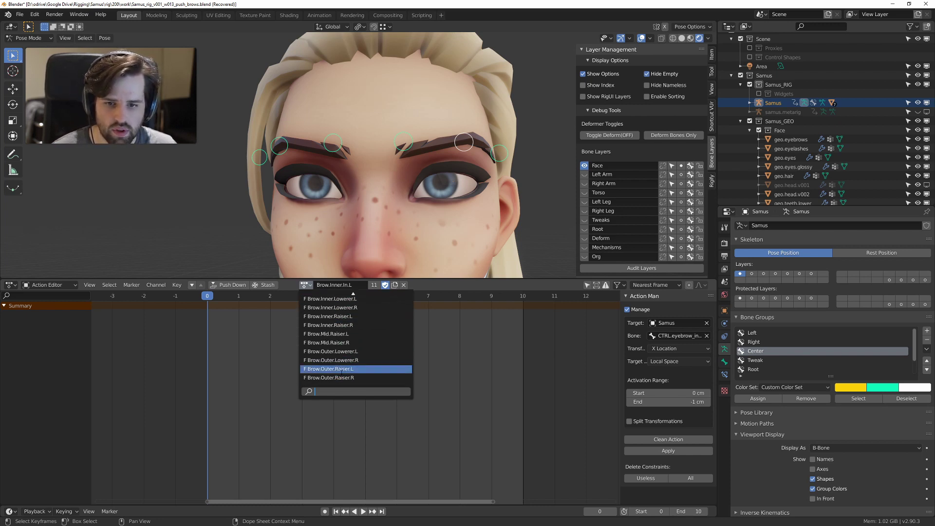
{"action": "scroll", "coordinate": [338, 342], "scroll_direction": "up", "scroll_amount": 9}
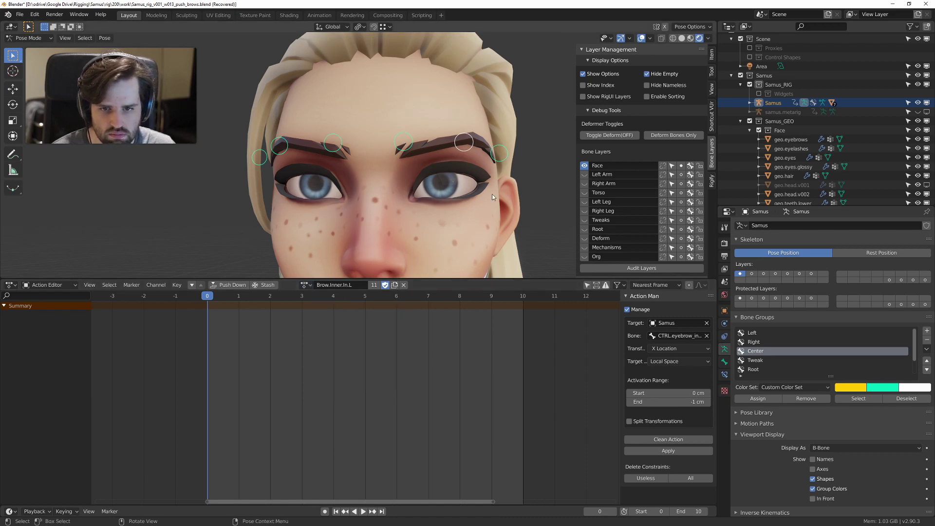
Step: View the face straight from the front and make Brow.Mid.Raiser.L the active action
{"action": "scroll", "coordinate": [431, 180], "scroll_direction": "down", "scroll_amount": 3}
{"action": "left_click_drag", "start_coordinate": [430, 168], "coordinate": [407, 166], "text": "alt"}
{"action": "key", "text": "KP_1"}
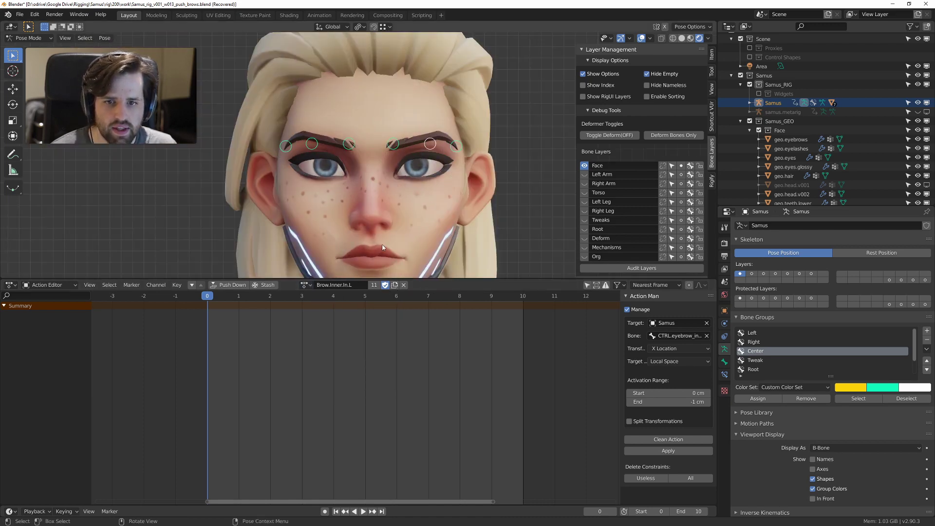
{"action": "left_click", "coordinate": [306, 285]}
{"action": "scroll", "coordinate": [347, 383], "scroll_direction": "down", "scroll_amount": 1}
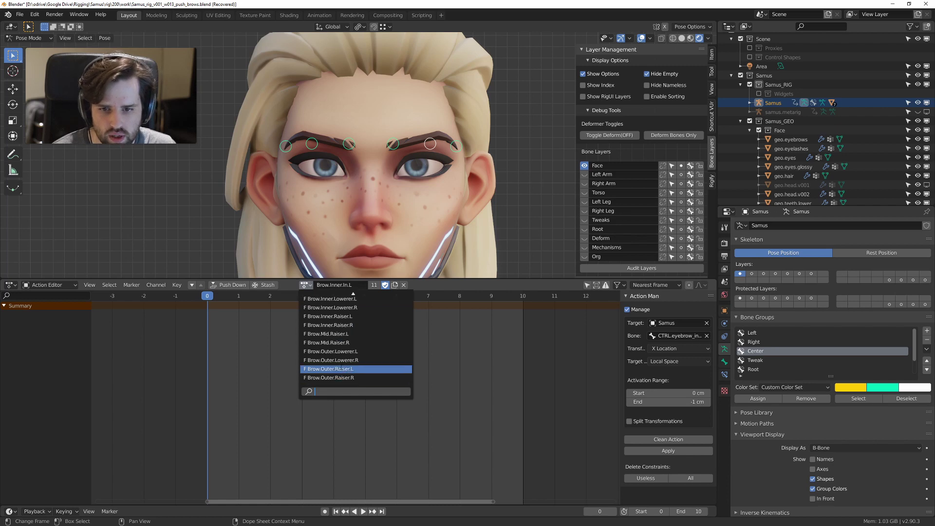
{"action": "left_click", "coordinate": [334, 334]}
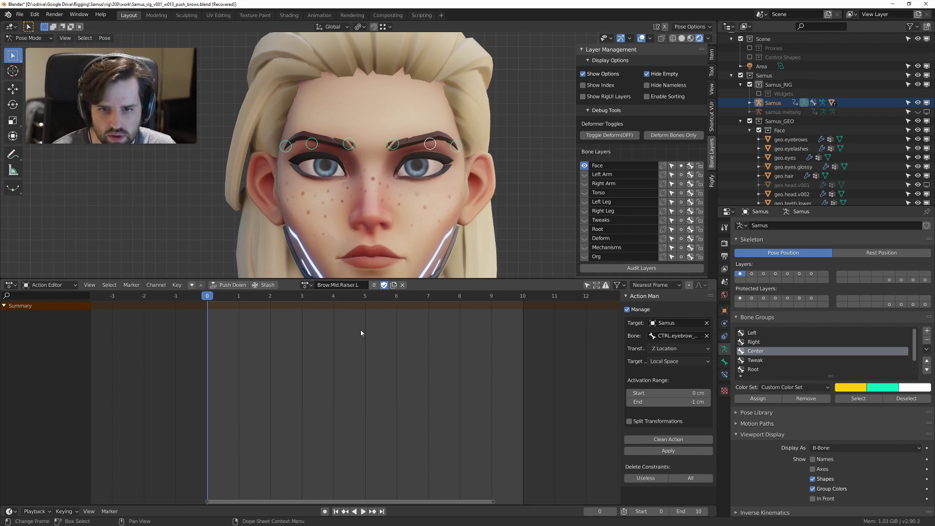
Step: Duplicate the Brow.Mid.Raiser.L action, give the copy a fake user, and rename it Brow.Mid.Lowerer.L
{"action": "left_click", "coordinate": [394, 287]}
{"action": "left_click", "coordinate": [379, 286]}
{"action": "left_click", "coordinate": [368, 285]}
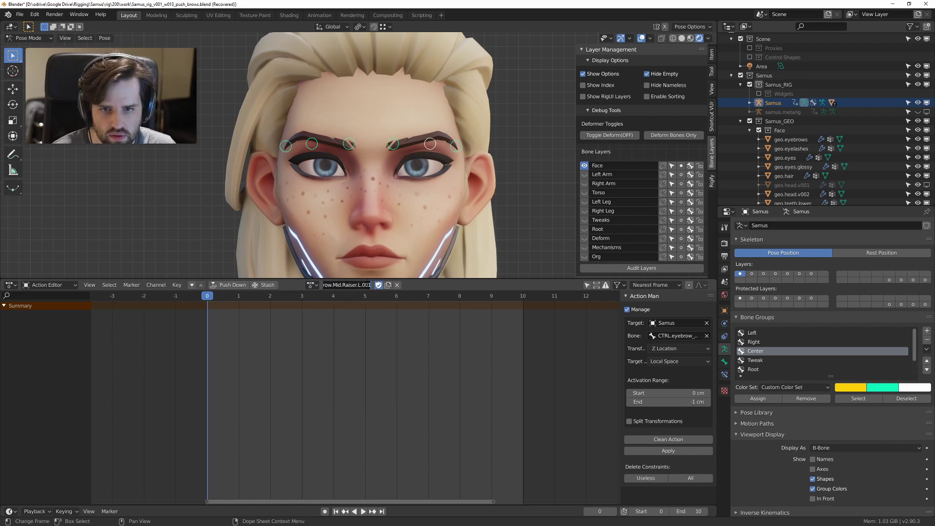
{"action": "double_click", "coordinate": [357, 285]}
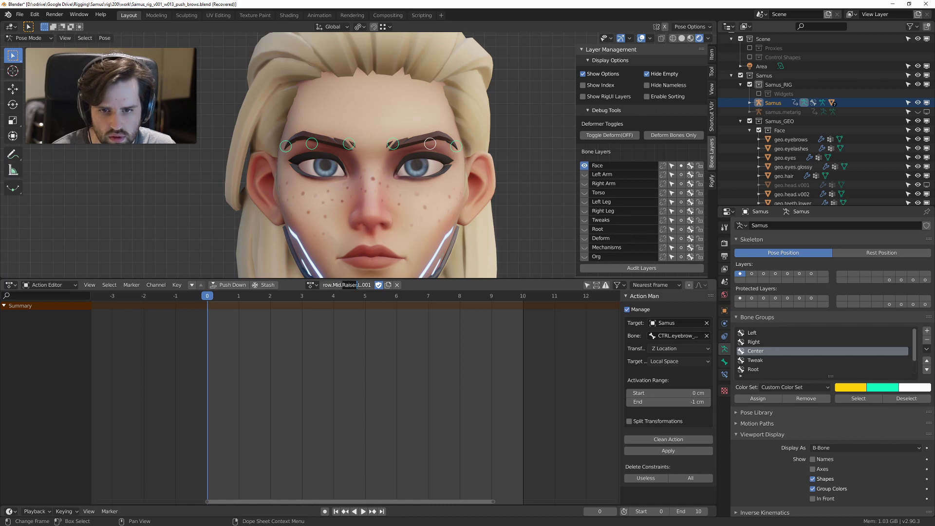
{"action": "type", "text": "Lowerer"}
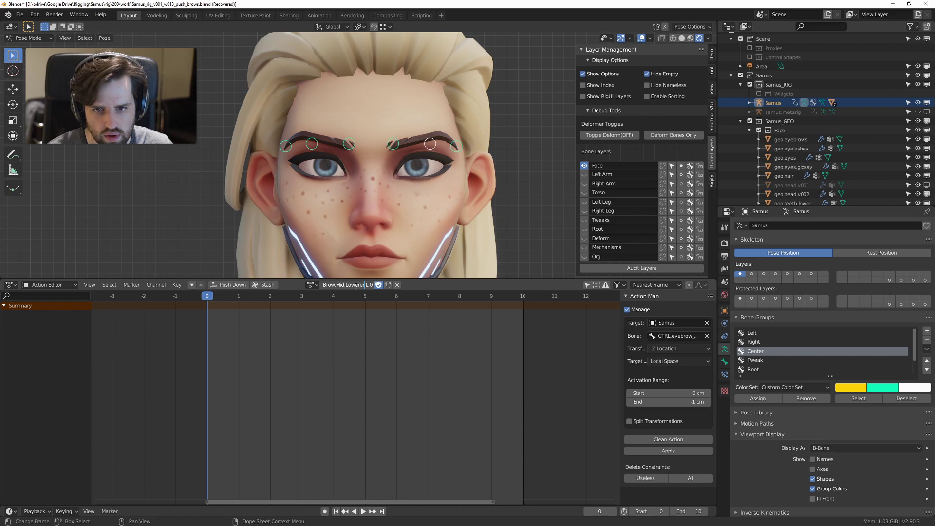
{"action": "key", "text": "End"}
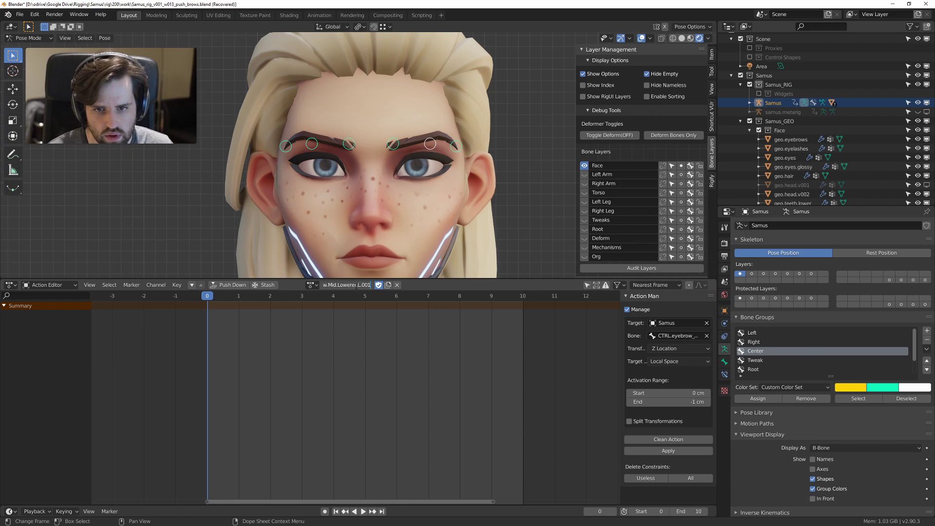
{"action": "key", "text": "BackSpace"}
{"action": "key", "text": "BackSpace"}
{"action": "key", "text": "BackSpace"}
{"action": "key", "text": "BackSpace"}
{"action": "key", "text": "Return"}
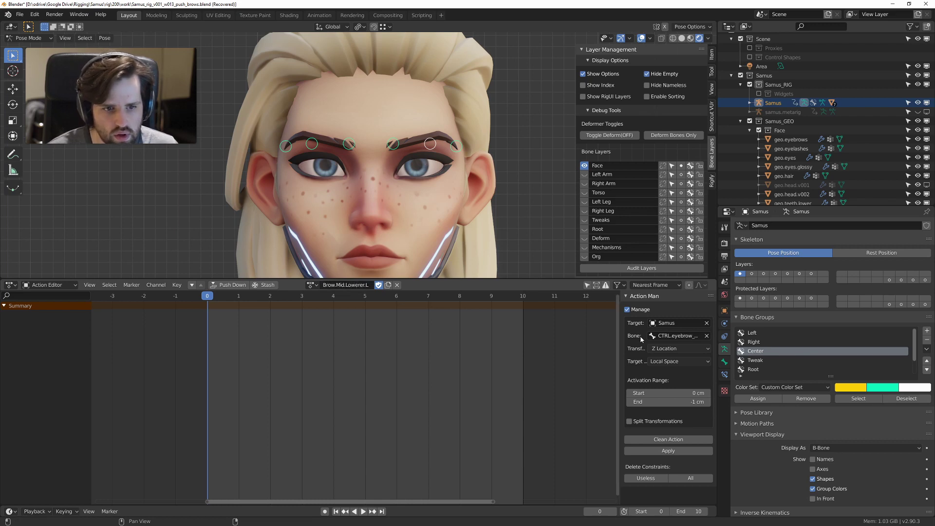
Step: Set the end of the Brow.Mid.Lowerer.L activation range to 1 cm
{"action": "left_click", "coordinate": [681, 401]}
{"action": "key", "text": "Home"}
{"action": "key", "text": "Delete"}
{"action": "key", "text": "Return"}
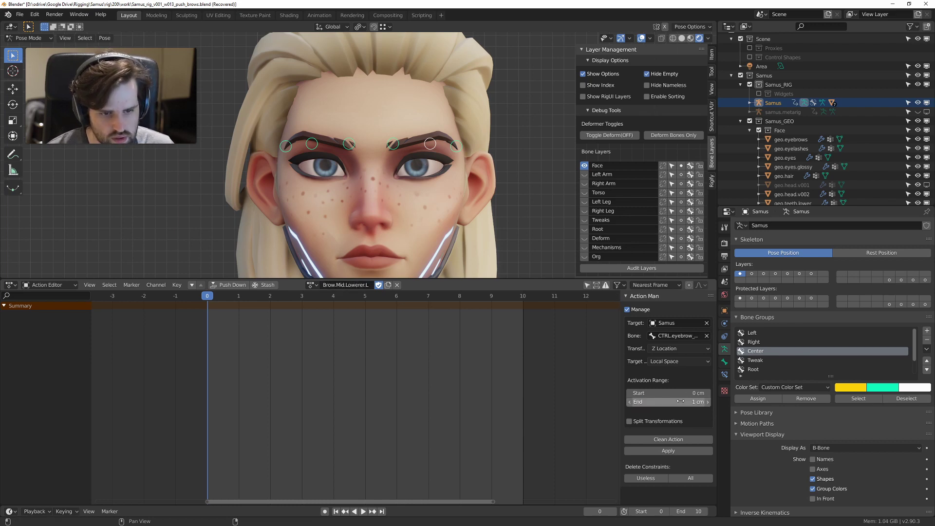
Step: Go to frame 10, display only the Tweaks bone layer, and select all of its bones
{"action": "left_click_drag", "start_coordinate": [206, 299], "coordinate": [524, 311]}
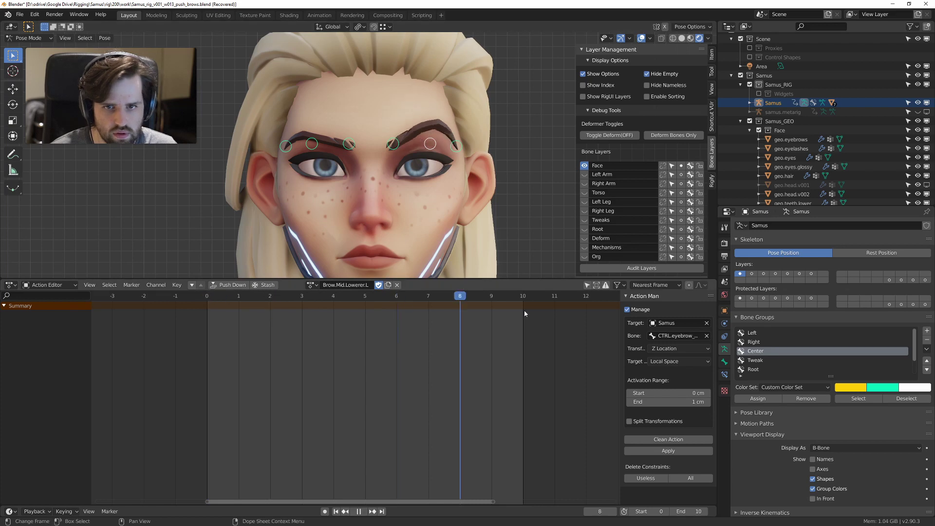
{"action": "left_click", "coordinate": [64, 38]}
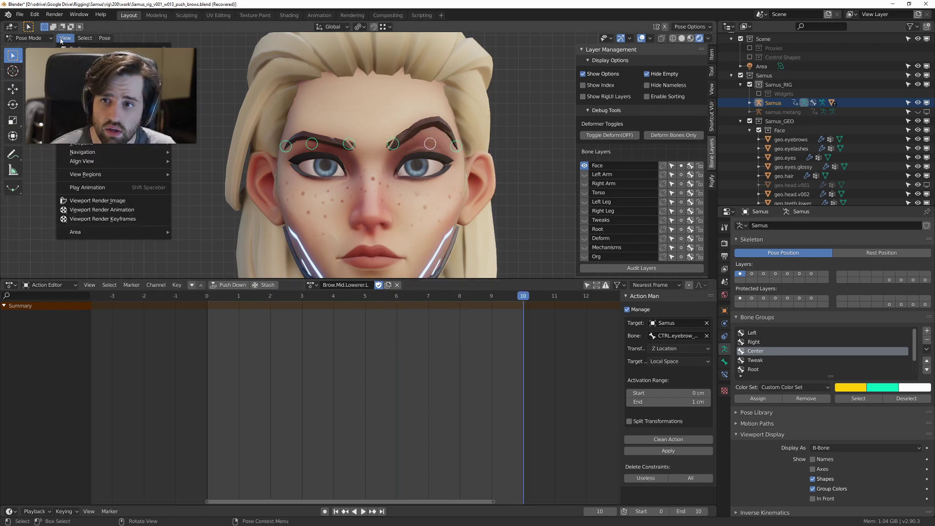
{"action": "mouse_move", "coordinate": [104, 166]}
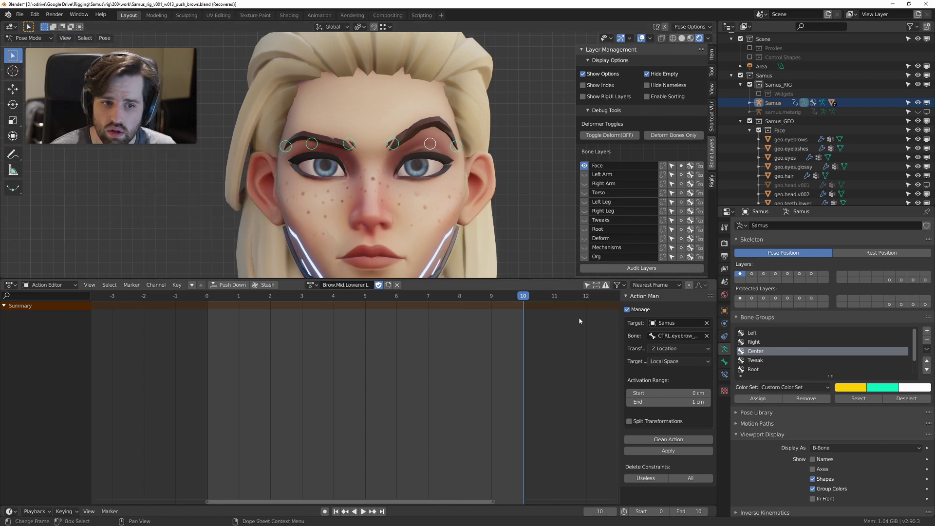
{"action": "left_click", "coordinate": [584, 220]}
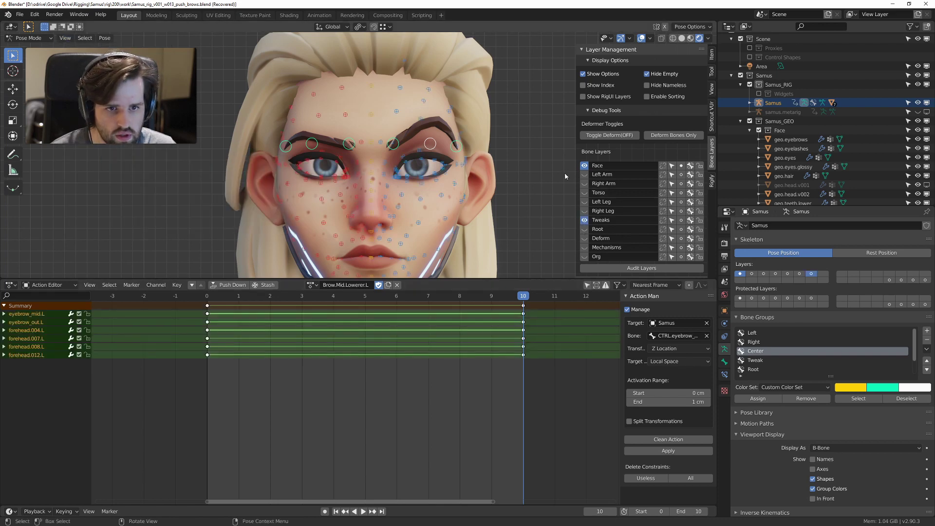
{"action": "left_click", "coordinate": [584, 165]}
{"action": "key", "text": "a"}
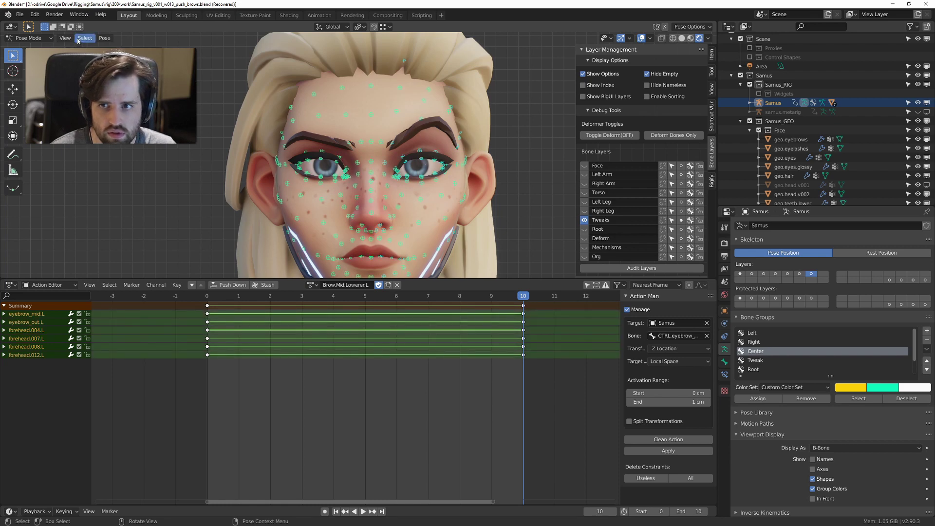
Step: Apply Push Pose from Rest Pose to the selected tweak bones with a factor of -1
{"action": "left_click", "coordinate": [105, 38]}
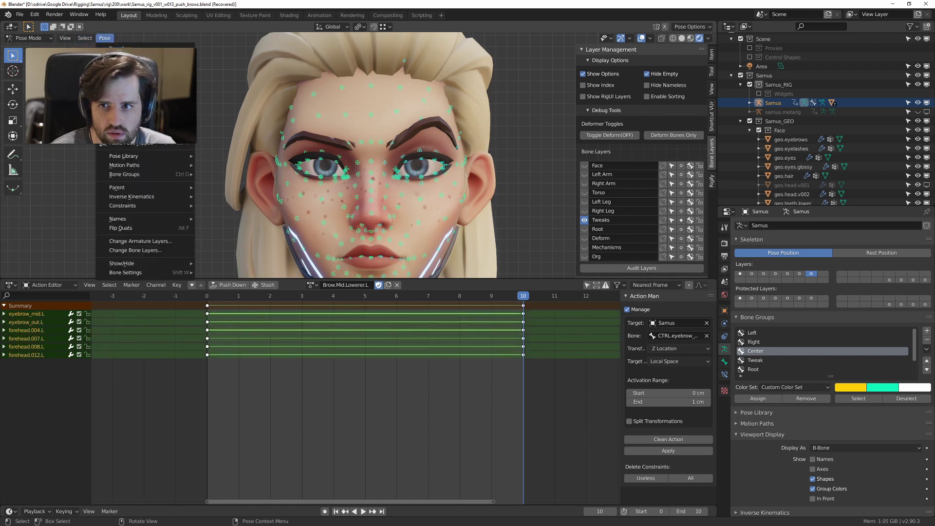
{"action": "mouse_move", "coordinate": [176, 102]}
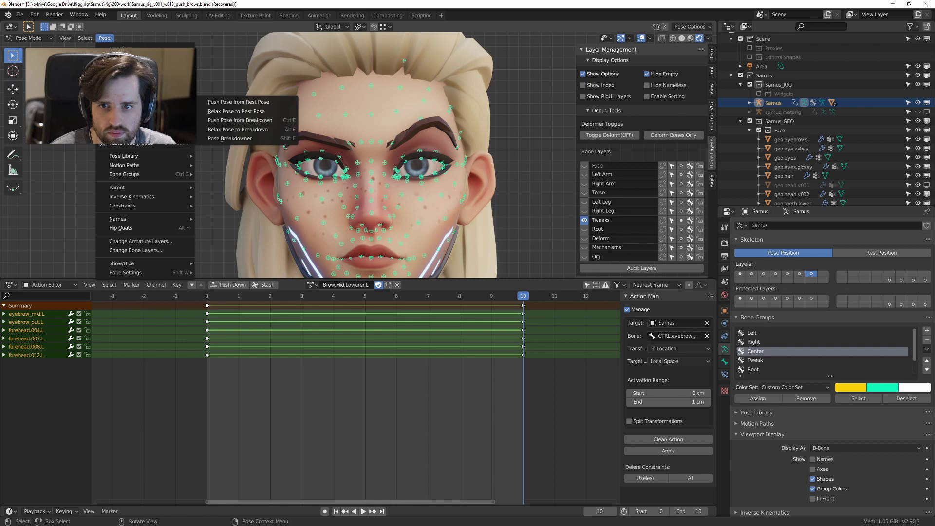
{"action": "left_click", "coordinate": [266, 103]}
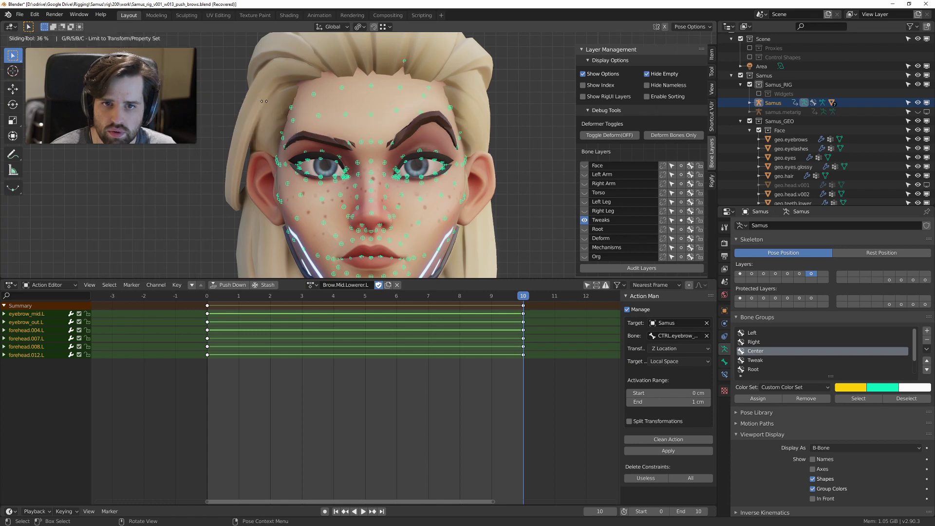
{"action": "type", "text": "-1"}
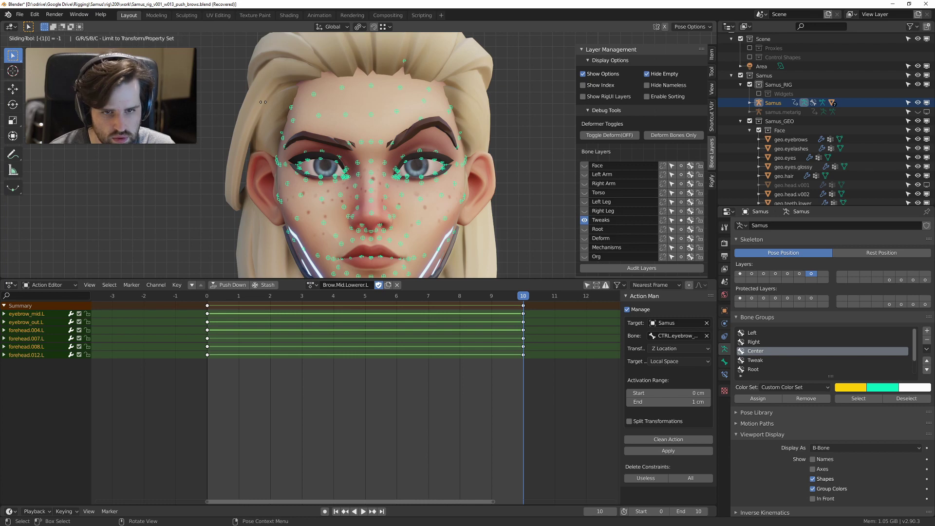
{"action": "key", "text": "Return"}
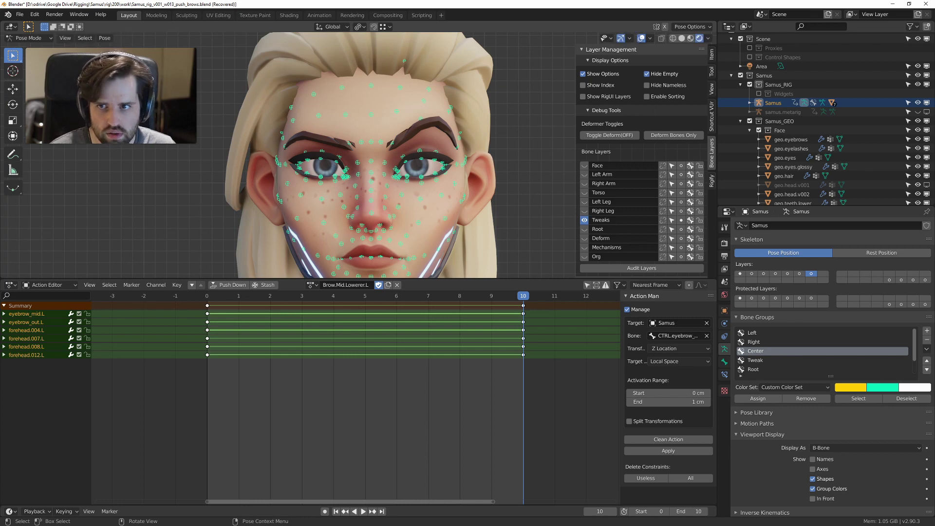
Step: Try to relax the selected tweak bones at frame 10 to their rest pose with a factor of 200
{"action": "key", "text": "shift+e"}
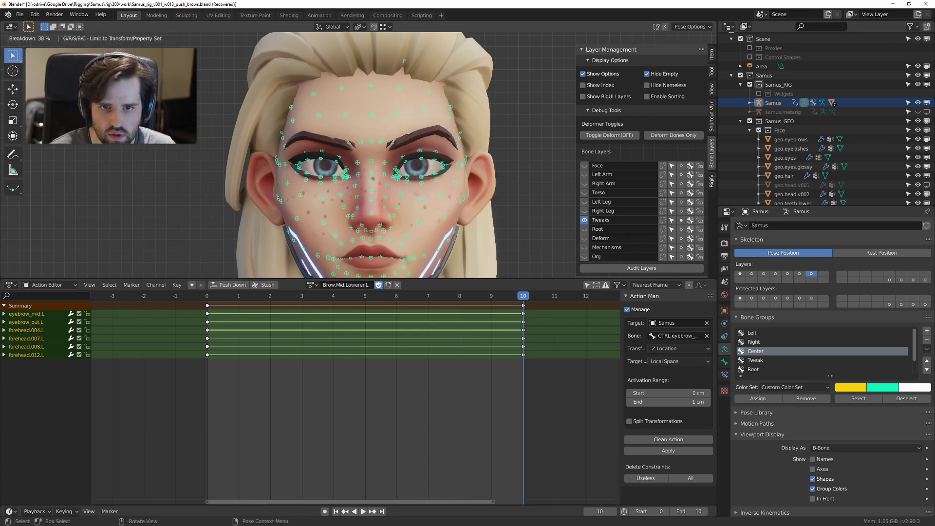
{"action": "right_click", "coordinate": [393, 126]}
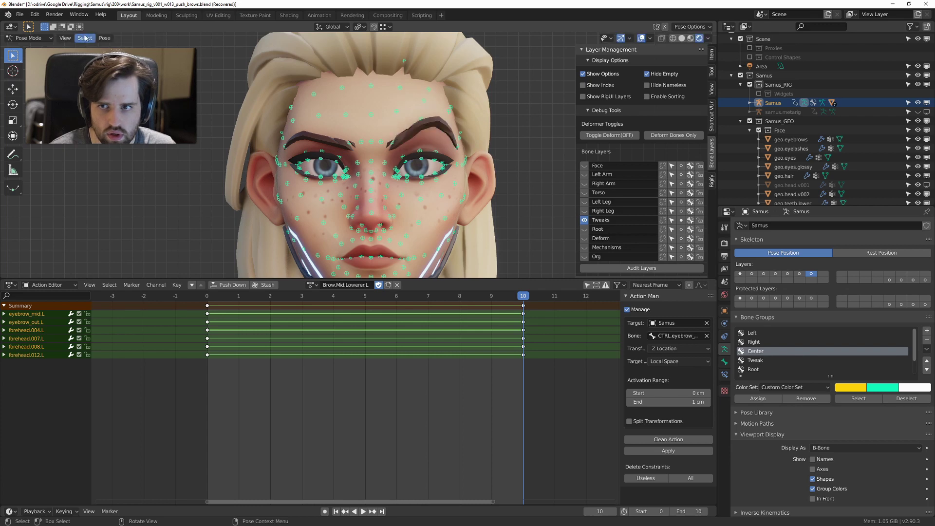
{"action": "left_click", "coordinate": [105, 38]}
{"action": "mouse_move", "coordinate": [171, 102]}
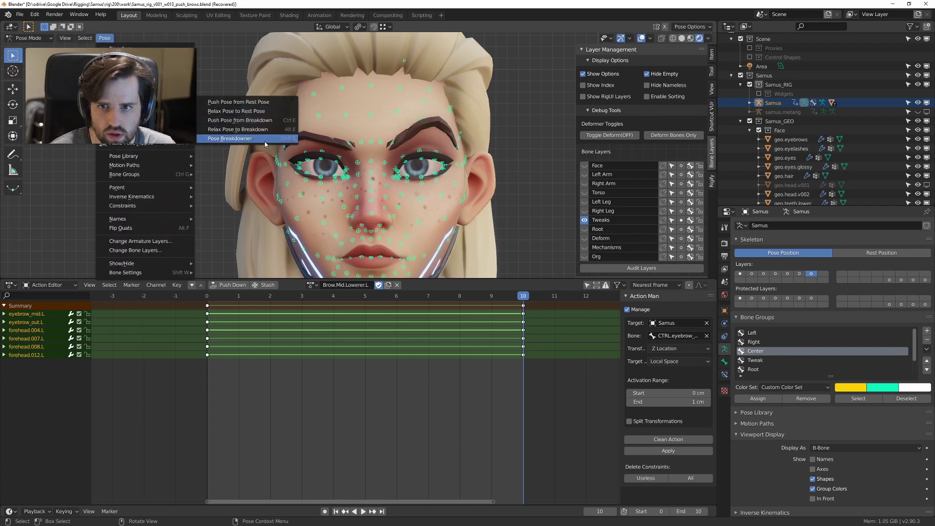
{"action": "left_click", "coordinate": [255, 113]}
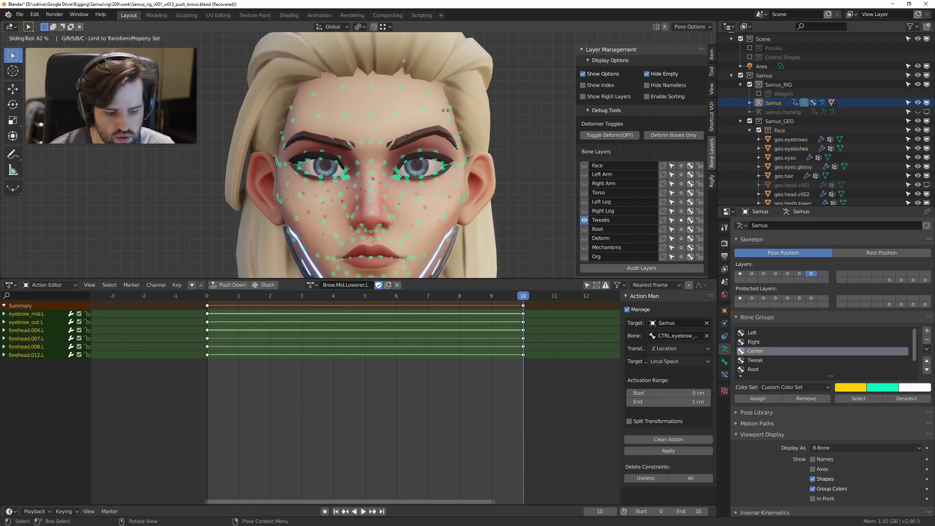
{"action": "type", "text": "200"}
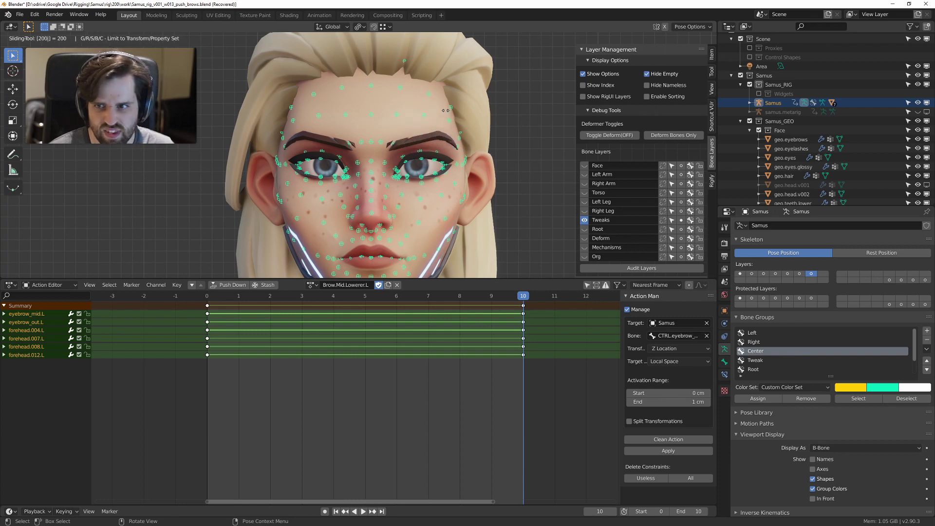
{"action": "key", "text": "Return"}
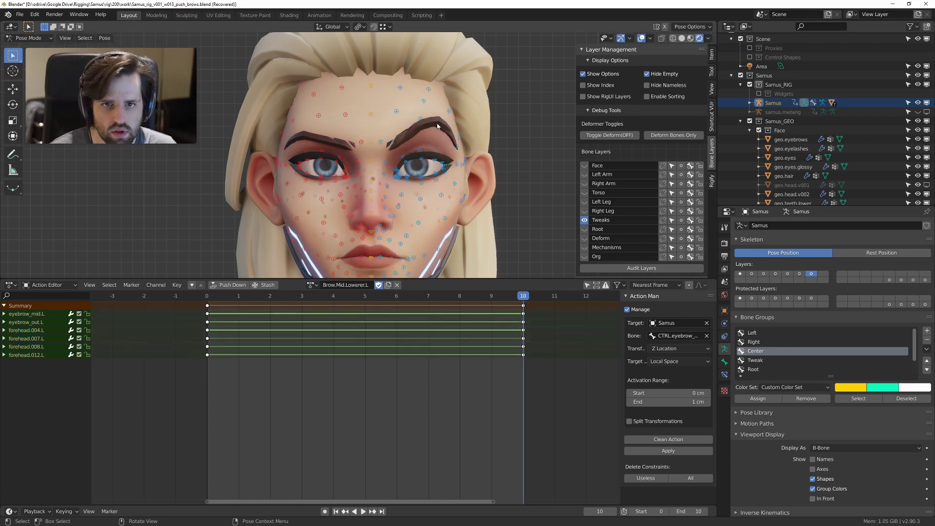
Step: Keyframe all tweak bones in their neutral pose at frame 10 and lower the eyebrow_mid.L bone along global Z
{"action": "key", "text": "i"}
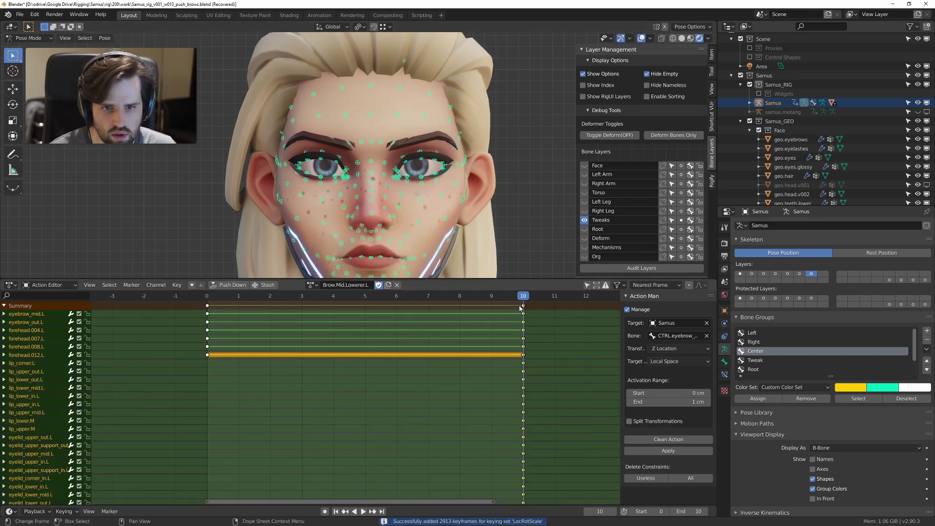
{"action": "scroll", "coordinate": [437, 129], "scroll_direction": "up", "scroll_amount": 3}
{"action": "scroll", "coordinate": [437, 129], "scroll_direction": "up", "scroll_amount": 1}
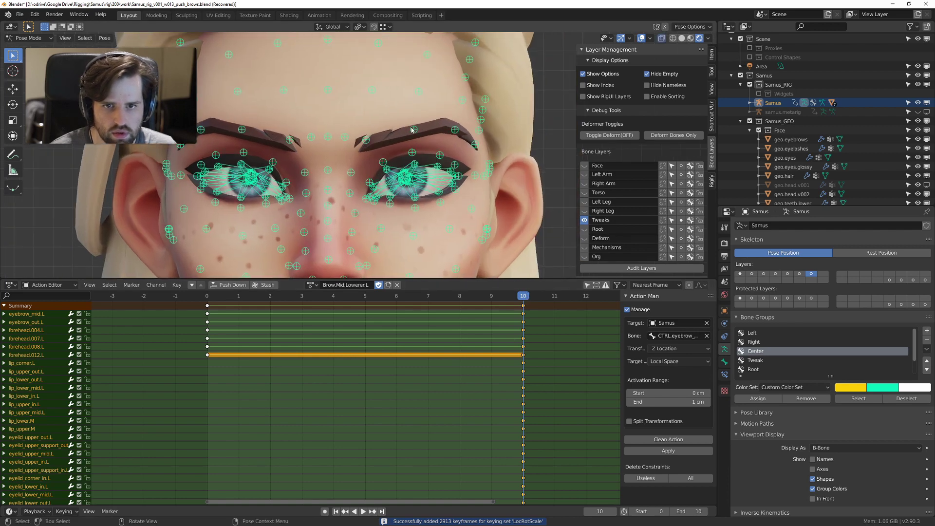
{"action": "left_click", "coordinate": [414, 130]}
{"action": "middle_click_drag", "start_coordinate": [447, 135], "coordinate": [432, 116], "text": "shift"}
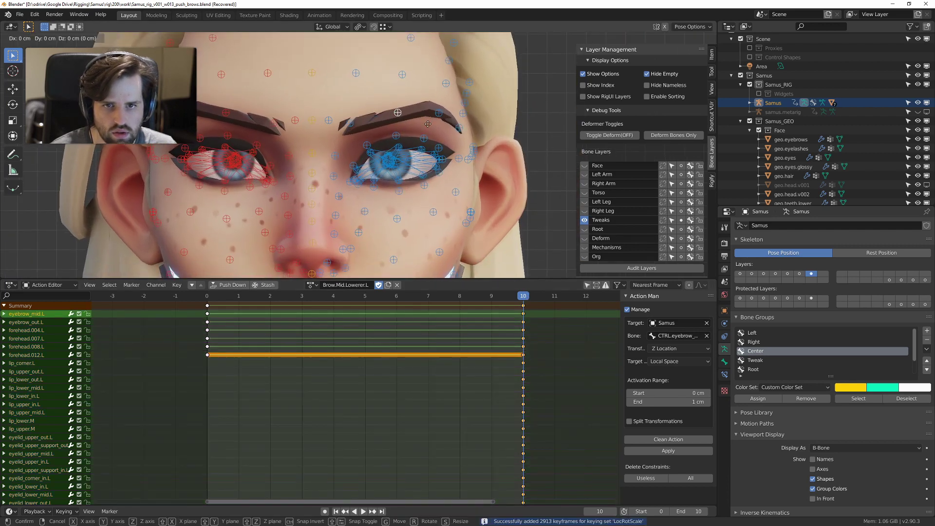
{"action": "key", "text": "g"}
{"action": "key", "text": "z"}
{"action": "left_click", "coordinate": [441, 114]}
Step: Lower the eyebrow_out.L bone about 0.32 cm along global Z
{"action": "left_click", "coordinate": [441, 114]}
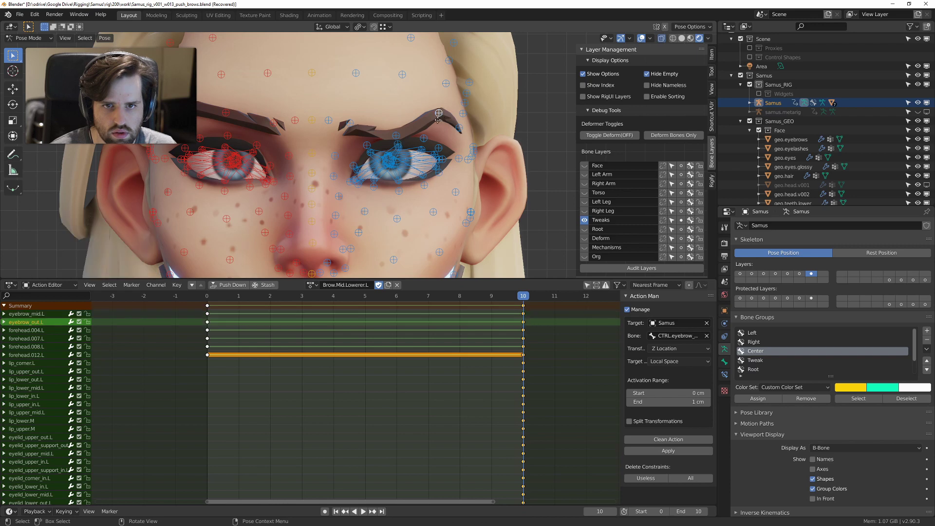
{"action": "key", "text": "g"}
{"action": "key", "text": "z"}
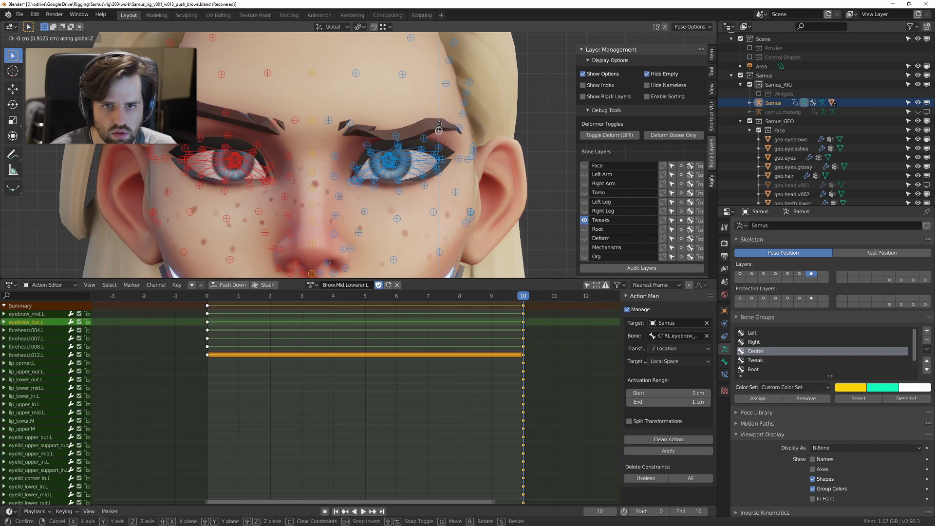
{"action": "left_click", "coordinate": [383, 131]}
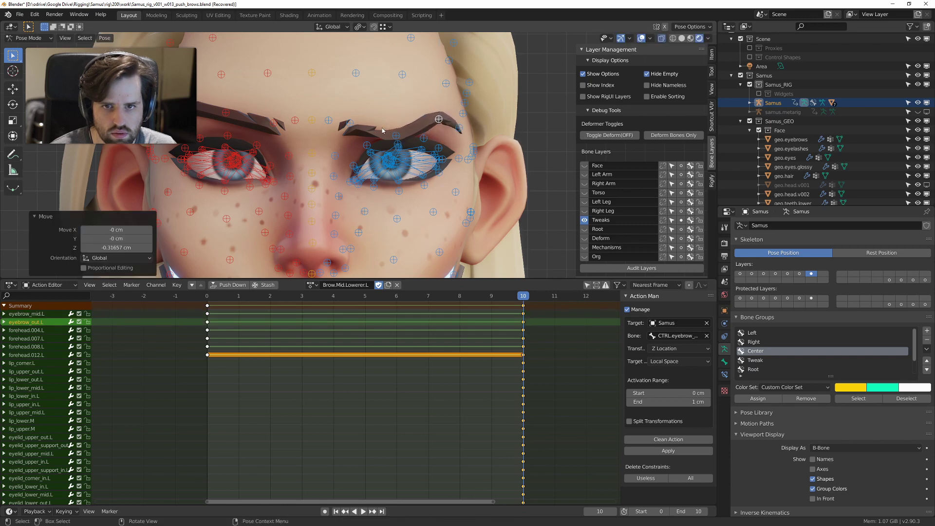
Step: Lower the eyebrow_mid.L bone further along global Z to deepen the dip in the middle of the left brow
{"action": "left_click", "coordinate": [396, 139]}
{"action": "key", "text": "g"}
{"action": "key", "text": "z"}
{"action": "right_click", "coordinate": [404, 145]}
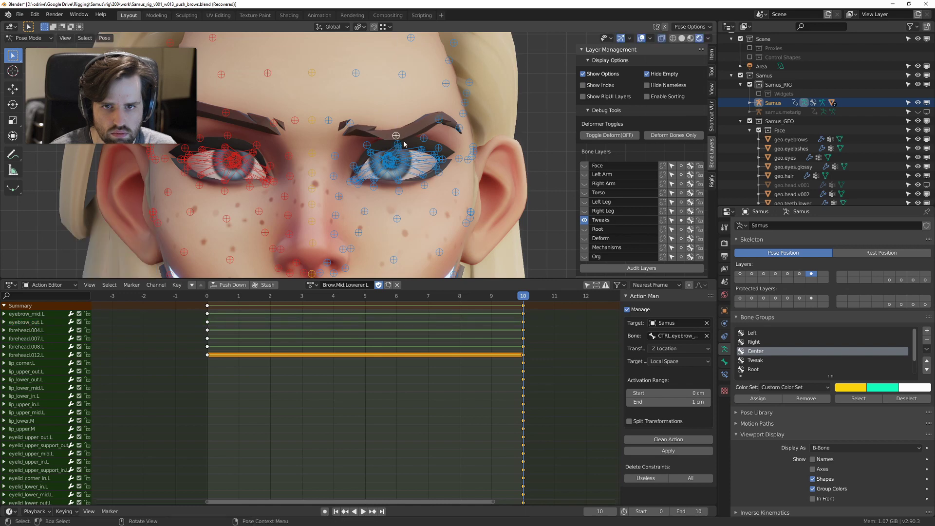
{"action": "key", "text": "g"}
{"action": "key", "text": "z"}
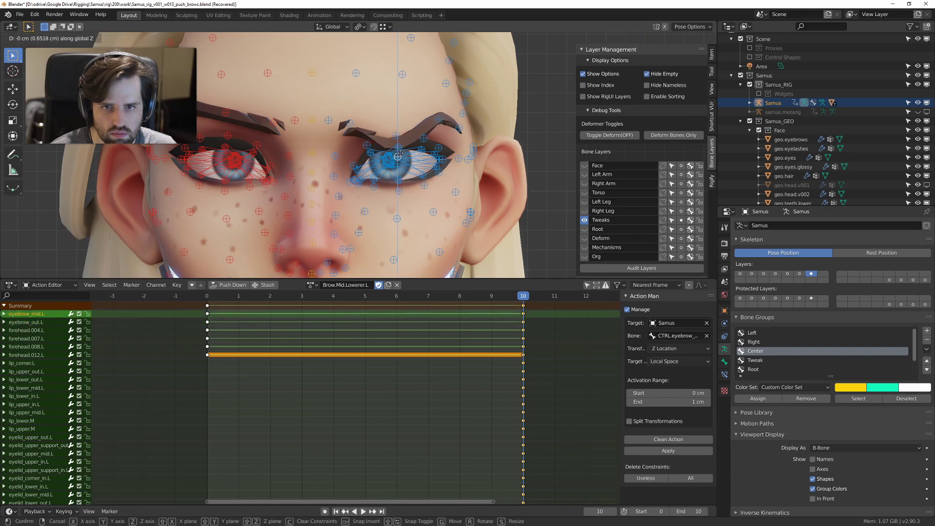
{"action": "left_click", "coordinate": [403, 166]}
Step: From the side, move the forehead.008.L bone about -0.56 cm in Y and -1.4 cm in Z
{"action": "middle_click_drag", "start_coordinate": [407, 75], "coordinate": [329, 125]}
{"action": "left_click", "coordinate": [339, 92]}
{"action": "middle_click_drag", "start_coordinate": [340, 93], "coordinate": [361, 102]}
{"action": "left_click", "coordinate": [414, 93]}
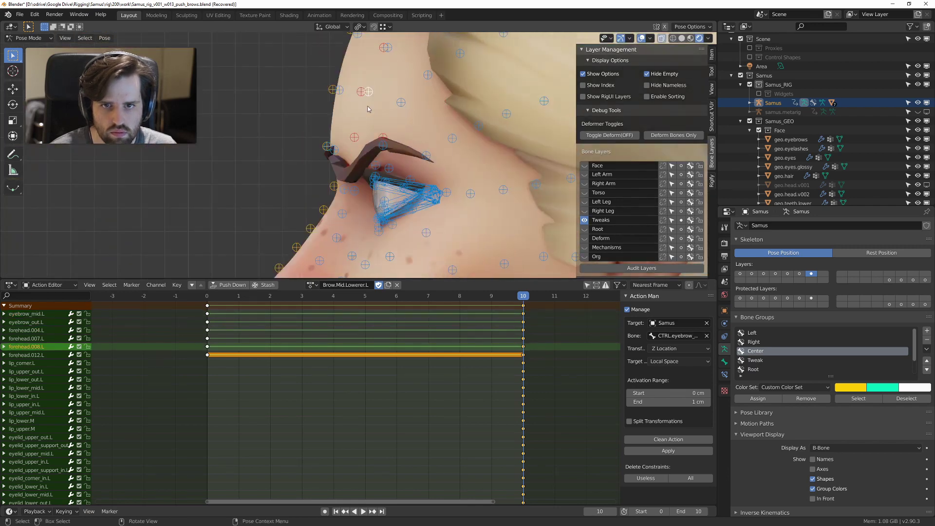
{"action": "key", "text": "g"}
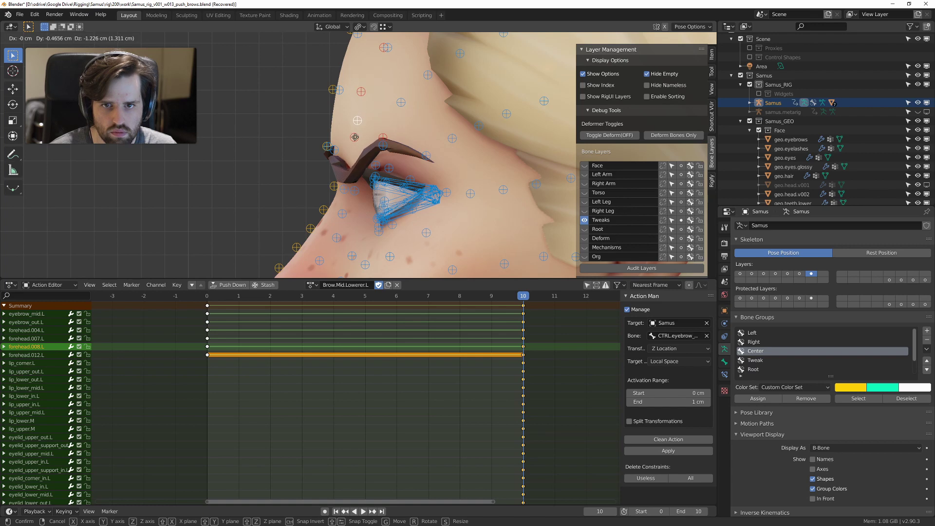
{"action": "left_click", "coordinate": [354, 140]}
Step: Enable the wireframe overlay and shift the forehead.008.L bone about -0.08 cm in Y
{"action": "key", "text": "z"}
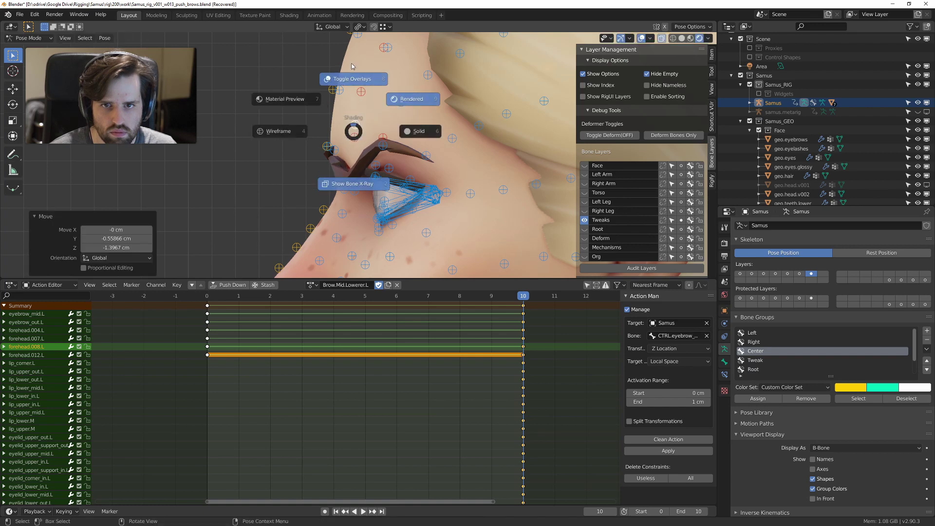
{"action": "left_click", "coordinate": [651, 38]}
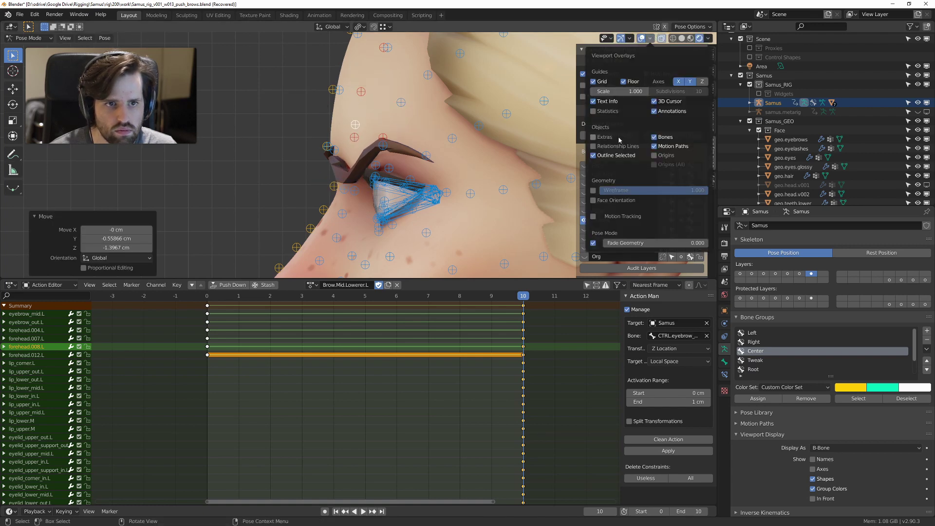
{"action": "left_click", "coordinate": [593, 191]}
{"action": "key", "text": "g"}
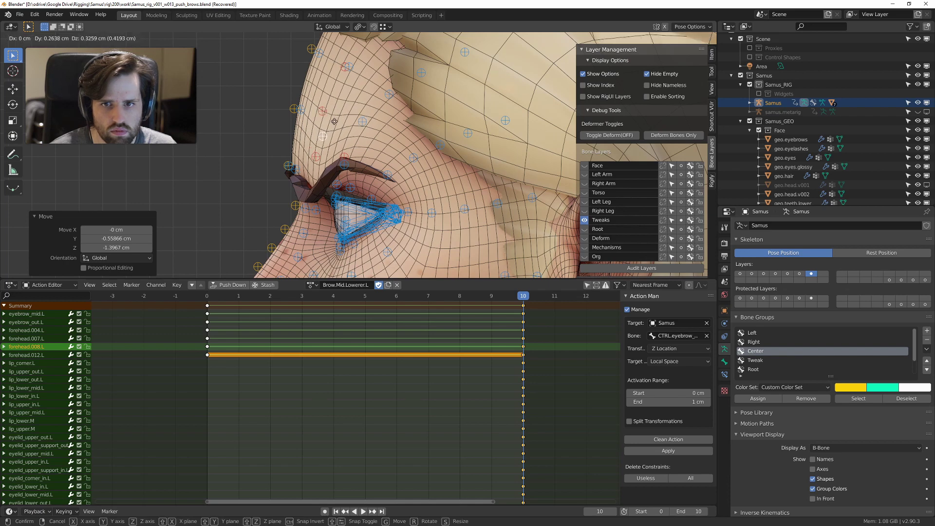
{"action": "left_click", "coordinate": [324, 136]}
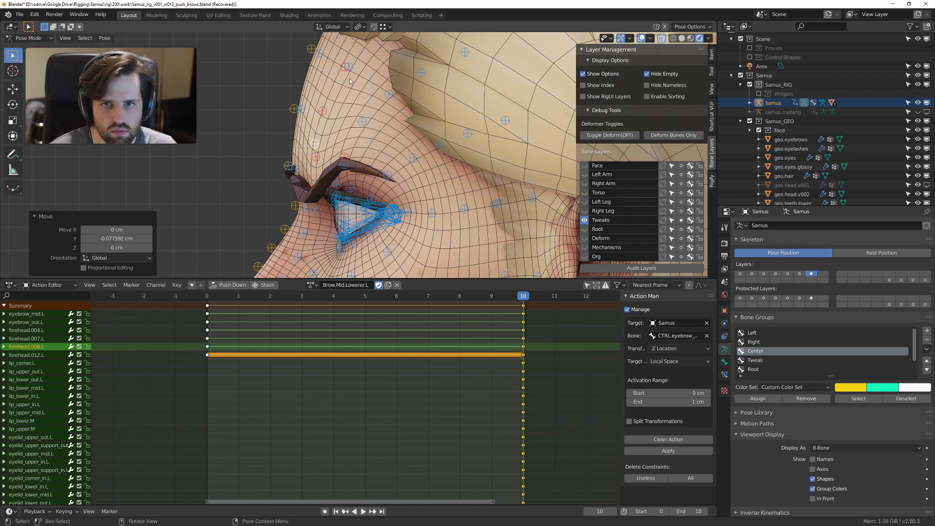
Step: Move the forehead.007.L bone about -0.45 cm in Y and -0.73 cm in Z
{"action": "left_click", "coordinate": [355, 67]}
{"action": "key", "text": "g"}
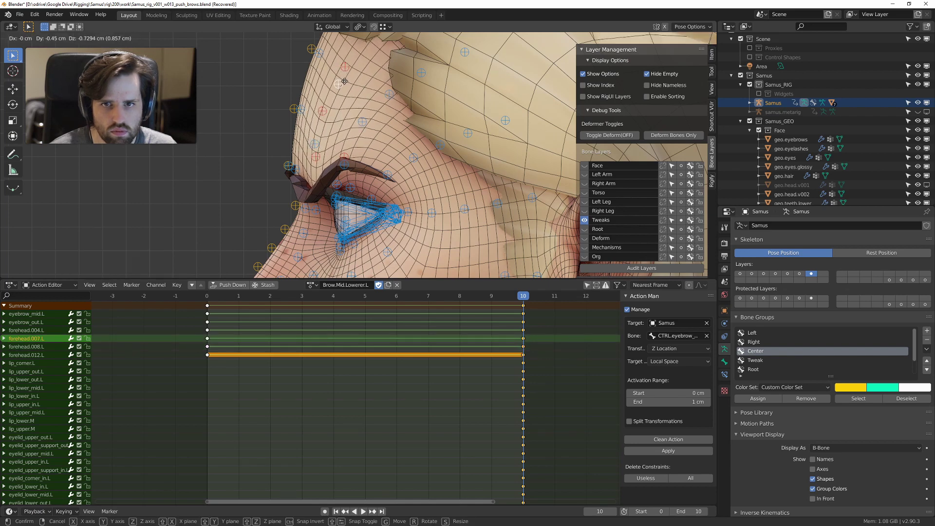
{"action": "left_click", "coordinate": [346, 81]}
Step: Keyframe all tweak bones at frames 10 and 0, and clean the Brow.Mid.Lowerer.L action
{"action": "key", "text": "a"}
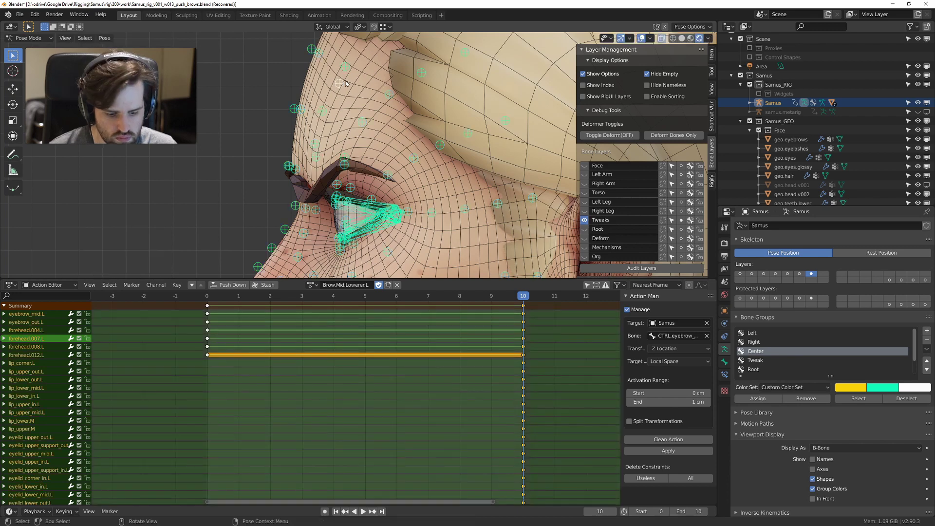
{"action": "key", "text": "i"}
{"action": "key", "text": "shift+Left"}
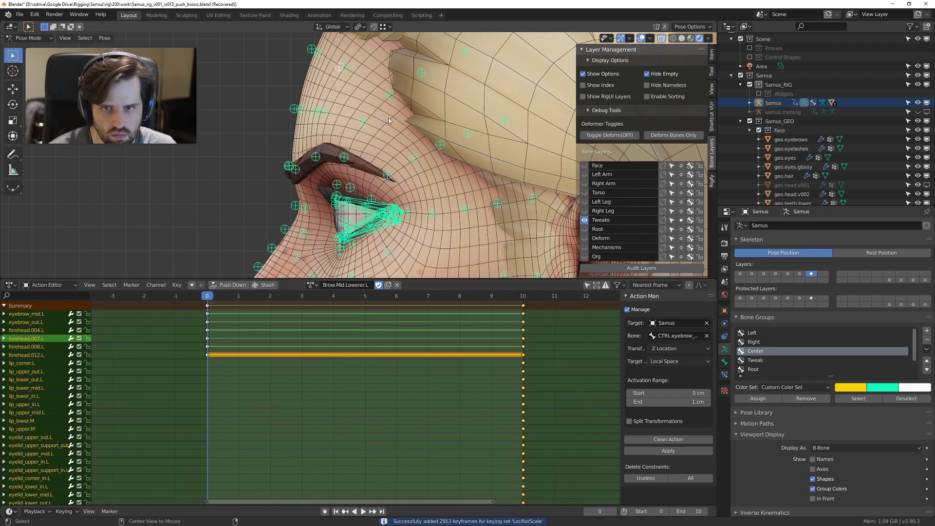
{"action": "key", "text": "i"}
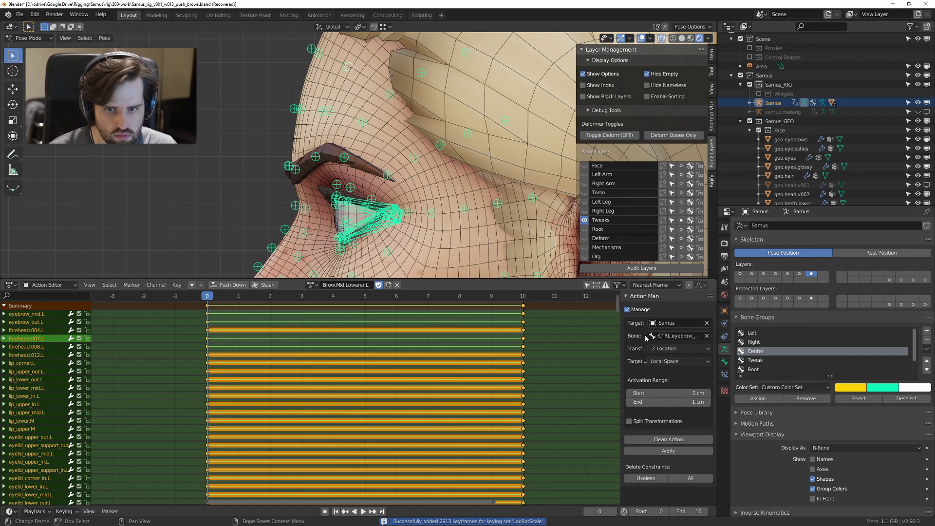
{"action": "left_click", "coordinate": [676, 439]}
Step: Display only the Face bone layer and move the left middle eyebrow control up and down to test the brow
{"action": "middle_click_drag", "start_coordinate": [428, 205], "coordinate": [563, 197]}
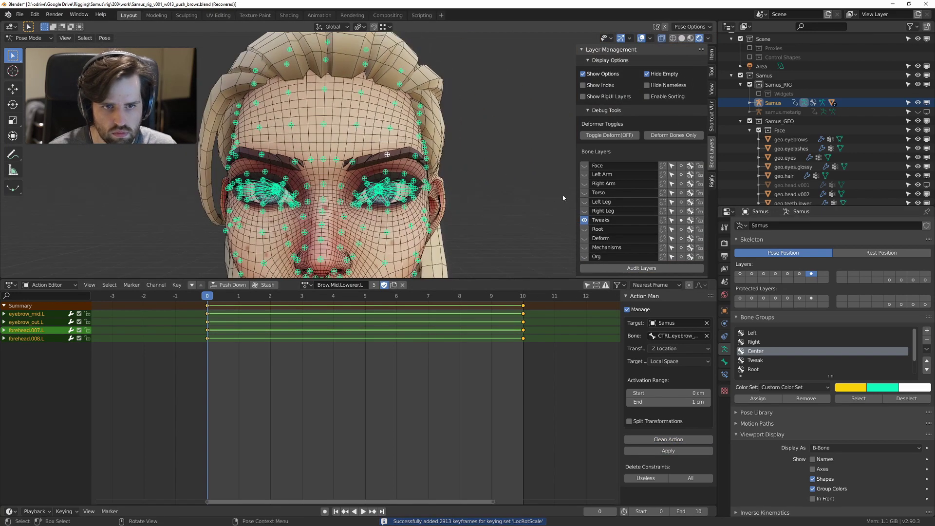
{"action": "left_click", "coordinate": [585, 220]}
{"action": "key", "text": "g"}
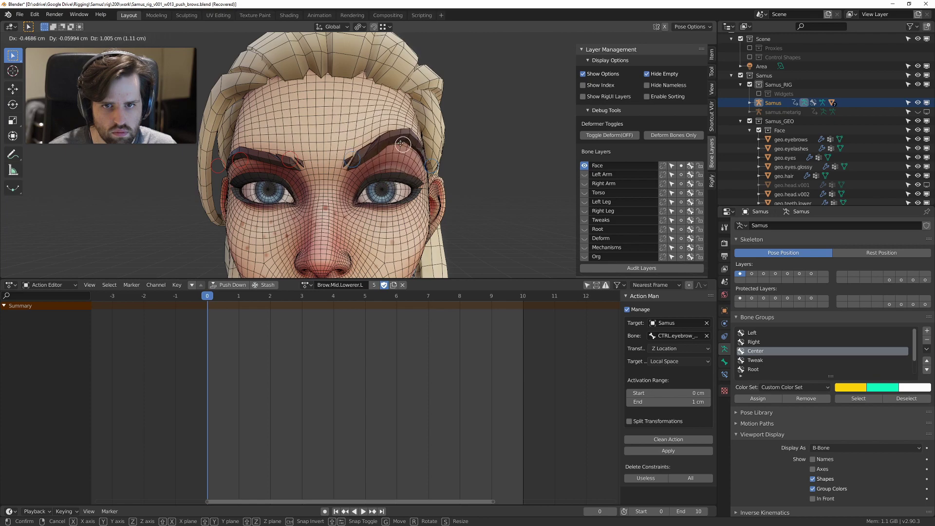
{"action": "left_click", "coordinate": [396, 157]}
{"action": "mouse_move", "coordinate": [397, 158]}
{"action": "middle_mouse_down"}
{"action": "mouse_move", "coordinate": [396, 139]}
{"action": "mouse_move", "coordinate": [409, 143]}
{"action": "mouse_move", "coordinate": [405, 156]}
{"action": "middle_mouse_up"}
{"action": "key", "text": "g"}
{"action": "left_click", "coordinate": [390, 156]}
Step: Clear the location of all face controls and turn off the wireframe overlay in a maximized 3D viewport
{"action": "key", "text": "a"}
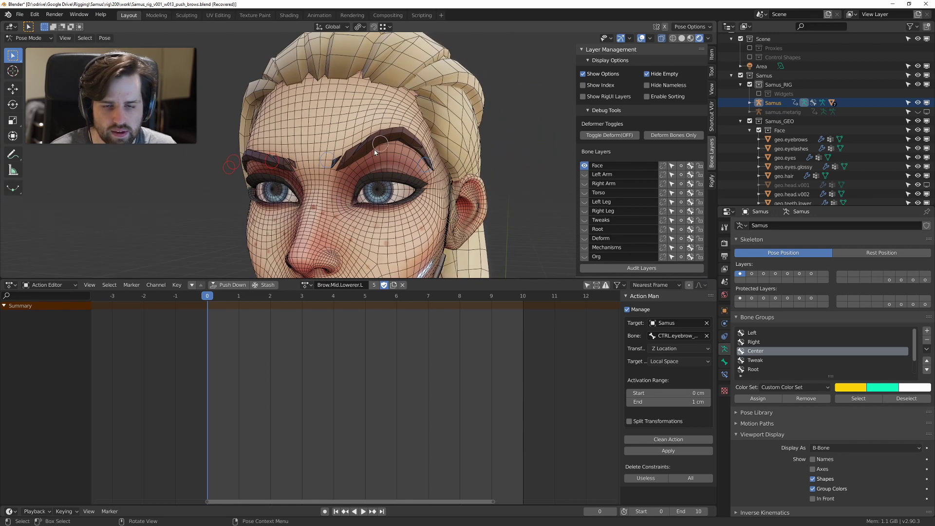
{"action": "key", "text": "a"}
{"action": "key", "text": "alt+g"}
{"action": "left_click", "coordinate": [651, 38]}
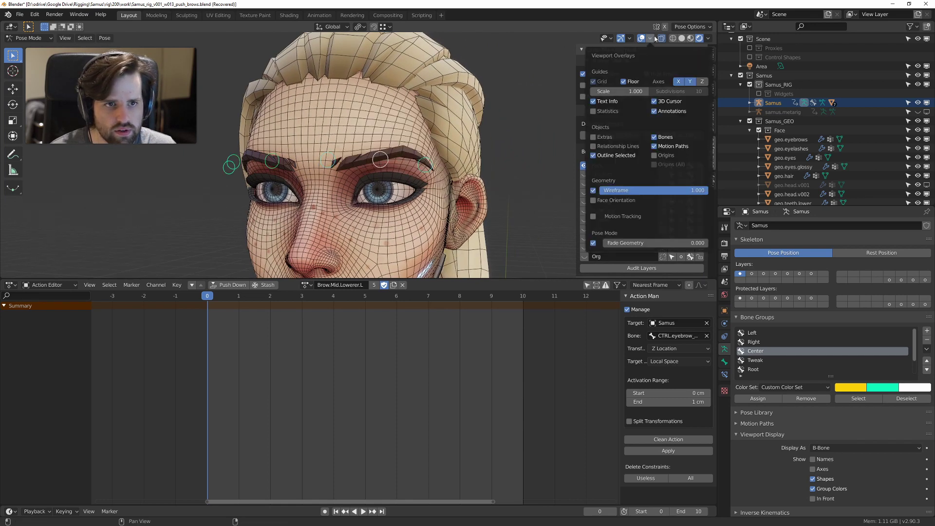
{"action": "left_click", "coordinate": [593, 190]}
{"action": "key", "text": "ctrl+space"}
Step: Pose the left eyebrow by raising its inner control and lowering its middle and outer controls
{"action": "middle_click_drag", "start_coordinate": [397, 193], "coordinate": [440, 145]}
{"action": "scroll", "coordinate": [458, 191], "scroll_direction": "up", "scroll_amount": 2}
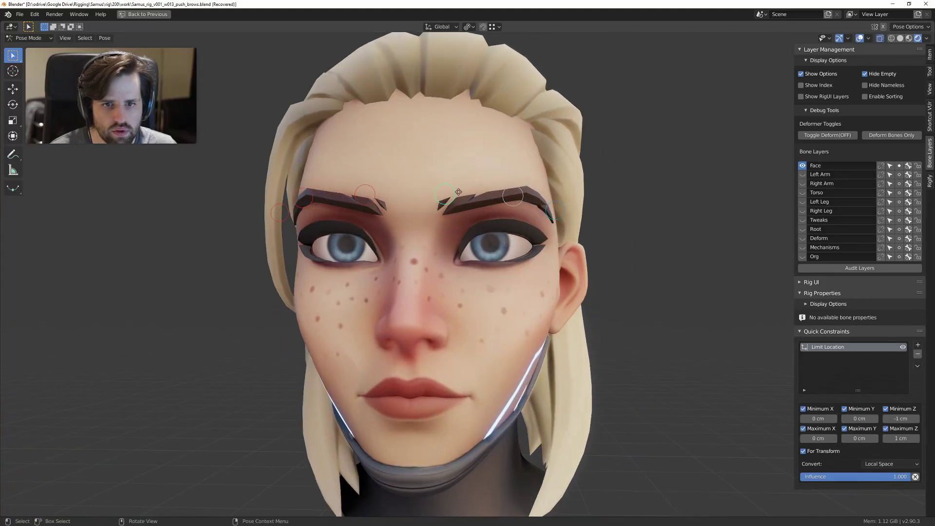
{"action": "key", "text": "g"}
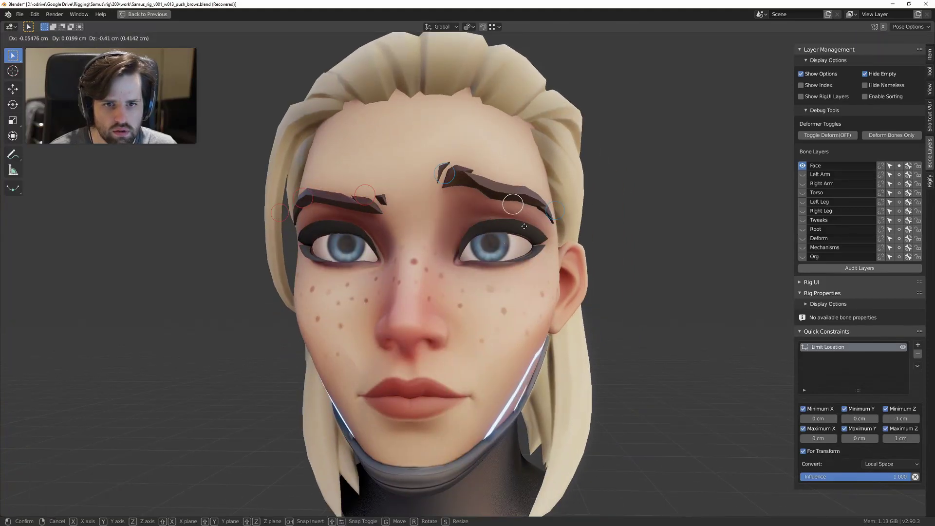
{"action": "left_click", "coordinate": [524, 226]}
{"action": "left_click", "coordinate": [556, 215]}
{"action": "key", "text": "g"}
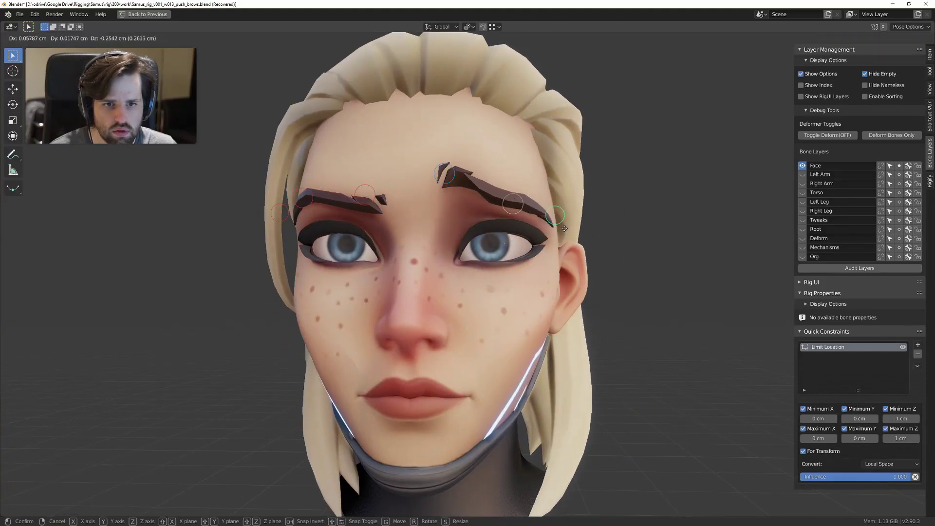
{"action": "left_click", "coordinate": [564, 235]}
{"action": "left_click", "coordinate": [522, 216]}
{"action": "key", "text": "g"}
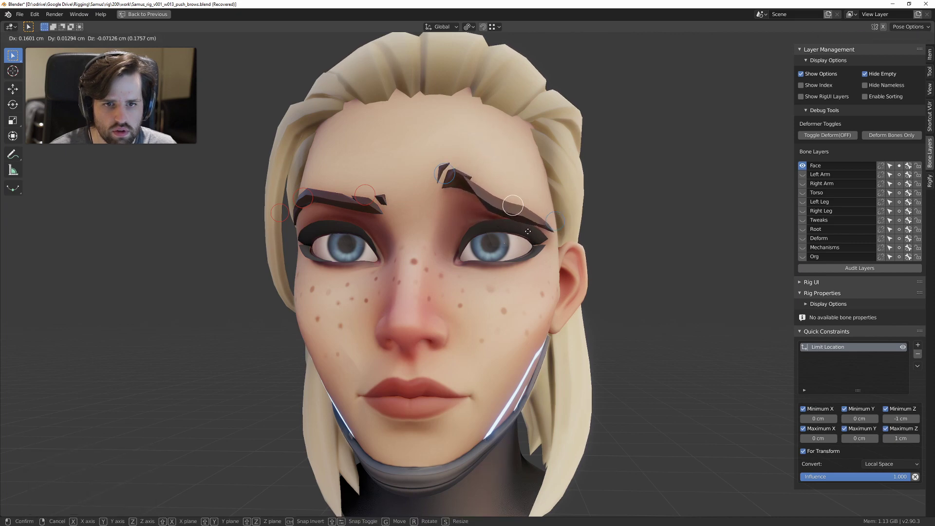
{"action": "left_click", "coordinate": [528, 232]}
Step: Raise the left middle eyebrow control about 0.33 cm in Z and inspect the brow from an angle
{"action": "scroll", "coordinate": [551, 221], "scroll_direction": "down", "scroll_amount": 3}
{"action": "mouse_move", "coordinate": [551, 222]}
{"action": "middle_mouse_down"}
{"action": "mouse_move", "coordinate": [526, 217]}
{"action": "mouse_move", "coordinate": [550, 221]}
{"action": "middle_mouse_up"}
{"action": "scroll", "coordinate": [488, 221], "scroll_direction": "up", "scroll_amount": 3}
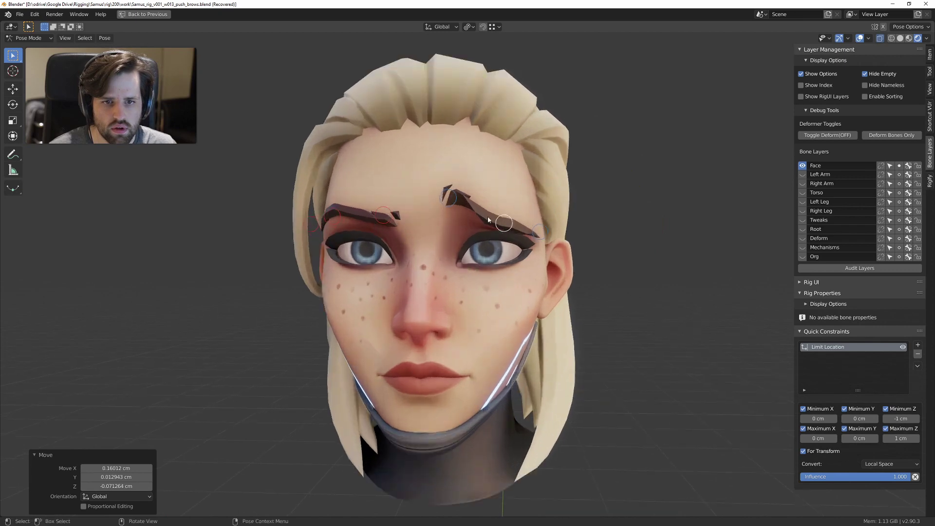
{"action": "right_click_drag", "start_coordinate": [537, 223], "coordinate": [400, 161]}
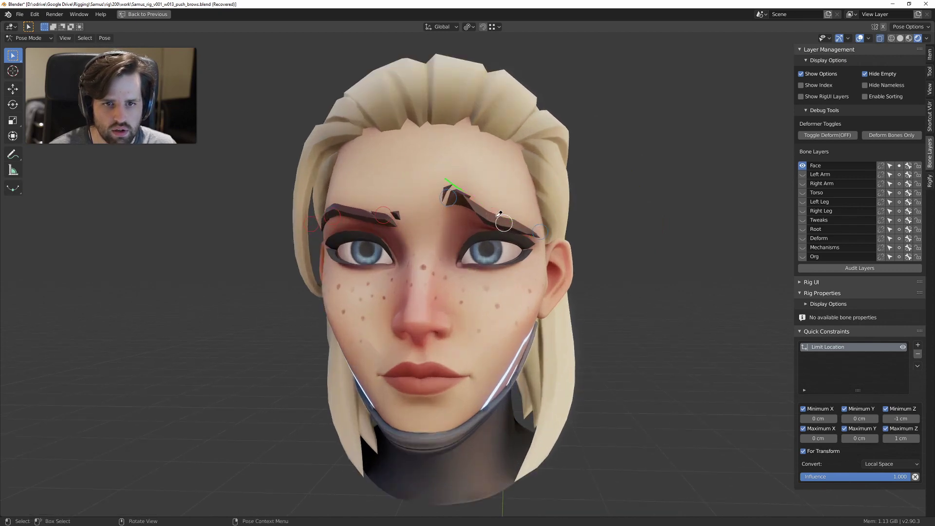
{"action": "key", "text": "g"}
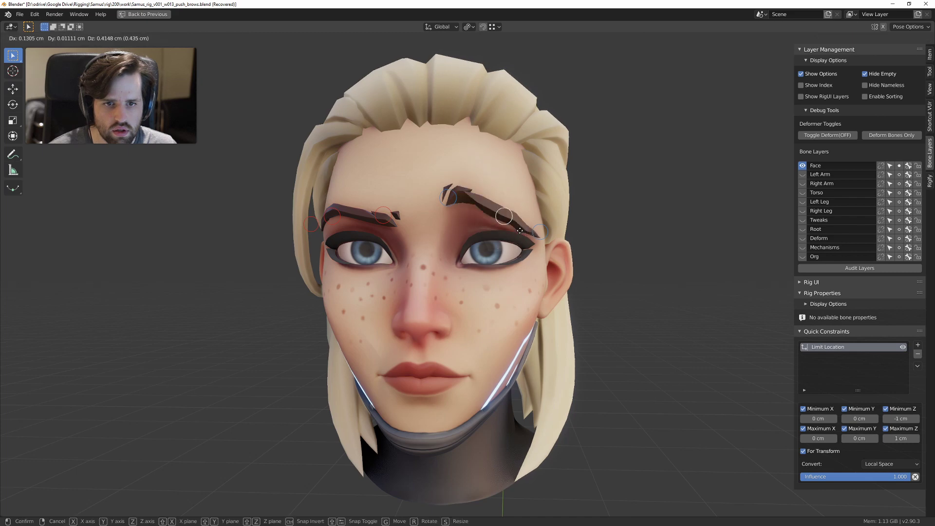
{"action": "left_click", "coordinate": [517, 242]}
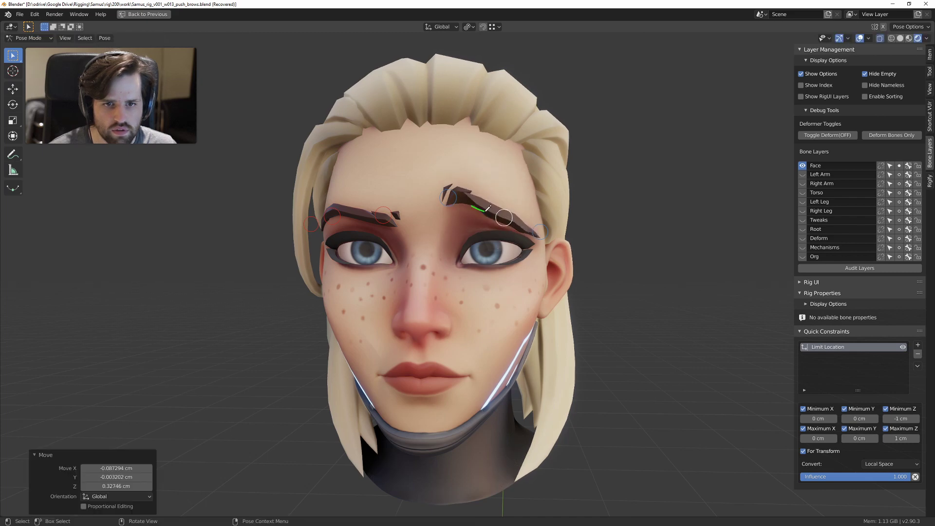
{"action": "right_click_drag", "start_coordinate": [479, 205], "coordinate": [491, 216]}
{"action": "middle_click_drag", "start_coordinate": [441, 182], "coordinate": [419, 186]}
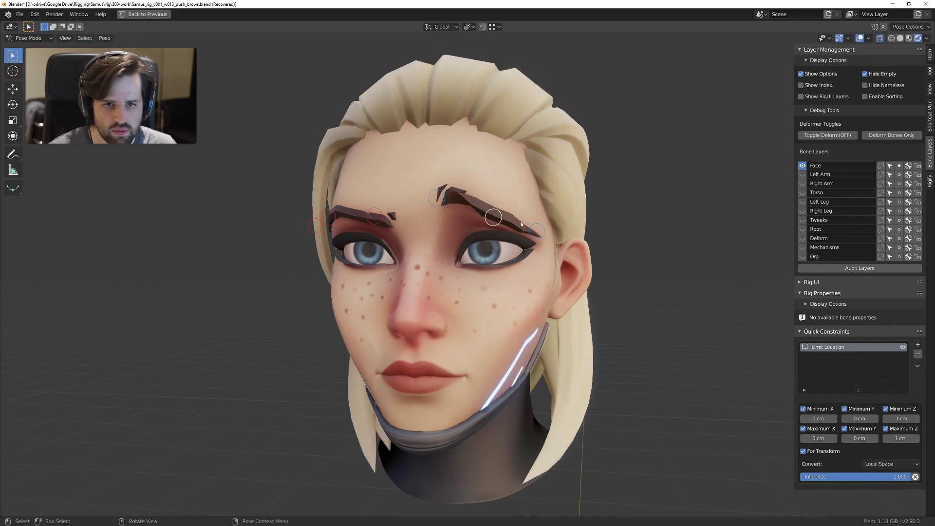
{"action": "scroll", "coordinate": [461, 203], "scroll_direction": "up", "scroll_amount": 2}
Step: Undo the left eyebrow posing, switch the rig to Object Mode and select the eyebrow mesh
{"action": "key", "text": "ctrl+Tab"}
{"action": "key", "text": "ctrl+Tab"}
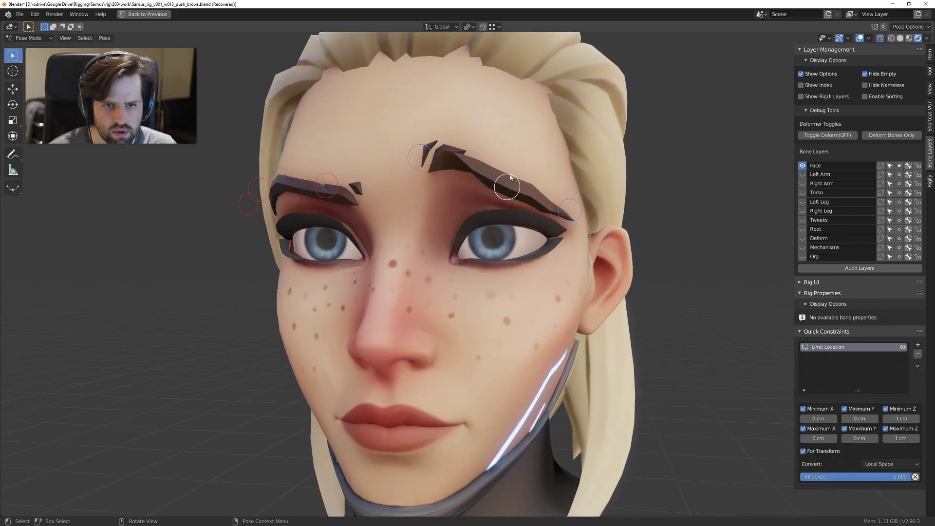
{"action": "key", "text": "ctrl+z"}
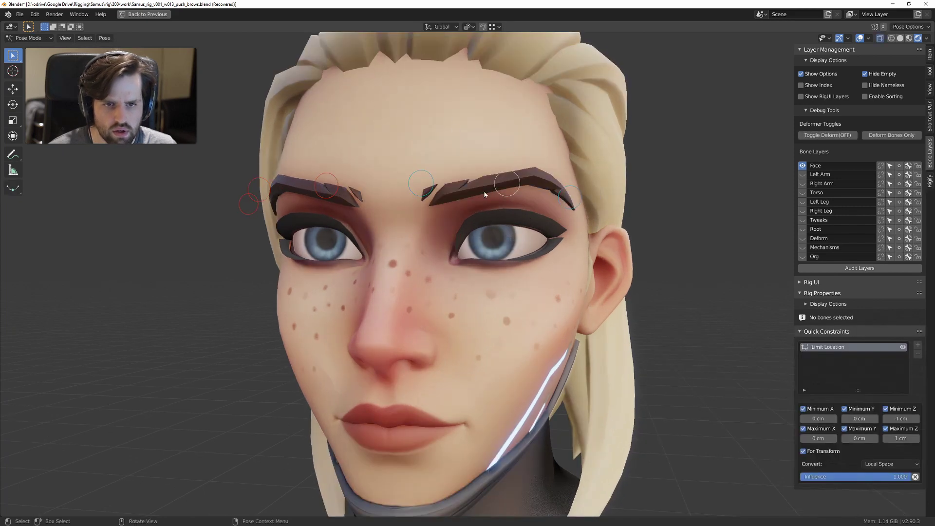
{"action": "key", "text": "ctrl+Tab"}
{"action": "left_click", "coordinate": [215, 177]}
{"action": "left_click", "coordinate": [453, 191]}
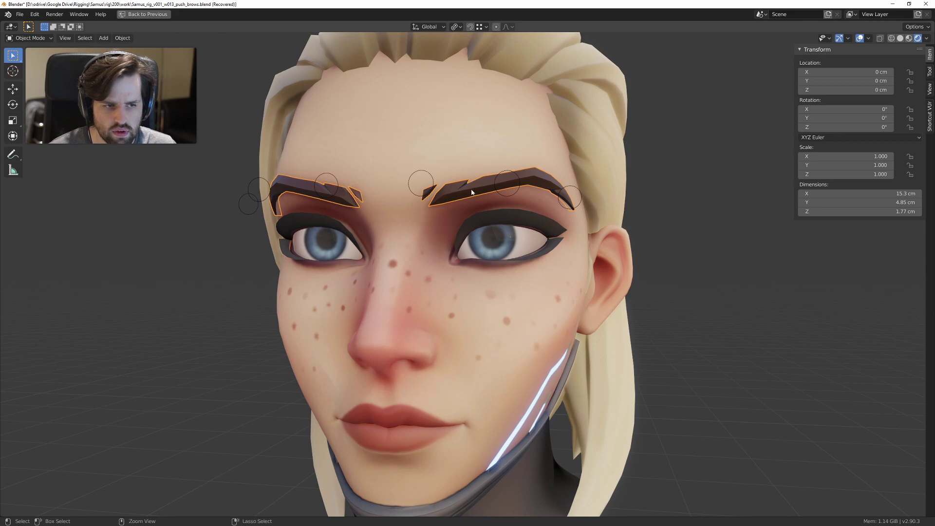
Step: Restore the full layout and add a Data Transfer modifier to geo.eyebrows
{"action": "key", "text": "ctrl+space"}
{"action": "left_click", "coordinate": [725, 349]}
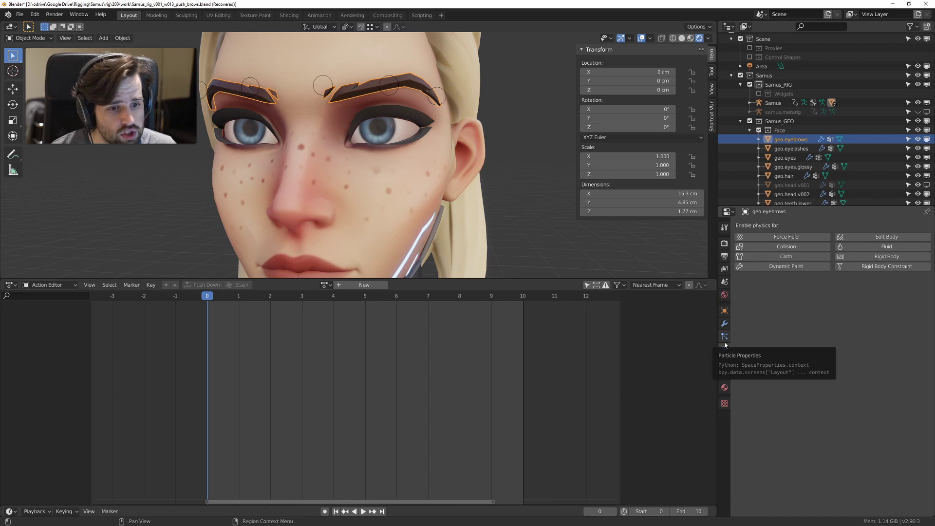
{"action": "left_click", "coordinate": [725, 323]}
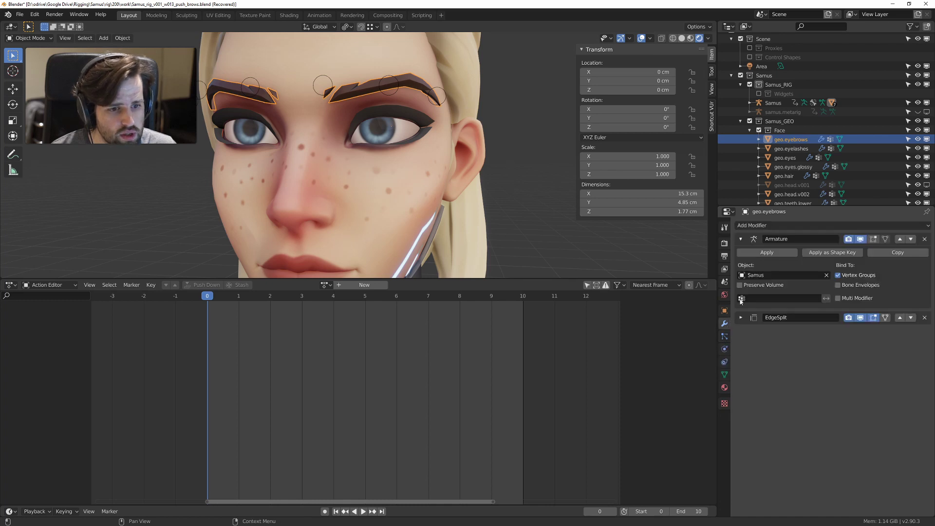
{"action": "left_click", "coordinate": [755, 225]}
{"action": "left_click", "coordinate": [678, 247]}
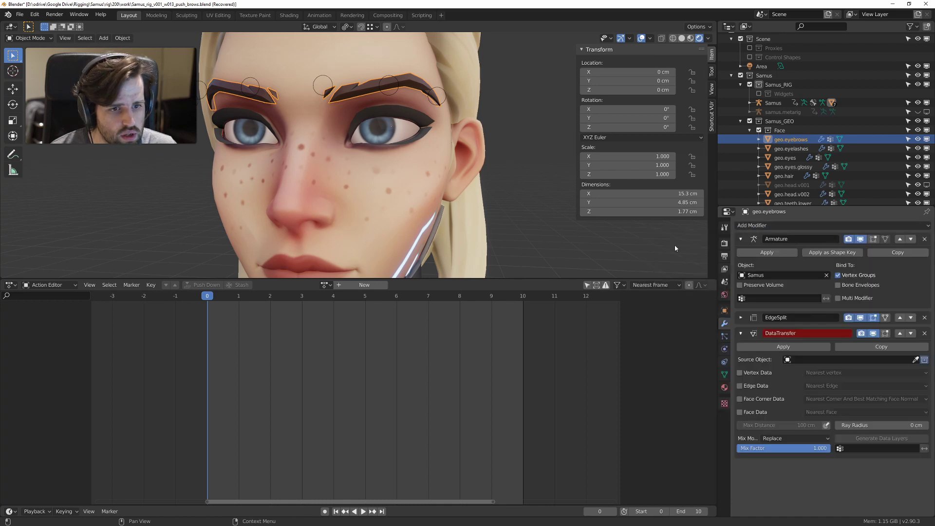
Step: Set geo.head.v002.proxy as the transfer source, enable Vertex Data with Nearest vertex mapping, and apply the modifier
{"action": "left_click", "coordinate": [814, 361]}
{"action": "key", "text": "Escape"}
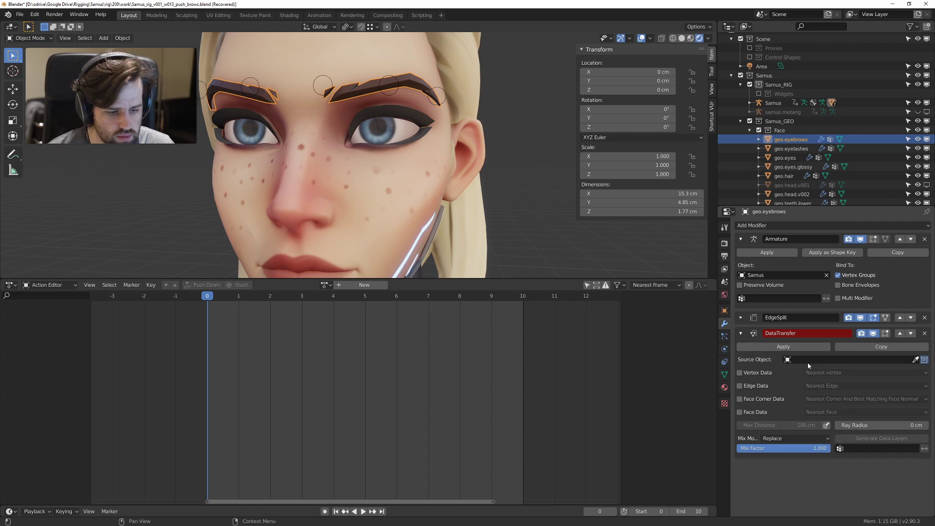
{"action": "left_click", "coordinate": [809, 359]}
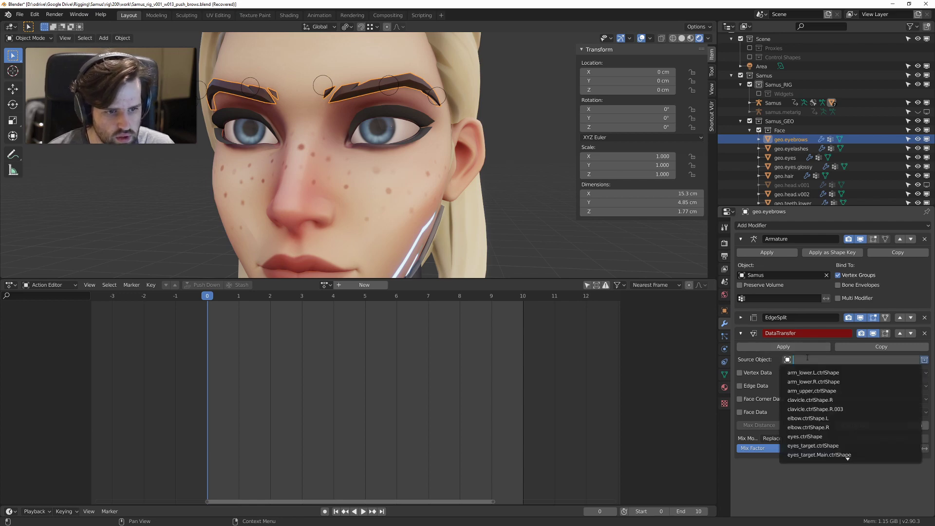
{"action": "type", "text": "prox"}
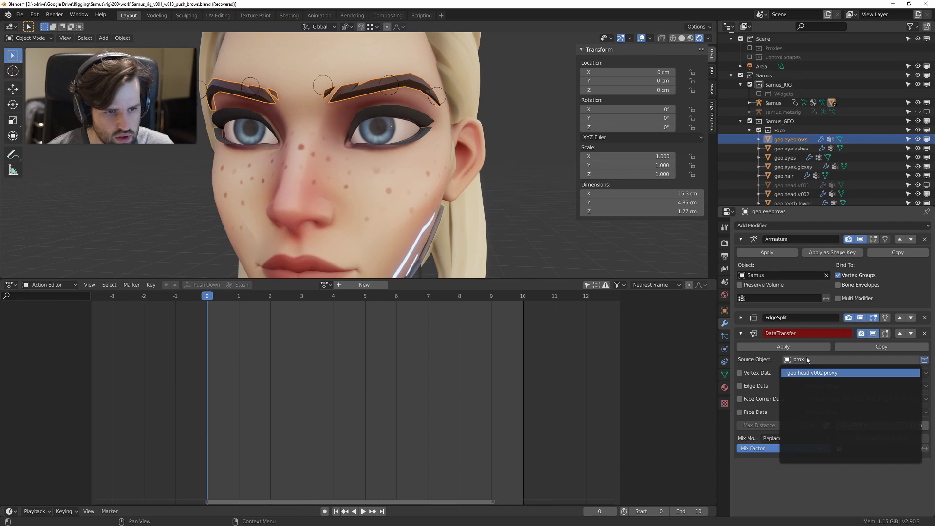
{"action": "key", "text": "Return"}
{"action": "left_click", "coordinate": [764, 374]}
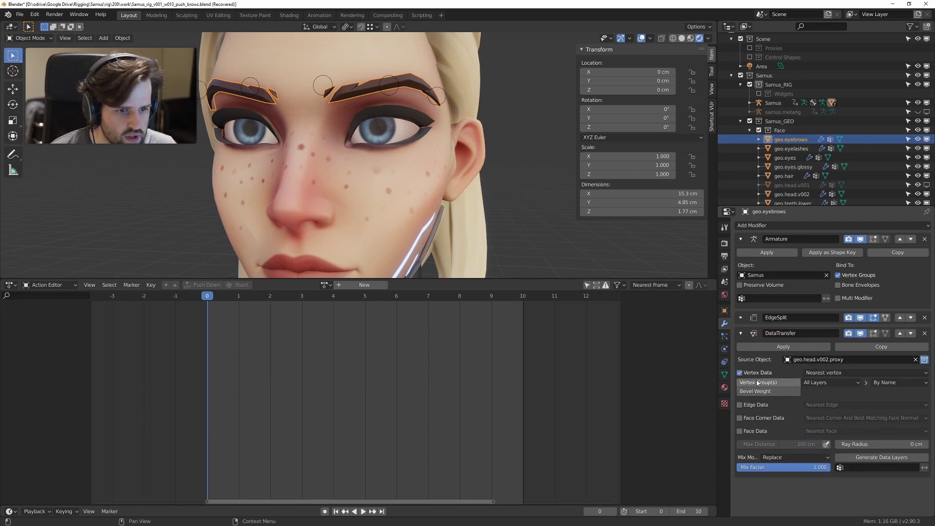
{"action": "left_click", "coordinate": [769, 348]}
Step: Return to posing the rig and test-move the left middle eyebrow control, cancelling the move
{"action": "left_click", "coordinate": [383, 79]}
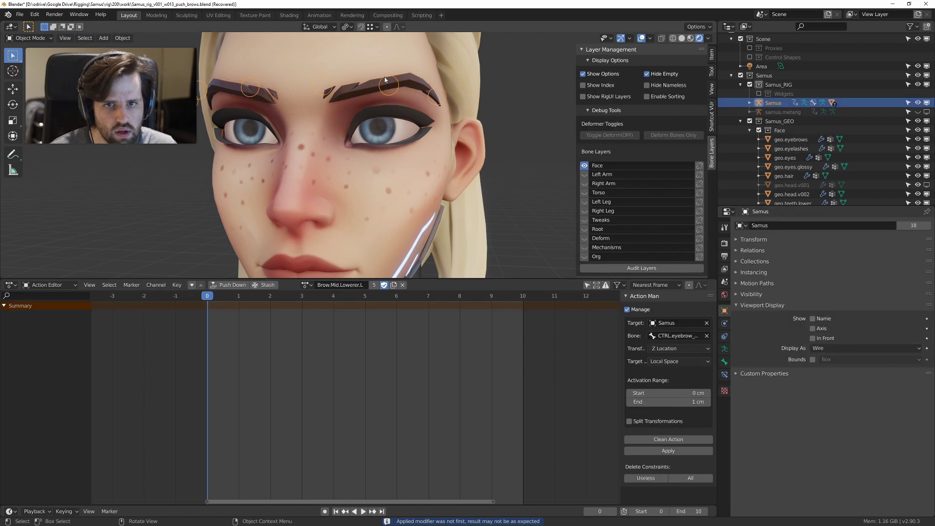
{"action": "key", "text": "ctrl+Tab"}
{"action": "key", "text": "g"}
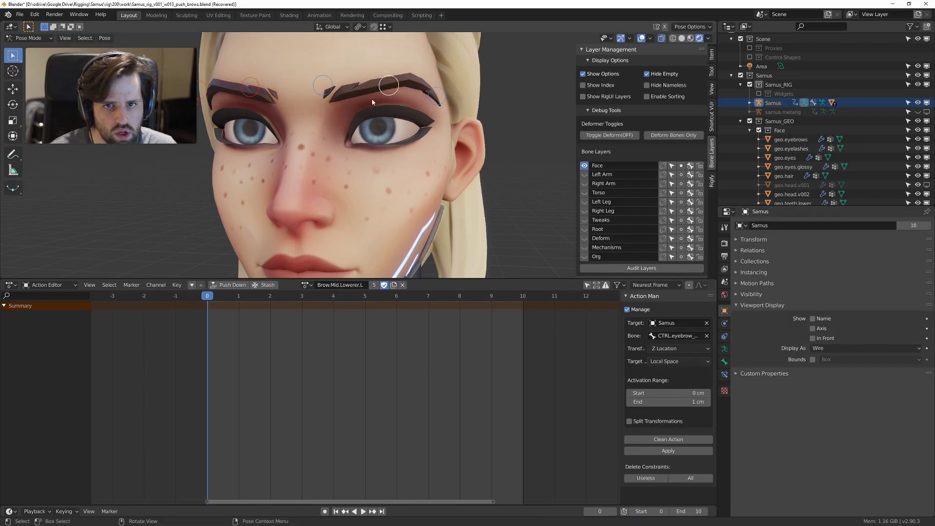
{"action": "right_click", "coordinate": [372, 99]}
Step: Add another Data Transfer modifier to geo.eyebrows with geo.head.v002.proxy as its source object
{"action": "key", "text": "ctrl+Tab"}
{"action": "left_click", "coordinate": [356, 91]}
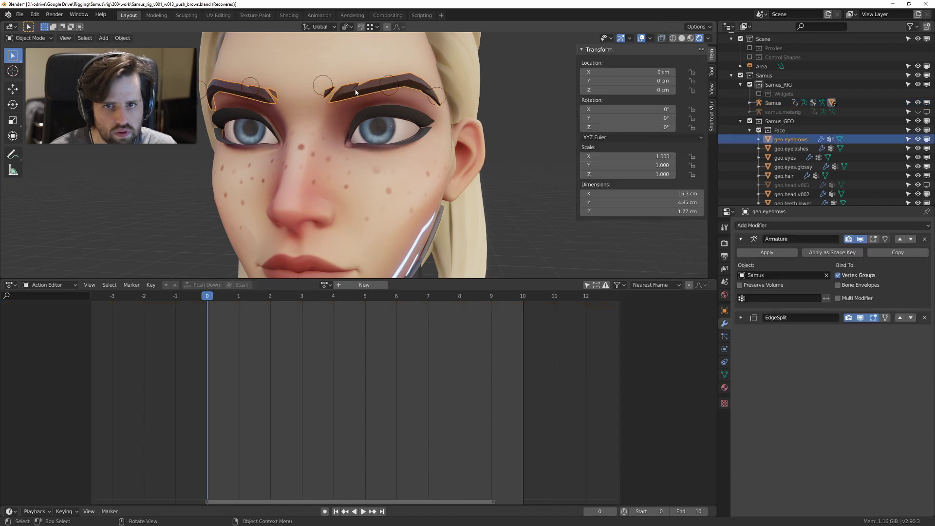
{"action": "left_click", "coordinate": [761, 226]}
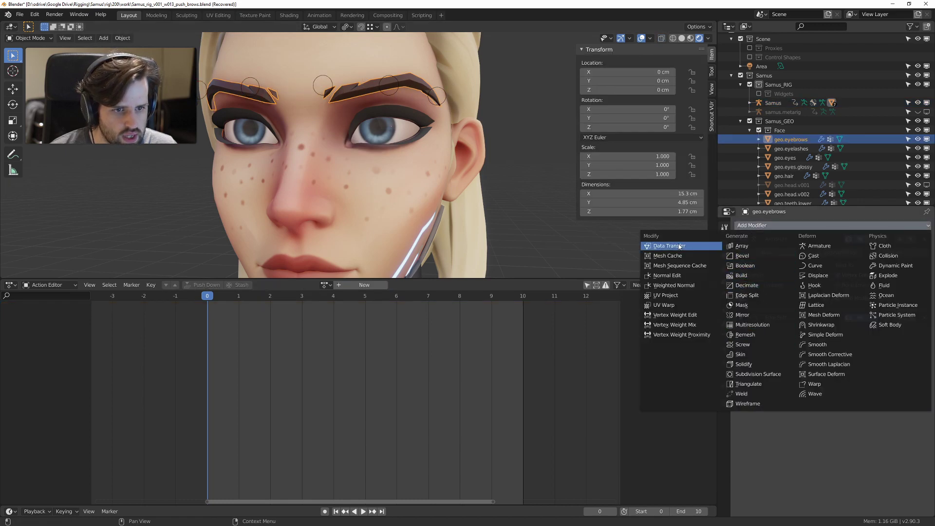
{"action": "left_click", "coordinate": [670, 246]}
{"action": "left_click", "coordinate": [789, 359]}
{"action": "key", "text": "Escape"}
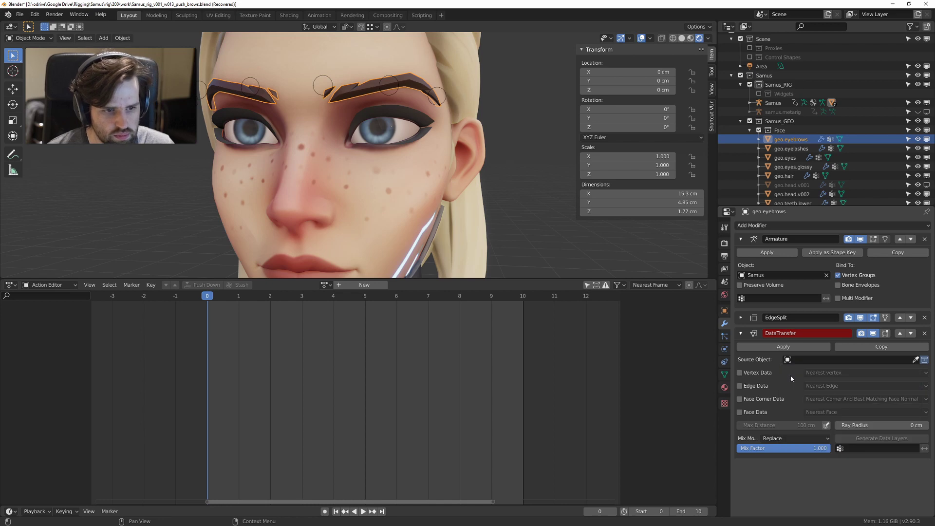
{"action": "left_click", "coordinate": [805, 359]}
{"action": "type", "text": "proxy"}
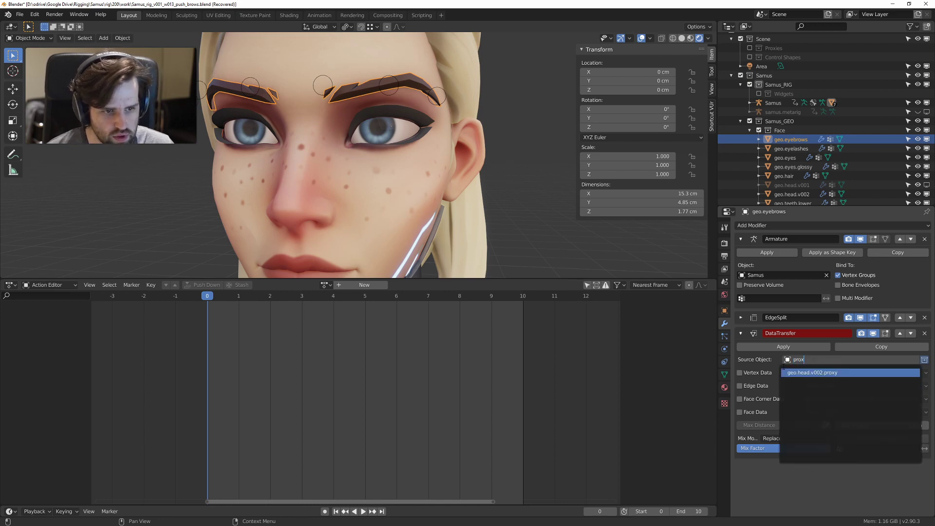
{"action": "left_click", "coordinate": [783, 369]}
Step: Enable vertex group transfer with Projected Face Interpolated mapping and apply the Data Transfer modifier
{"action": "left_click", "coordinate": [762, 373]}
{"action": "left_click", "coordinate": [760, 383]}
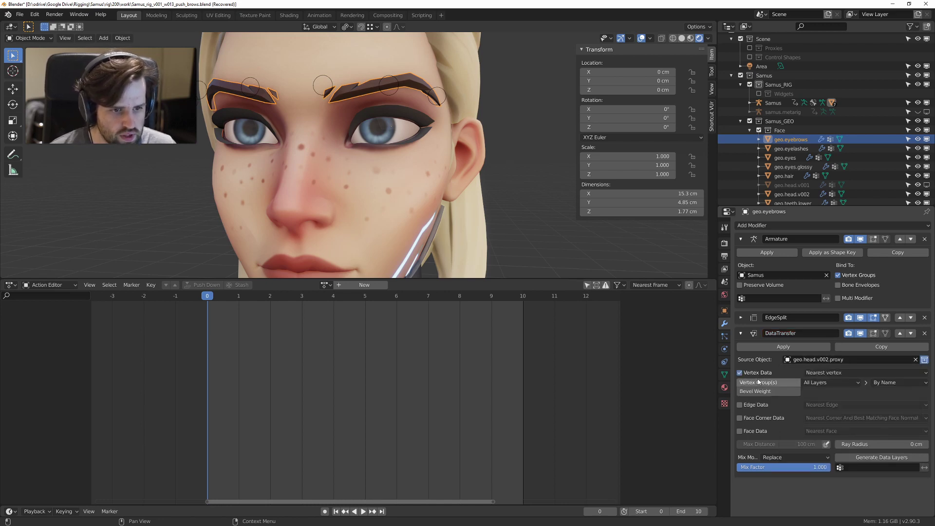
{"action": "left_click", "coordinate": [838, 373]}
{"action": "left_click", "coordinate": [817, 442]}
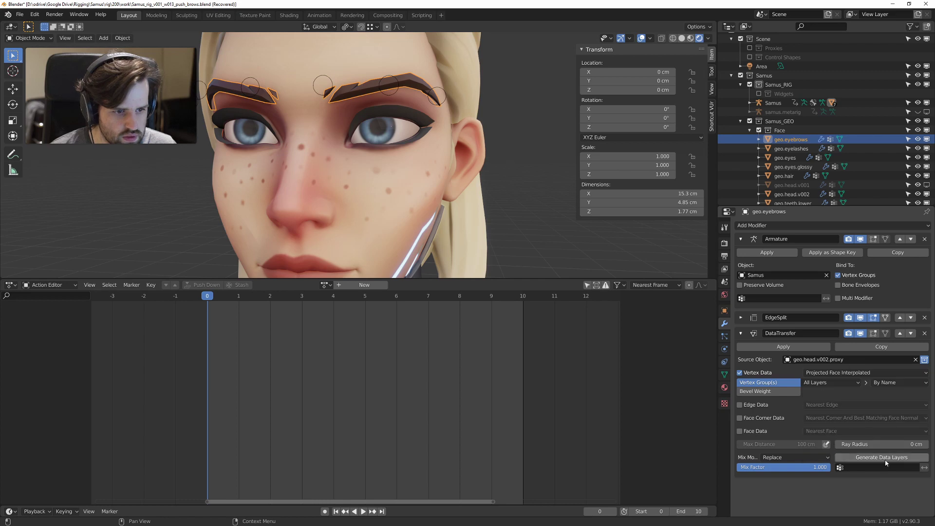
{"action": "left_click", "coordinate": [779, 347]}
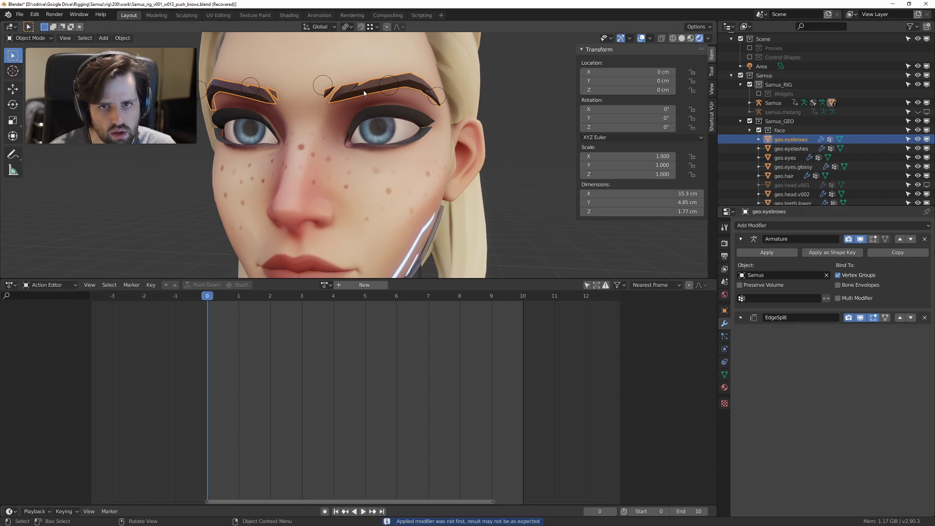
Step: Put the rig in Pose Mode and raise the left middle eyebrow control to test the eyebrow deformation
{"action": "left_click", "coordinate": [383, 76]}
{"action": "key", "text": "ctrl+Tab"}
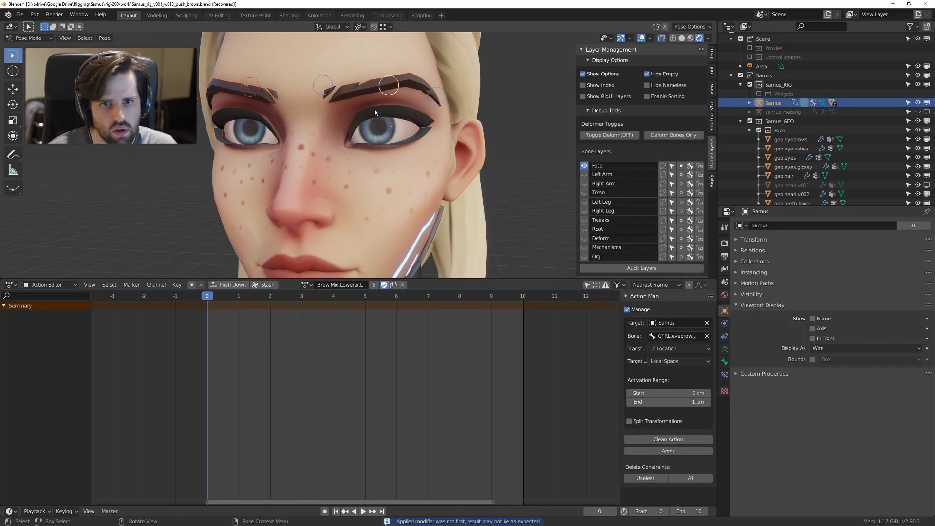
{"action": "key", "text": "g"}
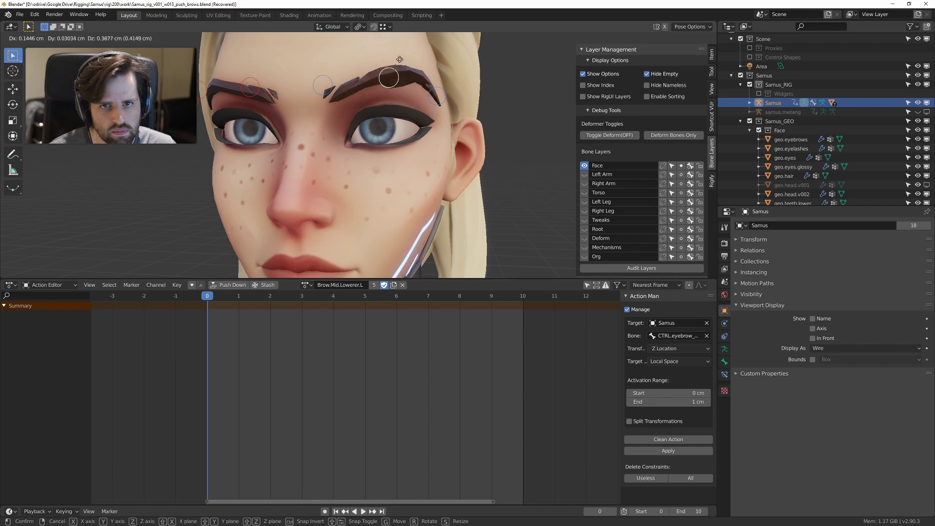
{"action": "left_click", "coordinate": [395, 59]}
{"action": "mouse_move", "coordinate": [395, 59]}
{"action": "middle_mouse_down"}
{"action": "mouse_move", "coordinate": [322, 82]}
{"action": "mouse_move", "coordinate": [401, 68]}
{"action": "middle_mouse_up"}
Step: Select the eyebrow mesh and switch it to Weight Paint mode
{"action": "left_click", "coordinate": [382, 70]}
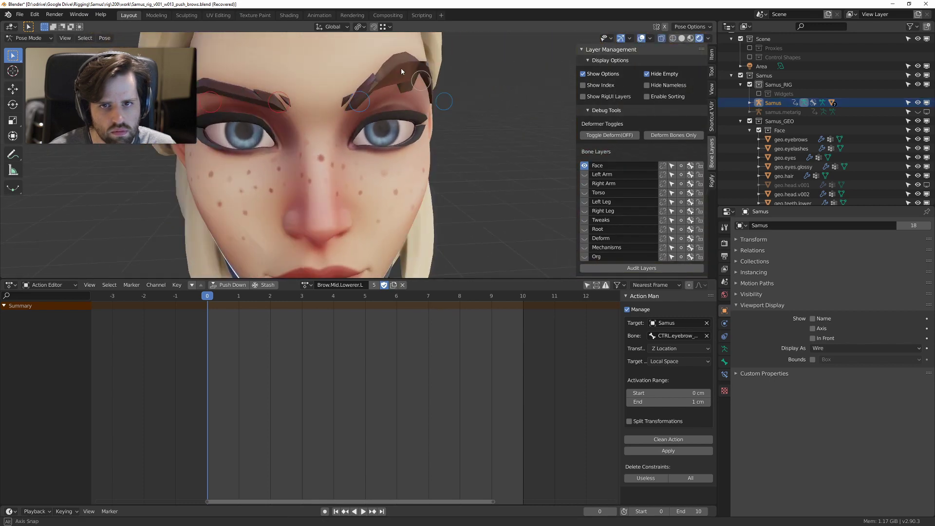
{"action": "key", "text": "Tab"}
{"action": "left_click", "coordinate": [383, 73]}
{"action": "key", "text": "Tab"}
{"action": "left_click", "coordinate": [538, 84]}
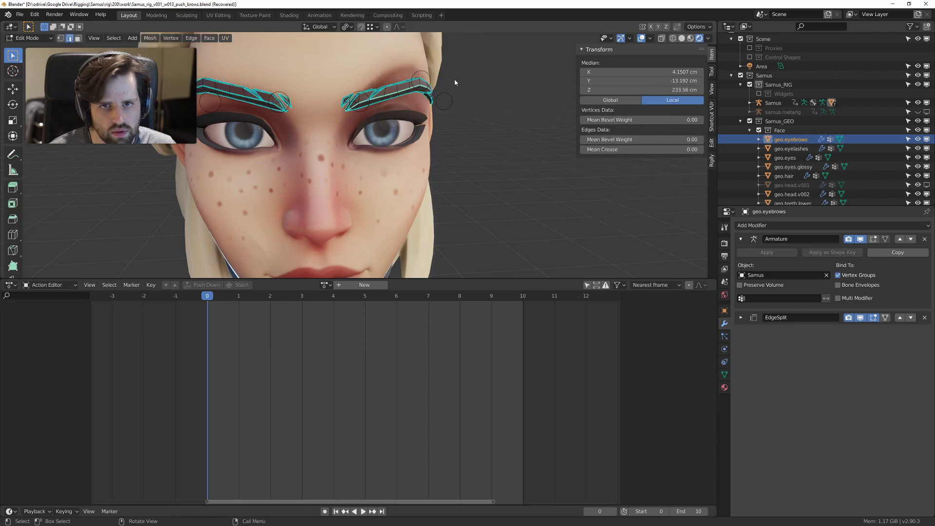
{"action": "middle_click_drag", "start_coordinate": [539, 85], "coordinate": [429, 80]}
{"action": "key", "text": "Tab"}
{"action": "left_click", "coordinate": [357, 47]}
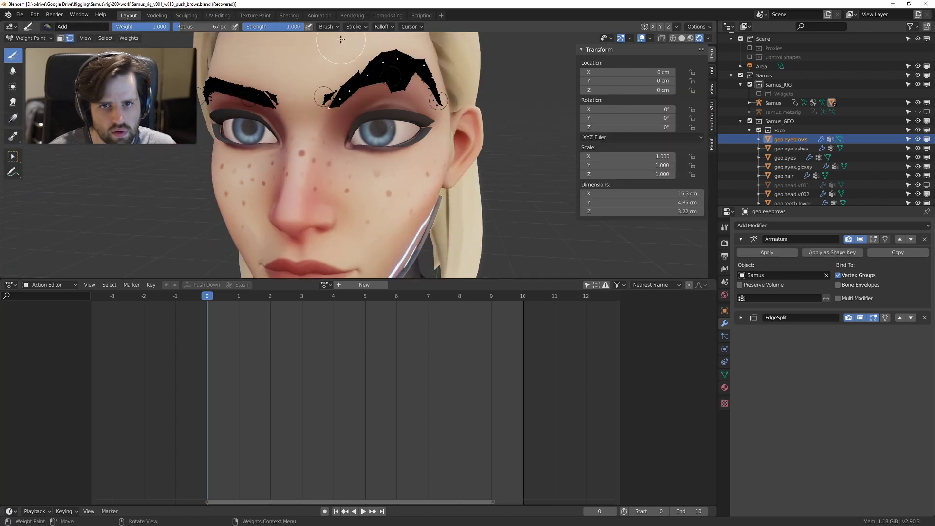
Step: Turn off vertex selection masking for weight painting and inspect the left eyebrow in a maximized viewport
{"action": "key", "text": "ctrl+space"}
{"action": "scroll", "coordinate": [411, 153], "scroll_direction": "up", "scroll_amount": 3}
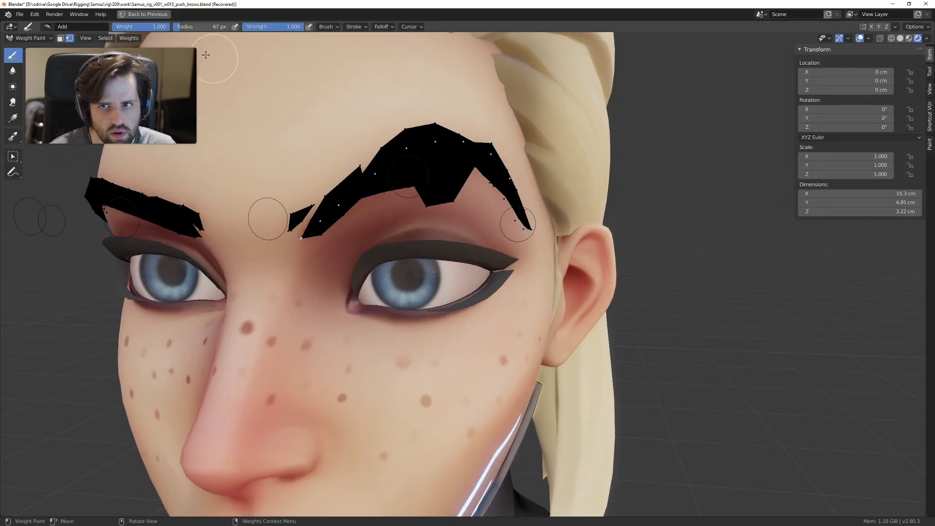
{"action": "left_click", "coordinate": [70, 38]}
{"action": "middle_click_drag", "start_coordinate": [349, 109], "coordinate": [397, 125]}
{"action": "scroll", "coordinate": [546, 161], "scroll_direction": "up", "scroll_amount": 2}
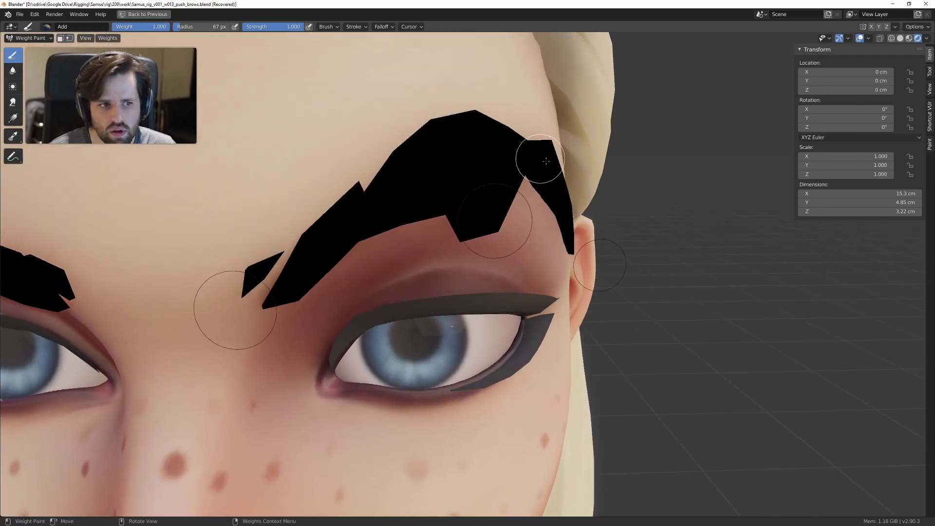
Step: Show the eyebrow mesh's vertex groups in the full layout and make DEF-cheek.001.L the active group
{"action": "key", "text": "ctrl+space"}
{"action": "left_click", "coordinate": [724, 374]}
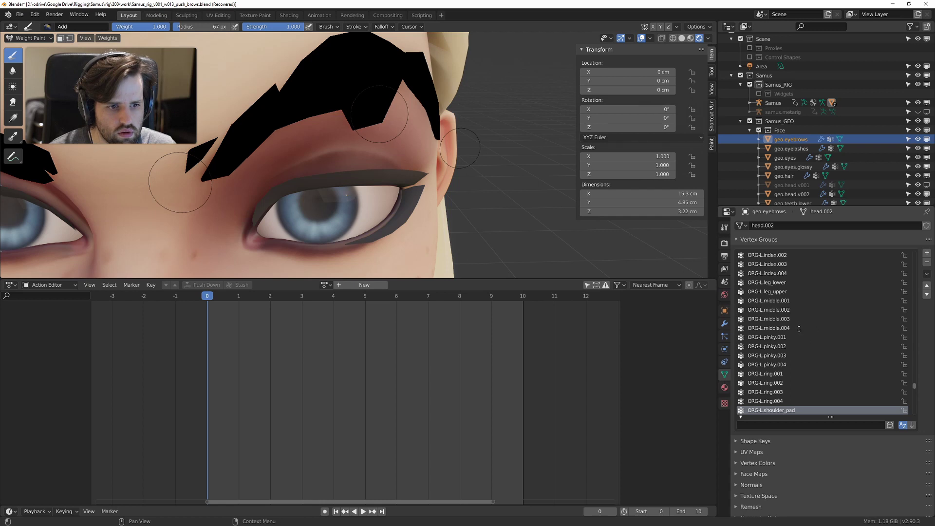
{"action": "scroll", "coordinate": [800, 327], "scroll_direction": "up", "scroll_amount": 6}
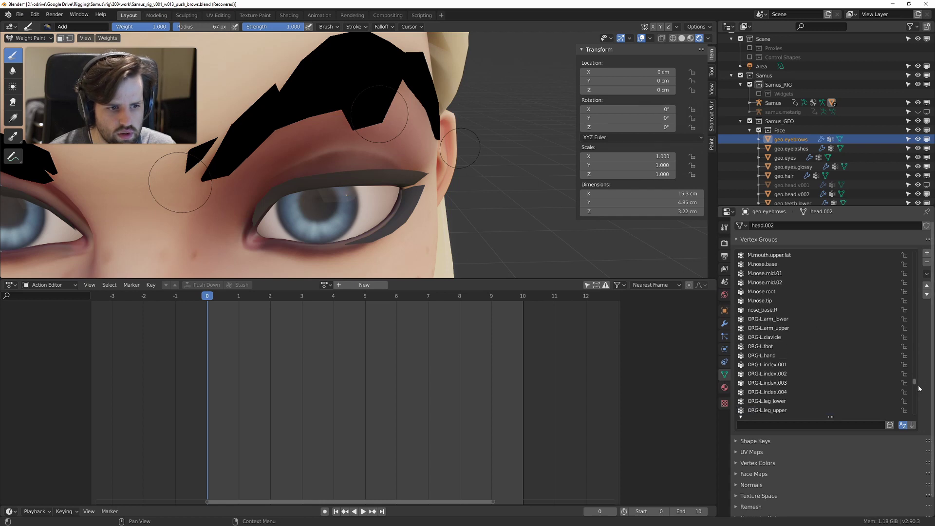
{"action": "left_click_drag", "start_coordinate": [918, 387], "coordinate": [924, 251]}
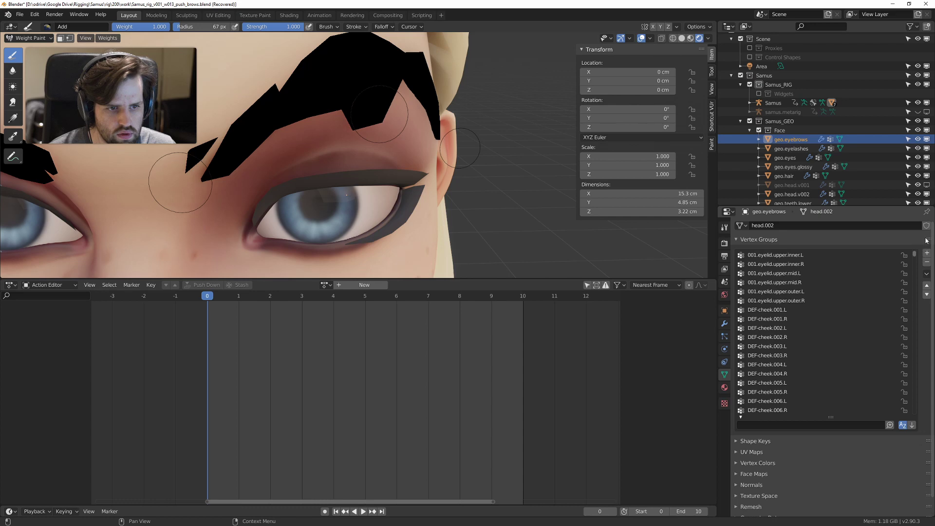
{"action": "left_click", "coordinate": [768, 310]}
{"action": "scroll", "coordinate": [484, 192], "scroll_direction": "down", "scroll_amount": 7}
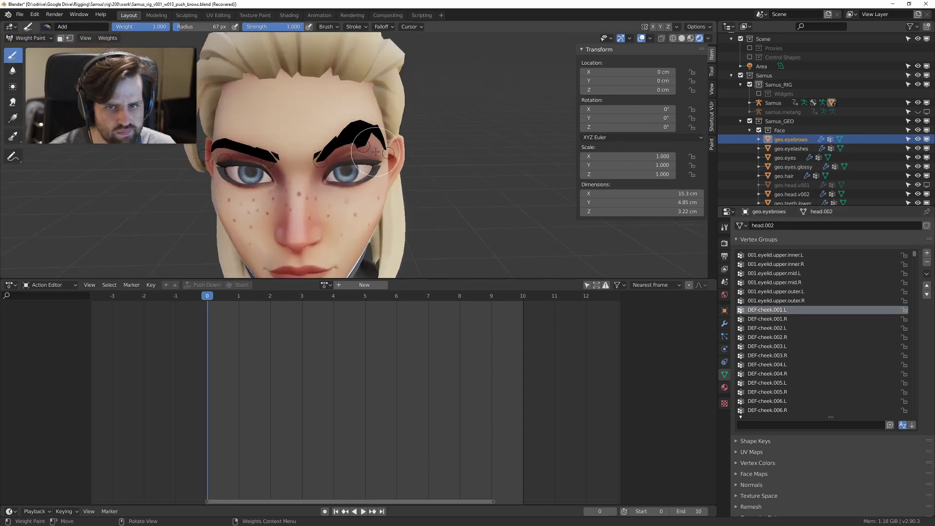
Step: Filter the eyebrow mesh's vertex groups by "brow" and make DEF-eyebrow_in.L the active group
{"action": "scroll", "coordinate": [376, 152], "scroll_direction": "up", "scroll_amount": 3}
{"action": "left_click", "coordinate": [784, 426]}
{"action": "type", "text": "brow"}
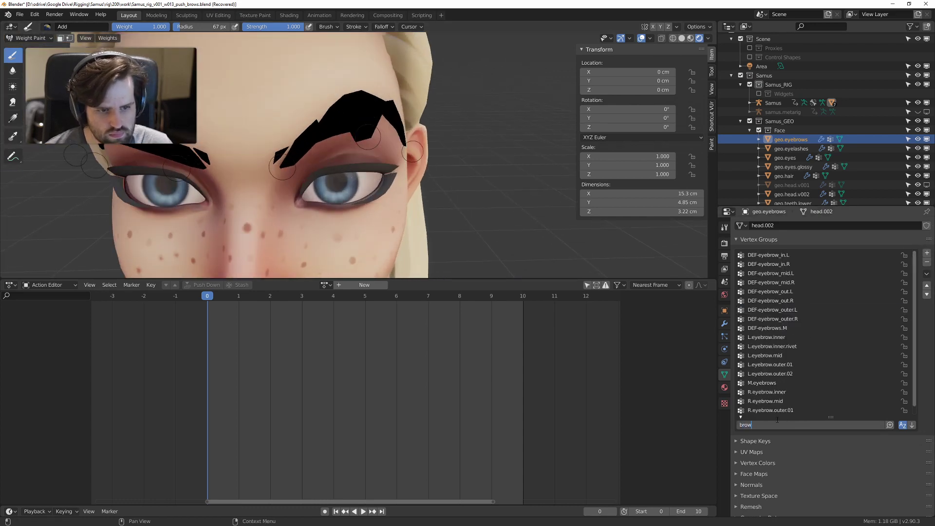
{"action": "key", "text": "Return"}
{"action": "left_click", "coordinate": [783, 255]}
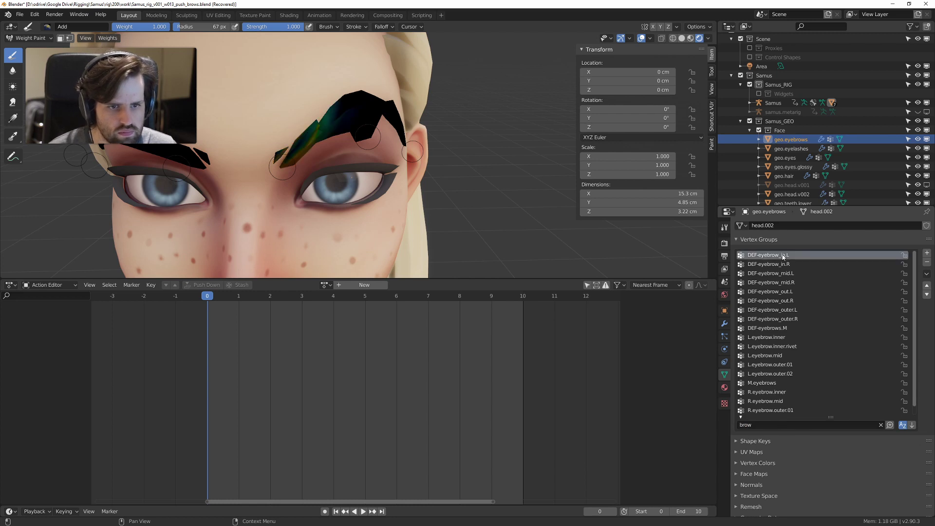
Step: Compare the weights of the left eyebrow deform groups and make DEF-eyebrow_mid.L active
{"action": "key", "text": "Down"}
{"action": "key", "text": "Down"}
{"action": "key", "text": "Down"}
{"action": "key", "text": "Down"}
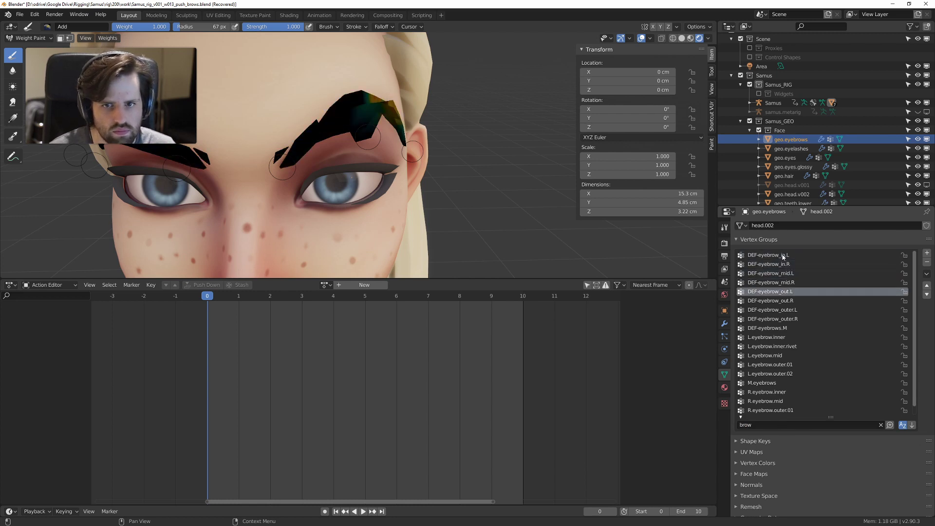
{"action": "key", "text": "Up"}
{"action": "key", "text": "Up"}
{"action": "scroll", "coordinate": [340, 106], "scroll_direction": "up", "scroll_amount": 4}
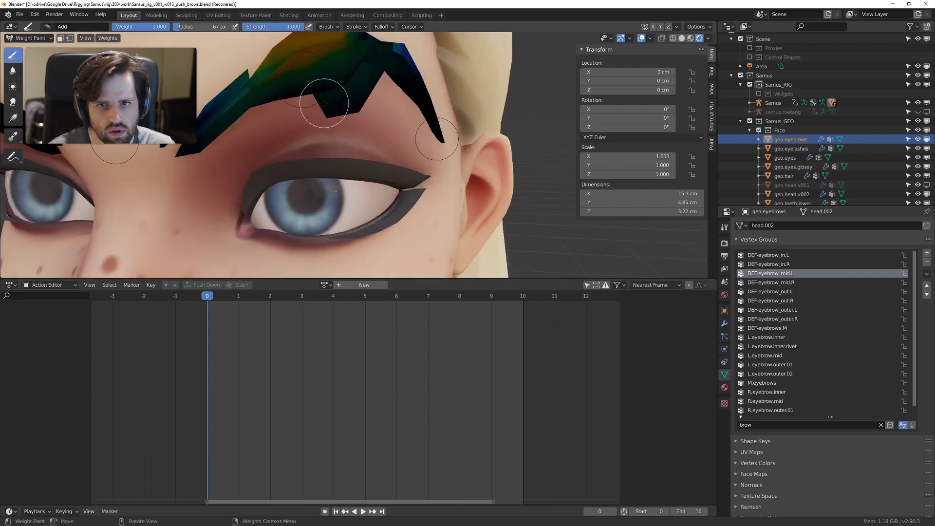
Step: Switch the eyebrow mesh to Edit Mode and show the Armature modifier's deformation in Edit Mode and on the cage
{"action": "left_click", "coordinate": [13, 70]}
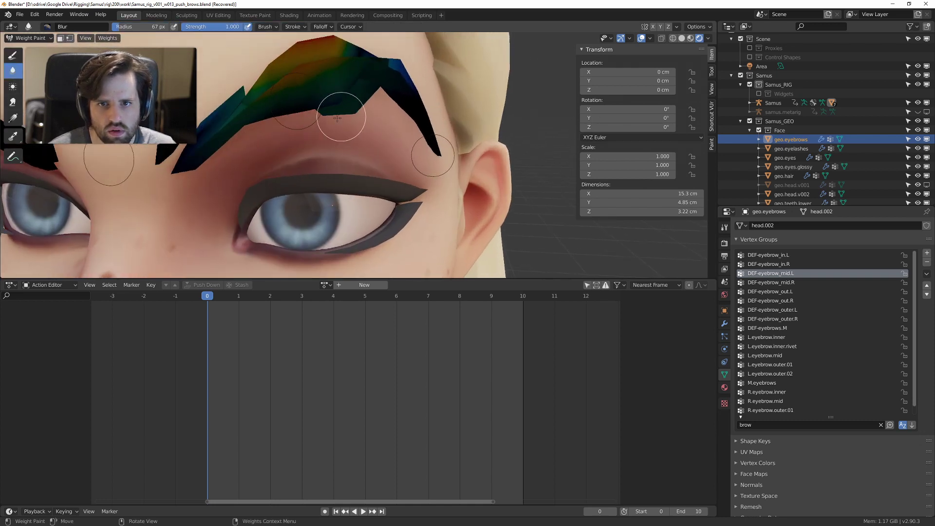
{"action": "mouse_move", "coordinate": [371, 119]}
{"action": "middle_mouse_down"}
{"action": "mouse_move", "coordinate": [358, 97]}
{"action": "mouse_move", "coordinate": [373, 216]}
{"action": "mouse_move", "coordinate": [329, 171]}
{"action": "mouse_move", "coordinate": [345, 177]}
{"action": "mouse_move", "coordinate": [365, 156]}
{"action": "mouse_move", "coordinate": [319, 154]}
{"action": "middle_mouse_up"}
{"action": "key", "text": "Tab"}
{"action": "key", "text": "a"}
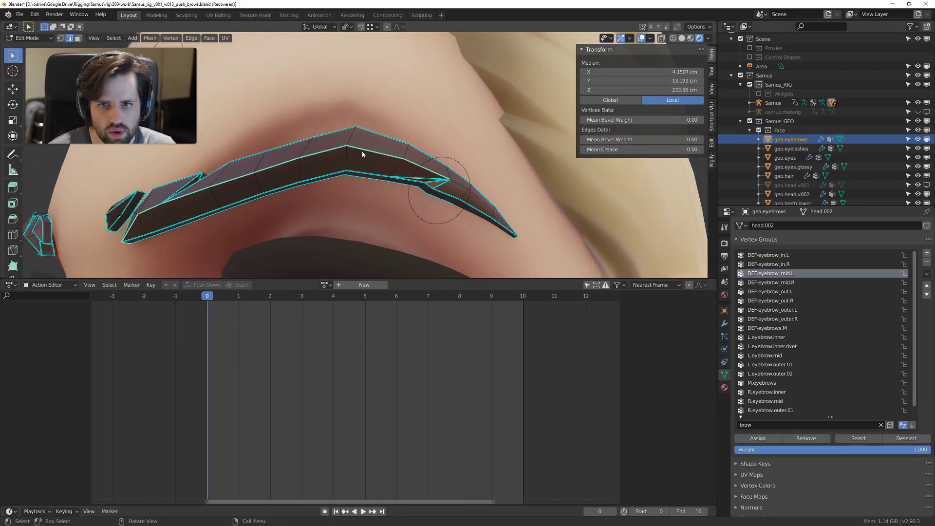
{"action": "scroll", "coordinate": [527, 114], "scroll_direction": "up", "scroll_amount": 1}
{"action": "left_click", "coordinate": [725, 324]}
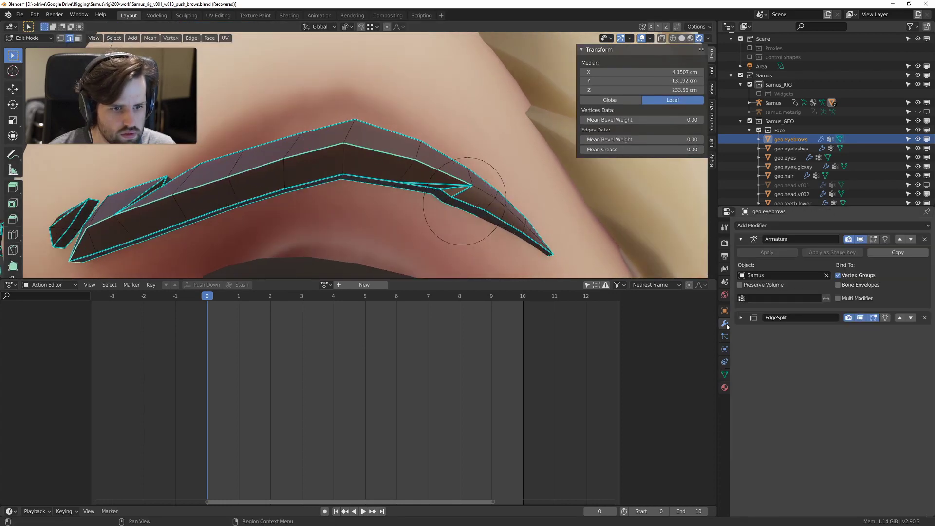
{"action": "left_click", "coordinate": [875, 240]}
{"action": "left_click", "coordinate": [886, 240]}
{"action": "scroll", "coordinate": [407, 133], "scroll_direction": "down", "scroll_amount": 1}
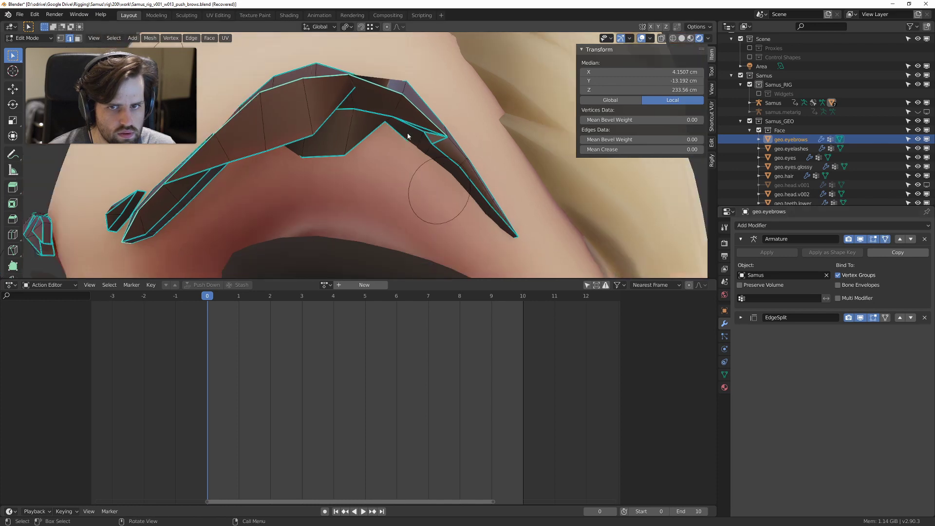
Step: Select the stray vertex on the left eyebrow's lower edge and set its DEF-eyebrow_mid.L weight to 1.000
{"action": "middle_click_drag", "start_coordinate": [370, 144], "coordinate": [316, 179]}
{"action": "left_click", "coordinate": [301, 175]}
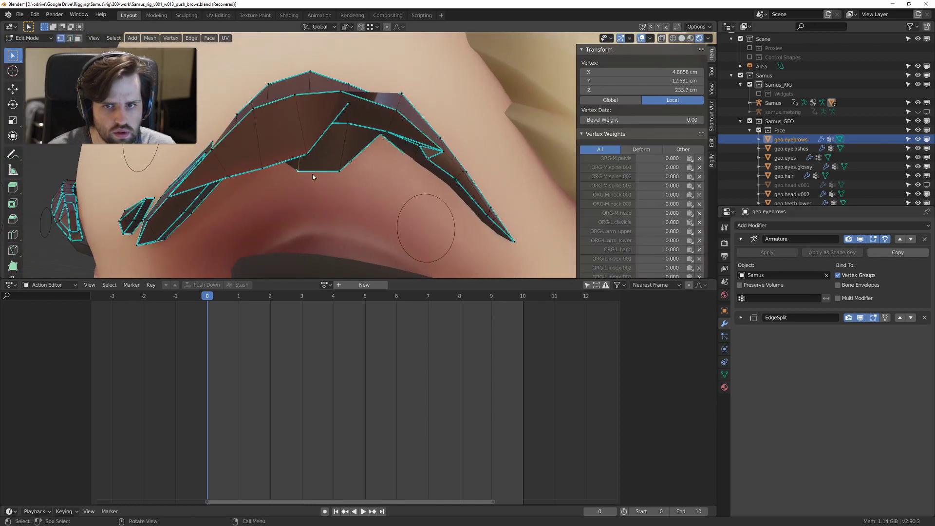
{"action": "scroll", "coordinate": [654, 170], "scroll_direction": "down", "scroll_amount": 20}
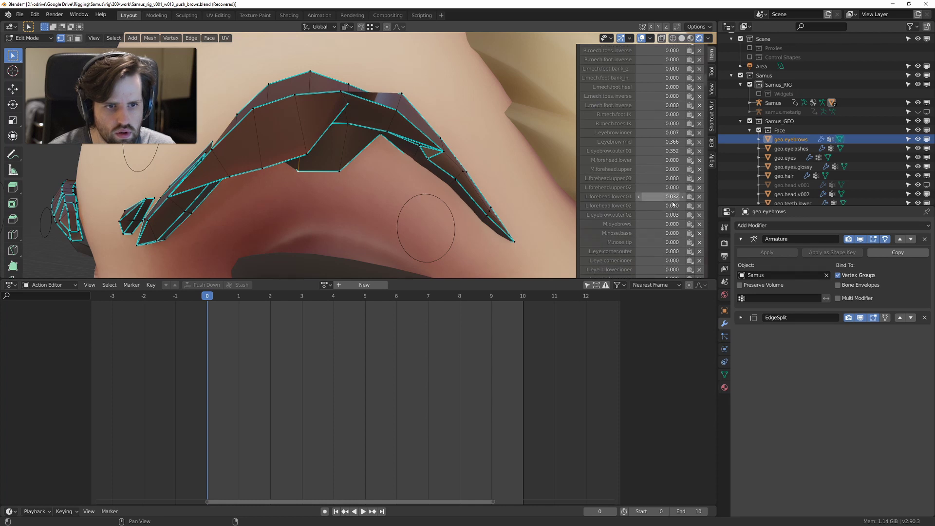
{"action": "scroll", "coordinate": [673, 205], "scroll_direction": "down", "scroll_amount": 10}
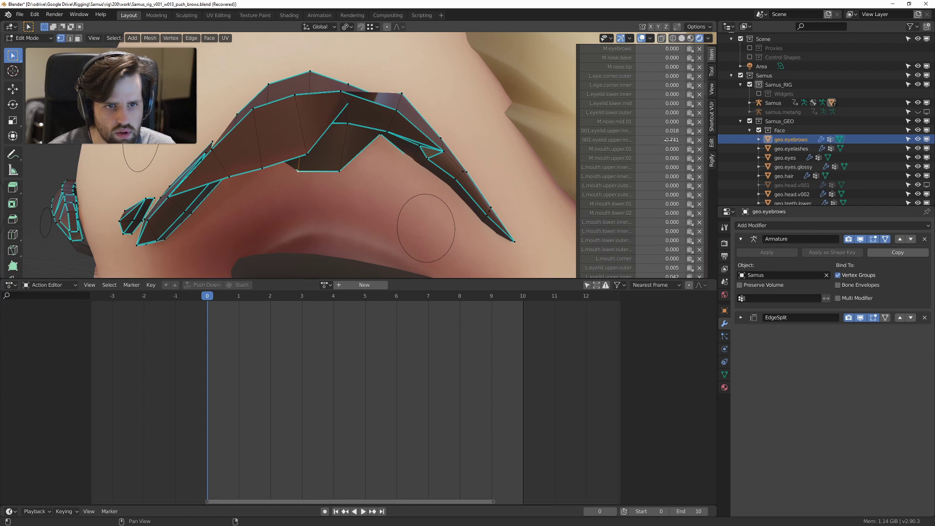
{"action": "scroll", "coordinate": [665, 171], "scroll_direction": "down", "scroll_amount": 10}
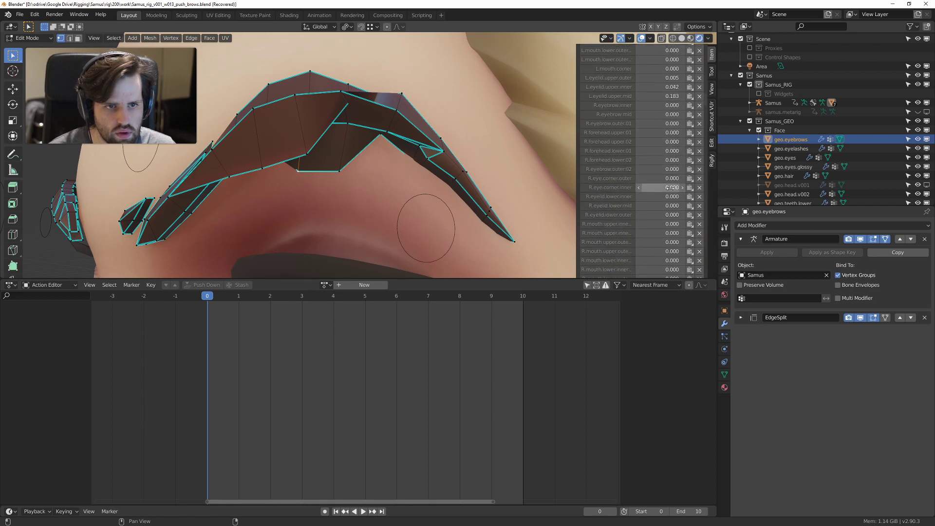
{"action": "scroll", "coordinate": [671, 188], "scroll_direction": "down", "scroll_amount": 5}
{"action": "scroll", "coordinate": [669, 196], "scroll_direction": "down", "scroll_amount": 5}
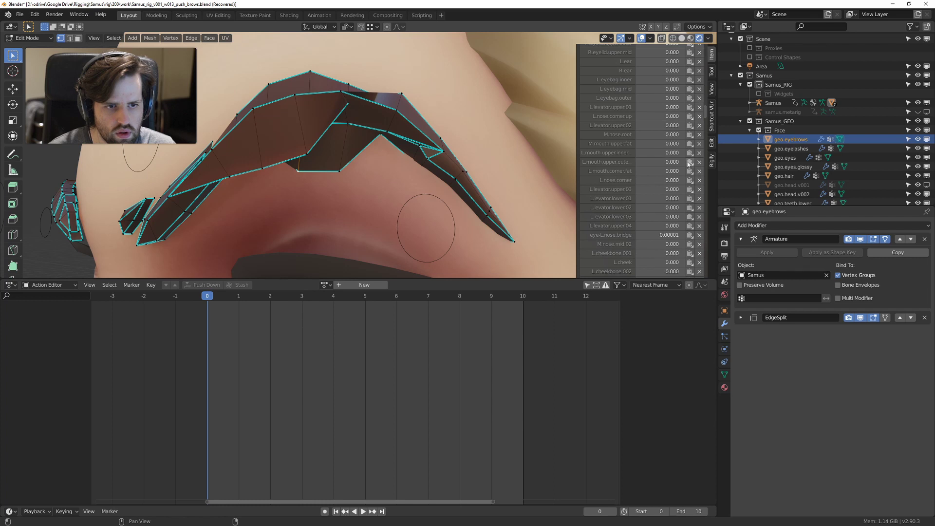
{"action": "left_click_drag", "start_coordinate": [710, 120], "coordinate": [703, 199]}
{"action": "scroll", "coordinate": [703, 199], "scroll_direction": "down", "scroll_amount": 1}
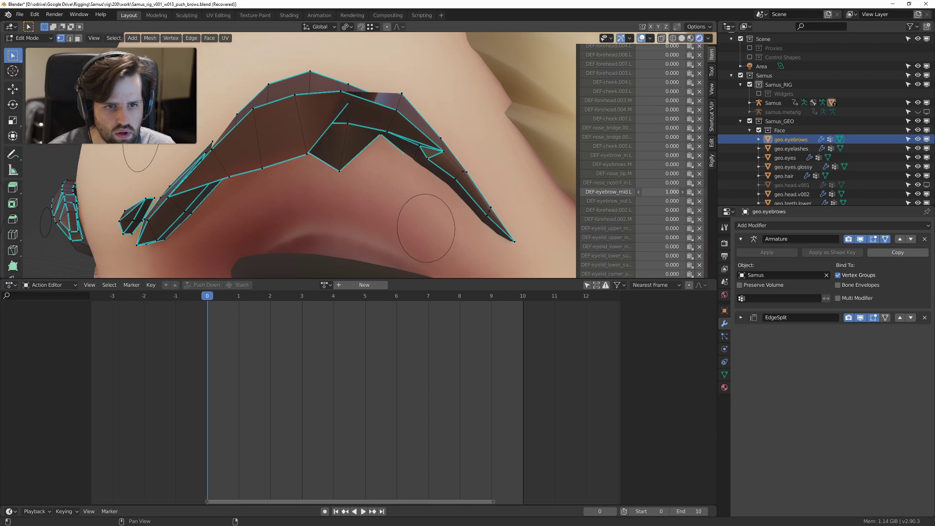
Step: Examine the remaining vertex weights through the end of the list and inspect the deformed brow from other angles
{"action": "middle_click_drag", "start_coordinate": [388, 139], "coordinate": [415, 152]}
{"action": "scroll", "coordinate": [608, 175], "scroll_direction": "down", "scroll_amount": 8}
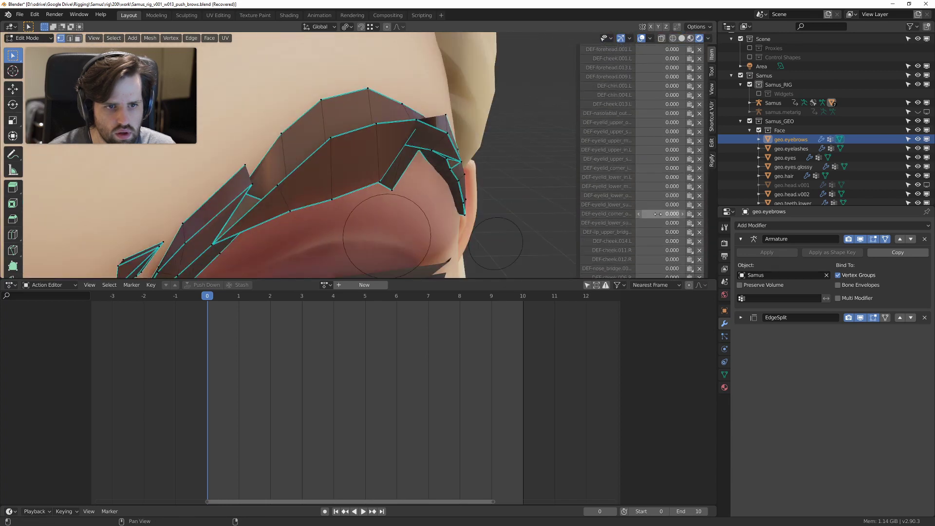
{"action": "scroll", "coordinate": [658, 214], "scroll_direction": "down", "scroll_amount": 10}
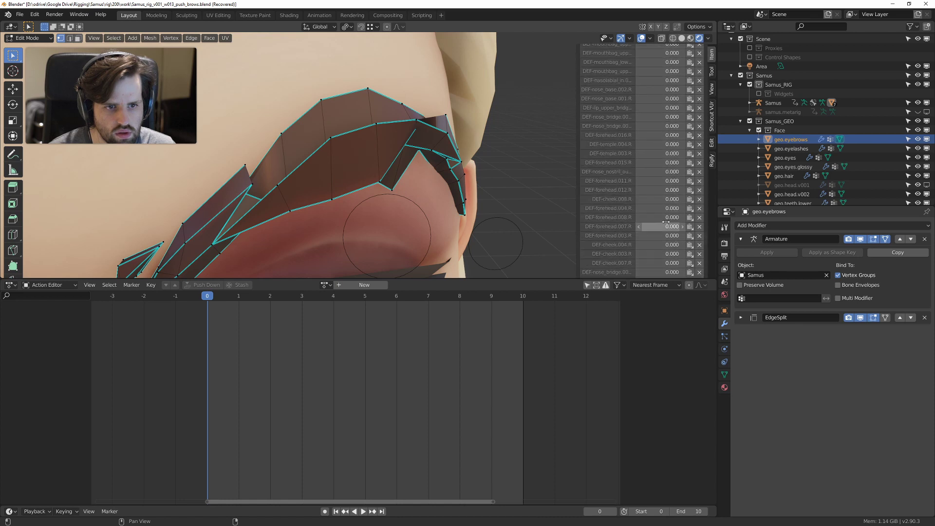
{"action": "scroll", "coordinate": [665, 220], "scroll_direction": "down", "scroll_amount": 10}
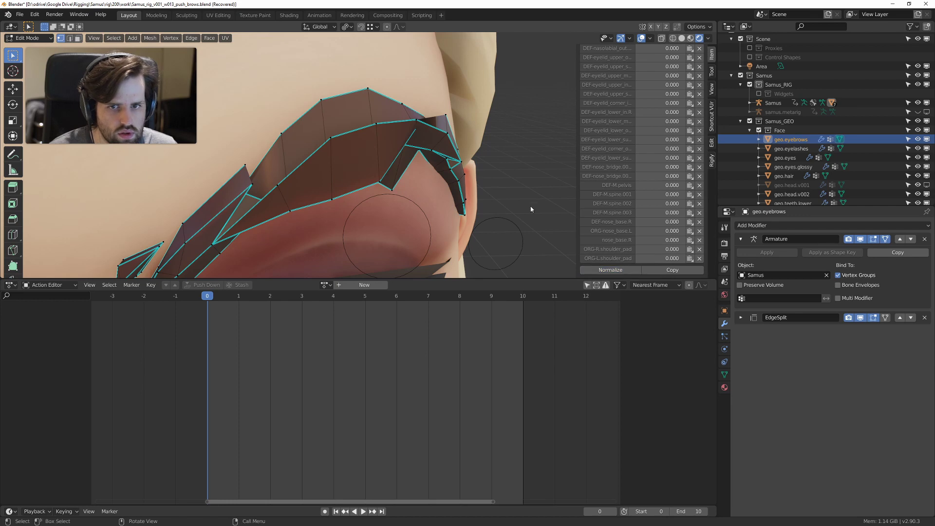
{"action": "middle_click_drag", "start_coordinate": [531, 209], "coordinate": [362, 161]}
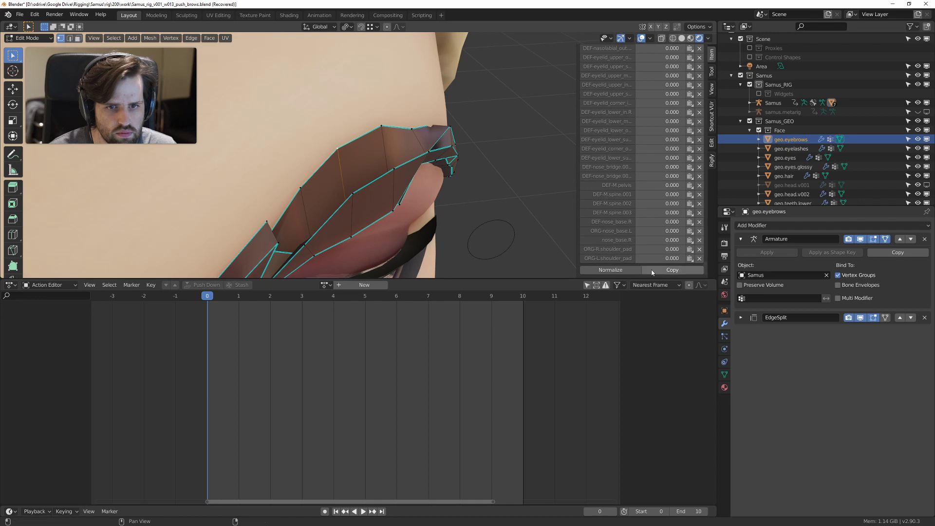
{"action": "middle_click_drag", "start_coordinate": [363, 202], "coordinate": [343, 130]}
Step: Select the vertex column at the left brow's arch and show its item properties in a maximized viewport
{"action": "left_click", "coordinate": [352, 129], "text": "ctrl"}
{"action": "scroll", "coordinate": [710, 205], "scroll_direction": "down", "scroll_amount": 3}
{"action": "scroll", "coordinate": [625, 170], "scroll_direction": "down", "scroll_amount": 3}
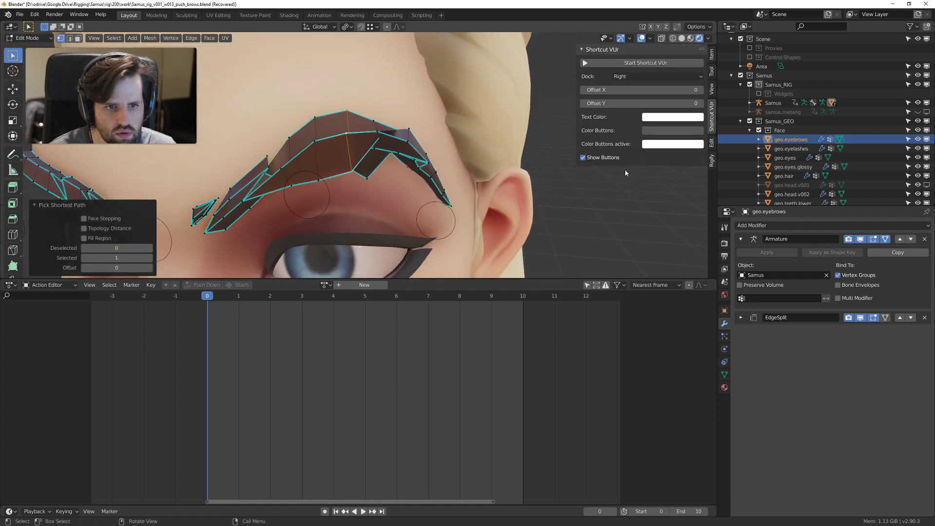
{"action": "scroll", "coordinate": [432, 141], "scroll_direction": "up", "scroll_amount": 4}
{"action": "left_click", "coordinate": [713, 96]}
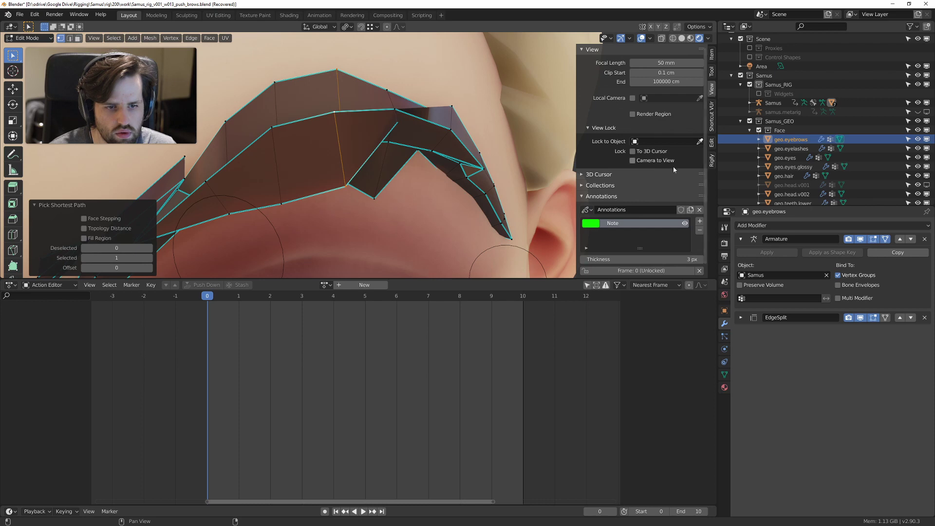
{"action": "key", "text": "ctrl+space"}
{"action": "left_click", "coordinate": [930, 70]}
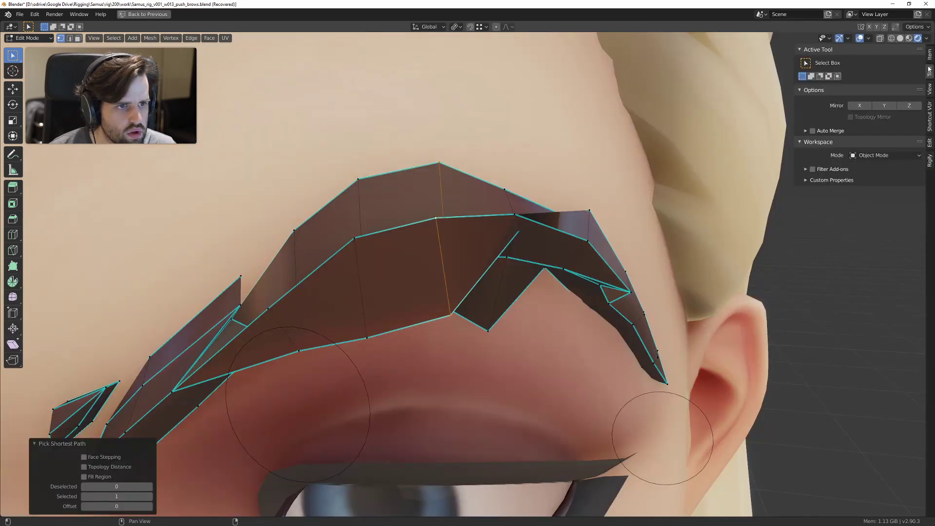
{"action": "left_click", "coordinate": [930, 55]}
Step: Copy the active vertex's weights across the selected column, using undo and redo to compare the deformation
{"action": "scroll", "coordinate": [791, 207], "scroll_direction": "down", "scroll_amount": 6}
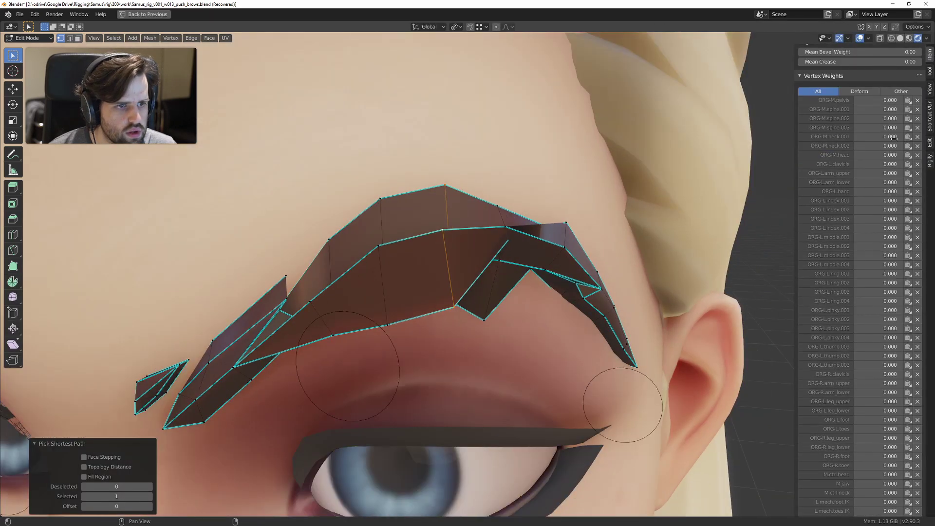
{"action": "left_click_drag", "start_coordinate": [924, 85], "coordinate": [906, 515]}
{"action": "left_click", "coordinate": [891, 509]}
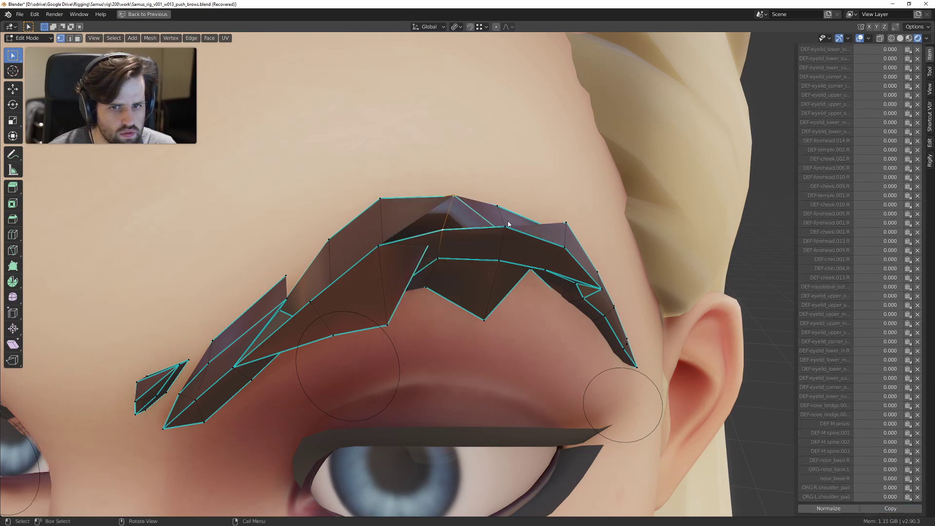
{"action": "middle_click_drag", "start_coordinate": [508, 224], "coordinate": [525, 232]}
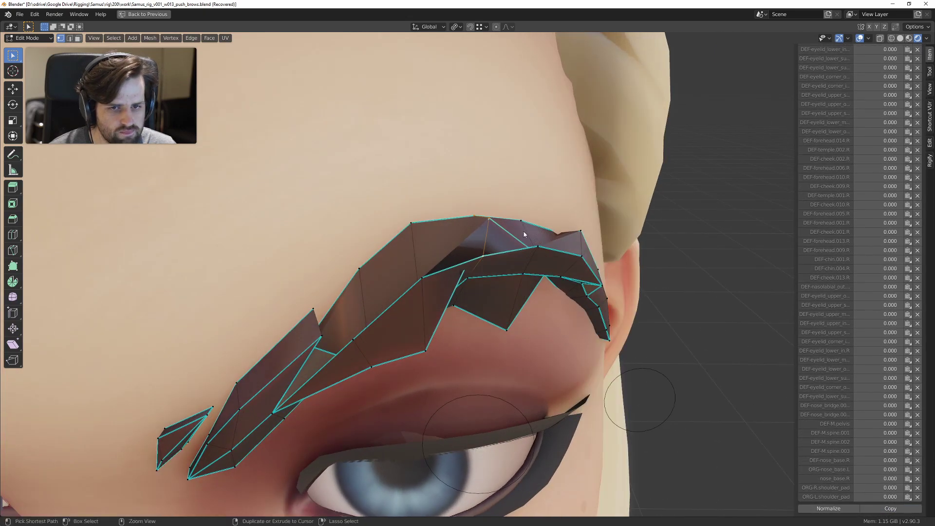
{"action": "key", "text": "ctrl+z"}
{"action": "key", "text": "ctrl+shift+z"}
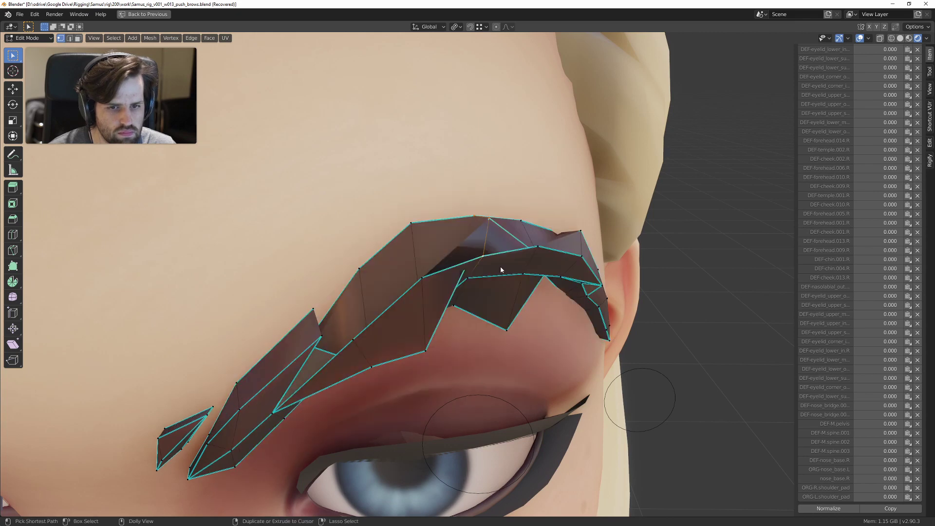
Step: Select the next vertex column toward the nose without its top vertex and copy the active vertex's weights across it
{"action": "left_click", "coordinate": [414, 253], "text": "ctrl"}
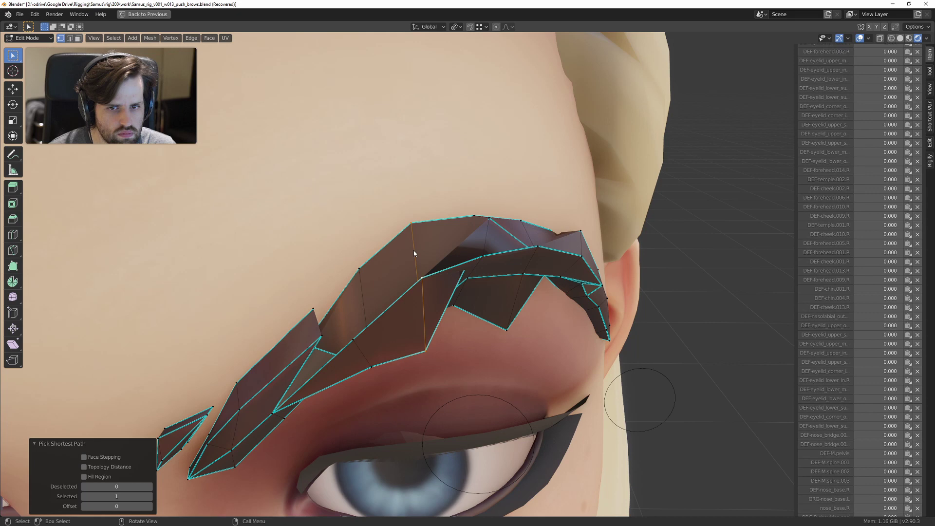
{"action": "left_click", "coordinate": [413, 224], "text": "shift"}
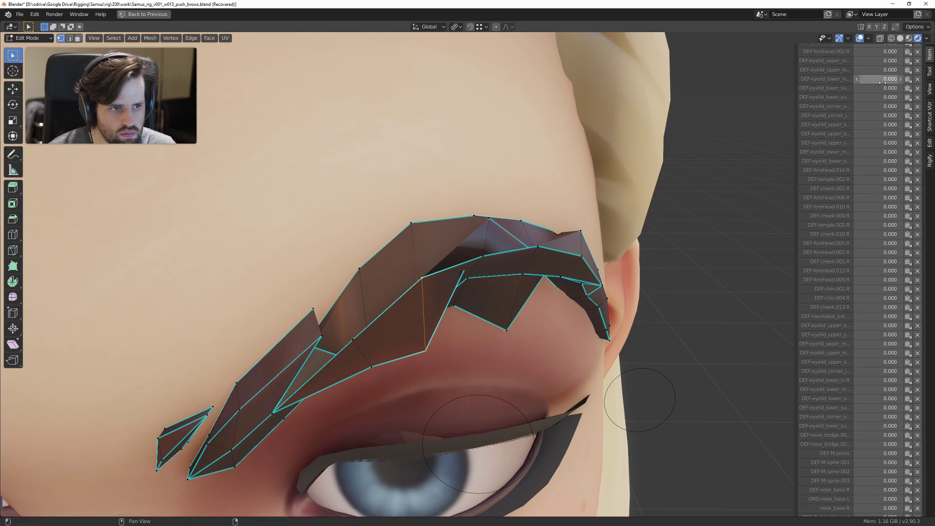
{"action": "scroll", "coordinate": [882, 146], "scroll_direction": "down", "scroll_amount": 2}
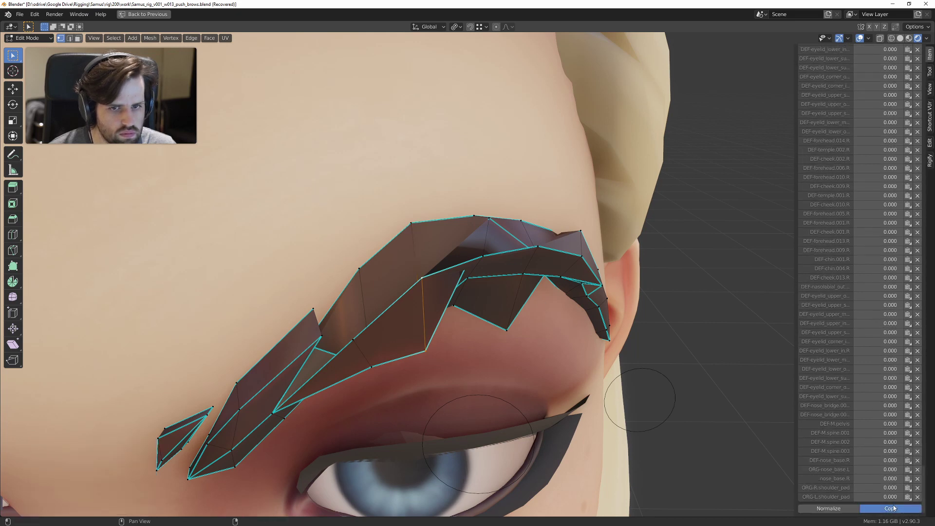
{"action": "middle_click_drag", "start_coordinate": [609, 293], "coordinate": [563, 326]}
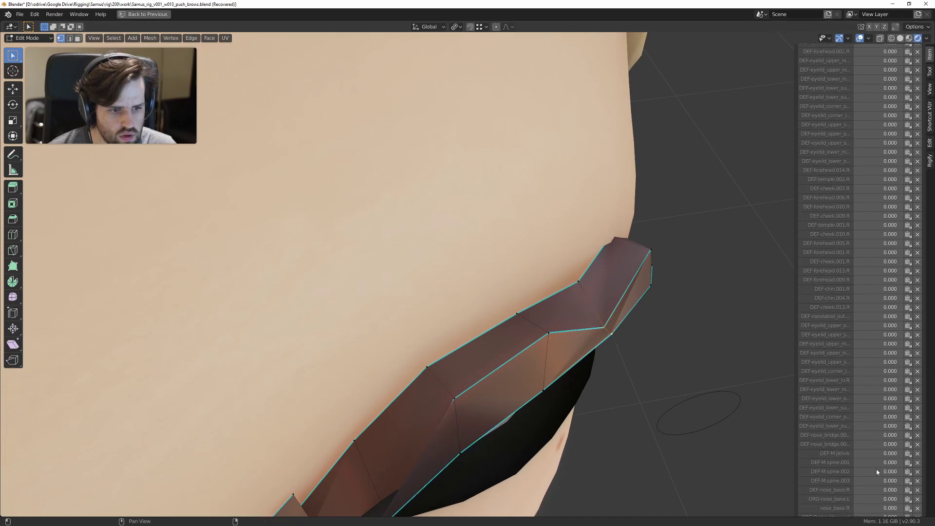
Step: Copy the active vertex's weights to the stray underside vertex on the outer part of the left brow
{"action": "middle_click_drag", "start_coordinate": [634, 343], "coordinate": [494, 257]}
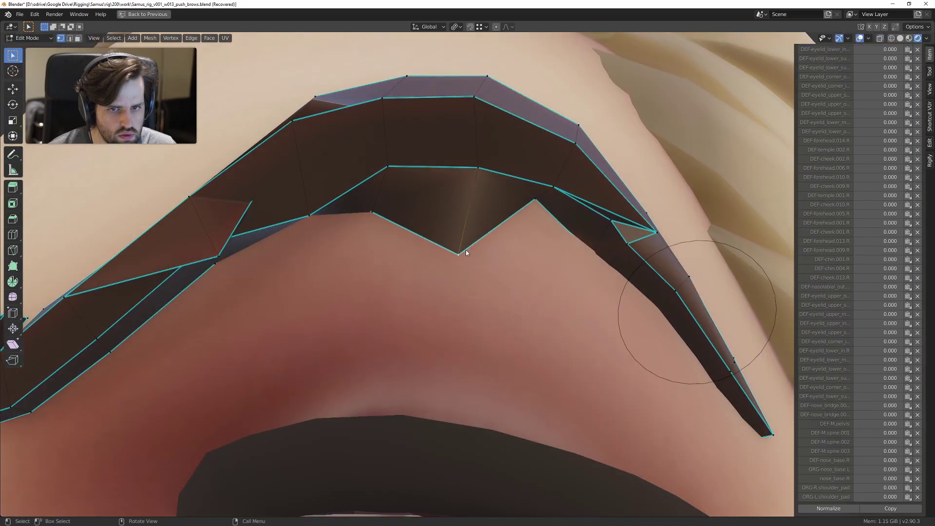
{"action": "key", "text": "KP_Decimal"}
{"action": "mouse_move", "coordinate": [505, 167]}
{"action": "middle_mouse_down"}
{"action": "mouse_move", "coordinate": [505, 159]}
{"action": "mouse_move", "coordinate": [526, 247]}
{"action": "mouse_move", "coordinate": [512, 157]}
{"action": "middle_mouse_up"}
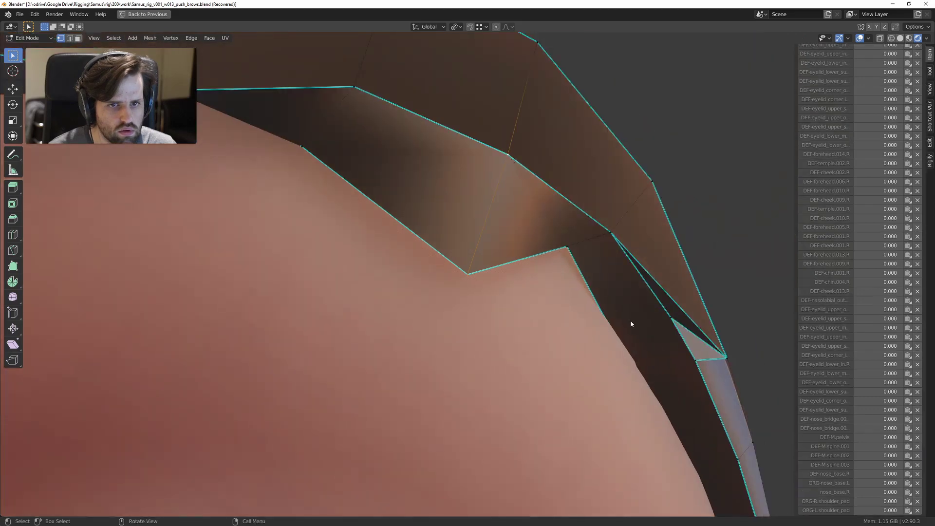
{"action": "left_click", "coordinate": [902, 511]}
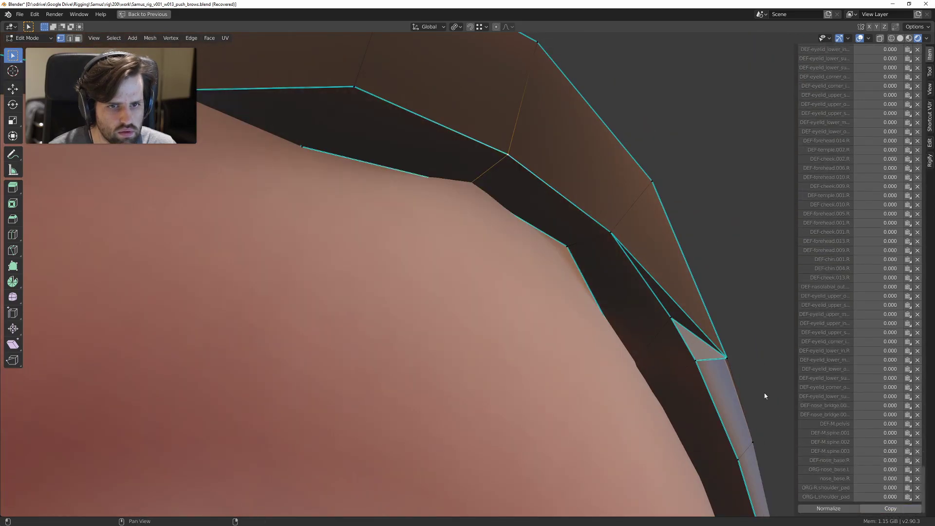
Step: Copy the active vertices' weights to the underside vertices of two neighbouring columns at the left brow's arch
{"action": "scroll", "coordinate": [585, 312], "scroll_direction": "down", "scroll_amount": 3}
{"action": "middle_click_drag", "start_coordinate": [551, 294], "coordinate": [409, 237]}
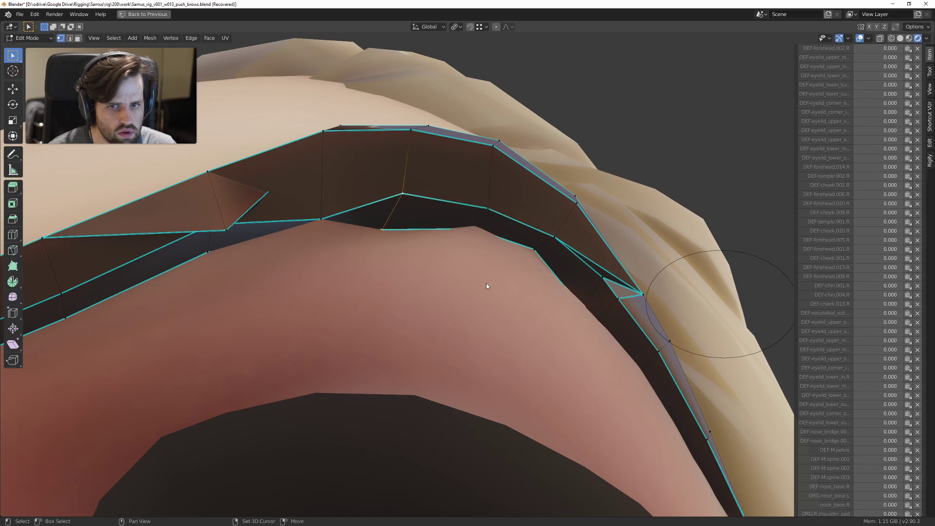
{"action": "left_click", "coordinate": [899, 509]}
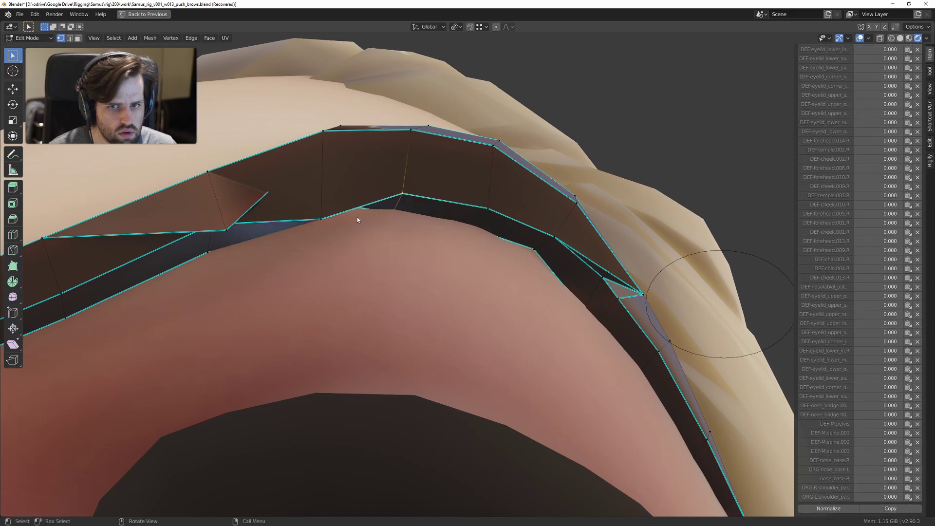
{"action": "middle_click_drag", "start_coordinate": [357, 220], "coordinate": [316, 181]}
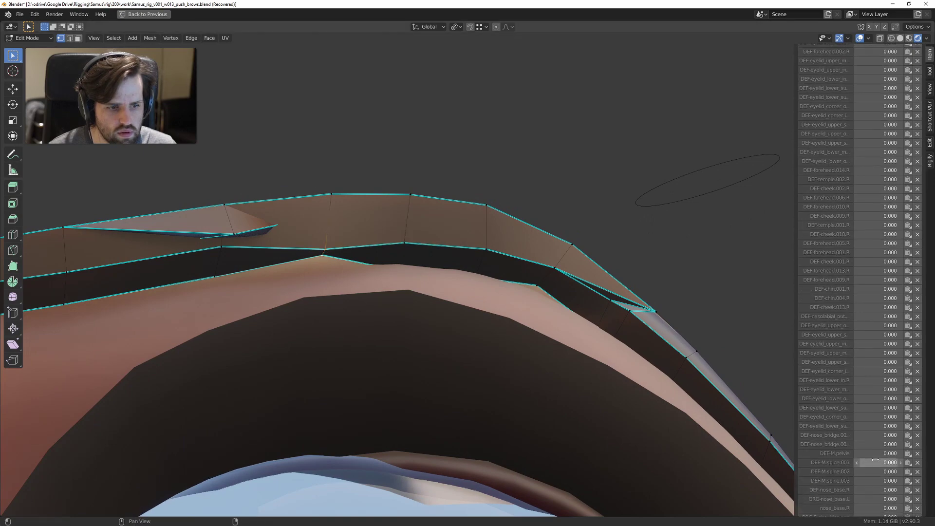
{"action": "left_click", "coordinate": [889, 509]}
Step: Copy the active vertex's weights to the stray lower vertex on the inner part of the left brow and leave Edit Mode
{"action": "scroll", "coordinate": [378, 212], "scroll_direction": "down", "scroll_amount": 3}
{"action": "middle_click_drag", "start_coordinate": [375, 219], "coordinate": [498, 283]}
{"action": "scroll", "coordinate": [507, 269], "scroll_direction": "up", "scroll_amount": 3}
{"action": "scroll", "coordinate": [507, 268], "scroll_direction": "up", "scroll_amount": 1}
{"action": "scroll", "coordinate": [475, 256], "scroll_direction": "down", "scroll_amount": 2}
{"action": "middle_click_drag", "start_coordinate": [473, 251], "coordinate": [569, 399], "text": "shift"}
{"action": "scroll", "coordinate": [554, 361], "scroll_direction": "up", "scroll_amount": 1}
{"action": "middle_click_drag", "start_coordinate": [522, 358], "coordinate": [513, 334]}
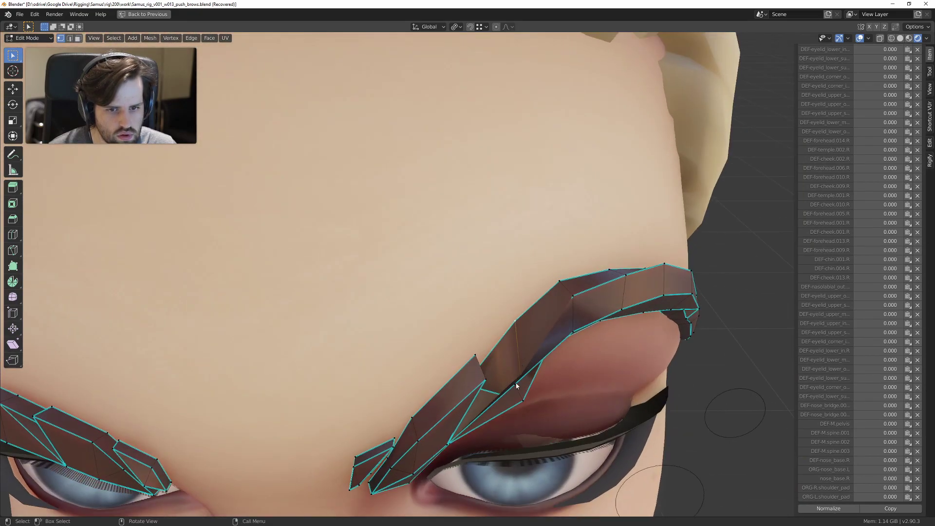
{"action": "left_click", "coordinate": [539, 363], "text": "ctrl"}
{"action": "middle_click_drag", "start_coordinate": [539, 362], "coordinate": [509, 319]}
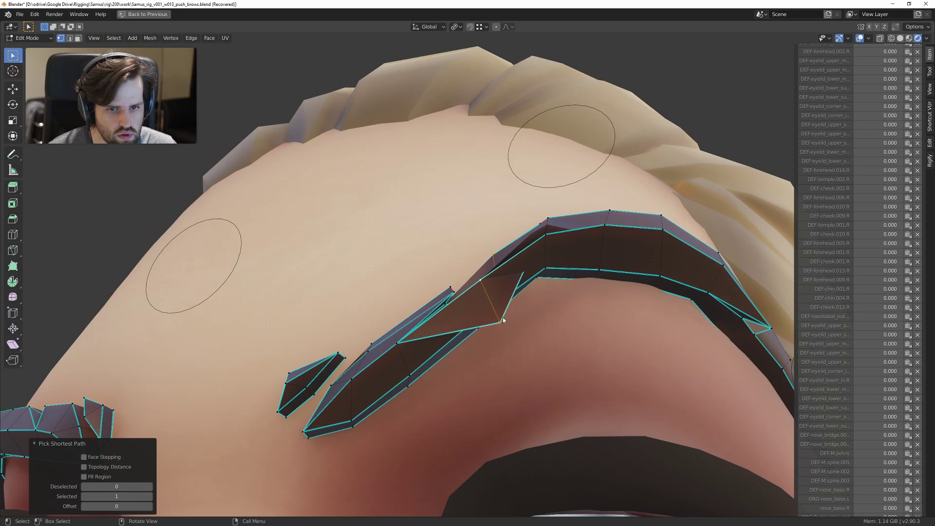
{"action": "scroll", "coordinate": [863, 482], "scroll_direction": "down", "scroll_amount": 2}
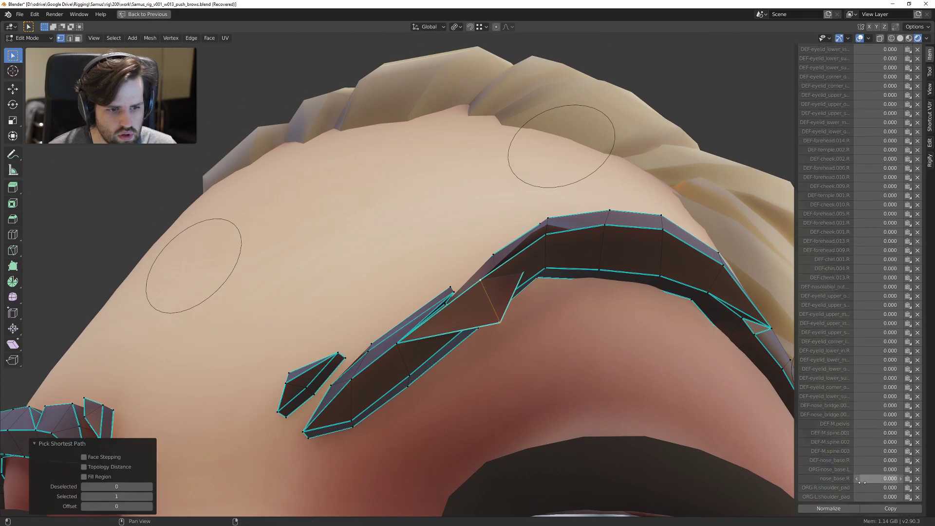
{"action": "left_click", "coordinate": [883, 509]}
{"action": "middle_click_drag", "start_coordinate": [507, 322], "coordinate": [496, 300]}
{"action": "scroll", "coordinate": [487, 302], "scroll_direction": "down", "scroll_amount": 3}
{"action": "key", "text": "Tab"}
Step: Pull the left middle eyebrow control down in Pose Mode to test the brow, and return the rig to Object Mode
{"action": "scroll", "coordinate": [456, 301], "scroll_direction": "down", "scroll_amount": 3}
{"action": "scroll", "coordinate": [497, 301], "scroll_direction": "up", "scroll_amount": 4}
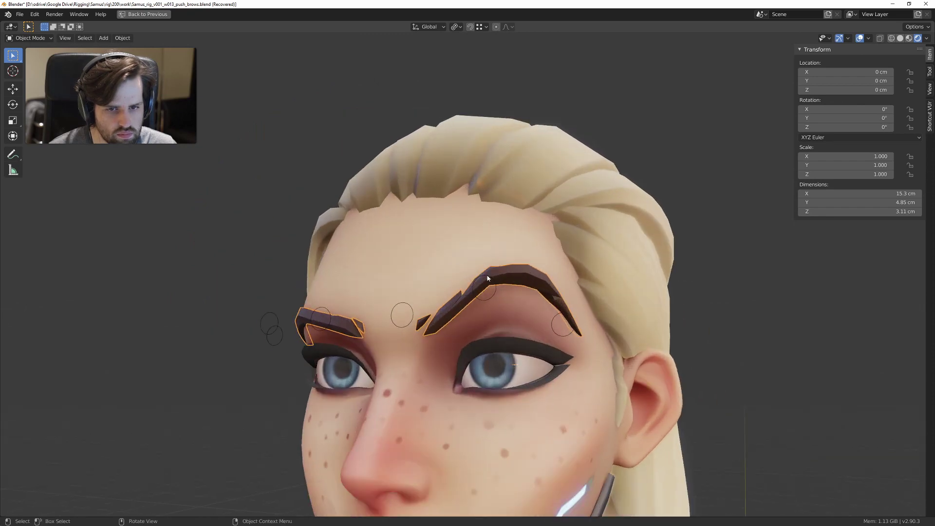
{"action": "left_click", "coordinate": [487, 276]}
{"action": "key", "text": "Tab"}
{"action": "left_click", "coordinate": [488, 344]}
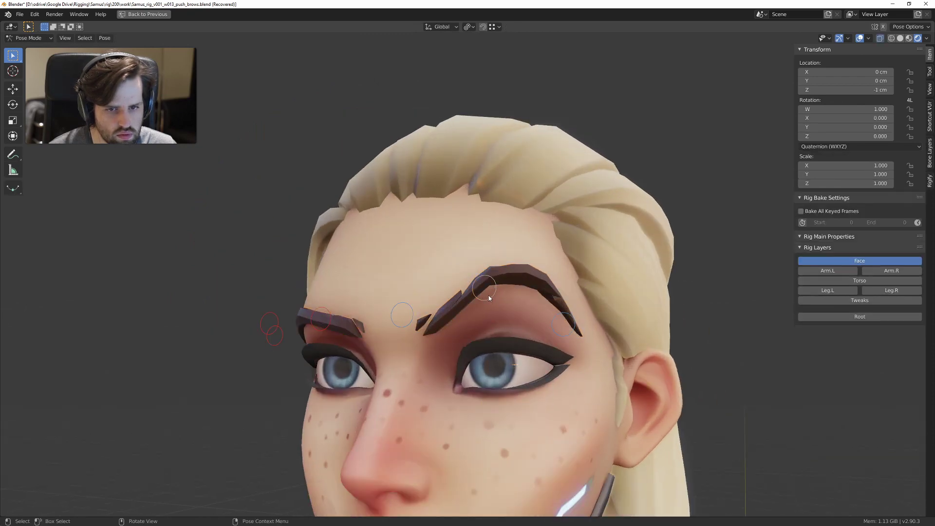
{"action": "left_click_drag", "start_coordinate": [489, 296], "coordinate": [491, 341]}
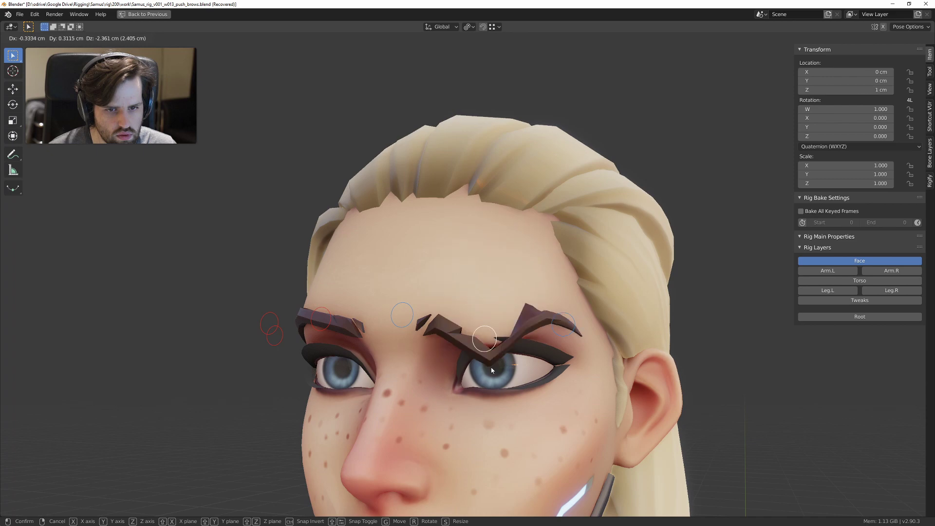
{"action": "middle_click_drag", "start_coordinate": [491, 341], "coordinate": [500, 283]}
{"action": "scroll", "coordinate": [553, 380], "scroll_direction": "up", "scroll_amount": 3}
{"action": "left_click", "coordinate": [73, 202]}
{"action": "scroll", "coordinate": [73, 202], "scroll_direction": "down", "scroll_amount": 6}
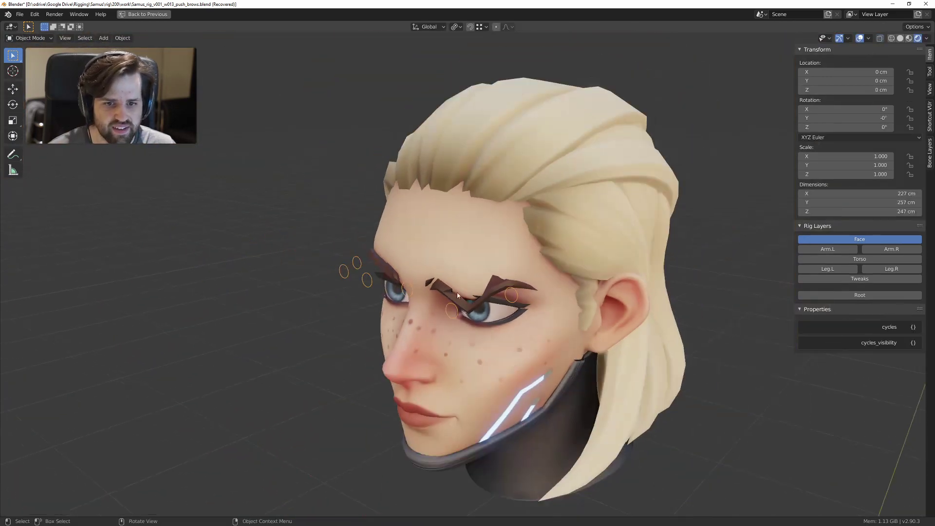
Step: Restore the full layout and add a Data Transfer modifier to geo.eyebrows with geo.head.v002 as its source object
{"action": "key", "text": "ctrl+space"}
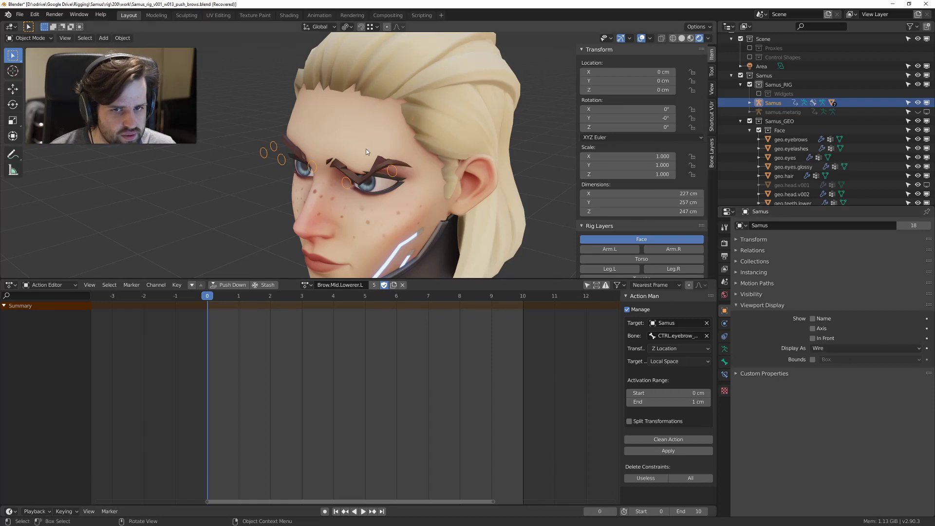
{"action": "left_click", "coordinate": [377, 168]}
{"action": "key", "text": "KP_Decimal"}
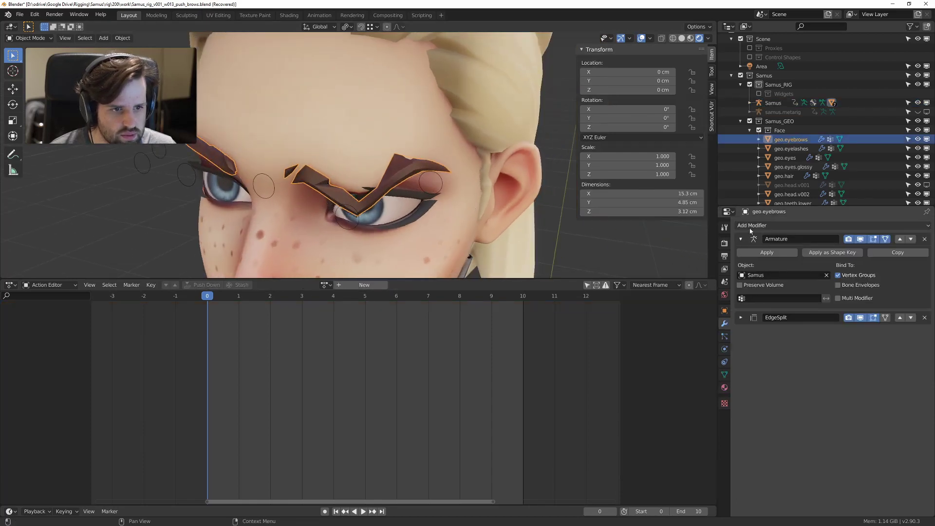
{"action": "left_click", "coordinate": [751, 226]}
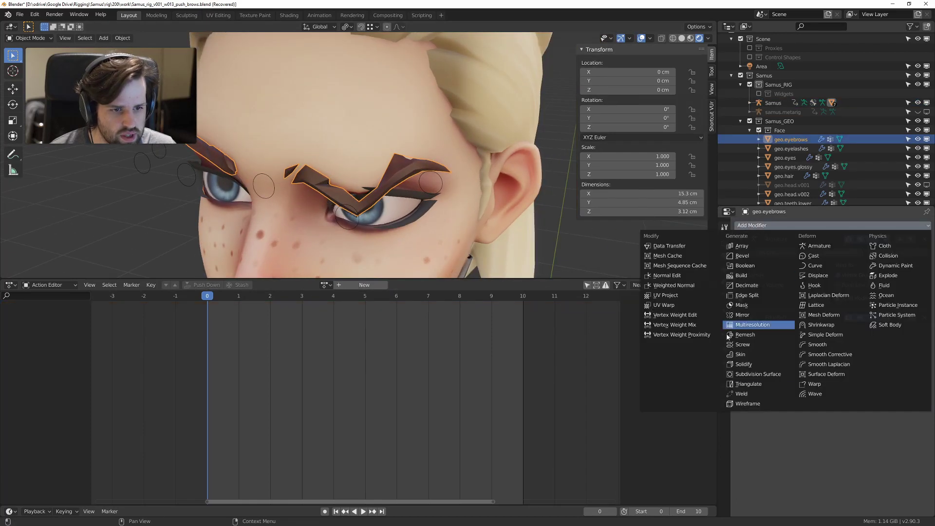
{"action": "left_click", "coordinate": [687, 243]}
{"action": "left_click", "coordinate": [839, 359]}
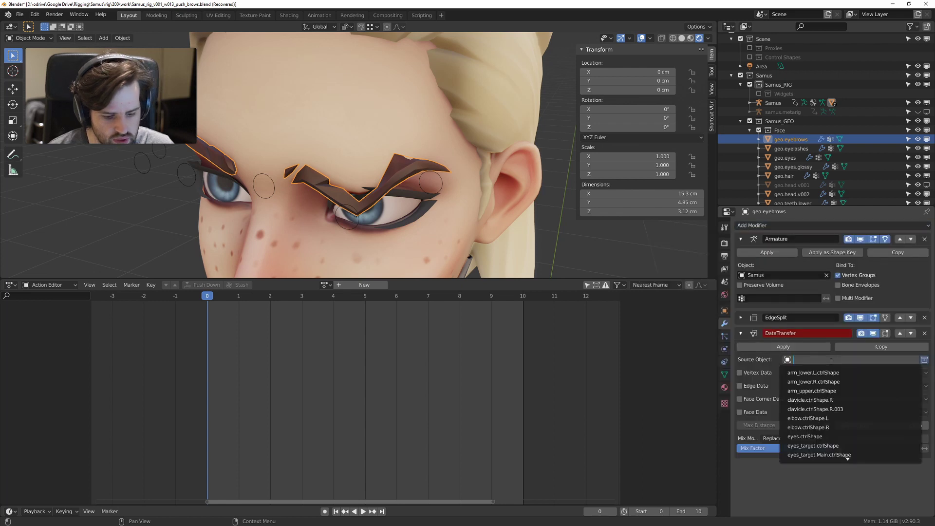
{"action": "type", "text": "head"}
{"action": "key", "text": "Down"}
{"action": "key", "text": "Return"}
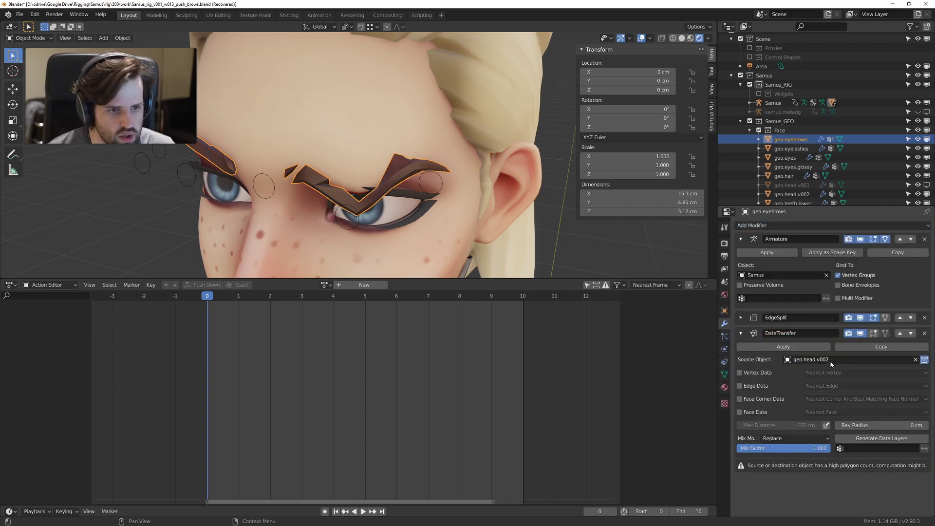
Step: Enable vertex group transfer with Projected Face Interpolated mapping and apply the Data Transfer modifier
{"action": "left_click", "coordinate": [743, 372]}
{"action": "left_click", "coordinate": [829, 374]}
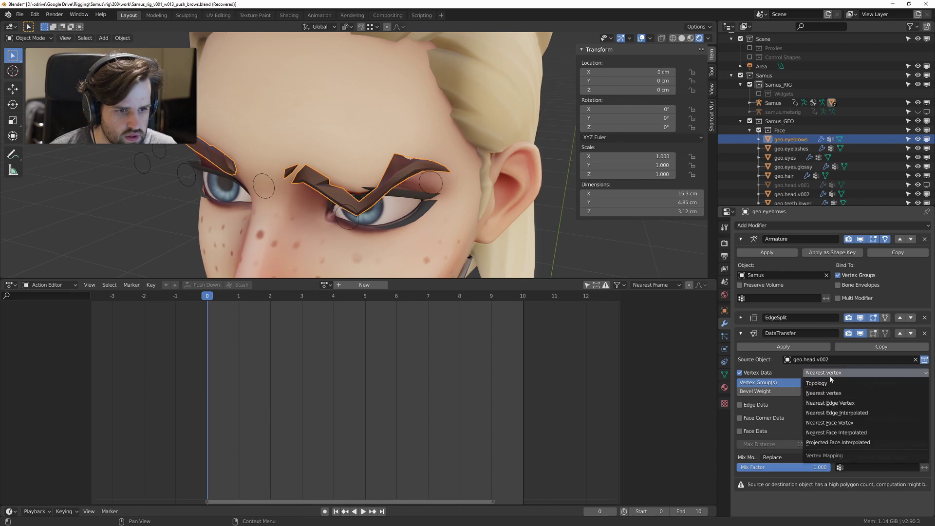
{"action": "left_click", "coordinate": [838, 442]}
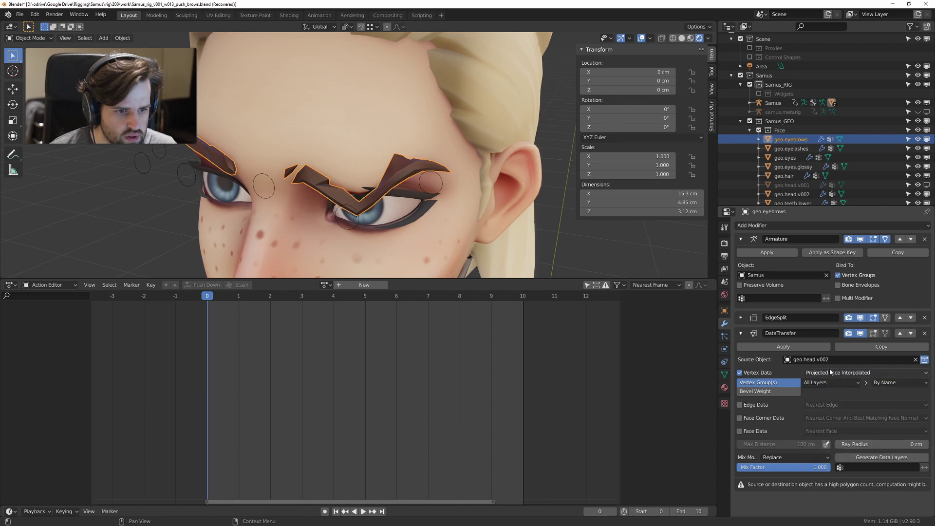
{"action": "left_click", "coordinate": [779, 347]}
Step: Enter Edit Mode on the eyebrows and copy the active vertex's weights to the spike hanging under the left brow
{"action": "middle_click_drag", "start_coordinate": [341, 161], "coordinate": [344, 128]}
{"action": "scroll", "coordinate": [340, 153], "scroll_direction": "up", "scroll_amount": 3}
{"action": "key", "text": "Tab"}
{"action": "scroll", "coordinate": [385, 142], "scroll_direction": "up", "scroll_amount": 2}
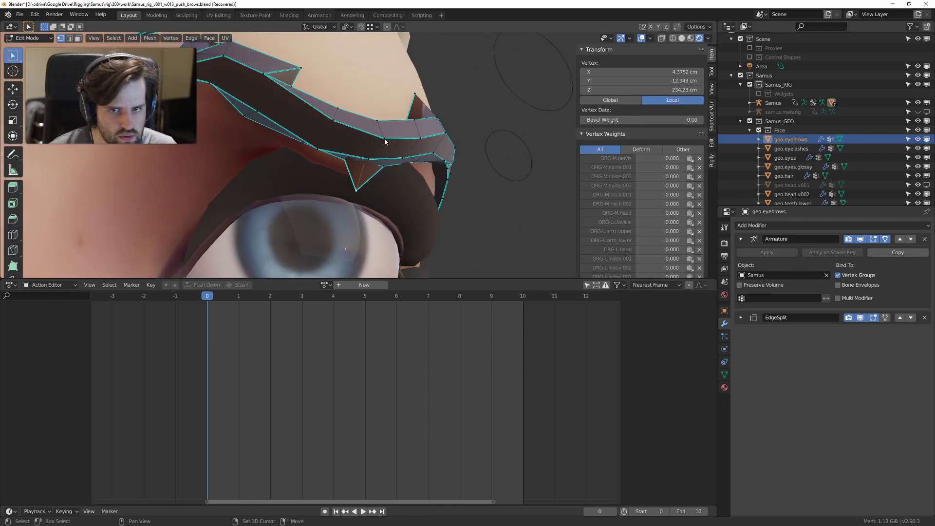
{"action": "scroll", "coordinate": [705, 101], "scroll_direction": "down", "scroll_amount": 5}
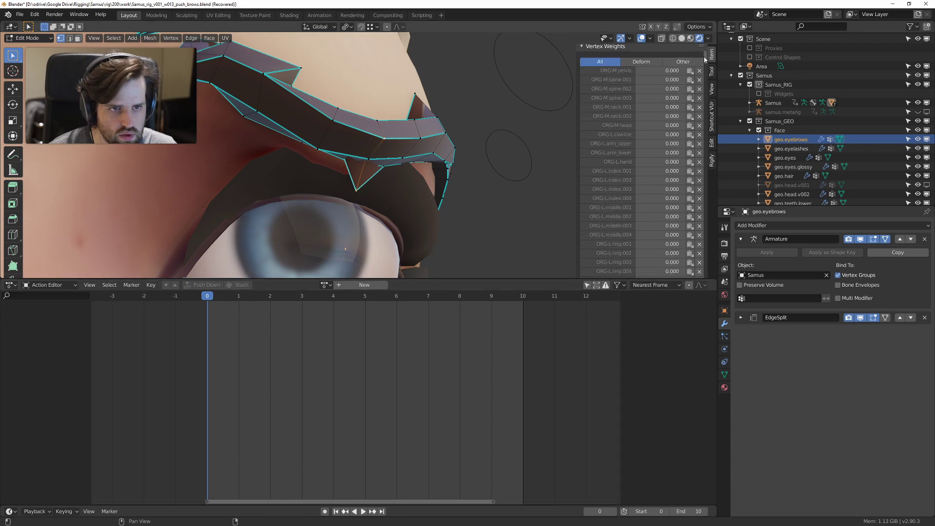
{"action": "left_click_drag", "start_coordinate": [706, 59], "coordinate": [703, 293]}
Step: Copy the active vertex's weights to the stray upper vertices on the outer part of the left brow and leave Edit Mode
{"action": "mouse_move", "coordinate": [396, 152]}
{"action": "middle_mouse_down"}
{"action": "mouse_move", "coordinate": [389, 234]}
{"action": "mouse_move", "coordinate": [402, 215]}
{"action": "mouse_move", "coordinate": [386, 150]}
{"action": "middle_mouse_up"}
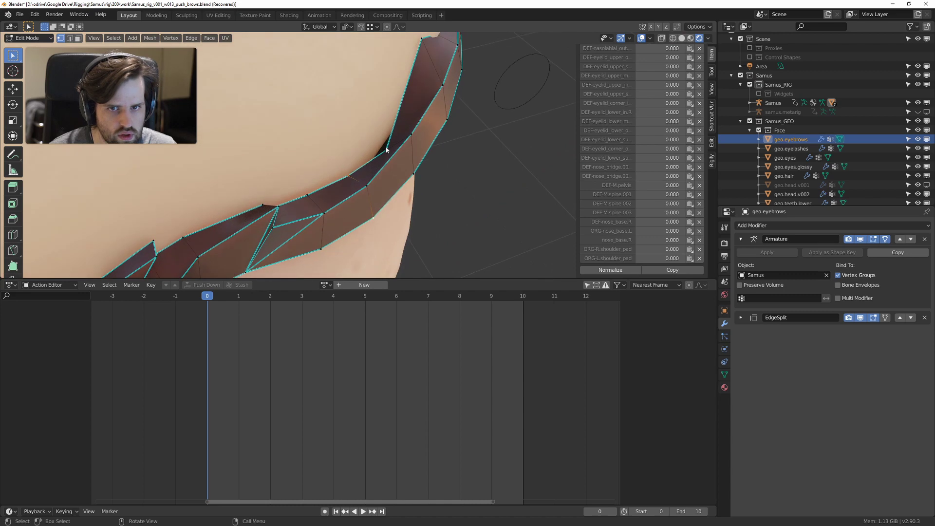
{"action": "left_click", "coordinate": [410, 136]}
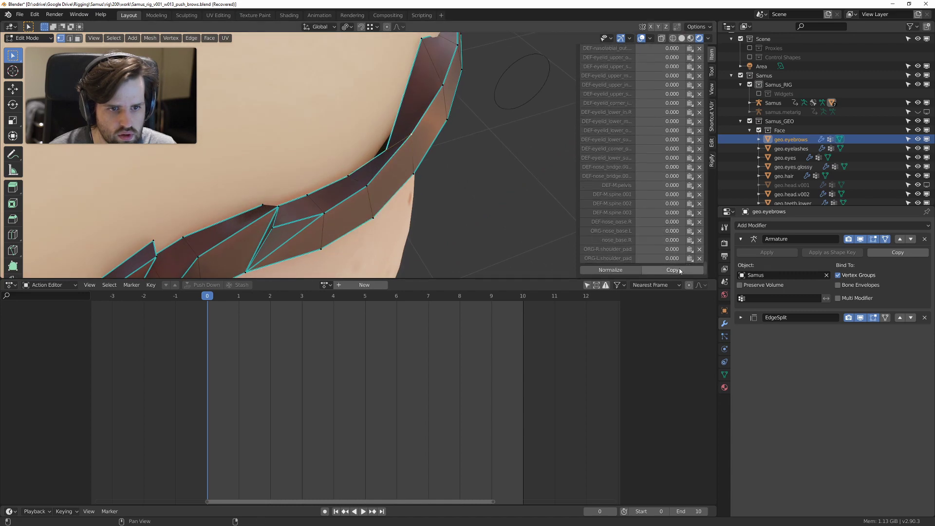
{"action": "left_click", "coordinate": [679, 268]}
{"action": "middle_click_drag", "start_coordinate": [455, 142], "coordinate": [377, 122]}
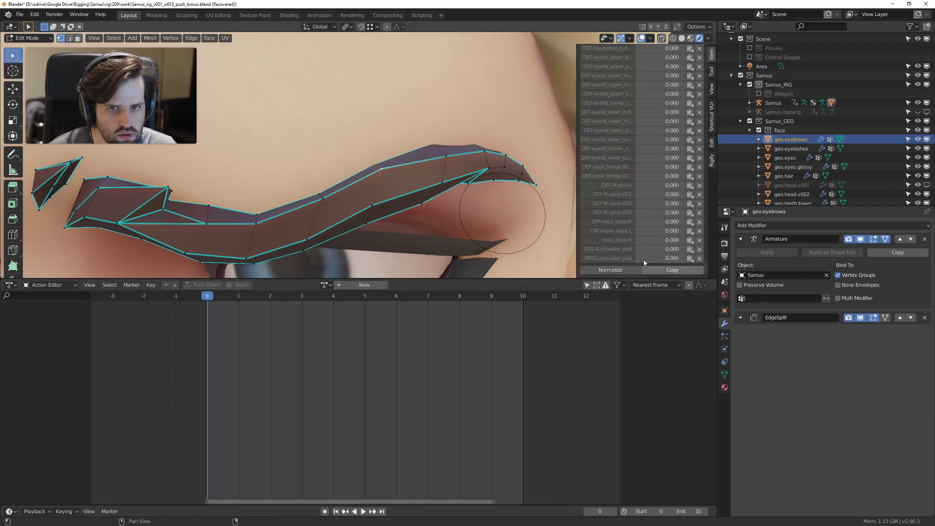
{"action": "middle_click_drag", "start_coordinate": [378, 161], "coordinate": [393, 131]}
{"action": "scroll", "coordinate": [393, 128], "scroll_direction": "down", "scroll_amount": 6}
{"action": "middle_click_drag", "start_coordinate": [414, 161], "coordinate": [464, 221], "text": "alt"}
{"action": "key", "text": "Tab"}
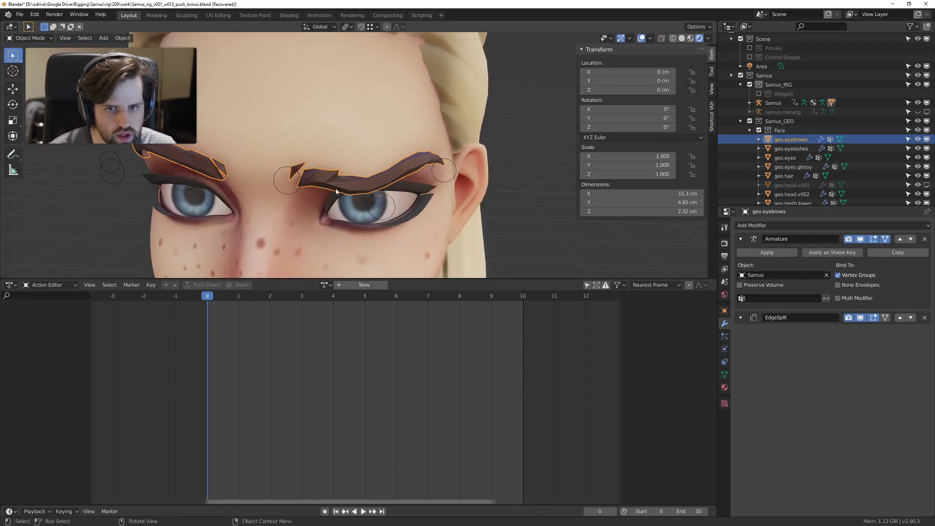
Step: Raise the right middle eyebrow control about 2.2 cm in Pose Mode to test the right brow's deformation
{"action": "scroll", "coordinate": [435, 178], "scroll_direction": "up", "scroll_amount": 5}
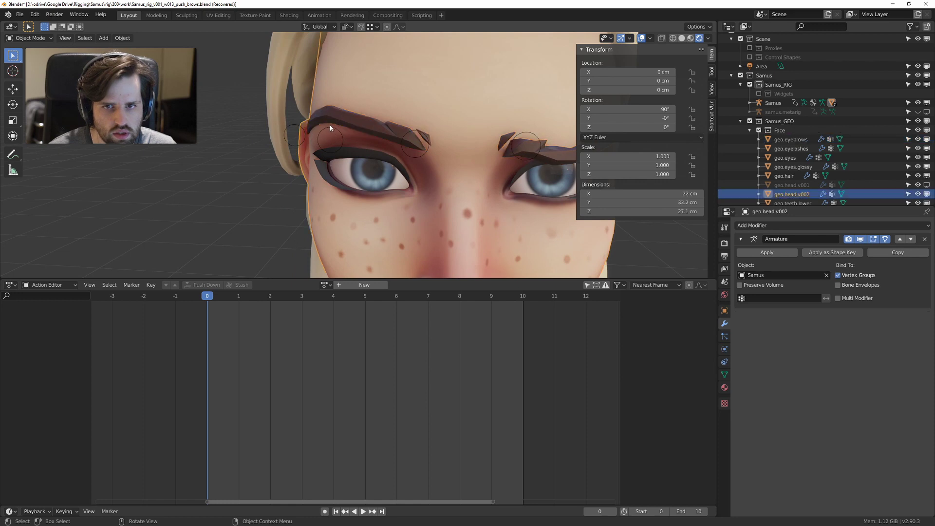
{"action": "left_click", "coordinate": [330, 126]}
{"action": "key", "text": "ctrl+Tab"}
{"action": "left_click", "coordinate": [329, 129]}
{"action": "key", "text": "g"}
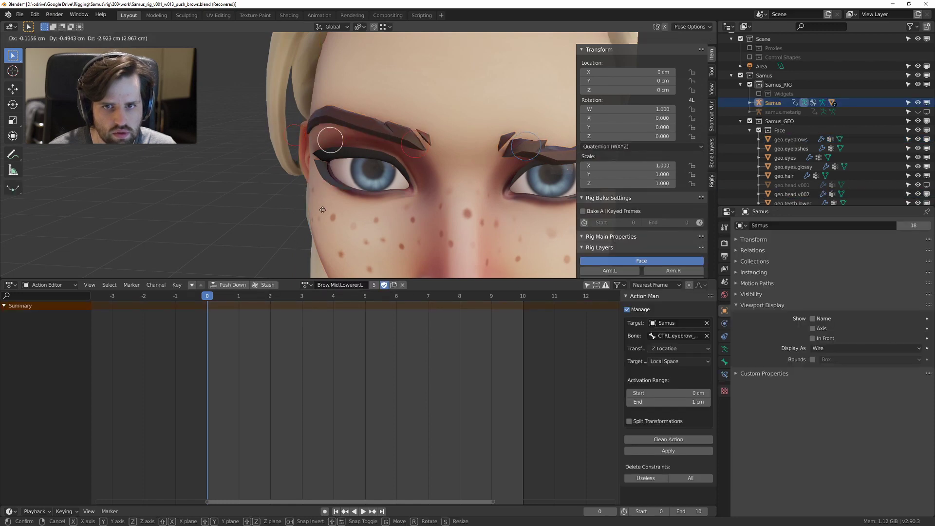
{"action": "left_click", "coordinate": [332, 102]}
{"action": "middle_click_drag", "start_coordinate": [331, 102], "coordinate": [394, 149]}
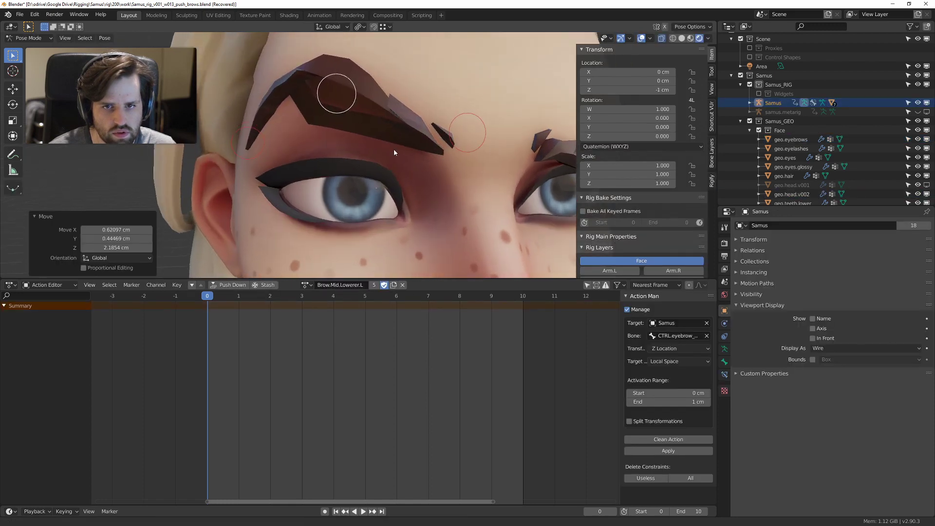
{"action": "scroll", "coordinate": [393, 149], "scroll_direction": "up", "scroll_amount": 2}
{"action": "key", "text": "ctrl+Tab"}
{"action": "key", "text": "Escape"}
{"action": "scroll", "coordinate": [370, 170], "scroll_direction": "down", "scroll_amount": 3}
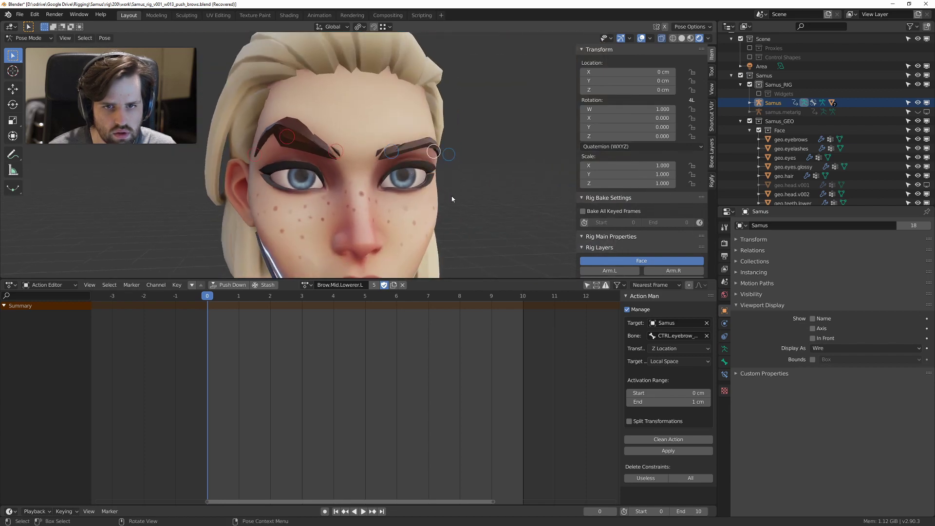
Step: Raise the left middle eyebrow control to test the left brow's upward deformation
{"action": "left_click", "coordinate": [458, 129]}
{"action": "middle_click_drag", "start_coordinate": [458, 129], "coordinate": [391, 171]}
{"action": "scroll", "coordinate": [387, 182], "scroll_direction": "up", "scroll_amount": 3}
{"action": "key", "text": "g"}
{"action": "left_click", "coordinate": [405, 205]}
{"action": "scroll", "coordinate": [391, 172], "scroll_direction": "up", "scroll_amount": 5}
Step: Switch from the rig to editing the geo.eyebrows mesh and clear its vertex selection
{"action": "key", "text": "Tab"}
{"action": "scroll", "coordinate": [405, 185], "scroll_direction": "up", "scroll_amount": 3}
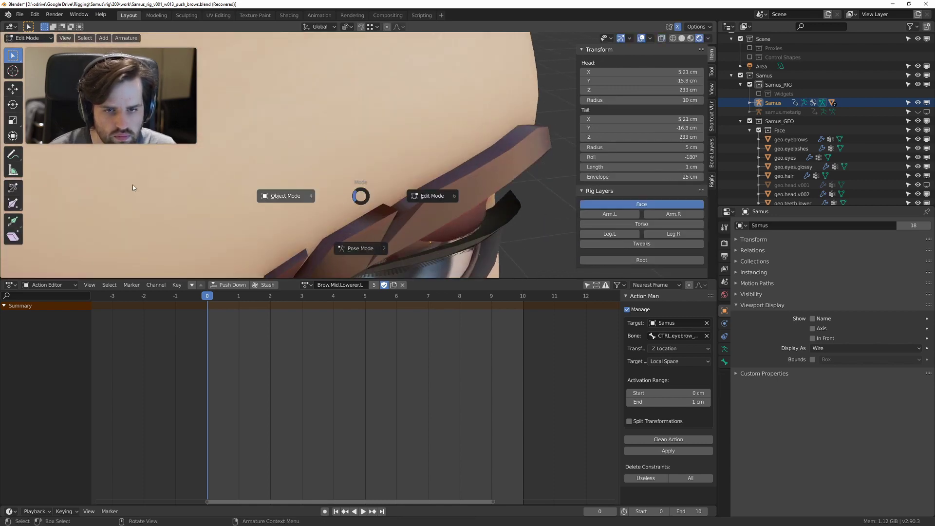
{"action": "left_click", "coordinate": [134, 188]}
{"action": "left_click", "coordinate": [406, 171]}
{"action": "key", "text": "Tab"}
{"action": "left_click", "coordinate": [510, 170]}
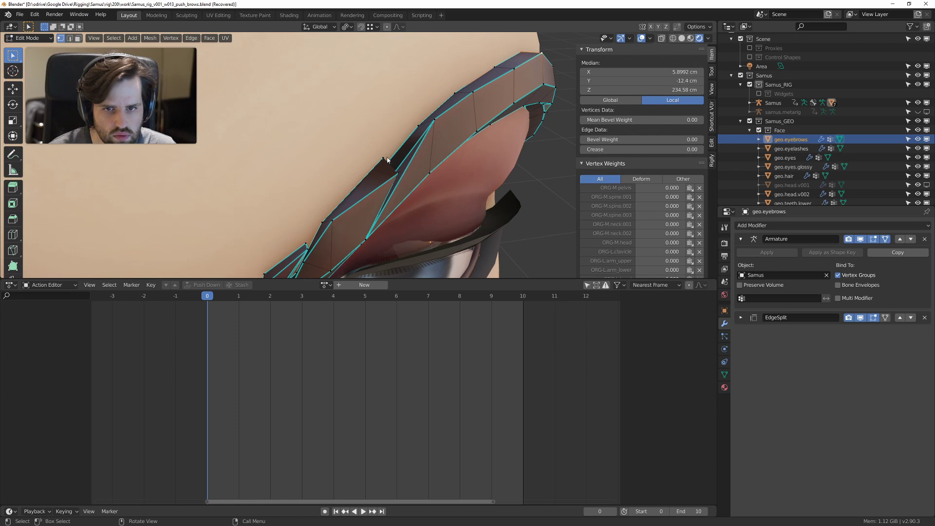
{"action": "key", "text": "alt+a"}
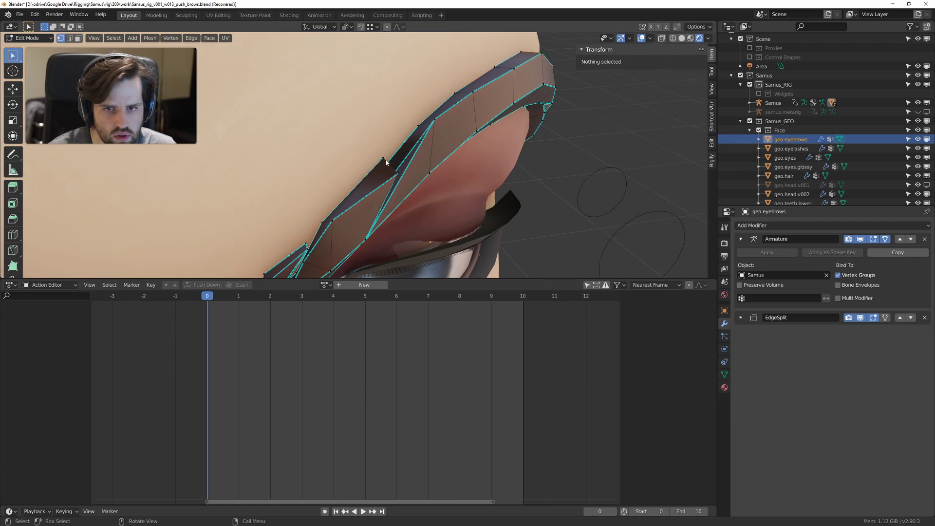
Step: Copy the active vertex's weights across the stray vertex pair at the upper end of the left brow's inner segment and leave Edit Mode
{"action": "scroll", "coordinate": [386, 162], "scroll_direction": "up", "scroll_amount": 4}
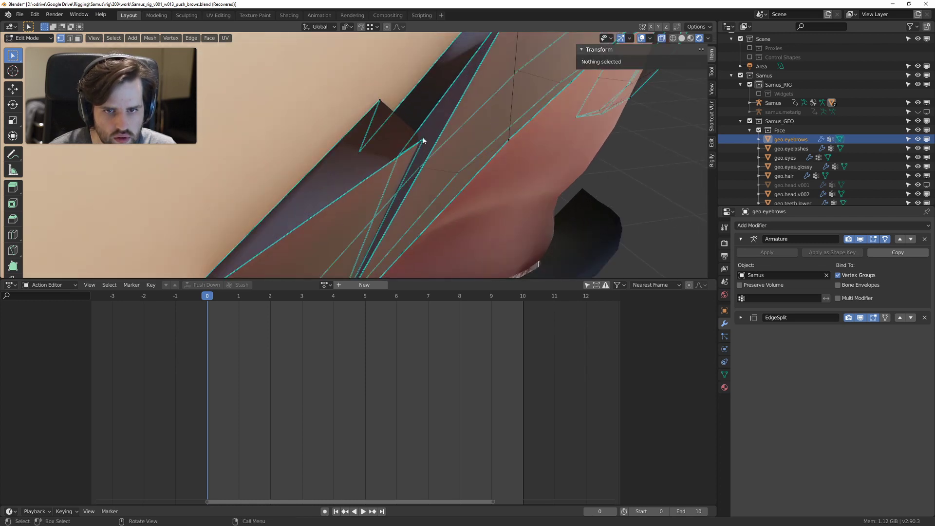
{"action": "left_click", "coordinate": [423, 140]}
{"action": "scroll", "coordinate": [702, 126], "scroll_direction": "down", "scroll_amount": 8}
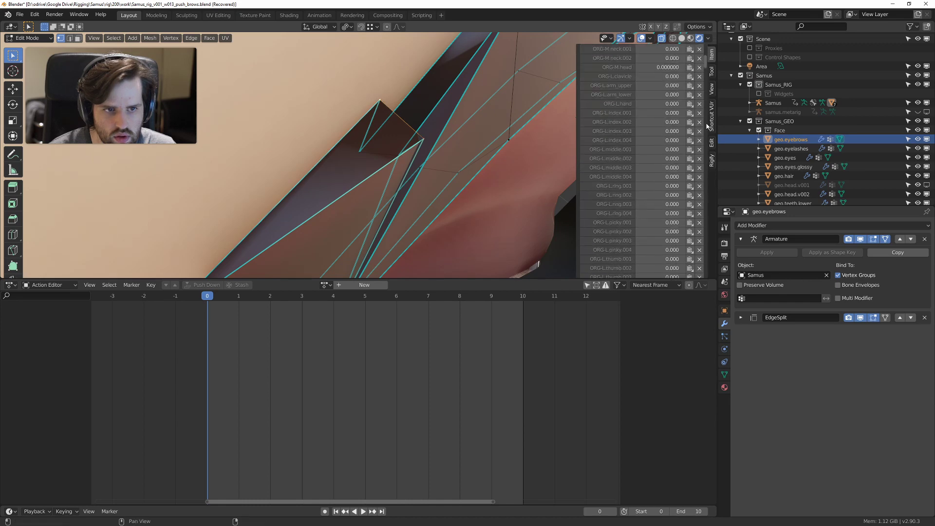
{"action": "left_click_drag", "start_coordinate": [706, 62], "coordinate": [696, 273]}
{"action": "scroll", "coordinate": [430, 158], "scroll_direction": "down", "scroll_amount": 5}
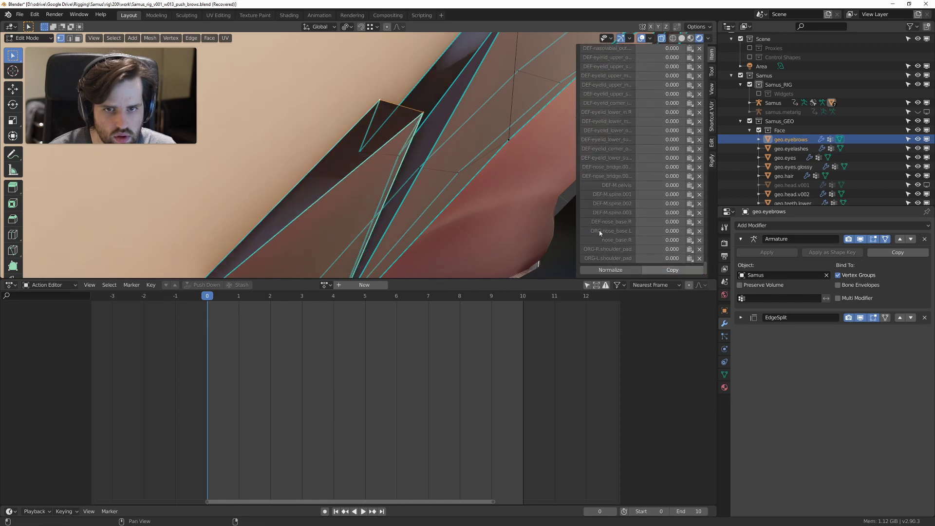
{"action": "scroll", "coordinate": [430, 157], "scroll_direction": "down", "scroll_amount": 3}
{"action": "scroll", "coordinate": [431, 151], "scroll_direction": "up", "scroll_amount": 8}
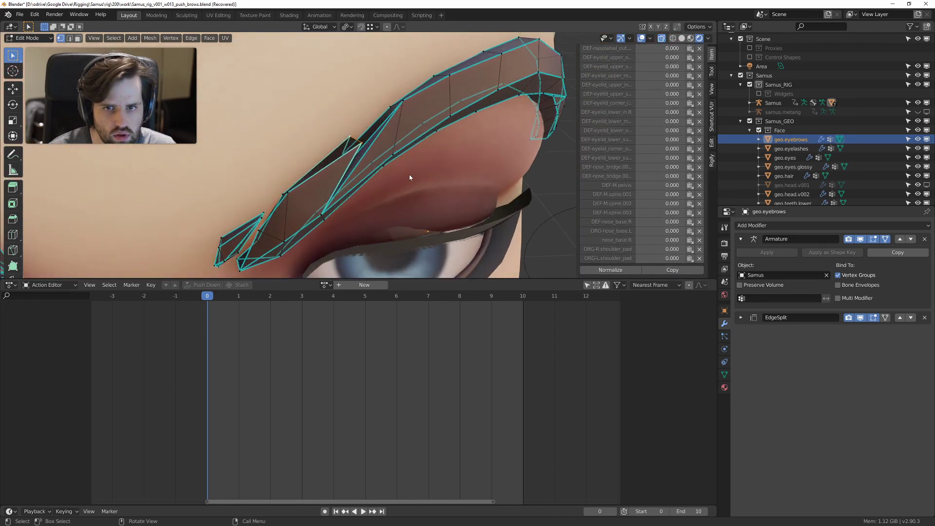
{"action": "scroll", "coordinate": [400, 167], "scroll_direction": "down", "scroll_amount": 5}
{"action": "key", "text": "Tab"}
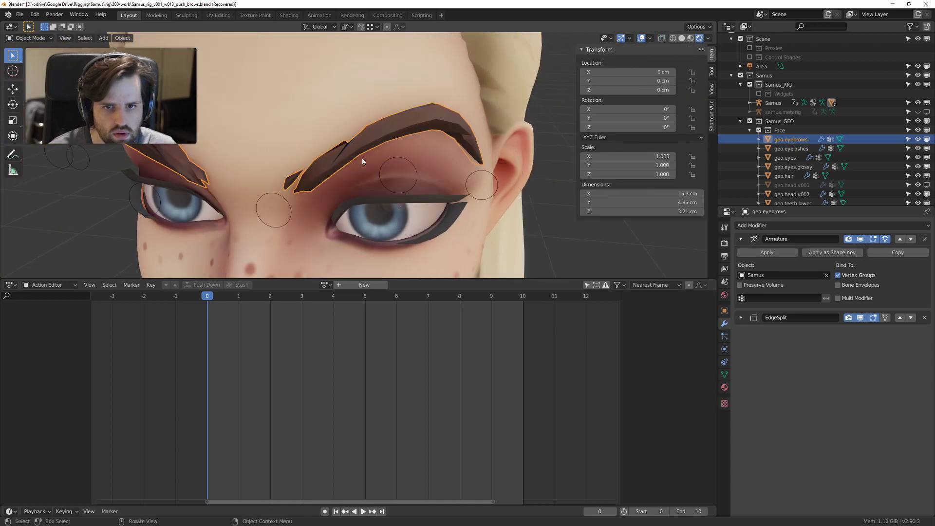
Step: Lower the left middle eyebrow control about 2.4 cm in Pose Mode to test the brow, and reset its location
{"action": "left_click", "coordinate": [394, 160]}
{"action": "left_click", "coordinate": [402, 161]}
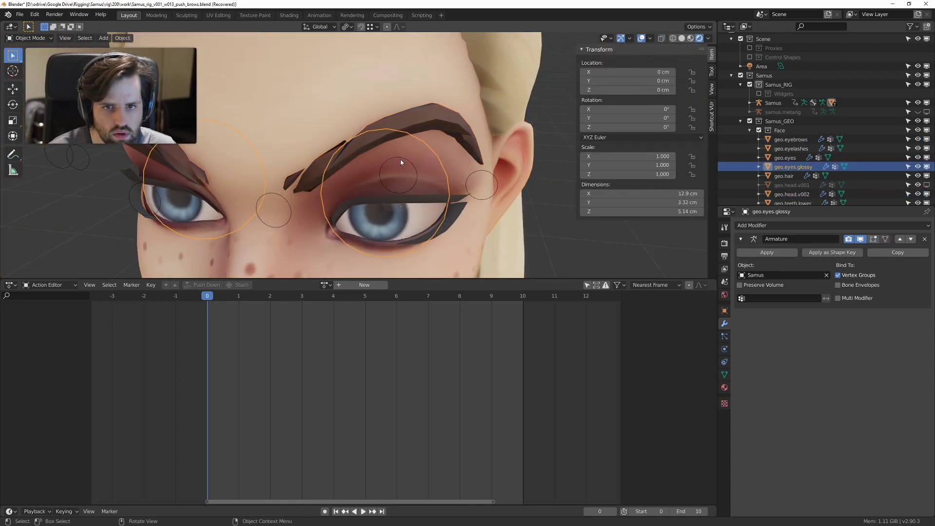
{"action": "left_click", "coordinate": [401, 157]}
{"action": "key", "text": "ctrl+Tab"}
{"action": "scroll", "coordinate": [397, 154], "scroll_direction": "down", "scroll_amount": 3}
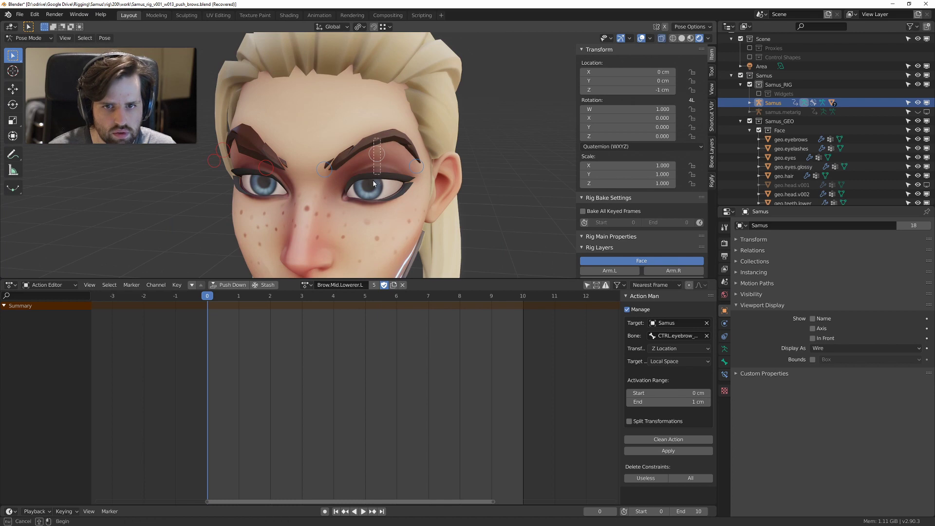
{"action": "left_click_drag", "start_coordinate": [374, 183], "coordinate": [374, 182]}
{"action": "key", "text": "g"}
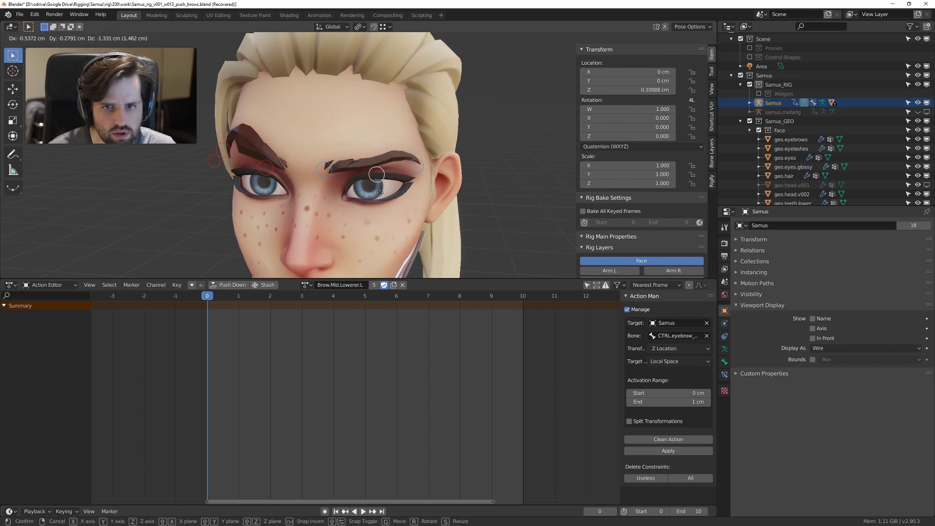
{"action": "left_click", "coordinate": [384, 209]}
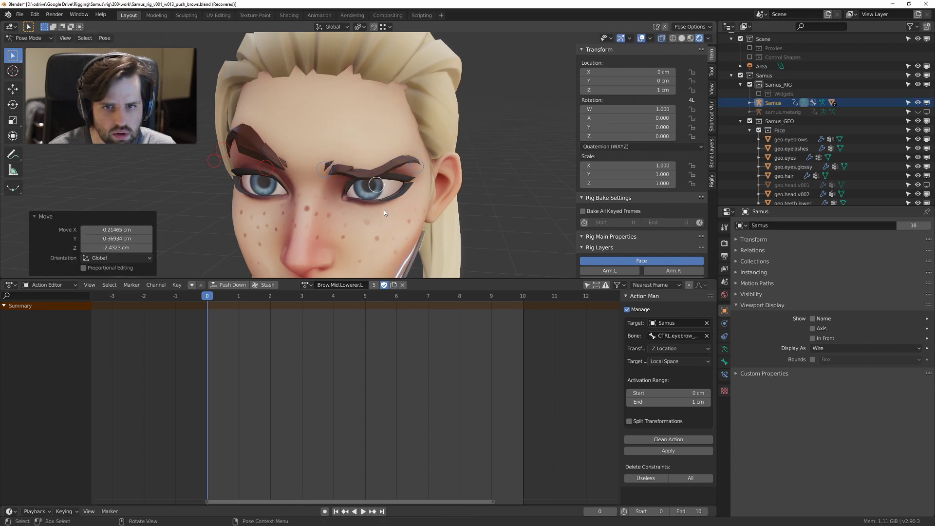
{"action": "scroll", "coordinate": [383, 209], "scroll_direction": "down", "scroll_amount": 3}
{"action": "middle_click_drag", "start_coordinate": [384, 209], "coordinate": [382, 173]}
{"action": "scroll", "coordinate": [383, 174], "scroll_direction": "up", "scroll_amount": 3}
{"action": "key", "text": "alt+g"}
Step: Switch from the rig to the geo.eyebrows mesh and inspect the raised right brow for stray vertices
{"action": "middle_click_drag", "start_coordinate": [235, 163], "coordinate": [307, 144], "text": "shift"}
{"action": "scroll", "coordinate": [402, 166], "scroll_direction": "up", "scroll_amount": 3}
{"action": "key", "text": "Tab"}
{"action": "left_click", "coordinate": [341, 158]}
{"action": "left_click", "coordinate": [349, 135]}
{"action": "key", "text": "Tab"}
{"action": "left_click", "coordinate": [578, 166]}
{"action": "scroll", "coordinate": [395, 160], "scroll_direction": "up", "scroll_amount": 4}
{"action": "key", "text": "Tab"}
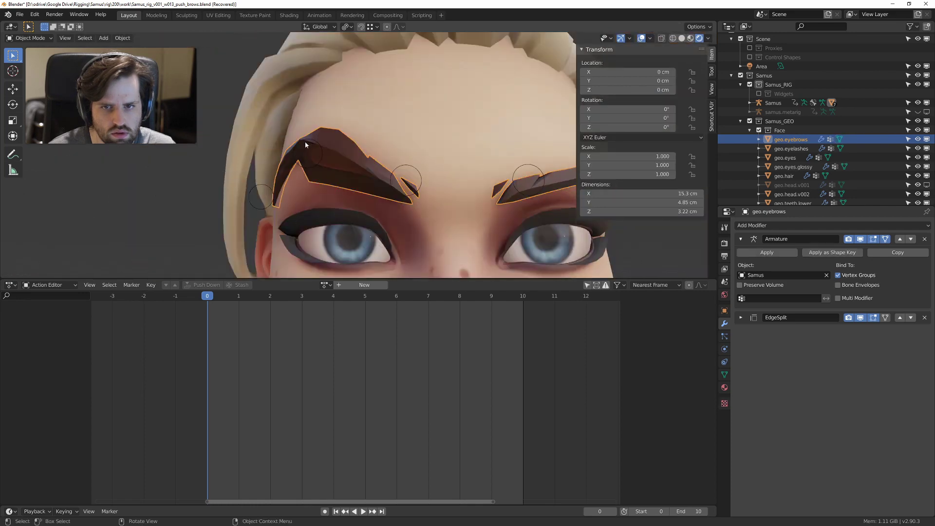
Step: Return the rig to Pose Mode and shift the right middle eyebrow control to test the raised right brow
{"action": "left_click", "coordinate": [313, 139]}
{"action": "key", "text": "ctrl+Tab"}
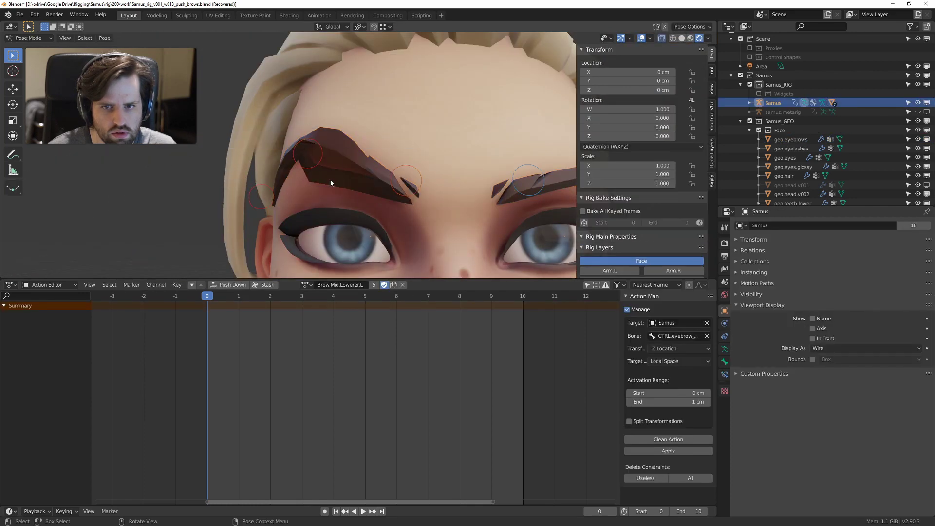
{"action": "key", "text": "g"}
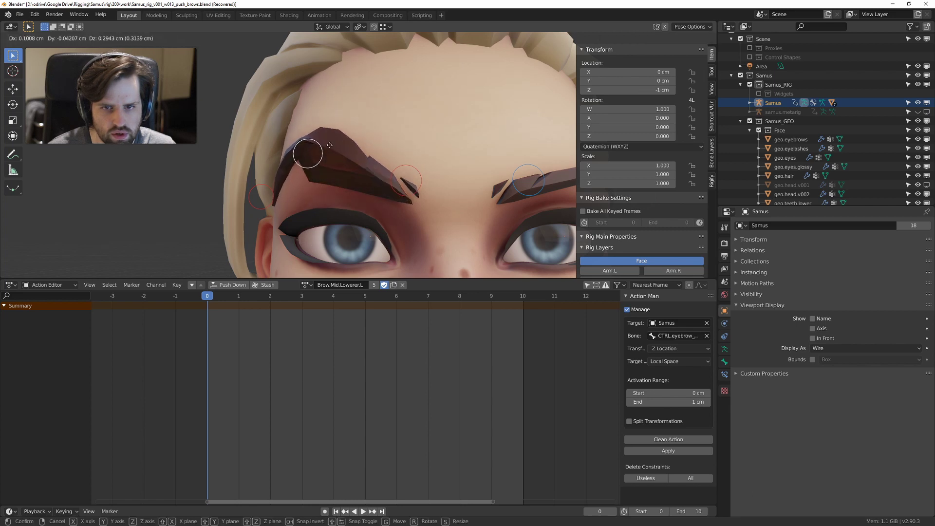
{"action": "left_click", "coordinate": [353, 164]}
{"action": "scroll", "coordinate": [365, 188], "scroll_direction": "up", "scroll_amount": 3}
{"action": "middle_click_drag", "start_coordinate": [354, 164], "coordinate": [359, 197]}
Step: Open geo.eyebrows in Edit Mode and try copying the active vertex's weights between vertices in the middle of the right brow
{"action": "key", "text": "Tab"}
{"action": "middle_click_drag", "start_coordinate": [438, 195], "coordinate": [344, 178]}
{"action": "key", "text": "Tab"}
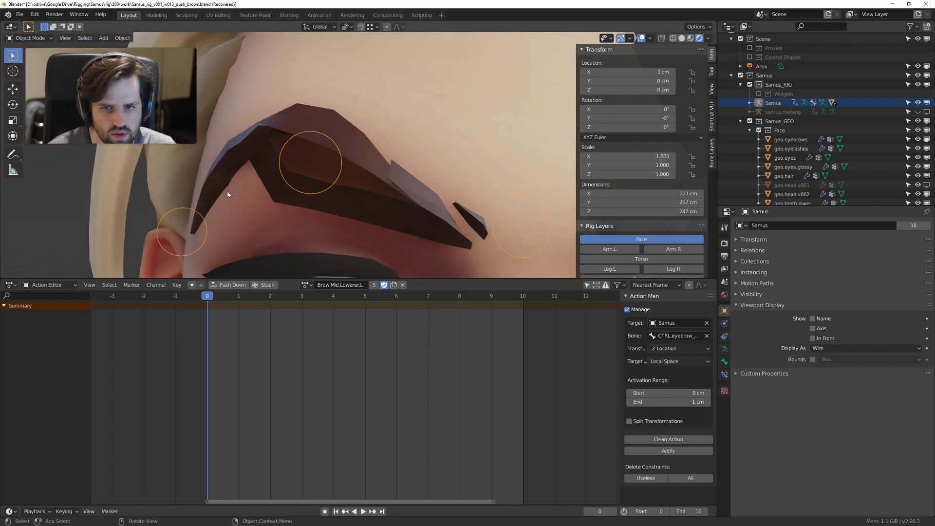
{"action": "left_click", "coordinate": [323, 124]}
{"action": "key", "text": "Tab"}
{"action": "middle_click_drag", "start_coordinate": [445, 154], "coordinate": [332, 161]}
{"action": "scroll", "coordinate": [325, 191], "scroll_direction": "up", "scroll_amount": 2}
{"action": "left_click", "coordinate": [320, 208]}
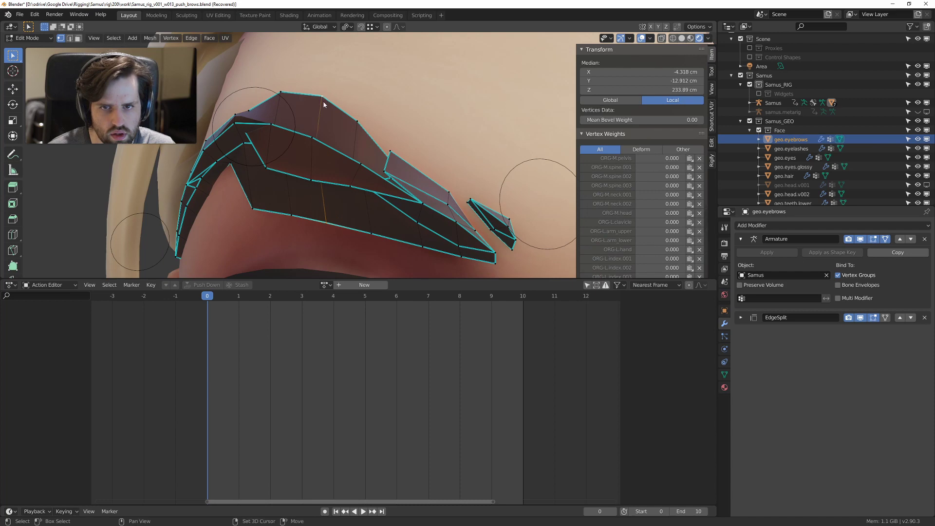
{"action": "scroll", "coordinate": [669, 235], "scroll_direction": "down", "scroll_amount": 5}
{"action": "scroll", "coordinate": [713, 142], "scroll_direction": "down", "scroll_amount": 15}
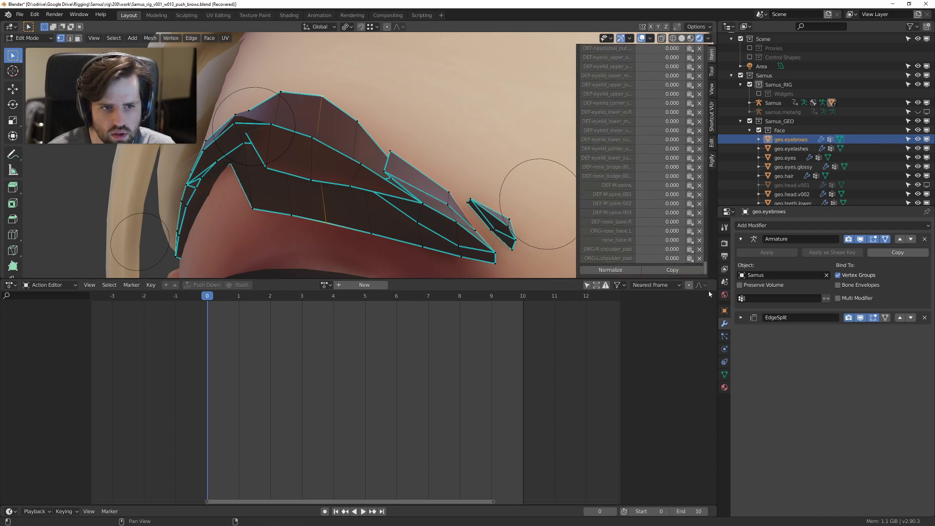
{"action": "key", "text": "x"}
{"action": "left_click", "coordinate": [512, 213]}
Step: Try copying weights to the vertices along the right brow's arch, undo the weight copies and leave Edit Mode
{"action": "middle_click_drag", "start_coordinate": [511, 213], "coordinate": [370, 183]}
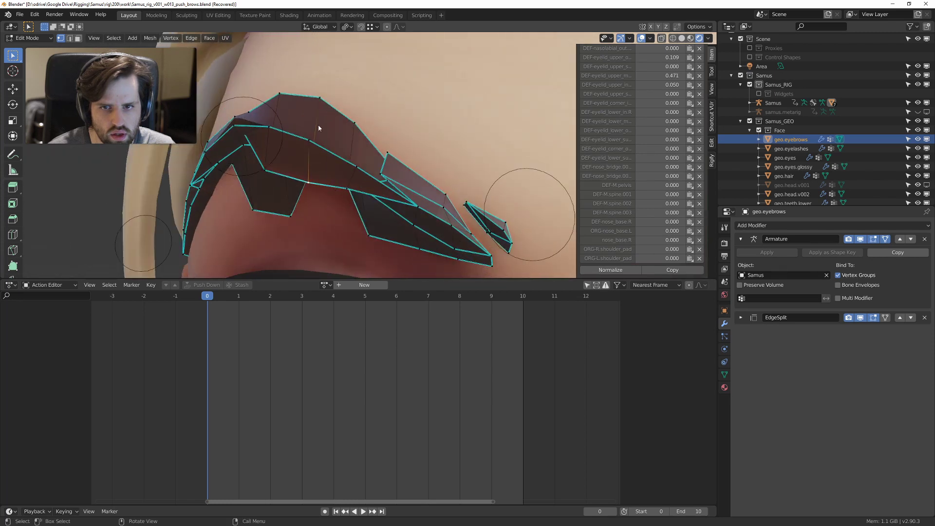
{"action": "left_click", "coordinate": [319, 97], "text": "shift"}
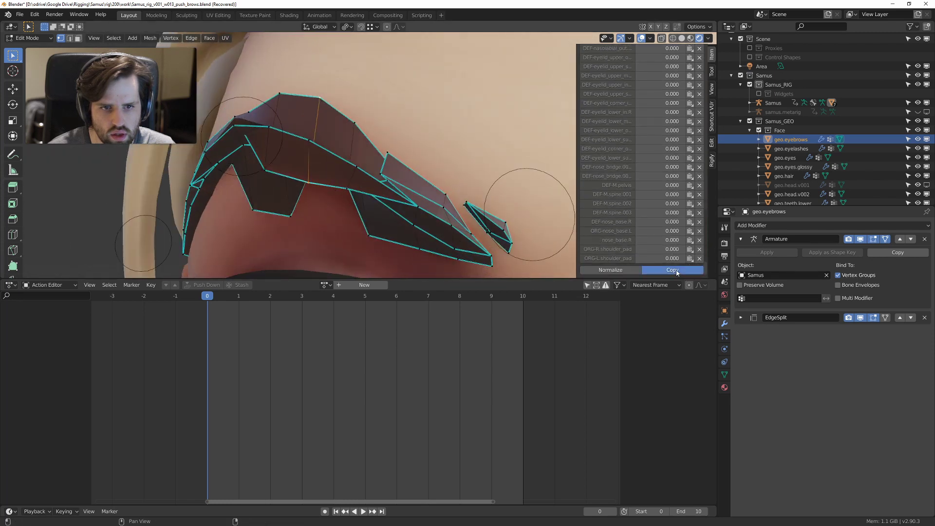
{"action": "middle_click_drag", "start_coordinate": [390, 195], "coordinate": [312, 156]}
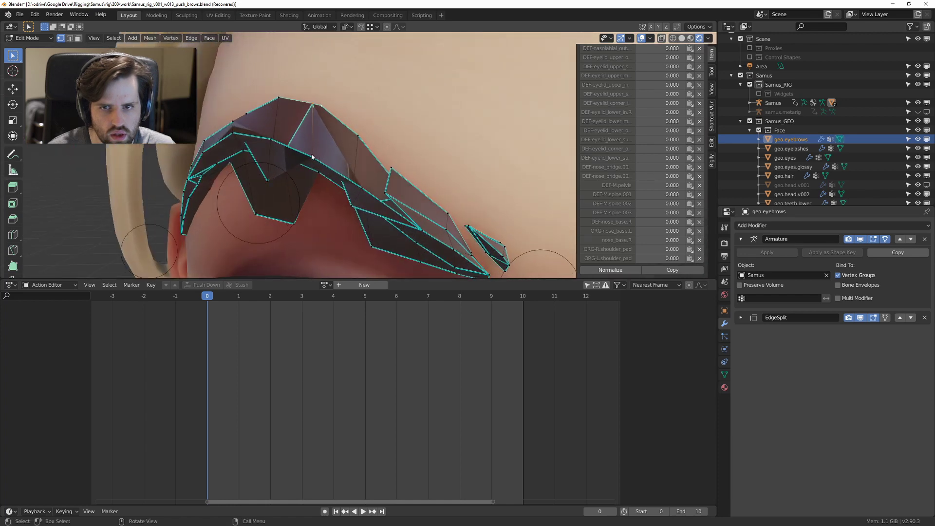
{"action": "left_click", "coordinate": [690, 271]}
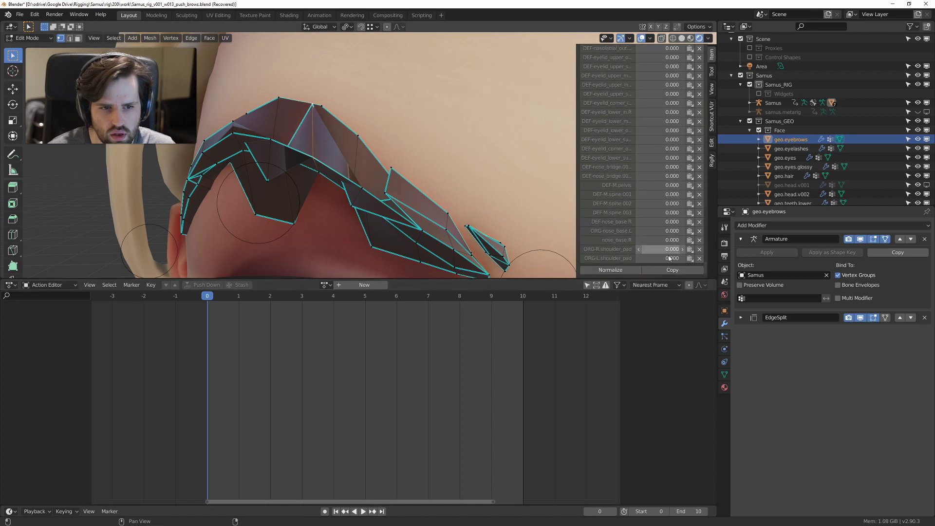
{"action": "mouse_move", "coordinate": [321, 185]}
{"action": "middle_mouse_down"}
{"action": "mouse_move", "coordinate": [300, 165]}
{"action": "mouse_move", "coordinate": [369, 108]}
{"action": "mouse_move", "coordinate": [345, 153]}
{"action": "middle_mouse_up"}
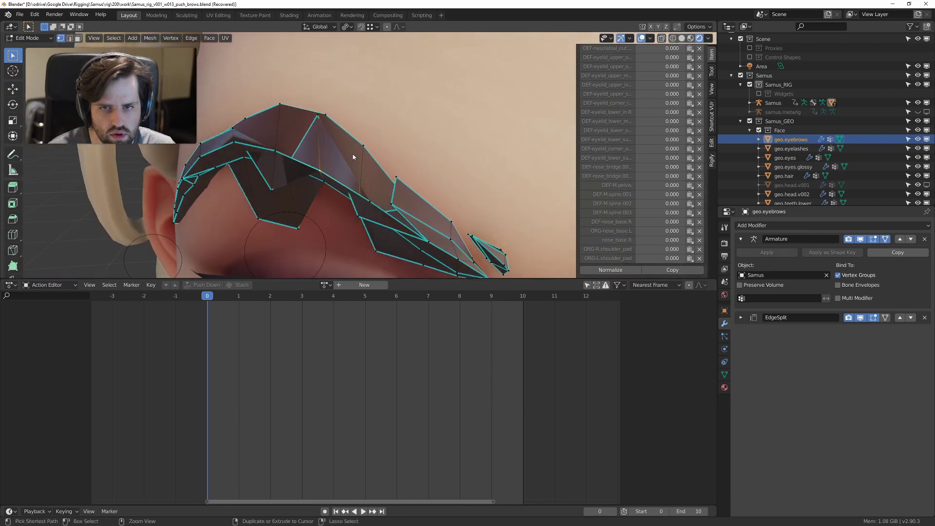
{"action": "scroll", "coordinate": [382, 188], "scroll_direction": "down", "scroll_amount": 5}
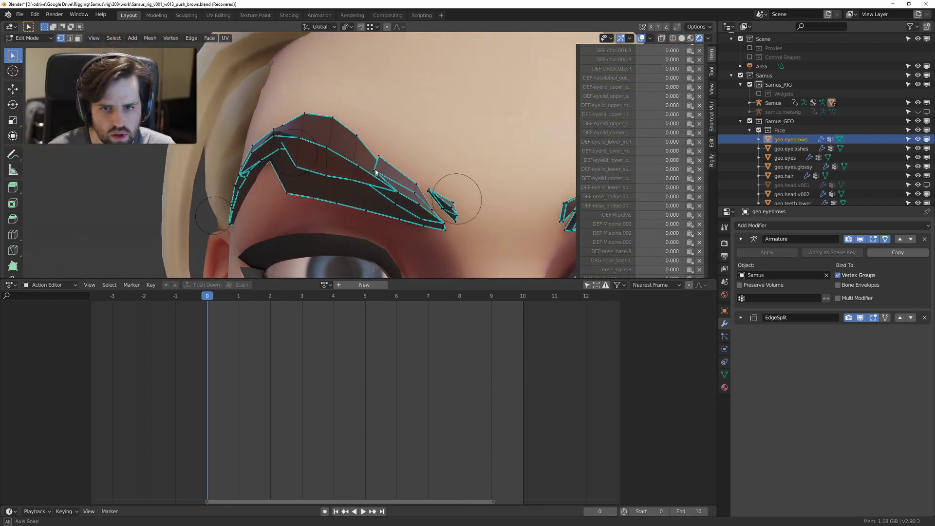
{"action": "scroll", "coordinate": [368, 189], "scroll_direction": "up", "scroll_amount": 2}
{"action": "key", "text": "Tab"}
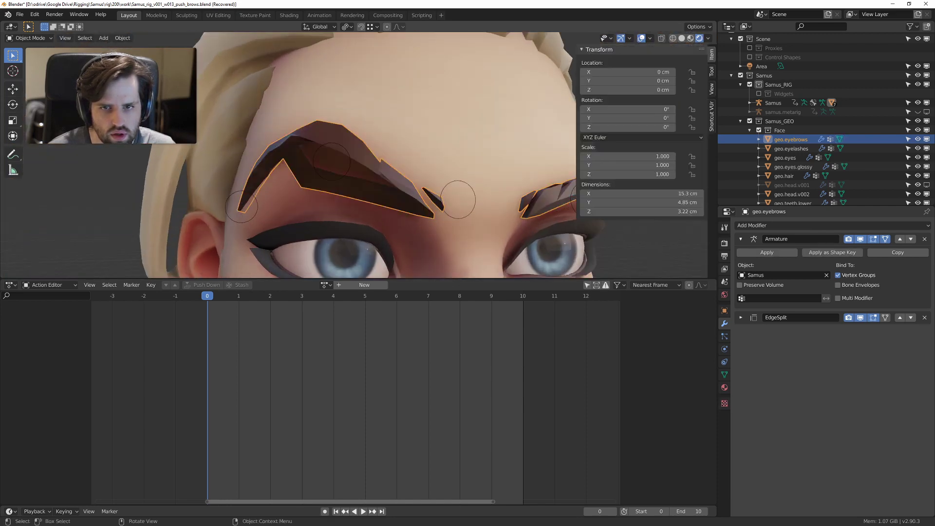
Step: Lower the right middle eyebrow control about 0.87 cm in Pose Mode to expose the right brow's stray vertices
{"action": "left_click", "coordinate": [340, 148]}
{"action": "key", "text": "Tab"}
{"action": "key", "text": "g"}
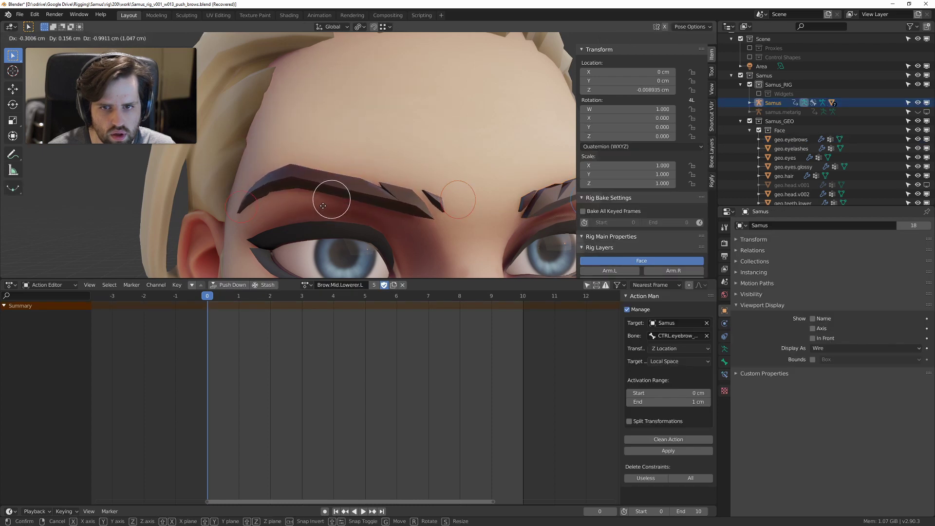
{"action": "left_click", "coordinate": [323, 203]}
{"action": "middle_click_drag", "start_coordinate": [330, 194], "coordinate": [370, 150]}
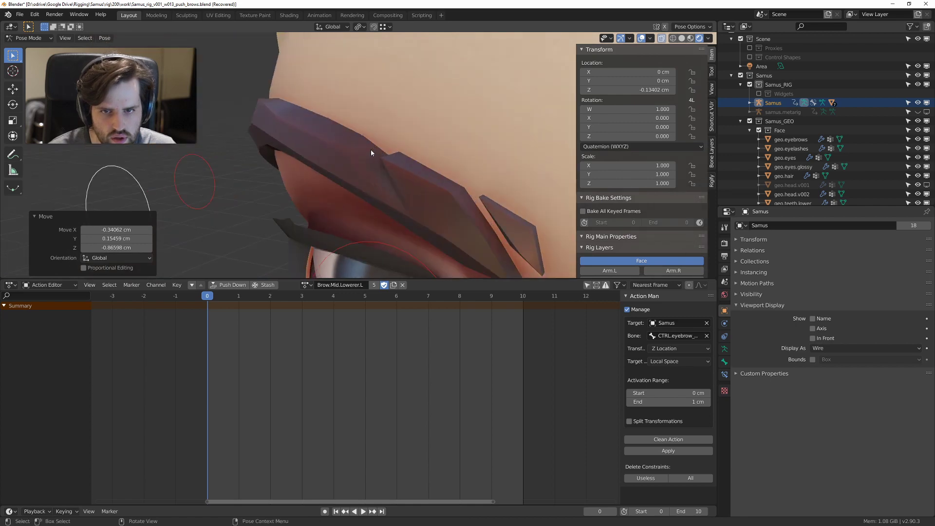
Step: Switch to editing geo.eyebrows and copy the active vertex's weights across the vertex pair on the right brow's upper edge
{"action": "key", "text": "Tab"}
{"action": "key", "text": "Tab"}
{"action": "left_click", "coordinate": [274, 125]}
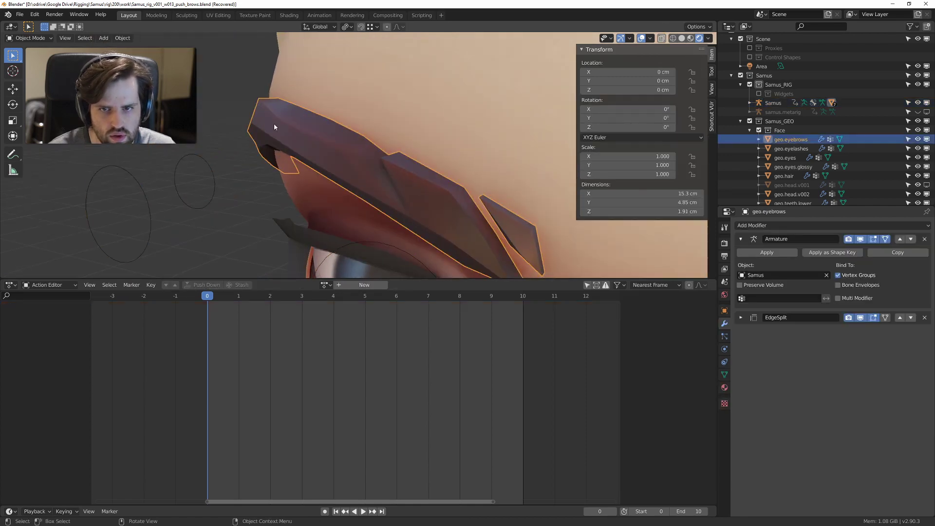
{"action": "key", "text": "Tab"}
{"action": "middle_click_drag", "start_coordinate": [426, 147], "coordinate": [339, 146]}
{"action": "left_click", "coordinate": [327, 142]}
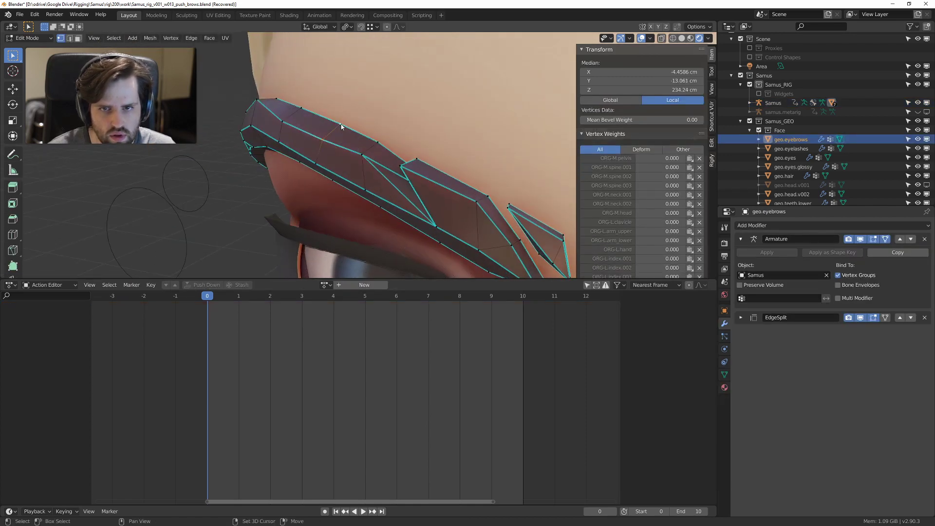
{"action": "left_click", "coordinate": [340, 125], "text": "shift"}
{"action": "scroll", "coordinate": [669, 239], "scroll_direction": "down", "scroll_amount": 10}
{"action": "left_click_drag", "start_coordinate": [706, 62], "coordinate": [708, 282]}
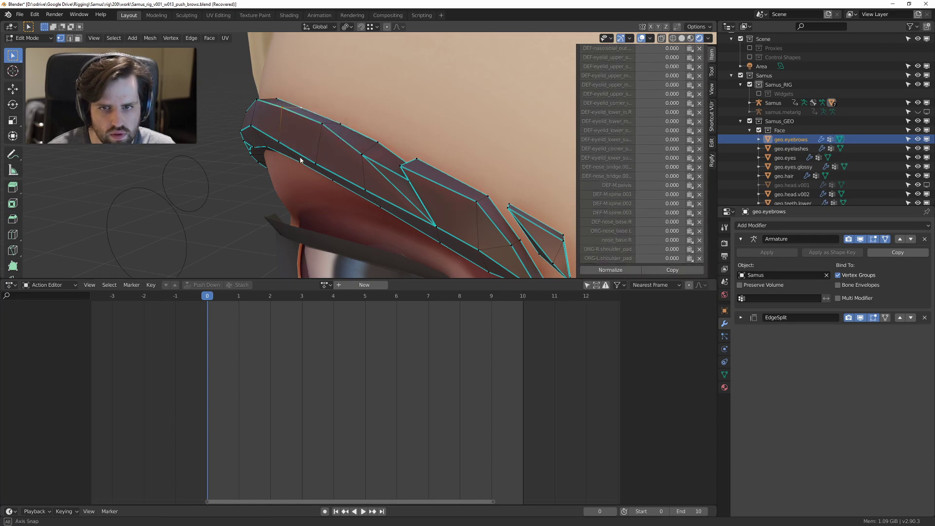
Step: Copy the active vertex's weights across the neighbouring rows of vertices on the underside of the right brow's outer half
{"action": "middle_click_drag", "start_coordinate": [300, 160], "coordinate": [323, 163]}
{"action": "left_click", "coordinate": [283, 116], "text": "shift"}
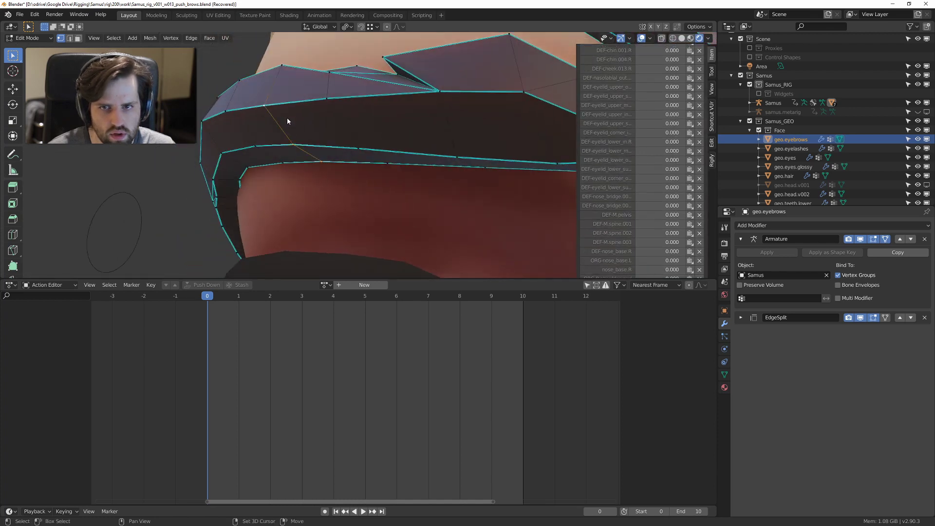
{"action": "scroll", "coordinate": [692, 263], "scroll_direction": "down", "scroll_amount": 2}
{"action": "left_click", "coordinate": [681, 271]}
{"action": "middle_click_drag", "start_coordinate": [264, 134], "coordinate": [349, 179]}
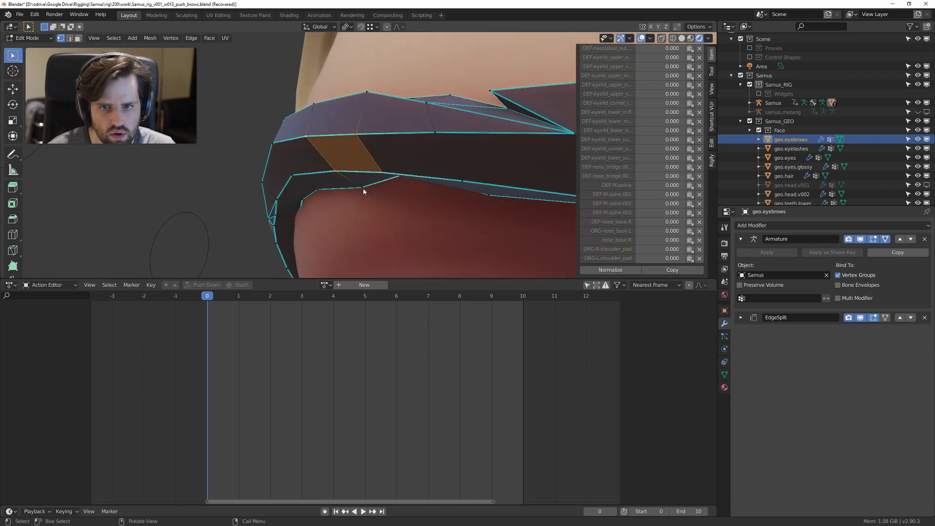
{"action": "left_click", "coordinate": [362, 188]}
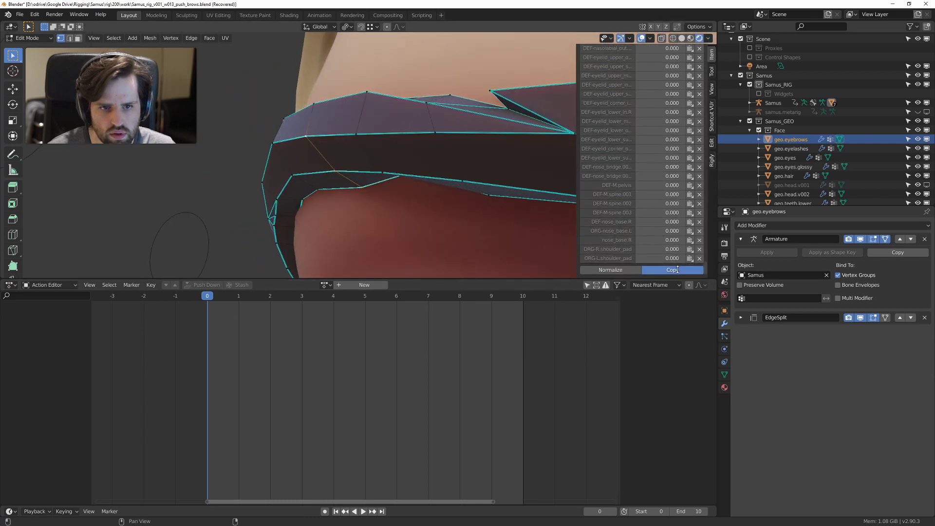
{"action": "left_click", "coordinate": [678, 269]}
{"action": "middle_click_drag", "start_coordinate": [350, 185], "coordinate": [425, 164]}
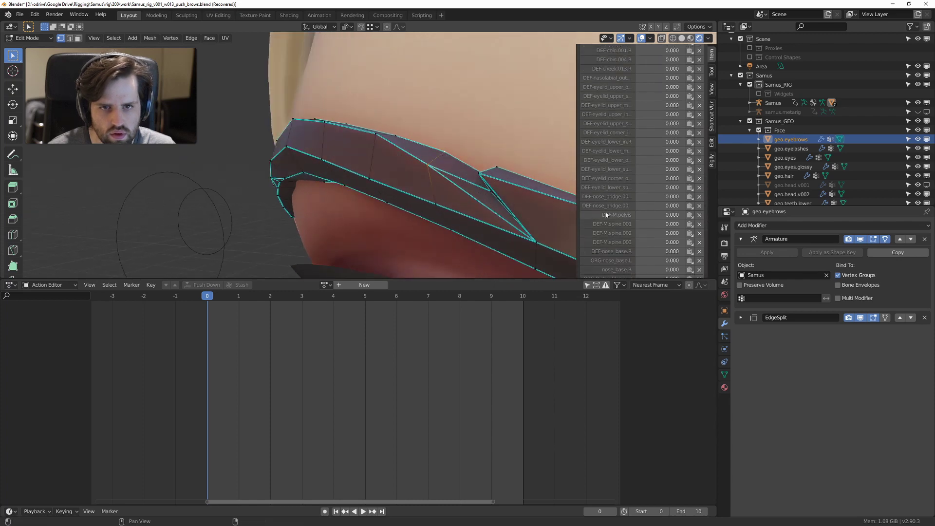
Step: Clear the selection and copy the active vertex's weights across the vertical vertex pair near the right brow's inner end
{"action": "middle_click_drag", "start_coordinate": [489, 223], "coordinate": [345, 174]}
{"action": "left_click", "coordinate": [382, 75]}
{"action": "scroll", "coordinate": [687, 272], "scroll_direction": "down", "scroll_amount": 3}
{"action": "left_click", "coordinate": [334, 155]}
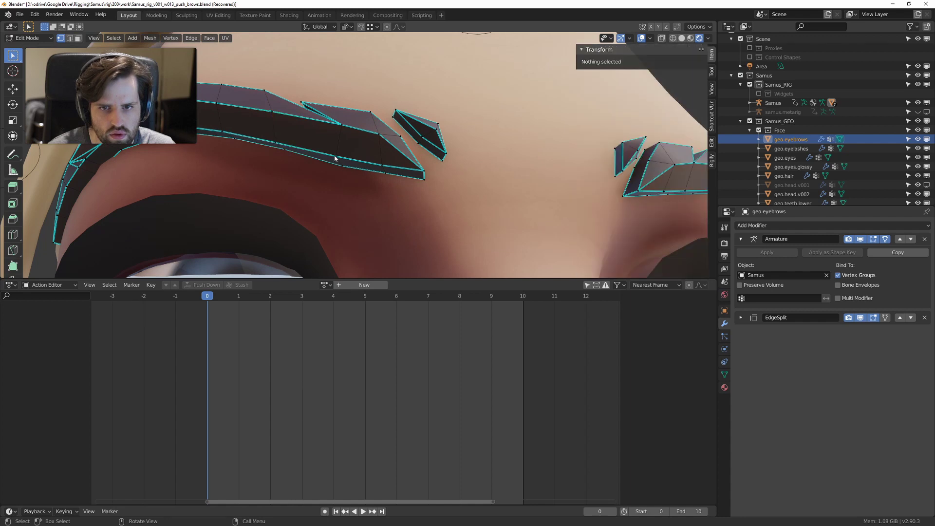
{"action": "left_click", "coordinate": [334, 155], "text": "shift"}
{"action": "left_click", "coordinate": [335, 155], "text": "shift"}
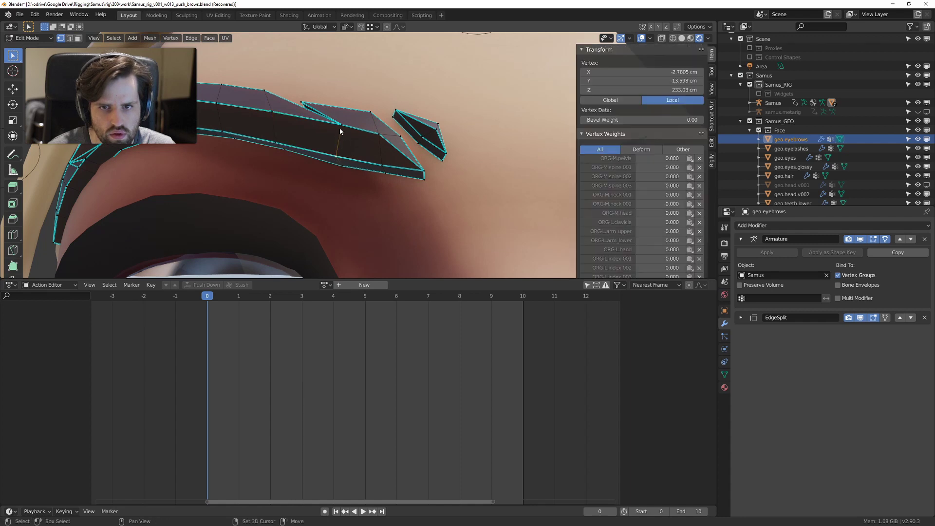
{"action": "left_click", "coordinate": [339, 125], "text": "shift"}
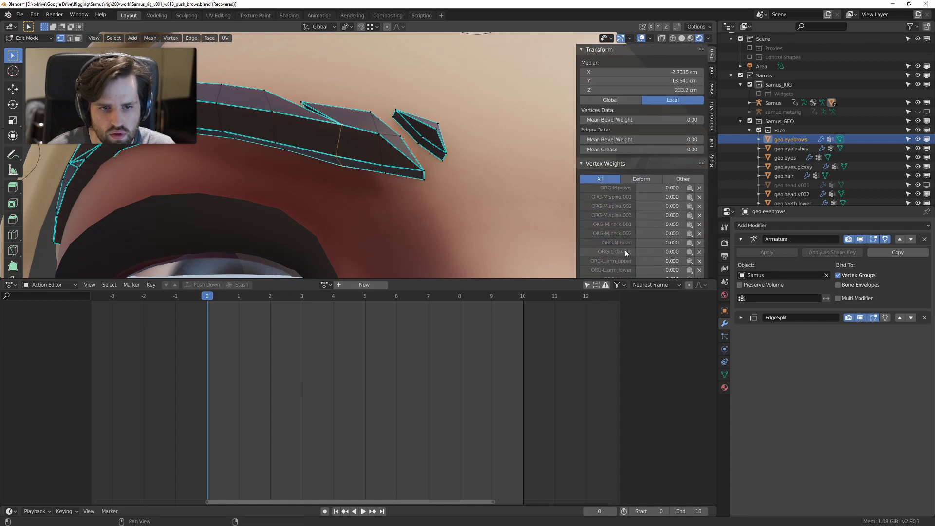
{"action": "scroll", "coordinate": [626, 253], "scroll_direction": "down", "scroll_amount": 8}
{"action": "scroll", "coordinate": [692, 262], "scroll_direction": "down", "scroll_amount": 10}
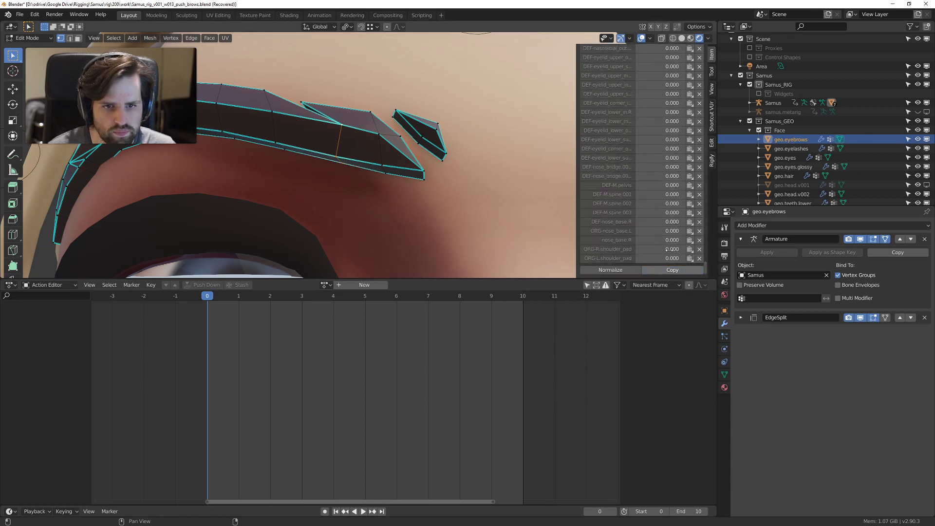
{"action": "scroll", "coordinate": [350, 150], "scroll_direction": "down", "scroll_amount": 5}
Step: Copy the active vertex's weights down the vertical edge loop at the right brow's arch and leave Edit Mode
{"action": "middle_click_drag", "start_coordinate": [263, 158], "coordinate": [388, 151]}
{"action": "scroll", "coordinate": [378, 139], "scroll_direction": "up", "scroll_amount": 4}
{"action": "left_click", "coordinate": [376, 99], "text": "alt"}
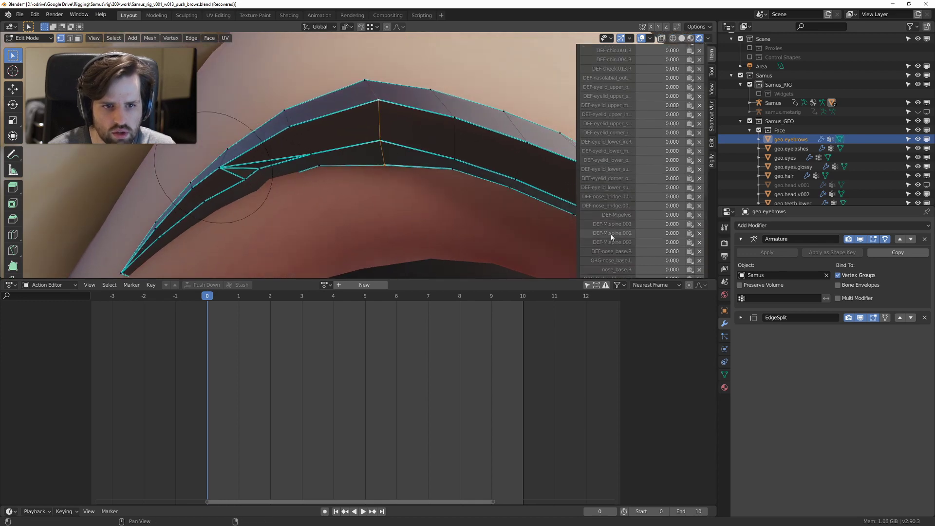
{"action": "scroll", "coordinate": [612, 237], "scroll_direction": "down", "scroll_amount": 3}
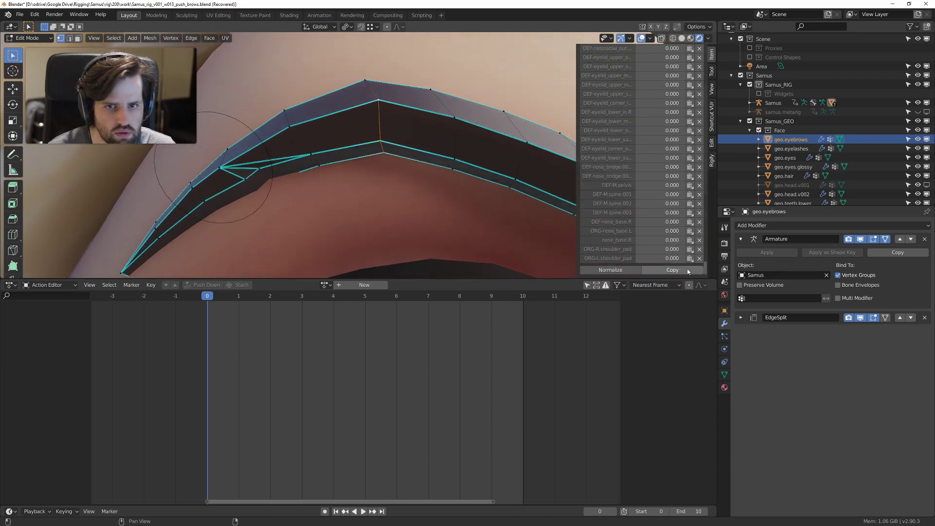
{"action": "scroll", "coordinate": [403, 157], "scroll_direction": "down", "scroll_amount": 5}
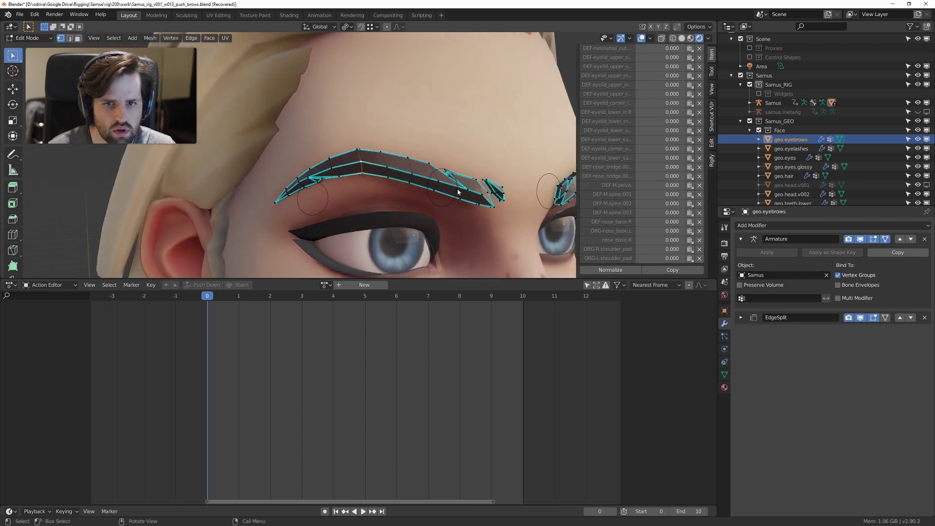
{"action": "key", "text": "Tab"}
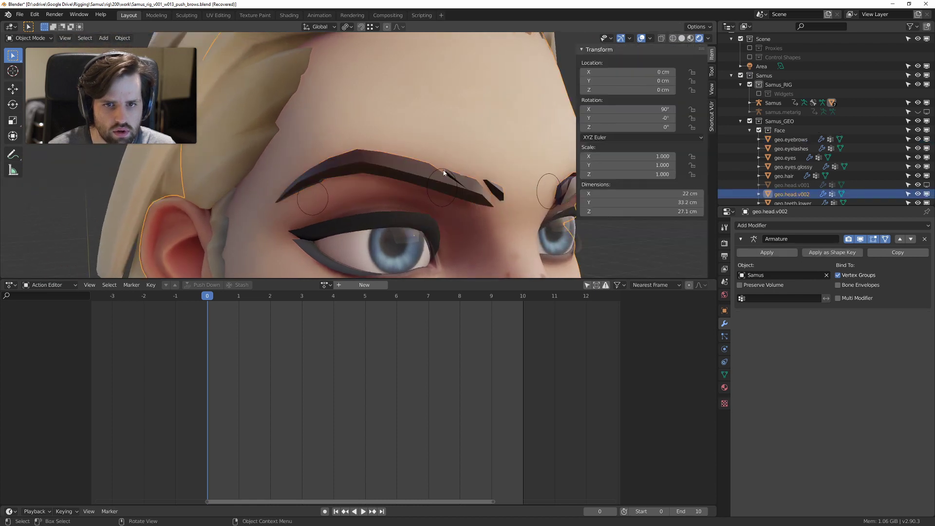
Step: Put the Samus rig in Pose Mode and raise the right brow's middle control about 1 cm
{"action": "left_click", "coordinate": [443, 187]}
{"action": "key", "text": "ctrl+Tab"}
{"action": "left_click", "coordinate": [441, 222]}
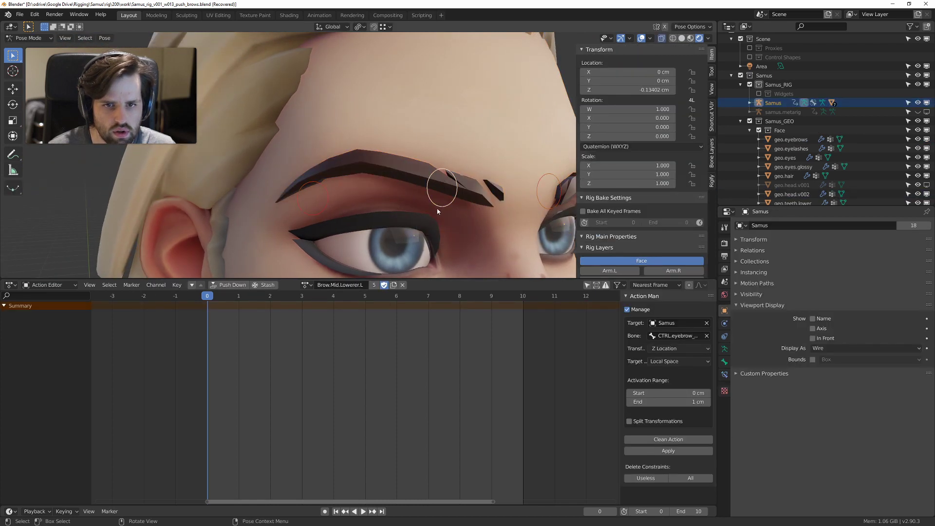
{"action": "key", "text": "g"}
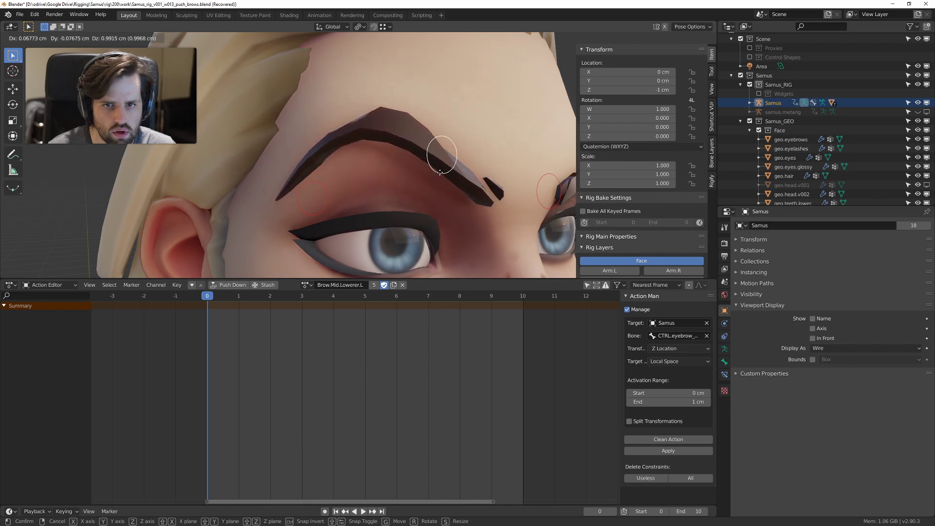
{"action": "left_click", "coordinate": [441, 161]}
Step: Check the right brow from the side, clear its middle control's location and raise the control about 1.24 cm
{"action": "middle_click_drag", "start_coordinate": [441, 161], "coordinate": [334, 160]}
{"action": "key", "text": "g"}
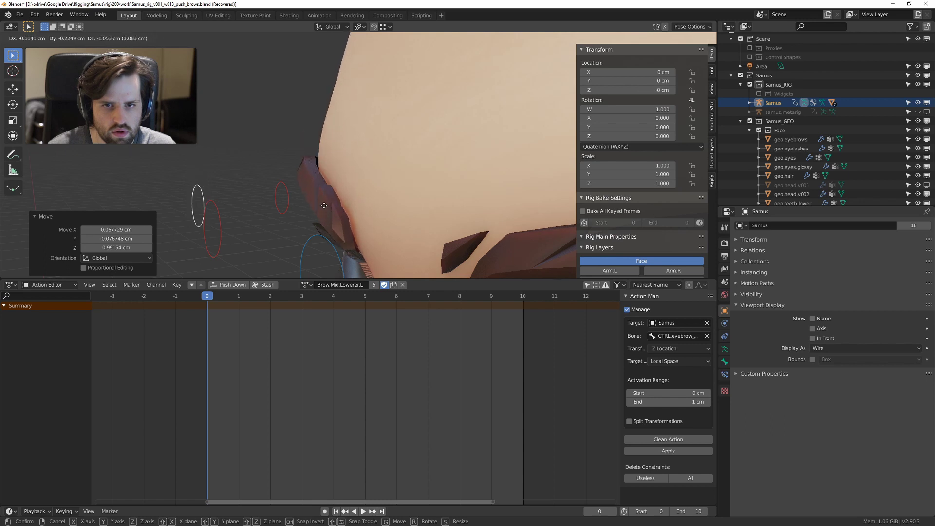
{"action": "right_click", "coordinate": [324, 205]}
{"action": "middle_click_drag", "start_coordinate": [324, 206], "coordinate": [419, 146]}
{"action": "key", "text": "alt+g"}
{"action": "key", "text": "g"}
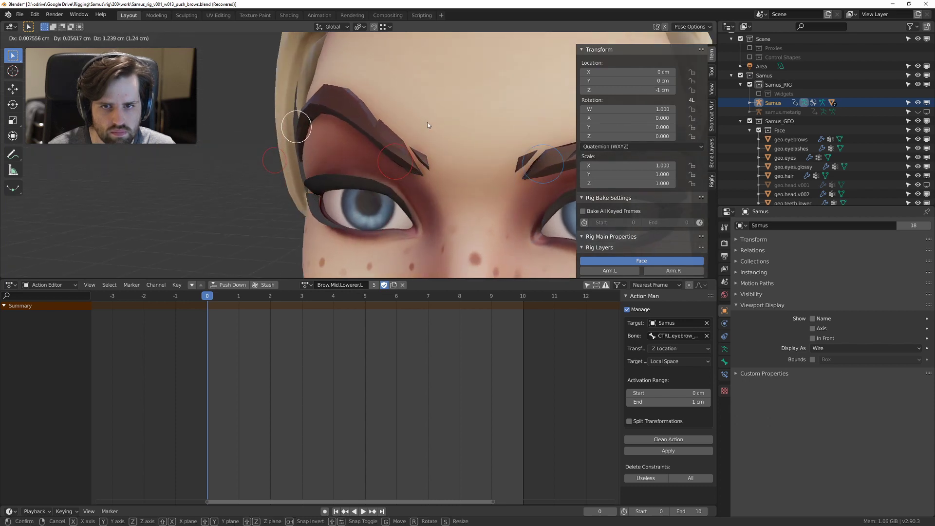
{"action": "left_click", "coordinate": [427, 125]}
Step: Leave Pose Mode on the rig and open geo.eyebrows in Edit Mode at the right brow
{"action": "middle_click_drag", "start_coordinate": [363, 111], "coordinate": [401, 151], "text": "shift"}
{"action": "scroll", "coordinate": [391, 134], "scroll_direction": "up", "scroll_amount": 4}
{"action": "left_click", "coordinate": [391, 134]}
{"action": "key", "text": "ctrl+Tab"}
{"action": "left_click", "coordinate": [430, 133]}
{"action": "key", "text": "ctrl+Tab"}
{"action": "left_click", "coordinate": [507, 134]}
{"action": "scroll", "coordinate": [401, 152], "scroll_direction": "up", "scroll_amount": 2}
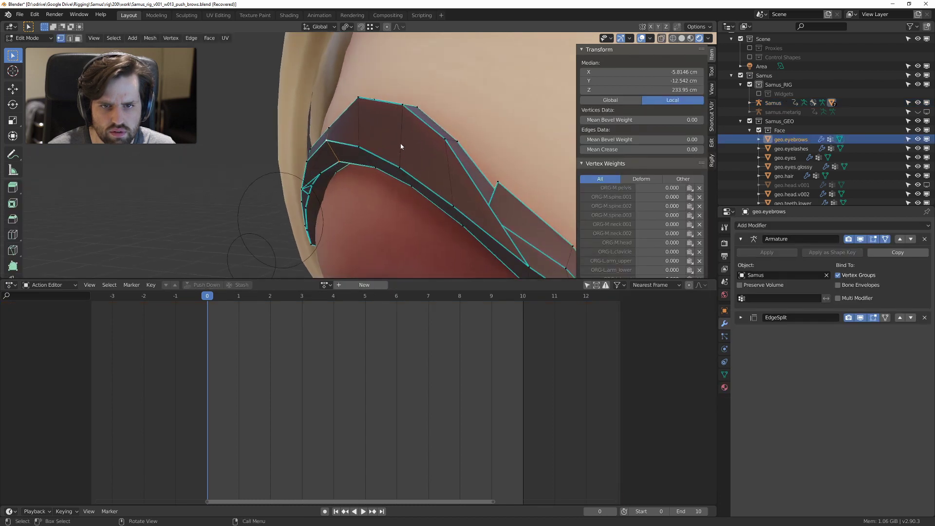
Step: Copy the active vertex's weights along the vertical edge loop just inward of the right brow's arch
{"action": "left_click", "coordinate": [401, 139], "text": "alt"}
{"action": "left_click", "coordinate": [400, 169], "text": "shift"}
{"action": "scroll", "coordinate": [651, 198], "scroll_direction": "down", "scroll_amount": 5}
{"action": "scroll", "coordinate": [689, 263], "scroll_direction": "down", "scroll_amount": 15}
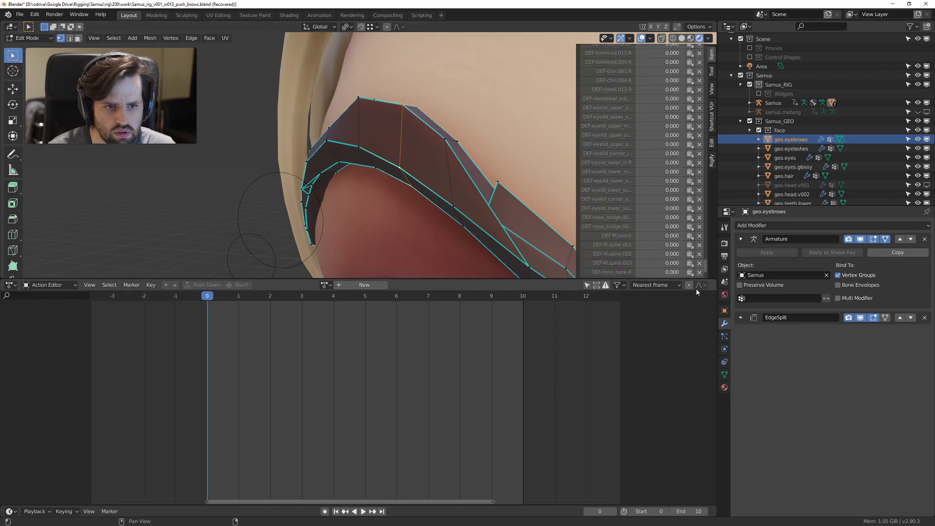
{"action": "middle_click_drag", "start_coordinate": [415, 163], "coordinate": [475, 200]}
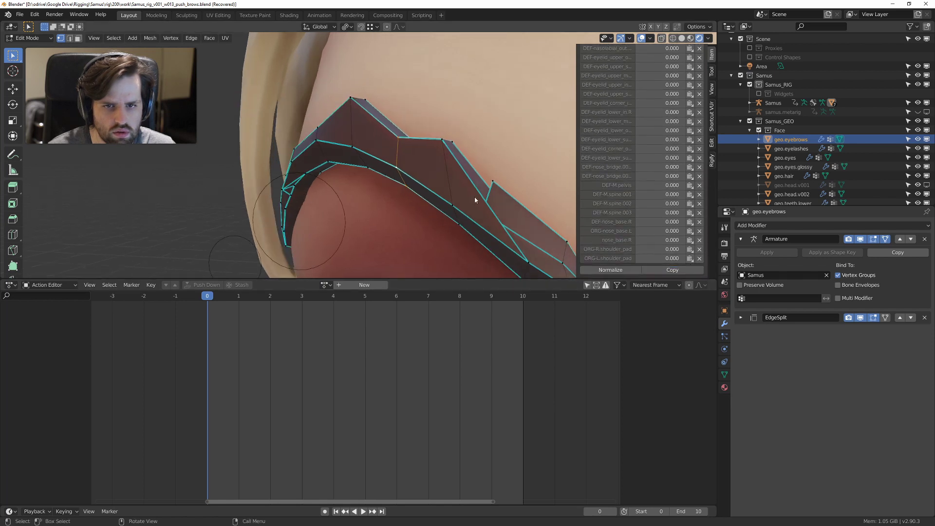
{"action": "left_click", "coordinate": [662, 270]}
Step: Copy the active vertex's weights along the next edge loop toward the nose and the loop at the right brow's peak
{"action": "left_click", "coordinate": [447, 157]}
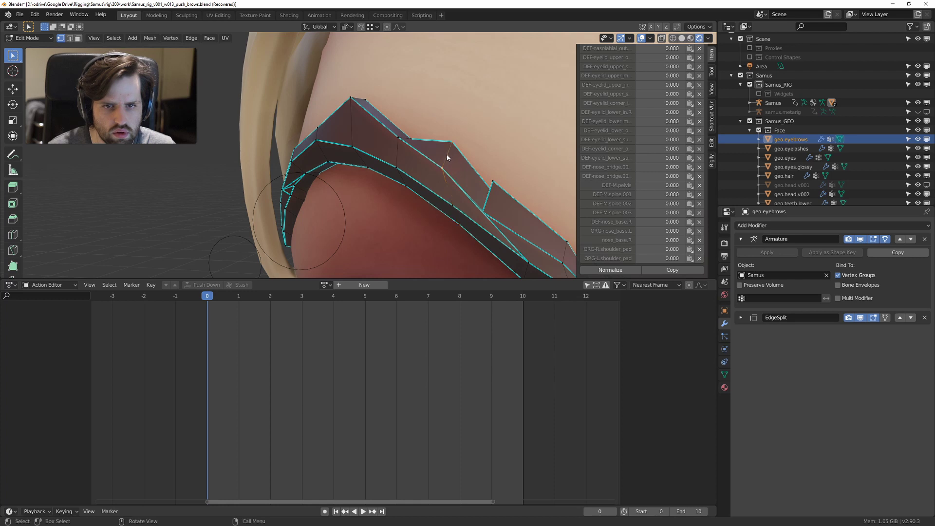
{"action": "left_click", "coordinate": [678, 271]}
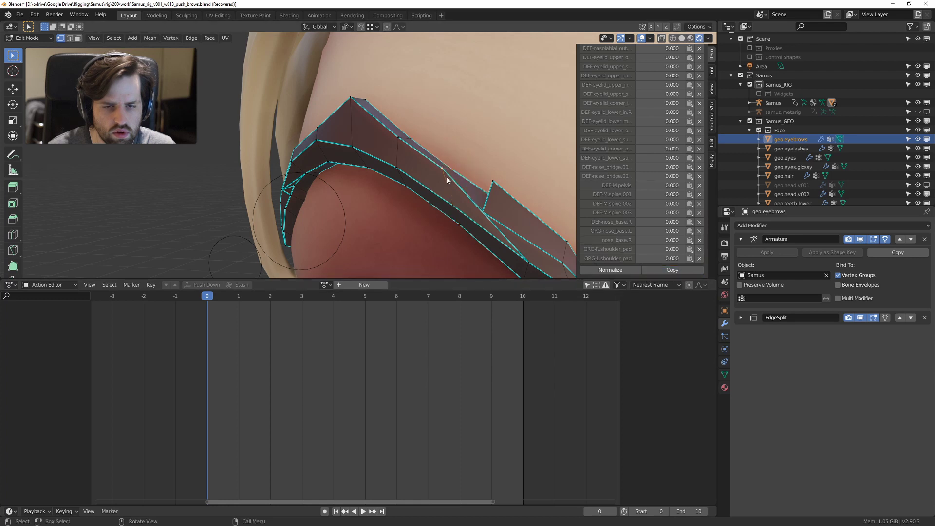
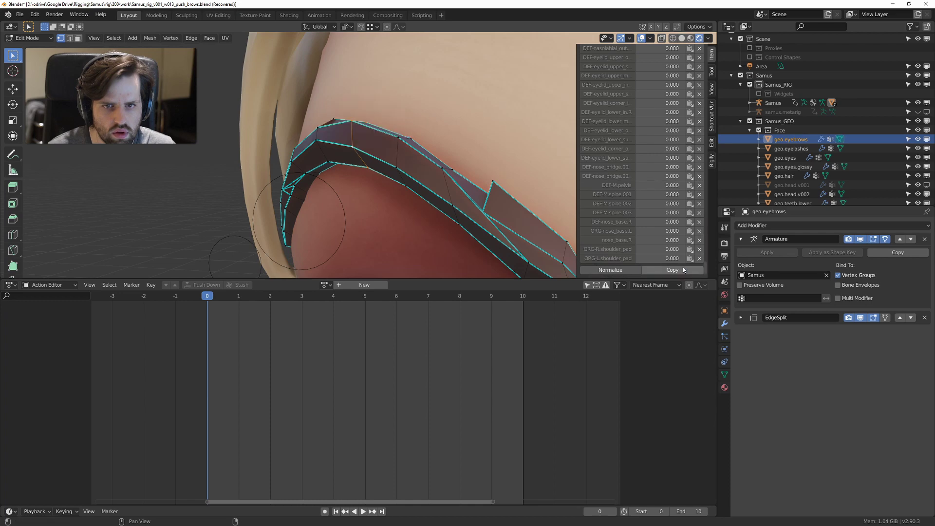
{"action": "middle_click_drag", "start_coordinate": [370, 165], "coordinate": [432, 170]}
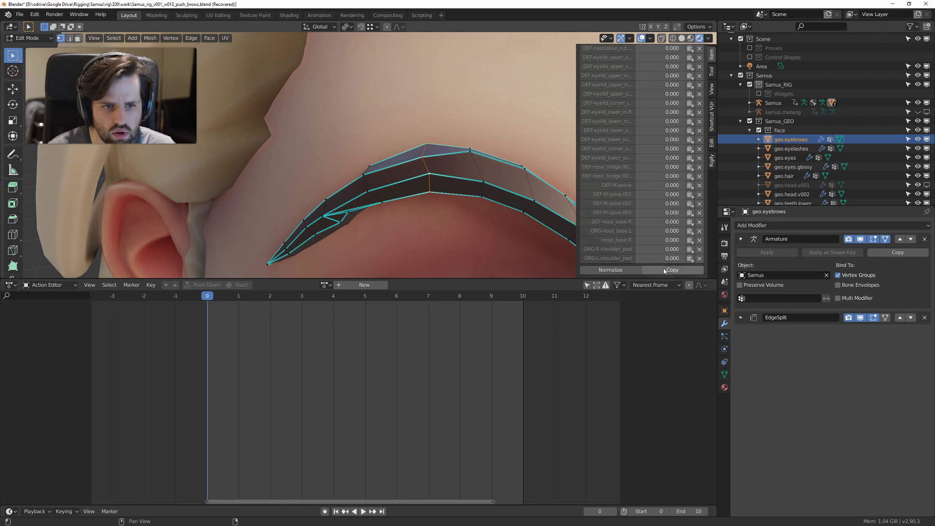
Step: Copy the active vertex's weights along the vertical edge loop on the outer side of the right brow's peak
{"action": "middle_click_drag", "start_coordinate": [534, 228], "coordinate": [359, 182]}
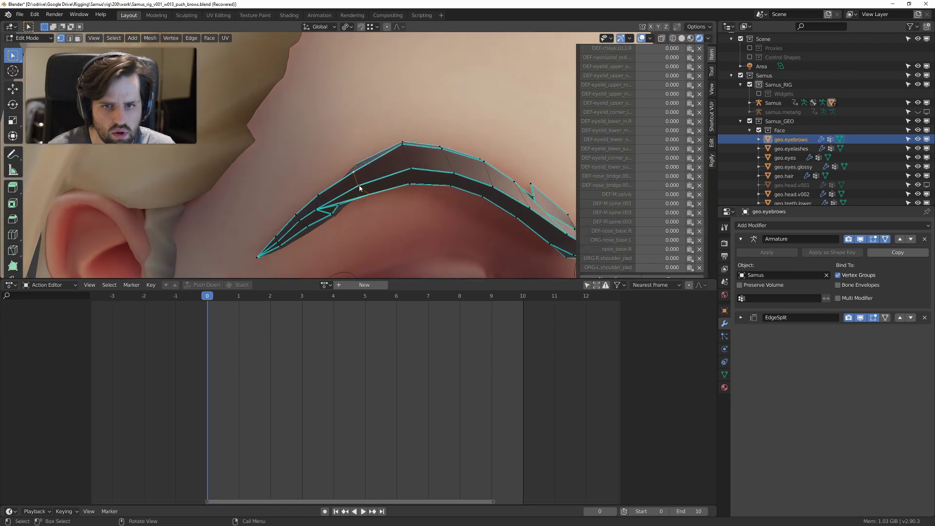
{"action": "scroll", "coordinate": [679, 267], "scroll_direction": "down", "scroll_amount": 2}
{"action": "left_click", "coordinate": [677, 271]}
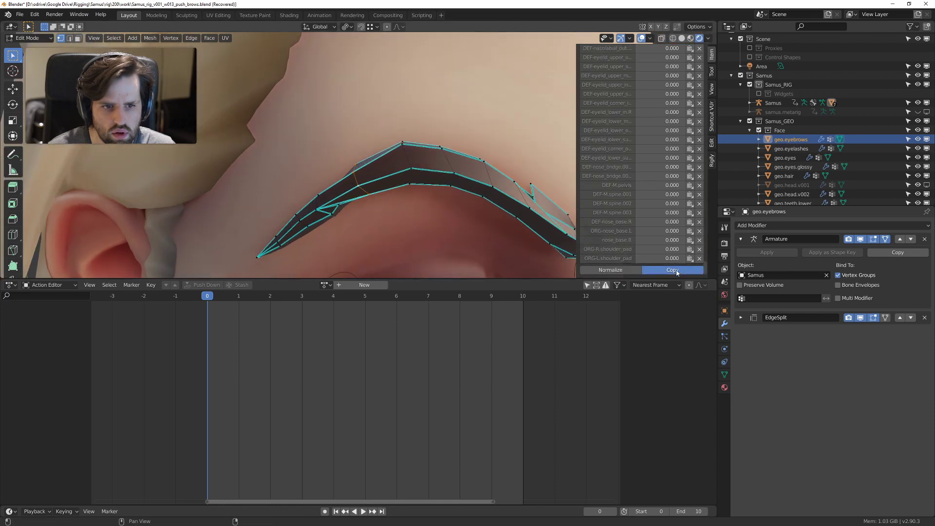
Step: Copy the active vertex's weights across the notch vertices in the right brow's outer tail and across the neighbouring loop toward the tip
{"action": "middle_click_drag", "start_coordinate": [348, 188], "coordinate": [391, 125]}
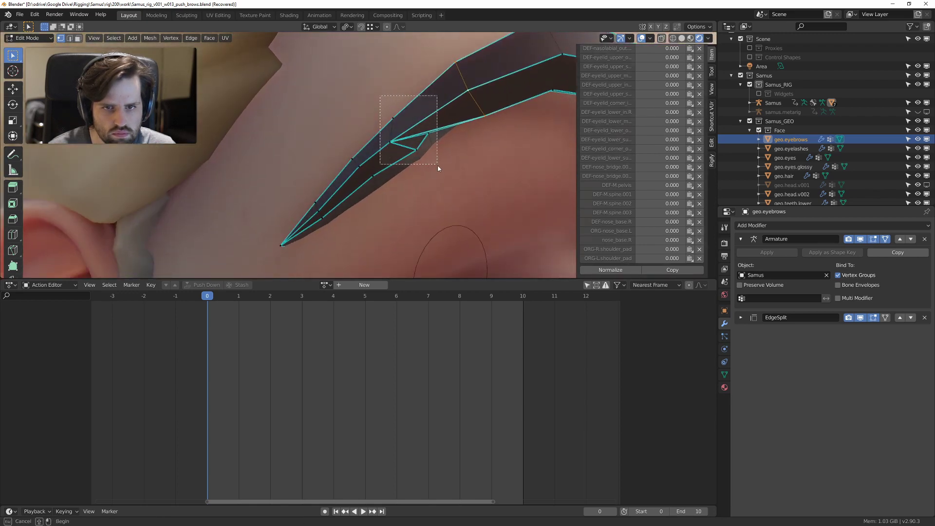
{"action": "left_click_drag", "start_coordinate": [440, 169], "coordinate": [413, 151]}
{"action": "left_click", "coordinate": [416, 152]}
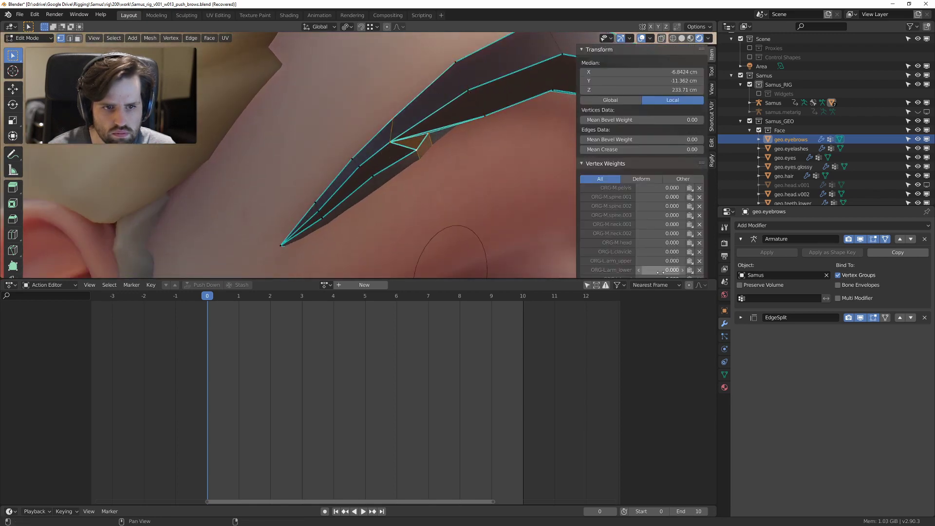
{"action": "scroll", "coordinate": [655, 253], "scroll_direction": "down", "scroll_amount": 10}
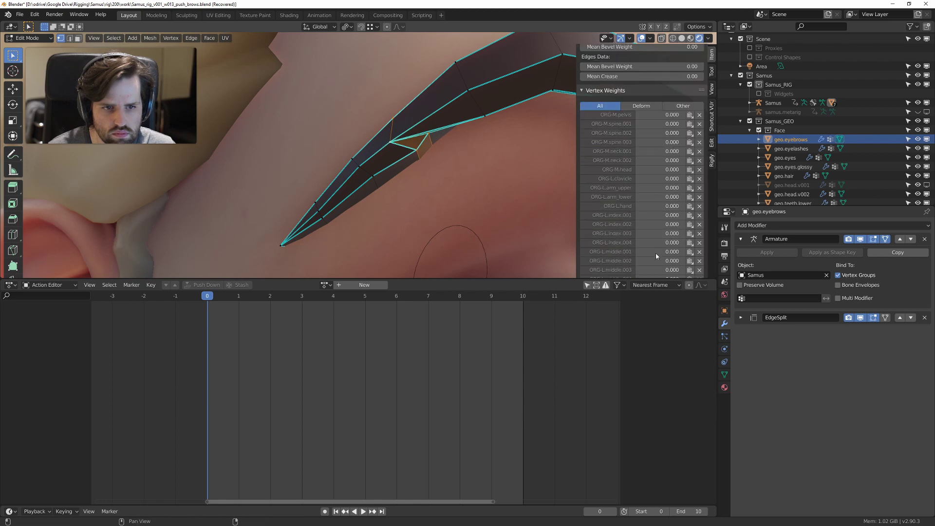
{"action": "scroll", "coordinate": [697, 171], "scroll_direction": "down", "scroll_amount": 10}
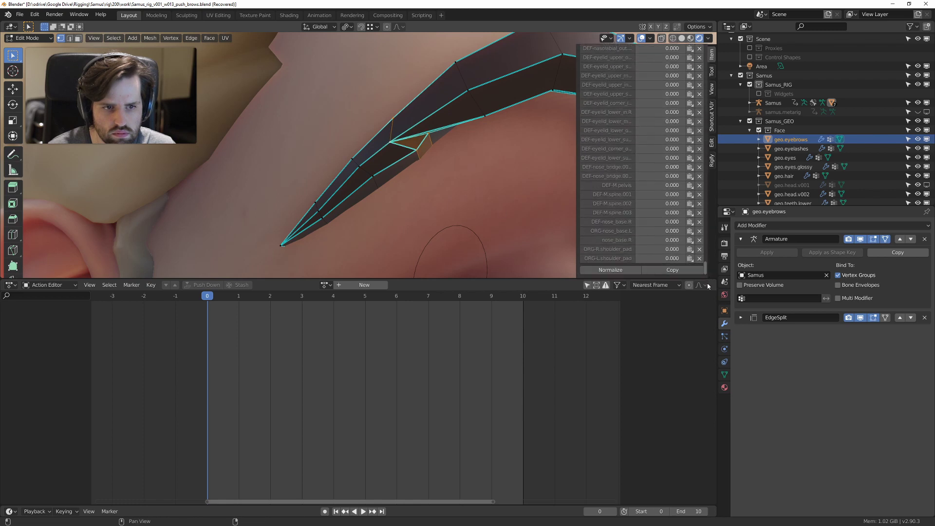
{"action": "middle_click_drag", "start_coordinate": [375, 129], "coordinate": [362, 178]}
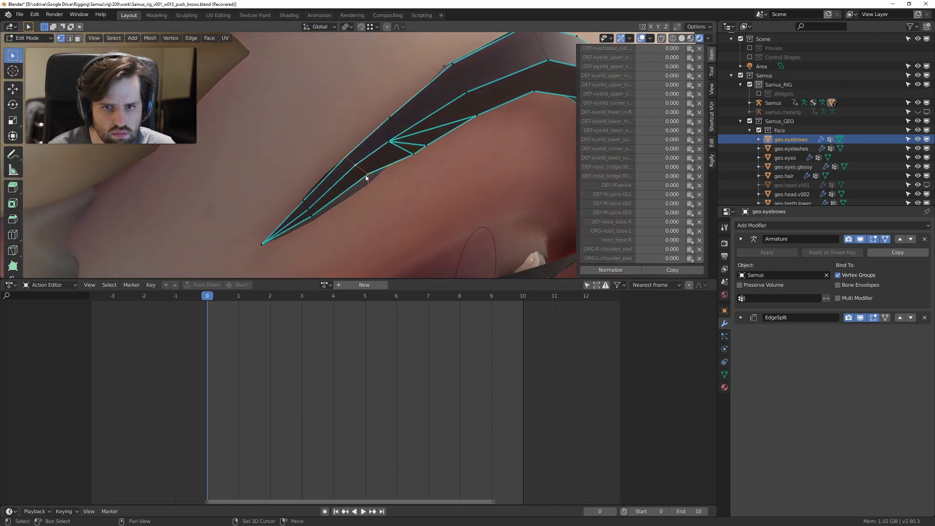
{"action": "left_click", "coordinate": [672, 269]}
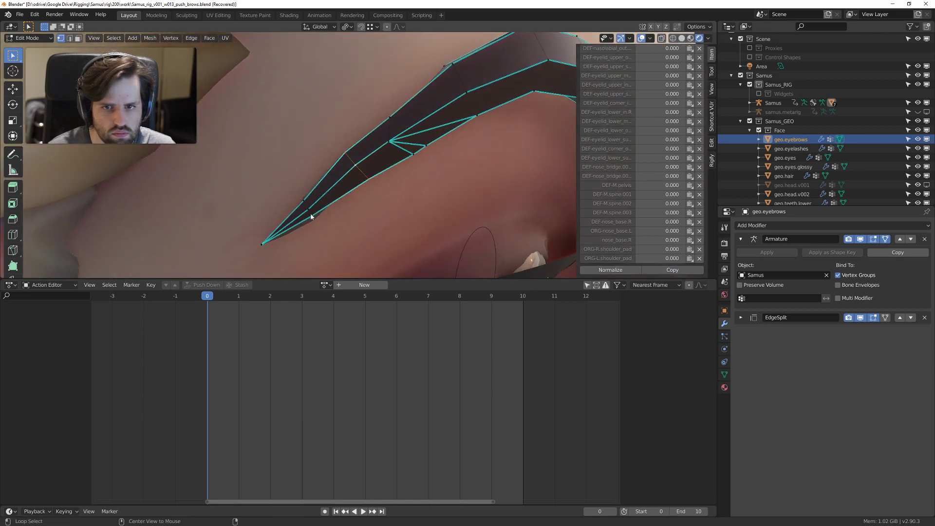
Step: Deselect the brow vertices, leave Edit Mode and return the Samus rig to Pose Mode
{"action": "middle_click_drag", "start_coordinate": [400, 209], "coordinate": [255, 115]}
{"action": "key", "text": "alt+a"}
{"action": "scroll", "coordinate": [254, 116], "scroll_direction": "down", "scroll_amount": 5}
{"action": "key", "text": "ctrl+Tab"}
{"action": "left_click", "coordinate": [223, 162]}
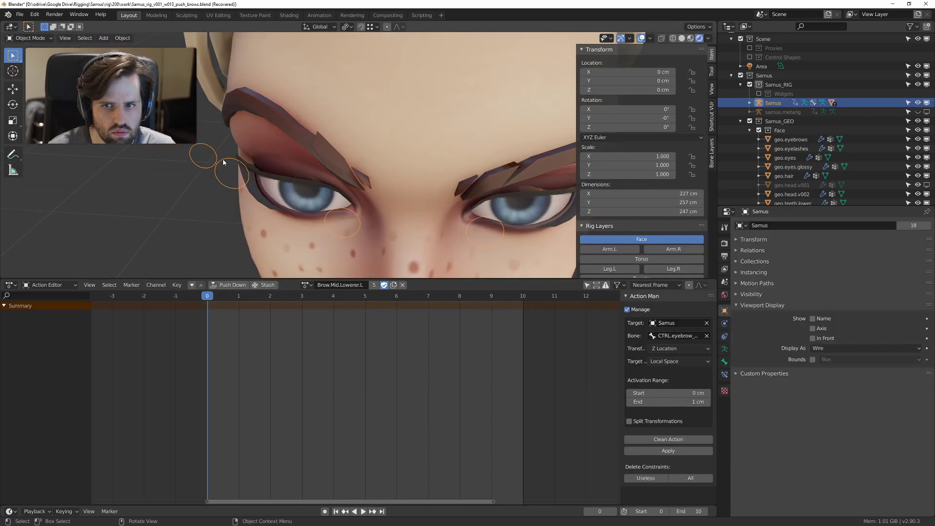
{"action": "key", "text": "ctrl+Tab"}
Step: Move the right brow's middle control down and back up to test how the brow deforms
{"action": "left_click", "coordinate": [224, 167]}
{"action": "key", "text": "g"}
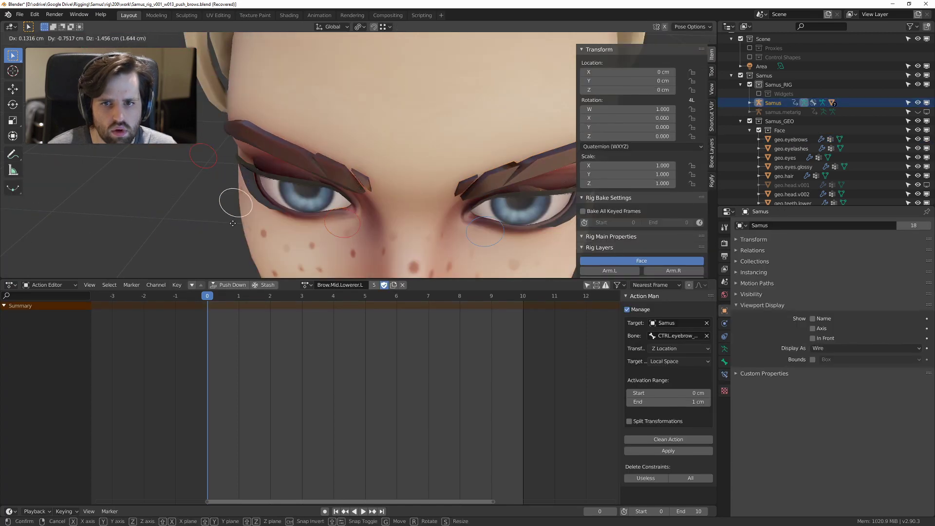
{"action": "left_click", "coordinate": [226, 173]}
{"action": "scroll", "coordinate": [375, 123], "scroll_direction": "up", "scroll_amount": 5}
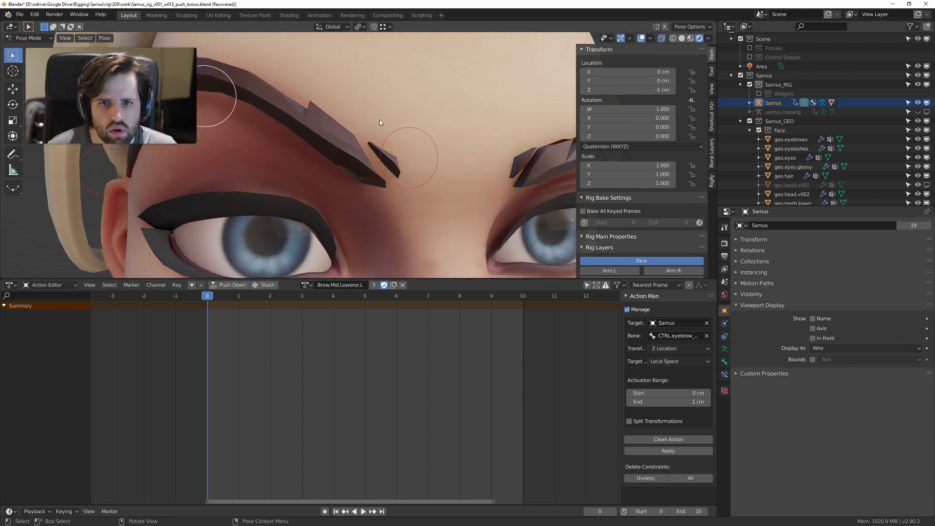
{"action": "key", "text": "g"}
{"action": "left_click", "coordinate": [333, 132]}
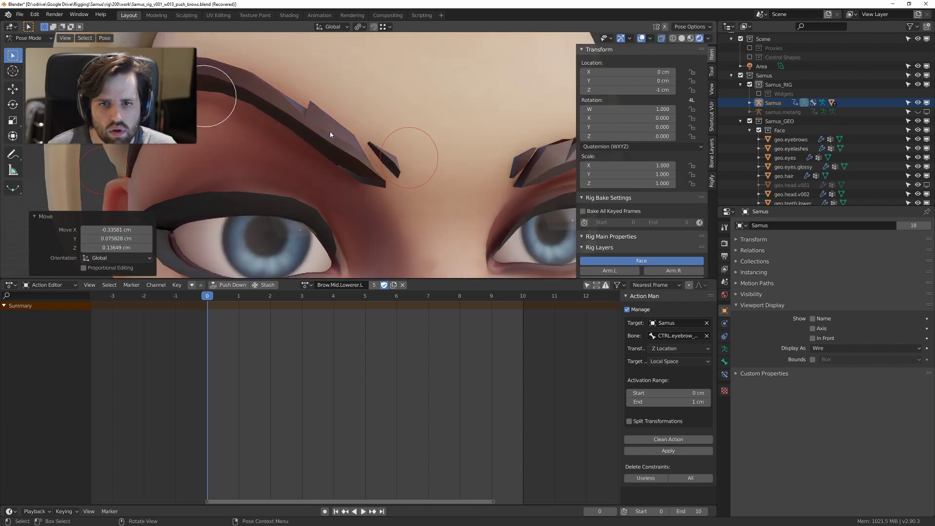
Step: Switch back to editing geo.eyebrows and copy the active vertex's weights along the edge loop near the right brow's inner end
{"action": "key", "text": "ctrl+Tab"}
{"action": "left_click", "coordinate": [305, 133]}
{"action": "key", "text": "Tab"}
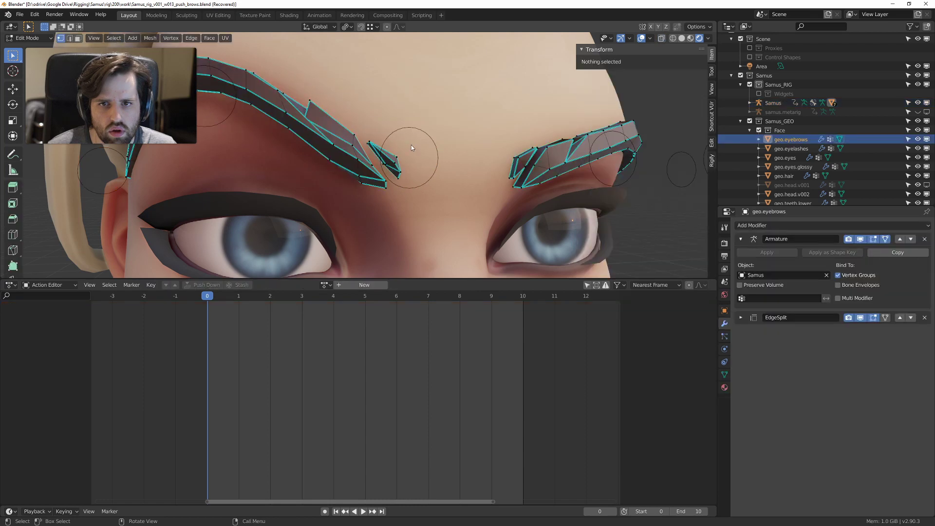
{"action": "scroll", "coordinate": [411, 144], "scroll_direction": "up", "scroll_amount": 2}
{"action": "left_click", "coordinate": [359, 168], "text": "alt"}
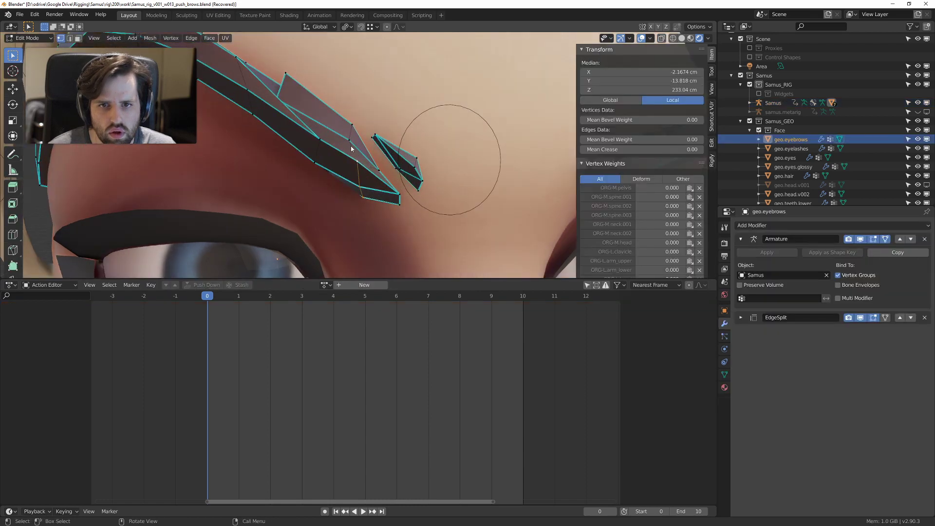
{"action": "scroll", "coordinate": [704, 61], "scroll_direction": "down", "scroll_amount": 8}
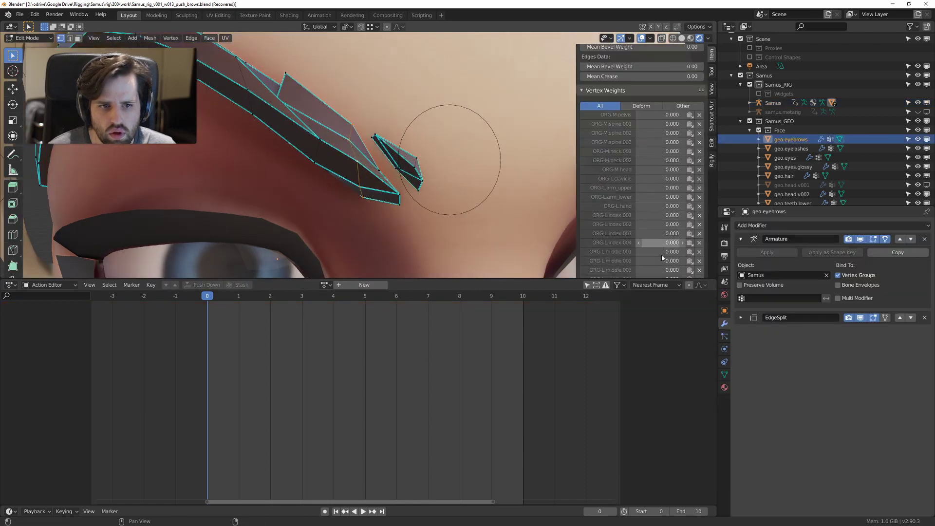
{"action": "left_click_drag", "start_coordinate": [704, 60], "coordinate": [700, 288]}
{"action": "middle_click_drag", "start_coordinate": [341, 161], "coordinate": [302, 169]}
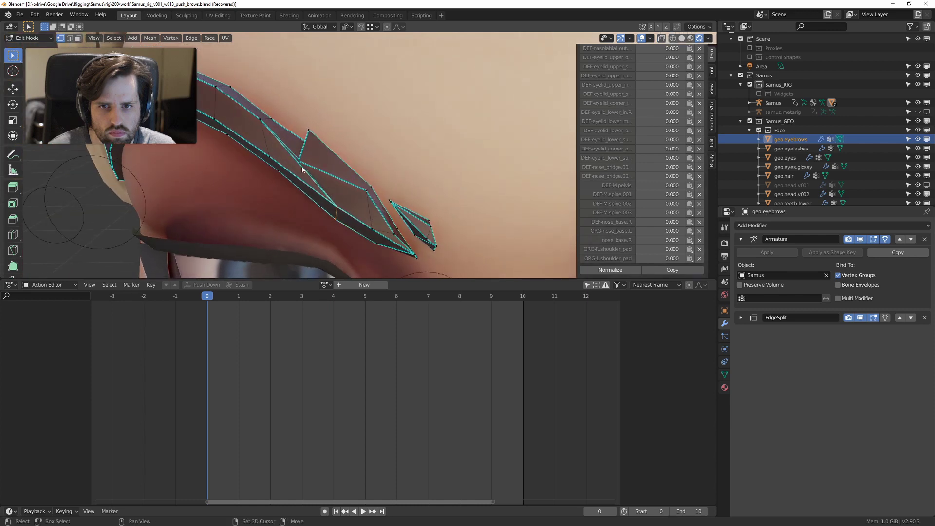
Step: Try to copy the active vertex's weights onto the notch vertices along the right brow's upper edge
{"action": "left_click", "coordinate": [303, 165], "text": "alt+shift"}
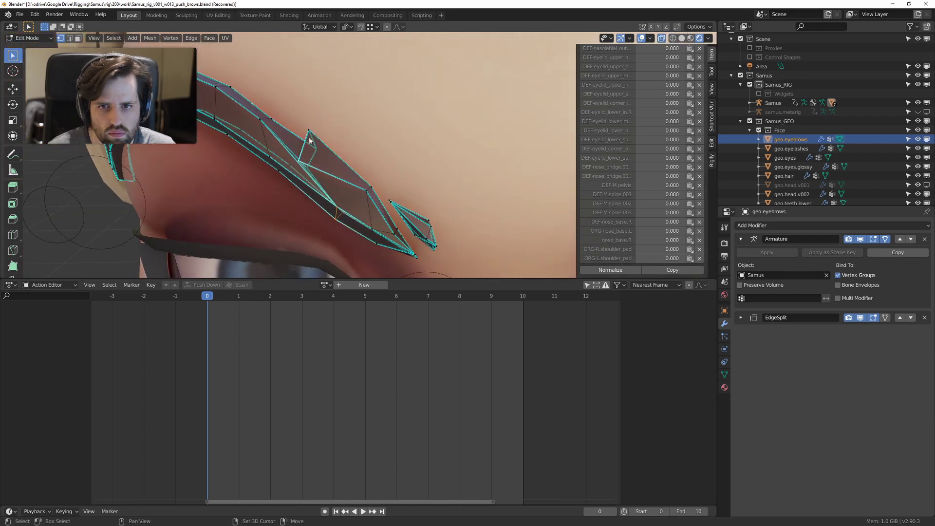
{"action": "key", "text": "alt+z"}
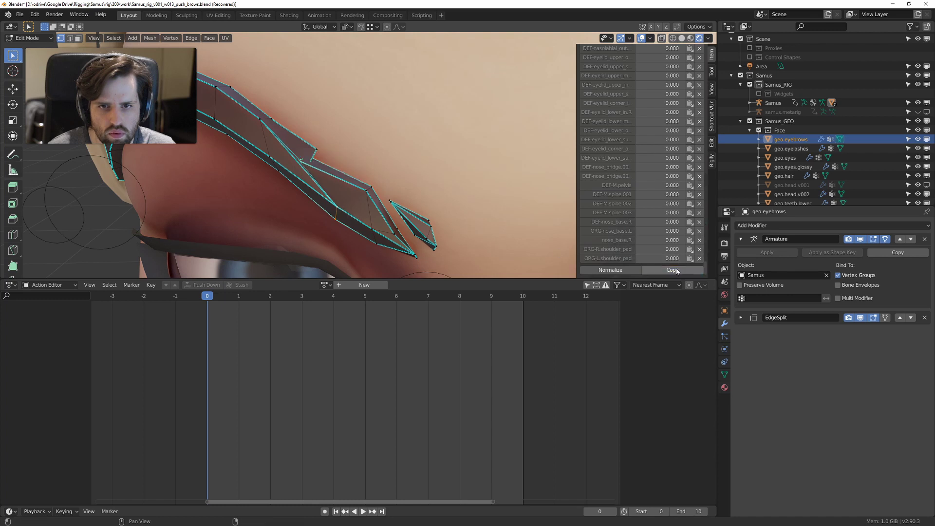
{"action": "mouse_move", "coordinate": [302, 168]}
{"action": "middle_mouse_down"}
{"action": "mouse_move", "coordinate": [282, 171]}
{"action": "mouse_move", "coordinate": [296, 167]}
{"action": "mouse_move", "coordinate": [287, 176]}
{"action": "middle_mouse_up"}
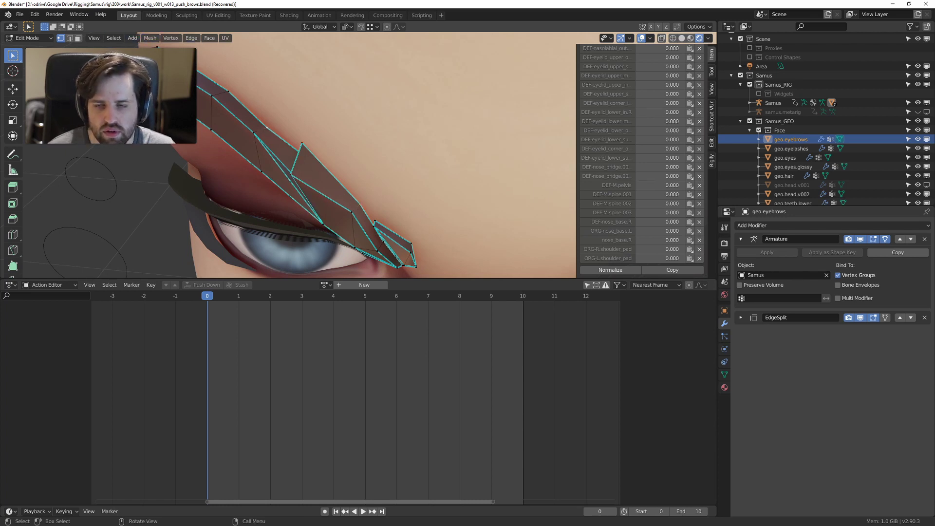
Step: Switch geo.eyebrows to Weight Paint mode and enable vertex selection masking
{"action": "key", "text": "ctrl+Tab"}
{"action": "left_click", "coordinate": [127, 42]}
{"action": "left_click", "coordinate": [108, 38]}
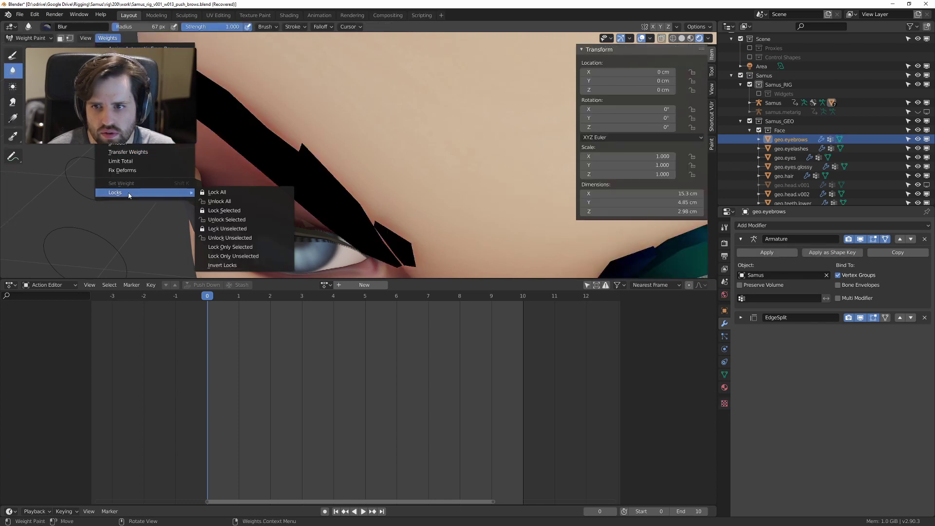
{"action": "mouse_move", "coordinate": [343, 111]}
{"action": "middle_mouse_down"}
{"action": "mouse_move", "coordinate": [356, 105]}
{"action": "mouse_move", "coordinate": [335, 104]}
{"action": "middle_mouse_up"}
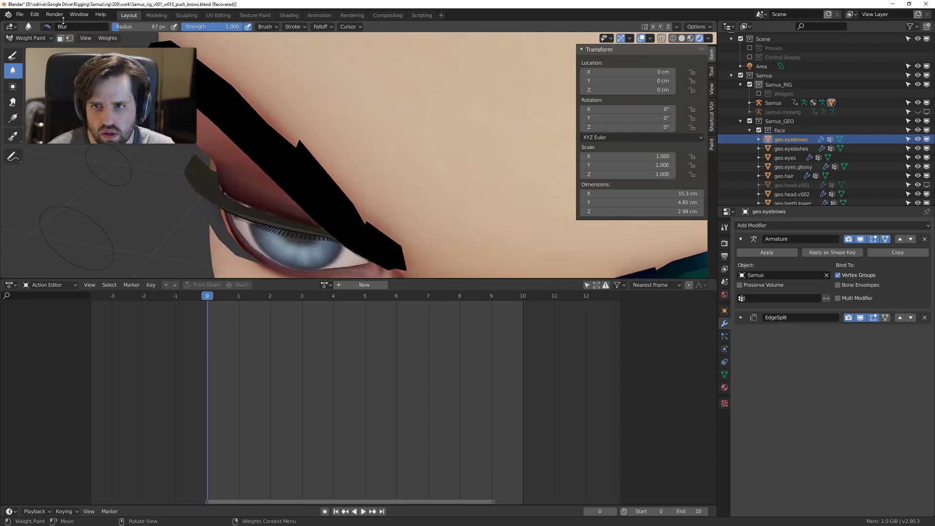
{"action": "left_click", "coordinate": [70, 38]}
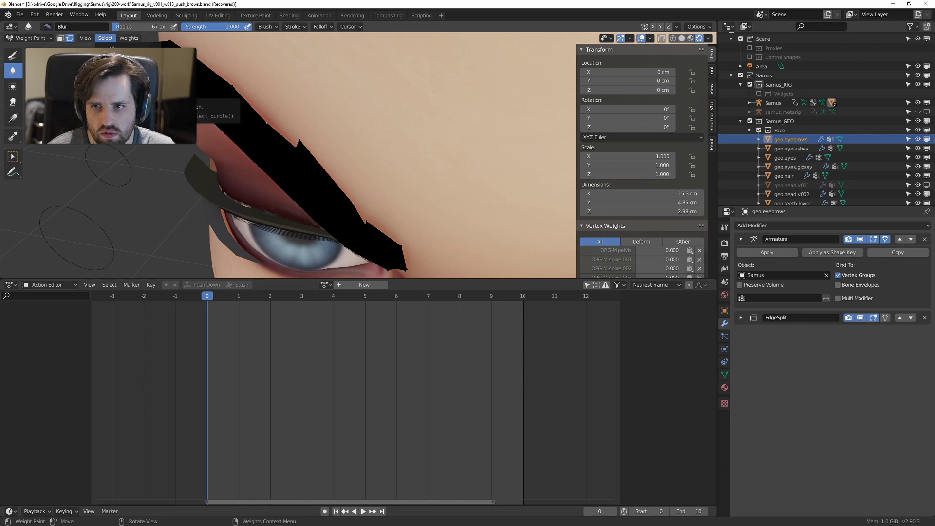
{"action": "mouse_move", "coordinate": [132, 42]}
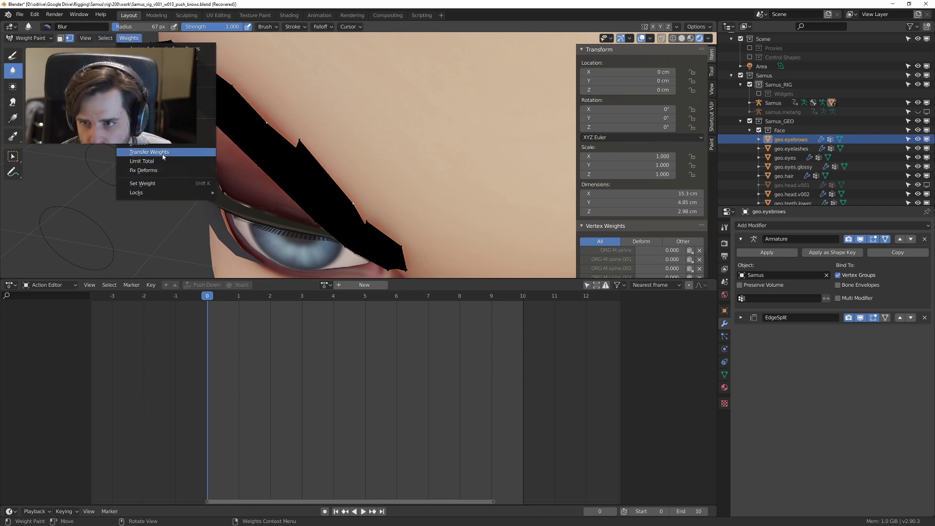
{"action": "scroll", "coordinate": [630, 219], "scroll_direction": "down", "scroll_amount": 8}
{"action": "scroll", "coordinate": [631, 212], "scroll_direction": "down", "scroll_amount": 15}
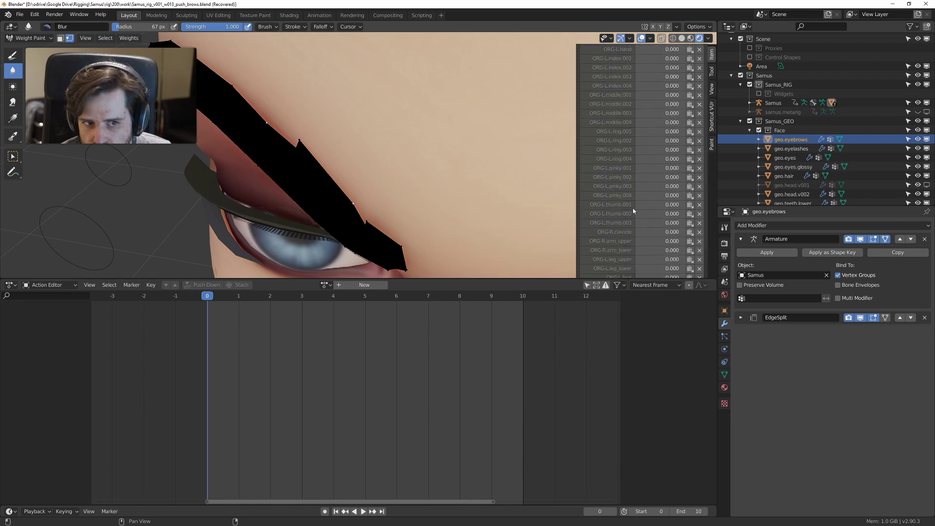
{"action": "left_click_drag", "start_coordinate": [706, 84], "coordinate": [711, 50]}
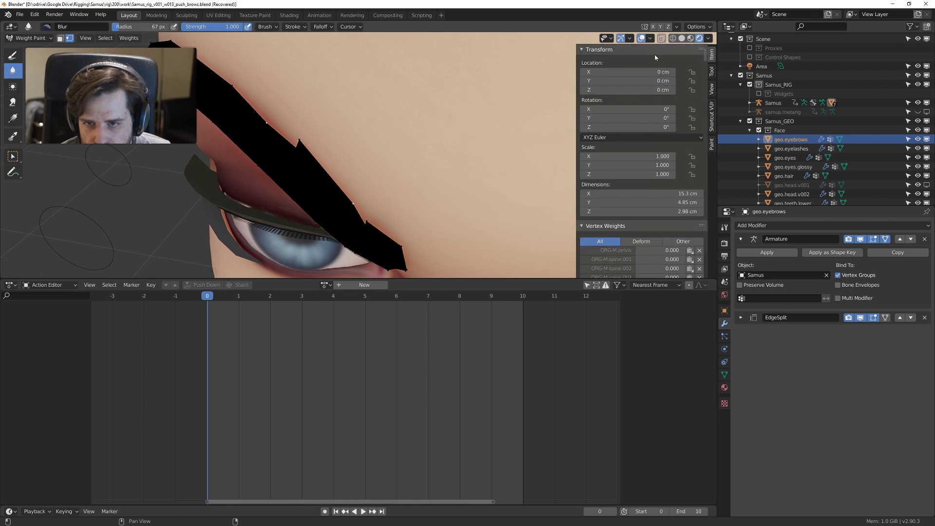
{"action": "left_click", "coordinate": [129, 38]}
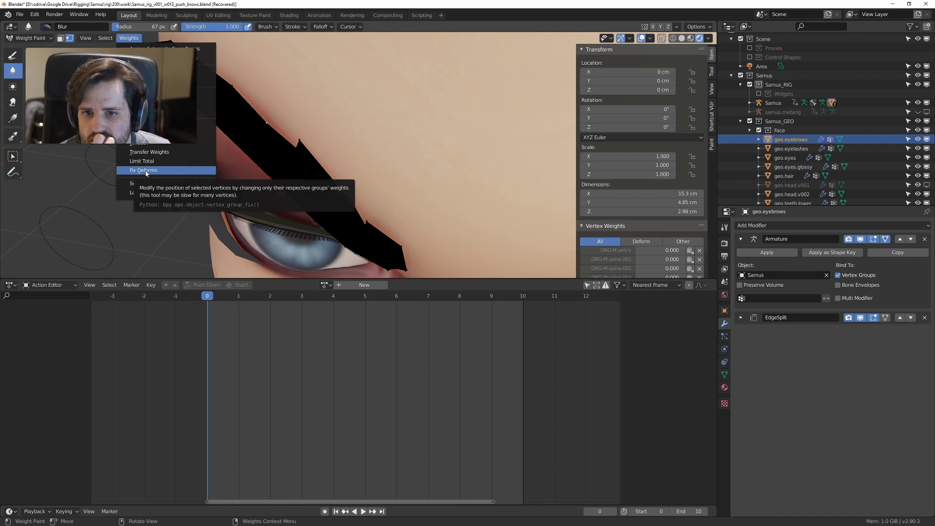
{"action": "middle_click_drag", "start_coordinate": [433, 135], "coordinate": [384, 104]}
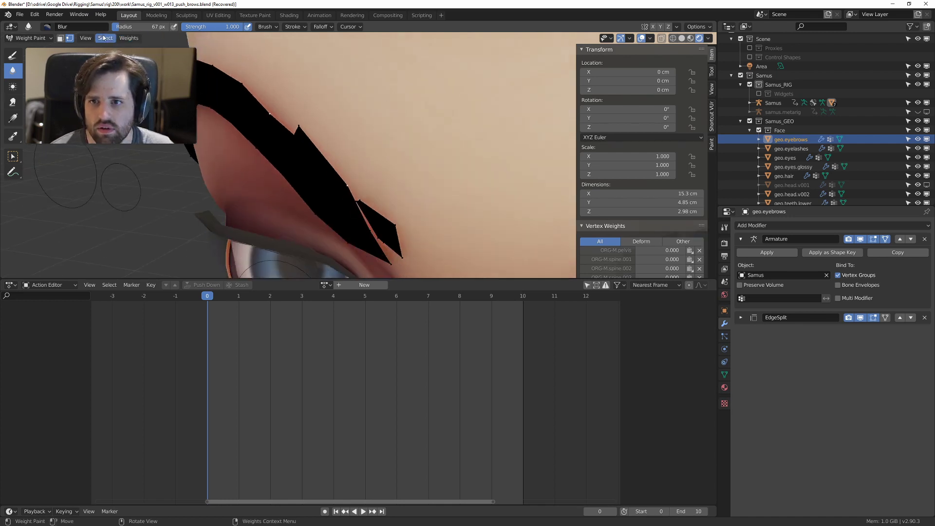
Step: Switch the viewport to solid shading and turn on the wireframe overlay around the right brow
{"action": "left_click", "coordinate": [708, 39]}
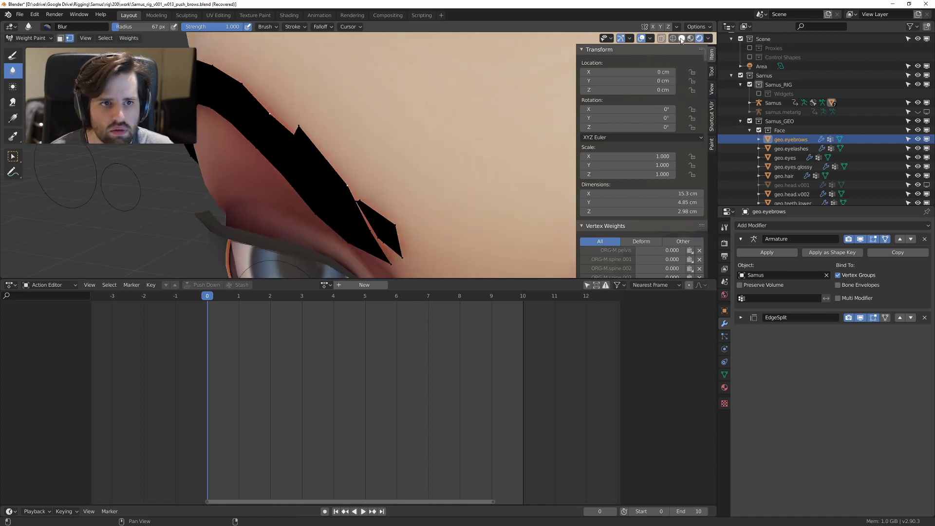
{"action": "left_click", "coordinate": [682, 38]}
{"action": "left_click", "coordinate": [709, 39]}
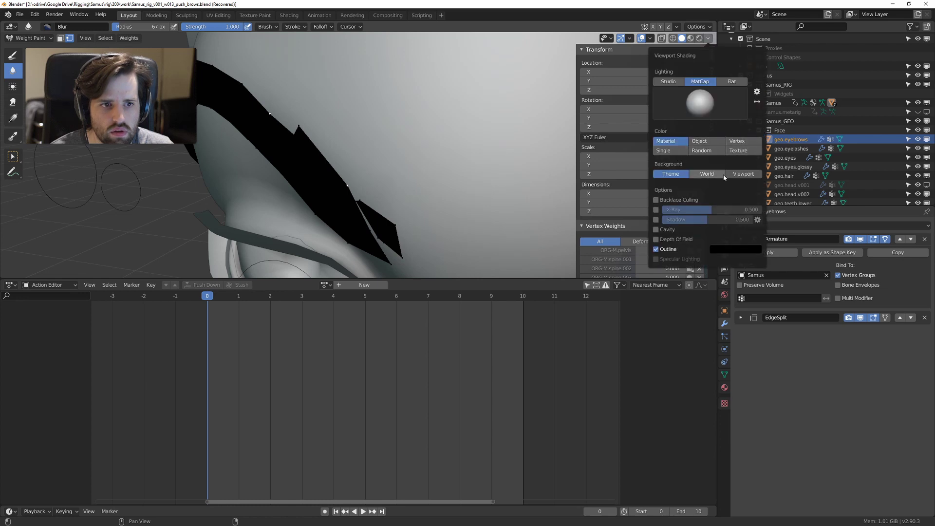
{"action": "left_click", "coordinate": [650, 38]}
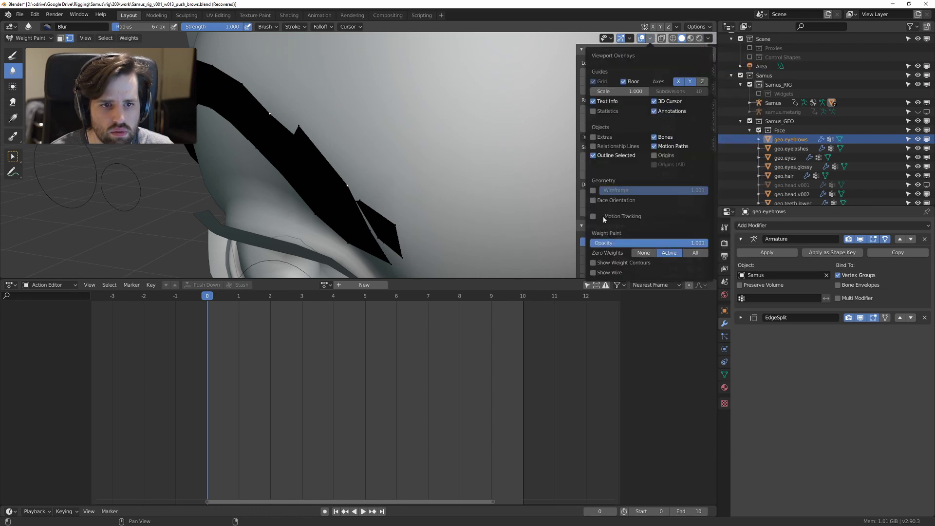
{"action": "left_click", "coordinate": [594, 191]}
{"action": "middle_click_drag", "start_coordinate": [336, 146], "coordinate": [309, 134]}
{"action": "scroll", "coordinate": [322, 122], "scroll_direction": "up", "scroll_amount": 2}
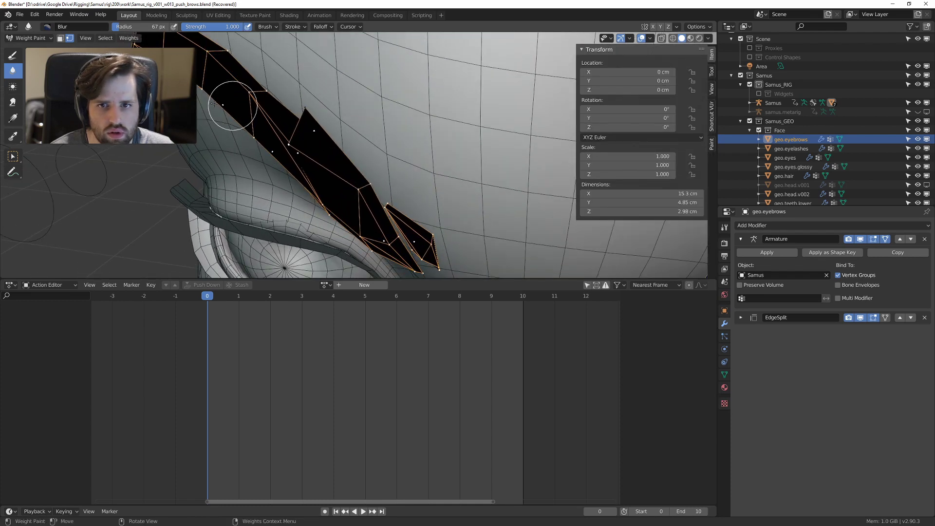
Step: Turn off vertex selection masking and try the Average and Blur brushes on the right brow's notch
{"action": "left_click", "coordinate": [306, 109], "text": "ctrl"}
{"action": "left_click", "coordinate": [69, 38]}
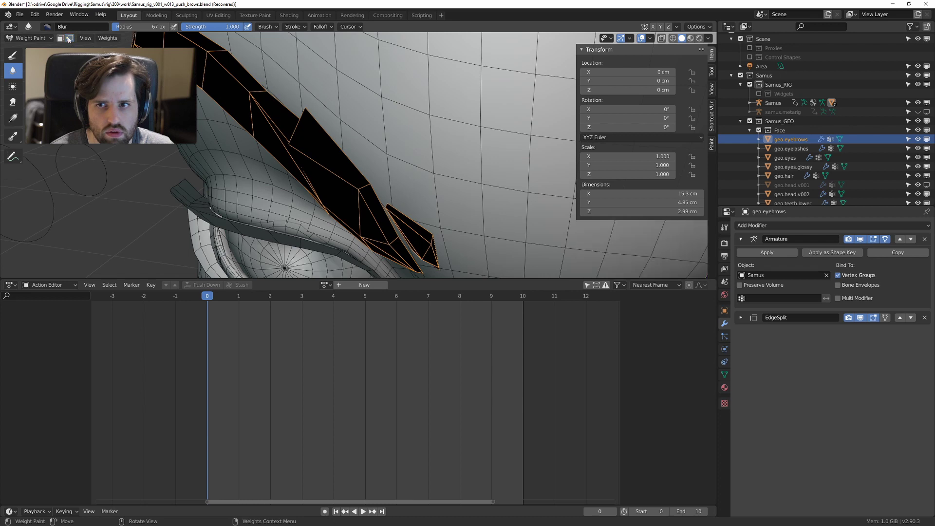
{"action": "left_click", "coordinate": [13, 87]}
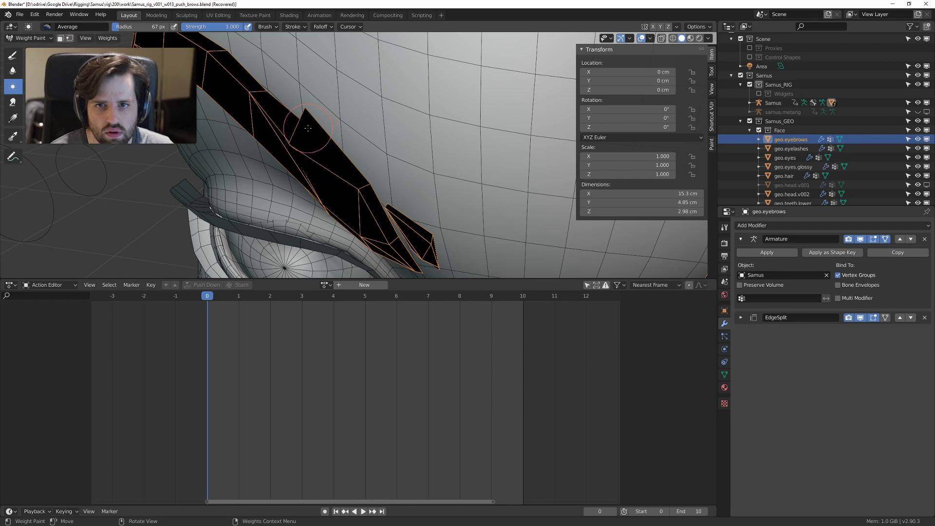
{"action": "scroll", "coordinate": [254, 100], "scroll_direction": "down", "scroll_amount": 4}
{"action": "middle_click_drag", "start_coordinate": [254, 101], "coordinate": [257, 103]}
{"action": "scroll", "coordinate": [33, 71], "scroll_direction": "up", "scroll_amount": 4}
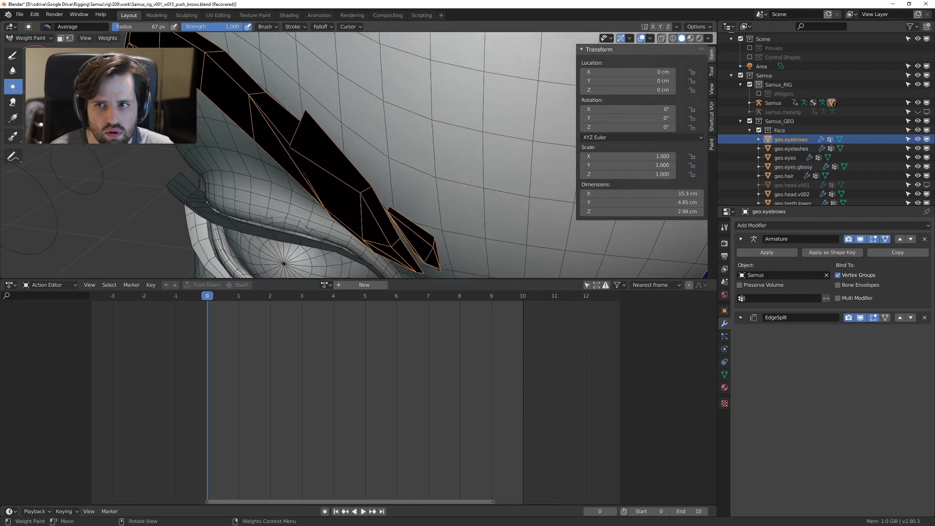
{"action": "left_click", "coordinate": [13, 70]}
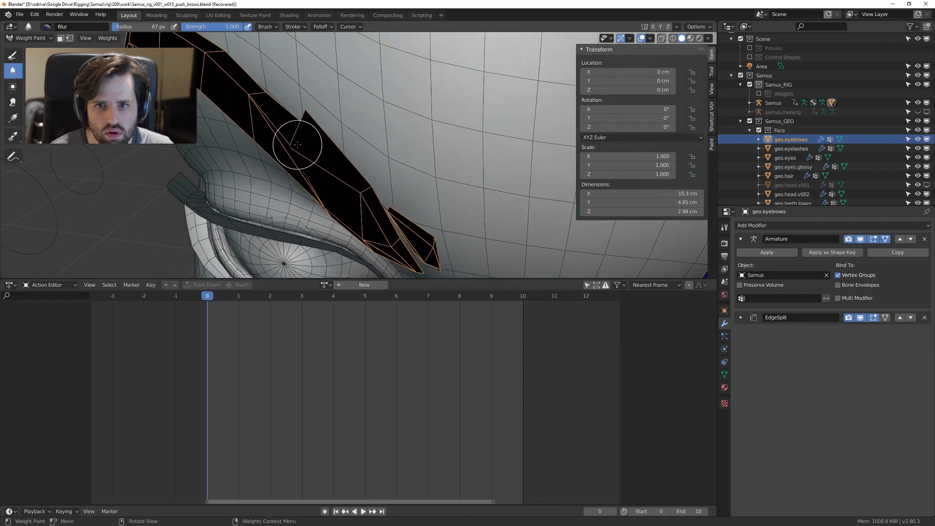
{"action": "scroll", "coordinate": [292, 134], "scroll_direction": "down", "scroll_amount": 1}
{"action": "left_click", "coordinate": [273, 111], "text": "ctrl"}
{"action": "scroll", "coordinate": [311, 122], "scroll_direction": "down", "scroll_amount": 3}
{"action": "middle_click_drag", "start_coordinate": [315, 123], "coordinate": [356, 136]}
{"action": "scroll", "coordinate": [339, 132], "scroll_direction": "up", "scroll_amount": 3}
Step: Examine the right brow's weights in the DEF-eyebrow_mid.R and DEF-eyebrow_out.R vertex groups
{"action": "left_click", "coordinate": [724, 375]}
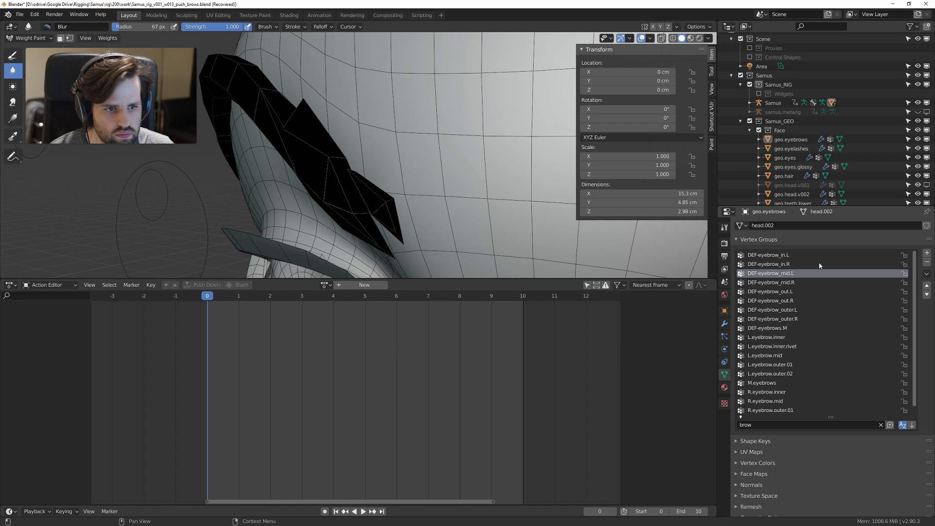
{"action": "left_click", "coordinate": [771, 283]}
{"action": "middle_click_drag", "start_coordinate": [365, 171], "coordinate": [350, 162]}
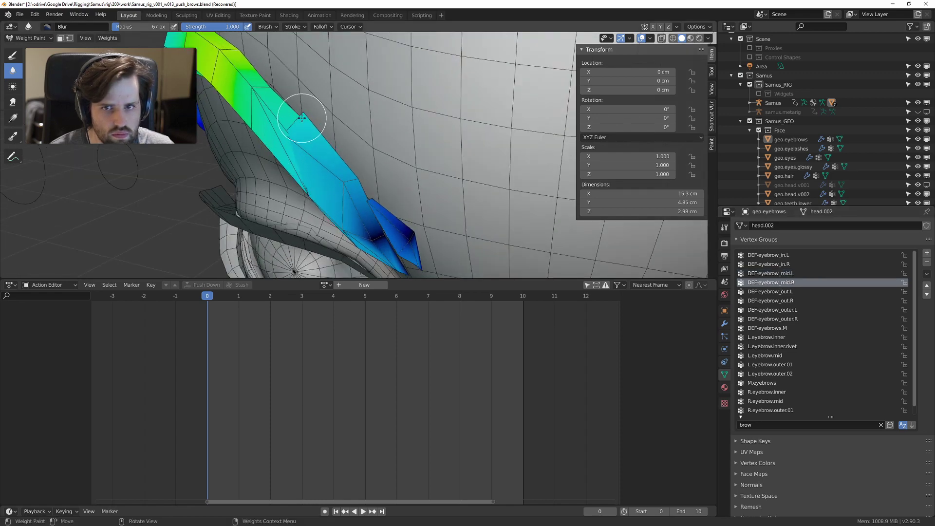
{"action": "middle_click_drag", "start_coordinate": [305, 118], "coordinate": [303, 139]}
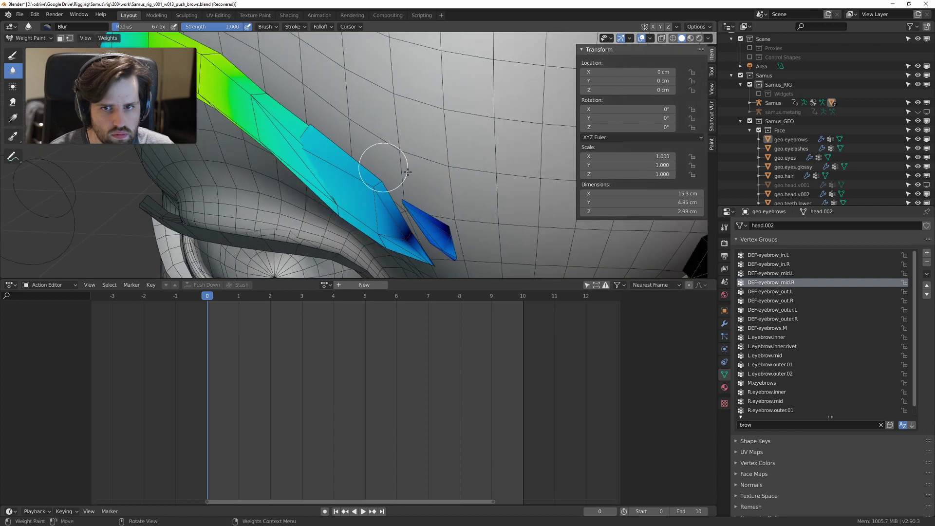
{"action": "left_click", "coordinate": [782, 292]}
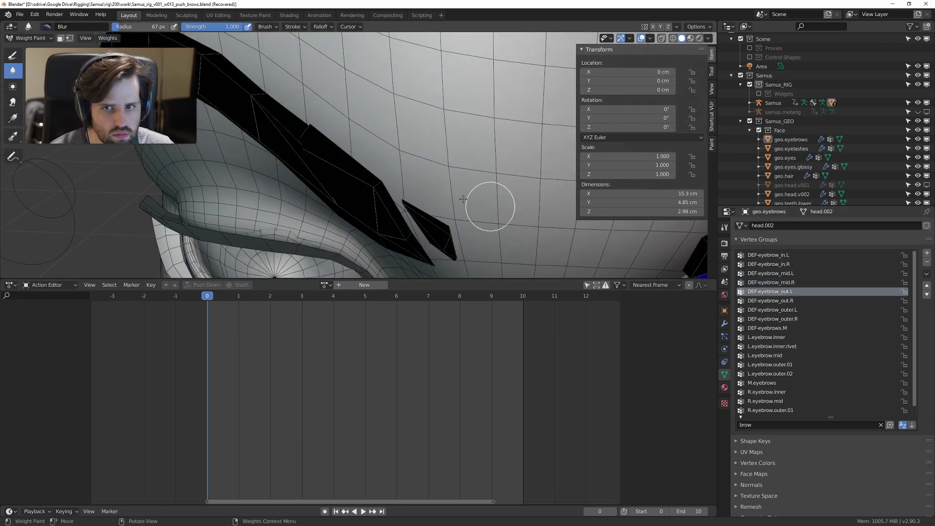
{"action": "left_click", "coordinate": [771, 301]}
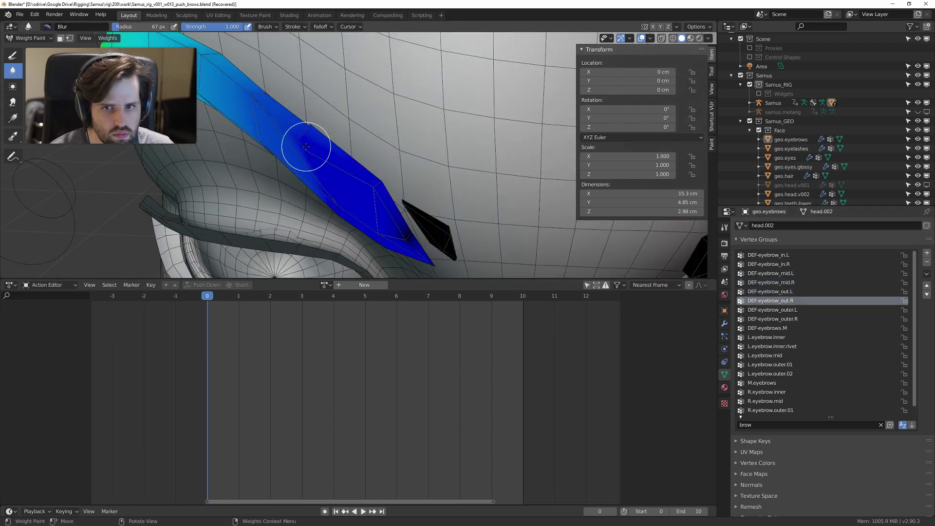
{"action": "left_click", "coordinate": [773, 290]}
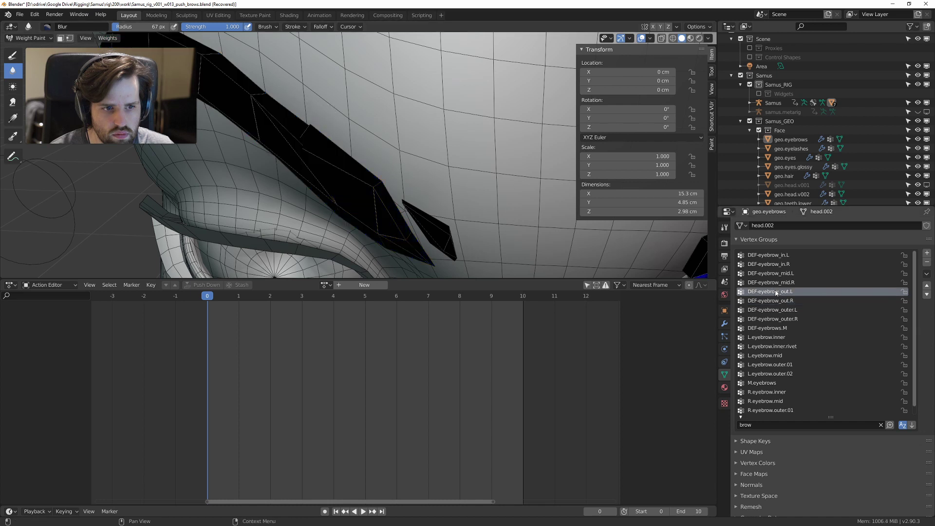
{"action": "left_click", "coordinate": [781, 282]}
{"action": "left_click", "coordinate": [787, 272]}
Step: Make DEF-eyebrow_in.R the active vertex group and blur its weights at the right brow's inner end
{"action": "left_click", "coordinate": [787, 264]}
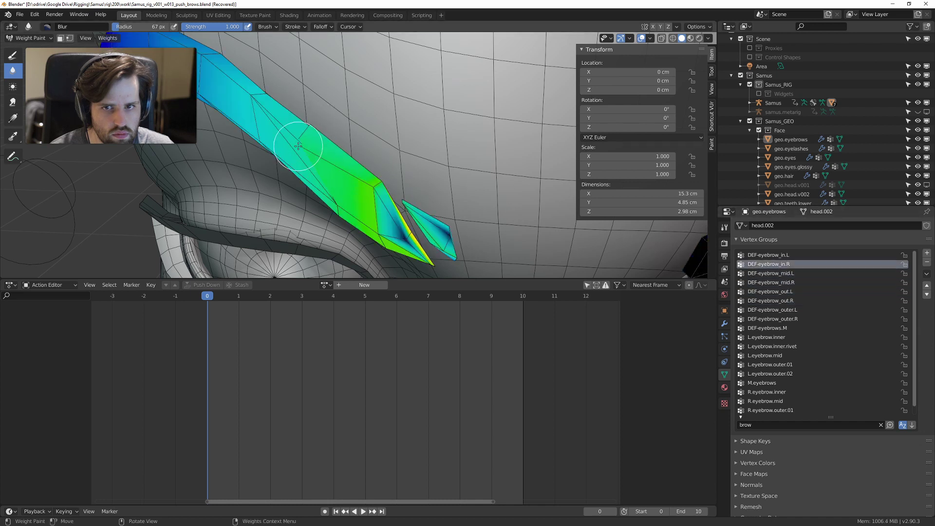
{"action": "middle_click_drag", "start_coordinate": [306, 127], "coordinate": [334, 98]}
{"action": "scroll", "coordinate": [341, 102], "scroll_direction": "down", "scroll_amount": 3}
{"action": "mouse_move", "coordinate": [434, 119]}
{"action": "middle_mouse_down"}
{"action": "mouse_move", "coordinate": [416, 147]}
{"action": "mouse_move", "coordinate": [372, 150]}
{"action": "mouse_move", "coordinate": [390, 148]}
{"action": "mouse_move", "coordinate": [409, 117]}
{"action": "mouse_move", "coordinate": [373, 127]}
{"action": "mouse_move", "coordinate": [365, 141]}
{"action": "middle_mouse_up"}
{"action": "scroll", "coordinate": [372, 151], "scroll_direction": "up", "scroll_amount": 4}
{"action": "scroll", "coordinate": [390, 147], "scroll_direction": "down", "scroll_amount": 3}
{"action": "scroll", "coordinate": [366, 142], "scroll_direction": "up", "scroll_amount": 5}
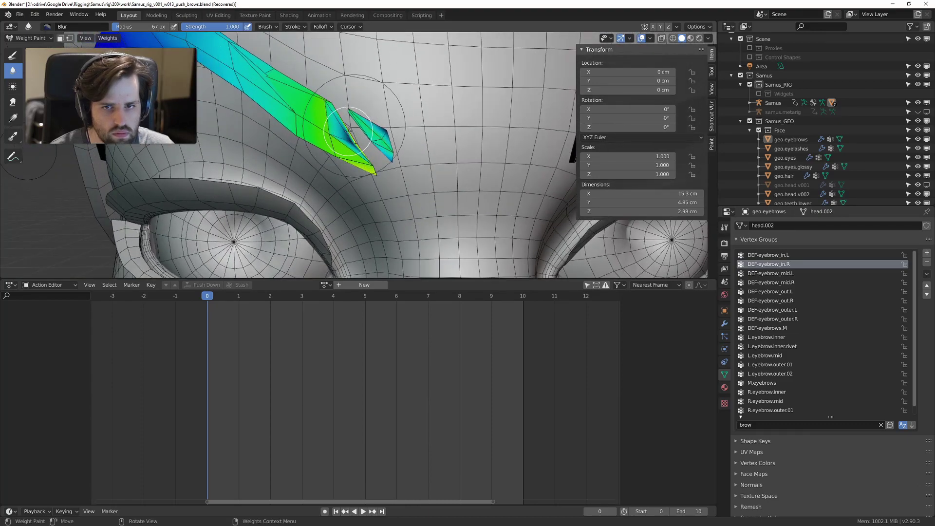
{"action": "key", "text": "f"}
{"action": "left_click", "coordinate": [354, 160]}
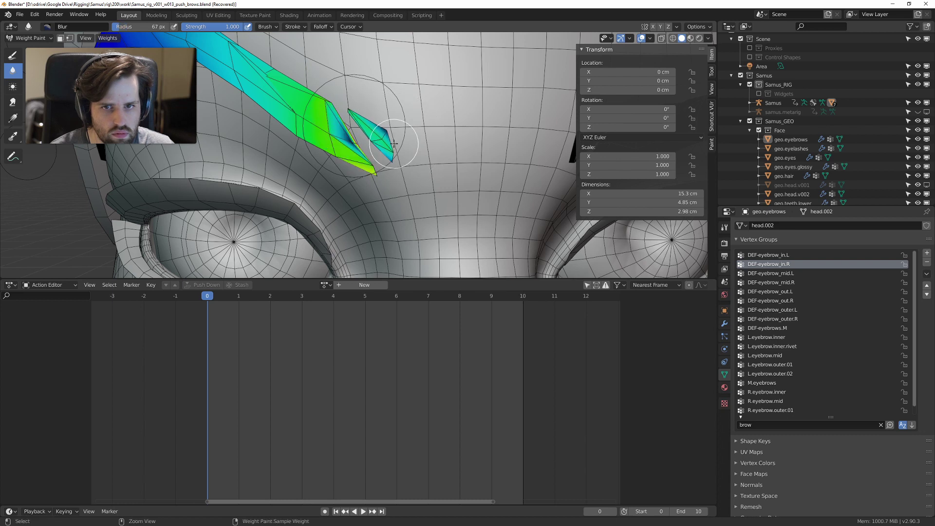
Step: Paint DEF-eyebrow_in.R weight onto the right brow's inner tips with the Add brush at weight 1.000
{"action": "left_click", "coordinate": [14, 55]}
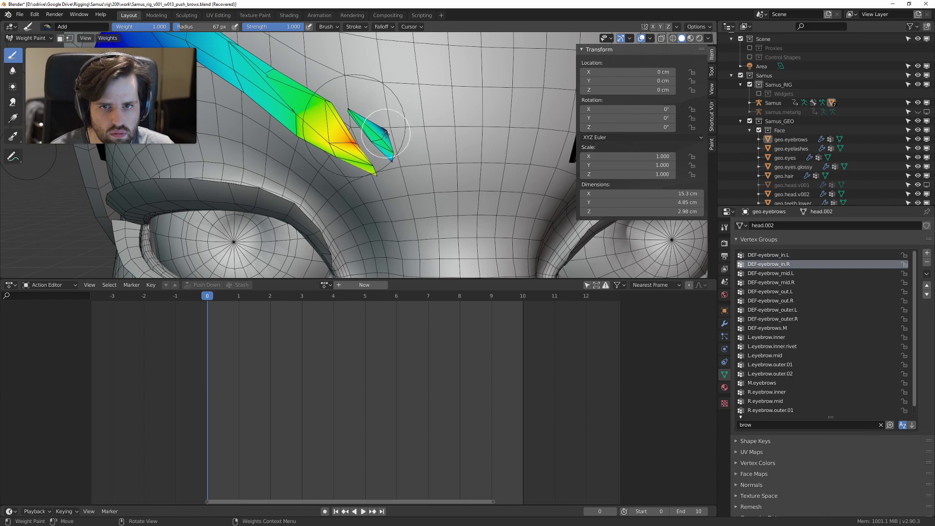
{"action": "middle_click_drag", "start_coordinate": [390, 156], "coordinate": [314, 167]}
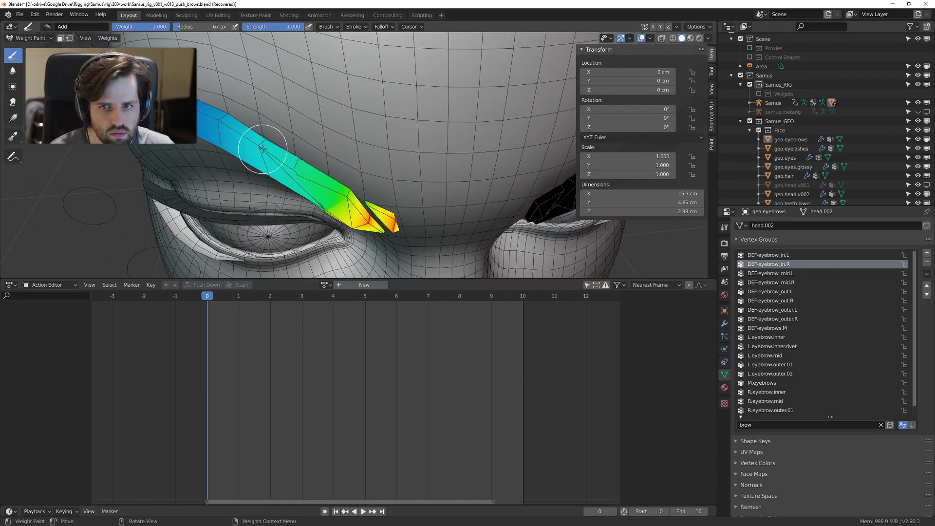
{"action": "middle_click_drag", "start_coordinate": [262, 149], "coordinate": [248, 145]}
Step: Check the DEF-eyebrow_out.R weights and try a larger, weaker Add brush on the DEF-eyebrow_mid.R group
{"action": "left_click", "coordinate": [772, 292]}
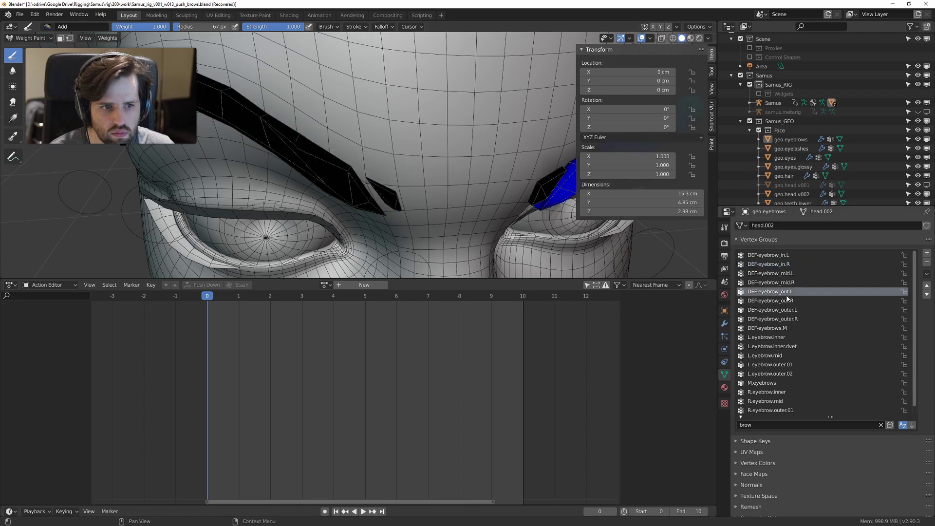
{"action": "left_click", "coordinate": [788, 299]}
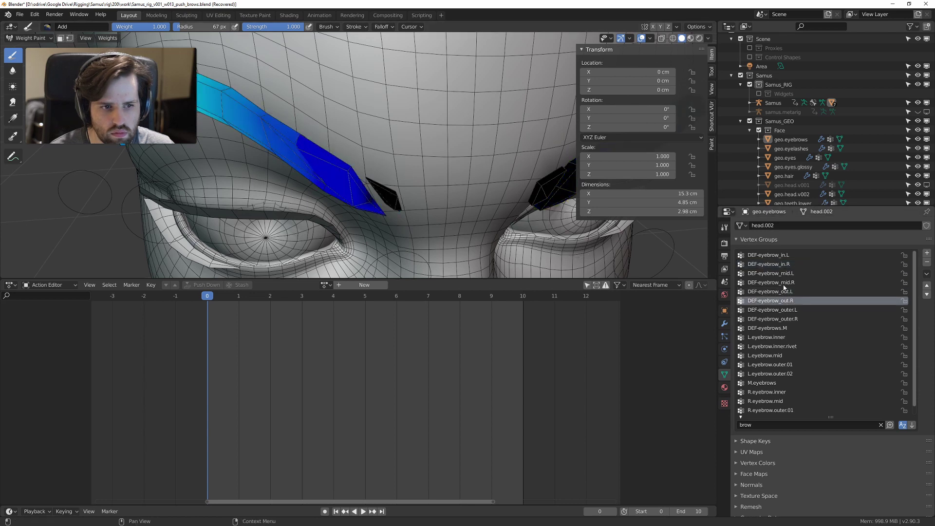
{"action": "left_click", "coordinate": [785, 284]}
{"action": "key", "text": "f"}
{"action": "left_click", "coordinate": [376, 165]}
{"action": "key", "text": "shift+f"}
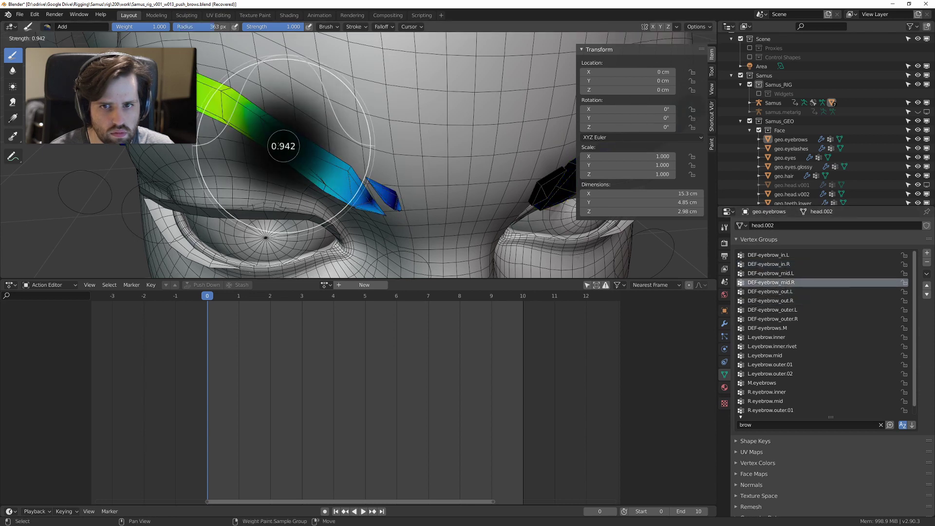
{"action": "left_click", "coordinate": [301, 147]}
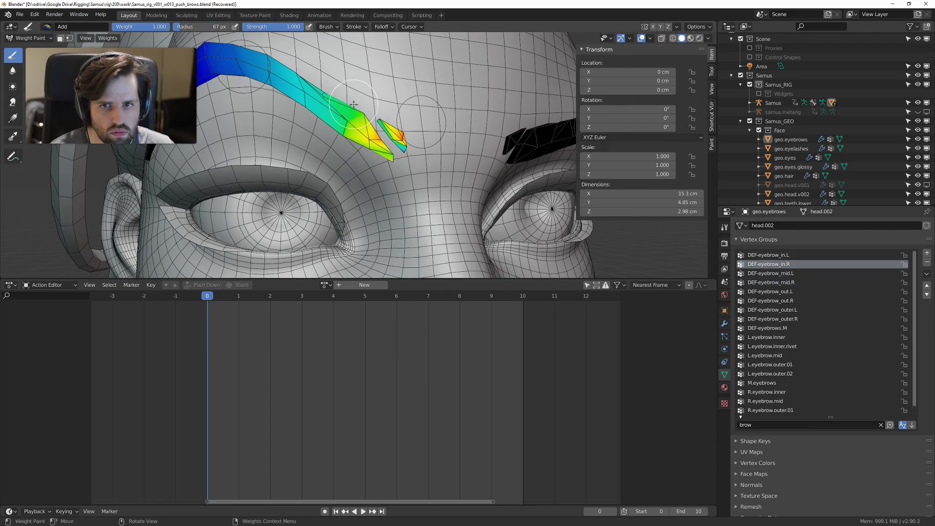
Step: Reduce the brush radius to 17 px and paint DEF-eyebrow_in.R weight along the right brow's upper-edge notch
{"action": "mouse_move", "coordinate": [354, 104]}
{"action": "middle_mouse_down", "text": "shift"}
{"action": "mouse_move", "coordinate": [368, 155]}
{"action": "mouse_move", "coordinate": [330, 178]}
{"action": "middle_mouse_up", "text": "shift"}
{"action": "key", "text": "f"}
{"action": "left_click", "coordinate": [344, 163]}
{"action": "scroll", "coordinate": [352, 160], "scroll_direction": "up", "scroll_amount": 5}
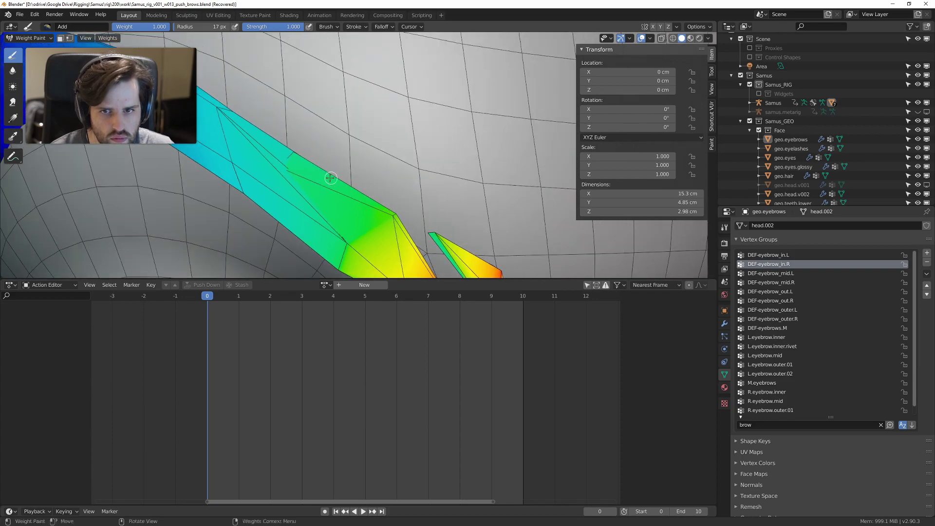
{"action": "key", "text": "alt+z"}
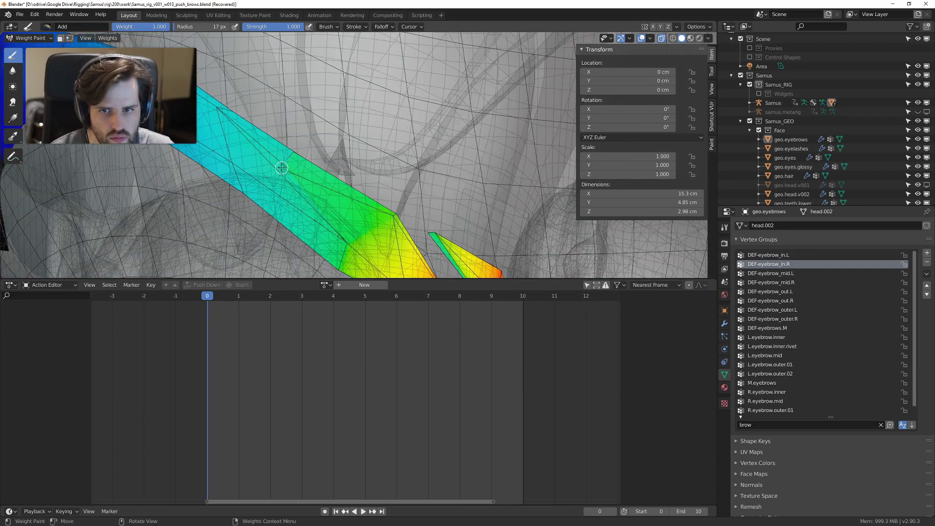
{"action": "middle_click_drag", "start_coordinate": [284, 170], "coordinate": [283, 188]}
{"action": "key", "text": "alt+z"}
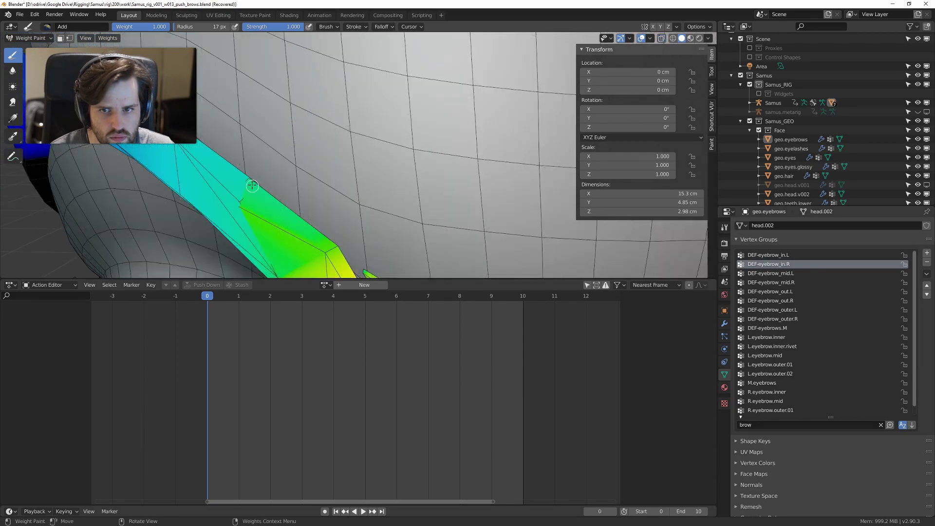
{"action": "scroll", "coordinate": [253, 186], "scroll_direction": "down", "scroll_amount": 6}
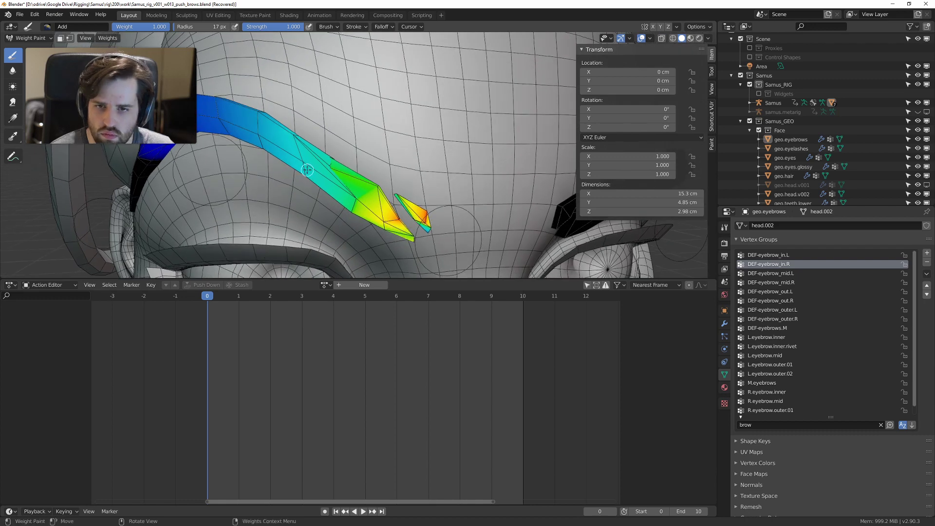
Step: Make DEF-eyebrow_mid.R the active vertex group and inspect its weights along the right brow, using x-ray briefly
{"action": "left_click", "coordinate": [790, 283]}
{"action": "scroll", "coordinate": [278, 167], "scroll_direction": "up", "scroll_amount": 4}
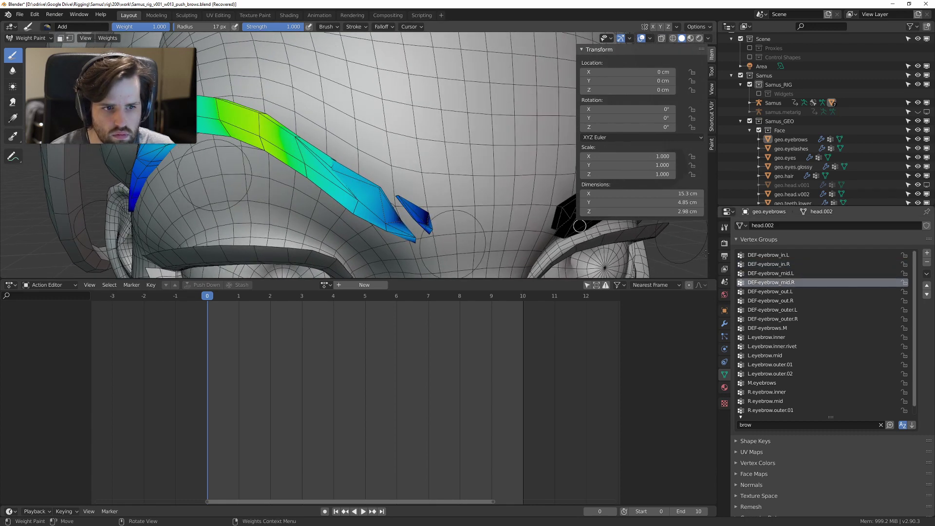
{"action": "key", "text": "alt+z"}
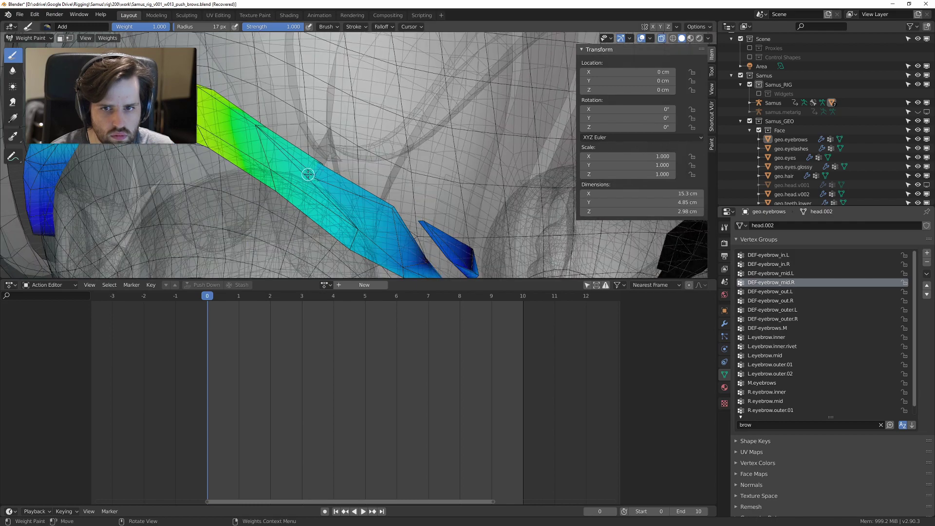
{"action": "middle_click_drag", "start_coordinate": [309, 179], "coordinate": [312, 185]}
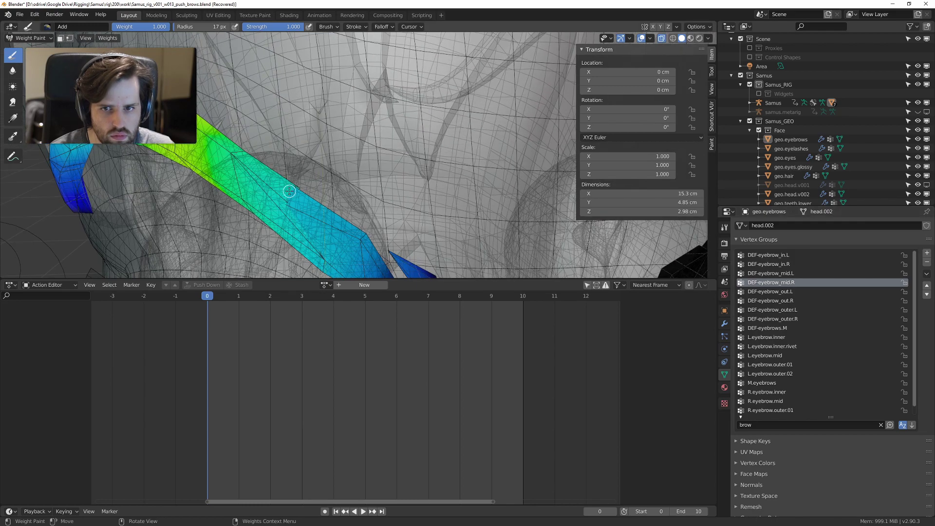
{"action": "key", "text": "alt+z"}
Step: Try a full-strength Add stroke with a 66 px brush on the right brow's upper-edge notch and undo it
{"action": "key", "text": "f"}
{"action": "left_click", "coordinate": [312, 212]}
{"action": "left_click_drag", "start_coordinate": [312, 212], "coordinate": [303, 190]}
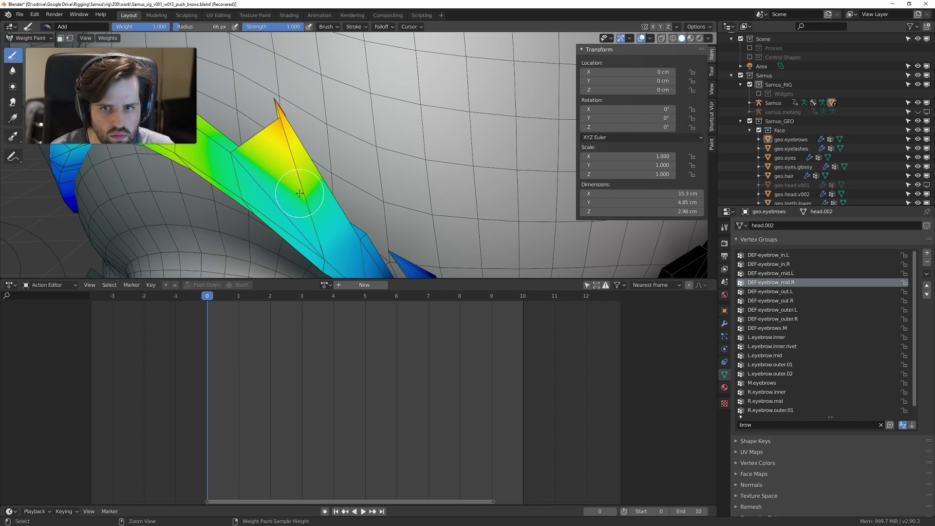
{"action": "key", "text": "ctrl+z"}
Step: Set the Add brush to strength 0.147 and radius 150 px, and paint DEF-eyebrow_mid.R weight at the right brow's upper-edge notch
{"action": "key", "text": "shift+f"}
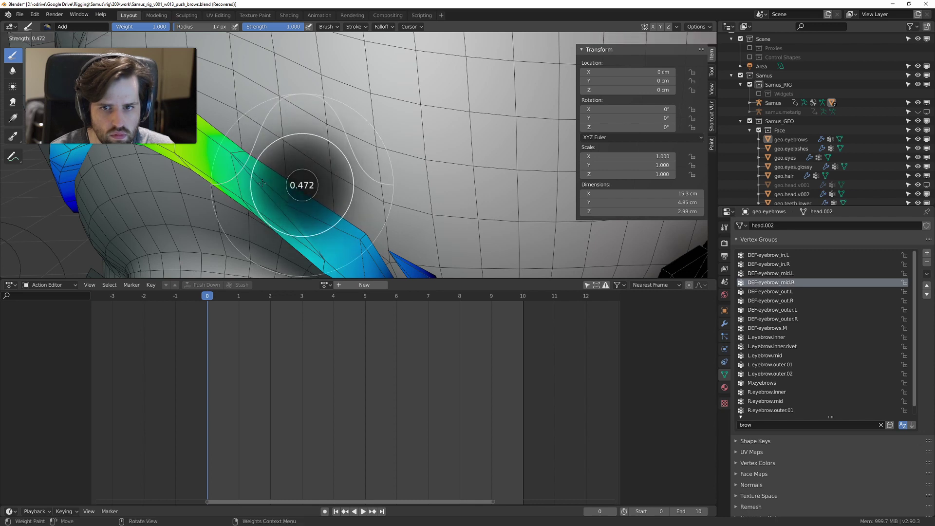
{"action": "left_click", "coordinate": [292, 185]}
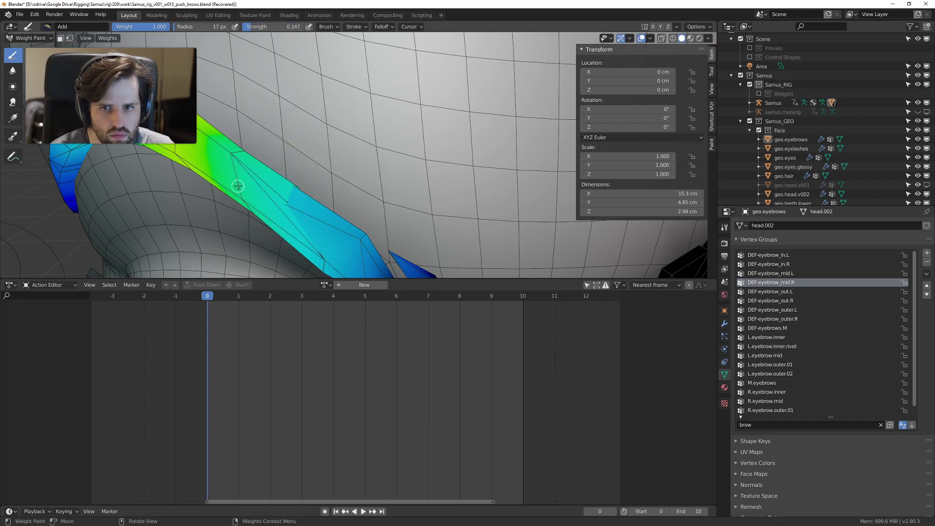
{"action": "key", "text": "f"}
{"action": "left_click", "coordinate": [292, 197]}
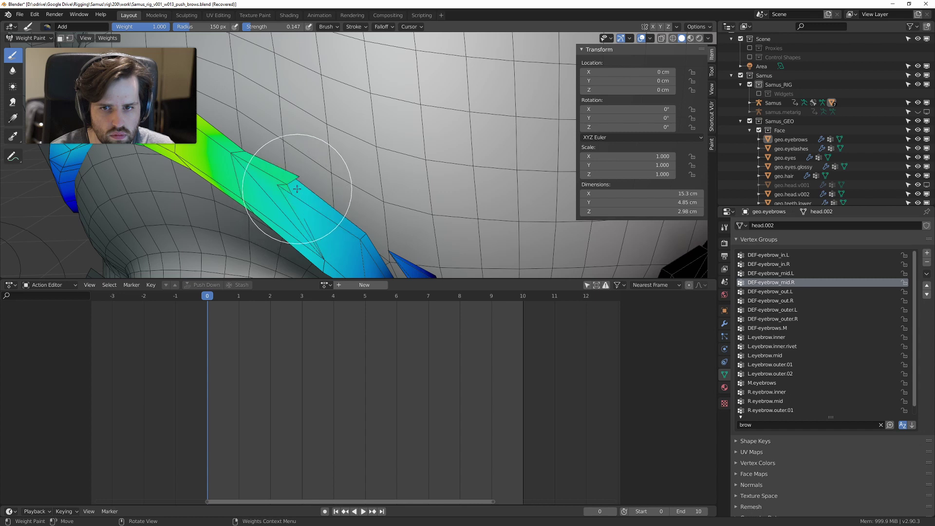
{"action": "left_click_drag", "start_coordinate": [297, 189], "coordinate": [292, 178]}
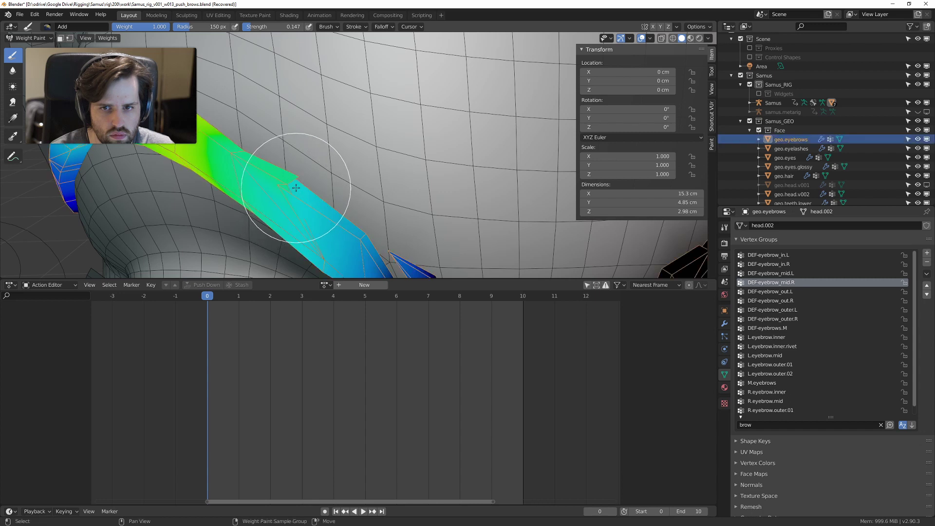
Step: Try the Blur brush at radius 150 px and strength 0.147 around the right brow's upper-edge notch
{"action": "left_click", "coordinate": [19, 71]}
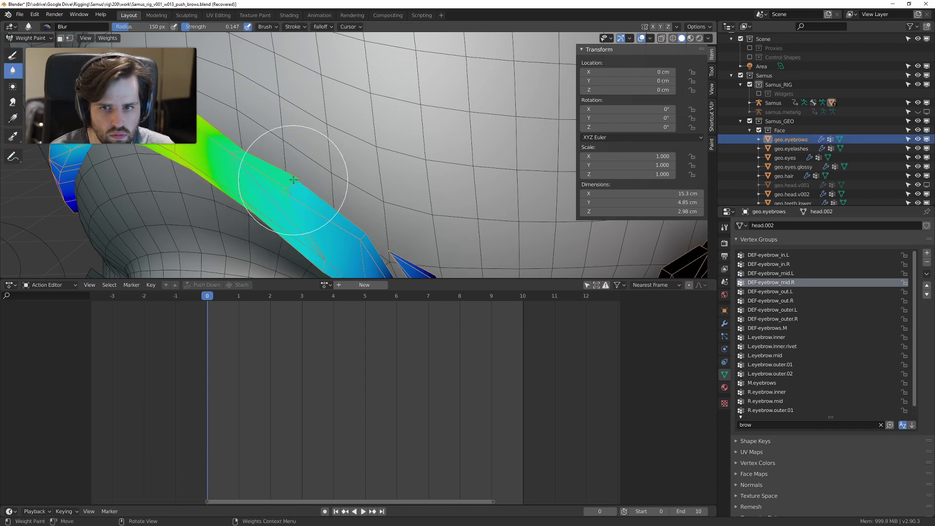
{"action": "scroll", "coordinate": [312, 172], "scroll_direction": "down", "scroll_amount": 5}
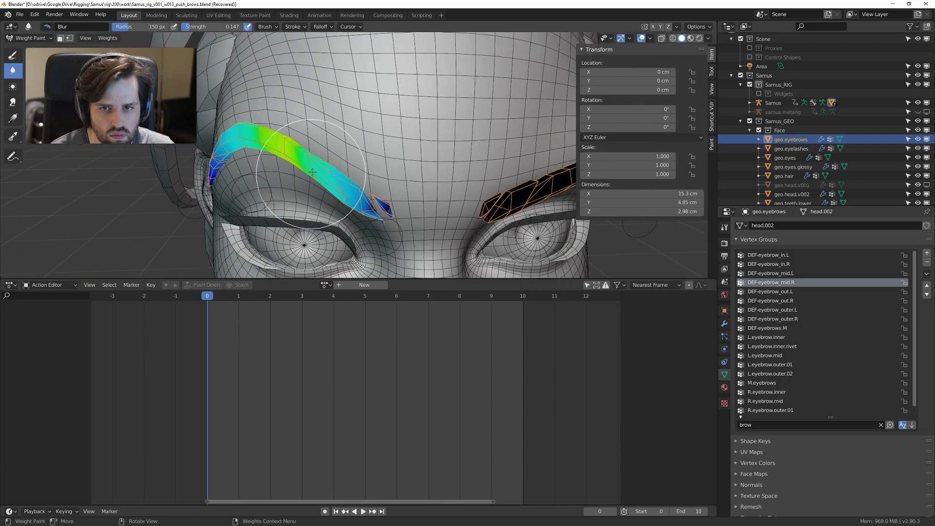
{"action": "scroll", "coordinate": [313, 172], "scroll_direction": "up", "scroll_amount": 8}
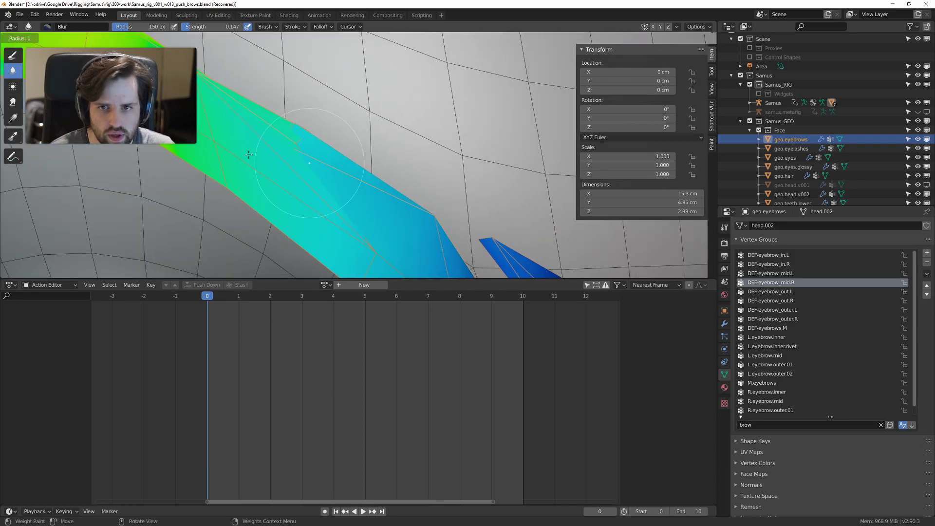
Step: Switch back to the Add brush at radius 45 px and paint DEF-eyebrow_mid.R weight on the notch vertex in x-ray
{"action": "key", "text": "d"}
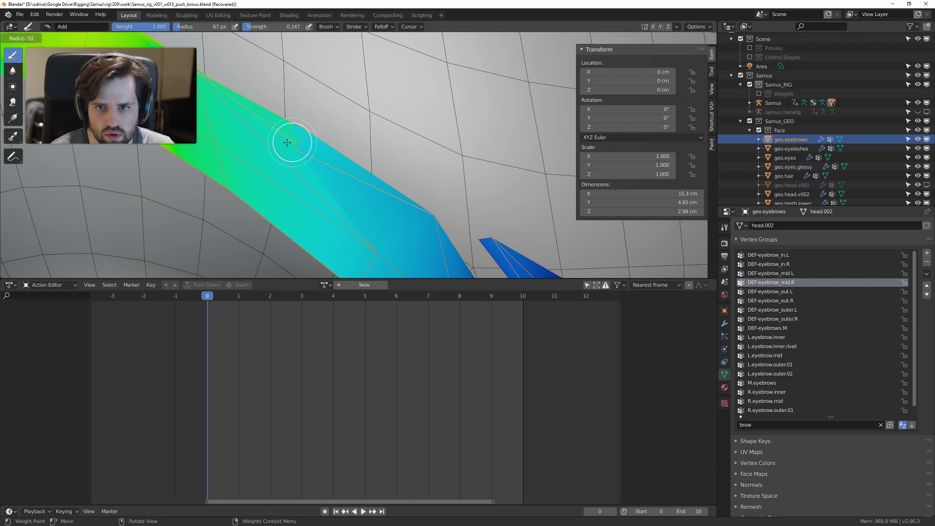
{"action": "left_click", "coordinate": [287, 147]}
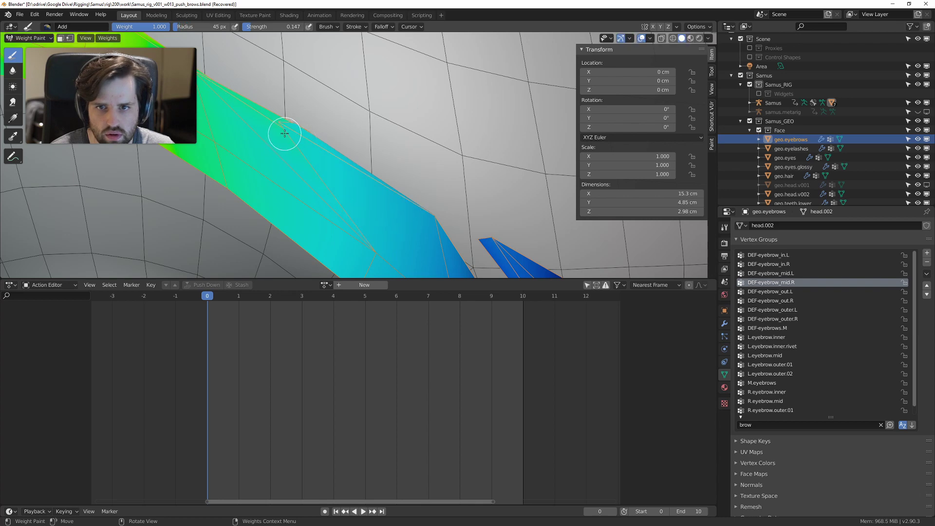
{"action": "middle_click_drag", "start_coordinate": [298, 125], "coordinate": [215, 190]}
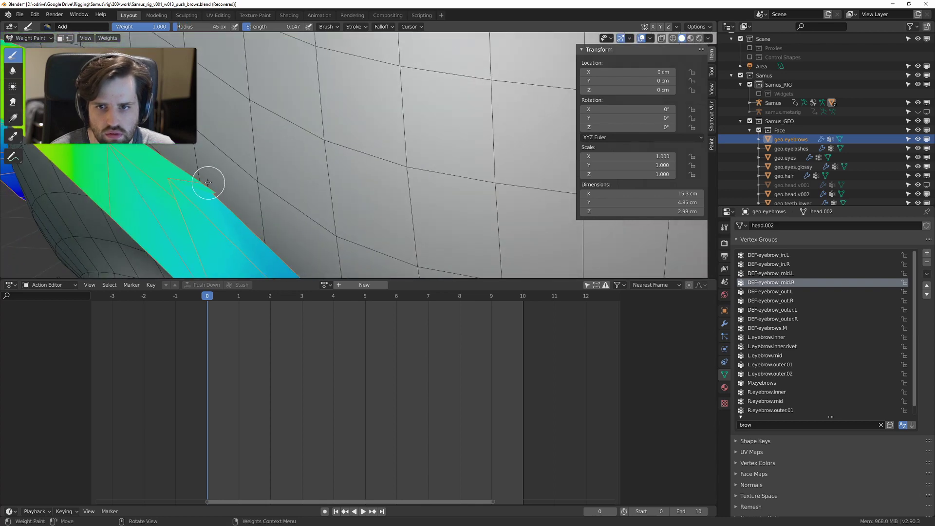
{"action": "key", "text": "alt+z"}
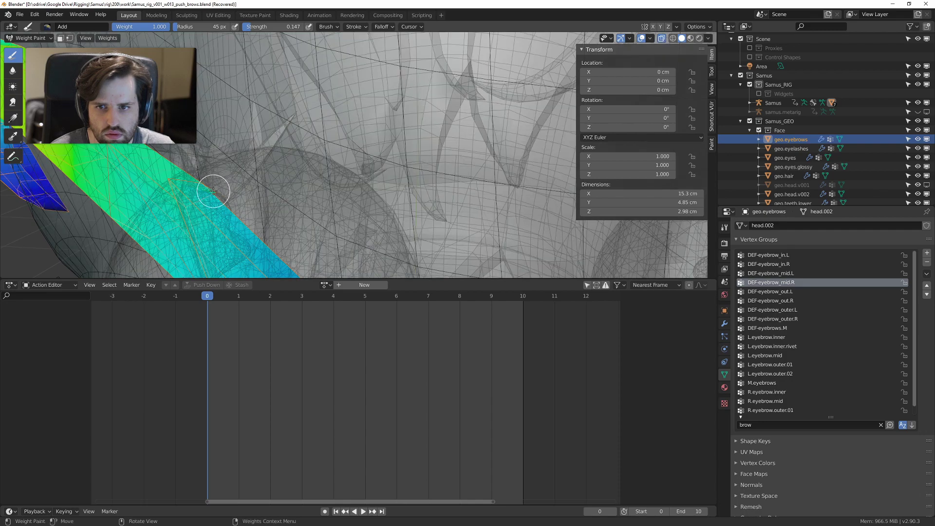
{"action": "left_click", "coordinate": [214, 192]}
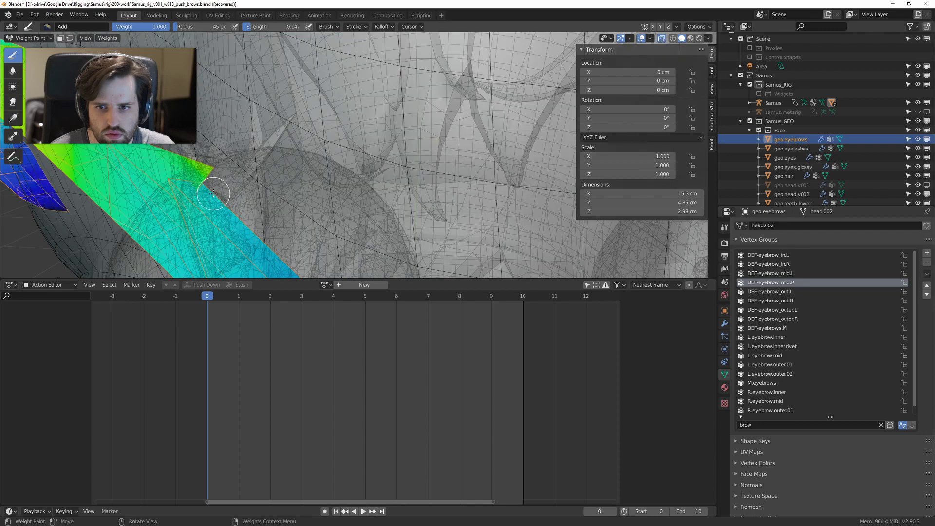
{"action": "left_click", "coordinate": [216, 167], "text": "shift"}
Step: Return to Object Mode and turn off x-ray and overlays to check the shape of both brows
{"action": "scroll", "coordinate": [229, 168], "scroll_direction": "down", "scroll_amount": 3}
{"action": "key", "text": "ctrl+Tab"}
{"action": "left_click", "coordinate": [195, 169]}
{"action": "scroll", "coordinate": [293, 156], "scroll_direction": "down", "scroll_amount": 5}
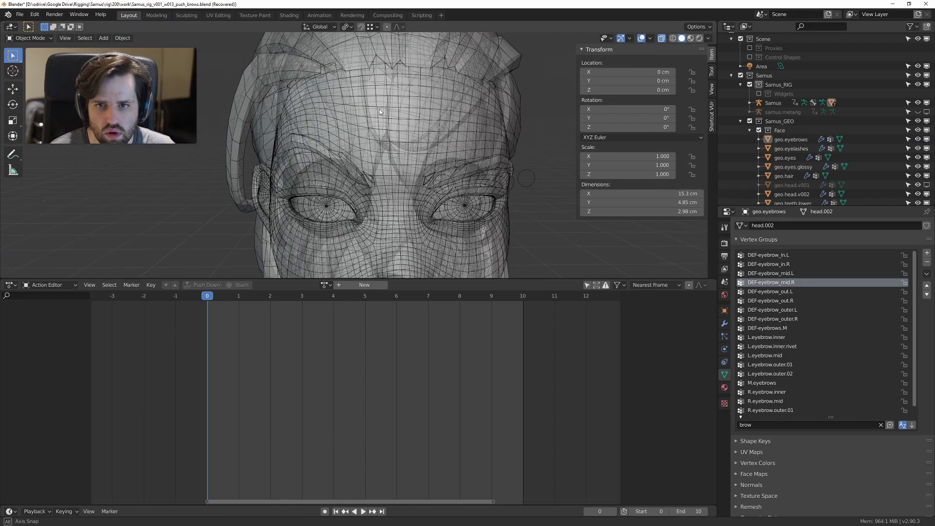
{"action": "scroll", "coordinate": [396, 134], "scroll_direction": "up", "scroll_amount": 5}
{"action": "scroll", "coordinate": [396, 131], "scroll_direction": "down", "scroll_amount": 3}
{"action": "middle_click_drag", "start_coordinate": [402, 98], "coordinate": [385, 168]}
{"action": "key", "text": "alt+z"}
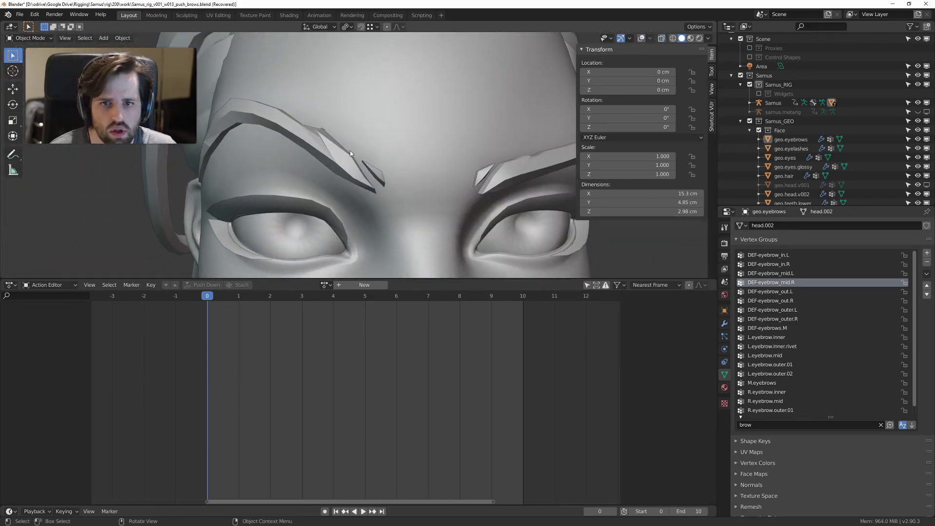
Step: Select the brow mesh and examine the right brow's upper-edge notch from several angles in solid shading
{"action": "left_click", "coordinate": [340, 147]}
{"action": "key", "text": "ctrl+Tab"}
{"action": "left_click", "coordinate": [340, 147]}
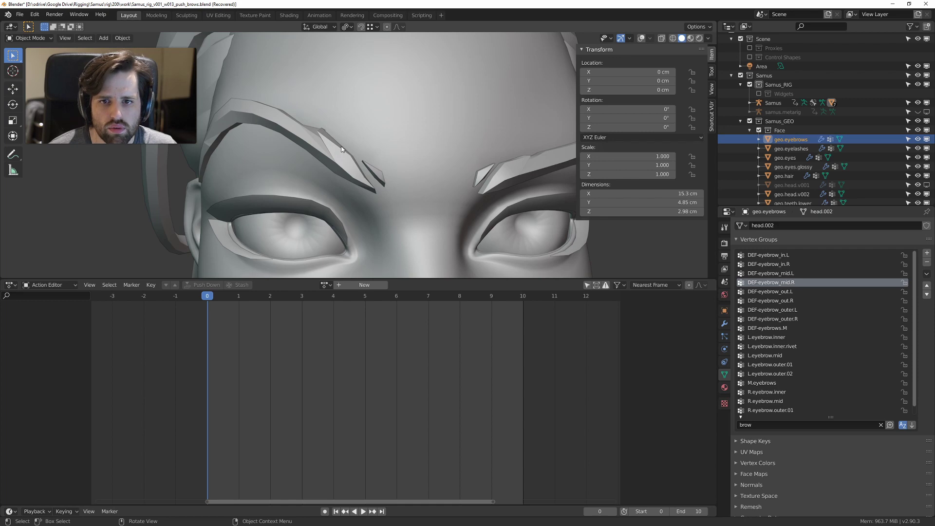
{"action": "scroll", "coordinate": [341, 150], "scroll_direction": "down", "scroll_amount": 3}
{"action": "middle_click_drag", "start_coordinate": [376, 138], "coordinate": [410, 144]}
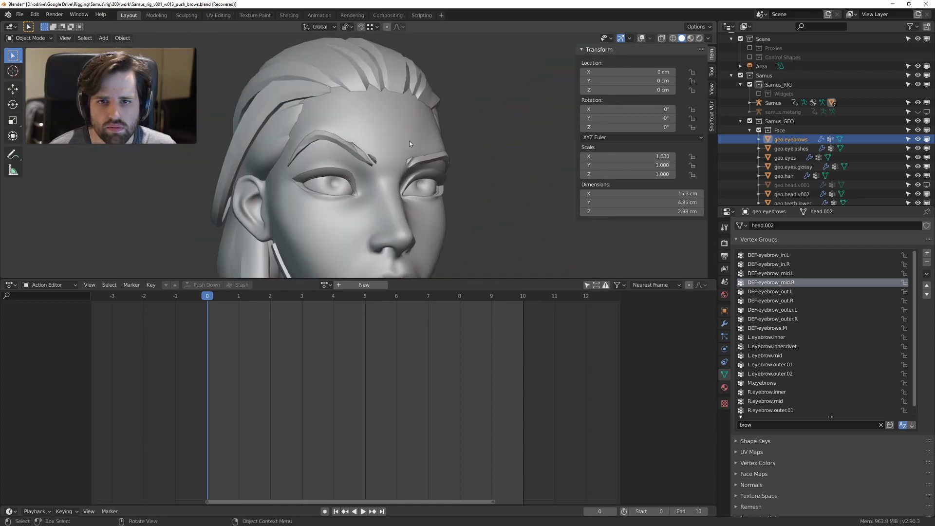
{"action": "scroll", "coordinate": [410, 141], "scroll_direction": "up", "scroll_amount": 6}
{"action": "left_click", "coordinate": [313, 173]}
{"action": "middle_click_drag", "start_coordinate": [313, 172], "coordinate": [352, 135]}
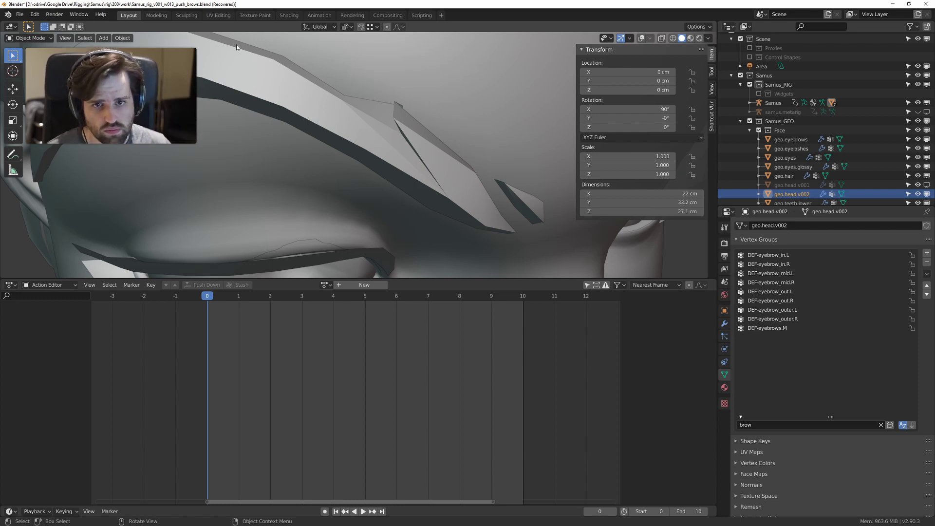
{"action": "middle_click_drag", "start_coordinate": [309, 173], "coordinate": [327, 132]}
Step: Enter Edit Mode on geo.eyebrows with overlays shown and select two vertices along the right brow's upper edge
{"action": "left_click", "coordinate": [318, 130]}
{"action": "key", "text": "Tab"}
{"action": "mouse_move", "coordinate": [406, 96]}
{"action": "middle_mouse_down"}
{"action": "mouse_move", "coordinate": [357, 135]}
{"action": "mouse_move", "coordinate": [303, 146]}
{"action": "mouse_move", "coordinate": [255, 130]}
{"action": "mouse_move", "coordinate": [274, 128]}
{"action": "mouse_move", "coordinate": [241, 148]}
{"action": "middle_mouse_up"}
{"action": "key", "text": "z"}
{"action": "left_click", "coordinate": [323, 73]}
{"action": "left_click", "coordinate": [275, 125]}
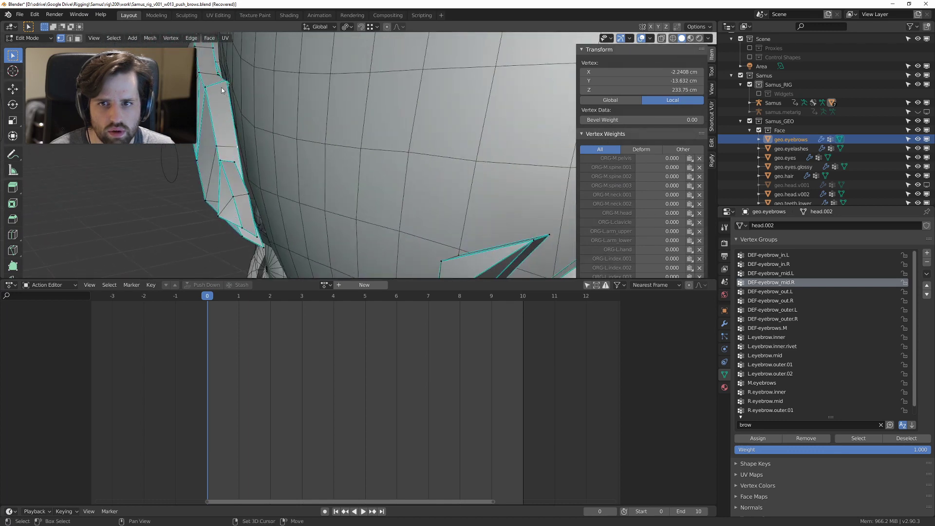
{"action": "middle_click_drag", "start_coordinate": [222, 91], "coordinate": [290, 138]}
{"action": "scroll", "coordinate": [647, 185], "scroll_direction": "down", "scroll_amount": 2}
{"action": "left_click", "coordinate": [225, 109], "text": "shift"}
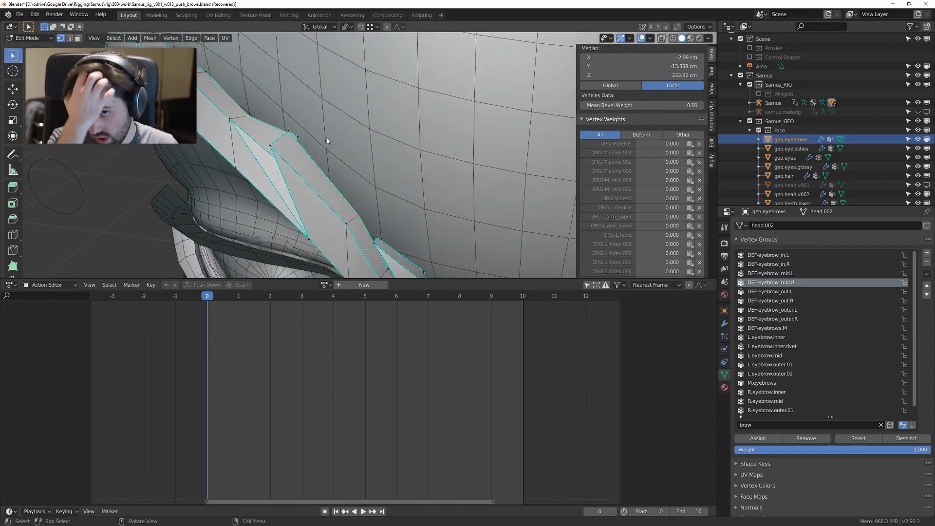
{"action": "left_click", "coordinate": [209, 38]}
{"action": "mouse_move", "coordinate": [181, 38]}
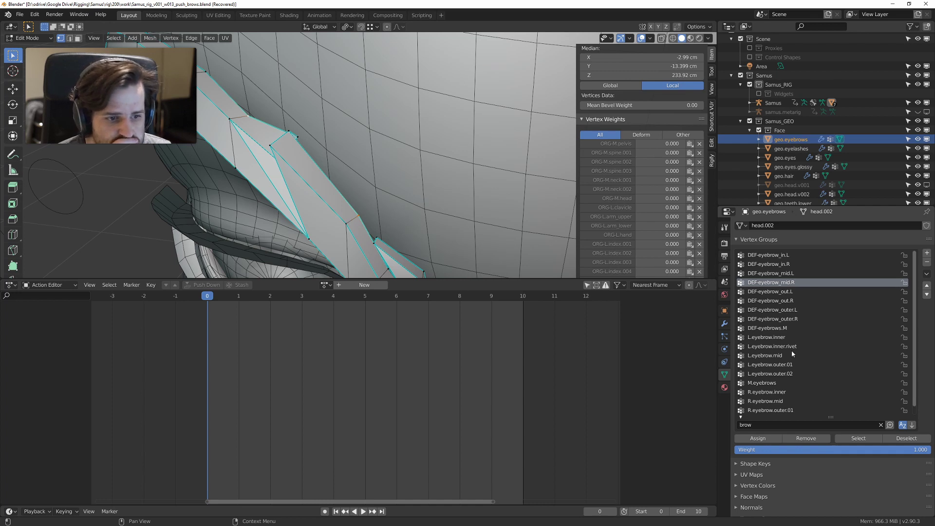
{"action": "scroll", "coordinate": [791, 350], "scroll_direction": "down", "scroll_amount": 1}
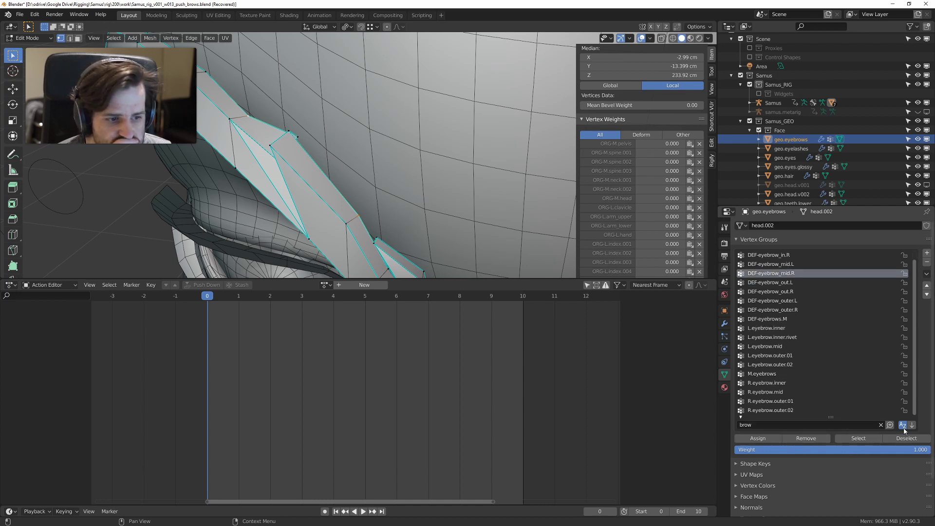
{"action": "scroll", "coordinate": [831, 458], "scroll_direction": "down", "scroll_amount": 2}
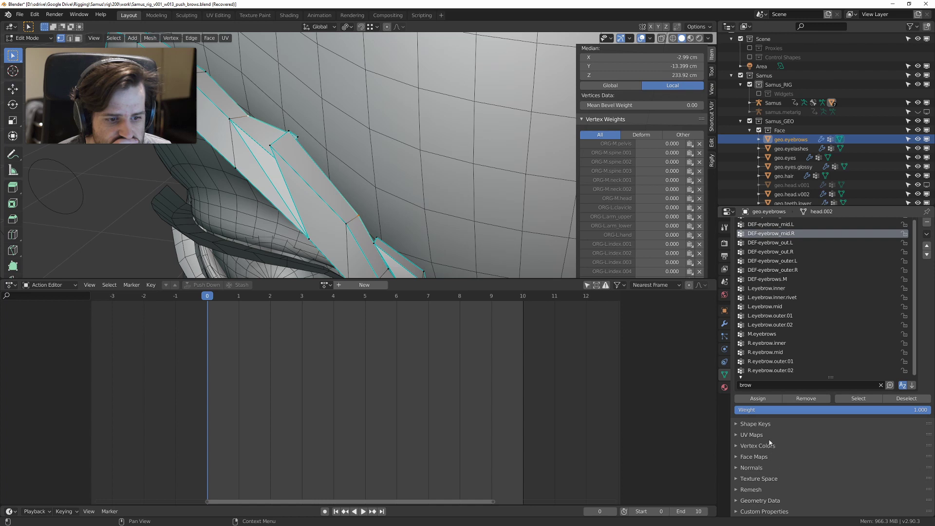
{"action": "scroll", "coordinate": [787, 299], "scroll_direction": "up", "scroll_amount": 1}
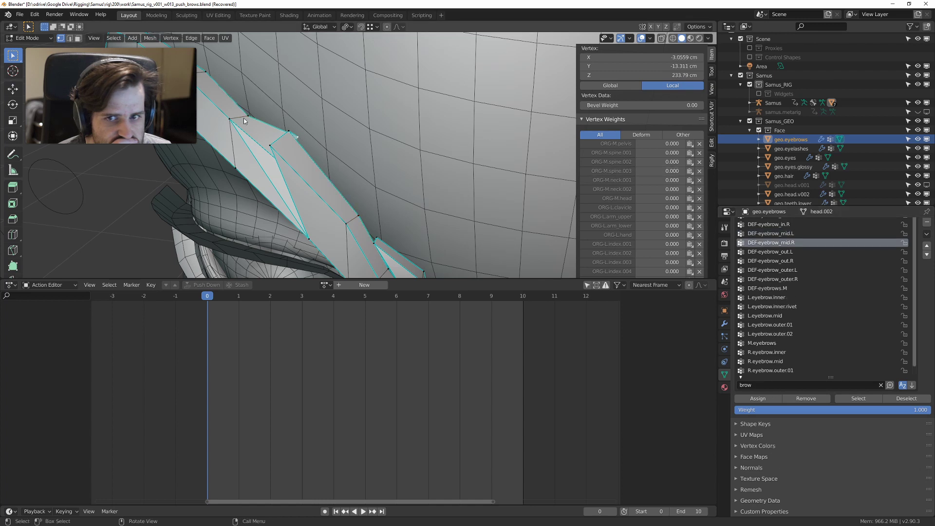
Step: Select the notch vertex and its upper-edge neighbour on the right brow, and copy the active vertex's weights to the selection
{"action": "left_click", "coordinate": [298, 139]}
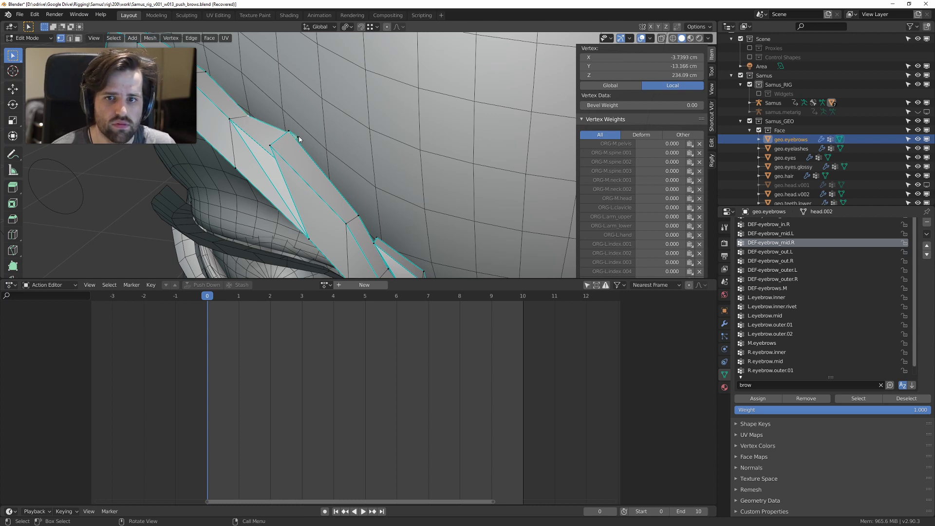
{"action": "left_click", "coordinate": [246, 116], "text": "shift"}
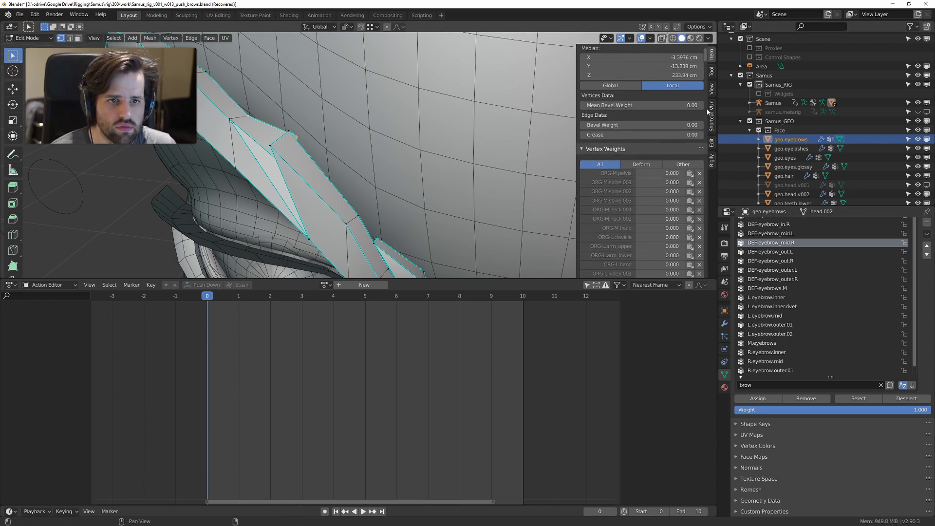
{"action": "left_click_drag", "start_coordinate": [706, 62], "coordinate": [708, 200]}
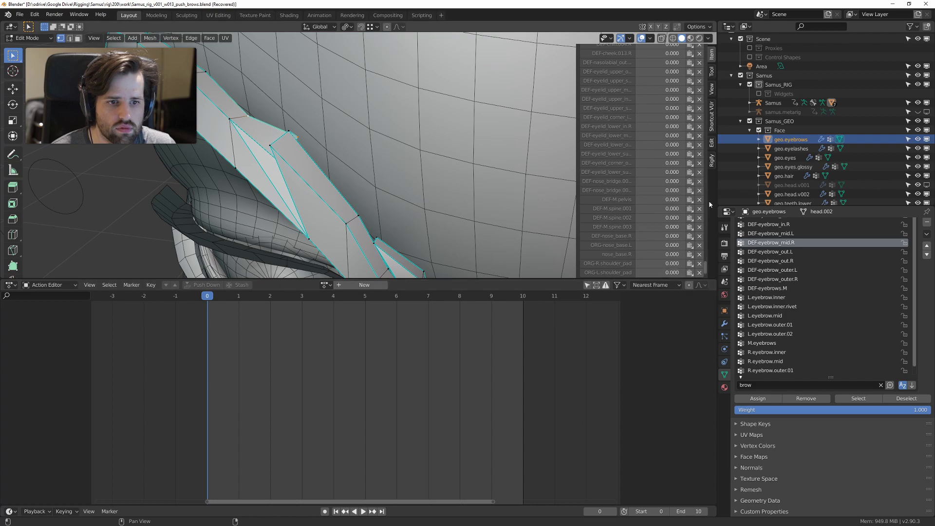
{"action": "left_click_drag", "start_coordinate": [705, 265], "coordinate": [706, 276]}
{"action": "left_click", "coordinate": [688, 272]}
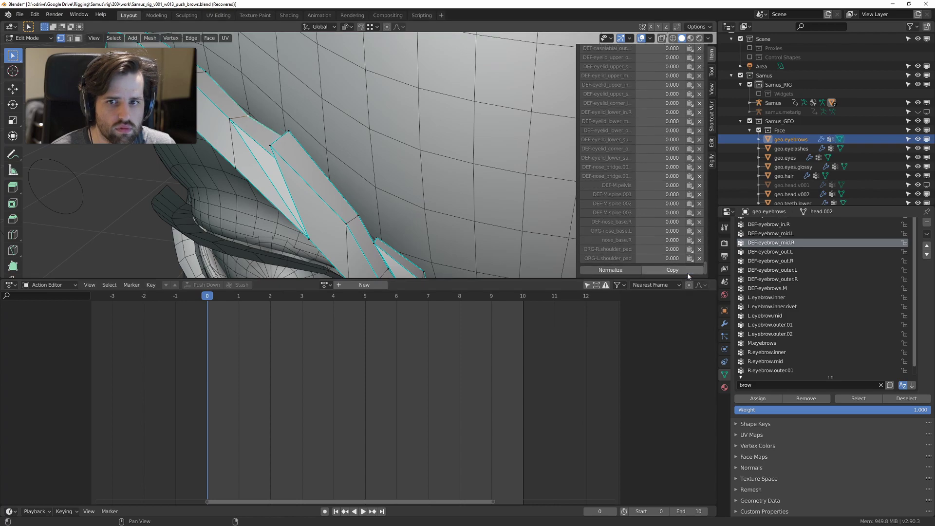
Step: Copy the active vertex's weights to the selected vertices again at the right brow's protruding upper-edge corner
{"action": "middle_click_drag", "start_coordinate": [349, 161], "coordinate": [362, 129]}
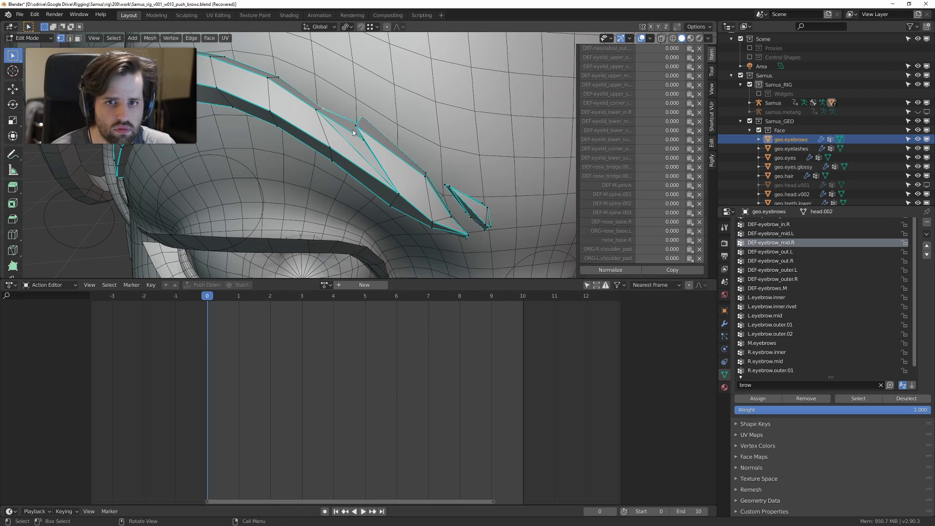
{"action": "left_click", "coordinate": [676, 271]}
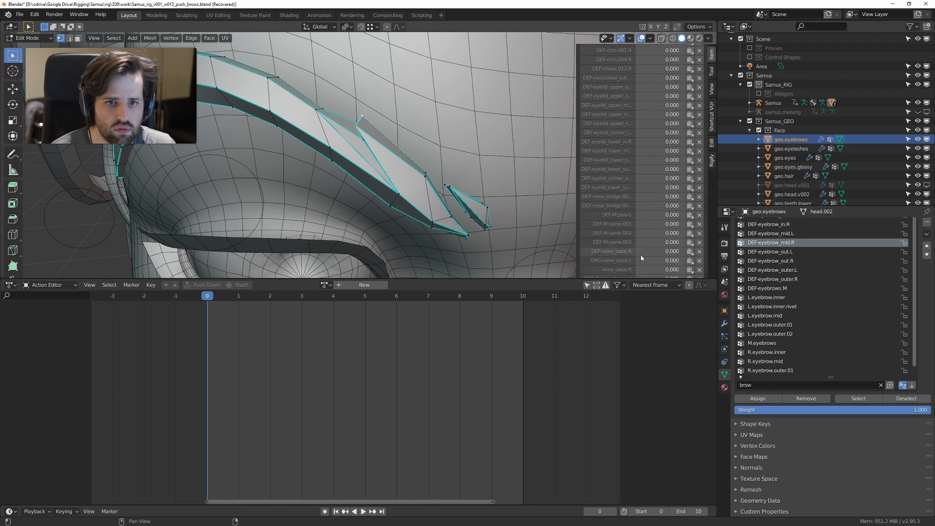
{"action": "left_click", "coordinate": [675, 270]}
Step: Return geo.eyebrows to Object Mode and check both brows from the front
{"action": "middle_click_drag", "start_coordinate": [492, 223], "coordinate": [437, 157]}
{"action": "scroll", "coordinate": [437, 157], "scroll_direction": "down", "scroll_amount": 5}
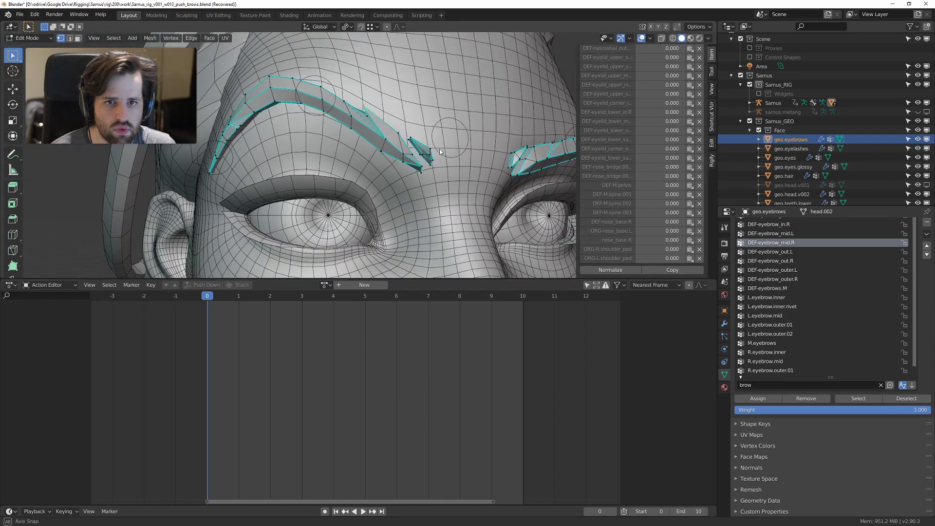
{"action": "key", "text": "Tab"}
{"action": "scroll", "coordinate": [393, 140], "scroll_direction": "down", "scroll_amount": 3}
{"action": "scroll", "coordinate": [421, 148], "scroll_direction": "up", "scroll_amount": 2}
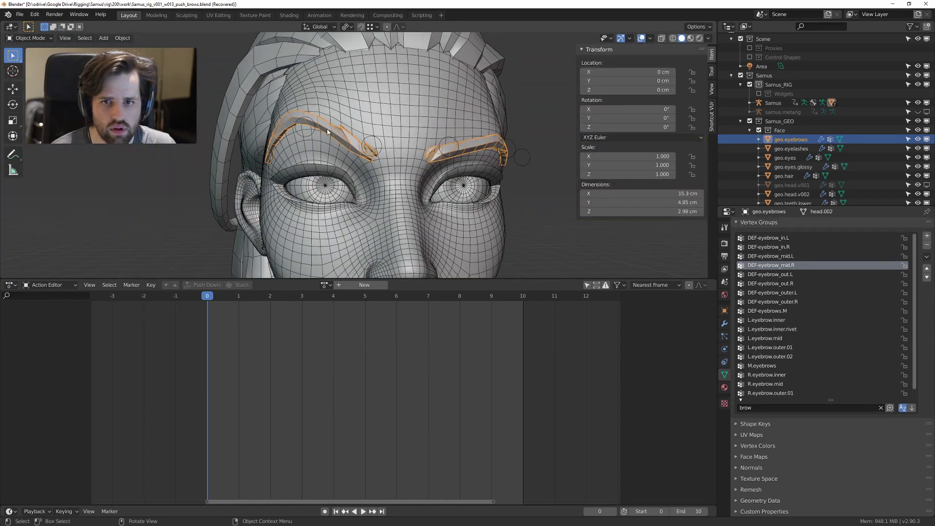
Step: Switch the viewport to rendered shading and put the Samus armature into Pose Mode
{"action": "left_click", "coordinate": [524, 158]}
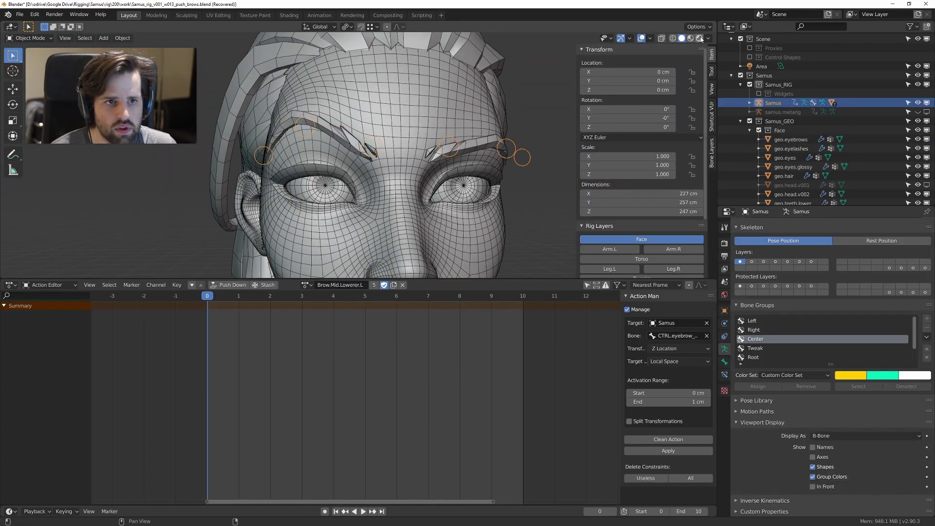
{"action": "left_click", "coordinate": [700, 38]}
{"action": "left_click", "coordinate": [305, 117]}
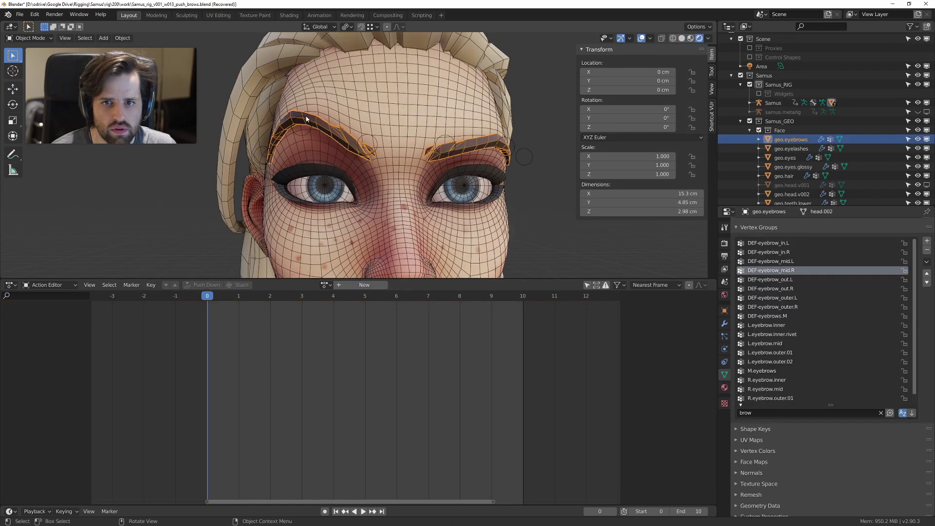
{"action": "left_click", "coordinate": [305, 117]}
{"action": "left_click", "coordinate": [306, 117]}
{"action": "key", "text": "Tab"}
{"action": "left_click", "coordinate": [308, 239]}
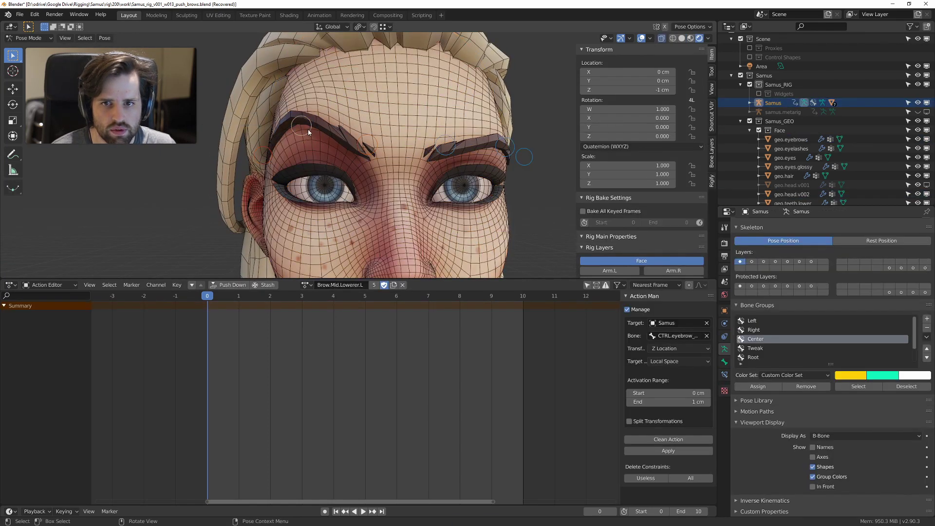
Step: Move the right brow's mid control vertically to a local Z location of -1 cm to test the deformation
{"action": "key", "text": "g"}
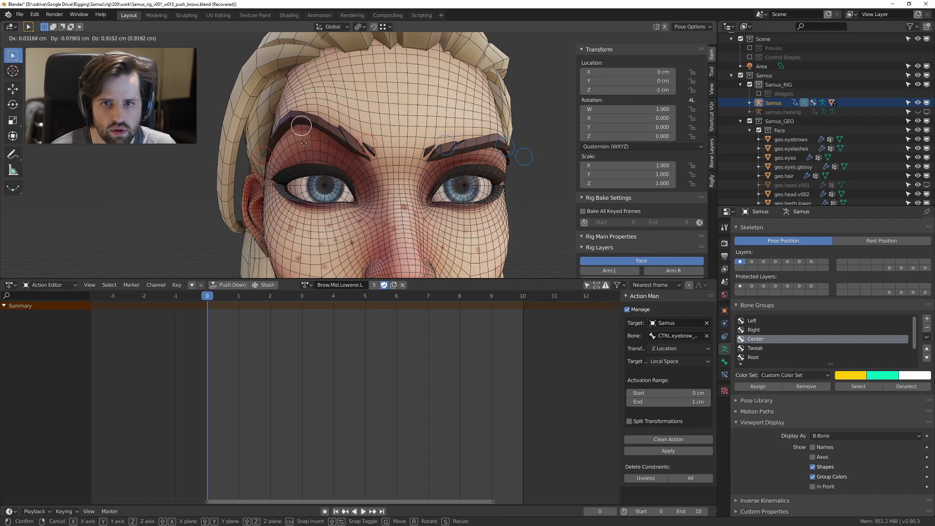
{"action": "left_click", "coordinate": [302, 201]}
{"action": "middle_click_drag", "start_coordinate": [367, 136], "coordinate": [513, 151]}
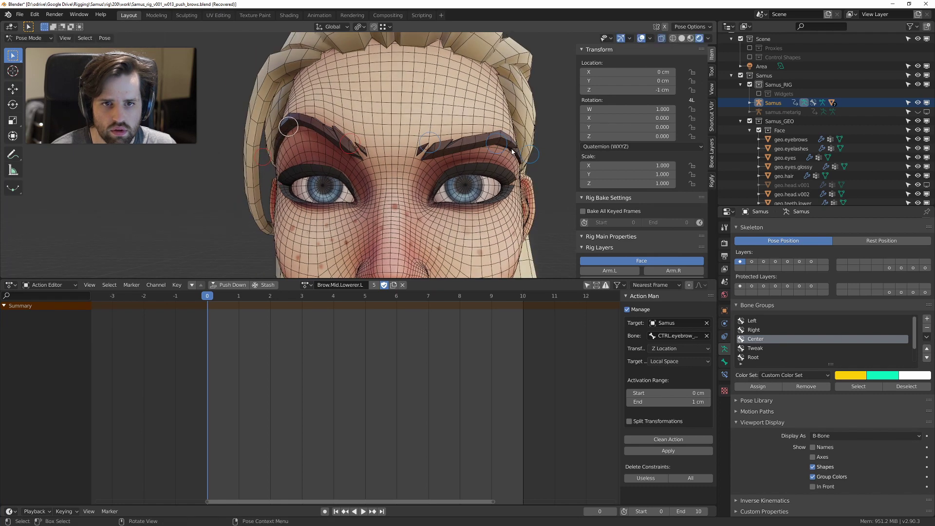
Step: Pull the left brow's mid control down to a local Z location of 1 cm and check the whole face
{"action": "left_click", "coordinate": [506, 149]}
{"action": "key", "text": "g"}
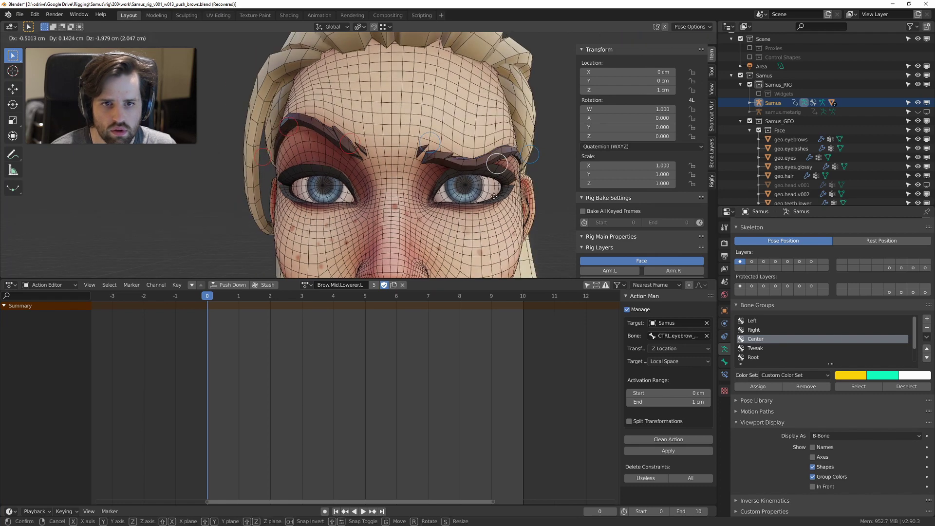
{"action": "right_click", "coordinate": [443, 164]}
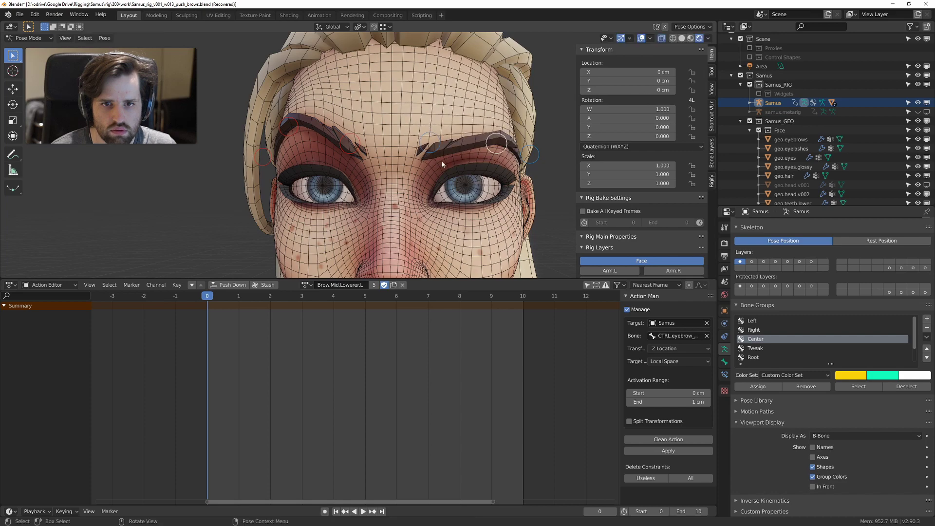
{"action": "key", "text": "g"}
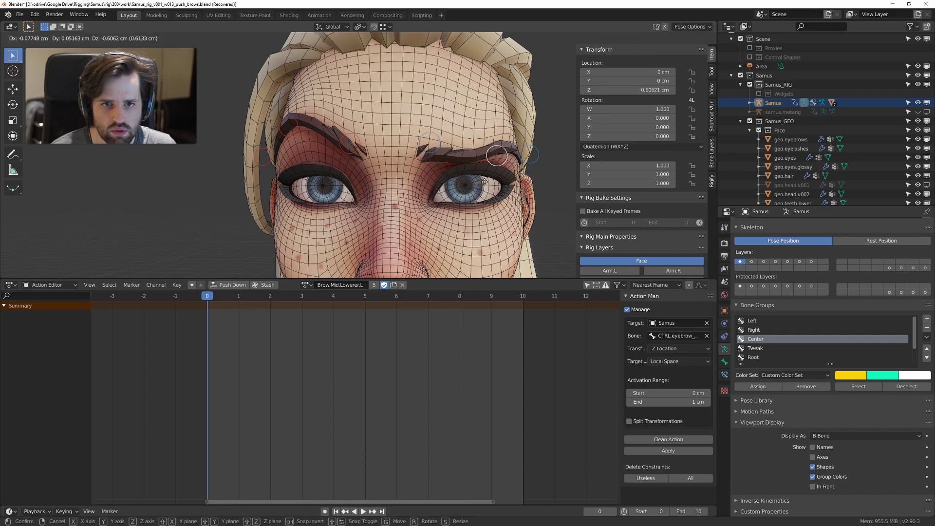
{"action": "left_click", "coordinate": [481, 198]}
{"action": "scroll", "coordinate": [482, 196], "scroll_direction": "down", "scroll_amount": 2}
{"action": "mouse_move", "coordinate": [481, 196]}
{"action": "middle_mouse_down"}
{"action": "mouse_move", "coordinate": [378, 193]}
{"action": "mouse_move", "coordinate": [487, 190]}
{"action": "middle_mouse_up"}
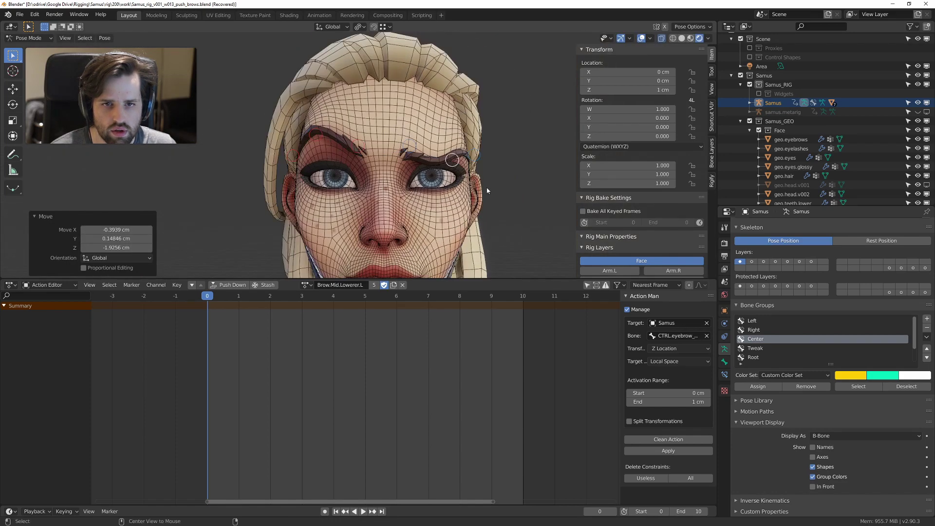
Step: Clear the location of the left mid control and the right brow controls, and choose the Brow.Mid.Lowerer.L action for the rig
{"action": "key", "text": "alt+g"}
{"action": "left_click_drag", "start_coordinate": [281, 126], "coordinate": [382, 183]}
{"action": "key", "text": "alt+g"}
{"action": "middle_click_drag", "start_coordinate": [395, 165], "coordinate": [385, 162]}
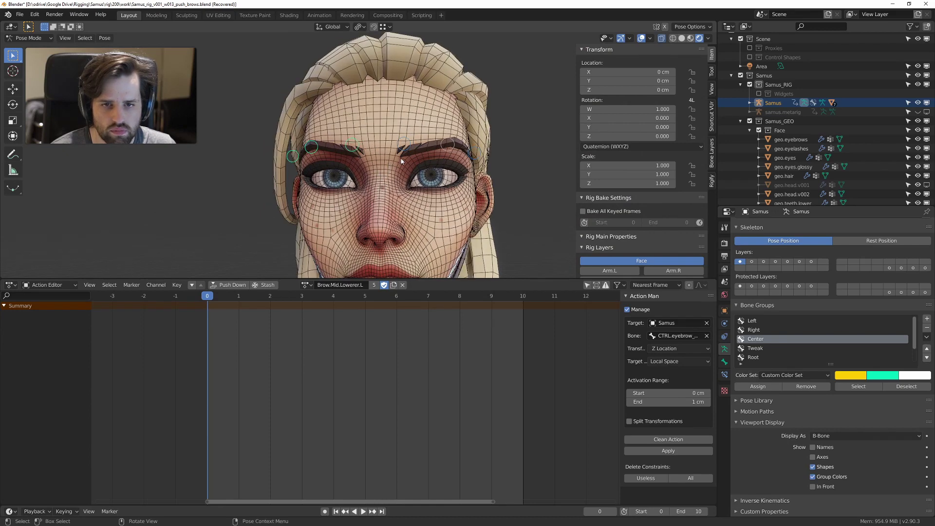
{"action": "left_click", "coordinate": [307, 286]}
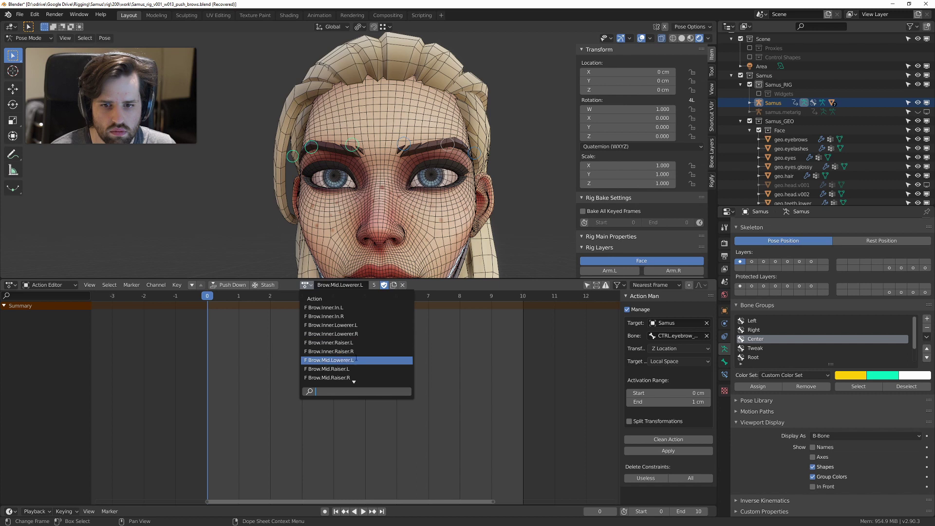
{"action": "left_click", "coordinate": [353, 361]}
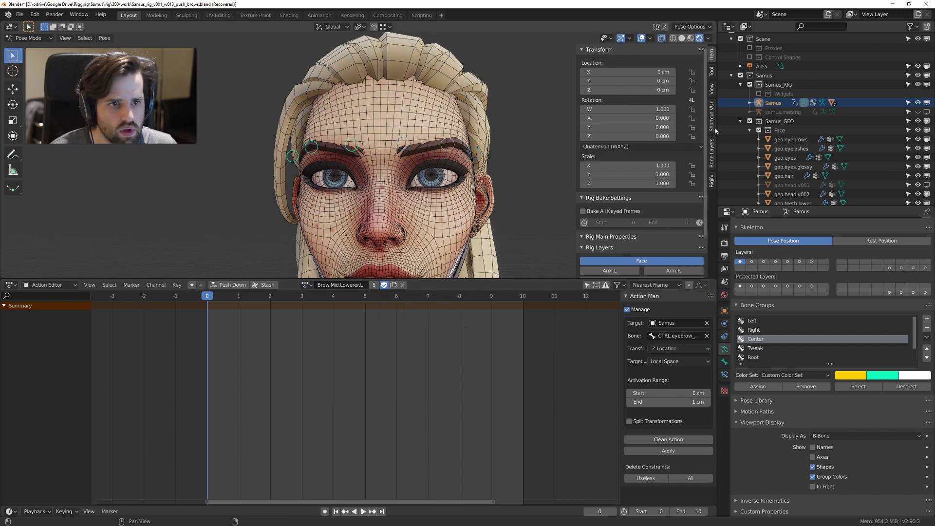
Step: Show only the Tweaks bone layer and copy the pose of all its bones at frame 10
{"action": "left_click", "coordinate": [712, 156]}
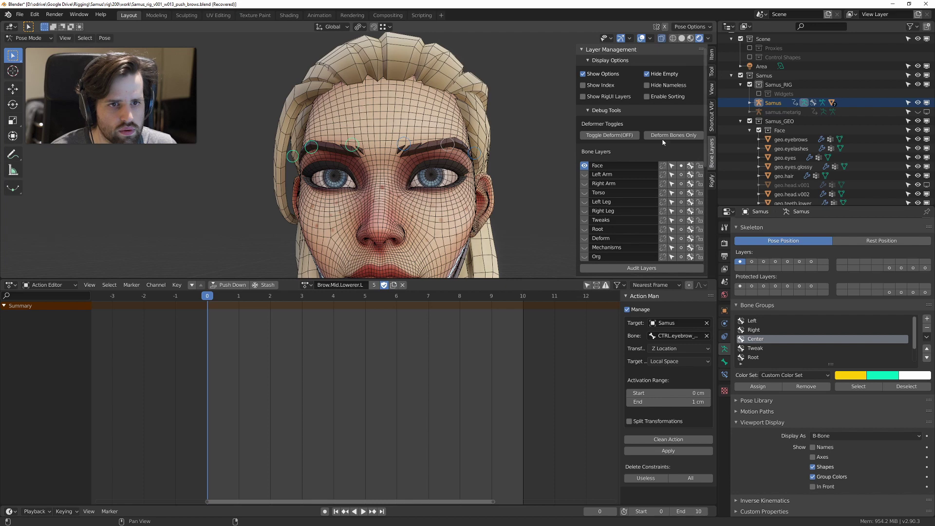
{"action": "left_click", "coordinate": [584, 220]}
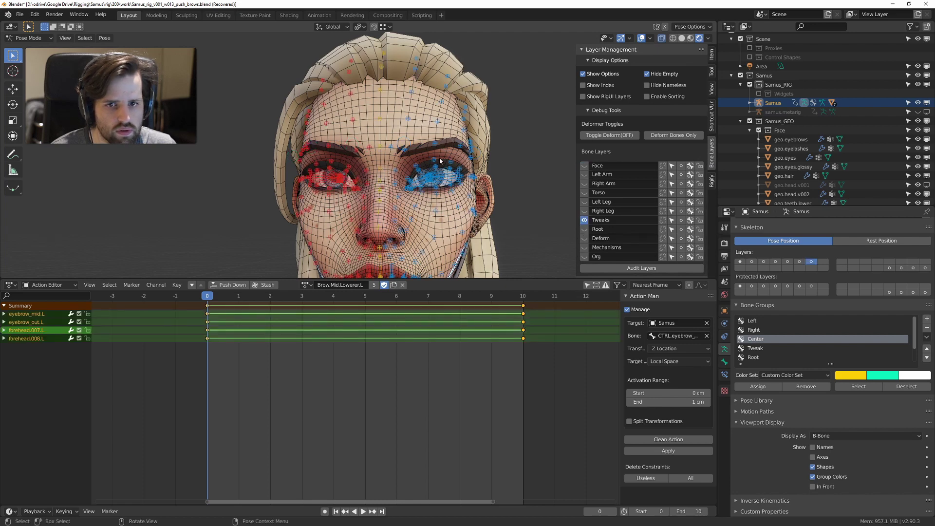
{"action": "key", "text": "space"}
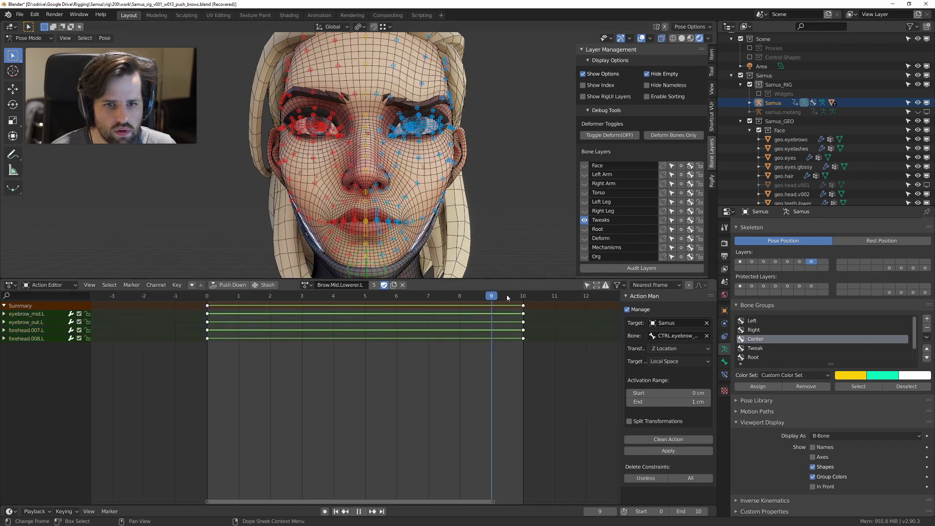
{"action": "key", "text": "space"}
{"action": "key", "text": "a"}
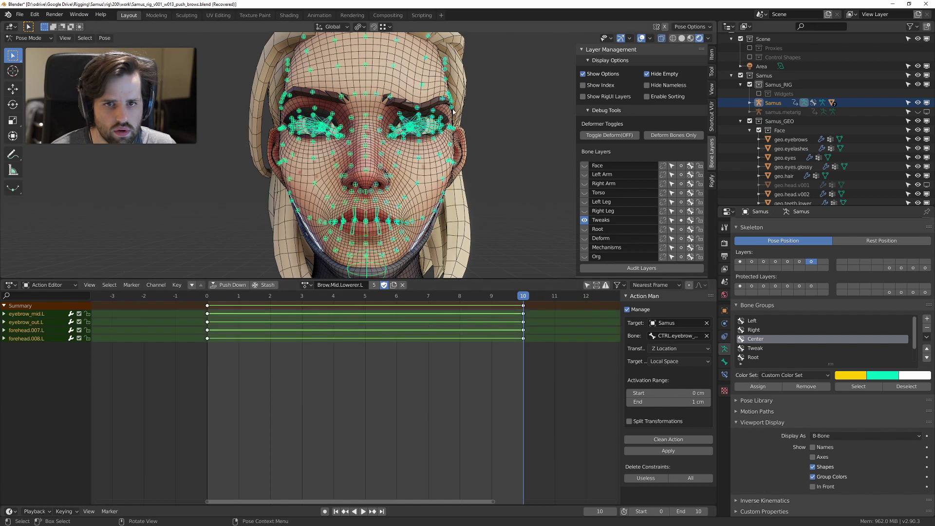
{"action": "key", "text": "ctrl+c"}
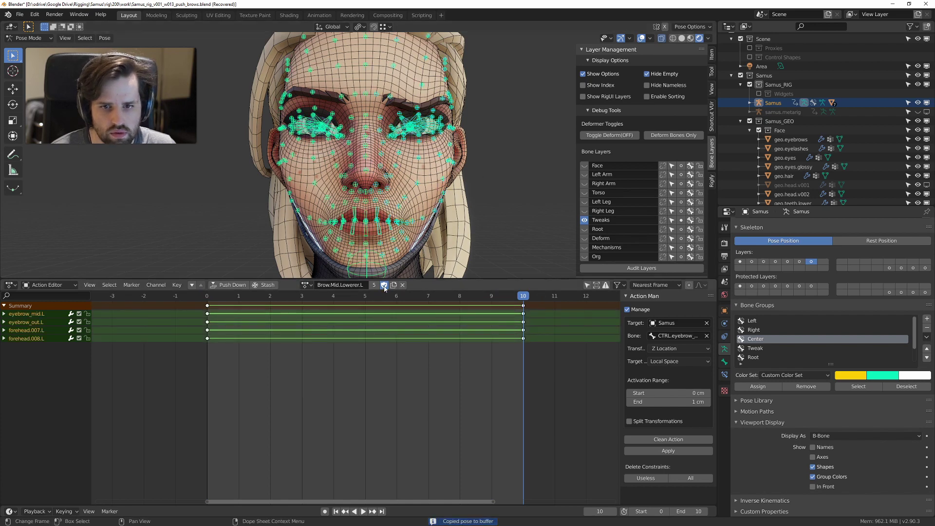
Step: Paste the pose flipped on the X-axis, keyframe all tweak bones at frames 0 and 10, and clean the action
{"action": "key", "text": "ctrl+shift+v"}
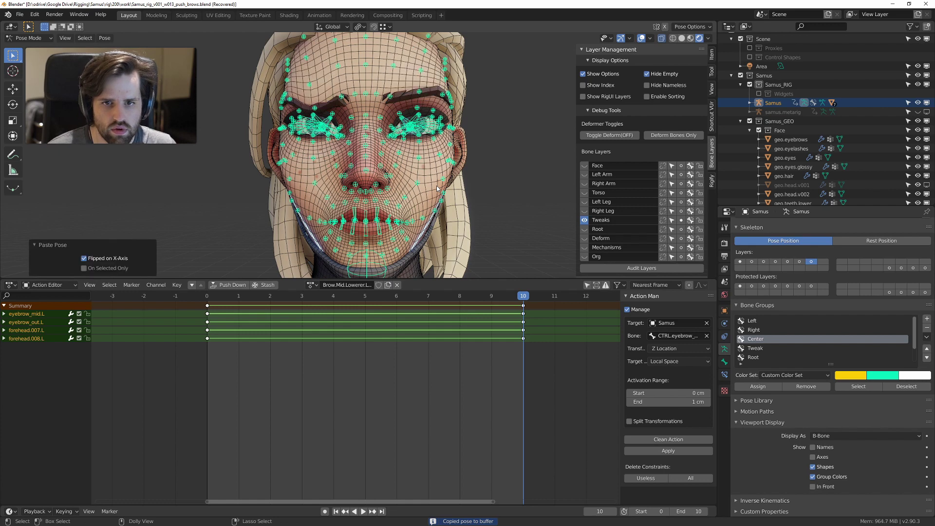
{"action": "key", "text": "i"}
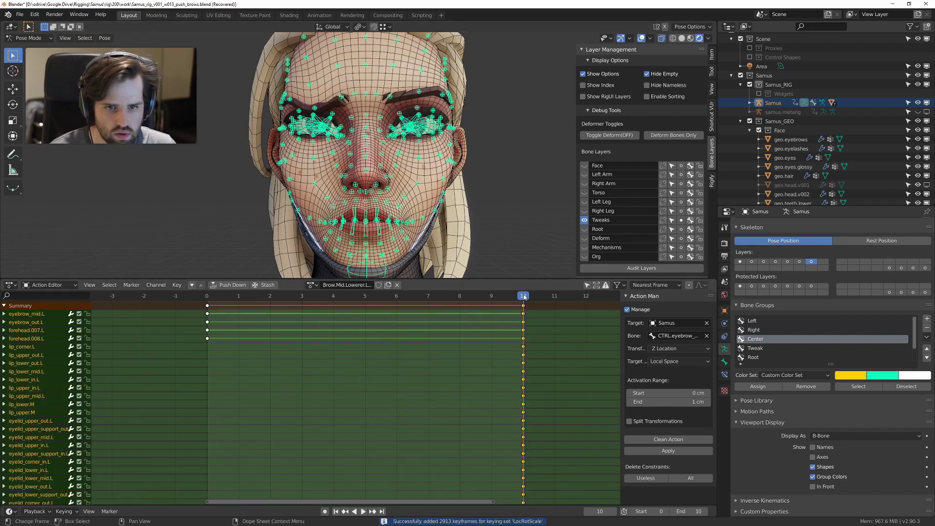
{"action": "key", "text": "Escape"}
{"action": "key", "text": "a"}
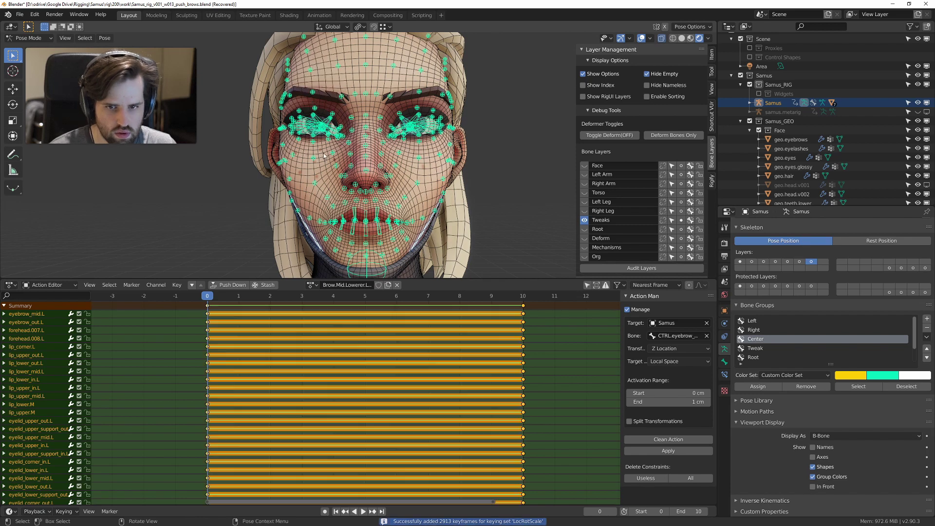
{"action": "left_click", "coordinate": [668, 439]}
Step: Set the action's control bone to the right-side CTRL.eyebrow_mid.R and apply the action constraints
{"action": "left_click", "coordinate": [680, 336]}
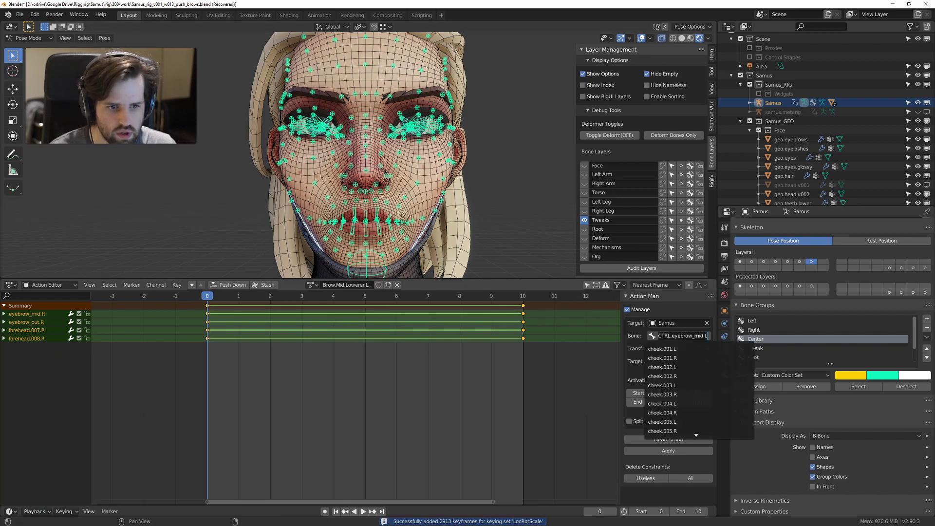
{"action": "key", "text": "Right"}
{"action": "key", "text": "BackSpace"}
{"action": "type", "text": "R"}
{"action": "key", "text": "Return"}
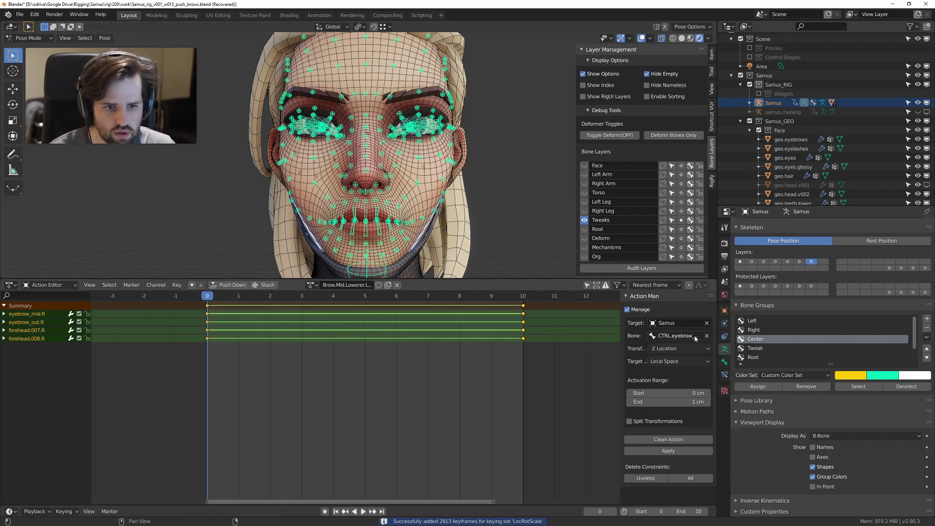
{"action": "left_click", "coordinate": [668, 451]}
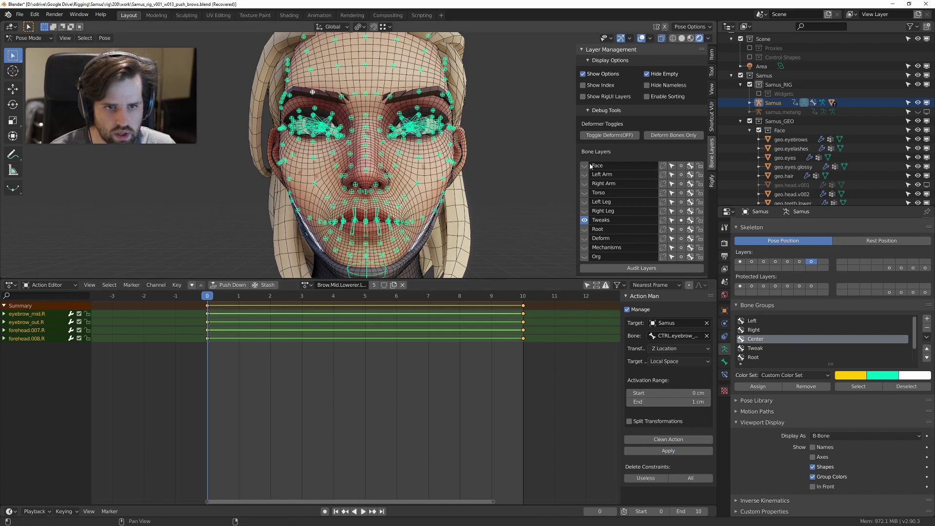
Step: Show only the Face bone layer and pull both mid-eyebrow controls down, the left one about 3.5 cm
{"action": "left_click", "coordinate": [584, 220]}
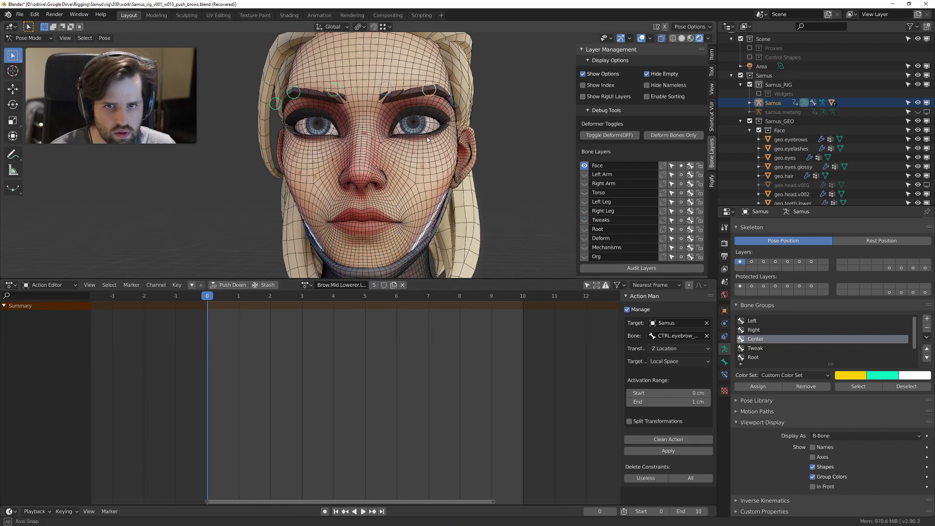
{"action": "key", "text": "g"}
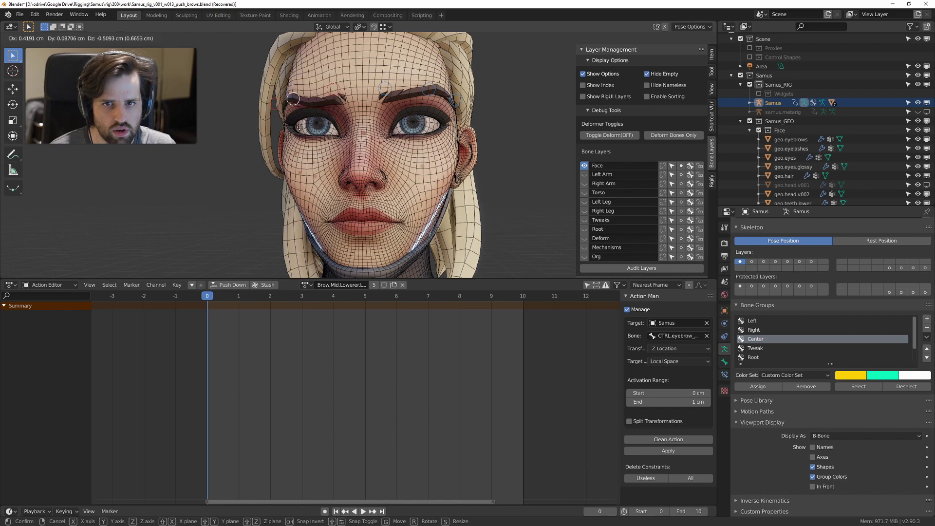
{"action": "left_click", "coordinate": [300, 138]}
{"action": "left_click", "coordinate": [424, 80]}
{"action": "key", "text": "g"}
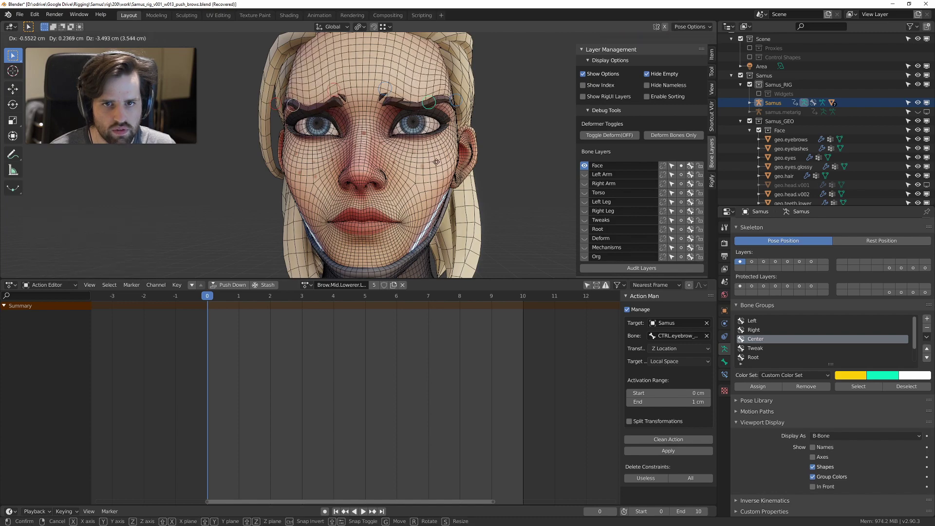
{"action": "left_click", "coordinate": [441, 120]}
Step: Maximize the viewport, then lower the character's right inner-brow control about 2.5 cm and raise the left one about 2.8 cm
{"action": "middle_click_drag", "start_coordinate": [440, 120], "coordinate": [439, 185]}
{"action": "key", "text": "ctrl+space"}
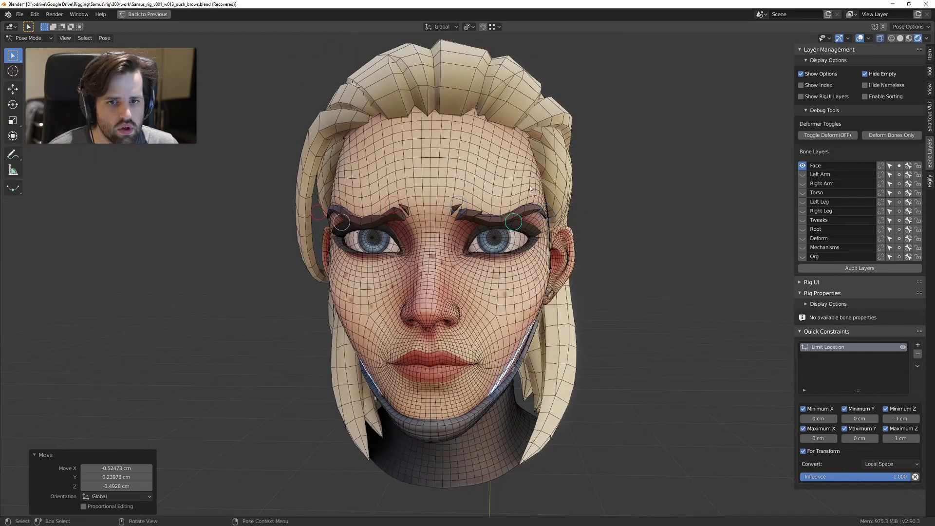
{"action": "left_click", "coordinate": [460, 232]}
{"action": "key", "text": "g"}
{"action": "left_click", "coordinate": [445, 278]}
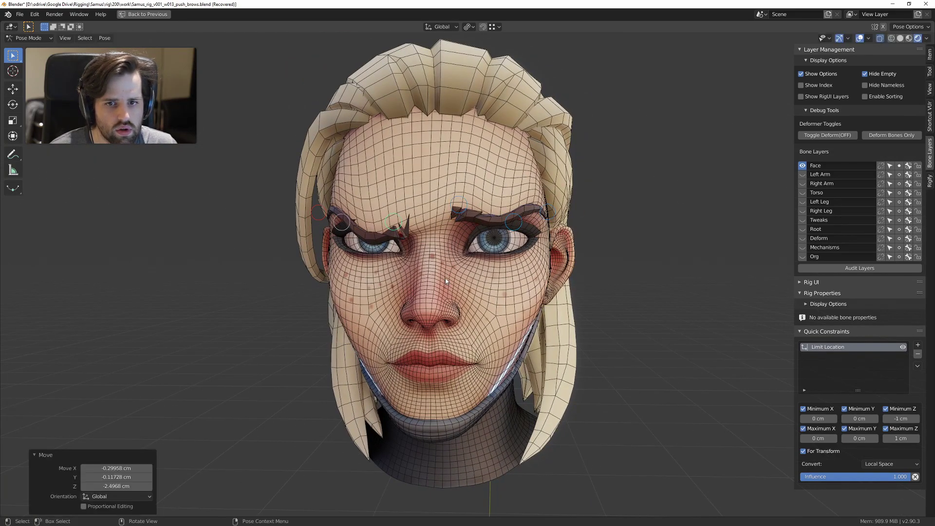
{"action": "left_click", "coordinate": [463, 217]}
{"action": "key", "text": "g"}
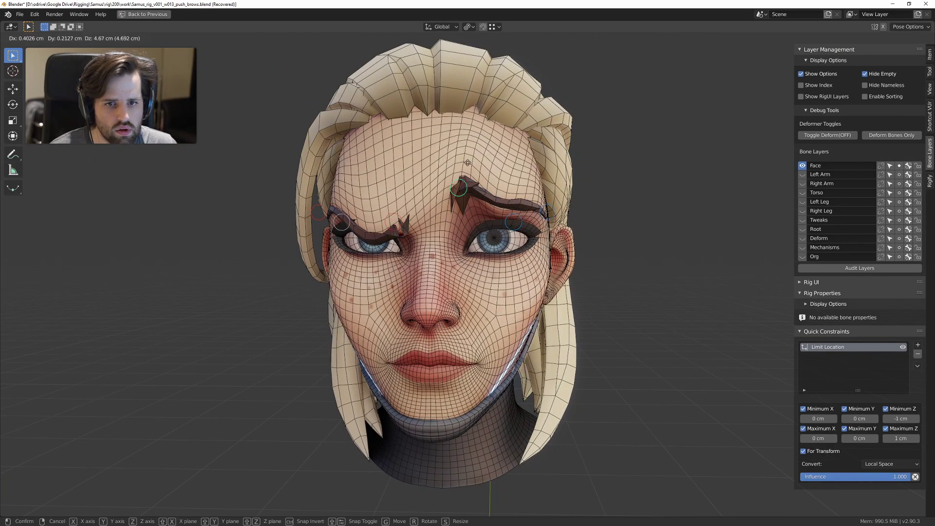
{"action": "left_click", "coordinate": [470, 237]}
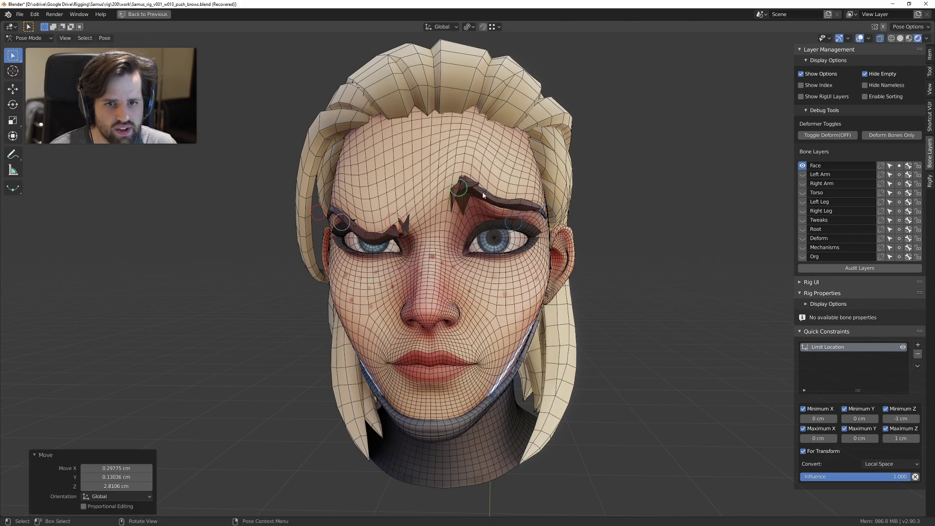
Step: Open the eyebrows mesh in Edit Mode, focusing on the inner end of the character's left brow
{"action": "scroll", "coordinate": [472, 239], "scroll_direction": "up", "scroll_amount": 6}
{"action": "left_click", "coordinate": [296, 89]}
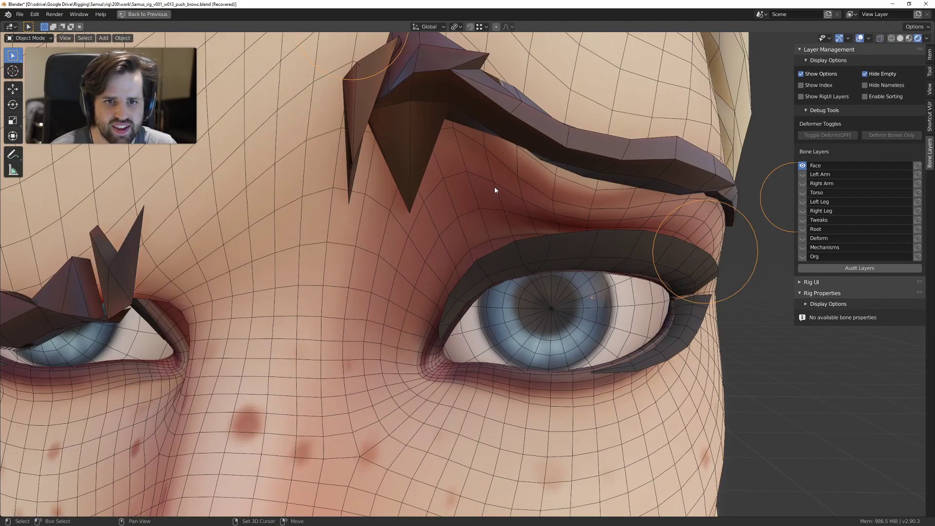
{"action": "middle_click_drag", "start_coordinate": [495, 186], "coordinate": [525, 276], "text": "shift"}
{"action": "key", "text": "ctrl+Tab"}
{"action": "left_click", "coordinate": [553, 184]}
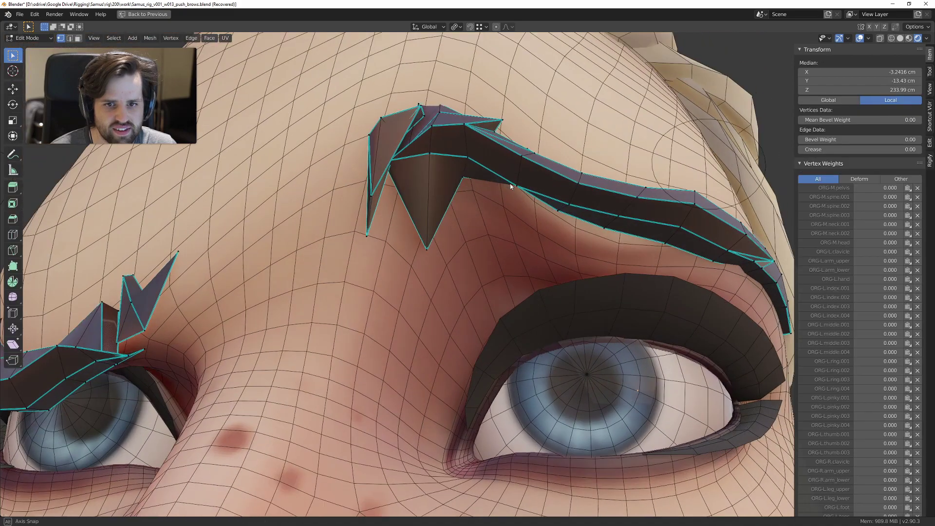
Step: Copy vertex weights from a neighbouring active vertex onto the stray vertex of the left eyebrow's innermost strand
{"action": "middle_click_drag", "start_coordinate": [509, 182], "coordinate": [482, 207]}
{"action": "left_click", "coordinate": [472, 162]}
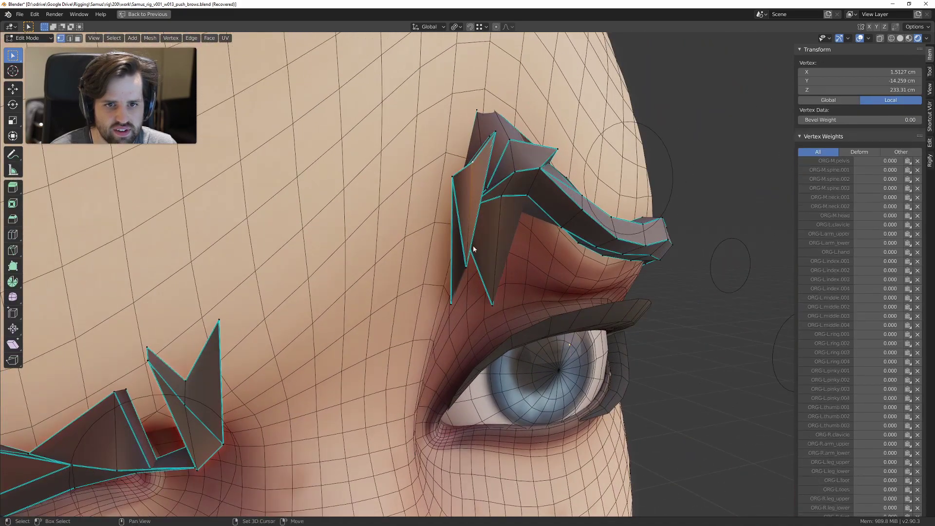
{"action": "left_click", "coordinate": [468, 266], "text": "shift"}
{"action": "scroll", "coordinate": [829, 225], "scroll_direction": "down", "scroll_amount": 15}
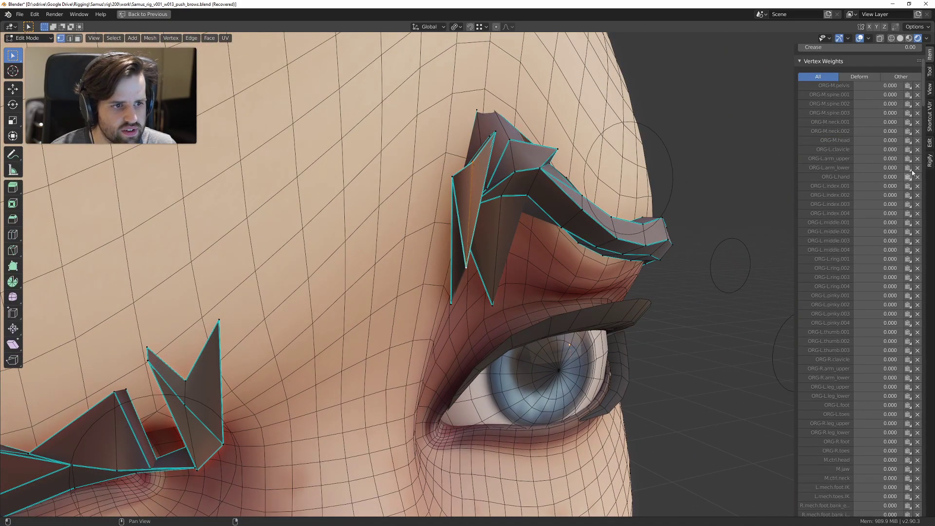
{"action": "scroll", "coordinate": [858, 366], "scroll_direction": "down", "scroll_amount": 15}
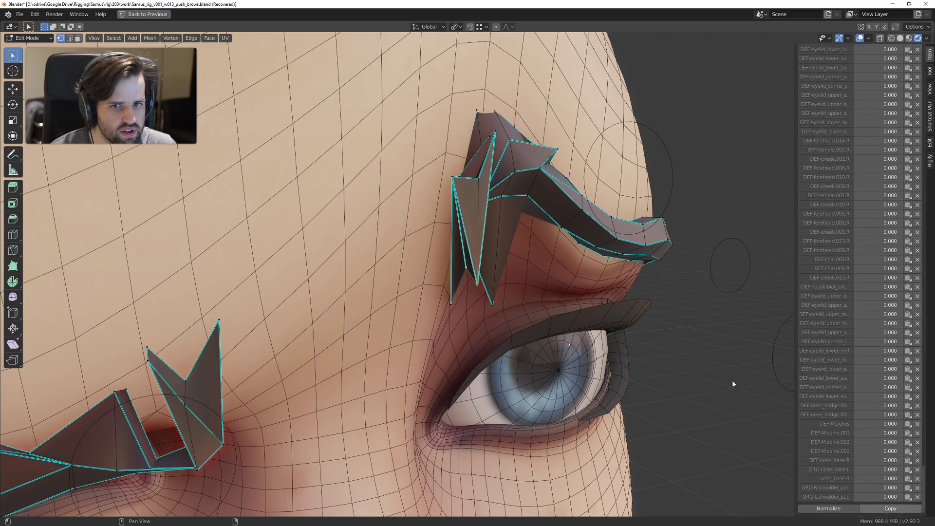
{"action": "mouse_move", "coordinate": [574, 263]}
{"action": "middle_mouse_down"}
{"action": "mouse_move", "coordinate": [560, 253]}
{"action": "mouse_move", "coordinate": [558, 263]}
{"action": "middle_mouse_up"}
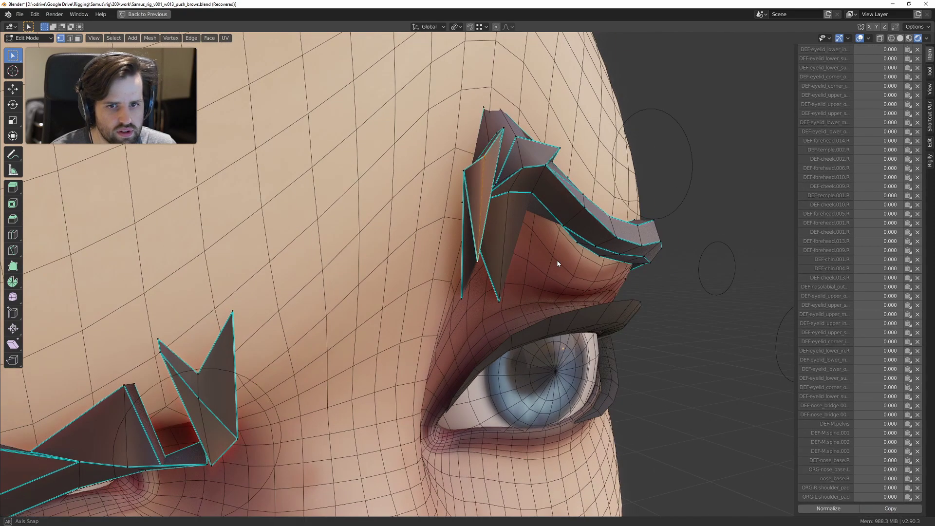
{"action": "left_click", "coordinate": [484, 159], "text": "shift"}
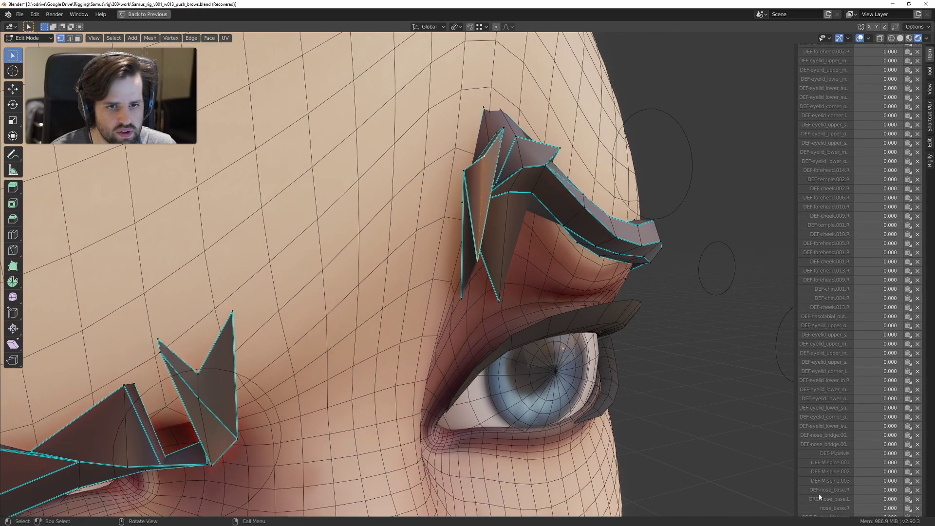
{"action": "left_click", "coordinate": [891, 508]}
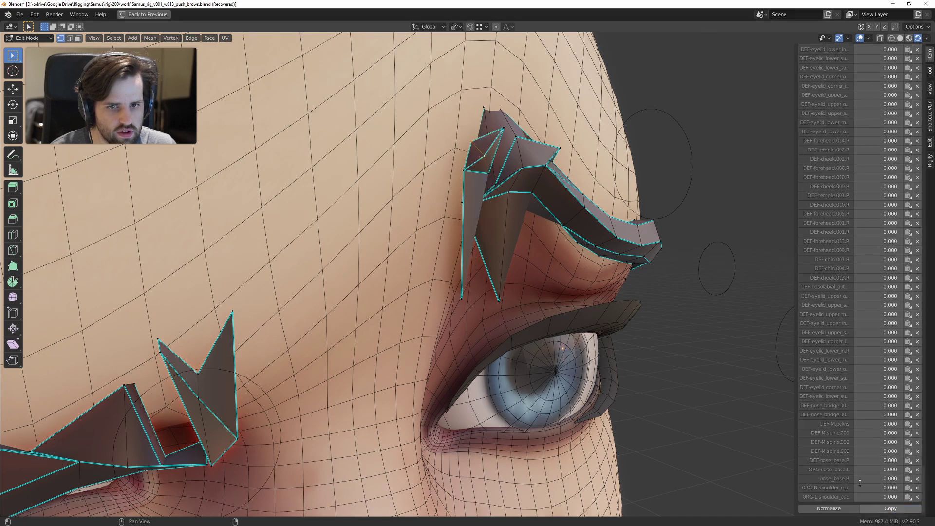
Step: Copy neighbouring vertex weights onto the thin inner spike and the upper peak of the left eyebrow
{"action": "middle_click_drag", "start_coordinate": [481, 226], "coordinate": [417, 250]}
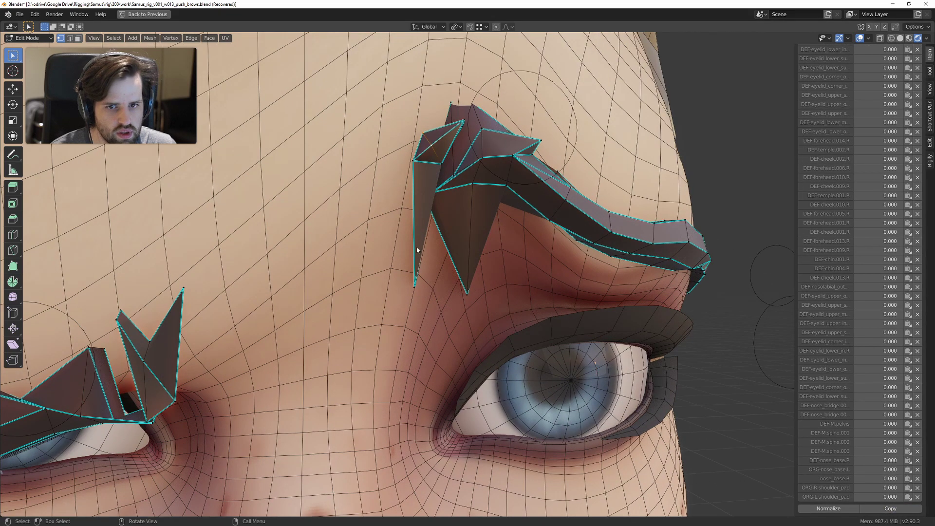
{"action": "left_click", "coordinate": [432, 147], "text": "shift"}
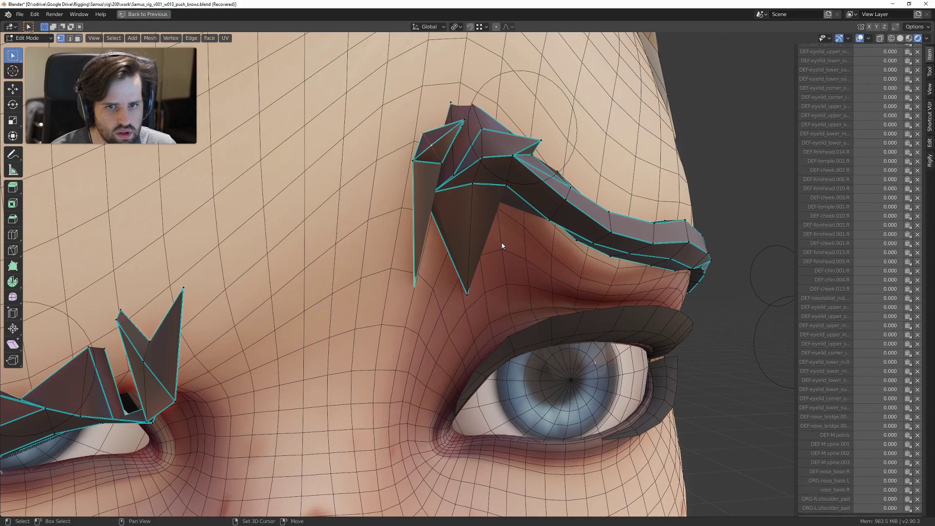
{"action": "left_click", "coordinate": [894, 509]}
{"action": "middle_click_drag", "start_coordinate": [485, 196], "coordinate": [452, 196]}
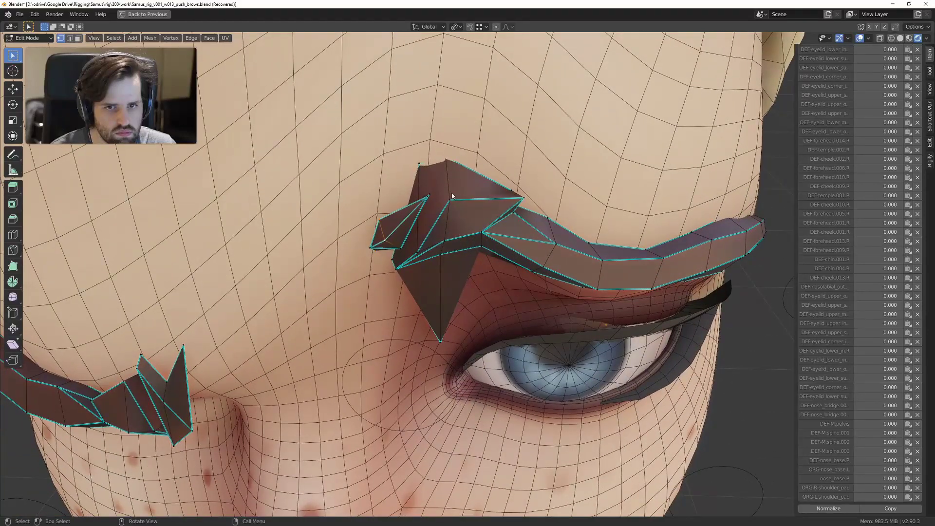
{"action": "scroll", "coordinate": [931, 506], "scroll_direction": "up", "scroll_amount": 3}
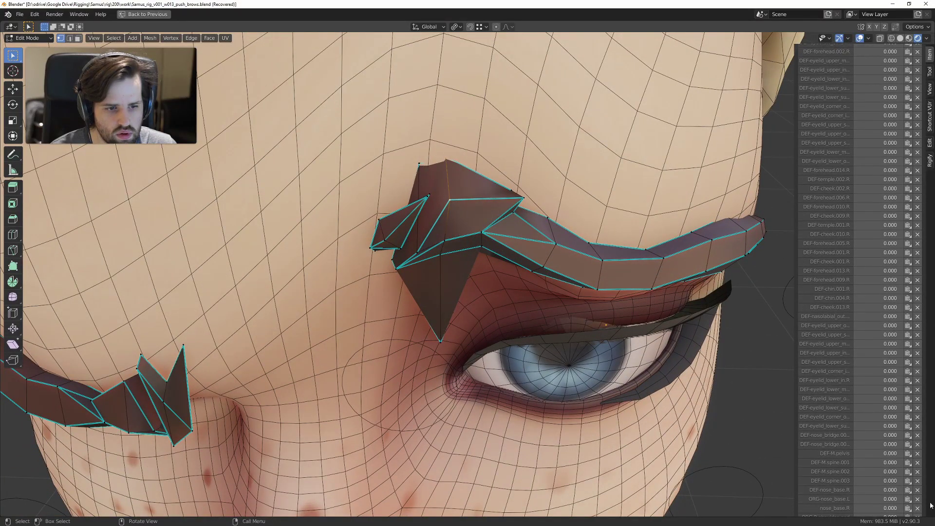
{"action": "scroll", "coordinate": [900, 504], "scroll_direction": "down", "scroll_amount": 2}
{"action": "left_click", "coordinate": [900, 509]}
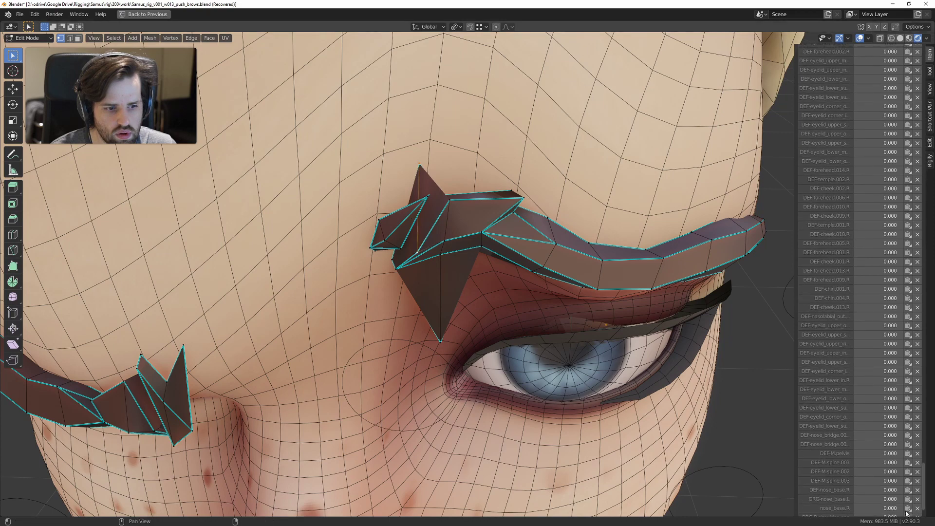
Step: Copy the adjacent brow vertex's weights onto the tip of the large downward spike on the left eyebrow
{"action": "key", "text": "ctrl+shift+z"}
{"action": "middle_click_drag", "start_coordinate": [460, 254], "coordinate": [435, 211]}
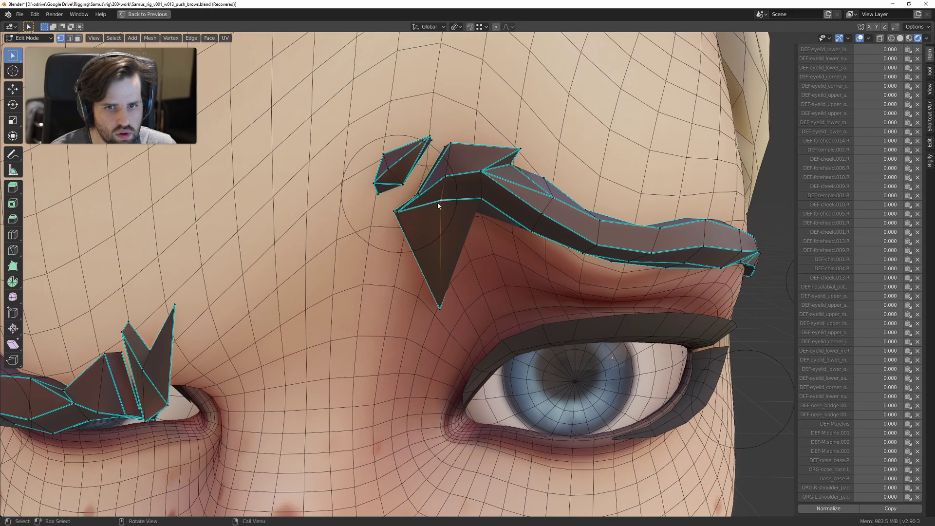
{"action": "key", "text": "ctrl+z"}
{"action": "key", "text": "ctrl+shift+z"}
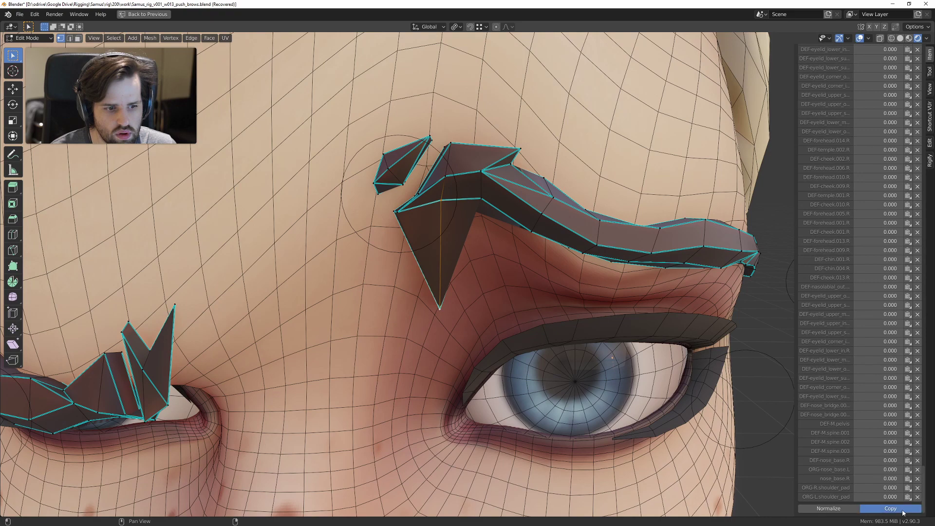
{"action": "left_click", "coordinate": [903, 511]}
{"action": "key", "text": "ctrl+z"}
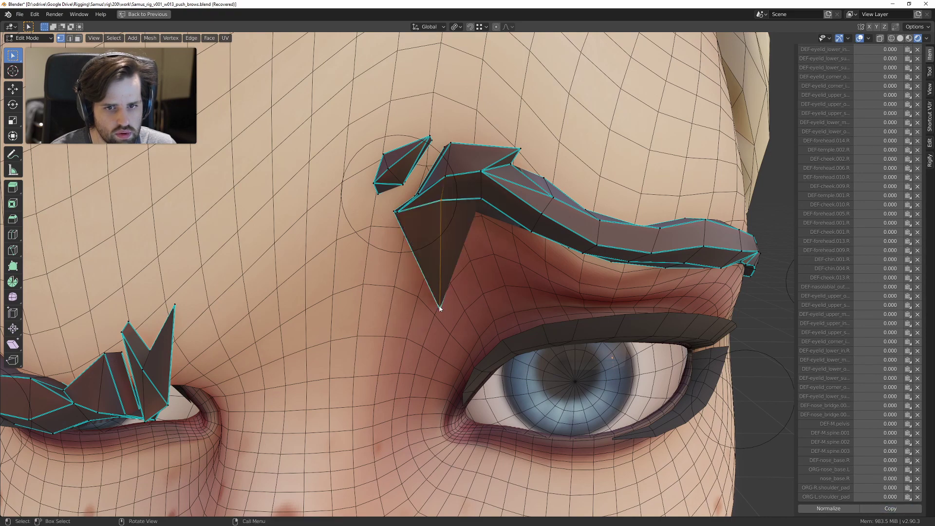
{"action": "key", "text": "ctrl+z"}
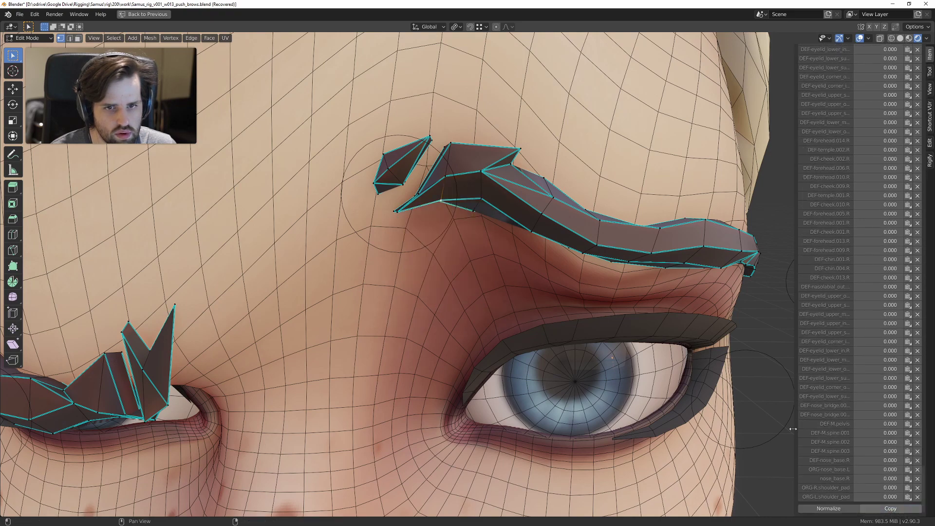
Step: Copy neighbouring vertex weights onto stray vertices along the edges of the character's left eyebrow, from its inner end outward
{"action": "middle_click_drag", "start_coordinate": [440, 202], "coordinate": [474, 173]}
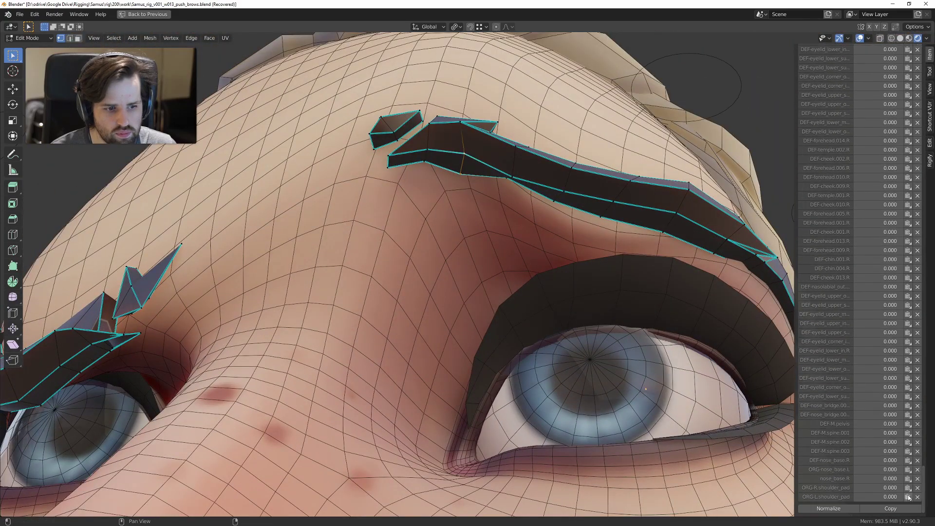
{"action": "middle_click_drag", "start_coordinate": [543, 228], "coordinate": [513, 181]}
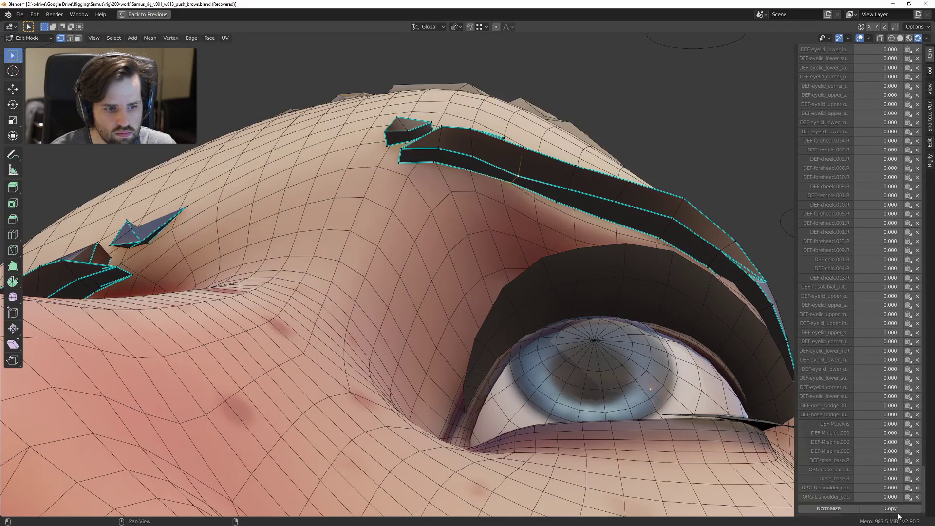
{"action": "middle_click_drag", "start_coordinate": [609, 317], "coordinate": [494, 196]}
{"action": "left_click", "coordinate": [494, 196]}
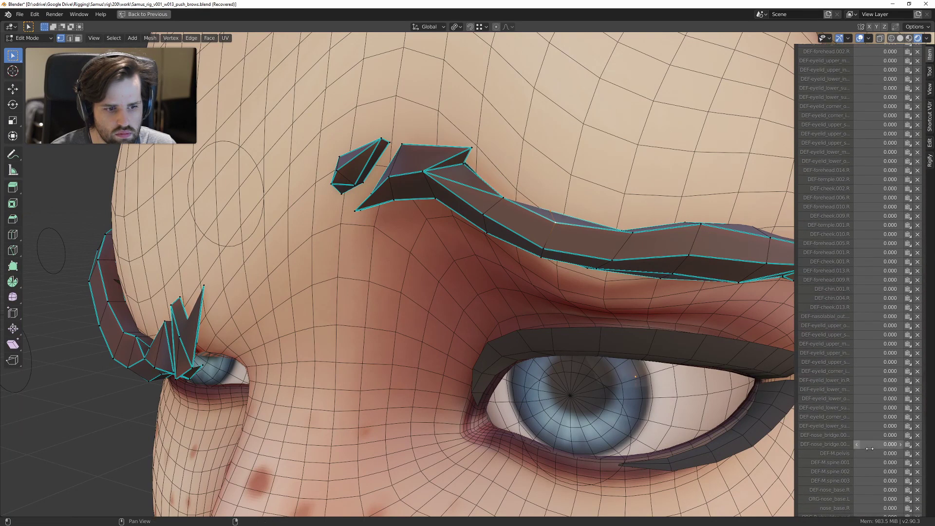
{"action": "middle_click_drag", "start_coordinate": [658, 278], "coordinate": [427, 210]}
Step: Examine the spiky inner strands of the character's right eyebrow and compare both brows from the front
{"action": "scroll", "coordinate": [497, 207], "scroll_direction": "up", "scroll_amount": 5}
{"action": "scroll", "coordinate": [424, 217], "scroll_direction": "down", "scroll_amount": 3}
{"action": "scroll", "coordinate": [391, 266], "scroll_direction": "up", "scroll_amount": 2}
{"action": "middle_click_drag", "start_coordinate": [390, 267], "coordinate": [407, 302]}
{"action": "scroll", "coordinate": [398, 302], "scroll_direction": "up", "scroll_amount": 2}
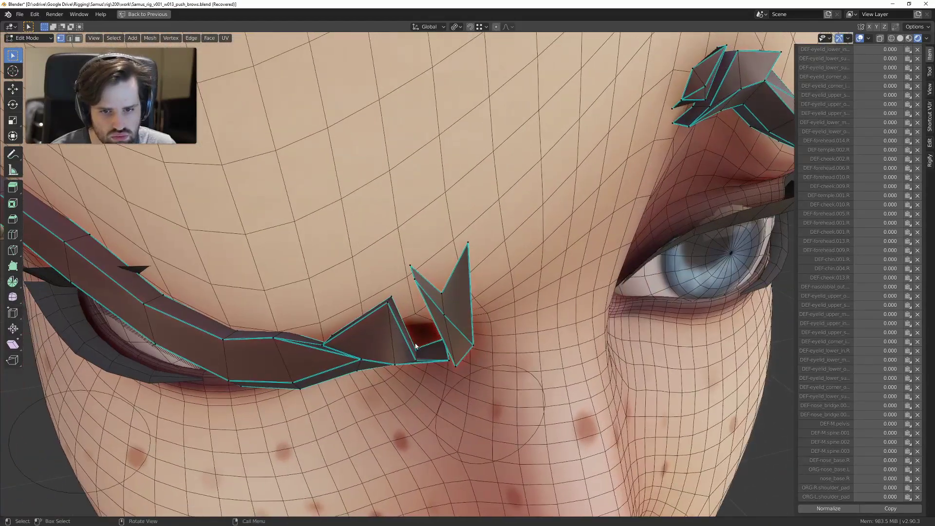
{"action": "scroll", "coordinate": [404, 273], "scroll_direction": "down", "scroll_amount": 3}
{"action": "scroll", "coordinate": [402, 254], "scroll_direction": "down", "scroll_amount": 3}
{"action": "middle_click_drag", "start_coordinate": [402, 254], "coordinate": [434, 280]}
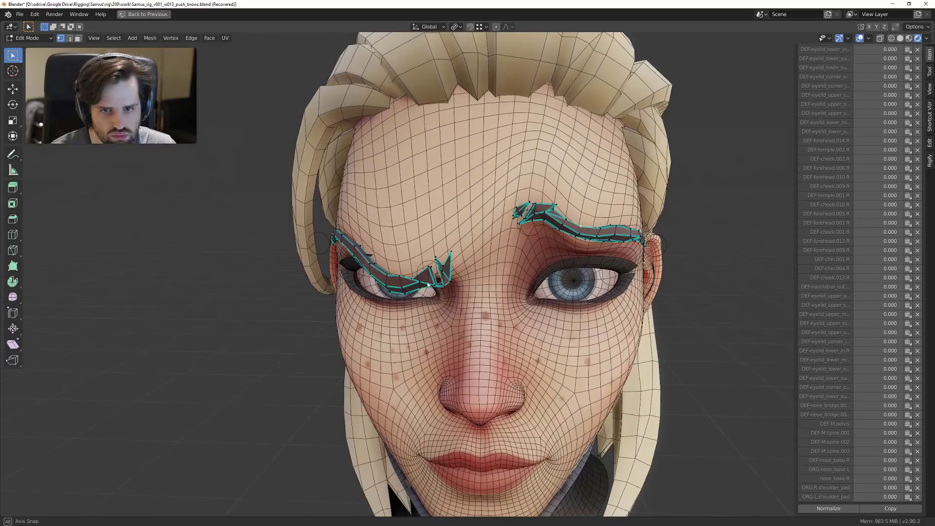
Step: Leave mesh editing, enter Pose Mode on the Samus rig, and reset the location of all face controls
{"action": "key", "text": "Tab"}
{"action": "left_click", "coordinate": [538, 232]}
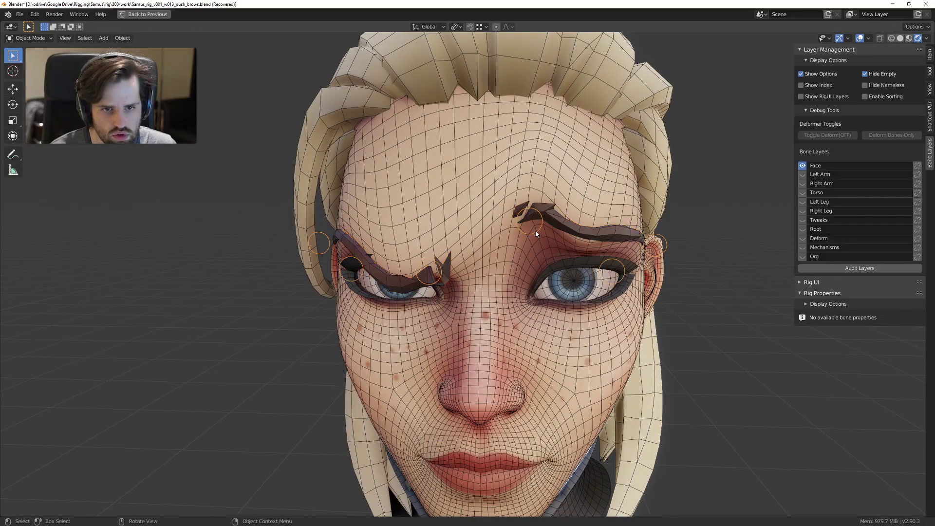
{"action": "key", "text": "ctrl+Tab"}
{"action": "key", "text": "a"}
{"action": "key", "text": "alt+g"}
{"action": "scroll", "coordinate": [507, 263], "scroll_direction": "down", "scroll_amount": 3}
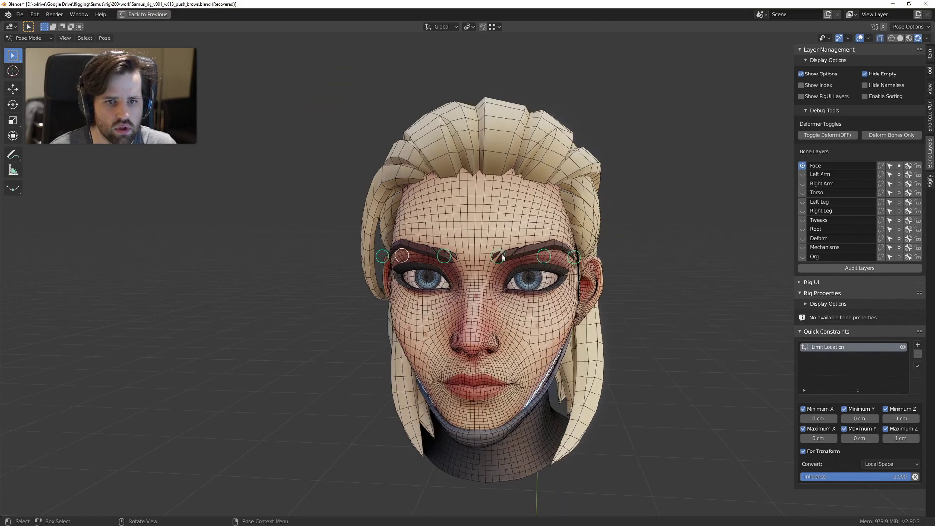
Step: Test the eyebrows by moving the inner brow controls about -0.54 cm in X, 0.10 cm in Y and 2.18 cm in Z
{"action": "key", "text": "g"}
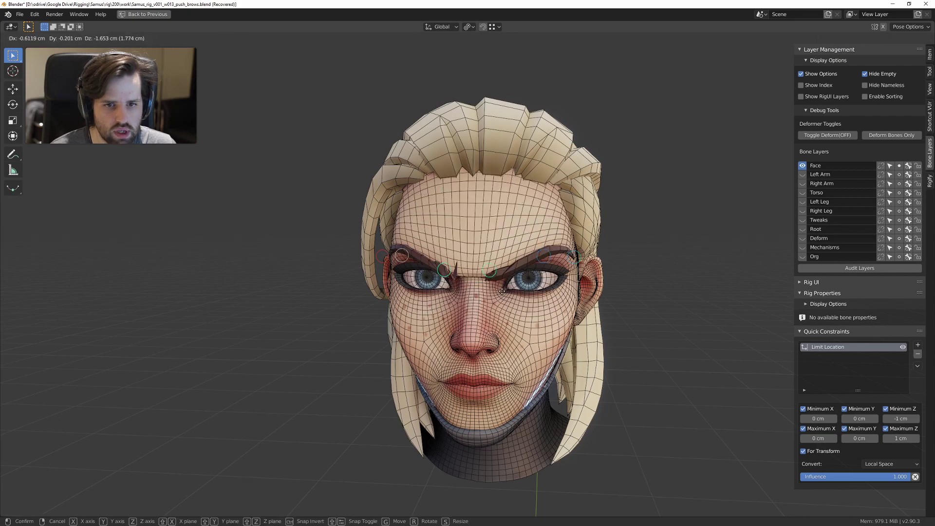
{"action": "left_click", "coordinate": [504, 248]}
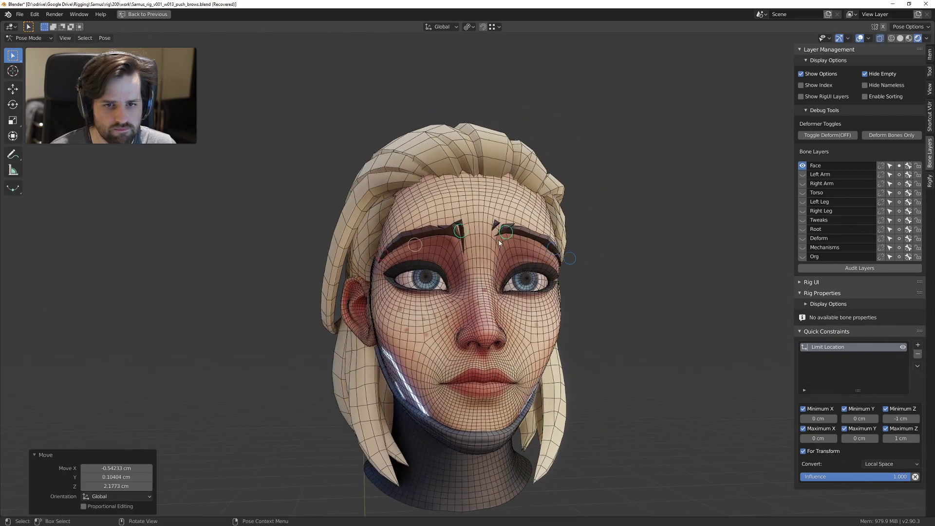
{"action": "scroll", "coordinate": [499, 240], "scroll_direction": "up", "scroll_amount": 4}
{"action": "middle_click_drag", "start_coordinate": [487, 251], "coordinate": [459, 259]}
Step: Restore the full workspace layout and save the file as Samus_rig_v001_w014_mid_brow.blend
{"action": "key", "text": "ctrl+space"}
{"action": "middle_click_drag", "start_coordinate": [508, 182], "coordinate": [498, 238], "text": "shift"}
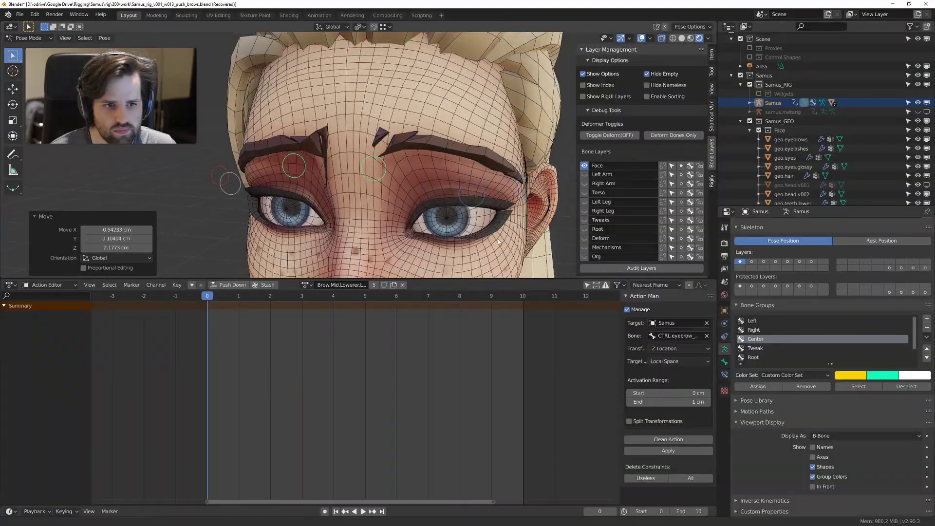
{"action": "left_click", "coordinate": [725, 376]}
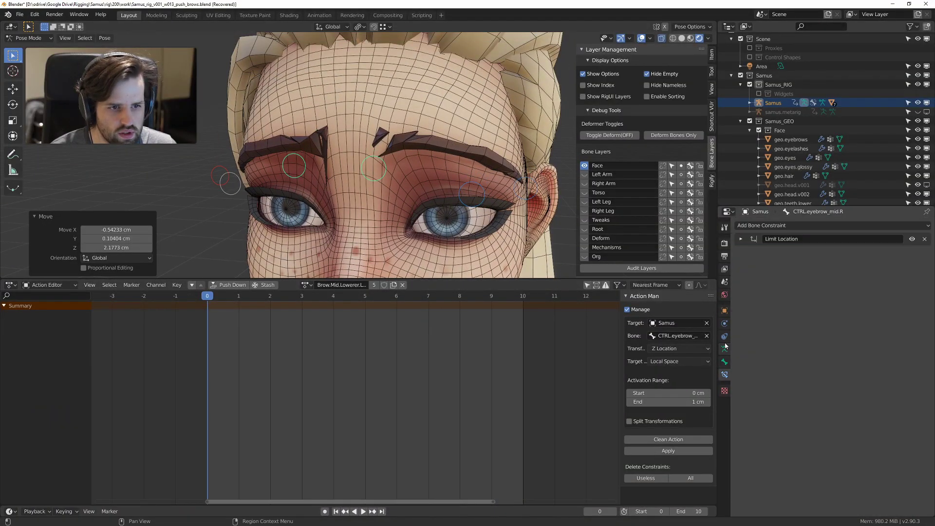
{"action": "left_click", "coordinate": [725, 349]}
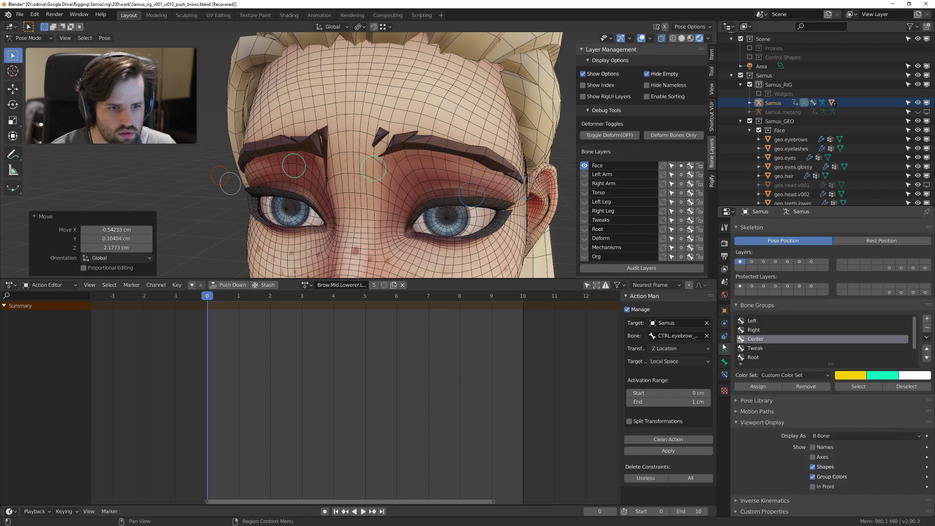
{"action": "left_click", "coordinate": [725, 324]}
{"action": "middle_click_drag", "start_coordinate": [420, 161], "coordinate": [430, 159]}
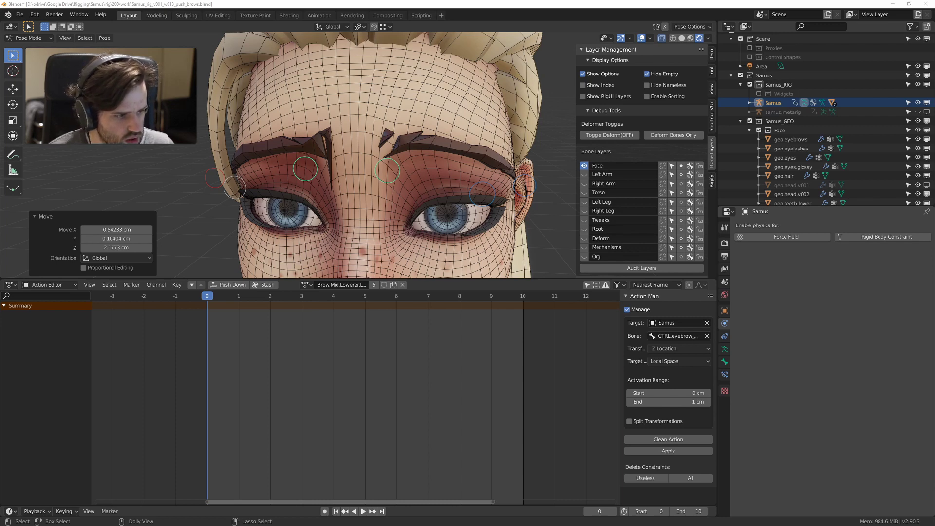
{"action": "key", "text": "Return"}
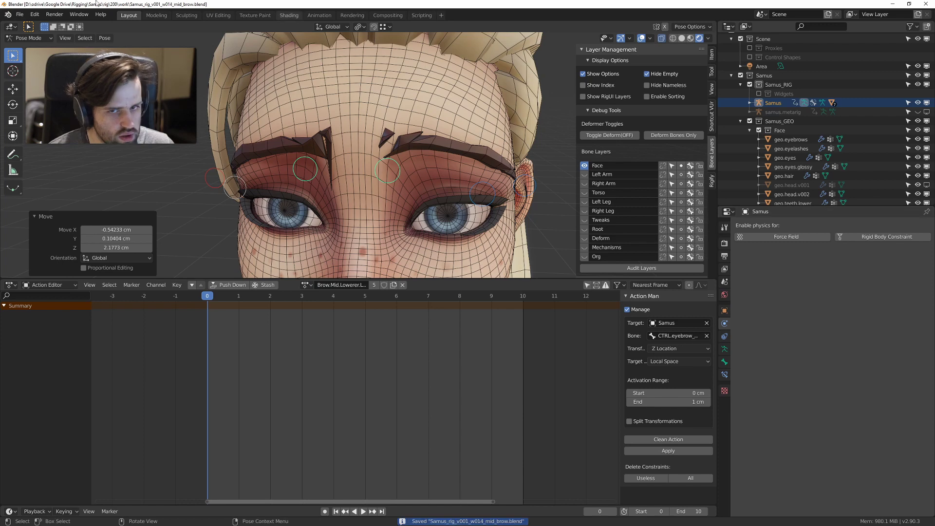
Step: Select the geo.eyebrows mesh in Object Mode and delete all of its vertex groups
{"action": "middle_click_drag", "start_coordinate": [560, 219], "coordinate": [530, 191]}
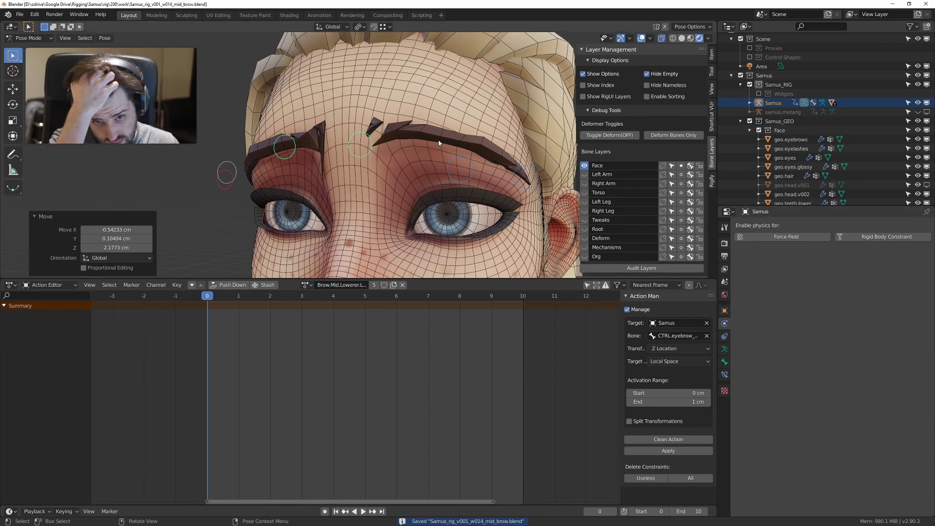
{"action": "key", "text": "ctrl+Tab"}
{"action": "left_click", "coordinate": [287, 116]}
{"action": "left_click", "coordinate": [292, 146]}
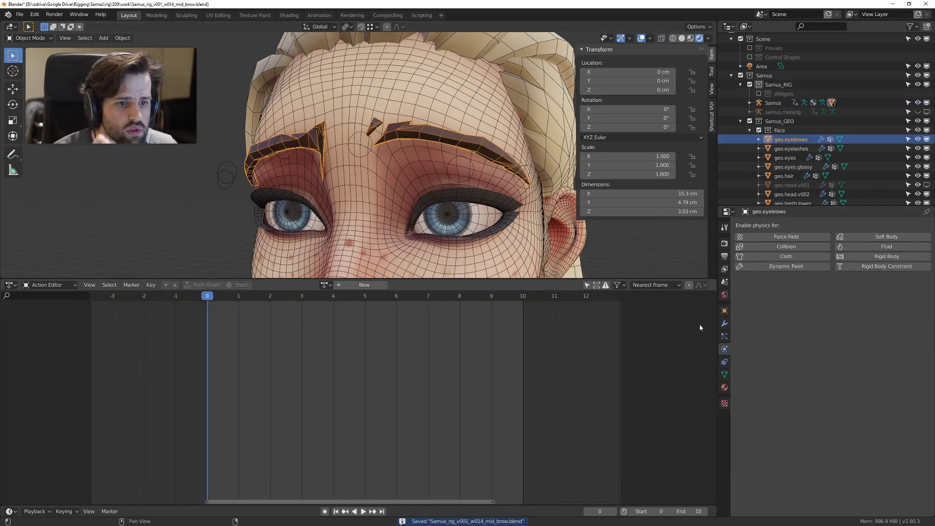
{"action": "left_click", "coordinate": [725, 374]}
{"action": "left_click", "coordinate": [724, 324]}
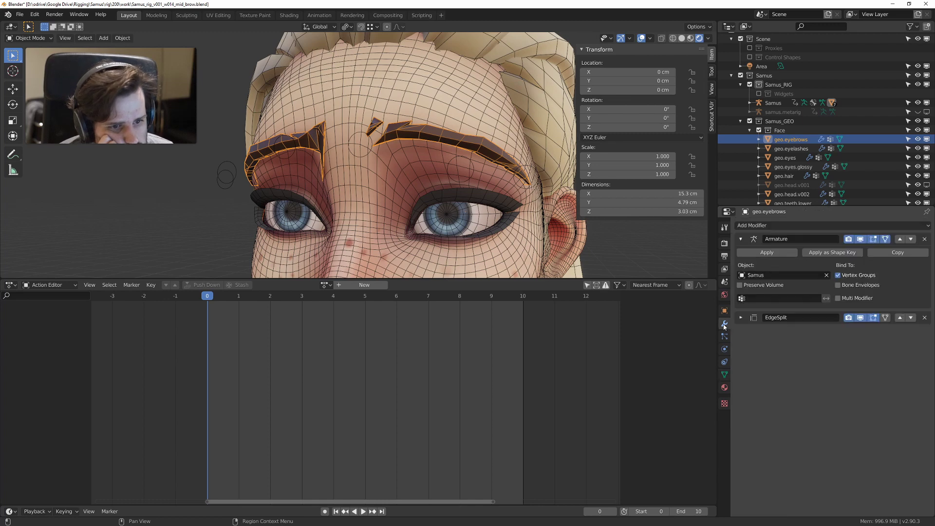
{"action": "left_click", "coordinate": [724, 375]}
{"action": "left_click", "coordinate": [927, 261]}
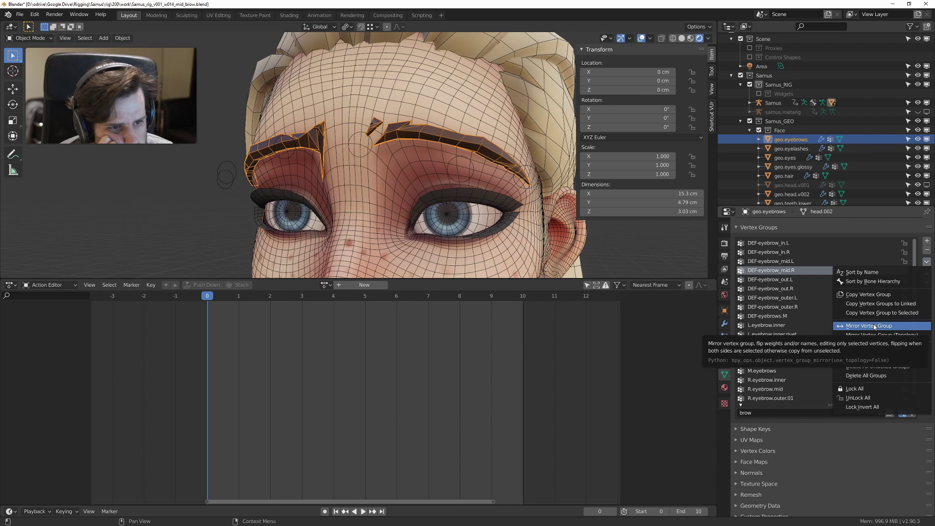
{"action": "left_click", "coordinate": [876, 370]}
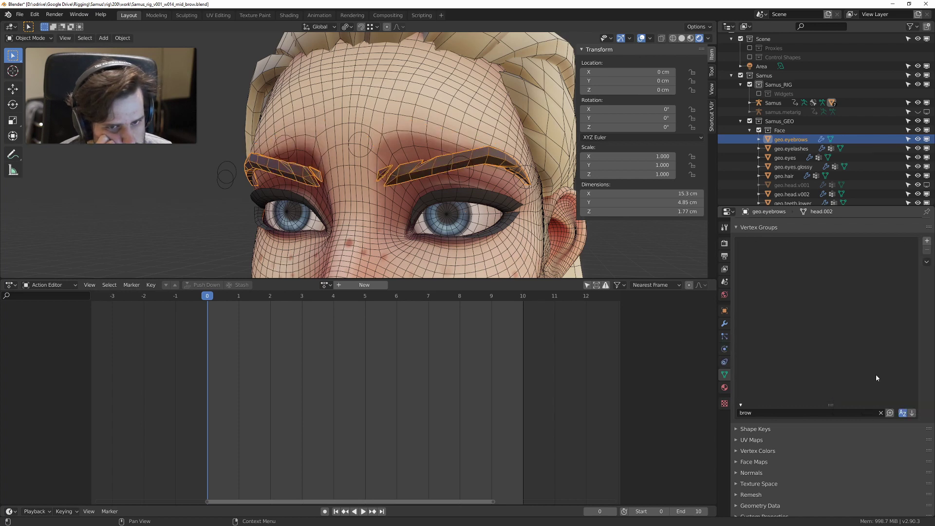
Step: Return to the Samus rig in Pose Mode and reset the brow controls to their rest location
{"action": "middle_click_drag", "start_coordinate": [458, 176], "coordinate": [391, 144]}
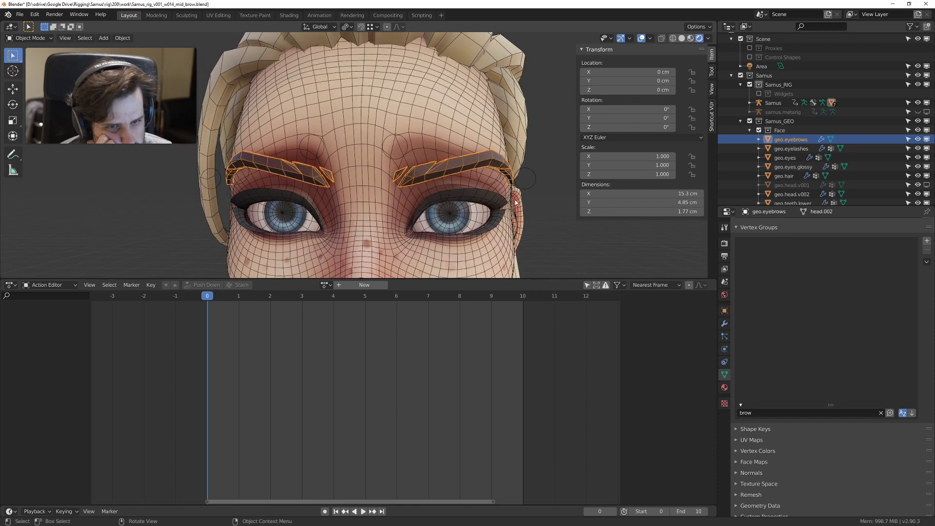
{"action": "left_click", "coordinate": [399, 138]}
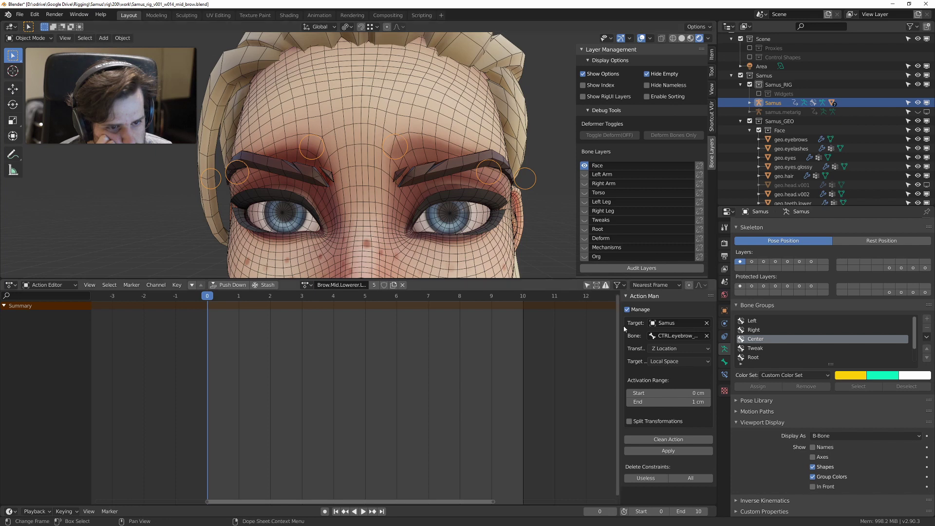
{"action": "key", "text": "ctrl+Tab"}
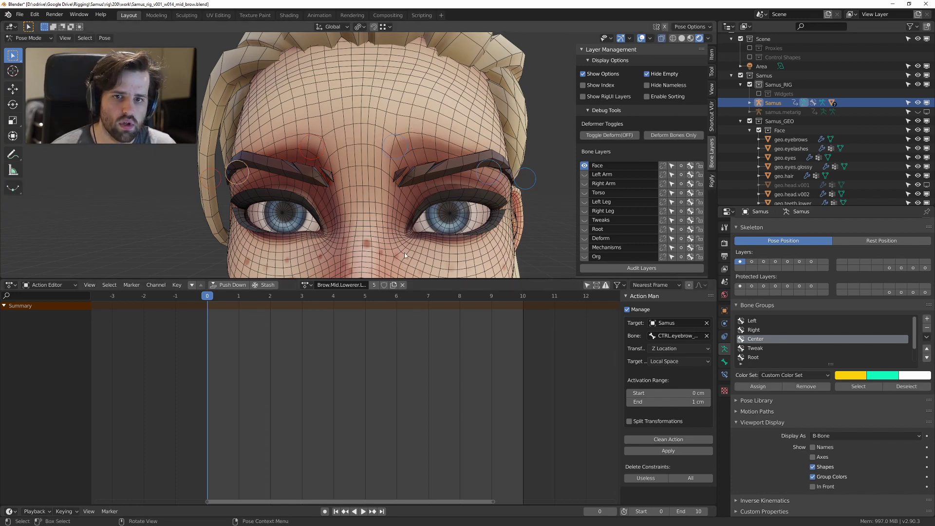
{"action": "key", "text": "ctrl+Tab"}
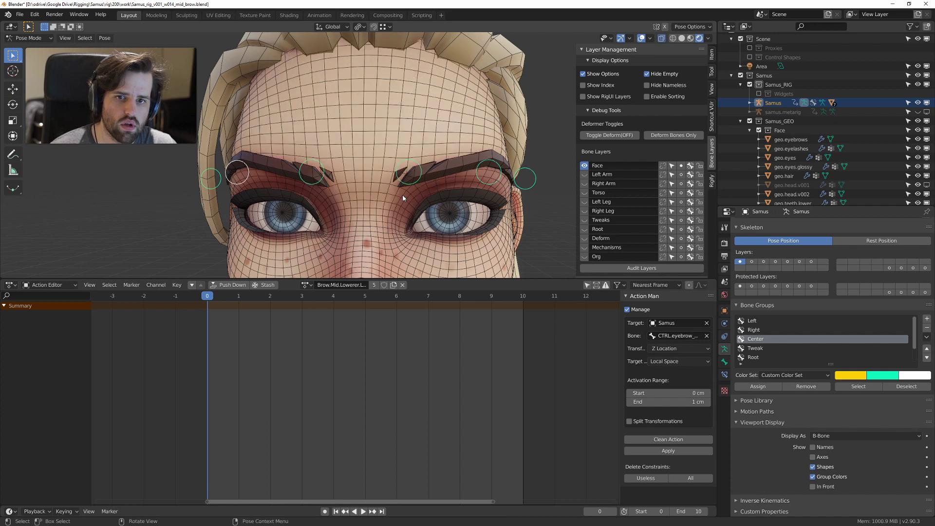
{"action": "left_click", "coordinate": [447, 152]}
{"action": "left_click", "coordinate": [444, 149]}
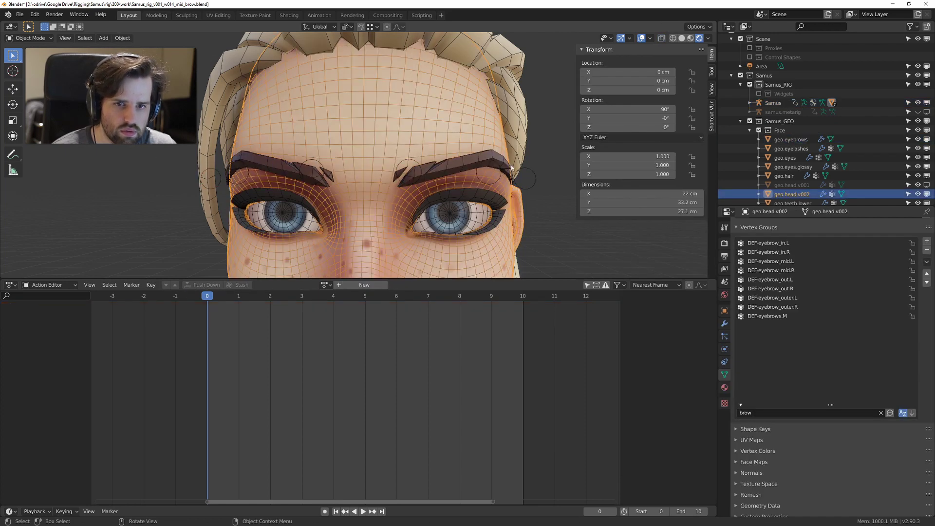
{"action": "left_click", "coordinate": [725, 361]}
{"action": "left_click", "coordinate": [725, 324]}
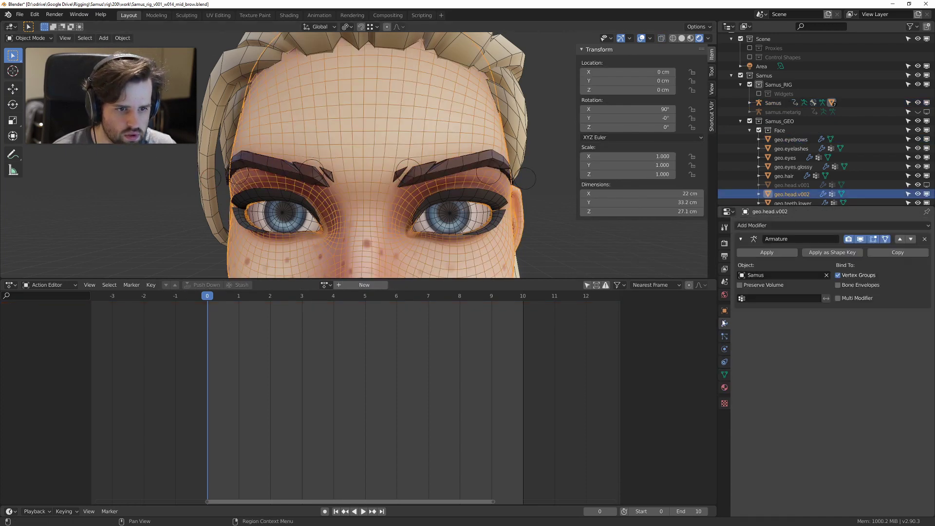
{"action": "left_click", "coordinate": [753, 226]}
{"action": "left_click", "coordinate": [664, 245]}
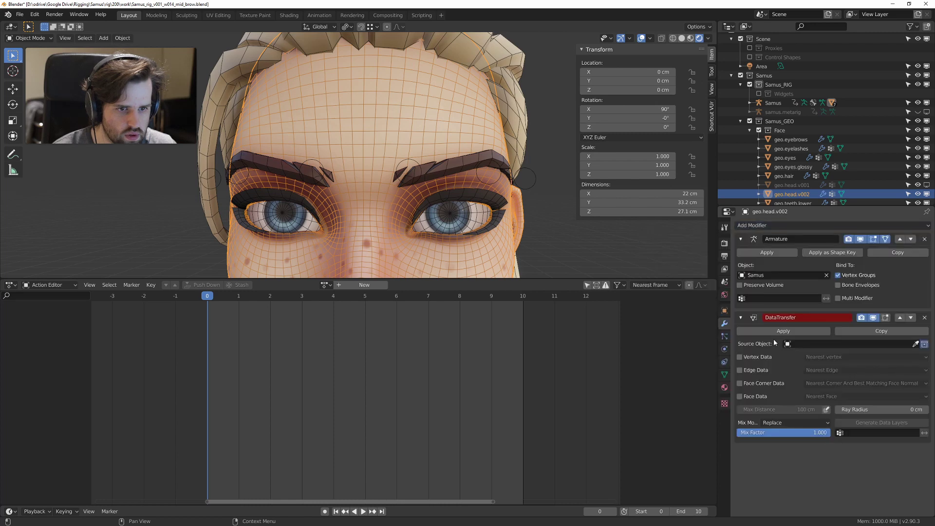
{"action": "left_click", "coordinate": [799, 344]}
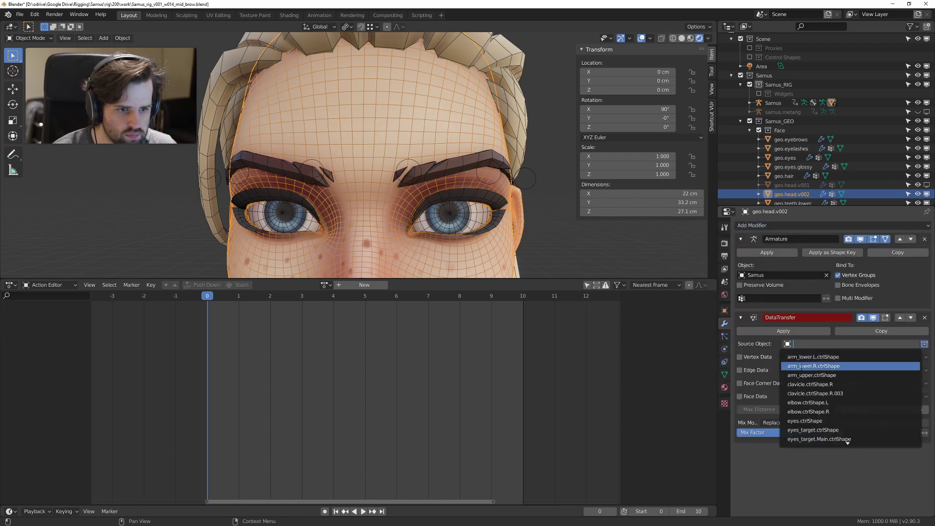
{"action": "left_click", "coordinate": [745, 358]}
{"action": "left_click", "coordinate": [806, 344]}
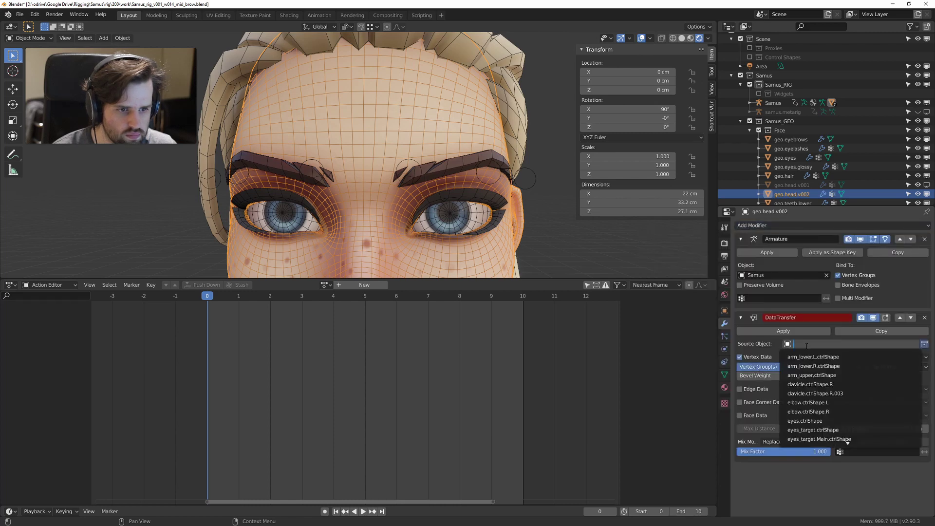
{"action": "type", "text": "mex"}
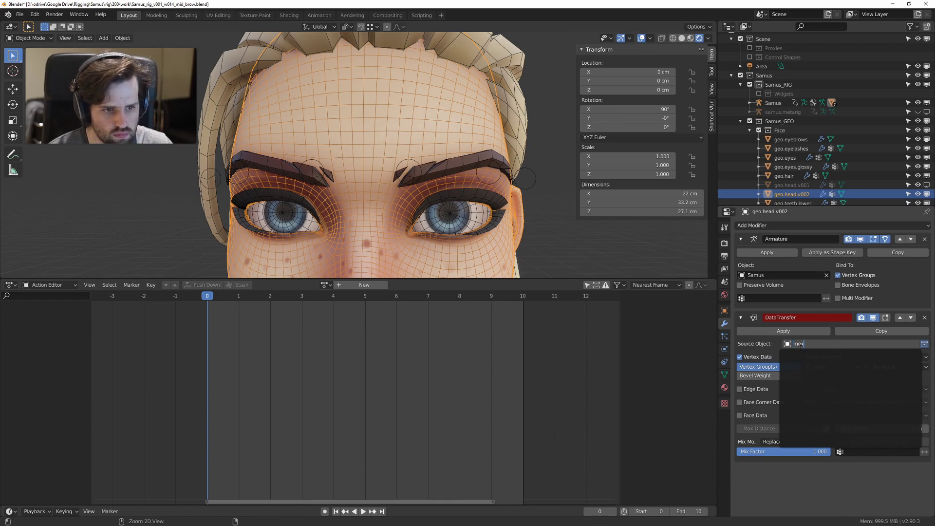
{"action": "key", "text": "BackSpace"}
{"action": "key", "text": "BackSpace"}
{"action": "key", "text": "BackSpace"}
{"action": "type", "text": "face"}
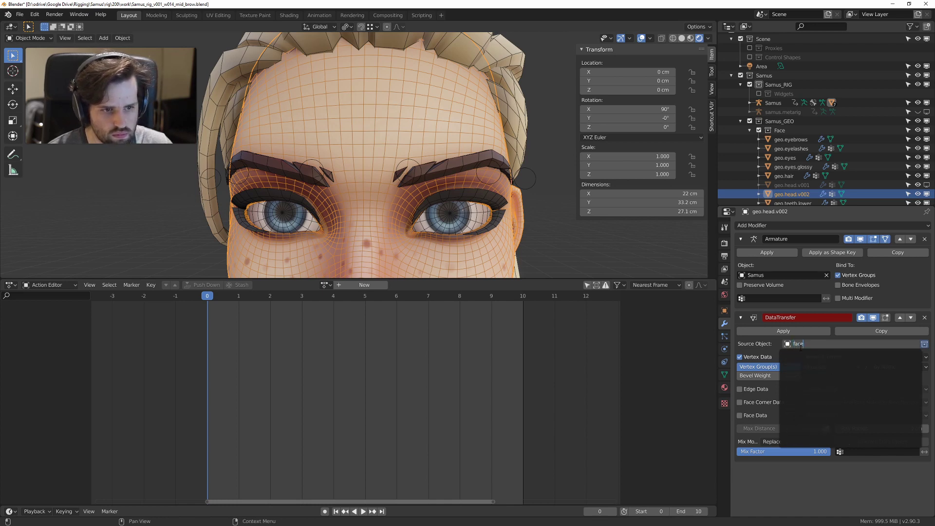
{"action": "key", "text": "BackSpace"}
{"action": "key", "text": "BackSpace"}
{"action": "key", "text": "BackSpace"}
{"action": "key", "text": "BackSpace"}
{"action": "type", "text": "head"}
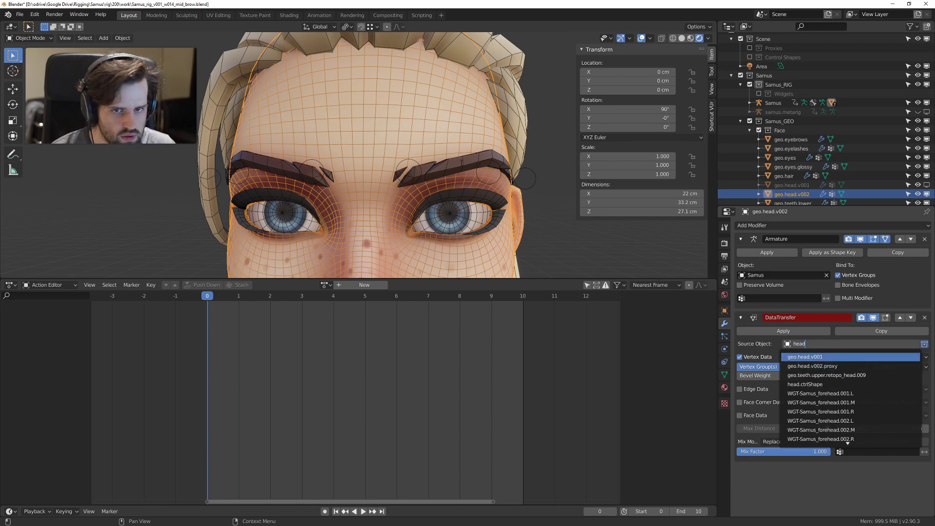
{"action": "left_click", "coordinate": [461, 162]}
{"action": "left_click", "coordinate": [925, 319]}
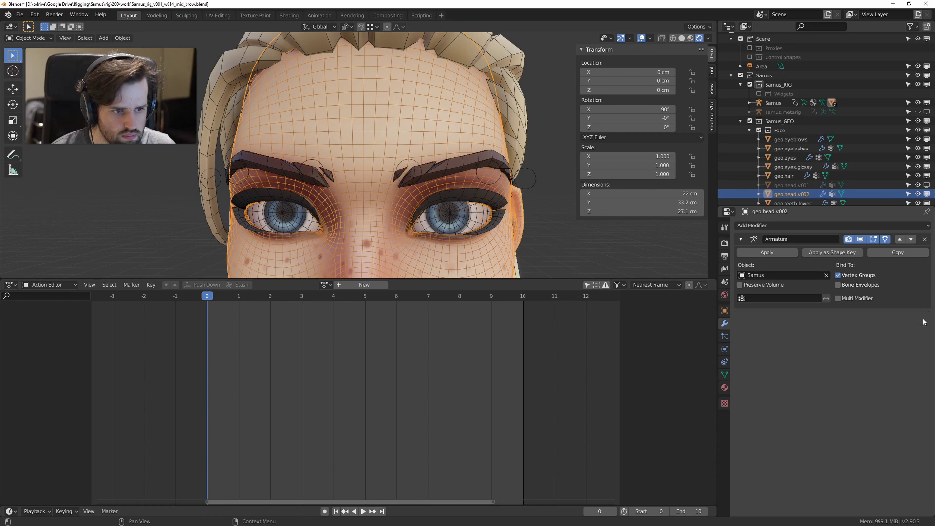
Step: Add a Data Transfer modifier to geo.eyebrows with geo.head.v002 as source and vertex group transfer enabled under Vertex Data
{"action": "left_click", "coordinate": [463, 169]}
{"action": "left_click", "coordinate": [753, 226]}
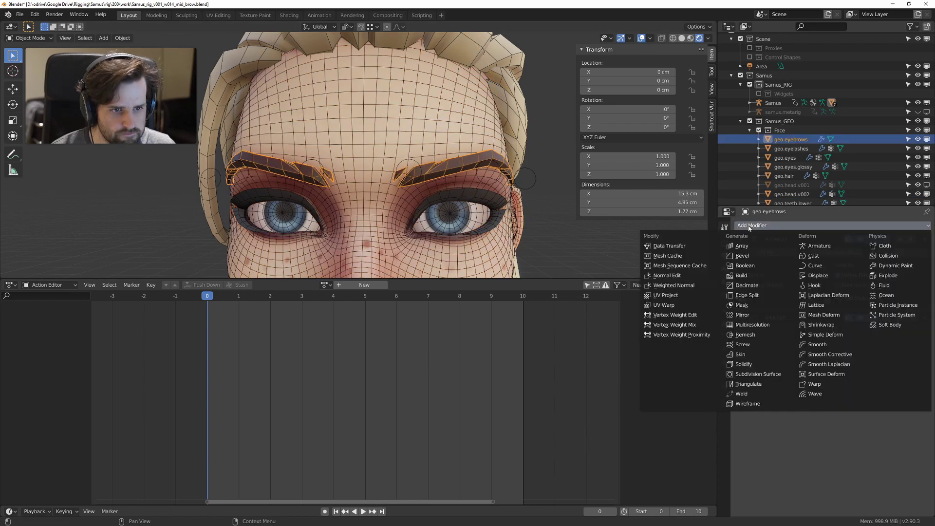
{"action": "left_click", "coordinate": [677, 246]}
{"action": "left_click", "coordinate": [820, 359]}
{"action": "type", "text": "head"}
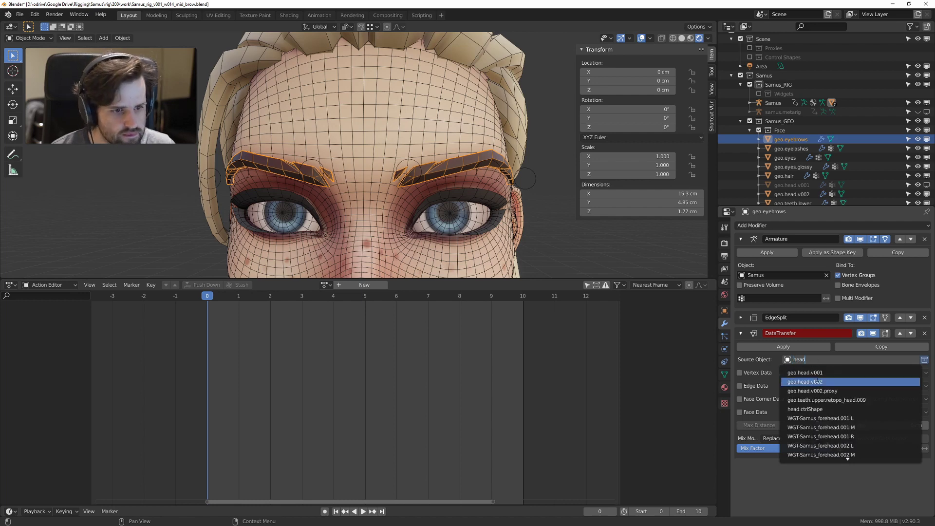
{"action": "left_click", "coordinate": [809, 382]}
{"action": "left_click", "coordinate": [748, 373]}
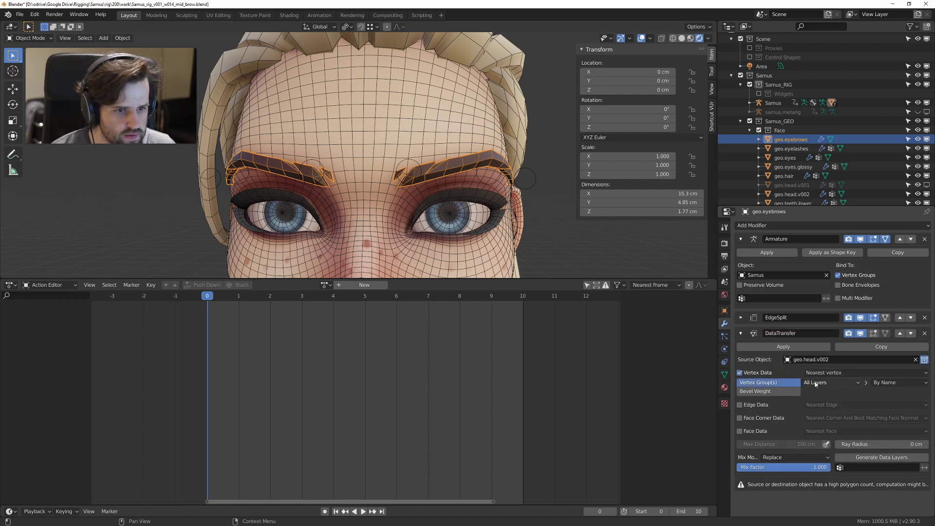
Step: Set the Data Transfer vertex mapping to Projected Face Interpolated, generate the data layers and apply the modifier to geo.eyebrows
{"action": "left_click", "coordinate": [828, 372]}
{"action": "left_click", "coordinate": [839, 444]}
{"action": "left_click", "coordinate": [876, 457]}
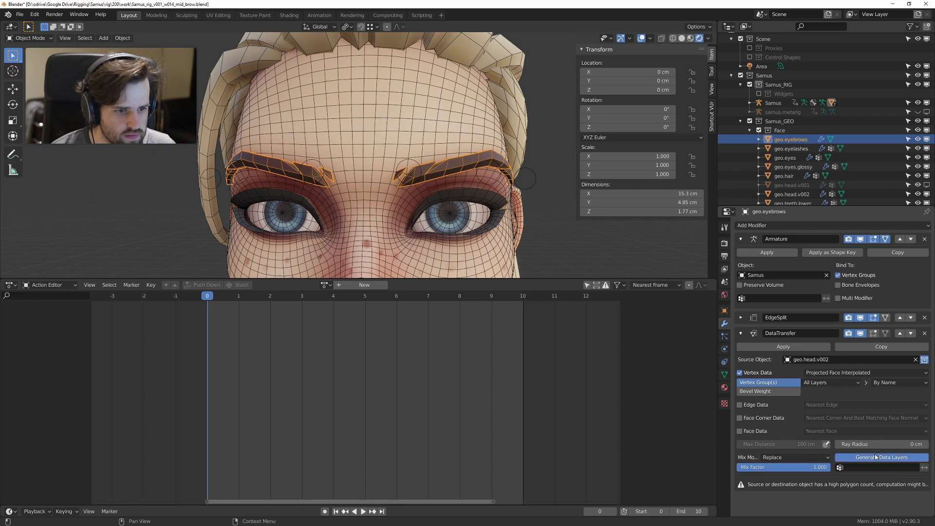
{"action": "left_click", "coordinate": [778, 347]}
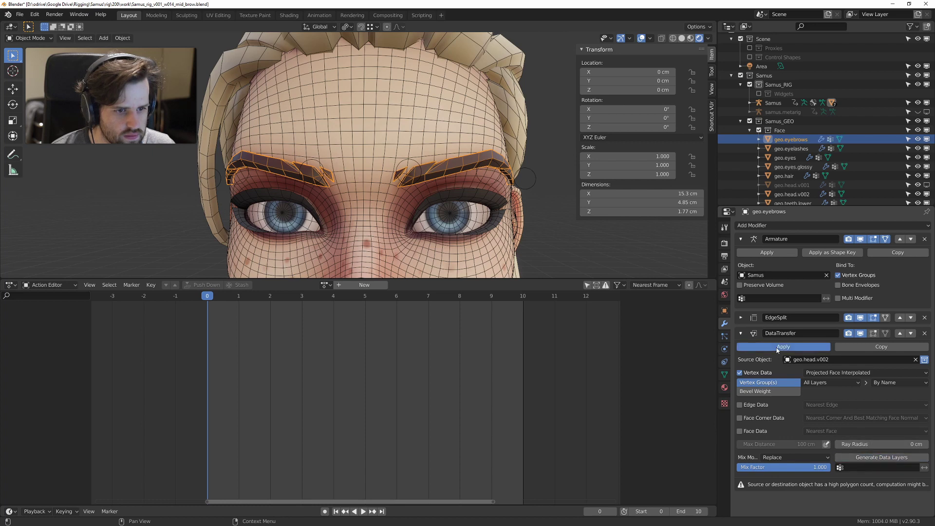
Step: Test the eyebrow deformation by moving Samus's left inner brow control in Pose Mode, cancel the move and leave Pose Mode
{"action": "left_click", "coordinate": [415, 159]}
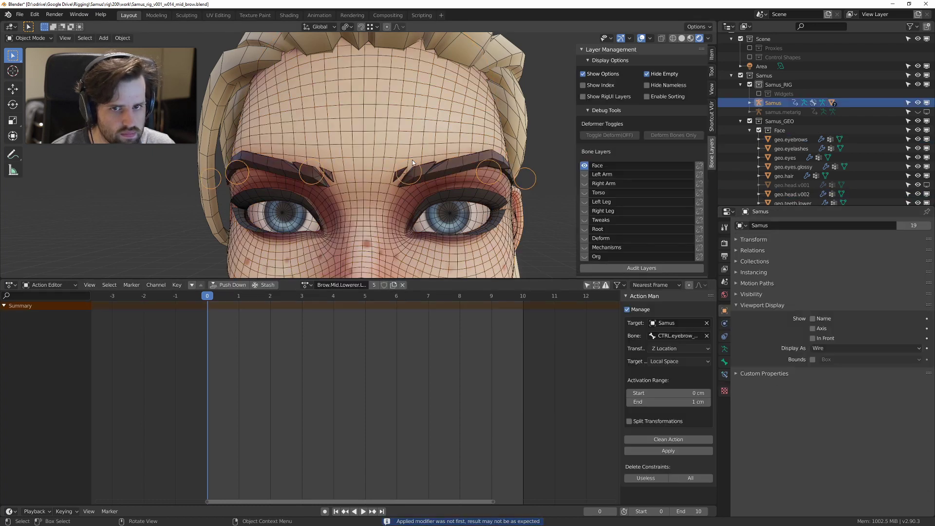
{"action": "key", "text": "ctrl+Tab"}
{"action": "left_click", "coordinate": [408, 181]}
{"action": "key", "text": "g"}
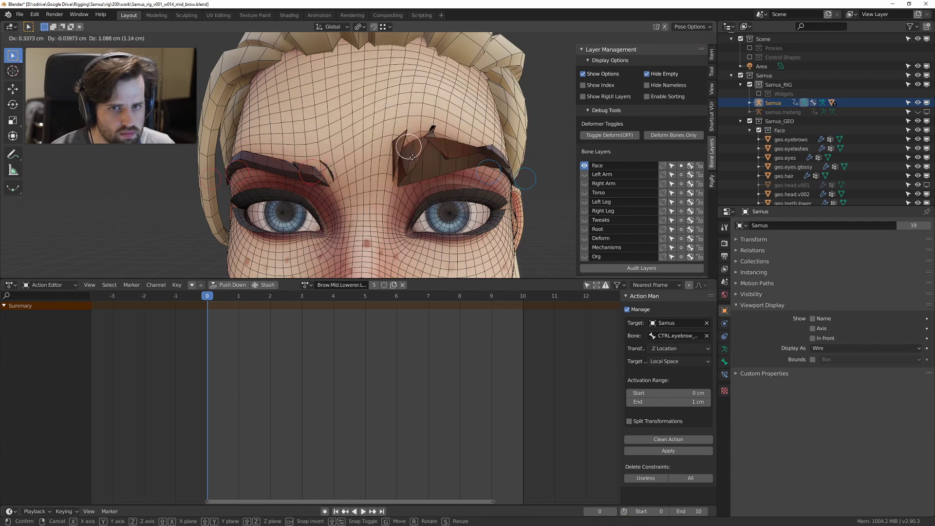
{"action": "right_click", "coordinate": [412, 158]}
{"action": "key", "text": "Tab"}
Step: Add a new Data Transfer modifier to geo.eyebrows with geo.head.v002 as source and vertex group transfer enabled under Vertex Data
{"action": "left_click", "coordinate": [428, 171]}
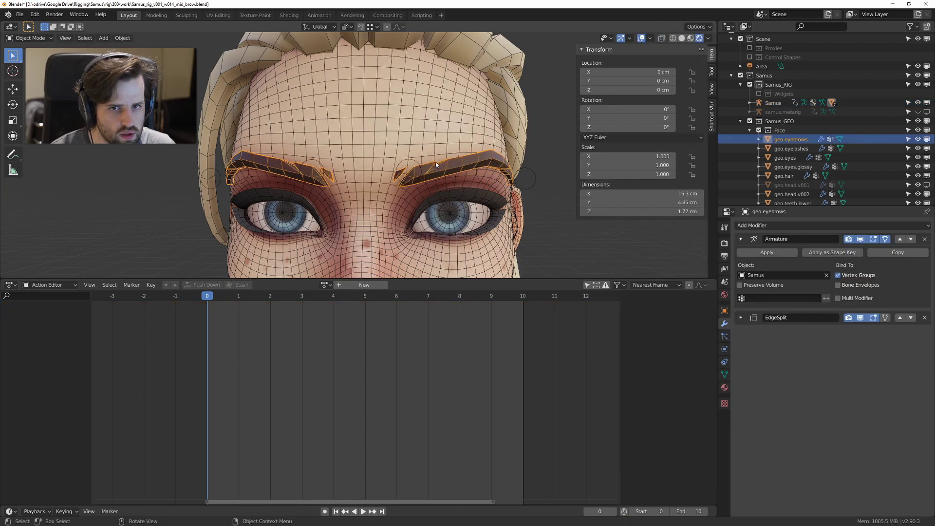
{"action": "left_click", "coordinate": [783, 224]}
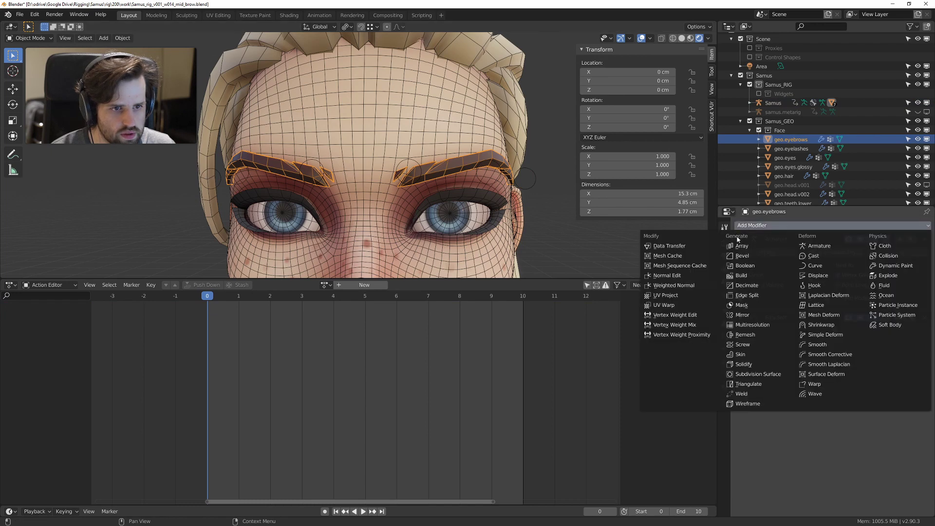
{"action": "left_click", "coordinate": [684, 246]}
{"action": "left_click", "coordinate": [794, 361]}
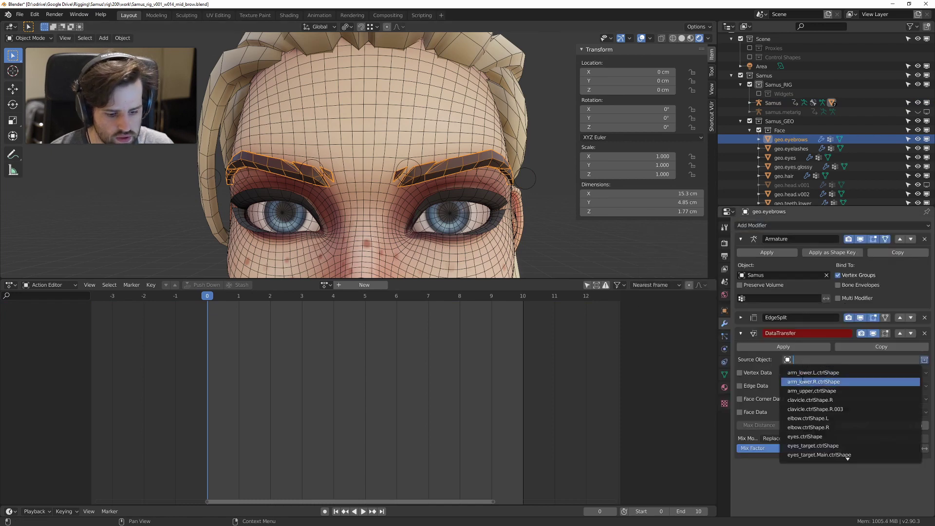
{"action": "key", "text": "Escape"}
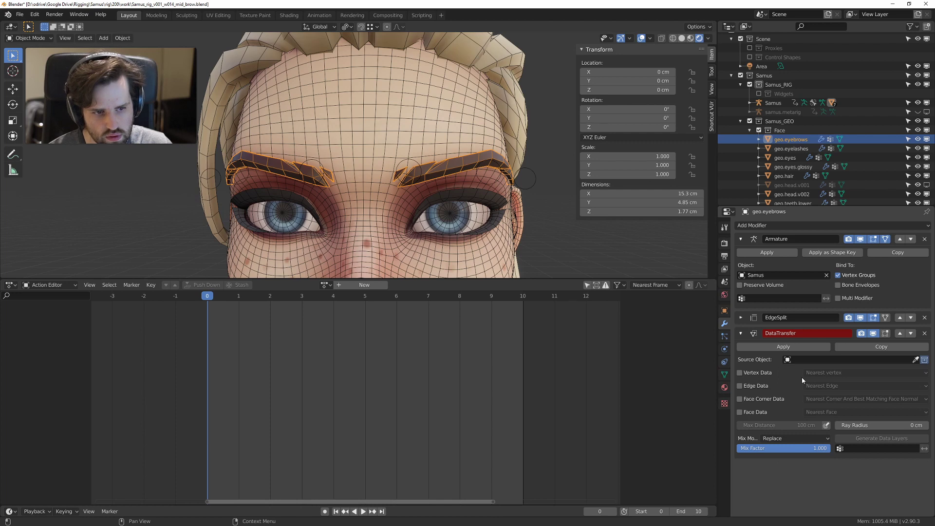
{"action": "left_click", "coordinate": [818, 360]}
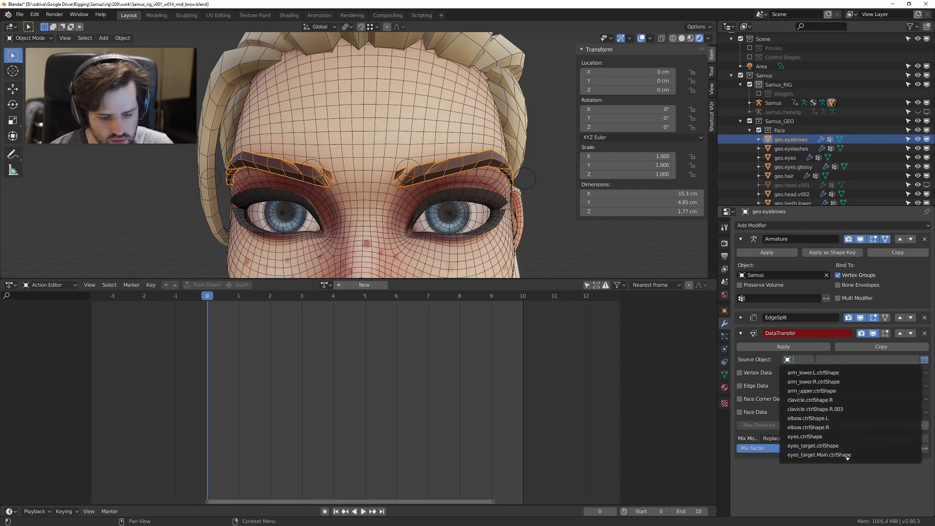
{"action": "type", "text": "me"}
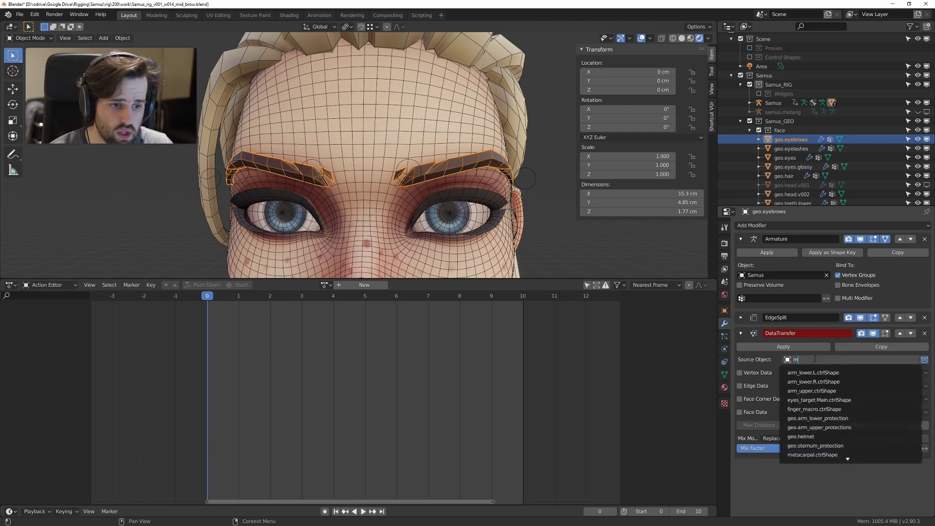
{"action": "key", "text": "BackSpace"}
{"action": "key", "text": "BackSpace"}
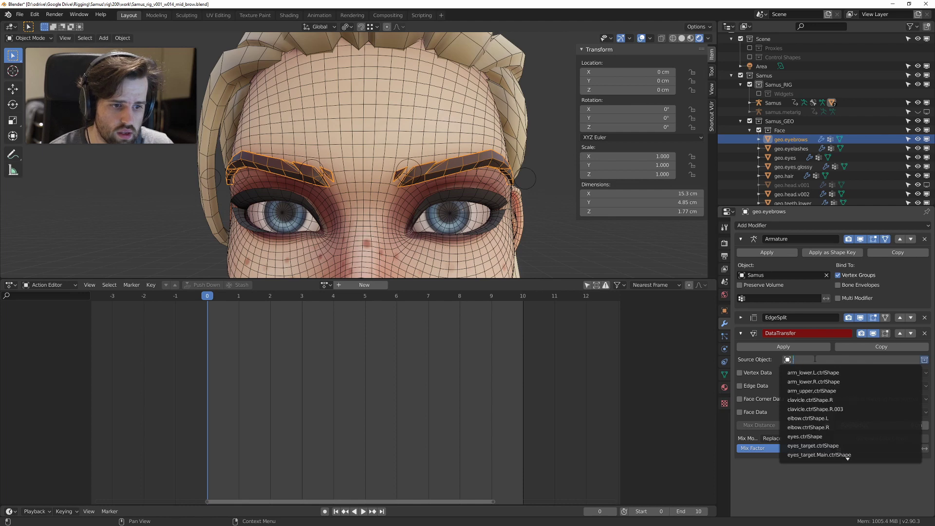
{"action": "type", "text": "head"}
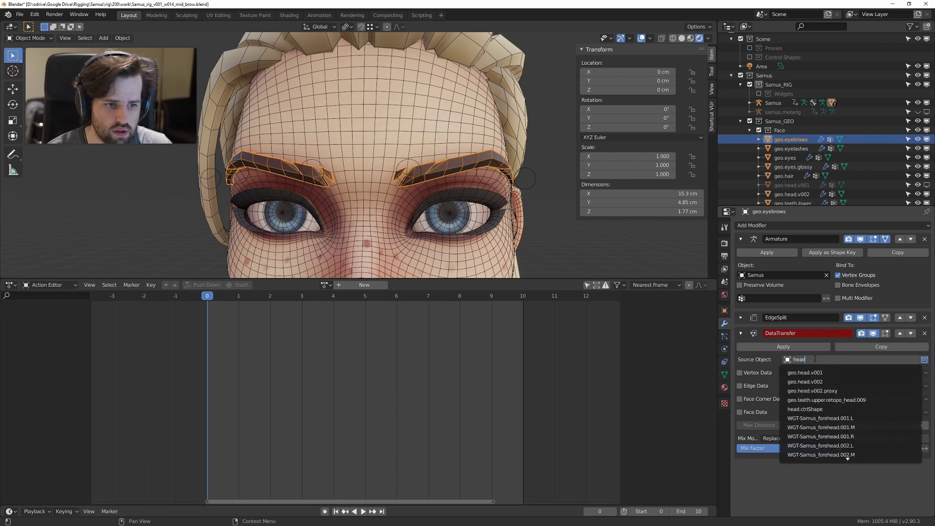
{"action": "left_click", "coordinate": [811, 383]}
{"action": "left_click", "coordinate": [740, 373]}
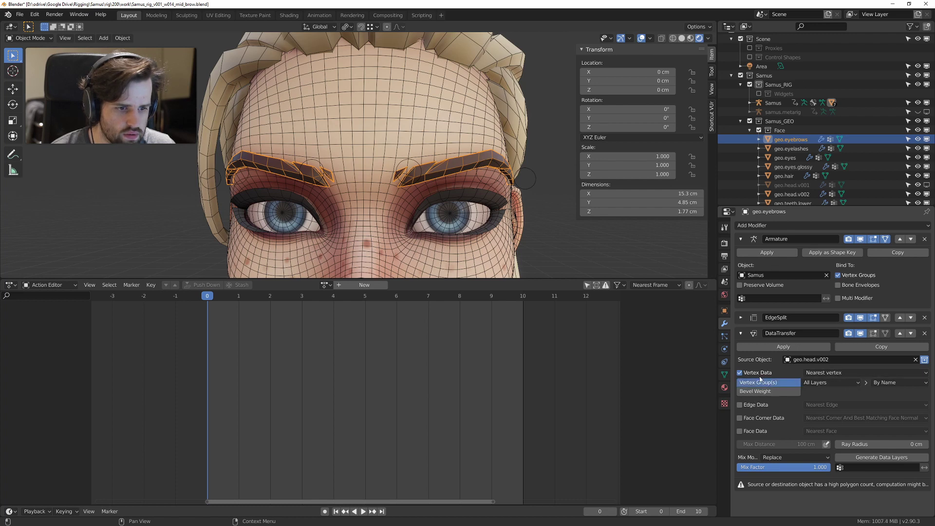
Step: Set the vertex mapping to Nearest Face Interpolated and apply the Data Transfer modifier
{"action": "left_click", "coordinate": [830, 373]}
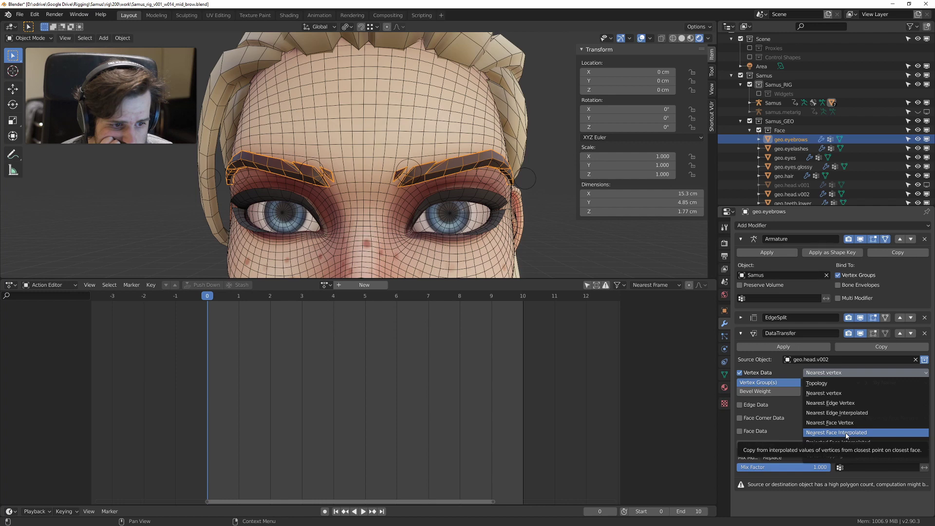
{"action": "left_click", "coordinate": [847, 433]}
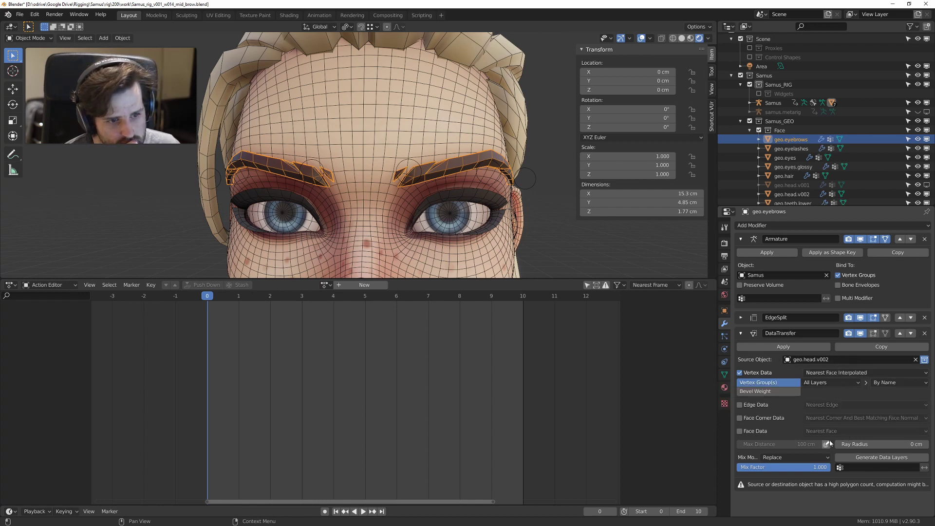
{"action": "left_click", "coordinate": [783, 346]}
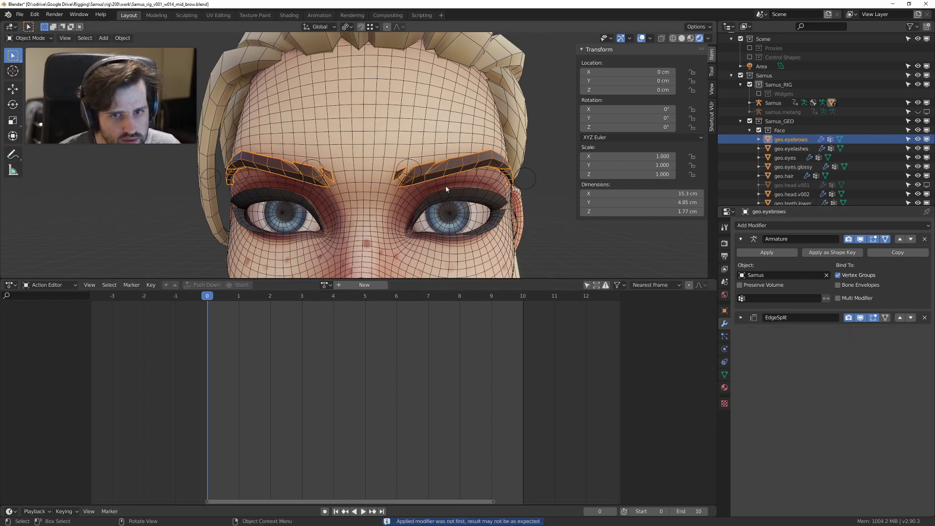
Step: Pose the Samus rig by moving the left inner brow control about -4 cm in X and -2.84 cm in Z
{"action": "left_click", "coordinate": [418, 162]}
{"action": "key", "text": "ctrl+Tab"}
{"action": "left_click", "coordinate": [412, 216]}
{"action": "key", "text": "g"}
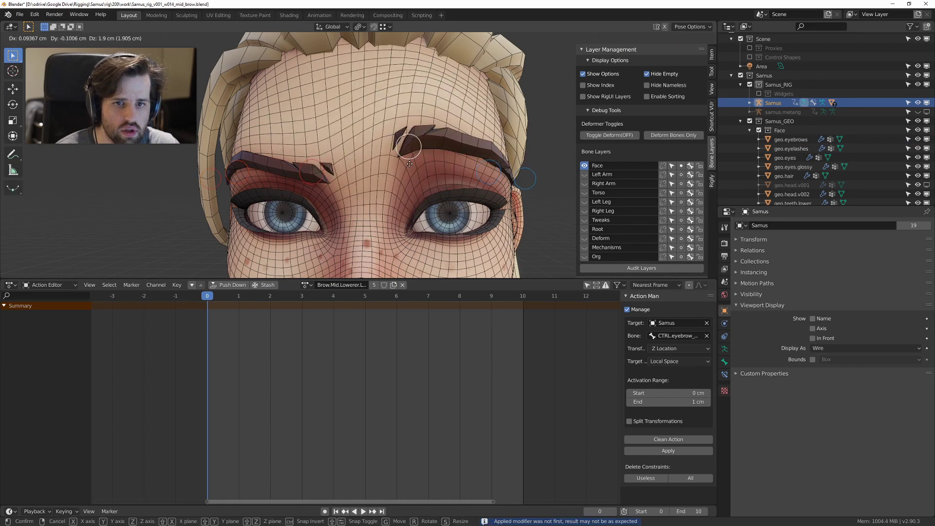
{"action": "left_click", "coordinate": [385, 215]}
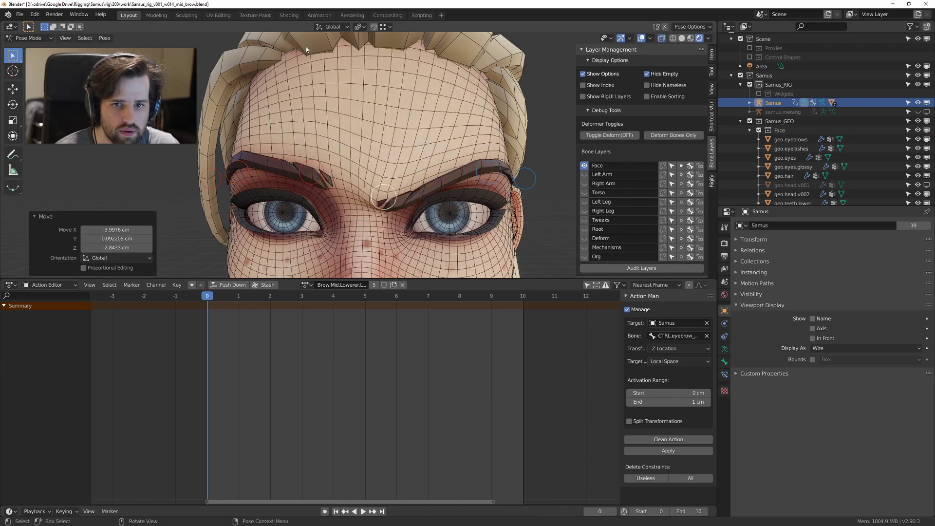
Step: Move the brow control about -0.84 cm in X and -1.04 cm in Z, checking the frown from a three-quarter view
{"action": "middle_click_drag", "start_coordinate": [452, 110], "coordinate": [424, 113]}
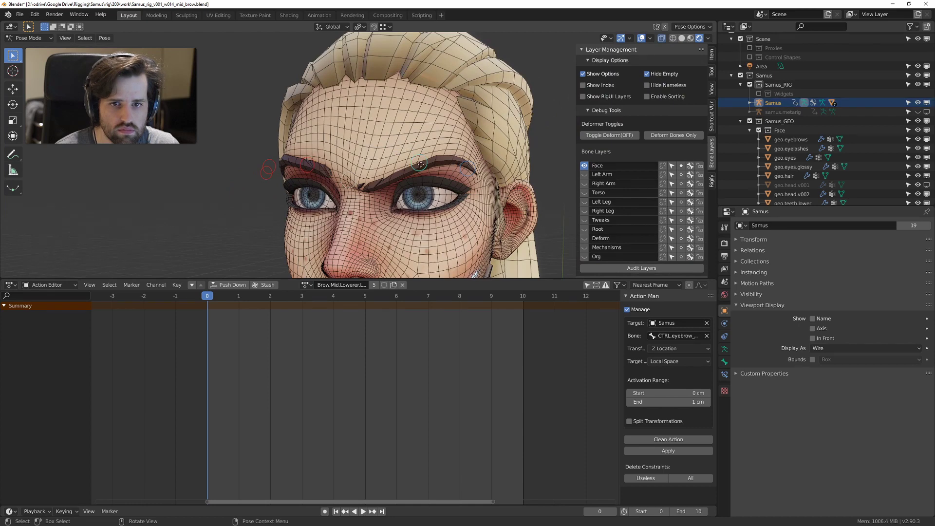
{"action": "key", "text": "g"}
{"action": "left_click", "coordinate": [345, 171]}
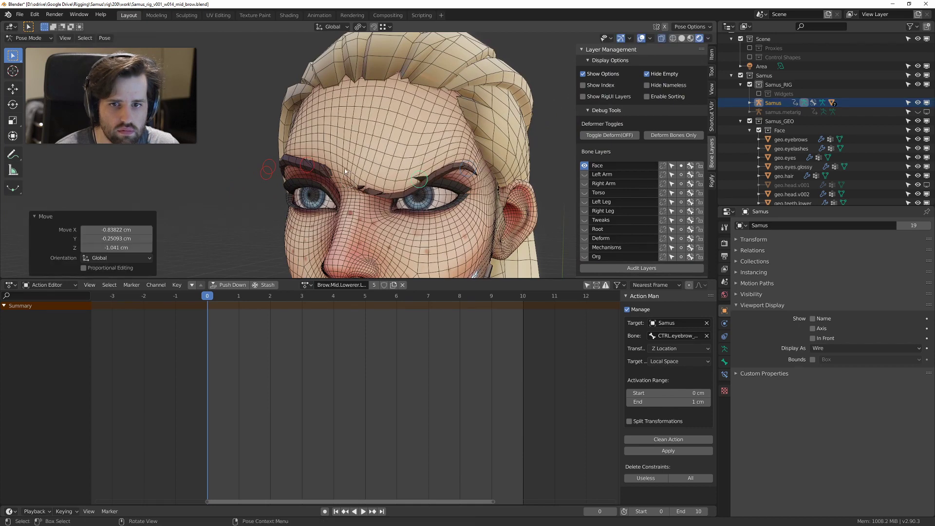
{"action": "key", "text": "g"}
{"action": "right_click", "coordinate": [341, 161]}
{"action": "scroll", "coordinate": [340, 159], "scroll_direction": "down", "scroll_amount": 4}
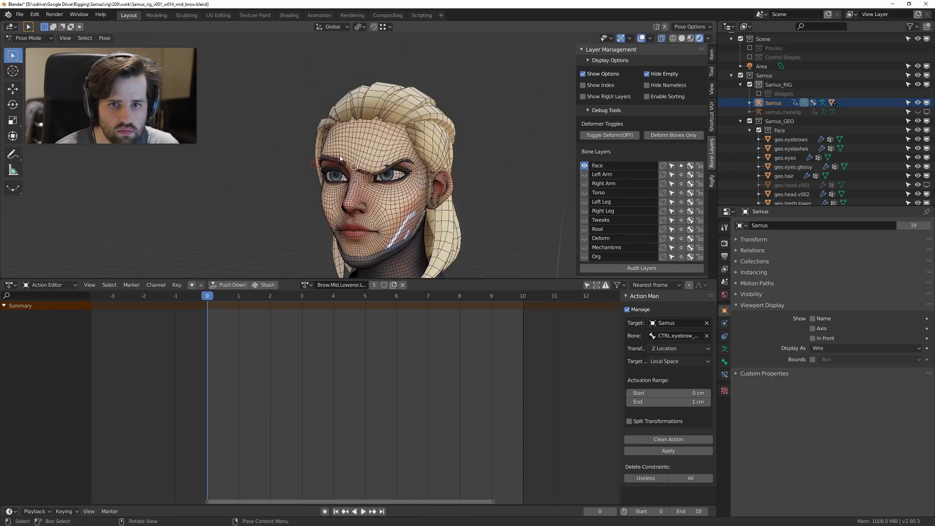
{"action": "scroll", "coordinate": [341, 159], "scroll_direction": "down", "scroll_amount": 1}
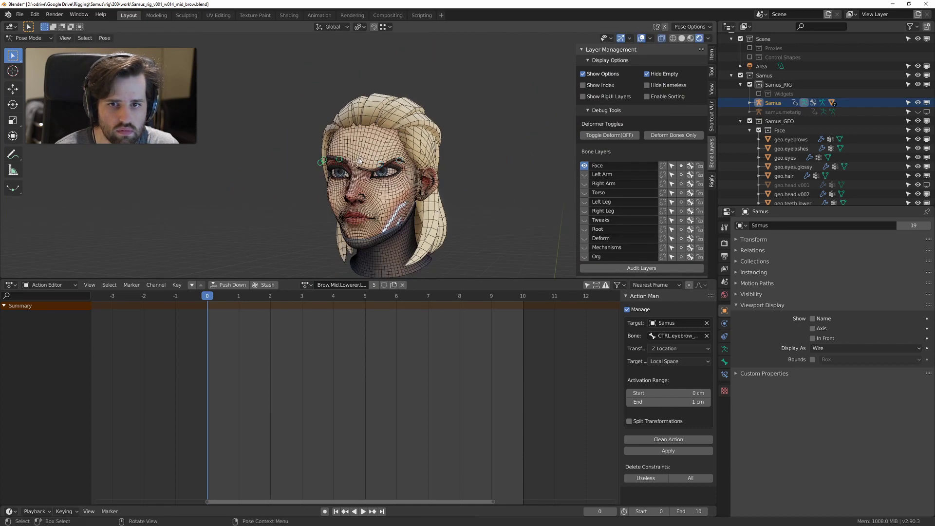
Step: Turn off the wireframe overlay and maximize the 3D viewport without its sidebar, framing the face from the front
{"action": "left_click", "coordinate": [709, 38]}
{"action": "left_click", "coordinate": [652, 38]}
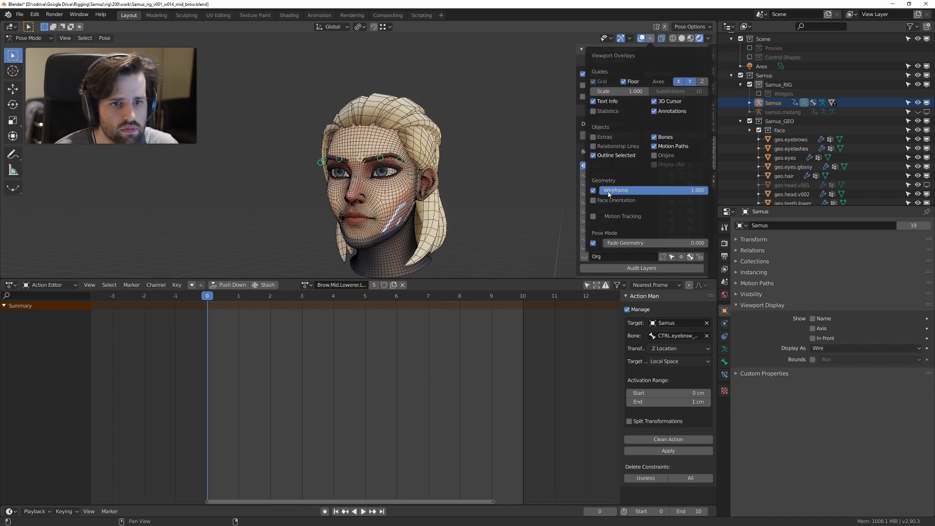
{"action": "left_click", "coordinate": [593, 190]}
{"action": "key", "text": "ctrl+space"}
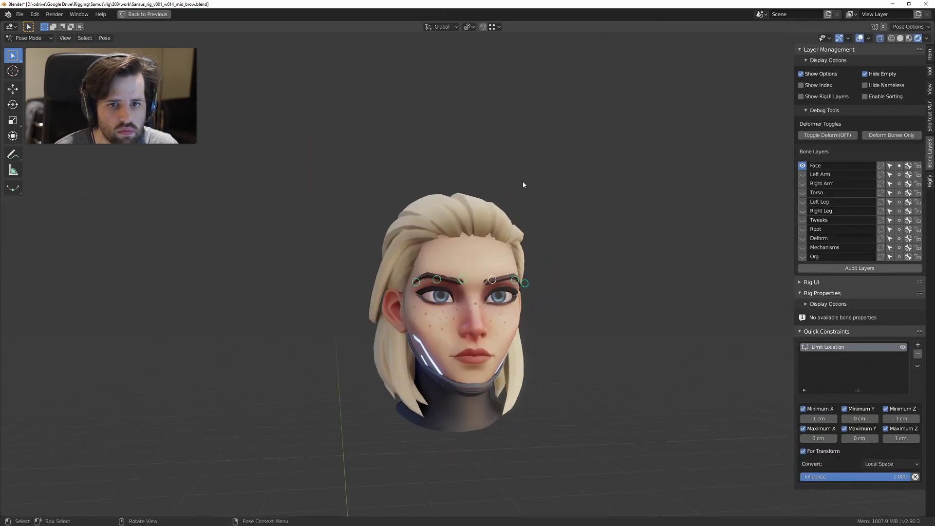
{"action": "left_click_drag", "start_coordinate": [288, 162], "coordinate": [334, 200]}
{"action": "scroll", "coordinate": [622, 295], "scroll_direction": "up", "scroll_amount": 2}
{"action": "middle_click_drag", "start_coordinate": [622, 295], "coordinate": [589, 257]}
{"action": "scroll", "coordinate": [593, 281], "scroll_direction": "up", "scroll_amount": 6}
{"action": "key", "text": "n"}
{"action": "scroll", "coordinate": [560, 288], "scroll_direction": "down", "scroll_amount": 2}
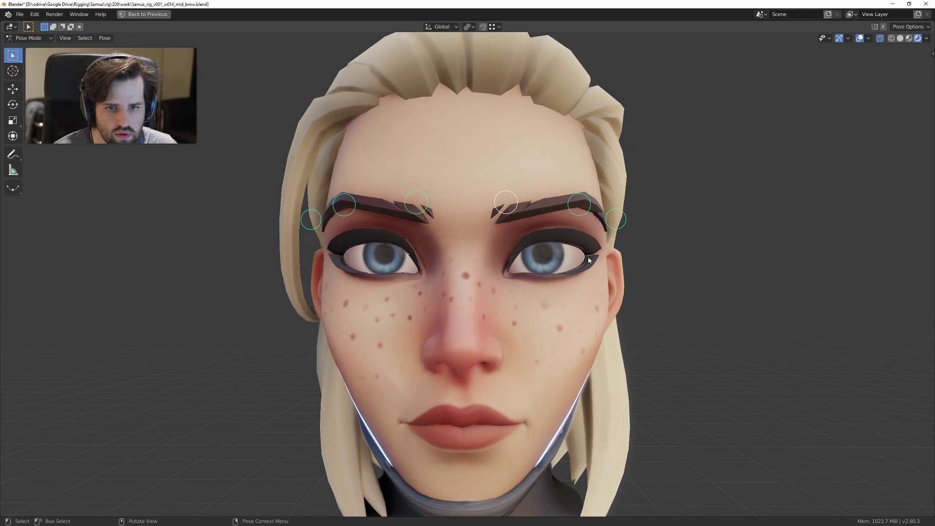
Step: Raise both inner brow controls about 2.23 cm in Z and test a further move of them
{"action": "left_click_drag", "start_coordinate": [503, 235], "coordinate": [503, 234]}
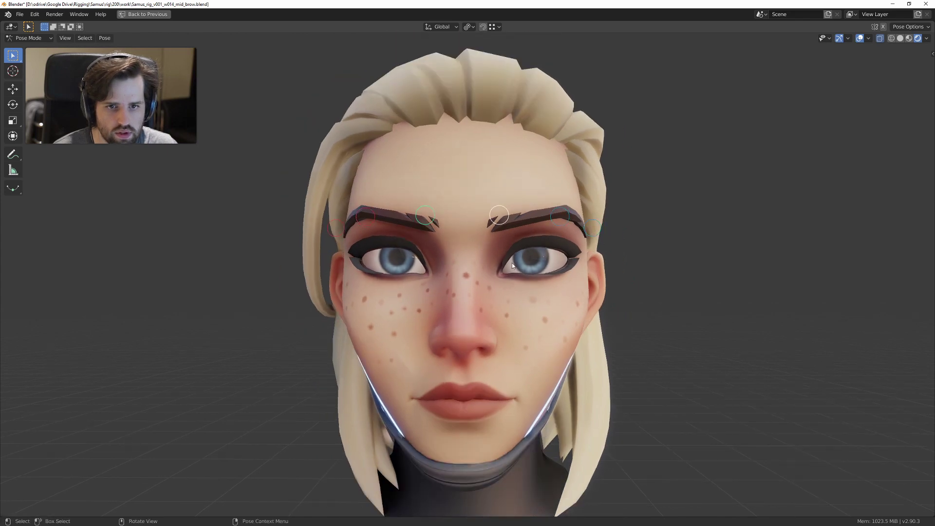
{"action": "key", "text": "g"}
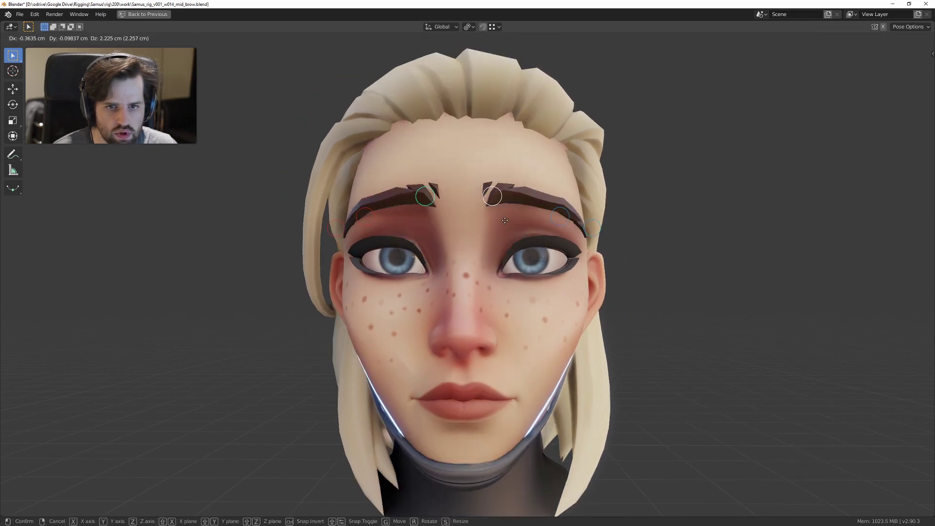
{"action": "left_click", "coordinate": [501, 225]}
{"action": "scroll", "coordinate": [499, 223], "scroll_direction": "down", "scroll_amount": 3}
{"action": "mouse_move", "coordinate": [498, 223]}
{"action": "middle_mouse_down"}
{"action": "mouse_move", "coordinate": [486, 227]}
{"action": "mouse_move", "coordinate": [505, 230]}
{"action": "middle_mouse_up"}
{"action": "scroll", "coordinate": [505, 230], "scroll_direction": "up", "scroll_amount": 3}
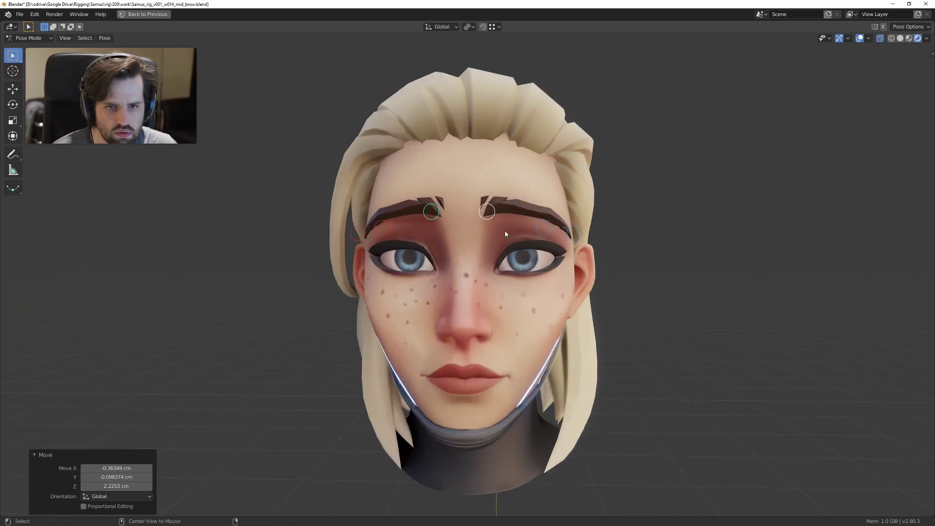
{"action": "key", "text": "g"}
{"action": "right_click", "coordinate": [513, 191]}
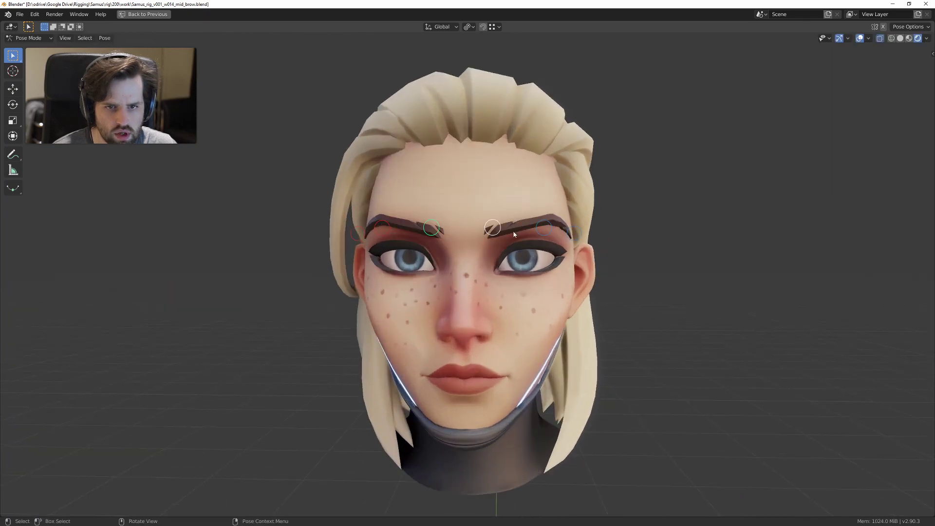
Step: Raise the inner brow controls along global Z and move the left outer brow control along the same axis
{"action": "key", "text": "g"}
{"action": "key", "text": "z"}
{"action": "left_click", "coordinate": [536, 209]}
{"action": "middle_click_drag", "start_coordinate": [604, 243], "coordinate": [565, 241]}
{"action": "left_click_drag", "start_coordinate": [581, 219], "coordinate": [595, 258]}
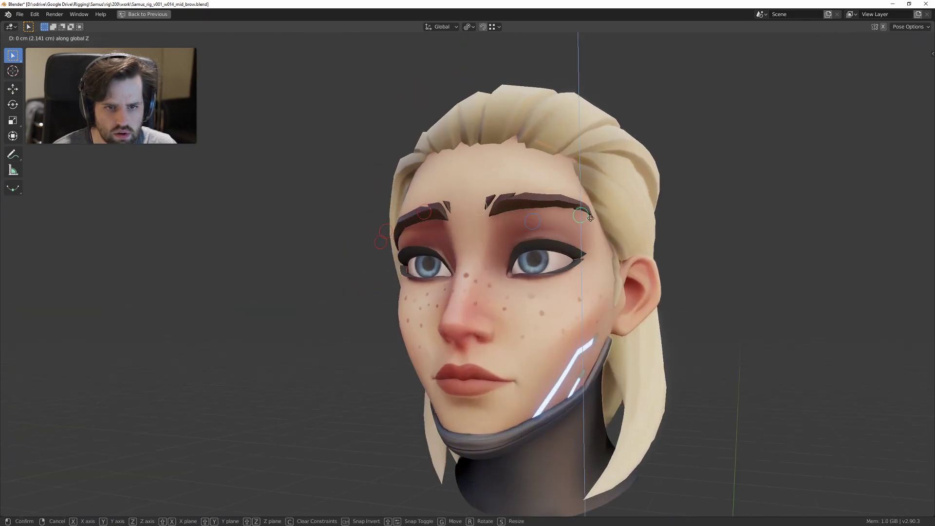
Step: Try moving the right outer brow control along global Z in front view
{"action": "key", "text": "KP_1"}
{"action": "key", "text": "g"}
{"action": "key", "text": "z"}
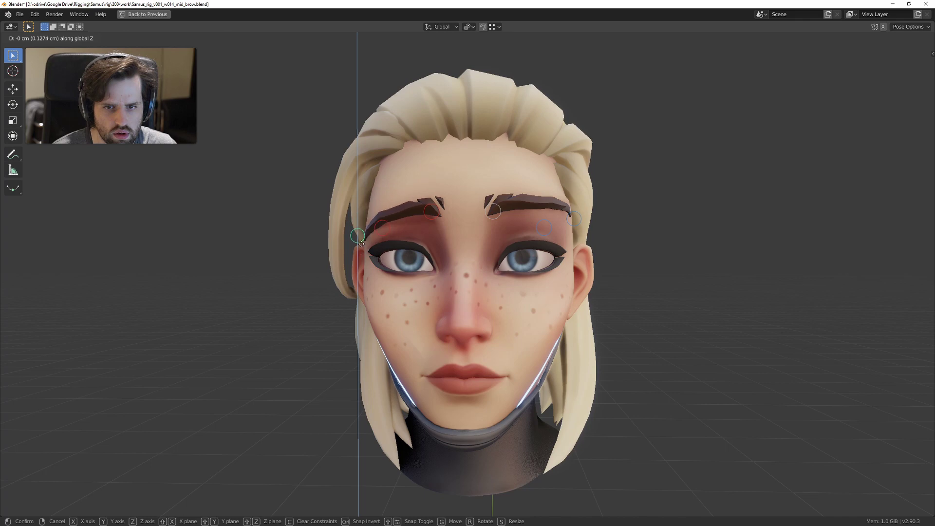
{"action": "left_click", "coordinate": [362, 250]}
Step: Try repositioning the right mid-brow control and undo the move
{"action": "left_click", "coordinate": [392, 257]}
{"action": "key", "text": "g"}
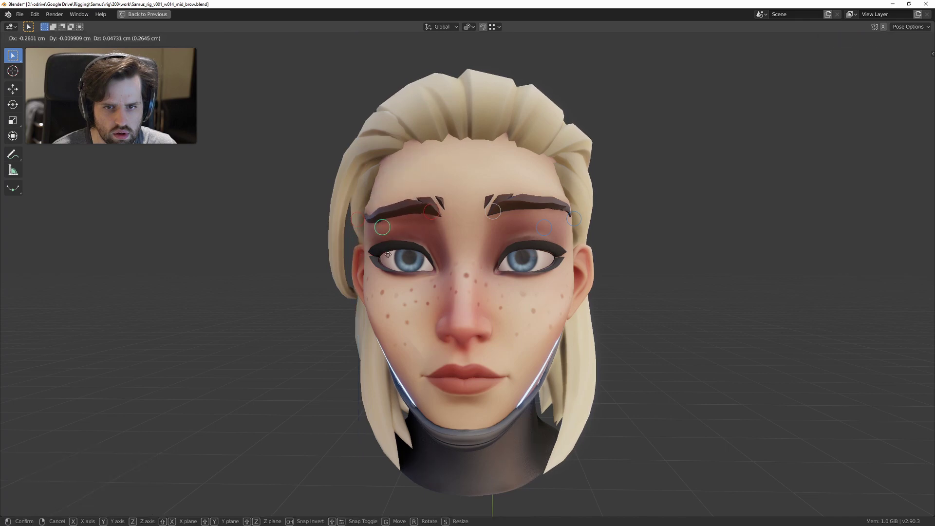
{"action": "left_click", "coordinate": [387, 230]}
{"action": "scroll", "coordinate": [405, 226], "scroll_direction": "down", "scroll_amount": 2}
{"action": "middle_click_drag", "start_coordinate": [405, 226], "coordinate": [447, 243]}
{"action": "key", "text": "ctrl+z"}
Step: Try raising the right outer brow control about 2.17 cm in Z and undo the move
{"action": "scroll", "coordinate": [447, 243], "scroll_direction": "up", "scroll_amount": 1}
{"action": "scroll", "coordinate": [447, 242], "scroll_direction": "up", "scroll_amount": 1}
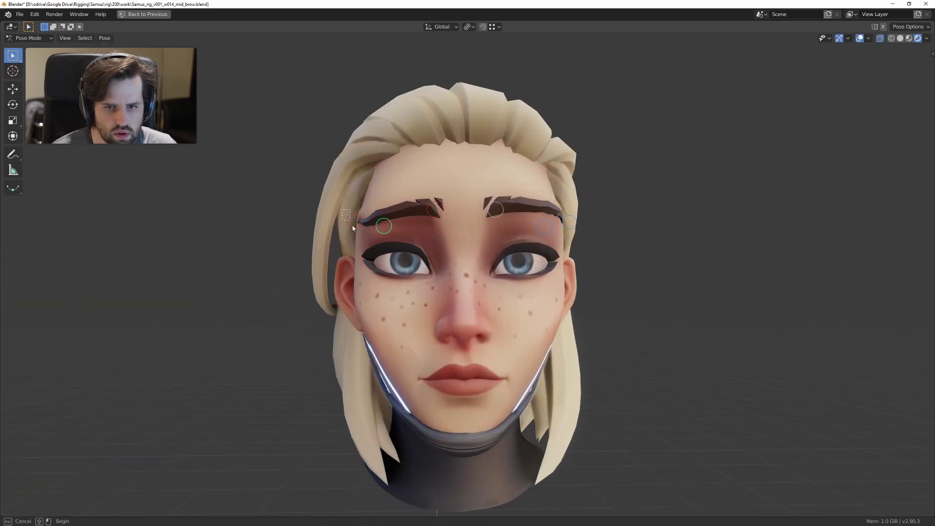
{"action": "key", "text": "g"}
{"action": "left_click", "coordinate": [369, 219]}
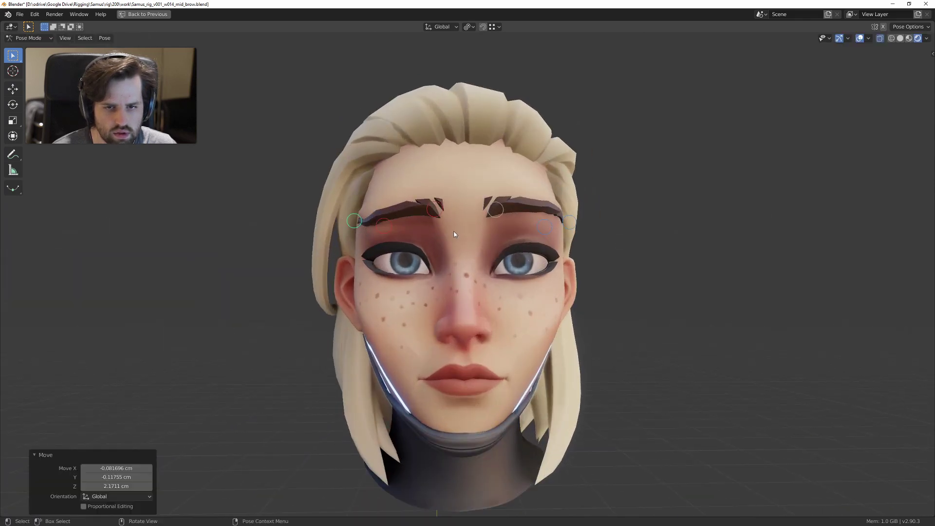
{"action": "key", "text": "ctrl+z"}
Step: Try repositioning the left inner brow control, and lower the left mid-brow control about 1.02 cm in Z
{"action": "middle_click_drag", "start_coordinate": [532, 256], "coordinate": [497, 251]}
{"action": "left_click_drag", "start_coordinate": [483, 201], "coordinate": [505, 261]}
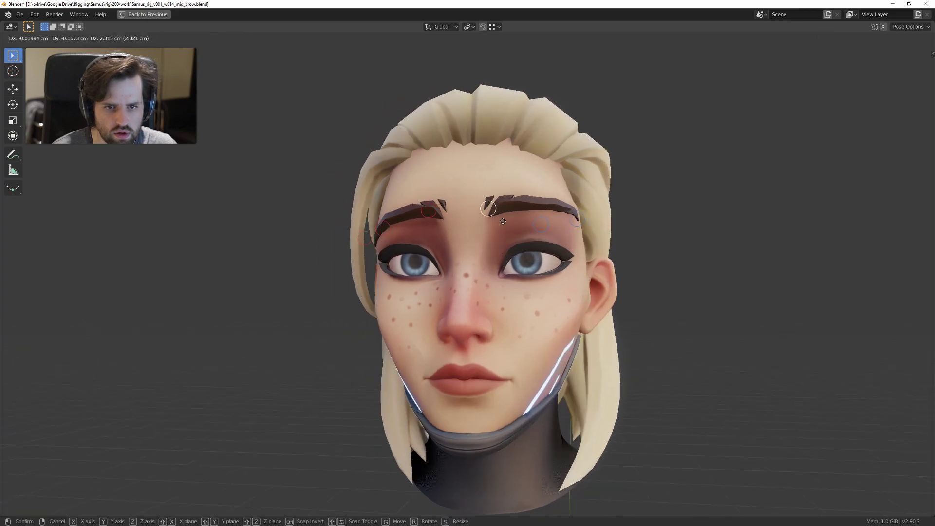
{"action": "key", "text": "g"}
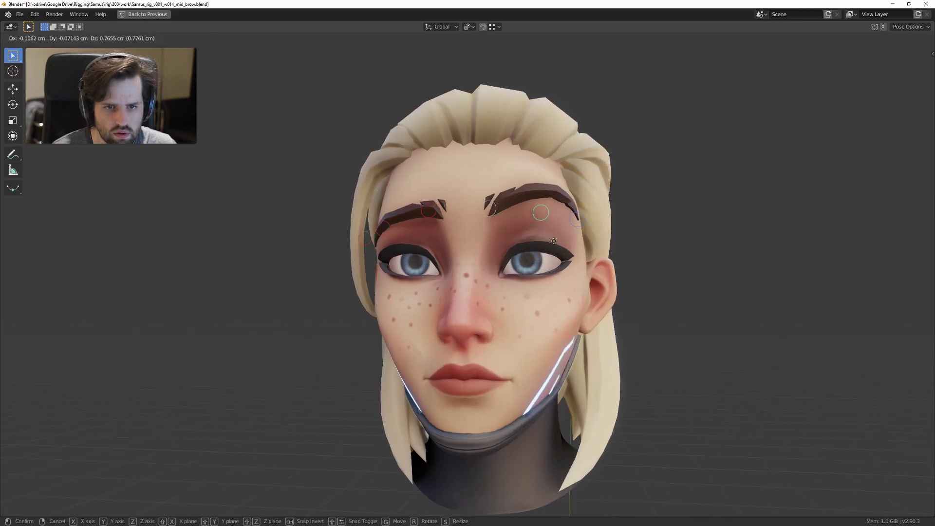
{"action": "left_click", "coordinate": [550, 268]}
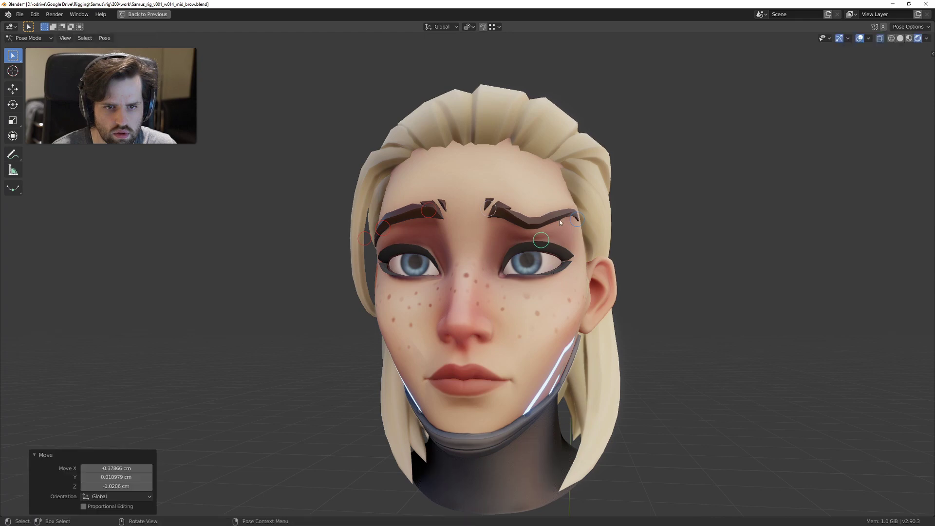
Step: Try lowering the left outer brow control about 1.93 cm in Z, and adjust the left mid-brow control to follow it
{"action": "left_click", "coordinate": [576, 219]}
{"action": "key", "text": "g"}
{"action": "left_click", "coordinate": [591, 284]}
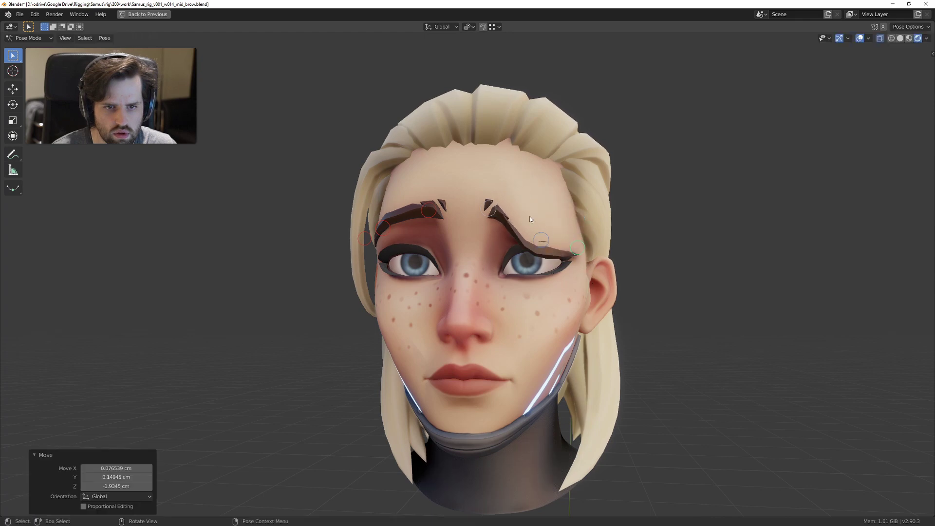
{"action": "left_click", "coordinate": [542, 241]}
{"action": "key", "text": "g"}
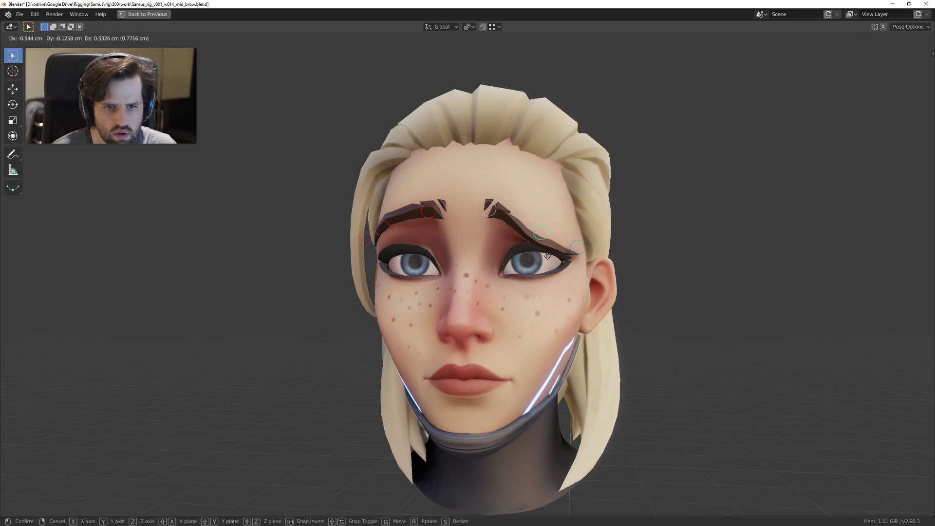
{"action": "left_click", "coordinate": [552, 273]}
Step: Select all brow controls and clear their location to return the eyebrows to the rest pose
{"action": "left_click_drag", "start_coordinate": [647, 266], "coordinate": [457, 163]}
{"action": "key", "text": "alt+g"}
{"action": "left_click_drag", "start_coordinate": [299, 134], "coordinate": [610, 321]}
{"action": "key", "text": "alt+g"}
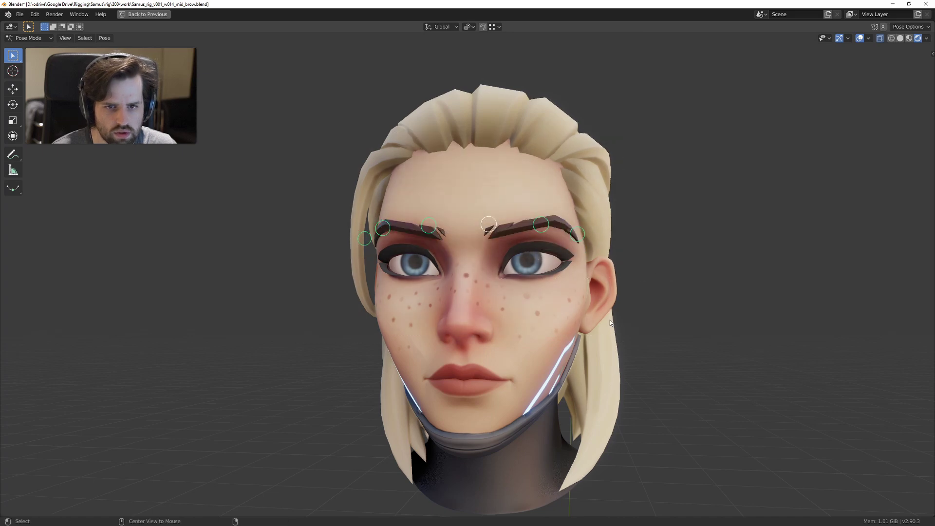
Step: Try raising the left inner brow control about 1.5 cm and lowering the left outer brow control slightly
{"action": "key", "text": "g"}
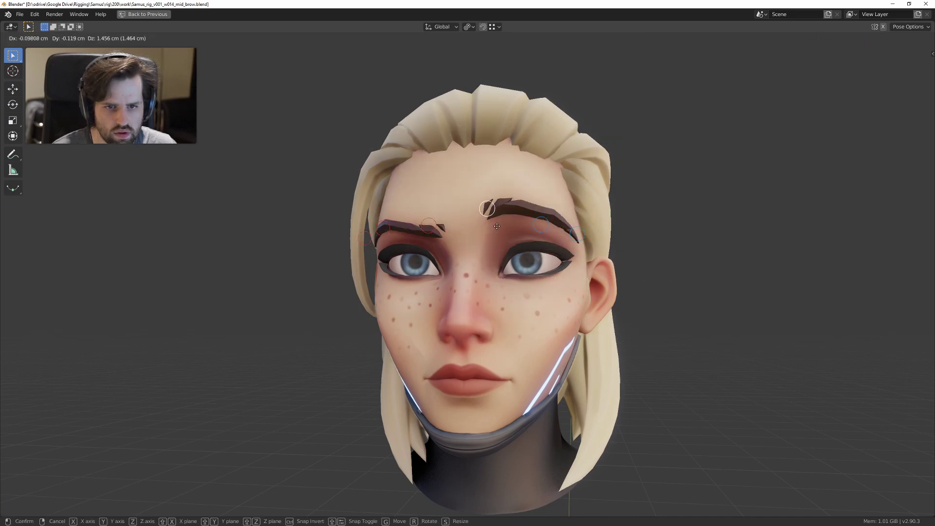
{"action": "left_click", "coordinate": [497, 225]}
{"action": "left_click", "coordinate": [541, 226]}
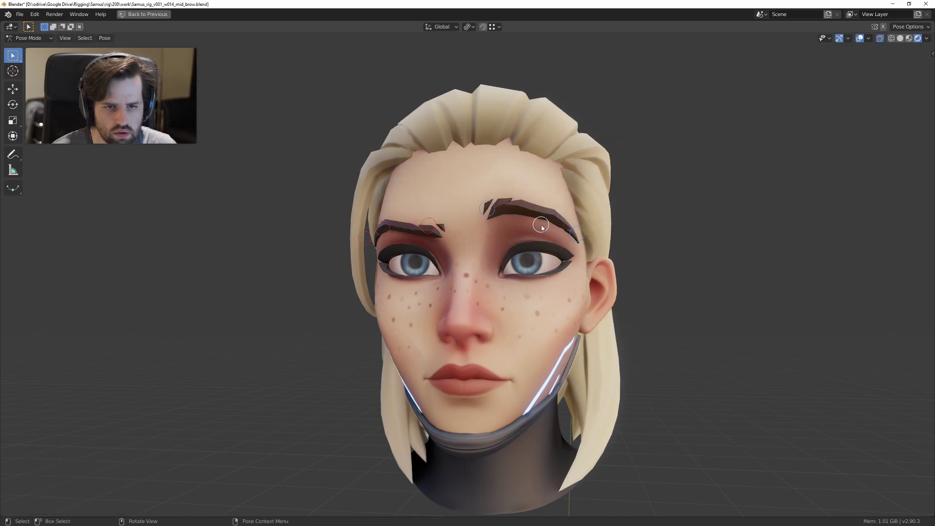
{"action": "left_click_drag", "start_coordinate": [592, 253], "coordinate": [592, 253]}
{"action": "key", "text": "g"}
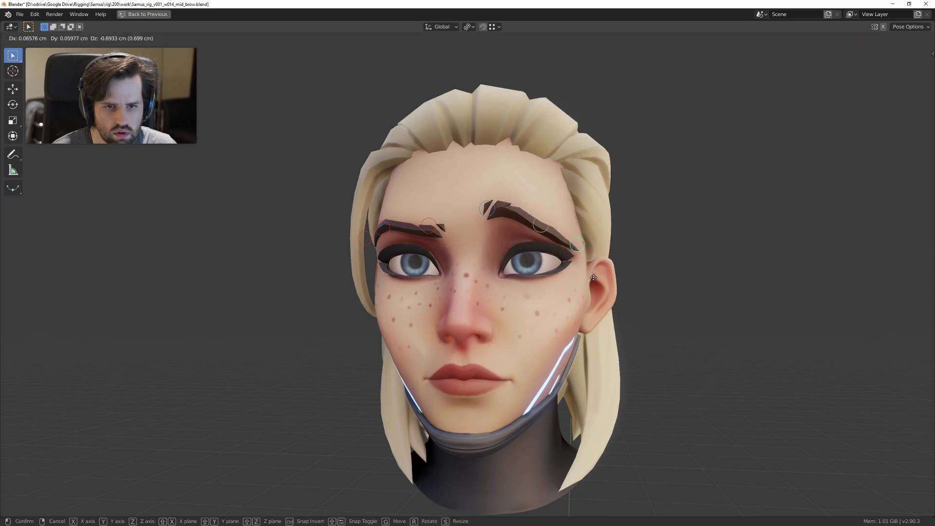
{"action": "left_click", "coordinate": [570, 267]}
Step: Annotate a line along the left eyebrow and try lowering the left mid-brow control about 0.53 cm in Z
{"action": "scroll", "coordinate": [570, 267], "scroll_direction": "down", "scroll_amount": 1}
{"action": "left_click", "coordinate": [580, 254]}
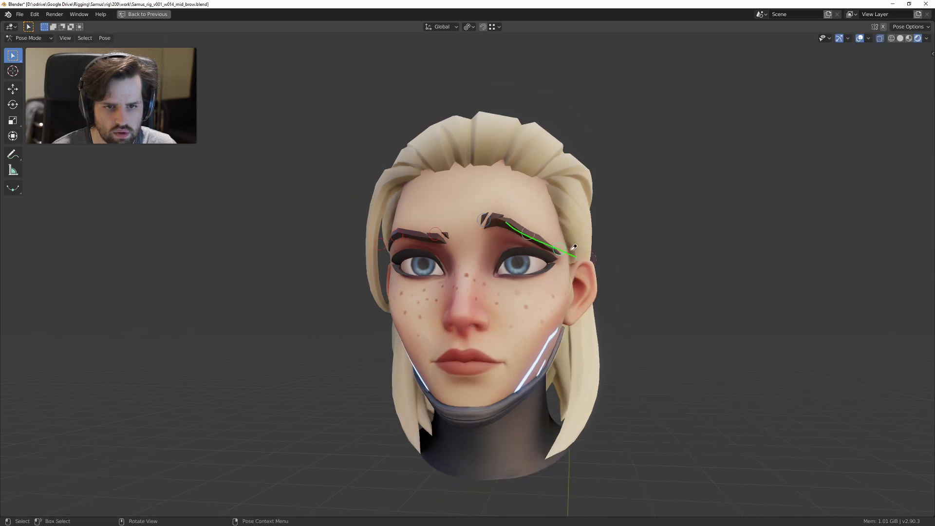
{"action": "scroll", "coordinate": [543, 253], "scroll_direction": "up", "scroll_amount": 1}
{"action": "key", "text": "g"}
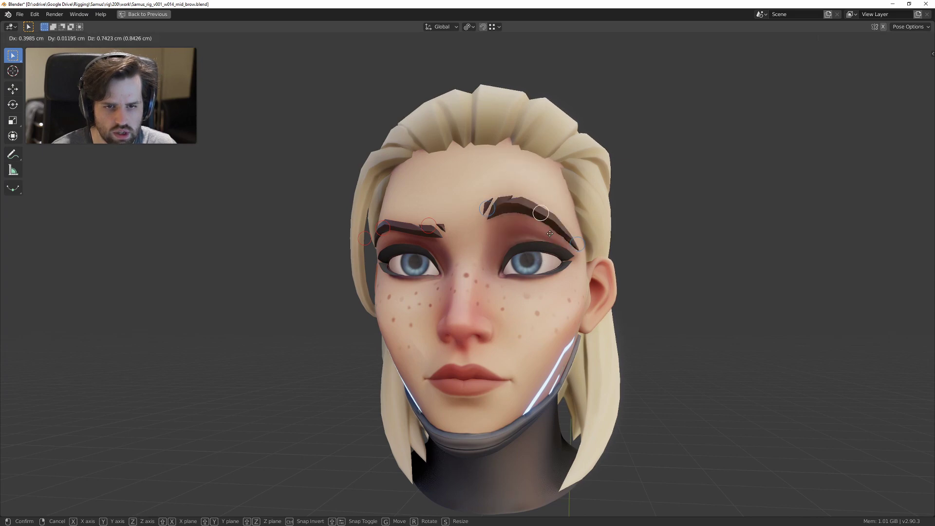
{"action": "left_click", "coordinate": [507, 228]}
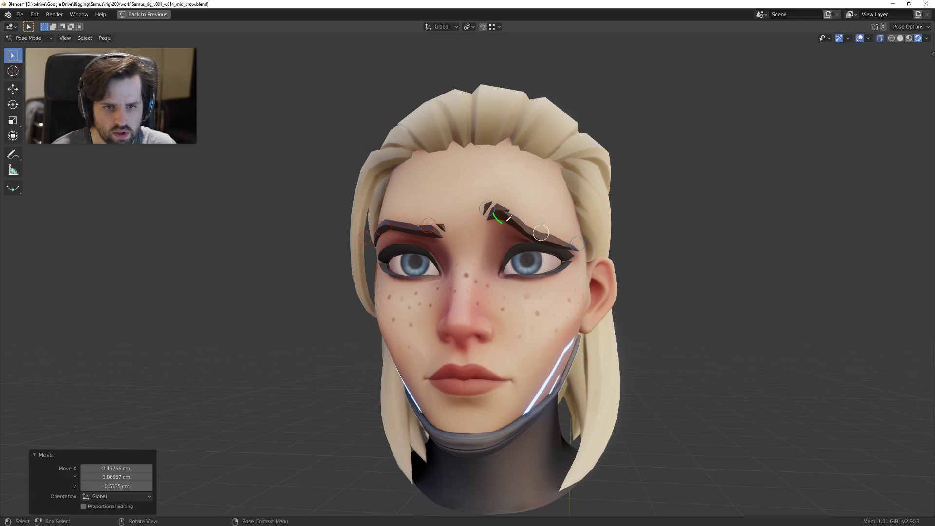
Step: Annotate the desired curve along the inner part of the left eyebrow, and try adjusting the mid-brow shape
{"action": "left_click", "coordinate": [497, 210]}
{"action": "middle_click_drag", "start_coordinate": [463, 221], "coordinate": [488, 241]}
{"action": "scroll", "coordinate": [498, 230], "scroll_direction": "up", "scroll_amount": 2}
{"action": "mouse_move", "coordinate": [472, 192]}
{"action": "middle_mouse_down"}
{"action": "mouse_move", "coordinate": [478, 203]}
{"action": "mouse_move", "coordinate": [490, 195]}
{"action": "middle_mouse_up"}
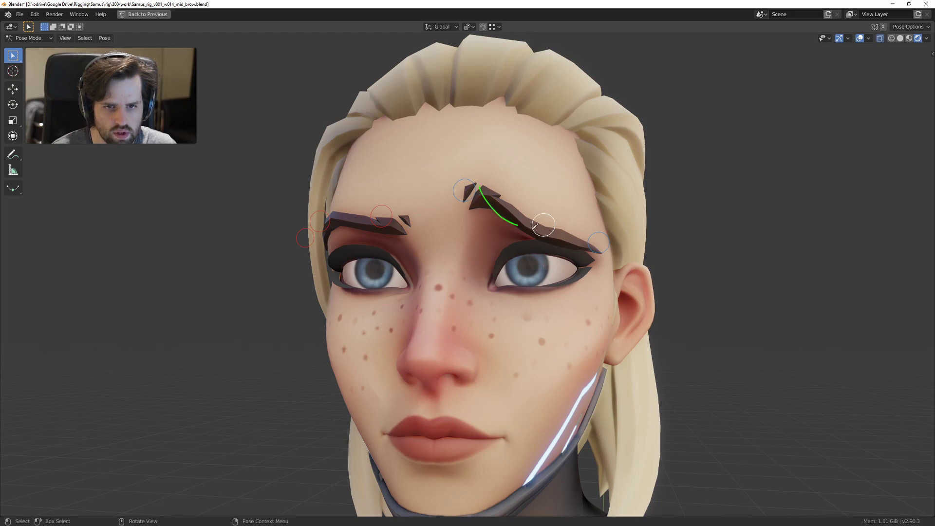
{"action": "left_click_drag", "start_coordinate": [533, 247], "coordinate": [549, 205]}
{"action": "middle_click_drag", "start_coordinate": [549, 204], "coordinate": [607, 259]}
{"action": "middle_click_drag", "start_coordinate": [475, 213], "coordinate": [437, 226]}
Step: Restore the full workspace layout from the maximized viewport and try moving the right outer brow control
{"action": "key", "text": "ctrl+space"}
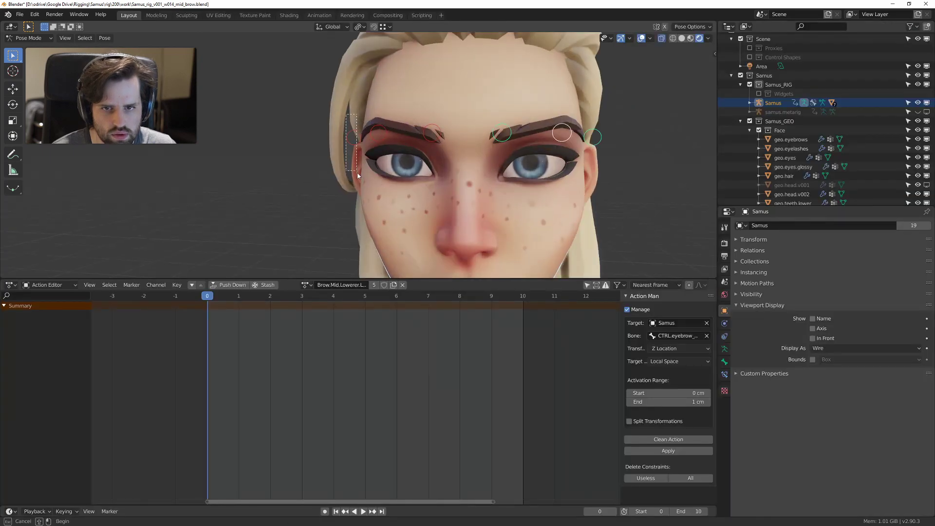
{"action": "left_click", "coordinate": [349, 132]}
{"action": "key", "text": "g"}
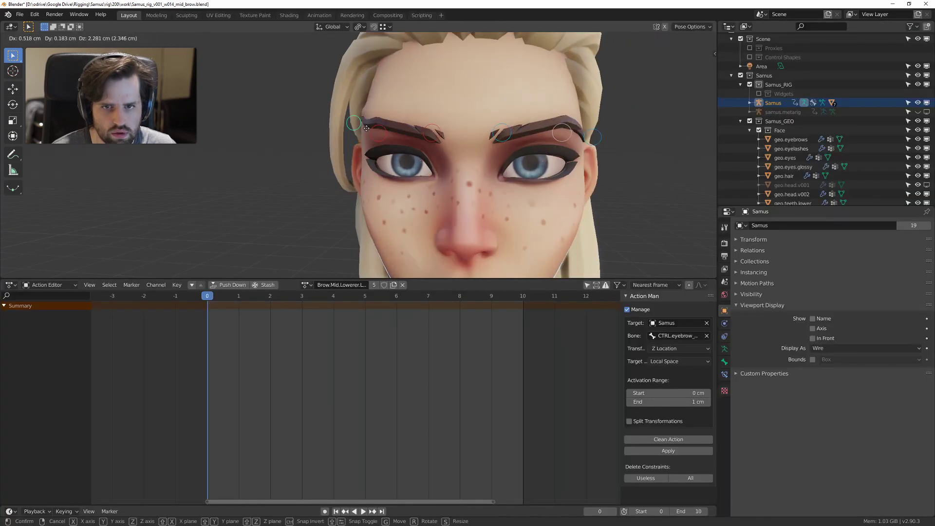
{"action": "left_click", "coordinate": [350, 154]}
Step: Load the Brow.Outer.Raiser.R action and play it through to frame 10
{"action": "left_click", "coordinate": [305, 285]}
{"action": "type", "text": "b"}
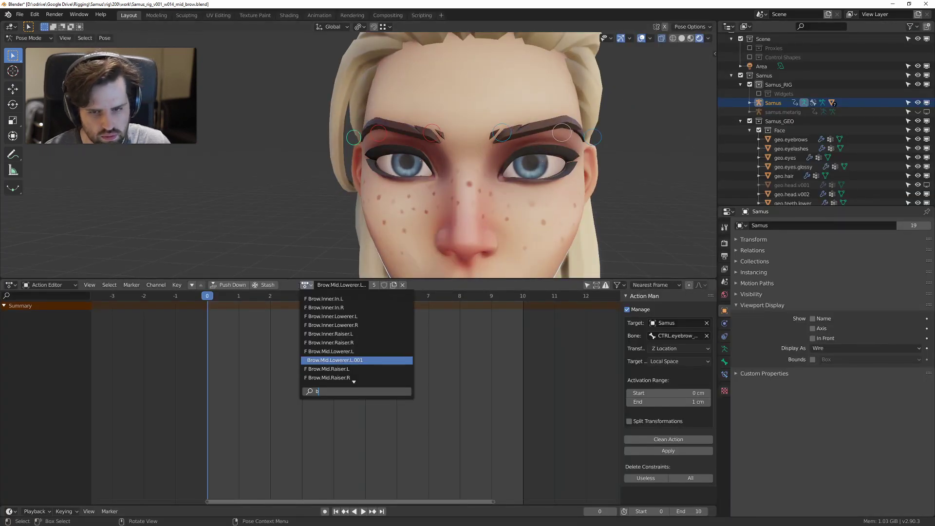
{"action": "type", "text": "row.ou"}
{"action": "key", "text": "Down"}
{"action": "key", "text": "Down"}
{"action": "key", "text": "Down"}
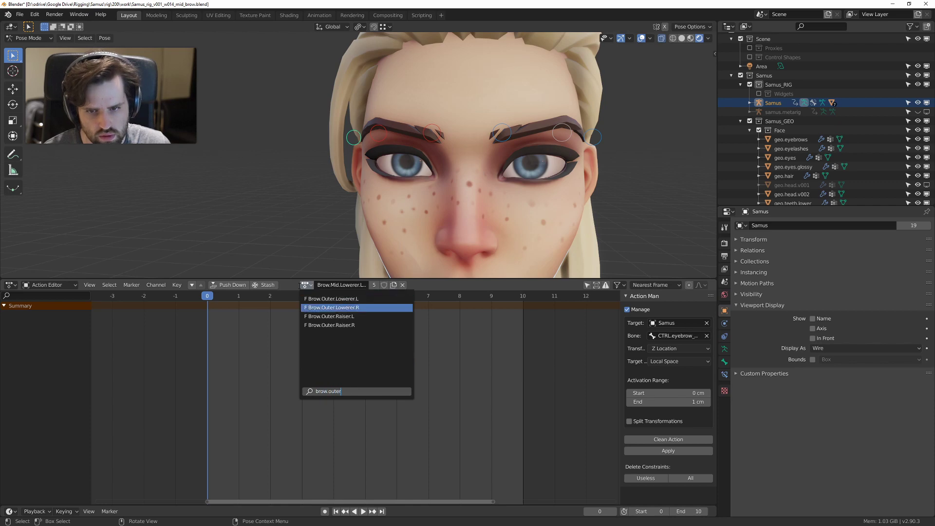
{"action": "key", "text": "Return"}
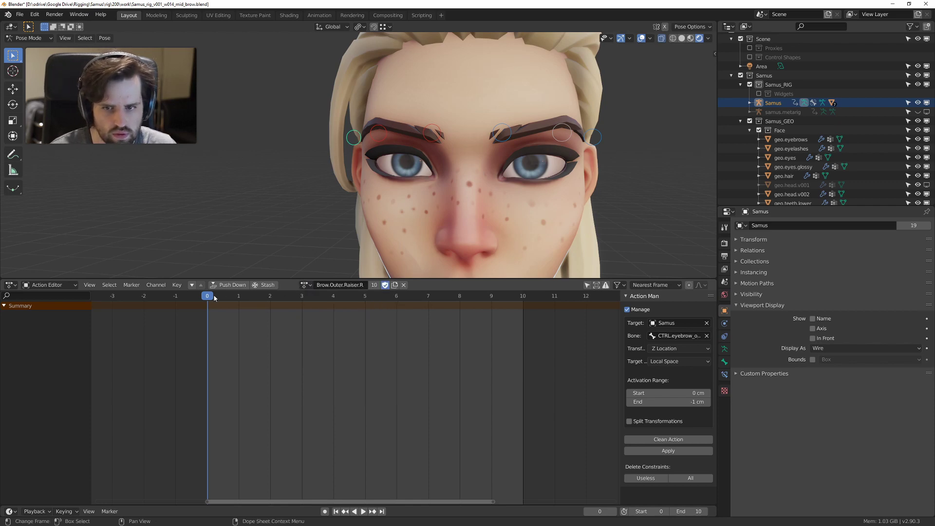
{"action": "key", "text": "space"}
{"action": "key", "text": "space"}
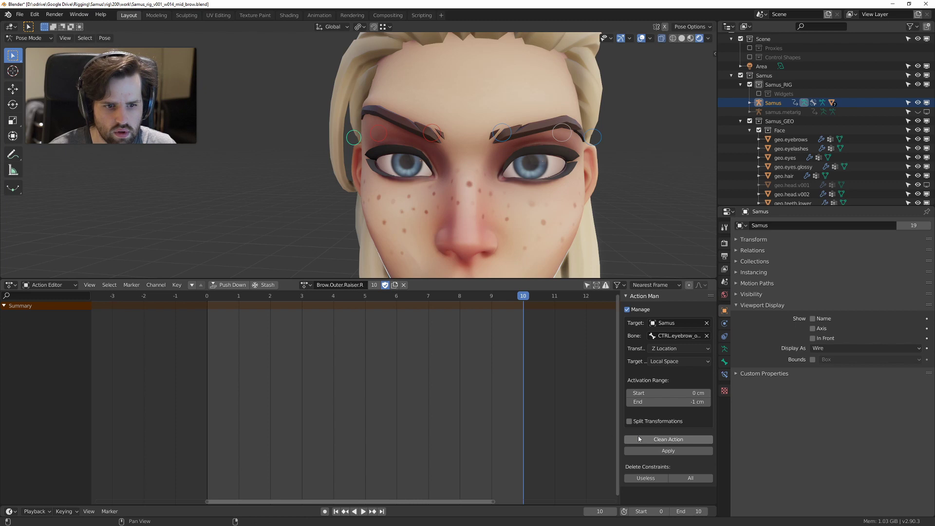
Step: Apply the Brow.Outer.Raiser.R action changes in Action Man, and show the Tweaks bone layer
{"action": "left_click", "coordinate": [661, 450]}
{"action": "left_click", "coordinate": [663, 451]}
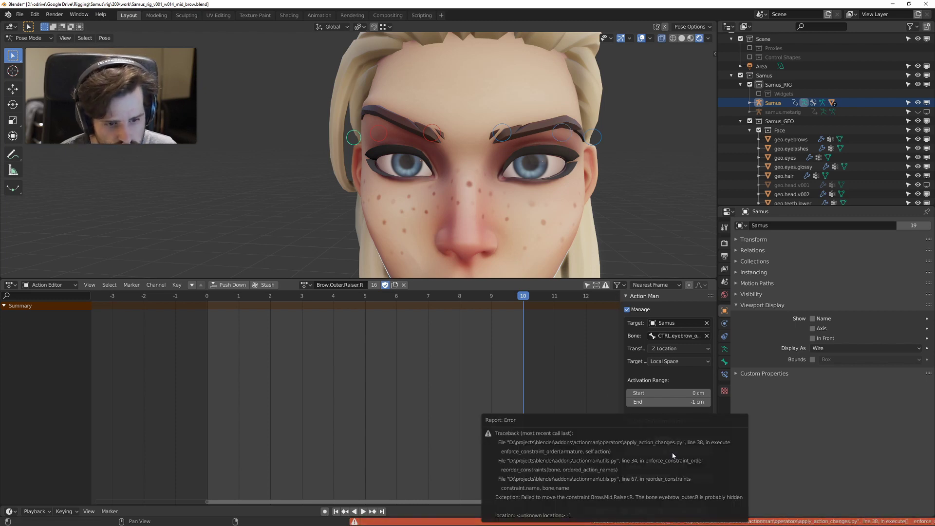
{"action": "key", "text": "n"}
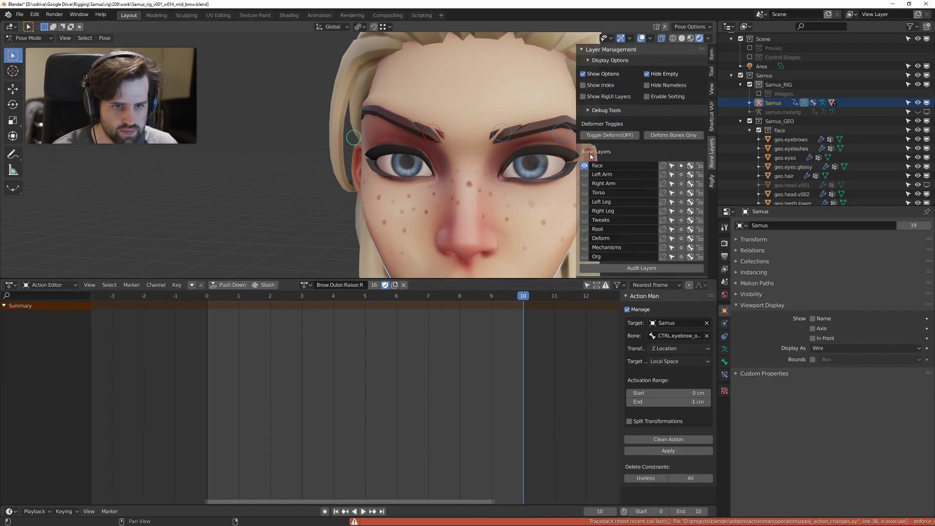
{"action": "left_click", "coordinate": [585, 220]}
{"action": "scroll", "coordinate": [414, 170], "scroll_direction": "down", "scroll_amount": 3}
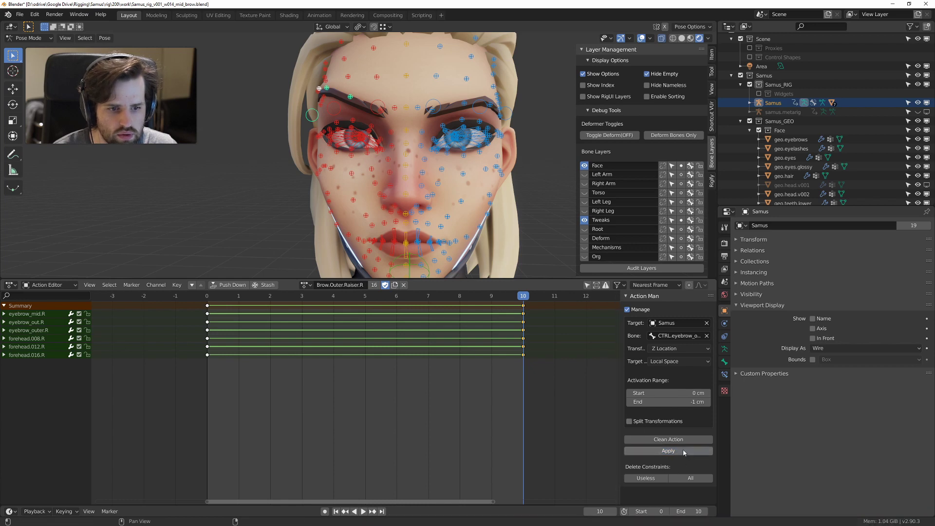
Step: Select all visible face and tweak bones to check the action's keyed bones, and hide the Tweaks bone layer
{"action": "middle_click_drag", "start_coordinate": [308, 138], "coordinate": [522, 157]}
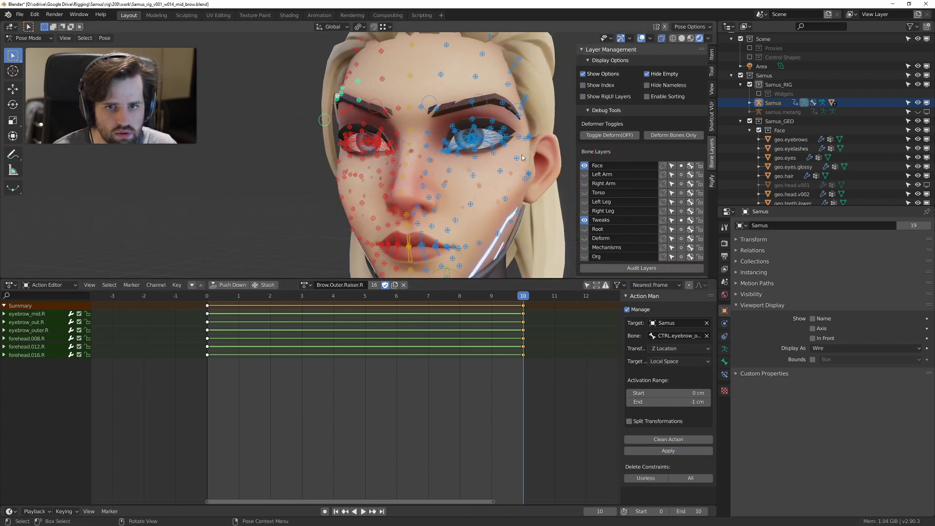
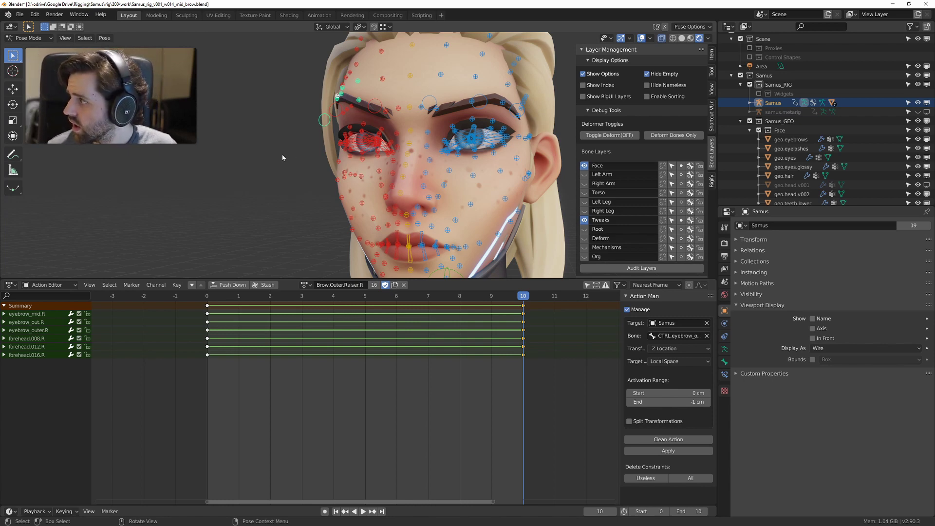
{"action": "middle_click_drag", "start_coordinate": [295, 171], "coordinate": [428, 168]}
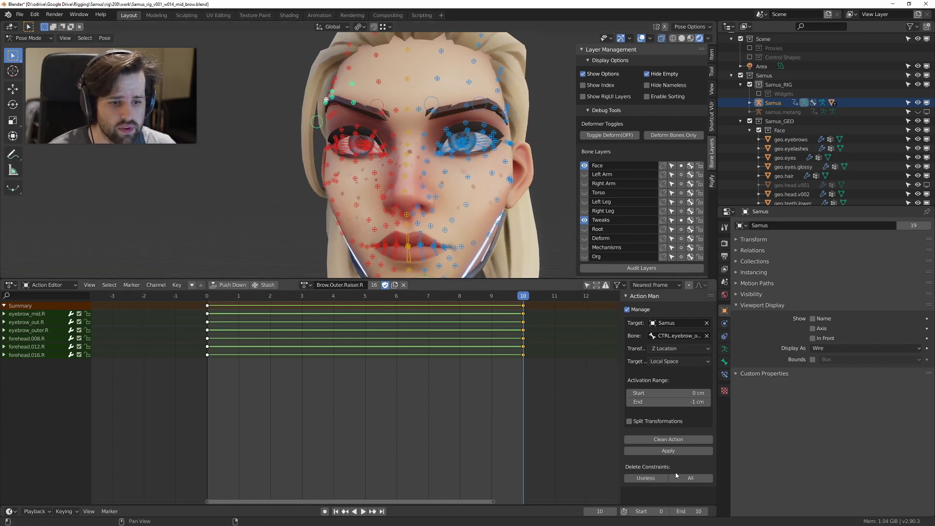
{"action": "middle_click_drag", "start_coordinate": [480, 222], "coordinate": [504, 220]}
{"action": "key", "text": "a"}
{"action": "key", "text": "a"}
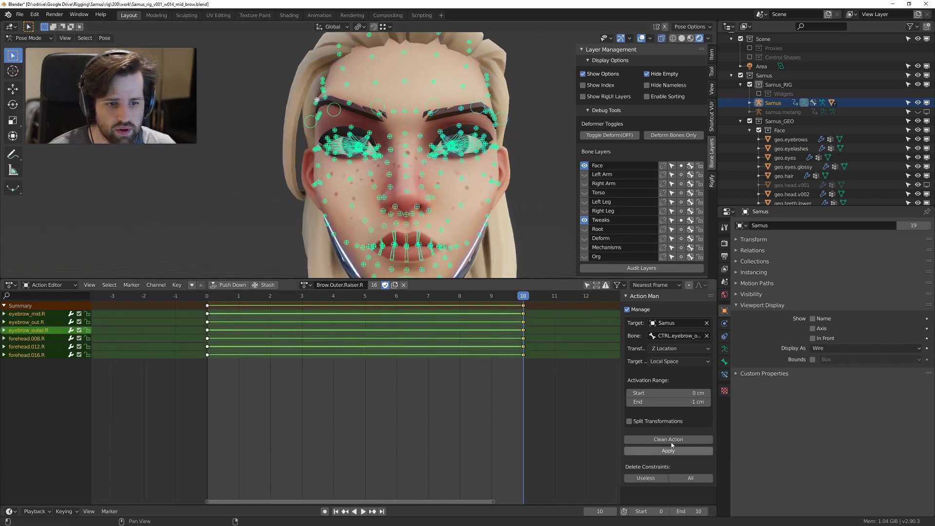
{"action": "middle_click_drag", "start_coordinate": [571, 148], "coordinate": [394, 141]}
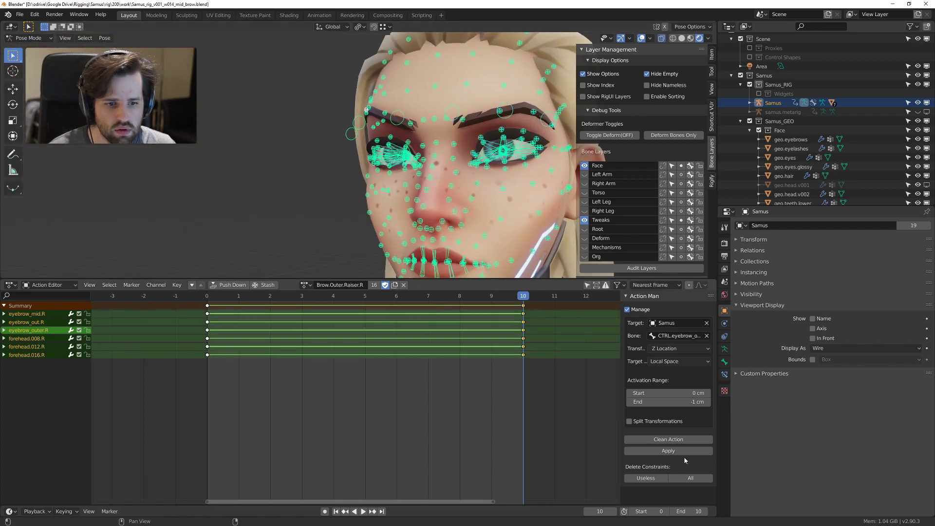
{"action": "left_click", "coordinate": [584, 219]}
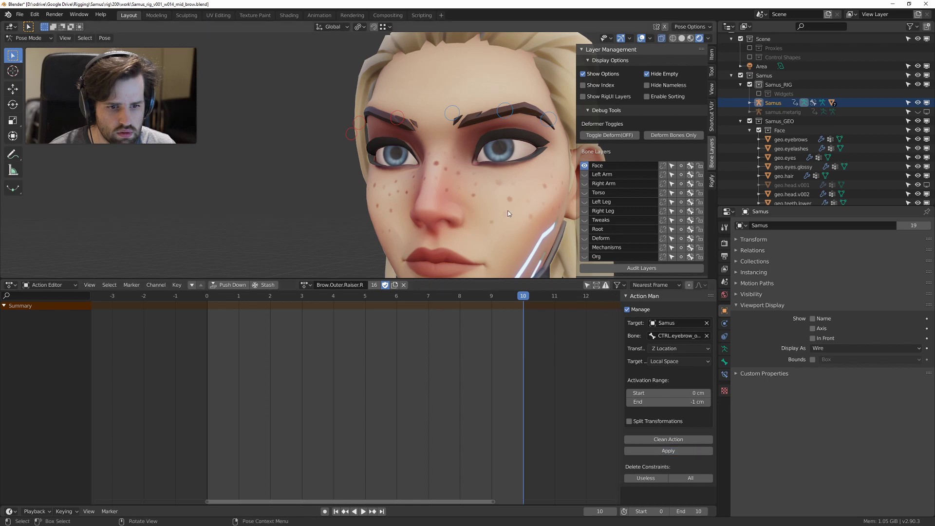
{"action": "left_click_drag", "start_coordinate": [311, 84], "coordinate": [551, 167]}
{"action": "key", "text": "g"}
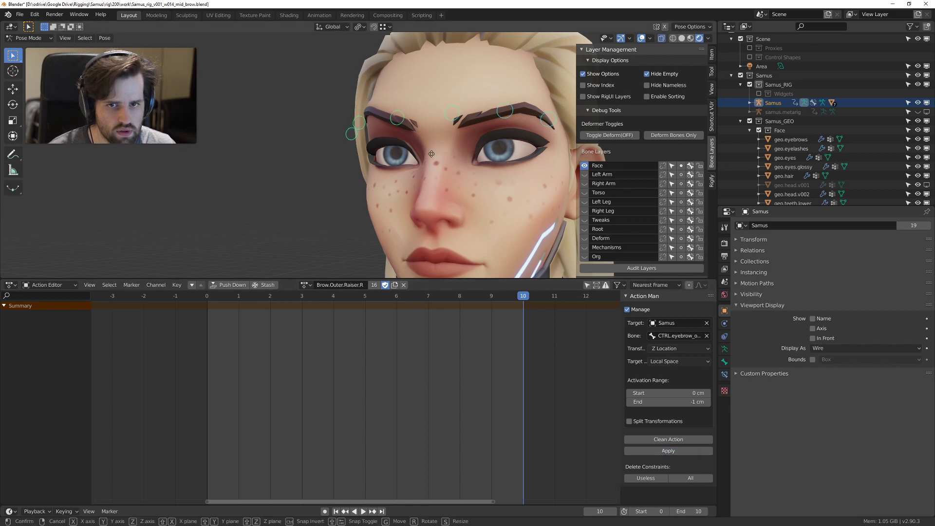
{"action": "right_click", "coordinate": [457, 220]}
{"action": "left_click", "coordinate": [457, 220]}
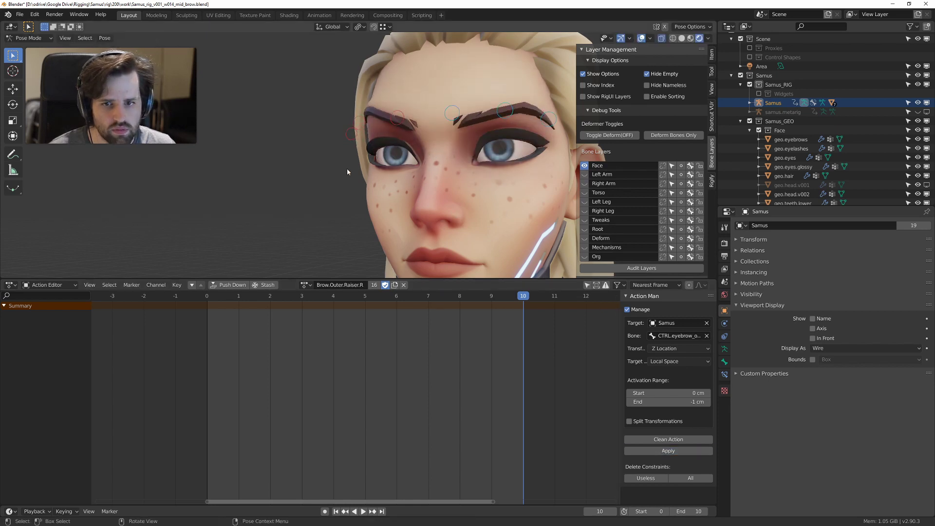
Step: Return the action to frame 0 and raise the right outer brow control about 1.68 cm in Z
{"action": "middle_click_drag", "start_coordinate": [349, 171], "coordinate": [404, 183]}
{"action": "key", "text": "space"}
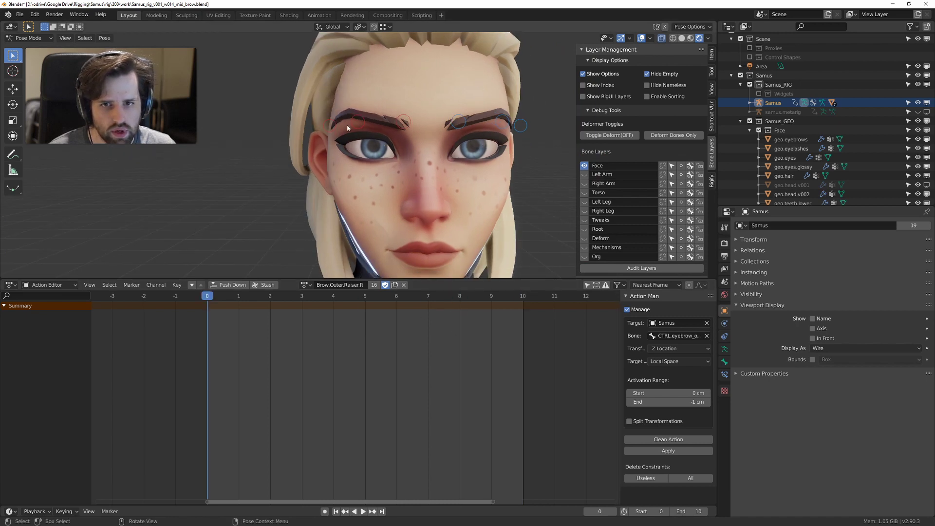
{"action": "left_click", "coordinate": [328, 125]}
{"action": "key", "text": "g"}
{"action": "left_click", "coordinate": [320, 128]}
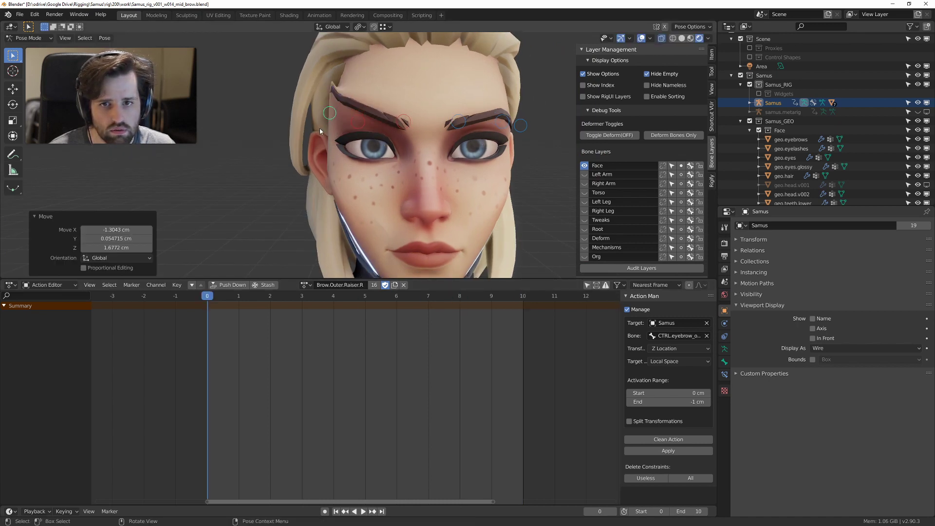
Step: Clean the Brow.Outer.Raiser.R action and show the Tweaks bone layer again
{"action": "middle_click_drag", "start_coordinate": [320, 128], "coordinate": [407, 125]}
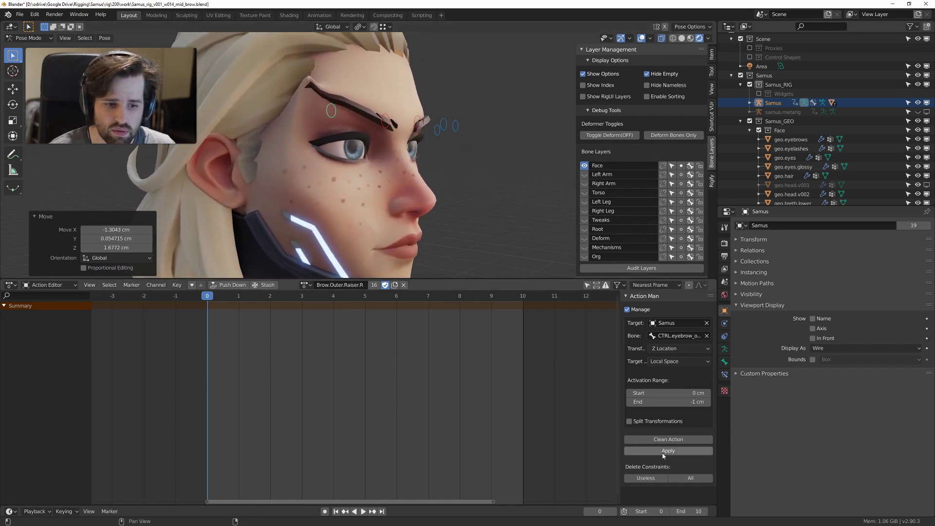
{"action": "left_click", "coordinate": [677, 440]}
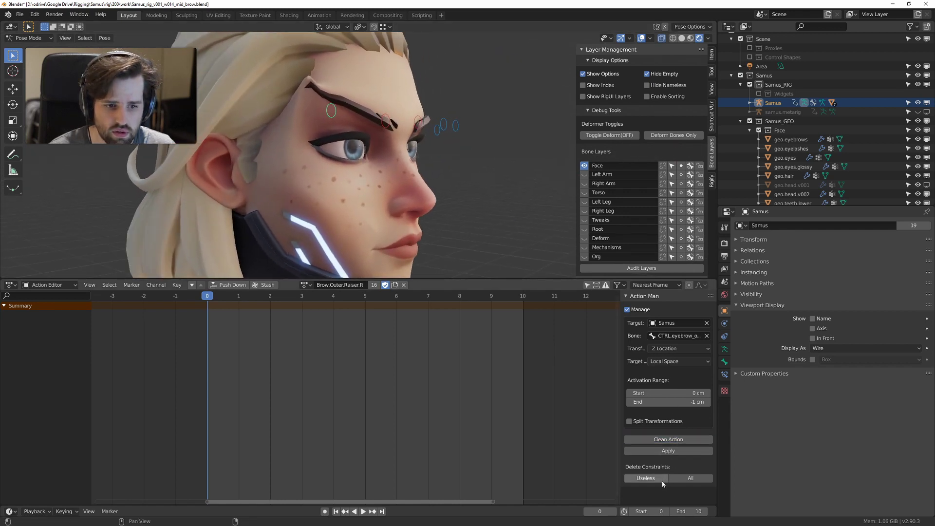
{"action": "left_click", "coordinate": [585, 220]}
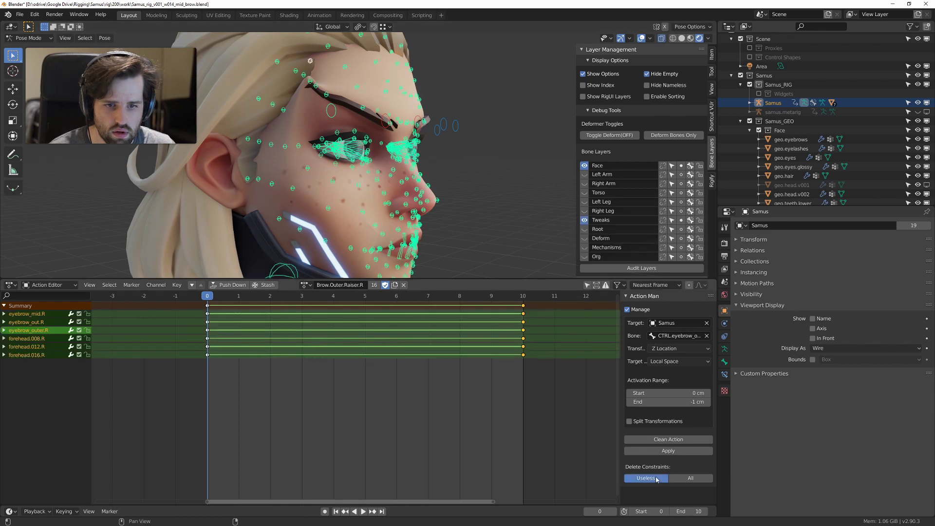
Step: Delete all constraints of the Brow.Outer.Raiser.R action and deselect the face bones, facing the head from the front
{"action": "left_click", "coordinate": [692, 478]}
{"action": "key", "text": "KP_1"}
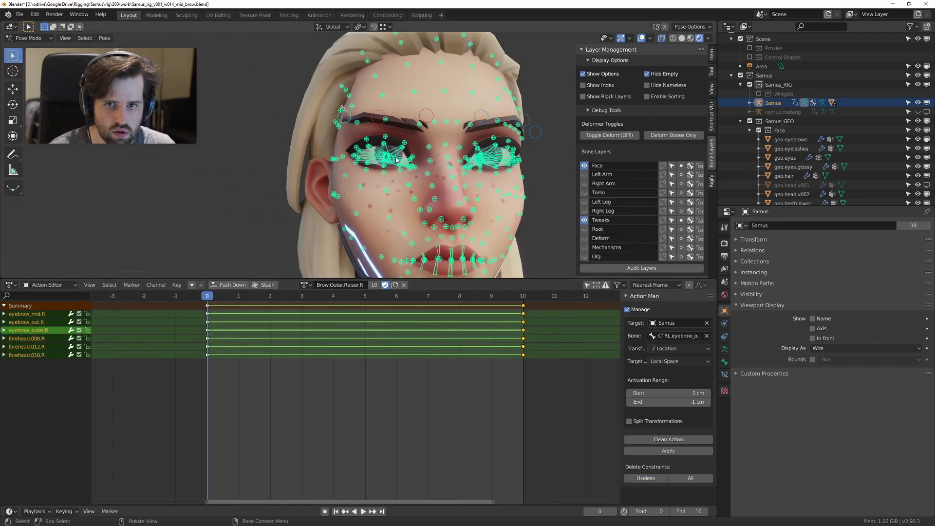
{"action": "key", "text": "alt+a"}
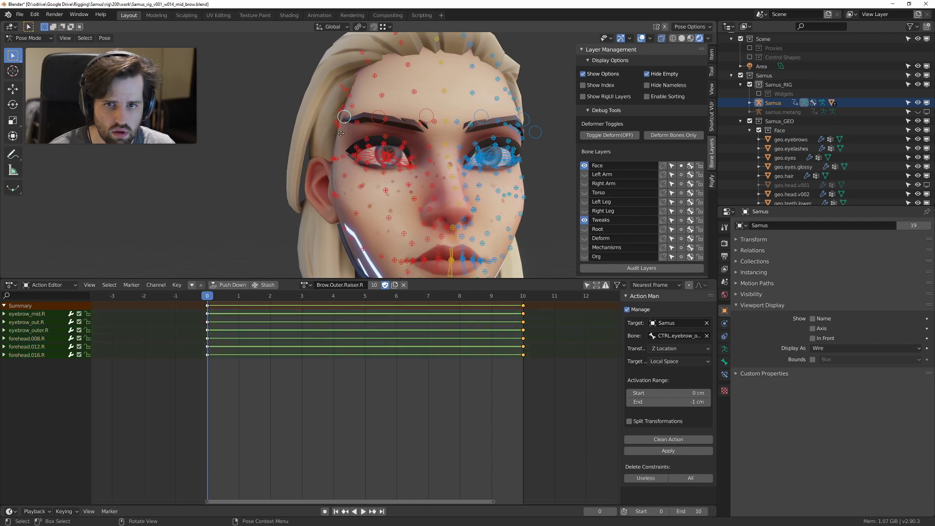
Step: Test the right outer brow control's deformation by moving it up and down
{"action": "key", "text": "g"}
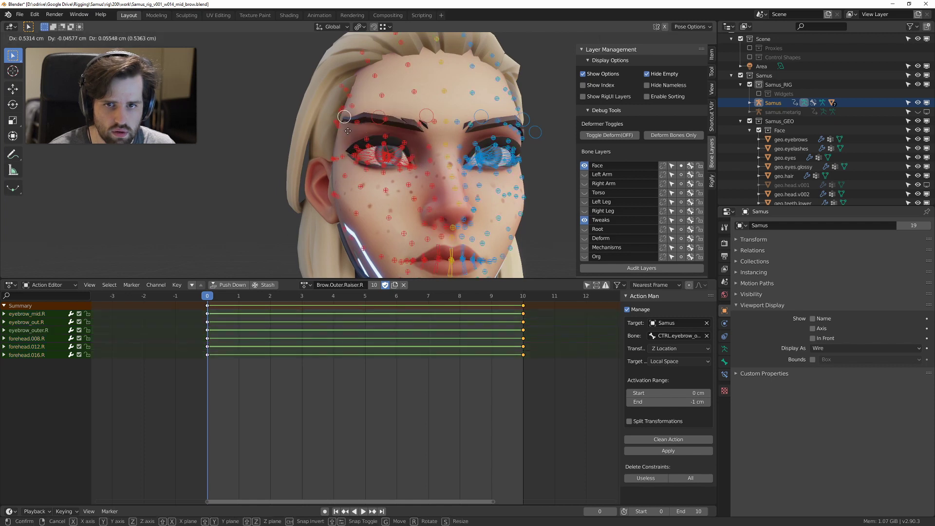
{"action": "right_click", "coordinate": [335, 178]}
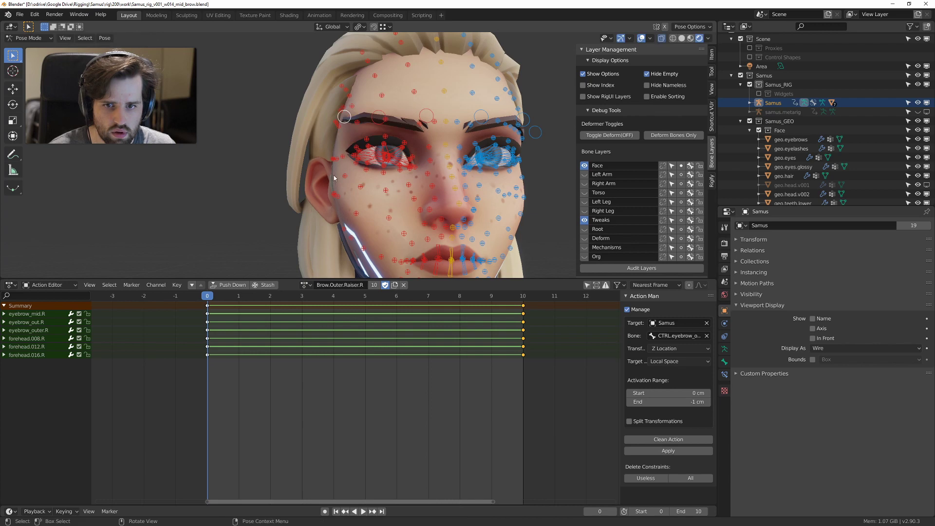
{"action": "key", "text": "g"}
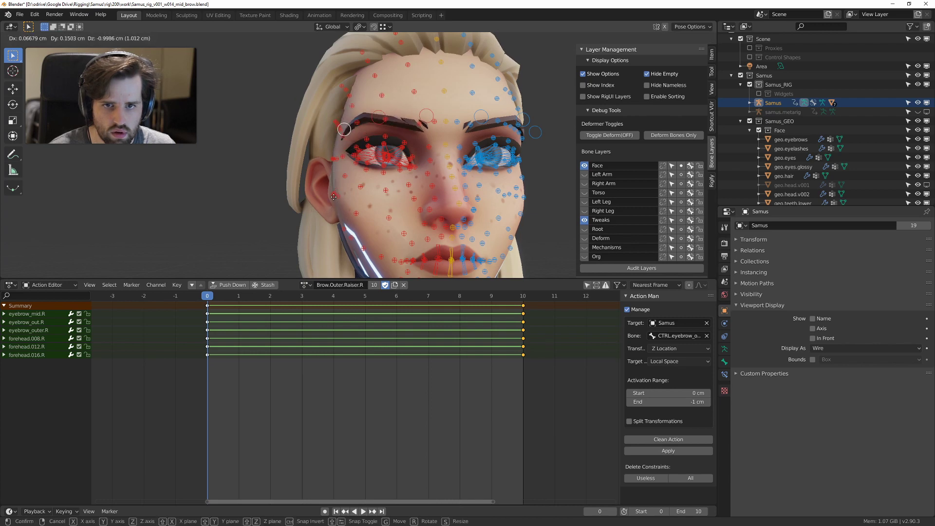
{"action": "left_click", "coordinate": [331, 202]}
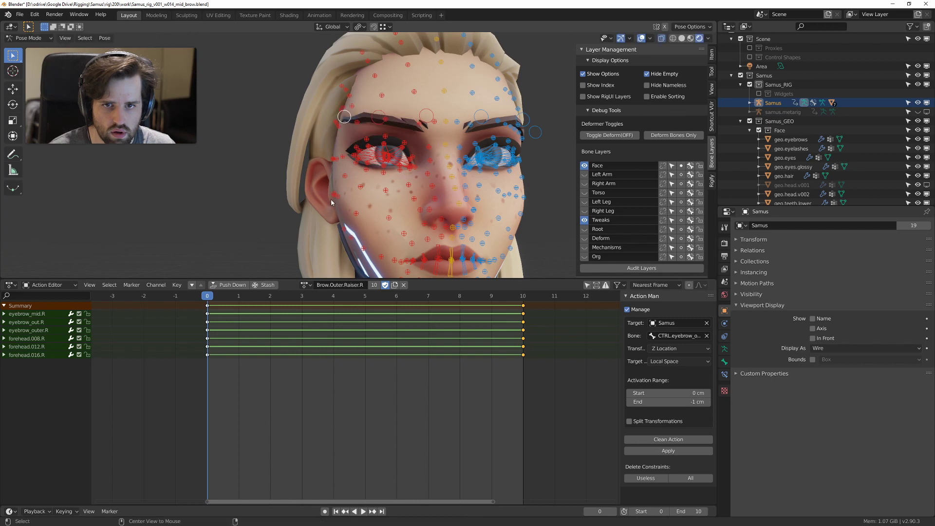
{"action": "key", "text": "g"}
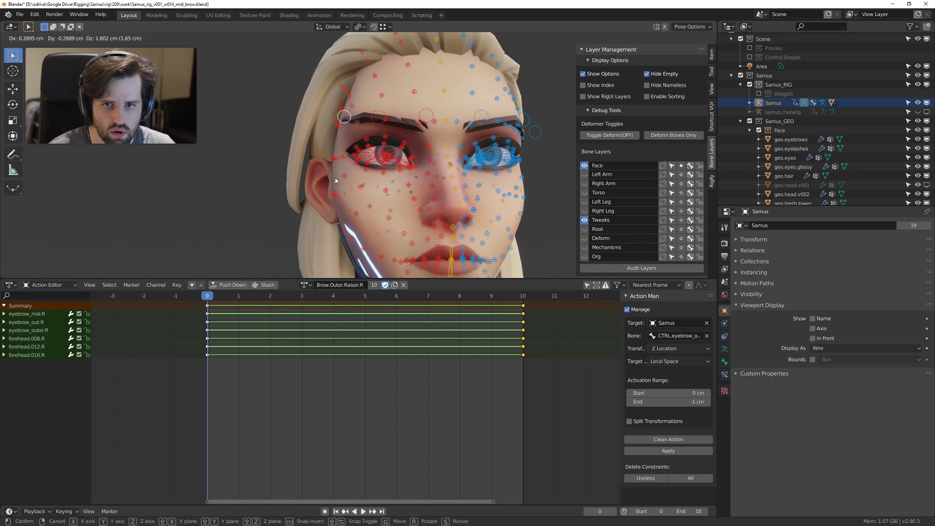
{"action": "right_click", "coordinate": [335, 180]}
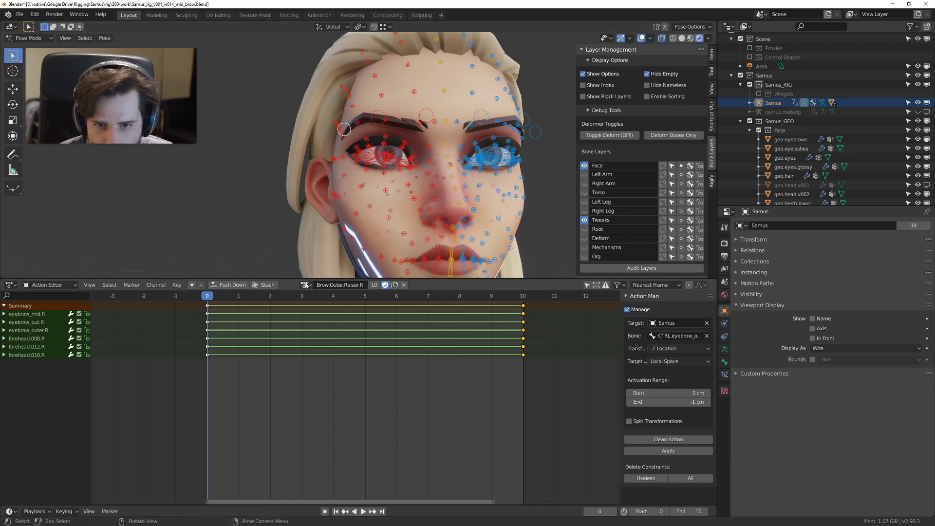
Step: Raise the right outer brow control about 1.2 cm in Z
{"action": "middle_click_drag", "start_coordinate": [338, 145], "coordinate": [380, 143]}
{"action": "scroll", "coordinate": [380, 142], "scroll_direction": "up", "scroll_amount": 4}
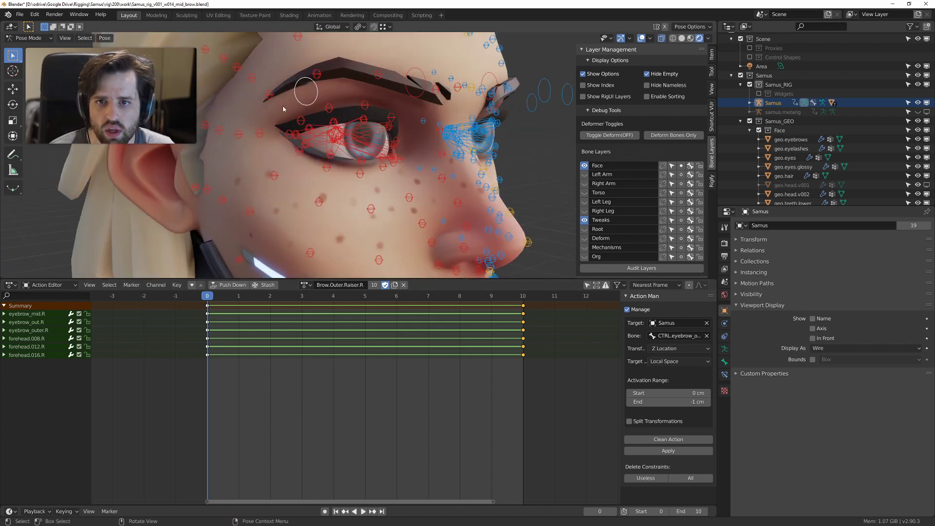
{"action": "key", "text": "g"}
{"action": "left_click", "coordinate": [303, 109]}
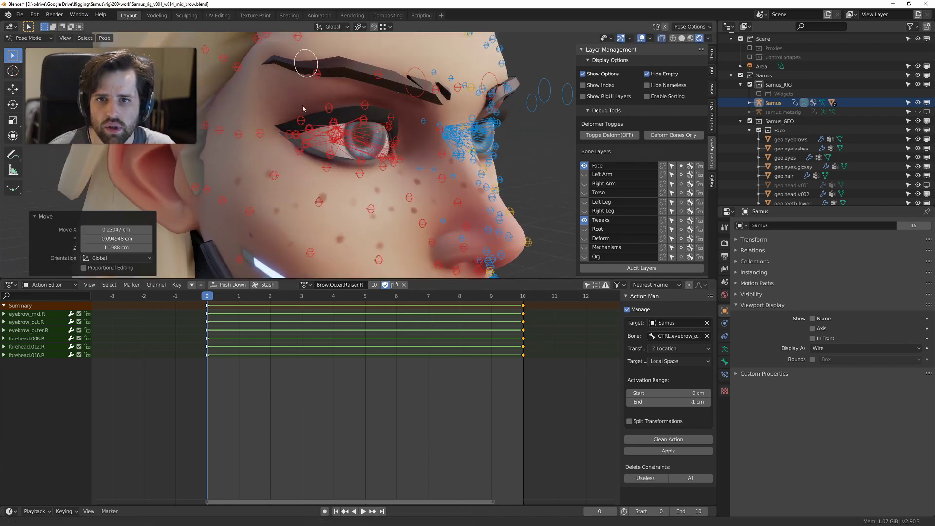
Step: Select the eyebrow_outer.R tweak bone and expand its Brow.Mid.Raiser.R constraint to inspect the settings
{"action": "middle_click_drag", "start_coordinate": [303, 108], "coordinate": [293, 165]}
{"action": "left_click", "coordinate": [287, 161]}
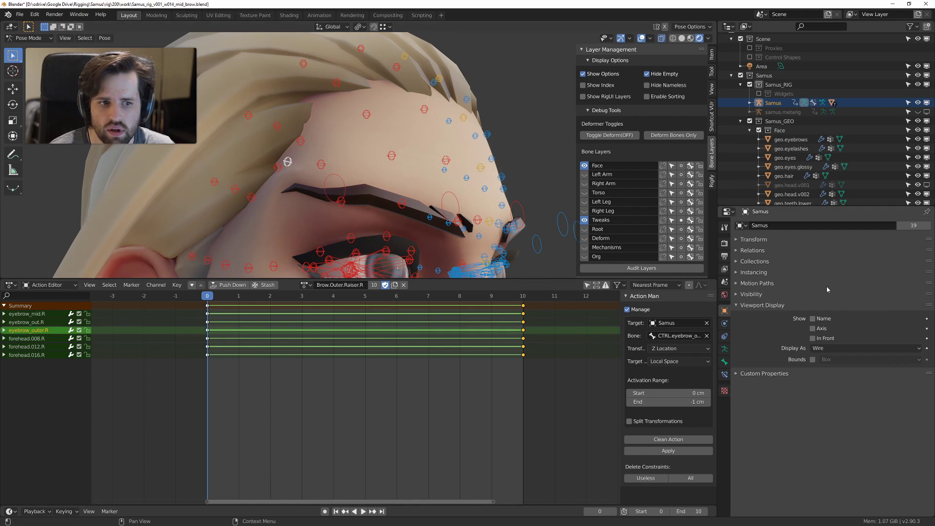
{"action": "left_click", "coordinate": [725, 375]}
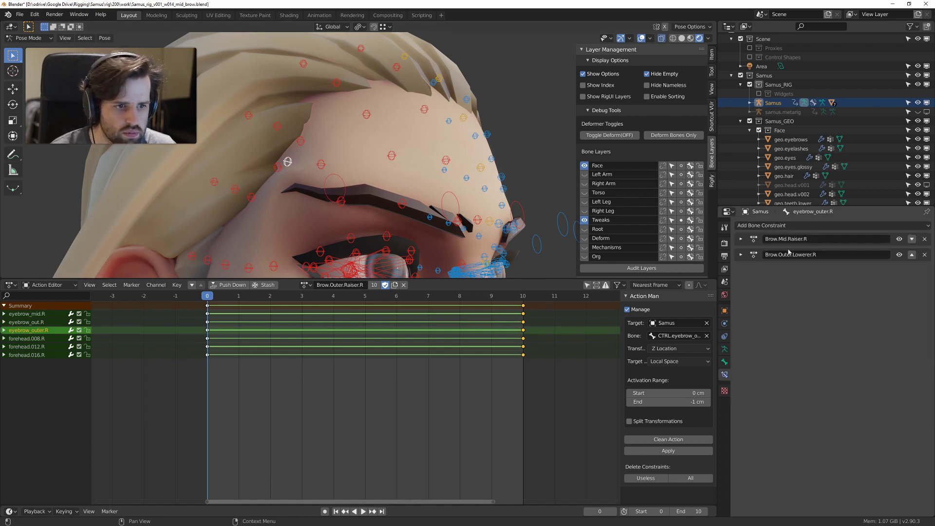
{"action": "left_click", "coordinate": [740, 239]}
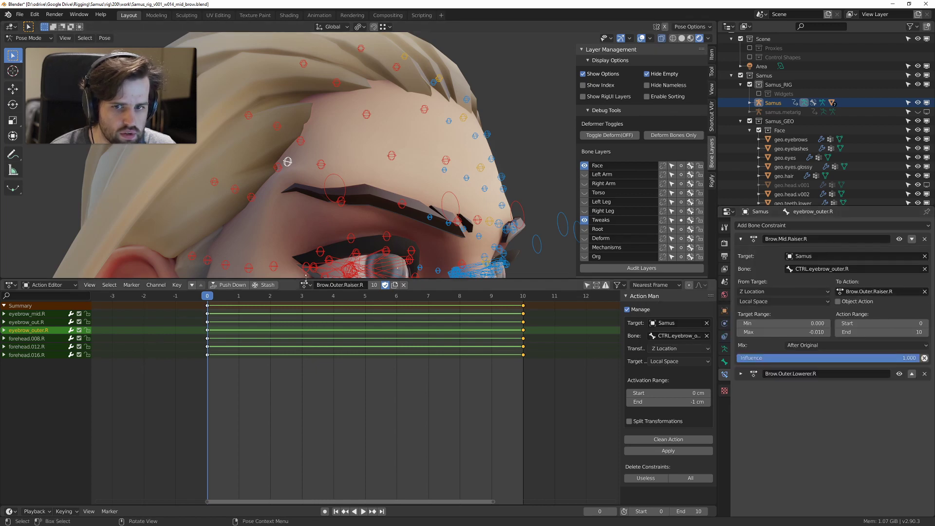
Step: Test the right mid brow control by moving it vertically and examine the outer end of the eyebrow
{"action": "middle_click_drag", "start_coordinate": [344, 179], "coordinate": [370, 186]}
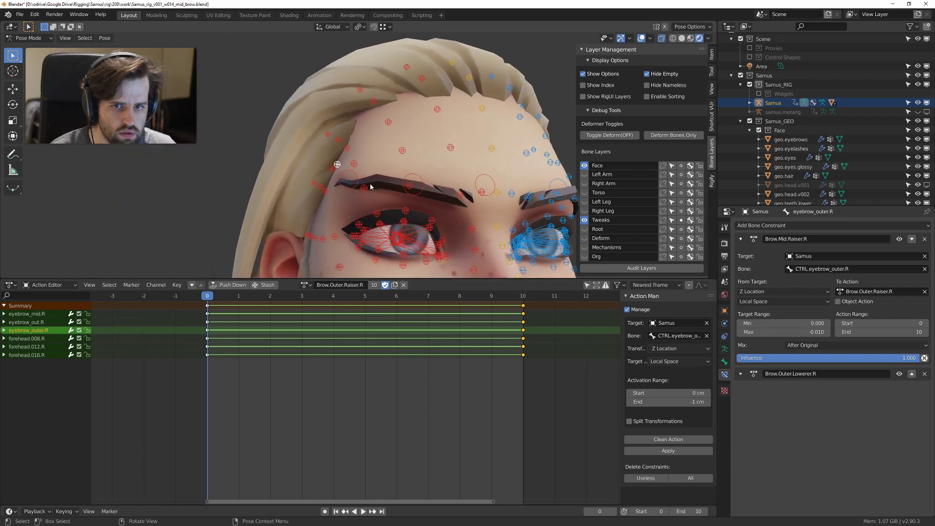
{"action": "left_click", "coordinate": [414, 176]}
{"action": "key", "text": "g"}
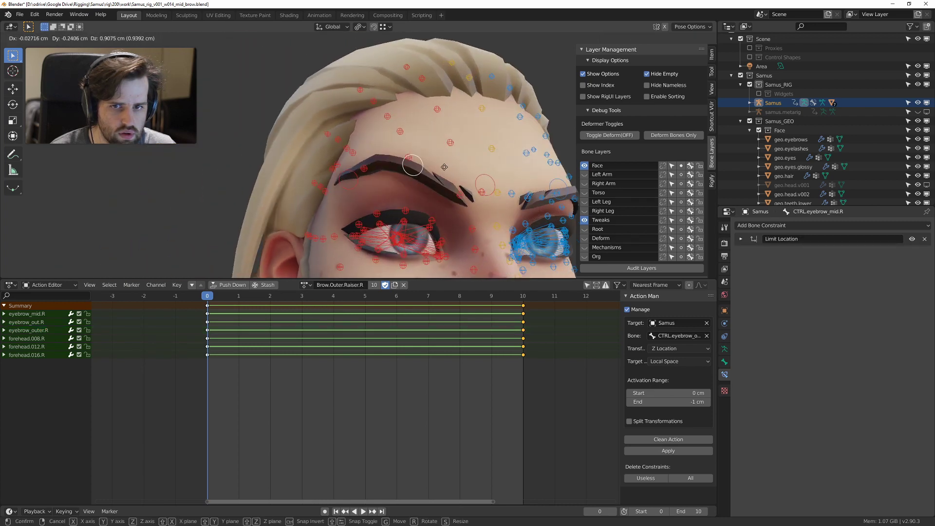
{"action": "left_click", "coordinate": [436, 192]}
{"action": "middle_click_drag", "start_coordinate": [312, 181], "coordinate": [336, 192]}
{"action": "scroll", "coordinate": [321, 165], "scroll_direction": "up", "scroll_amount": 3}
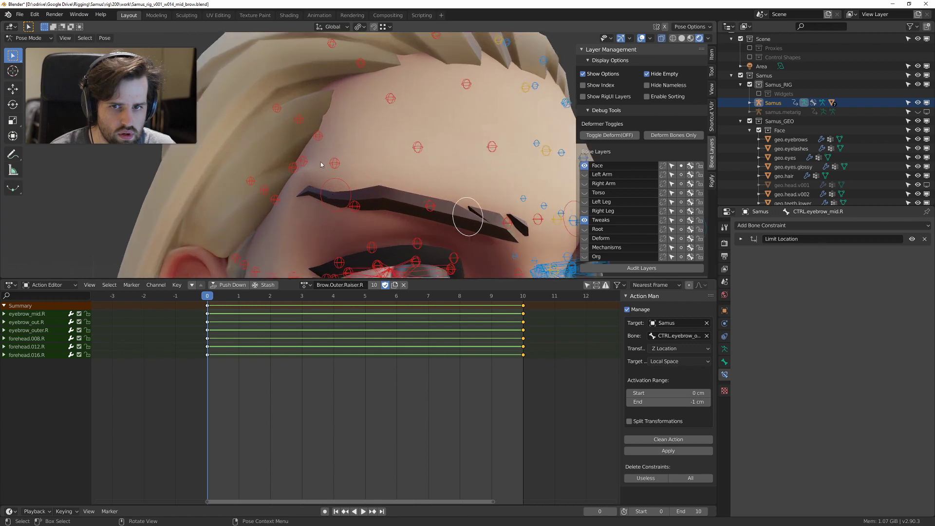
Step: Load the Brow.Mid.Lowerer.L.001 action in the Action Editor
{"action": "left_click", "coordinate": [305, 285]}
{"action": "type", "text": "b"}
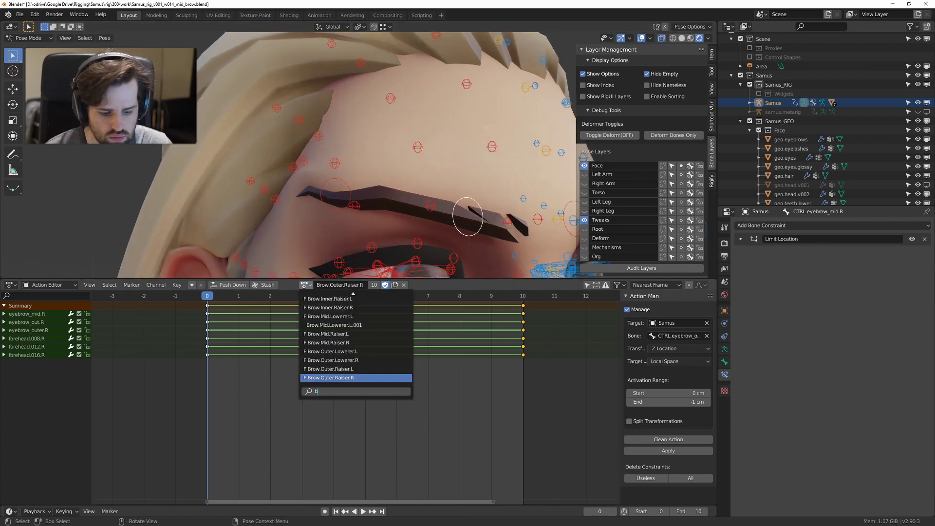
{"action": "type", "text": "row.mid"}
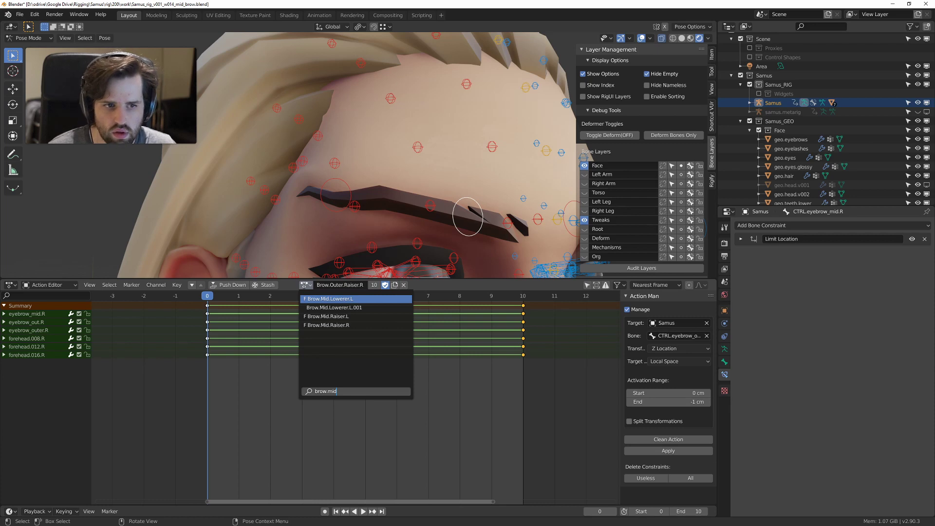
{"action": "key", "text": "Down"}
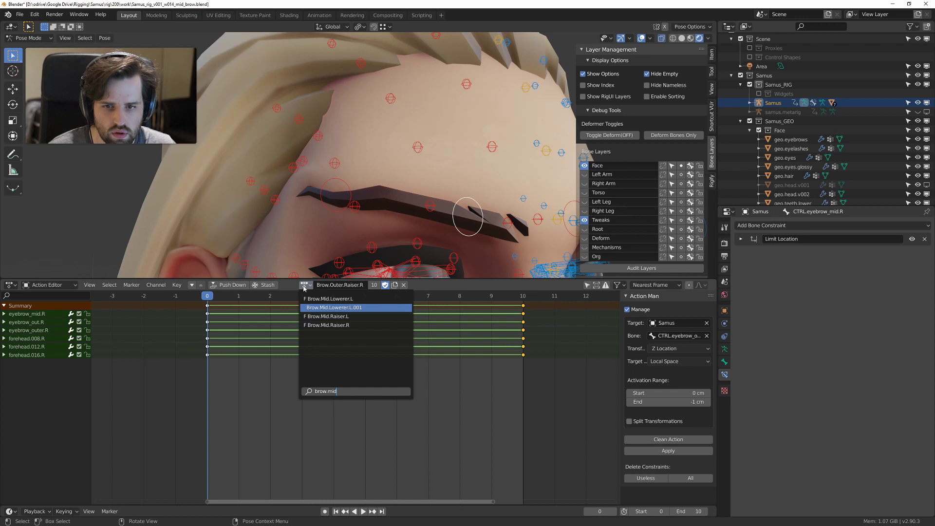
{"action": "key", "text": "Return"}
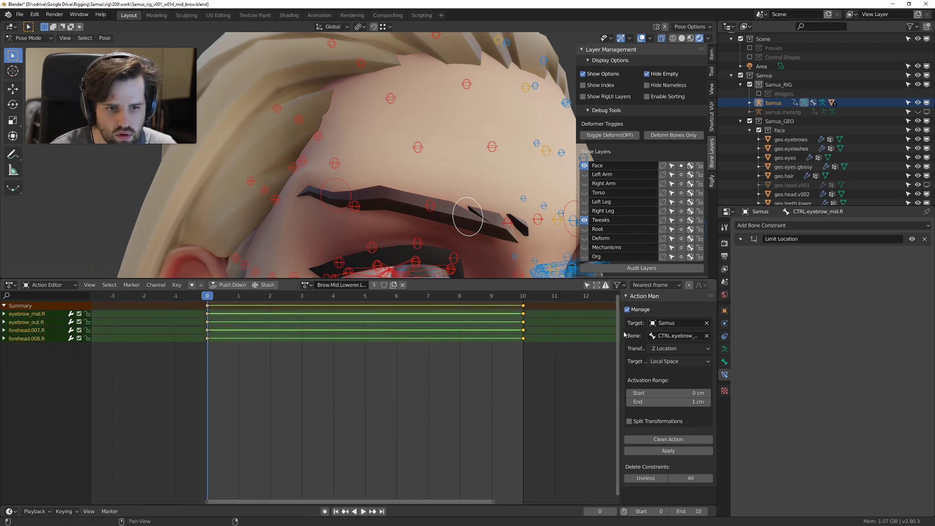
Step: Rename the loaded action as Brow.Mid.Lowerer.R and apply it in Action Man
{"action": "left_click_drag", "start_coordinate": [620, 330], "coordinate": [528, 328]}
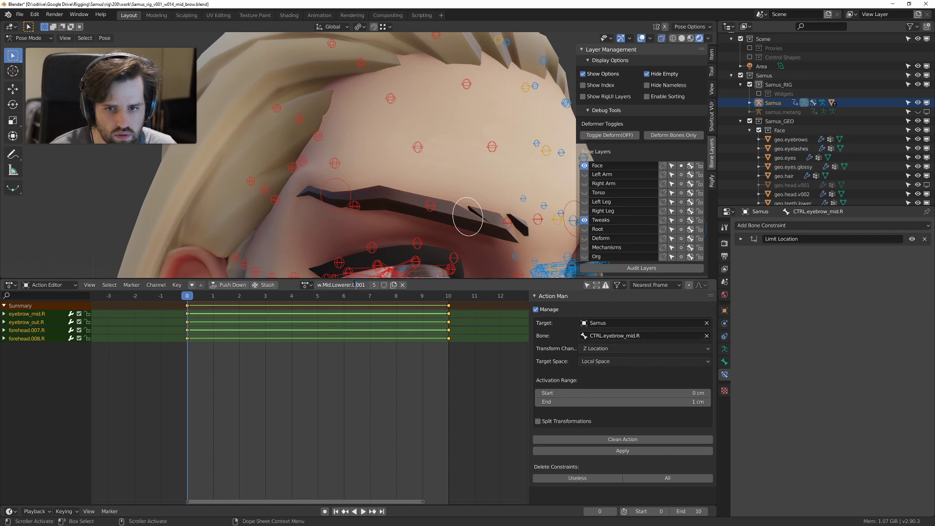
{"action": "type", "text": "R"}
{"action": "key", "text": "Return"}
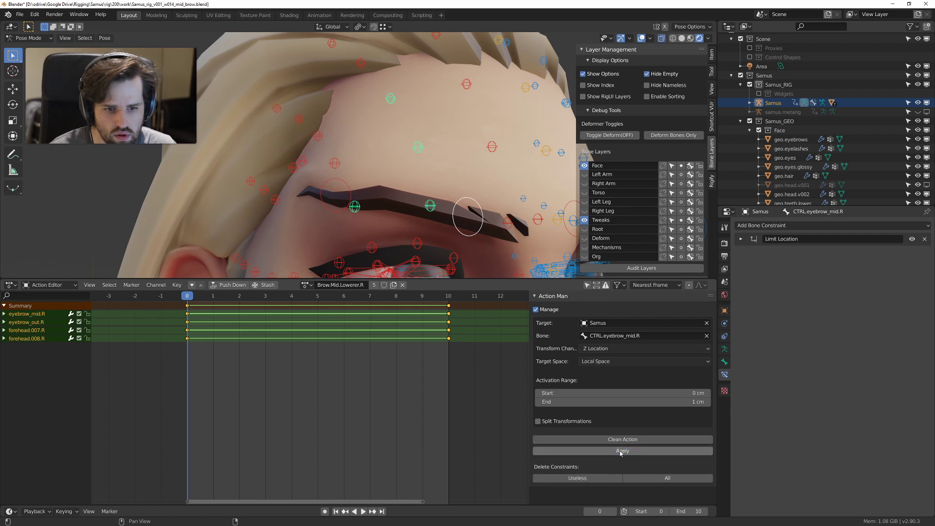
Step: Try moving the right mid brow control to check the brow deformation with the renamed lowerer action
{"action": "middle_click_drag", "start_coordinate": [414, 210], "coordinate": [431, 189]}
{"action": "left_click", "coordinate": [415, 180]}
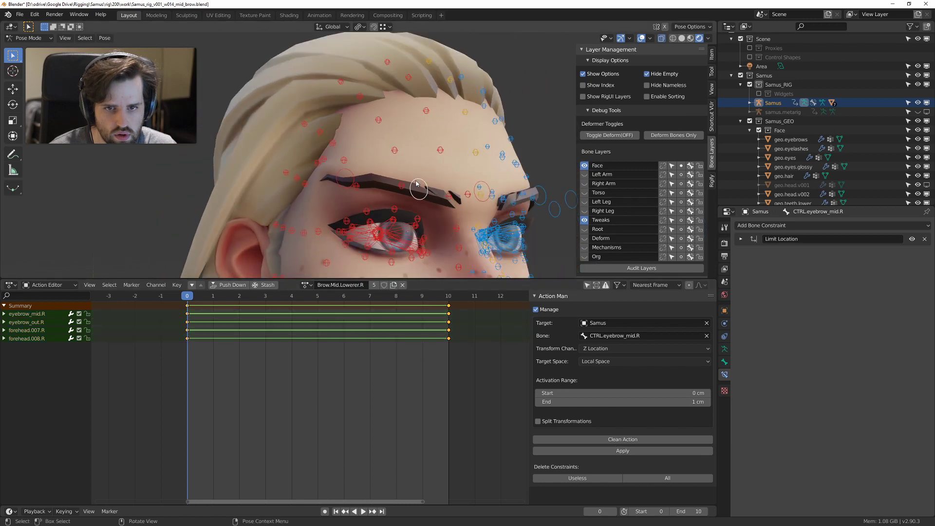
{"action": "key", "text": "g"}
{"action": "right_click", "coordinate": [331, 209]}
Step: Select the eyebrow_outer.R bone and inspect which action its Brow.Mid.Raiser.R constraint uses
{"action": "left_click", "coordinate": [324, 160]}
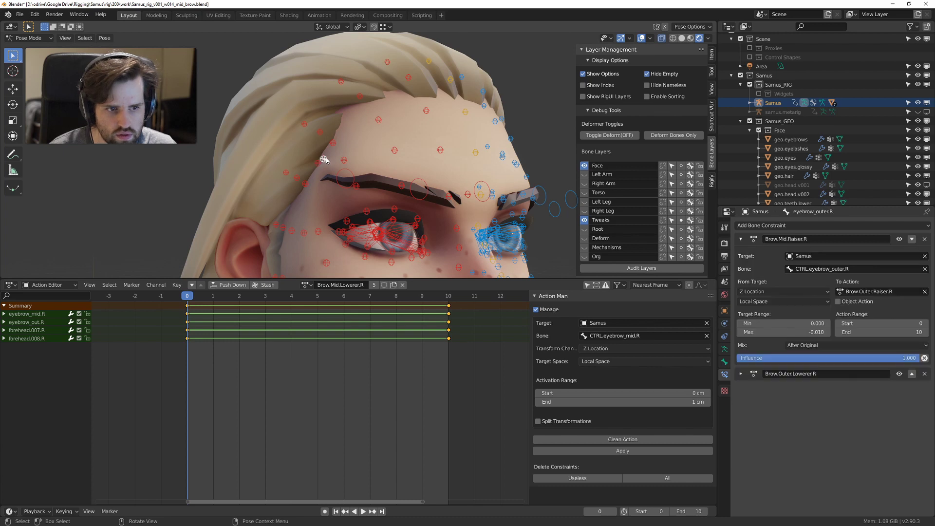
{"action": "left_click", "coordinate": [740, 239]}
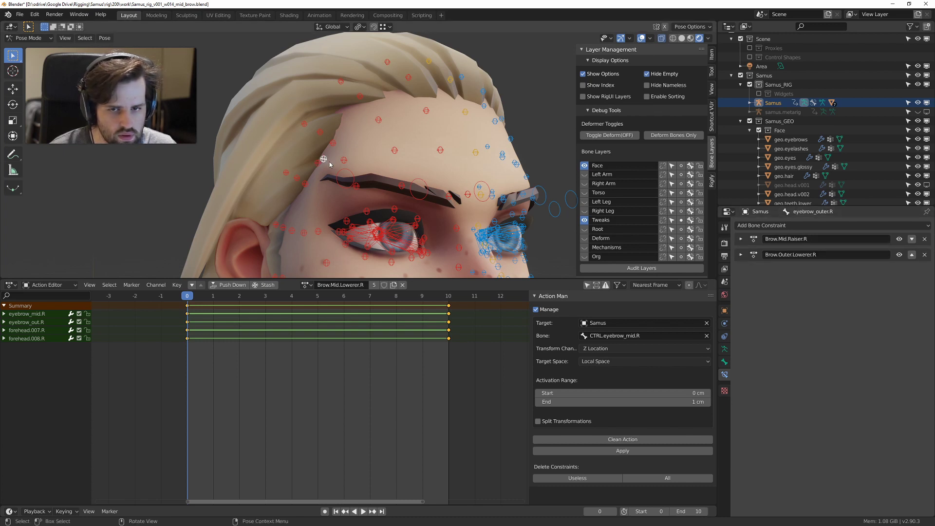
{"action": "left_click", "coordinate": [741, 239]}
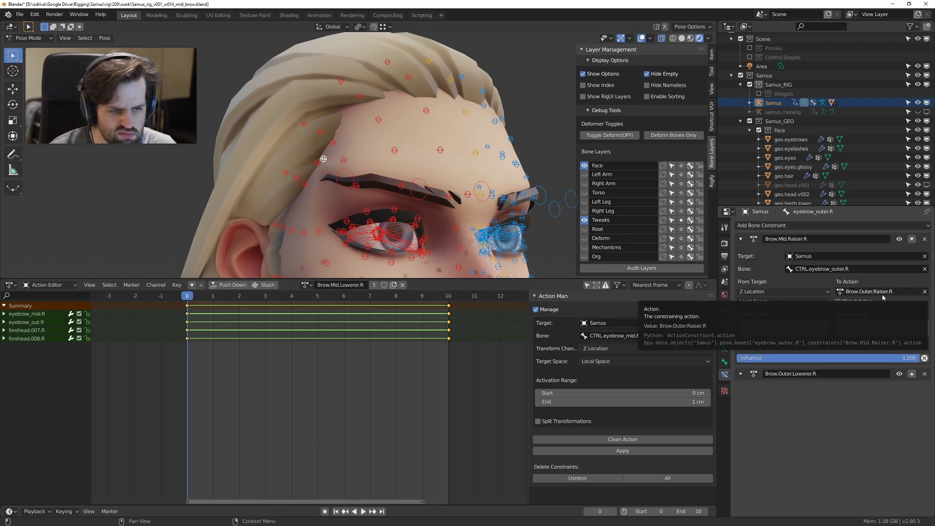
Step: Delete the useless constraints of the Brow.Mid.Raiser.R action and apply that action in Action Man
{"action": "left_click", "coordinate": [305, 285]}
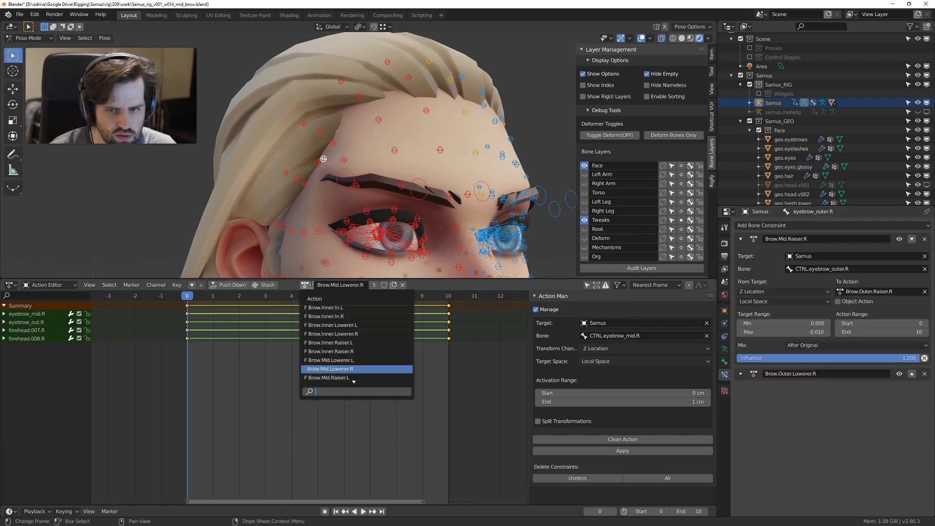
{"action": "type", "text": "brow.mi"}
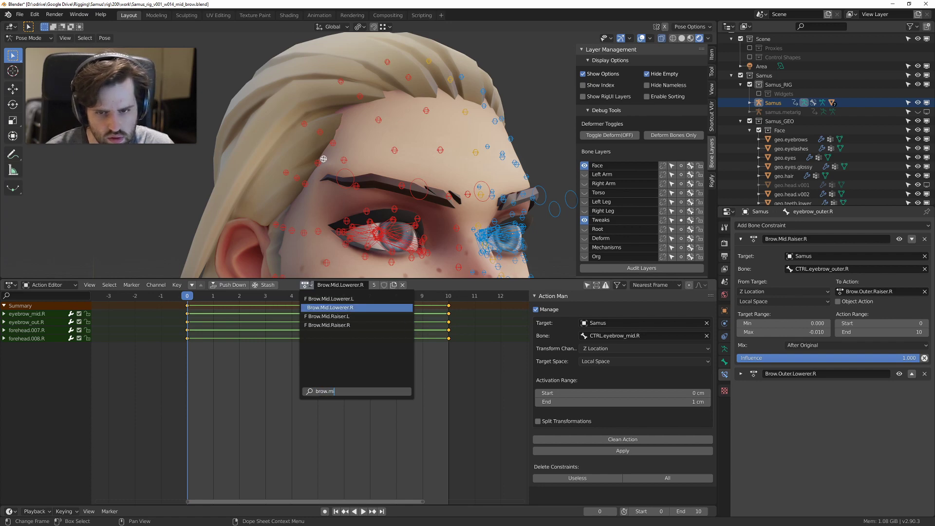
{"action": "key", "text": "Down"}
{"action": "key", "text": "Down"}
{"action": "key", "text": "Return"}
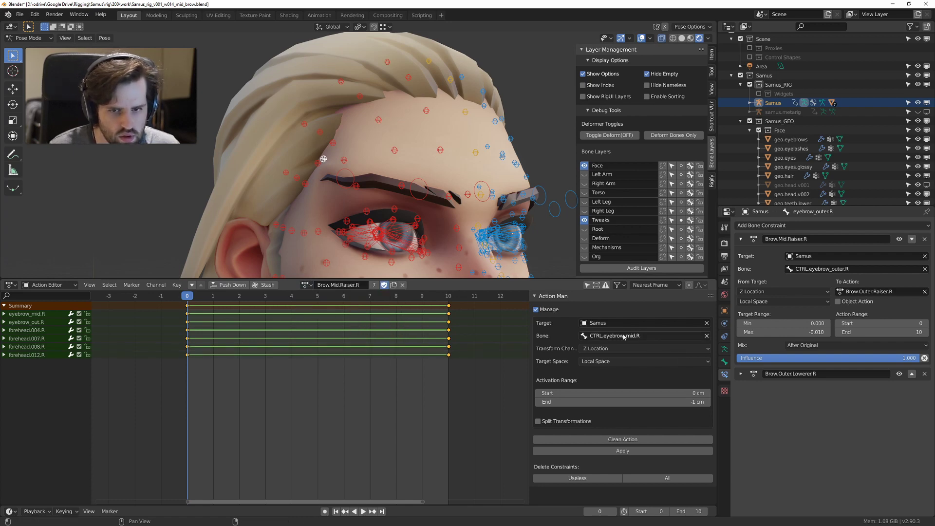
{"action": "left_click", "coordinate": [606, 479]}
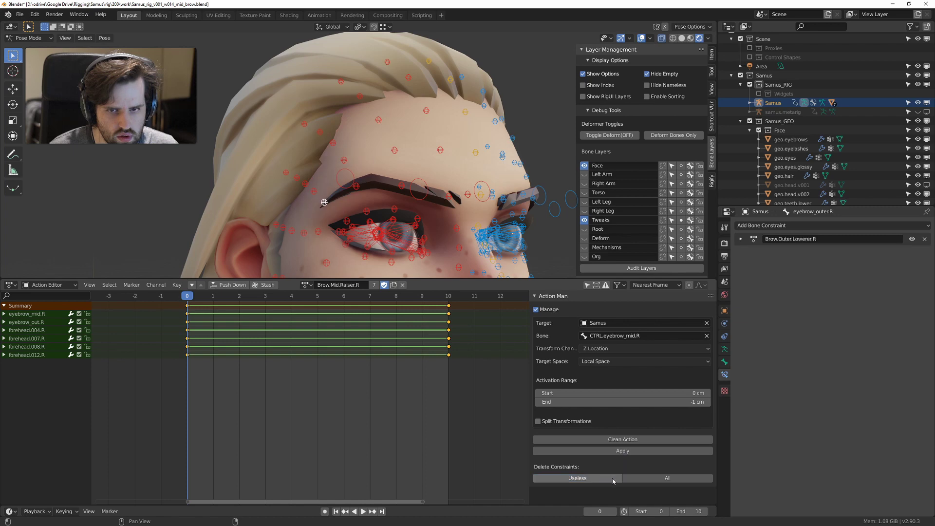
{"action": "left_click", "coordinate": [637, 451]}
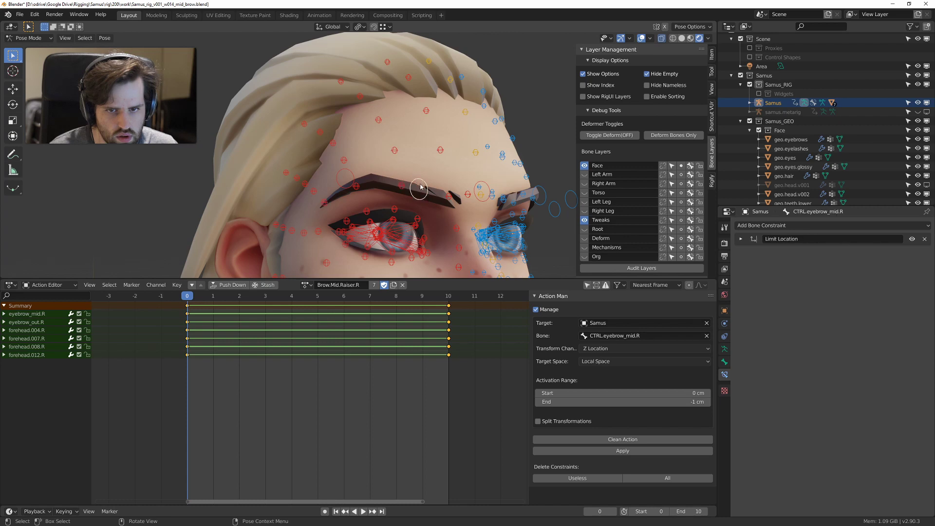
Step: Test the right and left mid brow controls by moving each one up and down
{"action": "key", "text": "g"}
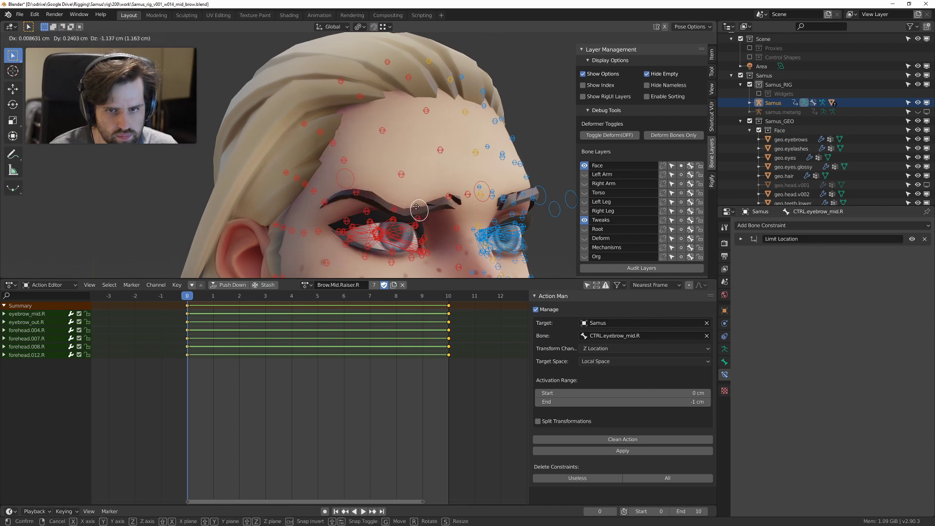
{"action": "left_click", "coordinate": [406, 142]}
{"action": "scroll", "coordinate": [438, 151], "scroll_direction": "down", "scroll_amount": 3}
{"action": "middle_click_drag", "start_coordinate": [497, 157], "coordinate": [458, 170]}
{"action": "left_click", "coordinate": [437, 151]}
{"action": "key", "text": "g"}
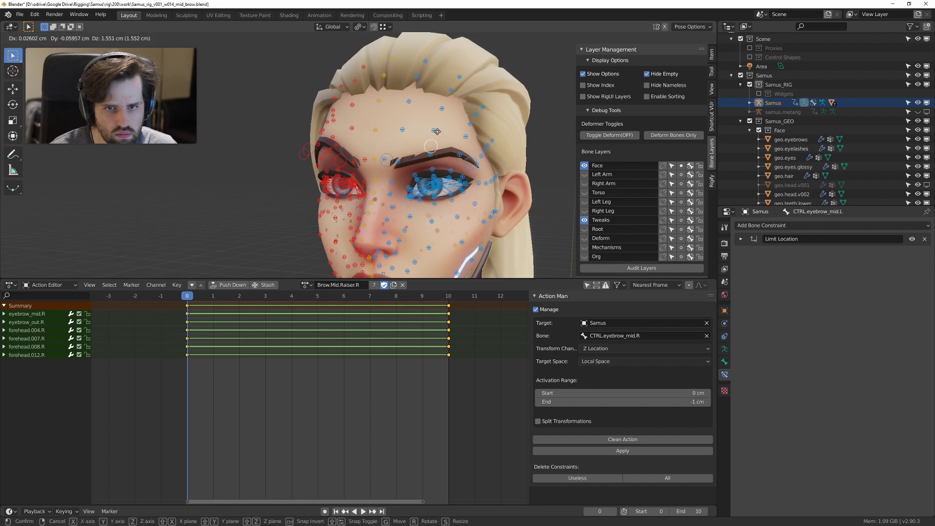
{"action": "left_click", "coordinate": [429, 168]}
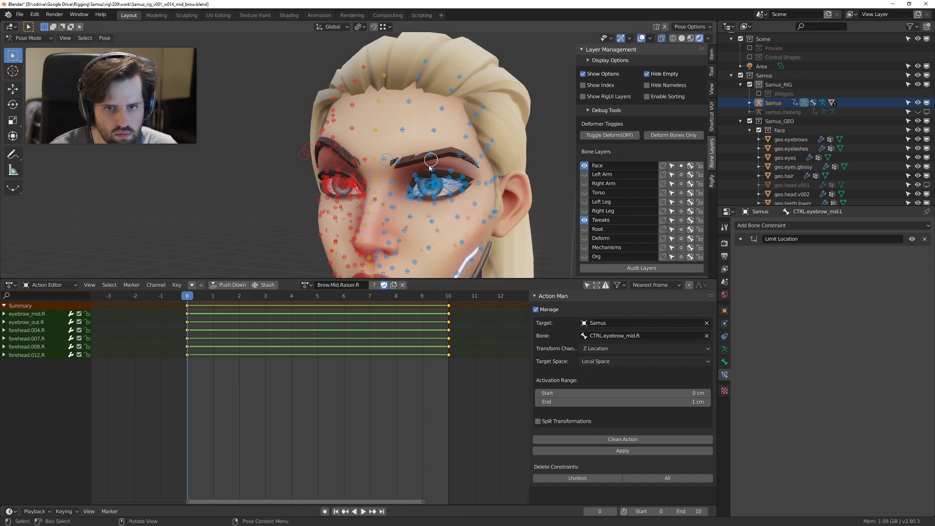
Step: Open the apply_all_actions.py script in the Scripting workspace and run it to reapply all managed actions
{"action": "left_click", "coordinate": [421, 16]}
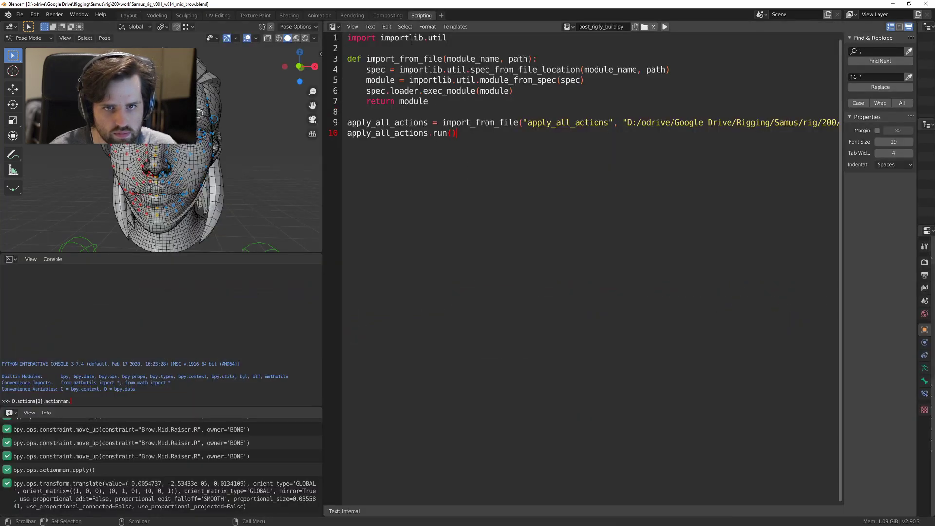
{"action": "left_click", "coordinate": [568, 27]}
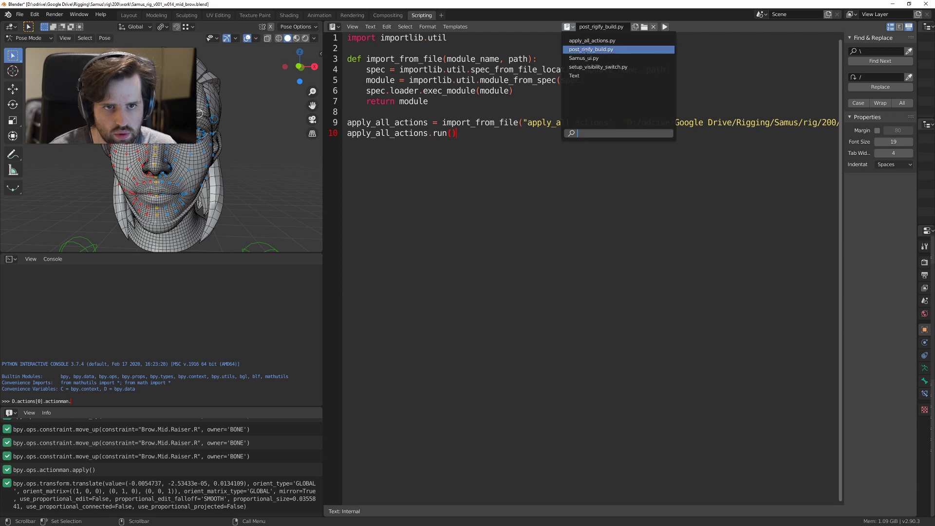
{"action": "left_click", "coordinate": [616, 41]}
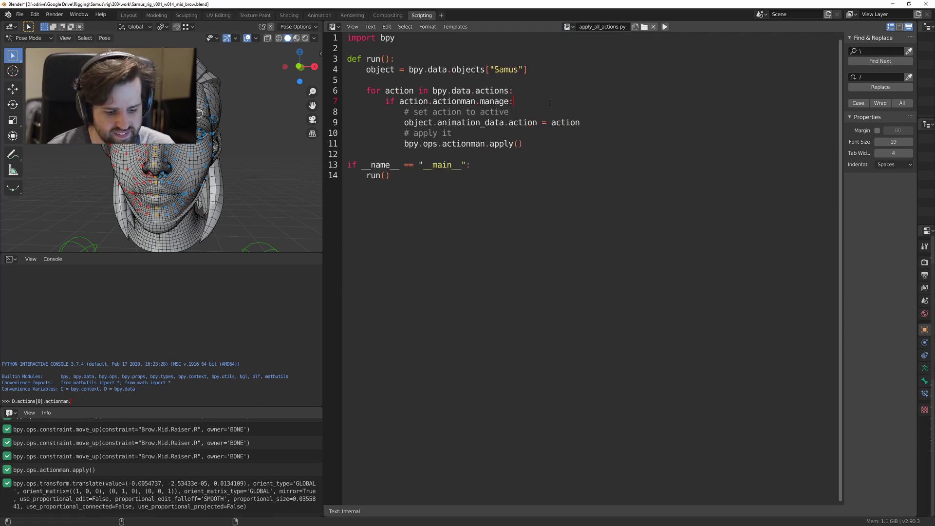
{"action": "key", "text": "alt+p"}
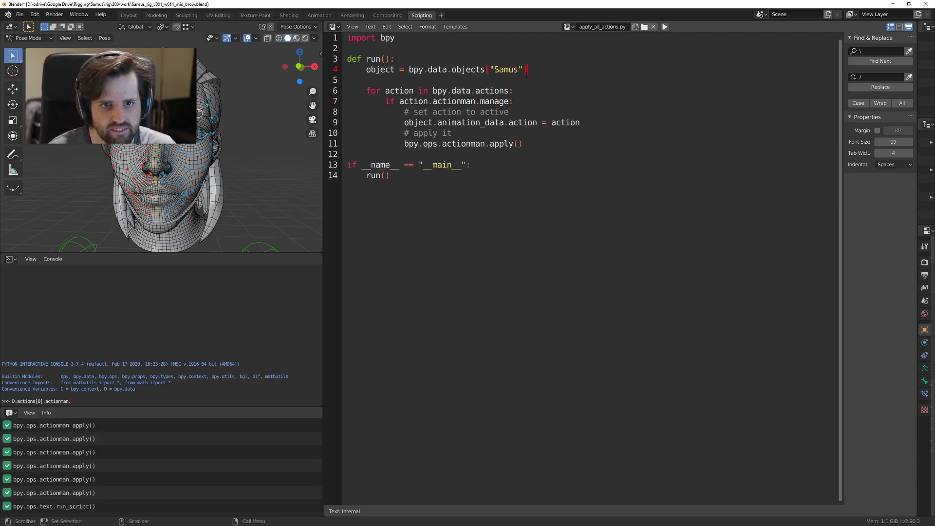
{"action": "left_click_drag", "start_coordinate": [526, 74], "coordinate": [531, 109]}
{"action": "left_click", "coordinate": [523, 81]}
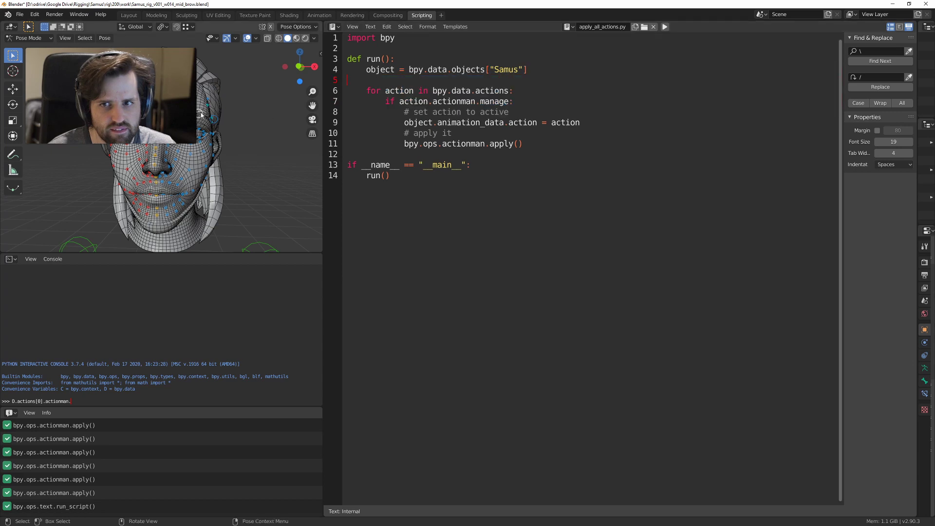
{"action": "key", "text": "g"}
{"action": "right_click", "coordinate": [204, 90]}
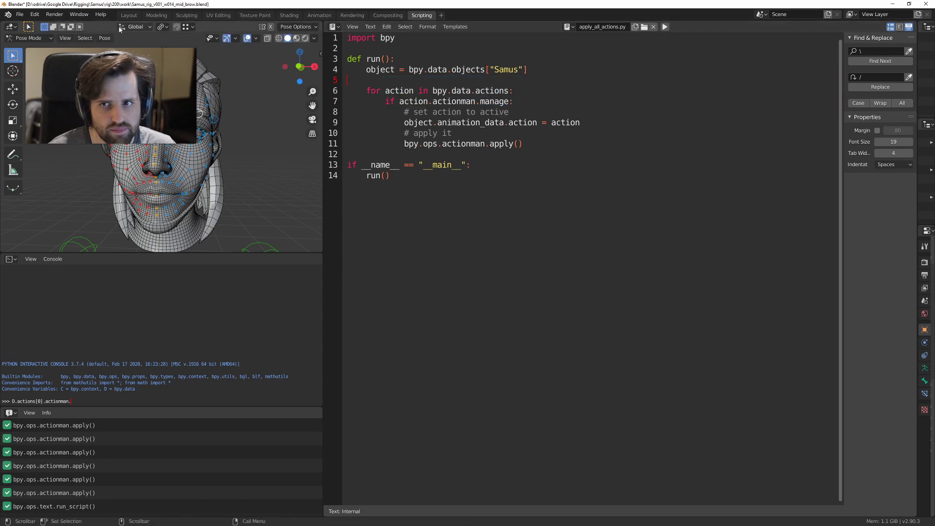
Step: Return to the Layout workspace, hide the Tweaks bone layer, and raise the left mid brow control about 1.6 cm
{"action": "left_click", "coordinate": [130, 15]}
{"action": "scroll", "coordinate": [404, 161], "scroll_direction": "up", "scroll_amount": 3}
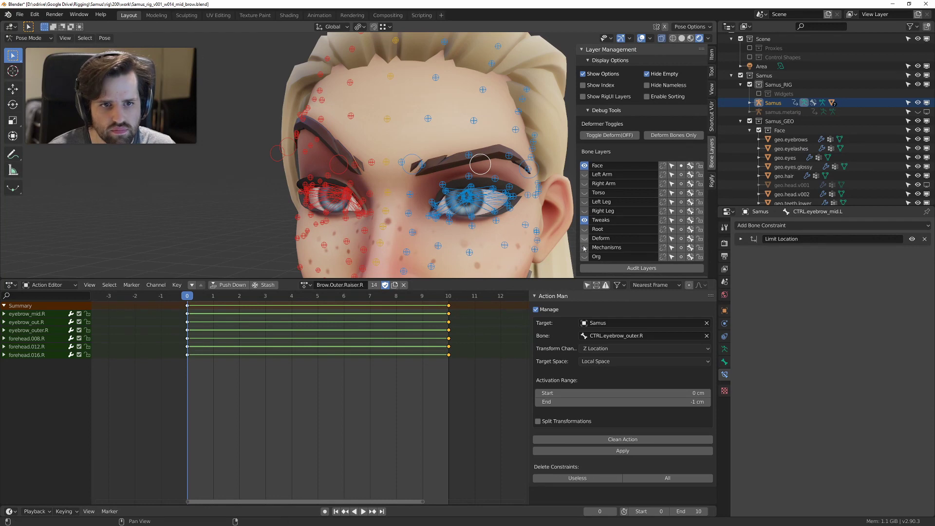
{"action": "left_click", "coordinate": [585, 220]}
{"action": "key", "text": "g"}
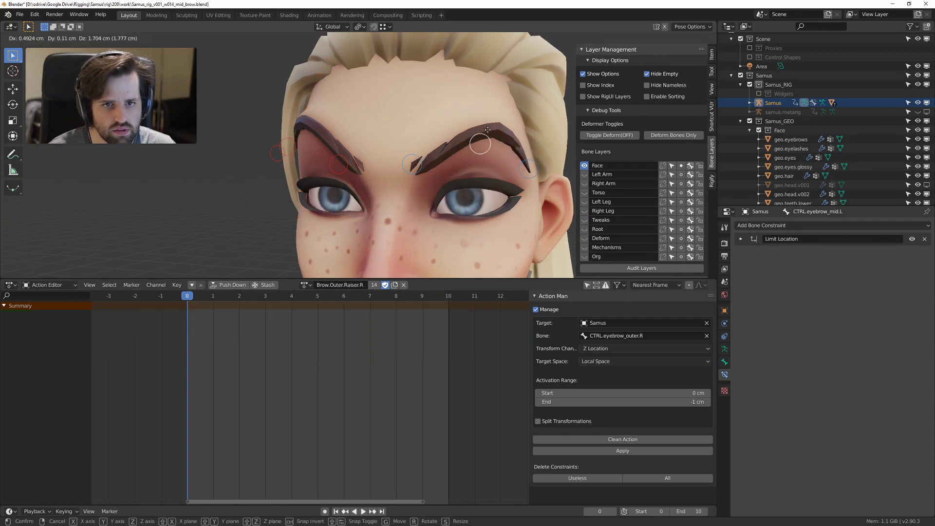
{"action": "left_click", "coordinate": [493, 126]}
{"action": "scroll", "coordinate": [487, 136], "scroll_direction": "down", "scroll_amount": 3}
{"action": "mouse_move", "coordinate": [472, 148]}
{"action": "middle_mouse_down"}
{"action": "mouse_move", "coordinate": [488, 142]}
{"action": "mouse_move", "coordinate": [479, 145]}
{"action": "middle_mouse_up"}
{"action": "scroll", "coordinate": [479, 147], "scroll_direction": "up", "scroll_amount": 2}
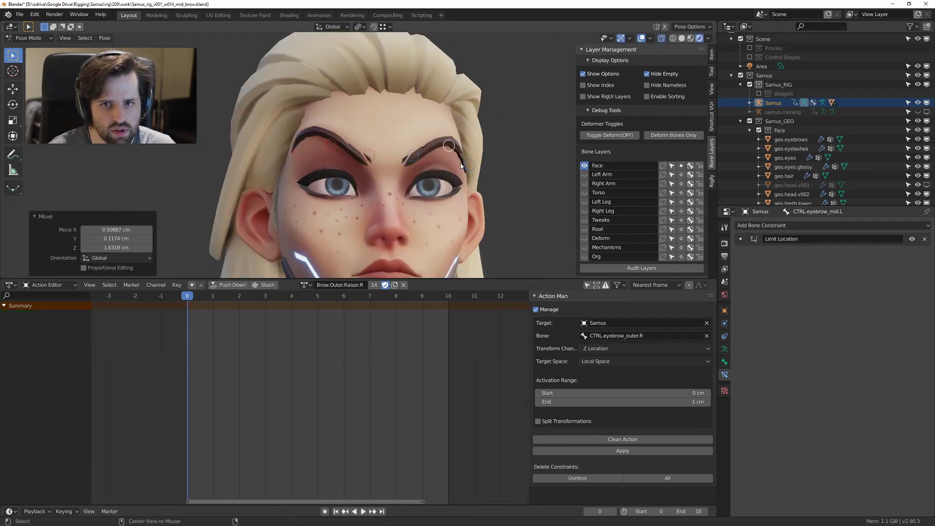
Step: Reset the location of all brow controls and test the left and right mid brow controls by raising each one
{"action": "middle_click_drag", "start_coordinate": [414, 150], "coordinate": [369, 155], "text": "alt"}
{"action": "key", "text": "a"}
{"action": "key", "text": "alt+g"}
{"action": "left_click_drag", "start_coordinate": [437, 154], "coordinate": [457, 173]}
{"action": "key", "text": "g"}
{"action": "left_click", "coordinate": [457, 137]}
{"action": "left_click_drag", "start_coordinate": [315, 154], "coordinate": [332, 178]}
{"action": "key", "text": "g"}
{"action": "left_click", "coordinate": [331, 142]}
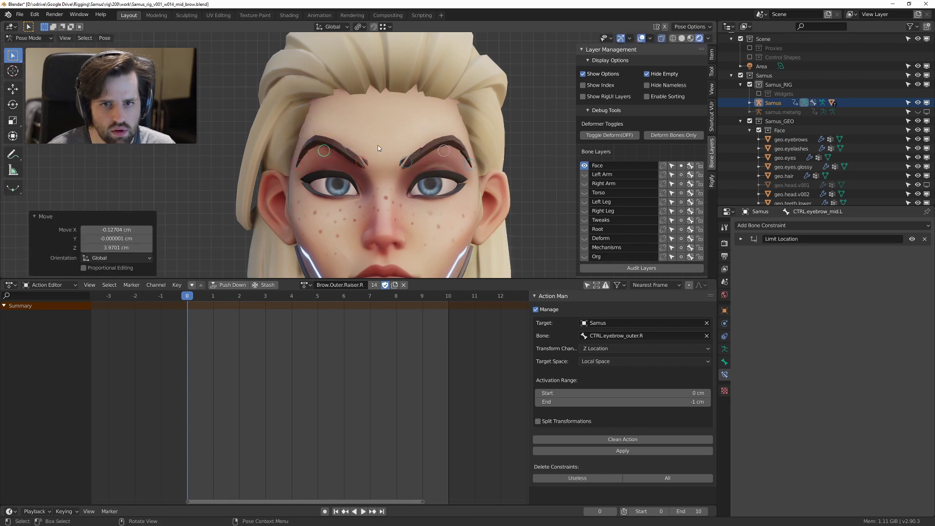
Step: Test both outer brow controls together by moving them down and raising them about 1.7 cm
{"action": "middle_click_drag", "start_coordinate": [330, 141], "coordinate": [318, 168]}
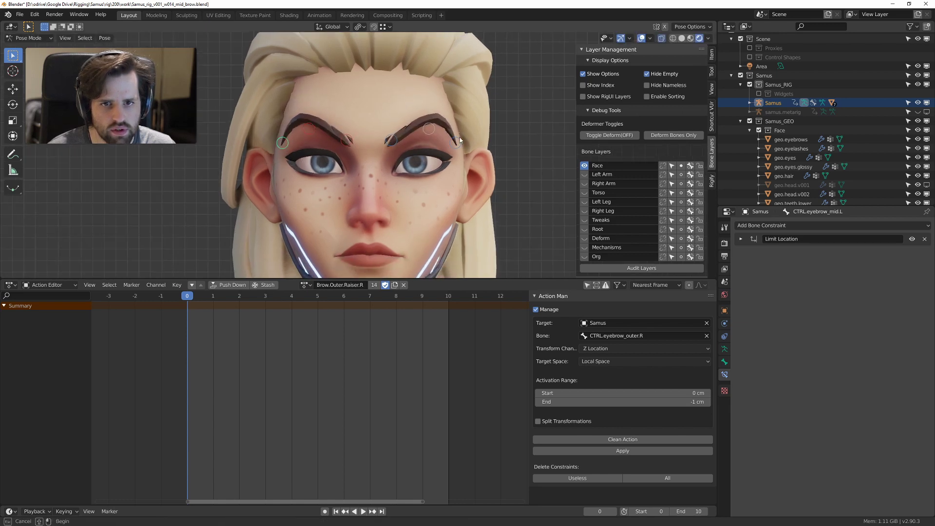
{"action": "left_click_drag", "start_coordinate": [460, 140], "coordinate": [449, 148]}
{"action": "key", "text": "g"}
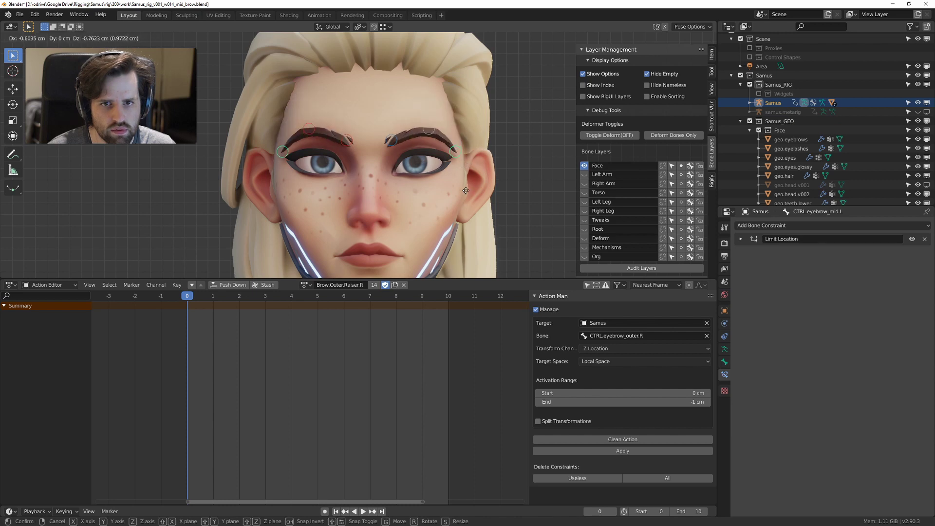
{"action": "left_click", "coordinate": [419, 108]}
{"action": "middle_click_drag", "start_coordinate": [456, 107], "coordinate": [429, 117]}
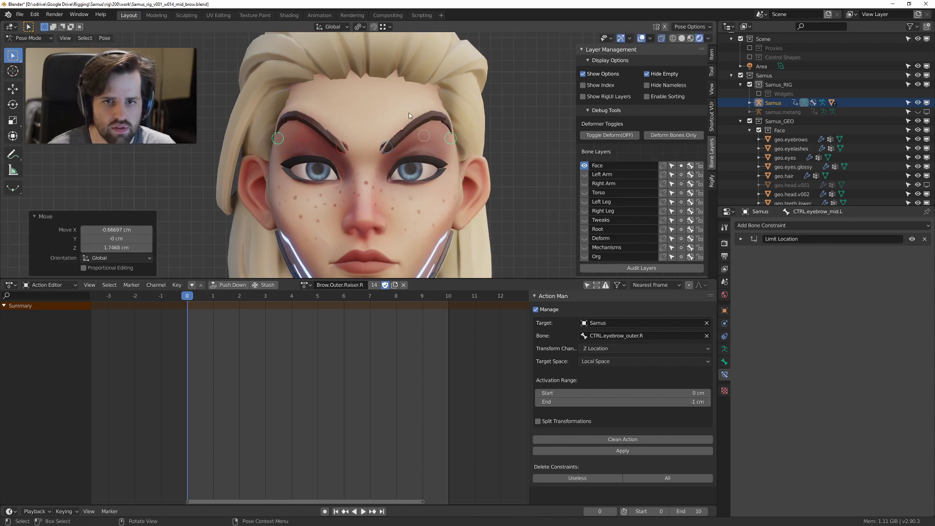
Step: Test both mid brow controls together by moving them up and down along Z with the outer brows raised
{"action": "left_click", "coordinate": [424, 136]}
{"action": "left_click", "coordinate": [304, 137], "text": "shift"}
{"action": "key", "text": "g"}
{"action": "key", "text": "z"}
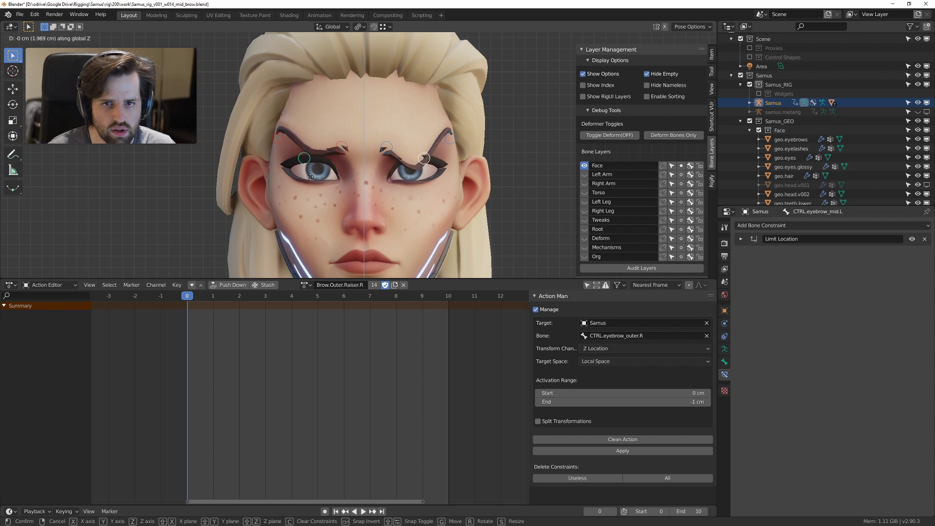
{"action": "left_click", "coordinate": [358, 162]}
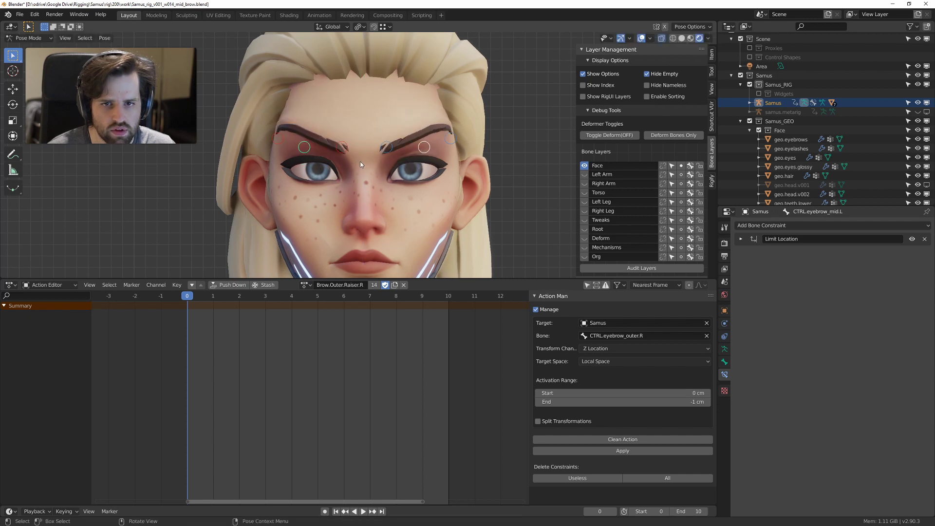
{"action": "key", "text": "g"}
{"action": "key", "text": "z"}
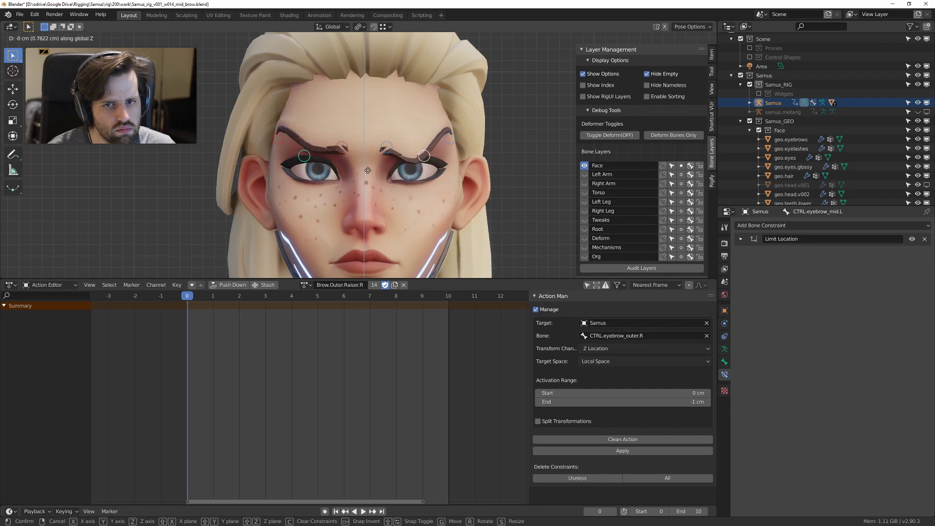
{"action": "left_click", "coordinate": [368, 170]}
{"action": "middle_click_drag", "start_coordinate": [368, 170], "coordinate": [381, 159]}
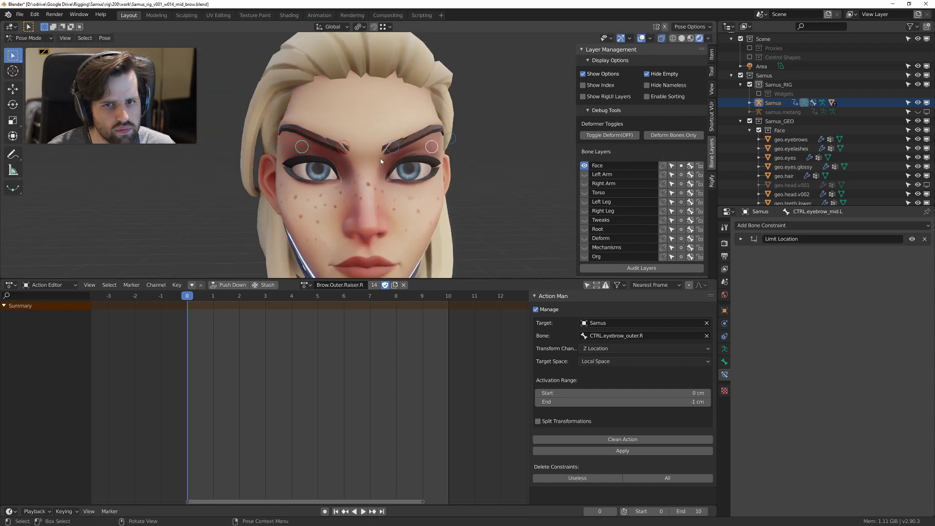
{"action": "middle_click_drag", "start_coordinate": [446, 153], "coordinate": [462, 181], "text": "alt"}
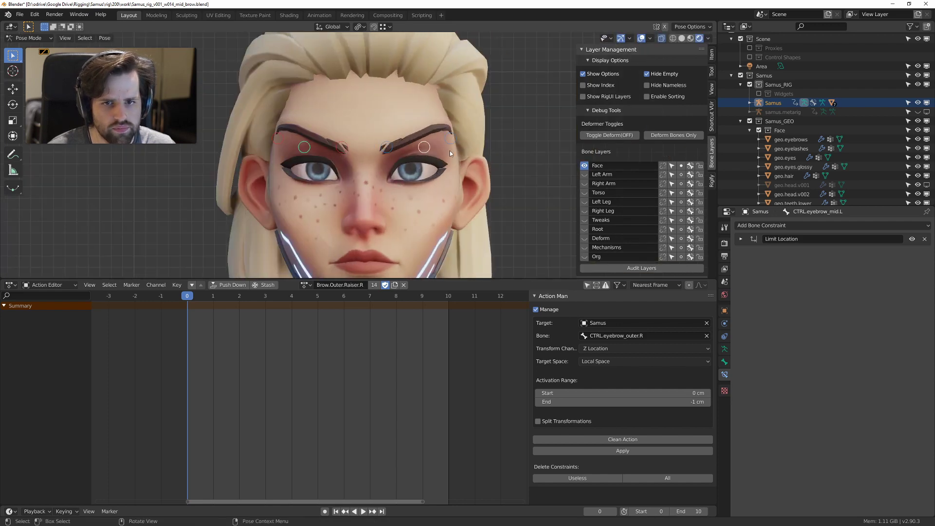
Step: Reset the location of all brow controls and raise both mid brow controls along Z
{"action": "key", "text": "alt+g"}
{"action": "key", "text": "a"}
{"action": "key", "text": "alt+g"}
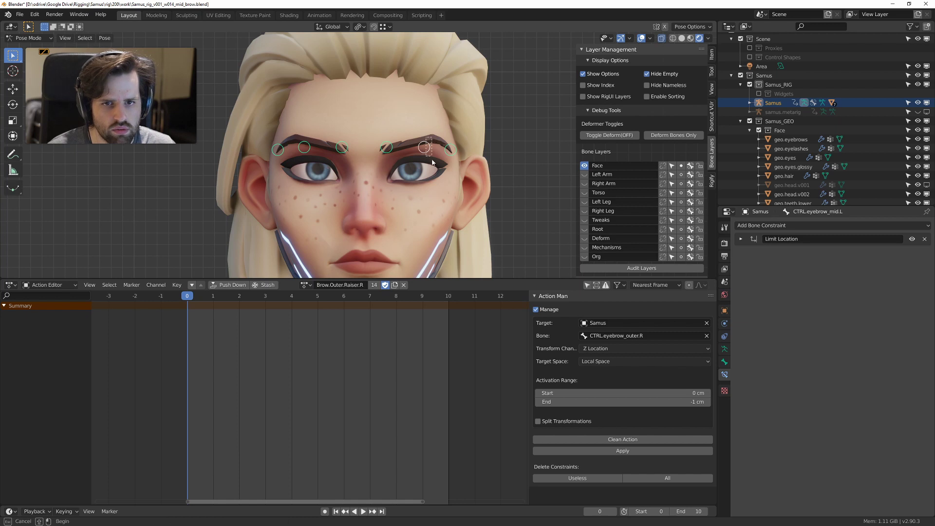
{"action": "left_click_drag", "start_coordinate": [317, 166], "coordinate": [317, 167], "text": "shift"}
{"action": "key", "text": "g"}
{"action": "key", "text": "z"}
{"action": "left_click", "coordinate": [317, 150]}
Step: Raise both outer brow controls about 2.2 cm along Z
{"action": "left_click_drag", "start_coordinate": [440, 133], "coordinate": [460, 157]}
{"action": "left_click_drag", "start_coordinate": [265, 141], "coordinate": [291, 163], "text": "shift"}
{"action": "key", "text": "g"}
{"action": "key", "text": "z"}
{"action": "left_click", "coordinate": [300, 117]}
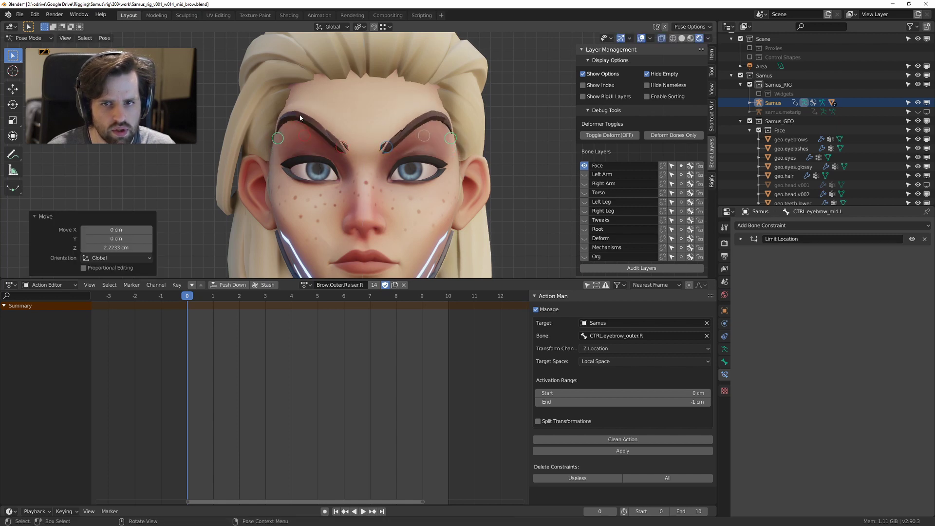
Step: Lower both mid brow controls about 0.6 cm along Z
{"action": "left_click_drag", "start_coordinate": [438, 138], "coordinate": [438, 140]}
{"action": "left_click_drag", "start_coordinate": [308, 127], "coordinate": [312, 155], "text": "shift"}
{"action": "key", "text": "g"}
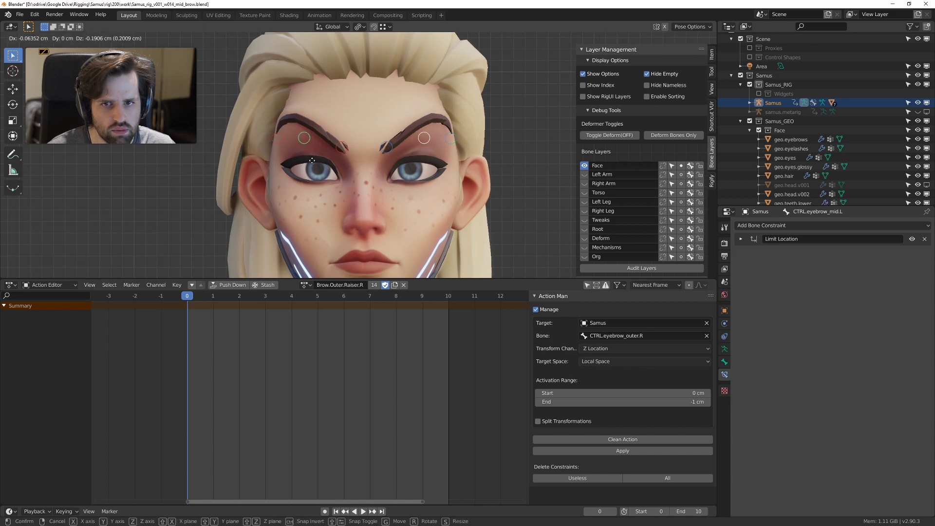
{"action": "key", "text": "z"}
{"action": "left_click", "coordinate": [312, 164]}
Step: Try lowering both mid brow controls another 1.04 cm or so along Z, and undo the move
{"action": "middle_click_drag", "start_coordinate": [314, 164], "coordinate": [441, 156]}
{"action": "key", "text": "g"}
{"action": "key", "text": "z"}
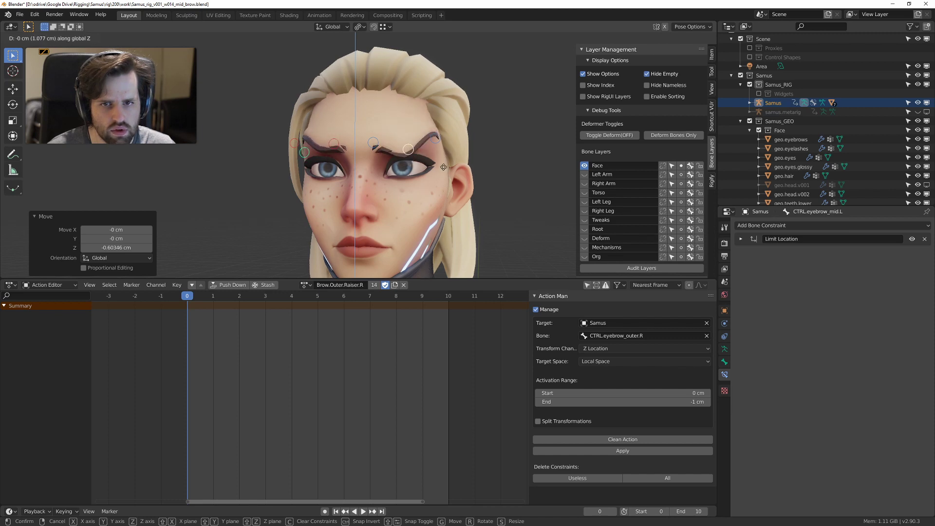
{"action": "left_click", "coordinate": [437, 165]}
{"action": "mouse_move", "coordinate": [437, 165]}
{"action": "middle_mouse_down"}
{"action": "mouse_move", "coordinate": [492, 176]}
{"action": "mouse_move", "coordinate": [428, 168]}
{"action": "middle_mouse_up"}
{"action": "scroll", "coordinate": [434, 166], "scroll_direction": "up", "scroll_amount": 3}
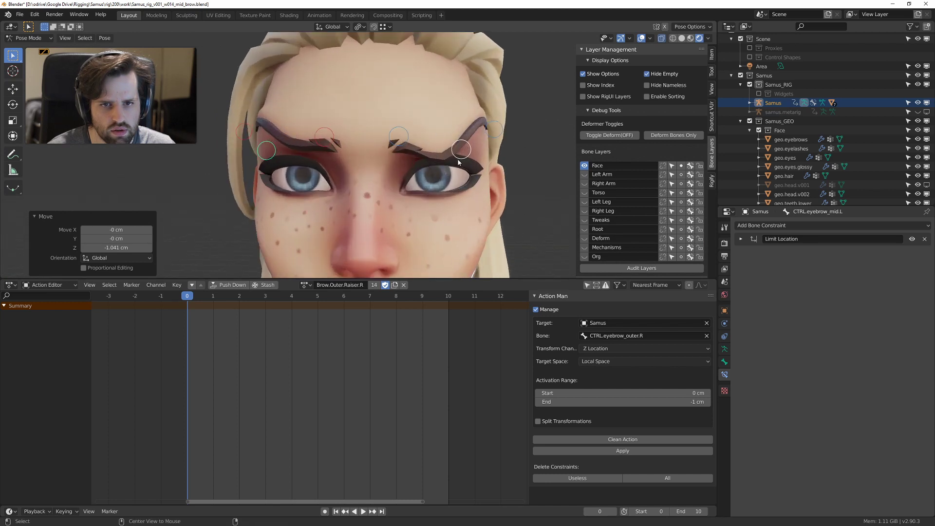
{"action": "key", "text": "ctrl+z"}
Step: Load the Brow.Mid.Lowerer.L action in the Action Editor and briefly play it back
{"action": "left_click", "coordinate": [305, 285]}
{"action": "type", "text": "b"}
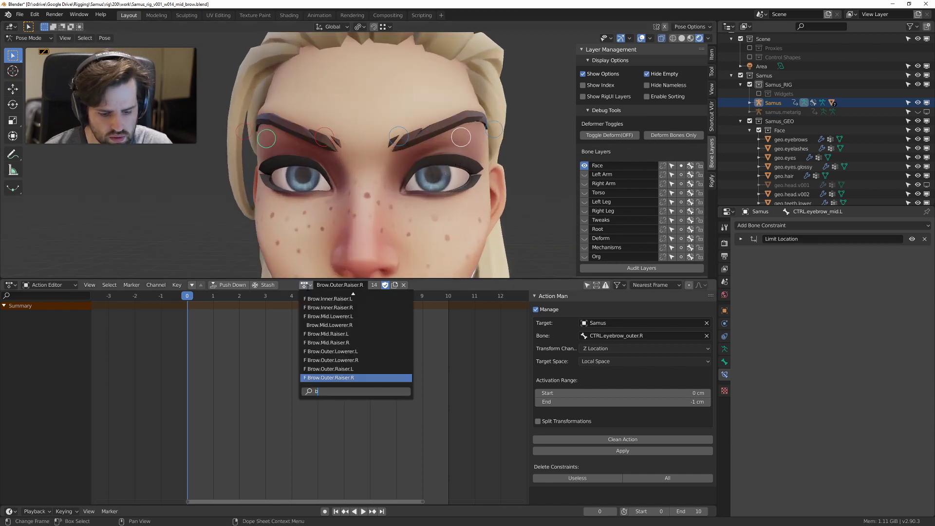
{"action": "type", "text": "row.mid"}
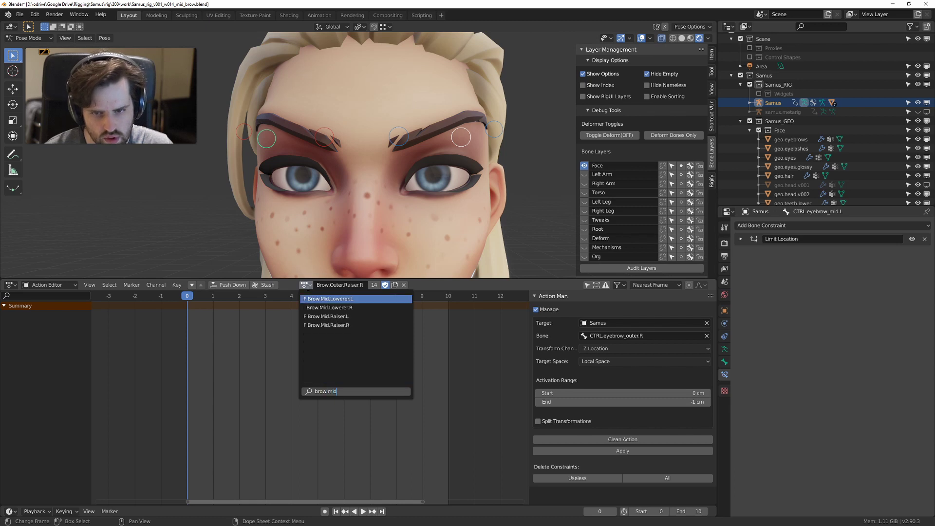
{"action": "key", "text": "Down"}
{"action": "key", "text": "Up"}
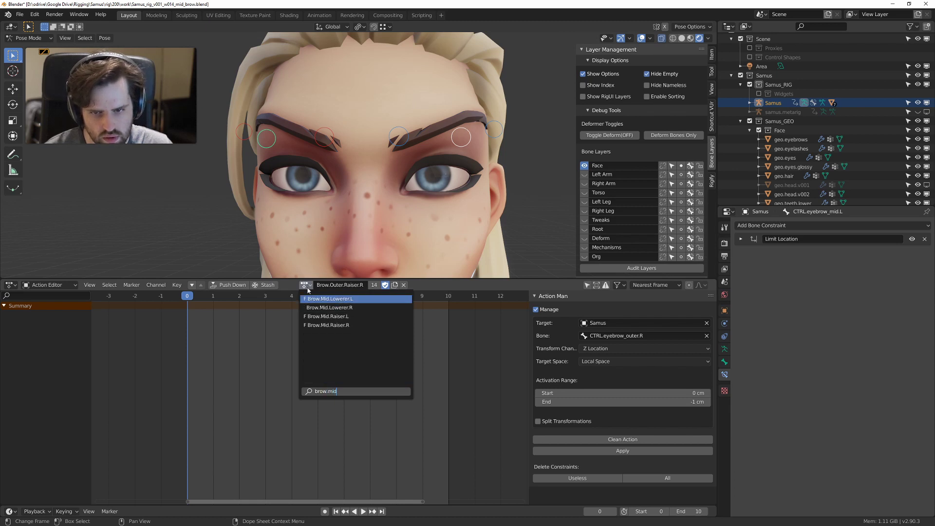
{"action": "key", "text": "Return"}
{"action": "key", "text": "space"}
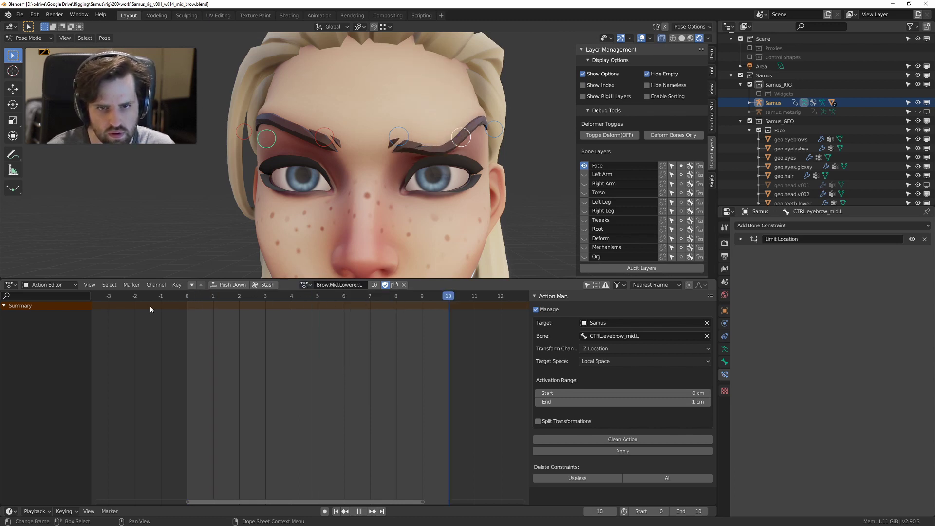
{"action": "key", "text": "Escape"}
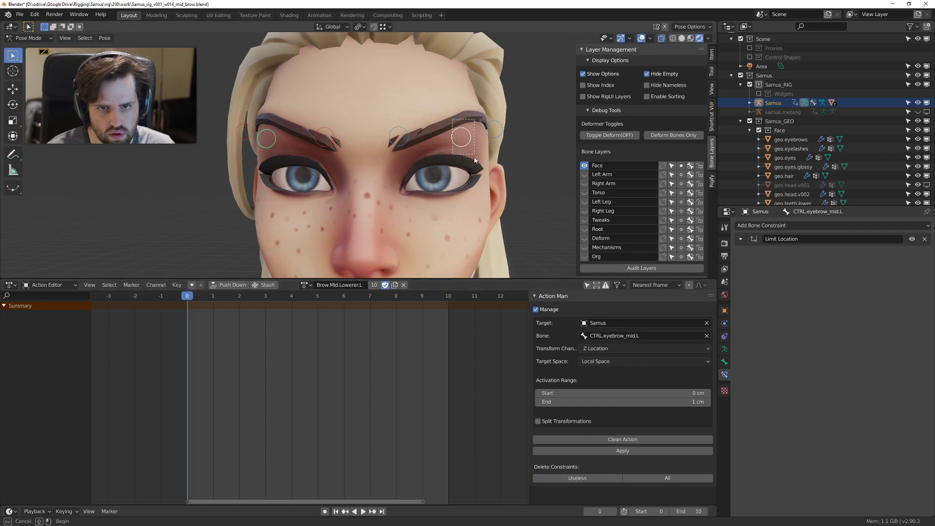
Step: Delete the useless constraints of the Brow.Mid.Lowerer.L action, checking the brow by moving the left mid brow control
{"action": "left_click_drag", "start_coordinate": [474, 158], "coordinate": [476, 160]}
{"action": "key", "text": "g"}
{"action": "left_click", "coordinate": [477, 199]}
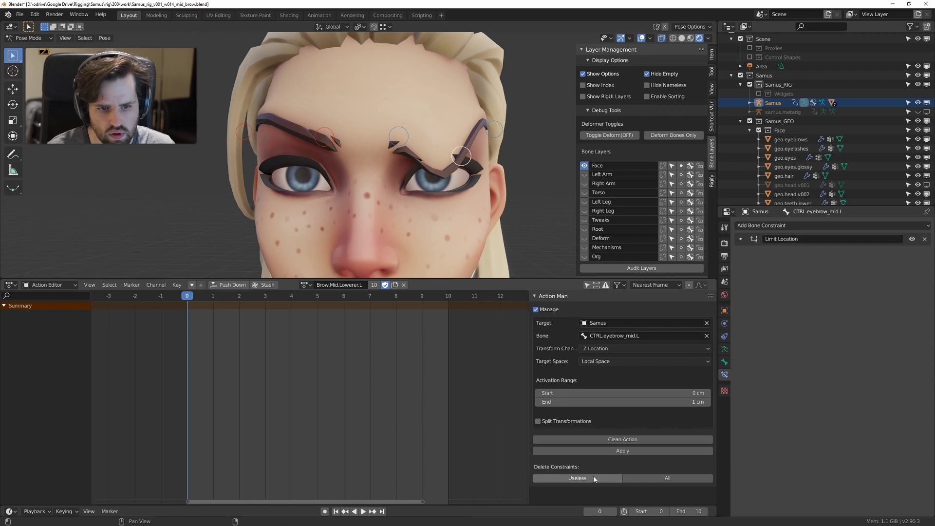
{"action": "left_click", "coordinate": [645, 479]}
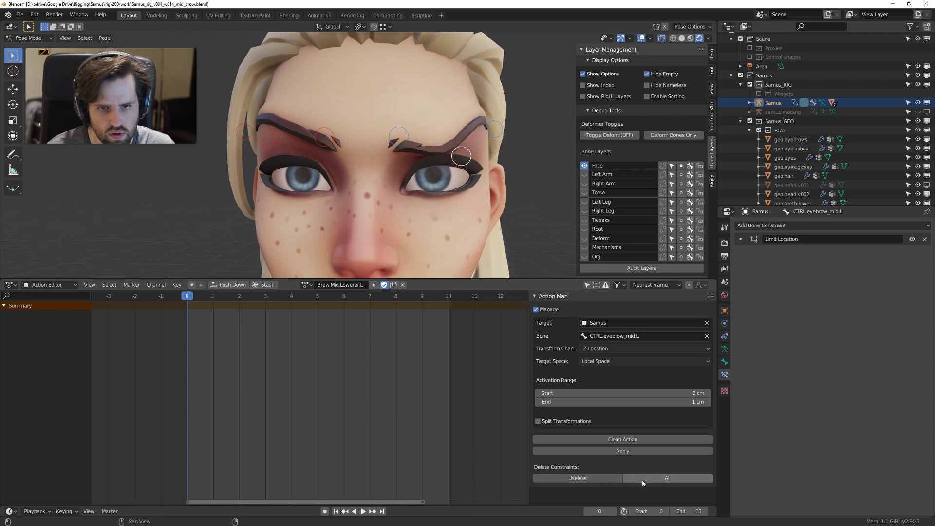
{"action": "key", "text": "g"}
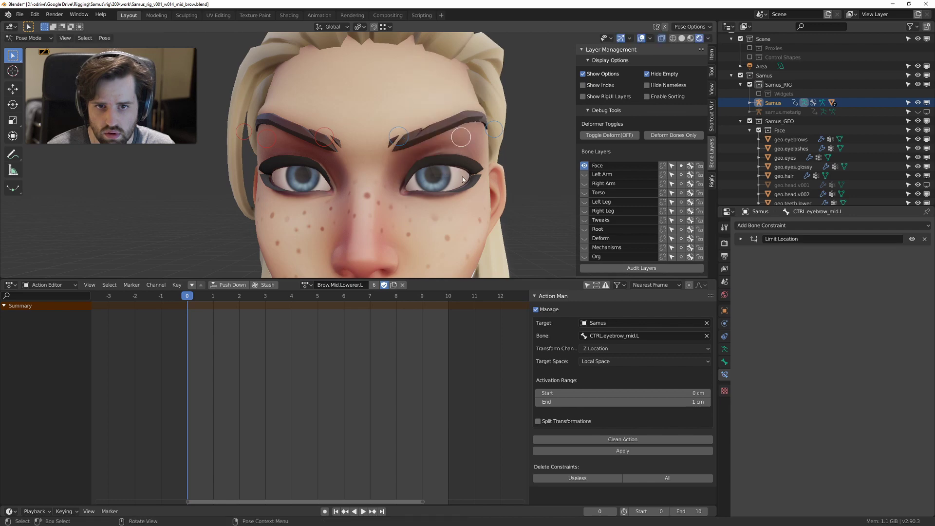
{"action": "right_click", "coordinate": [467, 202]}
Step: Load the Brow.Mid.Lowerer.R action in the Action Editor and scrub through its timeline
{"action": "left_click", "coordinate": [306, 285]}
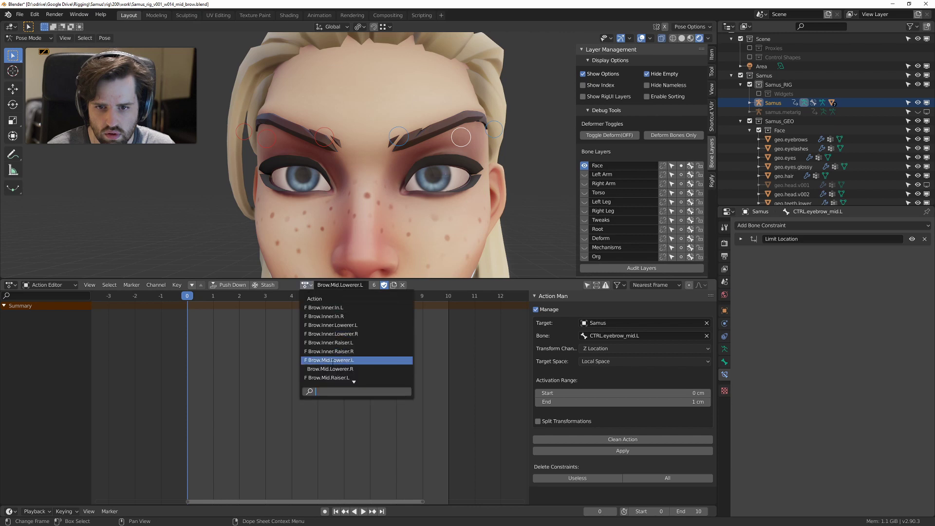
{"action": "left_click", "coordinate": [334, 369]}
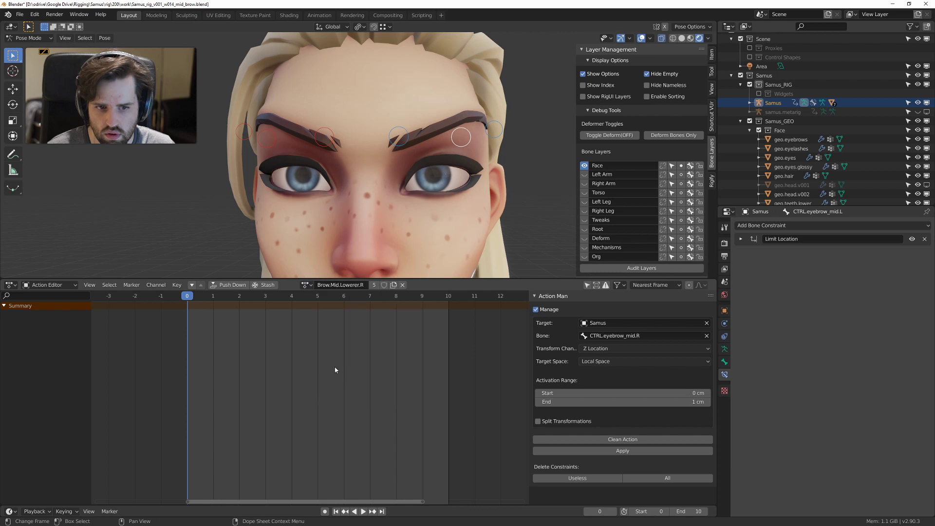
{"action": "left_click_drag", "start_coordinate": [202, 297], "coordinate": [97, 322]}
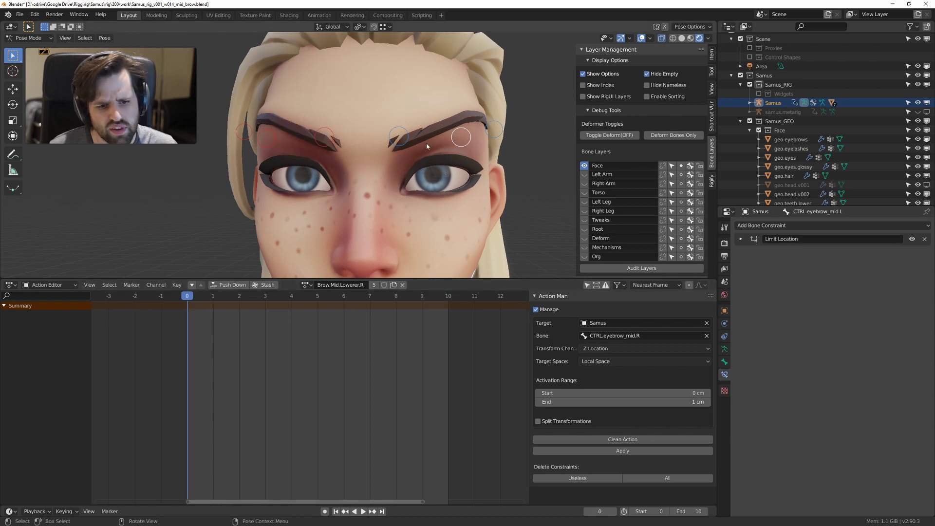
Step: Try lowering the left mid brow control about 1.2 cm along Z to test the brow deformation
{"action": "scroll", "coordinate": [426, 142], "scroll_direction": "down", "scroll_amount": 1}
{"action": "middle_click_drag", "start_coordinate": [408, 151], "coordinate": [388, 154]}
{"action": "left_click_drag", "start_coordinate": [426, 111], "coordinate": [441, 142]}
{"action": "key", "text": "g"}
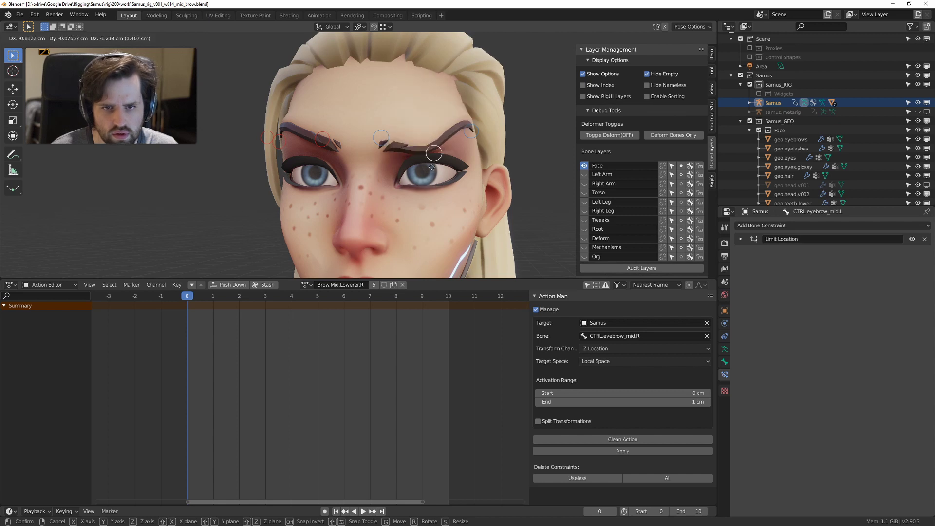
{"action": "left_click", "coordinate": [435, 168]}
Step: Enable the fake user on the Brow.Mid.Lowerer.R action, and load Brow.Mid.Raiser.R and play it back briefly
{"action": "left_click", "coordinate": [305, 285]}
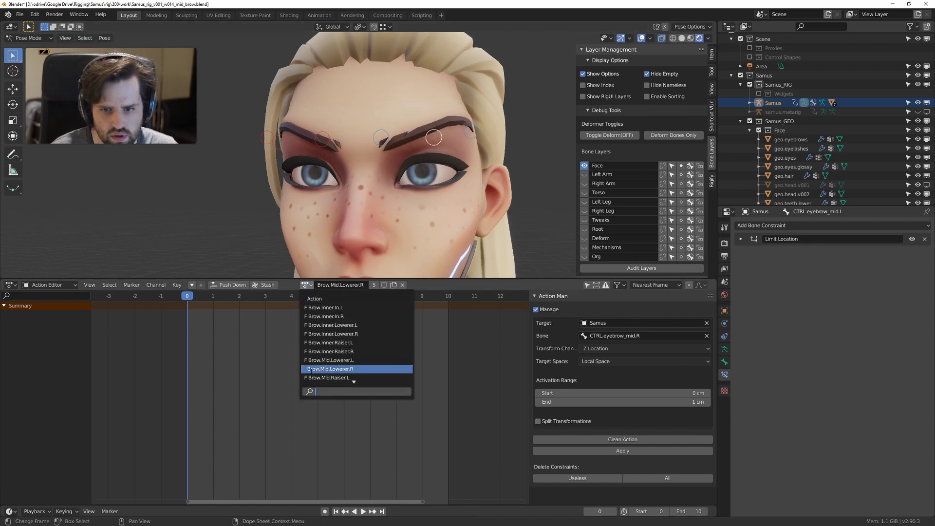
{"action": "left_click", "coordinate": [383, 286]}
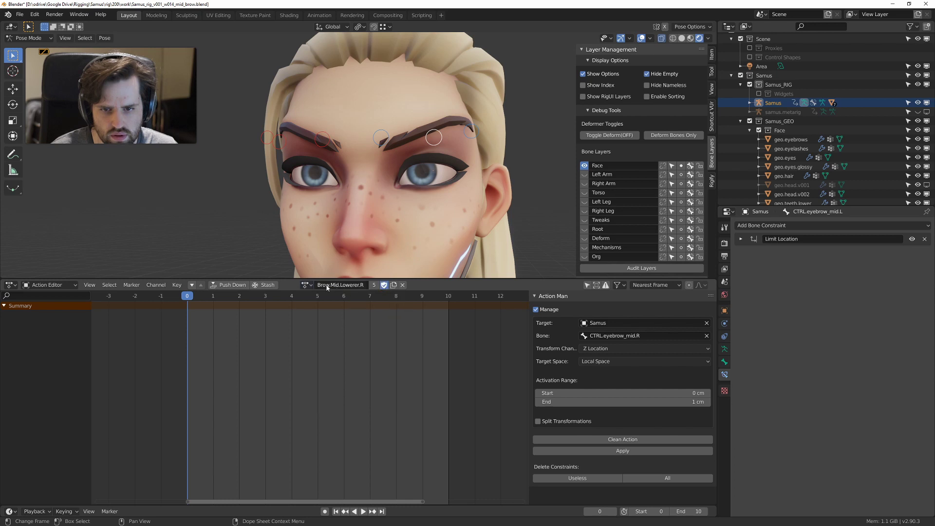
{"action": "left_click", "coordinate": [305, 285]}
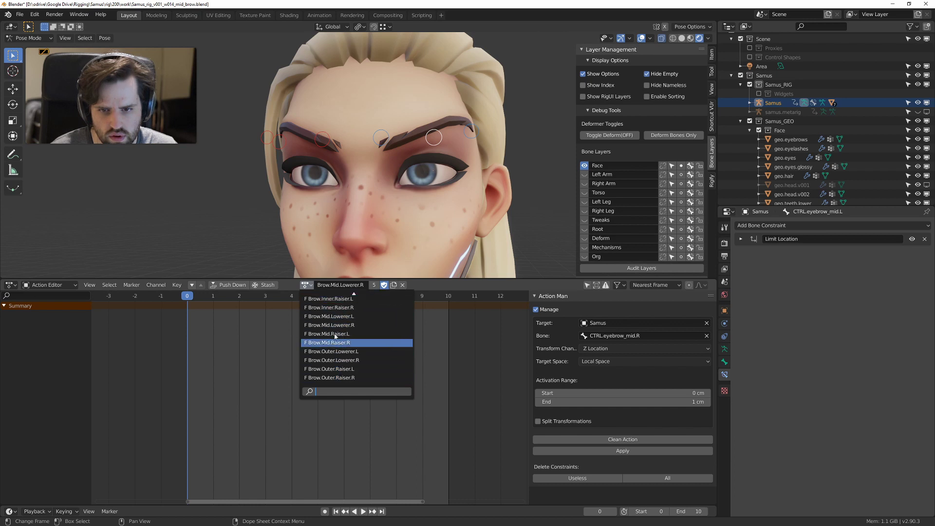
{"action": "left_click", "coordinate": [335, 341]}
{"action": "key", "text": "space"}
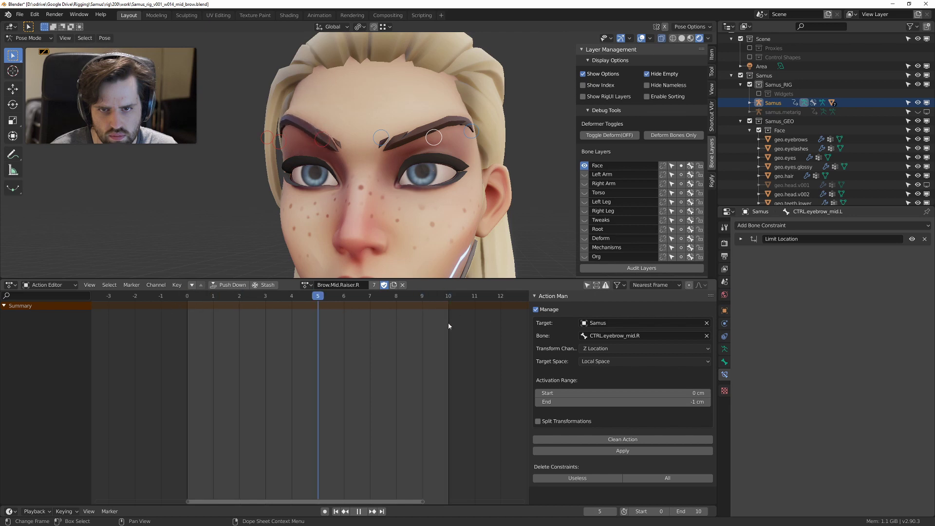
{"action": "key", "text": "Escape"}
Step: Load and briefly play back the Brow.Mid.Raiser.L action and the Brow.Mid.Lowerer.R action
{"action": "left_click", "coordinate": [309, 286]}
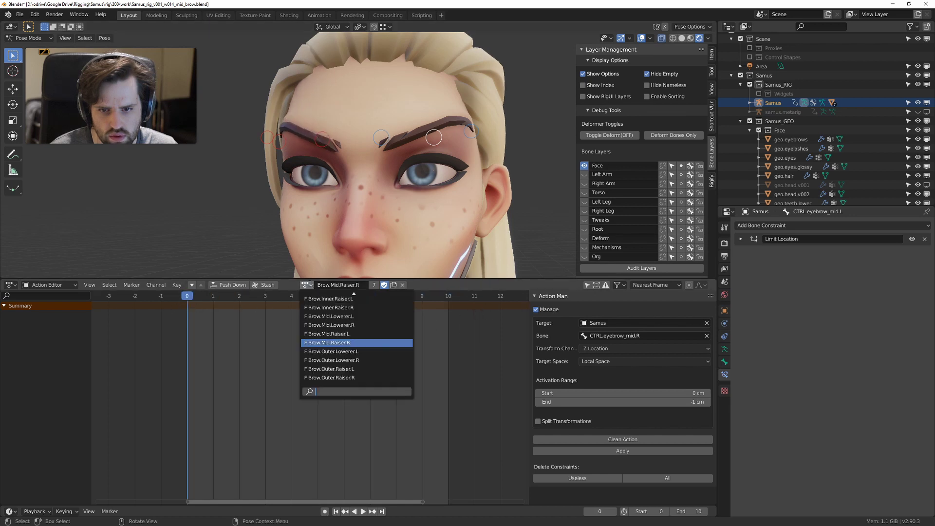
{"action": "left_click", "coordinate": [337, 335]}
{"action": "key", "text": "space"}
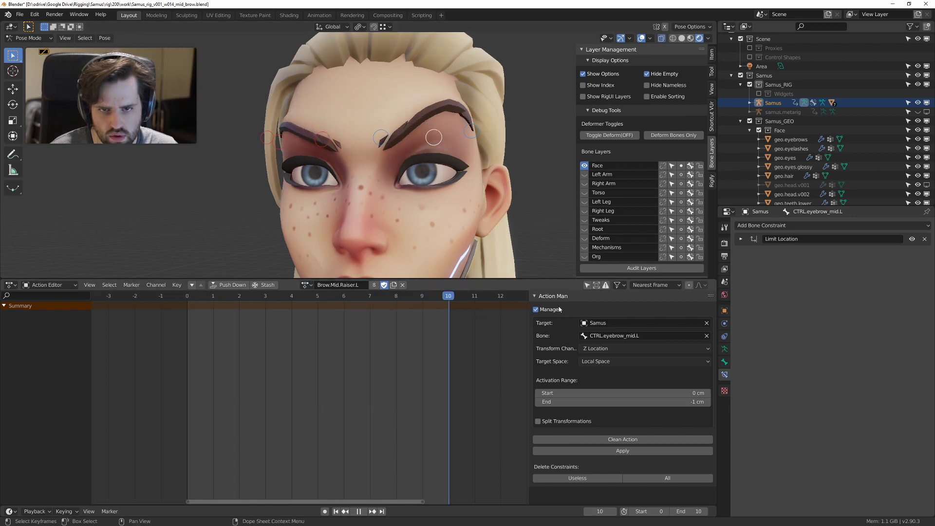
{"action": "left_click", "coordinate": [307, 285]}
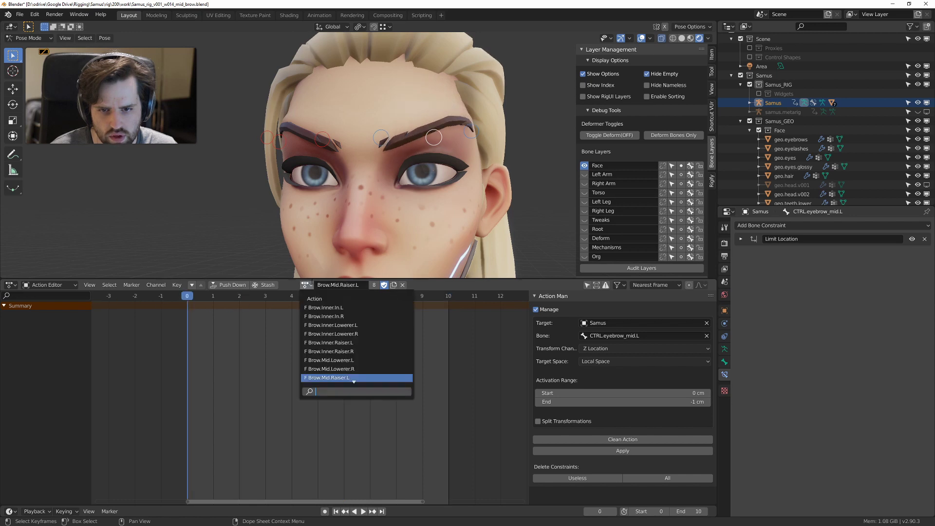
{"action": "left_click", "coordinate": [343, 369]}
{"action": "key", "text": "space"}
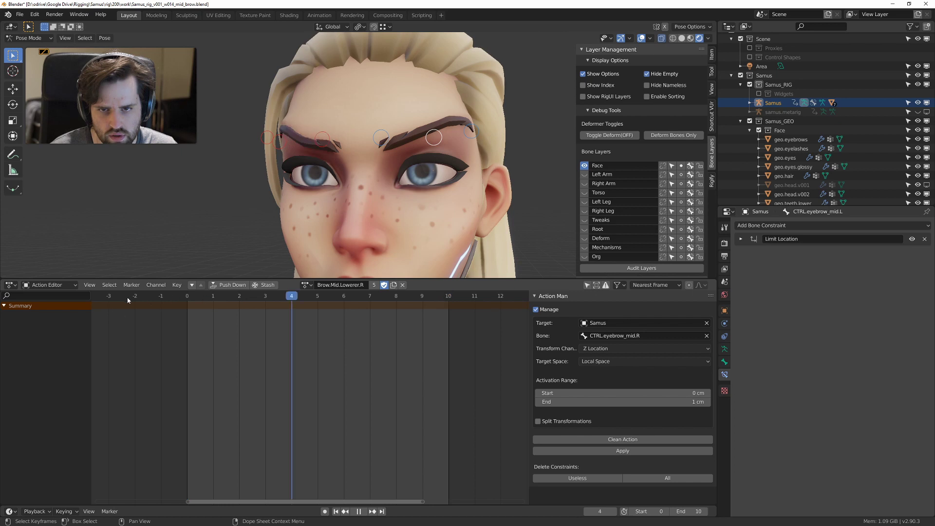
{"action": "key", "text": "Escape"}
Step: Load the Brow.Mid.Lowerer.L action in the Action Editor and play it through its frames
{"action": "left_click", "coordinate": [306, 286]}
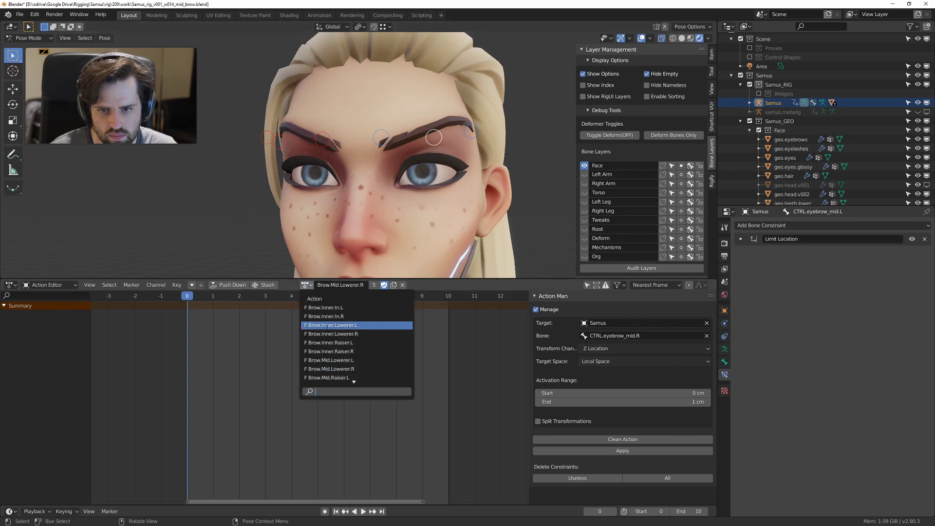
{"action": "left_click", "coordinate": [346, 361]}
{"action": "key", "text": "space"}
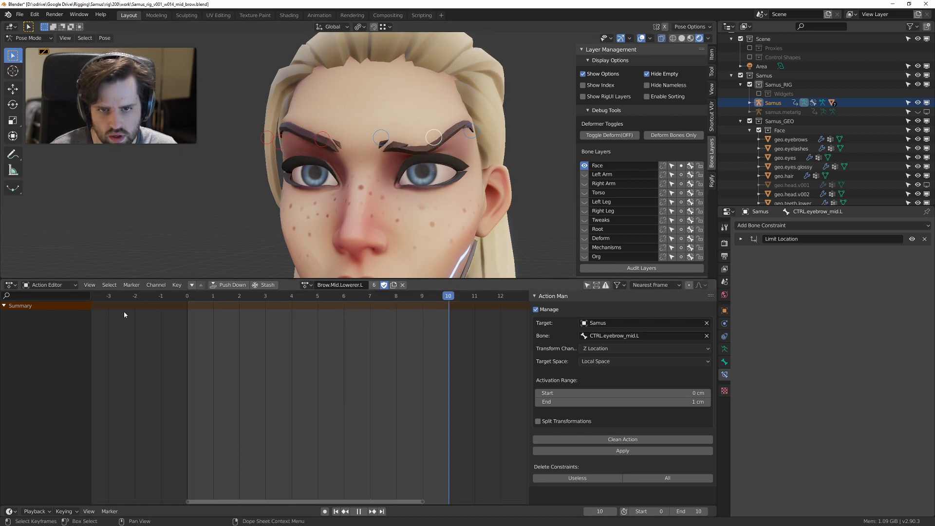
{"action": "key", "text": "Escape"}
Step: Maximize the 3D viewport around the face and test raising both inner brow controls about 1.6 cm
{"action": "mouse_move", "coordinate": [425, 176]}
{"action": "middle_mouse_down"}
{"action": "mouse_move", "coordinate": [476, 177]}
{"action": "mouse_move", "coordinate": [432, 173]}
{"action": "middle_mouse_up"}
{"action": "scroll", "coordinate": [448, 174], "scroll_direction": "down", "scroll_amount": 2}
{"action": "key", "text": "a"}
{"action": "key", "text": "ctrl+space"}
{"action": "middle_click_drag", "start_coordinate": [480, 205], "coordinate": [440, 143], "text": "shift"}
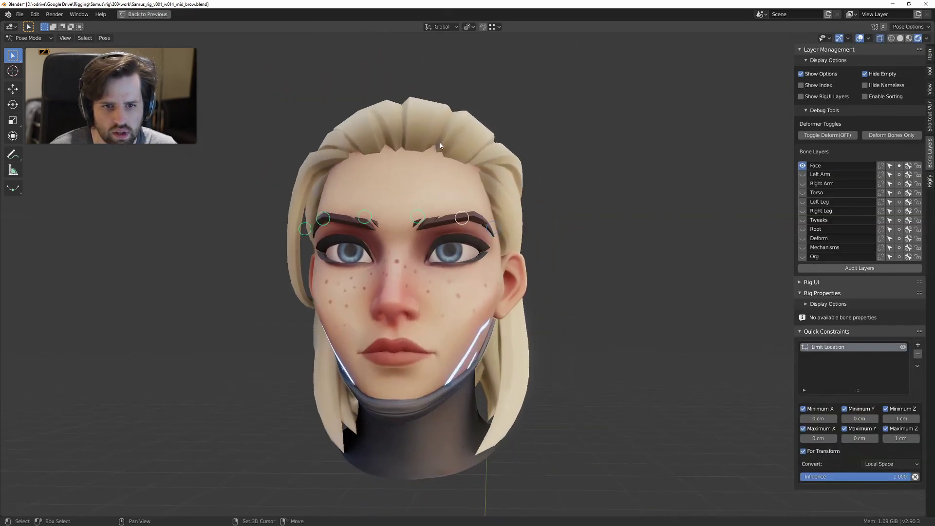
{"action": "key", "text": "KP_Decimal"}
{"action": "scroll", "coordinate": [541, 254], "scroll_direction": "down", "scroll_amount": 2}
{"action": "middle_click_drag", "start_coordinate": [538, 254], "coordinate": [485, 206]}
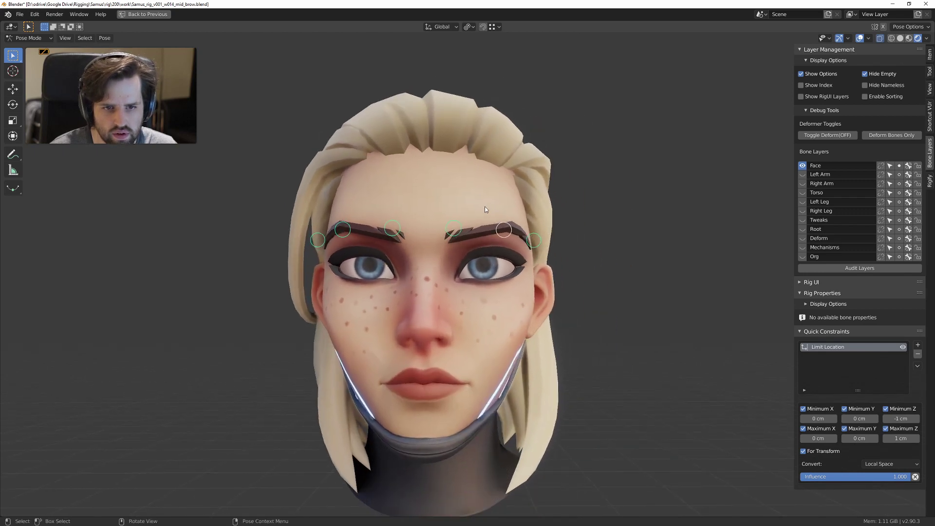
{"action": "left_click_drag", "start_coordinate": [380, 192], "coordinate": [469, 270]}
{"action": "key", "text": "g"}
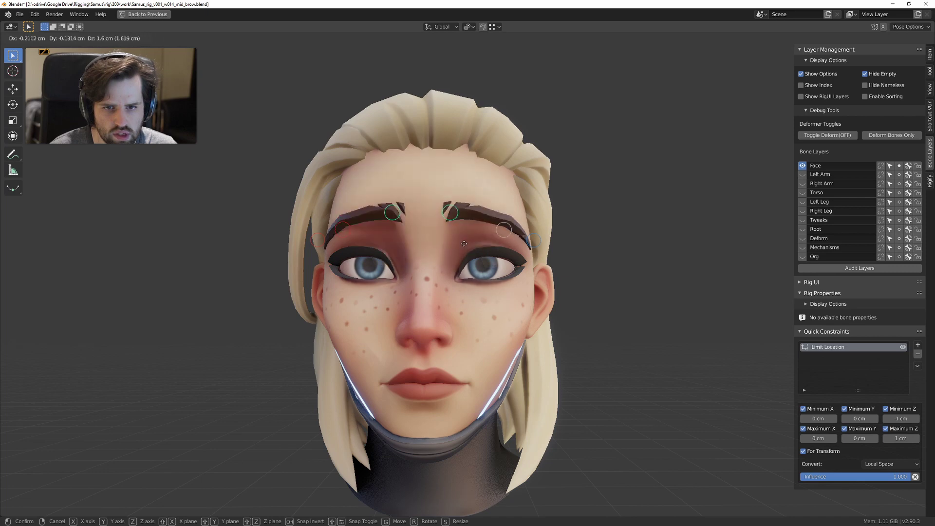
{"action": "left_click", "coordinate": [518, 241]}
Step: Lower both outer brow controls about 0.6 cm to test a sad expression
{"action": "left_click", "coordinate": [534, 240]}
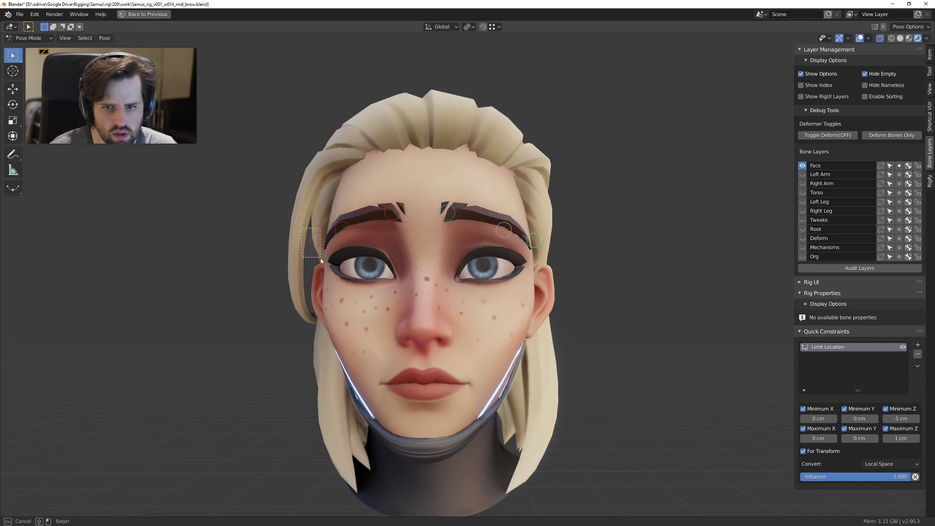
{"action": "left_click_drag", "start_coordinate": [320, 258], "coordinate": [320, 258], "text": "shift"}
{"action": "key", "text": "g"}
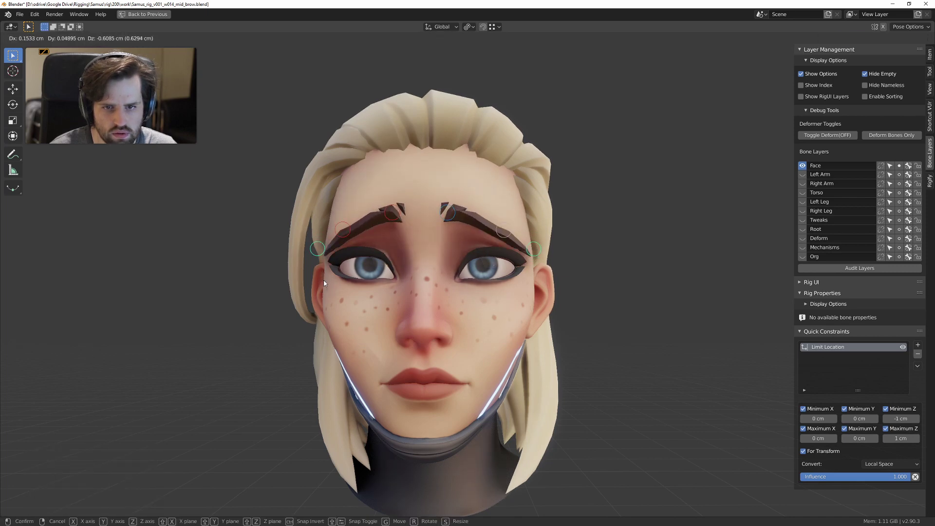
{"action": "left_click", "coordinate": [324, 283]}
Step: Test lowering both mid brow controls, and clear the location of all brow controls
{"action": "left_click", "coordinate": [343, 229]}
{"action": "key", "text": "g"}
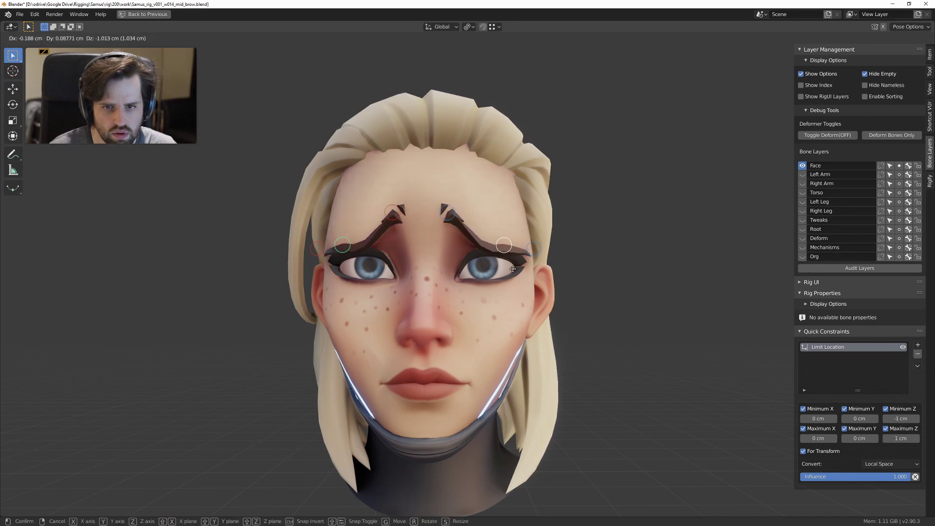
{"action": "left_click", "coordinate": [514, 264]}
{"action": "left_click", "coordinate": [518, 251]}
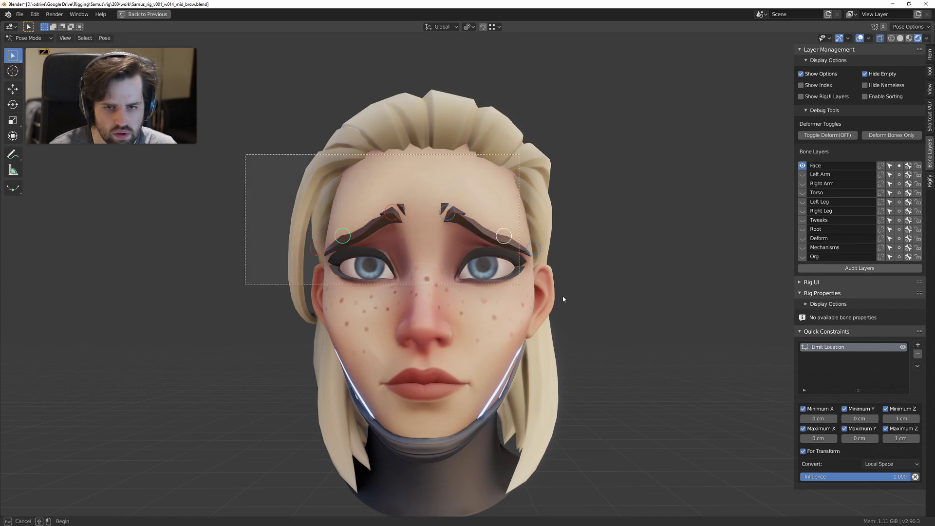
{"action": "key", "text": "alt+g"}
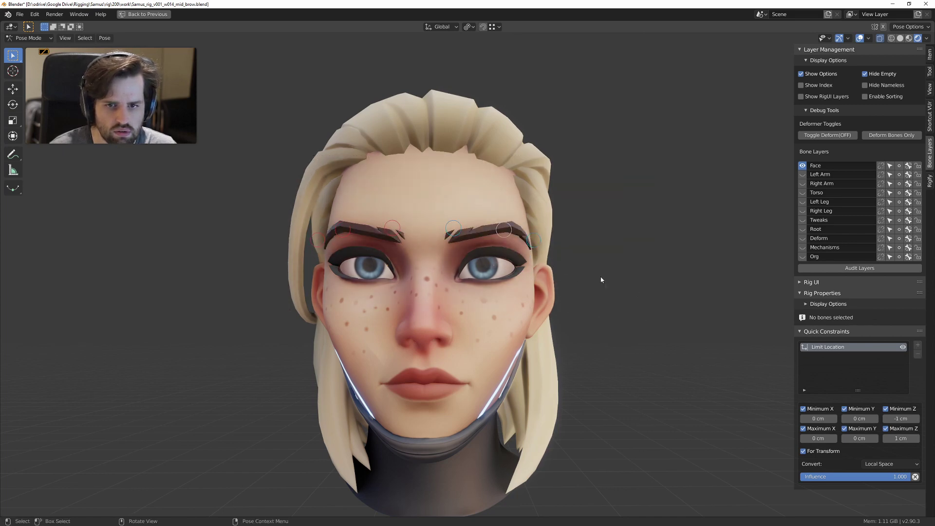
Step: Try raising all six brow controls together by about 1.7 cm, and try lowering them together
{"action": "left_click_drag", "start_coordinate": [235, 157], "coordinate": [584, 279]}
{"action": "key", "text": "g"}
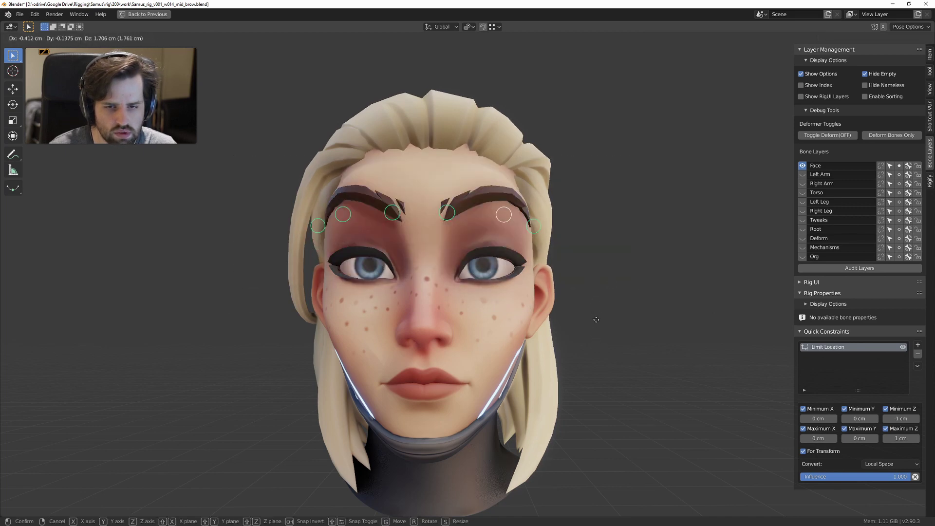
{"action": "left_click", "coordinate": [587, 284]}
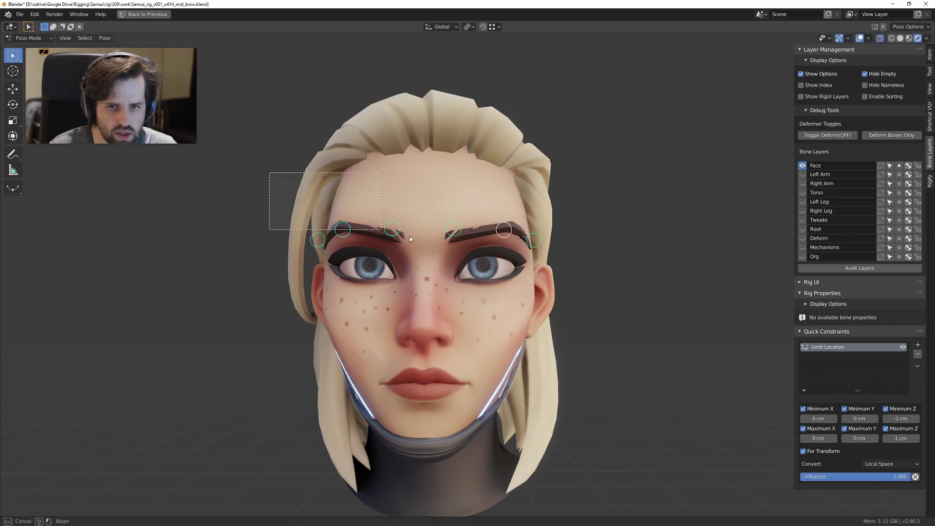
{"action": "key", "text": "g"}
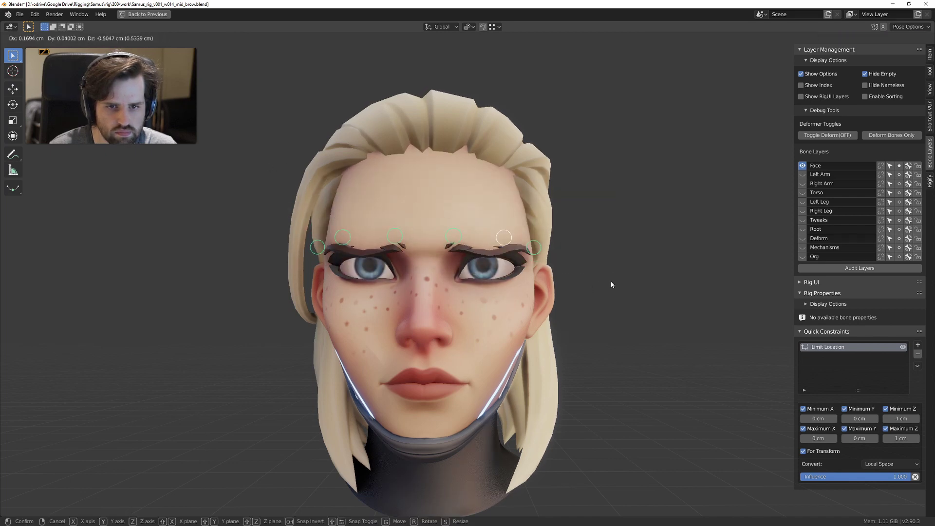
Step: Lower both mid brow controls about 1.4 cm along Z and inspect the resulting brow shape
{"action": "left_click", "coordinate": [512, 226]}
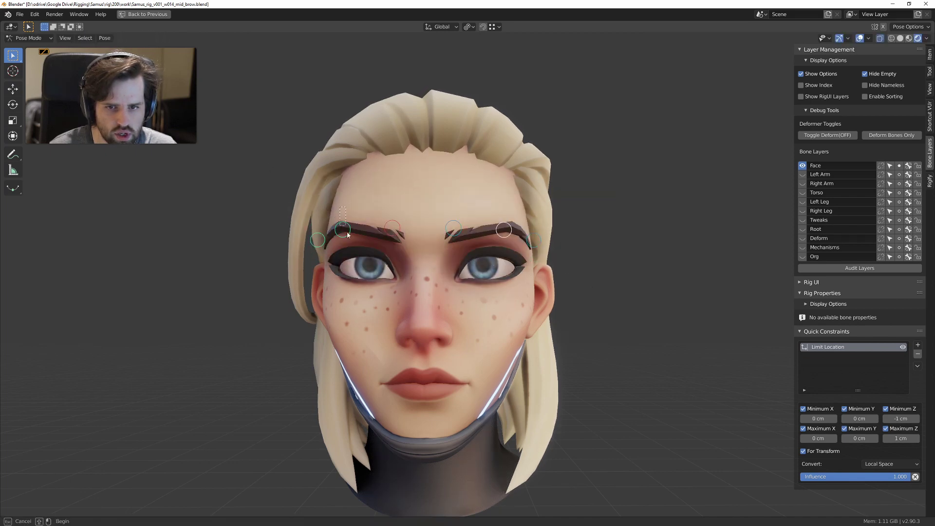
{"action": "key", "text": "g"}
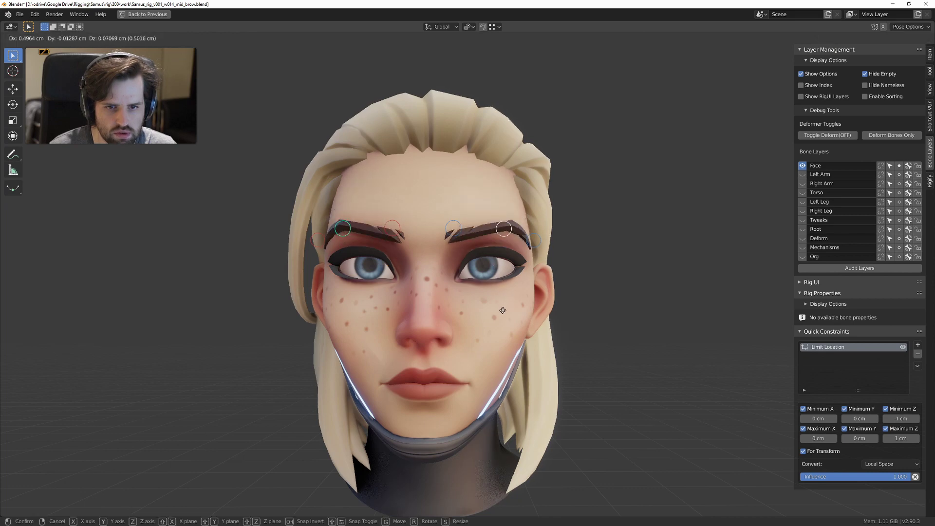
{"action": "left_click", "coordinate": [494, 310]}
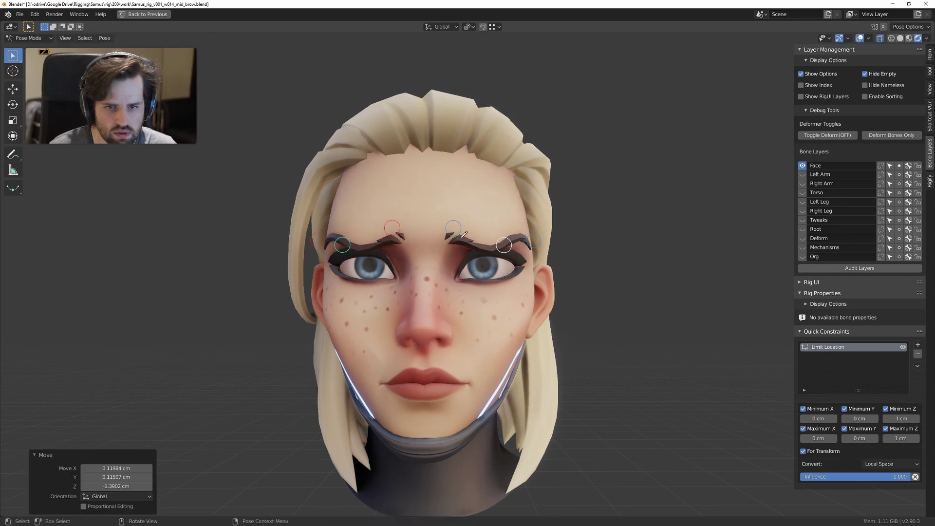
{"action": "left_click", "coordinate": [446, 235]}
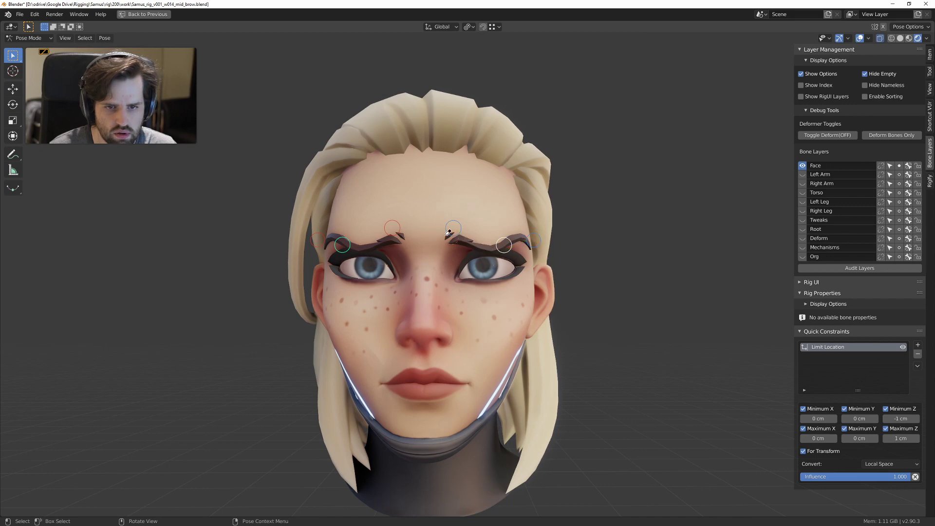
{"action": "mouse_move", "coordinate": [536, 241]}
{"action": "middle_mouse_down"}
{"action": "mouse_move", "coordinate": [482, 250]}
{"action": "mouse_move", "coordinate": [537, 252]}
{"action": "middle_mouse_up"}
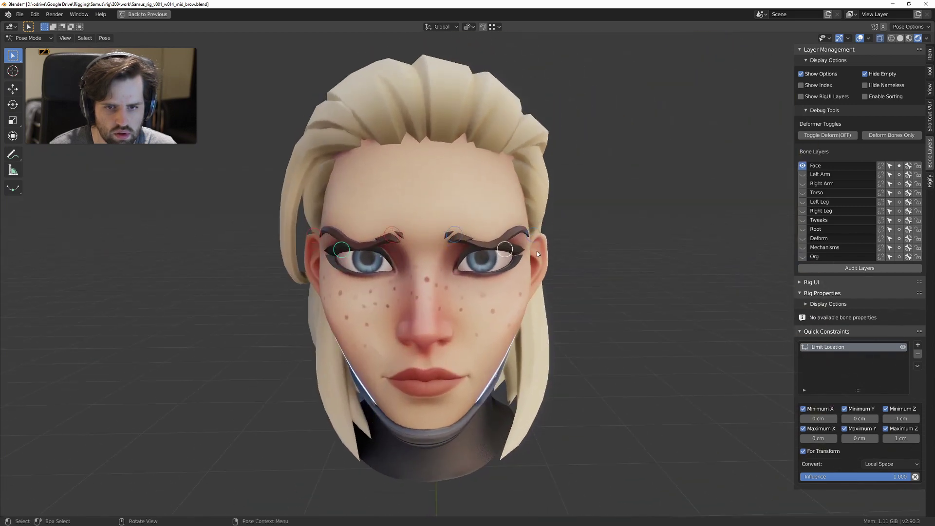
Step: Restore the full layout, show the Tweaks bone layer, and play back the Brow.Mid.Lowerer.L action
{"action": "key", "text": "ctrl+space"}
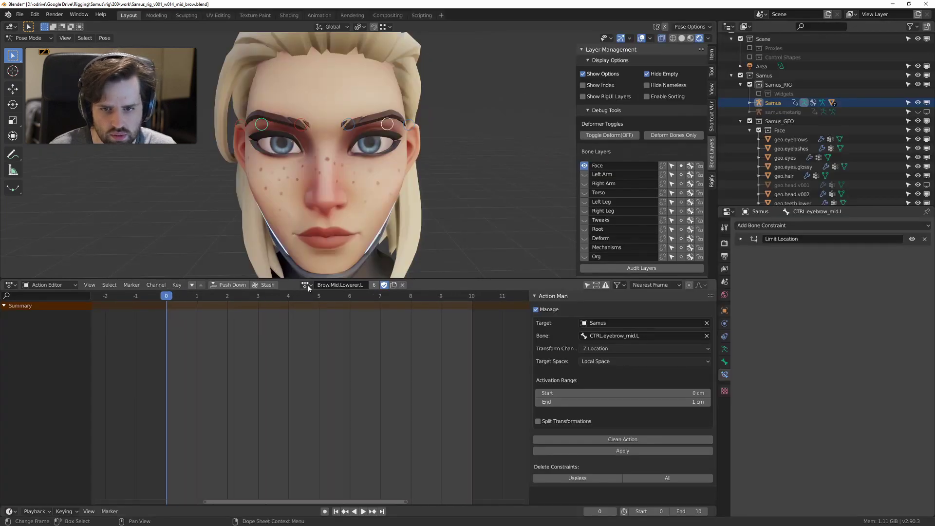
{"action": "left_click", "coordinate": [306, 285]}
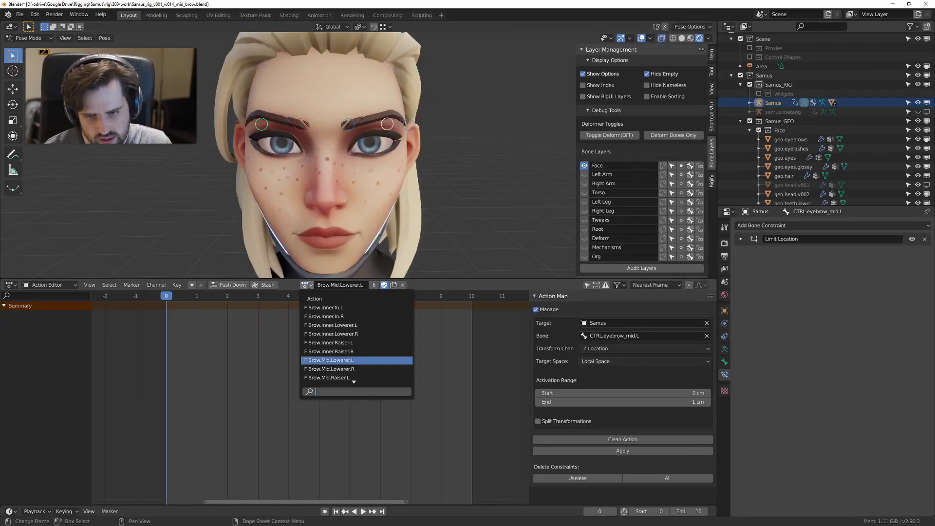
{"action": "left_click", "coordinate": [309, 286]}
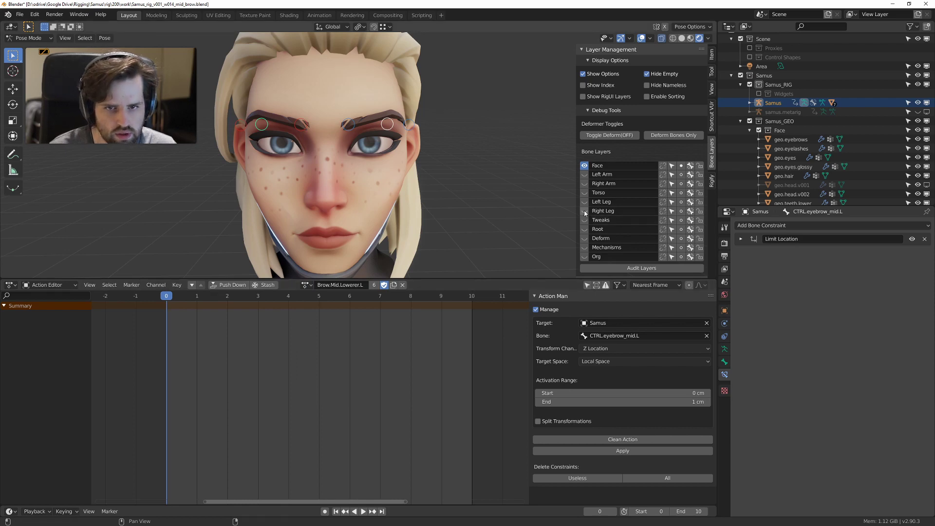
{"action": "left_click", "coordinate": [584, 222]}
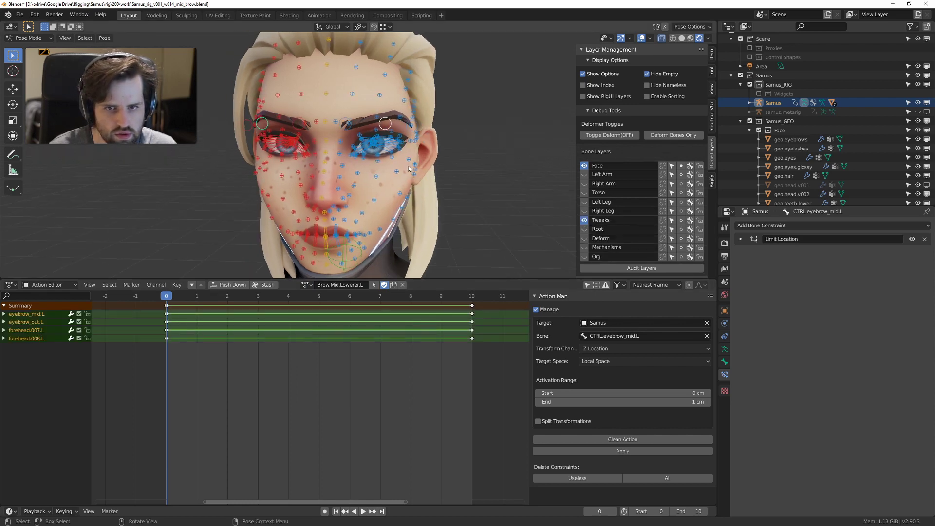
{"action": "scroll", "coordinate": [332, 171], "scroll_direction": "up", "scroll_amount": 2}
{"action": "key", "text": "space"}
{"action": "key", "text": "space"}
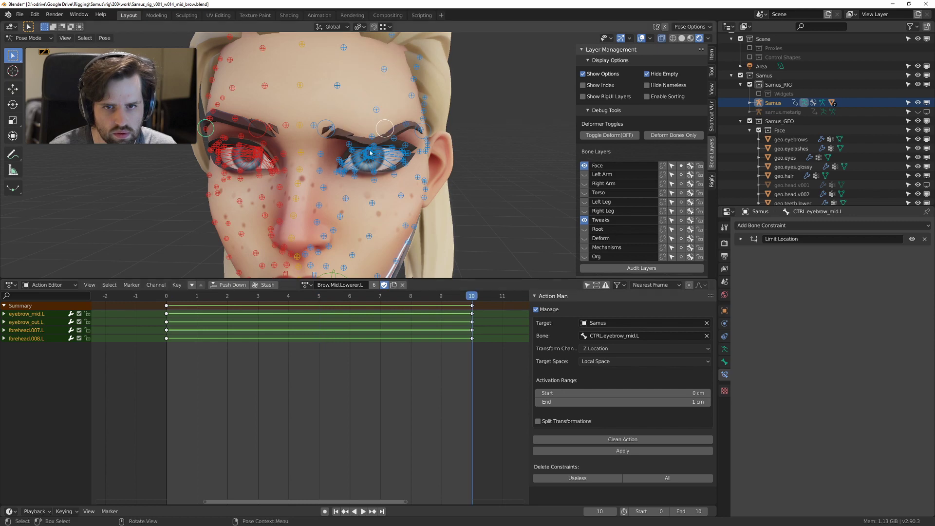
Step: Move the left outer eyebrow tweak bone eyebrow_out.L about 1.22 cm along the global Z axis
{"action": "middle_click_drag", "start_coordinate": [487, 141], "coordinate": [419, 136]}
{"action": "scroll", "coordinate": [419, 136], "scroll_direction": "up", "scroll_amount": 2}
{"action": "middle_click_drag", "start_coordinate": [482, 122], "coordinate": [437, 134], "text": "shift"}
{"action": "scroll", "coordinate": [405, 134], "scroll_direction": "up", "scroll_amount": 1, "text": "alt"}
{"action": "left_click", "coordinate": [367, 126]}
{"action": "key", "text": "g"}
{"action": "key", "text": "z"}
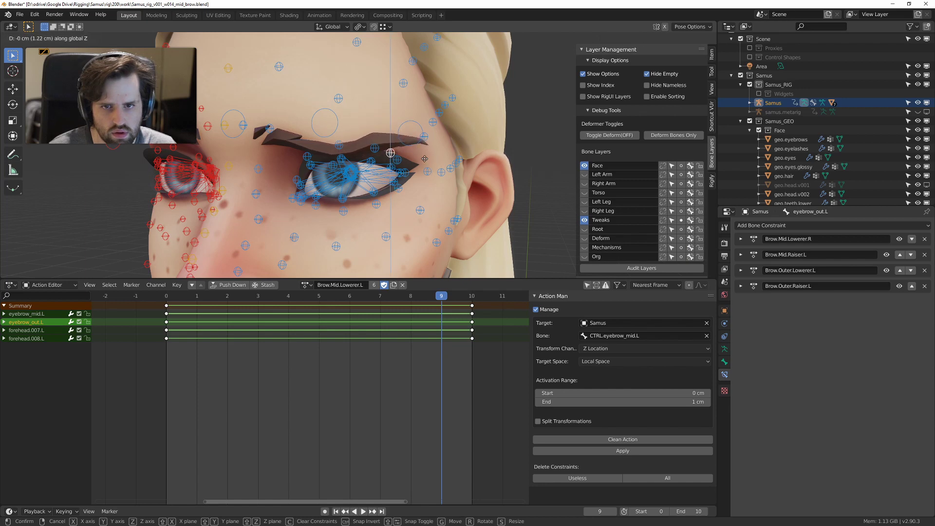
{"action": "left_click", "coordinate": [424, 156]}
Step: Move the forehead.012.L tweak bone about -0.44 cm in Y and -0.95 cm in Z, working from the side of the head
{"action": "middle_click_drag", "start_coordinate": [424, 156], "coordinate": [276, 125]}
{"action": "left_click", "coordinate": [405, 85]}
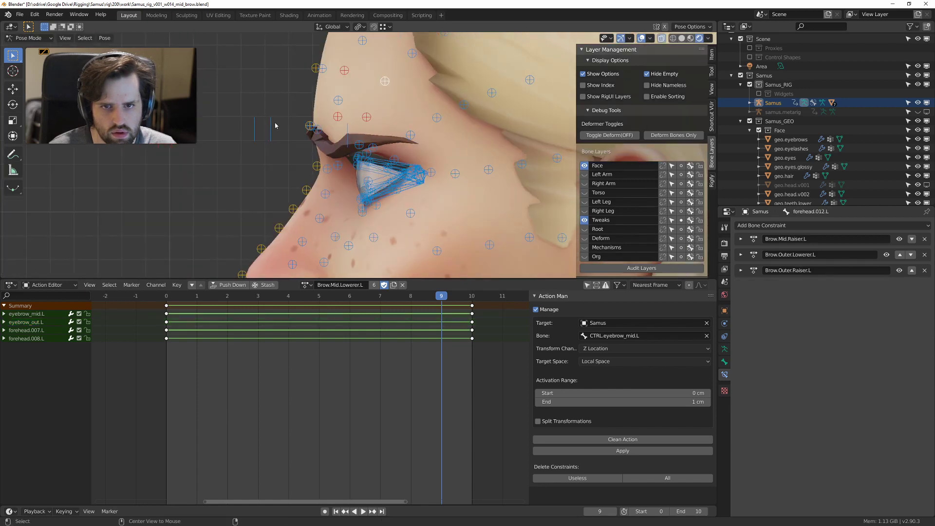
{"action": "key", "text": "g"}
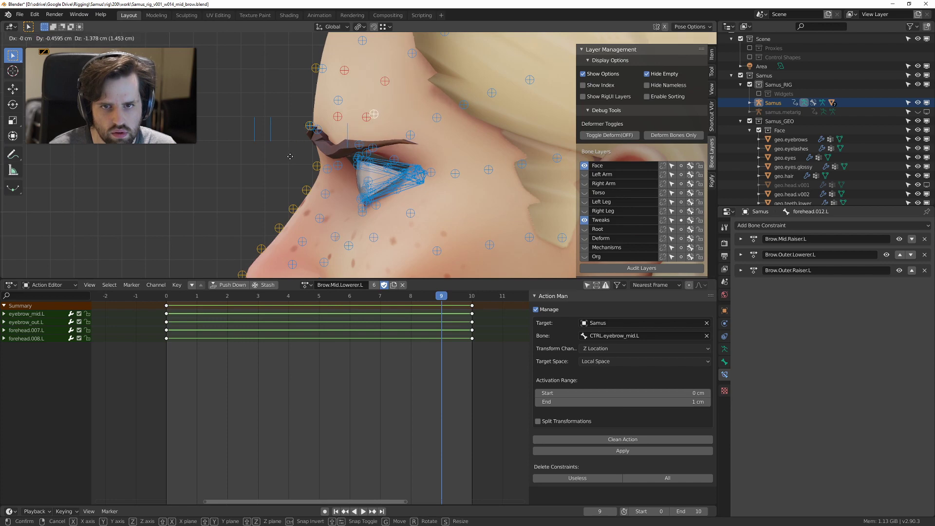
{"action": "left_click", "coordinate": [291, 146]}
{"action": "middle_click_drag", "start_coordinate": [290, 146], "coordinate": [393, 149]}
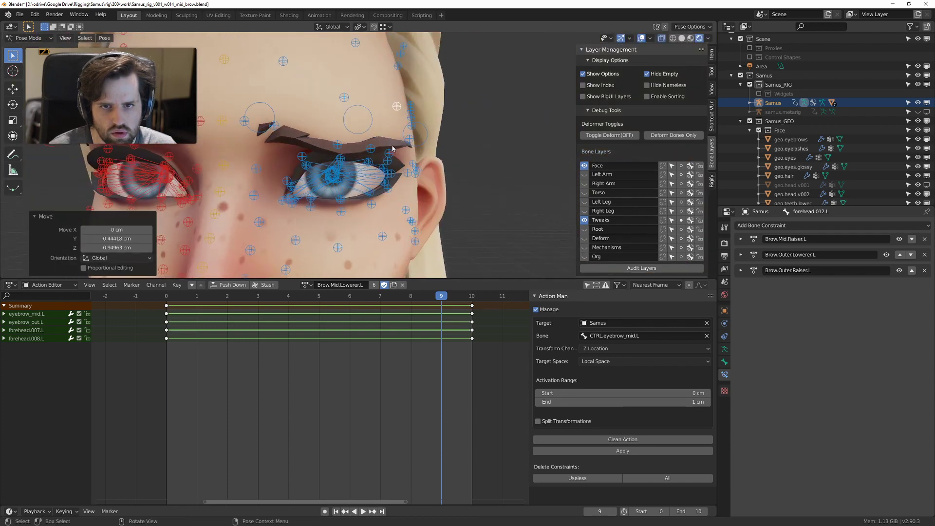
Step: Nudge the forehead.008.L tweak bone above the left brow by about 0.1 cm
{"action": "left_click", "coordinate": [346, 97]}
{"action": "key", "text": "g"}
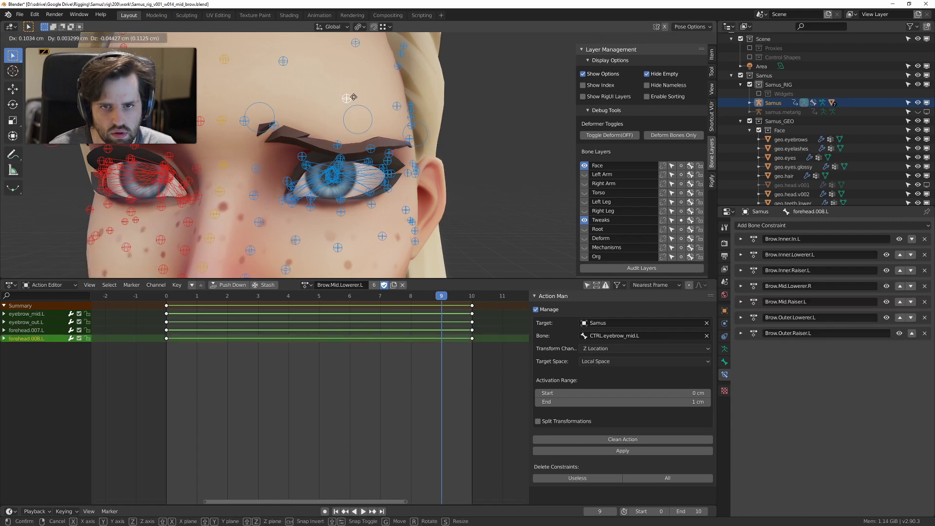
{"action": "left_click", "coordinate": [351, 97]}
Step: Try keying all visible bones at frame 9 of Brow.Mid.Lowerer.L, and remove those keyframes
{"action": "middle_click_drag", "start_coordinate": [351, 98], "coordinate": [361, 138]}
{"action": "key", "text": "a"}
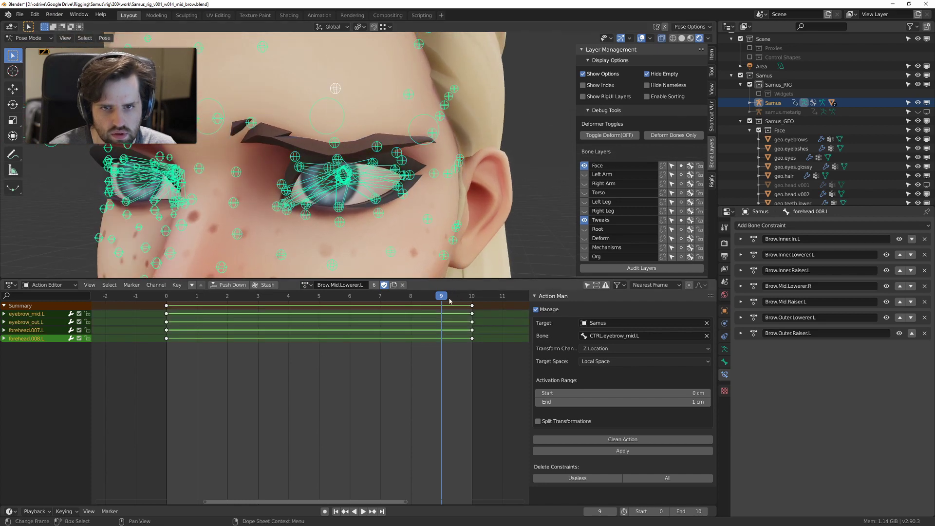
{"action": "key", "text": "i"}
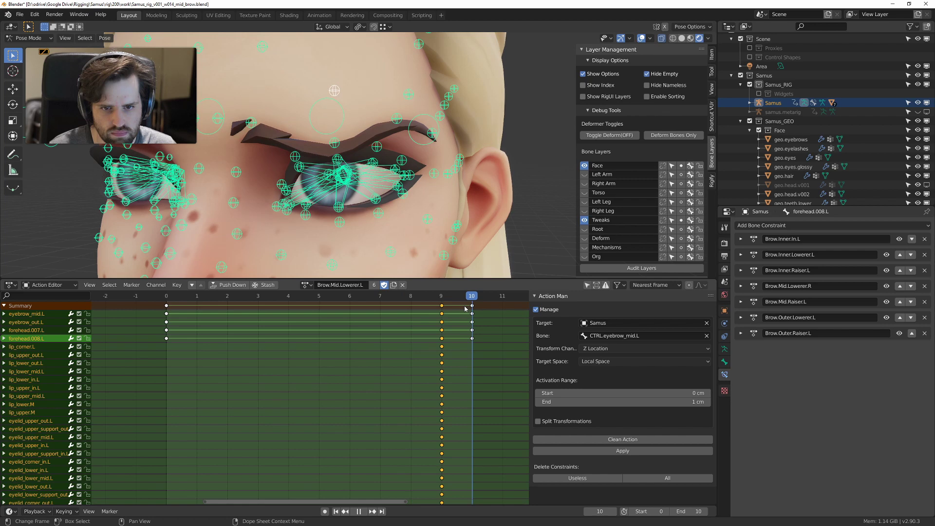
{"action": "key", "text": "Escape"}
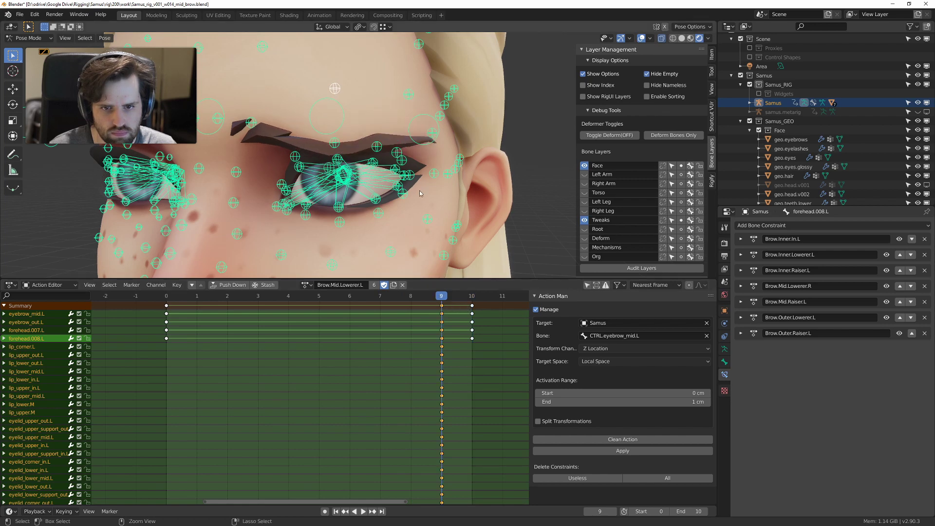
{"action": "key", "text": "Delete"}
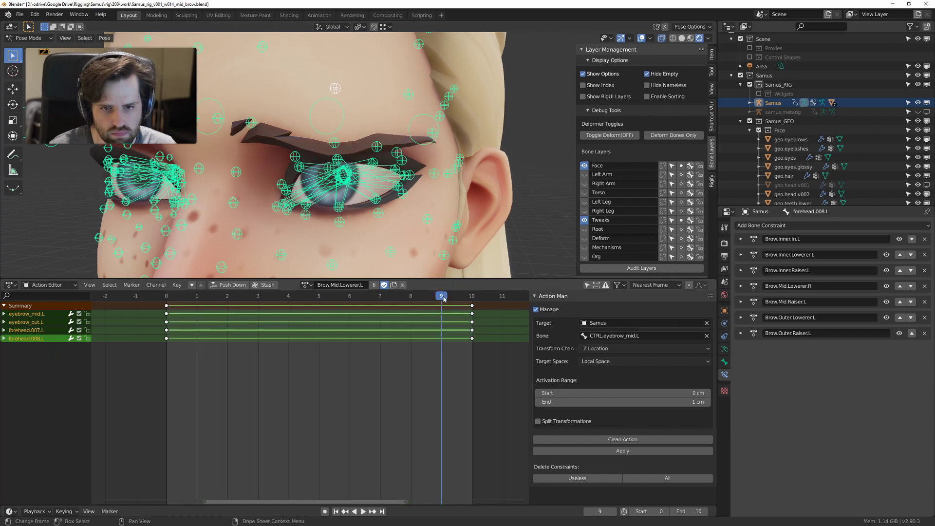
Step: At frame 10, lower the eyebrow_out.L tweak bone about 1.57 cm along Z in side view
{"action": "key", "text": "Right"}
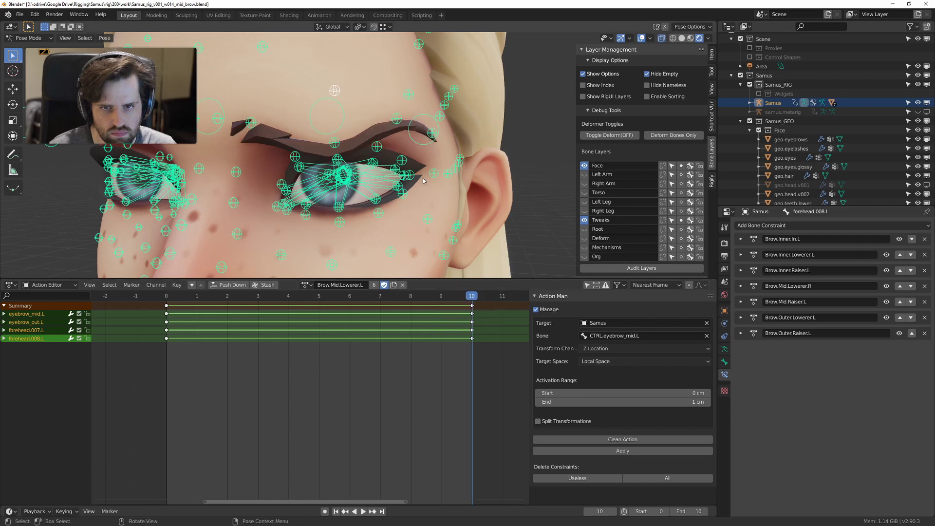
{"action": "left_click", "coordinate": [399, 122]}
{"action": "middle_click_drag", "start_coordinate": [397, 125], "coordinate": [325, 155], "text": "alt"}
{"action": "key", "text": "g"}
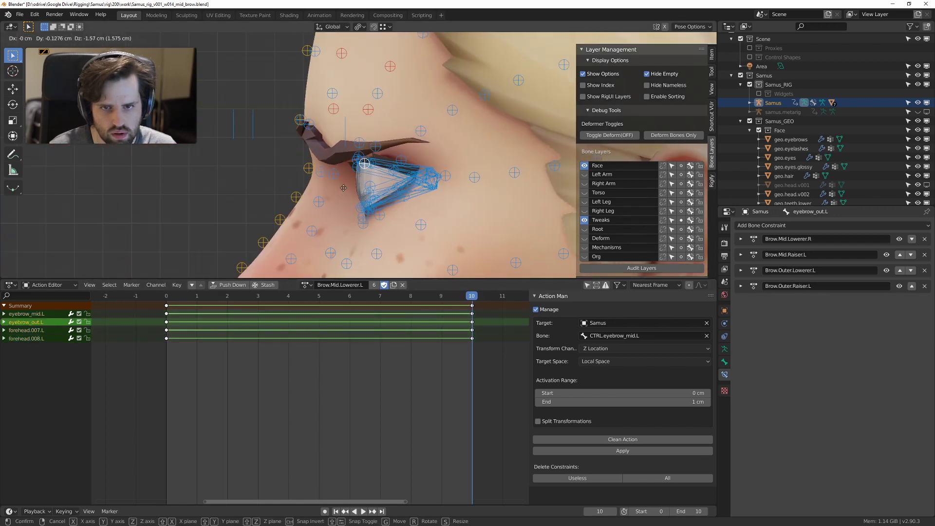
{"action": "left_click", "coordinate": [342, 188]}
Step: Shift forehead.012.L about 0.09 cm in X, -0.11 cm in Y and -0.43 cm in Z, and key all bones at frame 10
{"action": "middle_click_drag", "start_coordinate": [342, 188], "coordinate": [351, 80]}
{"action": "left_click_drag", "start_coordinate": [336, 79], "coordinate": [341, 87]}
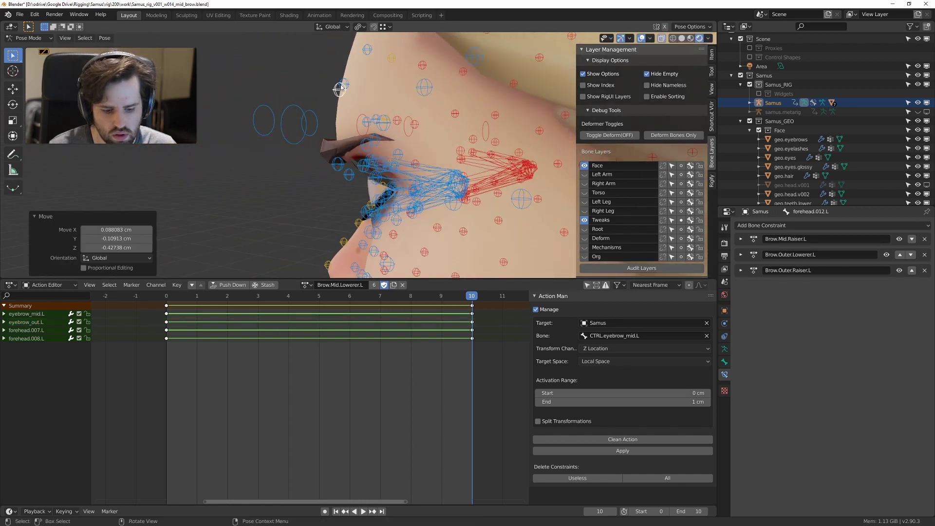
{"action": "key", "text": "i"}
{"action": "middle_click_drag", "start_coordinate": [341, 87], "coordinate": [403, 145]}
{"action": "key", "text": "a"}
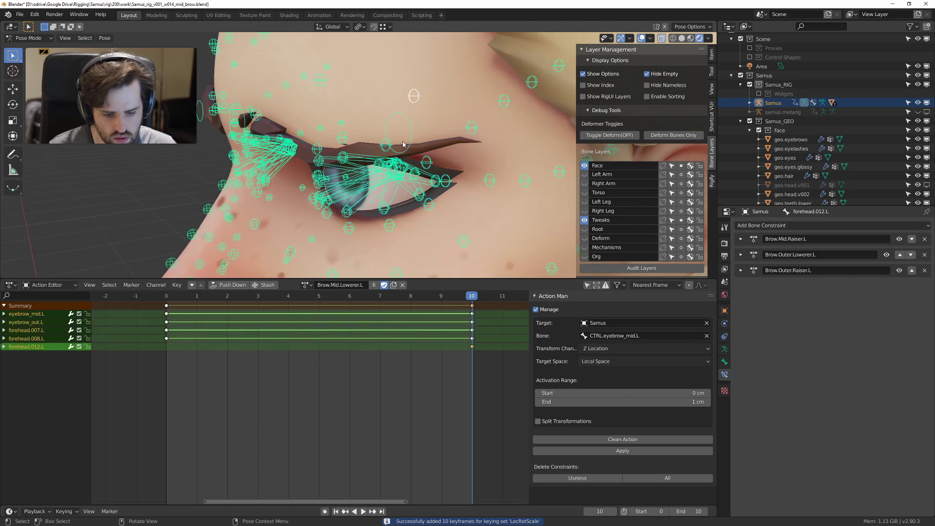
{"action": "key", "text": "i"}
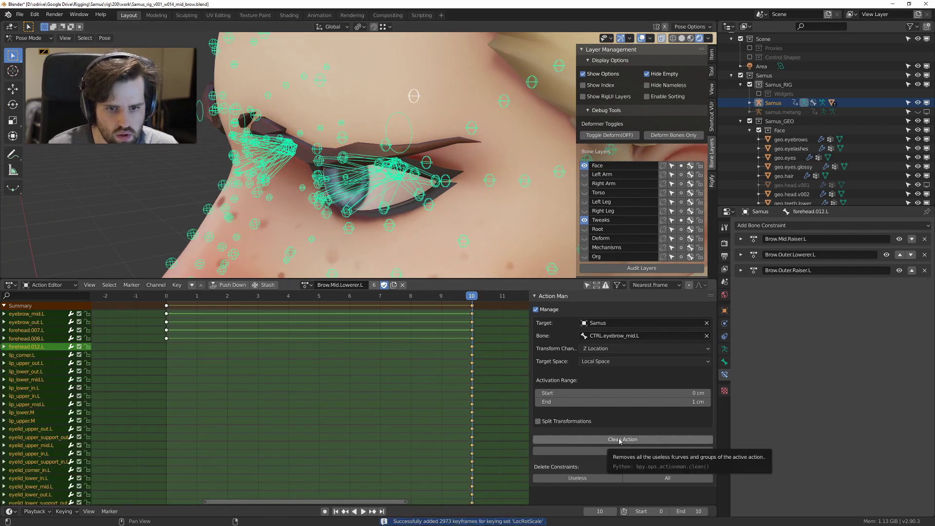
Step: Clear the location of all bones at frame 0, key them, and clean the Brow.Mid.Lowerer.L action of useless curves
{"action": "key", "text": "space"}
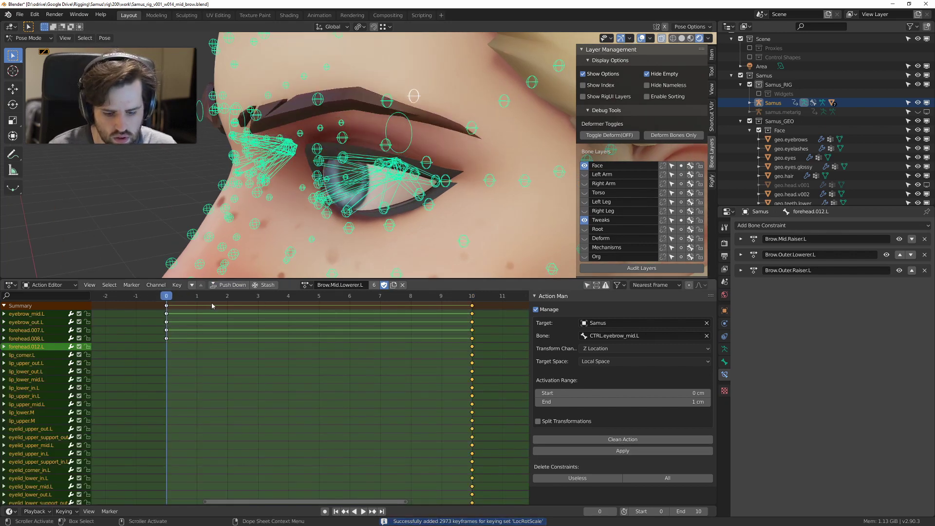
{"action": "key", "text": "i"}
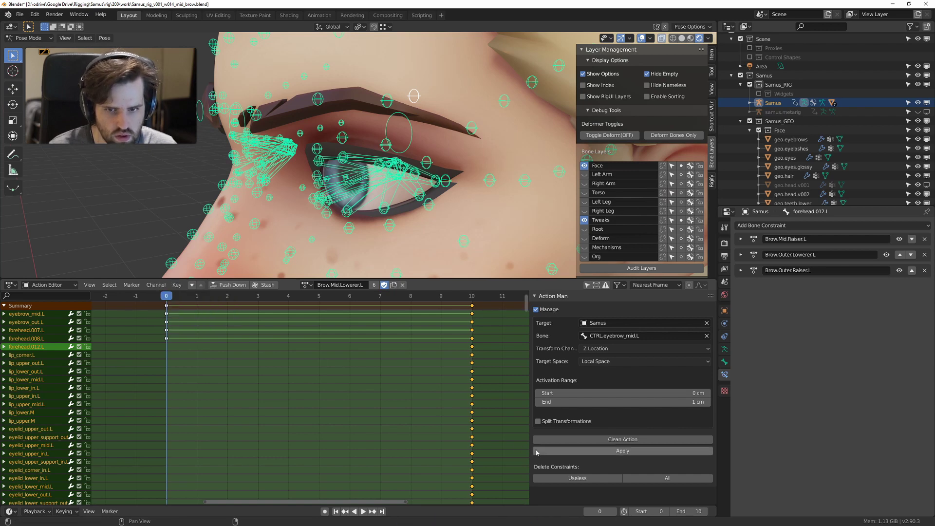
{"action": "key", "text": "i"}
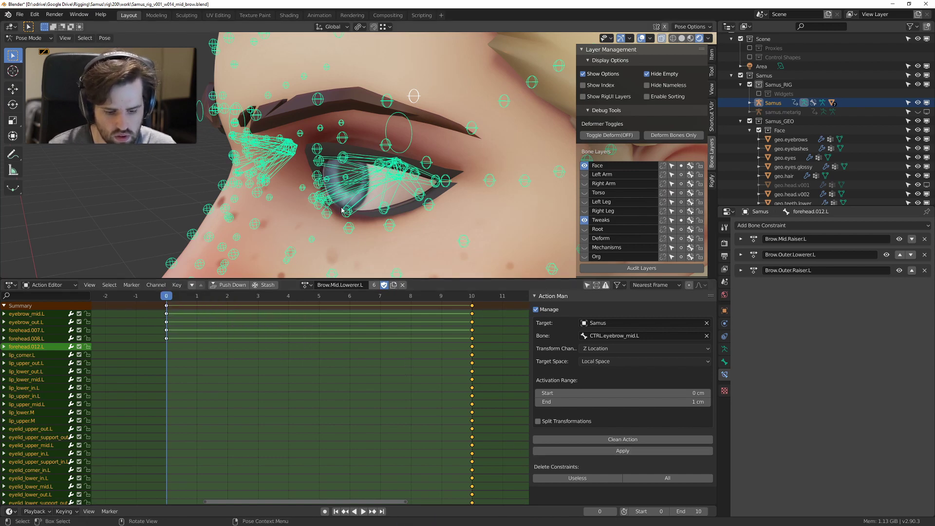
{"action": "key", "text": "i"}
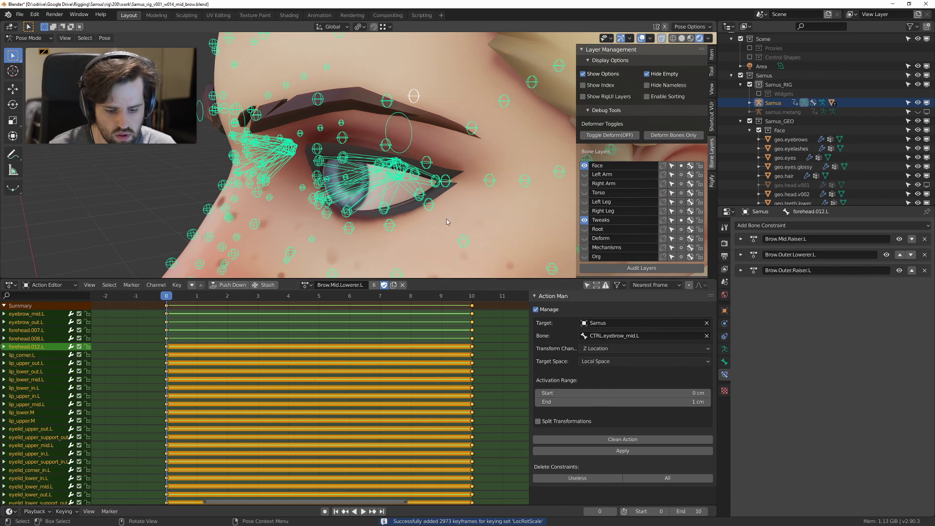
{"action": "key", "text": "alt+g"}
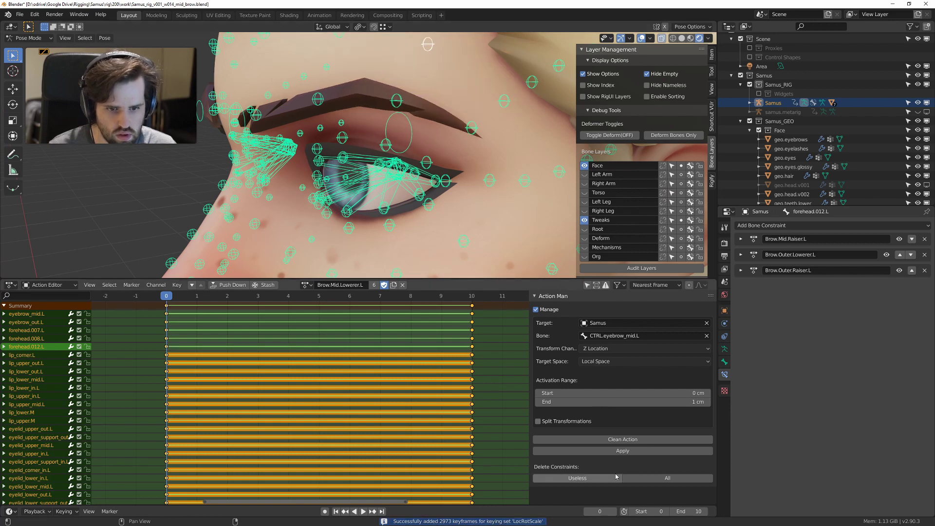
{"action": "left_click", "coordinate": [616, 440]}
Step: Try lowering the CTRL.eyebrow_mid.L control about 1.1 cm to test the reshaped brow, and cancel the move
{"action": "scroll", "coordinate": [371, 146], "scroll_direction": "down", "scroll_amount": 3}
{"action": "mouse_move", "coordinate": [302, 131]}
{"action": "middle_mouse_down"}
{"action": "mouse_move", "coordinate": [341, 128]}
{"action": "mouse_move", "coordinate": [319, 123]}
{"action": "middle_mouse_up"}
{"action": "scroll", "coordinate": [298, 124], "scroll_direction": "up", "scroll_amount": 2}
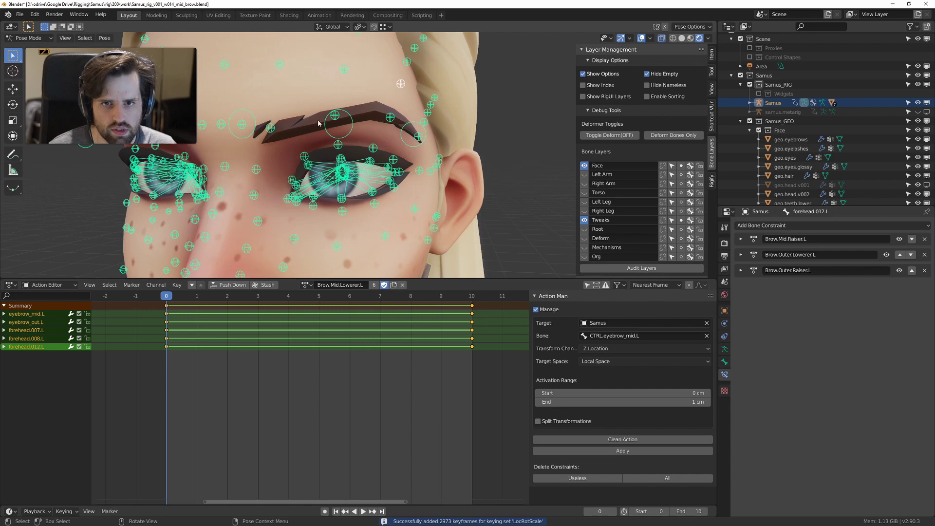
{"action": "left_click", "coordinate": [345, 113]}
{"action": "key", "text": "g"}
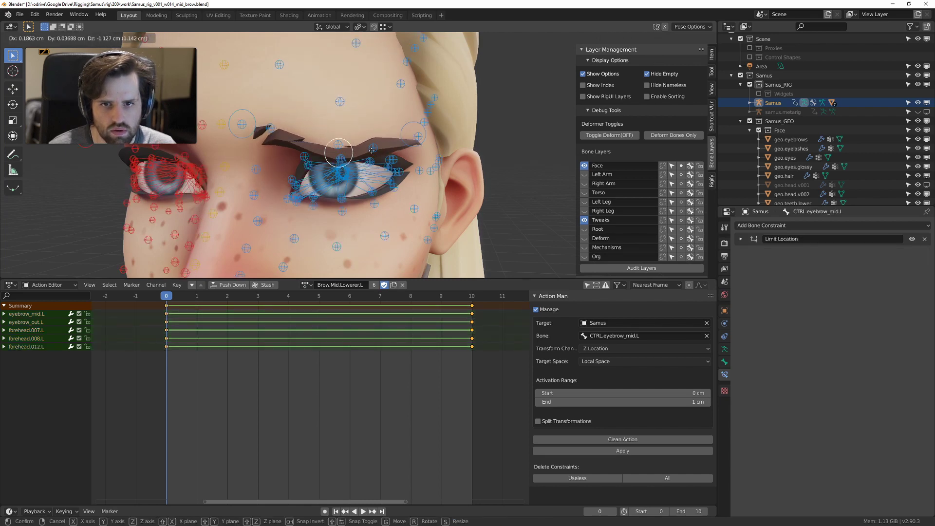
{"action": "right_click", "coordinate": [371, 115]}
Step: Lower CTRL.eyebrow_mid.L about 0.95 cm along Z, and try shifting eyebrow_out.L about -0.34 cm in X and -0.62 cm in Z
{"action": "middle_click_drag", "start_coordinate": [357, 171], "coordinate": [377, 155]}
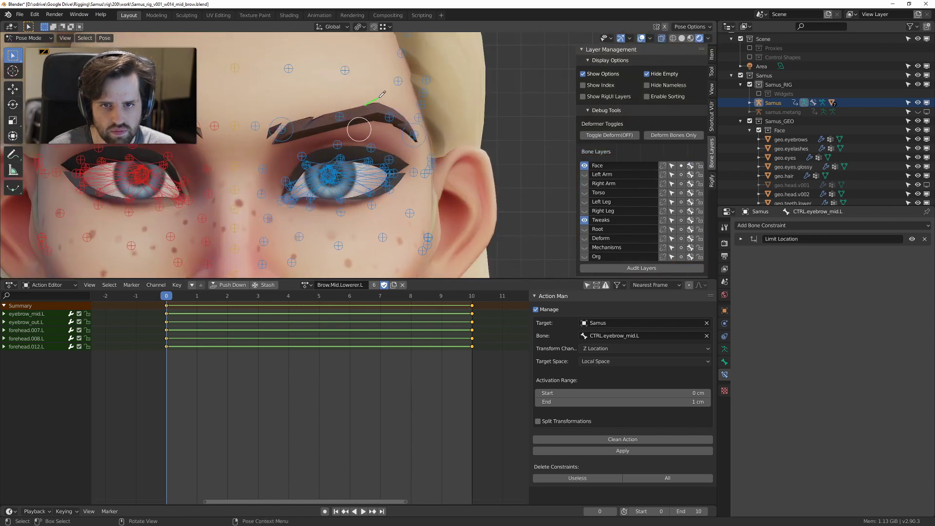
{"action": "key", "text": "g"}
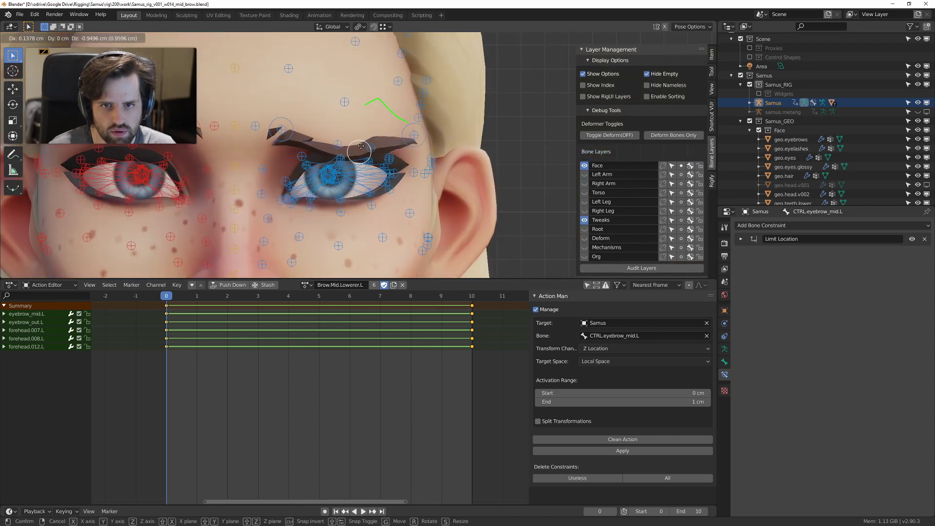
{"action": "left_click", "coordinate": [337, 144]}
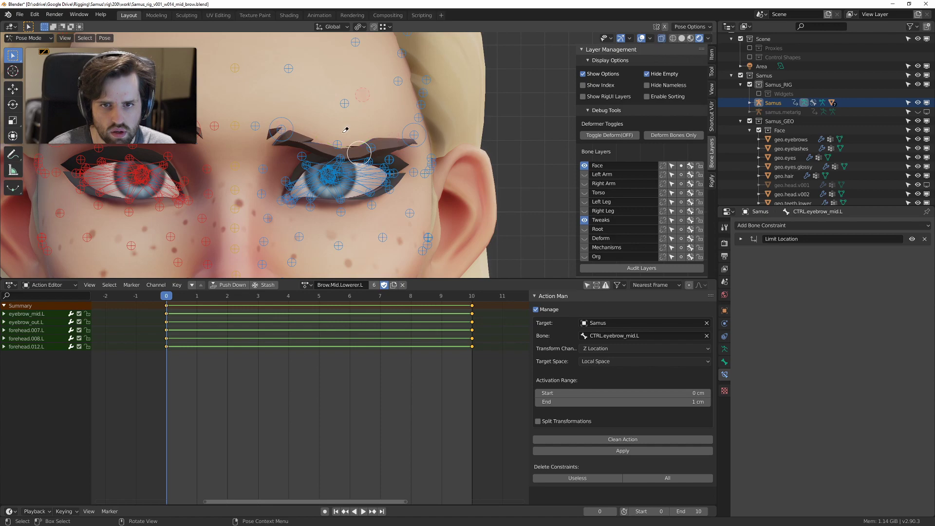
{"action": "middle_click_drag", "start_coordinate": [356, 141], "coordinate": [409, 163]}
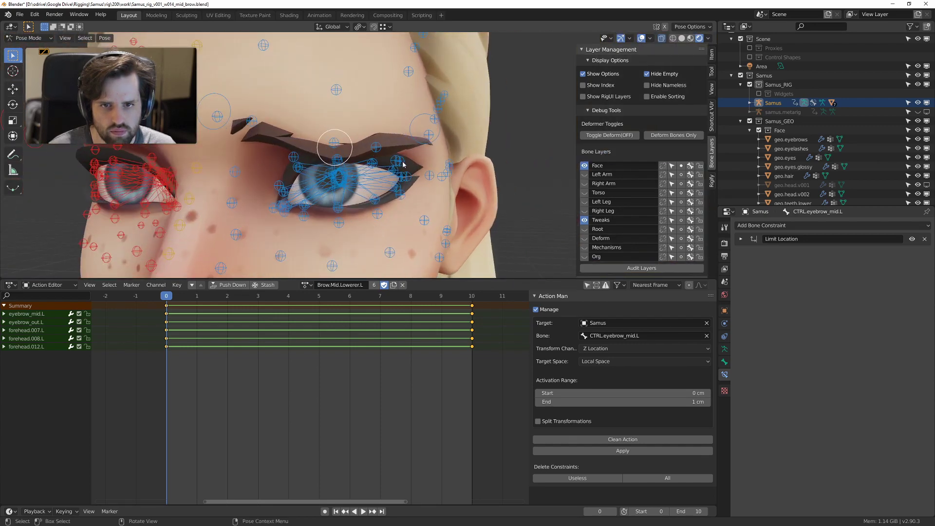
{"action": "mouse_move", "coordinate": [403, 165]}
{"action": "left_mouse_down"}
{"action": "mouse_move", "coordinate": [380, 191]}
{"action": "mouse_move", "coordinate": [387, 207]}
{"action": "mouse_move", "coordinate": [391, 175]}
{"action": "left_mouse_up"}
{"action": "middle_click_drag", "start_coordinate": [391, 175], "coordinate": [349, 180]}
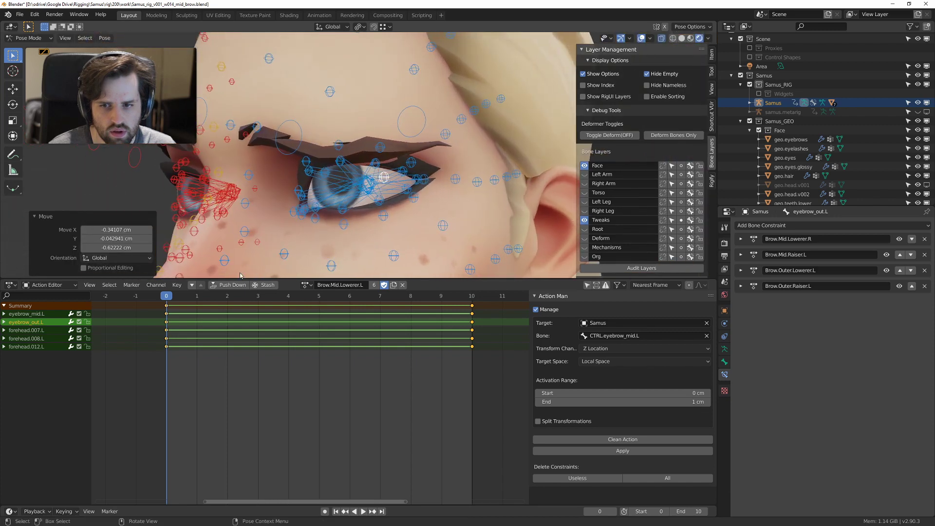
Step: Reset the transforms of all bones and restore the Brow.Mid.Lowerer.L action pose at frame 10
{"action": "left_click_drag", "start_coordinate": [171, 296], "coordinate": [472, 296]}
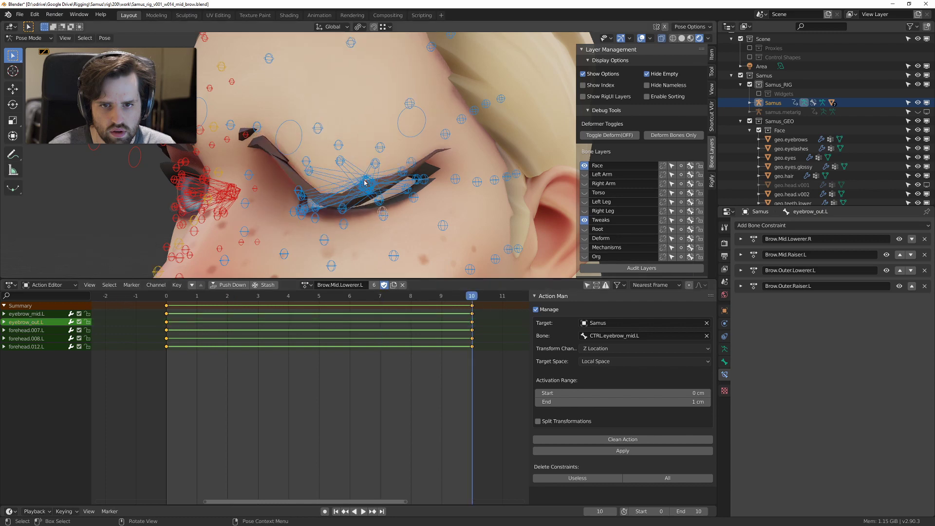
{"action": "key", "text": "a"}
{"action": "scroll", "coordinate": [348, 176], "scroll_direction": "down", "scroll_amount": 3}
{"action": "middle_click_drag", "start_coordinate": [348, 177], "coordinate": [400, 175]}
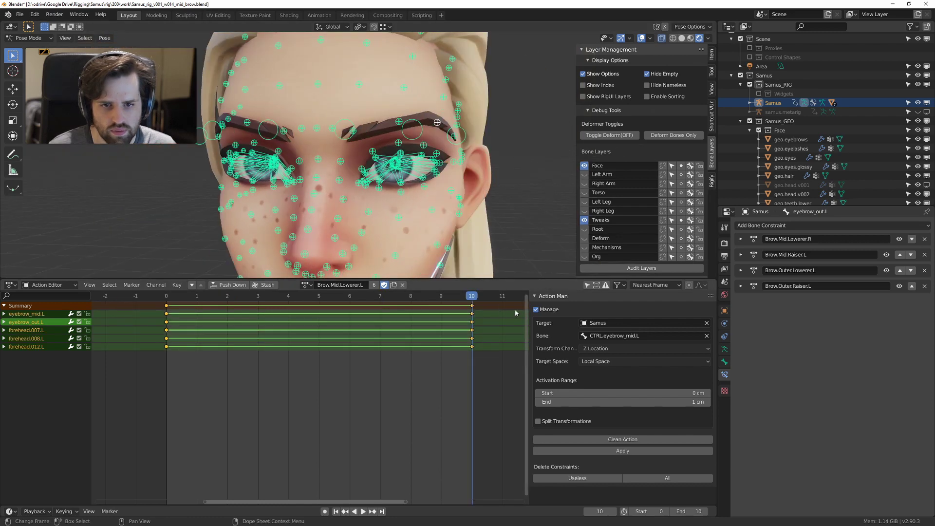
{"action": "key", "text": "space"}
{"action": "key", "text": "space"}
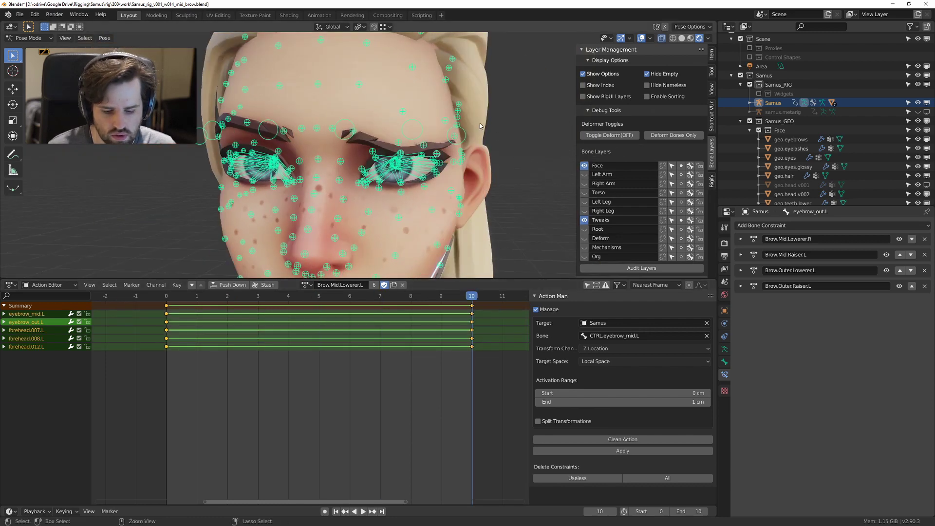
Step: Copy the pose, paste it flipped on the X axis into the Brow.Mid.Lowerer.R action, and key all bones at frame 10
{"action": "key", "text": "ctrl+c"}
{"action": "left_click", "coordinate": [306, 285]}
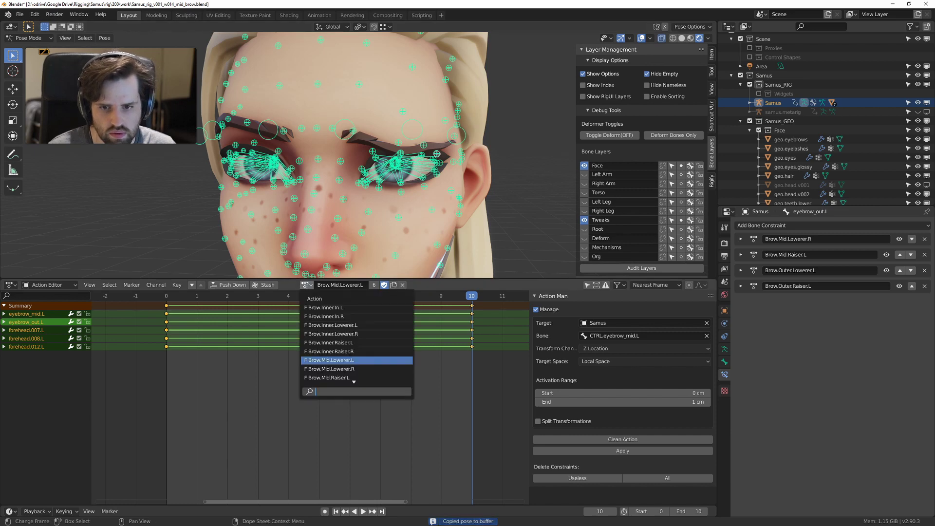
{"action": "left_click", "coordinate": [338, 369]}
{"action": "key", "text": "ctrl+shift+v"}
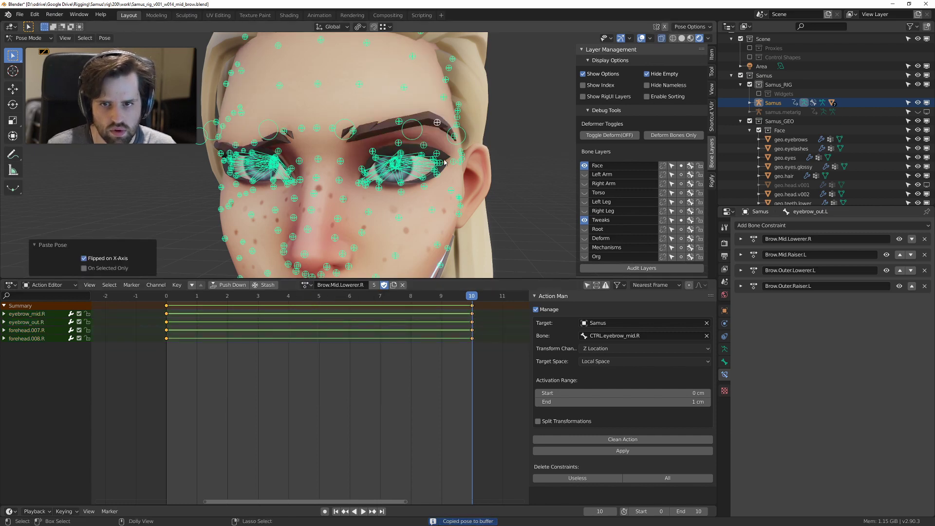
{"action": "key", "text": "i"}
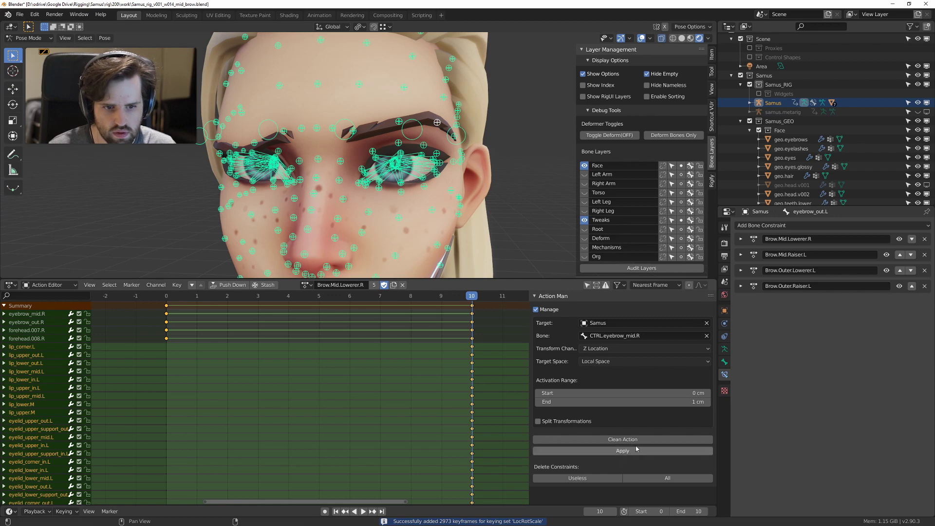
Step: Key all bones in their cleared pose at frame 0 of Brow.Mid.Lowerer.R, and clean the action
{"action": "left_click_drag", "start_coordinate": [253, 296], "coordinate": [122, 299]}
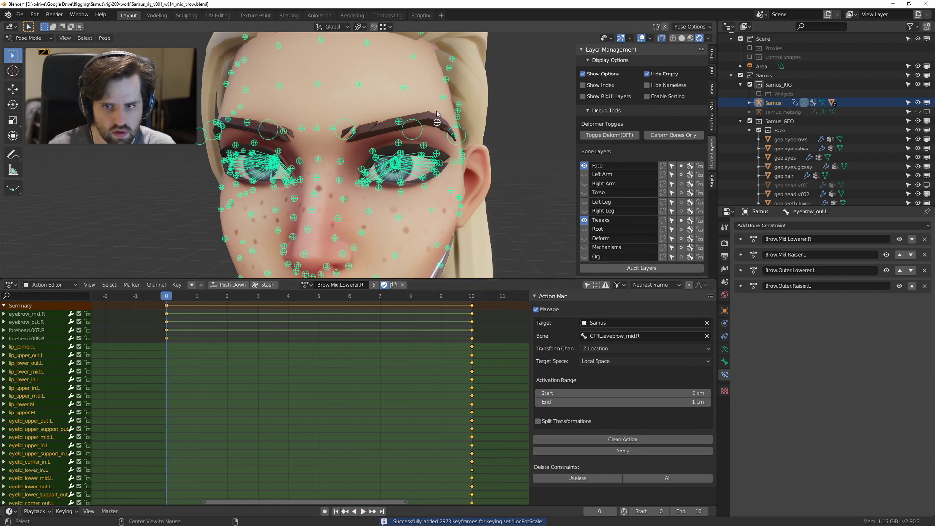
{"action": "key", "text": "a"}
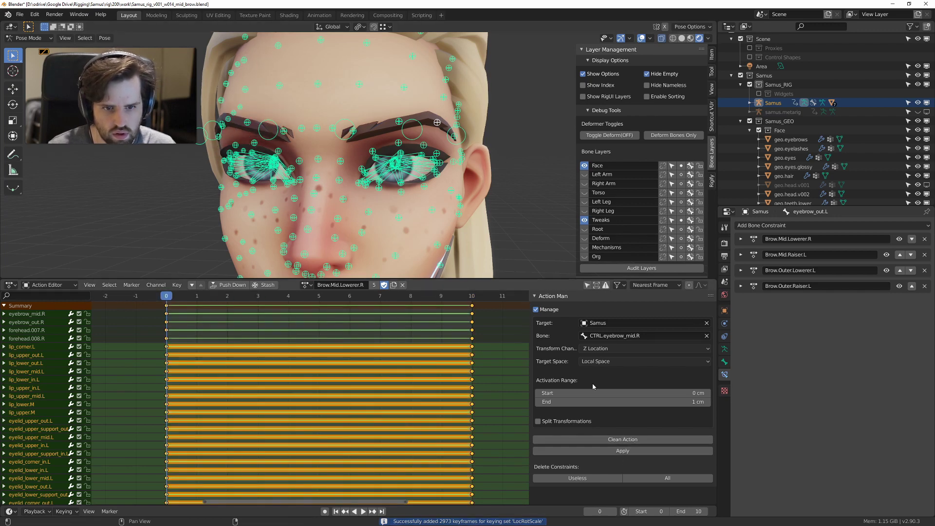
{"action": "left_click", "coordinate": [612, 440]}
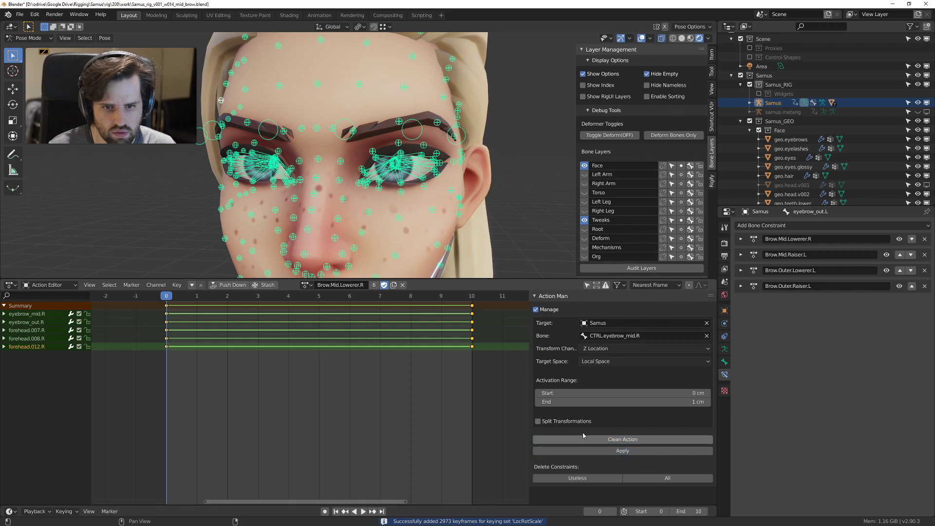
Step: Switch to the Brow.Mid.Lowerer.L action and apply it to the rig's bone constraints
{"action": "left_click", "coordinate": [305, 285]}
{"action": "left_click", "coordinate": [331, 361]}
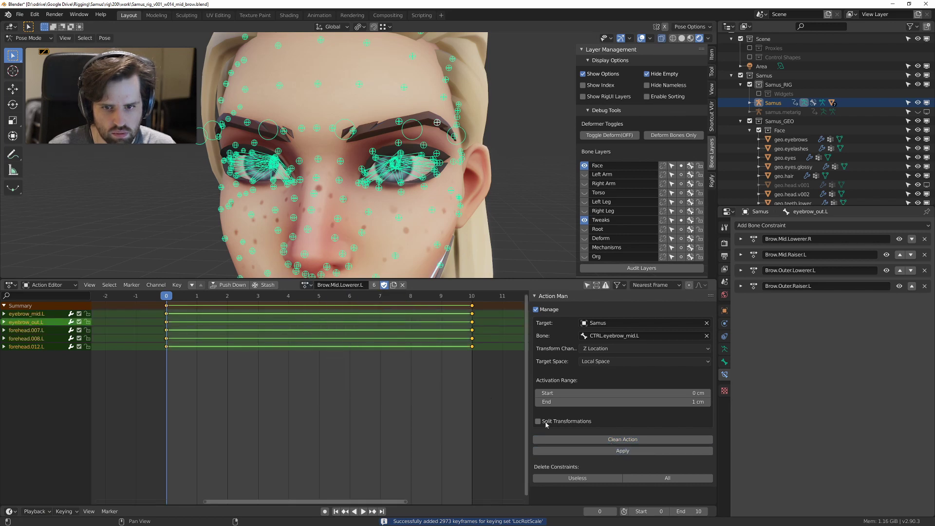
{"action": "left_click", "coordinate": [634, 451]}
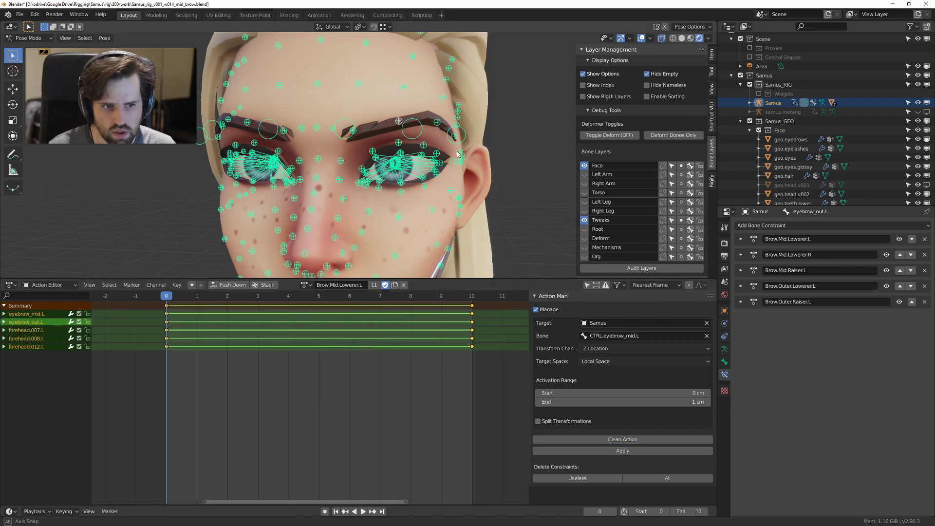
Step: With the Tweaks bone layer hidden, move CTRL.eyebrow_mid.L about 0.18 cm in X and -0.50 cm in Z
{"action": "middle_click_drag", "start_coordinate": [385, 147], "coordinate": [404, 136]}
{"action": "key", "text": "alt+a"}
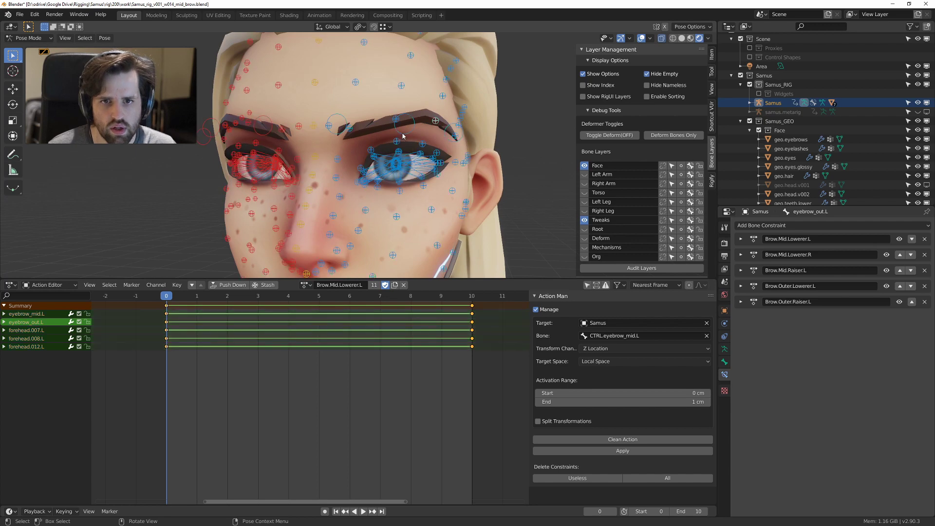
{"action": "left_click", "coordinate": [585, 220]}
{"action": "key", "text": "ctrl+space"}
{"action": "scroll", "coordinate": [466, 233], "scroll_direction": "down", "scroll_amount": 5}
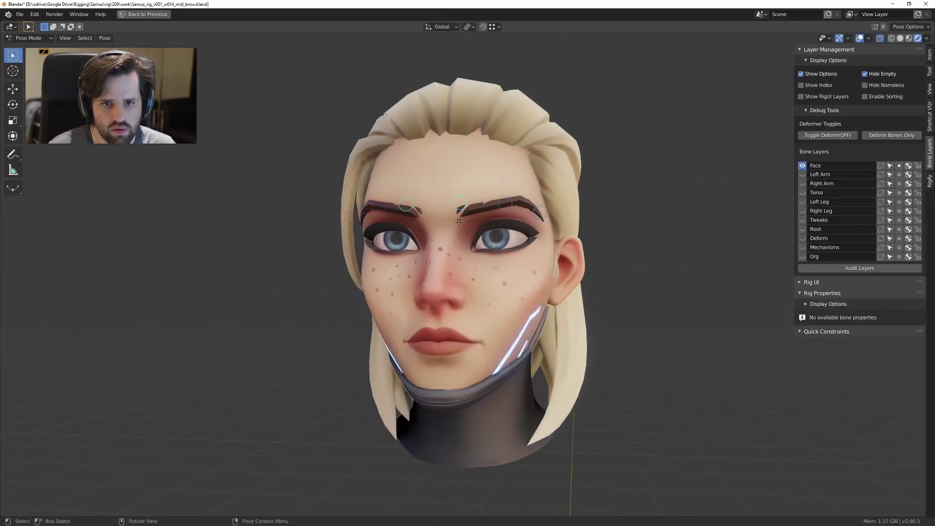
{"action": "key", "text": "g"}
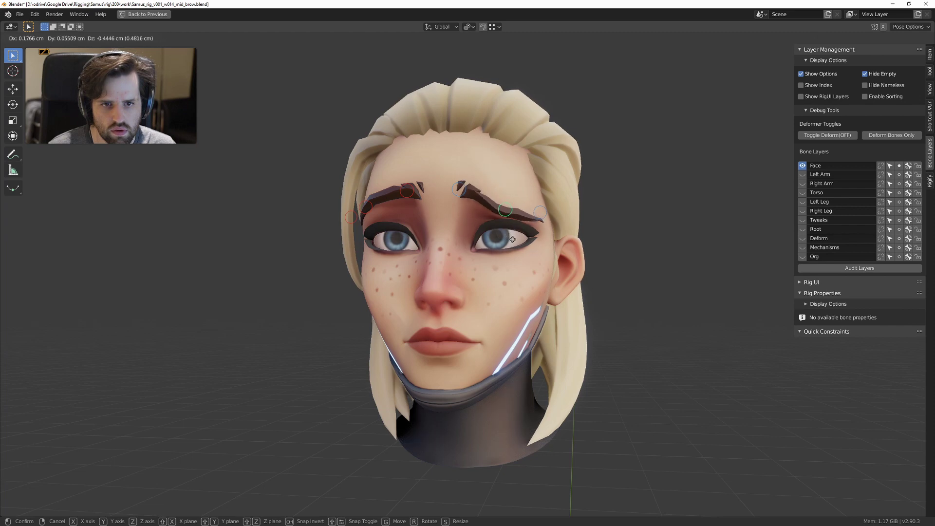
{"action": "left_click", "coordinate": [512, 240]}
Step: Move the opposite CTRL.eyebrow_mid.R control about 0.14 cm in X and -0.76 cm in Z
{"action": "scroll", "coordinate": [475, 215], "scroll_direction": "up", "scroll_amount": 3}
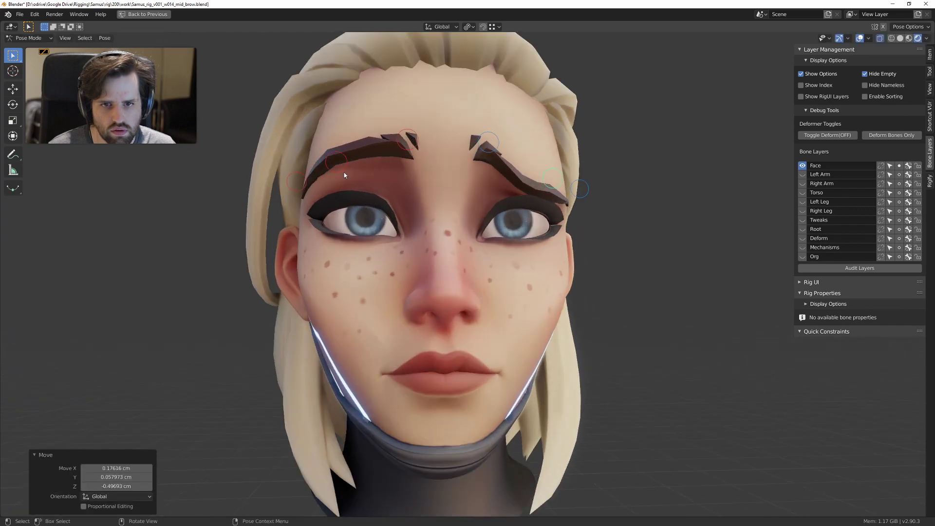
{"action": "left_click", "coordinate": [333, 161]}
{"action": "key", "text": "g"}
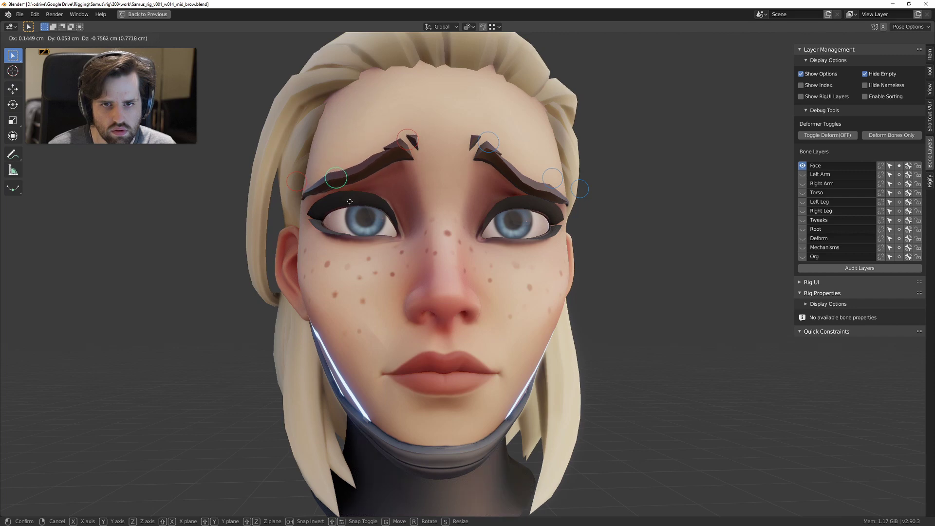
{"action": "left_click", "coordinate": [350, 201]}
Step: Select both mid-brow controls and raise them together about 0.24 cm along Z
{"action": "middle_click_drag", "start_coordinate": [384, 166], "coordinate": [408, 197]}
{"action": "scroll", "coordinate": [492, 204], "scroll_direction": "down", "scroll_amount": 2}
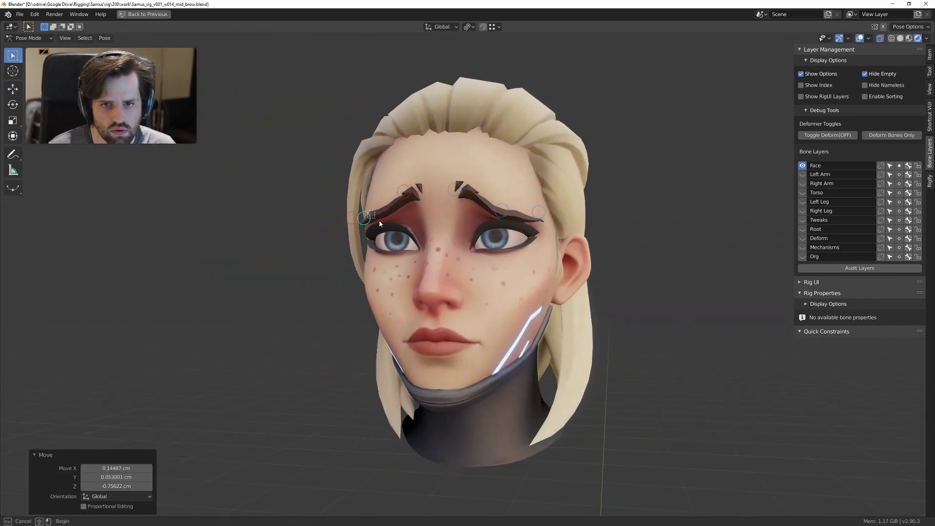
{"action": "left_click", "coordinate": [502, 207], "text": "shift"}
{"action": "key", "text": "g"}
{"action": "key", "text": "z"}
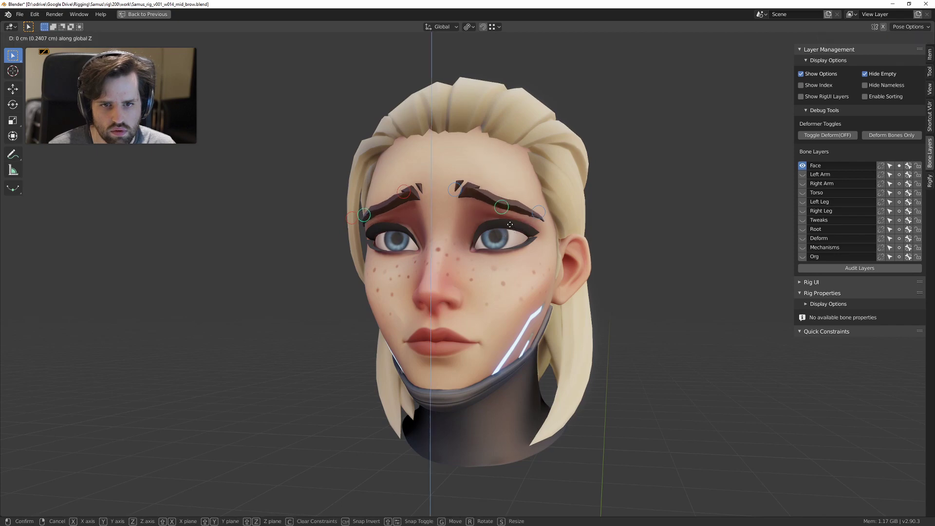
{"action": "left_click", "coordinate": [510, 225]}
Step: Try shifting both mid-brow controls along Z and examine the brow shapes from several angles
{"action": "mouse_move", "coordinate": [473, 199]}
{"action": "middle_mouse_down"}
{"action": "mouse_move", "coordinate": [493, 205]}
{"action": "mouse_move", "coordinate": [475, 217]}
{"action": "middle_mouse_up"}
{"action": "key", "text": "g"}
{"action": "key", "text": "z"}
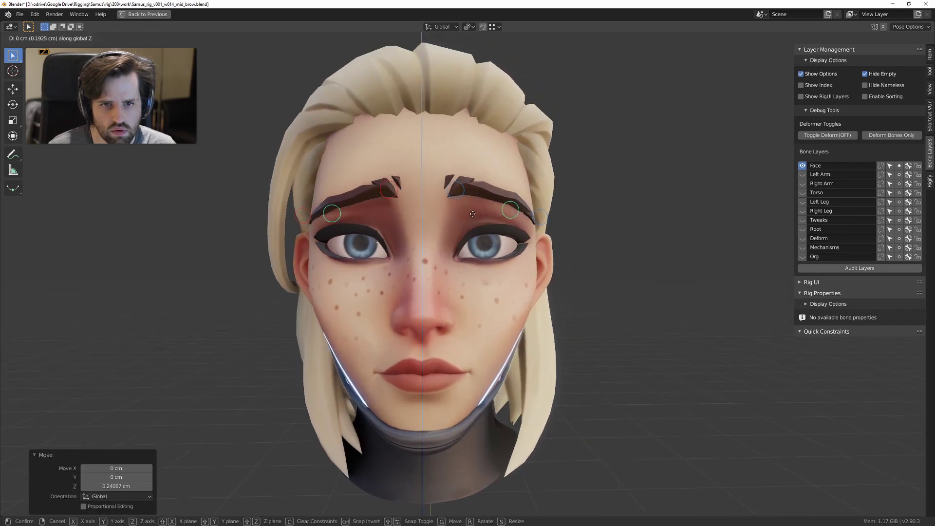
{"action": "right_click", "coordinate": [471, 218]}
{"action": "left_click", "coordinate": [305, 210]}
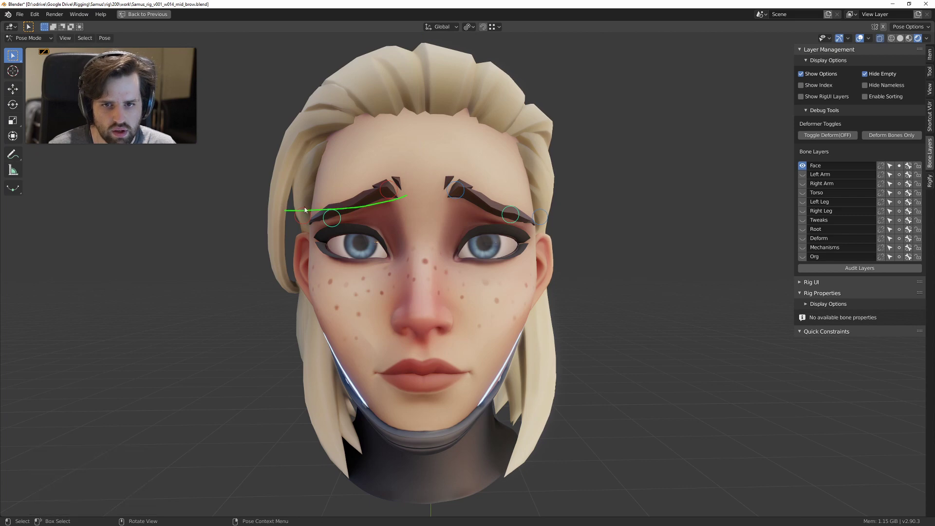
{"action": "middle_click_drag", "start_coordinate": [303, 208], "coordinate": [435, 183]}
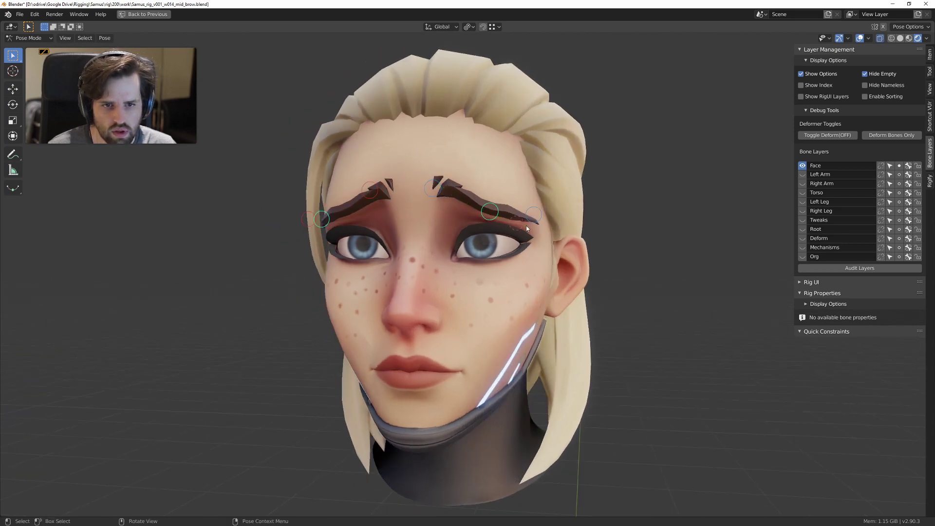
{"action": "middle_click_drag", "start_coordinate": [527, 226], "coordinate": [492, 214]}
{"action": "key", "text": "g"}
{"action": "key", "text": "z"}
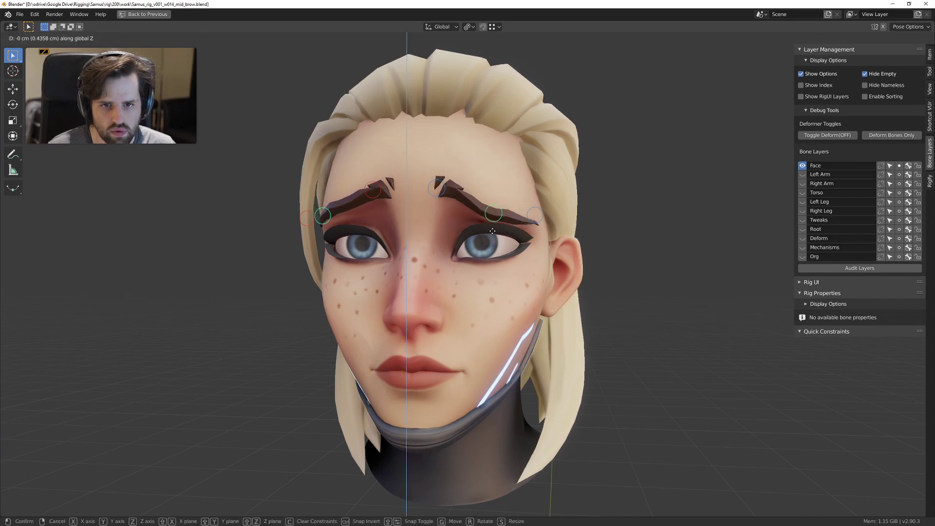
{"action": "left_click", "coordinate": [416, 206]}
Step: Shift both mid-brow controls along Z again to test how far each eyebrow deforms
{"action": "middle_click_drag", "start_coordinate": [415, 205], "coordinate": [472, 244]}
{"action": "key", "text": "g"}
{"action": "key", "text": "z"}
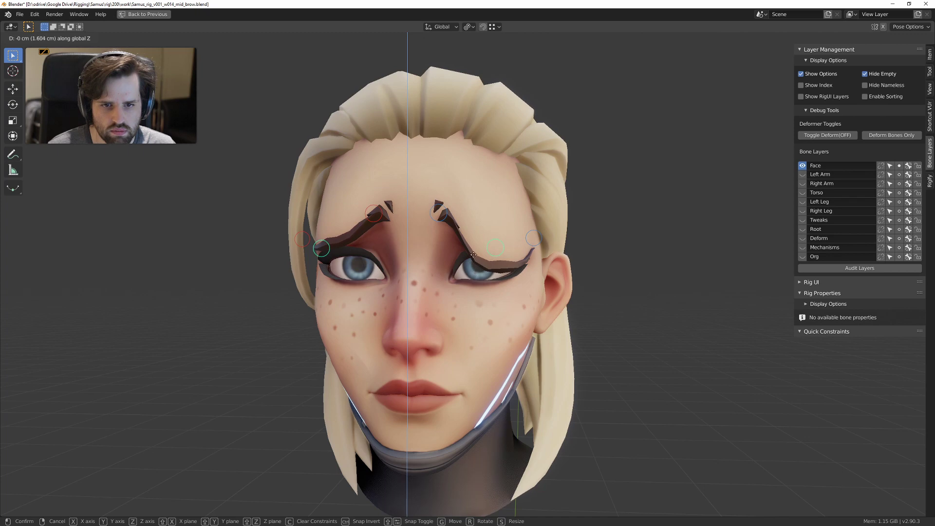
{"action": "left_click", "coordinate": [461, 278]}
{"action": "mouse_move", "coordinate": [456, 227]}
{"action": "left_mouse_down"}
{"action": "mouse_move", "coordinate": [480, 252]}
{"action": "mouse_move", "coordinate": [534, 263]}
{"action": "left_mouse_up"}
{"action": "mouse_move", "coordinate": [534, 263]}
{"action": "middle_mouse_down"}
{"action": "mouse_move", "coordinate": [507, 254]}
{"action": "mouse_move", "coordinate": [623, 283]}
{"action": "middle_mouse_up"}
{"action": "middle_click_drag", "start_coordinate": [451, 249], "coordinate": [578, 278]}
Step: Restore the full workspace layout and delete all constraints belonging to the Brow.Mid.Lowerer.L action
{"action": "key", "text": "ctrl+space"}
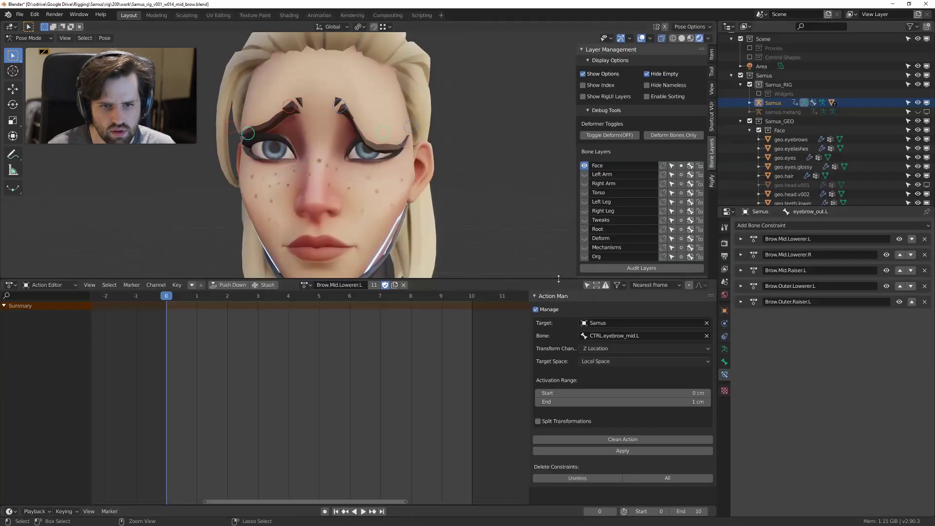
{"action": "middle_click_drag", "start_coordinate": [384, 215], "coordinate": [406, 229]}
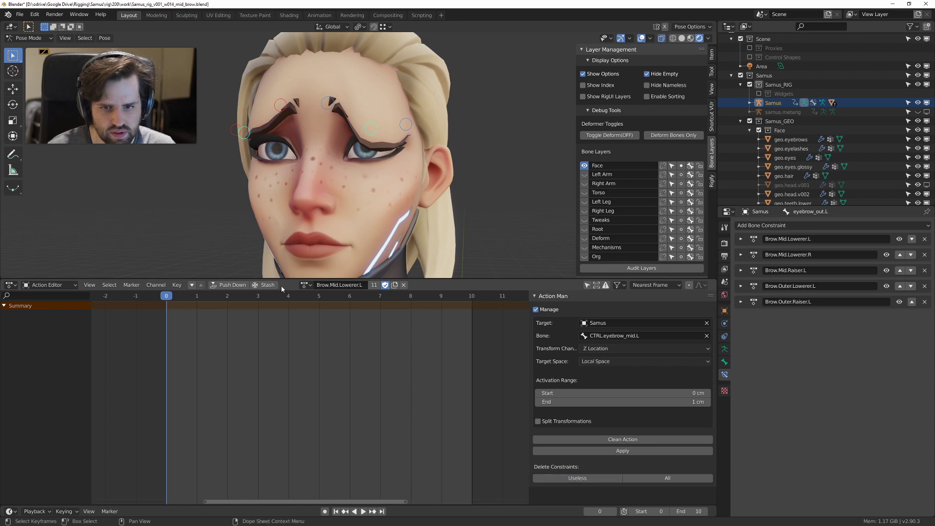
{"action": "left_click", "coordinate": [305, 286]}
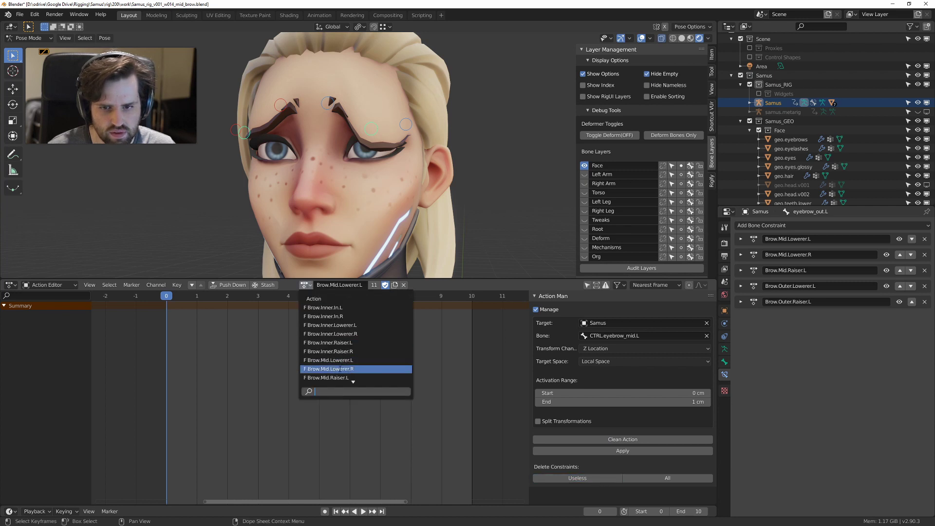
{"action": "left_click", "coordinate": [633, 481]}
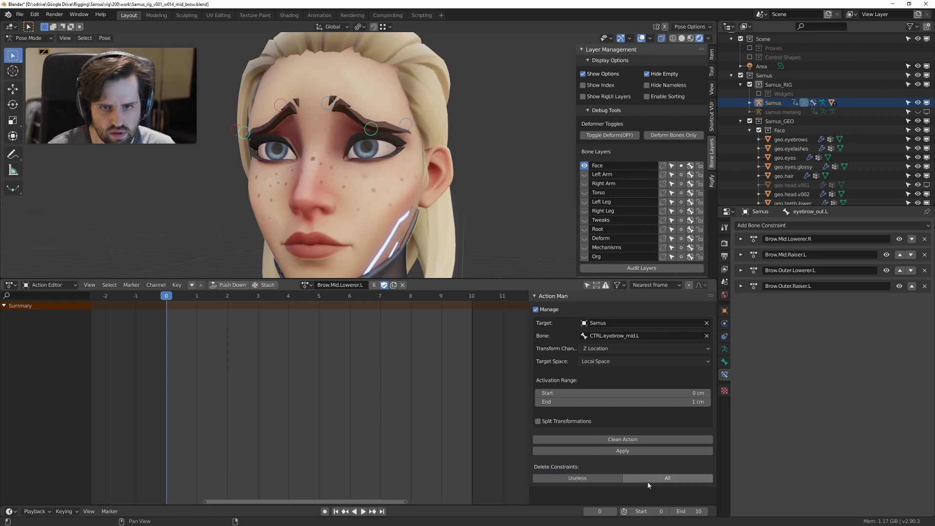
Step: Try shifting the mid-brow control freely, and apply the Brow.Mid.Lowerer.L action to the rig
{"action": "key", "text": "g"}
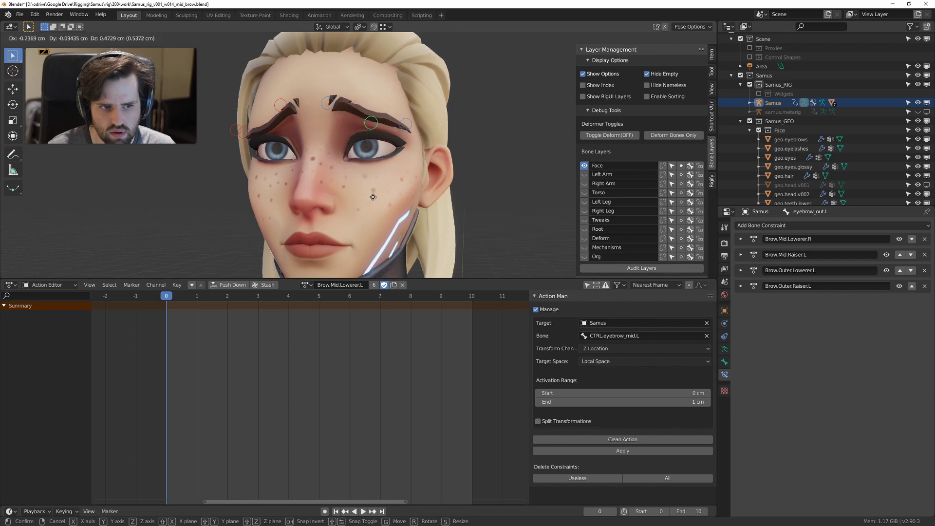
{"action": "left_click", "coordinate": [374, 197]}
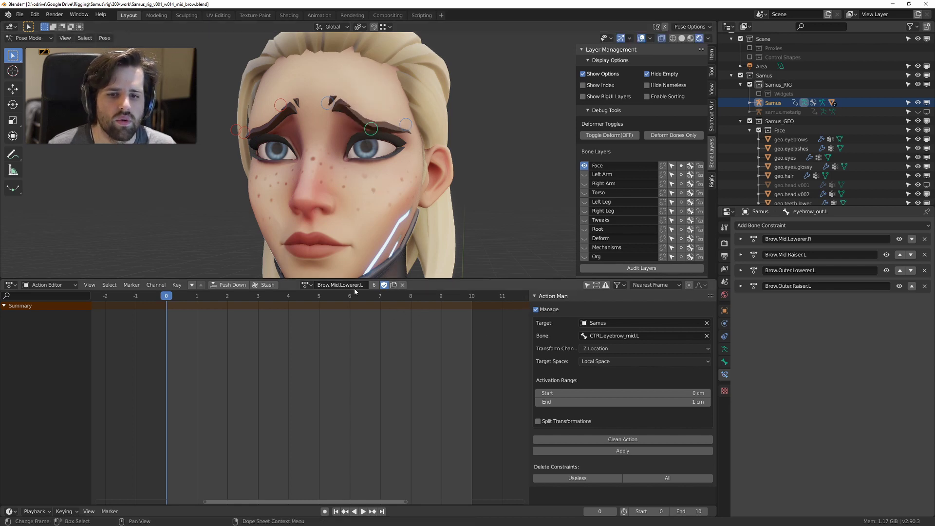
{"action": "left_click", "coordinate": [615, 452]}
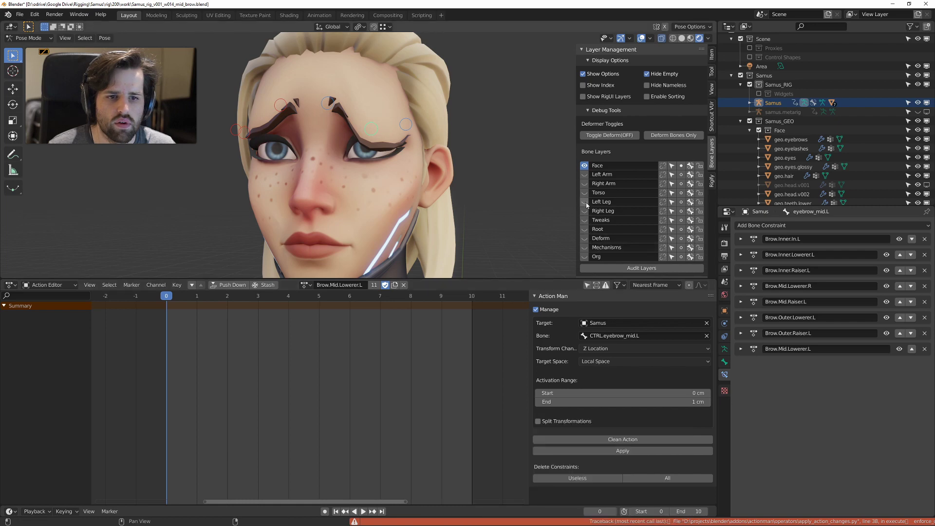
Step: With the Tweaks layer shown and every visible bone selected, delete all Brow.Mid.Lowerer.L action constraints
{"action": "left_click", "coordinate": [584, 220]}
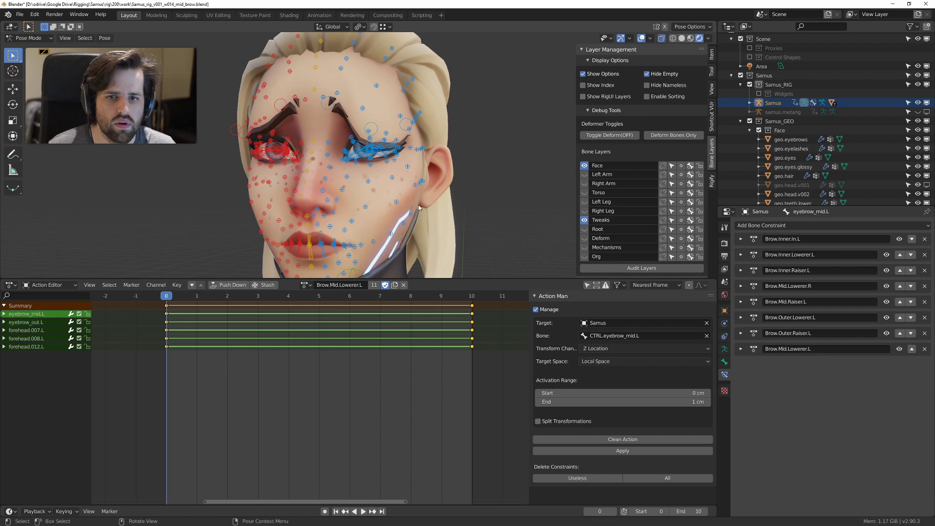
{"action": "key", "text": "a"}
{"action": "left_click", "coordinate": [617, 480]}
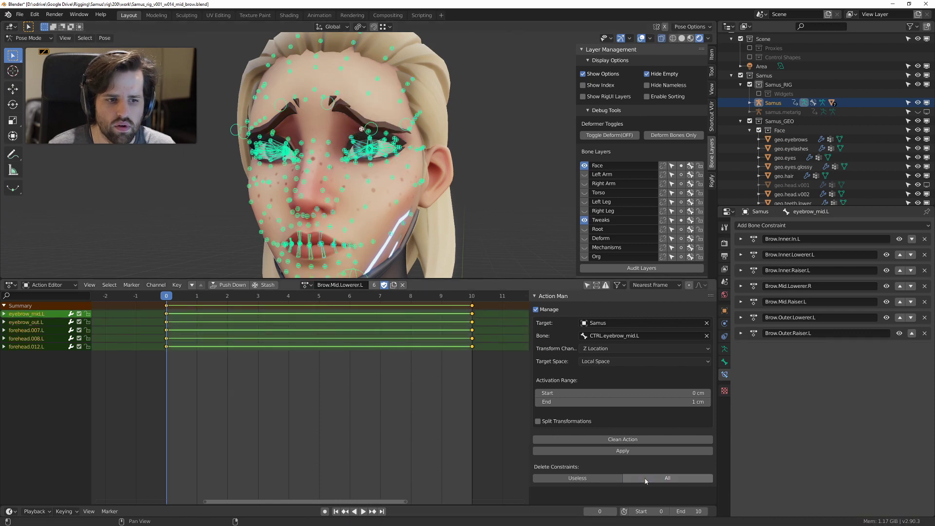
{"action": "left_click", "coordinate": [646, 481]}
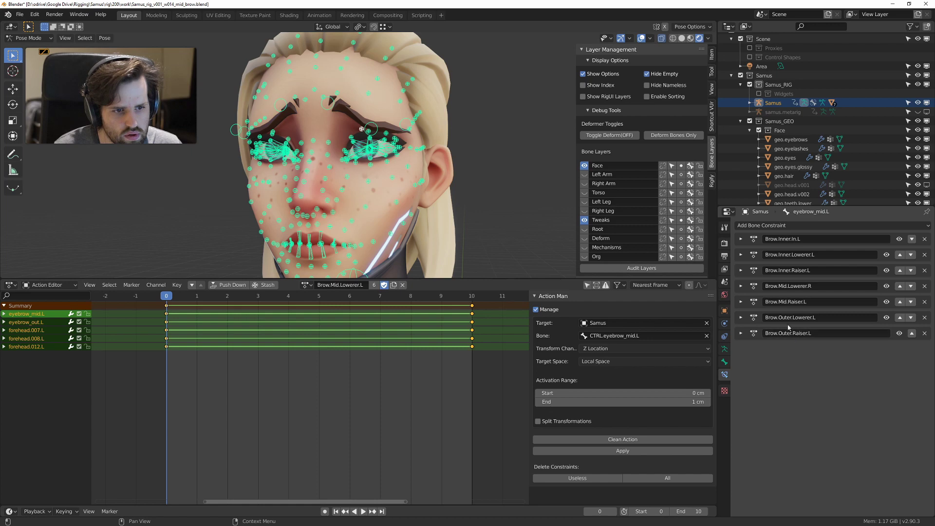
Step: Examine the target, action and range settings of the Brow.Mid.Lowerer.R constraint on eyebrow_mid.L
{"action": "middle_click_drag", "start_coordinate": [468, 200], "coordinate": [517, 195]}
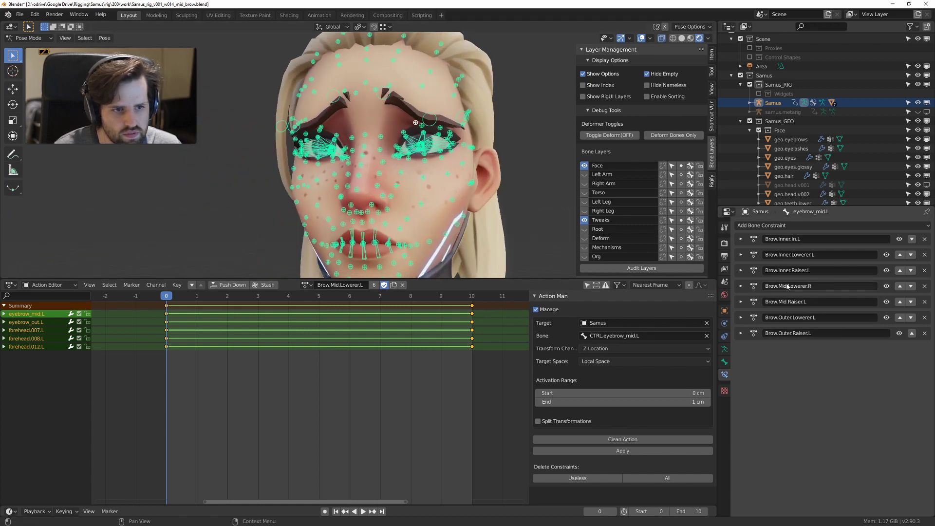
{"action": "left_click", "coordinate": [741, 287]}
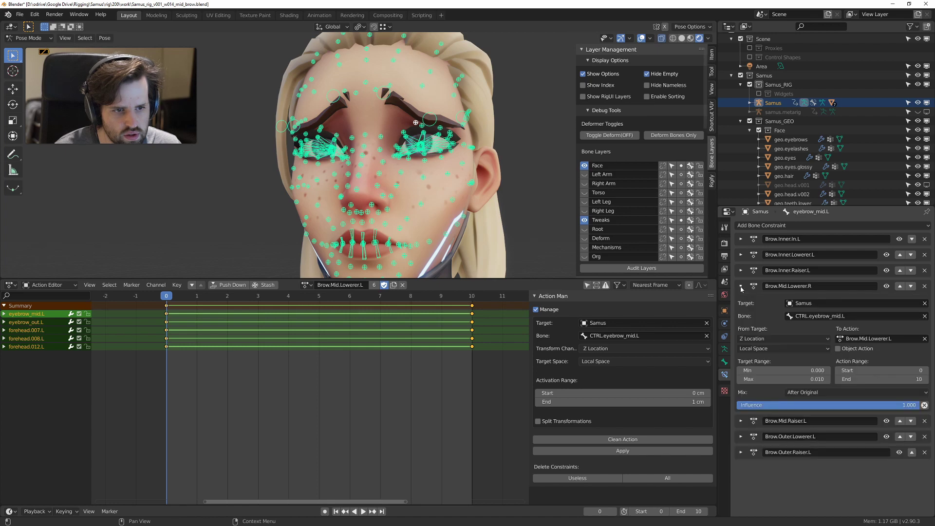
{"action": "left_click", "coordinate": [741, 286]}
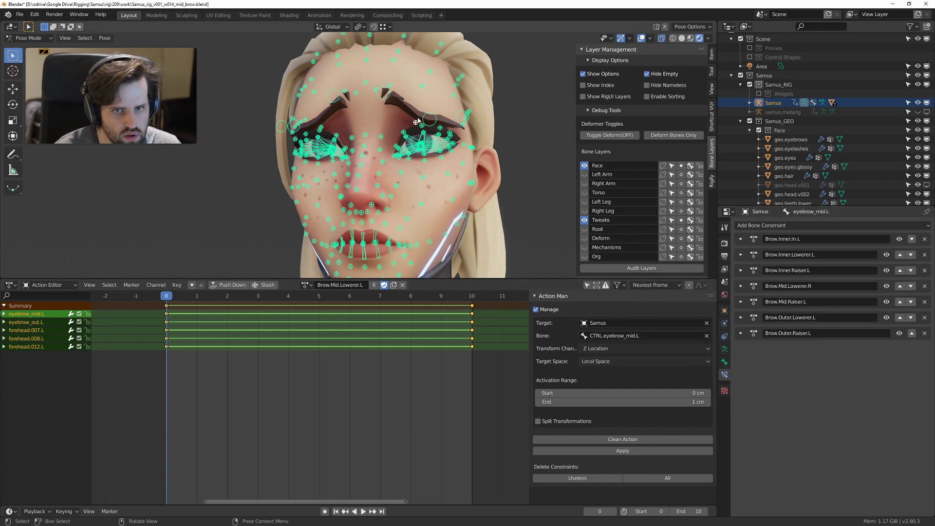
Step: Select the eyebrow_mid.L tweak bone and reapply the Brow.Mid.Lowerer.L action to rebuild its constraints
{"action": "left_click", "coordinate": [464, 137]}
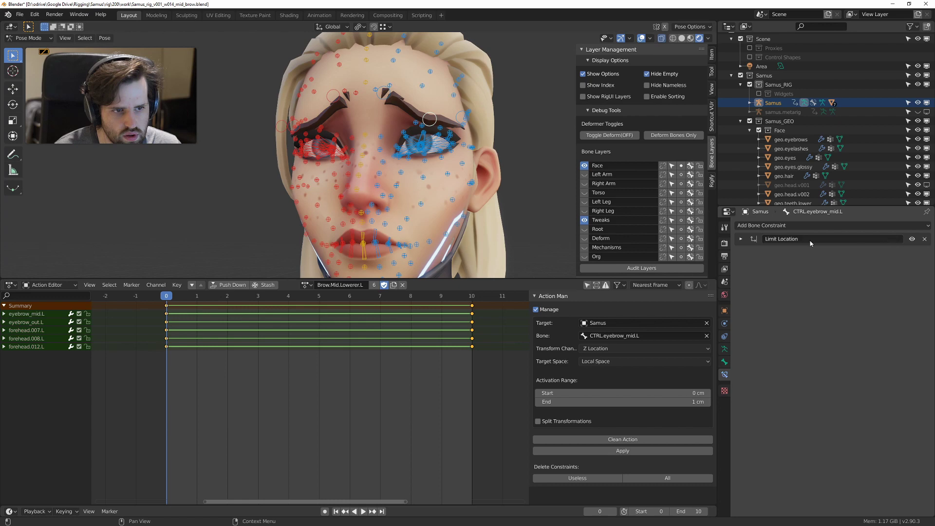
{"action": "key", "text": "a"}
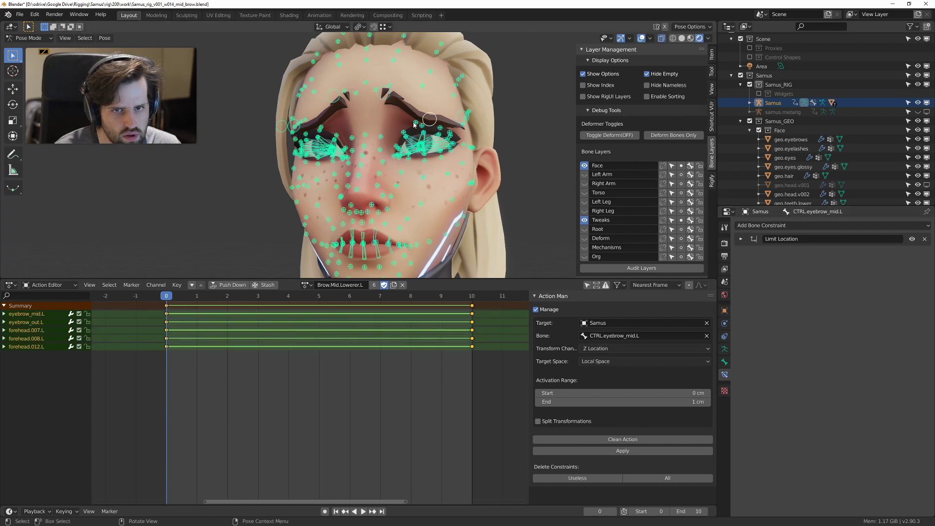
{"action": "left_click", "coordinate": [414, 125]}
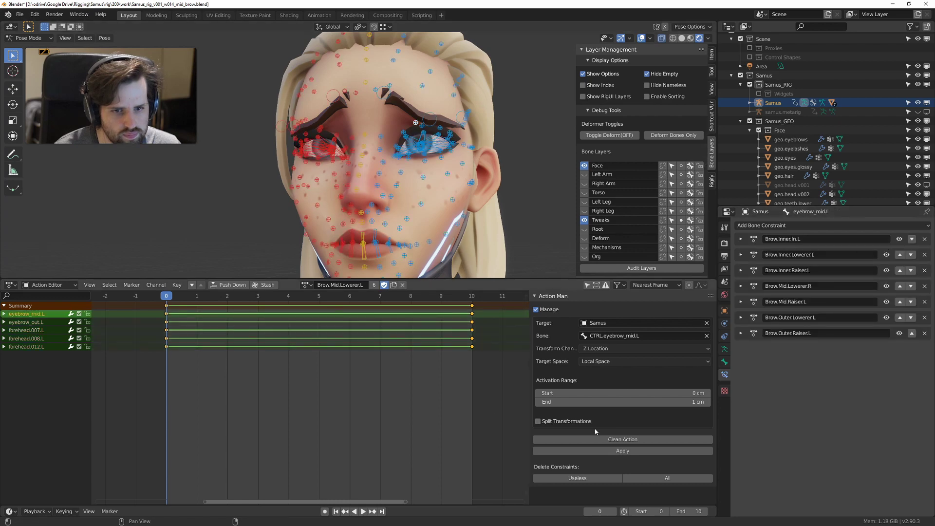
{"action": "left_click", "coordinate": [644, 452]}
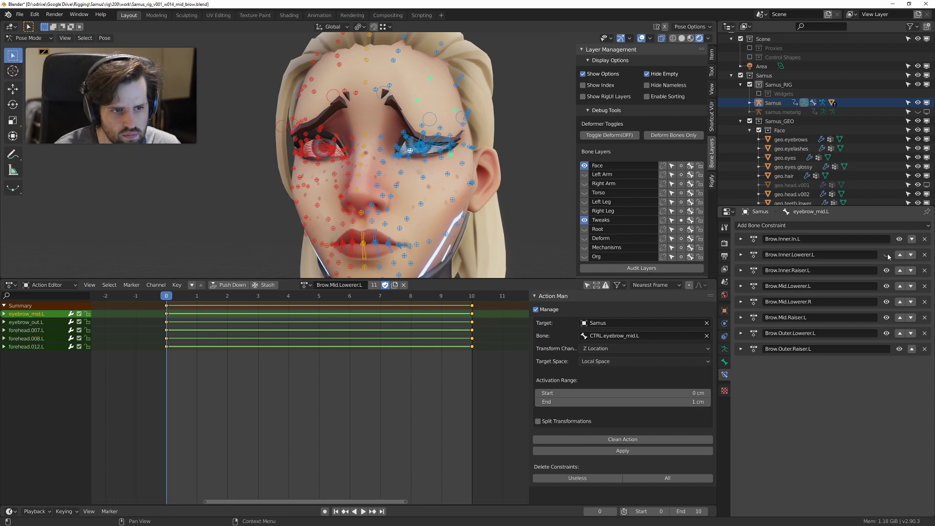
Step: Toggle the Brow.Inner.Raiser.L constraint on eyebrow_mid.L off and on repeatedly to check its effect on the brow
{"action": "left_click", "coordinate": [887, 270]}
{"action": "left_click", "coordinate": [887, 272]}
{"action": "left_click", "coordinate": [887, 272]}
{"action": "left_click", "coordinate": [886, 272]}
{"action": "left_click", "coordinate": [887, 271]}
{"action": "left_click", "coordinate": [887, 272]}
{"action": "left_click", "coordinate": [887, 271]}
{"action": "left_click", "coordinate": [887, 272]}
{"action": "left_click", "coordinate": [887, 271]}
{"action": "left_click", "coordinate": [886, 272]}
{"action": "left_click", "coordinate": [887, 272]}
{"action": "left_click", "coordinate": [887, 272]}
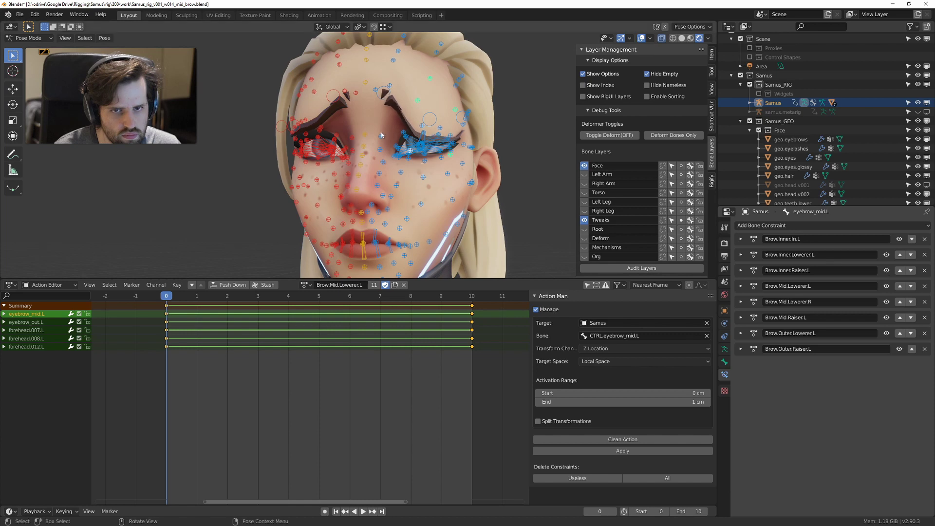
Step: Reselect the eyebrow_mid.L tweak bone and disable its Brow.Mid.Lowerer.L constraint
{"action": "left_click", "coordinate": [381, 86]}
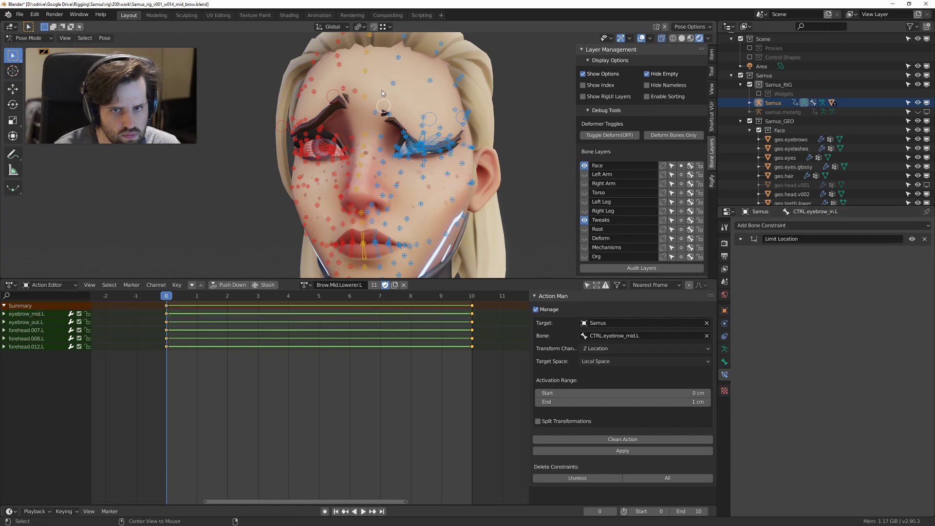
{"action": "middle_click_drag", "start_coordinate": [382, 95], "coordinate": [400, 128]}
{"action": "left_click", "coordinate": [417, 140]}
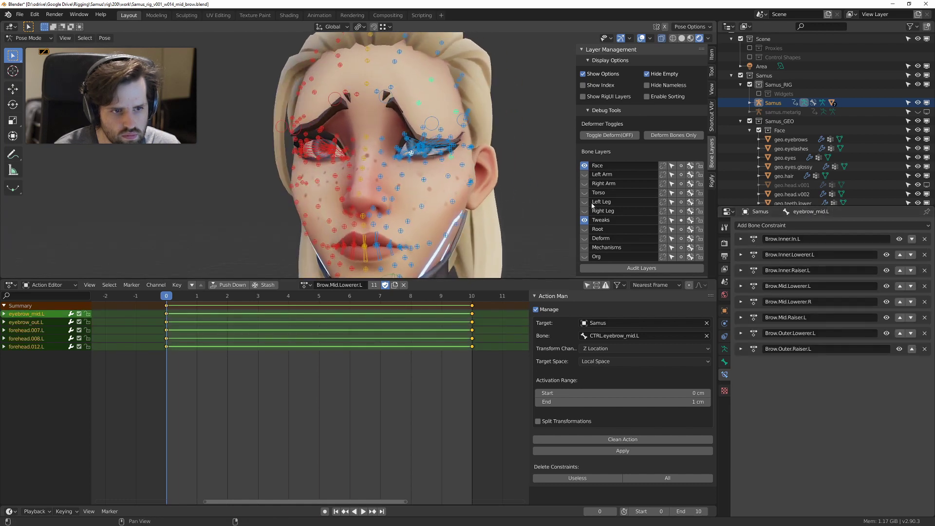
{"action": "left_click", "coordinate": [887, 287]}
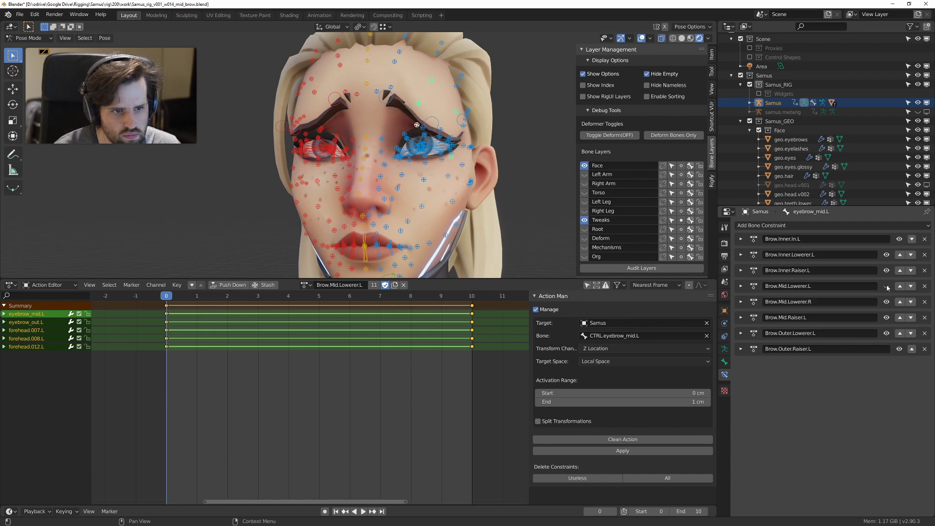
Step: Toggle the Brow.Mid.Lowerer.L constraint on eyebrow_mid.L on and off repeatedly to compare its effect on the brow
{"action": "left_click", "coordinate": [887, 286]}
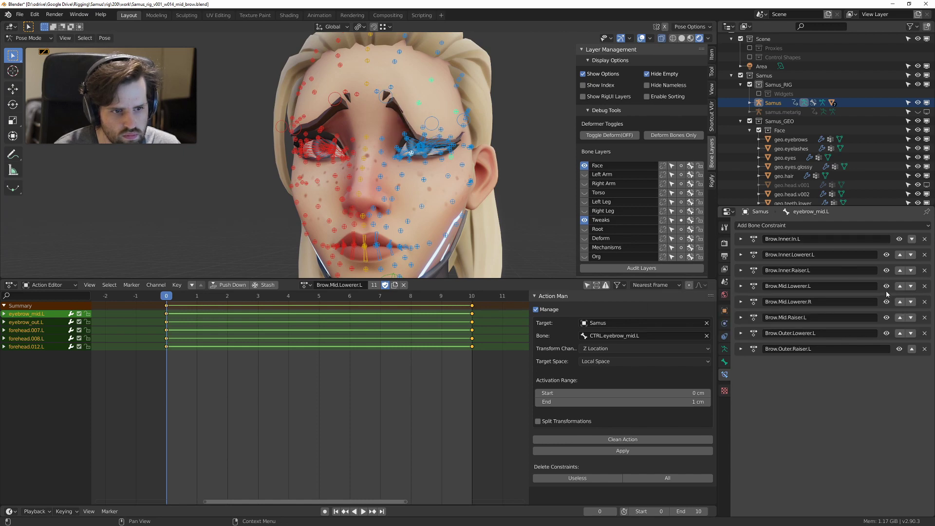
{"action": "left_click", "coordinate": [887, 287]}
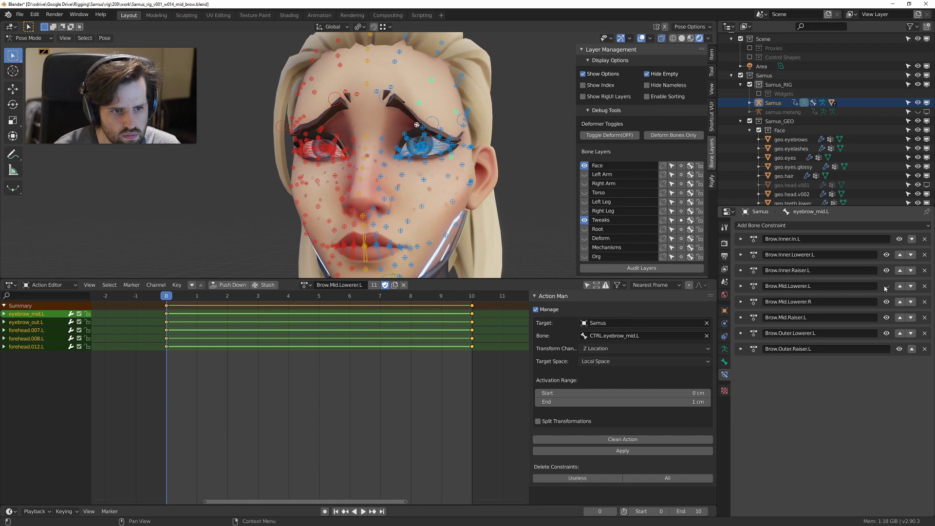
{"action": "left_click", "coordinate": [886, 286]}
{"action": "left_click", "coordinate": [886, 286]}
{"action": "left_click", "coordinate": [887, 286]}
{"action": "left_click", "coordinate": [887, 287]}
{"action": "left_click", "coordinate": [887, 286]}
{"action": "left_click", "coordinate": [887, 286]}
{"action": "left_click", "coordinate": [887, 287]}
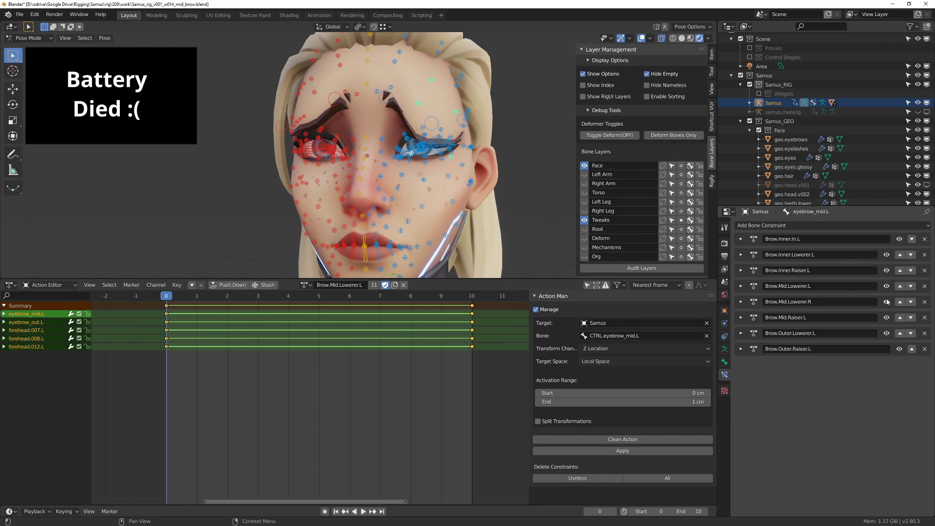
Step: Disable the Brow.Mid.Lowerer.R constraint on eyebrow_mid.L and examine its target, action and range settings
{"action": "left_click", "coordinate": [887, 302]}
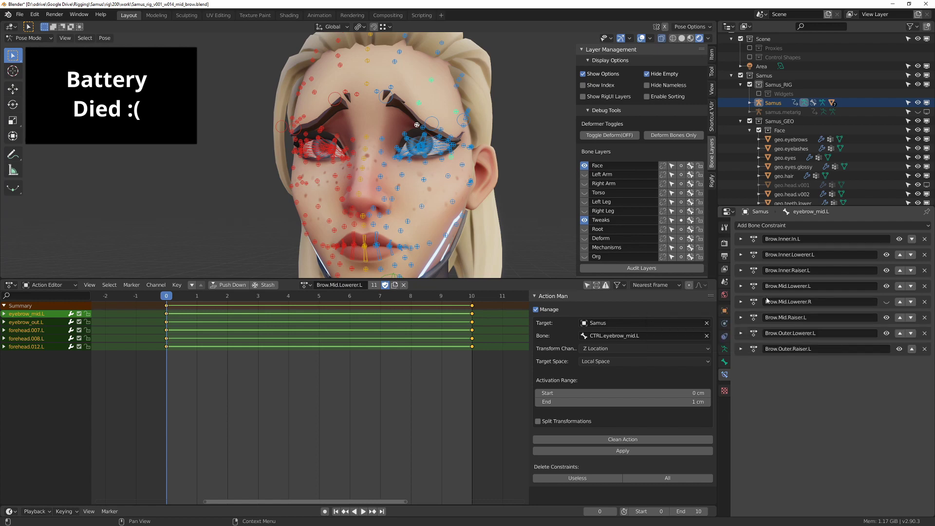
{"action": "left_click", "coordinate": [741, 302]}
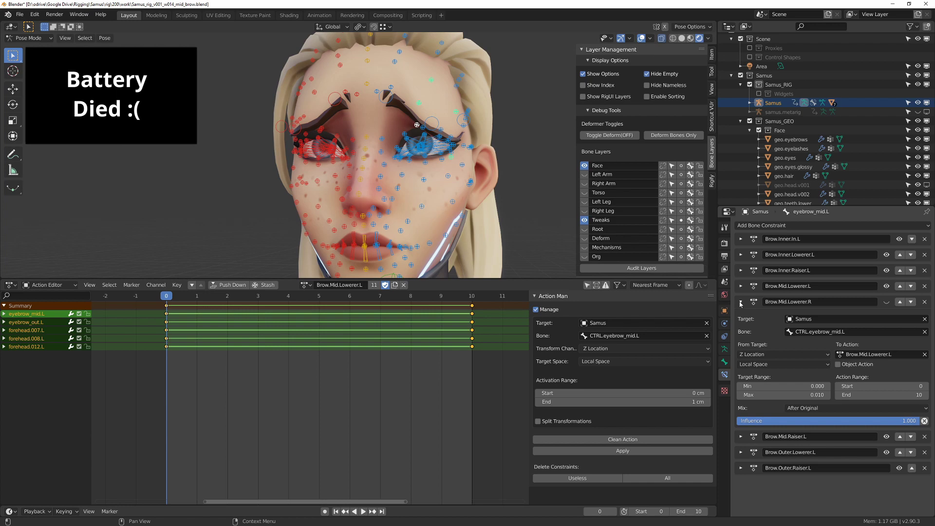
{"action": "middle_click_drag", "start_coordinate": [405, 160], "coordinate": [371, 171]}
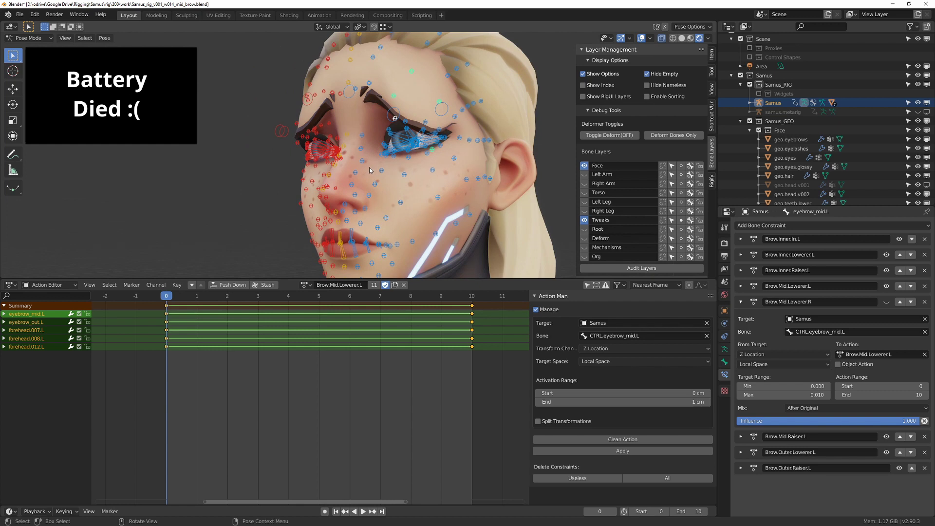
{"action": "key", "text": "KP_1"}
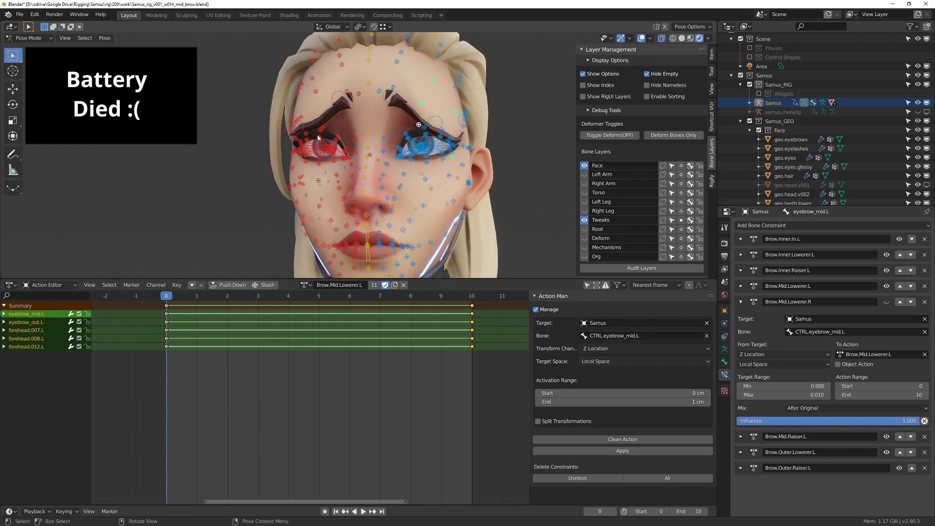
Step: Try moving the CTRL.eyebrow_mid.R control, restore its position and compare both brows from several angles
{"action": "left_click", "coordinate": [300, 126]}
{"action": "key", "text": "g"}
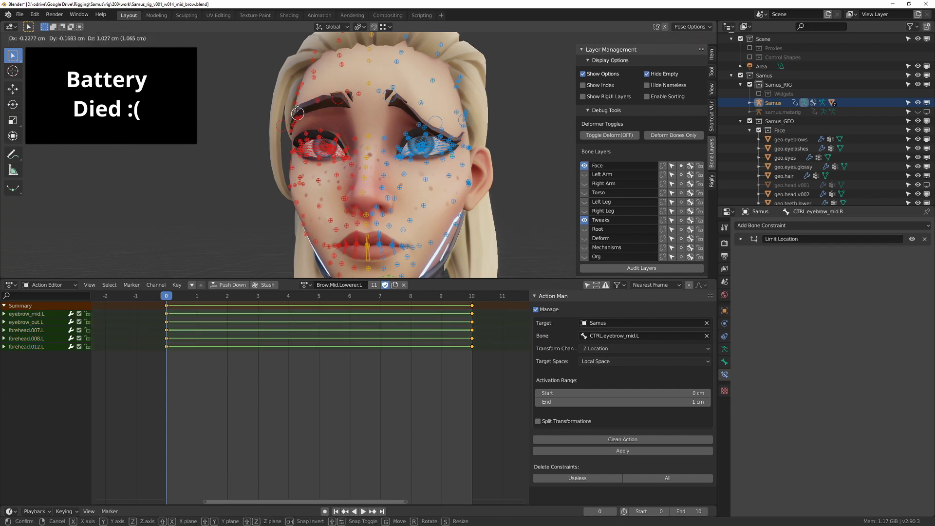
{"action": "right_click", "coordinate": [296, 129]}
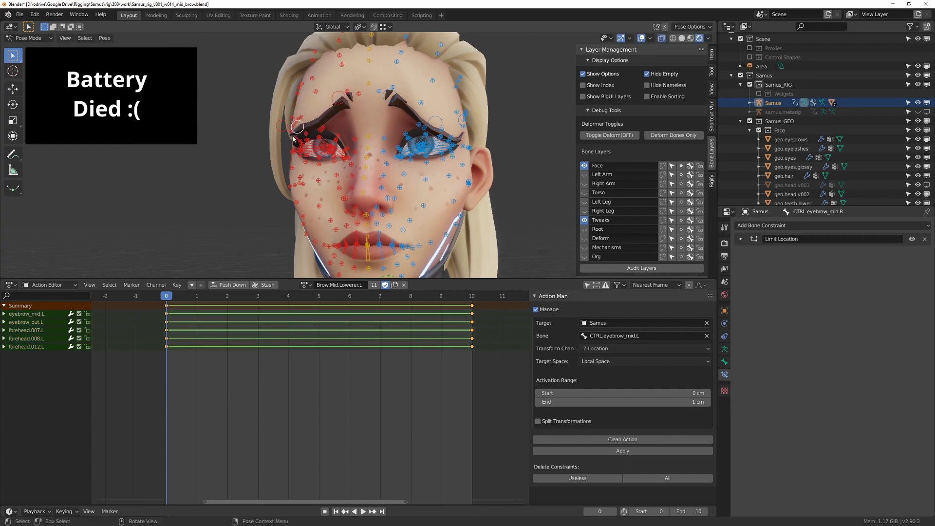
{"action": "middle_click_drag", "start_coordinate": [393, 118], "coordinate": [409, 247]}
{"action": "middle_click_drag", "start_coordinate": [490, 205], "coordinate": [468, 198]}
{"action": "scroll", "coordinate": [439, 170], "scroll_direction": "up", "scroll_amount": 2}
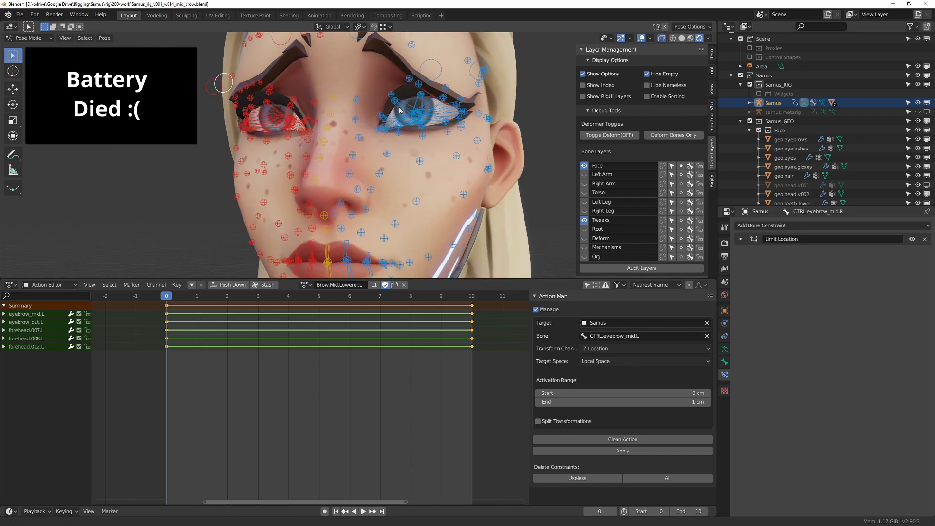
{"action": "scroll", "coordinate": [371, 132], "scroll_direction": "down", "scroll_amount": 3}
{"action": "middle_click_drag", "start_coordinate": [409, 146], "coordinate": [296, 122]}
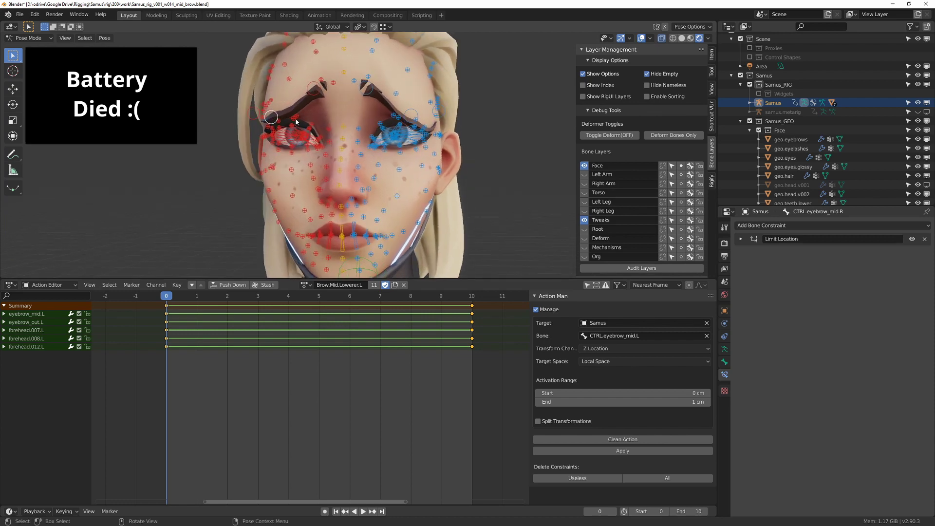
Step: Switch to the Brow.Mid.Lowerer.R action, delete all of its constraints and reapply the action to the rig
{"action": "left_click", "coordinate": [305, 285]}
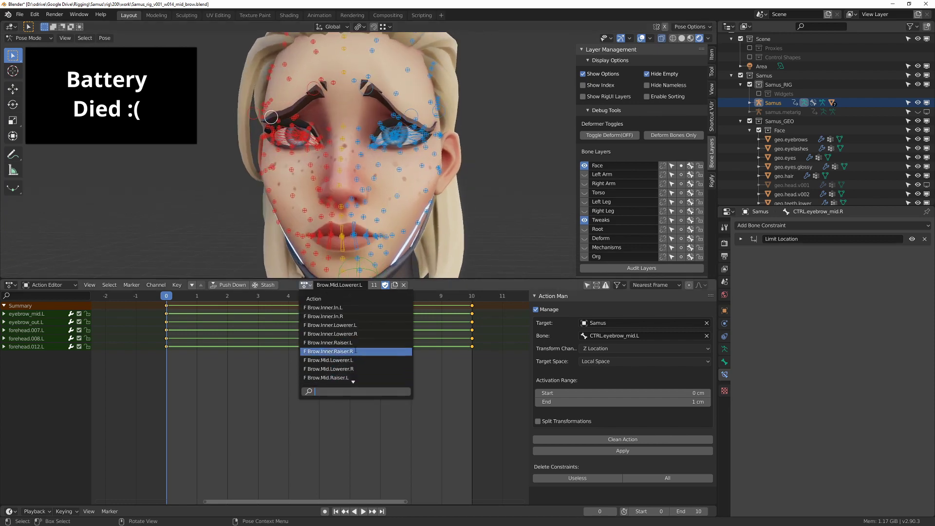
{"action": "left_click", "coordinate": [353, 369]}
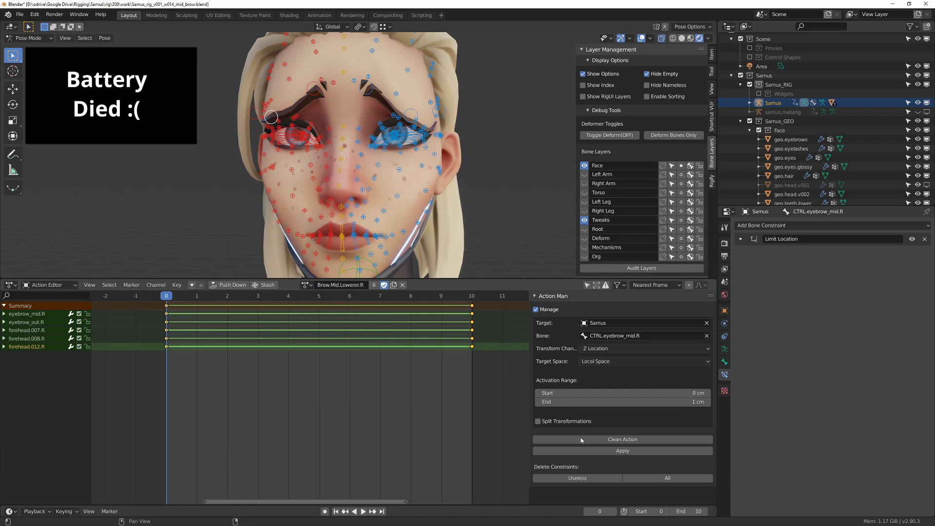
{"action": "left_click", "coordinate": [666, 481]}
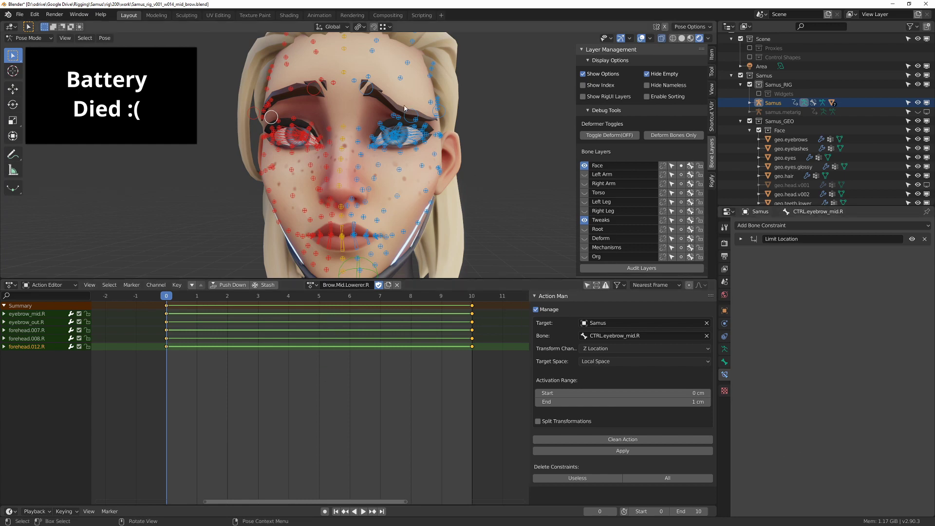
{"action": "middle_click_drag", "start_coordinate": [404, 109], "coordinate": [385, 121]}
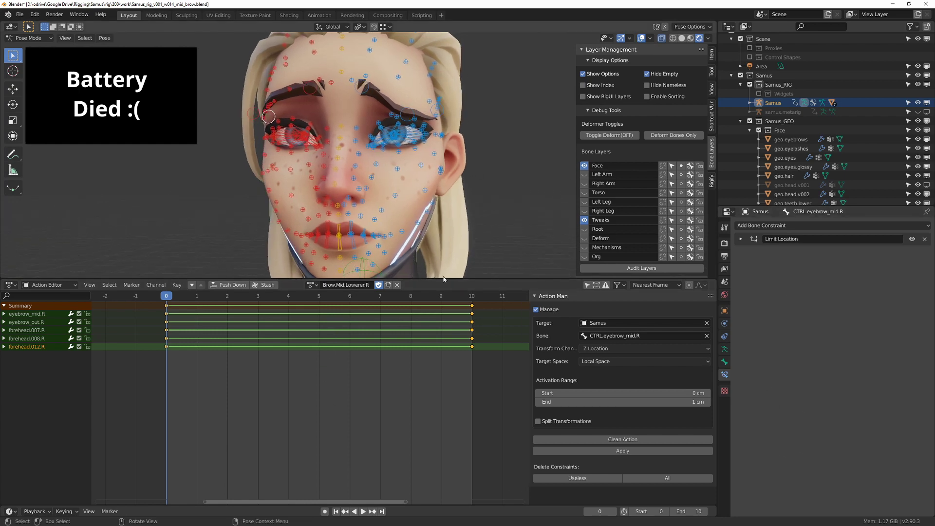
{"action": "left_click", "coordinate": [631, 451]}
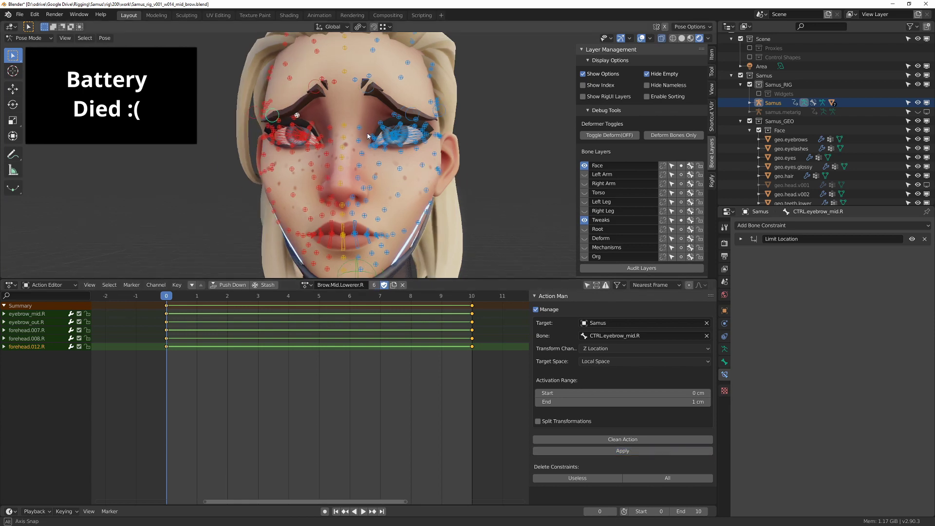
{"action": "scroll", "coordinate": [388, 141], "scroll_direction": "down", "scroll_amount": 2}
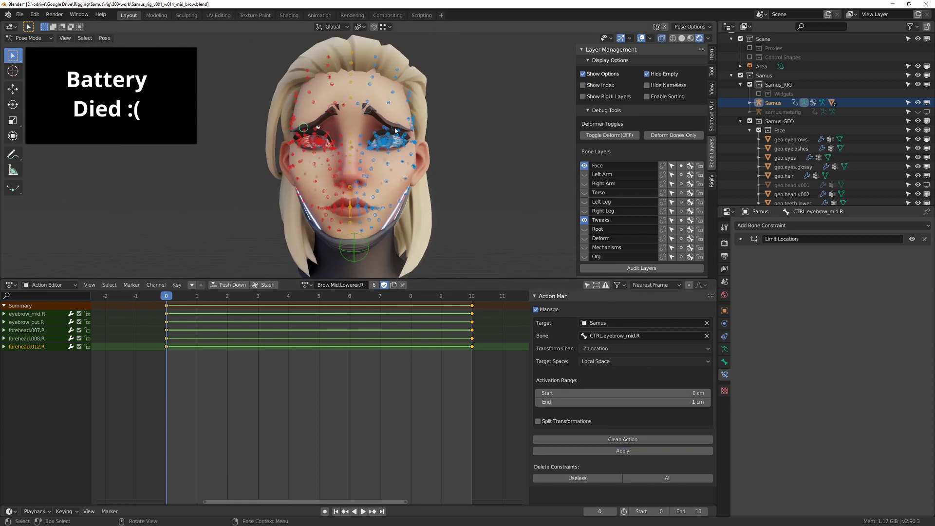
Step: Hide the Tweaks bone layer and clear the location of all the remaining face controls
{"action": "left_click", "coordinate": [585, 221]}
{"action": "scroll", "coordinate": [385, 151], "scroll_direction": "up", "scroll_amount": 1}
{"action": "middle_click_drag", "start_coordinate": [371, 112], "coordinate": [367, 139], "text": "shift"}
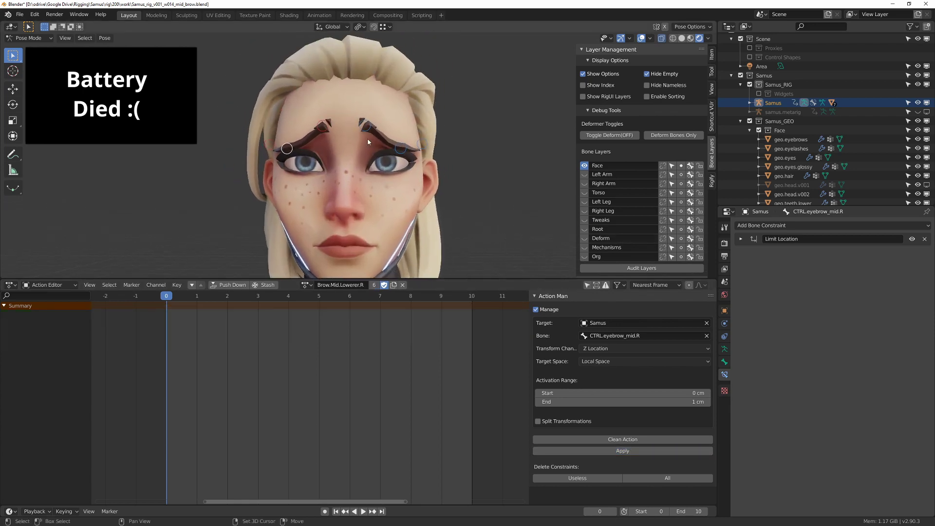
{"action": "key", "text": "a"}
{"action": "key", "text": "alt+g"}
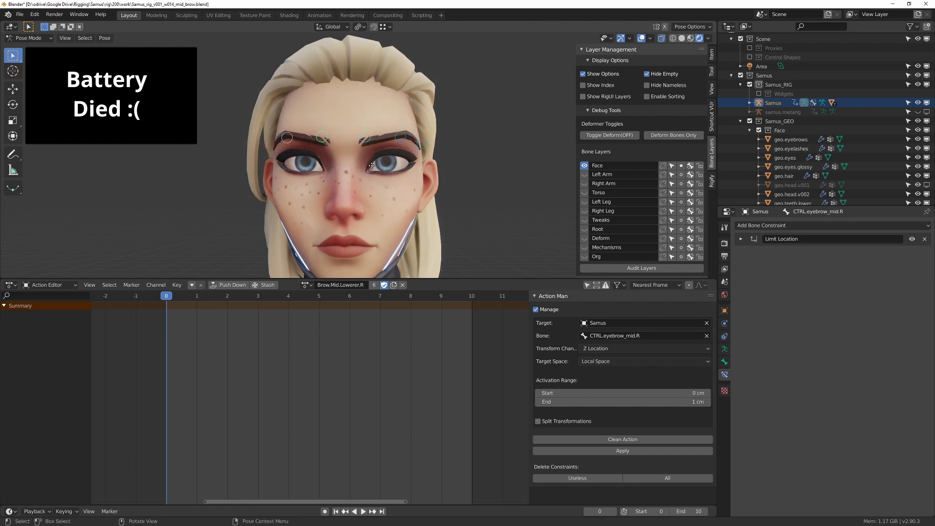
Step: Test the inner brow controls on both sides by lowering them and raising them
{"action": "key", "text": "g"}
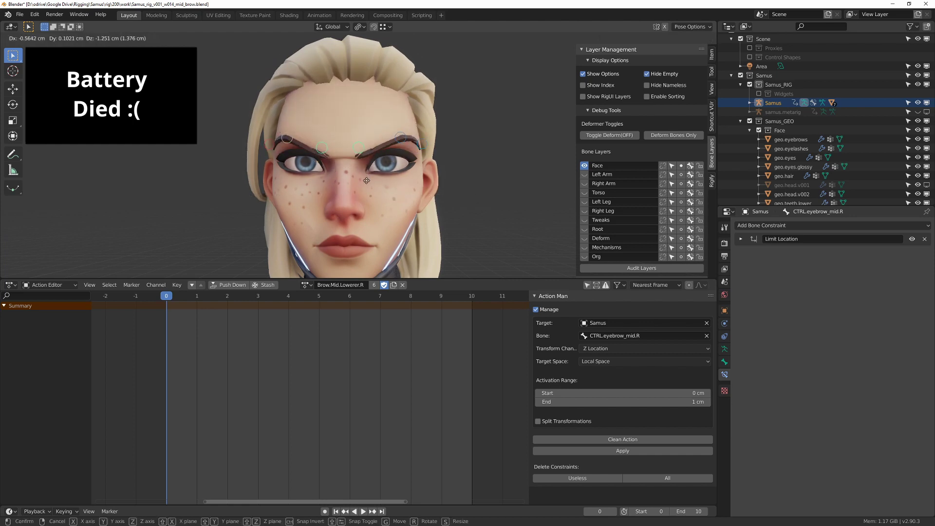
{"action": "left_click", "coordinate": [368, 180]}
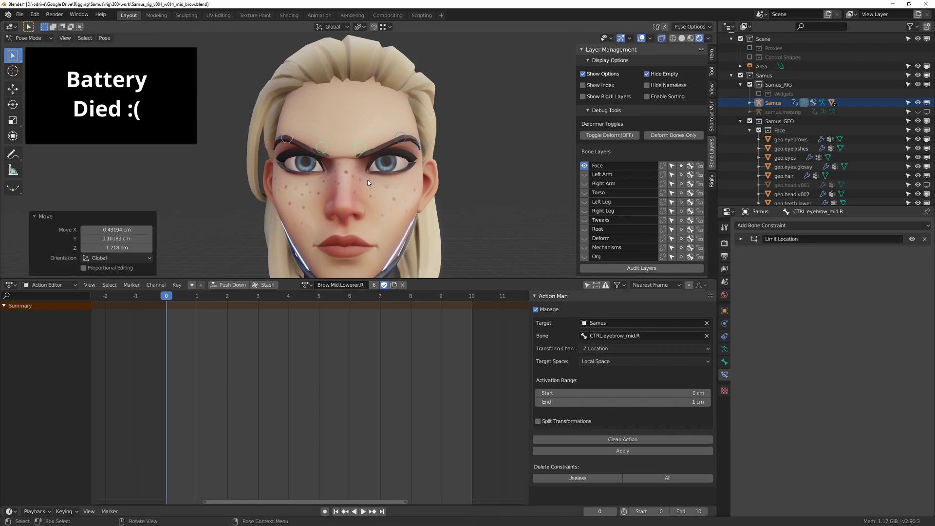
{"action": "key", "text": "g"}
{"action": "left_click", "coordinate": [350, 132]}
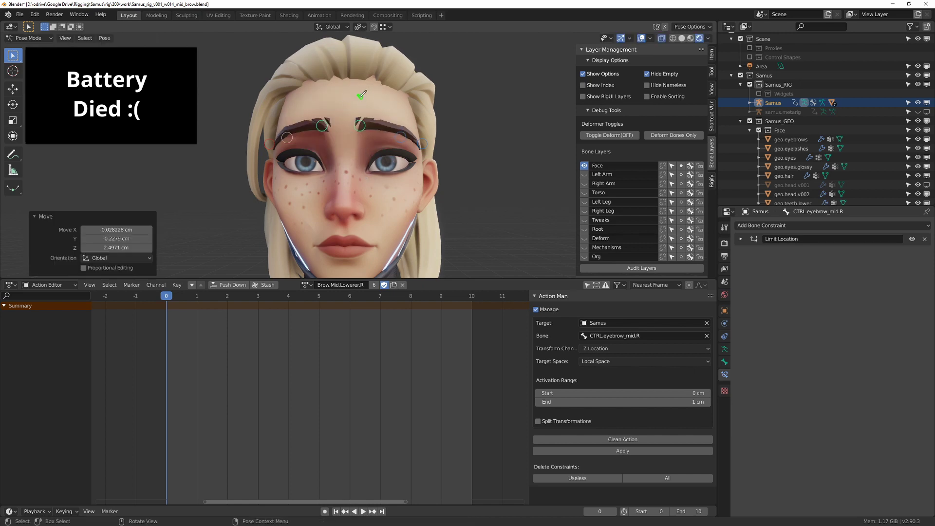
Step: Pose the brows into a frown, moving the left outer brow control up and the left middle control down
{"action": "middle_click_drag", "start_coordinate": [363, 93], "coordinate": [364, 130]}
{"action": "key", "text": "g"}
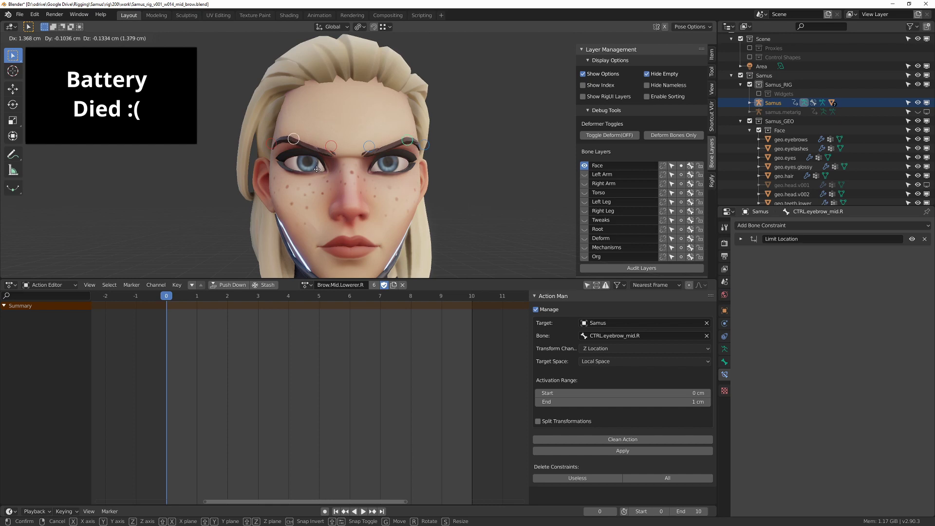
{"action": "left_click", "coordinate": [318, 168]}
{"action": "key", "text": "g"}
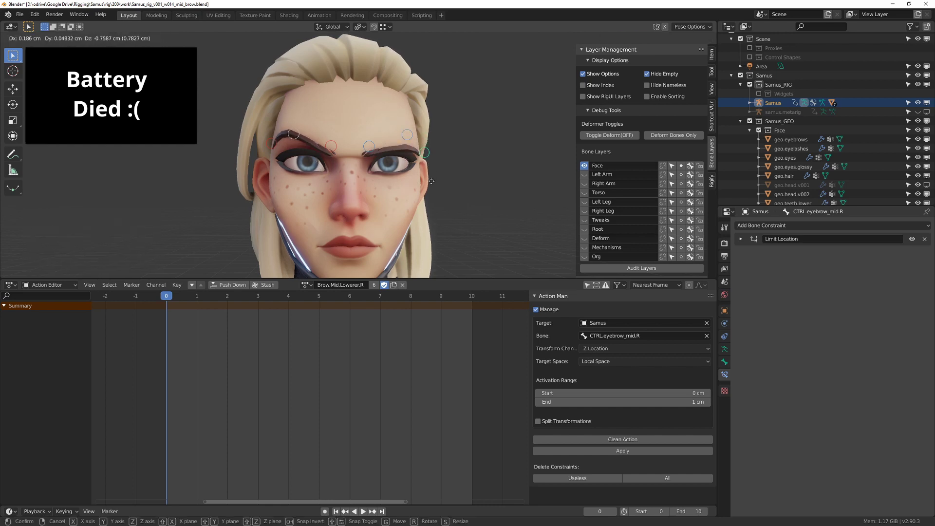
{"action": "left_click", "coordinate": [431, 162]}
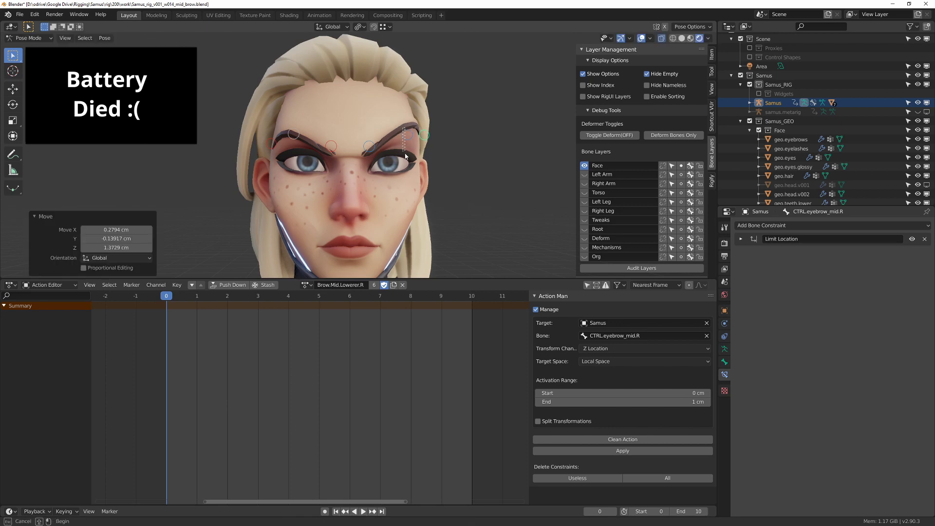
{"action": "key", "text": "g"}
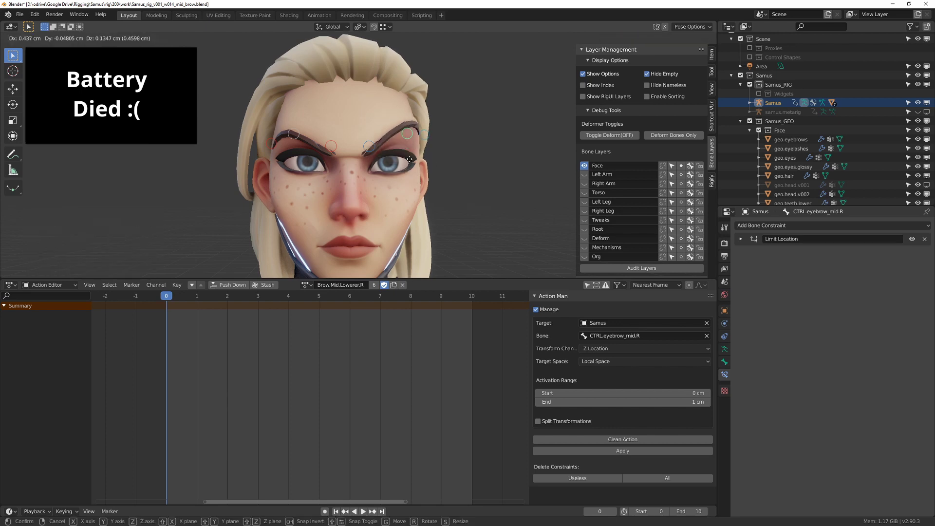
{"action": "left_click", "coordinate": [417, 171]}
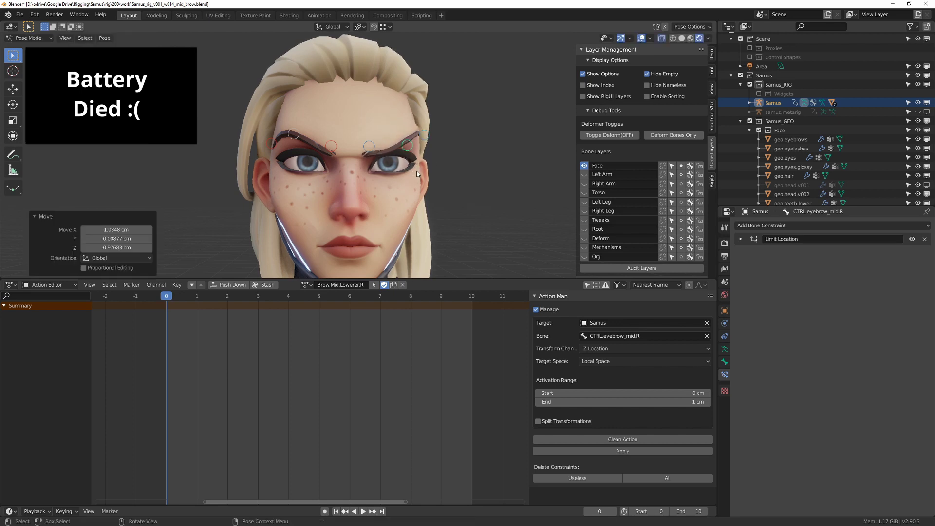
Step: Test the left middle brow control from a three-quarter view and clear its location
{"action": "middle_click_drag", "start_coordinate": [416, 171], "coordinate": [398, 173]}
{"action": "key", "text": "g"}
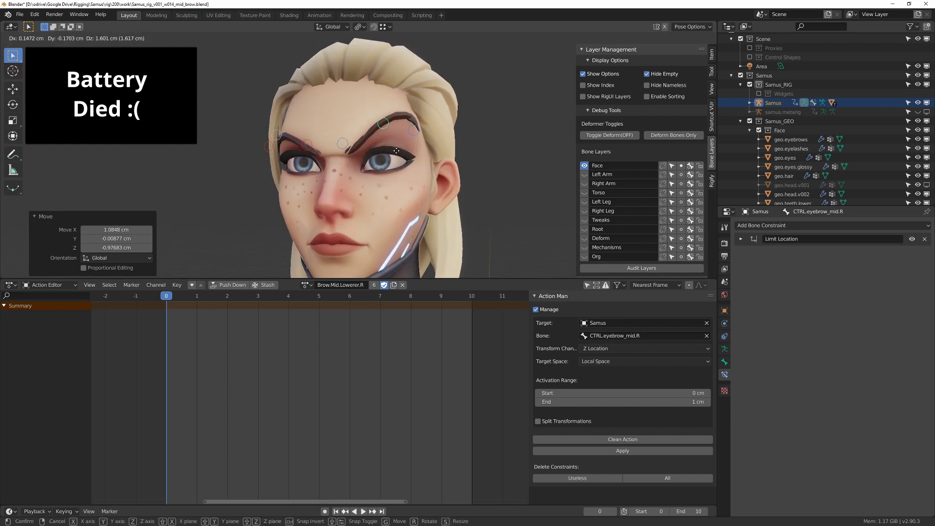
{"action": "right_click", "coordinate": [397, 164]}
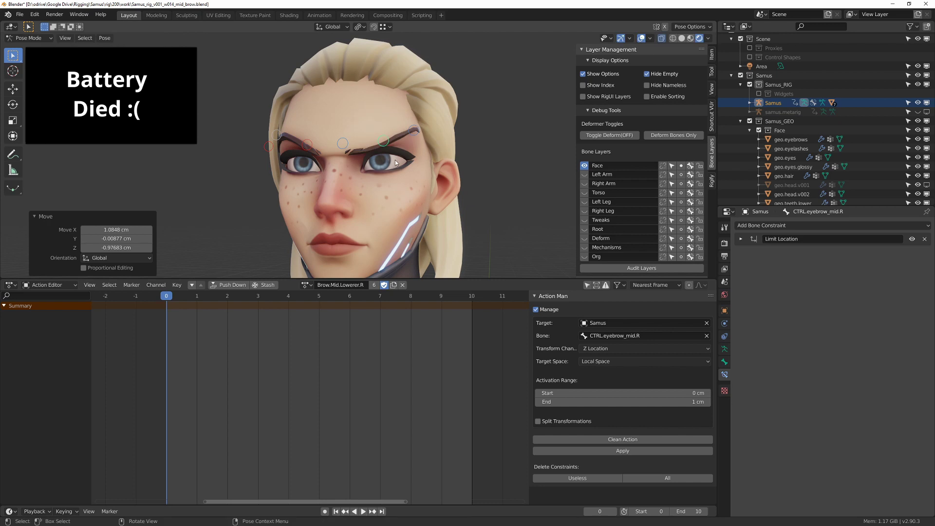
{"action": "key", "text": "alt+g"}
{"action": "middle_click_drag", "start_coordinate": [397, 164], "coordinate": [378, 162]}
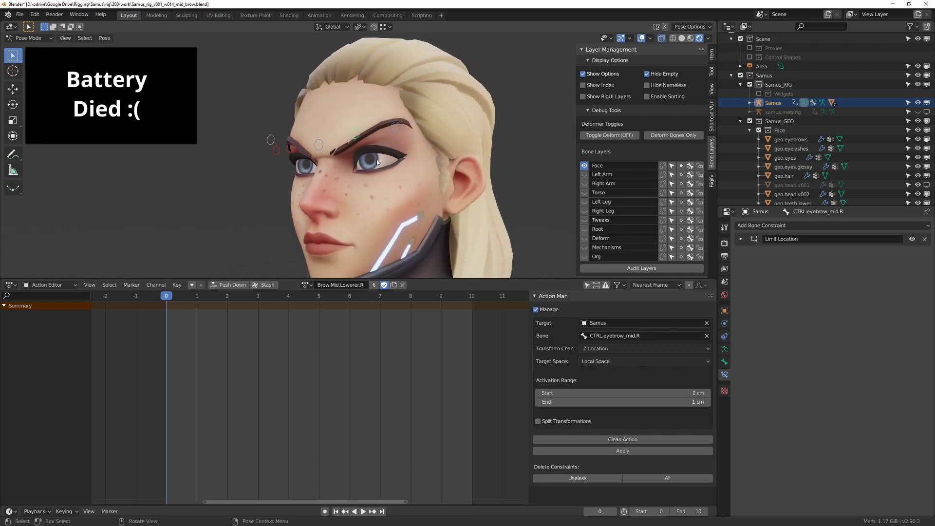
Step: Lower the right middle brow control and the right outer brow control by about 1 cm each
{"action": "mouse_move", "coordinate": [276, 156]}
{"action": "left_mouse_down"}
{"action": "mouse_move", "coordinate": [272, 139]}
{"action": "mouse_move", "coordinate": [271, 148]}
{"action": "left_mouse_up"}
{"action": "middle_click_drag", "start_coordinate": [271, 149], "coordinate": [309, 153]}
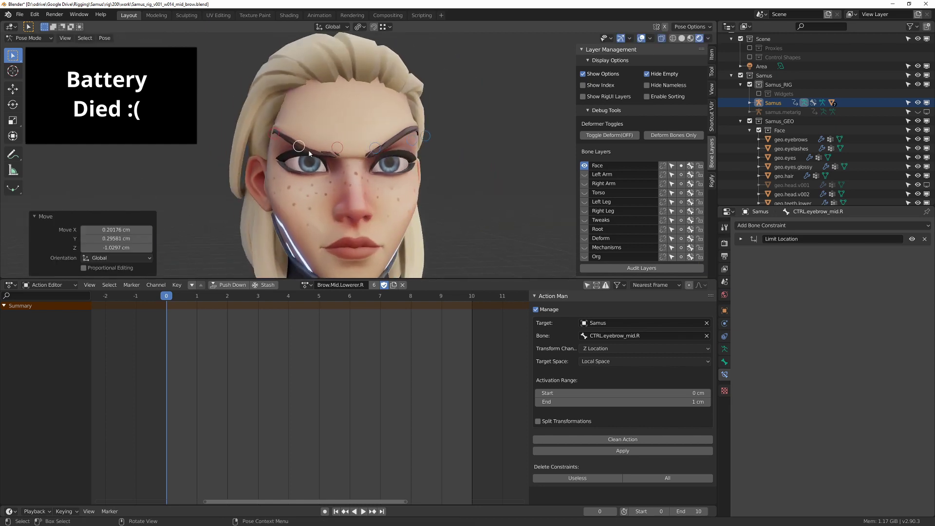
{"action": "left_click_drag", "start_coordinate": [275, 135], "coordinate": [273, 146]}
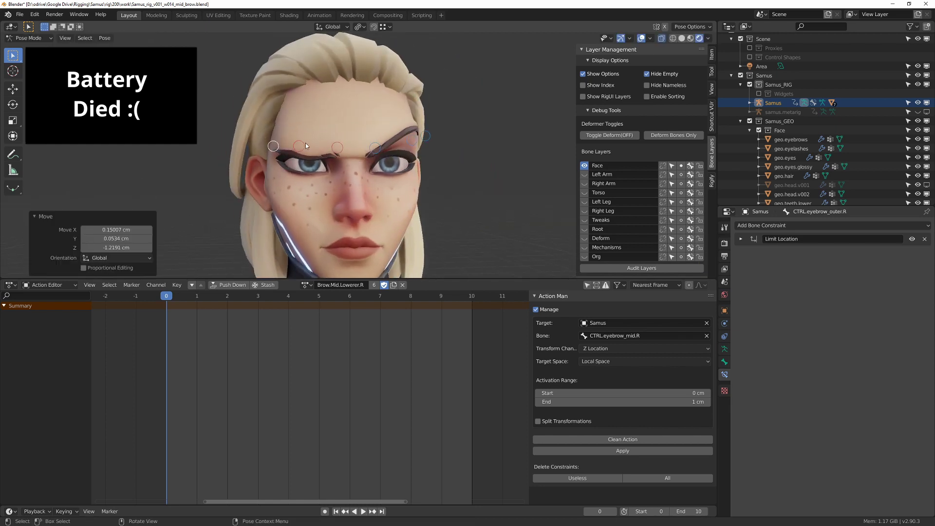
Step: Reposition the right inner and middle brow controls upward to test how the brow shapes combine
{"action": "left_click_drag", "start_coordinate": [326, 135], "coordinate": [343, 155]}
{"action": "left_click_drag", "start_coordinate": [338, 146], "coordinate": [354, 135]}
{"action": "left_click", "coordinate": [355, 136]}
{"action": "left_click_drag", "start_coordinate": [291, 135], "coordinate": [310, 153]}
{"action": "key", "text": "g"}
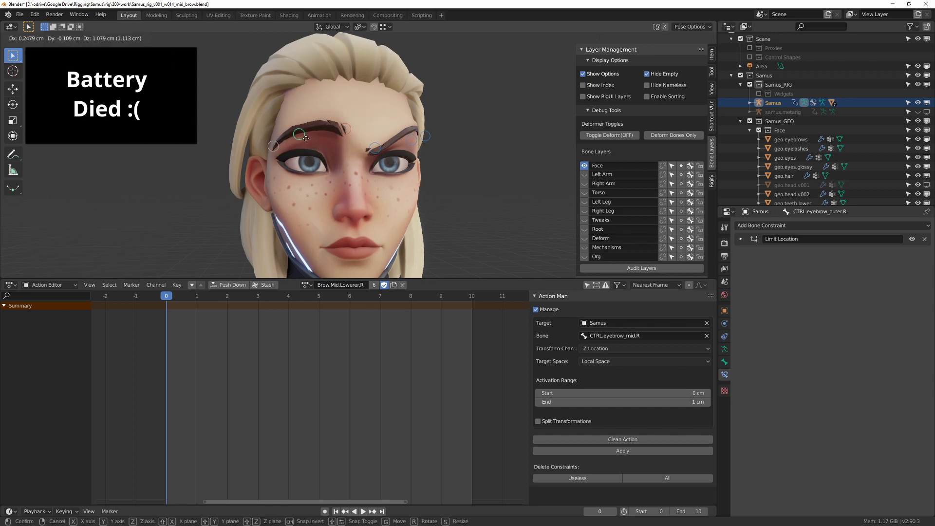
{"action": "left_click", "coordinate": [312, 143]}
Step: Lower the right inner brow control and raise the right middle brow control by about 0.7 cm
{"action": "middle_click_drag", "start_coordinate": [379, 146], "coordinate": [341, 148]}
{"action": "key", "text": "g"}
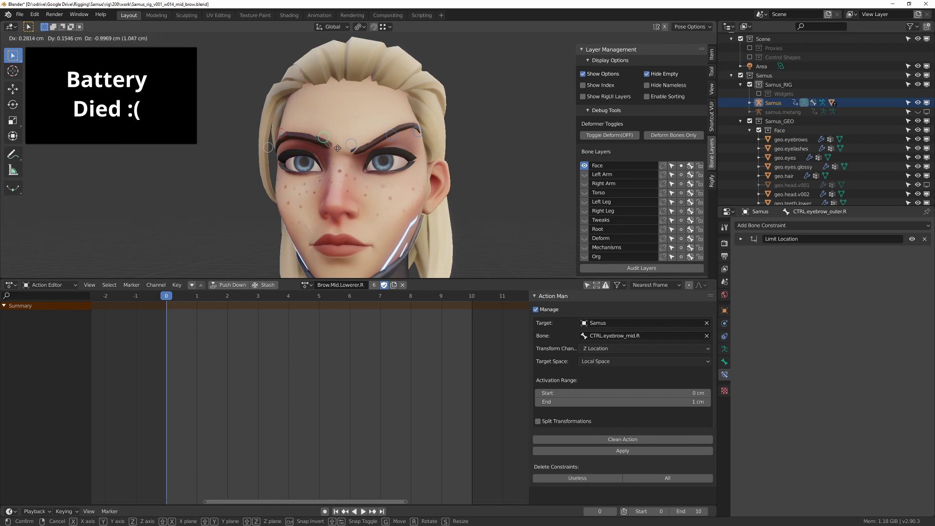
{"action": "left_click", "coordinate": [287, 130]}
{"action": "key", "text": "g"}
{"action": "left_click", "coordinate": [295, 137]}
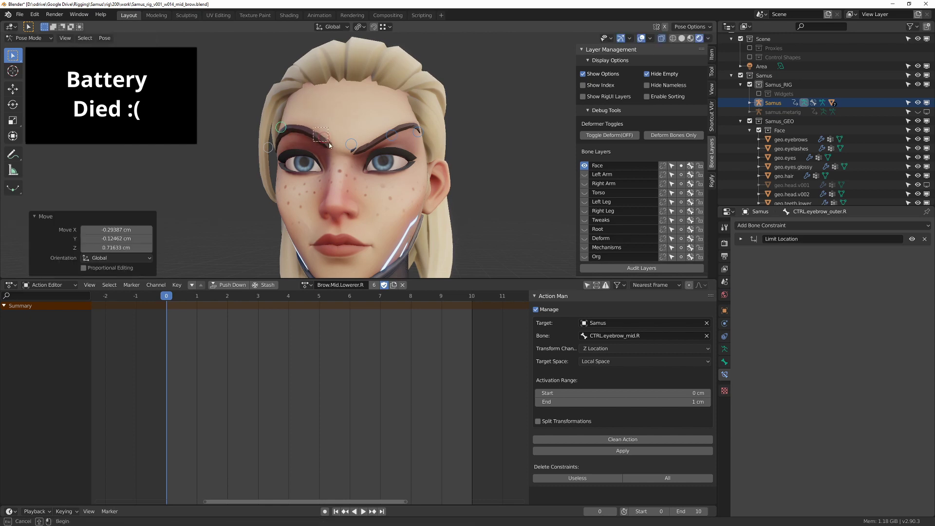
Step: Lower the right inner brow control by about 0.23 cm and check the brow from a three-quarter angle
{"action": "key", "text": "g"}
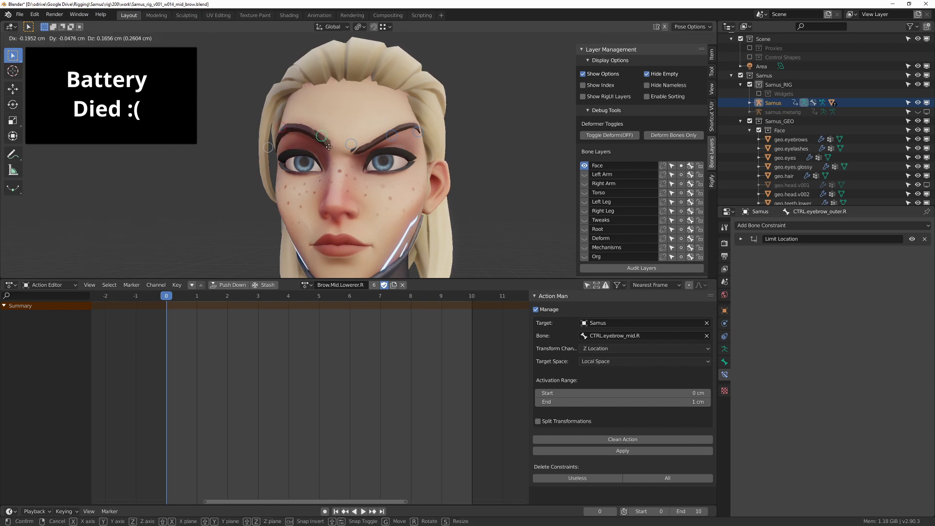
{"action": "left_click", "coordinate": [330, 151]}
{"action": "middle_click_drag", "start_coordinate": [330, 151], "coordinate": [265, 104]}
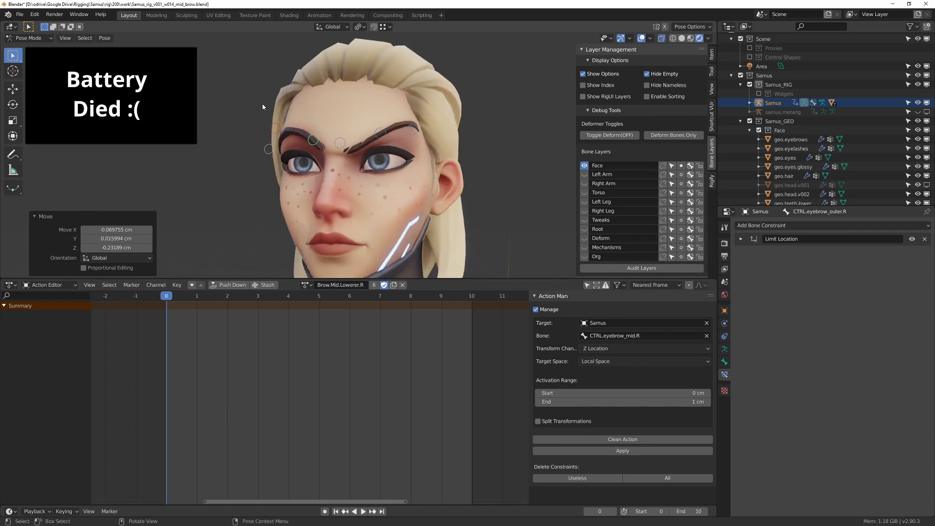
Step: Clear the location of all the brow controls and maximize the 3D viewport
{"action": "key", "text": "a"}
{"action": "middle_click_drag", "start_coordinate": [464, 148], "coordinate": [449, 150]}
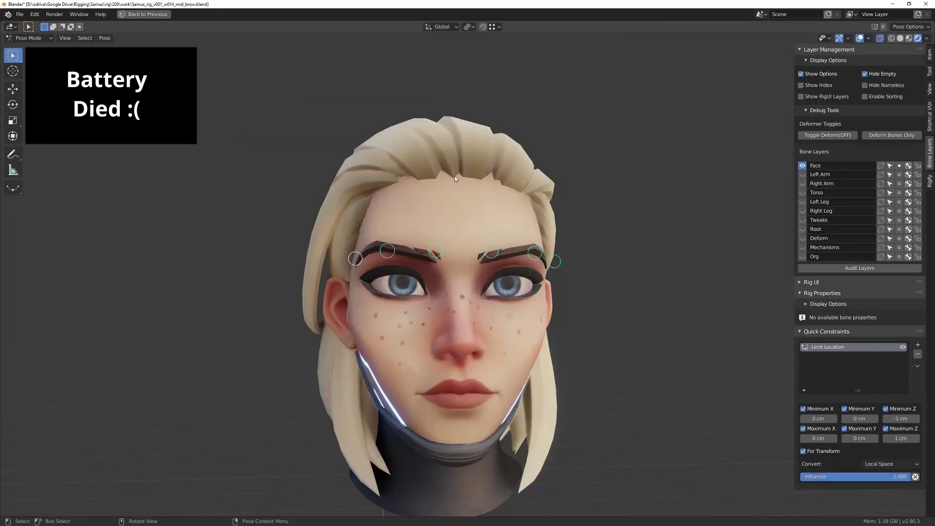
{"action": "key", "text": "ctrl+space"}
{"action": "scroll", "coordinate": [461, 181], "scroll_direction": "up", "scroll_amount": 2}
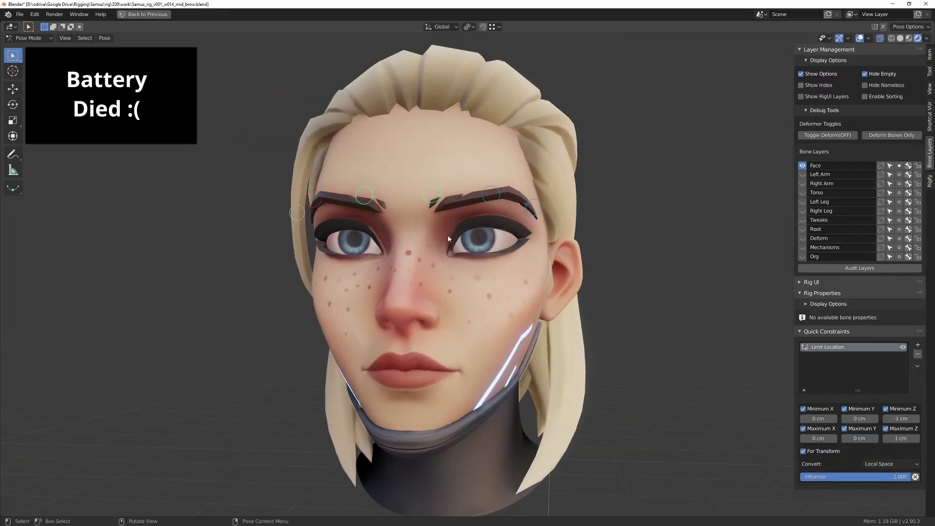
Step: Test moving the paired inner brow controls and the paired middle brow controls, cancelling each move
{"action": "key", "text": "g"}
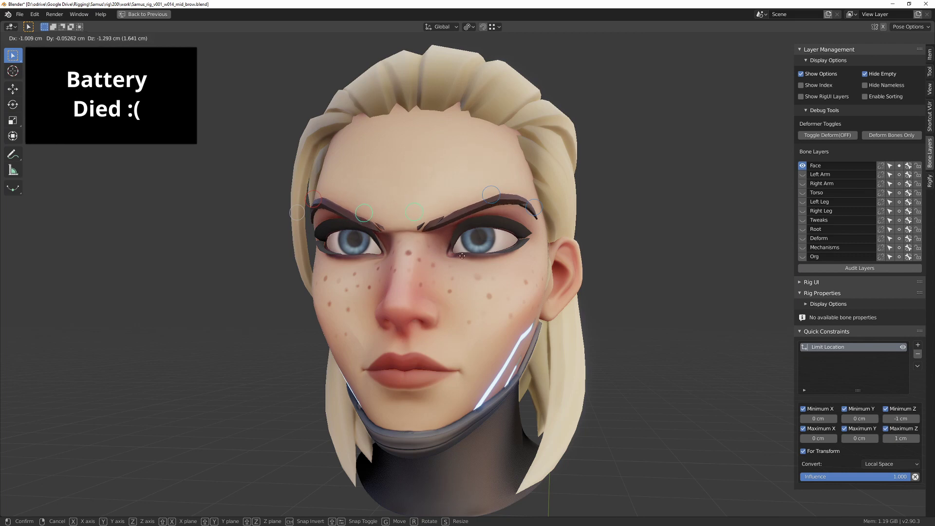
{"action": "left_click", "coordinate": [437, 213]}
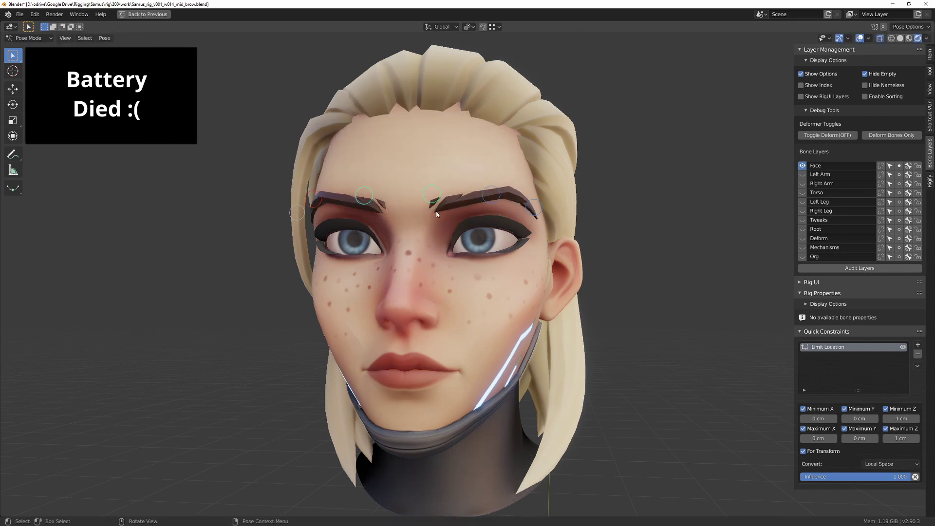
{"action": "left_click_drag", "start_coordinate": [311, 173], "coordinate": [321, 223]}
{"action": "key", "text": "g"}
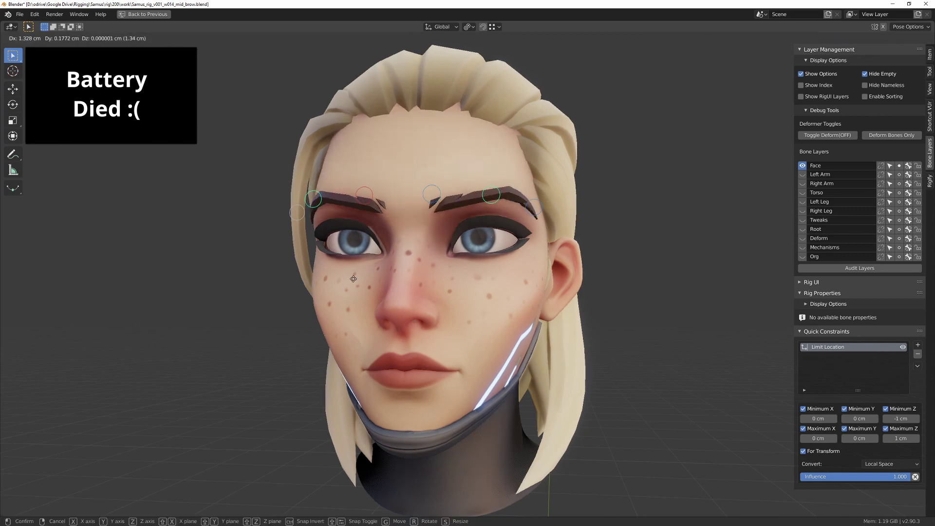
{"action": "left_click", "coordinate": [383, 209]}
{"action": "middle_click_drag", "start_coordinate": [383, 209], "coordinate": [324, 220]}
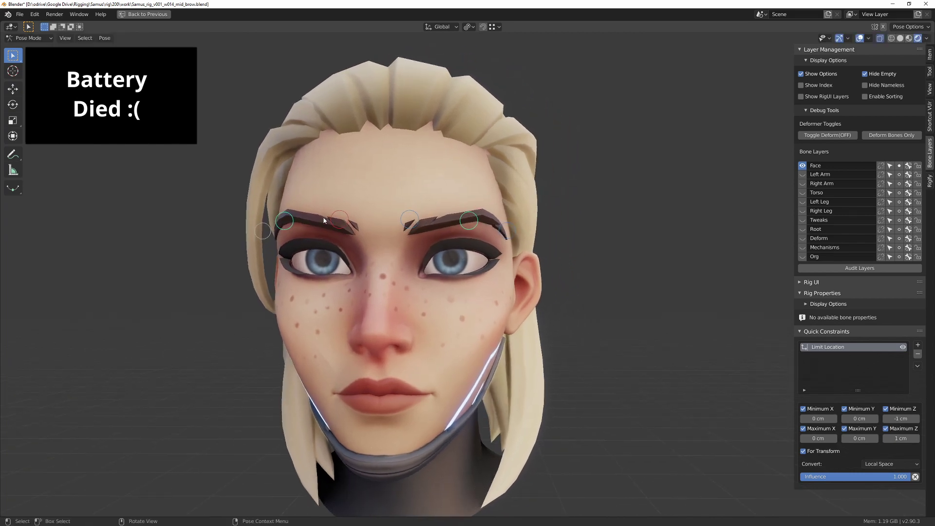
{"action": "key", "text": "g"}
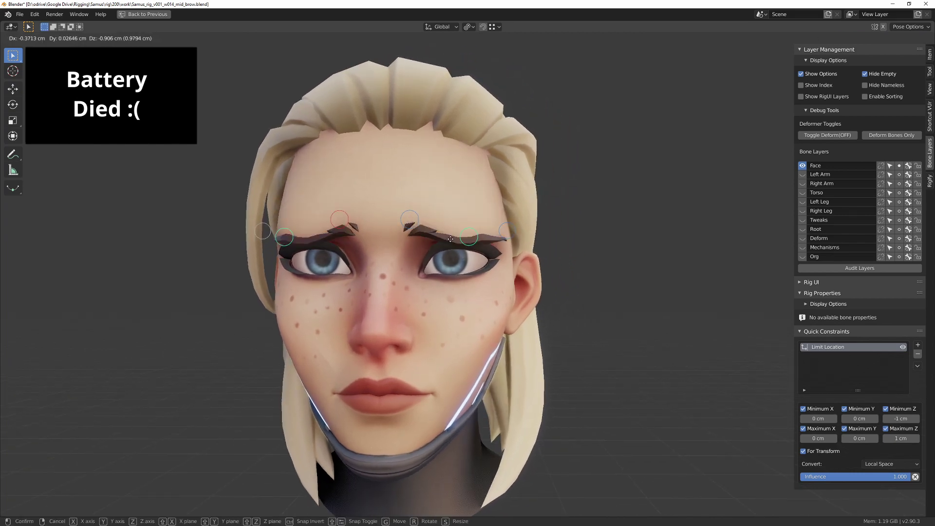
{"action": "right_click", "coordinate": [464, 208]}
Step: Test raising the paired outer brow controls and cancel the move
{"action": "left_click", "coordinate": [507, 236]}
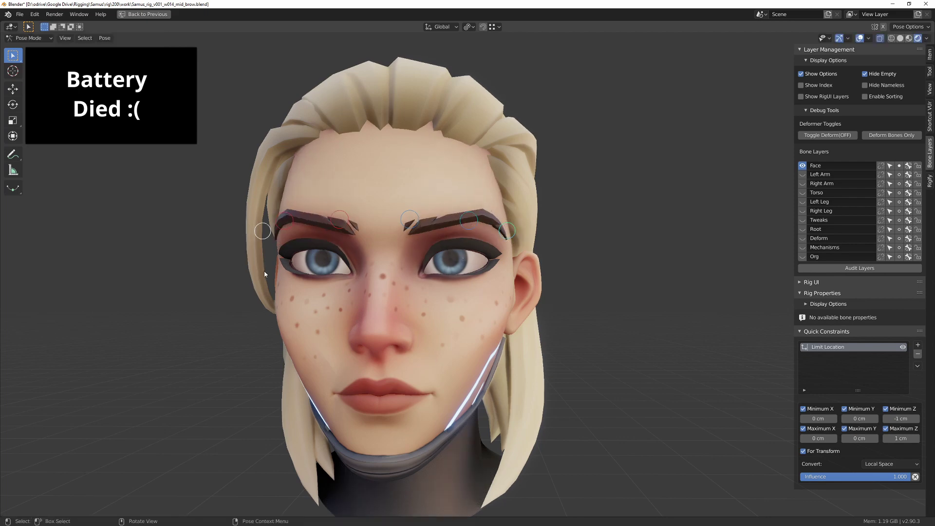
{"action": "key", "text": "g"}
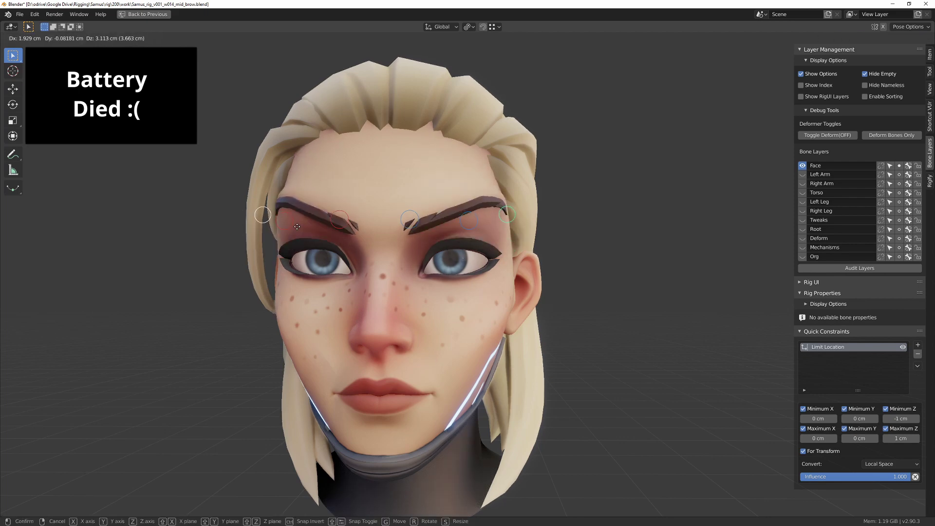
{"action": "right_click", "coordinate": [307, 222]}
Step: Add the inner brow pair to the selected outer pair and lower all four controls together
{"action": "left_click_drag", "start_coordinate": [386, 239], "coordinate": [419, 234]}
{"action": "key", "text": "g"}
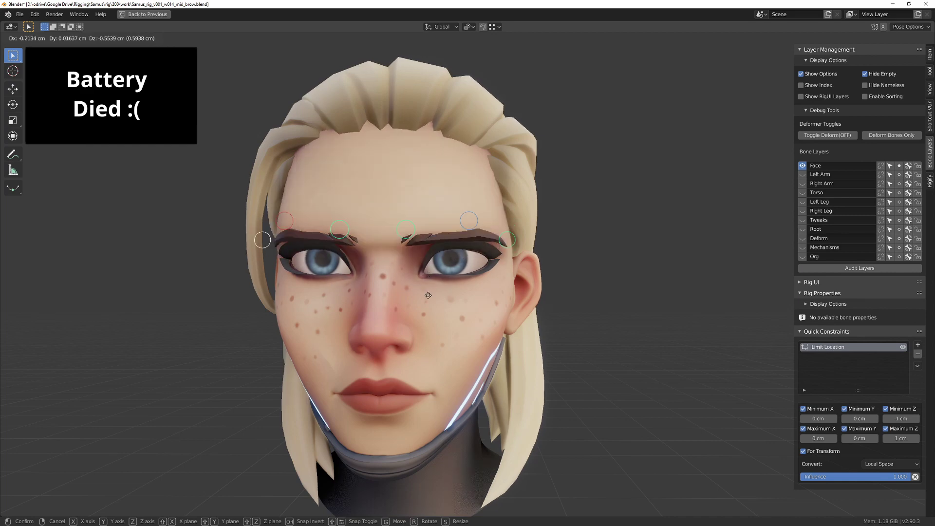
{"action": "left_click", "coordinate": [343, 227]}
{"action": "key", "text": "alt+a"}
Step: Move the paired middle brow controls down by about 2.1 cm to test the fully lowered brows
{"action": "left_click", "coordinate": [469, 220]}
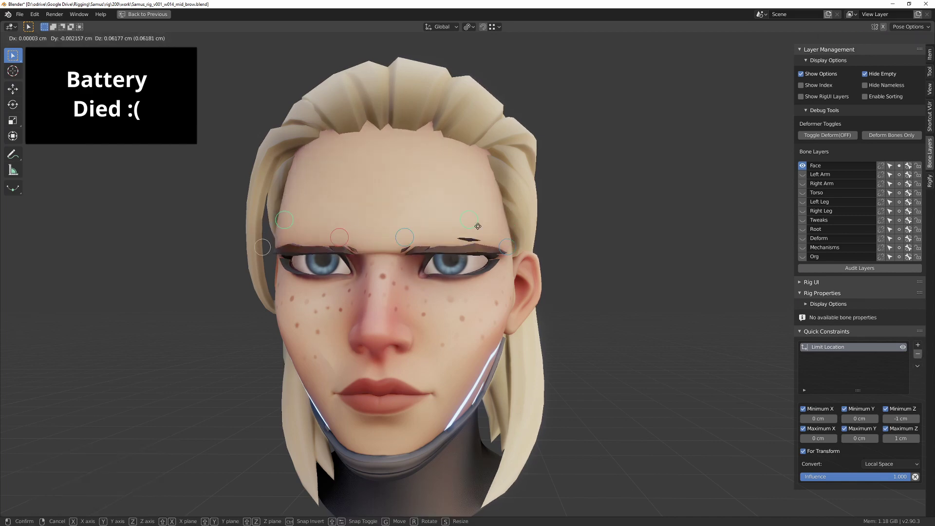
{"action": "key", "text": "g"}
{"action": "left_click", "coordinate": [472, 288]}
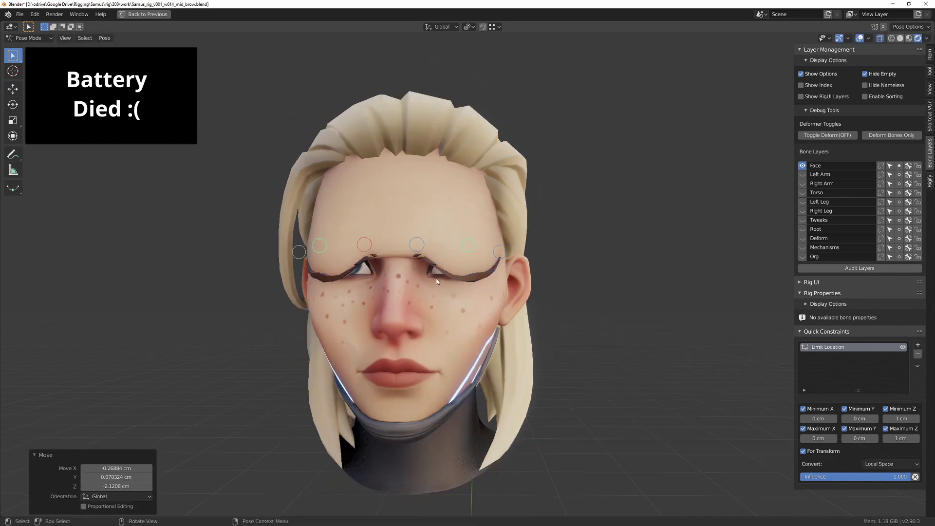
{"action": "middle_click_drag", "start_coordinate": [471, 288], "coordinate": [431, 287]}
{"action": "scroll", "coordinate": [356, 288], "scroll_direction": "up", "scroll_amount": 3}
Step: Undo the middle brow move, test lowering that pair again, and clear the location of all brow controls
{"action": "key", "text": "ctrl+z"}
{"action": "middle_click_drag", "start_coordinate": [351, 232], "coordinate": [331, 234]}
{"action": "key", "text": "g"}
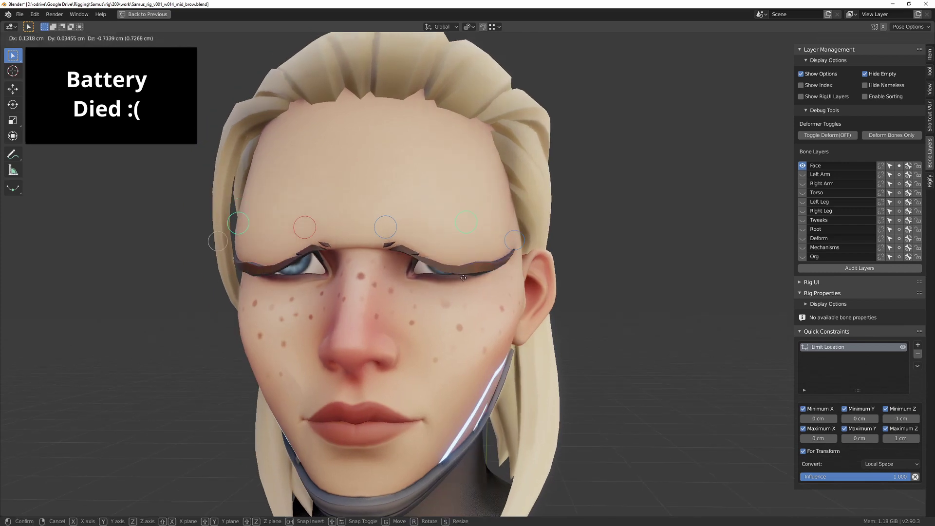
{"action": "right_click", "coordinate": [292, 244]}
{"action": "left_click_drag", "start_coordinate": [199, 165], "coordinate": [602, 305]}
{"action": "key", "text": "alt+g"}
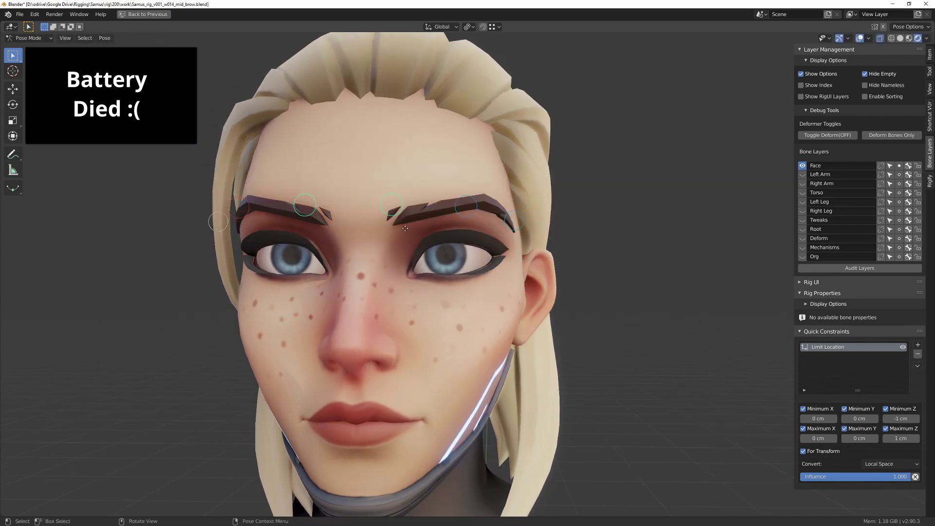
Step: Raise the paired inner brow controls and lower the paired middle ones for a worried expression
{"action": "key", "text": "g"}
{"action": "left_click", "coordinate": [409, 207]}
{"action": "left_click", "coordinate": [465, 206]}
{"action": "key", "text": "g"}
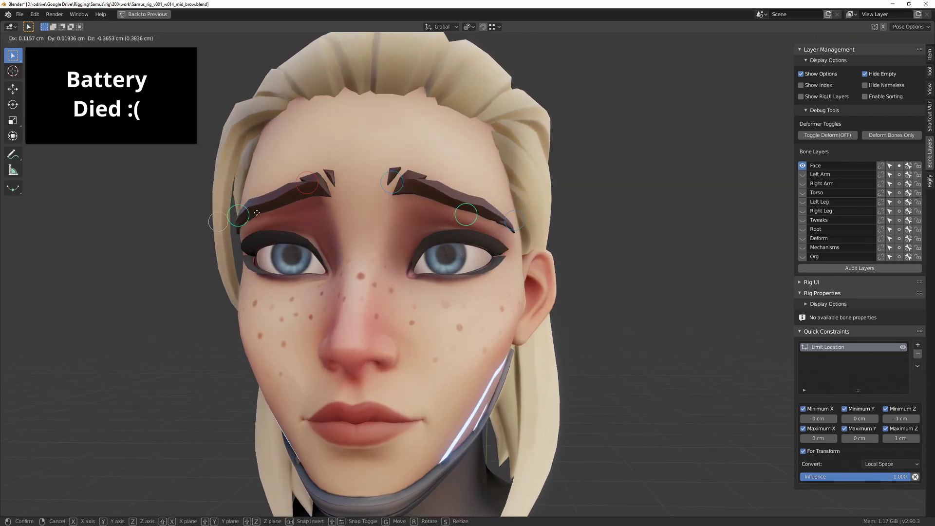
{"action": "left_click", "coordinate": [258, 216]}
Step: Refine the worried expression by readjusting the paired middle brow controls, lowering them about 0.6 cm along Z
{"action": "scroll", "coordinate": [312, 215], "scroll_direction": "down", "scroll_amount": 4}
{"action": "middle_click_drag", "start_coordinate": [348, 215], "coordinate": [396, 216]}
{"action": "left_click_drag", "start_coordinate": [397, 213], "coordinate": [467, 238]}
{"action": "key", "text": "g"}
{"action": "left_click", "coordinate": [466, 227]}
{"action": "scroll", "coordinate": [449, 243], "scroll_direction": "up", "scroll_amount": 5}
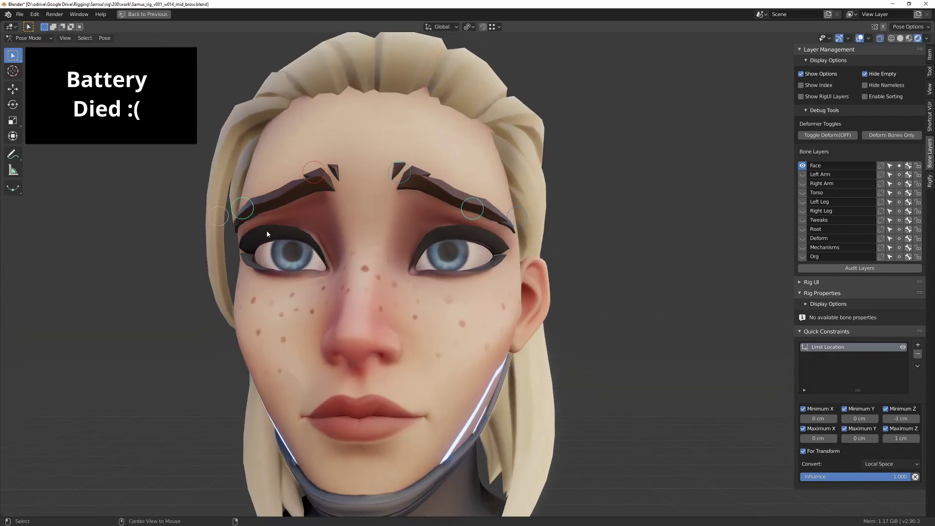
{"action": "key", "text": "g"}
{"action": "right_click", "coordinate": [308, 245]}
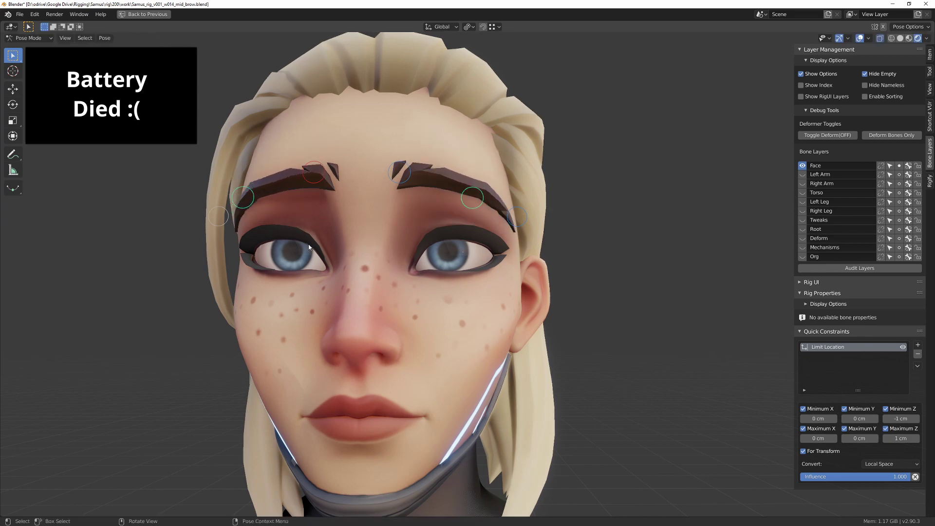
{"action": "key", "text": "g"}
{"action": "key", "text": "z"}
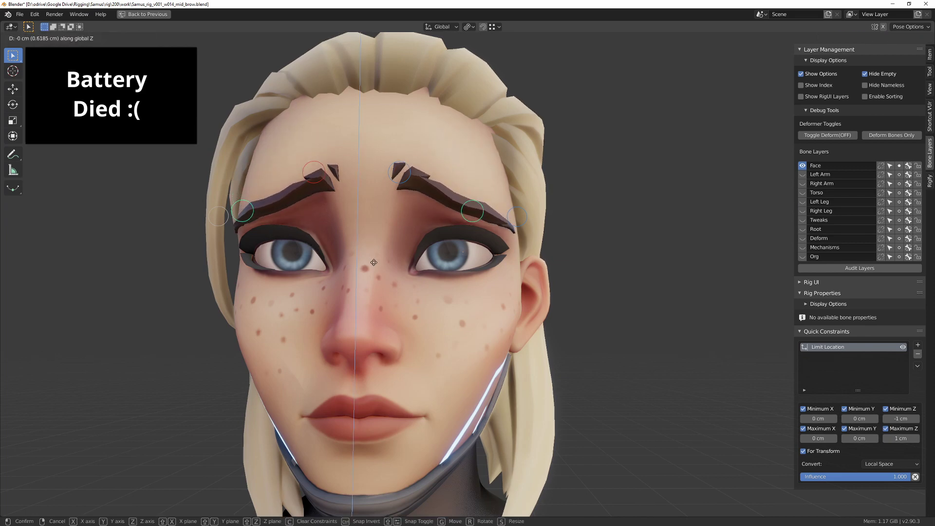
{"action": "left_click", "coordinate": [452, 229]}
Step: Raise the paired outer brow controls by about 0.73 cm along Z and undo the move
{"action": "left_click", "coordinate": [518, 223]}
{"action": "left_click_drag", "start_coordinate": [219, 223], "coordinate": [220, 223], "text": "shift"}
{"action": "key", "text": "g"}
{"action": "key", "text": "z"}
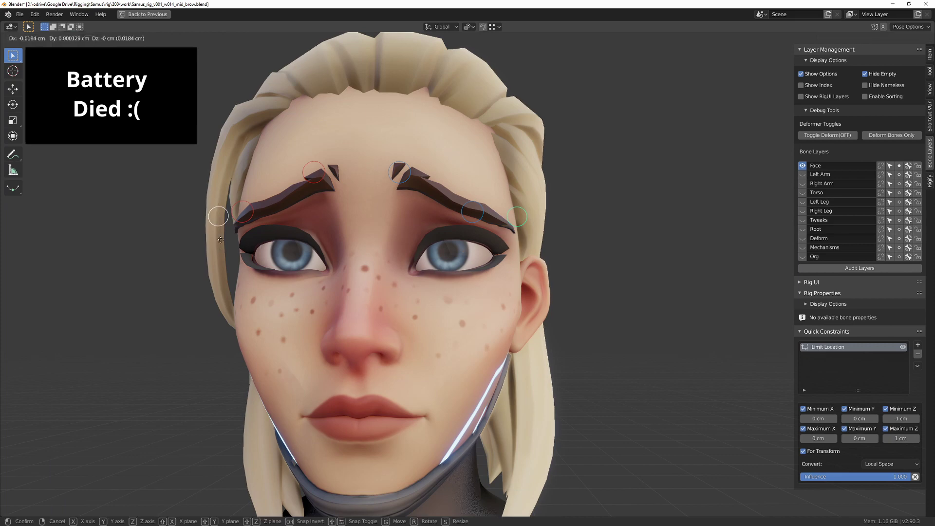
{"action": "left_click", "coordinate": [335, 245]}
{"action": "scroll", "coordinate": [336, 246], "scroll_direction": "down", "scroll_amount": 5}
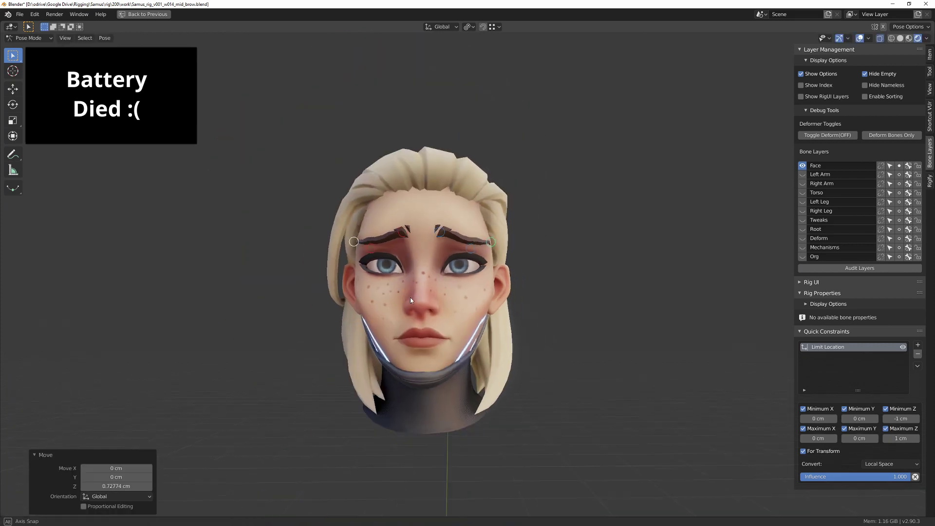
{"action": "middle_click_drag", "start_coordinate": [329, 241], "coordinate": [307, 214]}
{"action": "key", "text": "ctrl+z"}
Step: Clear the location of the paired middle brow controls and lower the paired inner ones along Z
{"action": "scroll", "coordinate": [304, 212], "scroll_direction": "up", "scroll_amount": 3}
{"action": "left_click", "coordinate": [285, 232], "text": "shift"}
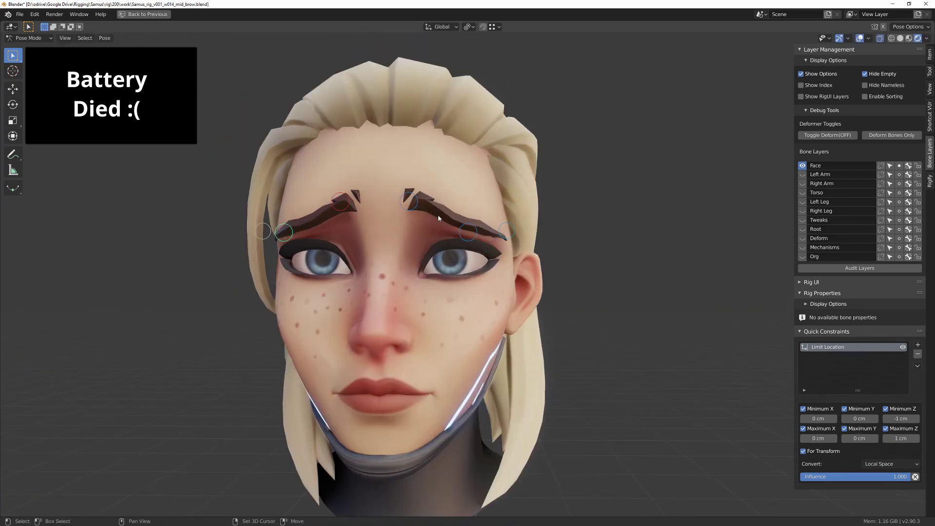
{"action": "key", "text": "alt+g"}
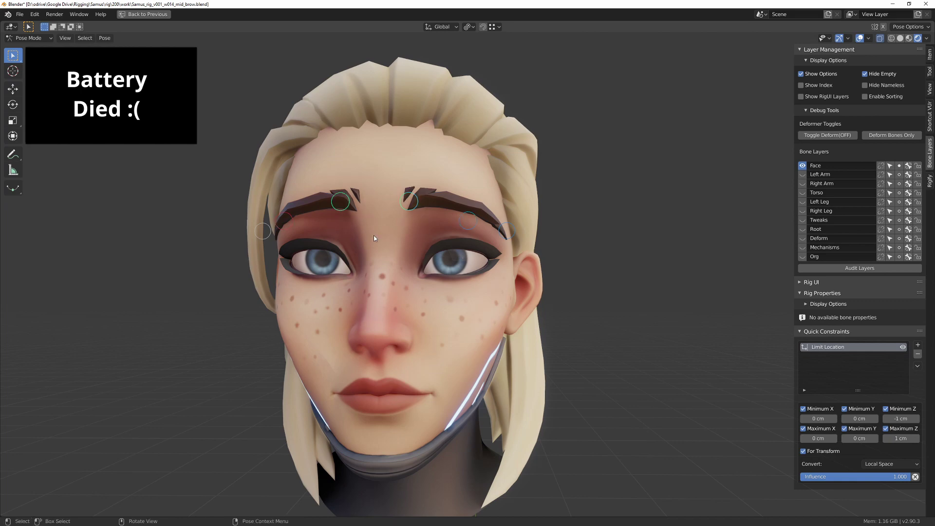
{"action": "key", "text": "g"}
{"action": "key", "text": "z"}
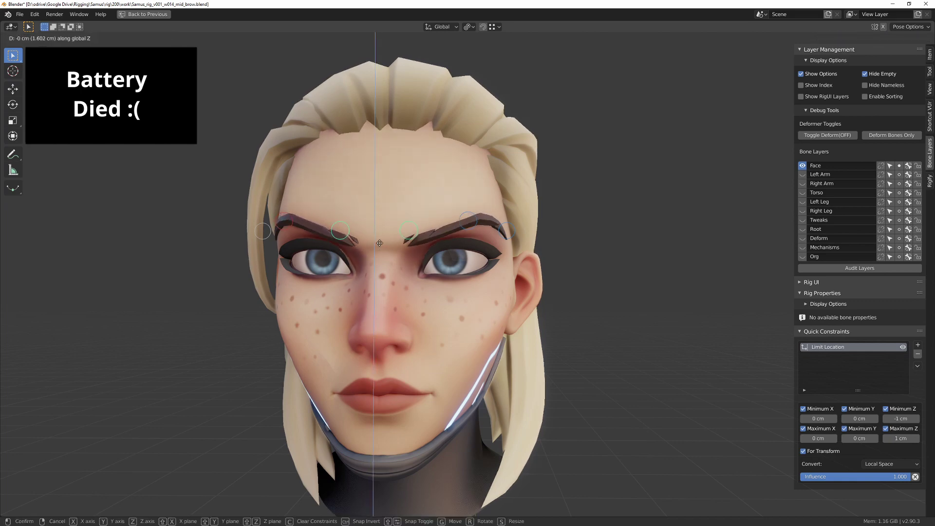
{"action": "left_click", "coordinate": [380, 242]}
Step: Lower the paired middle brow controls about 0.95 cm along Z and reset all the brow controls to neutral
{"action": "left_click", "coordinate": [350, 225]}
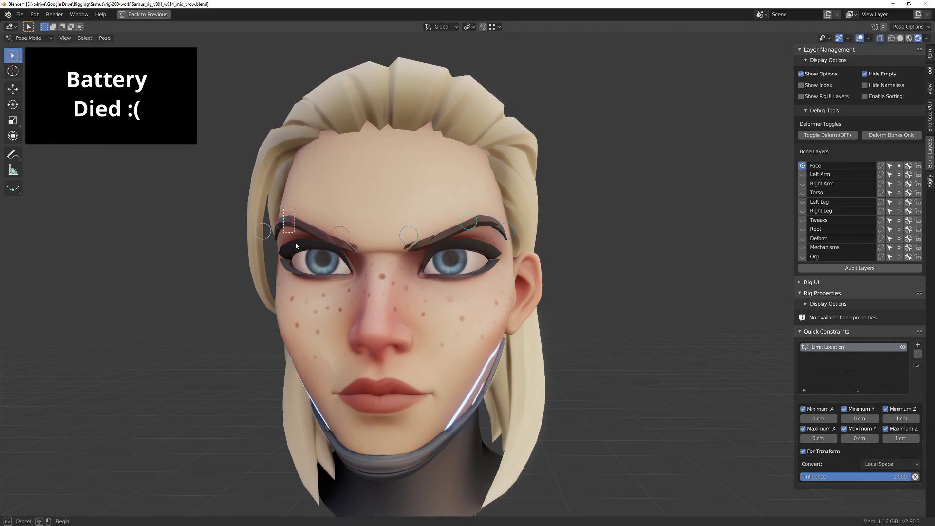
{"action": "left_click_drag", "start_coordinate": [296, 246], "coordinate": [296, 246]}
{"action": "key", "text": "g"}
{"action": "key", "text": "z"}
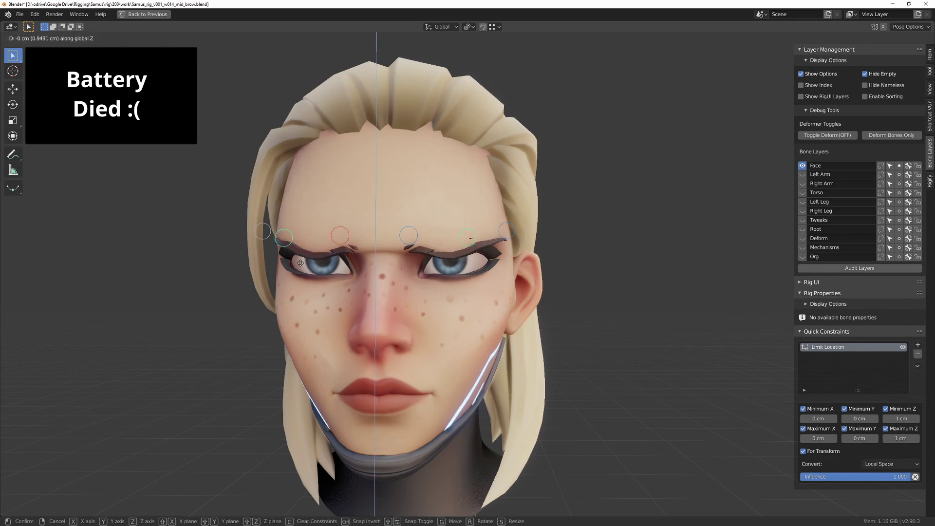
{"action": "left_click", "coordinate": [431, 192]}
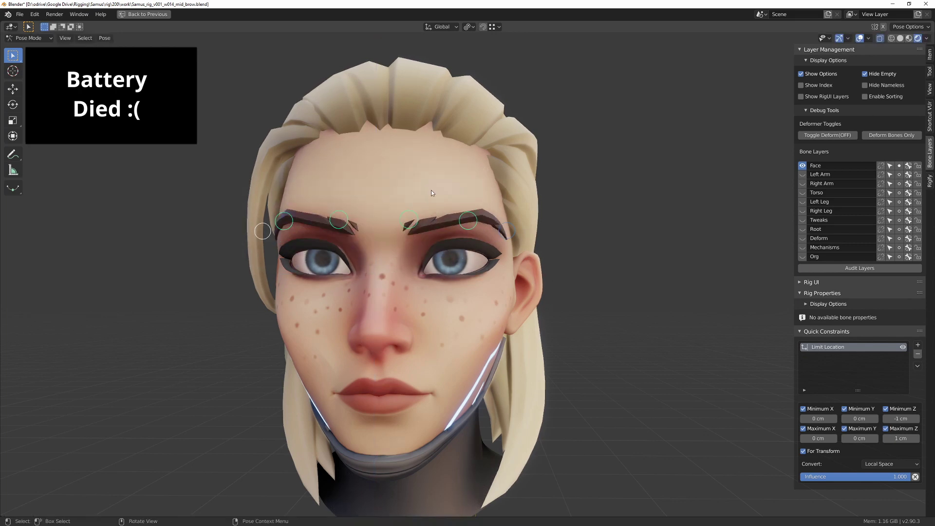
Step: Inspect the neutral brows in profile and test raising all brow controls together by about 0.7 cm, cancelling the move
{"action": "mouse_move", "coordinate": [620, 249]}
{"action": "middle_mouse_down"}
{"action": "mouse_move", "coordinate": [606, 246]}
{"action": "mouse_move", "coordinate": [614, 250]}
{"action": "middle_mouse_up"}
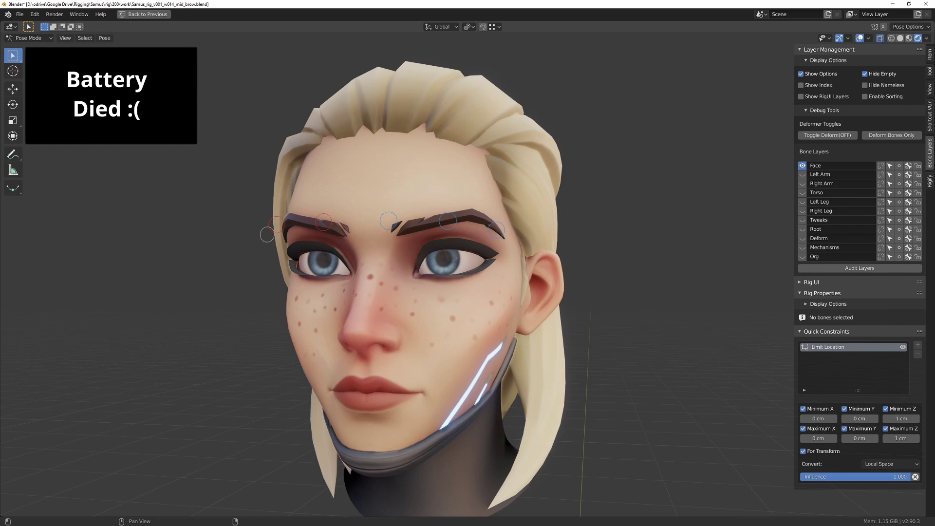
{"action": "middle_click_drag", "start_coordinate": [478, 251], "coordinate": [410, 331]}
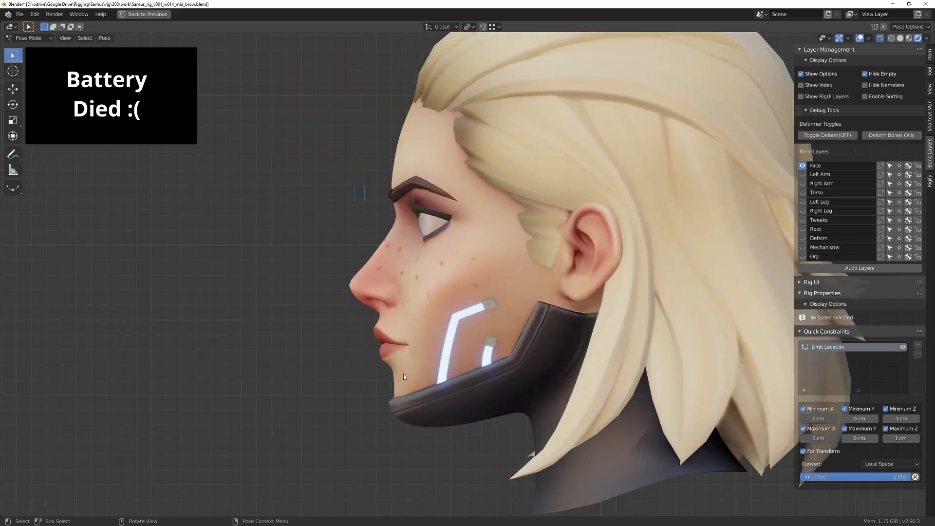
{"action": "middle_click_drag", "start_coordinate": [516, 346], "coordinate": [454, 293]}
{"action": "left_click_drag", "start_coordinate": [279, 145], "coordinate": [578, 247]}
{"action": "key", "text": "g"}
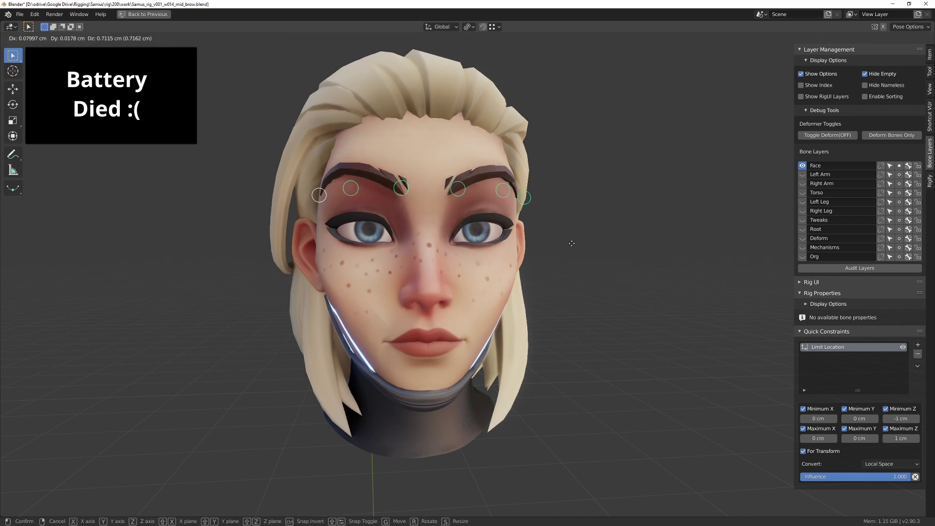
{"action": "right_click", "coordinate": [573, 243]}
{"action": "scroll", "coordinate": [574, 241], "scroll_direction": "down", "scroll_amount": 1}
{"action": "middle_click_drag", "start_coordinate": [574, 241], "coordinate": [492, 207]}
{"action": "scroll", "coordinate": [482, 190], "scroll_direction": "up", "scroll_amount": 2}
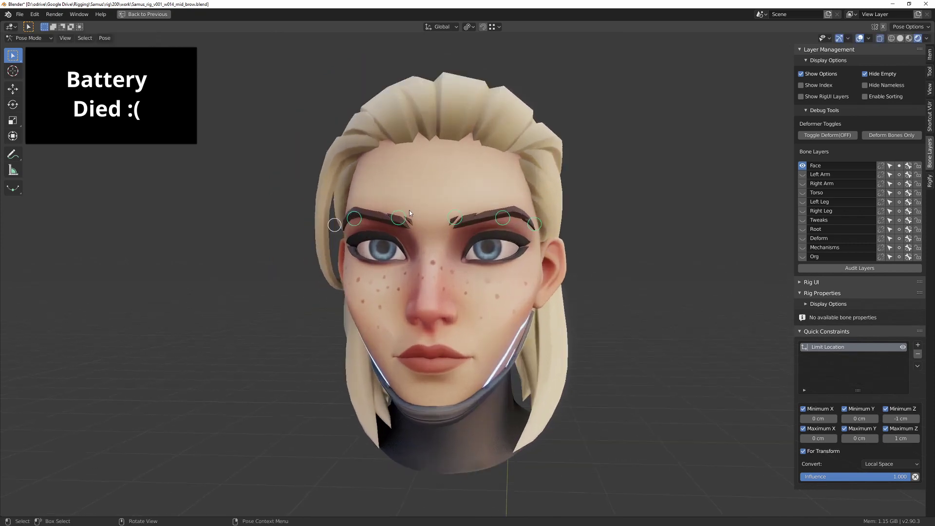
Step: Lower the paired inner brow controls into a frown and fine-tune the inner controls' positions
{"action": "left_click_drag", "start_coordinate": [286, 183], "coordinate": [604, 239]}
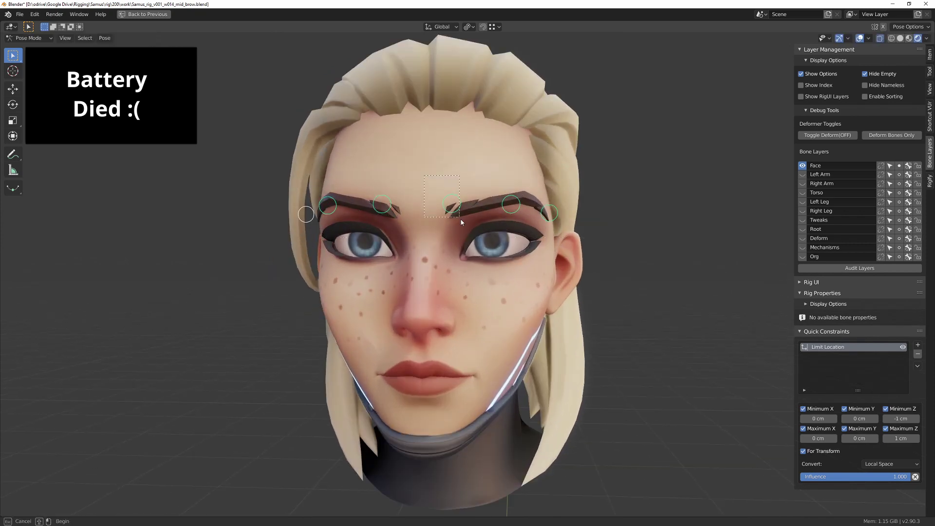
{"action": "key", "text": "g"}
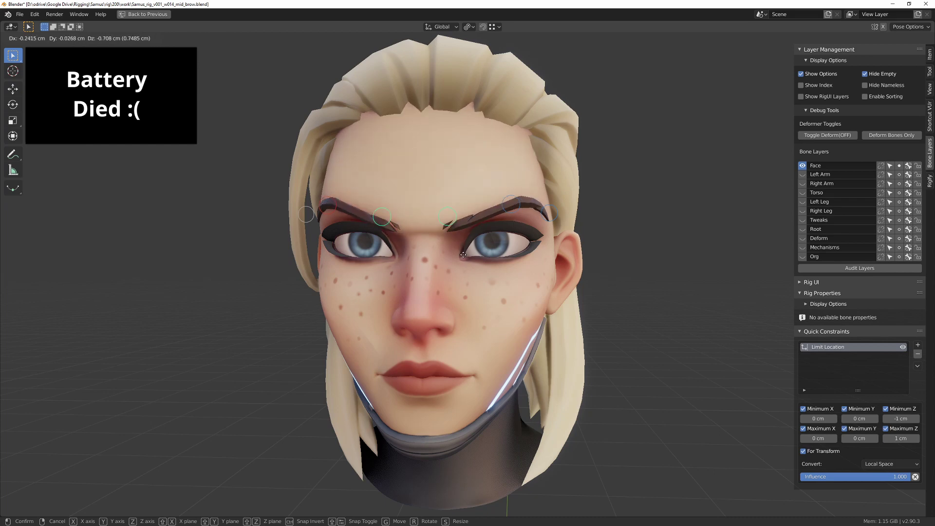
{"action": "left_click", "coordinate": [464, 256]}
{"action": "scroll", "coordinate": [431, 206], "scroll_direction": "down", "scroll_amount": 2}
{"action": "key", "text": "g"}
{"action": "left_click", "coordinate": [441, 249]}
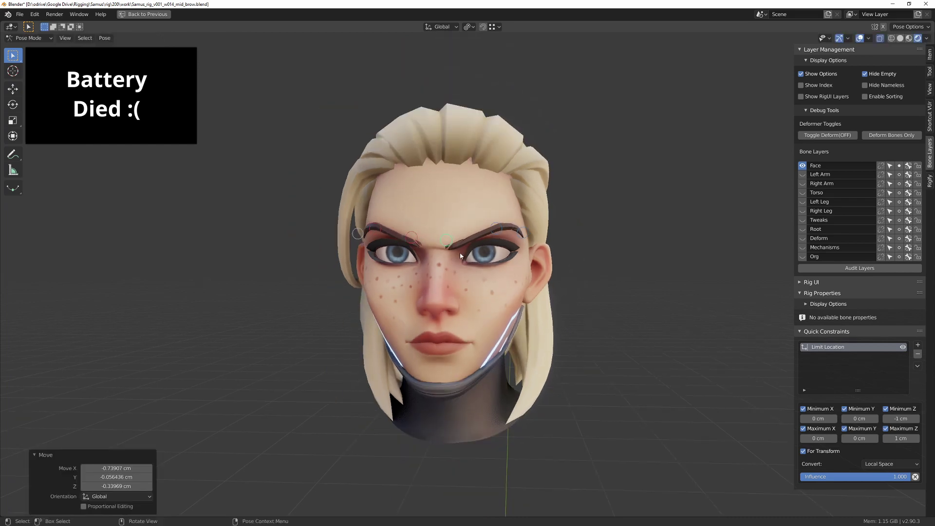
{"action": "key", "text": "g"}
{"action": "left_click", "coordinate": [438, 255]}
Step: Raise the right middle and outer brow controls together to arch the right brow in the frown
{"action": "left_click", "coordinate": [374, 229]}
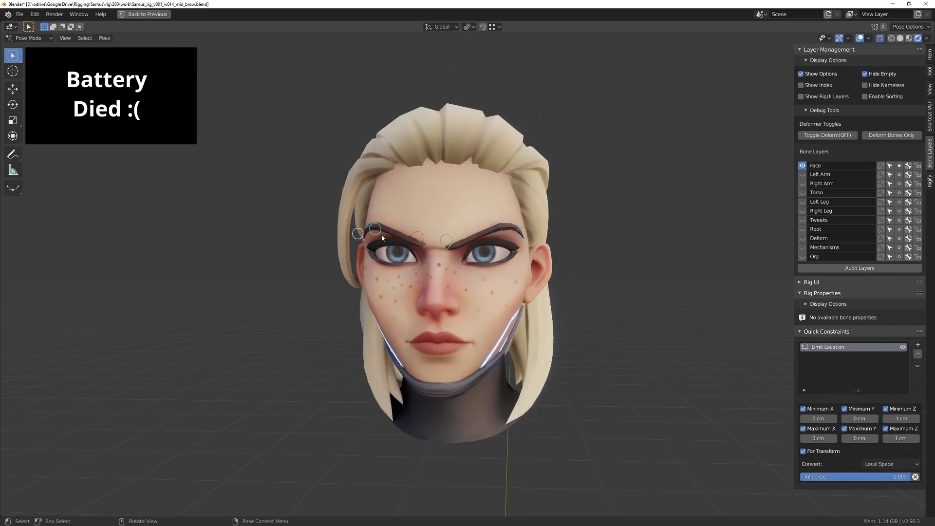
{"action": "key", "text": "g"}
{"action": "left_click", "coordinate": [380, 217]}
{"action": "key", "text": "g"}
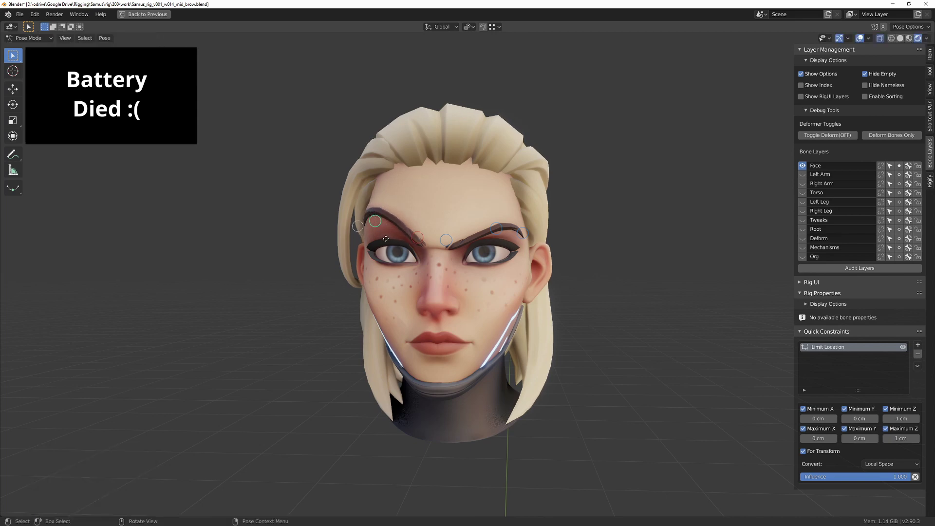
{"action": "left_click", "coordinate": [384, 245]}
Step: Reset all the brow controls to neutral and examine the head from side and three-quarter angles
{"action": "middle_click_drag", "start_coordinate": [666, 282], "coordinate": [564, 326]}
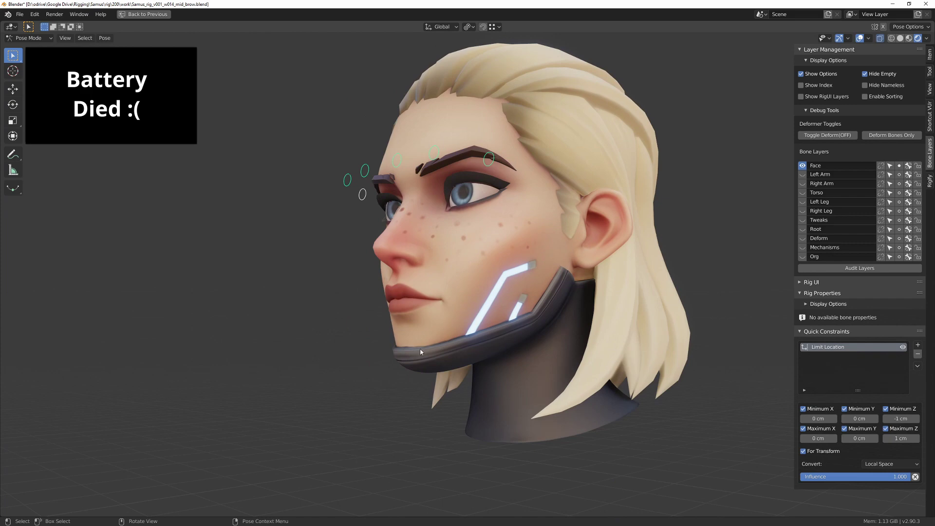
{"action": "middle_click_drag", "start_coordinate": [421, 352], "coordinate": [434, 310]}
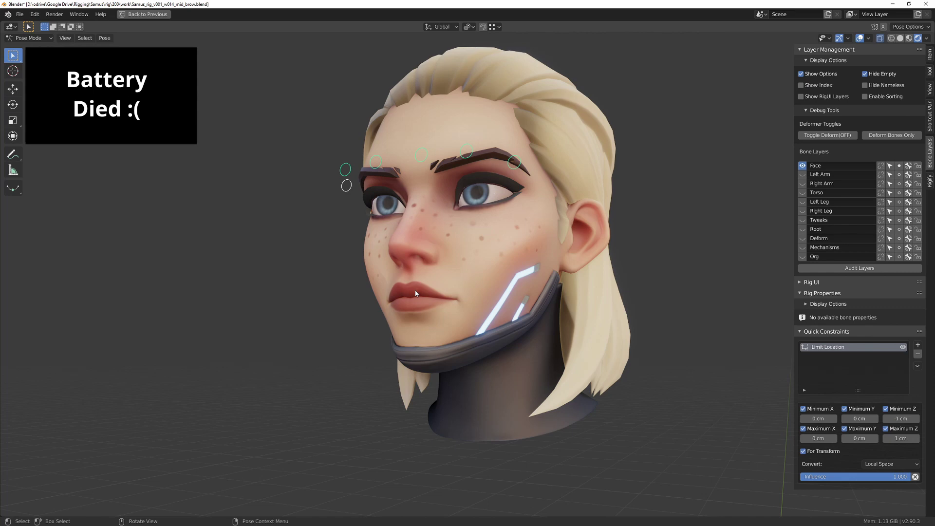
{"action": "middle_click_drag", "start_coordinate": [425, 297], "coordinate": [504, 286]}
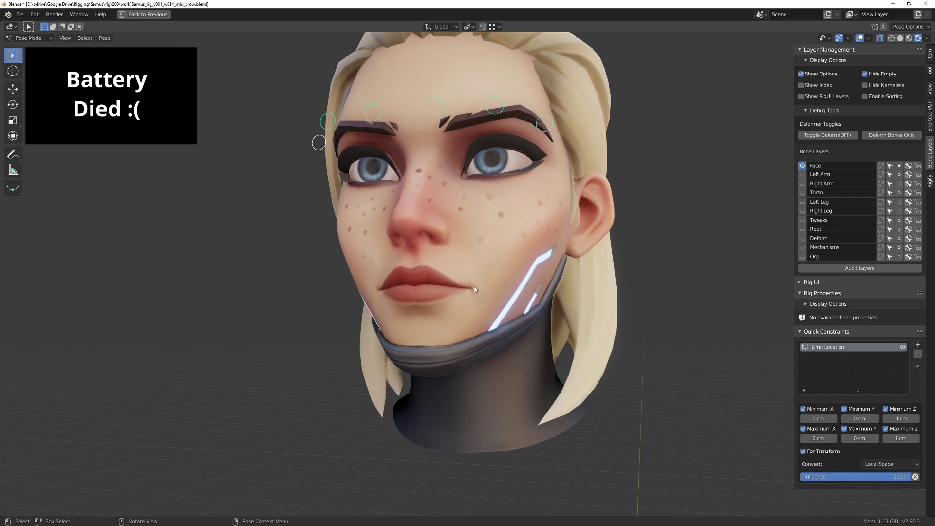